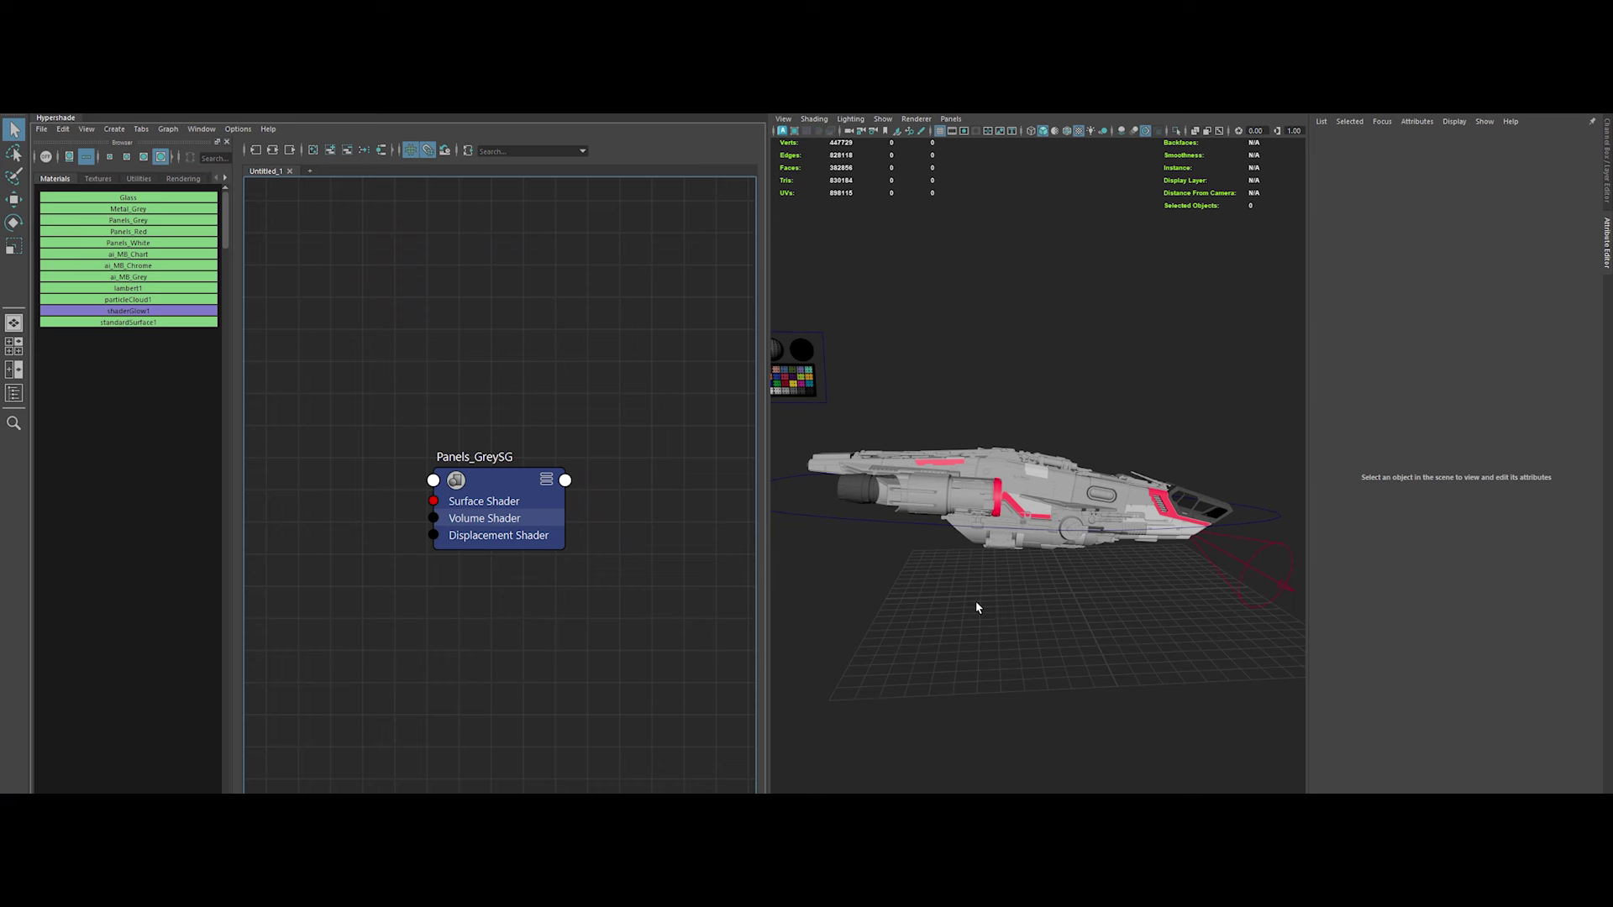
Widen the viewport and create an Arnold sky dome light with resolution 2048
{"action": "left_click_drag", "start_coordinate": [765, 454], "coordinate": [599, 462]}
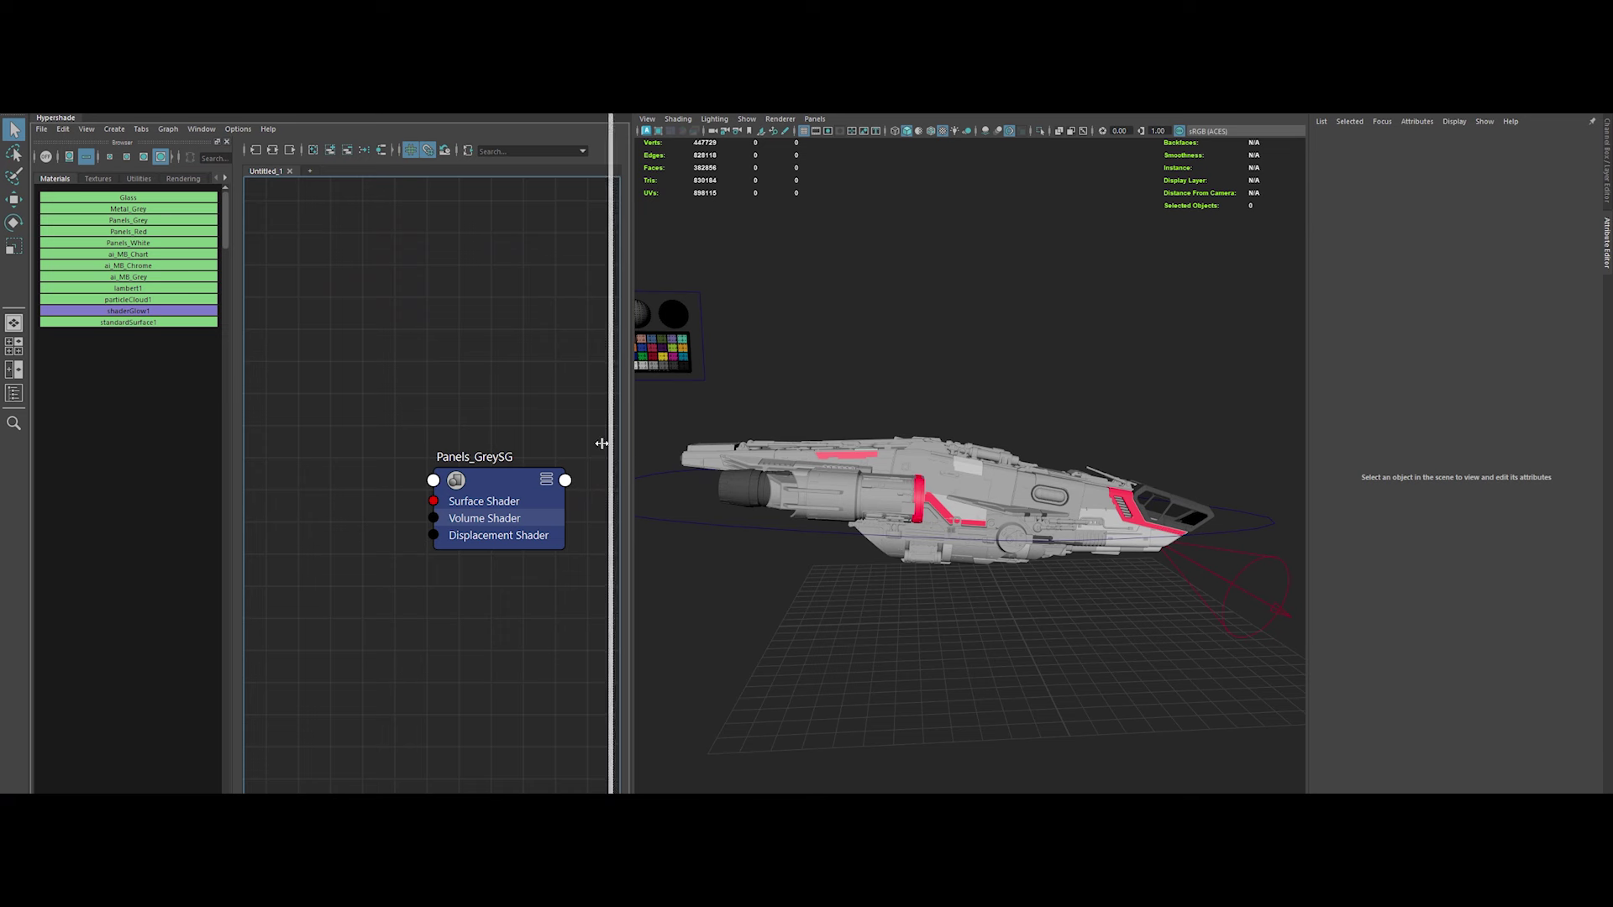
{"action": "left_click", "coordinate": [310, 172]}
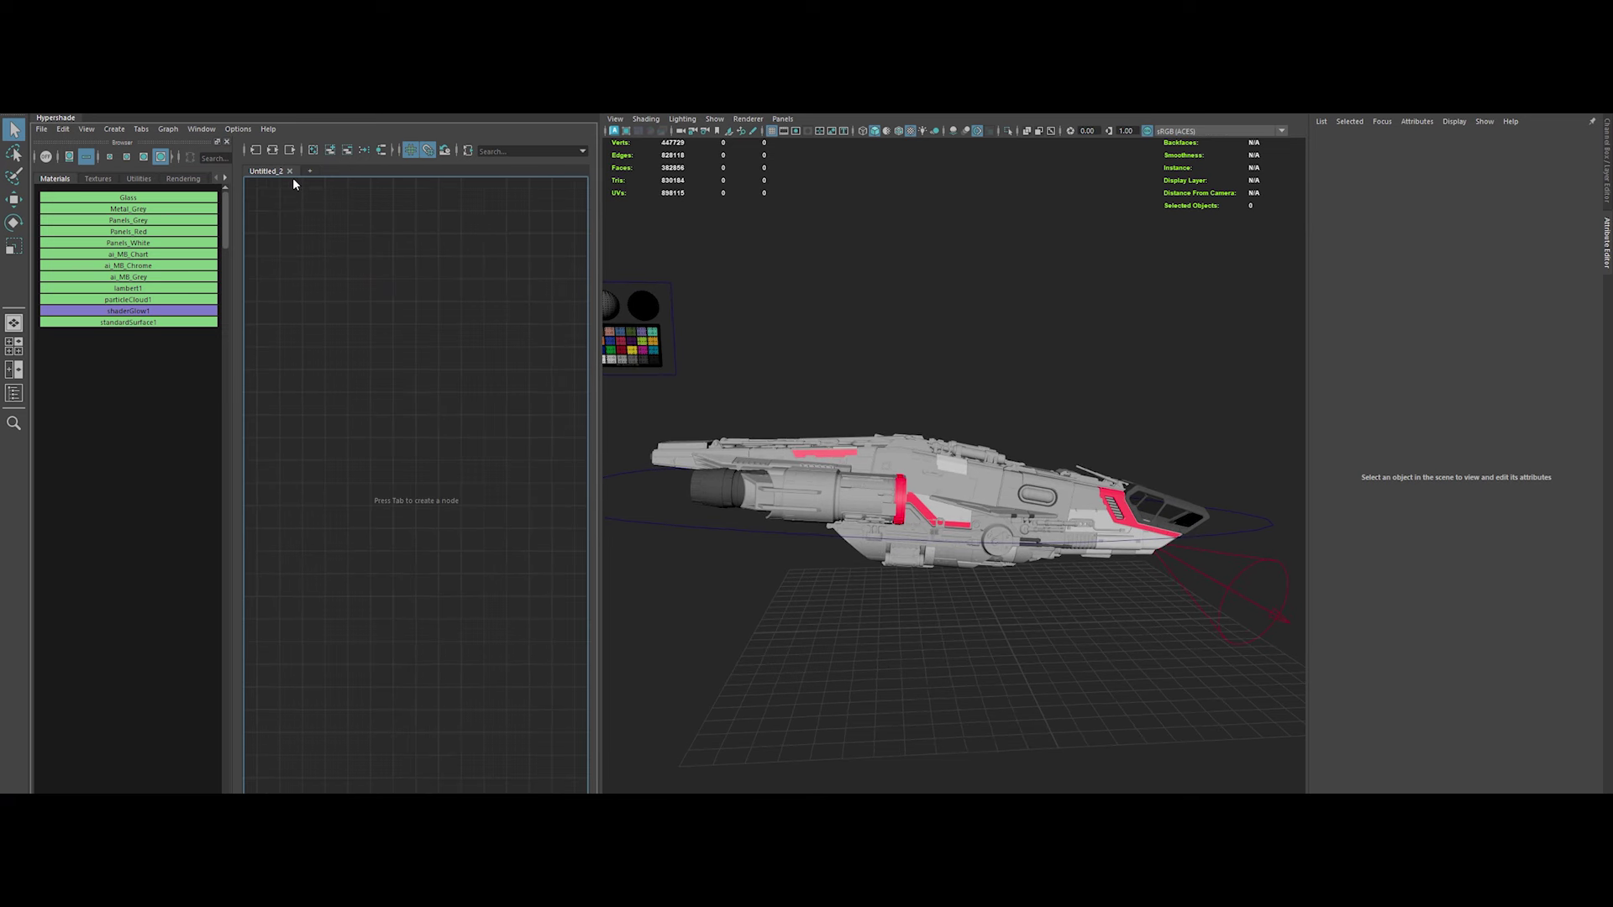
{"action": "scroll", "coordinate": [990, 400], "scroll_direction": "down", "scroll_amount": 3}
{"action": "scroll", "coordinate": [980, 360], "scroll_direction": "down", "scroll_amount": 3}
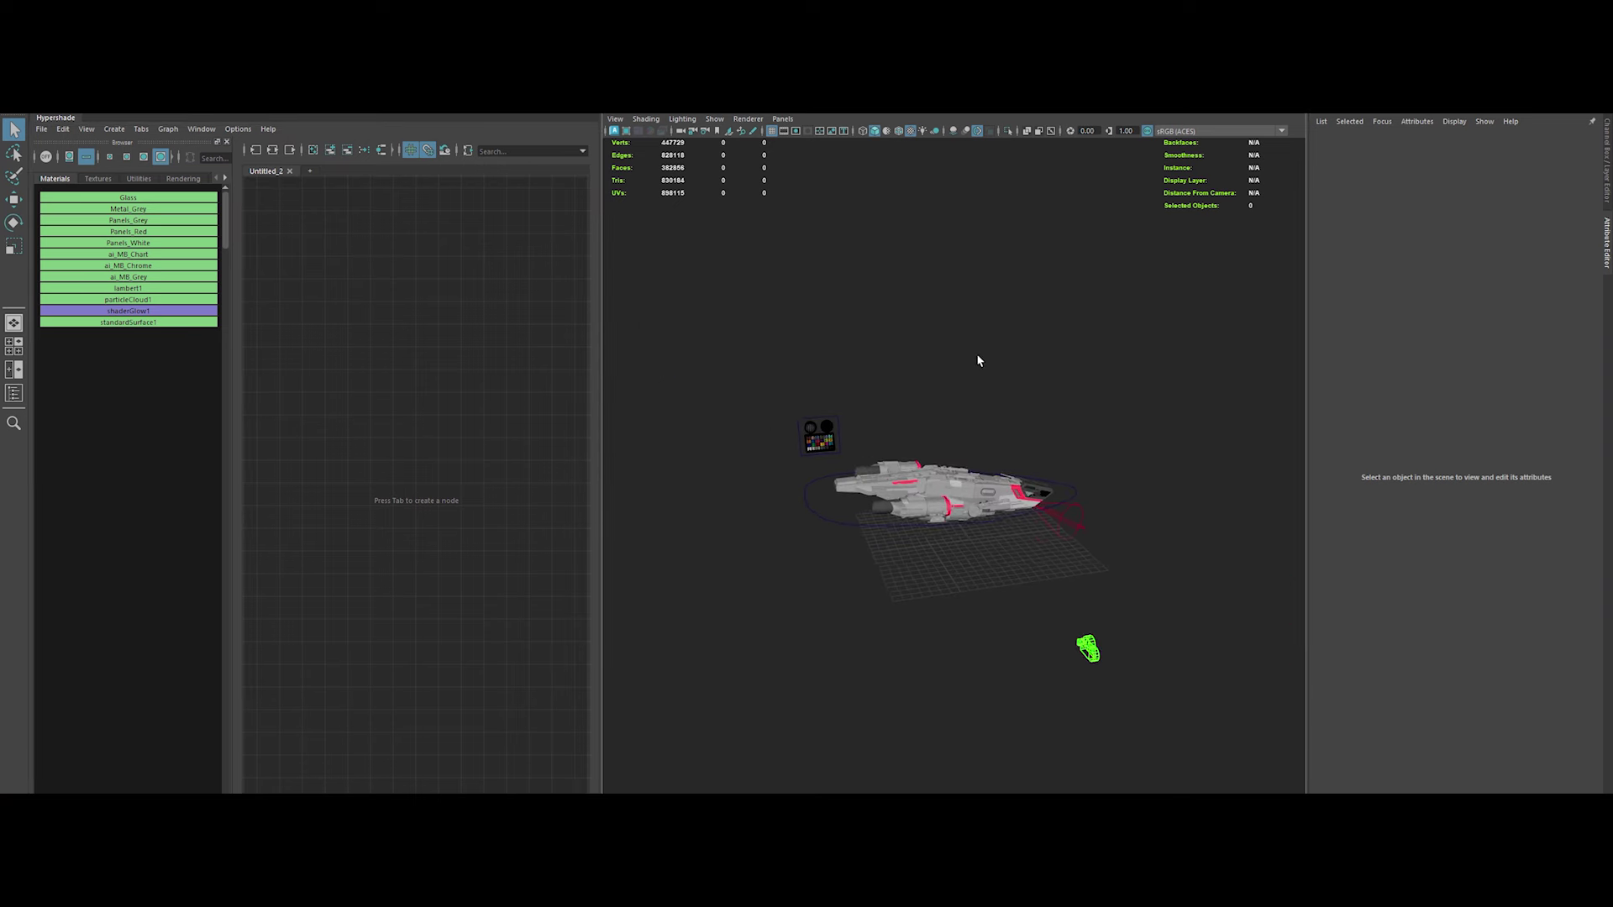
{"action": "scroll", "coordinate": [944, 369], "scroll_direction": "down", "scroll_amount": 2}
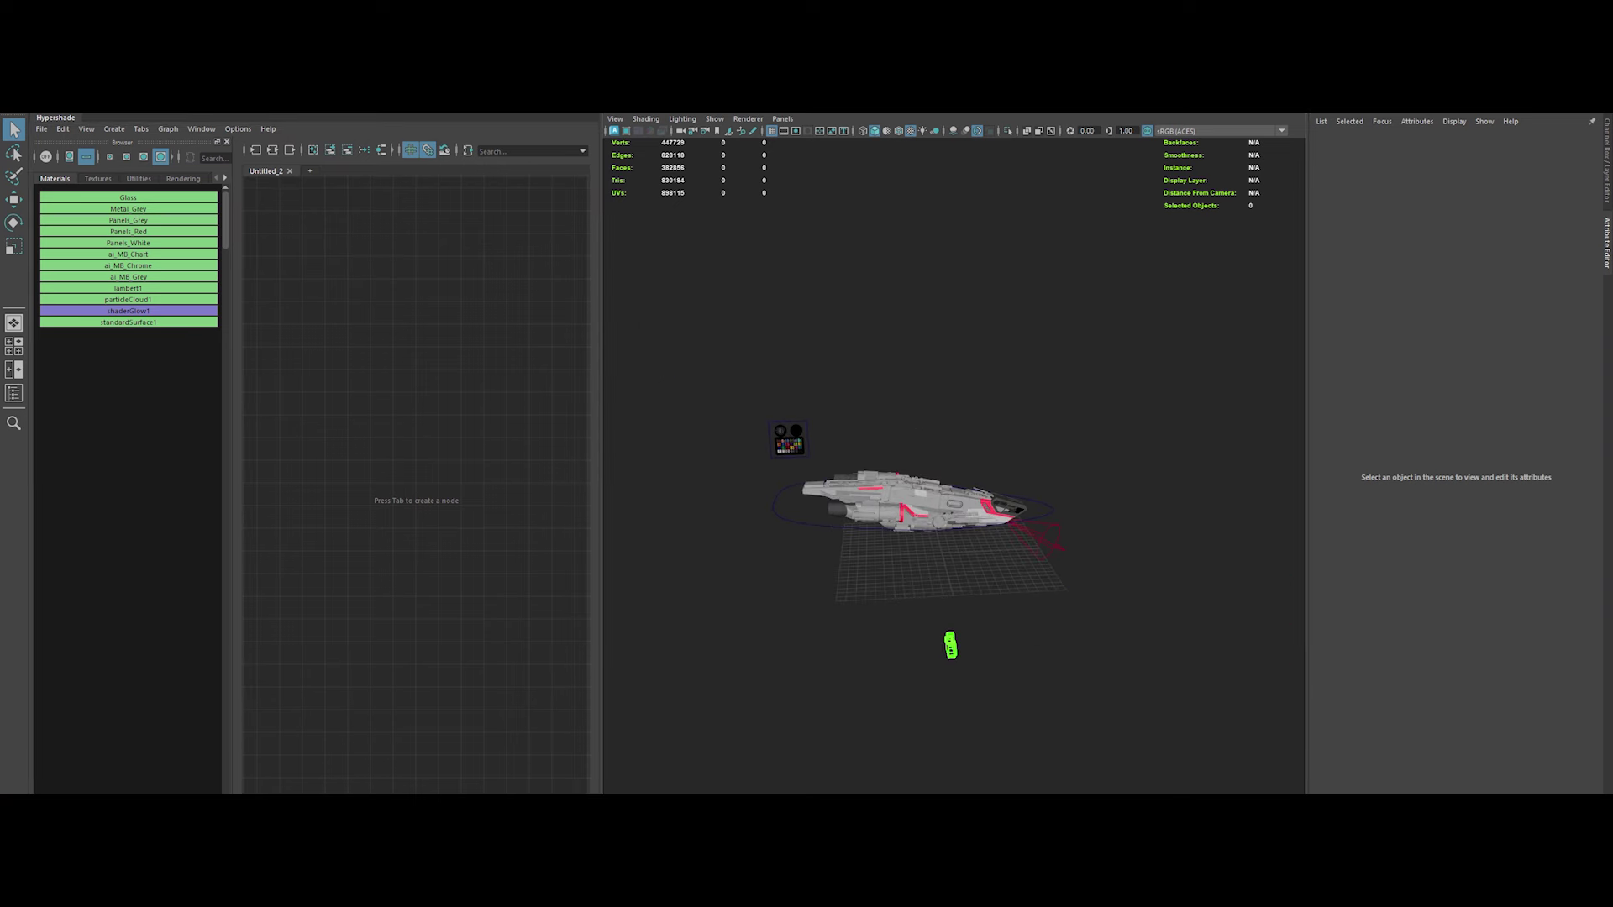
{"action": "left_click", "coordinate": [67, 156]}
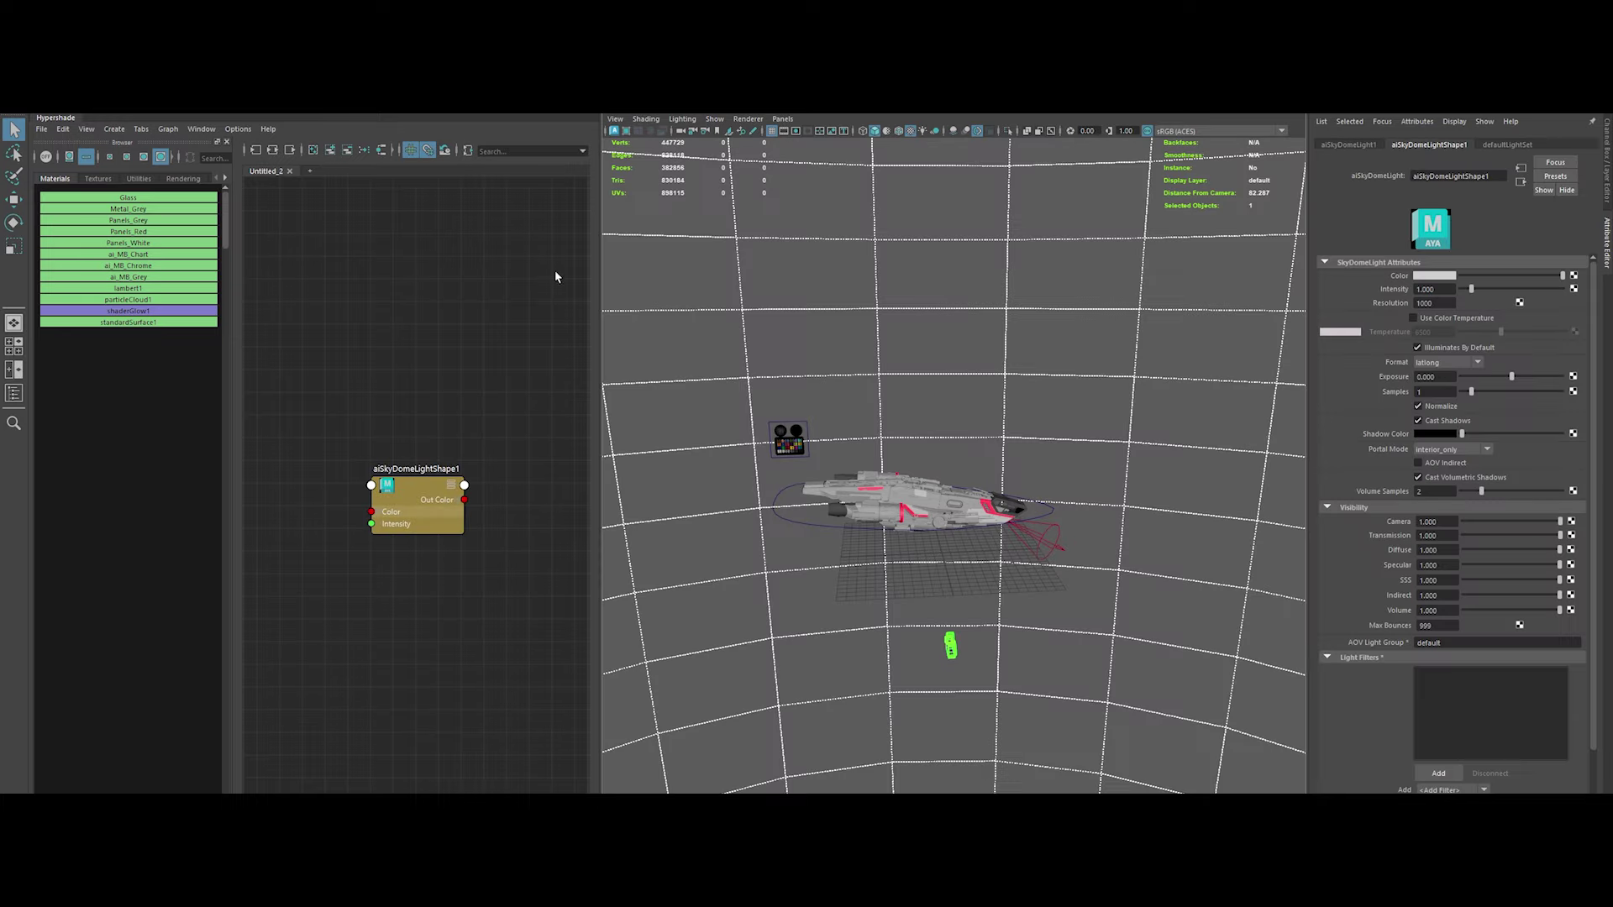
Connect a new File texture node, named HDRI, to the dome light's Color
{"action": "left_click", "coordinate": [310, 170]}
{"action": "scroll", "coordinate": [732, 386], "scroll_direction": "down", "scroll_amount": 3}
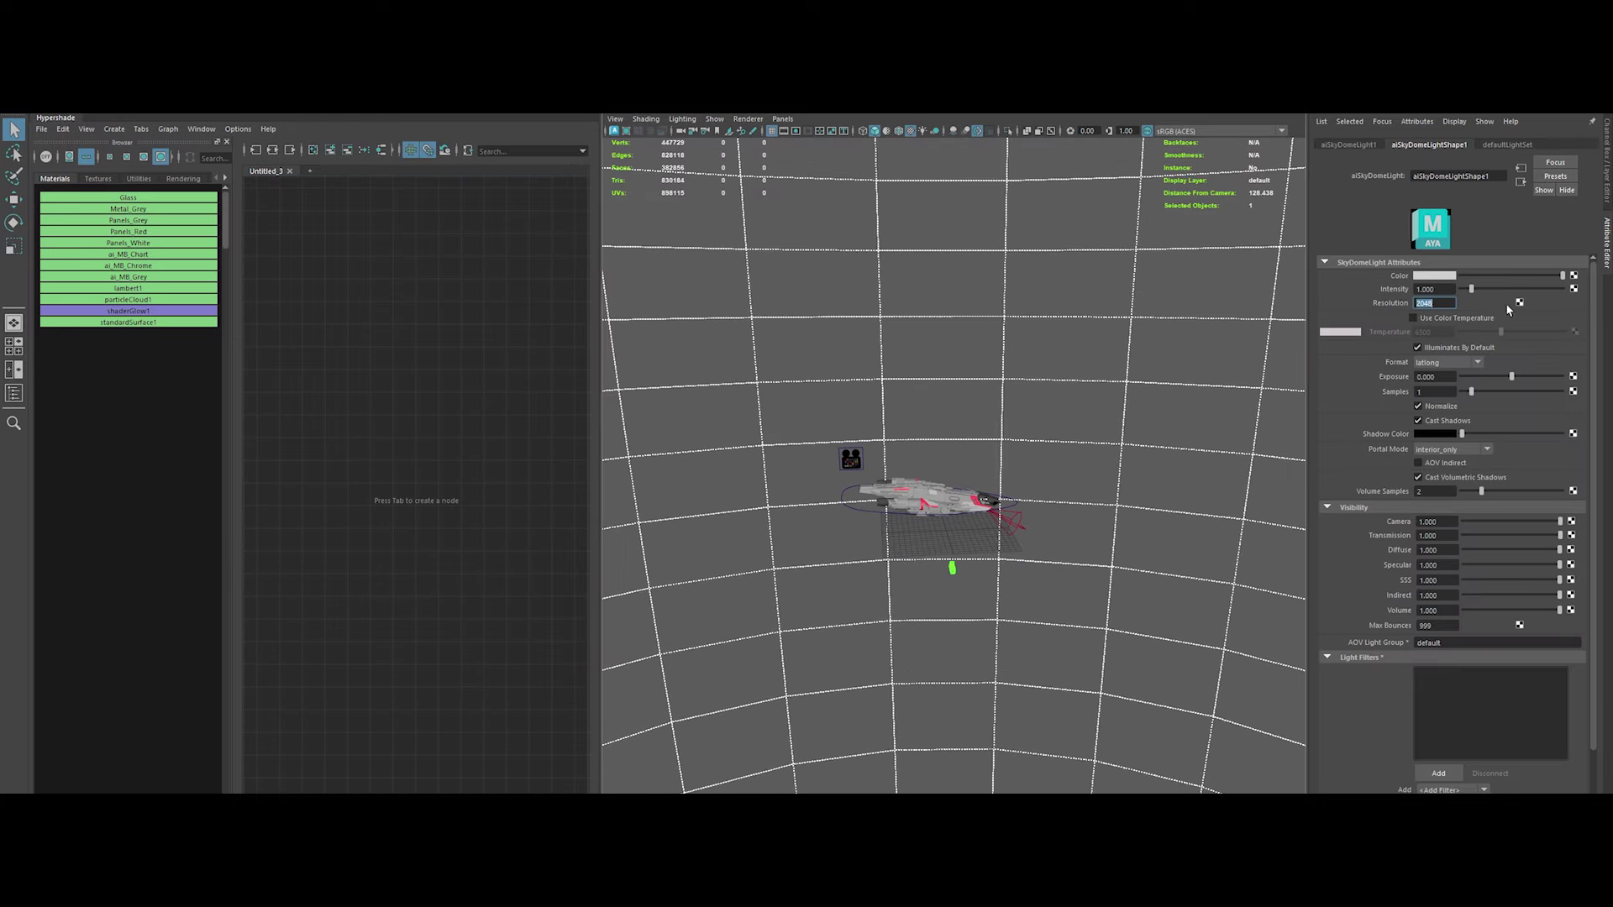
{"action": "left_click", "coordinate": [1573, 275]}
{"action": "left_click", "coordinate": [712, 447]}
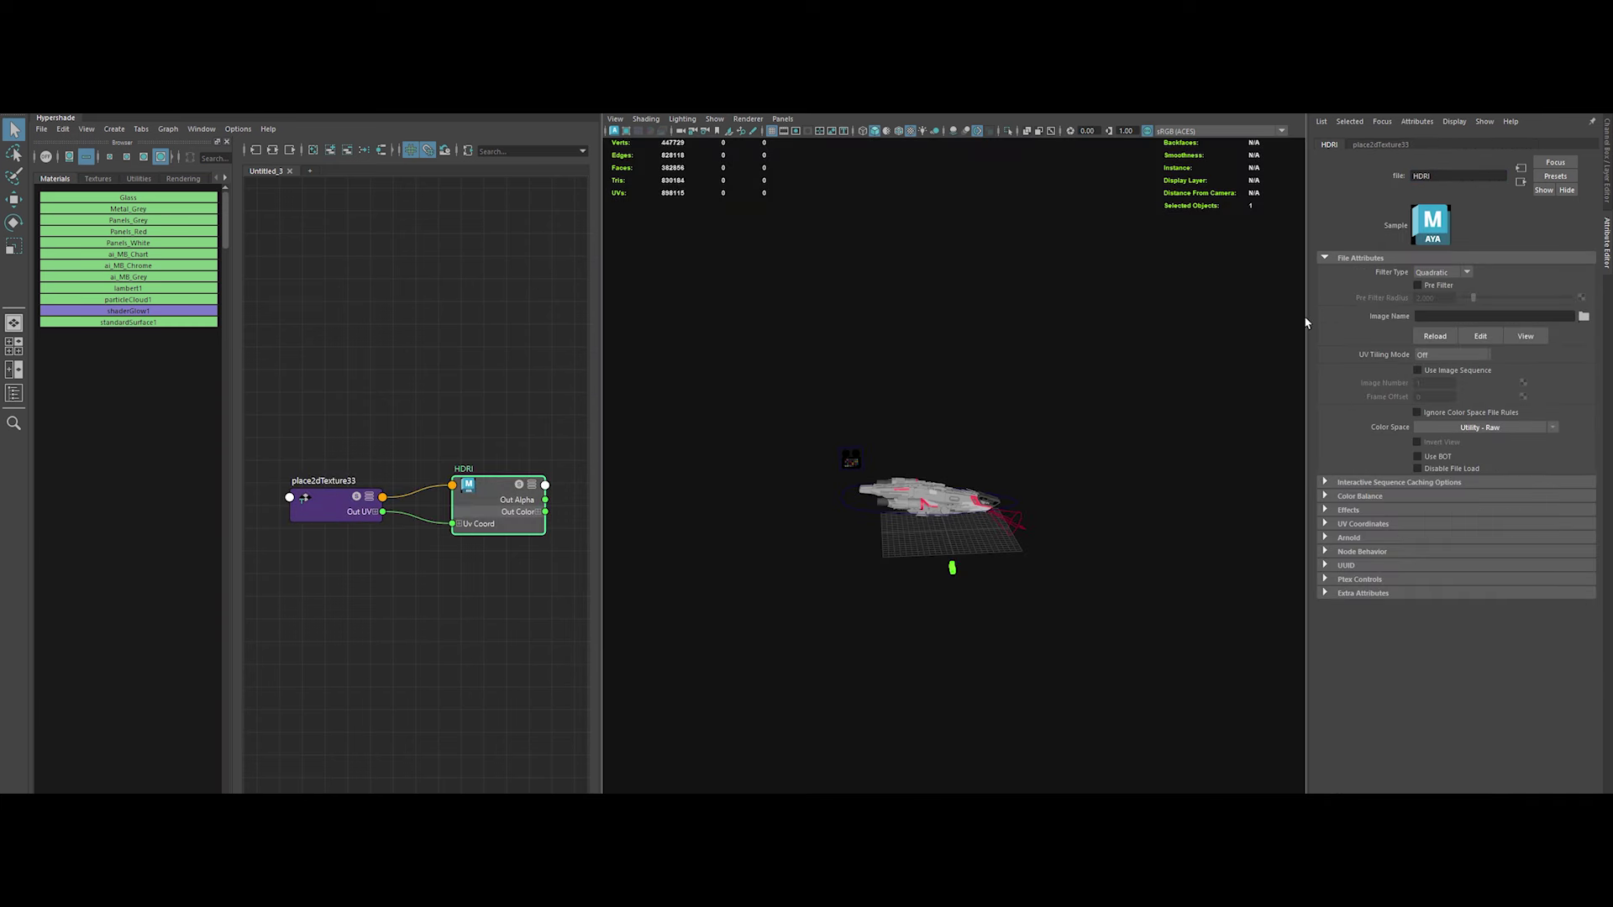
Load shanghai_riverside_4k.hdr as the HDRI node's image
{"action": "left_click", "coordinate": [1584, 317]}
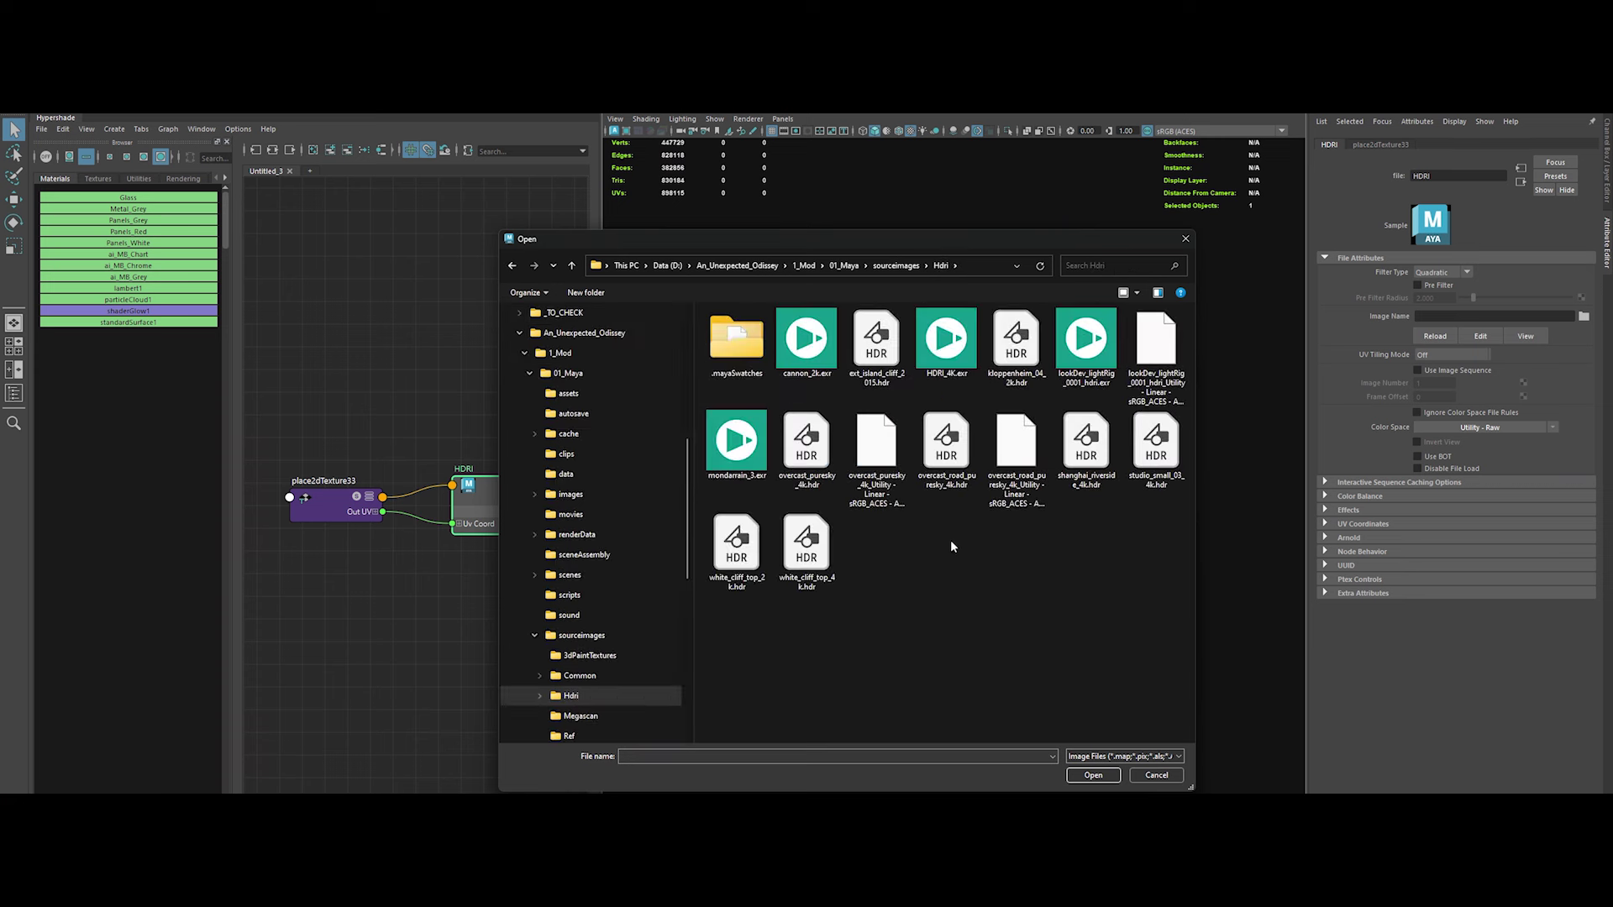
{"action": "scroll", "coordinate": [680, 580], "scroll_direction": "down", "scroll_amount": 1}
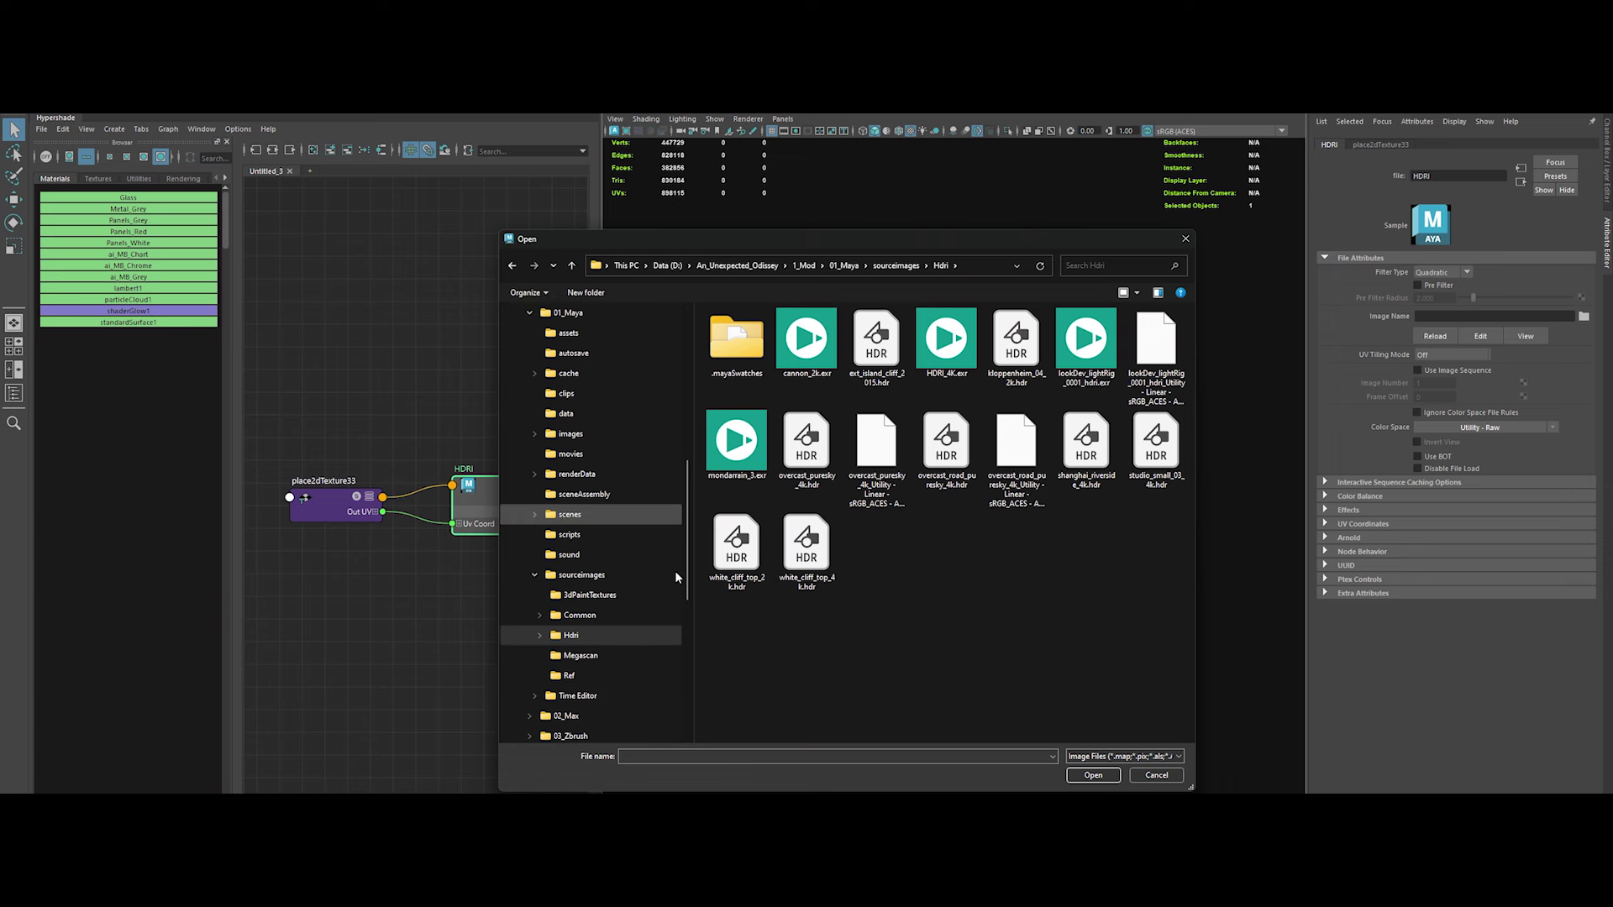
{"action": "double_click", "coordinate": [1086, 441]}
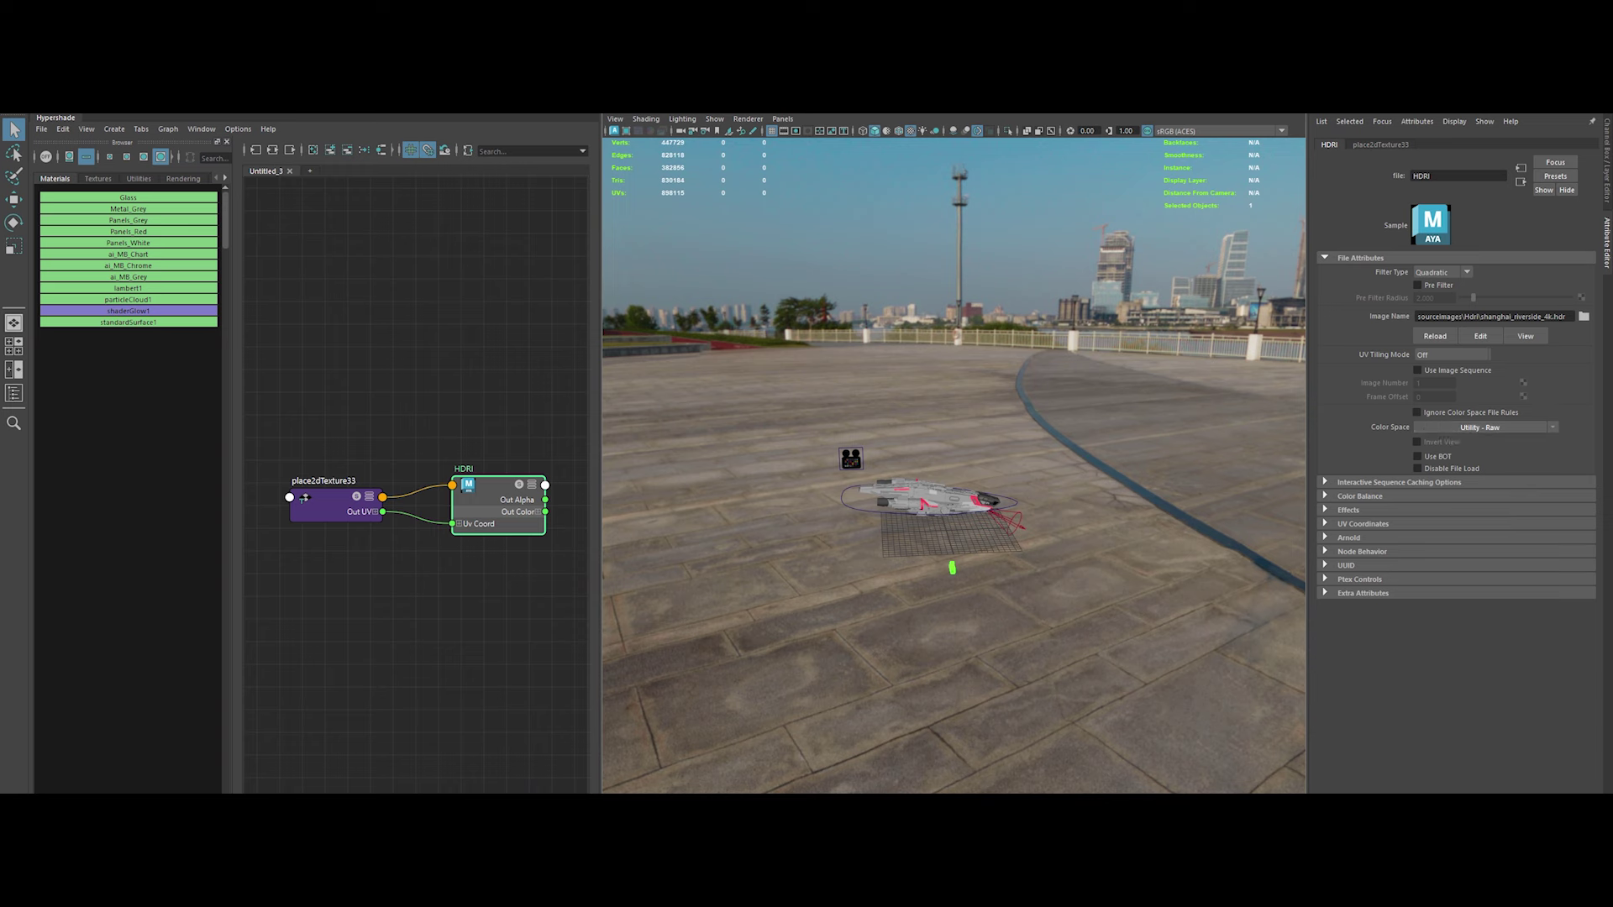
Reapply the Color Management colour space rules to the scene in Preferences
{"action": "left_click", "coordinate": [201, 128]}
{"action": "left_click", "coordinate": [370, 179]}
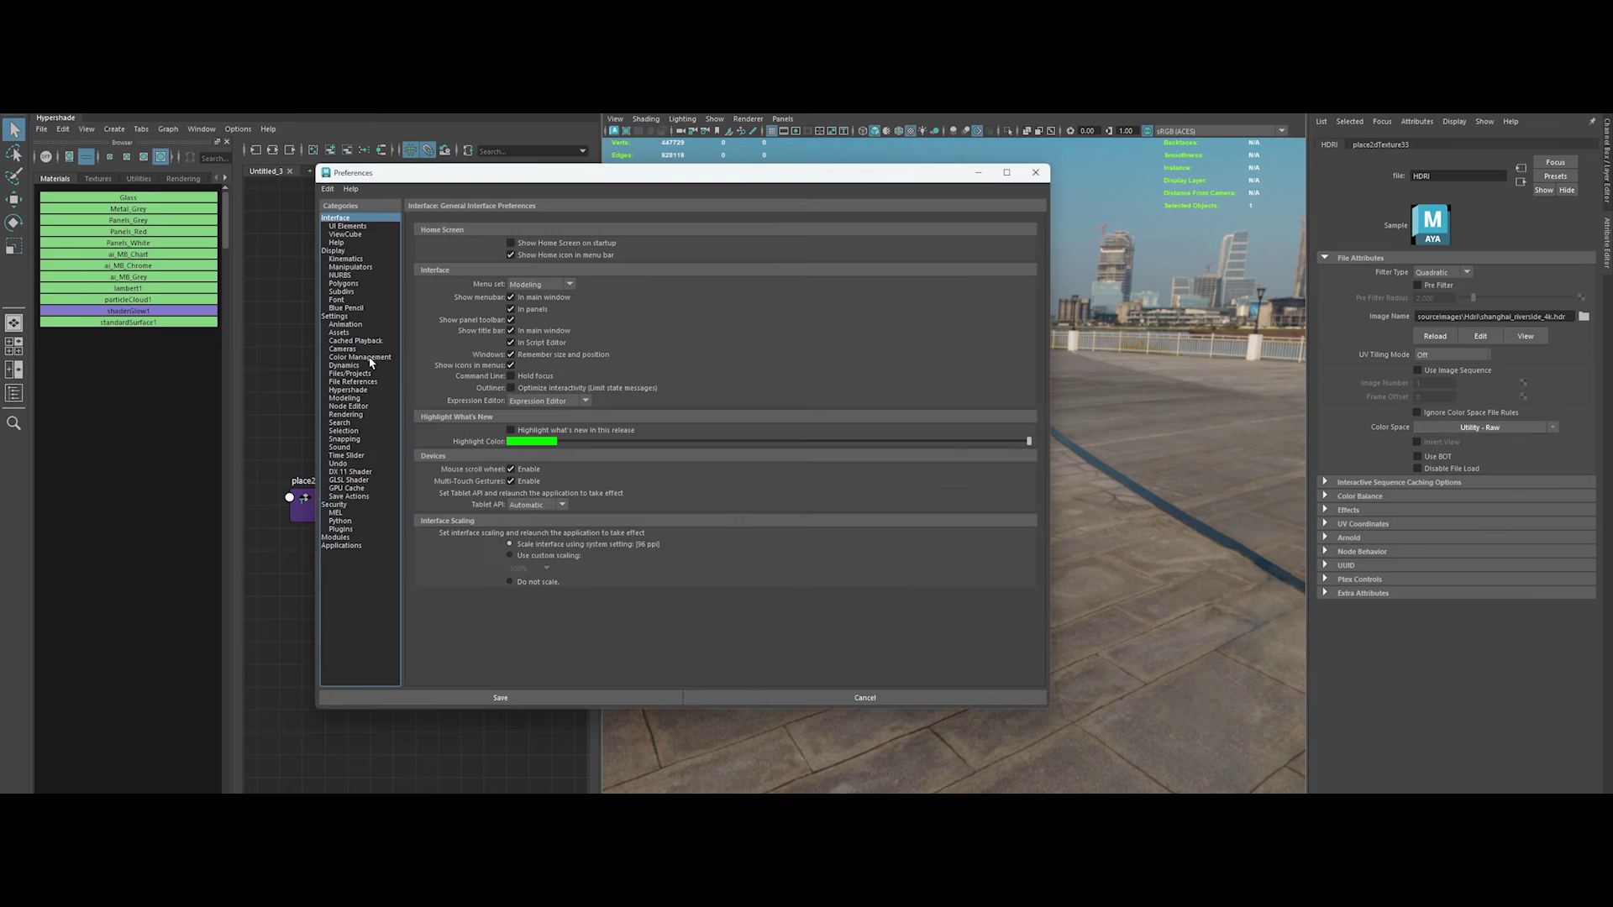
{"action": "left_click", "coordinate": [360, 357]}
{"action": "left_click", "coordinate": [542, 529]}
{"action": "left_click", "coordinate": [1035, 172]}
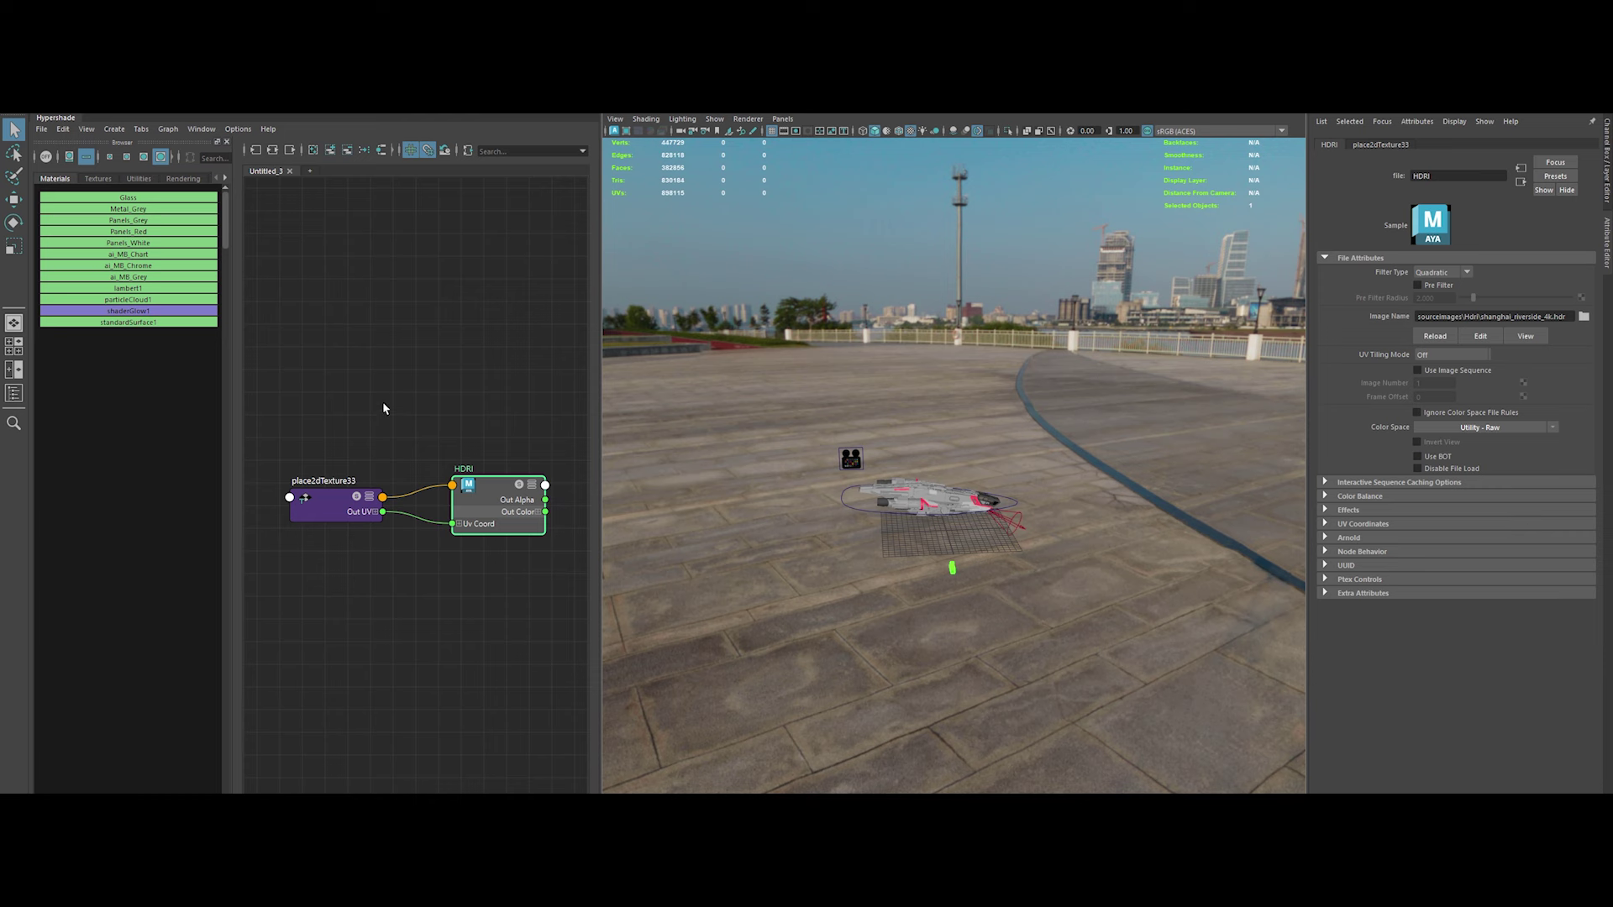
{"action": "scroll", "coordinate": [432, 388], "scroll_direction": "down", "scroll_amount": 1}
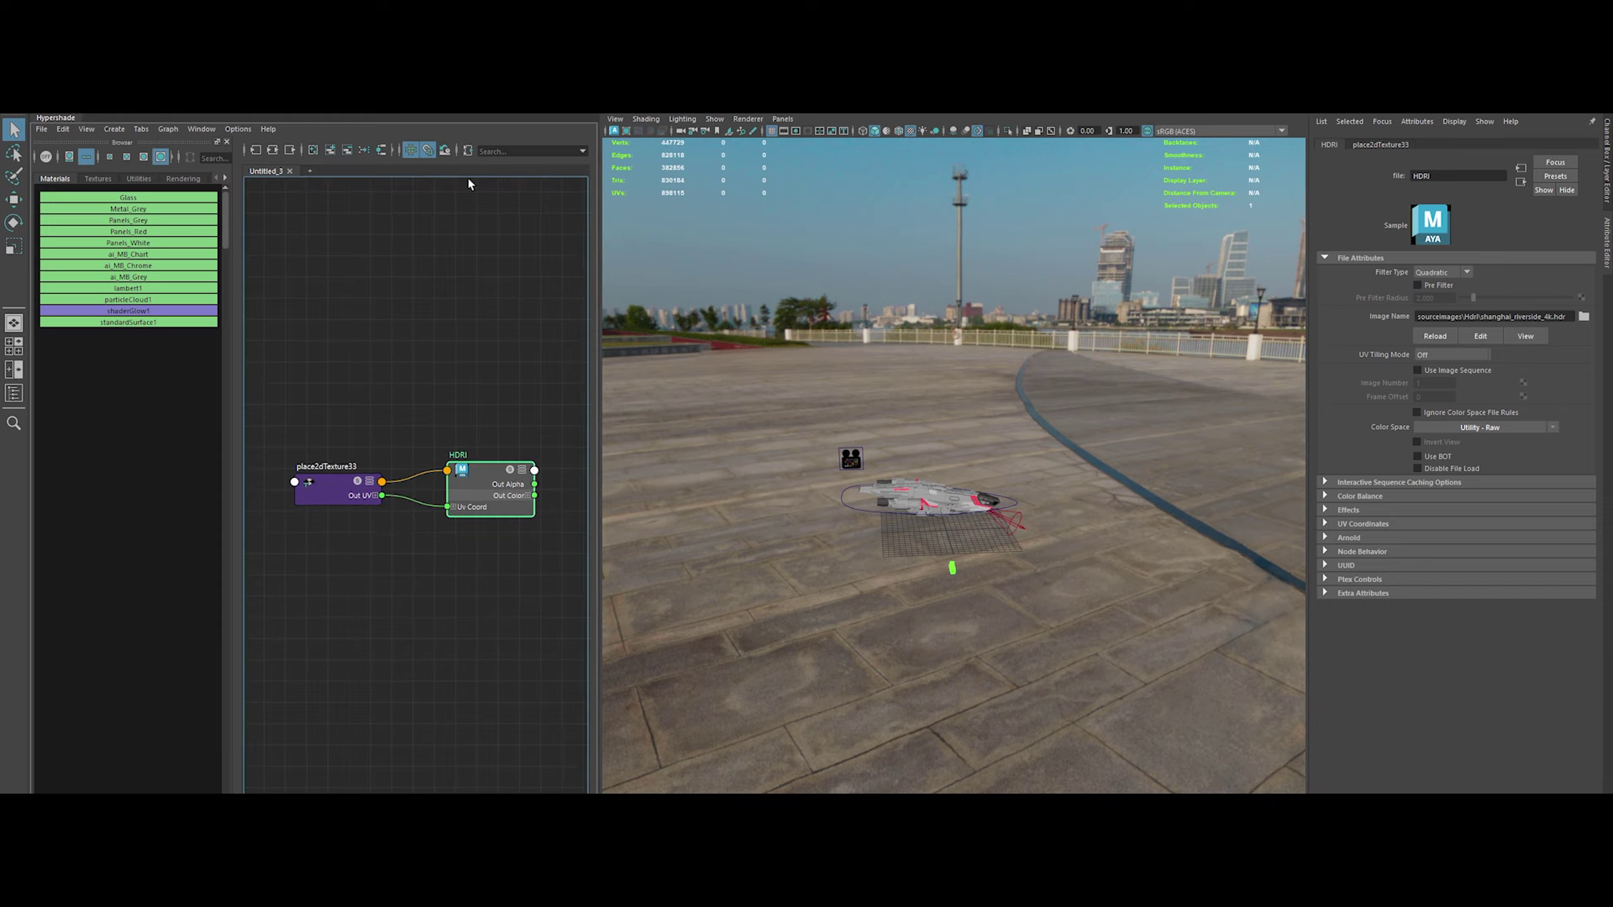
Use the ACES colour space utility to set the HDRI node to Utility - Linear - sRGB
{"action": "left_click", "coordinate": [432, 336]}
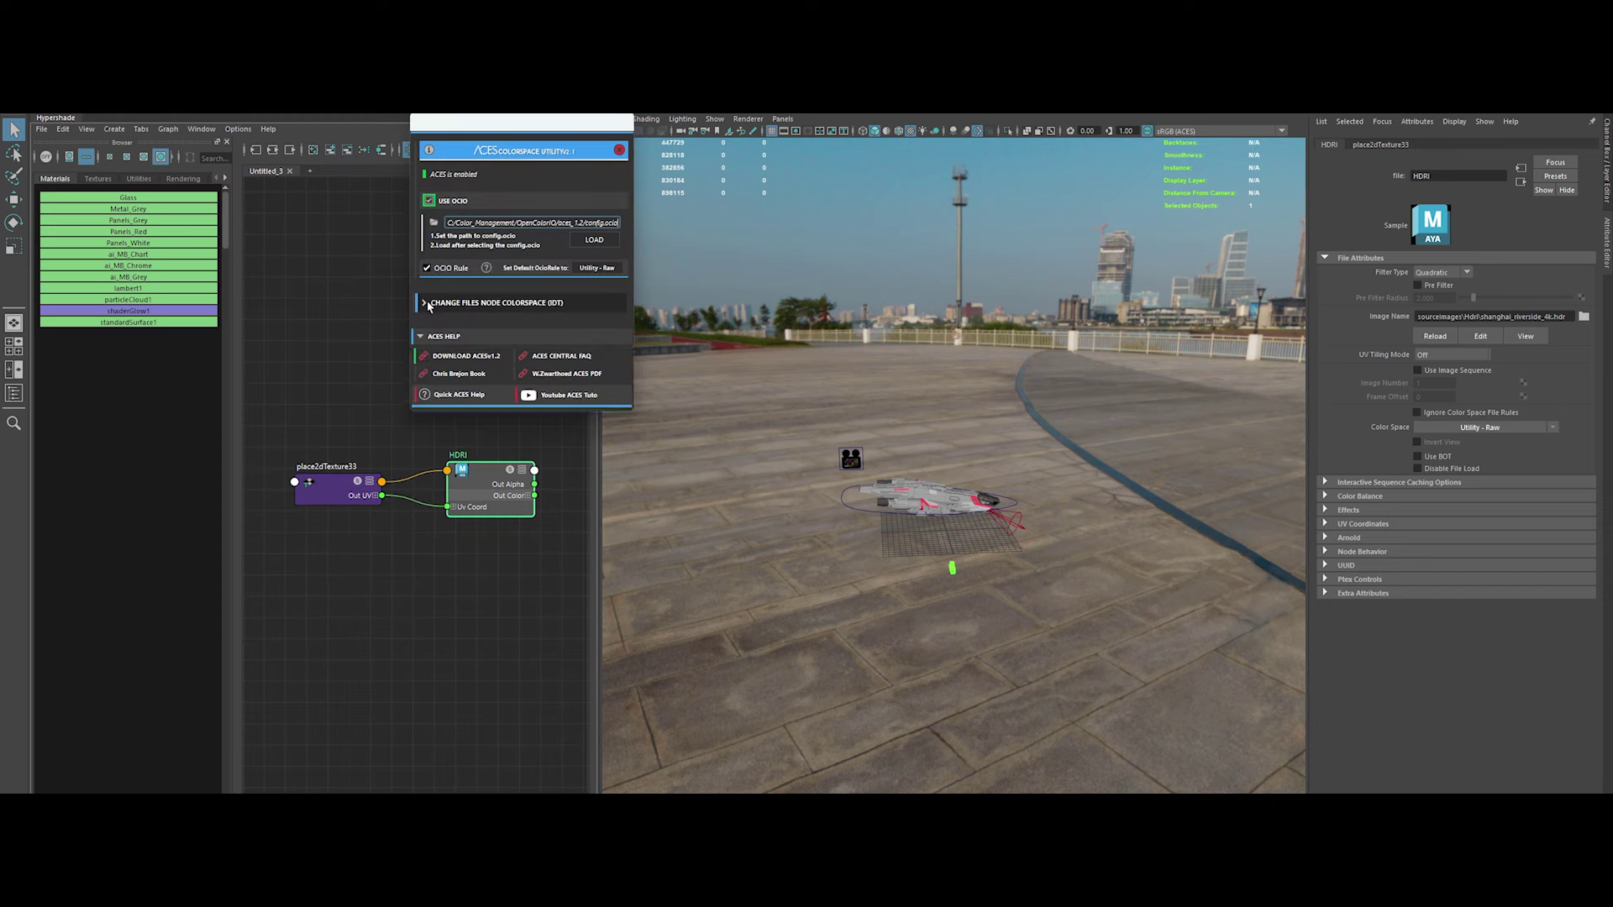
{"action": "left_click", "coordinate": [425, 303]}
{"action": "left_click", "coordinate": [753, 515]}
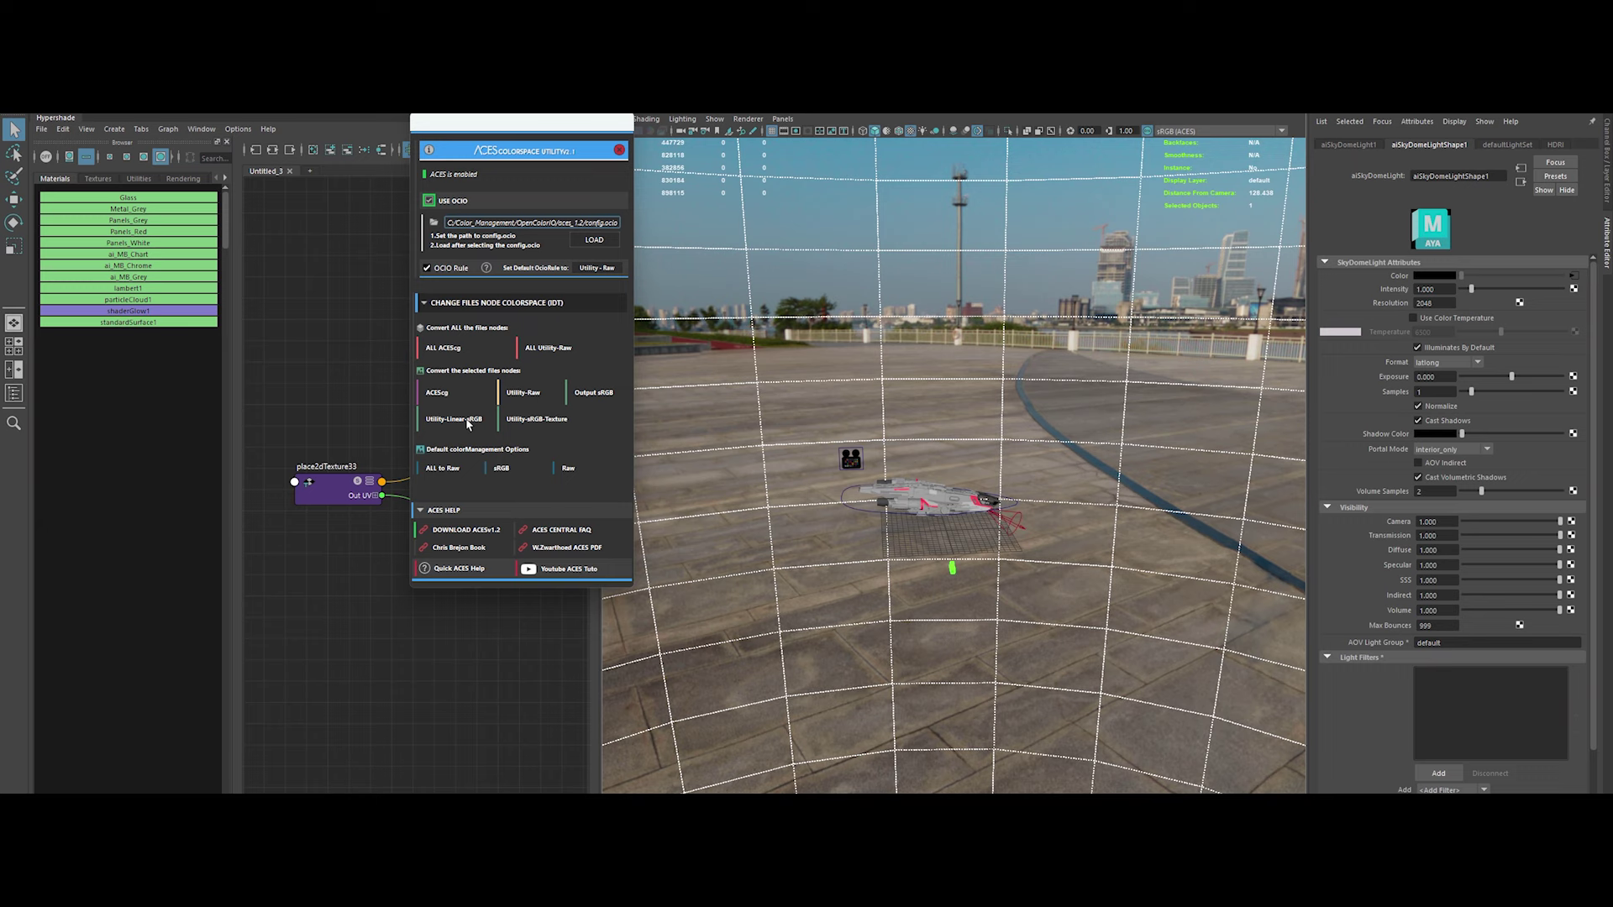
{"action": "left_click", "coordinate": [1574, 276]}
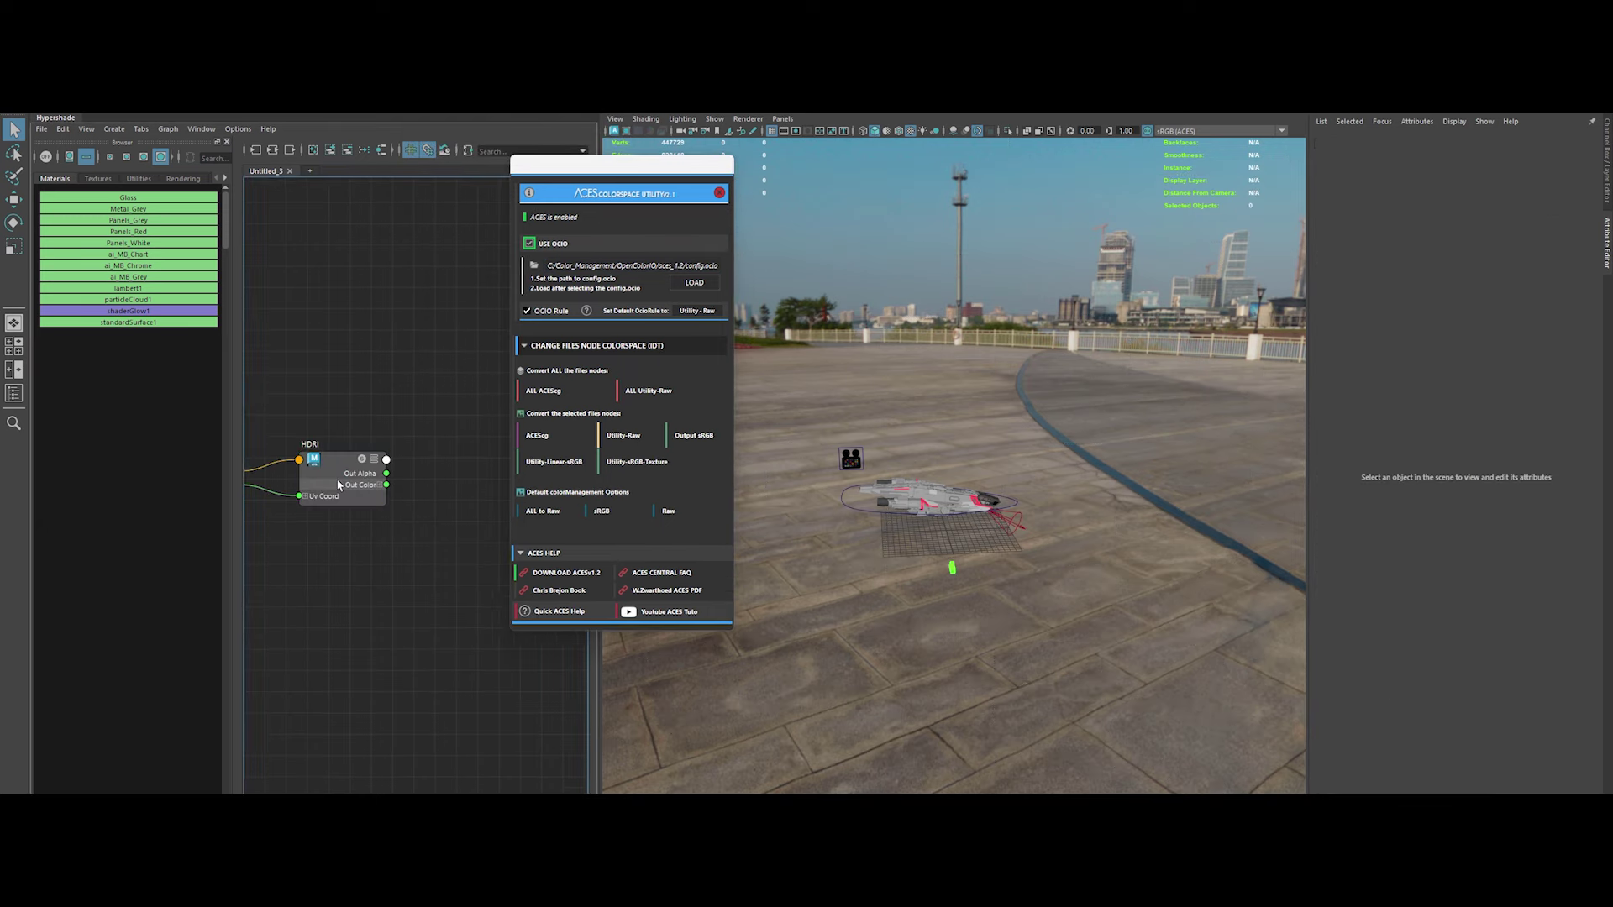
{"action": "left_click", "coordinate": [334, 474]}
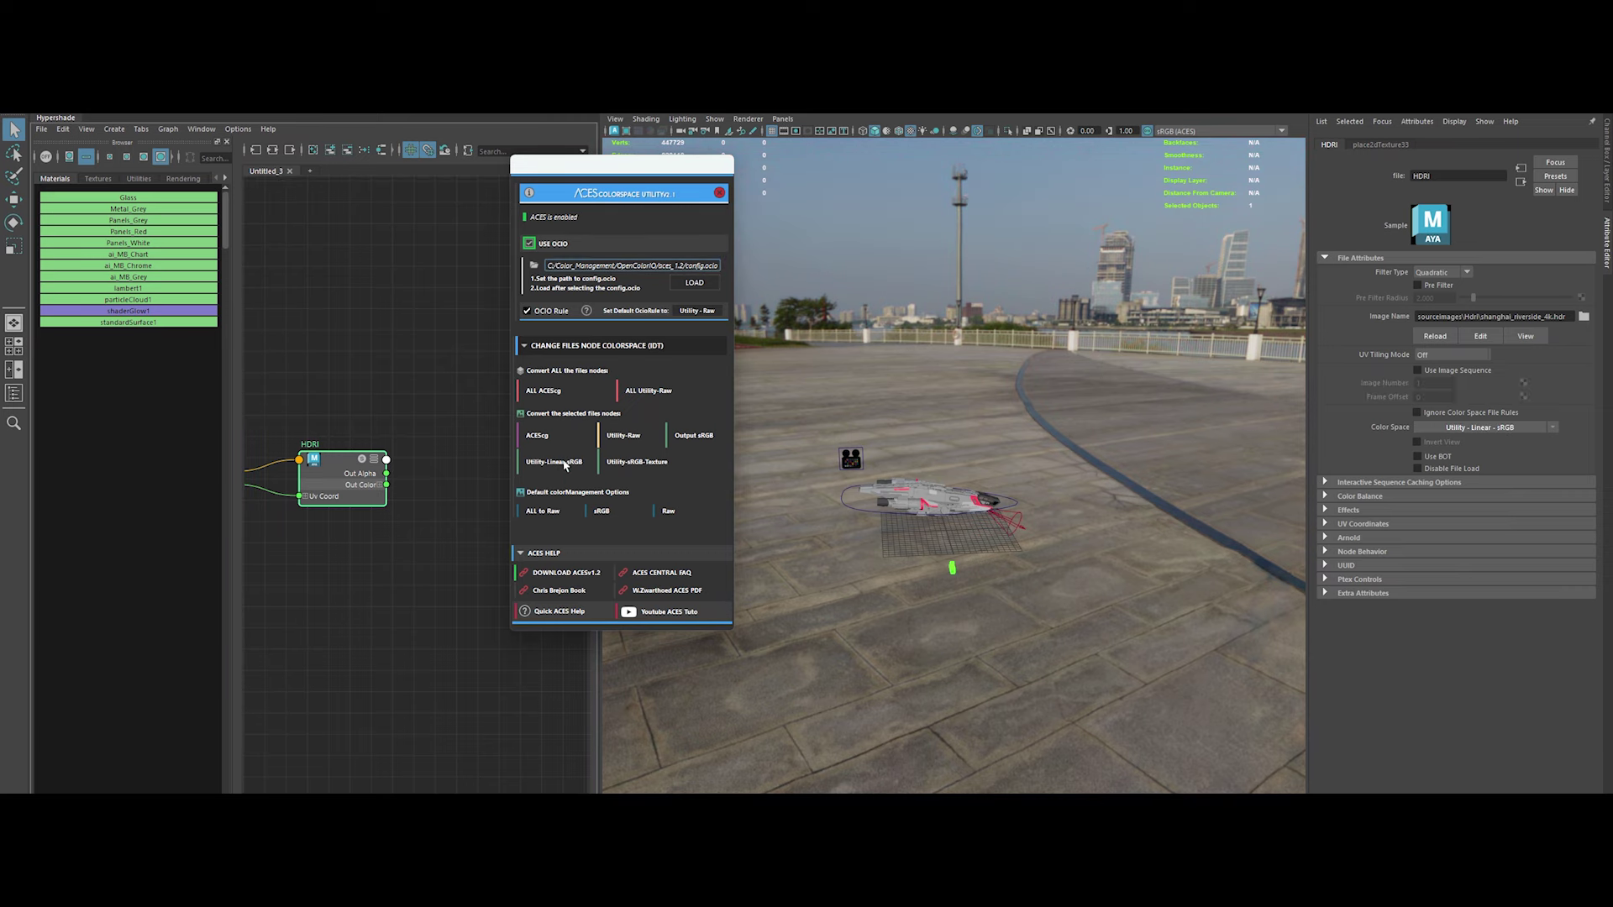
{"action": "left_click", "coordinate": [720, 194]}
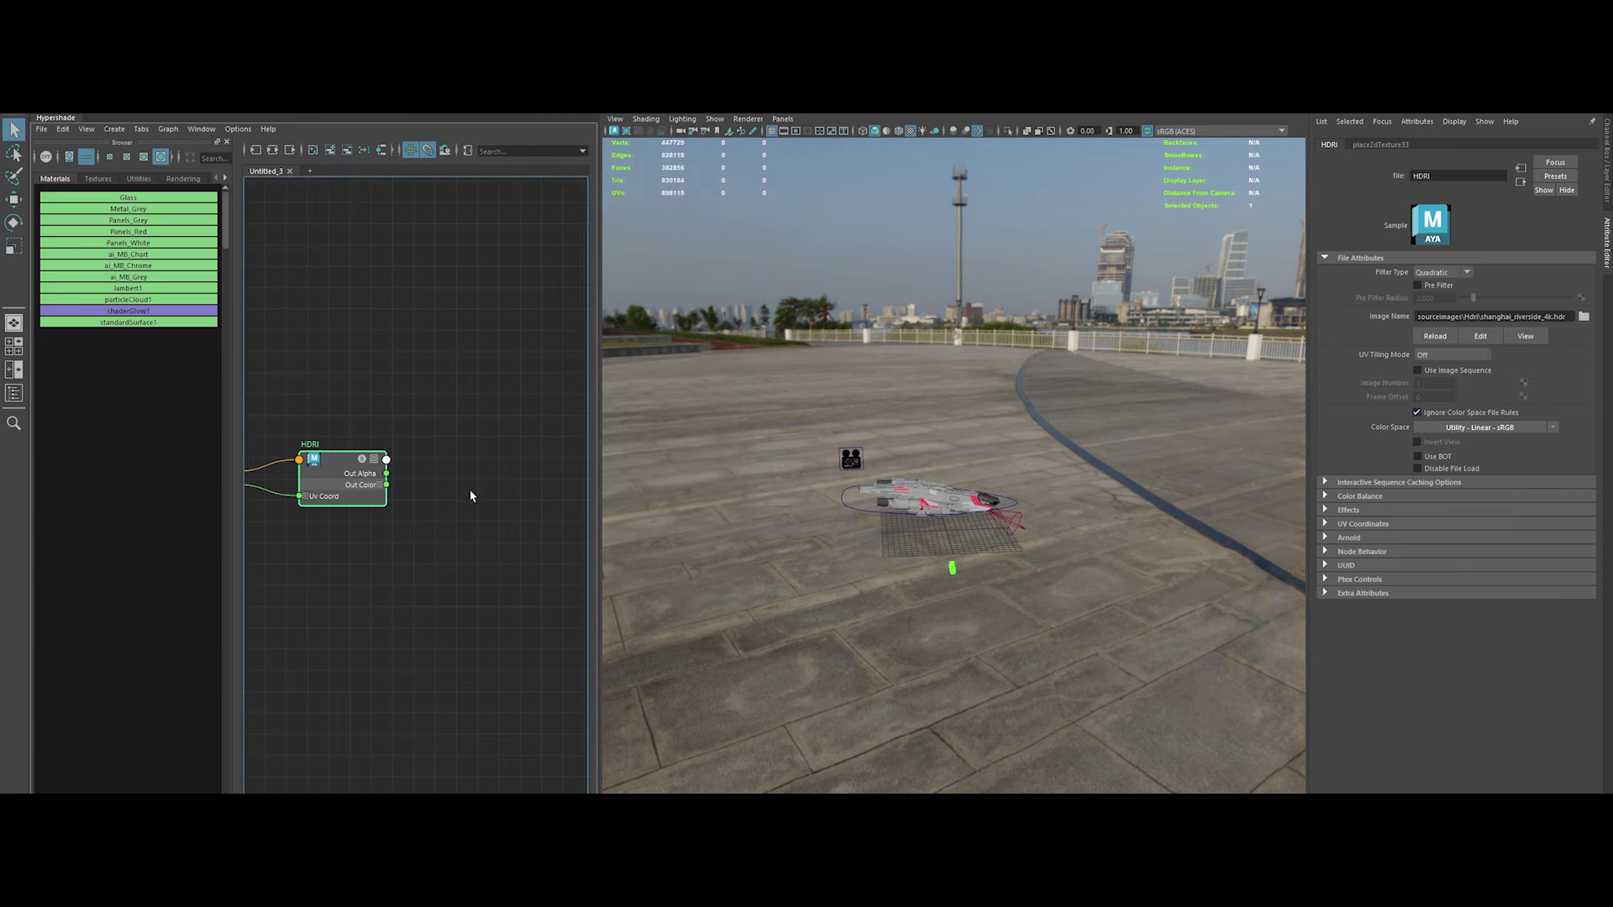
{"action": "scroll", "coordinate": [864, 504], "scroll_direction": "up", "scroll_amount": 5}
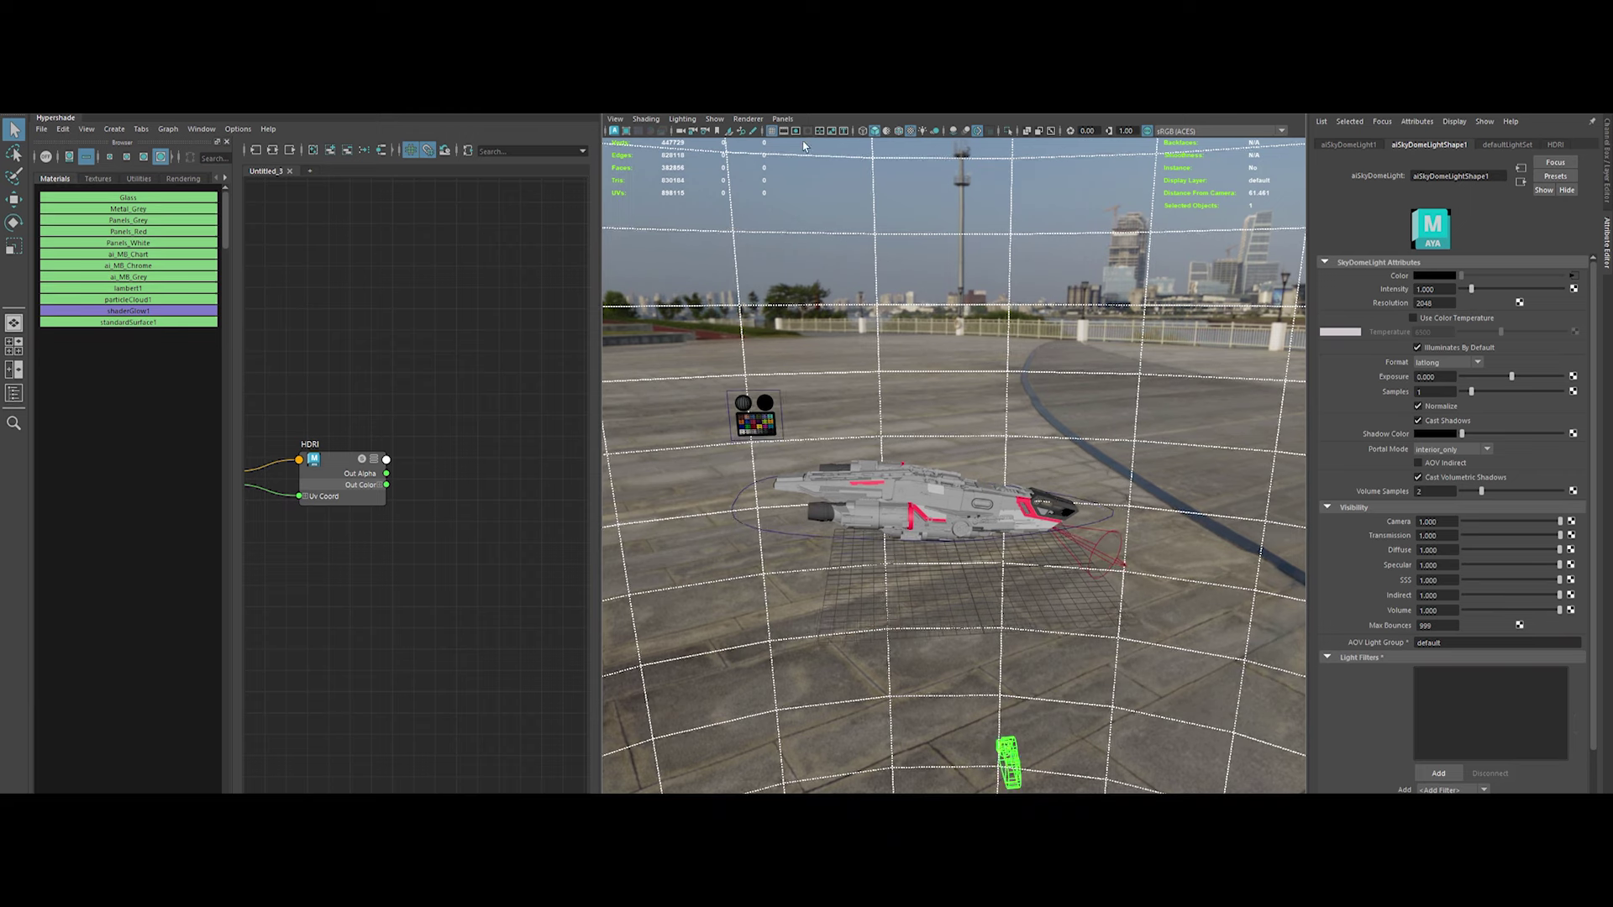
Turn on the Resolution Gate and review the render image size settings
{"action": "left_click", "coordinate": [807, 131]}
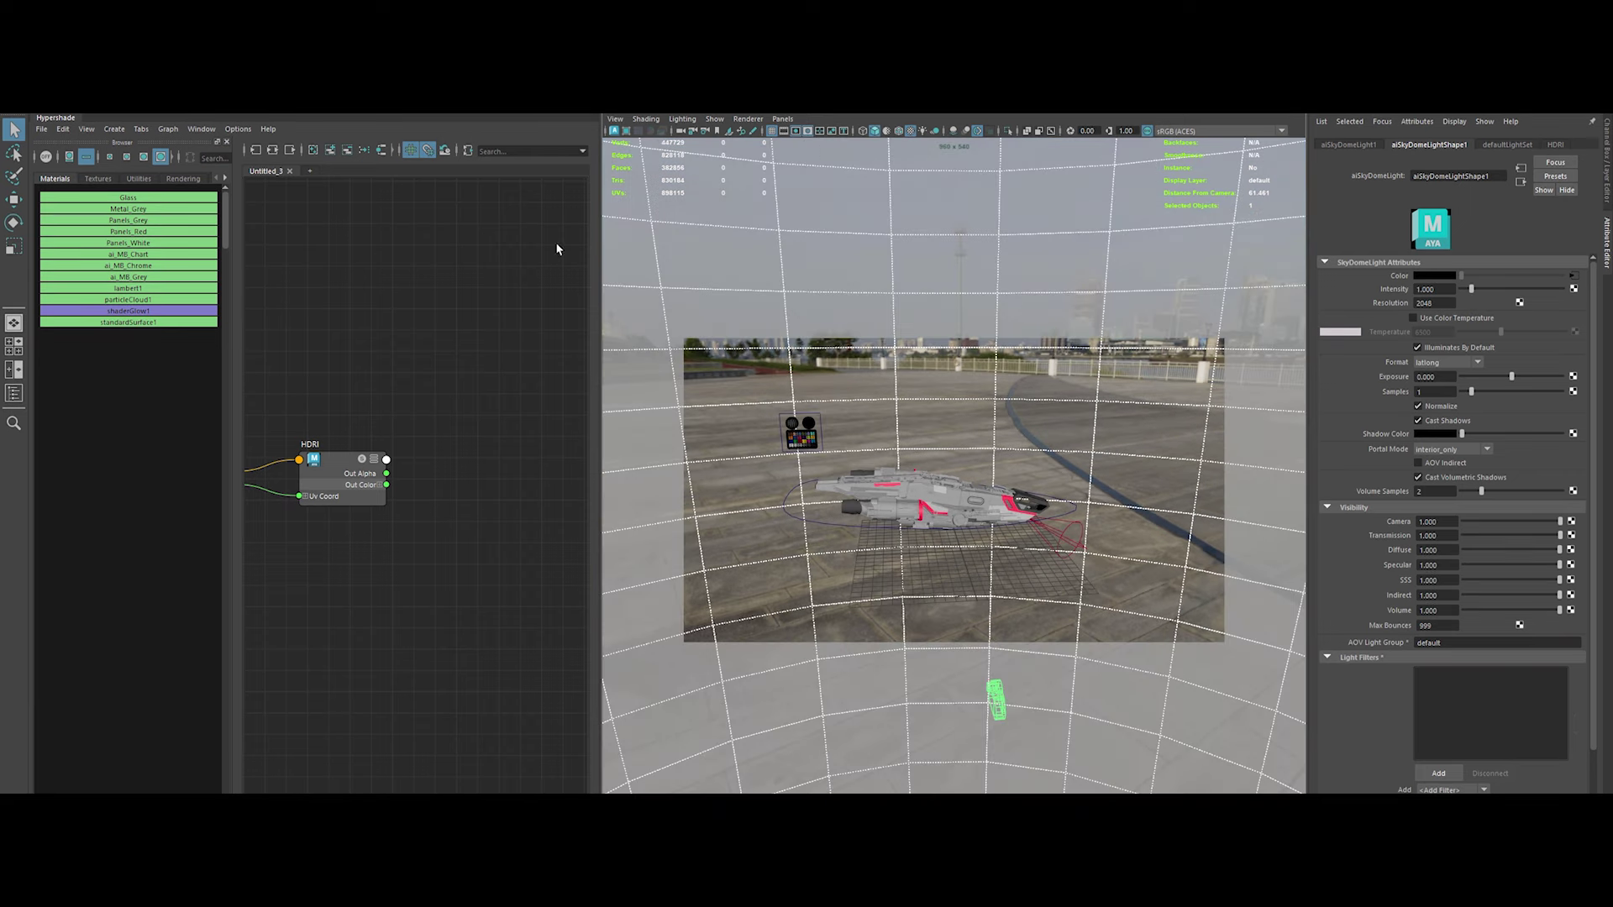
{"action": "left_click_drag", "start_coordinate": [1083, 168], "coordinate": [662, 161]}
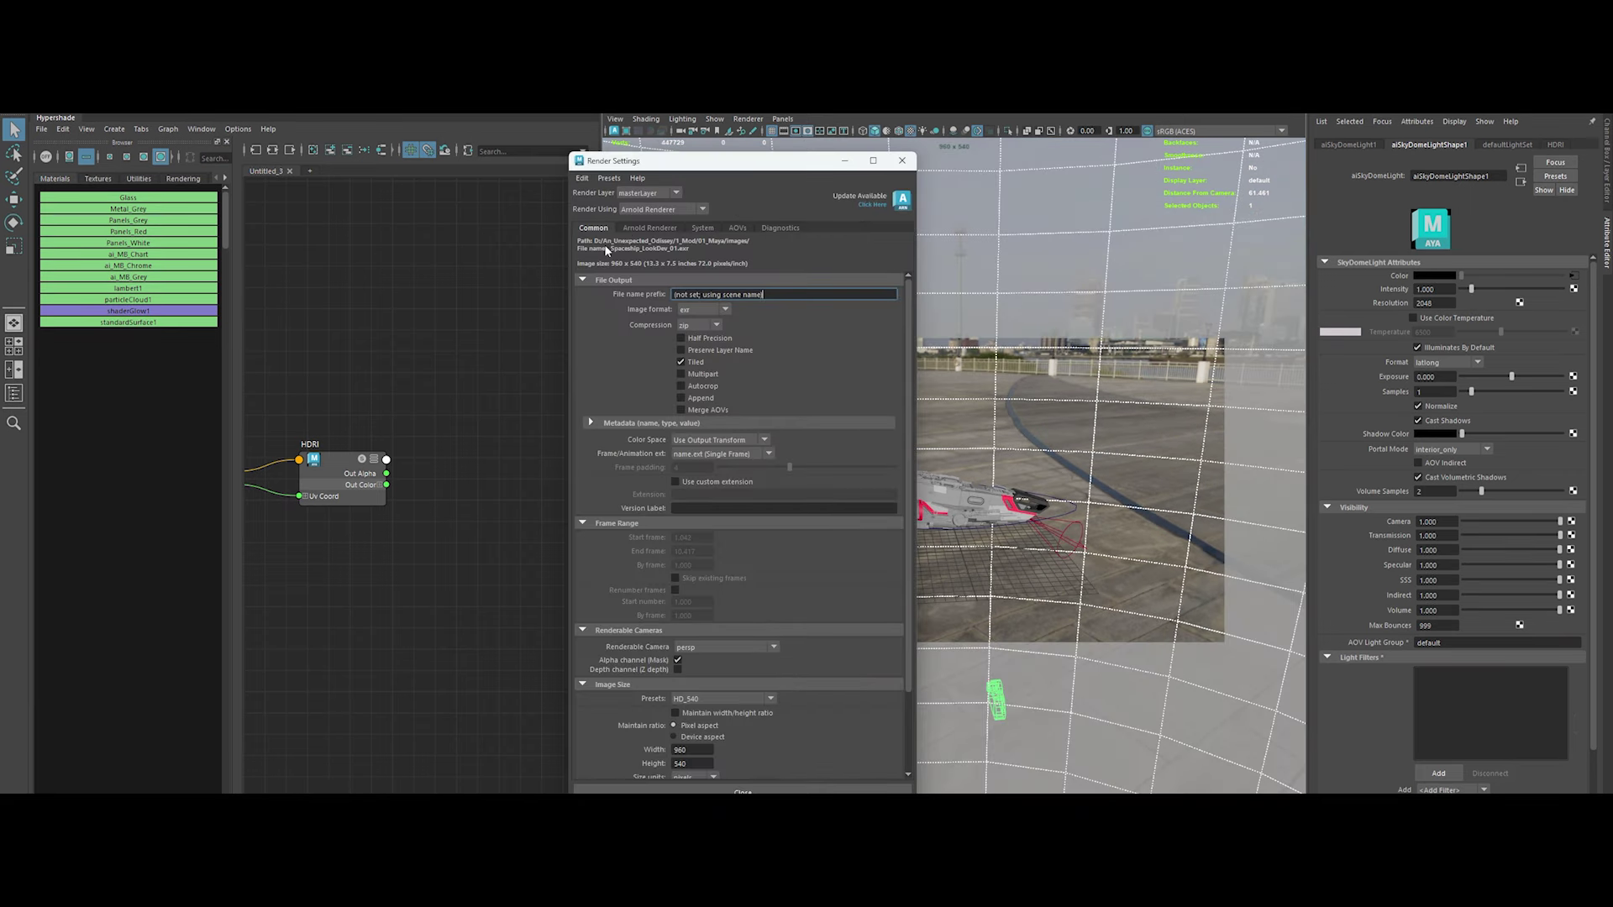
{"action": "left_click", "coordinate": [901, 167]}
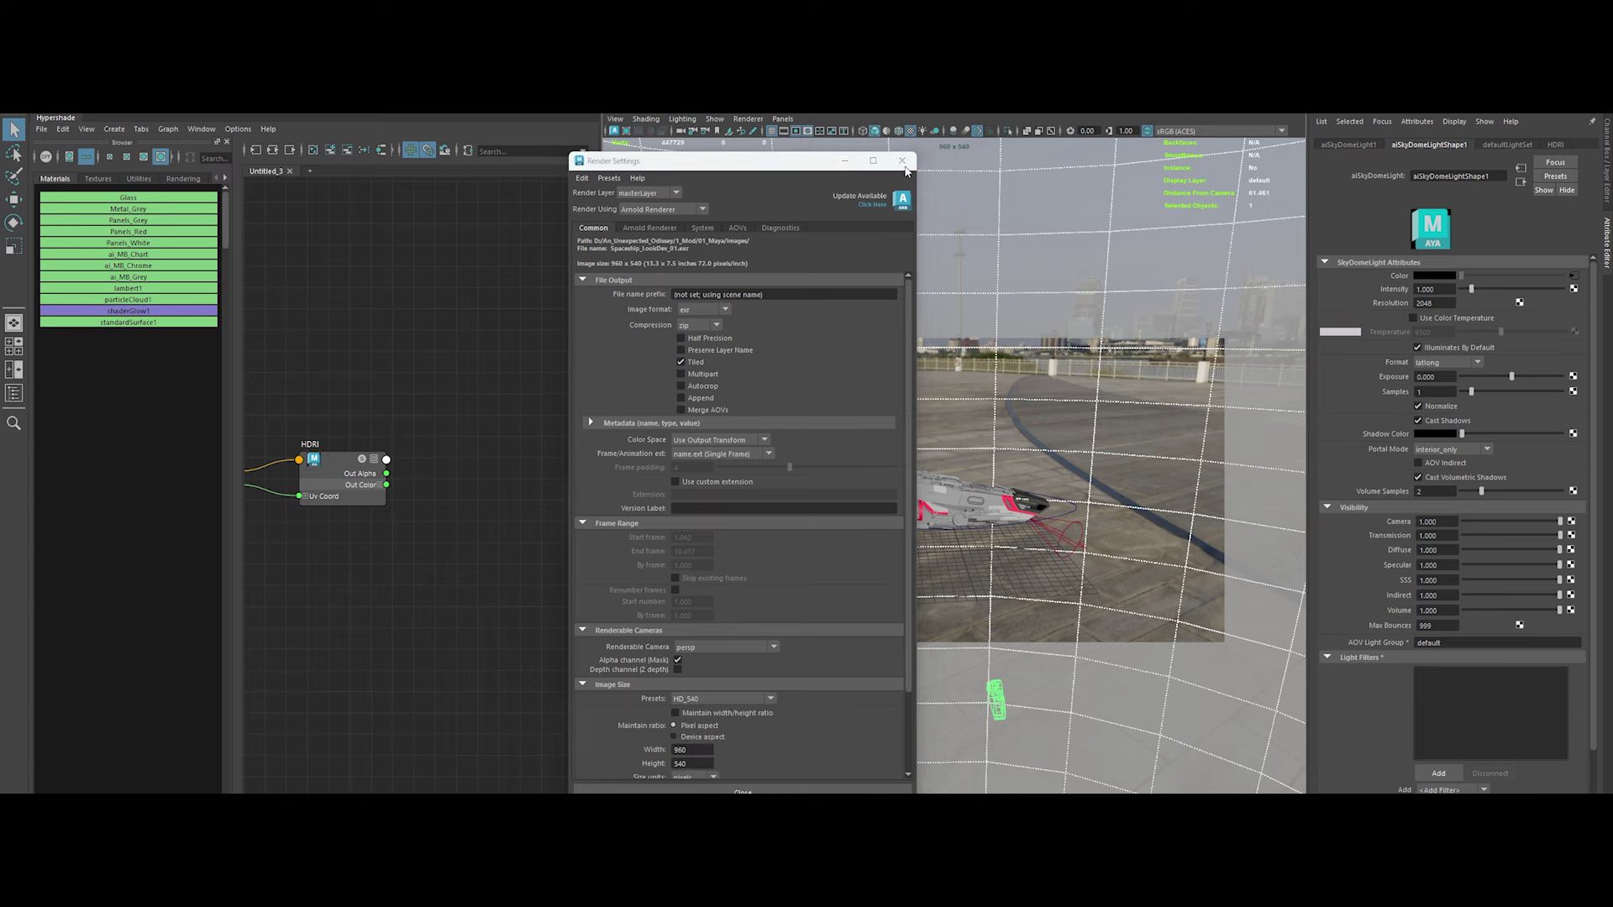
{"action": "left_click", "coordinate": [903, 162]}
In RenderSetter set 25 fps and Mid samples, then view through the render camera
{"action": "left_click_drag", "start_coordinate": [312, 207], "coordinate": [456, 205]}
{"action": "left_click", "coordinate": [505, 280]}
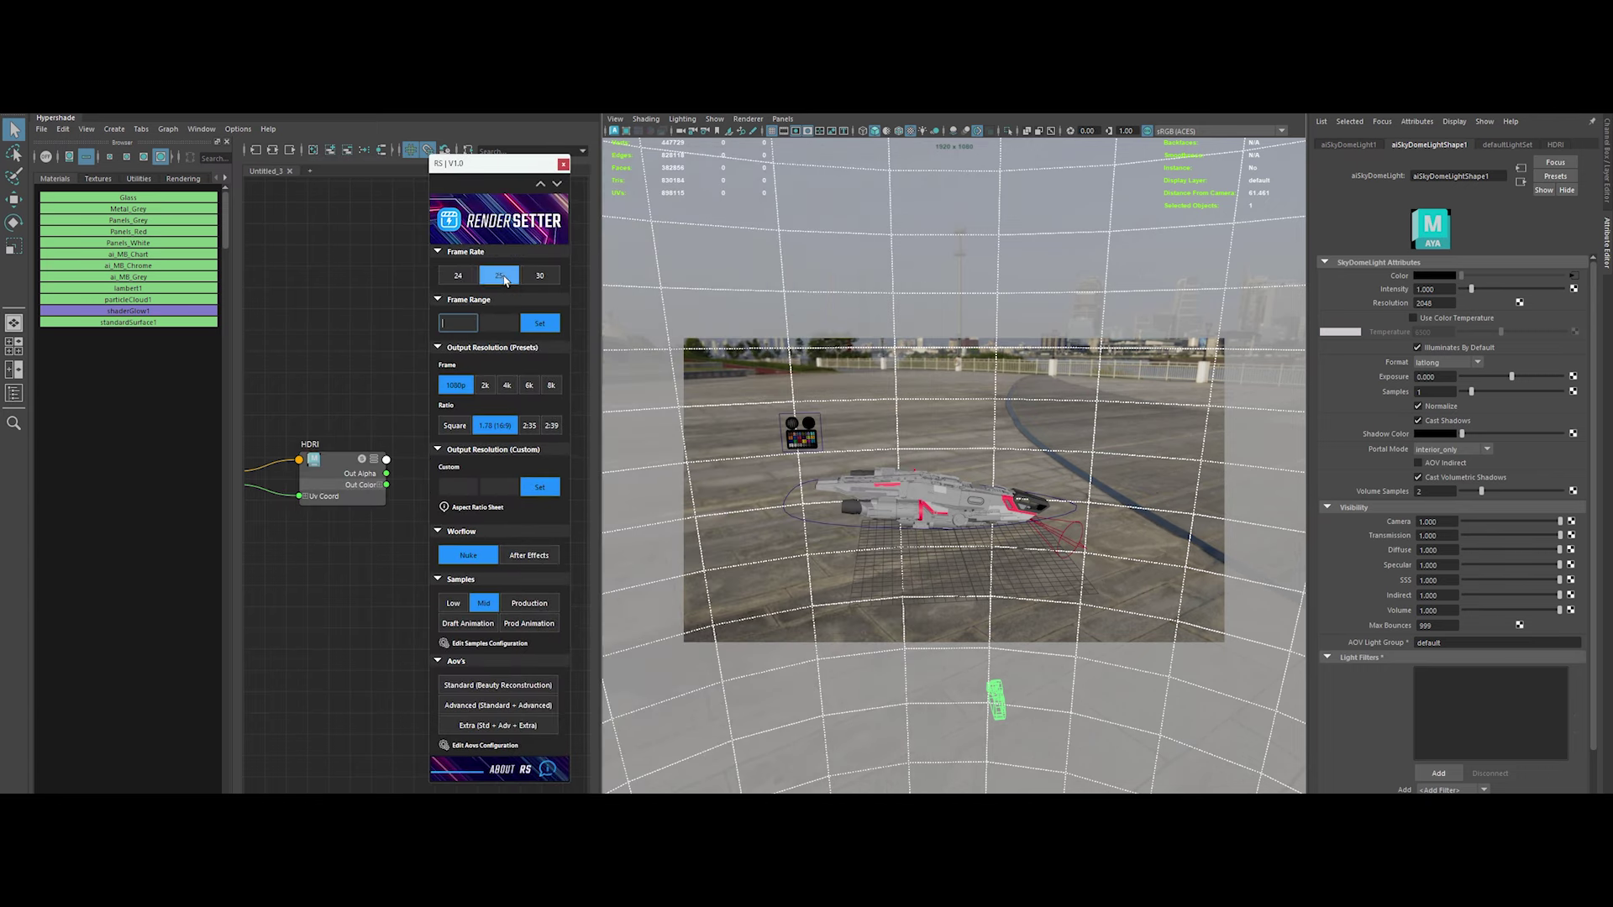
{"action": "left_click", "coordinate": [486, 606]}
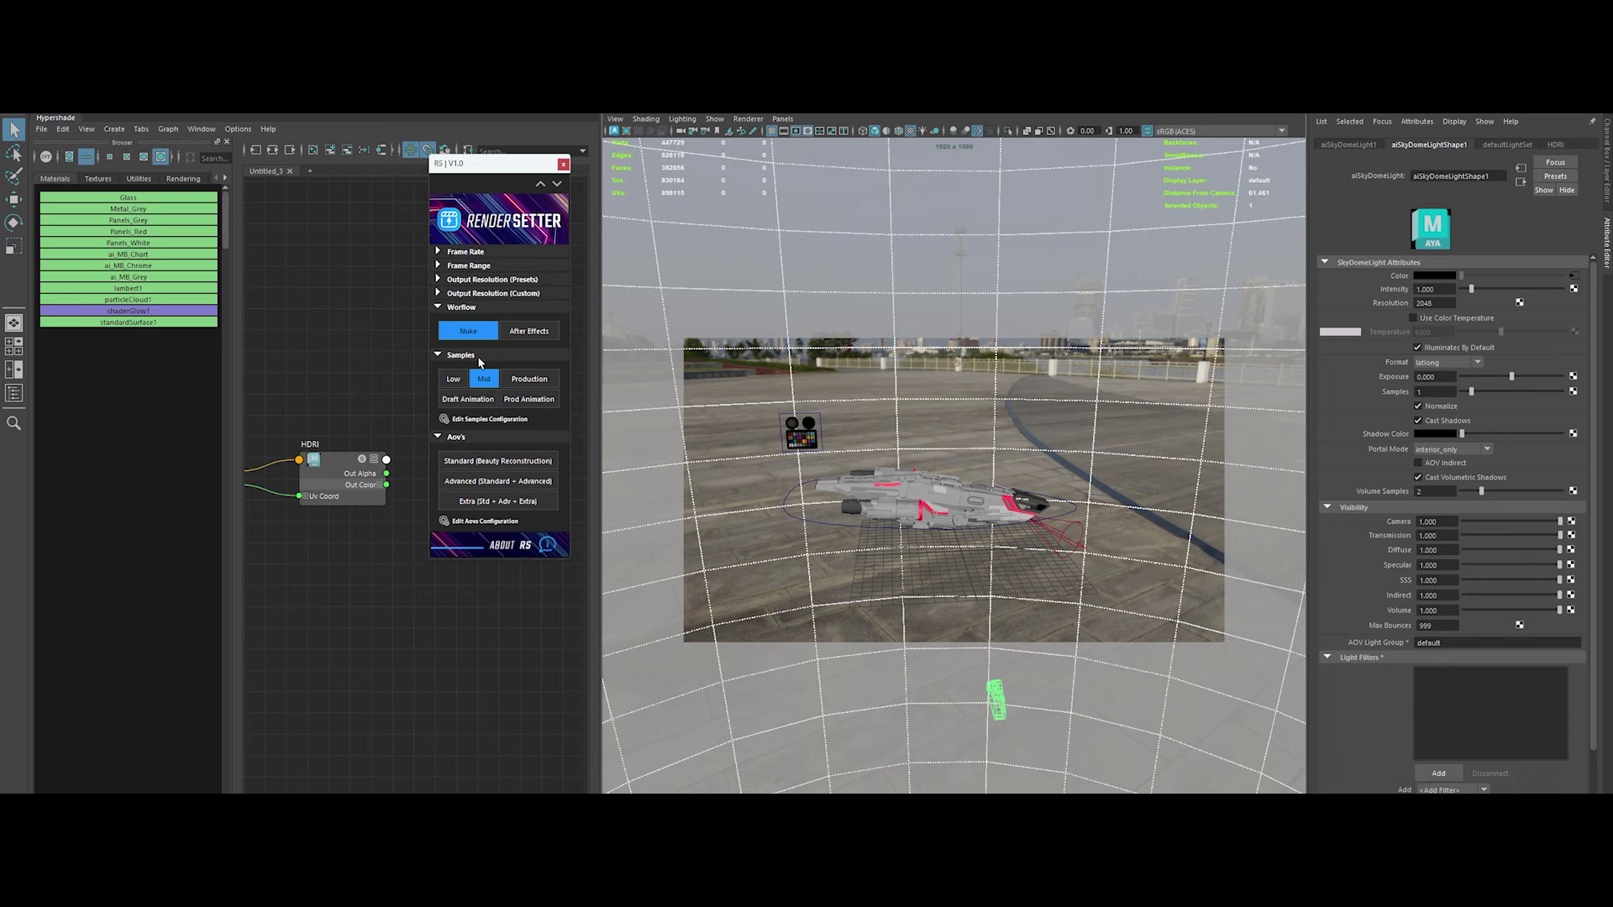
{"action": "left_click", "coordinate": [438, 306]}
{"action": "left_click", "coordinate": [438, 400]}
{"action": "left_click_drag", "start_coordinate": [487, 163], "coordinate": [1231, 103]}
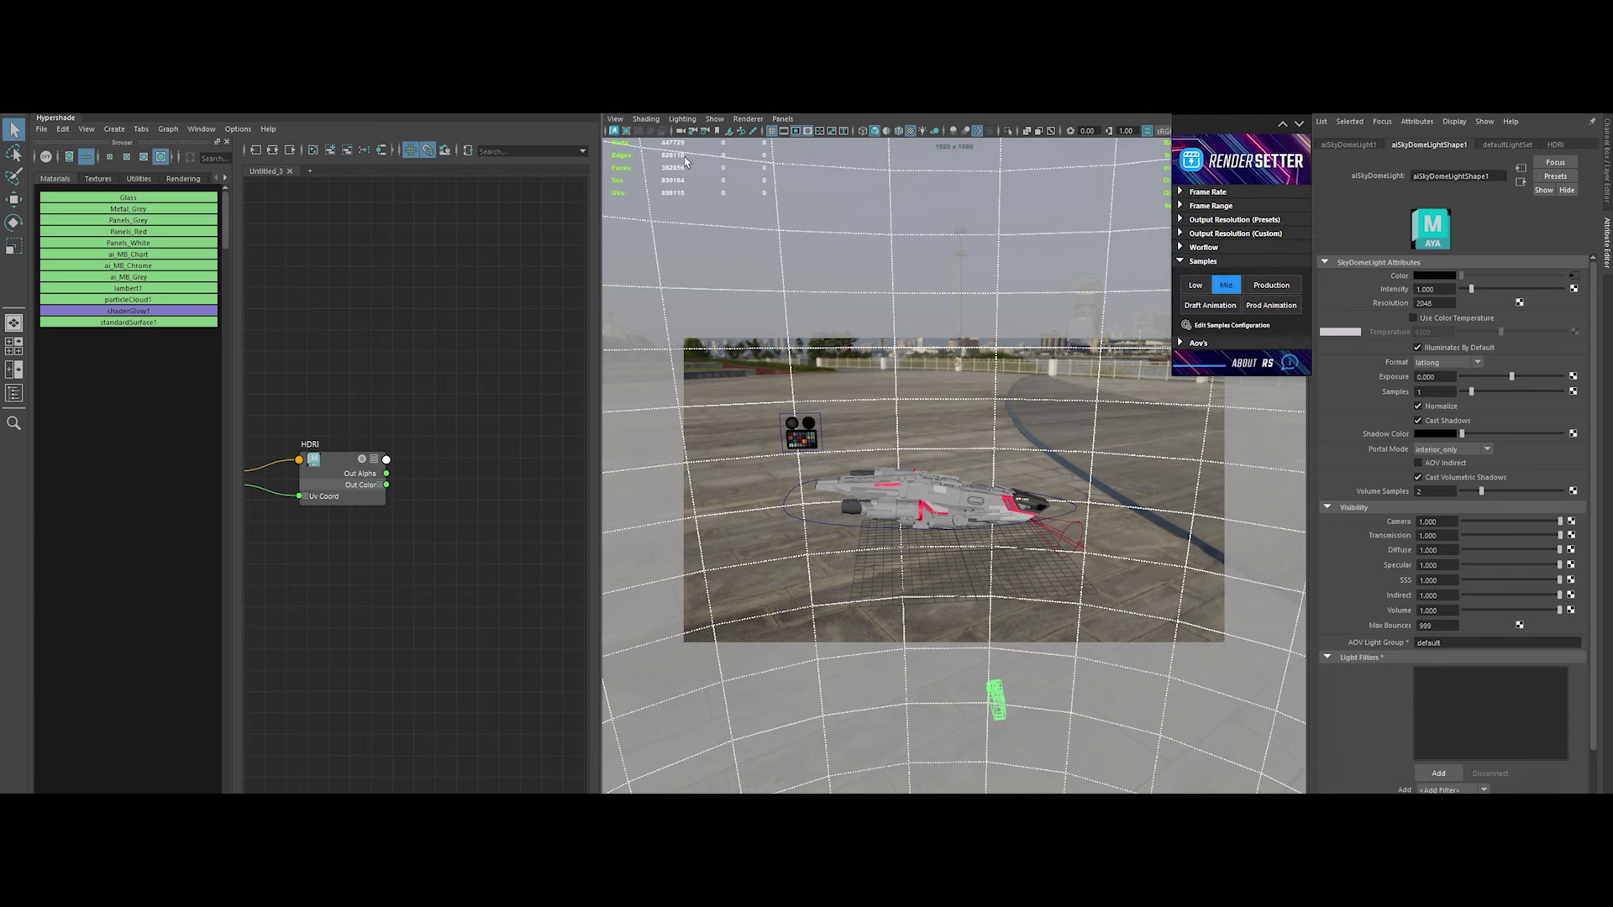
{"action": "left_click", "coordinate": [692, 137]}
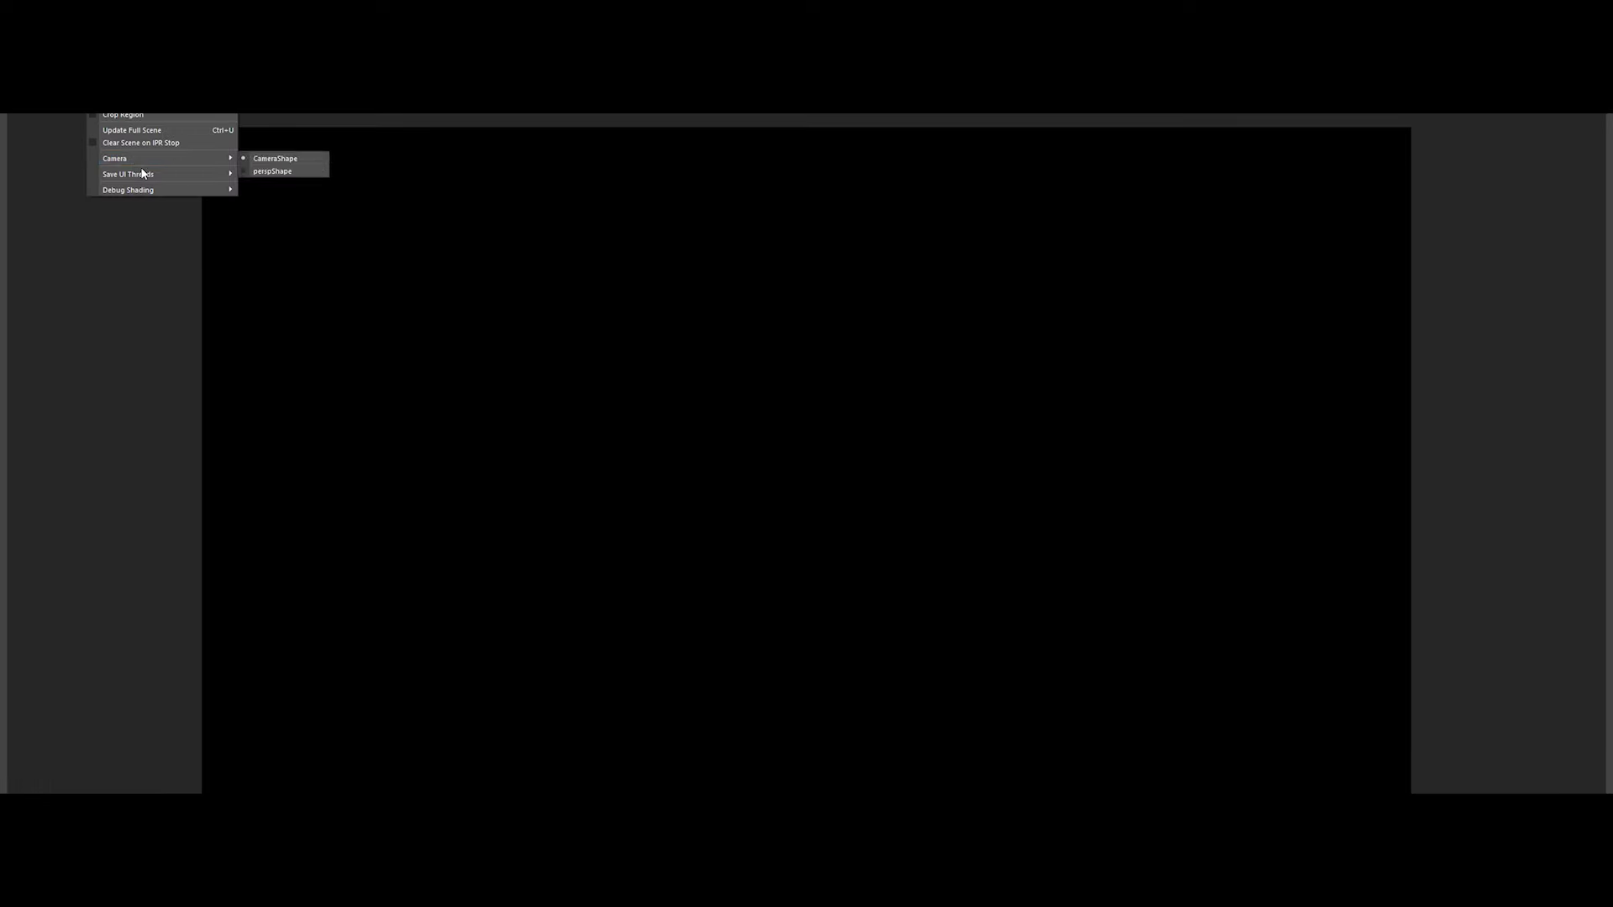
Arrange and resize the render view window so the full render and viewport are visible
{"action": "left_click", "coordinate": [253, 216]}
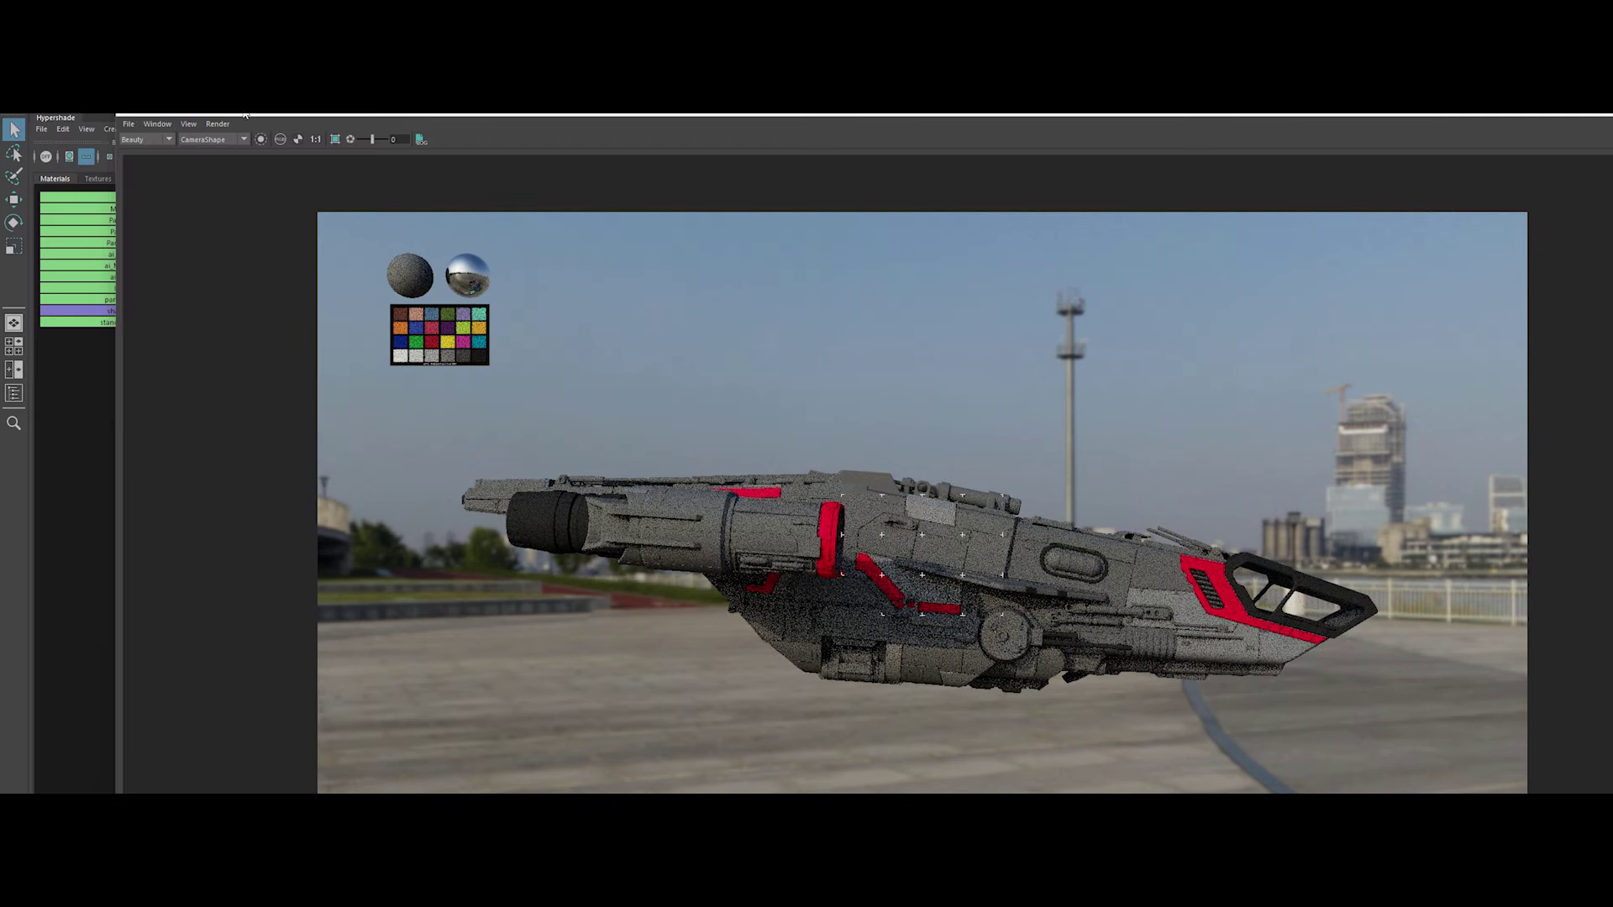
{"action": "left_click_drag", "start_coordinate": [245, 115], "coordinate": [330, 166]}
{"action": "left_click_drag", "start_coordinate": [668, 330], "coordinate": [668, 331]}
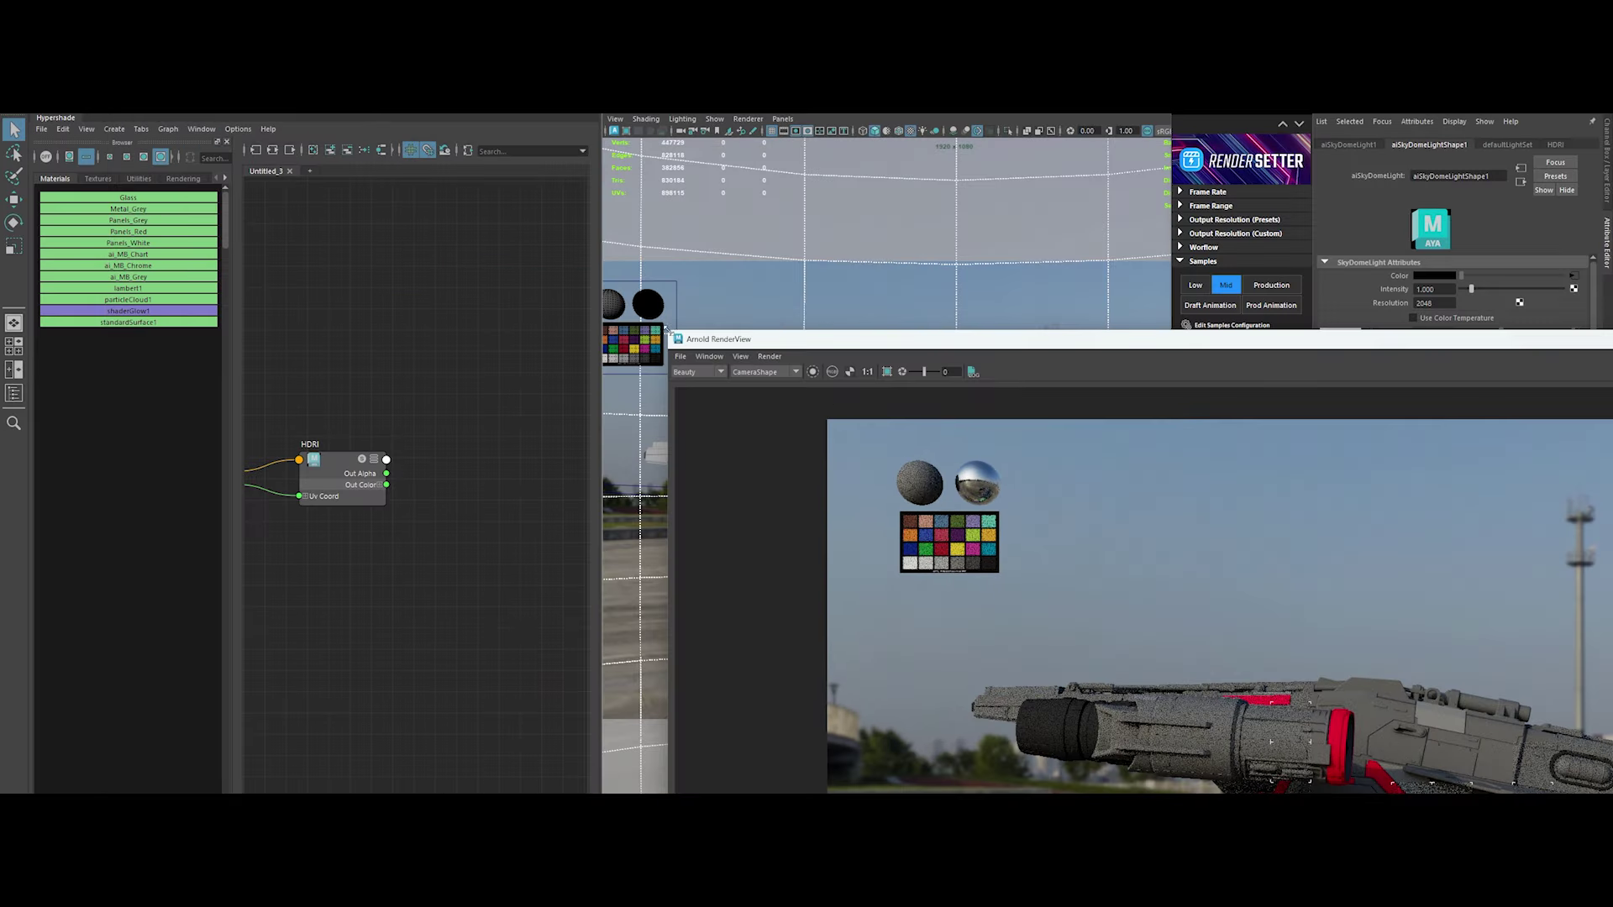
{"action": "left_click_drag", "start_coordinate": [913, 332], "coordinate": [1330, 392]}
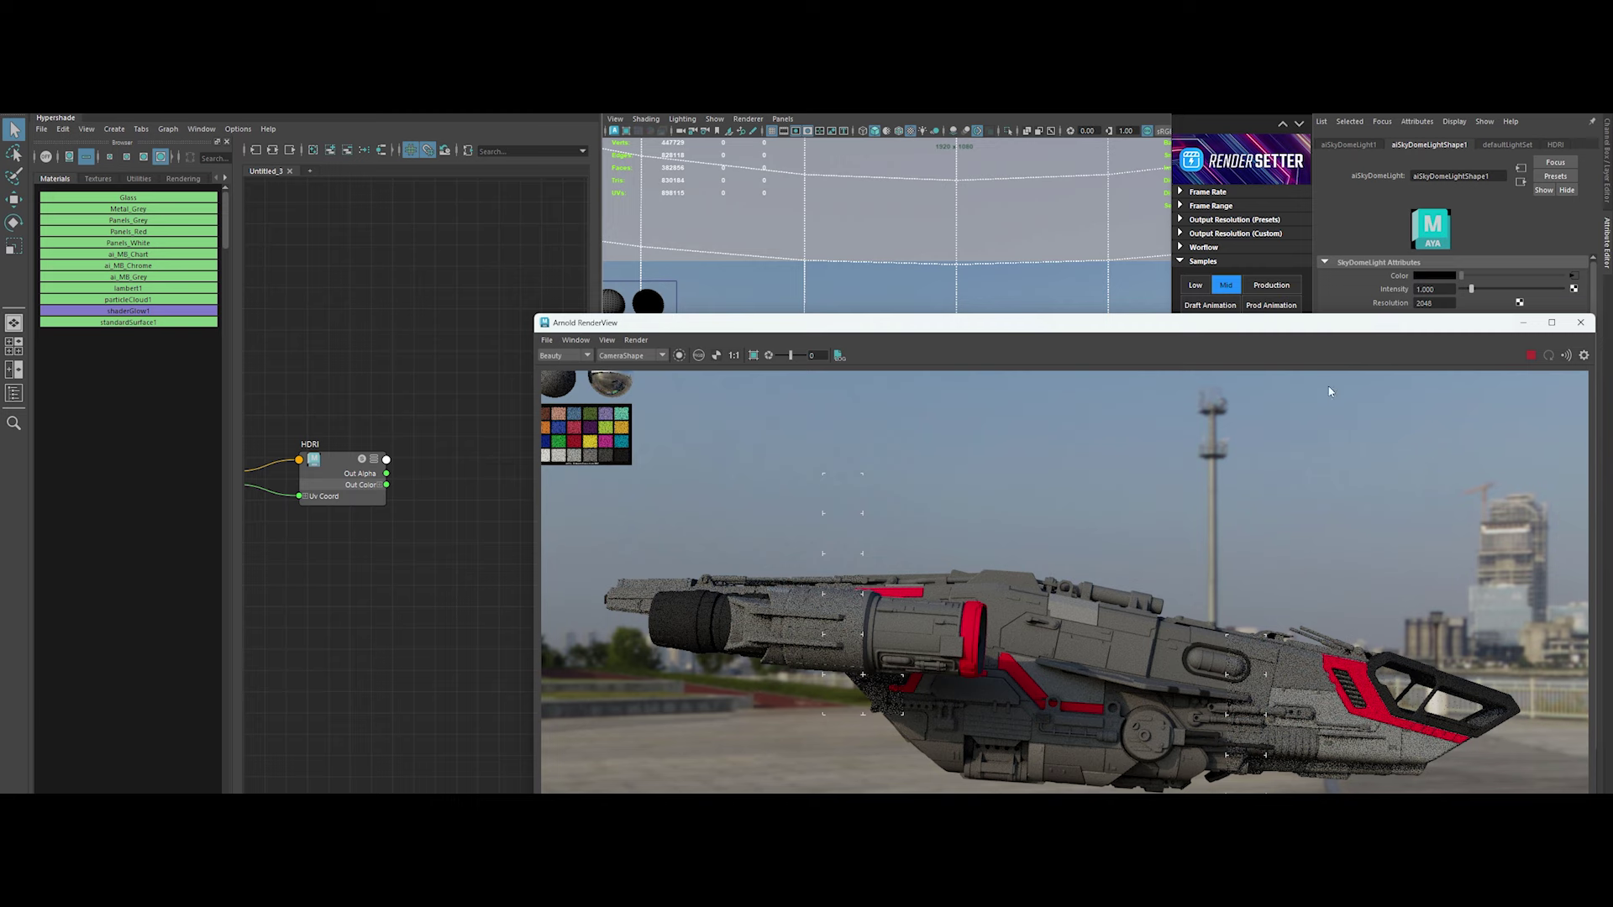
{"action": "left_click_drag", "start_coordinate": [986, 326], "coordinate": [743, 185]}
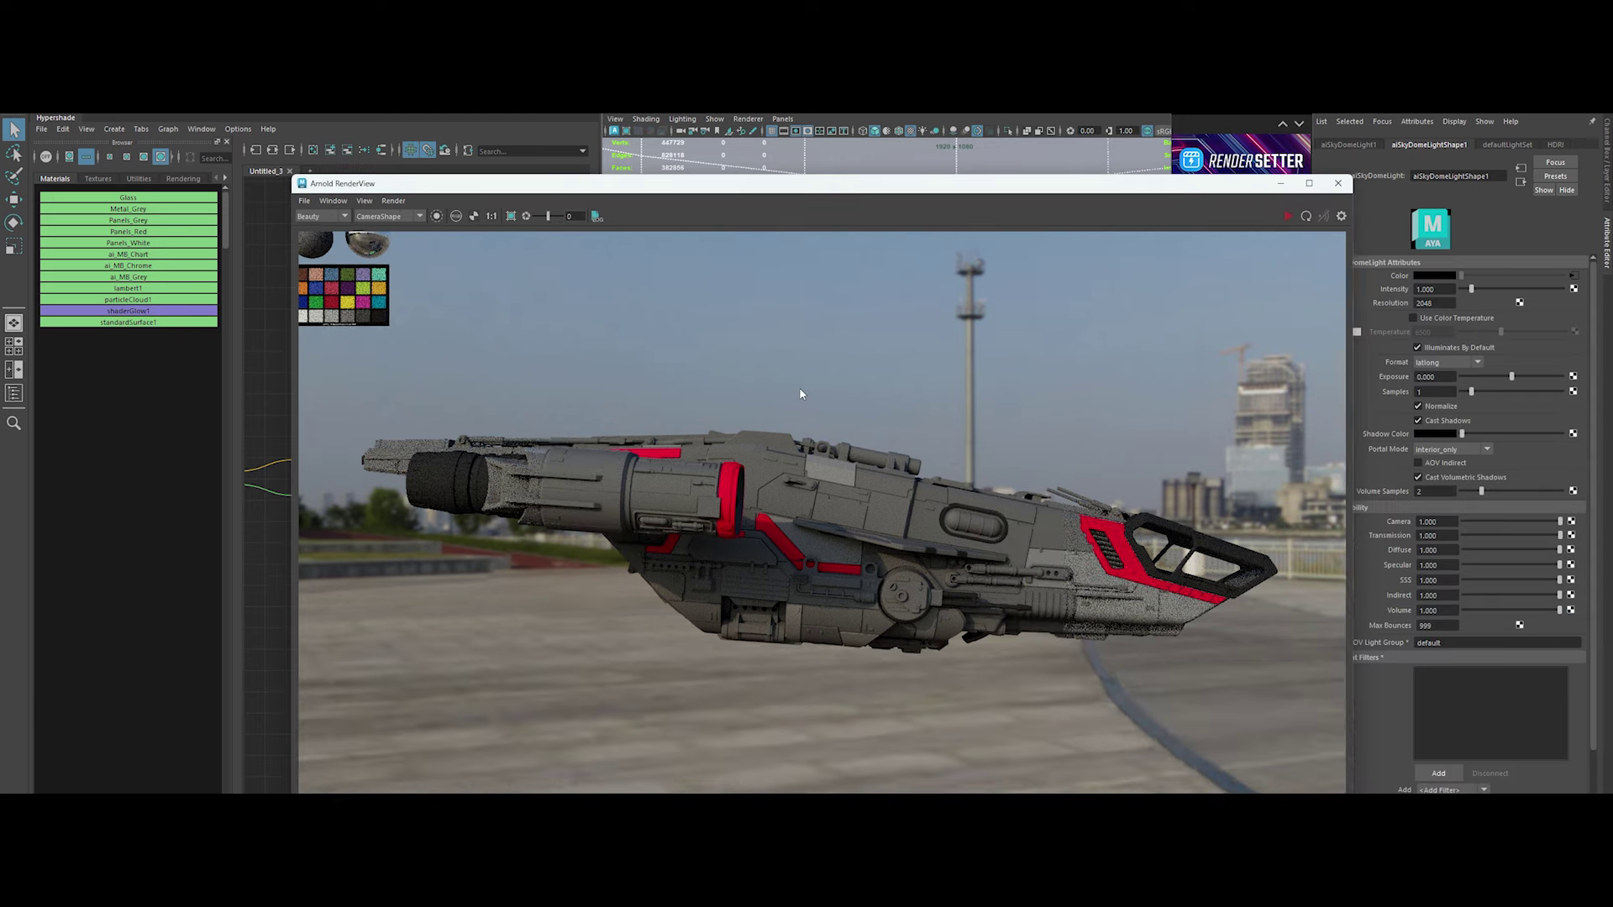
{"action": "scroll", "coordinate": [825, 433], "scroll_direction": "down", "scroll_amount": 2}
{"action": "left_click_drag", "start_coordinate": [1351, 789], "coordinate": [1225, 771]}
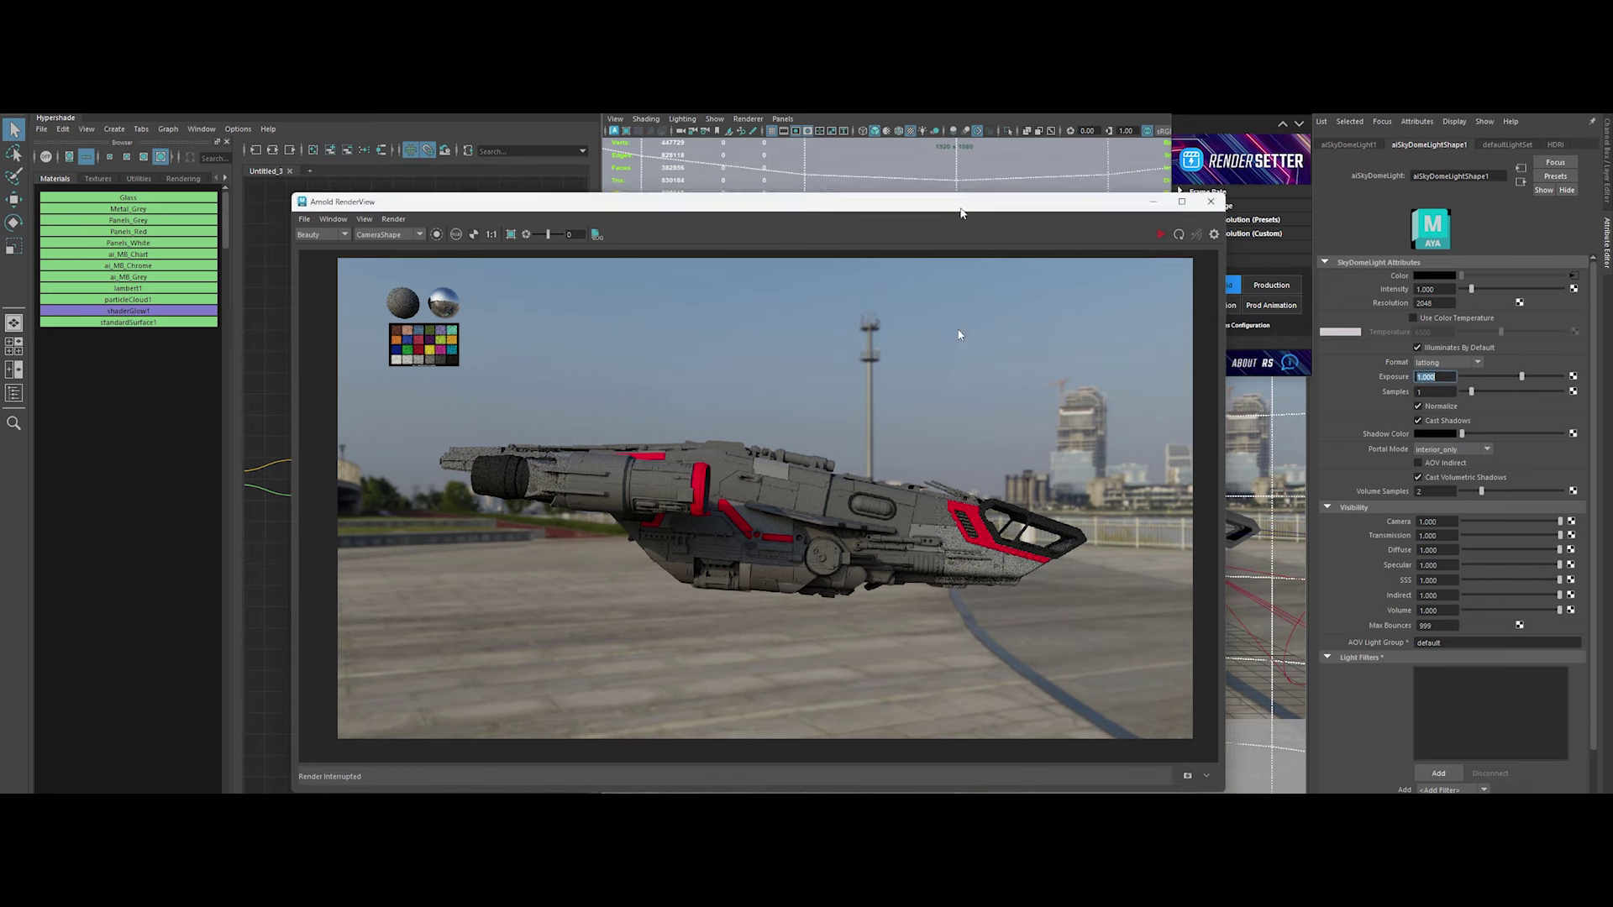
{"action": "left_click_drag", "start_coordinate": [961, 183], "coordinate": [979, 373]}
Rotate the skydome light 180, then 90 degrees on Y, and deselect it
{"action": "left_click", "coordinate": [1351, 144]}
{"action": "left_click", "coordinate": [1478, 241]}
{"action": "type", "text": "180"}
{"action": "key", "text": "Return"}
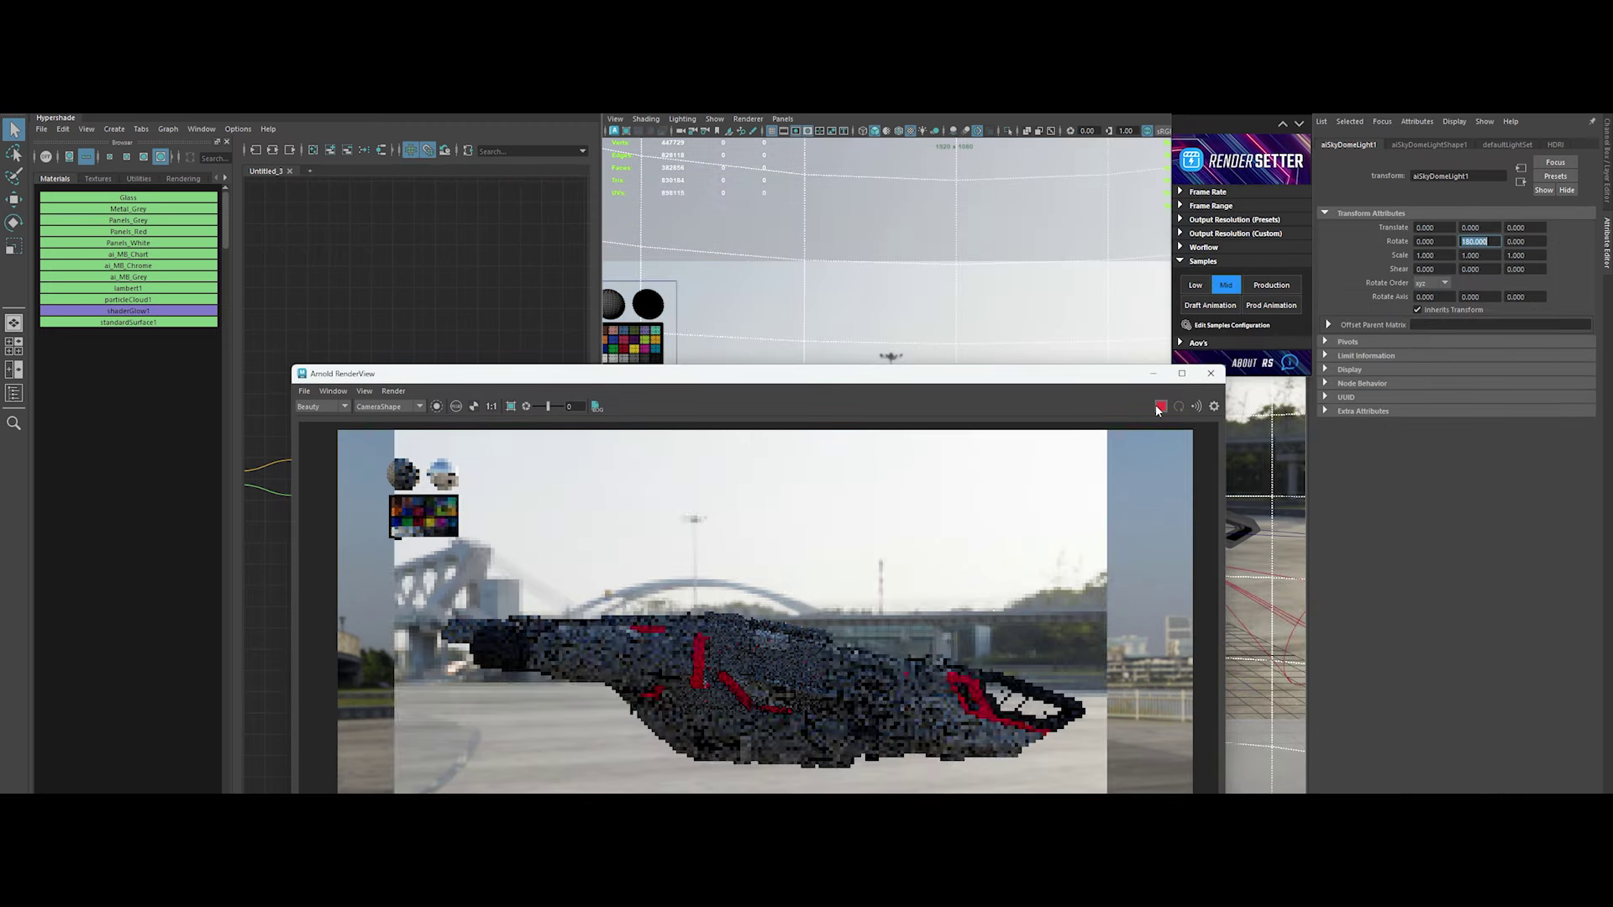
{"action": "type", "text": "90"}
{"action": "key", "text": "Return"}
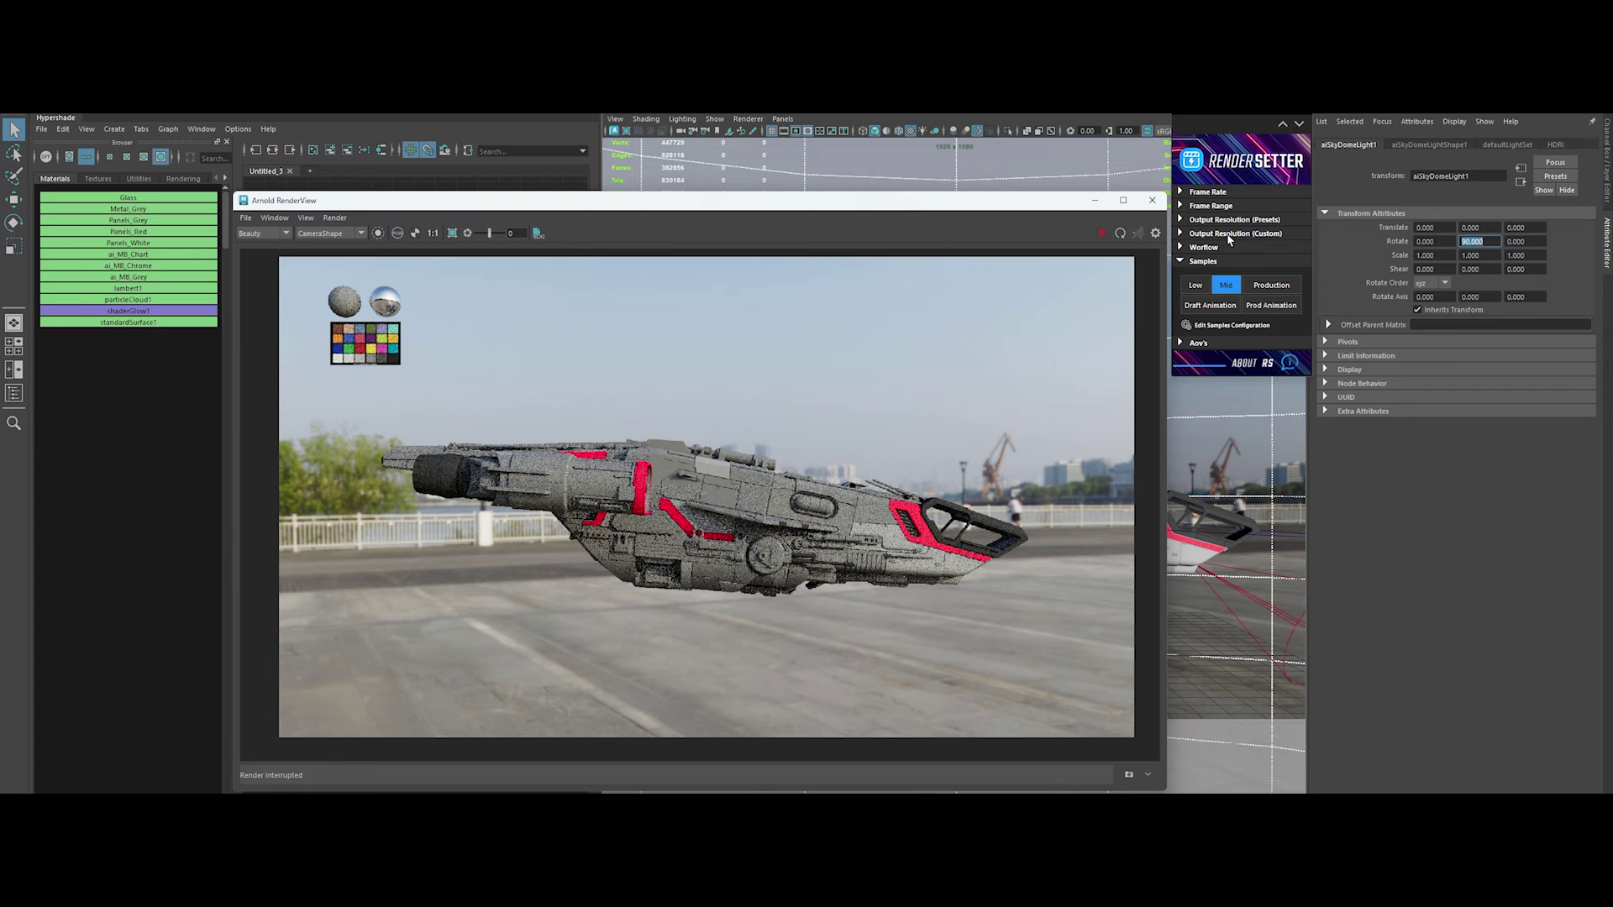
{"action": "left_click_drag", "start_coordinate": [891, 210], "coordinate": [1179, 256]}
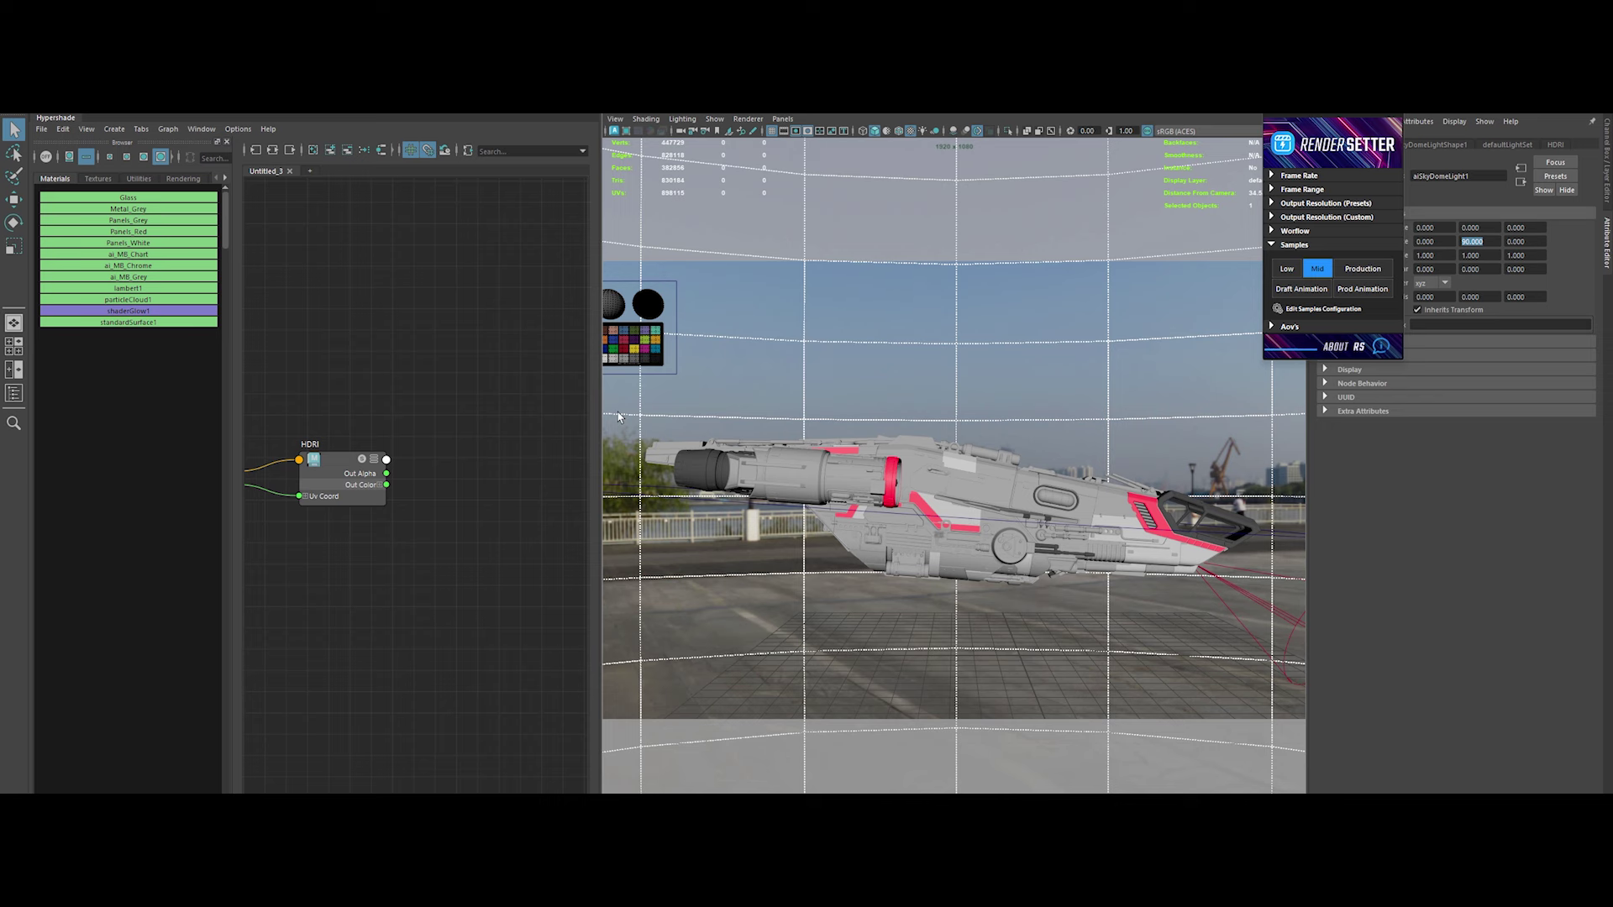
{"action": "left_click", "coordinate": [482, 539]}
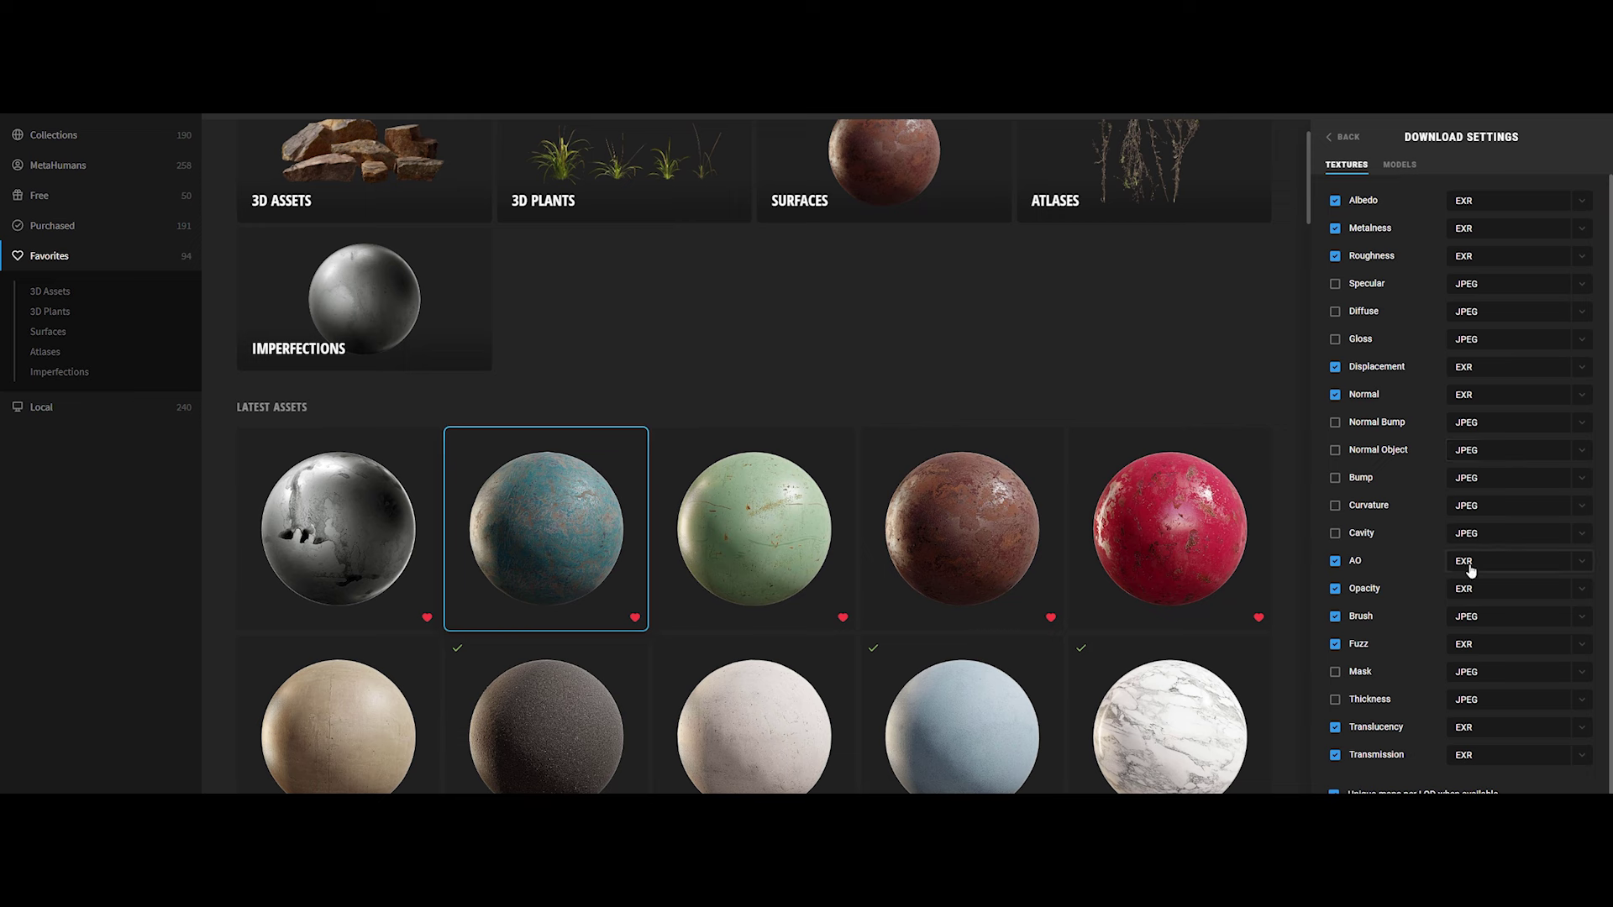
Leave download settings and add the Scratched Painted Metal Sheet to the library
{"action": "left_click", "coordinate": [1344, 137]}
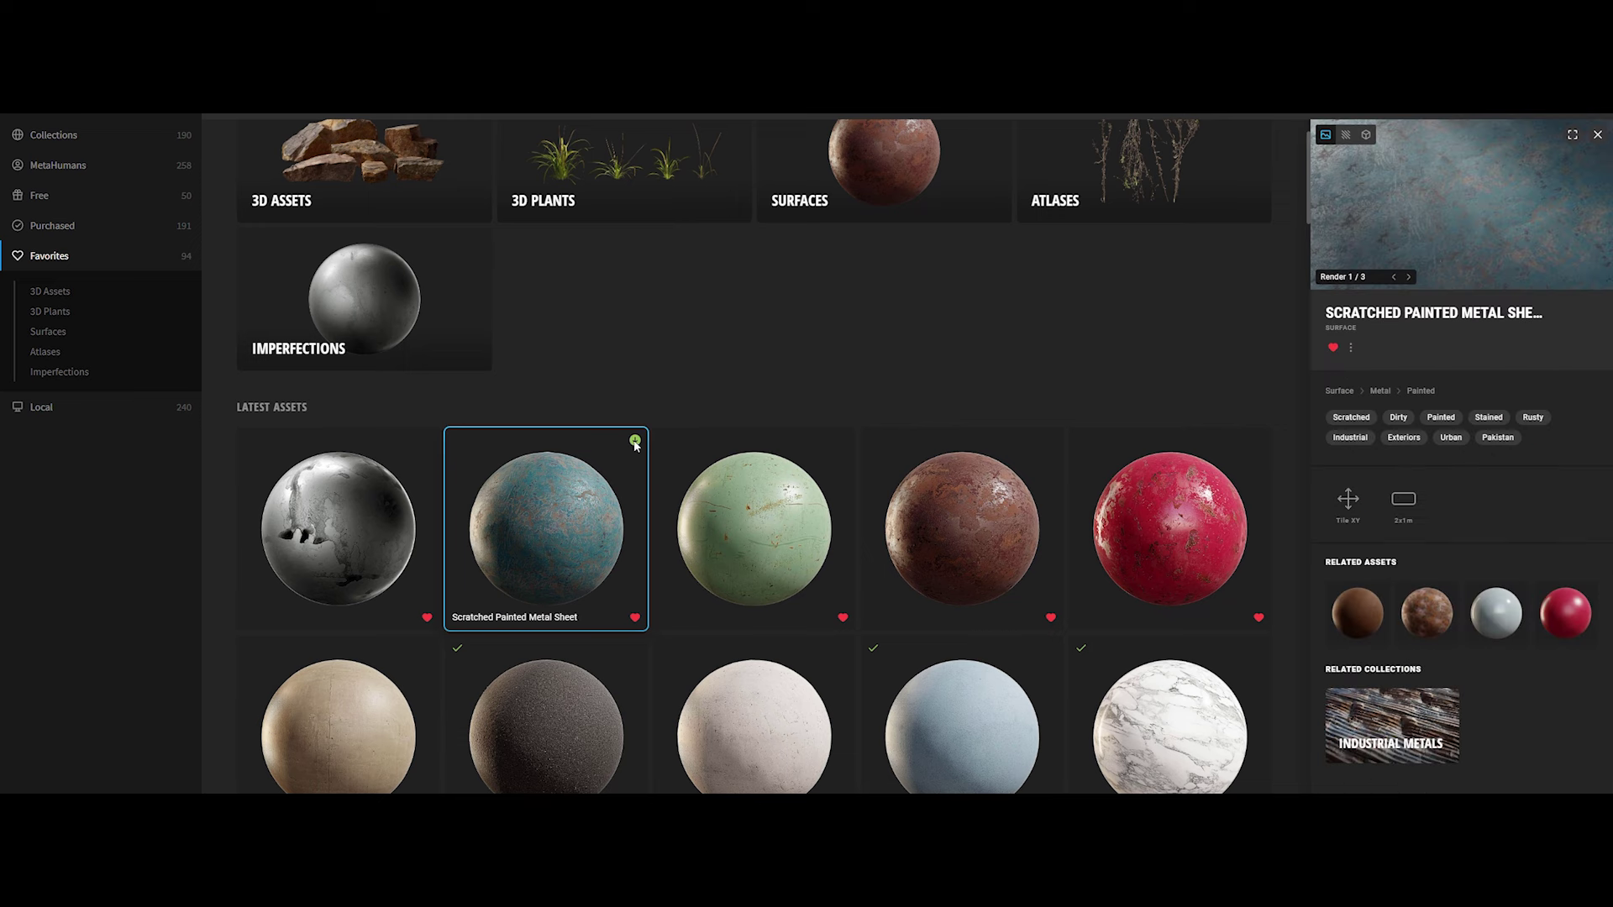
{"action": "left_click", "coordinate": [636, 441]}
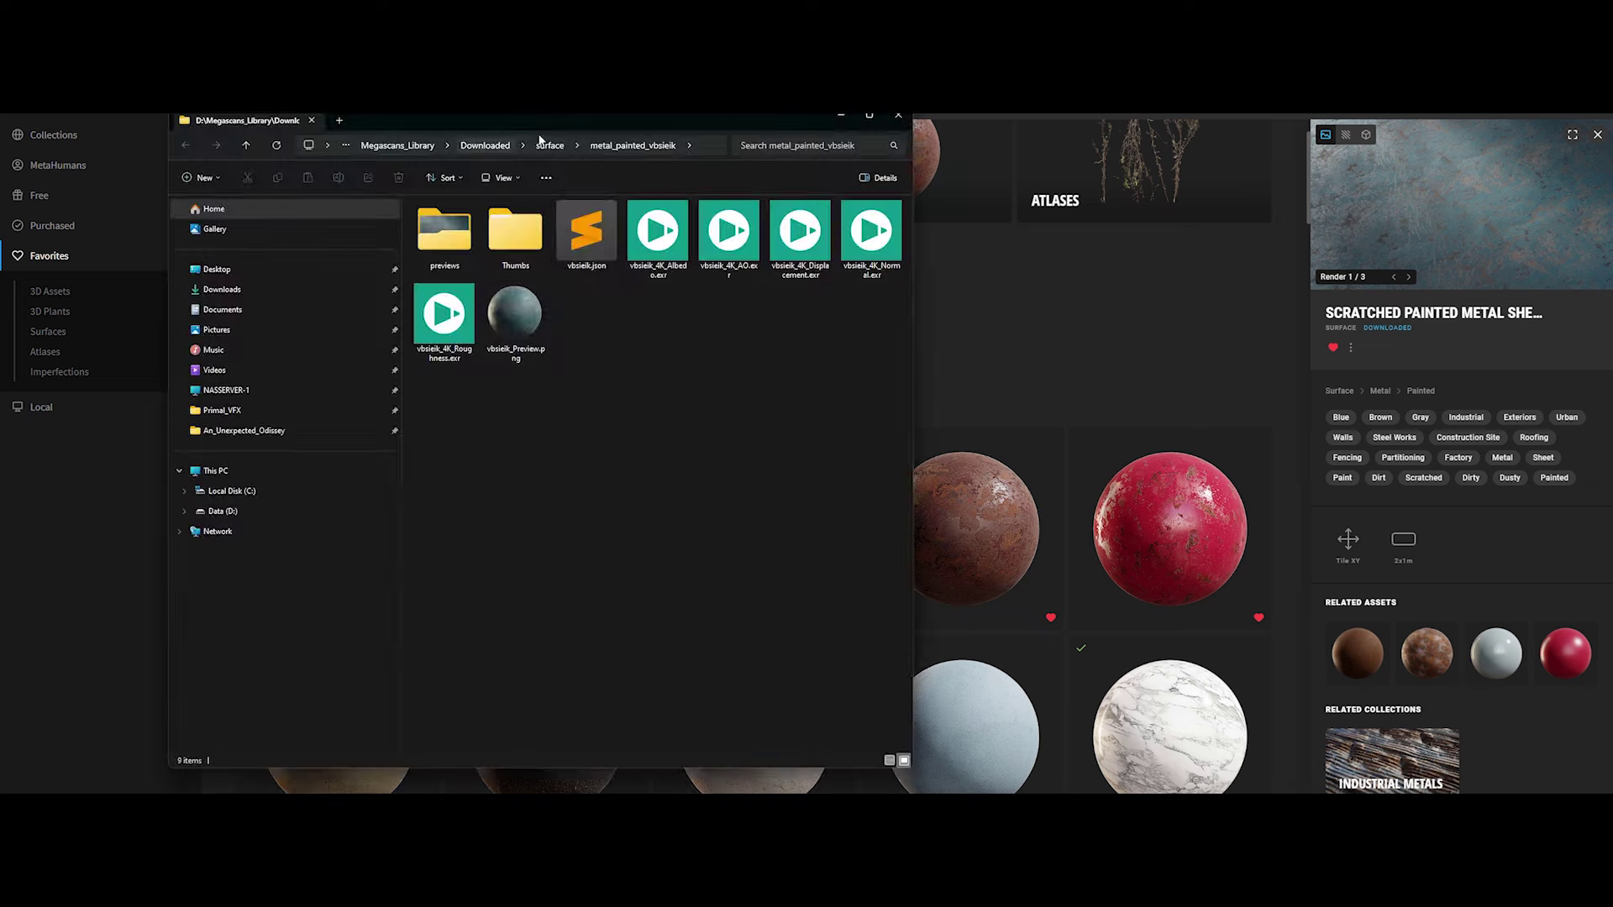
Open a second Explorer window and navigate to the project's Megascan folder
{"action": "key", "text": "ctrl+n"}
{"action": "mouse_move", "coordinate": [1151, 159]}
{"action": "left_mouse_down"}
{"action": "mouse_move", "coordinate": [652, 173]}
{"action": "mouse_move", "coordinate": [544, 159]}
{"action": "left_mouse_up"}
{"action": "left_click", "coordinate": [252, 467]}
{"action": "double_click", "coordinate": [466, 261]}
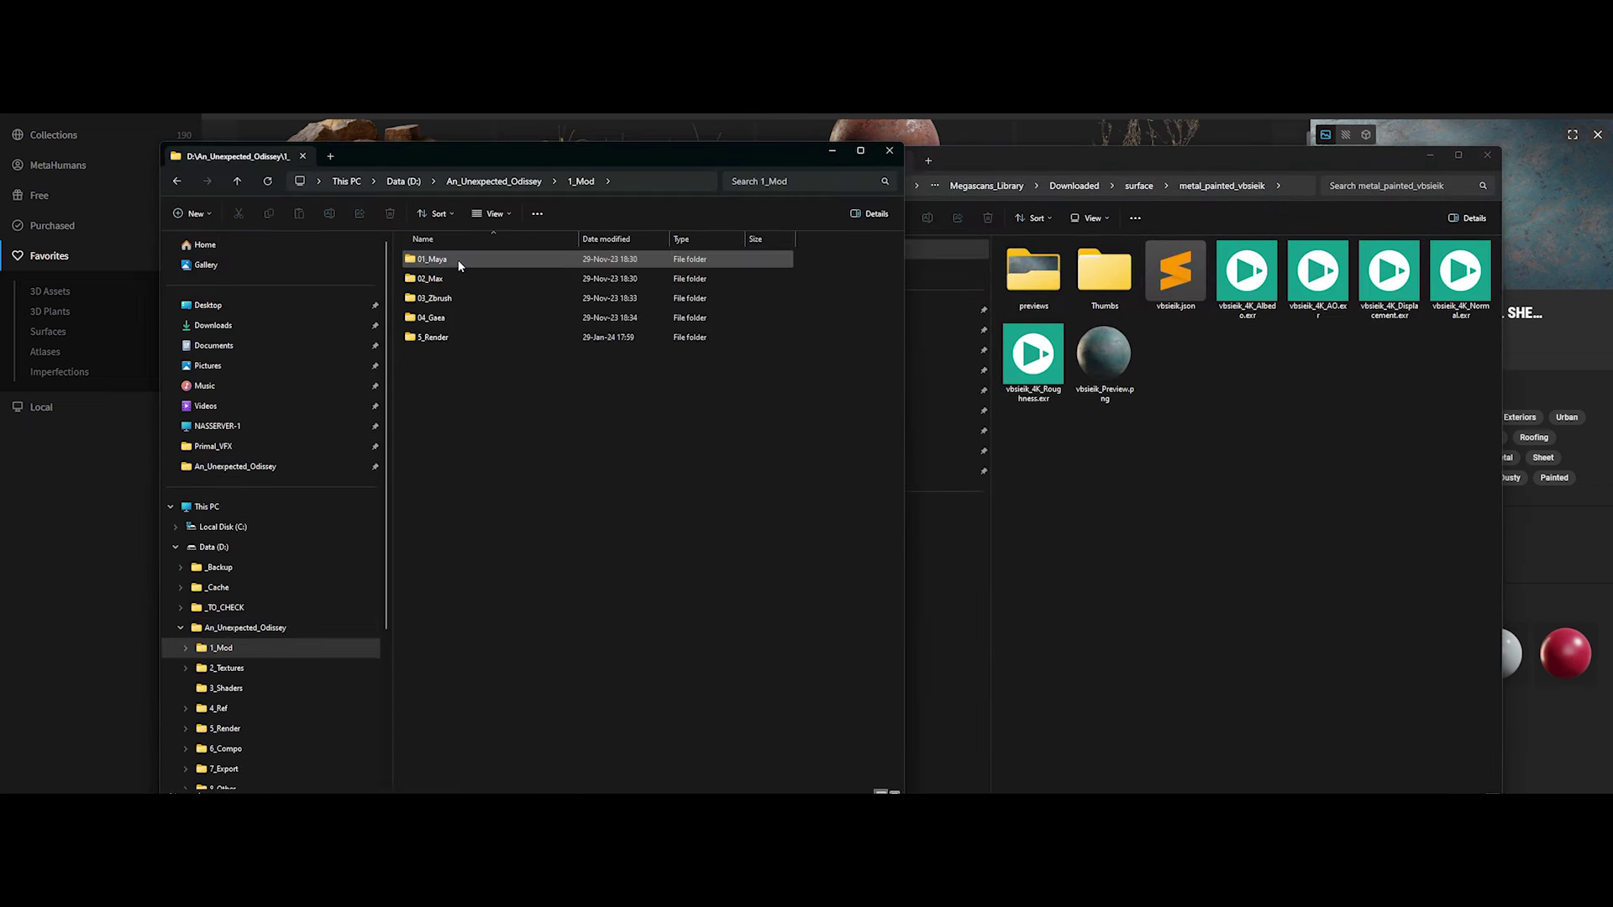
{"action": "double_click", "coordinate": [455, 496]}
{"action": "double_click", "coordinate": [483, 320]}
Create a new folder named Scratch_Metal_Painted_Blue in Megascan
{"action": "right_click", "coordinate": [499, 322]}
{"action": "left_click", "coordinate": [709, 463]}
{"action": "right_click", "coordinate": [502, 331]}
{"action": "left_click", "coordinate": [662, 484]}
{"action": "type", "text": "Scratch"}
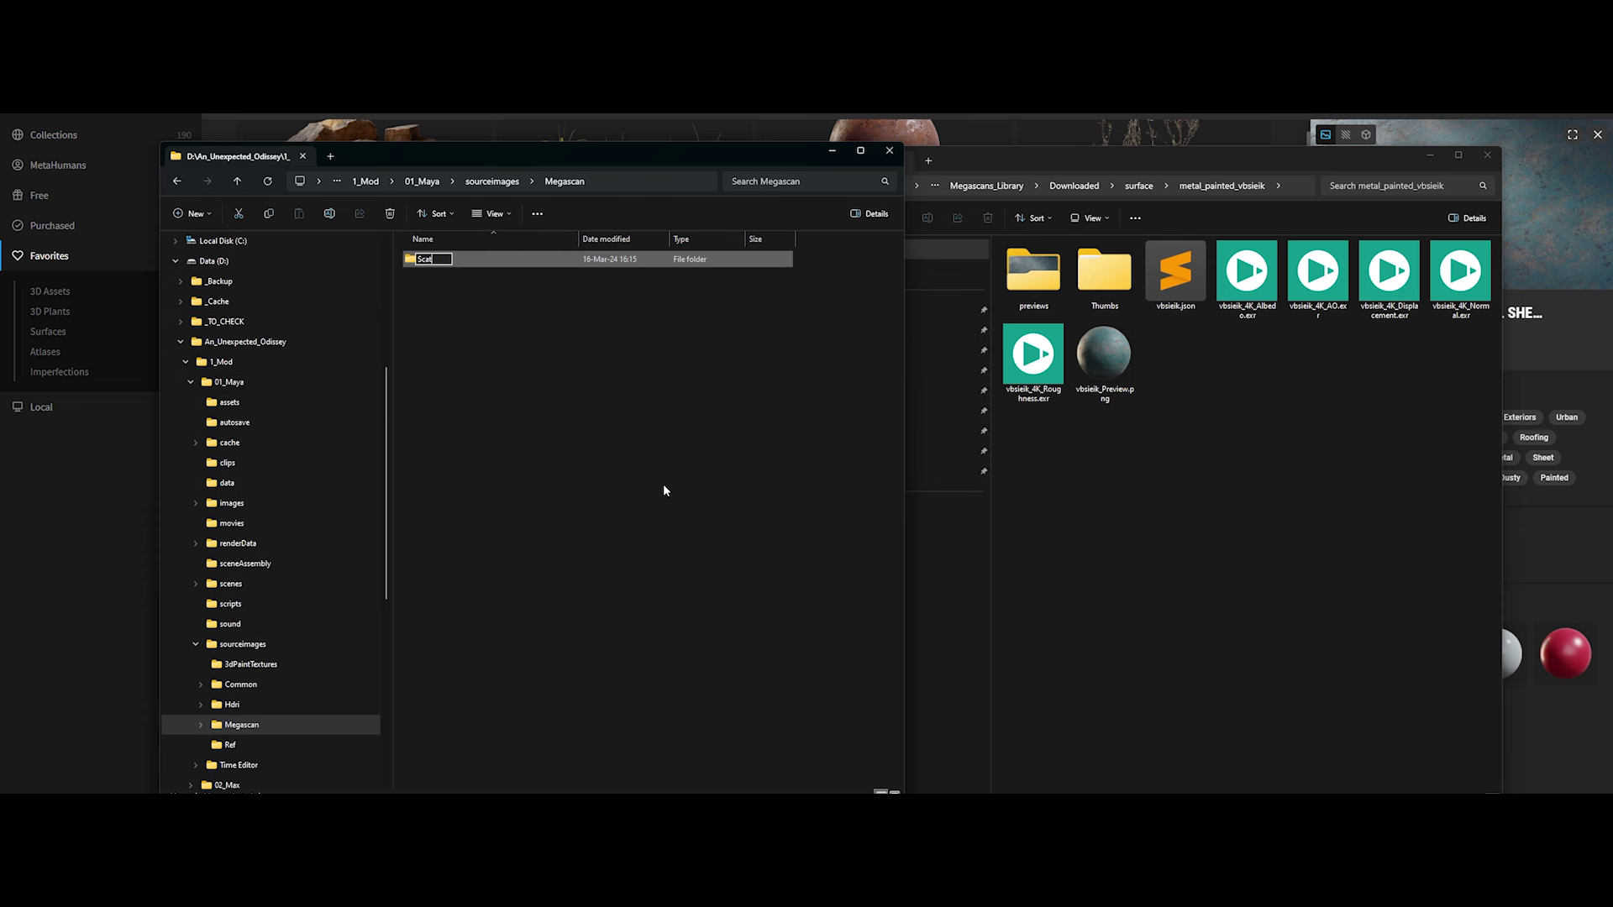
{"action": "type", "text": "_Metal_Painted"}
{"action": "key", "text": "Return"}
{"action": "mouse_move", "coordinate": [1130, 155]}
{"action": "left_mouse_down"}
{"action": "mouse_move", "coordinate": [964, 480]}
{"action": "mouse_move", "coordinate": [1100, 176]}
{"action": "left_mouse_up"}
{"action": "left_click", "coordinate": [487, 260]}
{"action": "type", "text": "_Blue"}
{"action": "key", "text": "Return"}
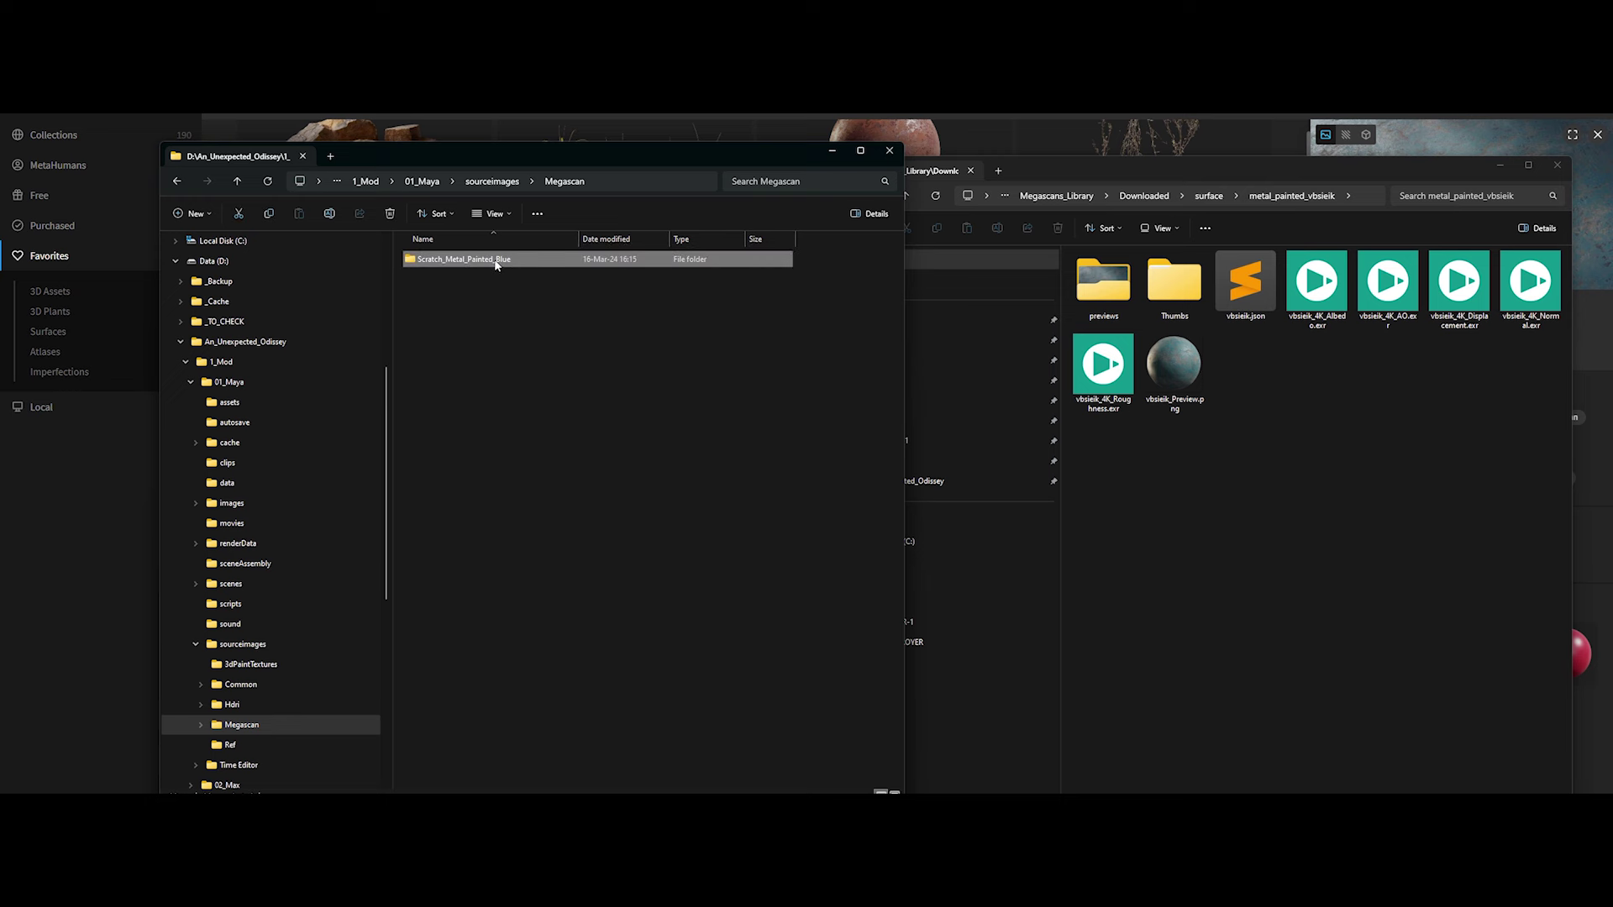
{"action": "double_click", "coordinate": [496, 268]}
Copy the Albedo, Normal and Roughness EXRs into Scratch_Metal_Painted_Blue
{"action": "left_click", "coordinate": [1202, 526]}
{"action": "left_click", "coordinate": [1103, 370]}
{"action": "left_click", "coordinate": [1317, 285], "text": "ctrl"}
{"action": "left_click", "coordinate": [1443, 289], "text": "ctrl"}
{"action": "left_click", "coordinate": [1529, 286], "text": "ctrl"}
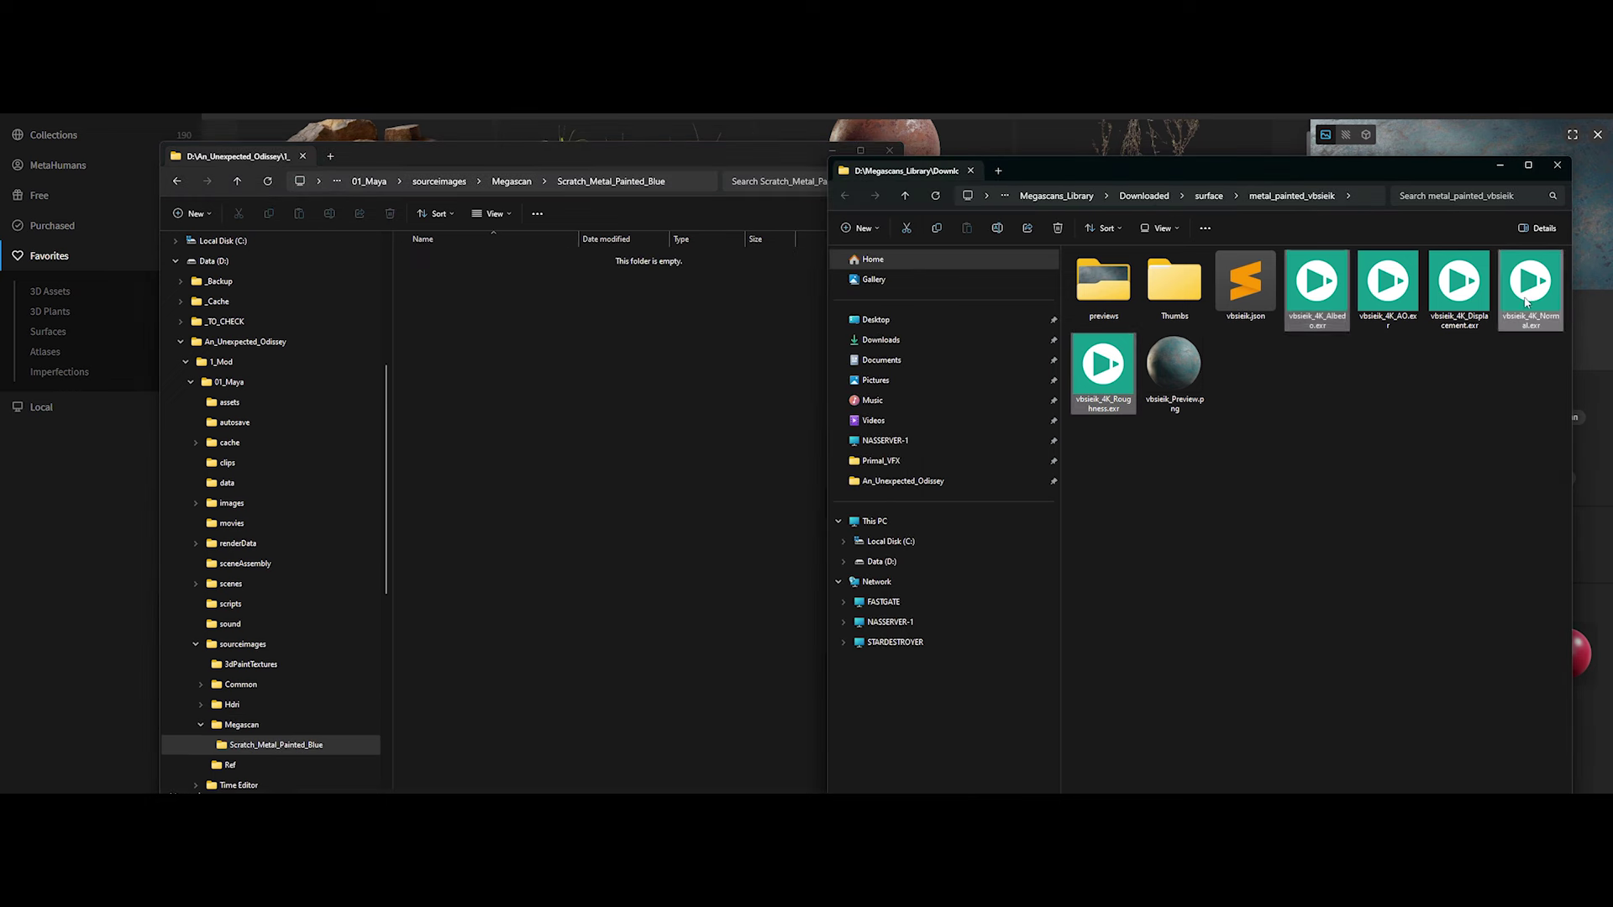
{"action": "right_click_drag", "start_coordinate": [1529, 285], "coordinate": [588, 412]}
Rename the copied Albedo and Normal maps with the Scratch_Metal_Painted_Blue prefix
{"action": "left_click", "coordinate": [622, 420]}
{"action": "left_click", "coordinate": [637, 452]}
{"action": "key", "text": "ctrl+v"}
{"action": "key", "text": "Tab"}
{"action": "key", "text": "ctrl+v"}
{"action": "key", "text": "Tab"}
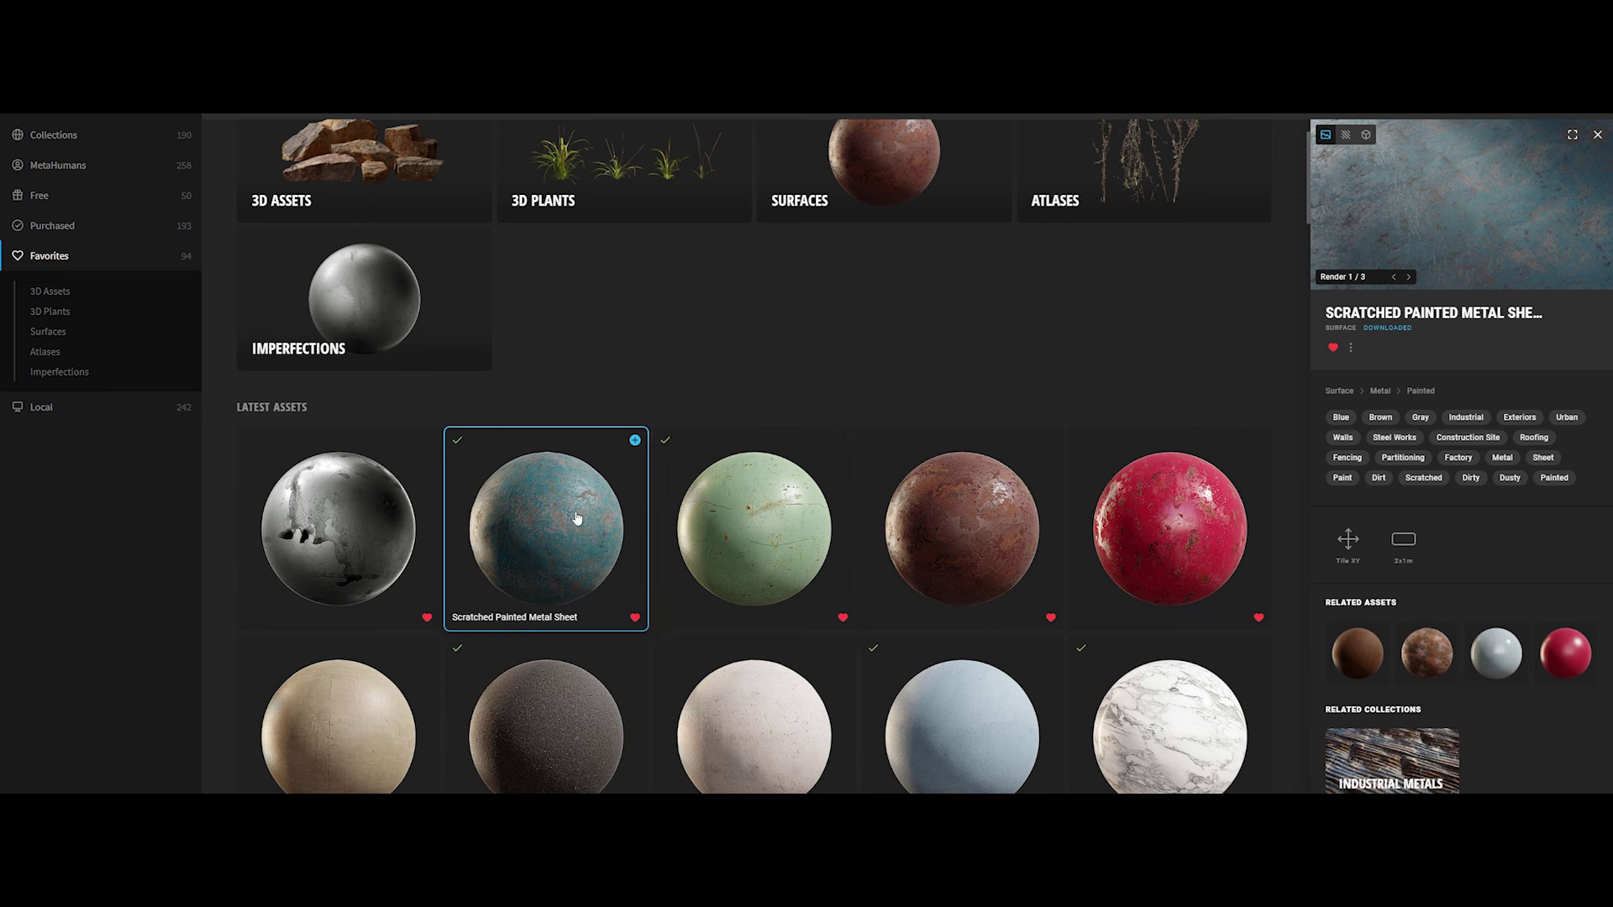
Open the green Painted Metal Sheet's downloaded files via Go to Files
{"action": "left_click", "coordinate": [820, 349]}
{"action": "right_click", "coordinate": [832, 475]}
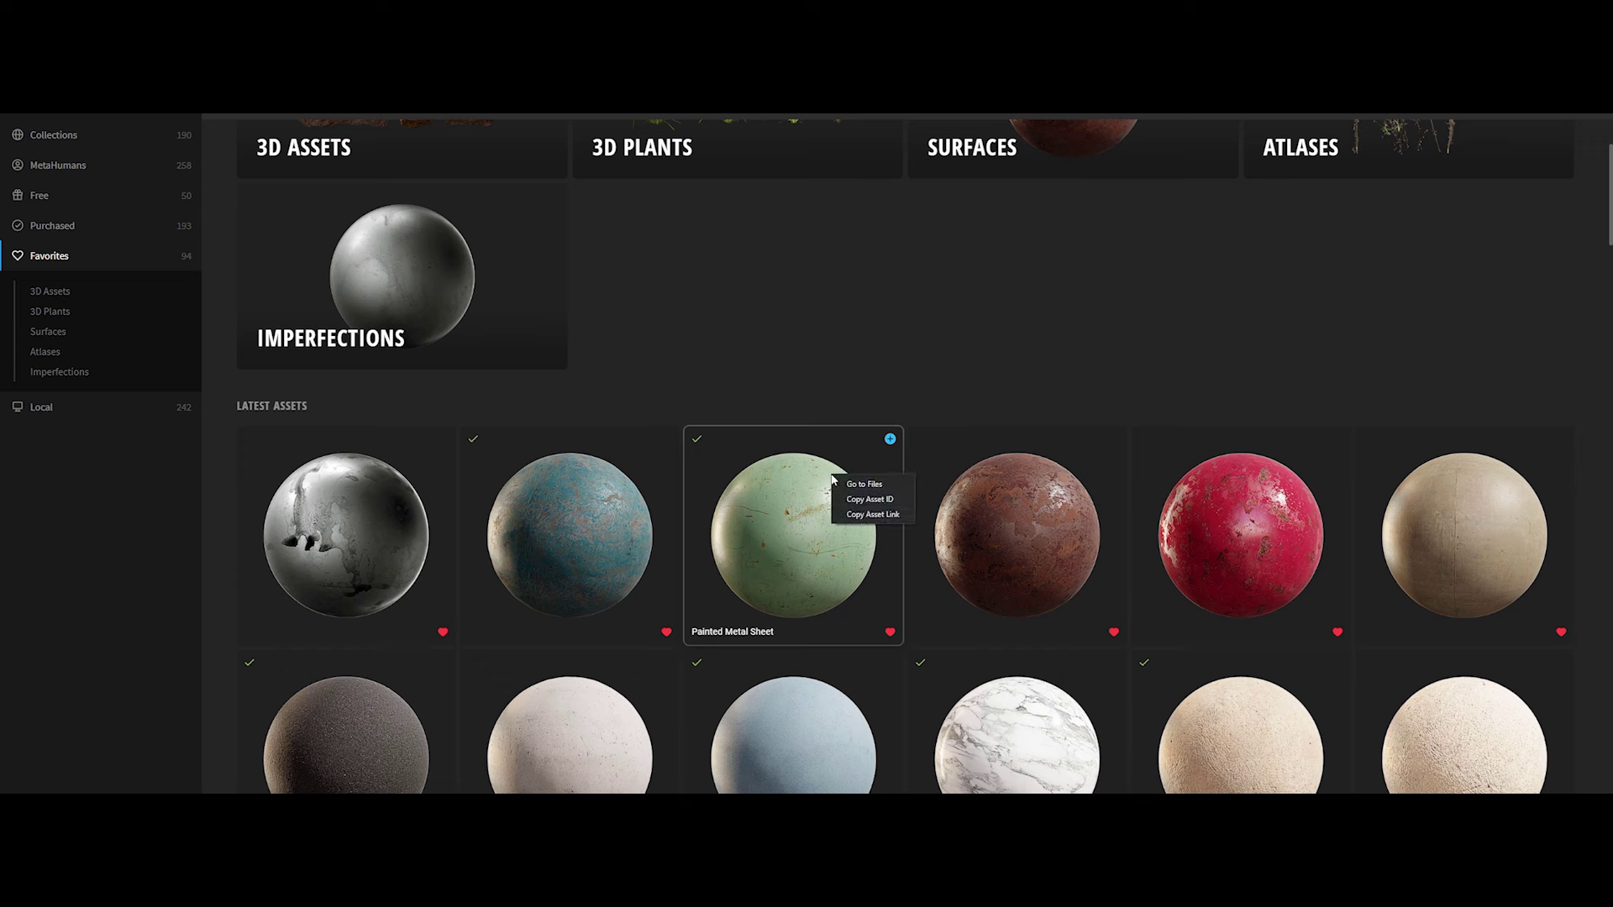
{"action": "left_click", "coordinate": [864, 486]}
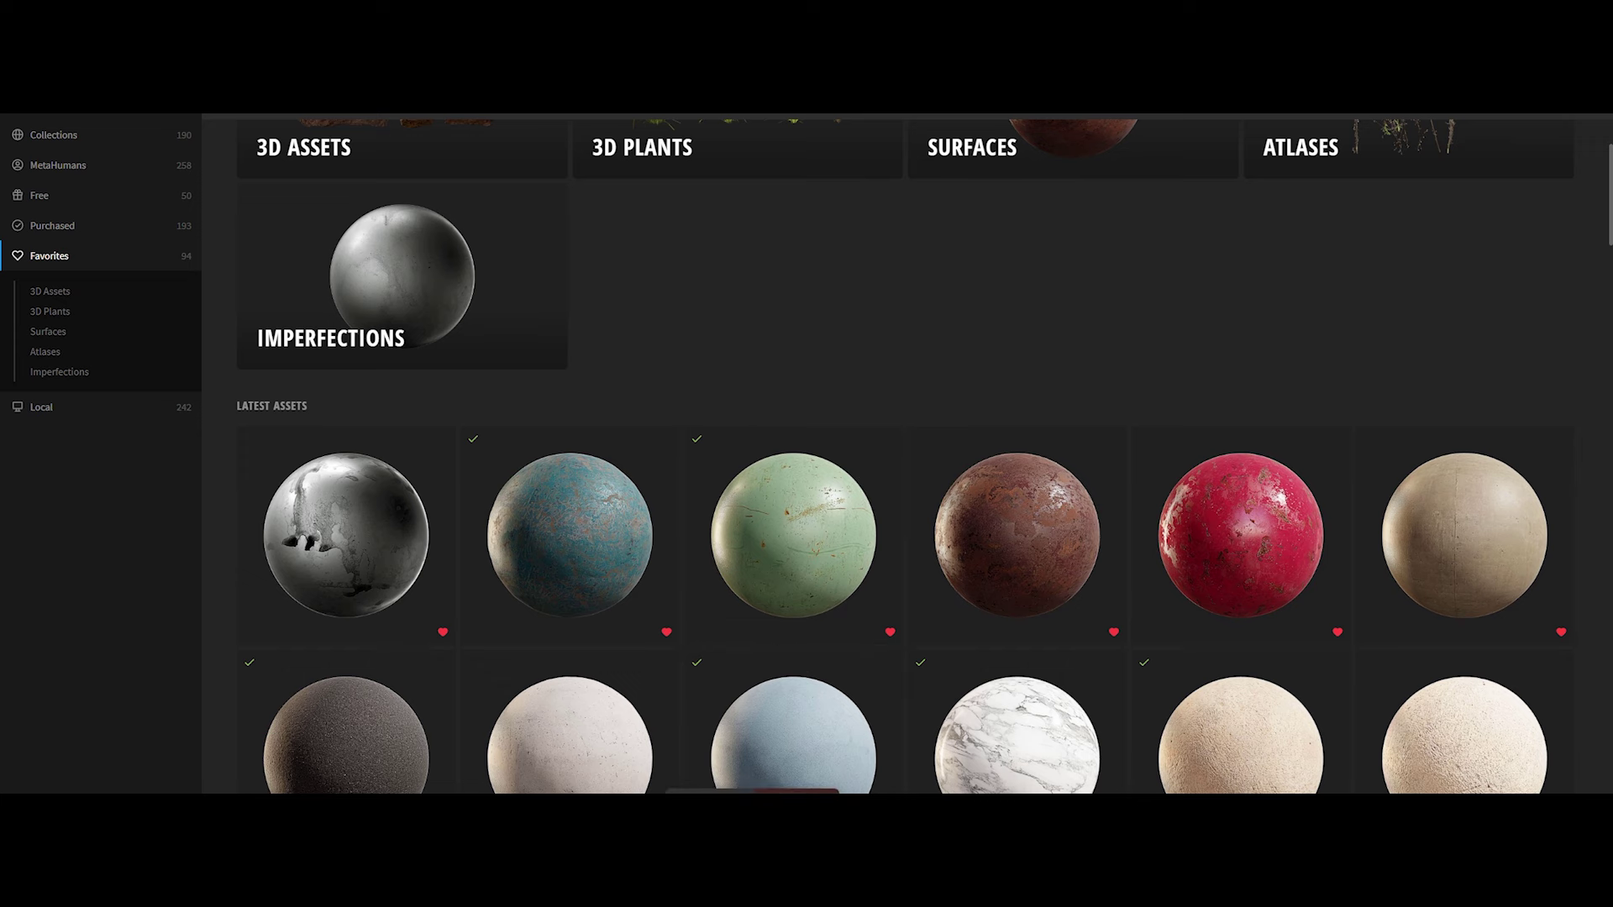
Create a Scratch_Metal_Painted_Green folder by pasting and editing the Blue folder name
{"action": "key", "text": "F2"}
{"action": "key", "text": "ctrl+c"}
{"action": "right_click", "coordinate": [504, 303]}
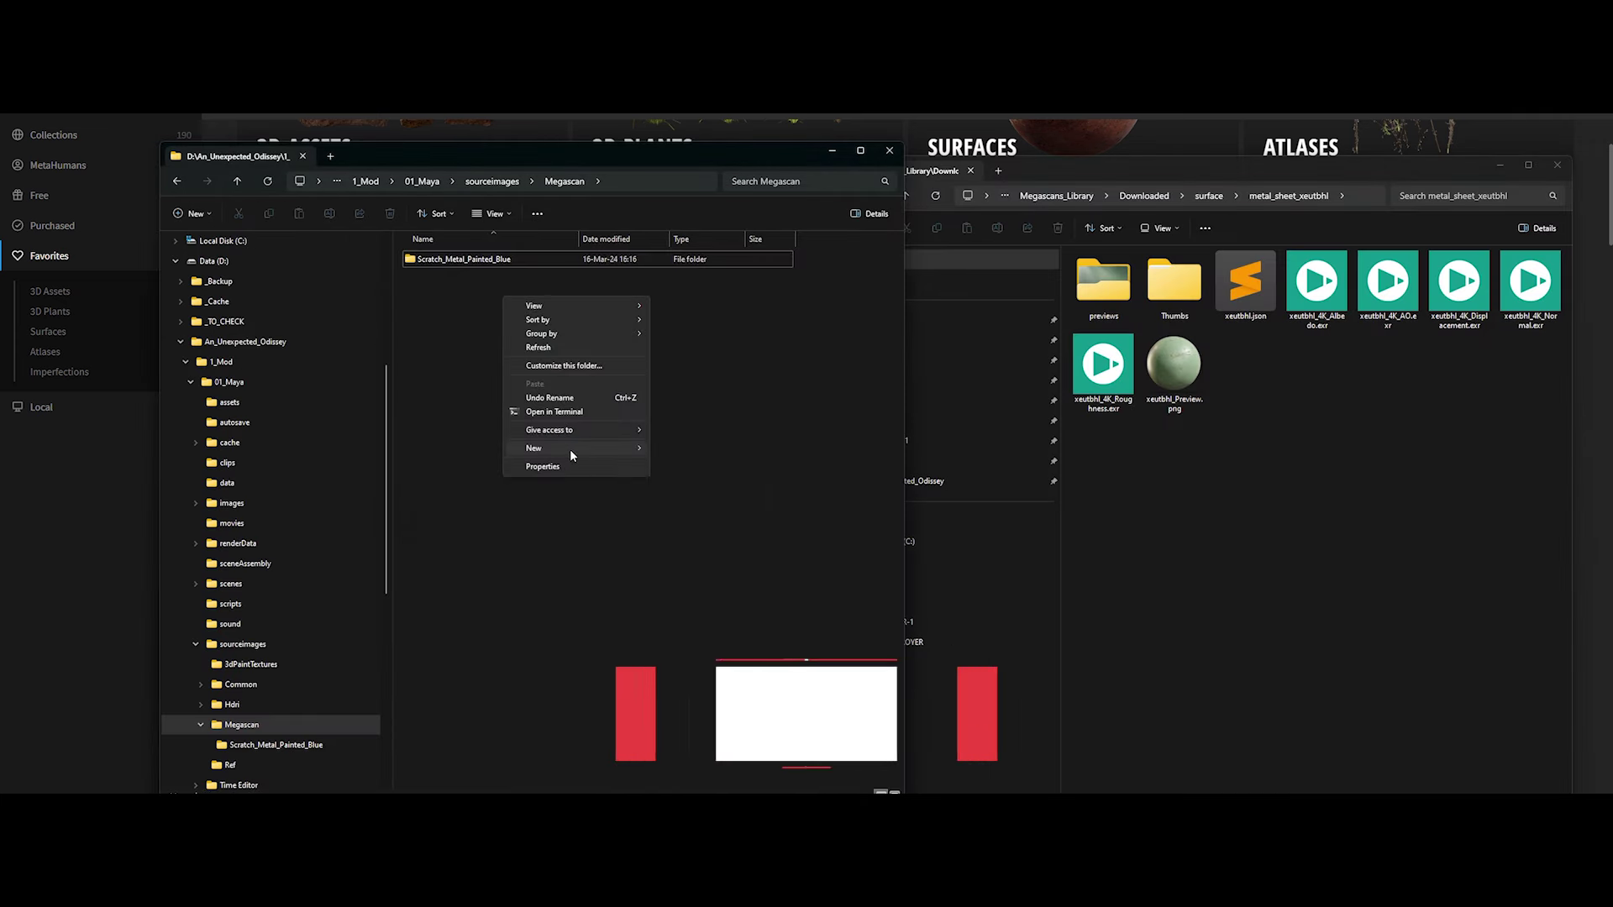
{"action": "left_click", "coordinate": [570, 449]}
{"action": "key", "text": "ctrl+v"}
{"action": "key", "text": "BackSpace"}
{"action": "key", "text": "BackSpace"}
{"action": "key", "text": "BackSpace"}
{"action": "type", "text": "Green"}
{"action": "key", "text": "Return"}
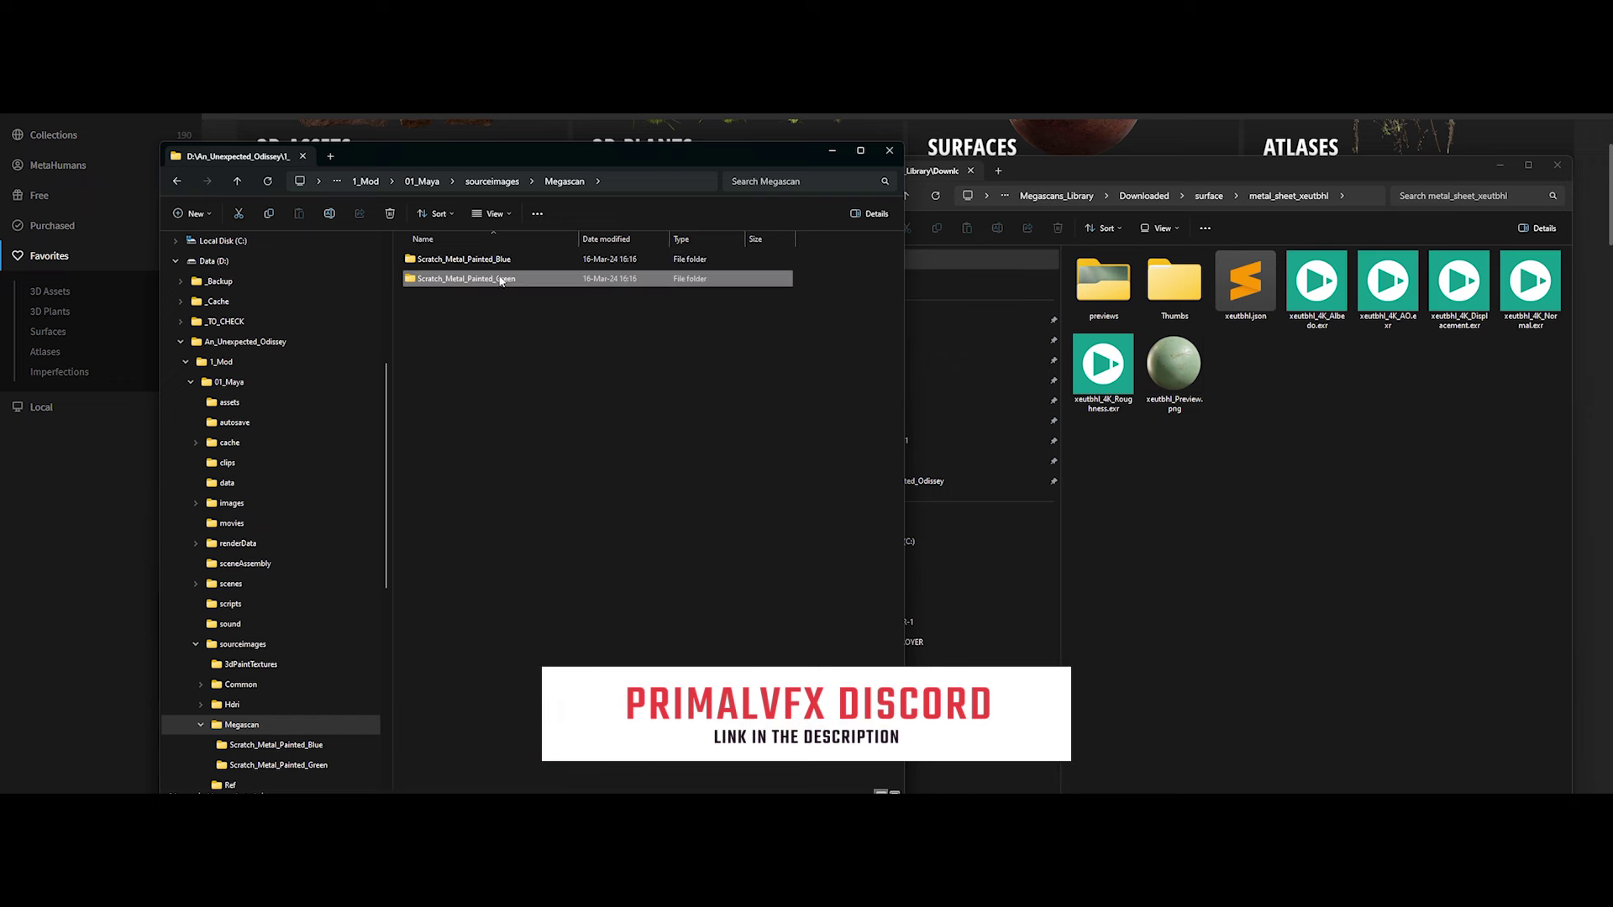
{"action": "key", "text": "Return"}
{"action": "left_click", "coordinate": [1344, 294]}
Copy the green sheet's Albedo, Normal and Roughness EXRs into Scratch_Metal_Painted_Green
{"action": "left_click", "coordinate": [1103, 366], "text": "shift"}
{"action": "left_click_drag", "start_coordinate": [1103, 366], "coordinate": [432, 425]}
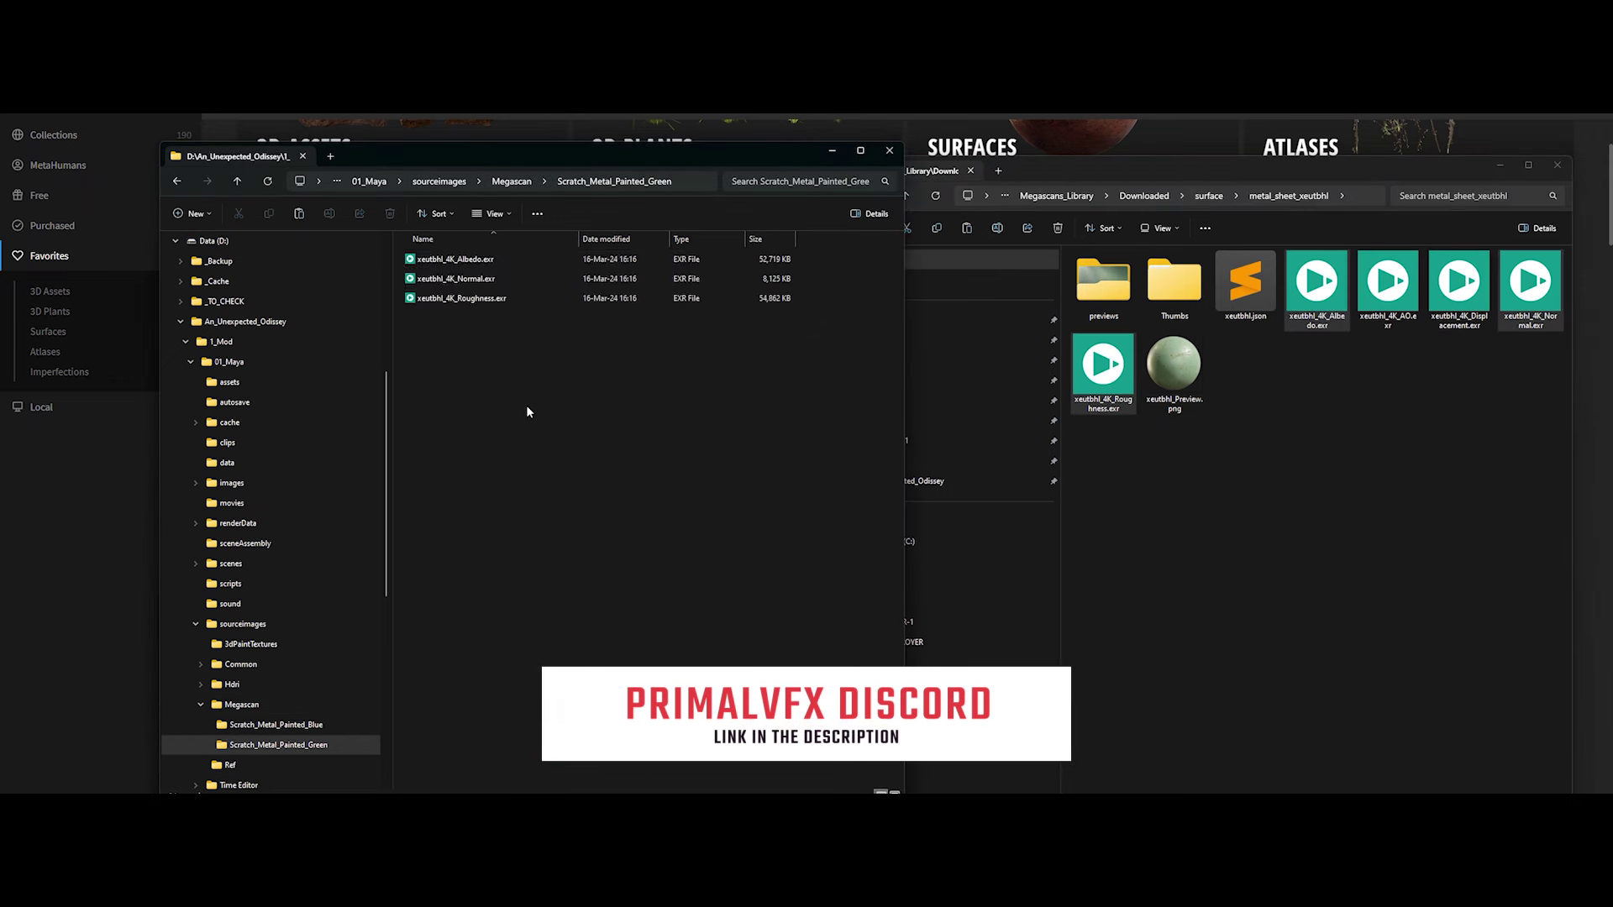
{"action": "left_click", "coordinate": [658, 181]}
{"action": "key", "text": "Escape"}
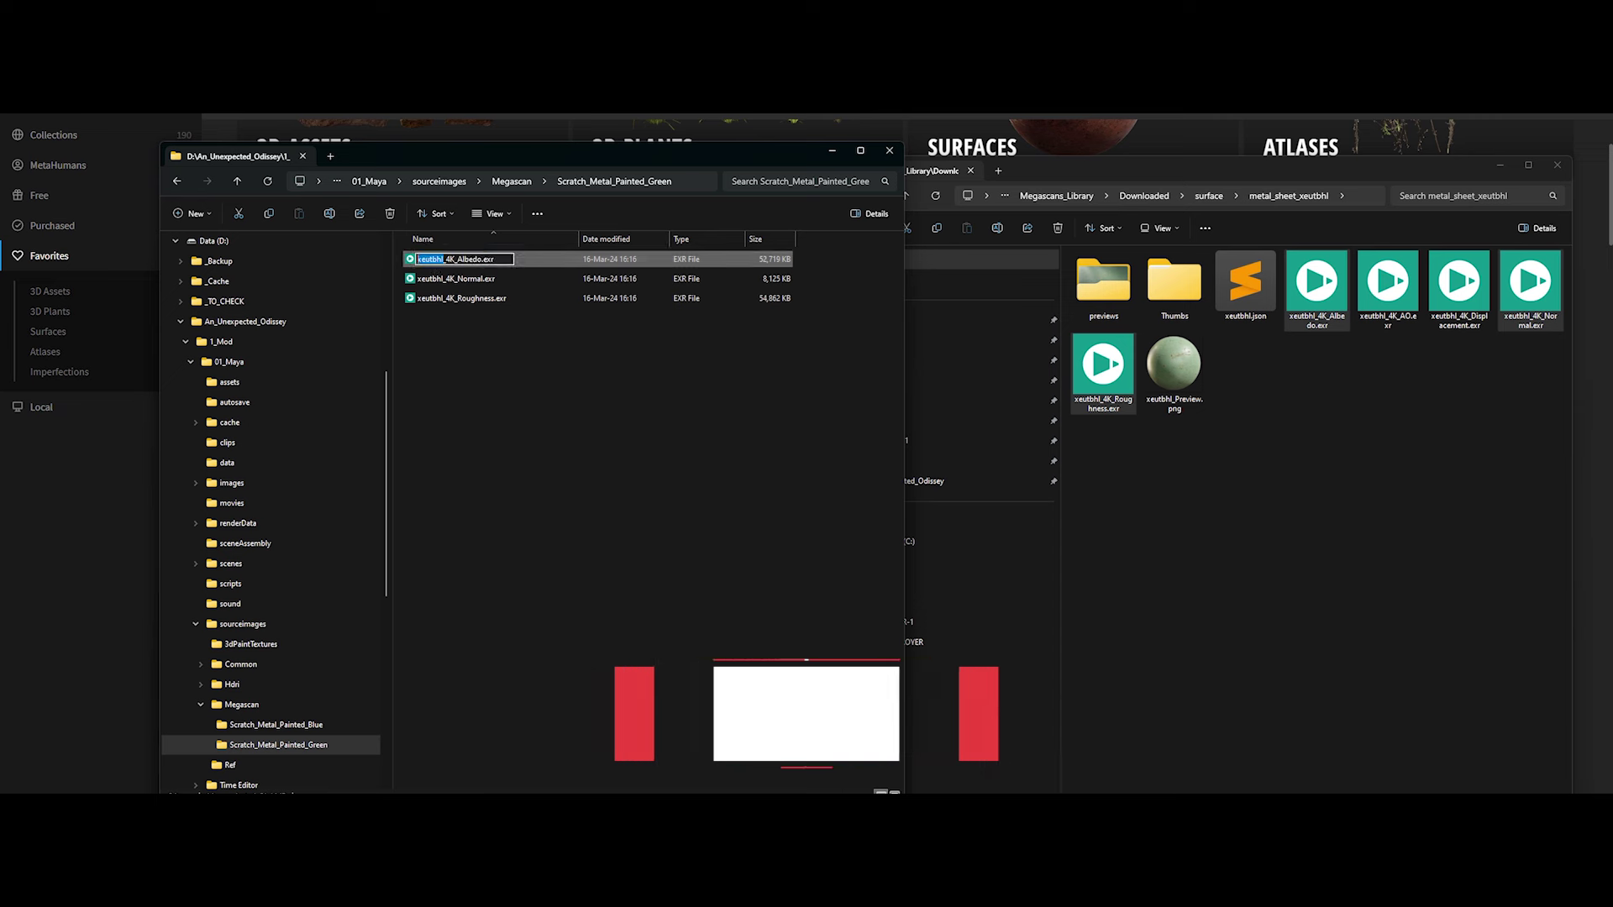
Rename the green maps with the Scratch_Metal_Painted_Green prefix
{"action": "key", "text": "F2"}
{"action": "key", "text": "ctrl+v"}
{"action": "key", "text": "Tab"}
{"action": "key", "text": "ctrl+v"}
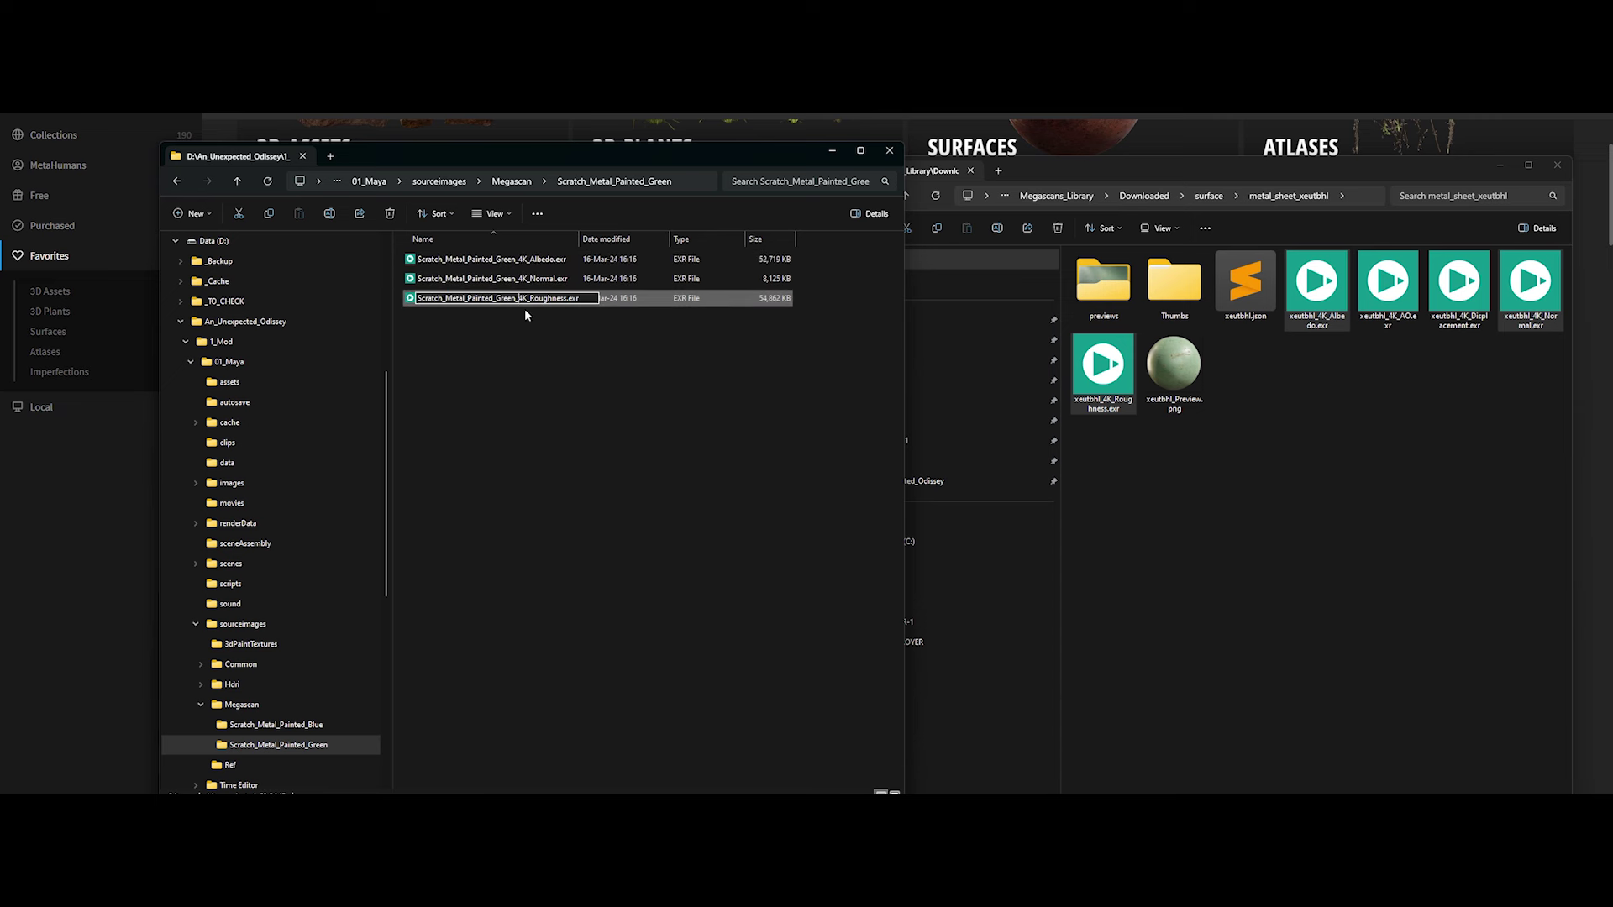
{"action": "key", "text": "Return"}
{"action": "key", "text": "ctrl+z"}
{"action": "key", "text": "ctrl+z"}
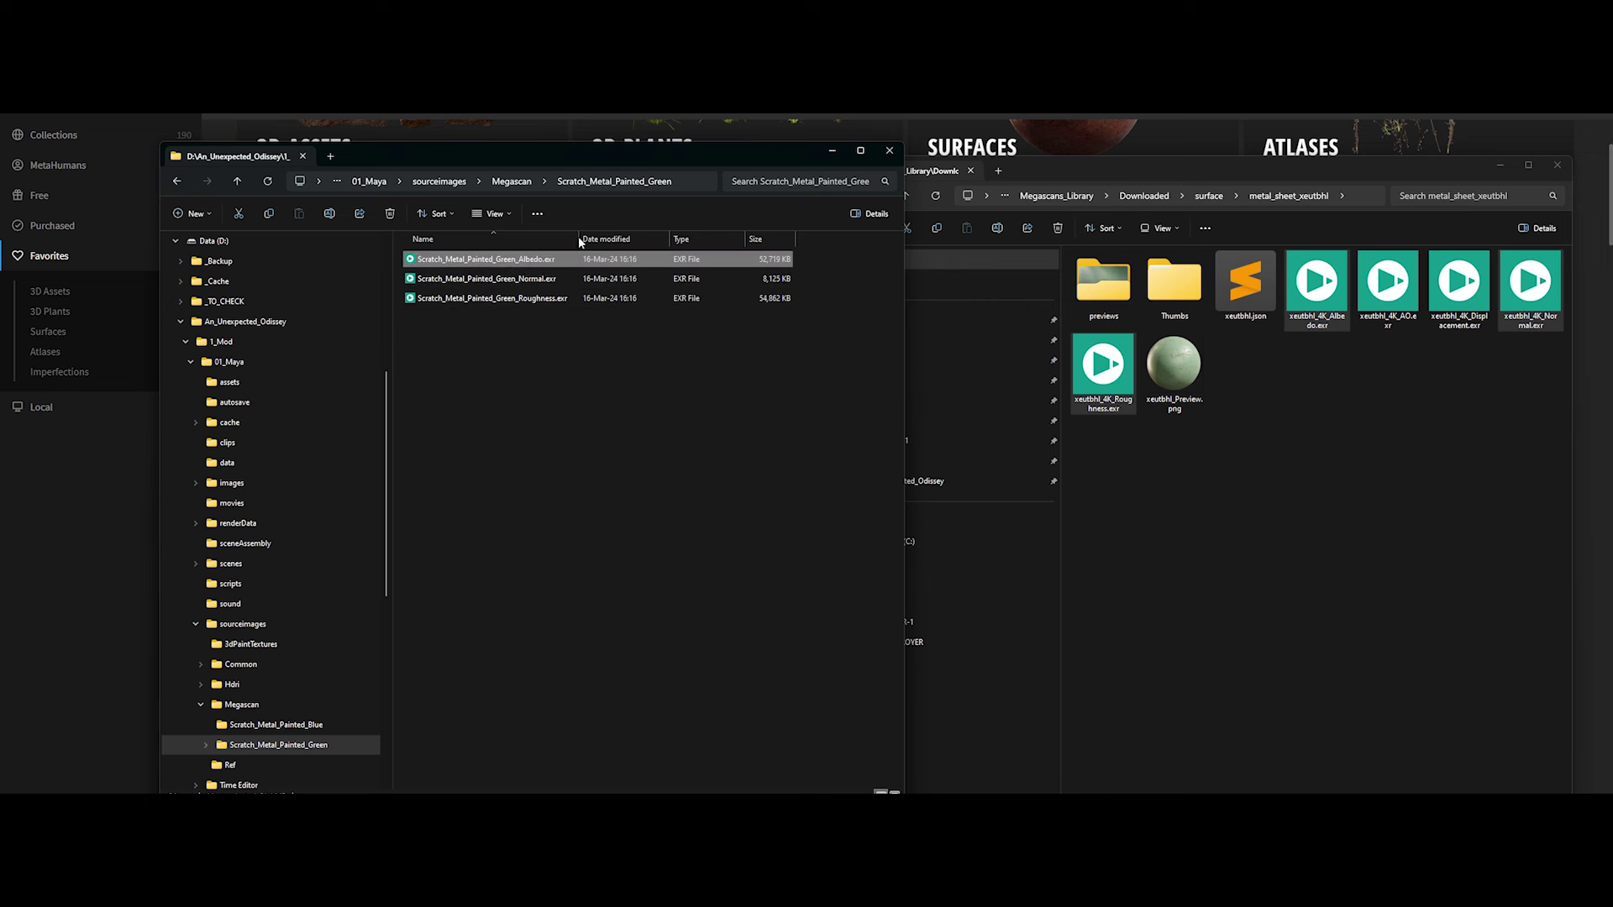
Switch the Blue folder to Details view and remove 4K from its map names
{"action": "key", "text": "alt+Left"}
{"action": "key", "text": "alt+Left"}
{"action": "left_click", "coordinate": [537, 213]}
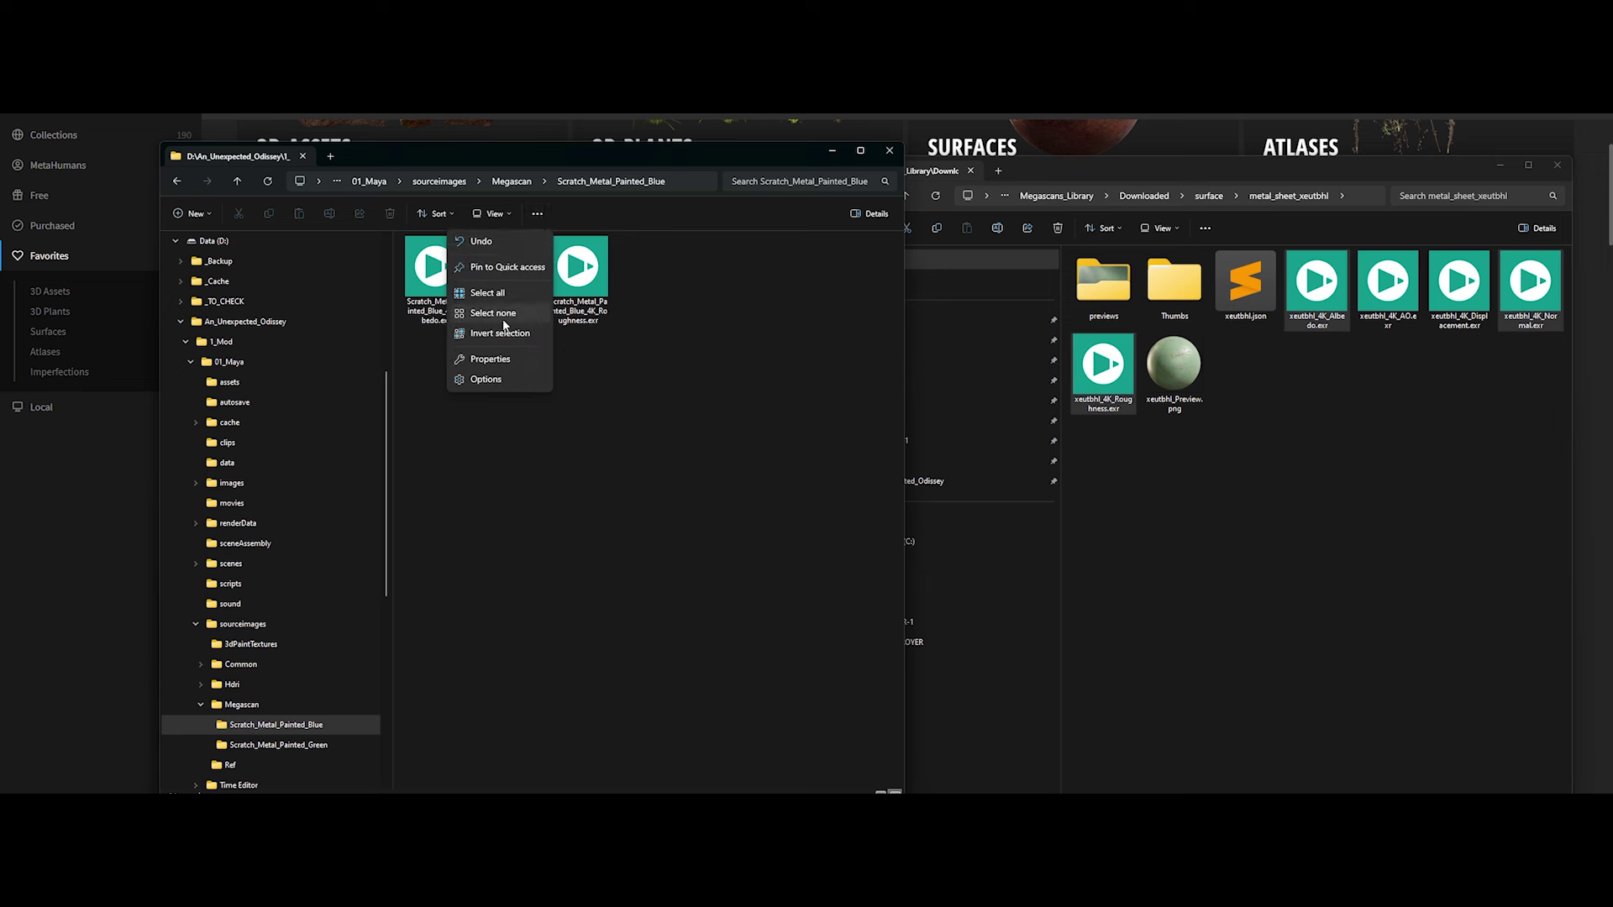
{"action": "left_click", "coordinate": [473, 270]}
{"action": "double_click", "coordinate": [493, 238]}
{"action": "left_click", "coordinate": [521, 260]}
{"action": "key", "text": "F2"}
{"action": "key", "text": "Delete"}
{"action": "key", "text": "Delete"}
{"action": "key", "text": "Delete"}
{"action": "key", "text": "Tab"}
{"action": "key", "text": "Delete"}
{"action": "key", "text": "Delete"}
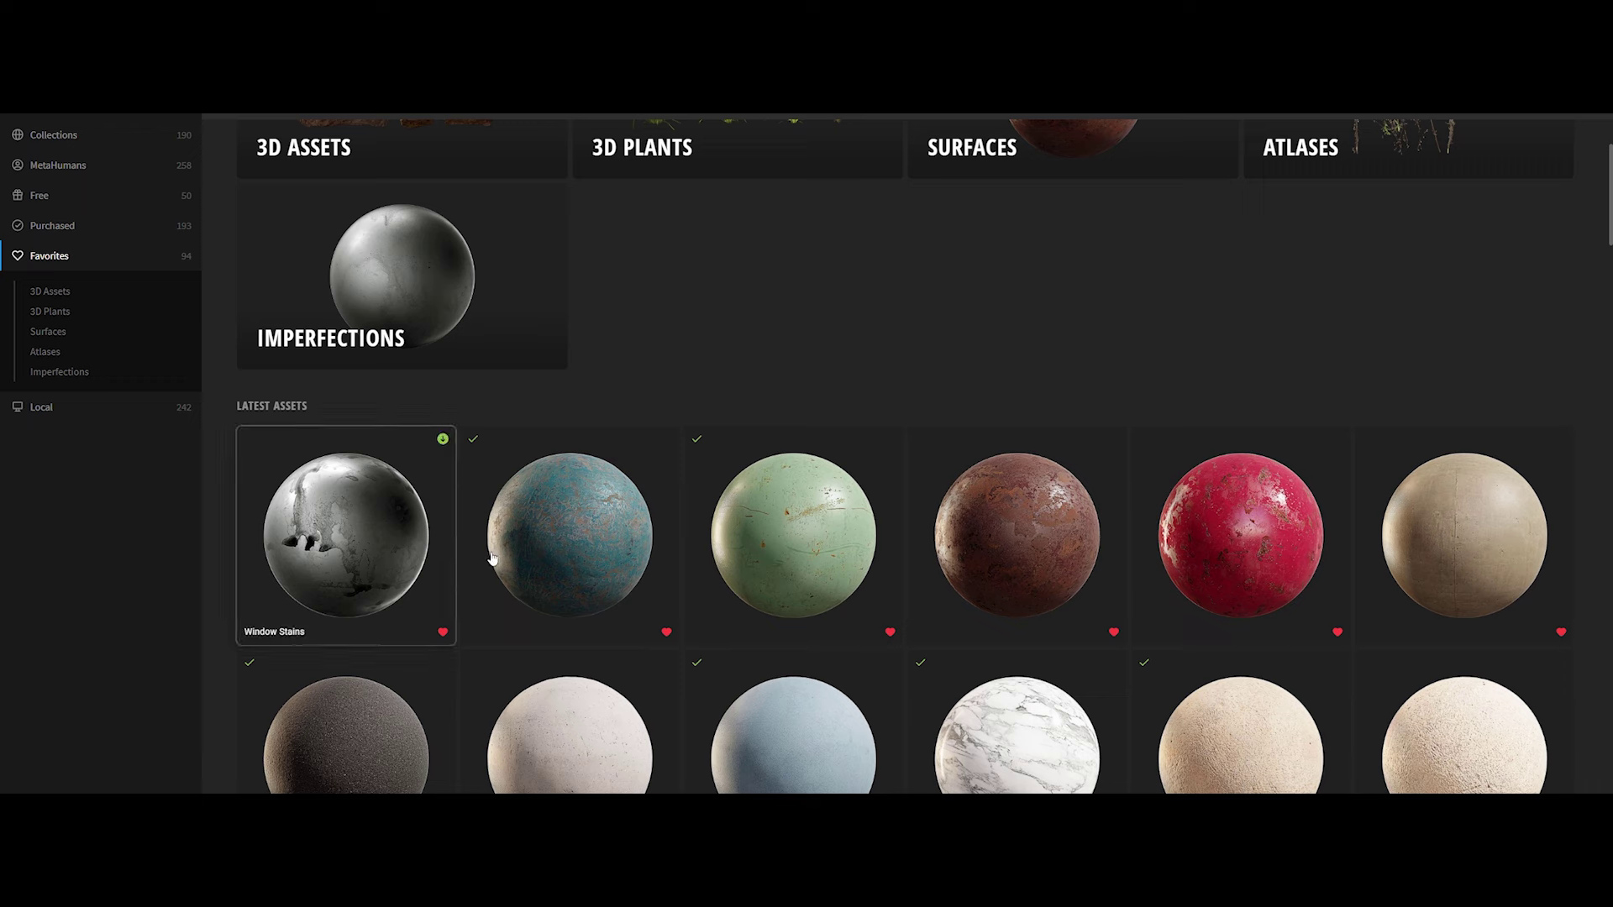
Download the Rusty Painted Metal Sheet and open its files
{"action": "scroll", "coordinate": [492, 559], "scroll_direction": "down", "scroll_amount": 2}
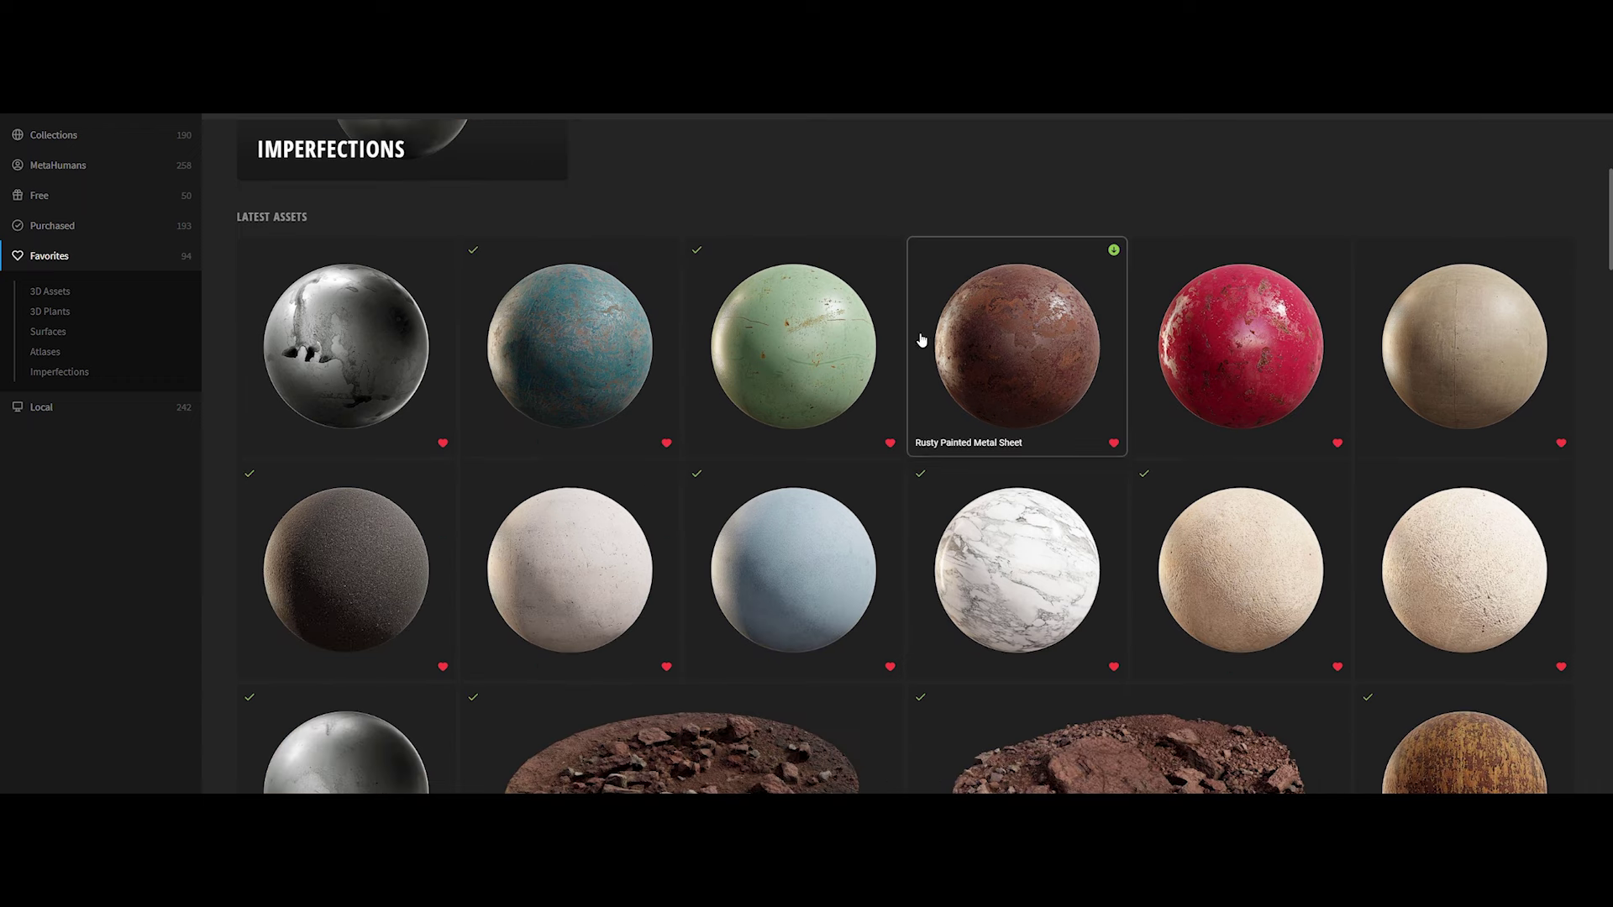
{"action": "left_click", "coordinate": [1113, 252]}
{"action": "right_click", "coordinate": [1052, 304]}
{"action": "left_click", "coordinate": [1071, 308]}
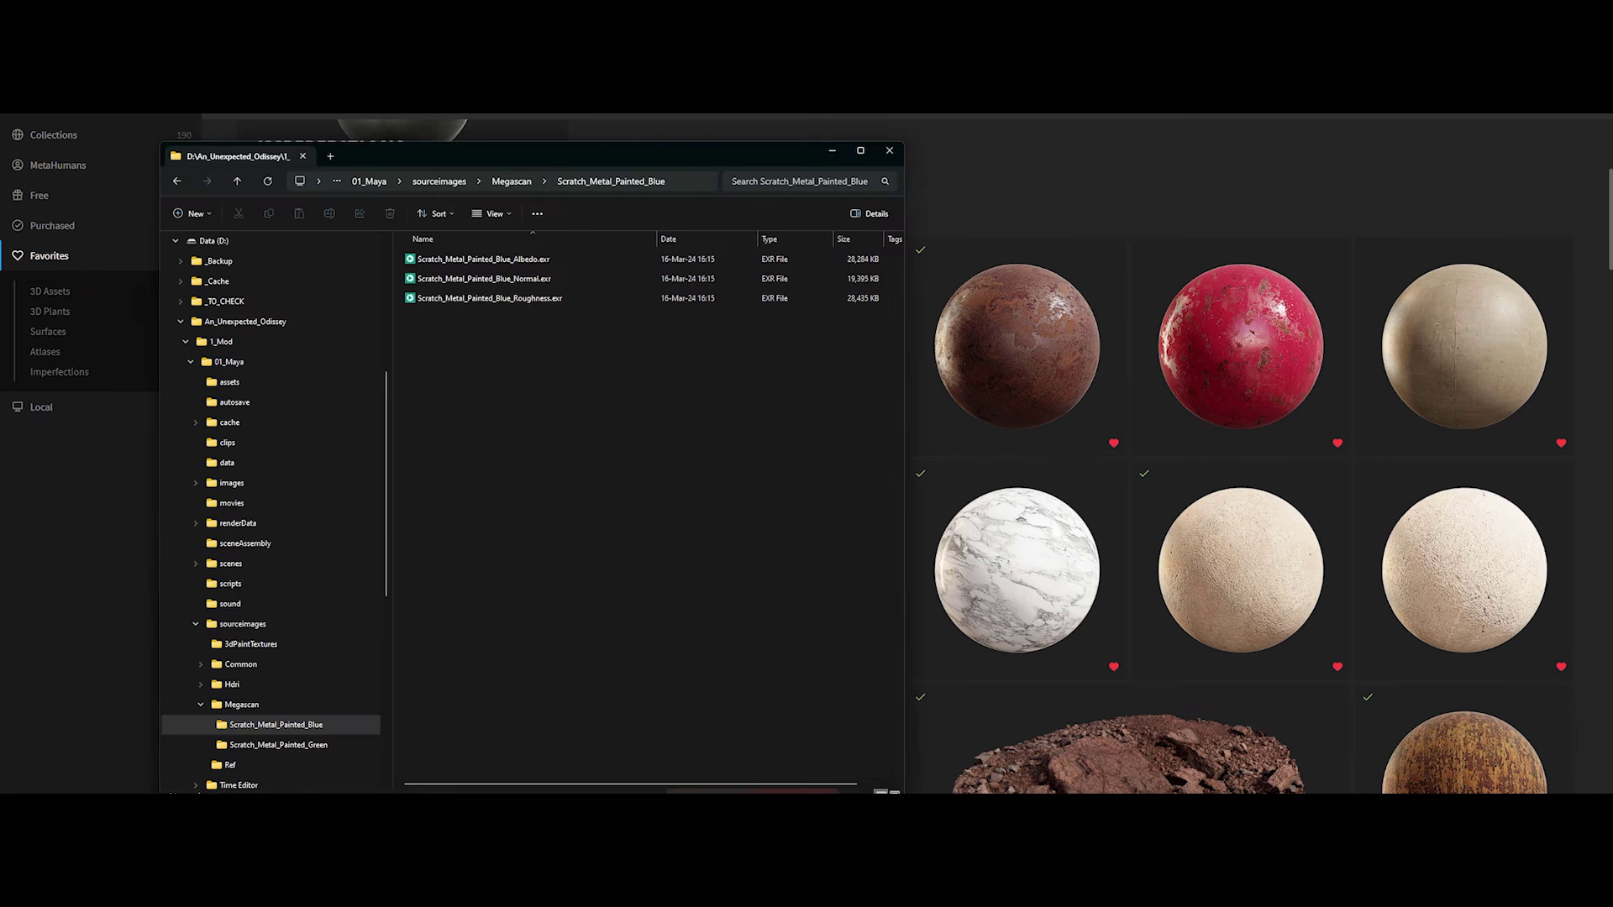
Create a Metal_Sheet_Rusted folder in Megascan
{"action": "left_click", "coordinate": [504, 346]}
{"action": "key", "text": "alt+Up"}
{"action": "right_click", "coordinate": [486, 346]}
{"action": "left_click", "coordinate": [656, 497]}
{"action": "type", "text": "Metal_Sheet_Rusted"}
{"action": "key", "text": "Return"}
Rename the maps with the Metal_Sheet_Rusted prefix, e.g. Metal_Sheet_Rusted_Albedo
{"action": "key", "text": "Return"}
Copy the rusty sheet's Albedo, Normal and Roughness EXRs into Metal_Sheet_Rusted
{"action": "left_click", "coordinate": [1366, 291]}
{"action": "left_click", "coordinate": [1547, 298], "text": "ctrl"}
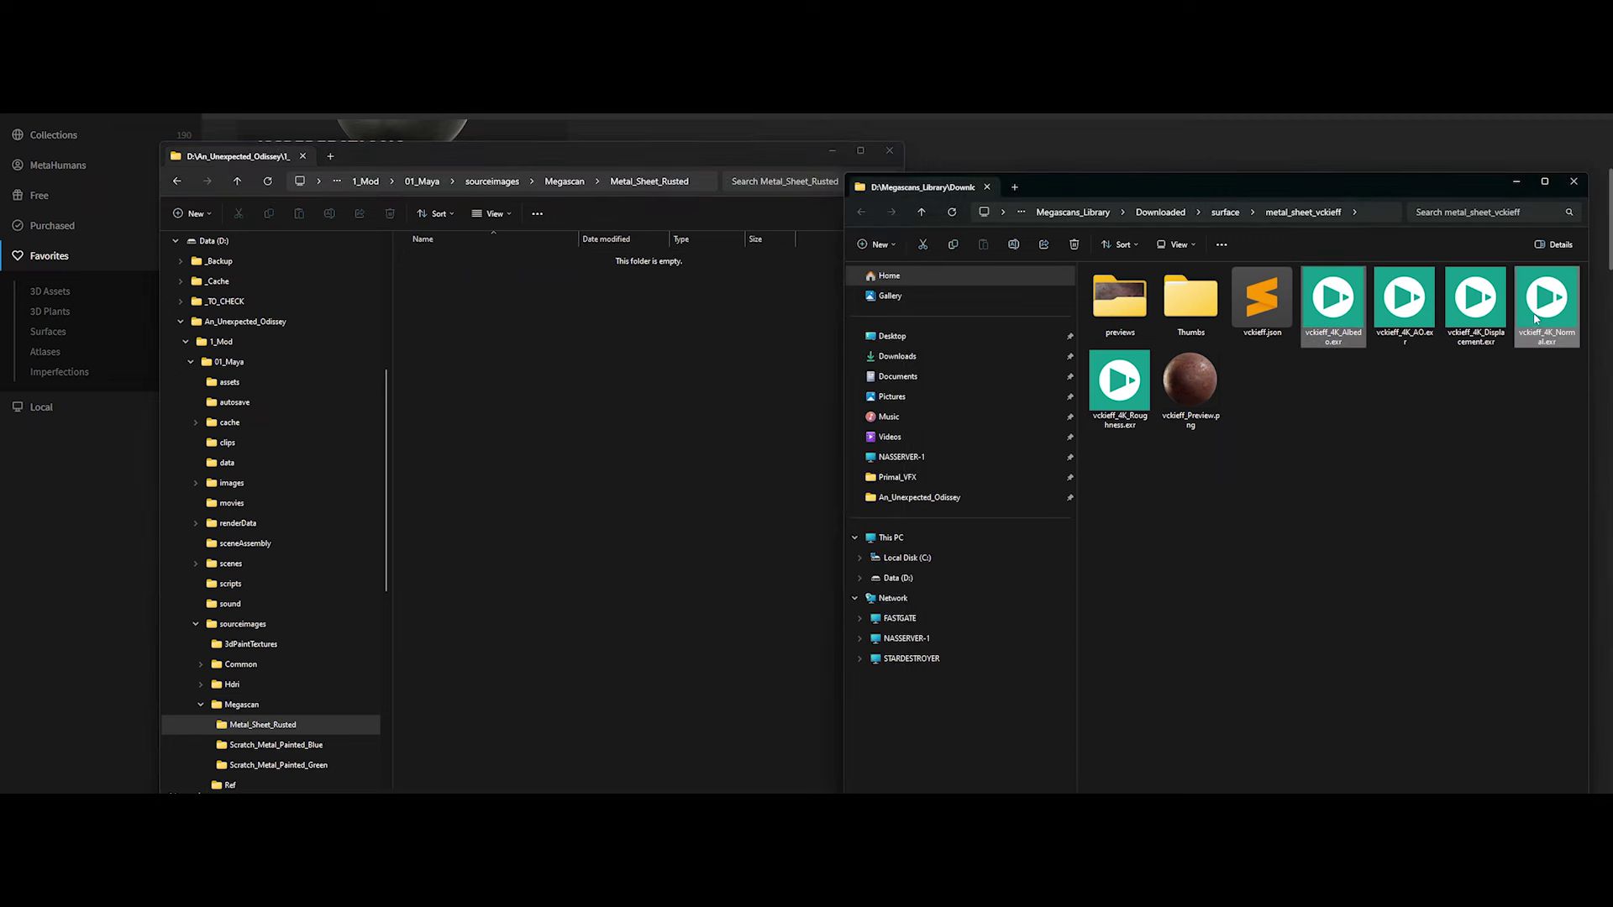
{"action": "left_click_drag", "start_coordinate": [1120, 382], "coordinate": [562, 454], "text": "ctrl"}
{"action": "left_click", "coordinate": [585, 181]}
{"action": "key", "text": "ctrl+c"}
{"action": "left_click", "coordinate": [453, 259]}
{"action": "key", "text": "F2"}
{"action": "key", "text": "ctrl+v"}
{"action": "type", "text": "_Albedo"}
{"action": "key", "text": "Tab"}
{"action": "key", "text": "ctrl+v"}
{"action": "key", "text": "Tab"}
{"action": "key", "text": "ctrl+v"}
{"action": "key", "text": "Return"}
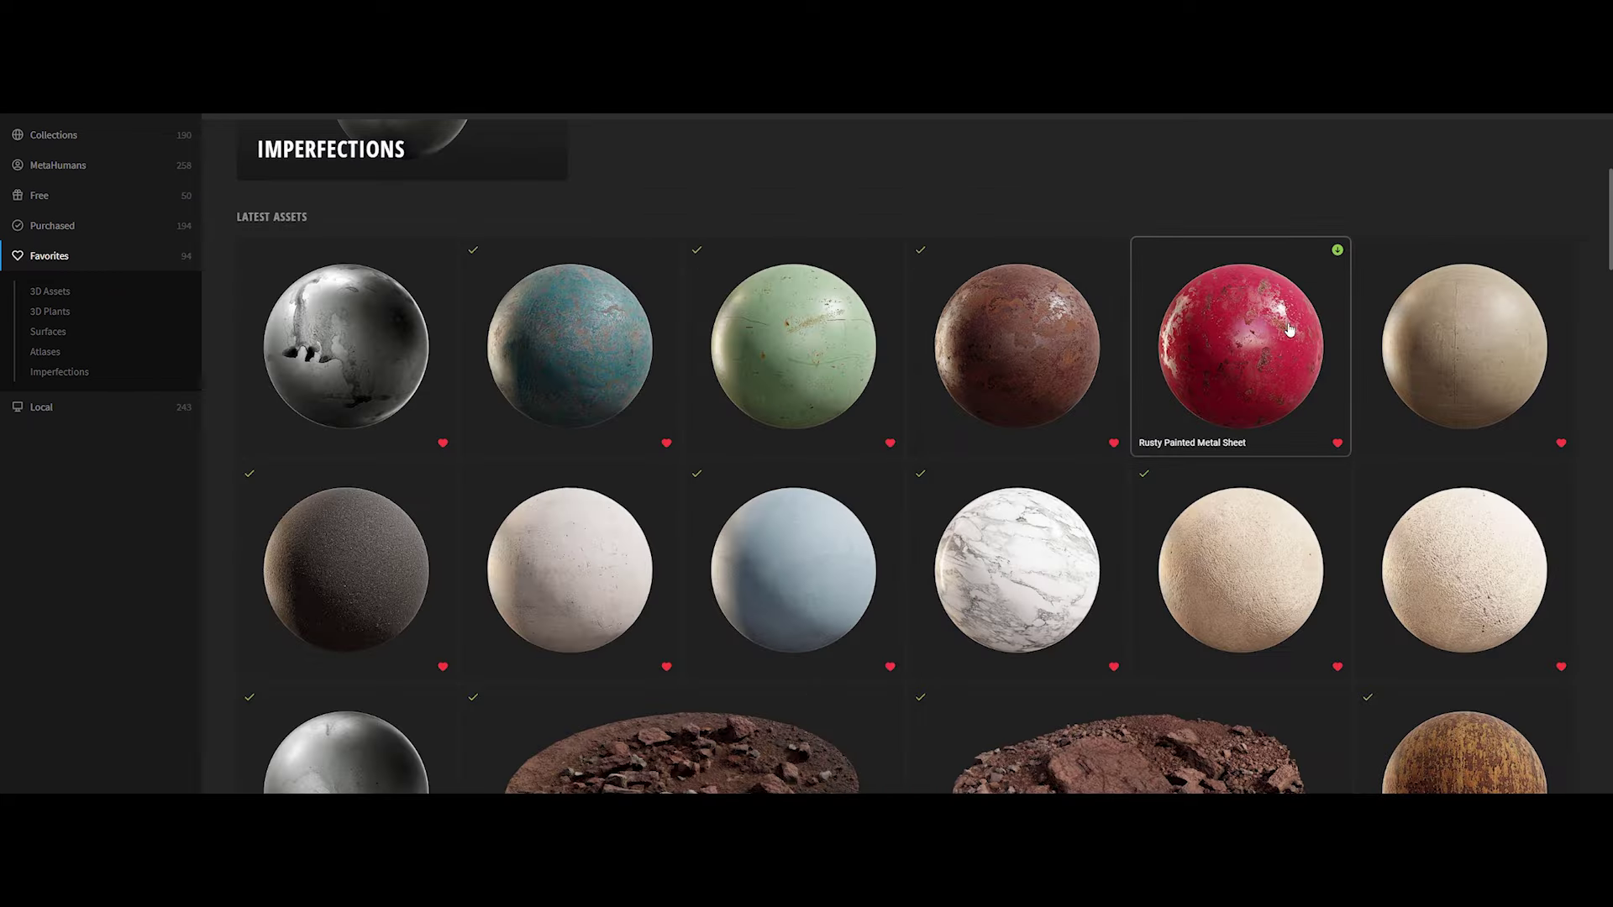
Open the red Rusty Painted Metal Sheet's details in Quixel Bridge
{"action": "left_click", "coordinate": [1331, 252]}
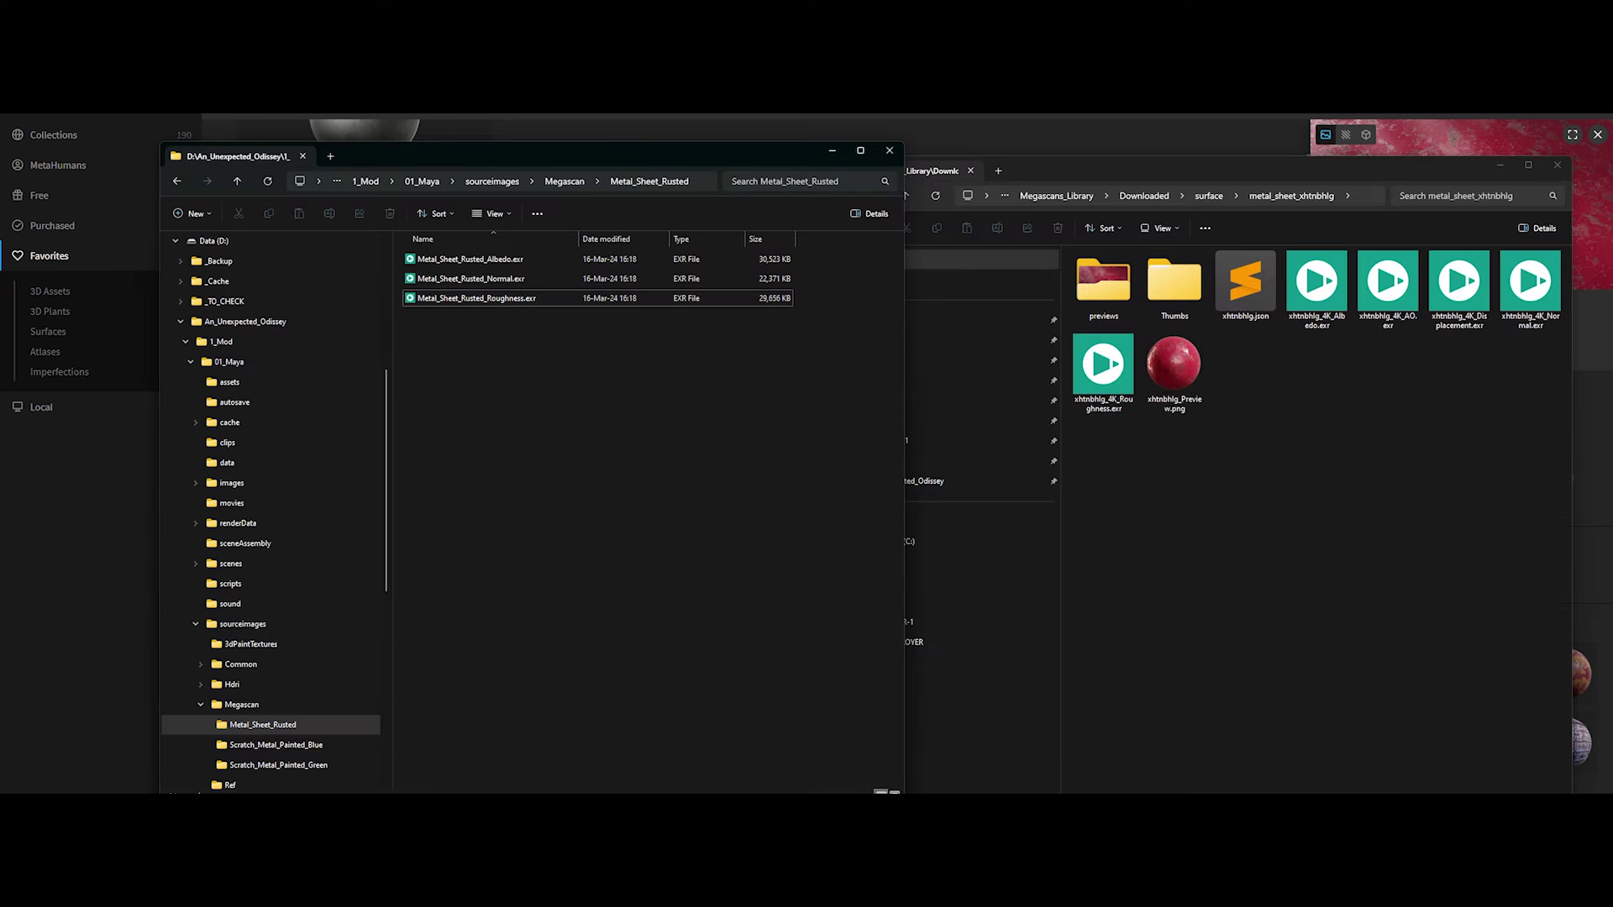
Create a Scratch_Metal_Painted_Red folder inside Megascan and open it
{"action": "left_click", "coordinate": [564, 183]}
{"action": "left_click_drag", "start_coordinate": [743, 155], "coordinate": [686, 163]}
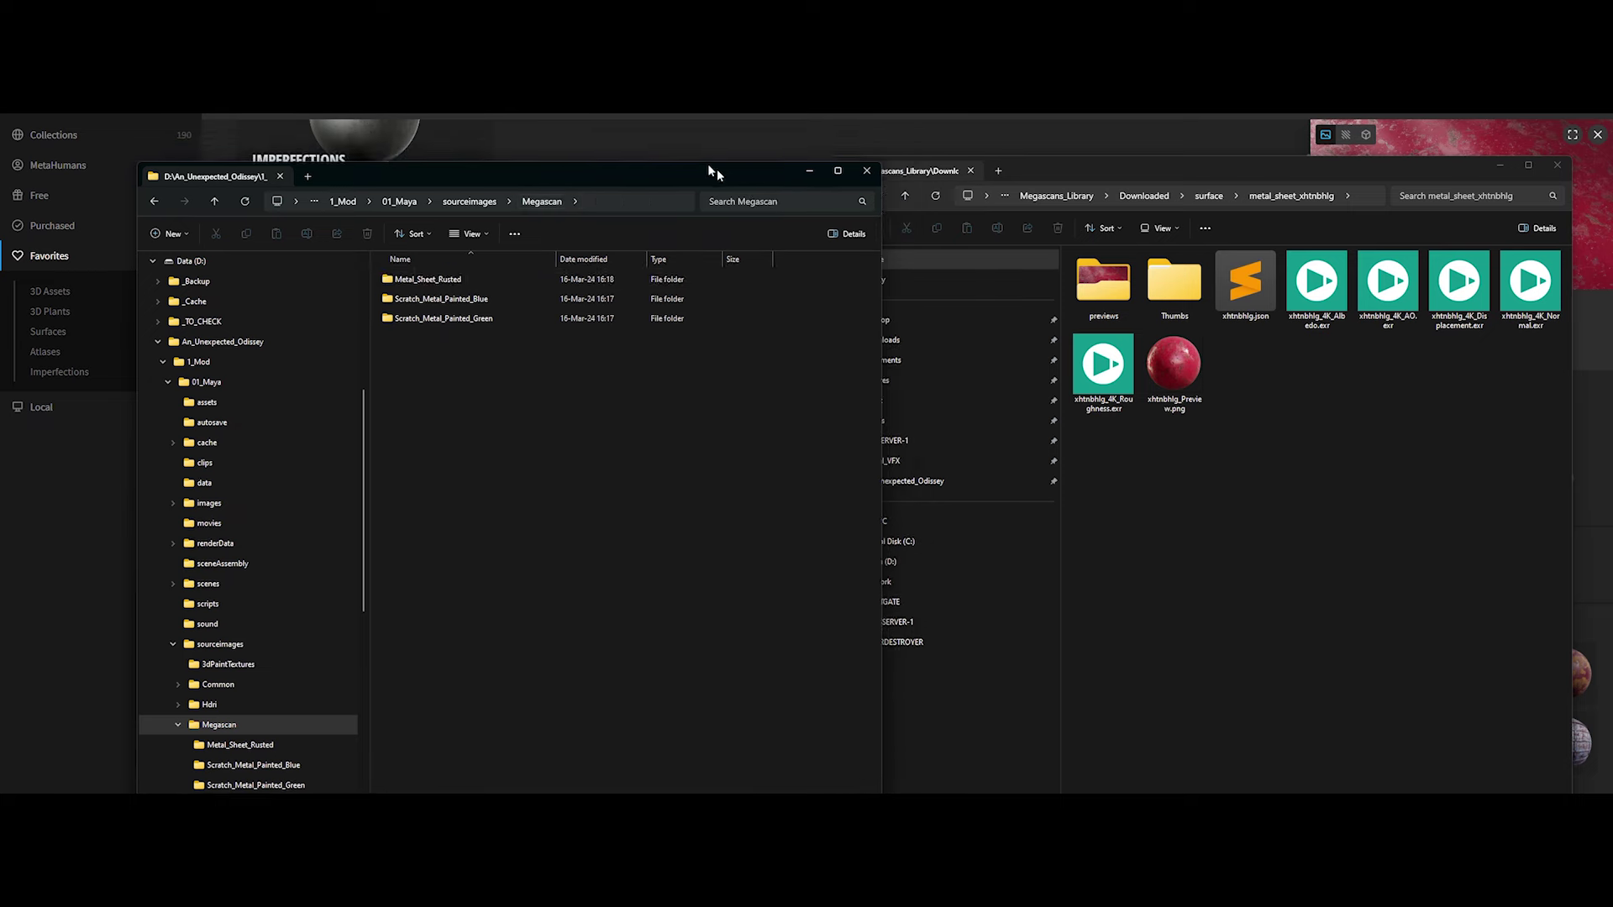
{"action": "right_click", "coordinate": [450, 355]}
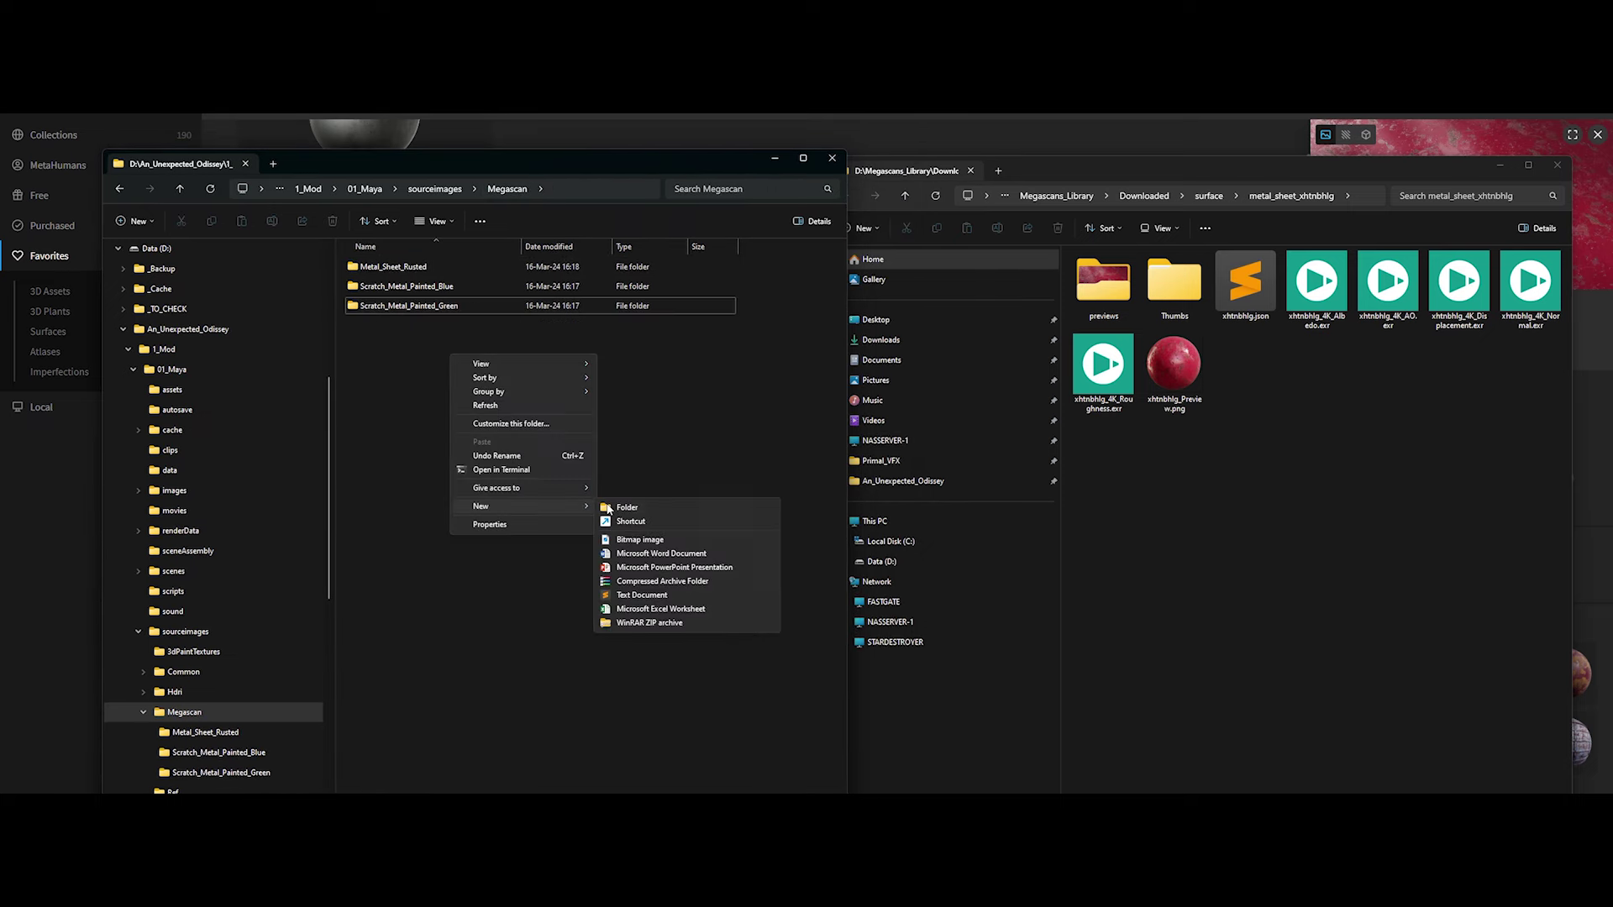
{"action": "left_click", "coordinate": [615, 503]}
{"action": "key", "text": "ctrl+v"}
{"action": "key", "text": "BackSpace"}
{"action": "key", "text": "BackSpace"}
{"action": "key", "text": "BackSpace"}
{"action": "type", "text": "Red"}
{"action": "key", "text": "Return"}
{"action": "key", "text": "Return"}
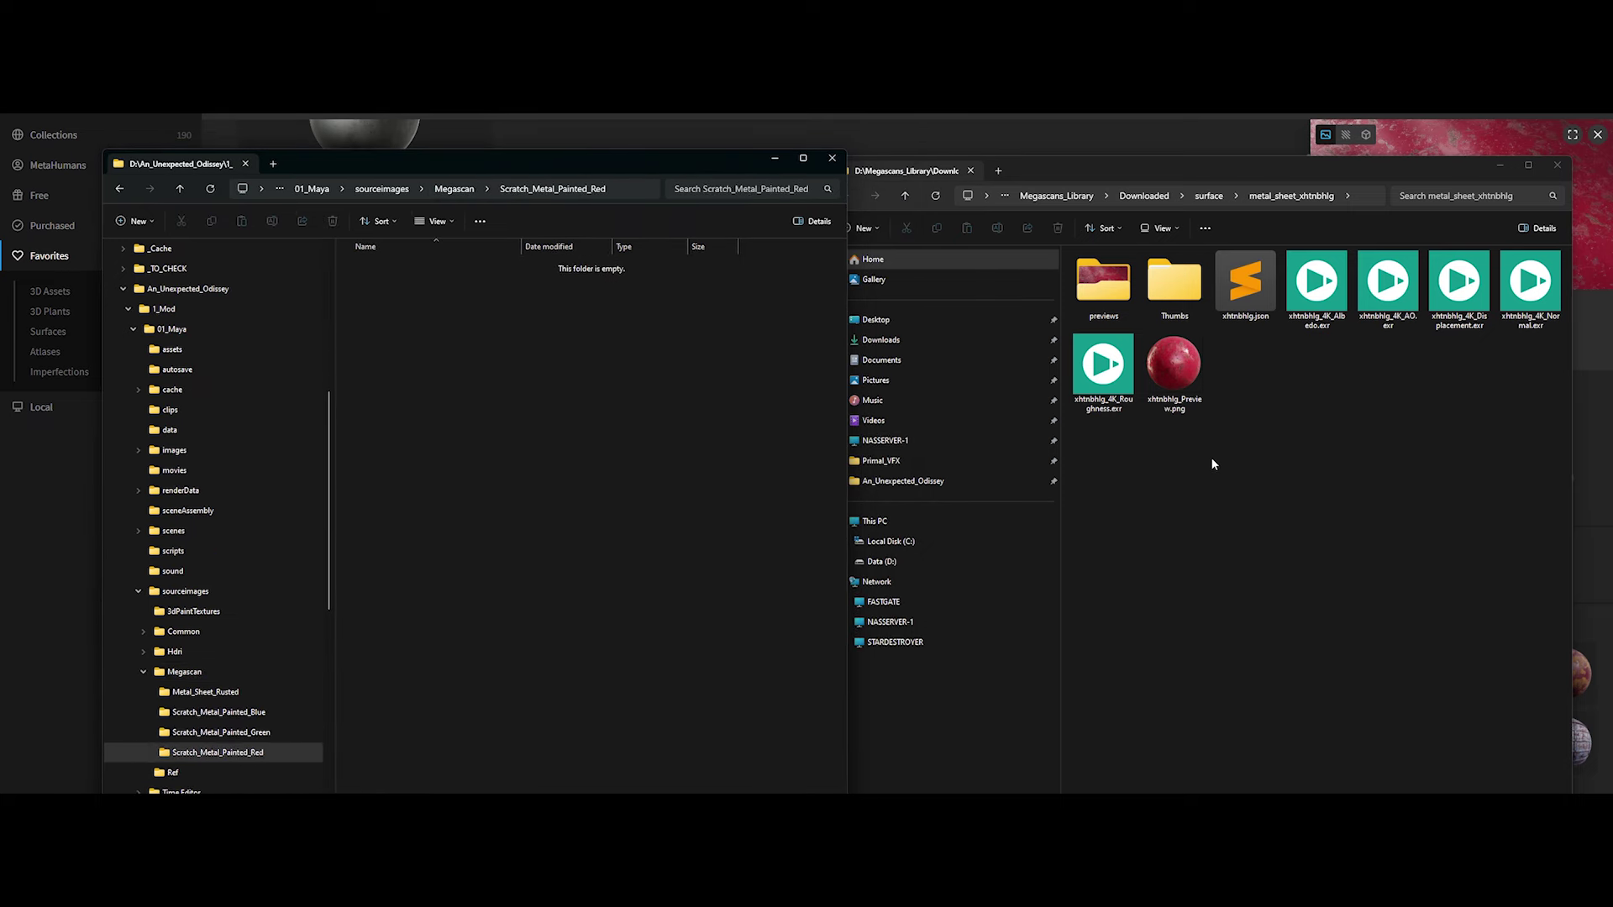
Copy the red sheet's Albedo, Normal and Roughness EXRs into the new folder
{"action": "left_click", "coordinate": [1315, 296]}
{"action": "left_click", "coordinate": [1529, 285], "text": "ctrl"}
{"action": "left_click", "coordinate": [1103, 364], "text": "ctrl"}
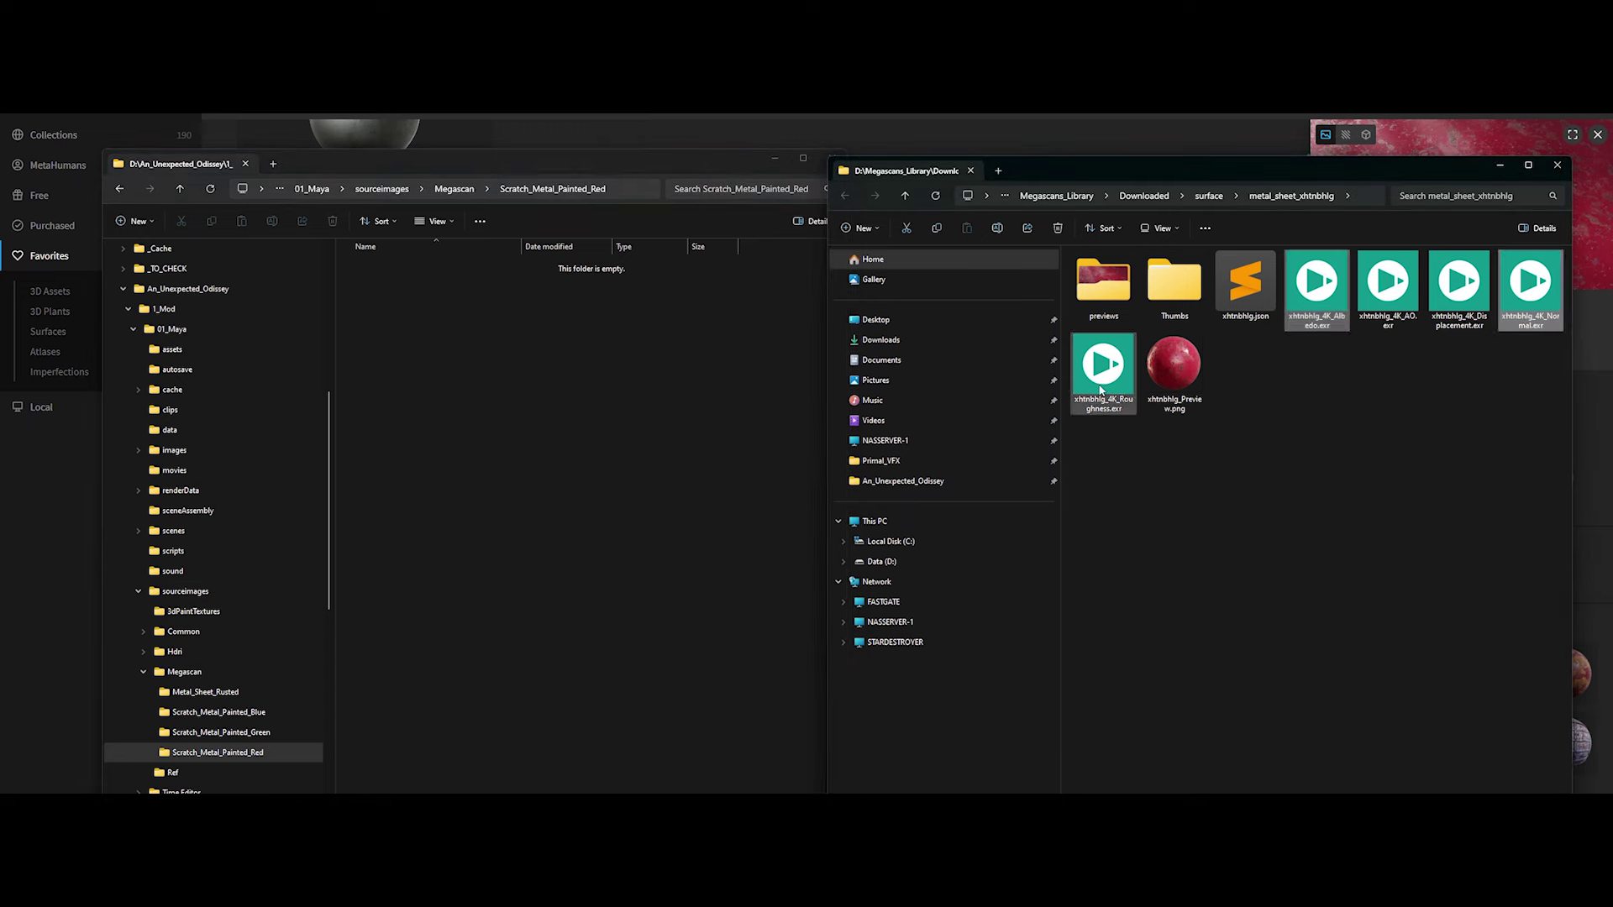
{"action": "left_click_drag", "start_coordinate": [1103, 363], "coordinate": [659, 421], "text": "ctrl"}
{"action": "left_click", "coordinate": [619, 190]}
{"action": "left_click", "coordinate": [616, 388]}
Rename the Albedo and Roughness EXRs with the Scratch_Metal_Painted_Red prefix, then preview the Enameled Metal Sheet
{"action": "left_click", "coordinate": [378, 267]}
{"action": "key", "text": "F2"}
{"action": "key", "text": "ctrl+v"}
{"action": "key", "text": "Tab"}
{"action": "mouse_move", "coordinate": [360, 287]}
{"action": "left_mouse_down"}
{"action": "mouse_move", "coordinate": [404, 287]}
{"action": "mouse_move", "coordinate": [403, 306]}
{"action": "left_mouse_up"}
{"action": "key", "text": "ctrl+v"}
{"action": "key", "text": "Tab"}
{"action": "key", "text": "ctrl+v"}
{"action": "key", "text": "Return"}
{"action": "key", "text": "alt+Tab"}
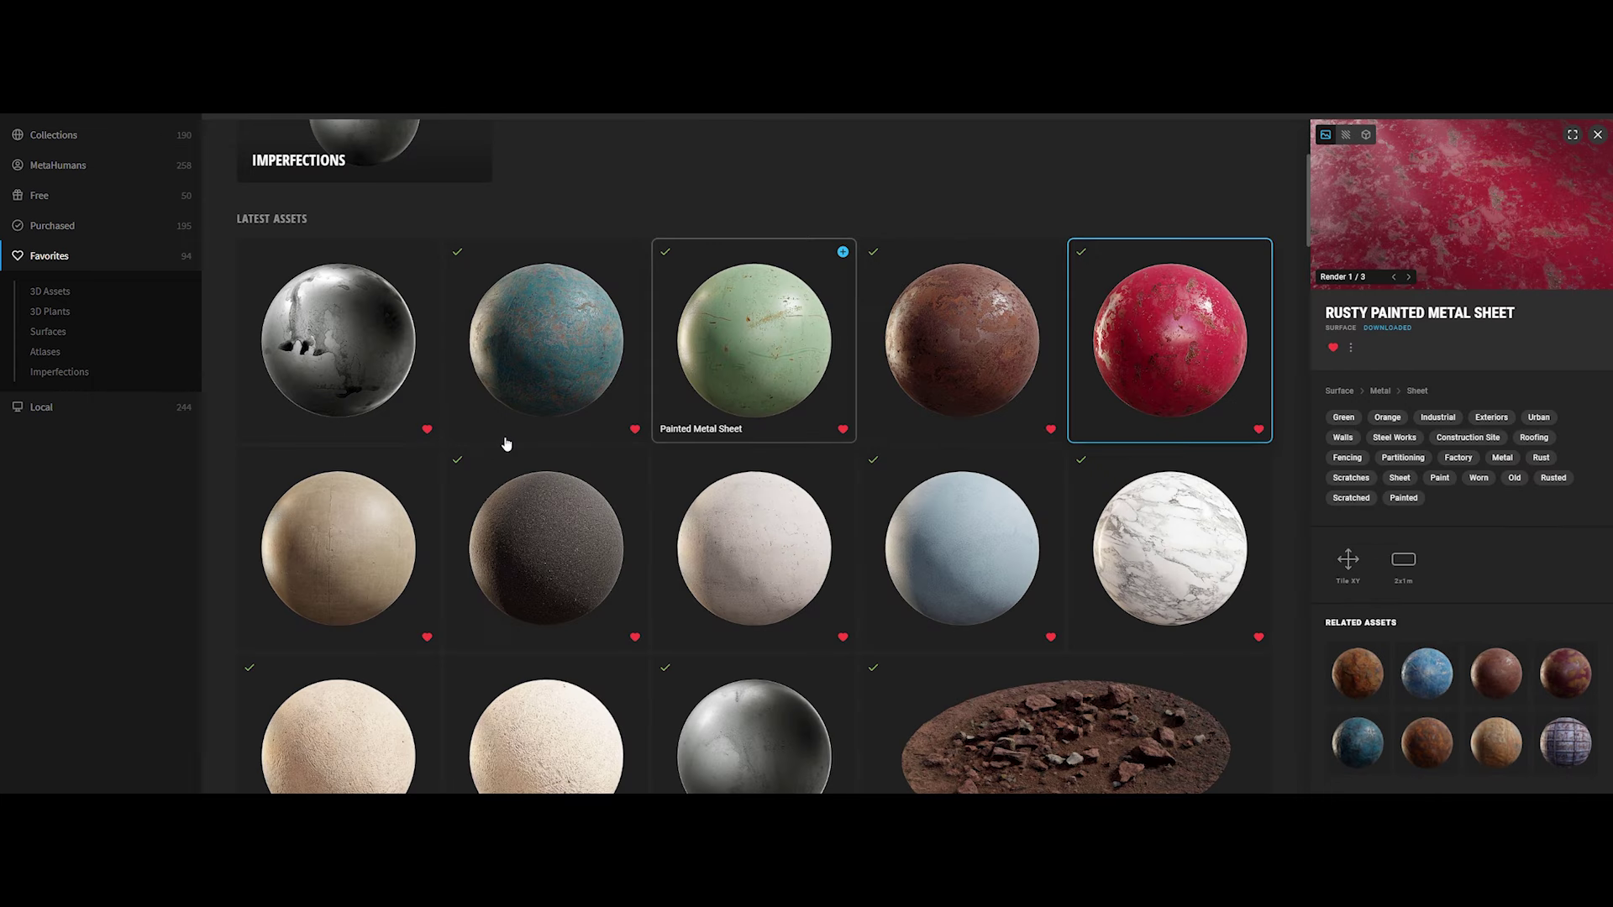
{"action": "left_click", "coordinate": [338, 546]}
{"action": "left_click", "coordinate": [1574, 135]}
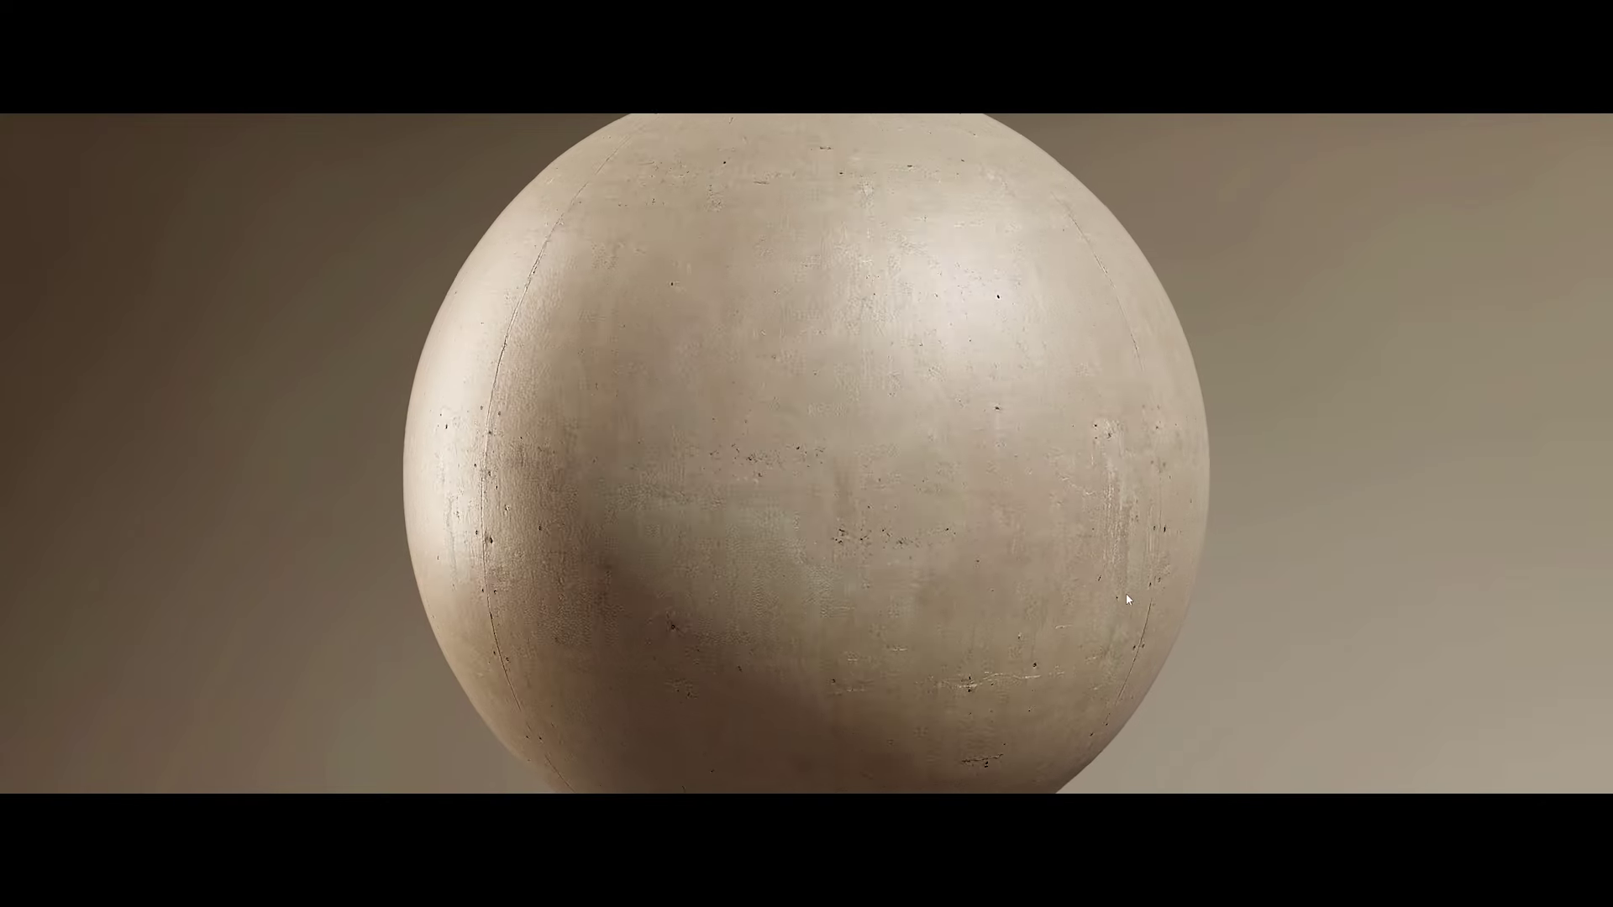
Inspect the Enameled Metal Sheet preview sphere, then show its downloaded files in Explorer
{"action": "left_click_drag", "start_coordinate": [1126, 593], "coordinate": [714, 552]}
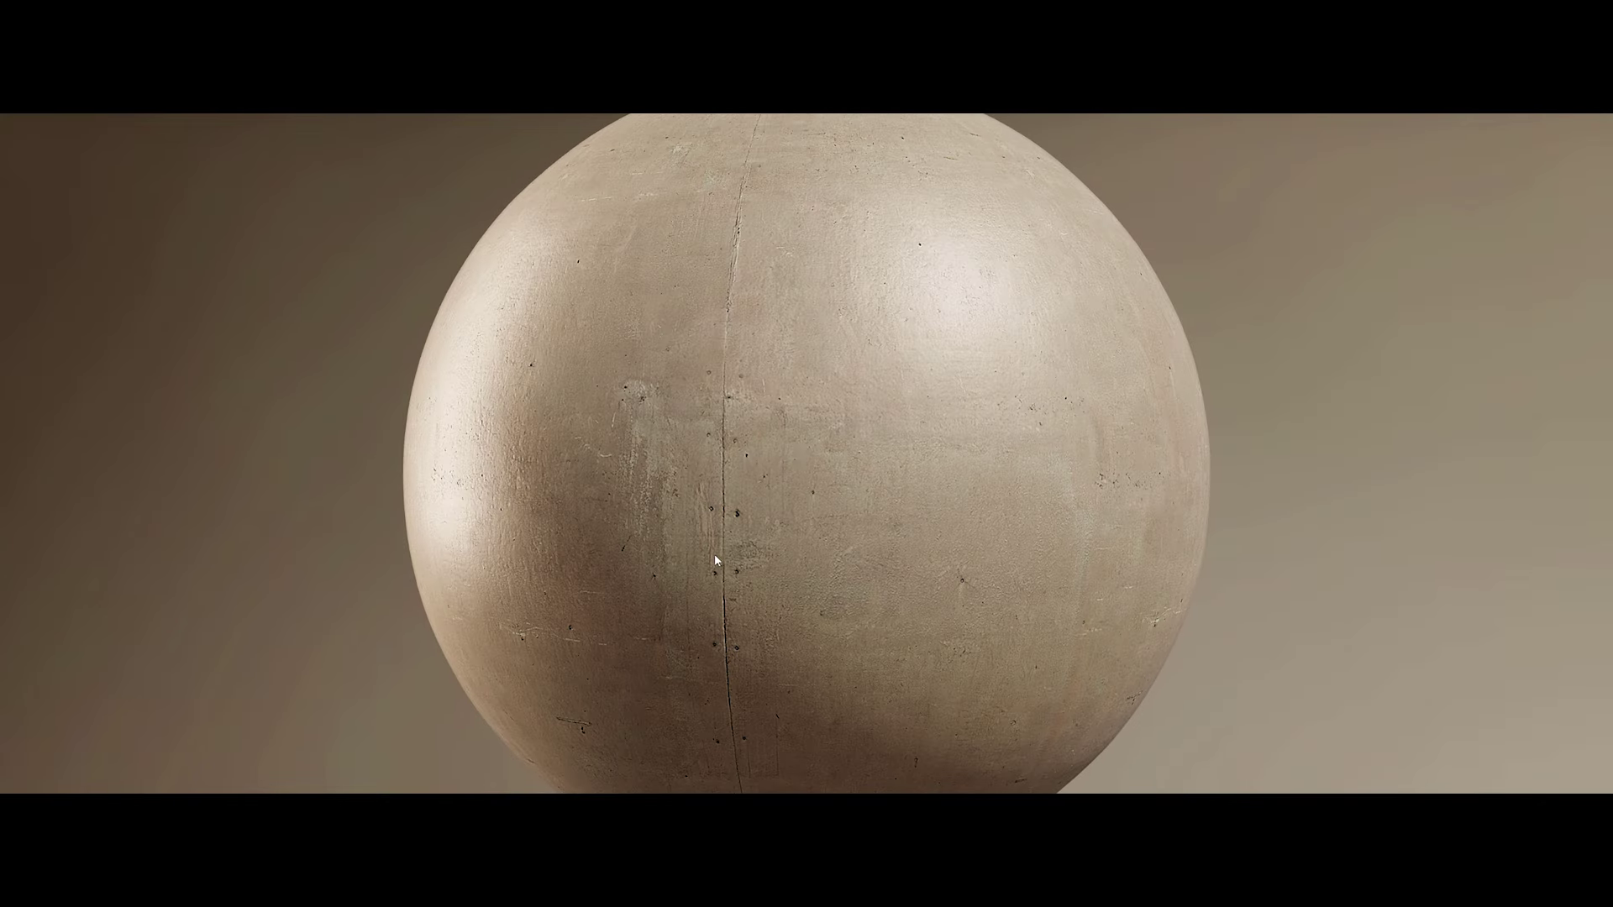
{"action": "key", "text": "Escape"}
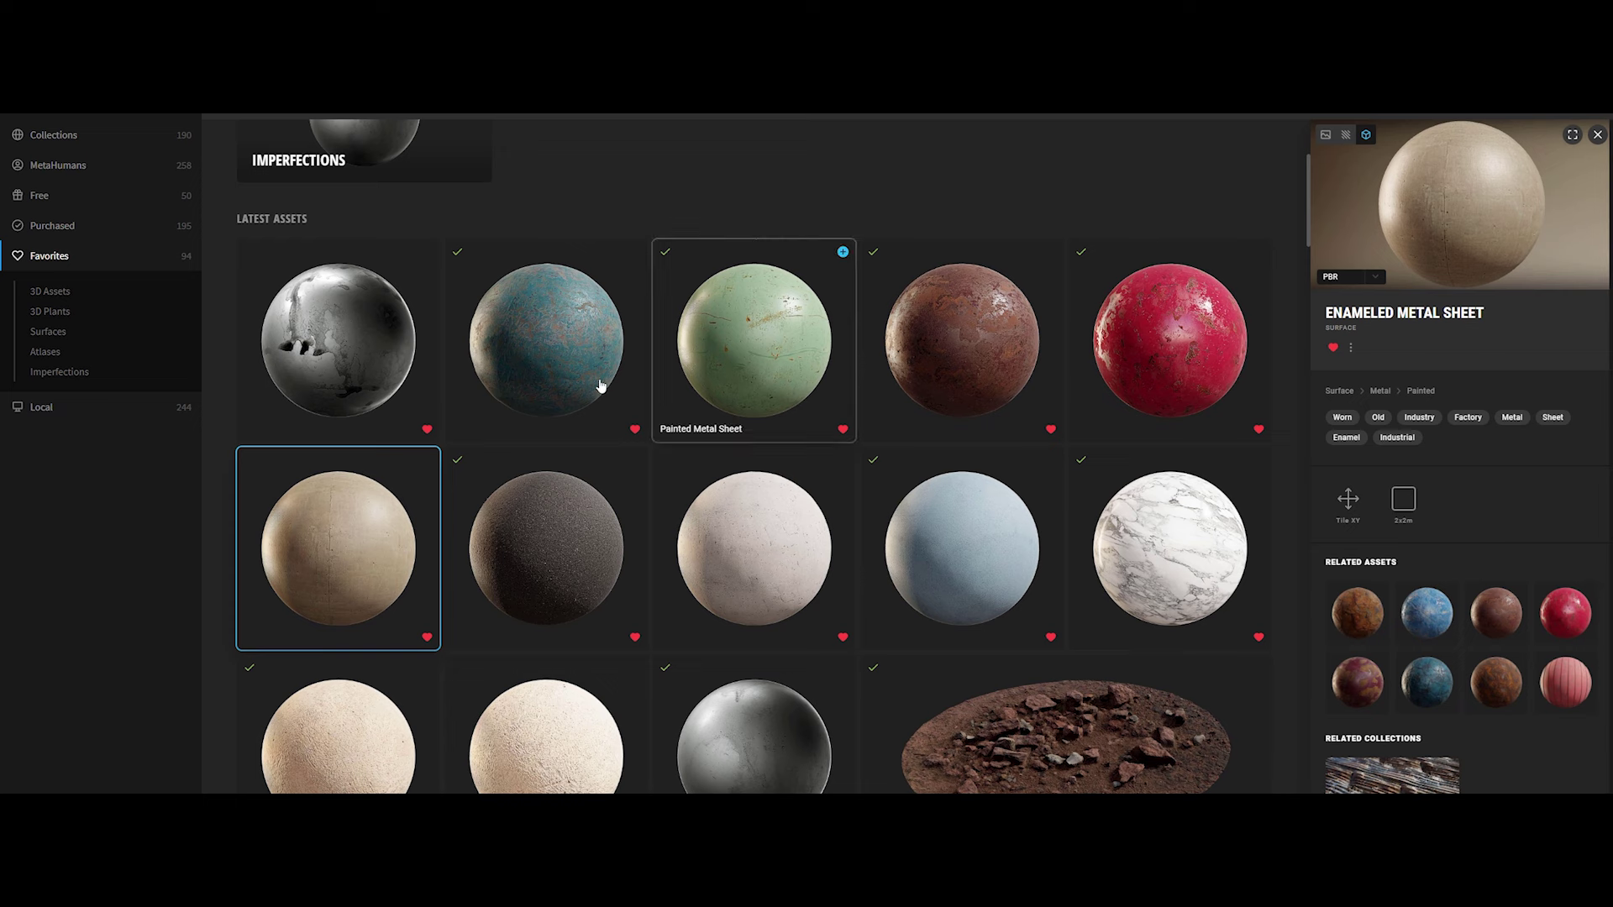
{"action": "right_click", "coordinate": [367, 515]}
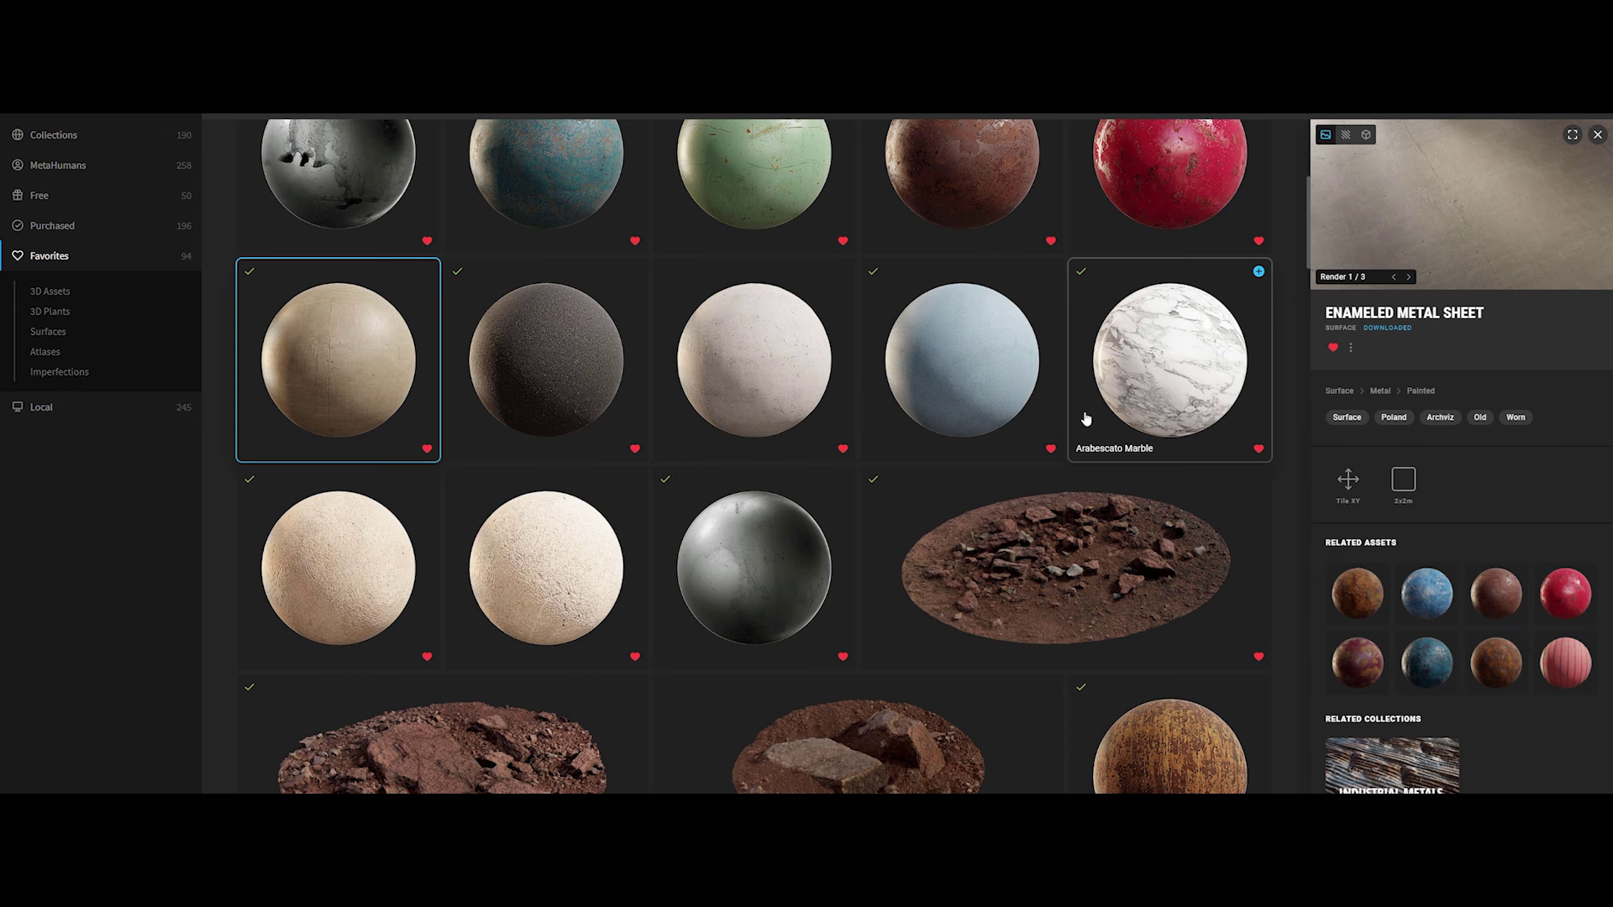
{"action": "right_click", "coordinate": [332, 336]}
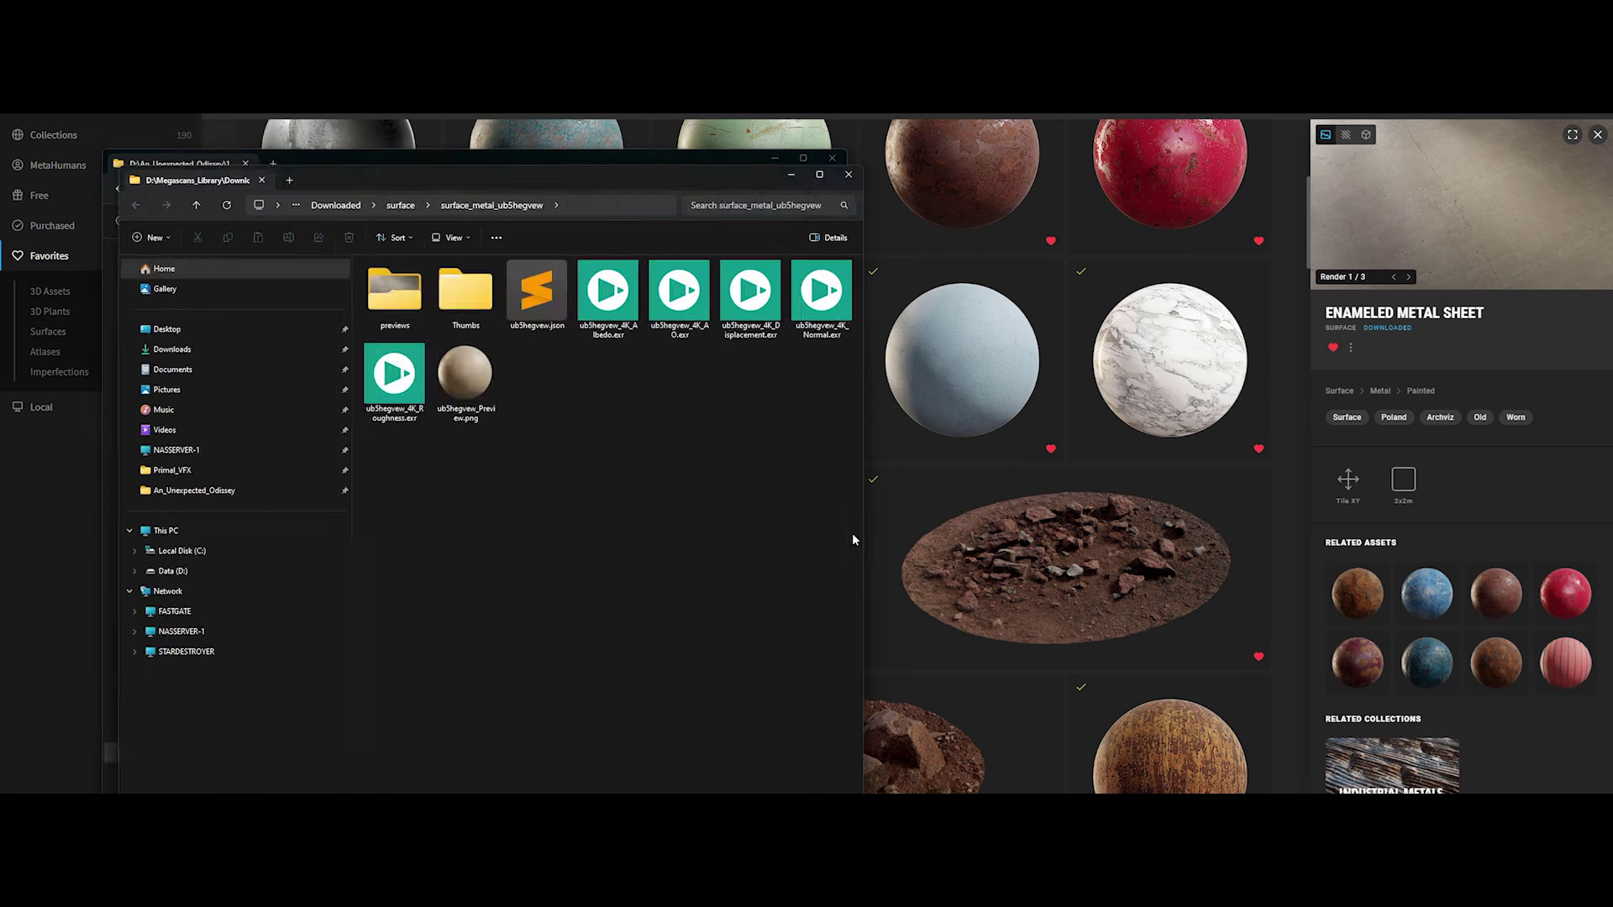
Arrange both Explorer windows and create a Scratch_Metal_Painted_Beige folder in Megascan
{"action": "left_click_drag", "start_coordinate": [622, 160], "coordinate": [1366, 153]}
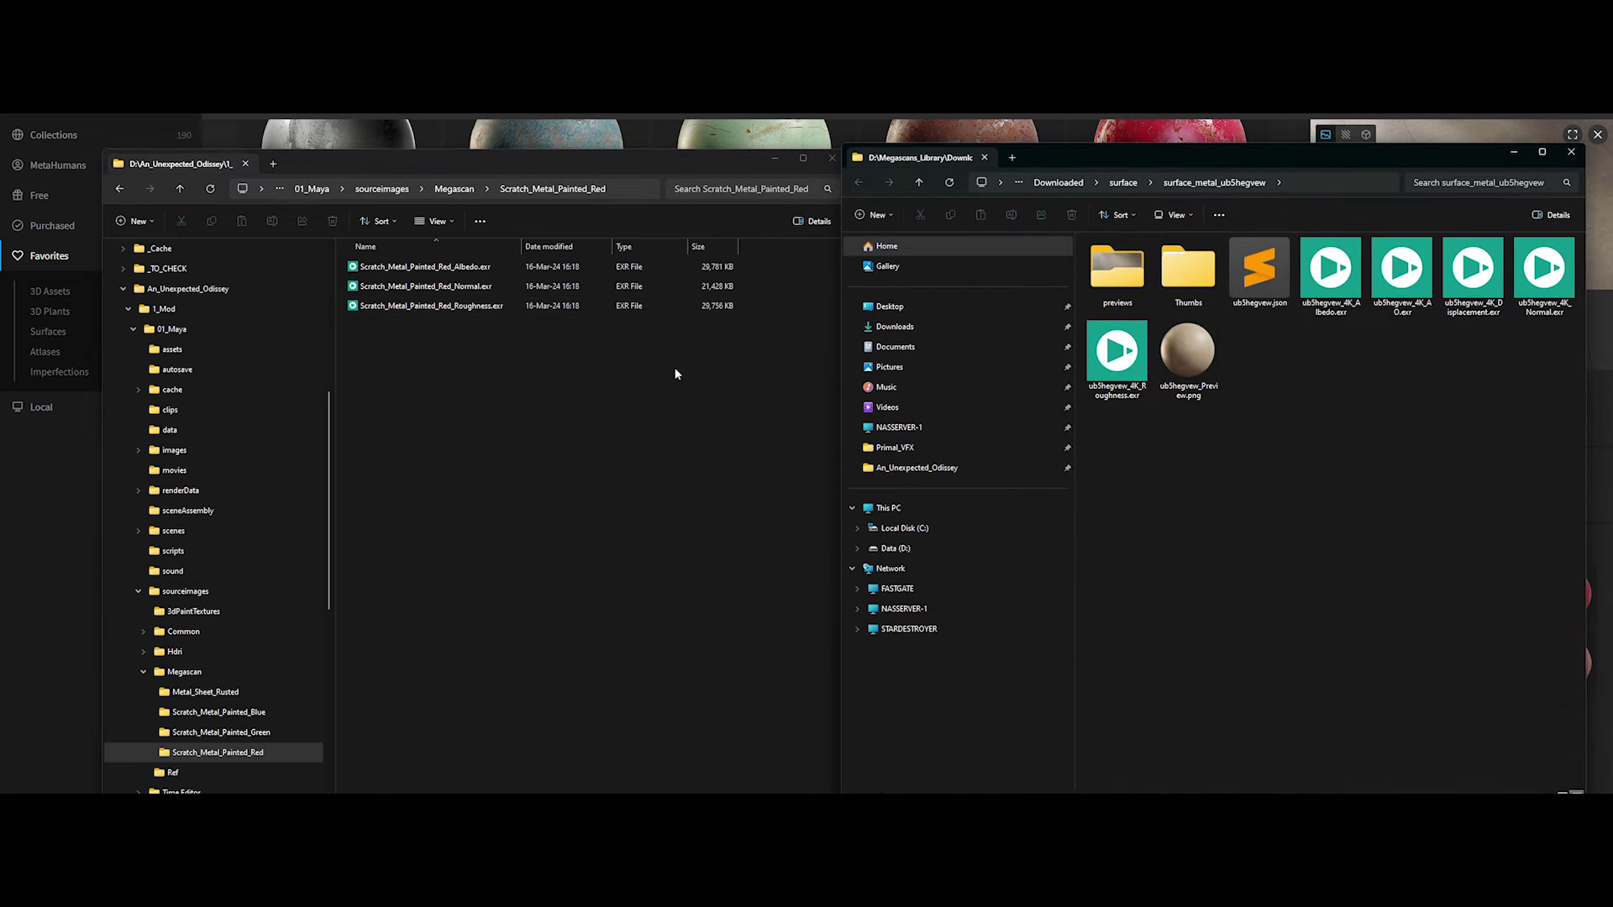
{"action": "left_click_drag", "start_coordinate": [665, 158], "coordinate": [662, 156]}
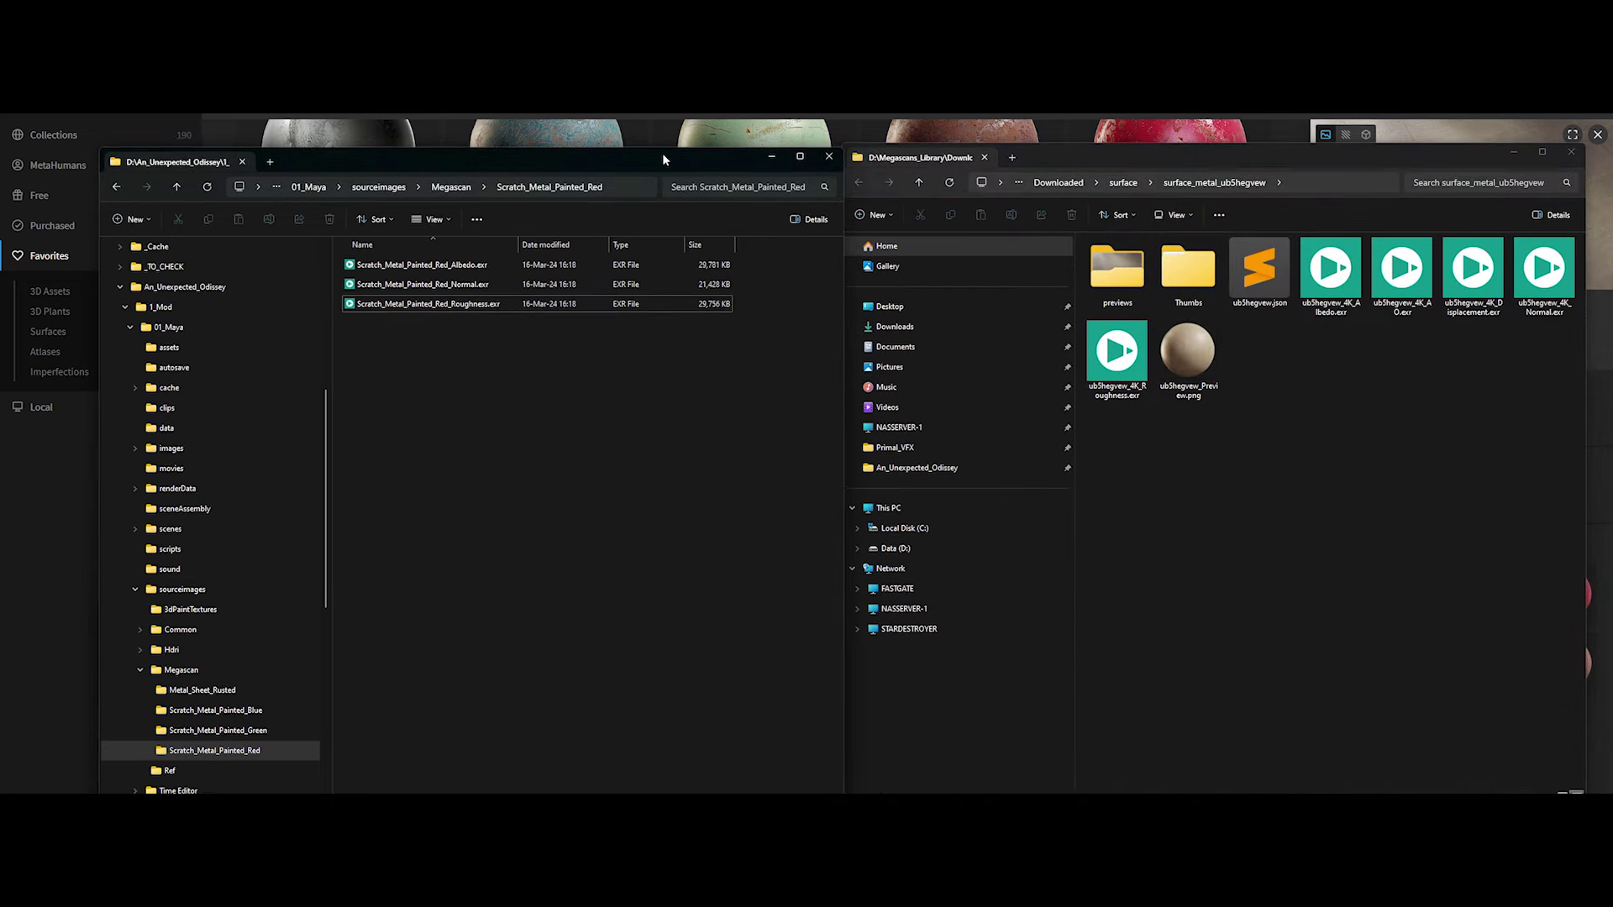
{"action": "key", "text": "alt+Up"}
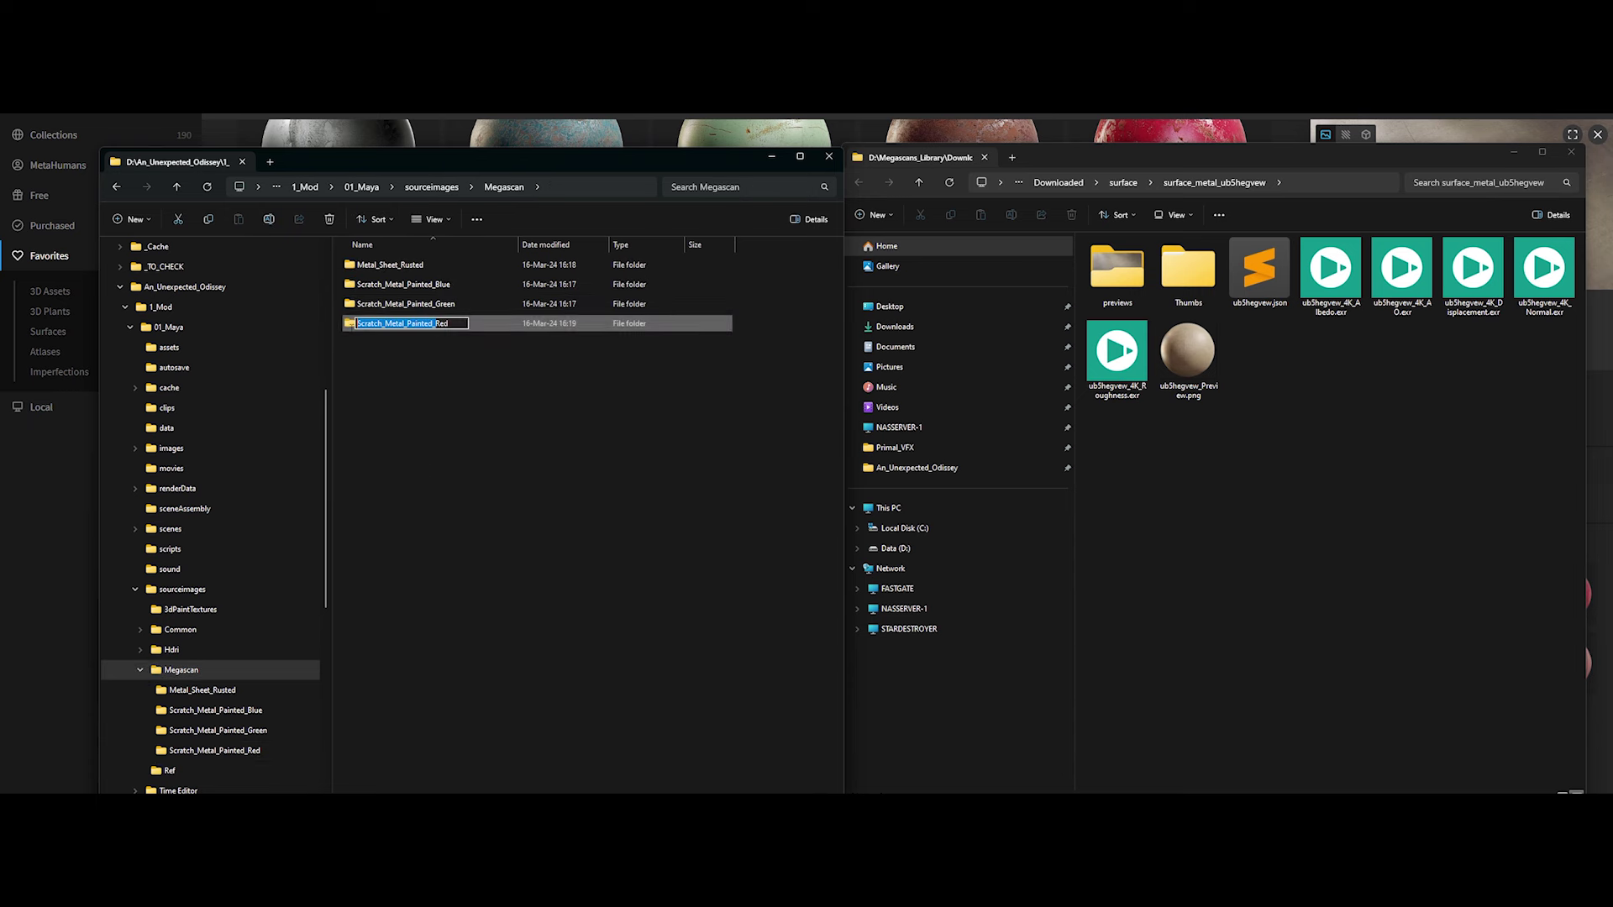
{"action": "right_click", "coordinate": [405, 355]}
{"action": "left_click", "coordinate": [608, 506]}
{"action": "type", "text": "Scratch_Metal_Painted_"}
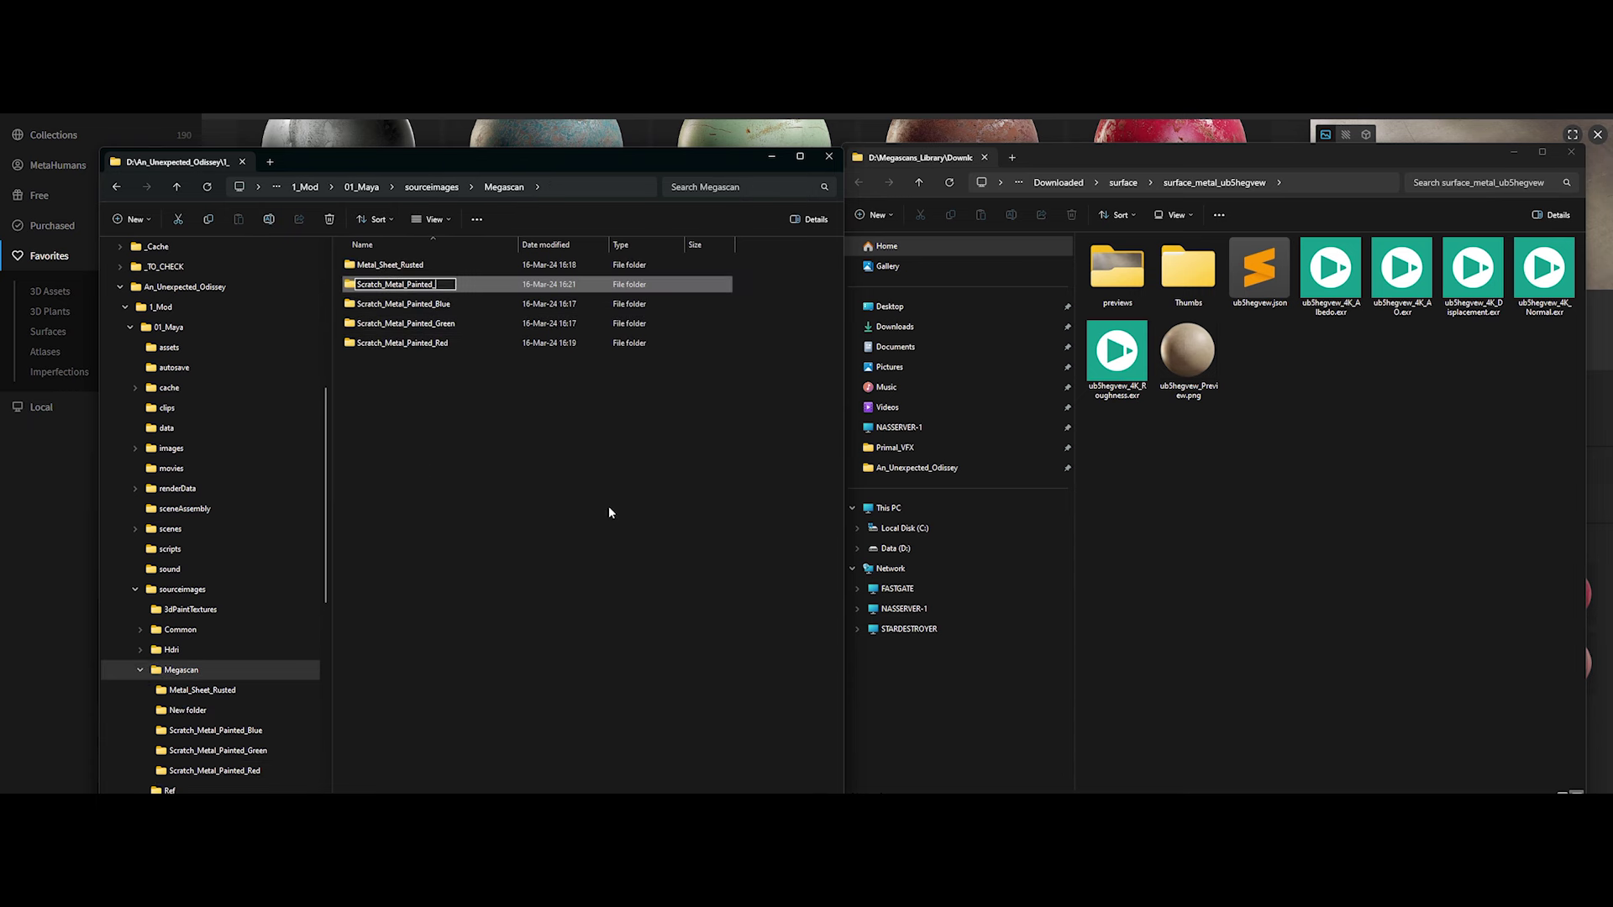
{"action": "type", "text": "eige"}
Copy the enameled sheet's Albedo, Normal and Roughness EXRs into the Beige folder
{"action": "left_click", "coordinate": [1336, 290]}
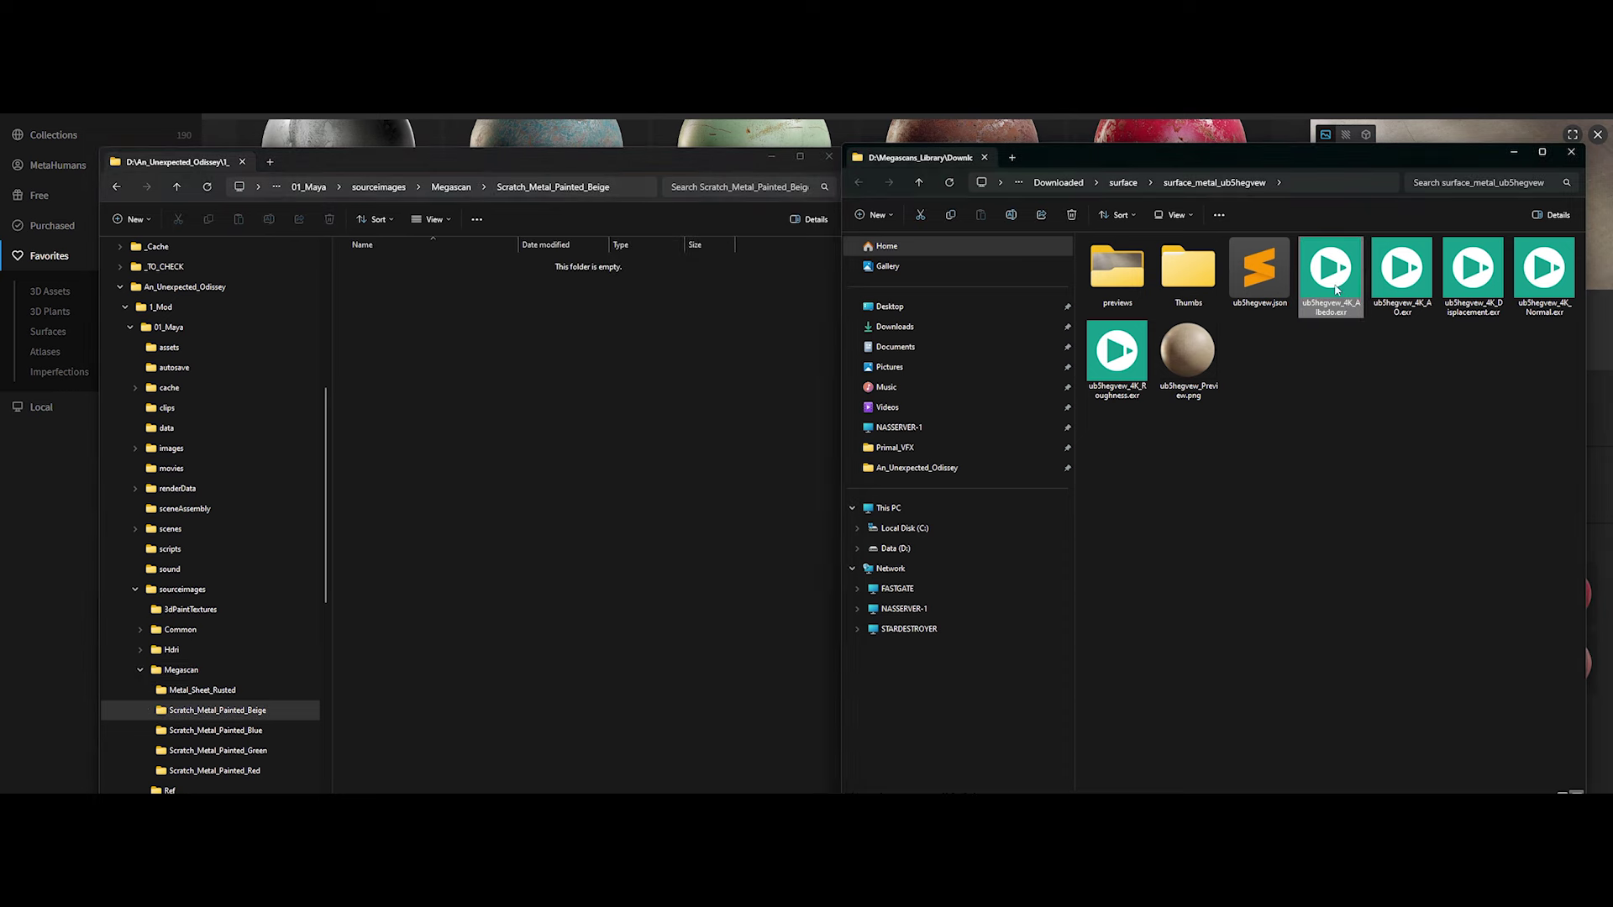
{"action": "left_click", "coordinate": [1544, 273], "text": "ctrl"}
{"action": "left_click", "coordinate": [1118, 357], "text": "ctrl"}
{"action": "key", "text": "ctrl+c"}
{"action": "left_click", "coordinate": [702, 415]}
{"action": "key", "text": "ctrl+v"}
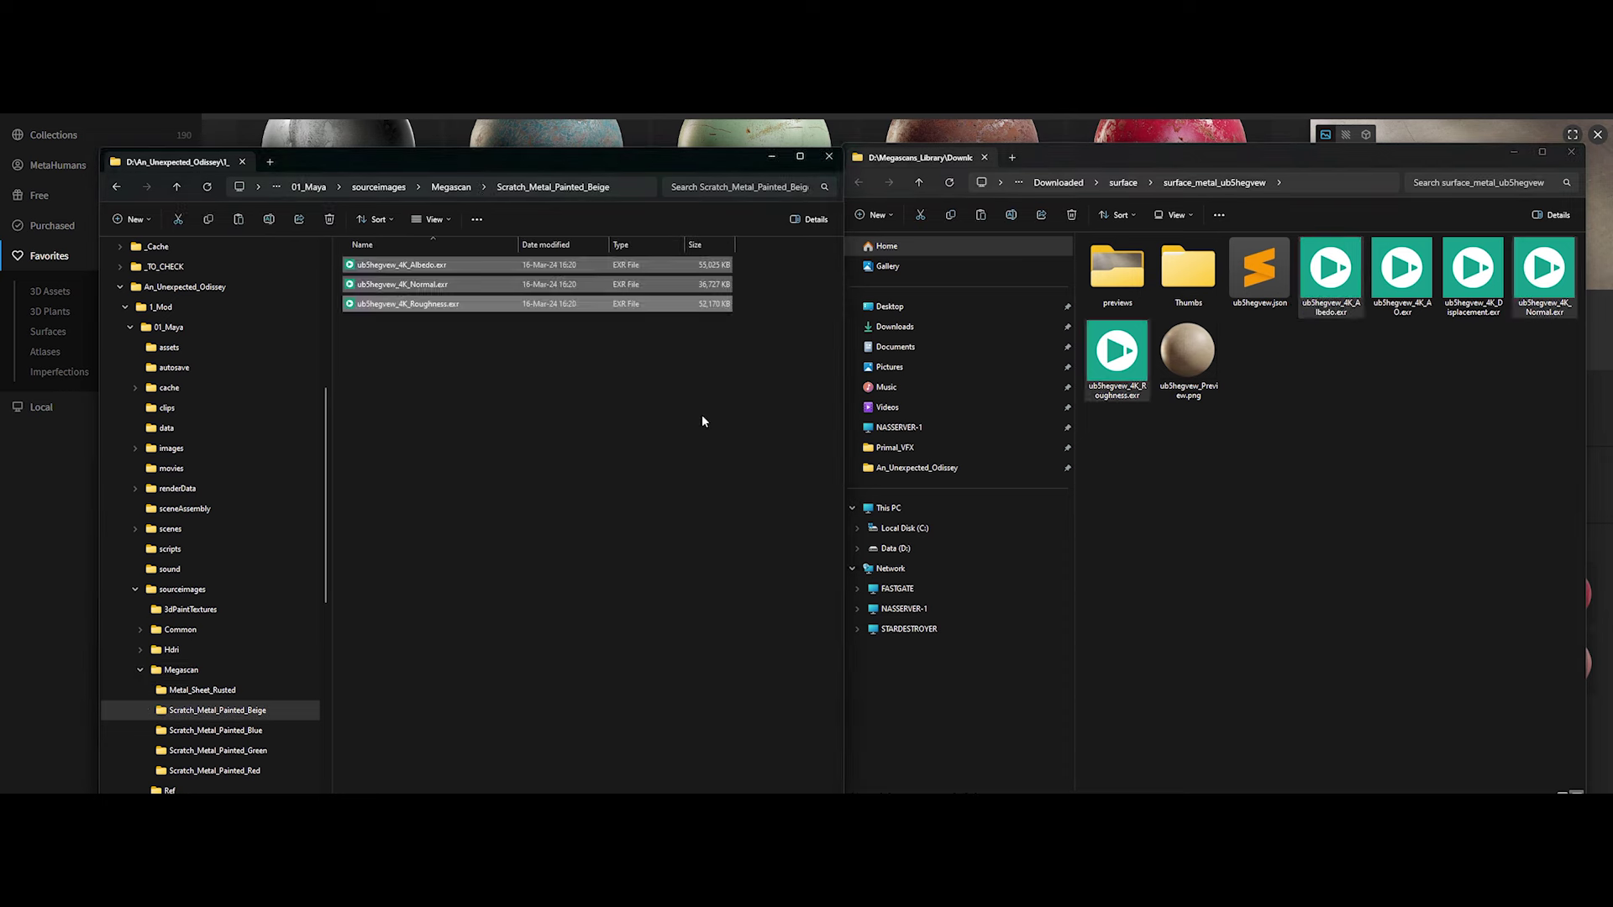
Rename the three EXRs with the Scratch_Metal_Painted_Beige prefix
{"action": "left_click", "coordinate": [627, 192]}
{"action": "key", "text": "ctrl+c"}
{"action": "left_click", "coordinate": [522, 326]}
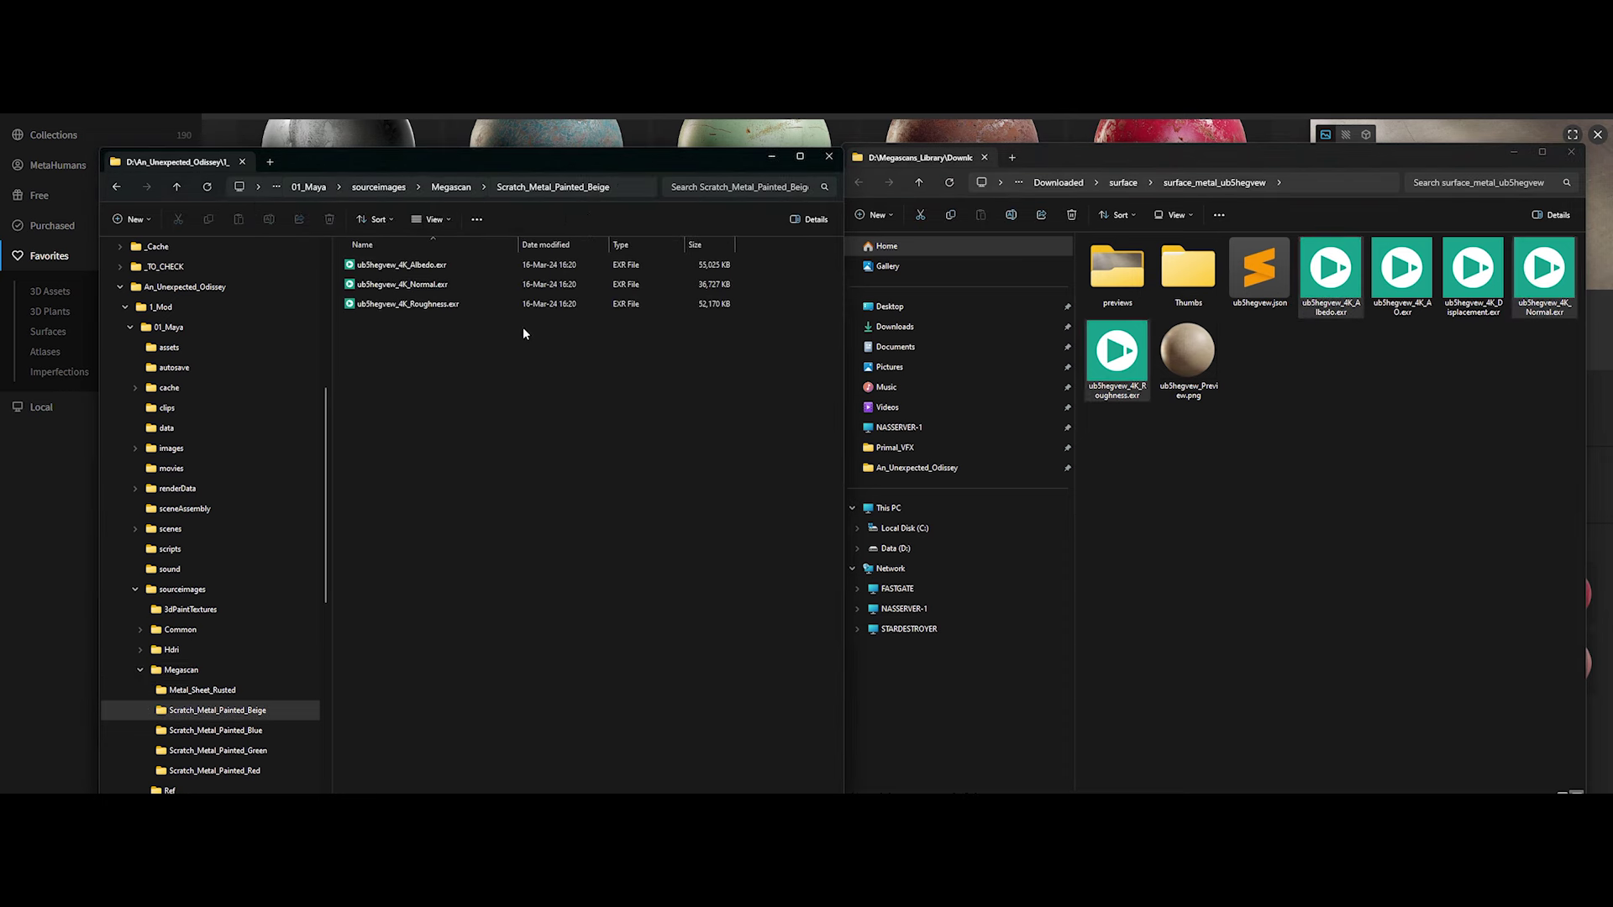
{"action": "left_click", "coordinate": [420, 264]}
{"action": "key", "text": "F2"}
{"action": "key", "text": "ctrl+v"}
{"action": "key", "text": "Tab"}
{"action": "key", "text": "ctrl+v"}
{"action": "key", "text": "Tab"}
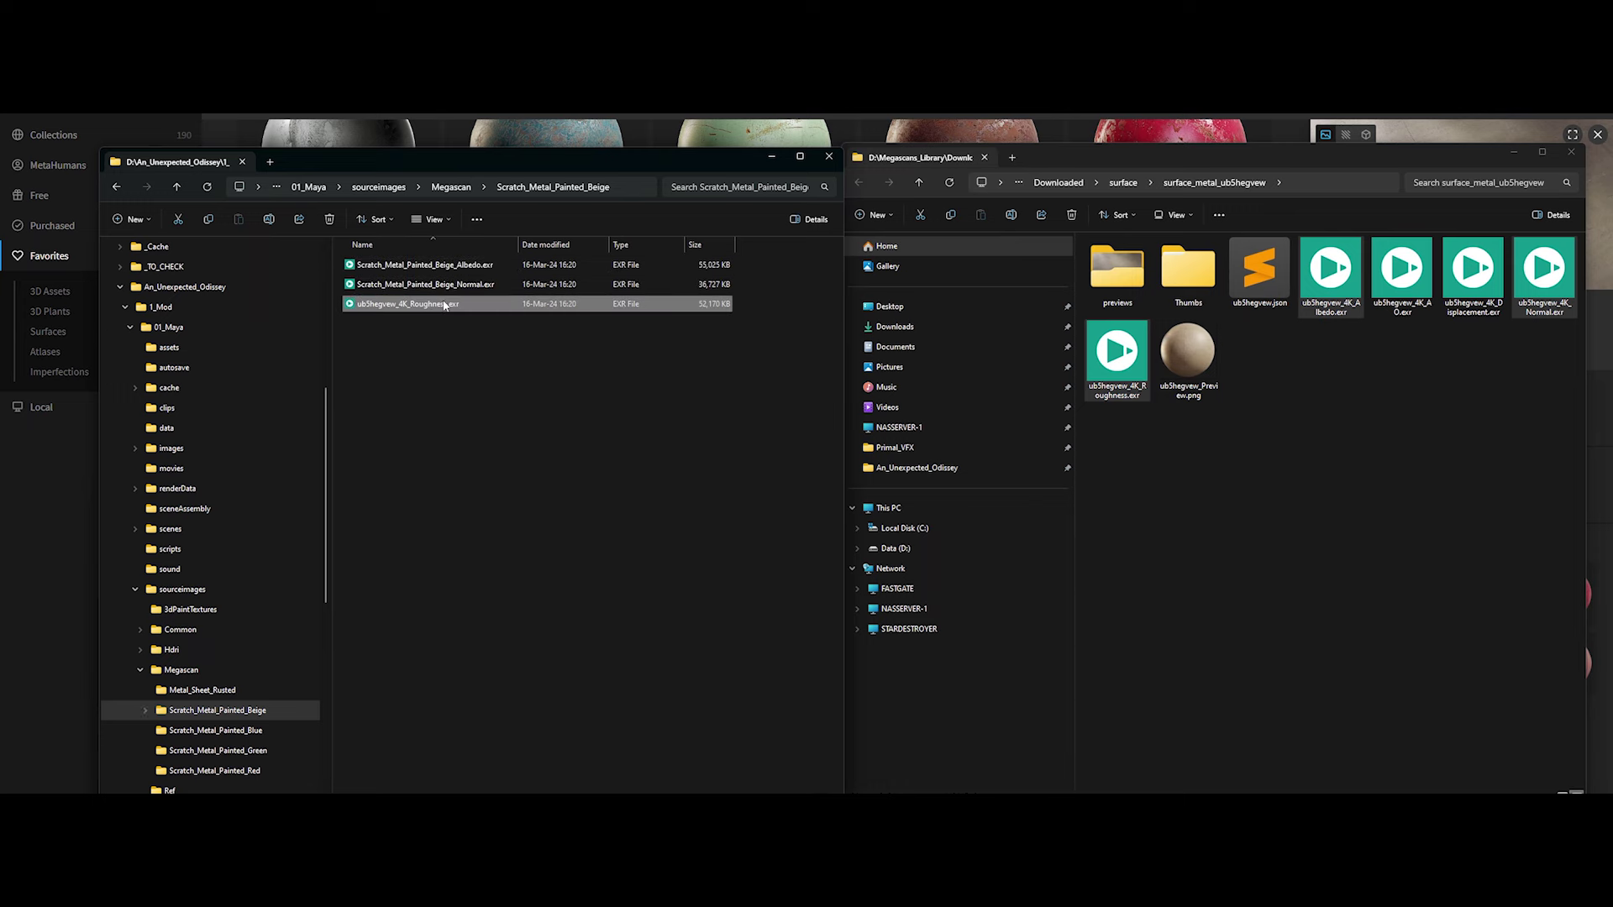
{"action": "key", "text": "ctrl+v"}
{"action": "key", "text": "Return"}
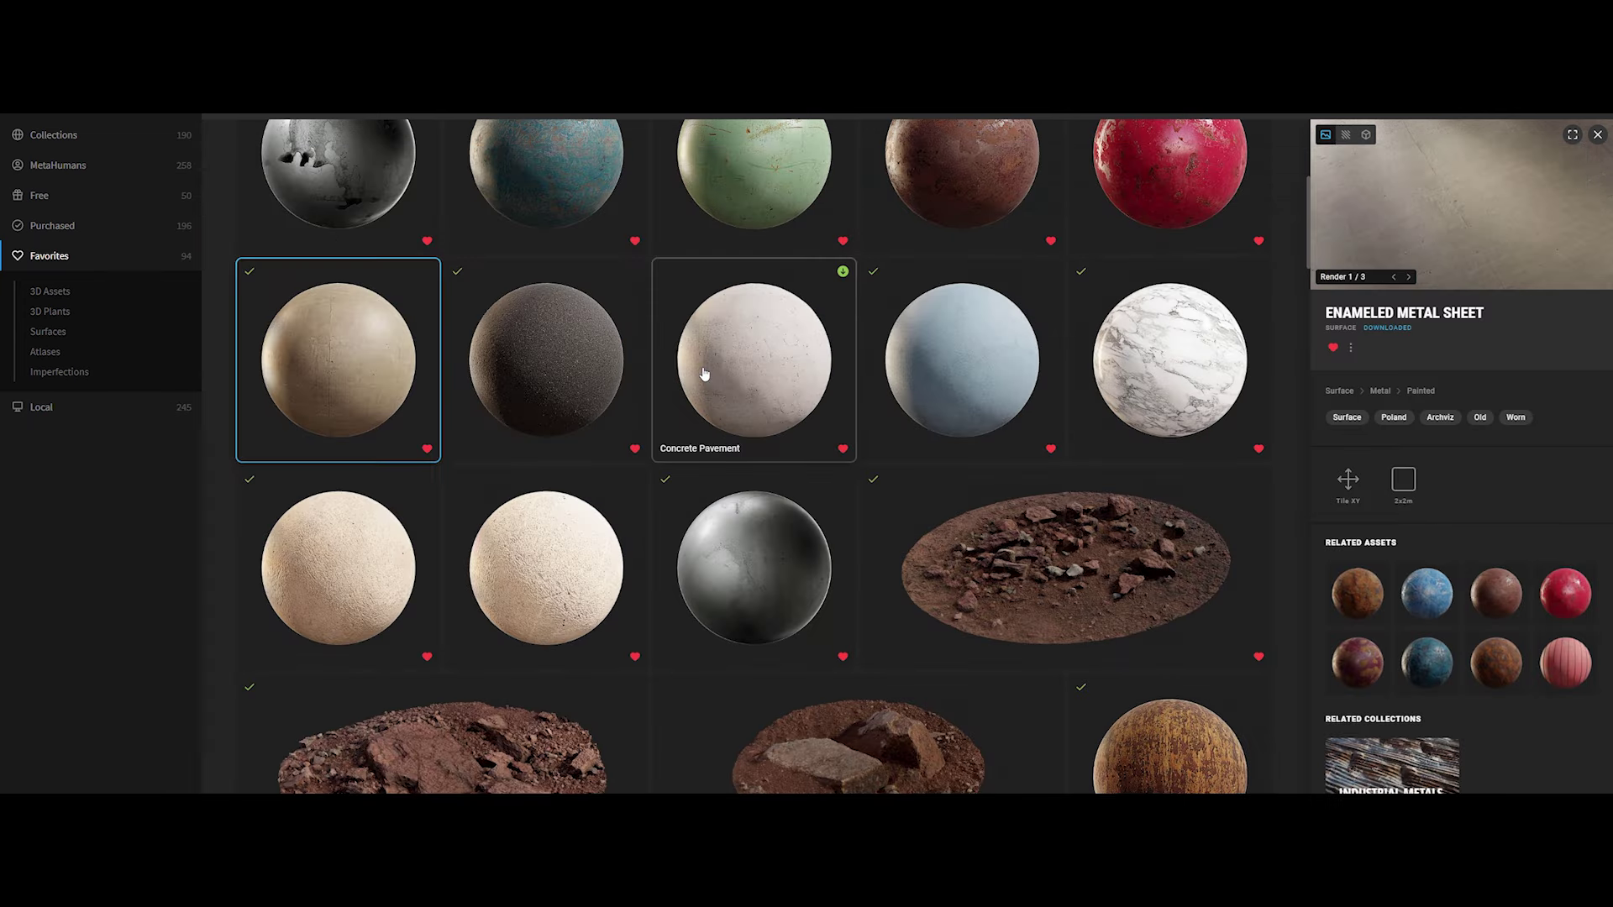
Export the Stains imperfection asset after reviewing its export and download settings
{"action": "left_click", "coordinate": [929, 342]}
{"action": "left_click", "coordinate": [730, 572]}
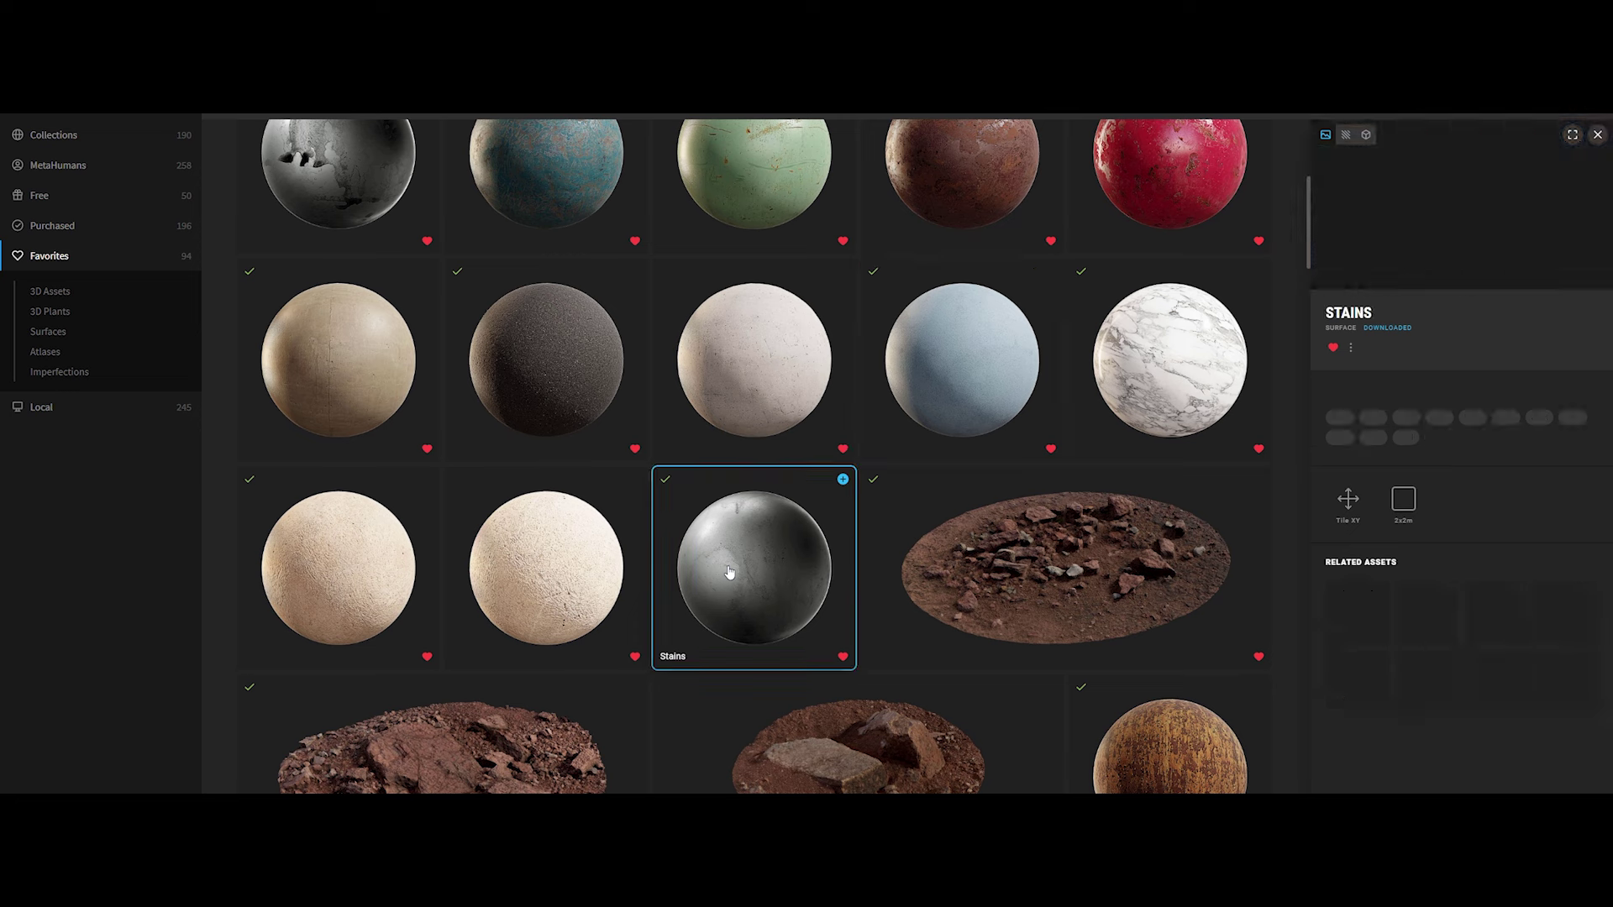
{"action": "left_click", "coordinate": [844, 479]}
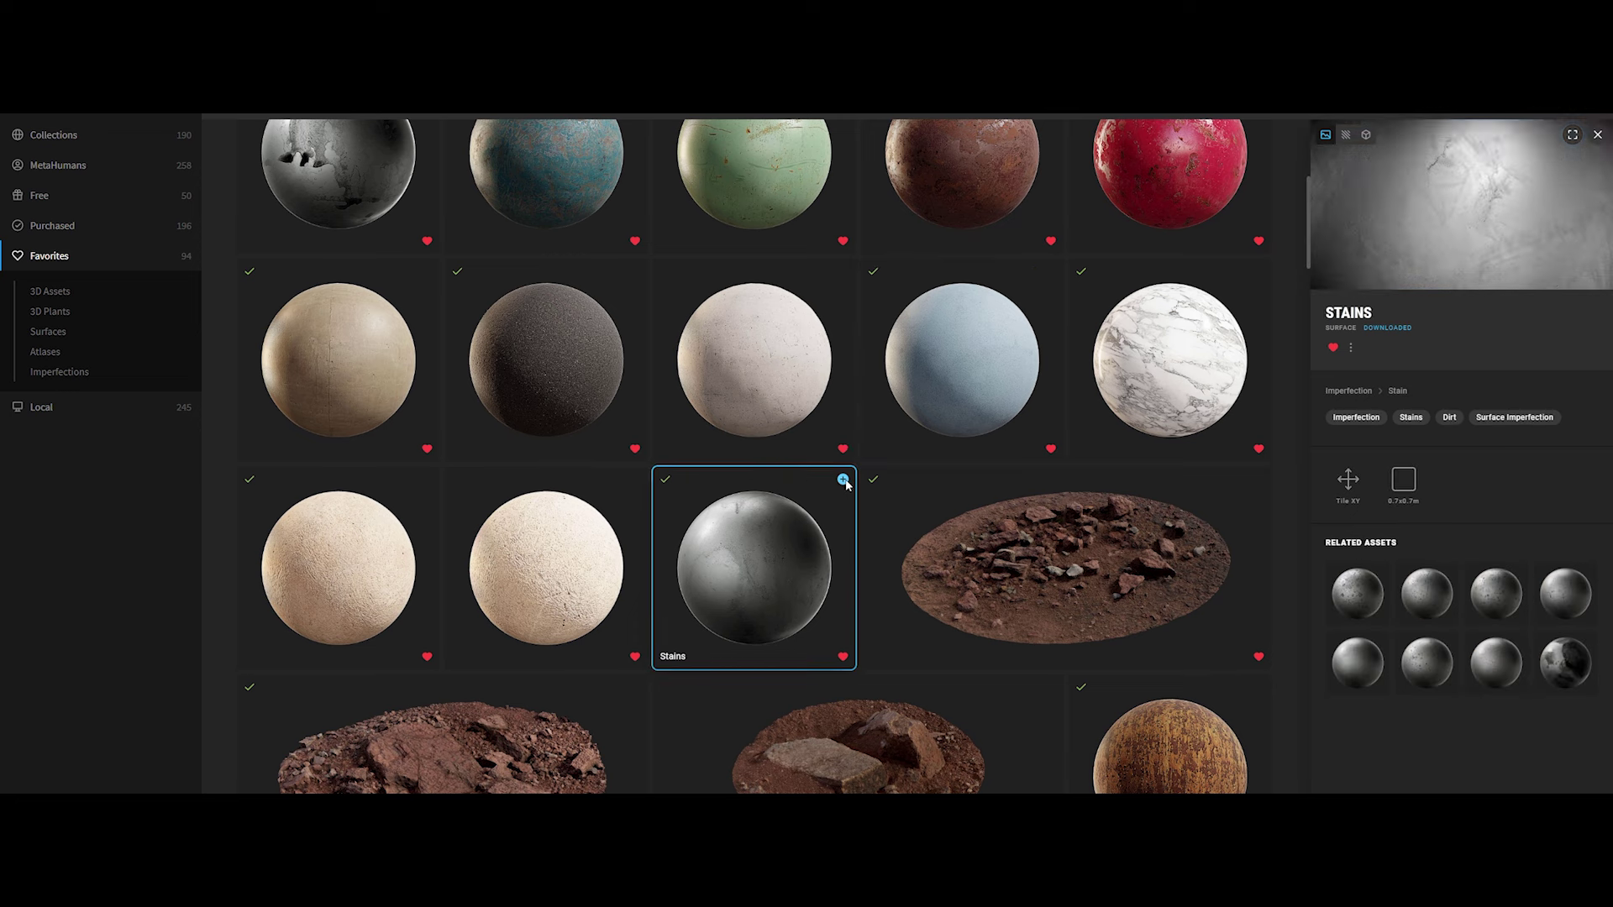
{"action": "left_click", "coordinate": [843, 480]}
{"action": "left_click", "coordinate": [1360, 262]}
{"action": "left_click", "coordinate": [1343, 136]}
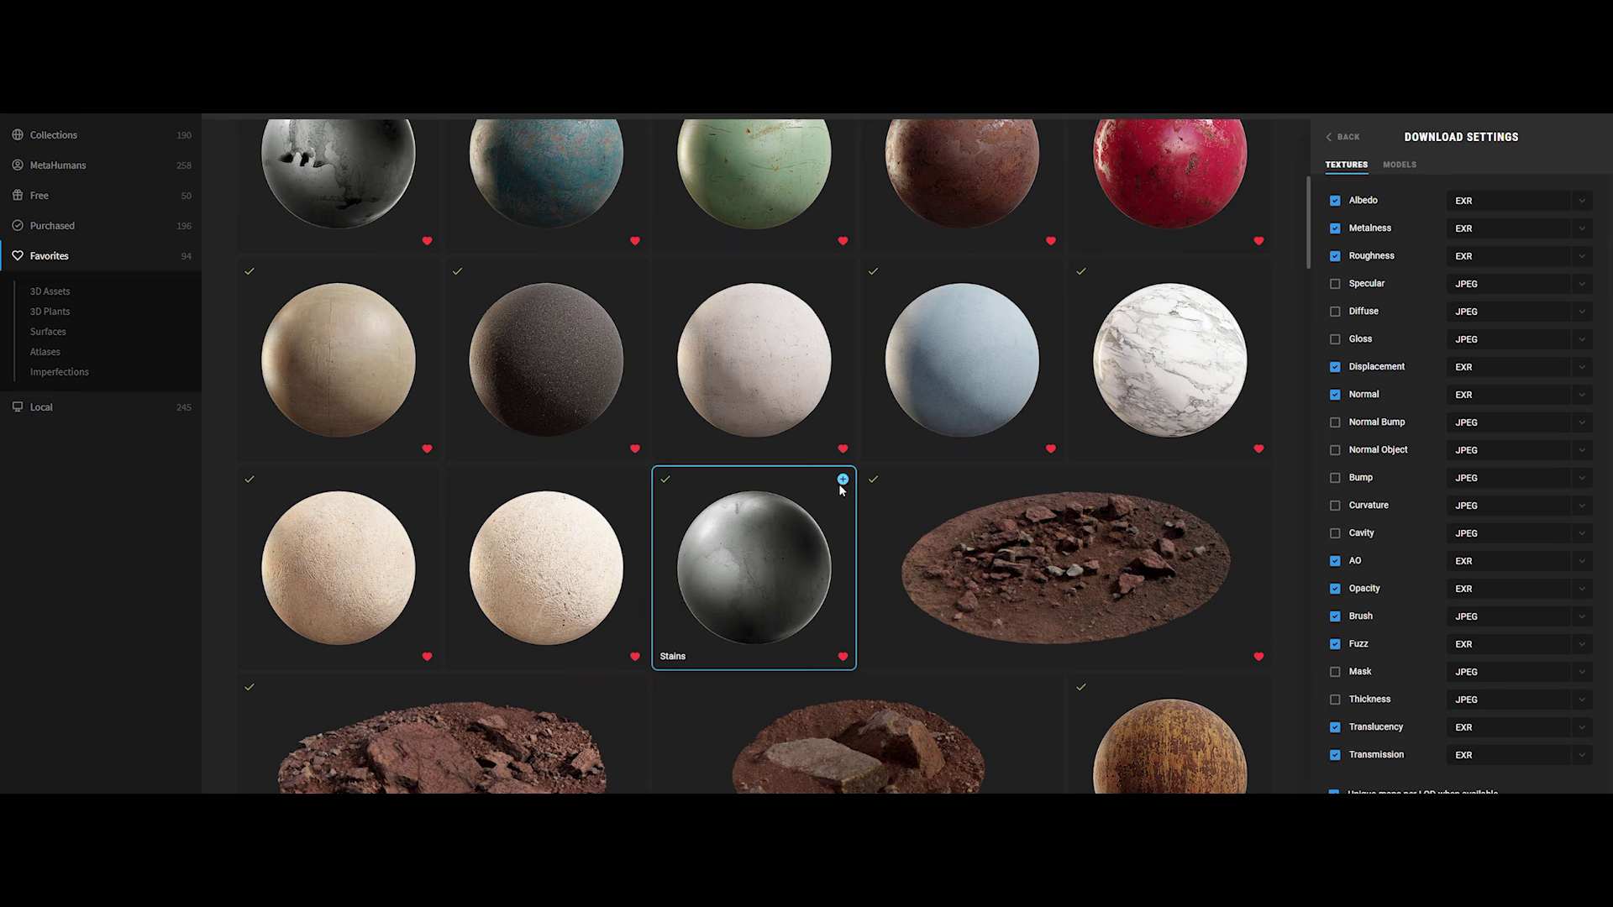
{"action": "left_click", "coordinate": [737, 532]}
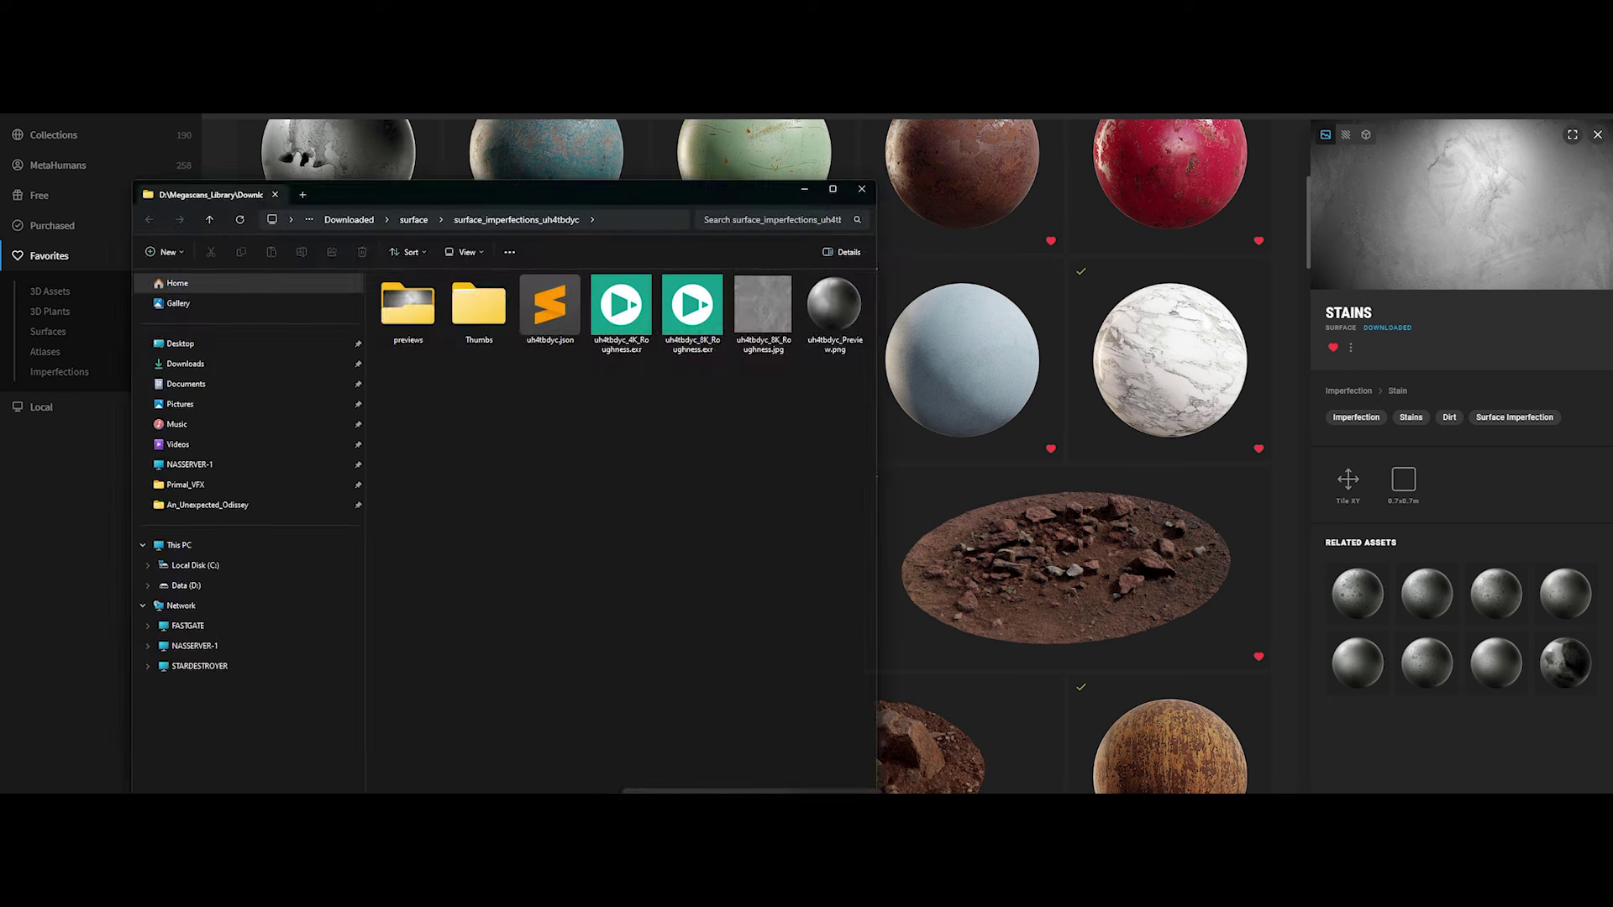
Select the Stains 4K roughness map and navigate the project window to sourceimages
{"action": "left_click_drag", "start_coordinate": [542, 151], "coordinate": [1167, 154]}
{"action": "left_click", "coordinate": [1249, 264]}
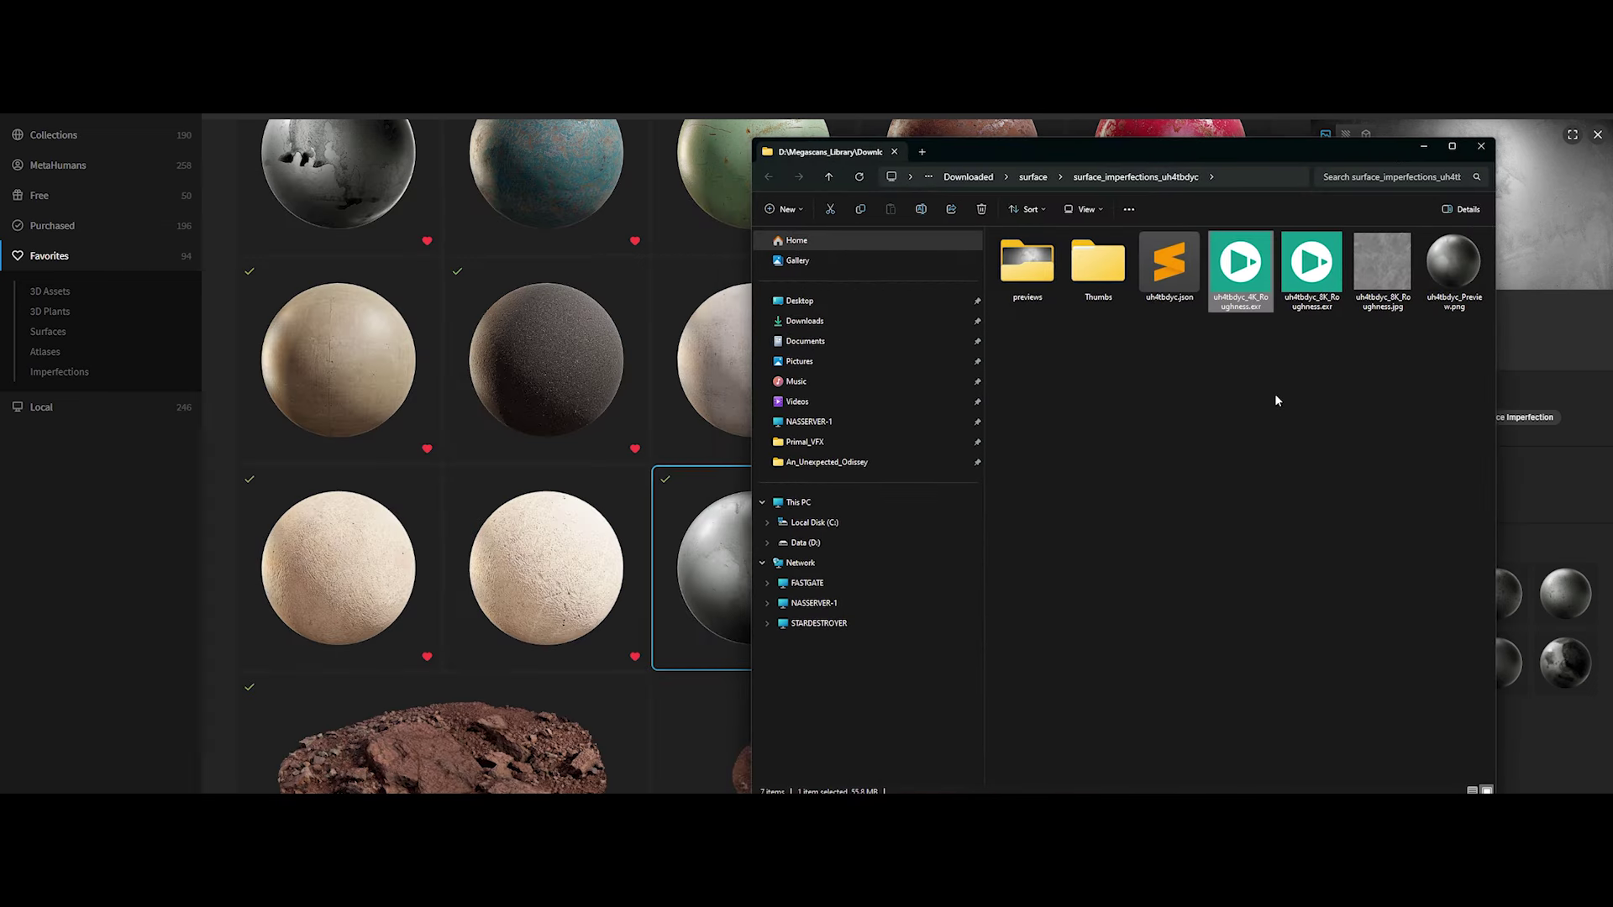
{"action": "left_click", "coordinate": [140, 670]}
{"action": "left_click", "coordinate": [180, 629]}
{"action": "left_click", "coordinate": [193, 592]}
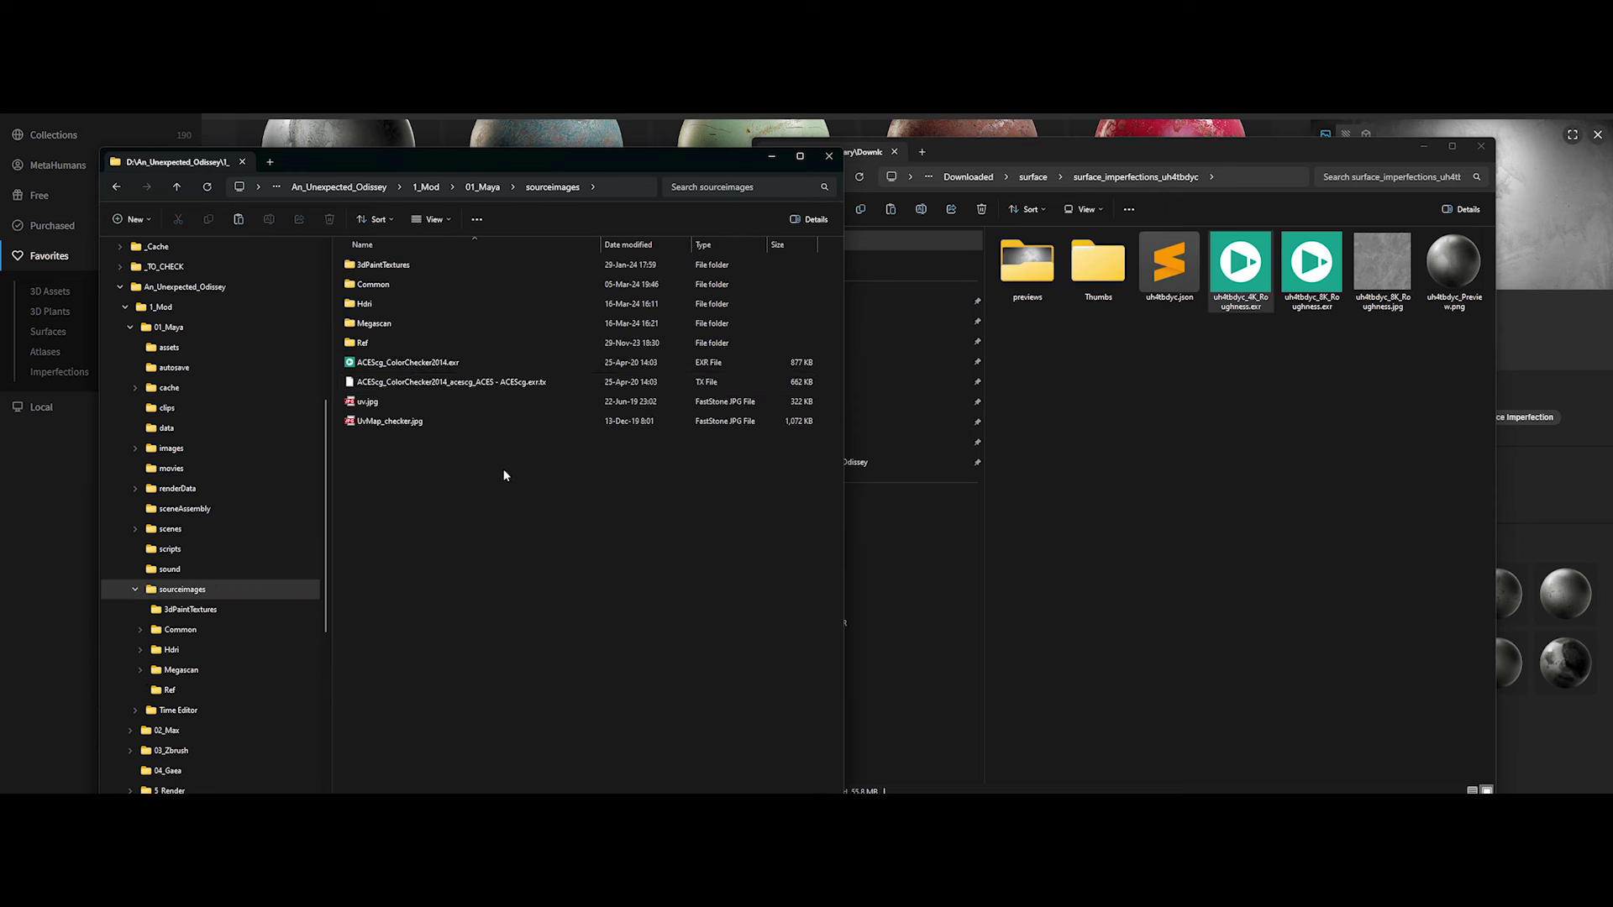
Create a Surface_Imperfections folder and paste the 4K roughness EXR into it
{"action": "right_click", "coordinate": [439, 472]}
{"action": "left_click", "coordinate": [682, 637]}
{"action": "type", "text": "Surface_Imperfec"}
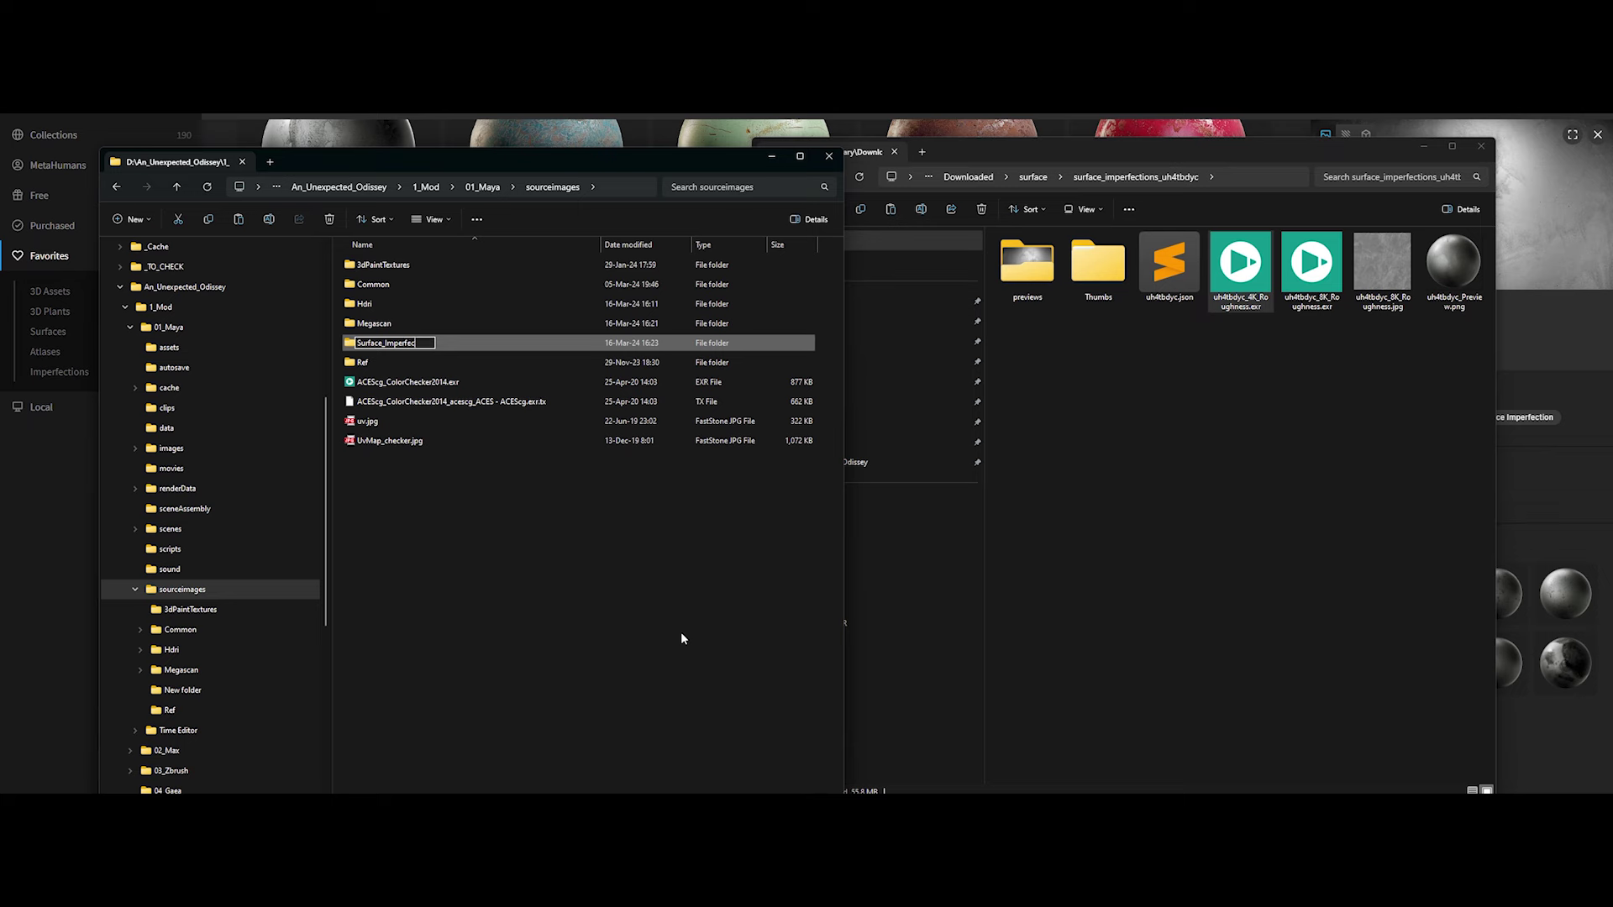
{"action": "type", "text": "tions"}
{"action": "key", "text": "Return"}
{"action": "key", "text": "Return"}
{"action": "key", "text": "ctrl+v"}
{"action": "key", "text": "F2"}
Rename the copied map to Stains_Roughness.exr
{"action": "type", "text": "ains"}
{"action": "key", "text": "Return"}
{"action": "scroll", "coordinate": [582, 528], "scroll_direction": "down", "scroll_amount": 5}
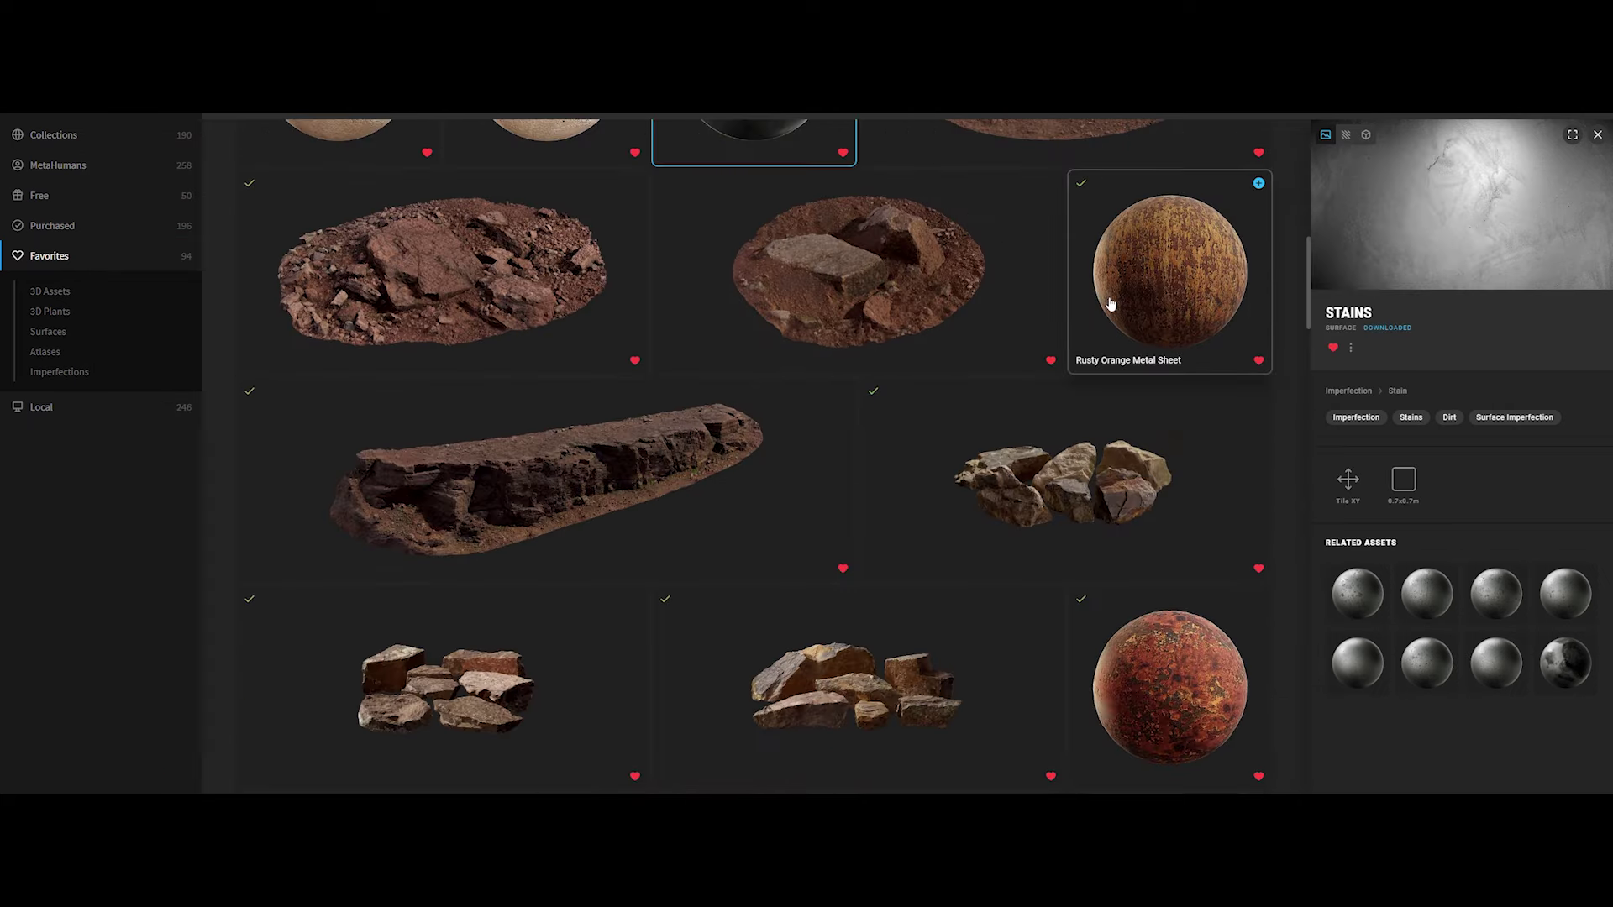
{"action": "scroll", "coordinate": [1109, 304], "scroll_direction": "down", "scroll_amount": 3}
{"action": "scroll", "coordinate": [1090, 364], "scroll_direction": "down", "scroll_amount": 4}
{"action": "scroll", "coordinate": [924, 361], "scroll_direction": "down", "scroll_amount": 2}
Open the Oxidized Copper Sheet's downloaded files folder in Explorer
{"action": "left_click", "coordinate": [350, 389]}
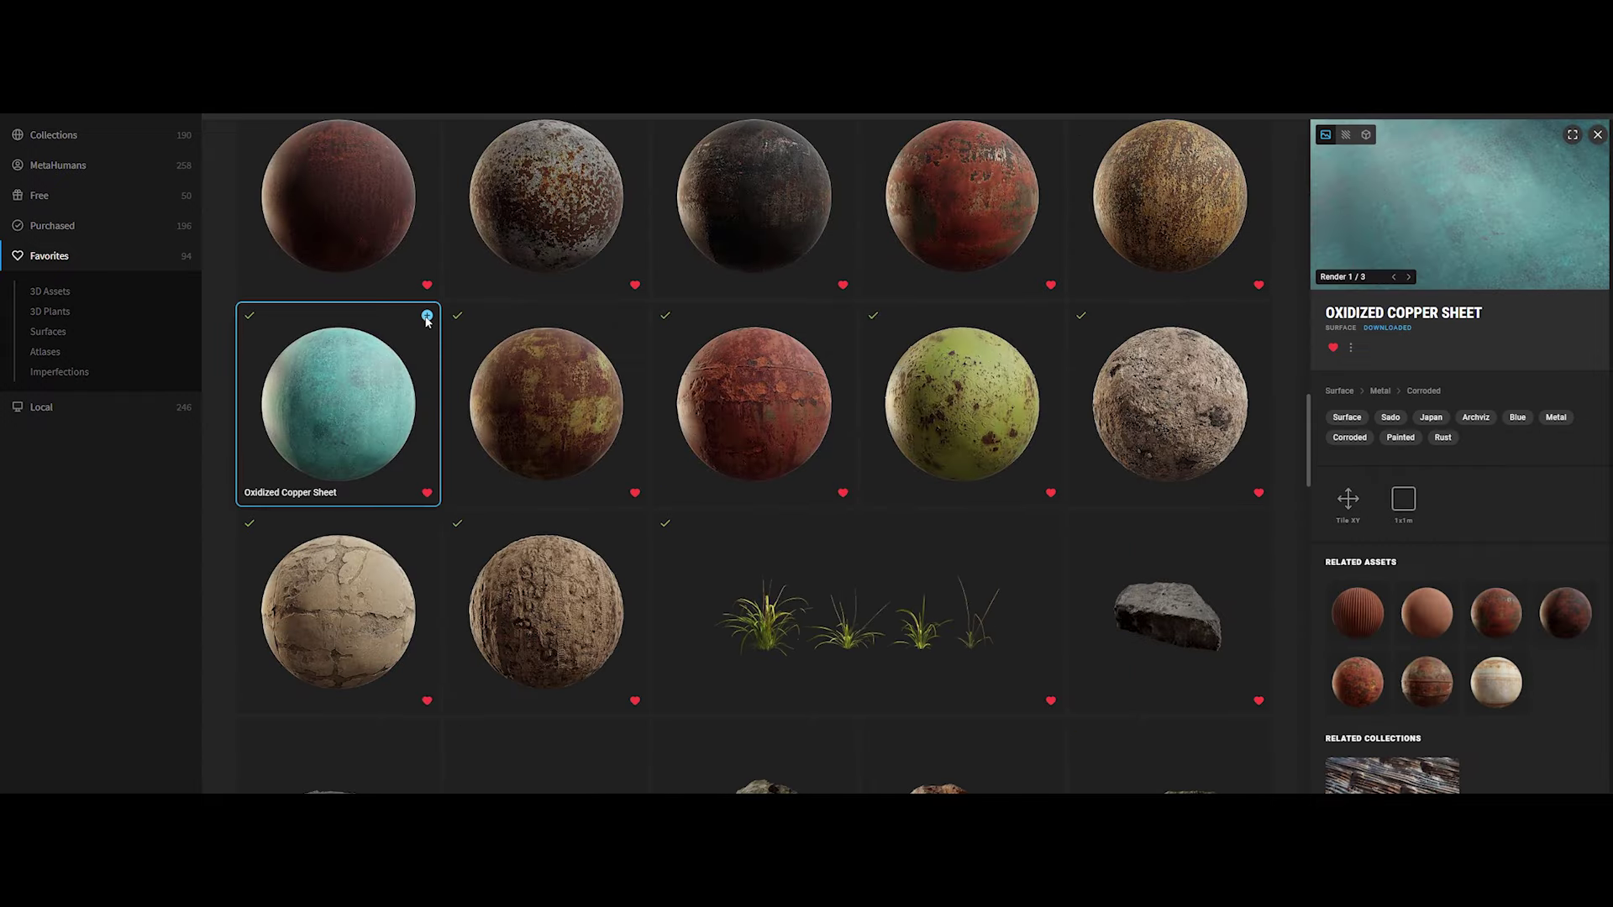
{"action": "right_click", "coordinate": [349, 346]}
{"action": "left_click", "coordinate": [388, 353]}
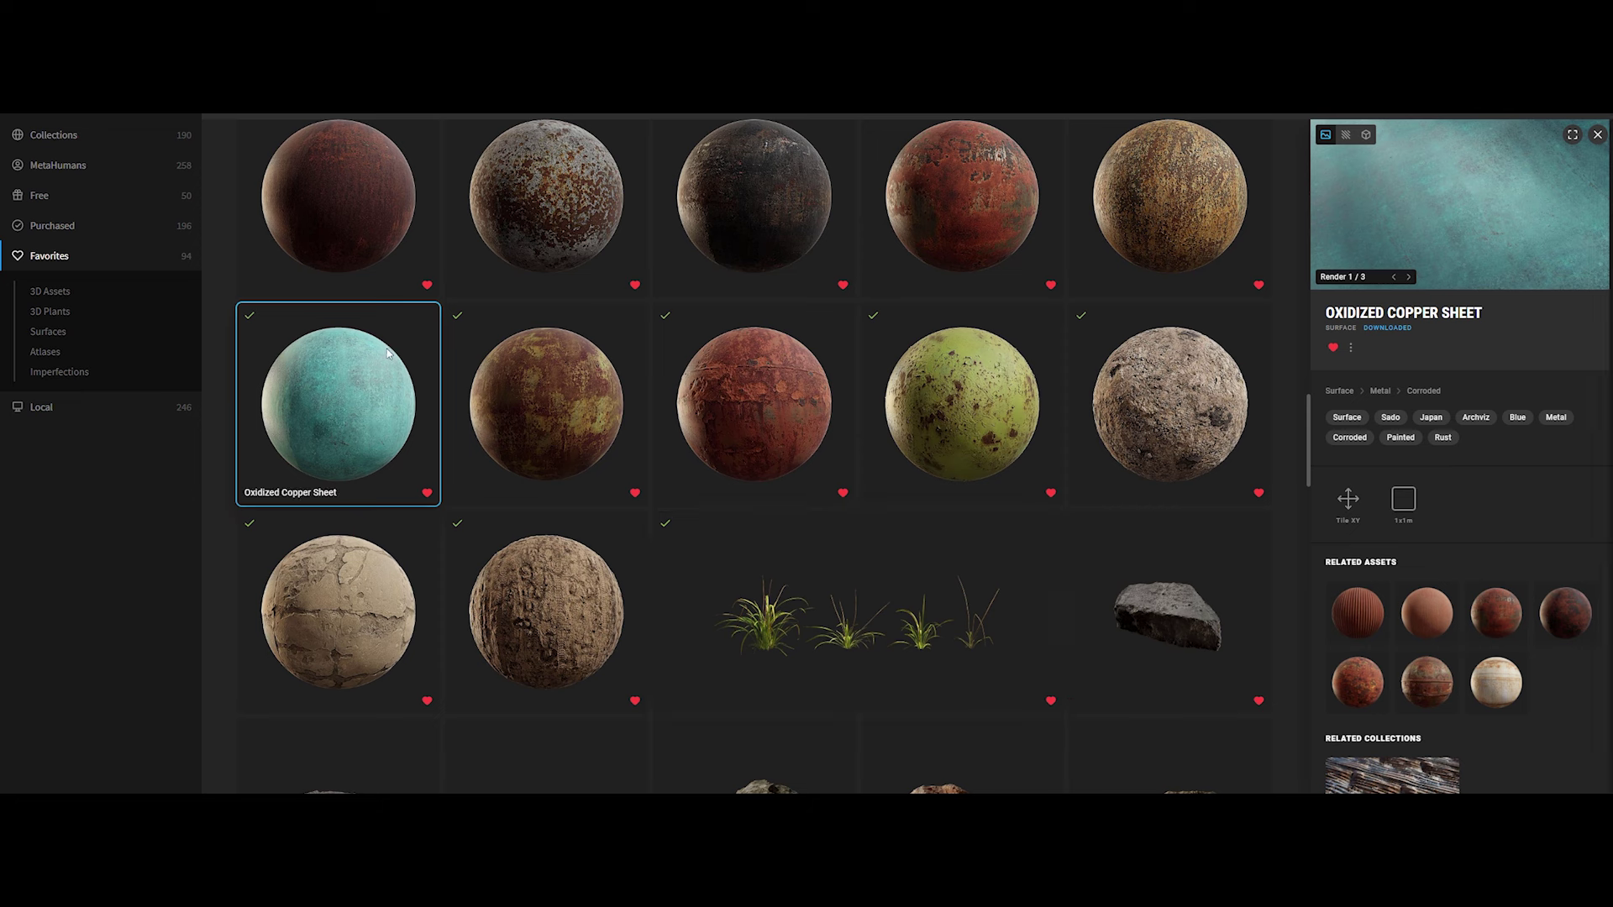
{"action": "left_click", "coordinate": [1381, 329]}
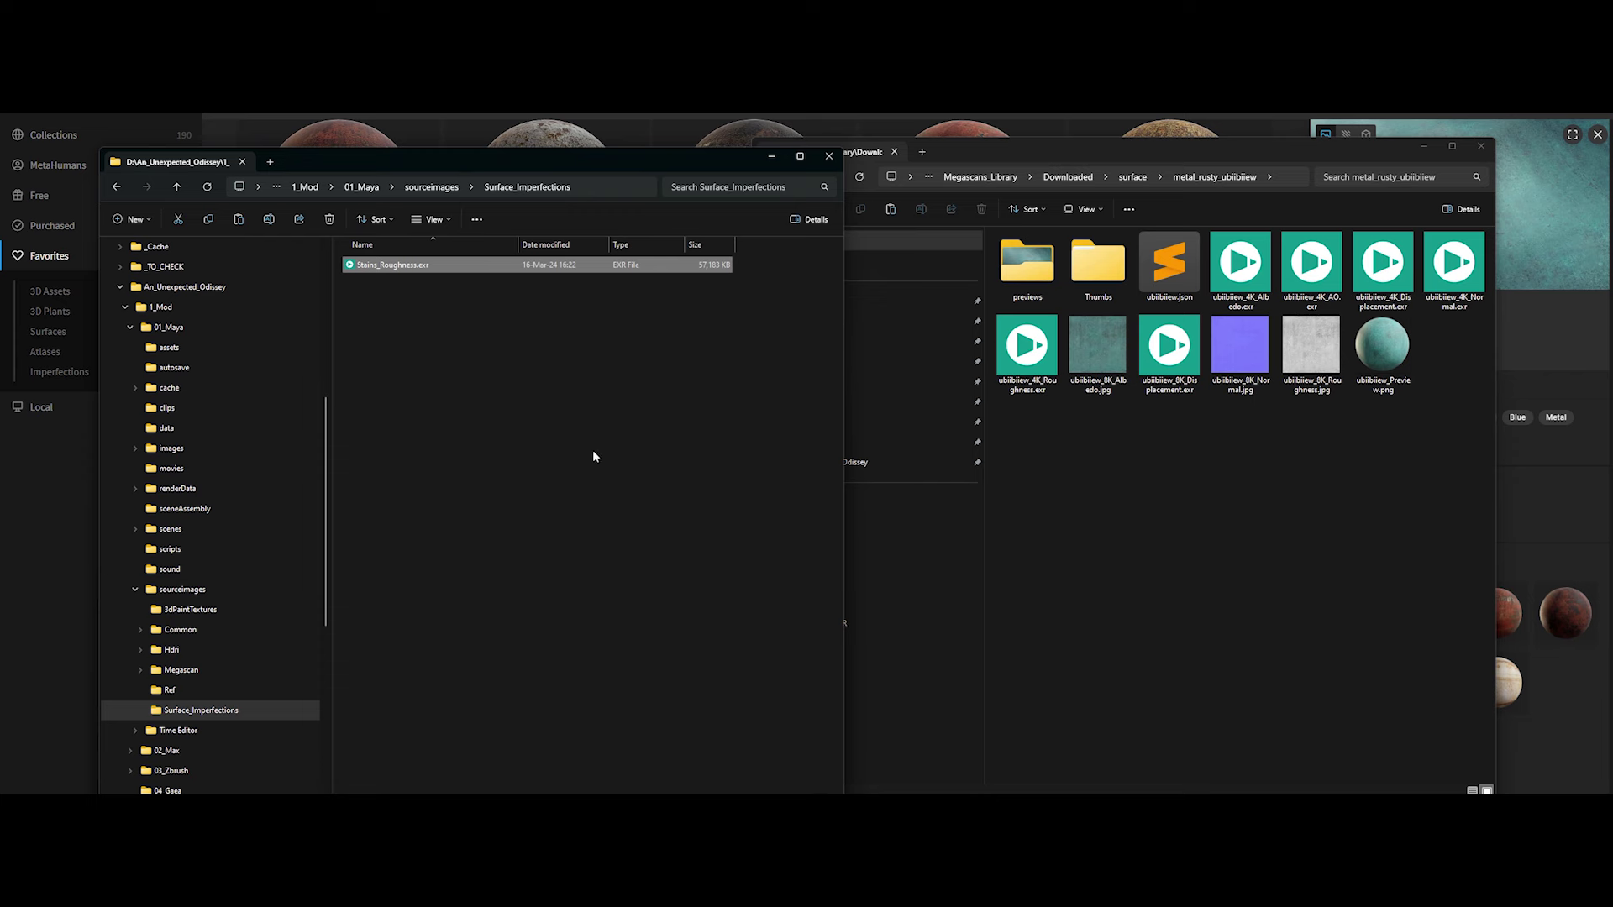
Create an Oxidized_Copper_Sheet folder inside Megascan and open it
{"action": "left_click", "coordinate": [182, 670]}
{"action": "right_click", "coordinate": [468, 419]}
{"action": "left_click", "coordinate": [643, 554]}
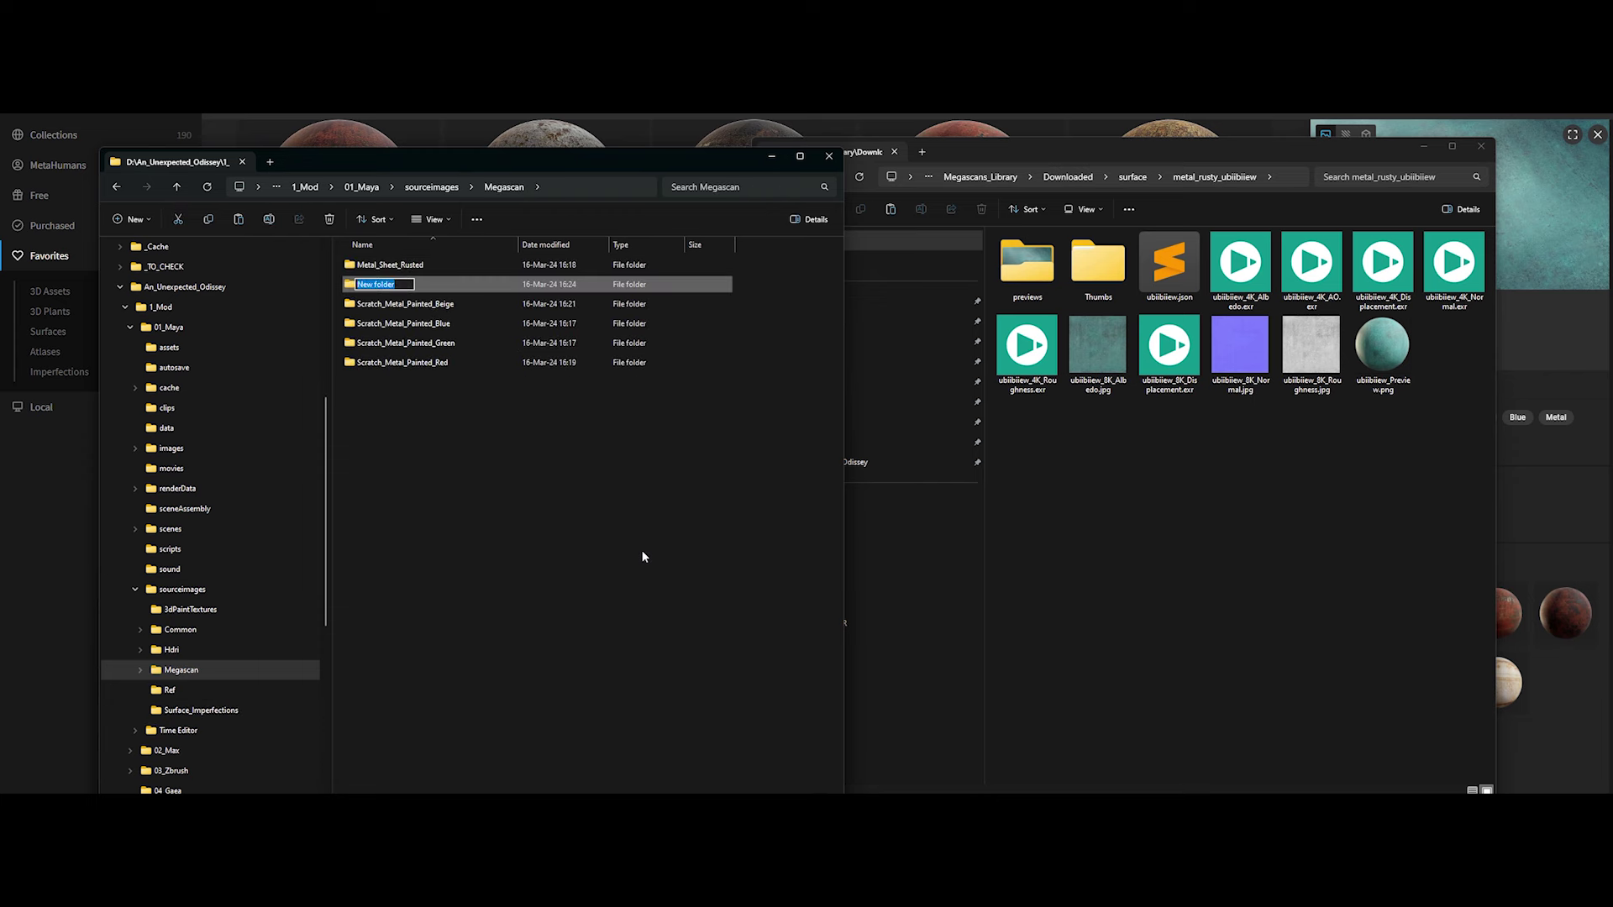
{"action": "type", "text": "d"}
{"action": "key", "text": "Return"}
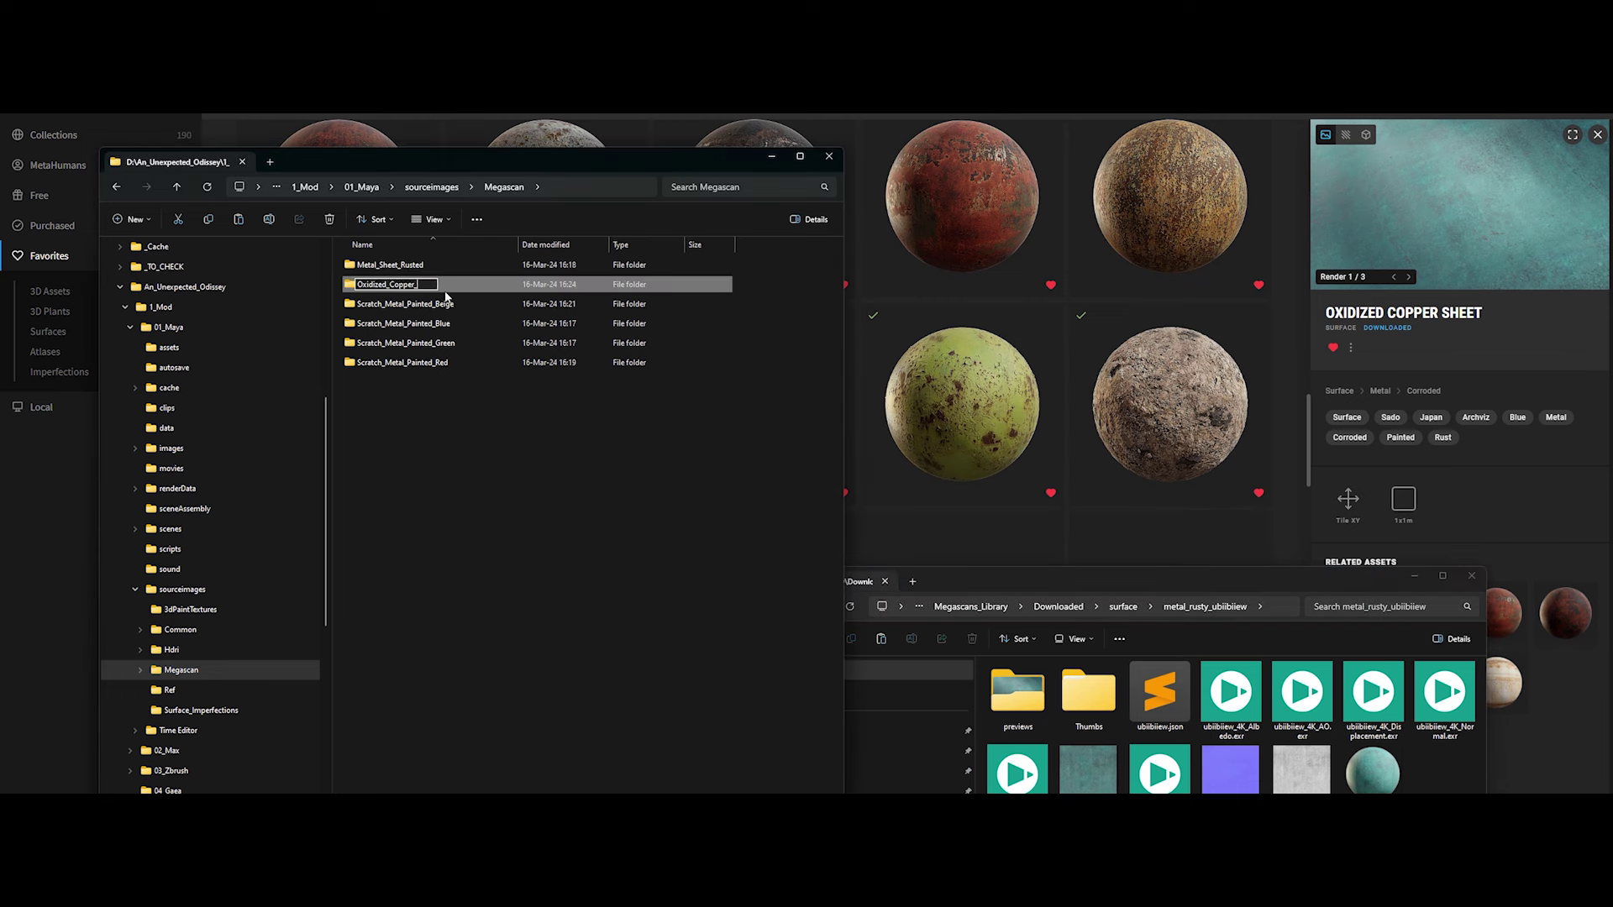
{"action": "key", "text": "Return"}
{"action": "key", "text": "Return"}
Copy the copper sheet's 4K Albedo, Normal and Roughness EXRs into the folder
{"action": "left_click_drag", "start_coordinate": [1092, 580], "coordinate": [1062, 287]}
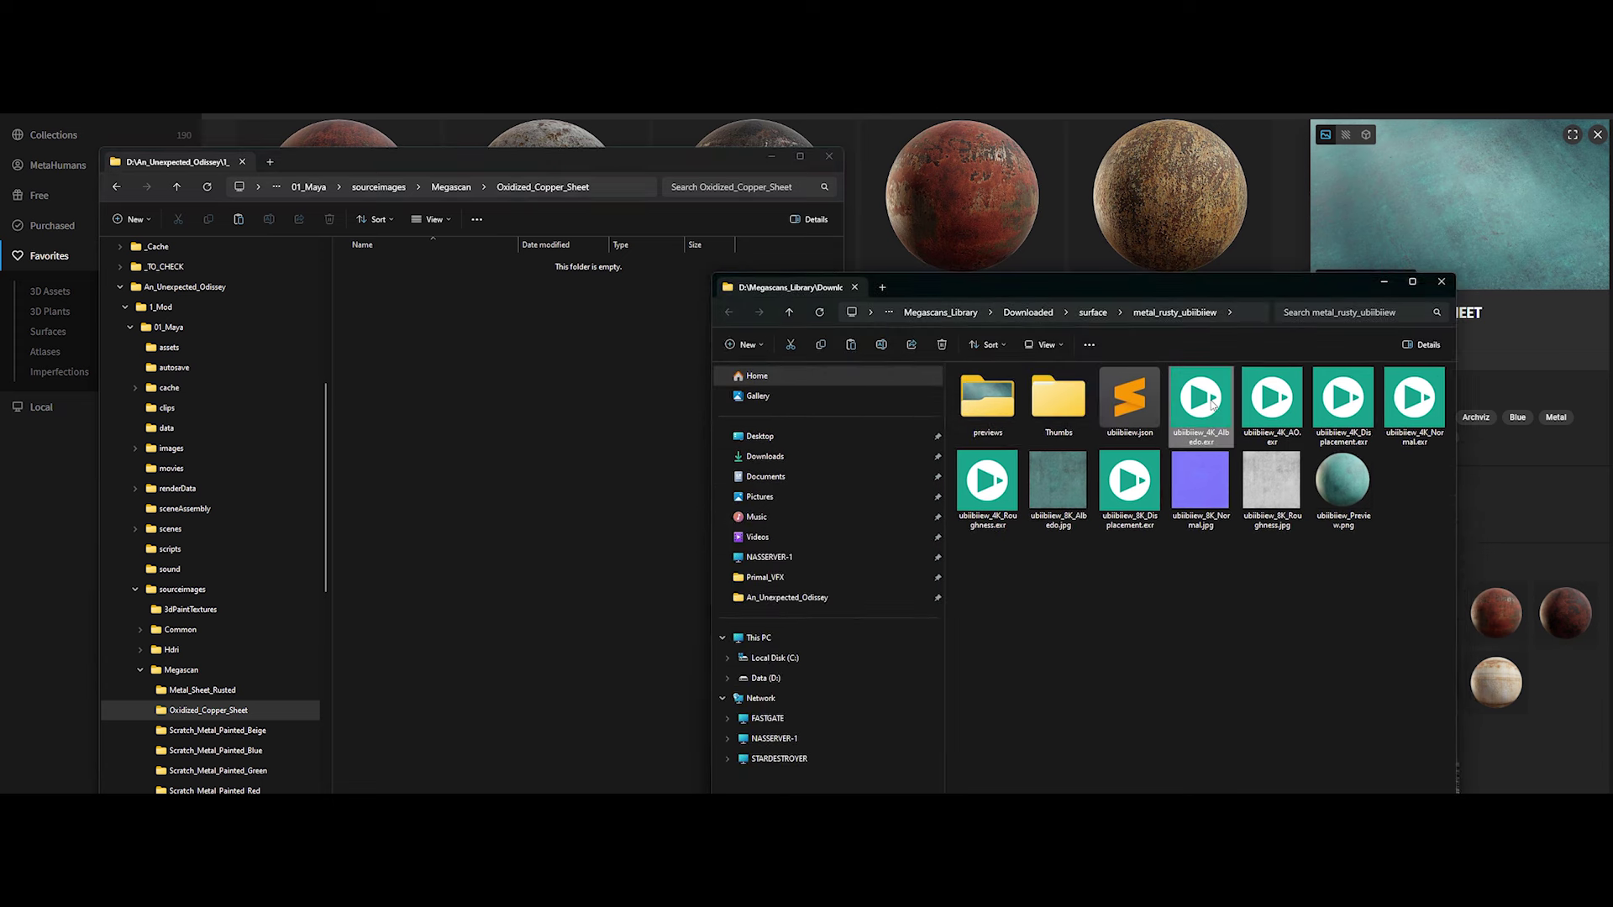
{"action": "left_click", "coordinate": [985, 487], "text": "ctrl"}
{"action": "left_click", "coordinate": [1118, 500], "text": "ctrl"}
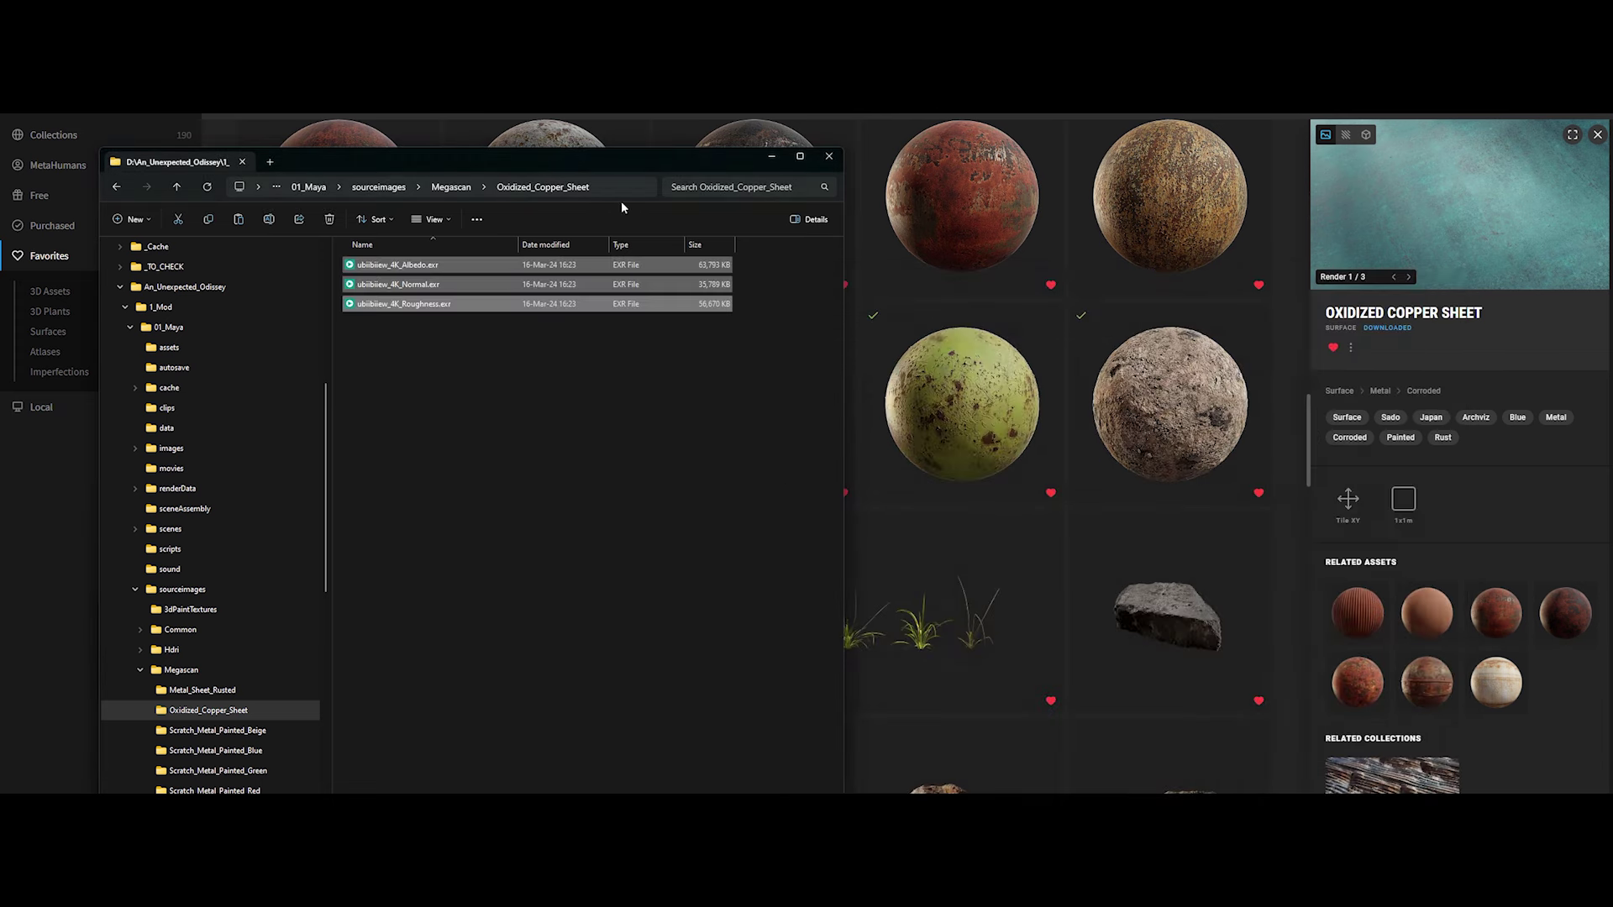
{"action": "left_click", "coordinate": [622, 188]}
{"action": "left_click", "coordinate": [634, 447]}
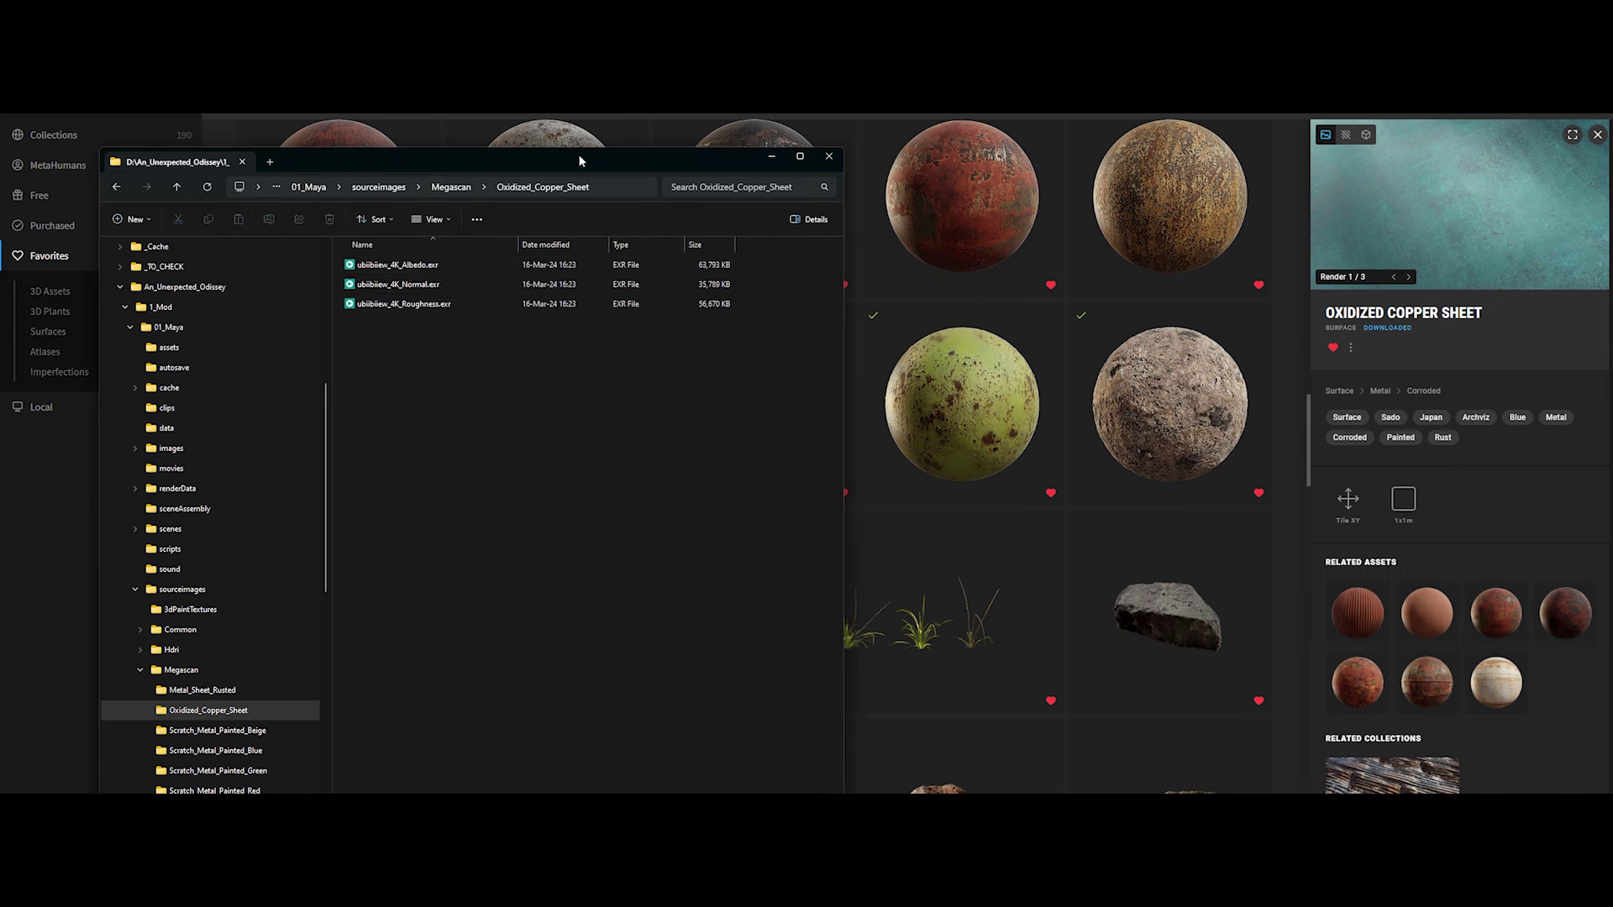
Rename the Albedo, Normal and Roughness EXRs with the Oxidized_Copper_Sheet prefix
{"action": "left_click_drag", "start_coordinate": [579, 156], "coordinate": [698, 153]}
{"action": "left_click", "coordinate": [508, 261]}
{"action": "key", "text": "F2"}
{"action": "type", "text": "Oxidized_Copper_Sheet"}
{"action": "left_click", "coordinate": [513, 281]}
{"action": "key", "text": "F2"}
{"action": "type", "text": "Oxidized_Copper_Sheet"}
{"action": "left_click", "coordinate": [504, 301]}
{"action": "key", "text": "F2"}
{"action": "type", "text": "Oxidized_Copper_Sheet"}
{"action": "left_click", "coordinate": [510, 393]}
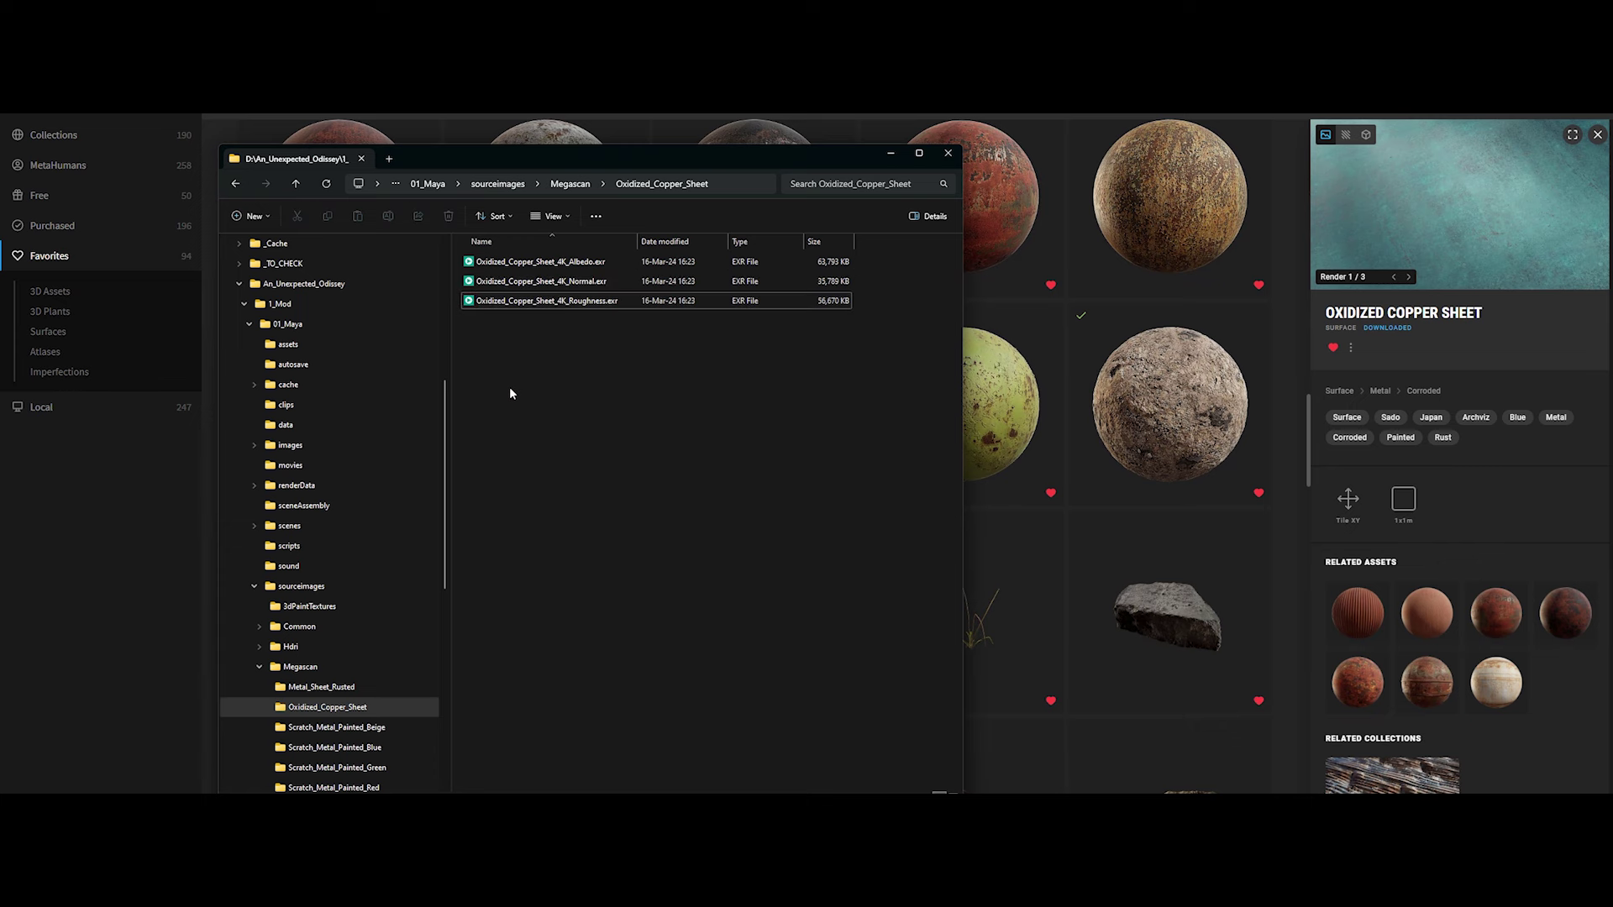
Open the Grunge surface's 4K Gloss and Roughness maps beside the project Explorer window
{"action": "left_click", "coordinate": [137, 466]}
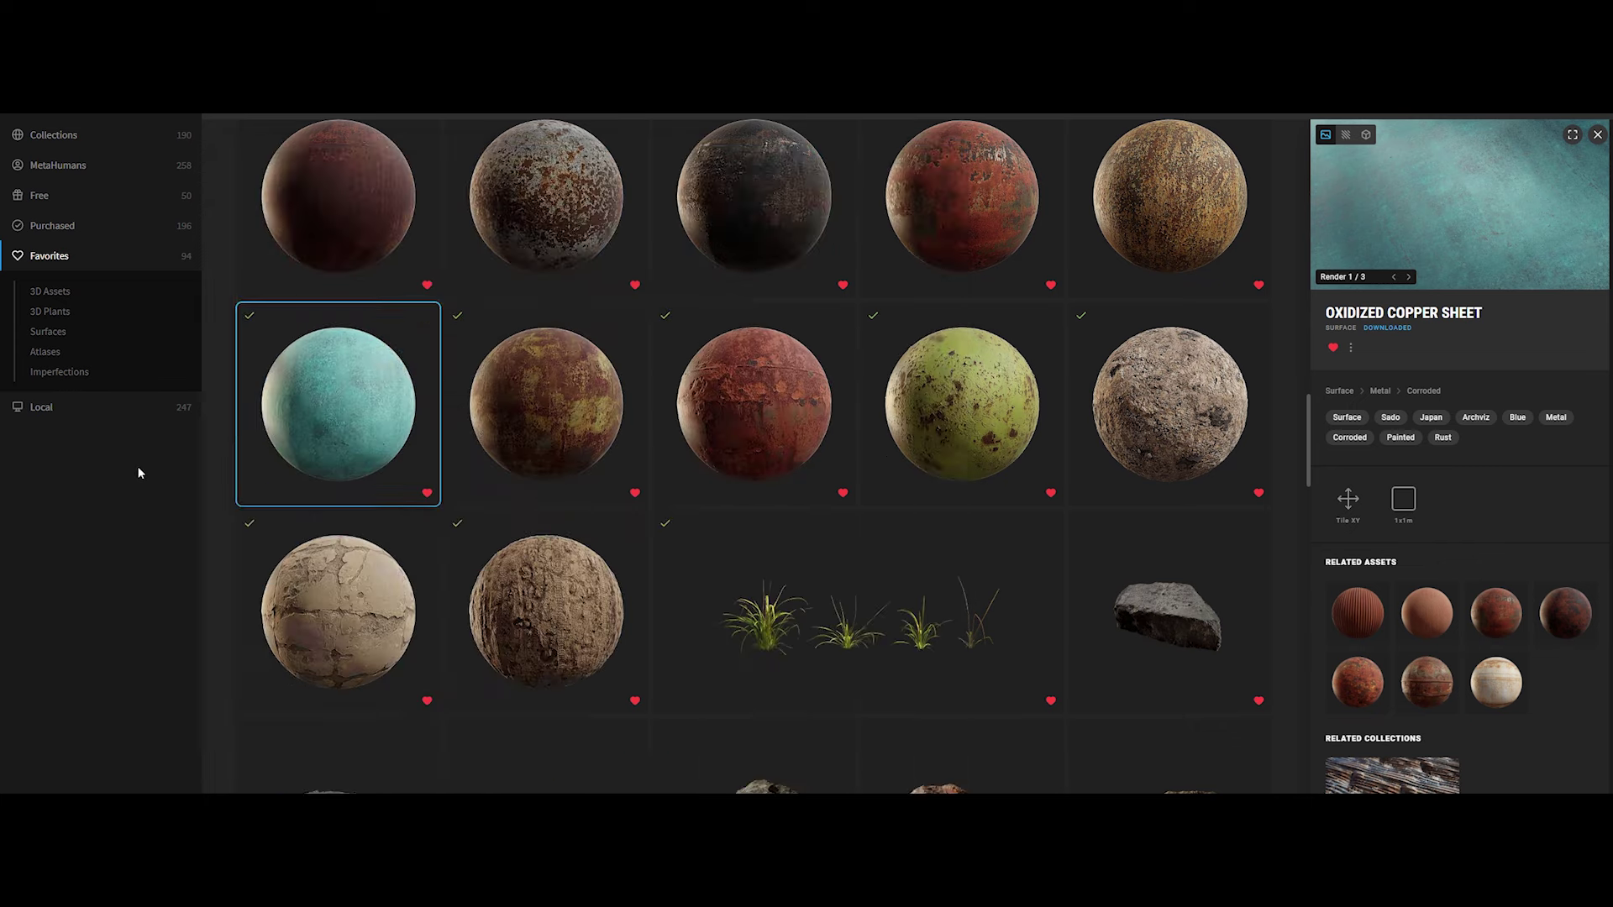
{"action": "scroll", "coordinate": [269, 522], "scroll_direction": "down", "scroll_amount": 3}
{"action": "scroll", "coordinate": [668, 475], "scroll_direction": "down", "scroll_amount": 3}
{"action": "left_click", "coordinate": [668, 475]}
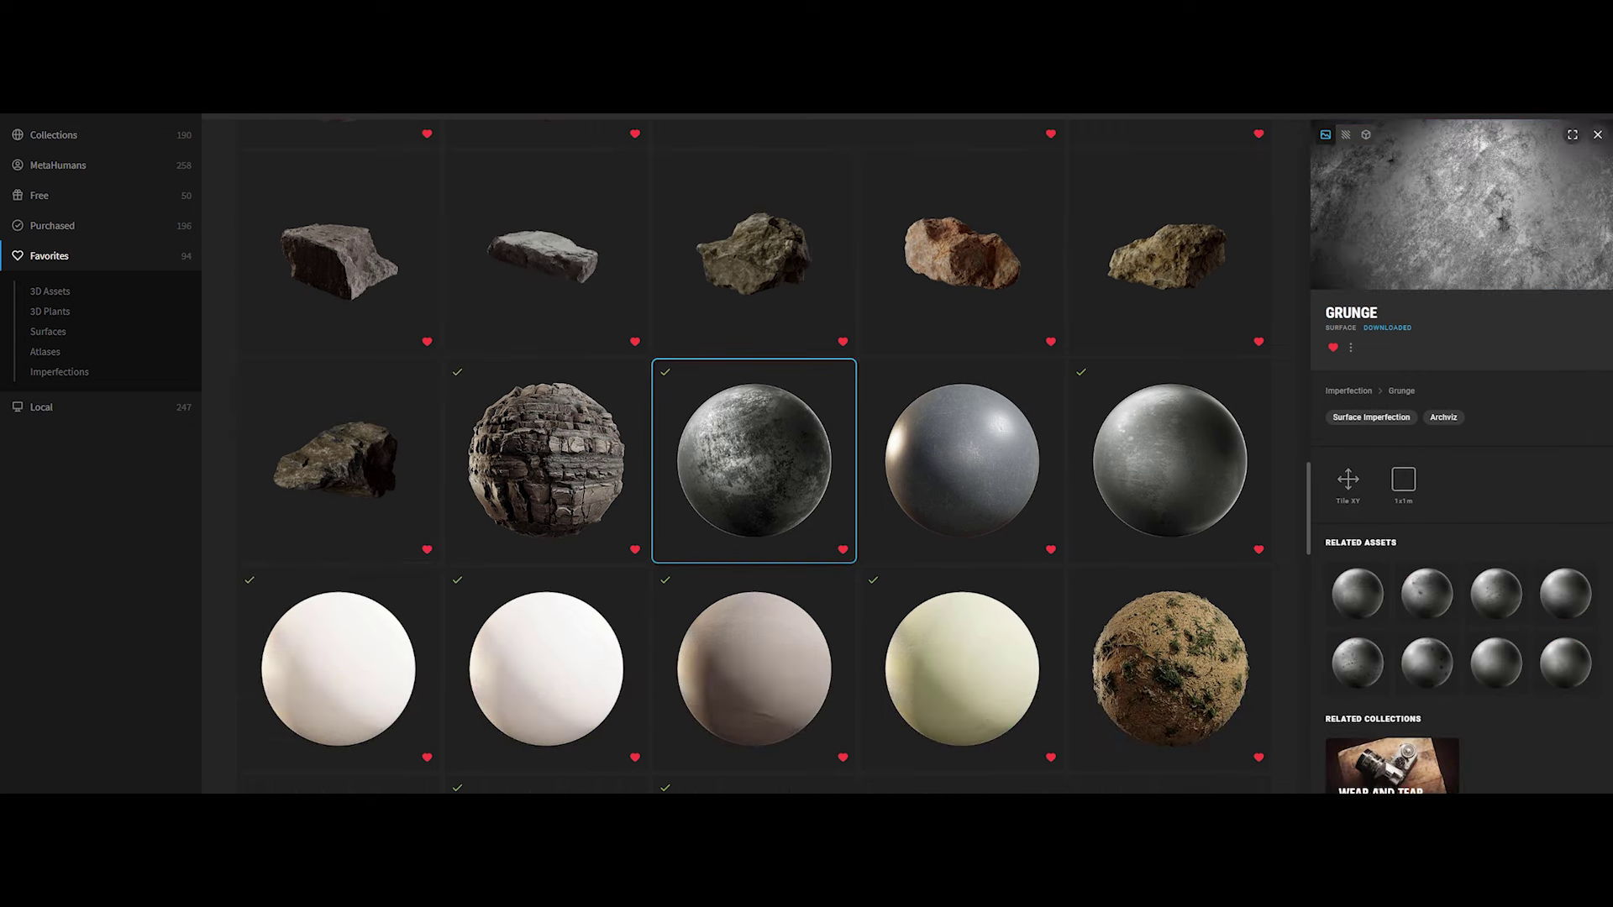
{"action": "scroll", "coordinate": [732, 557], "scroll_direction": "down", "scroll_amount": 3}
{"action": "scroll", "coordinate": [773, 564], "scroll_direction": "down", "scroll_amount": 5}
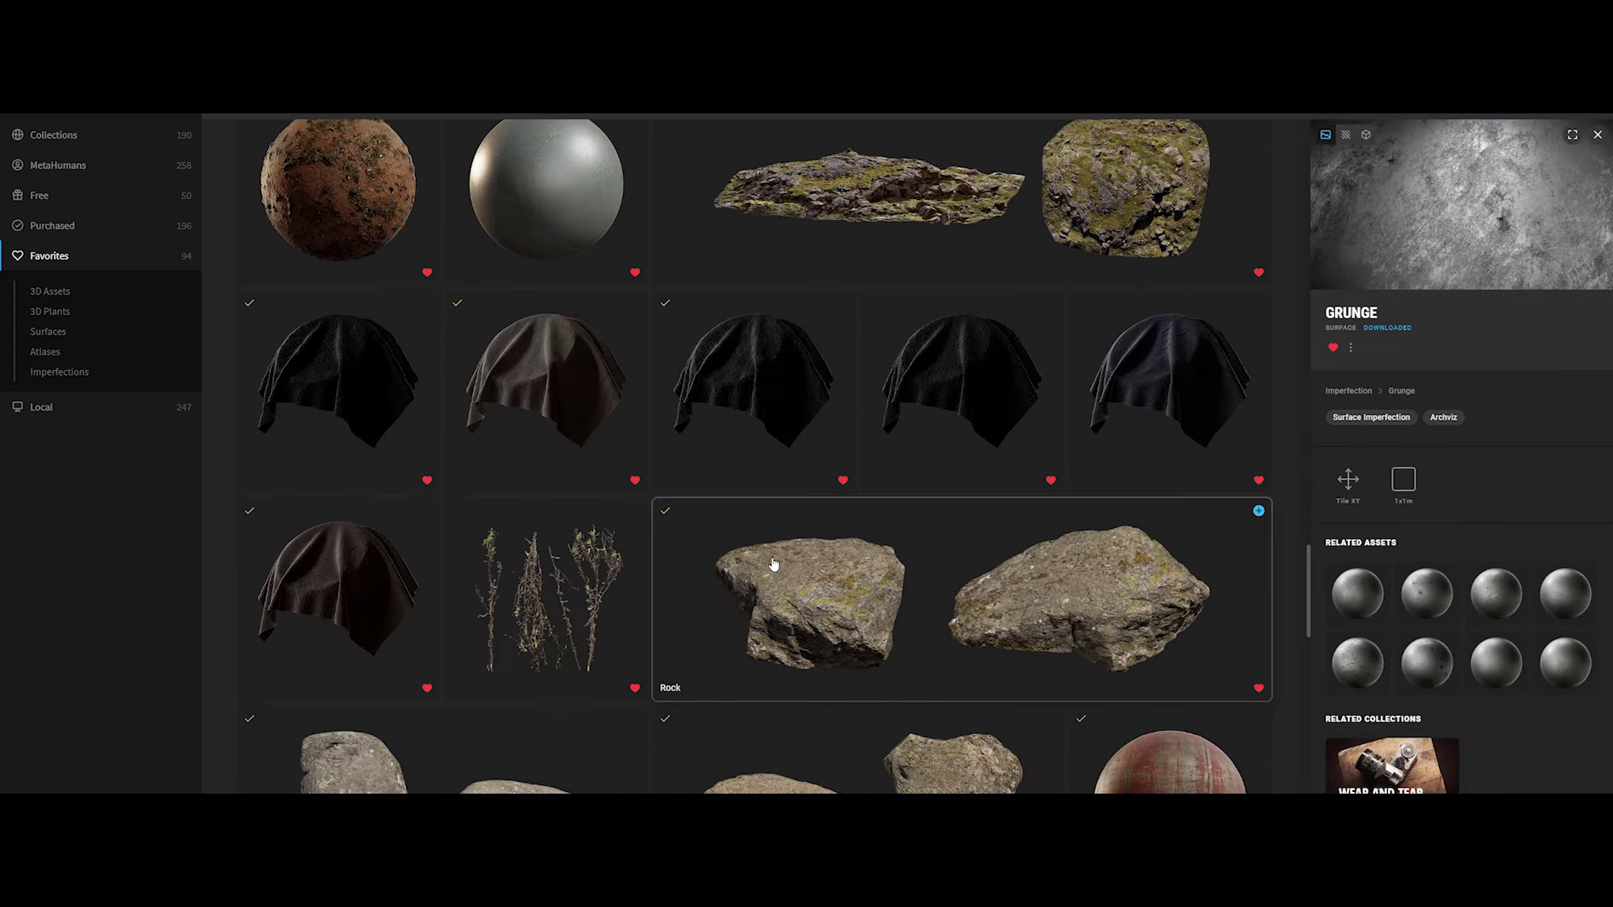
{"action": "scroll", "coordinate": [780, 555], "scroll_direction": "up", "scroll_amount": 2}
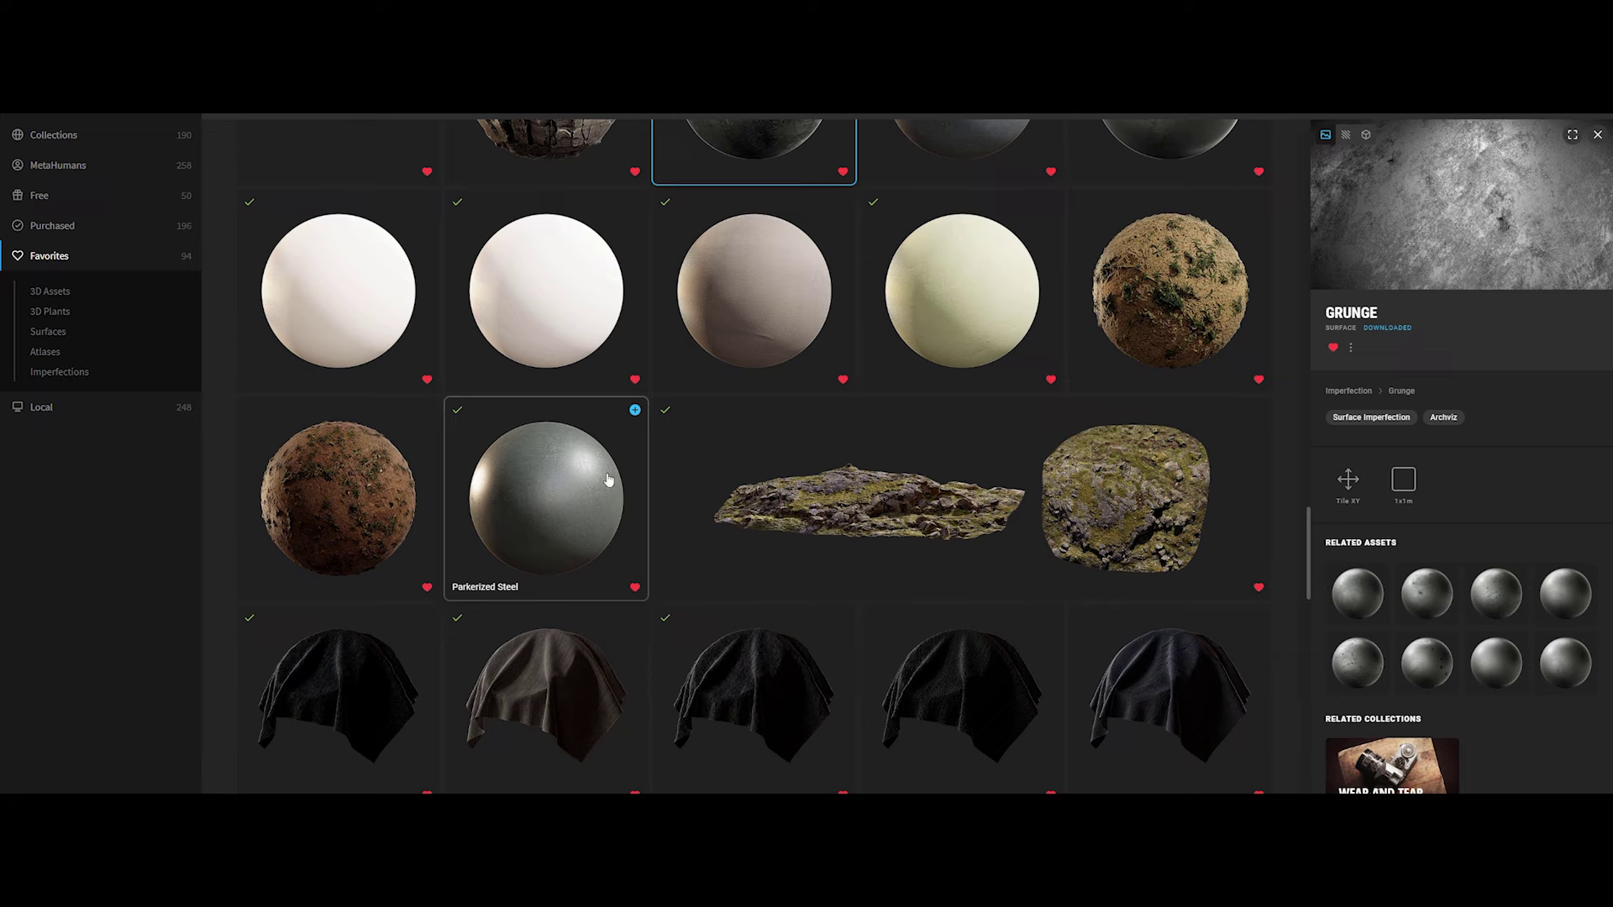
{"action": "scroll", "coordinate": [609, 478], "scroll_direction": "up", "scroll_amount": 1}
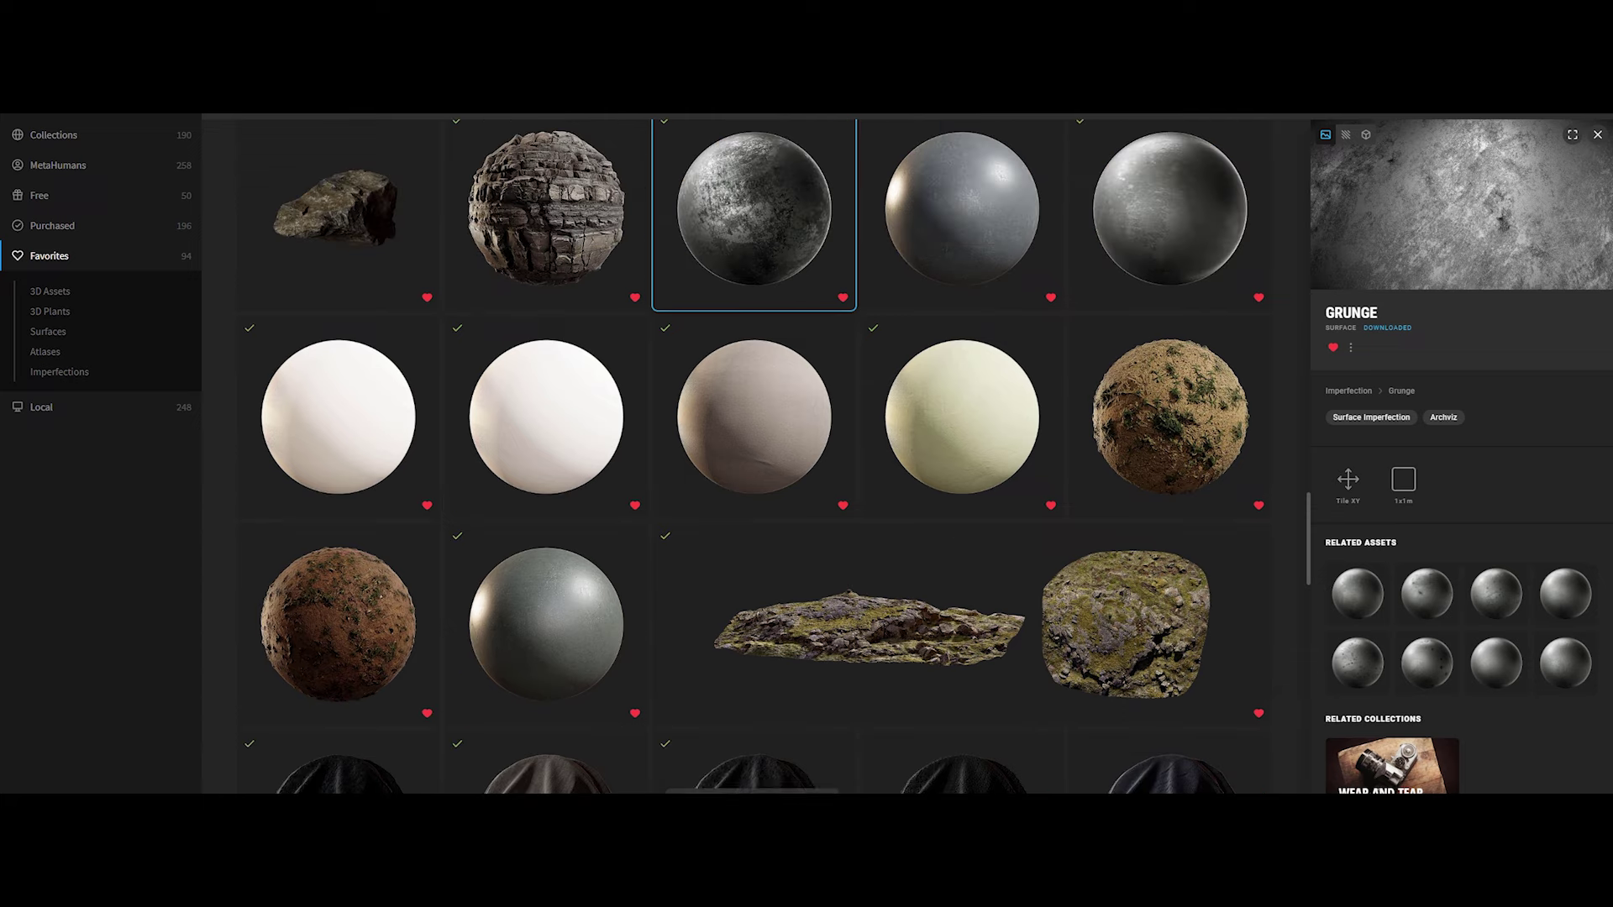
{"action": "key", "text": "alt+Tab"}
{"action": "mouse_move", "coordinate": [677, 170]}
{"action": "left_mouse_down"}
{"action": "mouse_move", "coordinate": [1006, 323]}
{"action": "mouse_move", "coordinate": [1161, 207]}
{"action": "left_mouse_up"}
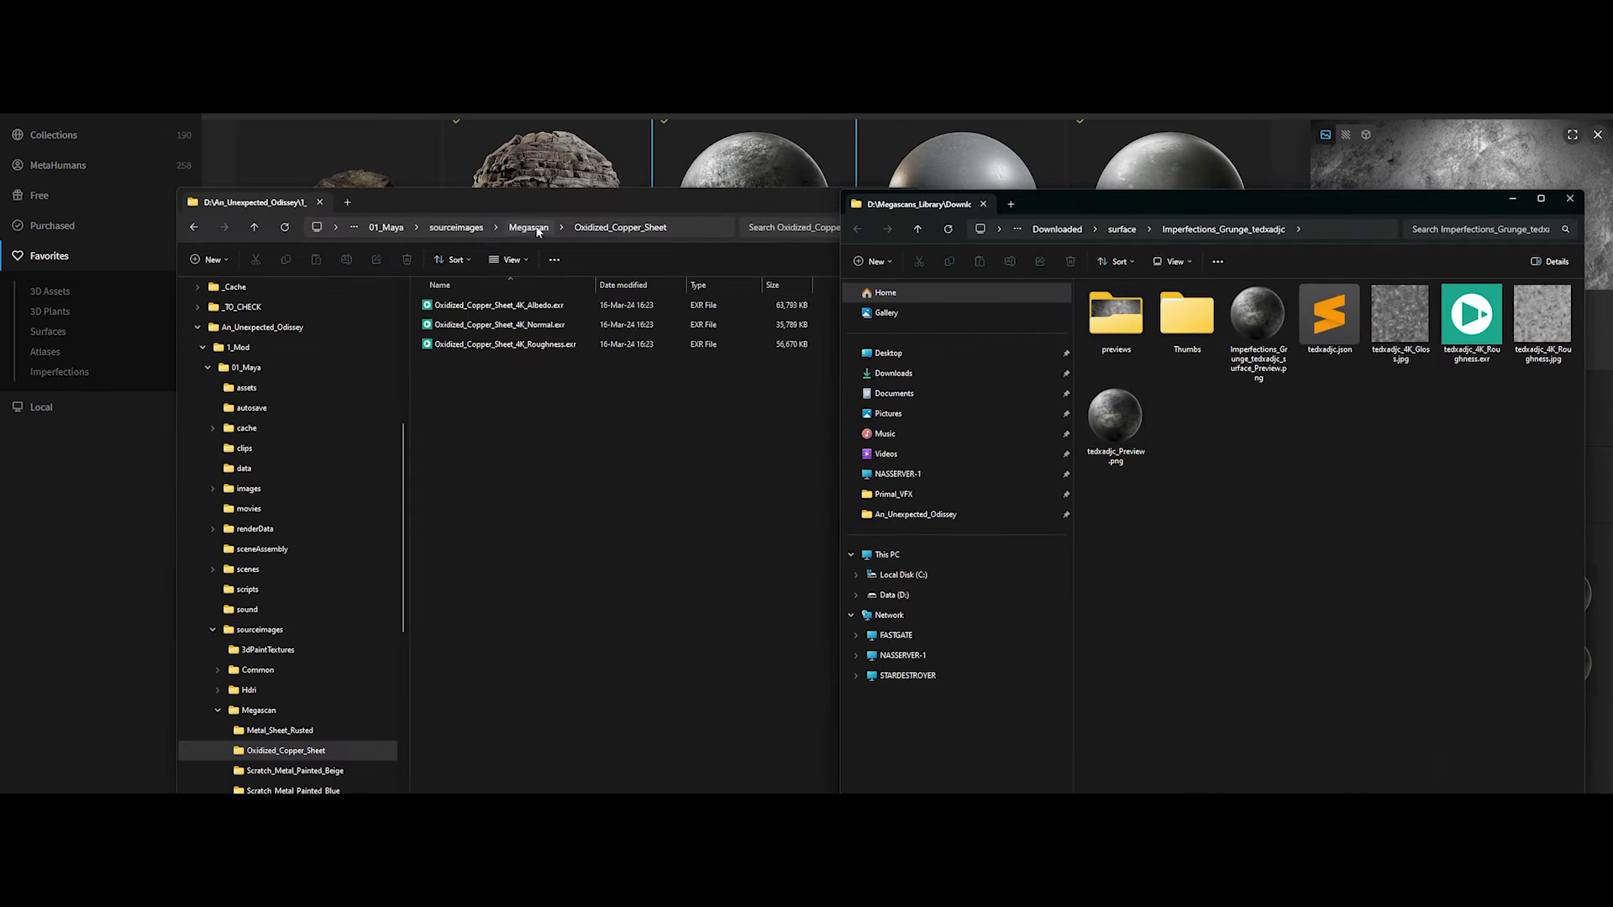
Copy the Grunge 4K Roughness EXR into Surface_Imperfections, renamed Grunge_Roughness.exr
{"action": "left_click", "coordinate": [536, 227]}
{"action": "left_click", "coordinate": [217, 710]}
{"action": "left_click", "coordinate": [278, 750]}
{"action": "left_click", "coordinate": [1370, 414]}
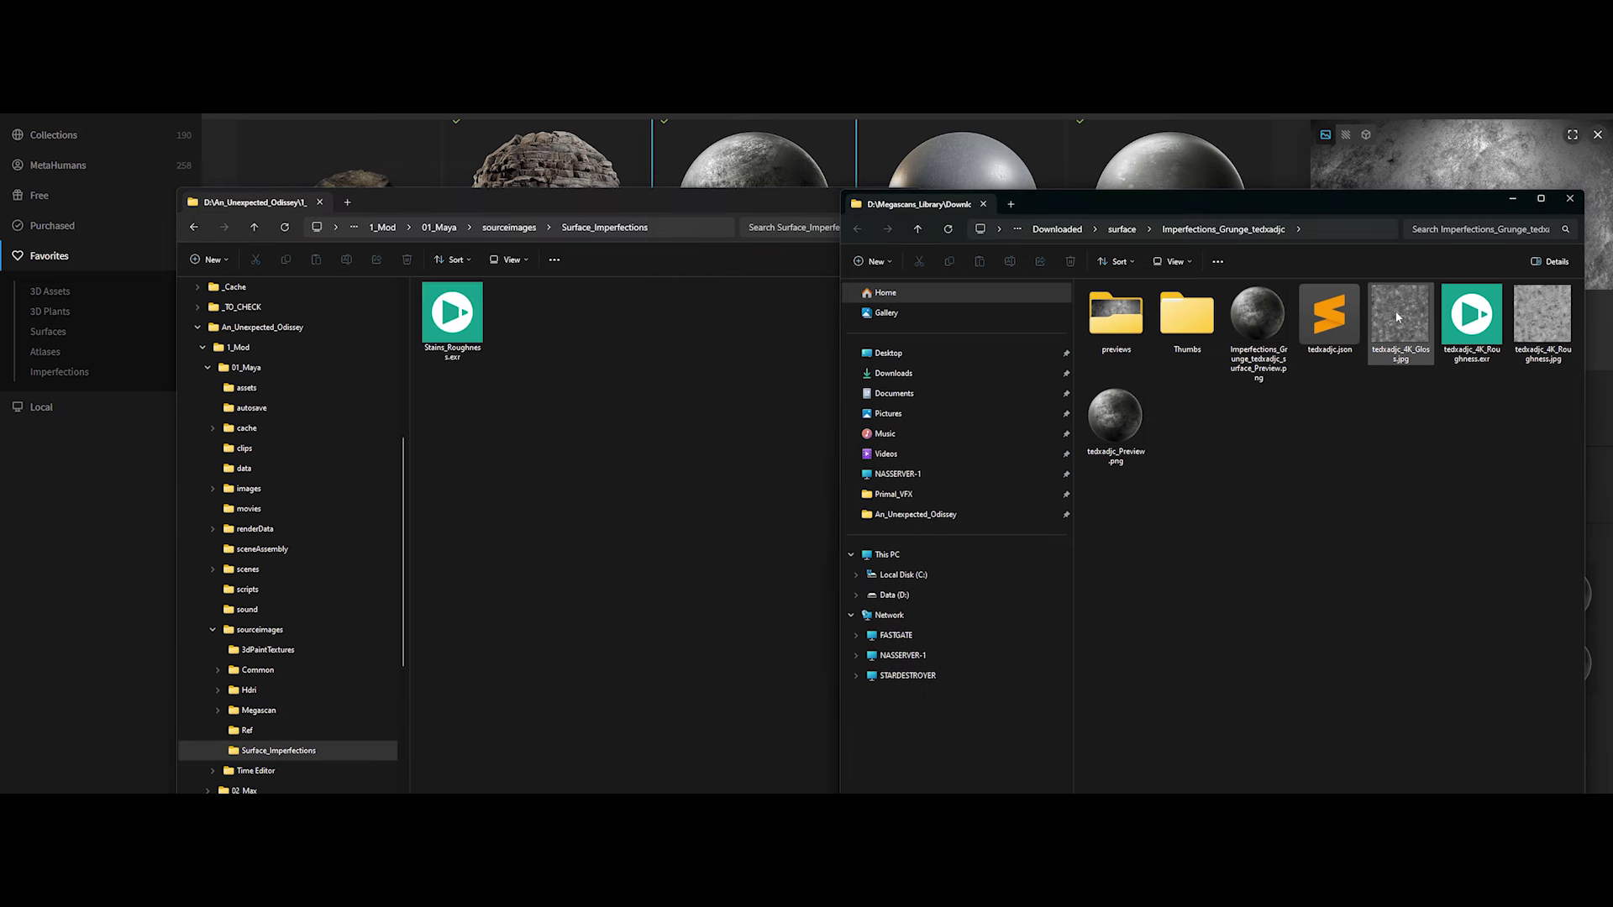
{"action": "right_click_drag", "start_coordinate": [1471, 317], "coordinate": [576, 430]}
{"action": "left_click", "coordinate": [613, 448]}
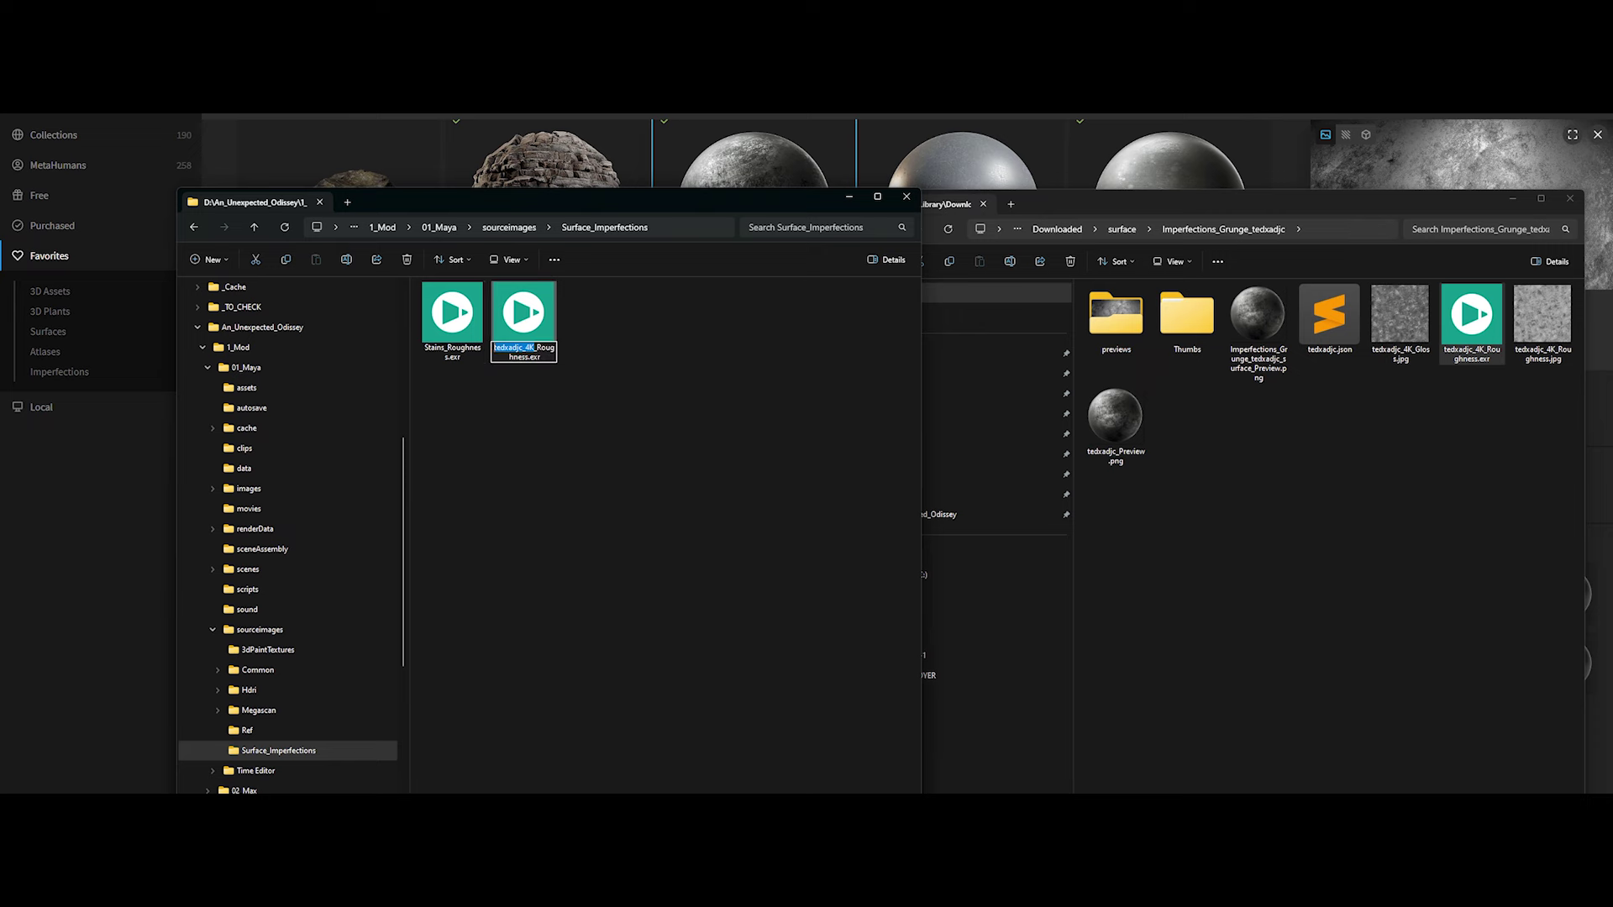
{"action": "type", "text": "Gr"}
{"action": "key", "text": "Return"}
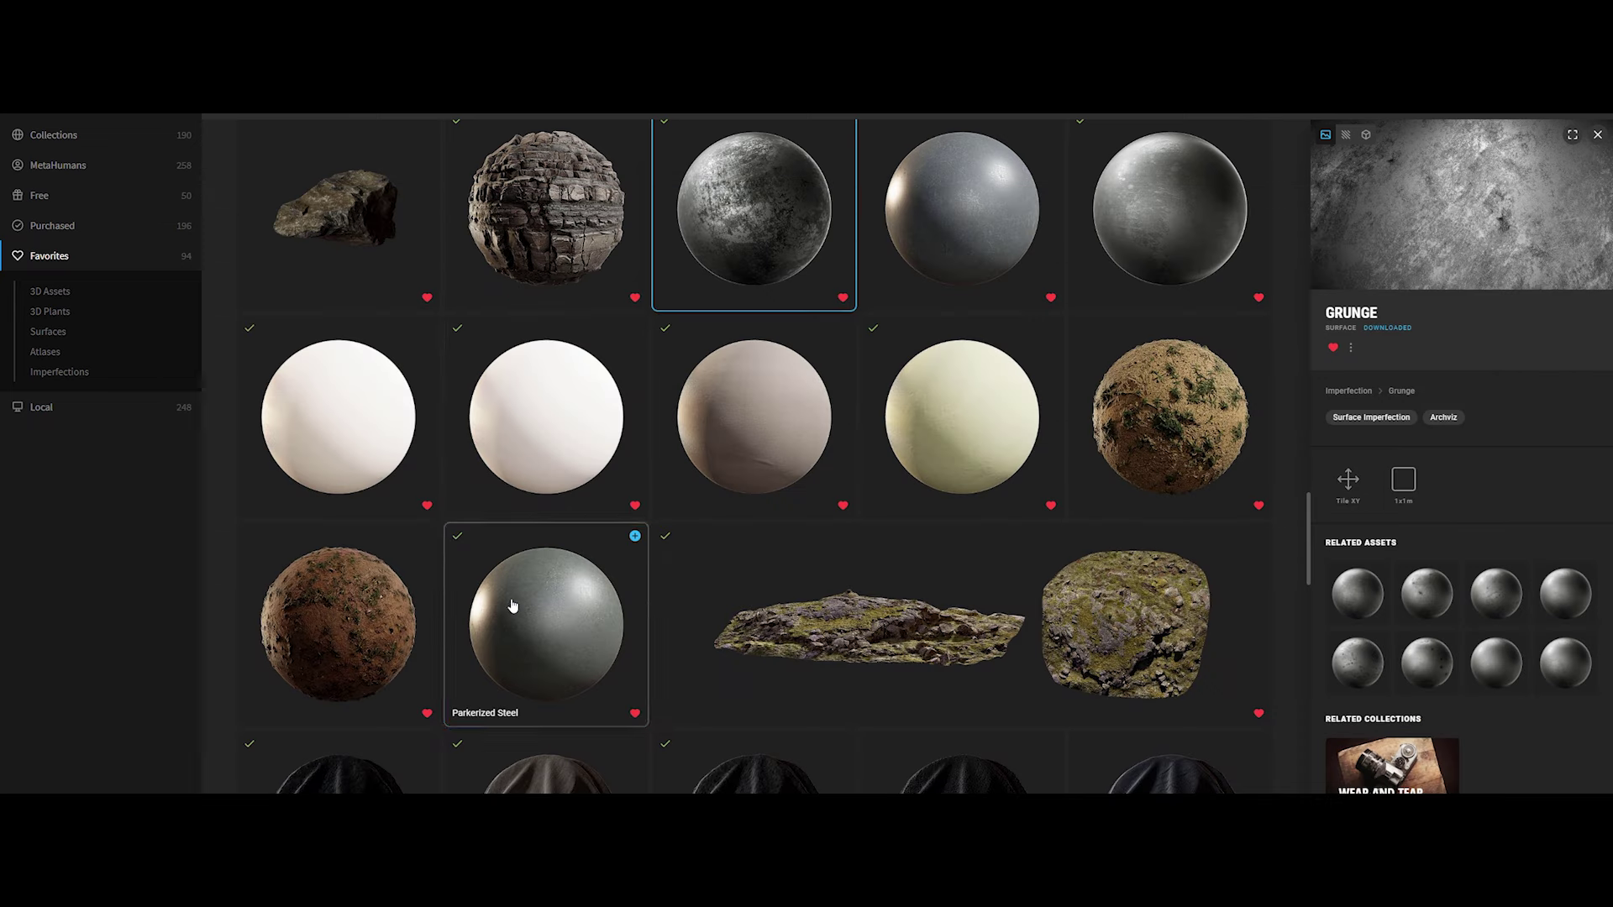
Open the Parkerized Steel surface's download folder in Explorer using Go to Files
{"action": "left_click", "coordinate": [513, 605]}
{"action": "right_click", "coordinate": [602, 568]}
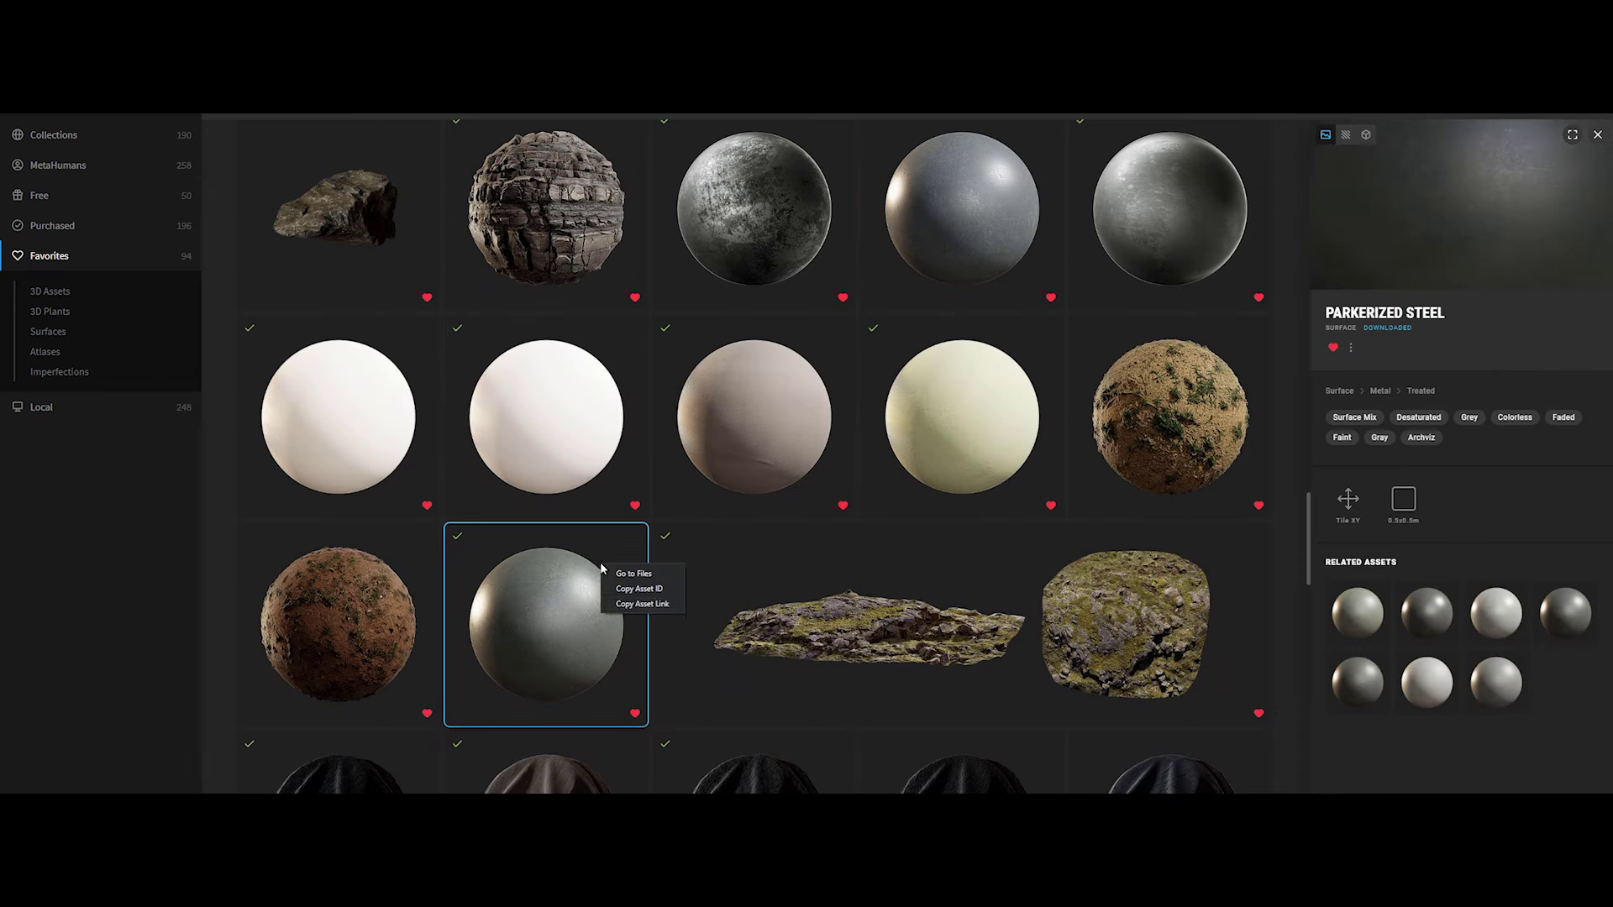
{"action": "scroll", "coordinate": [796, 698], "scroll_direction": "down", "scroll_amount": 5}
{"action": "scroll", "coordinate": [583, 641], "scroll_direction": "down", "scroll_amount": 5}
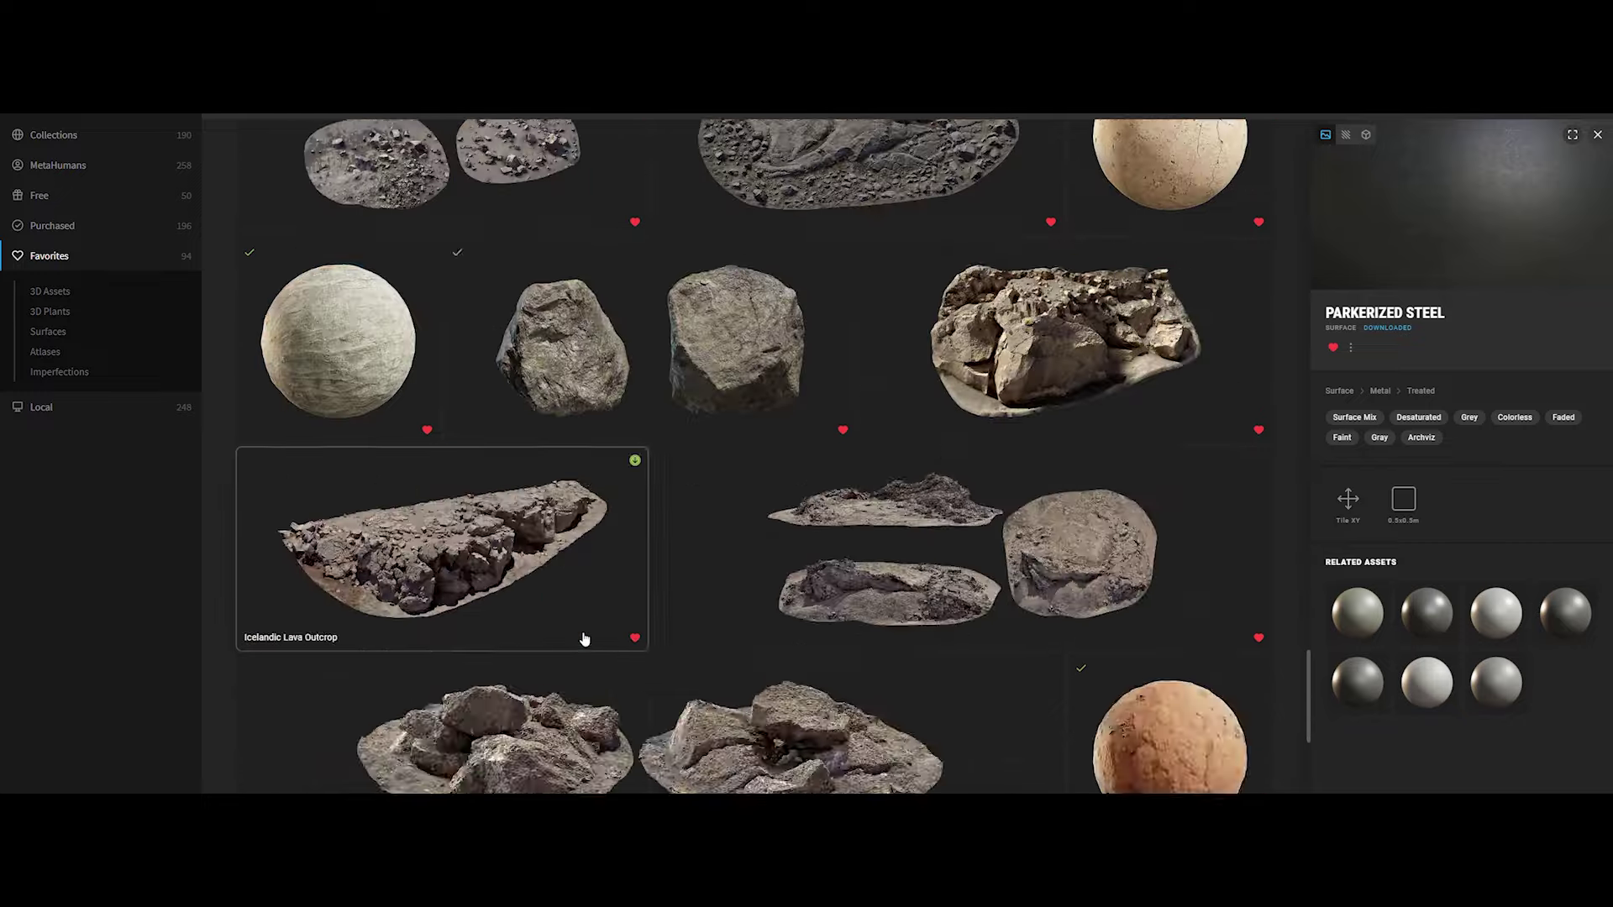
{"action": "scroll", "coordinate": [583, 641], "scroll_direction": "down", "scroll_amount": 5}
{"action": "scroll", "coordinate": [586, 644], "scroll_direction": "up", "scroll_amount": 10}
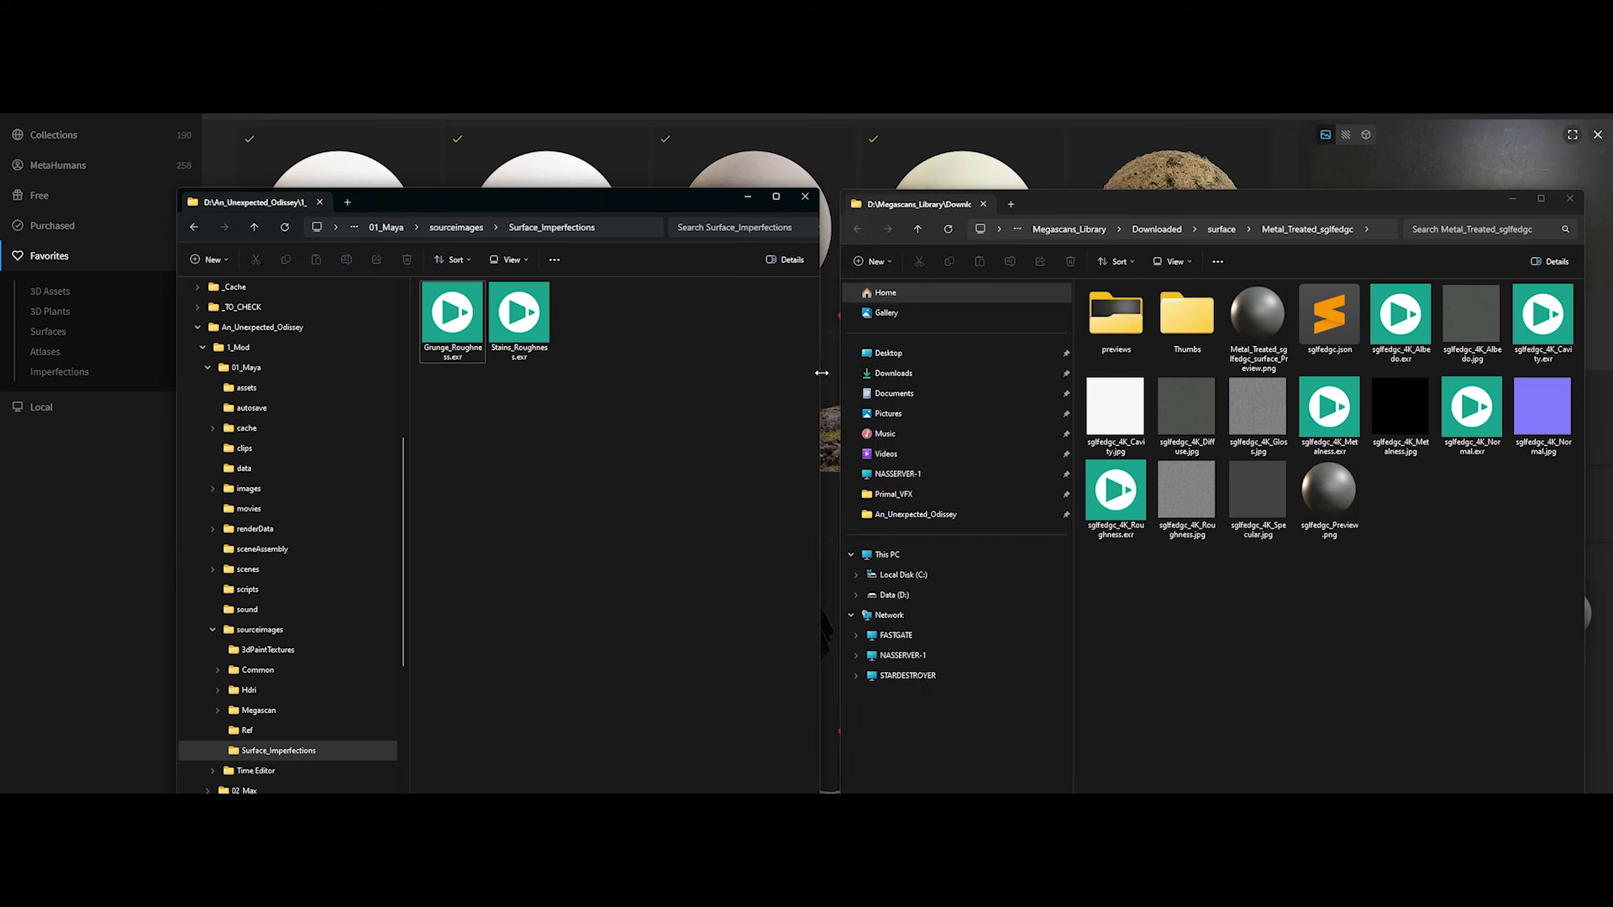
Copy the 4K Albedo, Normal and Roughness EXRs into the Metal_Treated_Grey folder
{"action": "left_click_drag", "start_coordinate": [626, 197], "coordinate": [637, 203]}
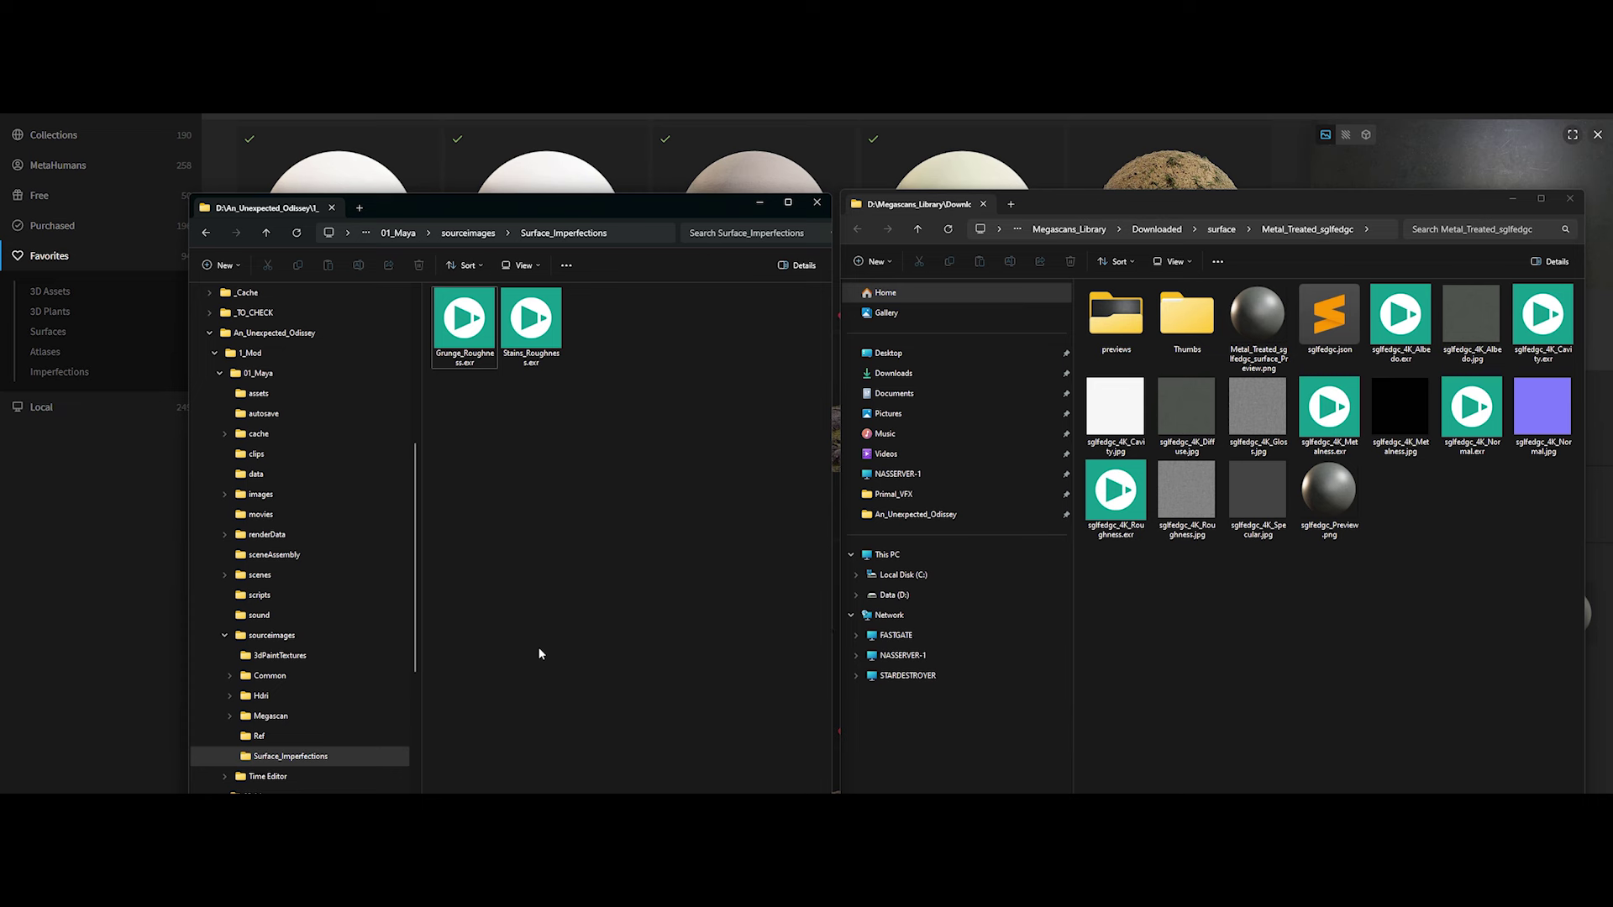
{"action": "left_click", "coordinate": [1400, 320]}
{"action": "left_click", "coordinate": [1472, 412], "text": "ctrl"}
{"action": "left_click", "coordinate": [1115, 496], "text": "ctrl"}
{"action": "key", "text": "ctrl+c"}
{"action": "left_click", "coordinate": [711, 513]}
{"action": "key", "text": "ctrl+v"}
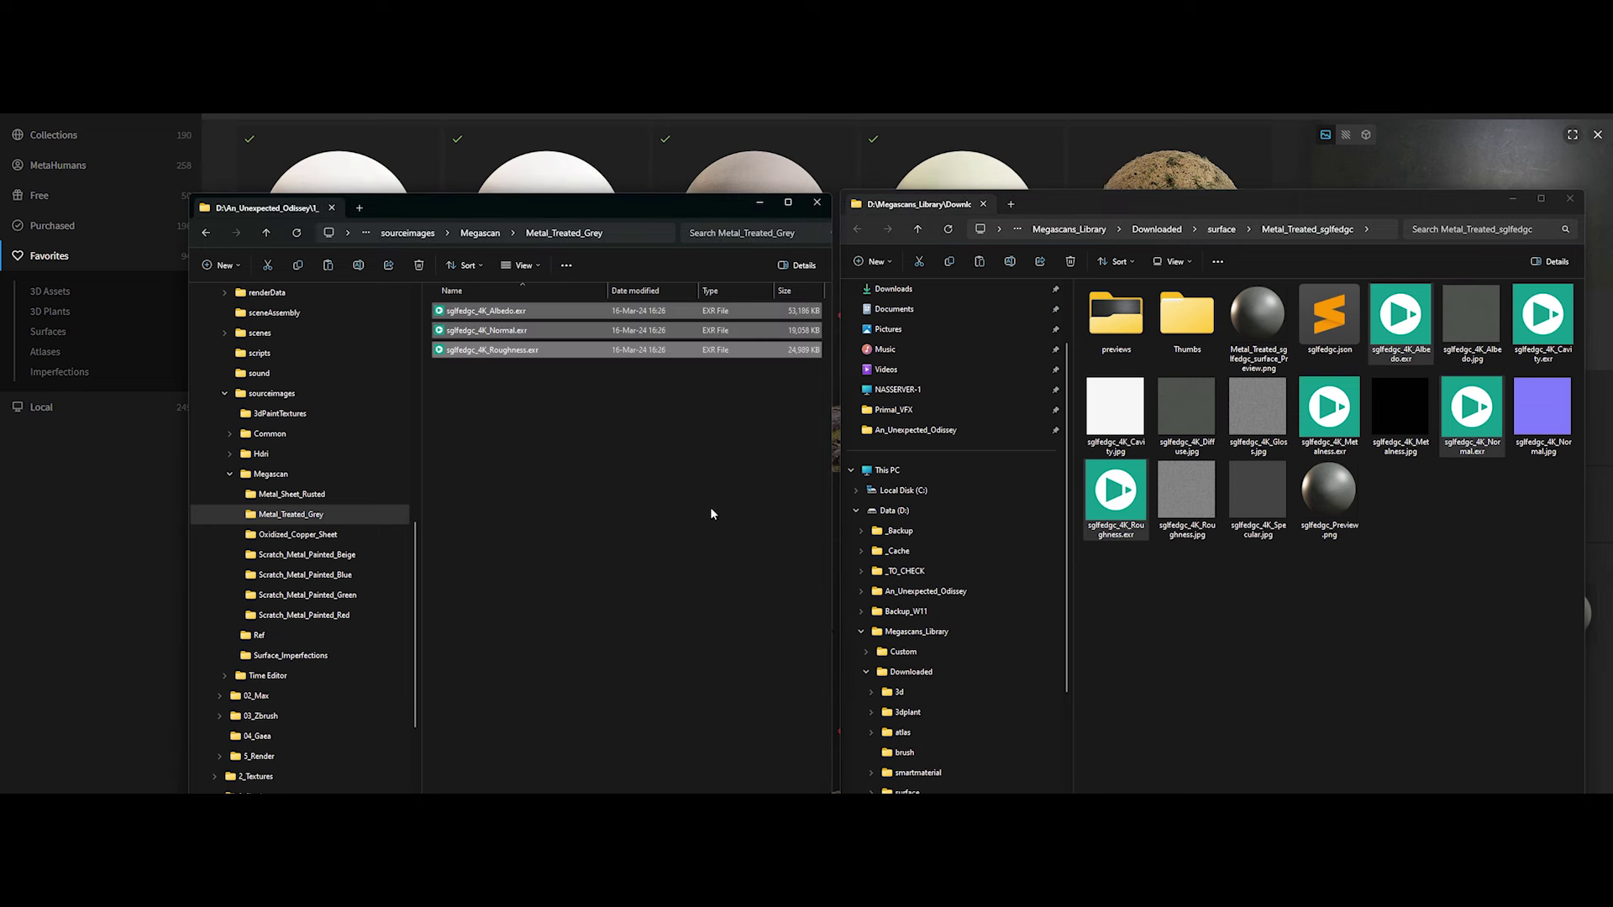
{"action": "left_click", "coordinate": [634, 527]}
Rename the three copied maps with the Metal_Treated_ prefix and close the download window
{"action": "left_click", "coordinate": [1363, 250]}
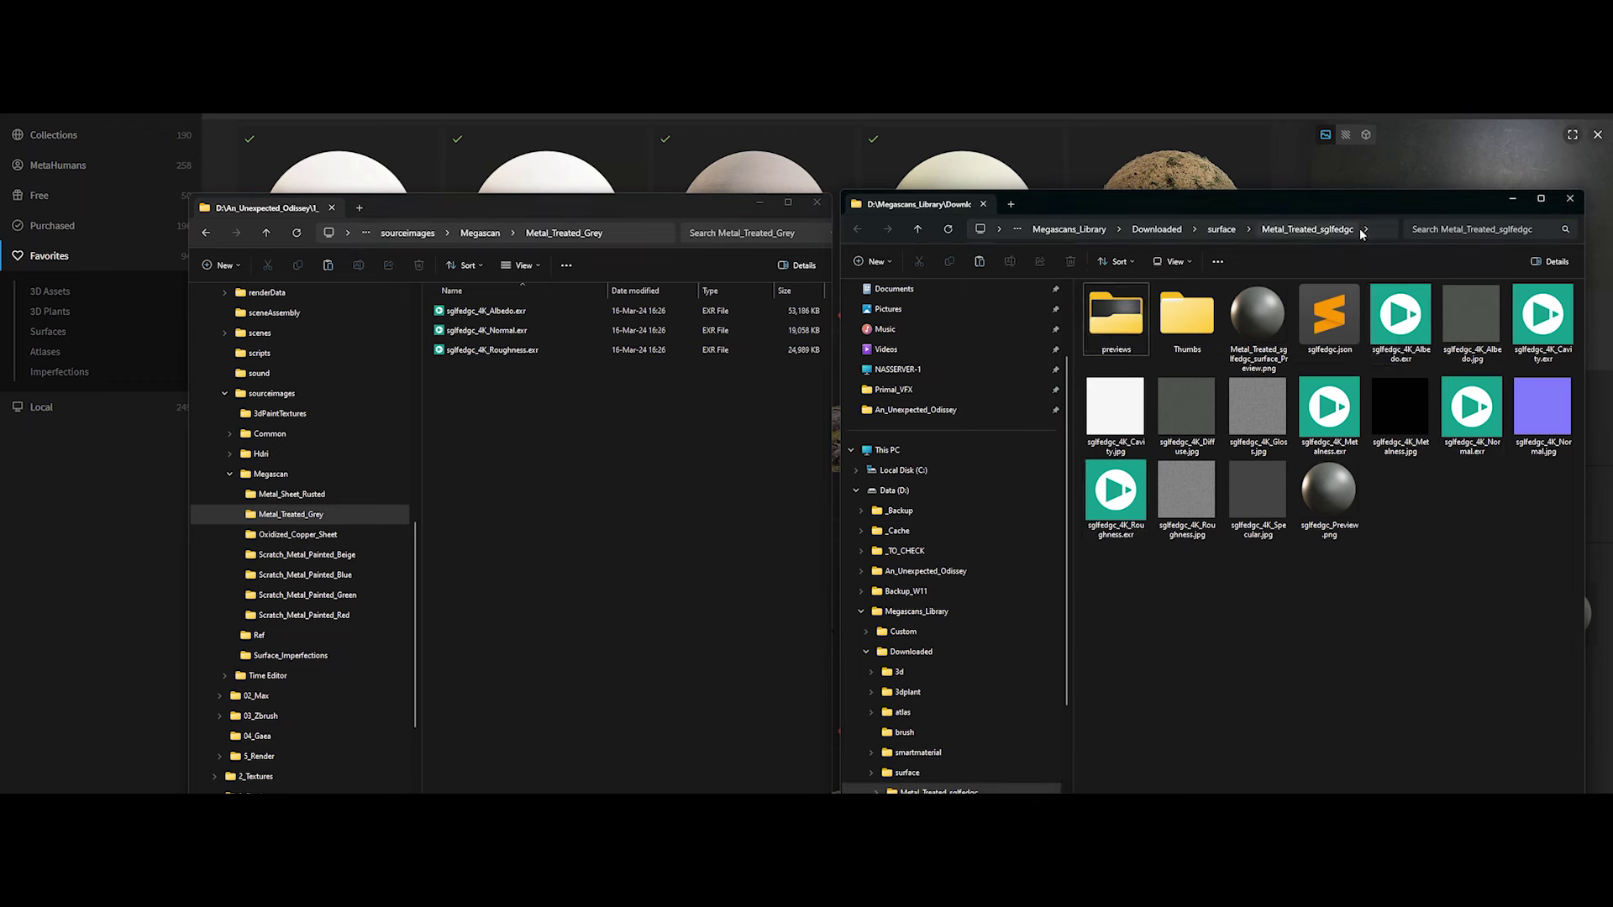
{"action": "left_click", "coordinate": [1363, 235]}
{"action": "left_click", "coordinate": [1150, 229]}
{"action": "key", "text": "ctrl+c"}
{"action": "left_click", "coordinate": [488, 311]}
{"action": "key", "text": "F2"}
{"action": "key", "text": "ctrl+v"}
{"action": "mouse_move", "coordinate": [446, 311]}
{"action": "left_mouse_down"}
{"action": "mouse_move", "coordinate": [498, 311]}
{"action": "mouse_move", "coordinate": [498, 331]}
{"action": "left_mouse_up"}
{"action": "left_click", "coordinate": [487, 335]}
{"action": "key", "text": "F2"}
{"action": "key", "text": "ctrl+v"}
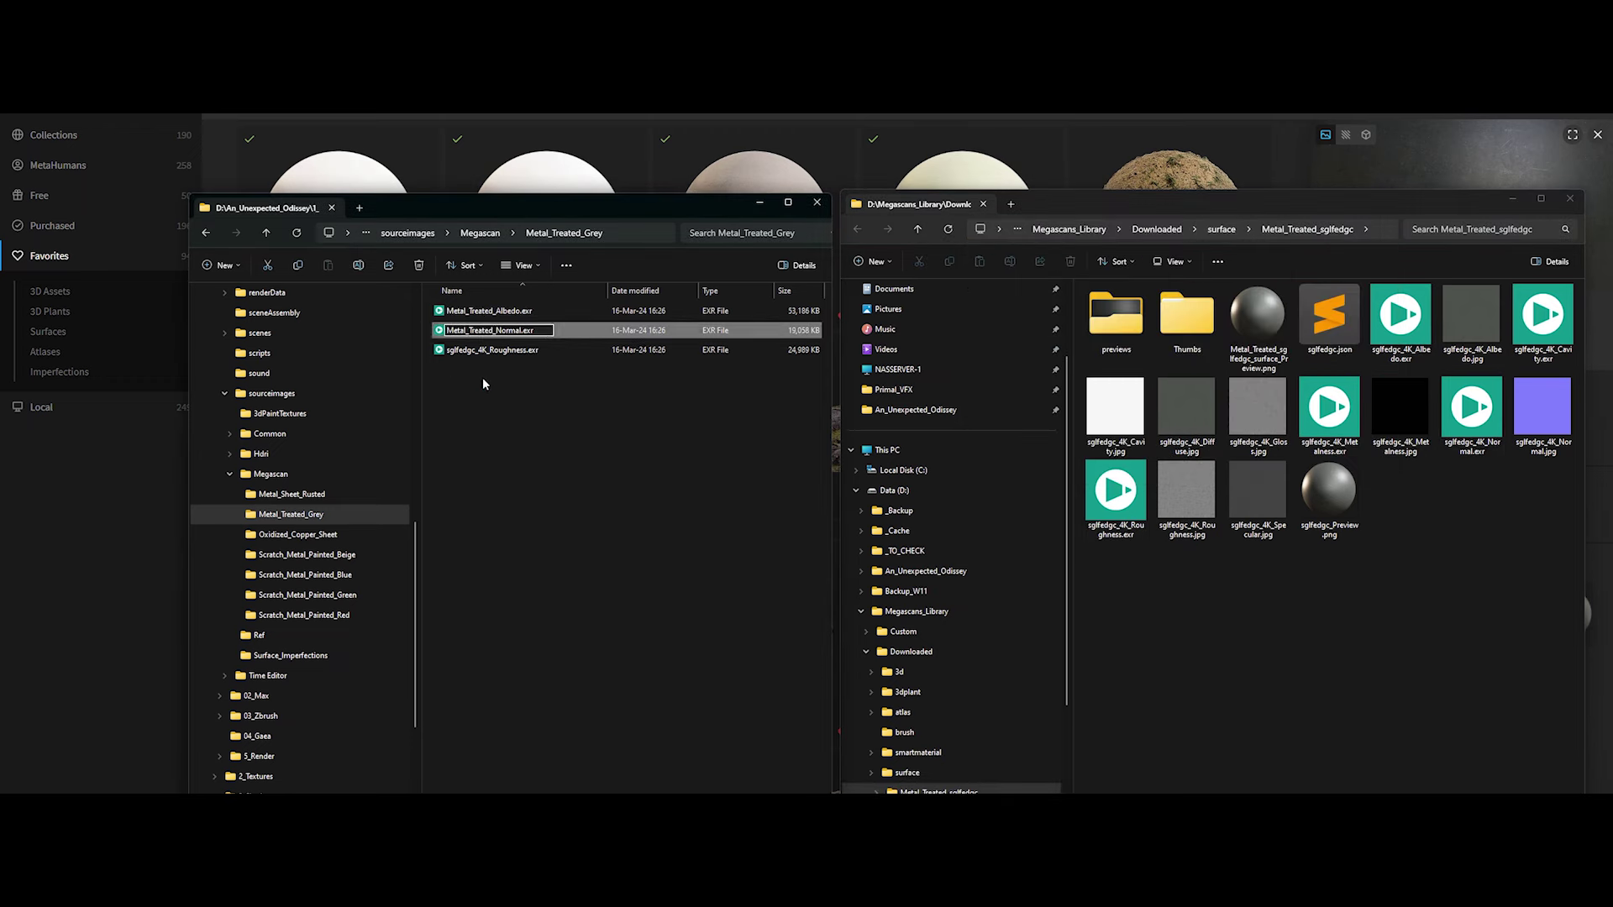
{"action": "key", "text": "Tab"}
{"action": "key", "text": "ctrl+v"}
{"action": "left_click", "coordinate": [370, 514]}
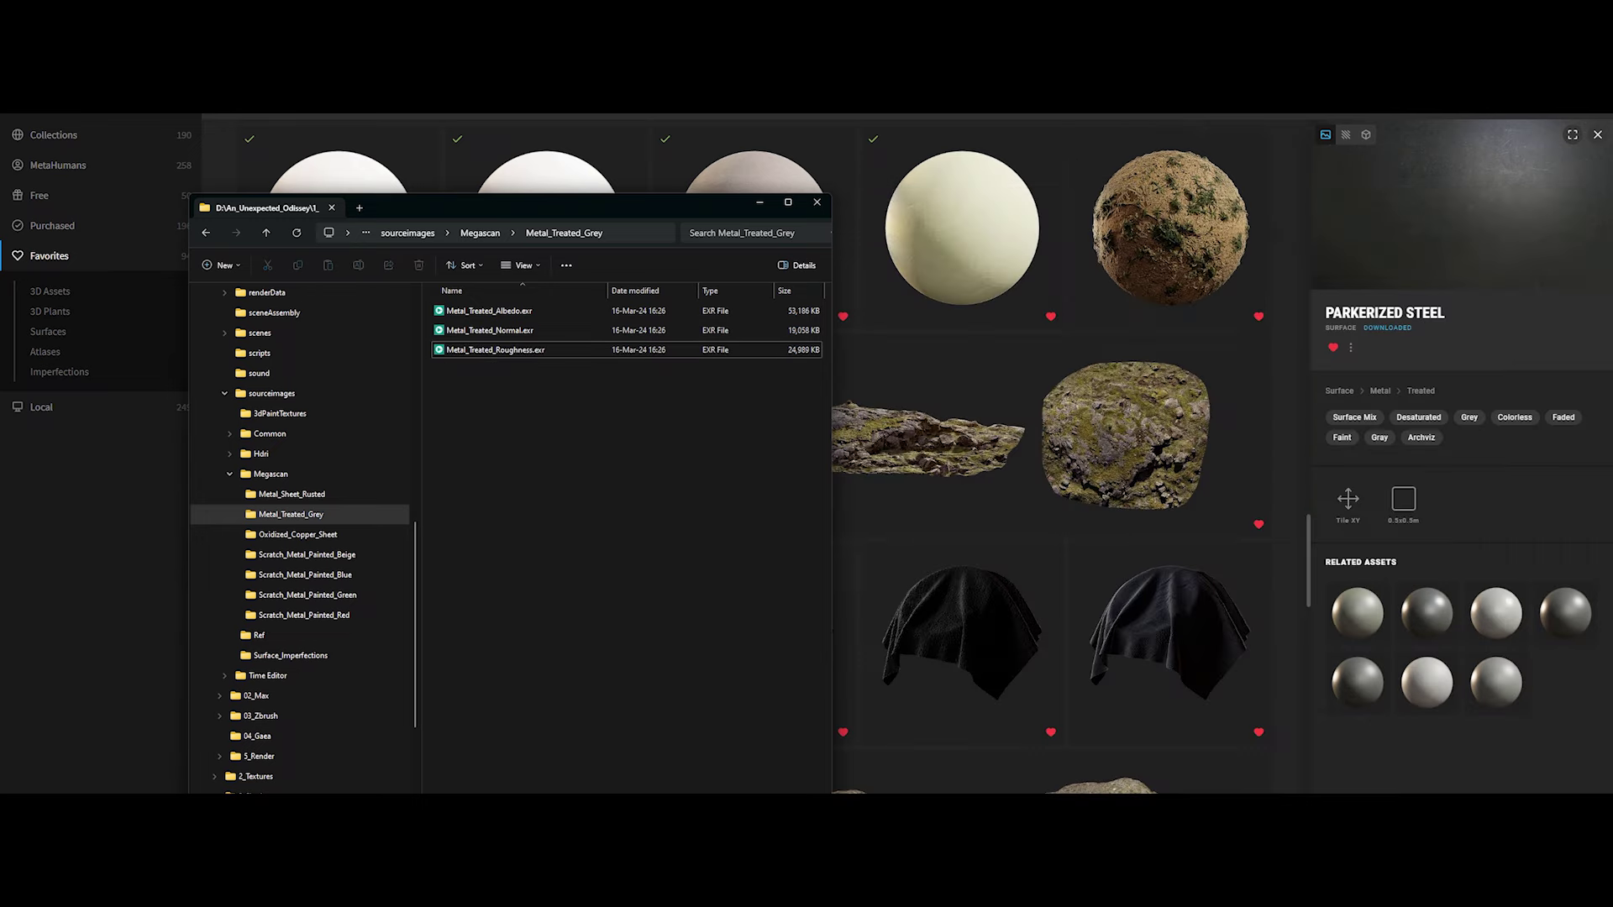
{"action": "left_click", "coordinate": [271, 474]}
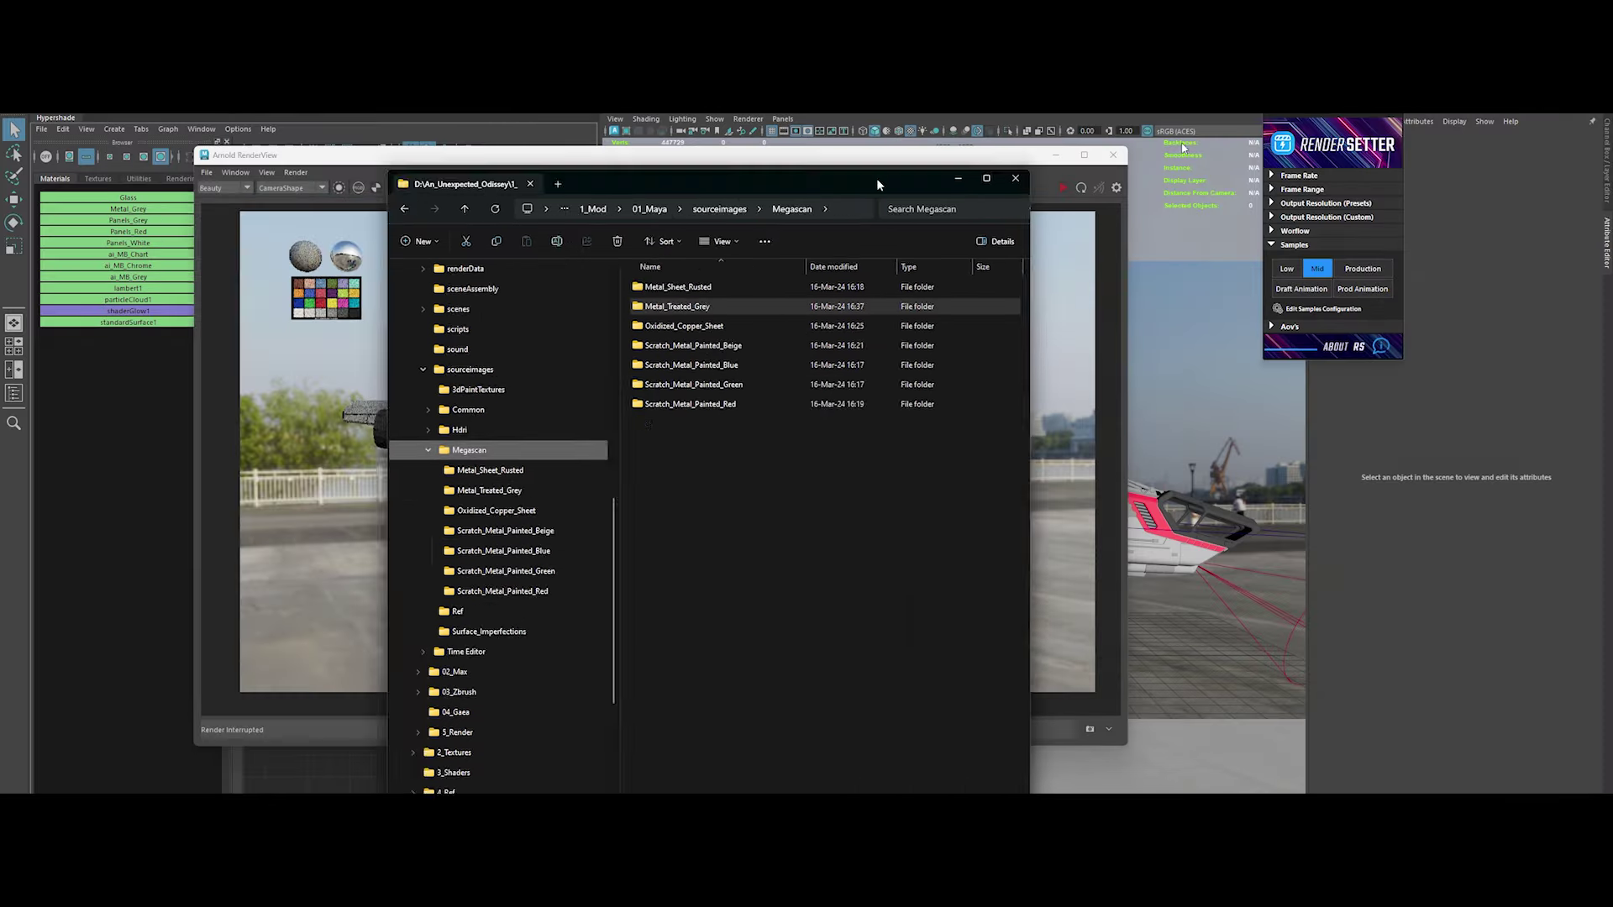
Dock the Outliner on the left and view the whole spaceship from the perspective camera
{"action": "left_click_drag", "start_coordinate": [588, 208], "coordinate": [1273, 166]}
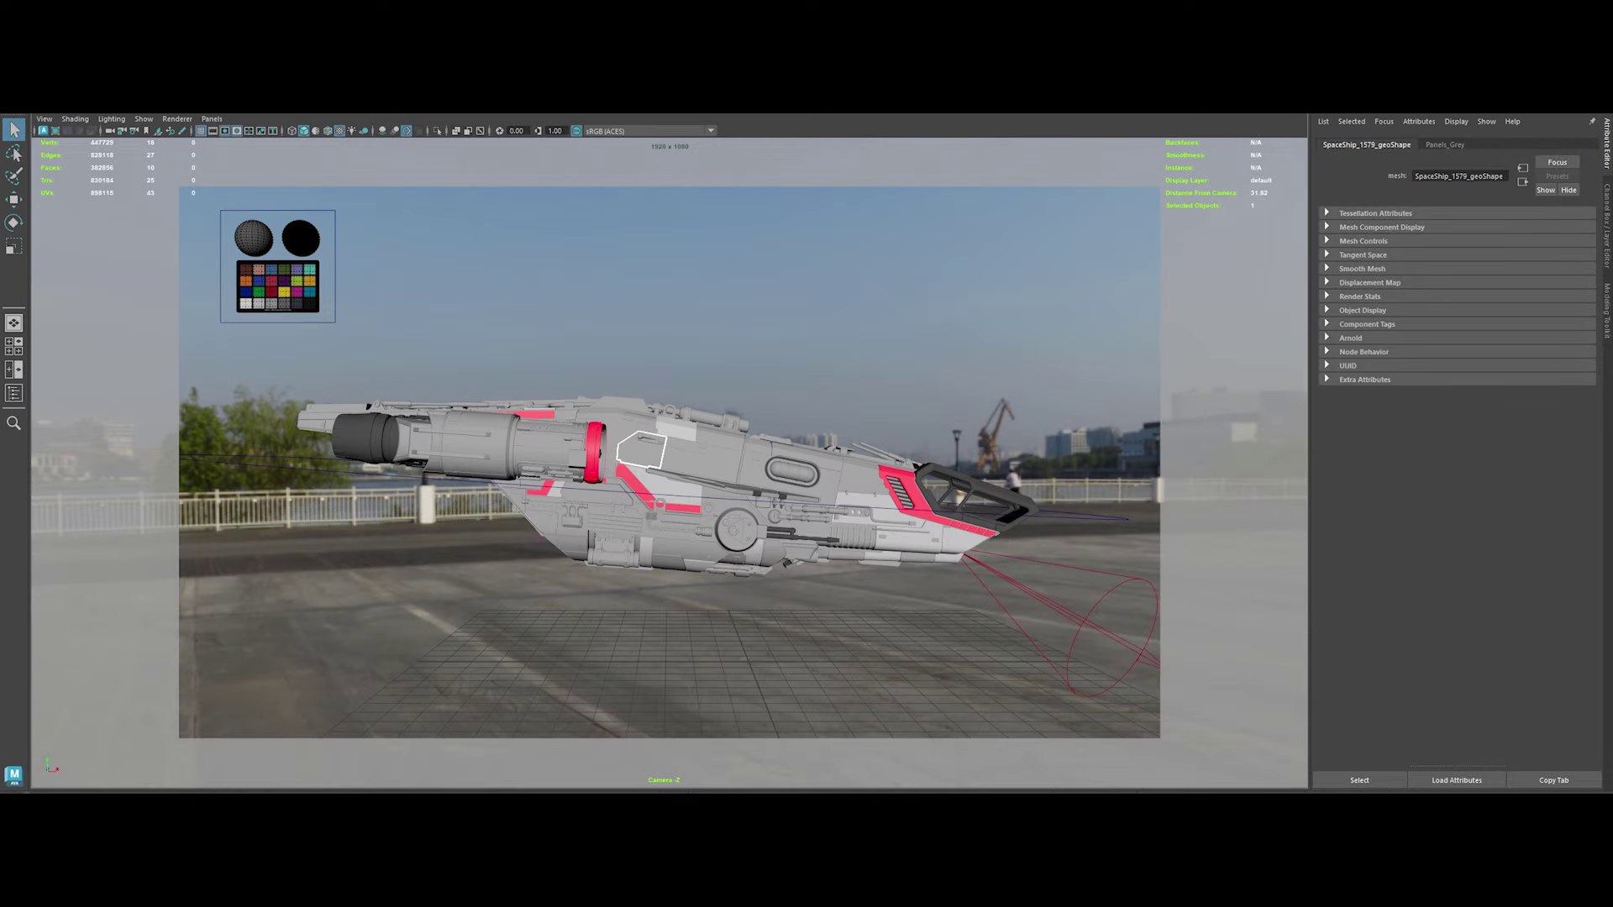
{"action": "left_click", "coordinate": [13, 394]}
{"action": "left_click_drag", "start_coordinate": [256, 242], "coordinate": [108, 259]}
{"action": "left_click", "coordinate": [437, 131]}
{"action": "left_click", "coordinate": [571, 328]}
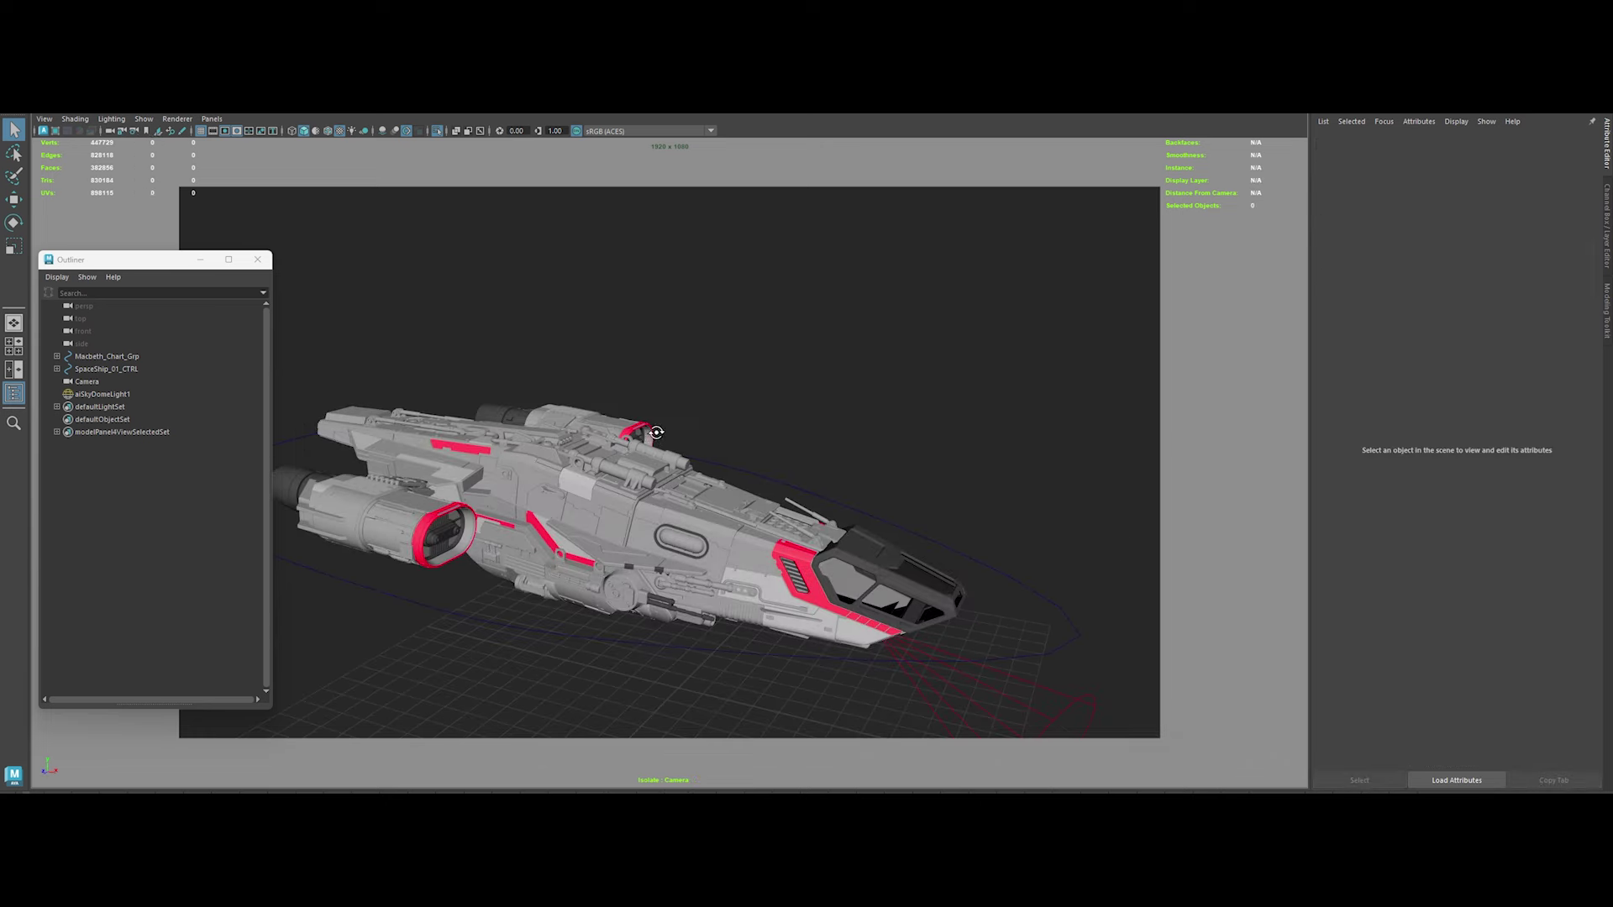
{"action": "left_click_drag", "start_coordinate": [688, 426], "coordinate": [228, 212], "text": "alt"}
{"action": "left_click", "coordinate": [110, 132]}
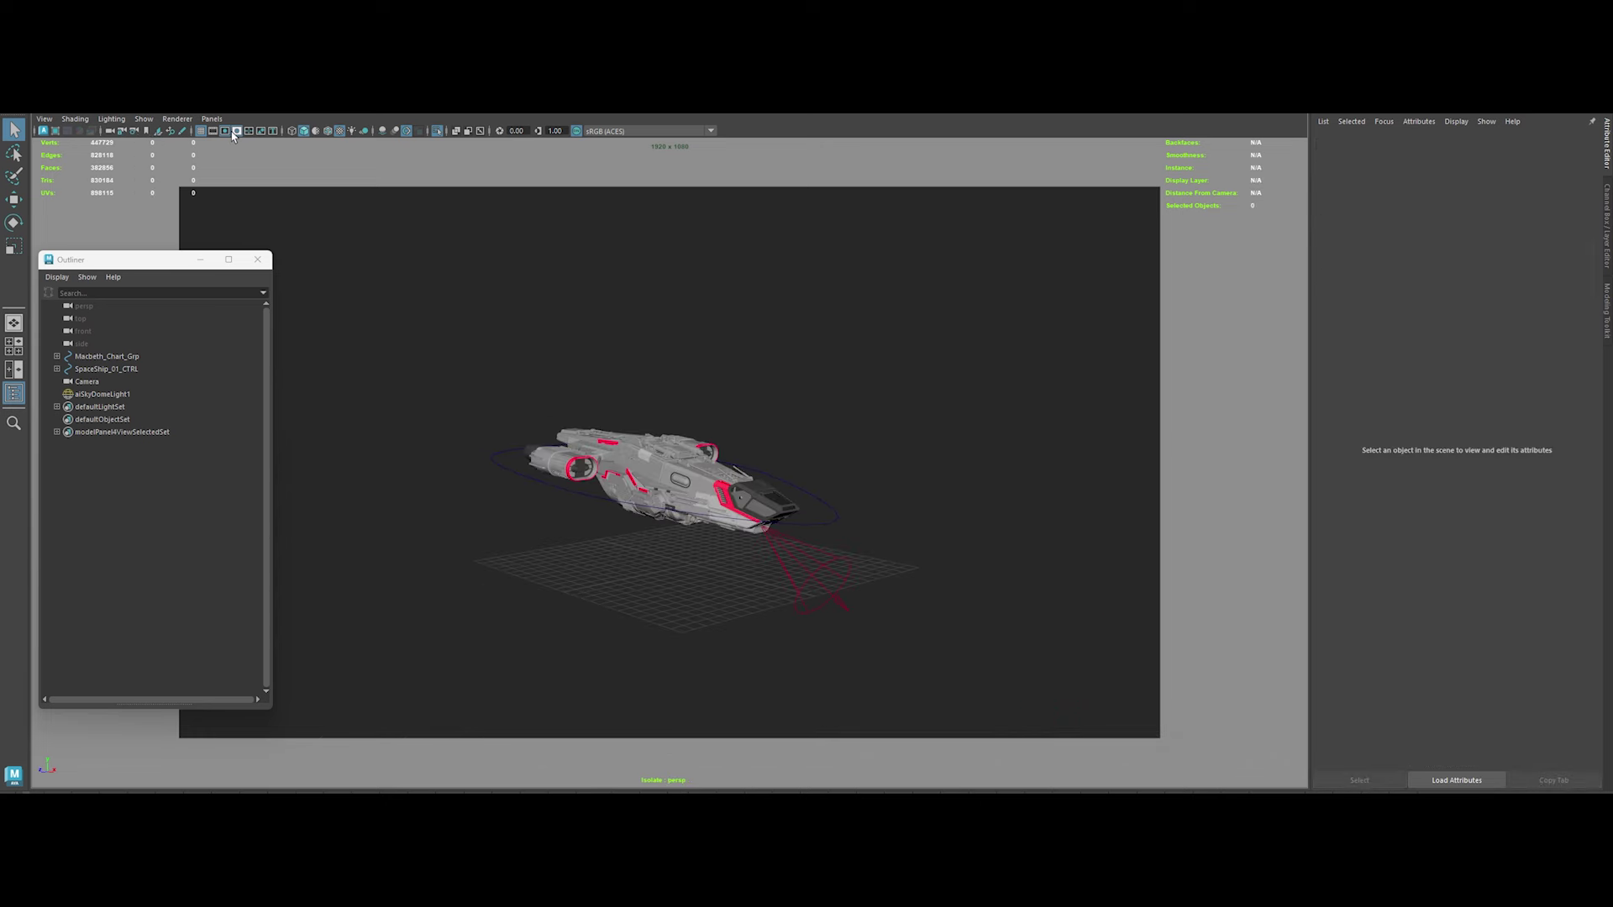
{"action": "left_click_drag", "start_coordinate": [638, 470], "coordinate": [757, 512], "text": "alt"}
{"action": "scroll", "coordinate": [900, 605], "scroll_direction": "up", "scroll_amount": 5}
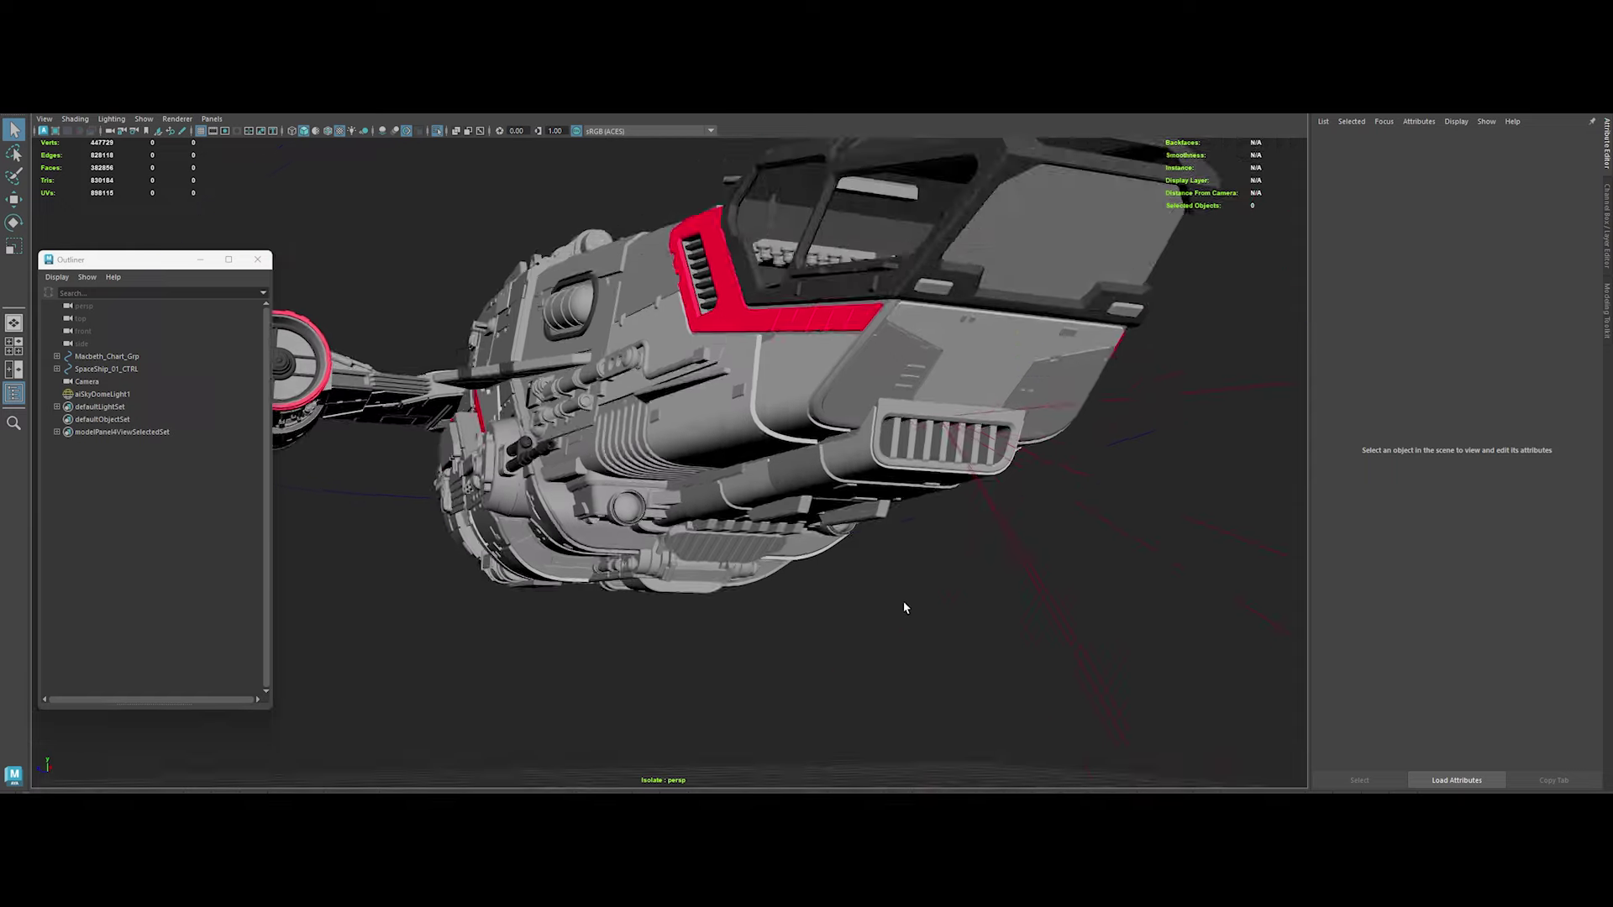
{"action": "left_click_drag", "start_coordinate": [899, 605], "coordinate": [790, 605], "text": "alt"}
{"action": "left_click", "coordinate": [804, 558]}
Tear off the Arnold Lights submenu into a floating window beside the viewport
{"action": "left_click", "coordinate": [796, 633]}
{"action": "left_click", "coordinate": [607, 106]}
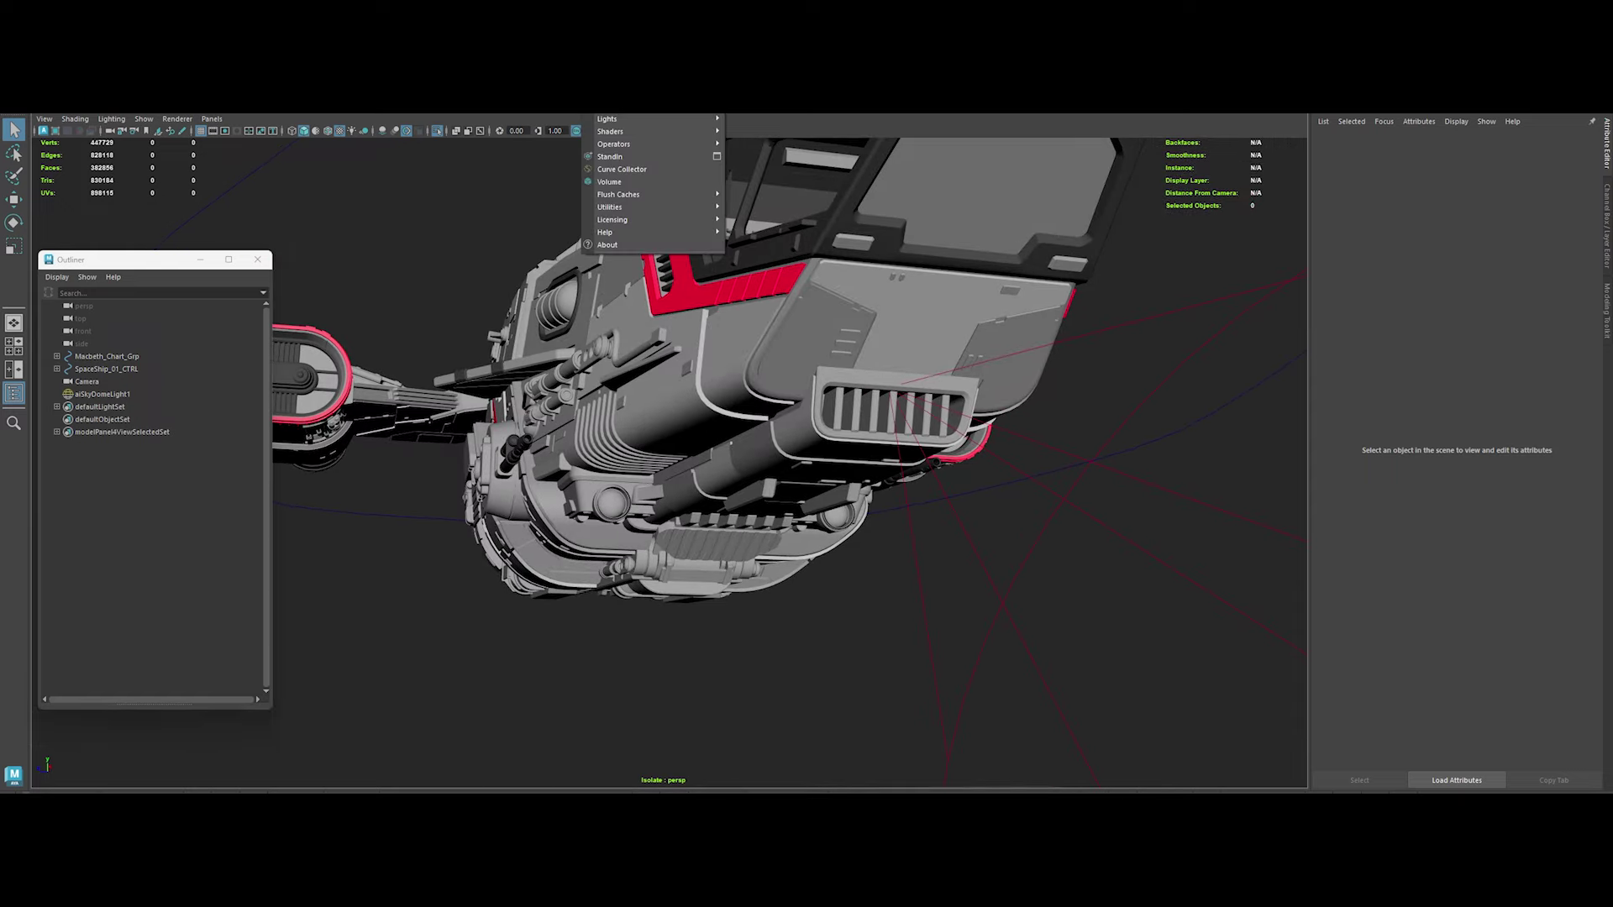
{"action": "left_click", "coordinate": [762, 115]}
{"action": "left_click_drag", "start_coordinate": [588, 206], "coordinate": [471, 226]}
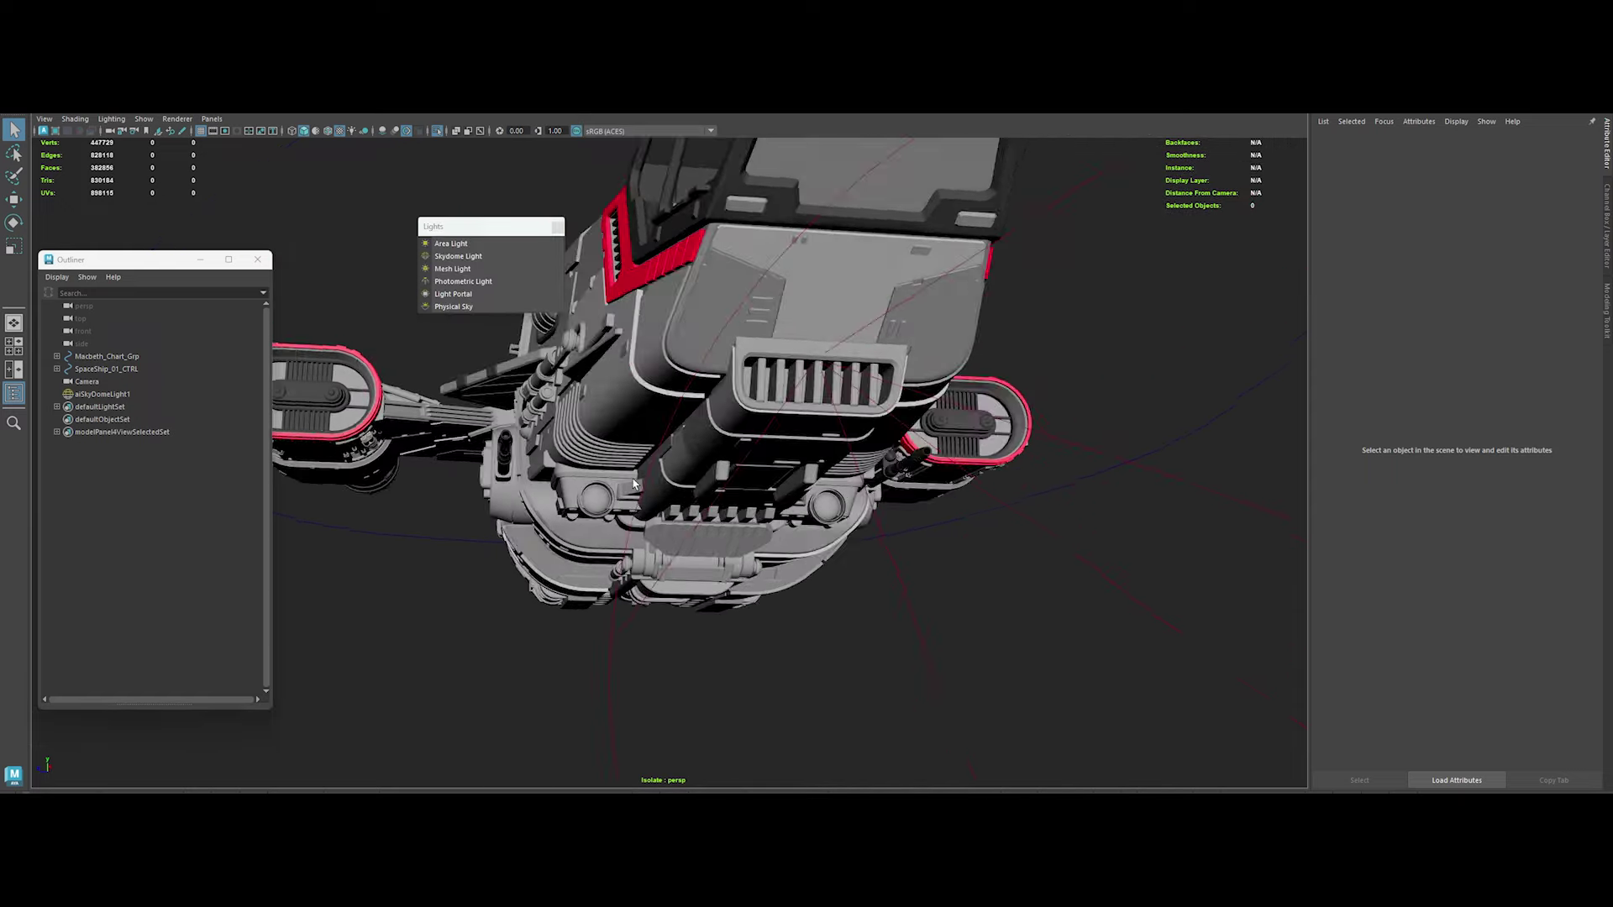
{"action": "left_click_drag", "start_coordinate": [471, 336], "coordinate": [516, 326], "text": "alt"}
Inspect the underside lamps and open the Modit toolbox panel
{"action": "left_click", "coordinate": [516, 325]}
{"action": "left_click", "coordinate": [538, 504]}
{"action": "left_click", "coordinate": [989, 424]}
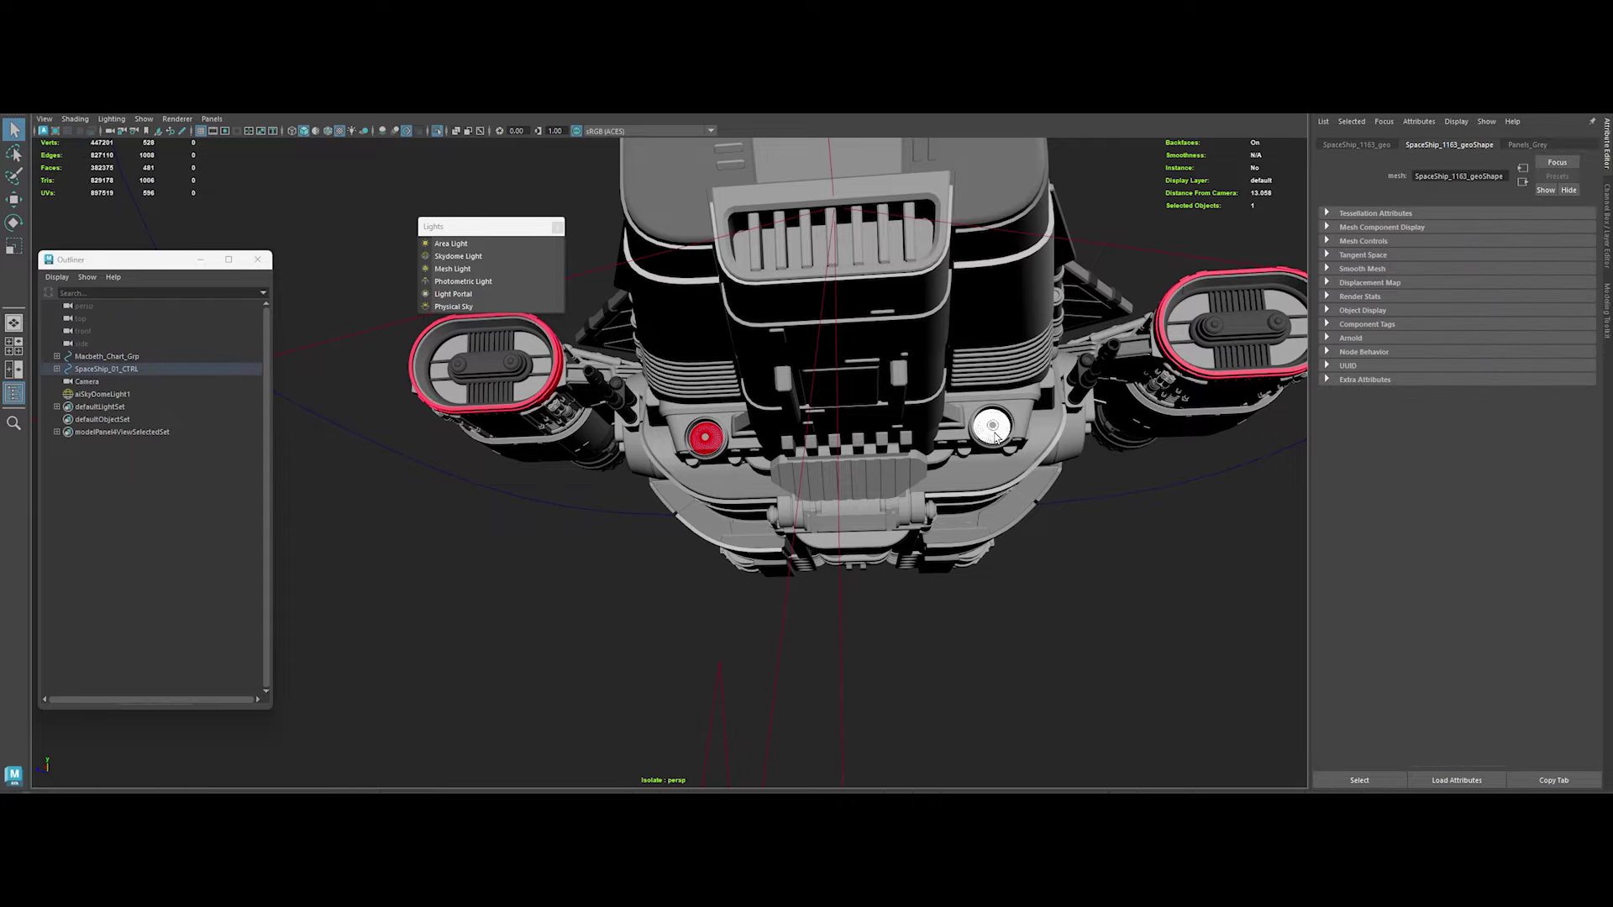
{"action": "left_click", "coordinate": [756, 639]}
{"action": "mouse_move", "coordinate": [756, 638]}
{"action": "left_mouse_down", "text": "alt"}
{"action": "mouse_move", "coordinate": [678, 606]}
{"action": "mouse_move", "coordinate": [720, 586]}
{"action": "mouse_move", "coordinate": [833, 632]}
{"action": "mouse_move", "coordinate": [835, 569]}
{"action": "mouse_move", "coordinate": [843, 594]}
{"action": "mouse_move", "coordinate": [643, 521]}
{"action": "mouse_move", "coordinate": [1080, 483]}
{"action": "mouse_move", "coordinate": [813, 637]}
{"action": "mouse_move", "coordinate": [755, 597]}
{"action": "mouse_move", "coordinate": [756, 381]}
{"action": "mouse_move", "coordinate": [939, 385]}
{"action": "left_mouse_up", "text": "alt"}
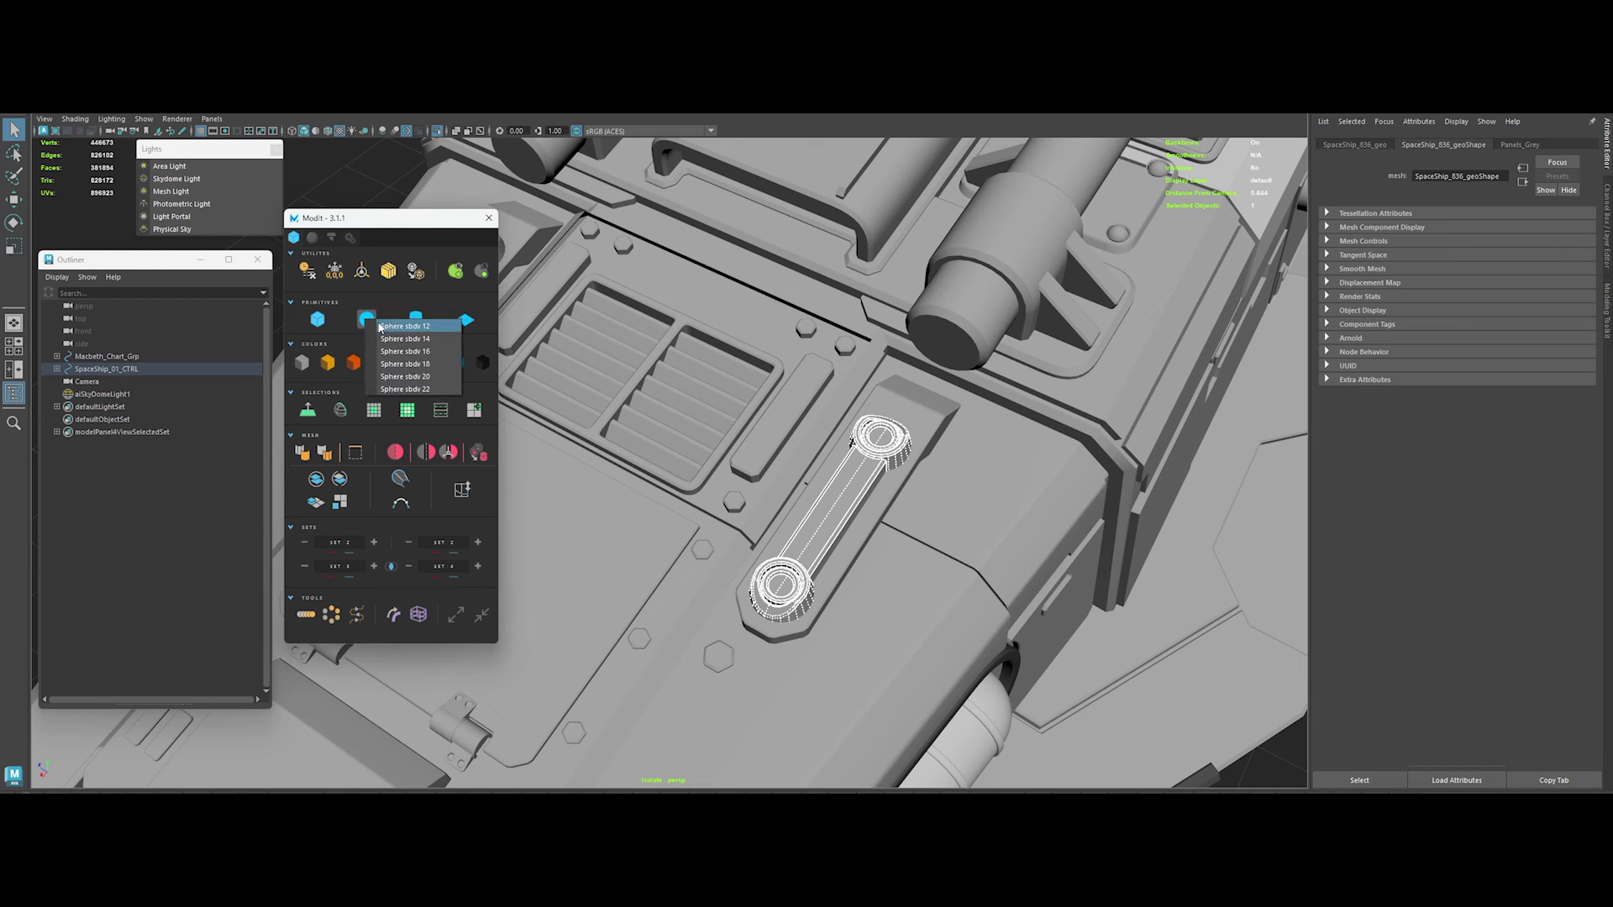
{"action": "left_click", "coordinate": [380, 327]}
Create a poly sphere and scale it down to a tiny size of about 0.013
{"action": "right_click_drag", "start_coordinate": [874, 431], "coordinate": [664, 437]}
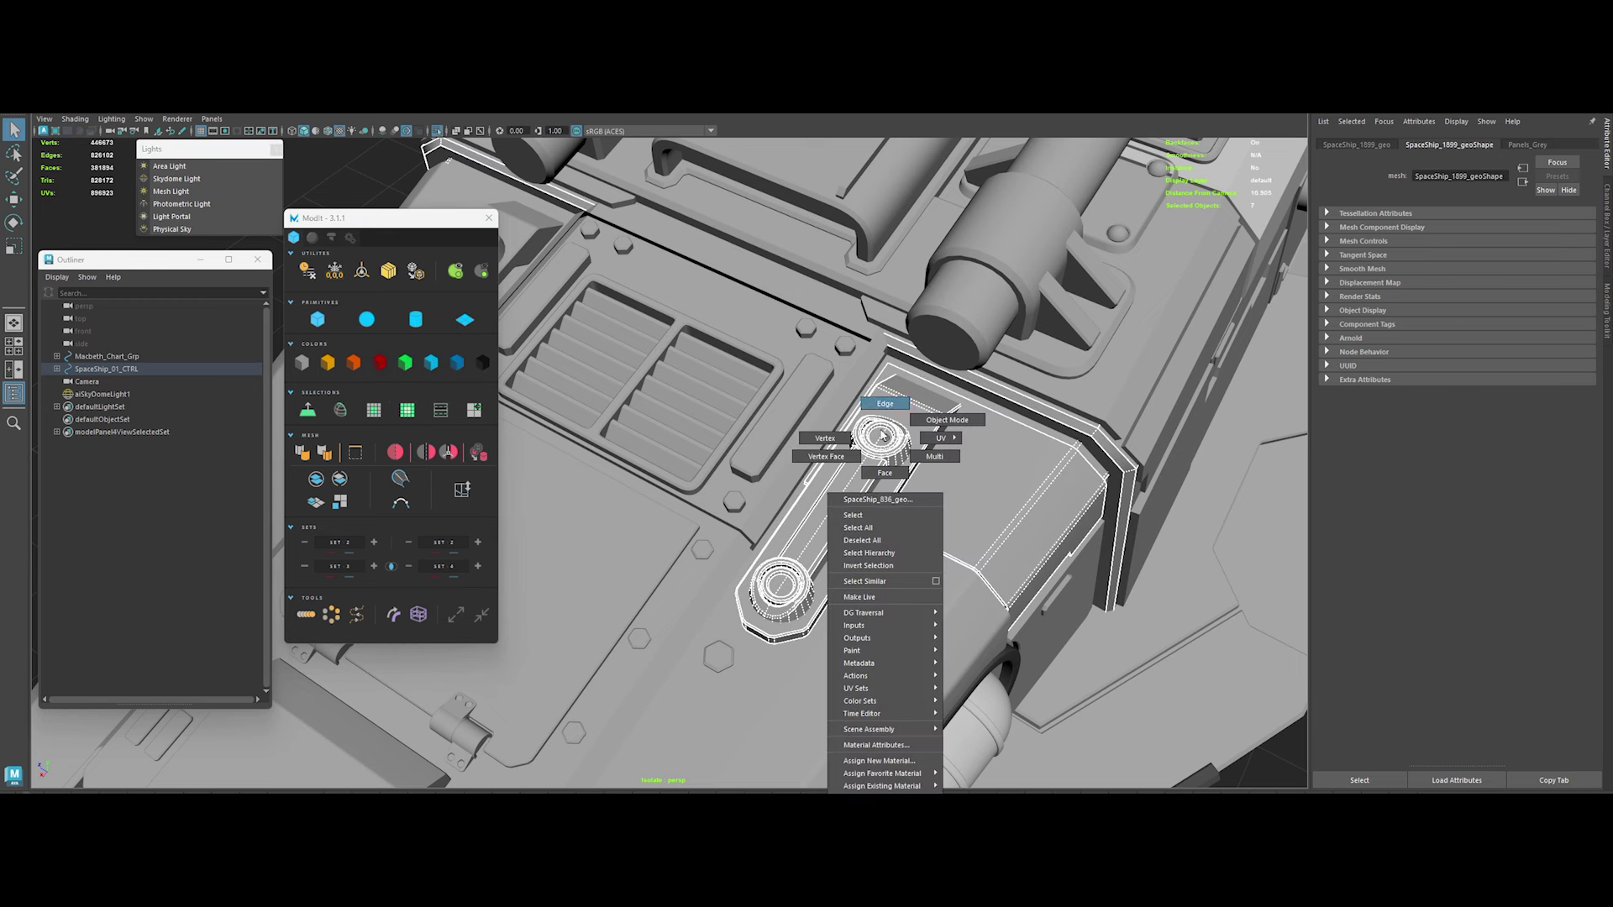
{"action": "left_click", "coordinate": [366, 320]}
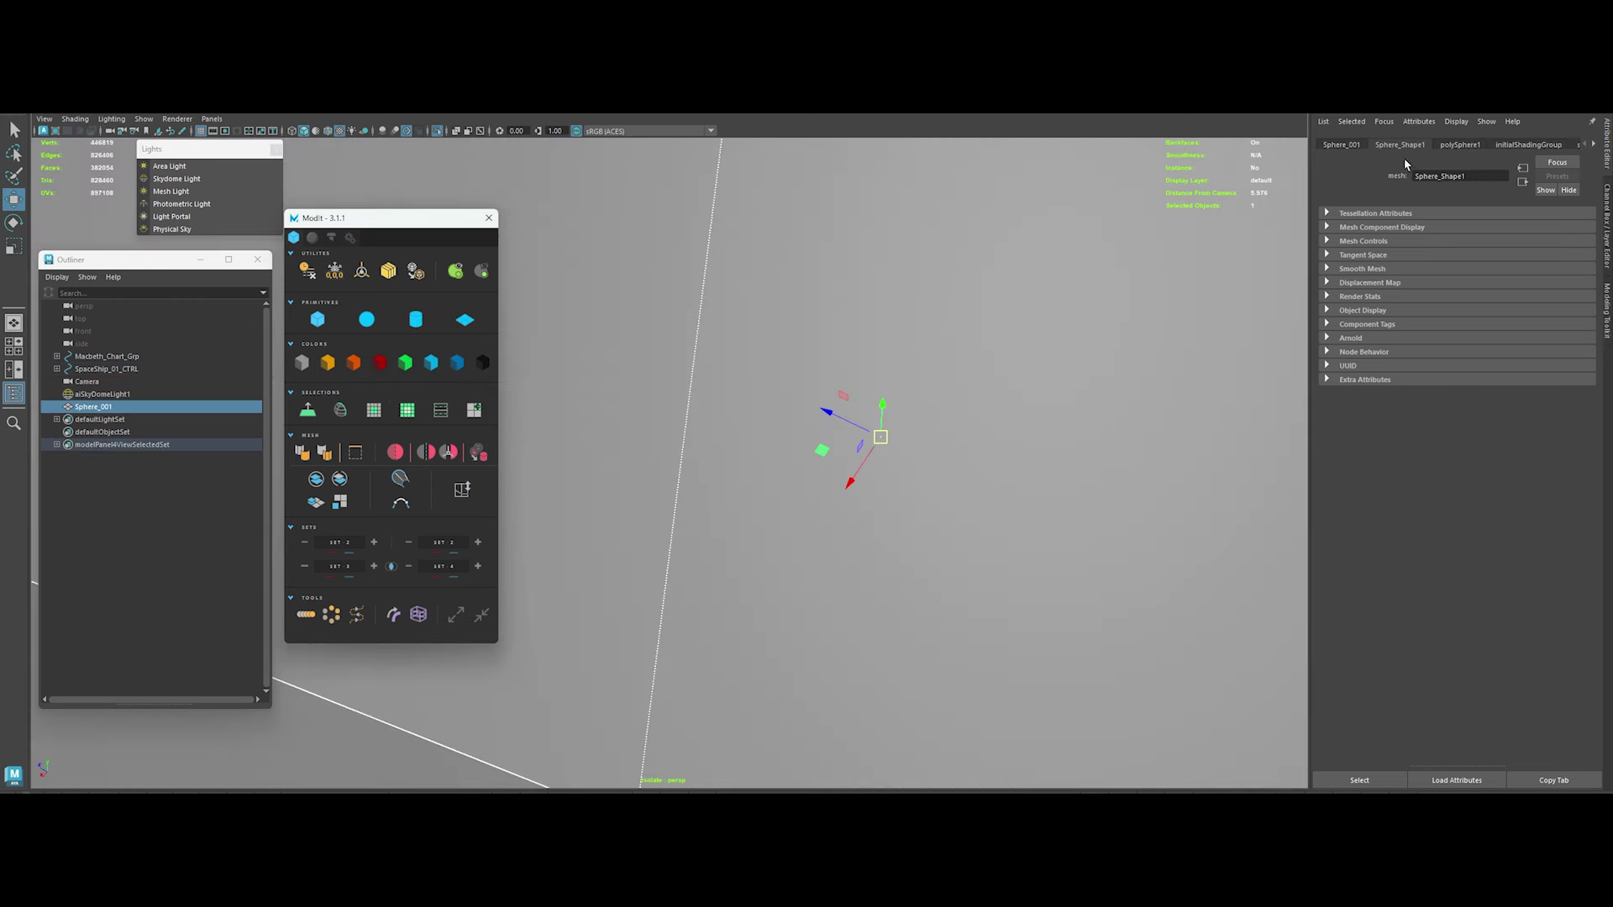
{"action": "left_click", "coordinate": [1342, 144]}
{"action": "left_click", "coordinate": [1435, 255]}
{"action": "type", "text": "0.1"}
{"action": "key", "text": "Tab"}
{"action": "type", "text": "0.1"}
{"action": "key", "text": "Tab"}
{"action": "key", "text": "r"}
{"action": "middle_click_drag", "start_coordinate": [840, 353], "coordinate": [701, 350]}
{"action": "key", "text": "f"}
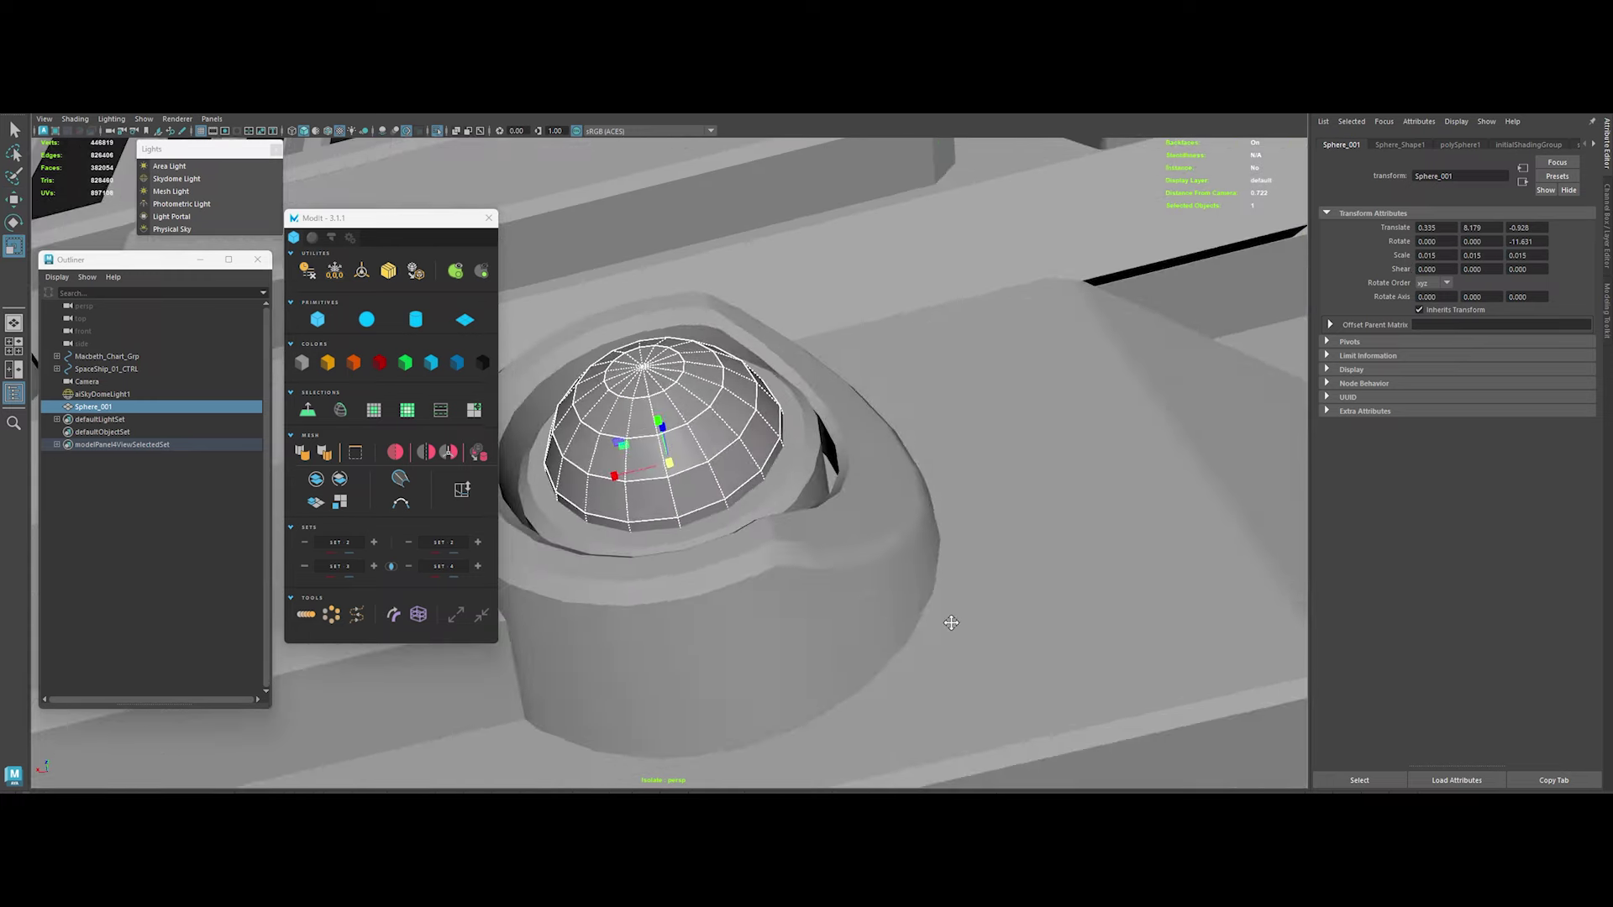
{"action": "key", "text": "w"}
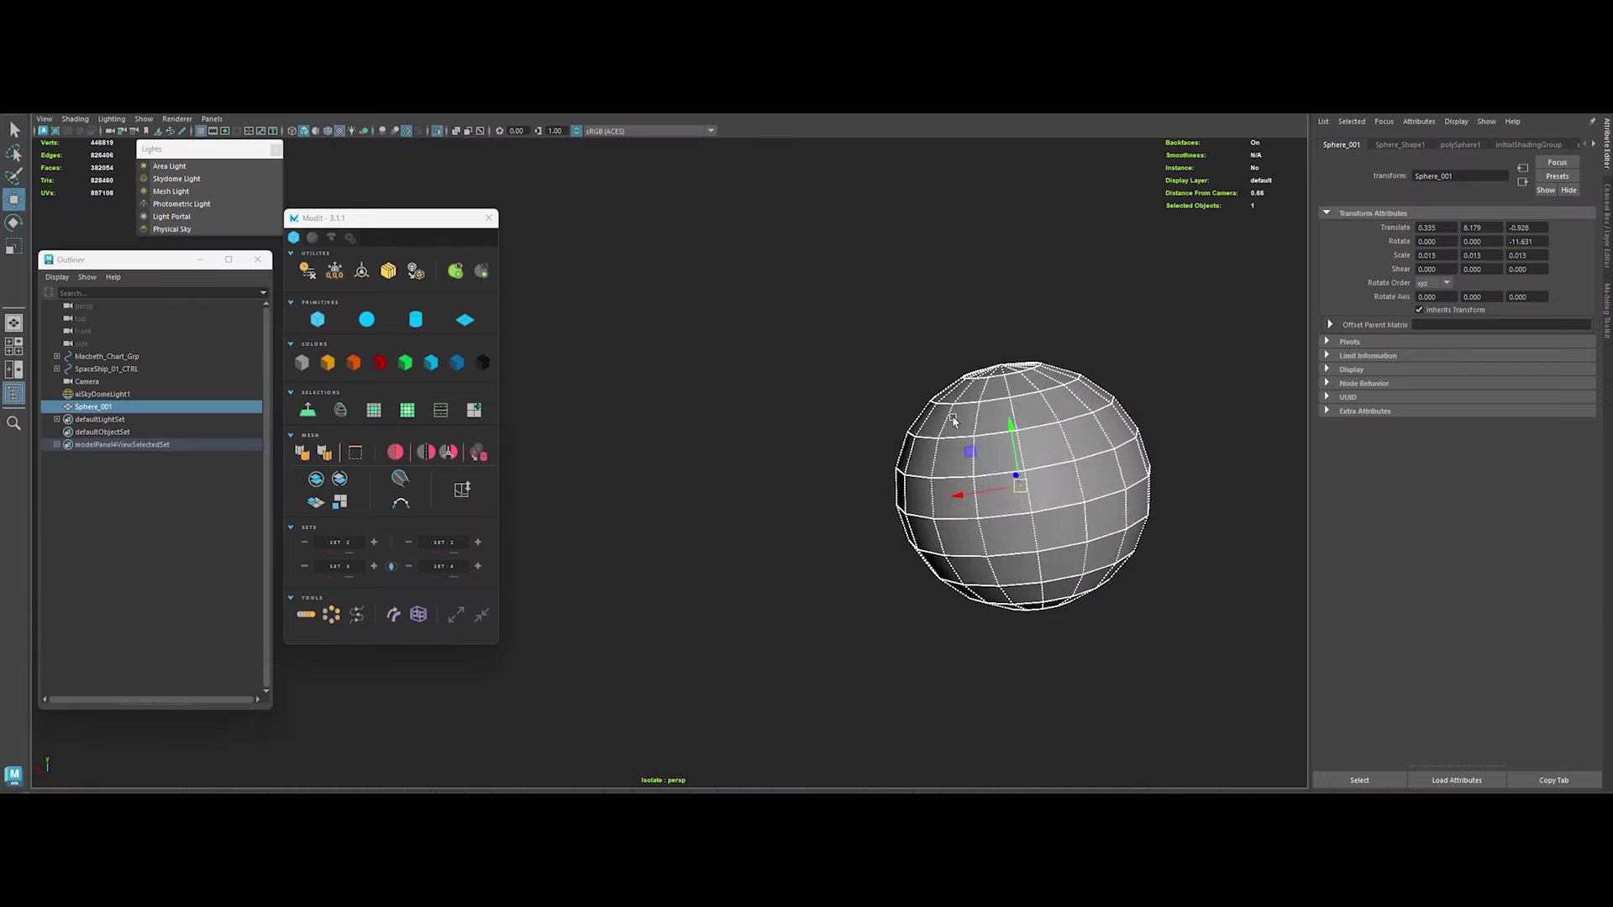
Isolate the sphere and delete its lower-half faces to leave a dome
{"action": "right_click", "coordinate": [1062, 470]}
{"action": "left_click", "coordinate": [900, 530]}
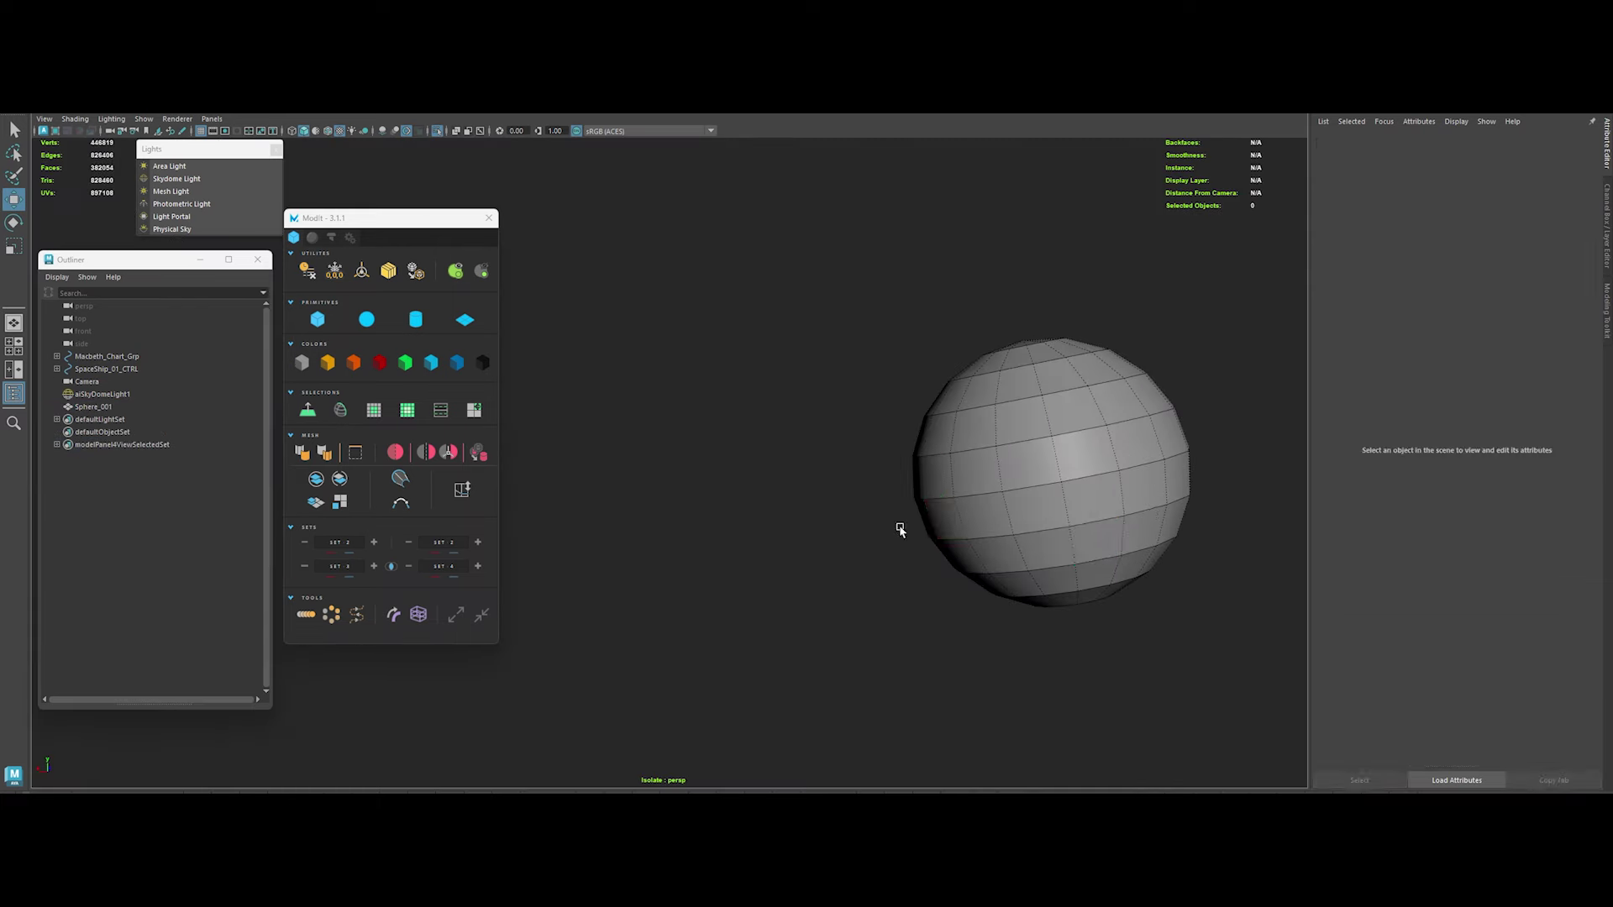
{"action": "double_click", "coordinate": [1040, 494]}
{"action": "scroll", "coordinate": [1112, 454], "scroll_direction": "down", "scroll_amount": 5}
{"action": "scroll", "coordinate": [1112, 453], "scroll_direction": "up", "scroll_amount": 10}
{"action": "scroll", "coordinate": [1123, 652], "scroll_direction": "down", "scroll_amount": 8}
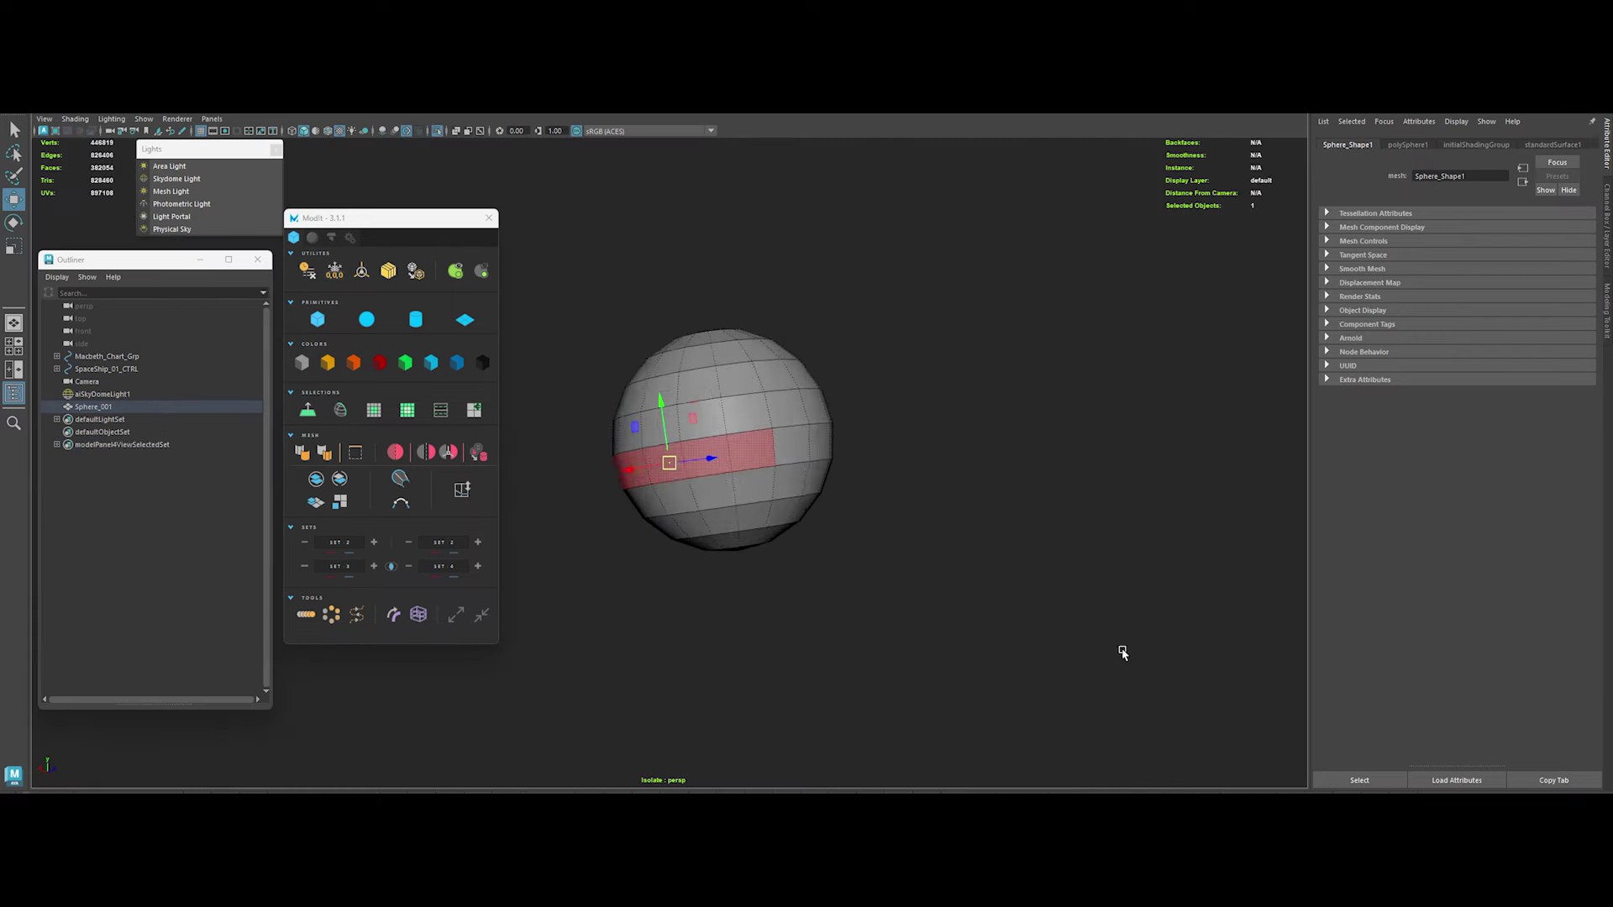
{"action": "key", "text": "Delete"}
{"action": "left_click_drag", "start_coordinate": [1035, 637], "coordinate": [756, 504], "text": "alt"}
{"action": "left_click", "coordinate": [636, 452]}
{"action": "double_click", "coordinate": [636, 451]}
{"action": "key", "text": "Delete"}
{"action": "mouse_move", "coordinate": [677, 451]}
{"action": "left_mouse_down", "text": "alt"}
{"action": "mouse_move", "coordinate": [814, 497]}
{"action": "mouse_move", "coordinate": [857, 541]}
{"action": "left_mouse_up", "text": "alt"}
{"action": "left_click", "coordinate": [611, 505]}
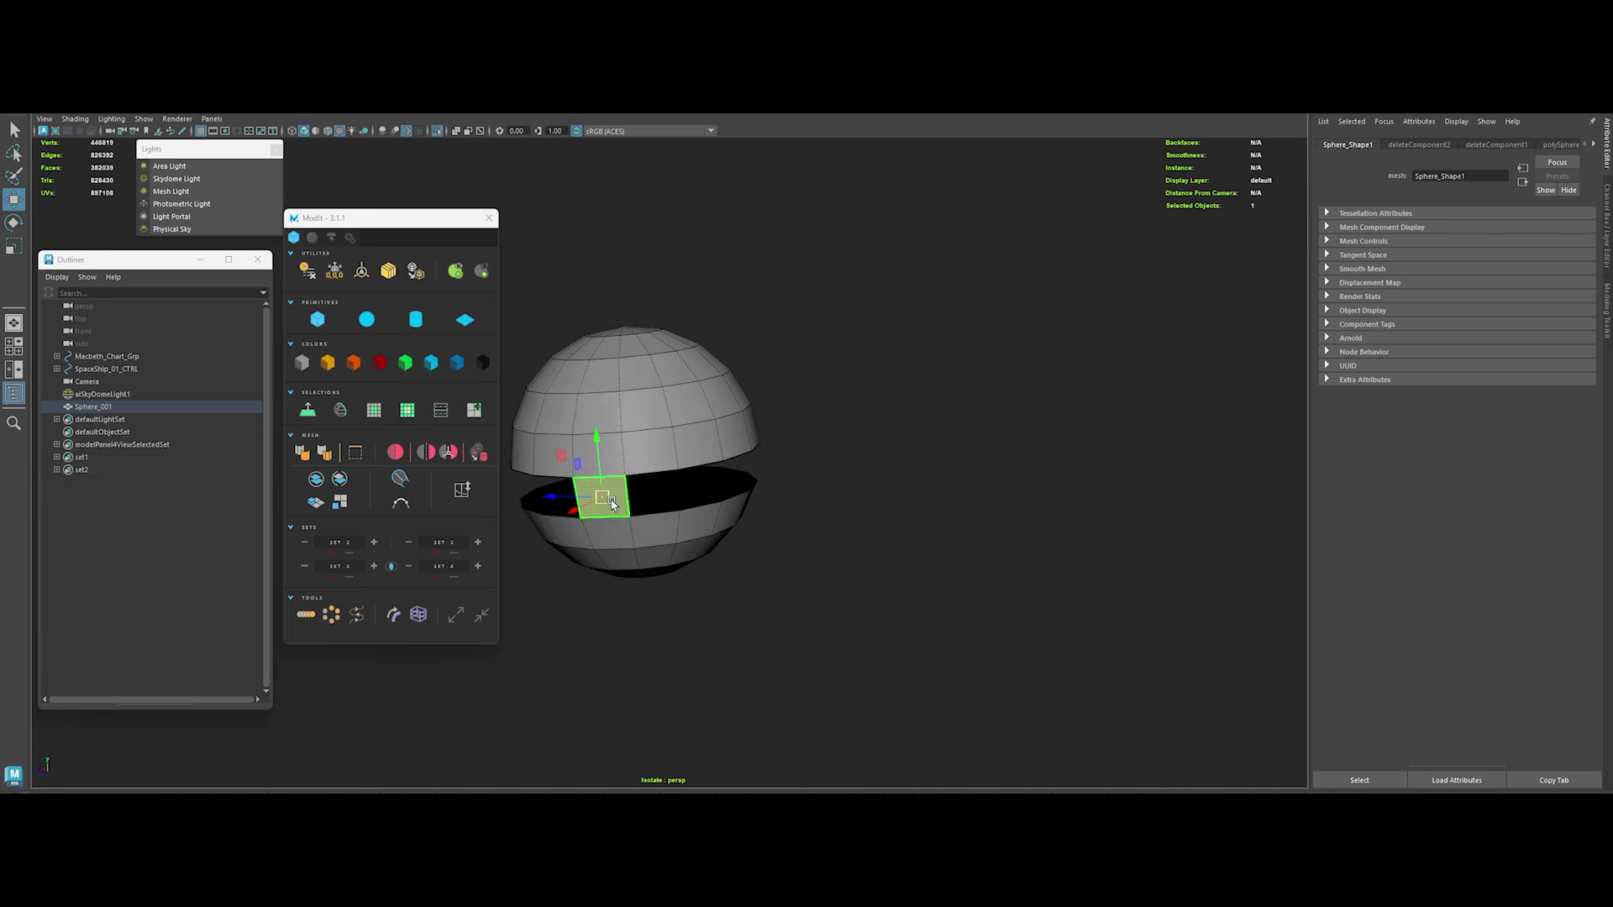
{"action": "double_click", "coordinate": [612, 504]}
{"action": "key", "text": "Delete"}
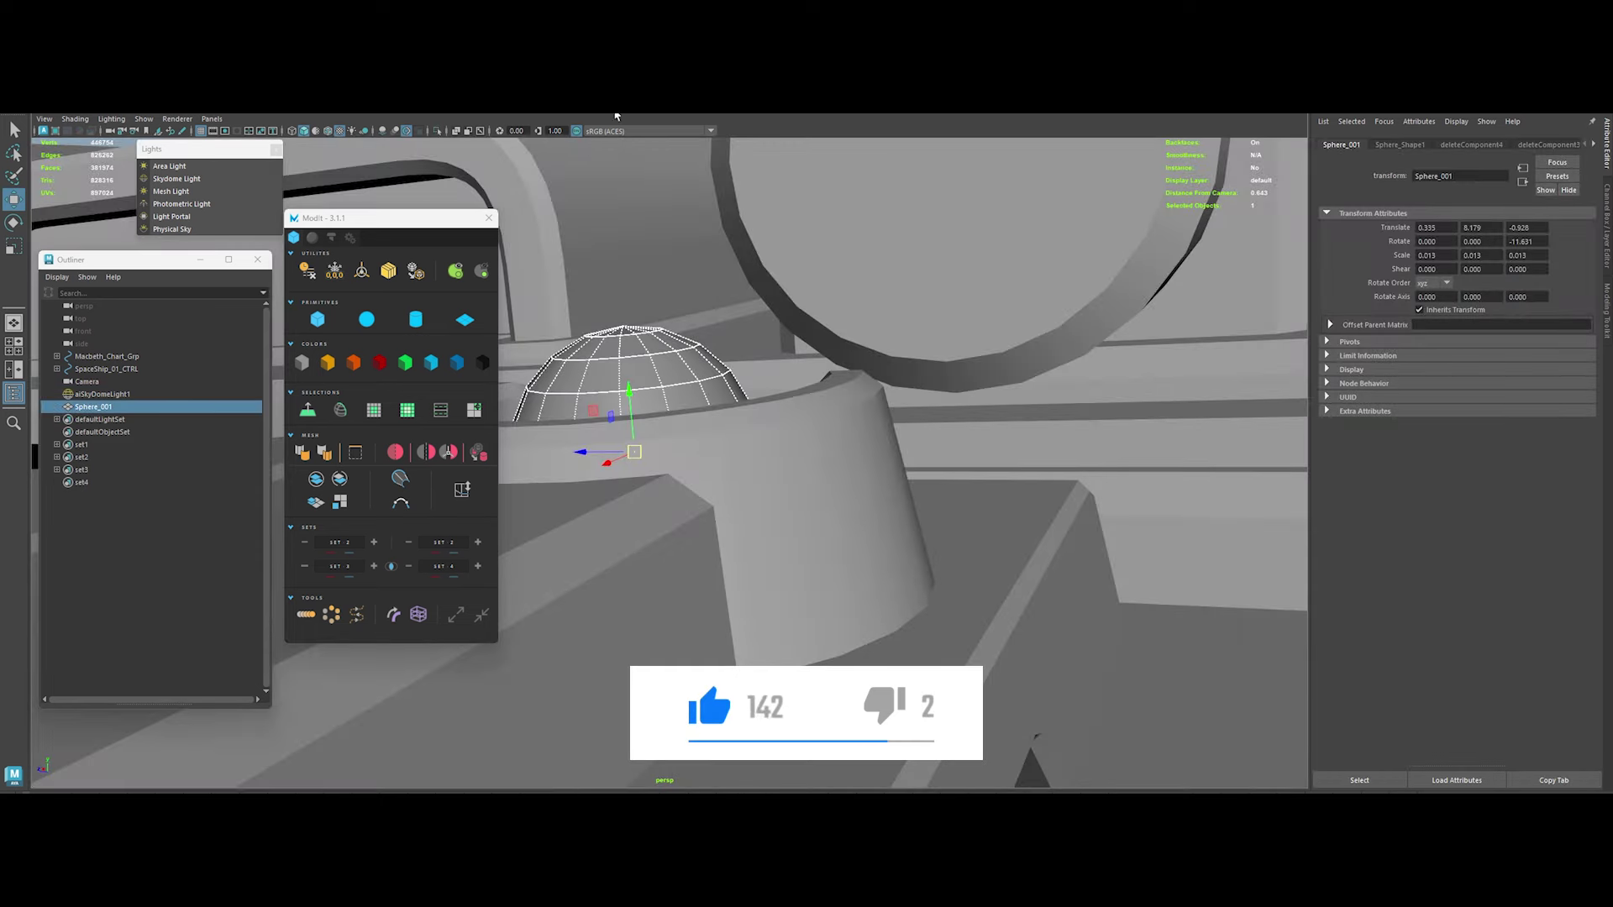
Soften the dome's edges and duplicate a copy into the lower socket
{"action": "right_click_drag", "start_coordinate": [643, 369], "coordinate": [647, 340]}
{"action": "left_click_drag", "start_coordinate": [672, 353], "coordinate": [706, 415], "text": "alt"}
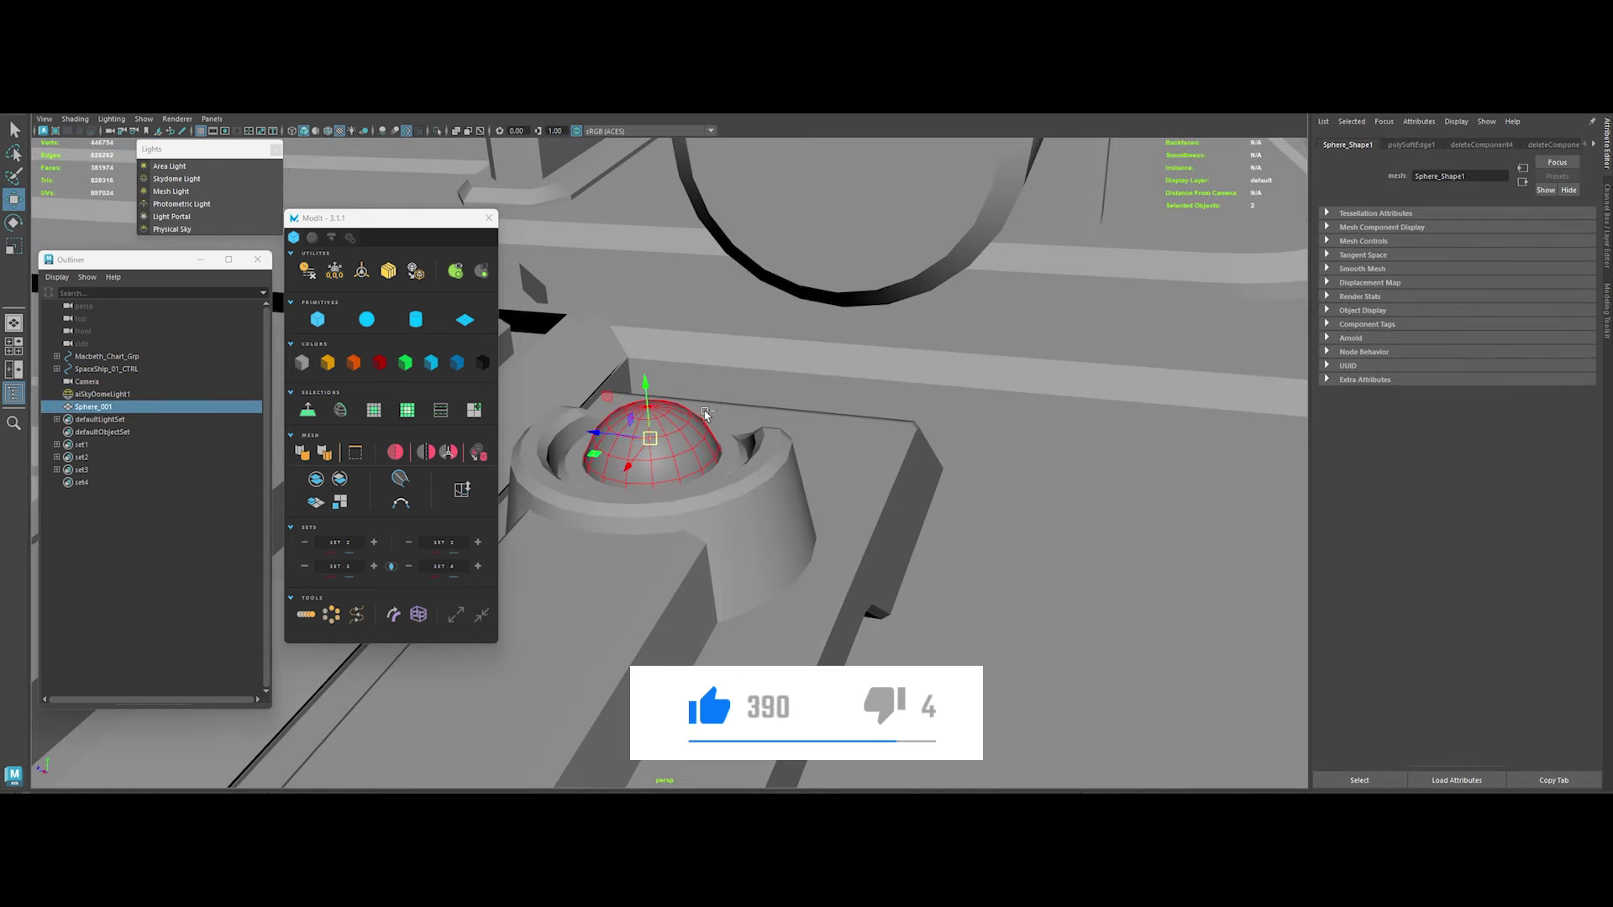
{"action": "key", "text": "F8"}
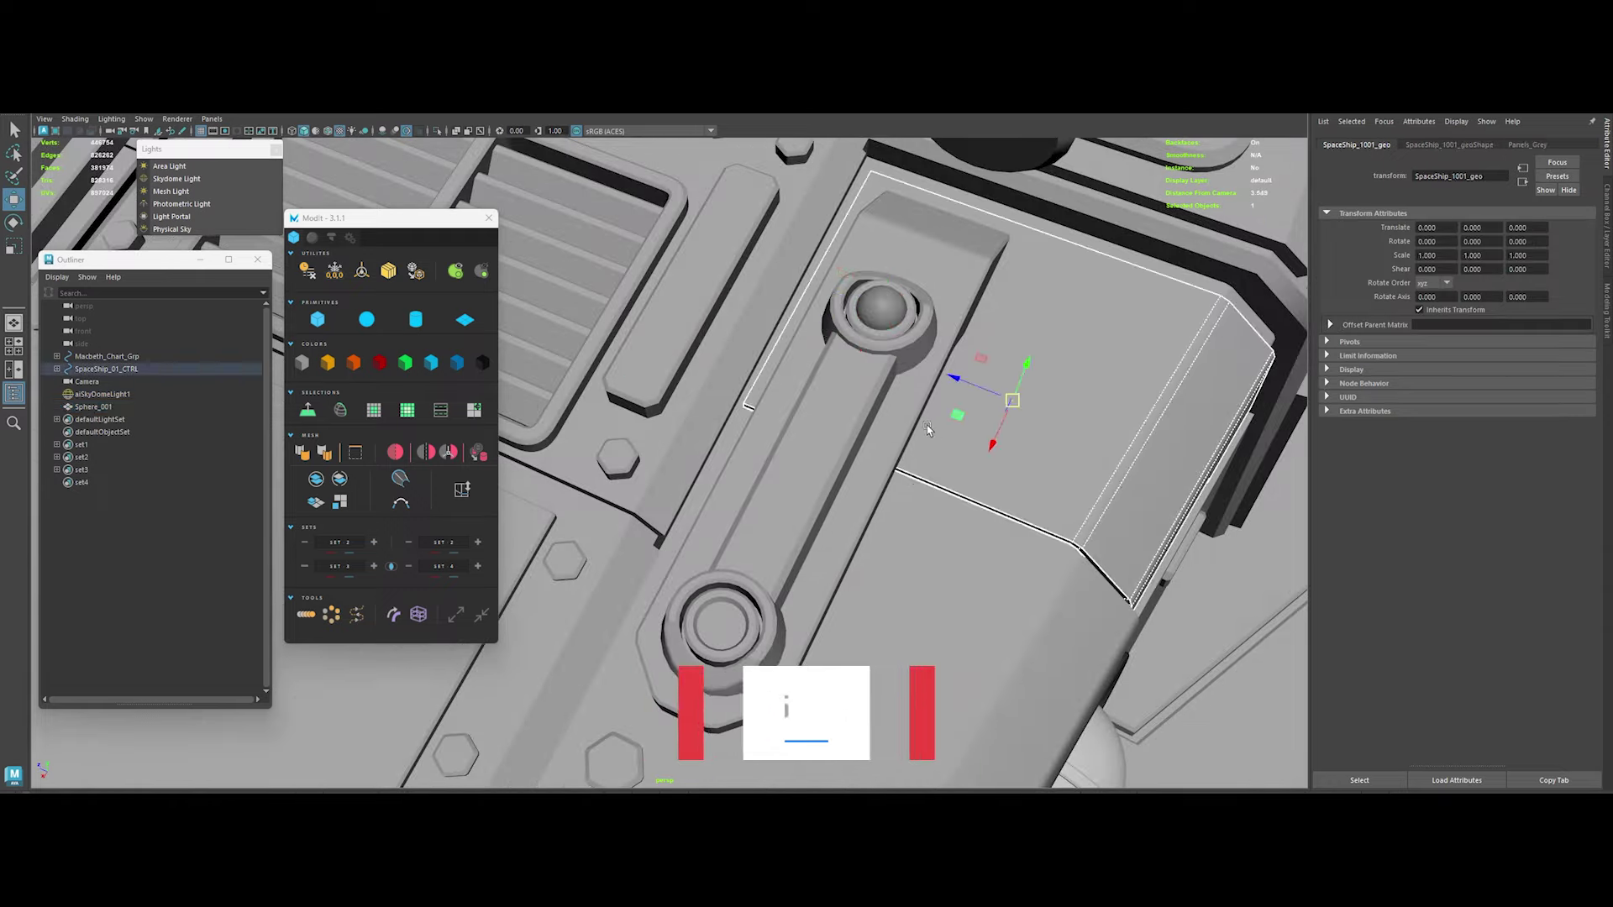
{"action": "key", "text": "ctrl+d"}
{"action": "left_click_drag", "start_coordinate": [880, 309], "coordinate": [720, 626]}
{"action": "key", "text": "f"}
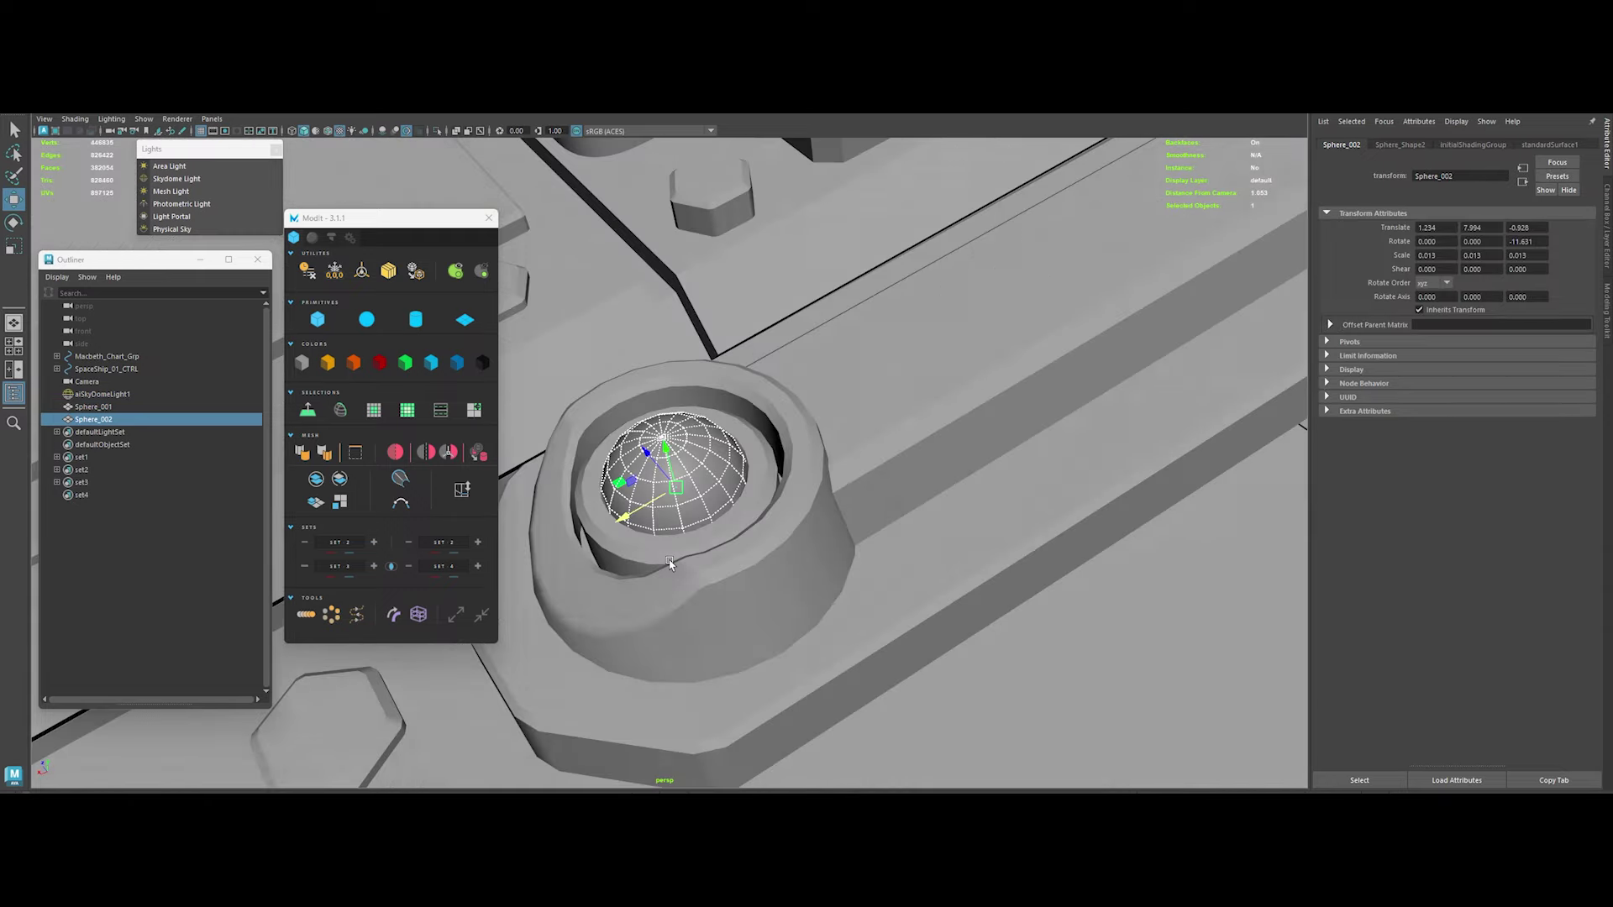
{"action": "left_click_drag", "start_coordinate": [799, 550], "coordinate": [924, 588], "text": "alt"}
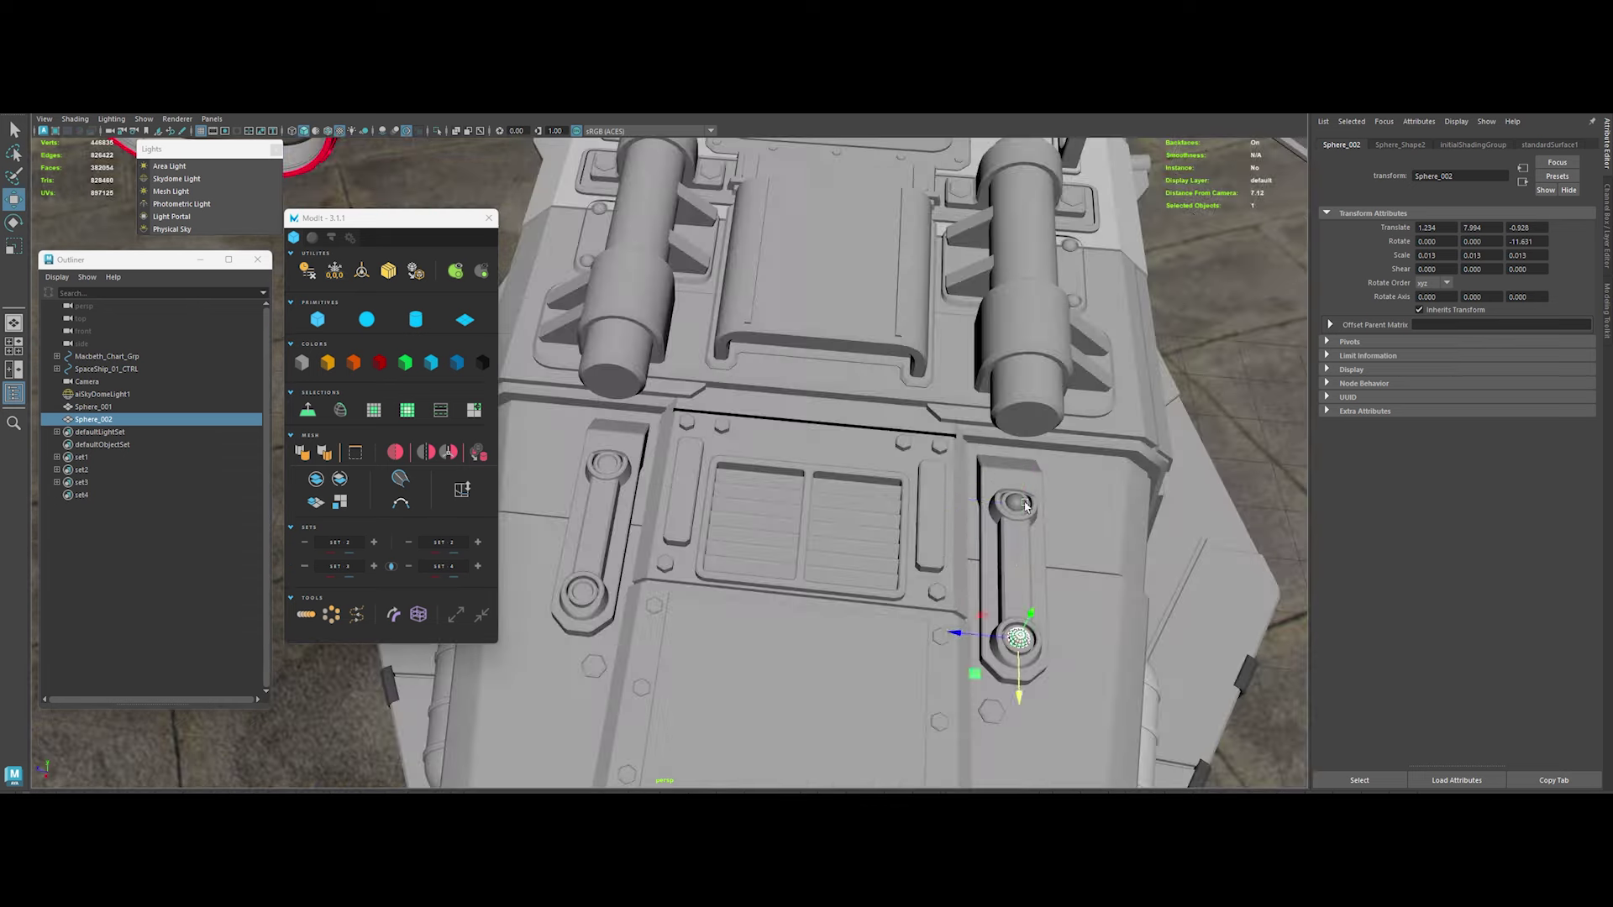
Group Sphere_001 to Sphere_004 together as group1
{"action": "left_click", "coordinate": [1016, 503], "text": "shift"}
{"action": "key", "text": "ctrl+g"}
{"action": "key", "text": "ctrl+d"}
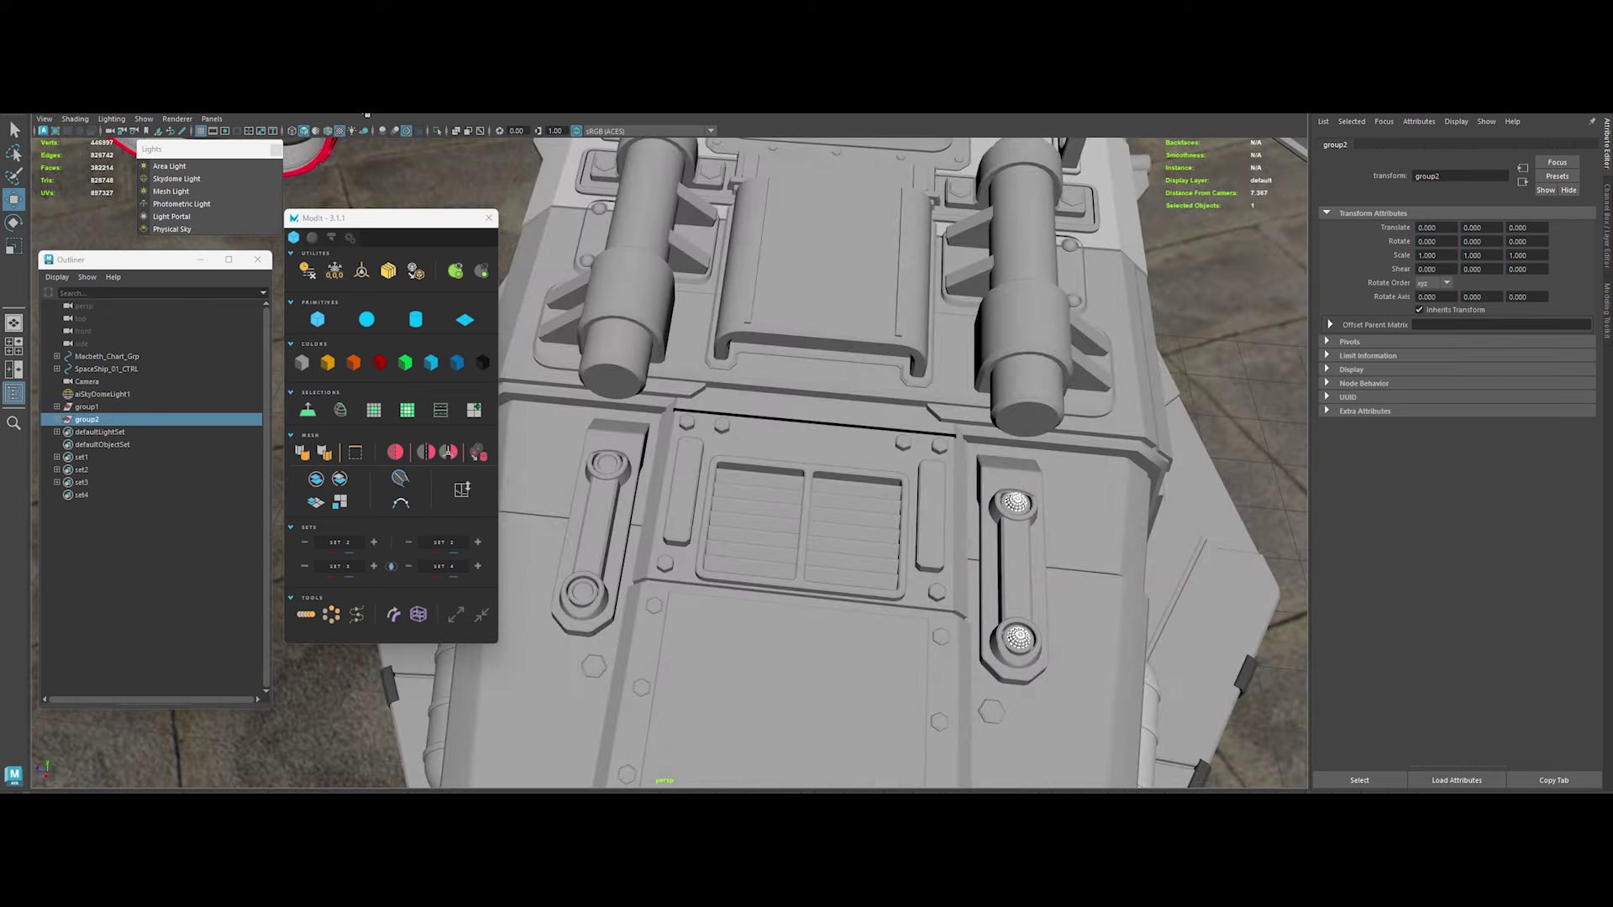
{"action": "key", "text": "ctrl+z"}
{"action": "key", "text": "ctrl+z"}
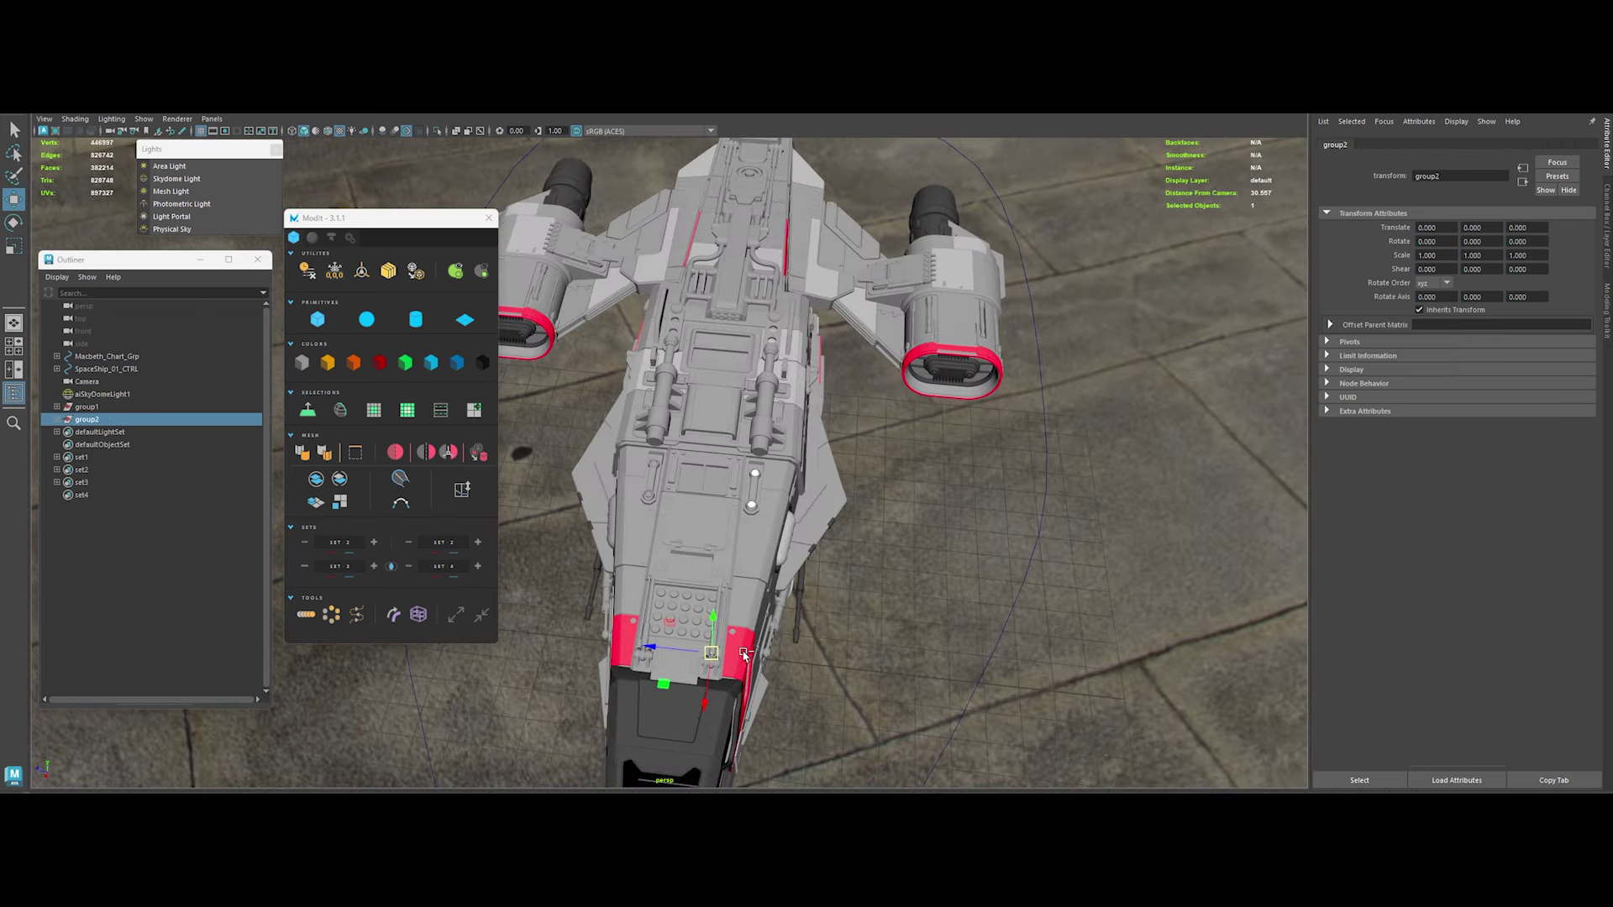
{"action": "key", "text": "ctrl+z"}
{"action": "key", "text": "ctrl+z"}
{"action": "key", "text": "ctrl+z"}
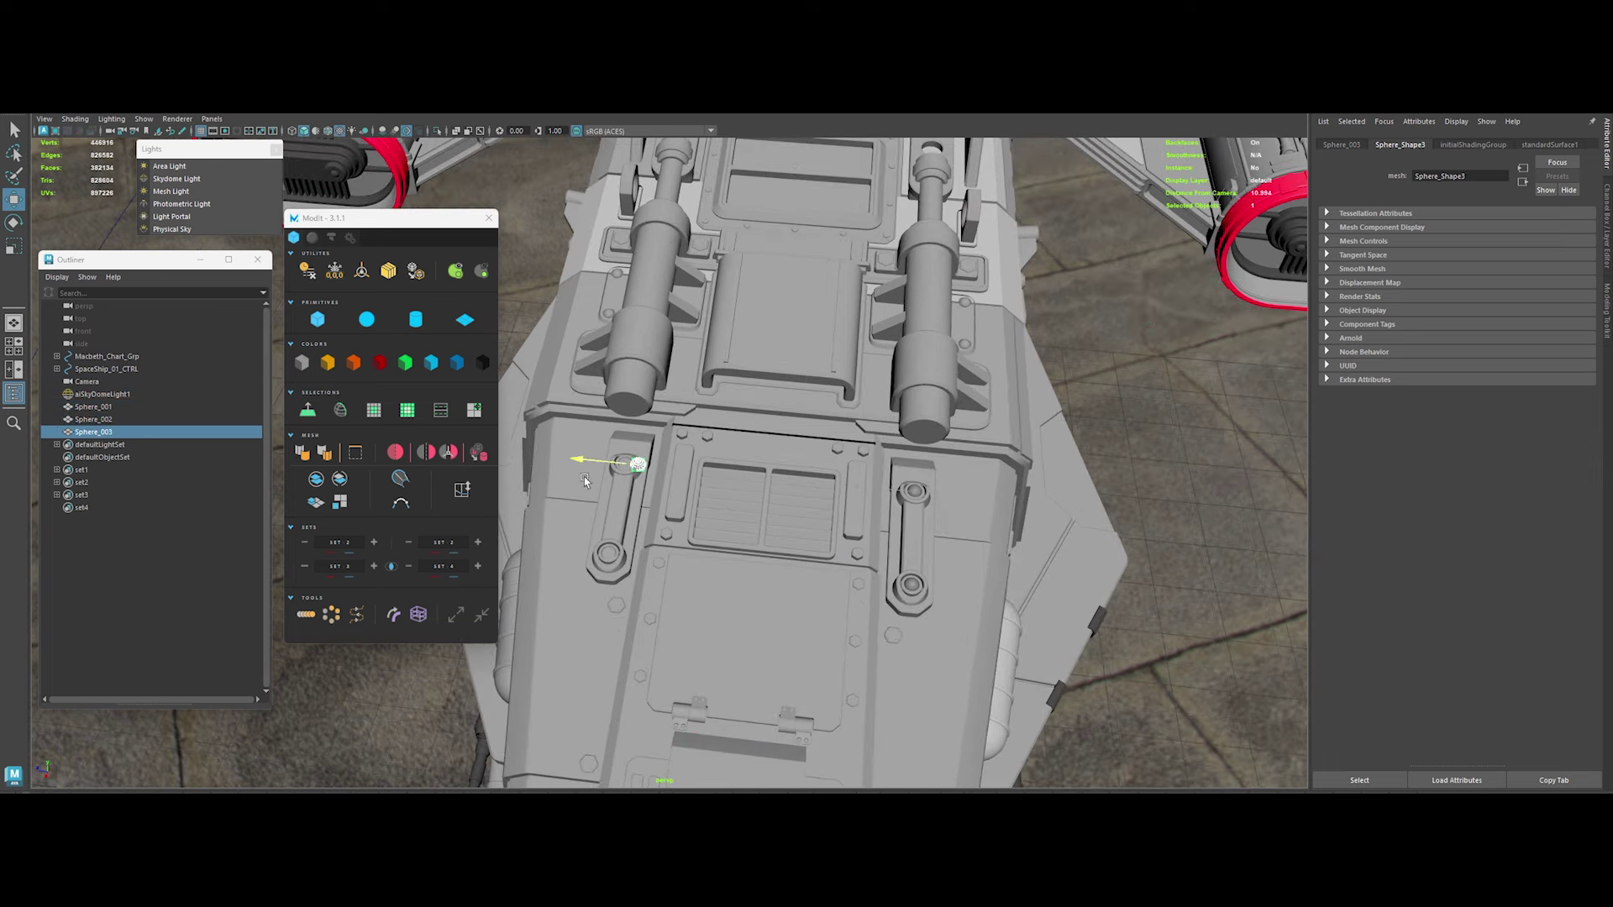
{"action": "key", "text": "ctrl+z"}
{"action": "key", "text": "ctrl+z"}
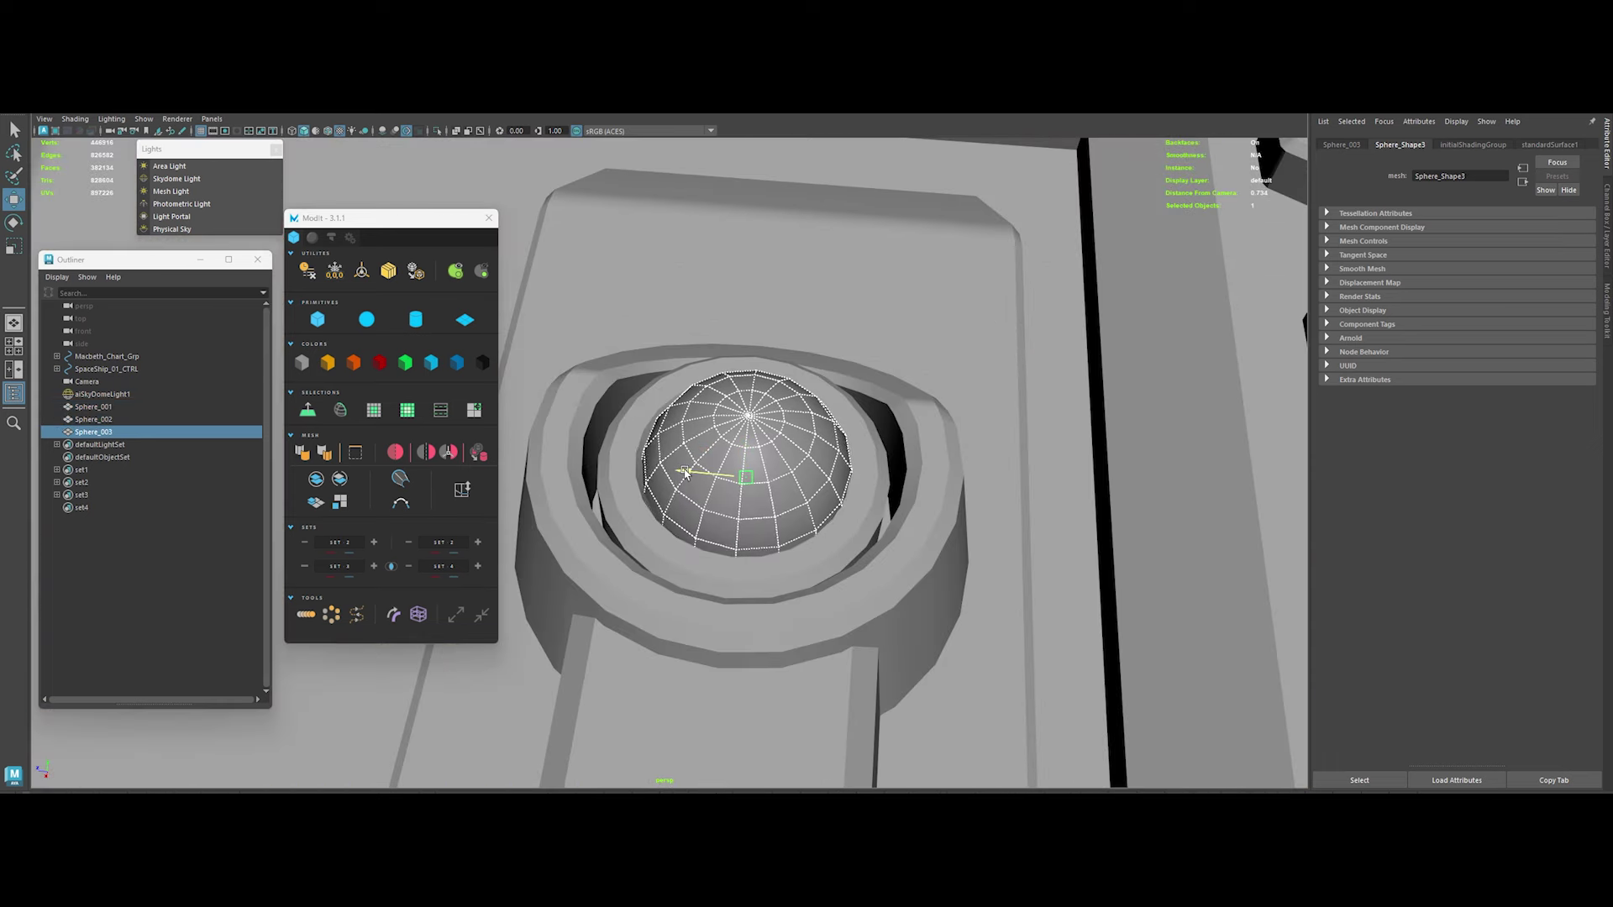
{"action": "key", "text": "ctrl+z"}
{"action": "key", "text": "ctrl+z"}
{"action": "key", "text": "ctrl+z"}
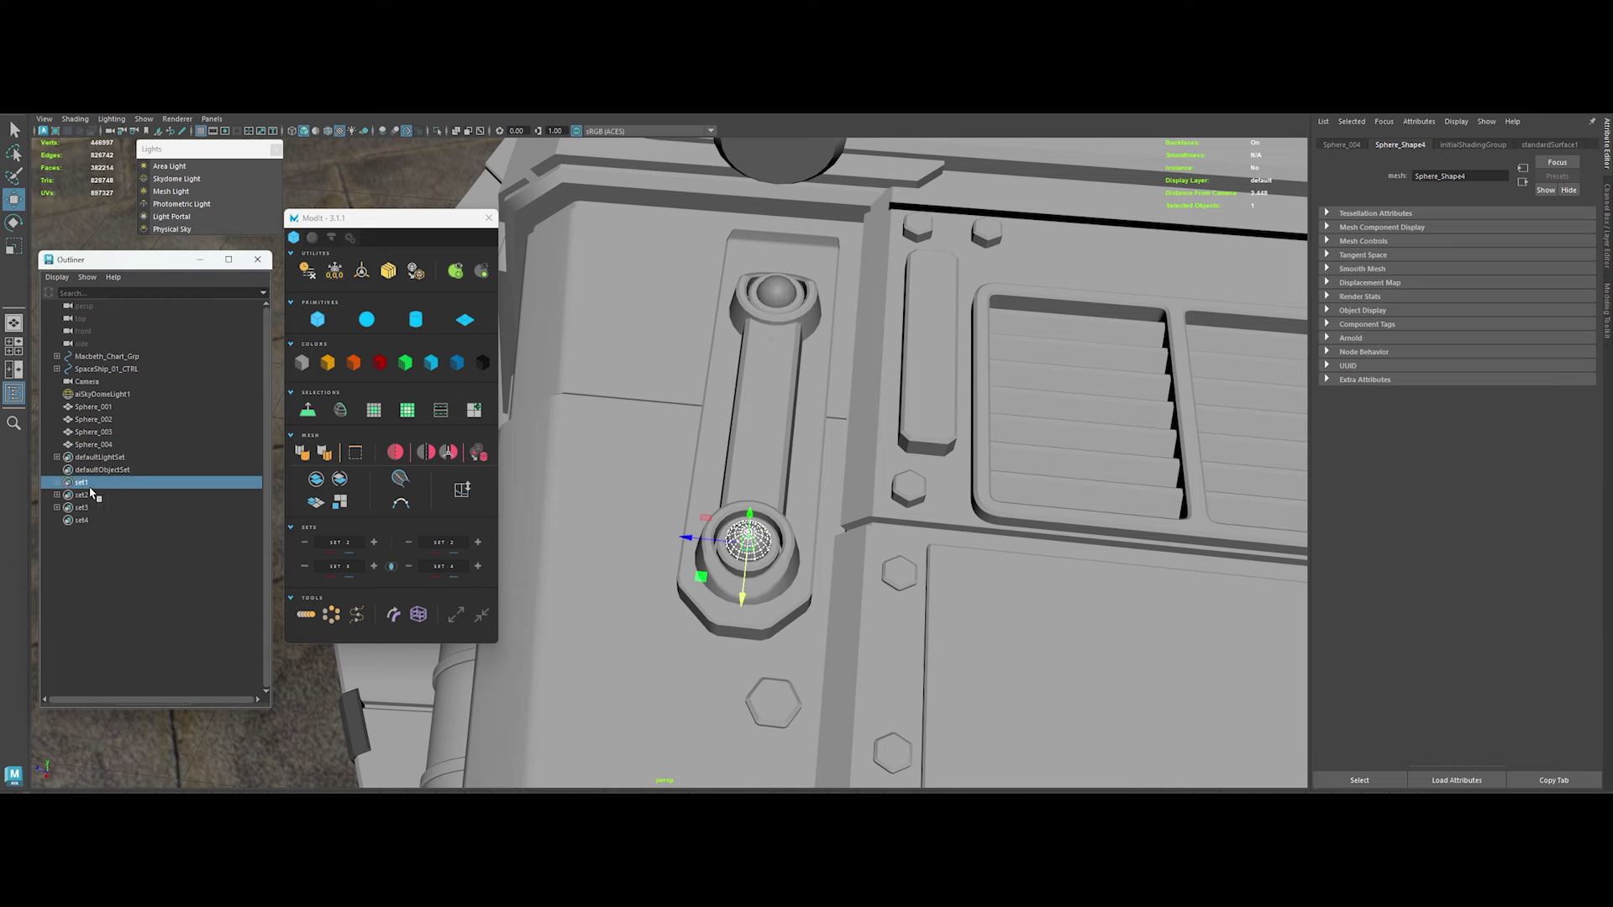
{"action": "left_click", "coordinate": [94, 406]}
{"action": "left_click", "coordinate": [94, 445], "text": "shift"}
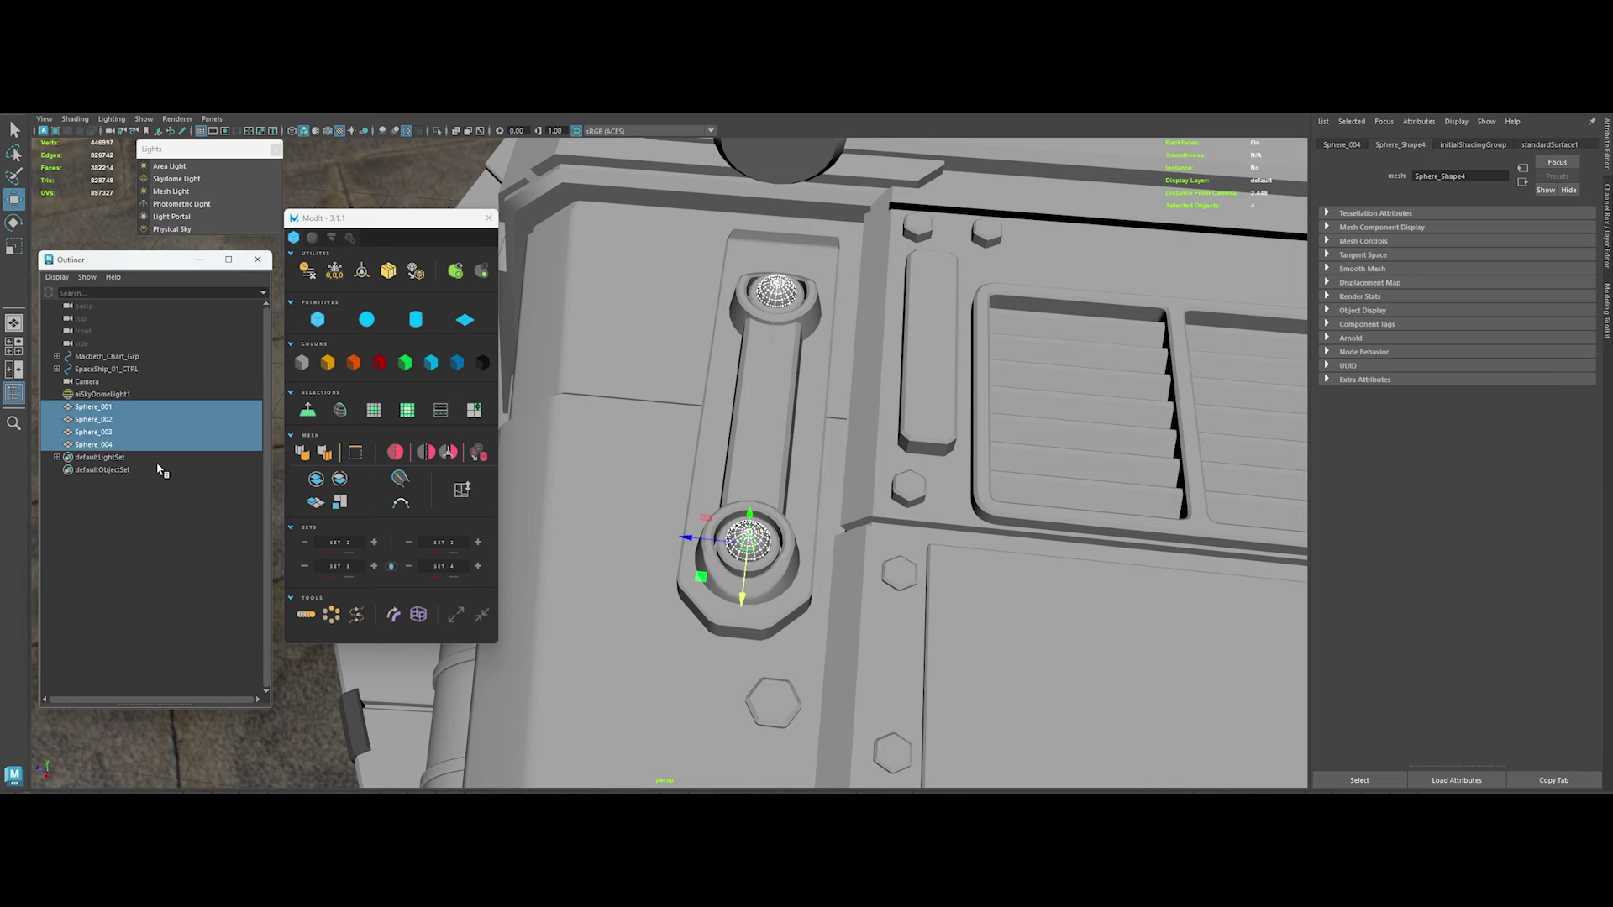
{"action": "key", "text": "ctrl+g"}
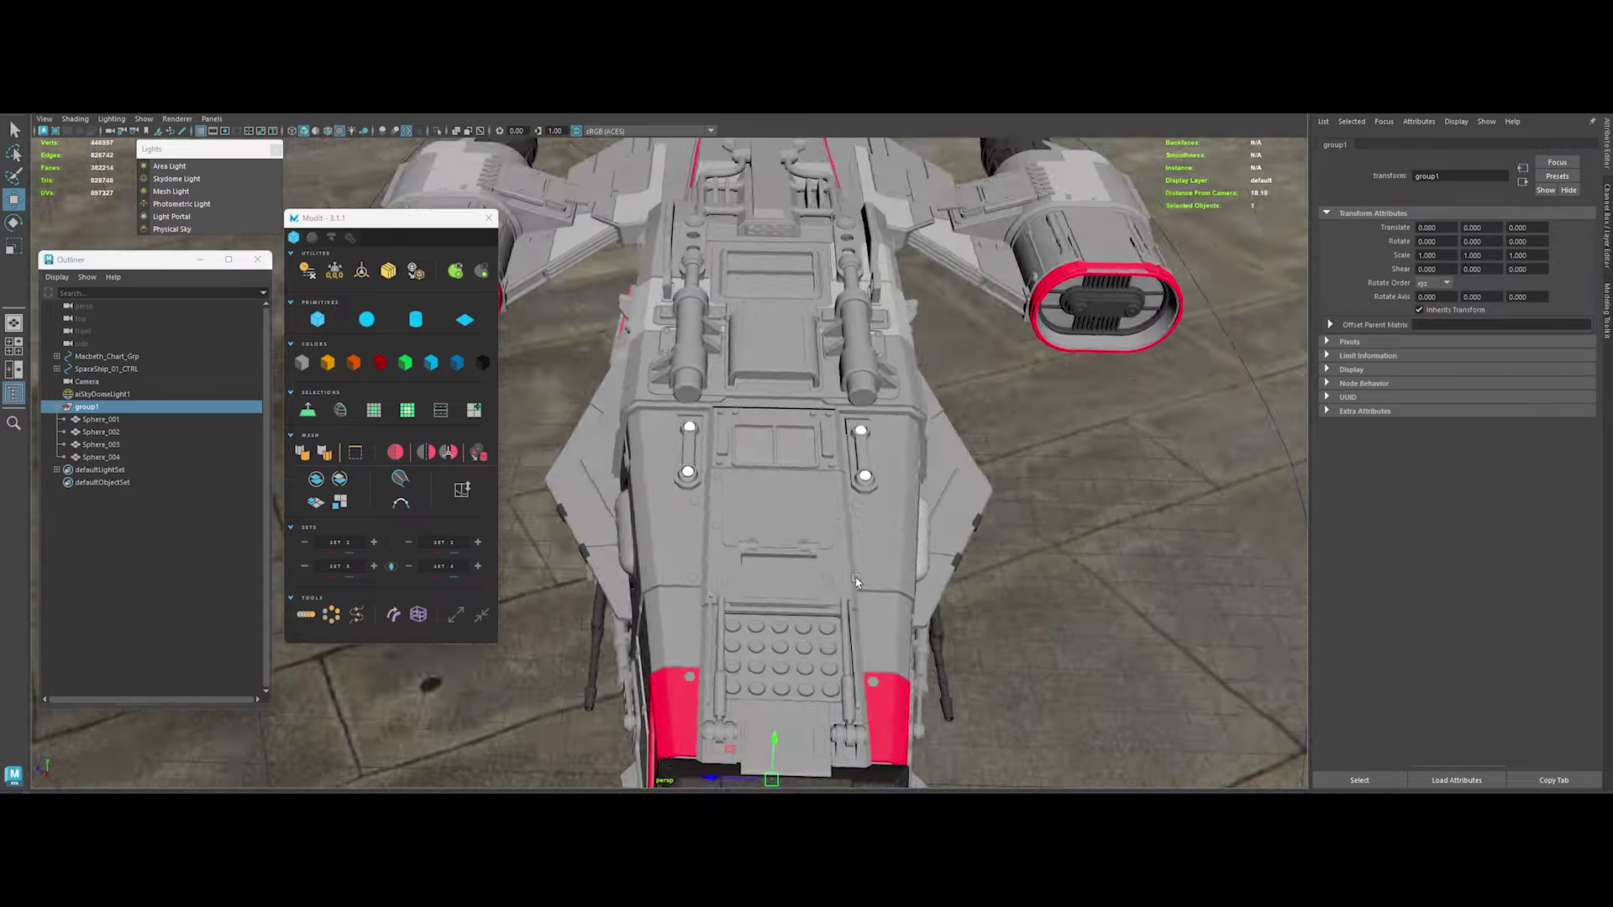
Tumble around the ship to inspect it, framing the body and selecting the sky dome light
{"action": "left_click_drag", "start_coordinate": [756, 420], "coordinate": [910, 359], "text": "alt"}
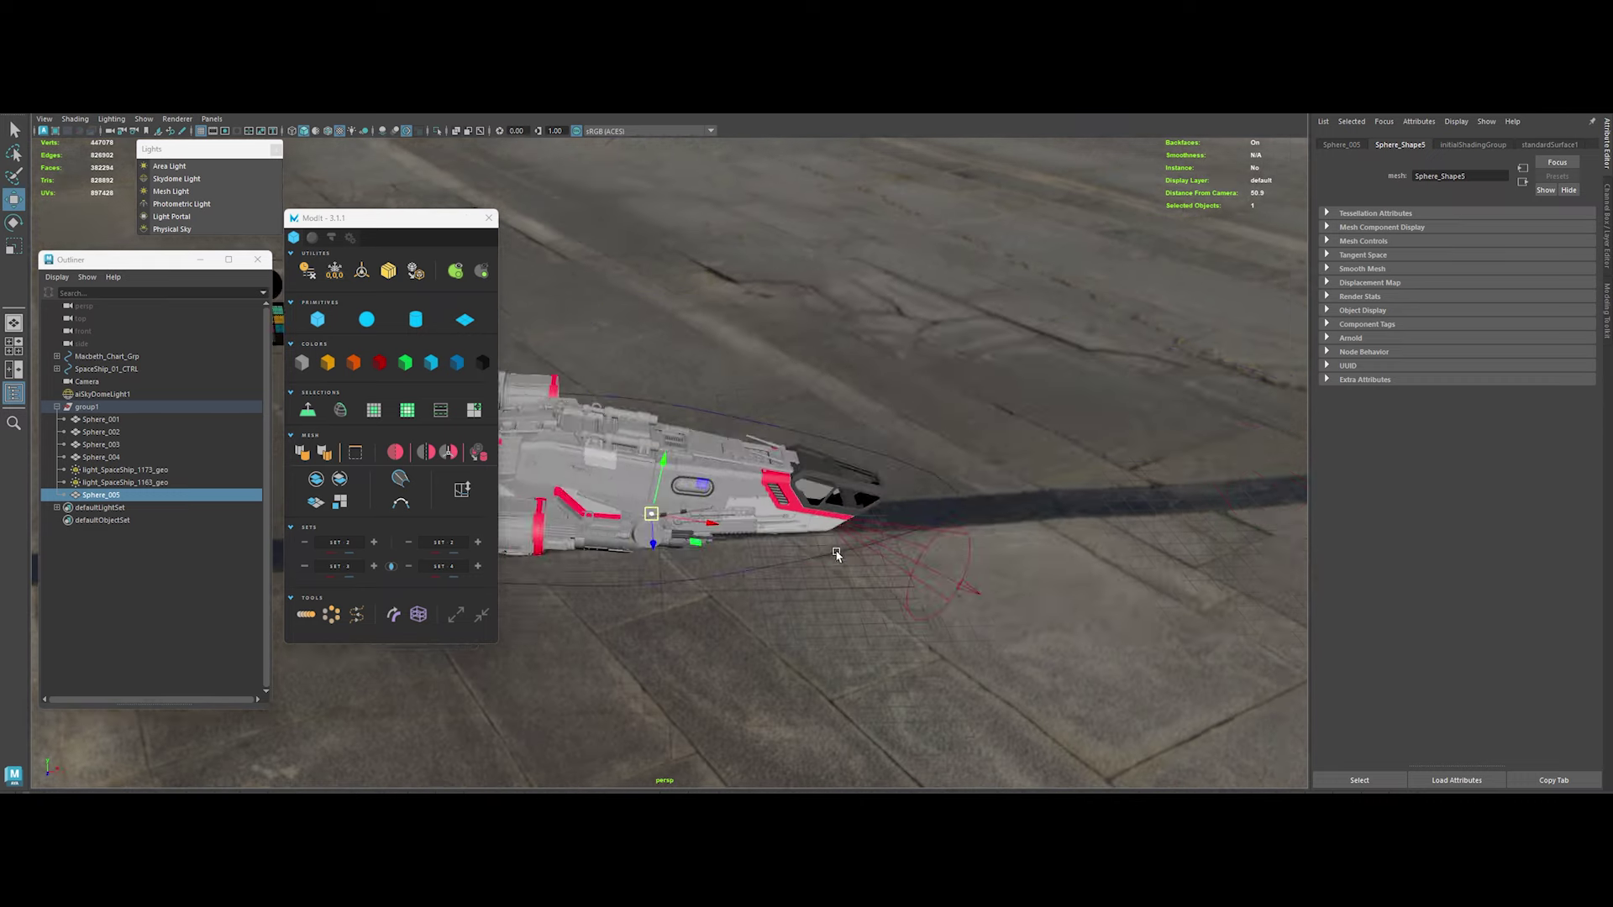
{"action": "left_click_drag", "start_coordinate": [603, 425], "coordinate": [1066, 492], "text": "alt"}
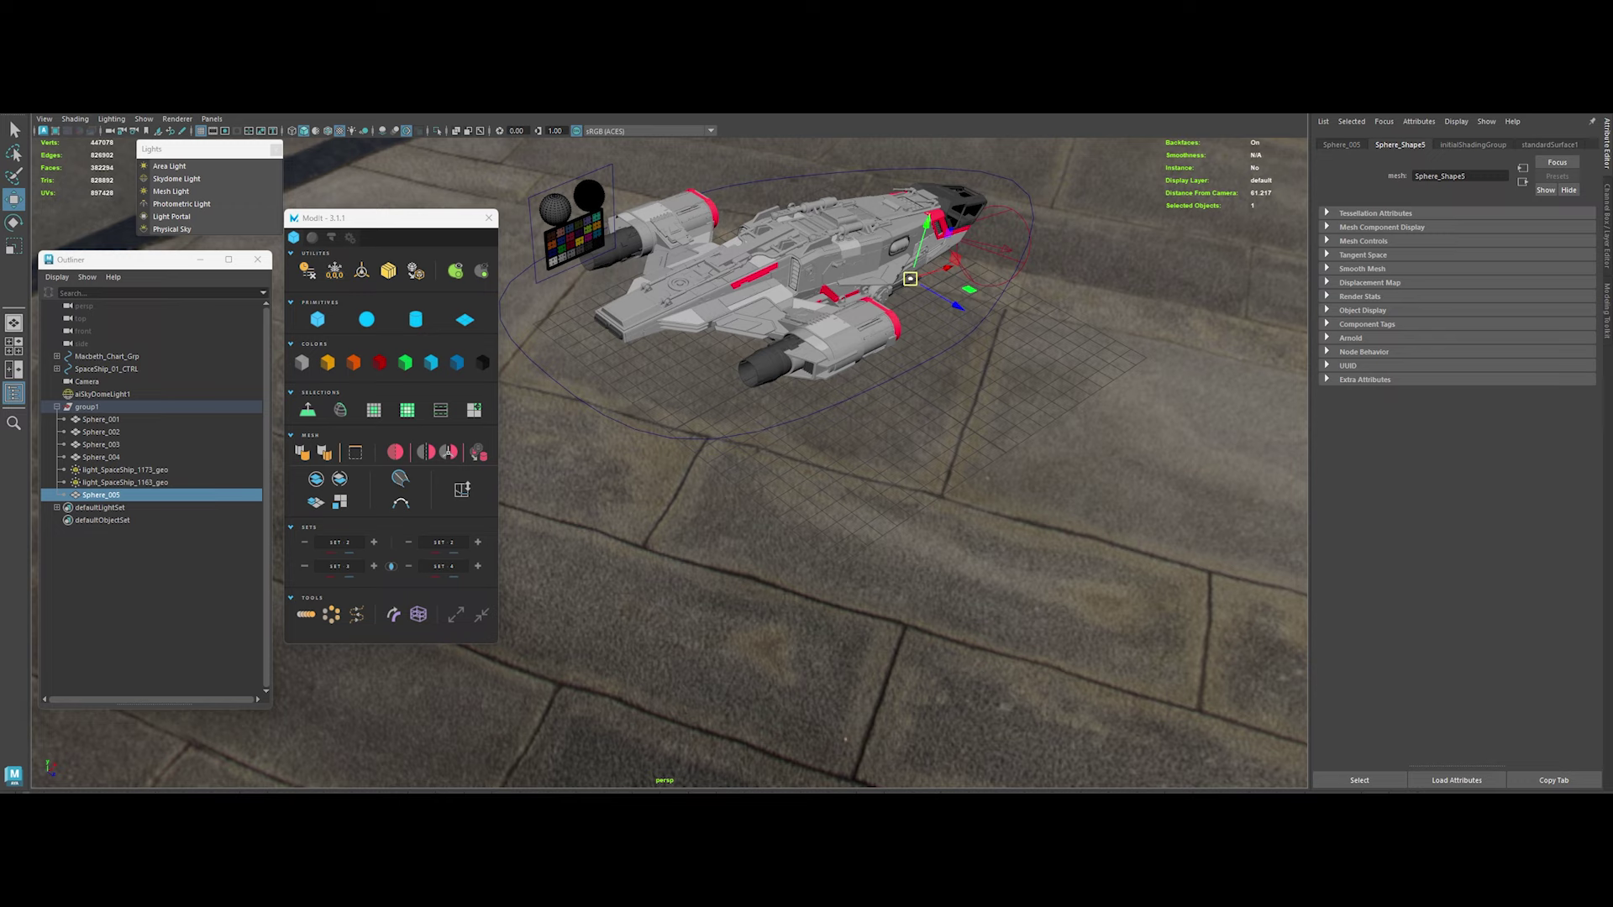
{"action": "mouse_move", "coordinate": [737, 444]}
{"action": "left_mouse_down", "text": "alt"}
{"action": "mouse_move", "coordinate": [749, 407]}
{"action": "mouse_move", "coordinate": [777, 478]}
{"action": "left_mouse_up", "text": "alt"}
{"action": "right_click_drag", "start_coordinate": [777, 479], "coordinate": [717, 199], "text": "alt"}
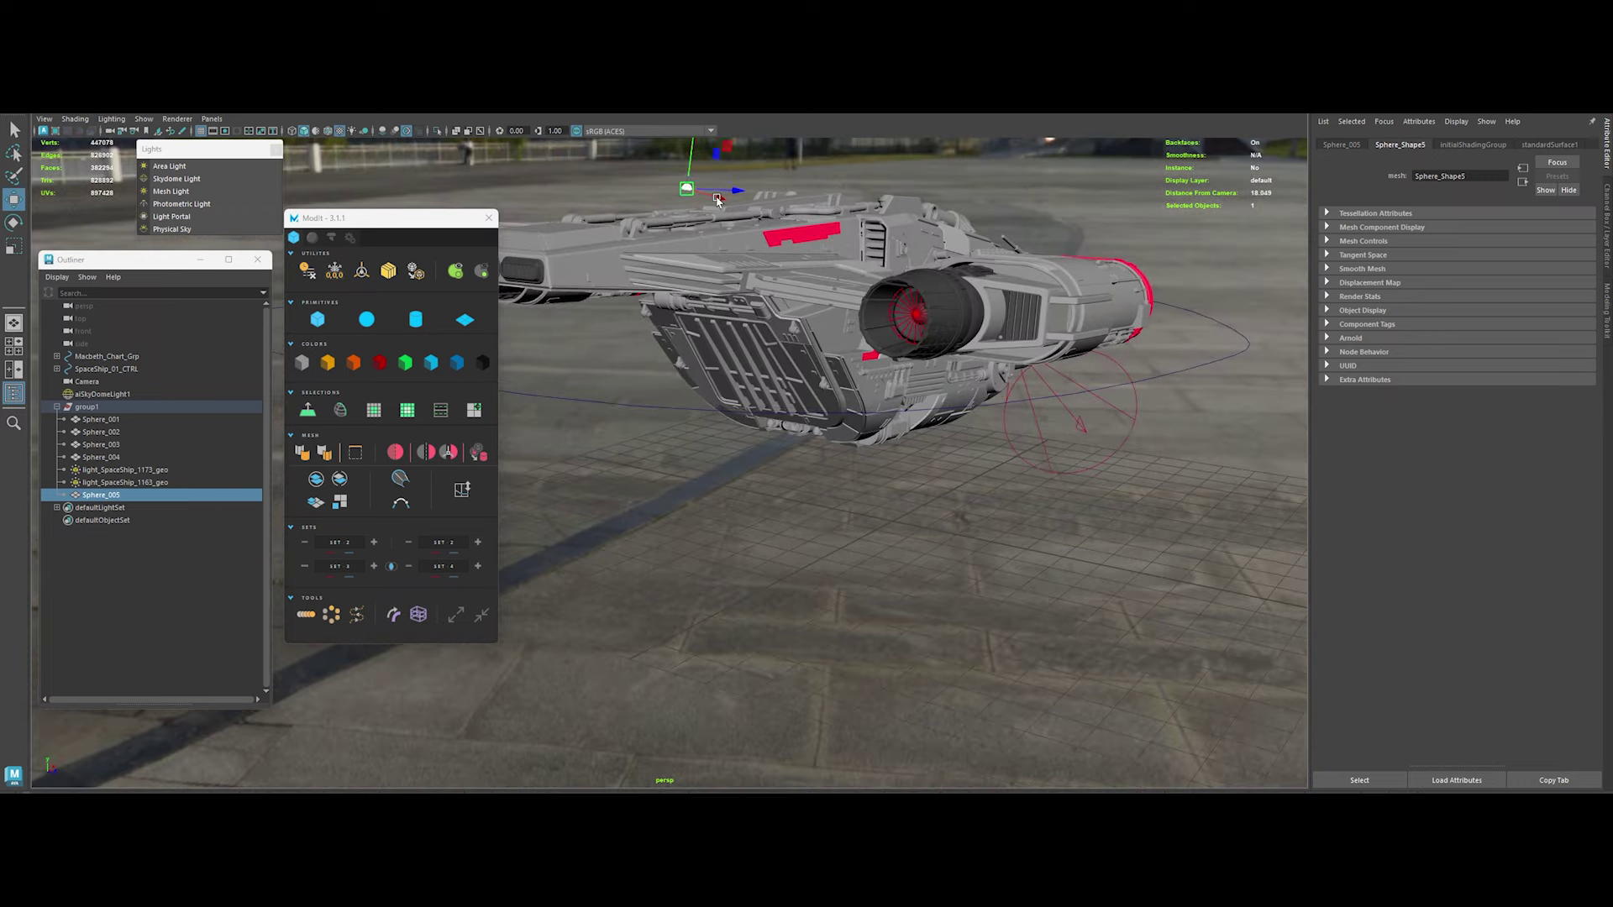
{"action": "left_click", "coordinate": [796, 294]}
{"action": "key", "text": "f"}
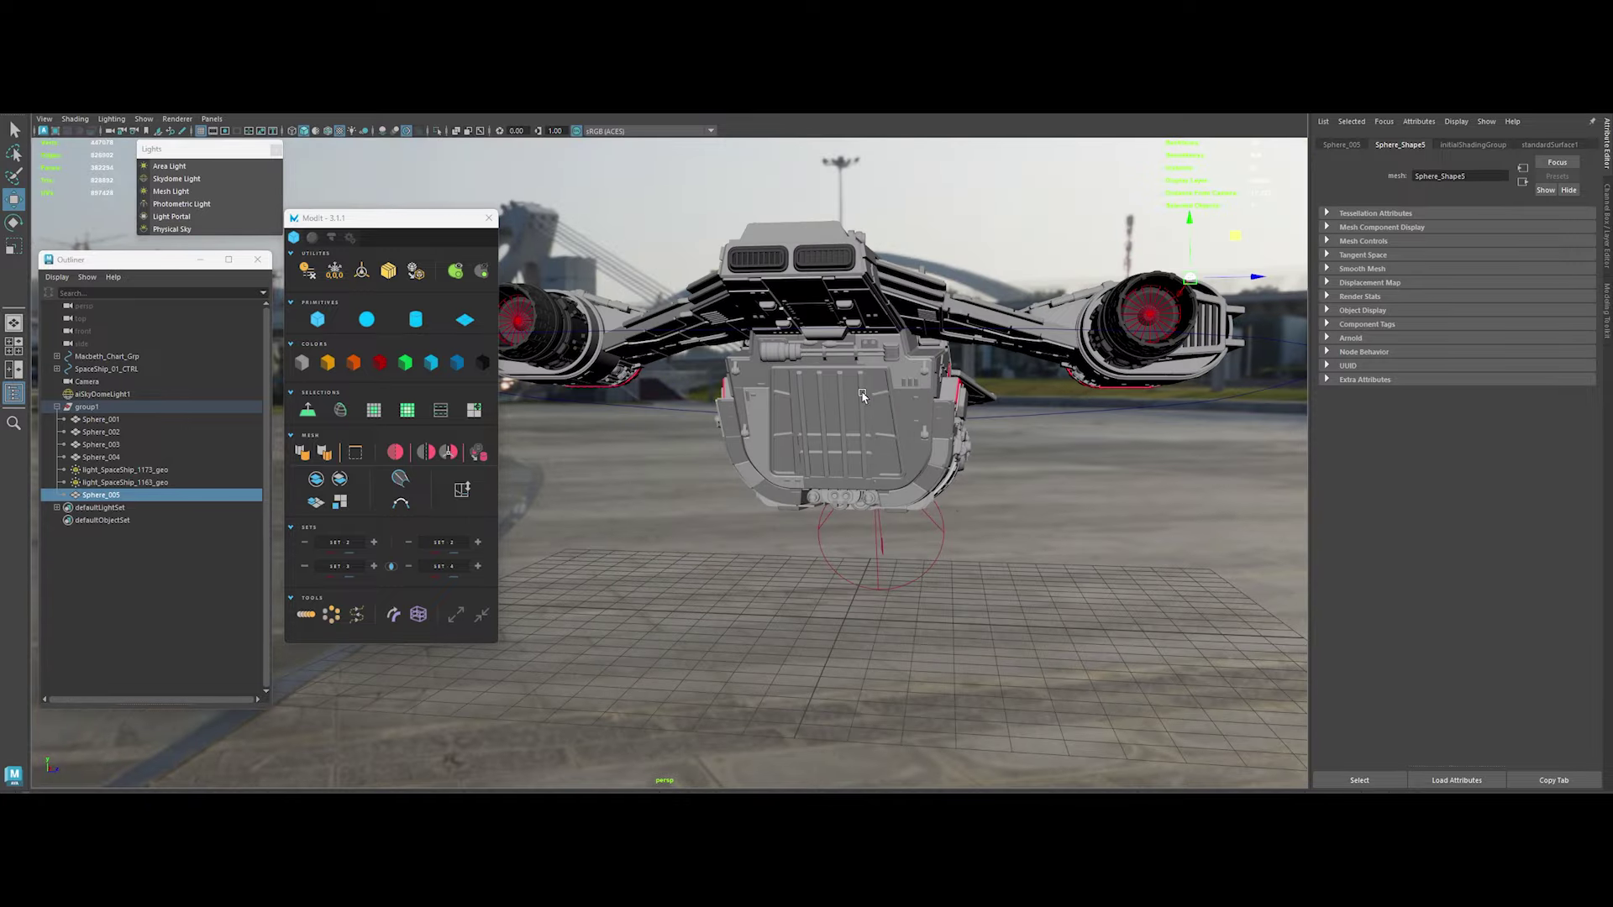
{"action": "left_click_drag", "start_coordinate": [691, 450], "coordinate": [953, 504], "text": "alt"}
{"action": "left_click", "coordinate": [1158, 300]}
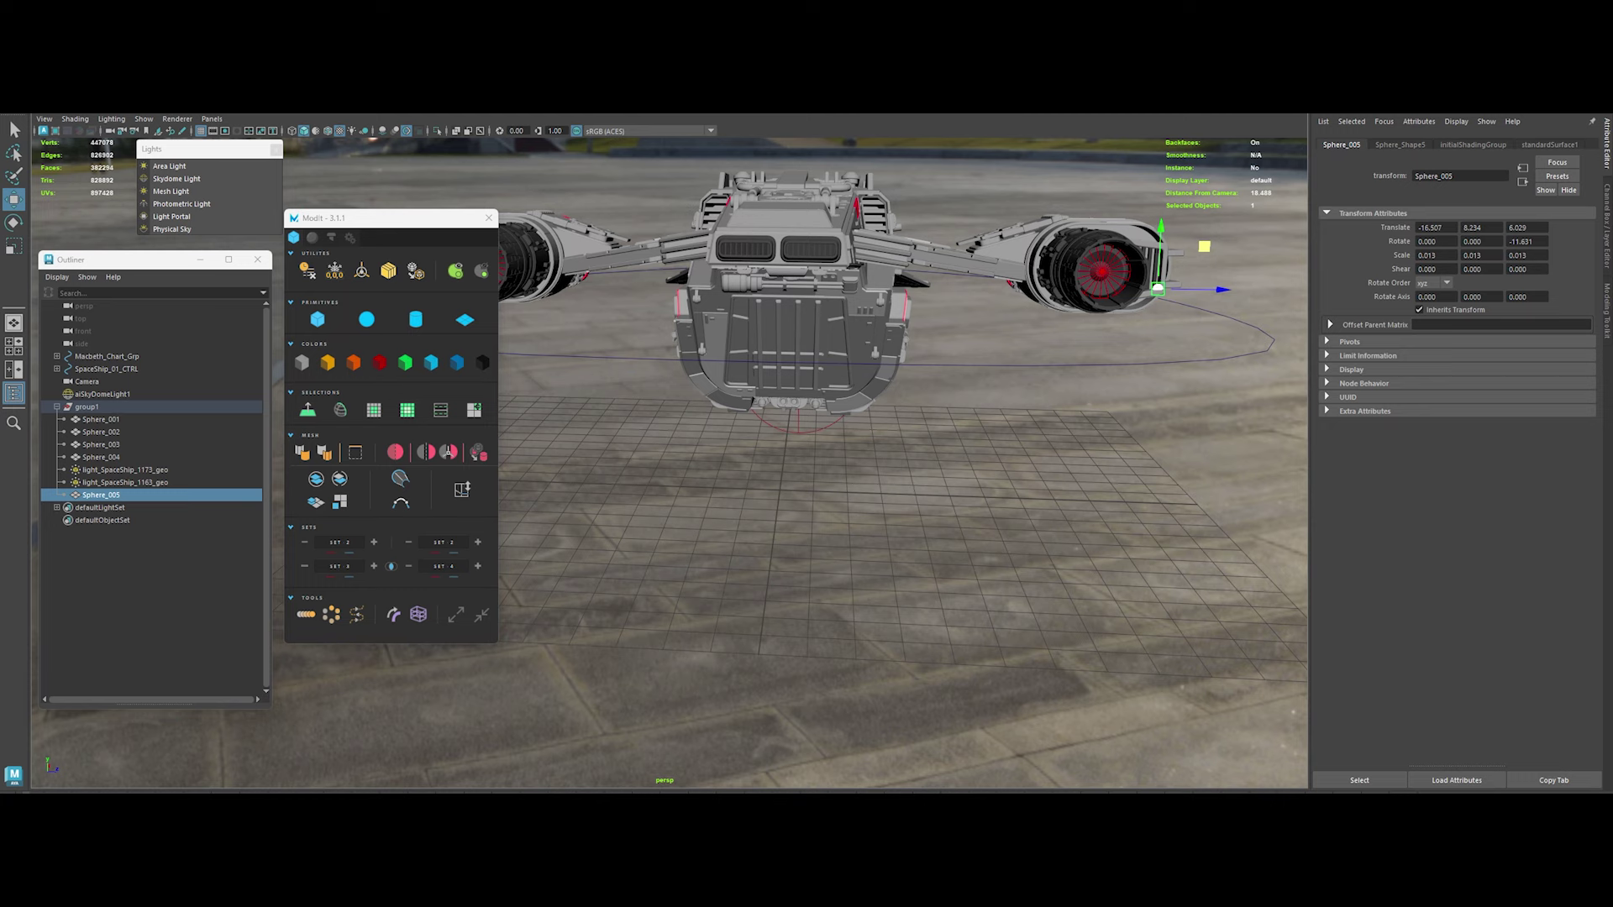
Select Sphere_005 and set its scale to 0.01 in the Channel Box
{"action": "left_click_drag", "start_coordinate": [798, 300], "coordinate": [806, 277], "text": "alt"}
{"action": "left_click", "coordinate": [807, 277], "text": "shift"}
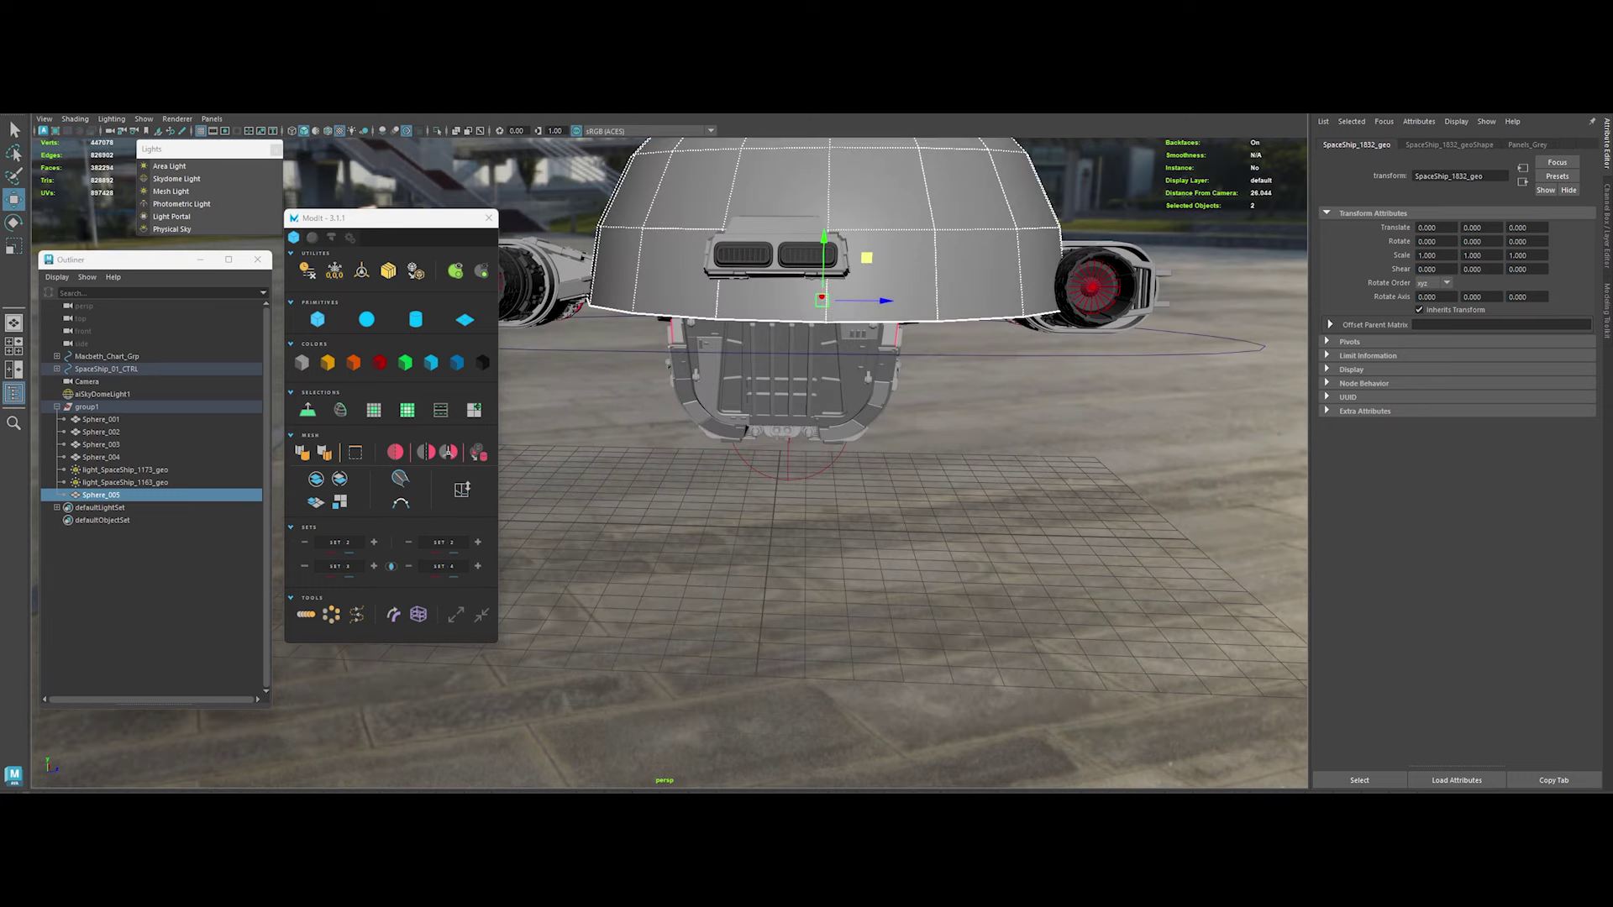
{"action": "left_click", "coordinate": [1287, 322]}
{"action": "type", "text": "0.1"}
{"action": "key", "text": "Tab"}
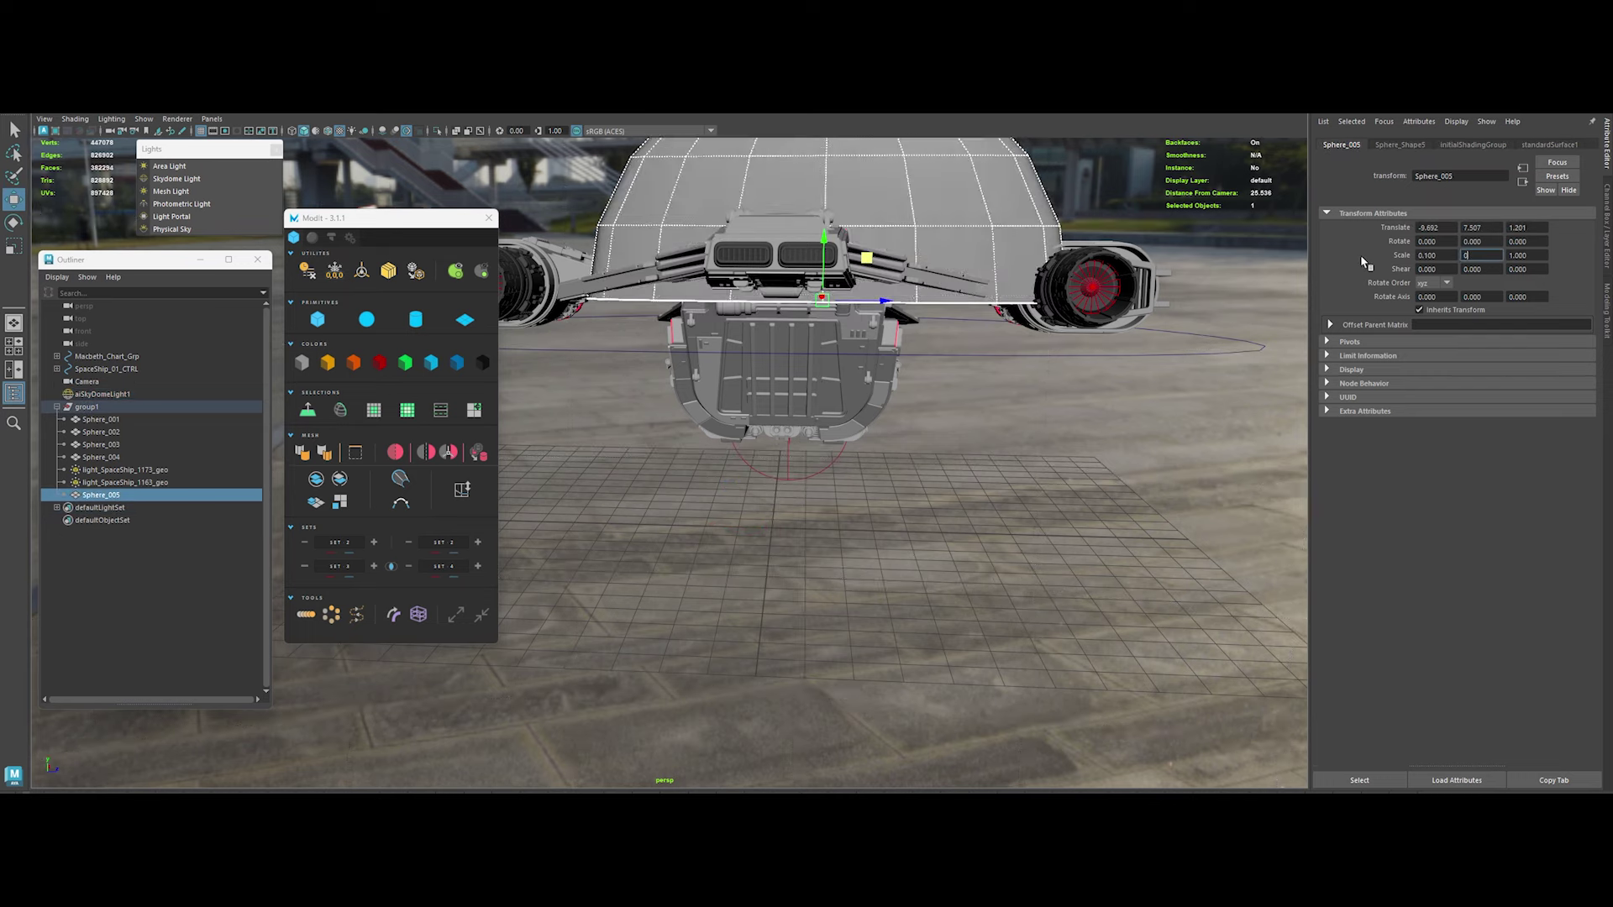
{"action": "type", "text": "0."}
{"action": "type", "text": "01"}
{"action": "key", "text": "Return"}
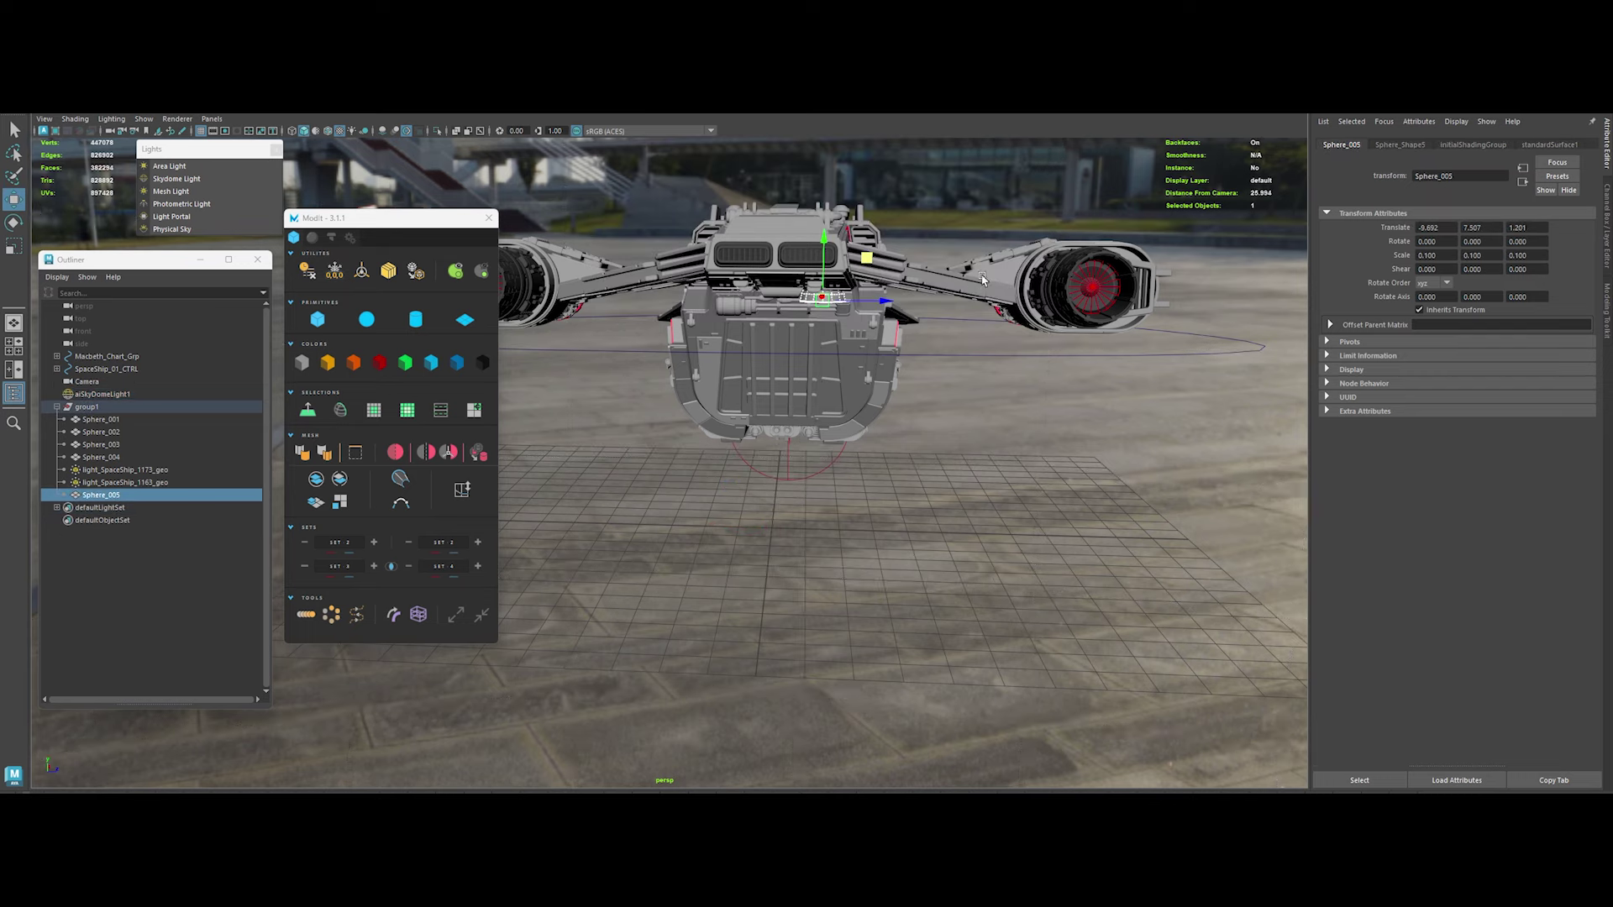
{"action": "key", "text": "f"}
Shrink Sphere_005 further and isolate it in the viewport
{"action": "scroll", "coordinate": [871, 520], "scroll_direction": "down", "scroll_amount": 2}
{"action": "key", "text": "r"}
{"action": "mouse_move", "coordinate": [820, 446]}
{"action": "left_mouse_down"}
{"action": "mouse_move", "coordinate": [765, 454]}
{"action": "mouse_move", "coordinate": [785, 534]}
{"action": "mouse_move", "coordinate": [840, 613]}
{"action": "left_mouse_up"}
{"action": "key", "text": "w"}
{"action": "key", "text": "ctrl+1"}
{"action": "key", "text": "r"}
{"action": "key", "text": "w"}
{"action": "key", "text": "e"}
{"action": "key", "text": "f"}
Tilt Sphere_005 to match the plate and move it into the left hole
{"action": "middle_click_drag", "start_coordinate": [839, 570], "coordinate": [943, 591], "text": "alt"}
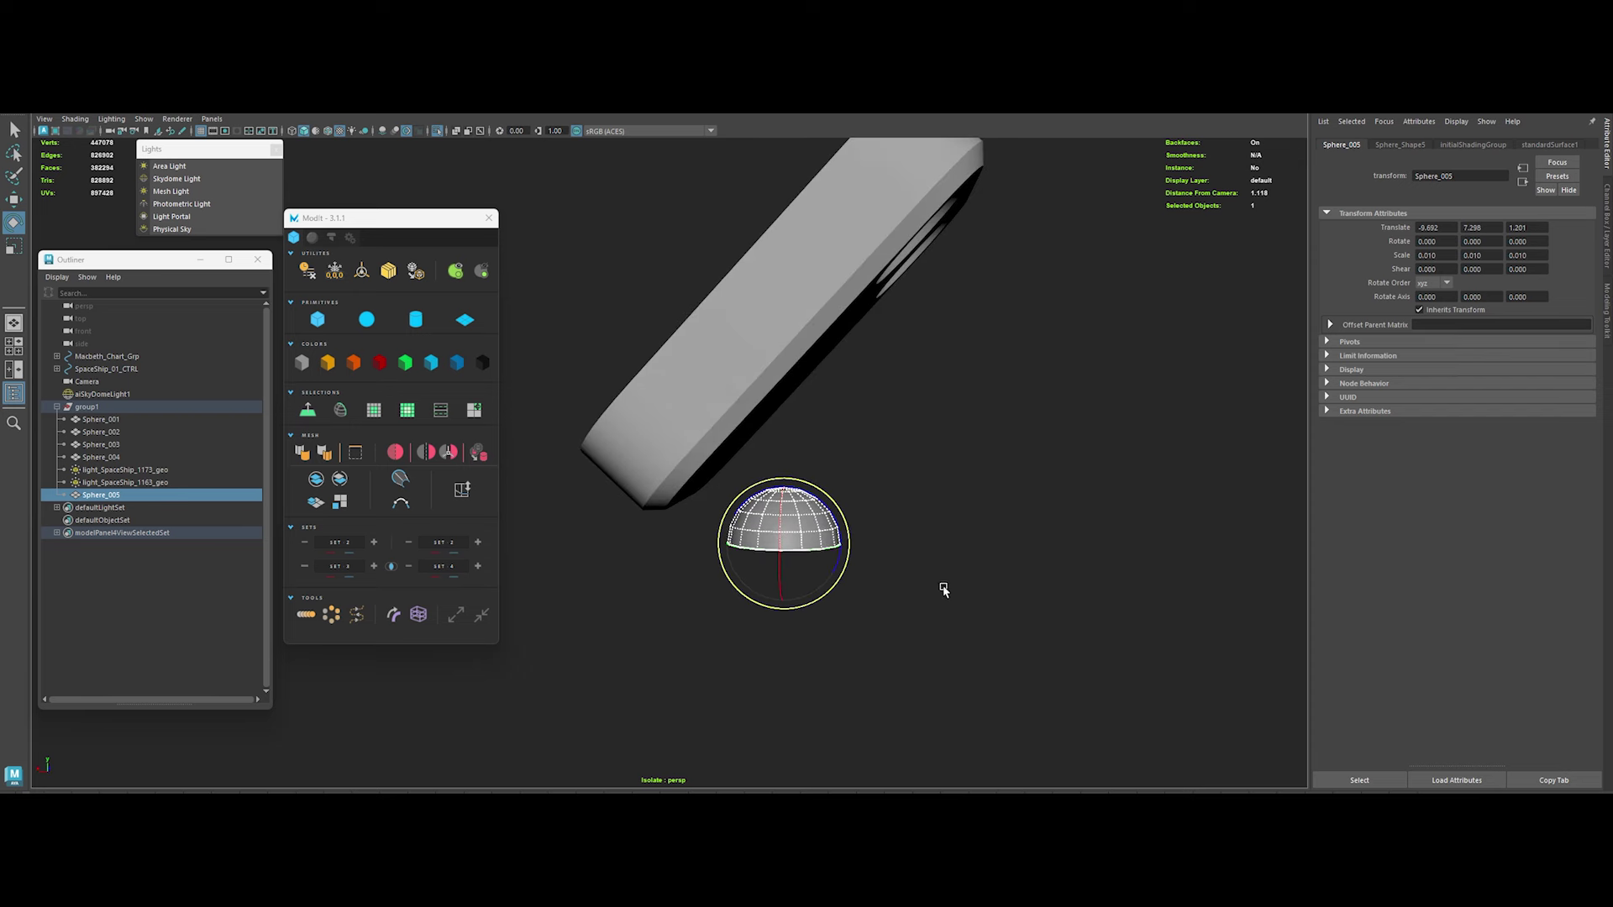
{"action": "mouse_move", "coordinate": [837, 528]}
{"action": "left_mouse_down"}
{"action": "mouse_move", "coordinate": [740, 594]}
{"action": "mouse_move", "coordinate": [940, 611]}
{"action": "mouse_move", "coordinate": [873, 580]}
{"action": "mouse_move", "coordinate": [778, 317]}
{"action": "mouse_move", "coordinate": [812, 426]}
{"action": "mouse_move", "coordinate": [662, 565]}
{"action": "mouse_move", "coordinate": [1048, 597]}
{"action": "left_mouse_up"}
{"action": "key", "text": "w"}
{"action": "left_click", "coordinate": [662, 565]}
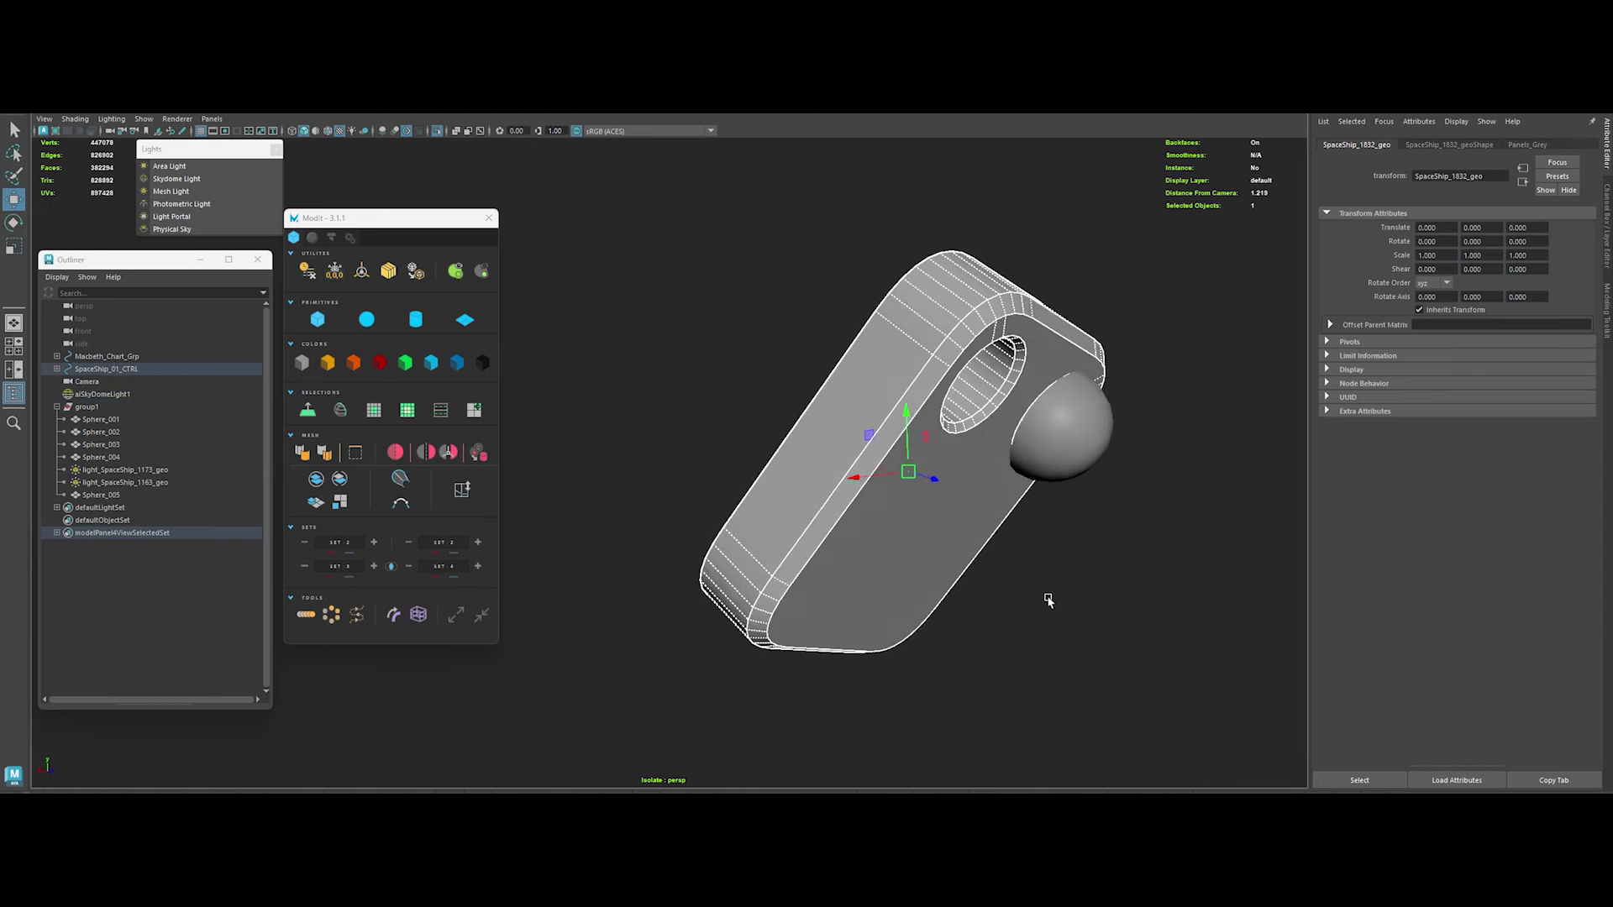
{"action": "left_click", "coordinate": [1048, 598]}
{"action": "left_click", "coordinate": [944, 535]}
{"action": "mouse_move", "coordinate": [943, 535]}
{"action": "left_mouse_down"}
{"action": "mouse_move", "coordinate": [932, 521]}
{"action": "mouse_move", "coordinate": [822, 544]}
{"action": "left_mouse_up"}
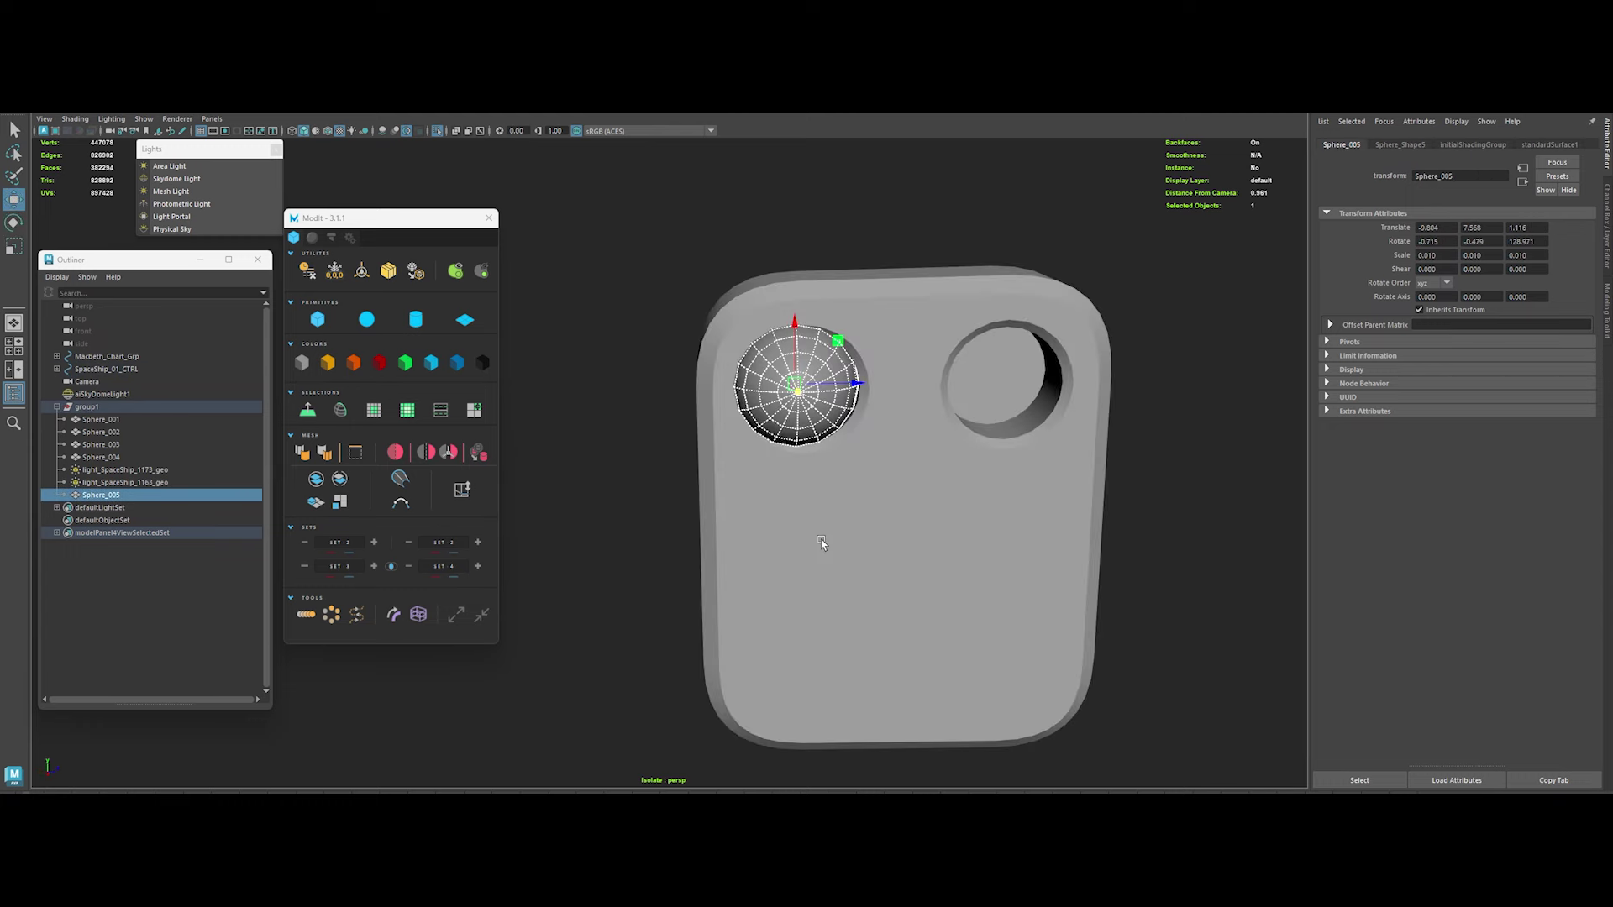
{"action": "key", "text": "w"}
{"action": "left_click_drag", "start_coordinate": [879, 490], "coordinate": [867, 493], "text": "alt"}
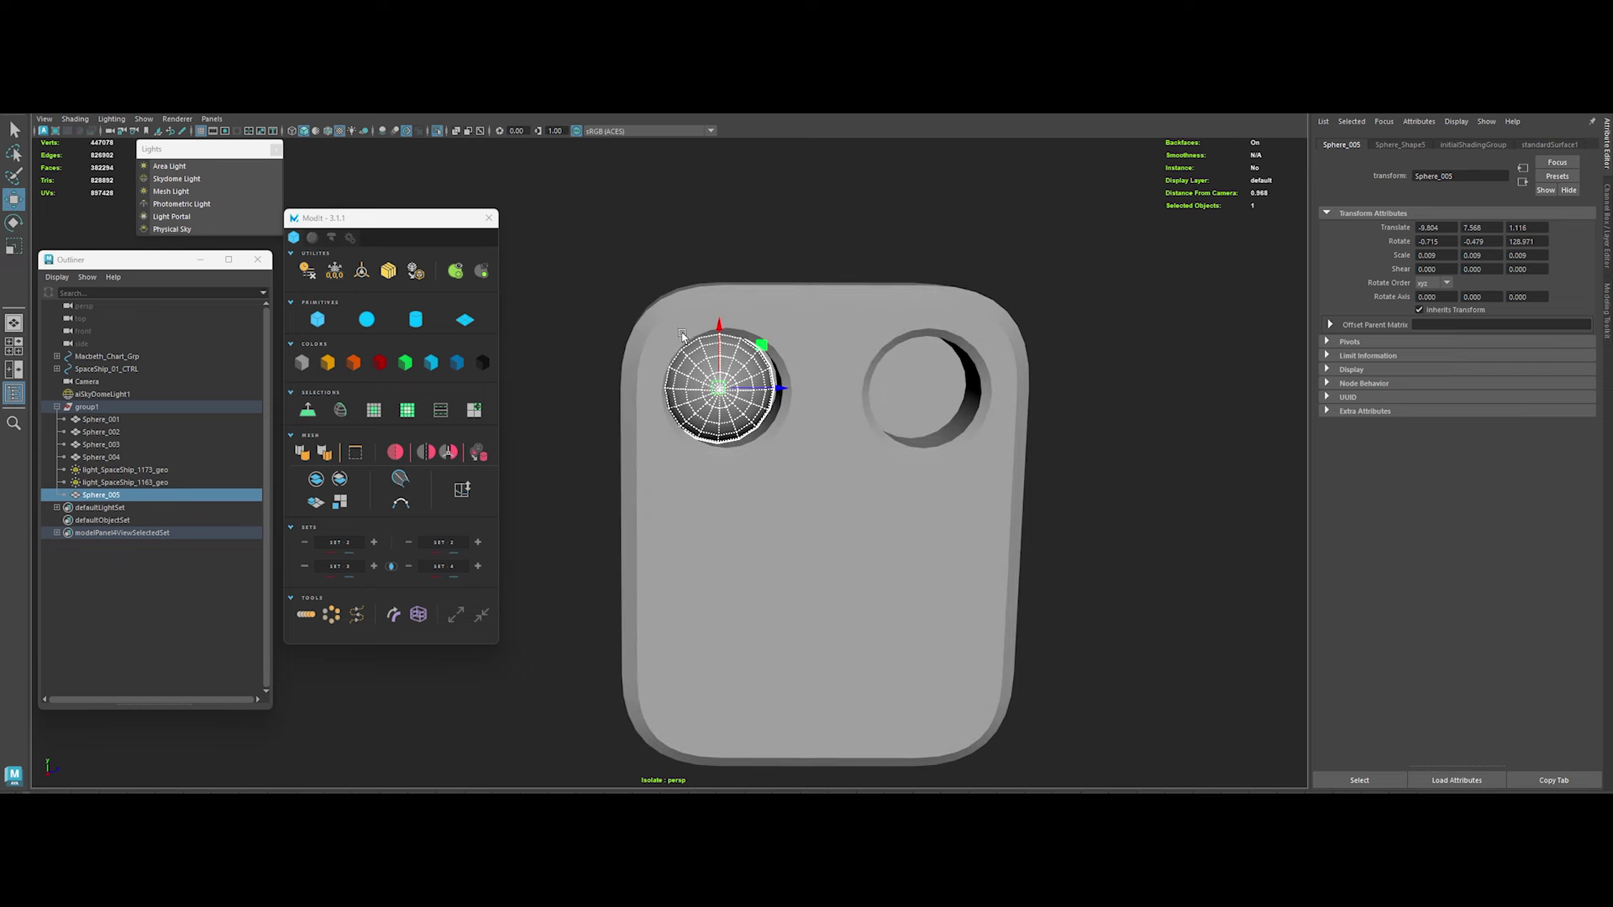
{"action": "mouse_move", "coordinate": [767, 343]}
{"action": "left_mouse_down", "text": "alt"}
{"action": "mouse_move", "coordinate": [722, 338]}
{"action": "mouse_move", "coordinate": [764, 475]}
{"action": "mouse_move", "coordinate": [634, 497]}
{"action": "left_mouse_up", "text": "alt"}
Rotate Sphere_005 so it sits flush in the left hole
{"action": "key", "text": "e"}
{"action": "left_click_drag", "start_coordinate": [781, 437], "coordinate": [821, 529]}
{"action": "key", "text": "r"}
{"action": "key", "text": "w"}
{"action": "mouse_move", "coordinate": [737, 380]}
{"action": "left_mouse_down", "text": "alt"}
{"action": "mouse_move", "coordinate": [813, 413]}
{"action": "mouse_move", "coordinate": [806, 584]}
{"action": "left_mouse_up", "text": "alt"}
Duplicate the sphere as Sphere_006 and place the copy in the right hole
{"action": "key", "text": "ctrl+d"}
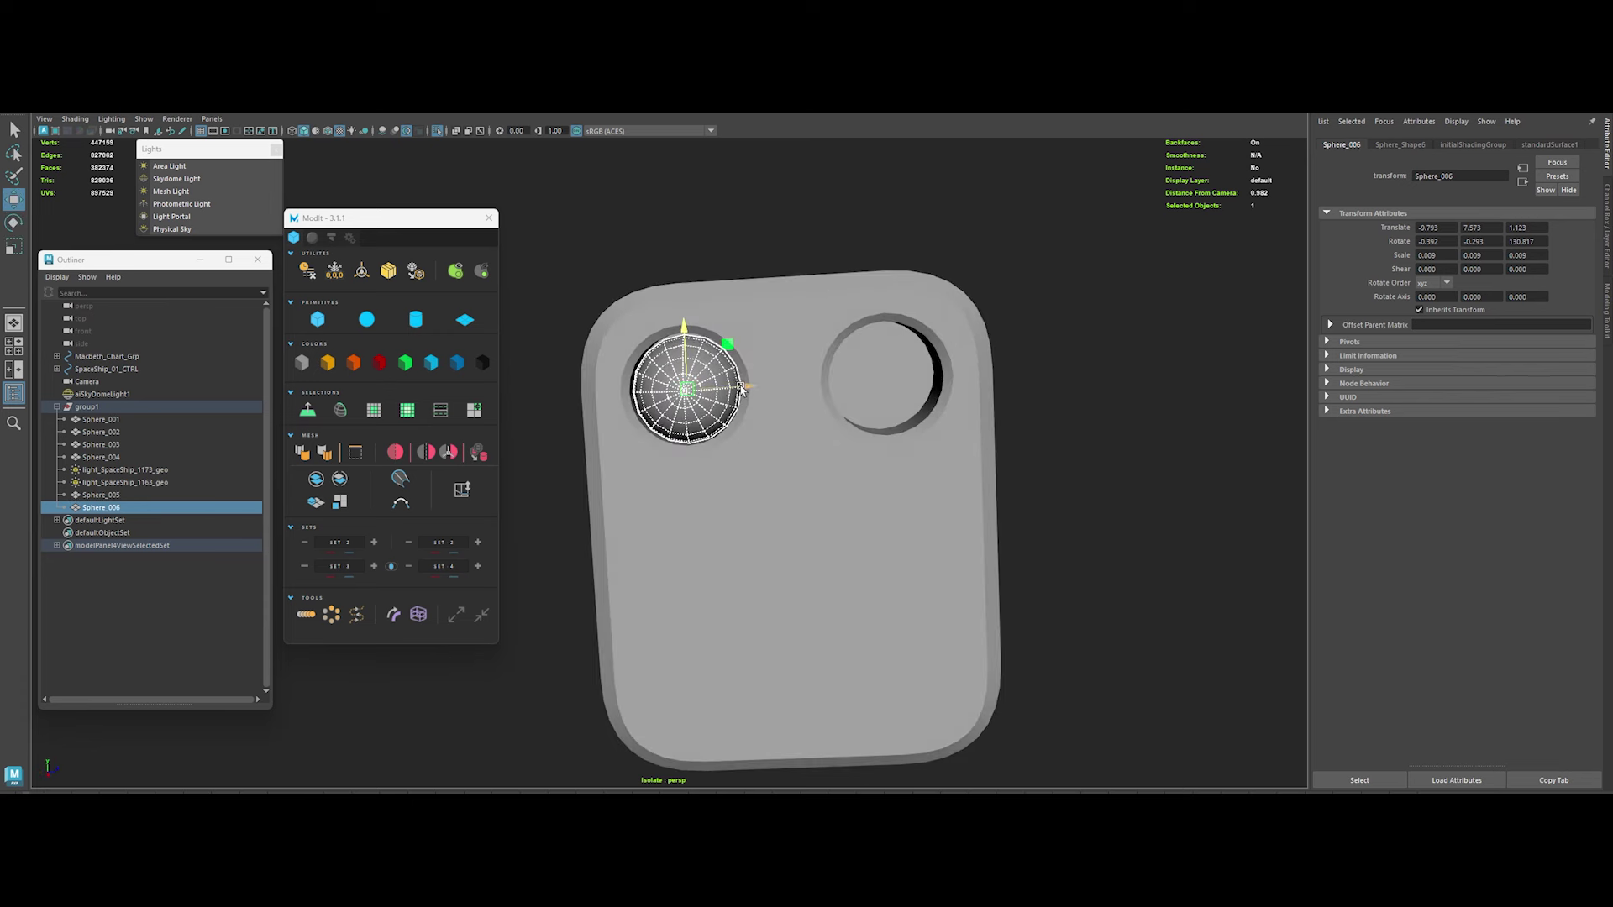
{"action": "middle_click_drag", "start_coordinate": [807, 583], "coordinate": [913, 517]}
{"action": "left_click_drag", "start_coordinate": [913, 517], "coordinate": [1062, 534], "text": "alt"}
{"action": "left_click", "coordinate": [1047, 683]}
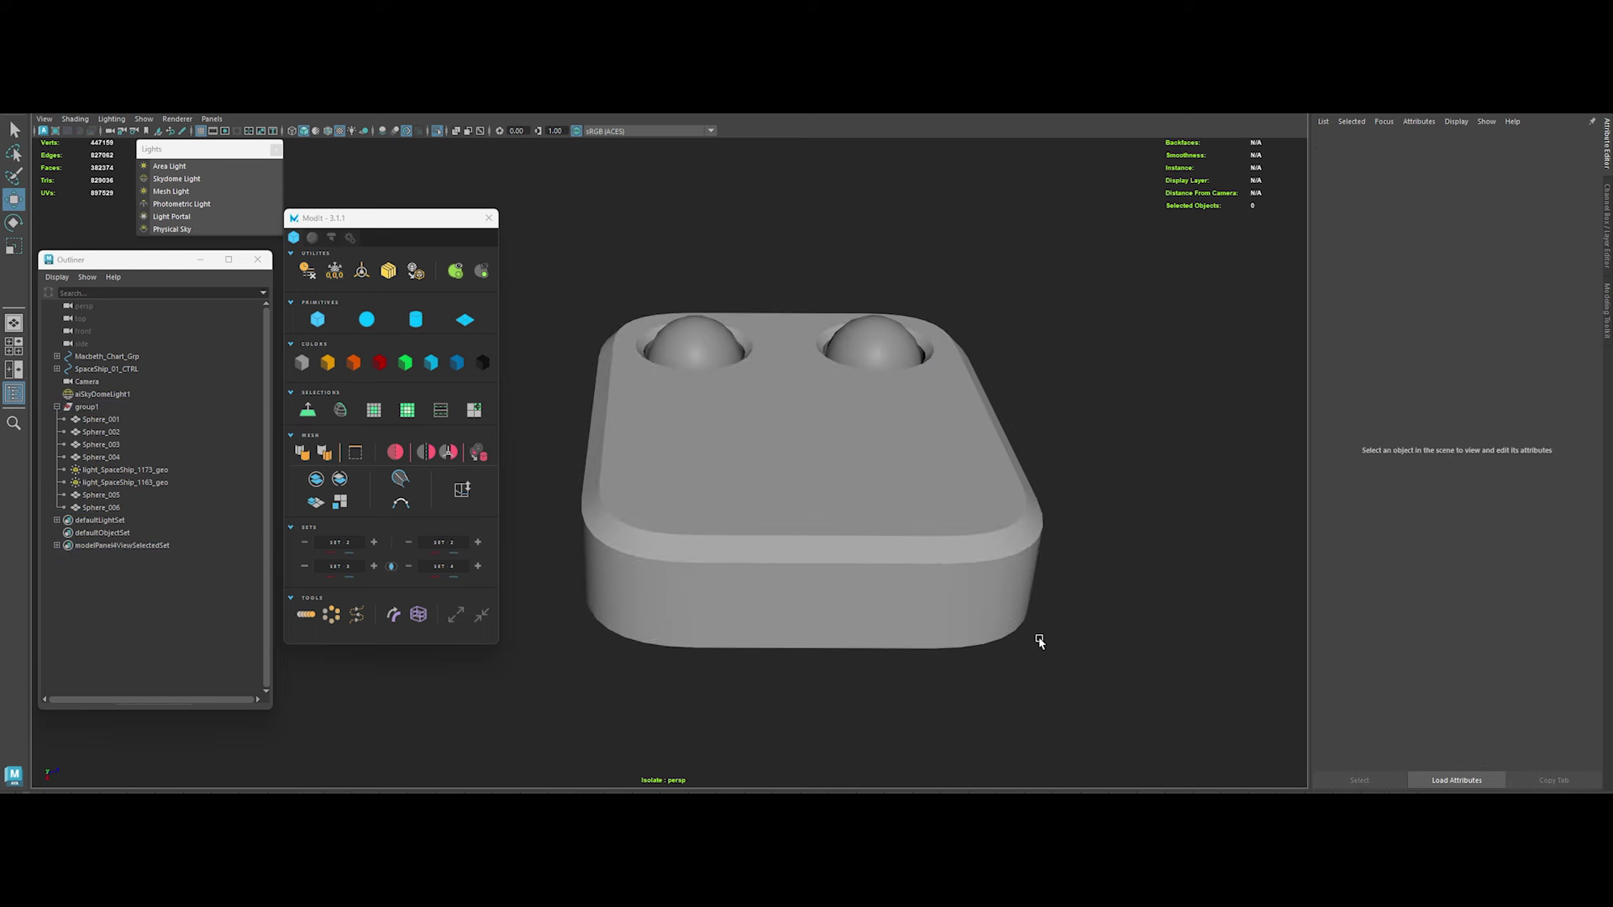
{"action": "left_click_drag", "start_coordinate": [1039, 641], "coordinate": [889, 602], "text": "alt"}
{"action": "middle_click_drag", "start_coordinate": [888, 601], "coordinate": [1191, 310], "text": "alt"}
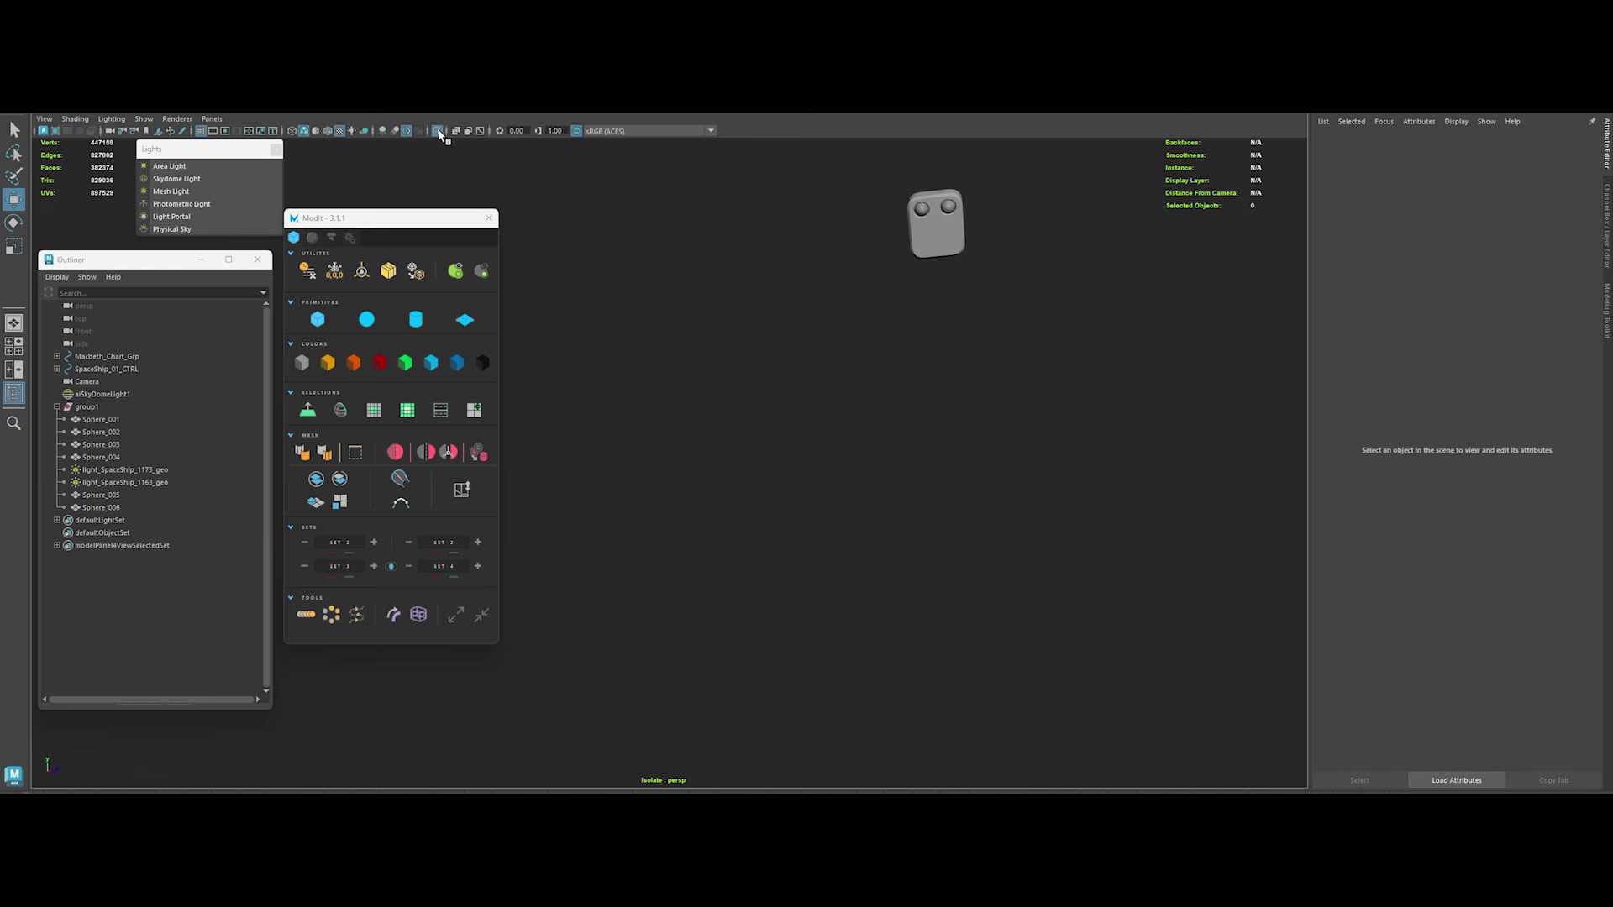
Create a new sphere, Sphere_007, and isolate it with the ring housing
{"action": "left_click", "coordinate": [437, 131]}
{"action": "left_click", "coordinate": [864, 355]}
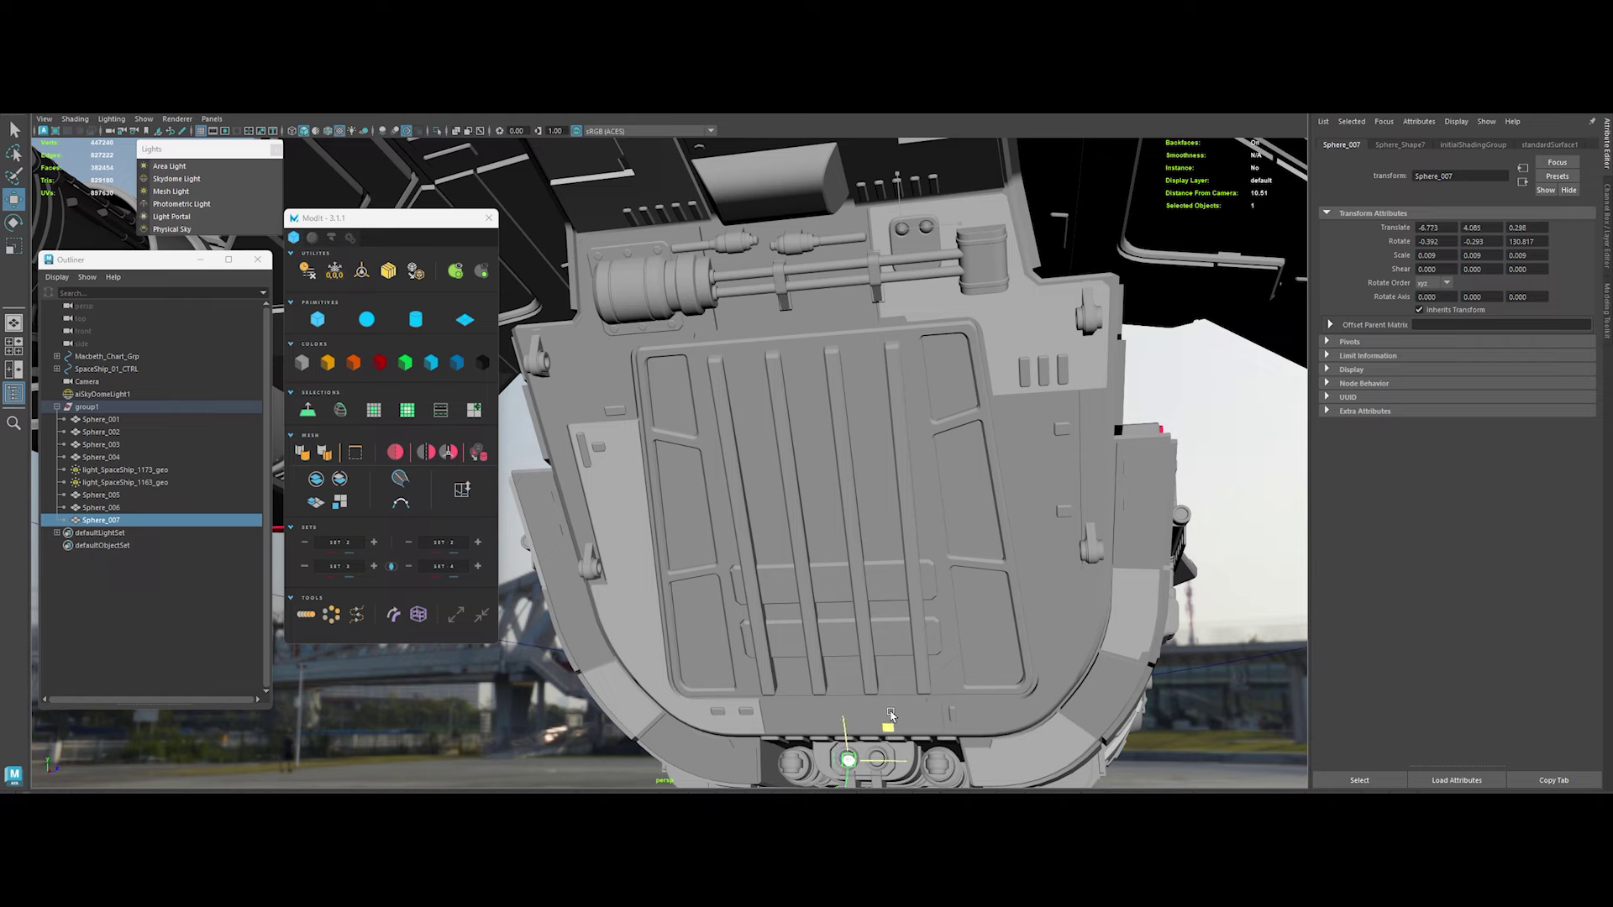
{"action": "key", "text": "f"}
{"action": "scroll", "coordinate": [737, 536], "scroll_direction": "down", "scroll_amount": 3}
{"action": "left_click", "coordinate": [736, 535], "text": "shift"}
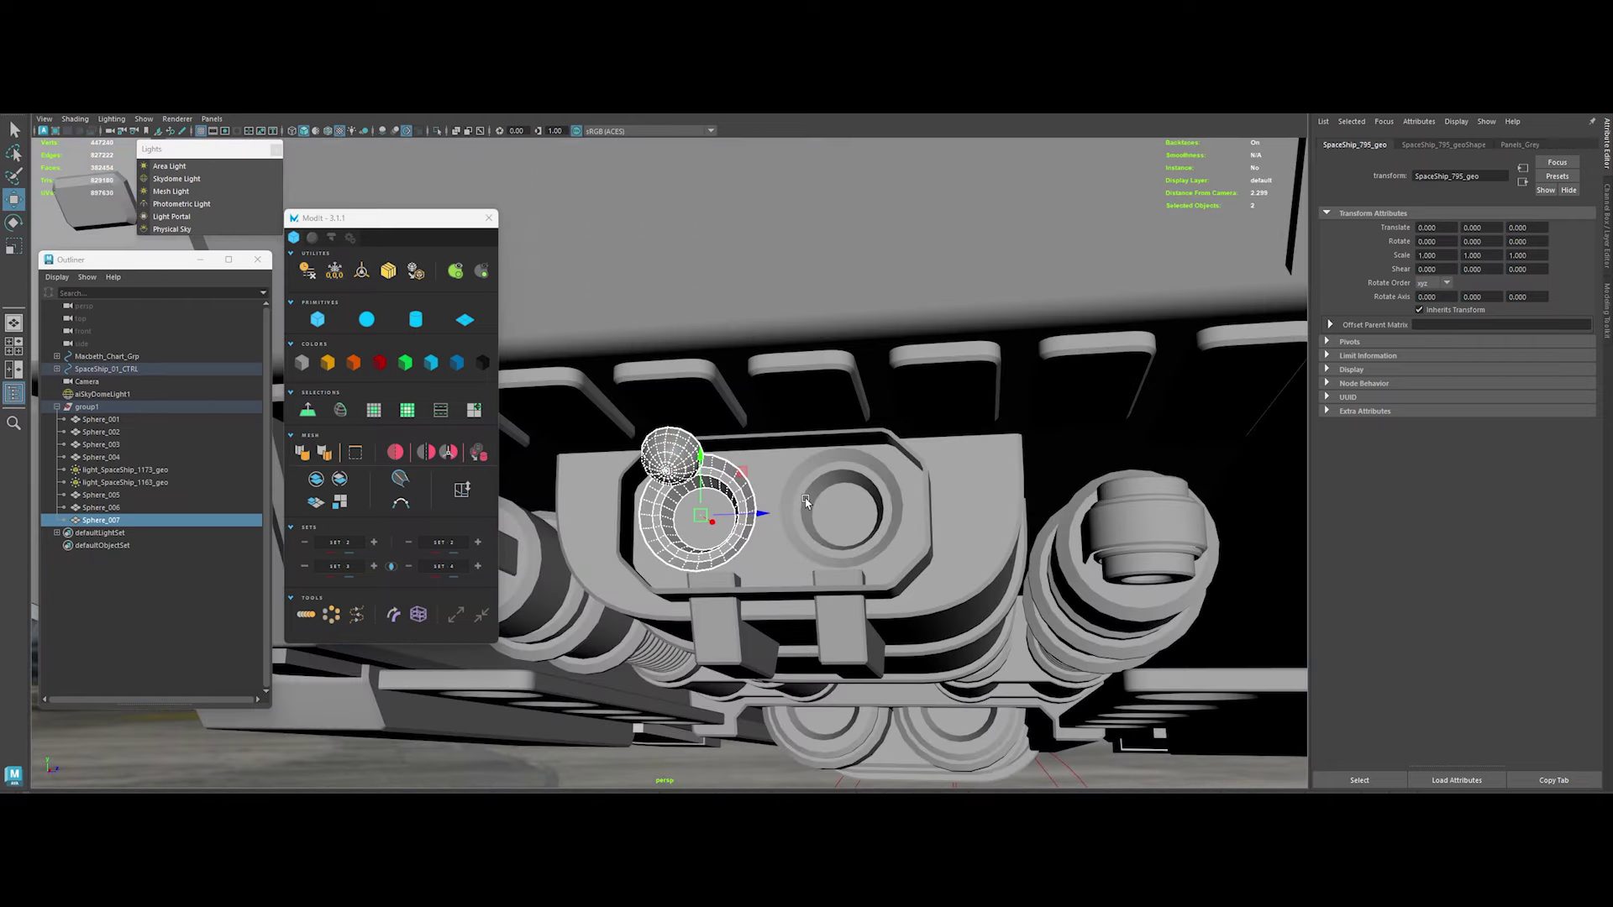
{"action": "left_click_drag", "start_coordinate": [804, 502], "coordinate": [742, 501], "text": "alt"}
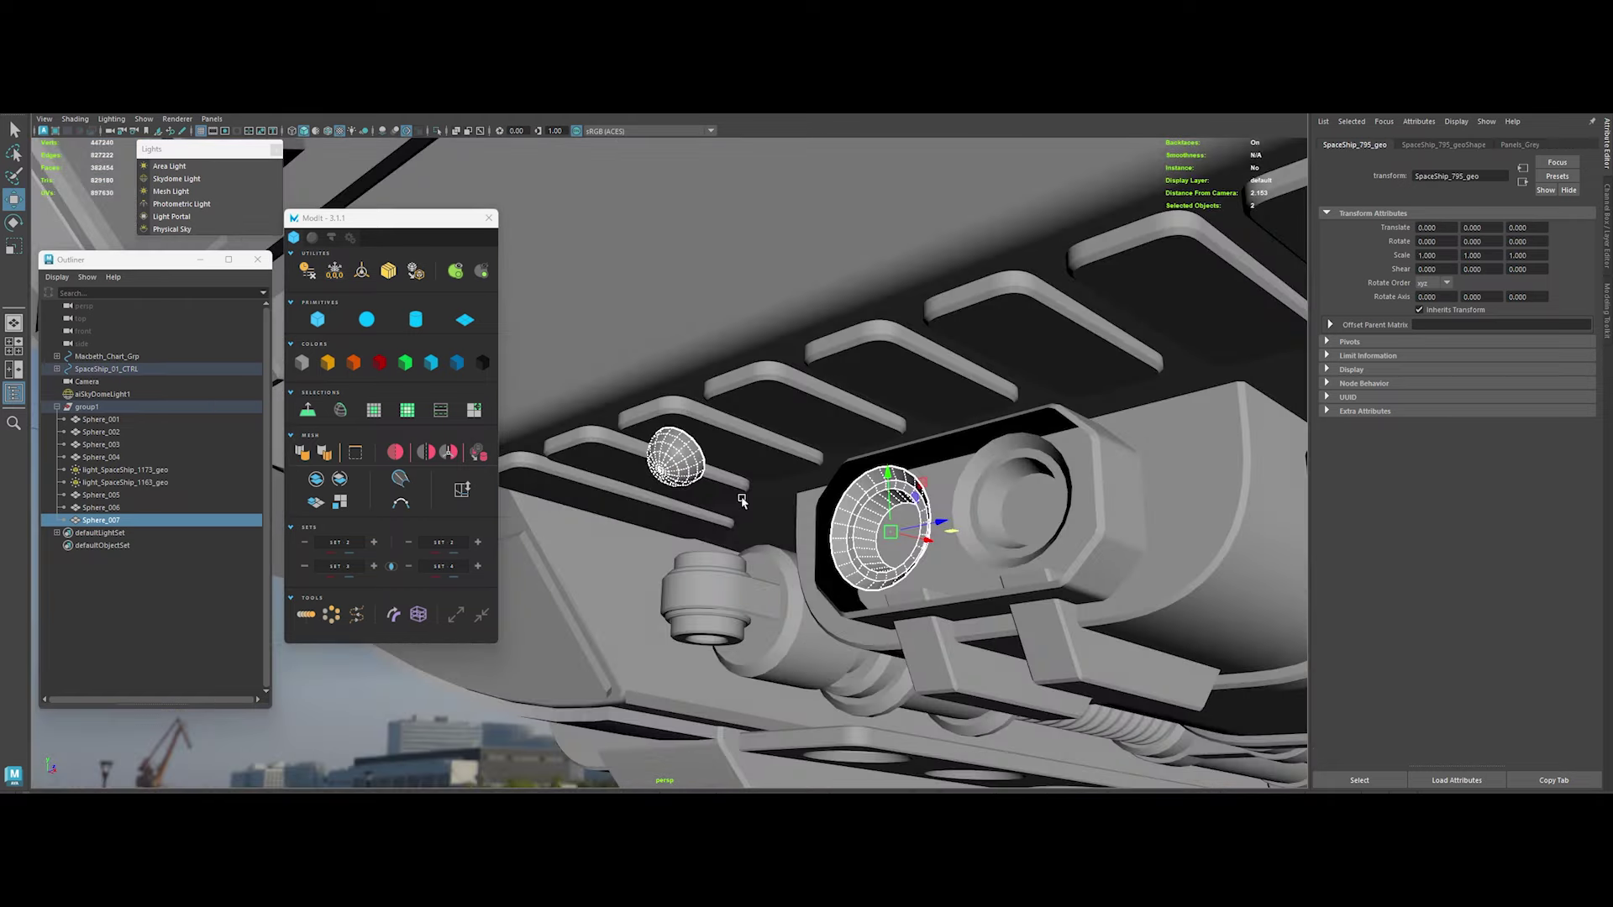
{"action": "left_click", "coordinate": [979, 590]}
{"action": "key", "text": "ctrl+1"}
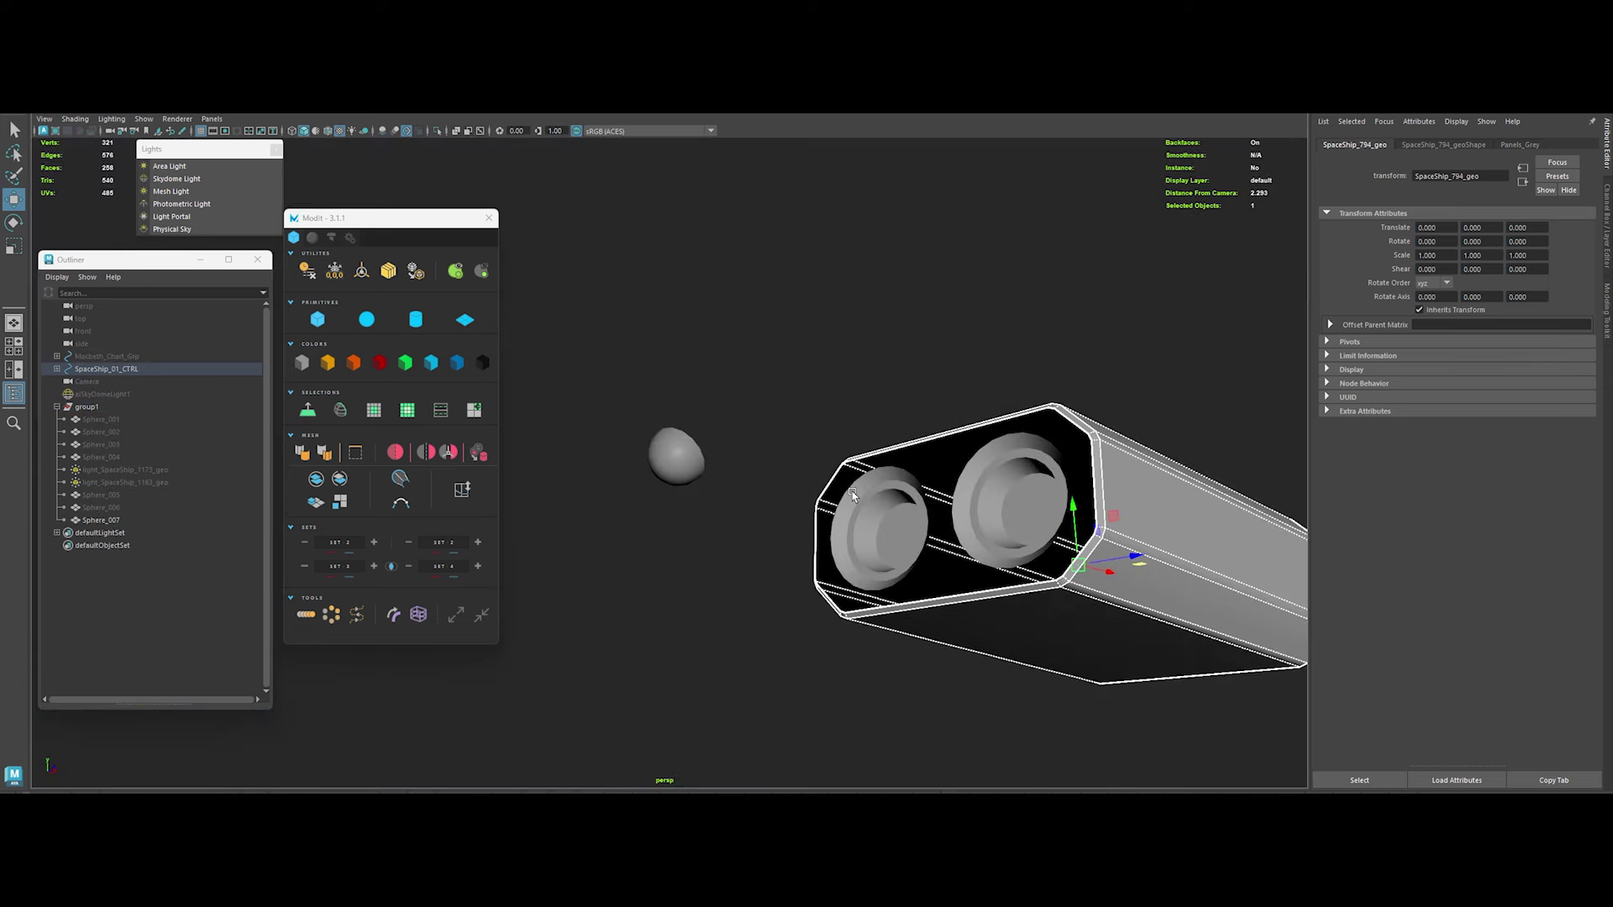
Combine the ring housing and its two inner rings into one mesh
{"action": "left_click", "coordinate": [853, 496], "text": "shift"}
{"action": "left_click", "coordinate": [1021, 487], "text": "shift"}
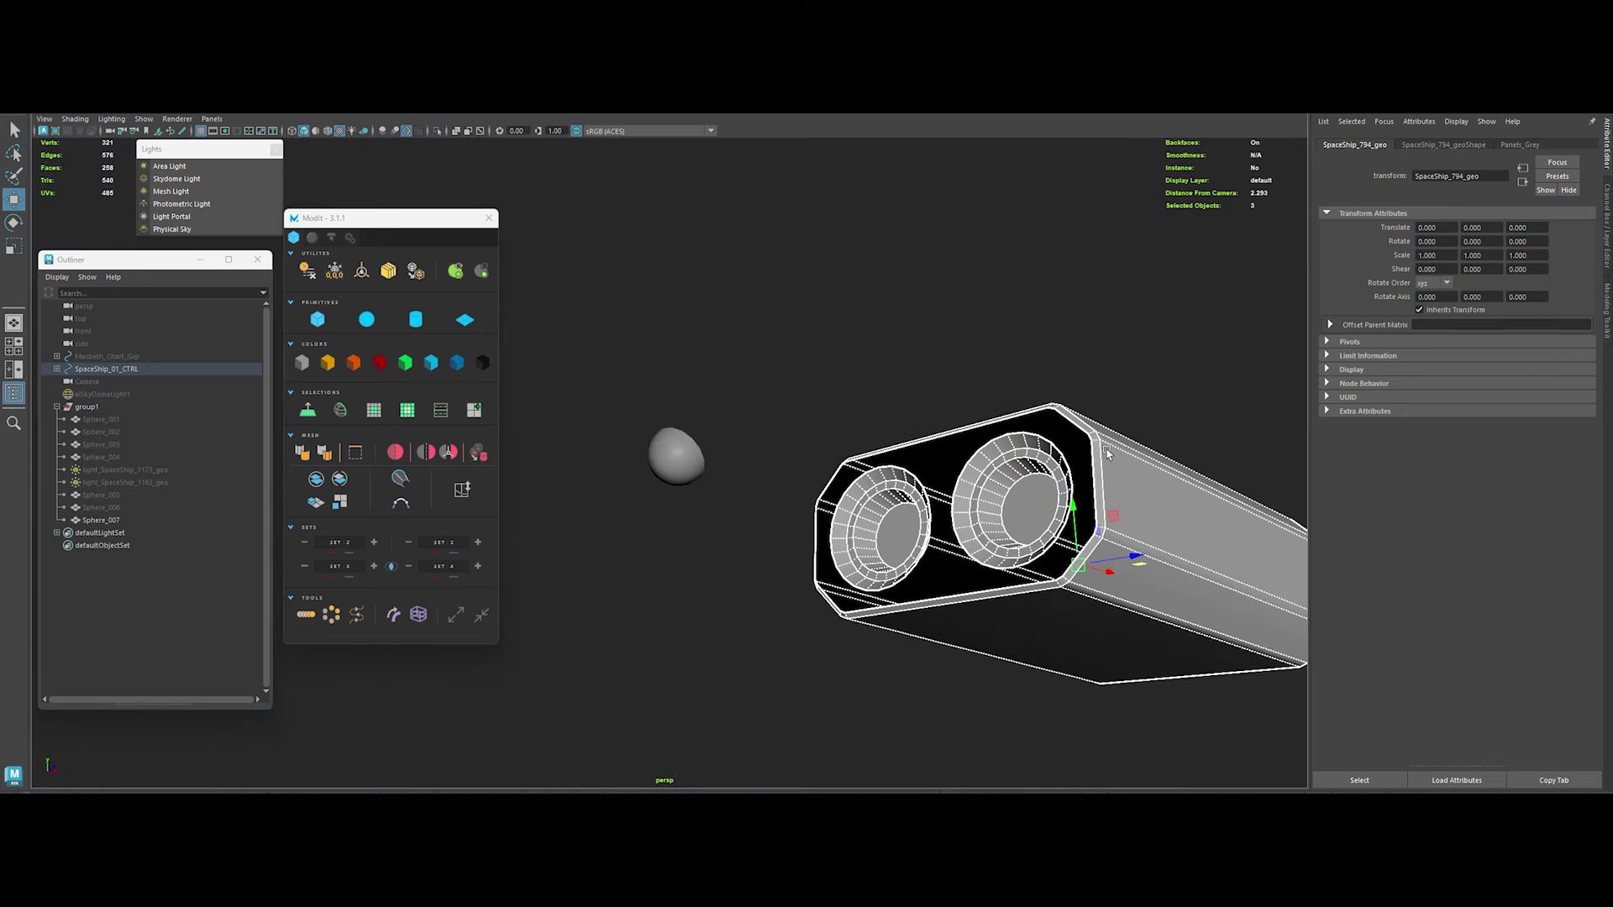
{"action": "left_click", "coordinate": [486, 126]}
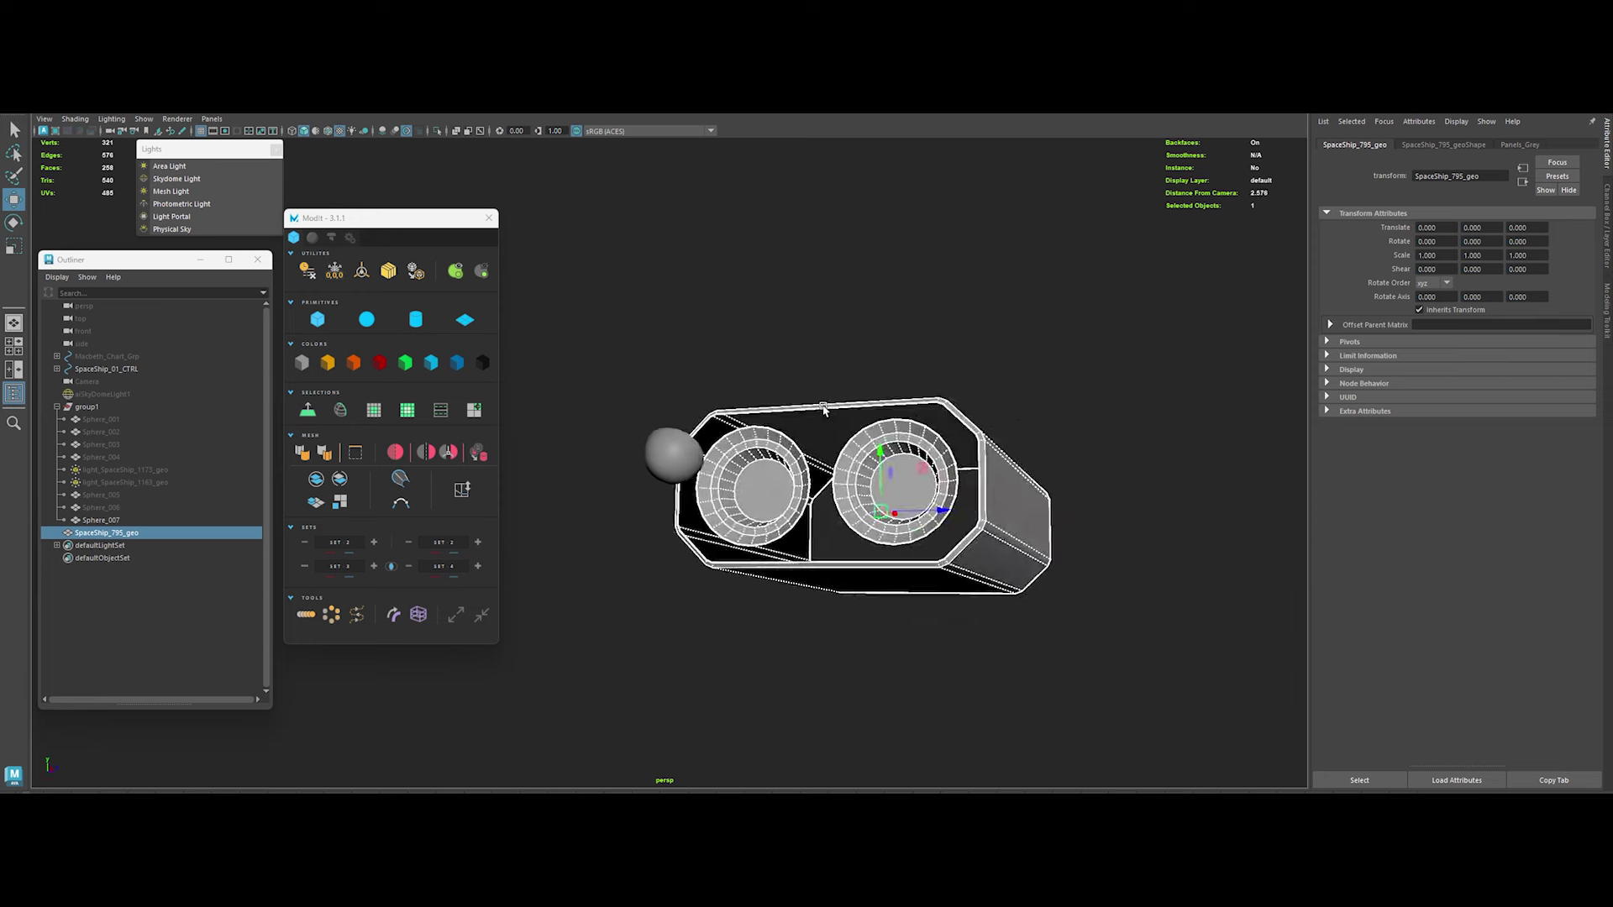
{"action": "left_click_drag", "start_coordinate": [672, 505], "coordinate": [750, 542], "text": "alt"}
{"action": "left_click", "coordinate": [796, 489]}
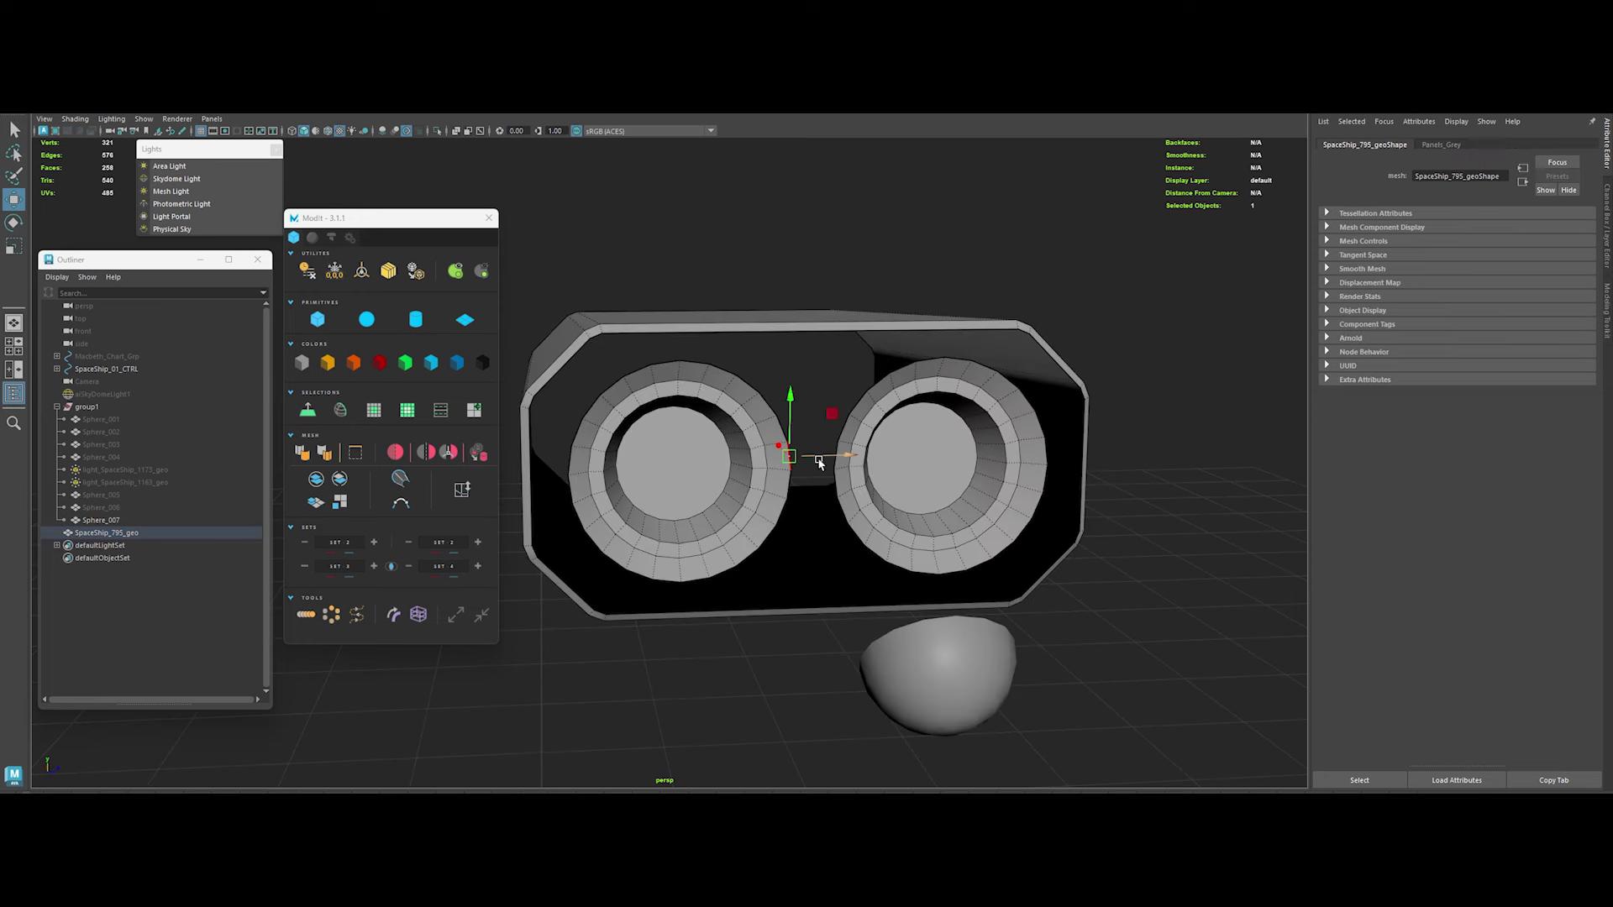
Bridge the open edges between the two rings and the housing sides
{"action": "right_click_drag", "start_coordinate": [834, 468], "coordinate": [907, 468], "text": "shift"}
{"action": "left_click", "coordinate": [1078, 488], "text": "shift"}
{"action": "right_click_drag", "start_coordinate": [1052, 494], "coordinate": [1117, 504], "text": "shift"}
{"action": "right_click_drag", "start_coordinate": [702, 406], "coordinate": [704, 371]}
{"action": "left_click", "coordinate": [570, 436]}
{"action": "left_click", "coordinate": [531, 492], "text": "shift"}
{"action": "right_click_drag", "start_coordinate": [531, 492], "coordinate": [596, 504], "text": "shift"}
Fill the remaining top and bottom gaps and return to object mode
{"action": "right_click", "coordinate": [702, 406]}
{"action": "left_click", "coordinate": [704, 371]}
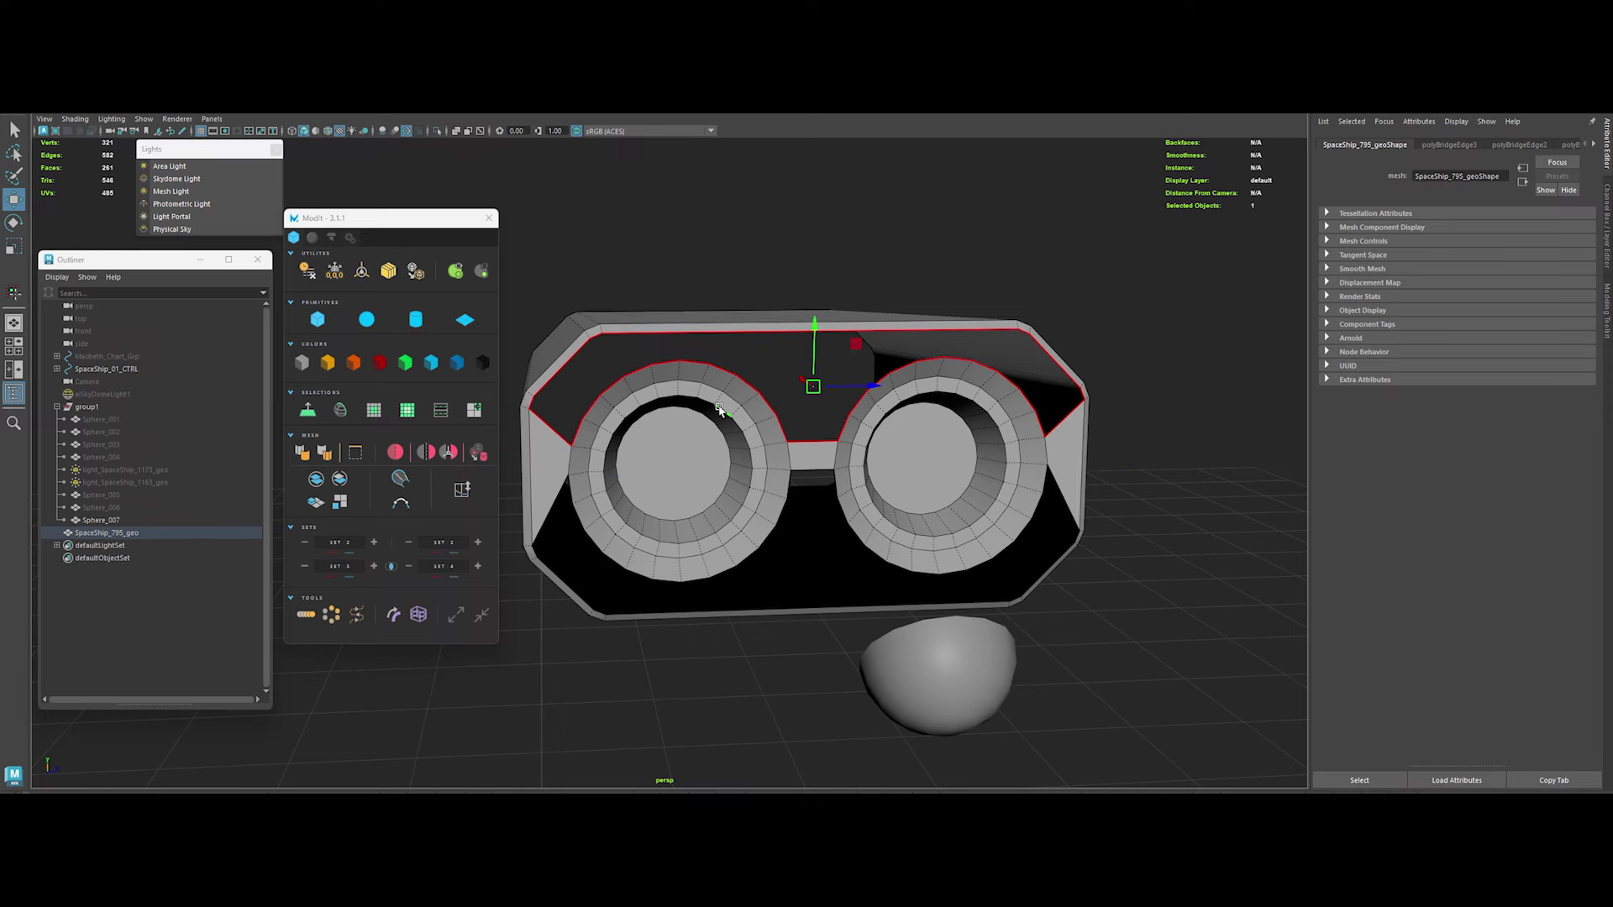
{"action": "left_click", "coordinate": [720, 403]}
{"action": "left_click", "coordinate": [620, 577]}
{"action": "right_click", "coordinate": [798, 218]}
{"action": "left_click", "coordinate": [852, 203]}
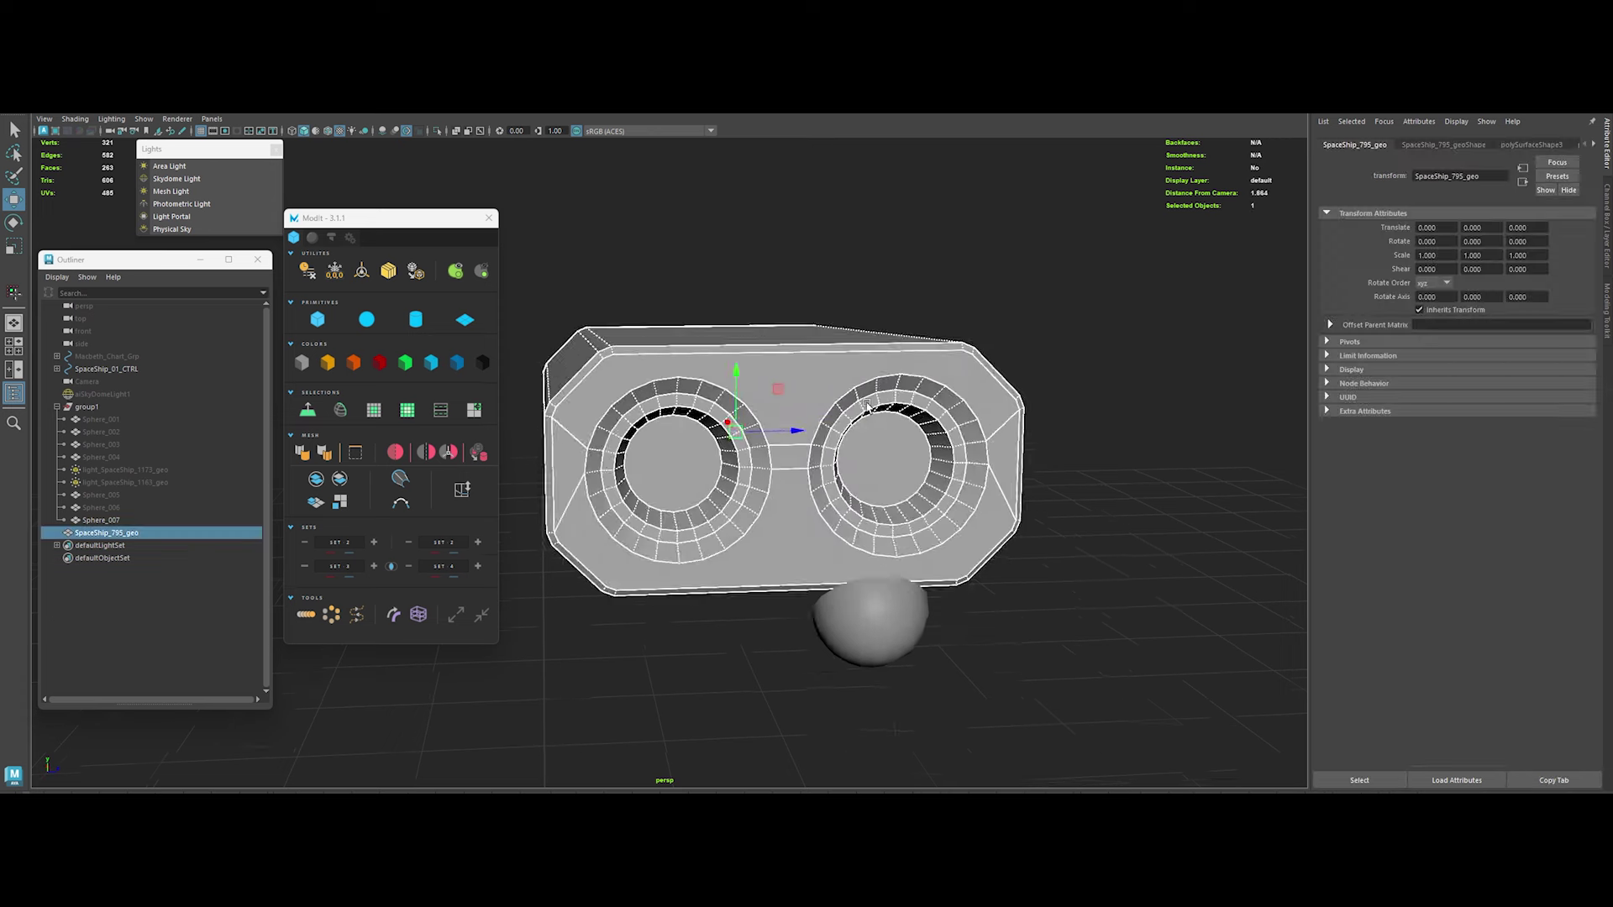
{"action": "left_click_drag", "start_coordinate": [853, 252], "coordinate": [798, 477], "text": "alt"}
{"action": "key", "text": "ctrl+z"}
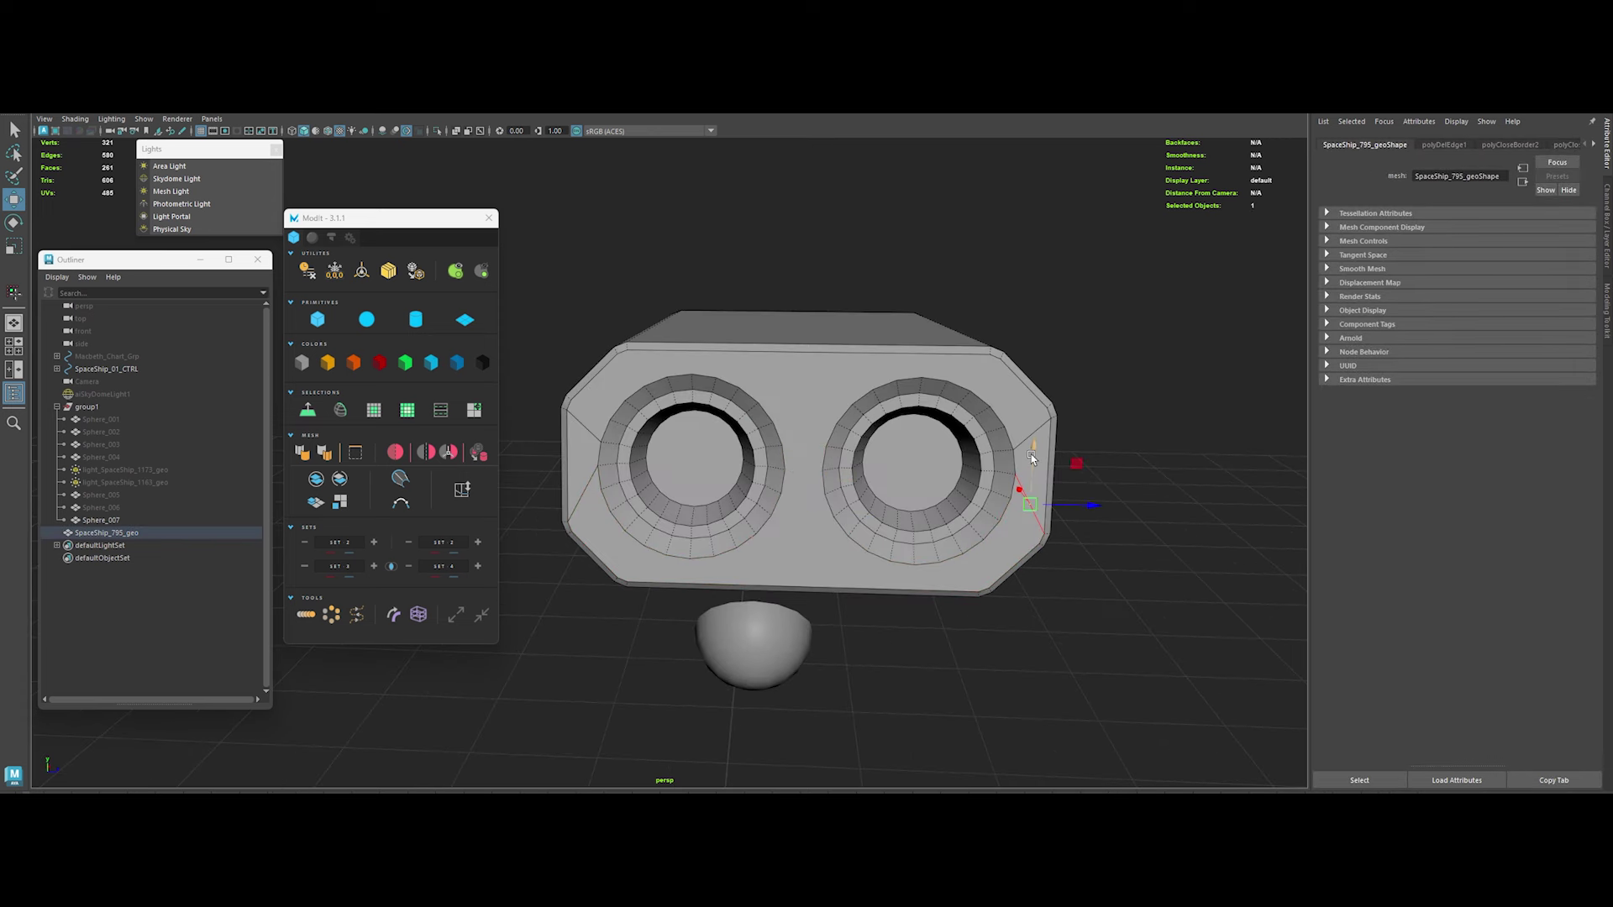
{"action": "left_click", "coordinate": [693, 255]}
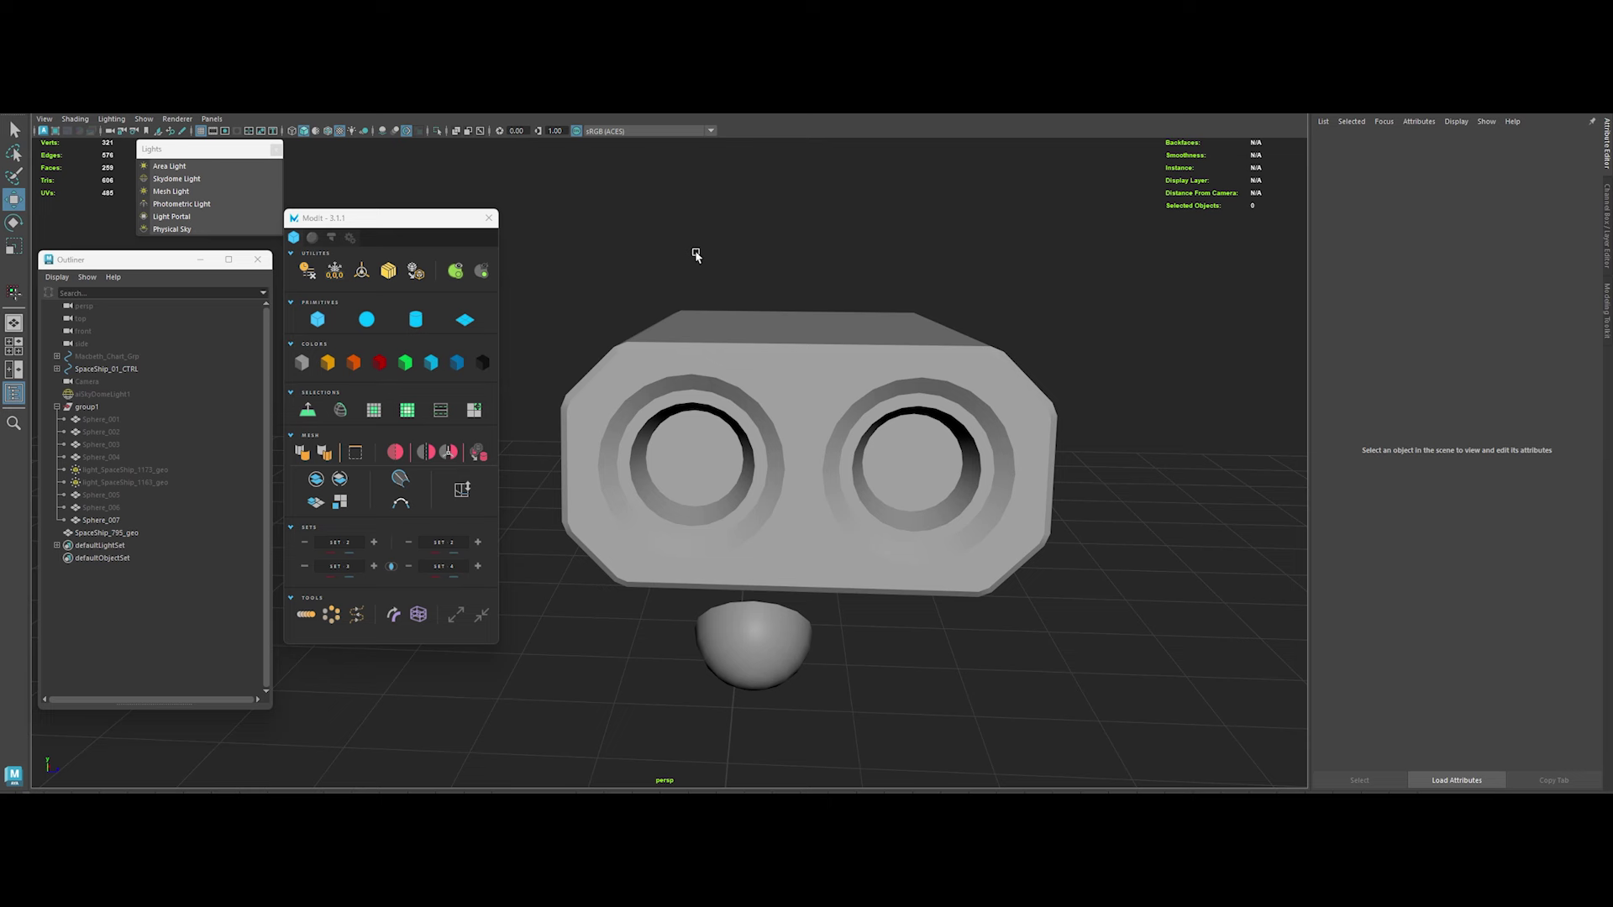
Move Sphere_007 toward the housing's left ring
{"action": "left_click", "coordinate": [769, 642]}
{"action": "left_click_drag", "start_coordinate": [918, 630], "coordinate": [936, 583], "text": "alt"}
{"action": "key", "text": "e"}
{"action": "key", "text": "w"}
{"action": "mouse_move", "coordinate": [1261, 517]}
{"action": "left_mouse_down"}
{"action": "mouse_move", "coordinate": [951, 424]}
{"action": "mouse_move", "coordinate": [994, 461]}
{"action": "left_mouse_up"}
{"action": "key", "text": "e"}
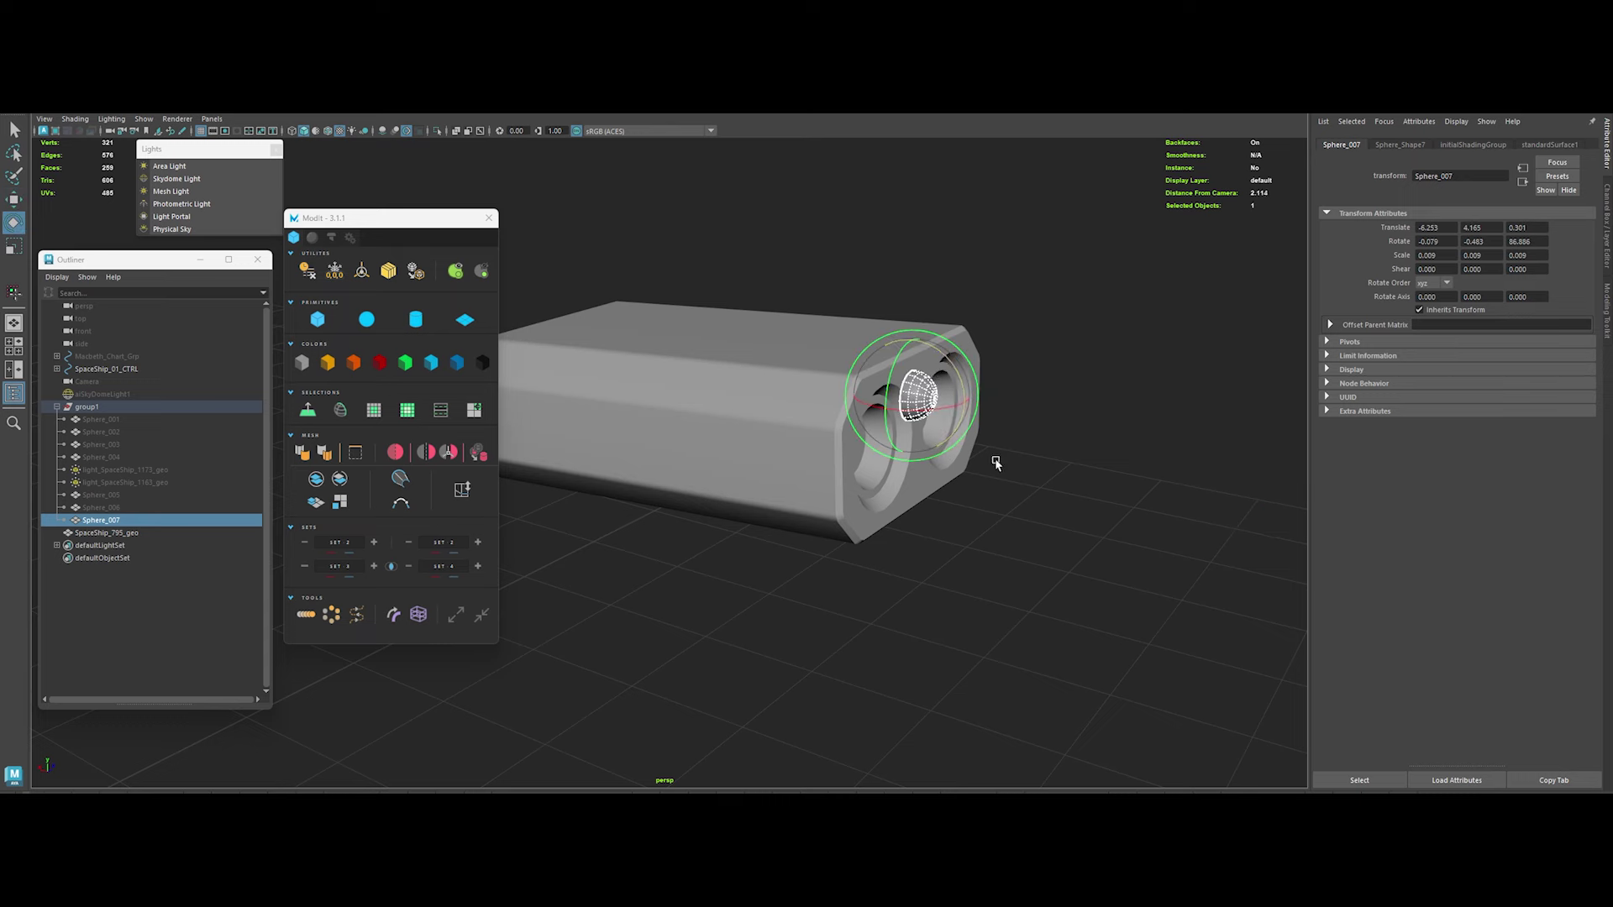
{"action": "key", "text": "f"}
{"action": "scroll", "coordinate": [974, 636], "scroll_direction": "down", "scroll_amount": 10}
Center and scale Sphere_007 within the left ring
{"action": "key", "text": "w"}
{"action": "mouse_move", "coordinate": [893, 364]}
{"action": "left_mouse_down"}
{"action": "mouse_move", "coordinate": [830, 402]}
{"action": "mouse_move", "coordinate": [865, 363]}
{"action": "mouse_move", "coordinate": [832, 483]}
{"action": "mouse_move", "coordinate": [813, 468]}
{"action": "left_mouse_up"}
{"action": "key", "text": "r"}
{"action": "scroll", "coordinate": [840, 471], "scroll_direction": "up", "scroll_amount": 5}
{"action": "key", "text": "w"}
{"action": "scroll", "coordinate": [831, 483], "scroll_direction": "up", "scroll_amount": 2}
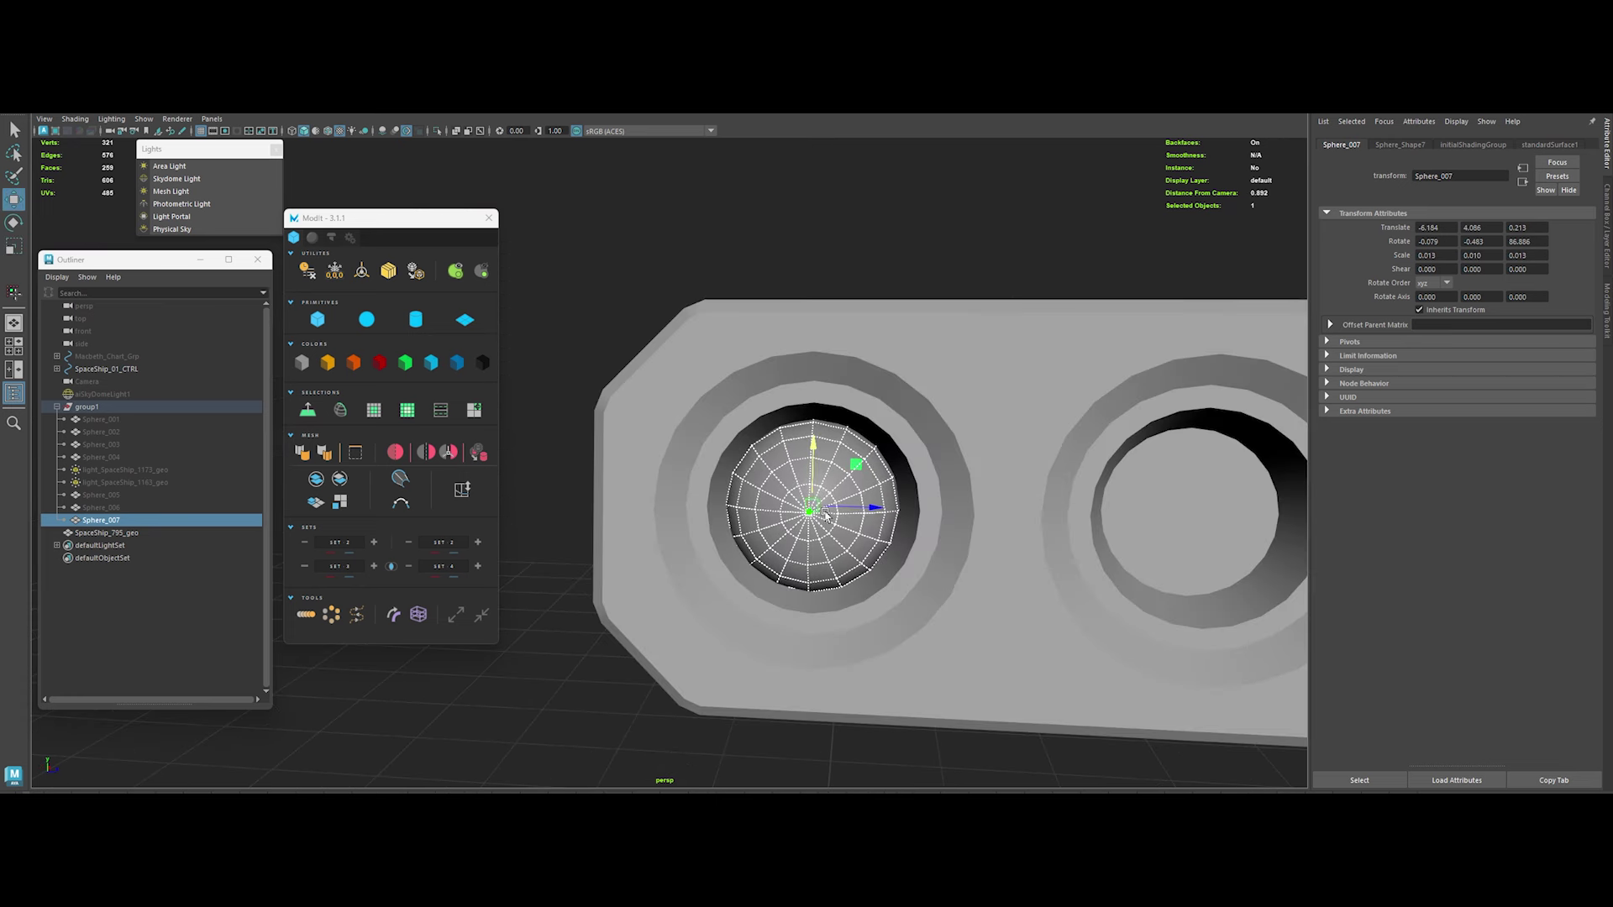
{"action": "scroll", "coordinate": [826, 515], "scroll_direction": "down", "scroll_amount": 3}
{"action": "mouse_move", "coordinate": [826, 515]}
{"action": "left_mouse_down", "text": "alt"}
{"action": "mouse_move", "coordinate": [773, 504]}
{"action": "mouse_move", "coordinate": [718, 534]}
{"action": "left_mouse_up", "text": "alt"}
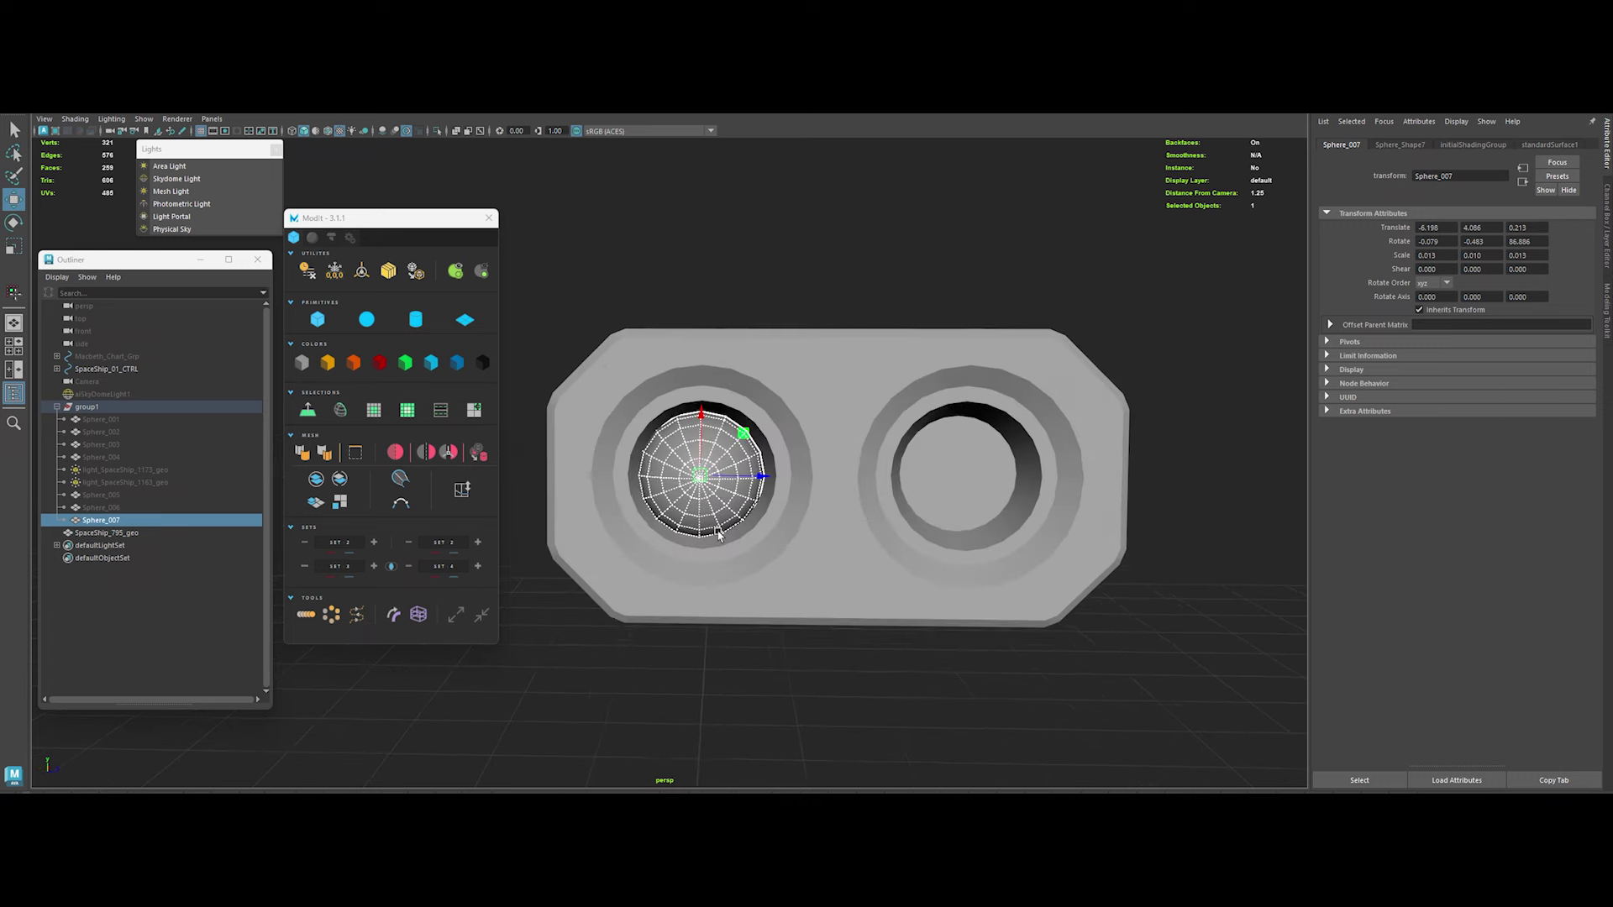
Duplicate the sphere as Sphere_008 into the right ring and exit isolate view
{"action": "key", "text": "ctrl+d"}
{"action": "mouse_move", "coordinate": [733, 478]}
{"action": "left_mouse_down"}
{"action": "mouse_move", "coordinate": [1000, 491]}
{"action": "mouse_move", "coordinate": [924, 504]}
{"action": "mouse_move", "coordinate": [991, 492]}
{"action": "left_mouse_up"}
{"action": "scroll", "coordinate": [840, 521], "scroll_direction": "down", "scroll_amount": 3}
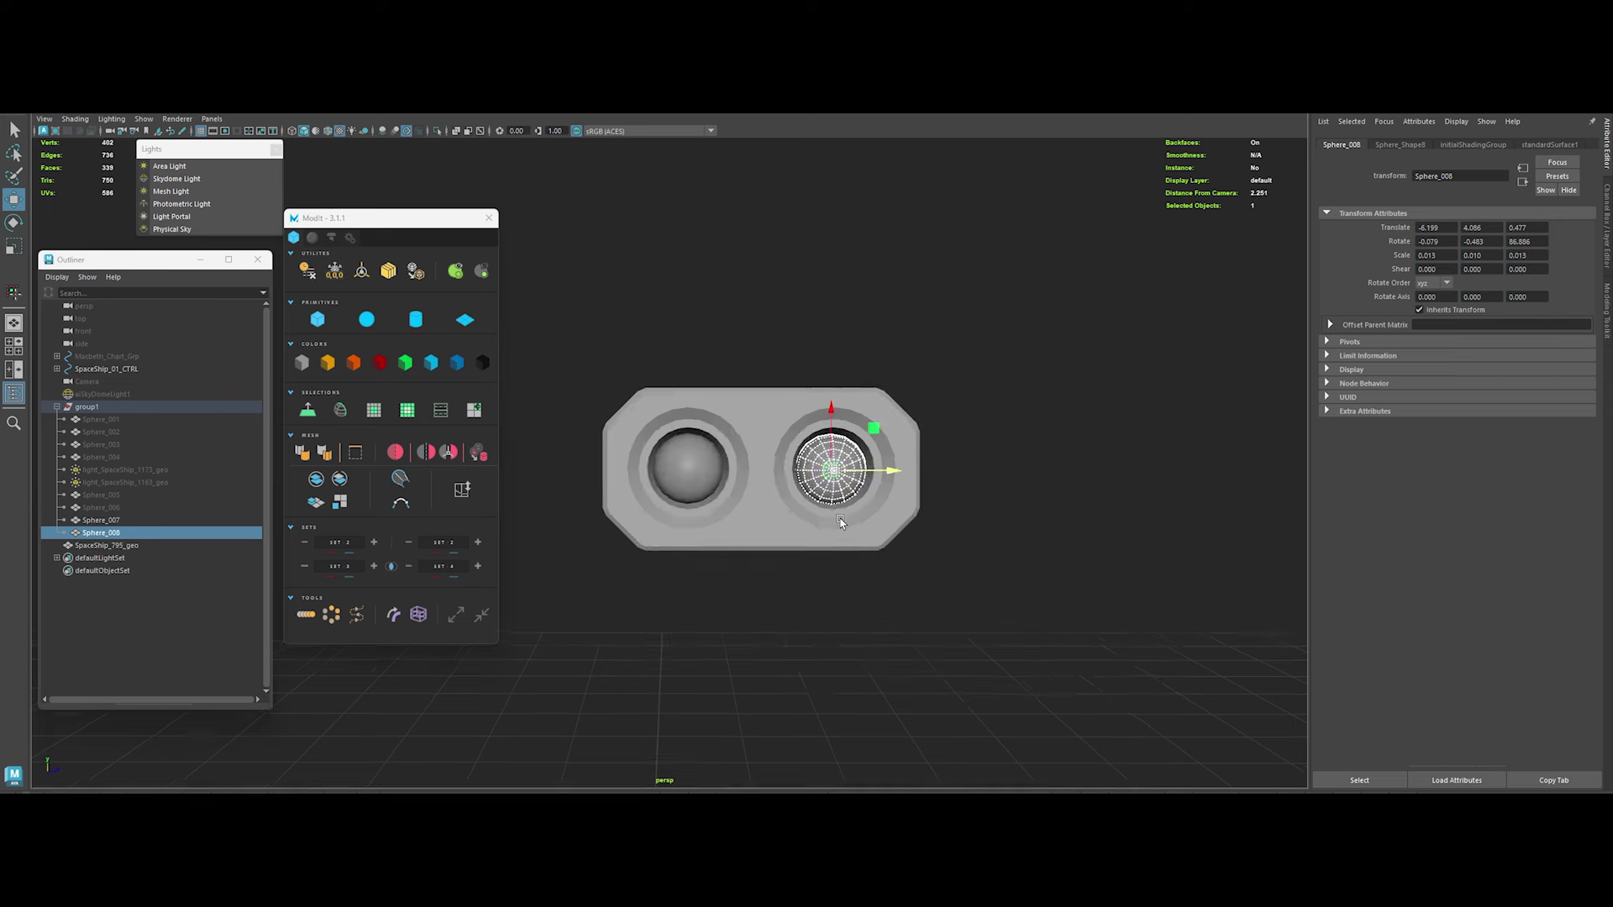
{"action": "left_click", "coordinate": [840, 521]}
{"action": "left_click", "coordinate": [831, 469]}
{"action": "left_click", "coordinate": [840, 588]}
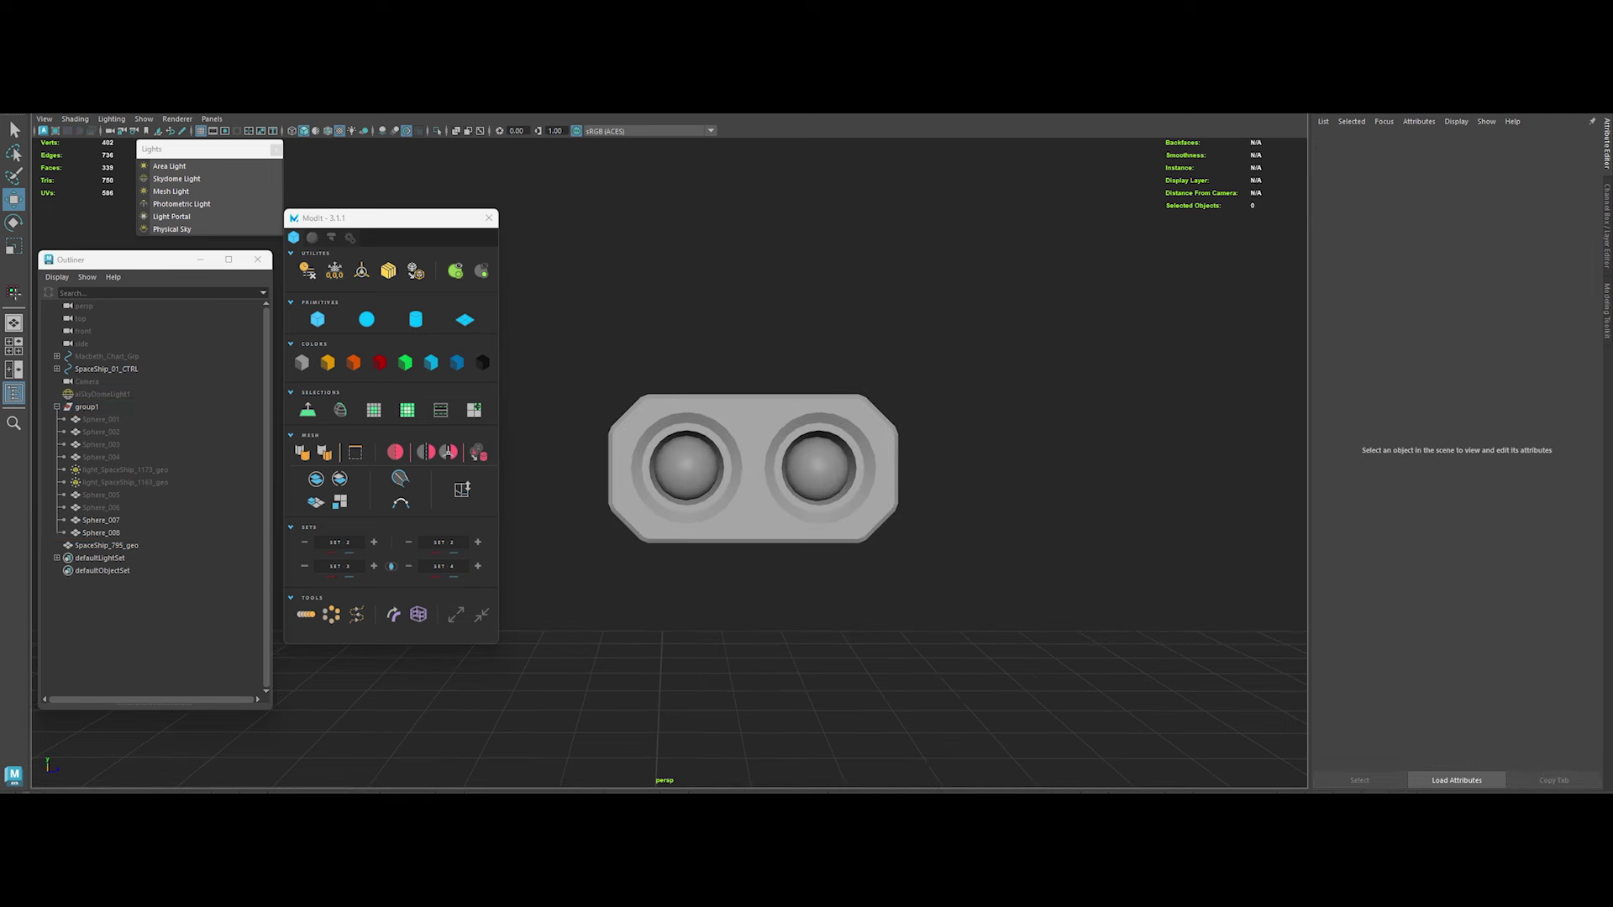
{"action": "key", "text": "ctrl+1"}
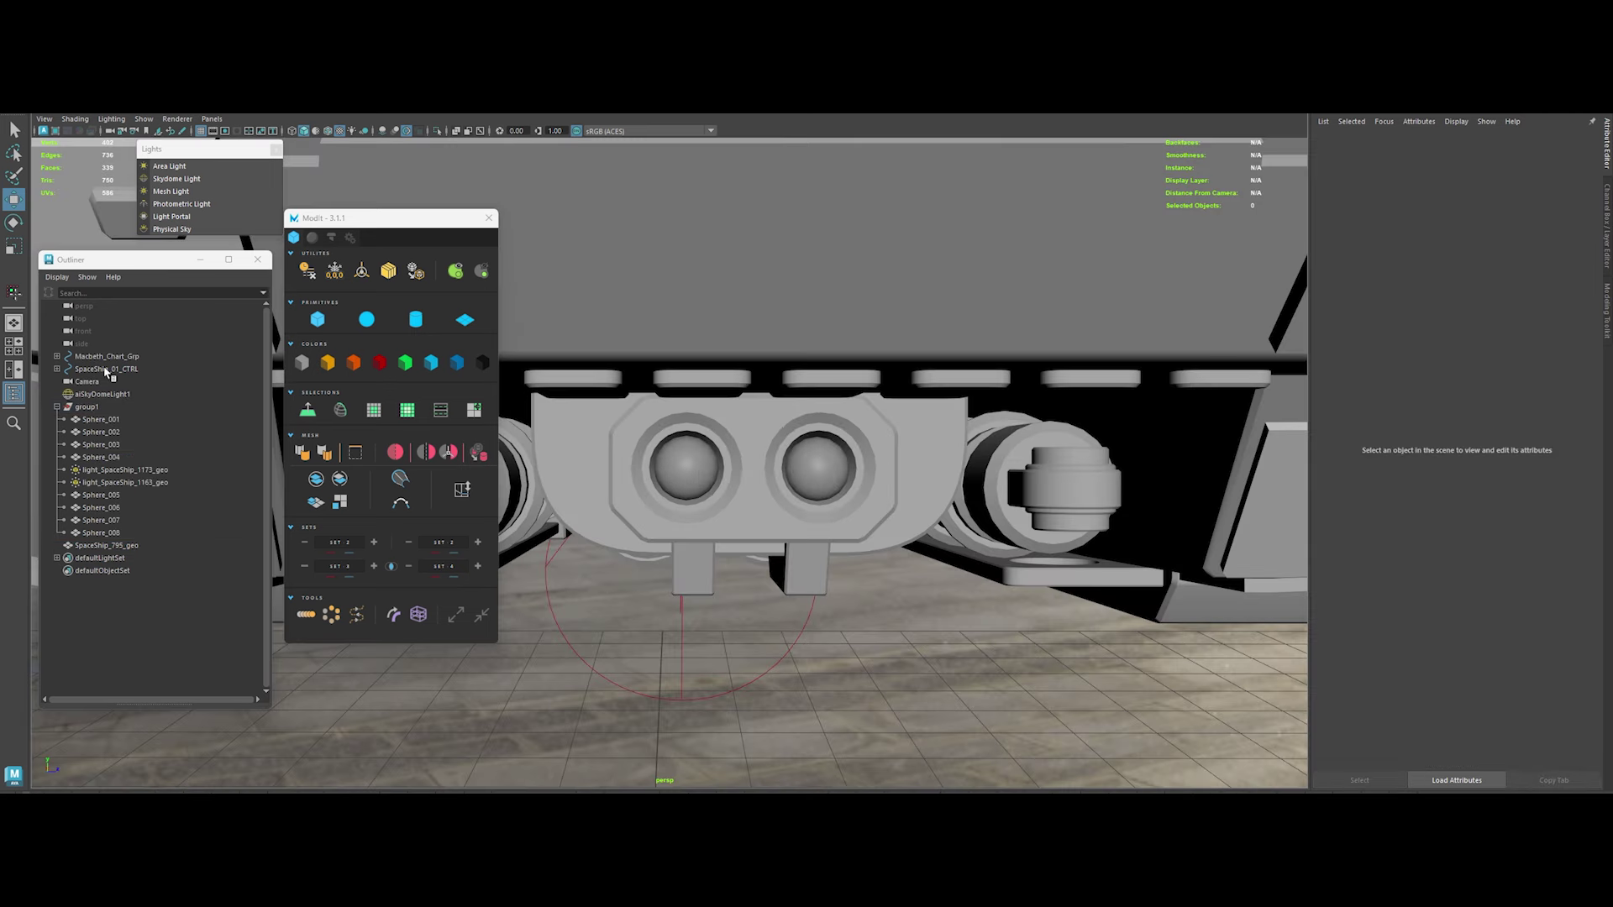
Turn Sphere_007 into an Arnold mesh light
{"action": "left_click", "coordinate": [703, 478]}
{"action": "left_click", "coordinate": [489, 218]}
{"action": "left_click", "coordinate": [171, 191]}
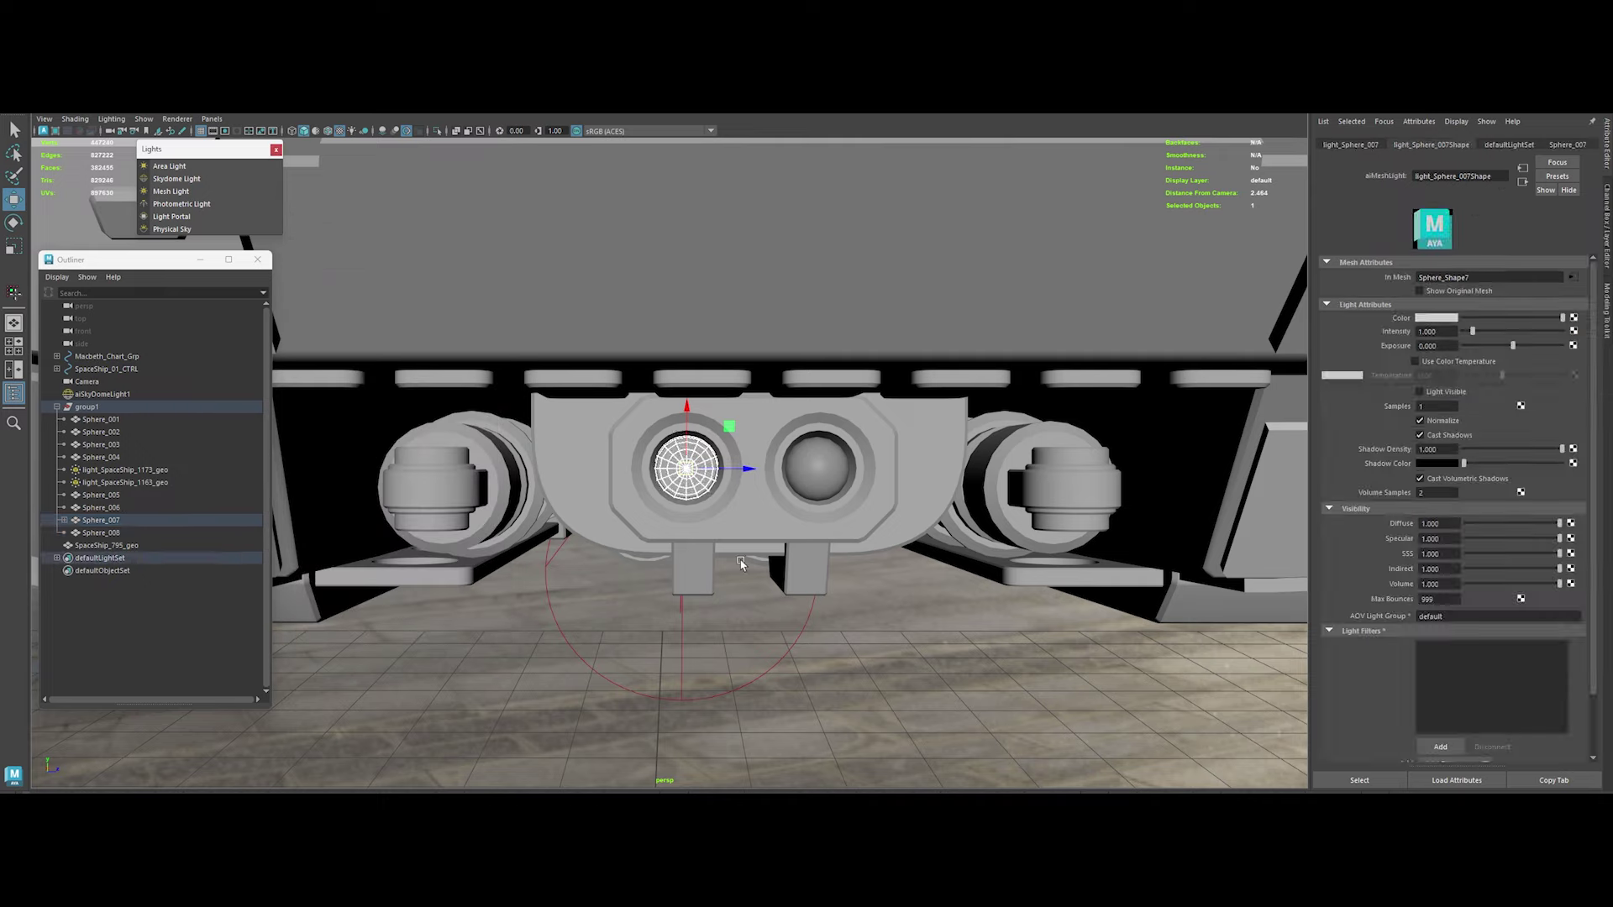
{"action": "left_click_drag", "start_coordinate": [835, 556], "coordinate": [875, 353], "text": "alt"}
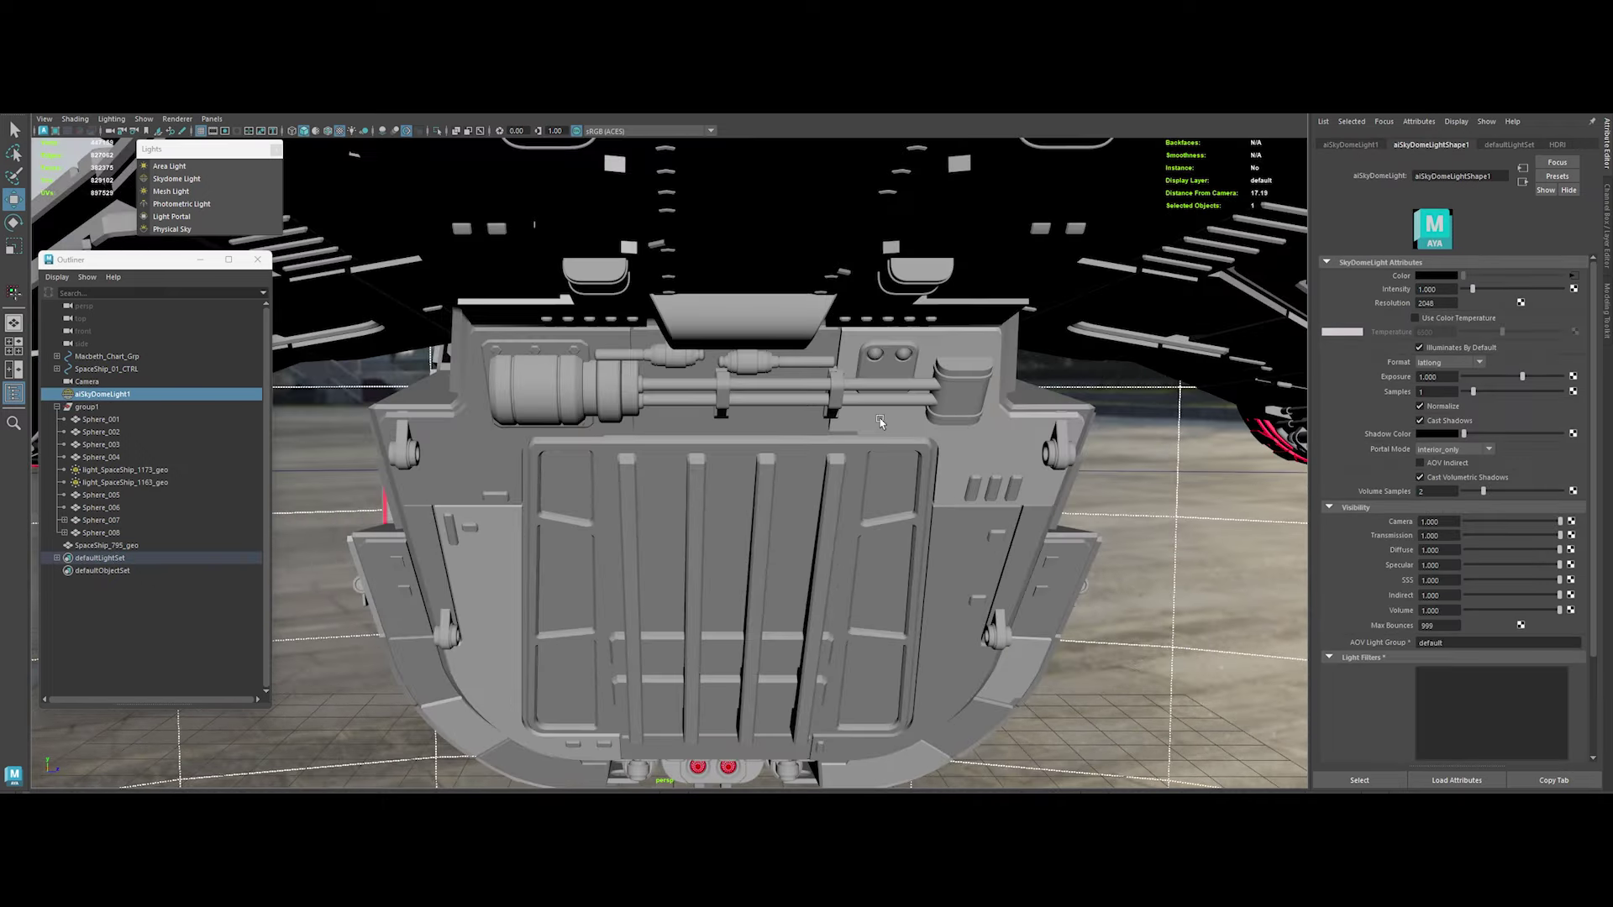
{"action": "left_click", "coordinate": [875, 353]}
Inspect the ship from below and select spheres Sphere_005 to Sphere_008
{"action": "left_click", "coordinate": [722, 579]}
{"action": "mouse_move", "coordinate": [723, 580]}
{"action": "left_mouse_down", "text": "alt"}
{"action": "mouse_move", "coordinate": [848, 414]}
{"action": "mouse_move", "coordinate": [944, 428]}
{"action": "mouse_move", "coordinate": [924, 420]}
{"action": "left_mouse_up", "text": "alt"}
{"action": "left_click", "coordinate": [759, 553]}
{"action": "left_click", "coordinate": [878, 535]}
{"action": "left_click", "coordinate": [647, 303]}
{"action": "left_click", "coordinate": [678, 401]}
{"action": "mouse_move", "coordinate": [678, 401]}
{"action": "left_mouse_down", "text": "alt"}
{"action": "mouse_move", "coordinate": [160, 552]}
{"action": "mouse_move", "coordinate": [109, 498]}
{"action": "left_mouse_up", "text": "alt"}
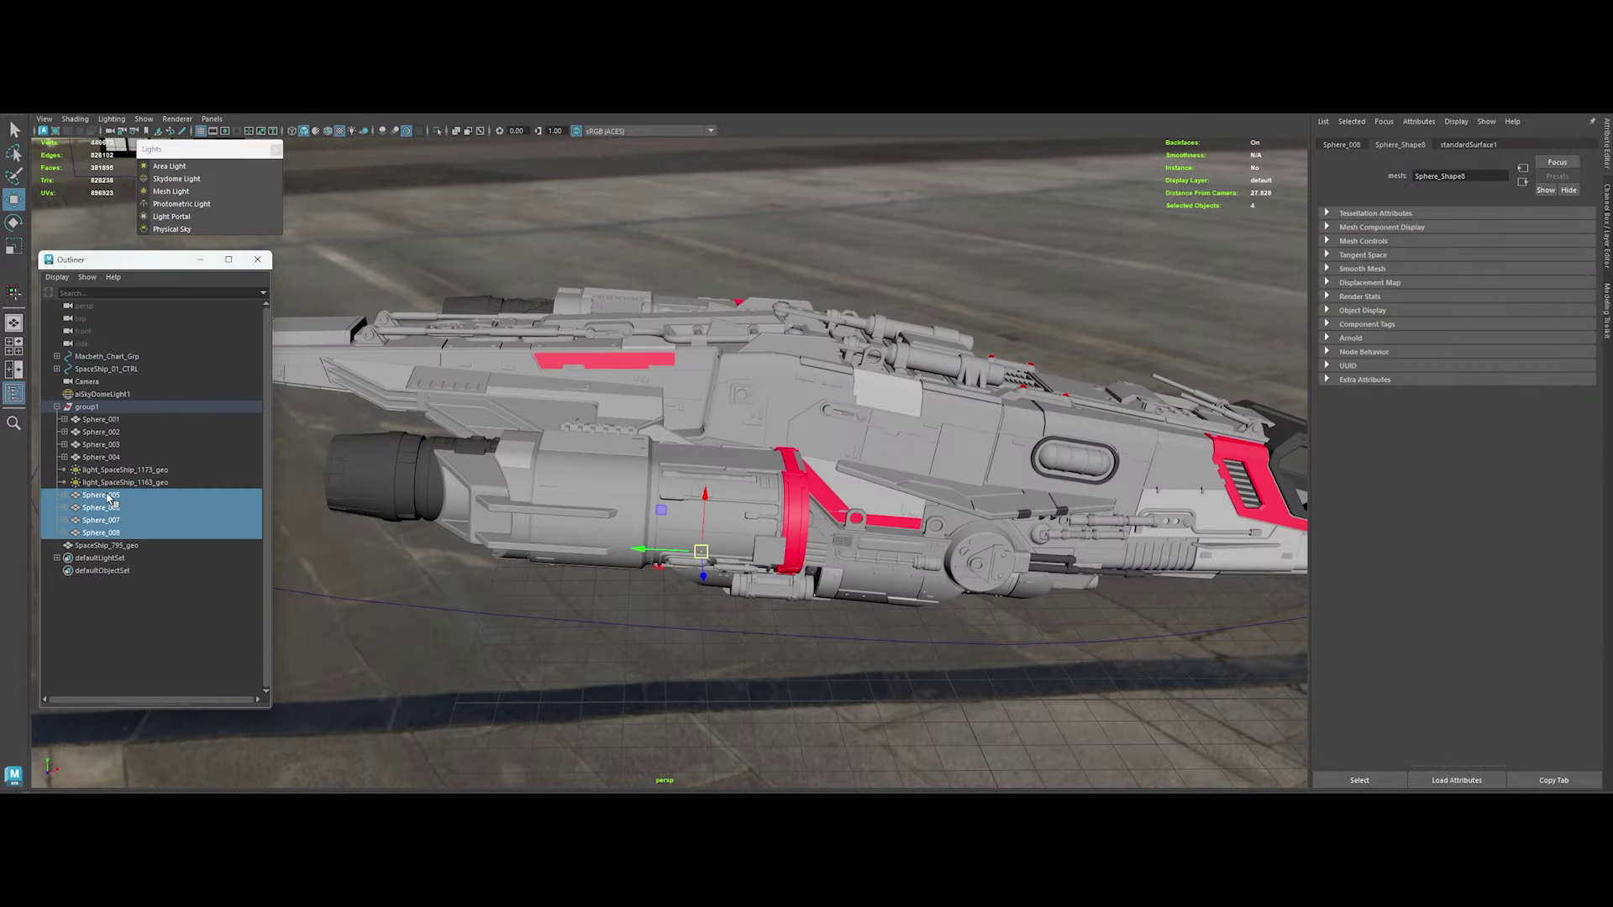
Select the eight light_Sphere mesh lights and unparent them from their spheres
{"action": "left_click", "coordinate": [64, 507]}
{"action": "left_click", "coordinate": [64, 457]}
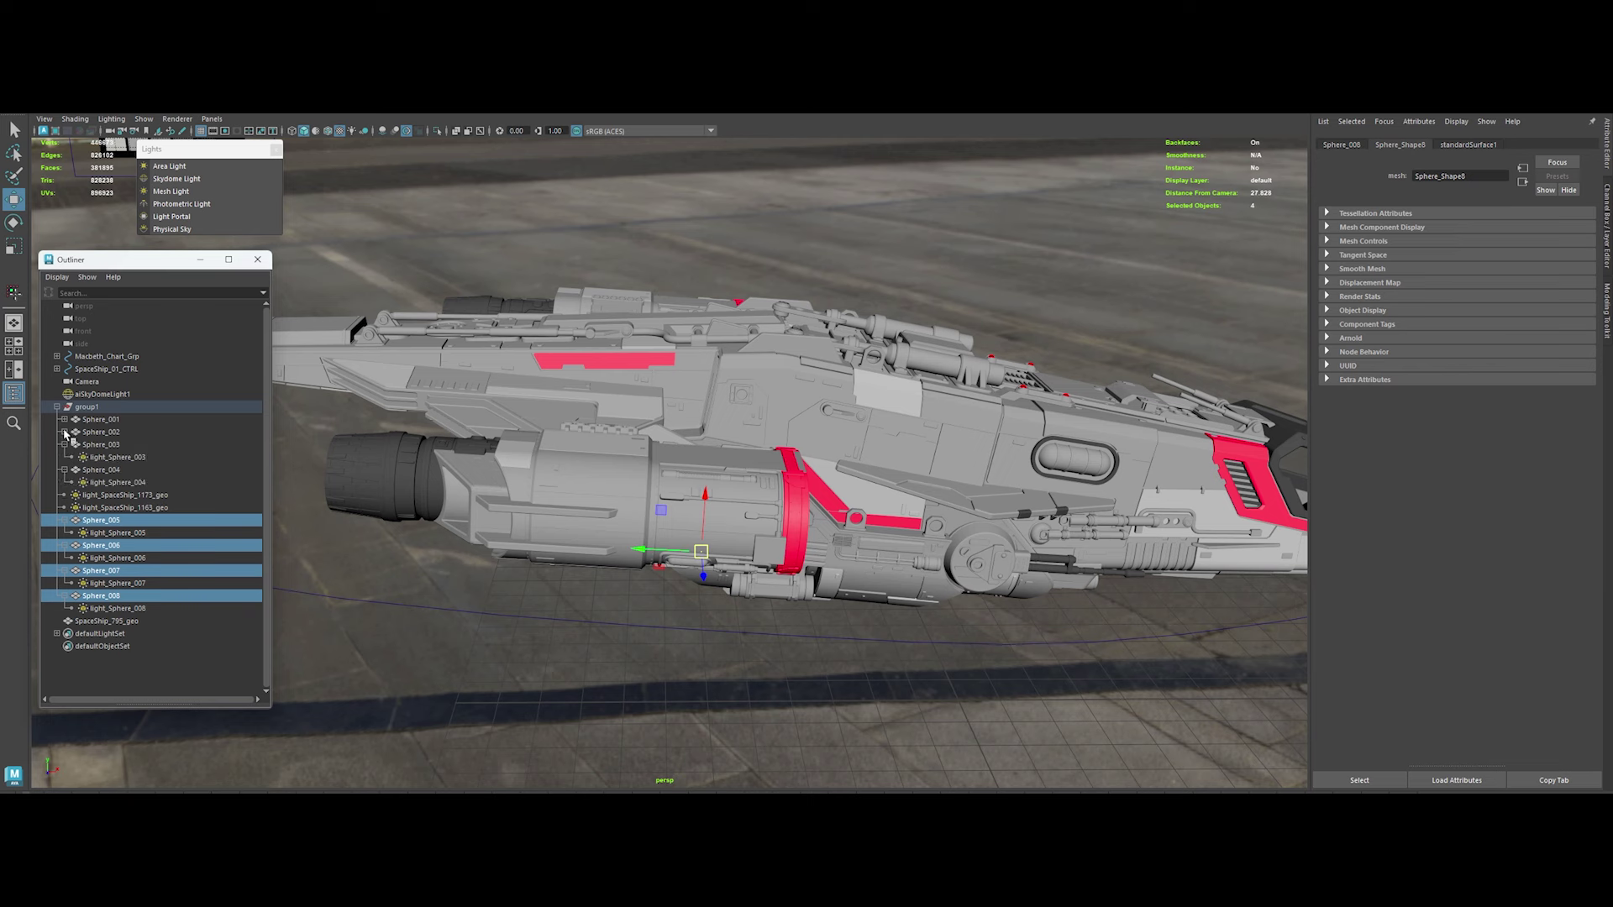
{"action": "left_click", "coordinate": [63, 420]}
{"action": "left_click", "coordinate": [117, 432]}
{"action": "left_click", "coordinate": [117, 457], "text": "ctrl"}
{"action": "left_click", "coordinate": [117, 507], "text": "ctrl"}
{"action": "left_click", "coordinate": [117, 558], "text": "ctrl"}
{"action": "left_click", "coordinate": [117, 608], "text": "ctrl"}
{"action": "left_click", "coordinate": [118, 633], "text": "ctrl"}
{"action": "key", "text": "shift+p"}
Group the mesh lights as Mesh_Lights_Grp and move the sphere meshes into SpaceShip_Grp
{"action": "middle_click_drag", "start_coordinate": [116, 412], "coordinate": [116, 407]}
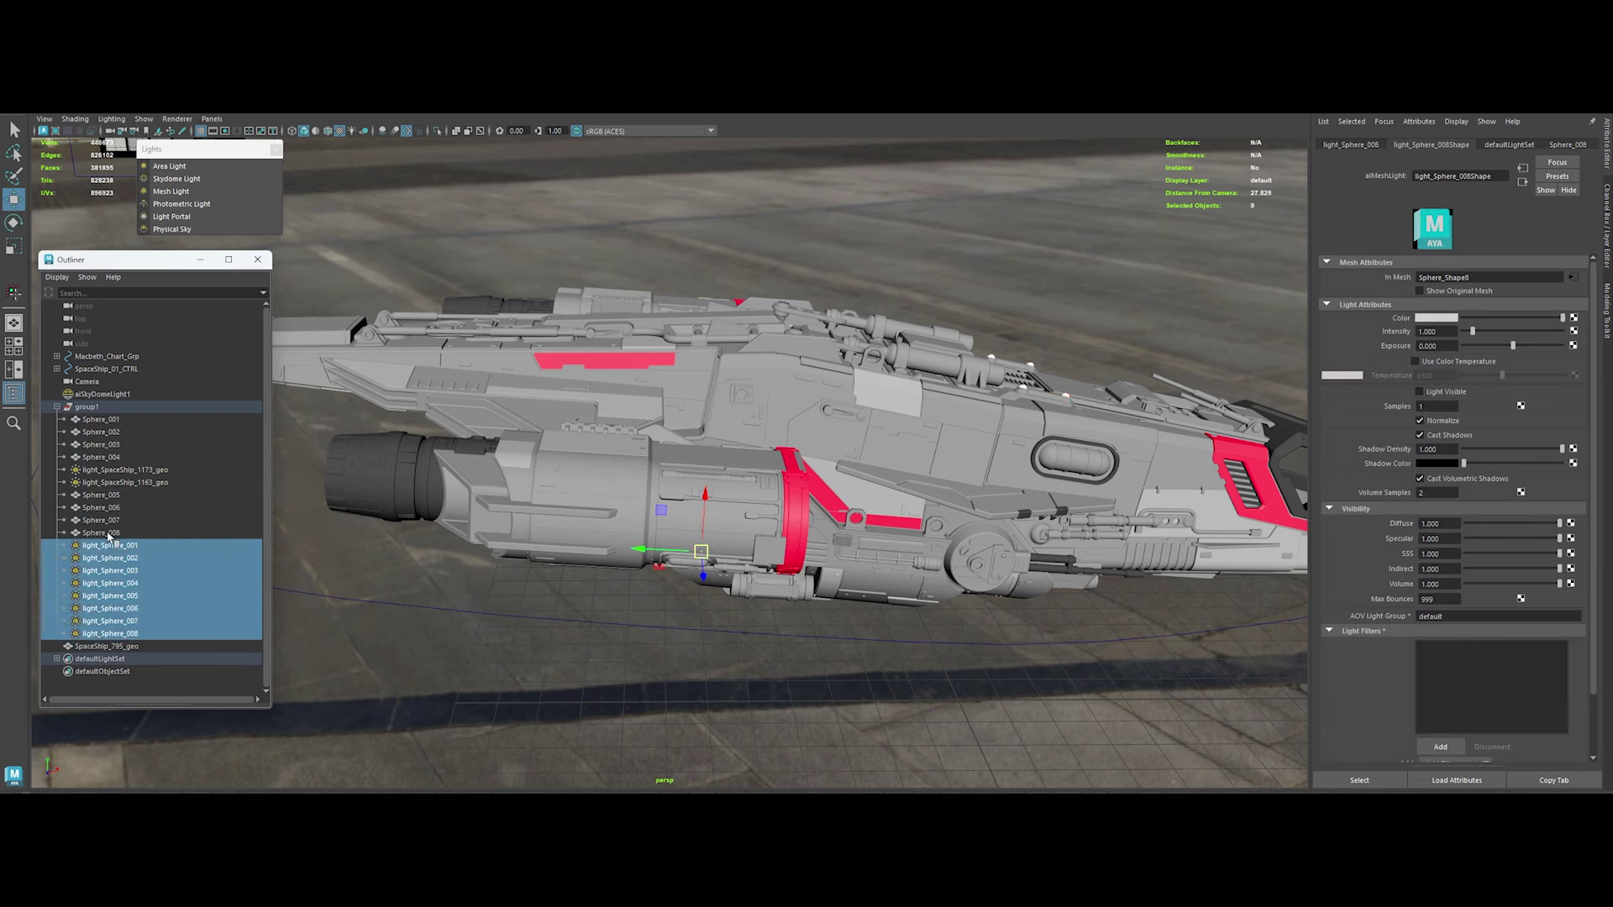
{"action": "left_click_drag", "start_coordinate": [92, 533], "coordinate": [101, 496]}
{"action": "left_click_drag", "start_coordinate": [101, 419], "coordinate": [131, 462], "text": "ctrl"}
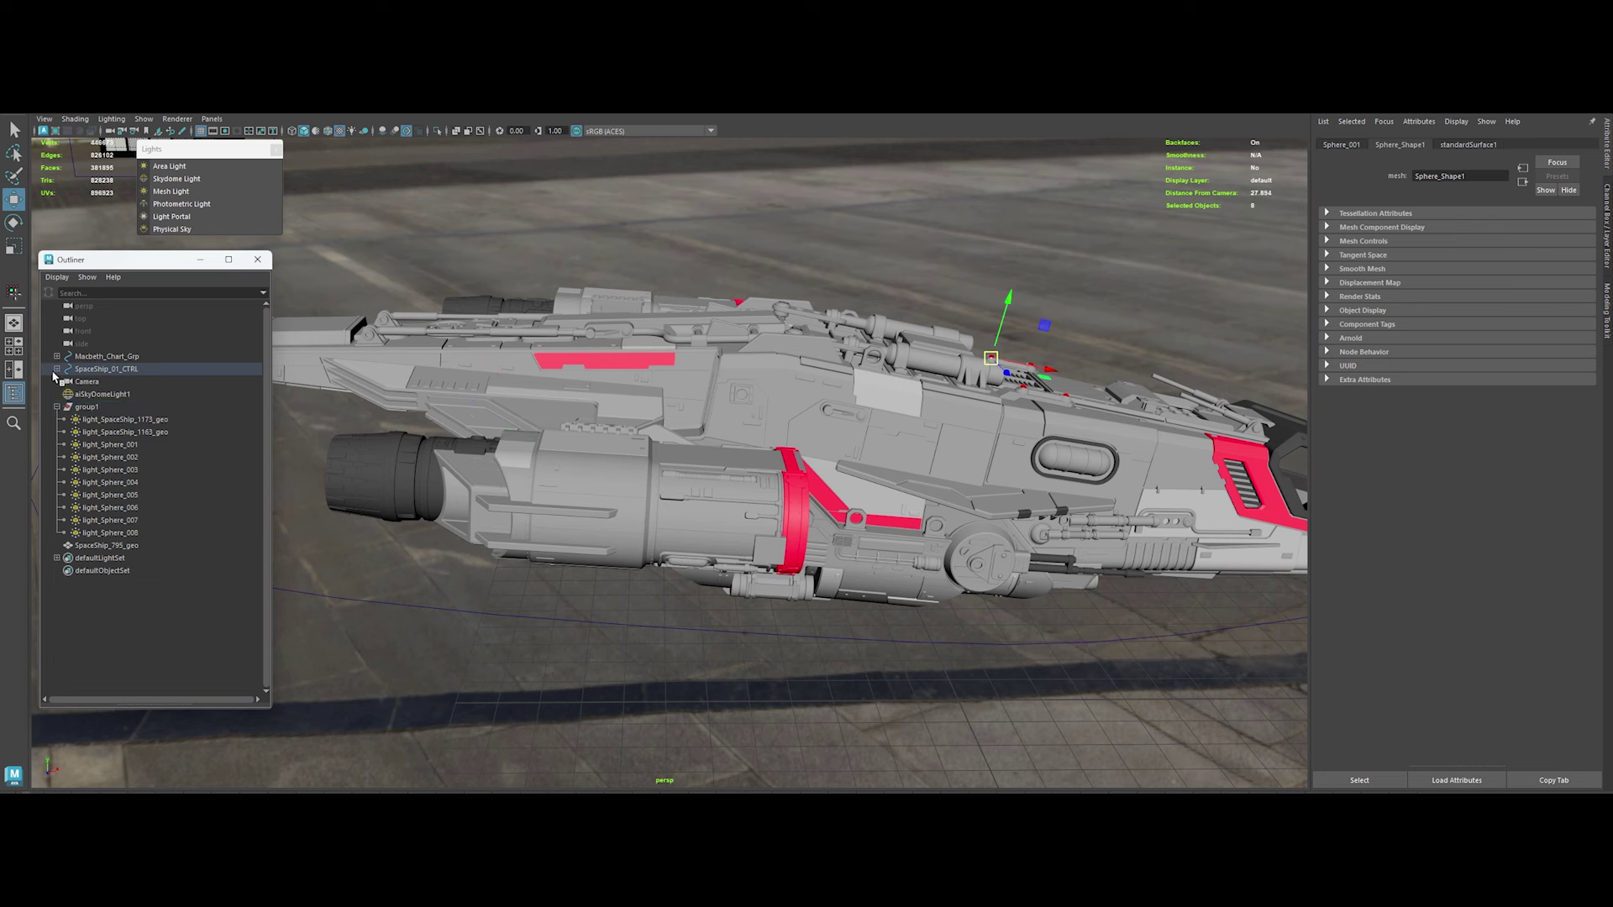
{"action": "middle_click_drag", "start_coordinate": [101, 425], "coordinate": [101, 386]}
{"action": "double_click", "coordinate": [88, 457]}
{"action": "type", "text": "Mesh_Lights_G"}
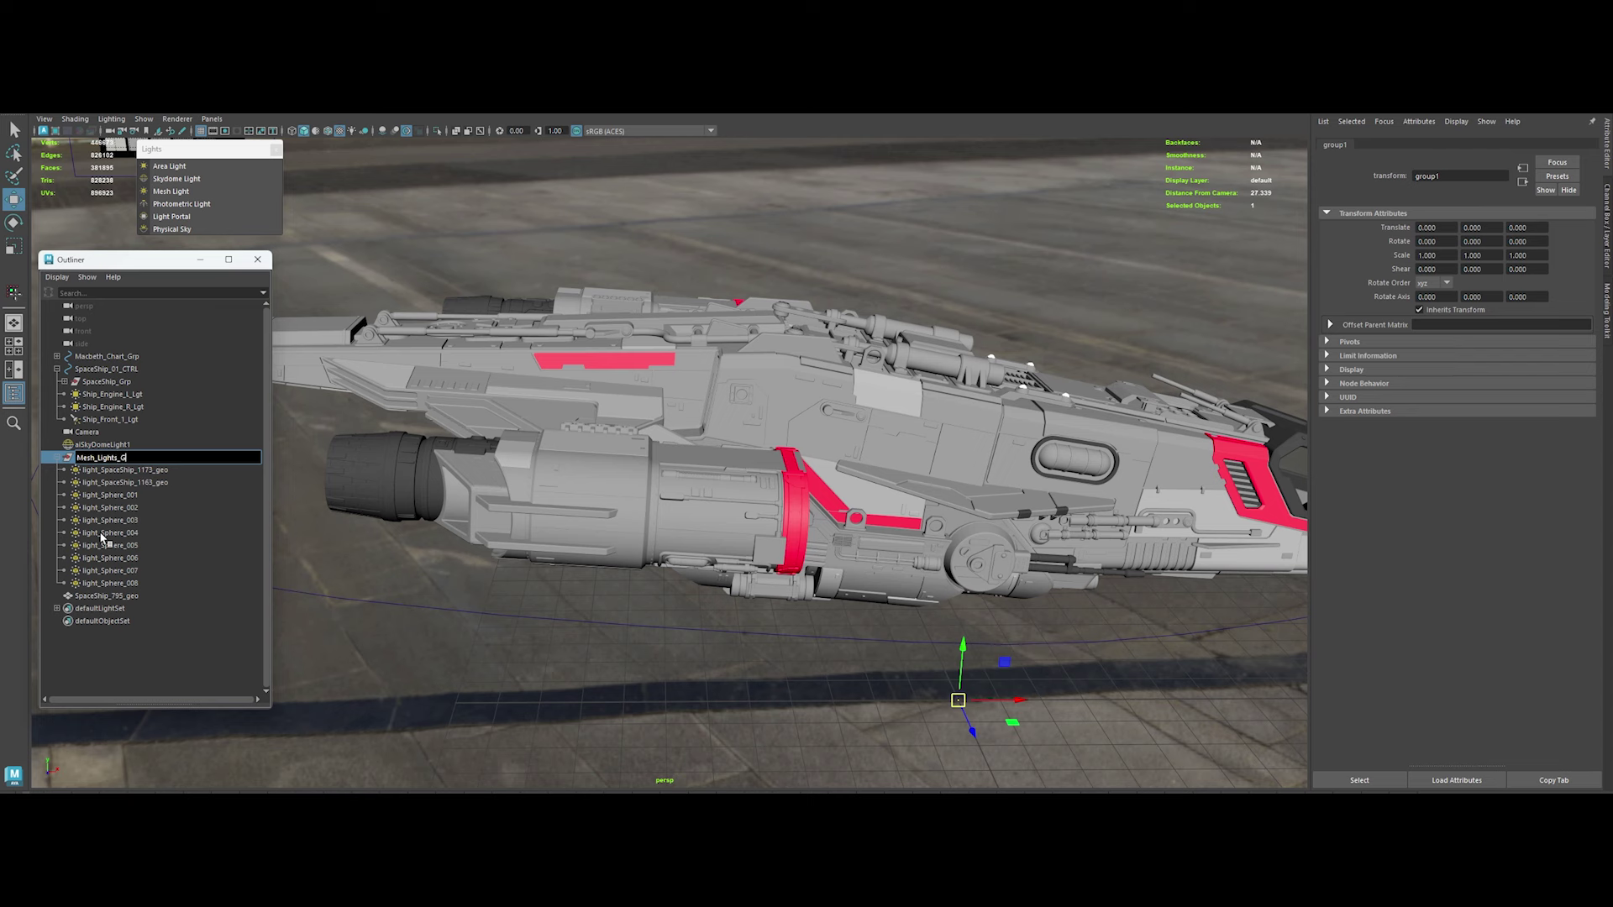
{"action": "type", "text": "rp"}
{"action": "key", "text": "Return"}
Group the engine and front lights as Lights_Grp; parent Mesh_Lights_Grp under SpaceShip_01_CTRL
{"action": "left_click_drag", "start_coordinate": [102, 395], "coordinate": [102, 419]}
{"action": "key", "text": "ctrl+g"}
{"action": "type", "text": "Grp"}
{"action": "key", "text": "Return"}
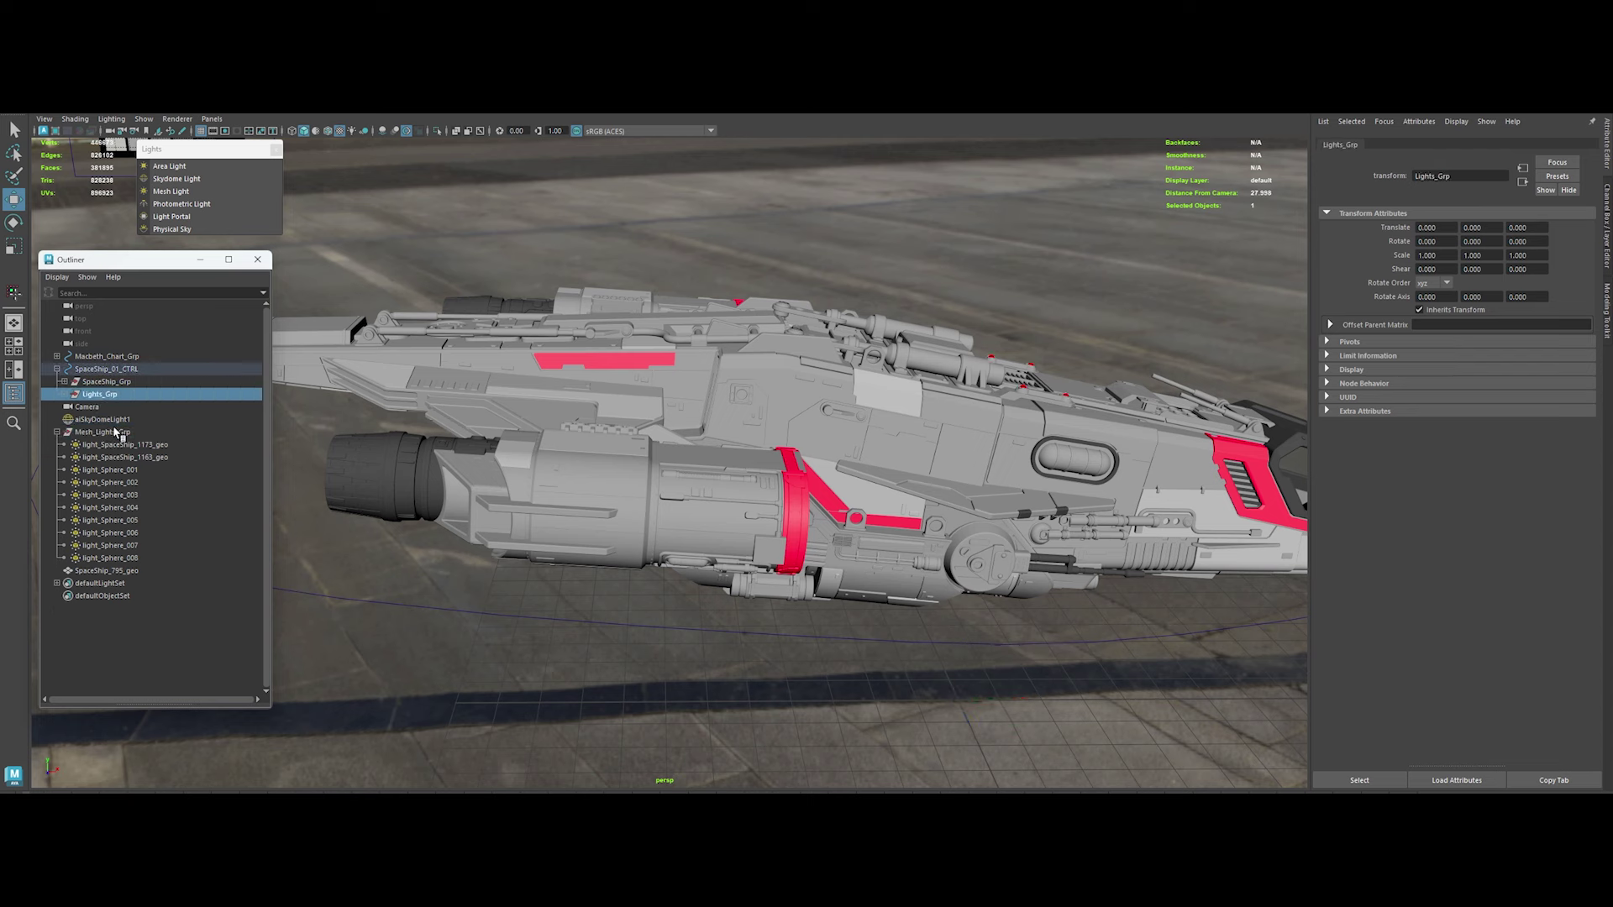
{"action": "left_click", "coordinate": [57, 432]}
{"action": "middle_click_drag", "start_coordinate": [86, 433], "coordinate": [101, 371]}
Move SpaceShip_795_geo into SpaceShip_Grp and select all the ship's geometry pieces
{"action": "left_click", "coordinate": [101, 444]}
{"action": "mouse_move", "coordinate": [101, 444]}
{"action": "middle_mouse_down"}
{"action": "mouse_move", "coordinate": [59, 378]}
{"action": "mouse_move", "coordinate": [101, 383]}
{"action": "middle_mouse_up"}
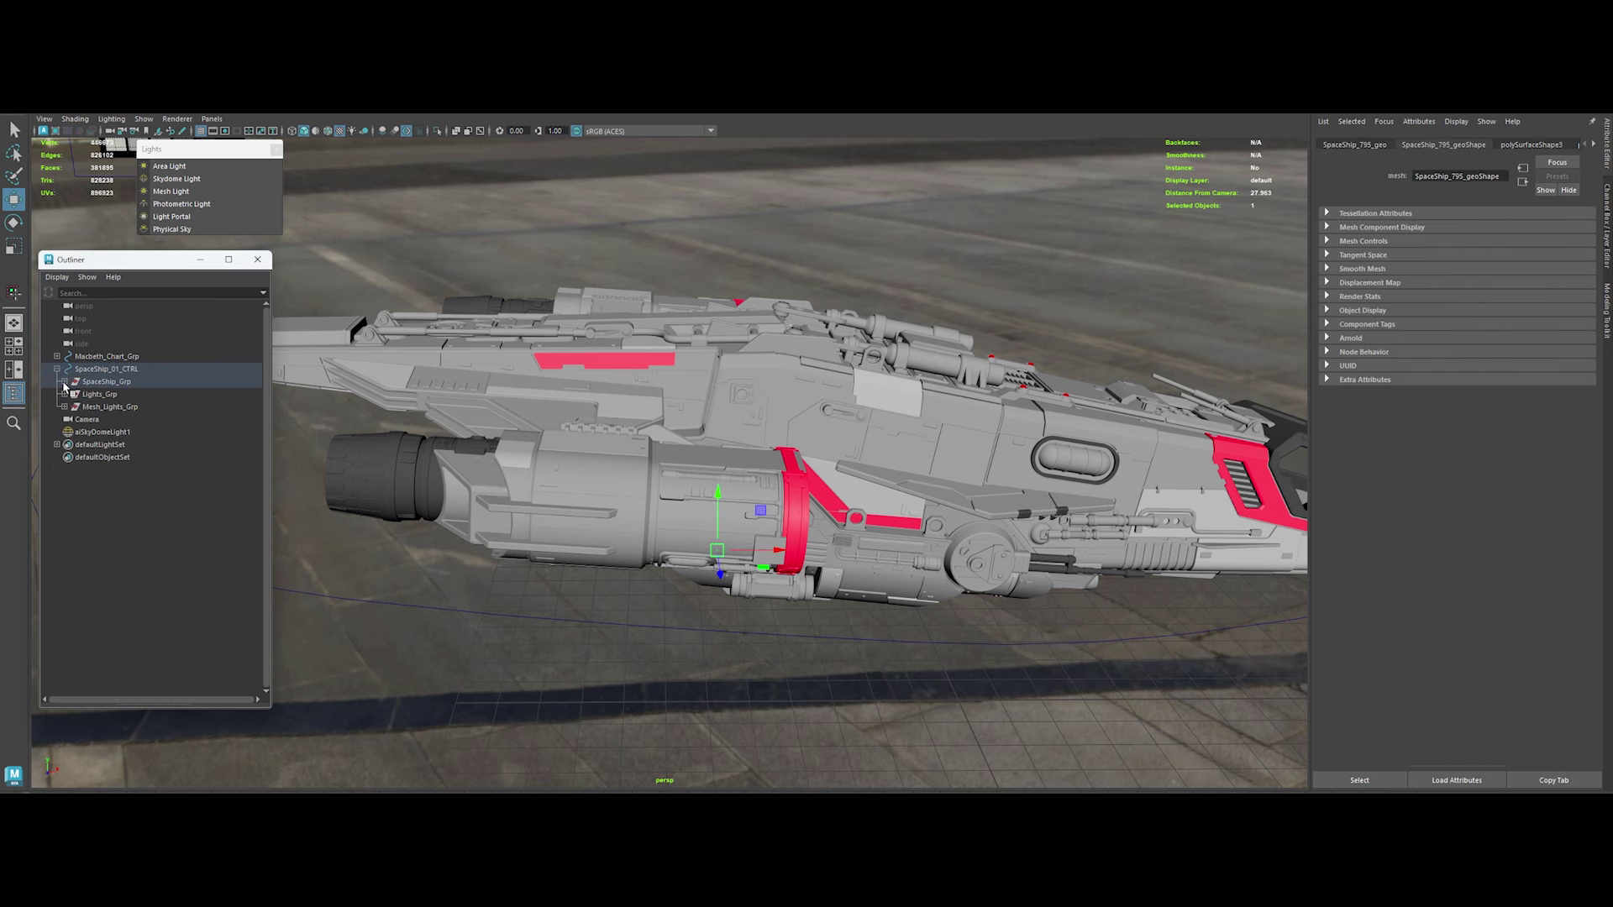
{"action": "left_click", "coordinate": [64, 382]}
{"action": "scroll", "coordinate": [171, 500], "scroll_direction": "down", "scroll_amount": 15}
{"action": "left_click_drag", "start_coordinate": [268, 356], "coordinate": [258, 608]}
{"action": "left_click_drag", "start_coordinate": [256, 682], "coordinate": [327, 792]}
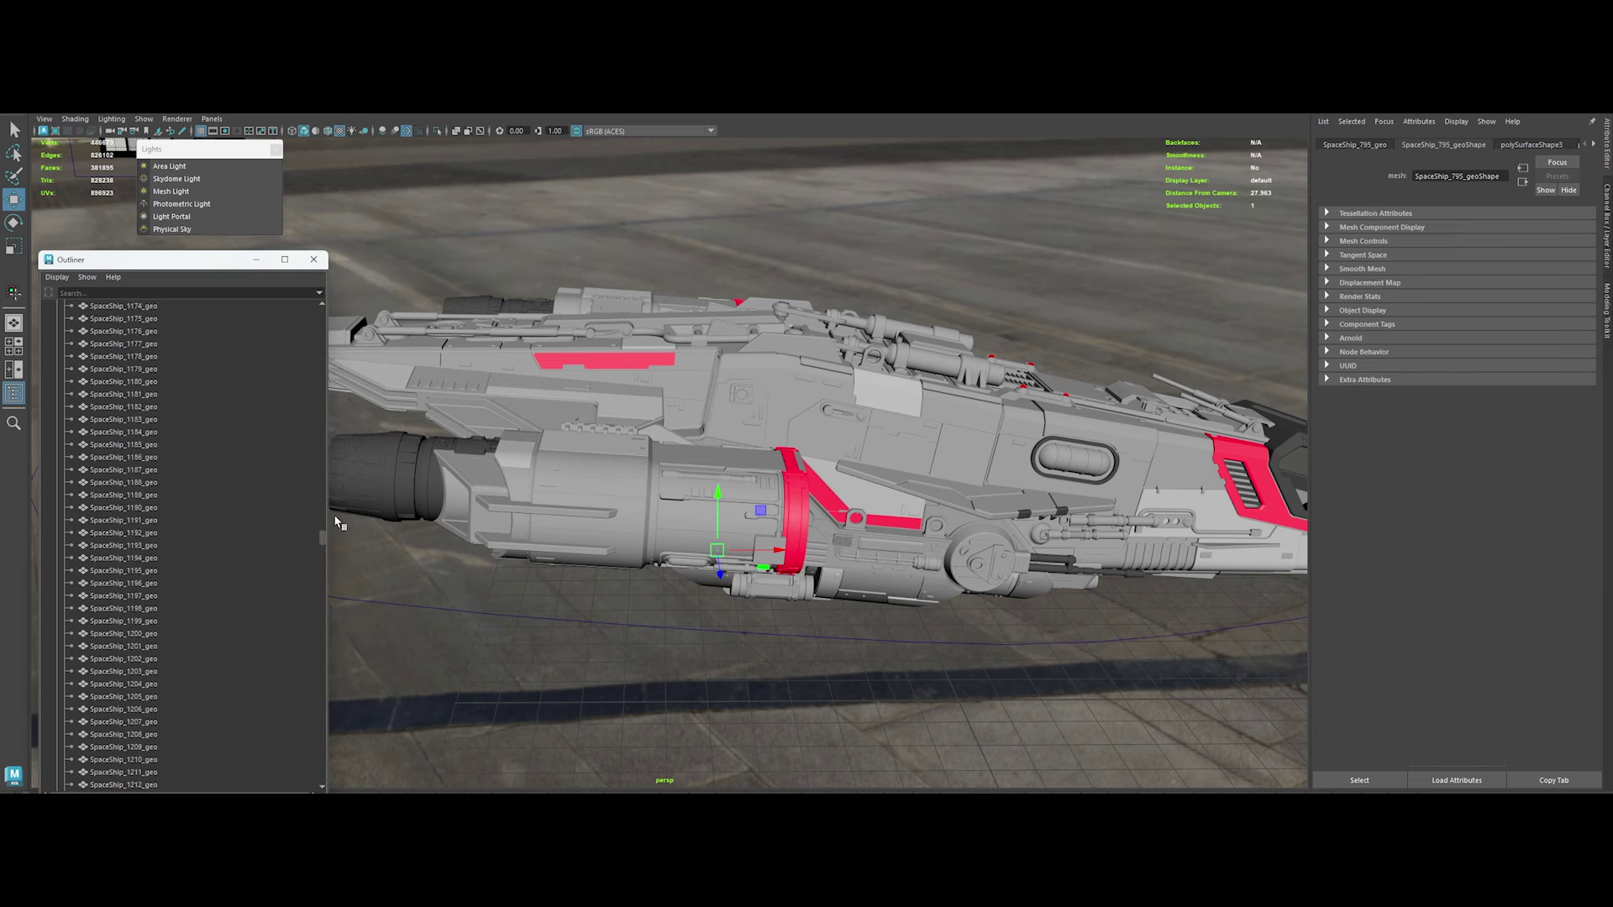
{"action": "left_click_drag", "start_coordinate": [322, 353], "coordinate": [338, 317]}
{"action": "left_click", "coordinate": [135, 395], "text": "shift"}
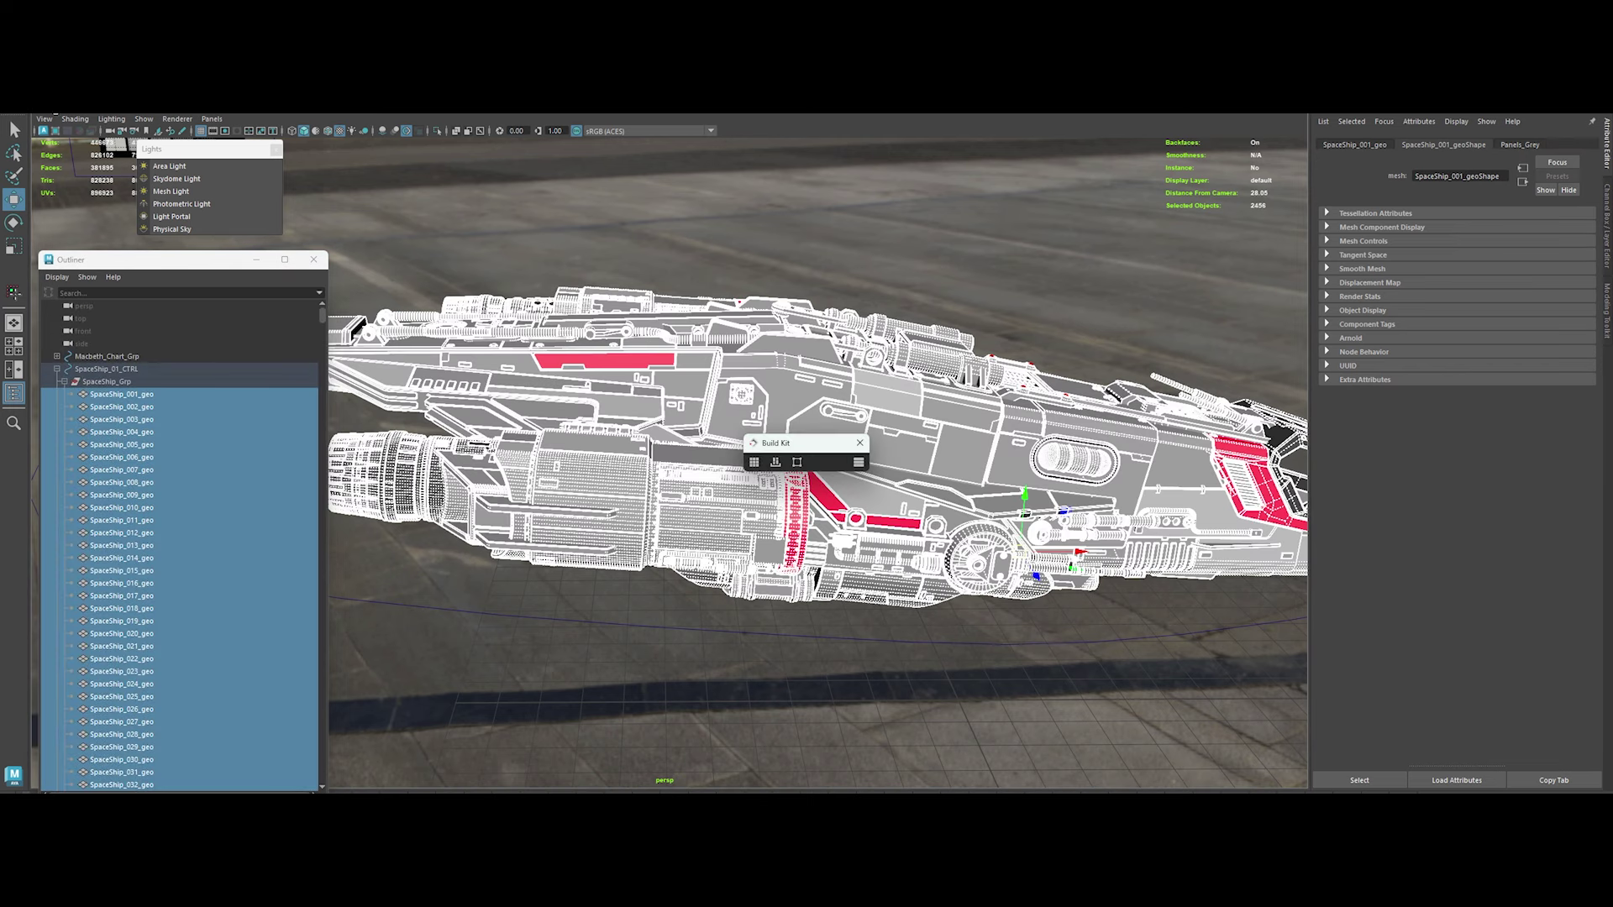
Apply the sequential Spaceship_ rename with suffix, close the Renamer, and select aiSkyDomeLight1
{"action": "left_click_drag", "start_coordinate": [790, 332], "coordinate": [630, 368]}
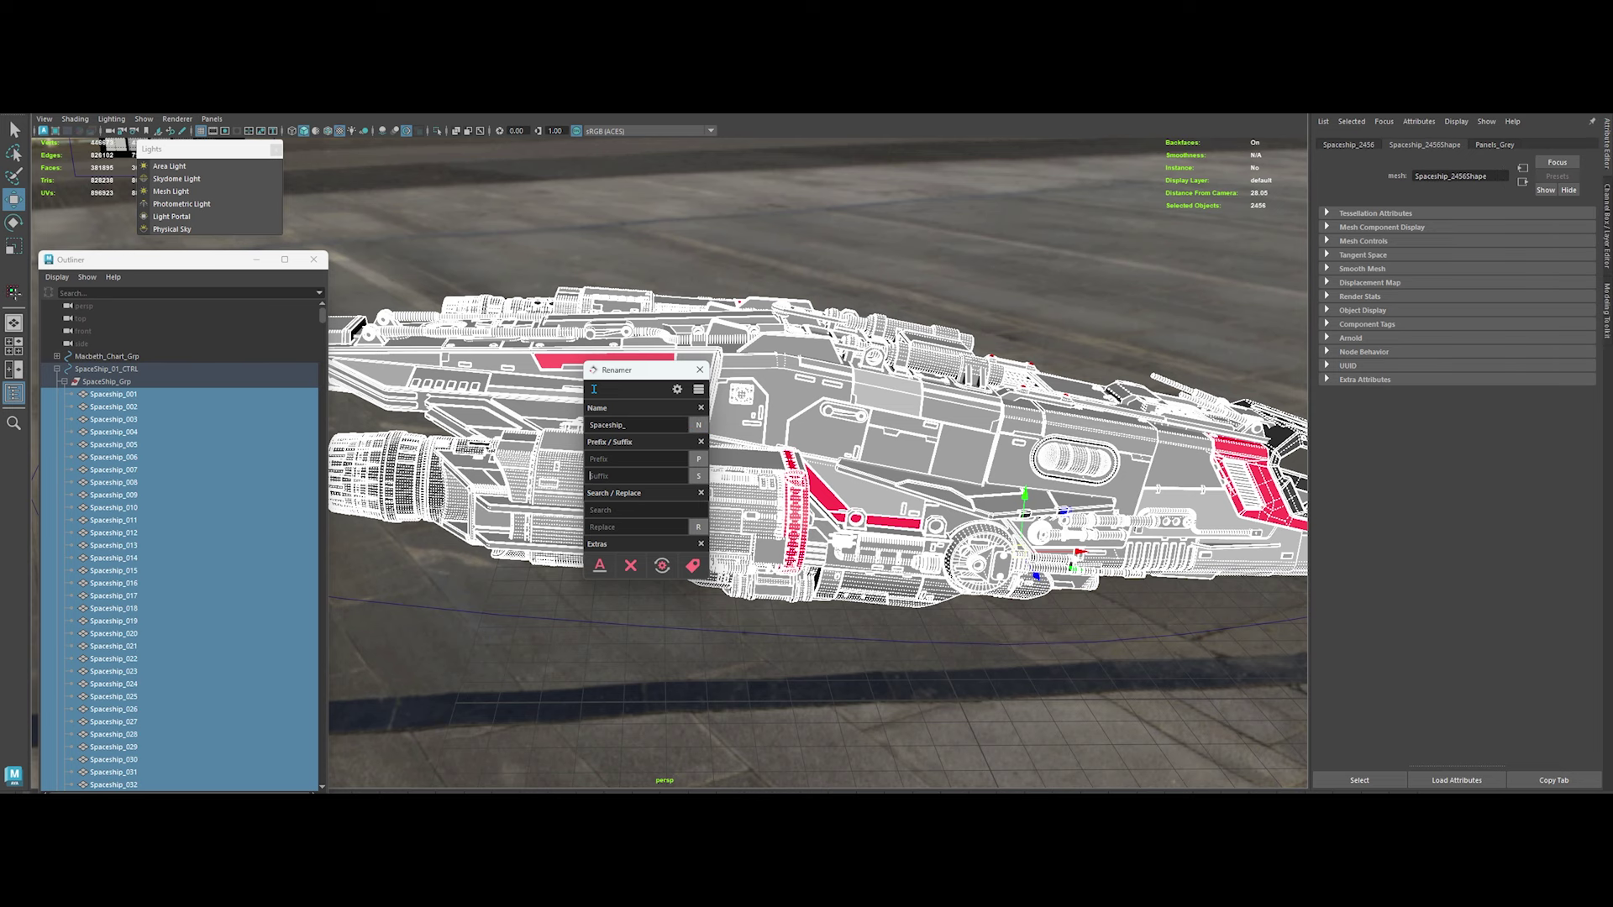
{"action": "type", "text": "_geo"}
{"action": "left_click", "coordinate": [701, 478]}
{"action": "left_click", "coordinate": [700, 370]}
{"action": "left_click", "coordinate": [107, 381]}
{"action": "left_click", "coordinate": [63, 381]}
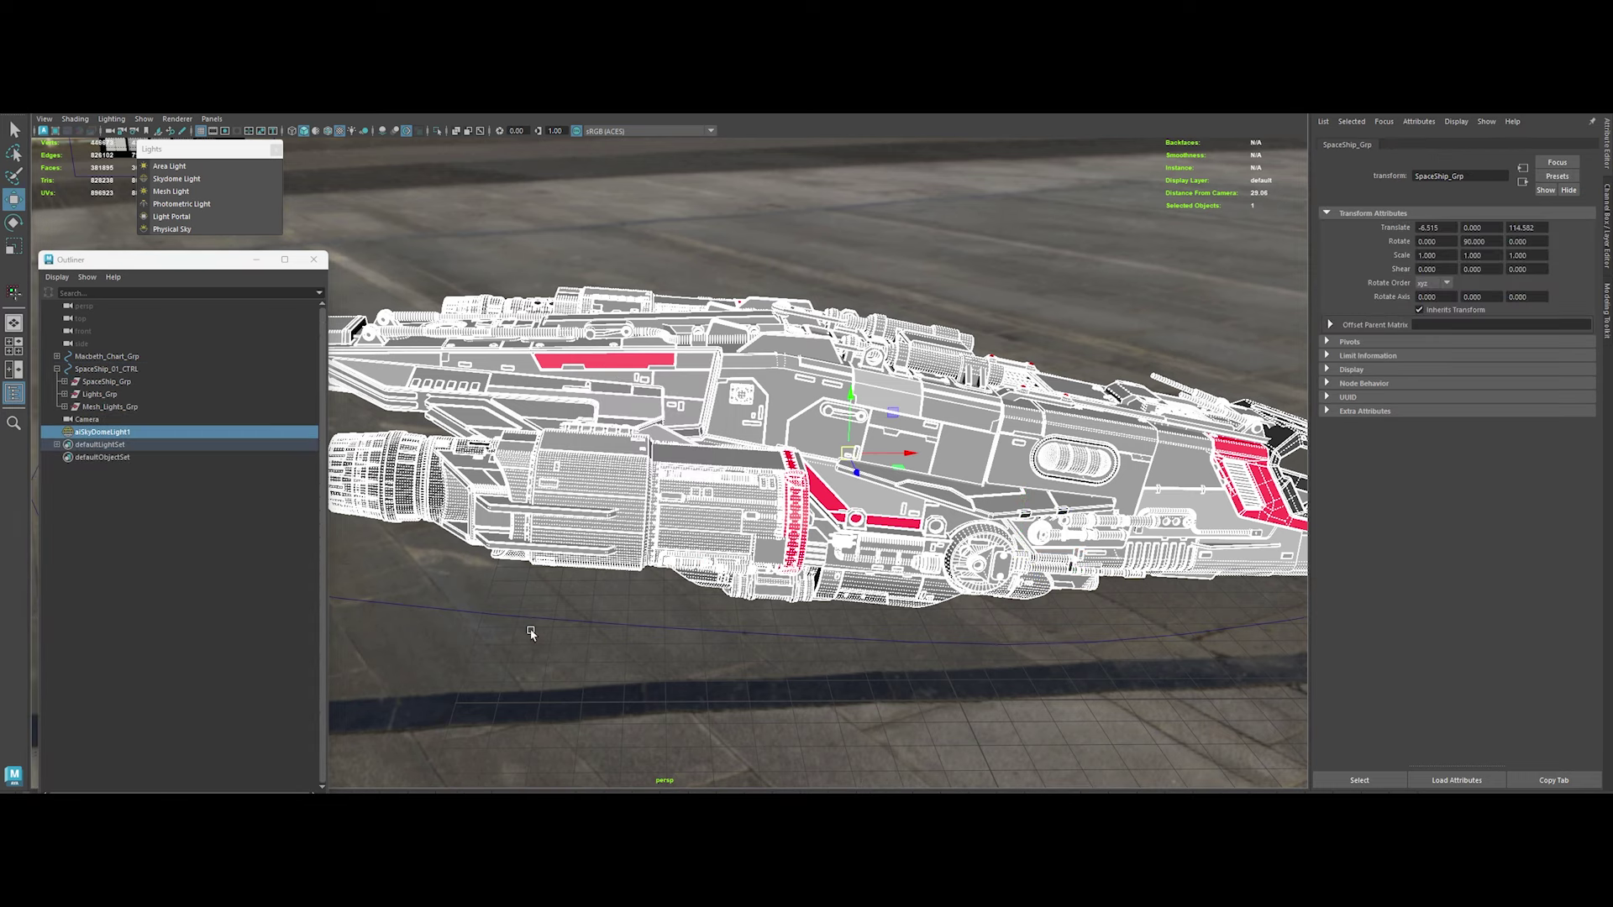
{"action": "left_click_drag", "start_coordinate": [531, 633], "coordinate": [554, 652]}
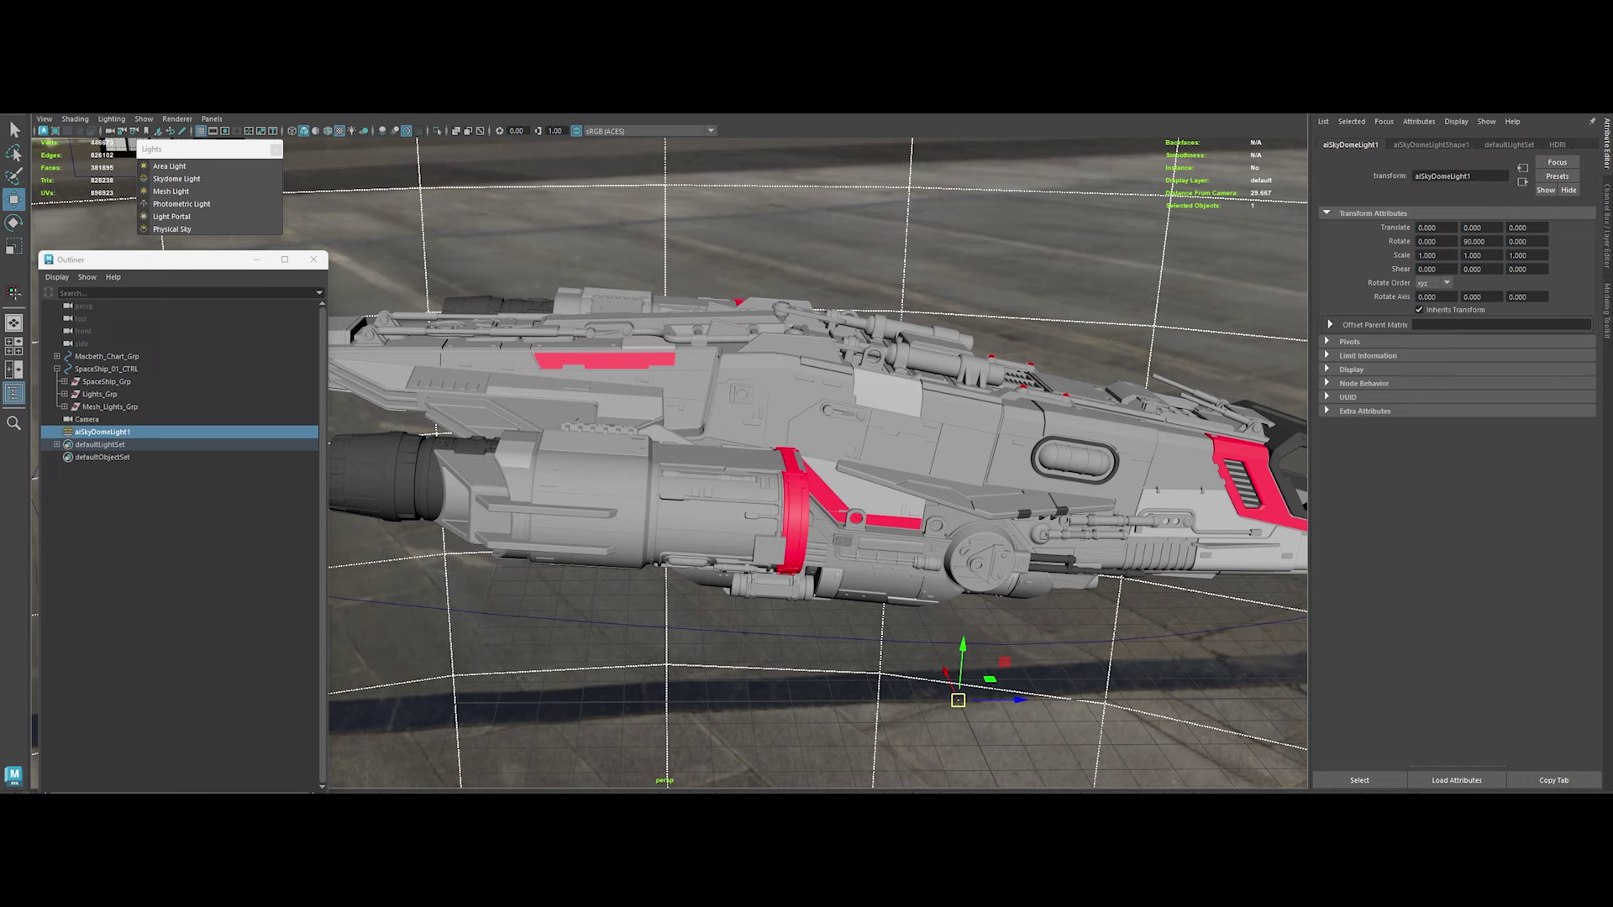
Isolate Mesh_Lights_Grp so only the mesh lights show in the viewport
{"action": "scroll", "coordinate": [680, 447], "scroll_direction": "down", "scroll_amount": 5}
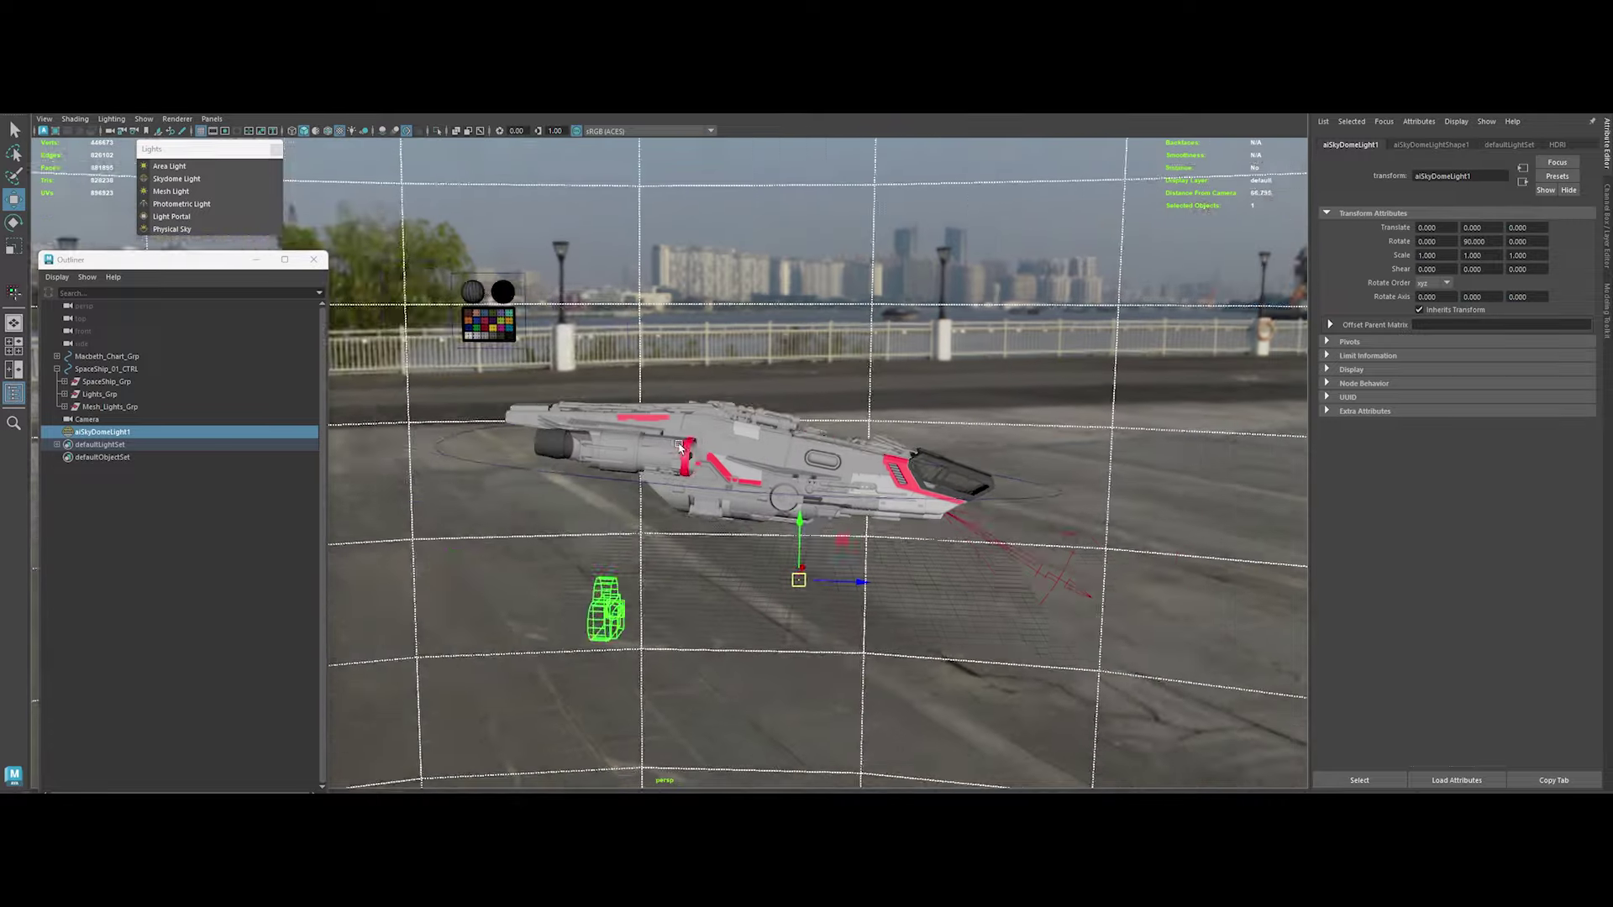
{"action": "left_click_drag", "start_coordinate": [680, 447], "coordinate": [688, 447], "text": "alt"}
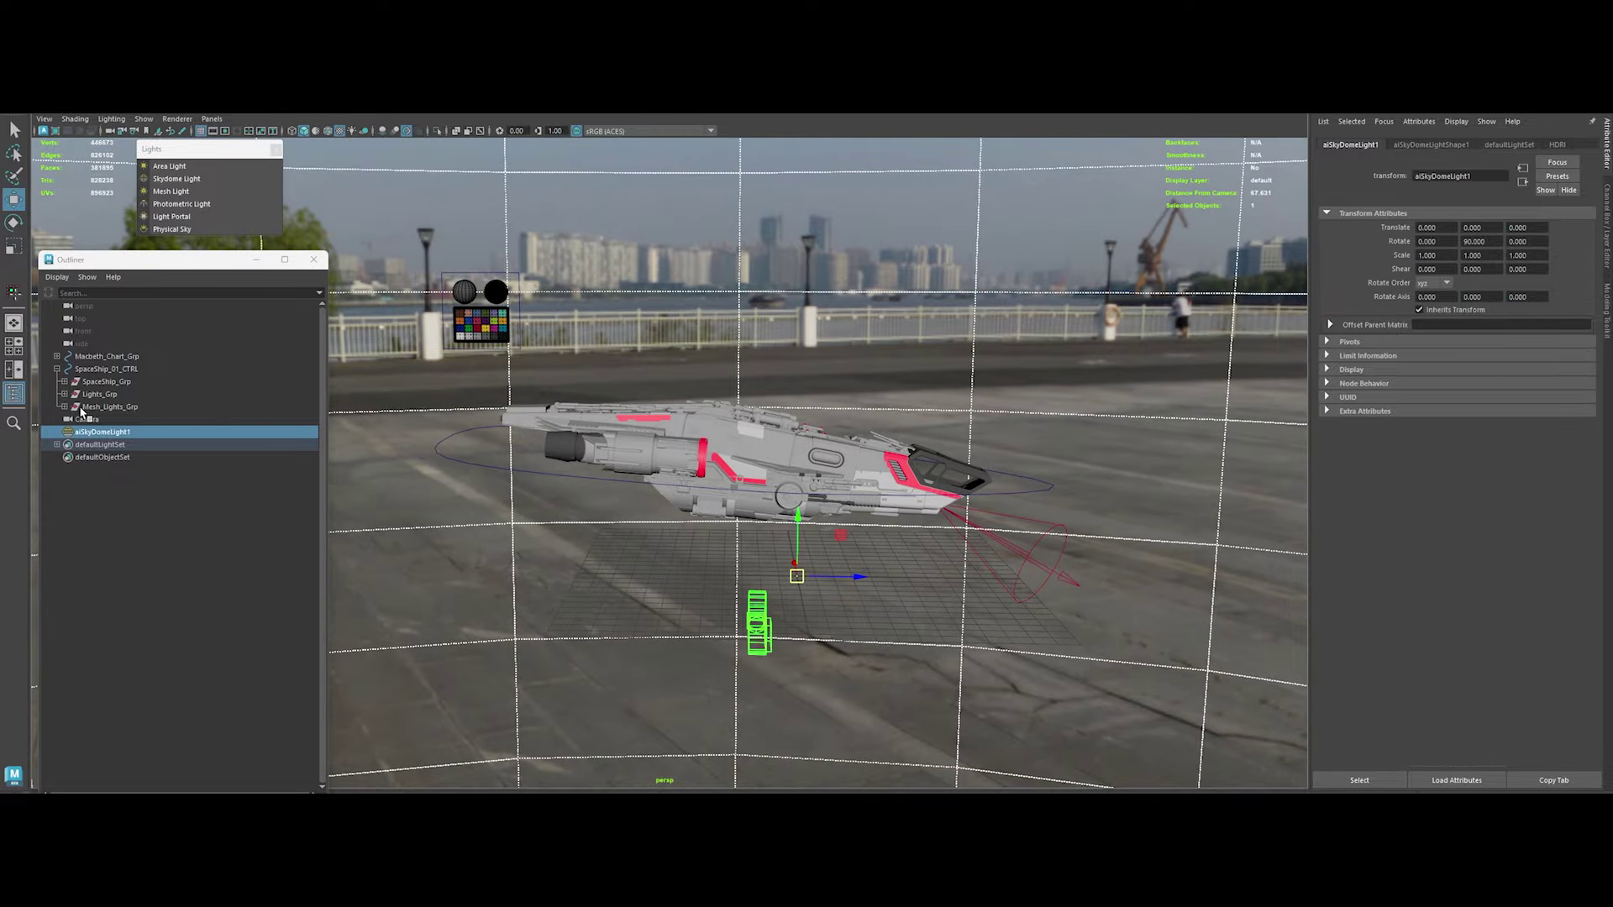
{"action": "left_click", "coordinate": [64, 407]}
{"action": "left_click", "coordinate": [438, 131]}
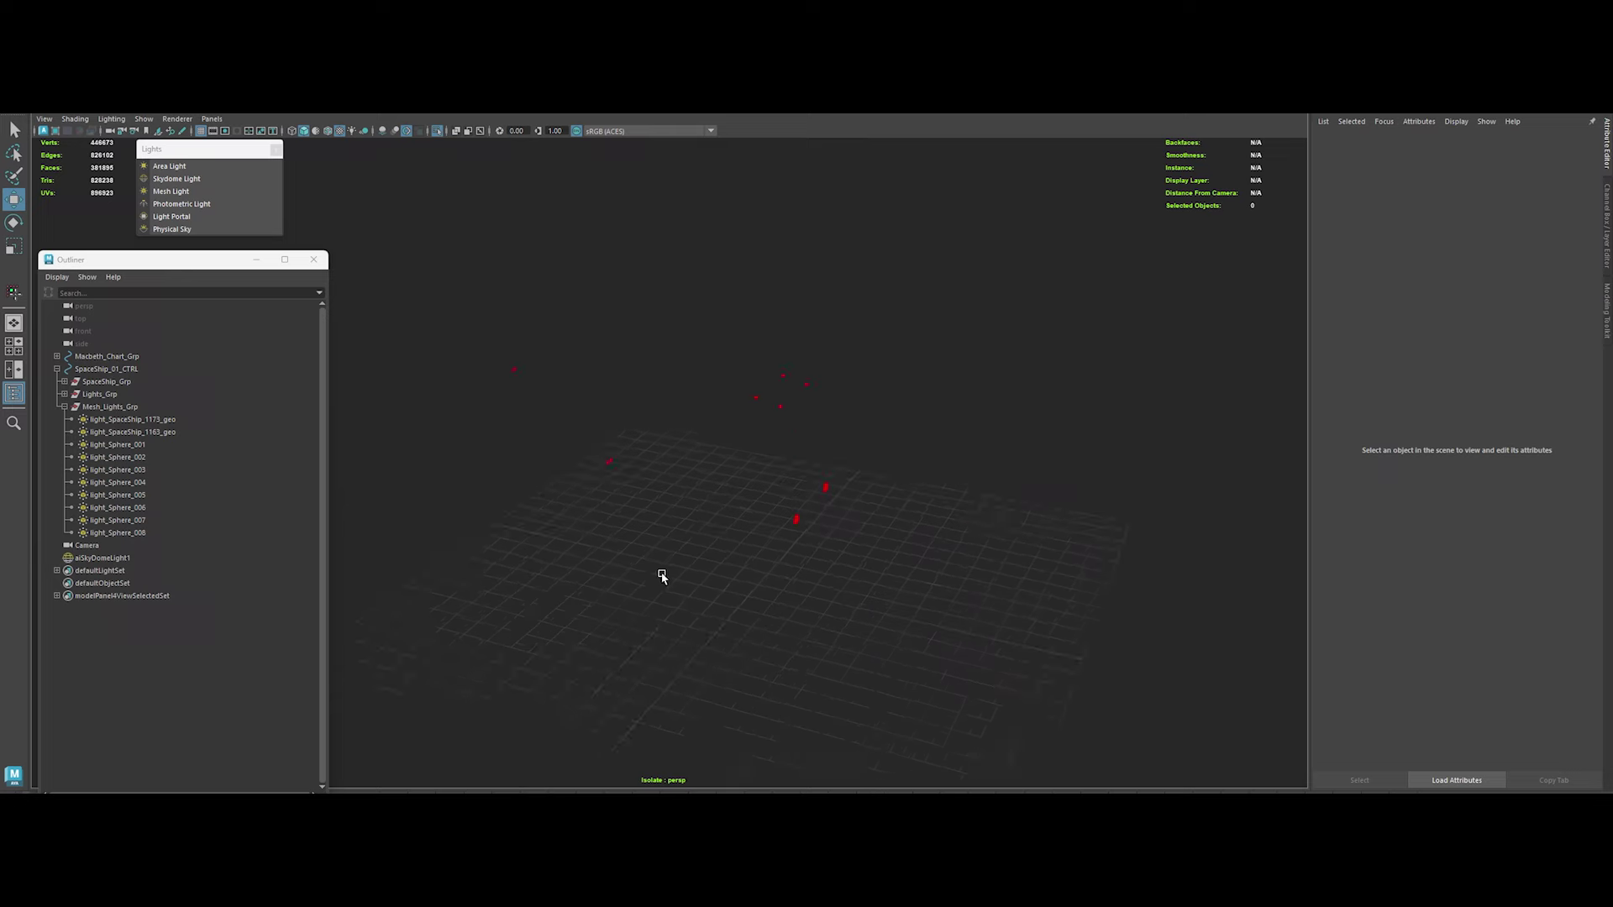
Run the MEL mesh-light settings: exposure 5, 4 samples, 3 volume samples, normalize off
{"action": "left_click", "coordinate": [1496, 791]}
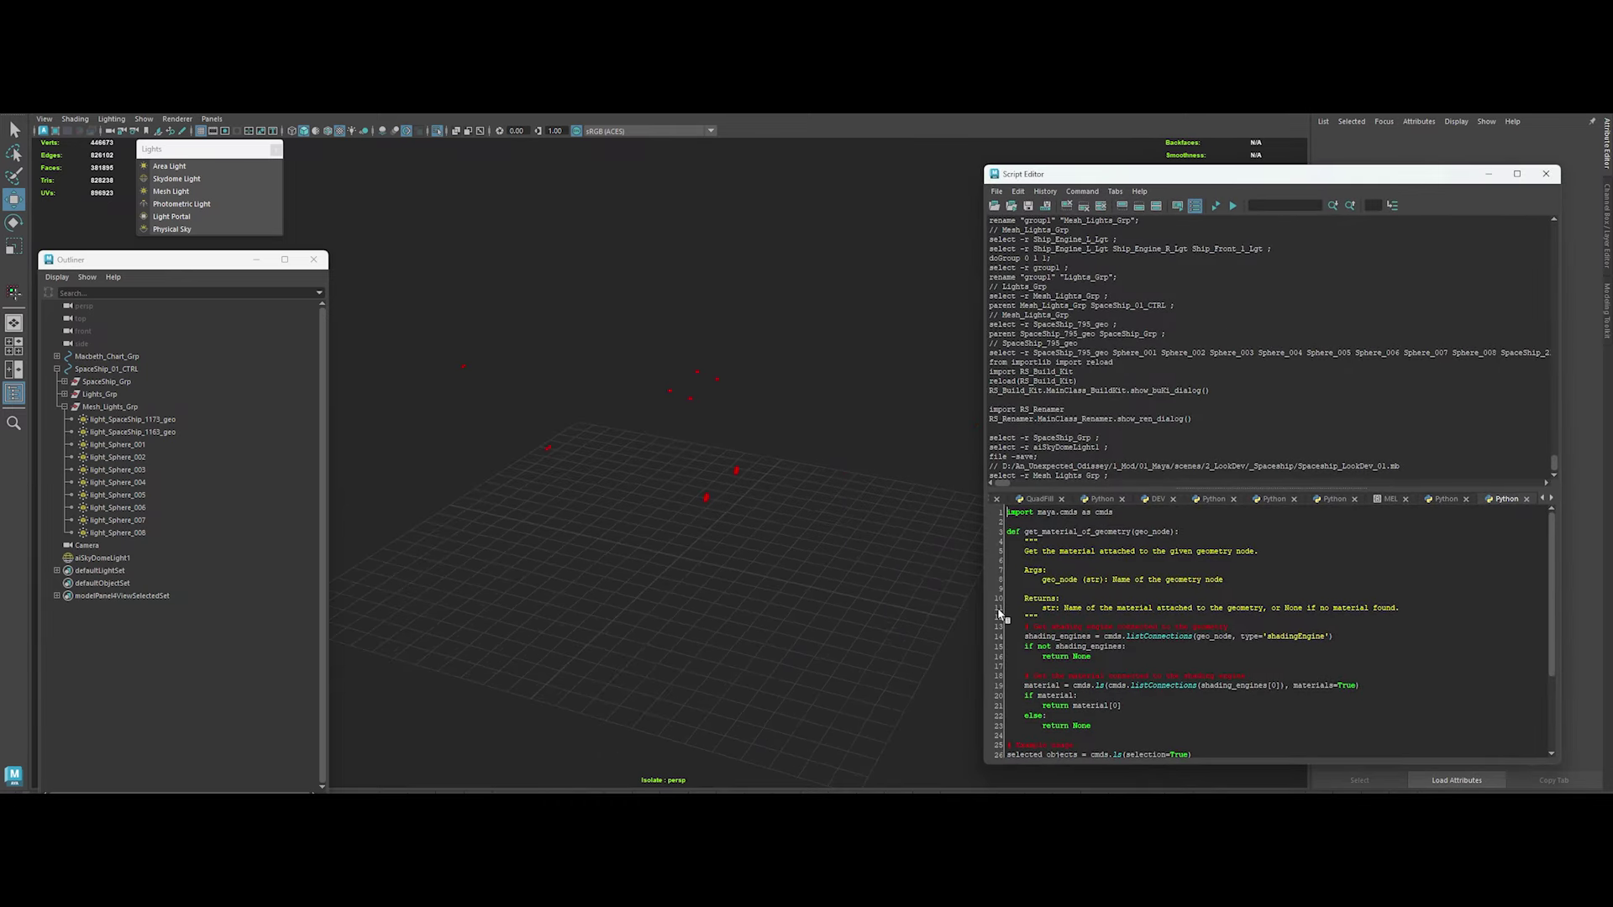
{"action": "left_click", "coordinate": [1542, 499]}
{"action": "left_click", "coordinate": [1017, 499]}
{"action": "left_click_drag", "start_coordinate": [1177, 488], "coordinate": [1176, 280]}
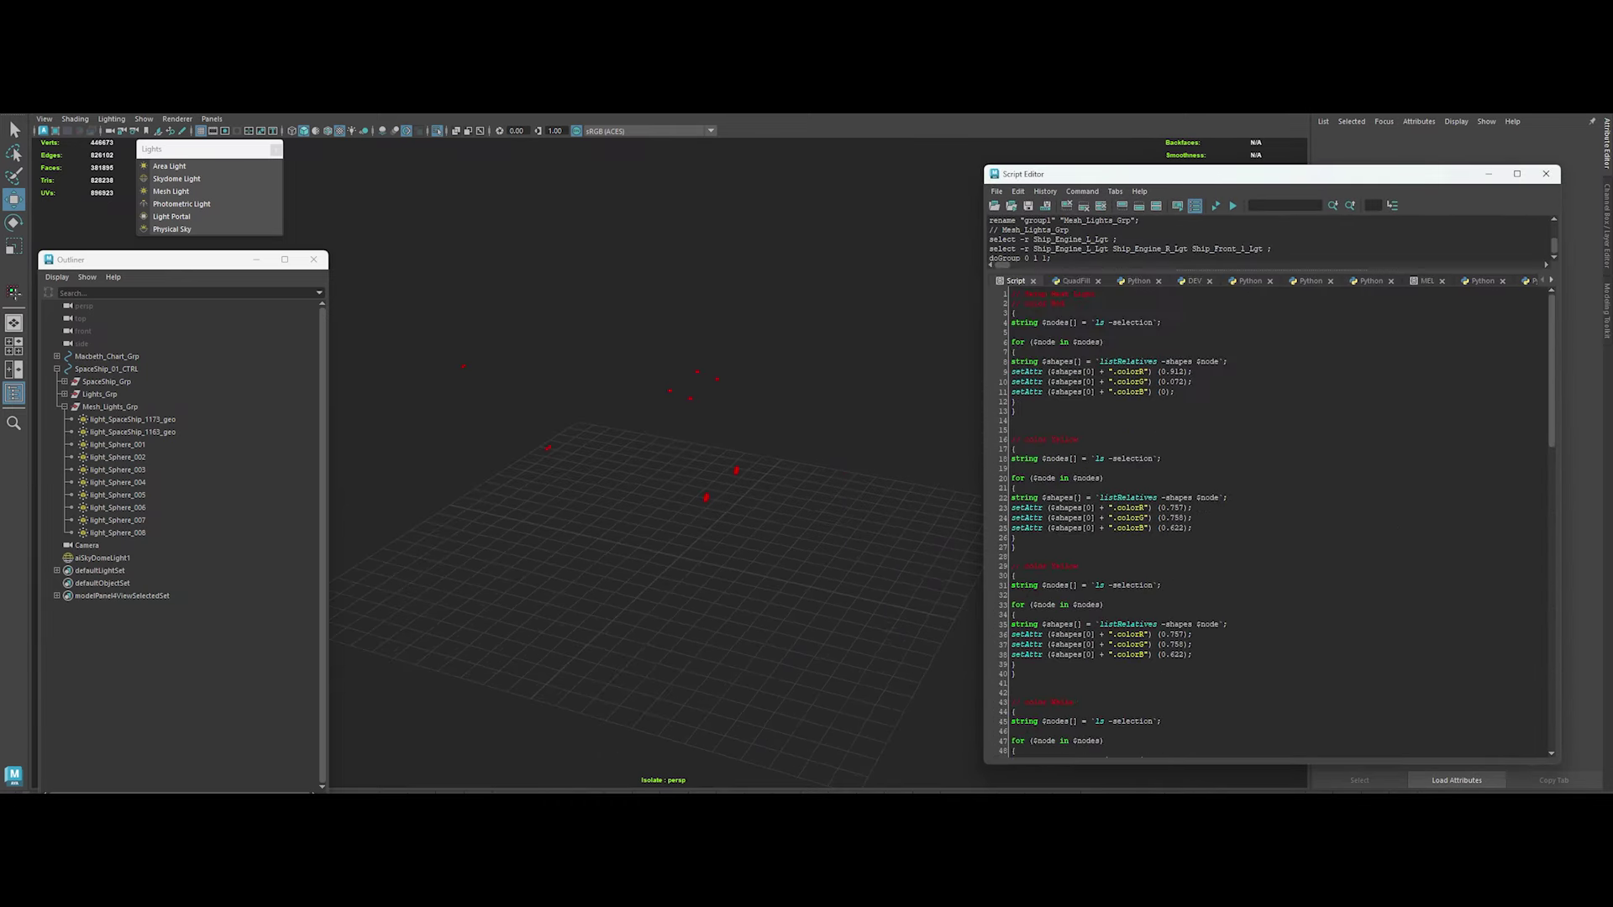
{"action": "scroll", "coordinate": [1260, 546], "scroll_direction": "down", "scroll_amount": 10}
{"action": "left_click_drag", "start_coordinate": [1011, 484], "coordinate": [1018, 623]}
{"action": "left_click_drag", "start_coordinate": [436, 345], "coordinate": [929, 605]}
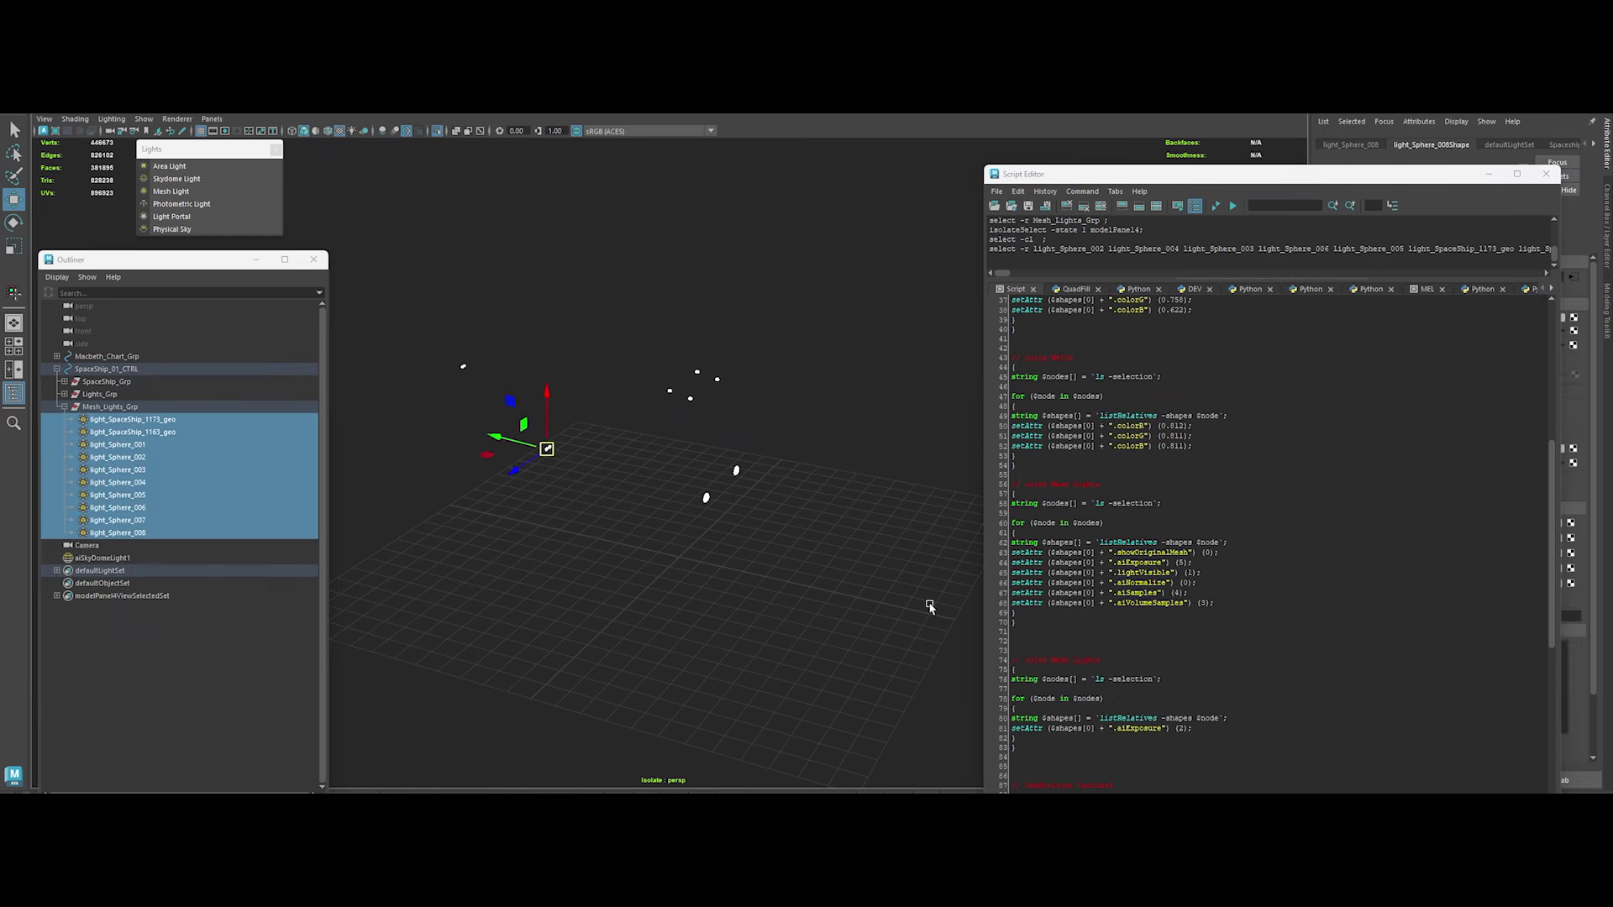
{"action": "key", "text": "ctrl+Return"}
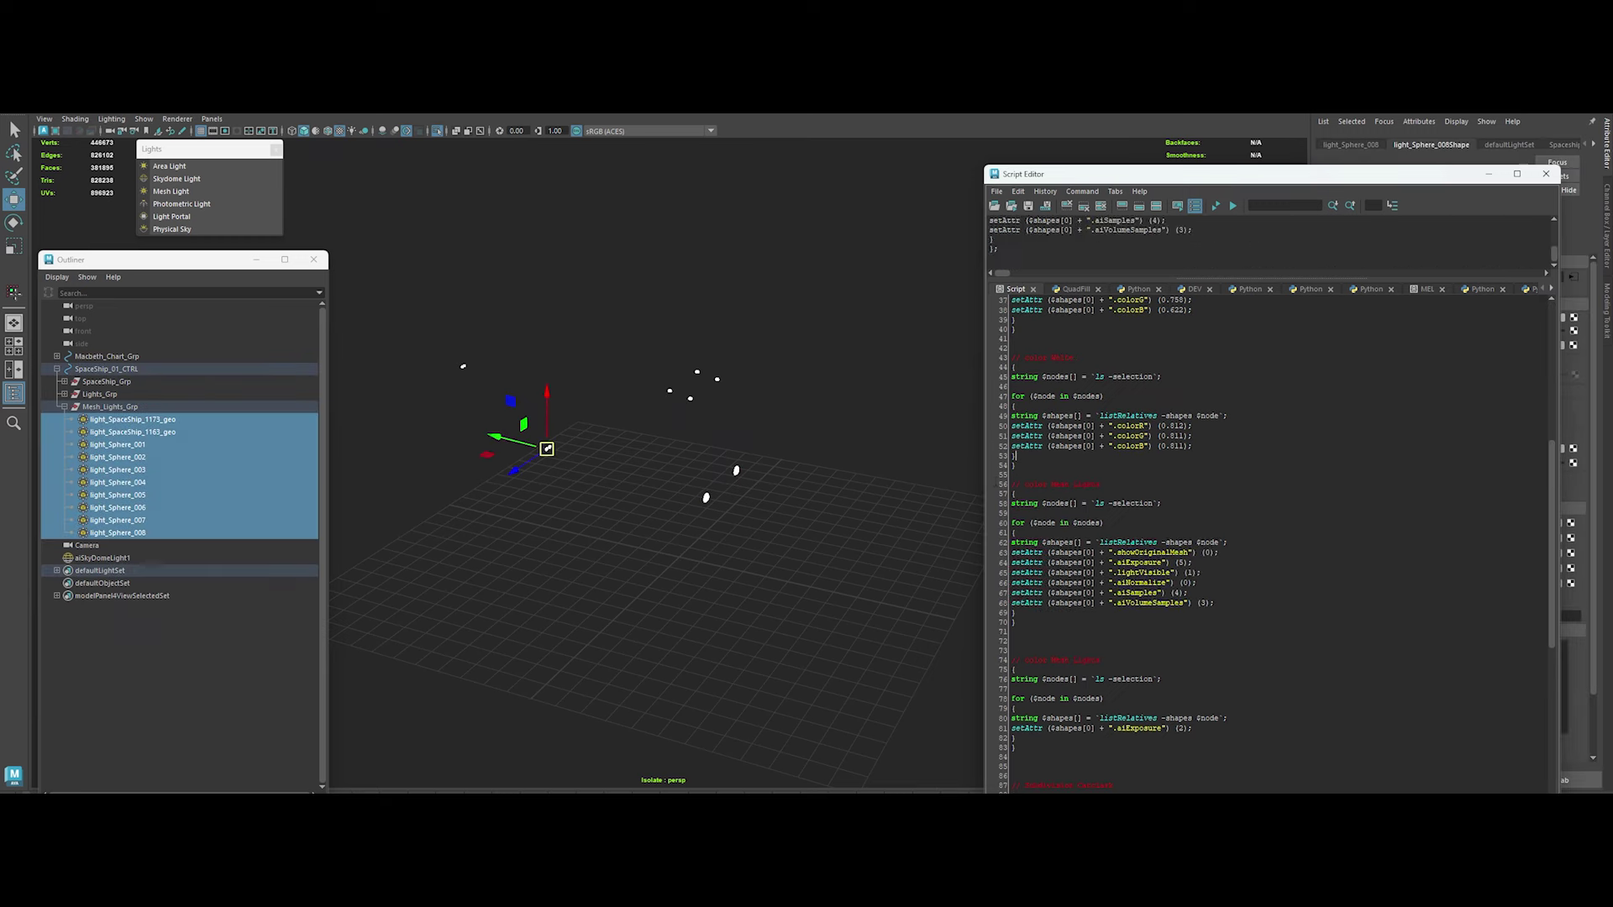
Colour both SpaceShip mesh lights white with the MEL White block
{"action": "left_click", "coordinate": [695, 462]}
{"action": "left_click_drag", "start_coordinate": [694, 461], "coordinate": [761, 556]}
{"action": "left_click_drag", "start_coordinate": [1012, 446], "coordinate": [1017, 552]}
{"action": "key", "text": "ctrl+Return"}
{"action": "left_click", "coordinate": [857, 476]}
Move the Script Editor left, narrow it, and select light_Sphere_002
{"action": "scroll", "coordinate": [1176, 546], "scroll_direction": "up", "scroll_amount": 4}
{"action": "scroll", "coordinate": [1260, 546], "scroll_direction": "up", "scroll_amount": 2}
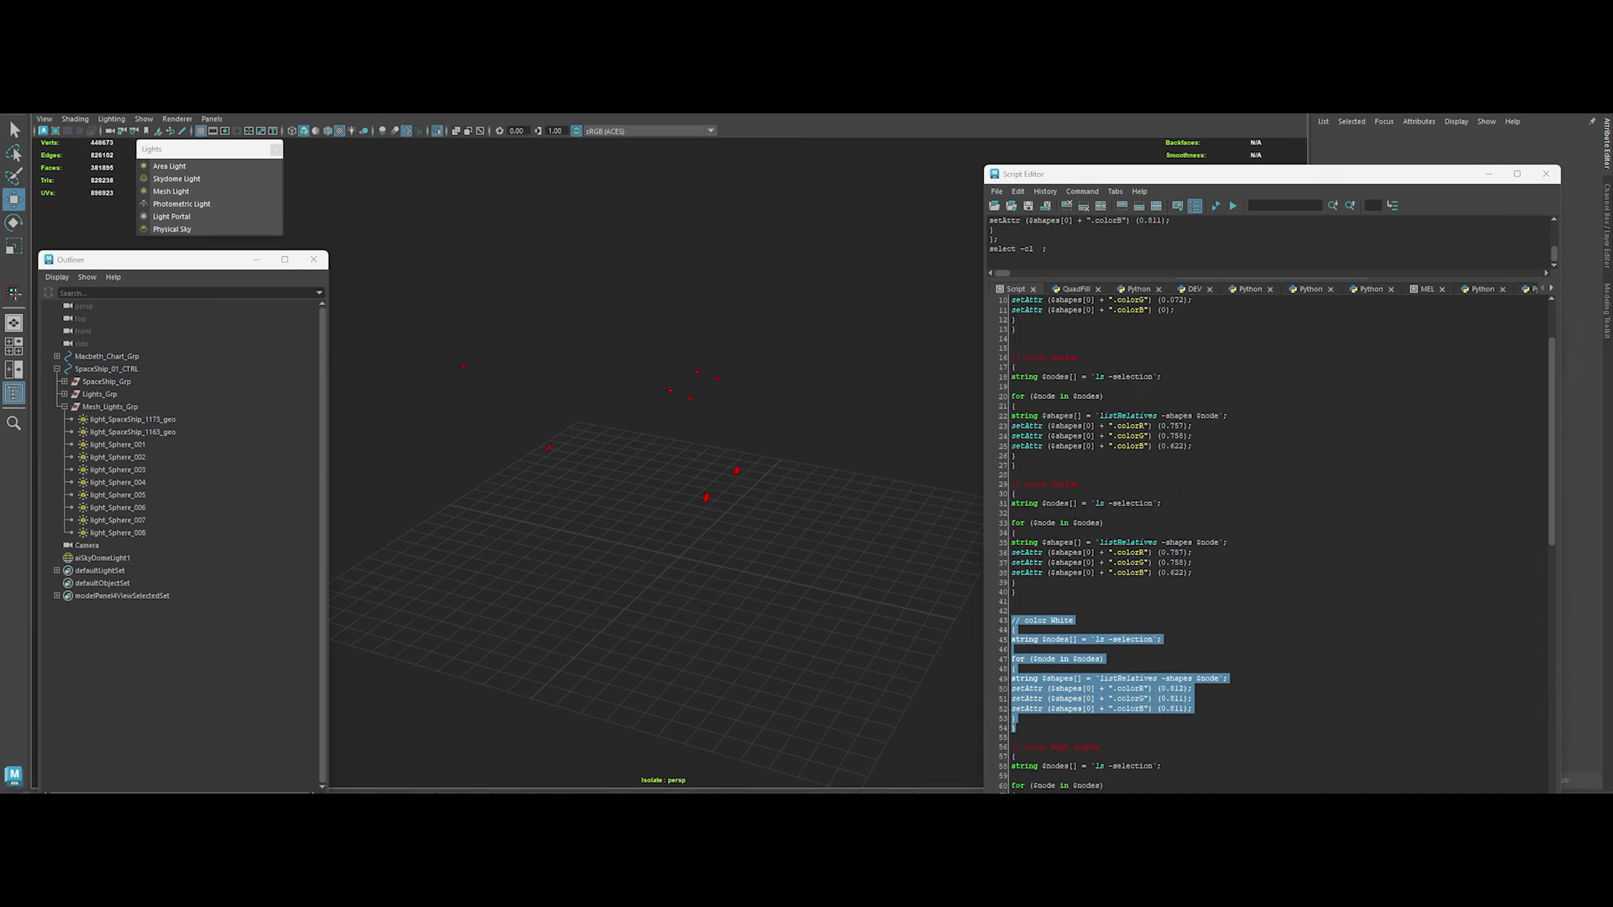
{"action": "scroll", "coordinate": [1261, 546], "scroll_direction": "up", "scroll_amount": 2}
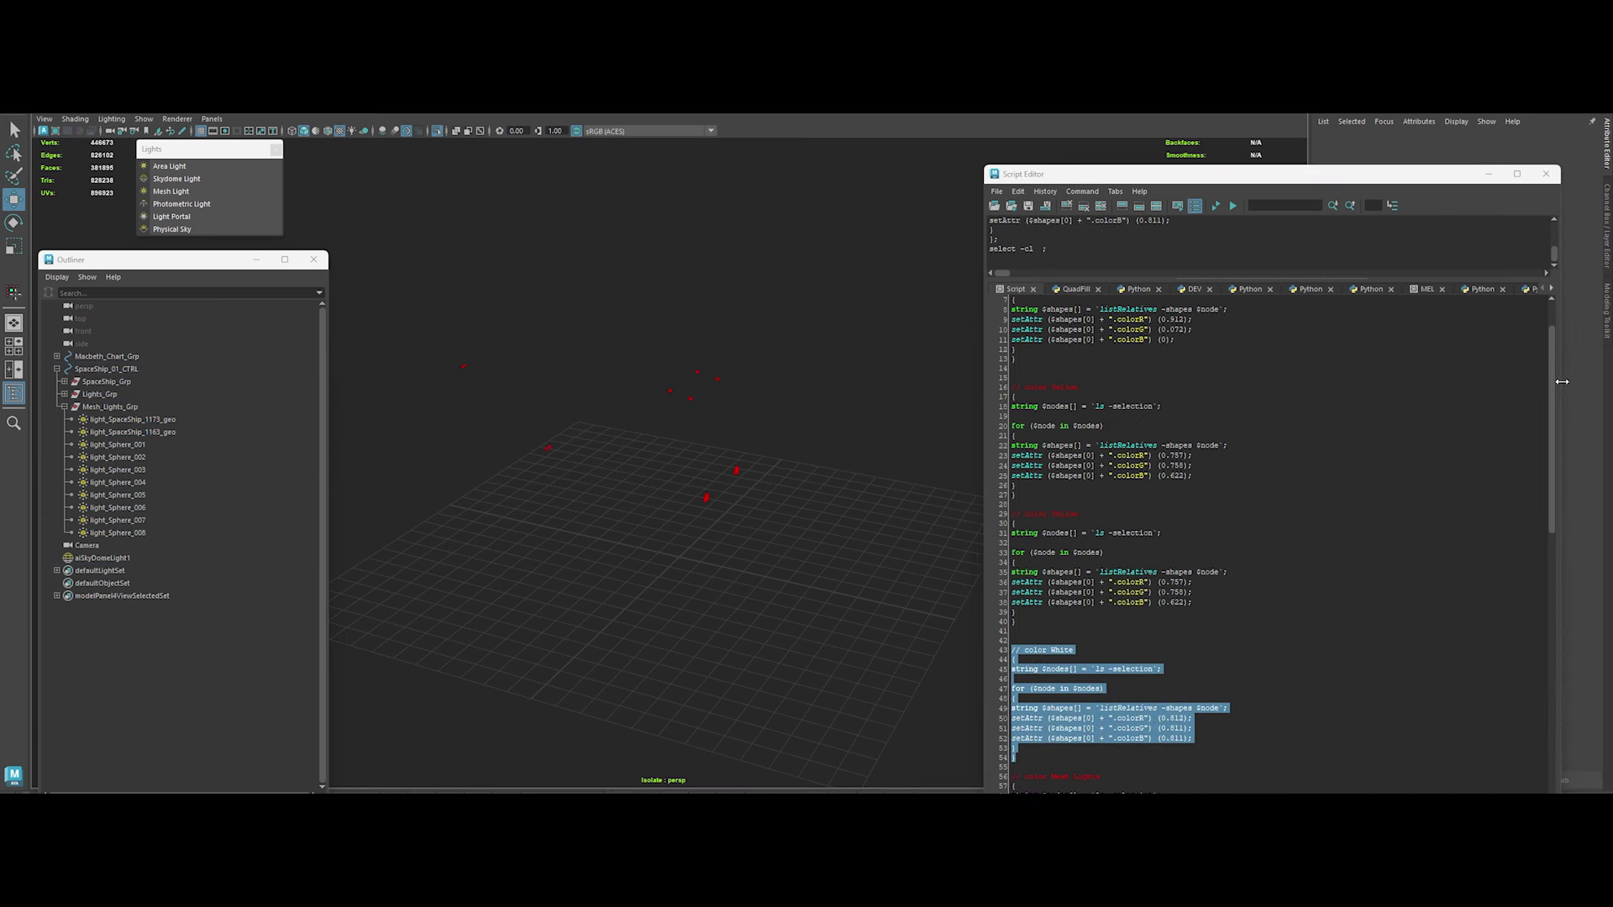
{"action": "left_click_drag", "start_coordinate": [1562, 381], "coordinate": [1336, 382]}
{"action": "left_click_drag", "start_coordinate": [1092, 174], "coordinate": [951, 148]}
{"action": "left_click", "coordinate": [717, 380]}
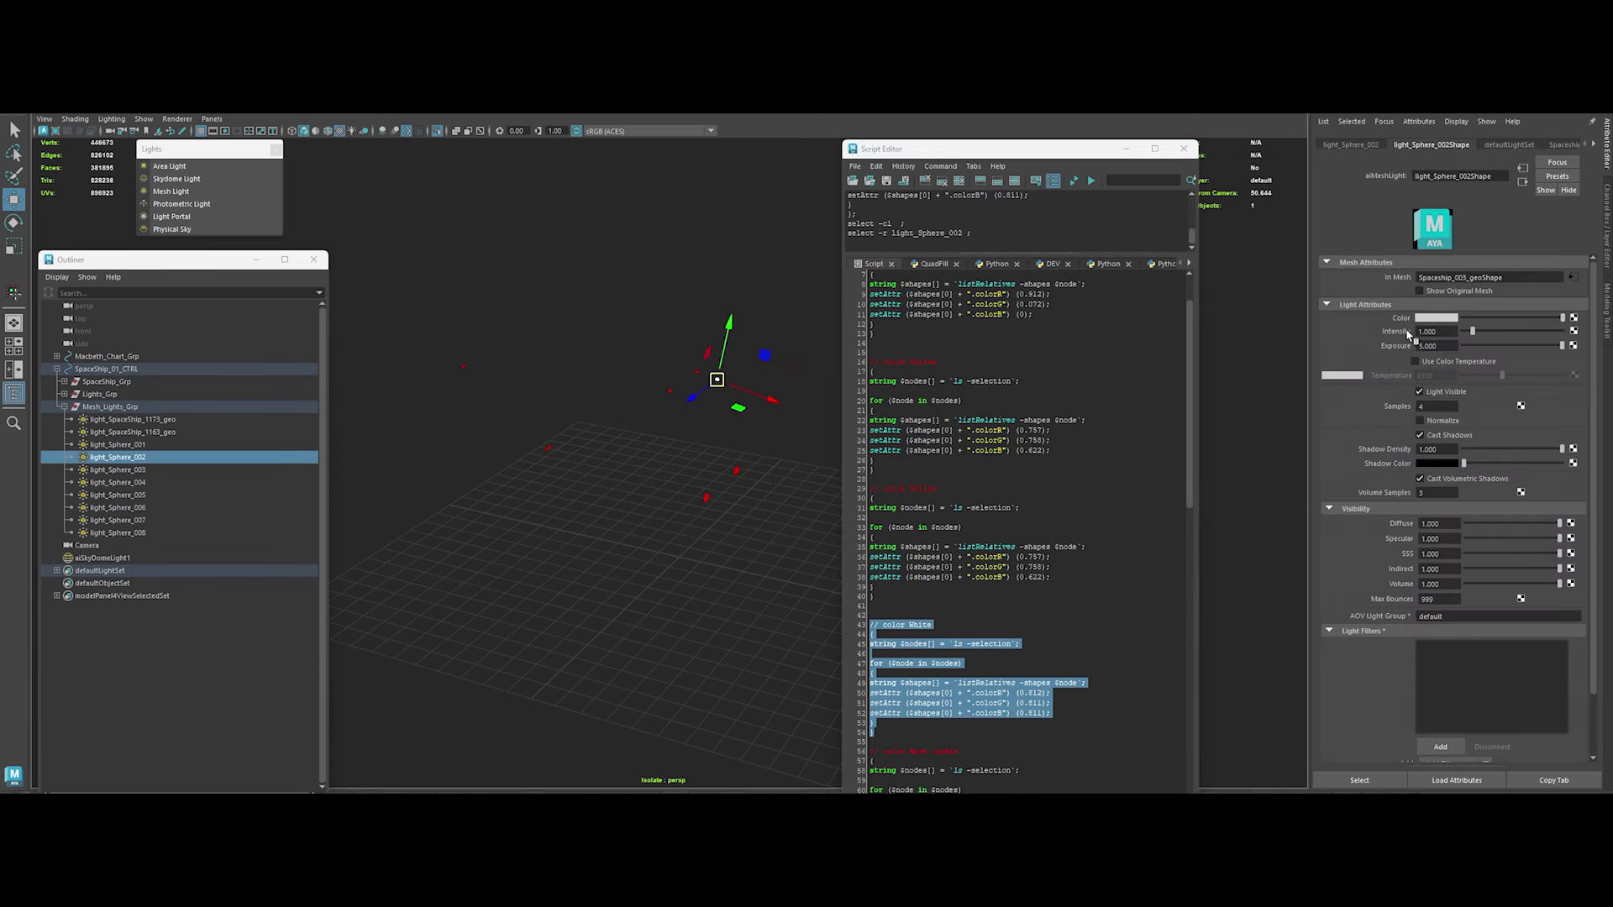
Pick a bright green light colour in the colour picker using RGB 0–1.0 sliders
{"action": "left_click", "coordinate": [1429, 319]}
{"action": "left_click_drag", "start_coordinate": [1388, 355], "coordinate": [1404, 355]}
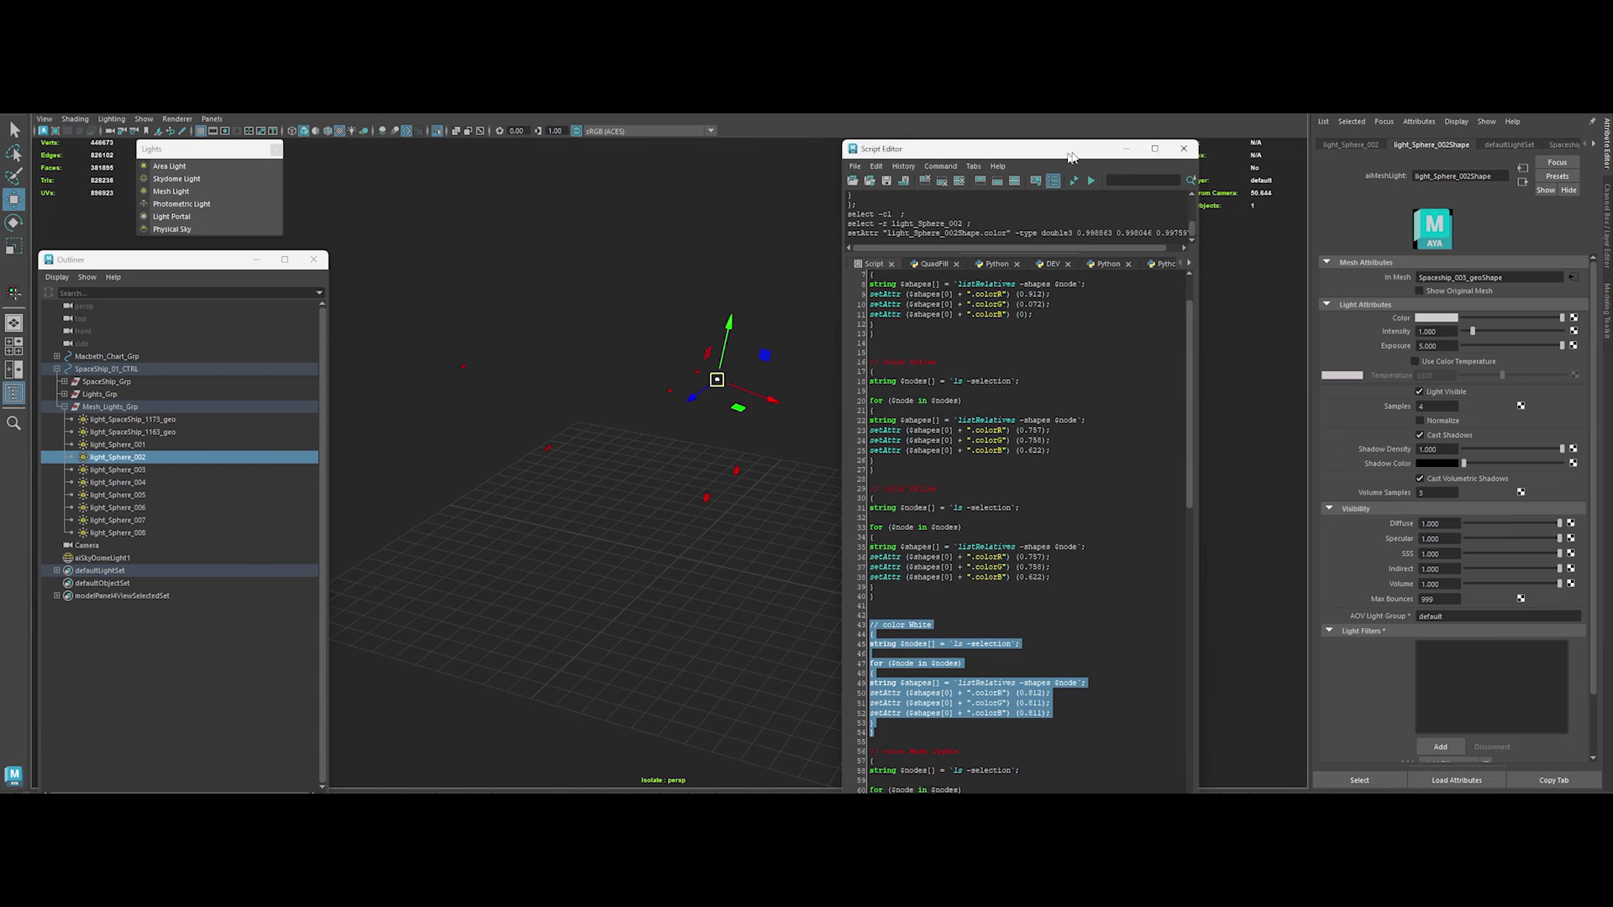
{"action": "left_click_drag", "start_coordinate": [1071, 157], "coordinate": [1074, 154]}
{"action": "left_click", "coordinate": [1441, 319]}
{"action": "mouse_move", "coordinate": [1555, 303]}
{"action": "left_mouse_down"}
{"action": "mouse_move", "coordinate": [1576, 296]}
{"action": "mouse_move", "coordinate": [1545, 312]}
{"action": "mouse_move", "coordinate": [1551, 327]}
{"action": "left_mouse_up"}
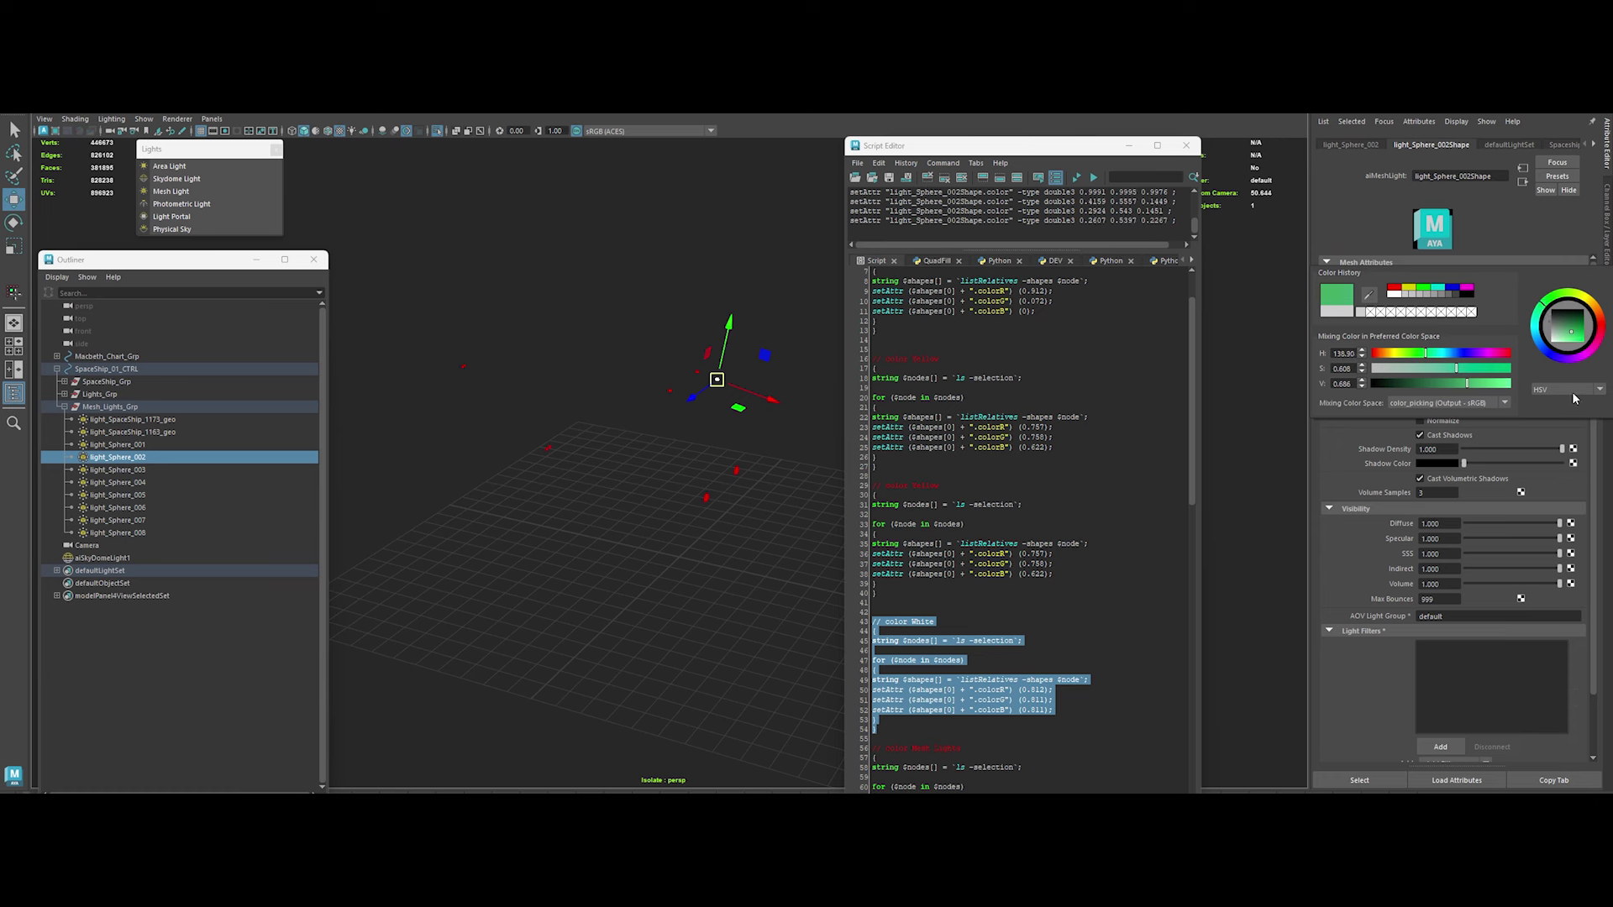
{"action": "left_click", "coordinate": [1483, 404]}
{"action": "left_click", "coordinate": [1437, 413]}
{"action": "left_click", "coordinate": [1568, 389]}
{"action": "left_click", "coordinate": [1572, 335]}
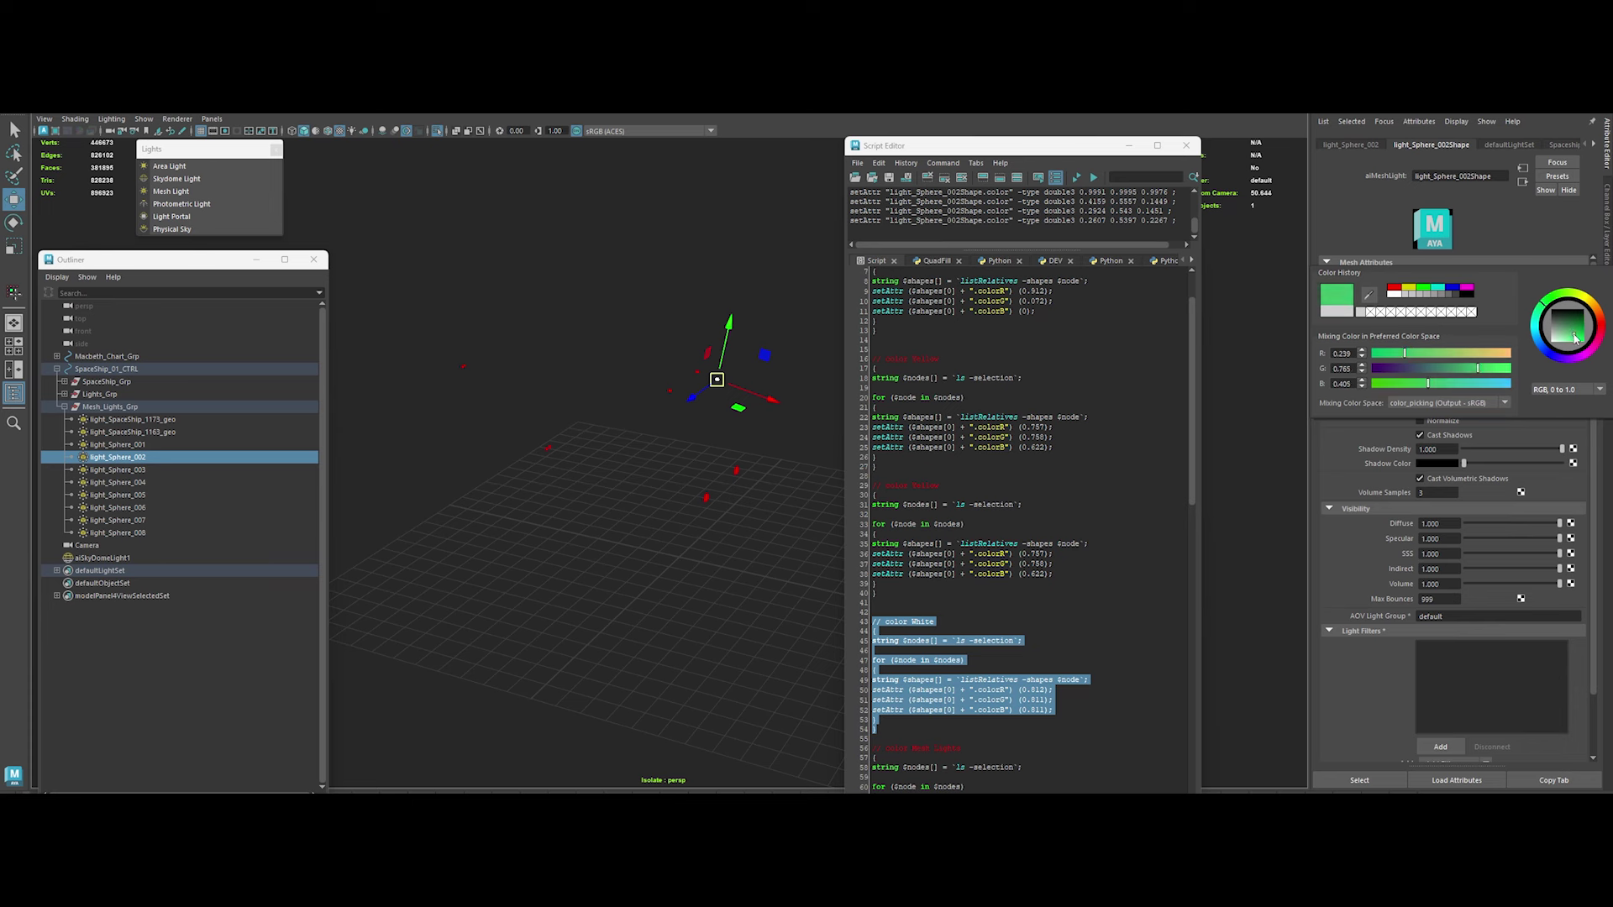
{"action": "left_click", "coordinate": [1553, 301]}
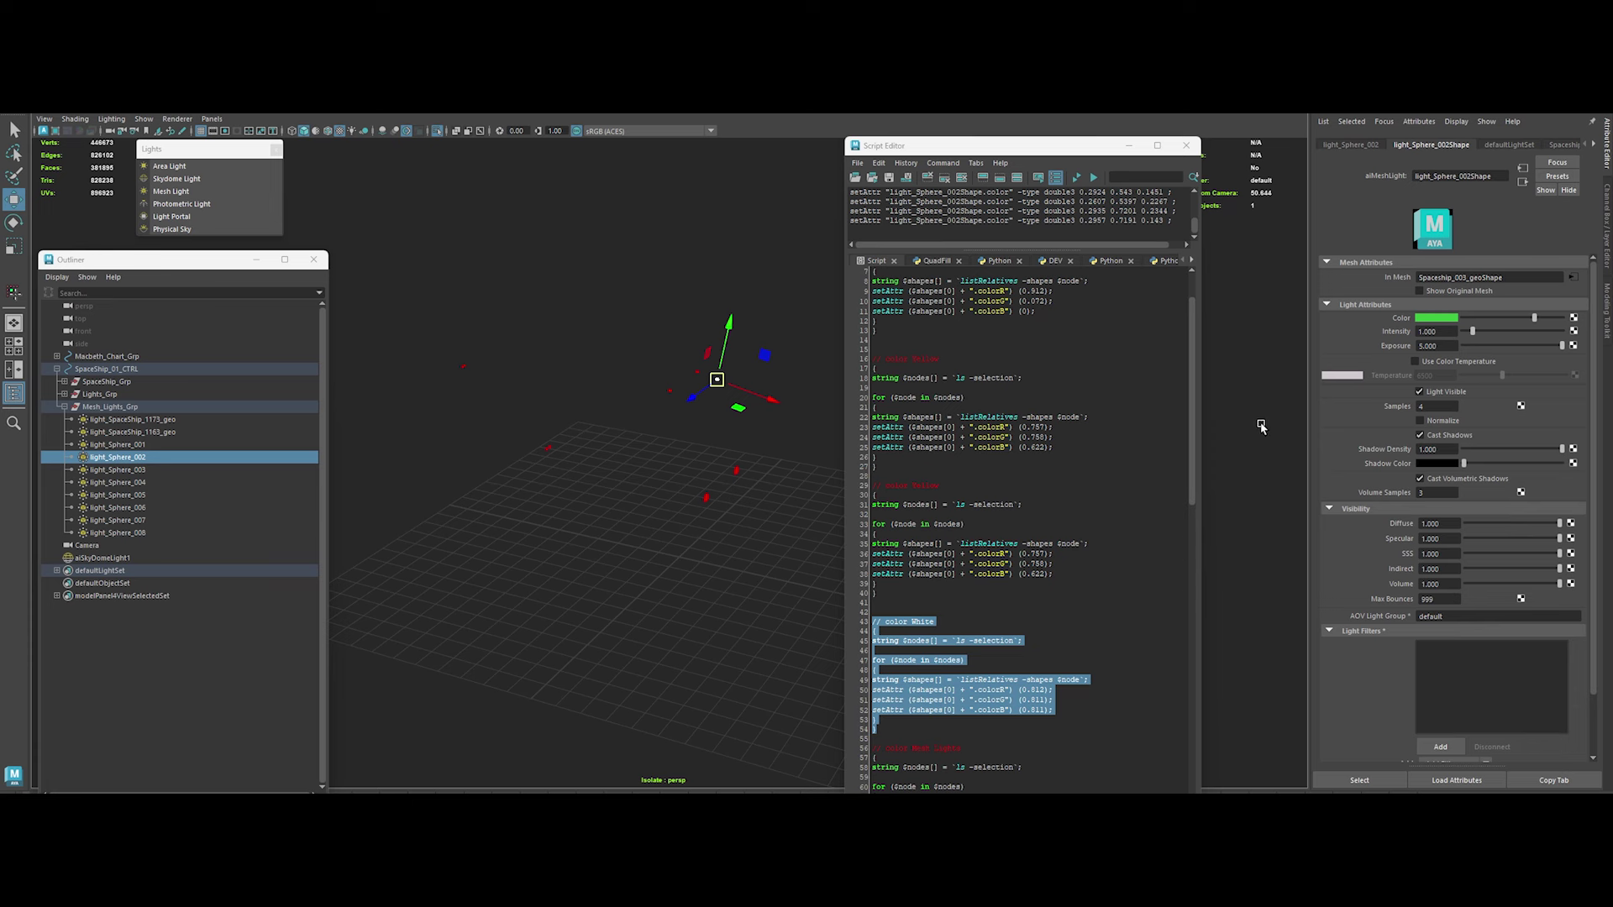
Edit the green colour block's RGB values in the MEL script to match the picked green
{"action": "left_click", "coordinate": [1434, 318]}
{"action": "left_click", "coordinate": [925, 485]}
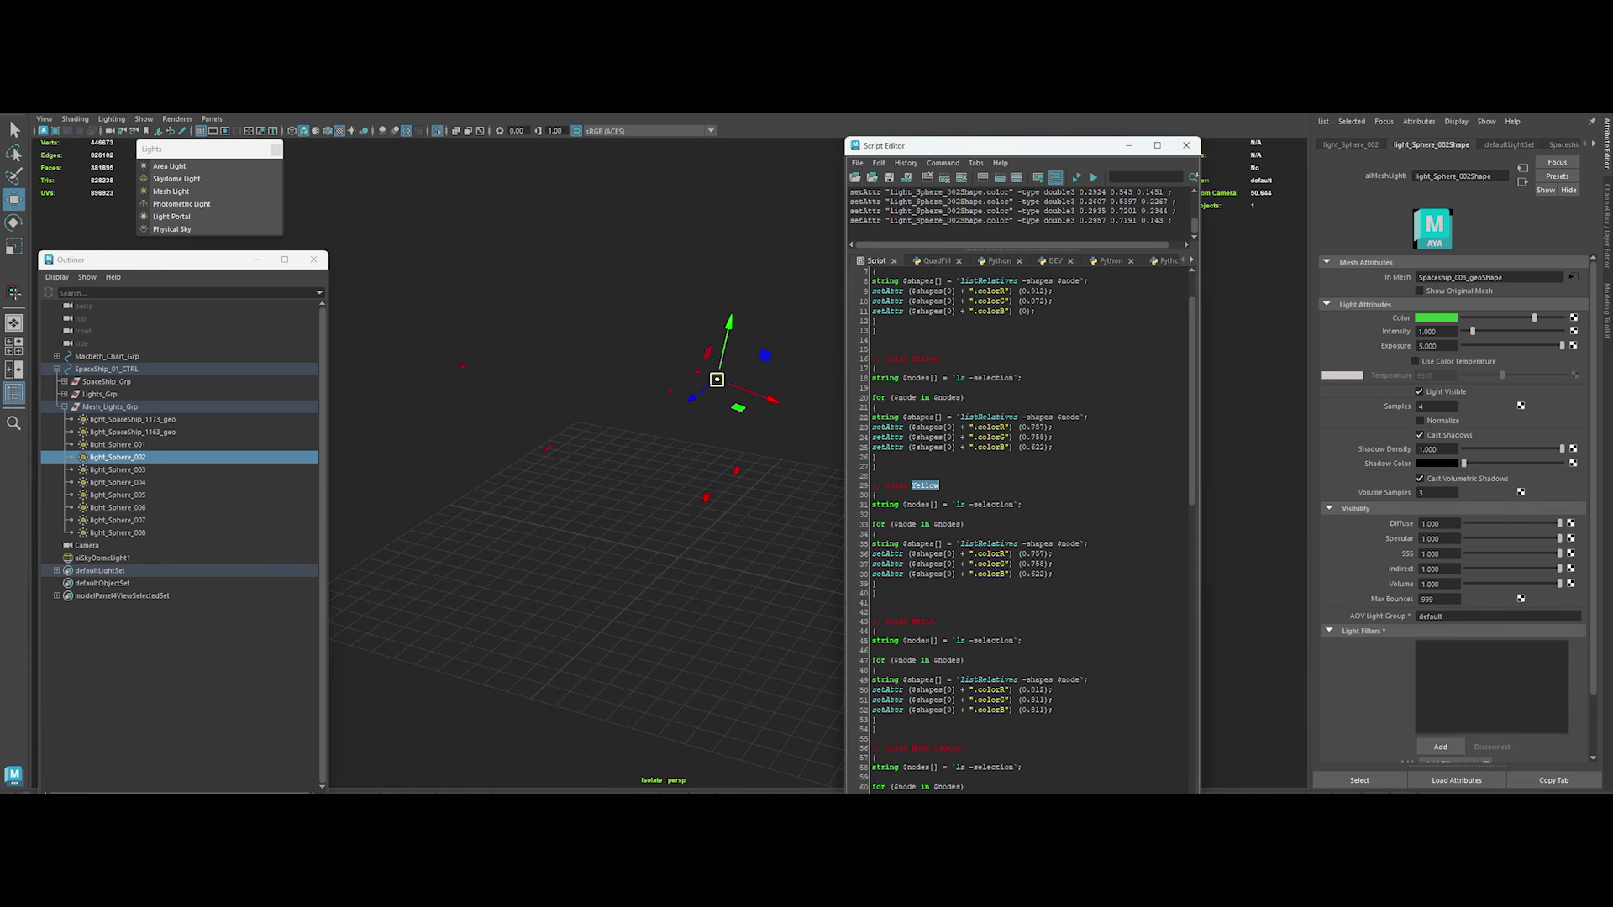
{"action": "type", "text": "23"}
{"action": "left_click", "coordinate": [1438, 319]}
{"action": "left_click", "coordinate": [1423, 325]}
{"action": "double_click", "coordinate": [1037, 574]}
{"action": "type", "text": "55"}
{"action": "left_click_drag", "start_coordinate": [860, 602], "coordinate": [872, 486]}
{"action": "scroll", "coordinate": [872, 486], "scroll_direction": "up", "scroll_amount": 2}
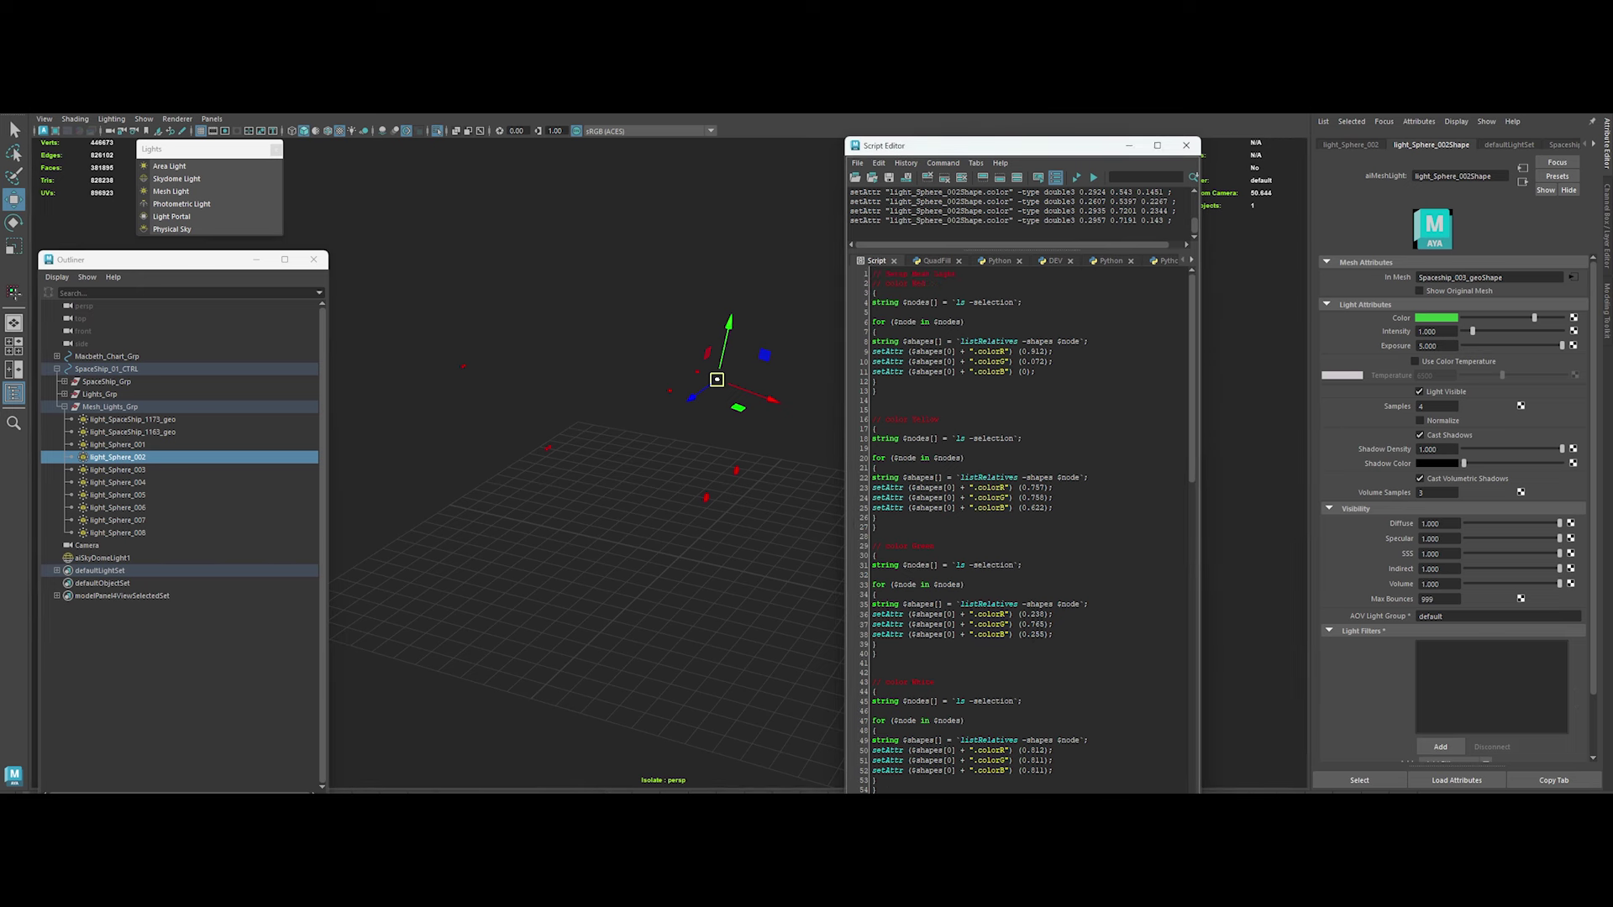
Colour light spheres 002, 004 and 006 green with the MEL green block
{"action": "left_click", "coordinate": [652, 424]}
{"action": "left_click", "coordinate": [685, 396]}
{"action": "left_click", "coordinate": [789, 399]}
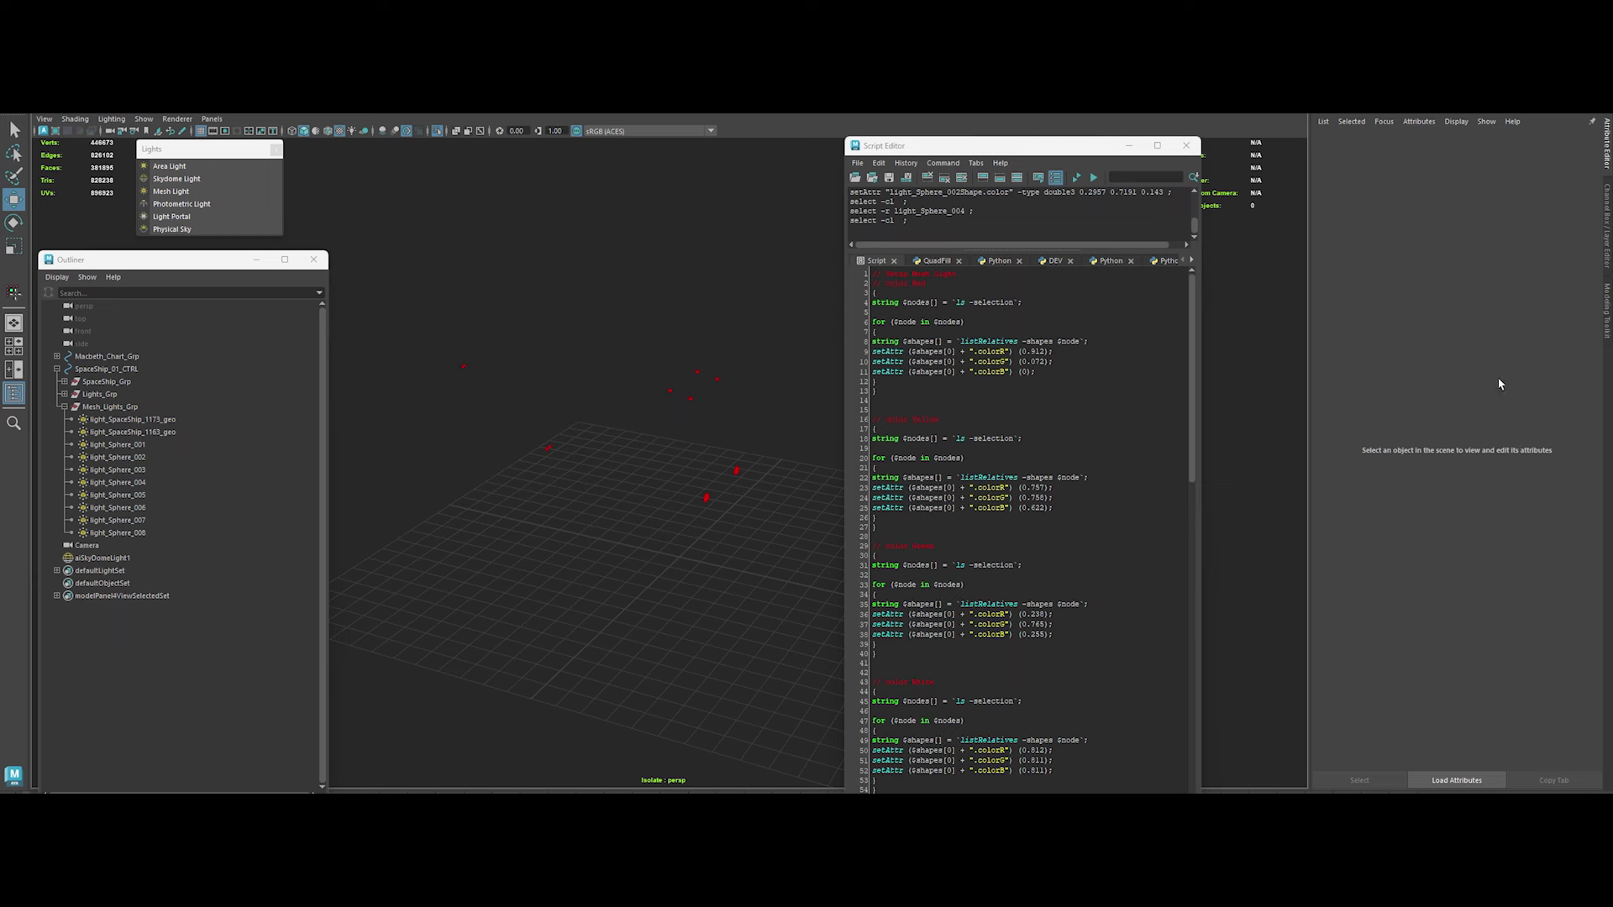
{"action": "left_click", "coordinate": [691, 402]}
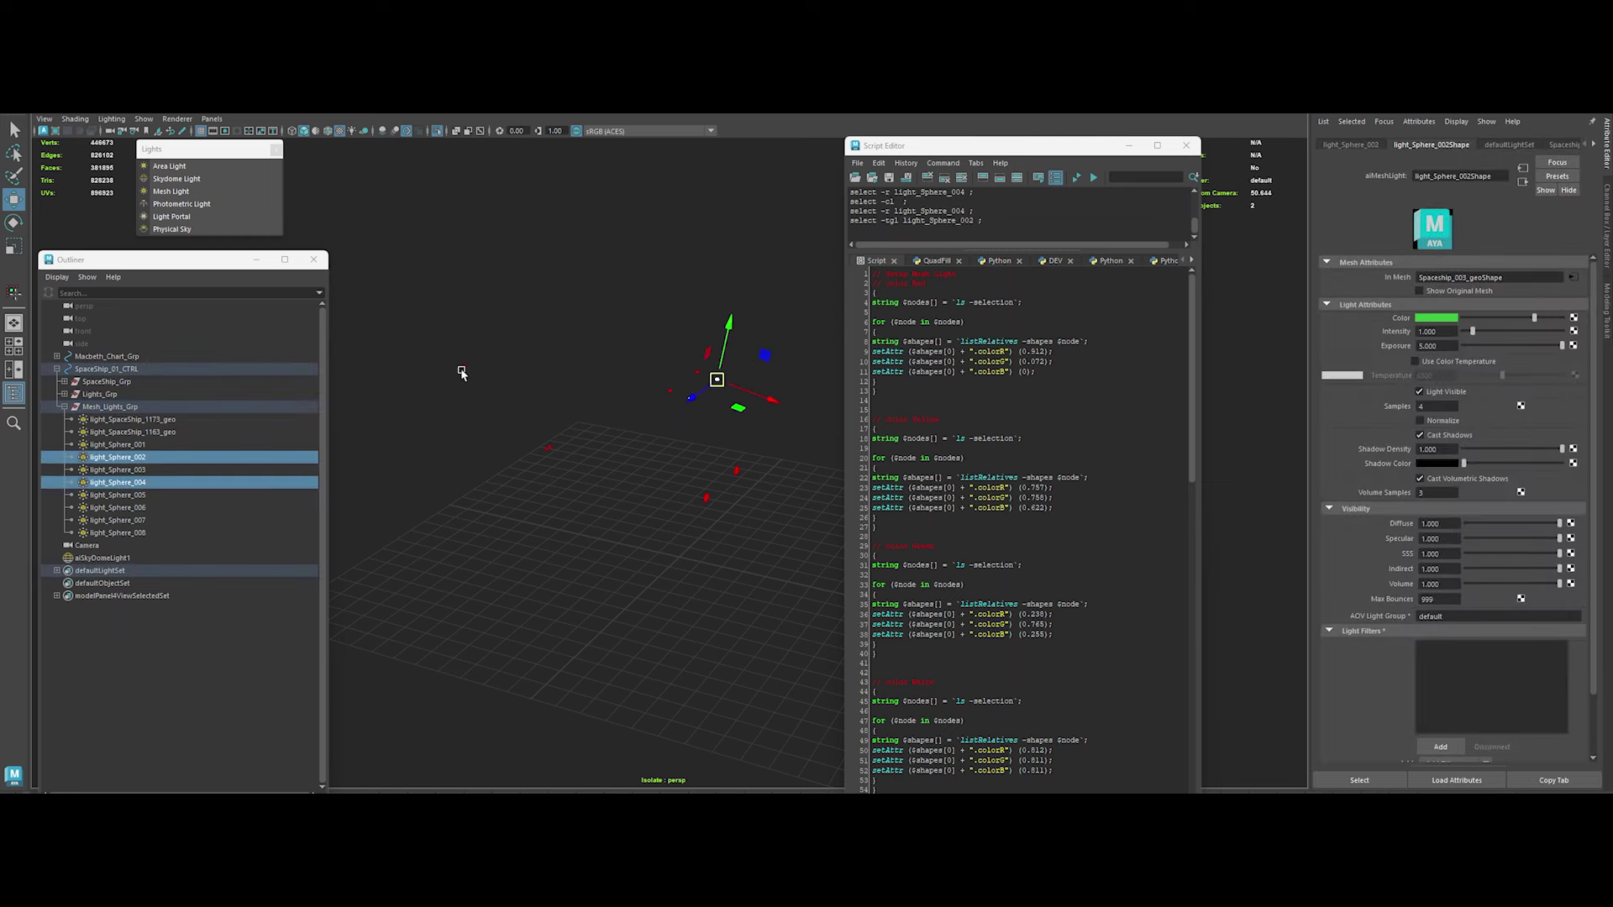
{"action": "left_click", "coordinate": [461, 373], "text": "shift"}
{"action": "left_click_drag", "start_coordinate": [872, 555], "coordinate": [878, 654]}
{"action": "left_click", "coordinate": [594, 462]}
{"action": "left_click", "coordinate": [691, 399]}
{"action": "left_click", "coordinate": [463, 370], "text": "shift"}
{"action": "left_click_drag", "start_coordinate": [874, 546], "coordinate": [878, 654]}
{"action": "key", "text": "ctrl+Return"}
Colour spheres 001, 003, 005, 007 and 008 red, then show the full scene again
{"action": "left_click", "coordinate": [697, 371]}
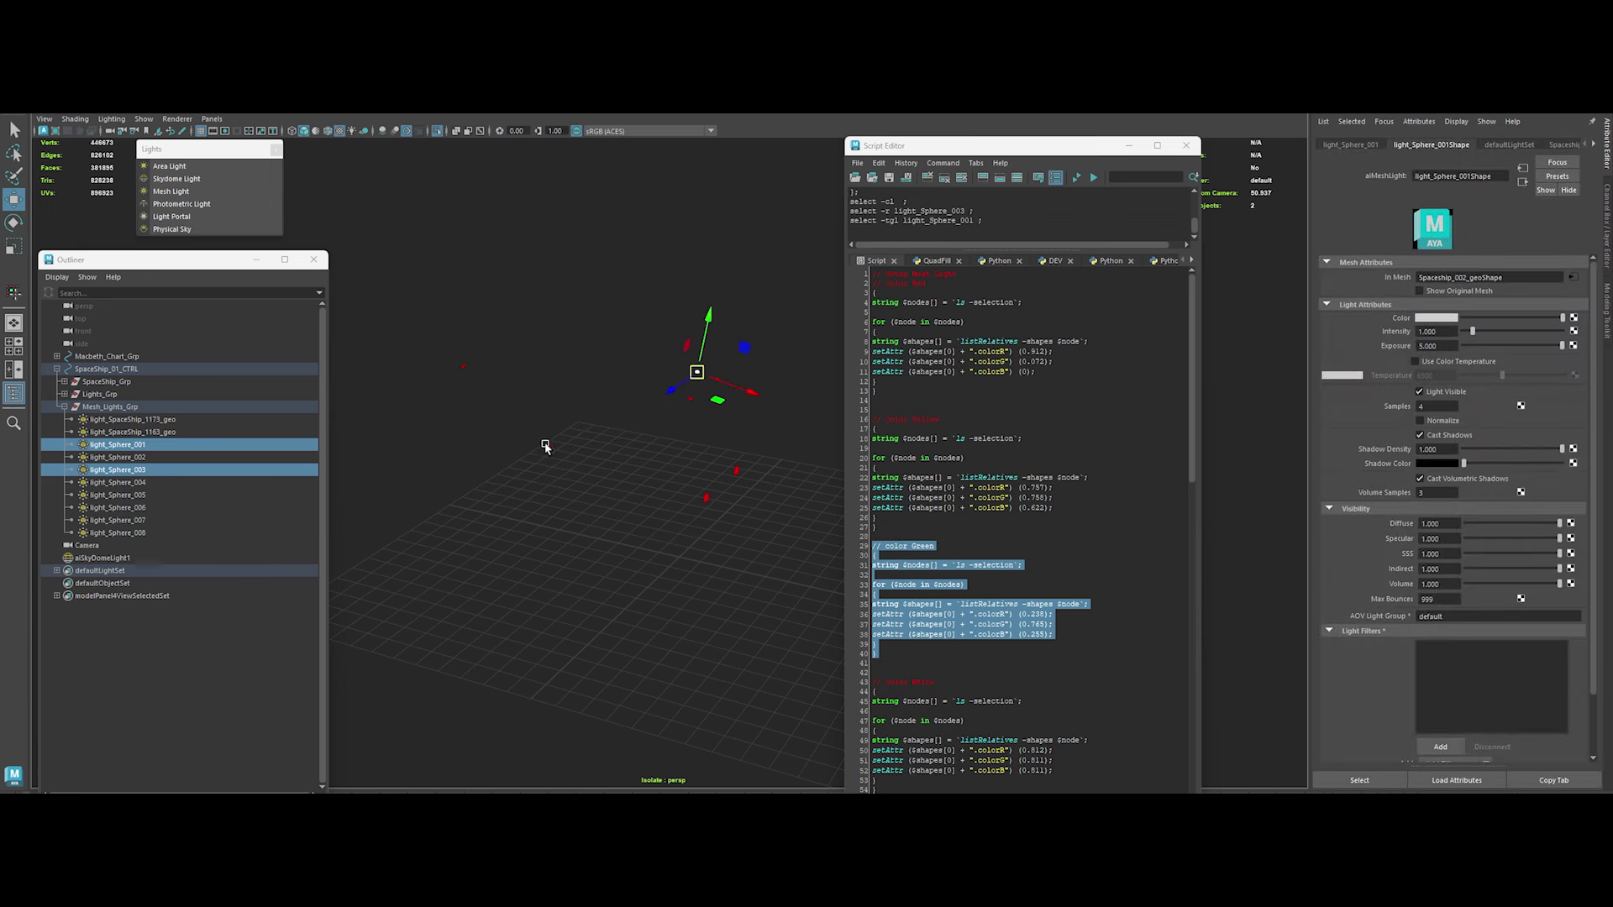
{"action": "left_click_drag", "start_coordinate": [525, 429], "coordinate": [567, 462], "text": "shift"}
{"action": "left_click", "coordinate": [464, 367], "text": "shift"}
{"action": "left_click_drag", "start_coordinate": [872, 274], "coordinate": [878, 392]}
{"action": "key", "text": "ctrl+Return"}
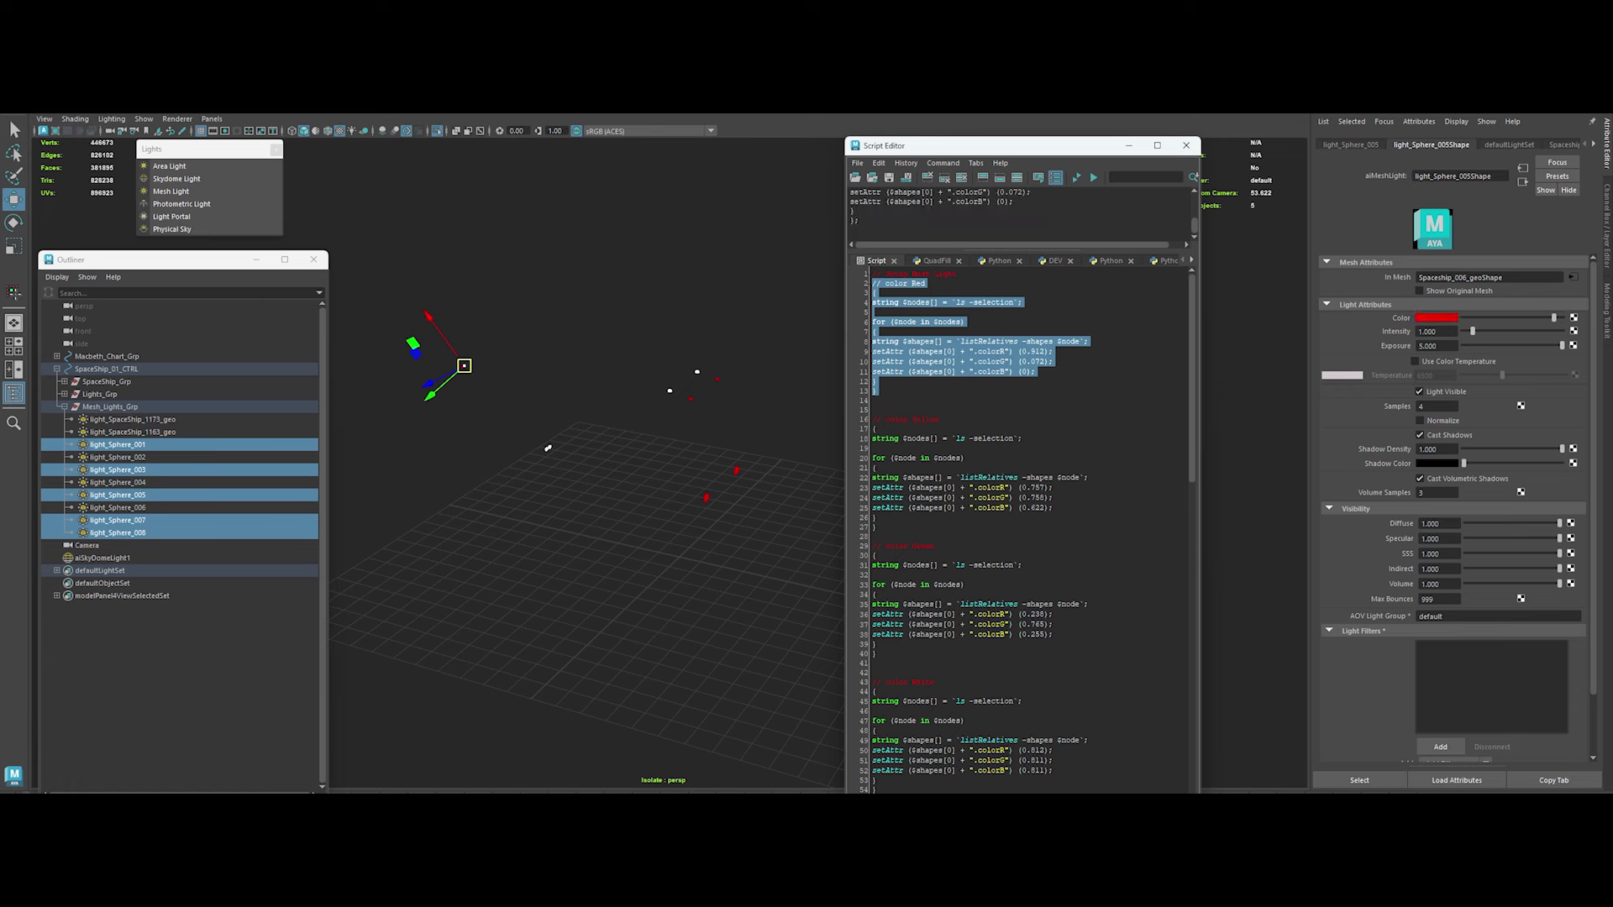
{"action": "left_click", "coordinate": [419, 145]}
{"action": "key", "text": "ctrl+1"}
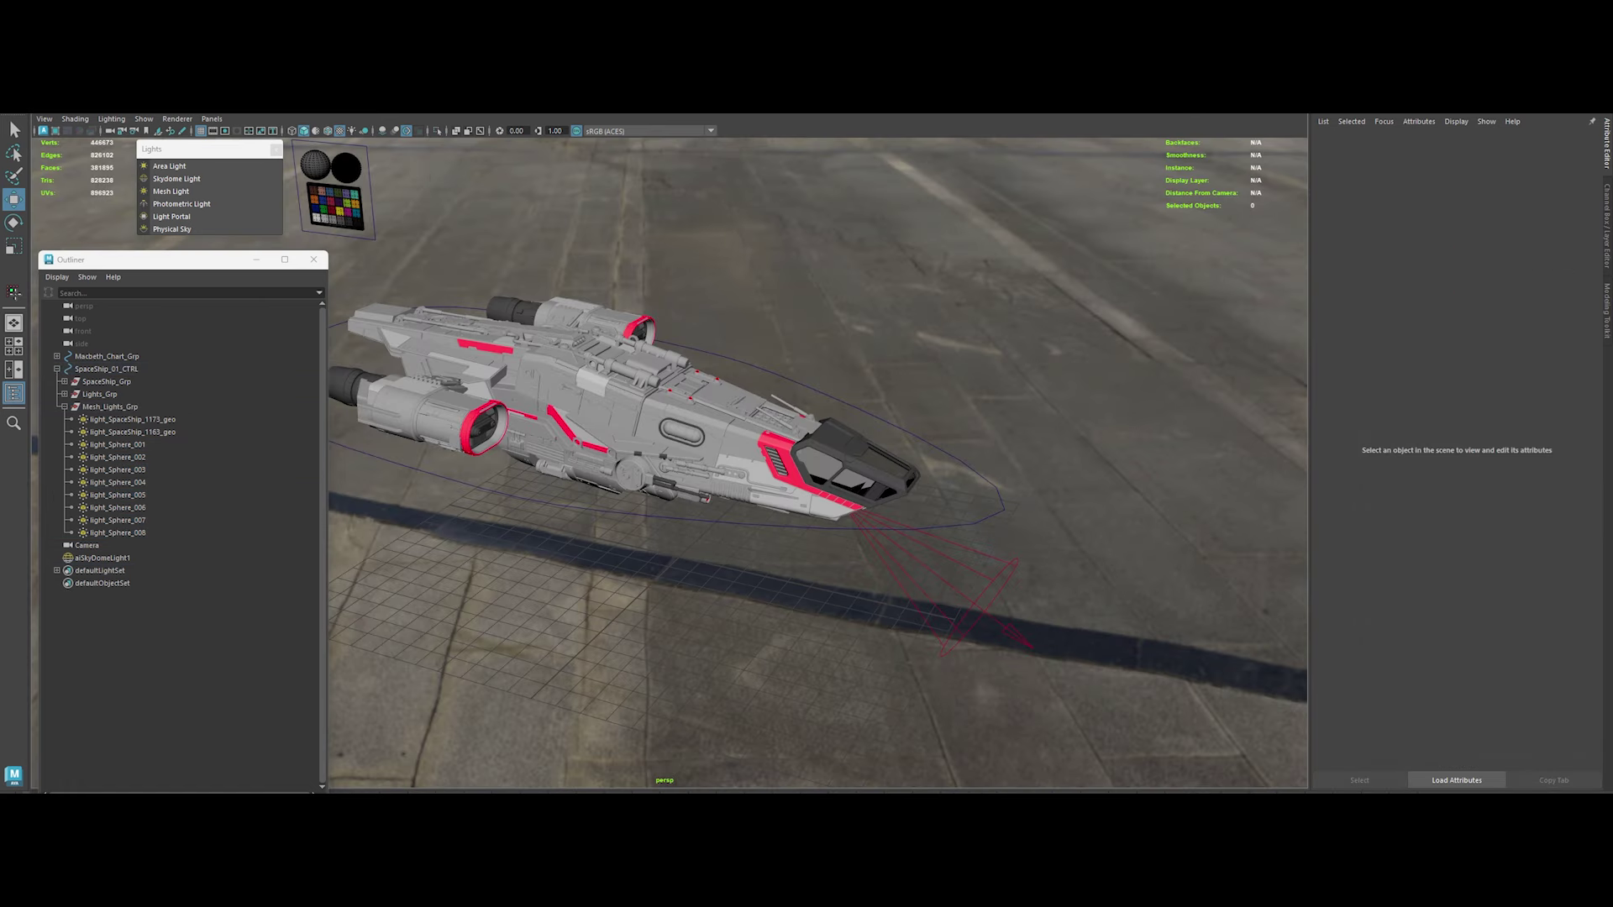
Rename the ten Mesh_Lights_Grp lights to Mesh_Lights_001_lgt through Mesh_Lights_010_lgt with the Renamer
{"action": "left_click", "coordinate": [110, 407]}
{"action": "left_click_drag", "start_coordinate": [124, 420], "coordinate": [118, 533]}
{"action": "type", "text": "Mesh_Lights_Grp"}
{"action": "type", "text": "_"}
{"action": "key", "text": "Return"}
{"action": "double_click", "coordinate": [811, 440]}
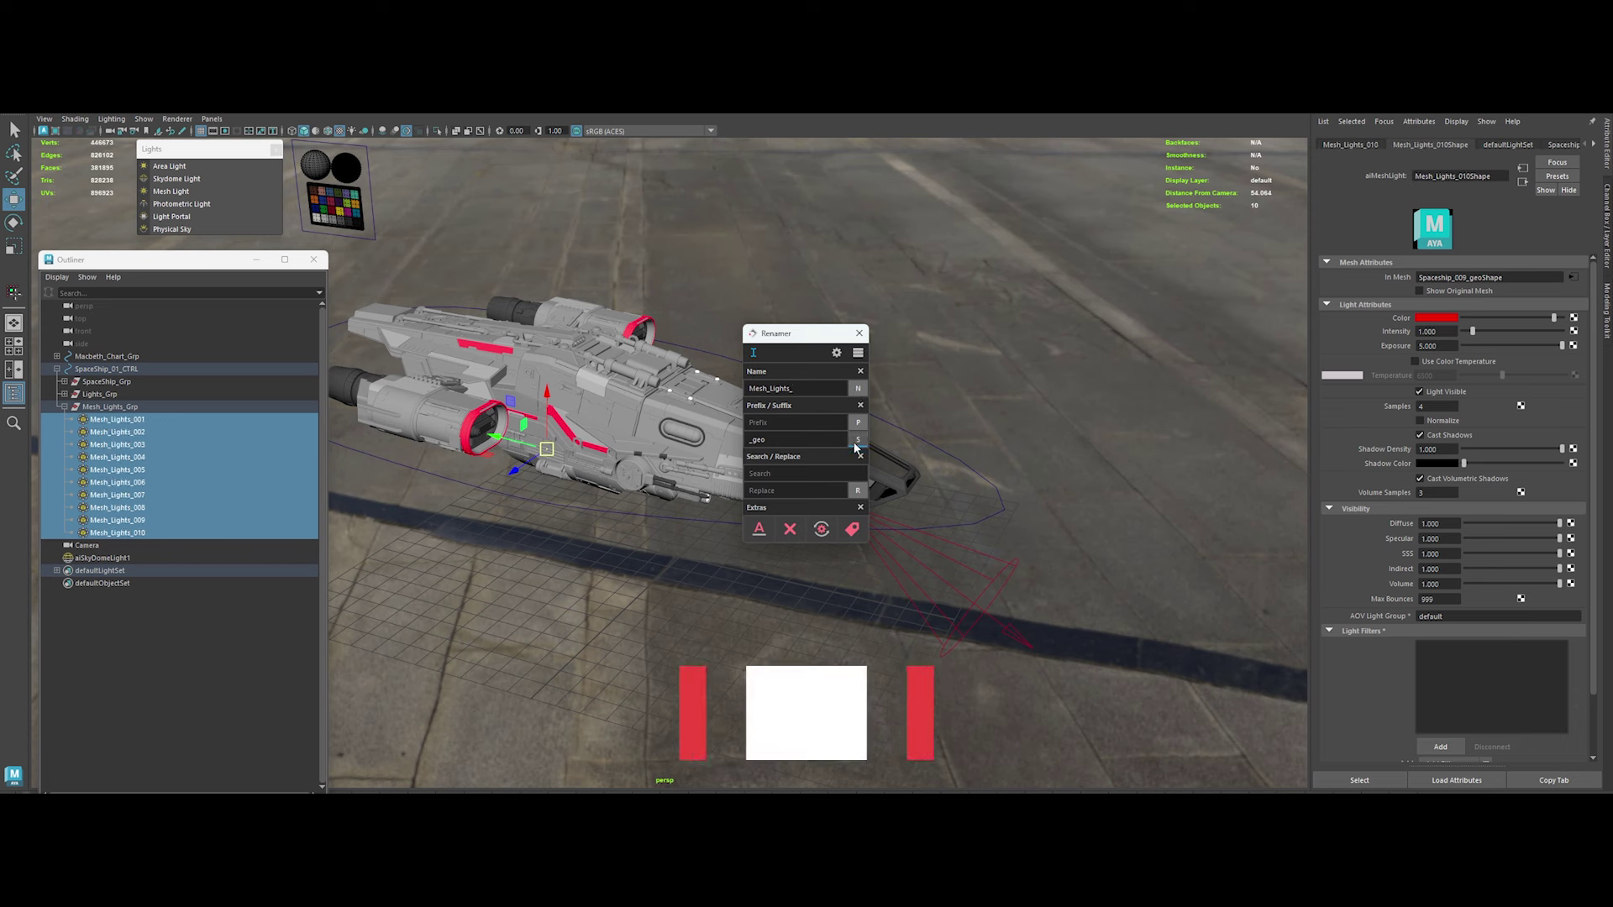
{"action": "type", "text": "_lgt"}
{"action": "left_click", "coordinate": [858, 440]}
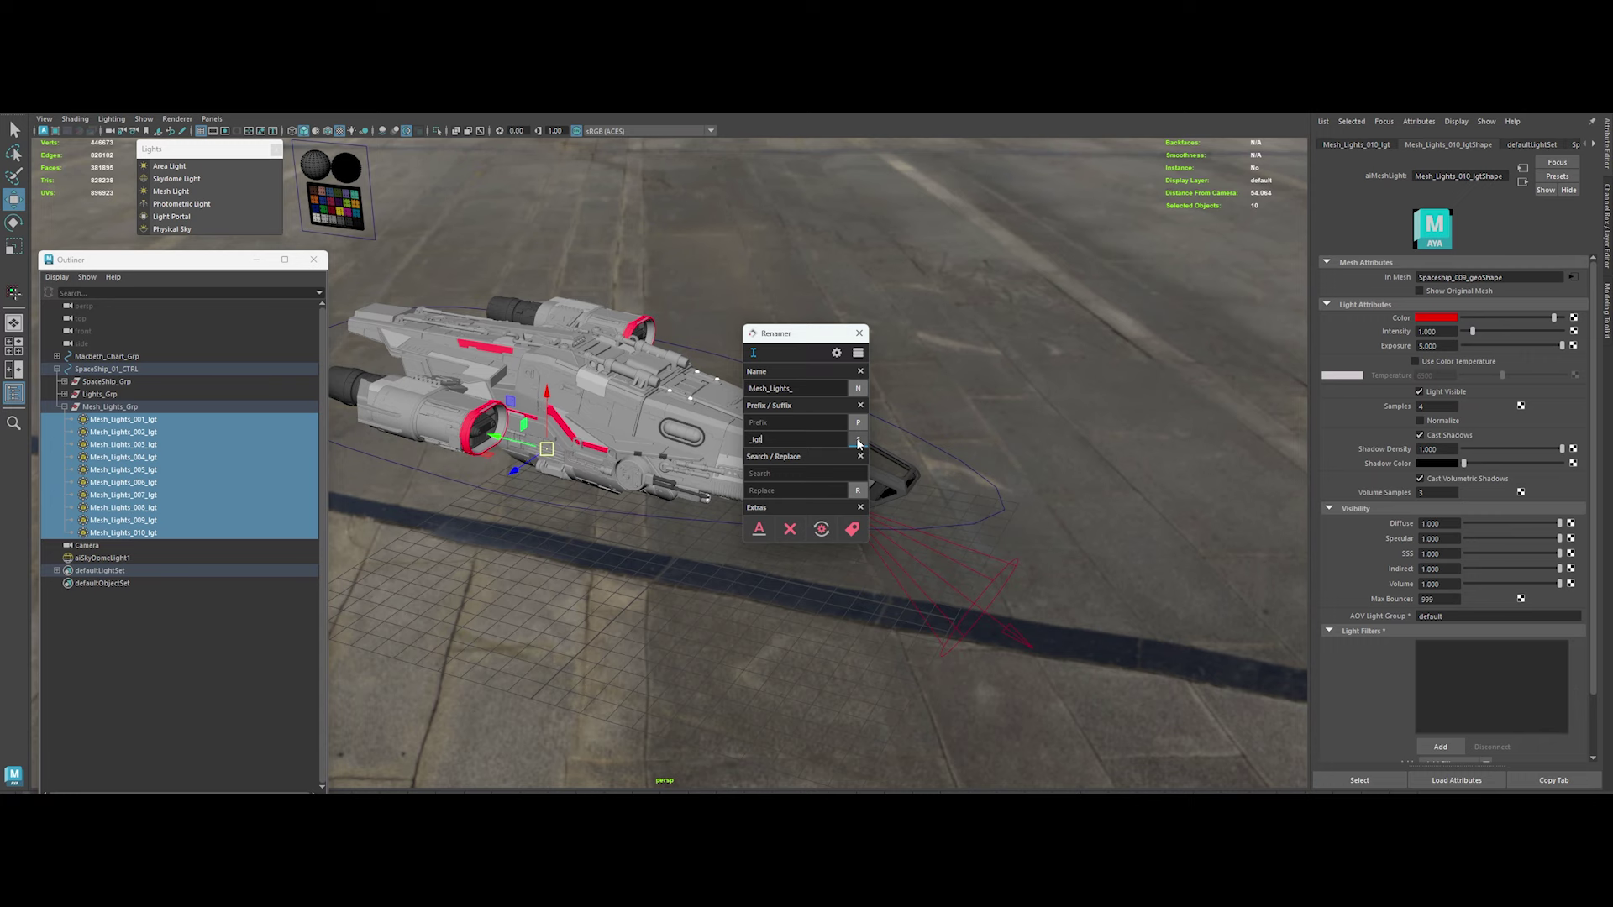
{"action": "left_click", "coordinate": [860, 333]}
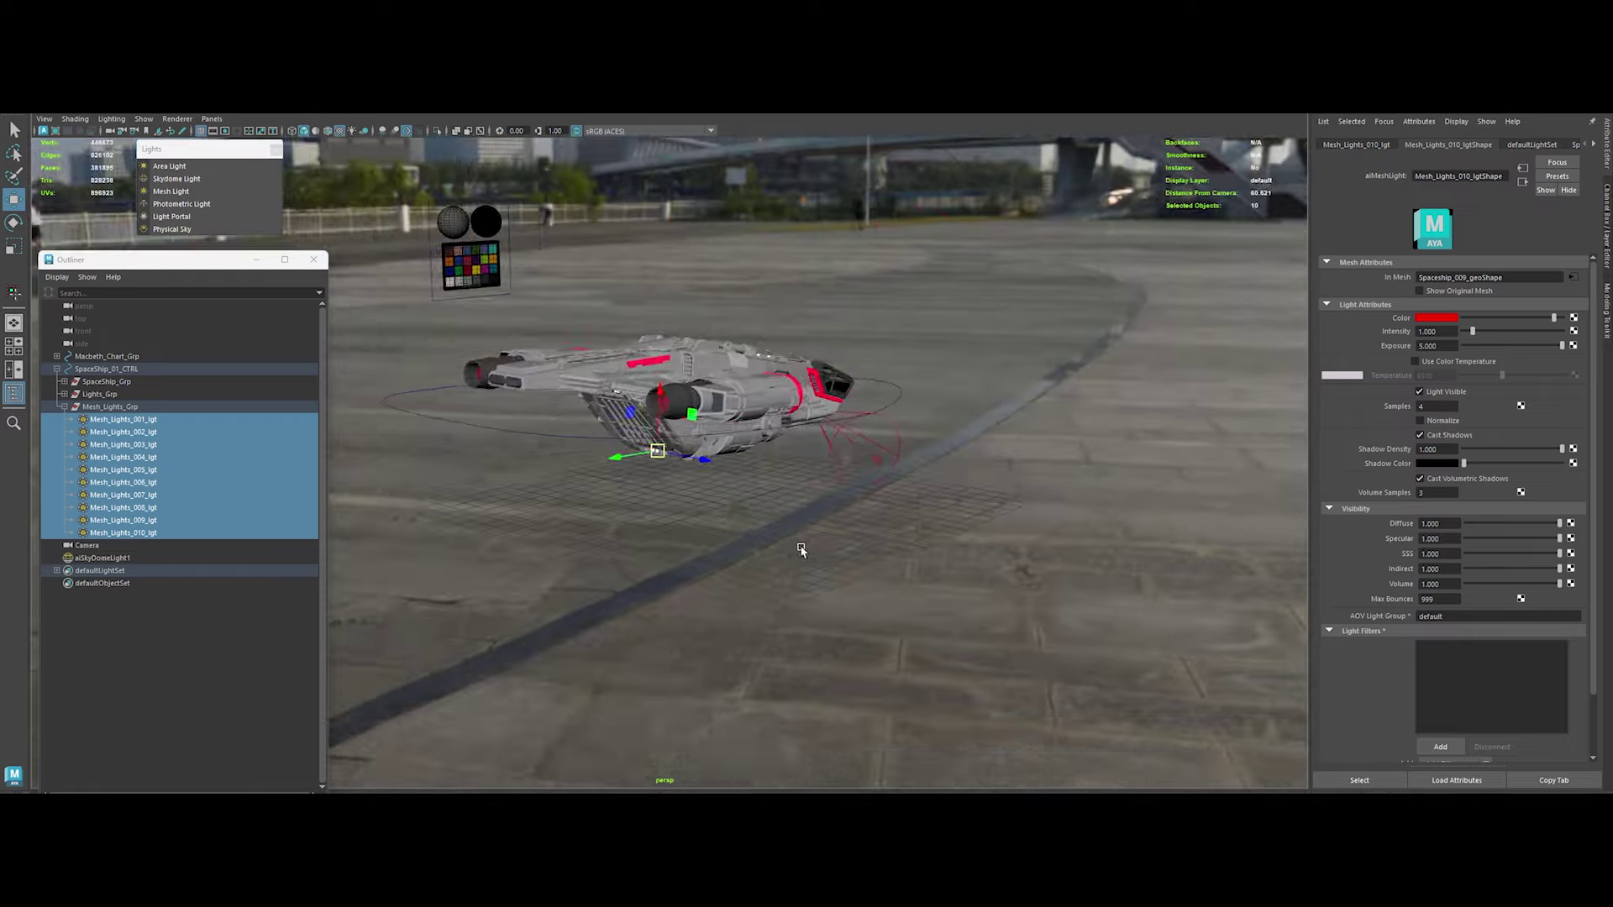
Select aiSkyDomeLight1 and reposition the Arnold RenderView window
{"action": "left_click_drag", "start_coordinate": [750, 590], "coordinate": [588, 504], "text": "alt"}
{"action": "left_click", "coordinate": [64, 406]}
{"action": "left_click", "coordinate": [460, 490]}
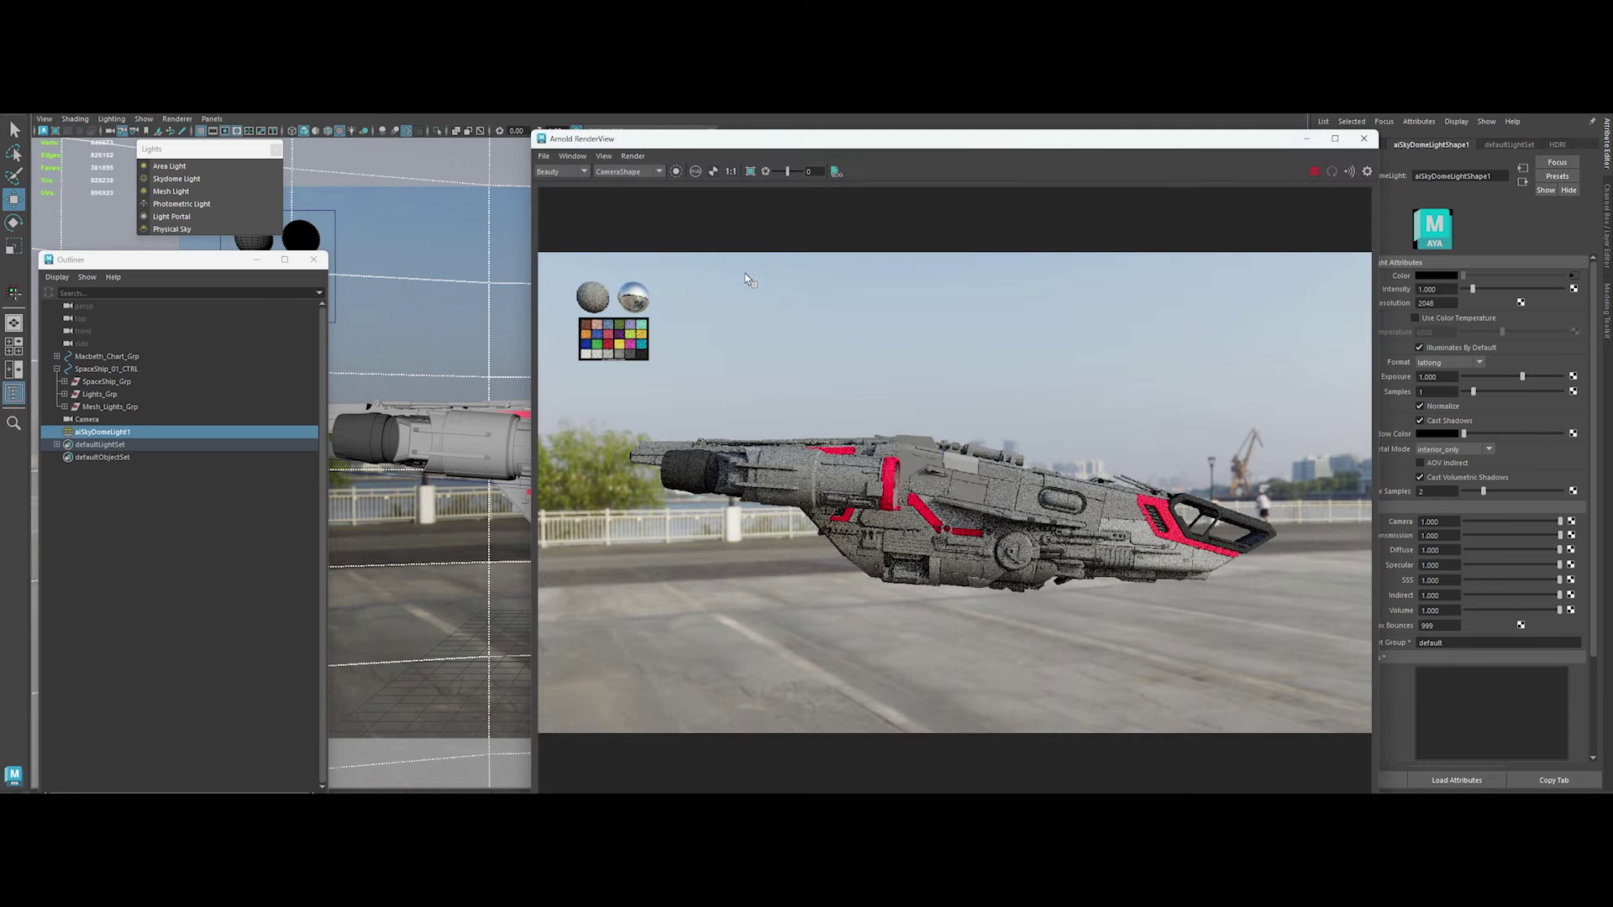
{"action": "left_click_drag", "start_coordinate": [1064, 147], "coordinate": [887, 142]}
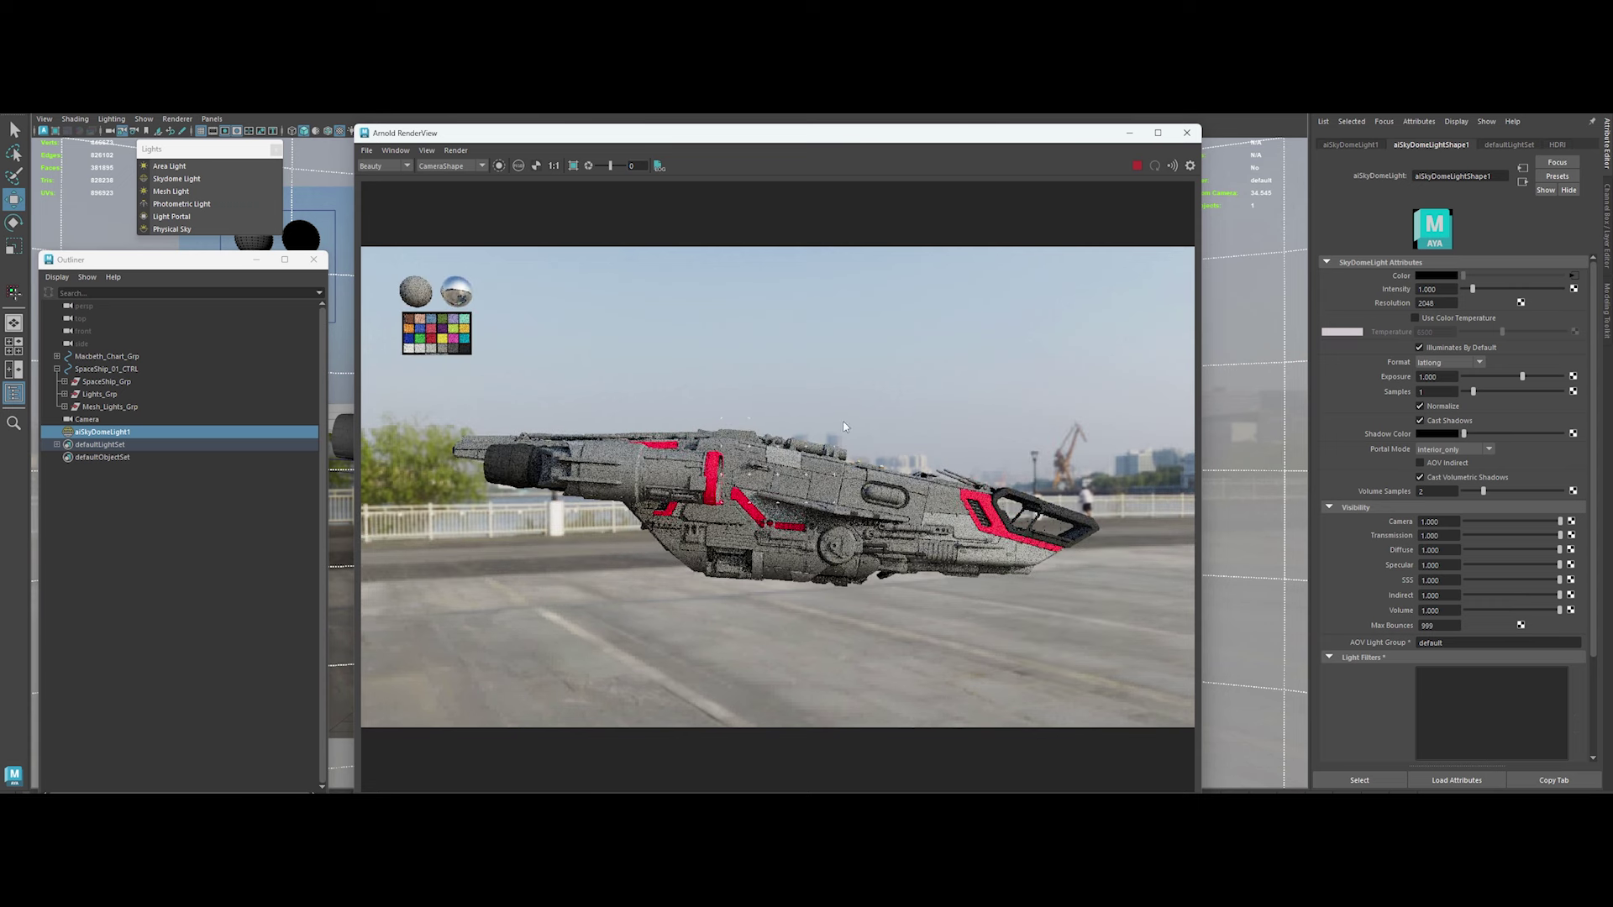
{"action": "left_click_drag", "start_coordinate": [834, 138], "coordinate": [853, 376]}
{"action": "left_click", "coordinate": [485, 460]}
{"action": "mouse_move", "coordinate": [499, 578]}
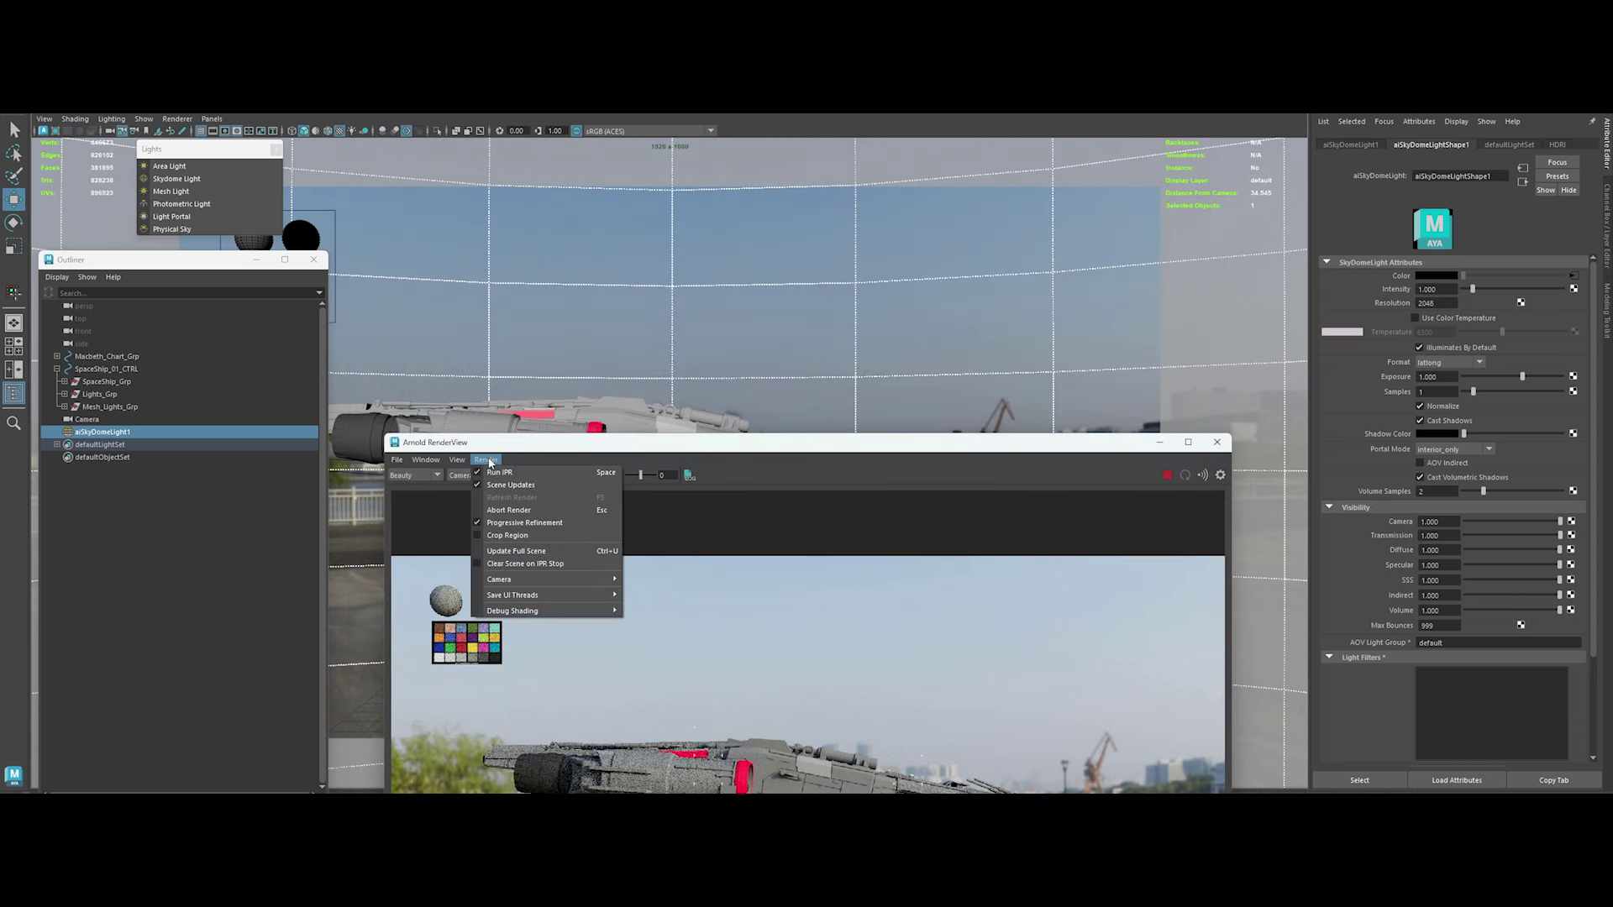
{"action": "left_click", "coordinate": [790, 440]}
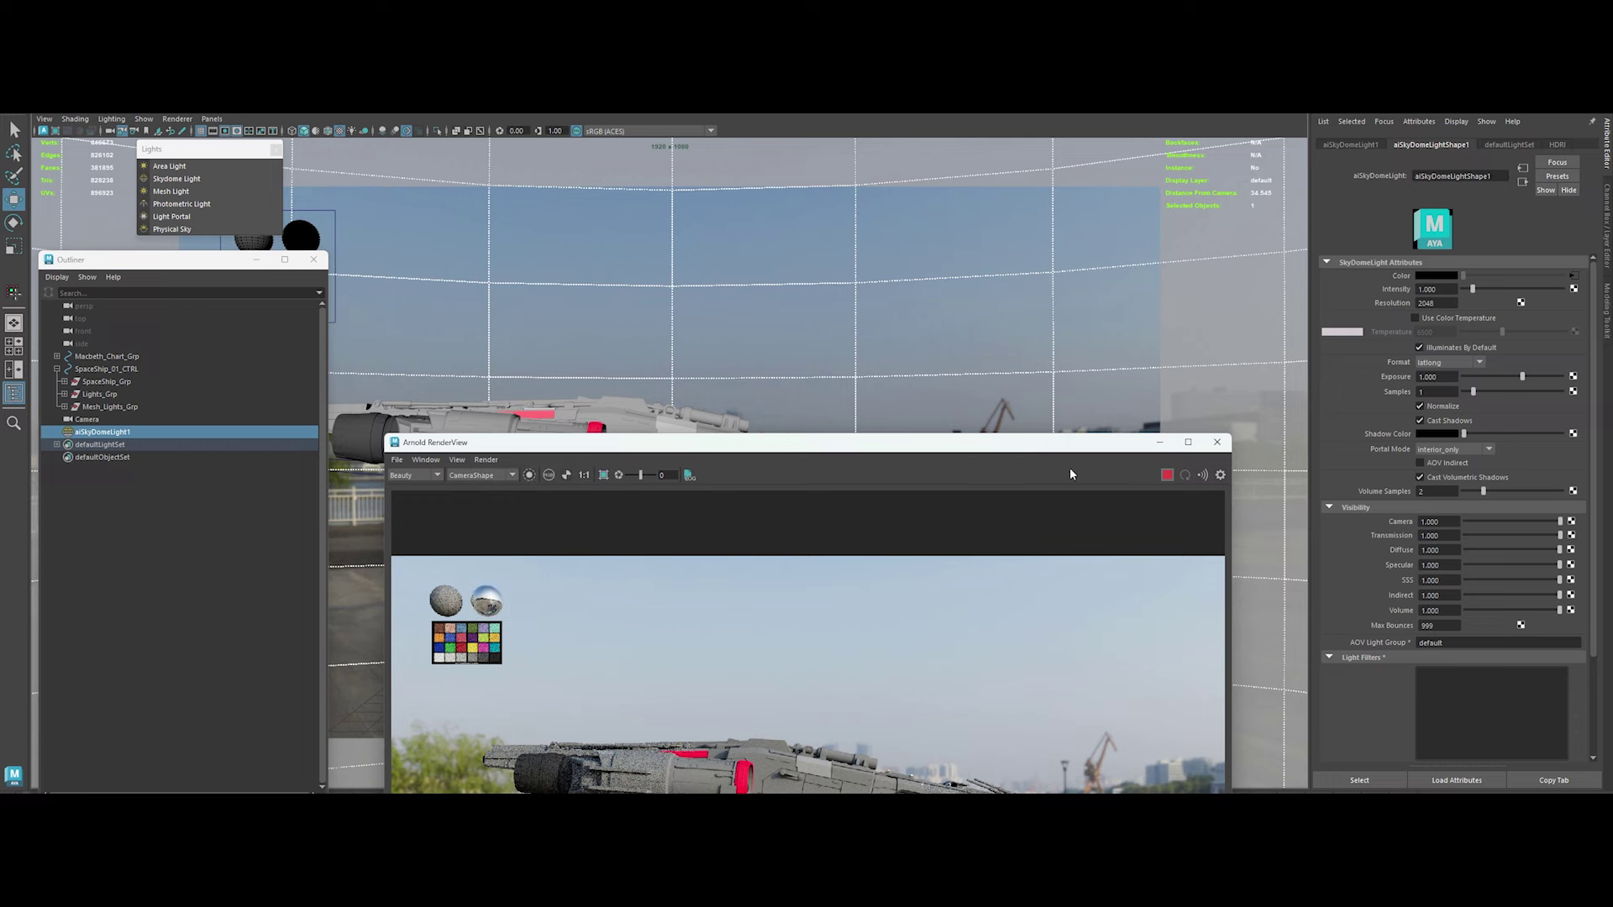
{"action": "left_click_drag", "start_coordinate": [789, 440], "coordinate": [793, 531]}
Start the Arnold IPR render from perspShape instead of CameraShape
{"action": "left_click_drag", "start_coordinate": [73, 150], "coordinate": [756, 337], "text": "alt"}
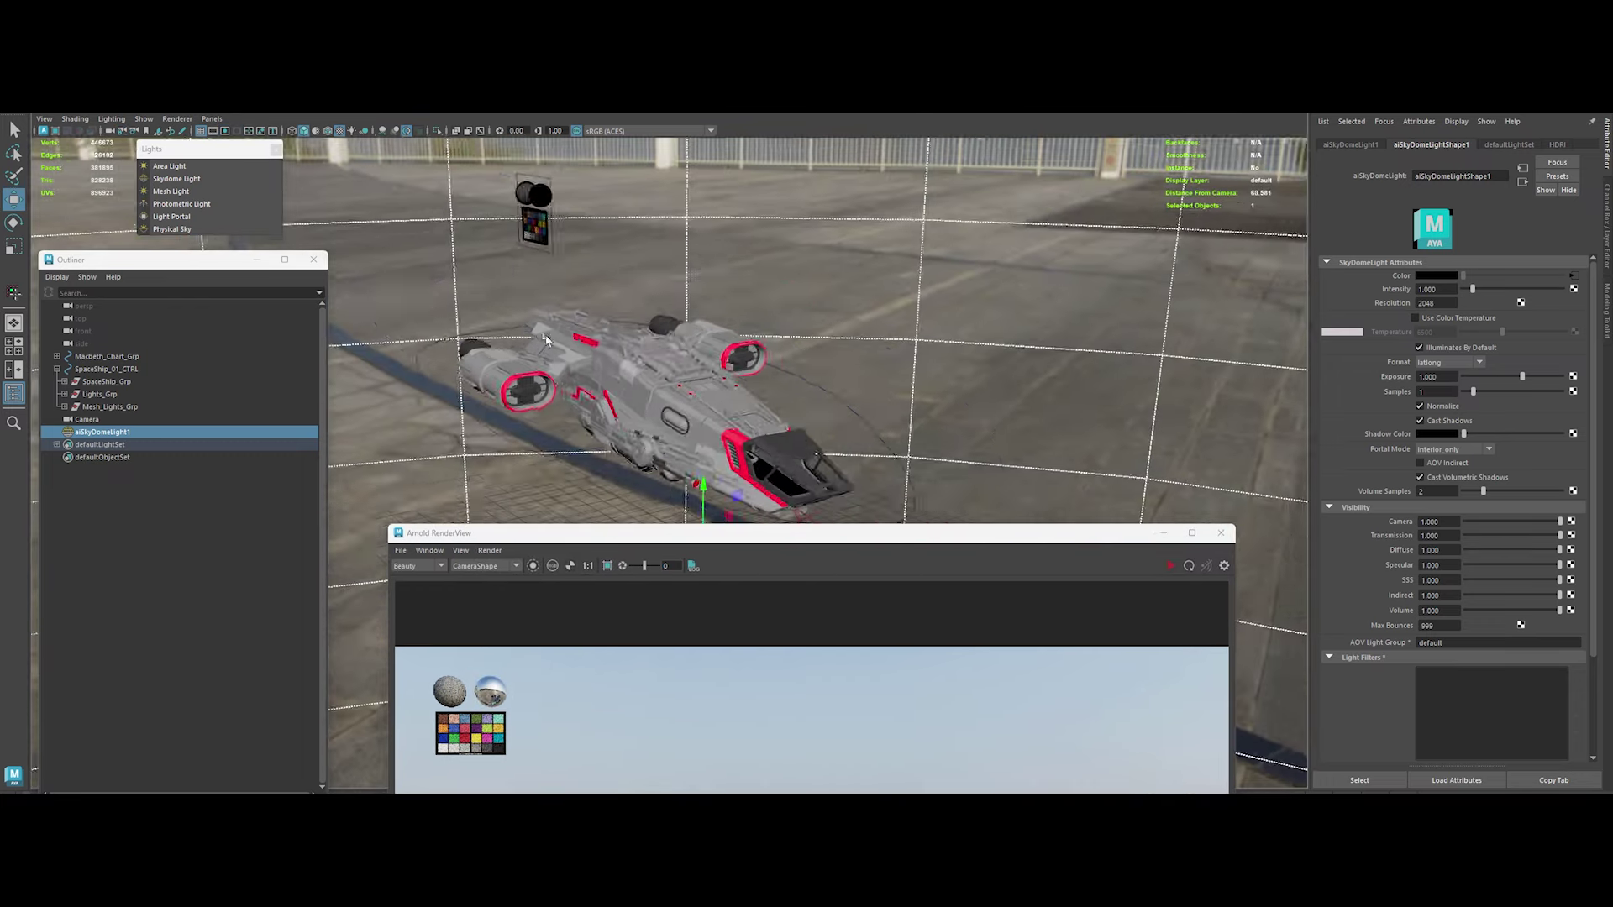
{"action": "left_click_drag", "start_coordinate": [1168, 533], "coordinate": [1187, 367]}
{"action": "left_click", "coordinate": [1189, 401]}
{"action": "left_click", "coordinate": [515, 407]}
{"action": "scroll", "coordinate": [873, 635], "scroll_direction": "up", "scroll_amount": 2}
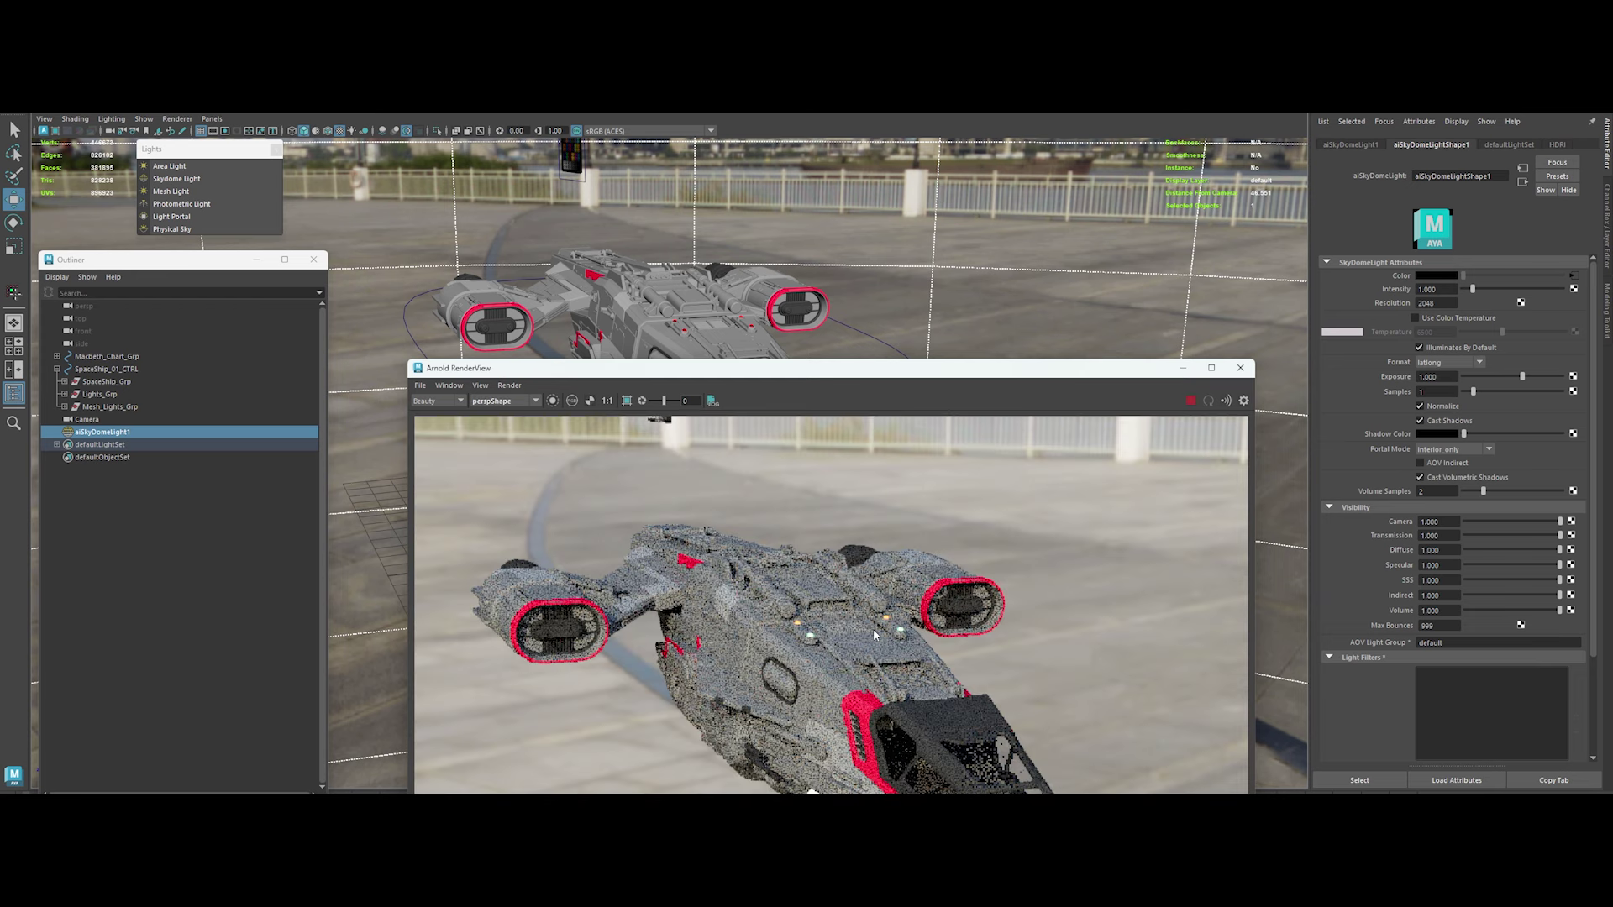
{"action": "scroll", "coordinate": [874, 634], "scroll_direction": "up", "scroll_amount": 1}
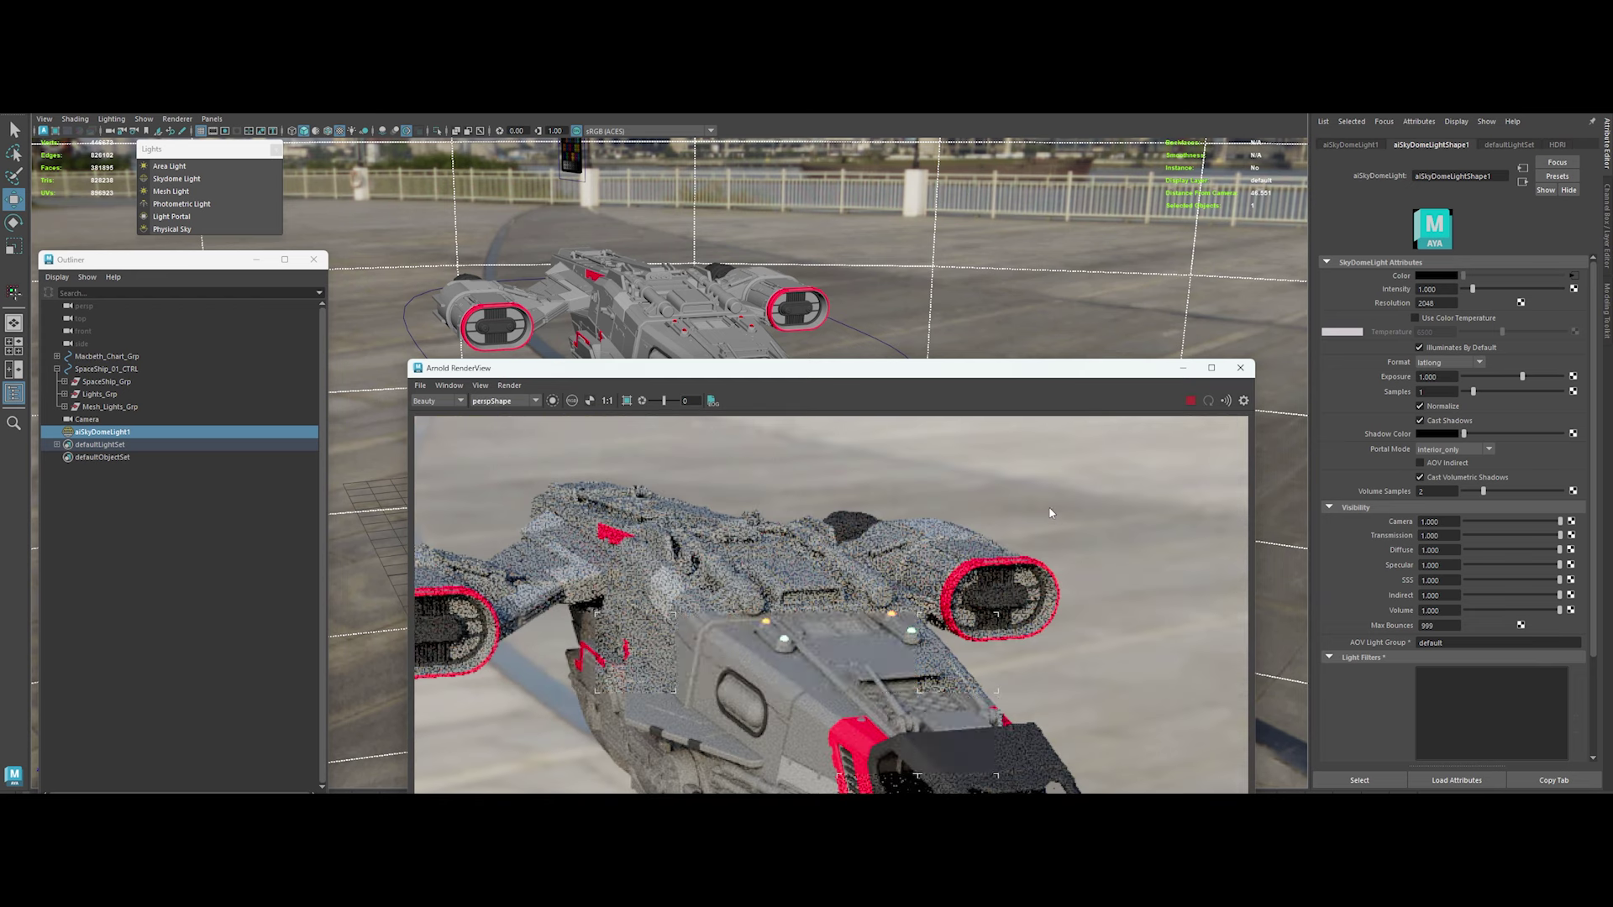
{"action": "mouse_move", "coordinate": [756, 368]}
{"action": "left_mouse_down"}
{"action": "mouse_move", "coordinate": [707, 675]}
{"action": "mouse_move", "coordinate": [780, 249]}
{"action": "mouse_move", "coordinate": [728, 548]}
{"action": "left_mouse_up"}
Orbit to the ship's front and select Mesh_Lights_002_lgt
{"action": "left_click", "coordinate": [652, 510]}
{"action": "left_click_drag", "start_coordinate": [722, 454], "coordinate": [793, 492], "text": "alt"}
{"action": "left_click", "coordinate": [689, 369]}
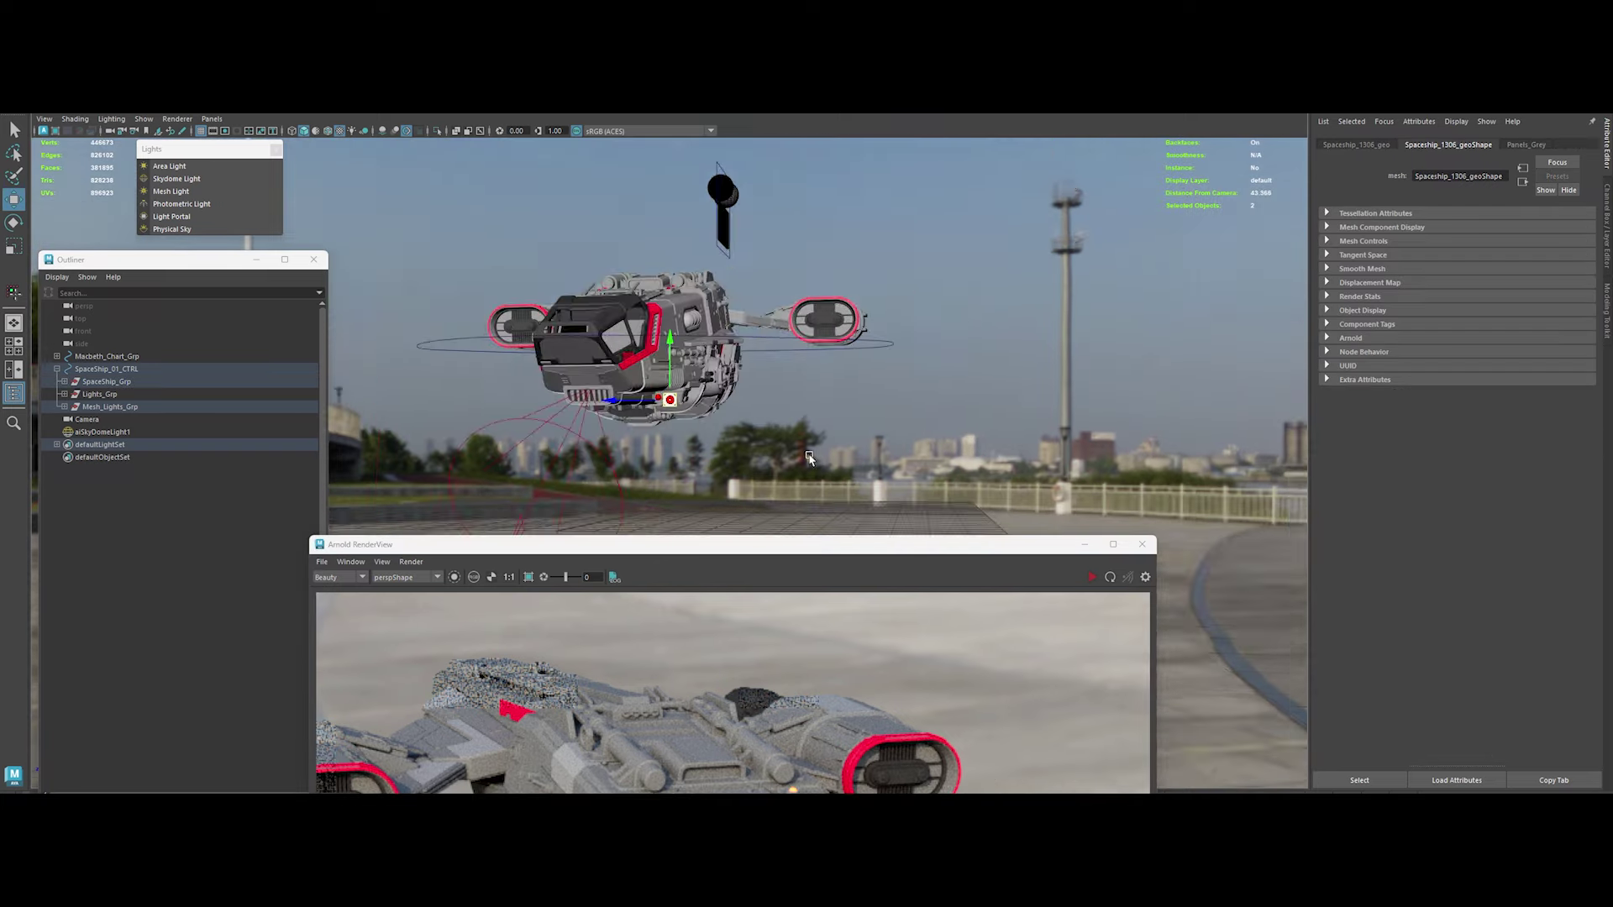
{"action": "scroll", "coordinate": [809, 458], "scroll_direction": "up", "scroll_amount": 5}
{"action": "left_click", "coordinate": [669, 281]}
Colour the underside lights Mesh_Lights_001_lgt and 002_lgt green via the MEL green block
{"action": "left_click_drag", "start_coordinate": [669, 281], "coordinate": [567, 282], "text": "alt"}
{"action": "left_click", "coordinate": [567, 283], "text": "shift"}
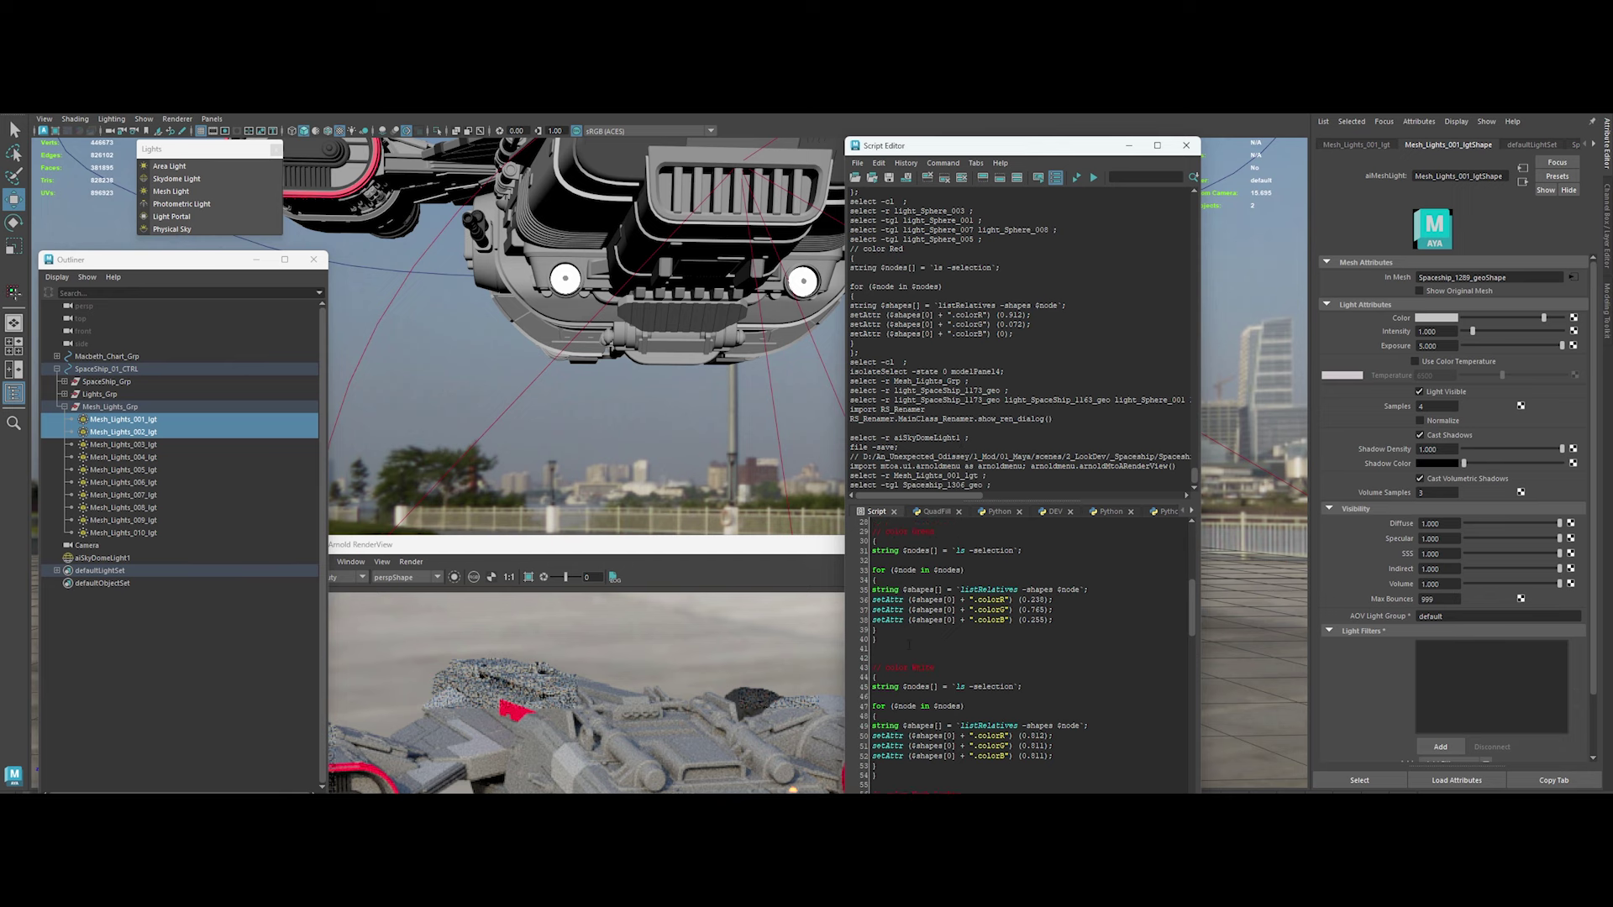
{"action": "left_click_drag", "start_coordinate": [909, 644], "coordinate": [865, 532]}
{"action": "key", "text": "ctrl+Return"}
{"action": "scroll", "coordinate": [909, 647], "scroll_direction": "down", "scroll_amount": 10}
{"action": "scroll", "coordinate": [909, 647], "scroll_direction": "down", "scroll_amount": 10}
{"action": "scroll", "coordinate": [909, 647], "scroll_direction": "down", "scroll_amount": 8}
{"action": "scroll", "coordinate": [1000, 694], "scroll_direction": "up", "scroll_amount": 4}
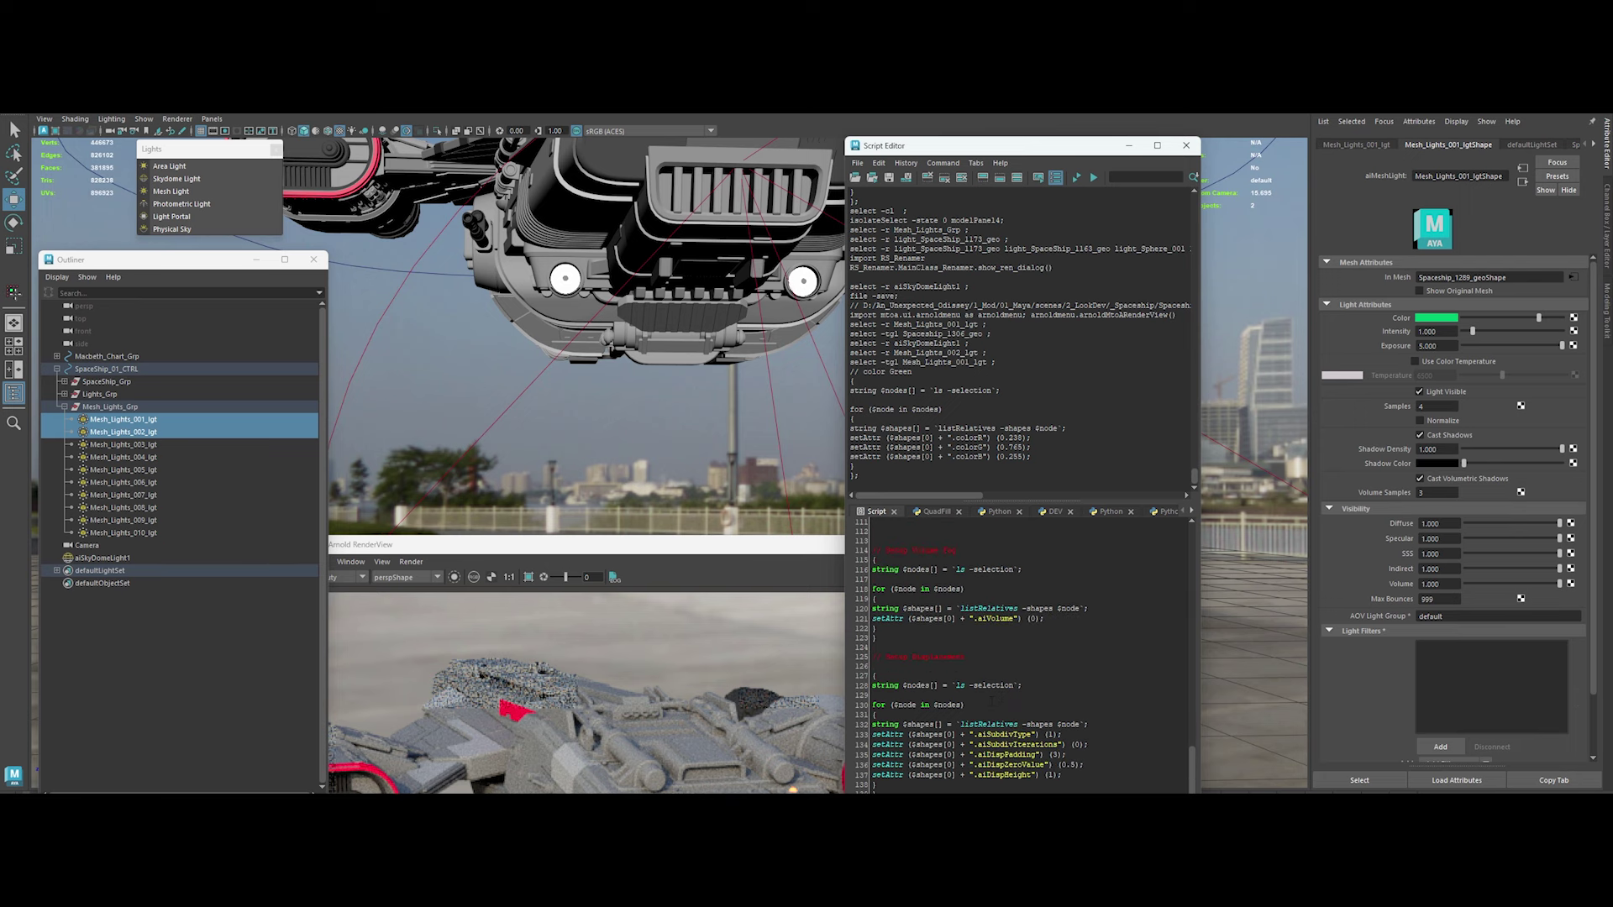
{"action": "scroll", "coordinate": [996, 699], "scroll_direction": "up", "scroll_amount": 2}
{"action": "scroll", "coordinate": [991, 701], "scroll_direction": "up", "scroll_amount": 2}
{"action": "scroll", "coordinate": [992, 701], "scroll_direction": "up", "scroll_amount": 5}
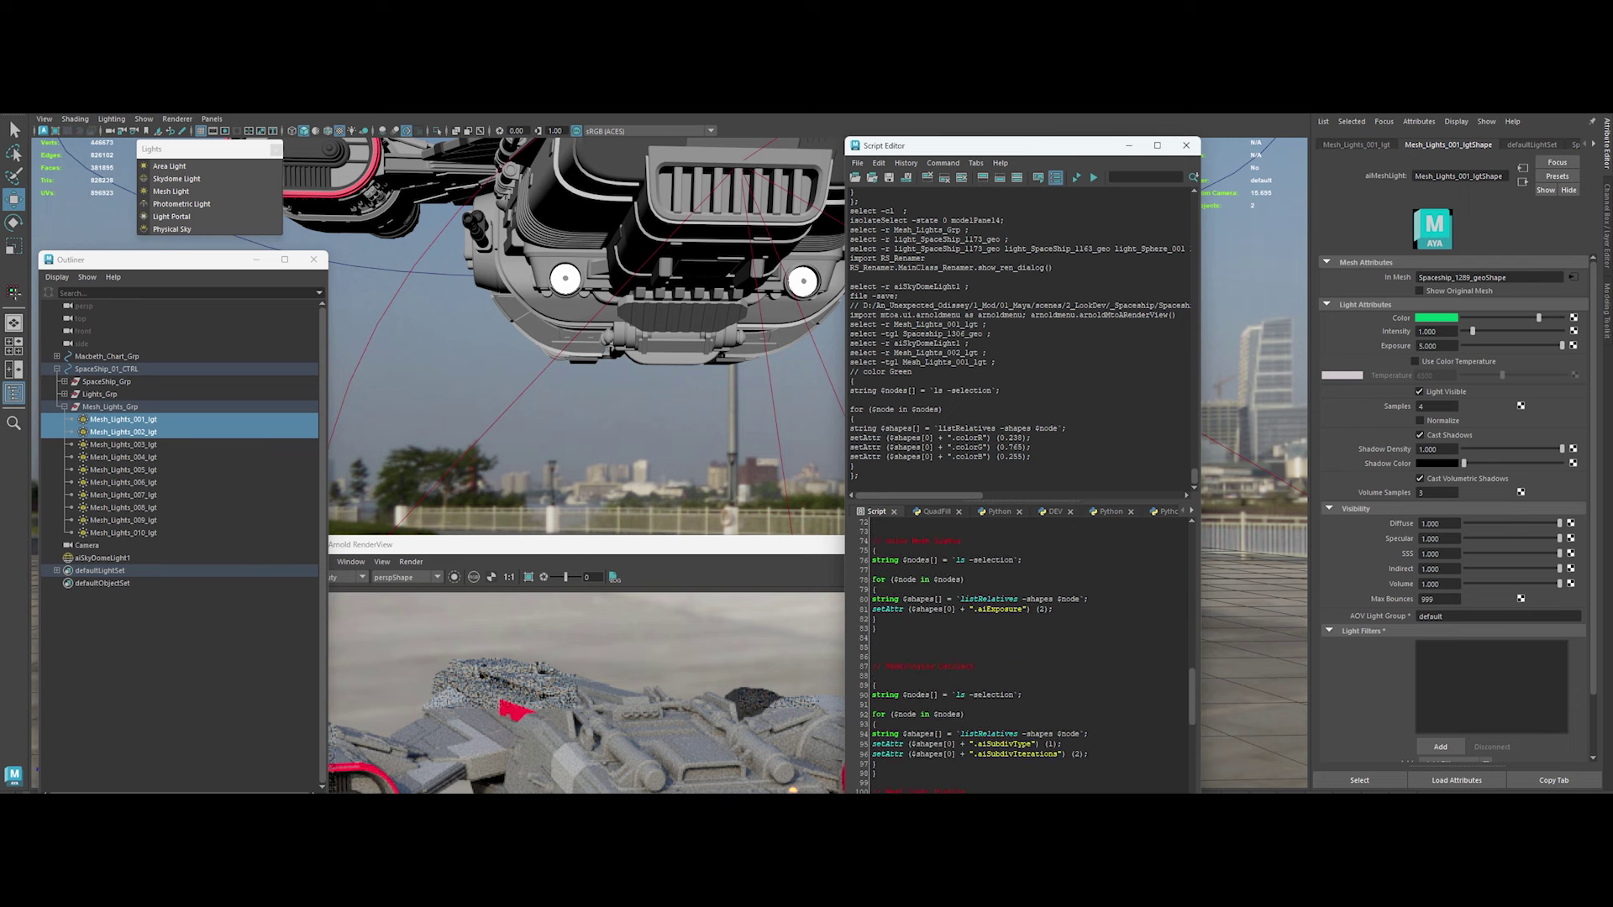
Set aiExposure to 10 on all ten mesh lights and re-render to test
{"action": "left_click_drag", "start_coordinate": [944, 132], "coordinate": [1153, 73]}
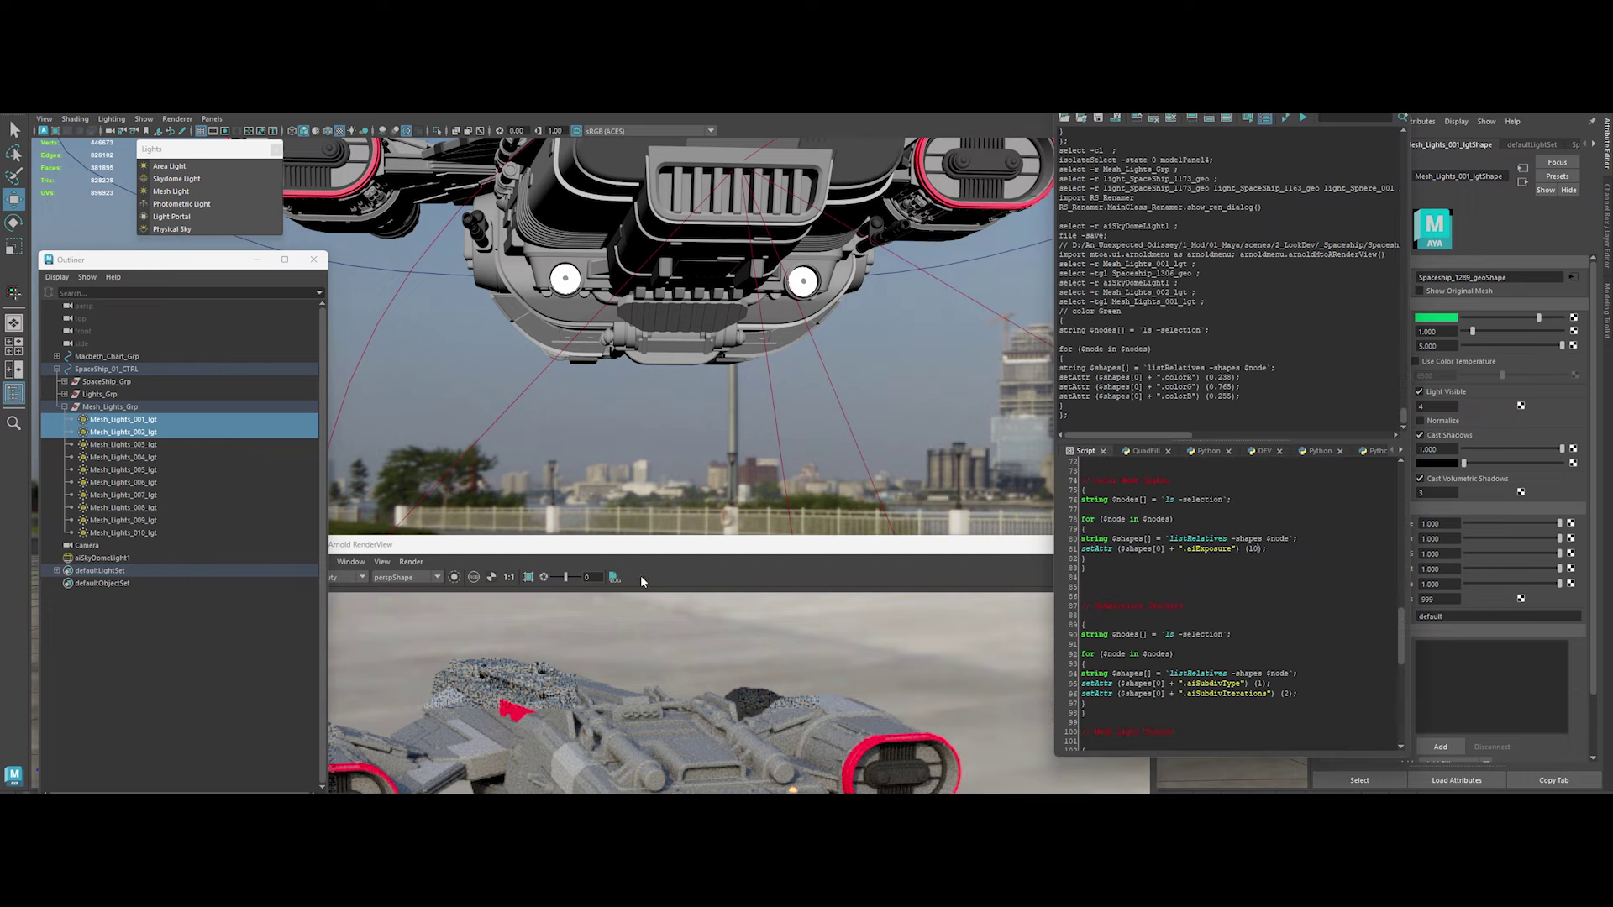
{"action": "left_click_drag", "start_coordinate": [504, 545], "coordinate": [504, 735]}
{"action": "left_click_drag", "start_coordinate": [122, 532], "coordinate": [122, 419]}
{"action": "left_click_drag", "start_coordinate": [1082, 479], "coordinate": [1088, 568]}
{"action": "key", "text": "ctrl+Return"}
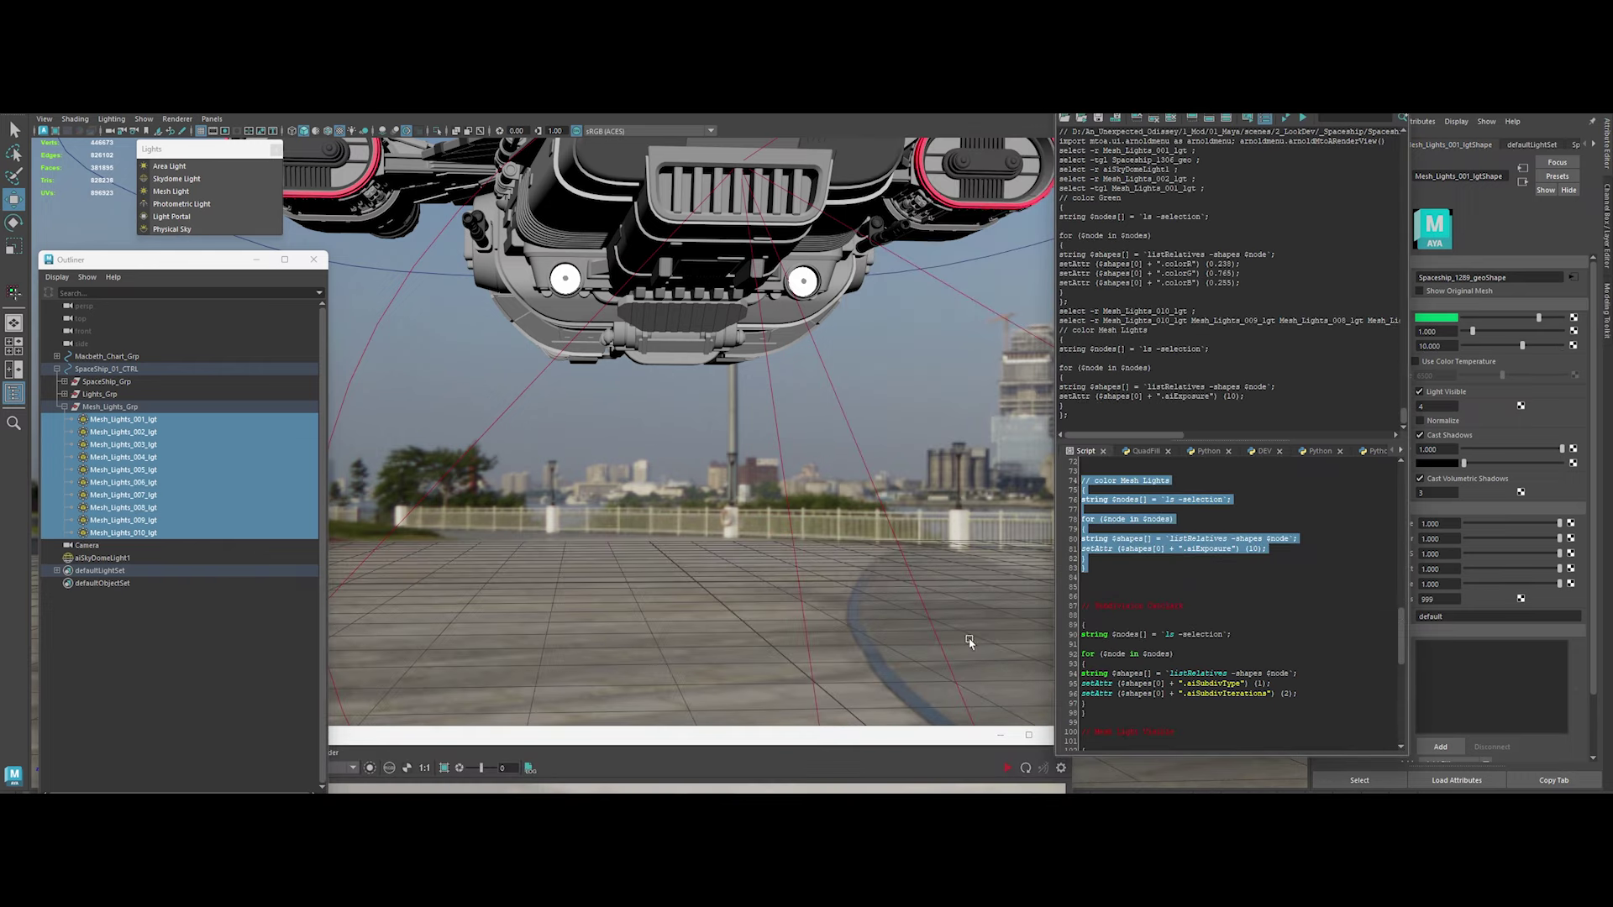
{"action": "left_click", "coordinate": [1029, 735]}
{"action": "left_click", "coordinate": [1008, 193]}
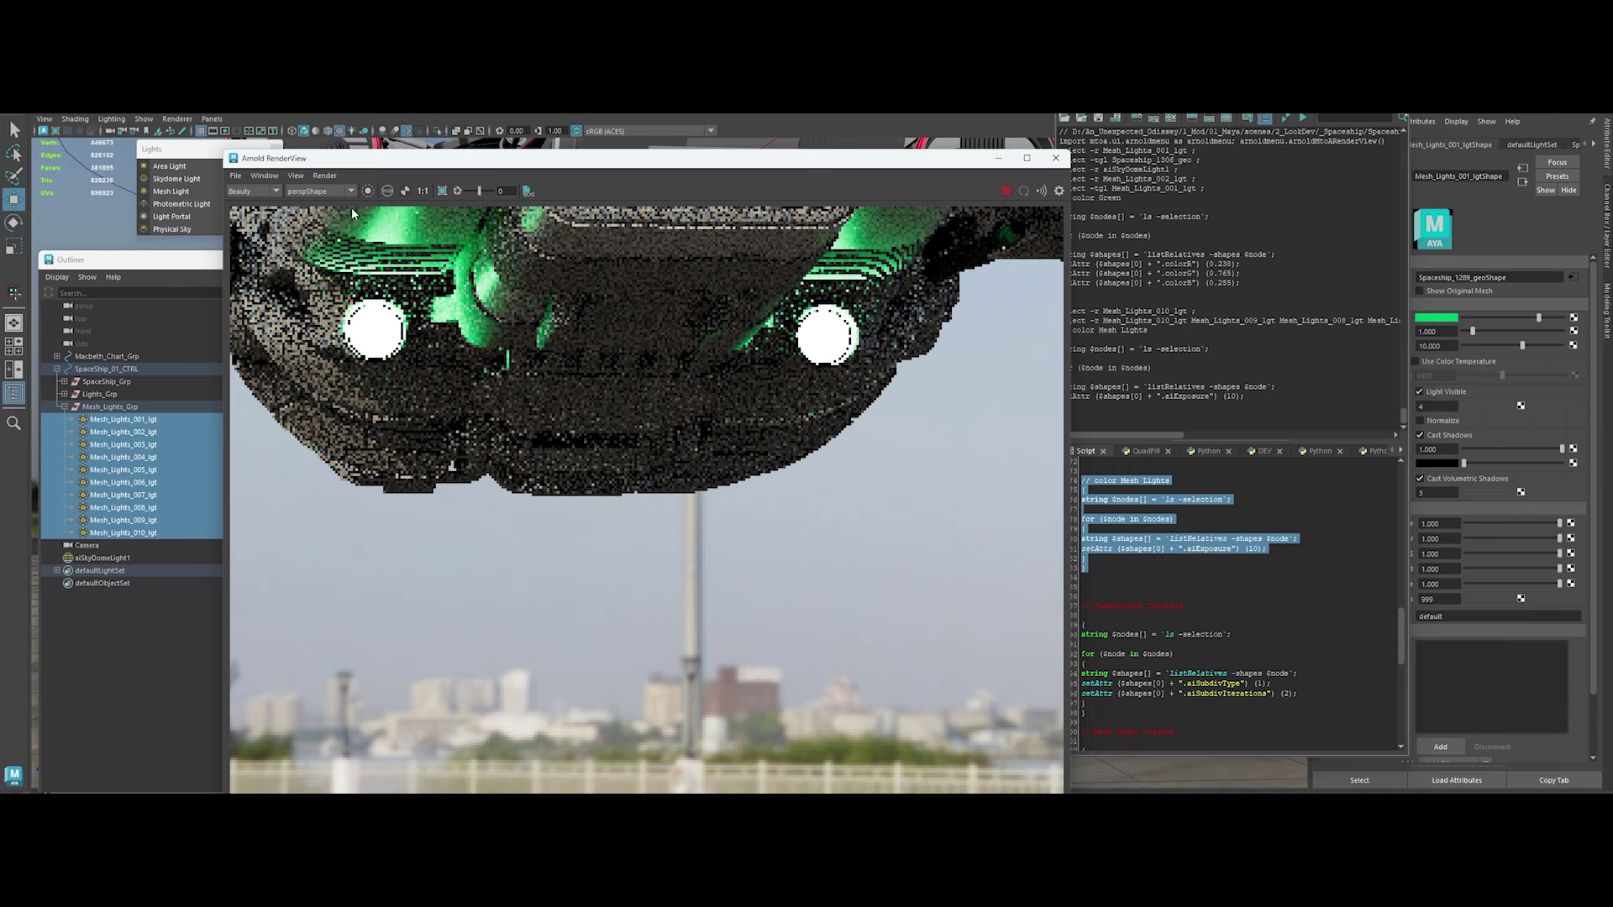
{"action": "double_click", "coordinate": [706, 175]}
Lower every mesh light's aiExposure to 5 via the MEL exposure block
{"action": "mouse_move", "coordinate": [705, 353]}
{"action": "left_mouse_down", "text": "alt"}
{"action": "mouse_move", "coordinate": [776, 420]}
{"action": "mouse_move", "coordinate": [723, 437]}
{"action": "left_mouse_up", "text": "alt"}
{"action": "mouse_move", "coordinate": [711, 567]}
{"action": "left_mouse_down"}
{"action": "mouse_move", "coordinate": [776, 424]}
{"action": "mouse_move", "coordinate": [738, 462]}
{"action": "left_mouse_up"}
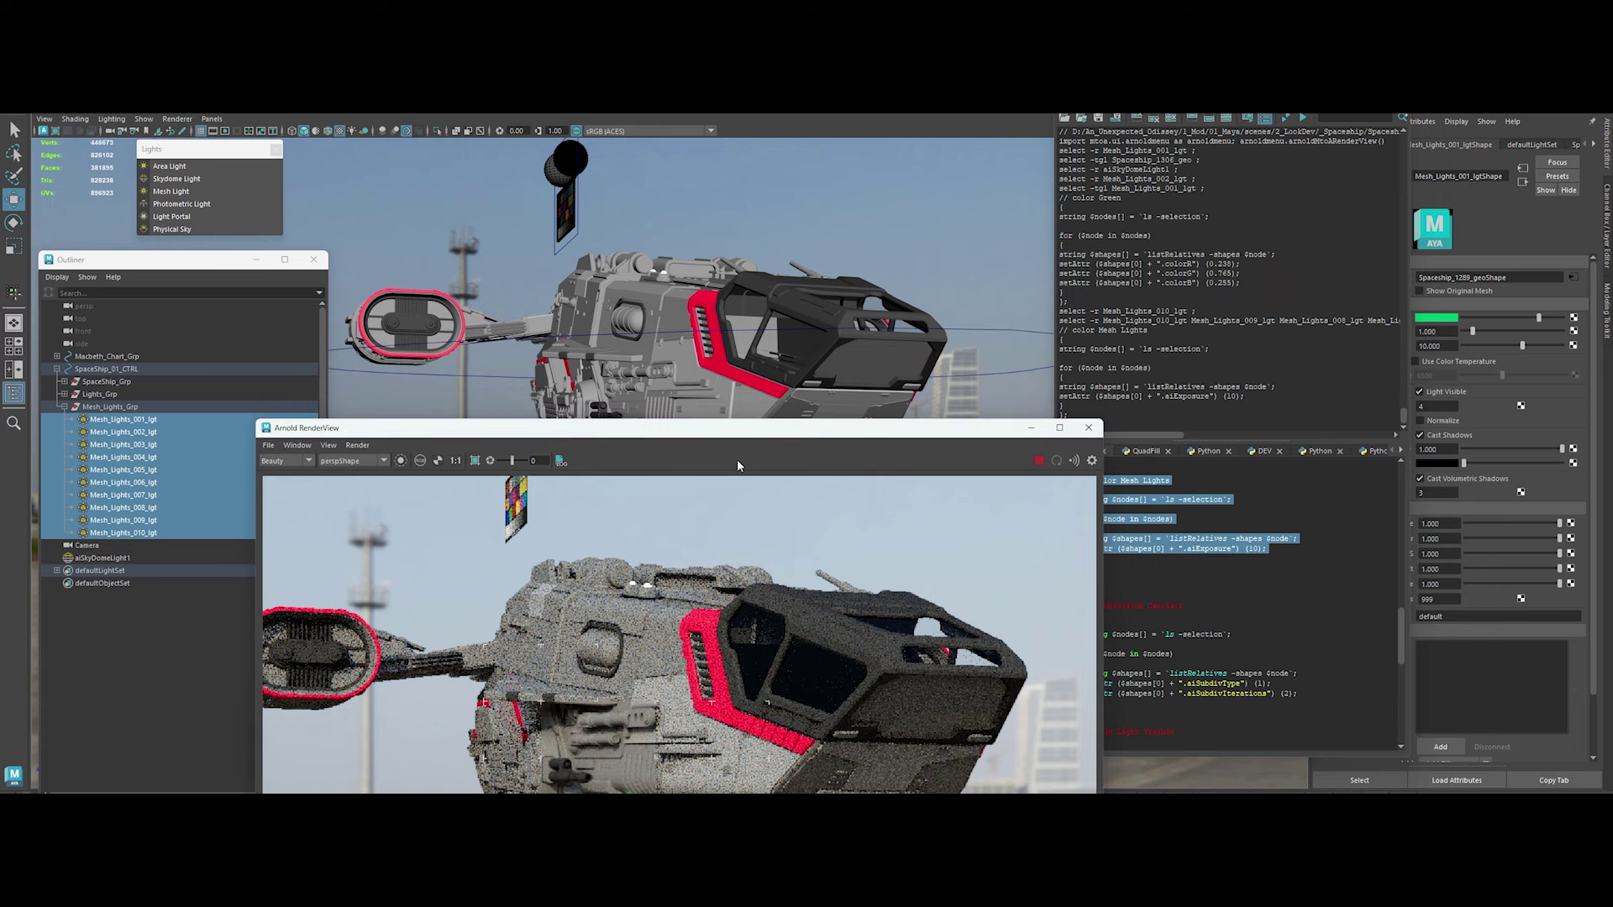
{"action": "left_click_drag", "start_coordinate": [891, 458], "coordinate": [884, 577]}
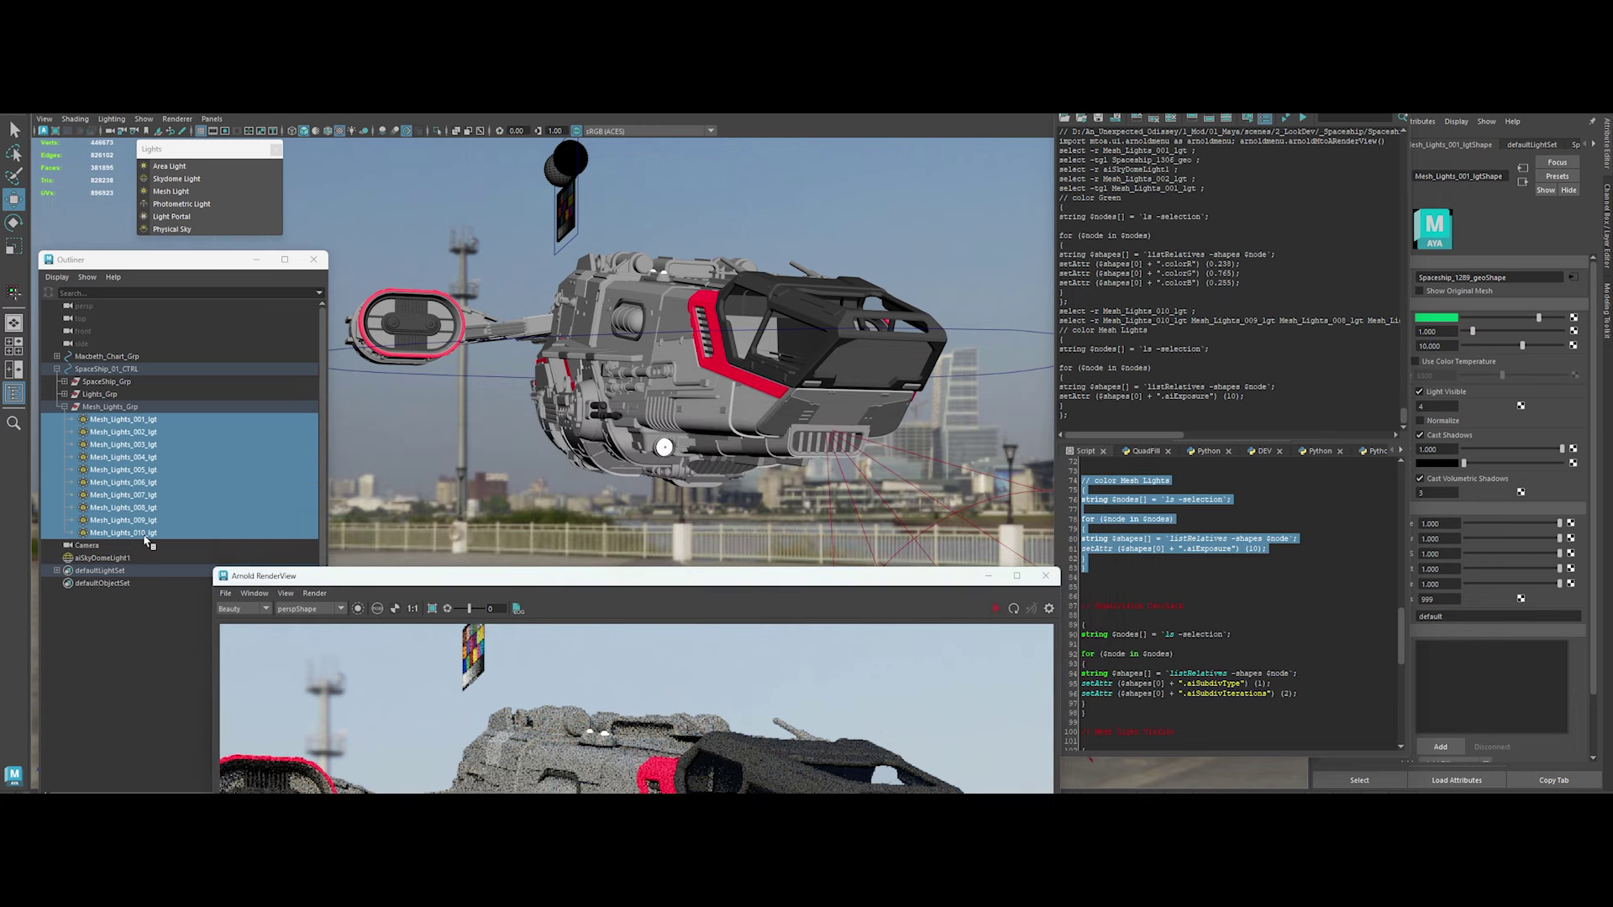
{"action": "left_click", "coordinate": [122, 532]}
{"action": "left_click", "coordinate": [123, 420], "text": "shift"}
{"action": "double_click", "coordinate": [1255, 549]}
{"action": "type", "text": "5"}
{"action": "left_click_drag", "start_coordinate": [1086, 571], "coordinate": [1082, 477]}
{"action": "key", "text": "ctrl+Return"}
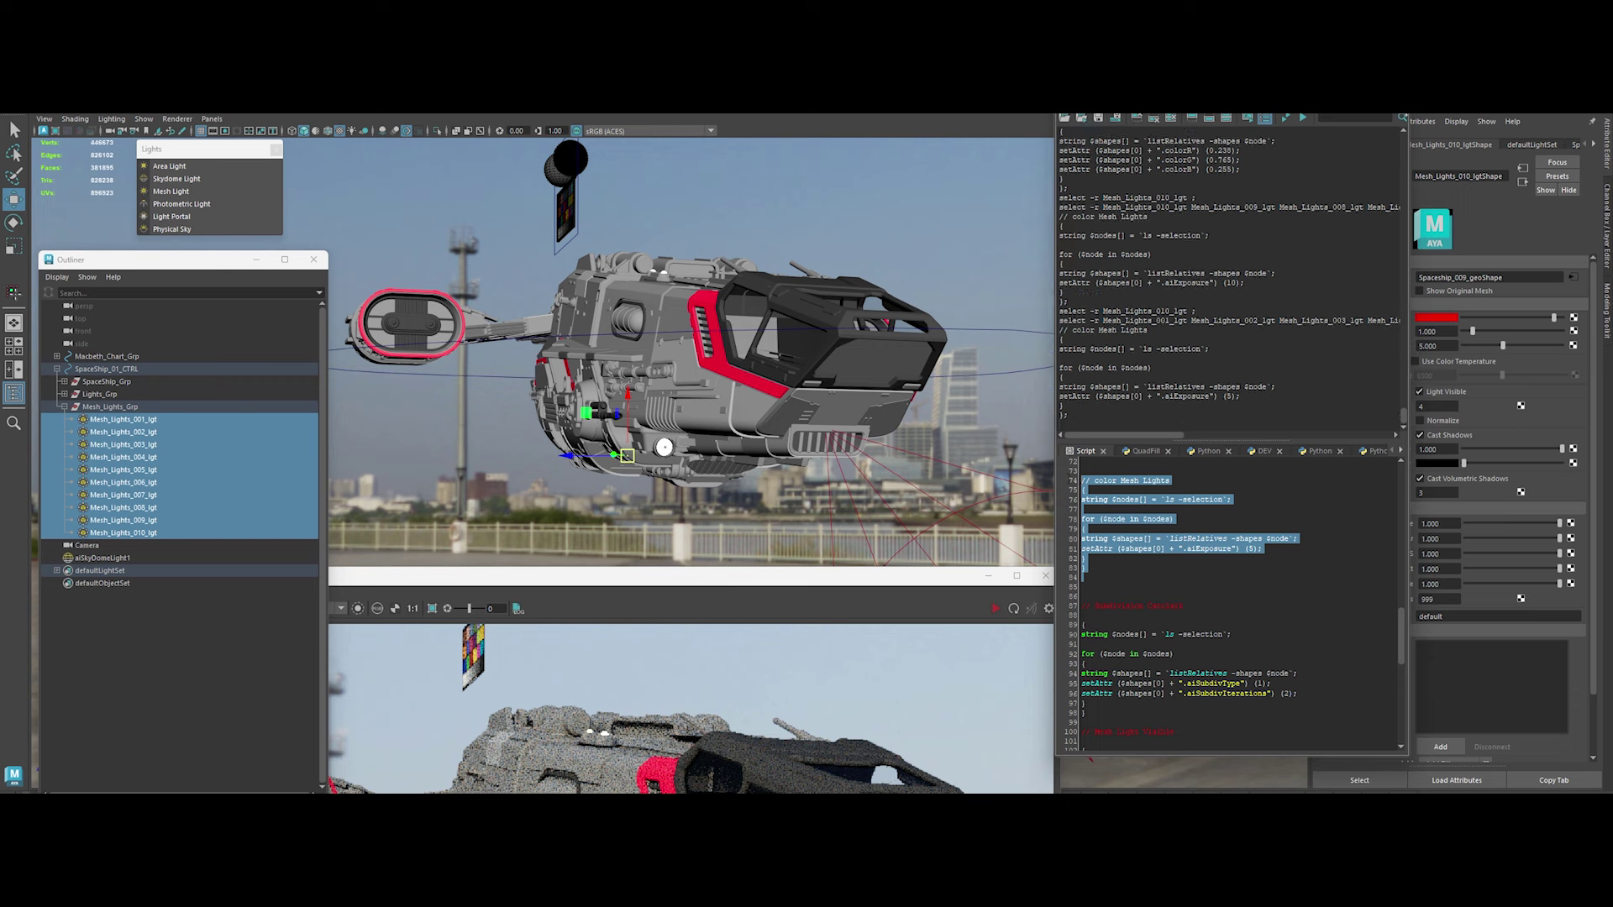
{"action": "left_click_drag", "start_coordinate": [905, 578], "coordinate": [959, 508]}
Re-render at exposure 5 and select Mesh_Lights_006_lgt near the hull
{"action": "left_click", "coordinate": [990, 492]}
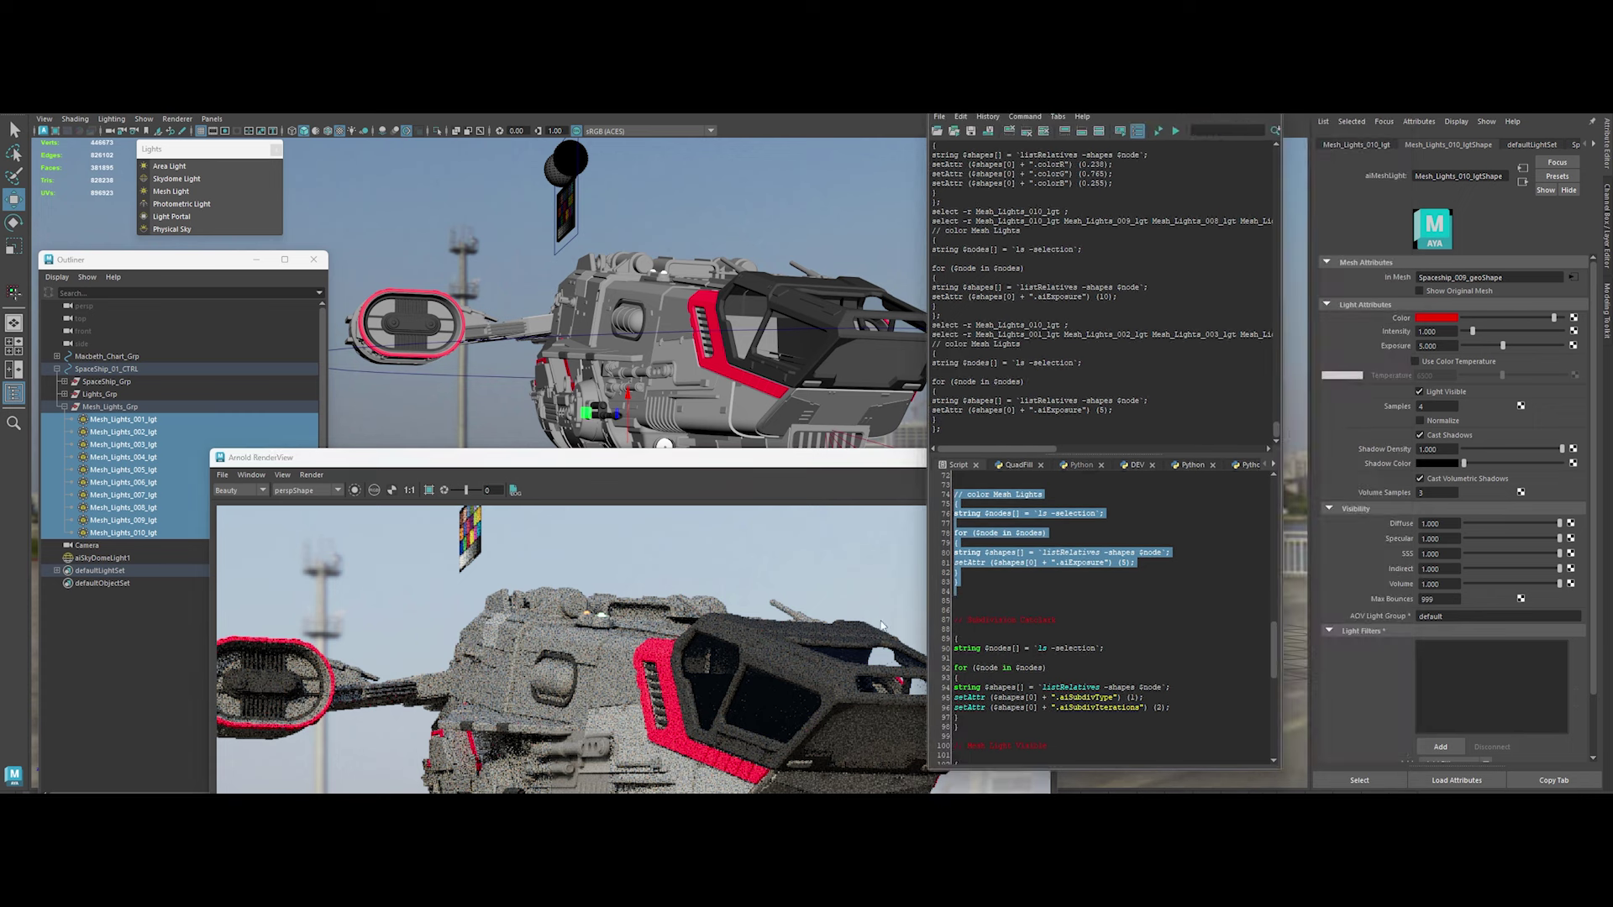
{"action": "left_click", "coordinate": [745, 361]}
{"action": "scroll", "coordinate": [745, 361], "scroll_direction": "up", "scroll_amount": 3}
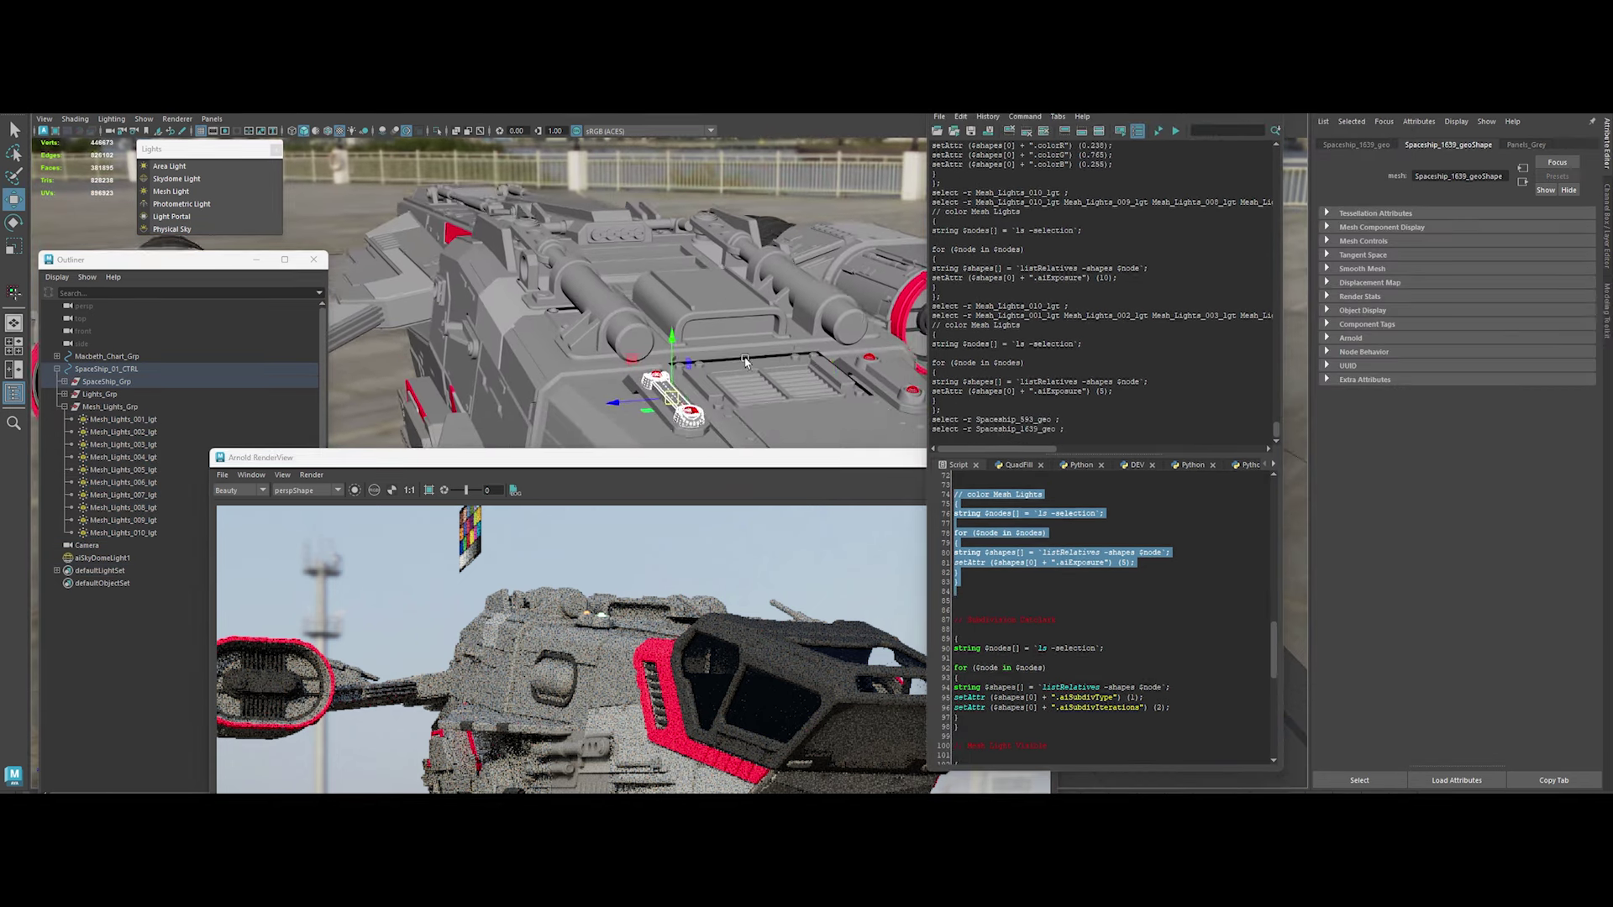
{"action": "left_click", "coordinate": [672, 391]}
Apply an adjusted green (green value 0.924) to the selected light through the MEL colour block
{"action": "left_click", "coordinate": [1428, 324]}
{"action": "left_click", "coordinate": [1484, 370]}
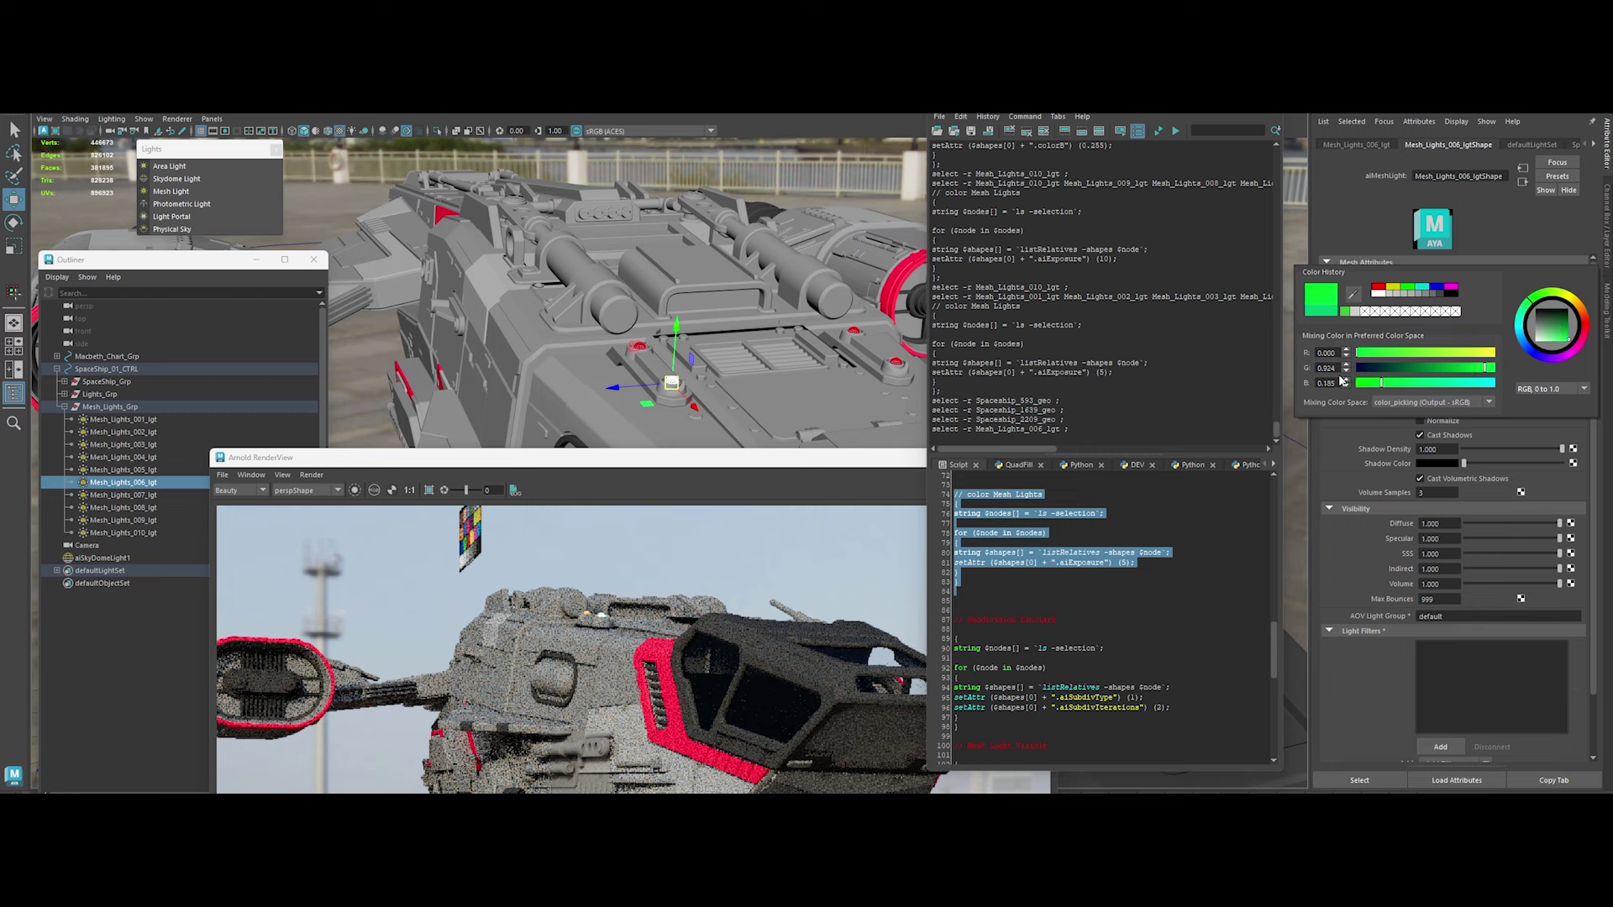
{"action": "scroll", "coordinate": [1109, 613], "scroll_direction": "up", "scroll_amount": 5}
{"action": "scroll", "coordinate": [1109, 613], "scroll_direction": "up", "scroll_amount": 5}
{"action": "scroll", "coordinate": [1109, 614], "scroll_direction": "up", "scroll_amount": 5}
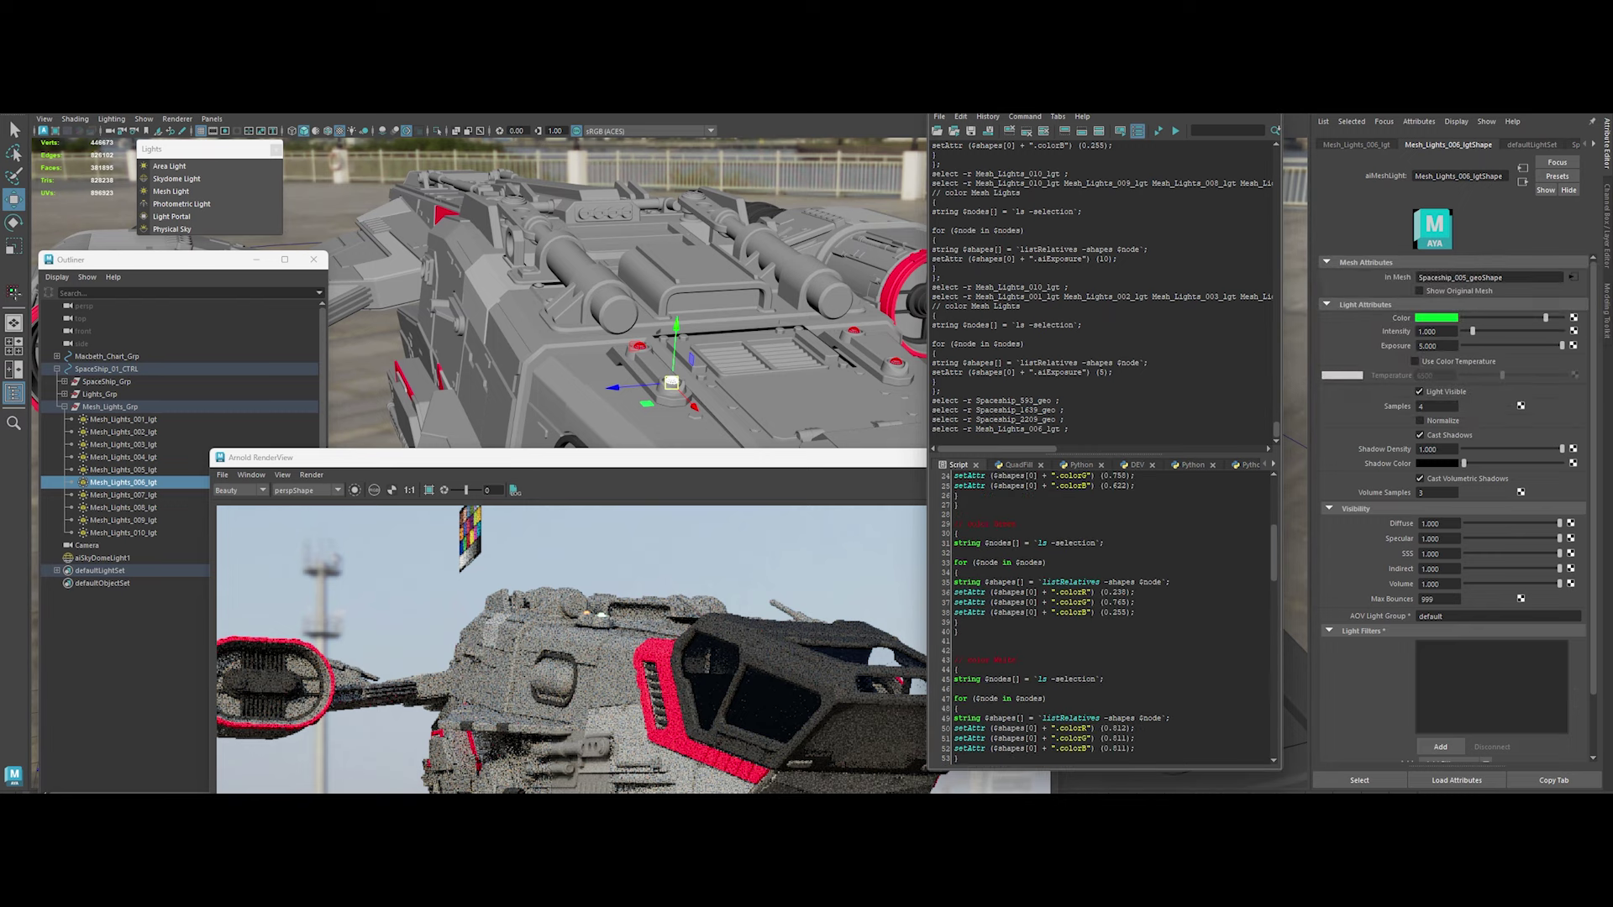
{"action": "type", "text": "0"}
{"action": "left_click", "coordinate": [1437, 318]}
{"action": "left_click_drag", "start_coordinate": [1117, 602], "coordinate": [1126, 602]}
{"action": "left_click", "coordinate": [1419, 323]}
{"action": "type", "text": "18"}
{"action": "left_click_drag", "start_coordinate": [1116, 613], "coordinate": [954, 524]}
{"action": "key", "text": "ctrl+Return"}
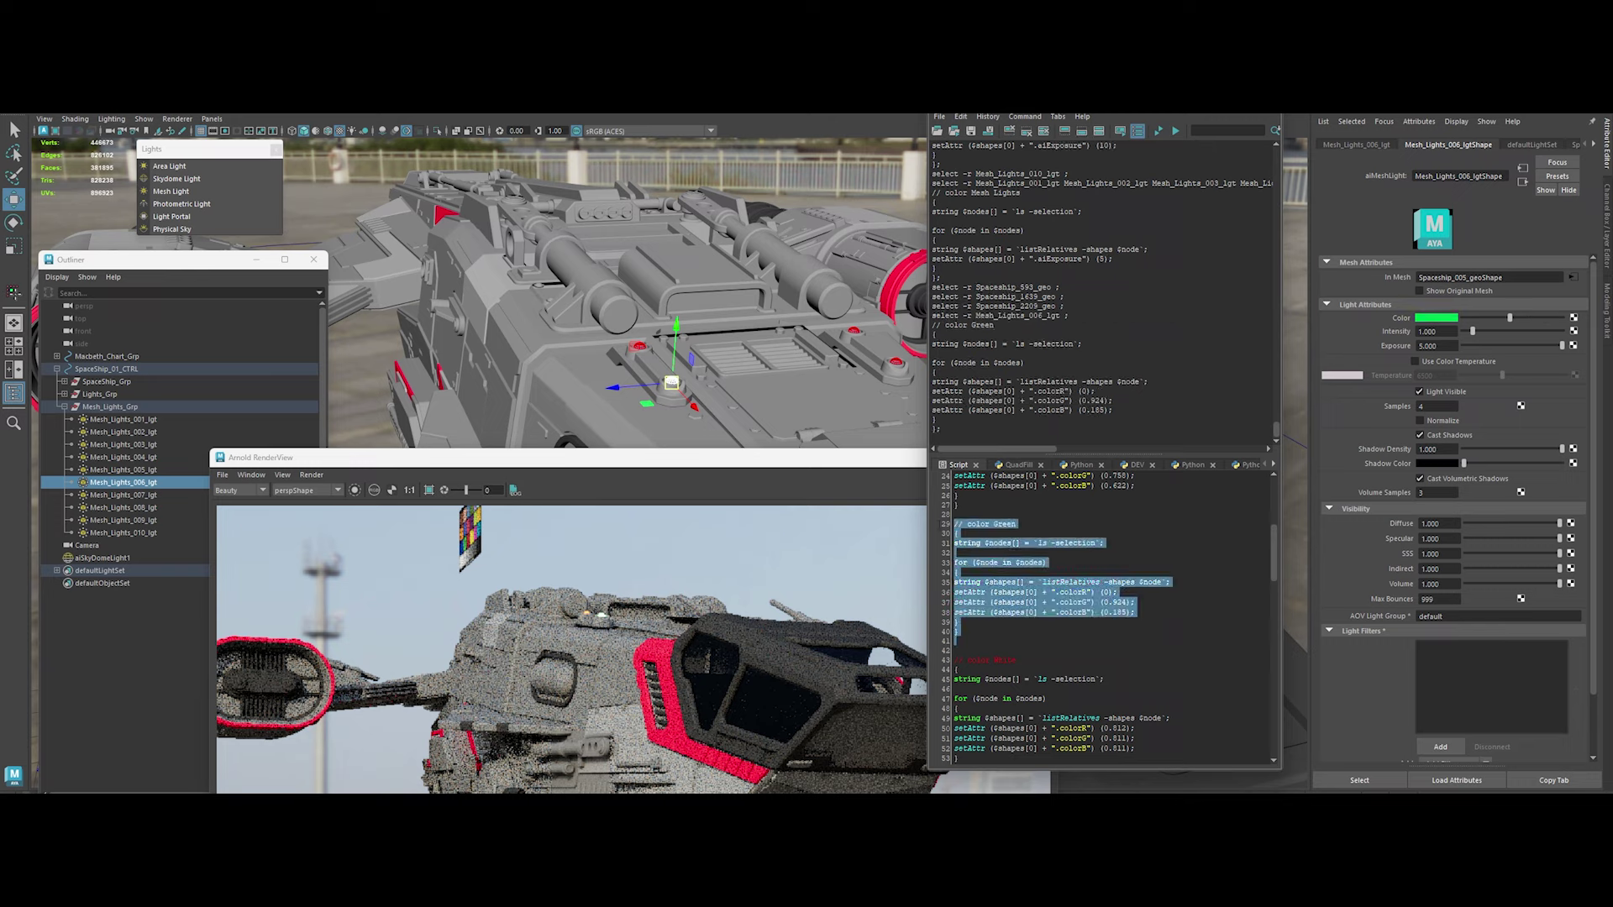
Re-render, orbit to a side view, and select Mesh_Lights_008_lgt
{"action": "left_click", "coordinate": [763, 662]}
{"action": "left_click", "coordinate": [992, 491]}
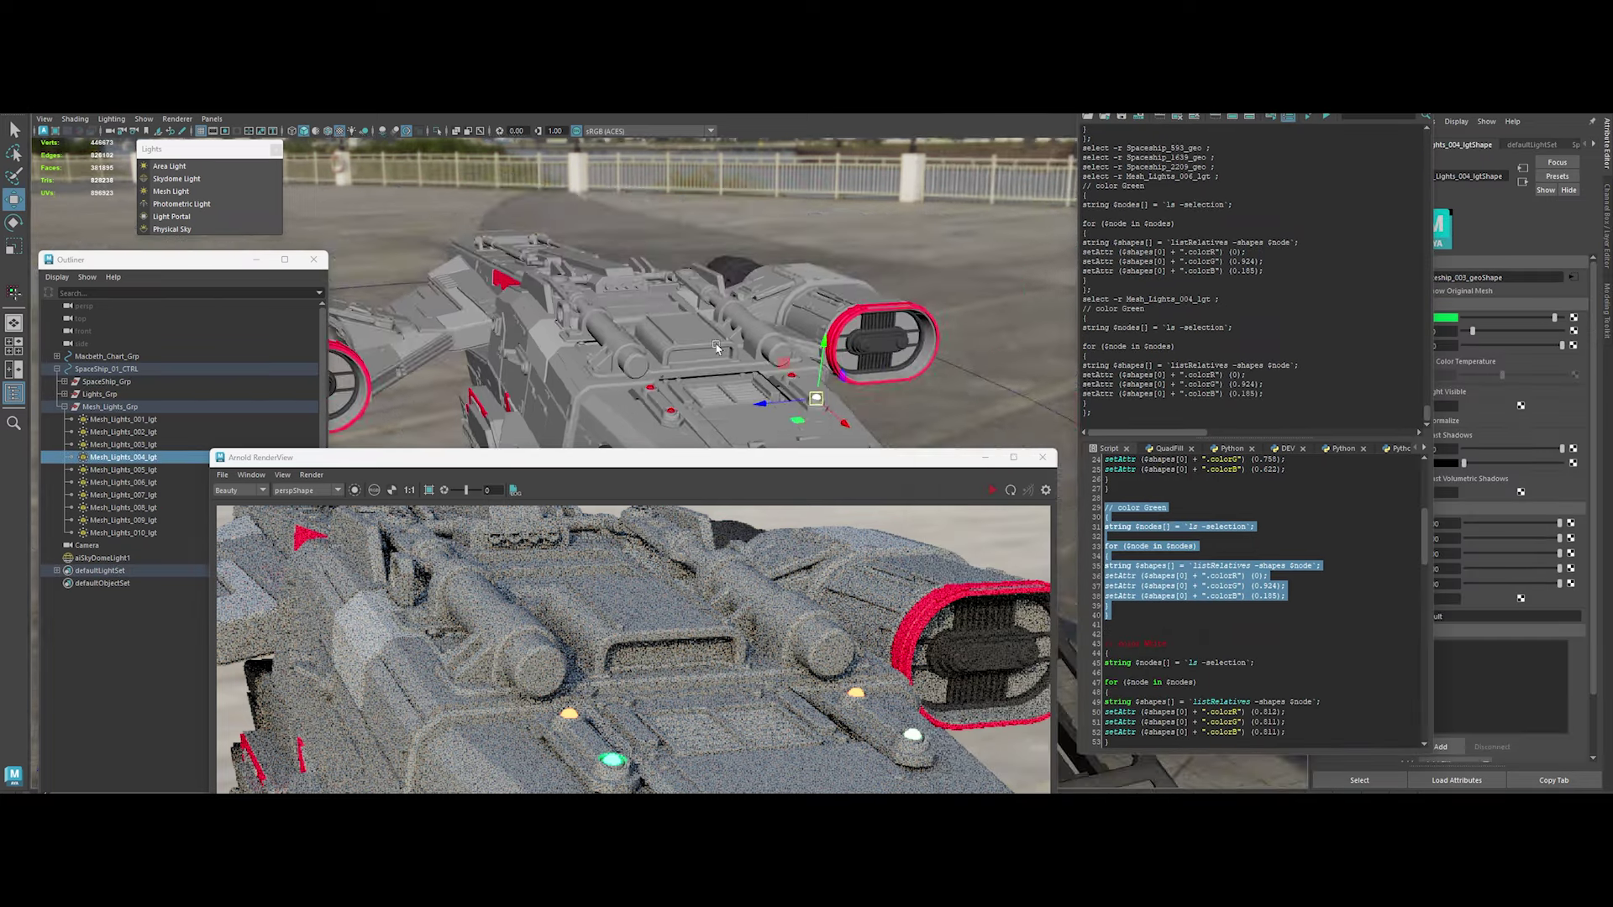
{"action": "left_click_drag", "start_coordinate": [716, 347], "coordinate": [999, 491], "text": "alt"}
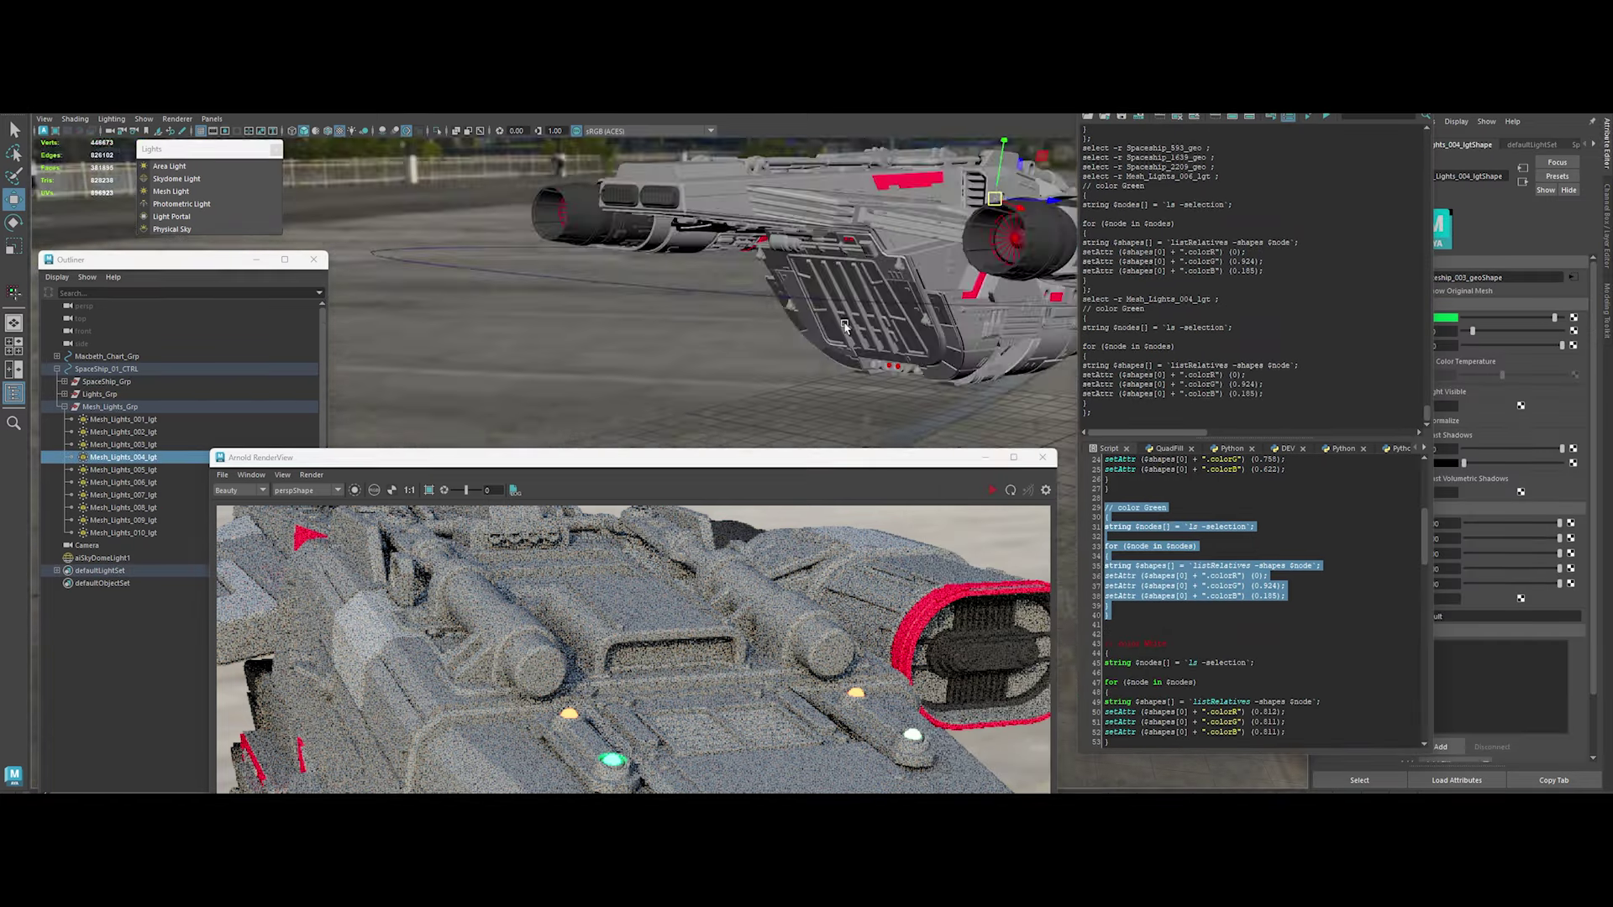
{"action": "left_click", "coordinate": [994, 490]}
{"action": "left_click", "coordinate": [791, 395]}
{"action": "scroll", "coordinate": [792, 395], "scroll_direction": "up", "scroll_amount": 3}
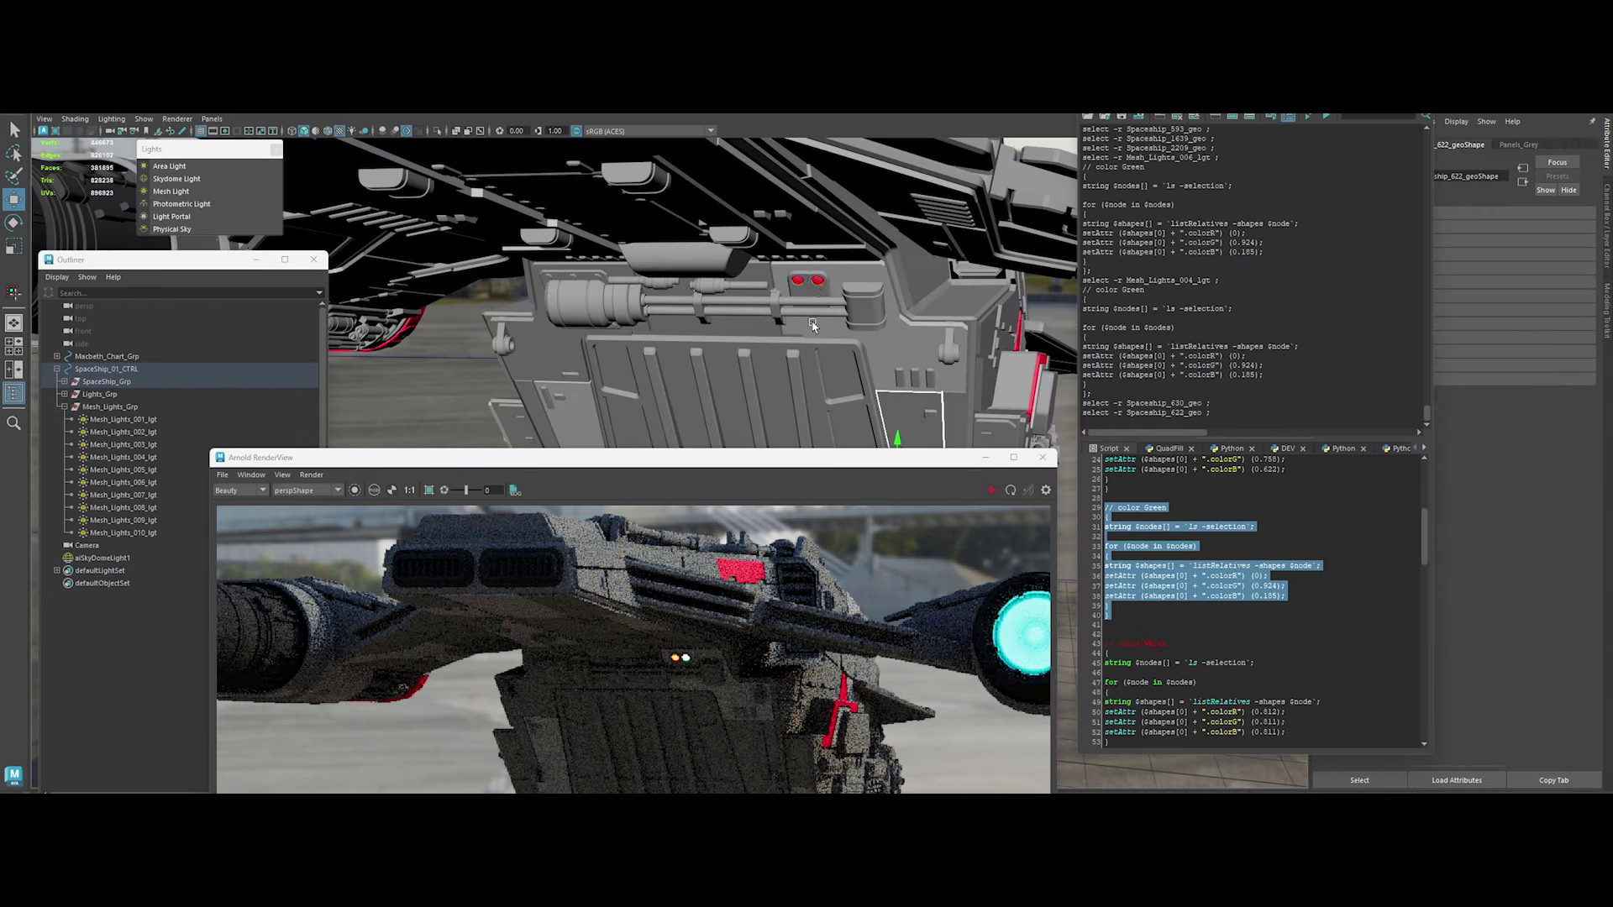
{"action": "left_click", "coordinate": [818, 279]}
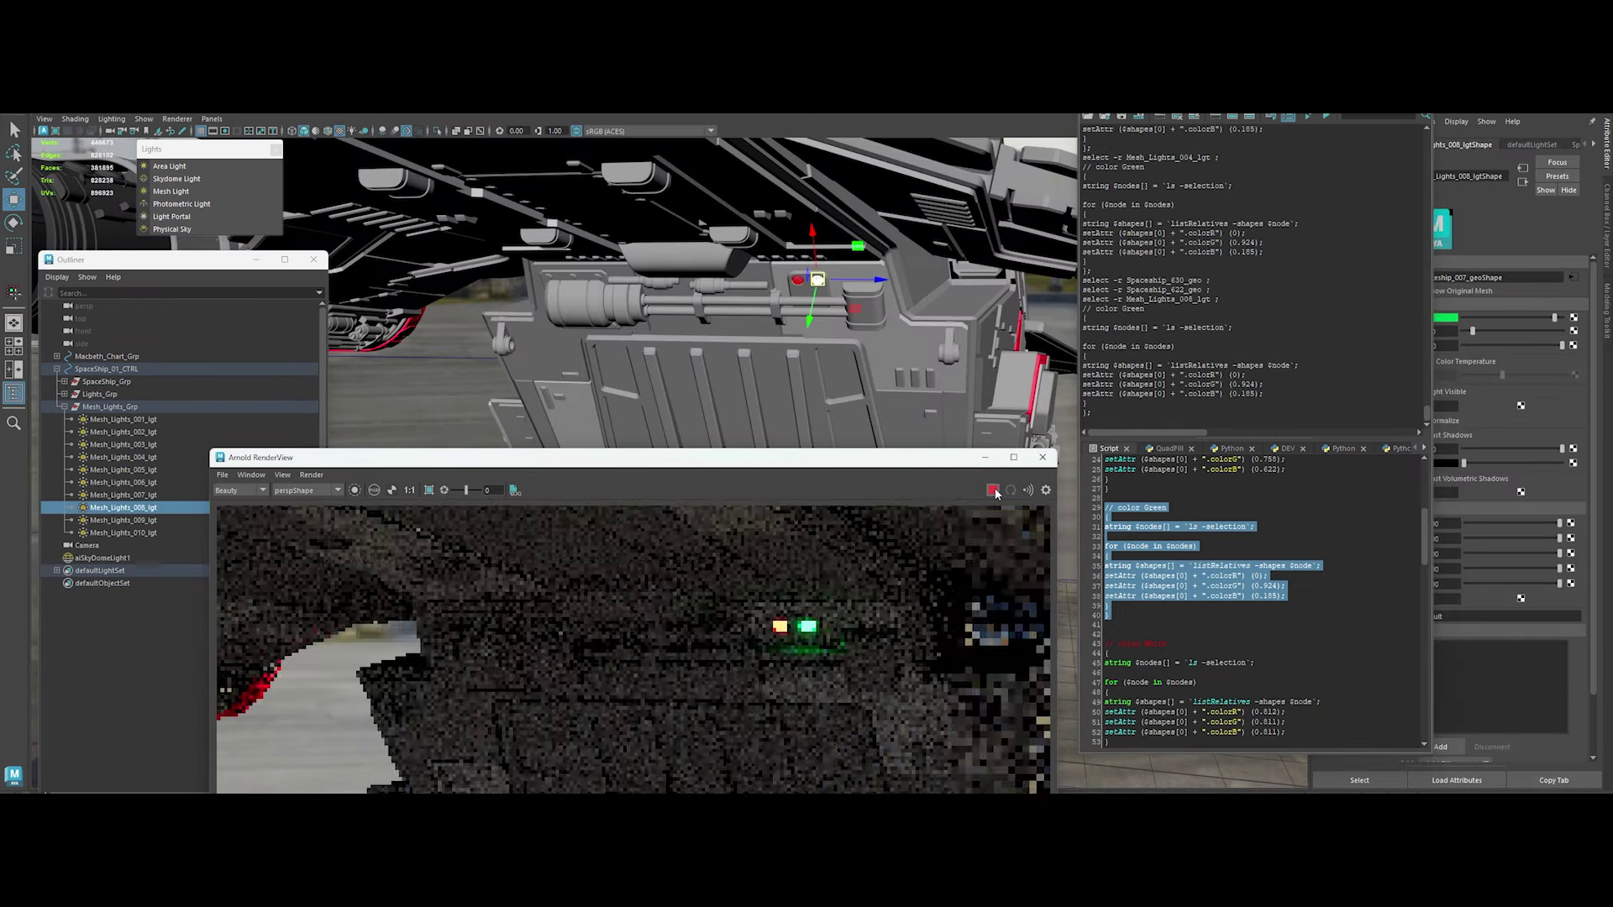
Set the right engine light Ship_Engine_R_Lgt to exposure 7, comparing it with the left light
{"action": "key", "text": "a"}
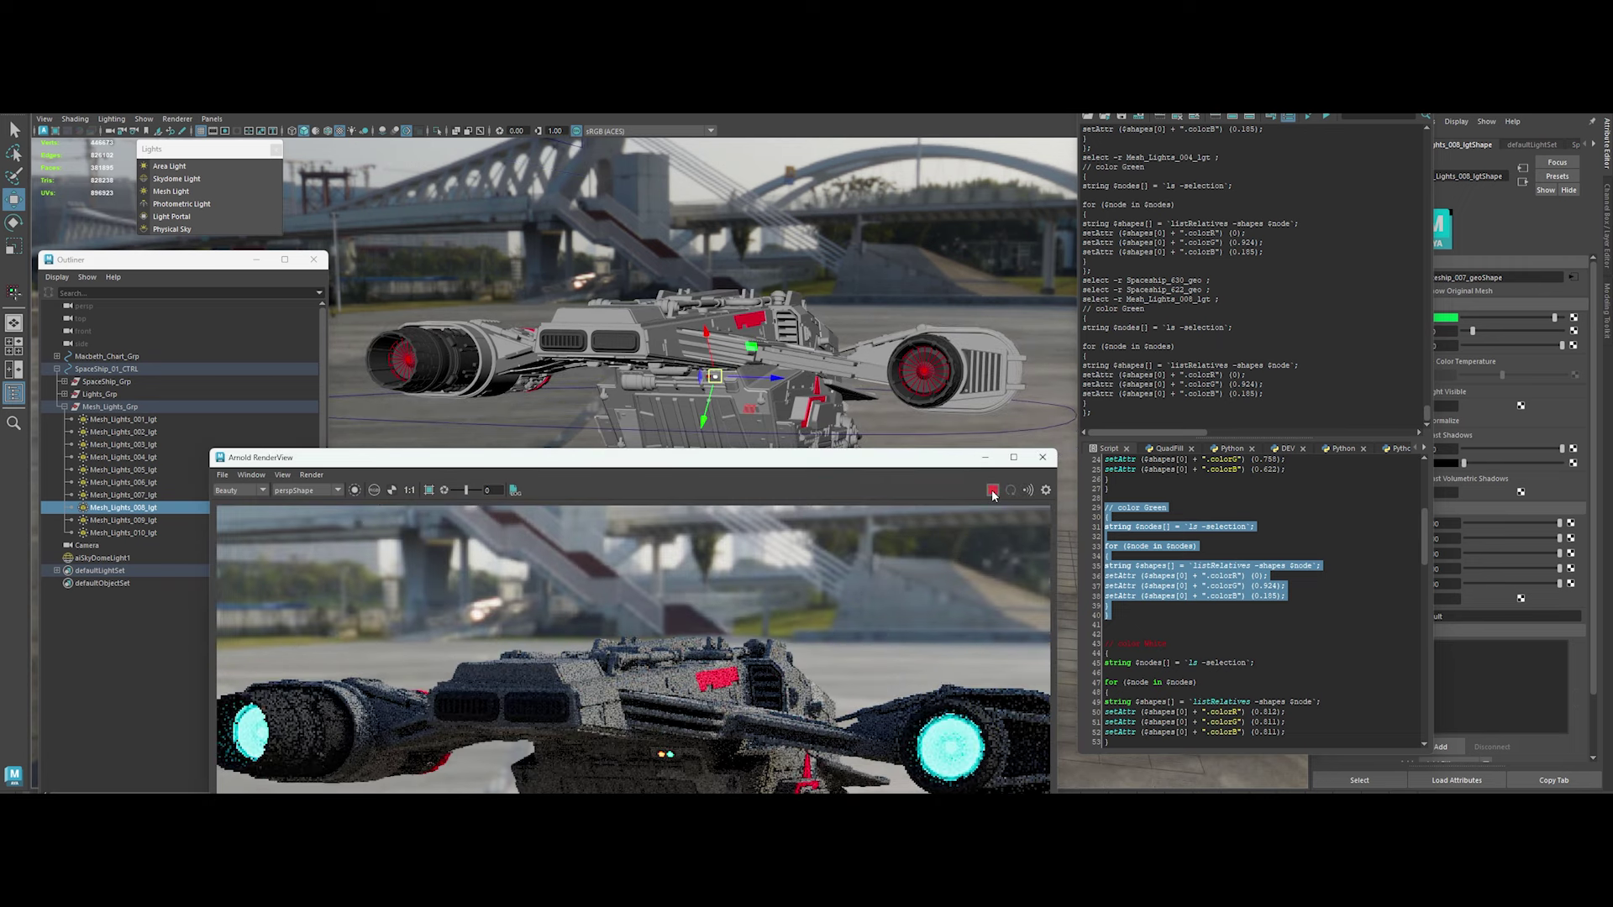
{"action": "left_click", "coordinate": [925, 370]}
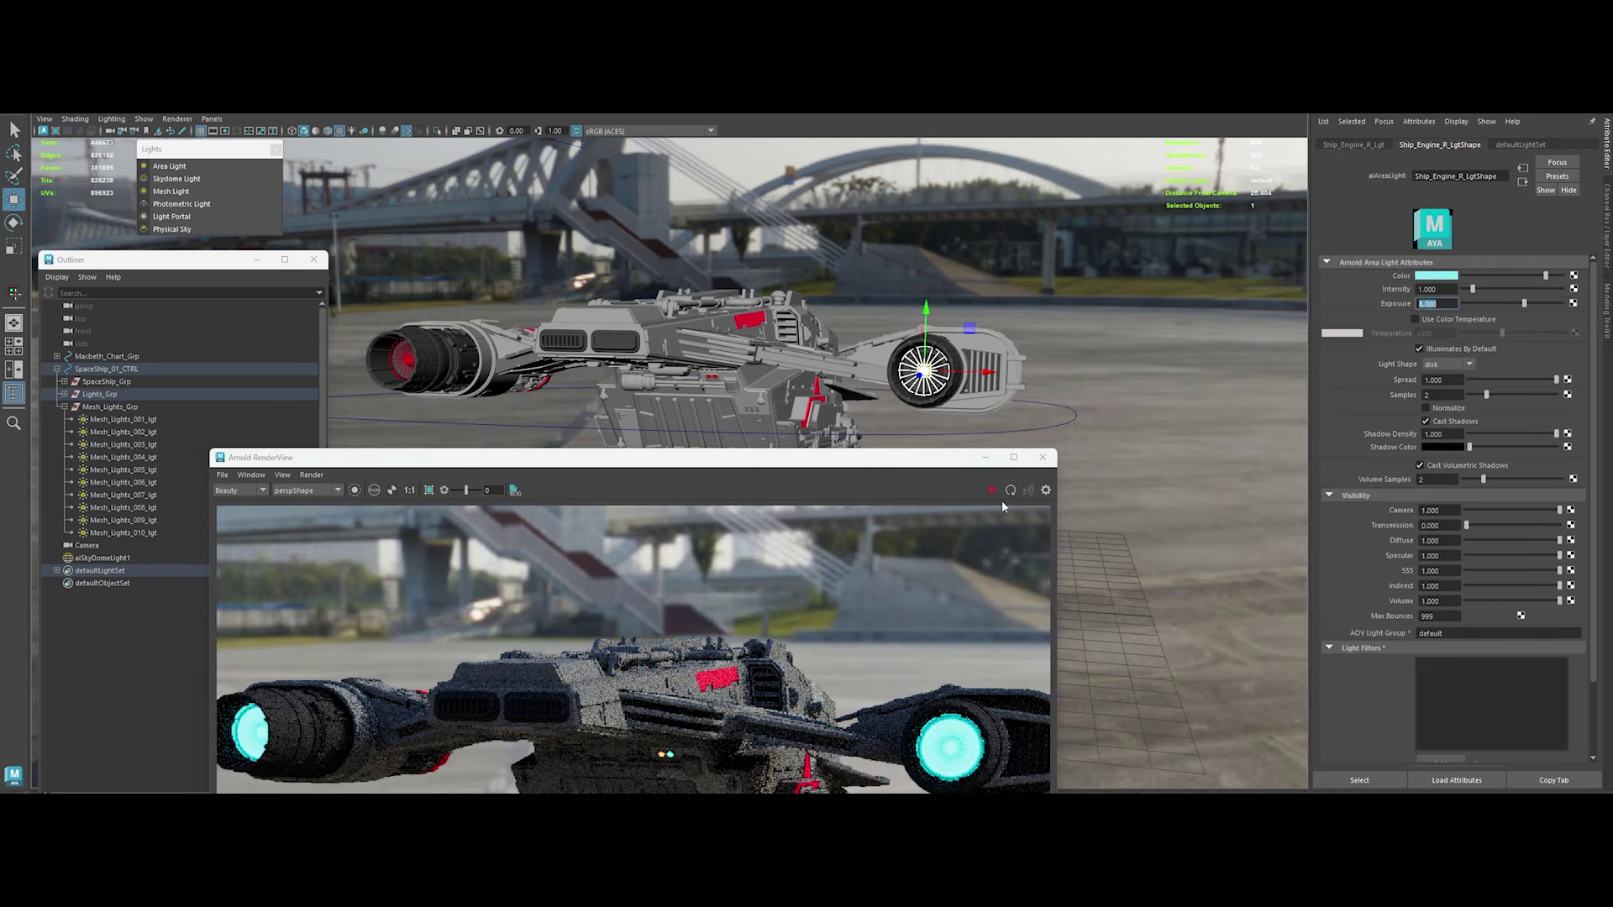
{"action": "type", "text": "7"}
{"action": "key", "text": "Return"}
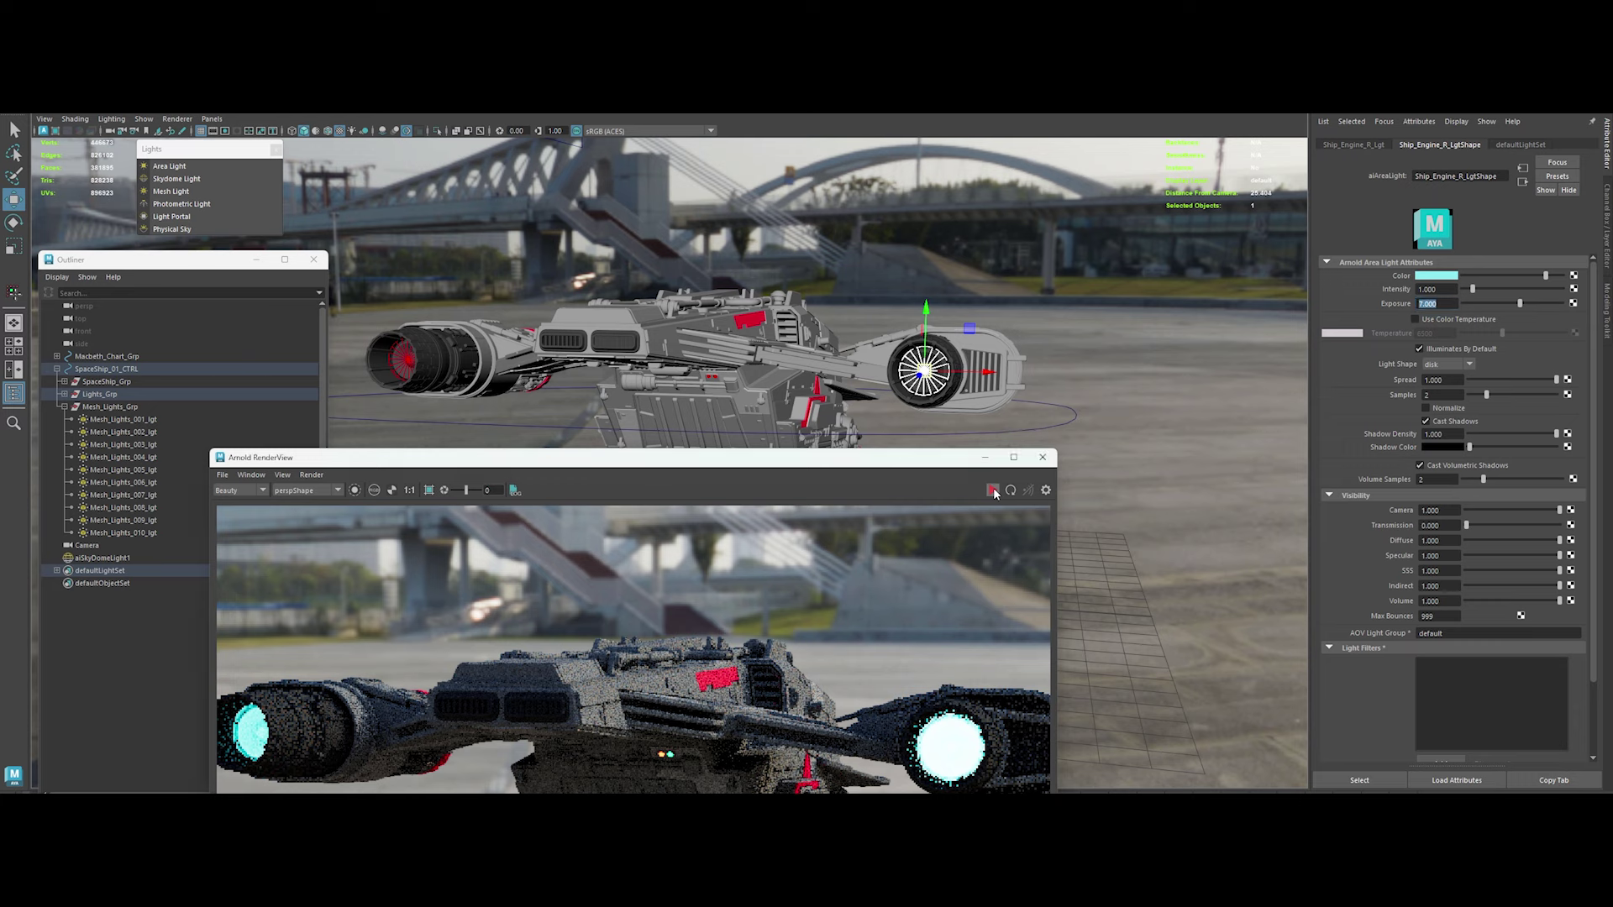
{"action": "left_click", "coordinate": [402, 367]}
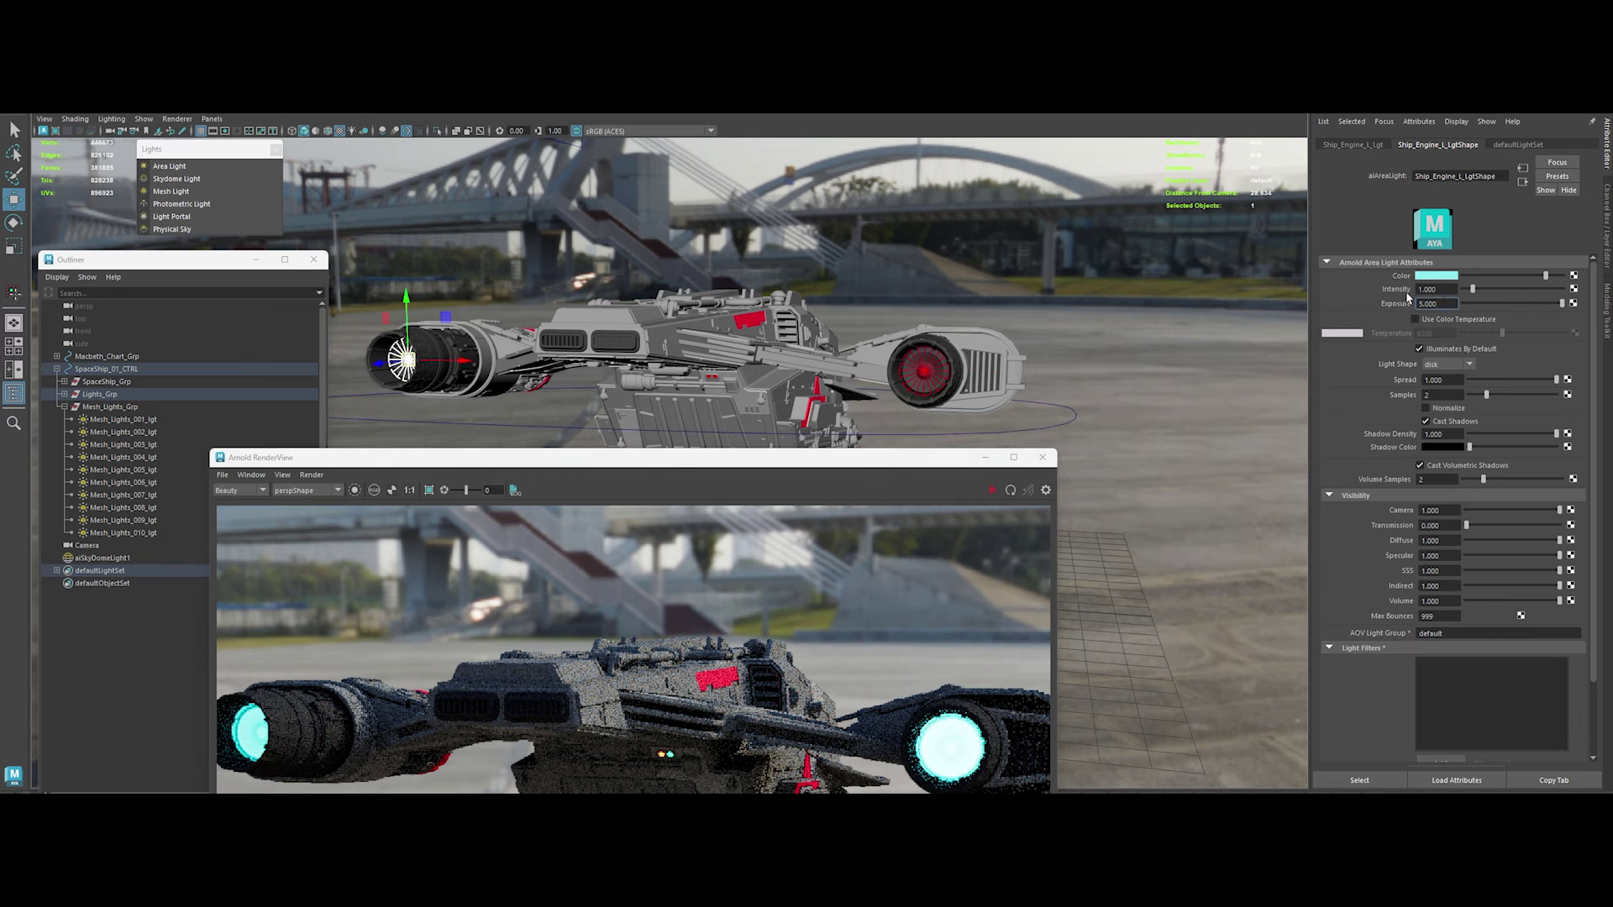
{"action": "left_click", "coordinate": [931, 369]}
{"action": "left_click_drag", "start_coordinate": [930, 370], "coordinate": [998, 496], "text": "alt"}
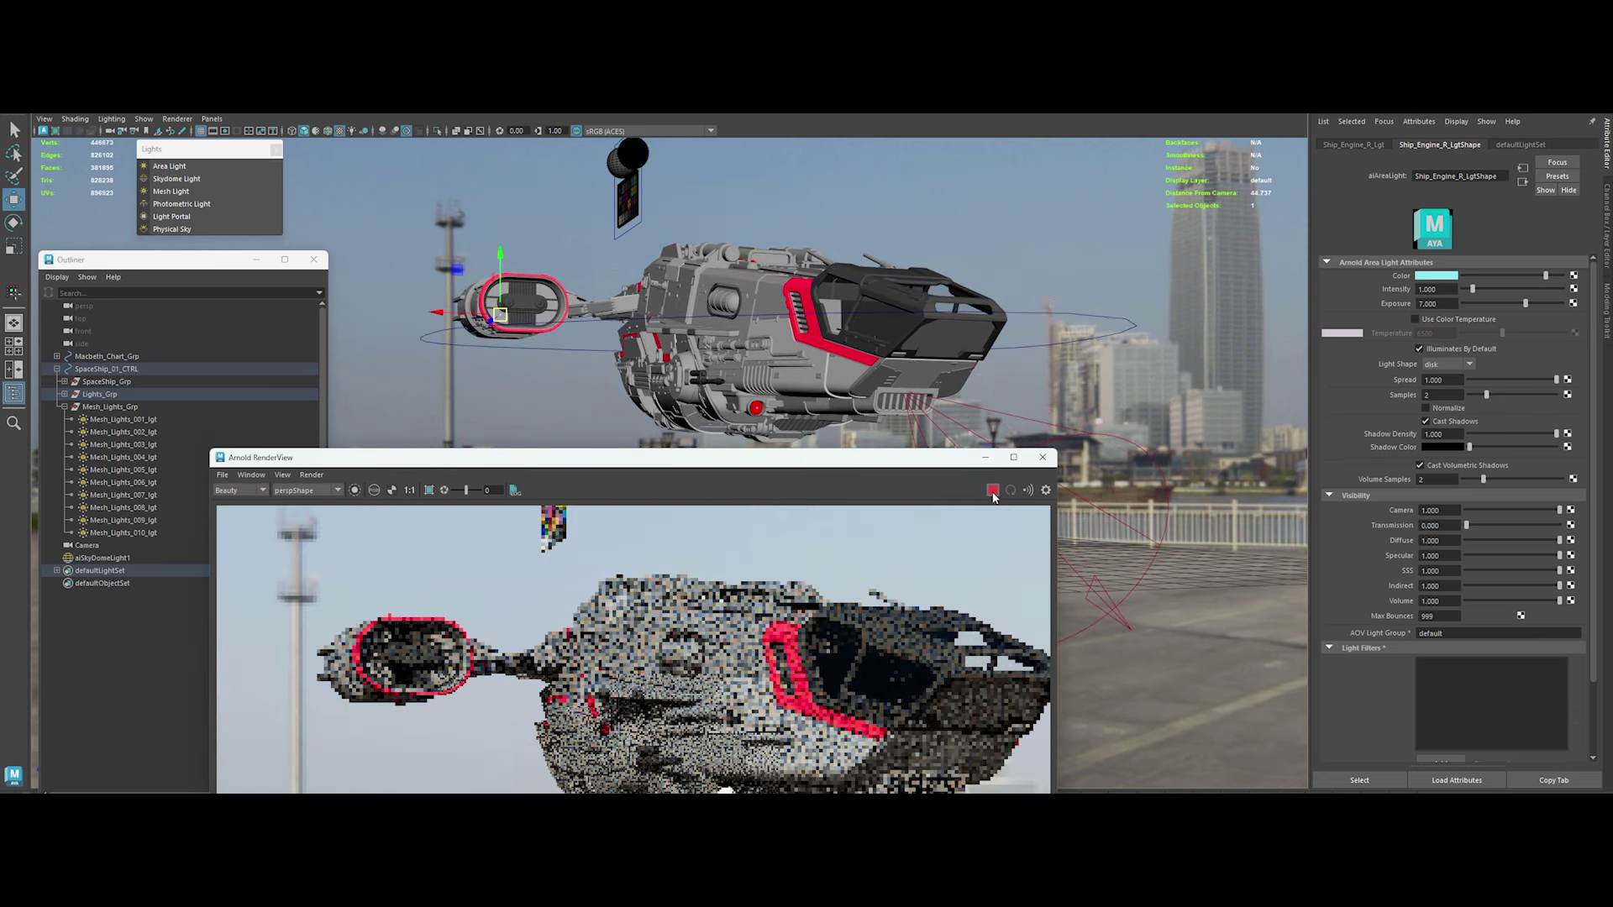
Close the Arnold RenderView and look through Camera-2
{"action": "left_click", "coordinate": [1043, 459]}
{"action": "left_click", "coordinate": [111, 131]}
{"action": "left_click", "coordinate": [151, 168]}
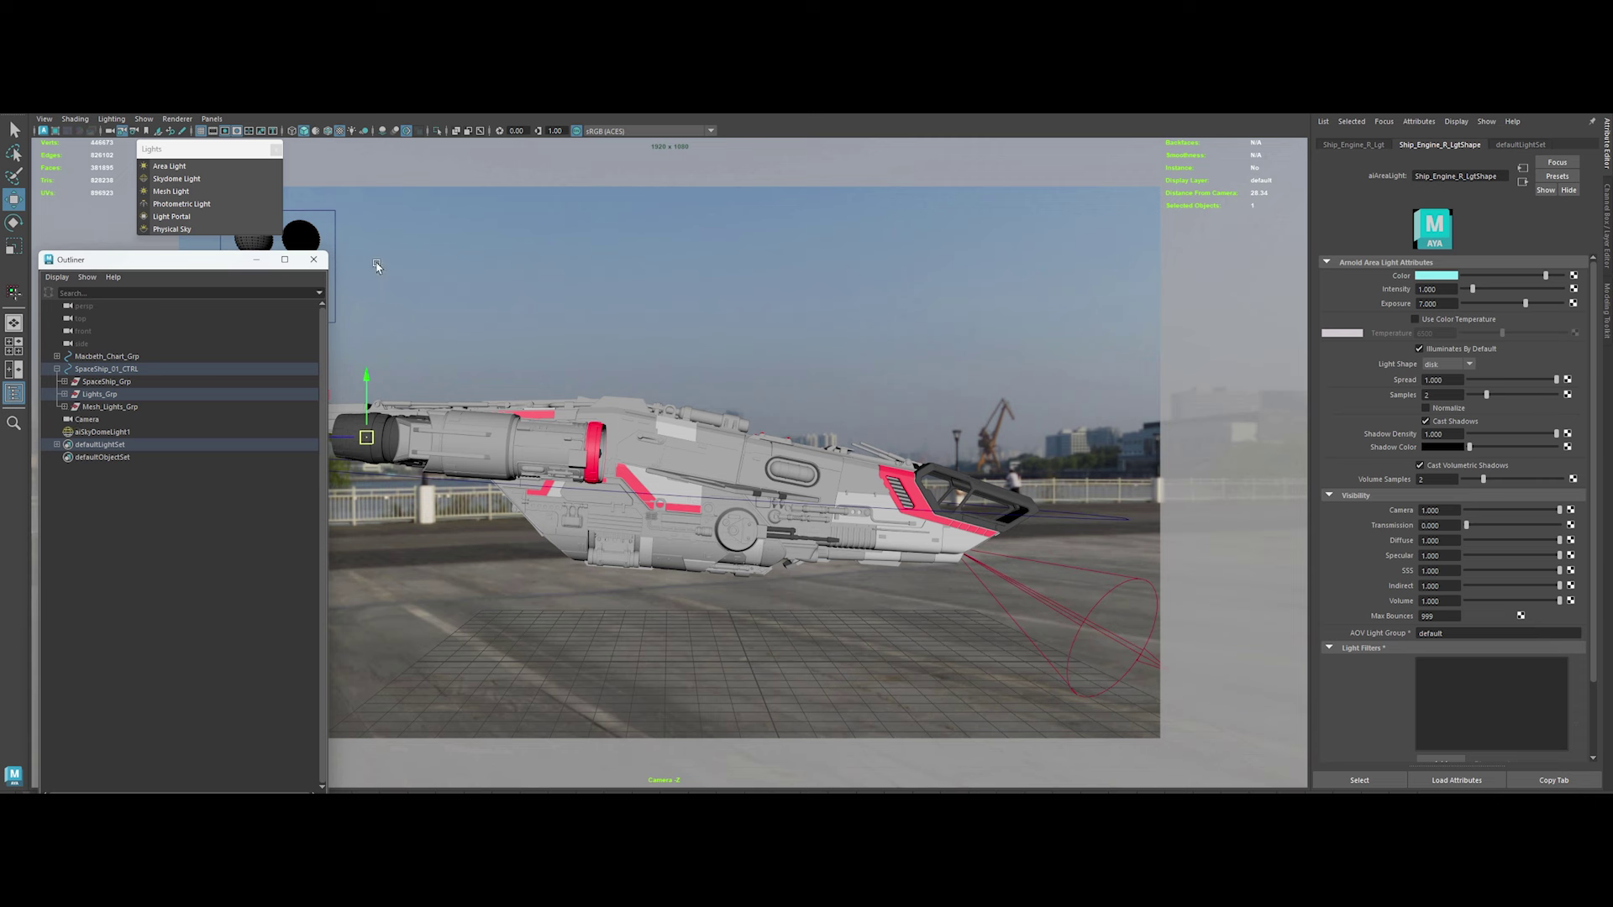
Key SpaceShip_01_CTRL's Rotate Y and graph the ship's Panels_Grey material in Hypershade
{"action": "left_click", "coordinate": [13, 392]}
{"action": "left_click", "coordinate": [259, 470]}
{"action": "key", "text": "q"}
{"action": "key", "text": "w"}
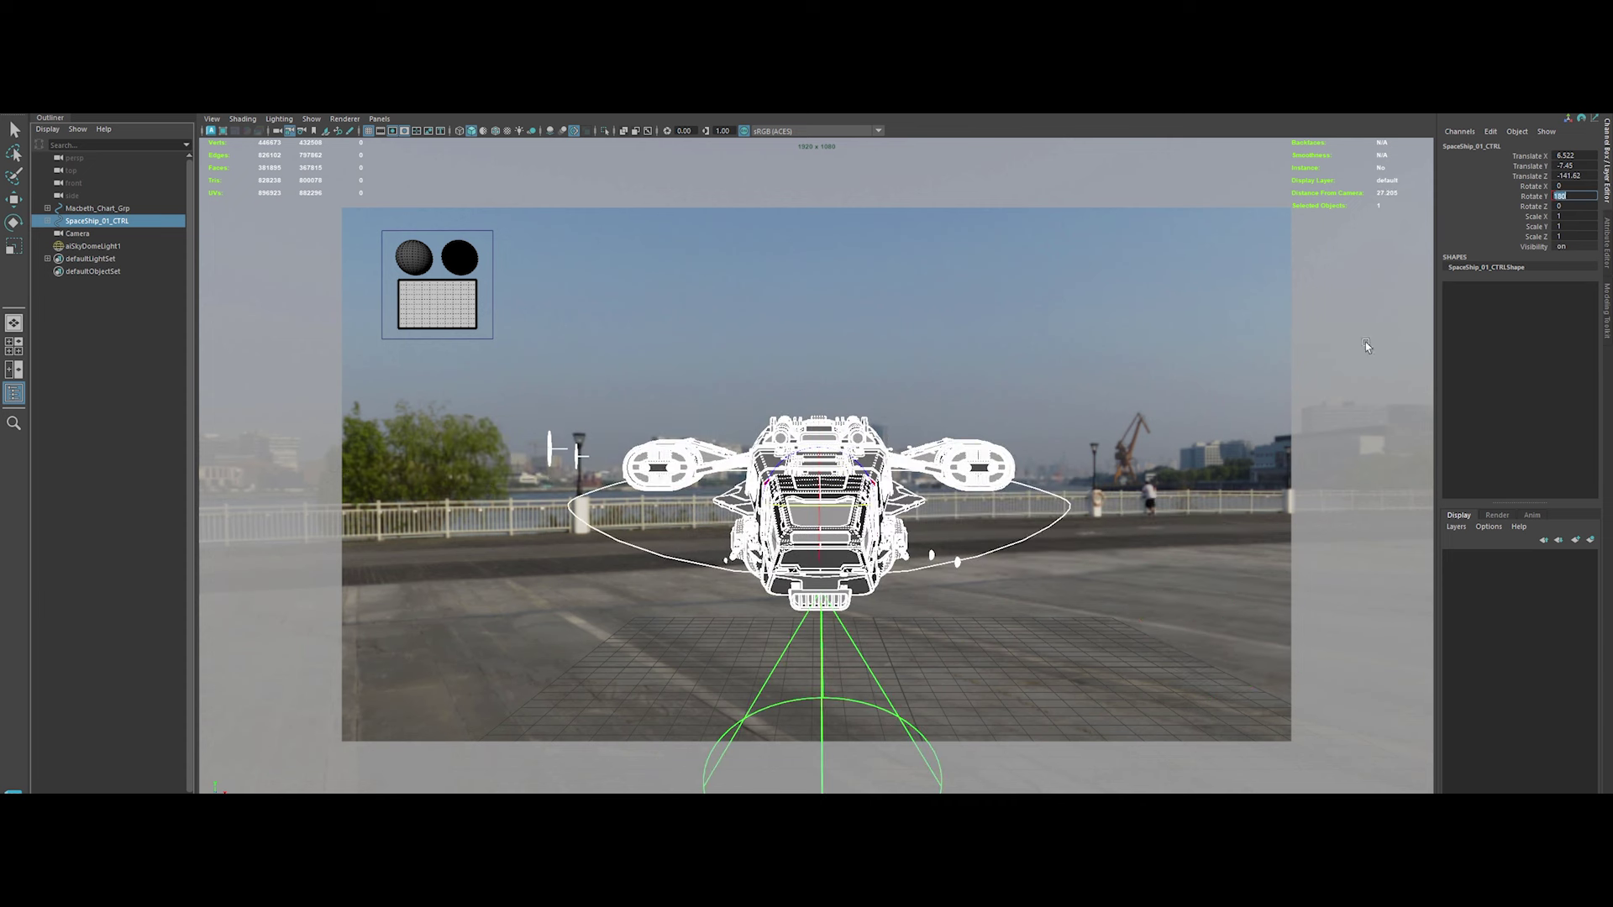
{"action": "left_click", "coordinate": [1530, 196]}
{"action": "right_click", "coordinate": [1531, 196]}
{"action": "left_click", "coordinate": [1512, 208]}
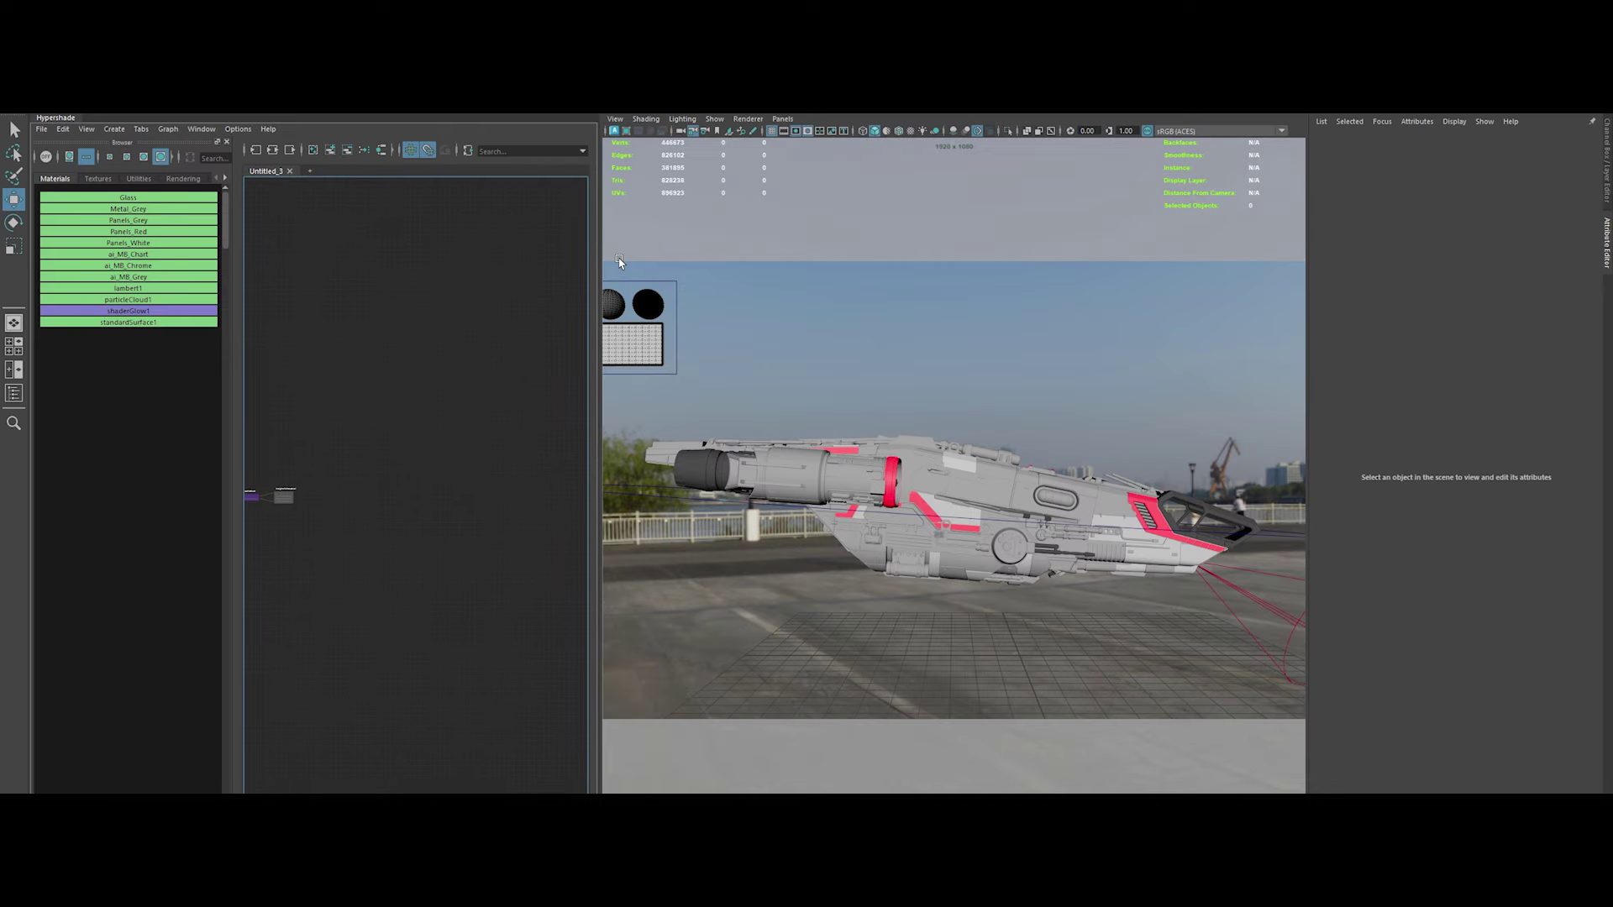
{"action": "left_click", "coordinate": [808, 490]}
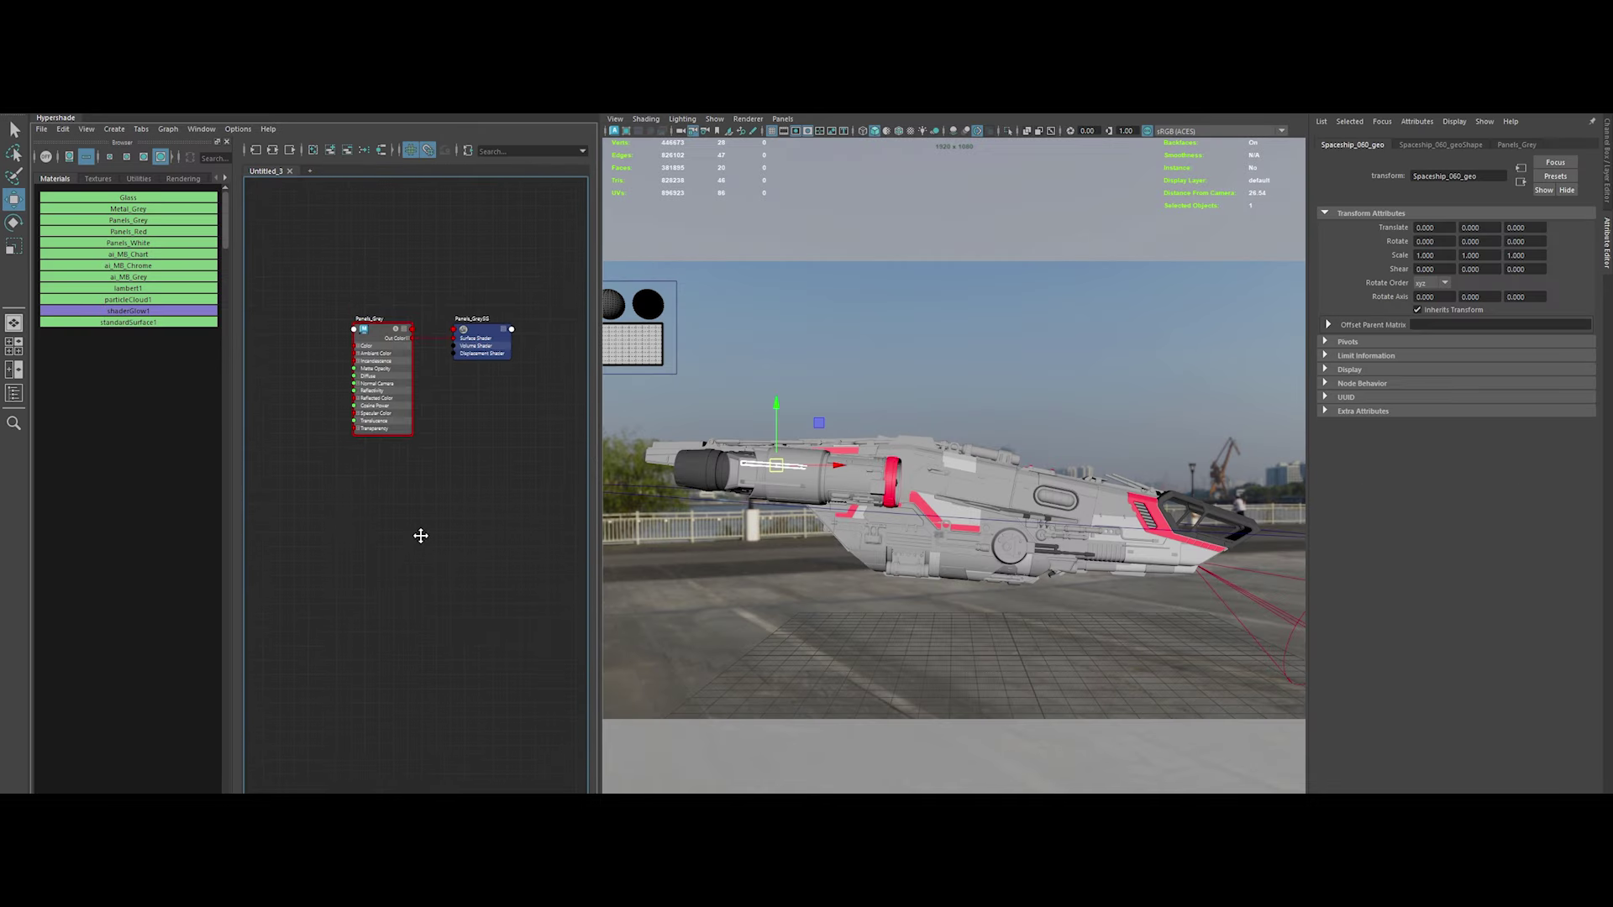
{"action": "key", "text": "super+e"}
Navigate File Explorer to the Maya project's sourceimages\Megascan\Metal_Treated_Grey folder
{"action": "left_click", "coordinate": [713, 431]}
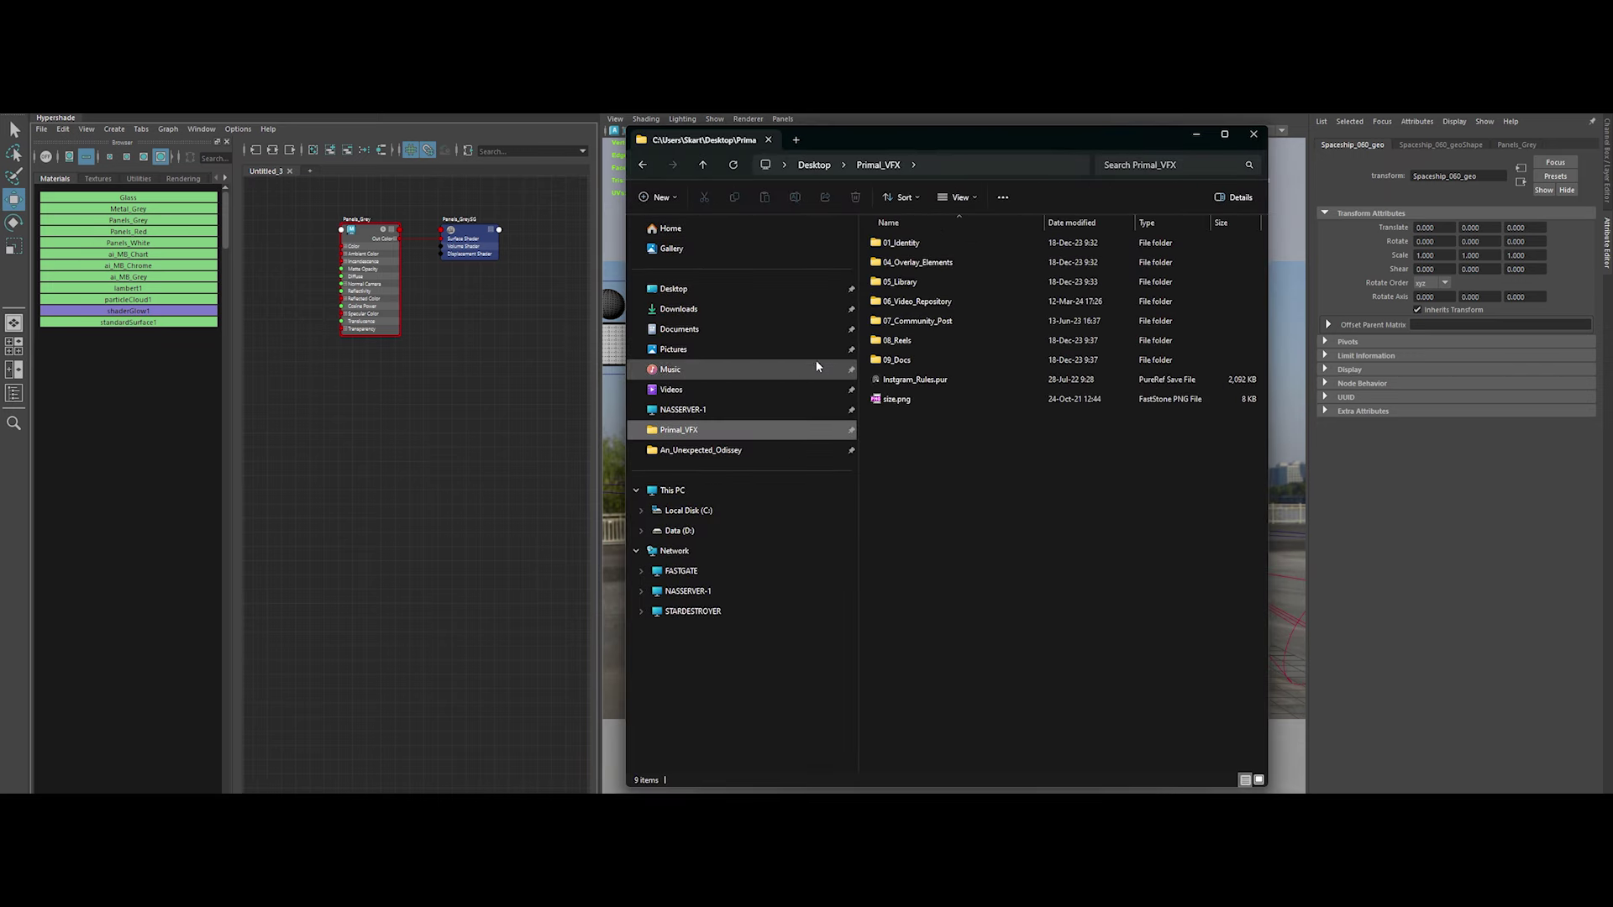
{"action": "left_click", "coordinate": [699, 451]}
{"action": "double_click", "coordinate": [907, 242]}
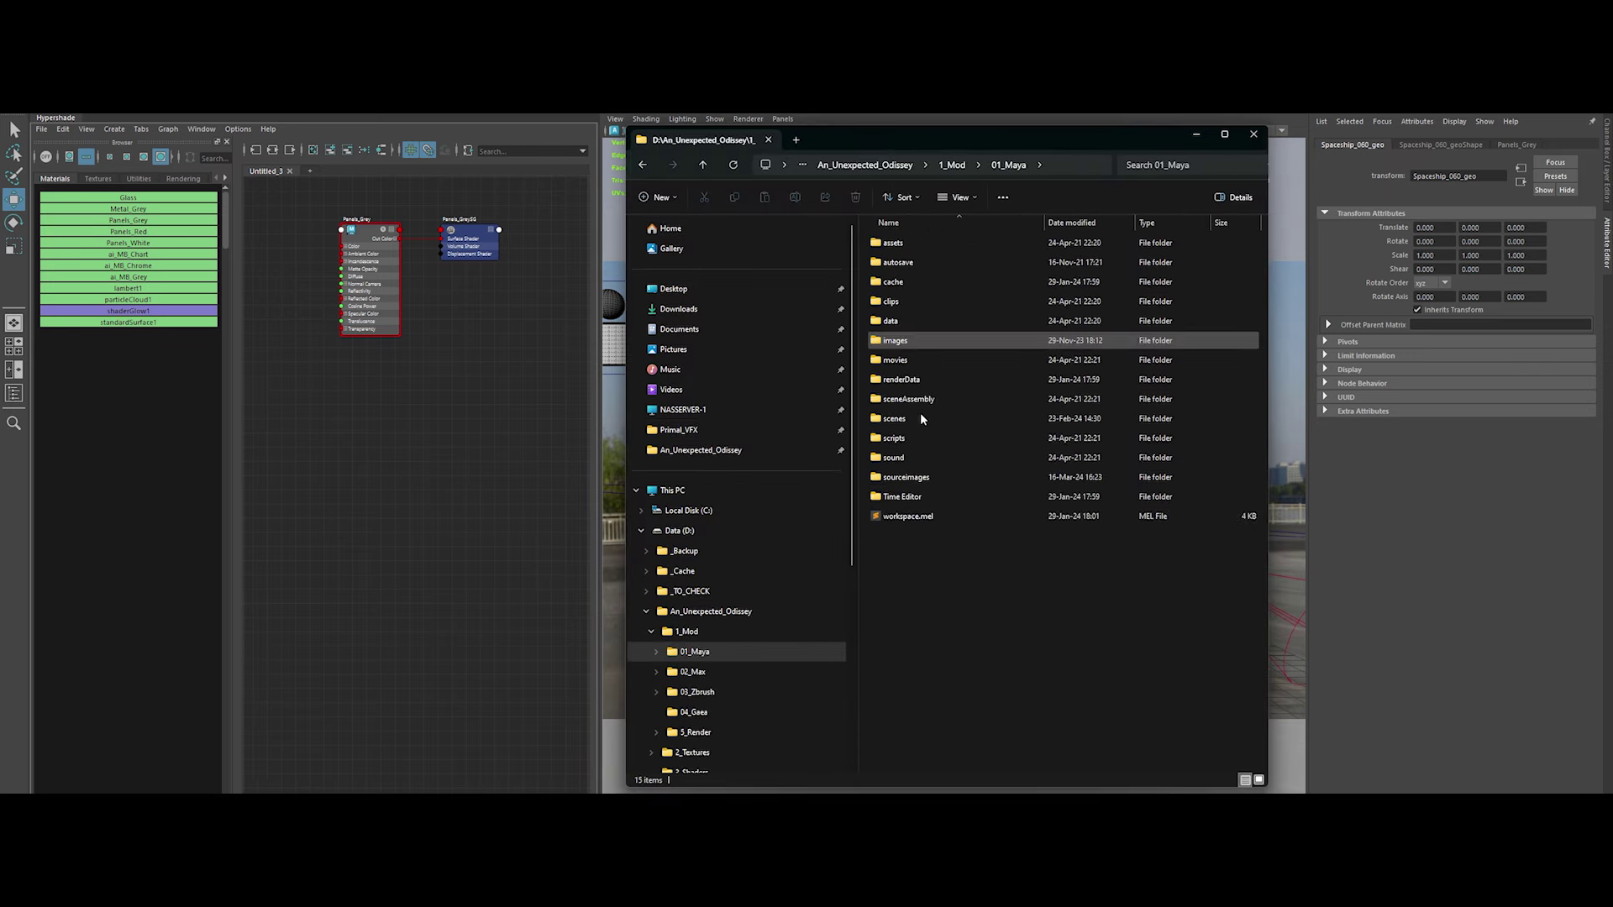
{"action": "double_click", "coordinate": [908, 479]}
{"action": "double_click", "coordinate": [916, 301]}
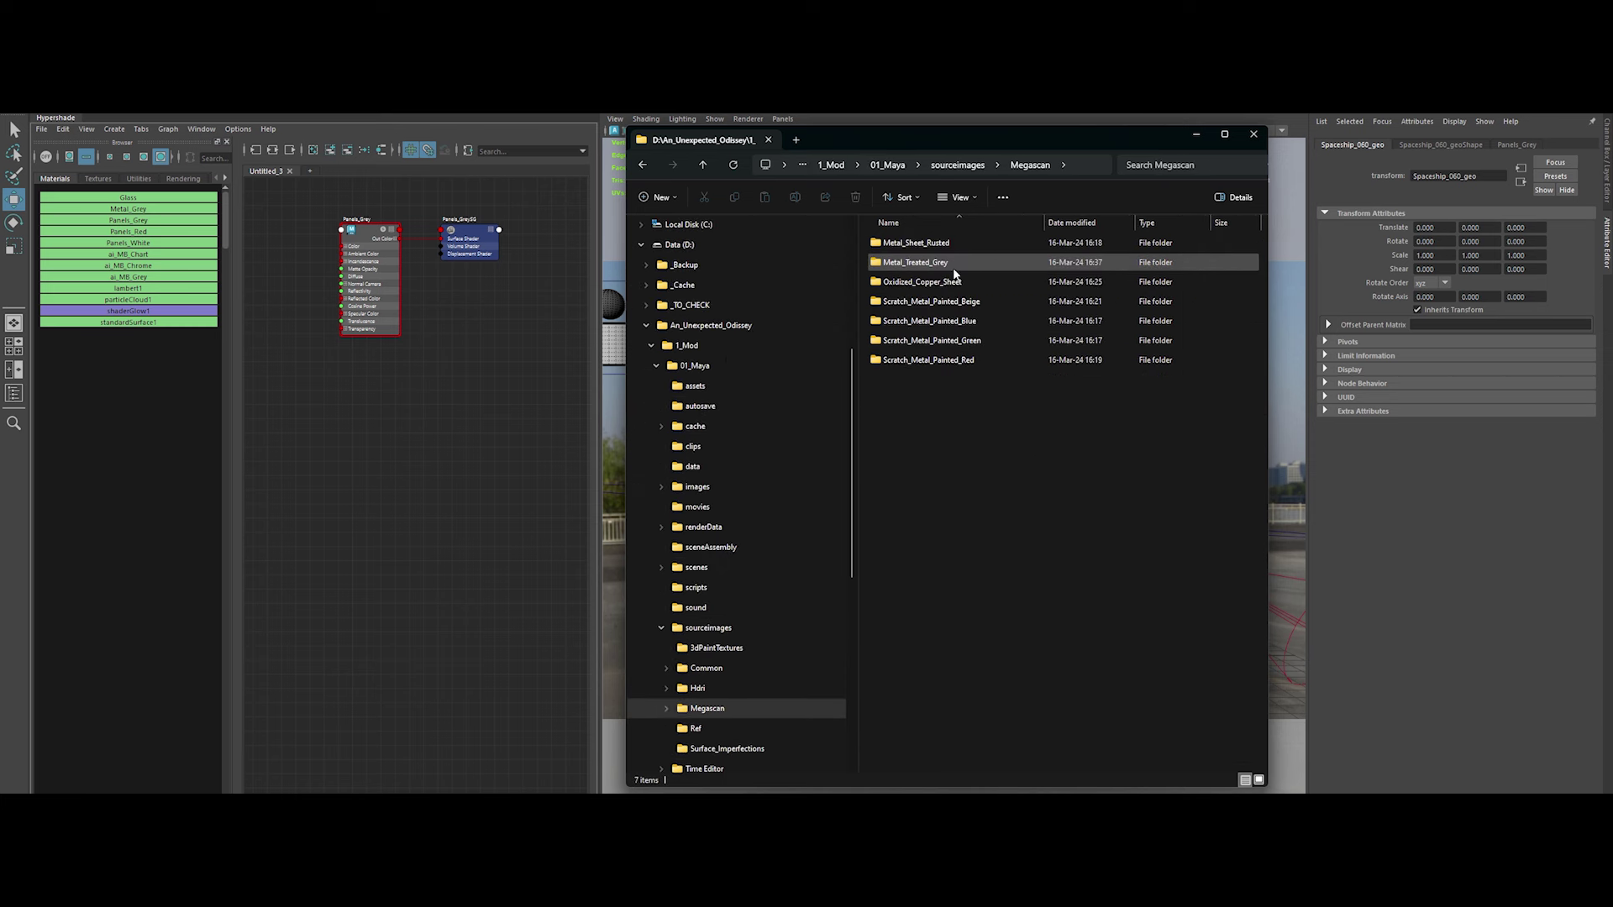
{"action": "double_click", "coordinate": [933, 263]}
Preview Metal_Treated_Albedo.exr in the image viewer with brightness raised to +23.5
{"action": "left_click", "coordinate": [909, 260]}
{"action": "double_click", "coordinate": [909, 261]}
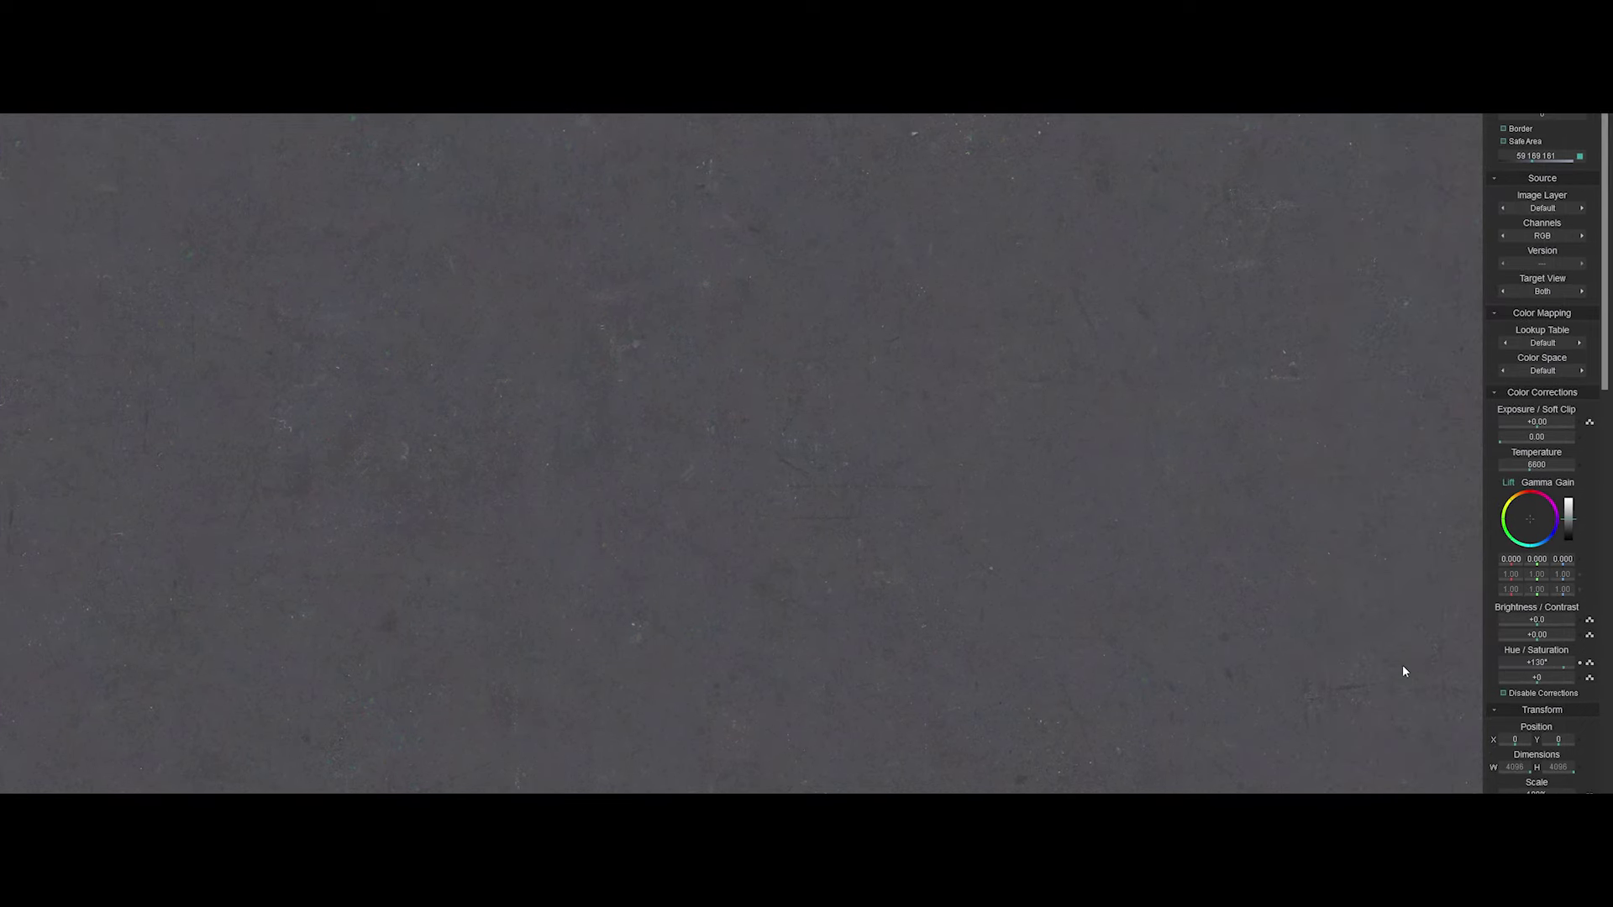
{"action": "left_click_drag", "start_coordinate": [1539, 622], "coordinate": [1598, 641]}
{"action": "key", "text": "Escape"}
Open Metal_Treated_Albedo.exr in Photoshop 2024 and convert its Background to Layer 0
{"action": "right_click", "coordinate": [913, 243]}
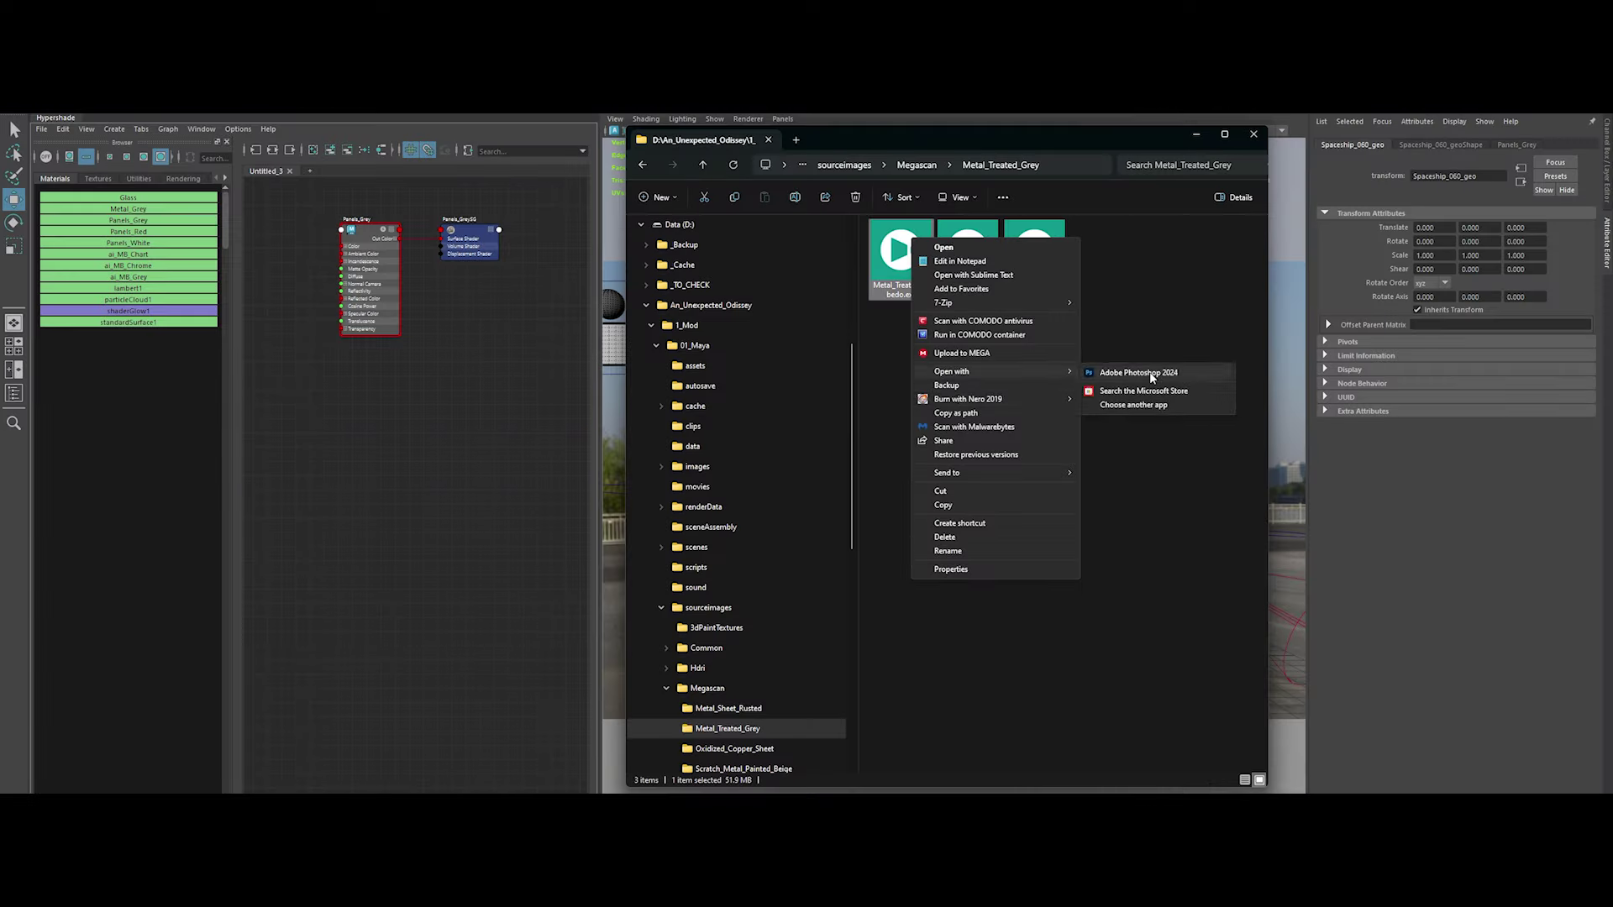
{"action": "mouse_move", "coordinate": [951, 371]}
{"action": "left_click", "coordinate": [1149, 372]}
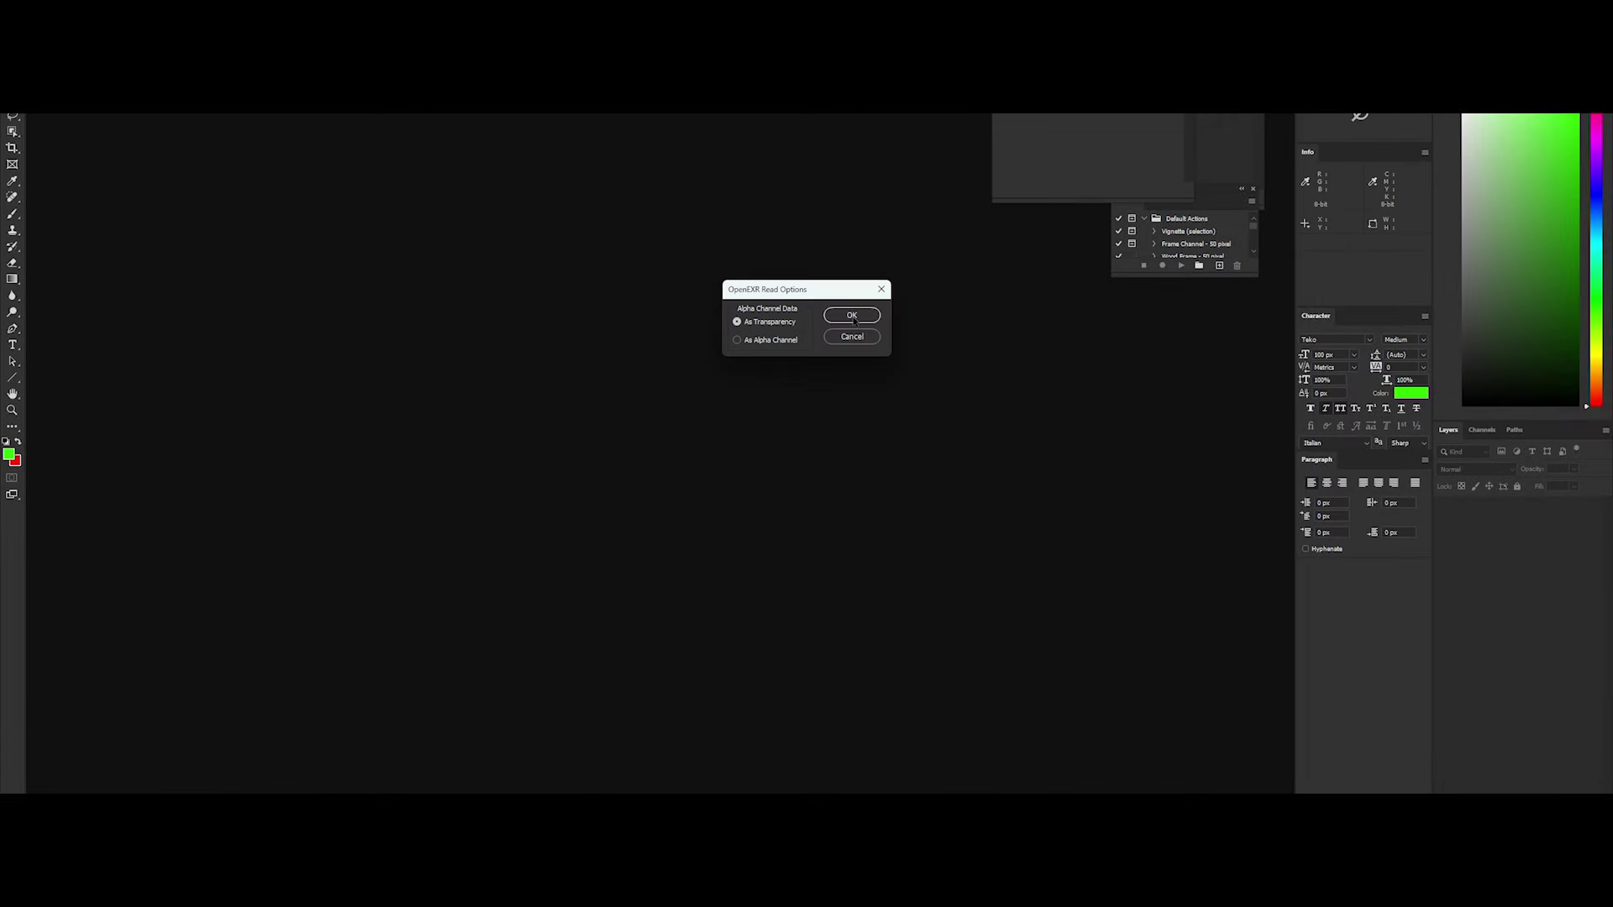
{"action": "left_click", "coordinate": [851, 316]}
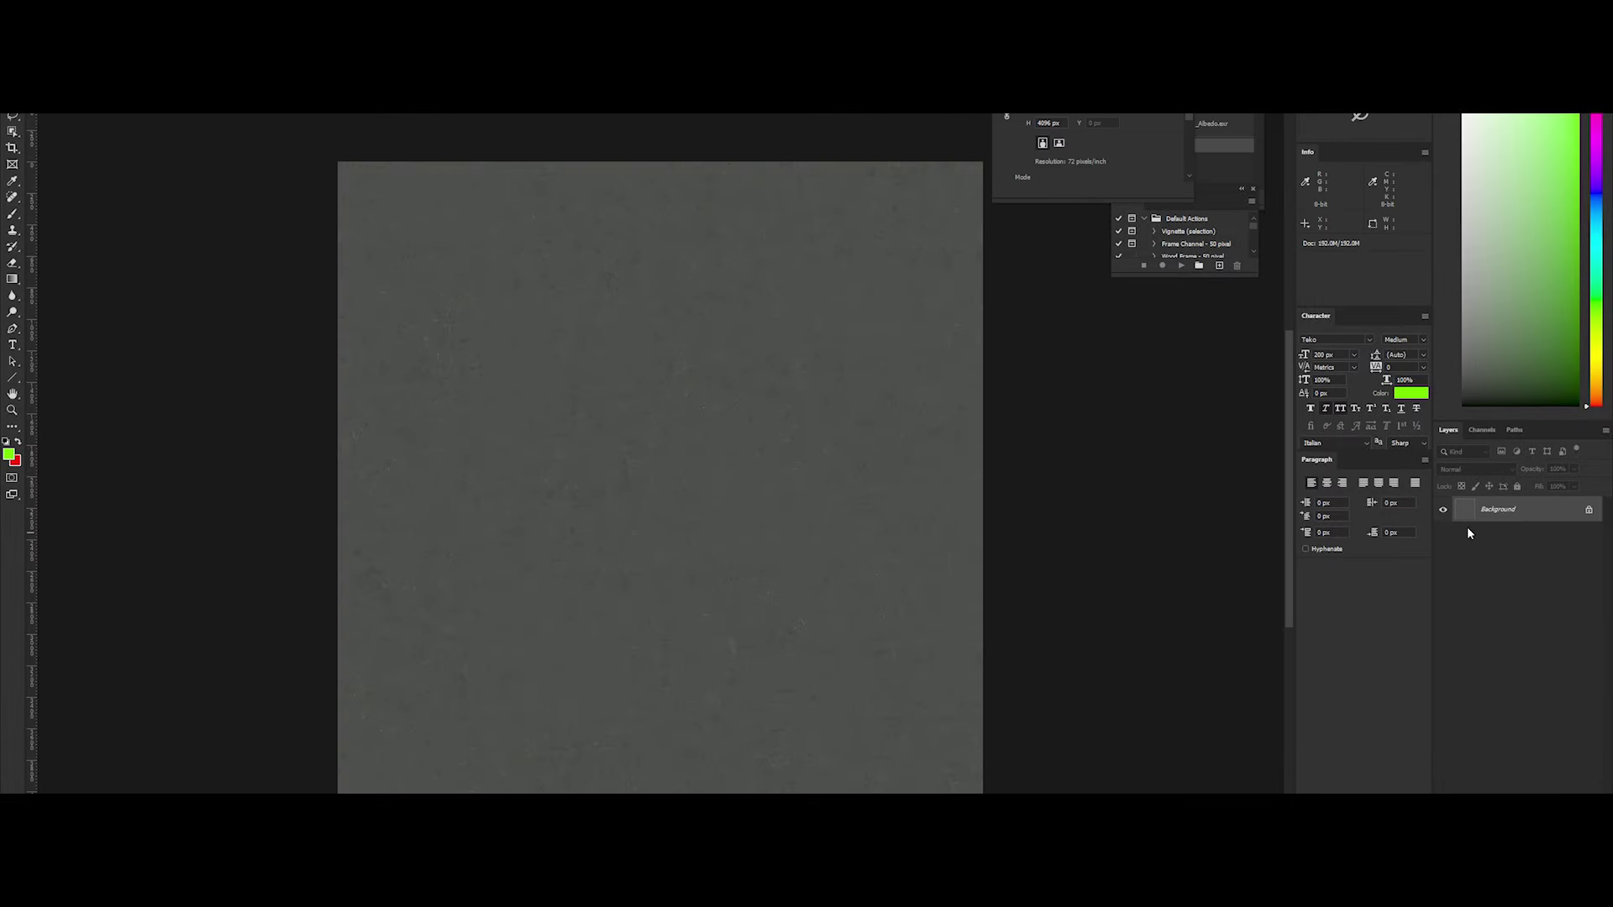
{"action": "double_click", "coordinate": [1501, 515]}
{"action": "key", "text": "Return"}
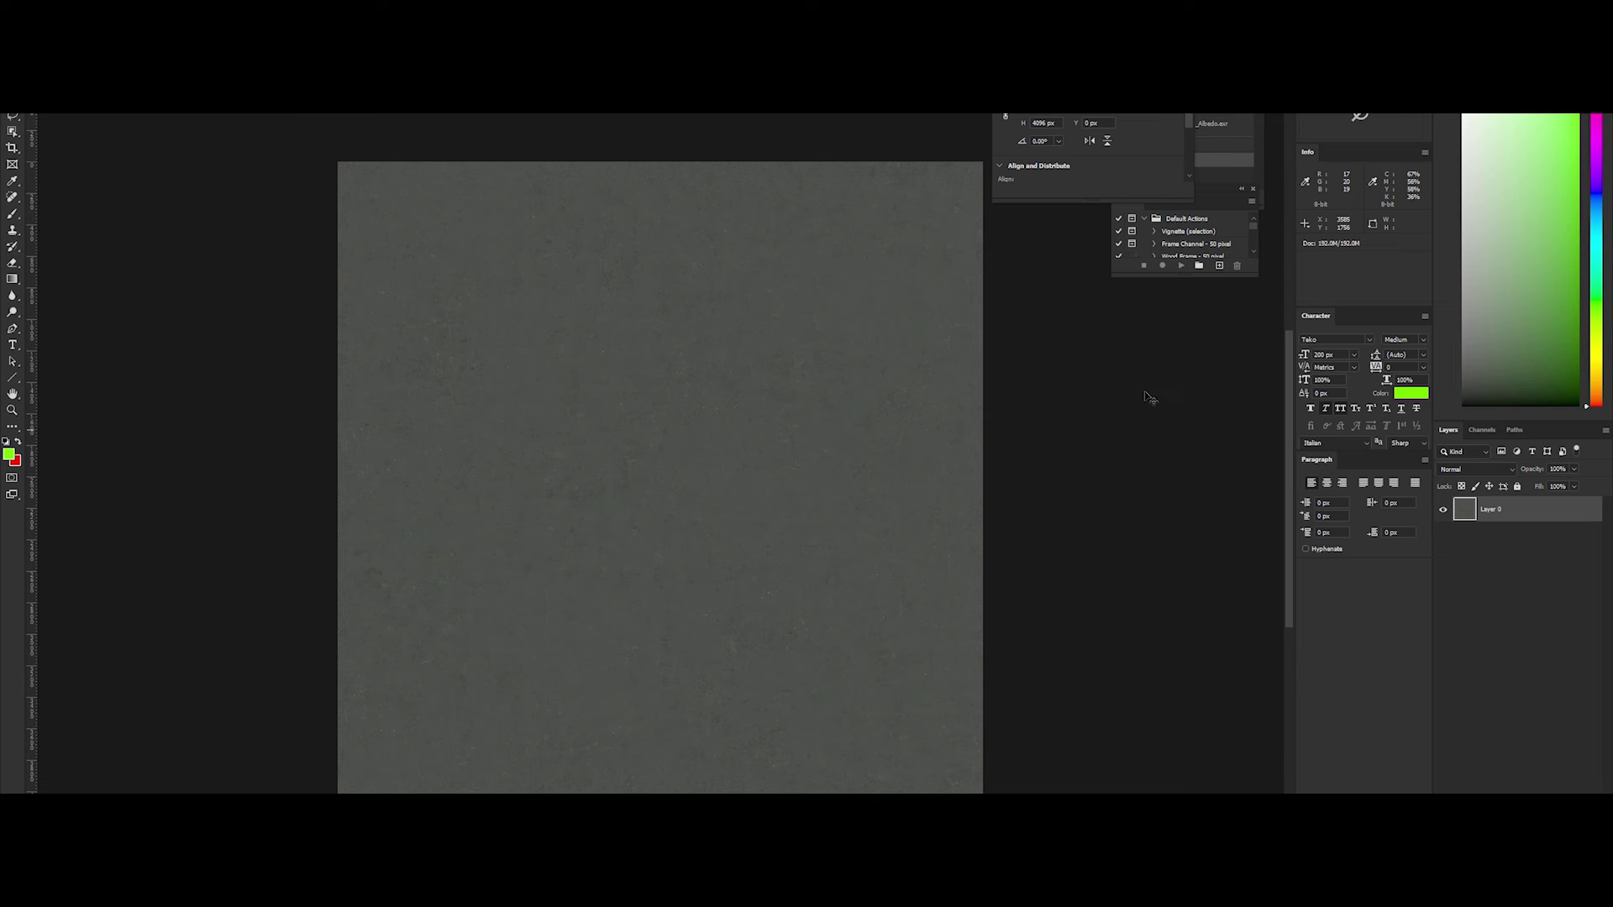
{"action": "key", "text": "ctrl+plus"}
Add a Hue/Saturation layer with saturation -100, named Desat
{"action": "left_click", "coordinate": [1550, 777]}
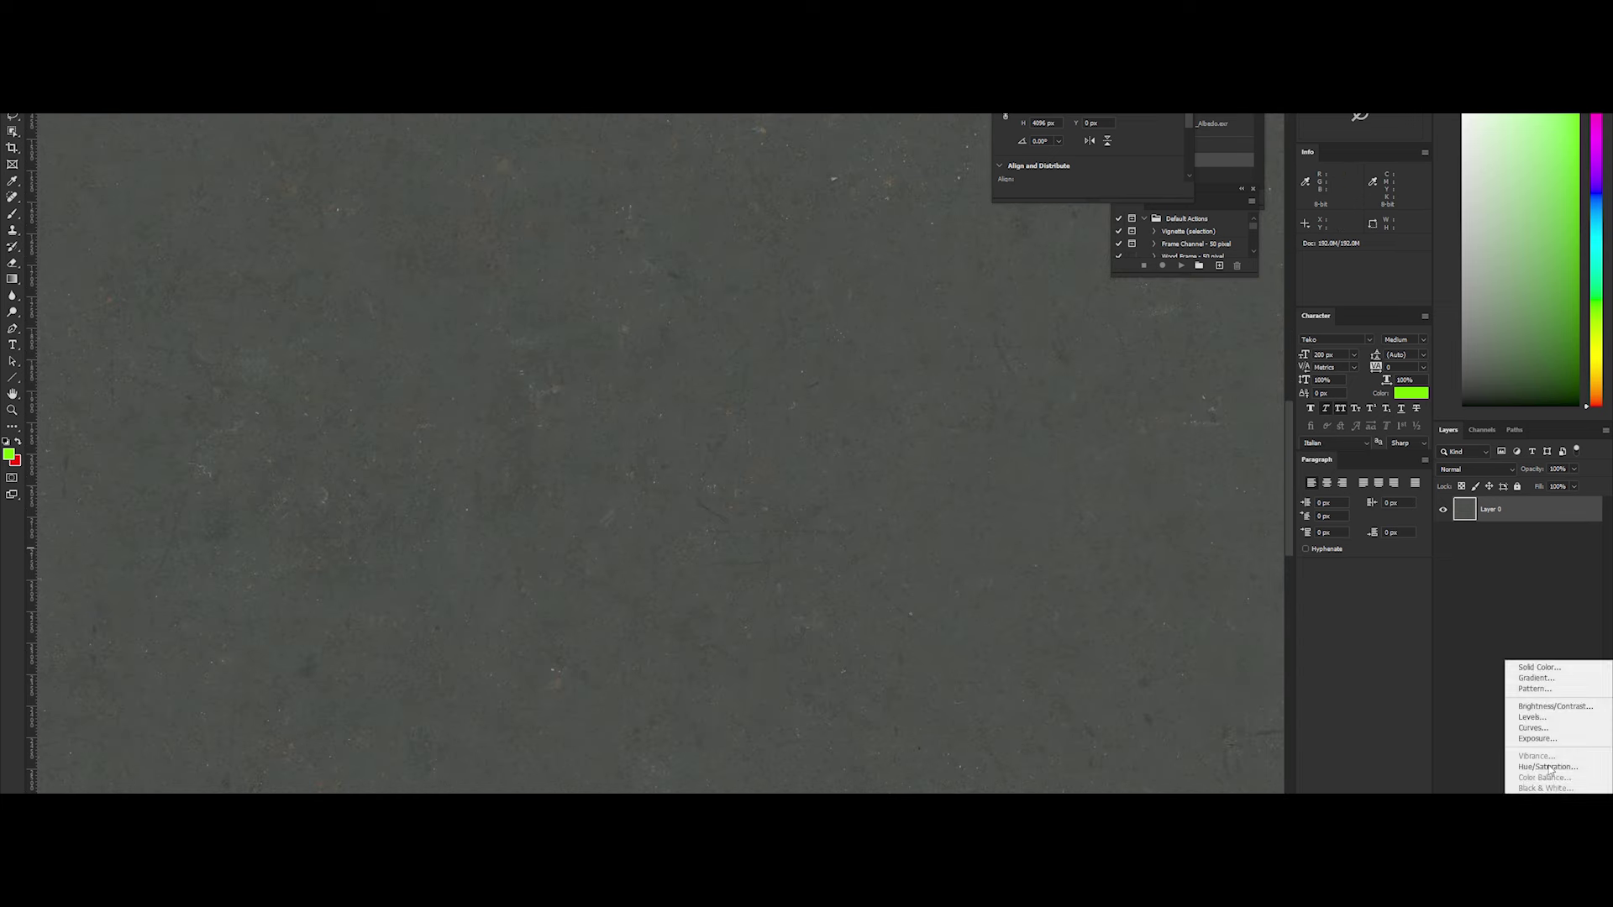
{"action": "left_click", "coordinate": [1050, 118]}
{"action": "left_click", "coordinate": [1042, 158]}
{"action": "left_click_drag", "start_coordinate": [1088, 165], "coordinate": [999, 167]}
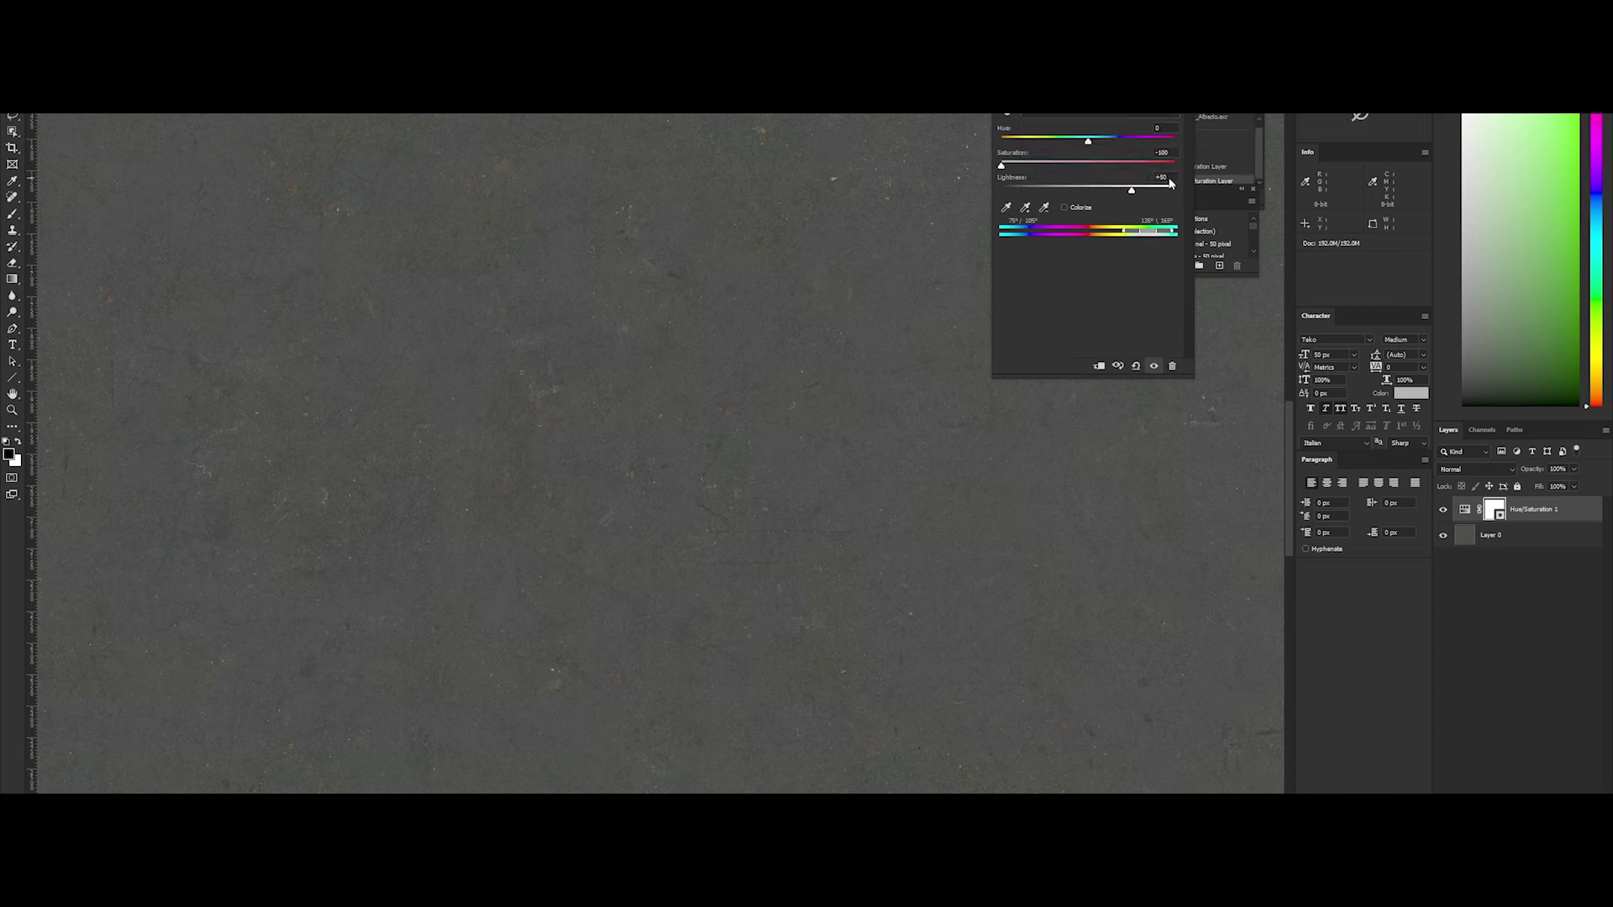
{"action": "double_click", "coordinate": [1533, 509]}
{"action": "type", "text": "Desat"}
{"action": "left_click", "coordinate": [1512, 535]}
Add a darkening Levels layer named CC (white input 232) above Desat, then group the layers
{"action": "left_click", "coordinate": [1508, 789]}
{"action": "left_click", "coordinate": [1537, 718]}
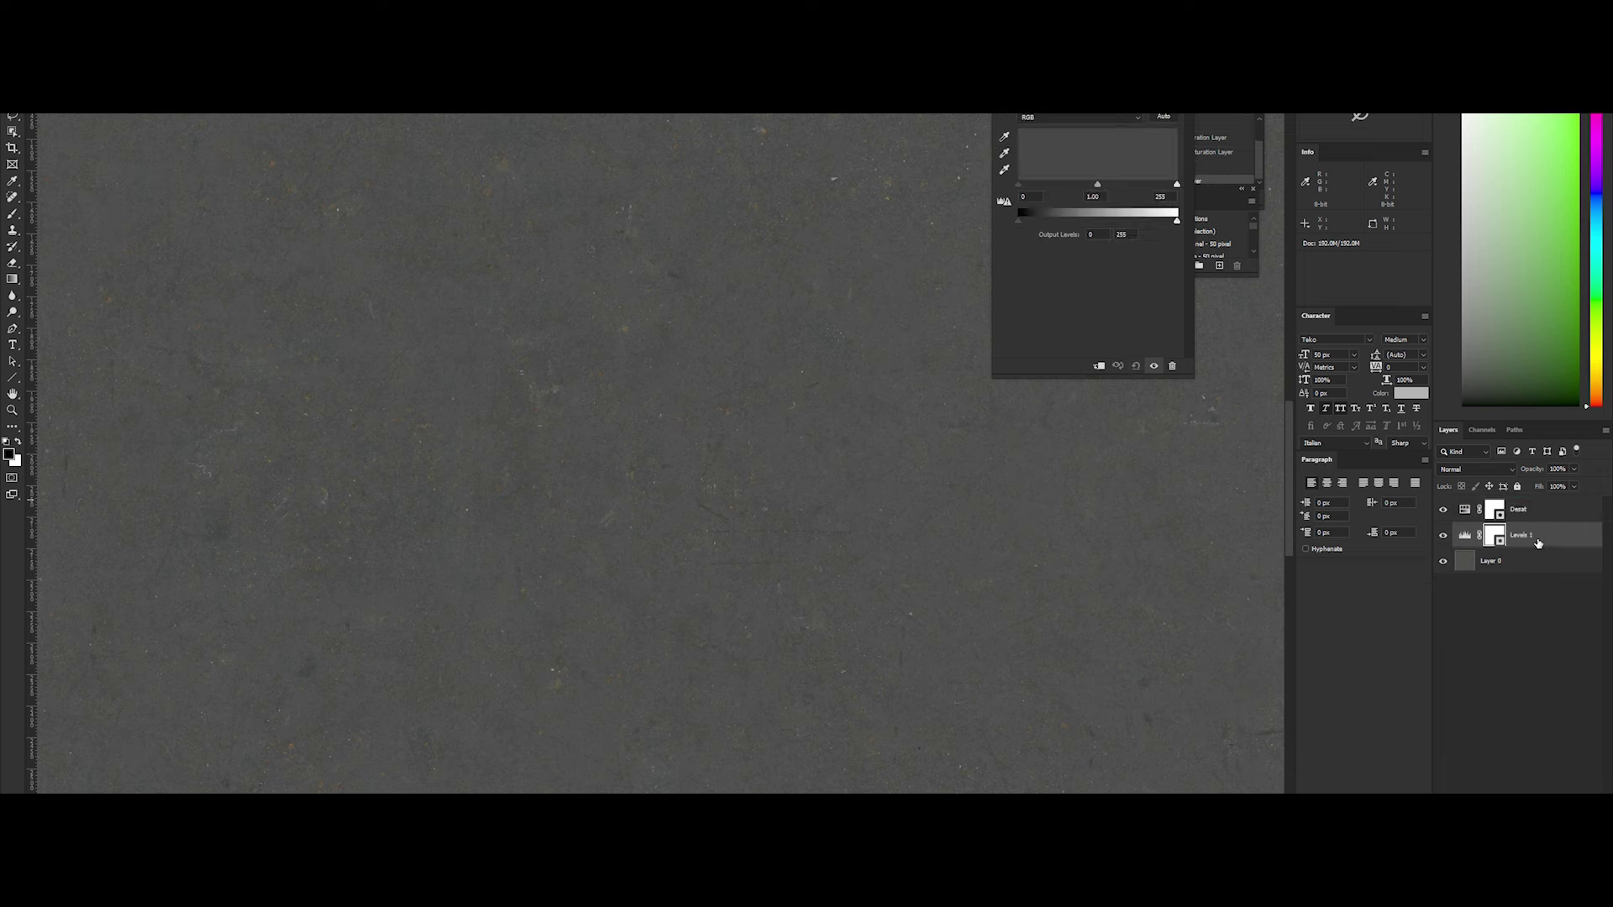
{"action": "left_click_drag", "start_coordinate": [1538, 544], "coordinate": [1539, 502]}
{"action": "double_click", "coordinate": [1519, 509]}
{"action": "type", "text": "CC"}
{"action": "key", "text": "Return"}
{"action": "left_click_drag", "start_coordinate": [1021, 186], "coordinate": [1028, 182]}
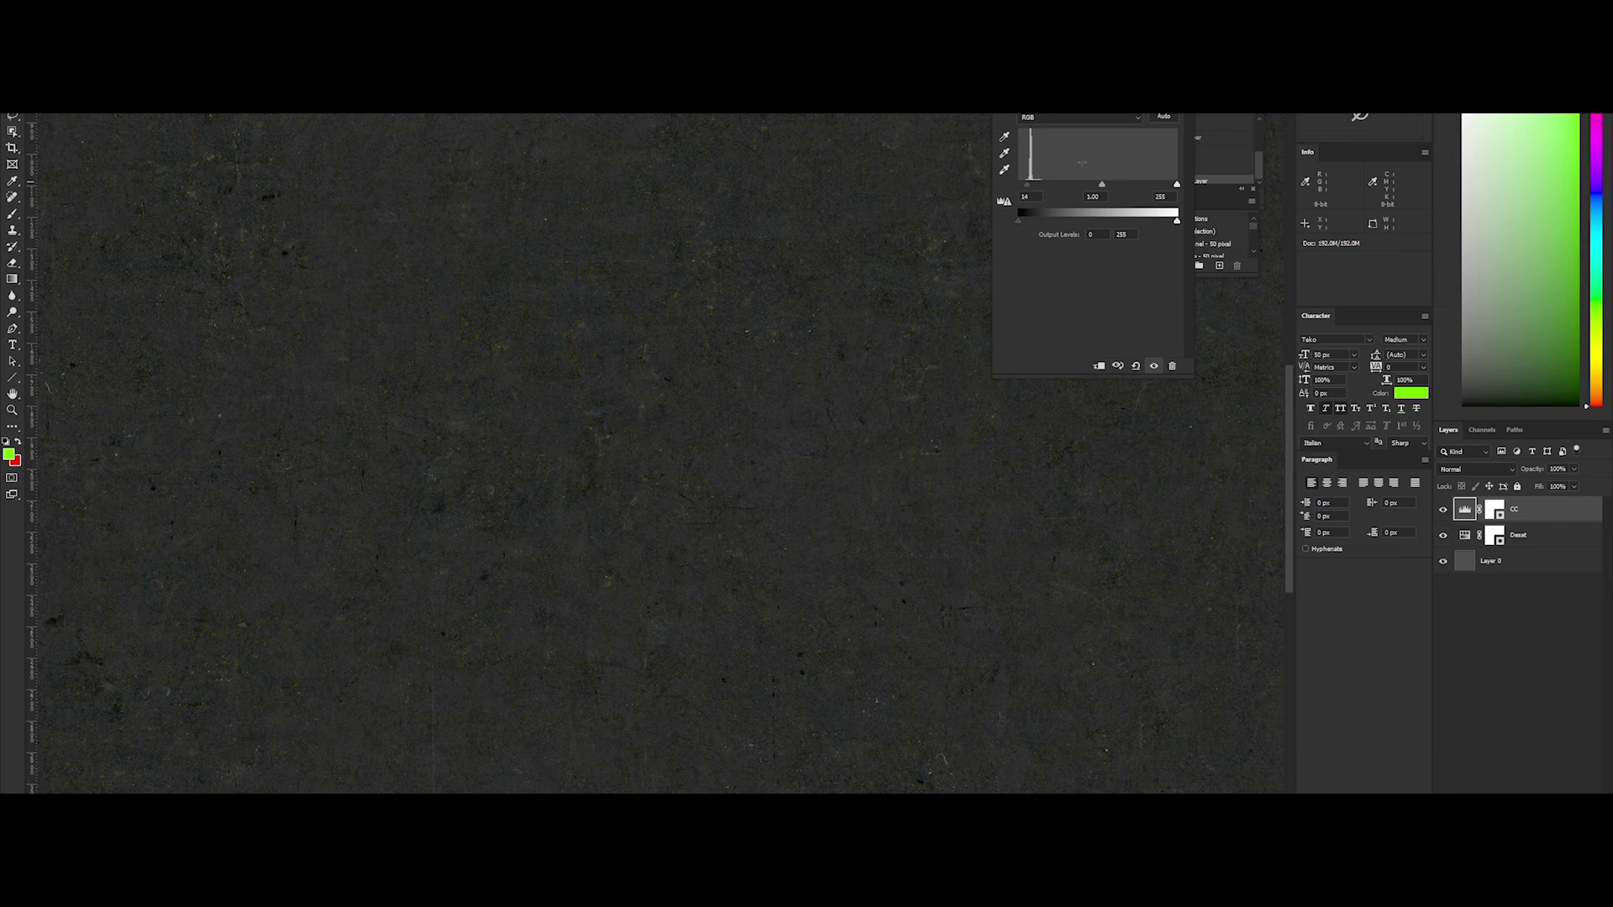
{"action": "left_click_drag", "start_coordinate": [1166, 188], "coordinate": [1153, 186]}
{"action": "left_click", "coordinate": [1495, 561], "text": "shift"}
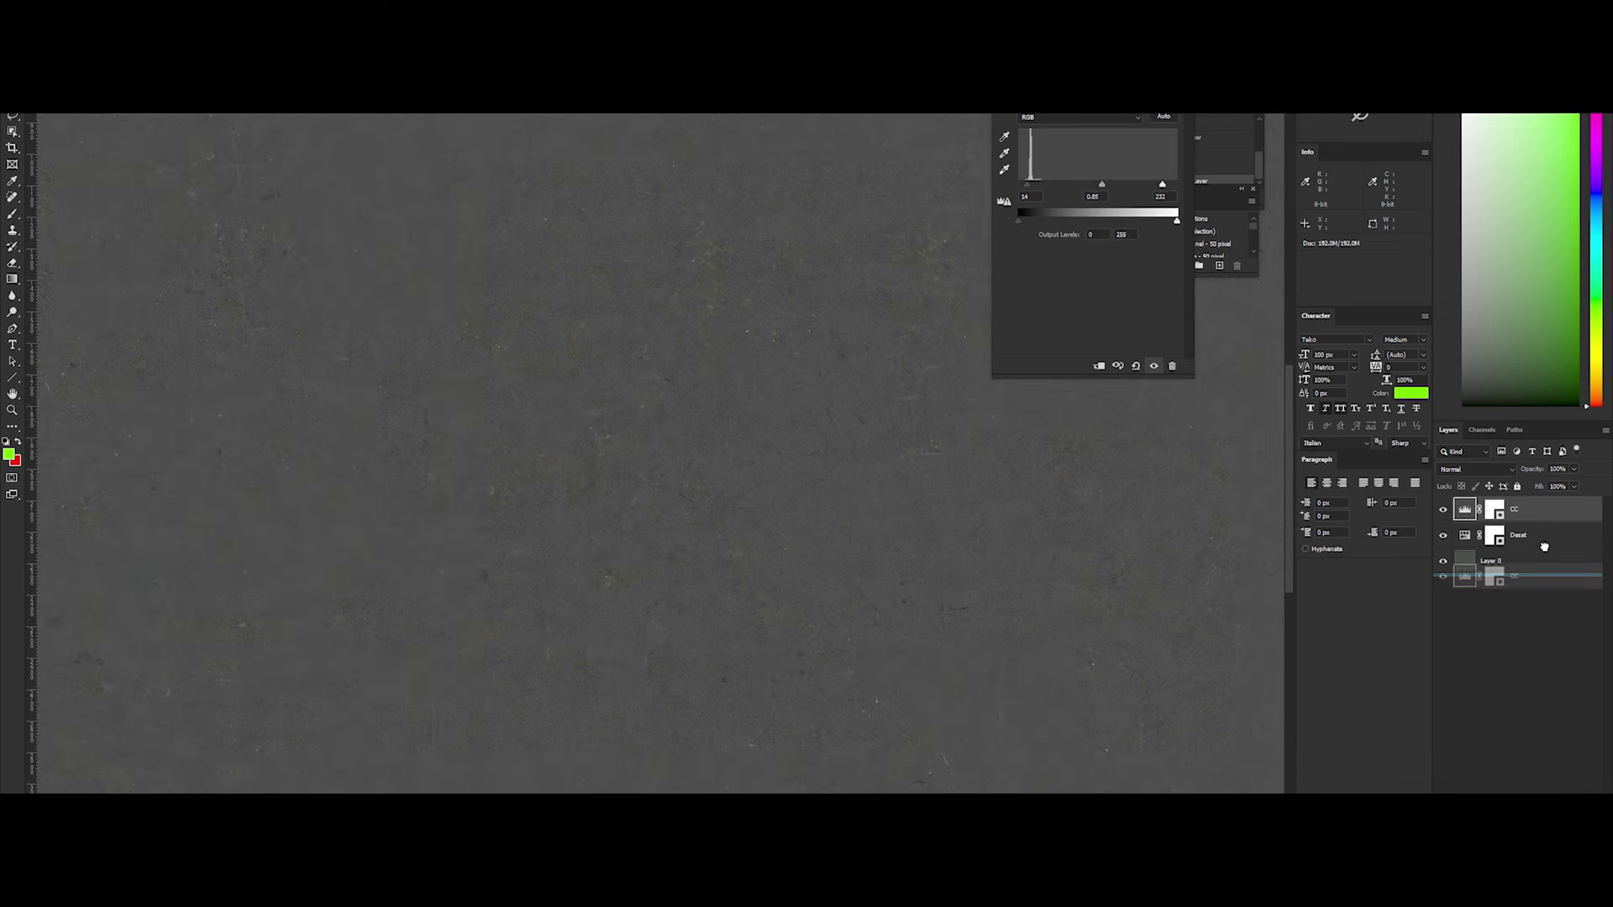
{"action": "key", "text": "ctrl+g"}
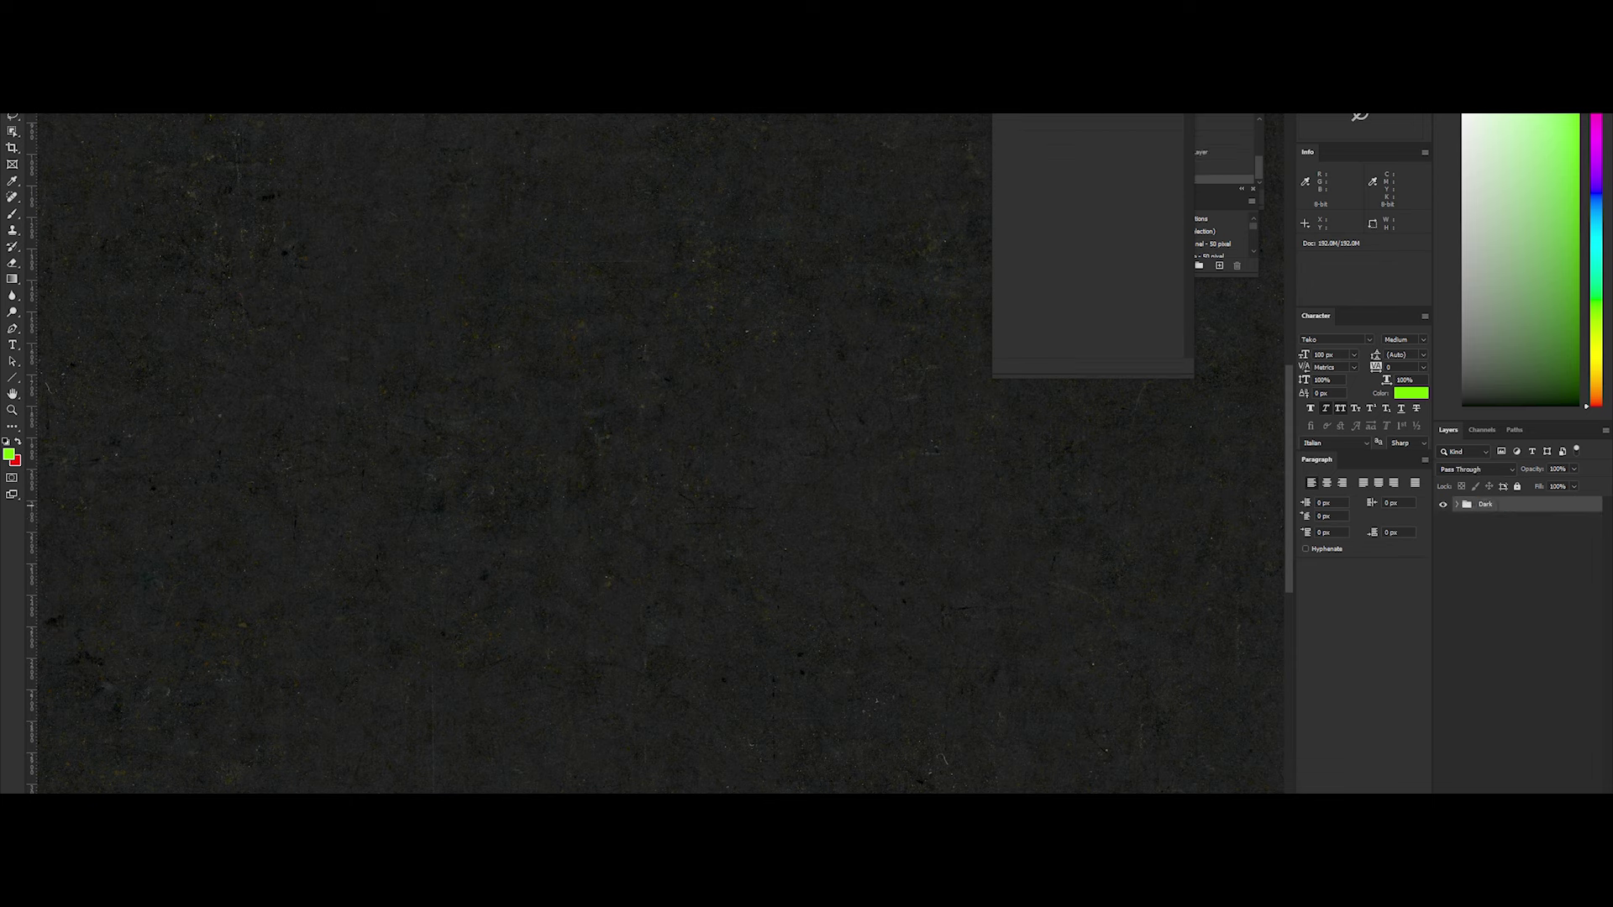
Duplicate the Dark group and add a mostly desaturated Hue/Saturation layer
{"action": "key", "text": "ctrl+j"}
{"action": "key", "text": "super+a"}
{"action": "left_click", "coordinate": [1546, 793]}
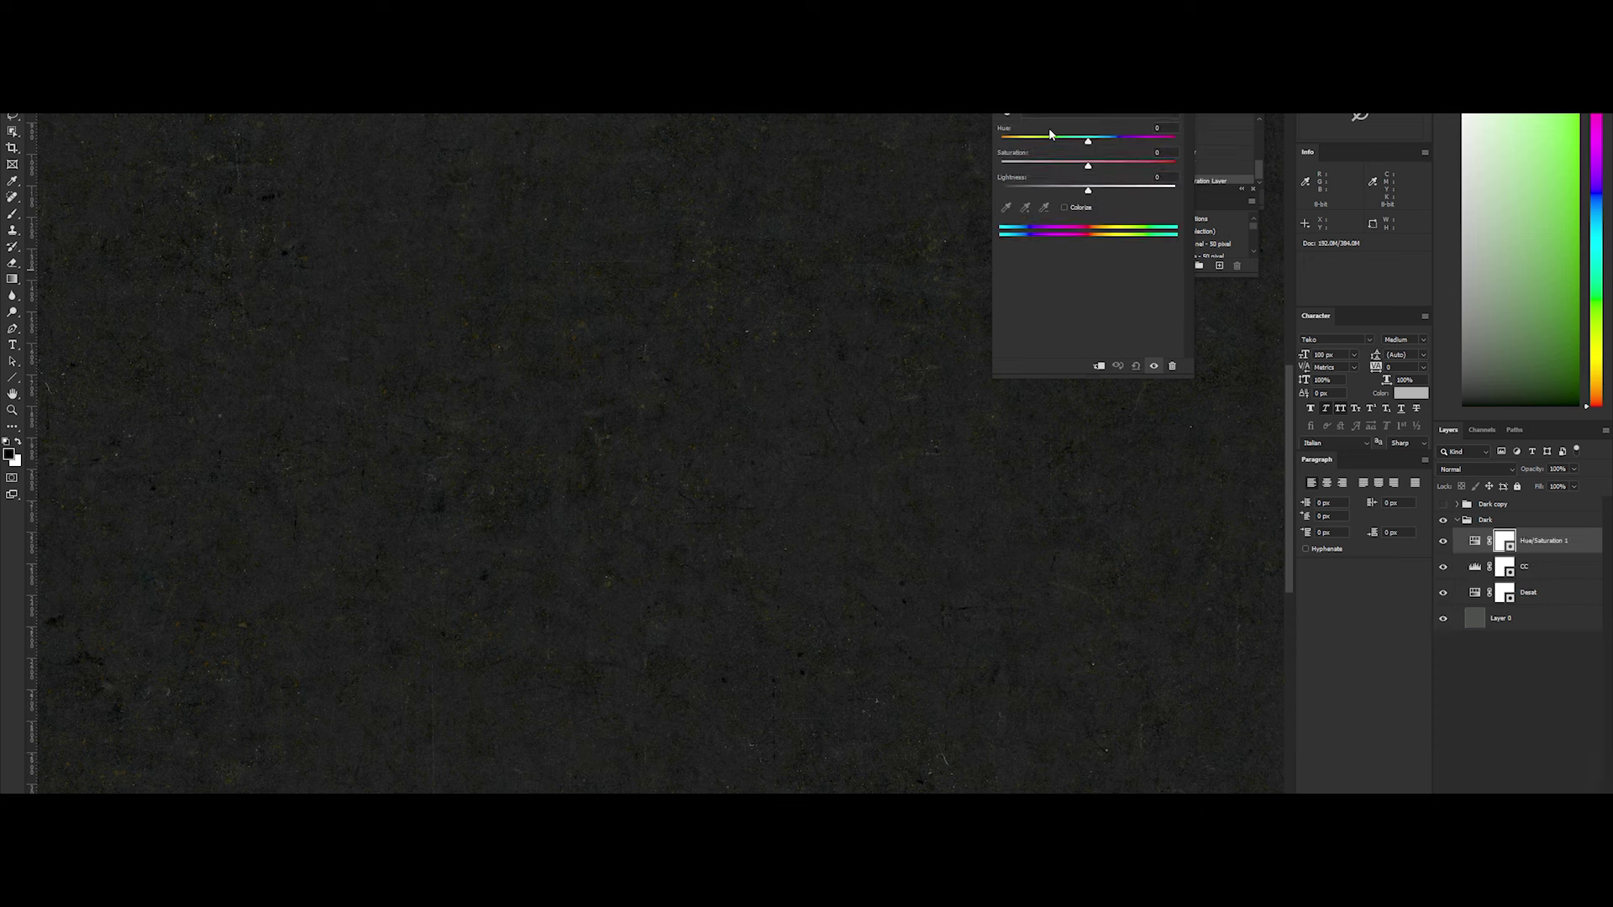
{"action": "left_click_drag", "start_coordinate": [1085, 168], "coordinate": [1022, 171]}
{"action": "double_click", "coordinate": [1536, 541]}
{"action": "type", "text": "dlow"}
{"action": "double_click", "coordinate": [1537, 594]}
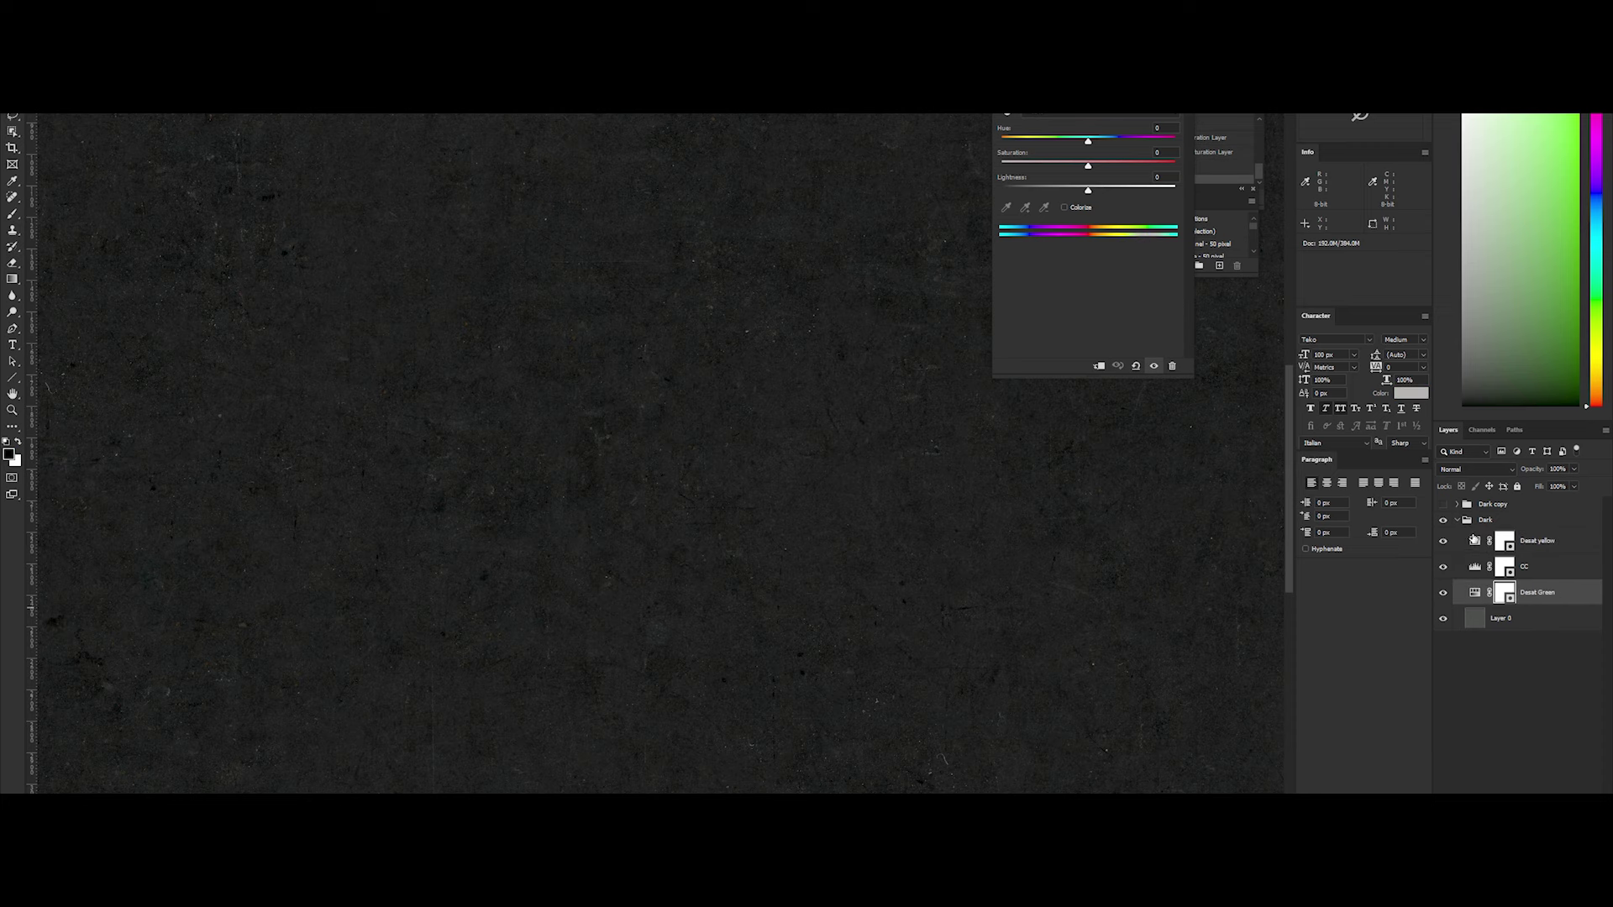
Adjust the copy's CC Levels to lighten the texture to a light grey
{"action": "left_click", "coordinate": [1458, 520]}
{"action": "left_click", "coordinate": [1480, 536]}
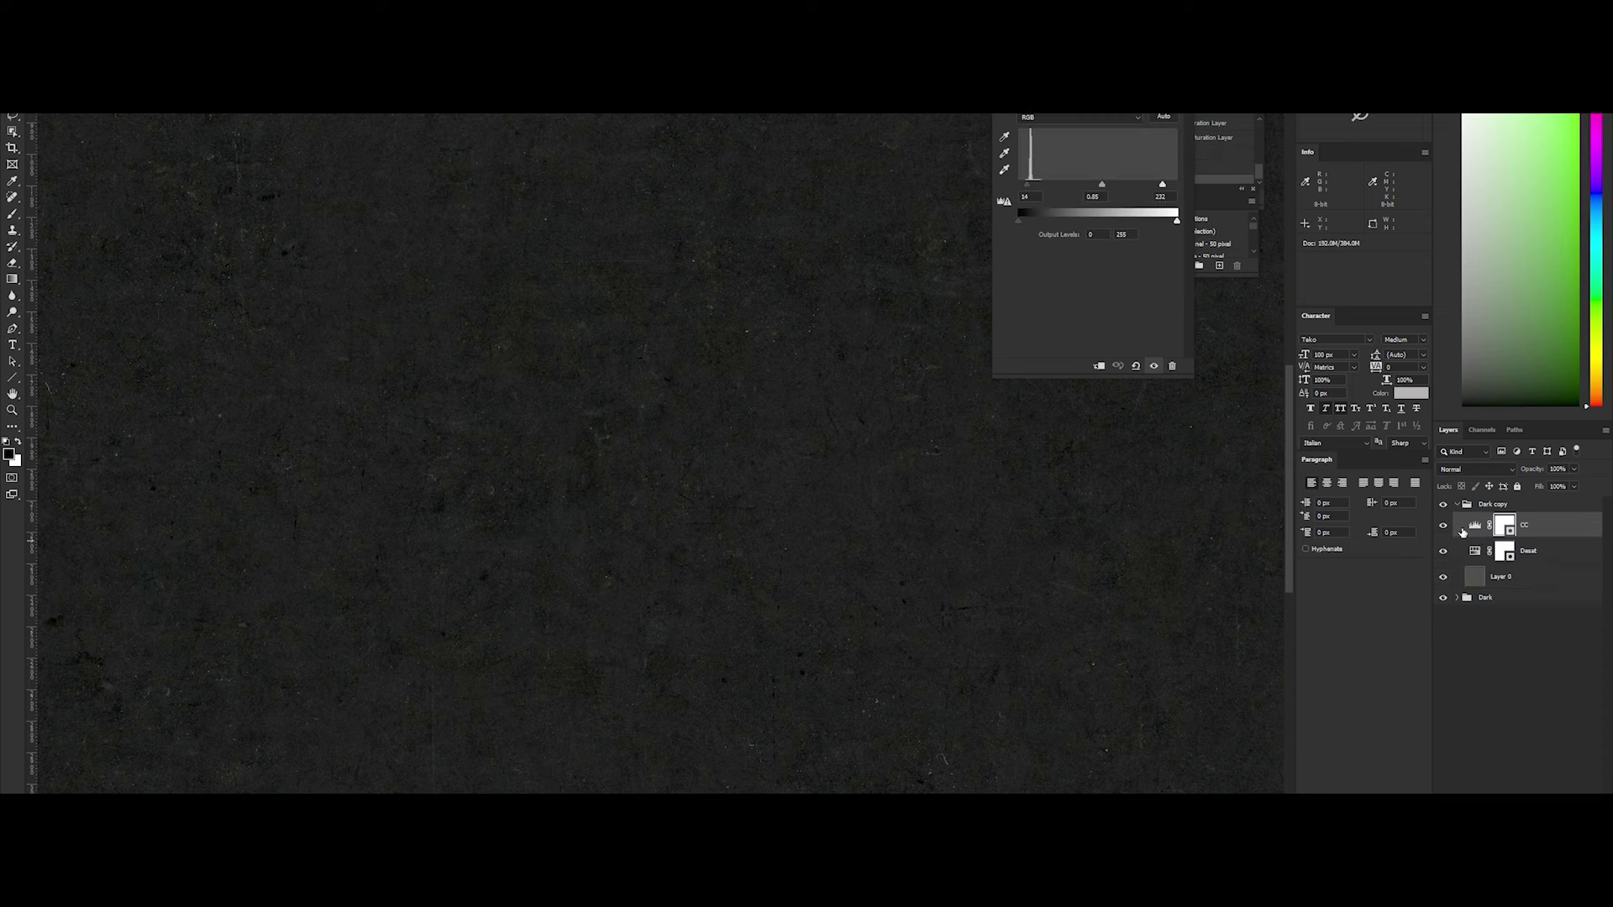
{"action": "left_click", "coordinate": [1137, 367]}
{"action": "left_click_drag", "start_coordinate": [1175, 185], "coordinate": [1000, 187]}
{"action": "left_click_drag", "start_coordinate": [1104, 185], "coordinate": [1057, 186]}
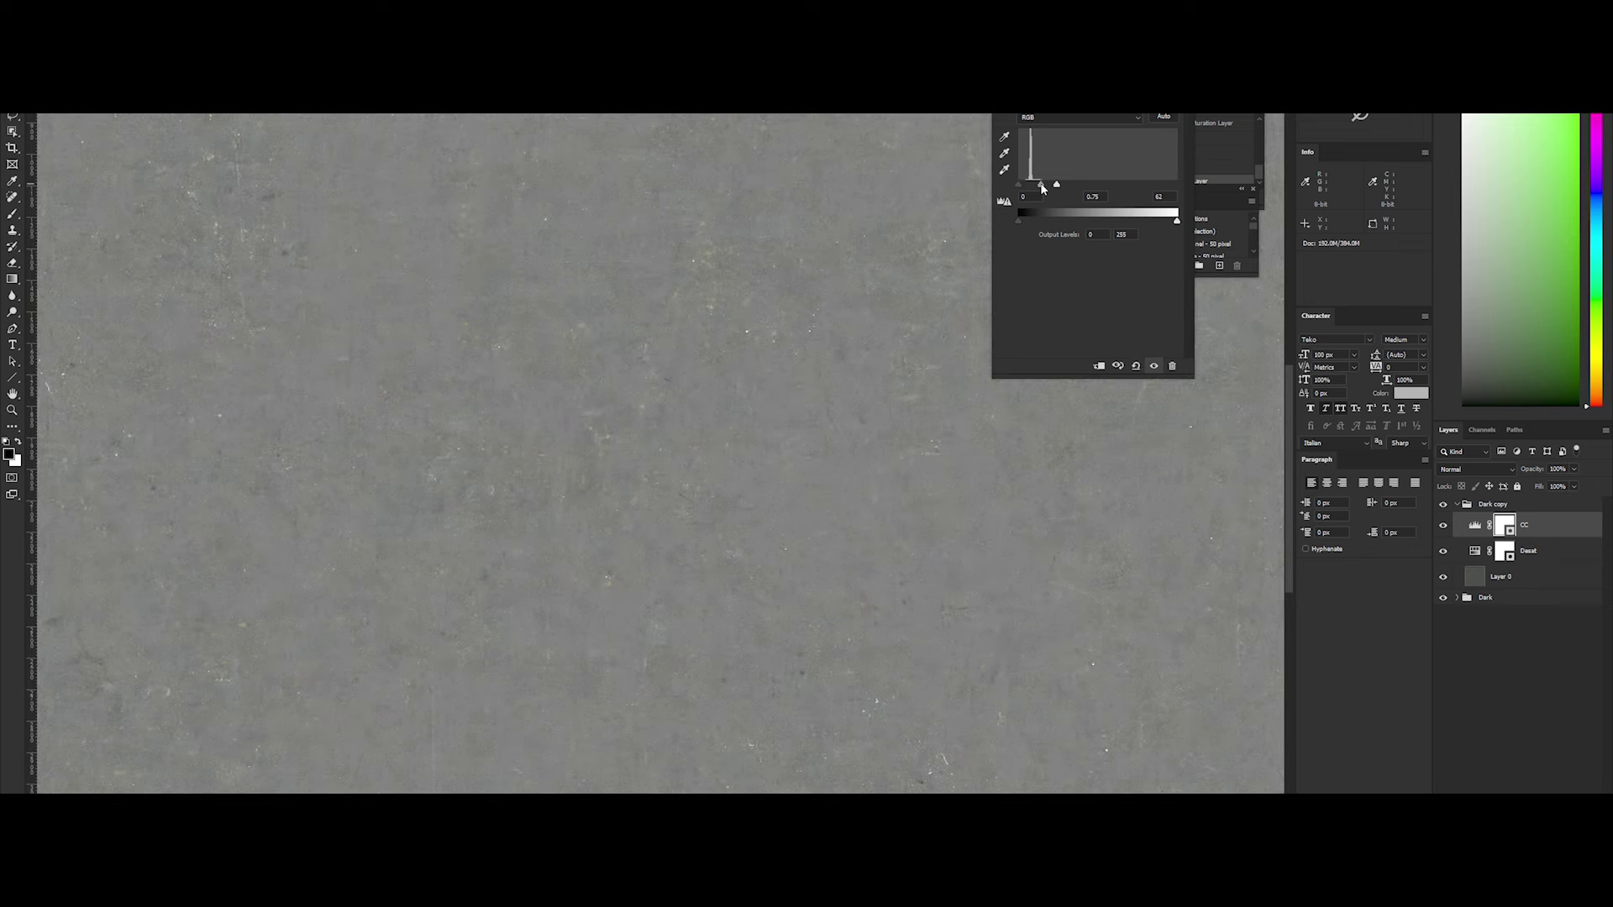
Duplicate Desat above CC, limit it to Yellows, and rename it Desat yellow
{"action": "left_click", "coordinate": [1529, 553]}
{"action": "key", "text": "ctrl+j"}
{"action": "left_click_drag", "start_coordinate": [1525, 561], "coordinate": [1539, 531]}
{"action": "left_click", "coordinate": [1084, 111]}
{"action": "left_click", "coordinate": [1059, 141]}
{"action": "left_click_drag", "start_coordinate": [1088, 166], "coordinate": [1027, 165]}
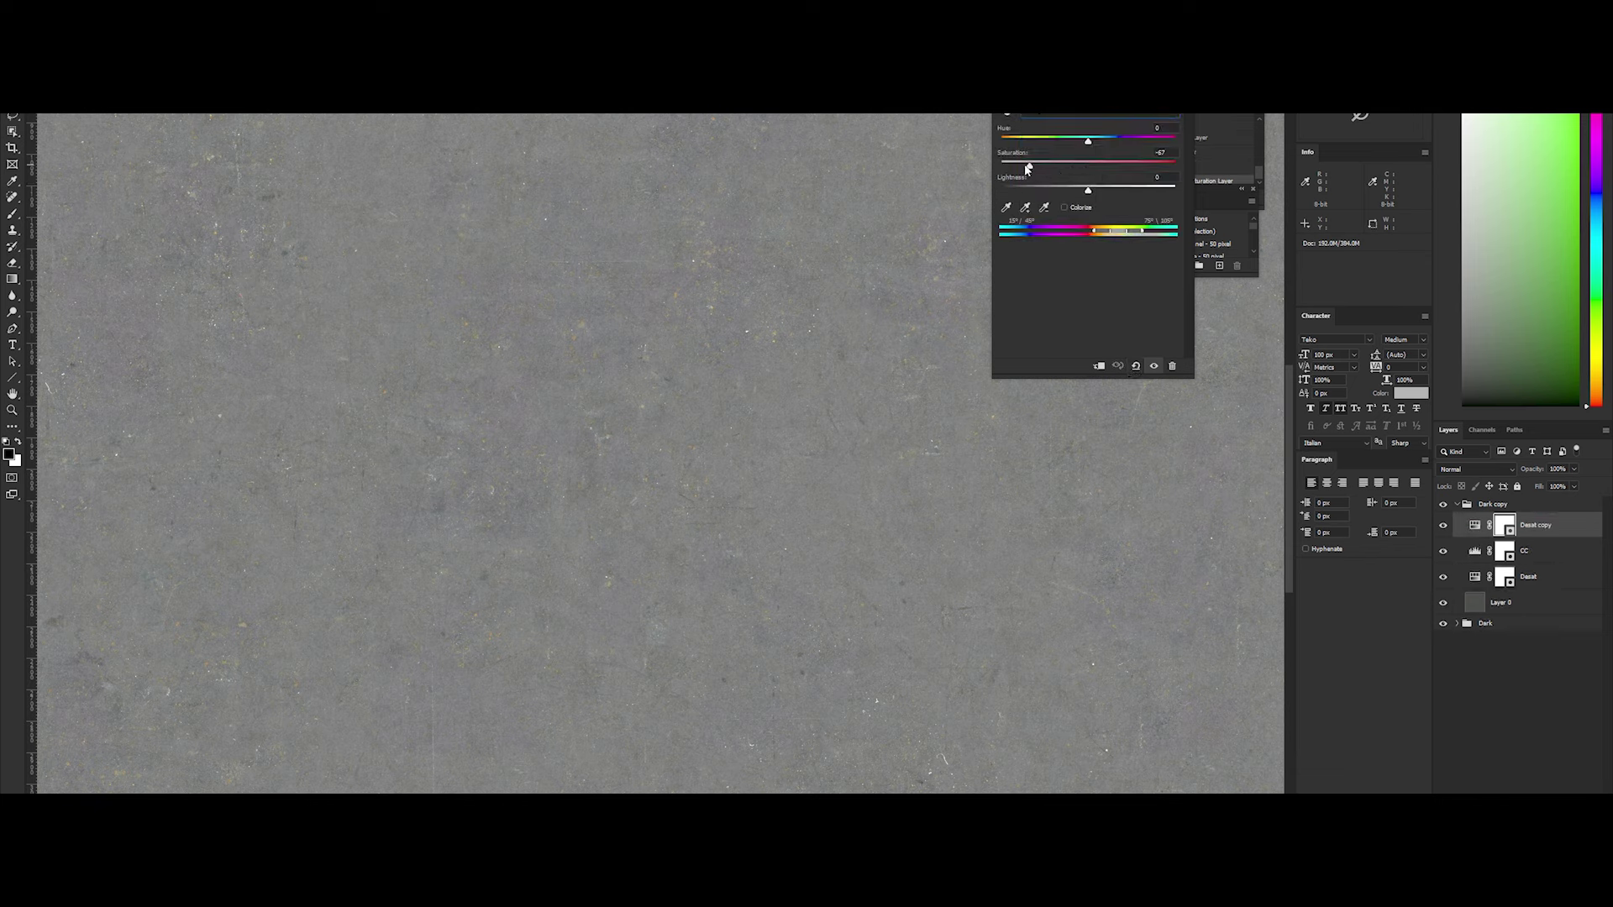
{"action": "double_click", "coordinate": [1544, 525]}
{"action": "type", "text": "low"}
{"action": "key", "text": "Return"}
Set Yellows saturation to -100 and delete the original Desat layer
{"action": "left_click_drag", "start_coordinate": [1088, 166], "coordinate": [577, 193]}
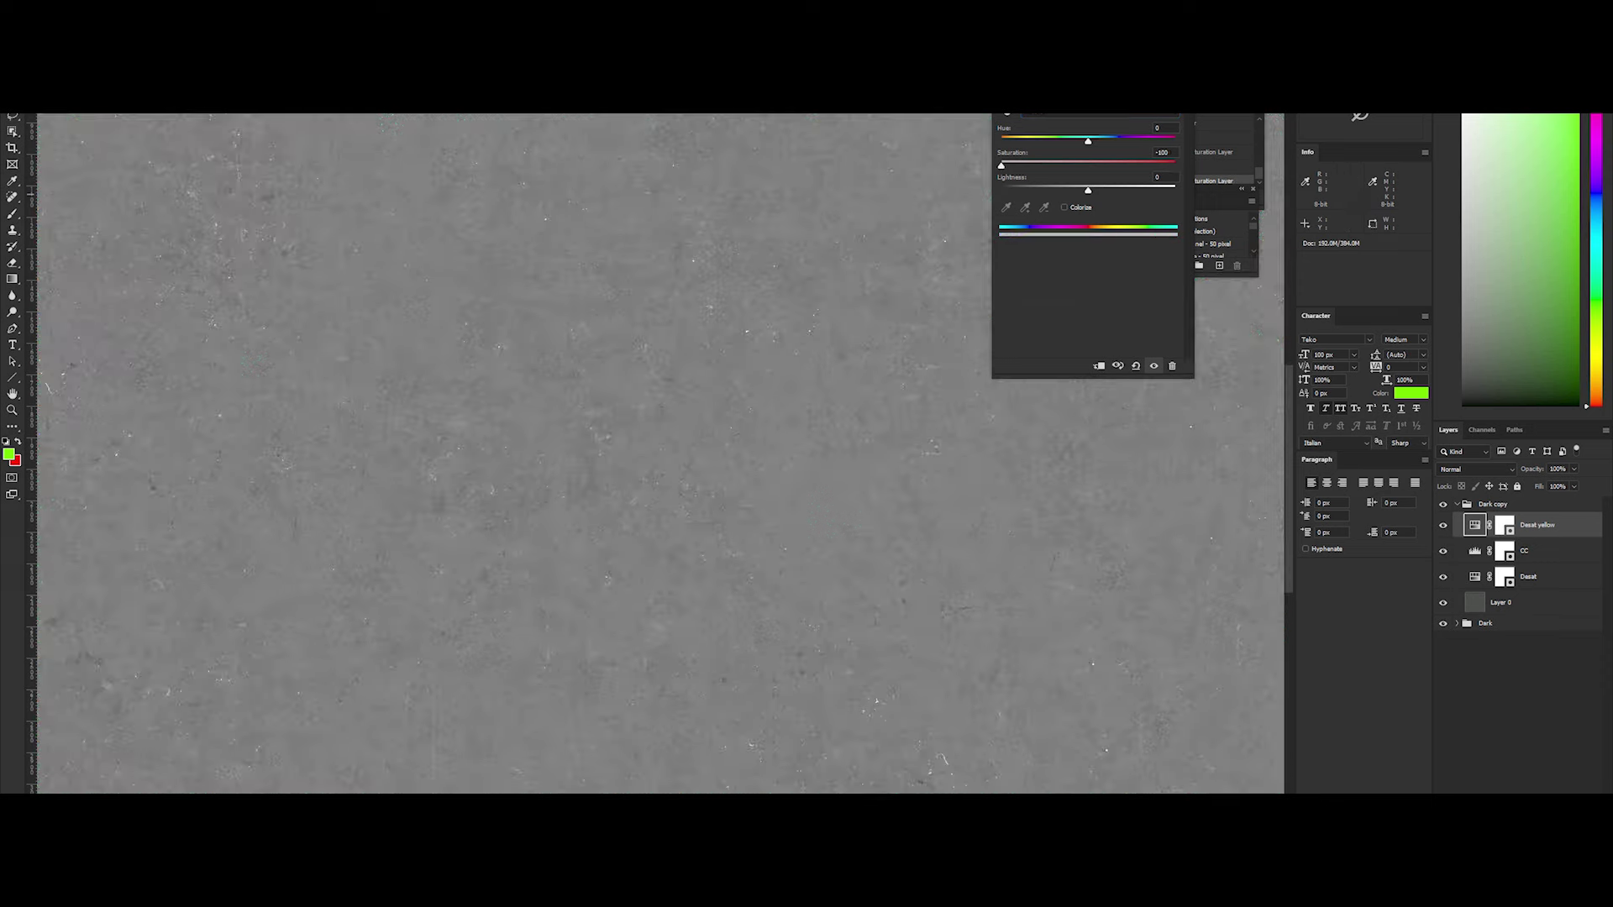
{"action": "left_click", "coordinate": [1538, 577]}
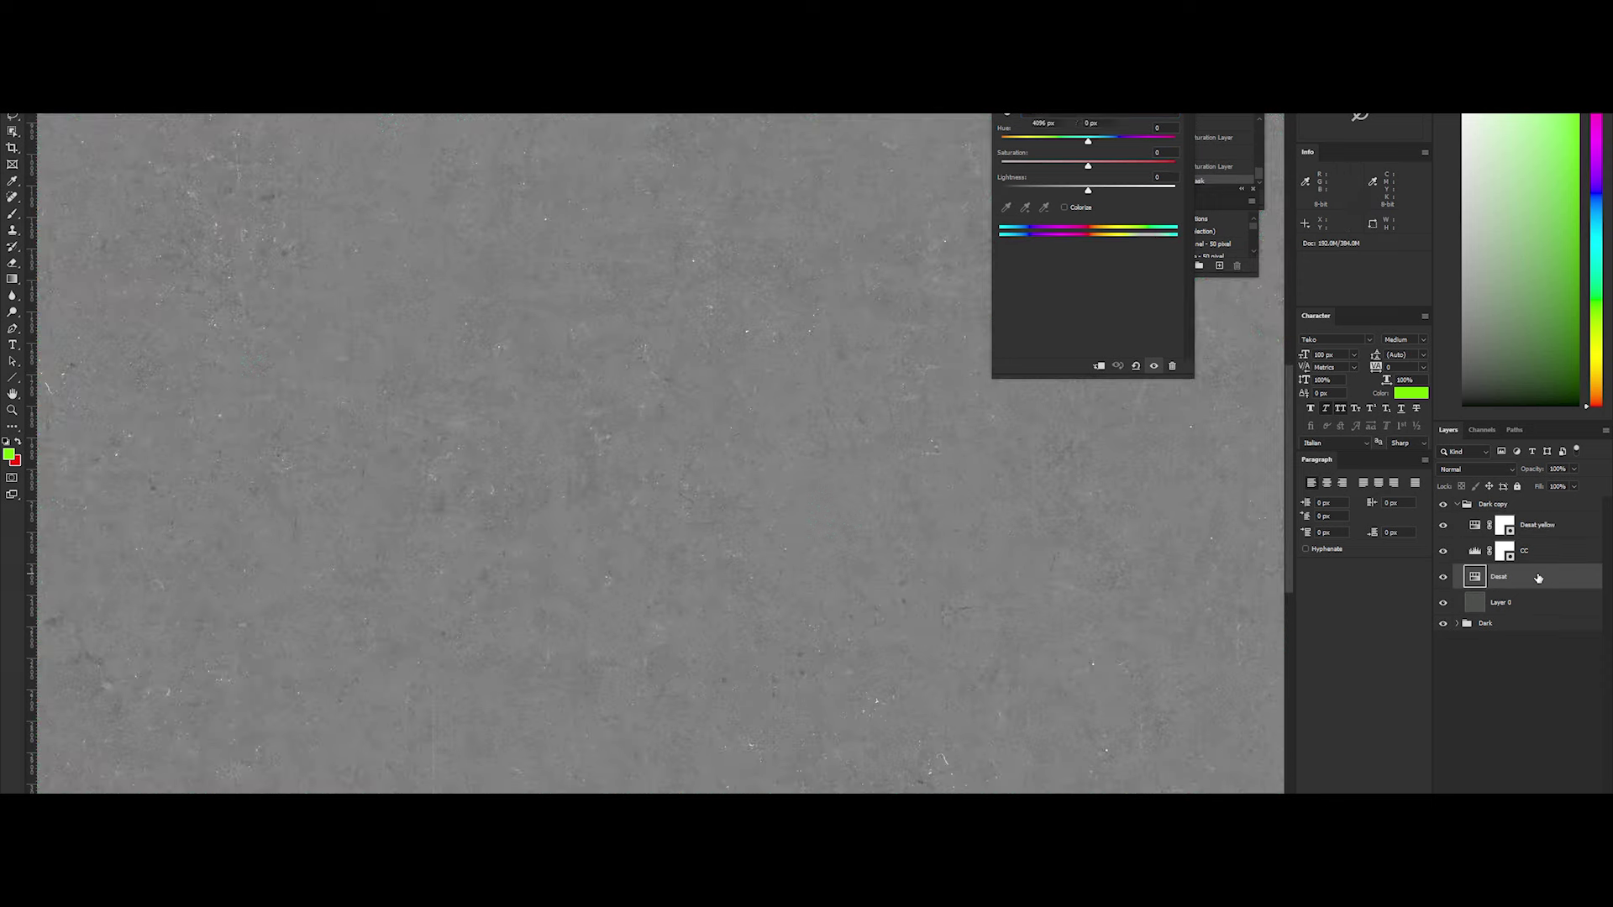
{"action": "key", "text": "Delete"}
Toggle the Dark copy group's visibility to compare the texture
{"action": "left_click", "coordinate": [1537, 622]}
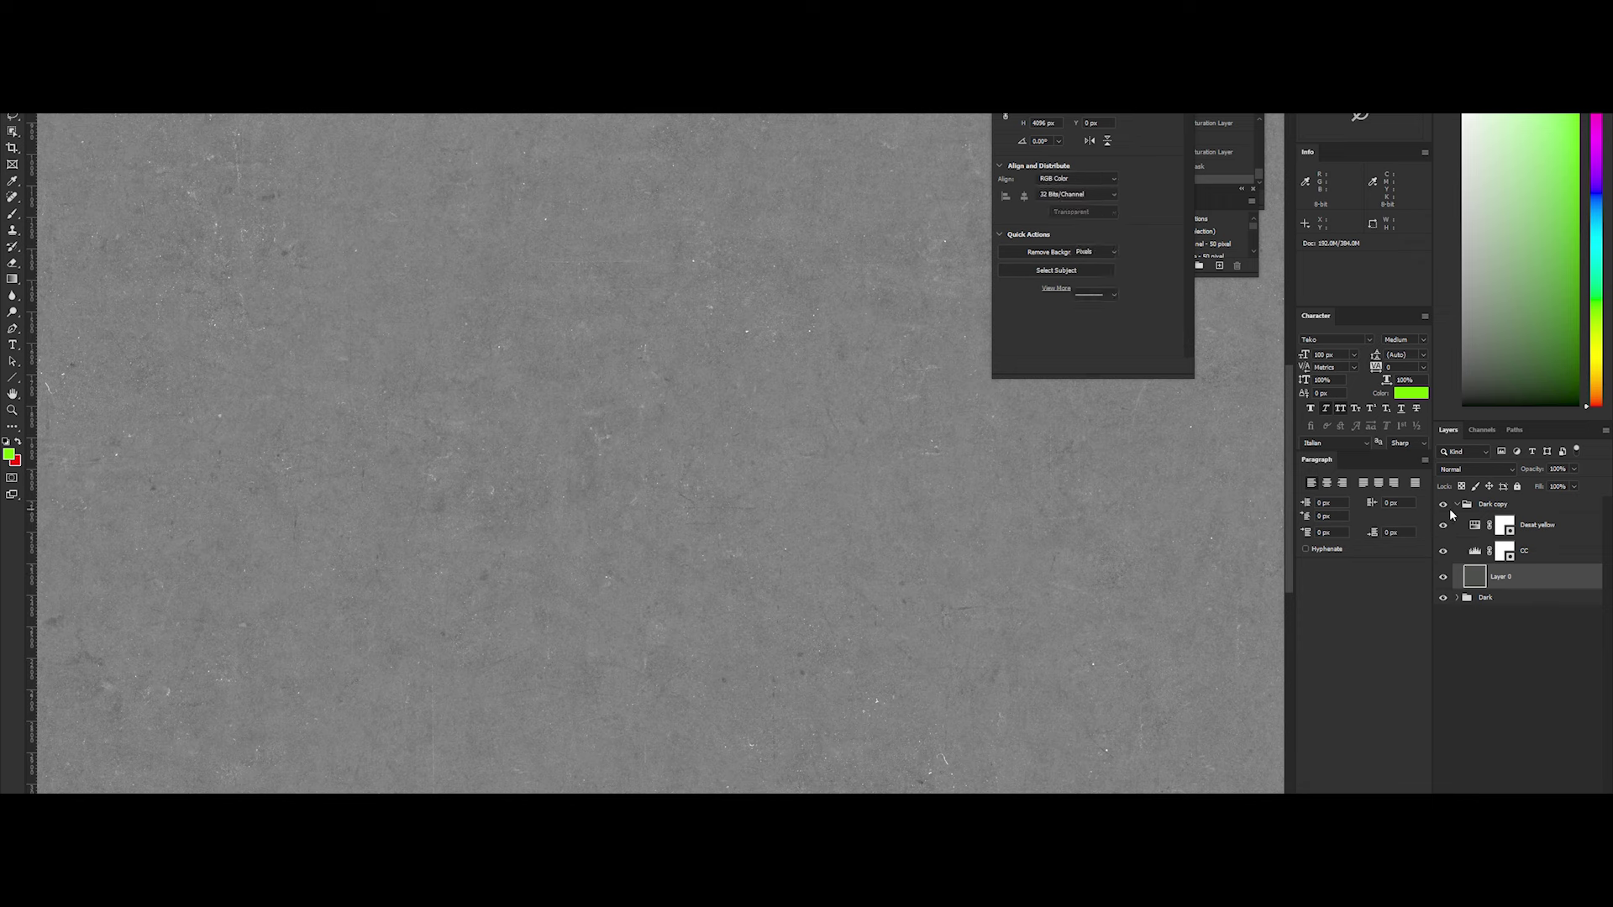
{"action": "left_click", "coordinate": [1457, 504]}
{"action": "left_click", "coordinate": [1443, 505]}
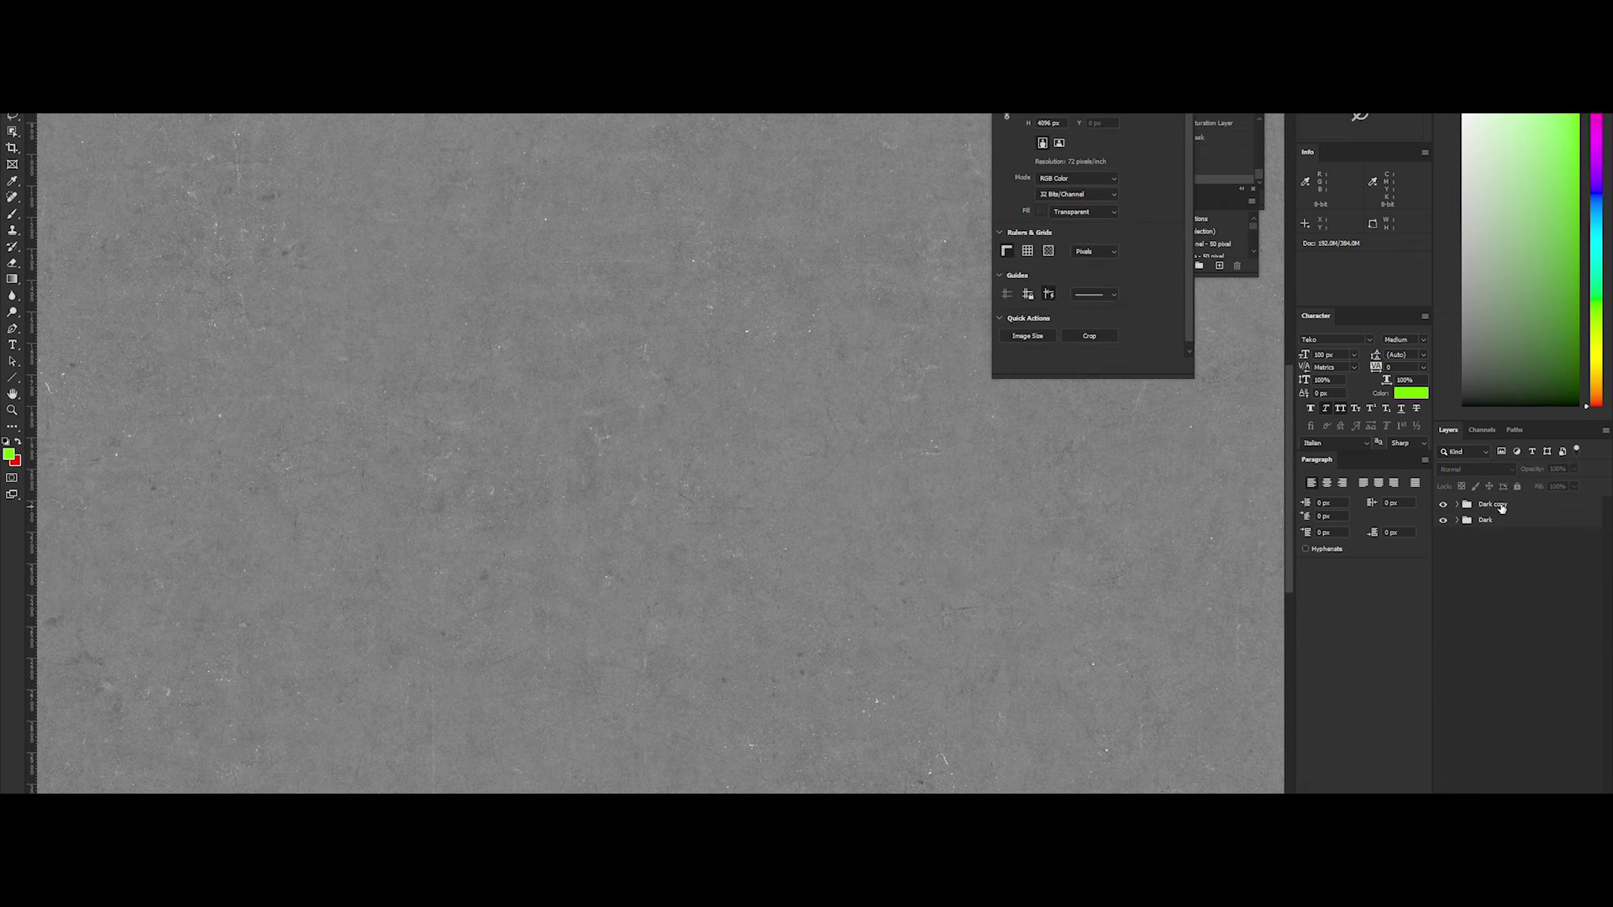
{"action": "left_click", "coordinate": [1457, 504]}
{"action": "left_click", "coordinate": [1538, 525]}
Add a brightening Curves layer above CC, then duplicate the group for renaming
{"action": "left_click", "coordinate": [1443, 552]}
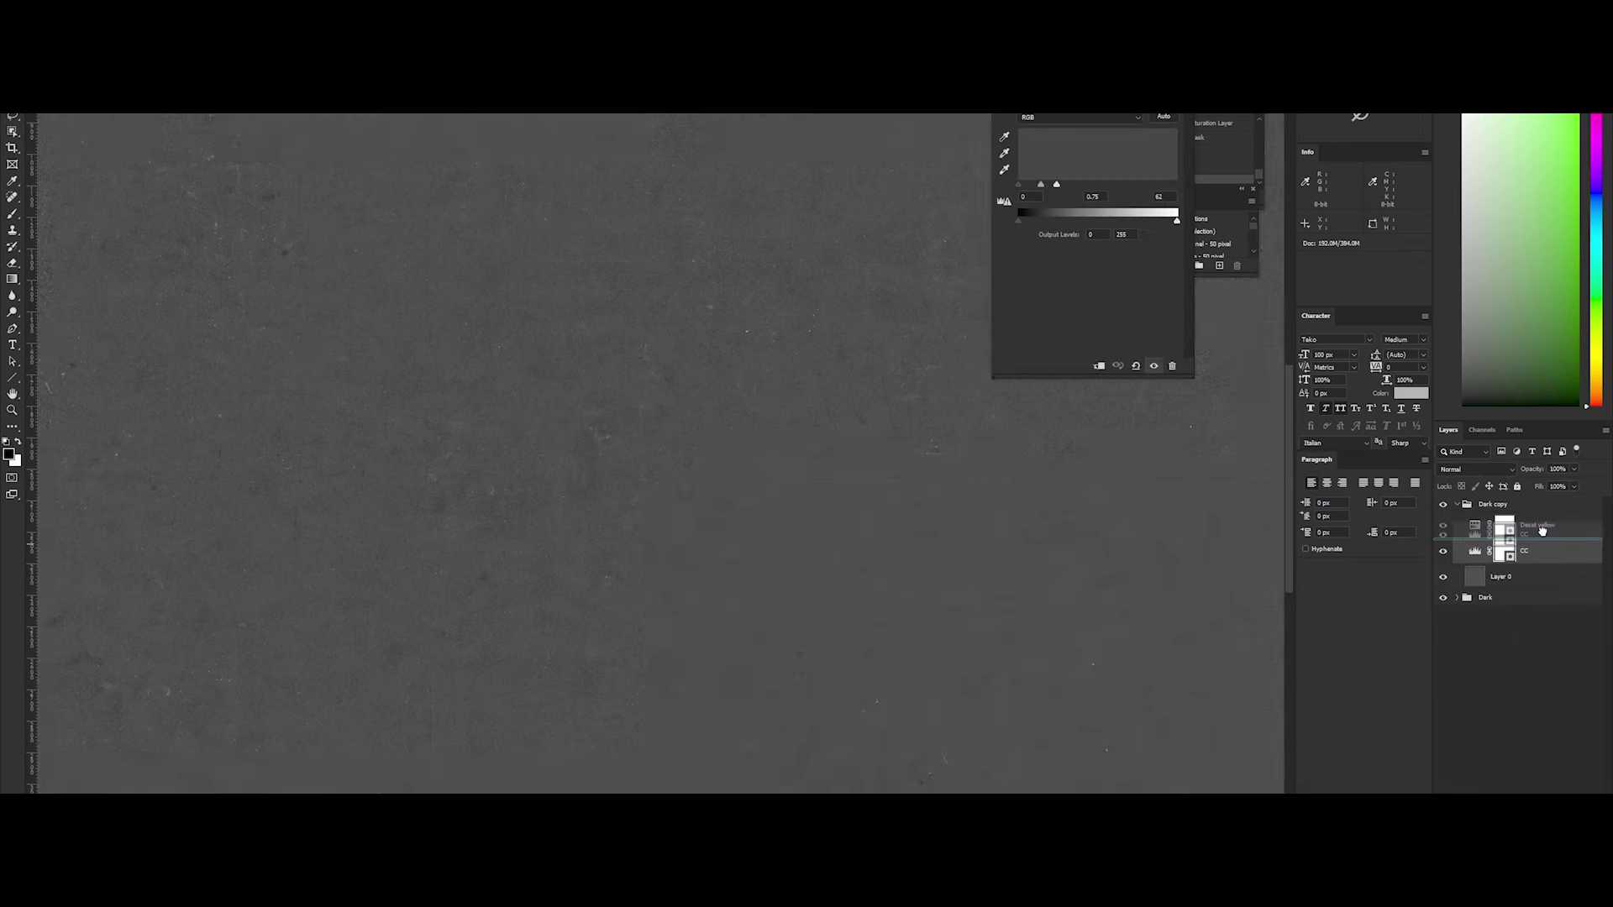
{"action": "left_click", "coordinate": [1512, 790]}
{"action": "left_click", "coordinate": [1537, 714]}
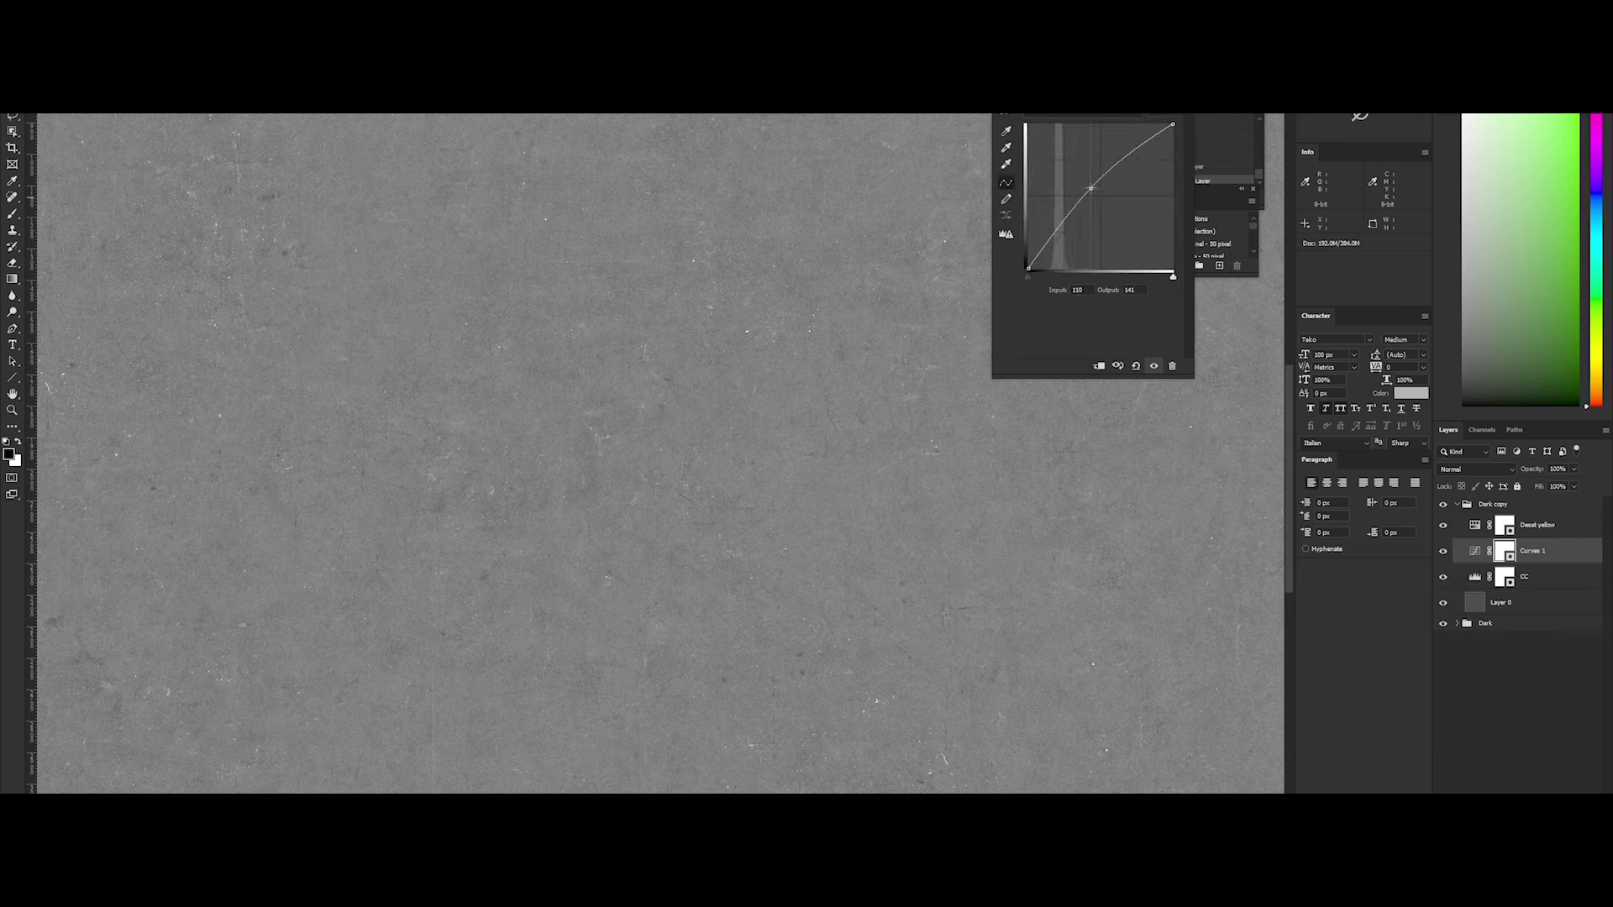
{"action": "left_click_drag", "start_coordinate": [1085, 212], "coordinate": [1086, 183]}
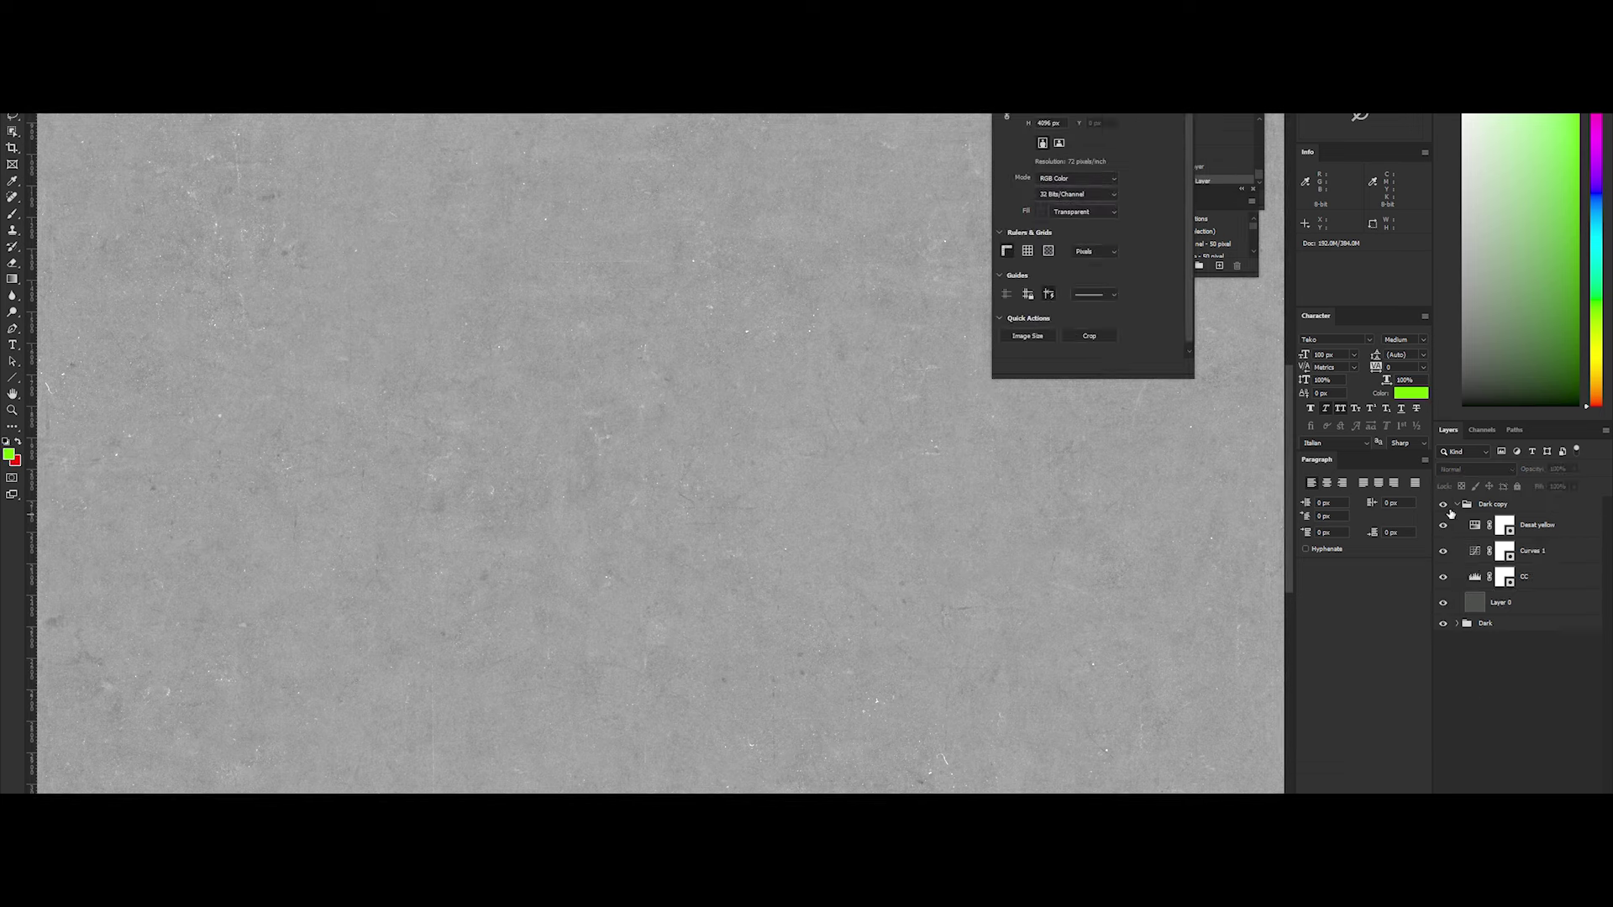
{"action": "left_click", "coordinate": [1457, 505]}
{"action": "key", "text": "ctrl+j"}
{"action": "double_click", "coordinate": [1497, 520]}
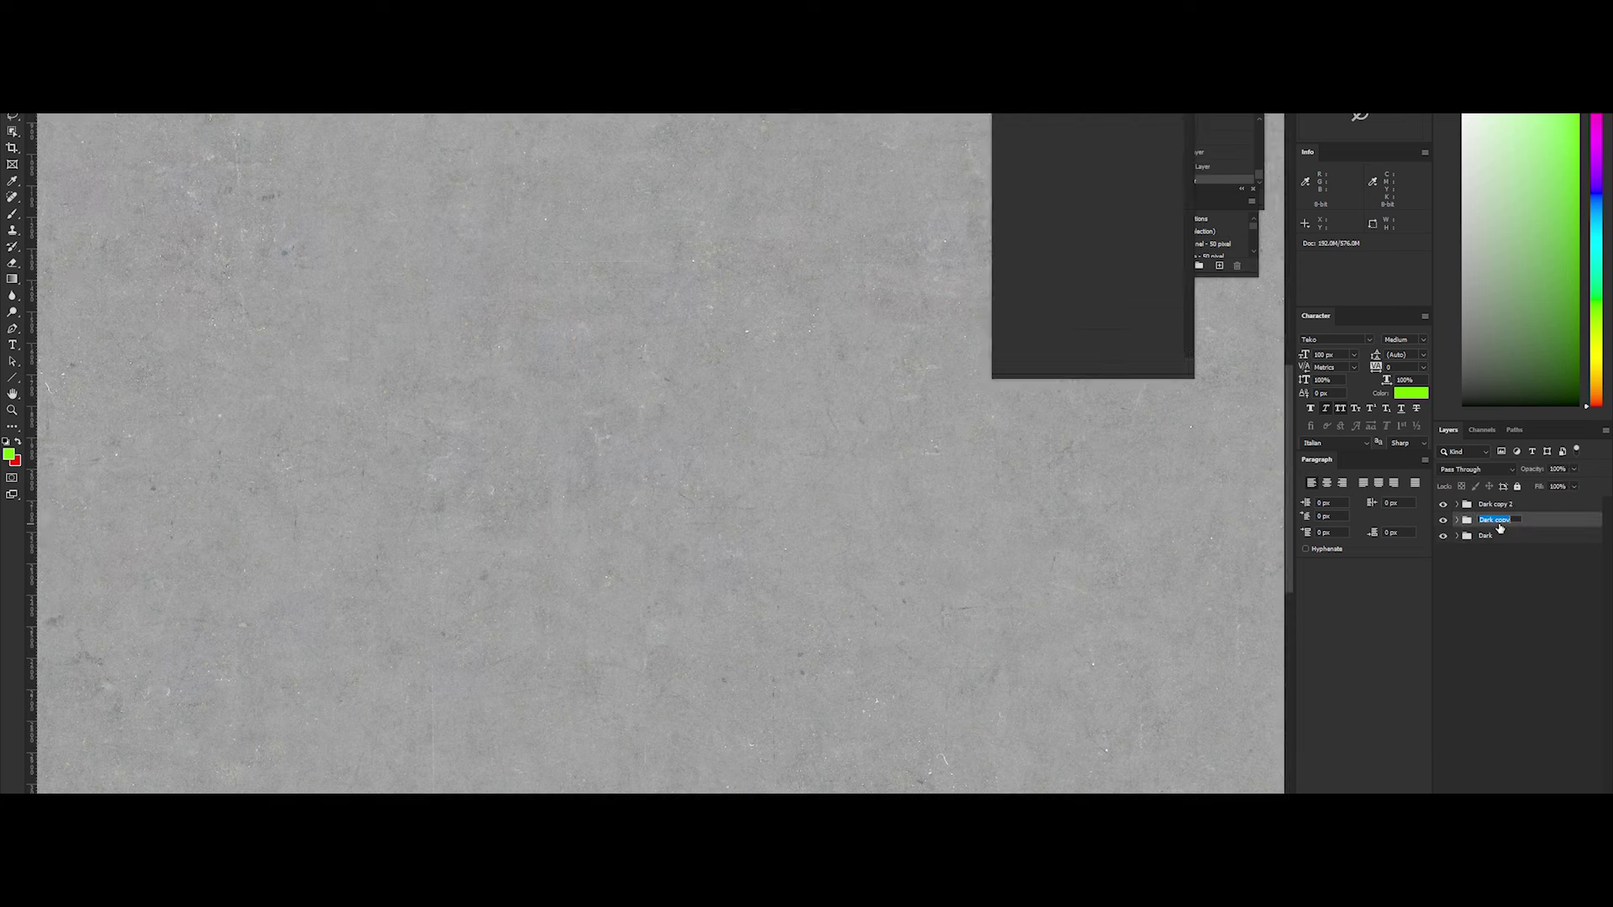
Finish naming the groups and pull the Grey group's curve point slightly down
{"action": "type", "text": "d"}
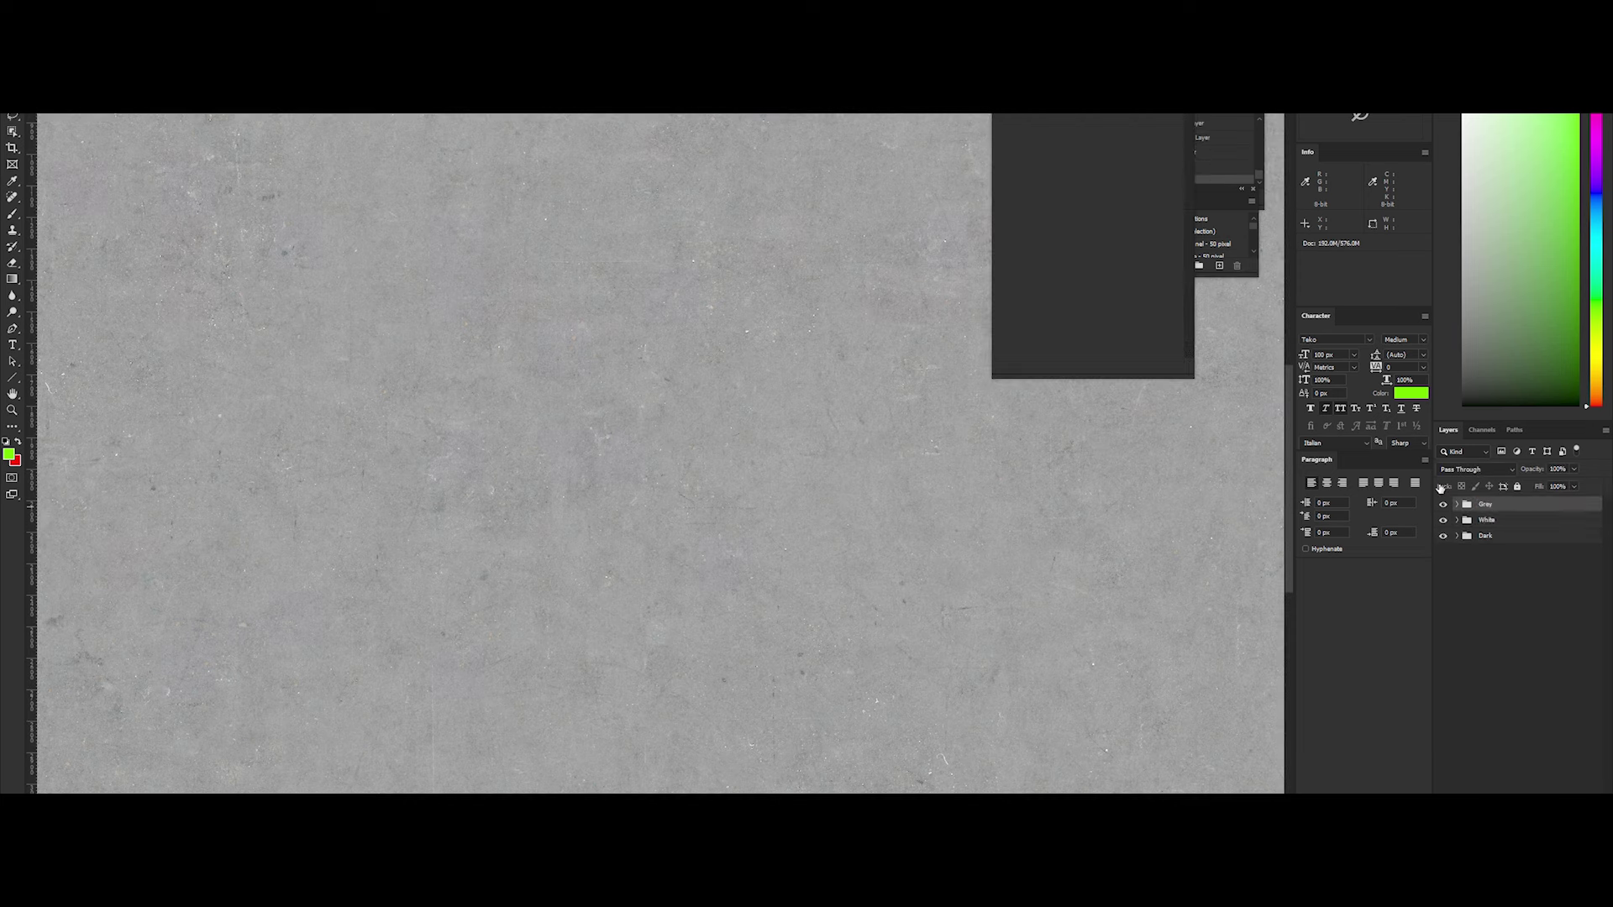
{"action": "left_click", "coordinate": [1457, 504]}
{"action": "left_click", "coordinate": [1532, 551]}
{"action": "left_click_drag", "start_coordinate": [1109, 204], "coordinate": [1111, 203]}
{"action": "left_click", "coordinate": [1442, 507]}
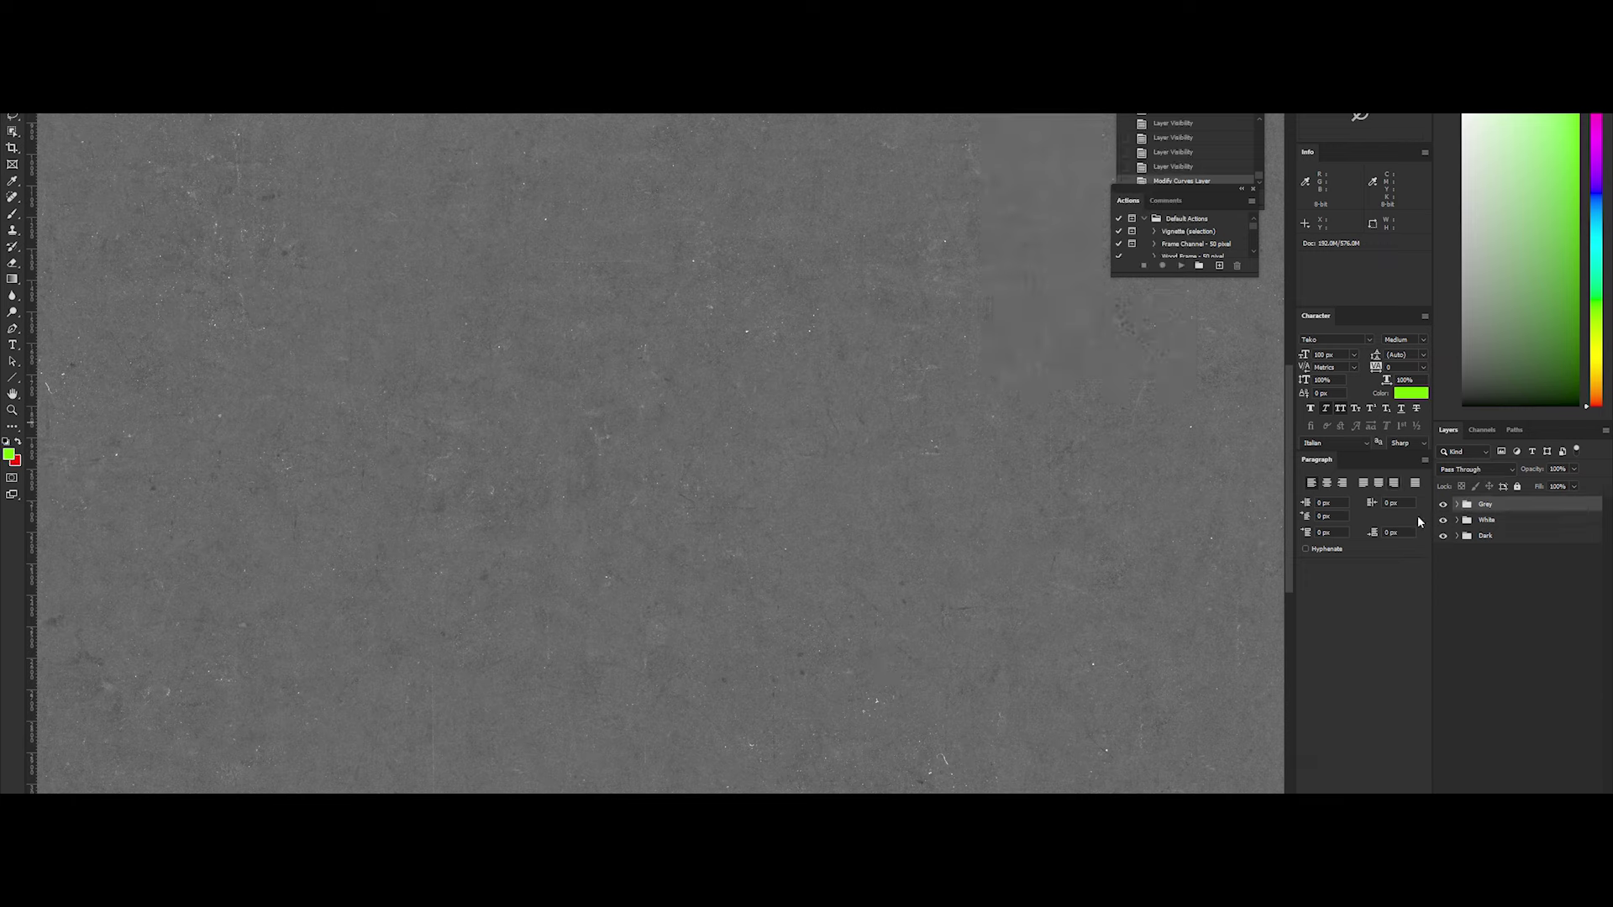
Toggle group visibility to compare the Dark, Grey and White versions
{"action": "left_click", "coordinate": [1484, 537]}
{"action": "left_click", "coordinate": [1444, 536], "text": "alt"}
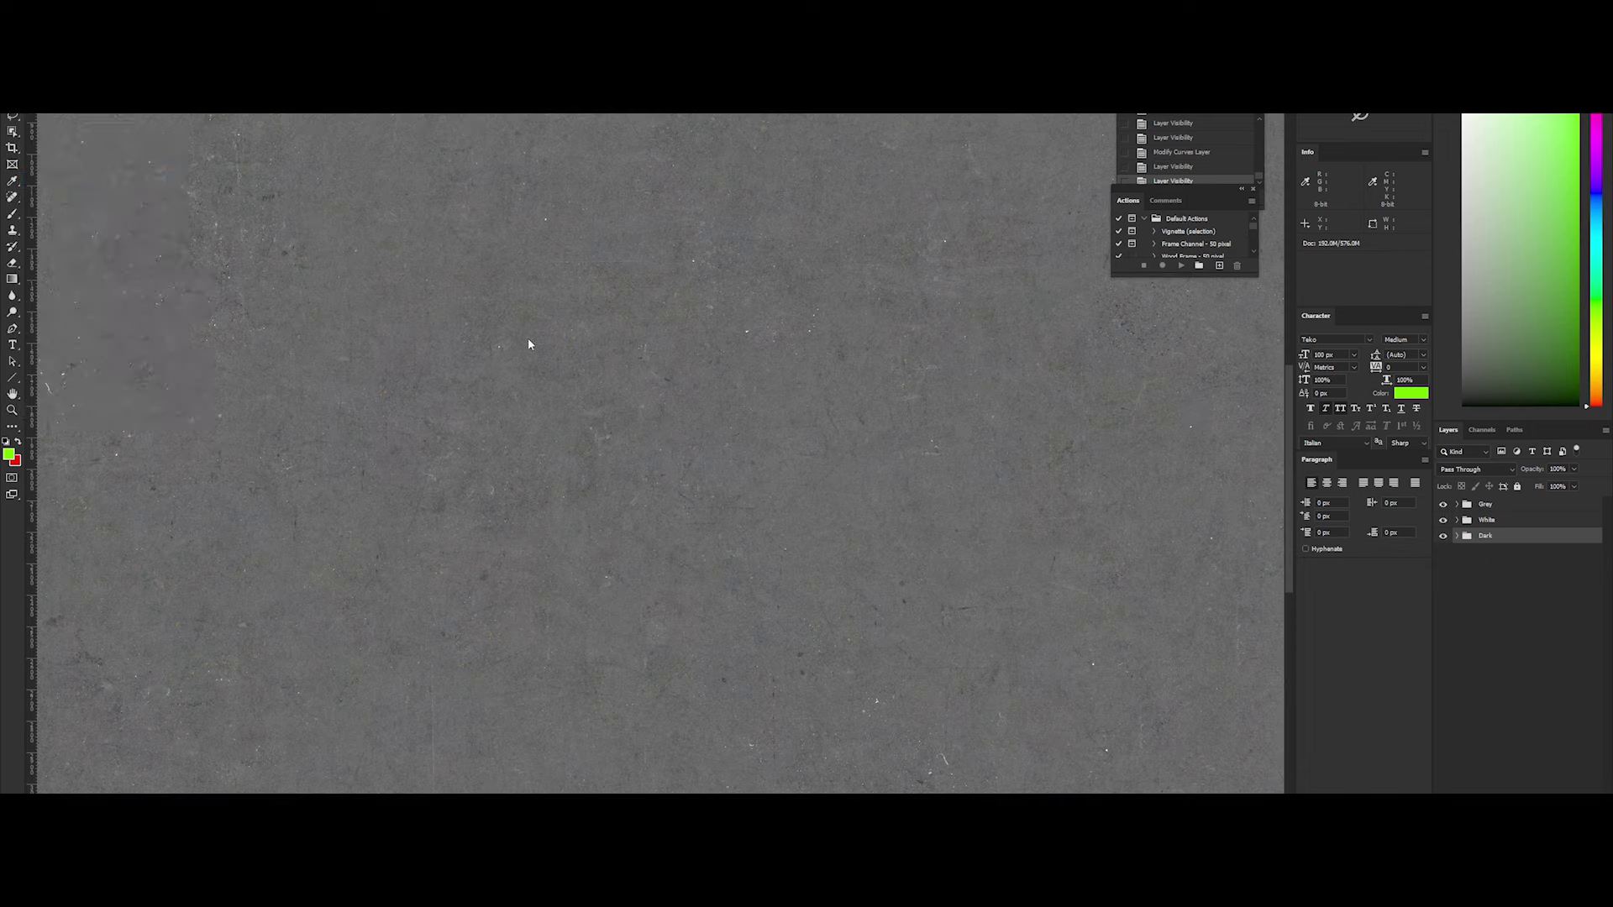
{"action": "key", "text": "ctrl+shift+s"}
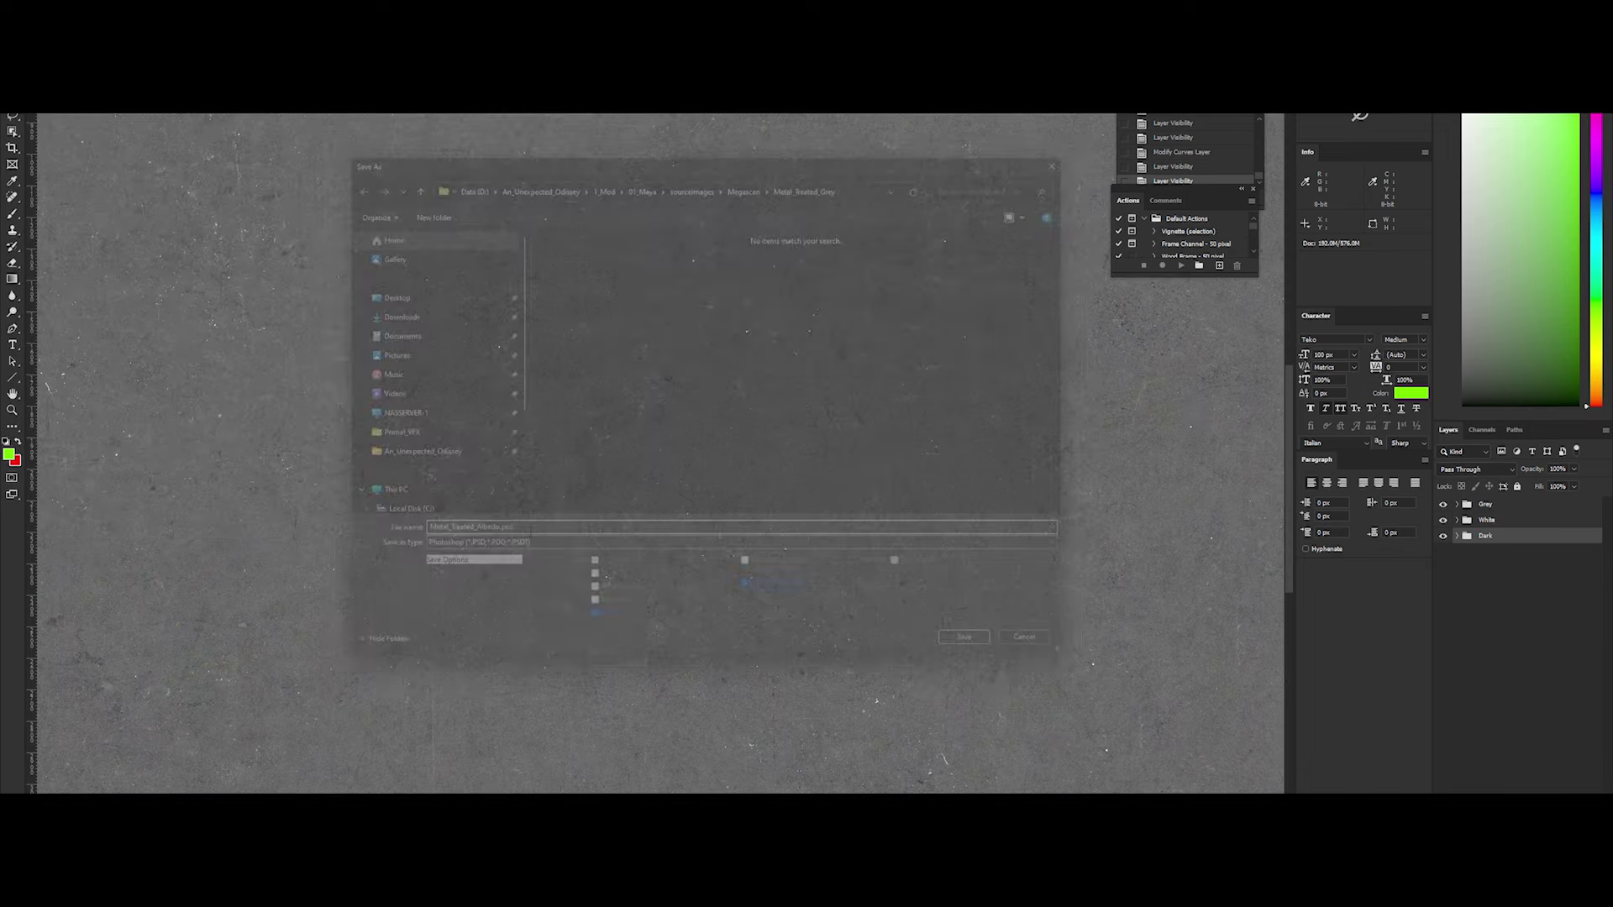
{"action": "key", "text": "Return"}
Merge the Grey, White and Dark groups into one Grey layer and begin saving it
{"action": "left_click", "coordinate": [1443, 536], "text": "alt"}
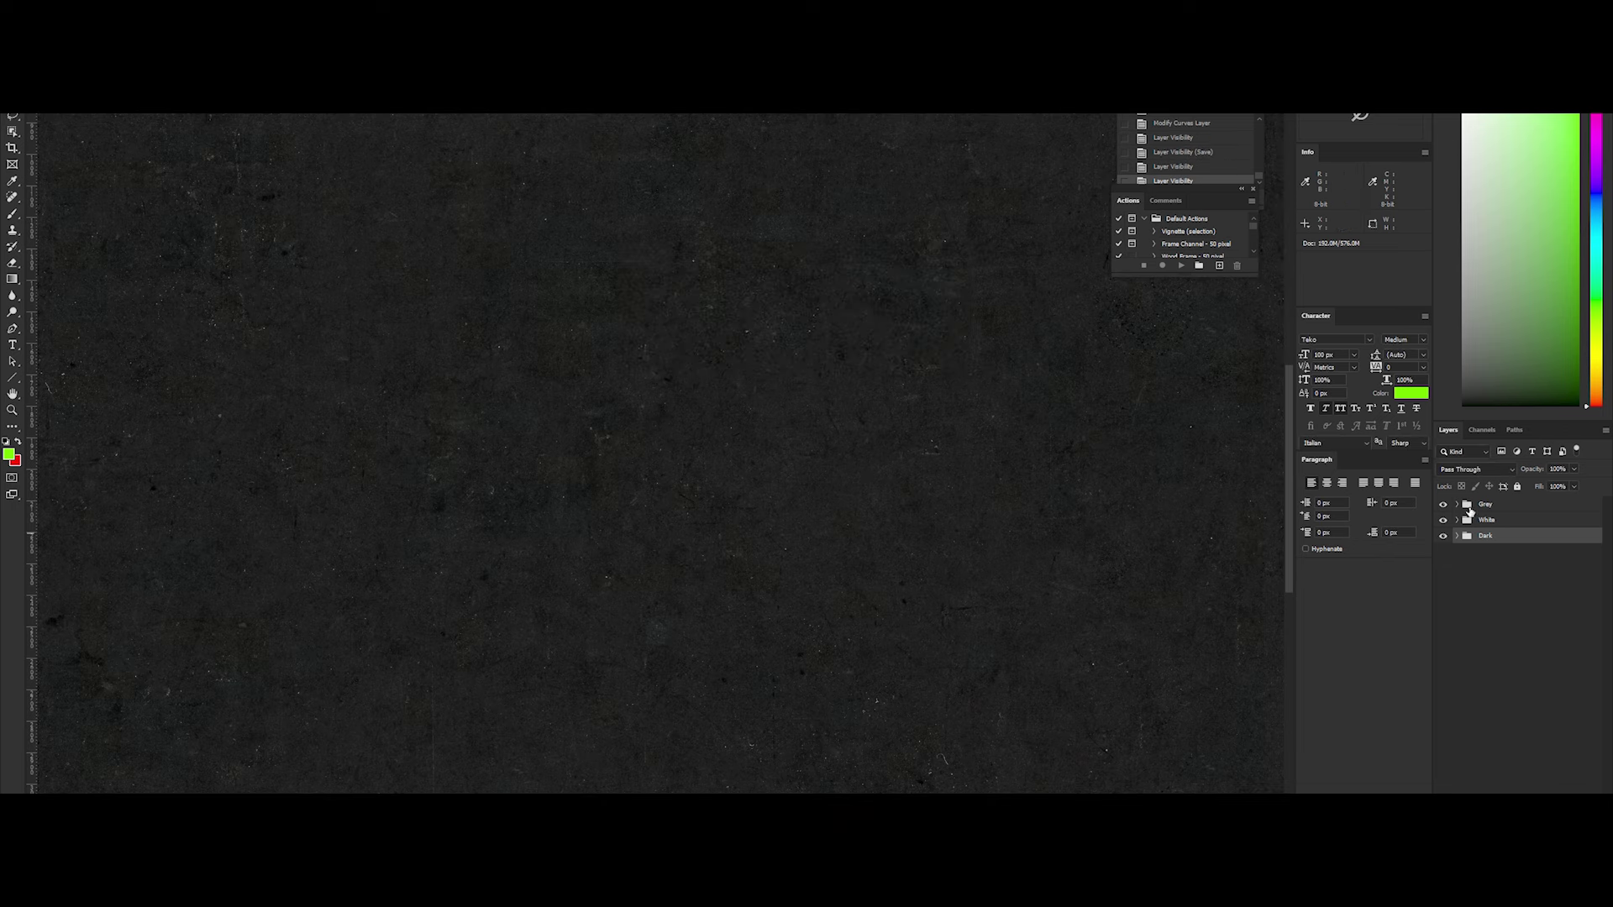
{"action": "left_click", "coordinate": [1469, 509], "text": "shift"}
{"action": "key", "text": "ctrl+e"}
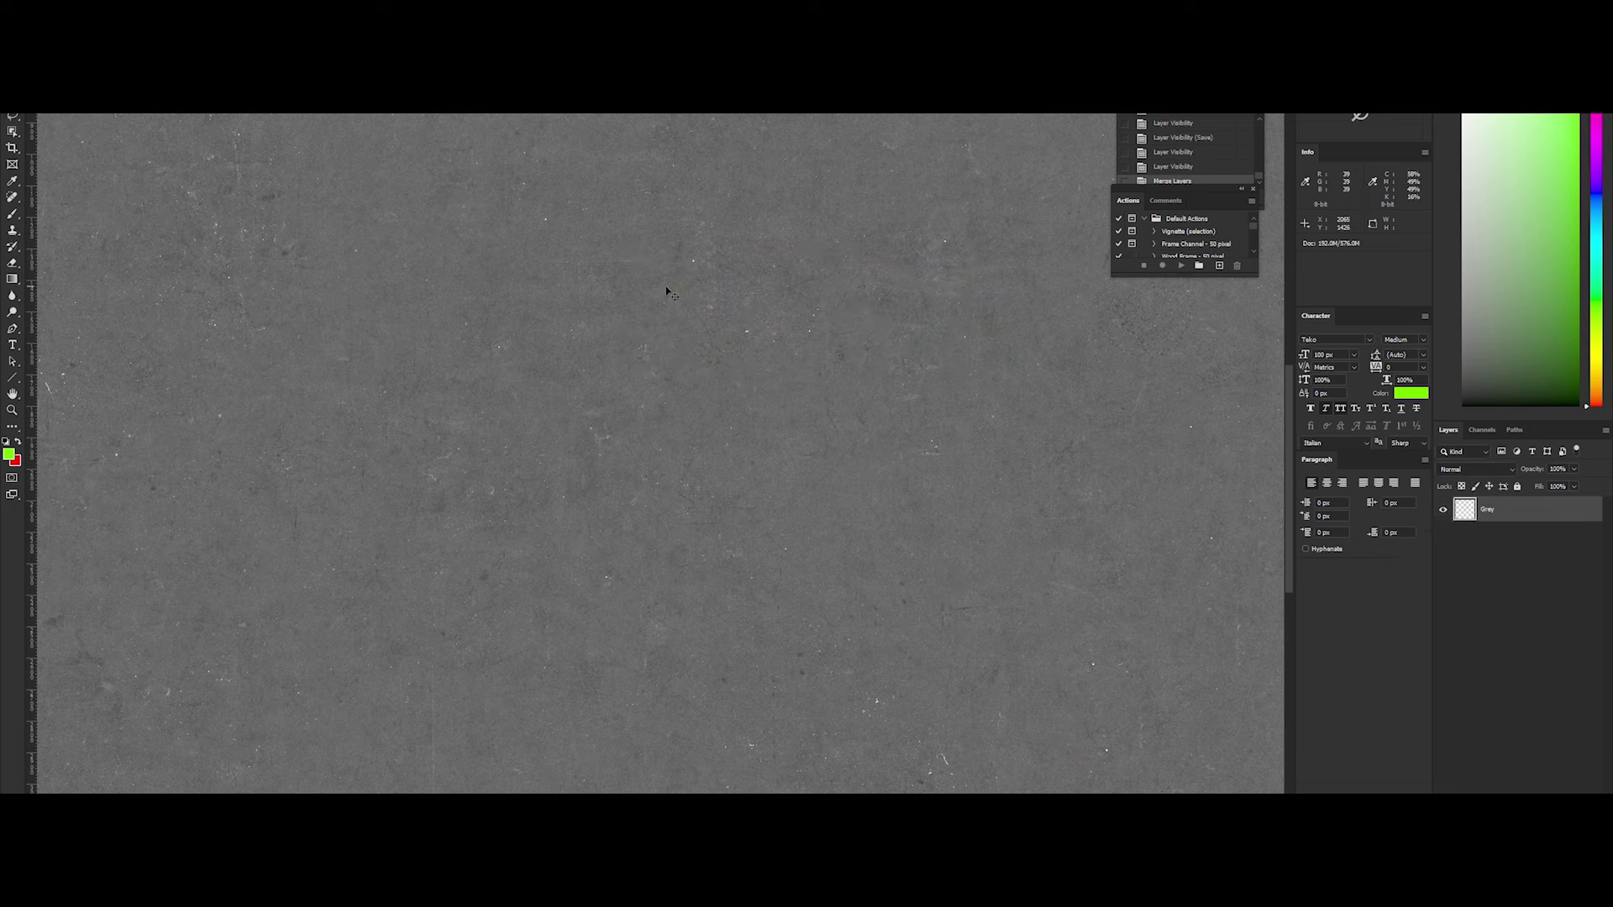
{"action": "left_click", "coordinate": [17, 105]}
{"action": "left_click", "coordinate": [84, 171]}
{"action": "left_click", "coordinate": [803, 351]}
Save the merged texture as OpenEXR Metal_Treated_Grey_Albedo.exr
{"action": "left_click", "coordinate": [84, 180]}
{"action": "left_click", "coordinate": [521, 550]}
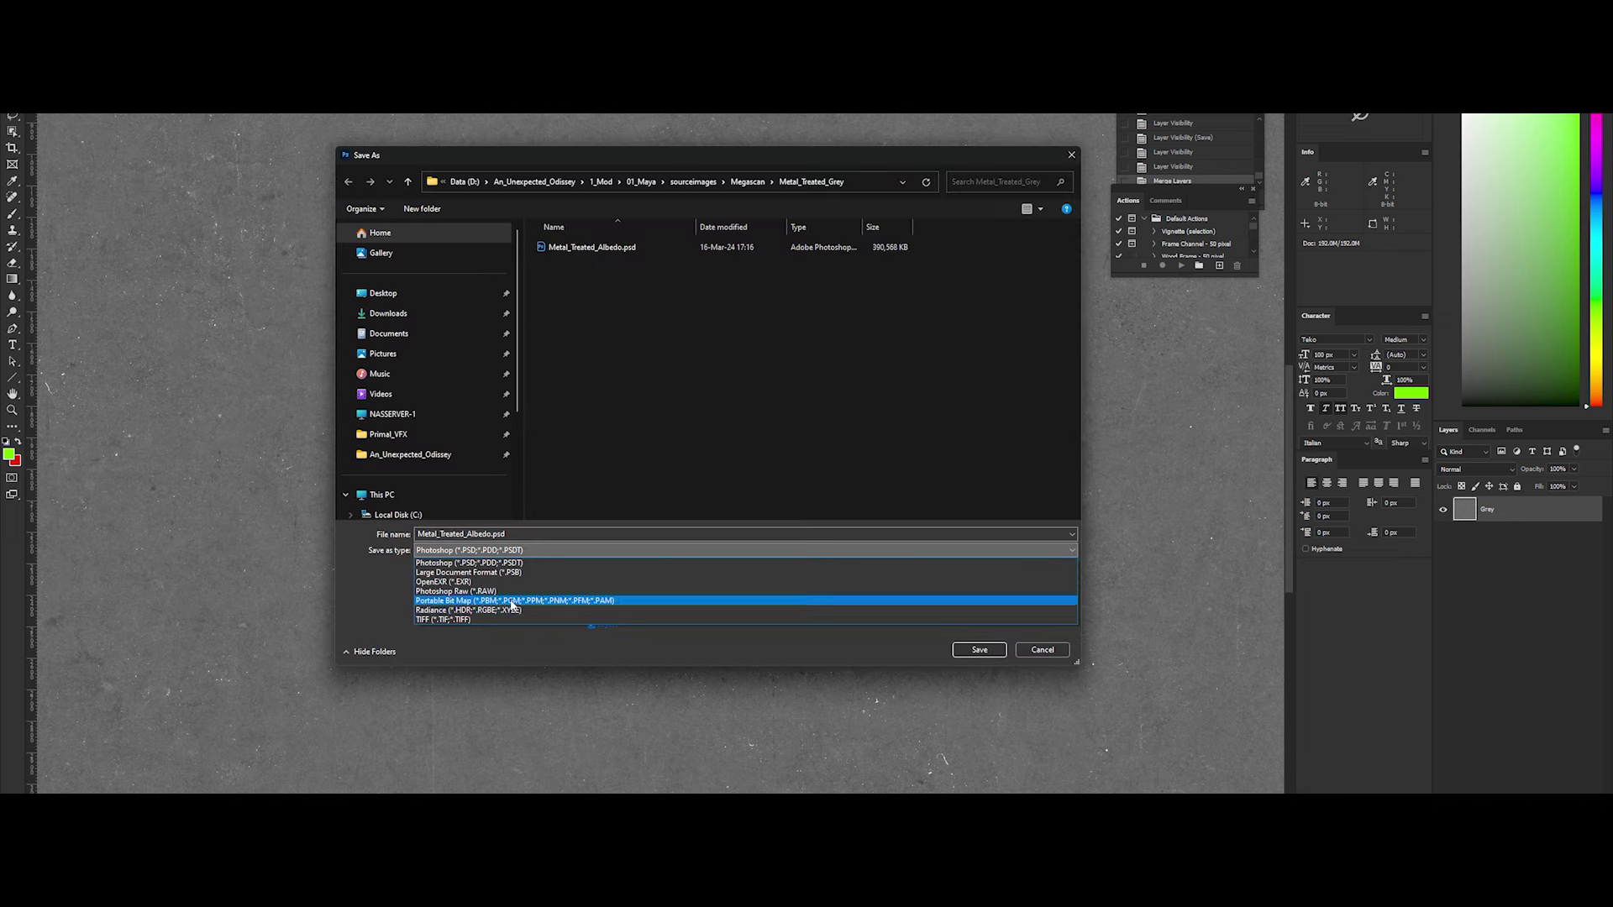
{"action": "left_click", "coordinate": [482, 581]}
{"action": "type", "text": "Grey_"}
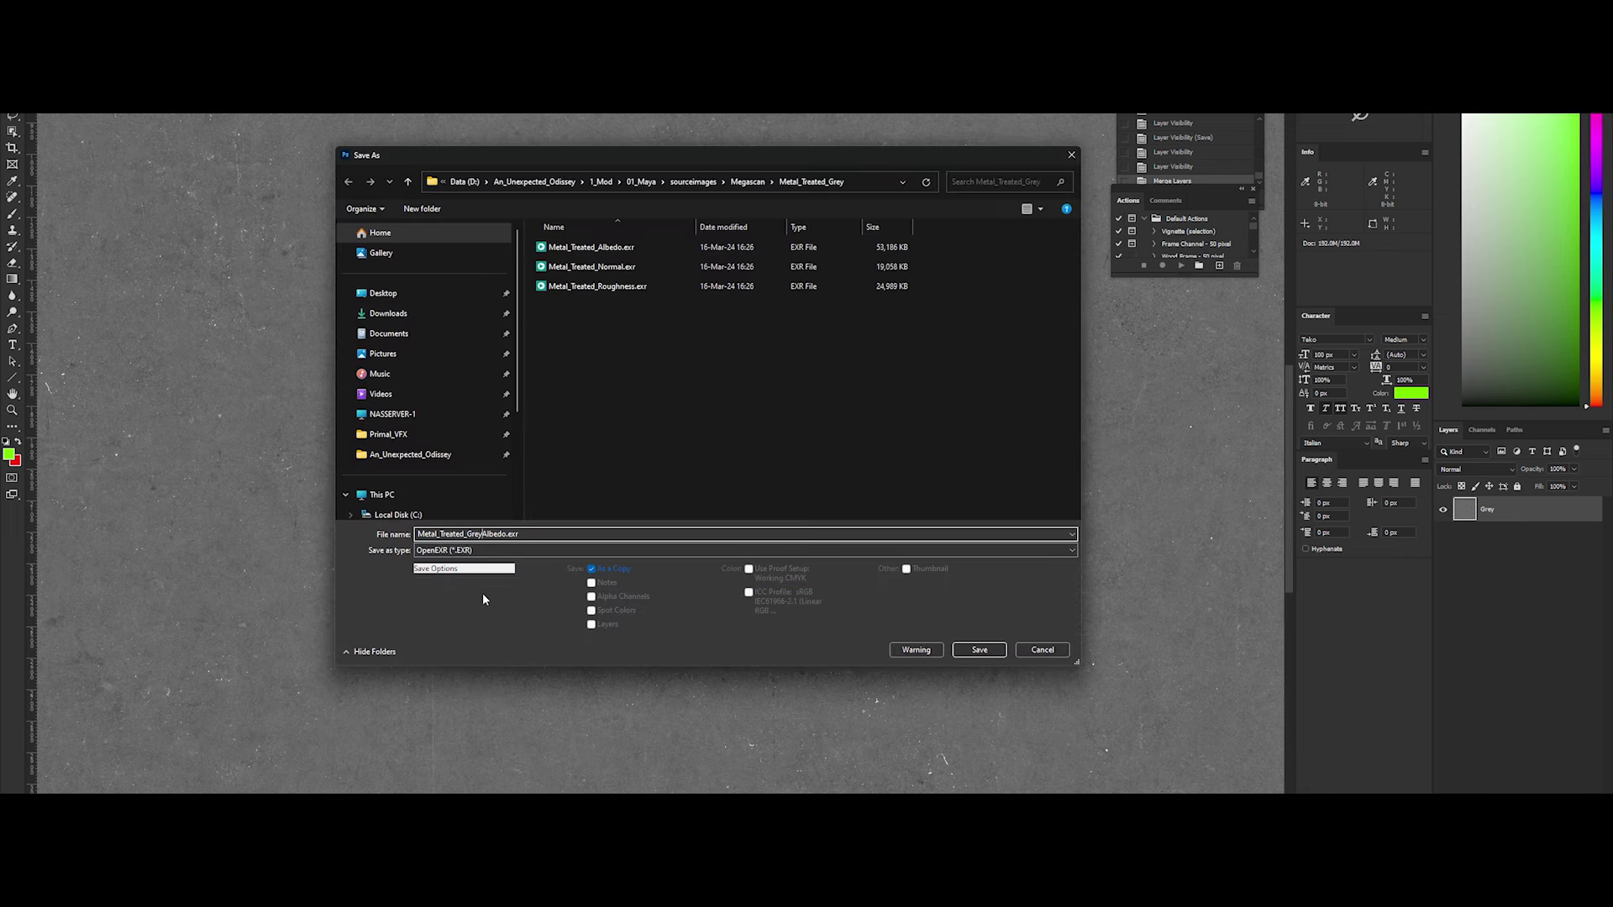
{"action": "key", "text": "Return"}
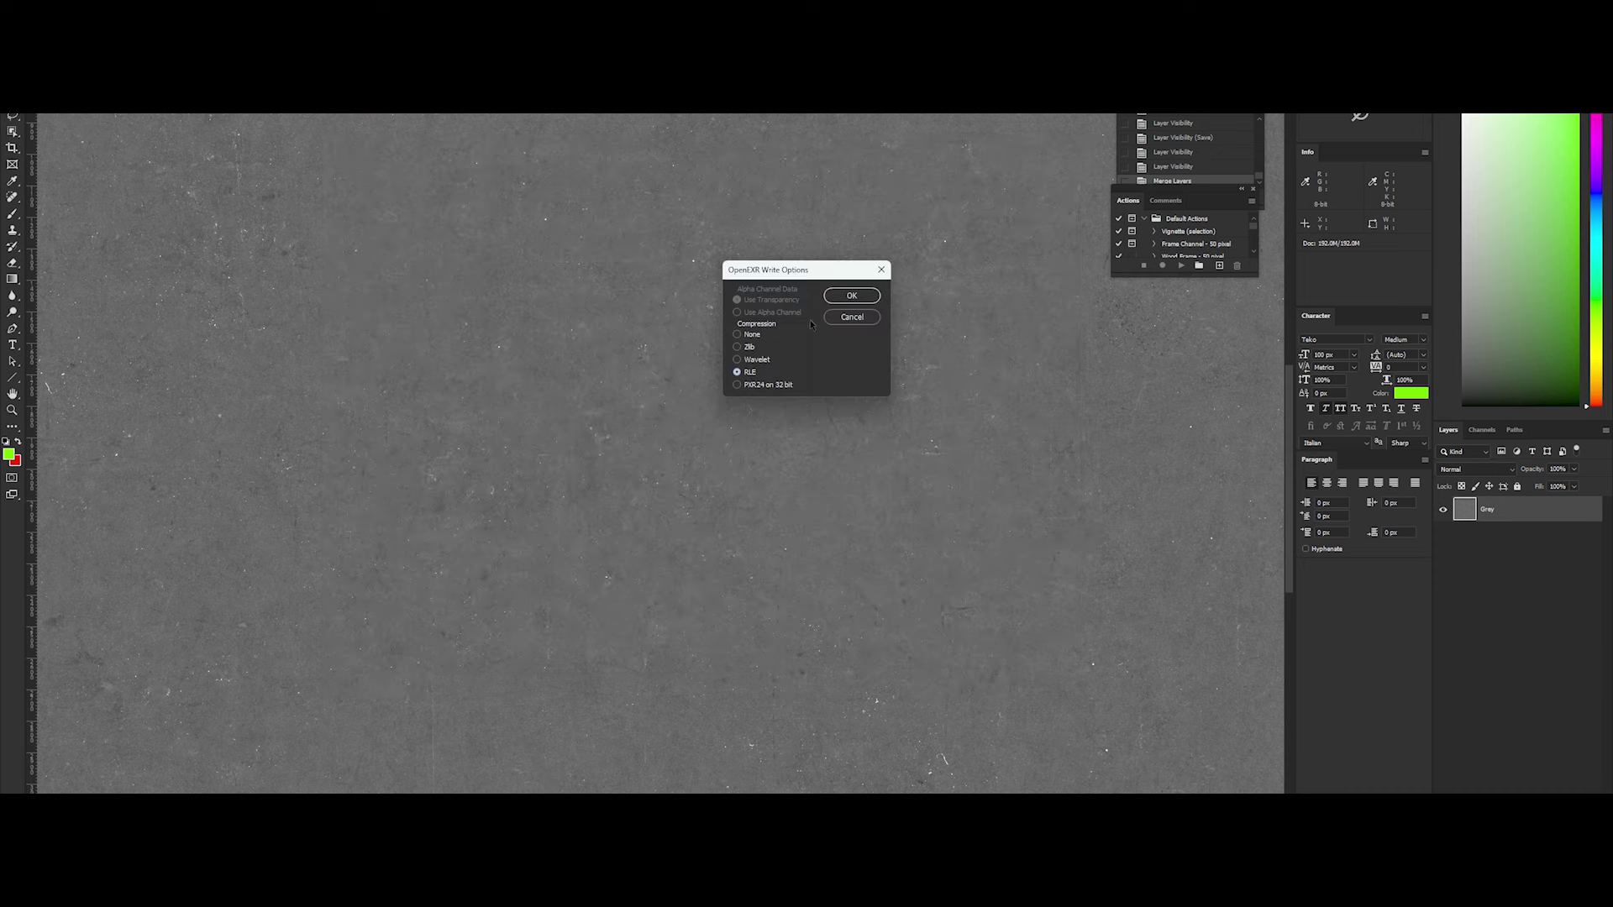
{"action": "left_click", "coordinate": [845, 300]}
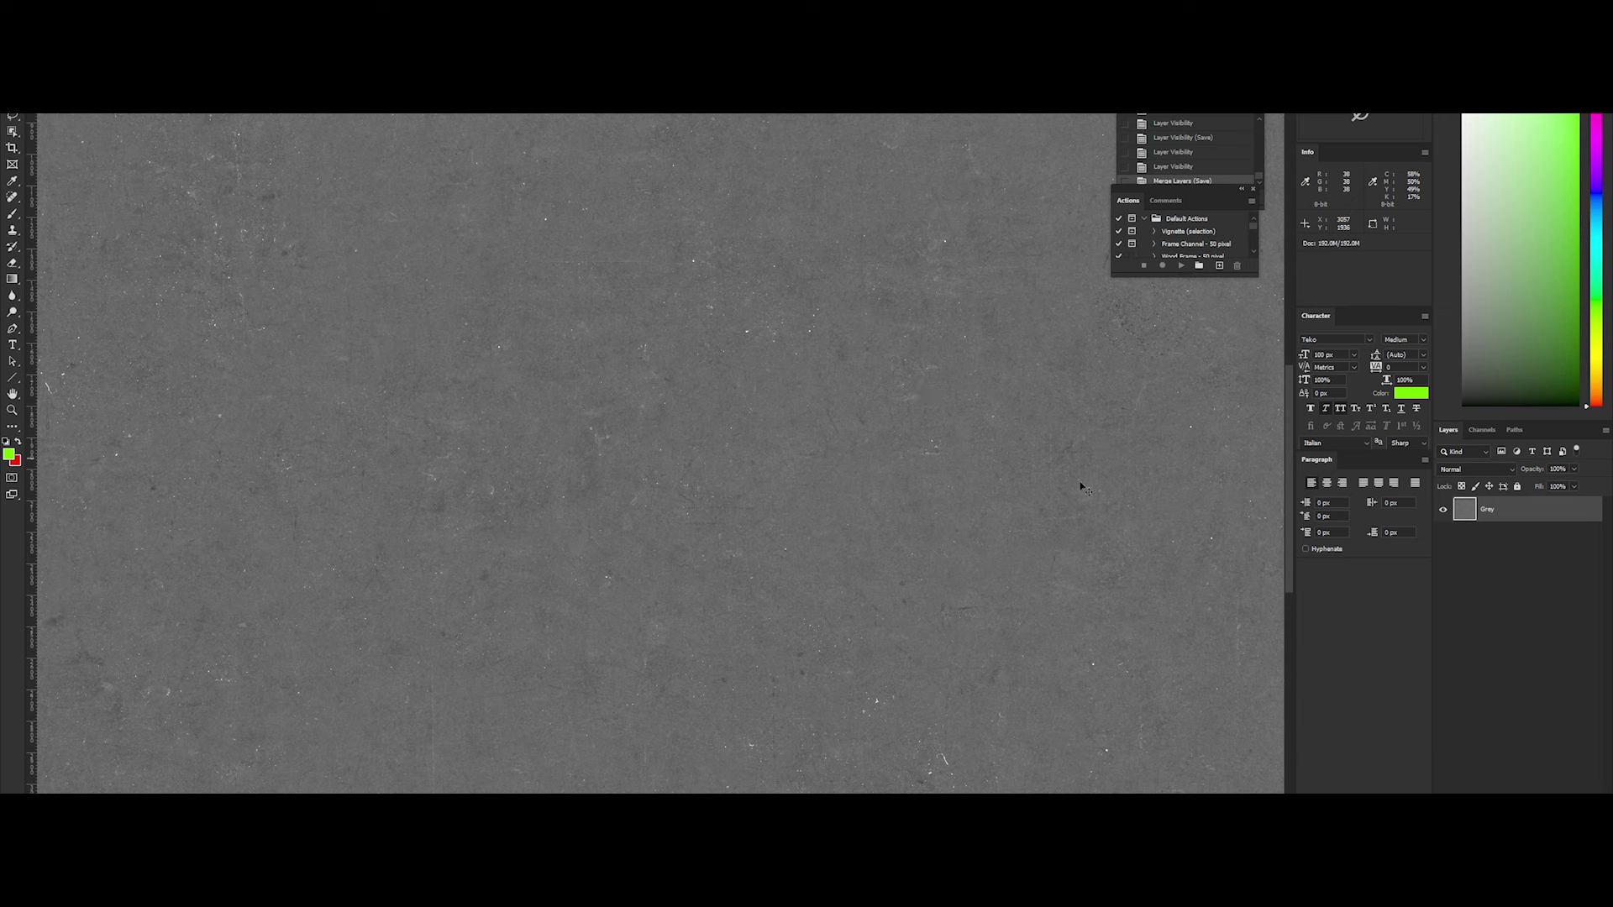
Undo the merge, merge the White version and save Metal_Treated_White_Albedo.exr
{"action": "left_click", "coordinate": [1478, 561]}
{"action": "key", "text": "ctrl+z"}
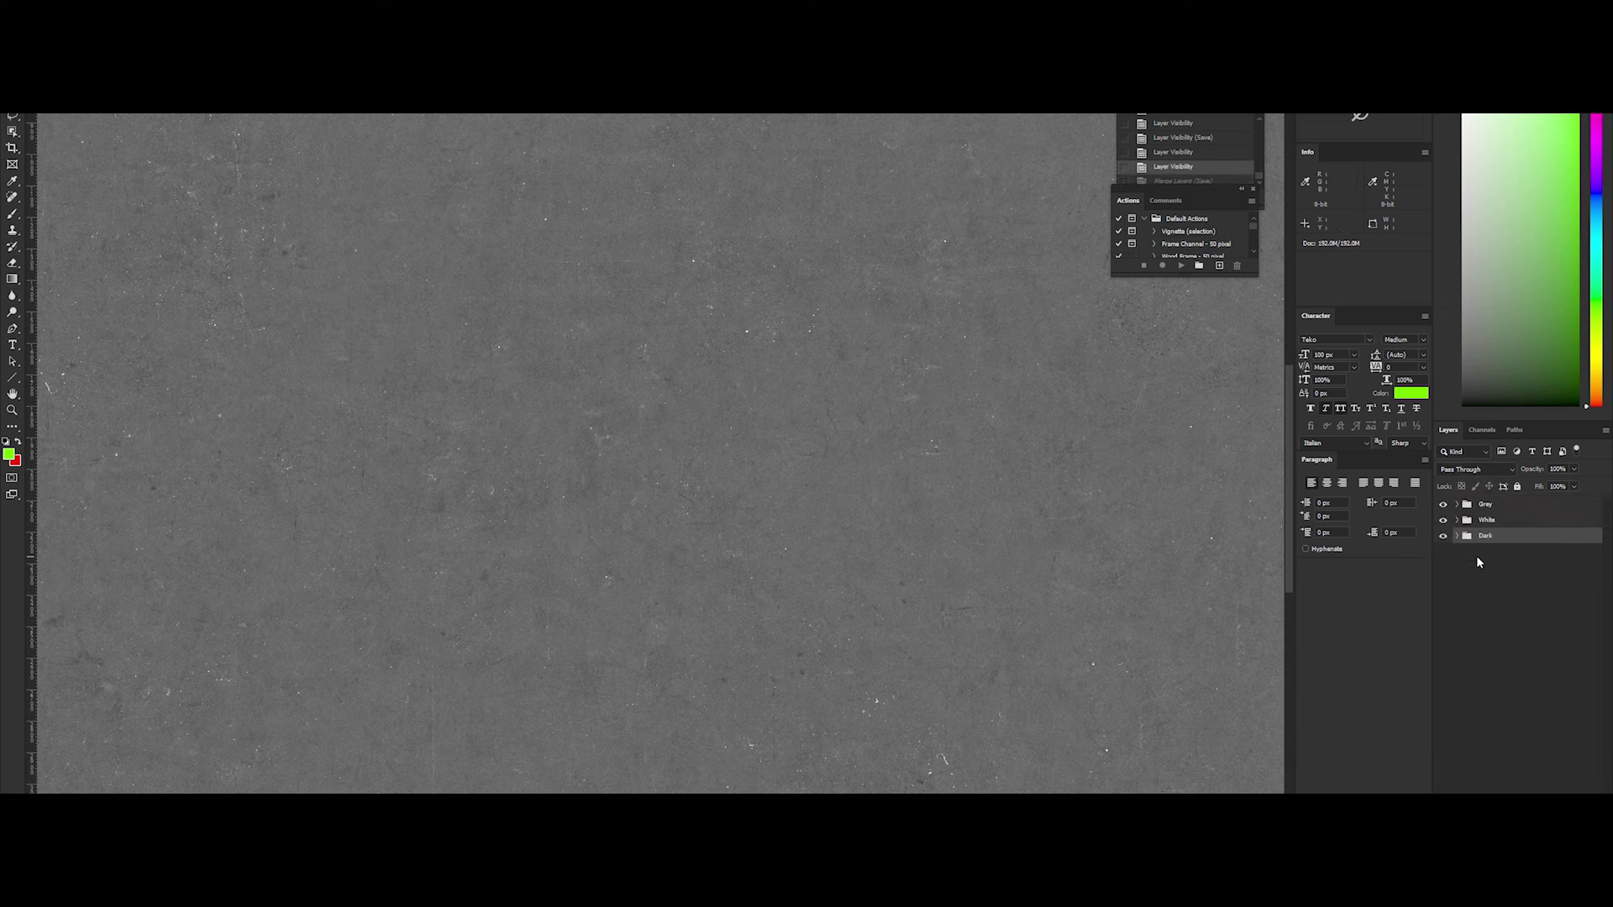
{"action": "key", "text": "ctrl+z"}
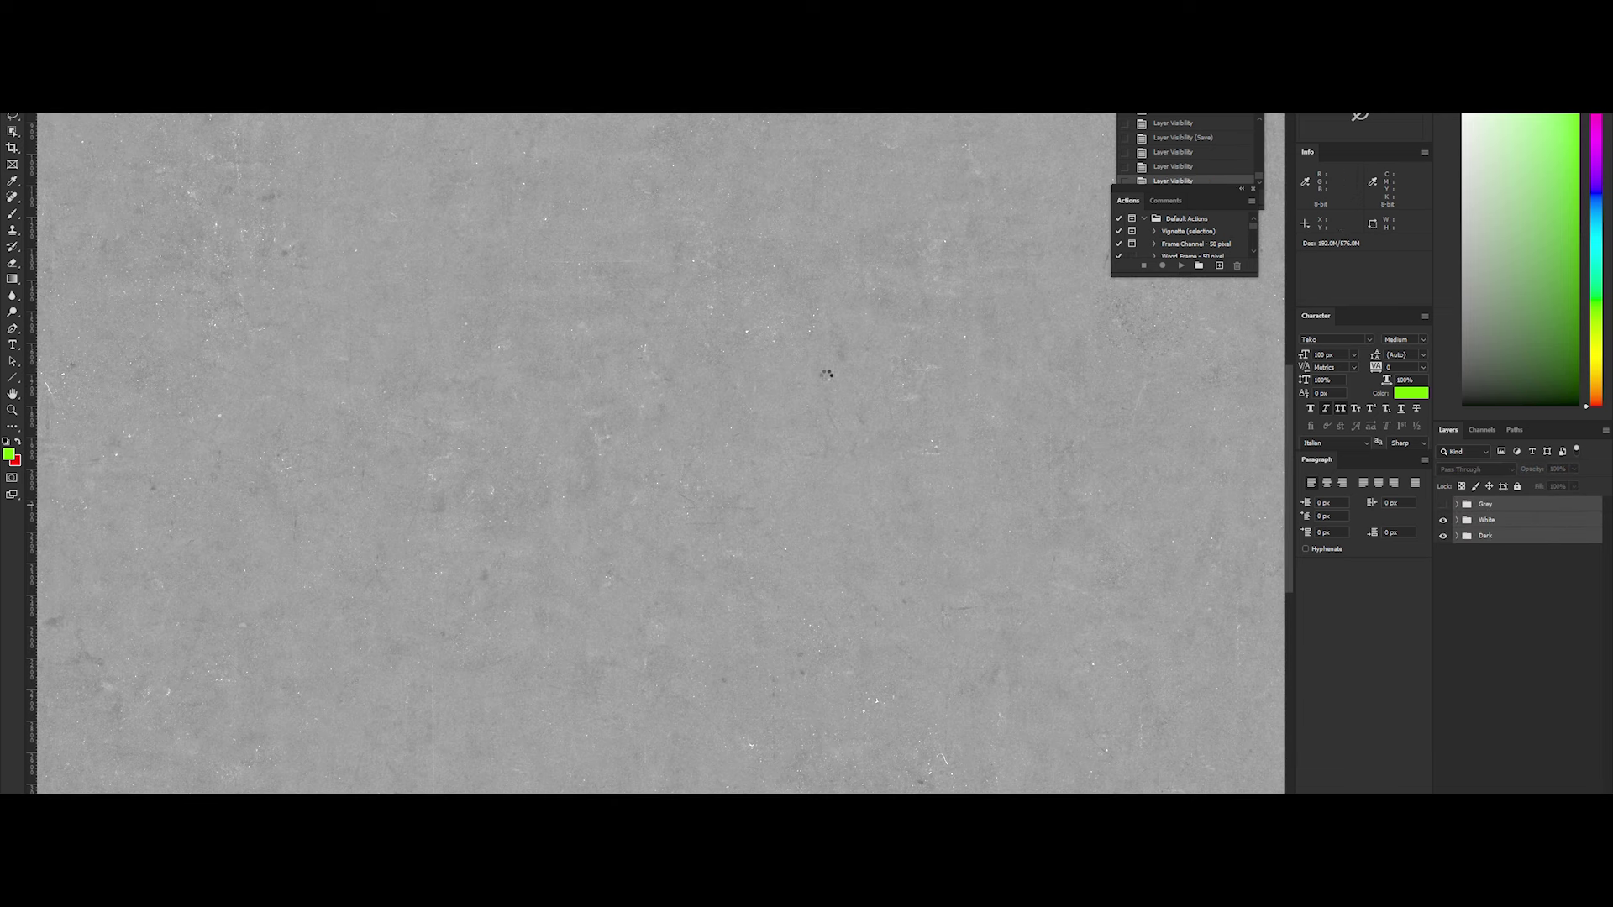
{"action": "key", "text": "alt+f"}
{"action": "key", "text": "a"}
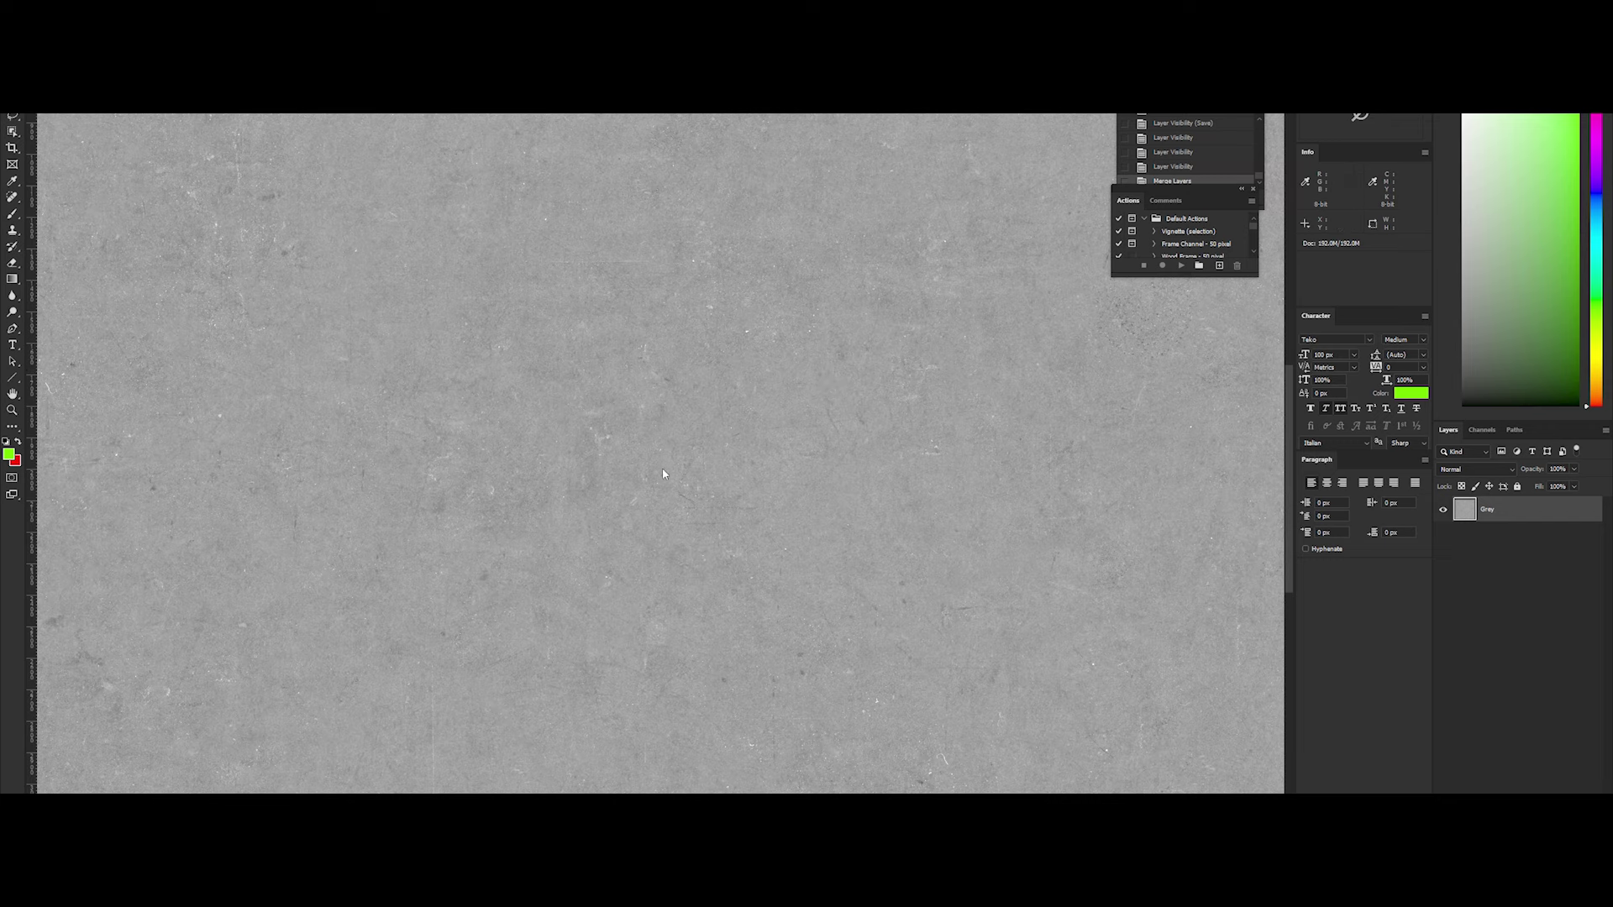
{"action": "key", "text": "BackSpace"}
{"action": "key", "text": "BackSpace"}
{"action": "key", "text": "BackSpace"}
{"action": "type", "text": "White_Albedo.exr"}
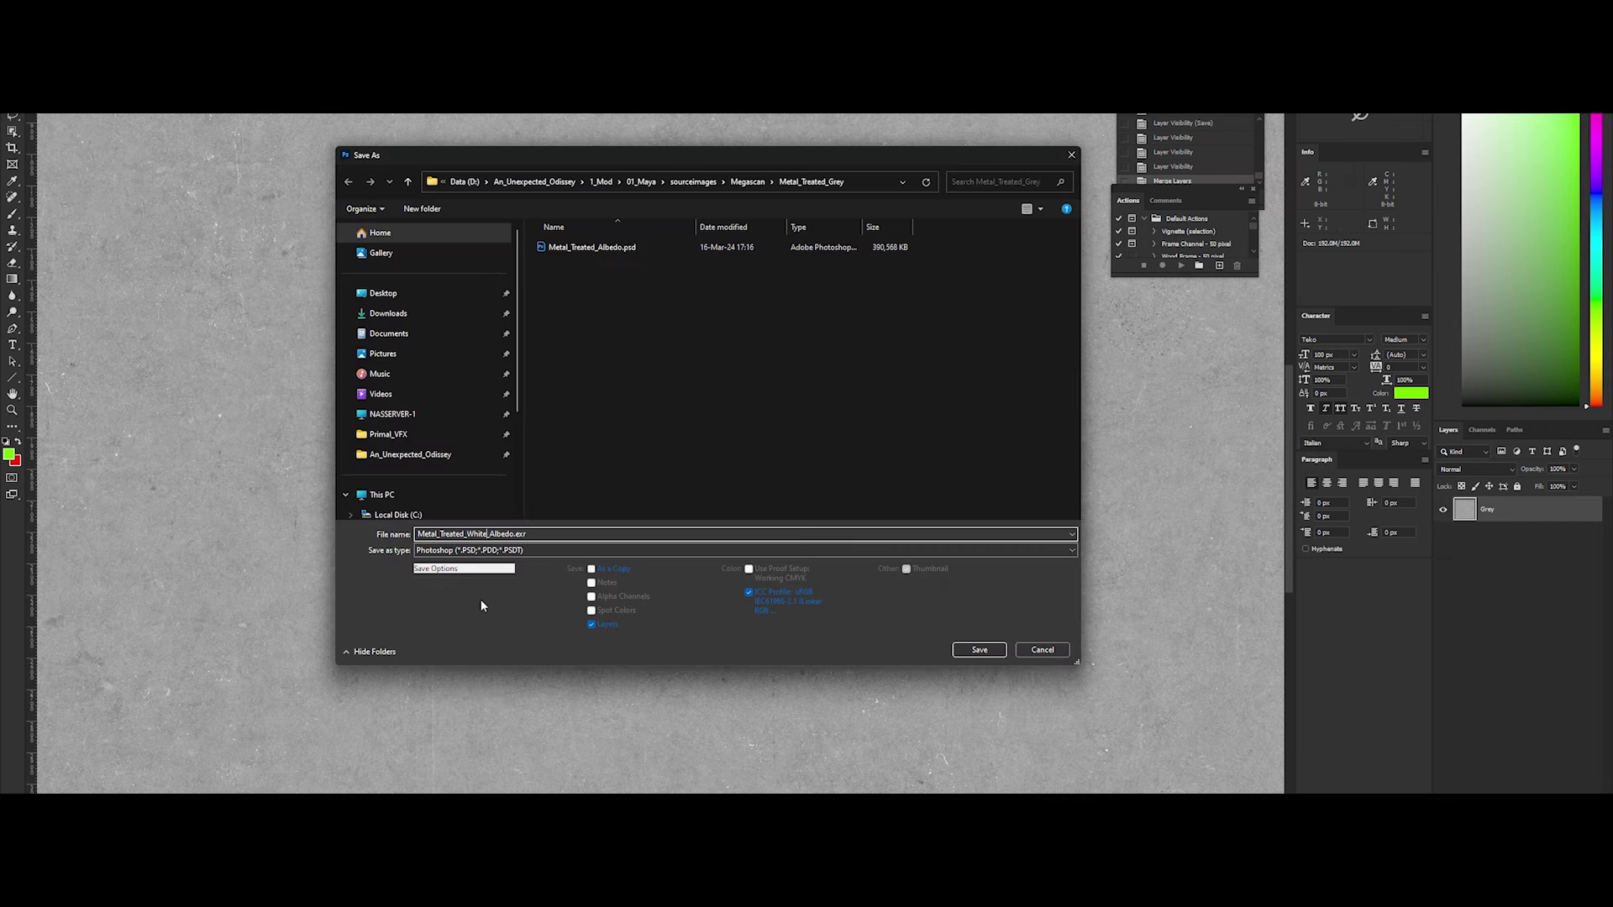
{"action": "key", "text": "Return"}
{"action": "left_click", "coordinate": [851, 295]}
Restore the groups, merge the Dark version and save Metal_Treated_Dark_Albedo.exr
{"action": "key", "text": "ctrl+alt+z"}
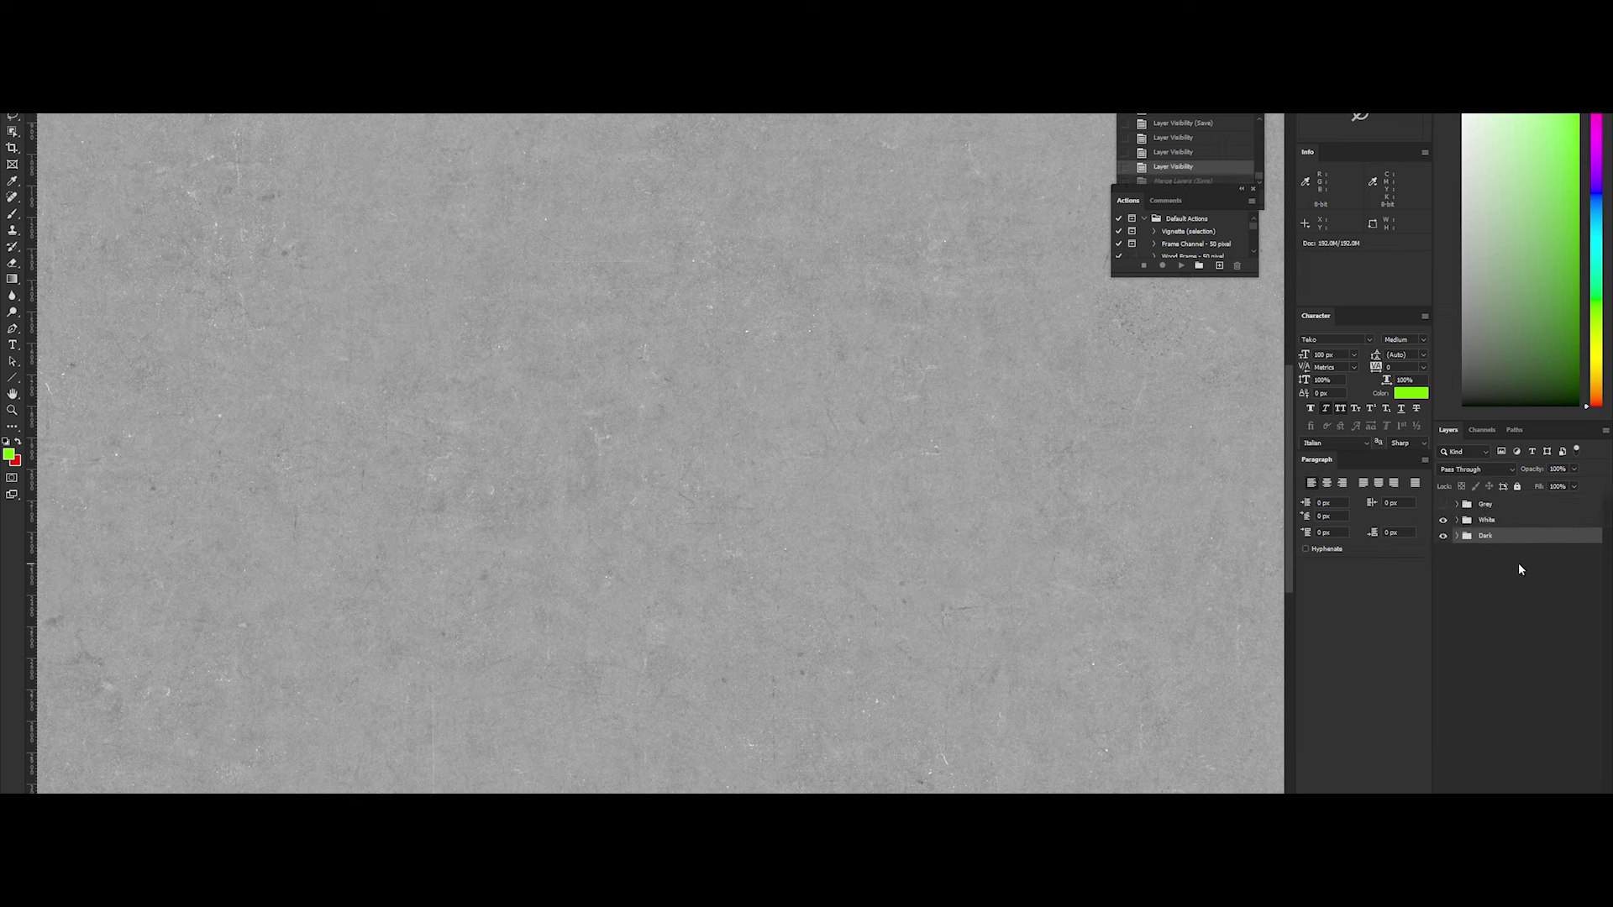
{"action": "key", "text": "ctrl+alt+z"}
{"action": "key", "text": "ctrl+shift+z"}
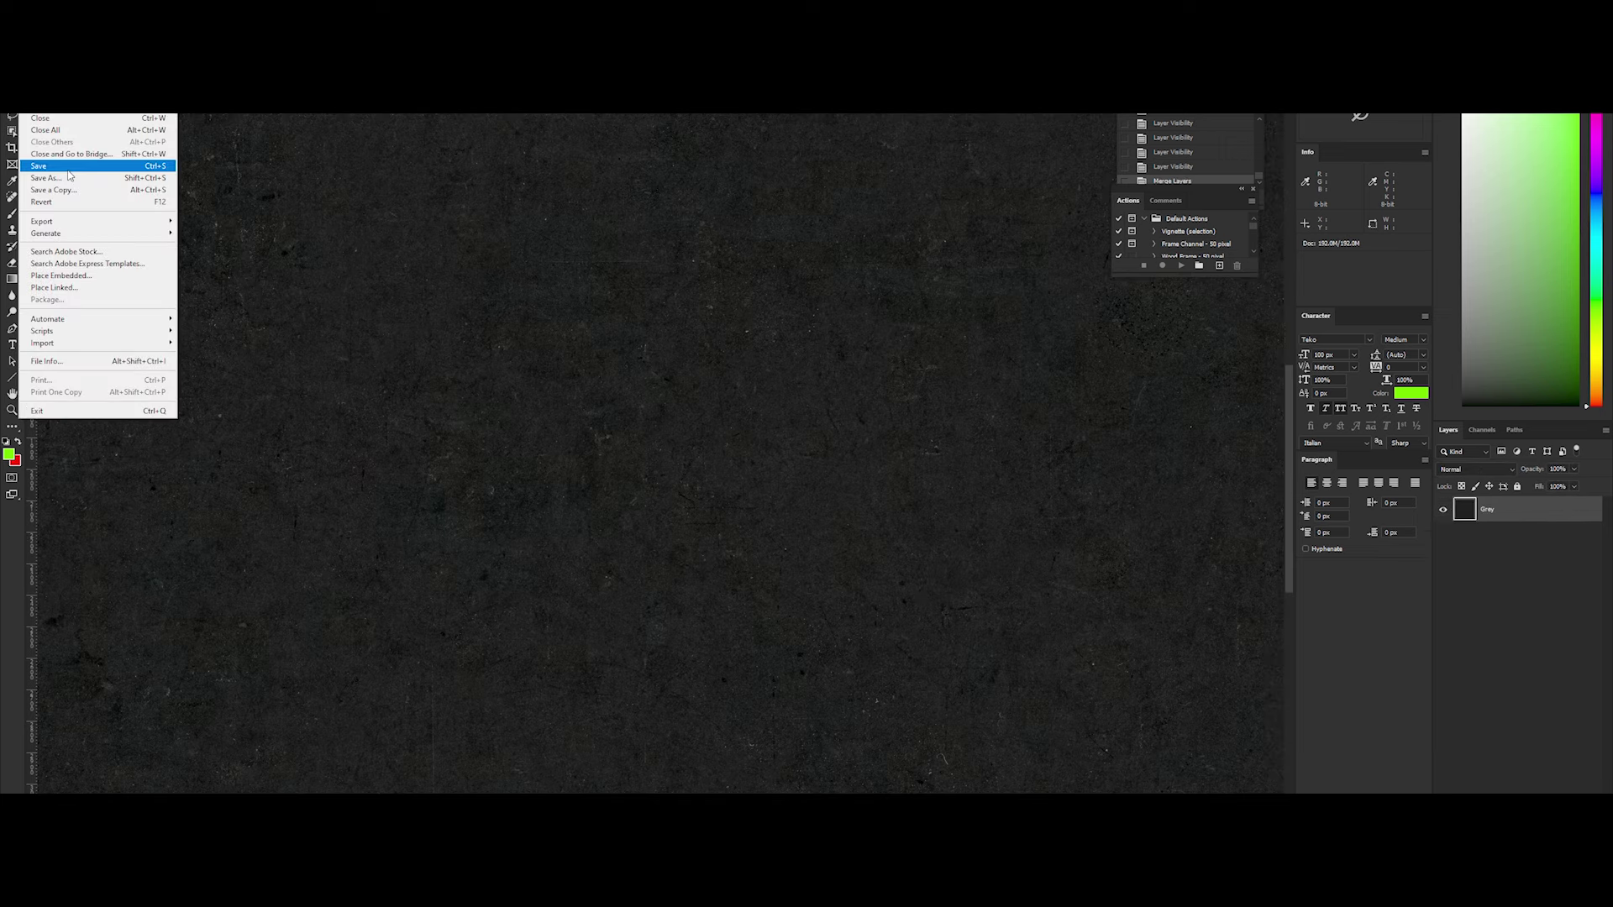
{"action": "left_click", "coordinate": [50, 162]}
{"action": "left_click", "coordinate": [522, 551]}
{"action": "left_click", "coordinate": [499, 583]}
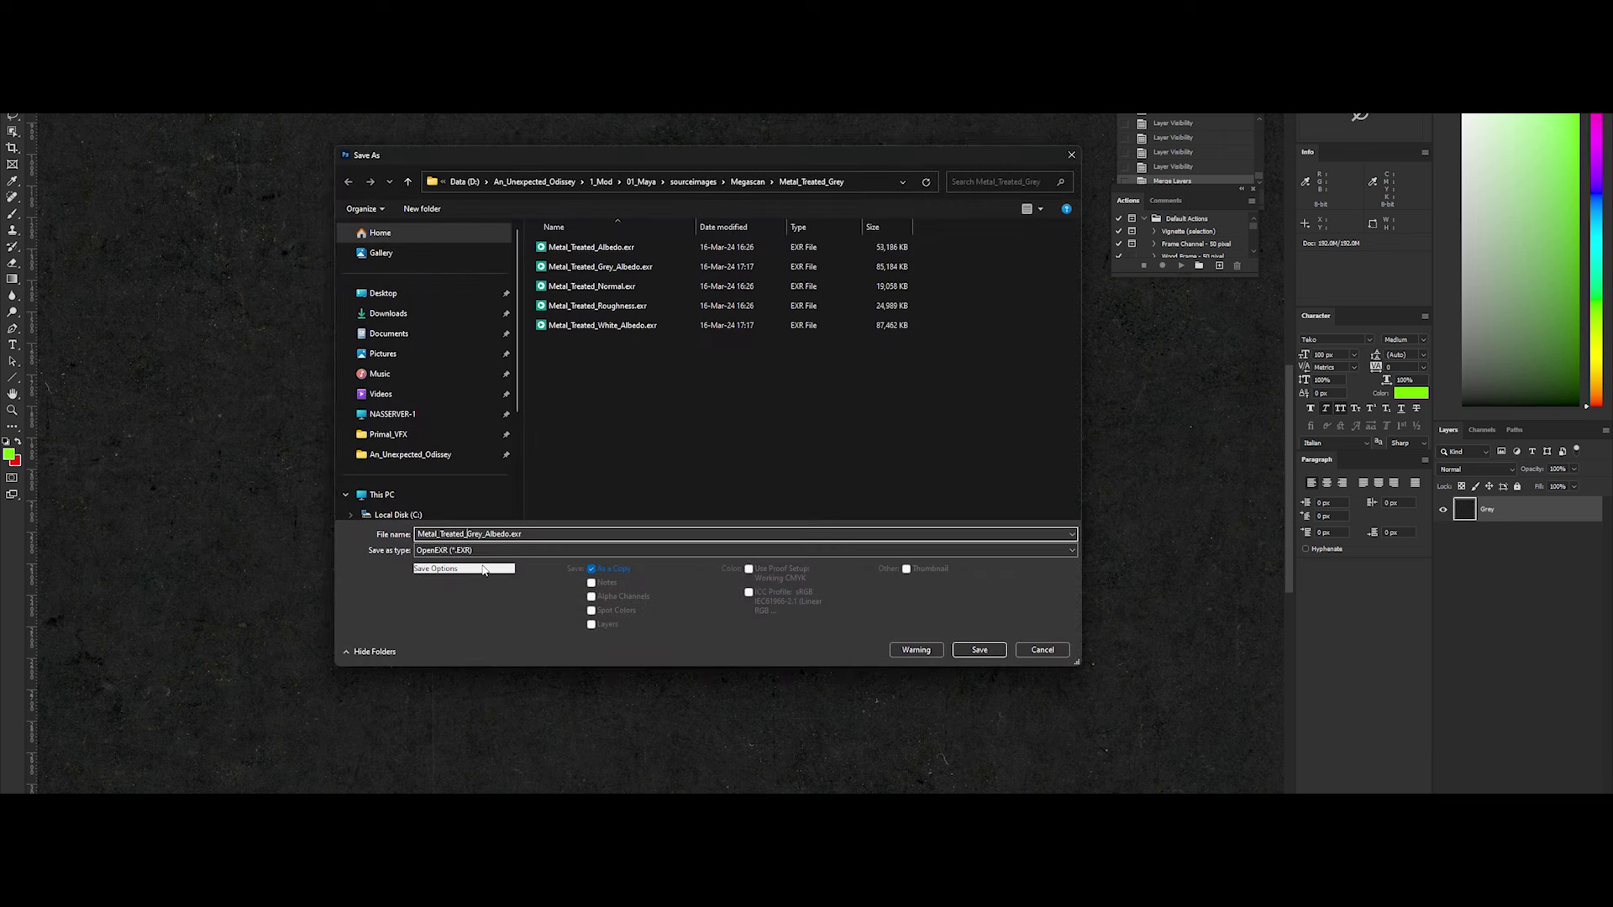
{"action": "type", "text": "Dark"}
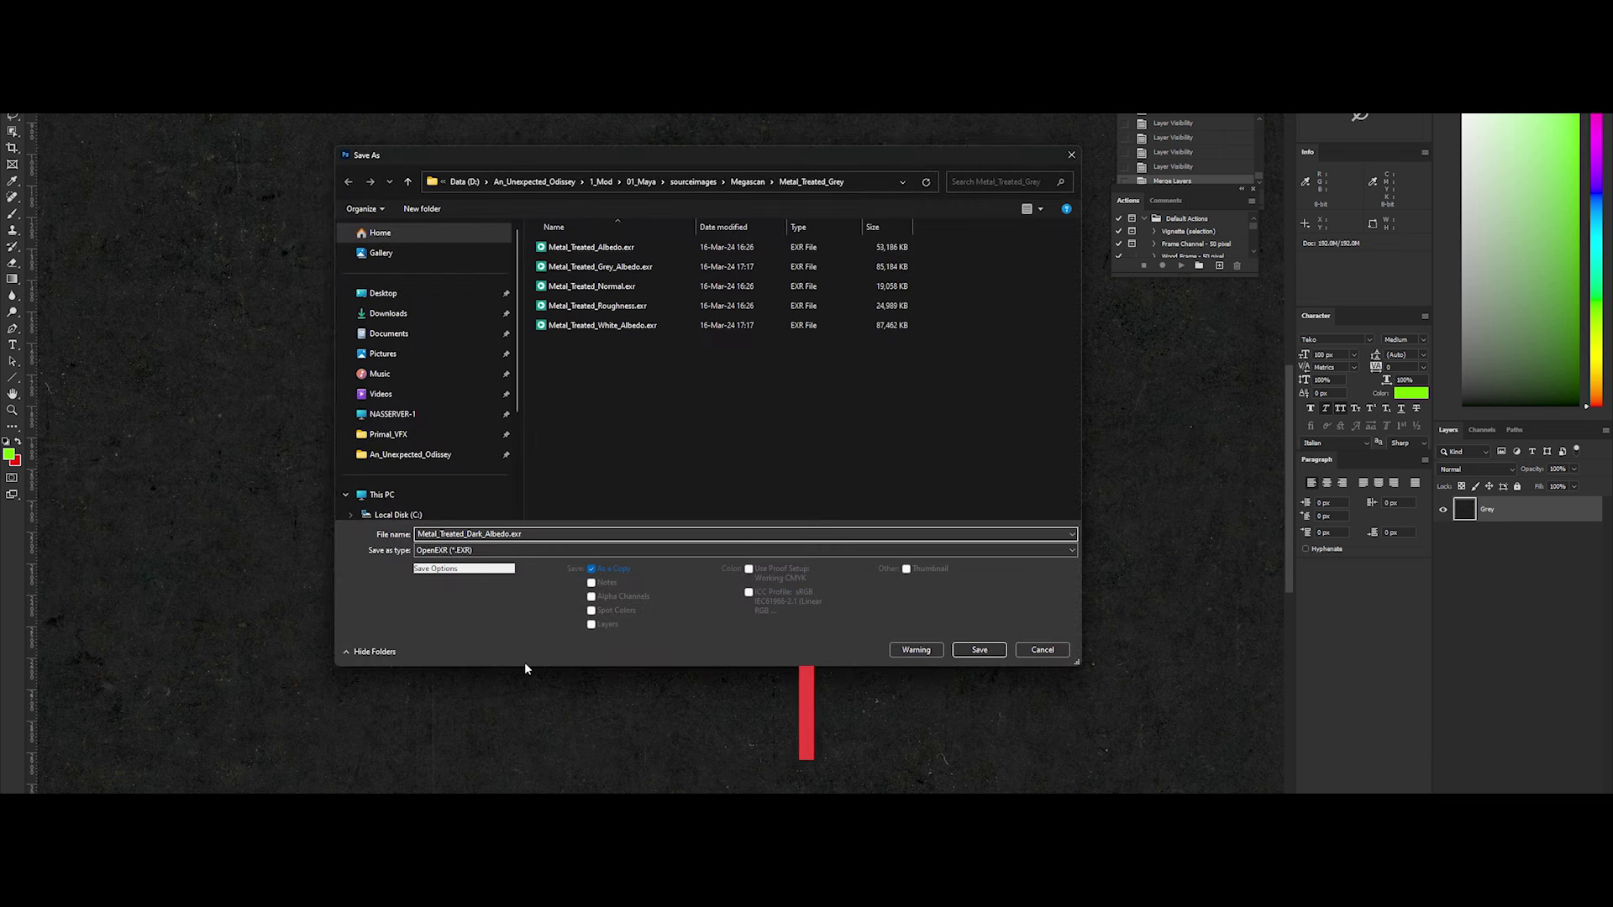
{"action": "key", "text": "Return"}
{"action": "key", "text": "Return"}
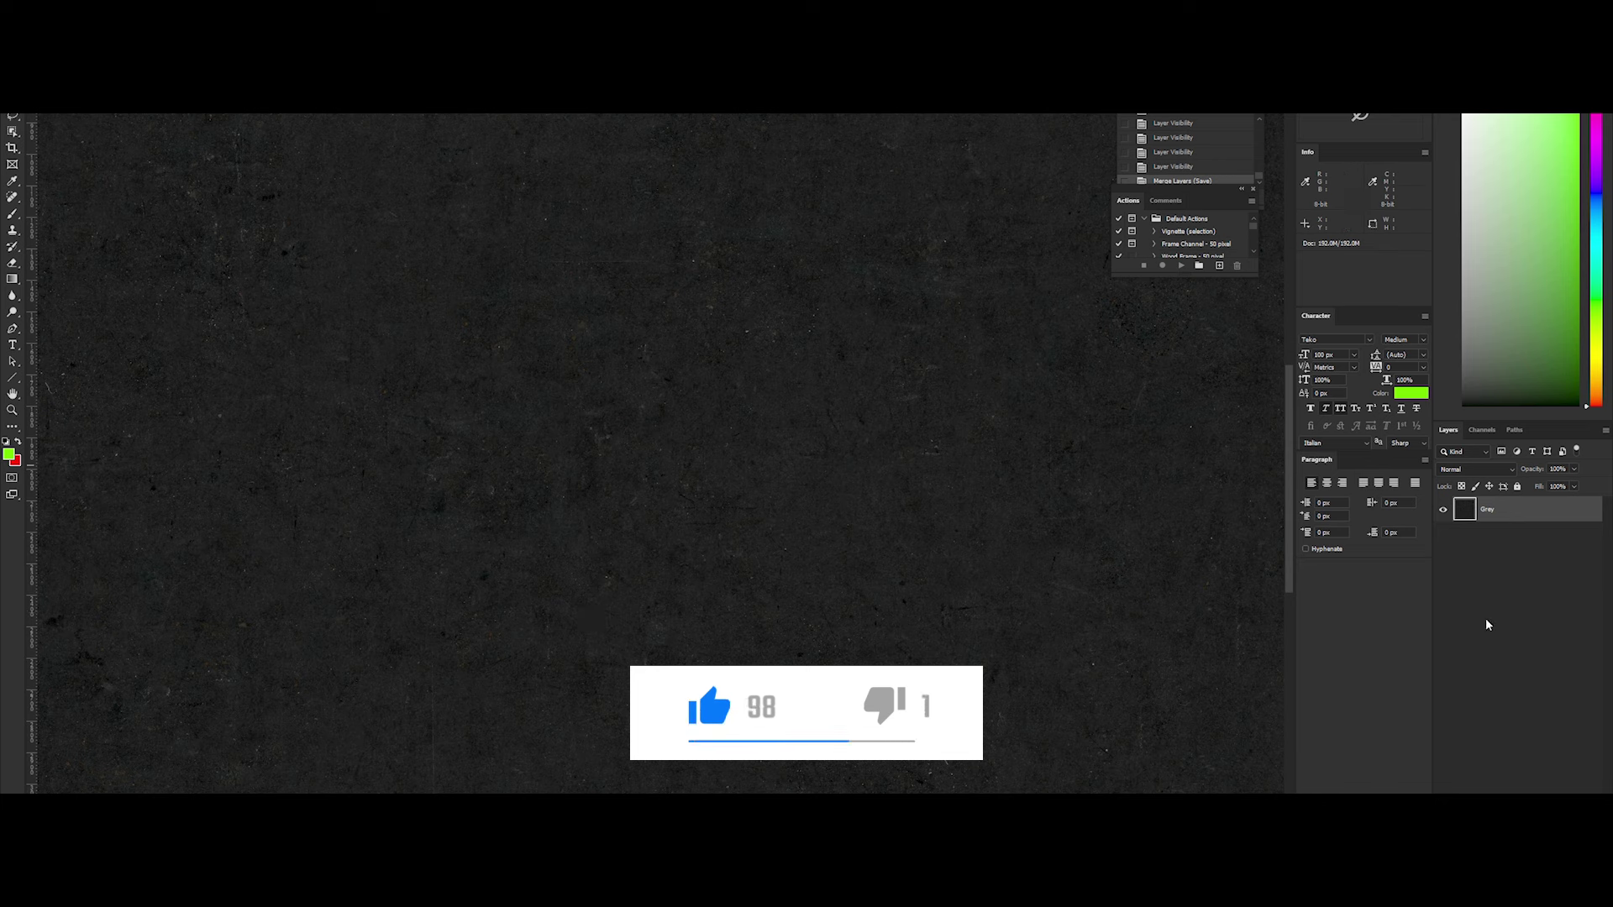
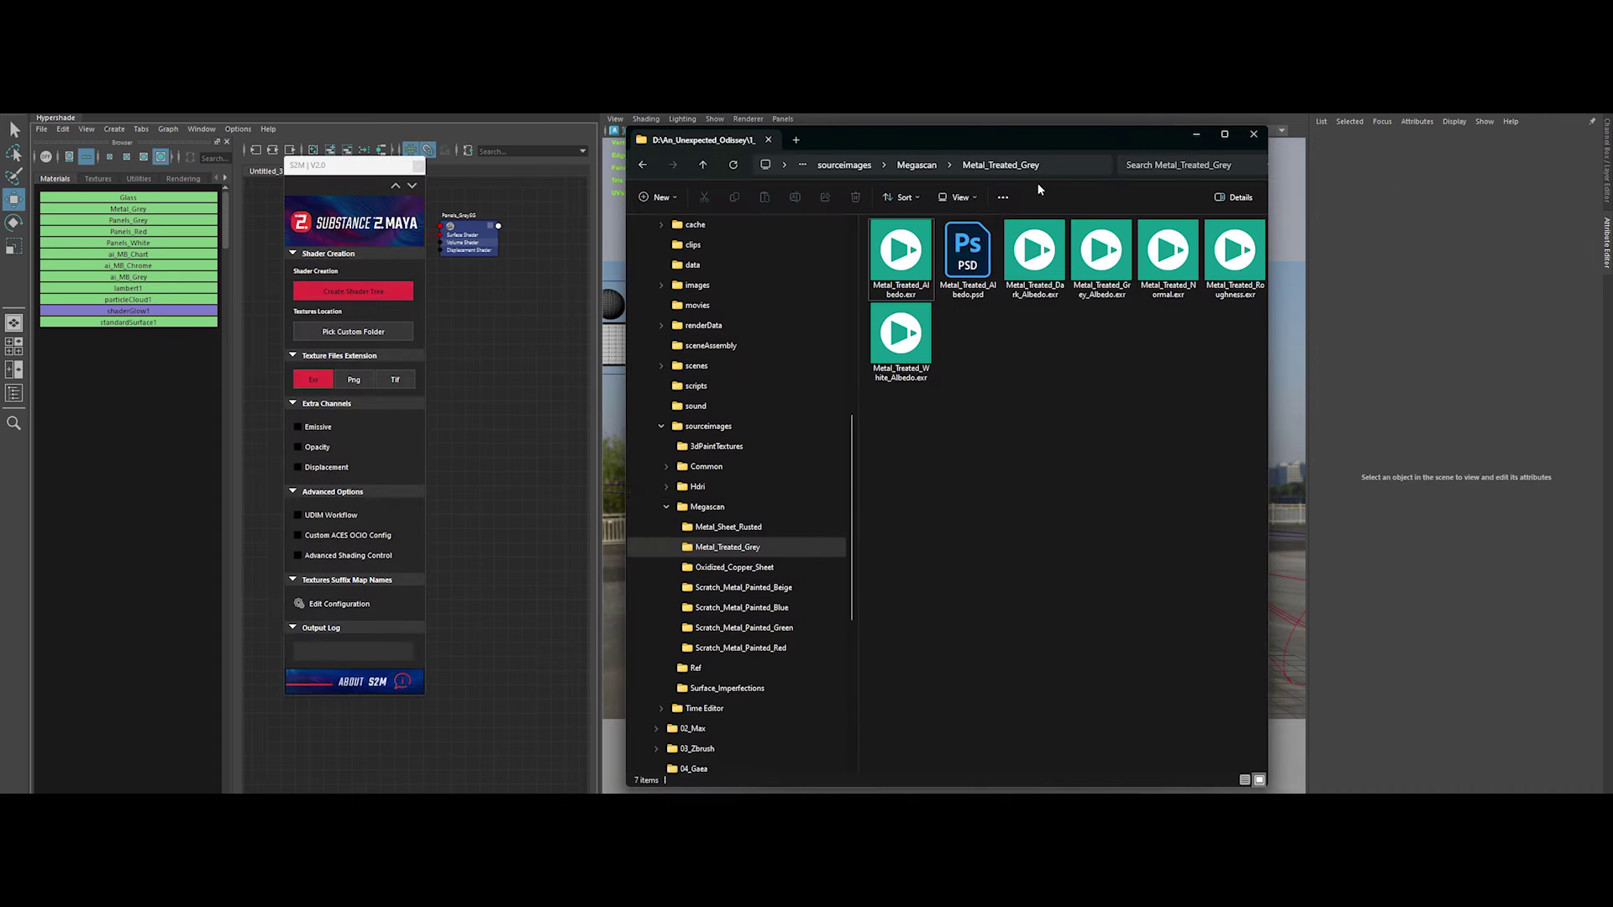
Copy the texture folder path and enable Custom ACES OCIO Config in the S2M panel
{"action": "left_click", "coordinate": [1066, 171]}
{"action": "key", "text": "Escape"}
{"action": "left_click", "coordinate": [1200, 137]}
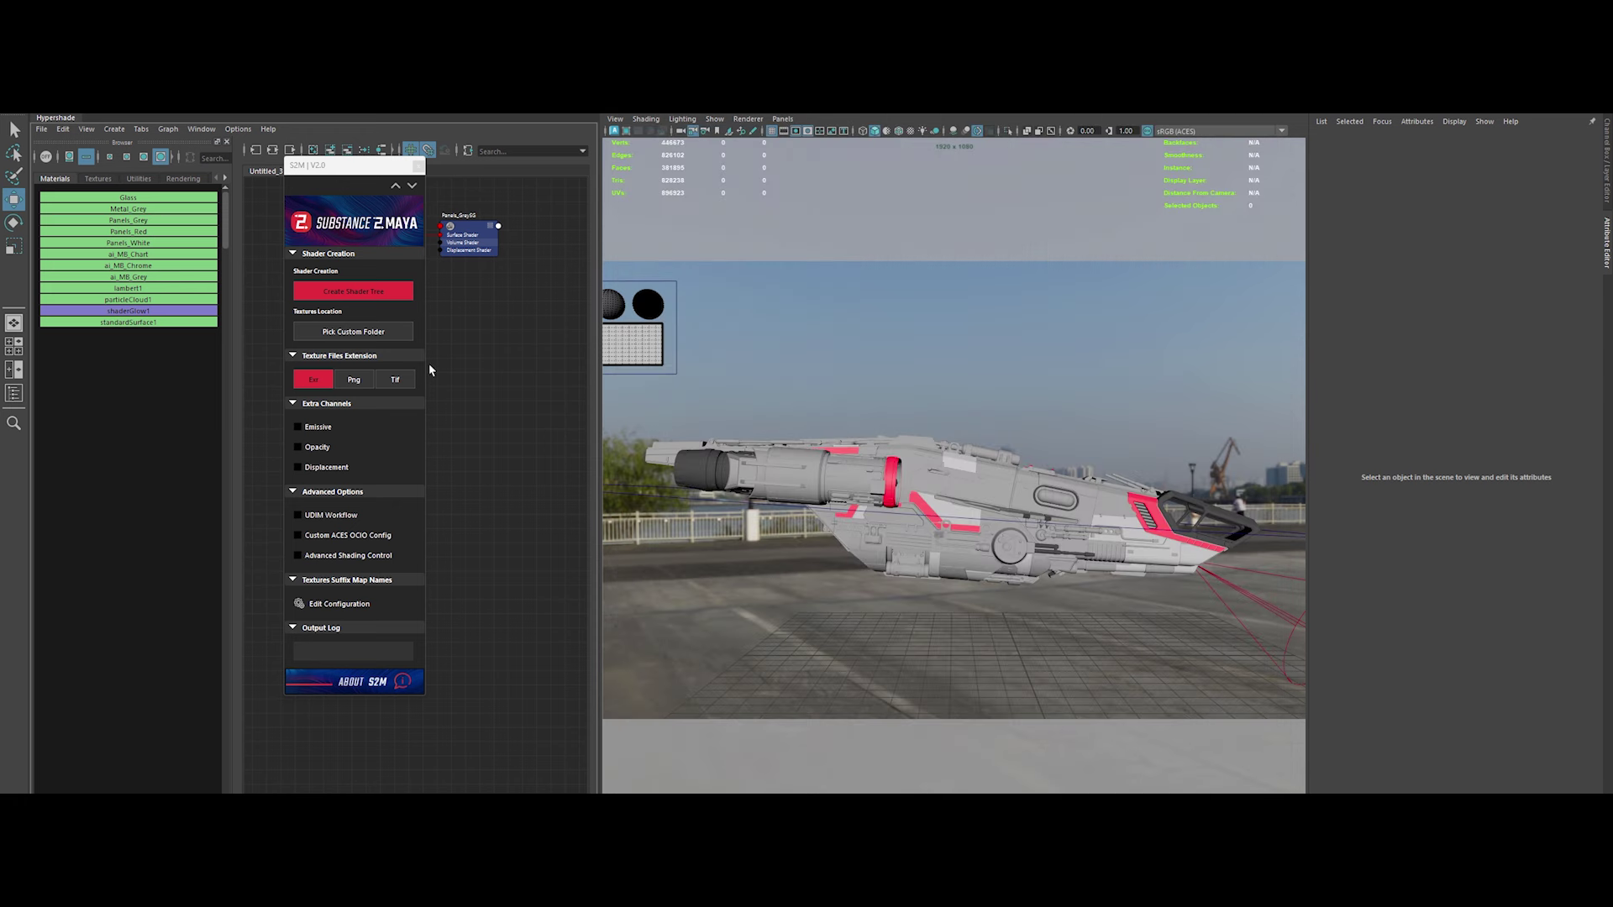
{"action": "left_click_drag", "start_coordinate": [333, 401], "coordinate": [1315, 356]}
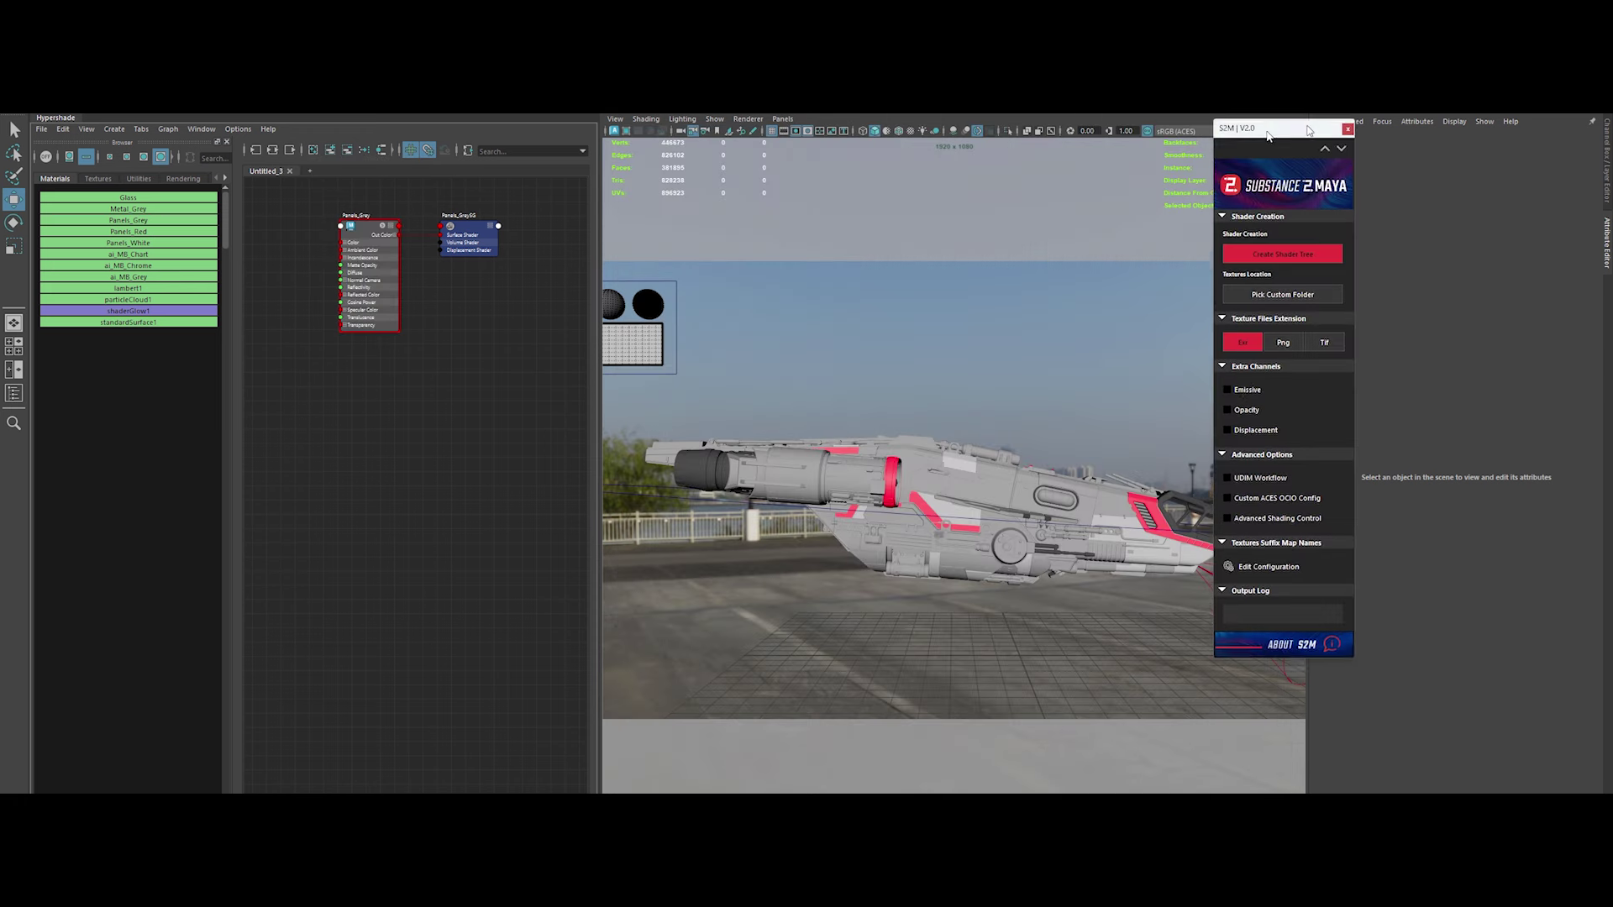
{"action": "left_click", "coordinate": [1311, 360]}
{"action": "left_click", "coordinate": [1310, 415]}
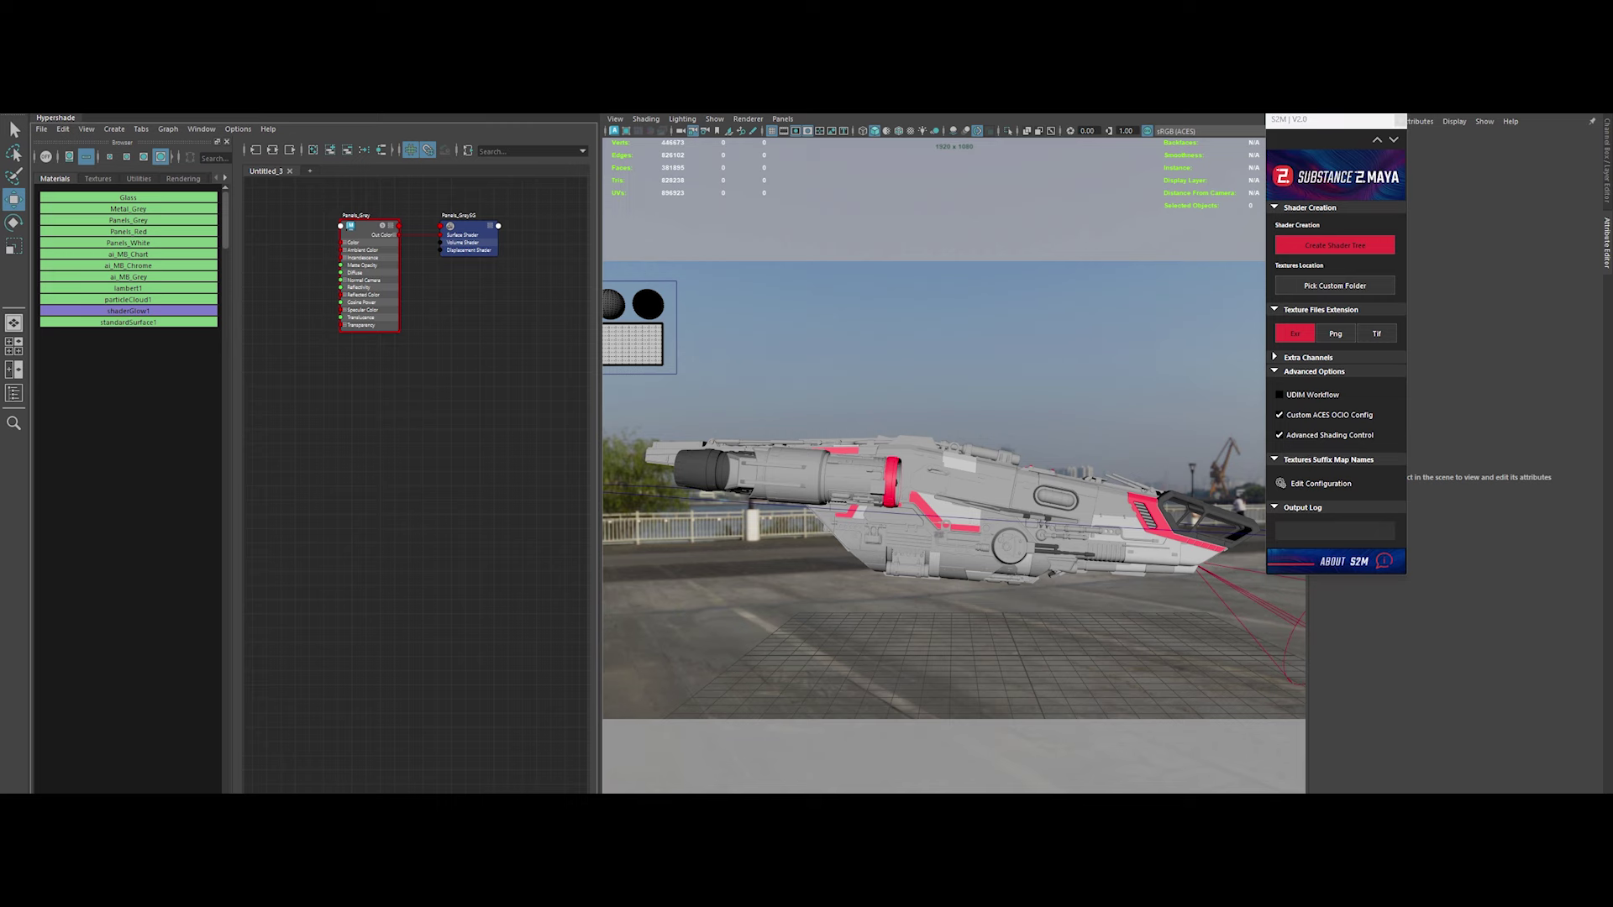
Pick the Metal_Treated_Grey folder as the custom texture folder, build a shader tree, then undo it
{"action": "key", "text": "alt+Tab"}
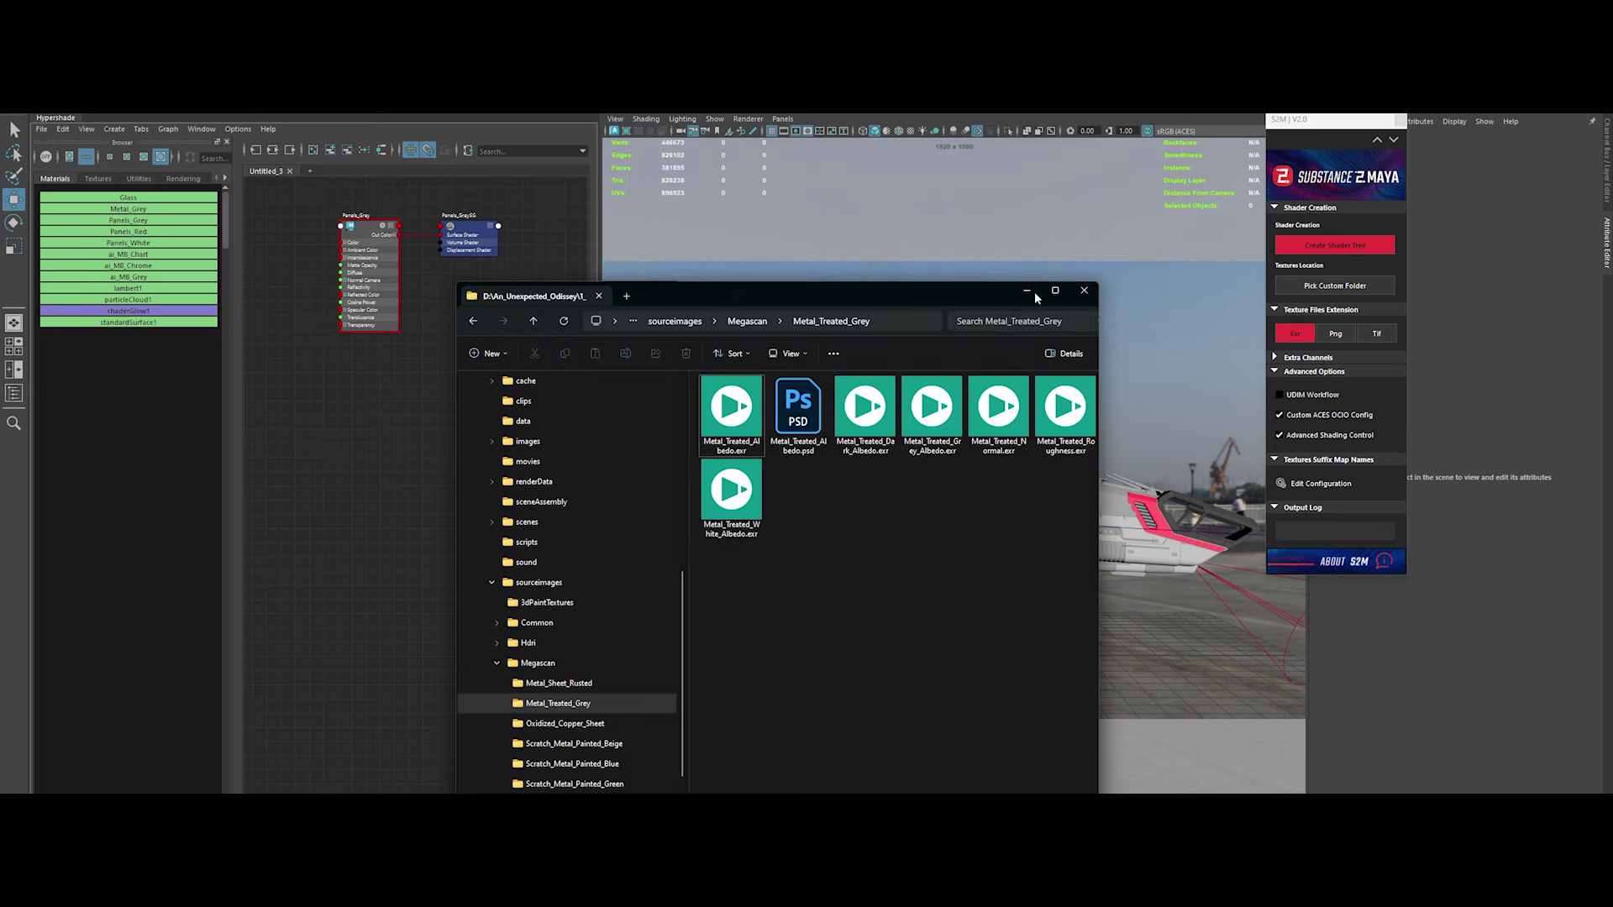
{"action": "left_click", "coordinate": [1026, 290]}
{"action": "left_click", "coordinate": [1335, 285]}
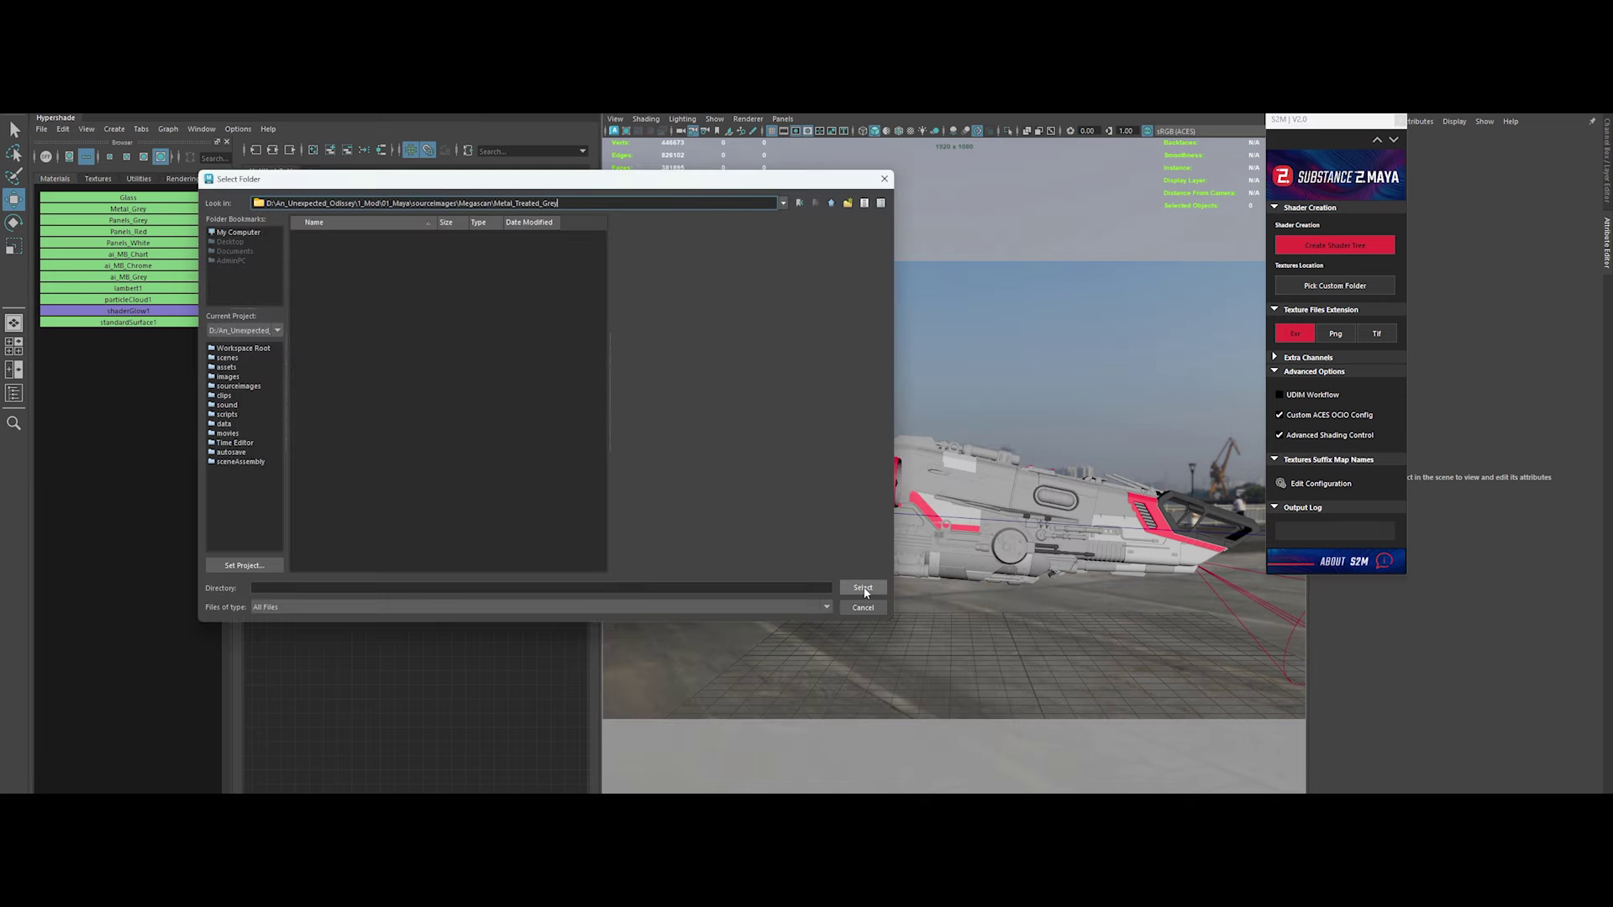
{"action": "left_click", "coordinate": [864, 590]}
{"action": "left_click", "coordinate": [898, 321]}
{"action": "key", "text": "Escape"}
{"action": "left_click", "coordinate": [1026, 291]}
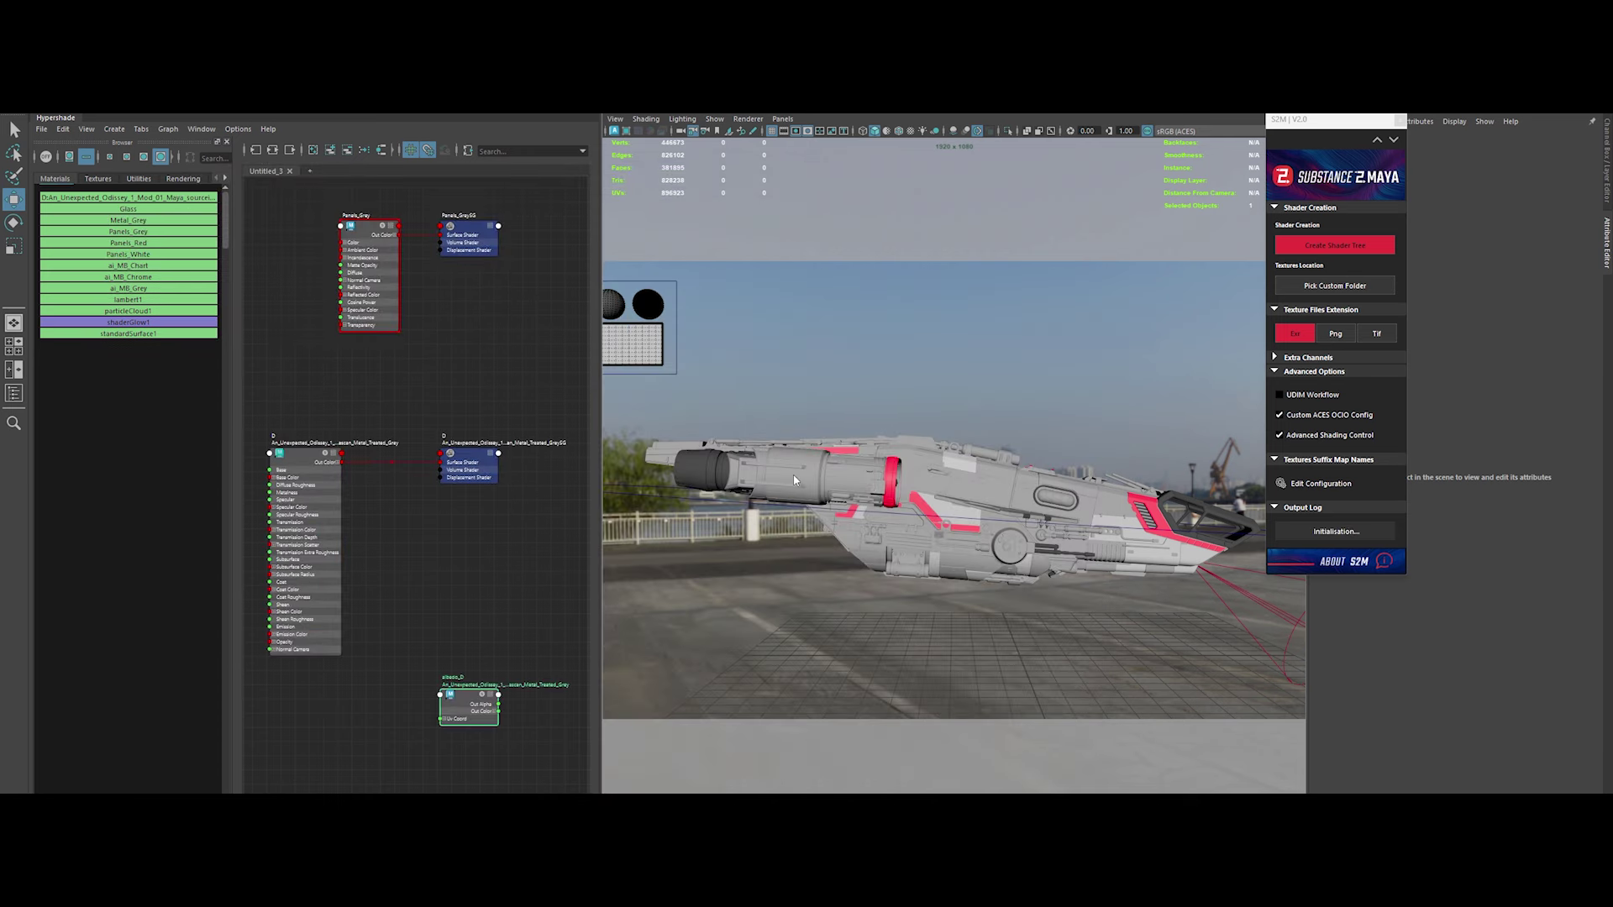
{"action": "key", "text": "ctrl+z"}
Recopy the folder path and create the Metal_Treated_Grey shader network, confirming its name
{"action": "key", "text": "alt+Tab"}
{"action": "left_click", "coordinate": [876, 324]}
{"action": "key", "text": "Escape"}
{"action": "left_click", "coordinate": [1026, 291]}
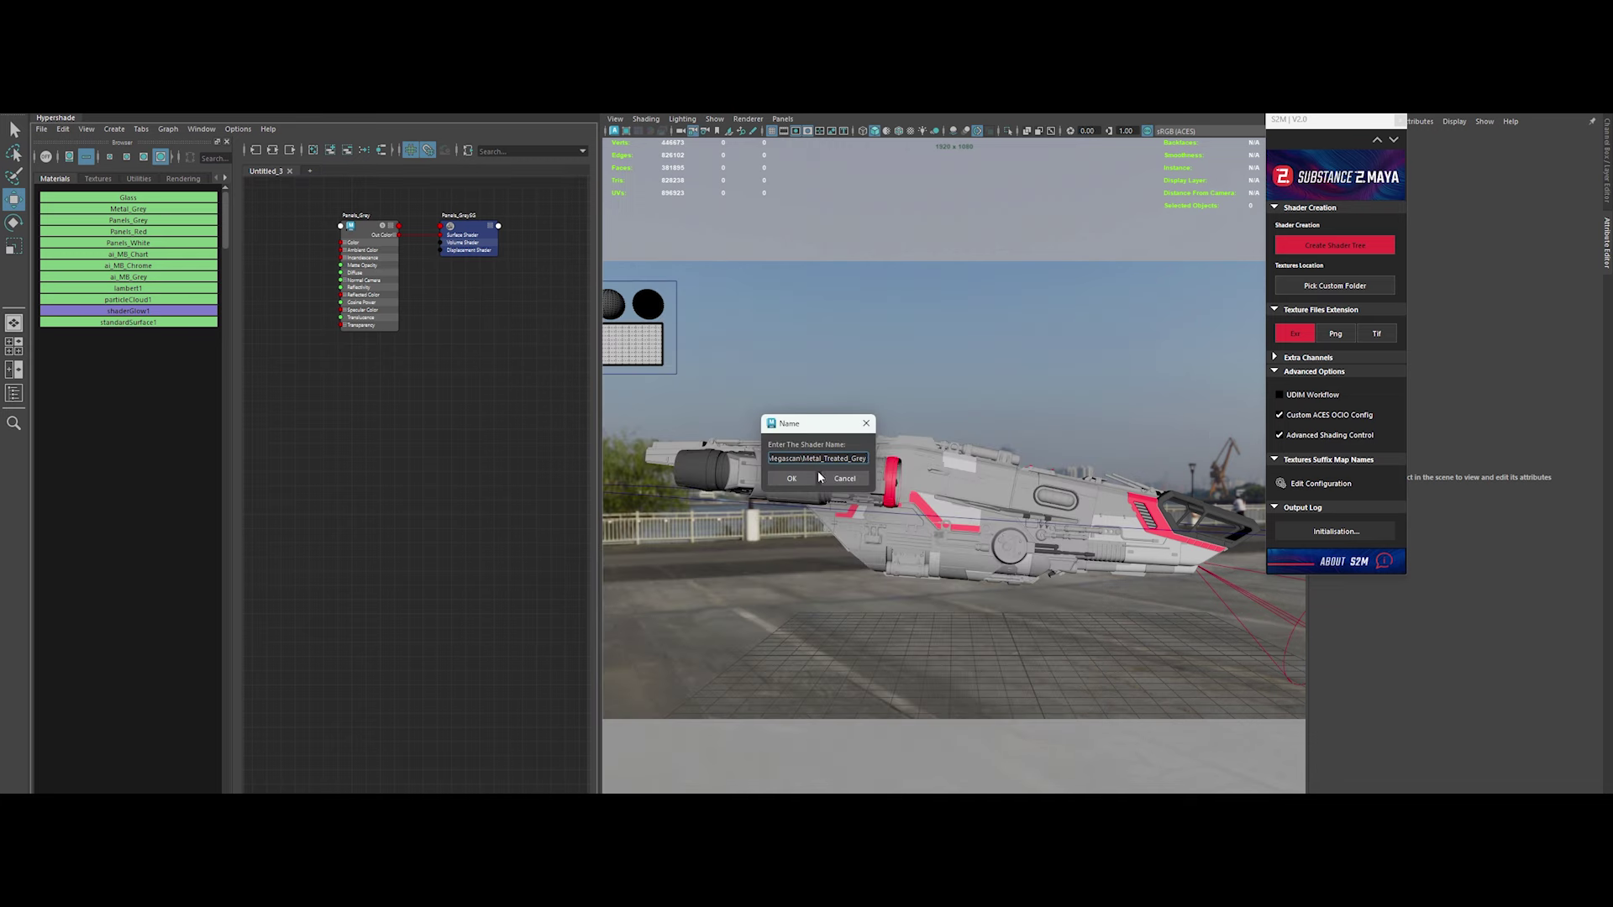
{"action": "left_click", "coordinate": [791, 478]}
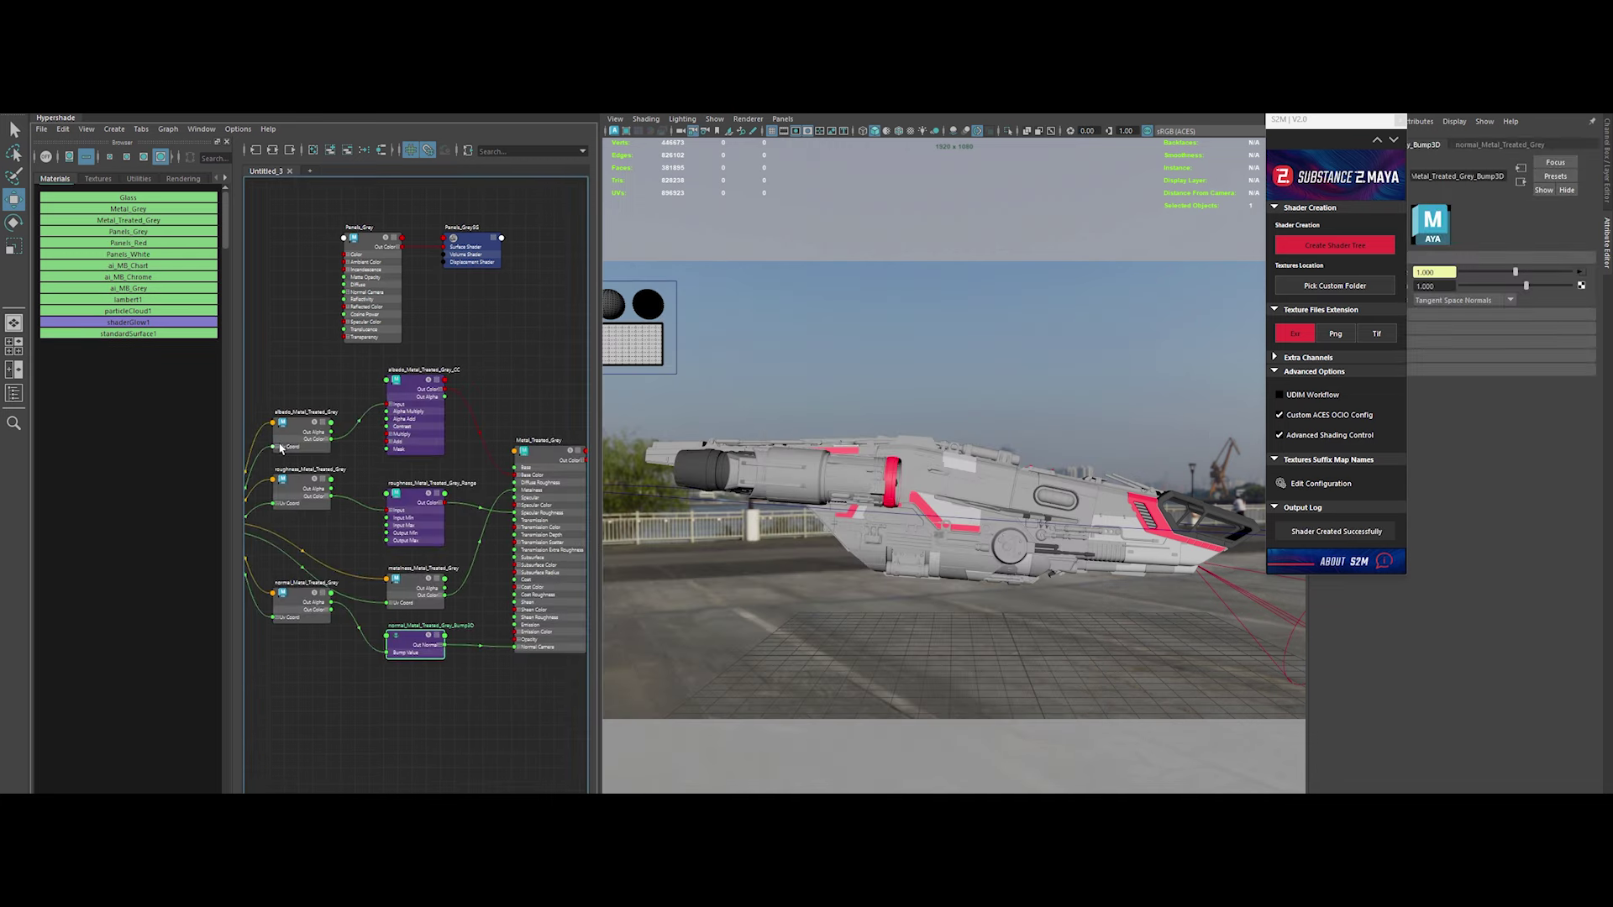
Delete the metalness texture node and move the normal texture node lower
{"action": "left_click", "coordinate": [413, 579]}
{"action": "key", "text": "Delete"}
{"action": "left_click_drag", "start_coordinate": [318, 615], "coordinate": [304, 647]}
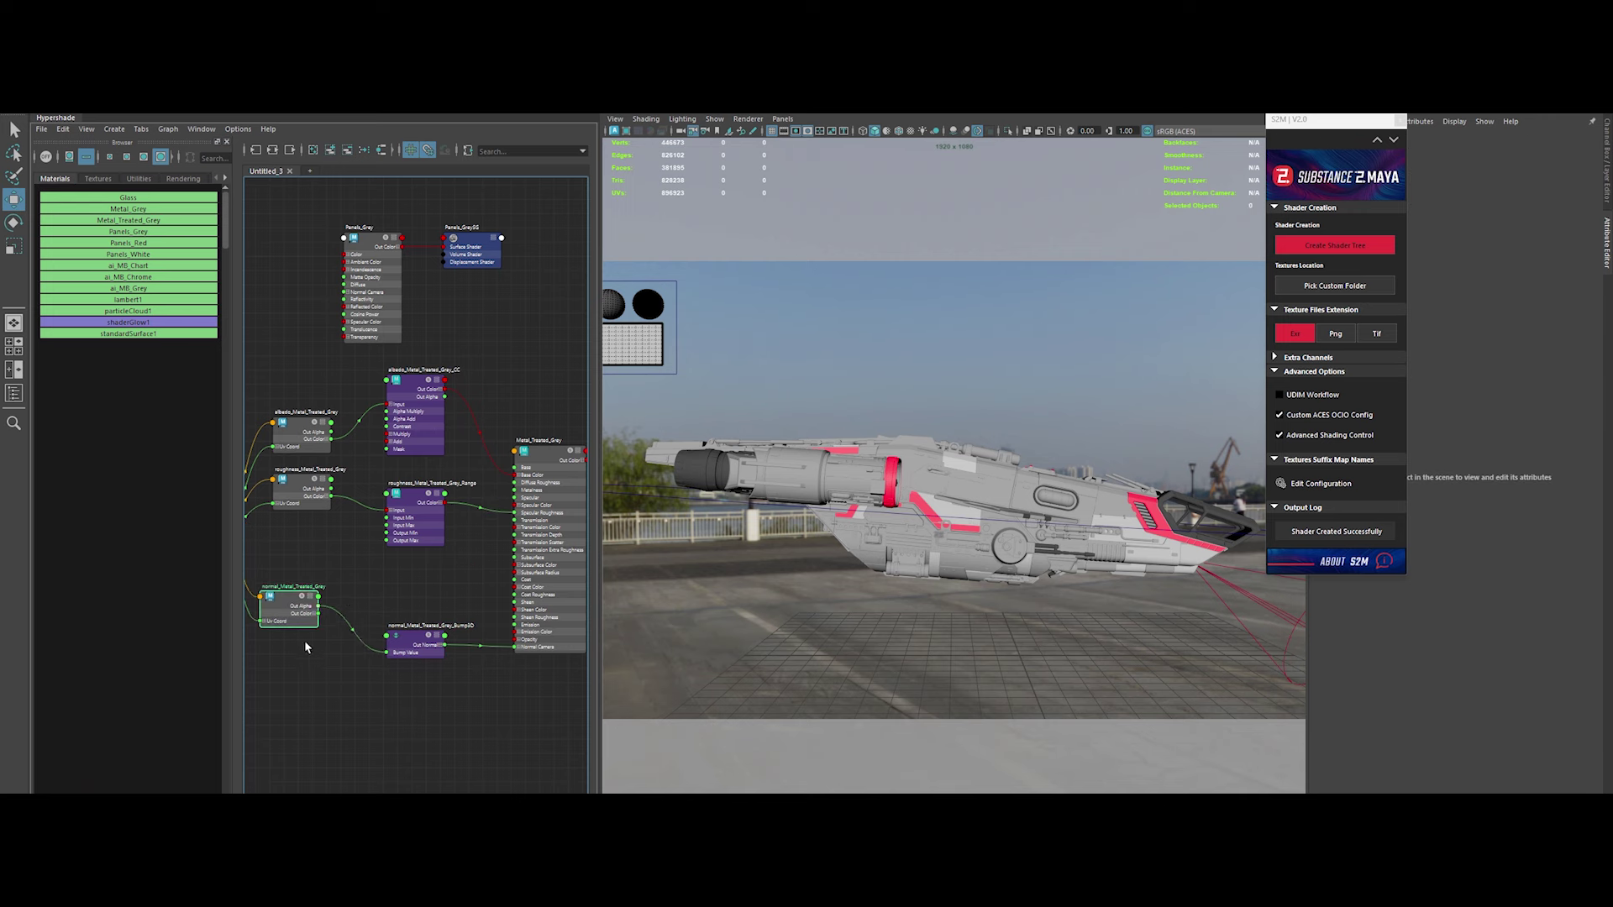
Assign the new Metal_Treated_Grey material to the spaceship model and close the shader-builder panel
{"action": "right_click_drag", "start_coordinate": [367, 242], "coordinate": [378, 320]}
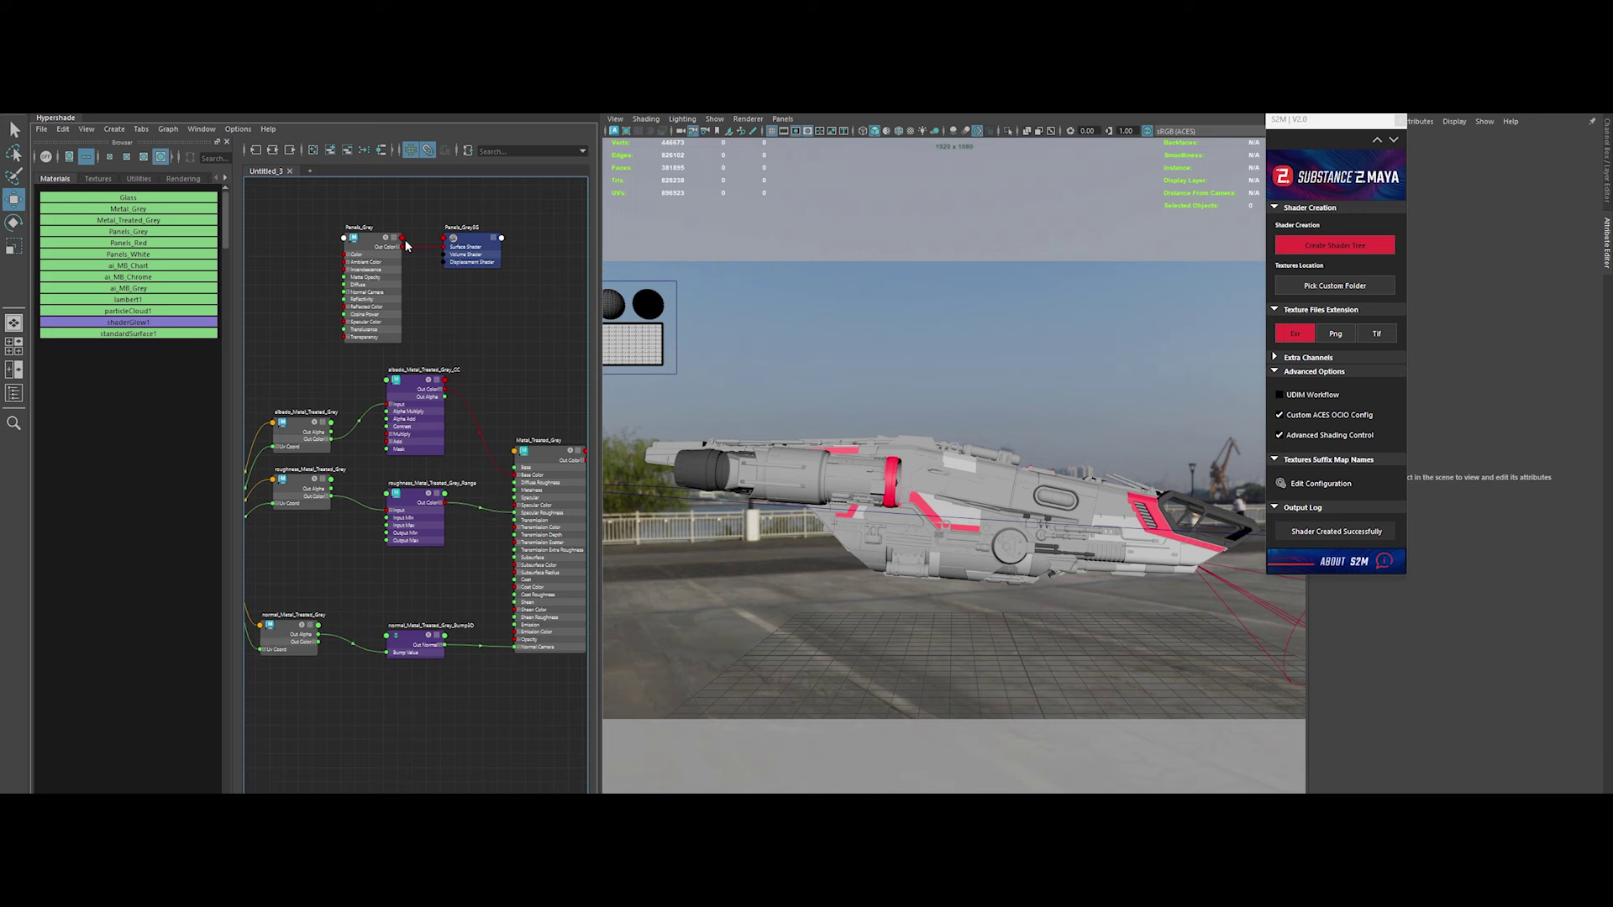
{"action": "left_click", "coordinate": [1008, 132]}
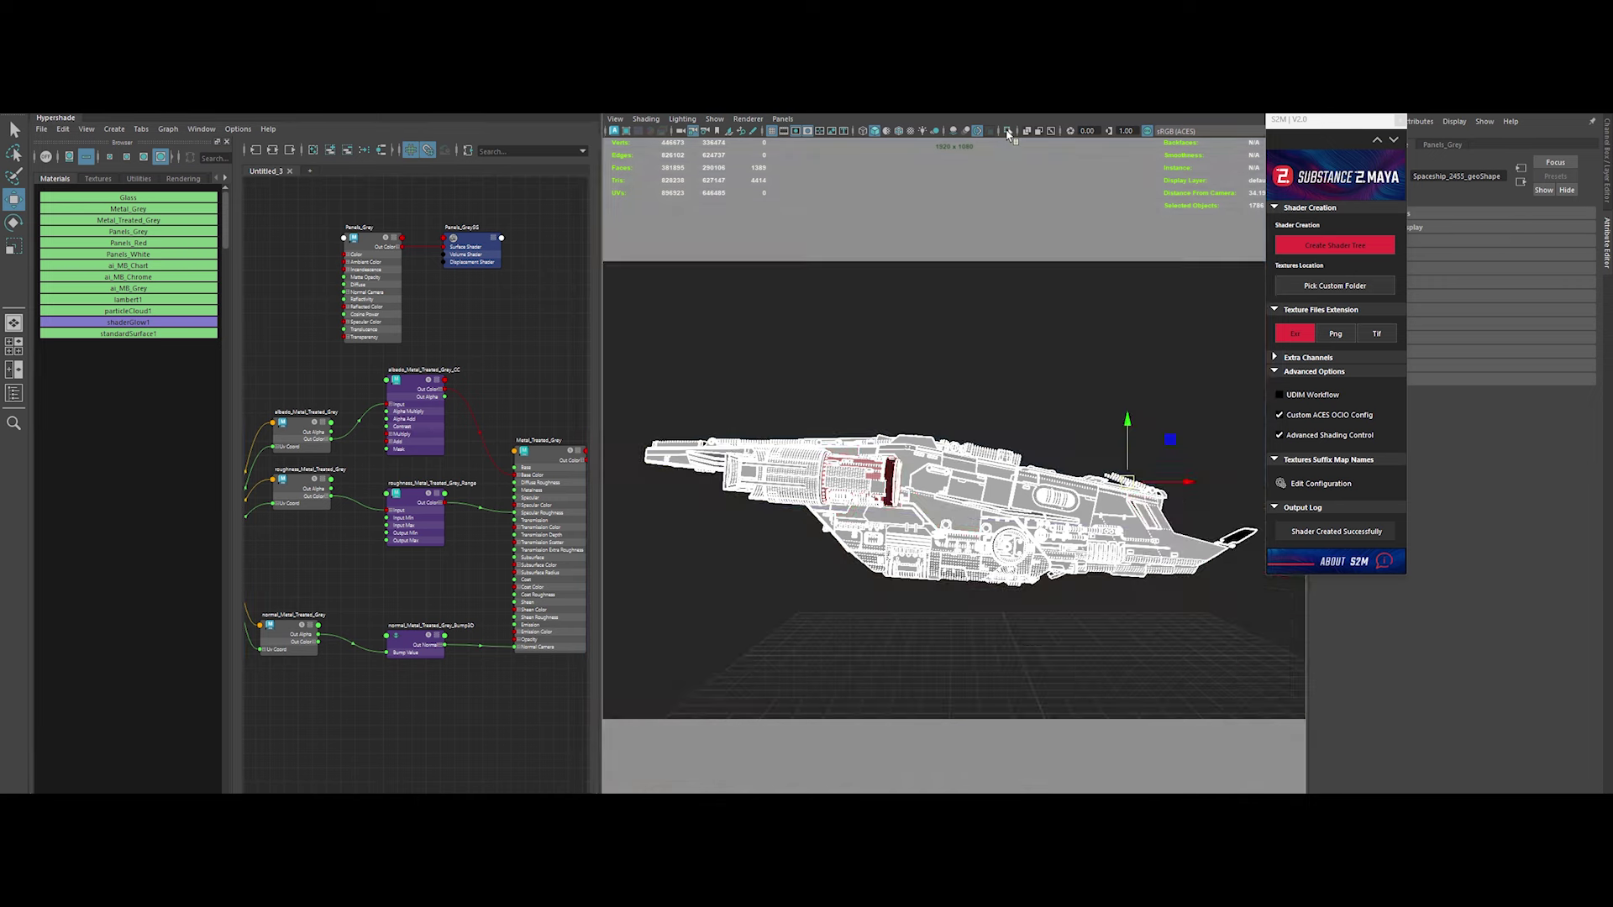
{"action": "left_click", "coordinate": [1007, 132]}
{"action": "right_click", "coordinate": [470, 416]}
{"action": "left_click", "coordinate": [534, 388]}
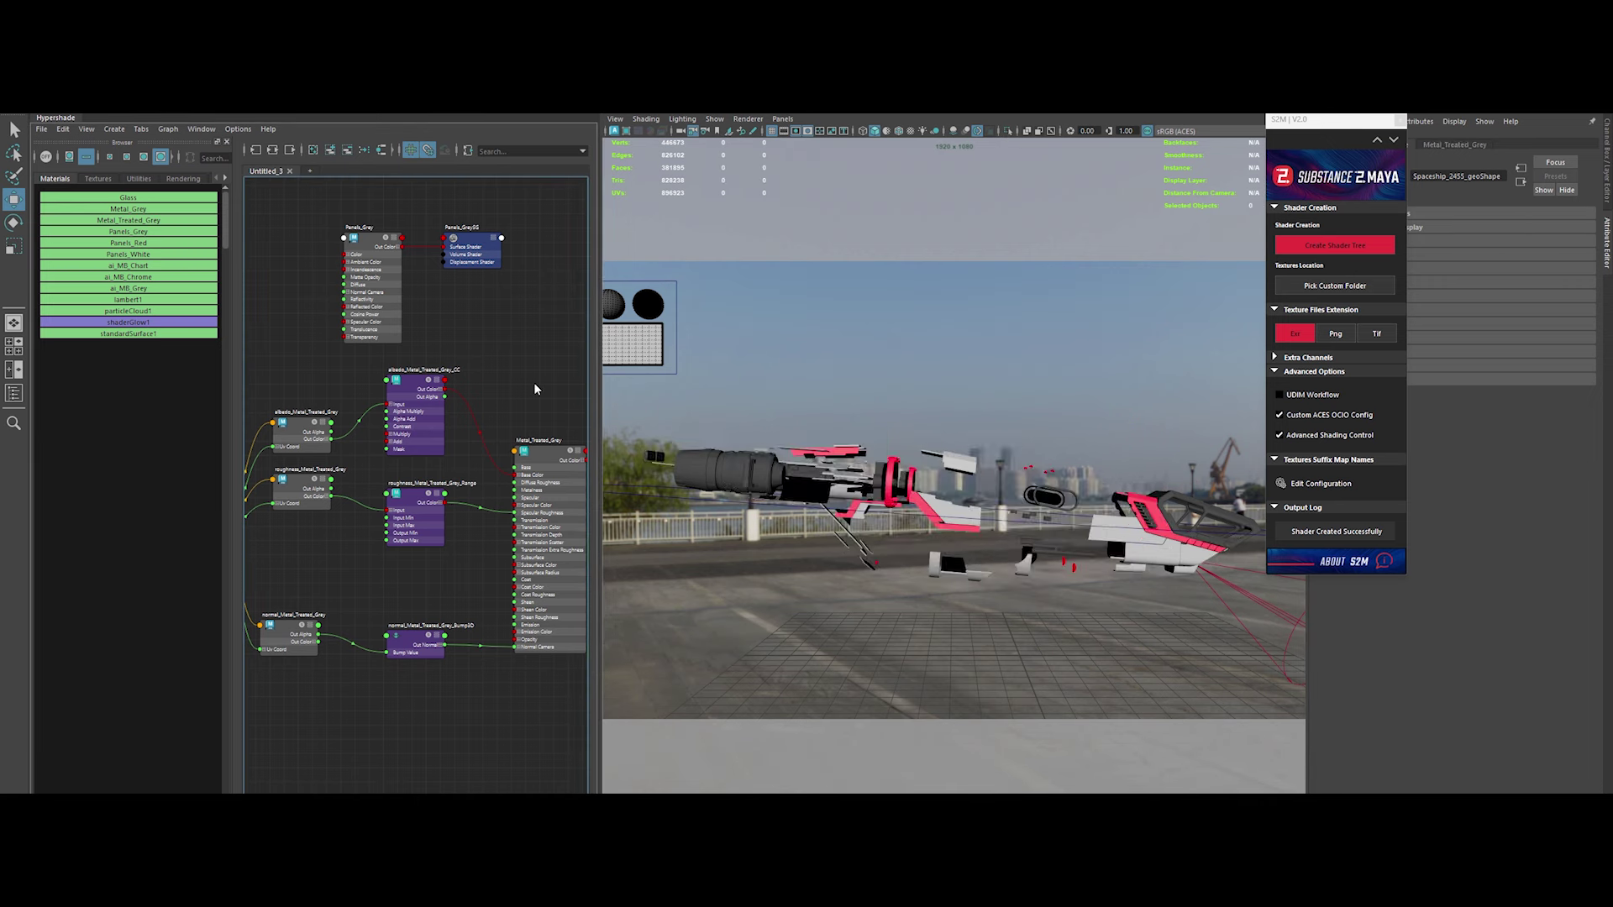
{"action": "left_click", "coordinate": [1335, 128]}
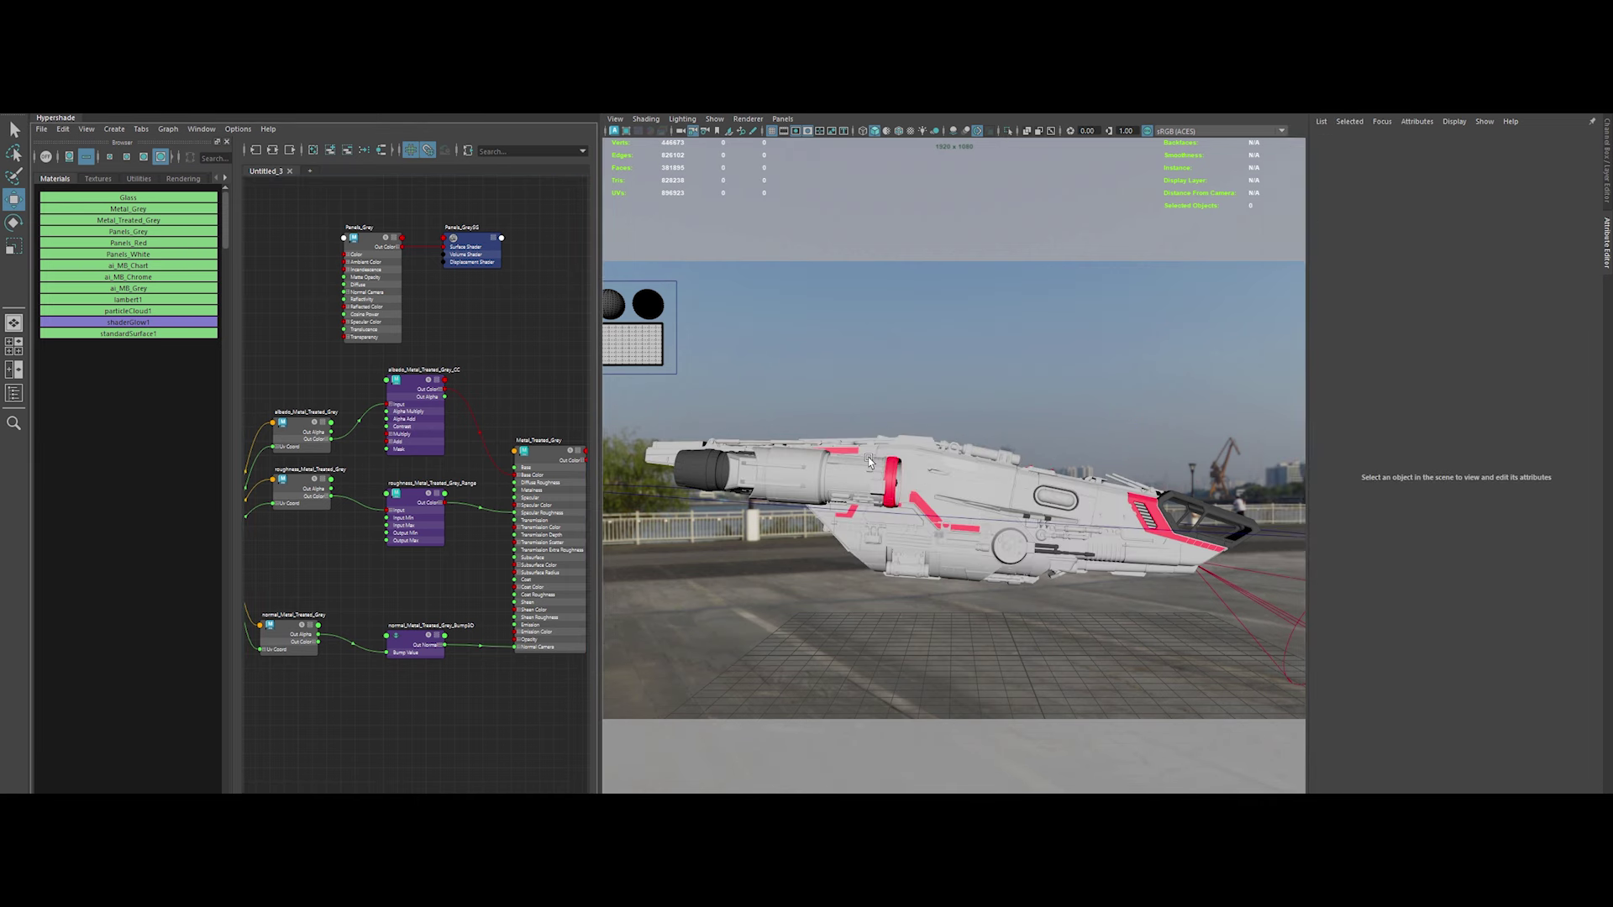
Delete the old Panels_Grey material nodes
{"action": "left_click", "coordinate": [475, 312]}
{"action": "key", "text": "Delete"}
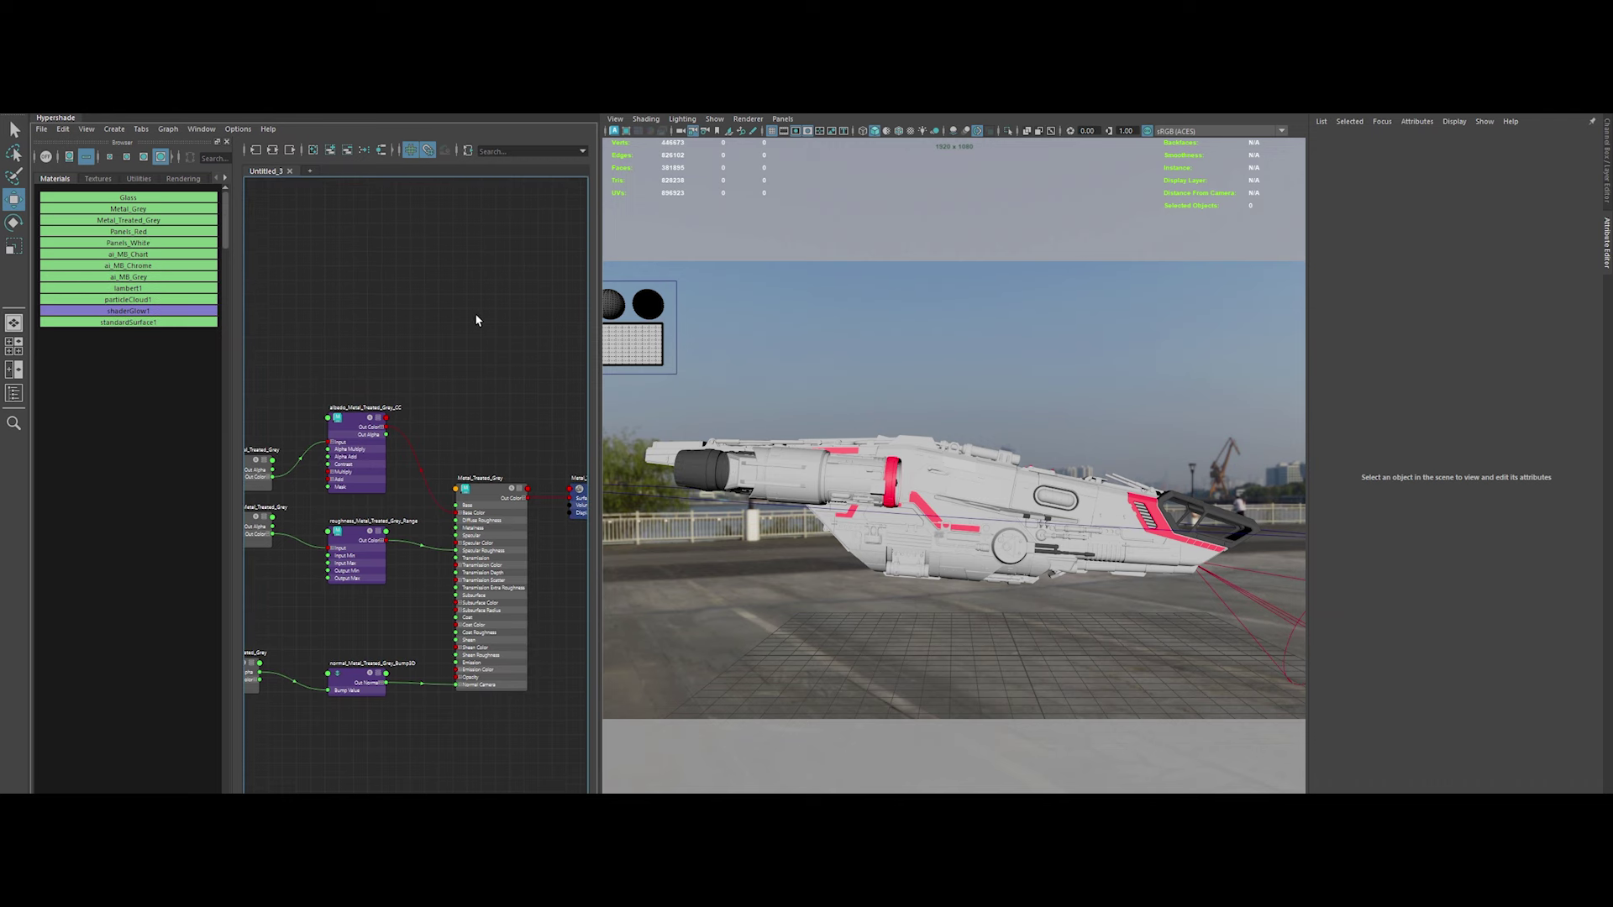
{"action": "scroll", "coordinate": [402, 327], "scroll_direction": "up", "scroll_amount": 5}
{"action": "scroll", "coordinate": [402, 327], "scroll_direction": "down", "scroll_amount": 3}
Rename the material ai_Spaceship_Metal_Treated_Grey and add Spaceship_ to the shading group name
{"action": "double_click", "coordinate": [352, 360]}
{"action": "type", "text": "S"}
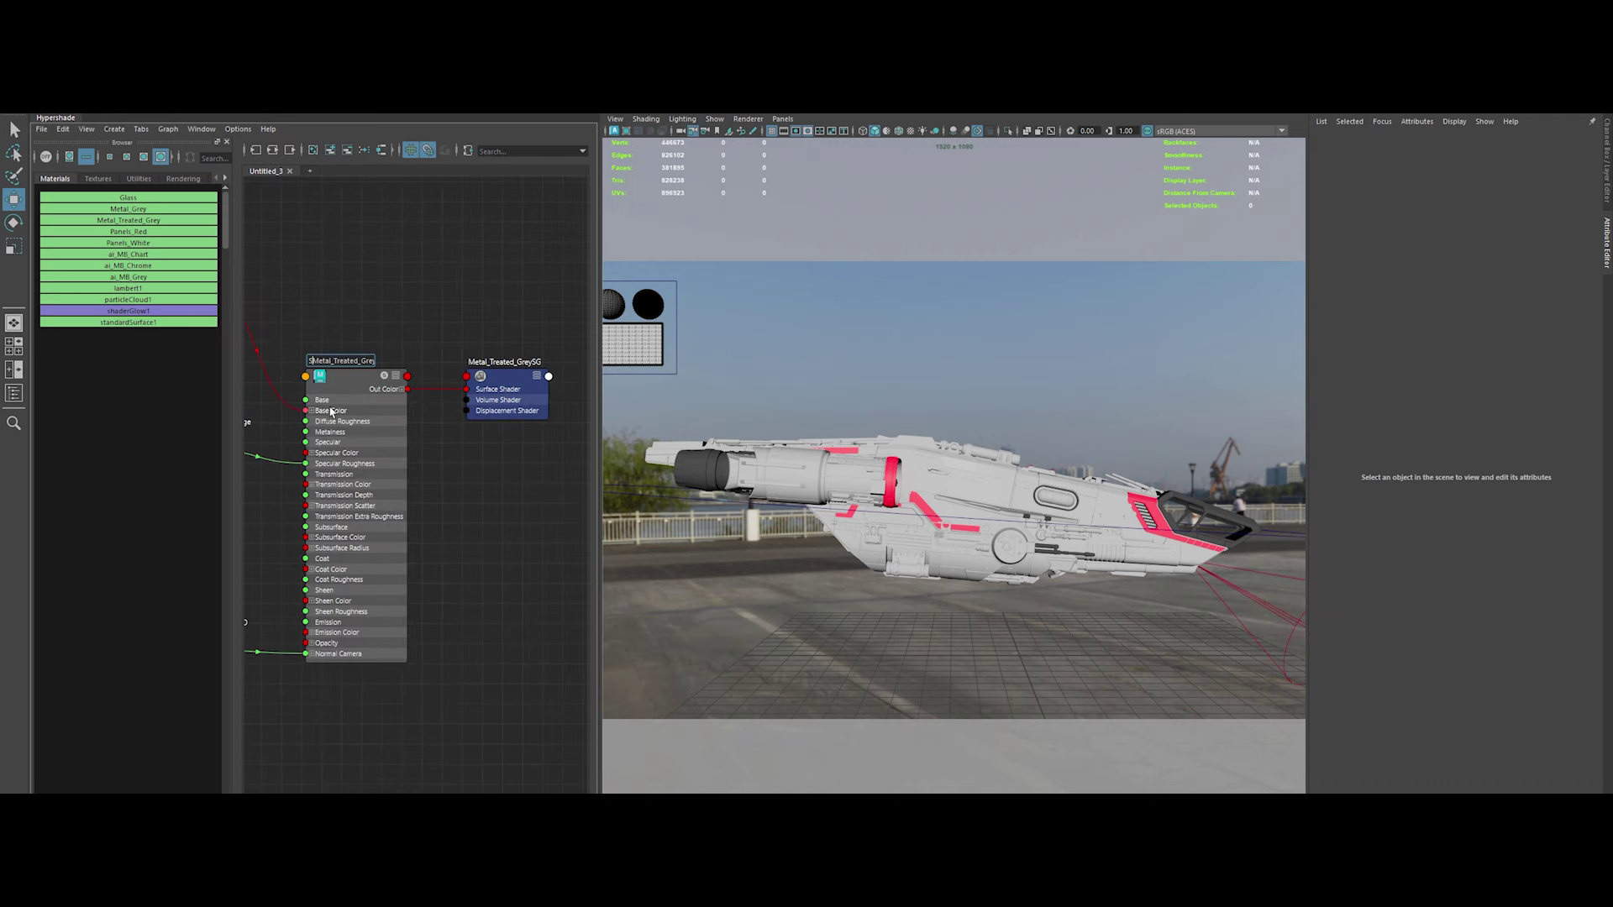
{"action": "type", "text": "hip_"}
{"action": "key", "text": "Return"}
{"action": "key", "text": "Home"}
{"action": "type", "text": "ai_"}
{"action": "key", "text": "Return"}
{"action": "double_click", "coordinate": [482, 363]}
{"action": "type", "text": "Spaceship_"}
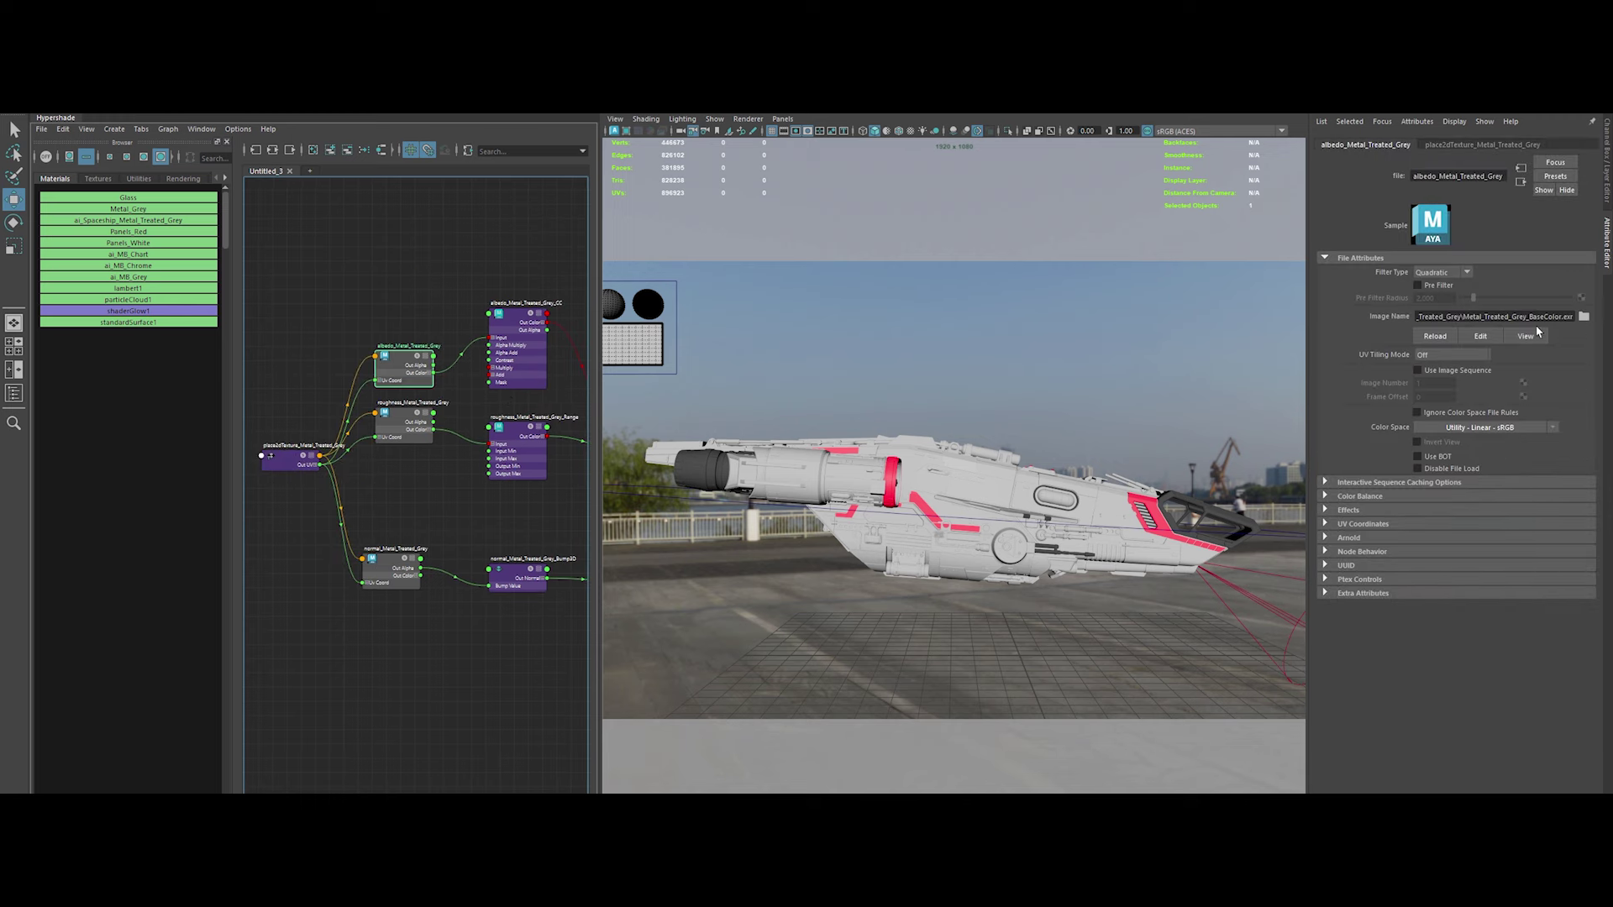
Load Megascan/Metal_Treated_Grey/Metal_Treated_Grey_Albedo.exr into the albedo node with Utility - Linear - sRGB colour space
{"action": "double_click", "coordinate": [743, 397]}
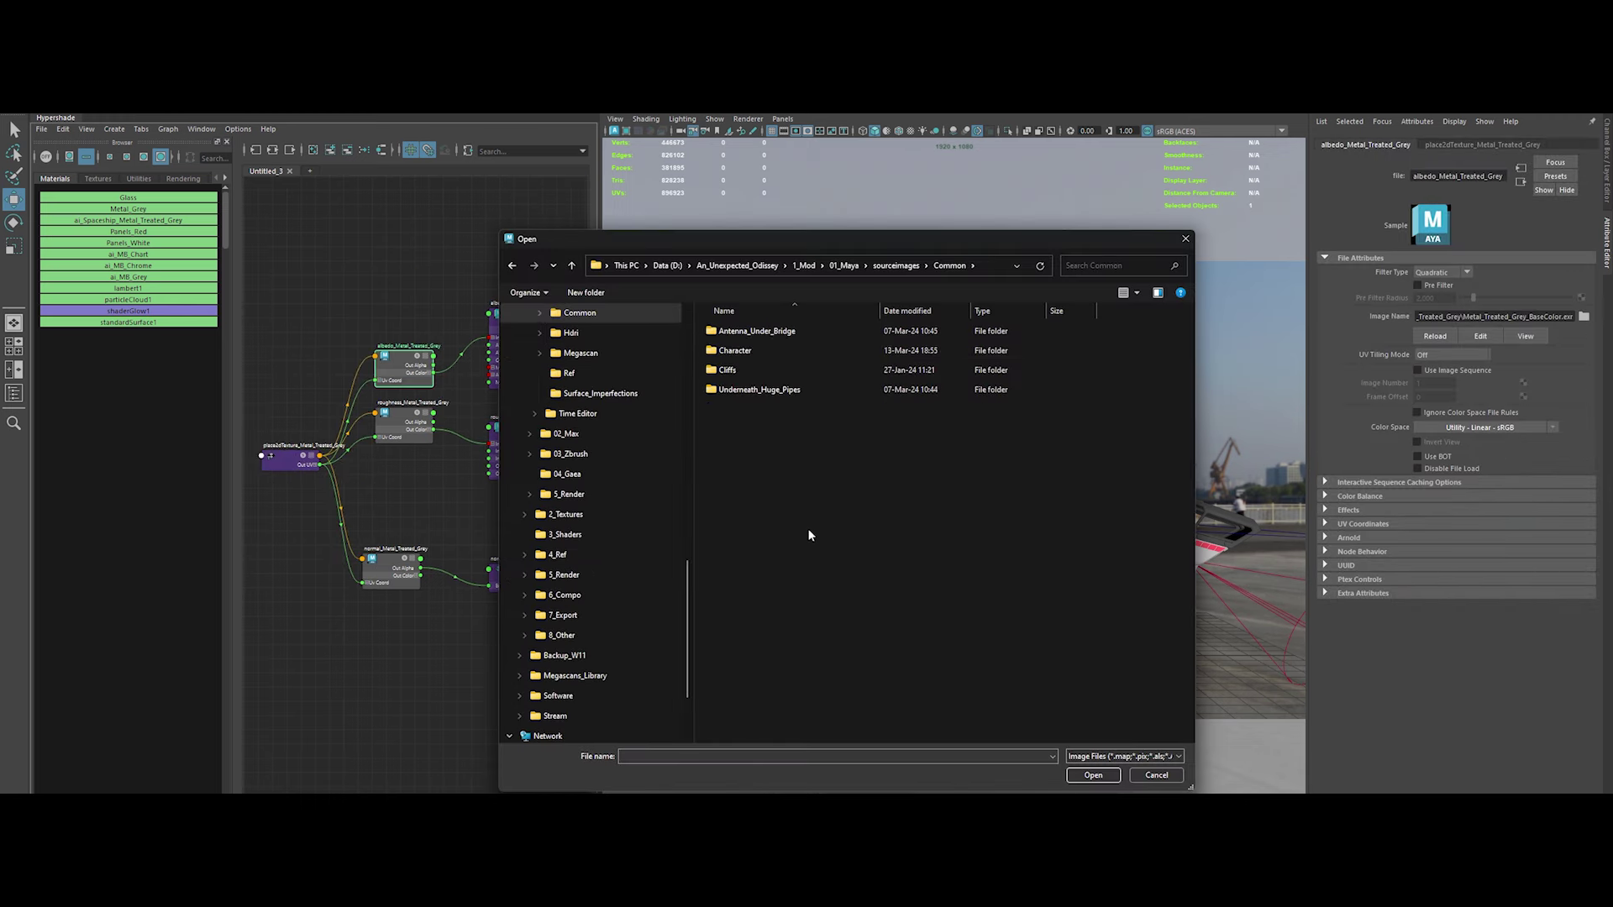
{"action": "double_click", "coordinate": [749, 389]}
{"action": "double_click", "coordinate": [772, 351]}
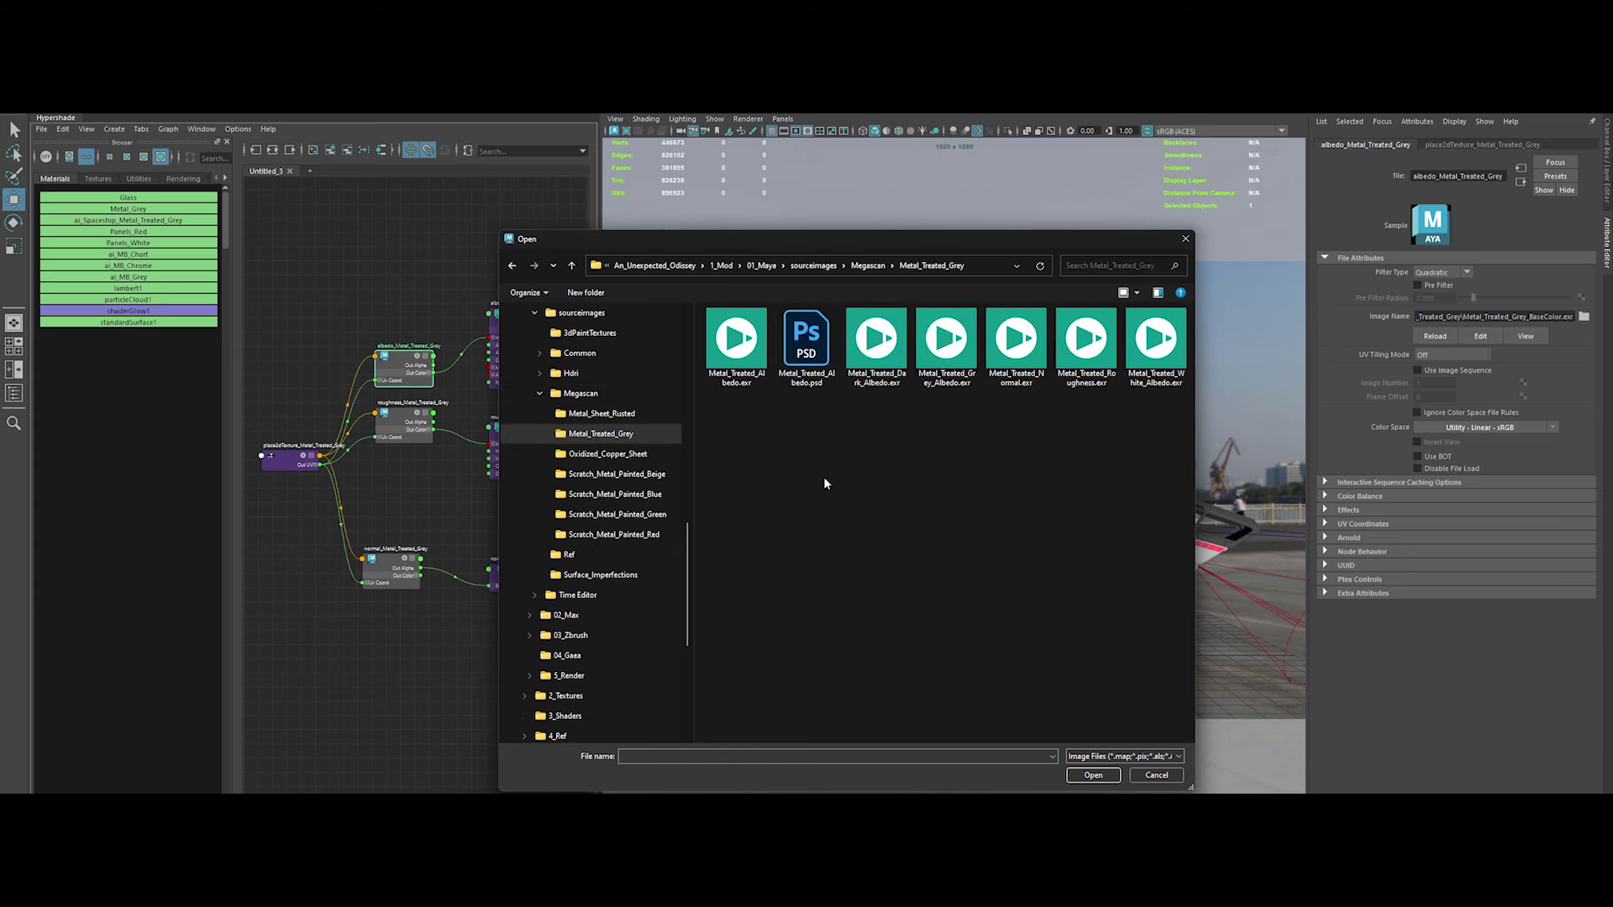
{"action": "double_click", "coordinate": [946, 345]}
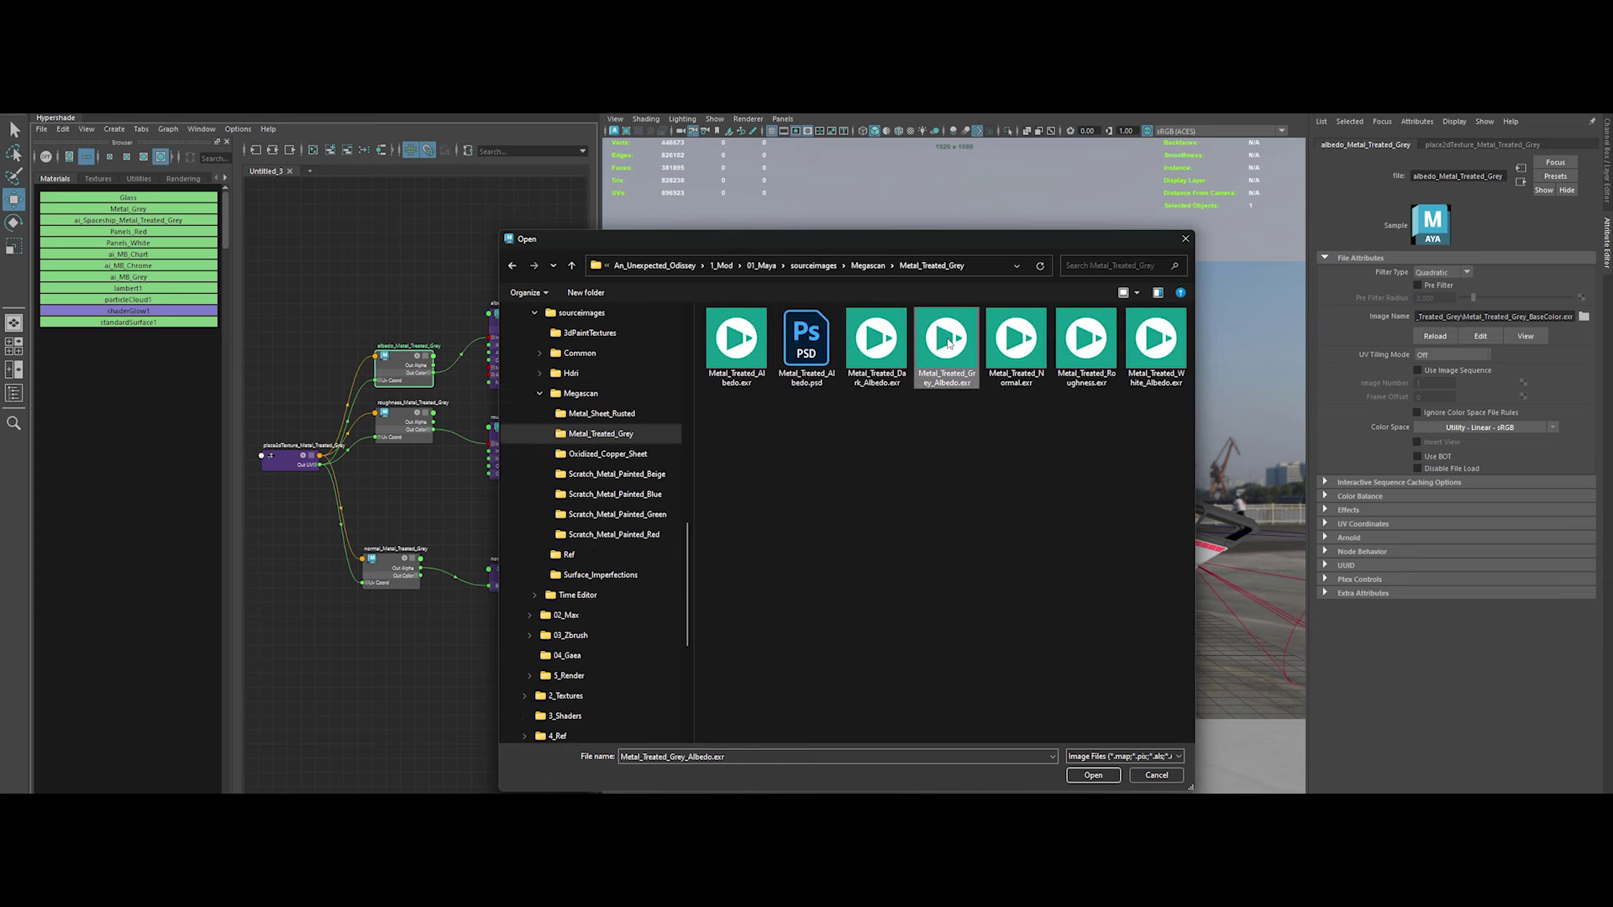
{"action": "left_click", "coordinate": [1458, 428]}
{"action": "mouse_move", "coordinate": [1494, 471]}
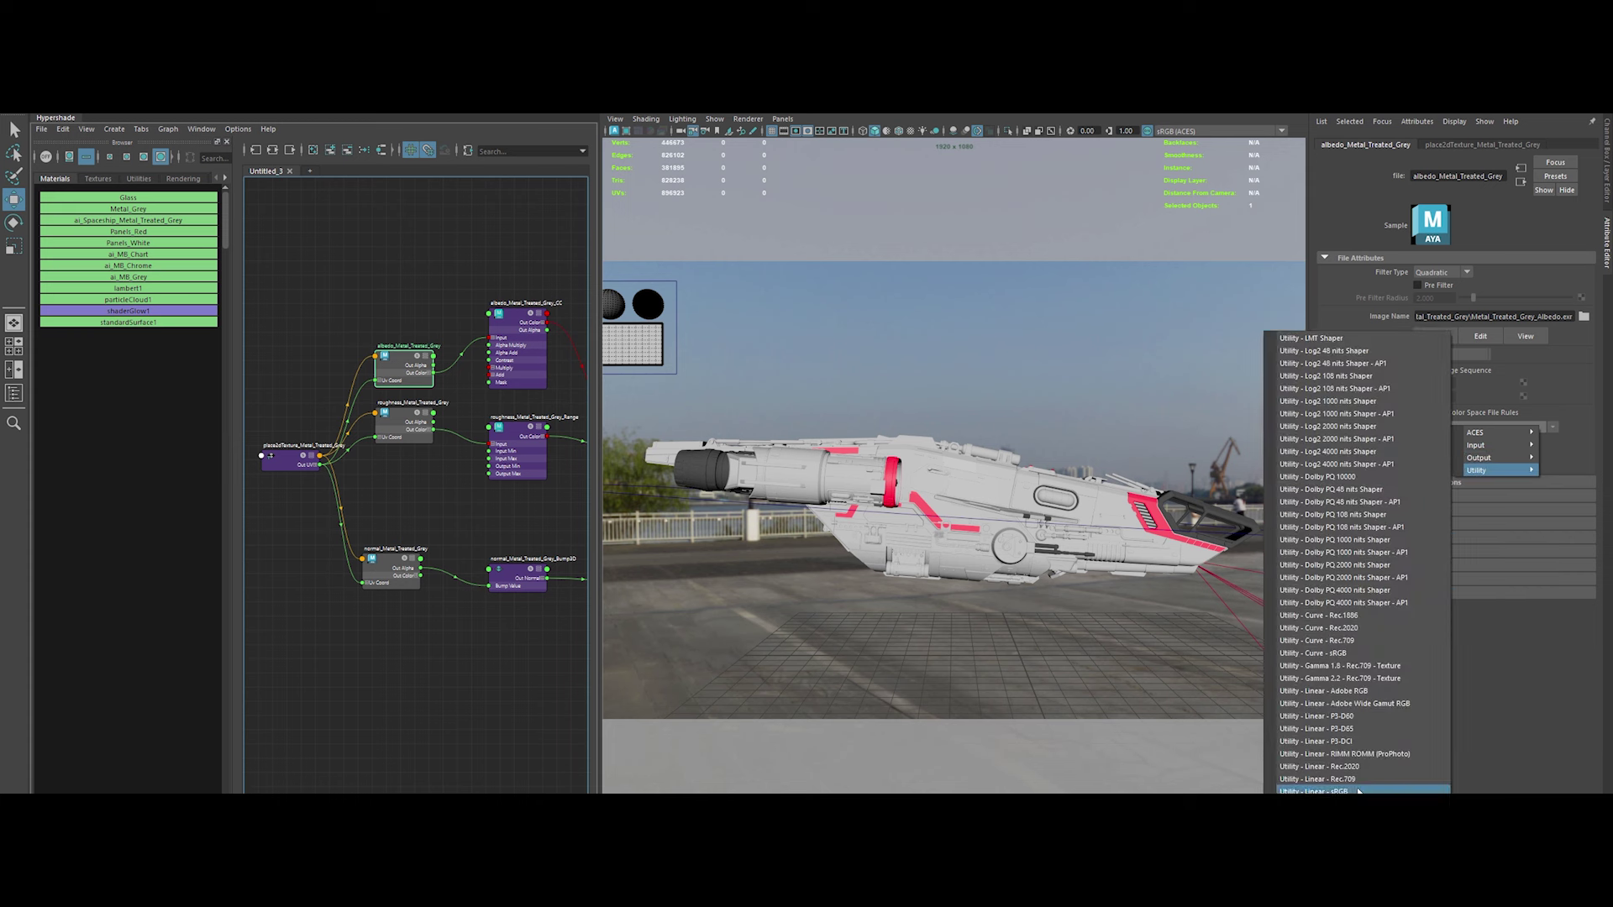
{"action": "left_click", "coordinate": [1358, 792]}
{"action": "left_click", "coordinate": [351, 644]}
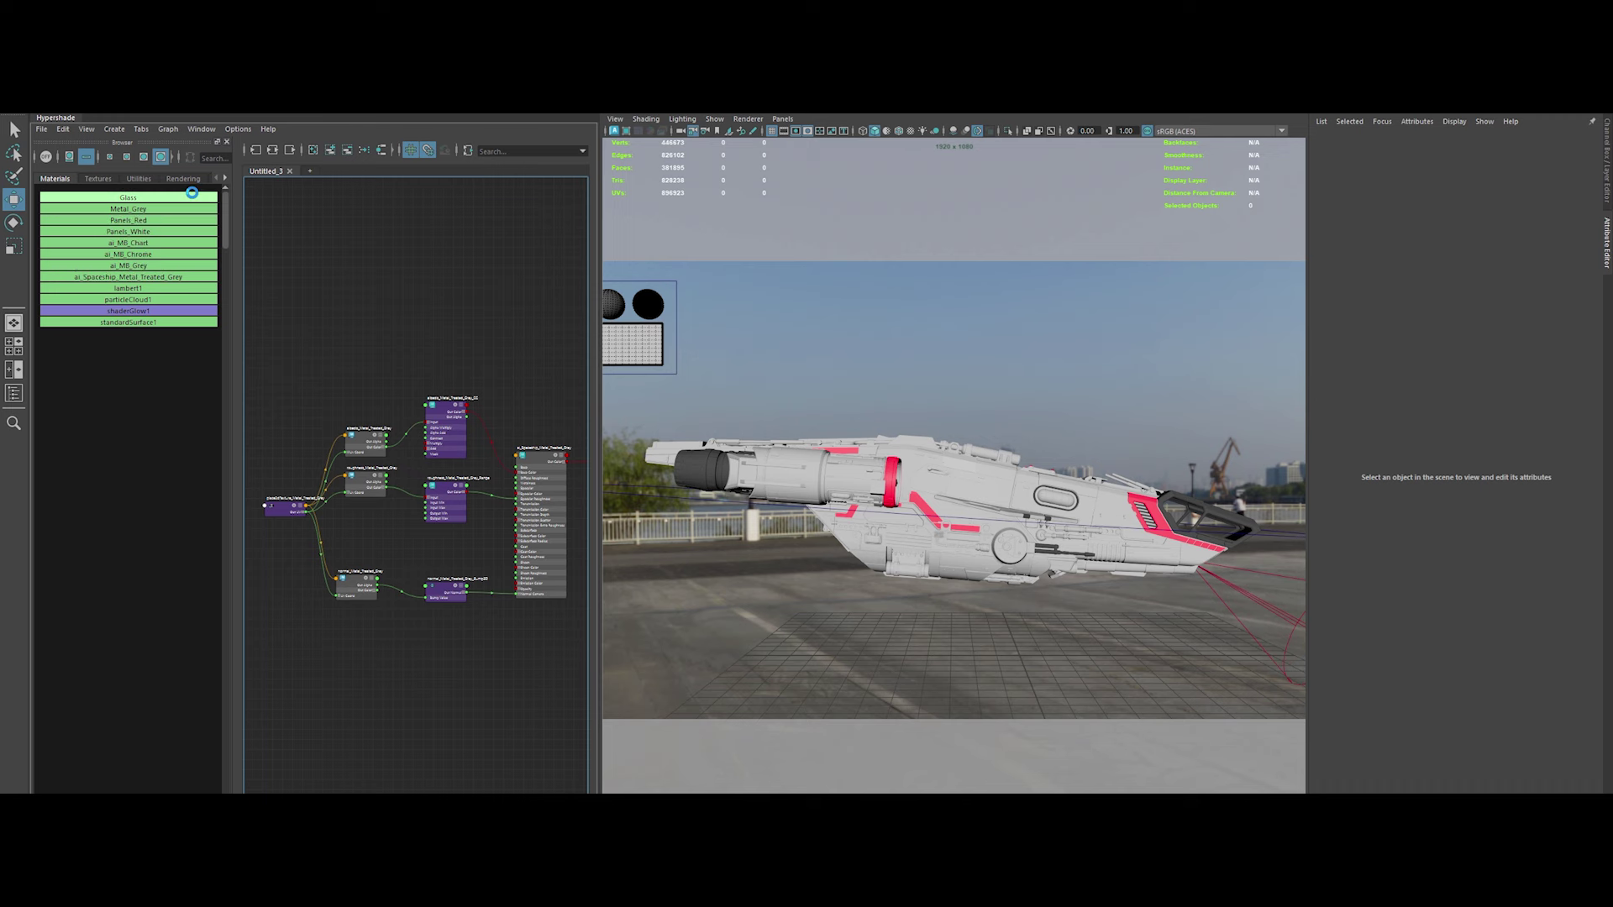
Save the scene and shift the texture nodes left to make room in the graph
{"action": "left_click", "coordinate": [42, 128]}
{"action": "left_click", "coordinate": [119, 161]}
{"action": "key", "text": "Return"}
{"action": "key", "text": "w"}
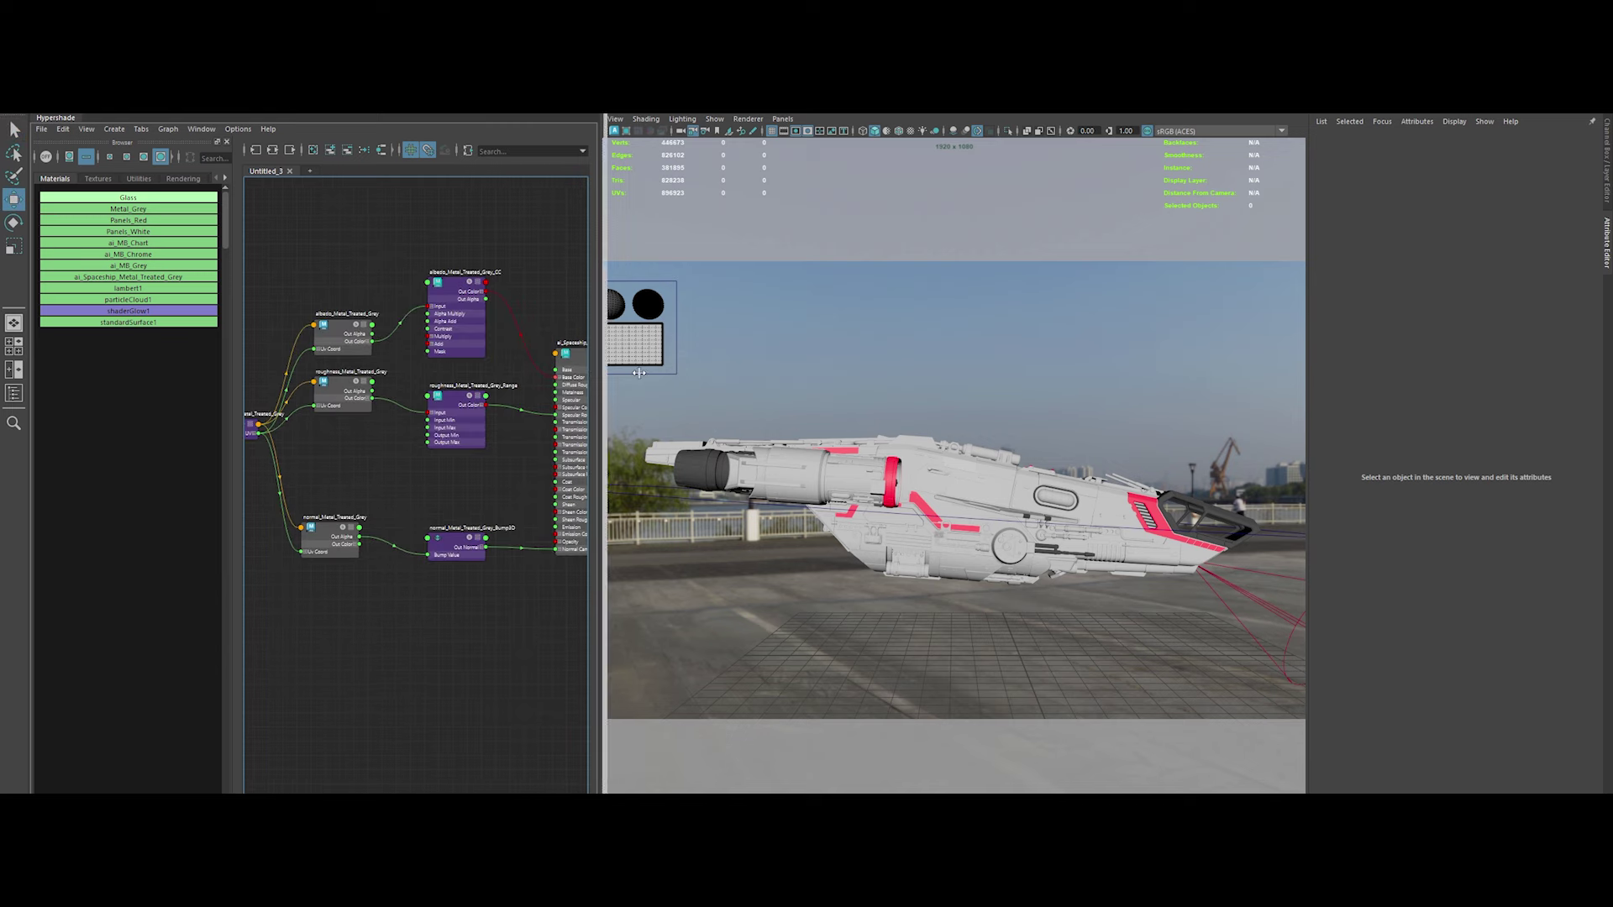
{"action": "left_click_drag", "start_coordinate": [599, 680], "coordinate": [996, 680]}
{"action": "left_click", "coordinate": [636, 556]}
{"action": "left_click_drag", "start_coordinate": [636, 557], "coordinate": [437, 556]}
Create an aiTriplanar node plus two copies for the roughness and normal maps
{"action": "key", "text": "Tab"}
{"action": "type", "text": "triplanar"}
{"action": "key", "text": "Return"}
{"action": "left_click_drag", "start_coordinate": [538, 645], "coordinate": [578, 286]}
{"action": "key", "text": "ctrl+v"}
{"action": "mouse_move", "coordinate": [616, 710]}
{"action": "left_mouse_down", "text": "shift"}
{"action": "mouse_move", "coordinate": [633, 441]}
{"action": "mouse_move", "coordinate": [646, 542]}
{"action": "left_mouse_up", "text": "shift"}
{"action": "key", "text": "ctrl+v"}
{"action": "scroll", "coordinate": [571, 445], "scroll_direction": "up", "scroll_amount": 2}
Name the top and roughness triplanar nodes using the copied Metal_Treated_Grey text
{"action": "double_click", "coordinate": [412, 319]}
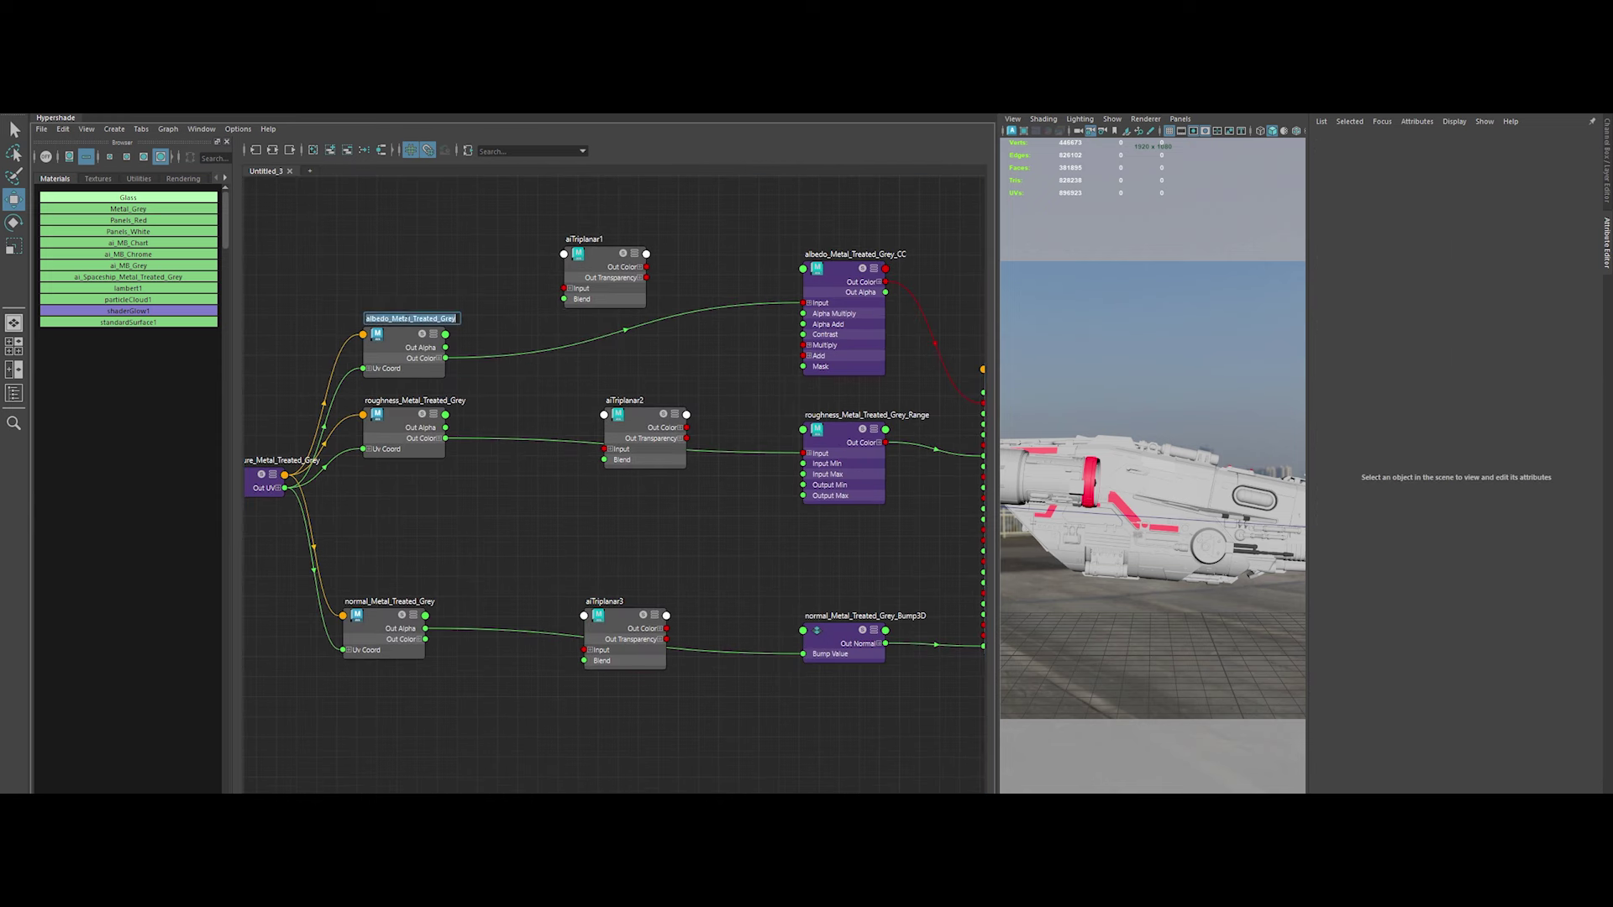
{"action": "left_click_drag", "start_coordinate": [391, 319], "coordinate": [456, 318]}
{"action": "key", "text": "ctrl+c"}
{"action": "left_click_drag", "start_coordinate": [584, 250], "coordinate": [583, 229]}
{"action": "double_click", "coordinate": [609, 219]}
{"action": "key", "text": "ctrl+v"}
{"action": "double_click", "coordinate": [625, 399]}
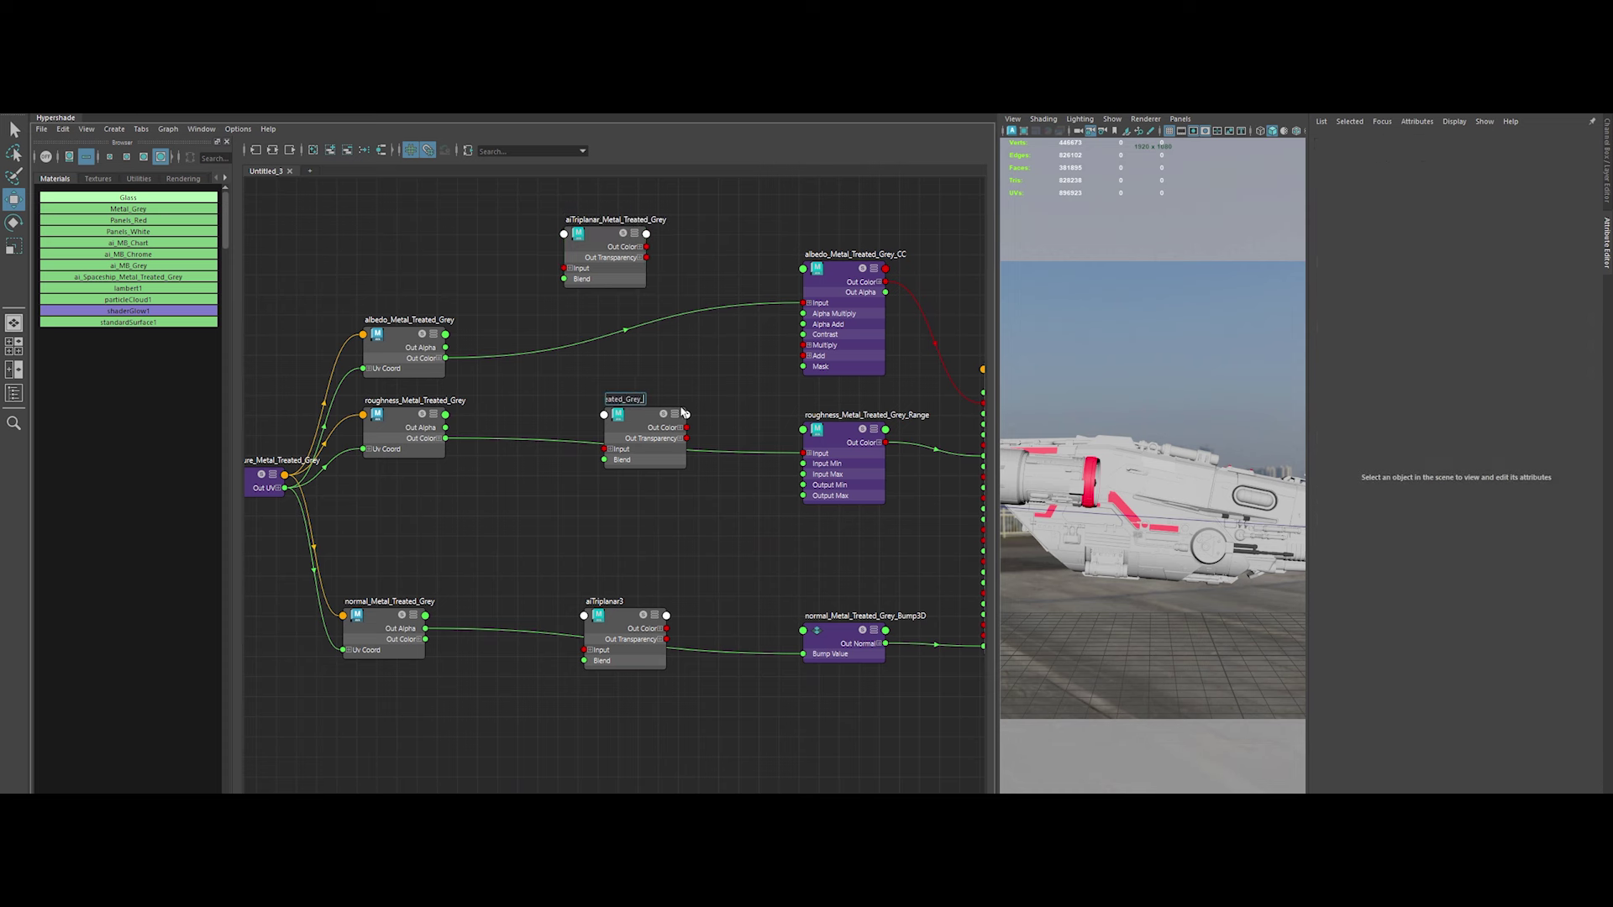
{"action": "type", "text": "s"}
{"action": "key", "text": "Return"}
Name the triplanars aiTriplanar_Metal_Treated_Grey_Albedo and Metal_Treated_Grey_Normal
{"action": "double_click", "coordinate": [647, 218]}
{"action": "type", "text": "_Albedo"}
{"action": "key", "text": "Return"}
{"action": "double_click", "coordinate": [604, 601]}
{"action": "key", "text": "ctrl+v"}
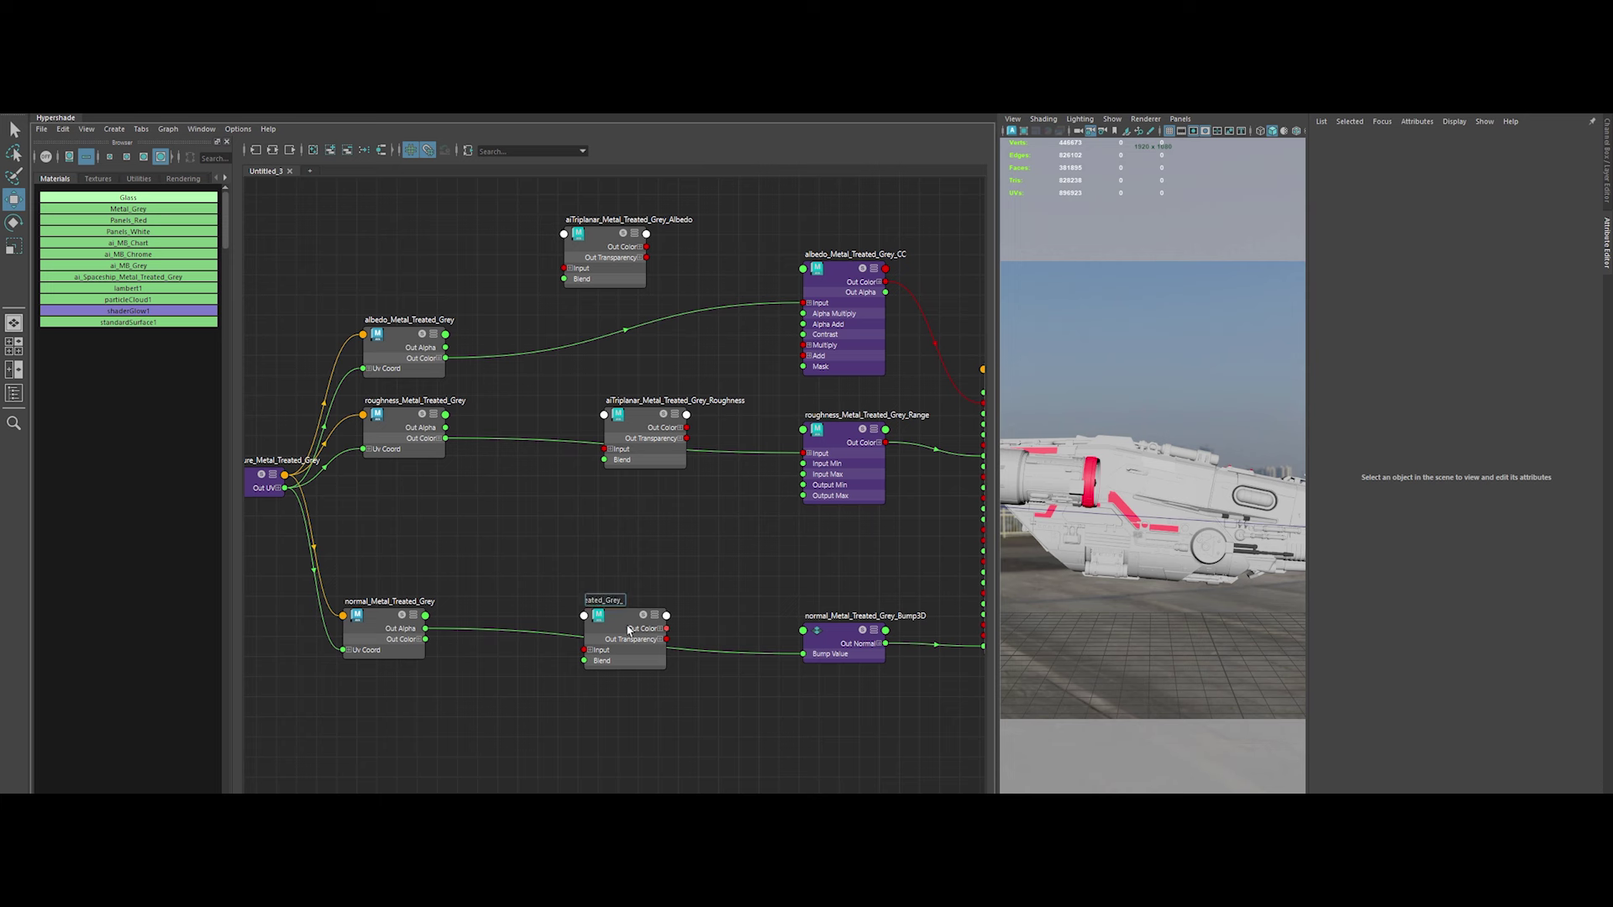
{"action": "key", "text": "Return"}
Wire normal, roughness and albedo textures through their triplanars into bump, range and colour correct nodes
{"action": "mouse_move", "coordinate": [426, 640]}
{"action": "left_mouse_down"}
{"action": "mouse_move", "coordinate": [804, 654]}
{"action": "mouse_move", "coordinate": [822, 616]}
{"action": "left_mouse_up"}
{"action": "left_click", "coordinate": [755, 684]}
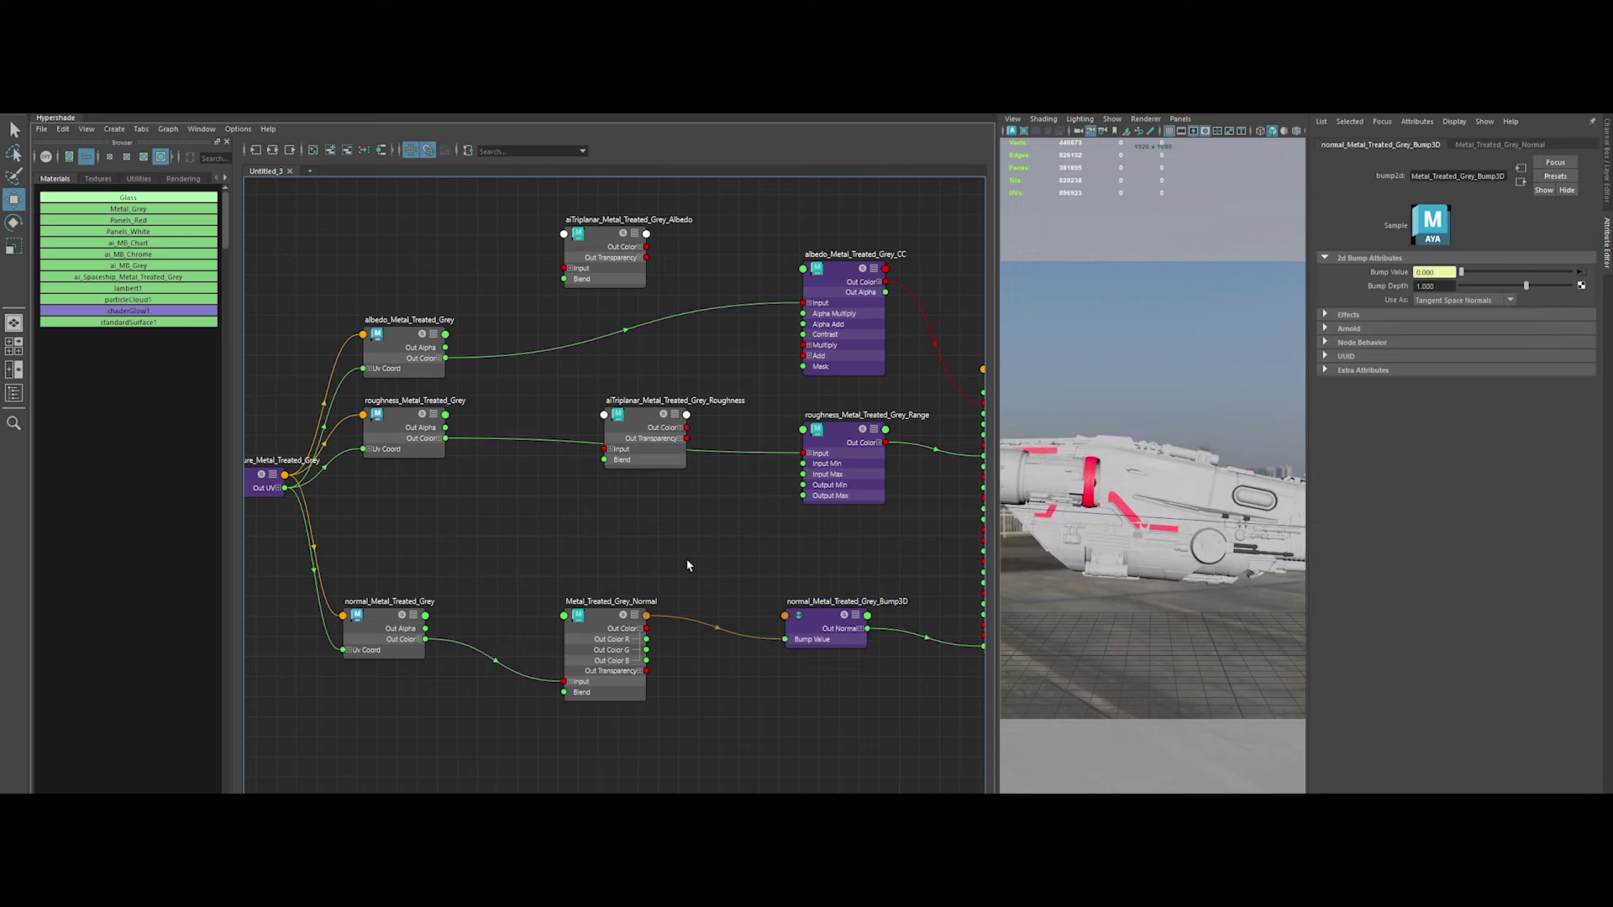
{"action": "left_click", "coordinate": [687, 565]}
{"action": "middle_click_drag", "start_coordinate": [687, 565], "coordinate": [638, 638], "text": "alt"}
{"action": "left_click_drag", "start_coordinate": [395, 510], "coordinate": [753, 525]}
{"action": "mouse_move", "coordinate": [396, 429]}
{"action": "left_mouse_down"}
{"action": "mouse_move", "coordinate": [514, 340]}
{"action": "mouse_move", "coordinate": [753, 374]}
{"action": "left_mouse_up"}
{"action": "middle_click_drag", "start_coordinate": [482, 174], "coordinate": [521, 355], "text": "alt"}
Add a floatConstant node above the triplanar nodes
{"action": "key", "text": "Tab"}
{"action": "type", "text": "float"}
{"action": "left_click", "coordinate": [588, 384]}
{"action": "mouse_move", "coordinate": [568, 365]}
{"action": "left_mouse_down"}
{"action": "mouse_move", "coordinate": [510, 388]}
{"action": "mouse_move", "coordinate": [533, 378]}
{"action": "mouse_move", "coordinate": [500, 338]}
{"action": "left_mouse_up"}
Rename the float node Metal_Treated_Grey_Constant and move the albedo triplanar up
{"action": "double_click", "coordinate": [481, 333]}
{"action": "key", "text": "ctrl+v"}
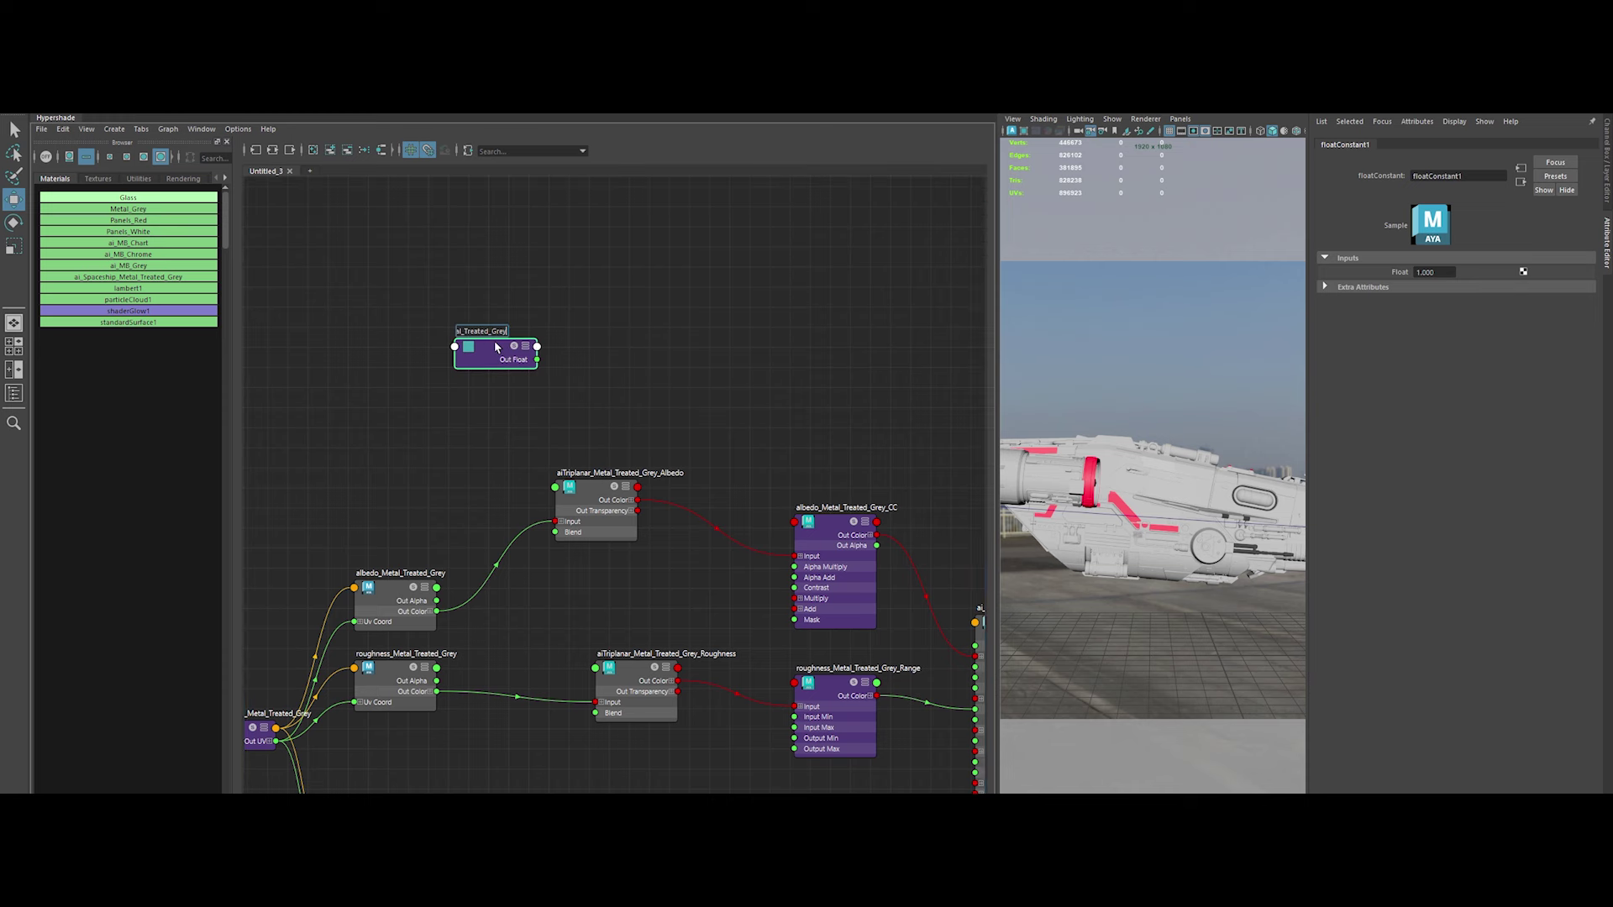
{"action": "key", "text": "Return"}
{"action": "middle_click_drag", "start_coordinate": [616, 385], "coordinate": [626, 397], "text": "alt"}
{"action": "left_click", "coordinate": [604, 504]}
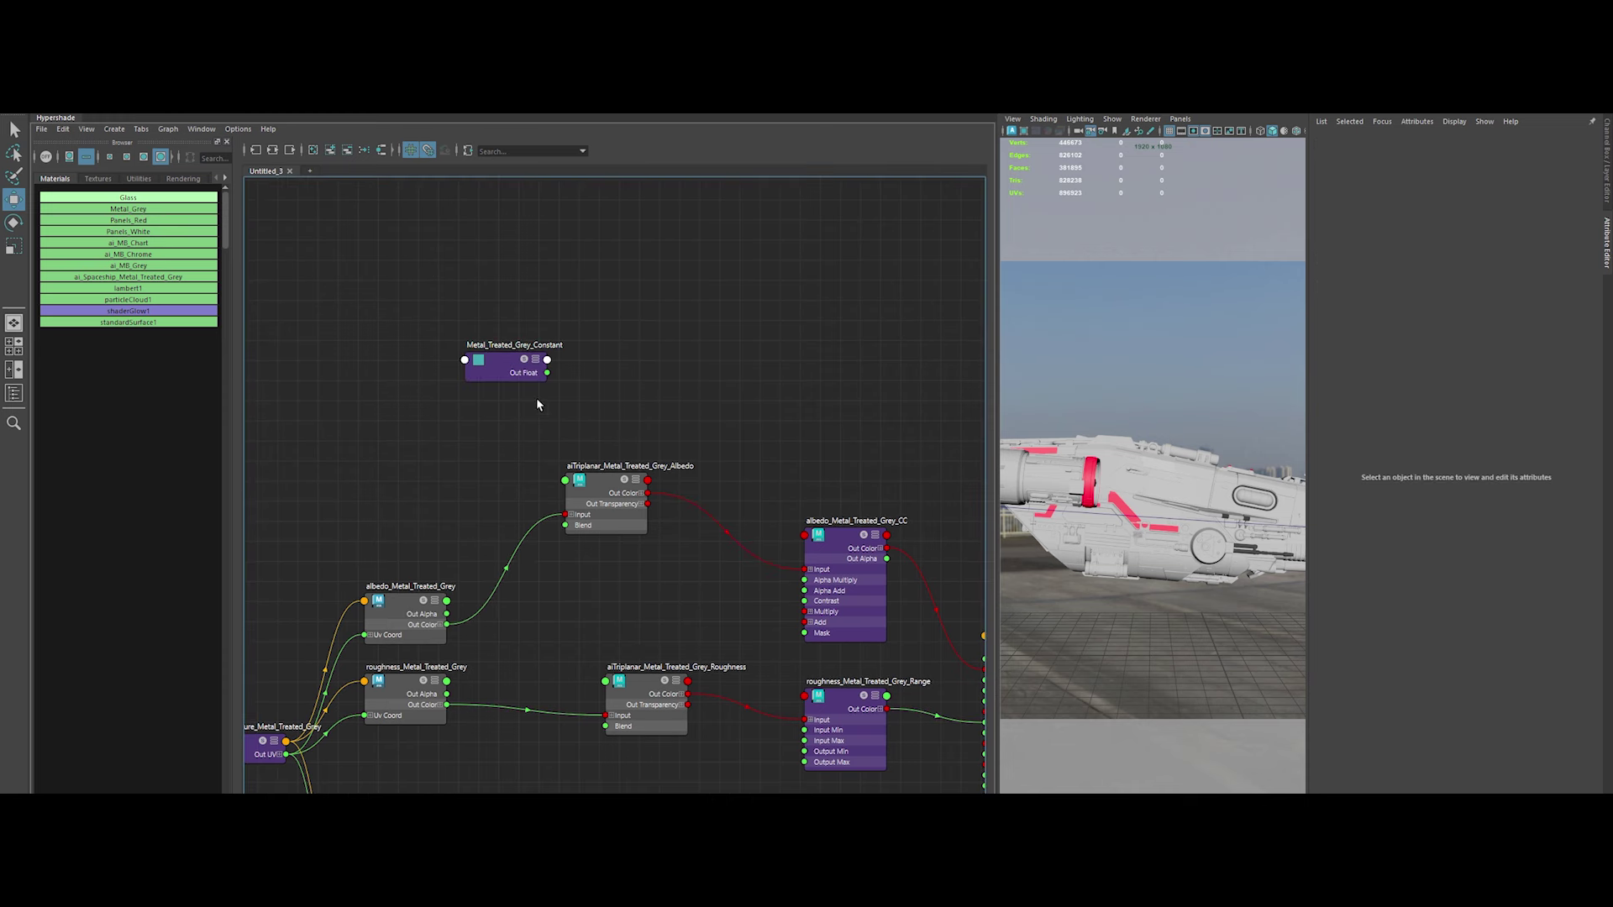
{"action": "left_click_drag", "start_coordinate": [605, 504], "coordinate": [604, 464]}
Connect the Constant's outFloat to the albedo triplanar's scaleX, scaleY and scaleZ
{"action": "middle_click_drag", "start_coordinate": [796, 412], "coordinate": [605, 483], "text": "shift"}
{"action": "left_click", "coordinate": [601, 477]}
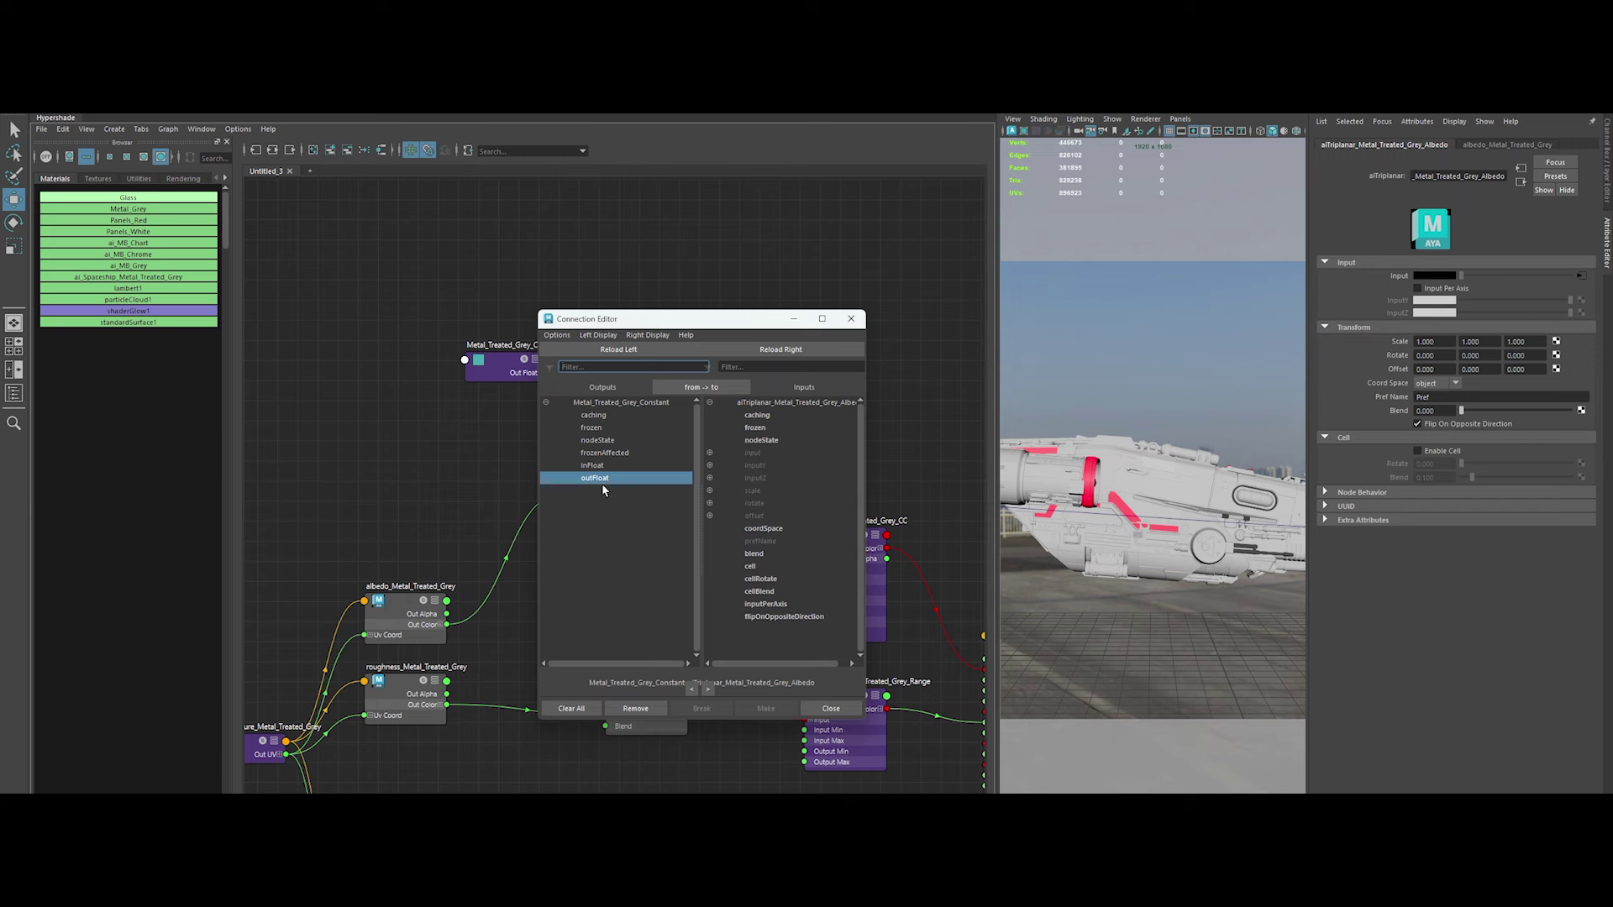
{"action": "left_click", "coordinate": [709, 491]}
{"action": "left_click", "coordinate": [761, 504]}
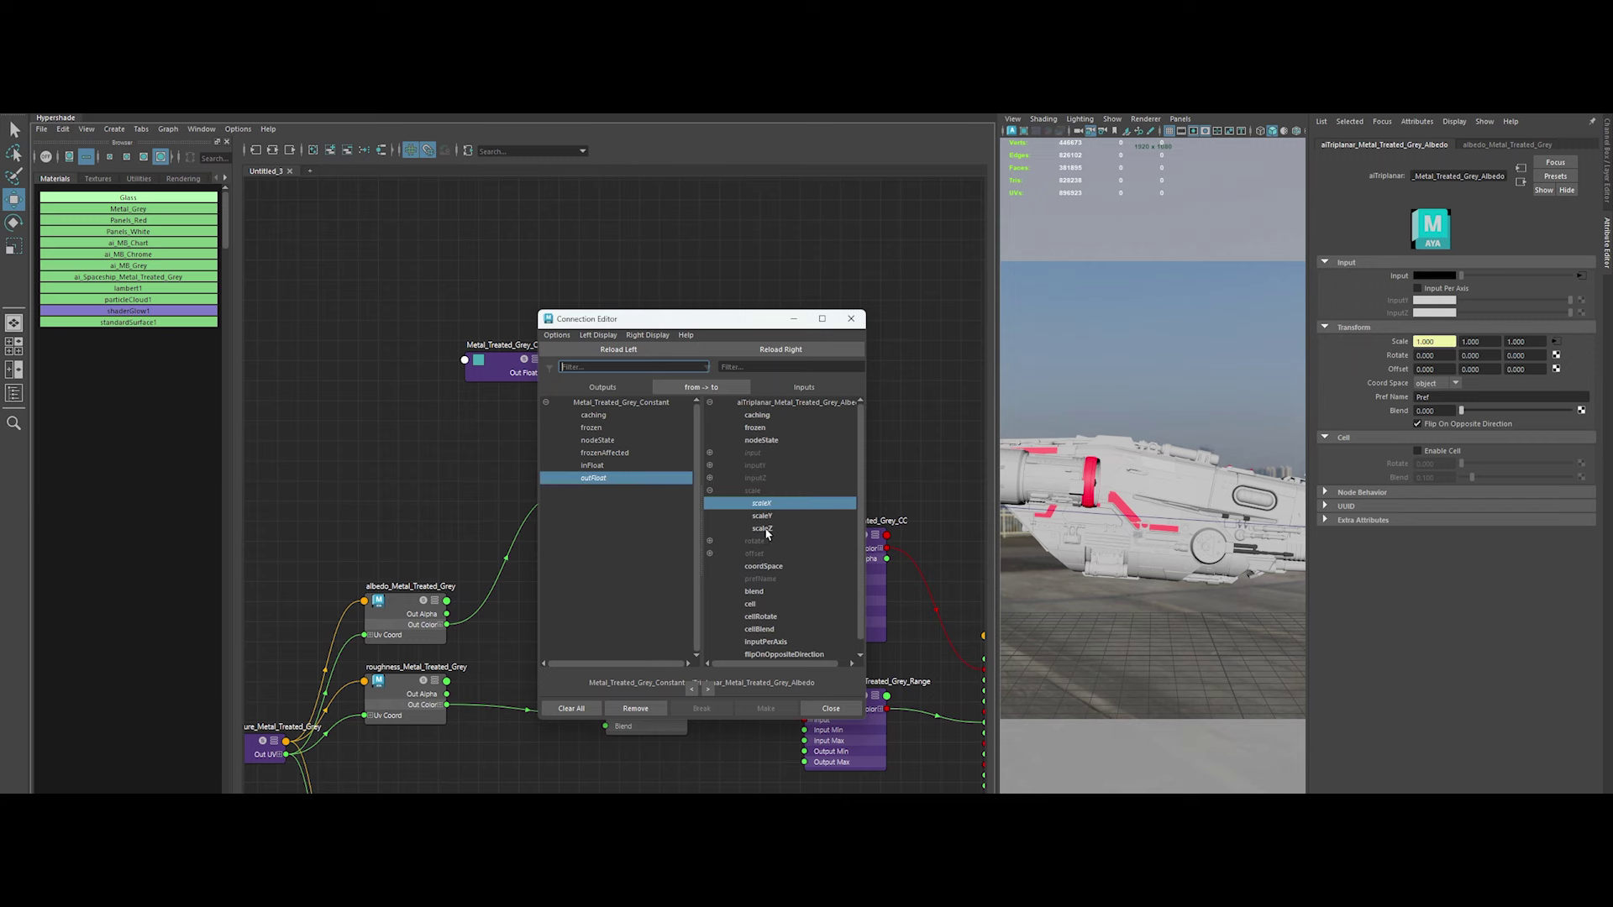
{"action": "left_click", "coordinate": [770, 516]}
{"action": "left_click", "coordinate": [762, 529]}
{"action": "left_click", "coordinate": [831, 708]}
Connect the Constant's outFloat to the roughness triplanar's X, Y and Z scale
{"action": "left_click", "coordinate": [647, 723]}
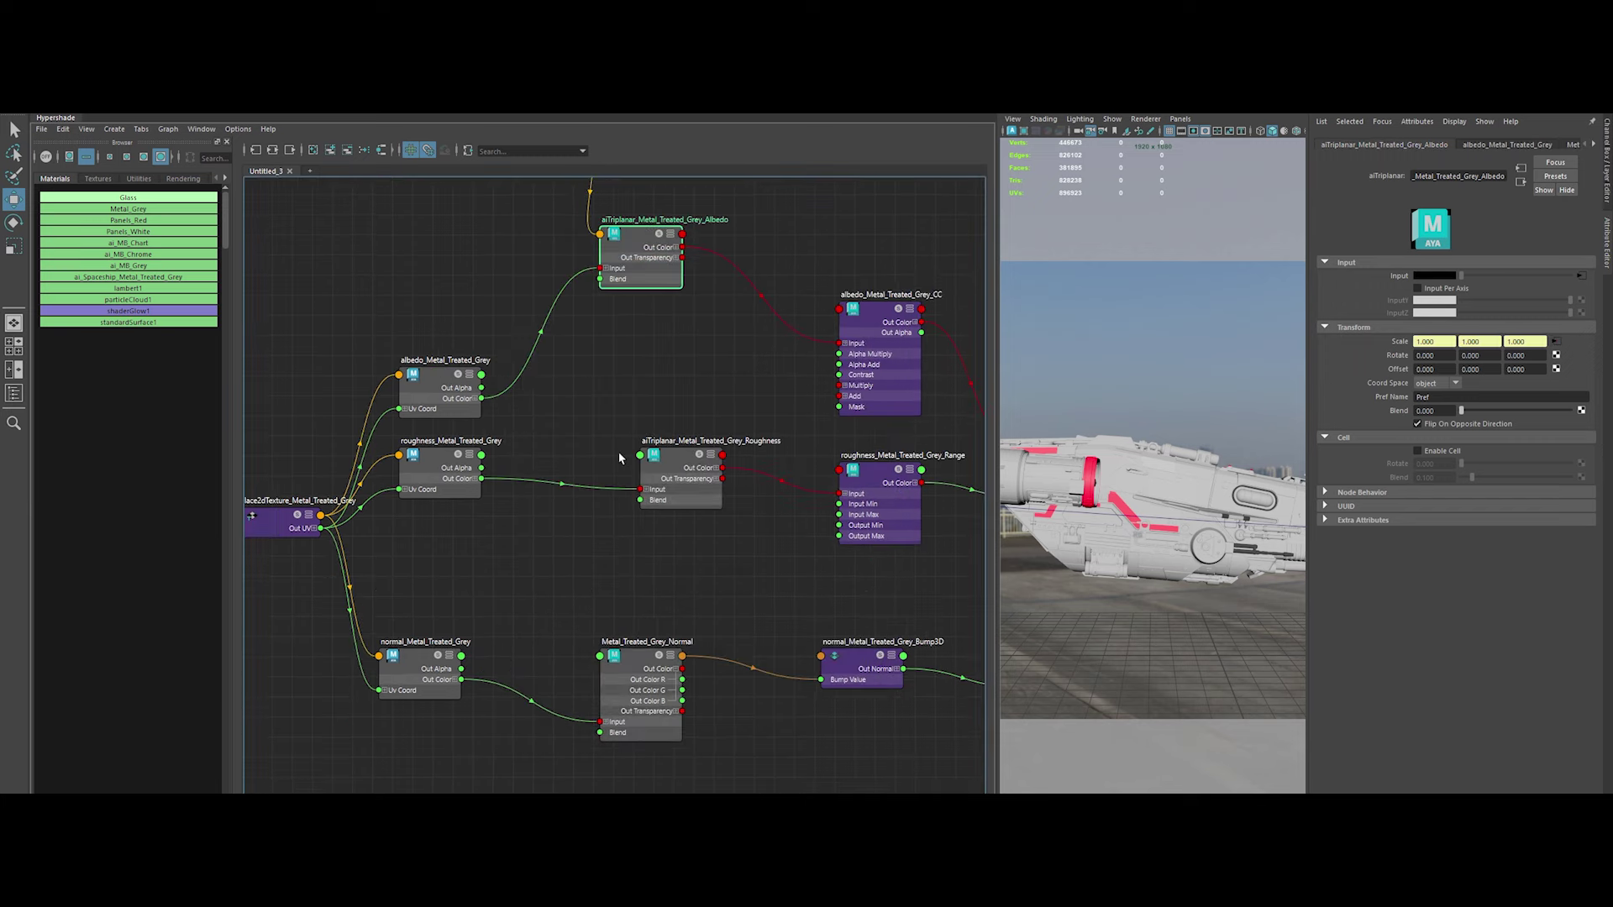
{"action": "middle_click_drag", "start_coordinate": [454, 413], "coordinate": [515, 252], "text": "alt"}
{"action": "middle_click_drag", "start_coordinate": [554, 202], "coordinate": [685, 542], "text": "shift"}
{"action": "left_click", "coordinate": [593, 477]}
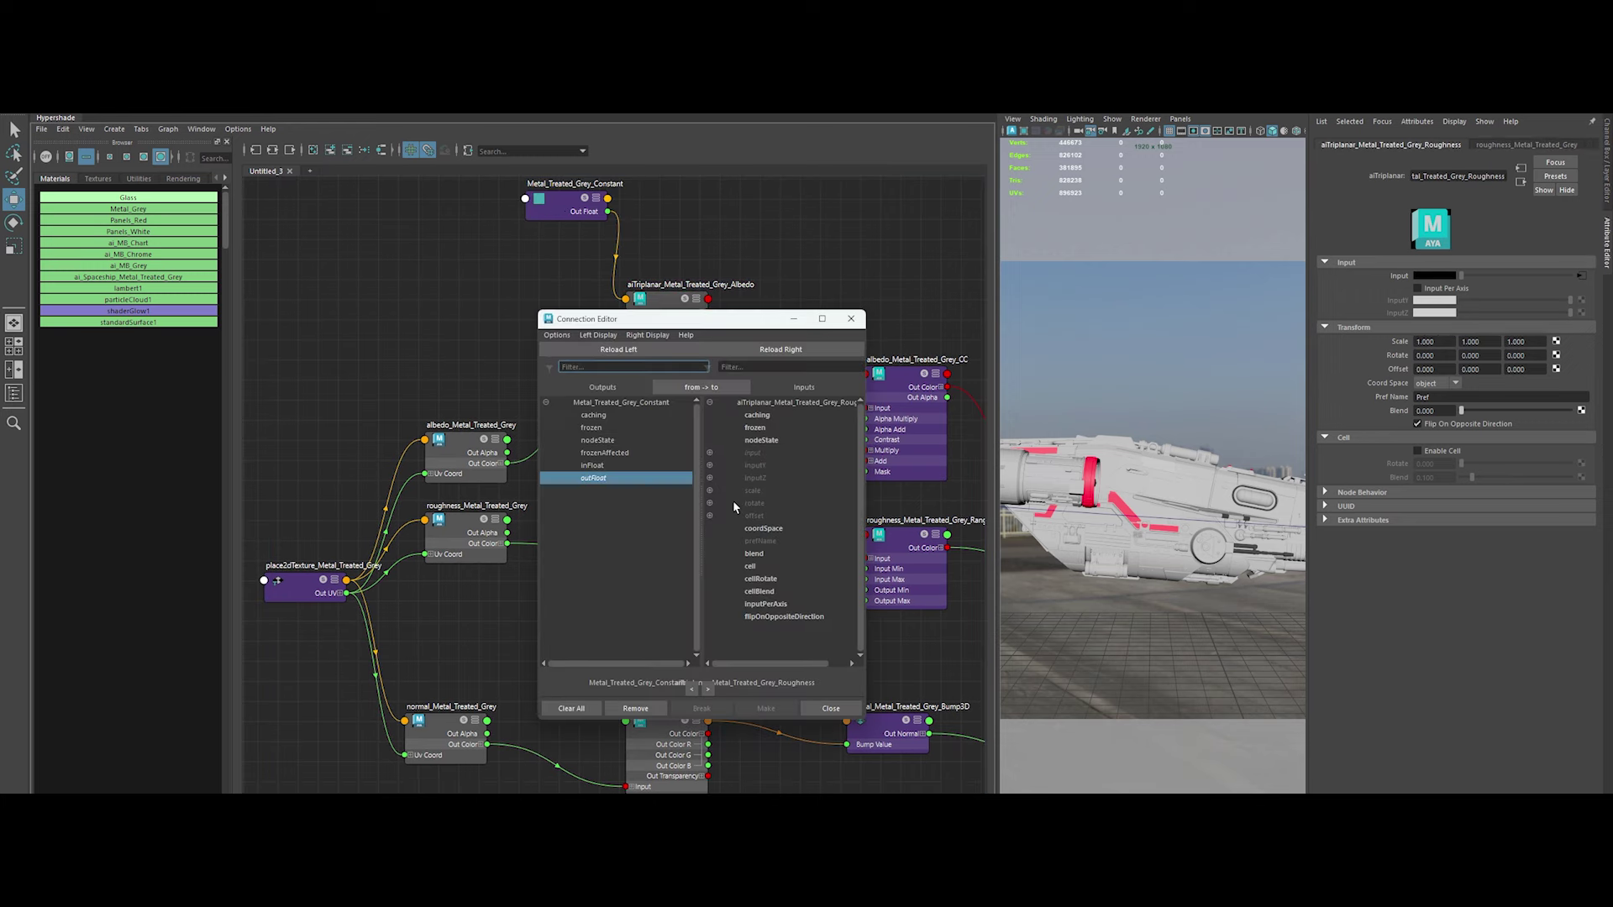
{"action": "left_click", "coordinate": [709, 503]}
{"action": "left_click", "coordinate": [762, 515]}
{"action": "left_click", "coordinate": [765, 541]}
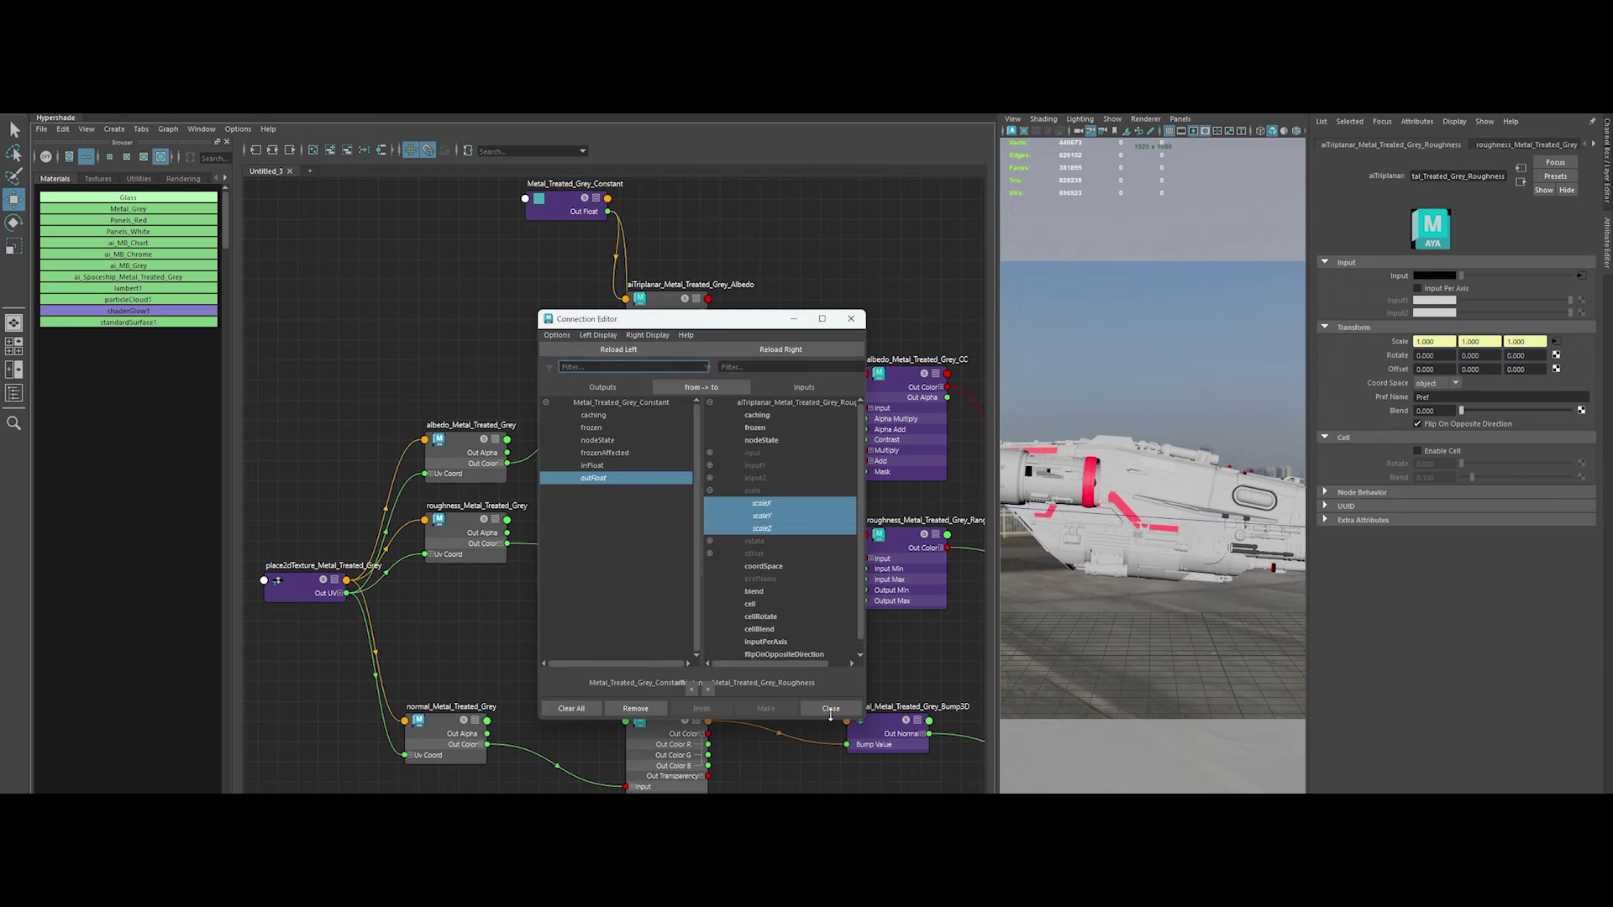
{"action": "left_click", "coordinate": [830, 708]}
Connect the Constant's outFloat to the normal triplanar's X, Y and Z scale
{"action": "middle_click_drag", "start_coordinate": [555, 204], "coordinate": [668, 735], "text": "shift"}
{"action": "left_click", "coordinate": [593, 477]}
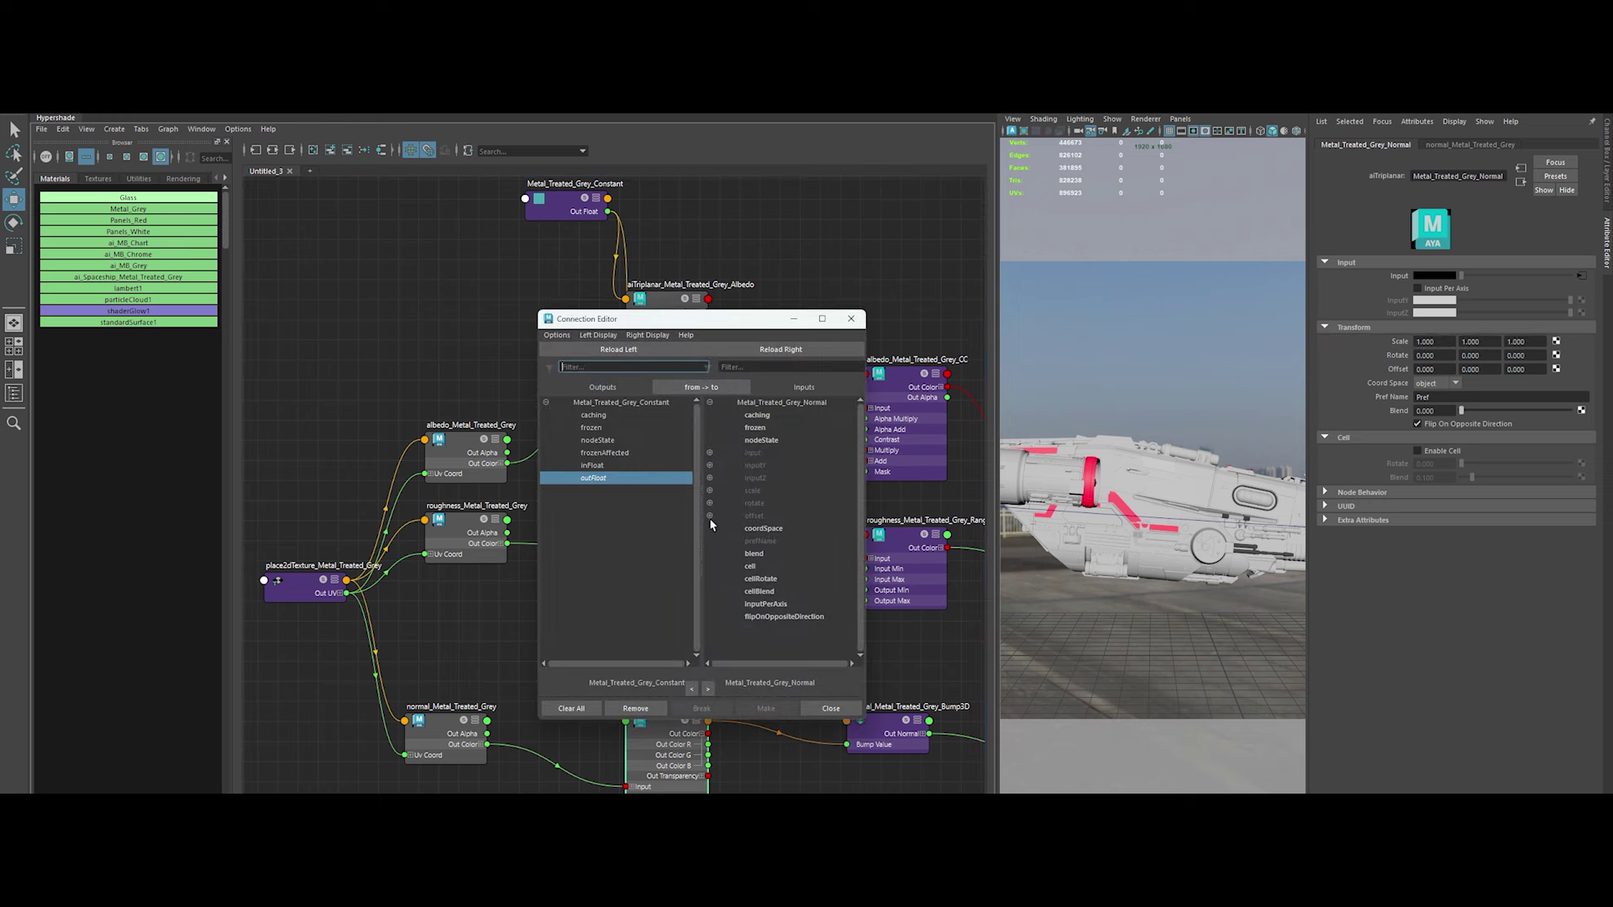
{"action": "left_click", "coordinate": [709, 490]}
{"action": "left_click", "coordinate": [761, 503]}
{"action": "left_click", "coordinate": [762, 529]}
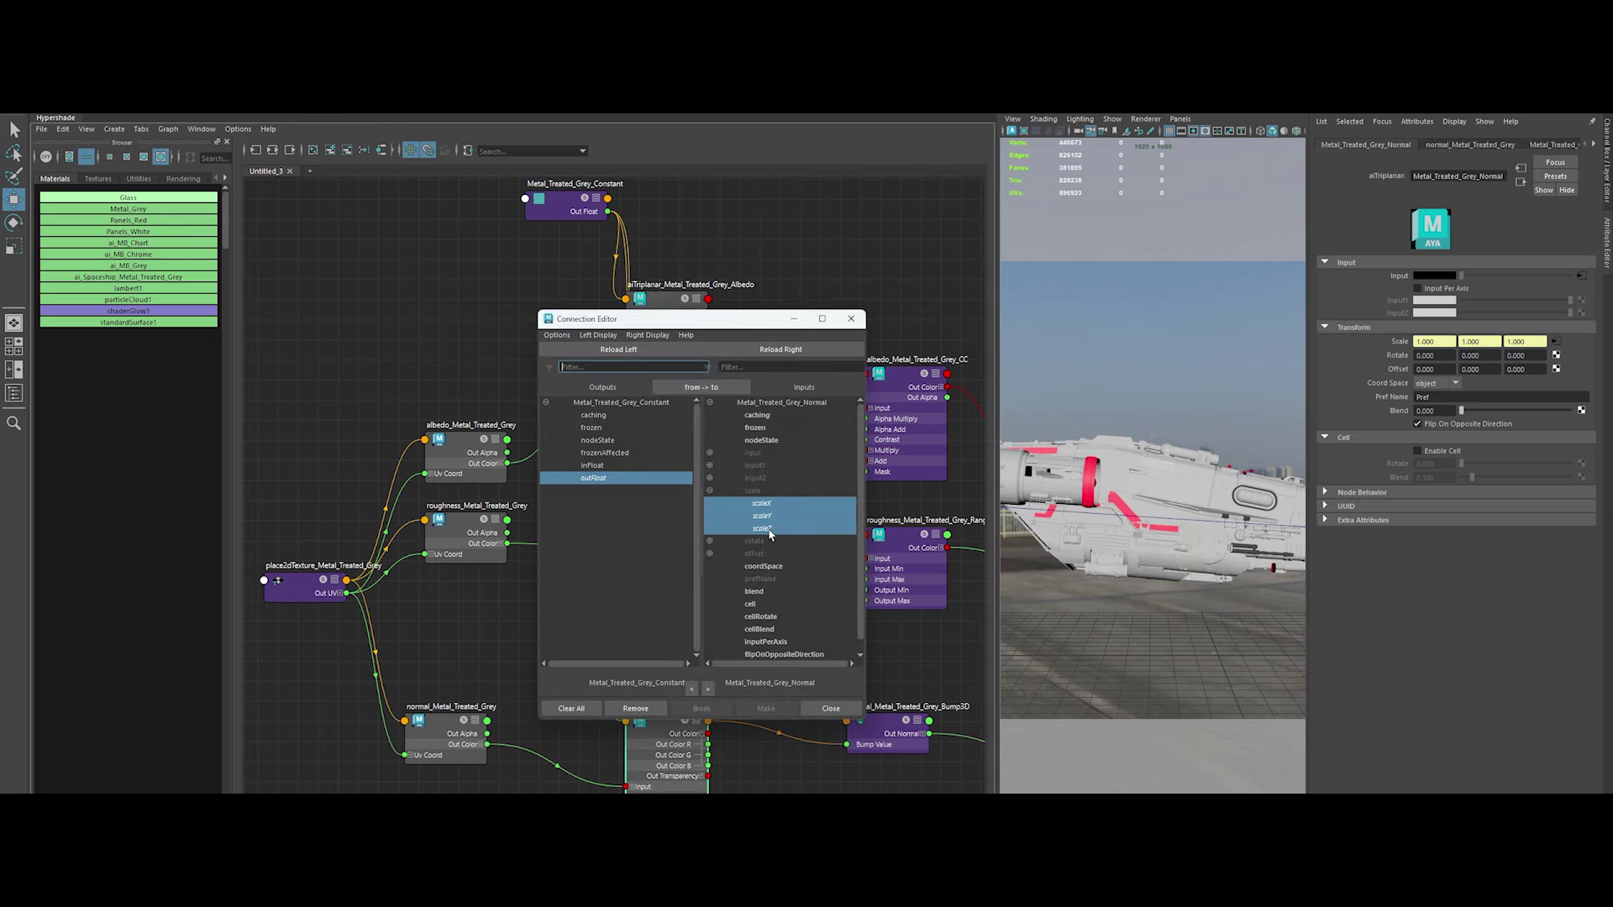
{"action": "left_click", "coordinate": [831, 708]}
Enter 0 in the Constant's float value, reposition it, and widen the 3D viewport
{"action": "scroll", "coordinate": [477, 365], "scroll_direction": "down", "scroll_amount": 3}
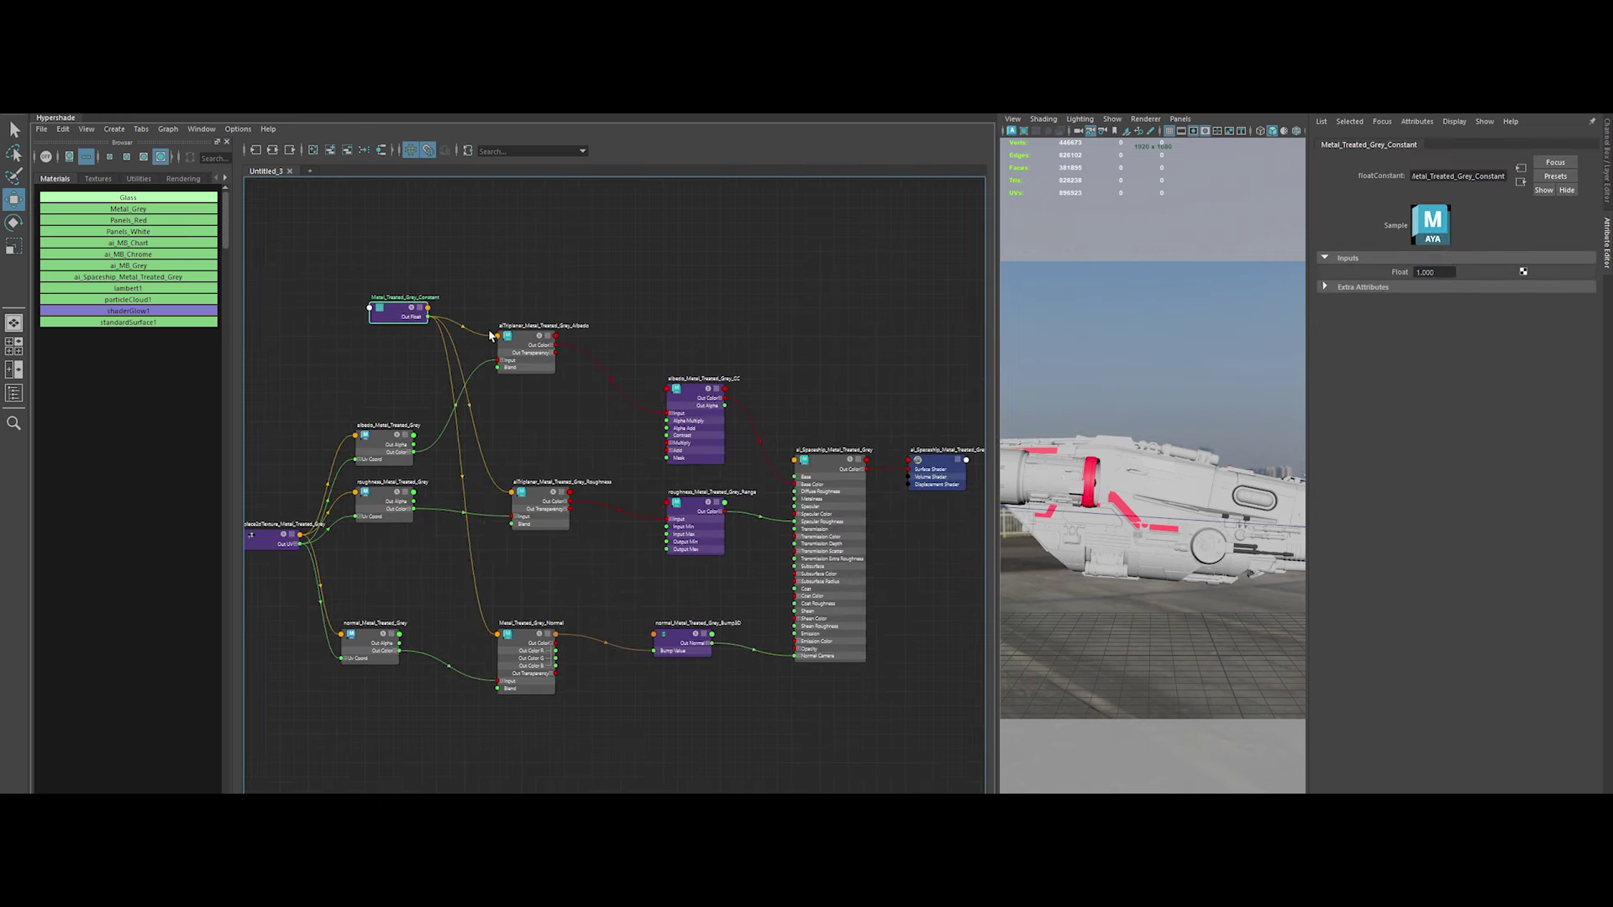
{"action": "left_click_drag", "start_coordinate": [451, 274], "coordinate": [391, 315]}
{"action": "left_click", "coordinate": [1420, 272]}
{"action": "type", "text": "0"}
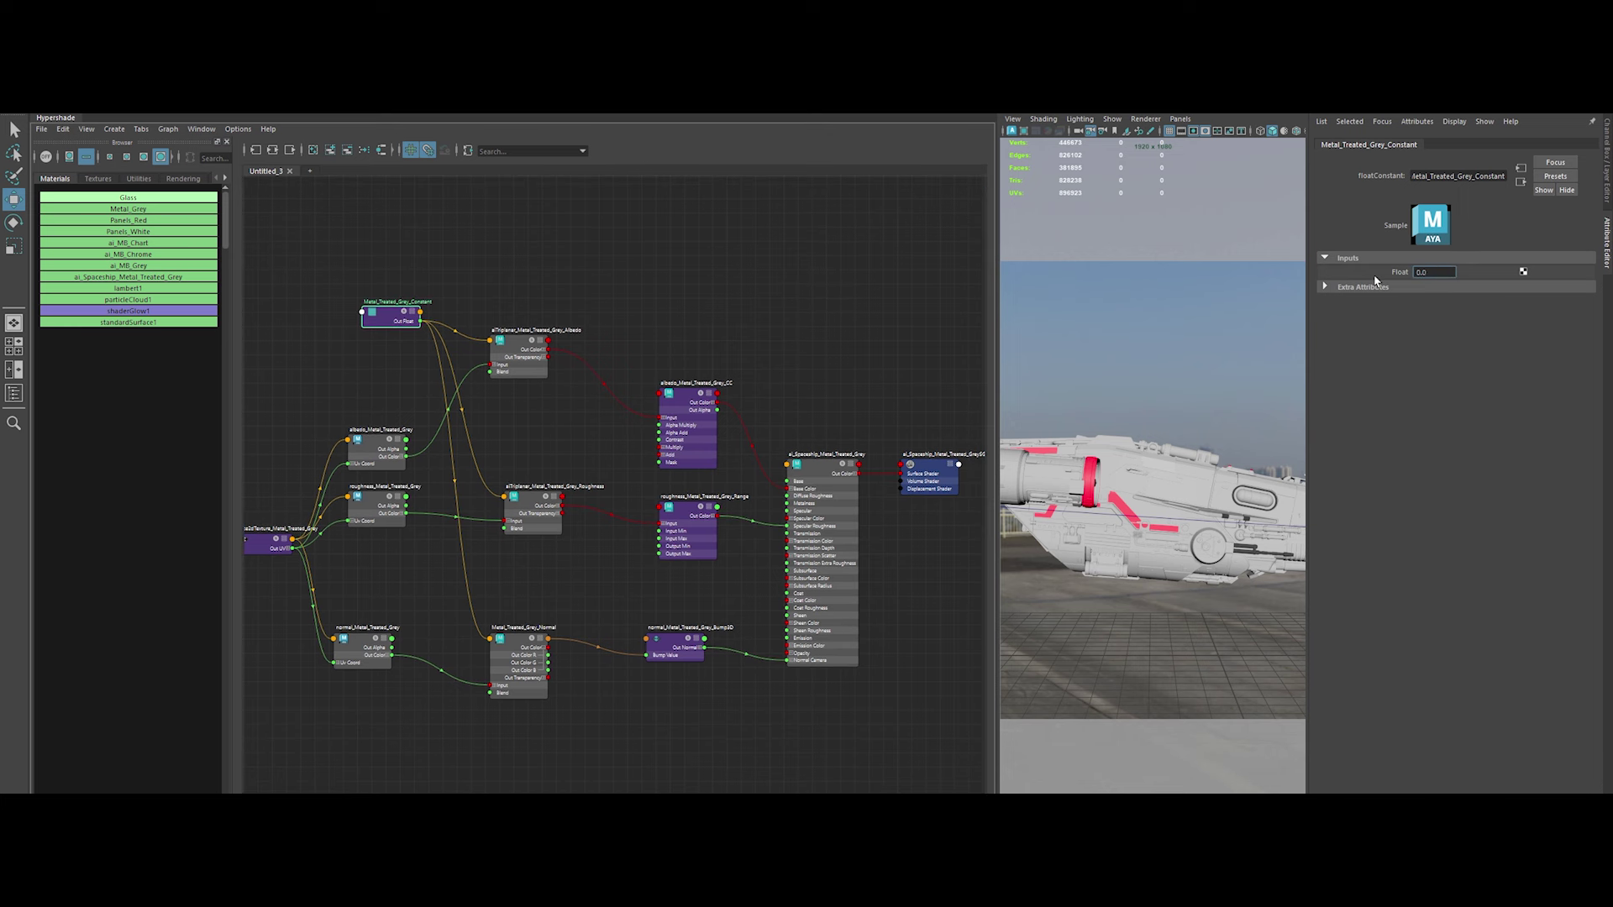
{"action": "left_click", "coordinate": [856, 375]}
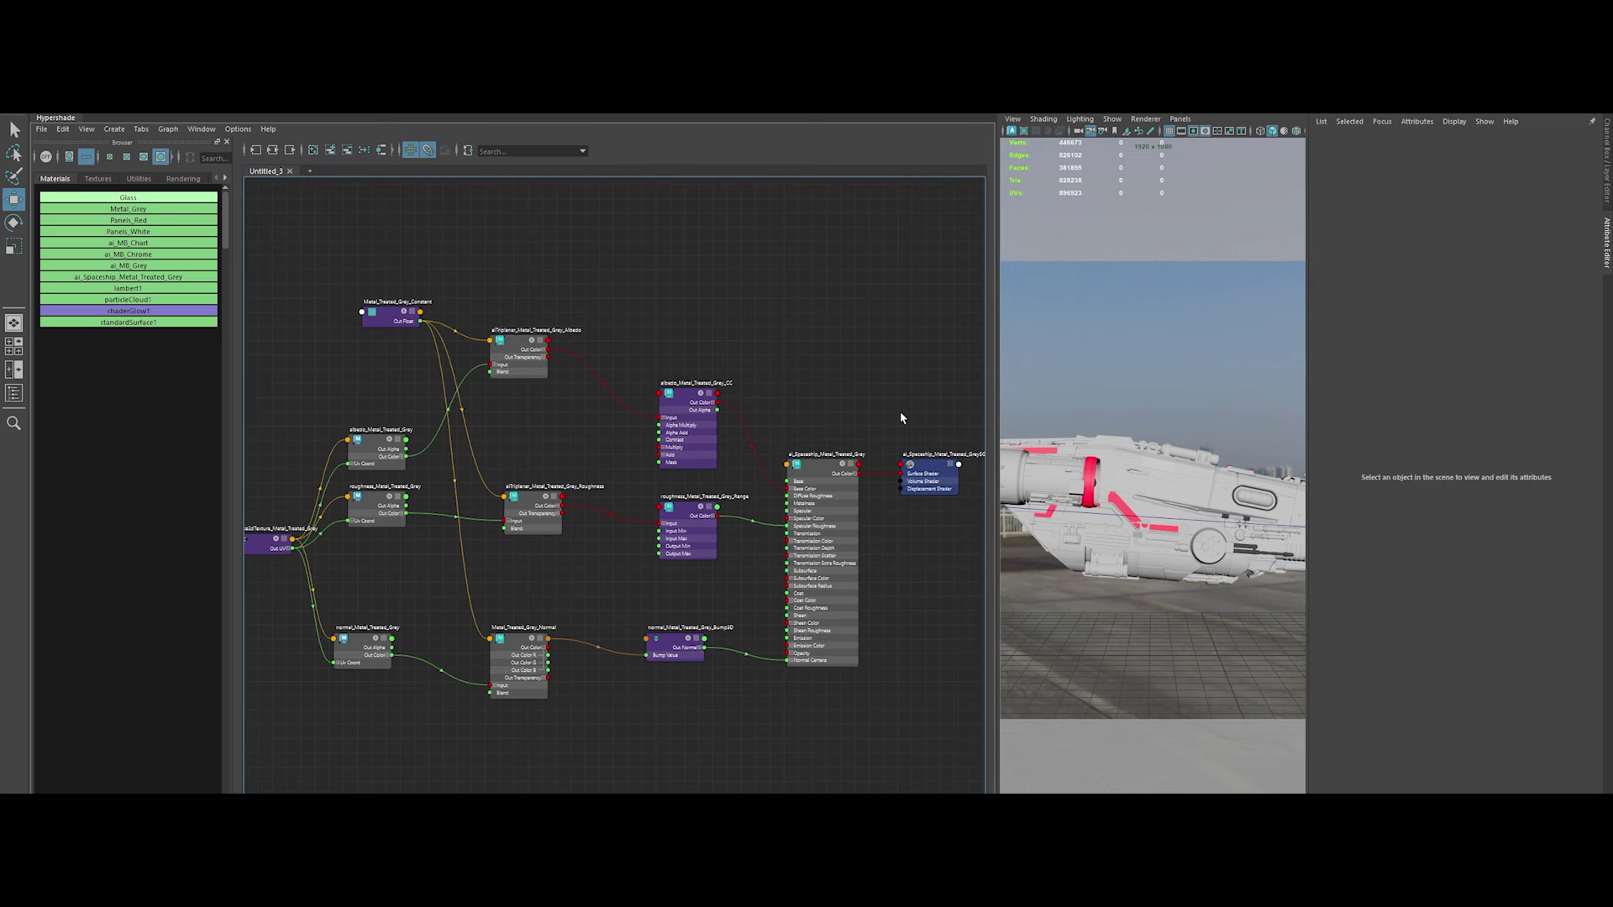
{"action": "left_click_drag", "start_coordinate": [993, 331], "coordinate": [855, 330]}
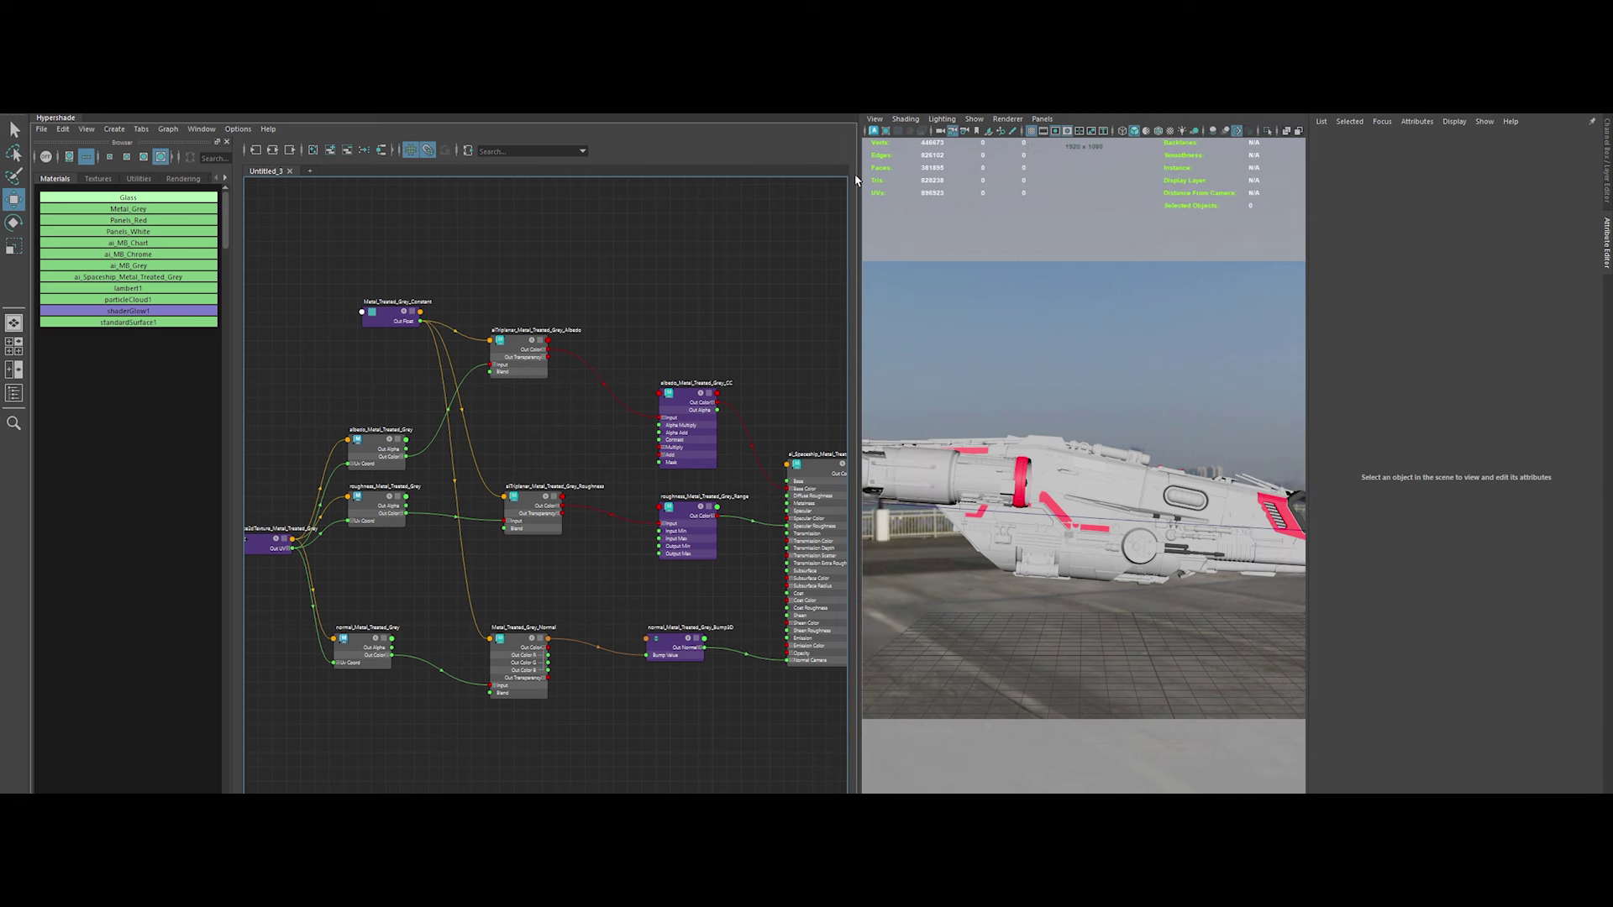
Widen the viewport, move Arnold RenderView aside, and enable crop-region rendering
{"action": "left_click_drag", "start_coordinate": [856, 179], "coordinate": [677, 168]}
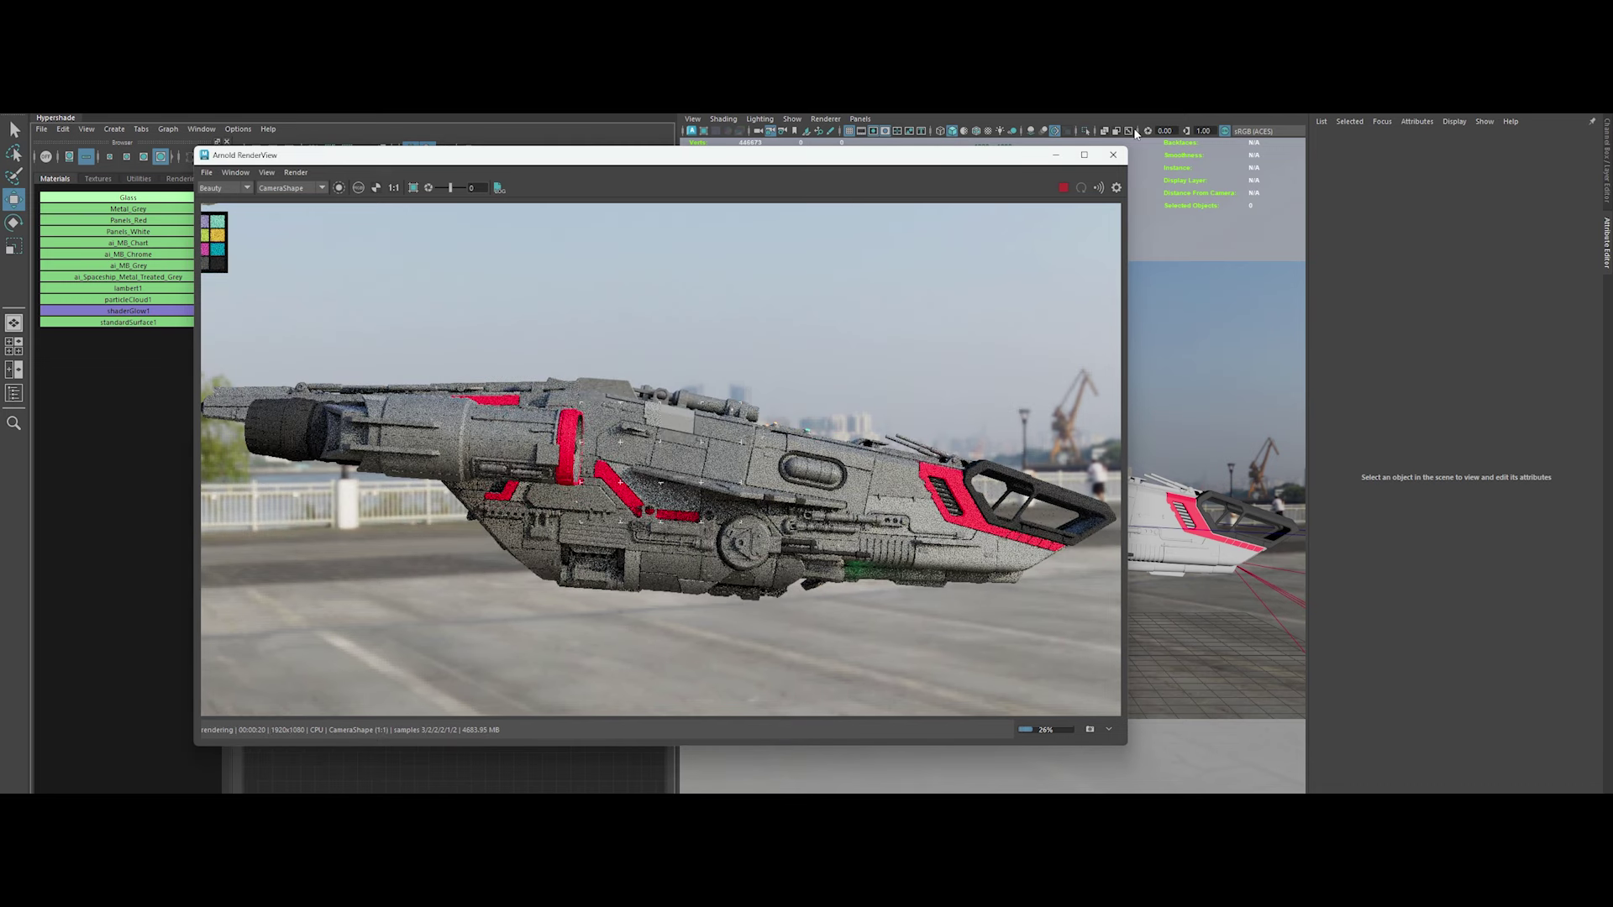
{"action": "left_click_drag", "start_coordinate": [758, 157], "coordinate": [1134, 133]}
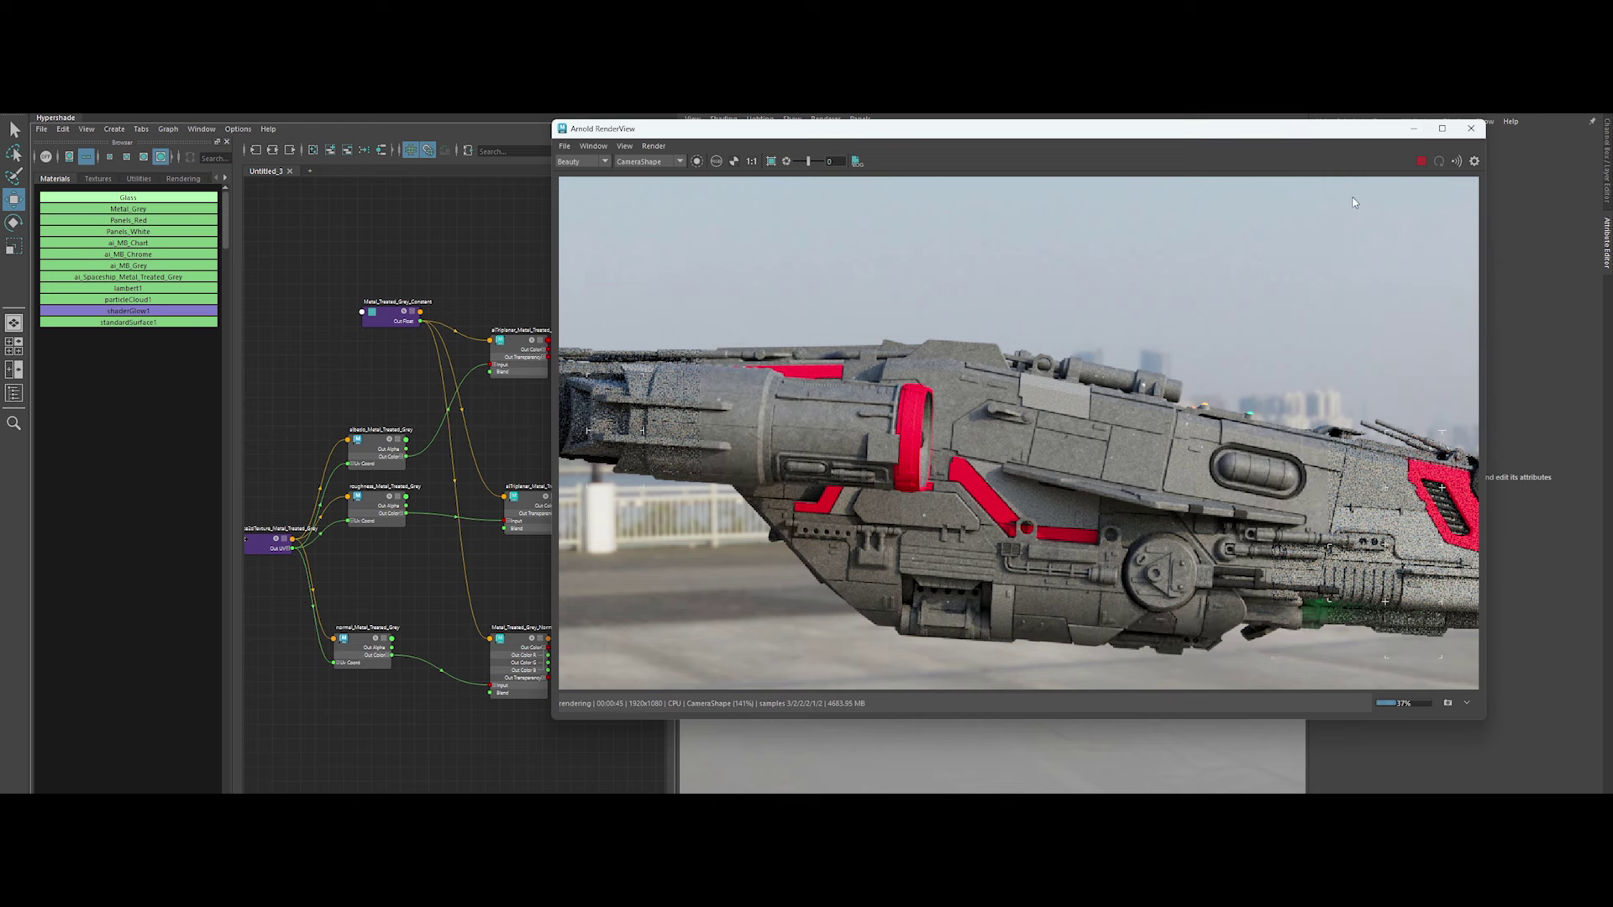
{"action": "left_click", "coordinate": [625, 145]}
{"action": "left_click", "coordinate": [652, 146]}
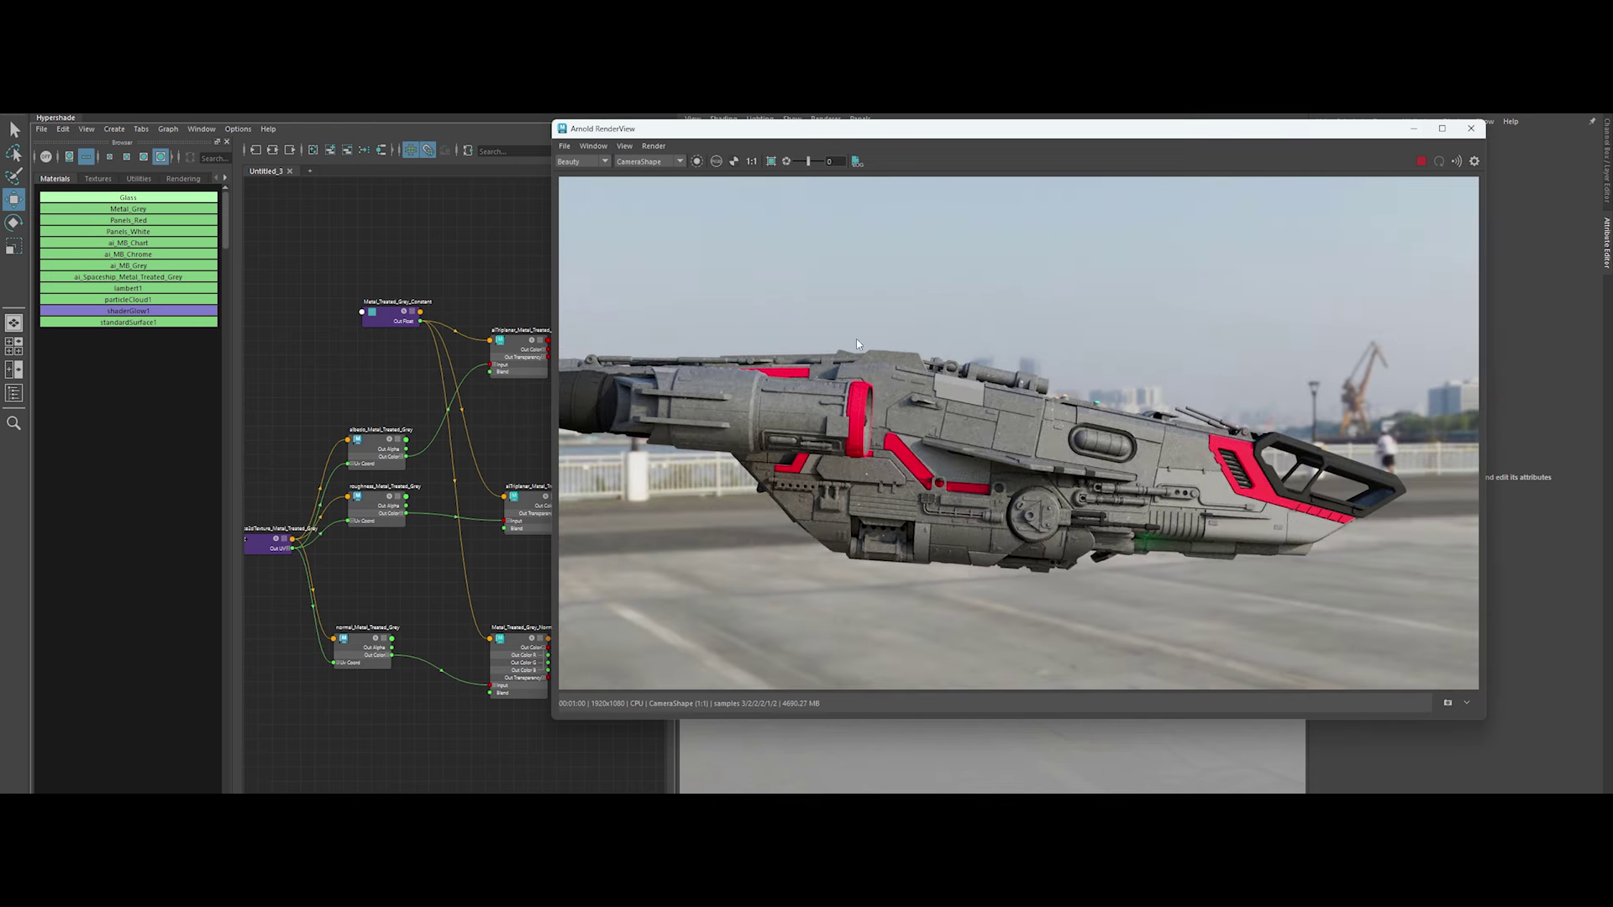
Crop the render to the mid-hull panels and select the albedo texture and triplanar nodes
{"action": "left_click_drag", "start_coordinate": [857, 344], "coordinate": [1053, 468]}
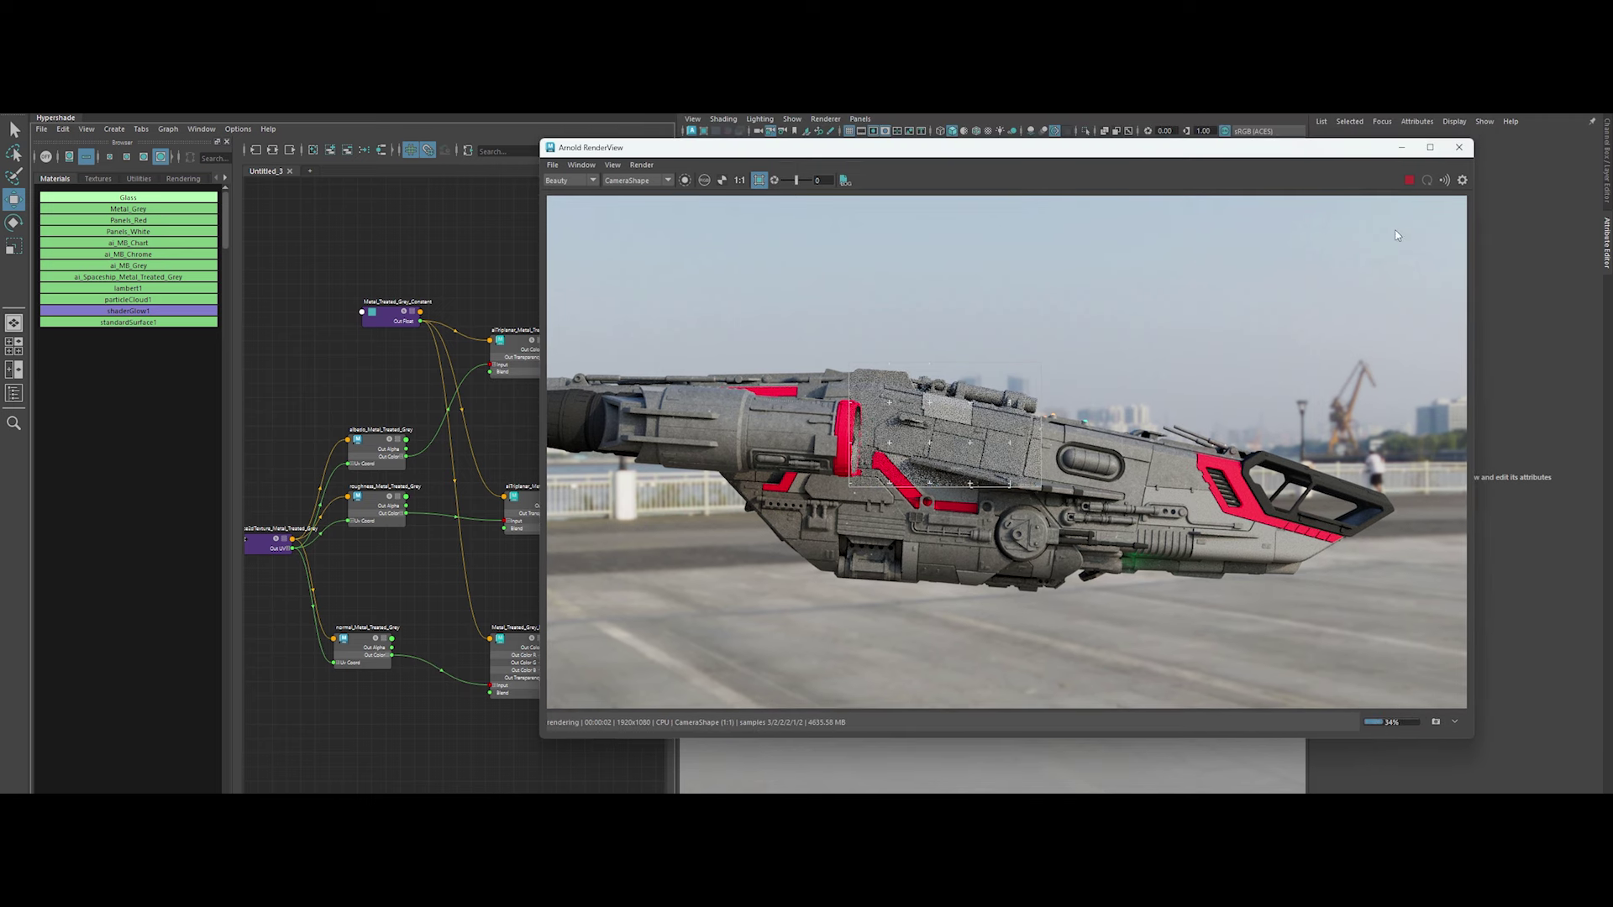
{"action": "scroll", "coordinate": [962, 421], "scroll_direction": "up", "scroll_amount": 1}
{"action": "left_click", "coordinate": [377, 445]}
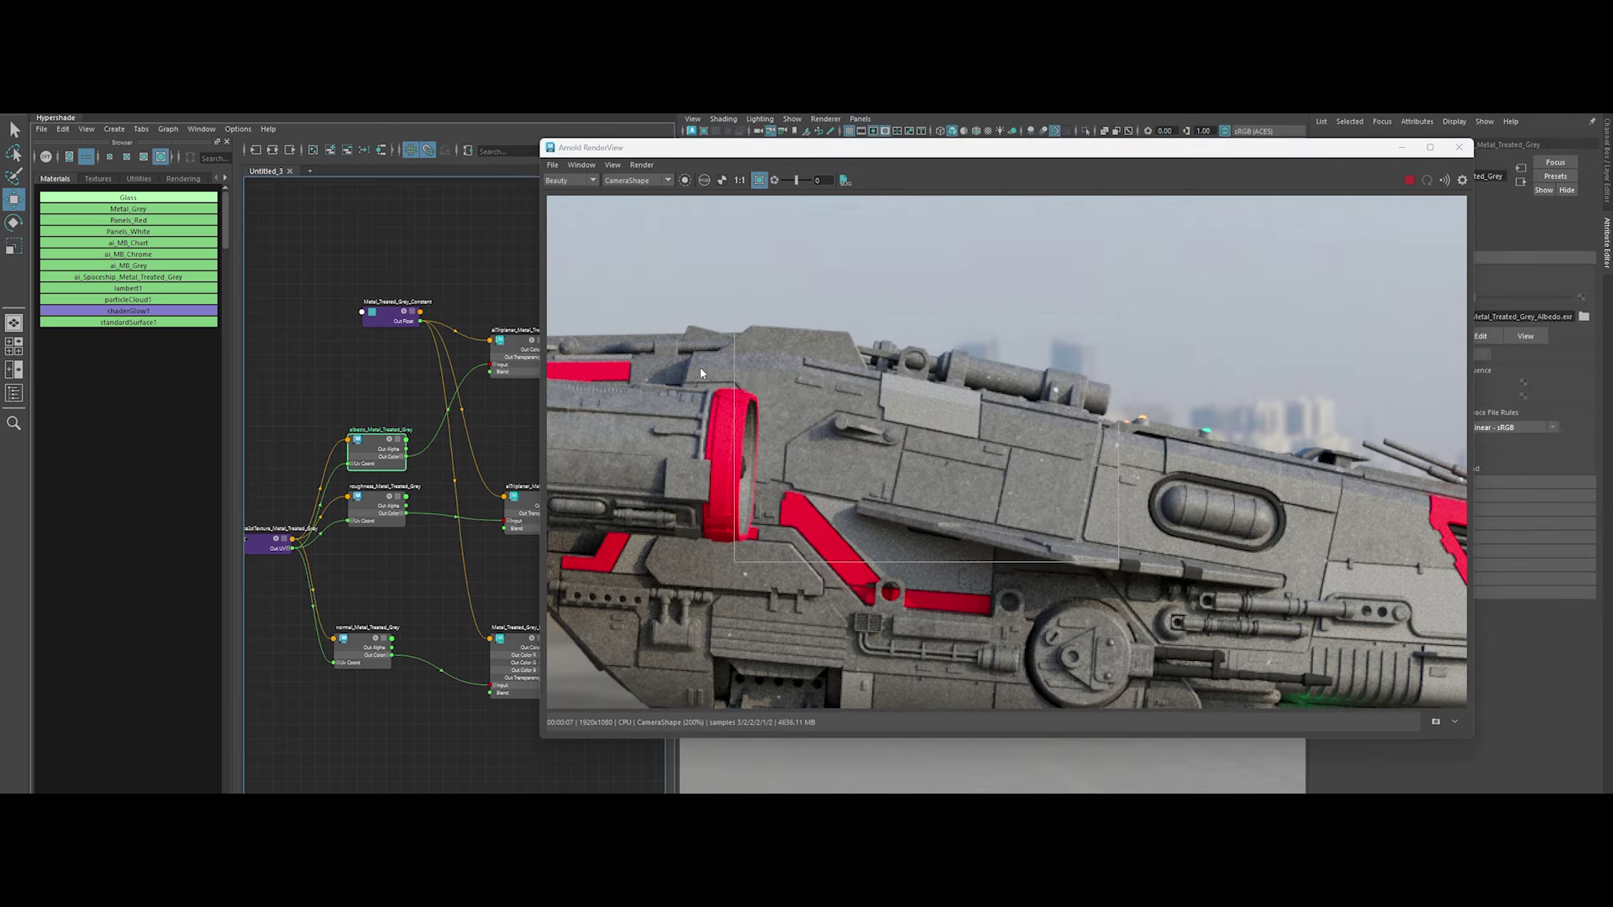
{"action": "left_click", "coordinate": [441, 376]}
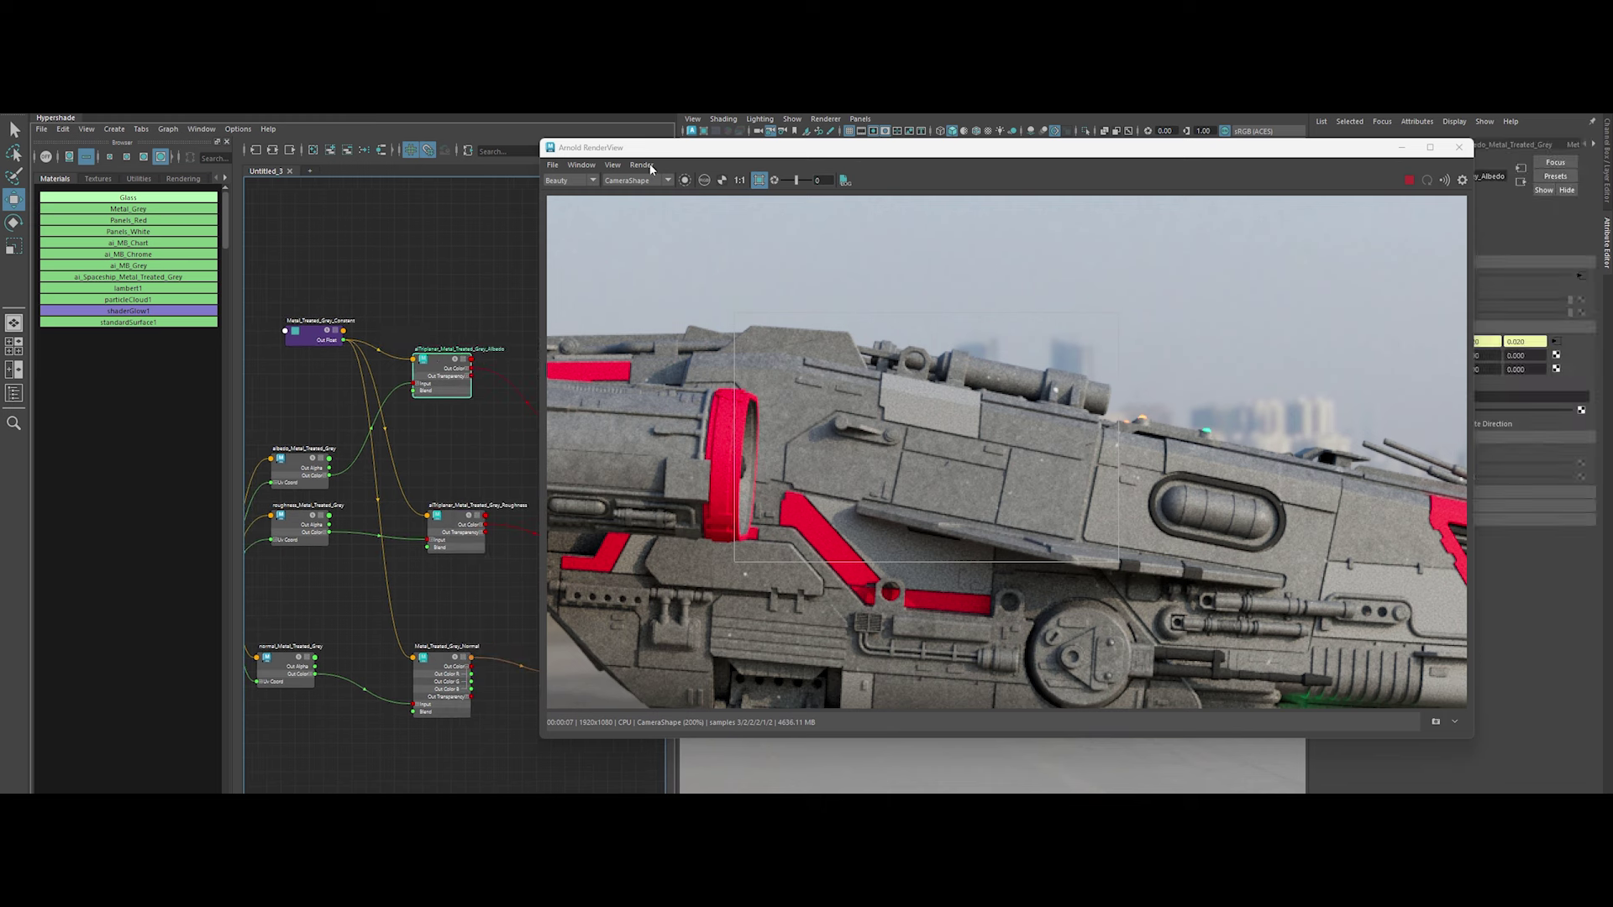
Re-render the crop for the selected node only, narrowing the render window around the Constant and albedo triplanar nodes
{"action": "left_click", "coordinate": [1410, 182]}
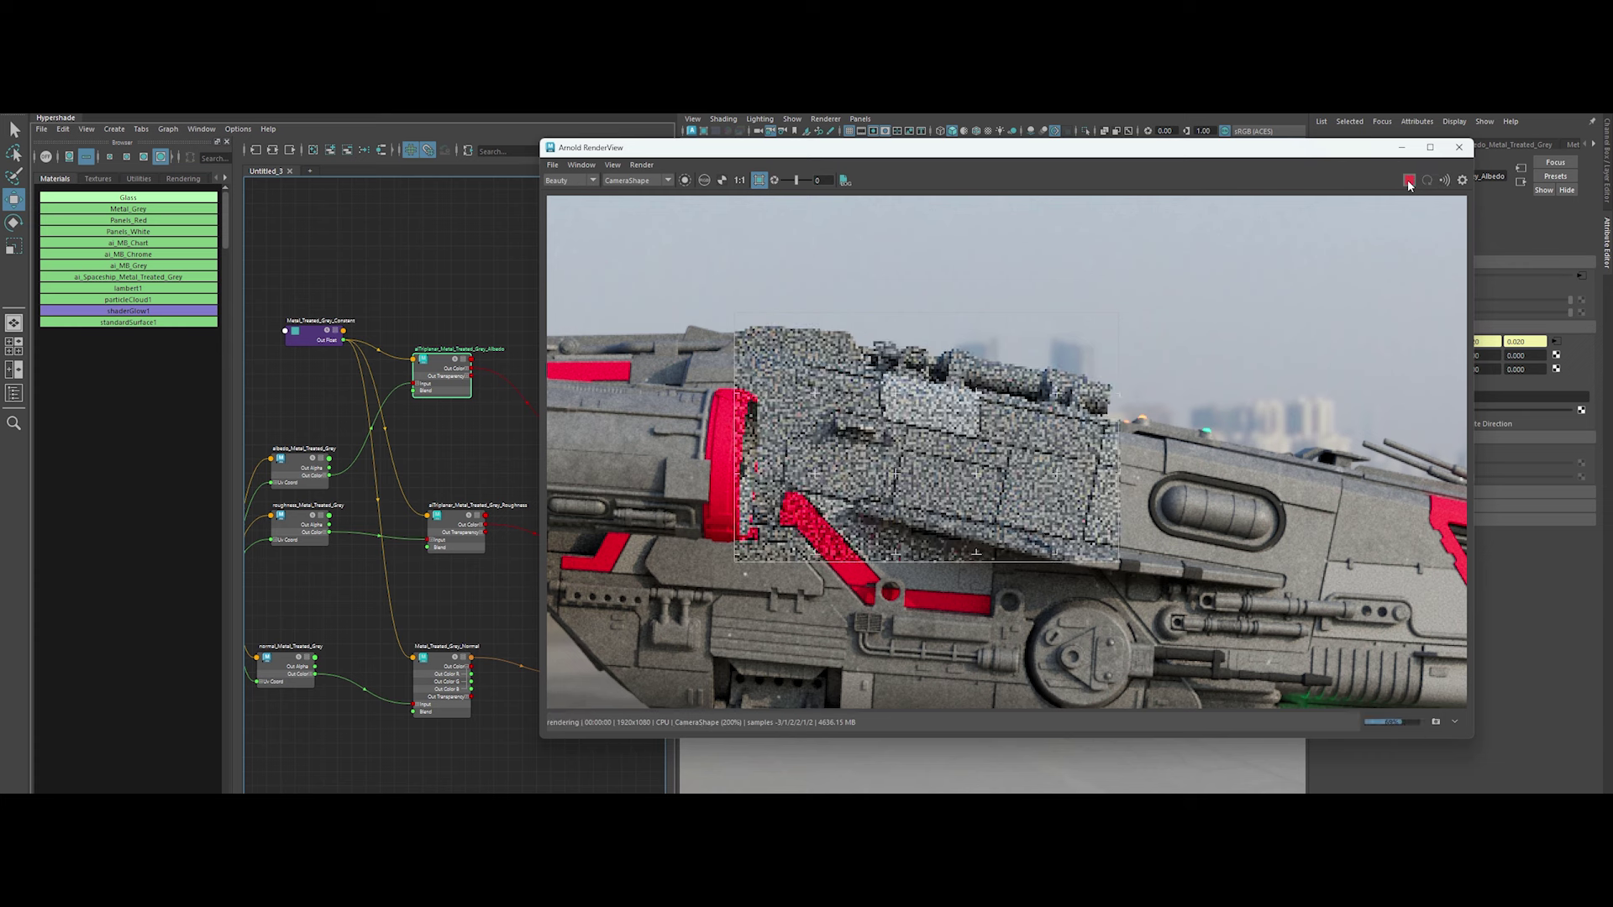
{"action": "left_click", "coordinate": [687, 181]}
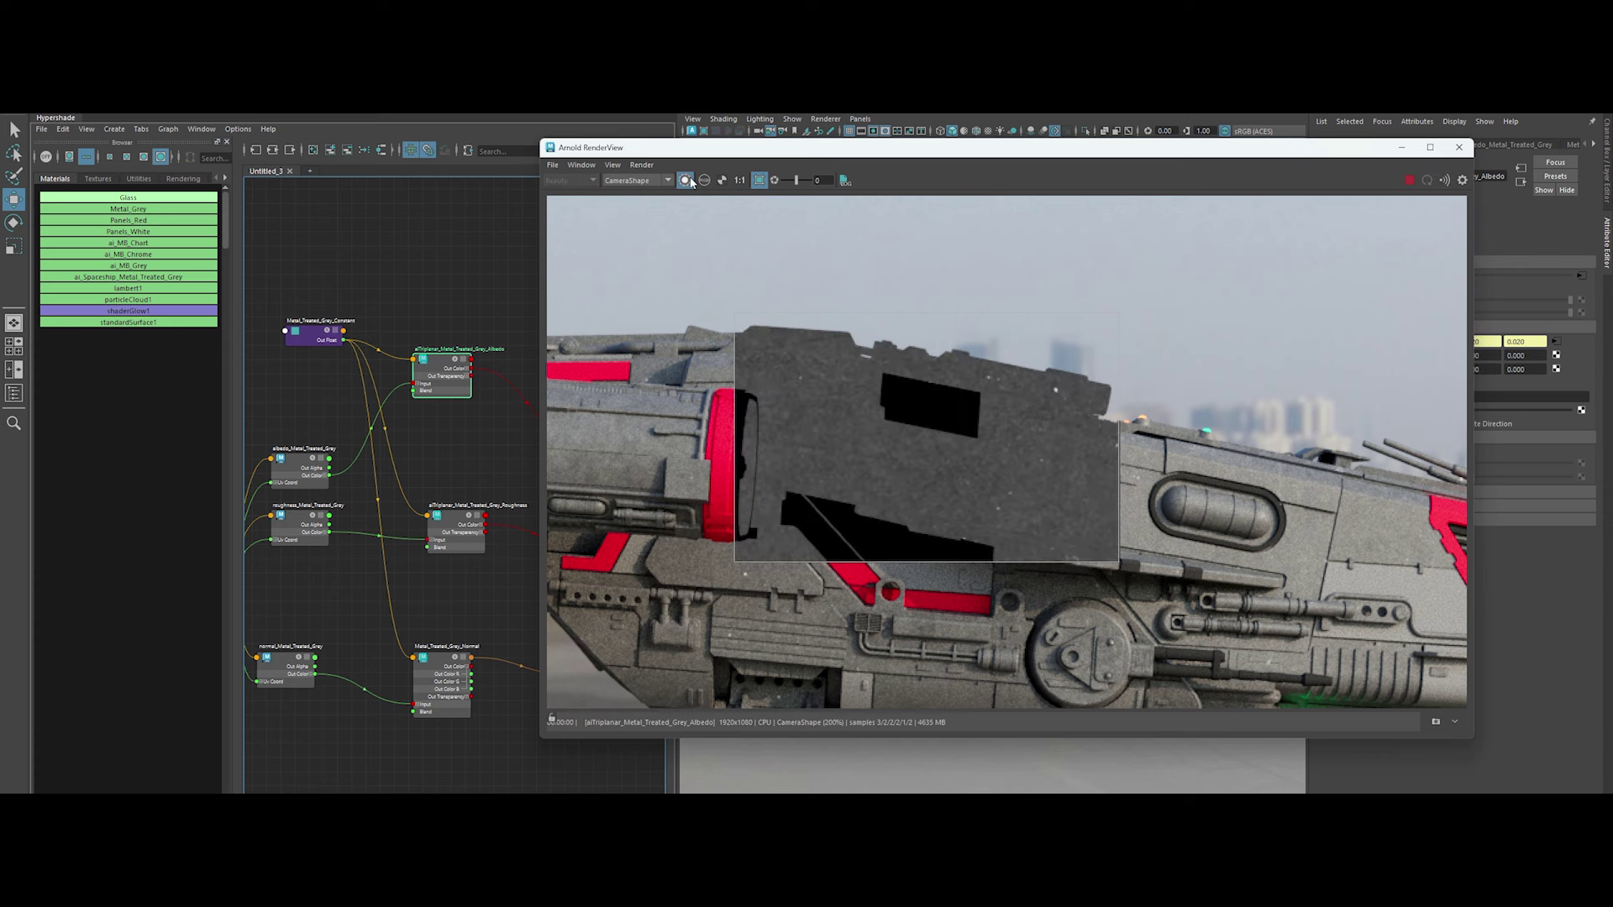
{"action": "left_click_drag", "start_coordinate": [1483, 261], "coordinate": [1277, 261]}
{"action": "left_click", "coordinate": [315, 332]}
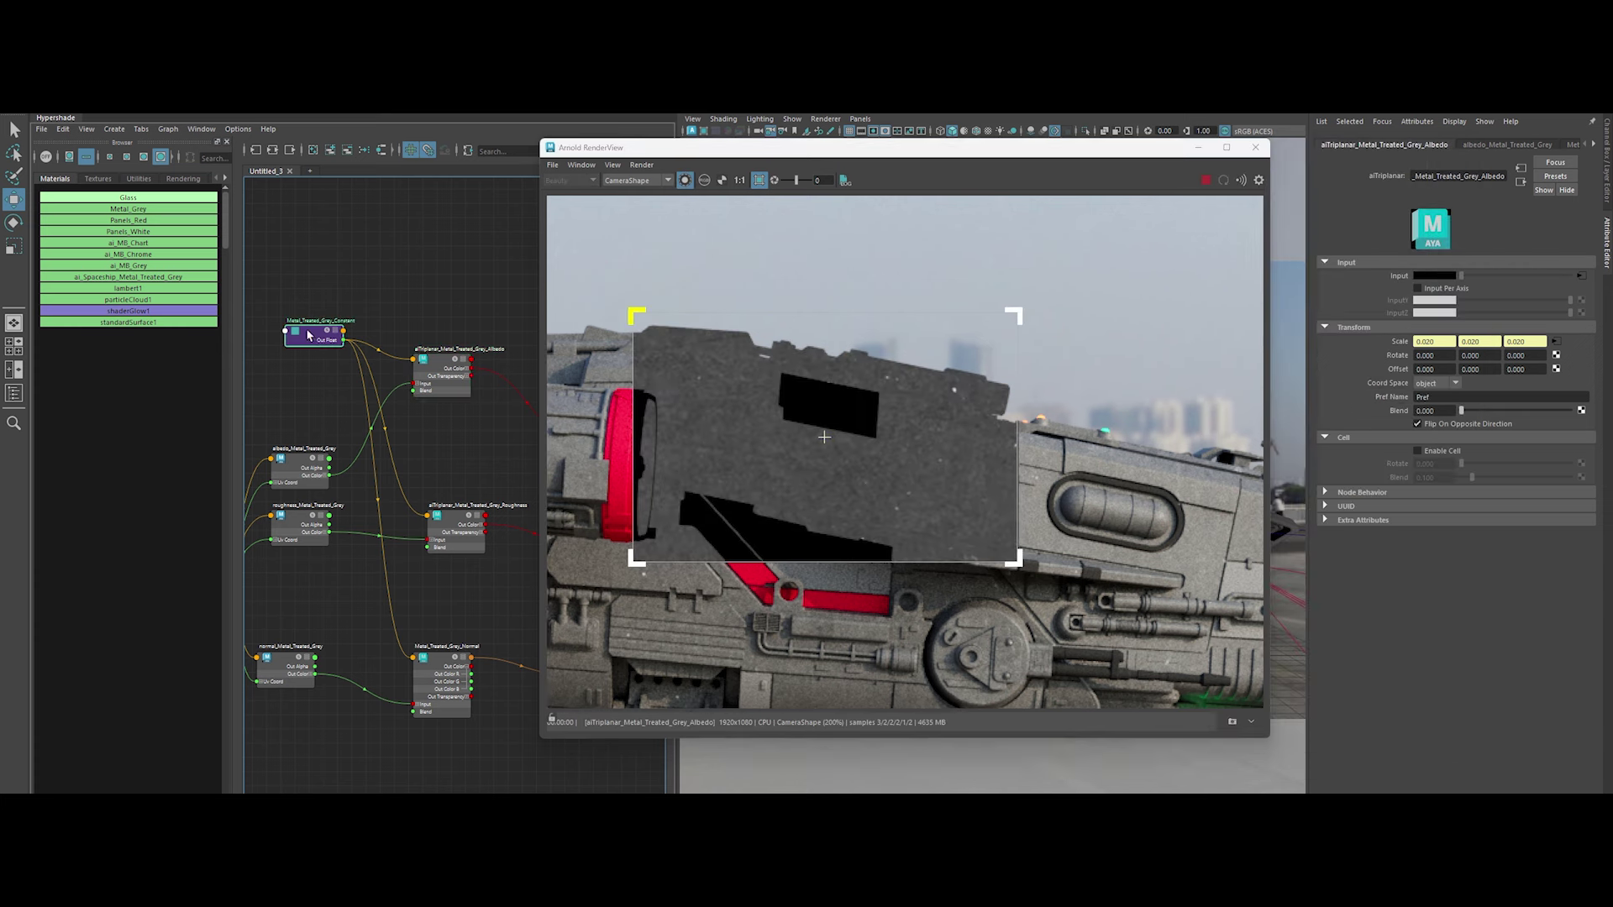
{"action": "left_click", "coordinate": [449, 368]}
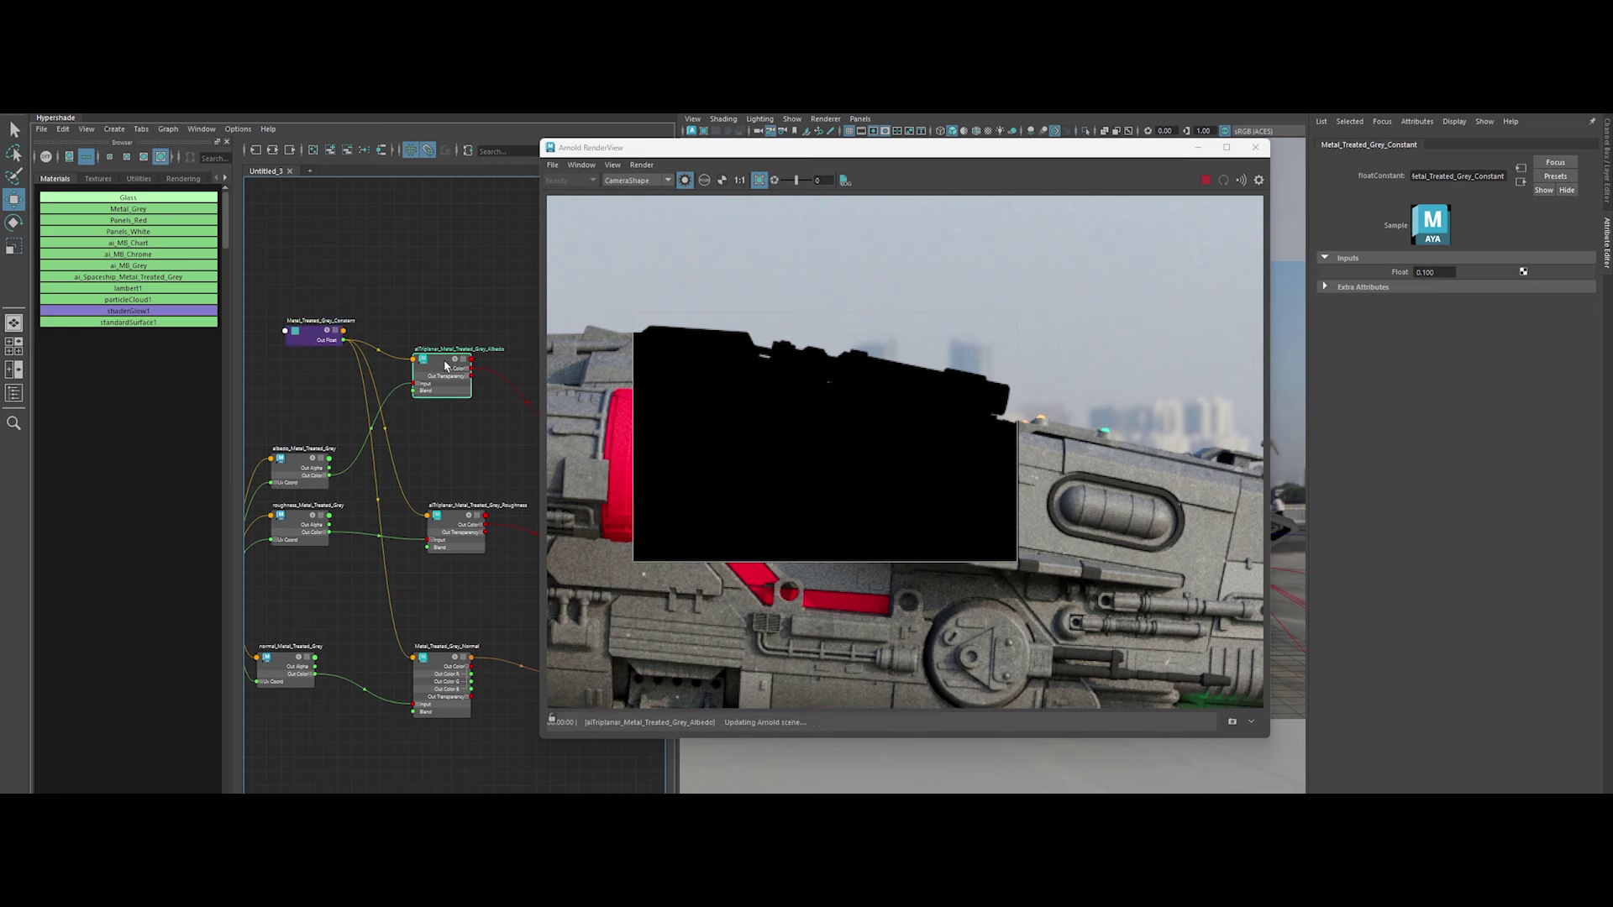
{"action": "left_click", "coordinate": [452, 367]}
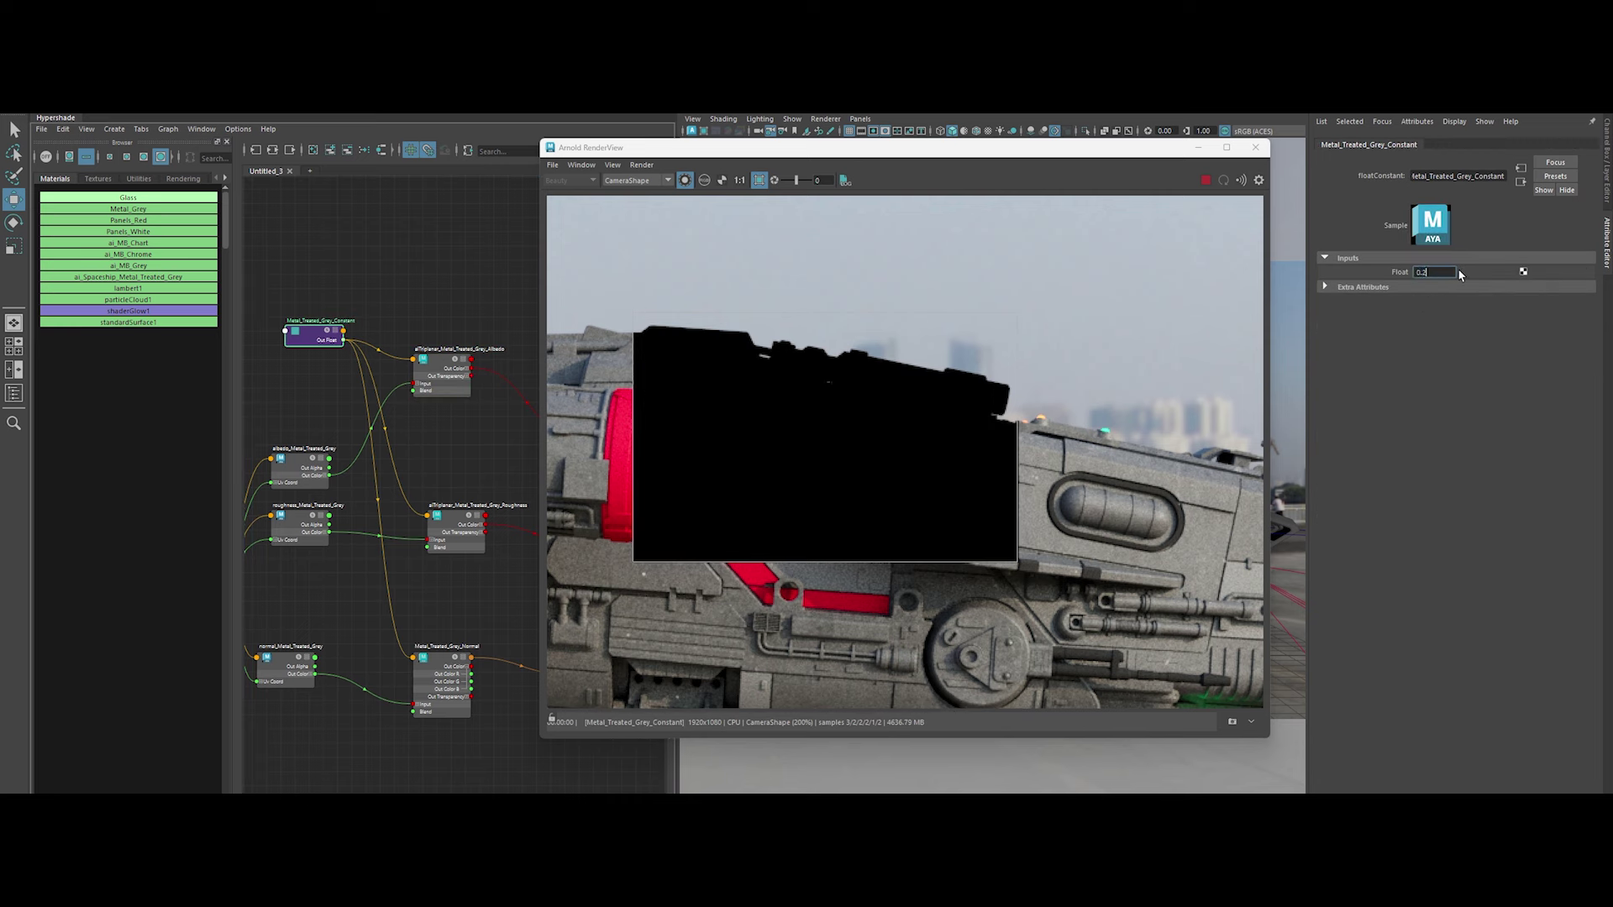
{"action": "left_click_drag", "start_coordinate": [340, 341], "coordinate": [324, 343]}
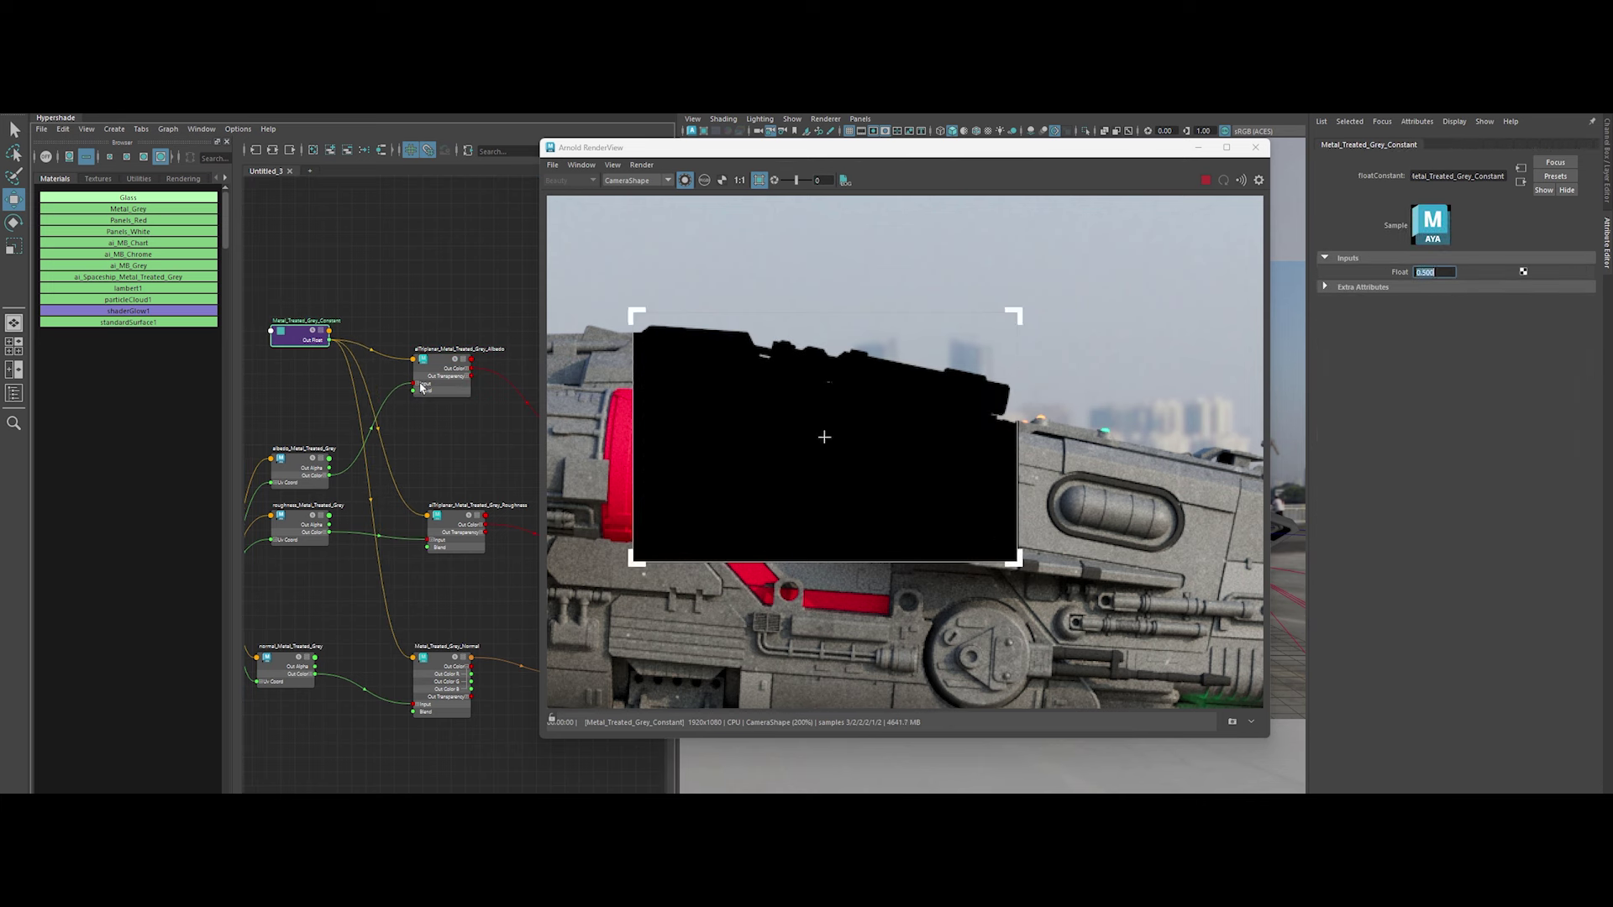
Set the scale Constant's Float to 0.015 and preview the albedo triplanar result
{"action": "left_click", "coordinate": [429, 380]}
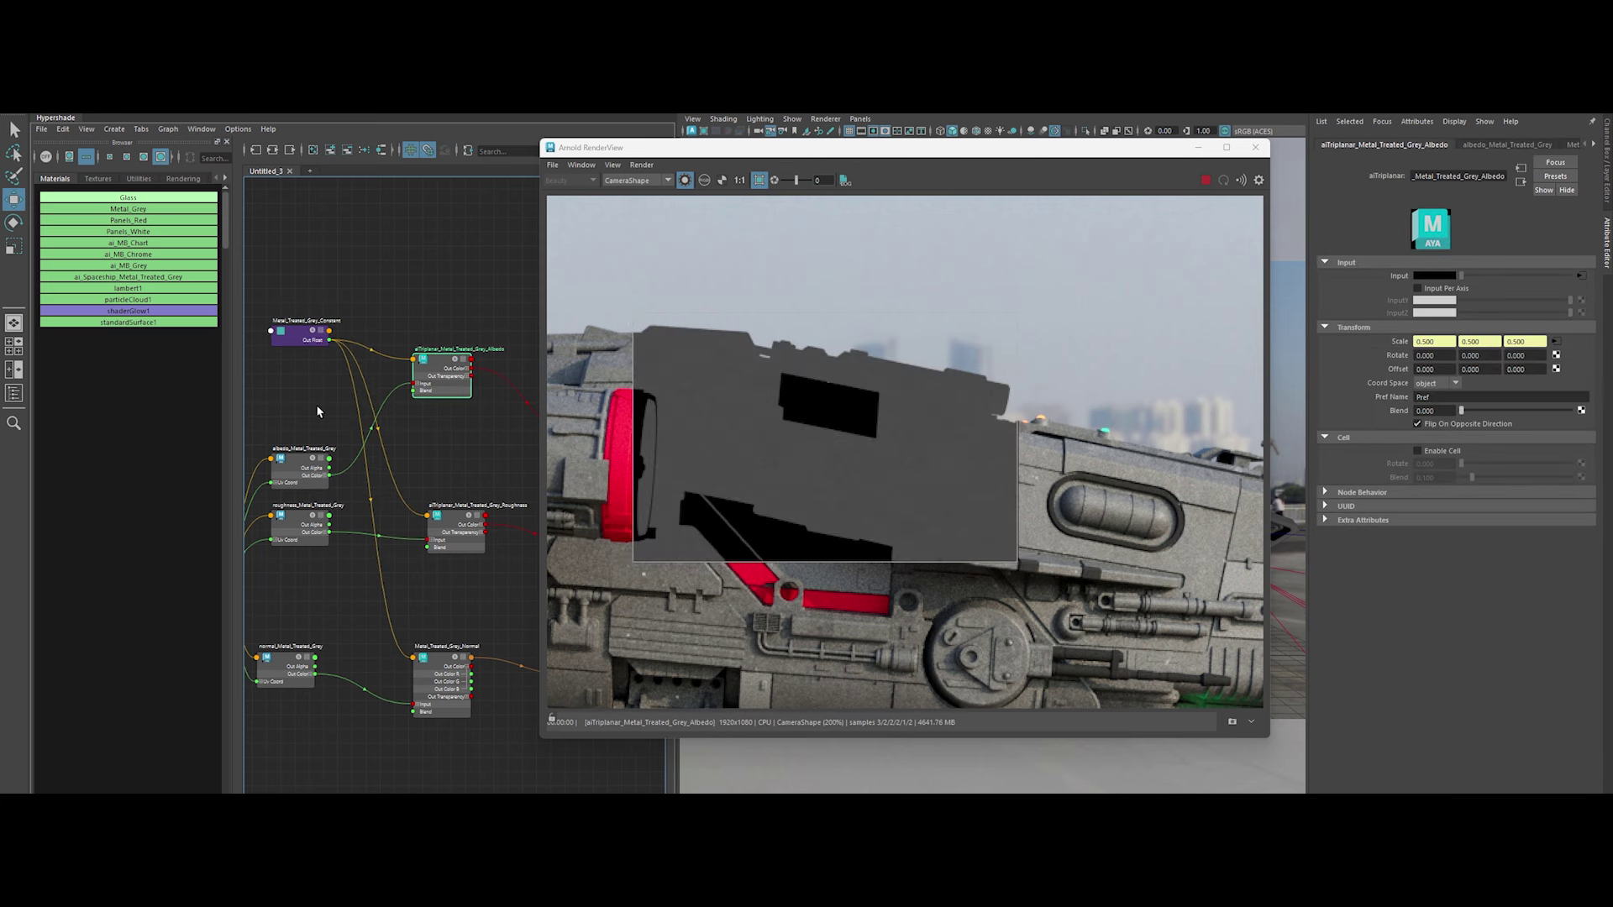
{"action": "left_click", "coordinate": [307, 333]}
{"action": "double_click", "coordinate": [1435, 273]}
{"action": "type", "text": "0.015"}
{"action": "key", "text": "Return"}
{"action": "key", "text": "Return"}
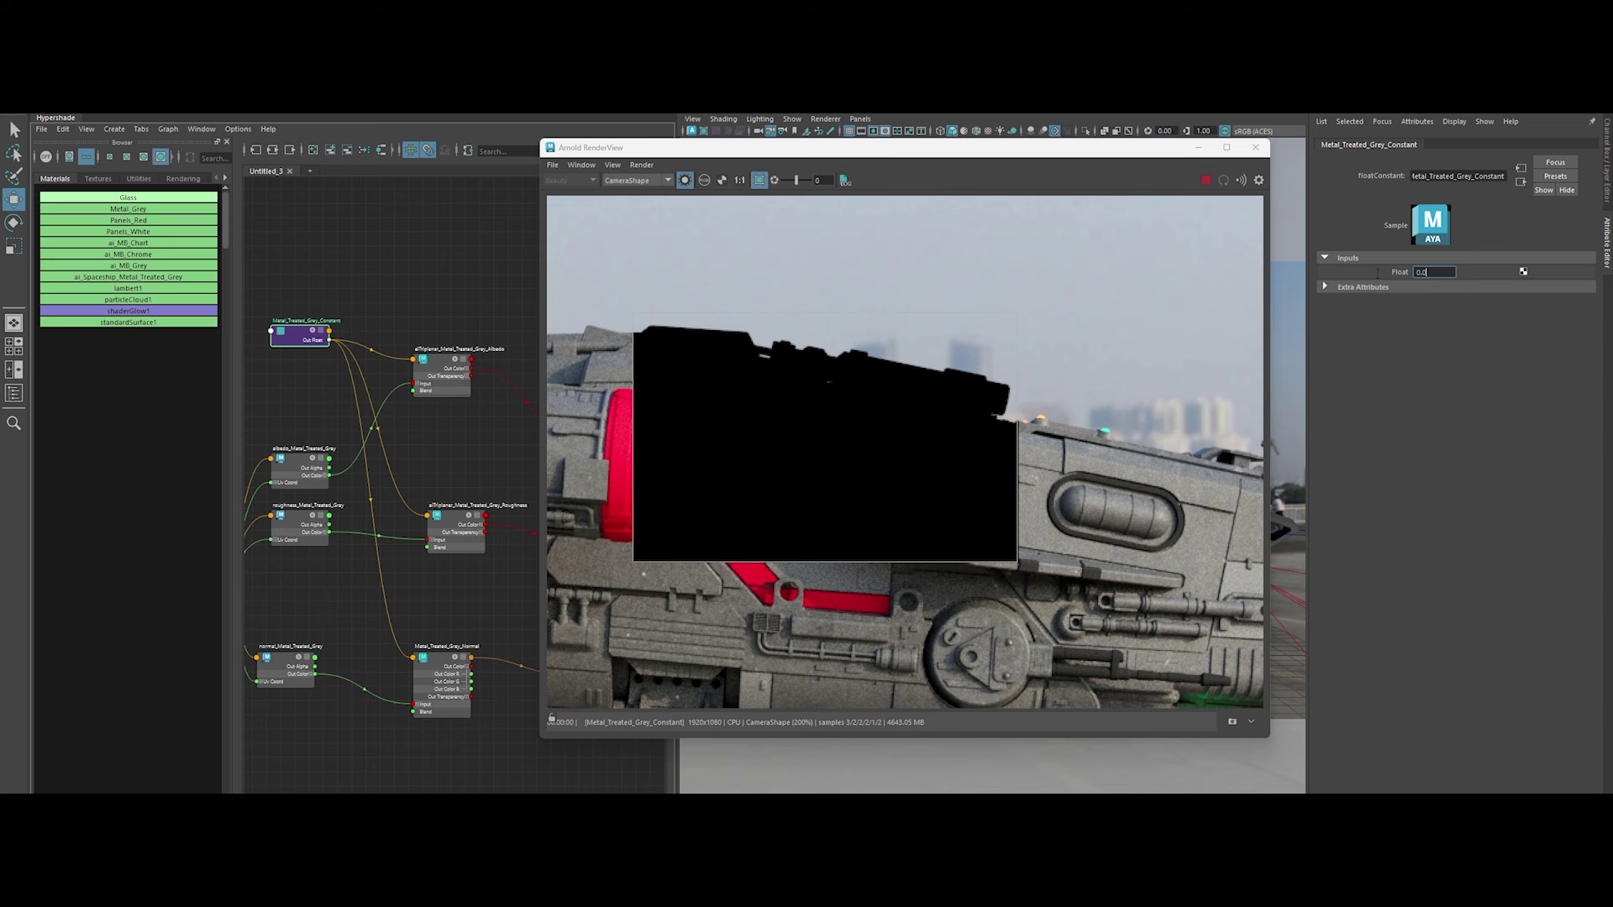
{"action": "left_click", "coordinate": [440, 367]}
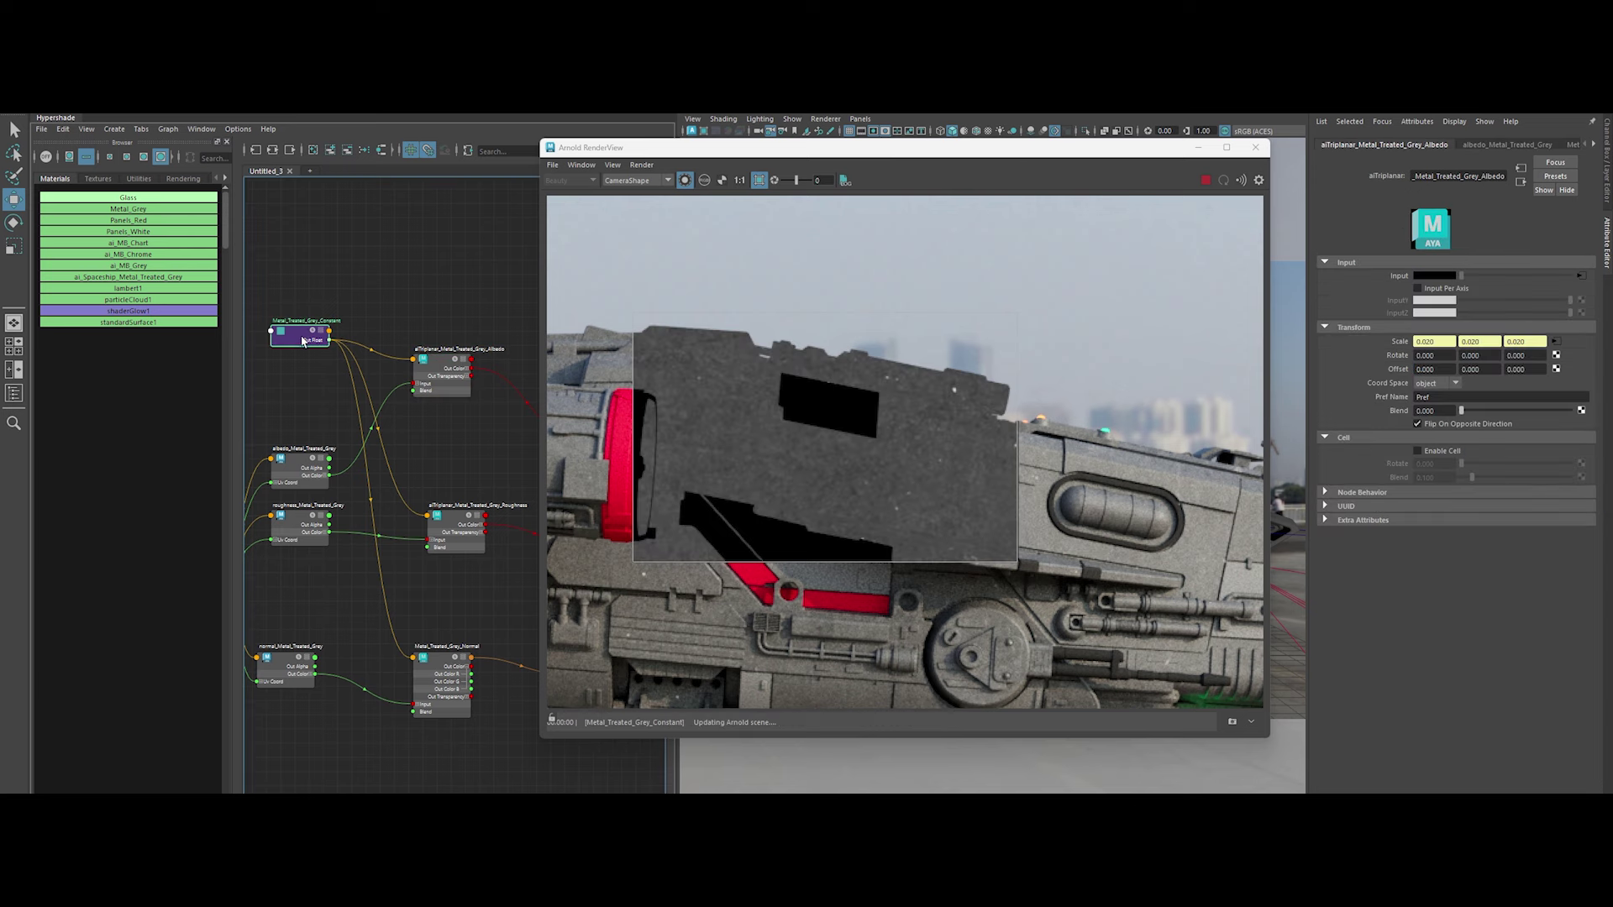
{"action": "left_click", "coordinate": [426, 384]}
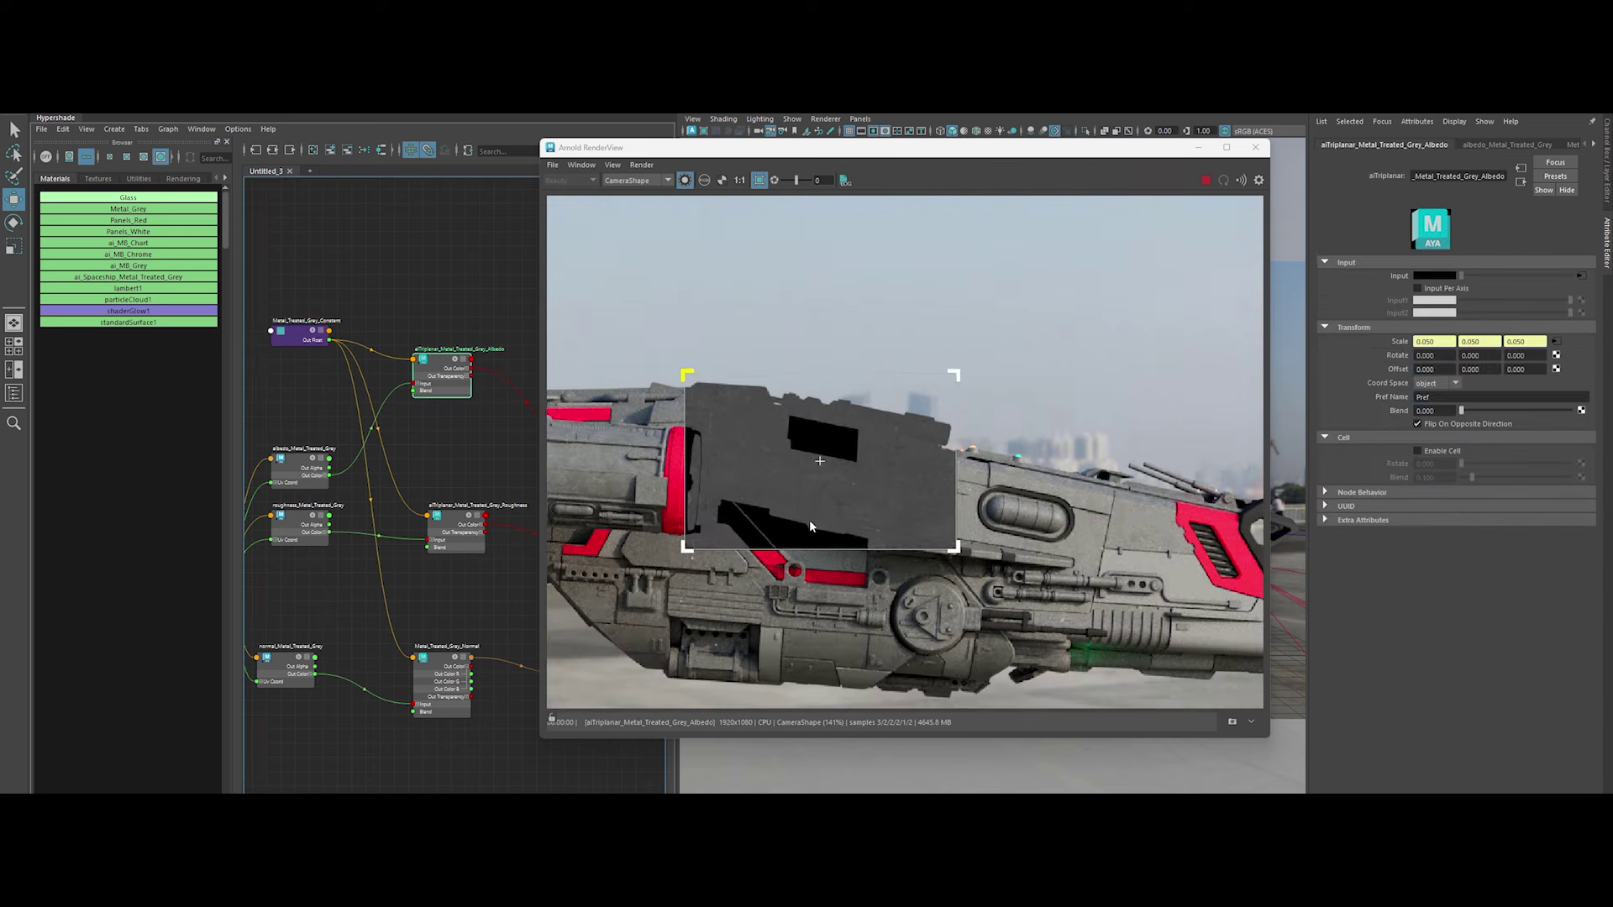
{"action": "left_click", "coordinate": [301, 332]}
{"action": "left_click", "coordinate": [442, 370]}
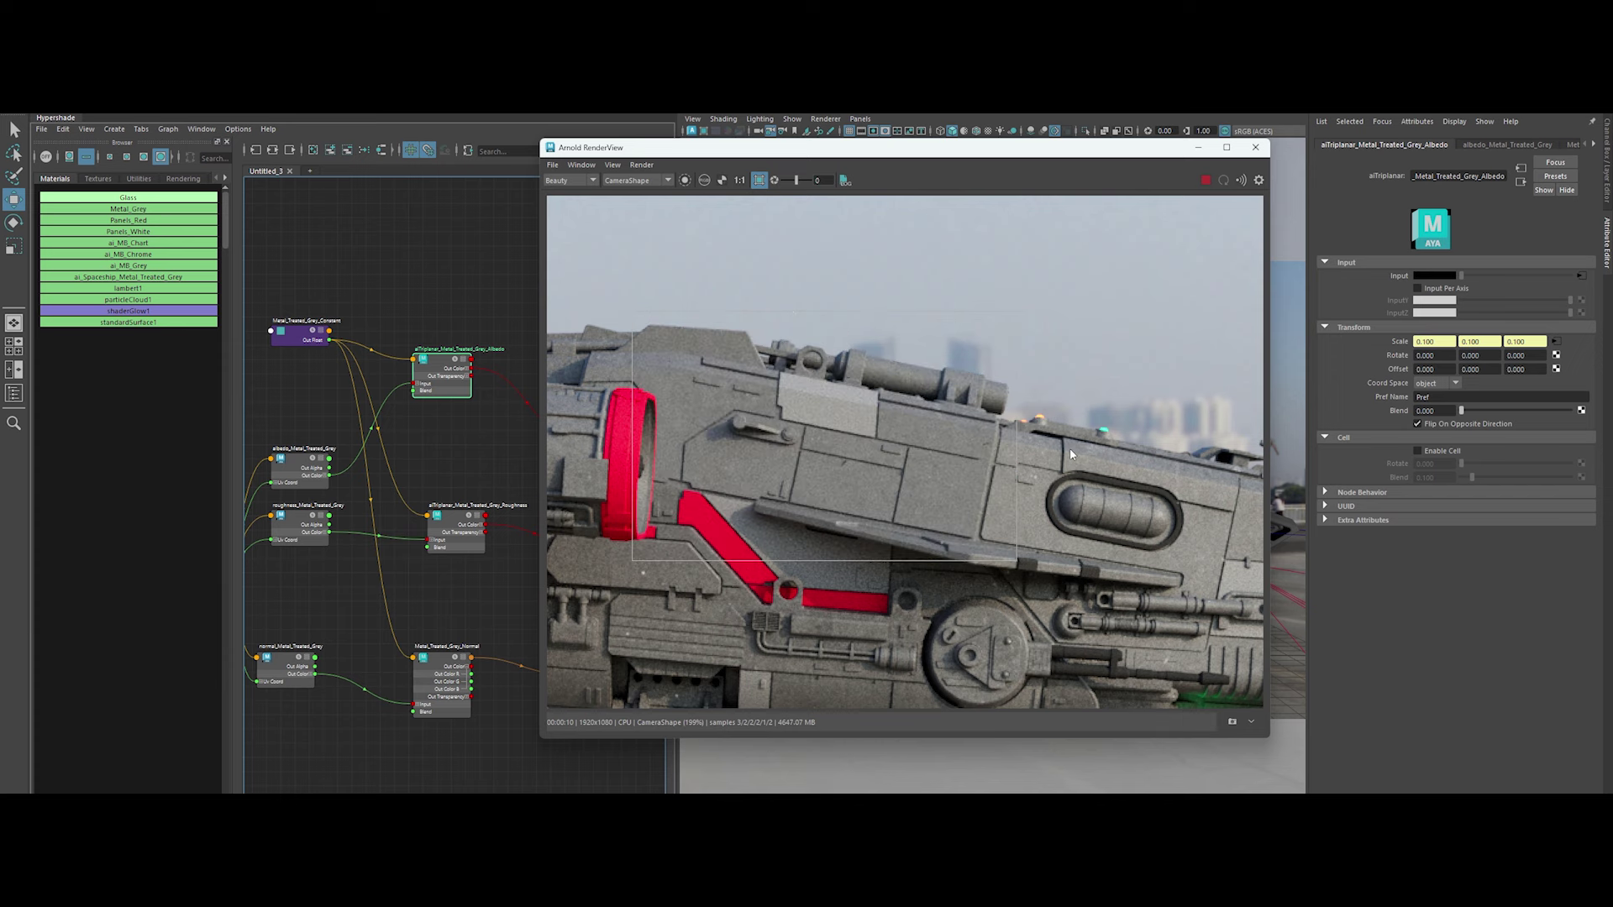
Set the aiStandardSurface grey metal shader's Metalness to 0.5
{"action": "scroll", "coordinate": [420, 453], "scroll_direction": "down", "scroll_amount": 2}
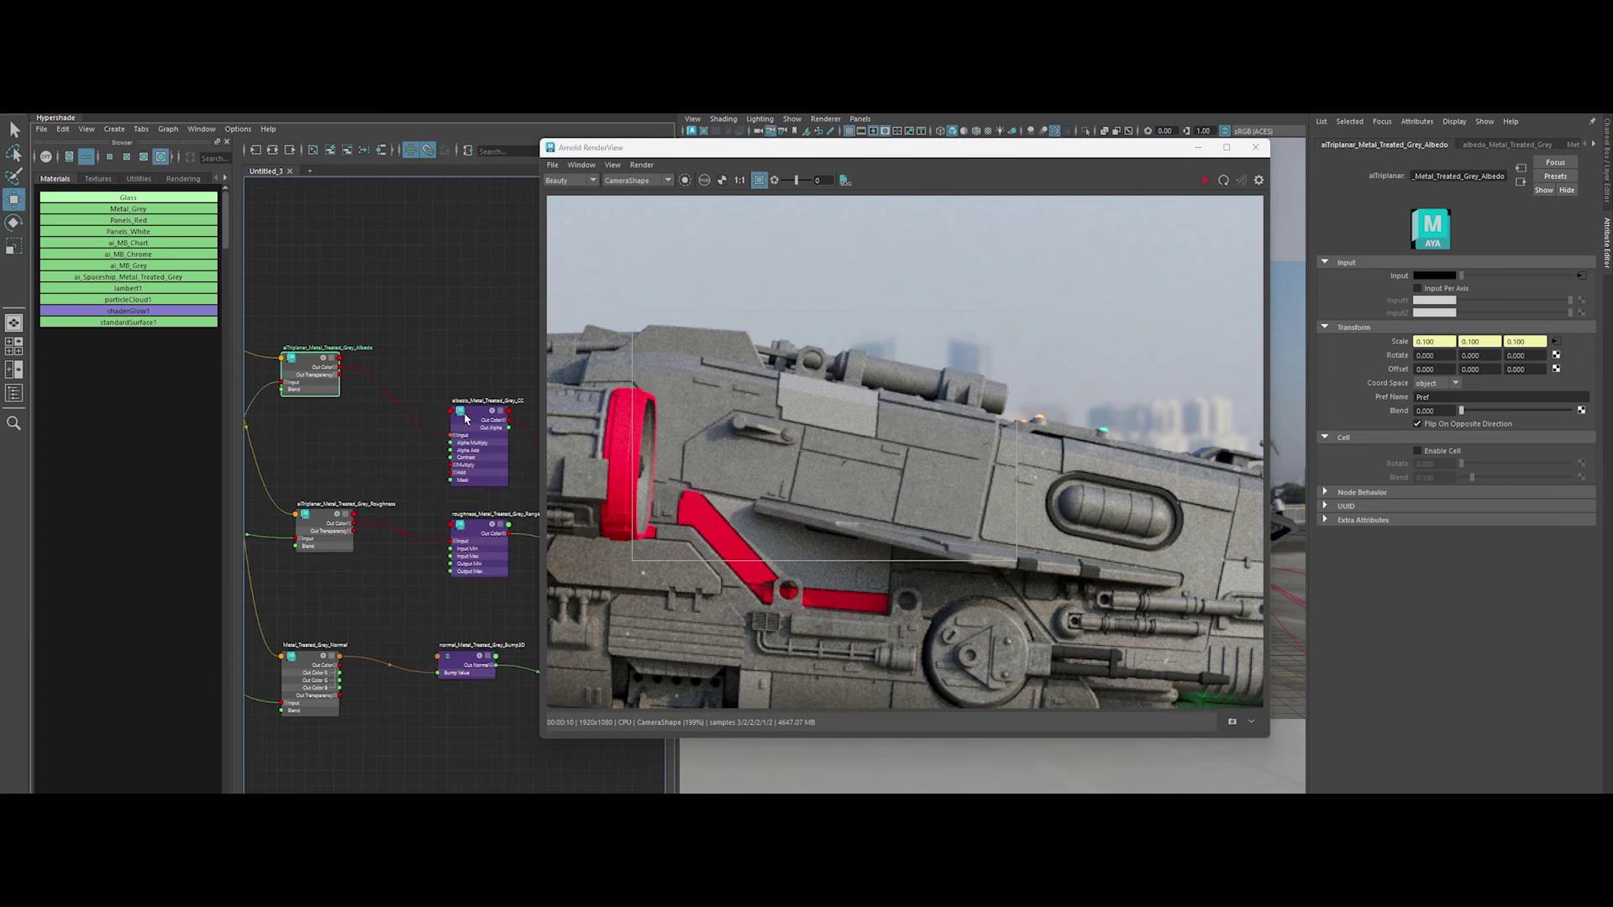
{"action": "middle_click_drag", "start_coordinate": [393, 459], "coordinate": [528, 473], "text": "alt"}
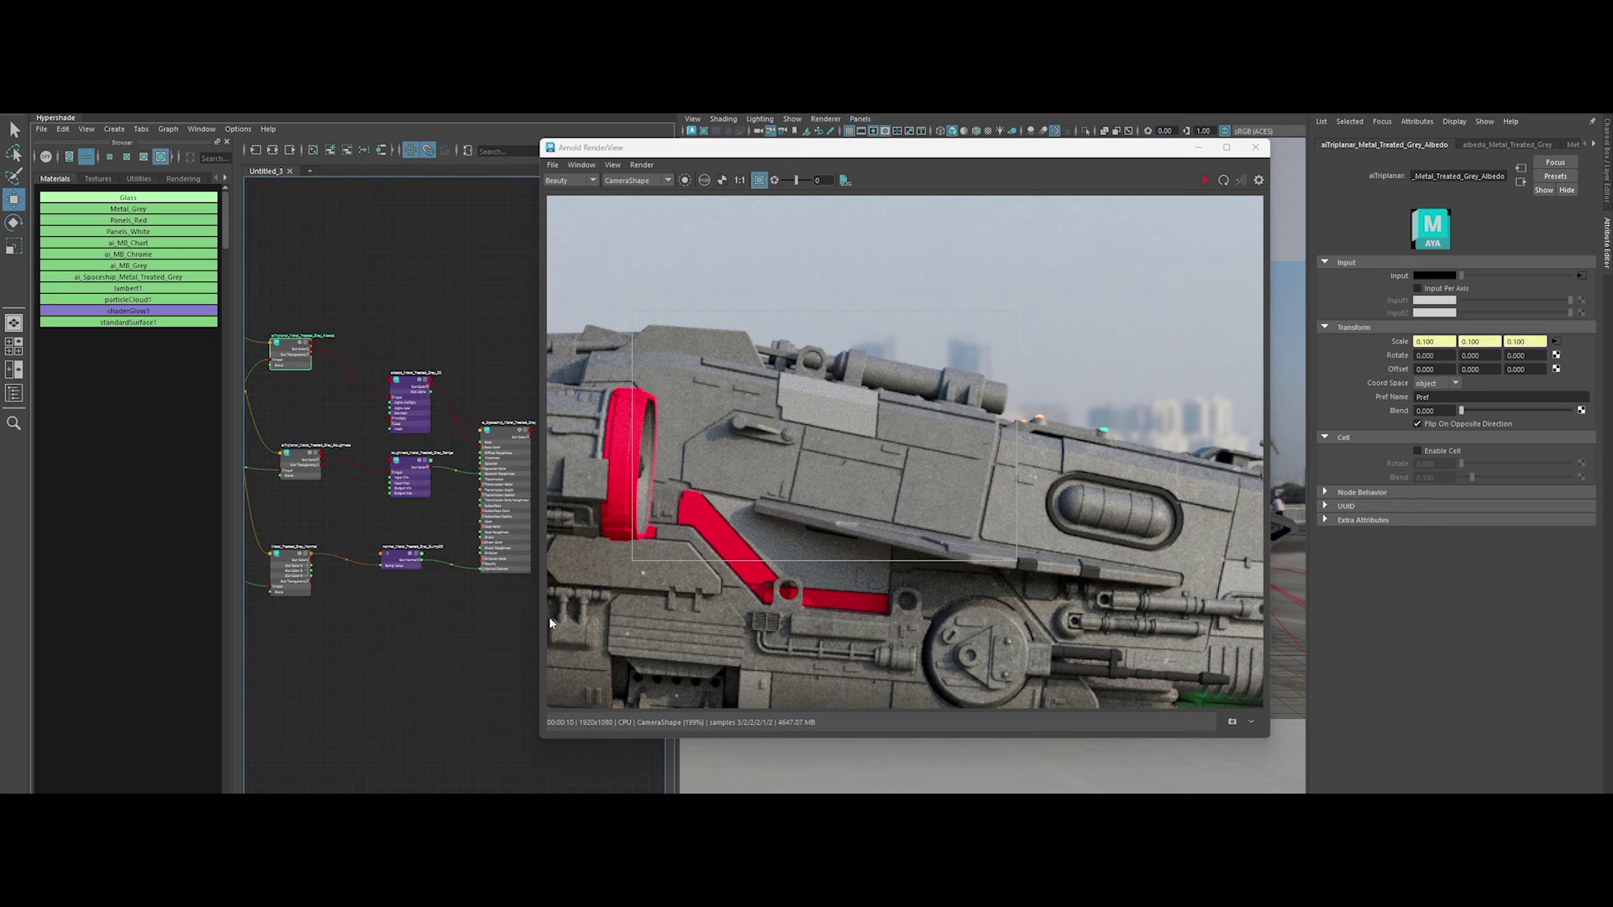
{"action": "middle_click_drag", "start_coordinate": [394, 470], "coordinate": [380, 461], "text": "alt"}
{"action": "left_click", "coordinate": [489, 417]}
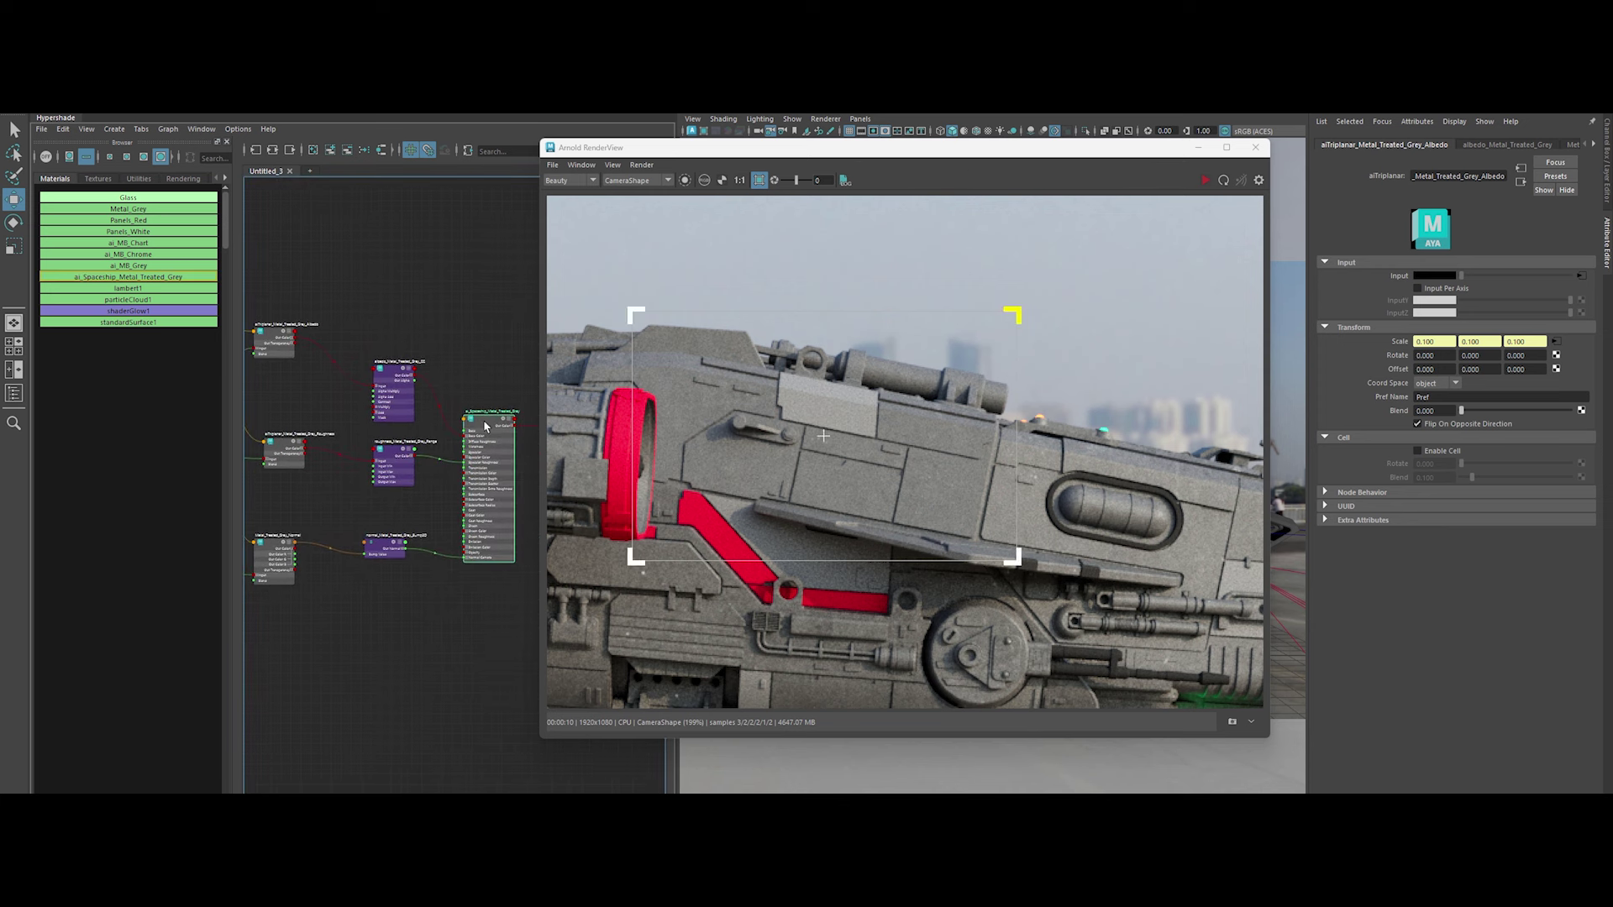
{"action": "left_click", "coordinate": [1435, 335]}
{"action": "type", "text": "0.5"}
{"action": "key", "text": "Return"}
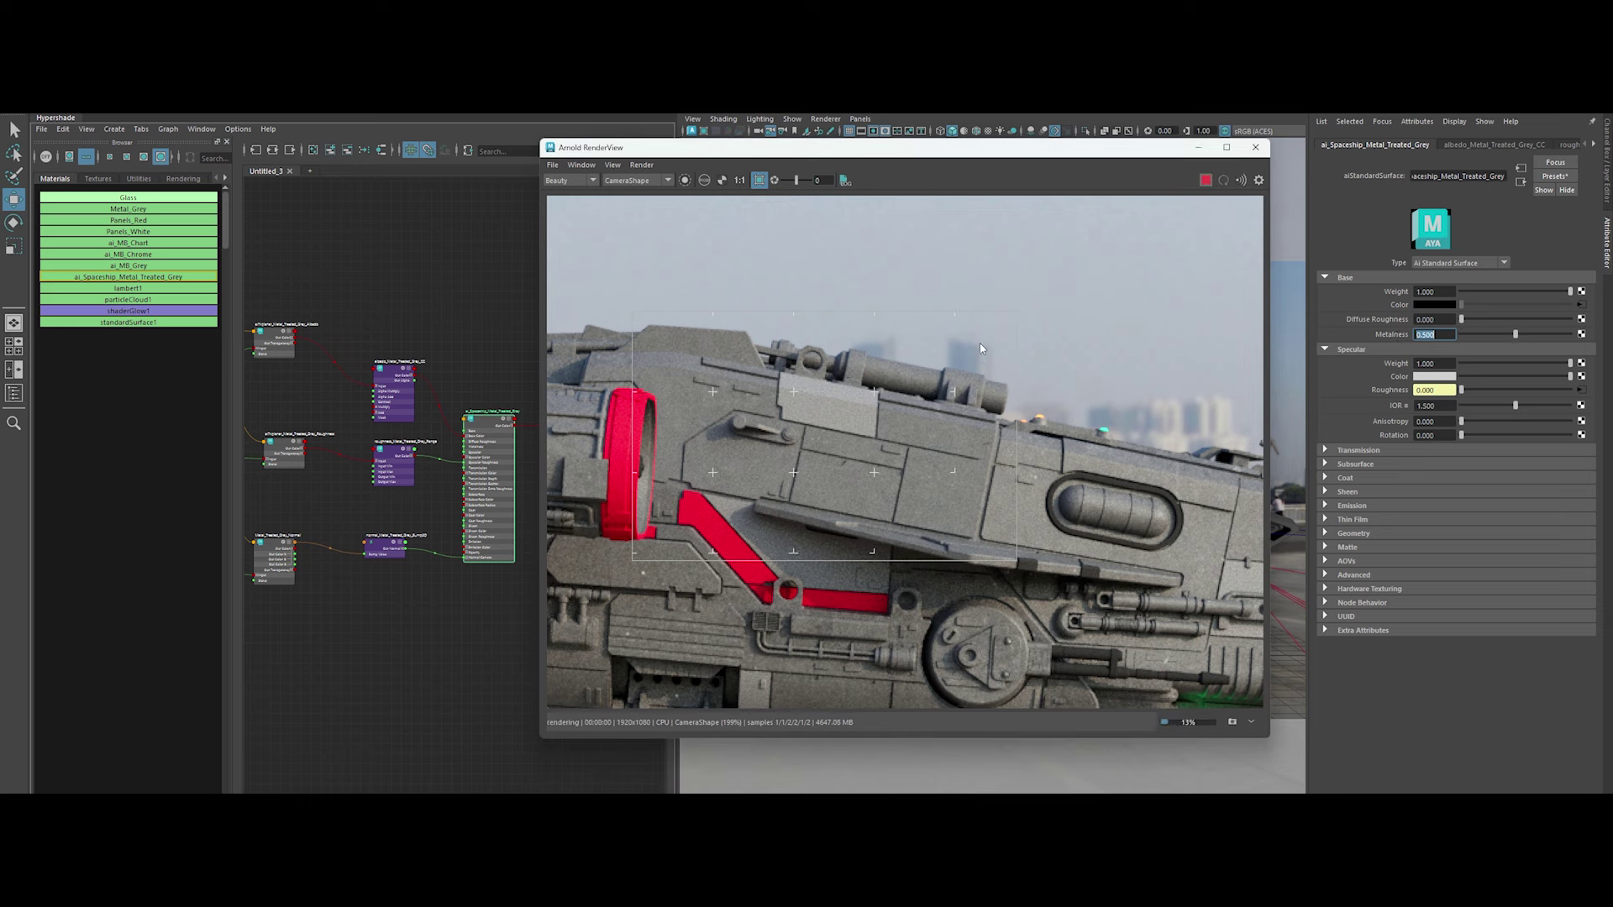
Lower Metalness to 0.25 and set Specular IOR to 1.35
{"action": "scroll", "coordinate": [1027, 321], "scroll_direction": "down", "scroll_amount": 3}
{"action": "scroll", "coordinate": [1027, 321], "scroll_direction": "up", "scroll_amount": 2}
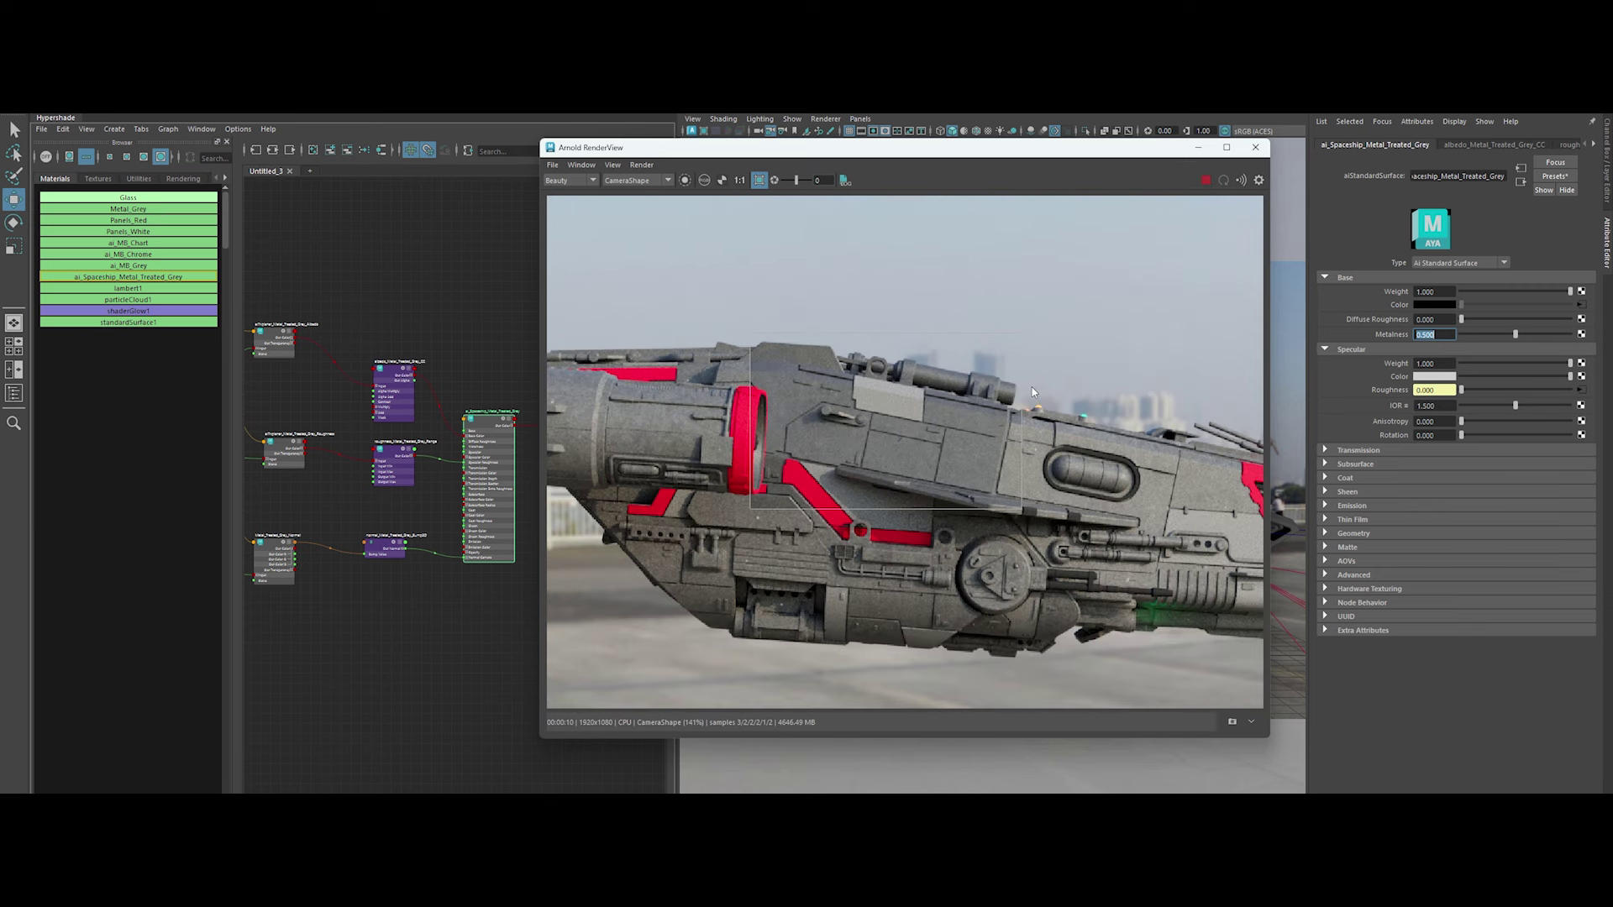
{"action": "left_click", "coordinate": [1435, 335]}
{"action": "type", "text": "0.25"}
{"action": "key", "text": "Return"}
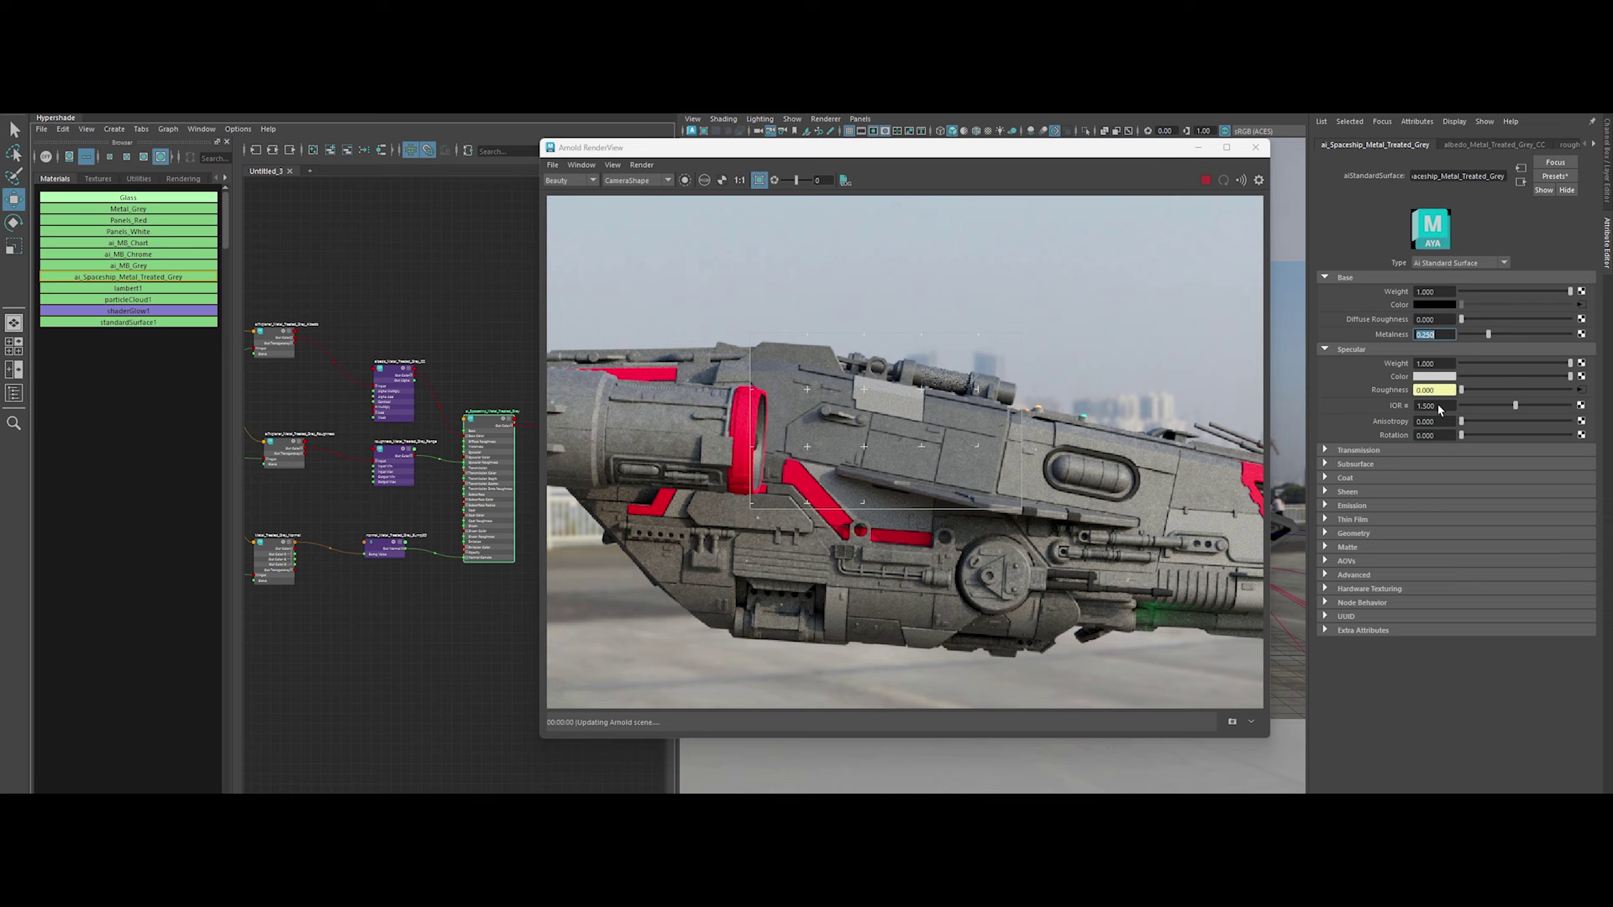
{"action": "left_click", "coordinate": [1439, 410]}
{"action": "type", "text": "1.35"}
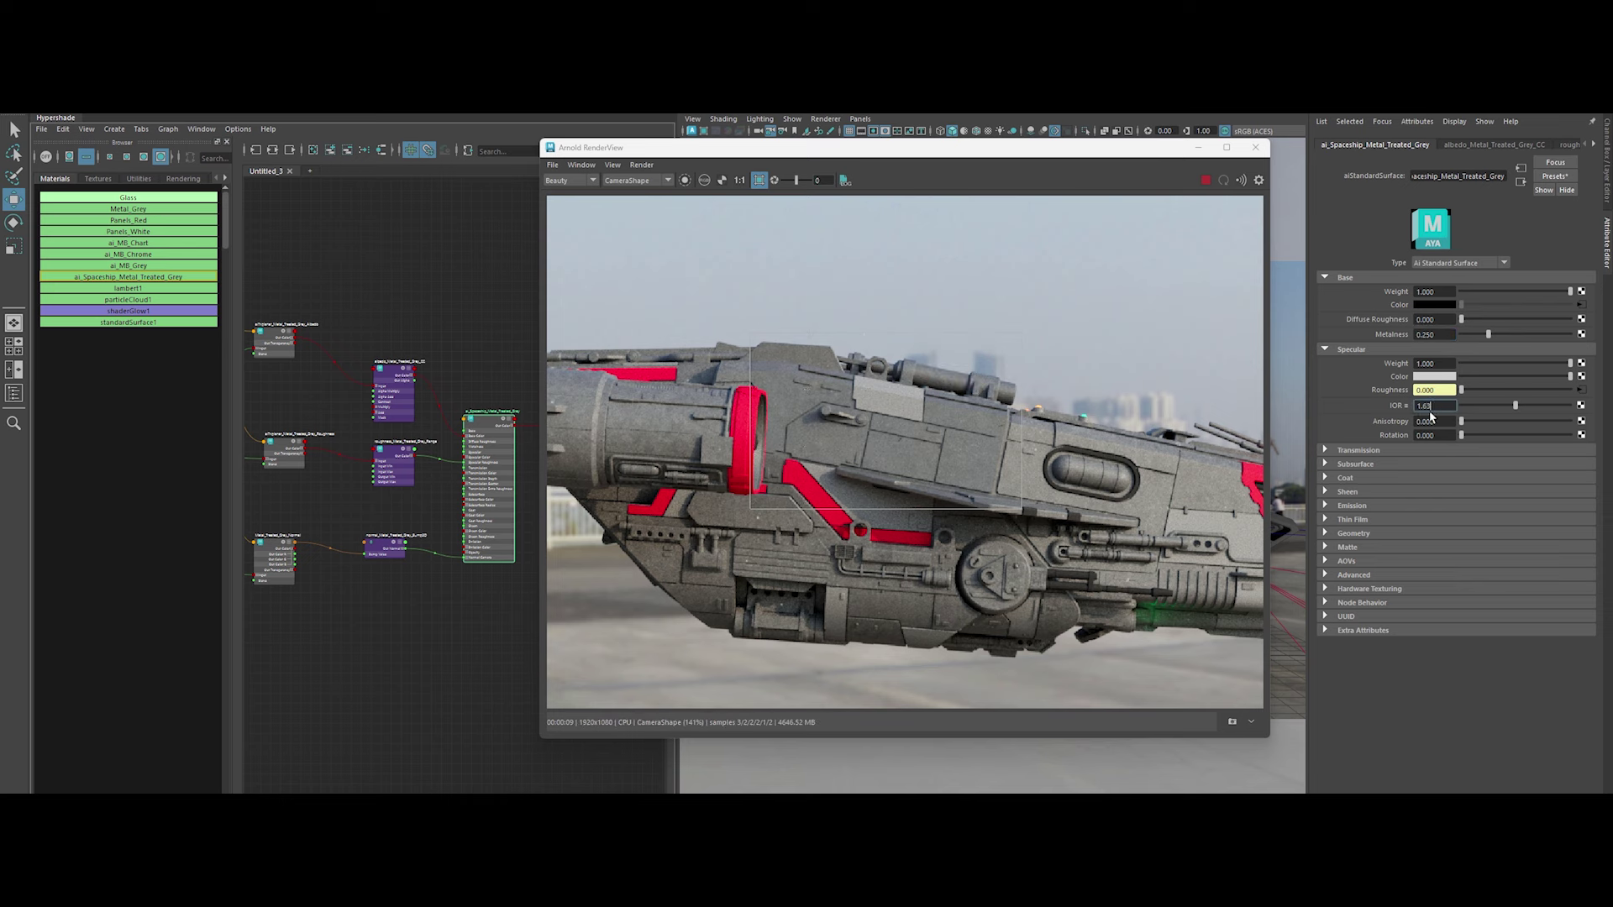
{"action": "key", "text": "Return"}
Expand the Coat attributes, check the Render menu, and close the windows to show the camera view
{"action": "left_click", "coordinate": [1362, 478]}
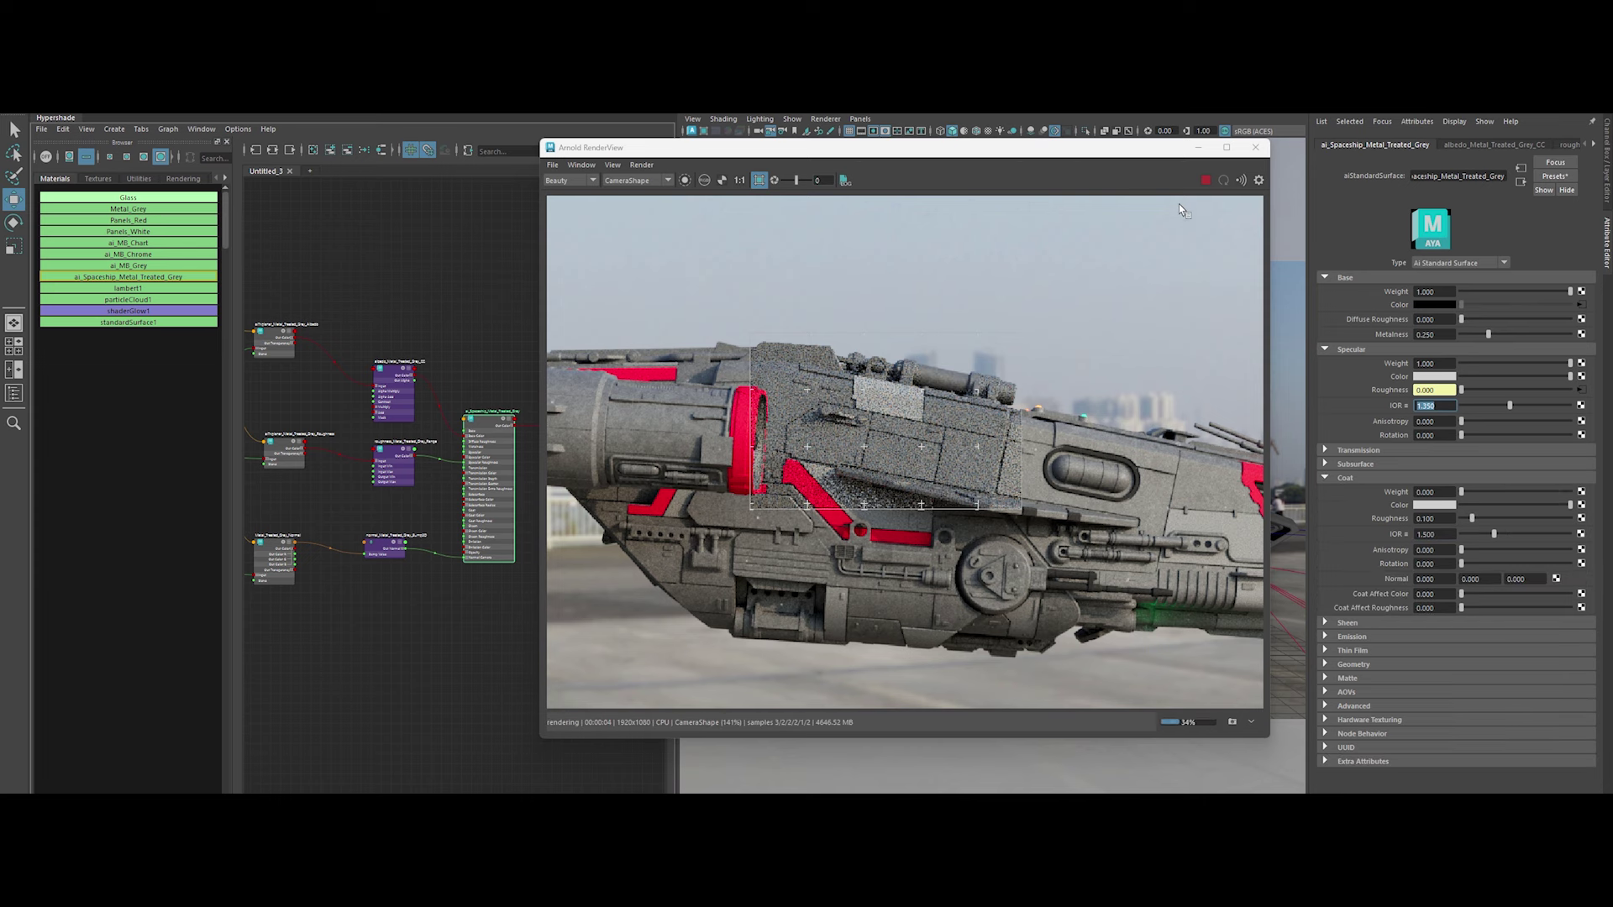
{"action": "left_click", "coordinate": [642, 165]}
{"action": "left_click", "coordinate": [682, 255]}
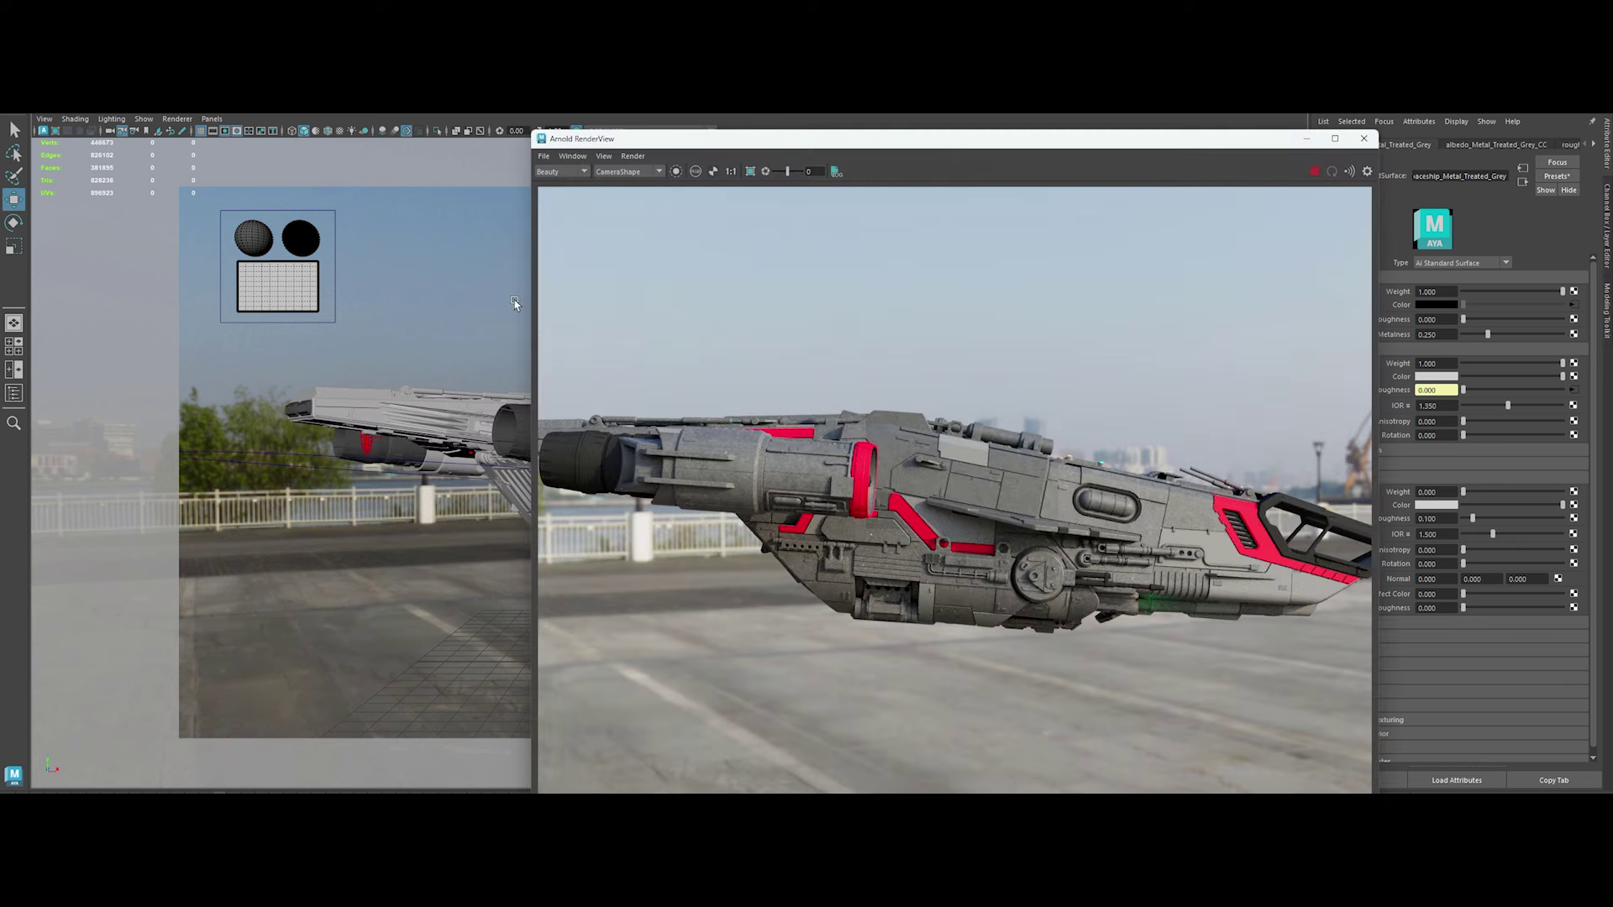
Resize and reposition the Arnold RenderView, stop the render, and store it as Snapshot_01
{"action": "left_click_drag", "start_coordinate": [524, 303], "coordinate": [203, 281]}
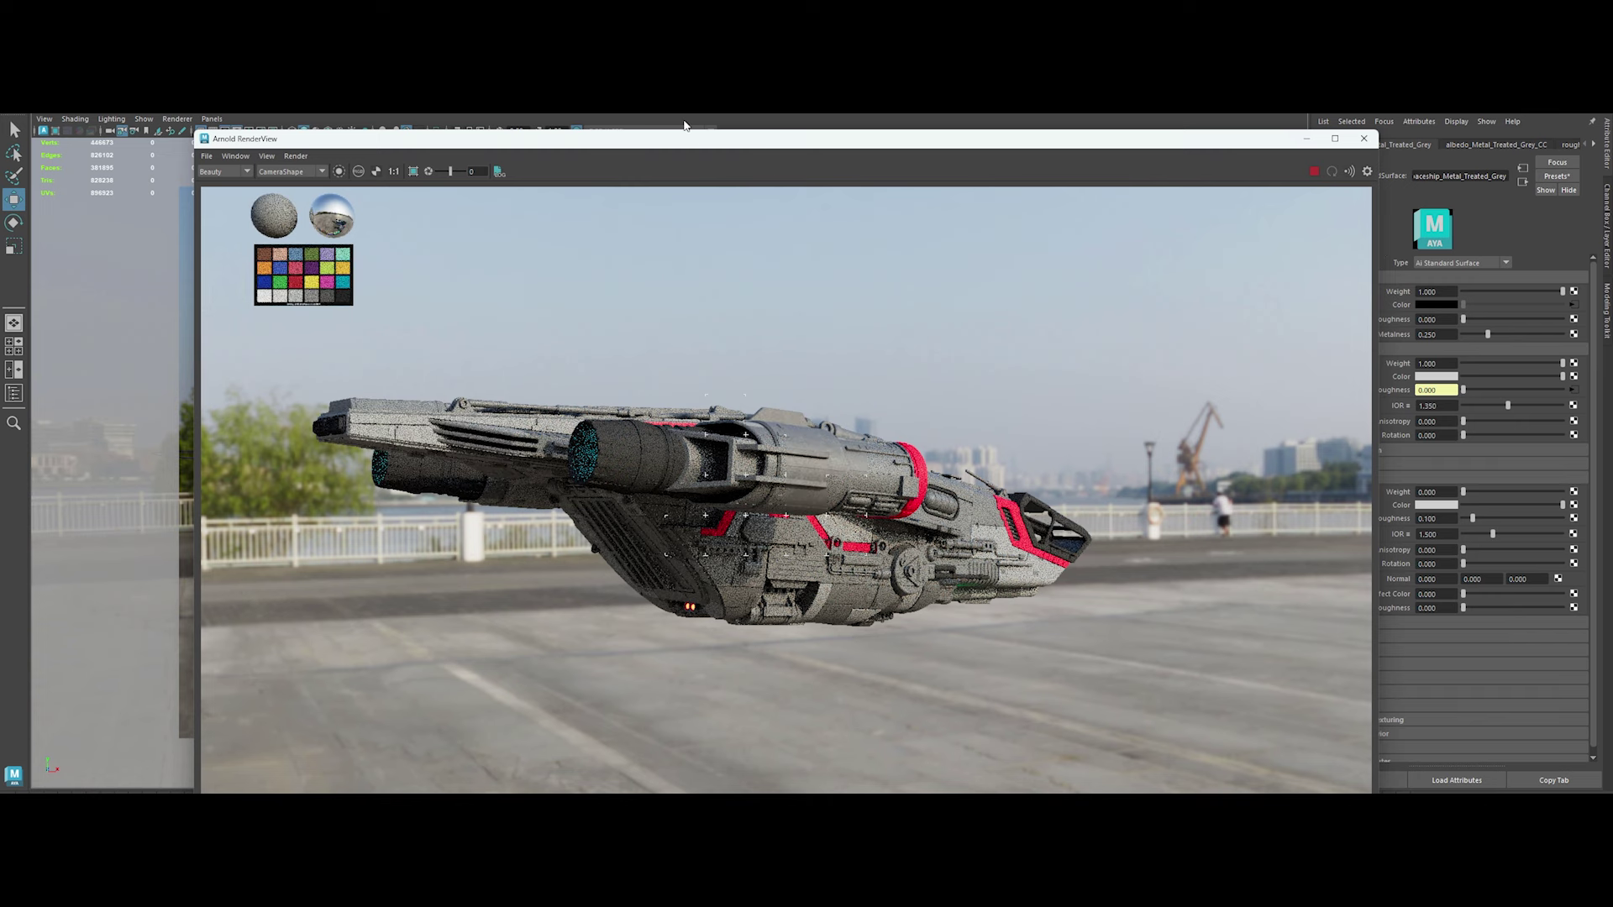
{"action": "left_click_drag", "start_coordinate": [685, 125], "coordinate": [663, 118]}
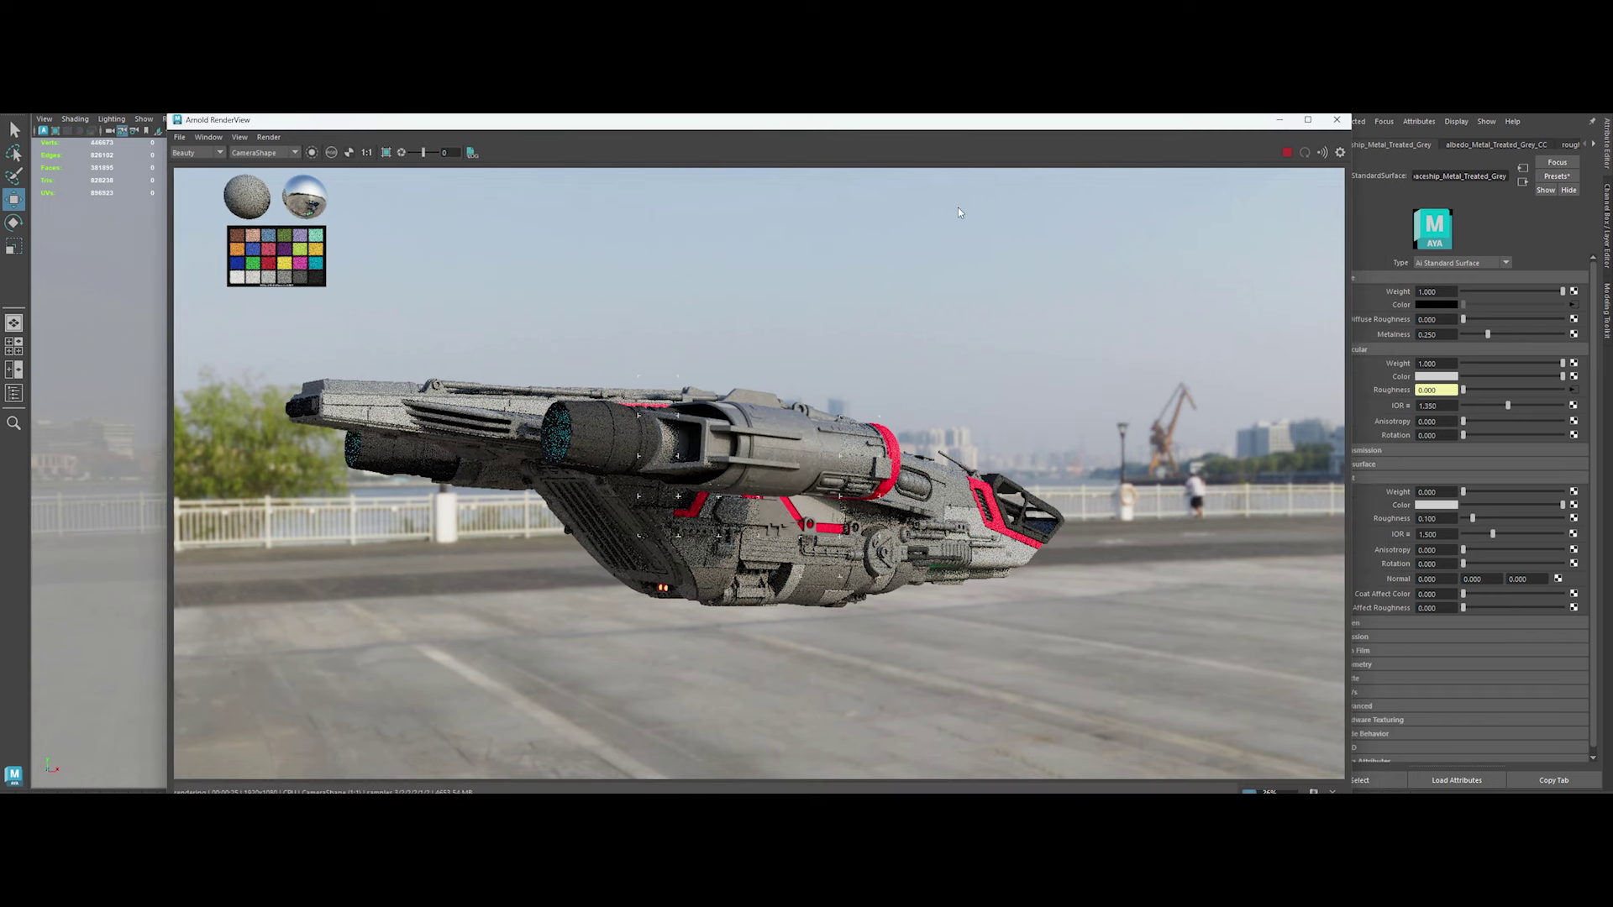
{"action": "left_click", "coordinate": [1286, 152]}
{"action": "left_click", "coordinate": [472, 152]}
{"action": "left_click_drag", "start_coordinate": [172, 353], "coordinate": [252, 353]}
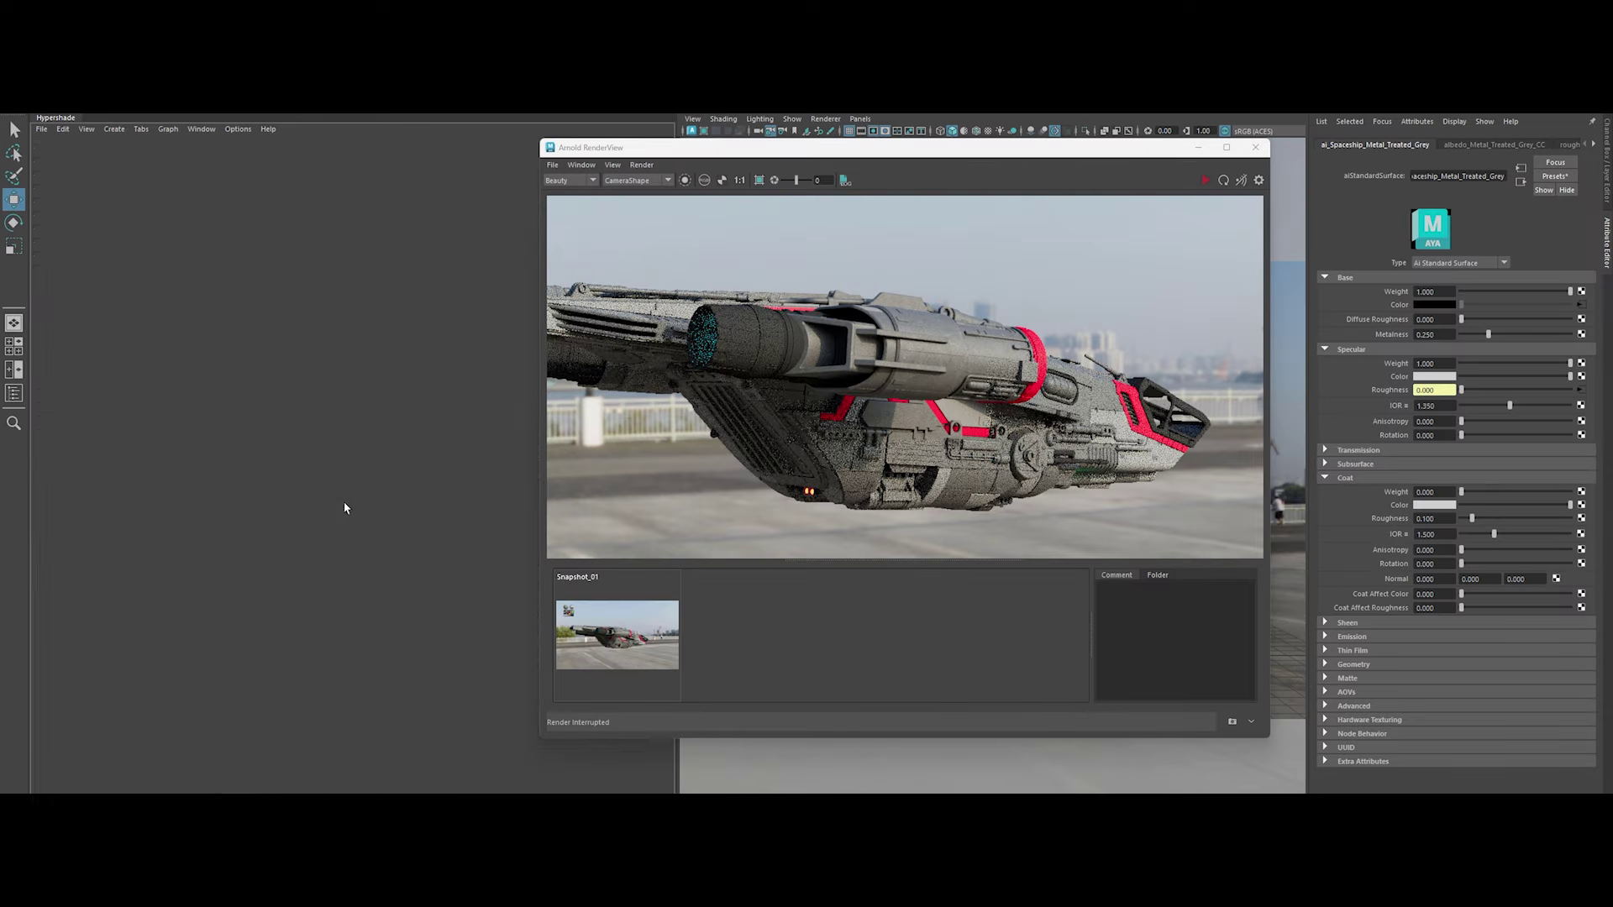
Set the shared triplanar scale constant's Float to 0.050
{"action": "scroll", "coordinate": [324, 509], "scroll_direction": "up", "scroll_amount": 3}
{"action": "scroll", "coordinate": [432, 514], "scroll_direction": "up", "scroll_amount": 3}
{"action": "scroll", "coordinate": [379, 440], "scroll_direction": "up", "scroll_amount": 3}
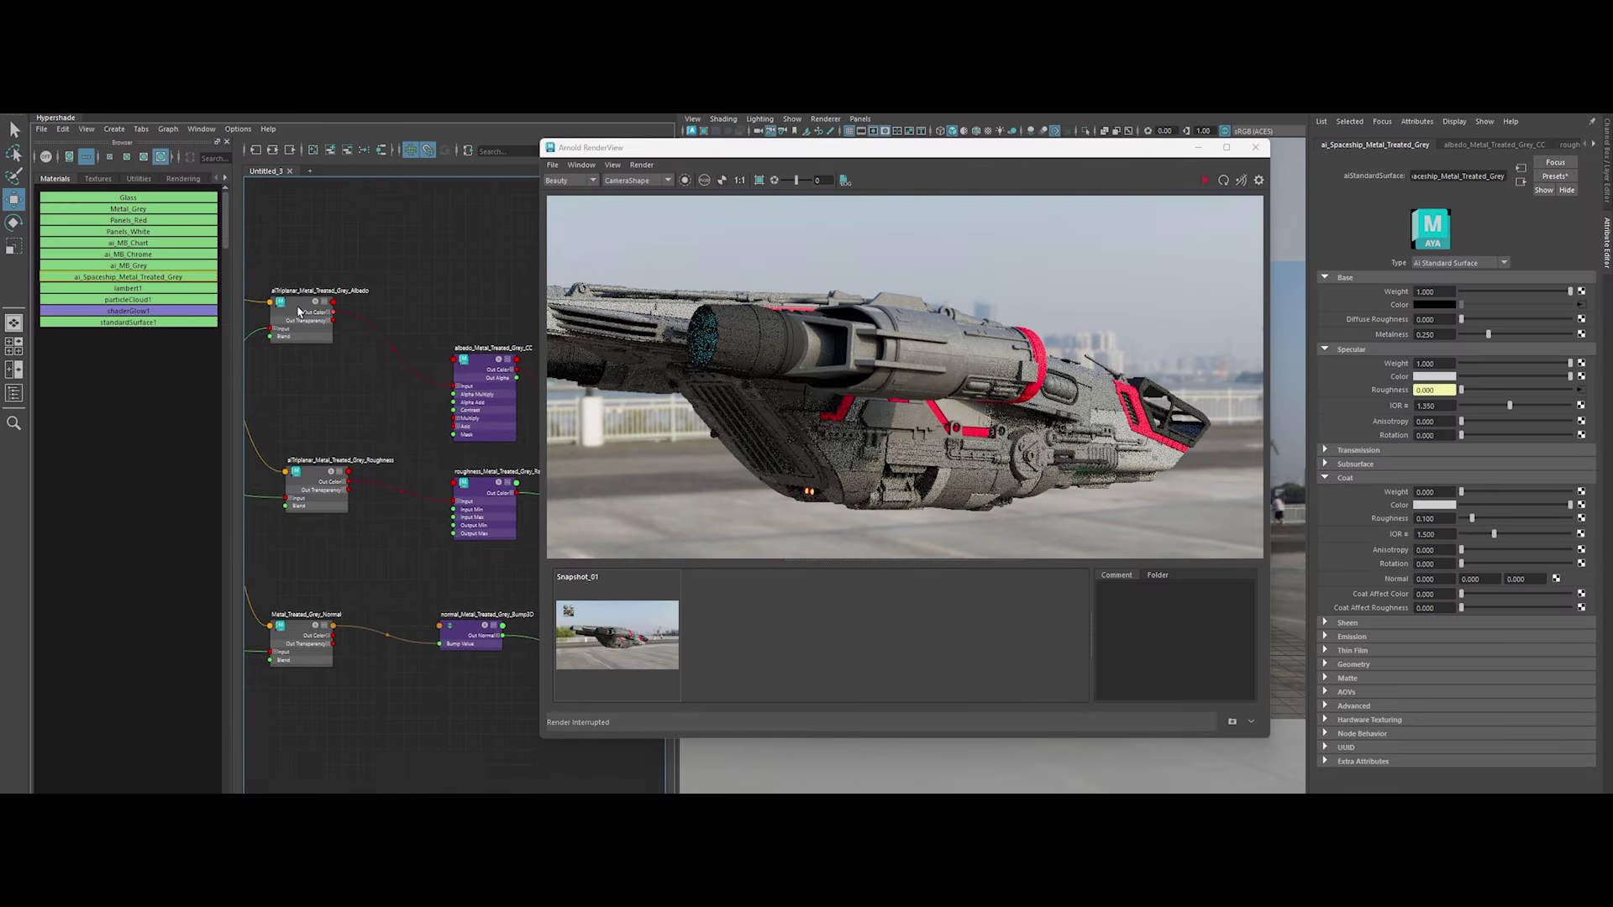
{"action": "left_click", "coordinate": [496, 370]}
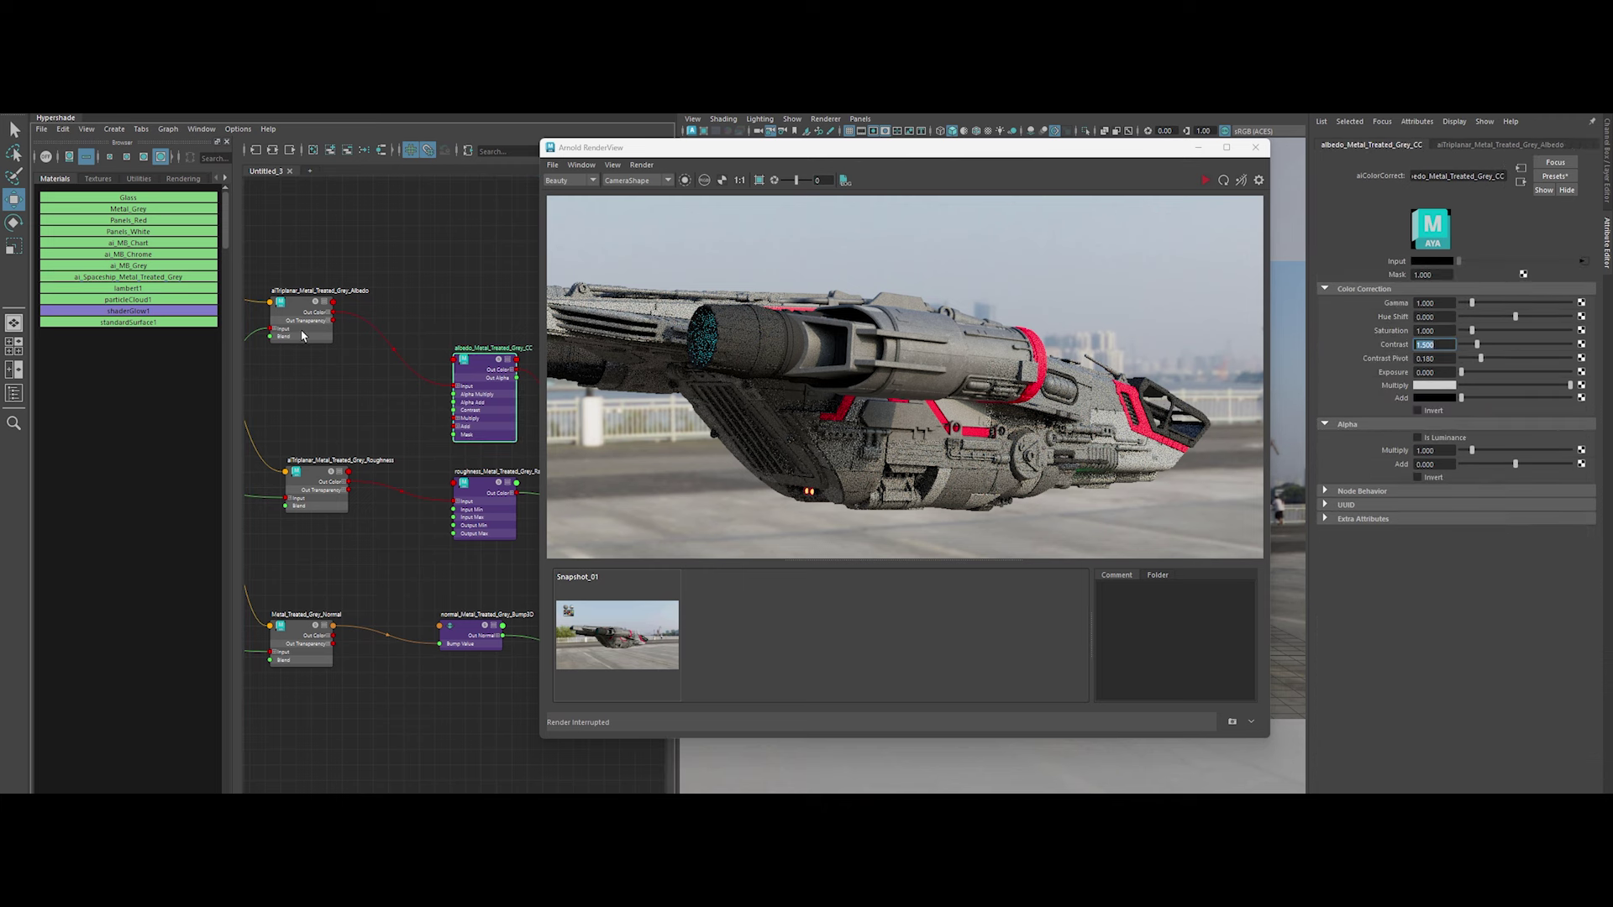
{"action": "left_click", "coordinate": [336, 394]}
{"action": "double_click", "coordinate": [1428, 272]}
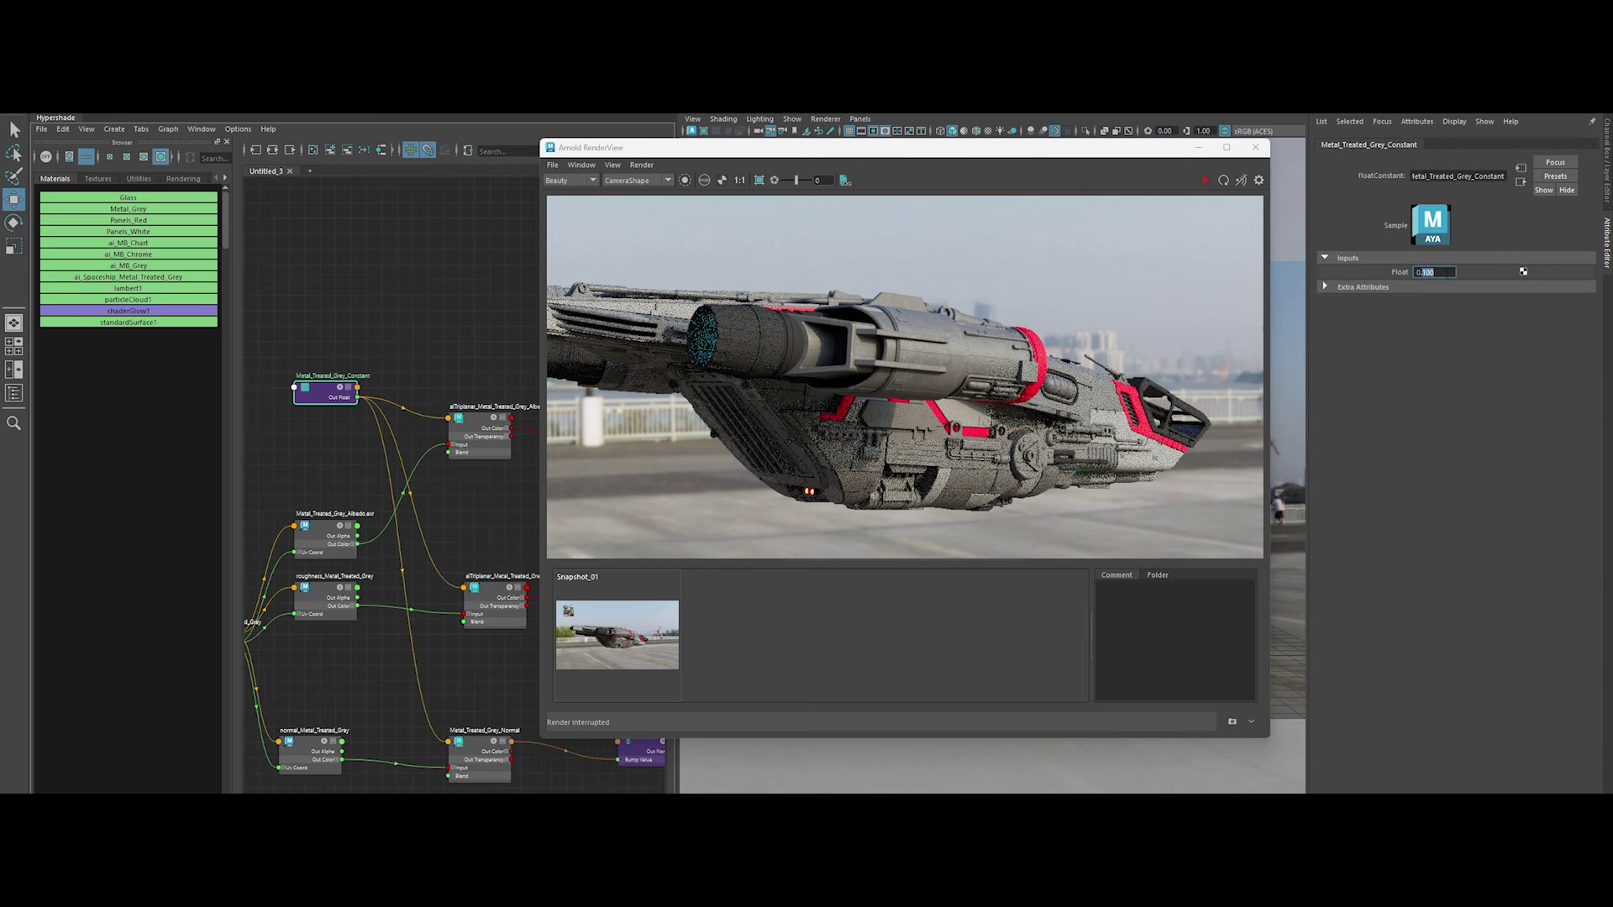
{"action": "type", "text": "50"}
{"action": "key", "text": "Return"}
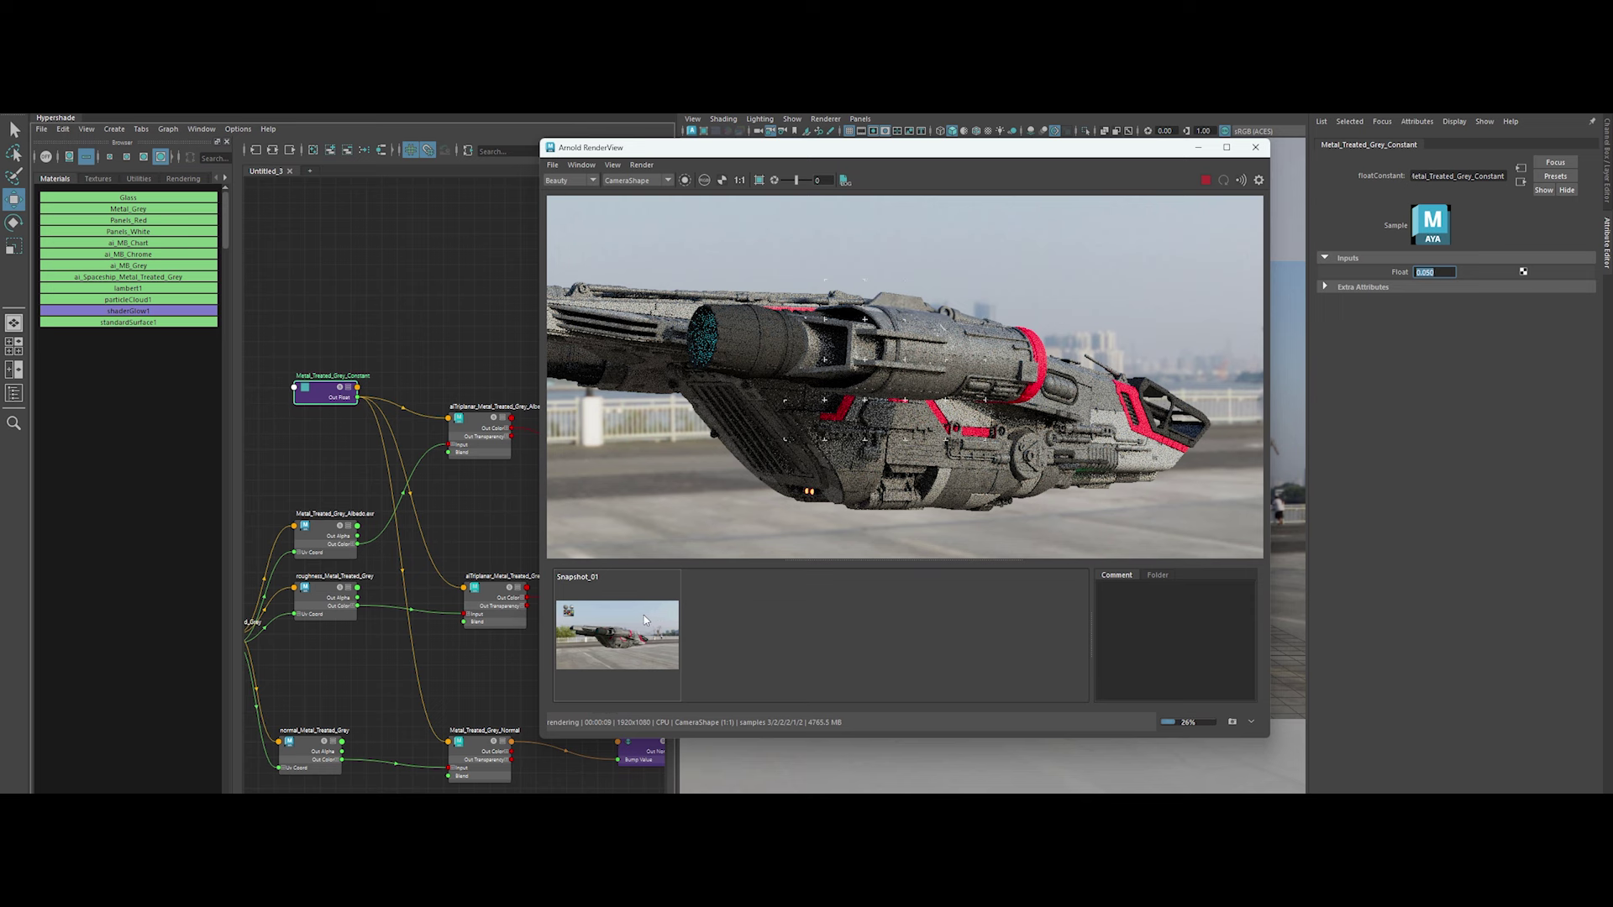
Compare against Snapshot_01, stop the render, and store it as Snapshot_02
{"action": "left_click", "coordinate": [645, 619]}
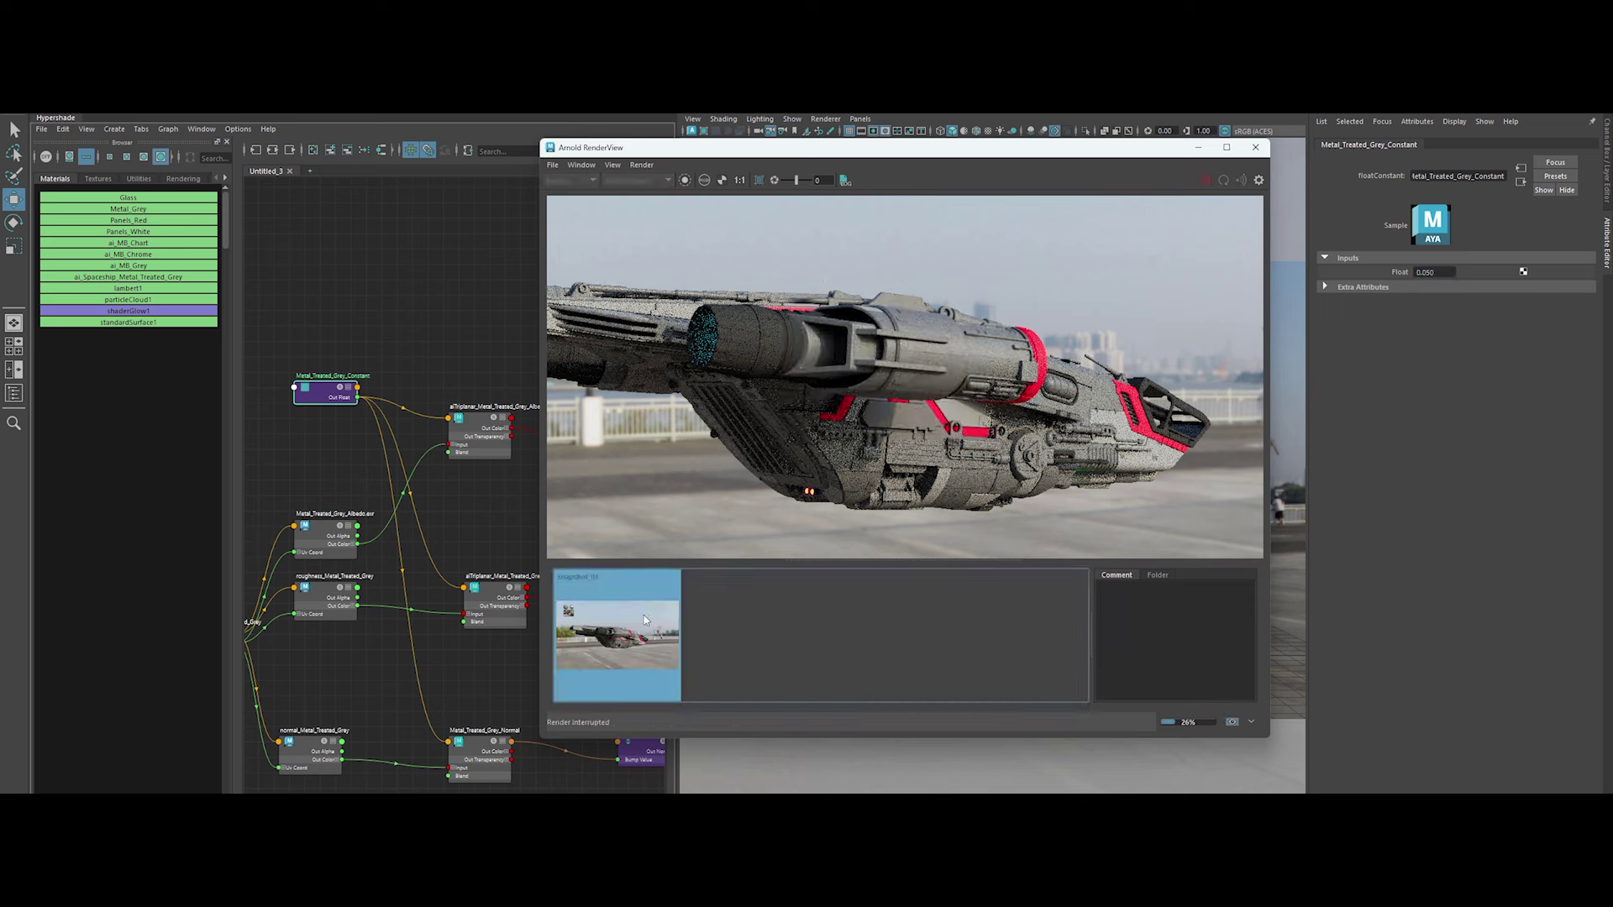
{"action": "left_click", "coordinate": [643, 615]}
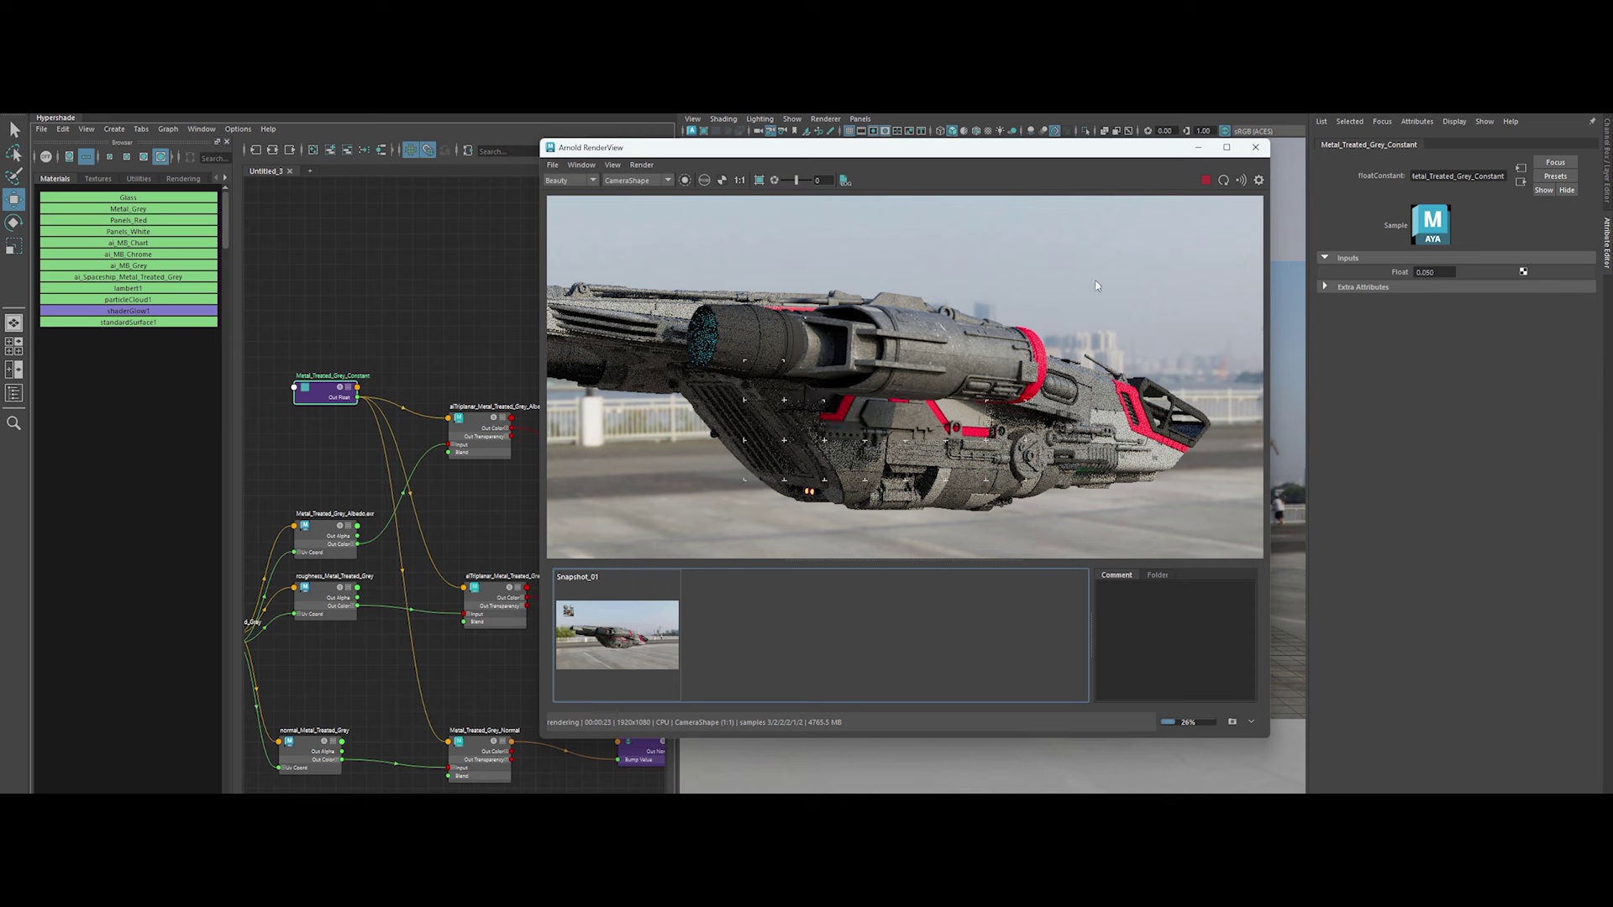
{"action": "key", "text": "Escape"}
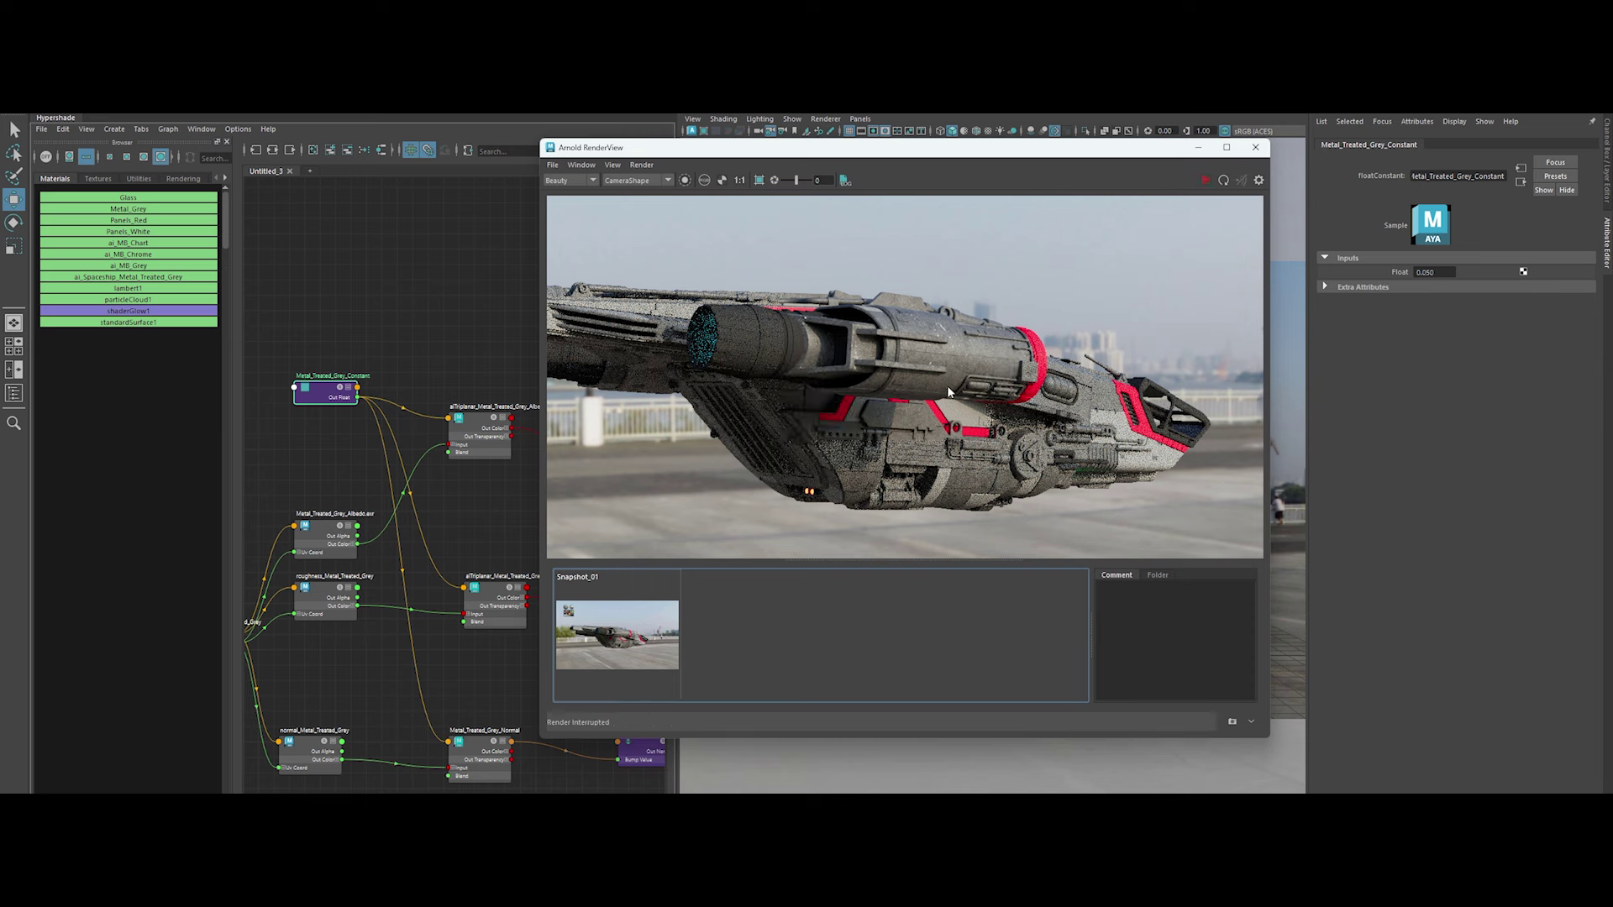
{"action": "left_click", "coordinate": [1233, 720]}
Set the albedo aiColorCorrect Gamma to 1.2 and move the render window aside
{"action": "scroll", "coordinate": [458, 541], "scroll_direction": "down", "scroll_amount": 3}
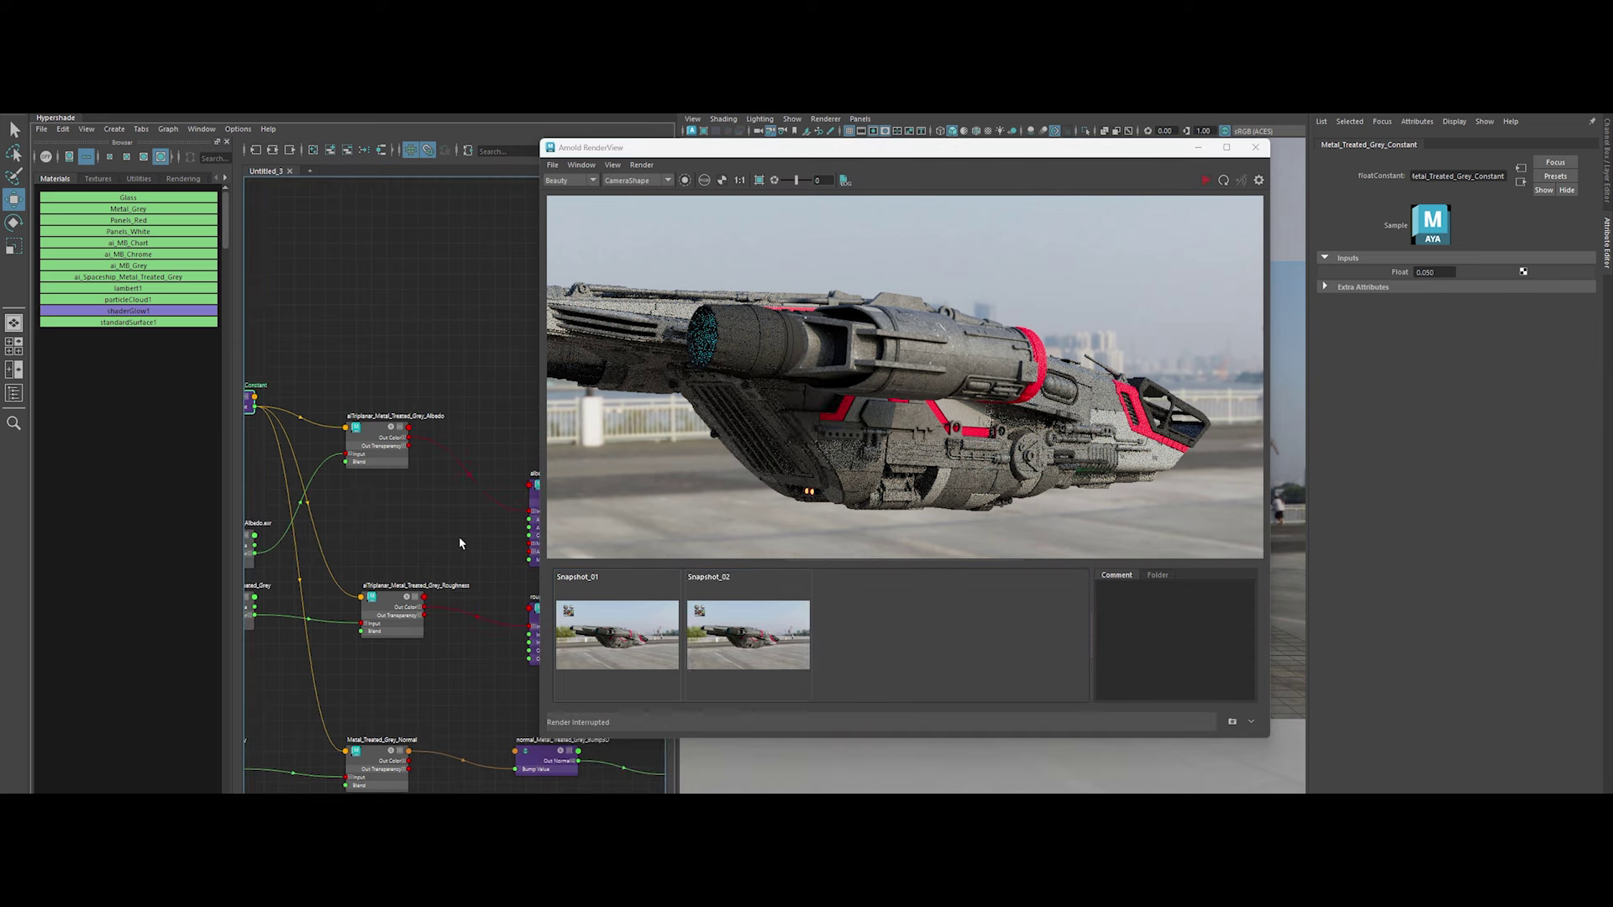
{"action": "middle_click_drag", "start_coordinate": [458, 541], "coordinate": [443, 504], "text": "alt"}
{"action": "left_click", "coordinate": [379, 451]}
{"action": "middle_click_drag", "start_coordinate": [379, 451], "coordinate": [307, 421], "text": "alt"}
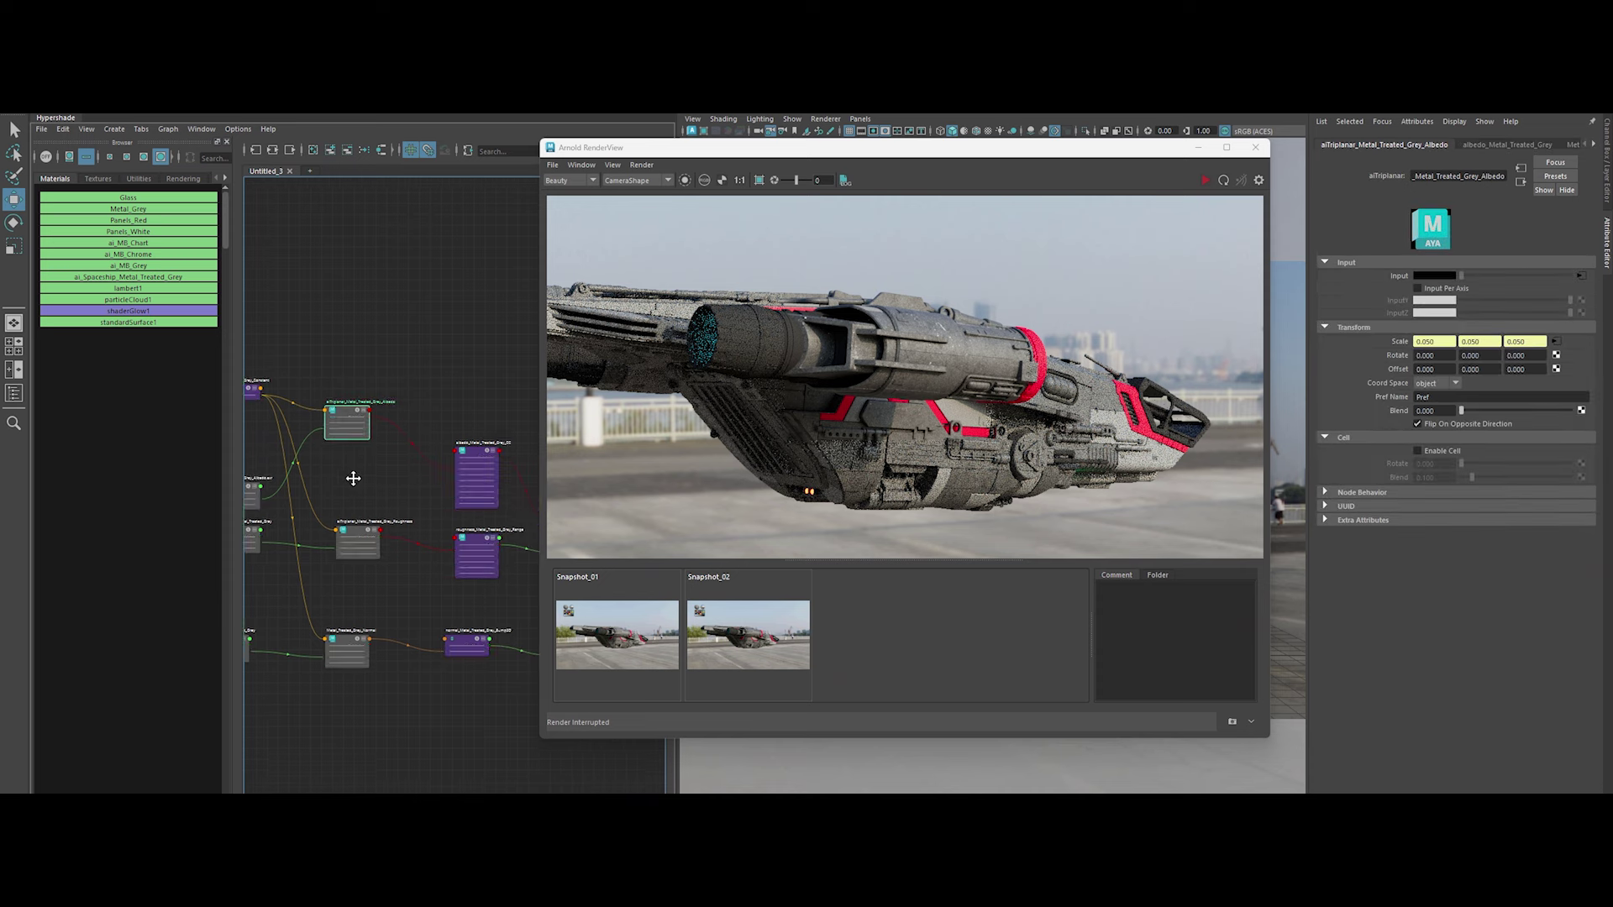
{"action": "left_click", "coordinate": [444, 458]}
{"action": "type", "text": "1.2"}
{"action": "key", "text": "Return"}
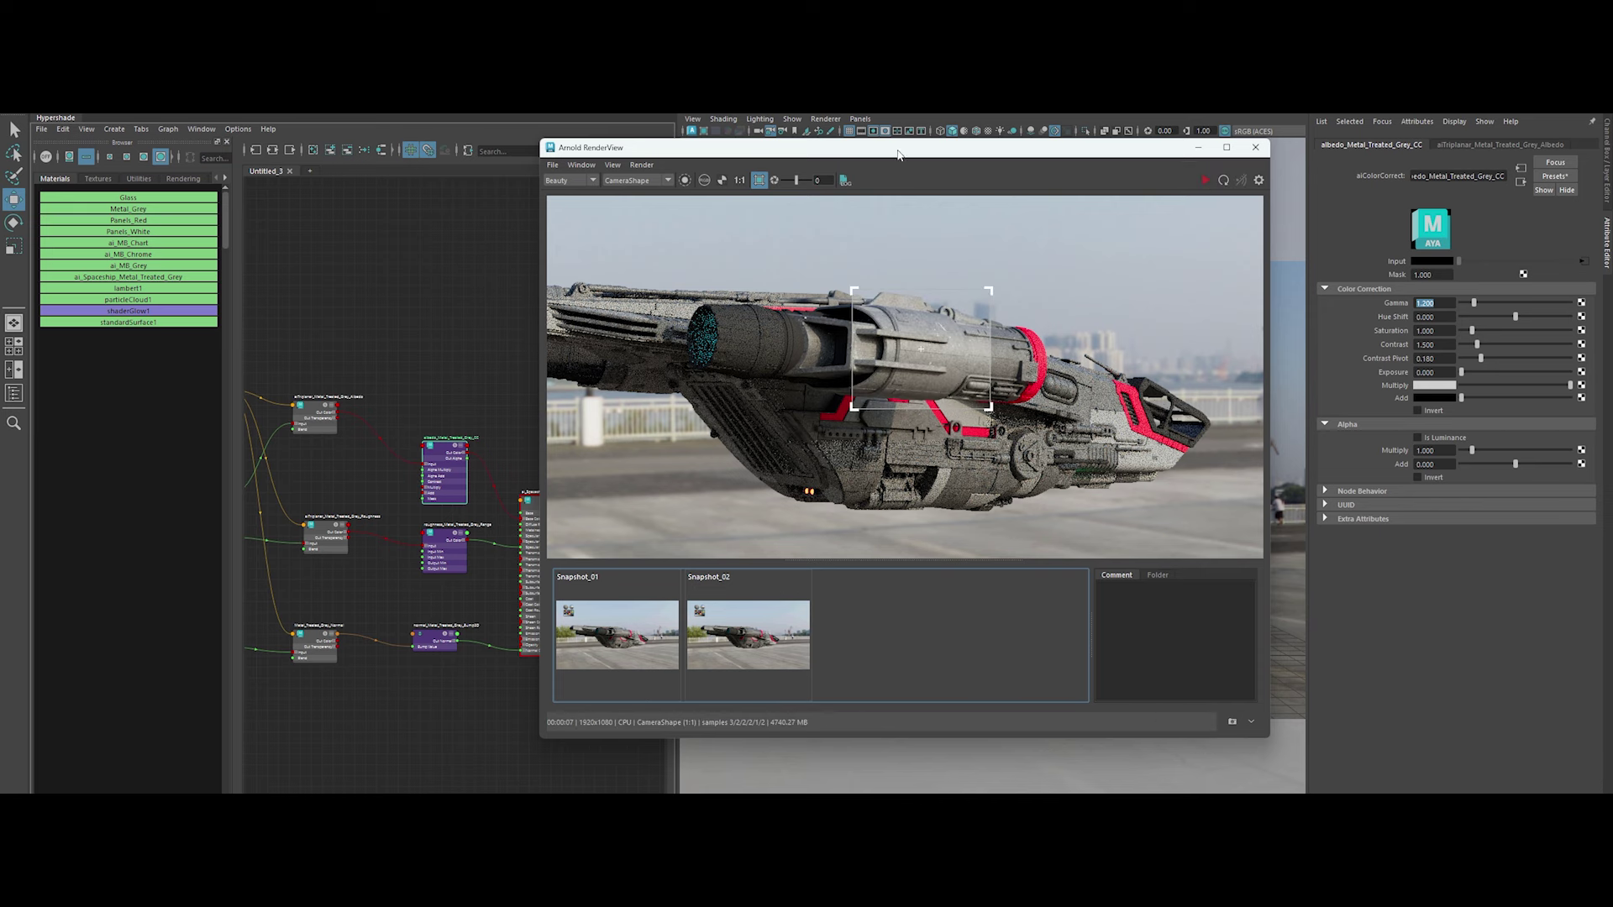
{"action": "left_click_drag", "start_coordinate": [840, 147], "coordinate": [989, 116]}
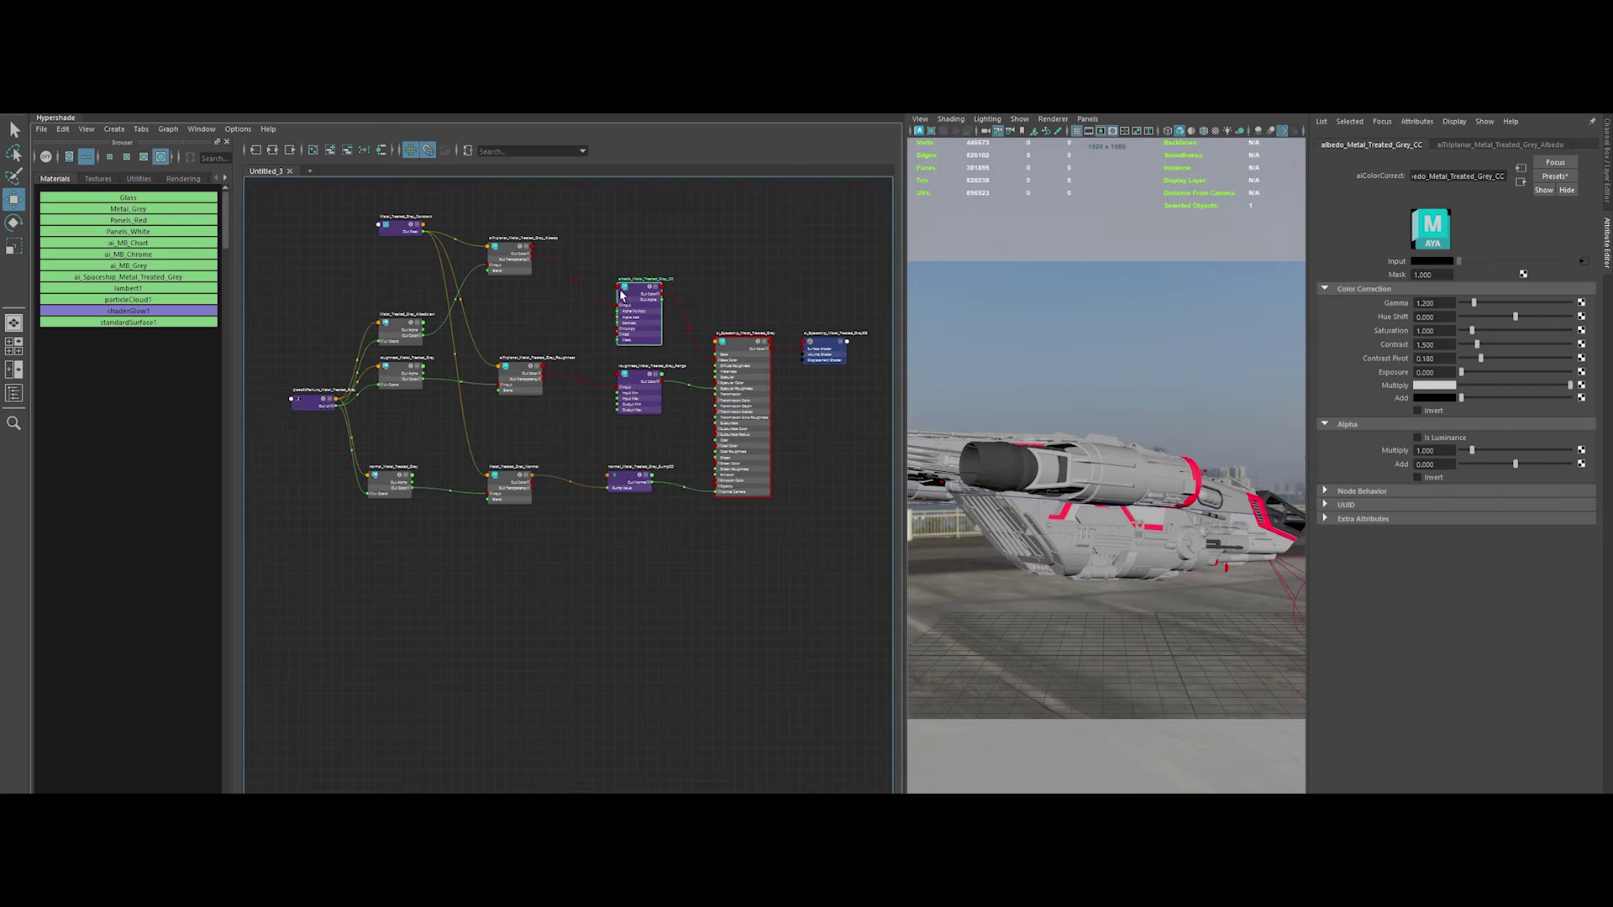
{"action": "left_click_drag", "start_coordinate": [269, 204], "coordinate": [870, 626]}
{"action": "left_click", "coordinate": [378, 301]}
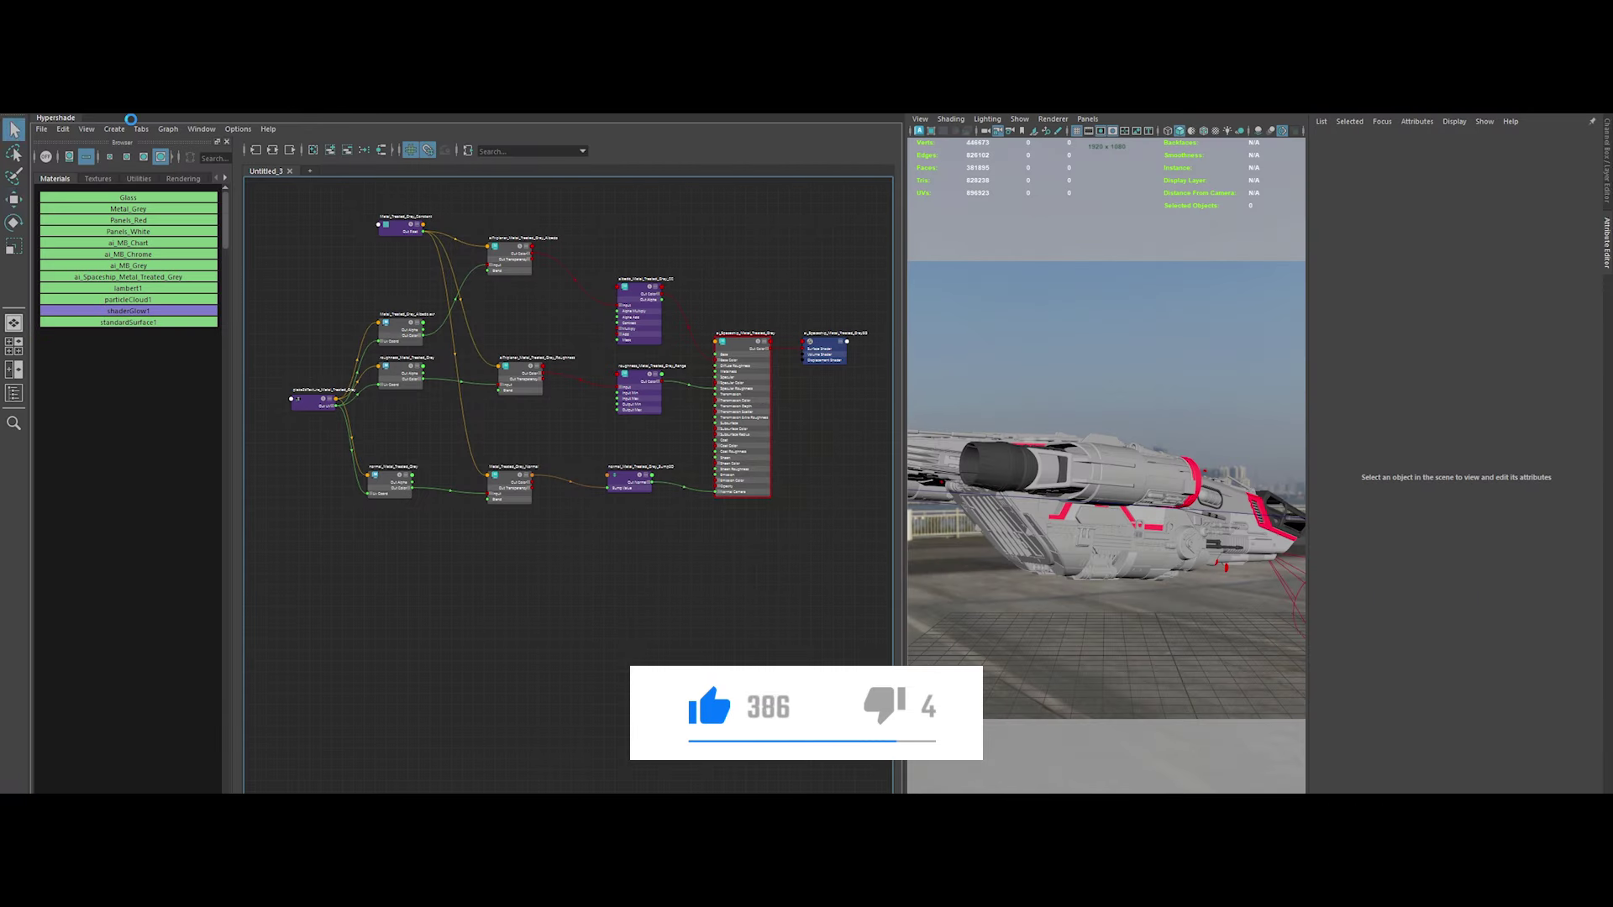
Copy the whole grey metal shader network and paste a duplicate
{"action": "key", "text": "w"}
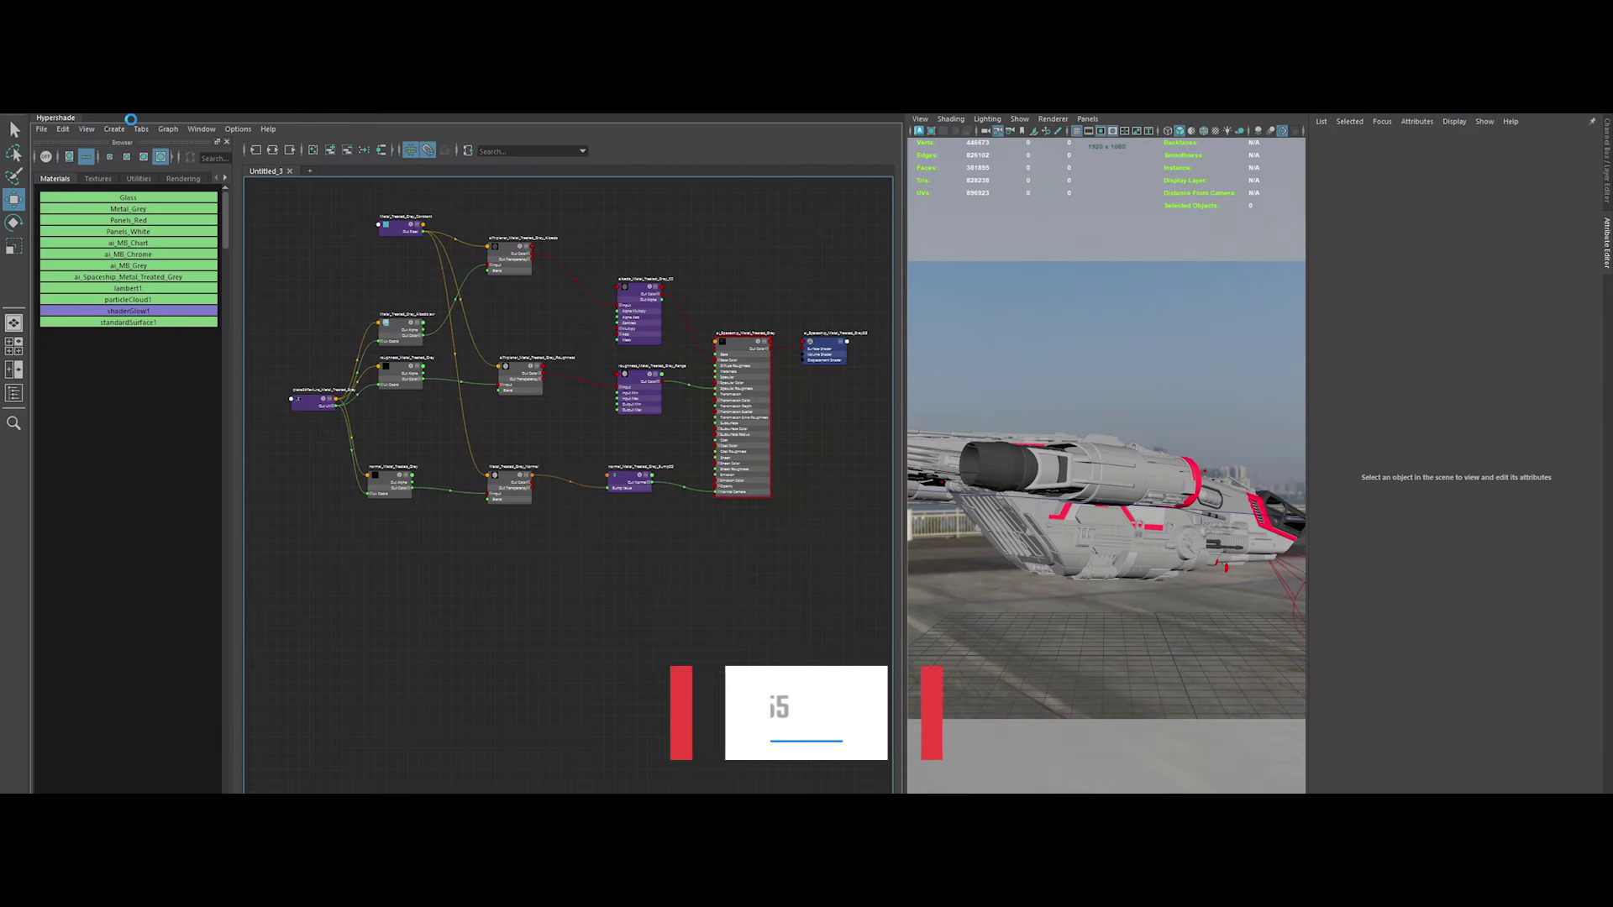
{"action": "left_click_drag", "start_coordinate": [269, 193], "coordinate": [853, 599]}
{"action": "key", "text": "ctrl+c"}
{"action": "key", "text": "ctrl+v"}
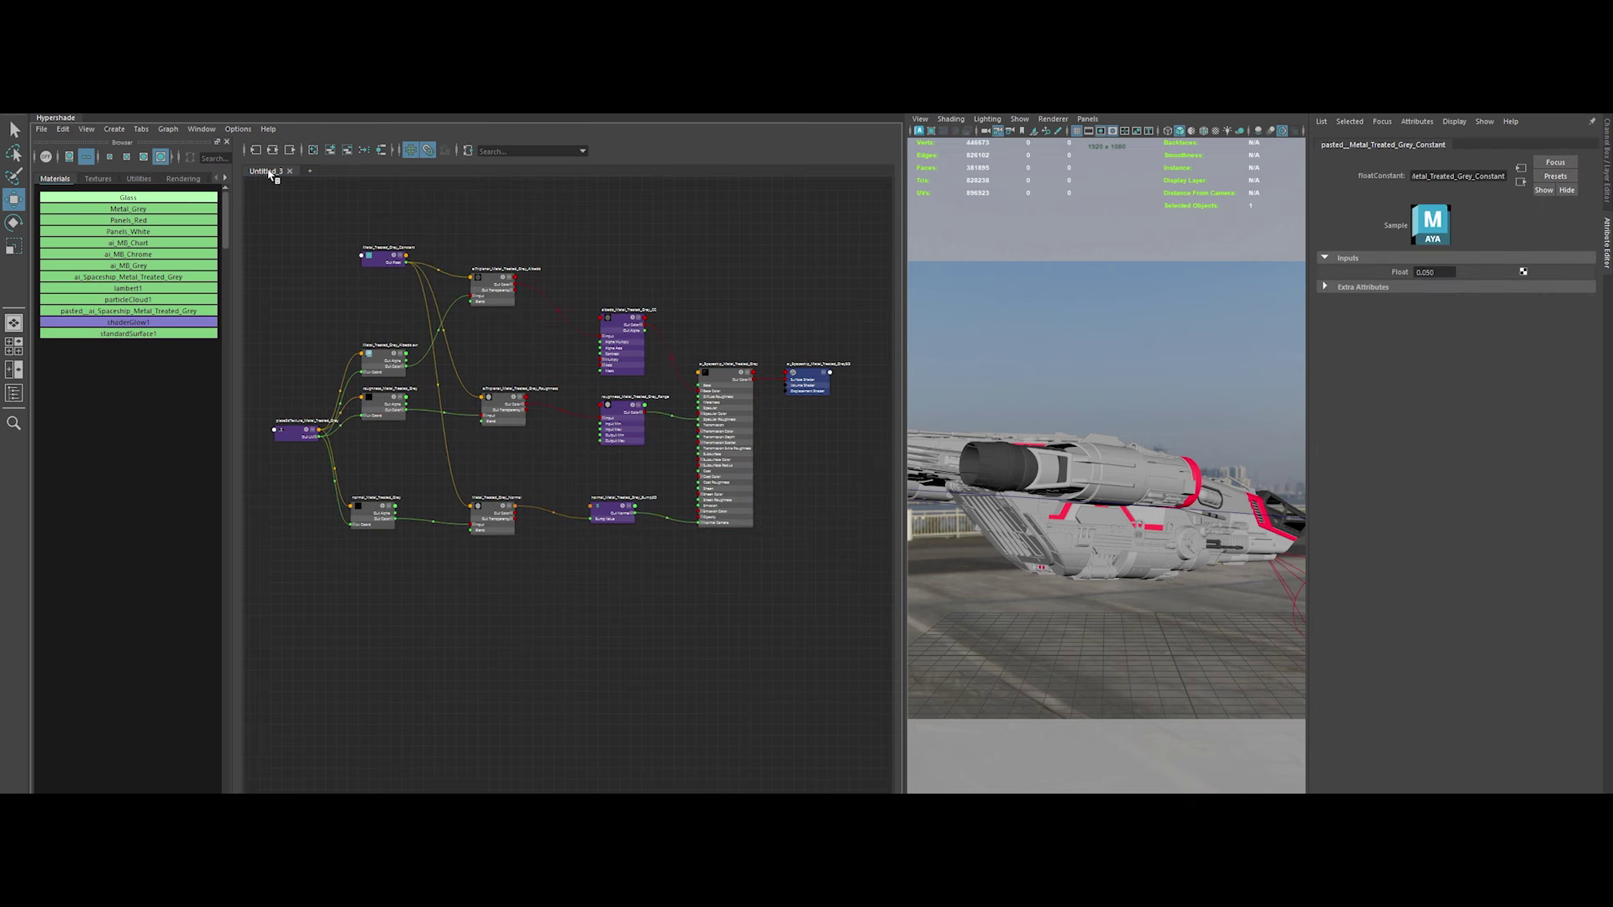
Graph the pasted network and rearrange its constant, roughness, normal and bump nodes
{"action": "left_click", "coordinate": [290, 172]}
{"action": "left_click_drag", "start_coordinate": [162, 311], "coordinate": [412, 356]}
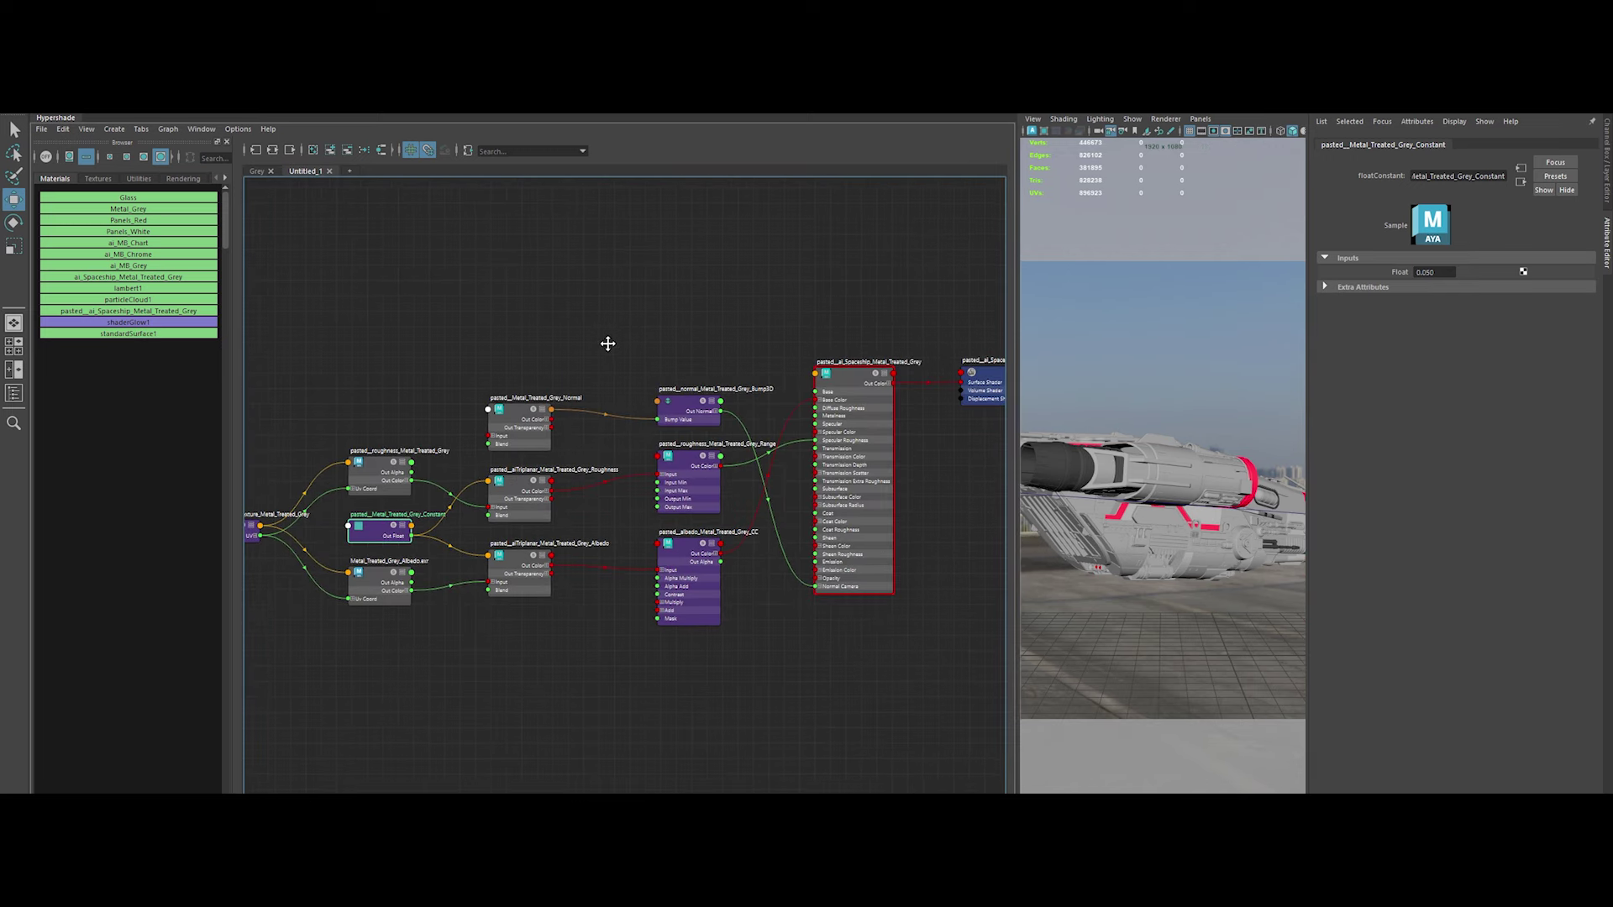
{"action": "left_click_drag", "start_coordinate": [518, 421], "coordinate": [500, 748]}
{"action": "left_click_drag", "start_coordinate": [384, 538], "coordinate": [493, 259]}
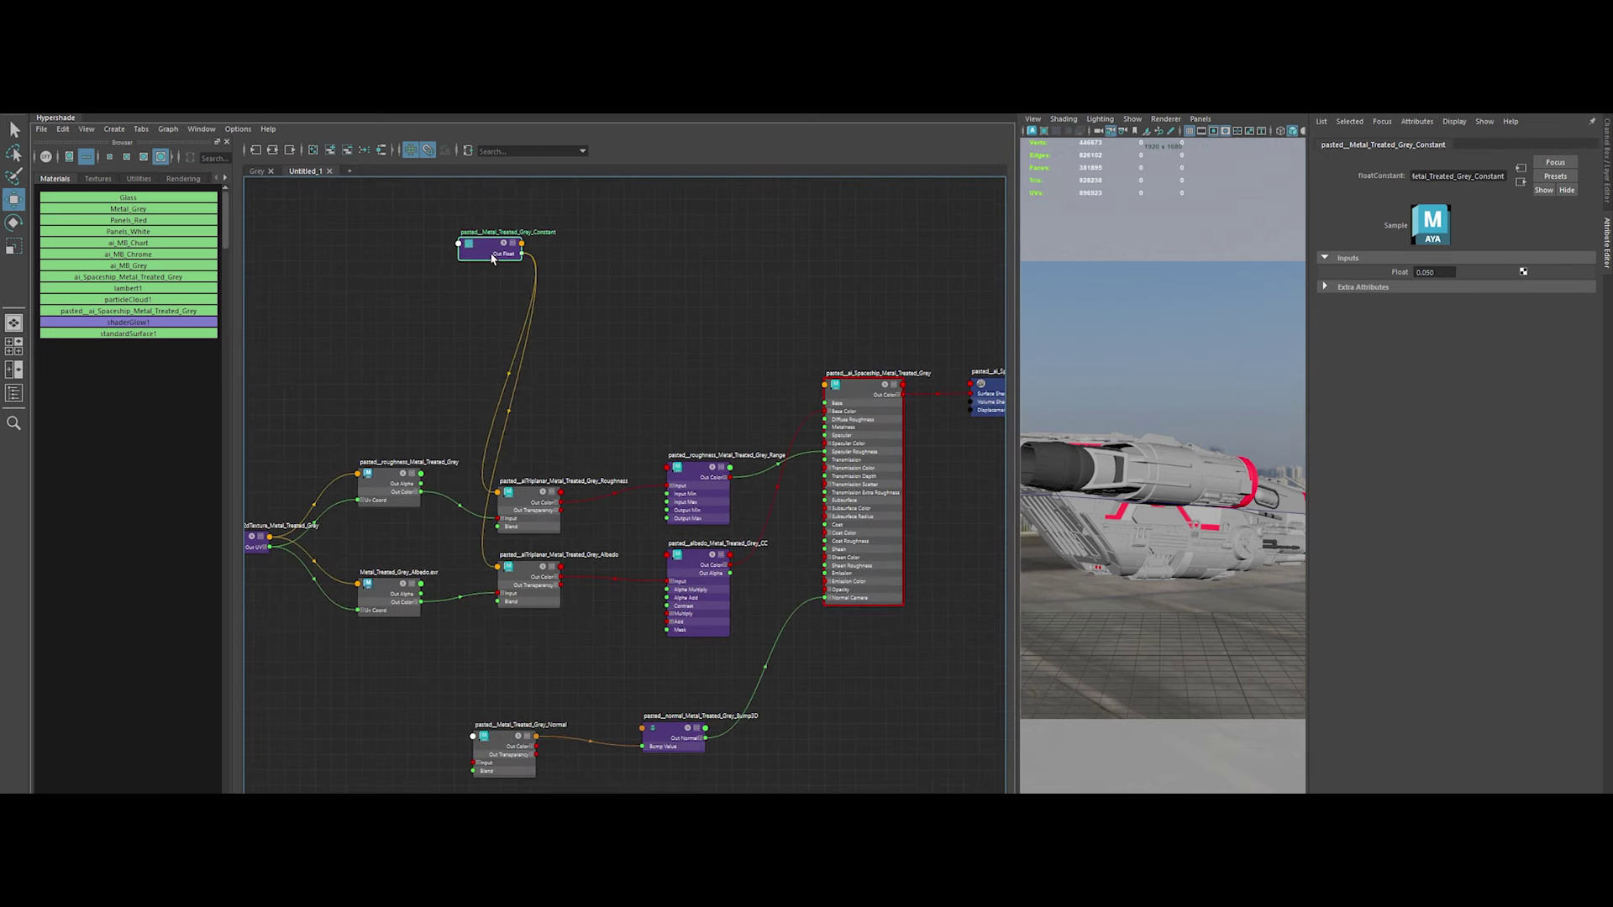
{"action": "mouse_move", "coordinate": [370, 416]}
{"action": "left_mouse_down"}
{"action": "mouse_move", "coordinate": [682, 525]}
{"action": "mouse_move", "coordinate": [687, 426]}
{"action": "left_mouse_up"}
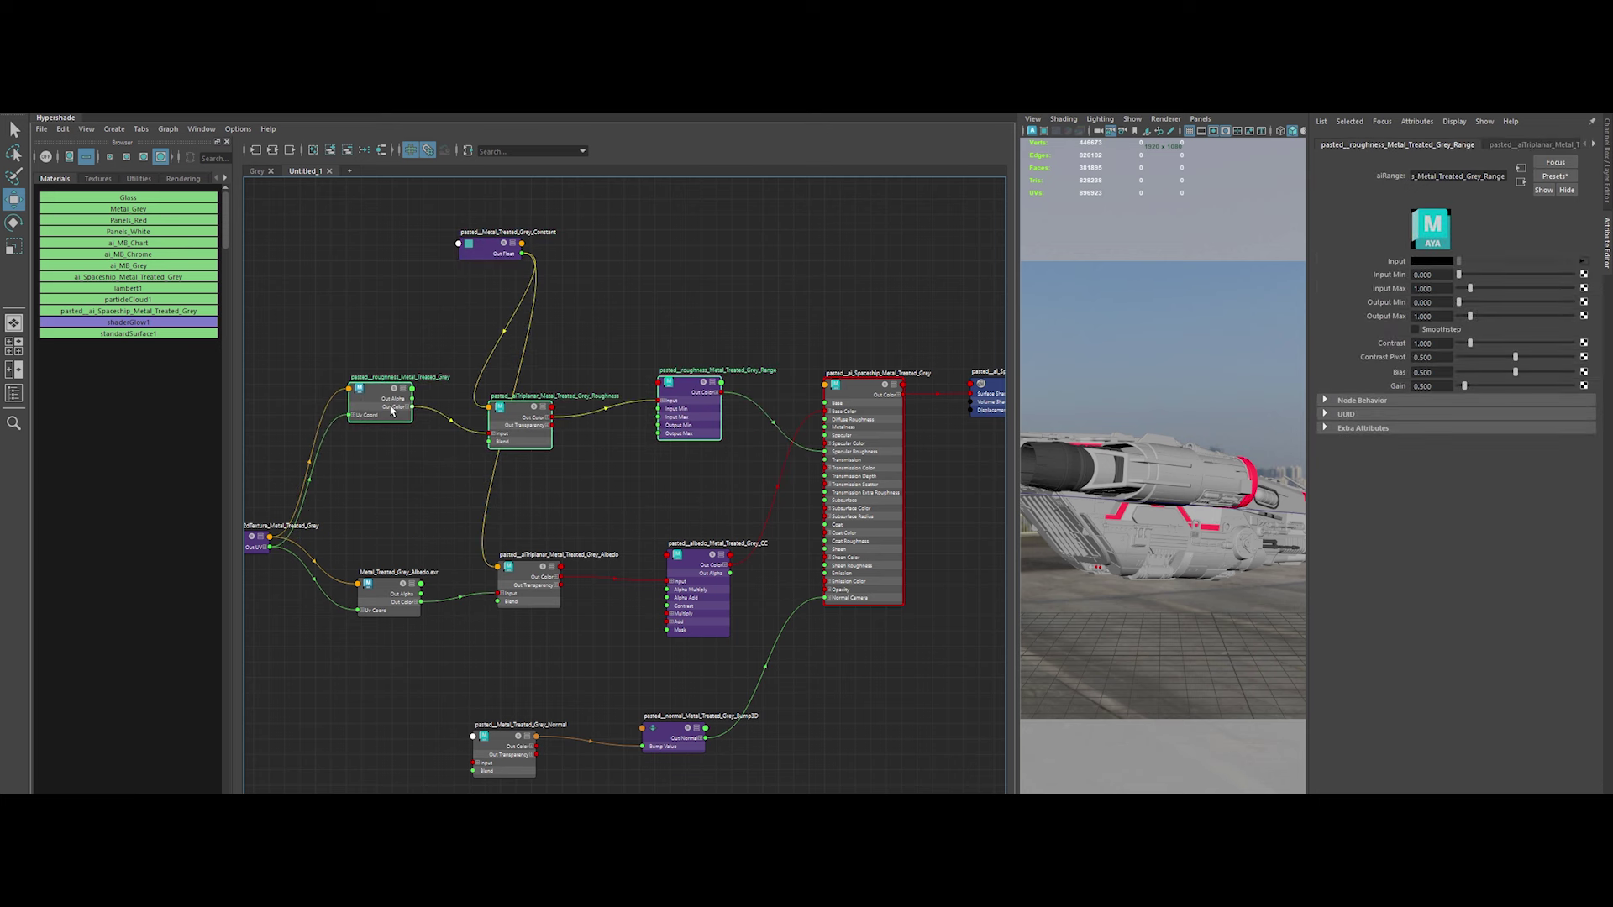
{"action": "left_click_drag", "start_coordinate": [392, 410], "coordinate": [408, 440]}
{"action": "left_click", "coordinate": [470, 563]}
Rename the roughness texture, triplanar and range nodes from Grey to White
{"action": "scroll", "coordinate": [396, 491], "scroll_direction": "up", "scroll_amount": 2}
{"action": "double_click", "coordinate": [502, 393]}
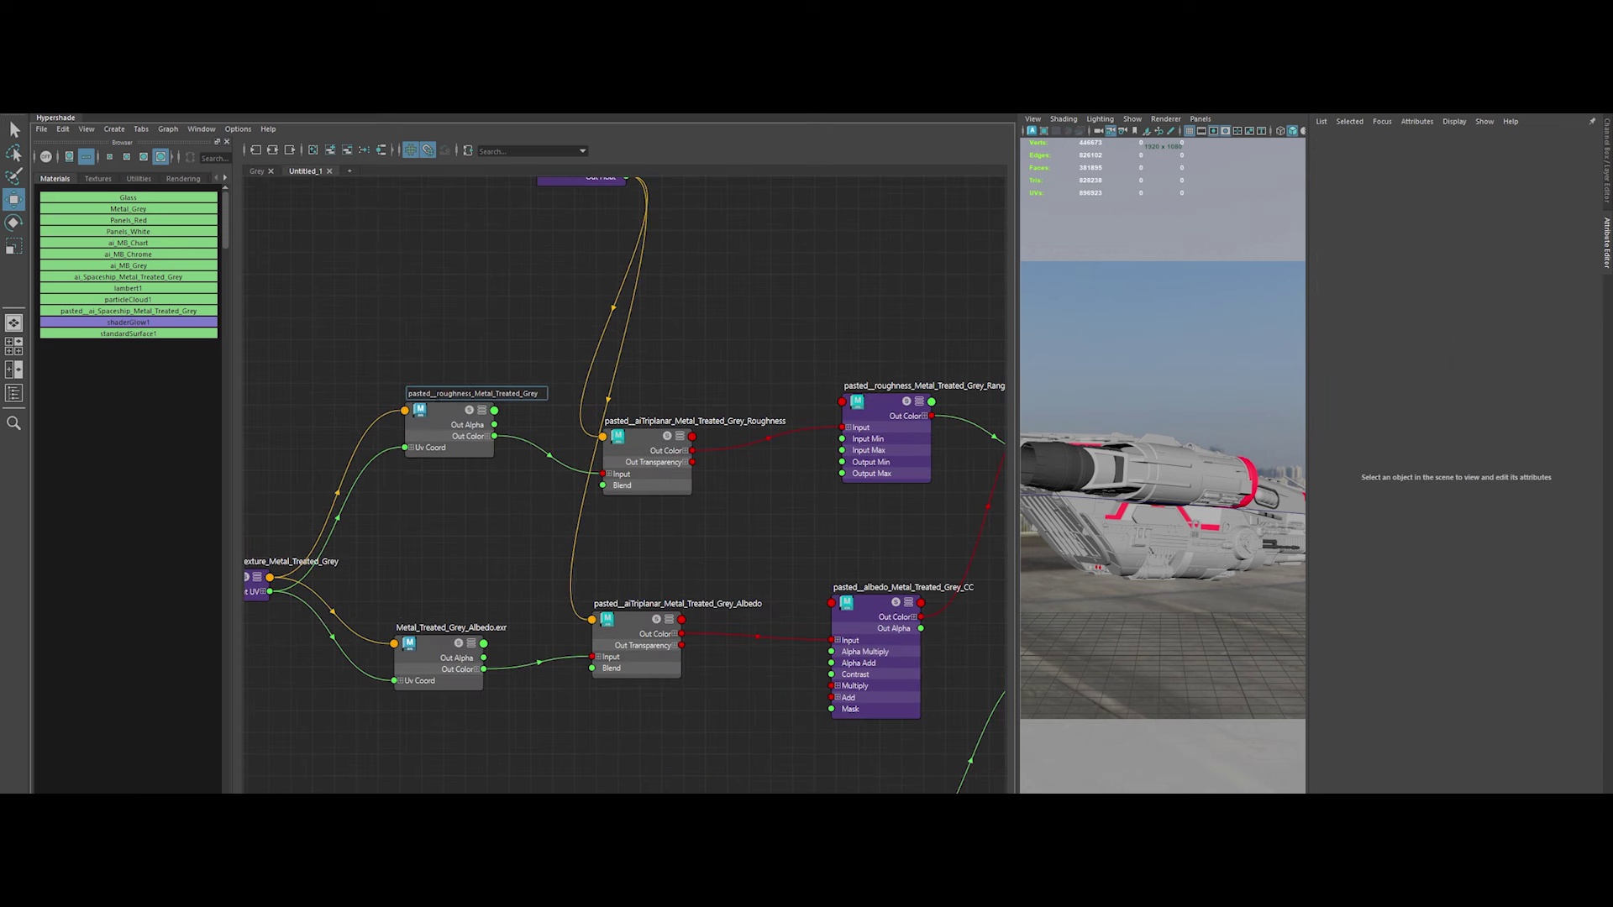
{"action": "type", "text": "White"}
{"action": "key", "text": "Return"}
{"action": "double_click", "coordinate": [756, 420]}
{"action": "type", "text": "White"}
{"action": "key", "text": "Return"}
{"action": "middle_click_drag", "start_coordinate": [871, 331], "coordinate": [809, 349], "text": "alt"}
{"action": "double_click", "coordinate": [830, 407]}
{"action": "double_click", "coordinate": [878, 408]}
{"action": "type", "text": "White"}
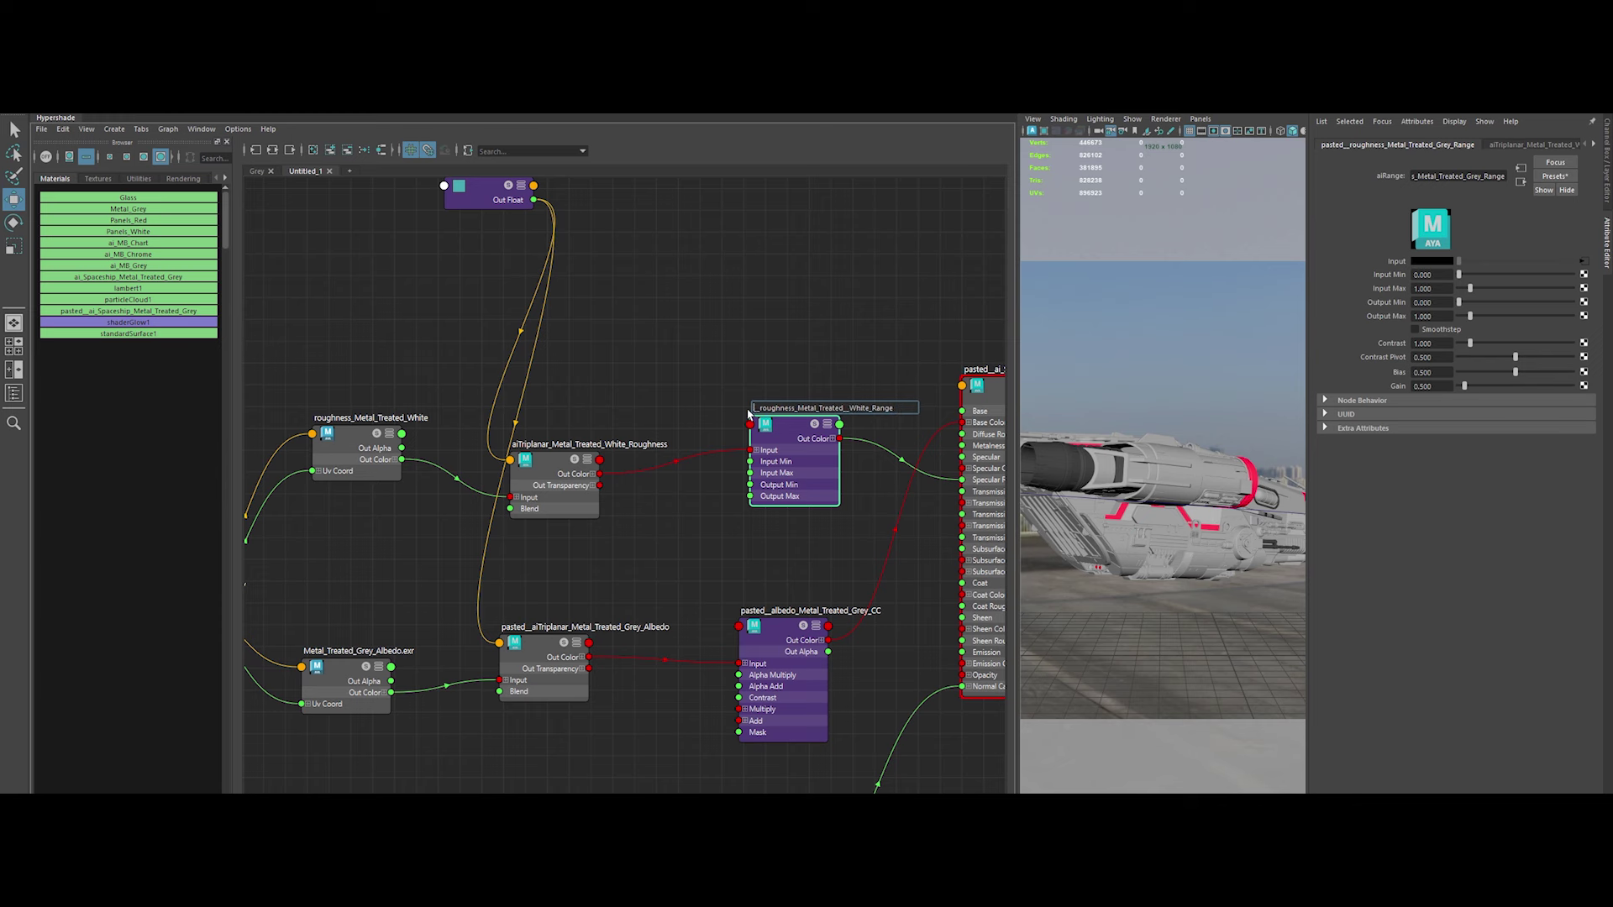
{"action": "key", "text": "Return"}
Strip the pasted prefix from the albedo texture node and rename the albedo triplanar to White_Albedo
{"action": "middle_click_drag", "start_coordinate": [373, 650], "coordinate": [480, 542], "text": "alt"}
{"action": "double_click", "coordinate": [479, 541]}
{"action": "left_click_drag", "start_coordinate": [442, 542], "coordinate": [410, 542]}
{"action": "key", "text": "BackSpace"}
{"action": "key", "text": "Return"}
{"action": "double_click", "coordinate": [672, 519]}
{"action": "left_click_drag", "start_coordinate": [647, 519], "coordinate": [610, 519]}
{"action": "key", "text": "BackSpace"}
{"action": "type", "text": "White_Albedo"}
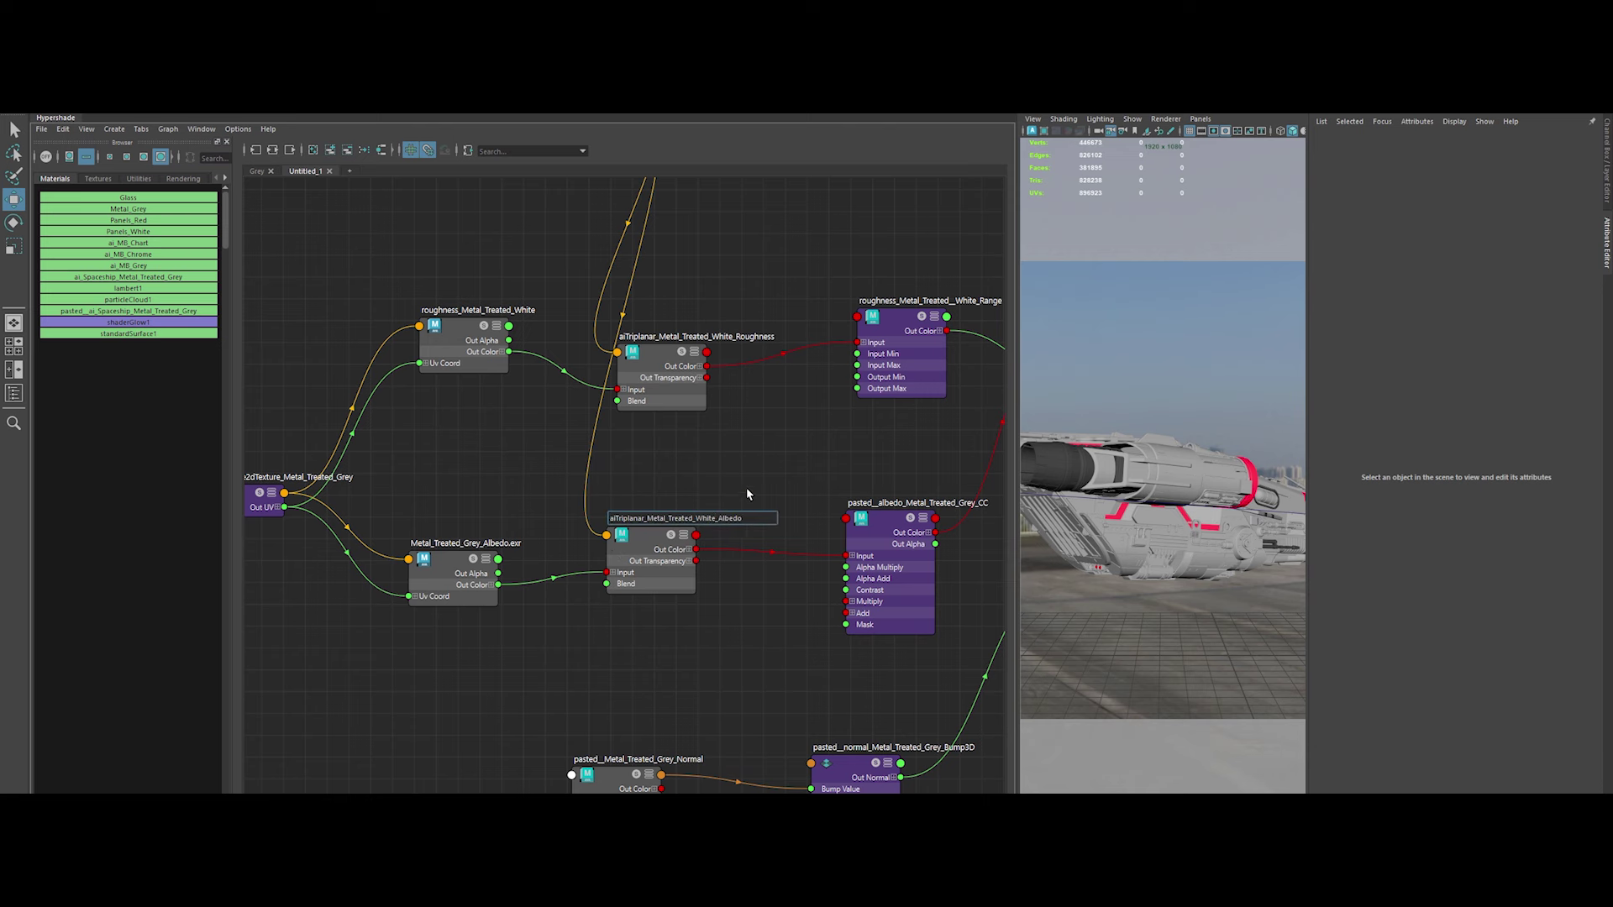
{"action": "key", "text": "Return"}
Rename the albedo color correct node to albedo_Metal_Treated_White_CC
{"action": "middle_click_drag", "start_coordinate": [746, 487], "coordinate": [554, 523], "text": "alt"}
{"action": "double_click", "coordinate": [722, 538]}
{"action": "key", "text": "BackSpace"}
{"action": "mouse_move", "coordinate": [687, 539]}
{"action": "left_mouse_down"}
{"action": "mouse_move", "coordinate": [657, 539]}
{"action": "mouse_move", "coordinate": [741, 538]}
{"action": "left_mouse_up"}
{"action": "type", "text": "White"}
{"action": "key", "text": "Return"}
Rename the normal triplanar and bump nodes to White, e.g. normal_Metal_Treated_White_Bump3D
{"action": "middle_click_drag", "start_coordinate": [745, 559], "coordinate": [775, 360], "text": "alt"}
{"action": "double_click", "coordinate": [470, 594]}
{"action": "left_click_drag", "start_coordinate": [521, 594], "coordinate": [499, 594]}
{"action": "type", "text": "White"}
{"action": "key", "text": "Return"}
{"action": "double_click", "coordinate": [713, 584]}
{"action": "left_click_drag", "start_coordinate": [770, 583], "coordinate": [651, 583]}
{"action": "key", "text": "BackSpace"}
{"action": "type", "text": "White"}
{"action": "key", "text": "BackSpace"}
{"action": "left_click", "coordinate": [609, 503]}
Recheck the albedo color correct node's name in the graph
{"action": "middle_click_drag", "start_coordinate": [455, 638], "coordinate": [469, 686], "text": "alt"}
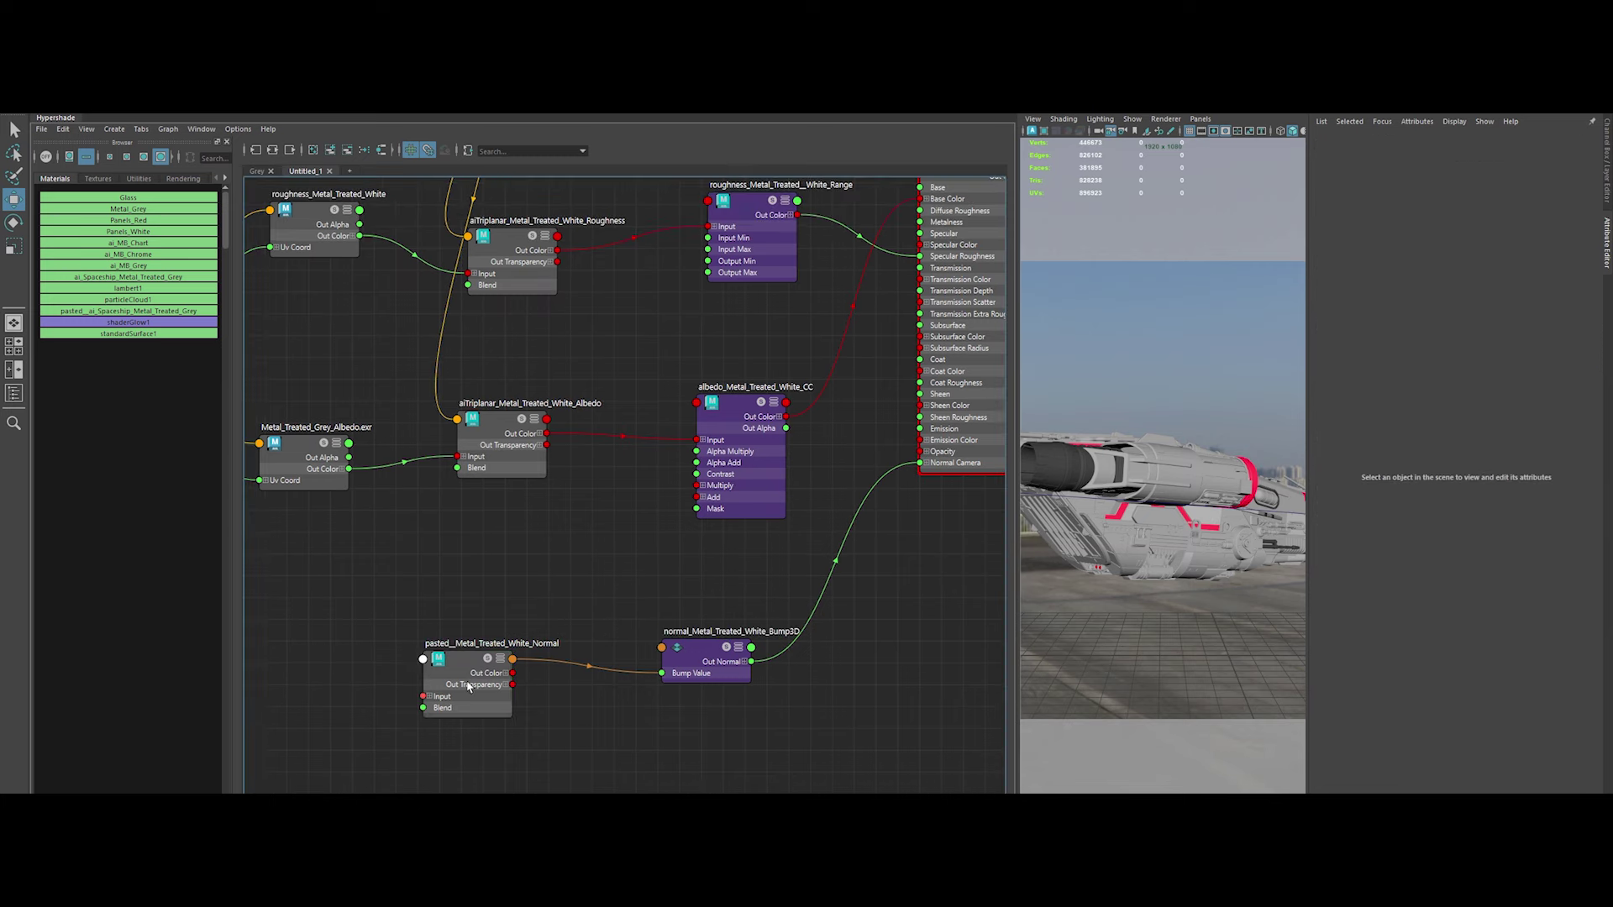
{"action": "middle_click_drag", "start_coordinate": [655, 551], "coordinate": [613, 692], "text": "alt"}
{"action": "double_click", "coordinate": [710, 527]}
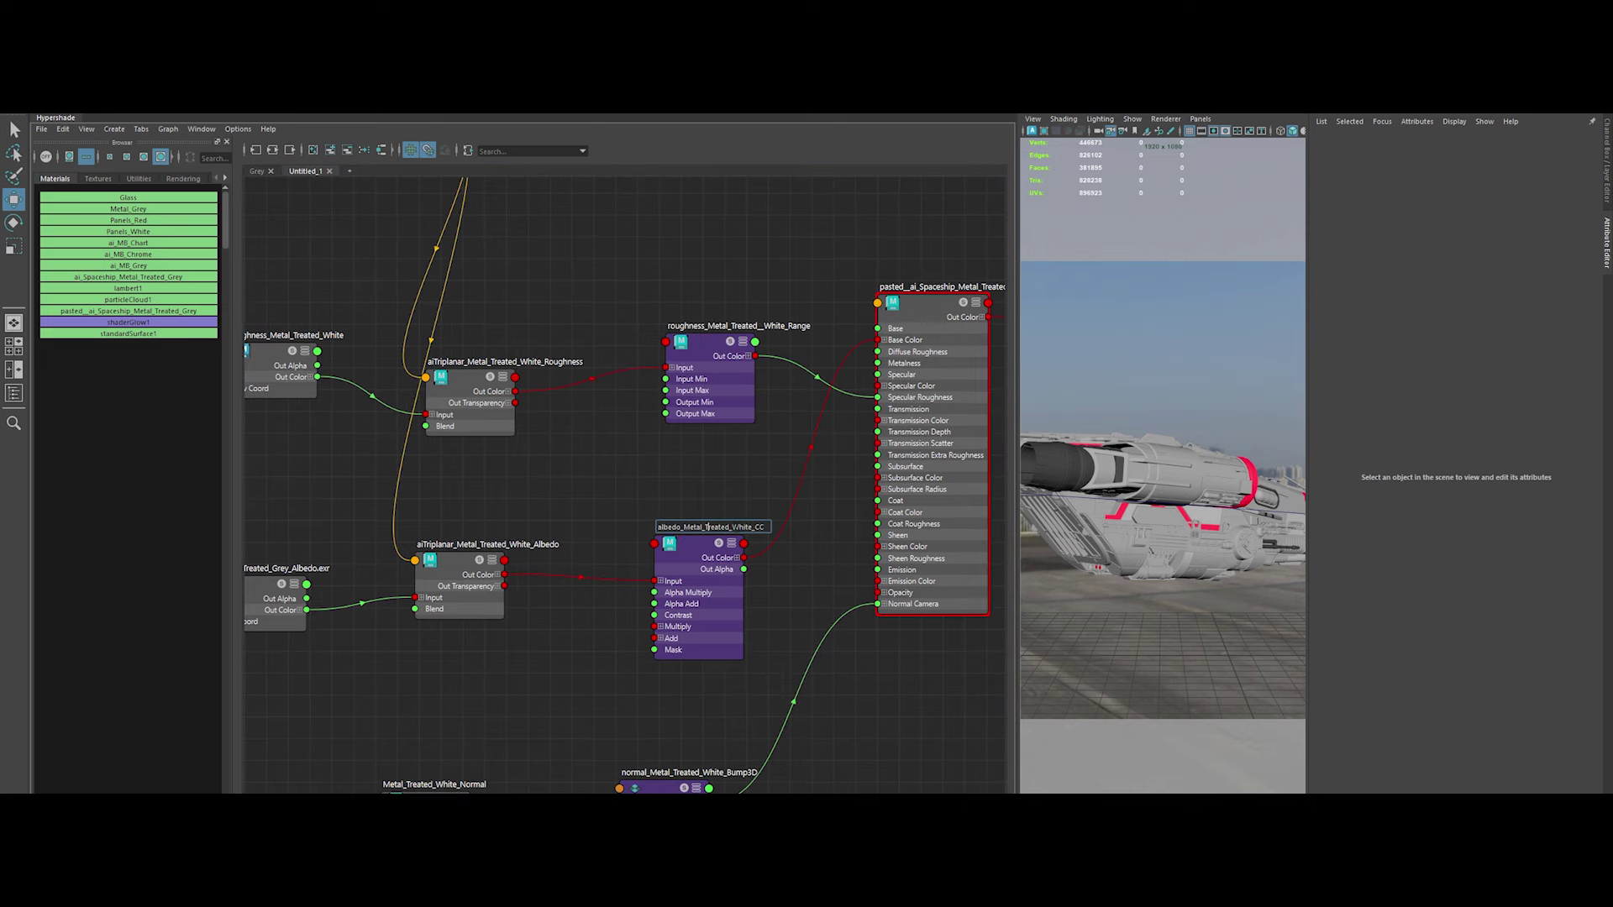
{"action": "left_click", "coordinate": [739, 441]}
{"action": "middle_click_drag", "start_coordinate": [740, 441], "coordinate": [496, 567], "text": "alt"}
Rename the material to ai_Spaceship_Metal_Treated_White and its shading group to ai_Spaceship_Metal_Treated_WhiteSG
{"action": "double_click", "coordinate": [672, 407]}
{"action": "key", "text": "BackSpace"}
{"action": "key", "text": "ctrl+z"}
{"action": "key", "text": "Home"}
{"action": "key", "text": "Delete"}
{"action": "key", "text": "Delete"}
{"action": "key", "text": "Delete"}
{"action": "type", "text": "ite"}
{"action": "key", "text": "Return"}
{"action": "double_click", "coordinate": [856, 407]}
{"action": "type", "text": "ai_Spaceship_Metal_Treated_White"}
{"action": "type", "text": "SG"}
{"action": "key", "text": "Return"}
Check the Panels_White material's network, then name the new graph tab White
{"action": "right_click", "coordinate": [127, 231]}
{"action": "left_click", "coordinate": [151, 252]}
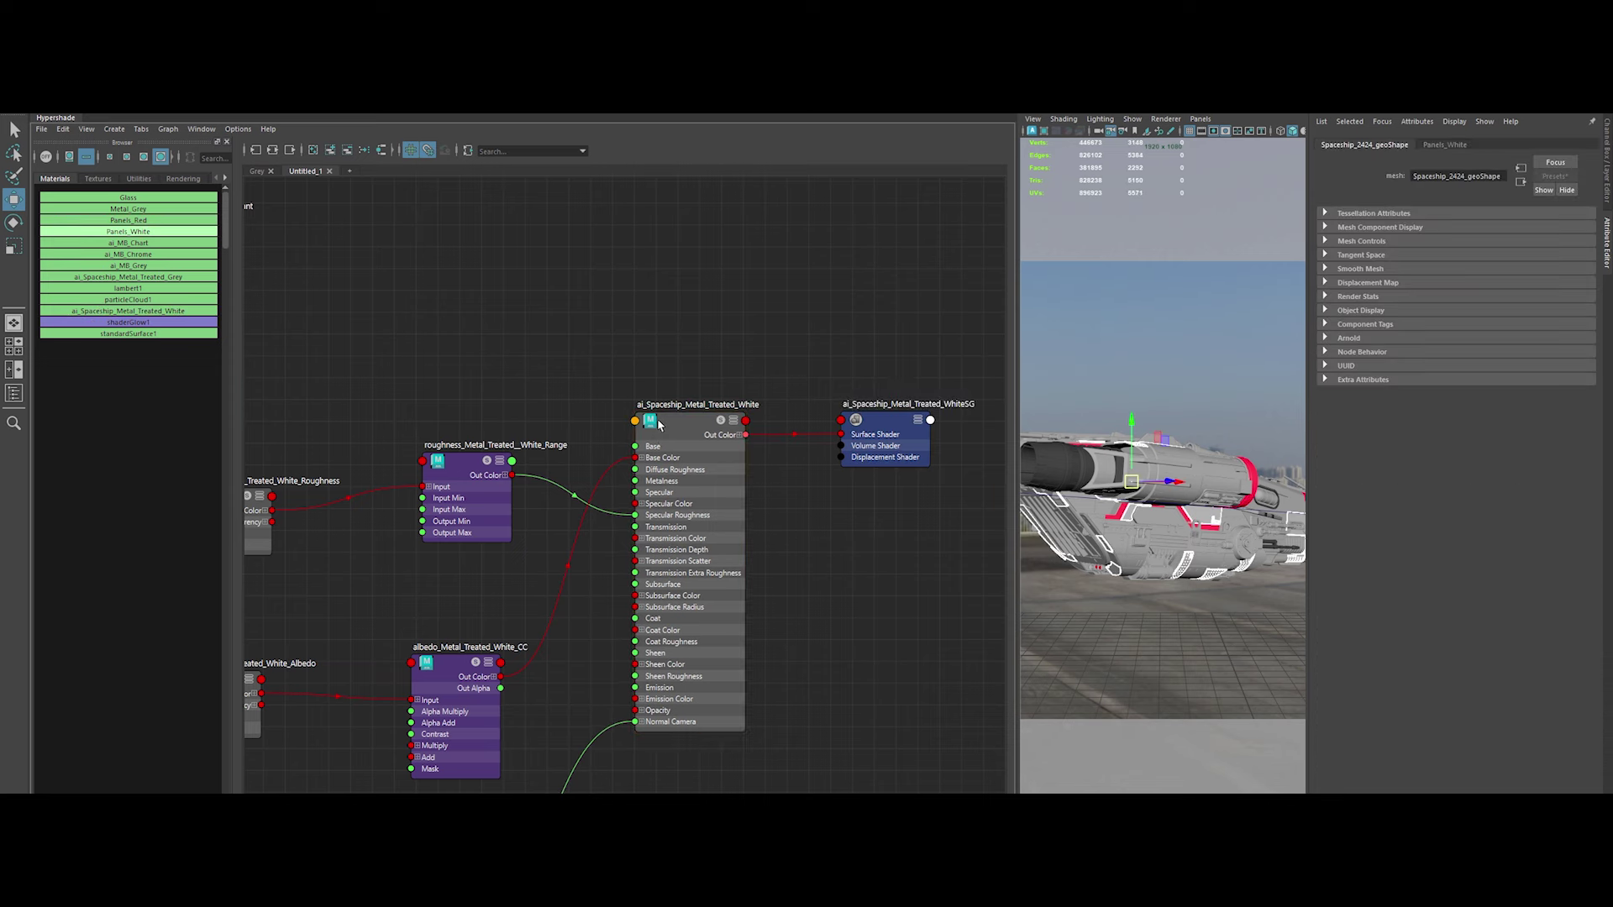
{"action": "left_click", "coordinate": [265, 336]}
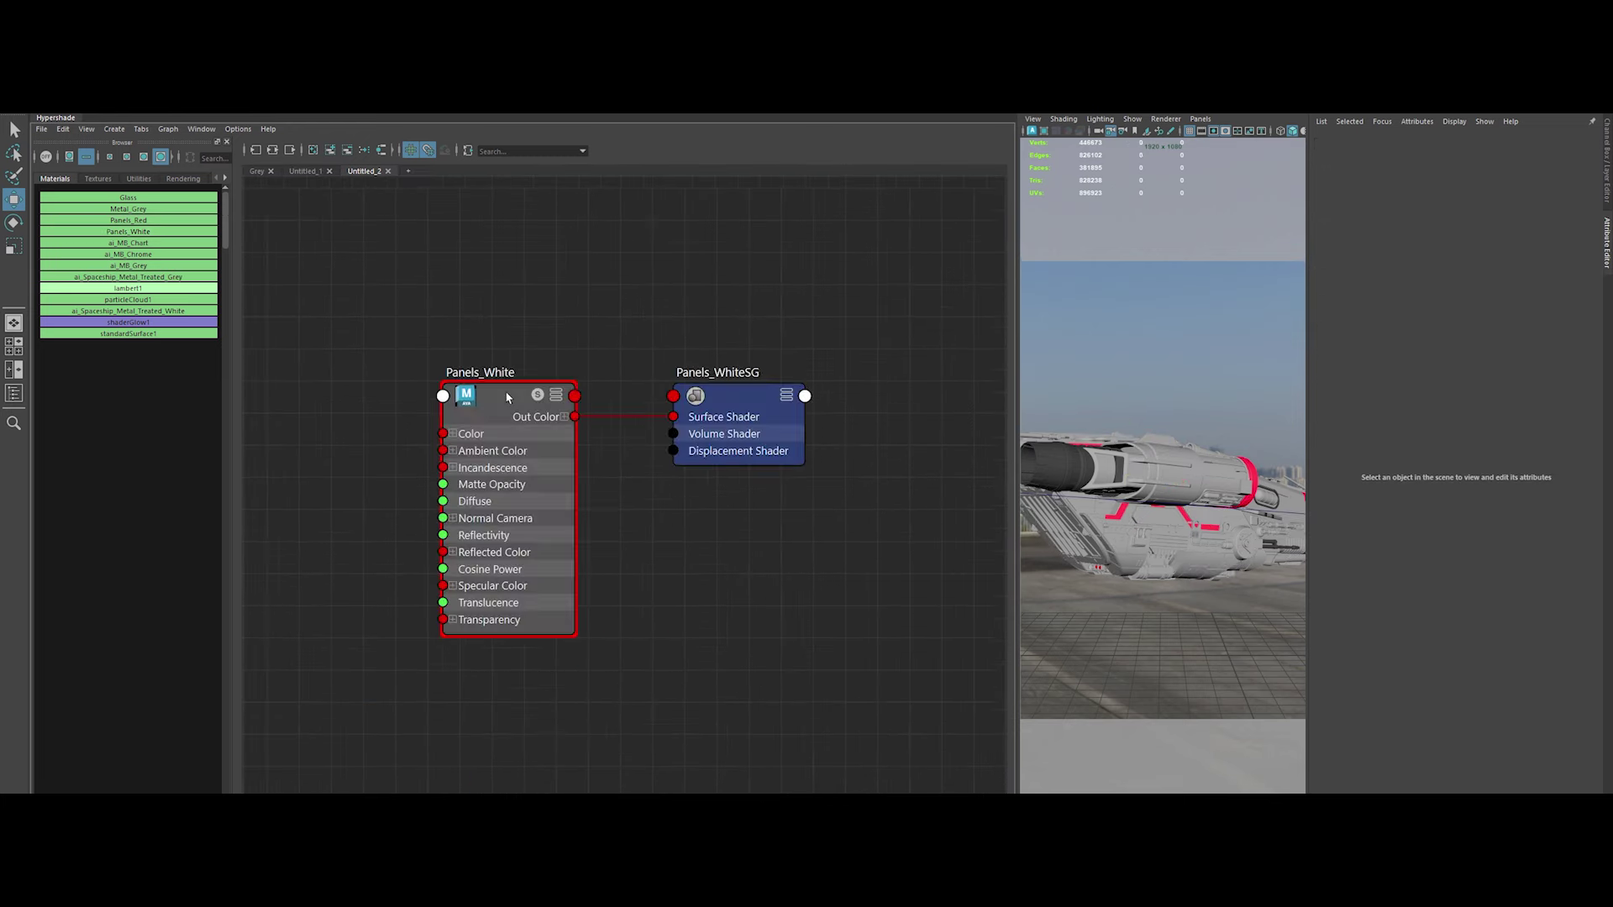
{"action": "left_click", "coordinate": [387, 170]}
{"action": "double_click", "coordinate": [304, 170]}
{"action": "type", "text": "Whit"}
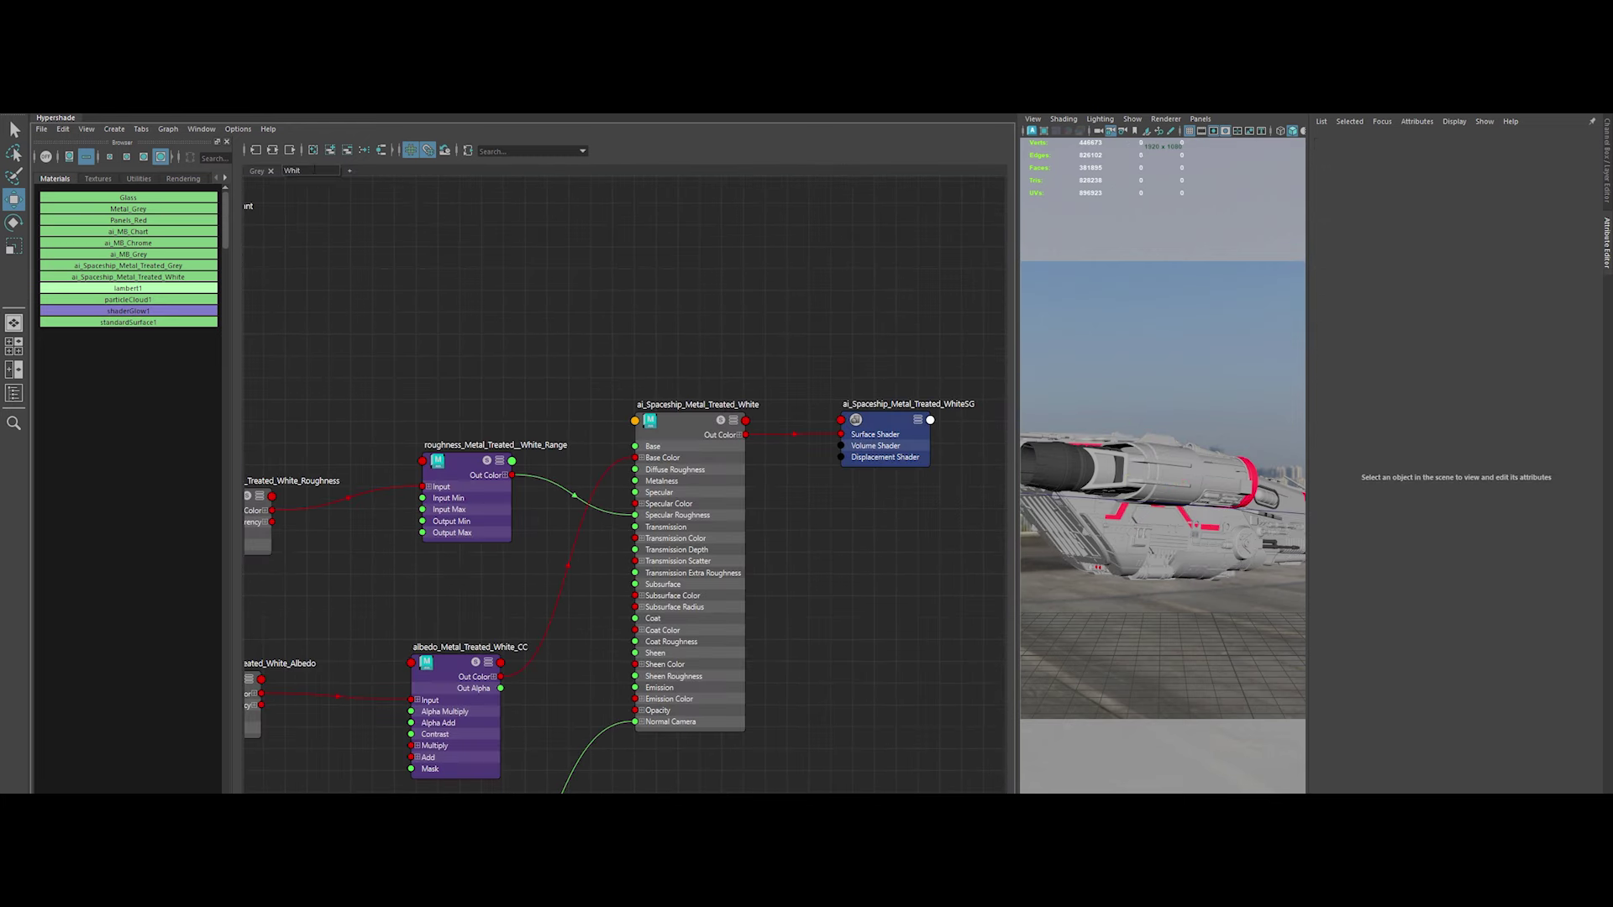
{"action": "type", "text": "e"}
{"action": "key", "text": "Return"}
{"action": "key", "text": "a"}
{"action": "left_click", "coordinate": [492, 407]}
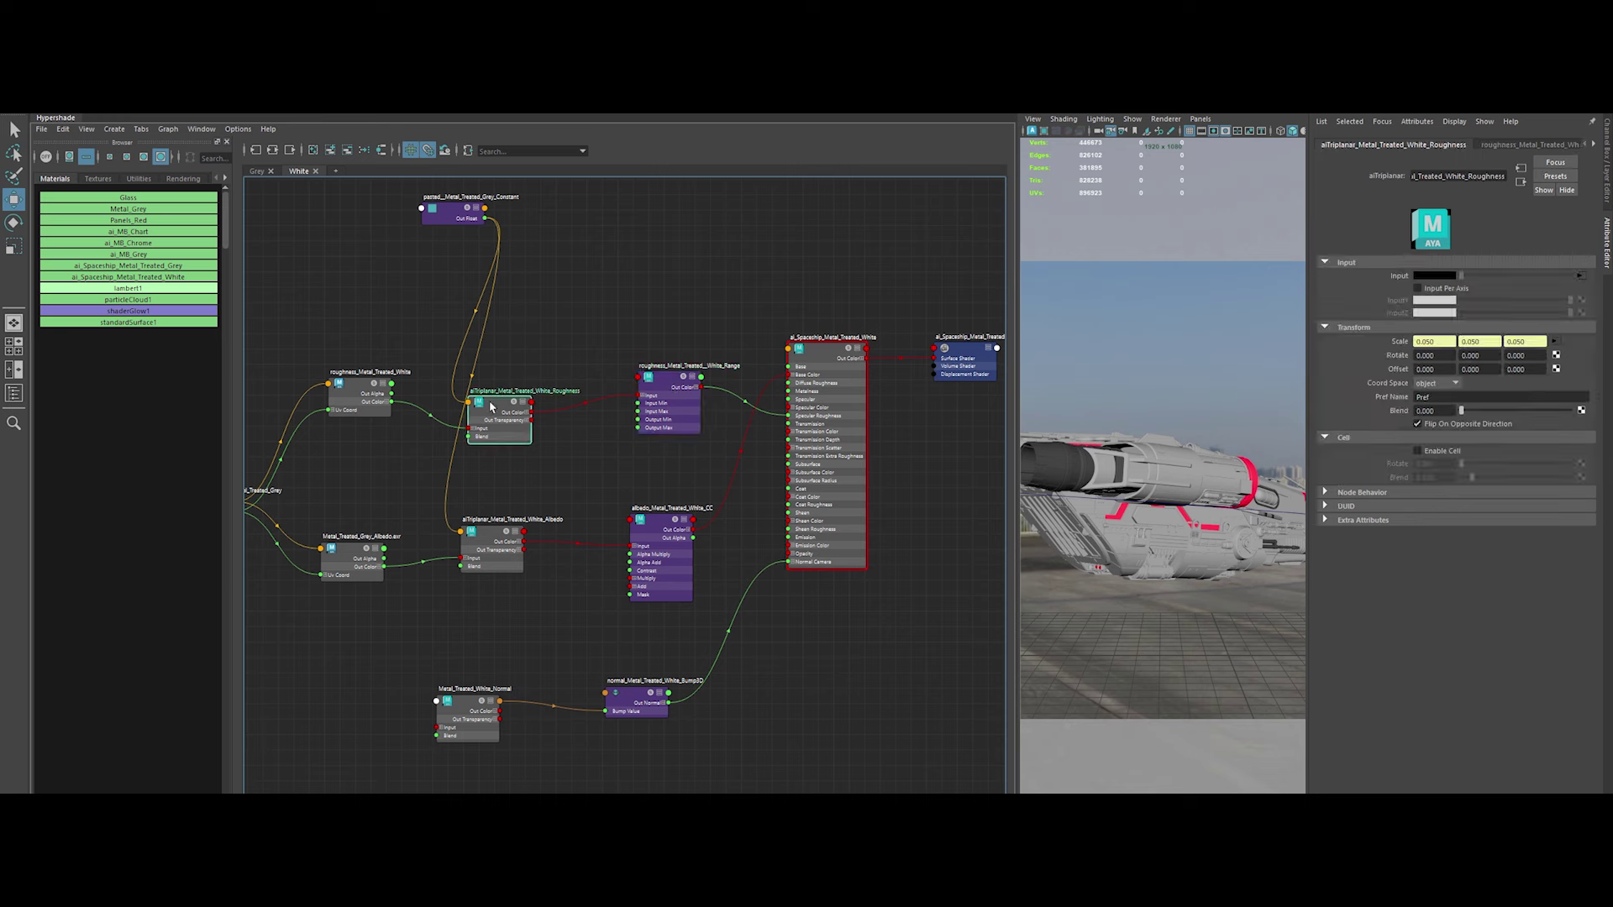
Rearrange the White network's nodes, swapping the roughness and grey albedo texture rows
{"action": "left_click_drag", "start_coordinate": [515, 542], "coordinate": [525, 285]}
{"action": "left_click", "coordinate": [694, 412]}
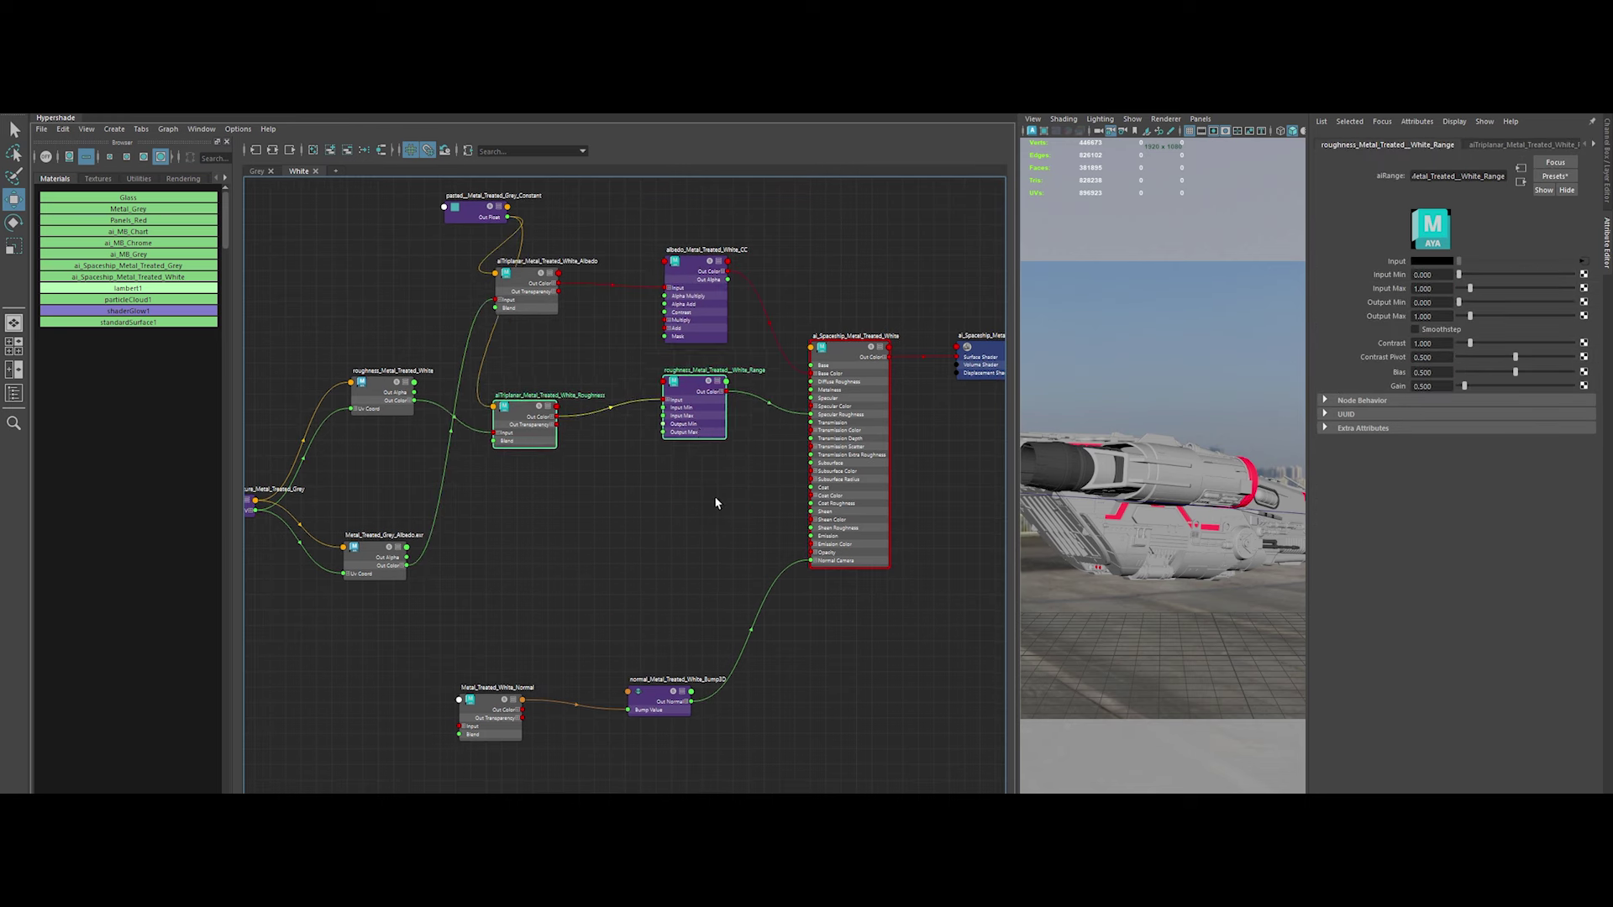
{"action": "left_click_drag", "start_coordinate": [694, 403], "coordinate": [699, 509]}
{"action": "left_click_drag", "start_coordinate": [622, 357], "coordinate": [537, 299]}
{"action": "left_click_drag", "start_coordinate": [689, 302], "coordinate": [689, 386]}
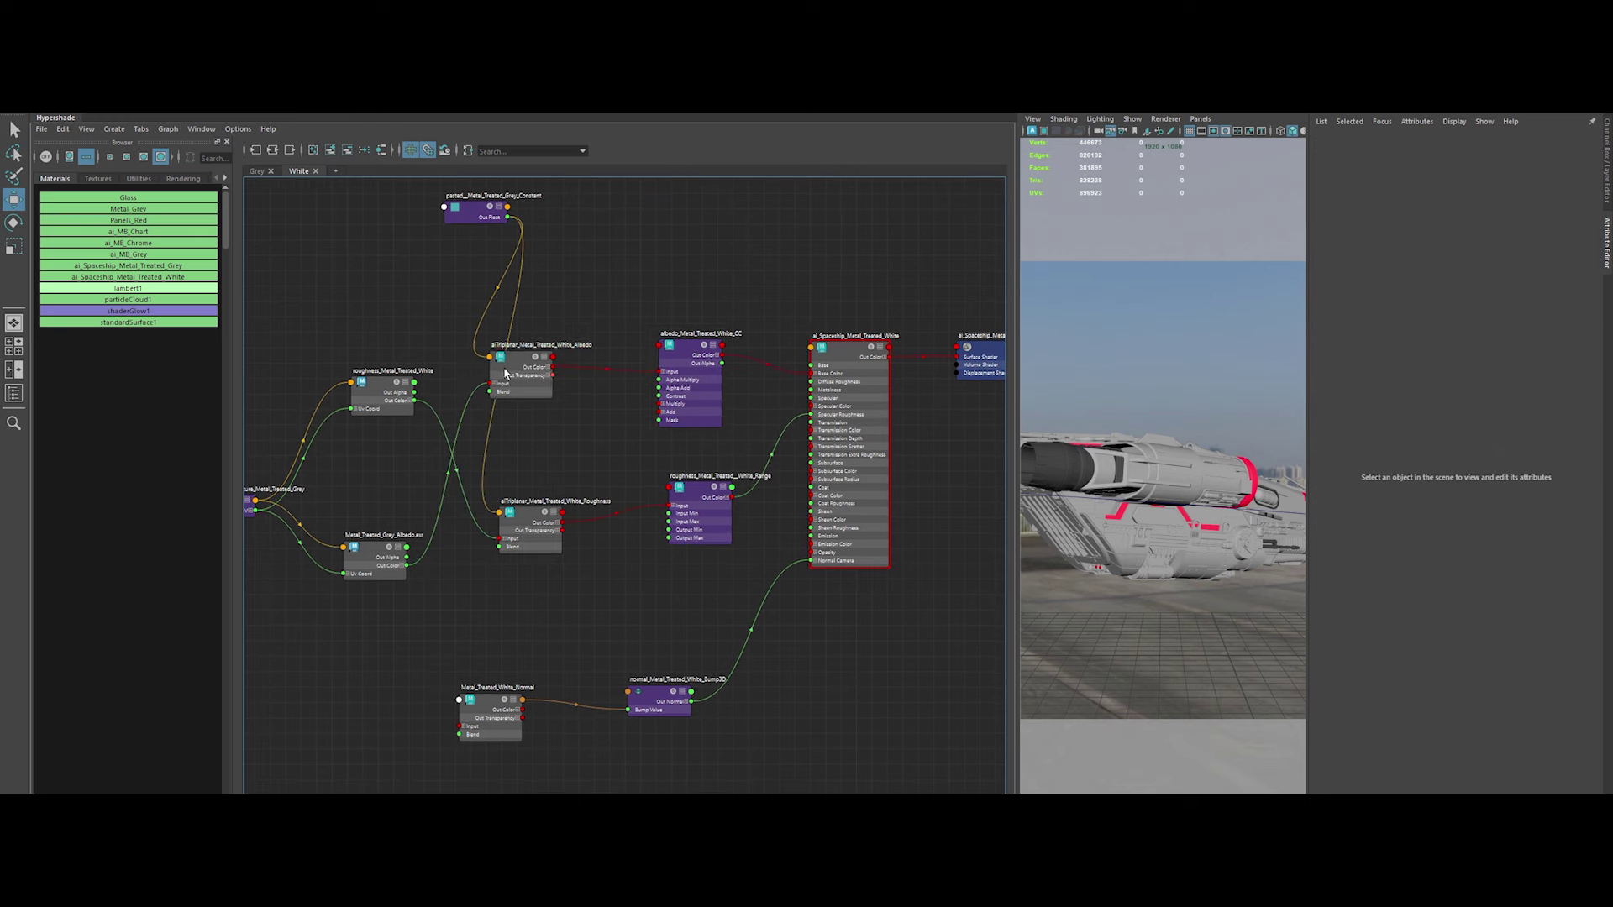
{"action": "left_click", "coordinate": [383, 407]}
{"action": "left_click_drag", "start_coordinate": [379, 392], "coordinate": [378, 622]}
{"action": "left_click_drag", "start_coordinate": [369, 554], "coordinate": [376, 389]}
{"action": "left_click_drag", "start_coordinate": [374, 622], "coordinate": [382, 514]}
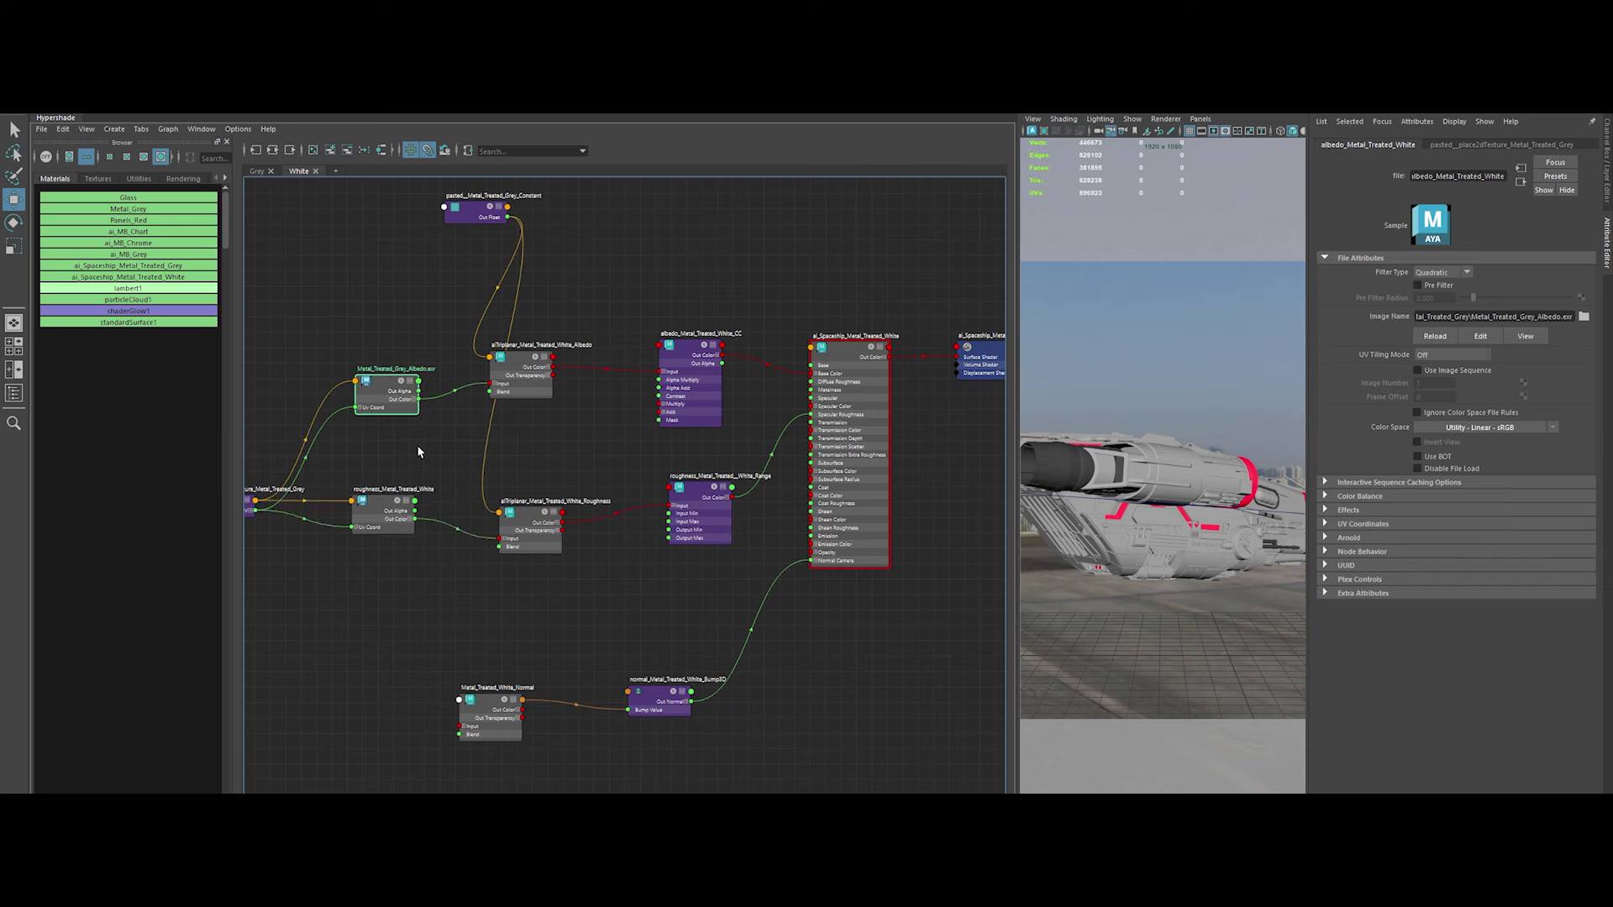
Load Metal_Treated_White_Albedo.exr as Utility - Linear - sRGB, then narrow Hypershade to widen the viewport
{"action": "left_click", "coordinate": [1585, 317]}
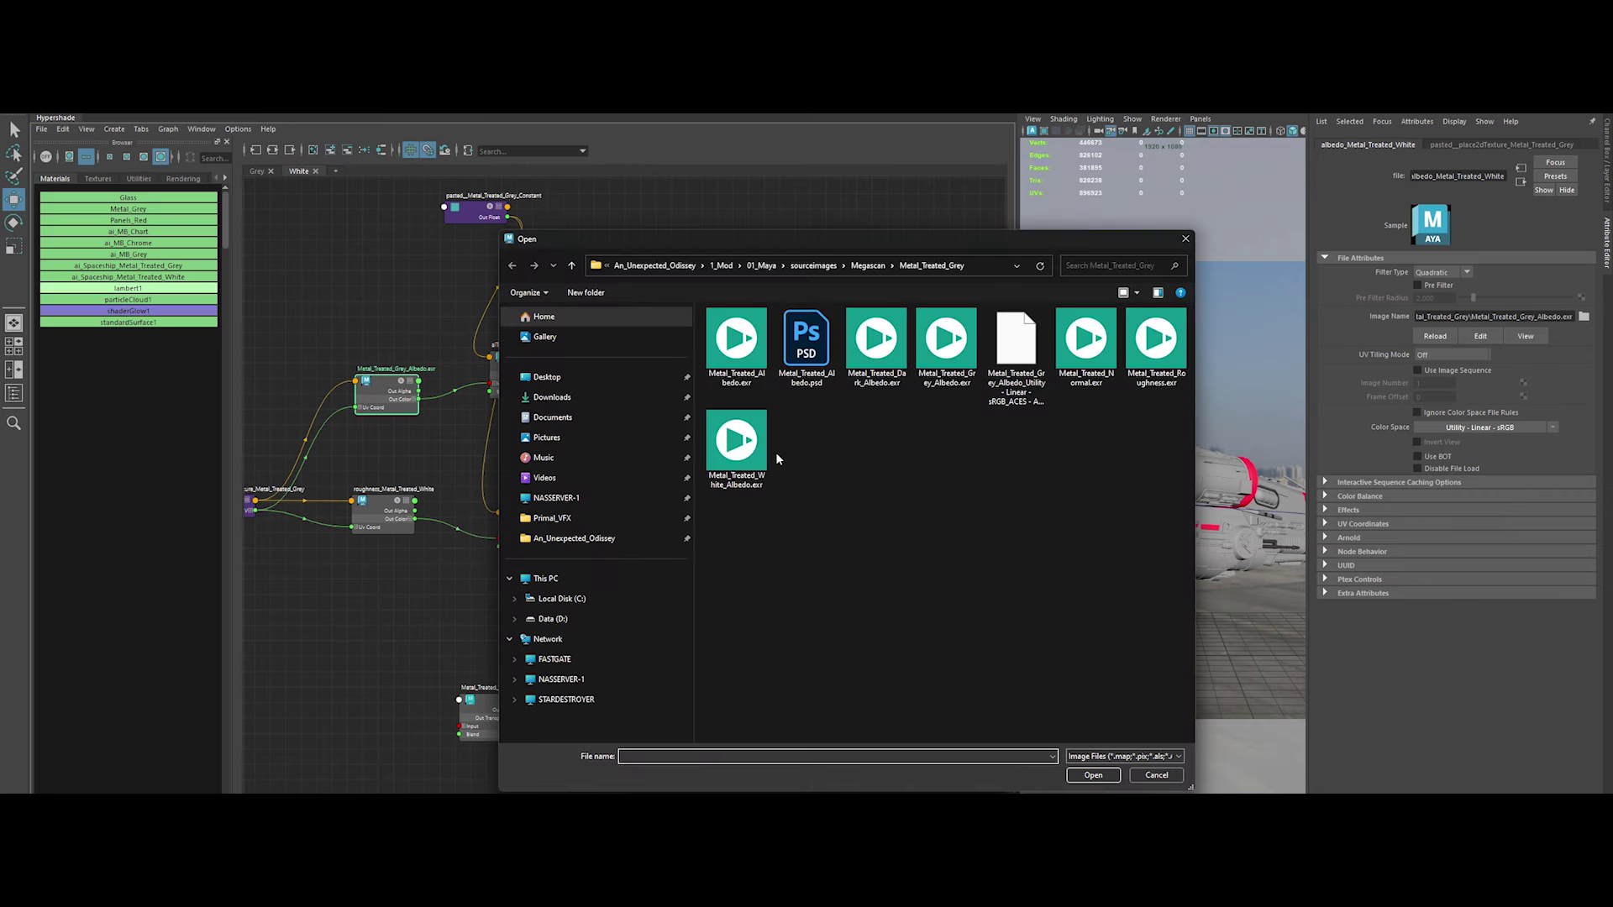
{"action": "double_click", "coordinate": [742, 449]}
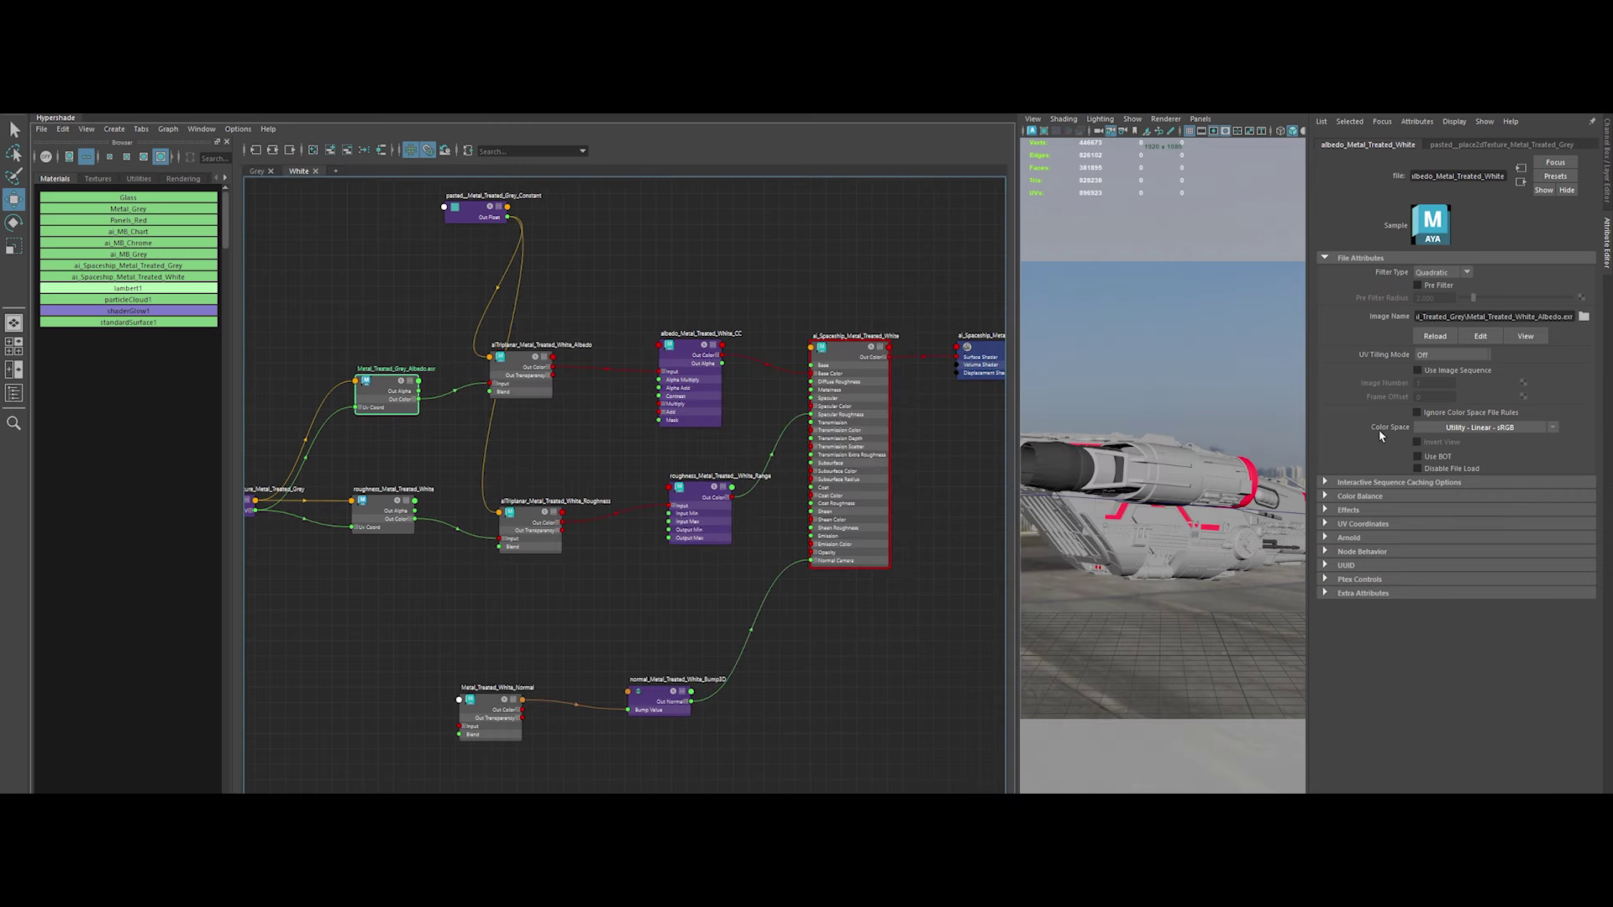
{"action": "left_click", "coordinate": [1481, 428]}
{"action": "mouse_move", "coordinate": [1480, 471]}
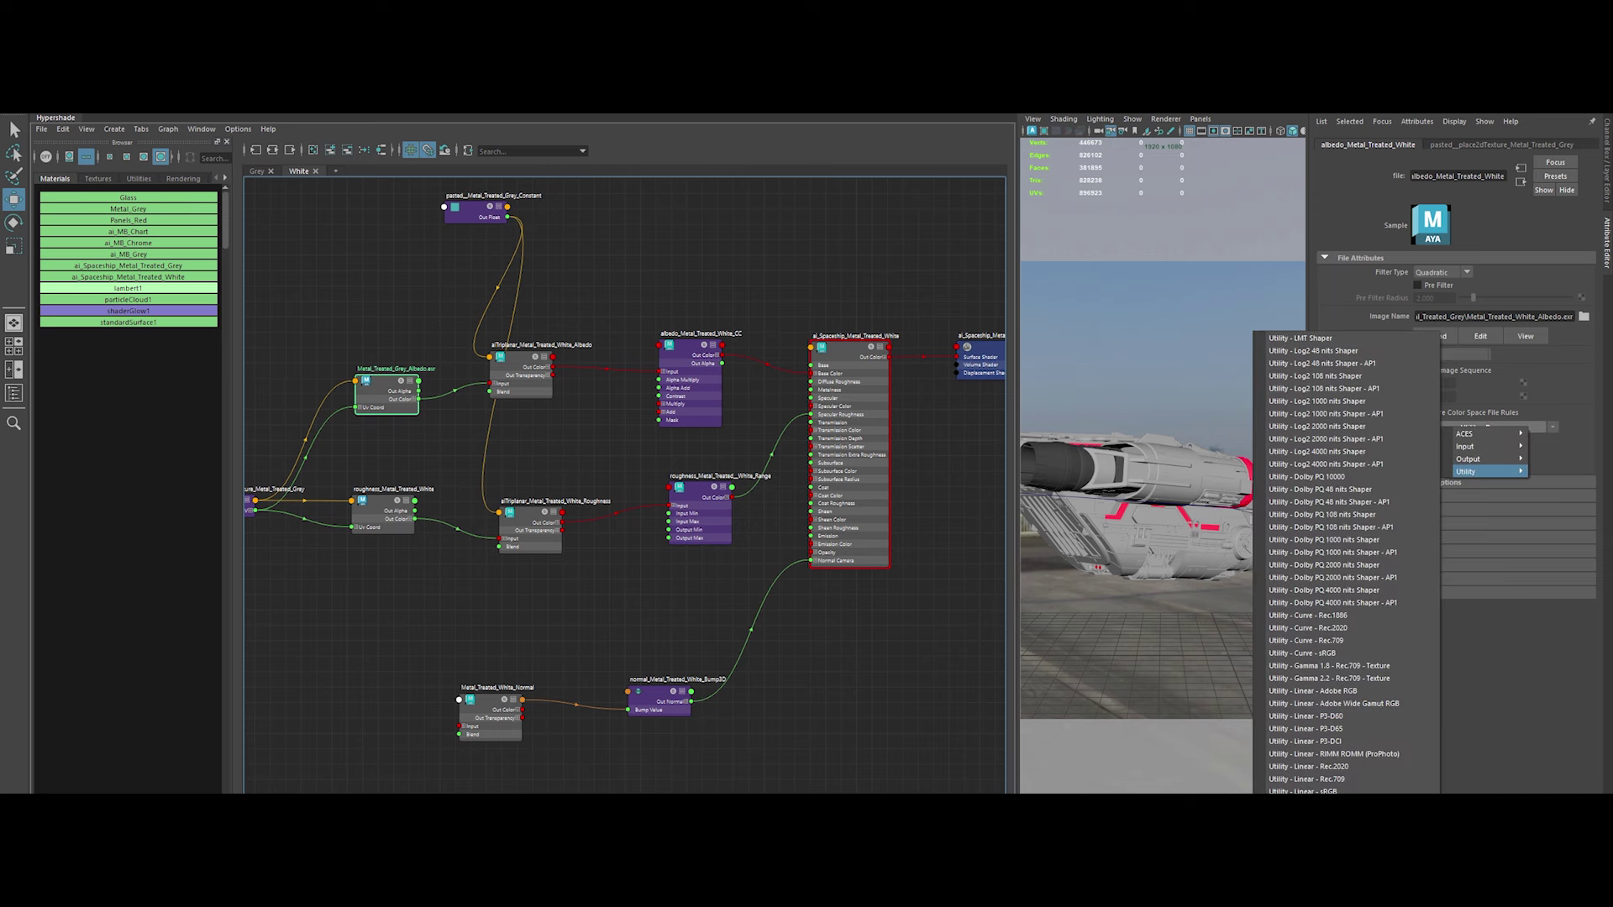
{"action": "left_click", "coordinate": [1302, 790]}
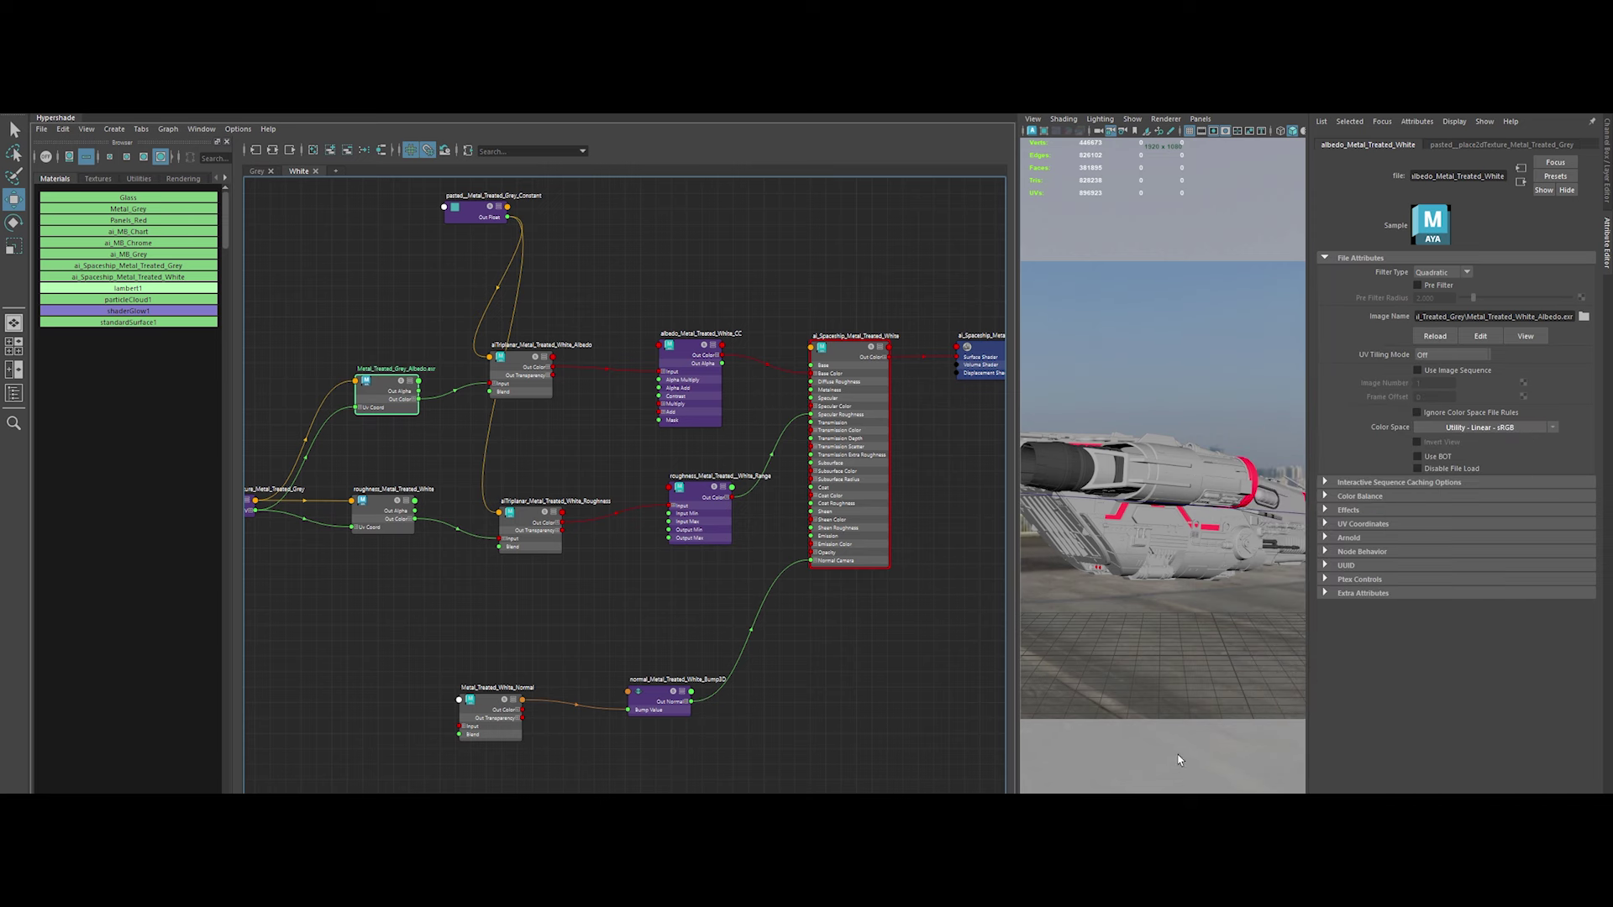
{"action": "left_click", "coordinate": [887, 708]}
{"action": "left_click_drag", "start_coordinate": [1017, 420], "coordinate": [699, 458]}
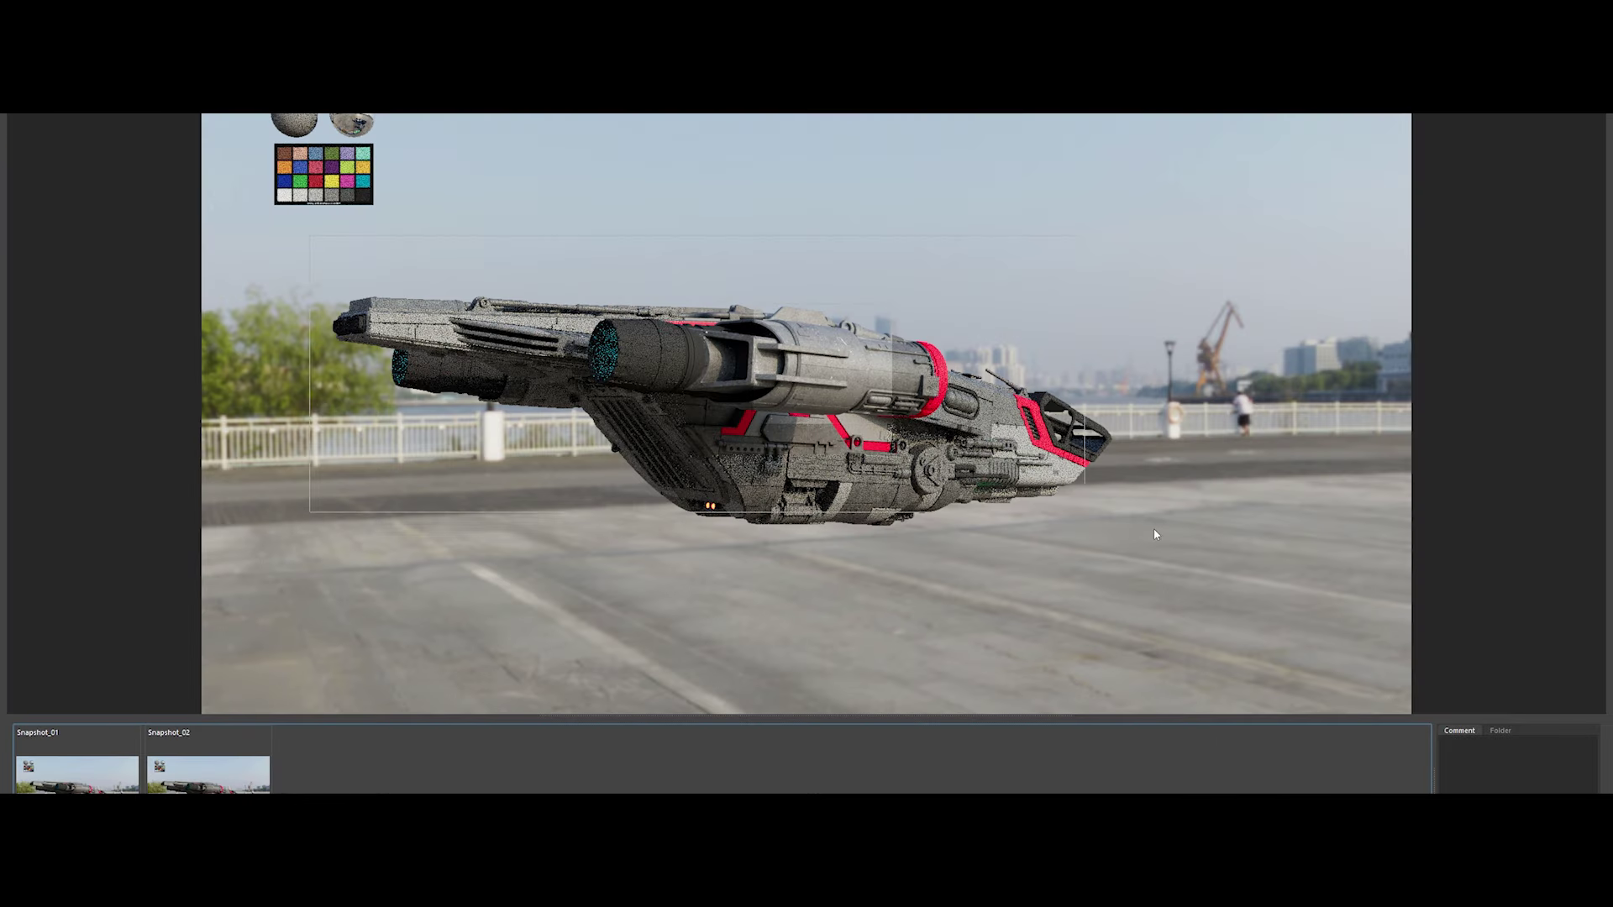
Limit the Arnold render to a region around the ship and select the albedo colour-correct node
{"action": "left_click_drag", "start_coordinate": [309, 236], "coordinate": [1150, 561]}
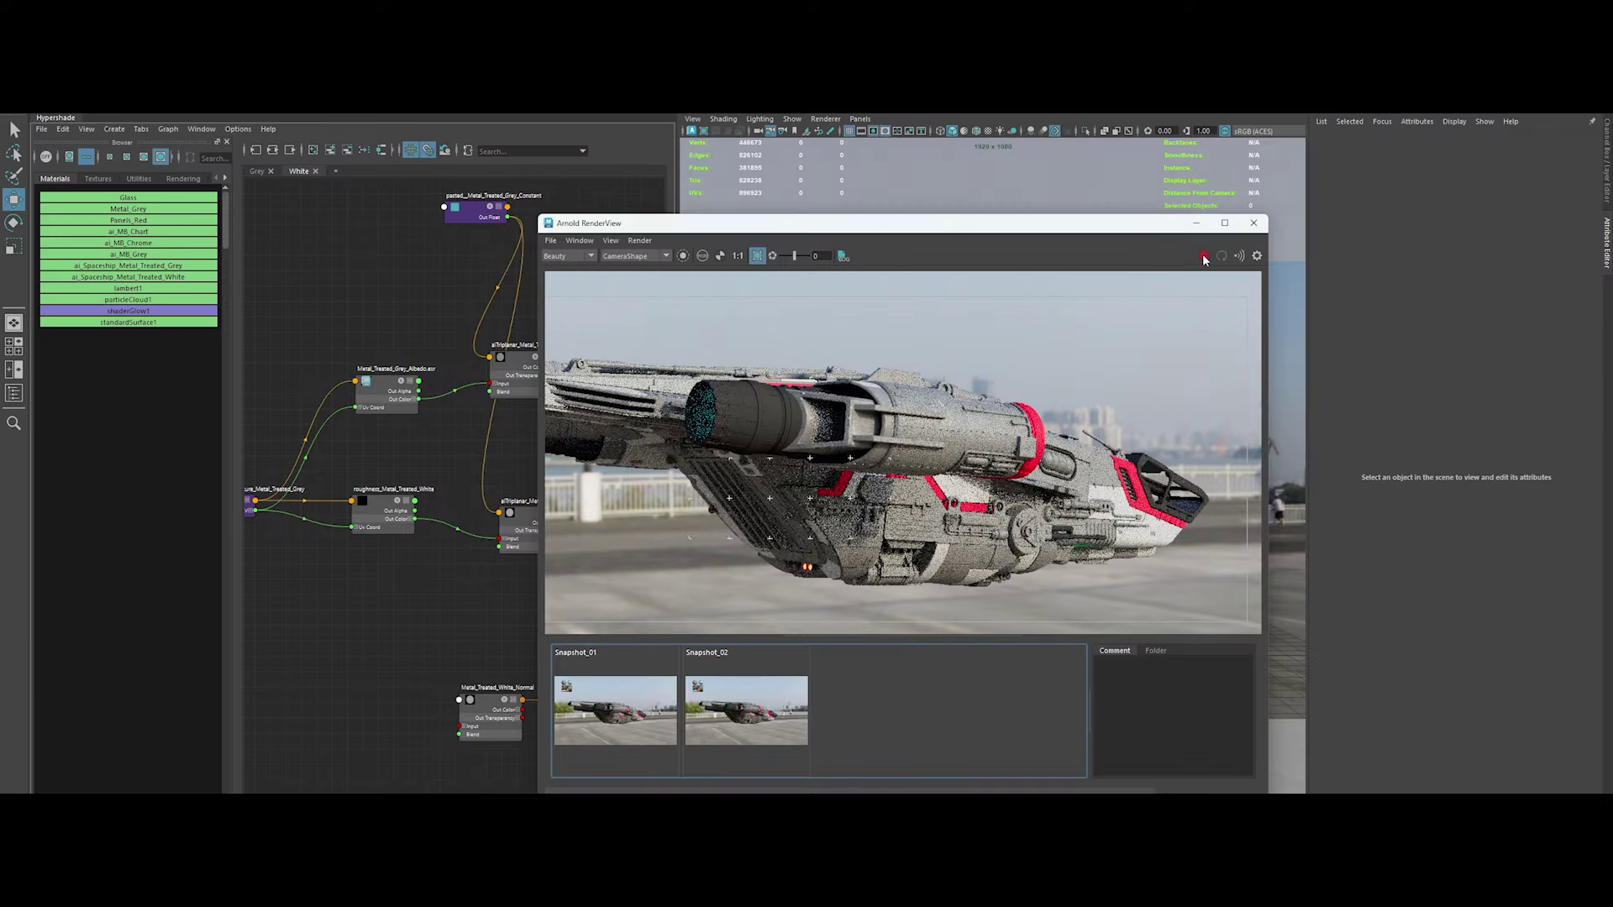
{"action": "left_click_drag", "start_coordinate": [1024, 229], "coordinate": [885, 597]}
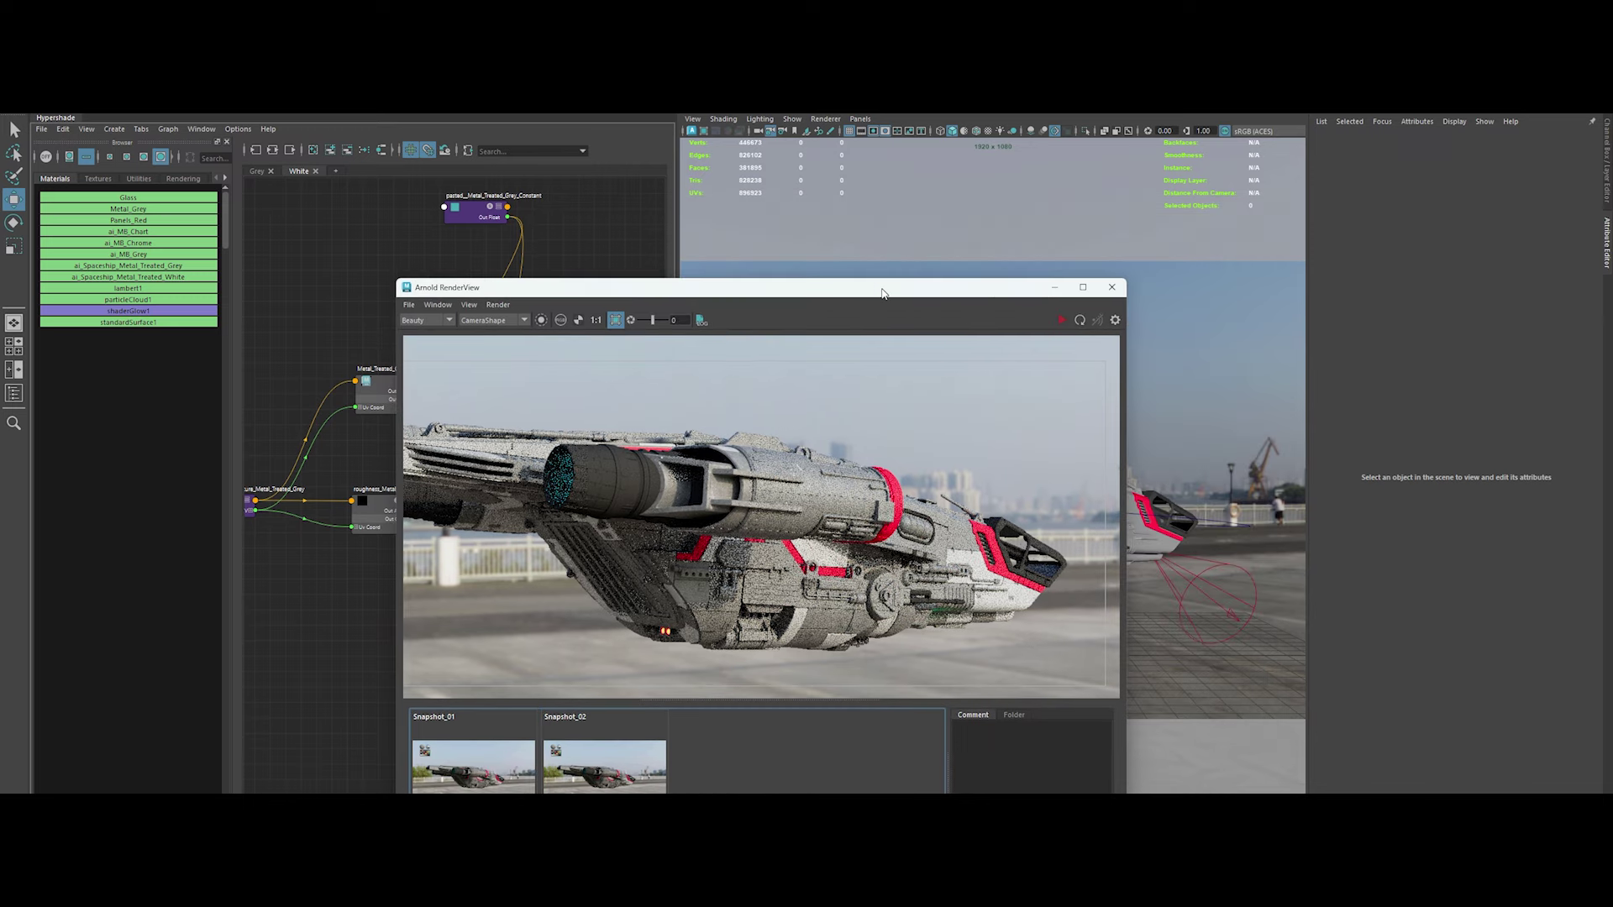
{"action": "left_click", "coordinate": [1170, 556]}
{"action": "left_click", "coordinate": [1526, 145]}
{"action": "left_click_drag", "start_coordinate": [928, 602], "coordinate": [951, 588]}
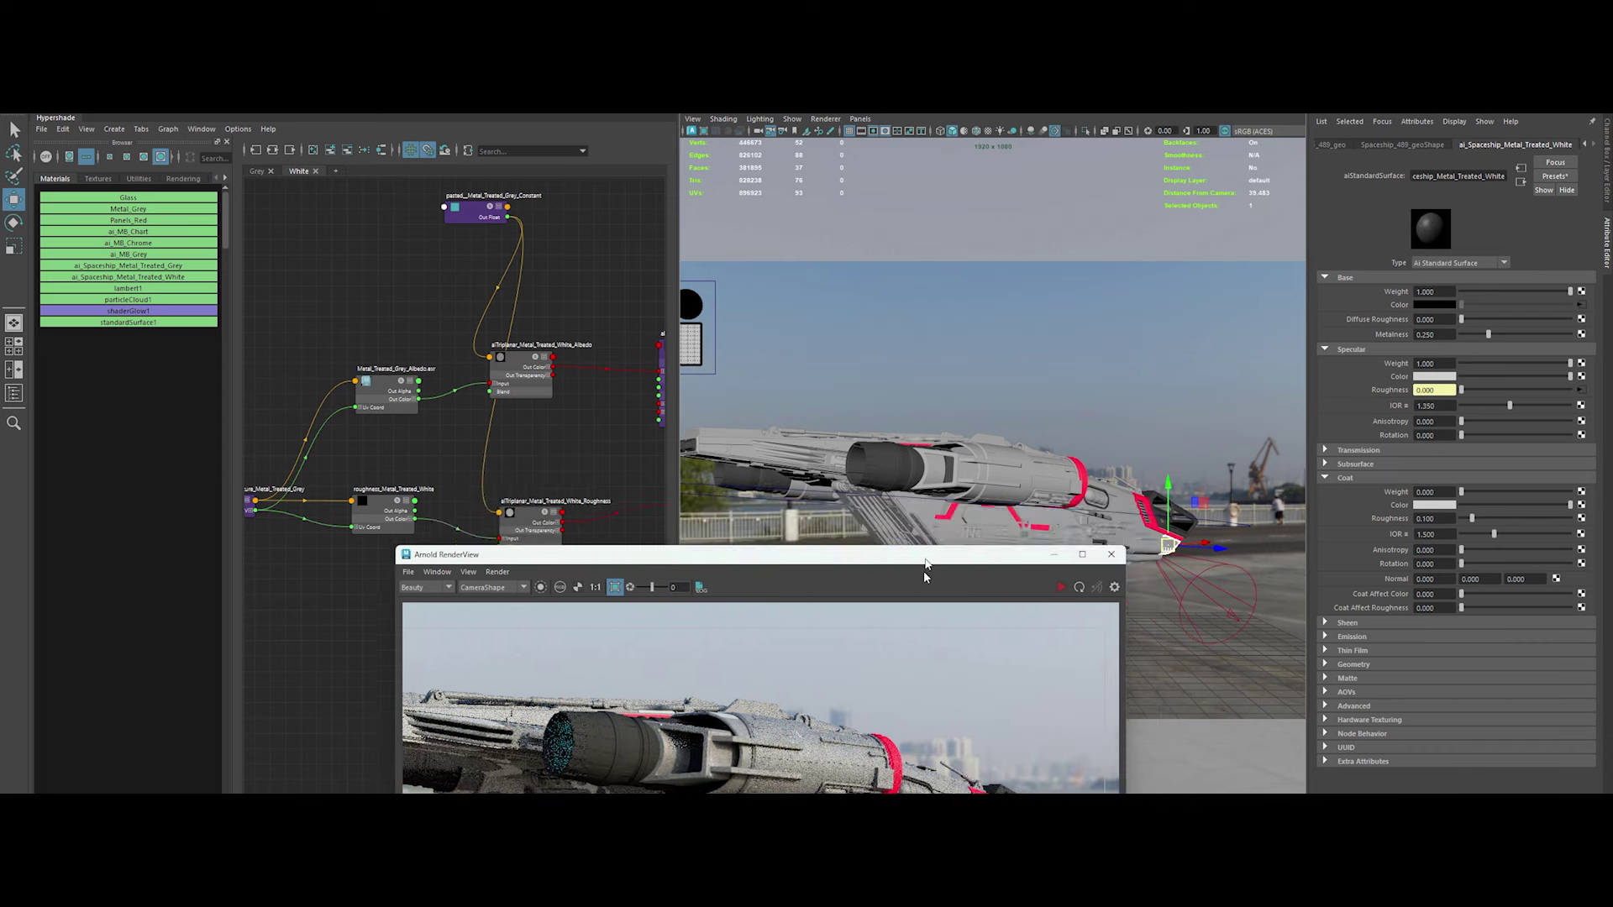
{"action": "left_click", "coordinate": [509, 402]}
{"action": "middle_click_drag", "start_coordinate": [639, 437], "coordinate": [588, 447], "text": "alt"}
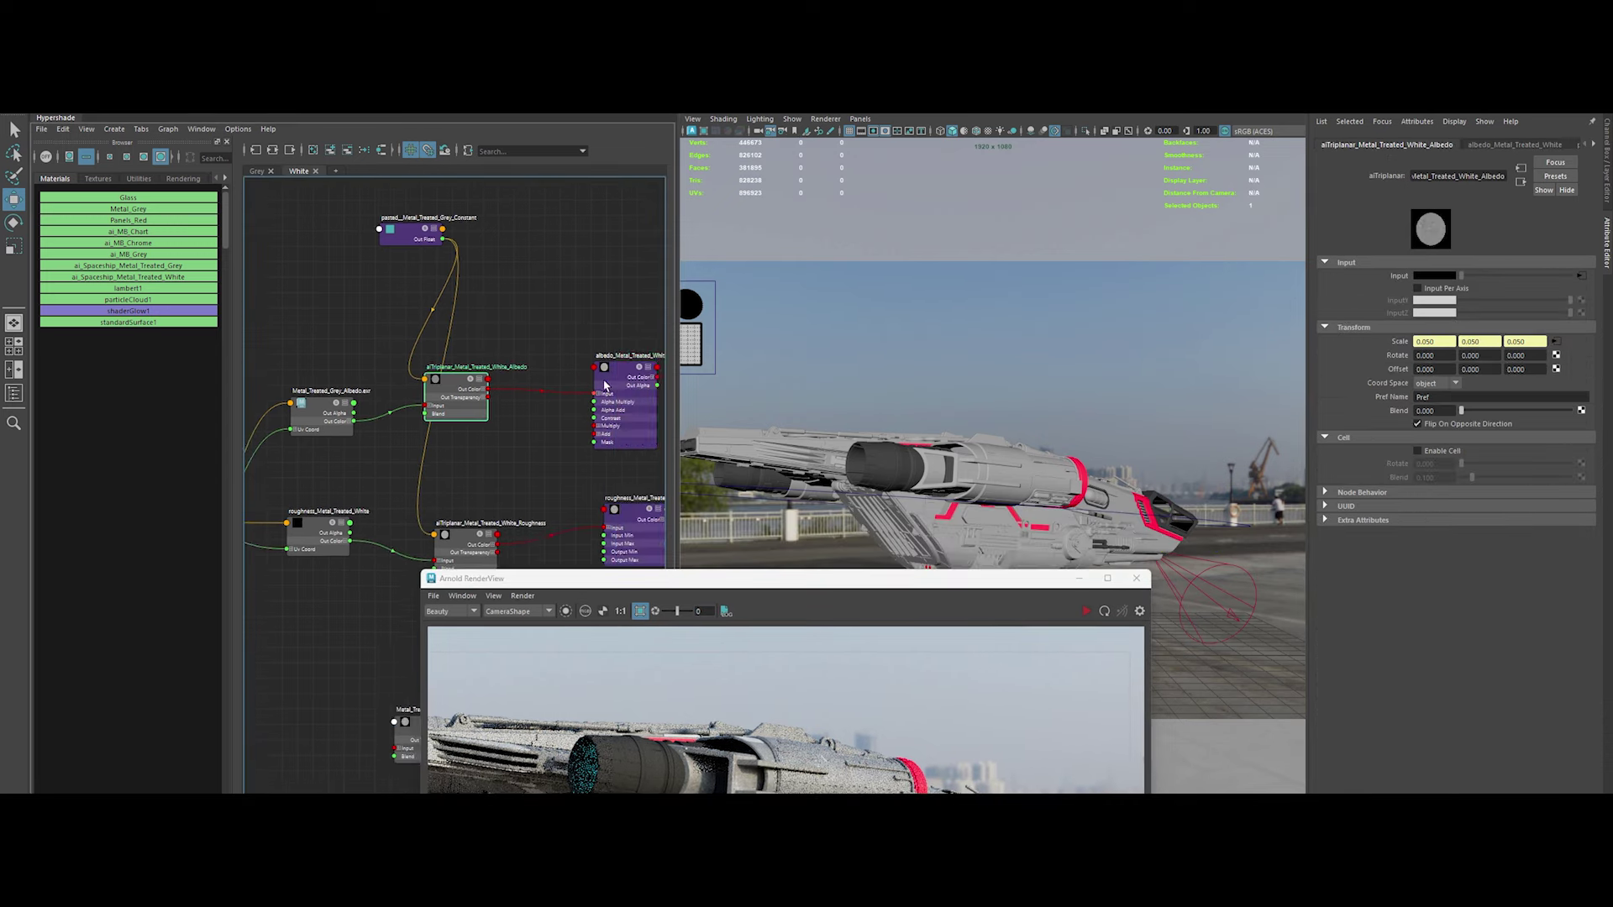
{"action": "left_click", "coordinate": [625, 395]}
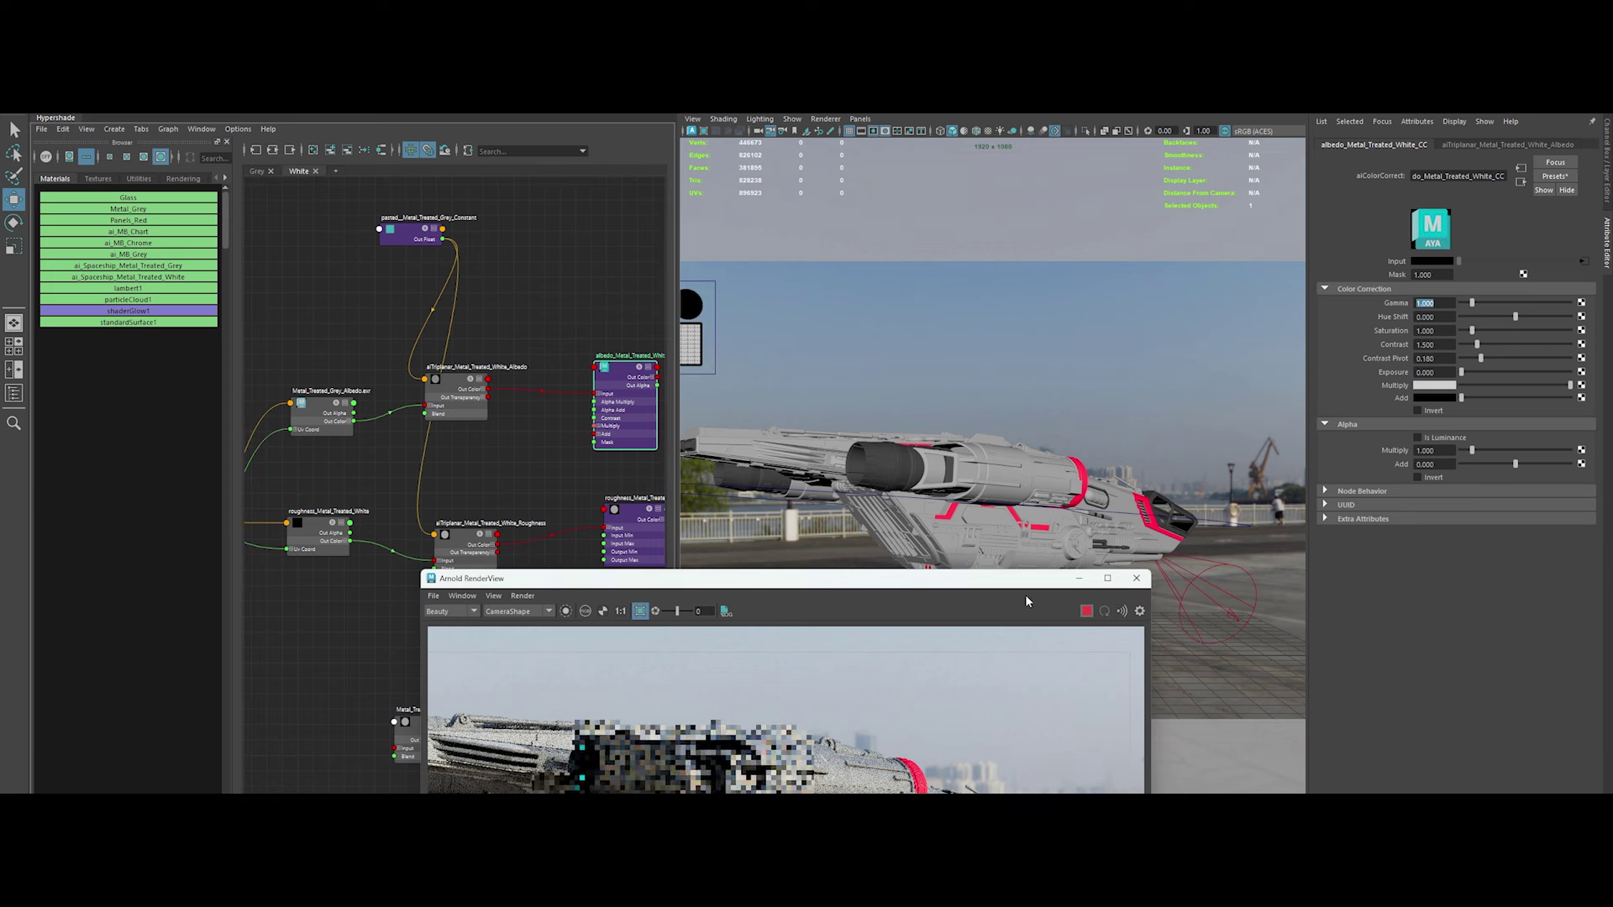
{"action": "left_click_drag", "start_coordinate": [968, 578], "coordinate": [990, 468]}
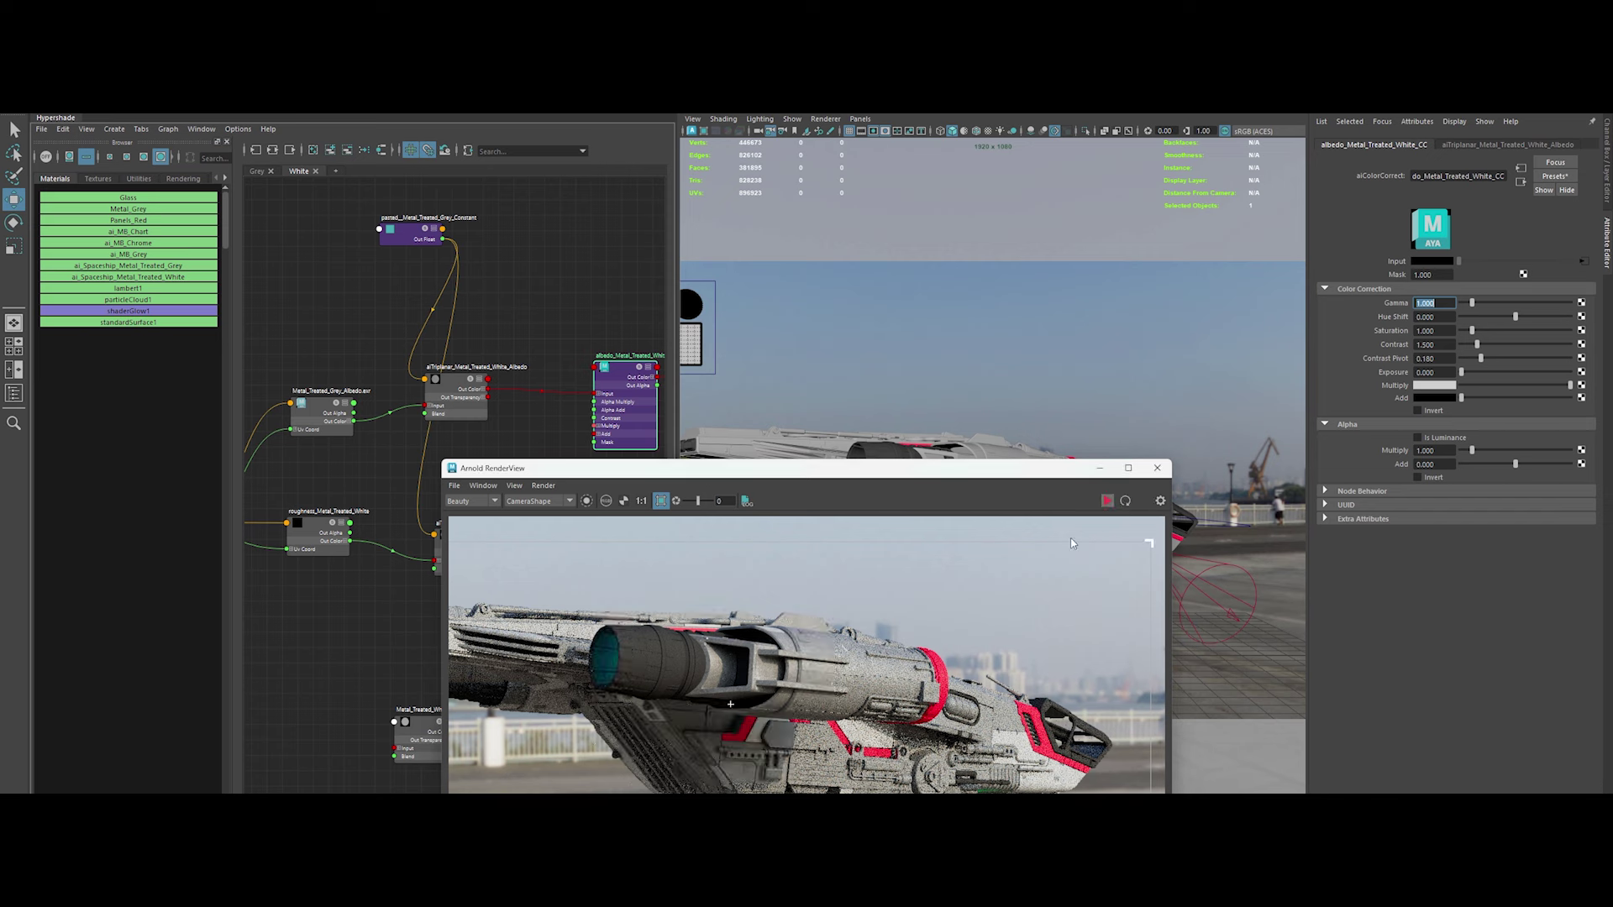
Re-render the region with the albedo colour-correct gamma at 0.8
{"action": "left_click", "coordinate": [543, 485]}
{"action": "left_click", "coordinate": [551, 487]}
{"action": "left_click", "coordinate": [1107, 502]}
{"action": "left_click", "coordinate": [1107, 502]}
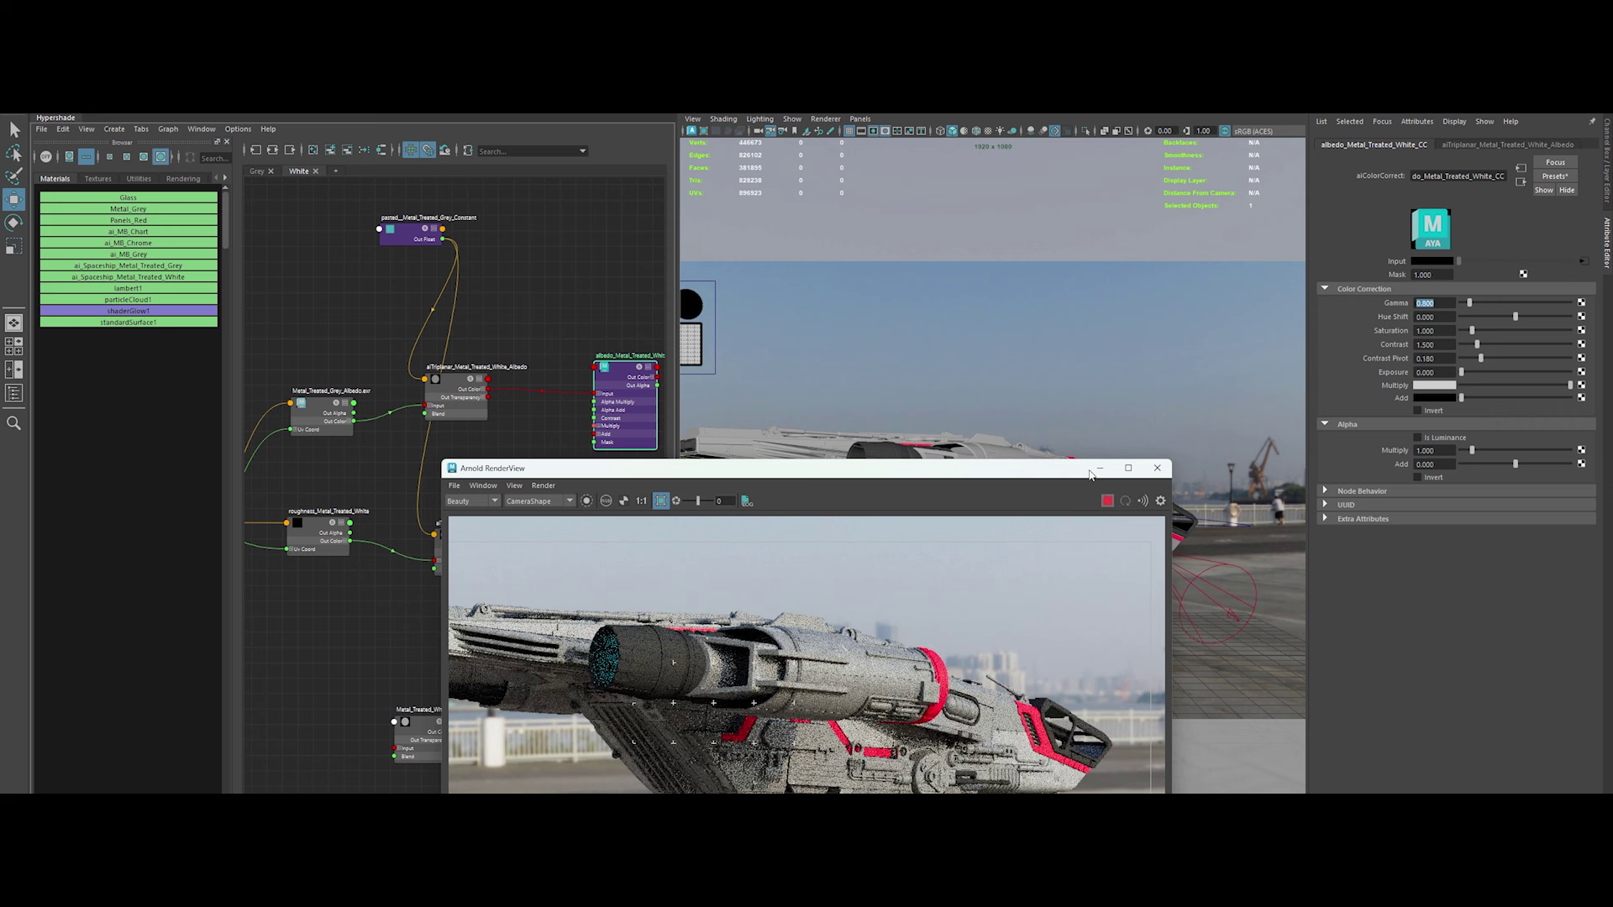
{"action": "left_click_drag", "start_coordinate": [673, 468], "coordinate": [695, 418]}
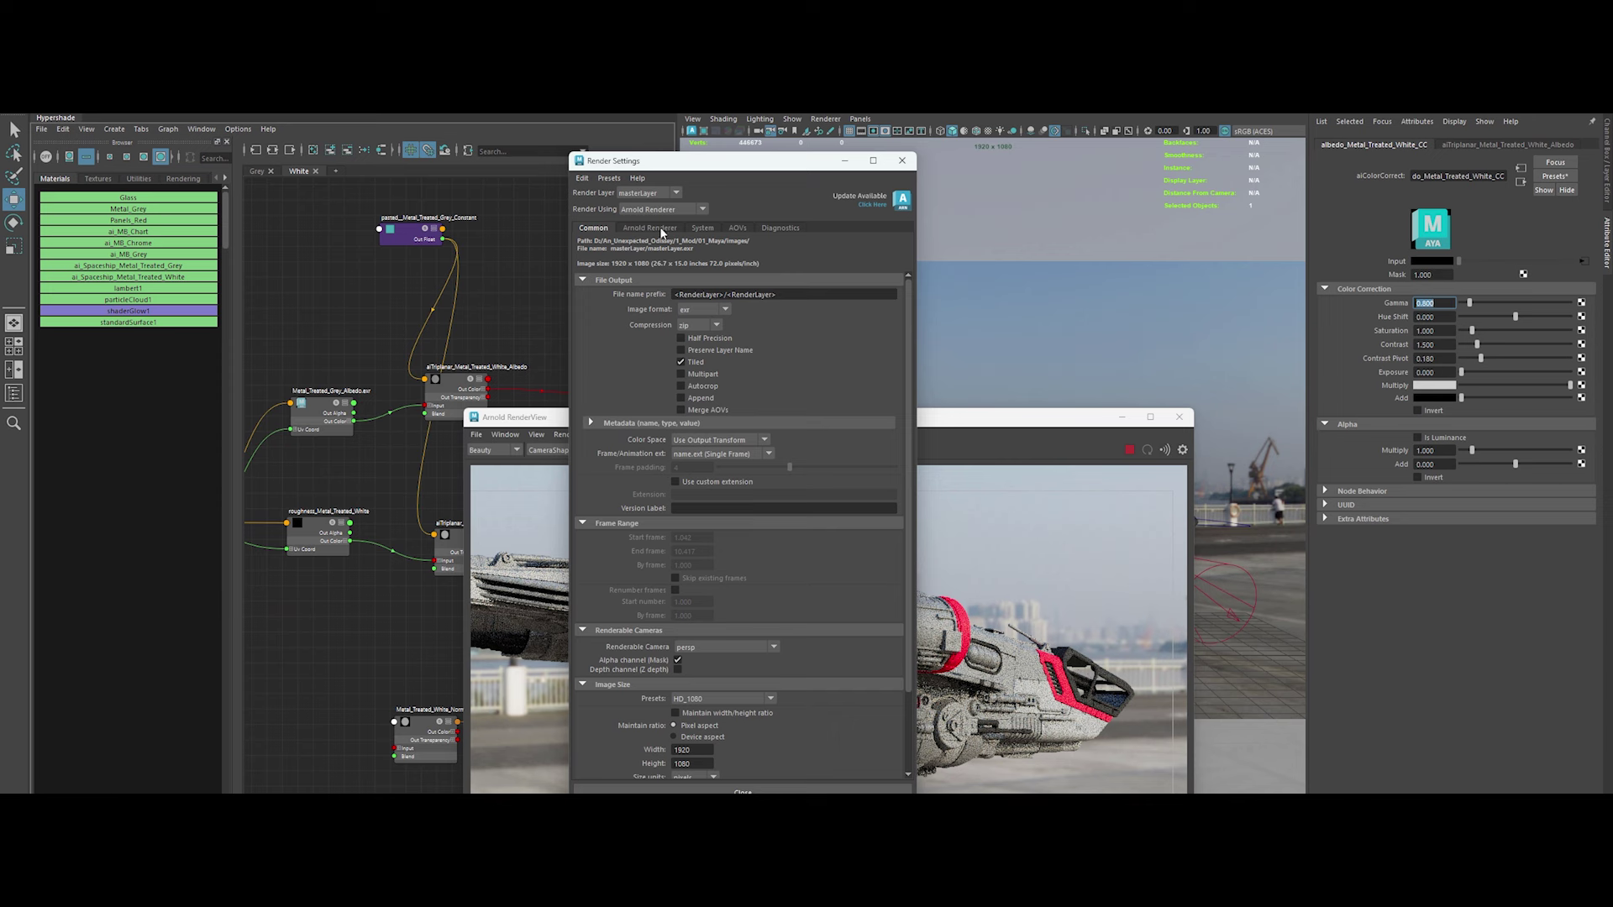
Compare the render against the second snapshot and store it as Snapshot_03
{"action": "left_click", "coordinate": [649, 228]}
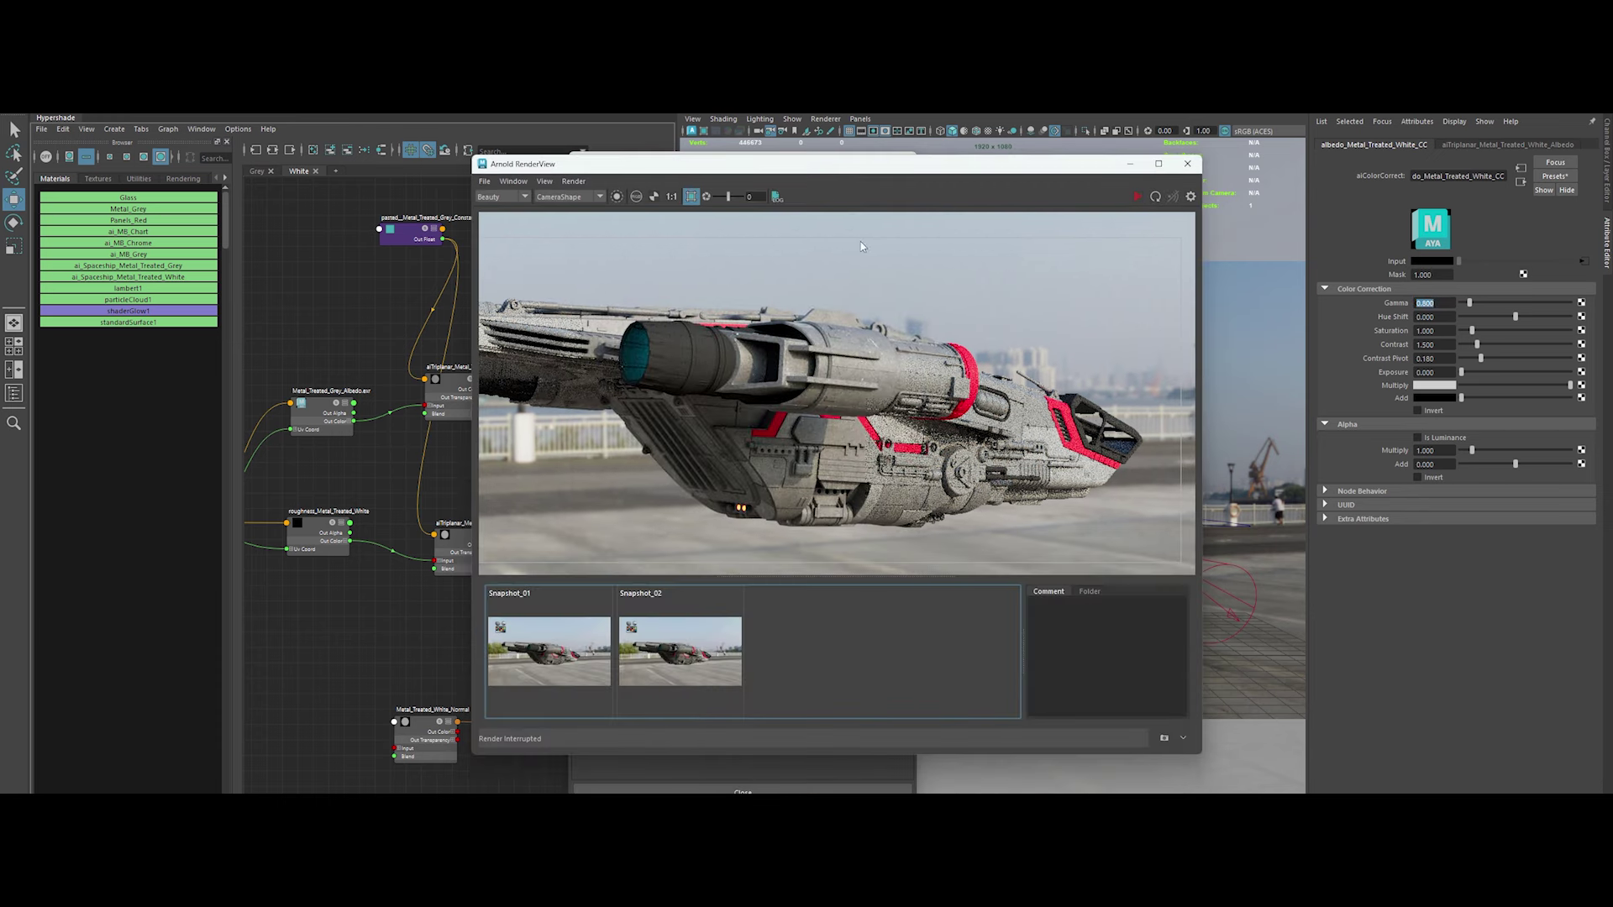
{"action": "left_click", "coordinate": [682, 660]}
{"action": "scroll", "coordinate": [670, 448], "scroll_direction": "up", "scroll_amount": 2}
{"action": "scroll", "coordinate": [688, 483], "scroll_direction": "down", "scroll_amount": 2}
{"action": "left_click", "coordinate": [1166, 741]}
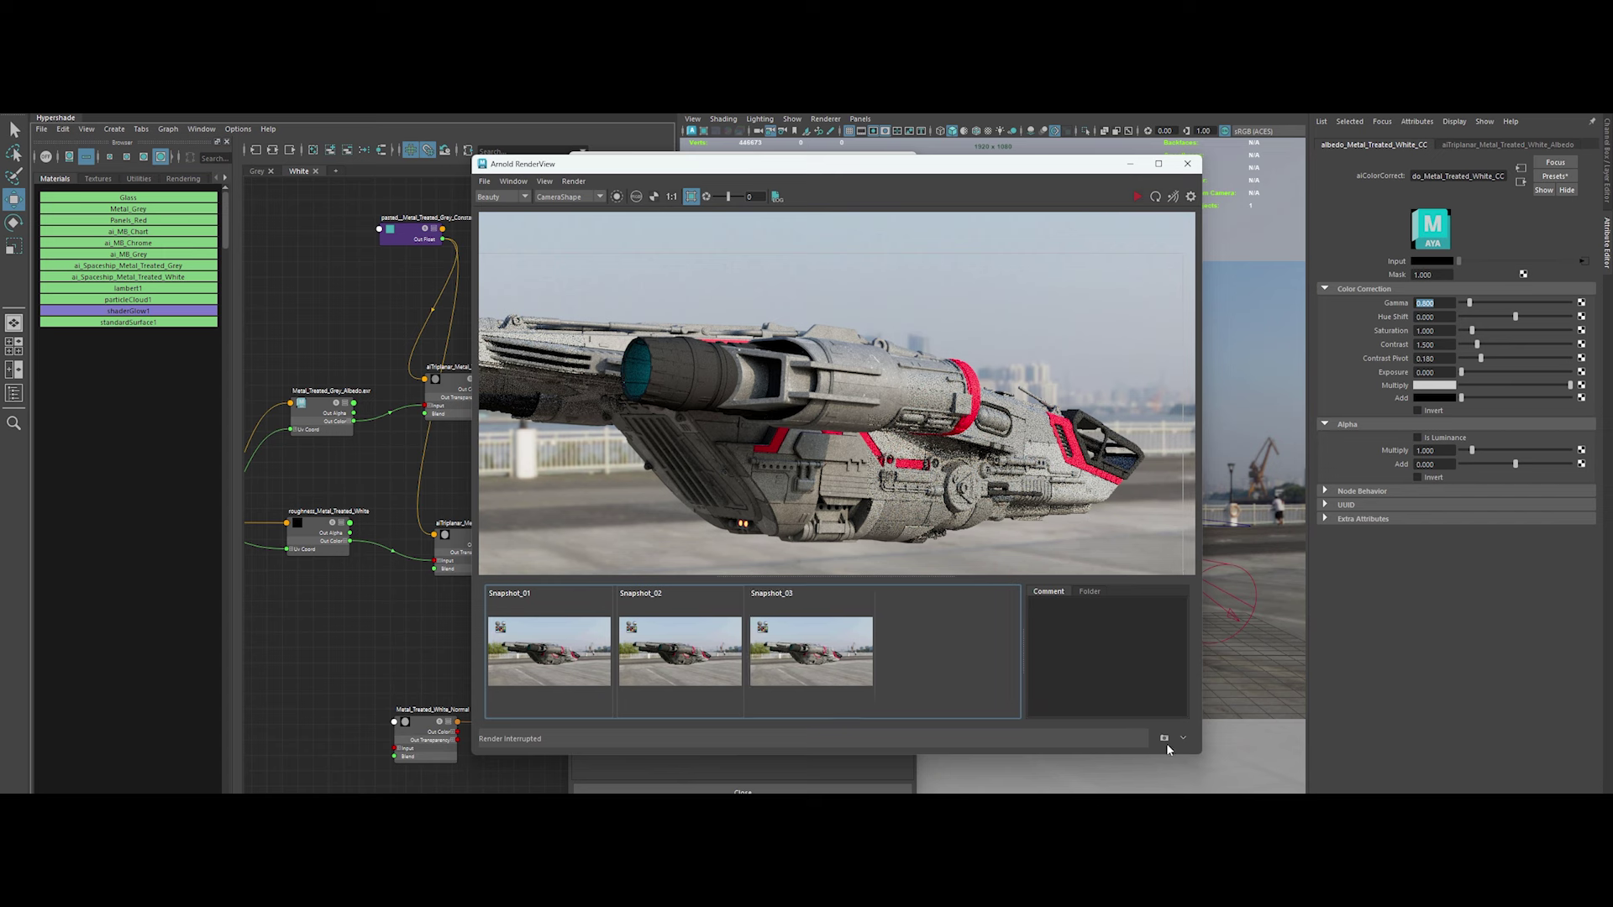
{"action": "scroll", "coordinate": [880, 373], "scroll_direction": "up", "scroll_amount": 2}
{"action": "scroll", "coordinate": [851, 354], "scroll_direction": "down", "scroll_amount": 2}
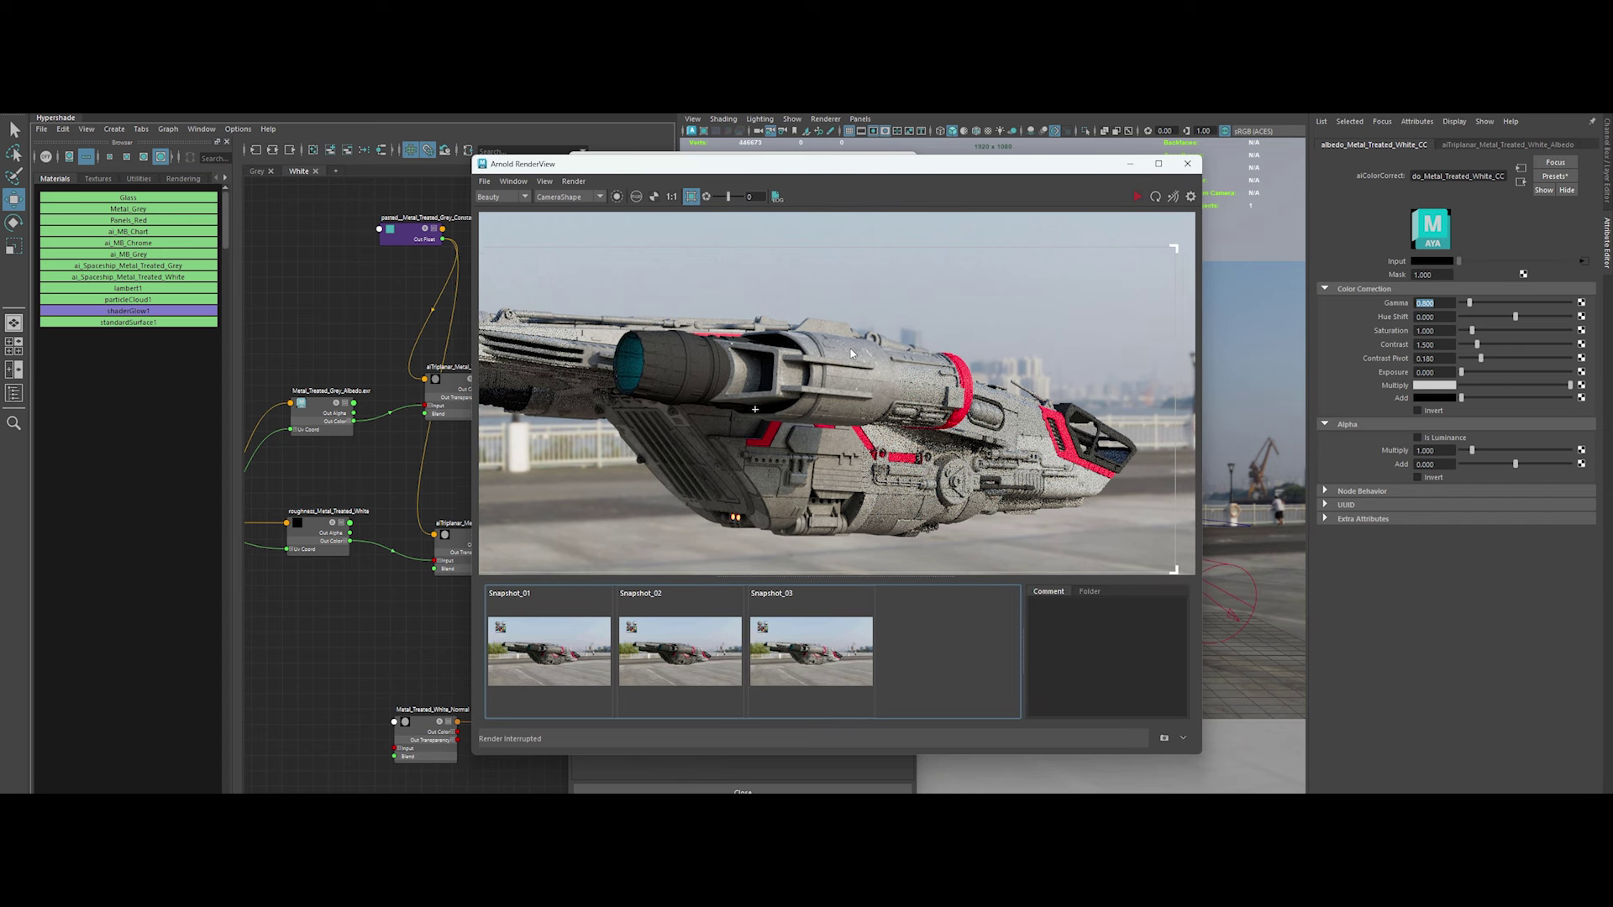
Close RenderView and render settings, and add an empty Hypershade graph tab named Red
{"action": "left_click", "coordinate": [1185, 165]}
{"action": "left_click", "coordinate": [902, 164]}
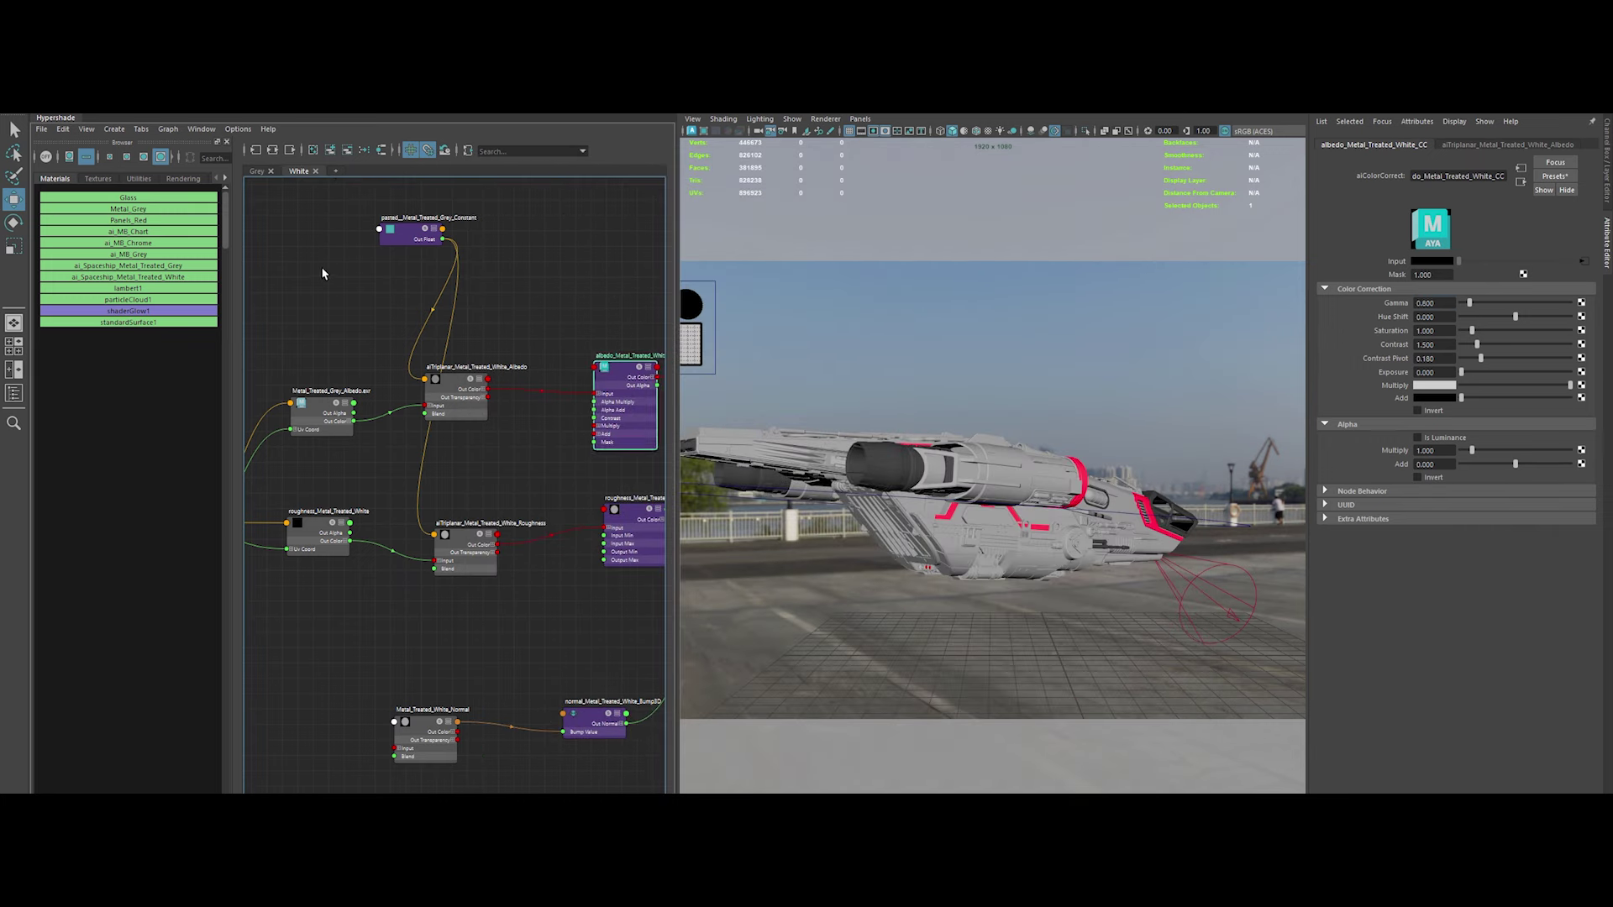
{"action": "left_click", "coordinate": [335, 170]}
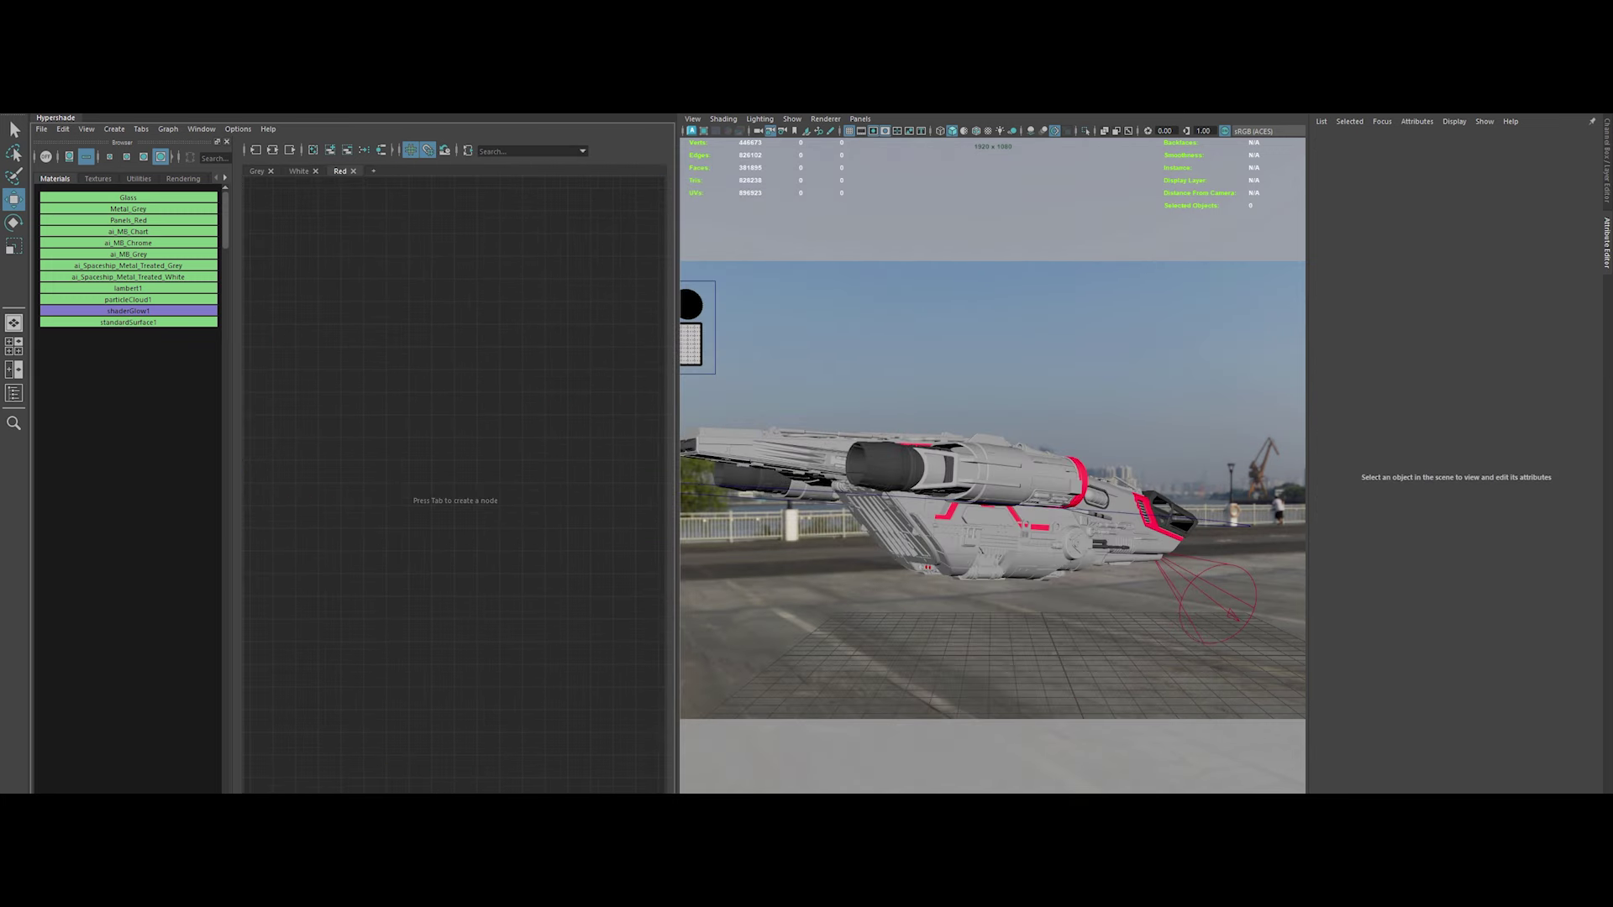
Preview the Metal_Sheet_Rusted and Oxidized_Copper_Sheet albedo textures in the Megascan folder
{"action": "left_click", "coordinate": [588, 683]}
{"action": "left_click", "coordinate": [729, 284]}
{"action": "double_click", "coordinate": [729, 279]}
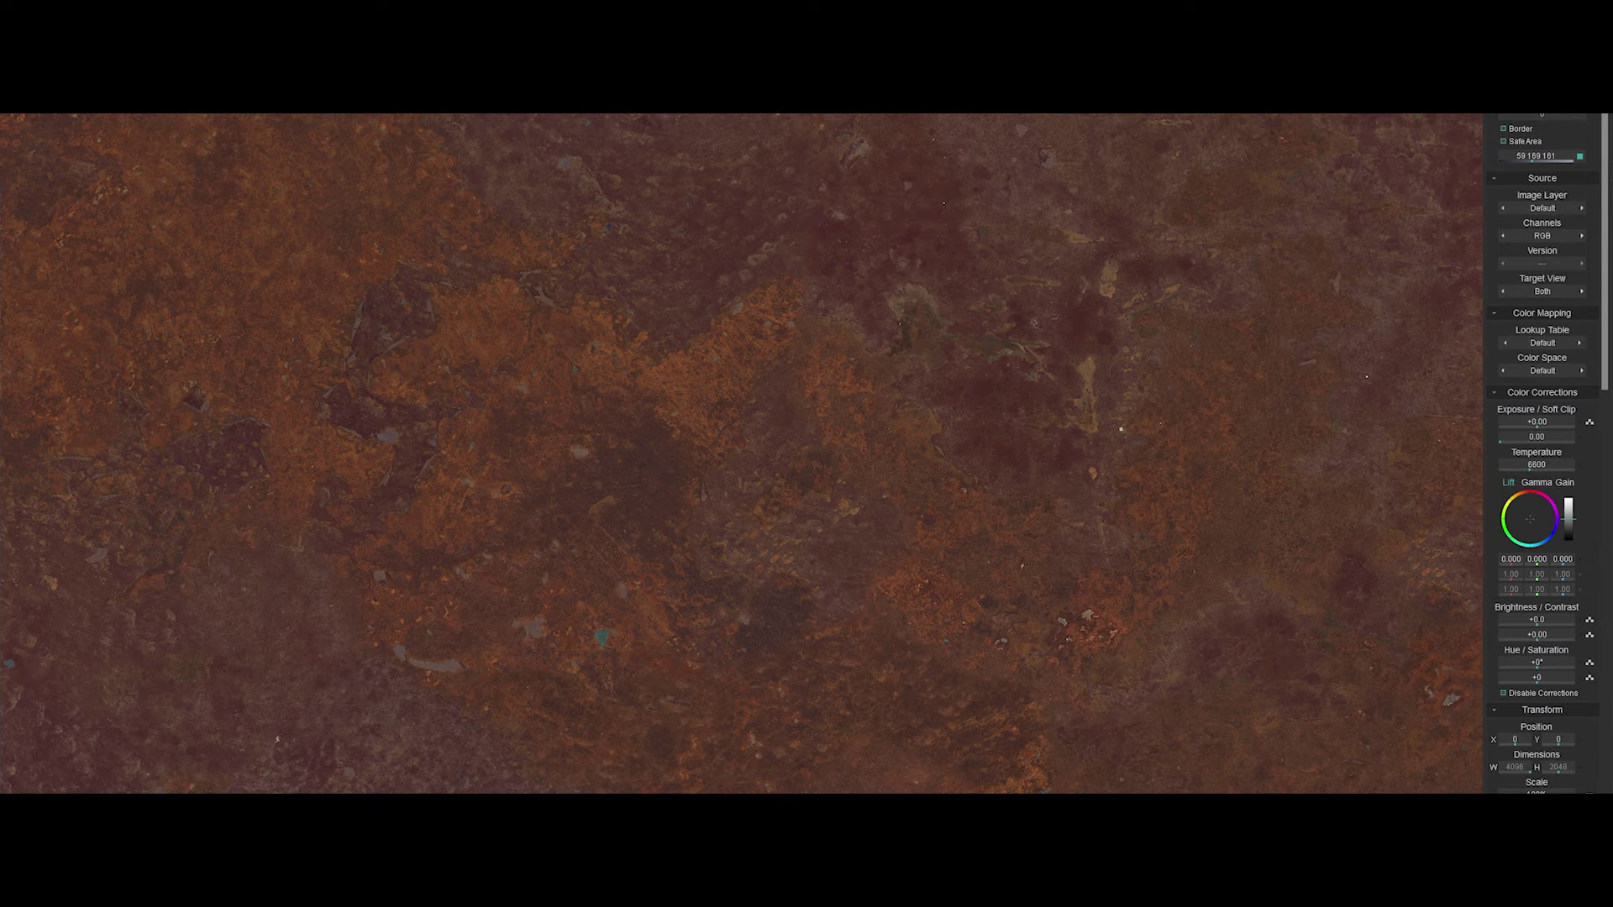
{"action": "key", "text": "Escape"}
{"action": "left_click", "coordinate": [563, 584]}
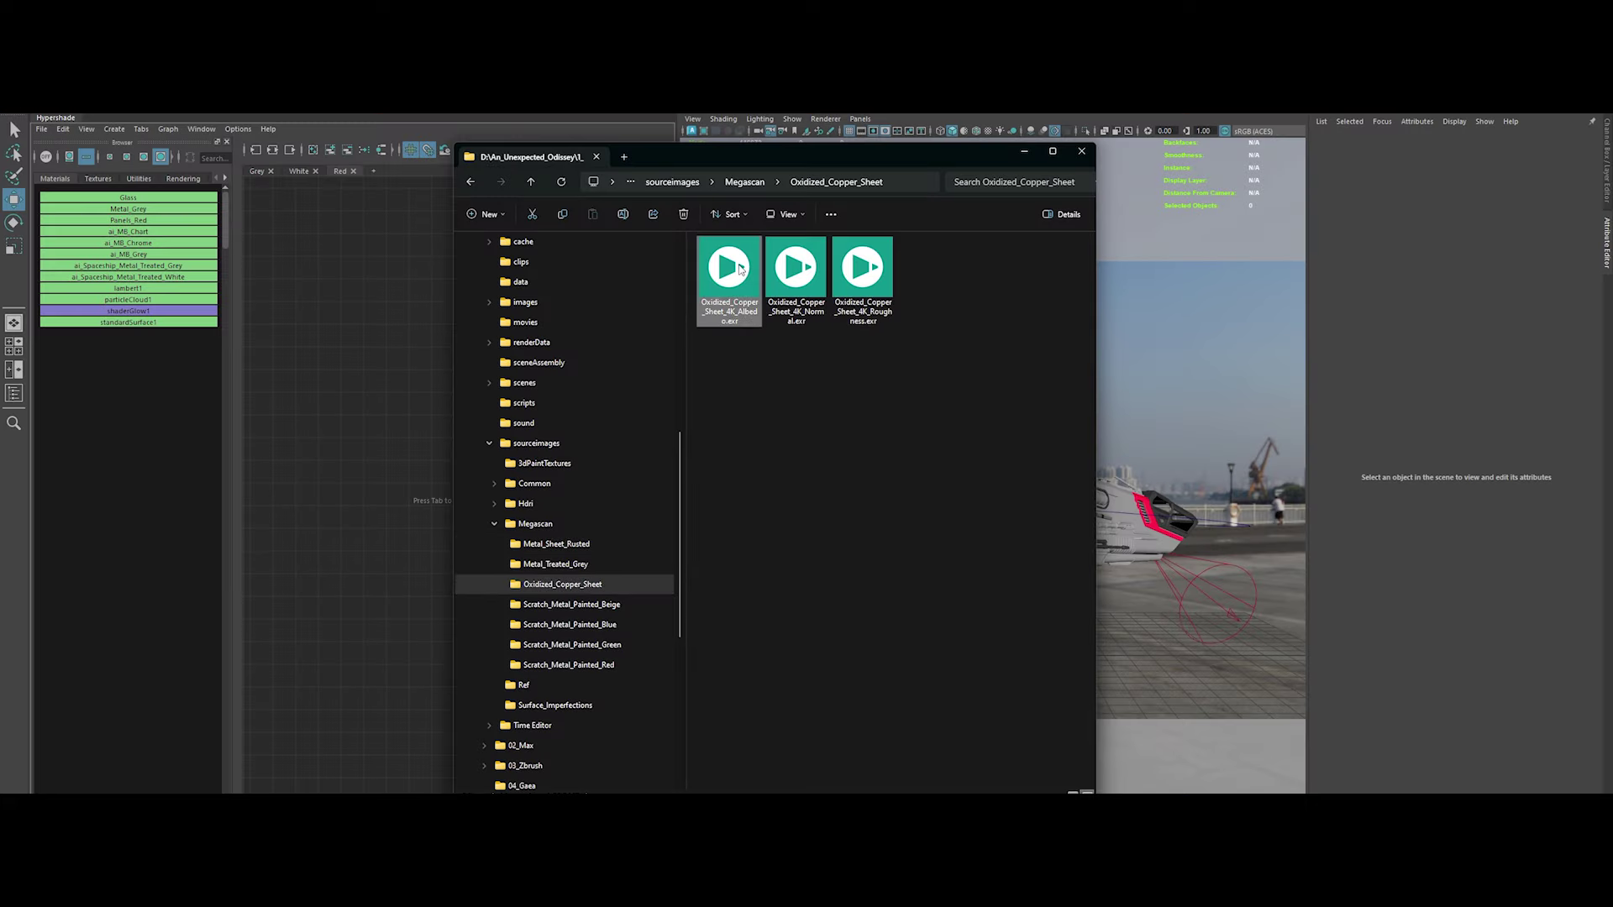
{"action": "double_click", "coordinate": [737, 269]}
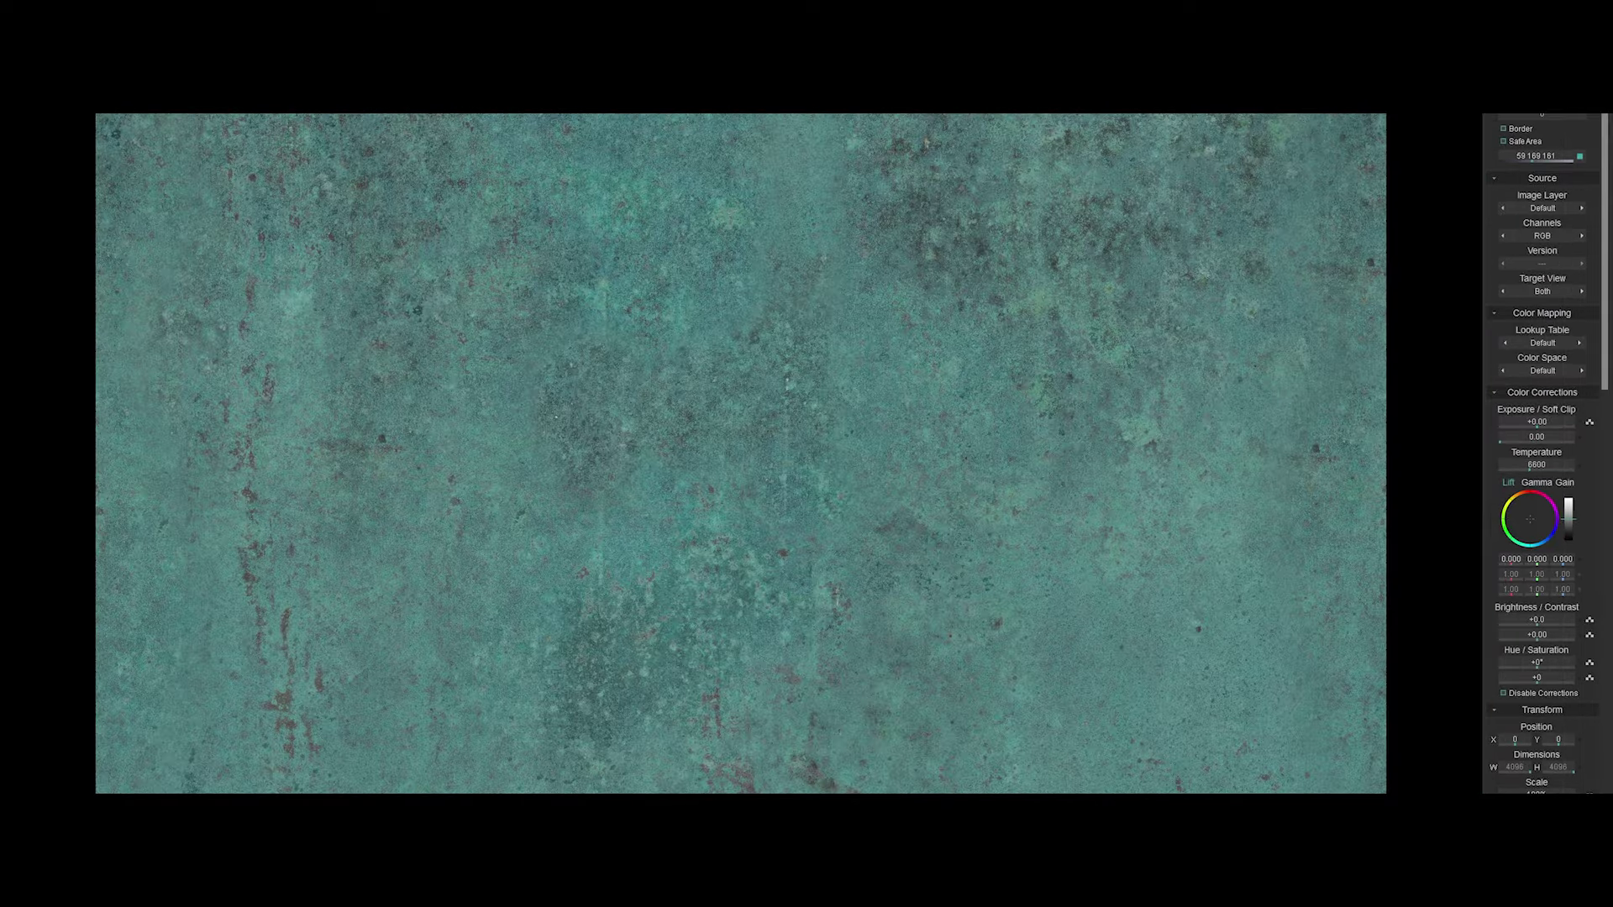
{"action": "key", "text": "Escape"}
Open the Oxidized_Copper_Sheet albedo EXR in Photoshop
{"action": "right_click", "coordinate": [730, 277]}
{"action": "left_click", "coordinate": [924, 408]}
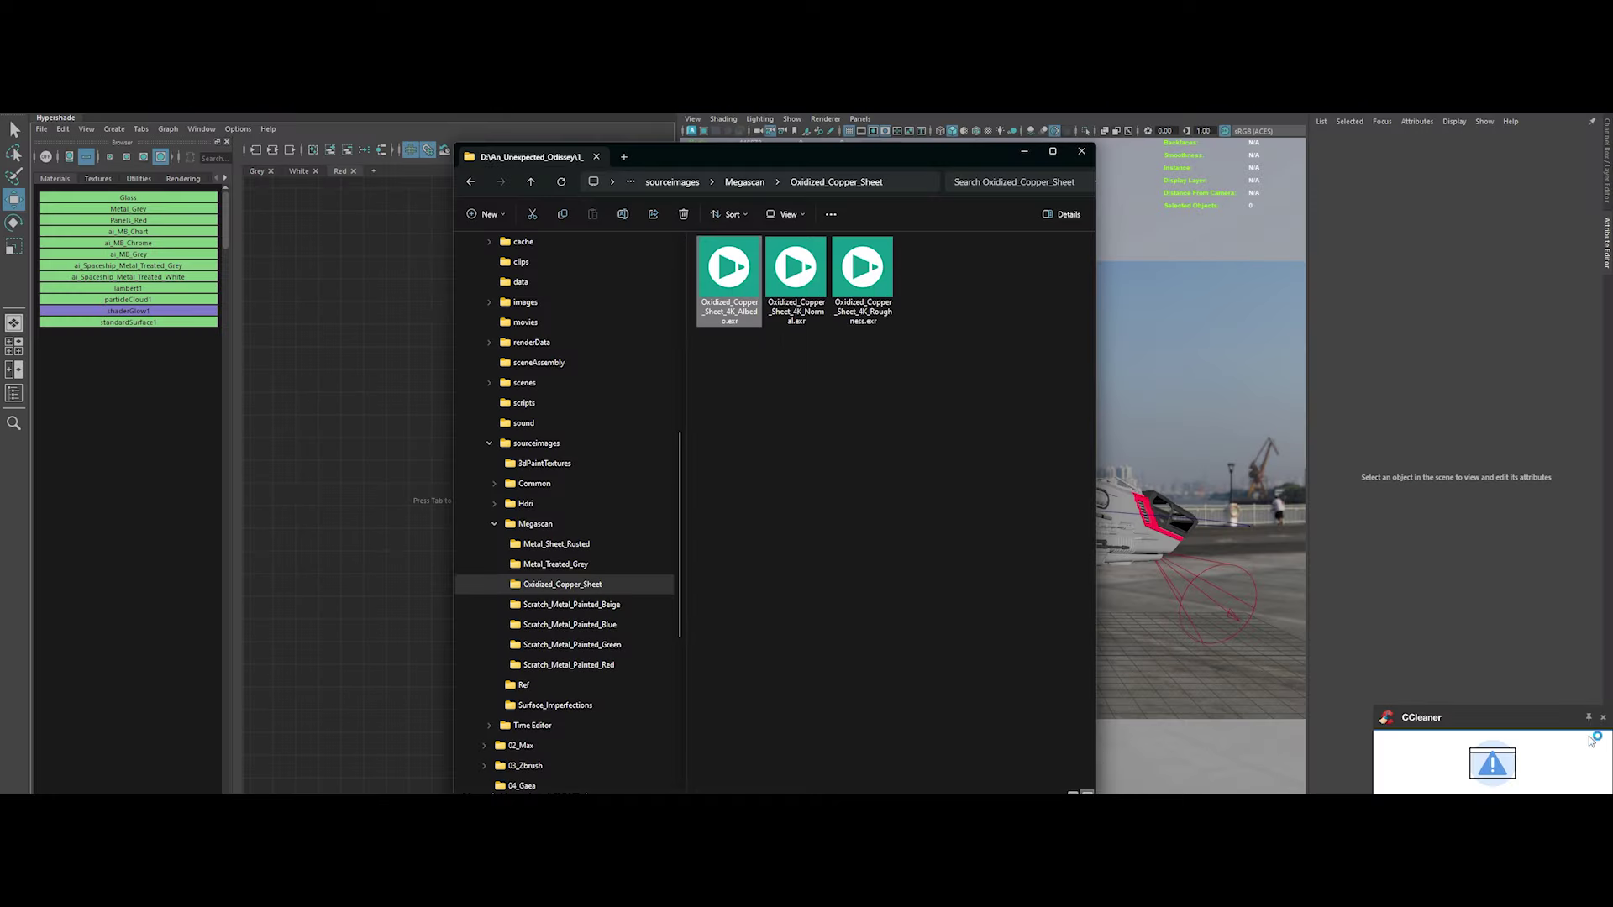
{"action": "left_click", "coordinate": [1602, 716]}
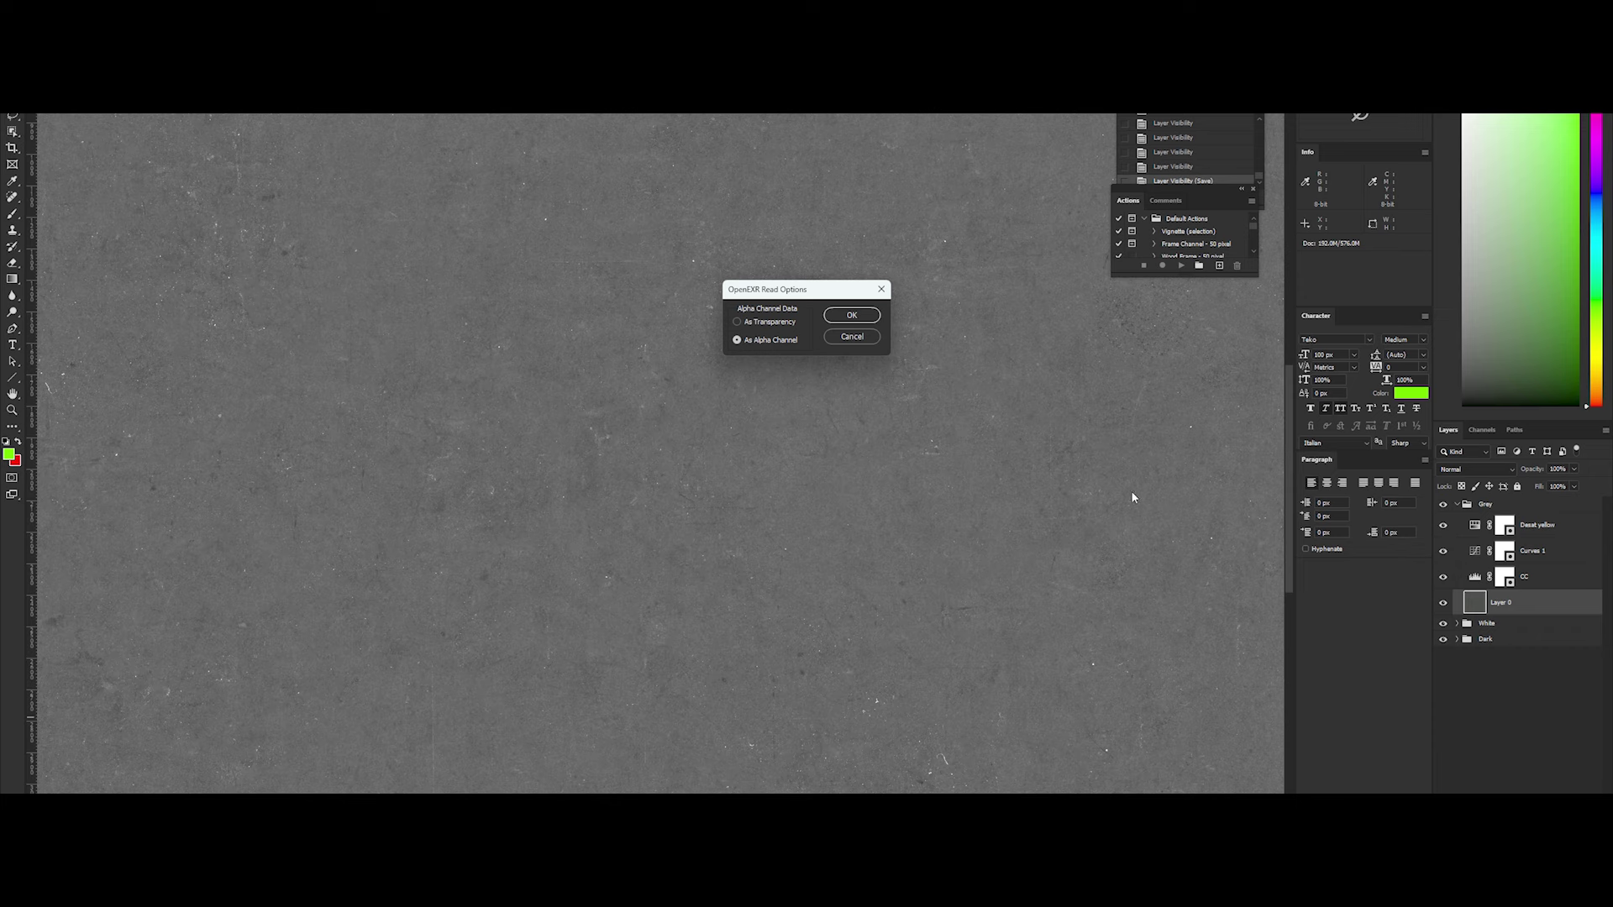
{"action": "left_click", "coordinate": [874, 319]}
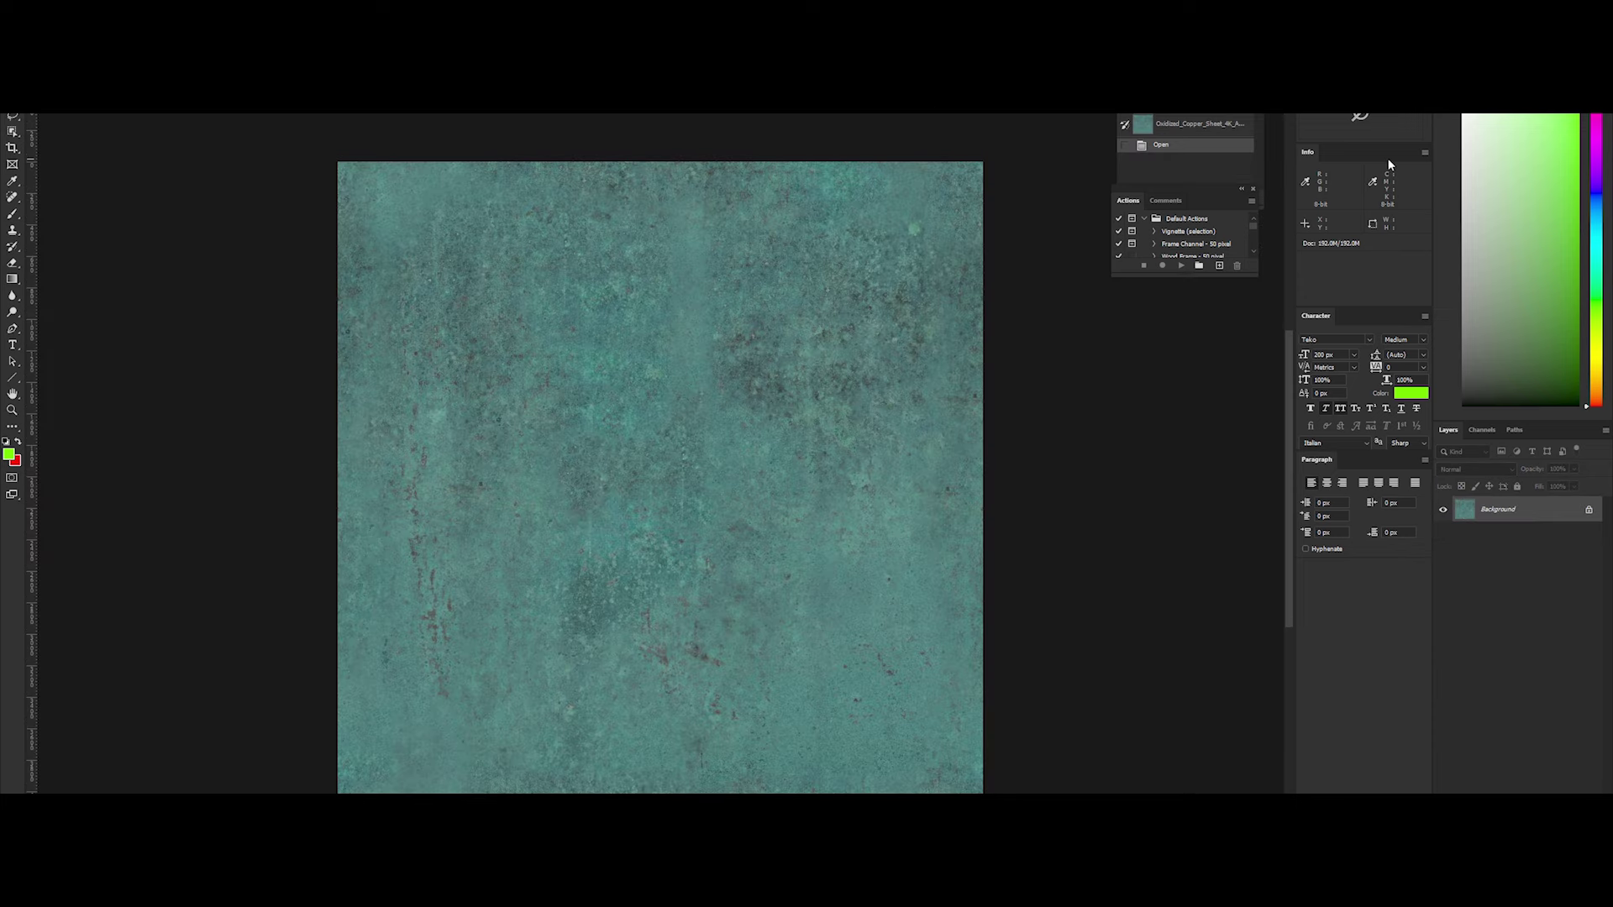
Unlock the background and add a new layer filled with solid red
{"action": "double_click", "coordinate": [1503, 509]}
{"action": "key", "text": "Return"}
{"action": "key", "text": "ctrl+shift+n"}
{"action": "key", "text": "Return"}
{"action": "left_click", "coordinate": [17, 446]}
{"action": "key", "text": "shift+BackSpace"}
{"action": "key", "text": "Return"}
{"action": "key", "text": "shift+BackSpace"}
{"action": "key", "text": "Return"}
{"action": "key", "text": "alt+BackSpace"}
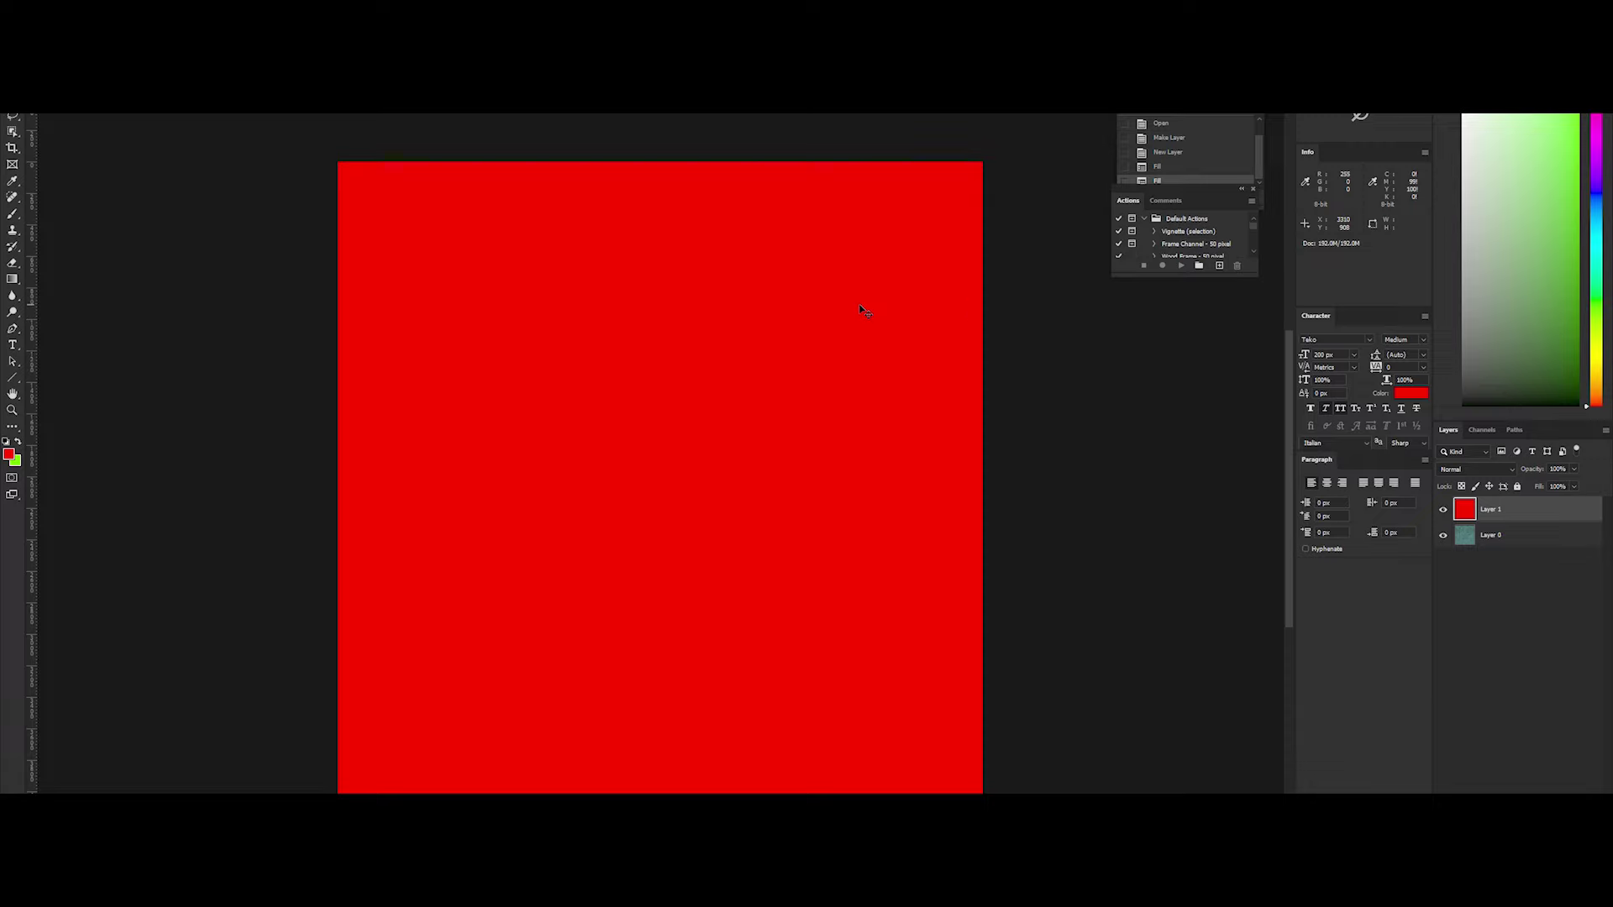
Darken the red layer with Levels (output white 174) and blend it in Color mode
{"action": "key", "text": "ctrl+l"}
{"action": "left_click_drag", "start_coordinate": [989, 461], "coordinate": [936, 461]}
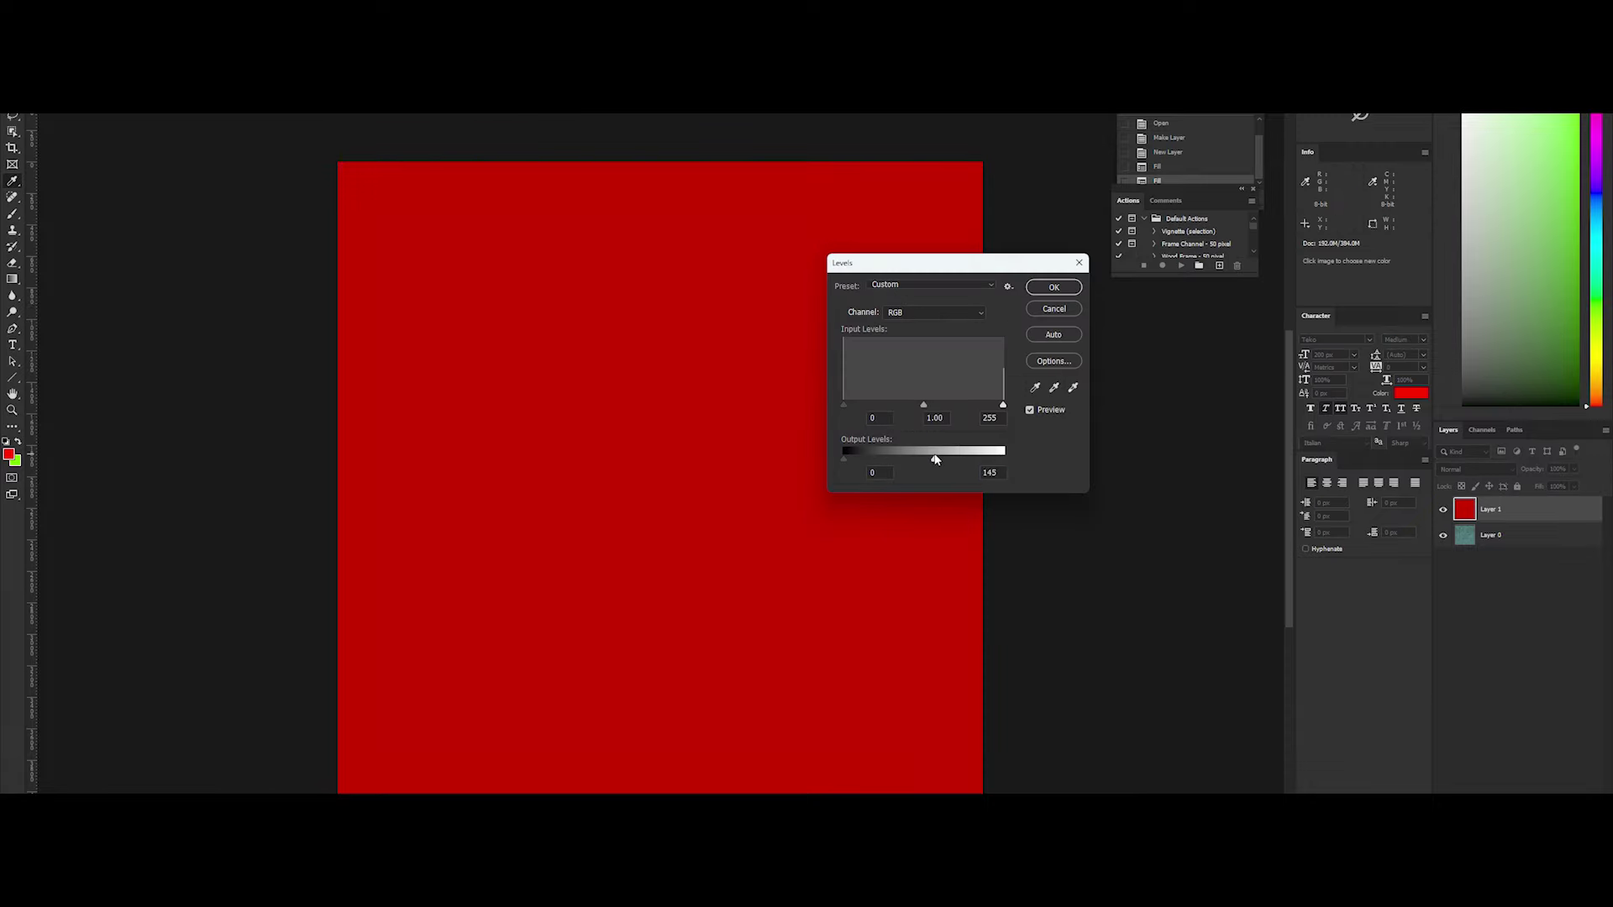
{"action": "key", "text": "Return"}
{"action": "left_click", "coordinate": [1476, 469]}
{"action": "left_click", "coordinate": [1449, 761]}
{"action": "left_click", "coordinate": [1444, 510]}
{"action": "left_click", "coordinate": [1444, 510]}
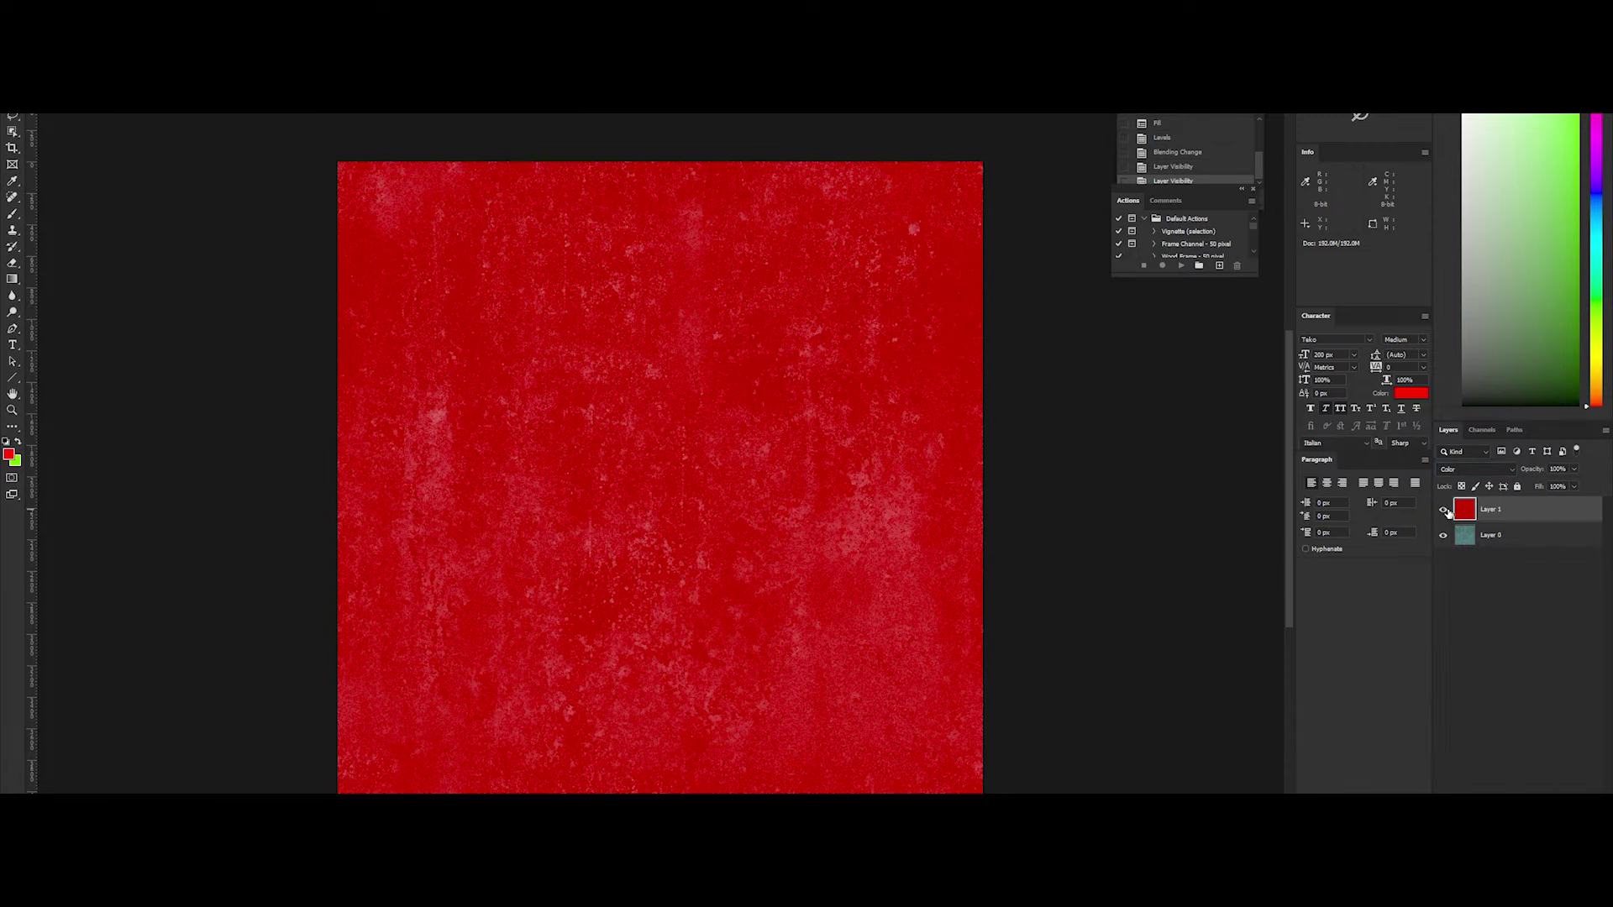
{"action": "key", "text": "ctrl+l"}
{"action": "left_click_drag", "start_coordinate": [1004, 458], "coordinate": [953, 461]}
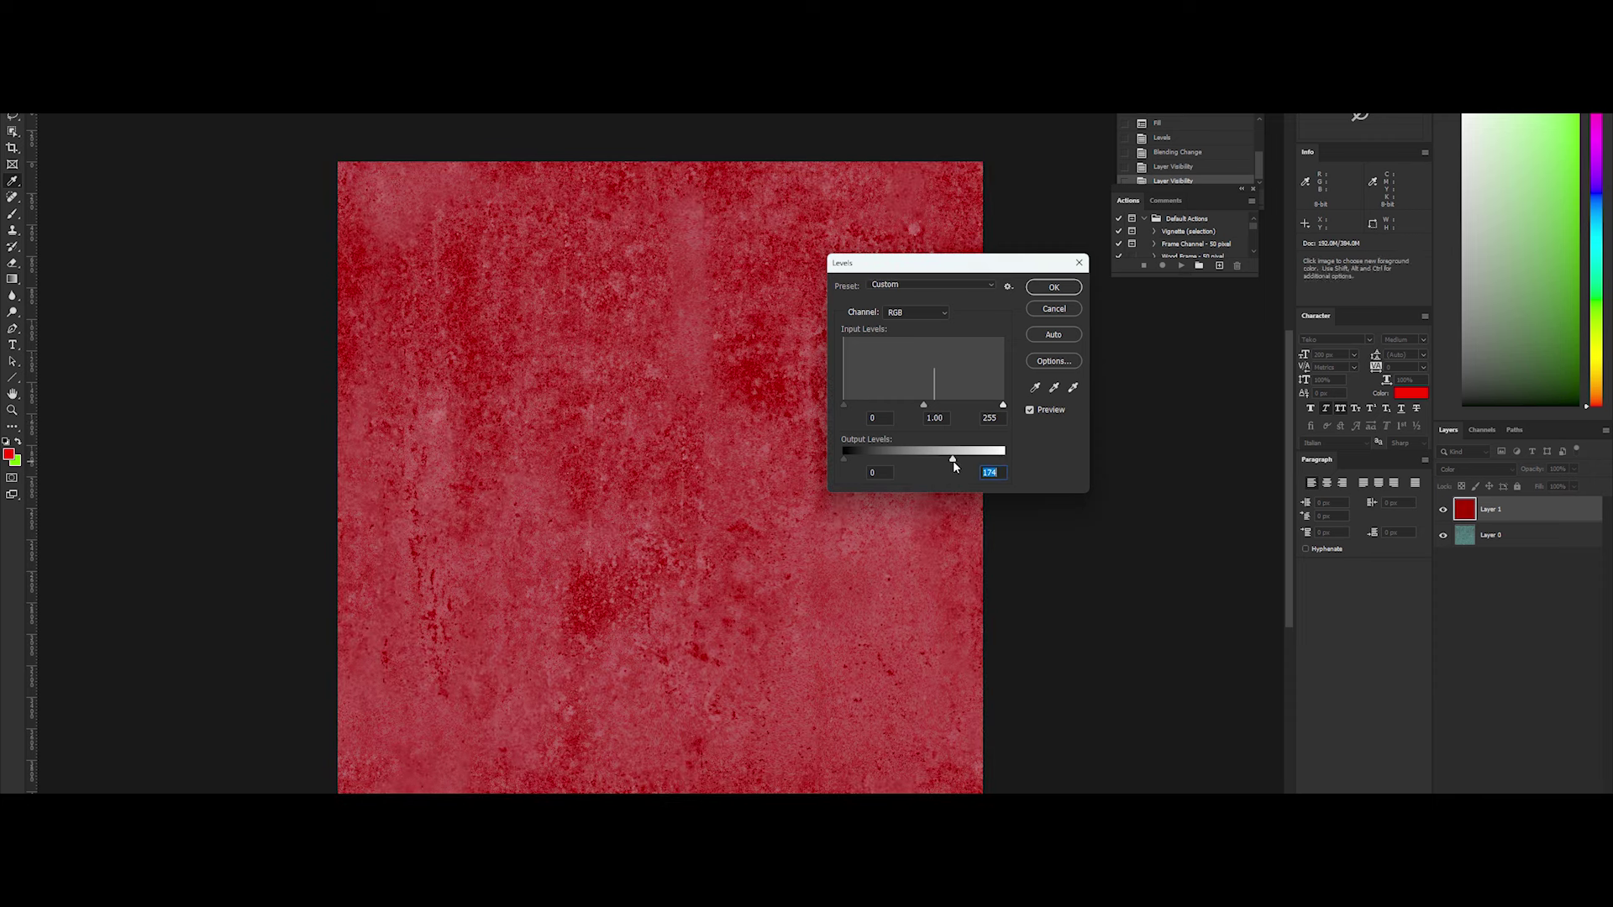
{"action": "key", "text": "Return"}
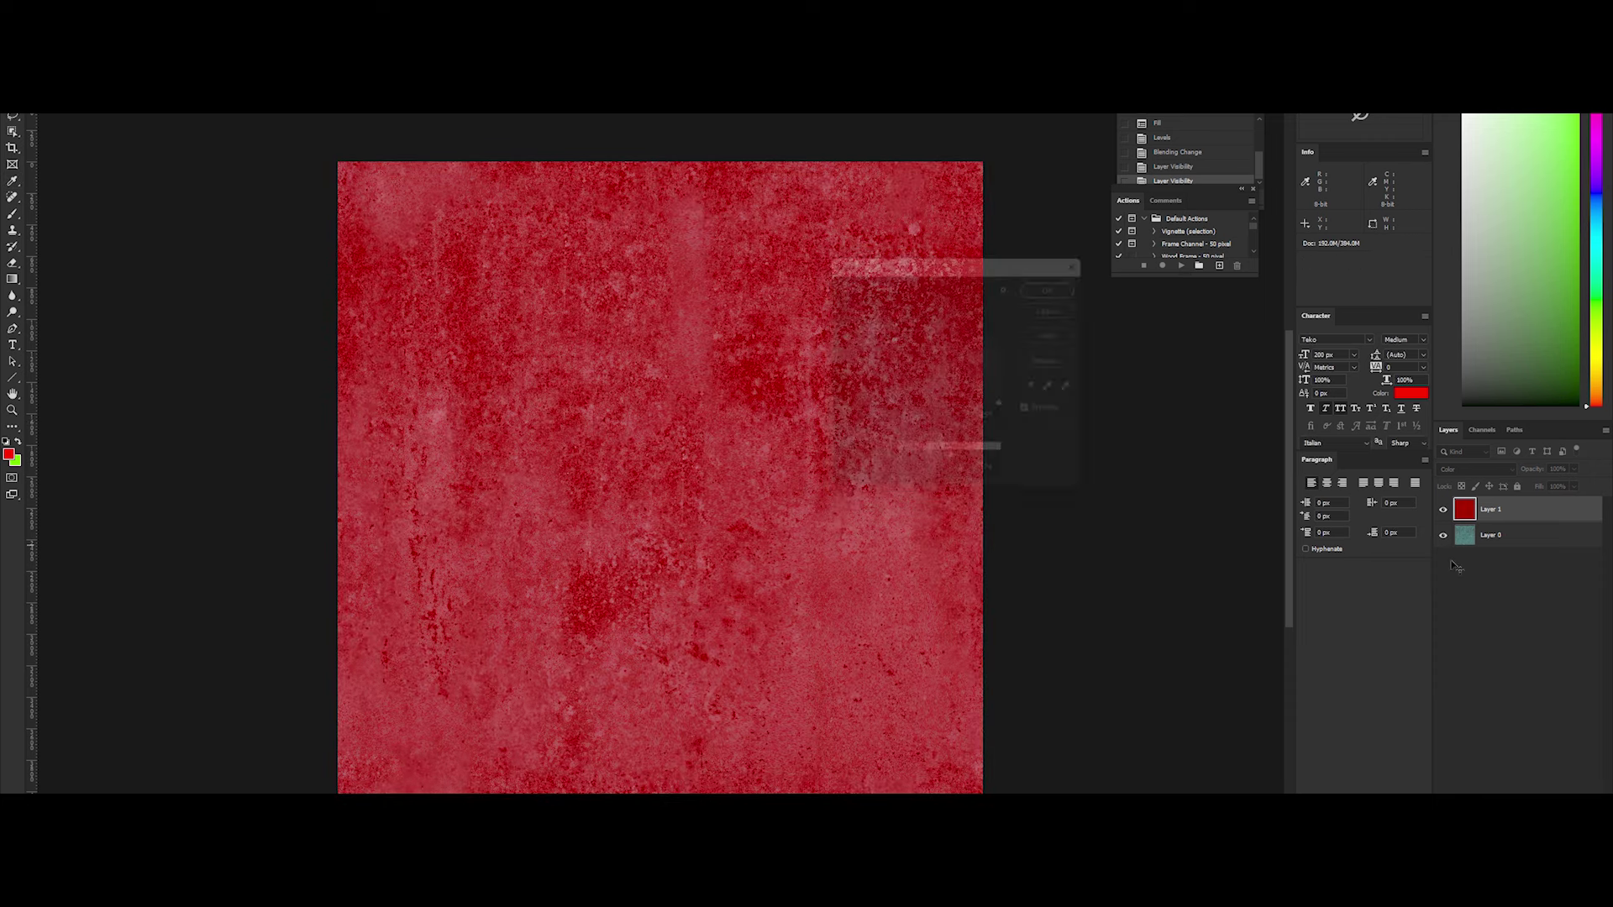
Duplicate the copper texture to the top, desaturate it, add contrast, and multiply it over the red
{"action": "left_click", "coordinate": [1497, 535]}
{"action": "key", "text": "ctrl+j"}
{"action": "left_click_drag", "start_coordinate": [1498, 538], "coordinate": [1503, 509]}
{"action": "key", "text": "ctrl+u"}
{"action": "left_click_drag", "start_coordinate": [771, 336], "coordinate": [710, 336]}
{"action": "key", "text": "Return"}
{"action": "key", "text": "ctrl+l"}
{"action": "left_click_drag", "start_coordinate": [1000, 414], "coordinate": [983, 414]}
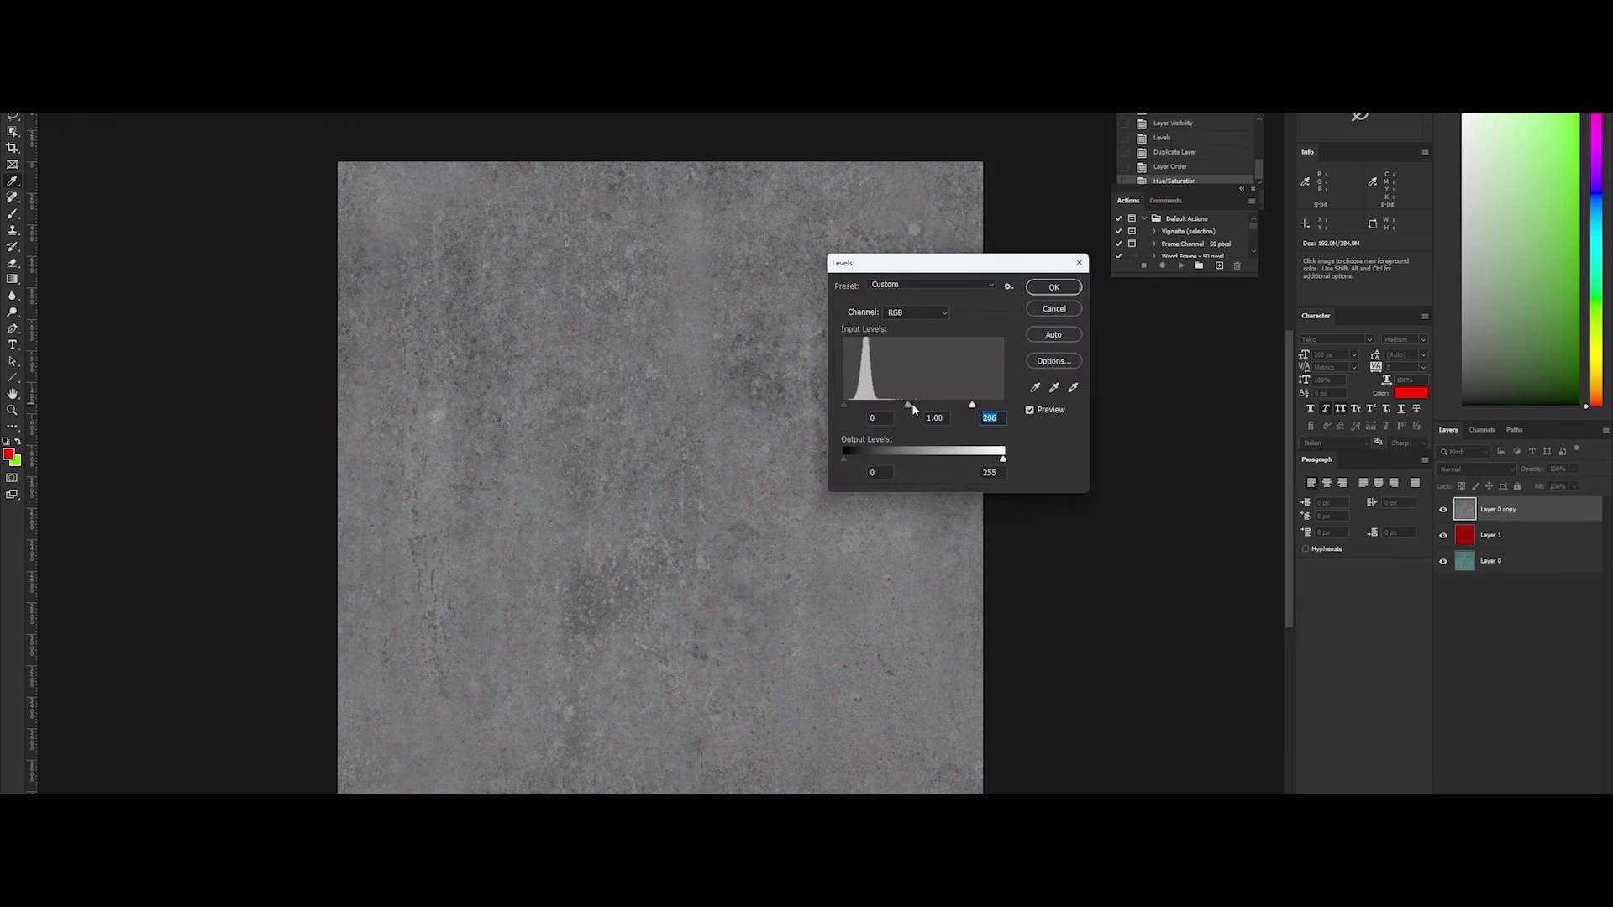
{"action": "key", "text": "Return"}
{"action": "left_click", "coordinate": [1476, 468]}
{"action": "left_click", "coordinate": [1462, 501]}
Brighten the texture copy with Levels, black input 6 and raised midtones
{"action": "left_click", "coordinate": [1443, 509]}
{"action": "left_click", "coordinate": [1443, 509]}
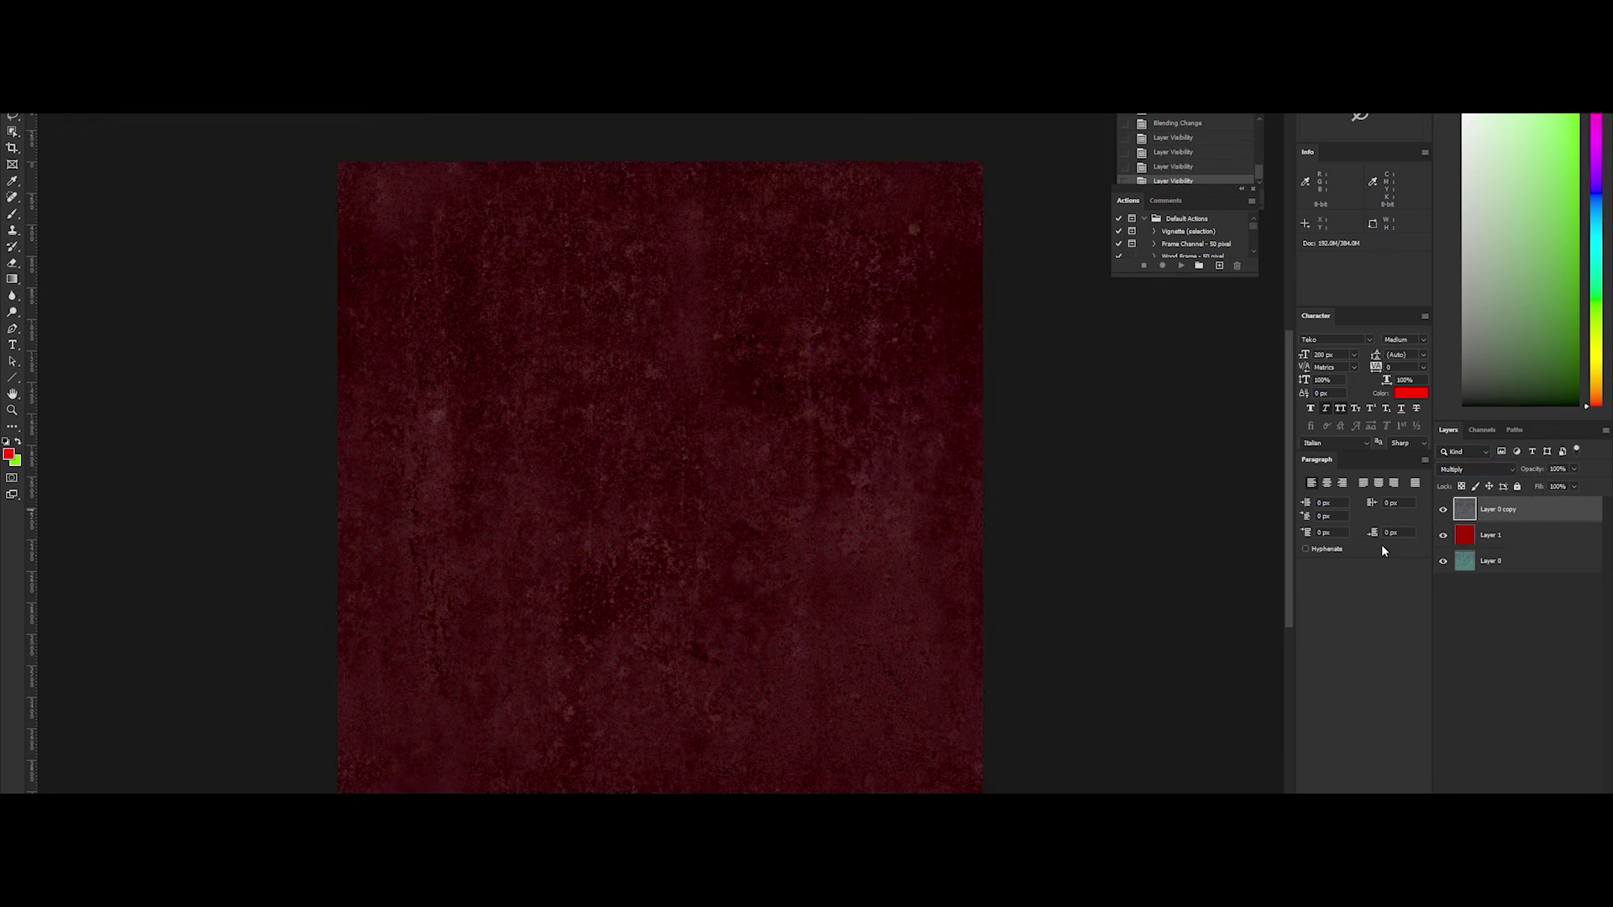
{"action": "key", "text": "ctrl+l"}
{"action": "left_click_drag", "start_coordinate": [844, 405], "coordinate": [847, 407]}
{"action": "left_click_drag", "start_coordinate": [1002, 405], "coordinate": [895, 405]}
{"action": "left_click_drag", "start_coordinate": [844, 458], "coordinate": [850, 456]}
{"action": "key", "text": "Return"}
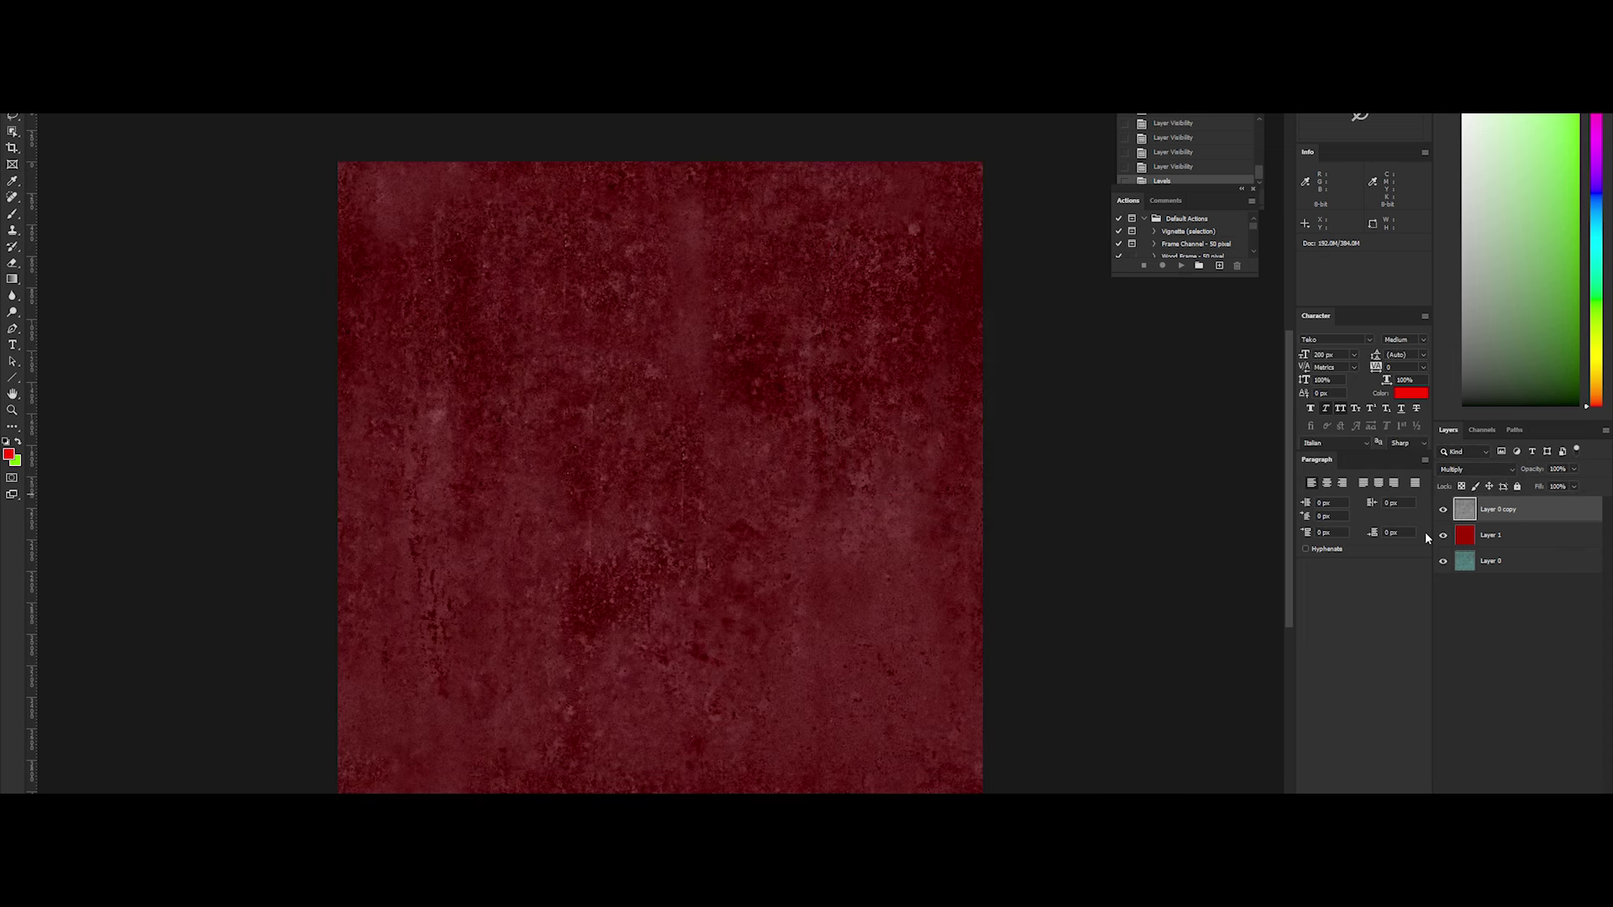
Shift the red fill layer's hue to +3
{"action": "left_click", "coordinate": [1492, 537]}
{"action": "key", "text": "ctrl+u"}
{"action": "left_click_drag", "start_coordinate": [757, 224], "coordinate": [974, 313]}
{"action": "left_click_drag", "start_coordinate": [991, 393], "coordinate": [994, 393]}
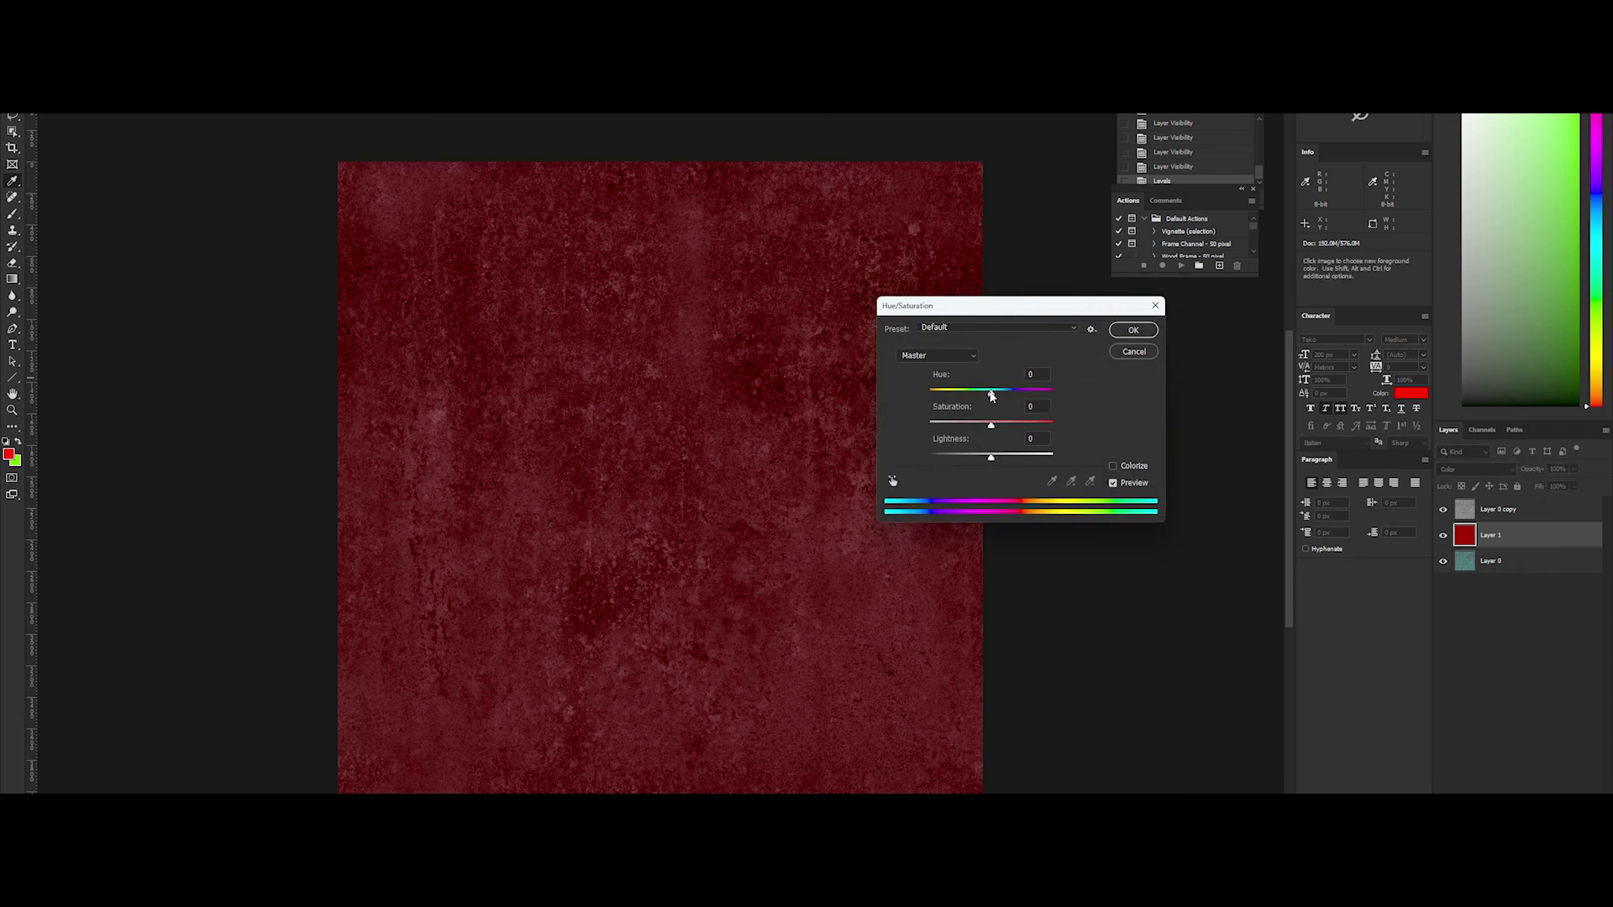
{"action": "key", "text": "Return"}
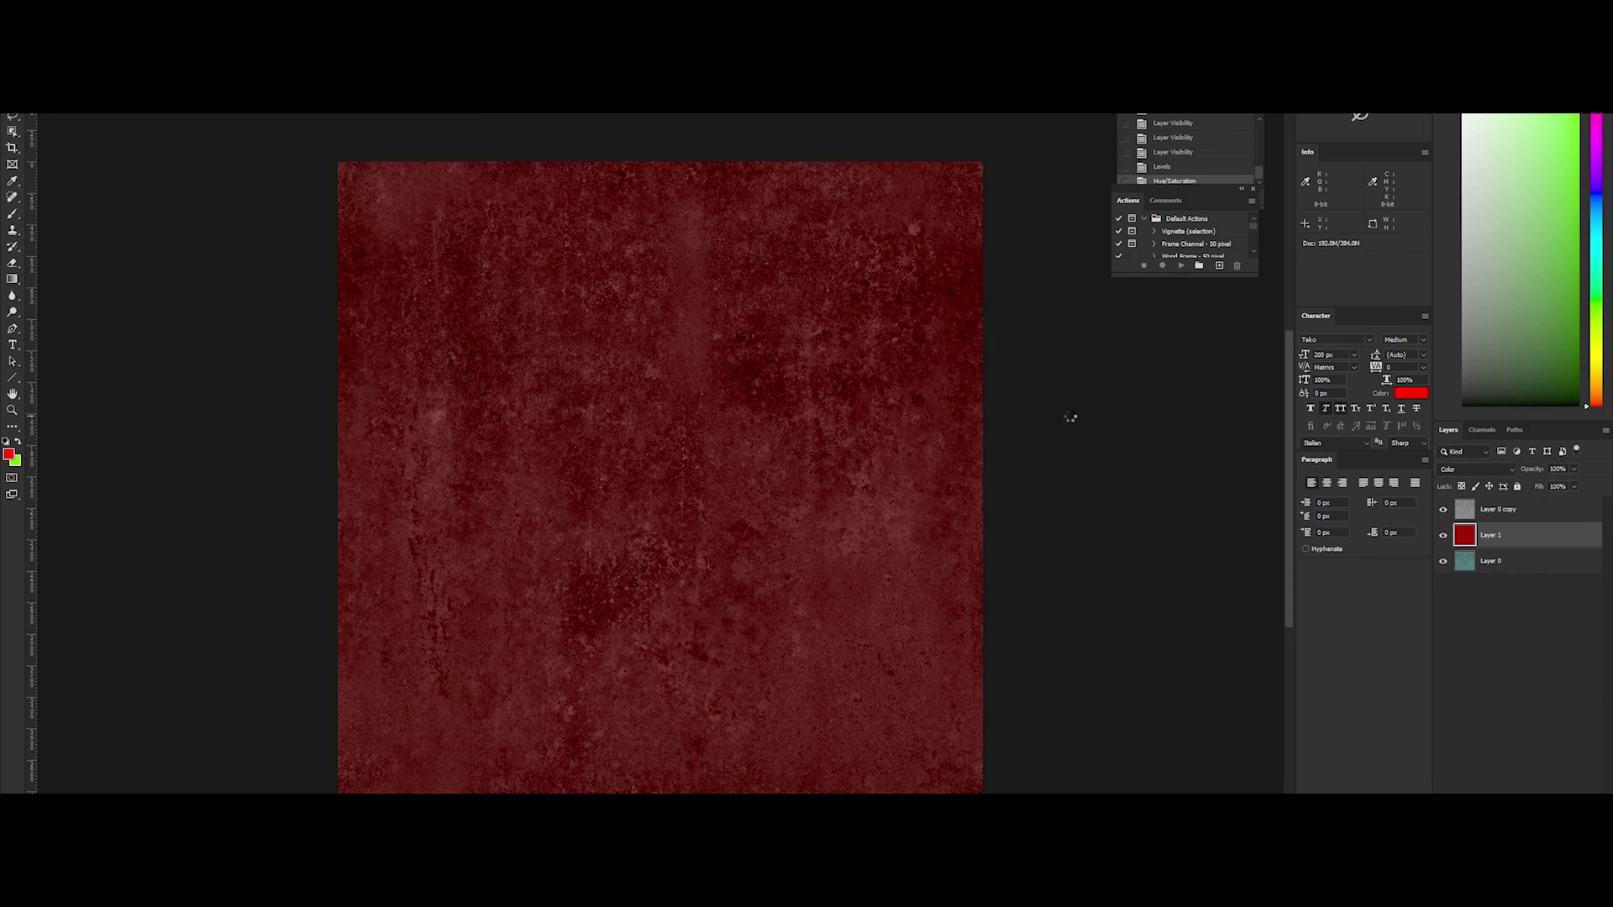
Merge all three layers into one layer named 'red'
{"action": "left_click", "coordinate": [1492, 560], "text": "shift"}
{"action": "key", "text": "ctrl+e"}
{"action": "double_click", "coordinate": [1485, 509]}
{"action": "type", "text": "red"}
{"action": "key", "text": "Return"}
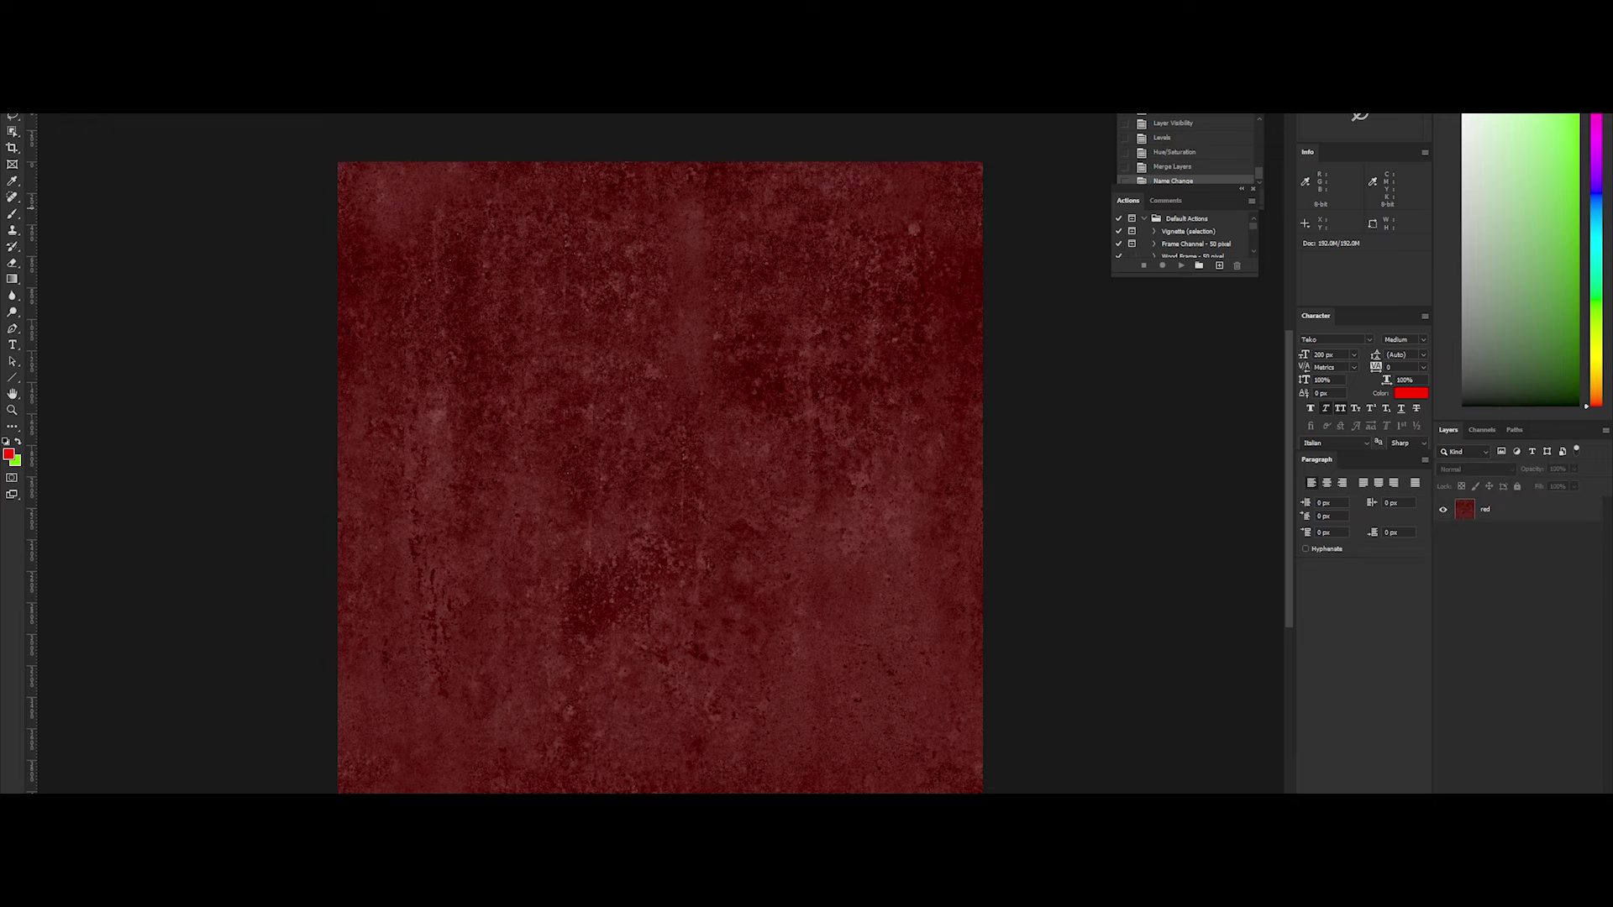
Save the texture as OpenEXR Oxidized_Copper_Sheet_Red_Albedo.exr
{"action": "left_click", "coordinate": [51, 181]}
{"action": "left_click", "coordinate": [517, 550]}
{"action": "left_click", "coordinate": [517, 580]}
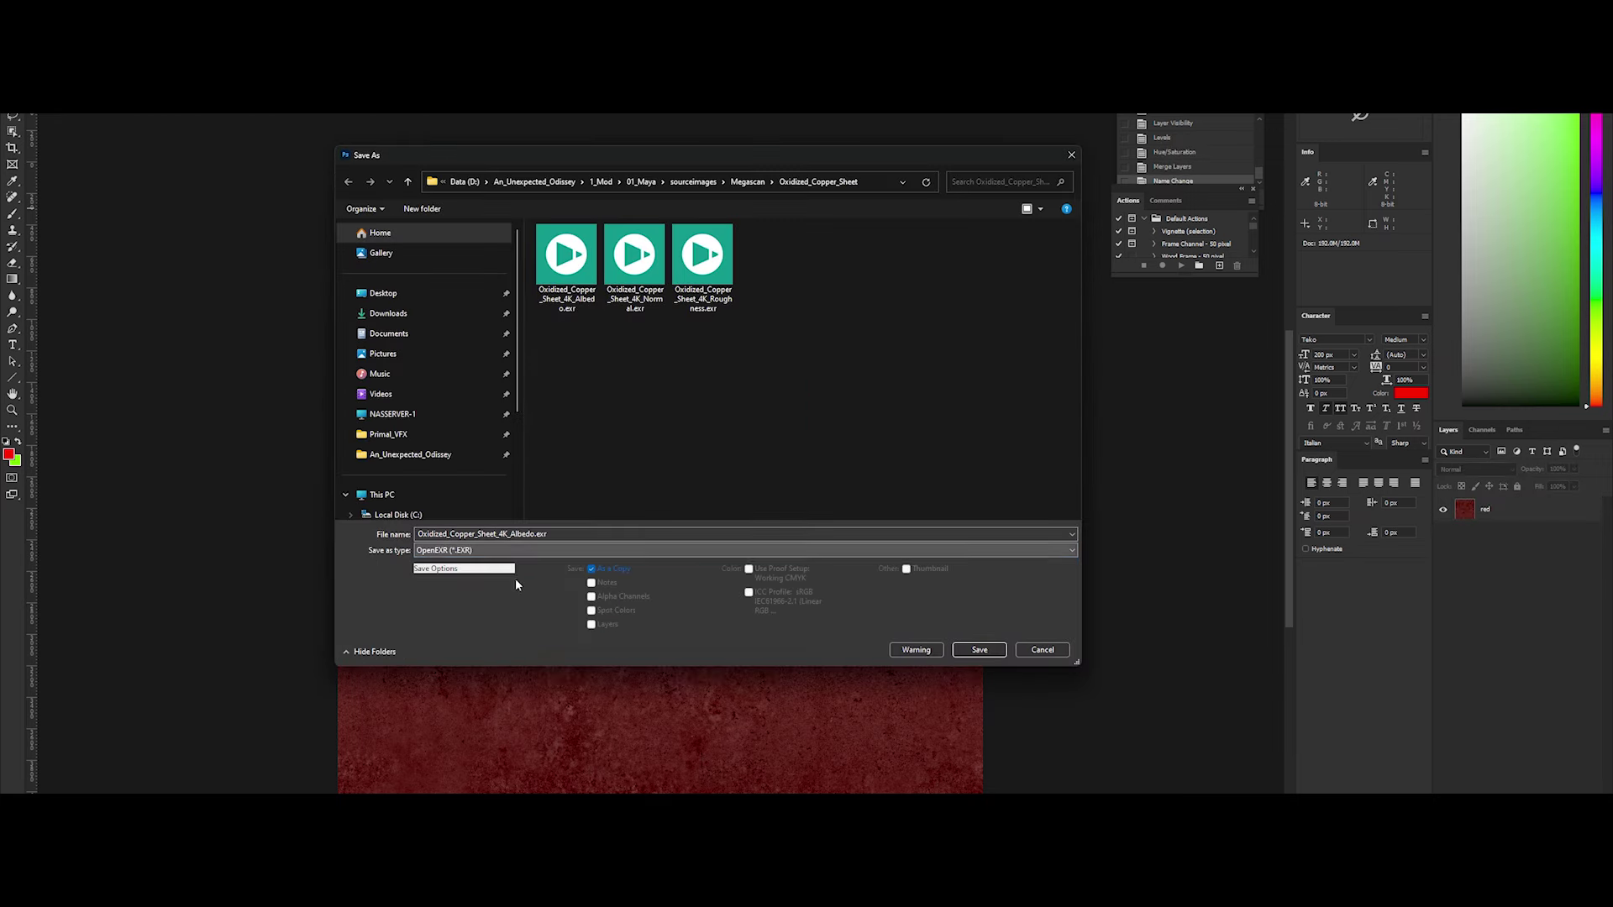
{"action": "left_click", "coordinate": [500, 535]}
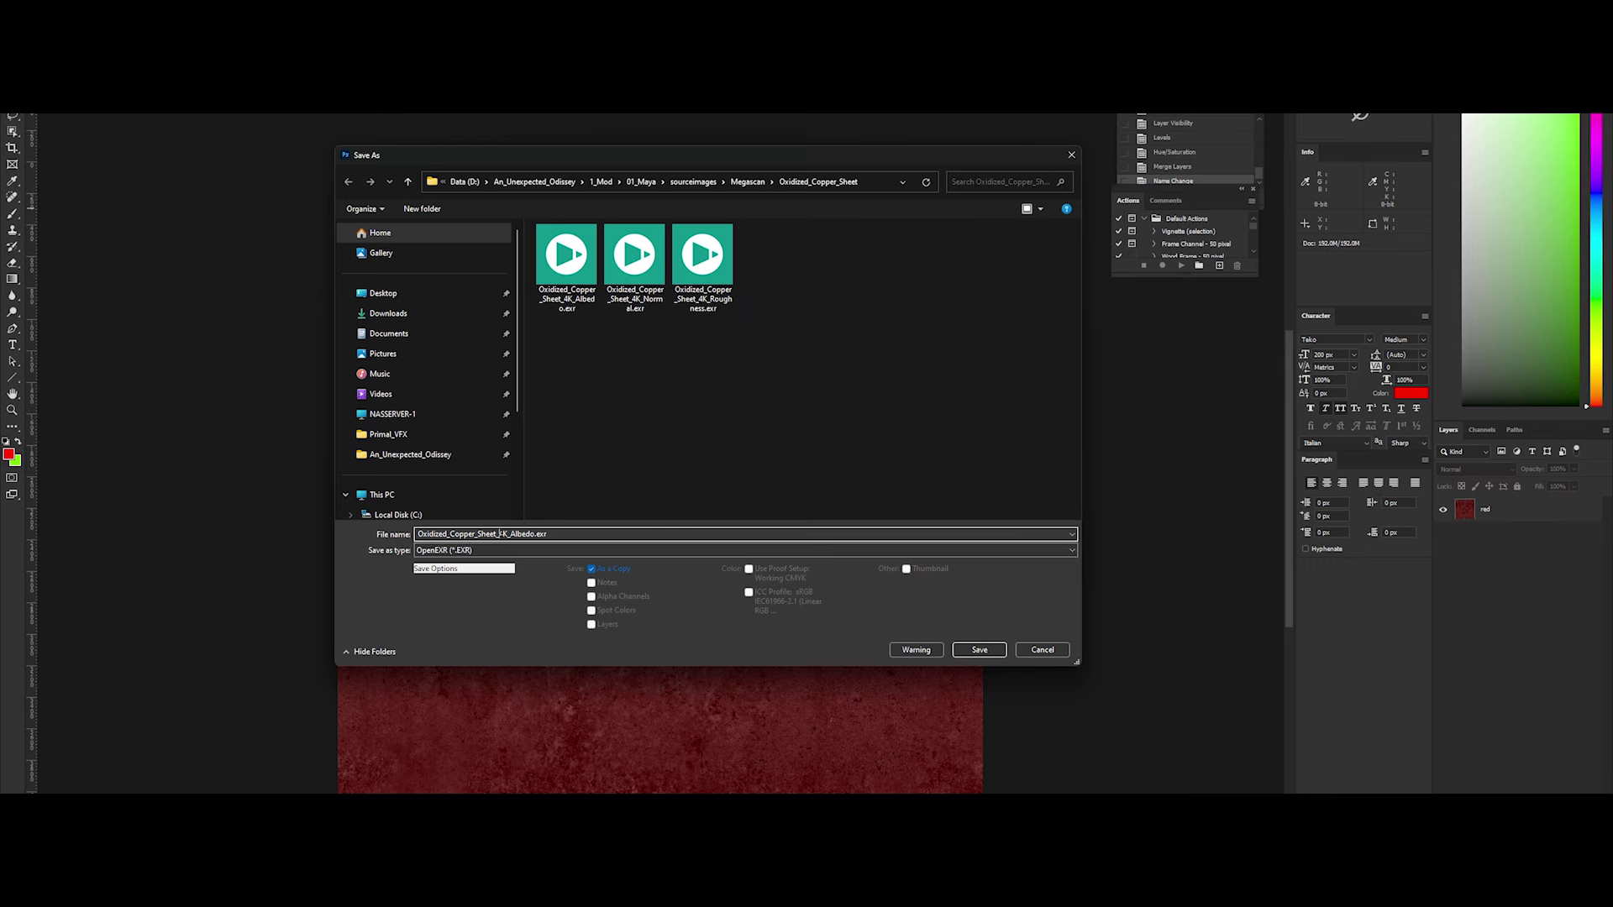
{"action": "type", "text": "Red"}
{"action": "key", "text": "Return"}
{"action": "key", "text": "Return"}
Switch the copper sheet folder to Details view
{"action": "left_click", "coordinate": [787, 214]}
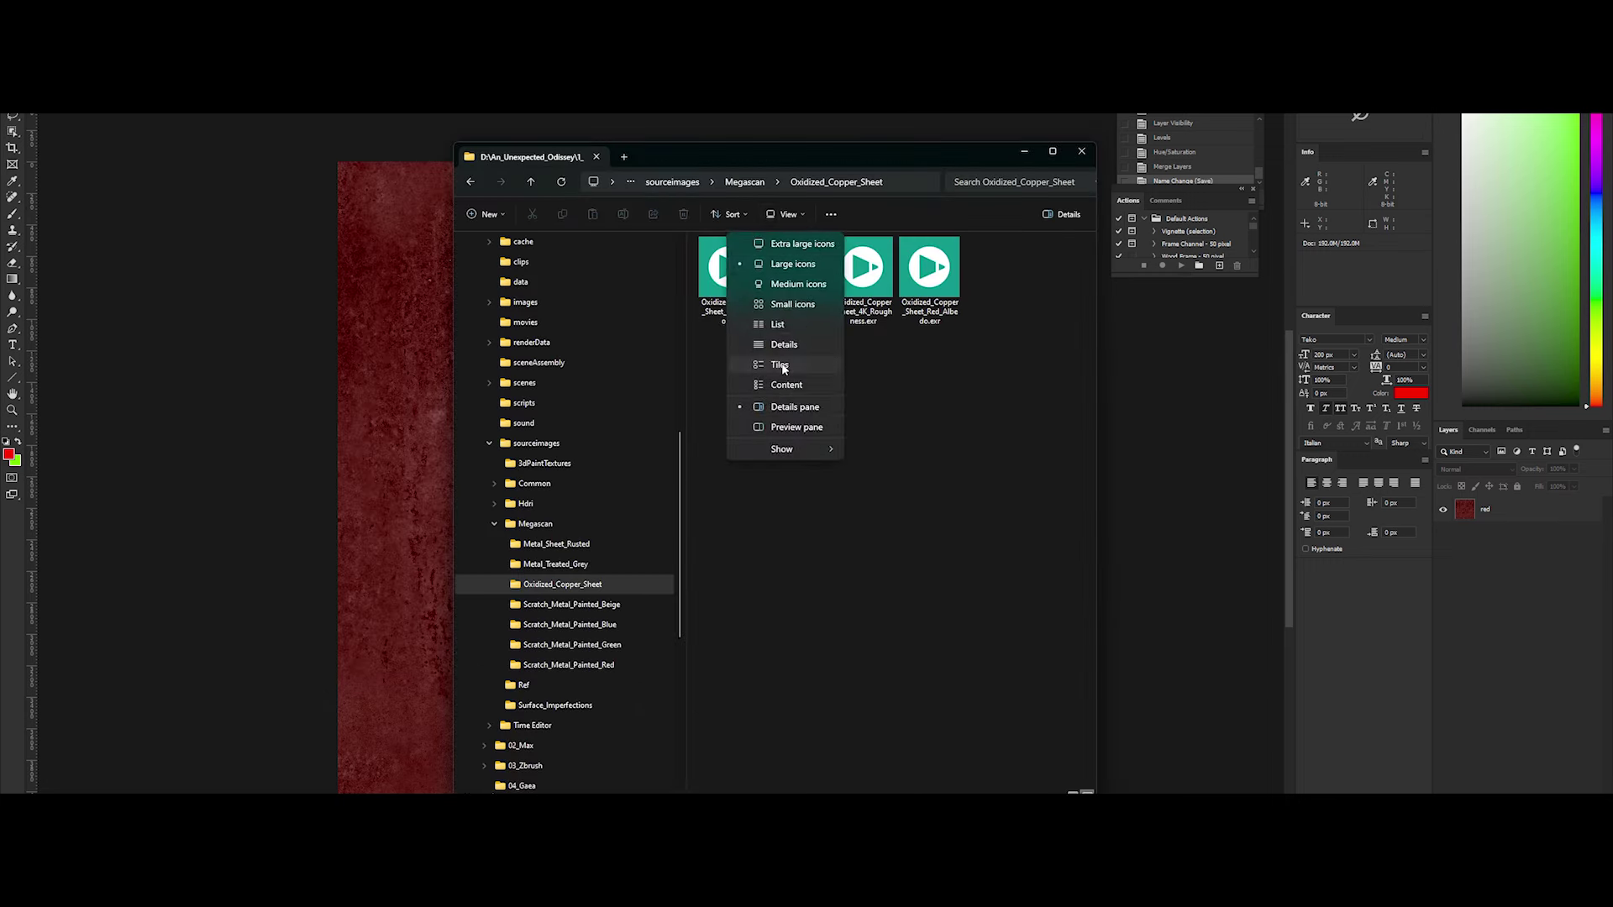
{"action": "left_click", "coordinate": [779, 365]}
{"action": "left_click", "coordinate": [787, 214]}
{"action": "left_click", "coordinate": [792, 353]}
Remove '4K_' from the Roughness, Normal and Albedo EXR file names
{"action": "left_click", "coordinate": [793, 299]}
{"action": "key", "text": "F2"}
{"action": "key", "text": "BackSpace"}
{"action": "key", "text": "BackSpace"}
{"action": "key", "text": "BackSpace"}
{"action": "key", "text": "shift+Tab"}
{"action": "key", "text": "BackSpace"}
{"action": "key", "text": "BackSpace"}
{"action": "key", "text": "BackSpace"}
{"action": "key", "text": "shift+Tab"}
{"action": "key", "text": "BackSpace"}
{"action": "key", "text": "BackSpace"}
{"action": "key", "text": "BackSpace"}
{"action": "left_click", "coordinate": [821, 420]}
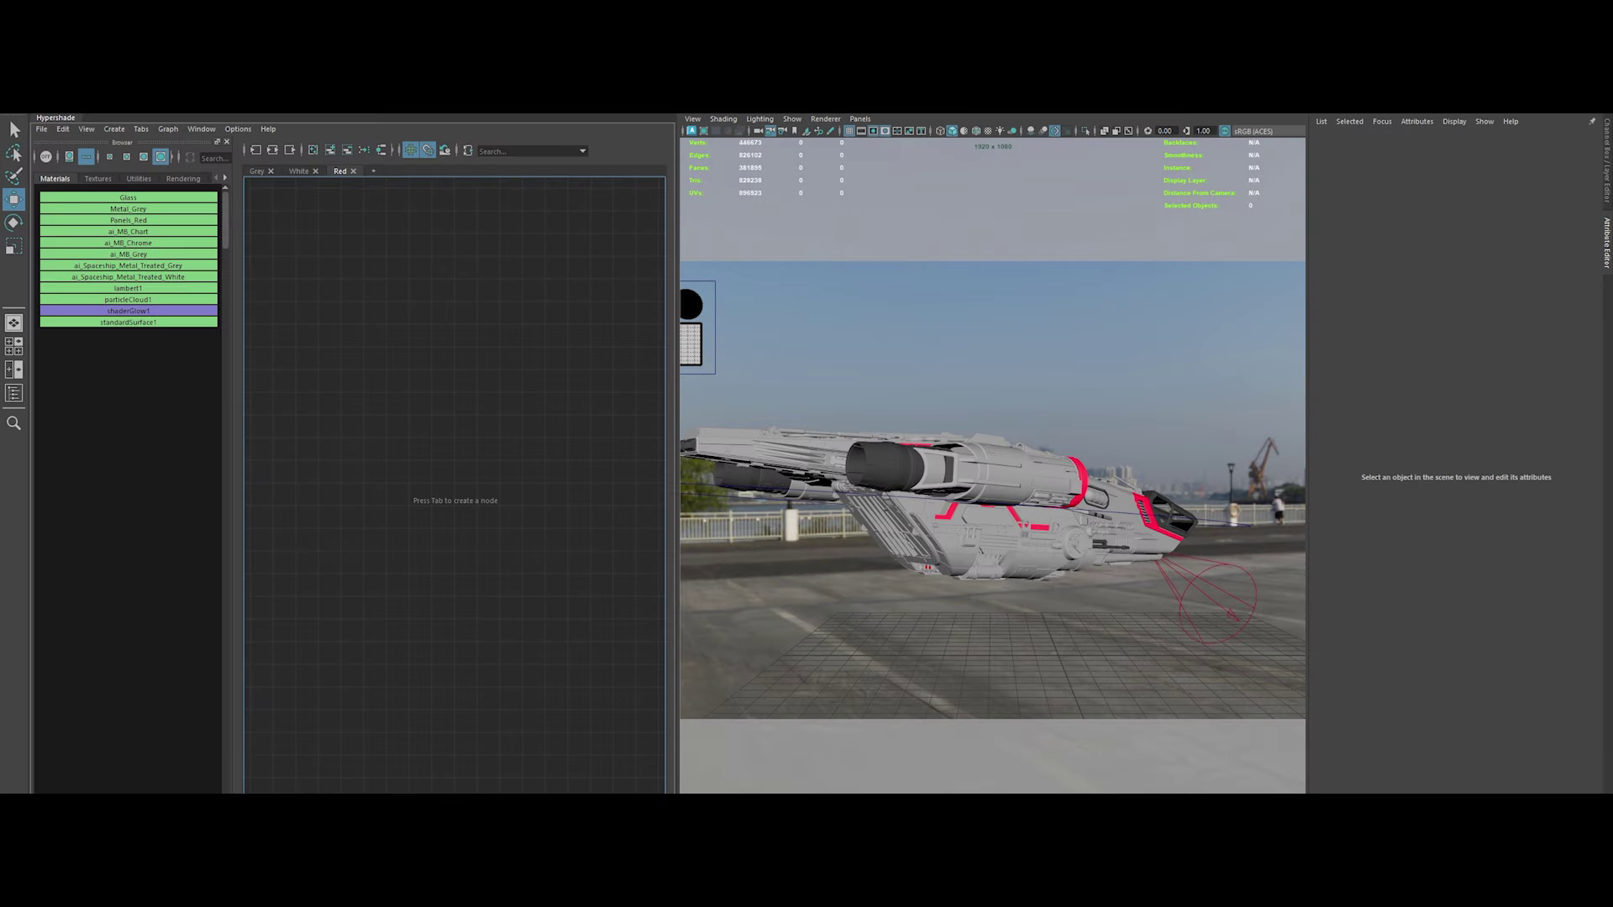
In Substance 2 Maya, point the custom texture folder at the Oxidized_Copper_Sheet path
{"action": "left_click", "coordinate": [928, 184]}
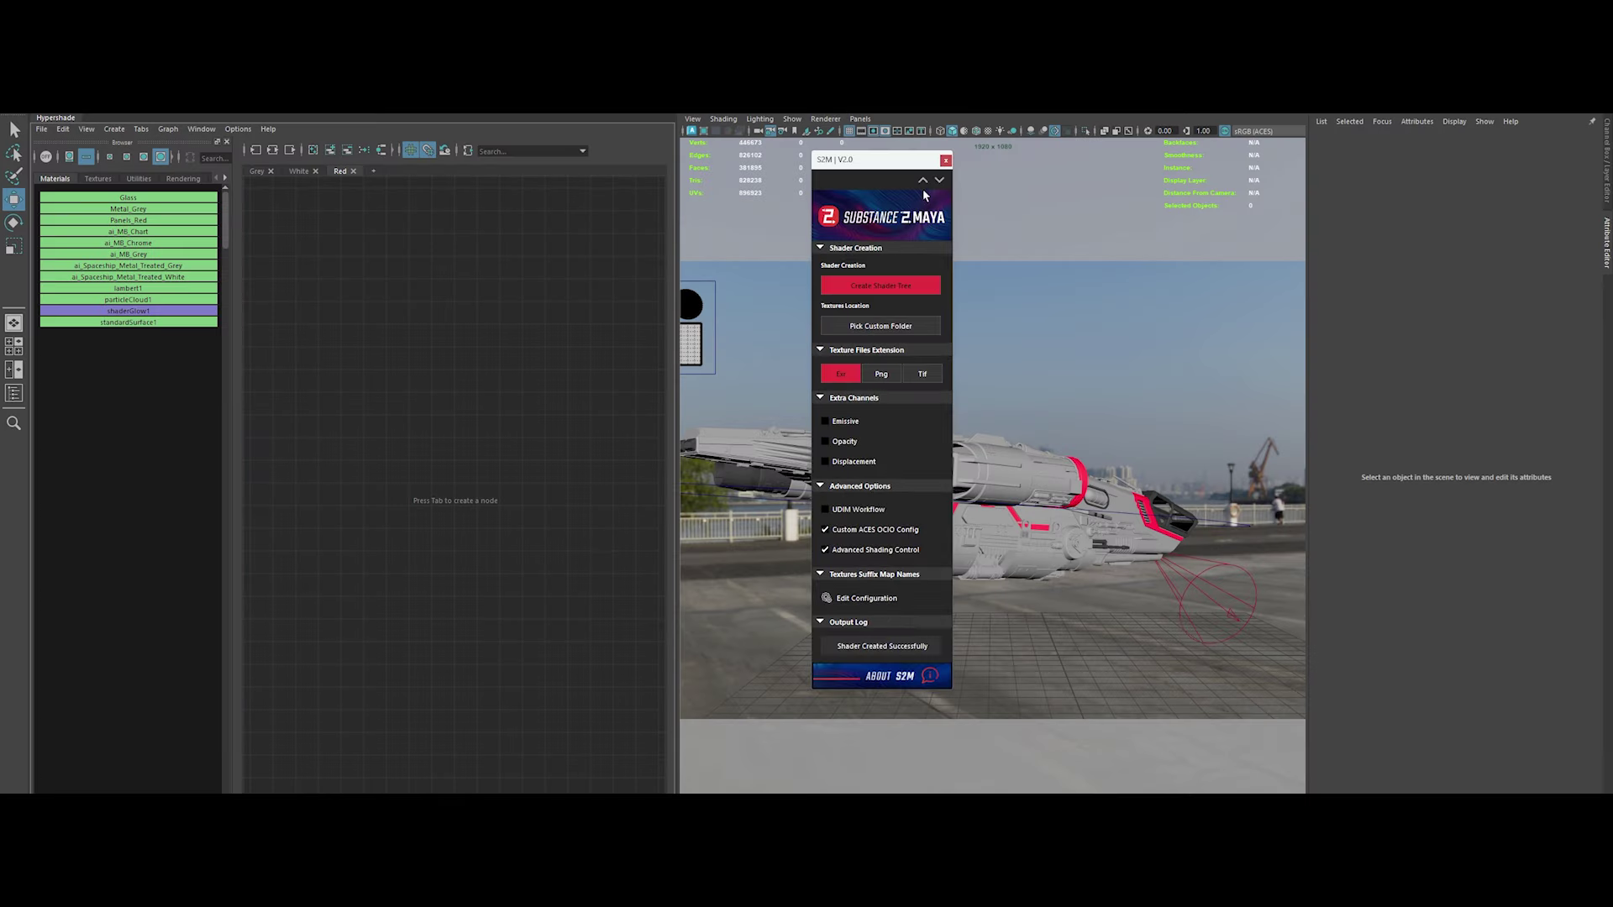
{"action": "left_click", "coordinate": [922, 180]}
{"action": "left_click", "coordinate": [881, 326]}
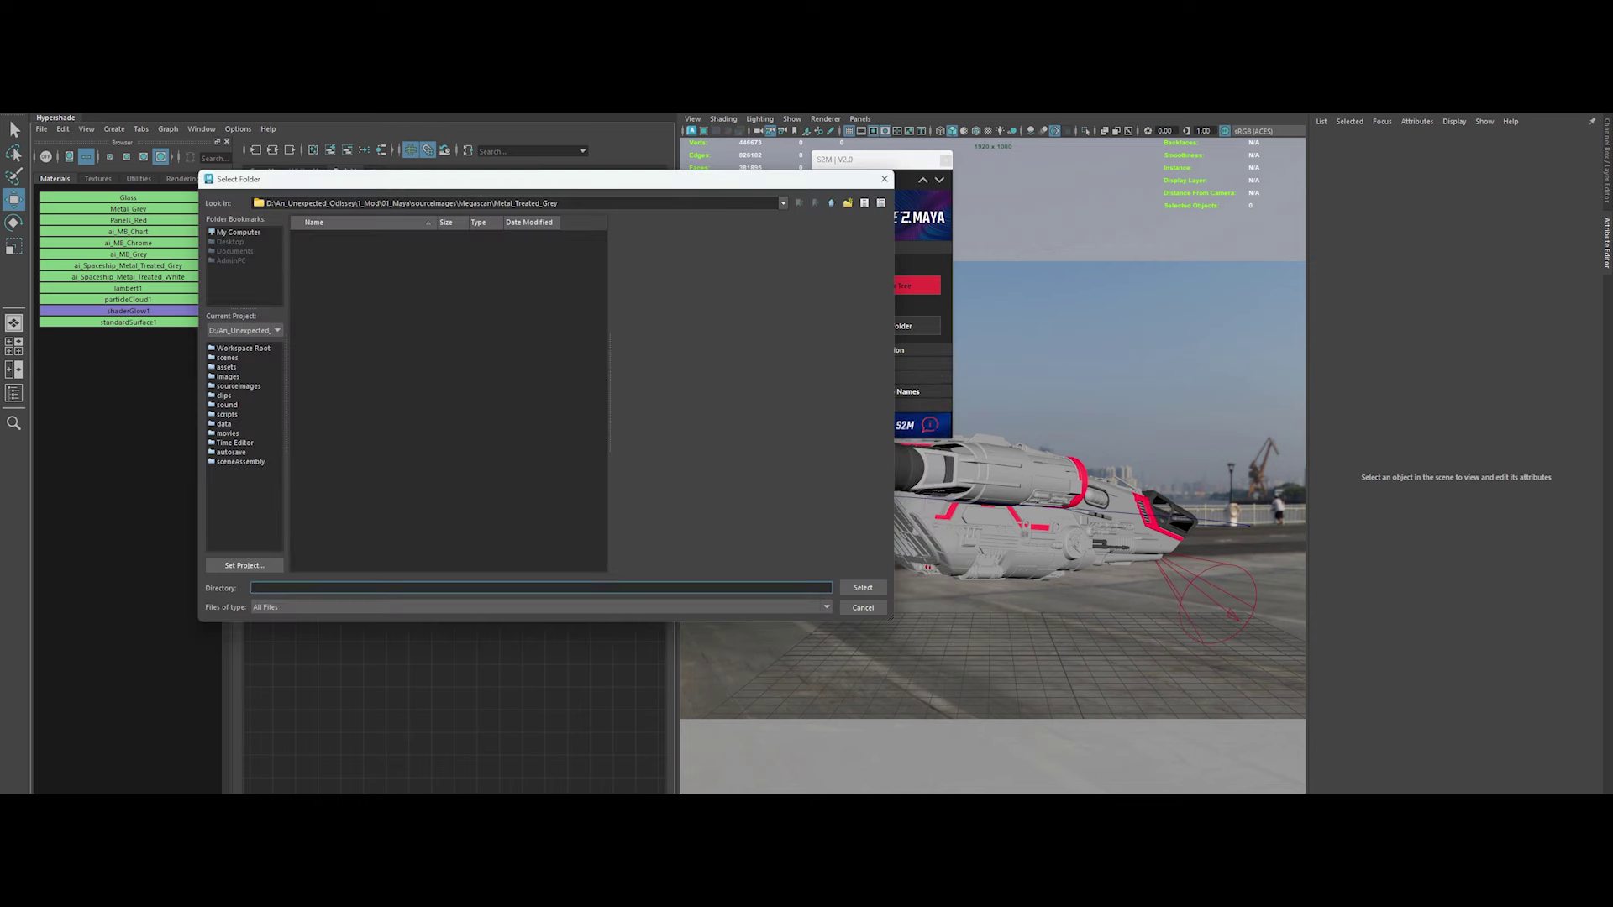
{"action": "key", "text": "alt+Tab"}
{"action": "left_click", "coordinate": [739, 179]}
{"action": "key", "text": "ctrl+c"}
{"action": "key", "text": "alt+Tab"}
{"action": "left_click", "coordinate": [592, 203]}
{"action": "key", "text": "ctrl+v"}
{"action": "key", "text": "Return"}
{"action": "key", "text": "Return"}
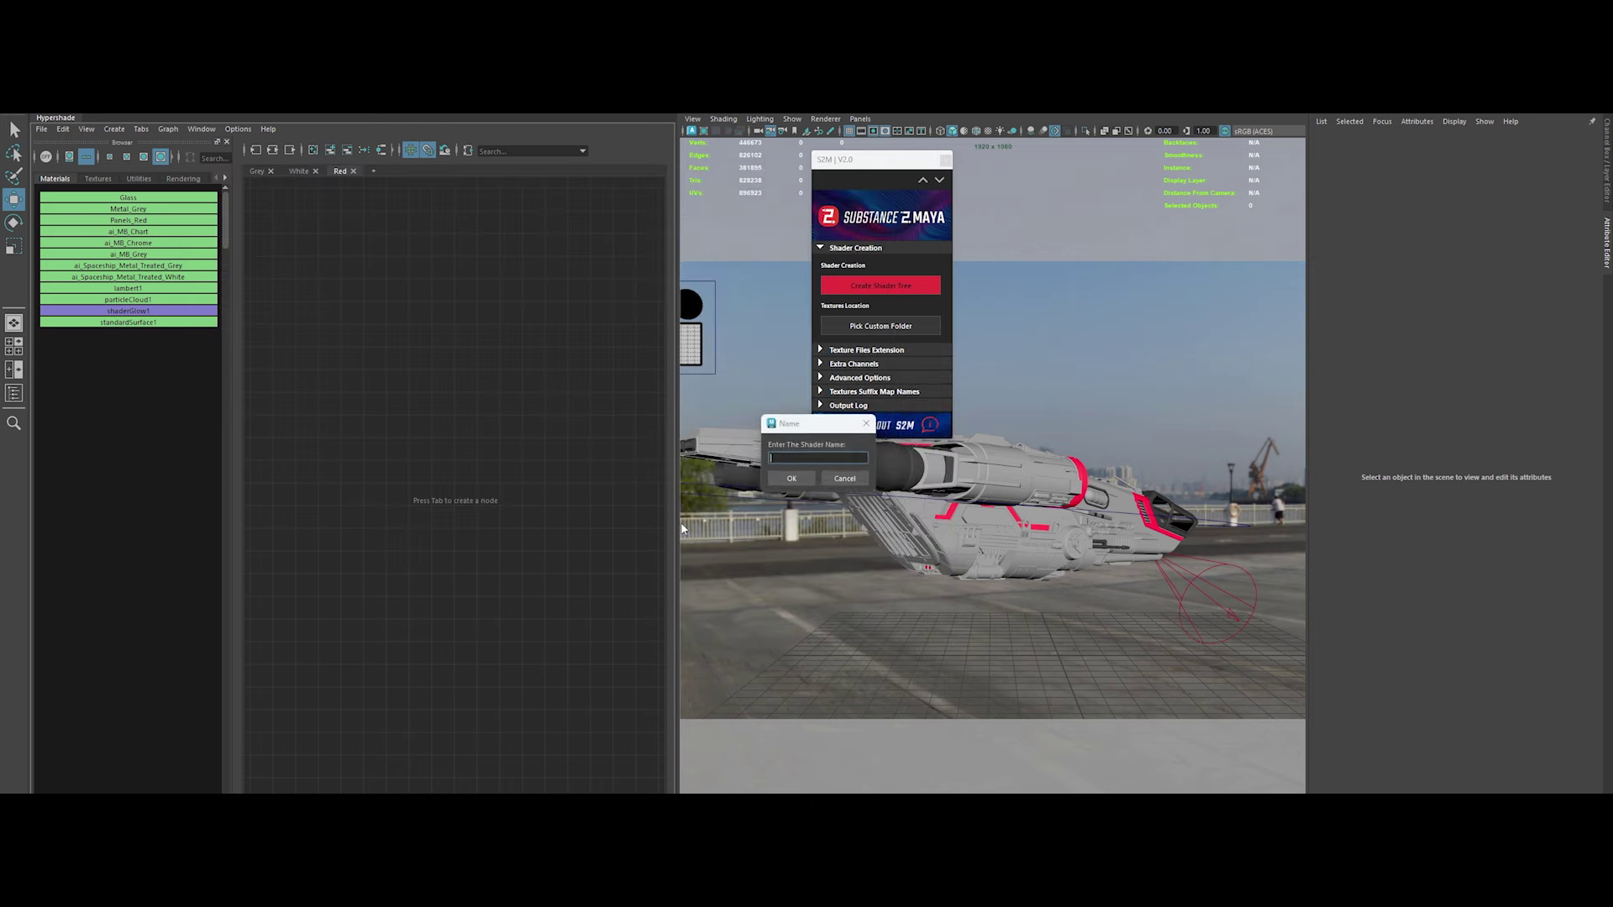
Build the shader tree named Oxidized_Copper_Sheet from the copper textures
{"action": "key", "text": "alt+Tab"}
{"action": "left_click", "coordinate": [771, 260]}
{"action": "key", "text": "F2"}
{"action": "key", "text": "ctrl+c"}
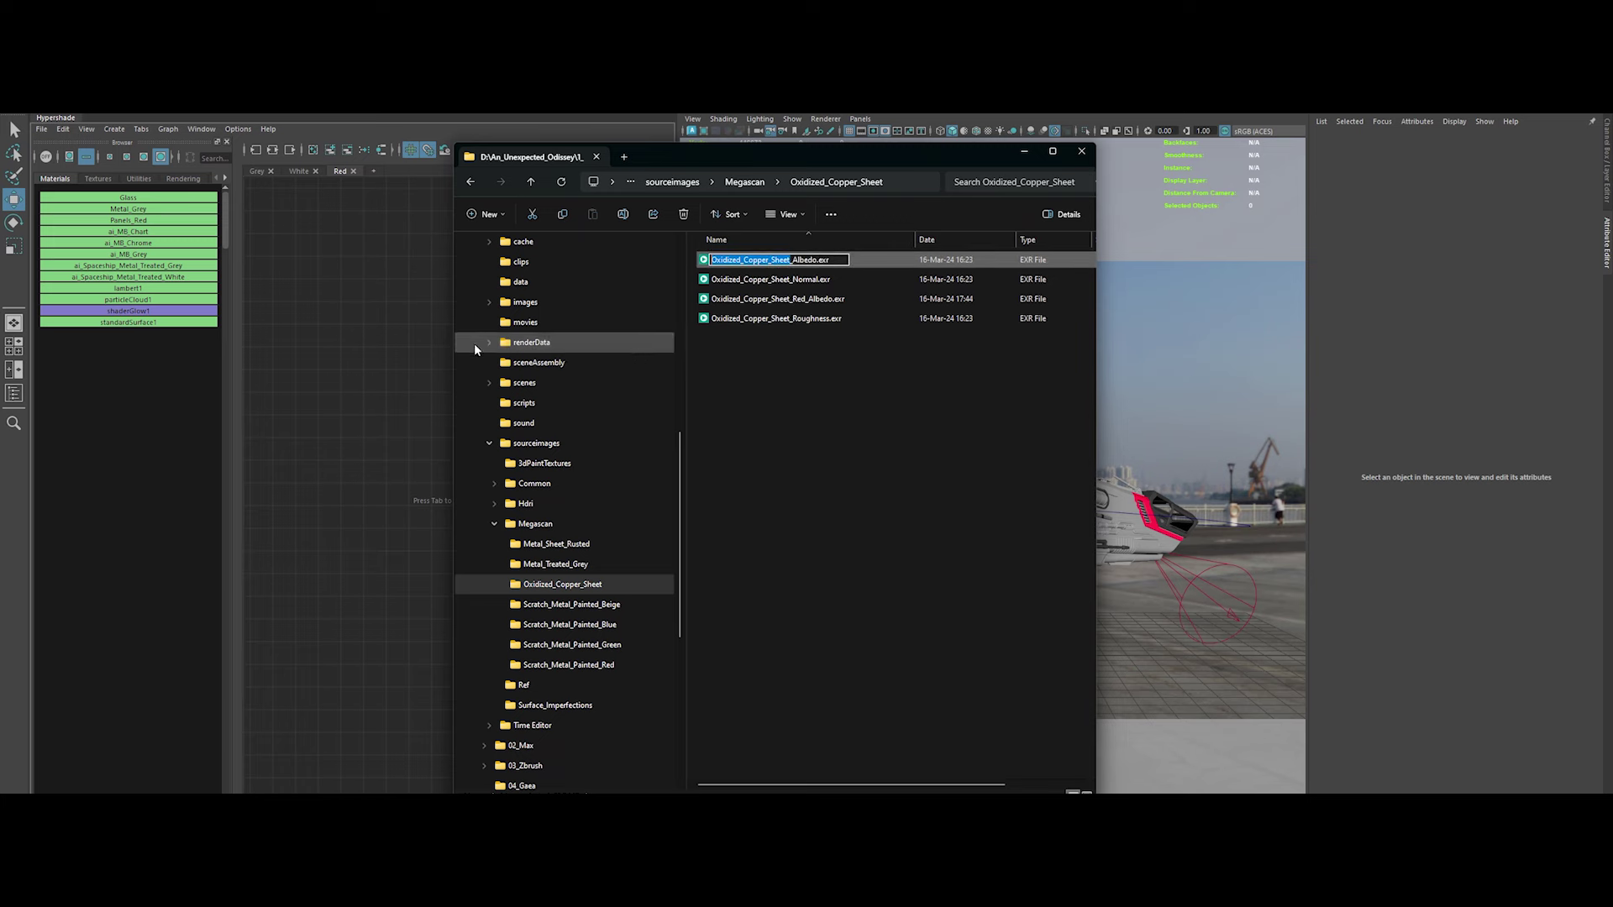
{"action": "key", "text": "alt+Tab"}
{"action": "left_click", "coordinate": [792, 478]}
{"action": "left_click", "coordinate": [946, 159]}
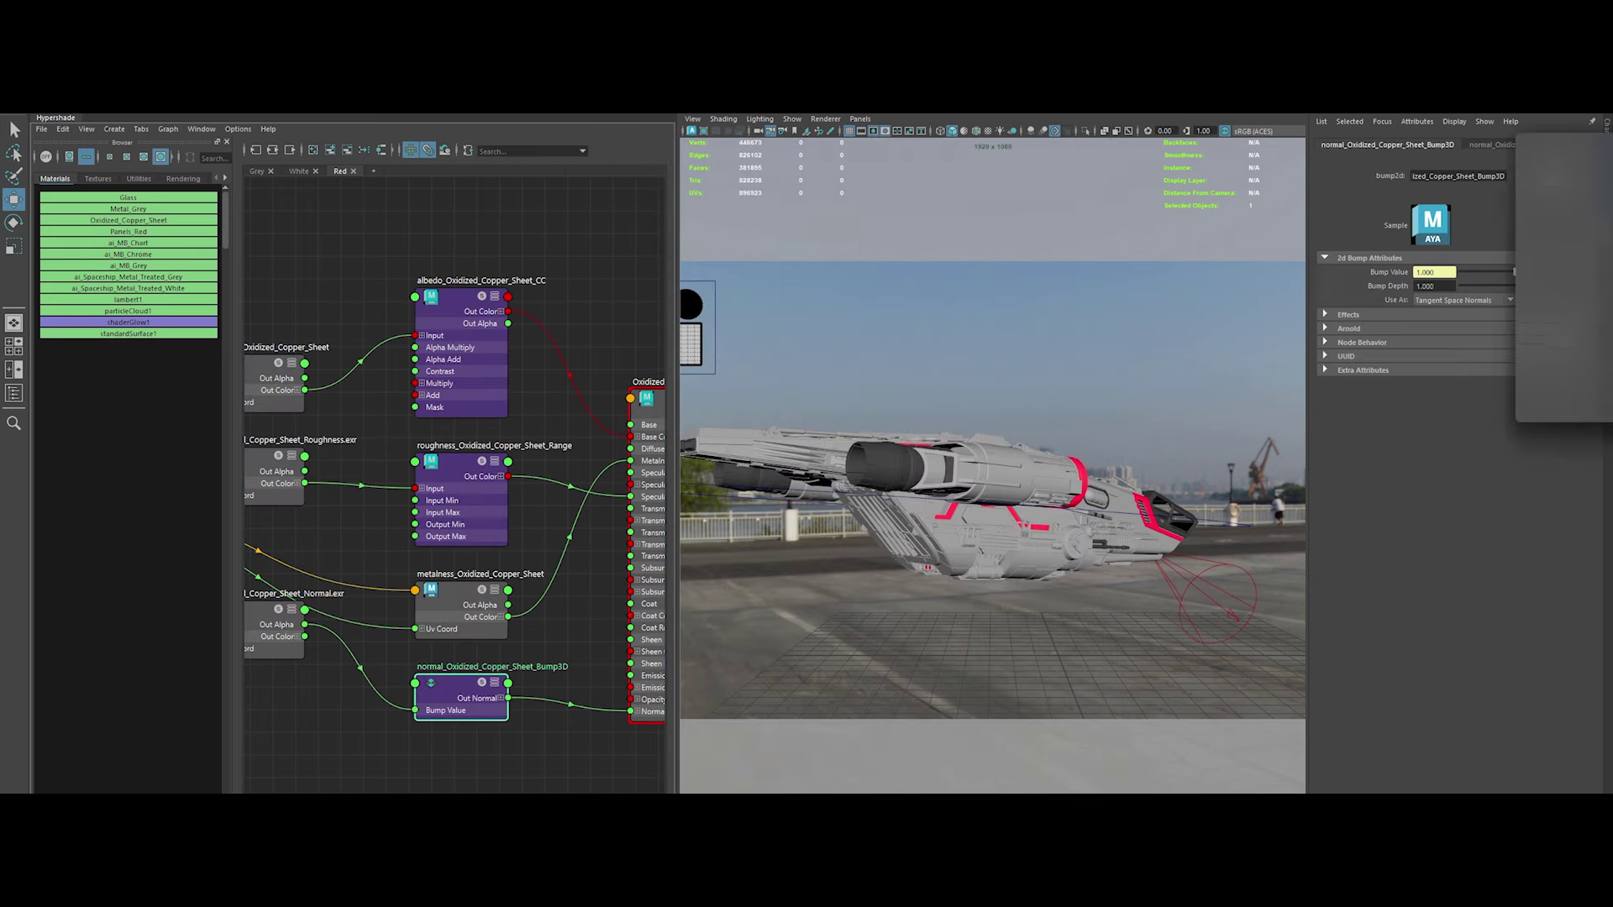
Load Megascan/Oxidized_Copper_Sheet/Oxidized_Copper_Sheet_Red_Albedo.exr into the copper albedo node as Utility - Linear - sRGB
{"action": "left_click", "coordinate": [353, 353]}
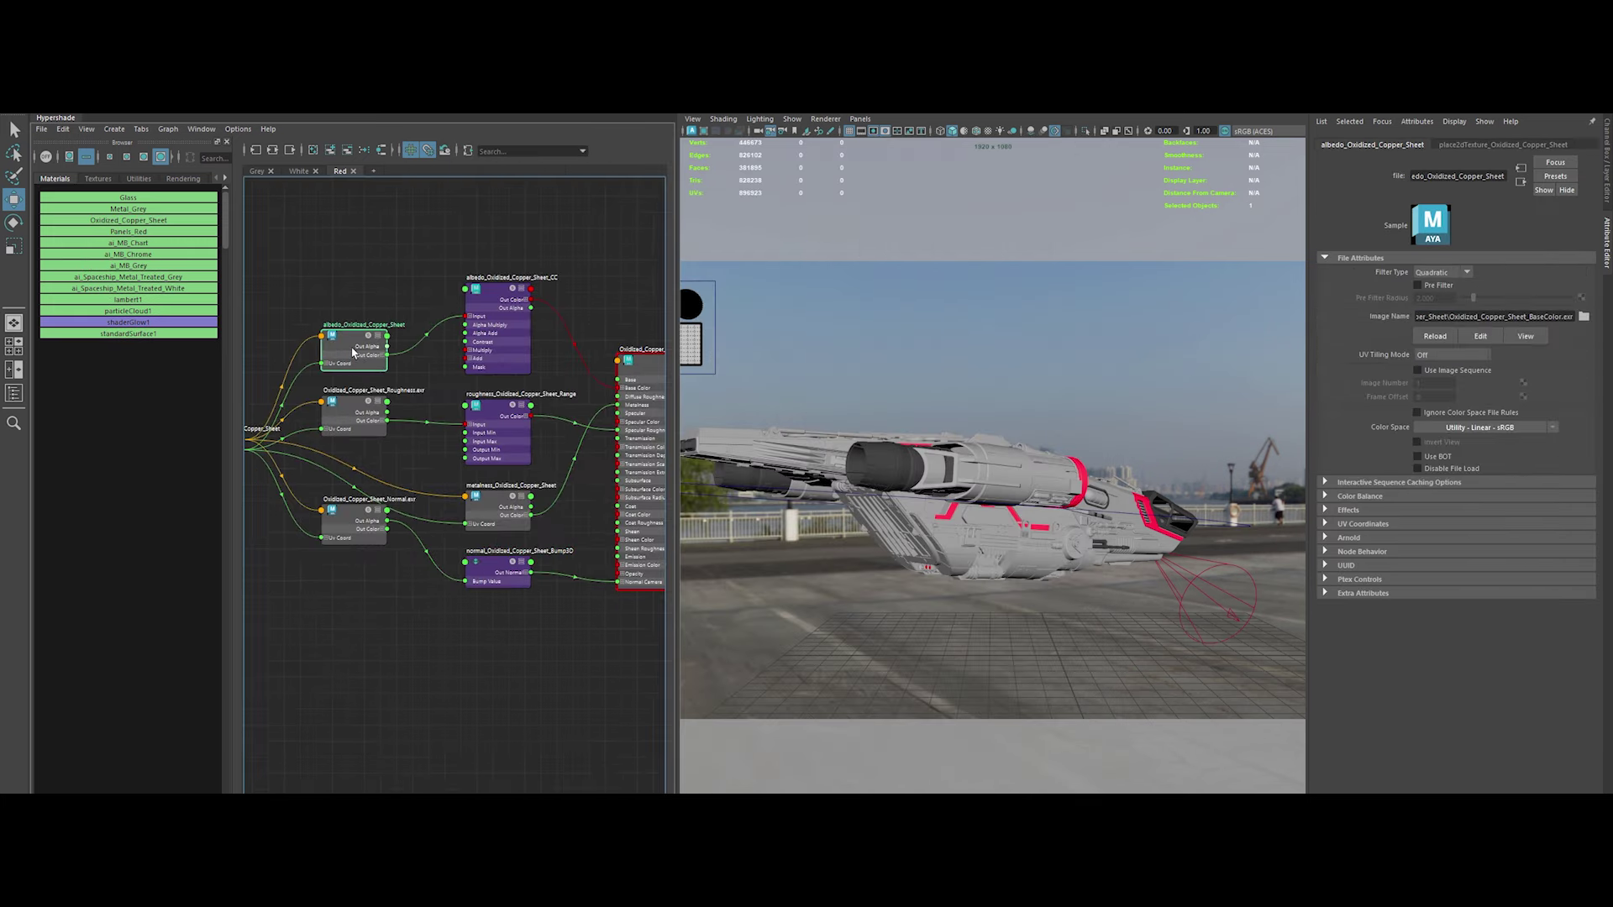
{"action": "left_click", "coordinate": [1583, 317]}
{"action": "left_click", "coordinate": [933, 265]}
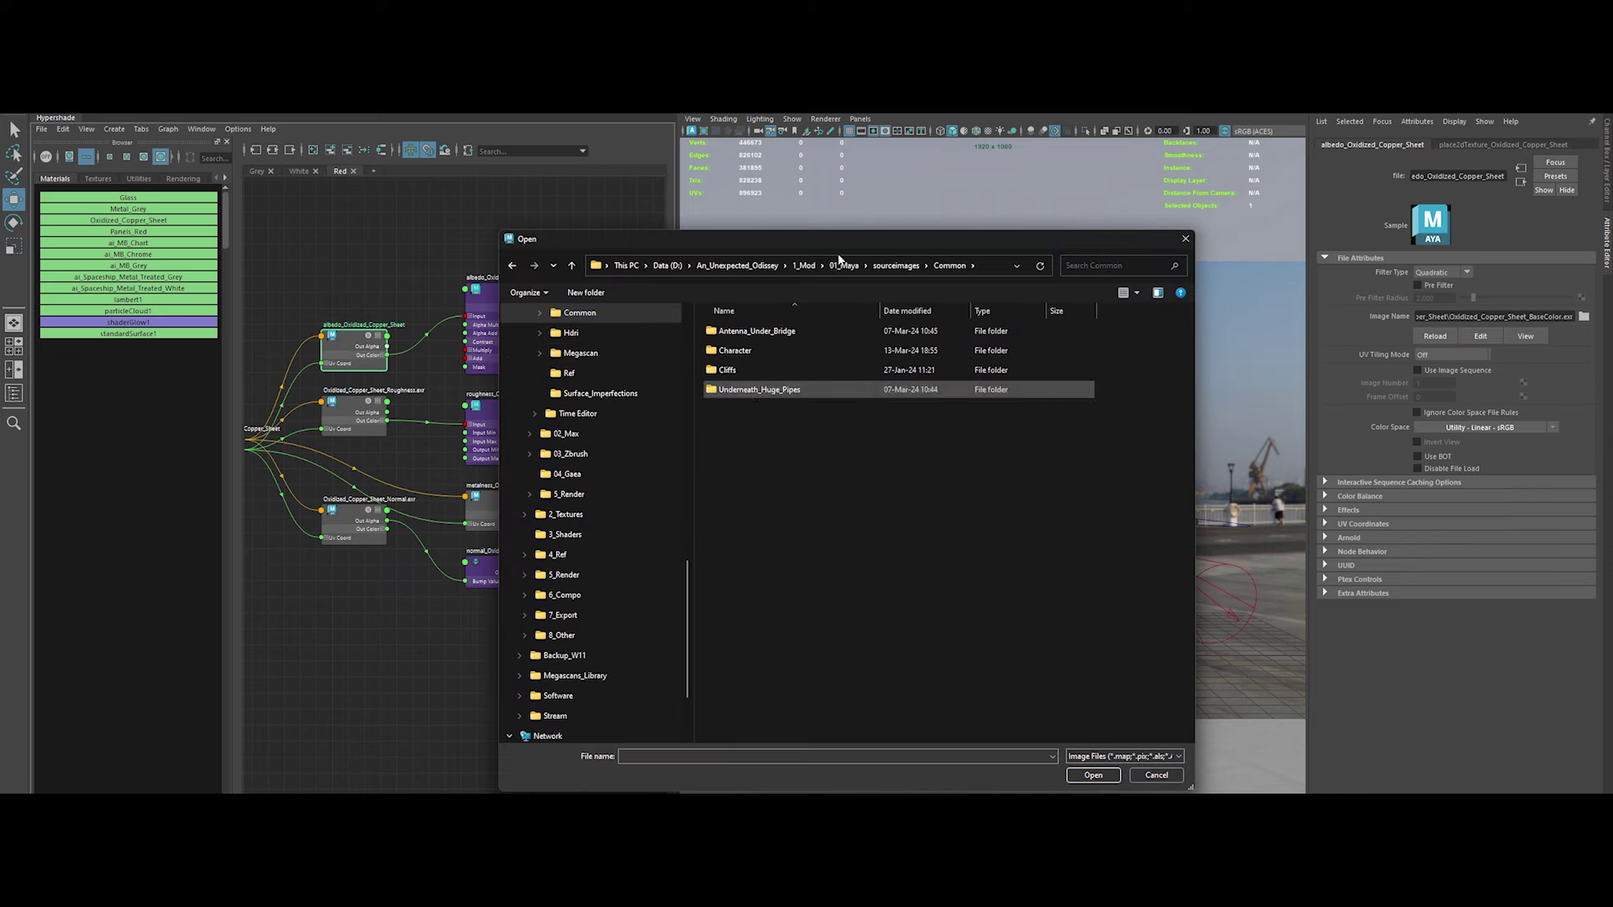
{"action": "double_click", "coordinate": [788, 389]}
{"action": "left_click_drag", "start_coordinate": [761, 239], "coordinate": [799, 241]}
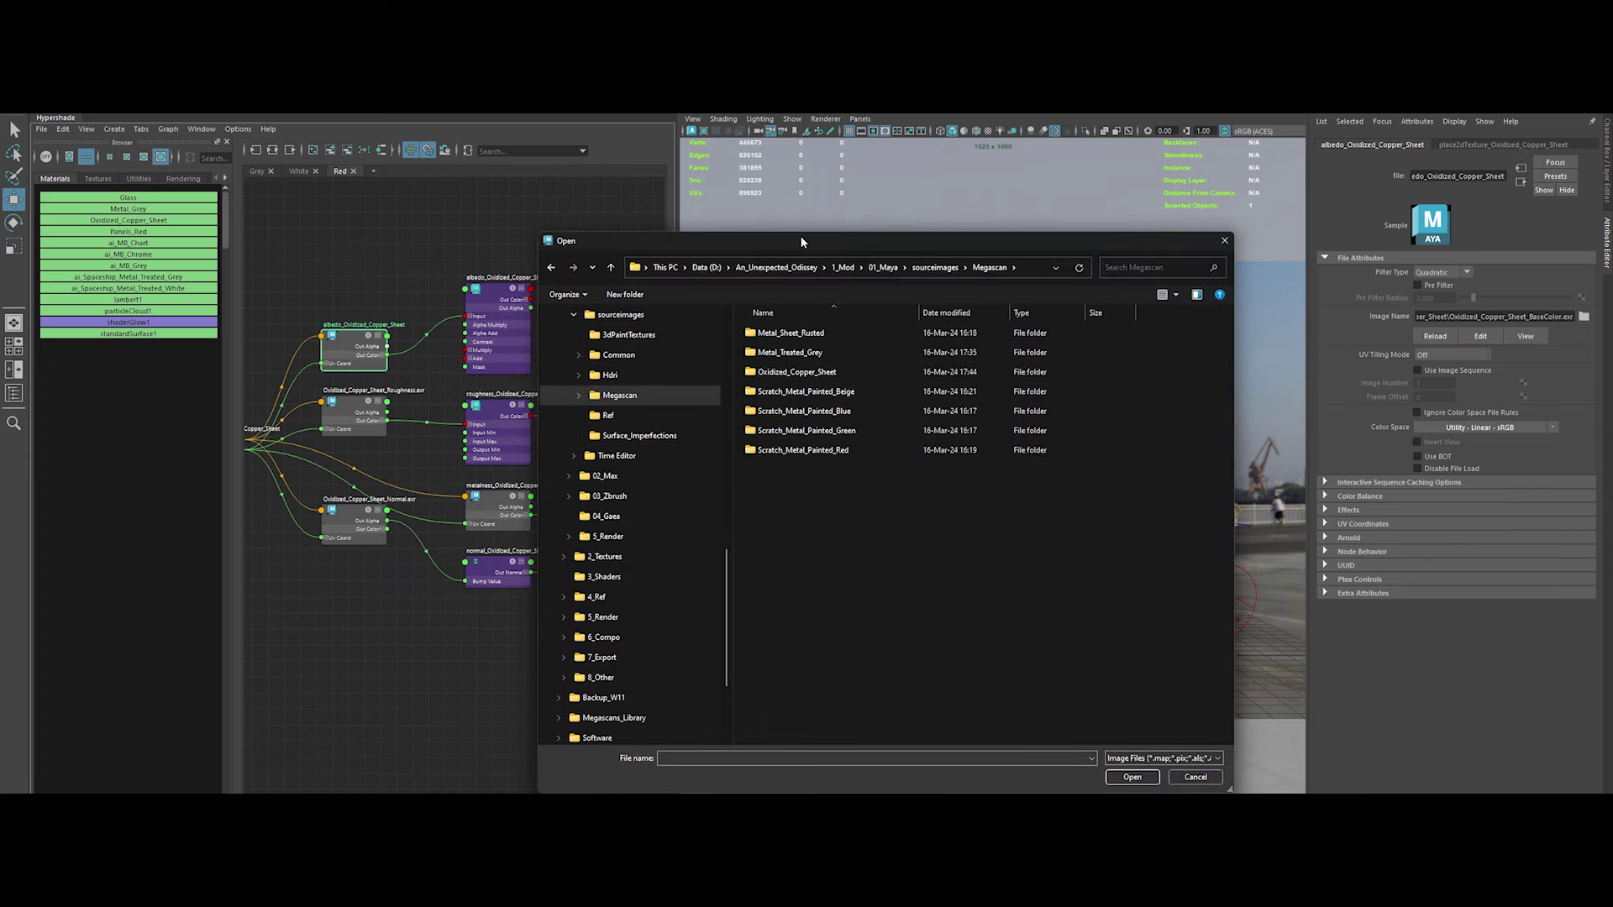
{"action": "double_click", "coordinate": [796, 371]}
{"action": "double_click", "coordinate": [911, 344]}
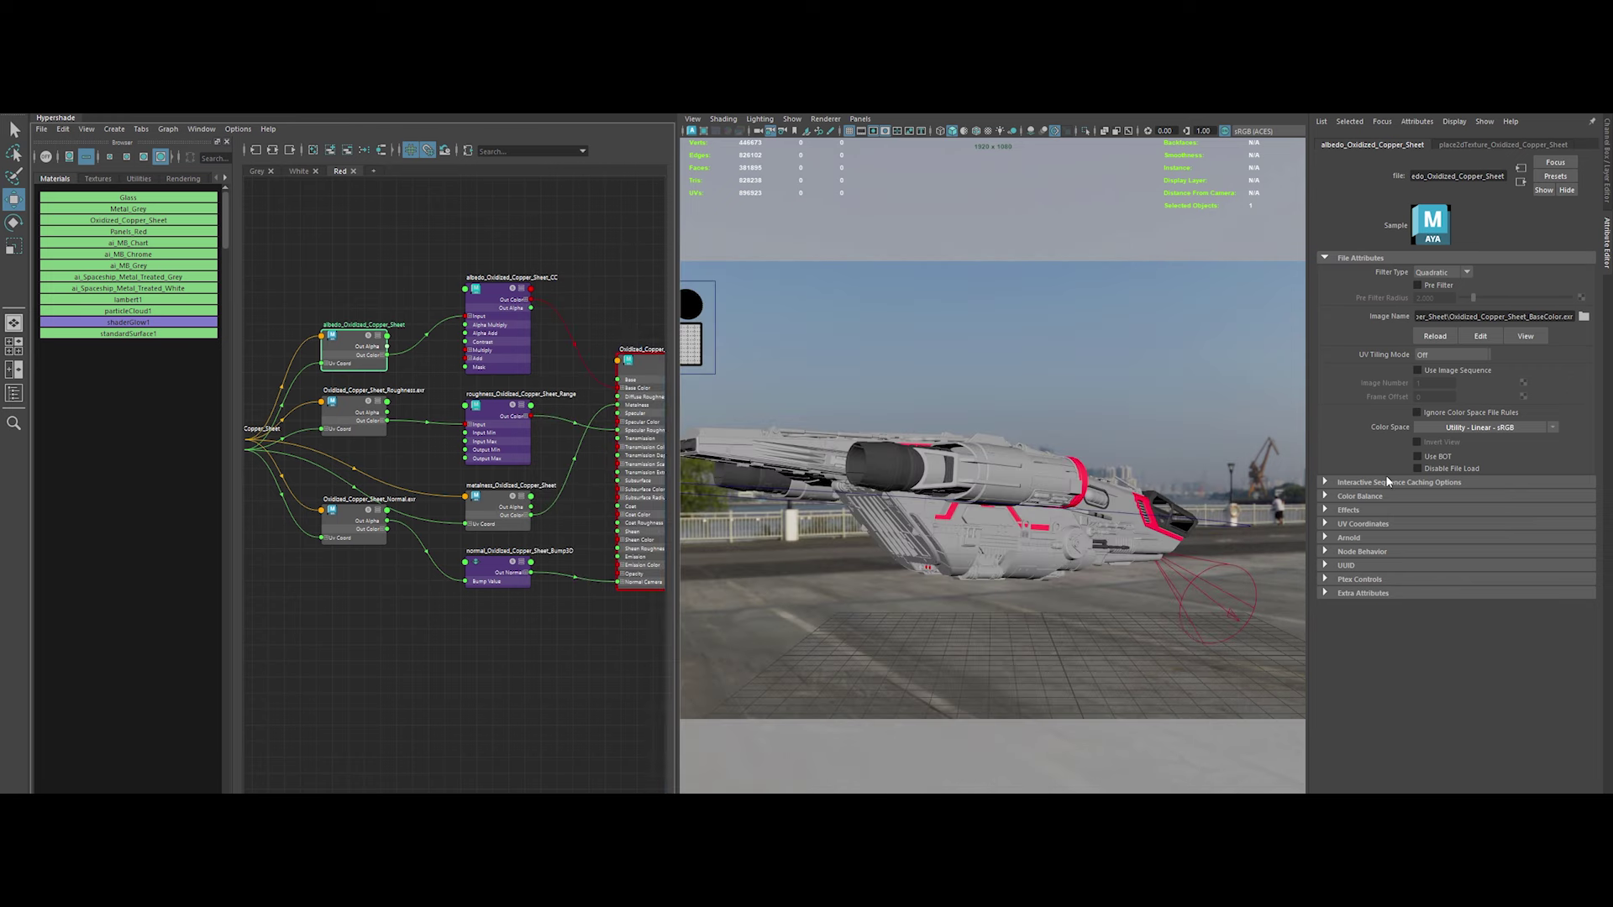
{"action": "left_click", "coordinate": [1470, 428]}
{"action": "mouse_move", "coordinate": [1495, 471]}
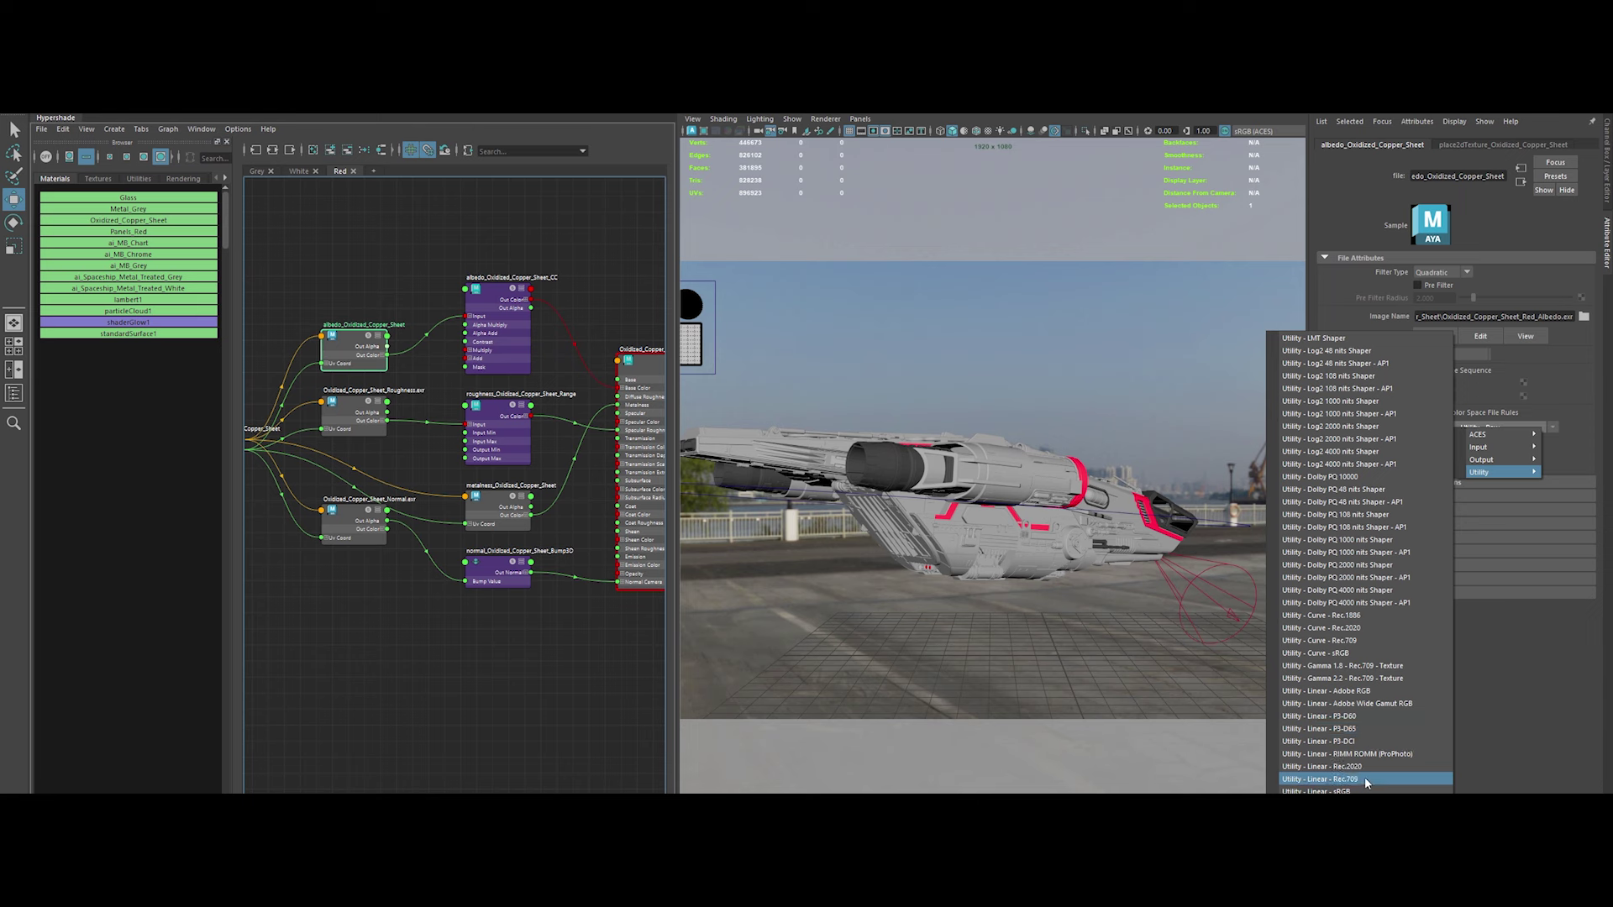
{"action": "left_click", "coordinate": [1362, 790]}
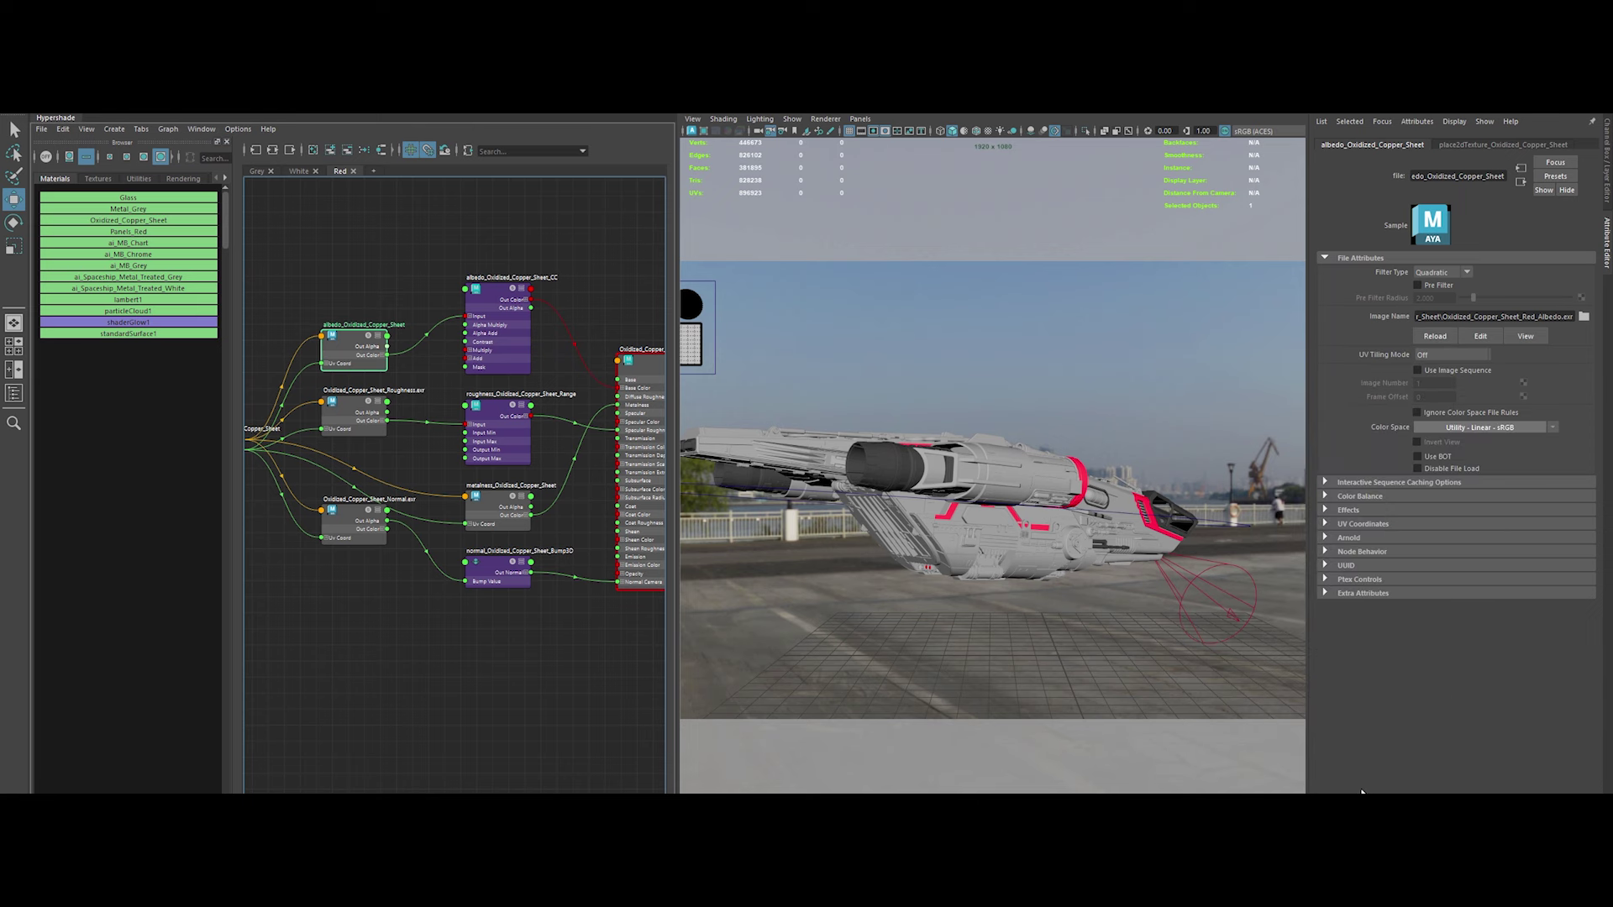
{"action": "left_click", "coordinate": [370, 696]}
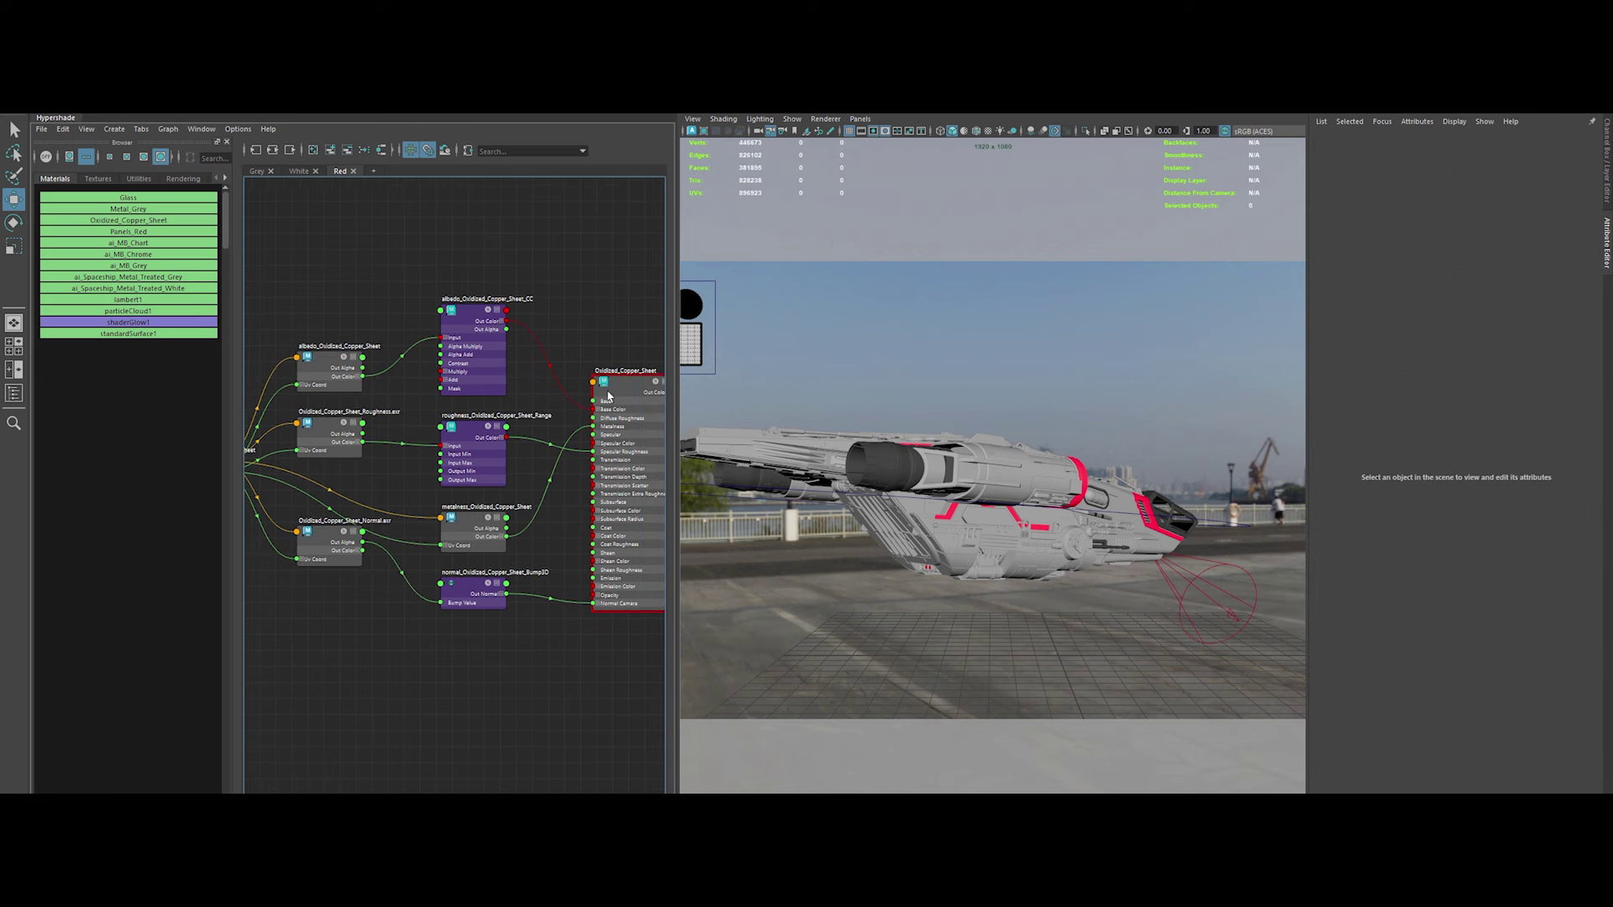
Delete the copper sheet's metalness texture node and set its Specular IOR to 1.35
{"action": "left_click", "coordinate": [466, 525]}
{"action": "key", "text": "Delete"}
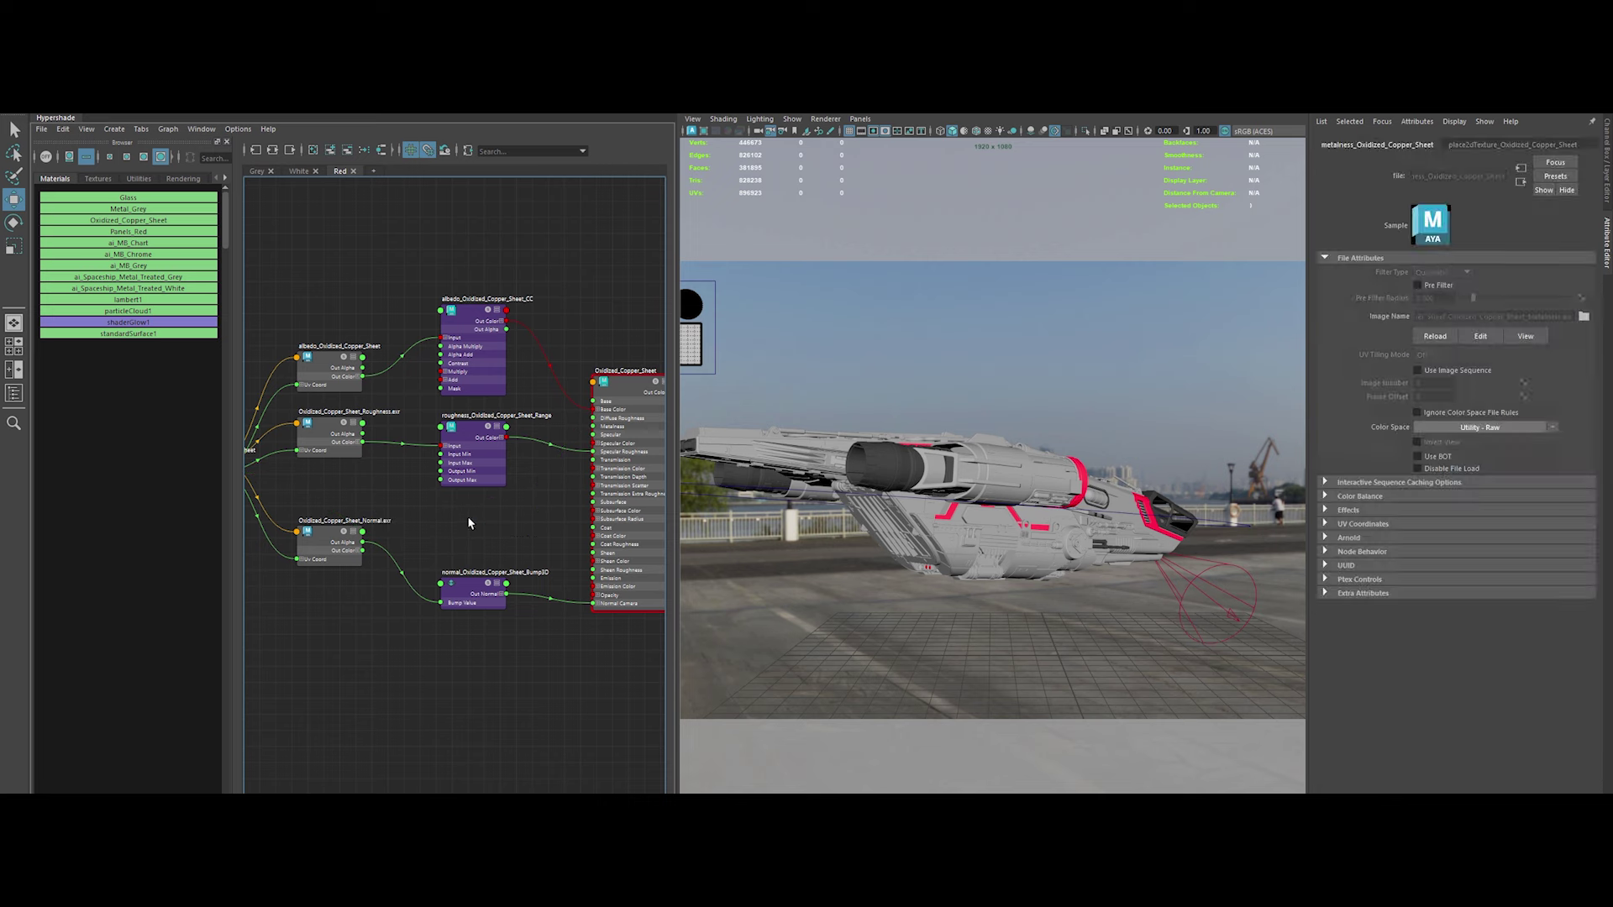
{"action": "left_click", "coordinate": [642, 429]}
{"action": "double_click", "coordinate": [1428, 405]}
{"action": "type", "text": "1.350"}
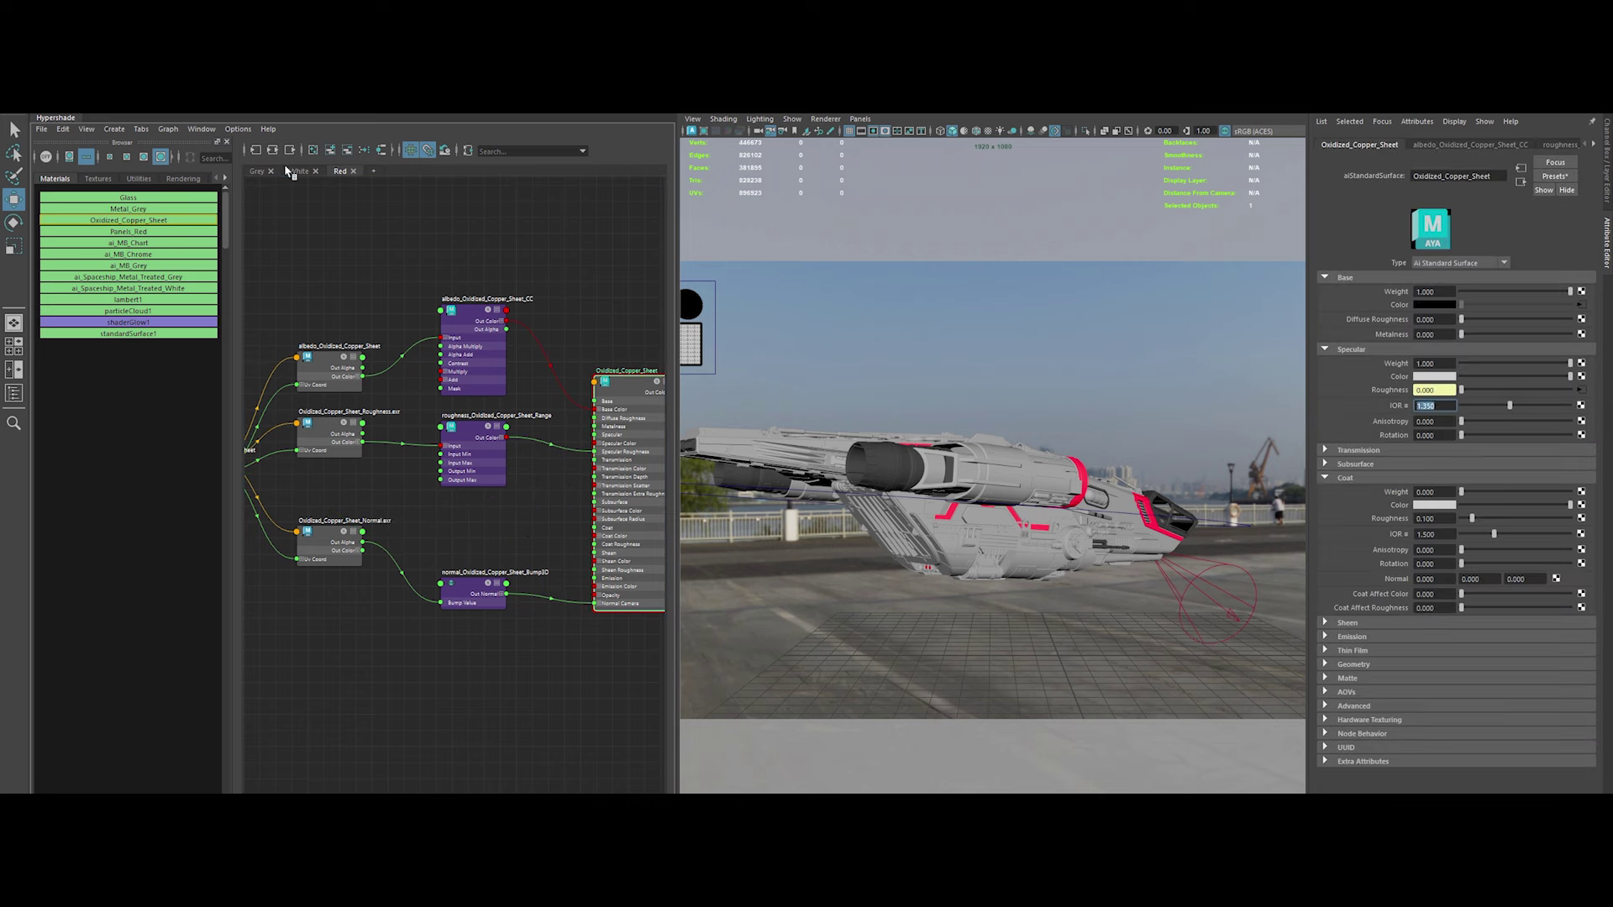
Inspect the White metal network's roughness range and shader settings
{"action": "left_click", "coordinate": [298, 171]}
{"action": "left_click", "coordinate": [457, 513]}
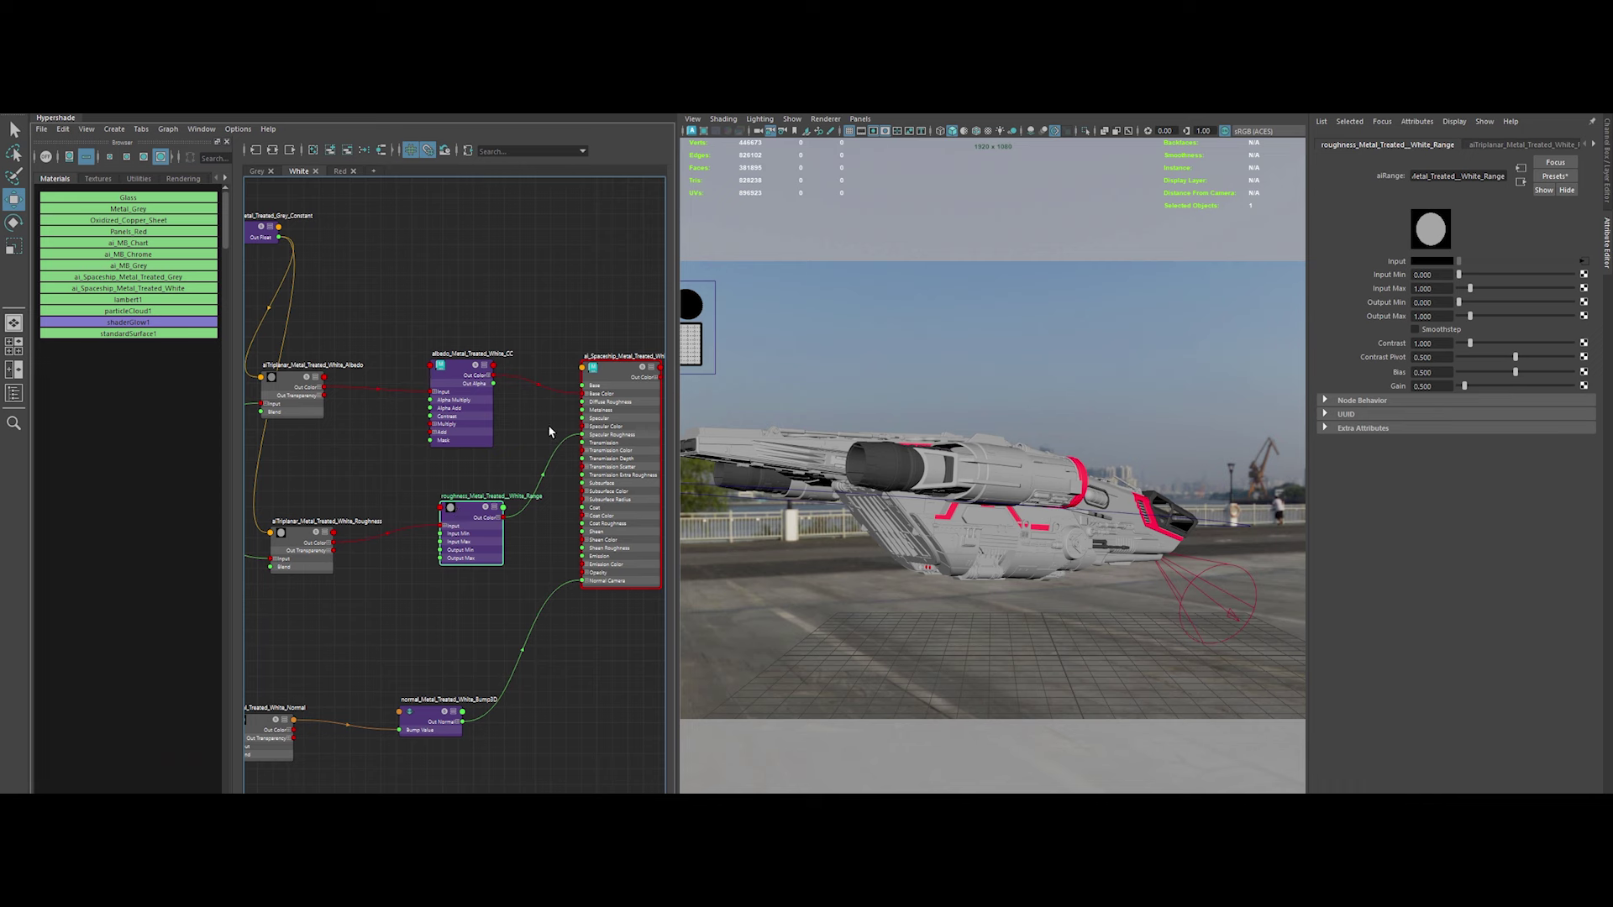
{"action": "left_click", "coordinate": [626, 376]}
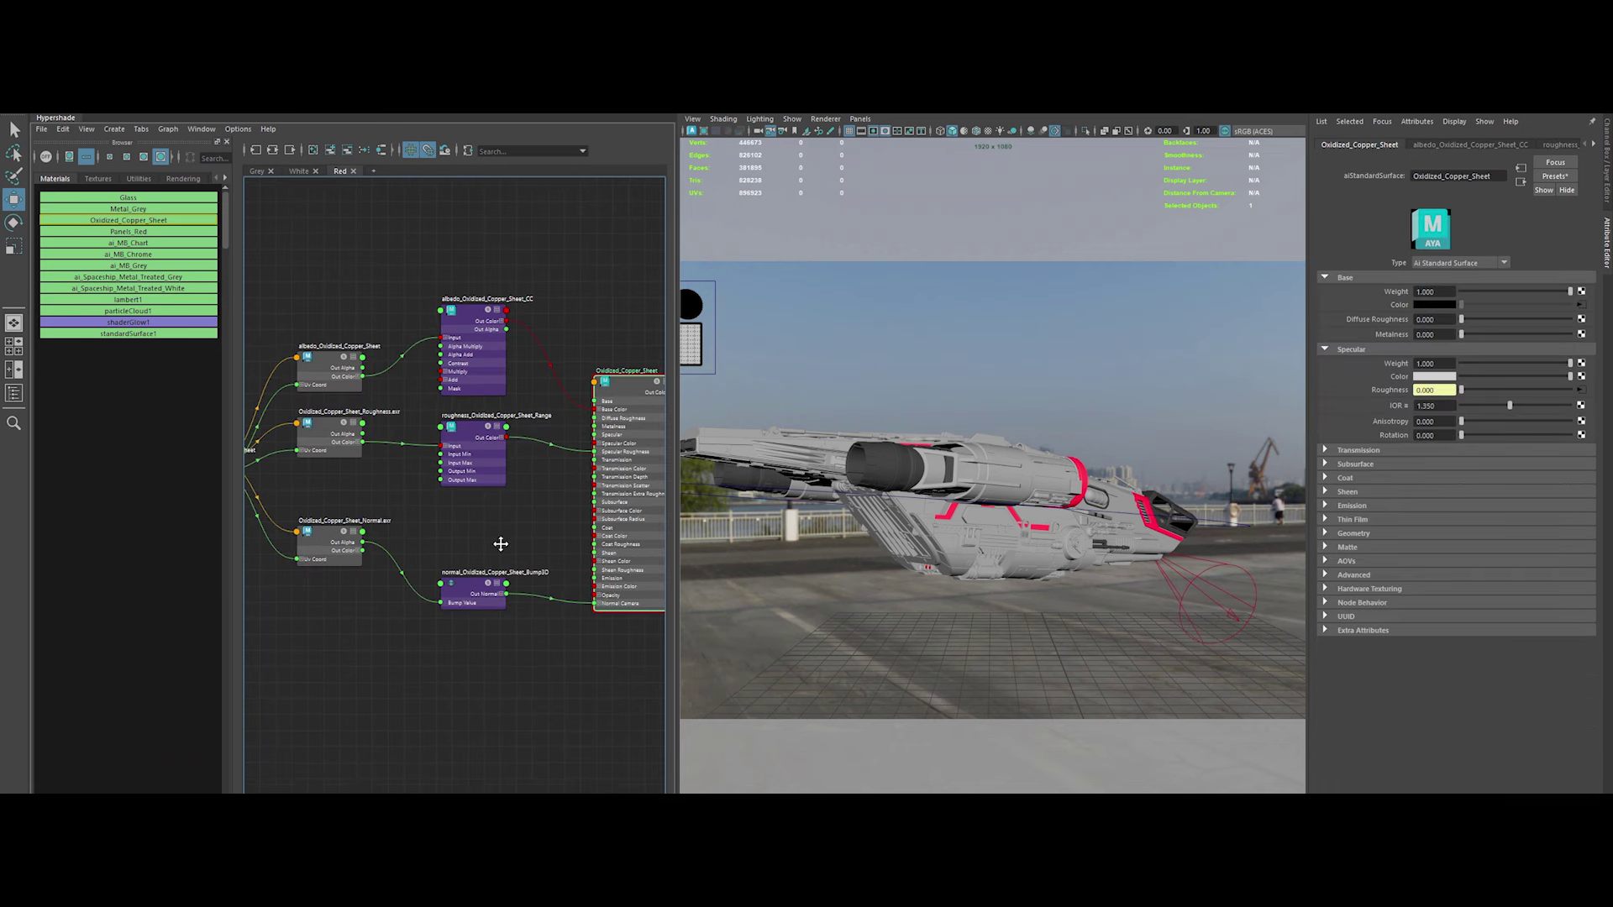
{"action": "middle_click_drag", "start_coordinate": [526, 540], "coordinate": [610, 583], "text": "alt"}
Add Metal_Treated_Grey_Constant from the utility nodes into the Red graph
{"action": "left_click", "coordinate": [98, 179]}
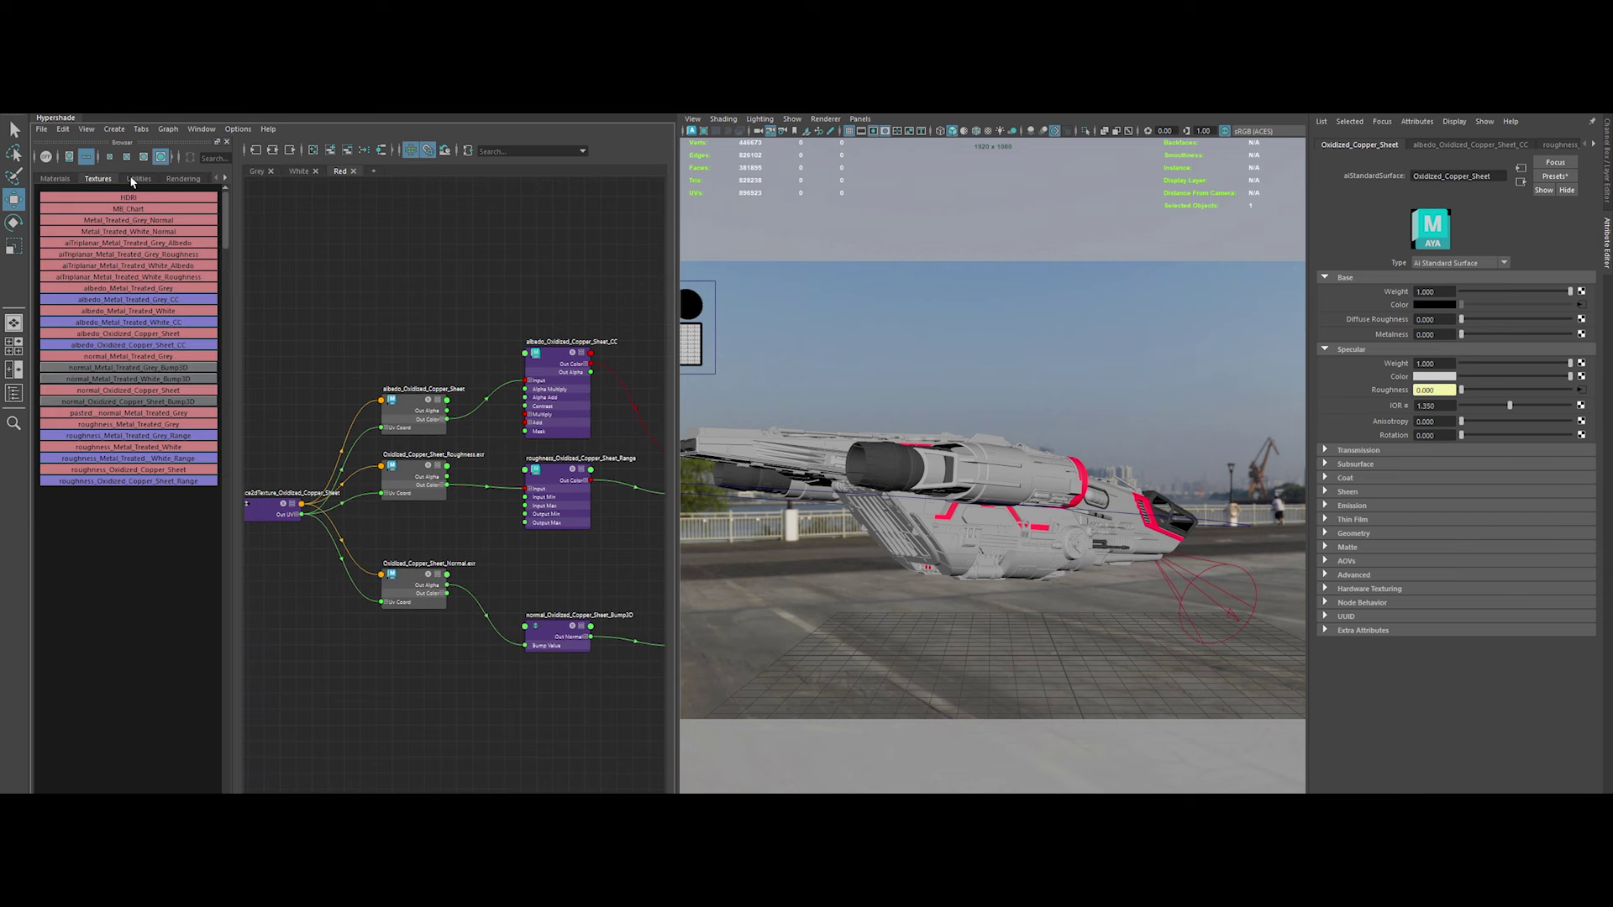
{"action": "left_click", "coordinate": [135, 179]}
{"action": "left_click", "coordinate": [99, 179]}
{"action": "left_click", "coordinate": [137, 179]}
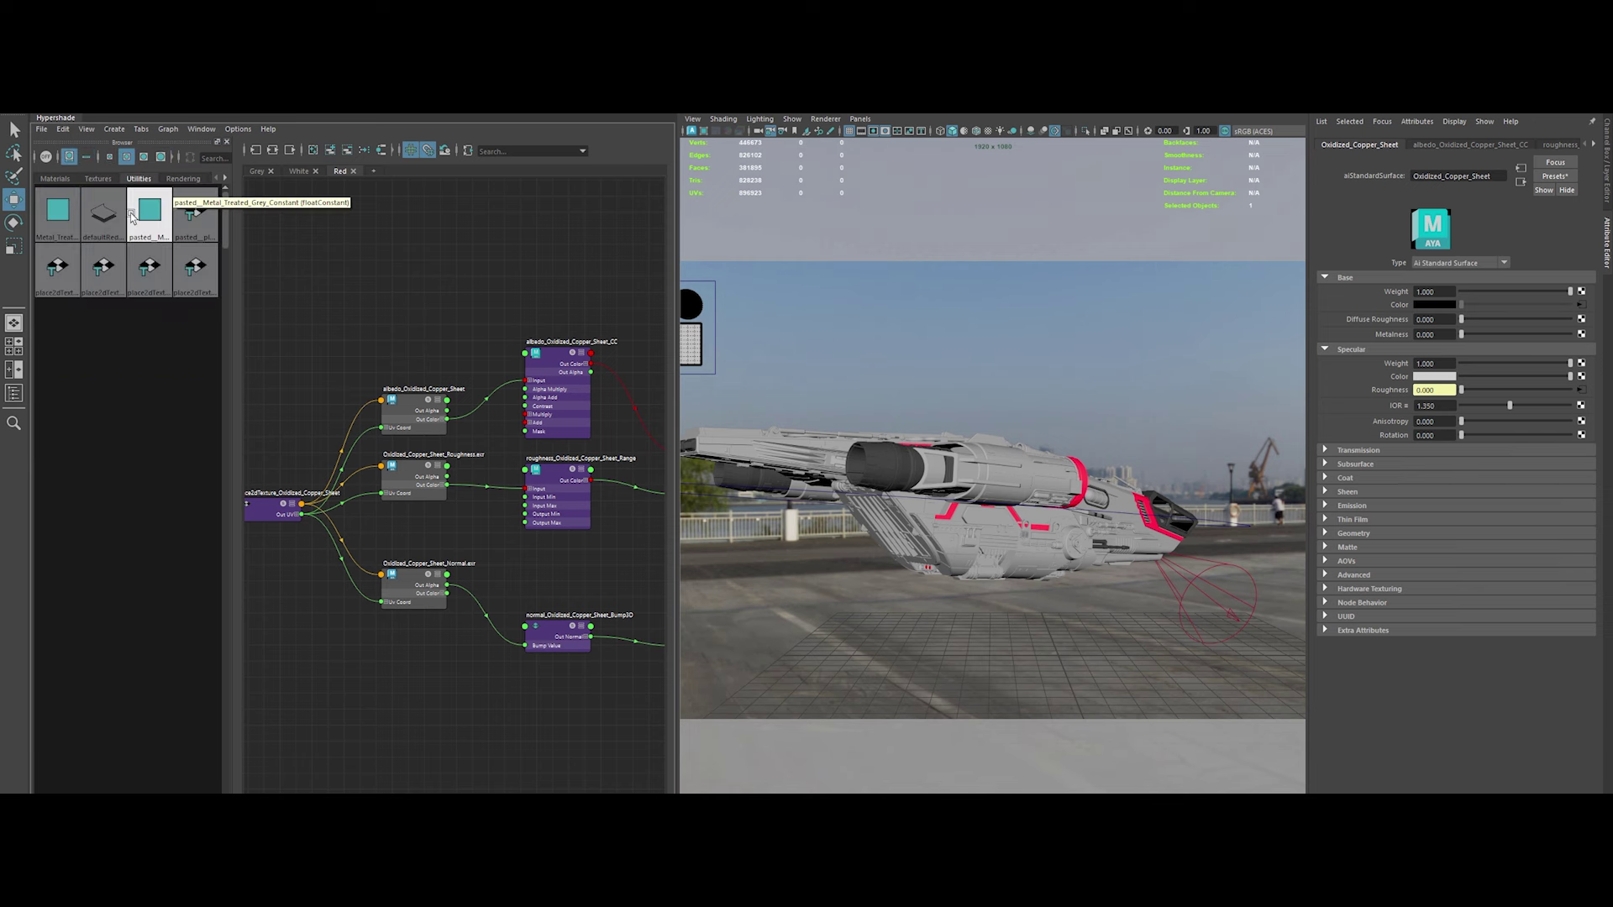
{"action": "mouse_move", "coordinate": [57, 214]}
{"action": "left_mouse_down"}
{"action": "mouse_move", "coordinate": [378, 304]}
{"action": "mouse_move", "coordinate": [370, 319]}
{"action": "left_mouse_up"}
{"action": "scroll", "coordinate": [372, 320], "scroll_direction": "up", "scroll_amount": 2}
{"action": "scroll", "coordinate": [373, 320], "scroll_direction": "down", "scroll_amount": 2}
Duplicate the grey constant and rename the copy Metal_Treated_White_Constant in the White network
{"action": "key", "text": "ctrl+d"}
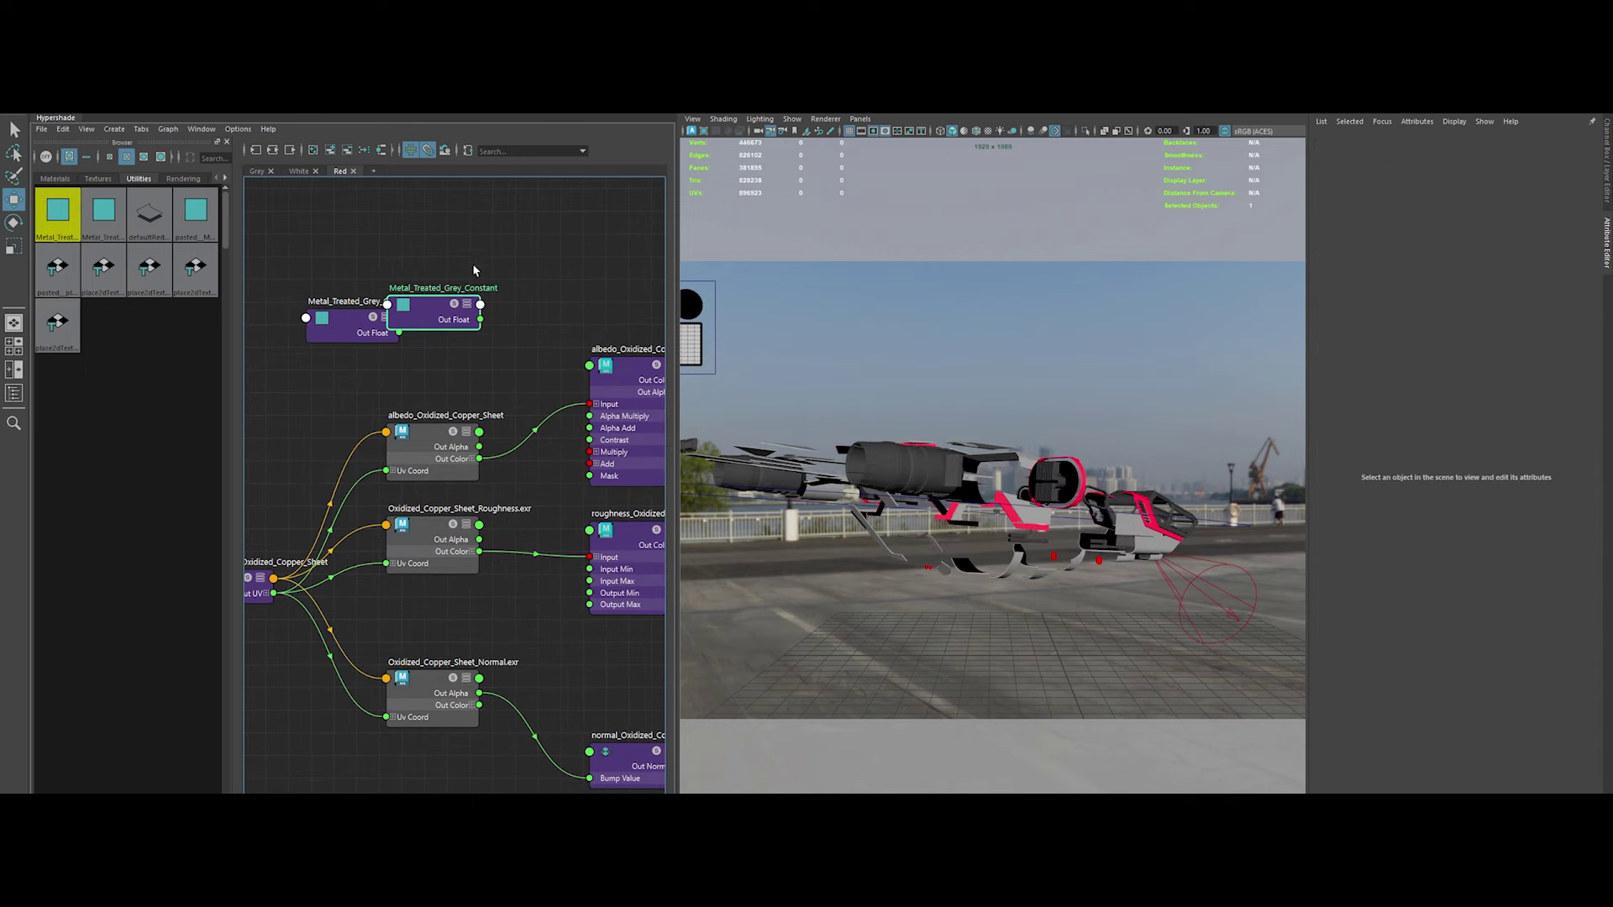
{"action": "left_click", "coordinate": [300, 172]}
{"action": "scroll", "coordinate": [340, 273], "scroll_direction": "up", "scroll_amount": 3}
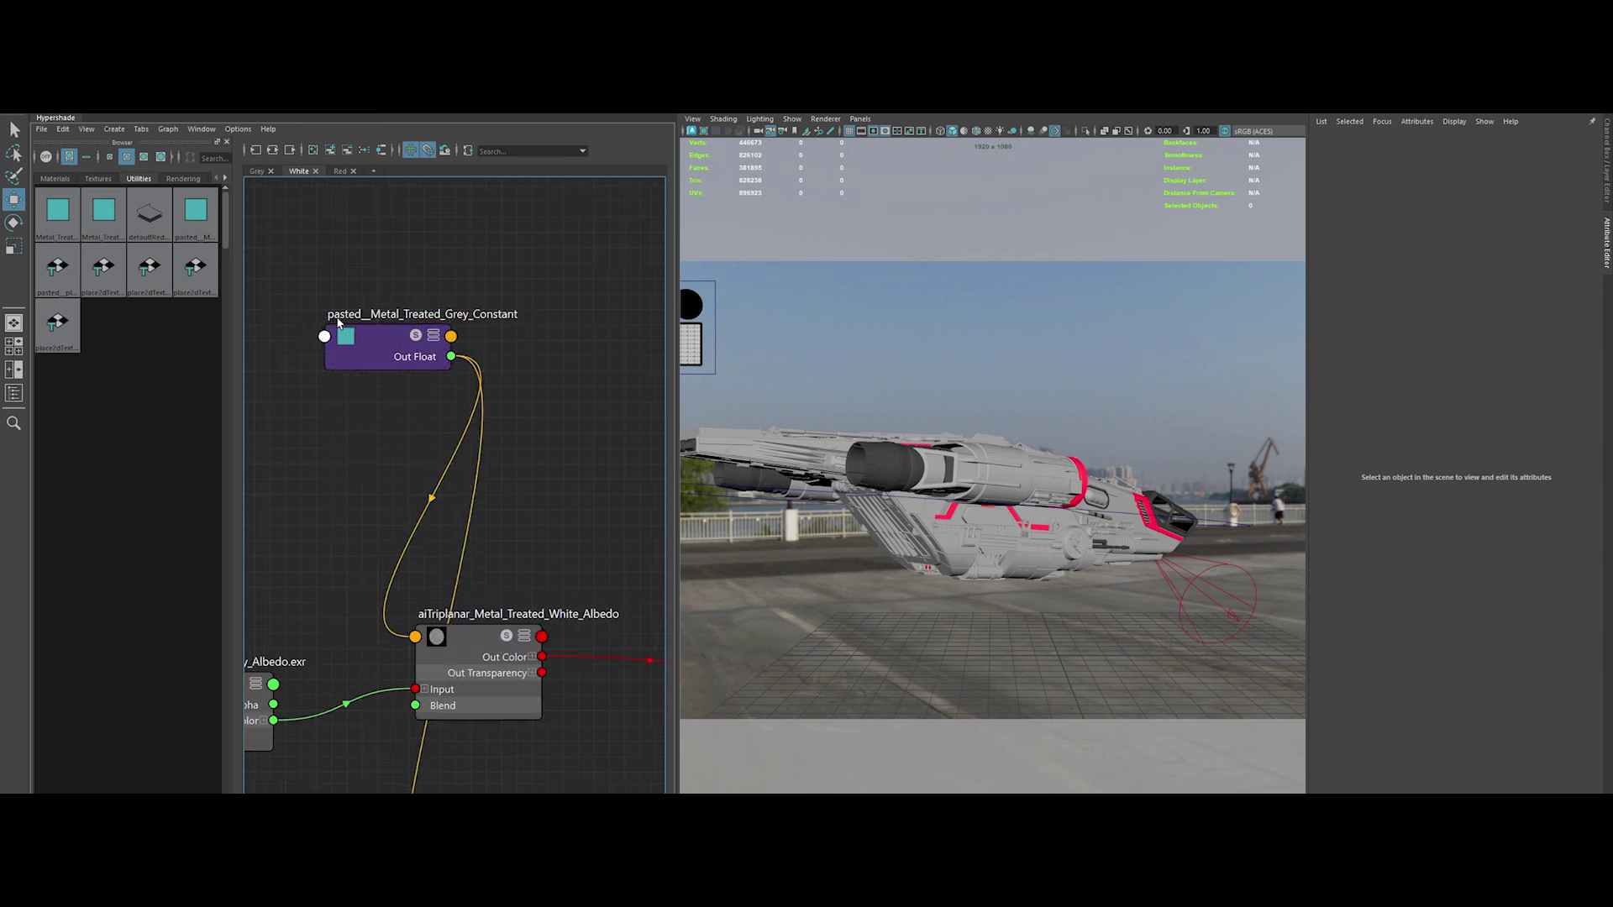
{"action": "double_click", "coordinate": [386, 313]}
{"action": "key", "text": "BackSpace"}
{"action": "key", "text": "BackSpace"}
{"action": "key", "text": "BackSpace"}
{"action": "type", "text": "White"}
{"action": "key", "text": "Return"}
Add the grey constant to the Grey network and delete the extra copy from the Red graph
{"action": "left_click", "coordinate": [259, 178]}
{"action": "scroll", "coordinate": [396, 302], "scroll_direction": "up", "scroll_amount": 3}
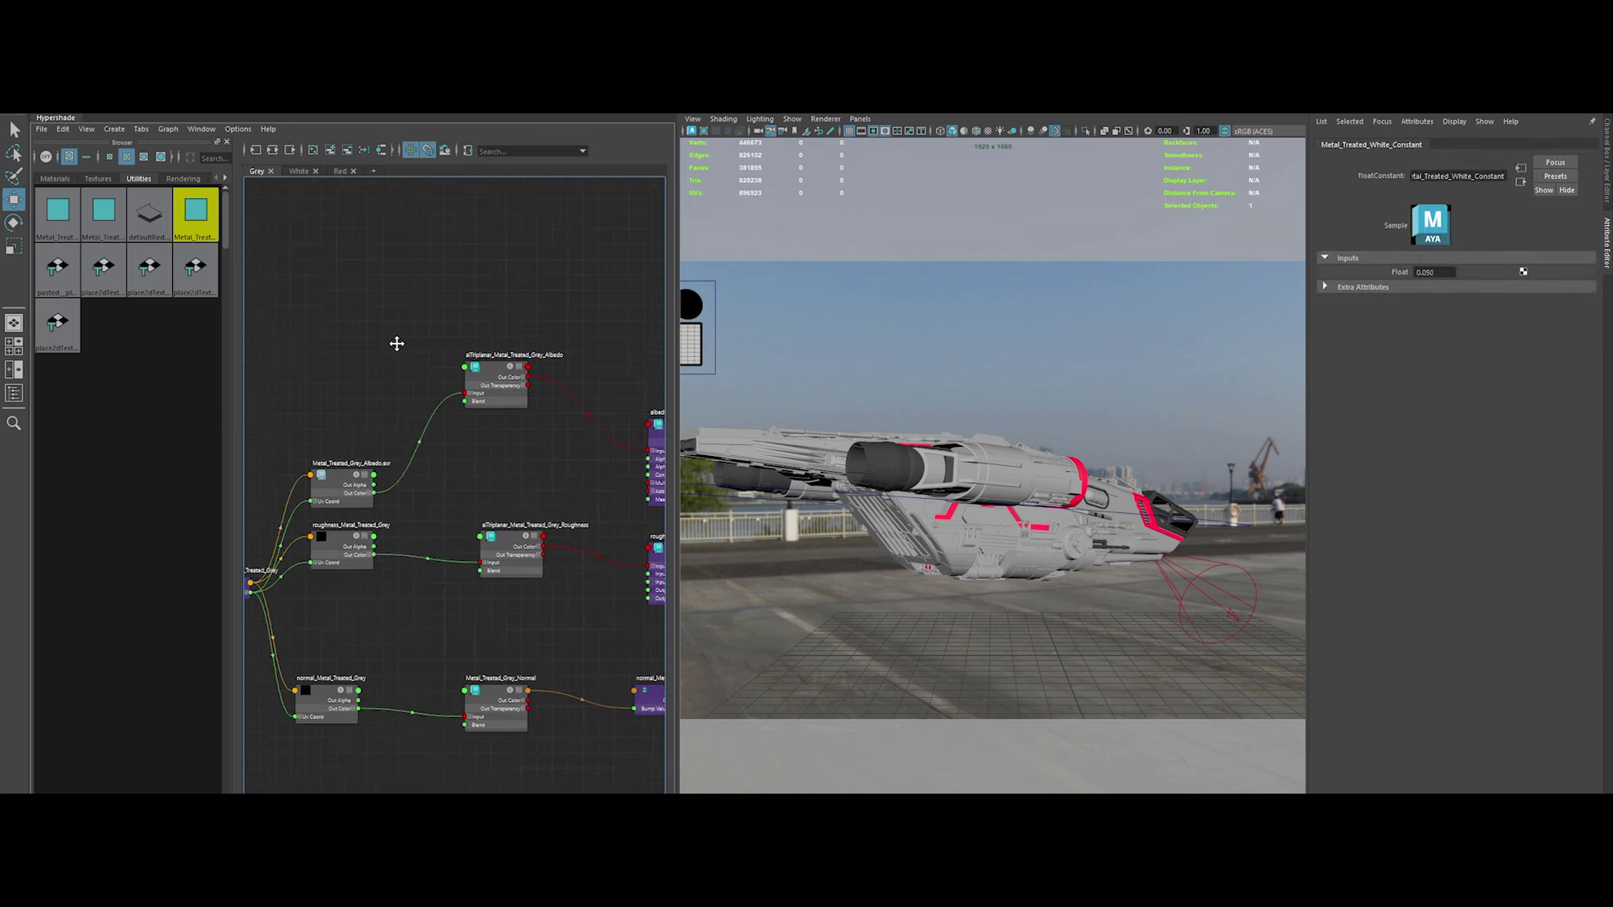
{"action": "left_click_drag", "start_coordinate": [63, 226], "coordinate": [369, 318]}
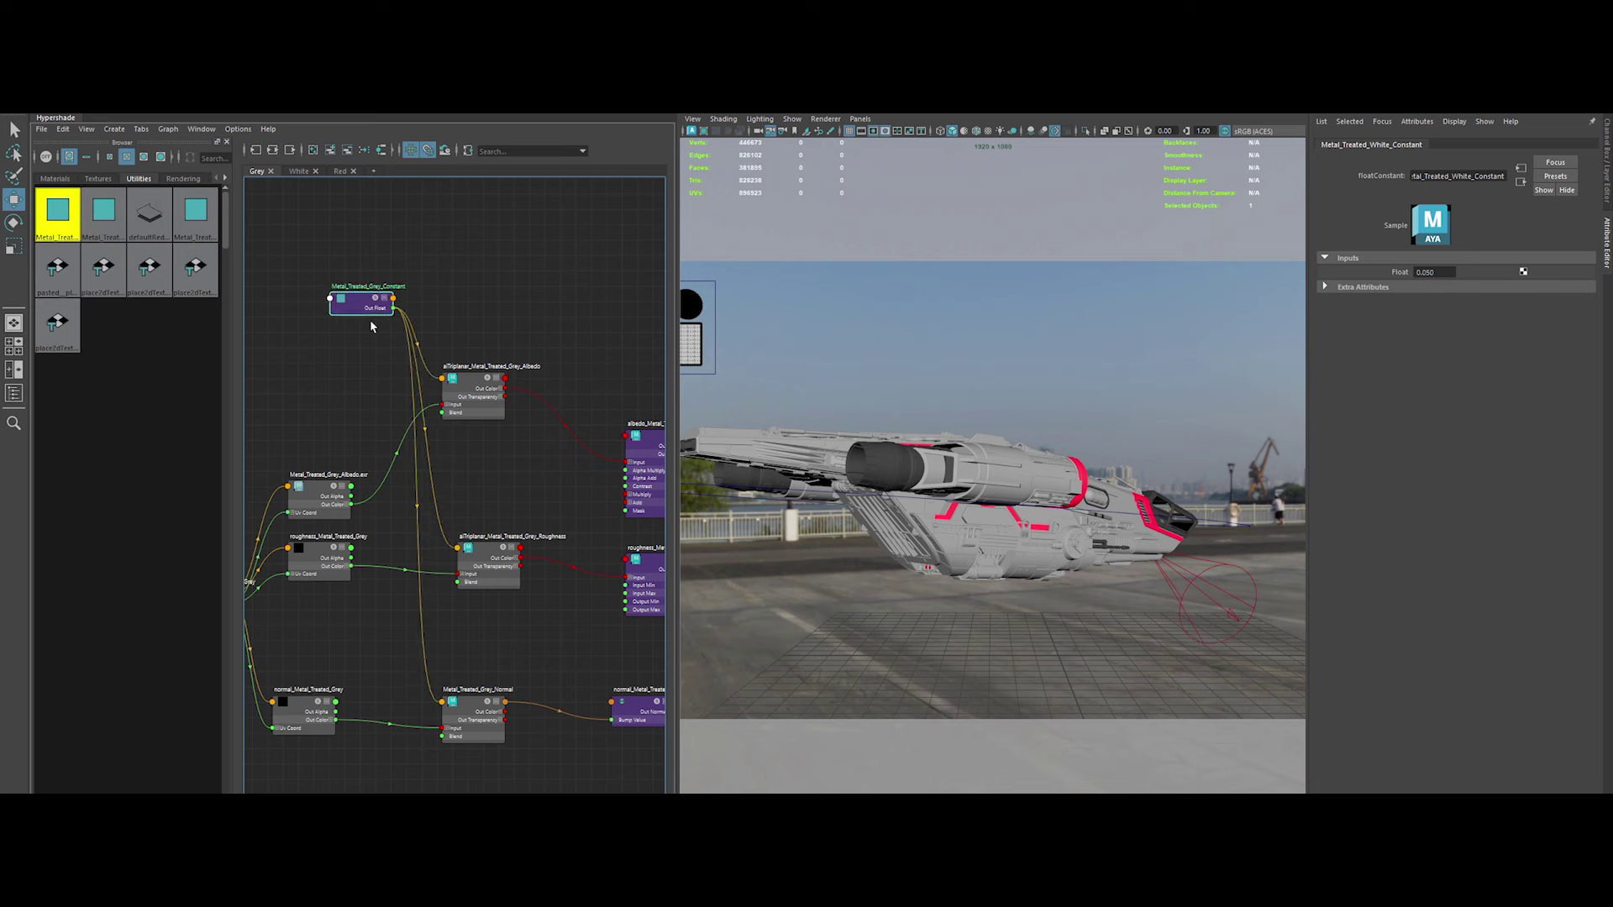
{"action": "left_click", "coordinate": [299, 171]}
{"action": "key", "text": "Delete"}
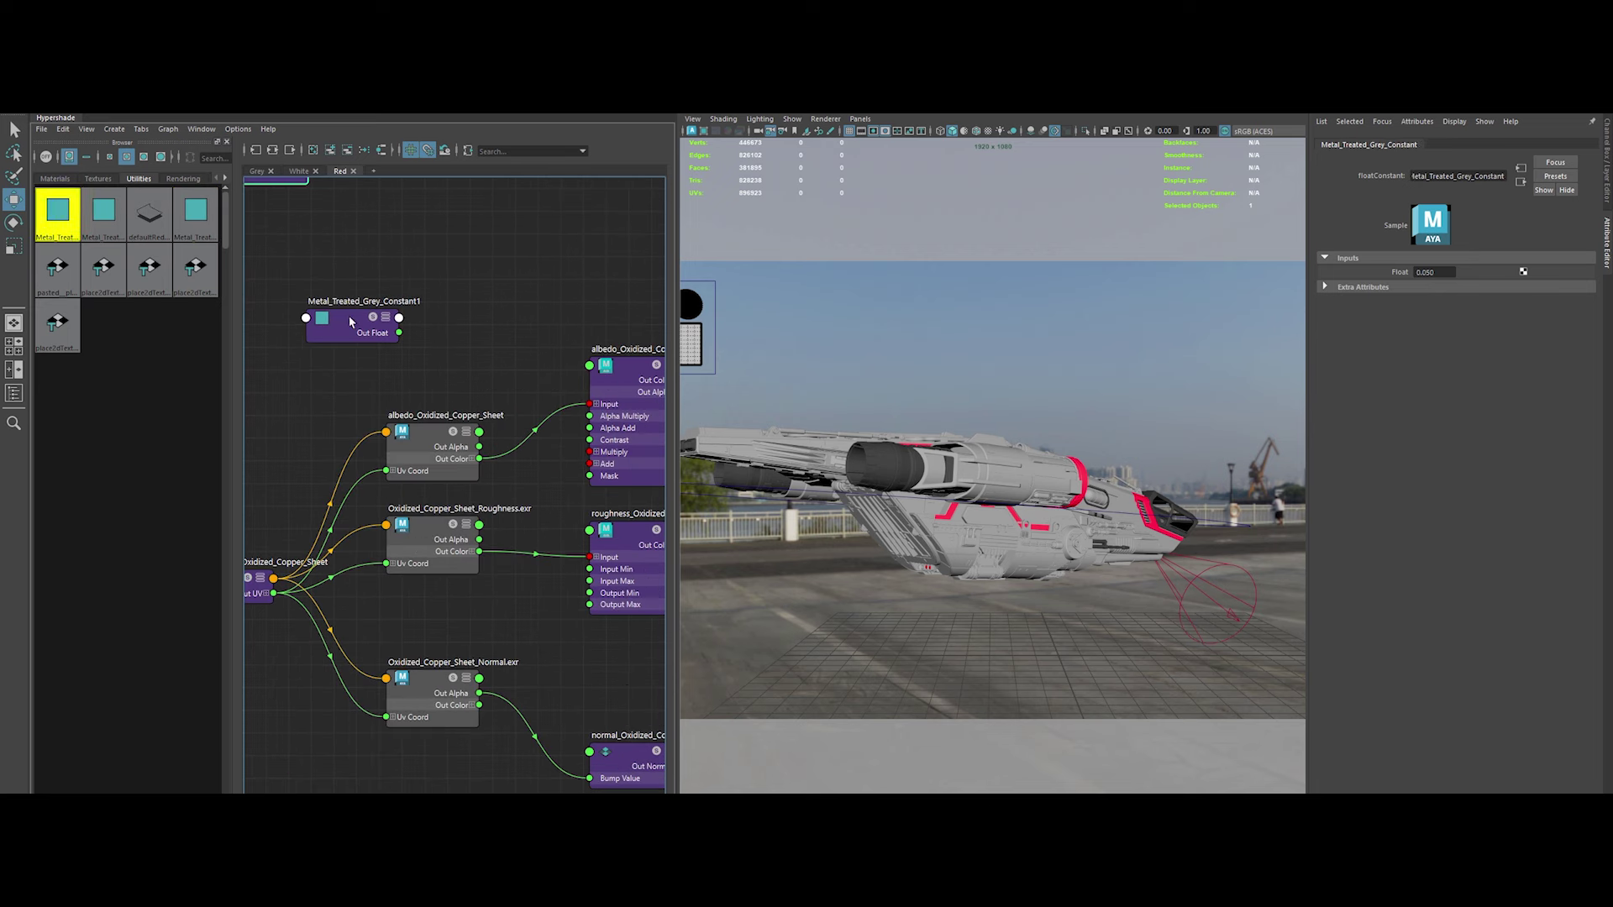
{"action": "left_click_drag", "start_coordinate": [353, 327], "coordinate": [352, 304]}
Rename the remaining constant node to Metal_Treated_Red_Constant
{"action": "double_click", "coordinate": [363, 277]}
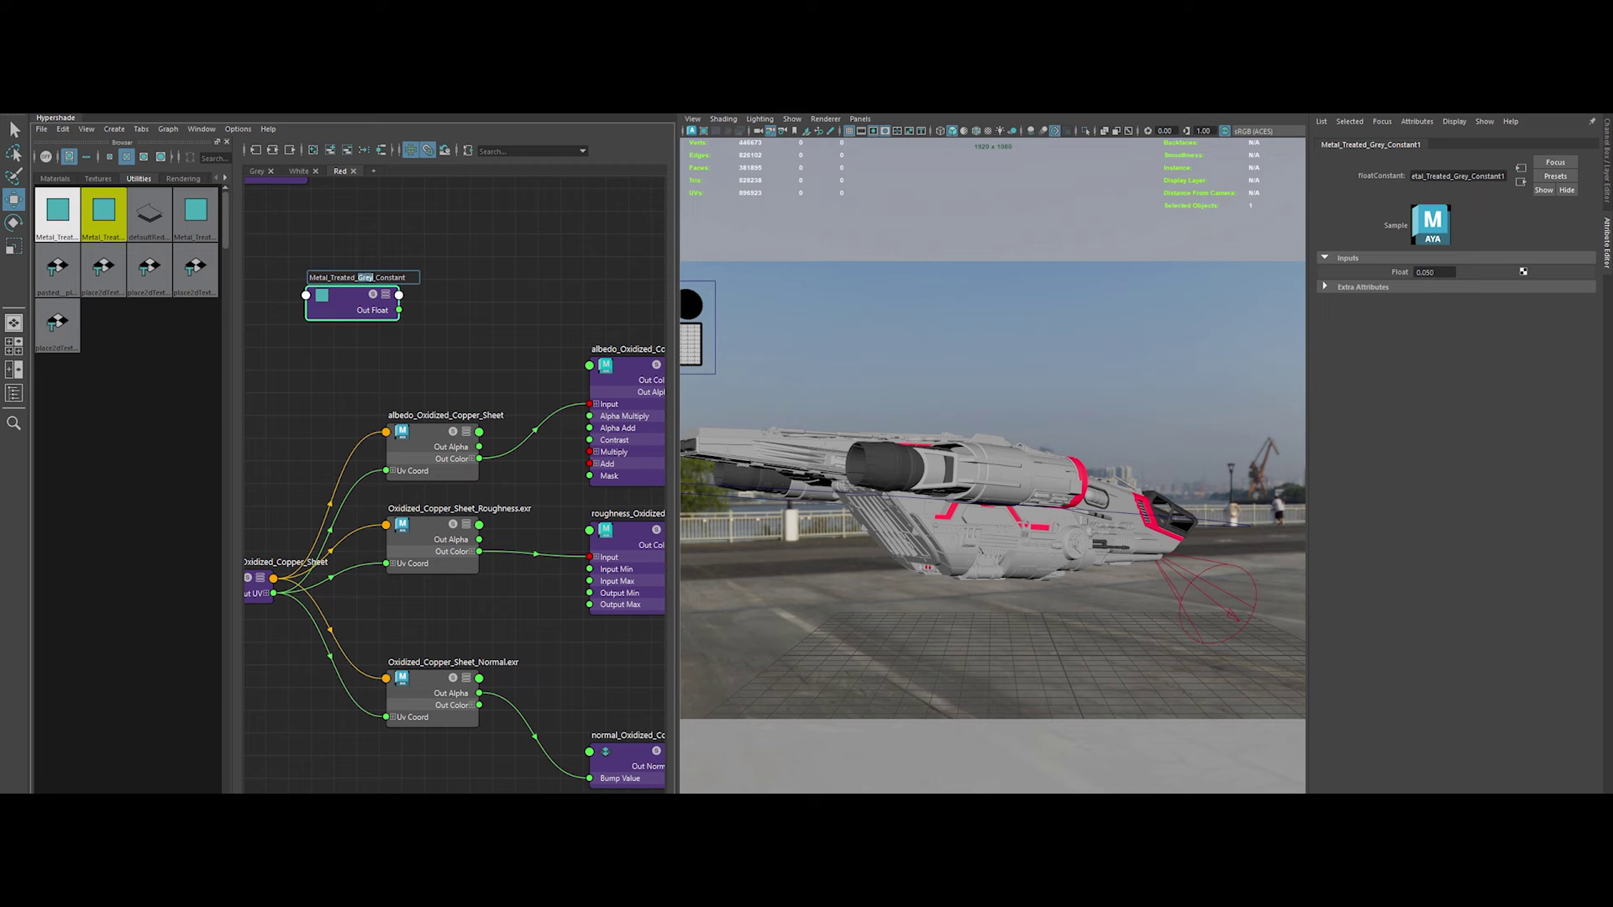
{"action": "type", "text": "ed"}
{"action": "key", "text": "Return"}
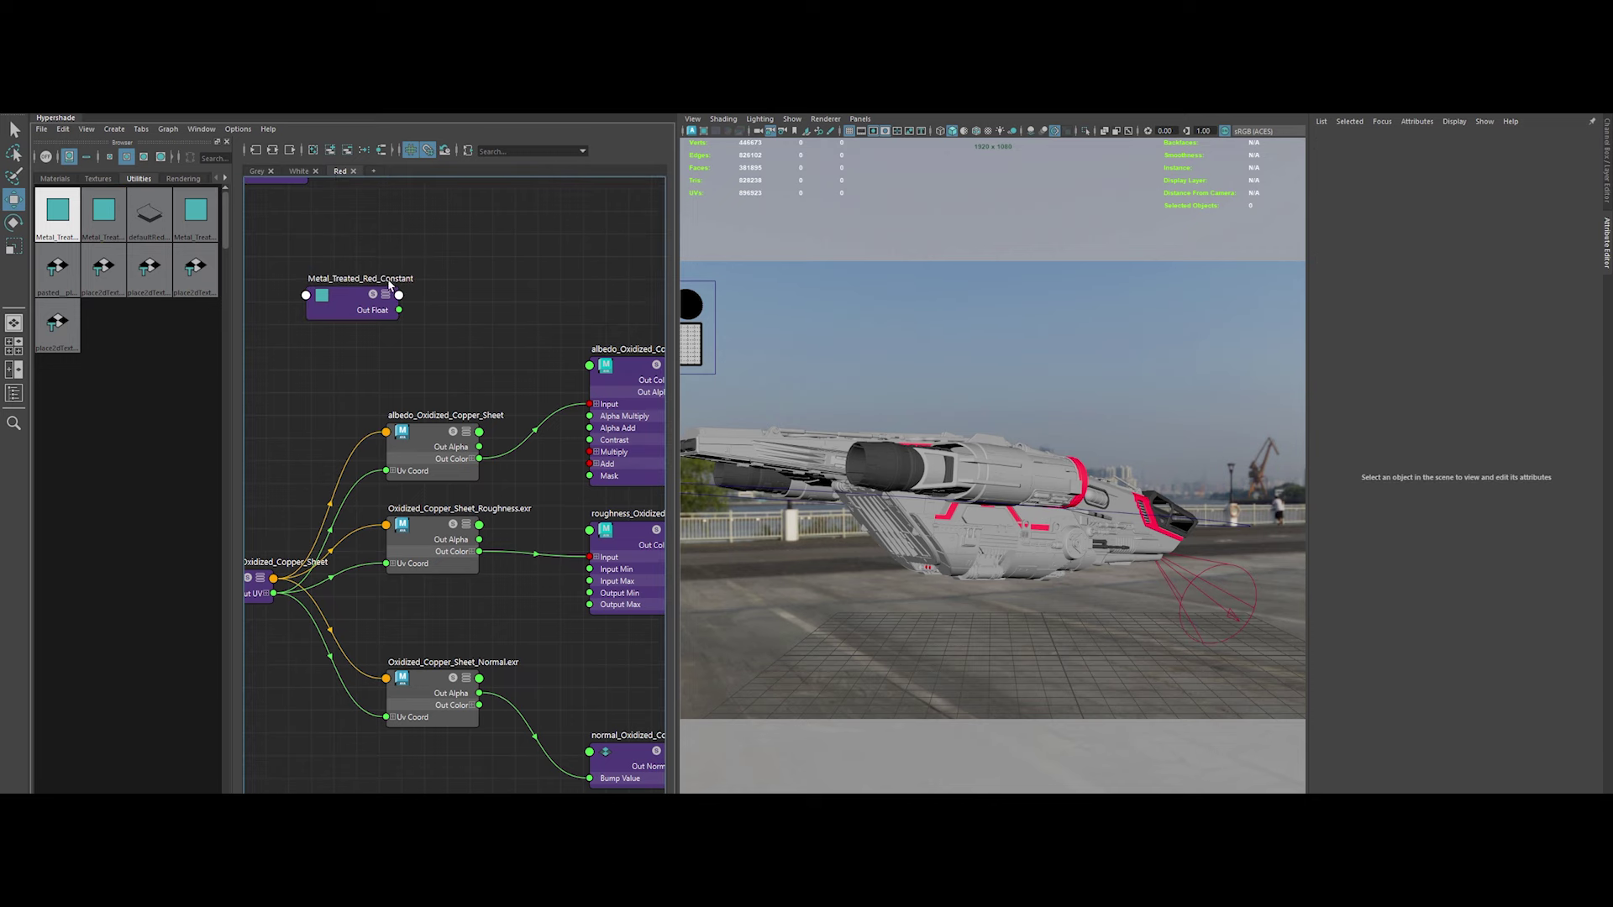
{"action": "left_click", "coordinate": [454, 432]}
Select the placement and three file texture nodes and create an aiTriplanar node
{"action": "left_click", "coordinate": [430, 370]}
{"action": "scroll", "coordinate": [387, 346], "scroll_direction": "down", "scroll_amount": 2}
{"action": "mouse_move", "coordinate": [386, 346]}
{"action": "left_mouse_down"}
{"action": "mouse_move", "coordinate": [432, 592]}
{"action": "mouse_move", "coordinate": [368, 579]}
{"action": "left_mouse_up"}
{"action": "key", "text": "Tab"}
{"action": "type", "text": "aiTriplanar"}
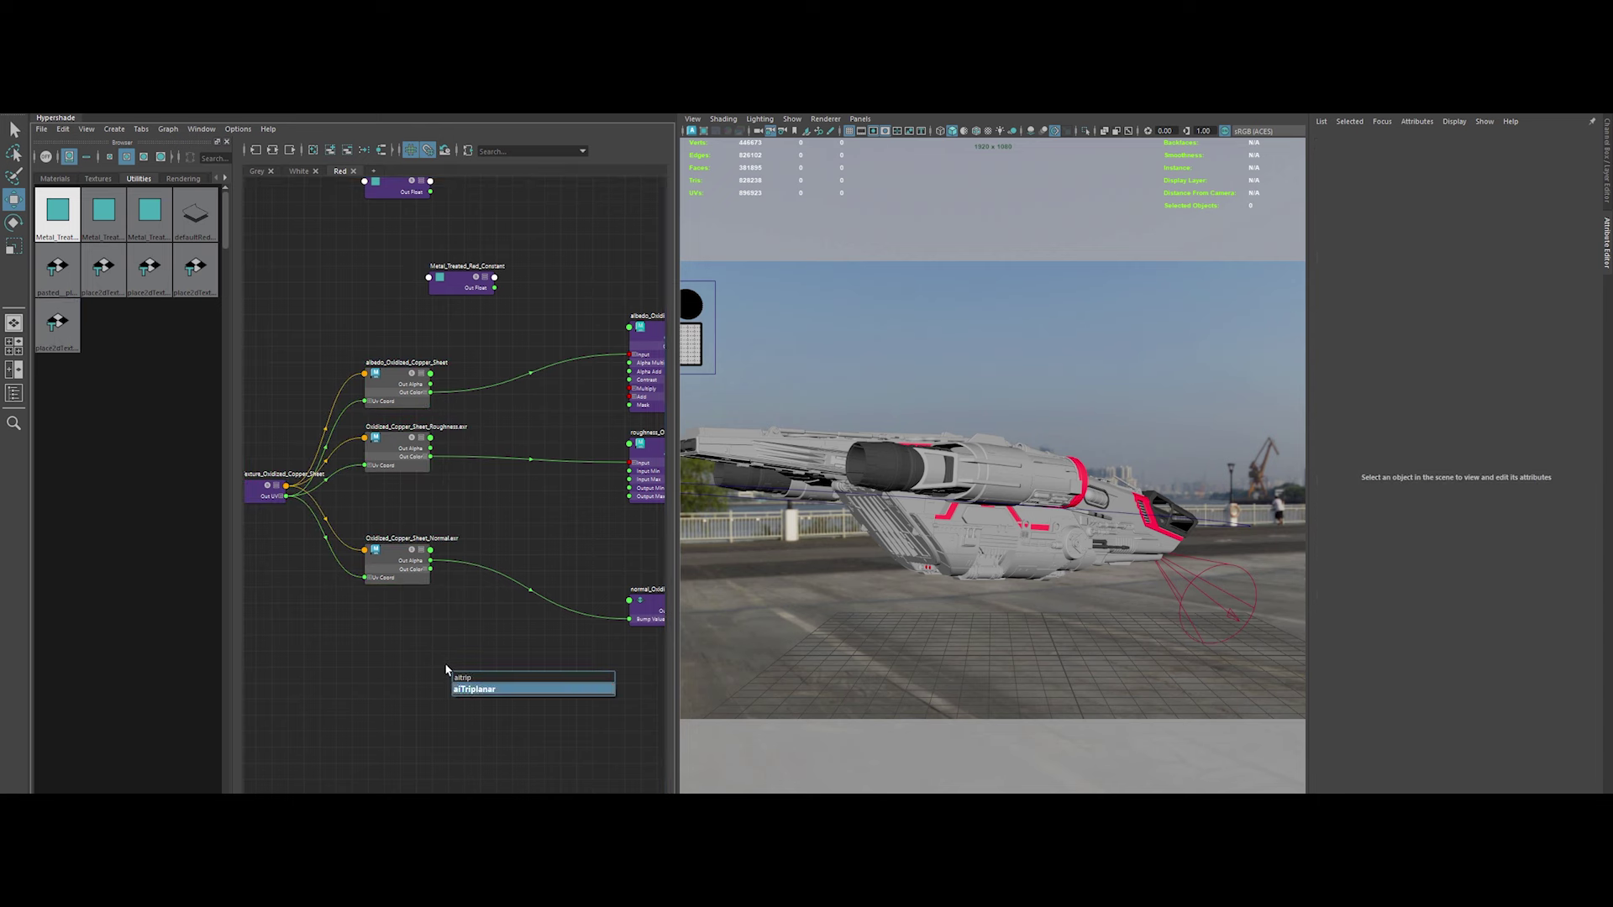
{"action": "key", "text": "Return"}
Duplicate aiTriplanar twice and wire copies into the albedo, roughness and normal chains
{"action": "key", "text": "ctrl+d"}
{"action": "mouse_move", "coordinate": [340, 696]}
{"action": "left_mouse_down"}
{"action": "mouse_move", "coordinate": [549, 565]}
{"action": "mouse_move", "coordinate": [542, 355]}
{"action": "left_mouse_up"}
{"action": "key", "text": "ctrl+d"}
{"action": "left_click_drag", "start_coordinate": [532, 724], "coordinate": [527, 469]}
{"action": "mouse_move", "coordinate": [345, 697]}
{"action": "left_mouse_down"}
{"action": "mouse_move", "coordinate": [461, 630]}
{"action": "mouse_move", "coordinate": [538, 619]}
{"action": "left_mouse_up"}
{"action": "scroll", "coordinate": [537, 618], "scroll_direction": "up", "scroll_amount": 2}
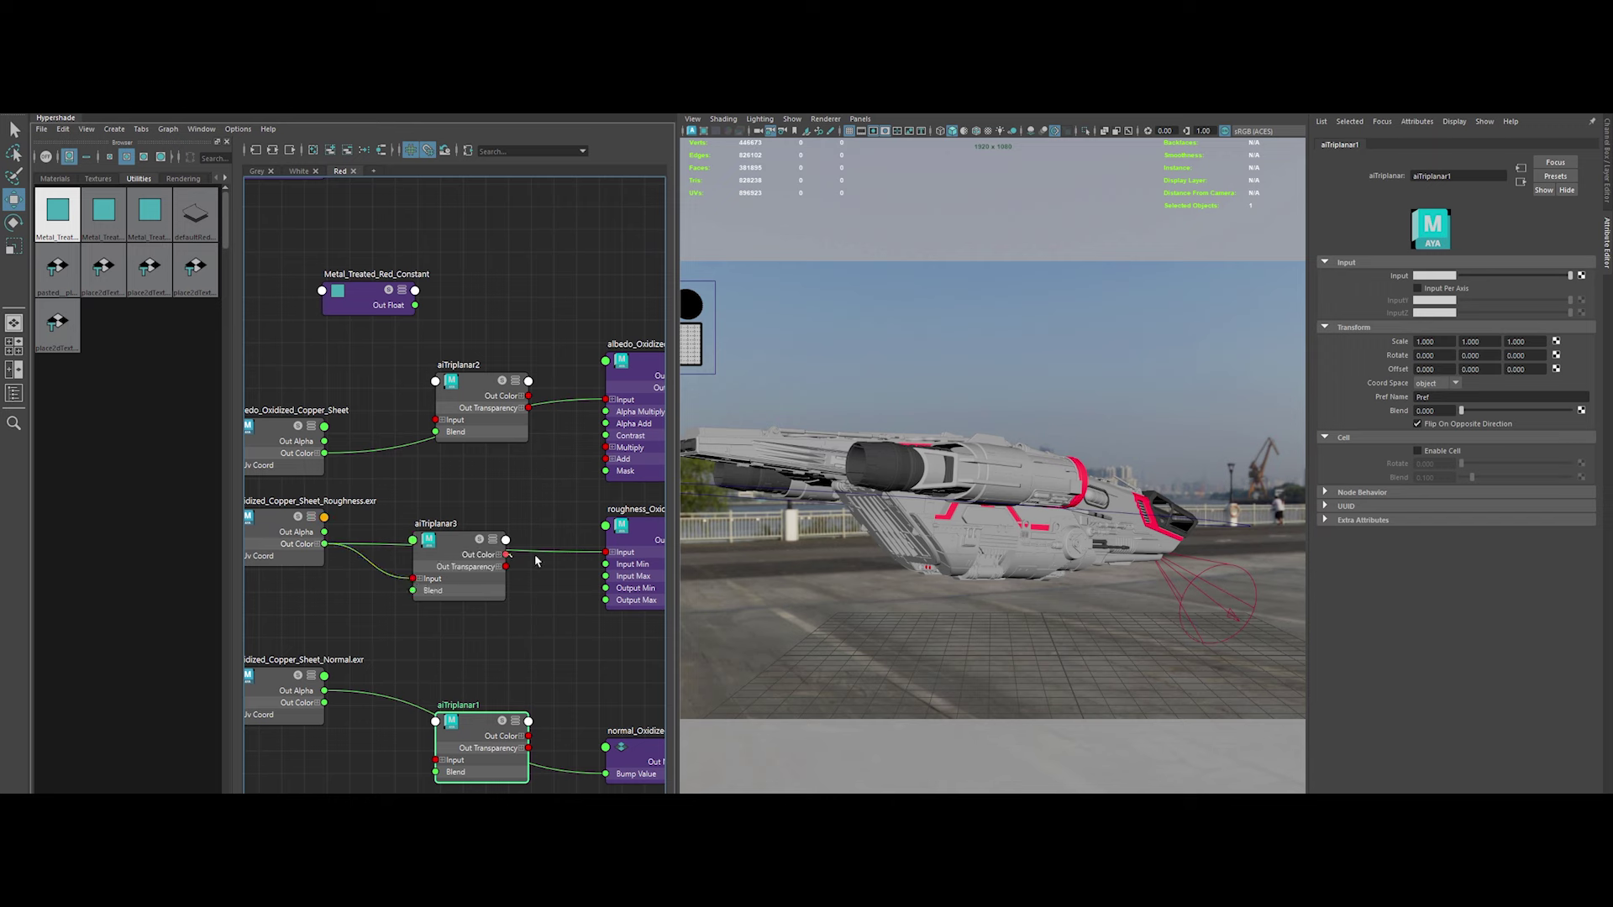
{"action": "left_click_drag", "start_coordinate": [527, 396], "coordinate": [605, 399]}
{"action": "left_click_drag", "start_coordinate": [324, 453], "coordinate": [435, 420]}
Finish wiring aiTriplanar1 between the normal texture and the normal bump node
{"action": "middle_click_drag", "start_coordinate": [435, 420], "coordinate": [461, 362], "text": "alt"}
{"action": "left_click_drag", "start_coordinate": [351, 644], "coordinate": [471, 708]}
{"action": "middle_click_drag", "start_coordinate": [471, 708], "coordinate": [371, 730], "text": "alt"}
{"action": "left_click", "coordinate": [578, 724]}
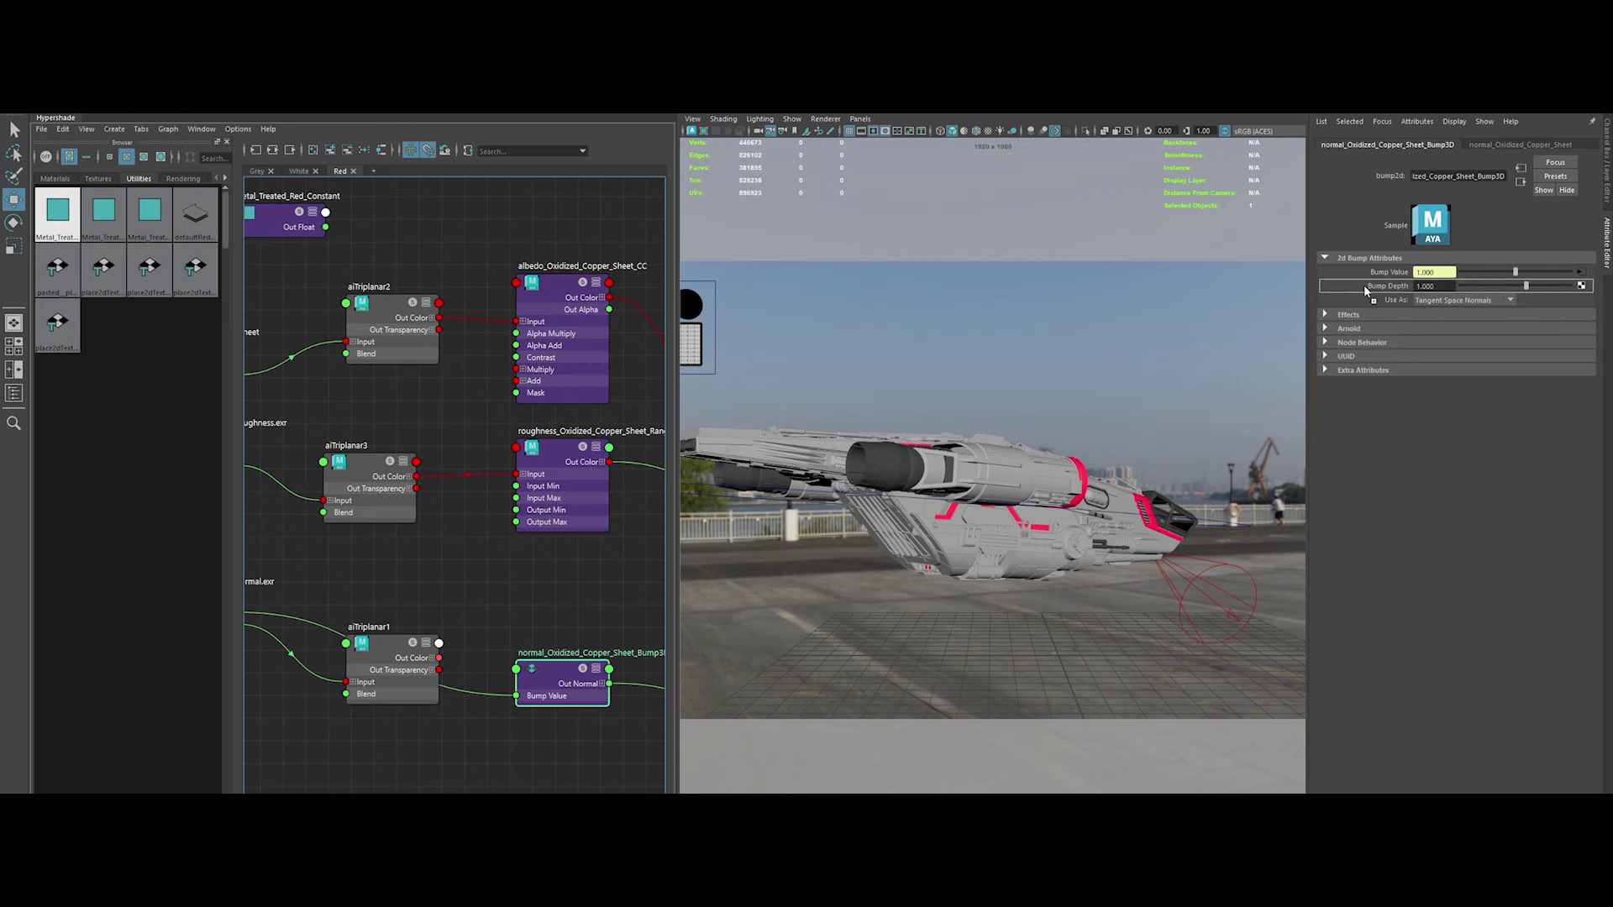
{"action": "left_click_drag", "start_coordinate": [454, 686], "coordinate": [531, 737]}
{"action": "scroll", "coordinate": [499, 657], "scroll_direction": "down", "scroll_amount": 2}
Connect Metal_Treated_Red_Constant's outFloat to aiTriplanar2's scale
{"action": "left_click", "coordinate": [458, 495]}
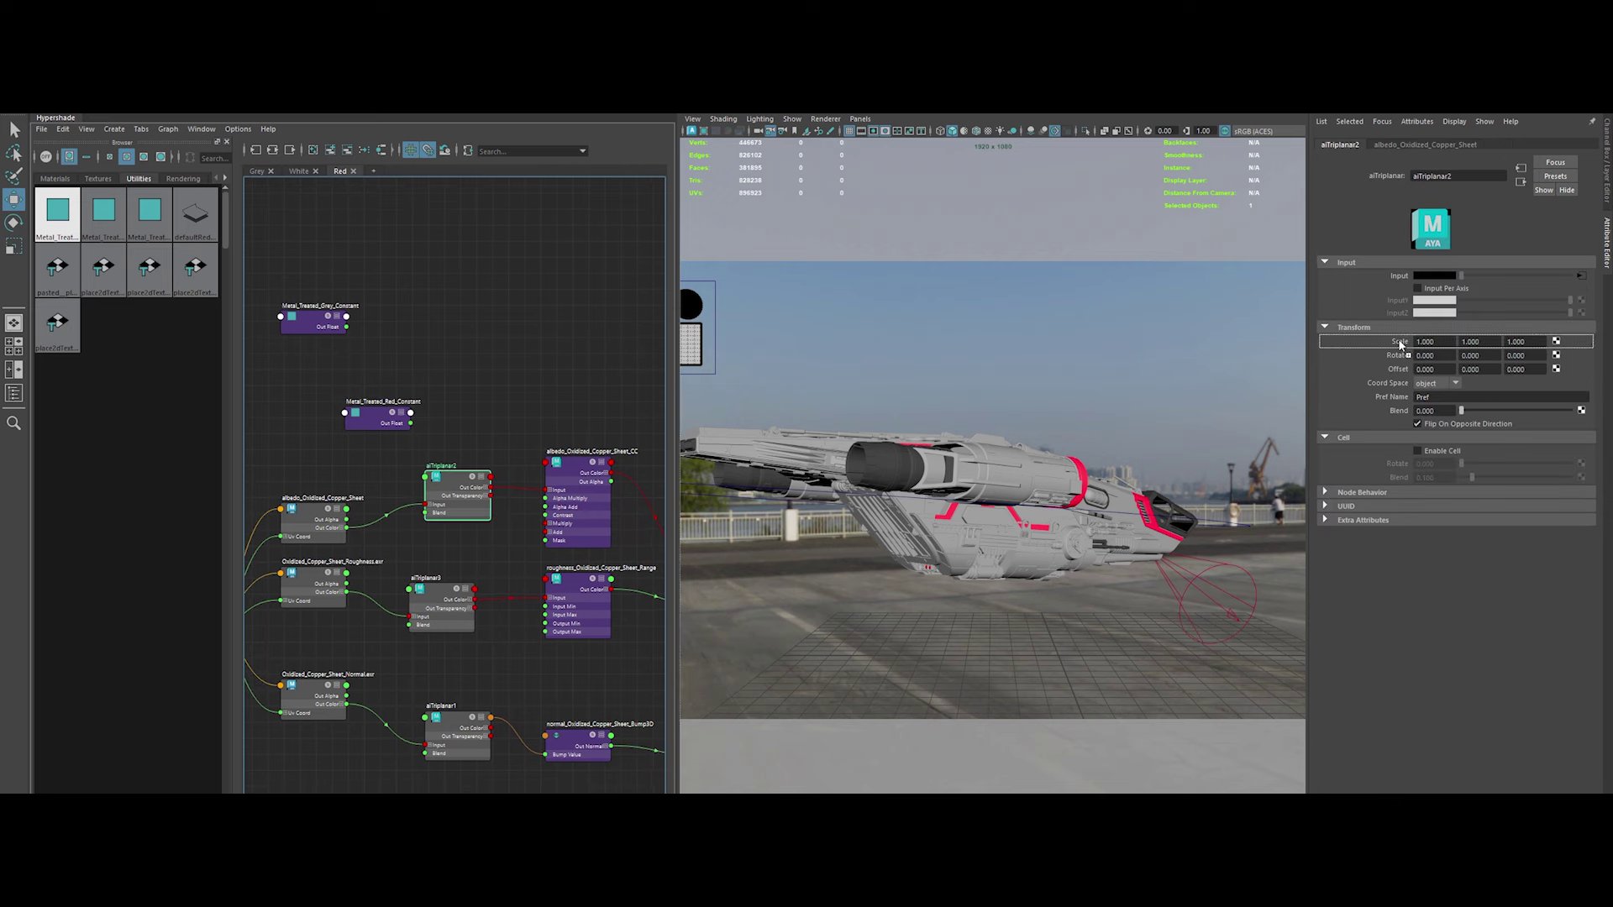
{"action": "left_click_drag", "start_coordinate": [410, 412], "coordinate": [458, 496]}
{"action": "left_click", "coordinate": [602, 481]}
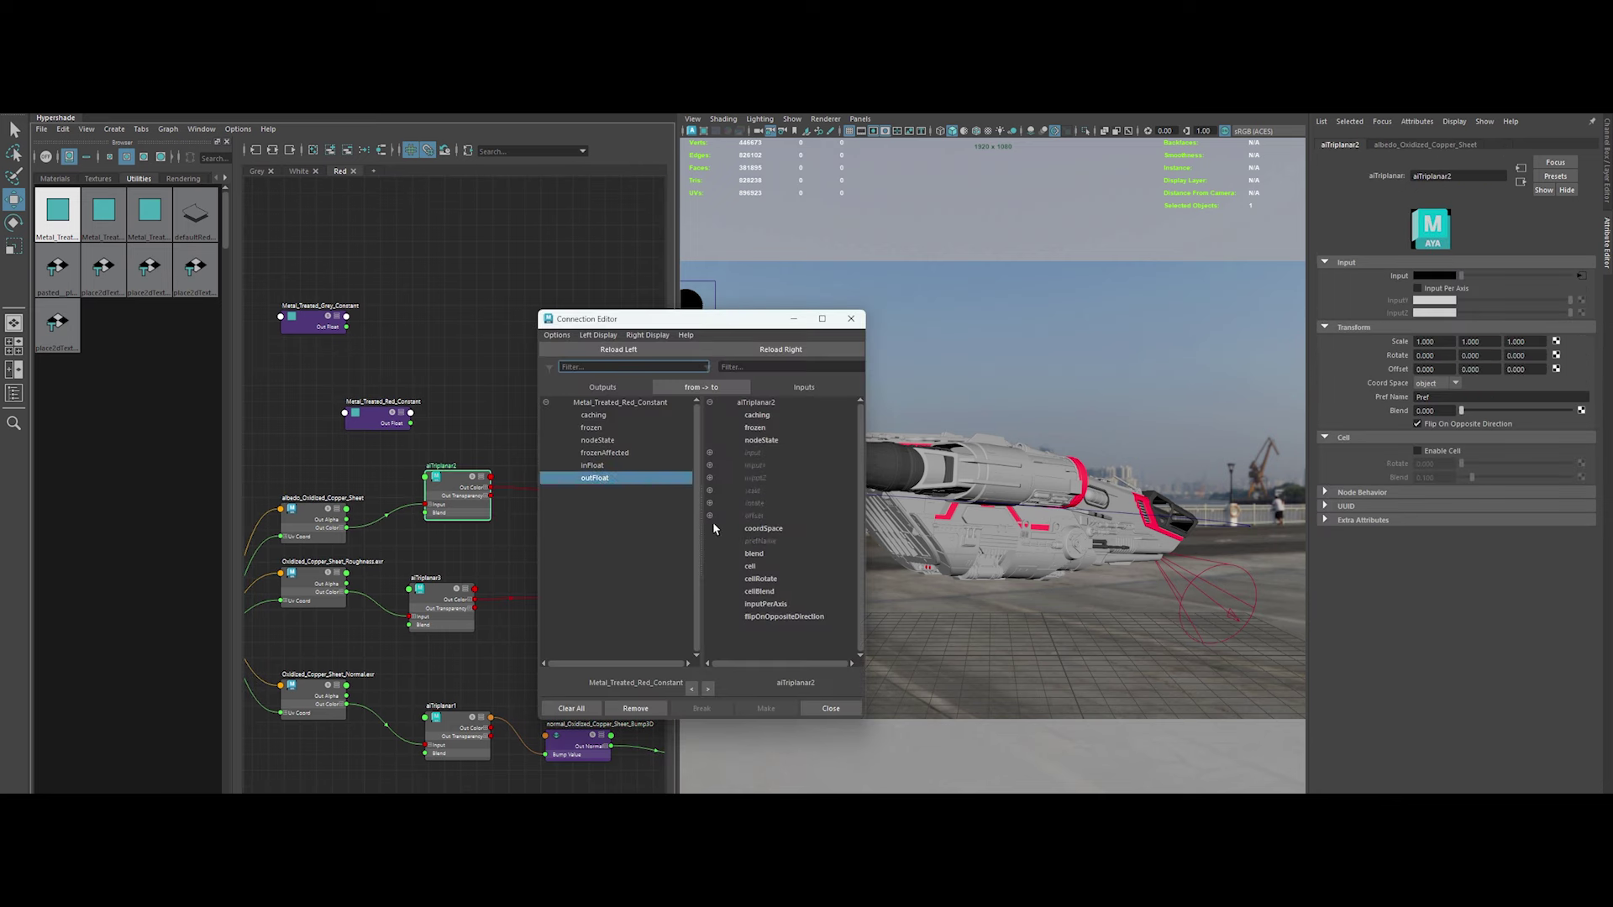
{"action": "left_click", "coordinate": [710, 490]}
{"action": "left_click", "coordinate": [754, 502]}
{"action": "left_click", "coordinate": [831, 708]}
Connect the Red constant's outFloat to the scale of aiTriplanar3 and aiTriplanar1
{"action": "left_click", "coordinate": [441, 588]}
{"action": "middle_click_drag", "start_coordinate": [1372, 352], "coordinate": [1372, 353]}
{"action": "left_click", "coordinate": [769, 510]}
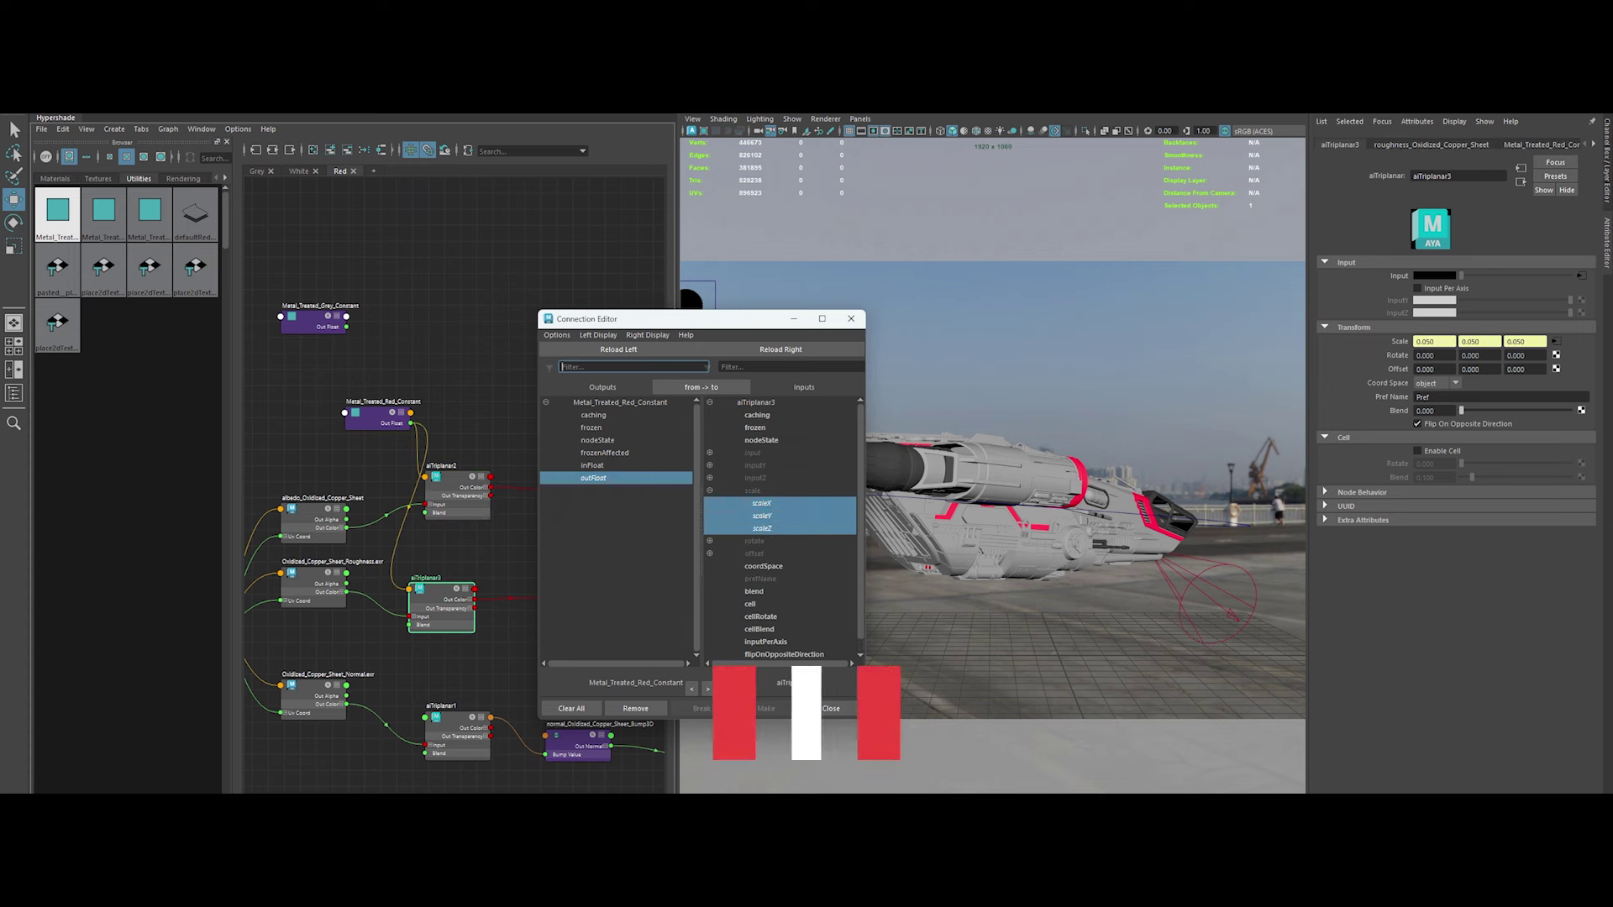
{"action": "left_click", "coordinate": [710, 491]}
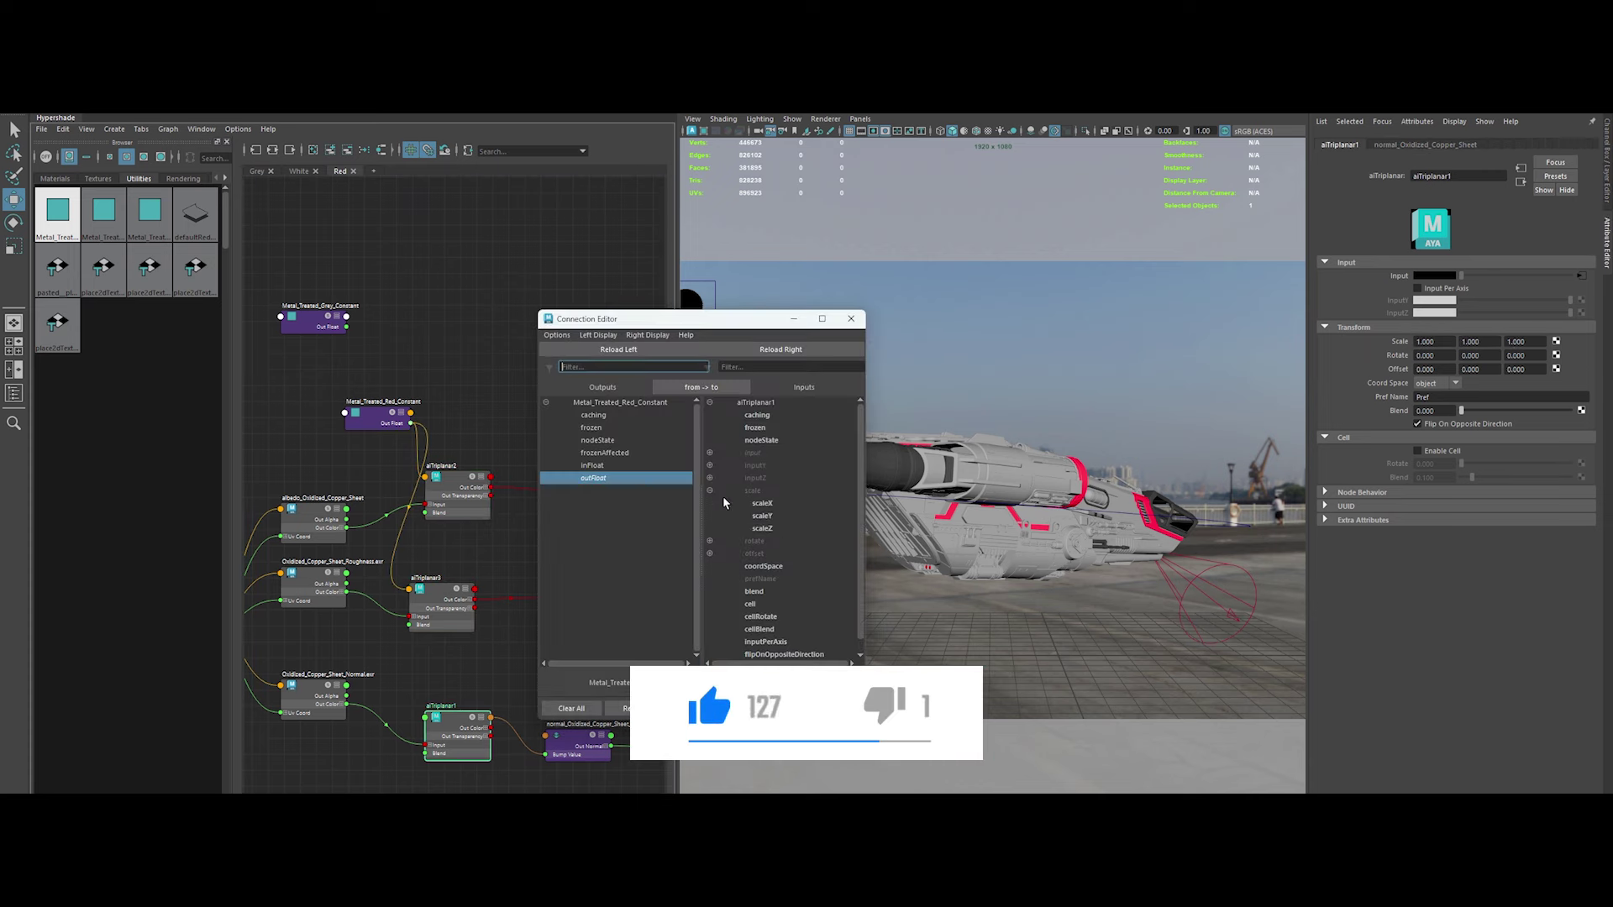
{"action": "left_click", "coordinate": [382, 418]}
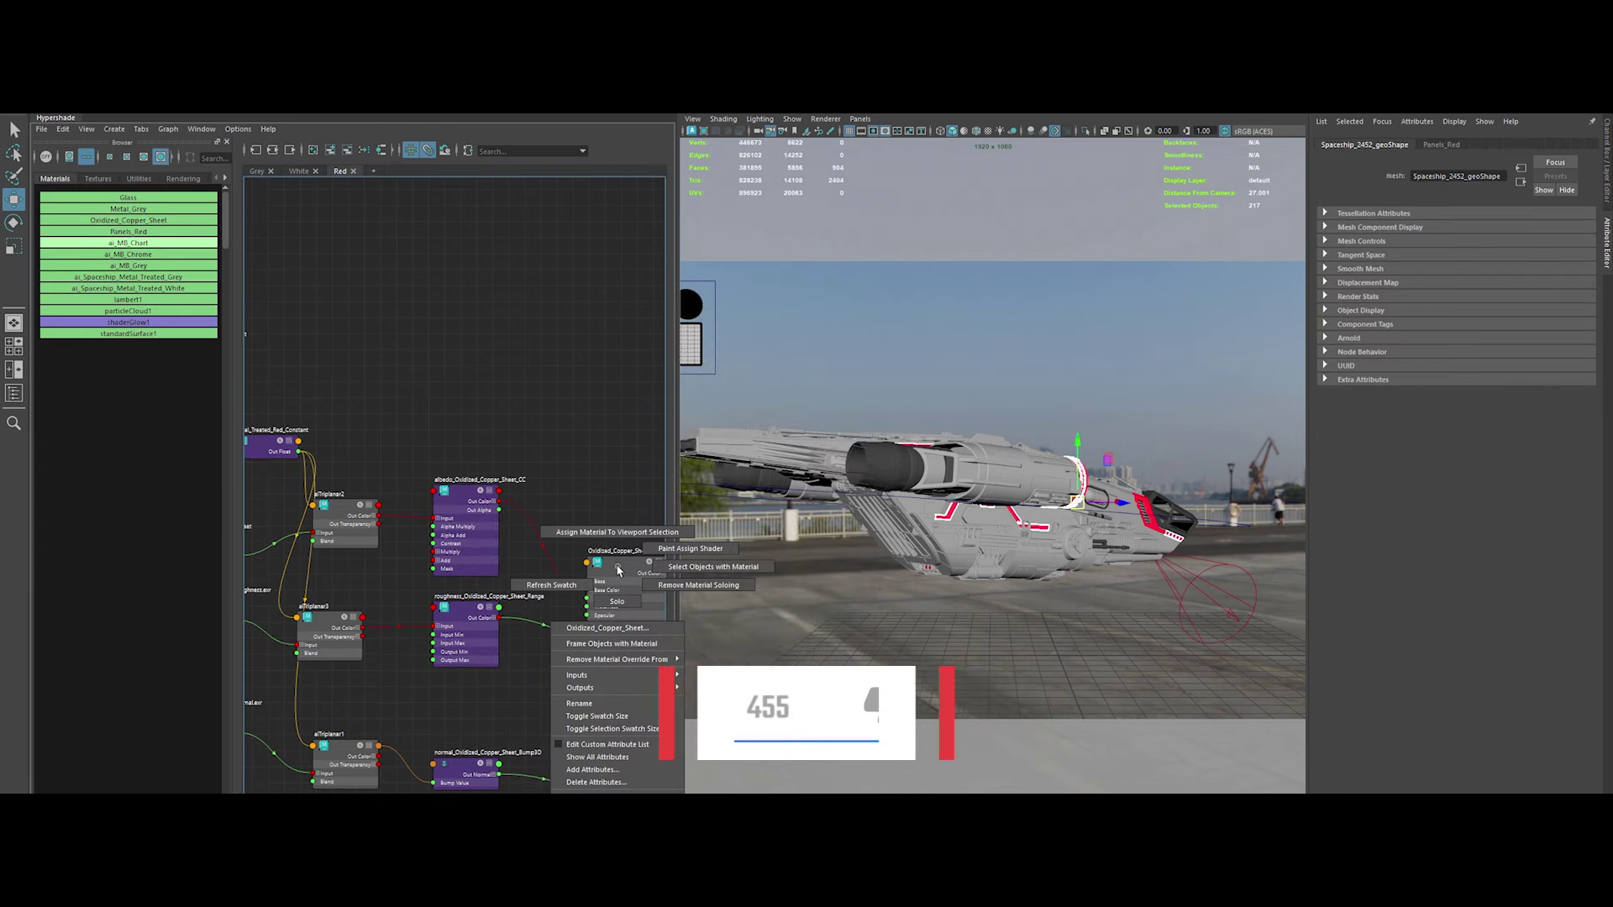
Handle the Panels_Red material through its options menu and clear the graph selection
{"action": "right_click", "coordinate": [145, 232]}
{"action": "left_click", "coordinate": [144, 264]}
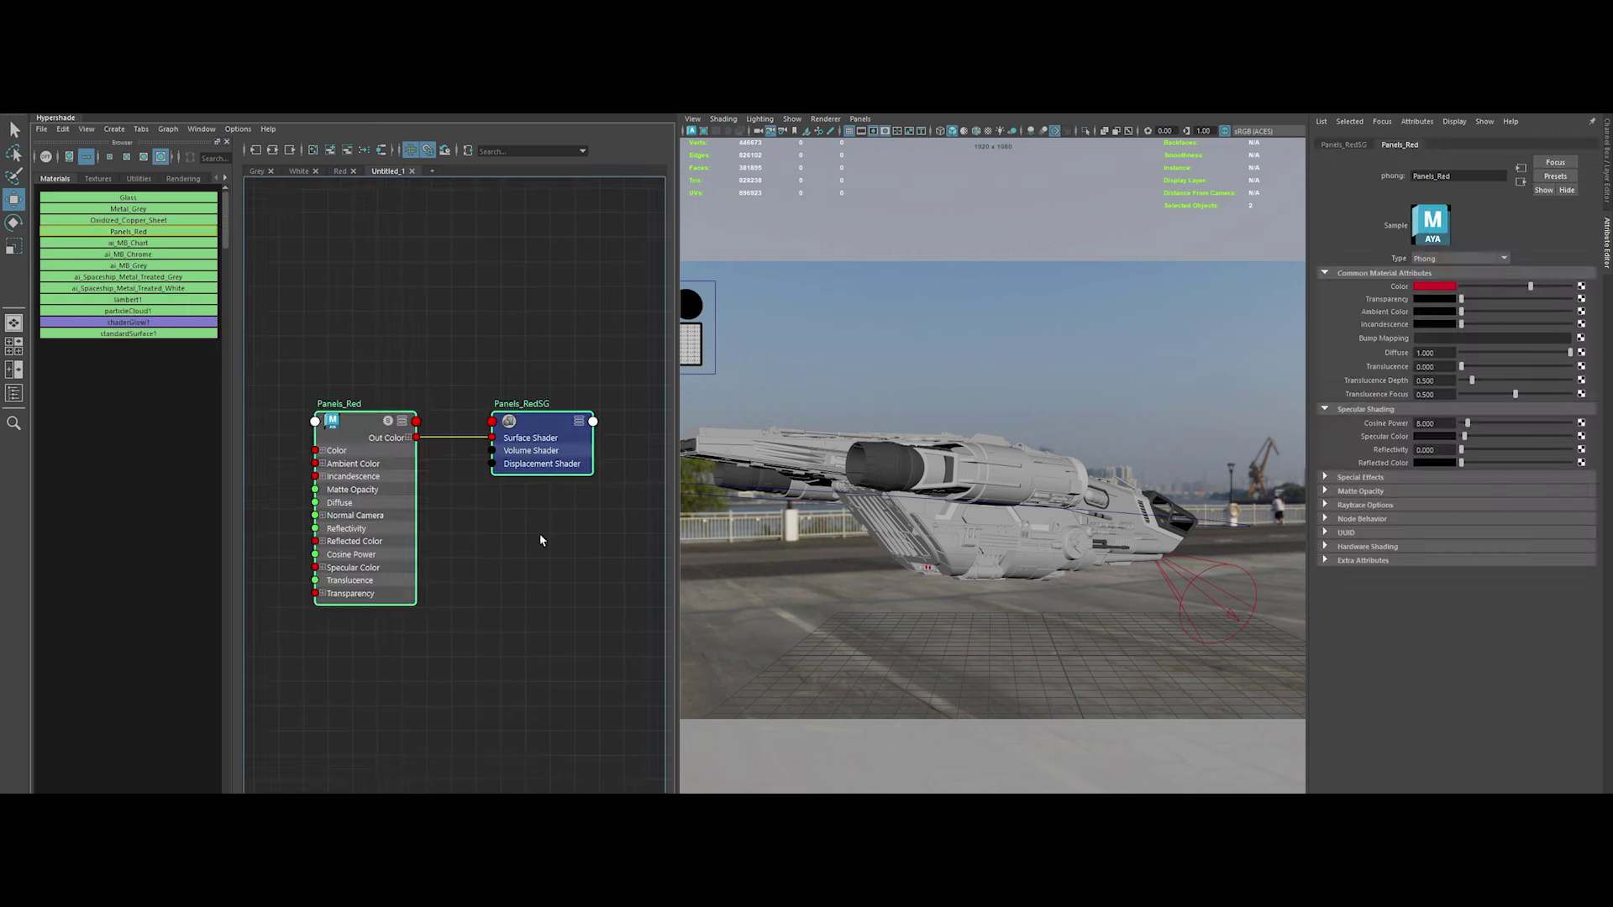
{"action": "scroll", "coordinate": [500, 429], "scroll_direction": "up", "scroll_amount": 2}
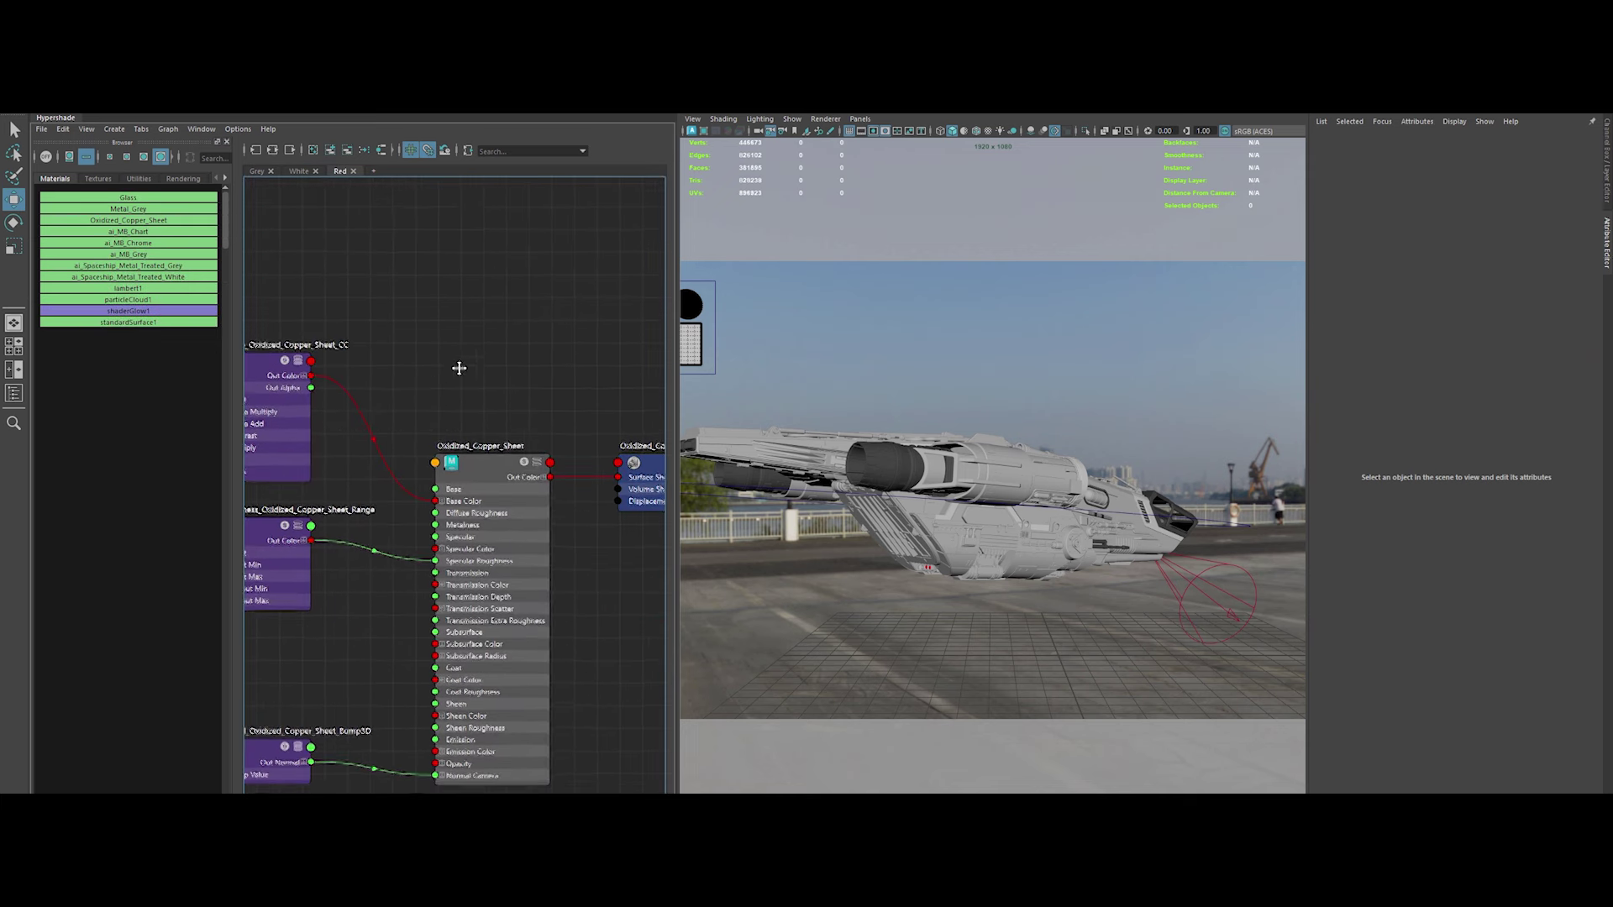
{"action": "left_click", "coordinate": [128, 266]}
{"action": "left_click", "coordinate": [874, 384]}
Rename the copper shader to ai_Oxidized_Copper_Sheet_Red and add a new empty Metal graph tab
{"action": "double_click", "coordinate": [479, 445]}
{"action": "type", "text": "_Red"}
{"action": "key", "text": "Return"}
{"action": "middle_click_drag", "start_coordinate": [569, 435], "coordinate": [463, 438], "text": "alt"}
{"action": "type", "text": "t"}
{"action": "key", "text": "Return"}
{"action": "scroll", "coordinate": [562, 354], "scroll_direction": "down", "scroll_amount": 3}
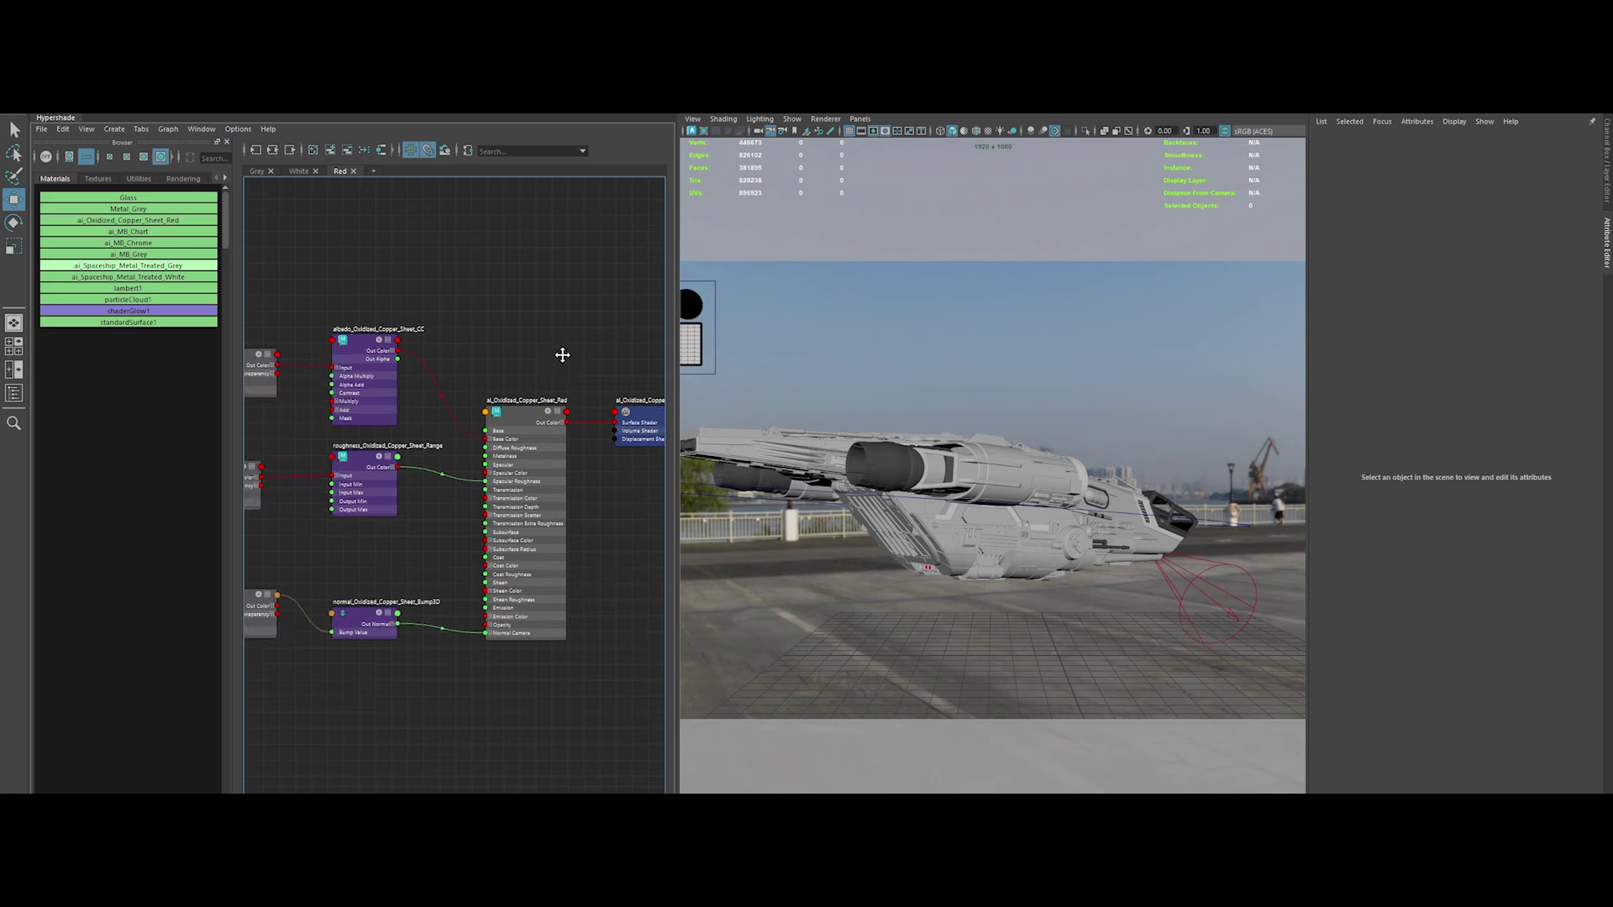
{"action": "left_click", "coordinate": [373, 171]}
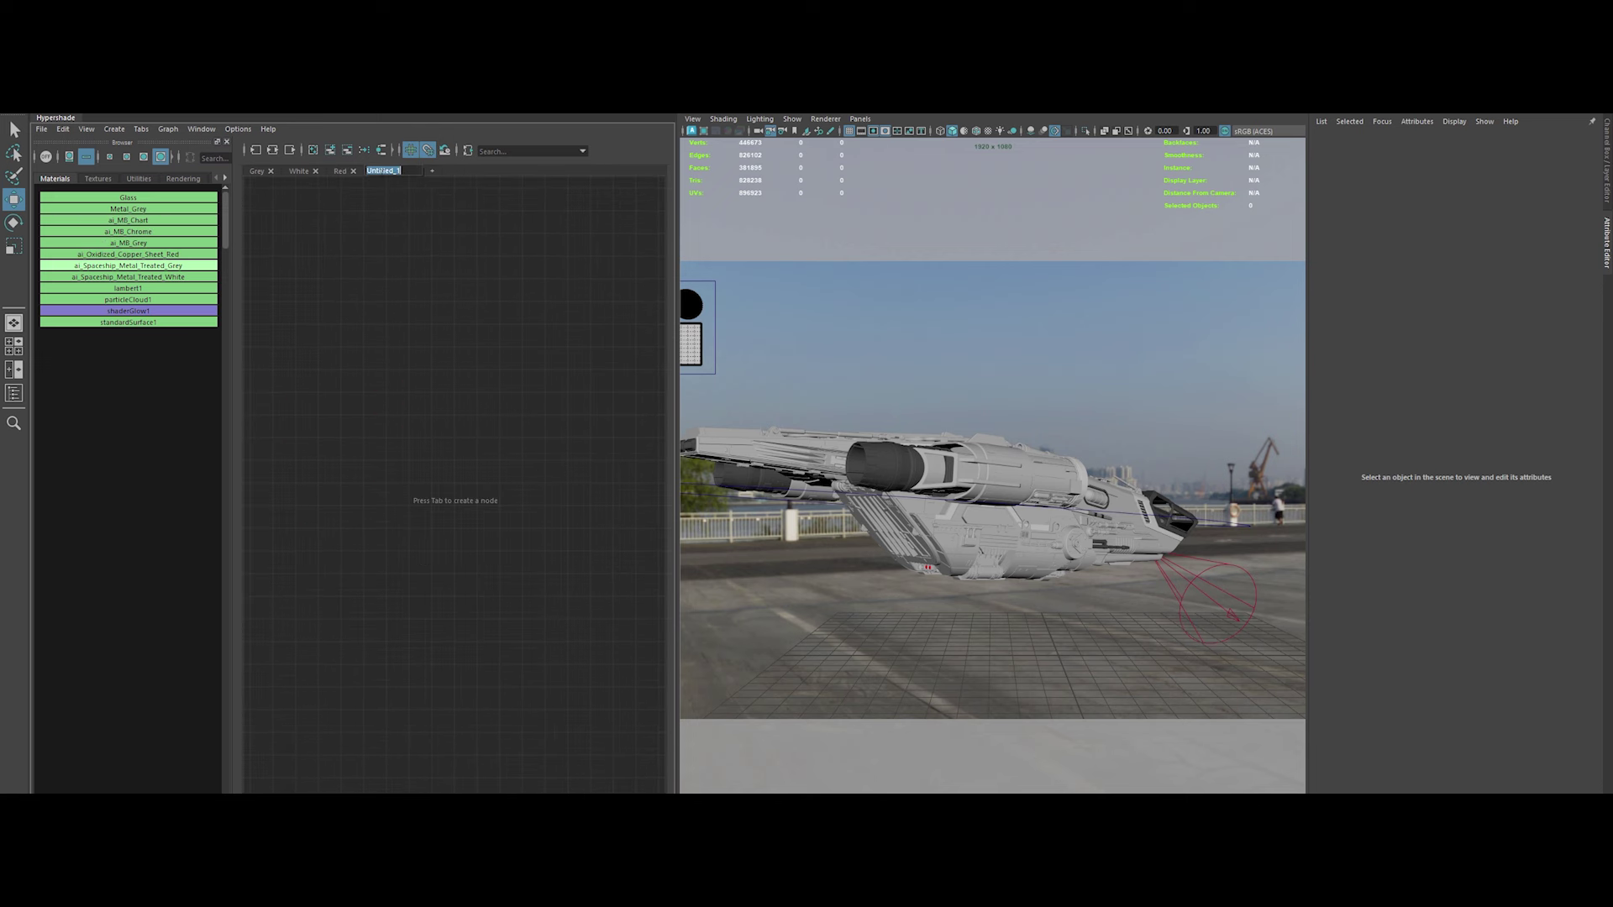
{"action": "key", "text": "alt+Tab"}
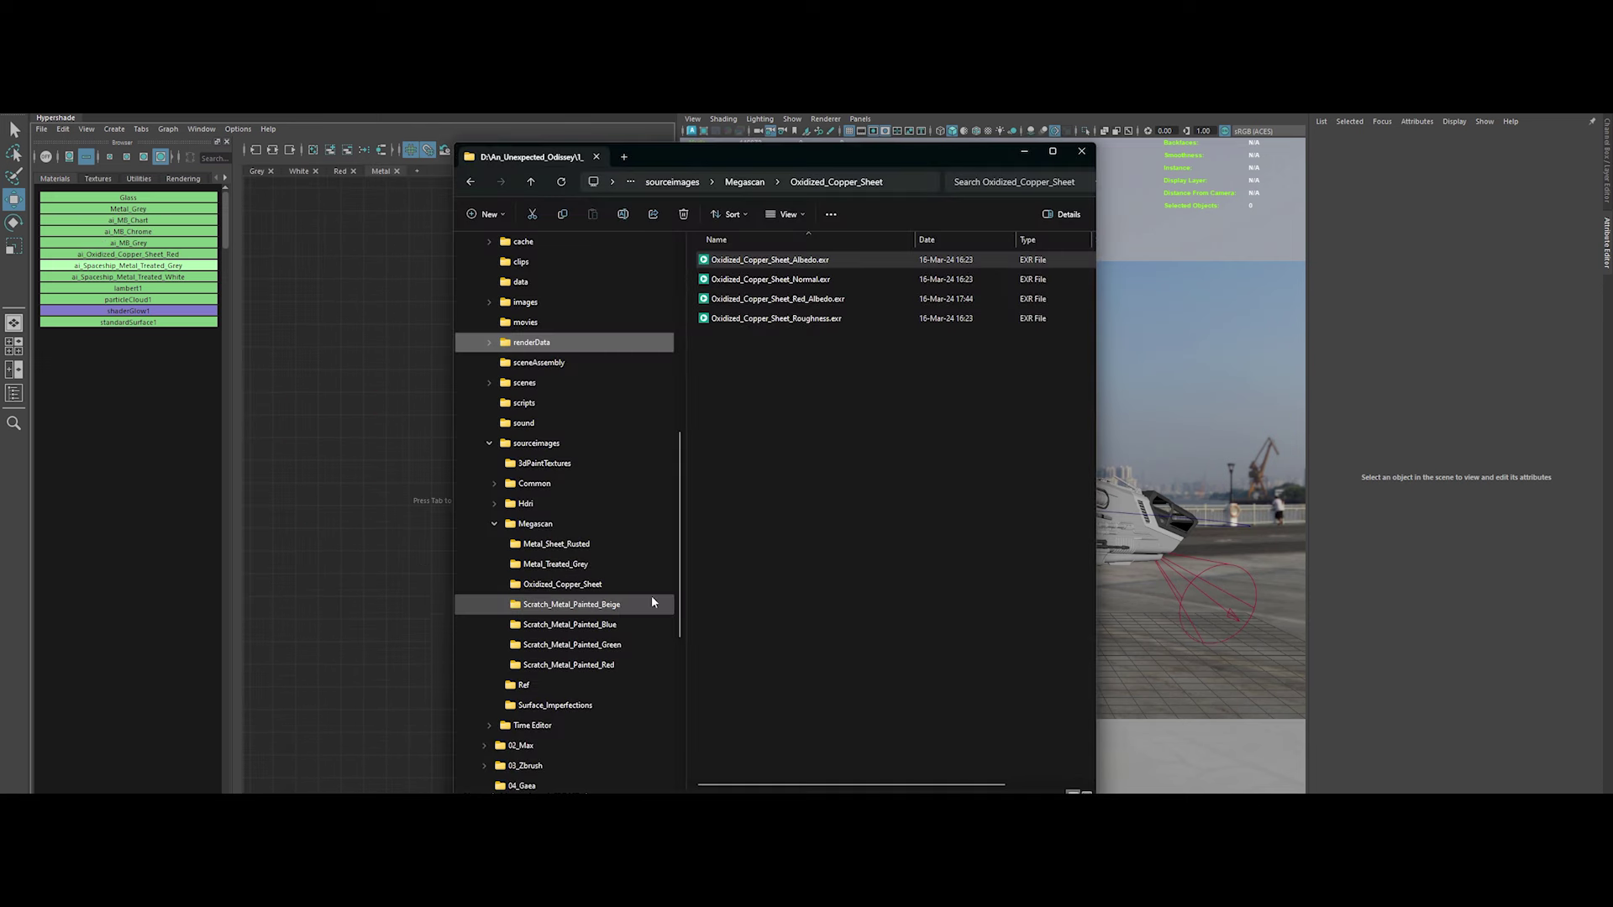
Browse the Metal_Treated_Grey, Metal_Sheet_Rusted and Oxidized_Copper_Sheet folders and preview the copper albedo
{"action": "left_click", "coordinate": [616, 564]}
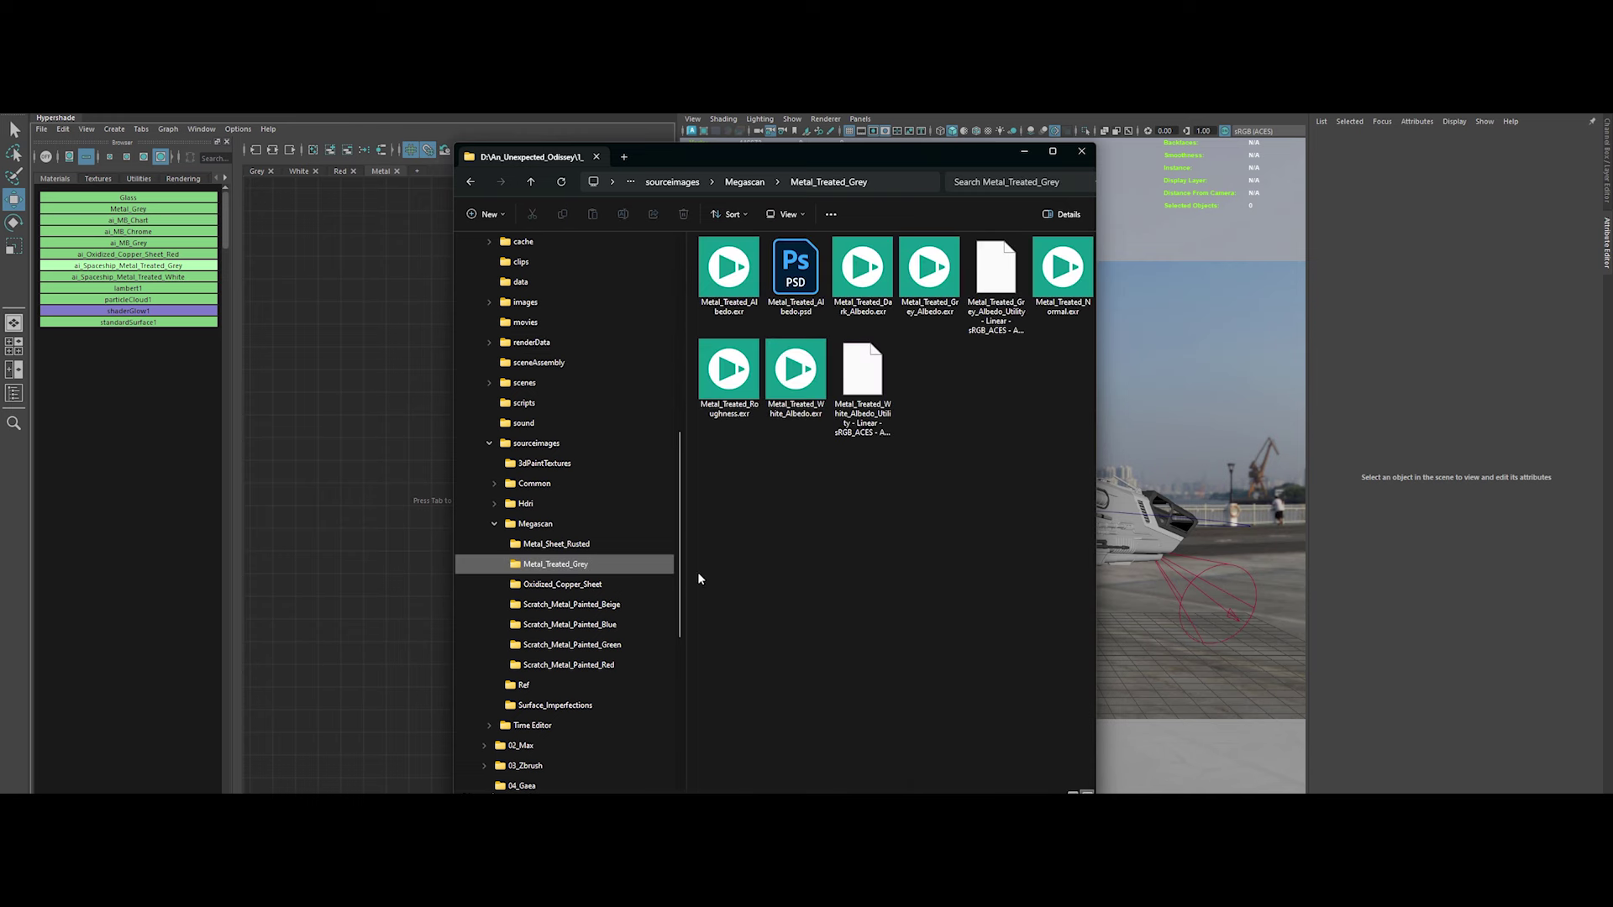
{"action": "left_click", "coordinate": [556, 544]}
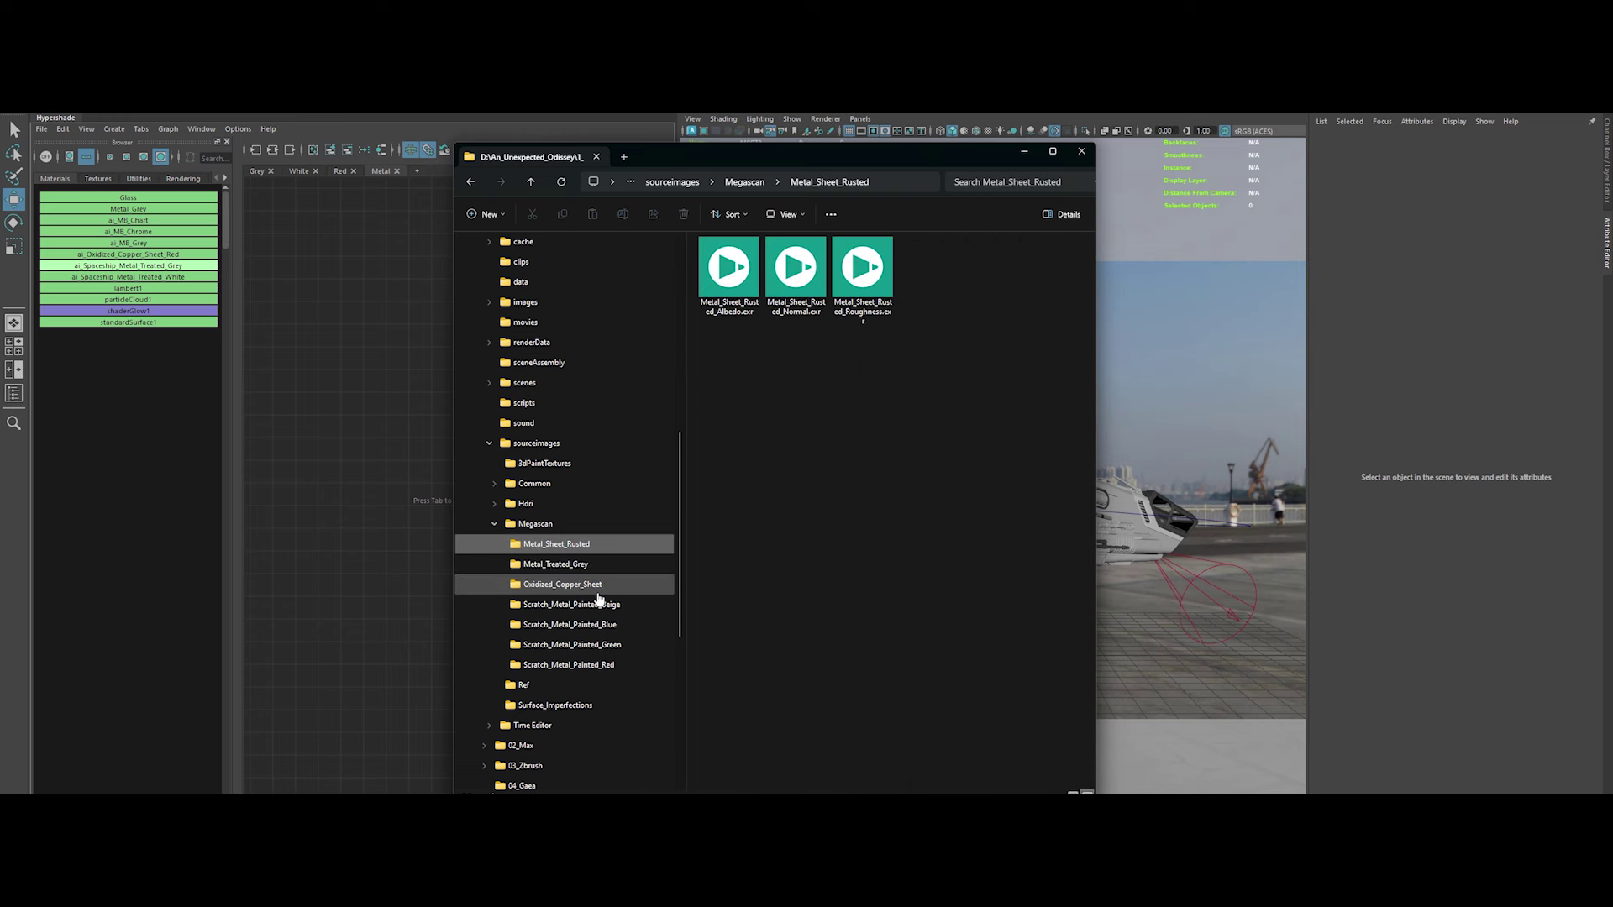
{"action": "left_click", "coordinate": [563, 584]}
{"action": "double_click", "coordinate": [778, 266]}
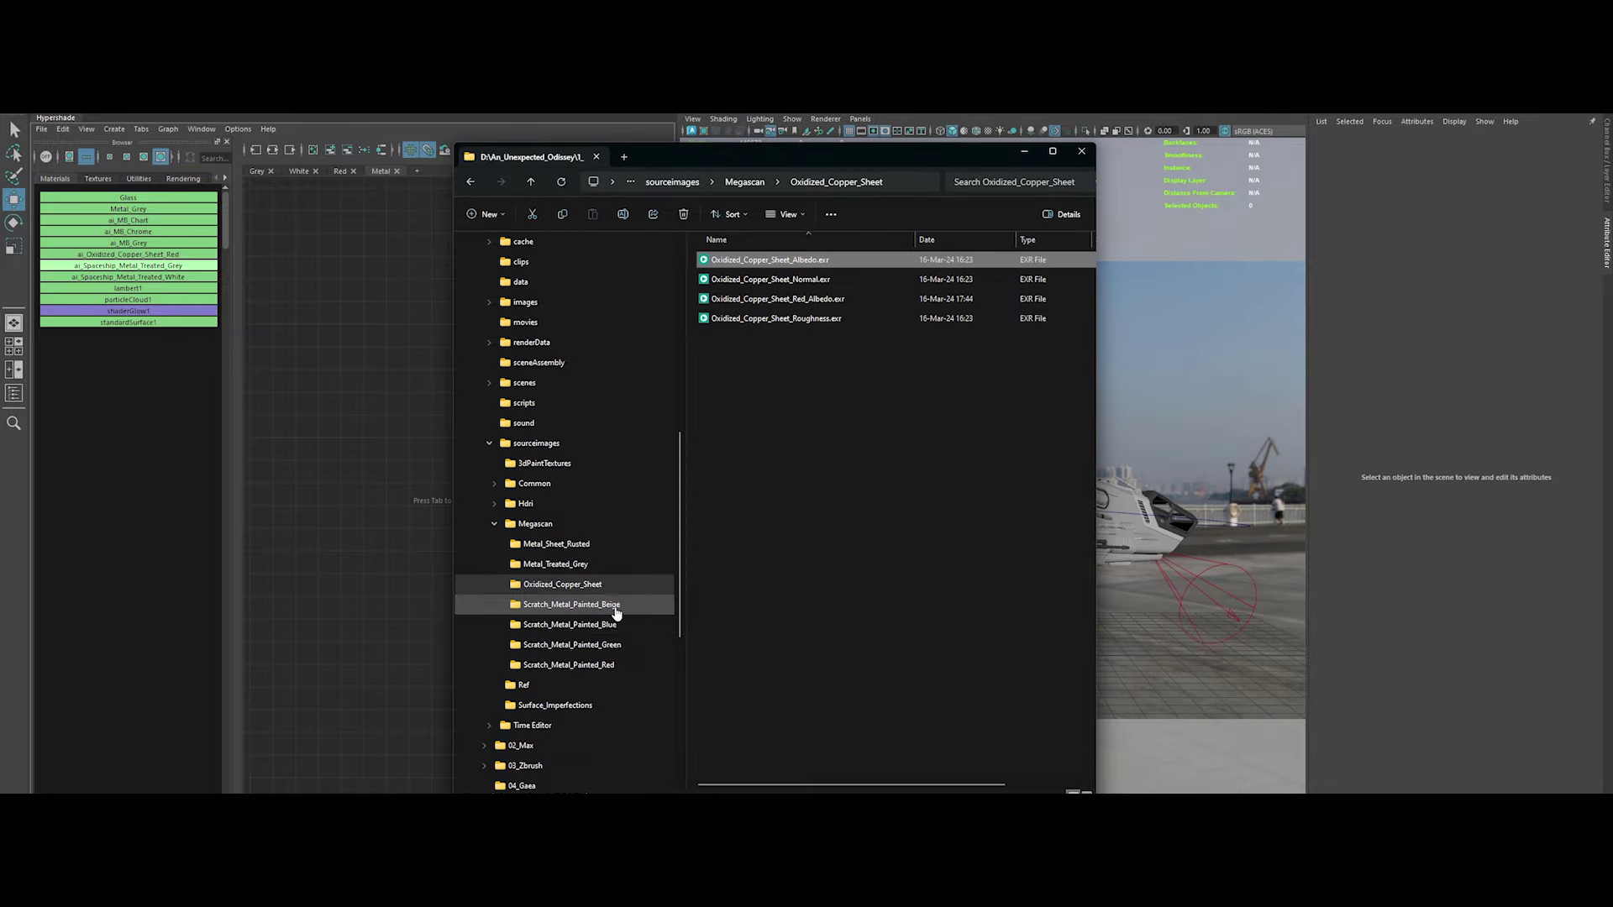
Open Scratch_Metal_Painted_Beige and preview its albedo darkened to test a dark paint look
{"action": "left_click", "coordinate": [588, 604]}
{"action": "left_click", "coordinate": [729, 281]}
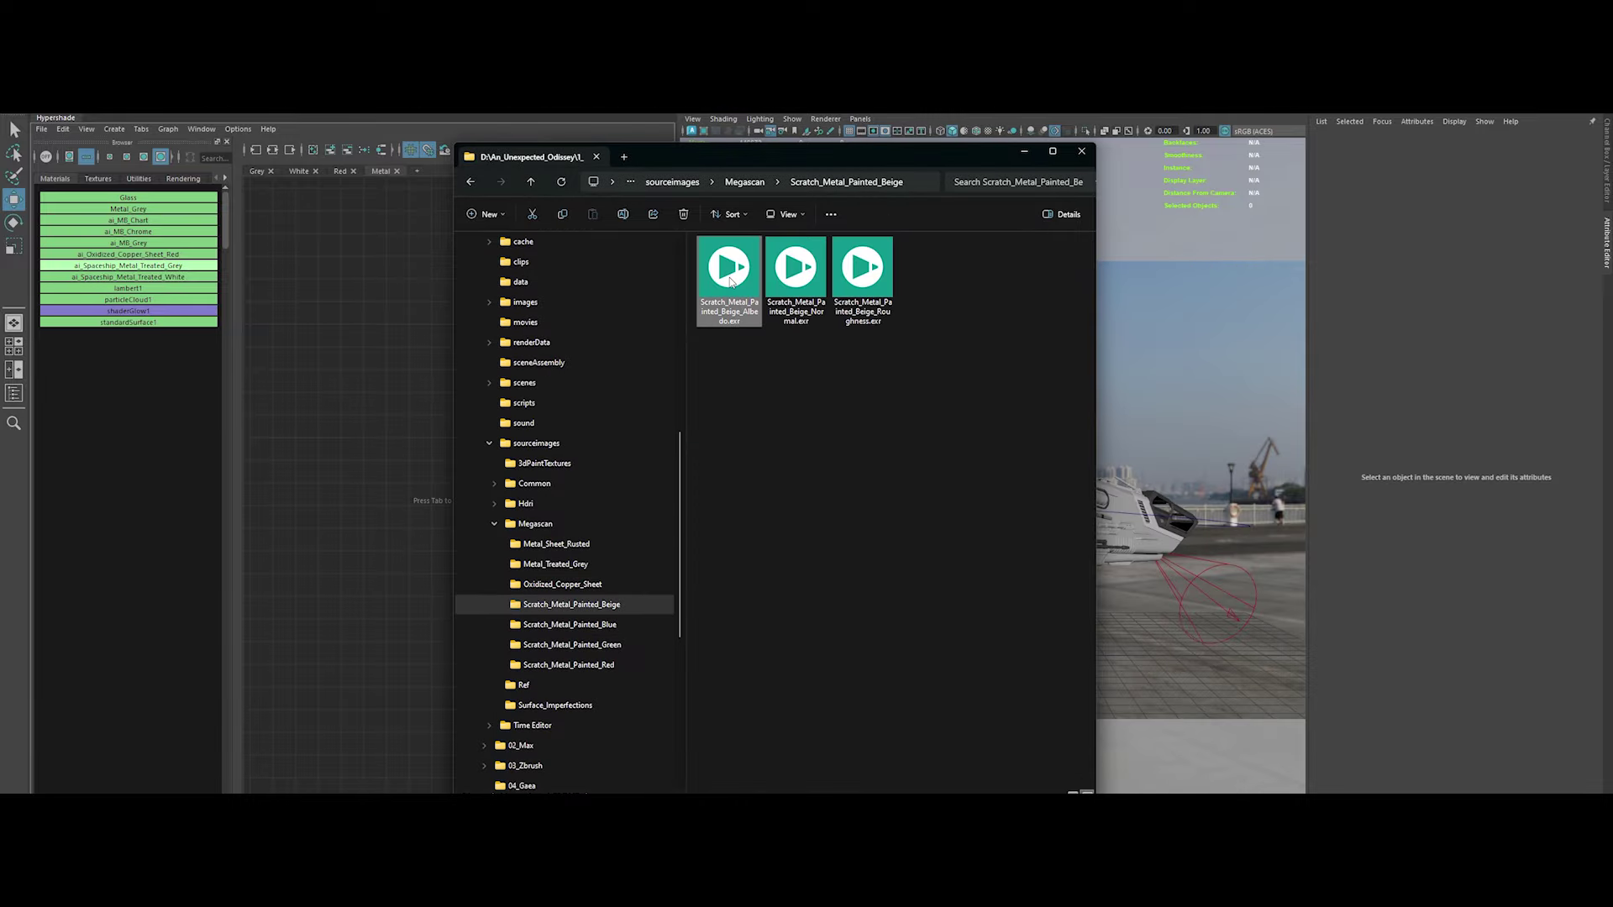
{"action": "double_click", "coordinate": [730, 281]}
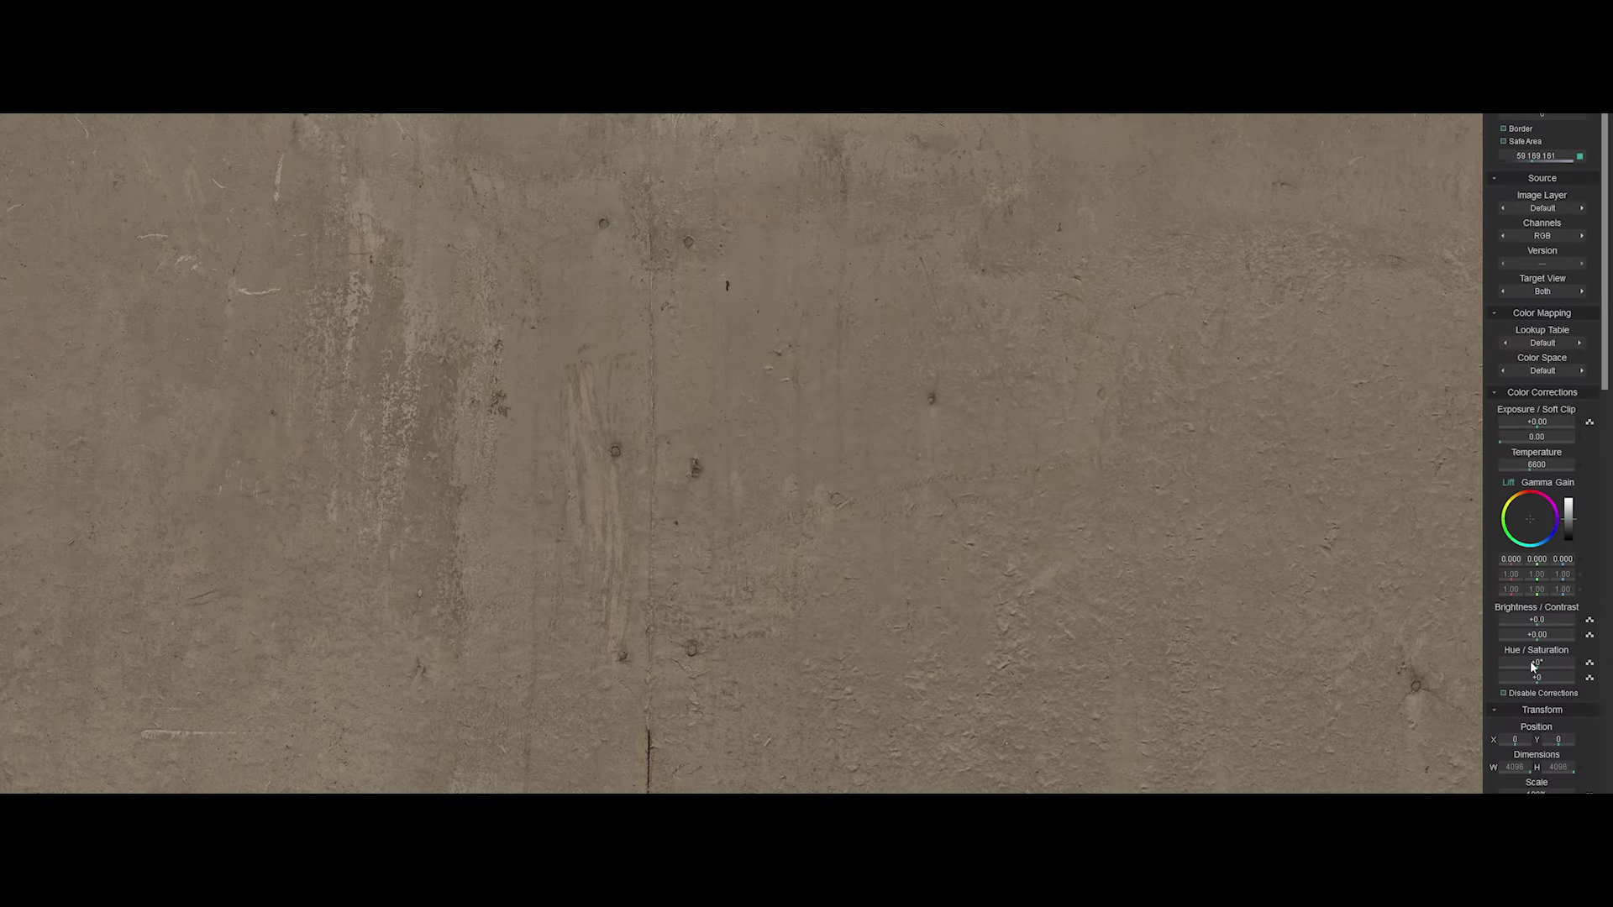
{"action": "left_click_drag", "start_coordinate": [1550, 634], "coordinate": [1353, 625]}
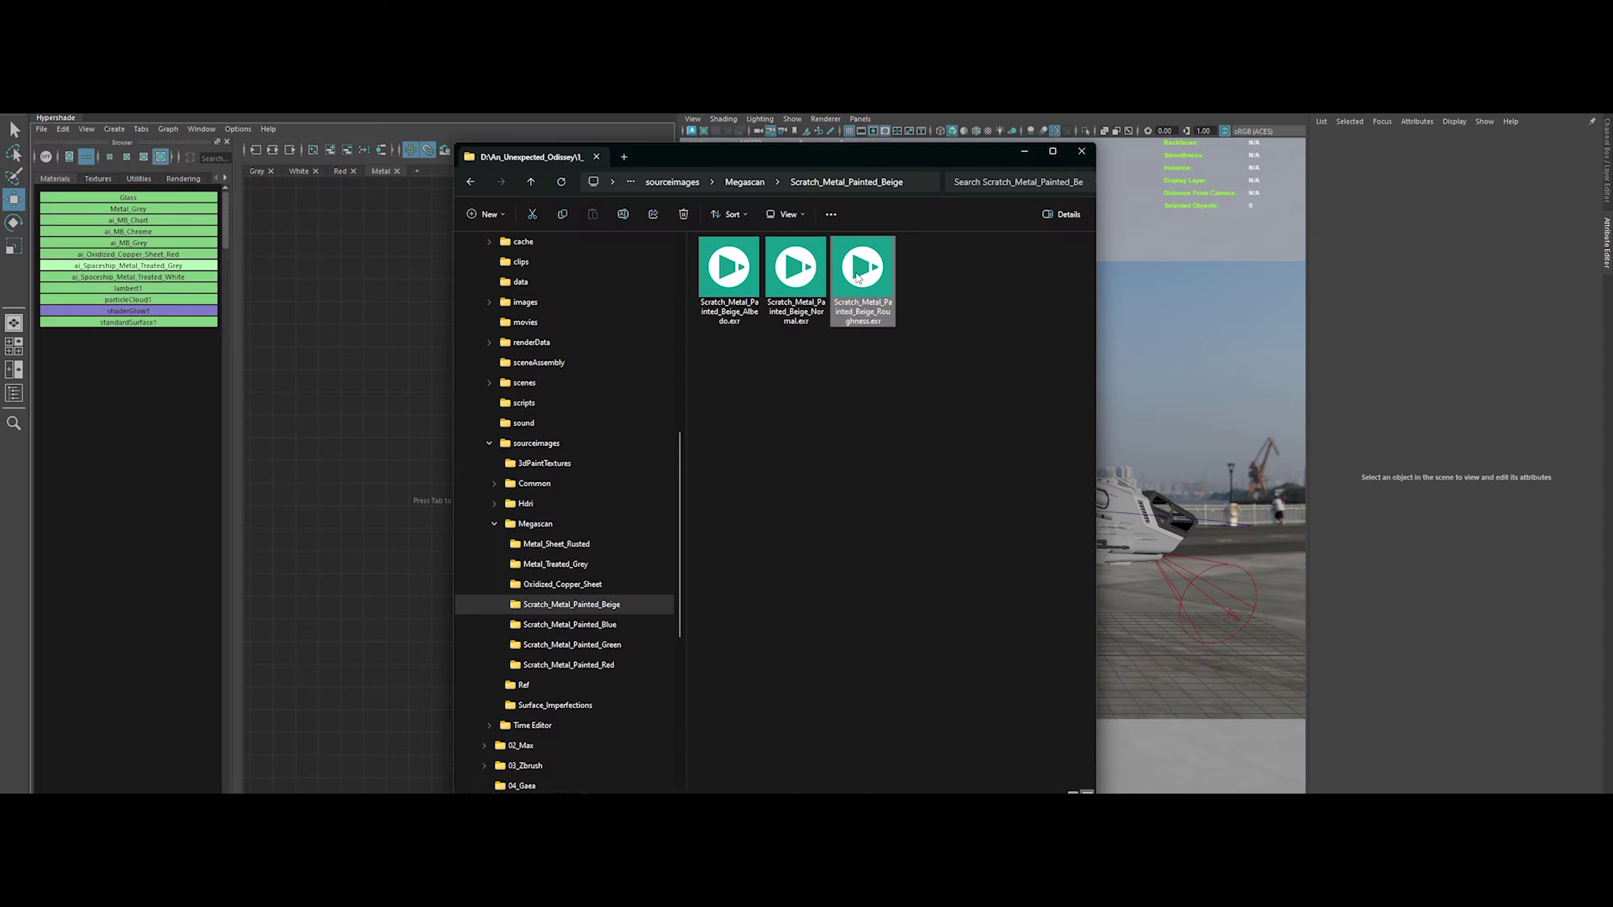
{"action": "double_click", "coordinate": [857, 276]}
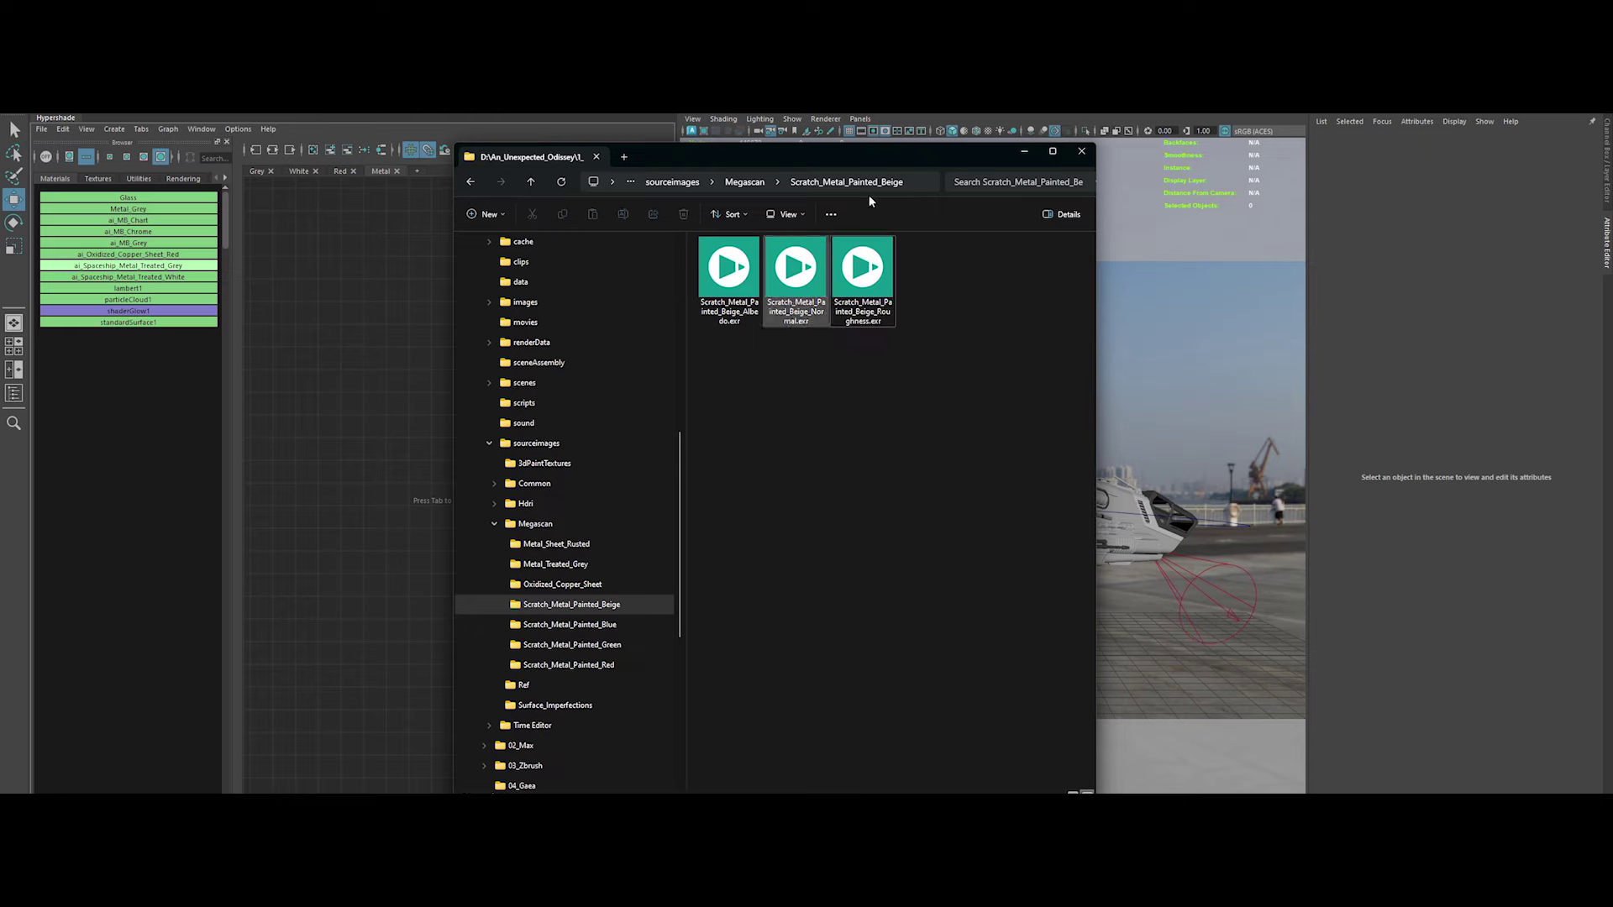
Build a shader network in Maya from the Scratch_Metal_Painted_Beige texture folder via the script
{"action": "left_click", "coordinate": [869, 181]}
{"action": "double_click", "coordinate": [869, 181]}
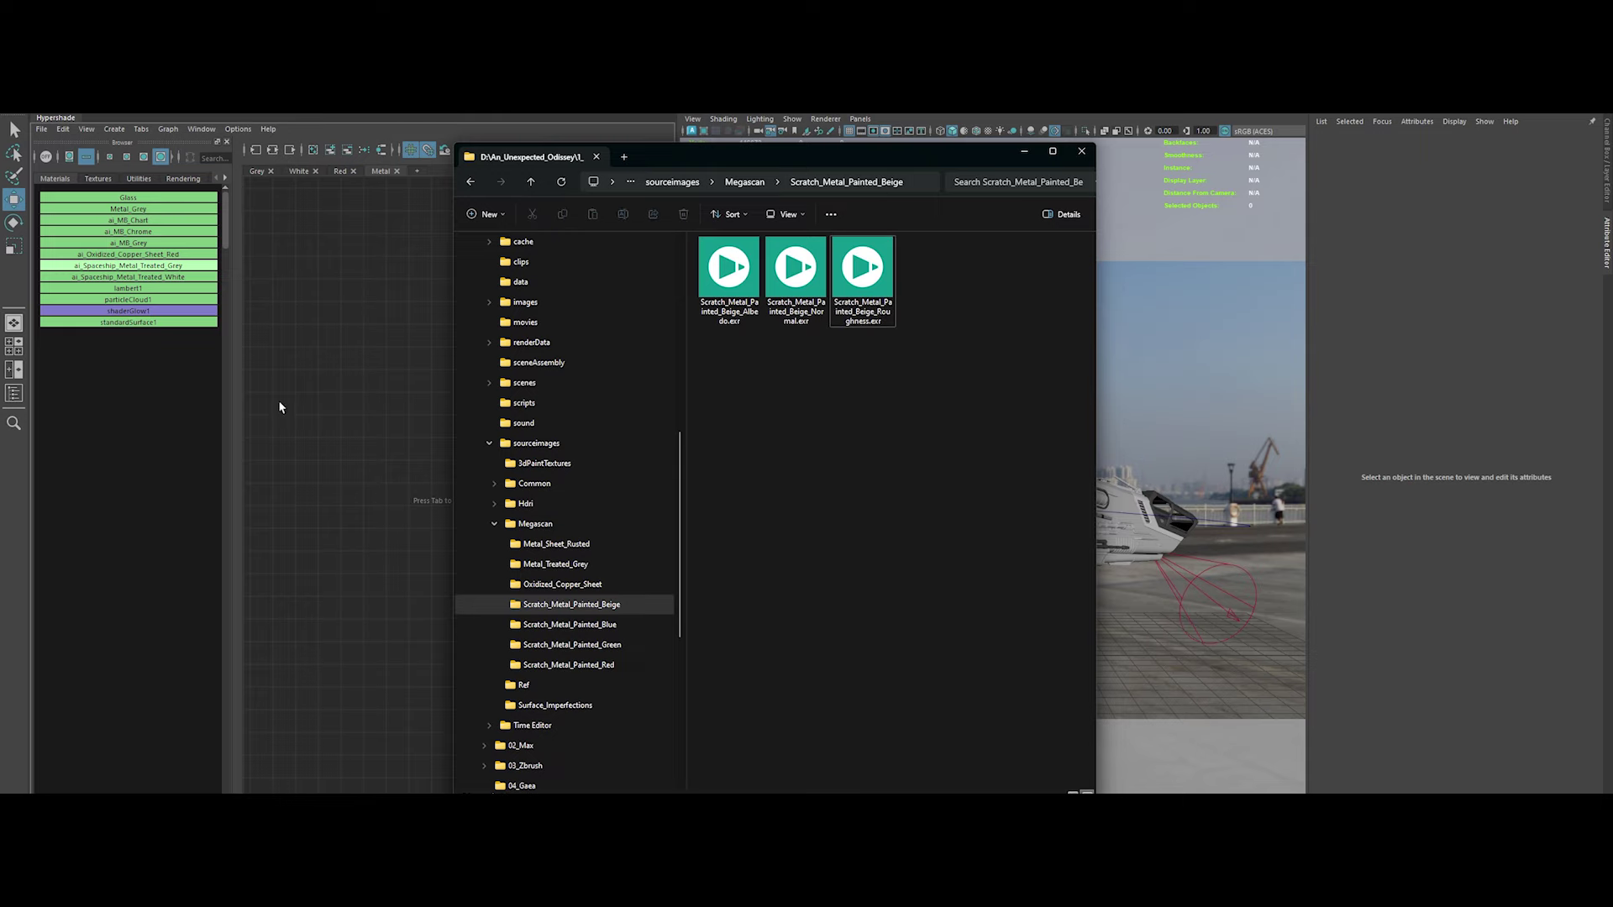
{"action": "left_click", "coordinate": [319, 369]}
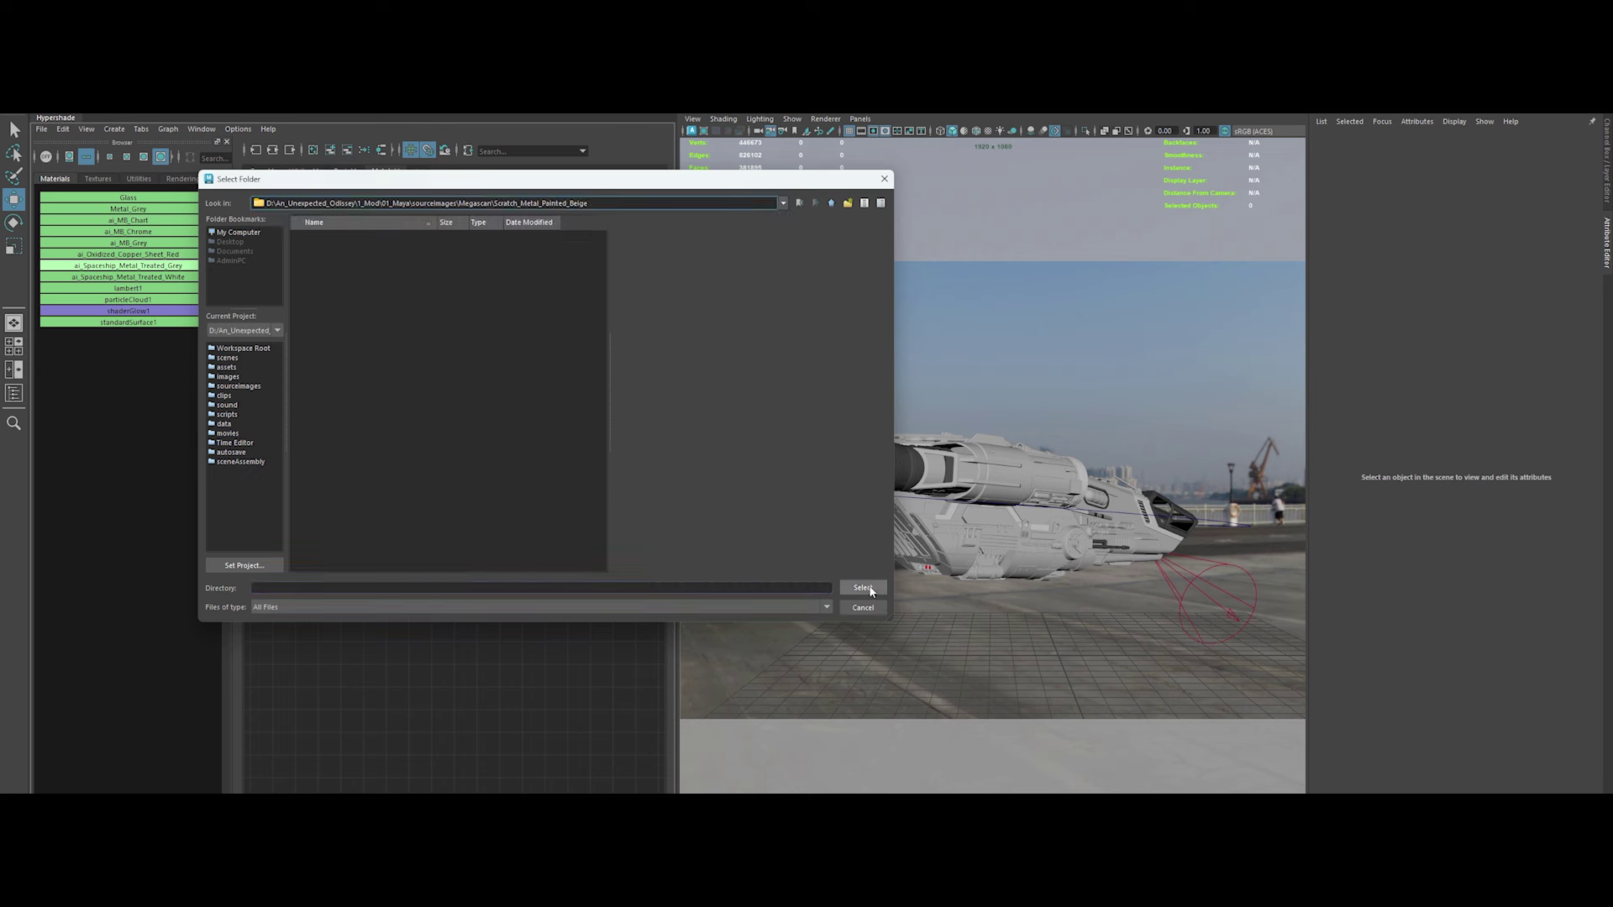
{"action": "left_click", "coordinate": [863, 607]}
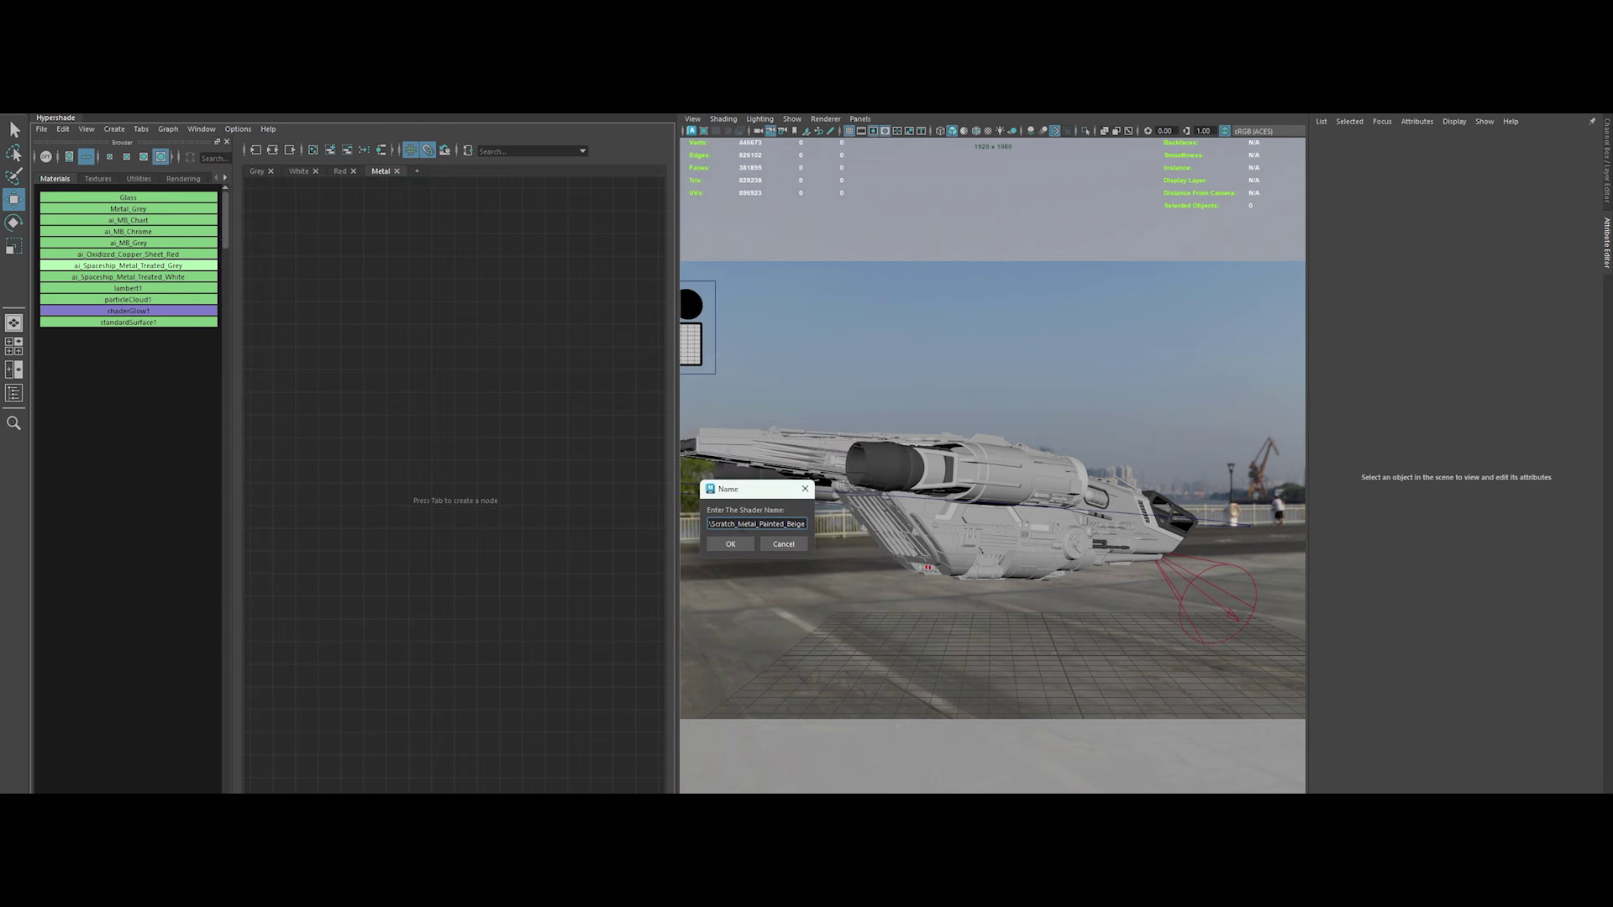
{"action": "left_click", "coordinate": [743, 545]}
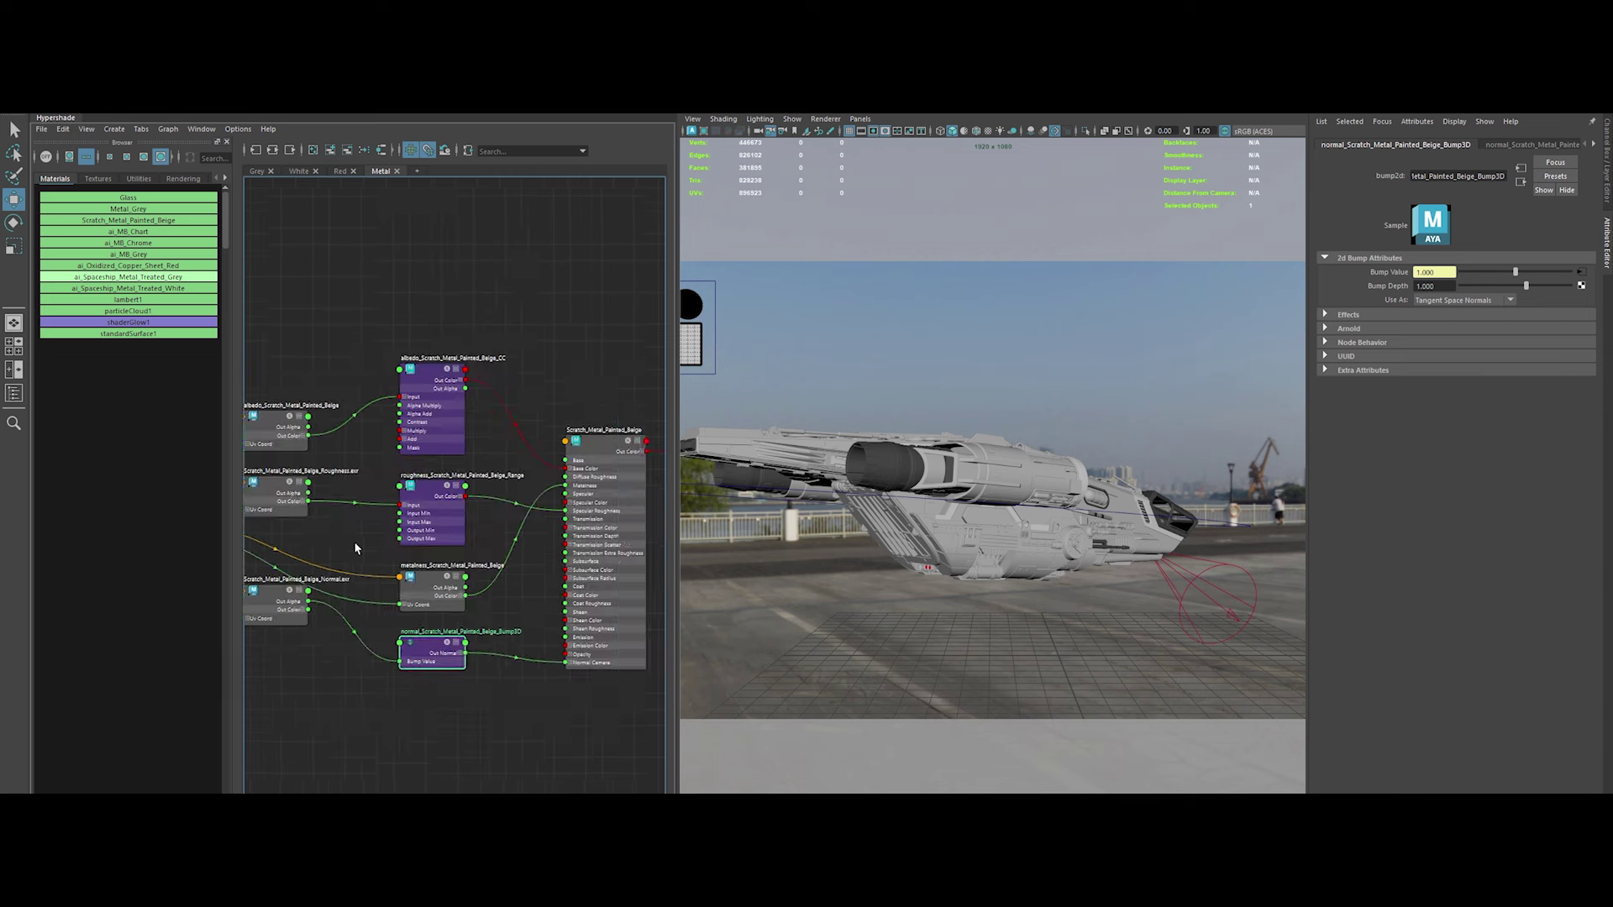
Rename the new beige shader to Scratch_Metal_Painted_Dark
{"action": "key", "text": "f"}
{"action": "double_click", "coordinate": [386, 446]}
{"action": "key", "text": "BackSpace"}
{"action": "type", "text": "ark"}
{"action": "key", "text": "Return"}
{"action": "middle_click_drag", "start_coordinate": [527, 422], "coordinate": [420, 431], "text": "alt"}
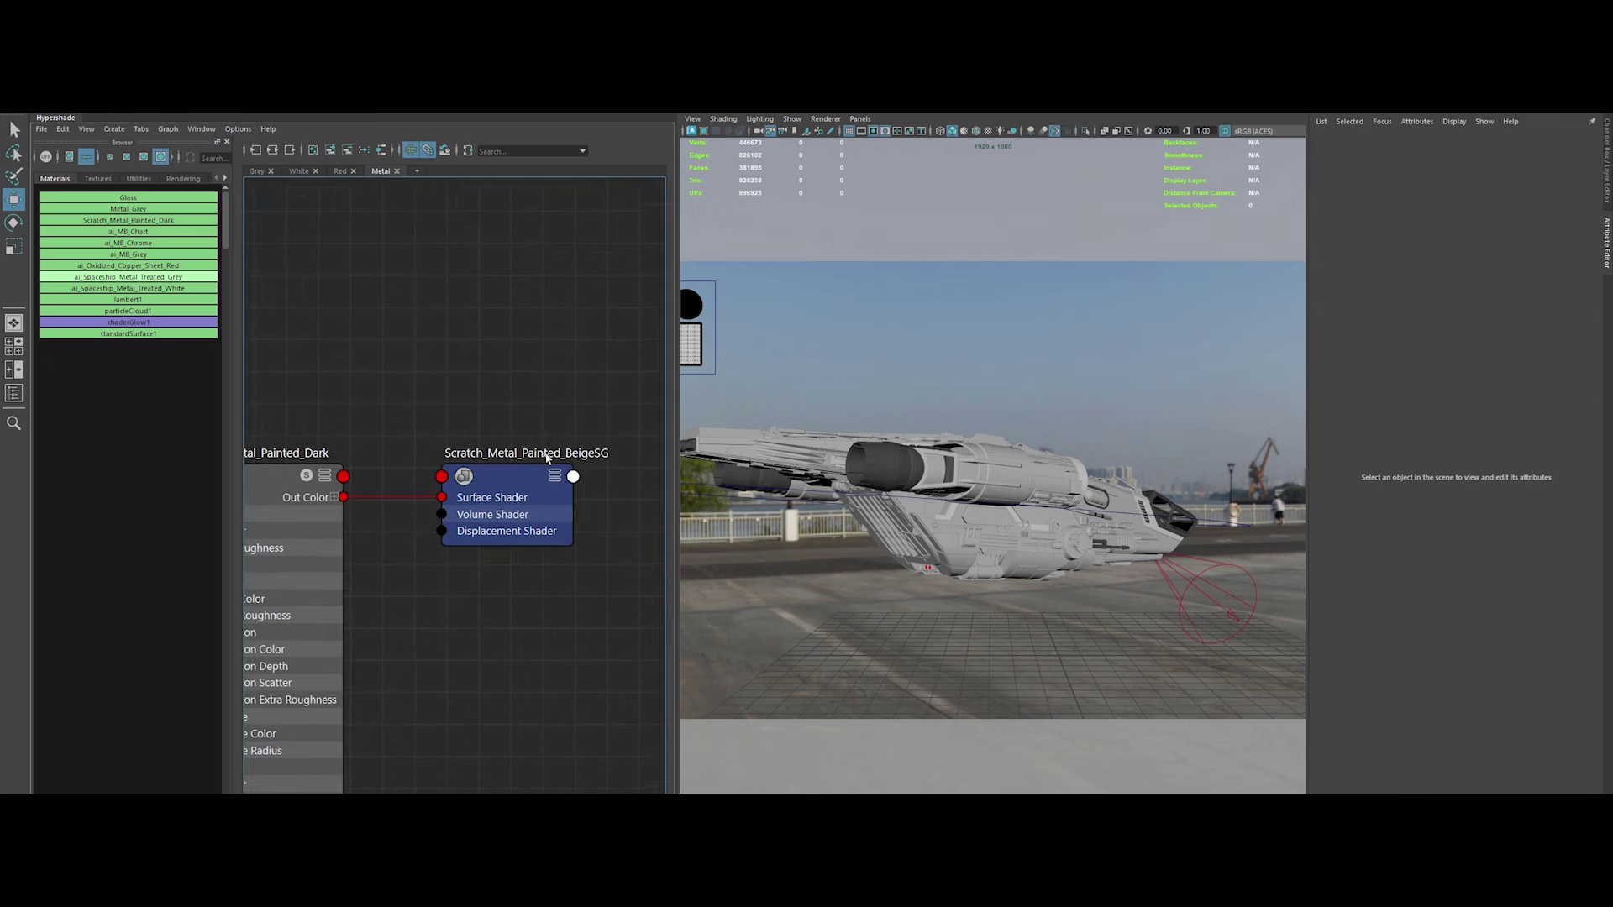
Create a floatConstant node in the Metal graph
{"action": "scroll", "coordinate": [420, 431], "scroll_direction": "down", "scroll_amount": 3}
{"action": "scroll", "coordinate": [386, 378], "scroll_direction": "down", "scroll_amount": 2}
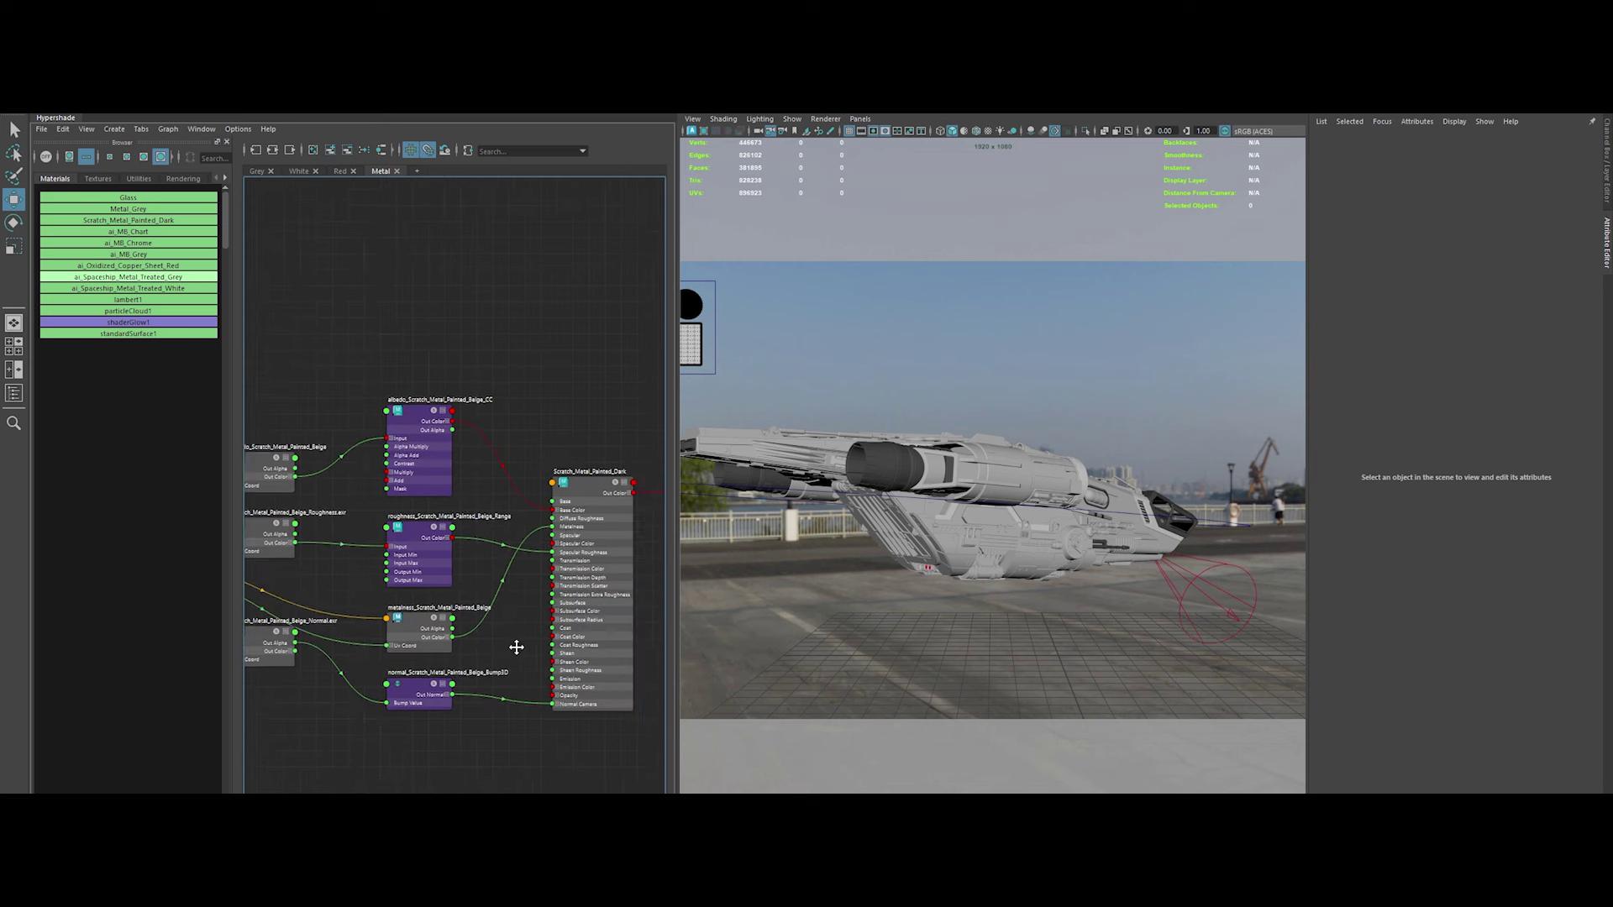
{"action": "scroll", "coordinate": [349, 327], "scroll_direction": "down", "scroll_amount": 2}
{"action": "key", "text": "Tab"}
{"action": "type", "text": "floa"}
{"action": "key", "text": "Down"}
{"action": "key", "text": "Down"}
{"action": "key", "text": "Down"}
Create the float constant and name it Scratch_Metal_Painted_Dark1
{"action": "key", "text": "Return"}
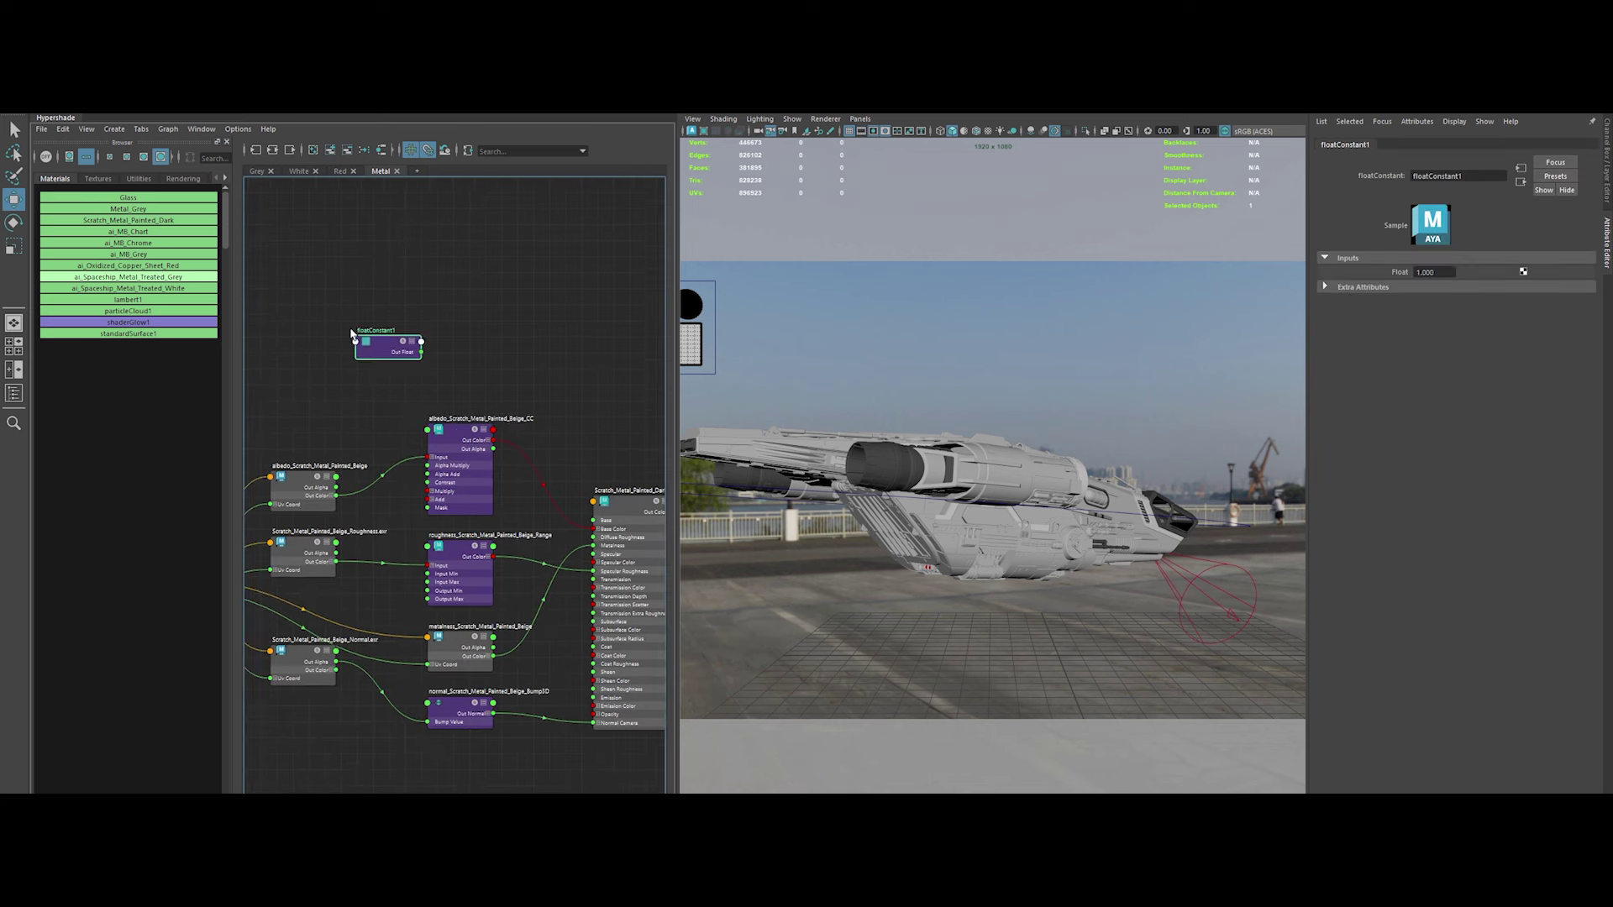
{"action": "scroll", "coordinate": [403, 395], "scroll_direction": "up", "scroll_amount": 2}
{"action": "double_click", "coordinate": [504, 429]}
{"action": "left_click_drag", "start_coordinate": [560, 428], "coordinate": [455, 428]}
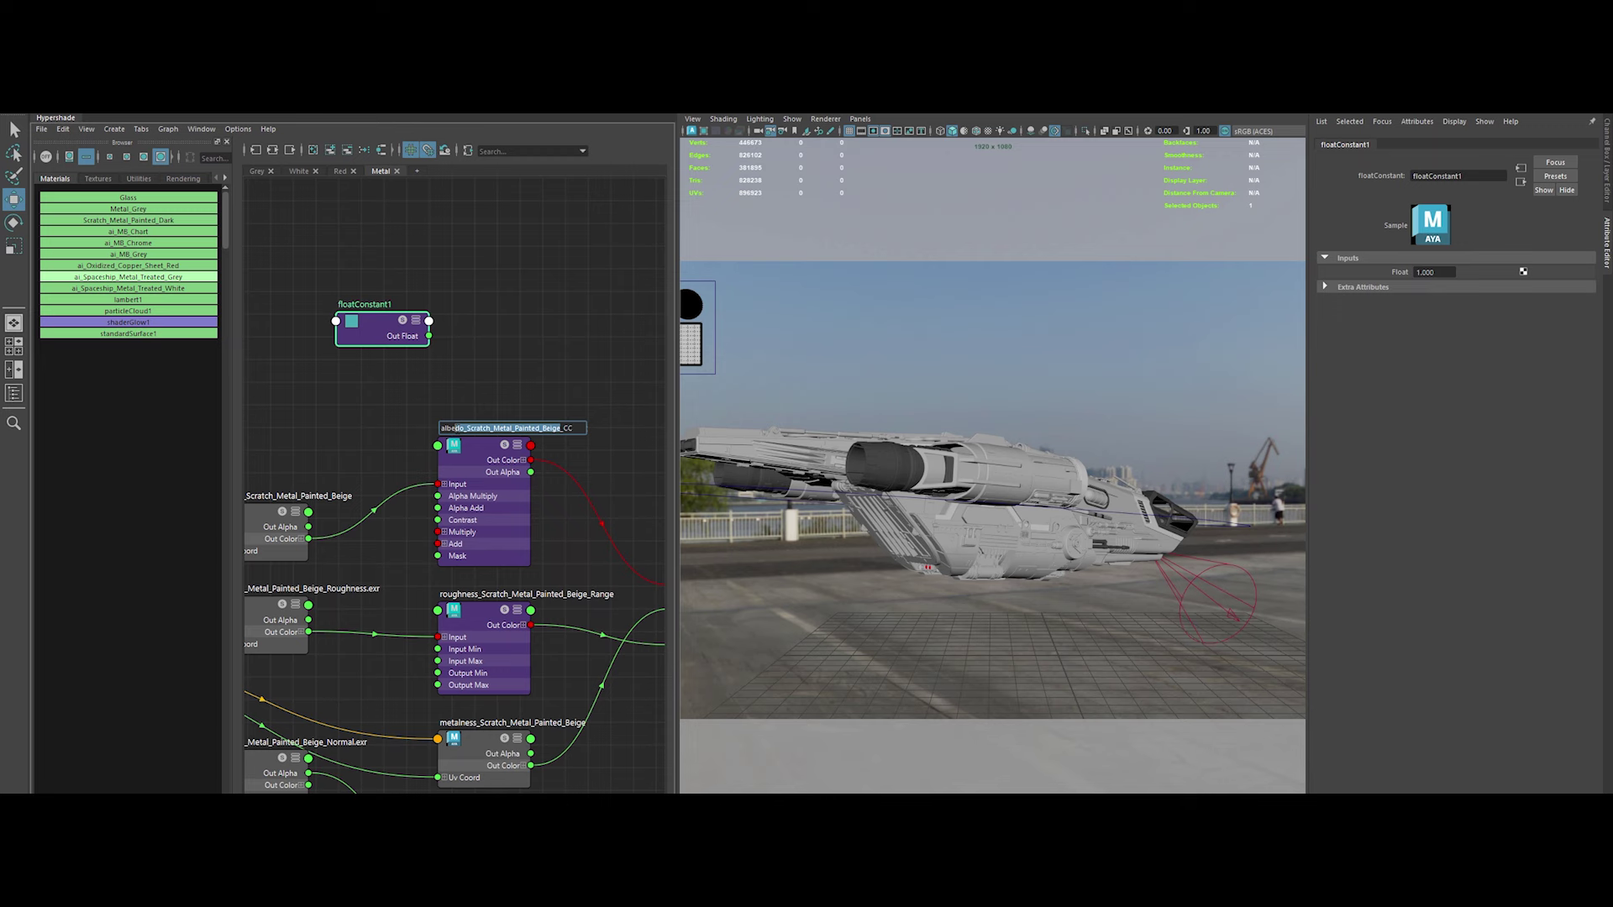
{"action": "double_click", "coordinate": [364, 305]}
{"action": "type", "text": "Scratch_Metal_Painted_Dark"}
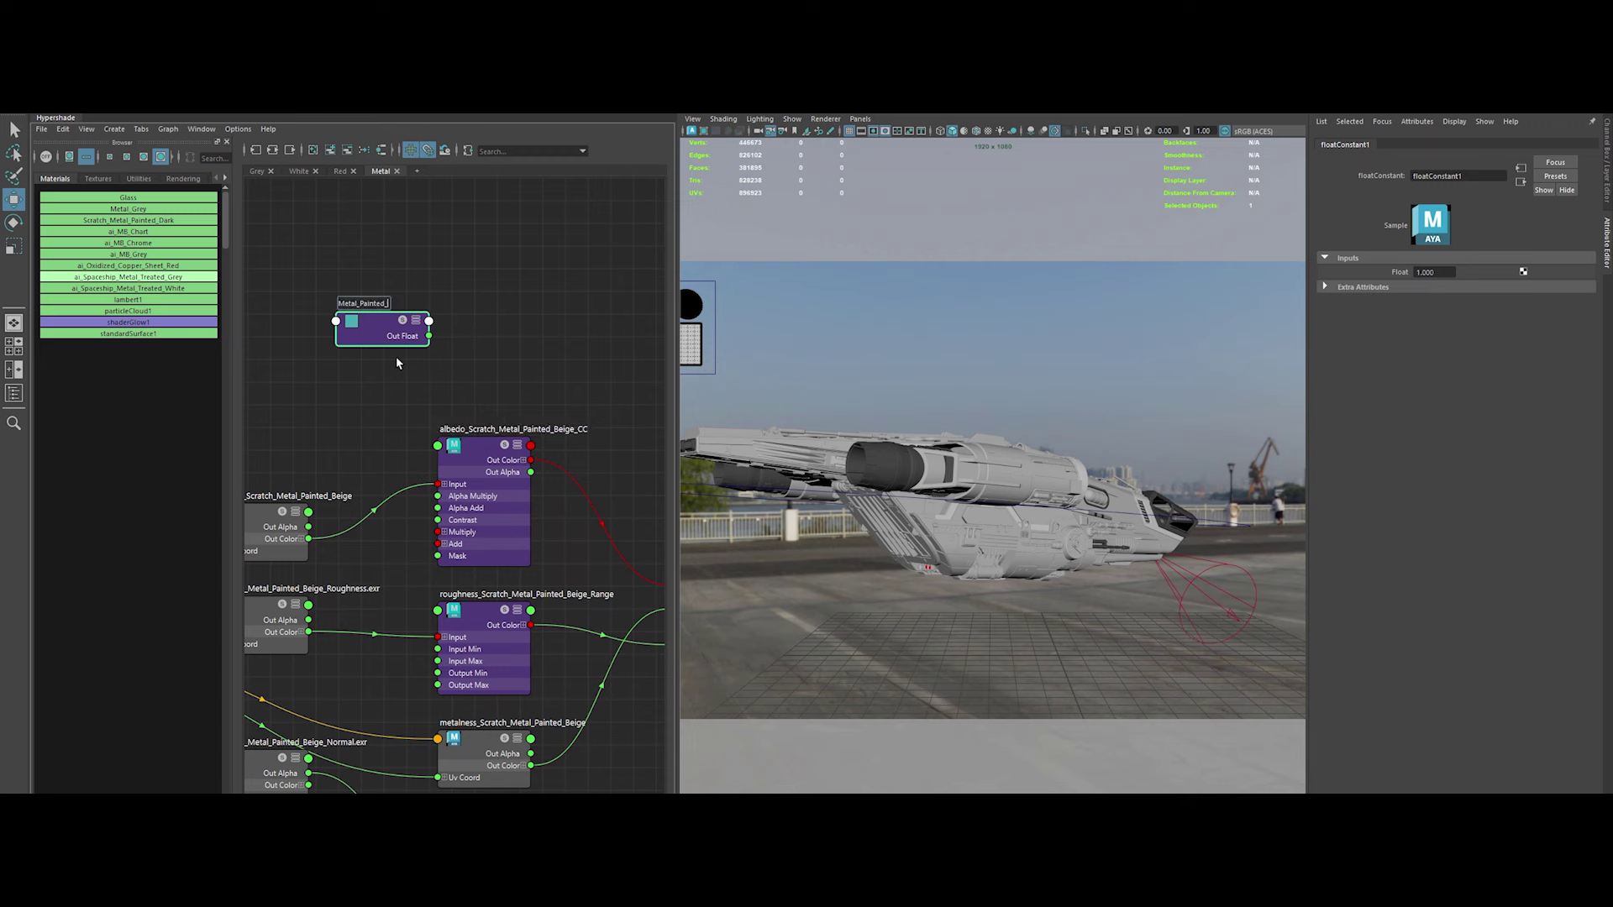
{"action": "key", "text": "Return"}
Select the file and placement nodes and add another aiTriplanar node
{"action": "scroll", "coordinate": [385, 410], "scroll_direction": "down", "scroll_amount": 2}
{"action": "scroll", "coordinate": [384, 410], "scroll_direction": "down", "scroll_amount": 1}
{"action": "scroll", "coordinate": [385, 410], "scroll_direction": "down", "scroll_amount": 1}
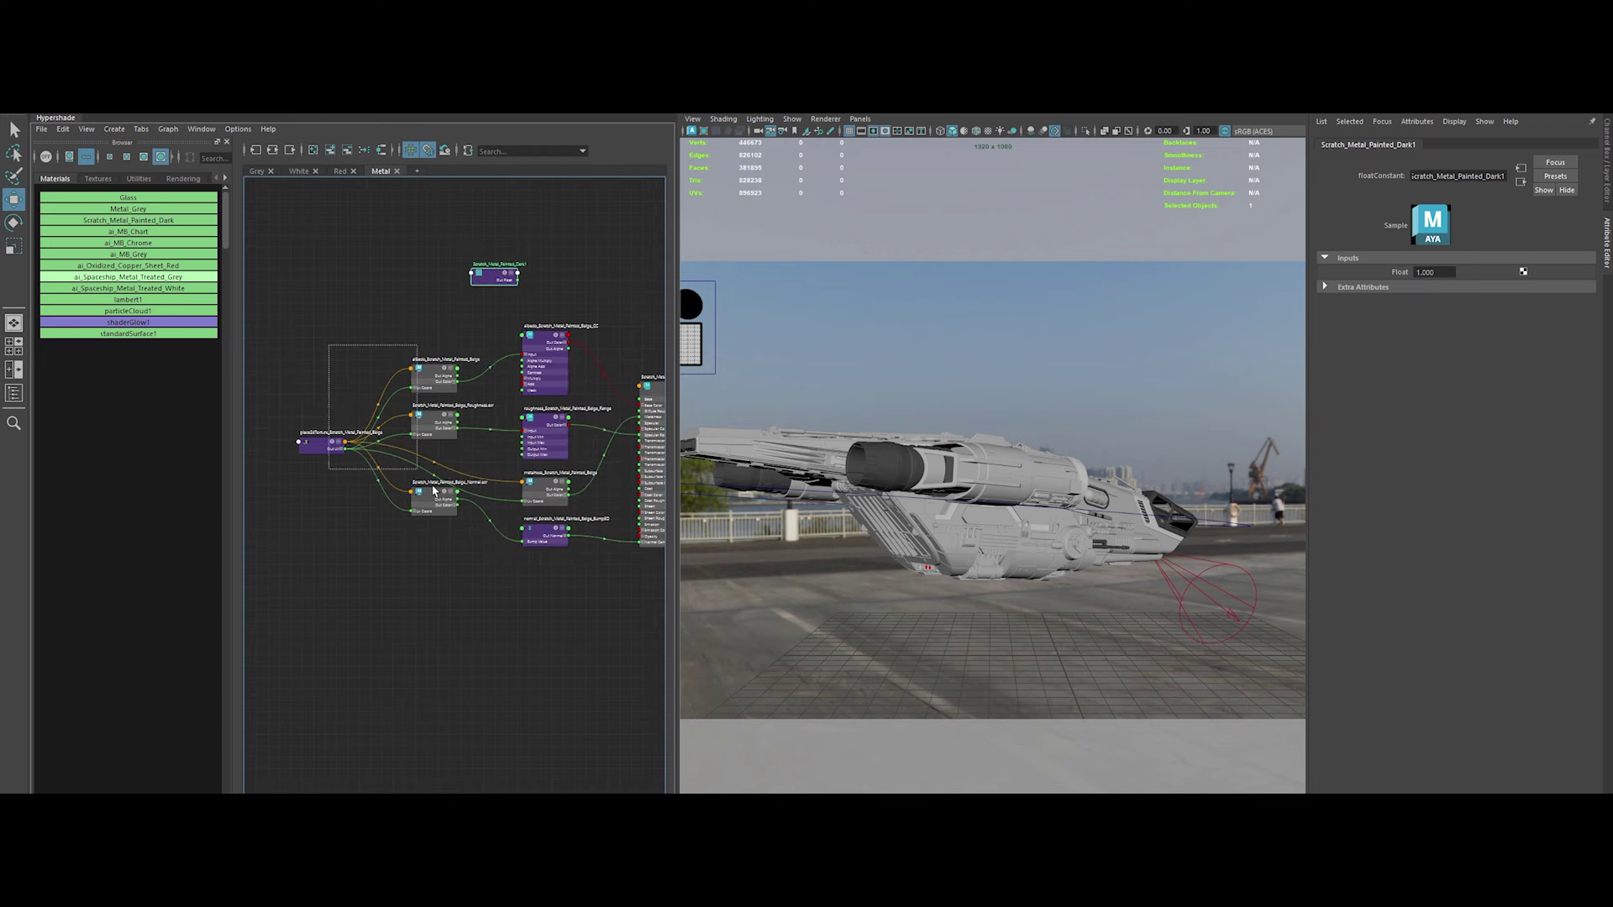
{"action": "left_click_drag", "start_coordinate": [428, 437], "coordinate": [348, 437]}
{"action": "left_click", "coordinate": [376, 598]}
{"action": "key", "text": "Tab"}
{"action": "type", "text": "aitriplanar"}
{"action": "key", "text": "Return"}
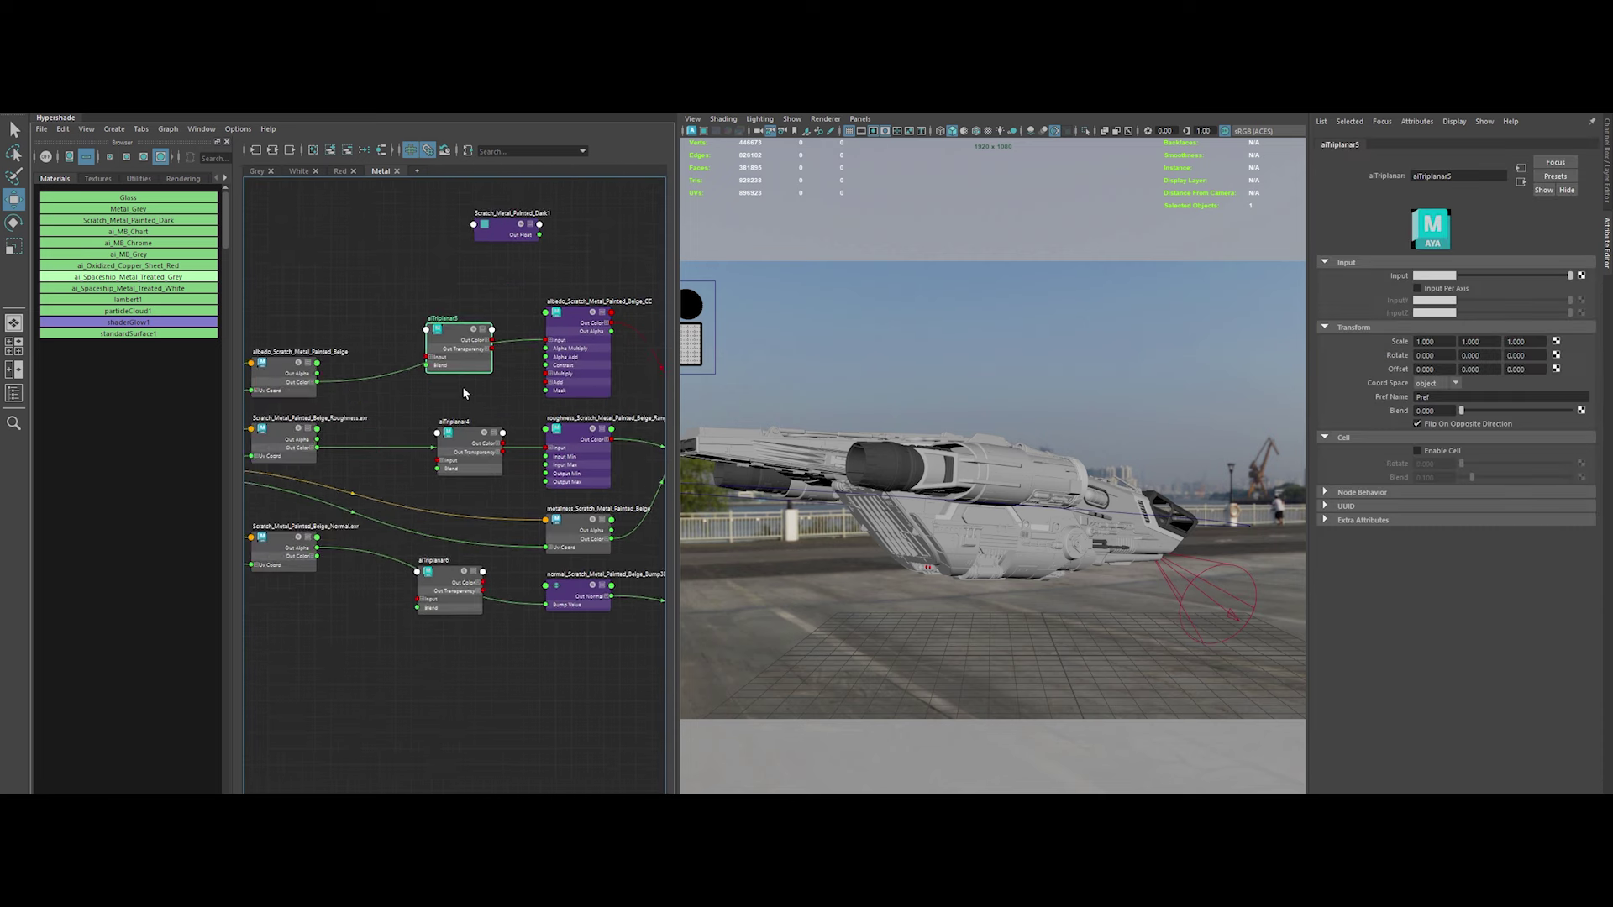
Delete the metalness texture node from the beige network
{"action": "scroll", "coordinate": [448, 484], "scroll_direction": "up", "scroll_amount": 2}
{"action": "left_click", "coordinate": [454, 576]}
{"action": "key", "text": "Delete"}
{"action": "left_click", "coordinate": [1426, 334]}
Move the float node left and rename it Constant_Scratch_Metal_Painted_Dark
{"action": "left_click", "coordinate": [429, 716]}
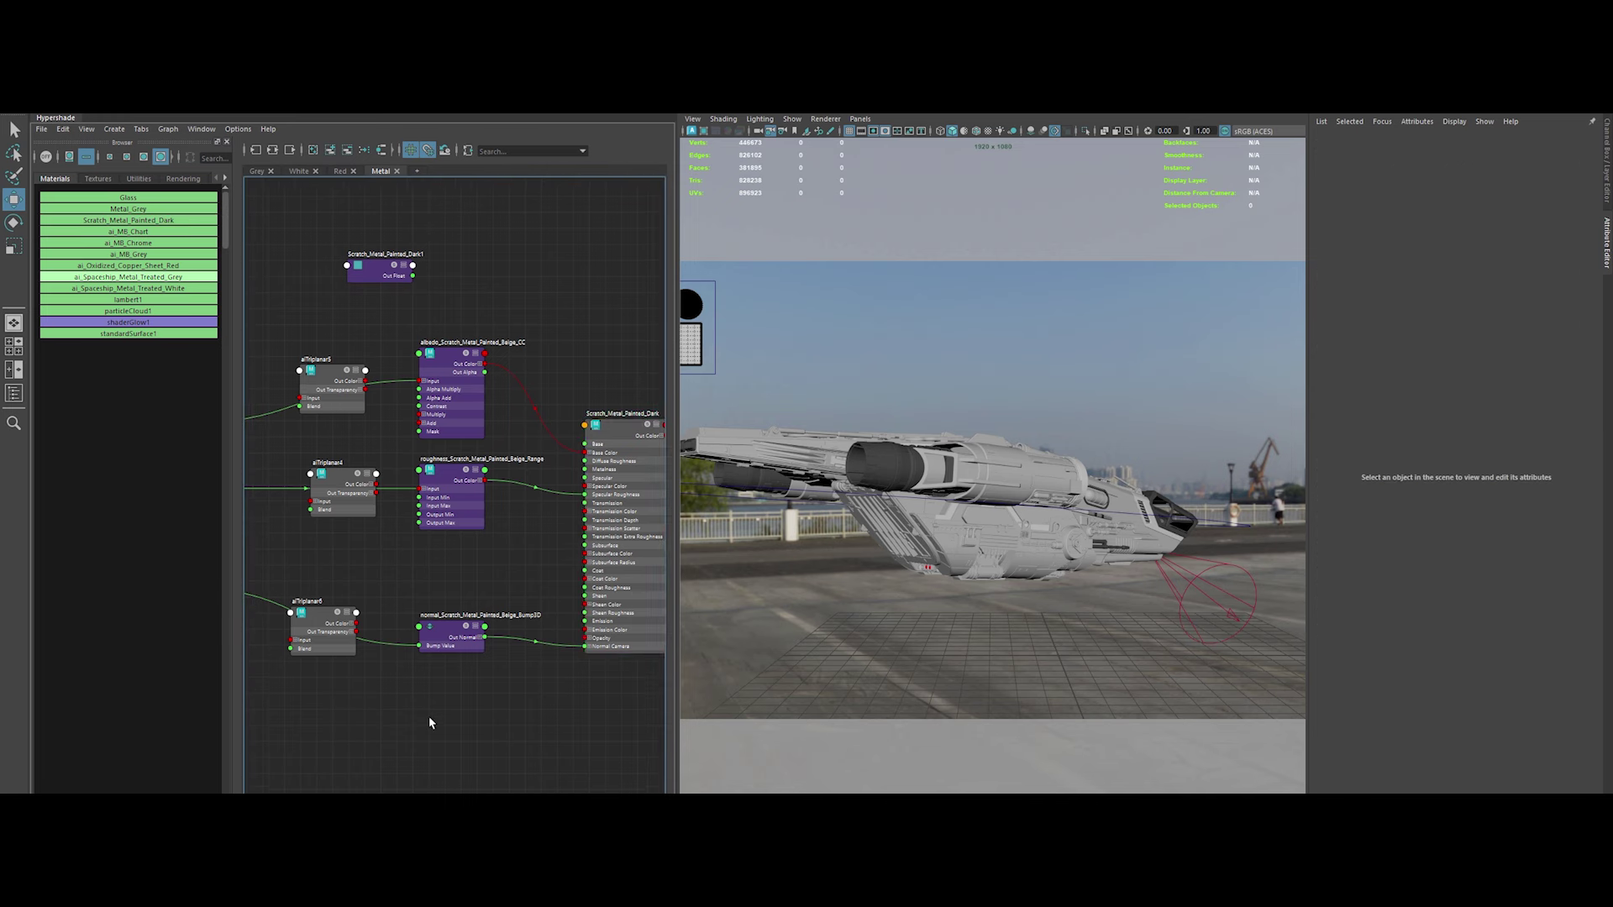
{"action": "middle_click_drag", "start_coordinate": [428, 716], "coordinate": [602, 777], "text": "alt"}
{"action": "left_click_drag", "start_coordinate": [559, 327], "coordinate": [478, 329]}
{"action": "double_click", "coordinate": [480, 321]}
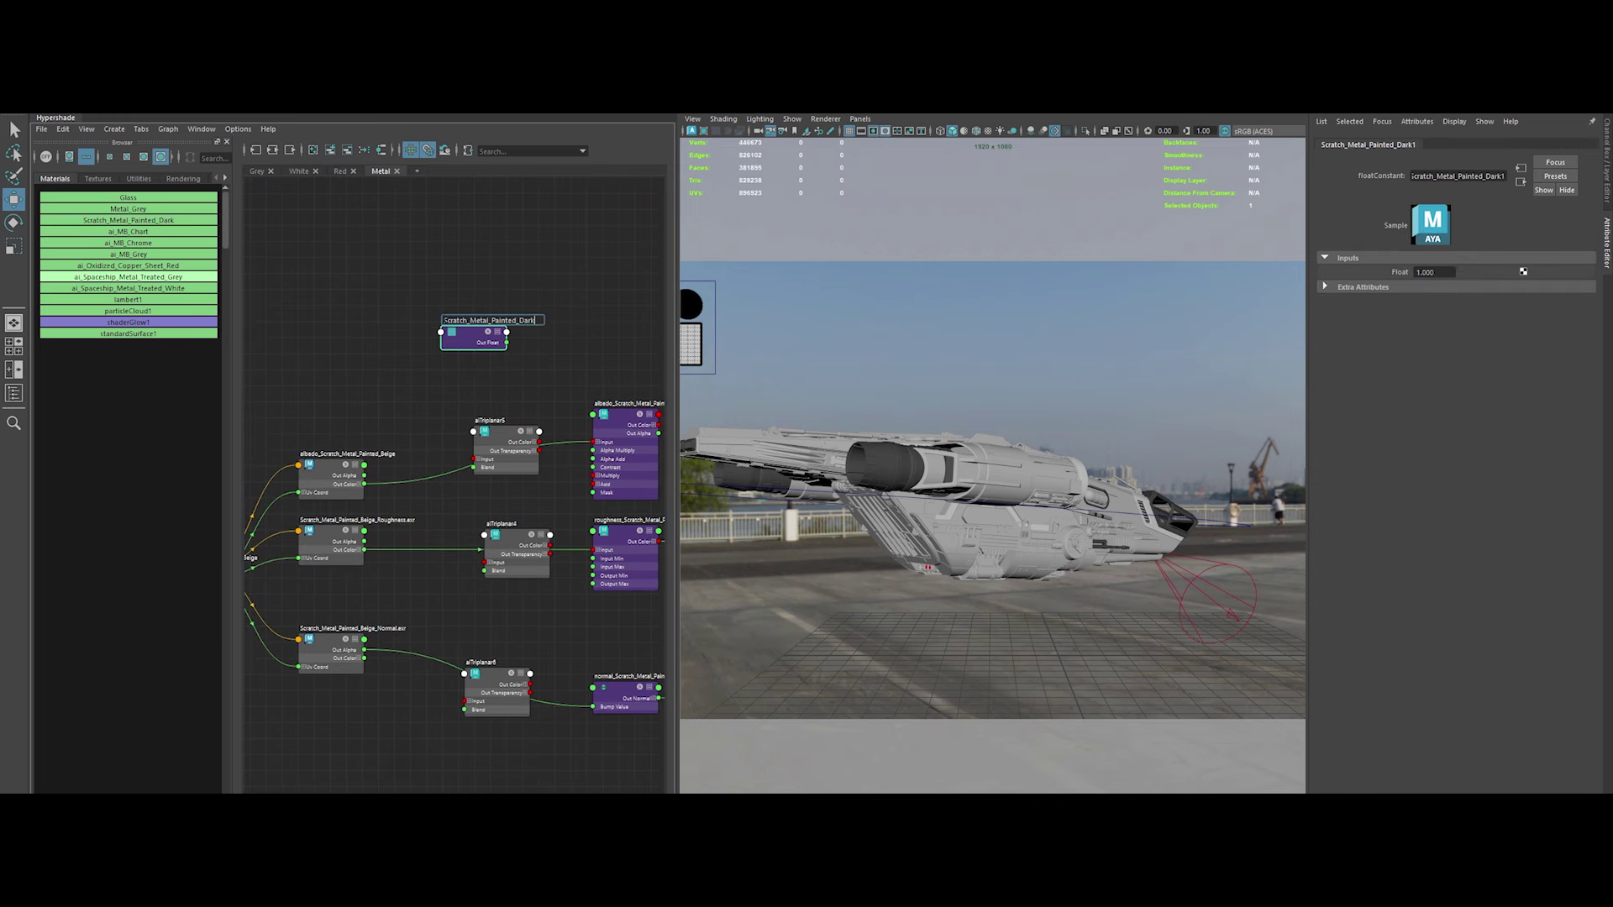
{"action": "type", "text": "Con"}
{"action": "type", "text": "stant_"}
Connect the constant's outFloat to the scale attributes of aiTriplanar5 and aiTriplanar4
{"action": "left_click", "coordinate": [504, 445]}
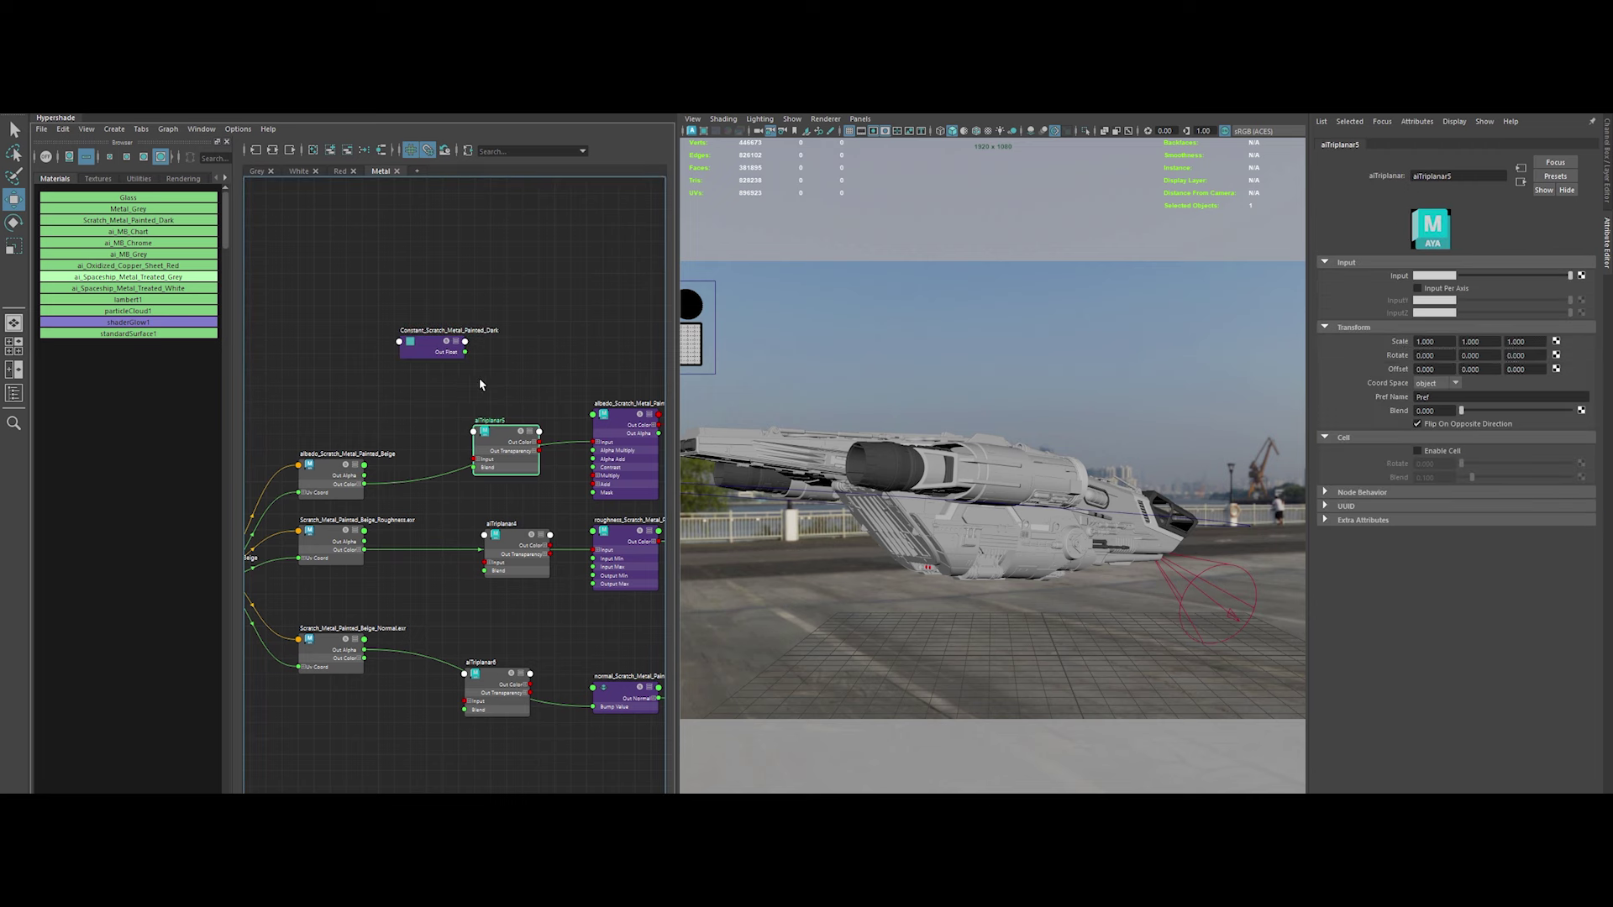
{"action": "left_click", "coordinate": [588, 483]}
{"action": "left_click", "coordinate": [750, 540]}
{"action": "left_click", "coordinate": [781, 504]}
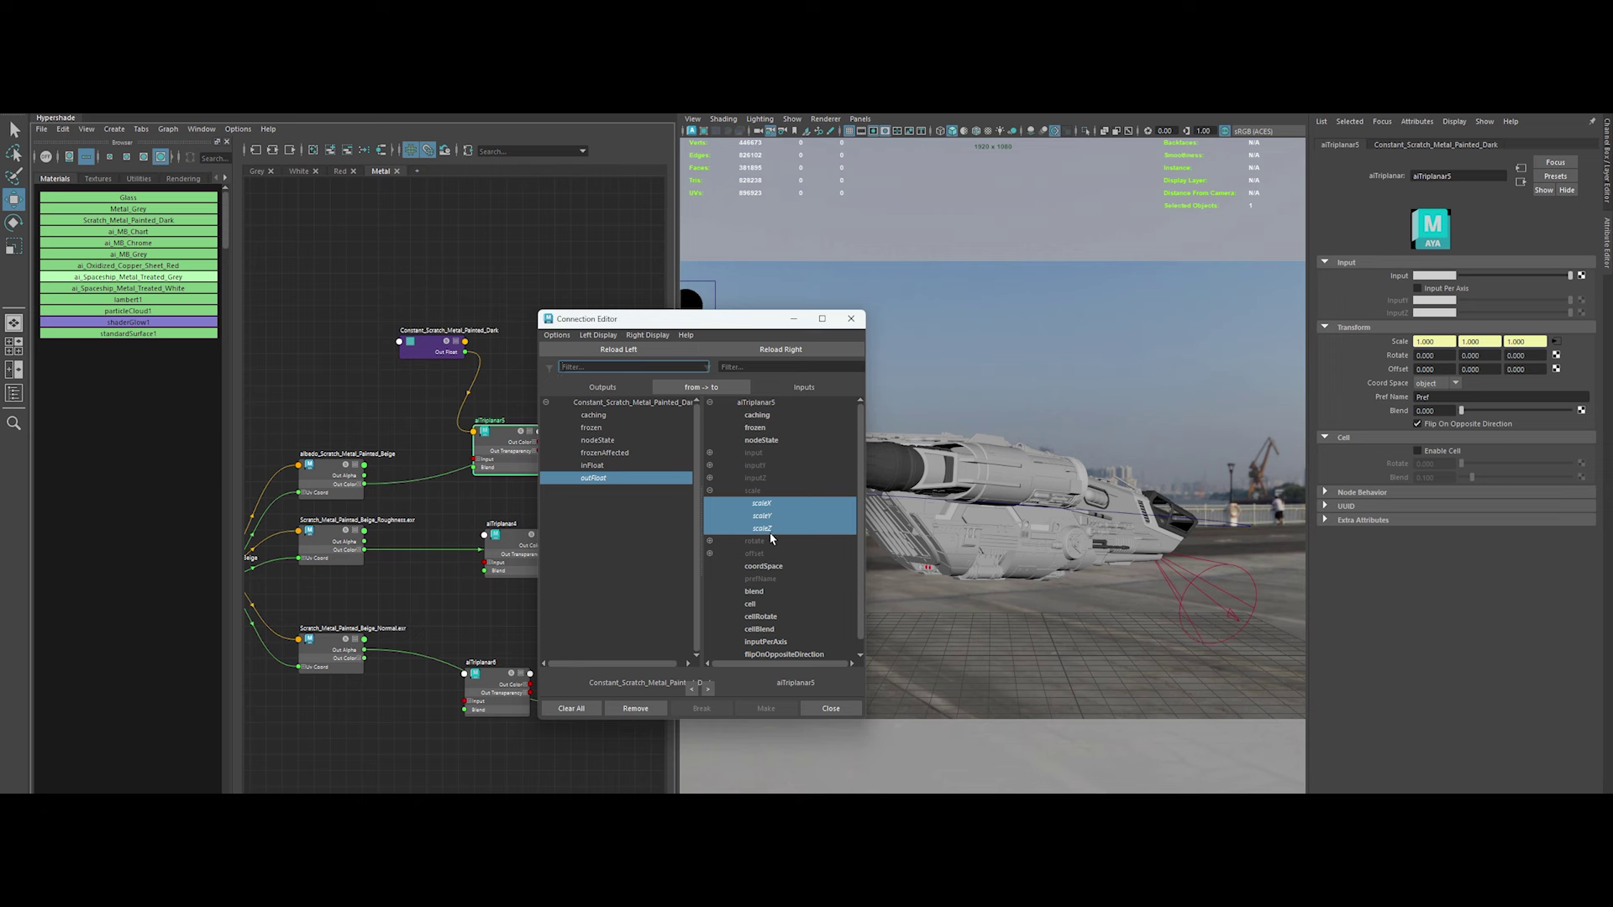
{"action": "left_click", "coordinate": [830, 712]}
{"action": "left_click", "coordinate": [504, 538]}
{"action": "left_click", "coordinate": [594, 478]}
{"action": "left_click", "coordinate": [753, 452]}
{"action": "left_click", "coordinate": [830, 708]}
Connect the constant's outFloat to aiTriplanar6's scaleX, scaleY and scaleZ
{"action": "left_click", "coordinate": [495, 689]}
{"action": "left_click", "coordinate": [594, 478]}
{"action": "left_click", "coordinate": [710, 491]}
{"action": "left_click", "coordinate": [761, 503]}
{"action": "left_click", "coordinate": [776, 528]}
{"action": "left_click", "coordinate": [830, 708]}
{"action": "left_click", "coordinate": [516, 458]}
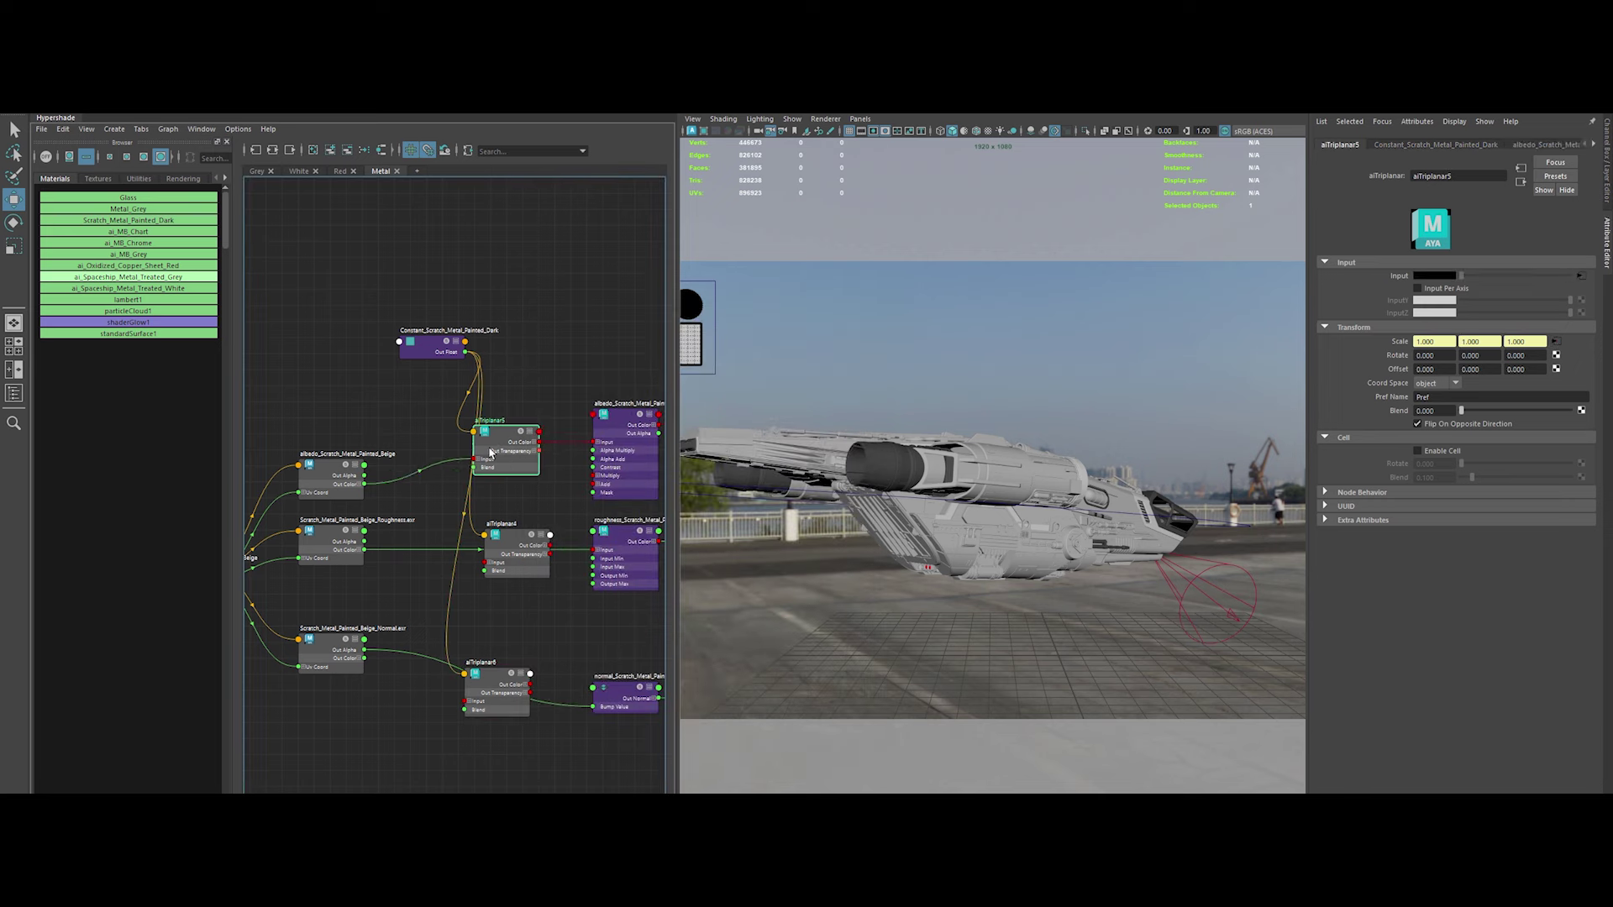
Wire aiTriplanar4's Out Color into the roughness node's Input
{"action": "left_click_drag", "start_coordinate": [538, 445], "coordinate": [526, 448]}
{"action": "mouse_move", "coordinate": [550, 546]}
{"action": "left_mouse_down"}
{"action": "mouse_move", "coordinate": [592, 552]}
{"action": "mouse_move", "coordinate": [495, 531]}
{"action": "left_mouse_up"}
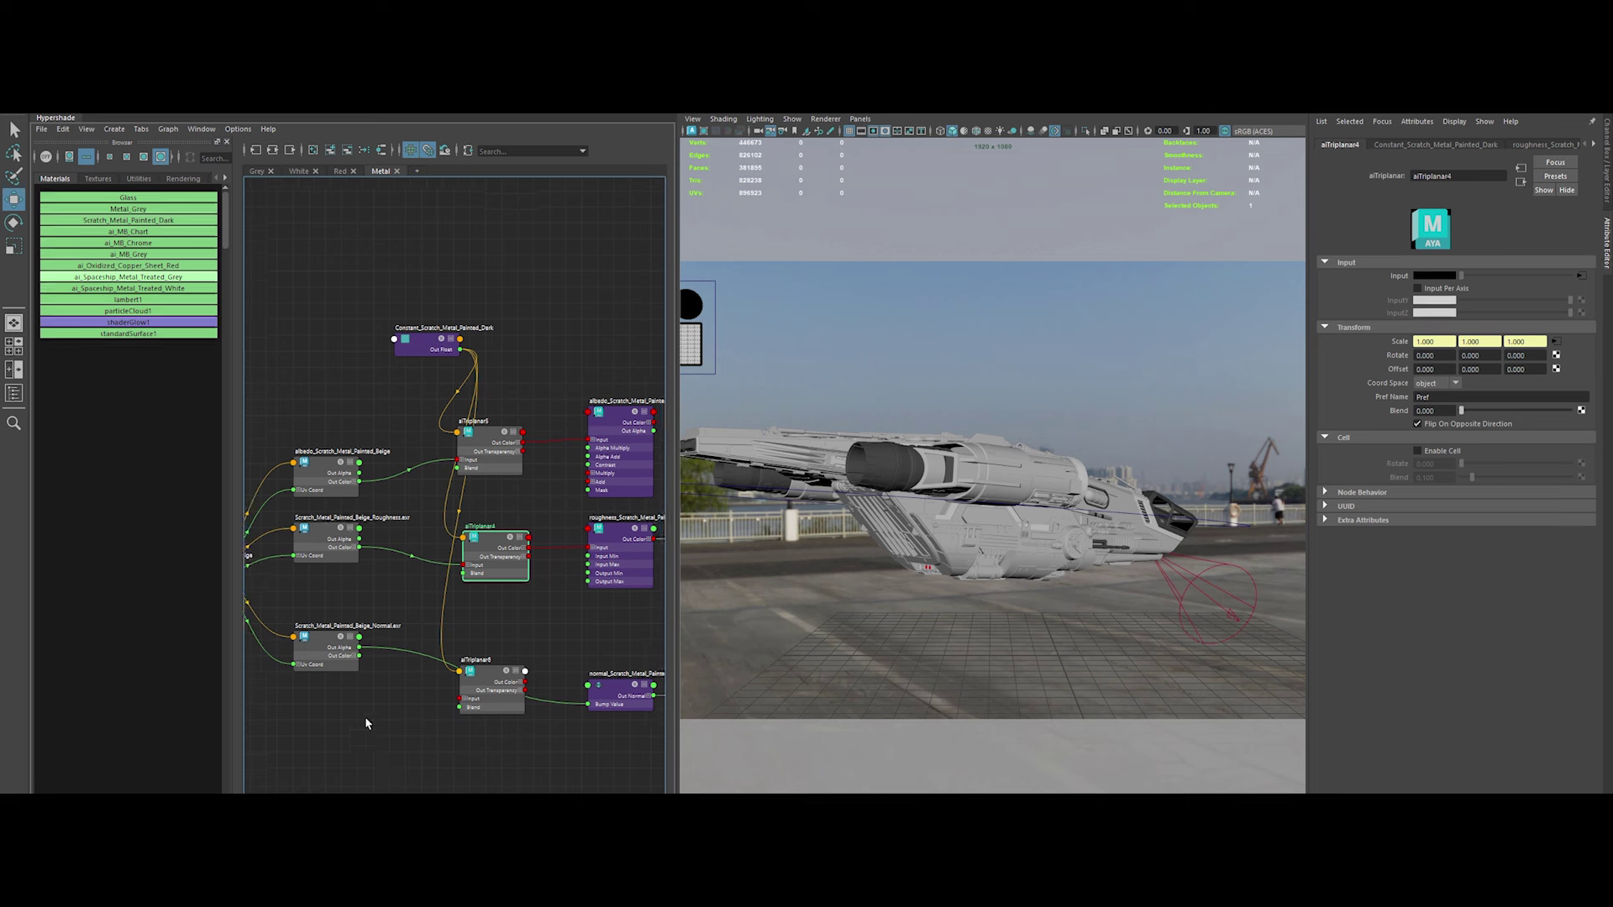
{"action": "scroll", "coordinate": [365, 717], "scroll_direction": "up", "scroll_amount": 3}
{"action": "middle_click_drag", "start_coordinate": [517, 745], "coordinate": [422, 748]}
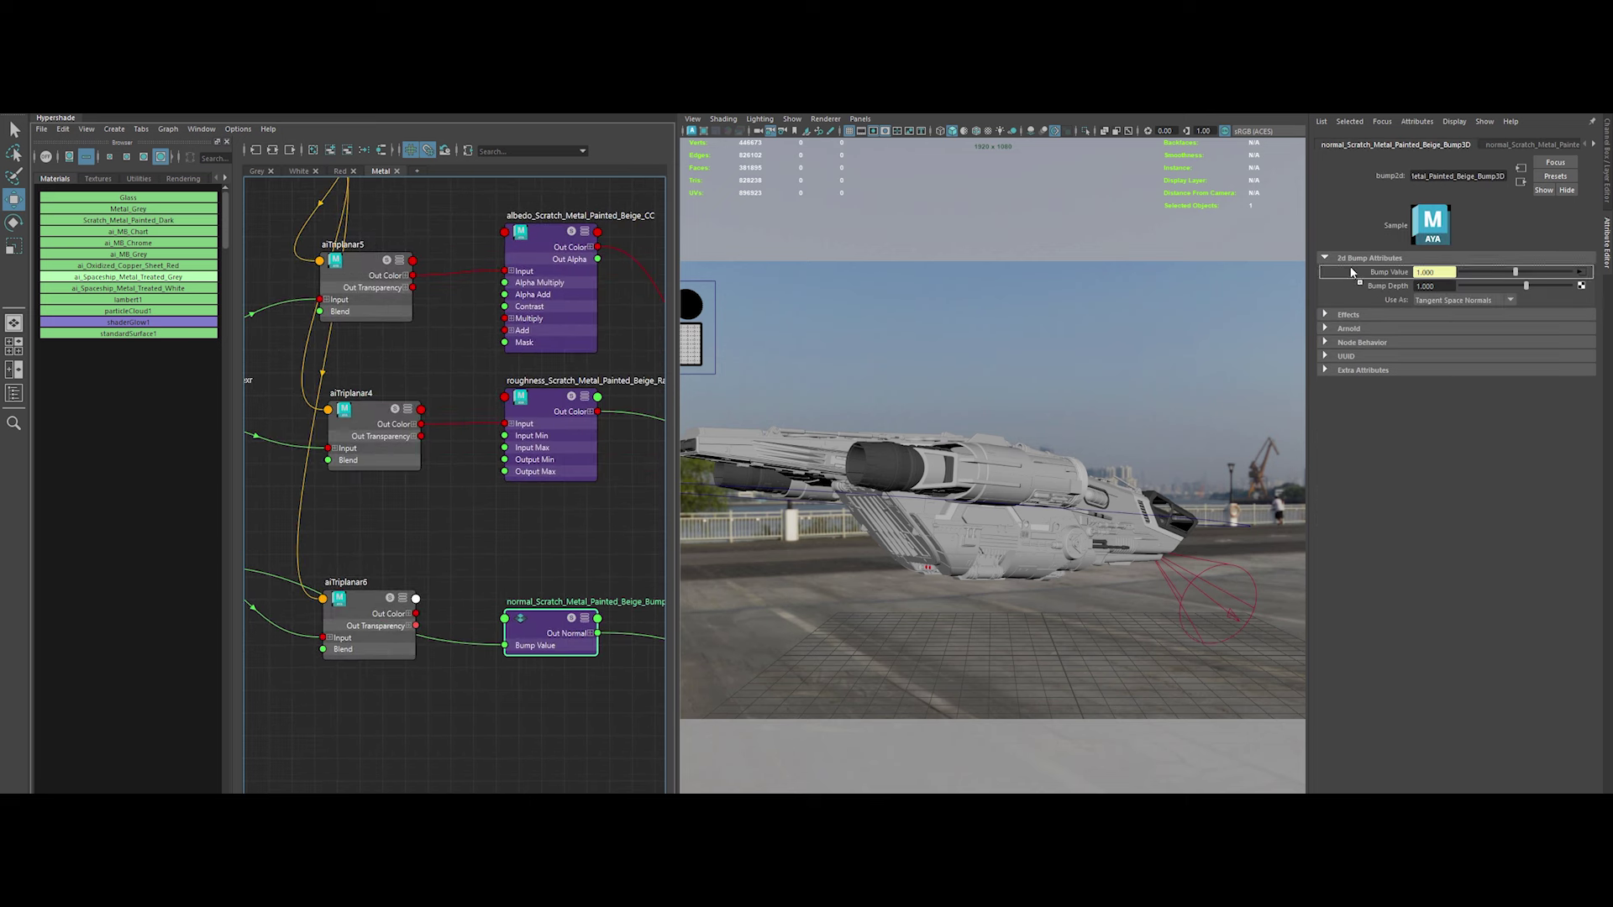
{"action": "scroll", "coordinate": [369, 455], "scroll_direction": "down", "scroll_amount": 3}
Check the Red graph's constant value, then set Constant_Scratch_Metal_Painted_Dark's Float to 0.05
{"action": "left_click", "coordinate": [370, 451]}
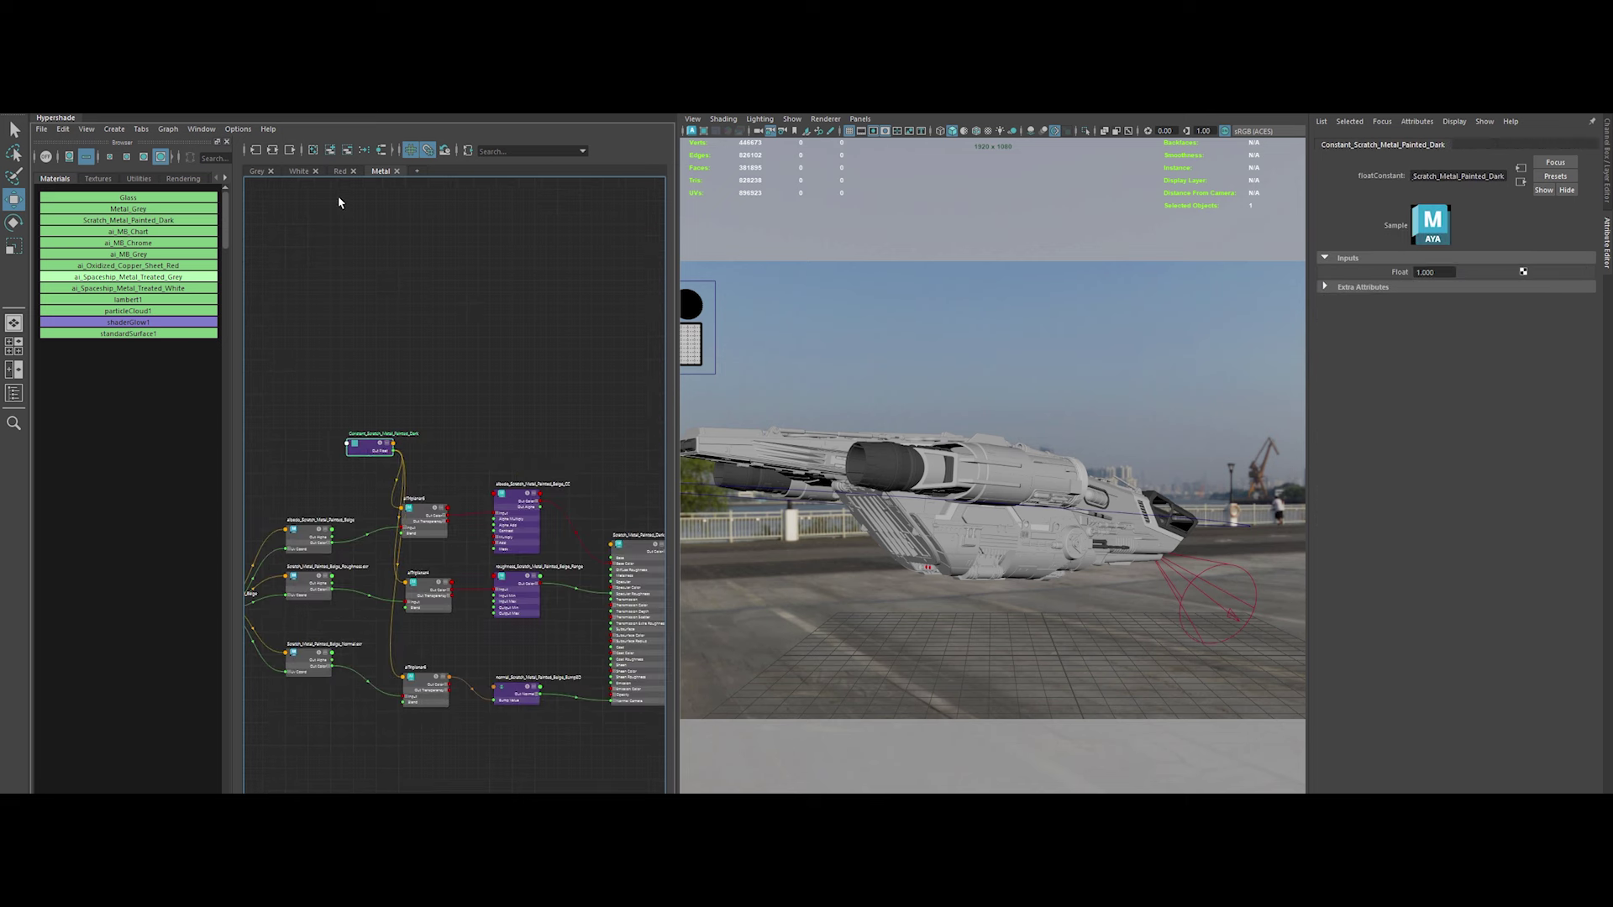
{"action": "left_click", "coordinate": [298, 171]}
{"action": "left_click", "coordinate": [395, 367]}
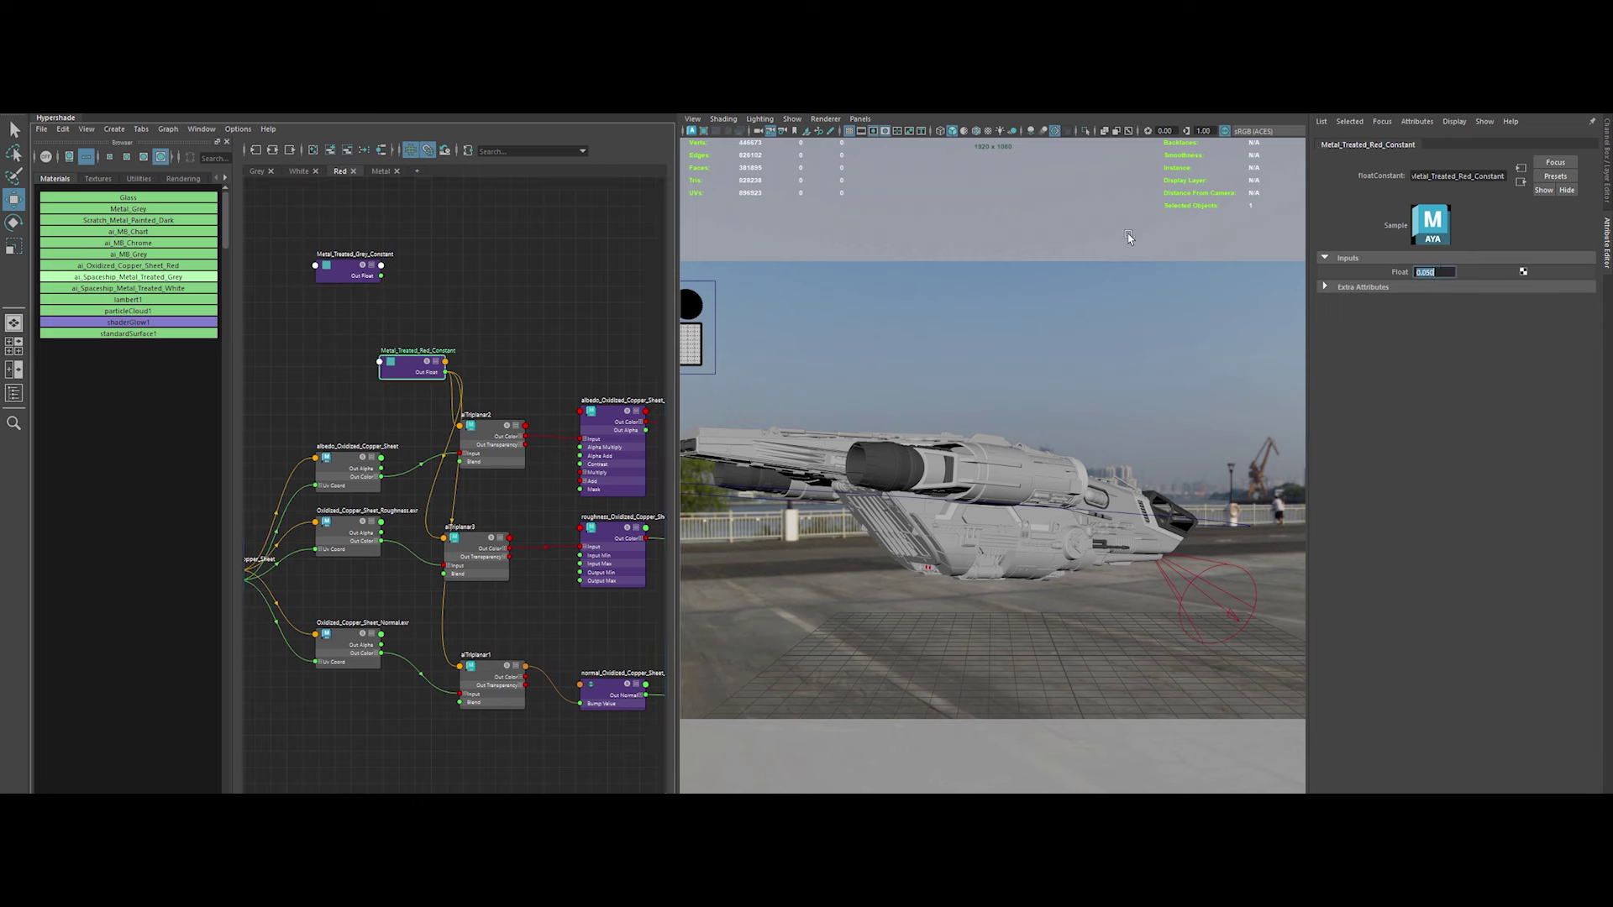
{"action": "left_click", "coordinate": [380, 170]}
{"action": "left_click", "coordinate": [376, 447]}
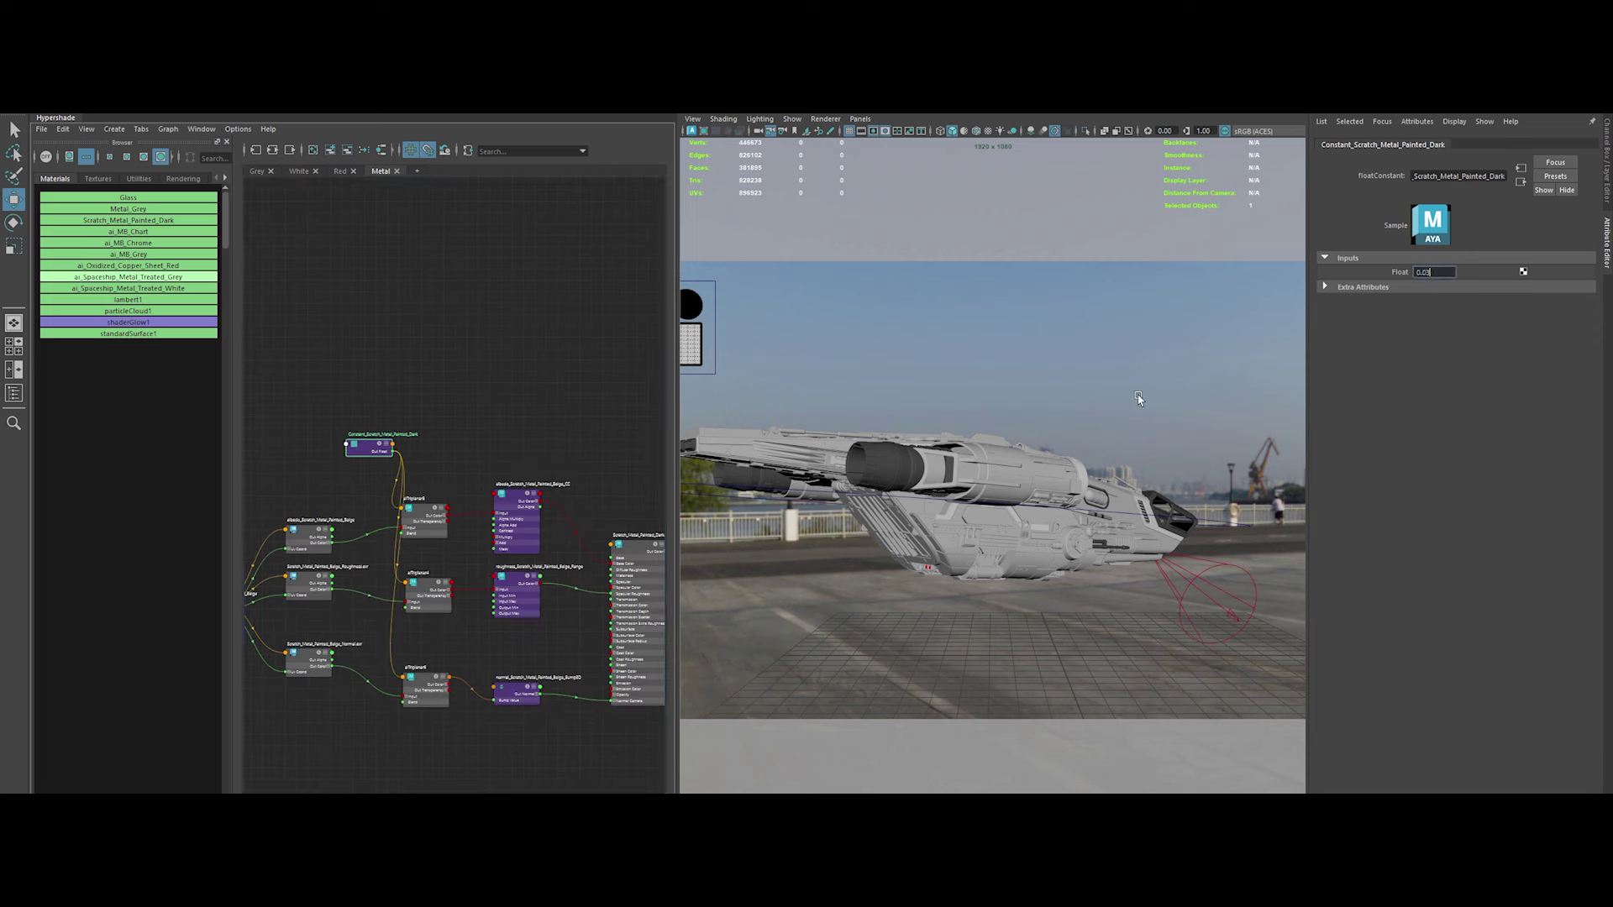
{"action": "left_click", "coordinate": [353, 420]}
{"action": "scroll", "coordinate": [385, 382], "scroll_direction": "up", "scroll_amount": 3}
Copy the albedo texture node's name and paste it onto aiTriplanar5 and aiTriplanar4
{"action": "left_click_drag", "start_coordinate": [676, 334], "coordinate": [941, 353]}
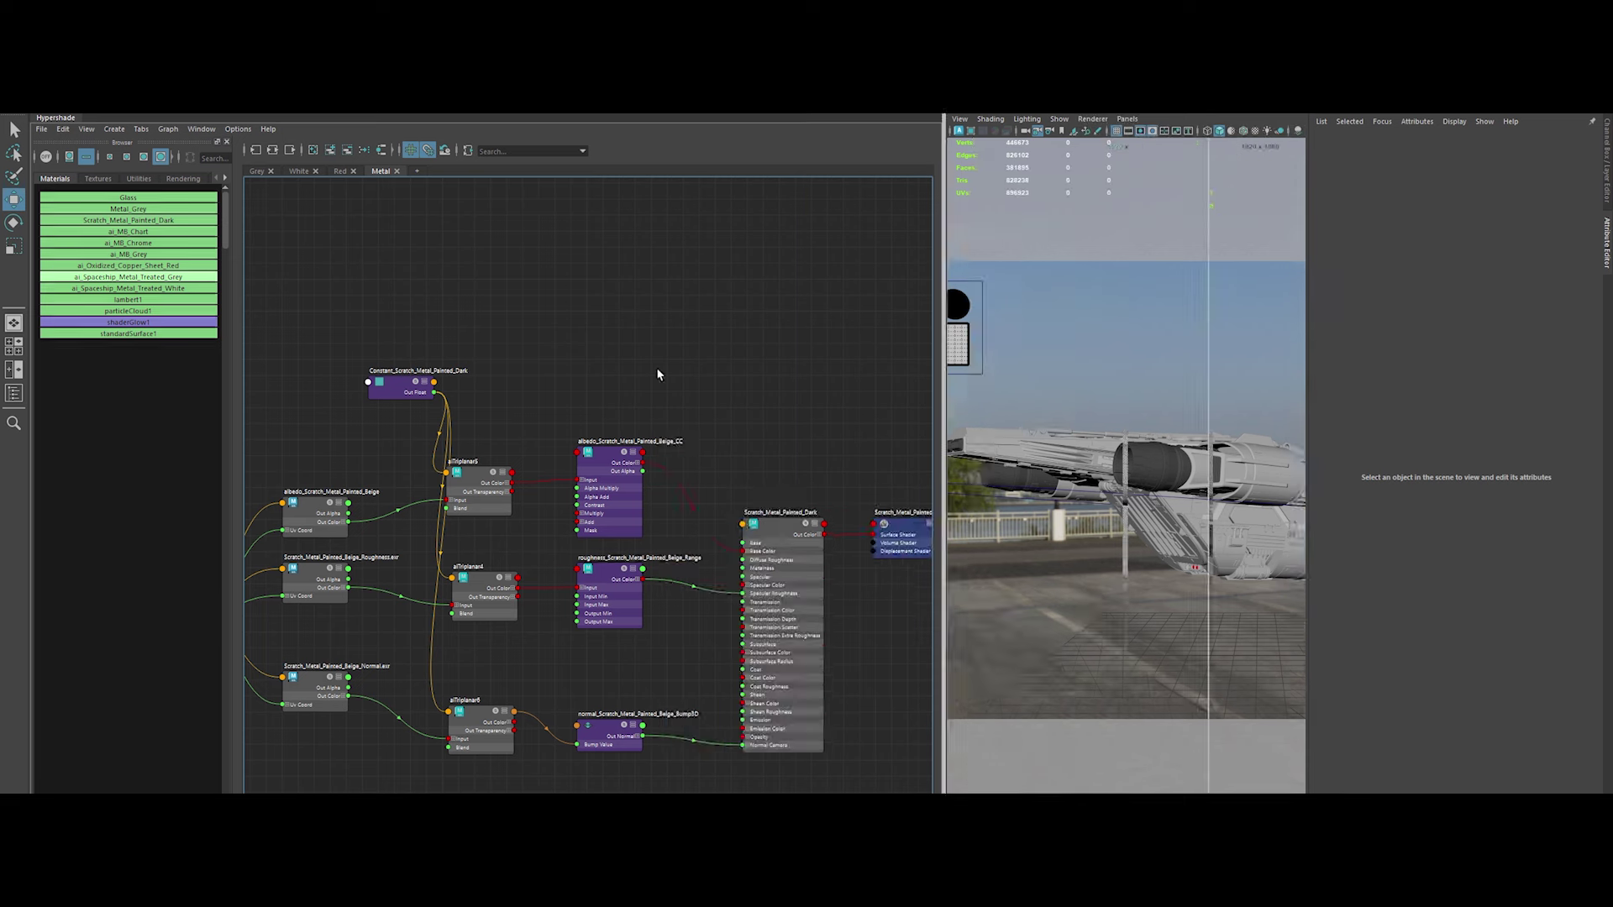
{"action": "scroll", "coordinate": [336, 504], "scroll_direction": "up", "scroll_amount": 2}
{"action": "double_click", "coordinate": [378, 485]}
{"action": "key", "text": "ctrl+c"}
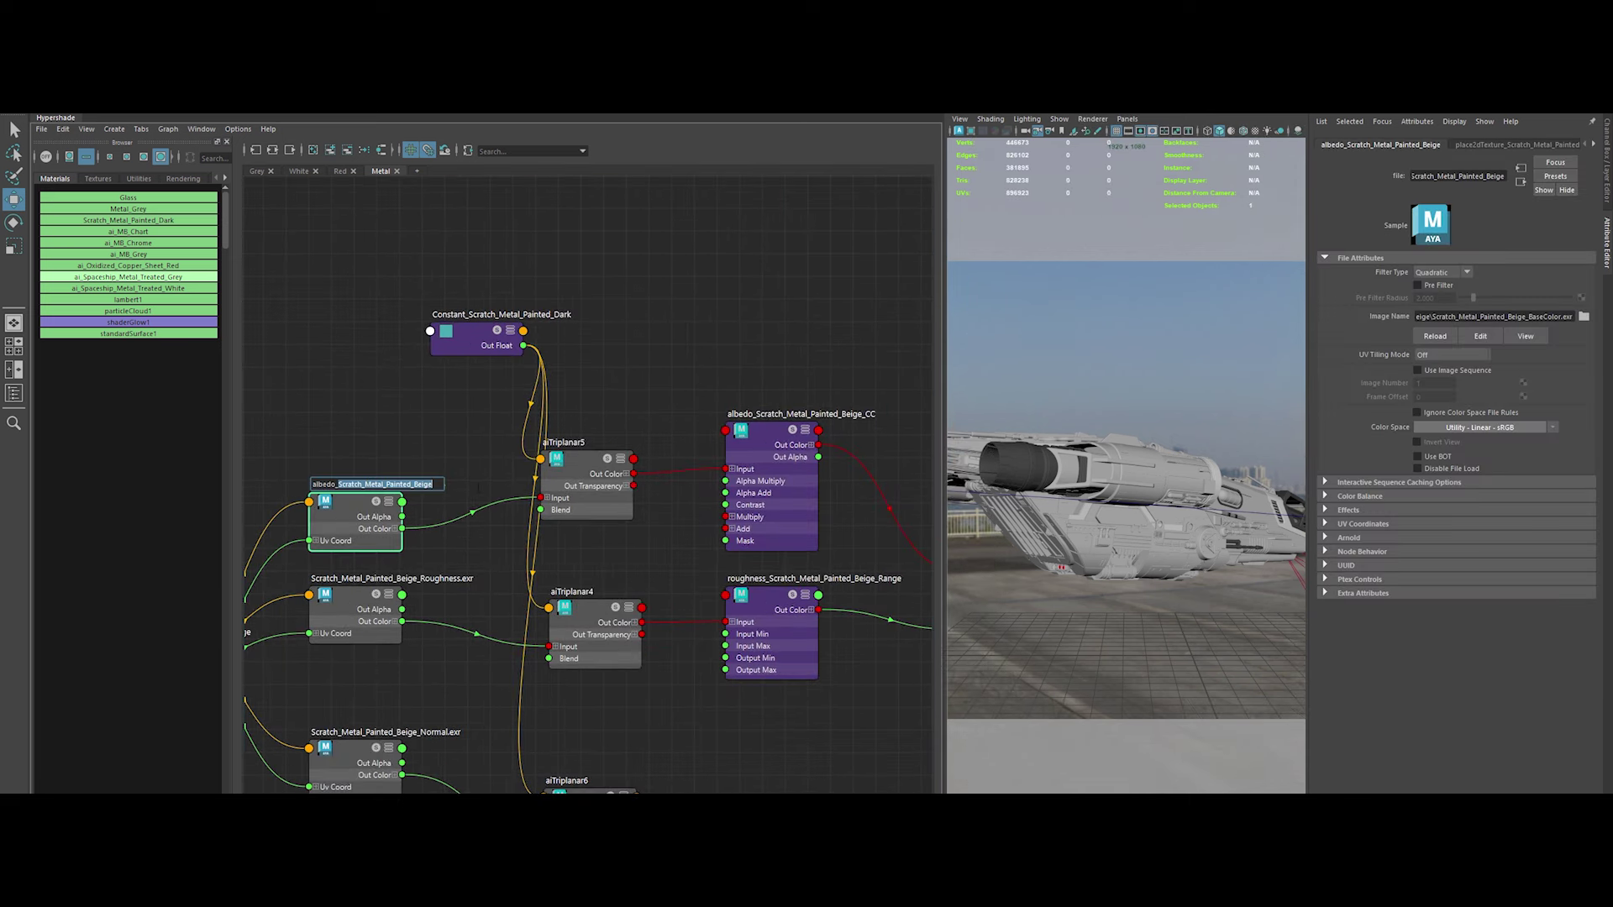
{"action": "double_click", "coordinate": [546, 448]}
{"action": "key", "text": "ctrl+v"}
{"action": "key", "text": "Return"}
{"action": "double_click", "coordinate": [573, 593]}
{"action": "key", "text": "ctrl+v"}
{"action": "key", "text": "Return"}
Finish naming the triplanars with _Tri_Normal, _Tri_Rough and _Tri_Albedo suffixes
{"action": "double_click", "coordinate": [566, 781]}
{"action": "key", "text": "ctrl+v"}
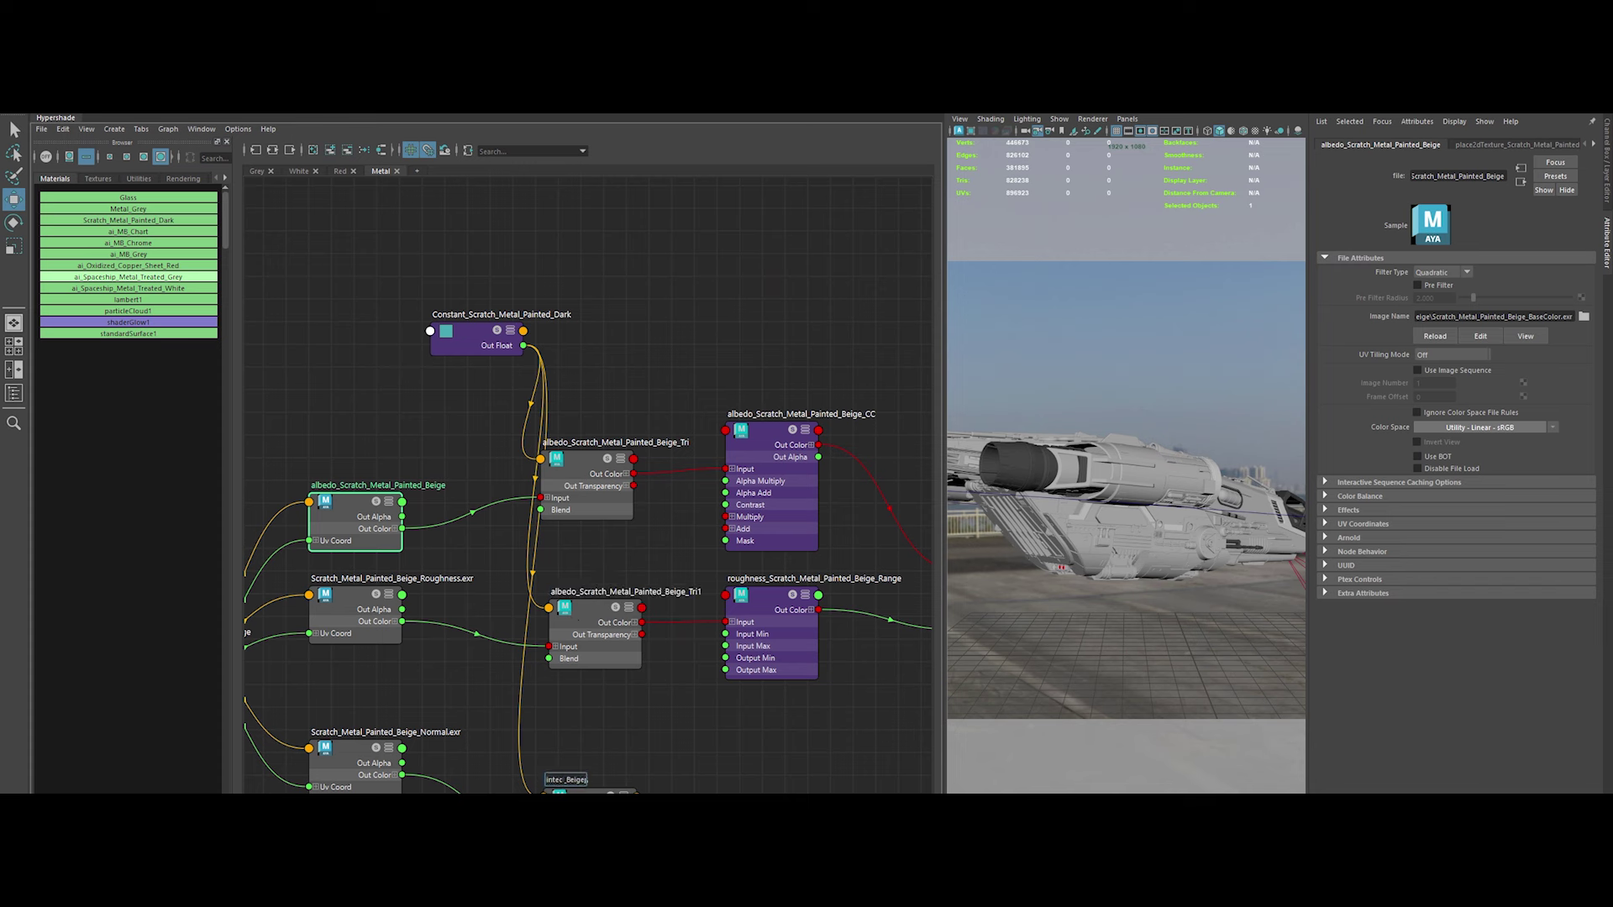
{"action": "type", "text": "l"}
{"action": "key", "text": "Return"}
{"action": "double_click", "coordinate": [626, 591]}
{"action": "type", "text": "ugh"}
{"action": "key", "text": "Return"}
{"action": "double_click", "coordinate": [644, 451]}
{"action": "key", "text": "ctrl+v"}
{"action": "type", "text": "_Tri_Albedo"}
{"action": "key", "text": "Return"}
Frame the network and bring up Open with options for the beige albedo texture in File Explorer
{"action": "key", "text": "a"}
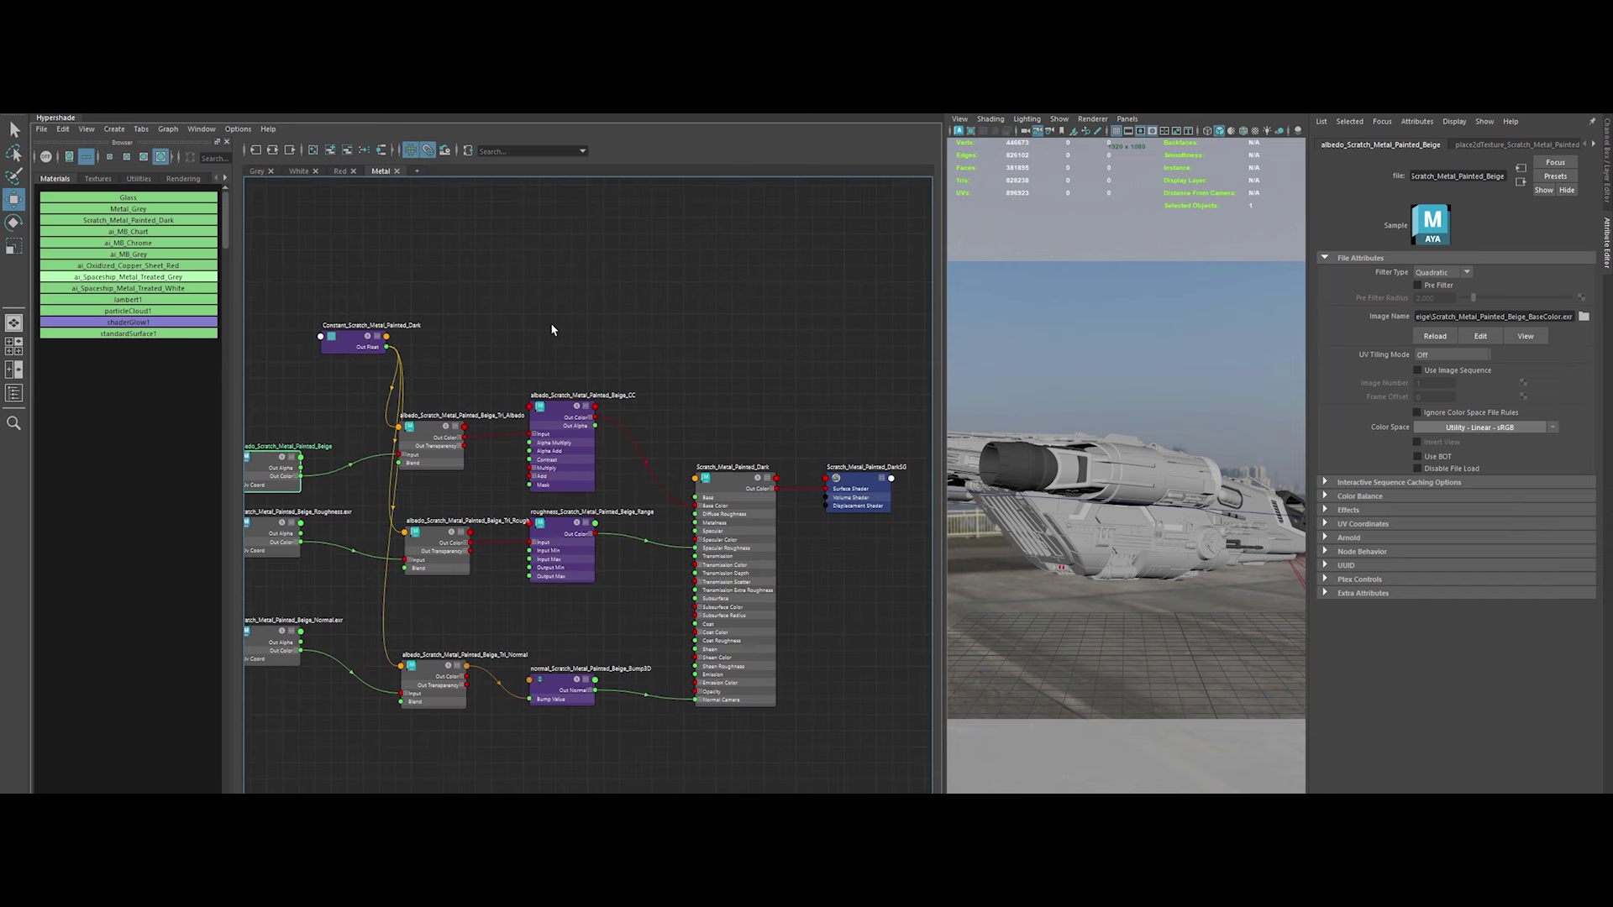
{"action": "left_click", "coordinate": [552, 330]}
{"action": "left_click", "coordinate": [432, 441]}
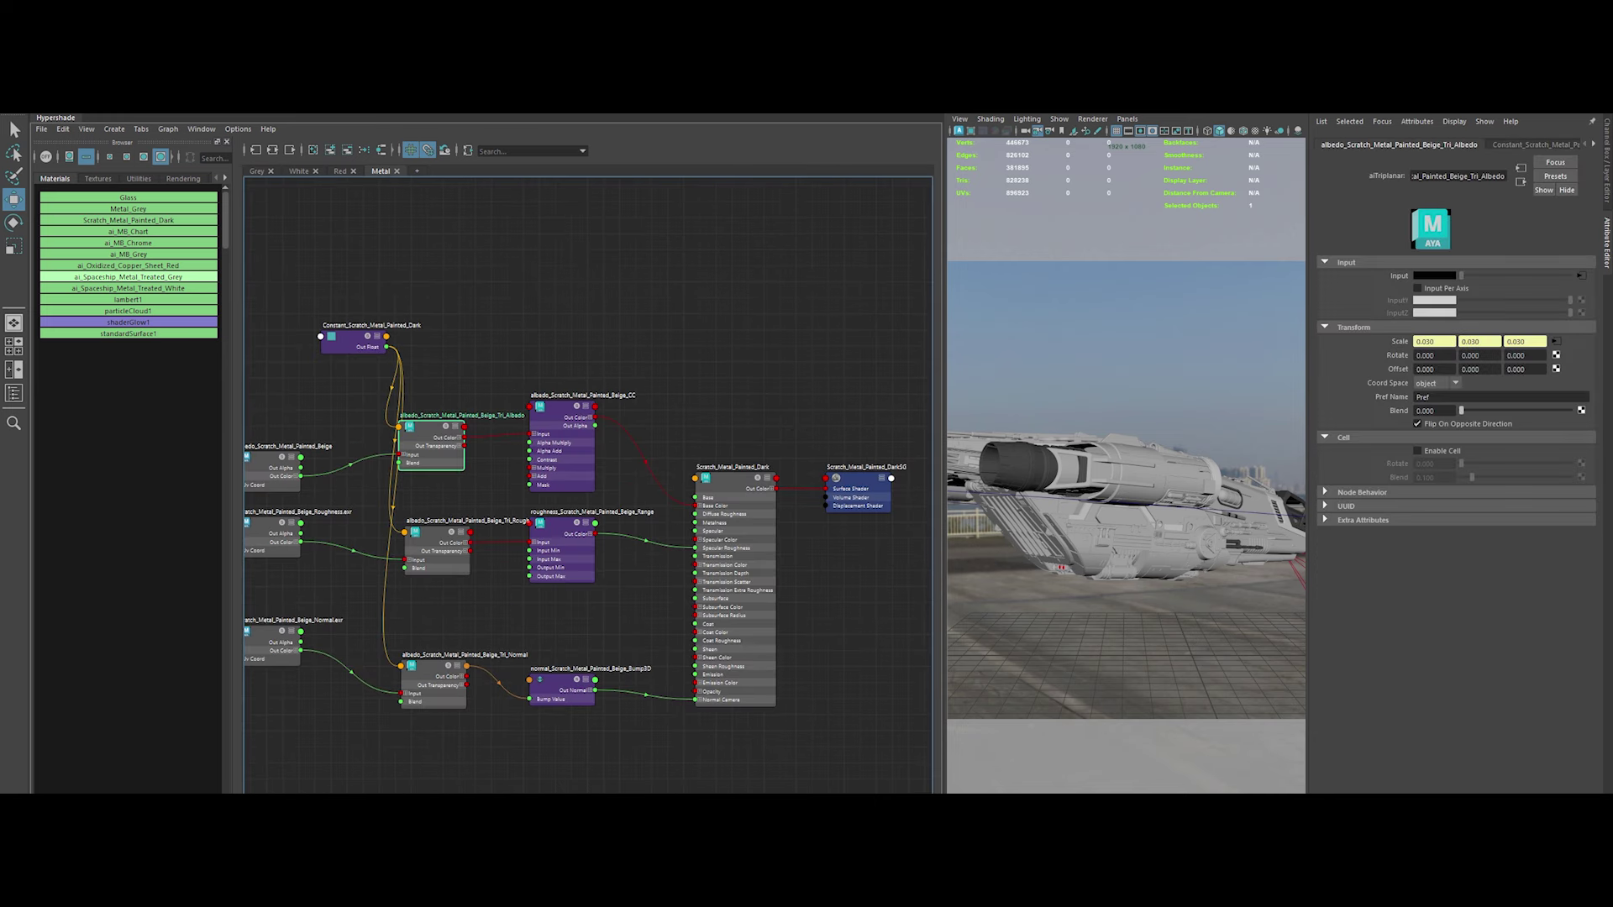
{"action": "right_click", "coordinate": [727, 263]}
{"action": "mouse_move", "coordinate": [768, 393]}
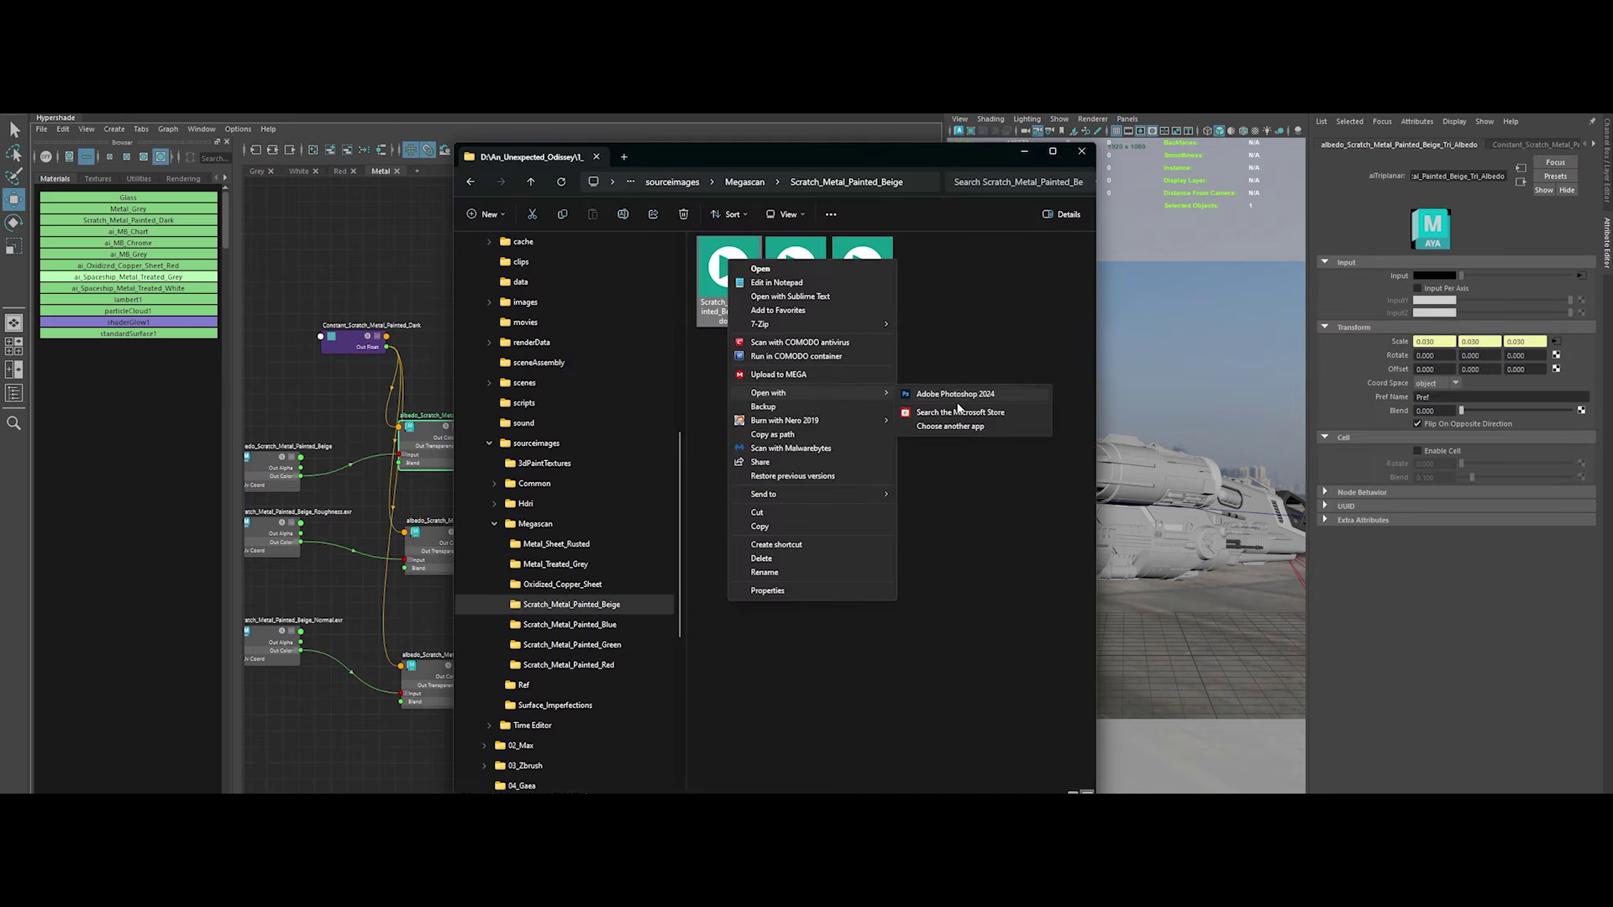
Open the beige albedo texture in Photoshop and save a PSD copy
{"action": "left_click", "coordinate": [958, 395]}
{"action": "key", "text": "Return"}
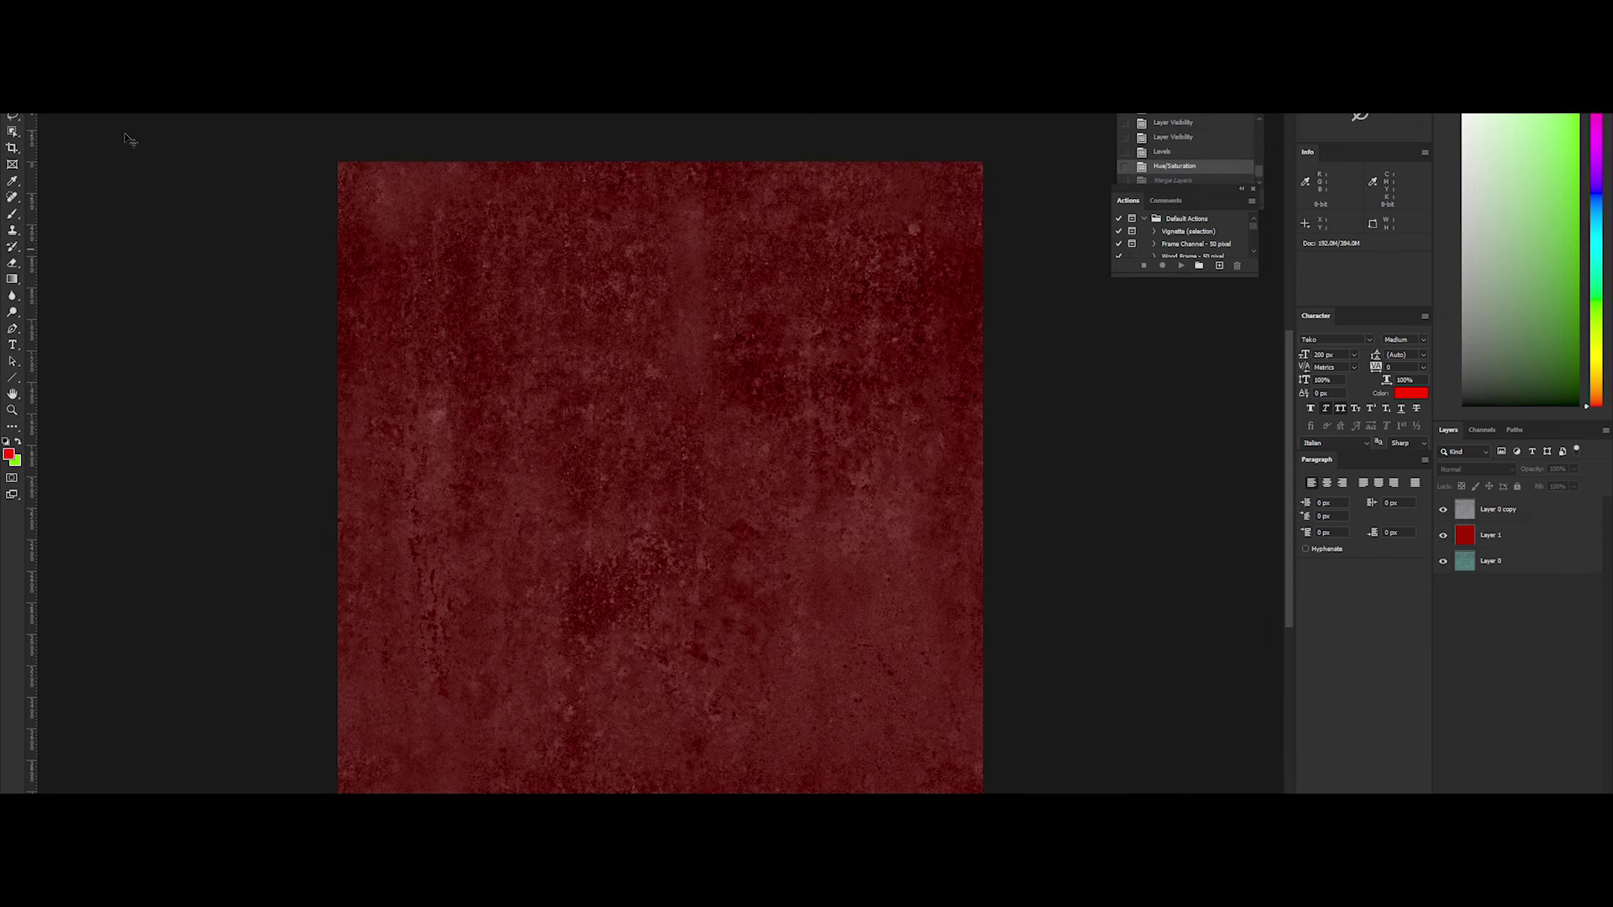
{"action": "left_click", "coordinate": [21, 107]}
{"action": "left_click", "coordinate": [50, 168]}
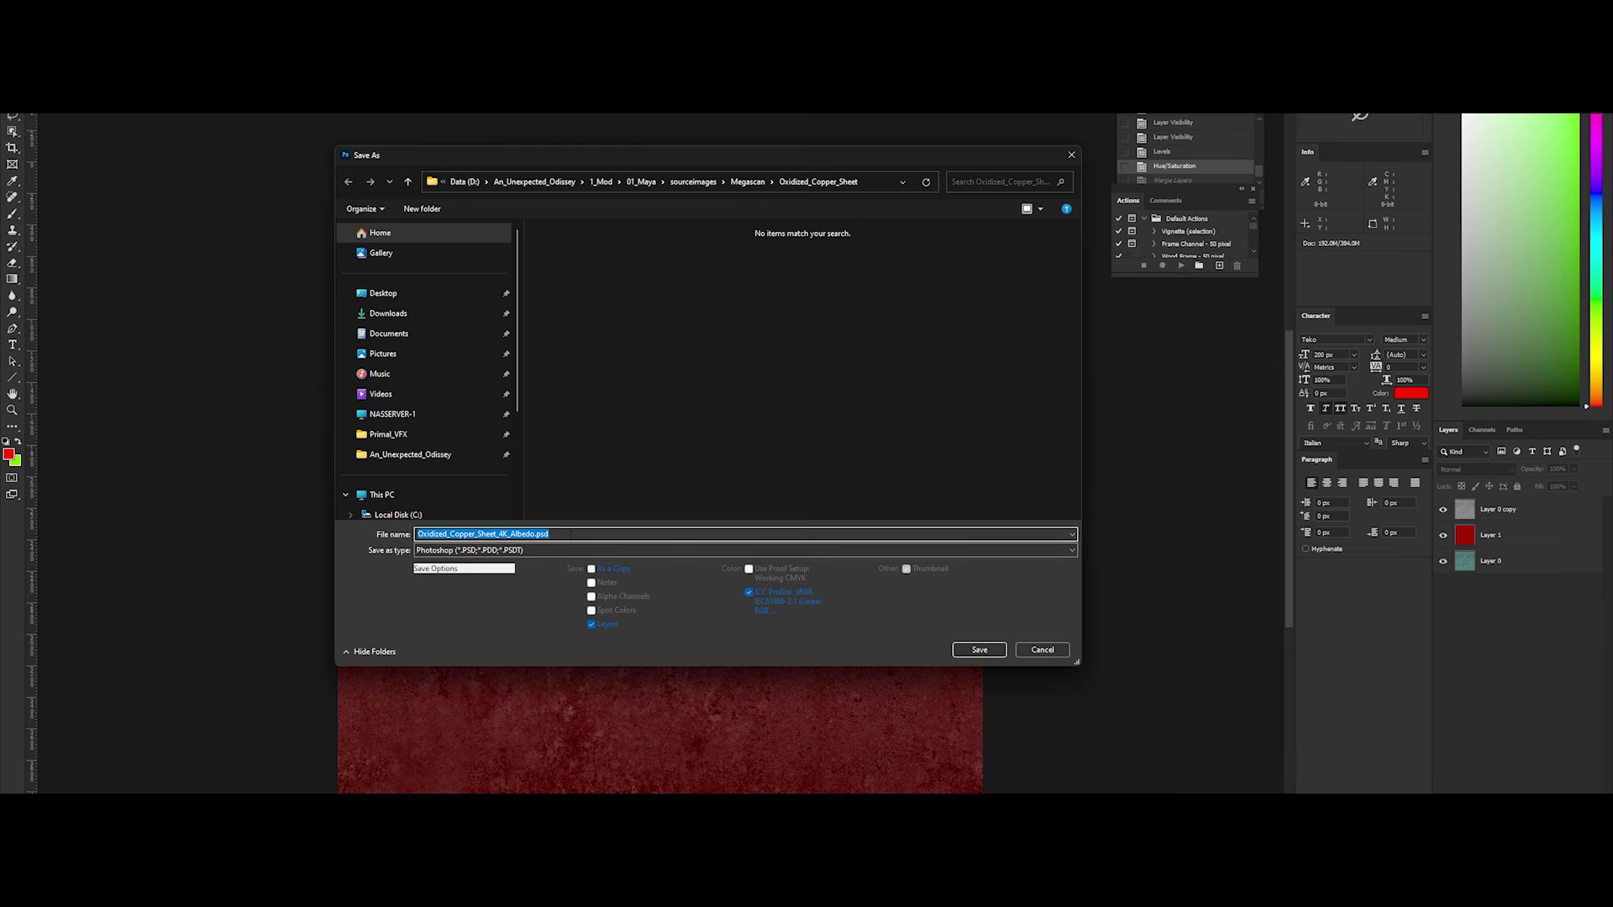
{"action": "key", "text": "Return"}
{"action": "left_click", "coordinate": [949, 282]}
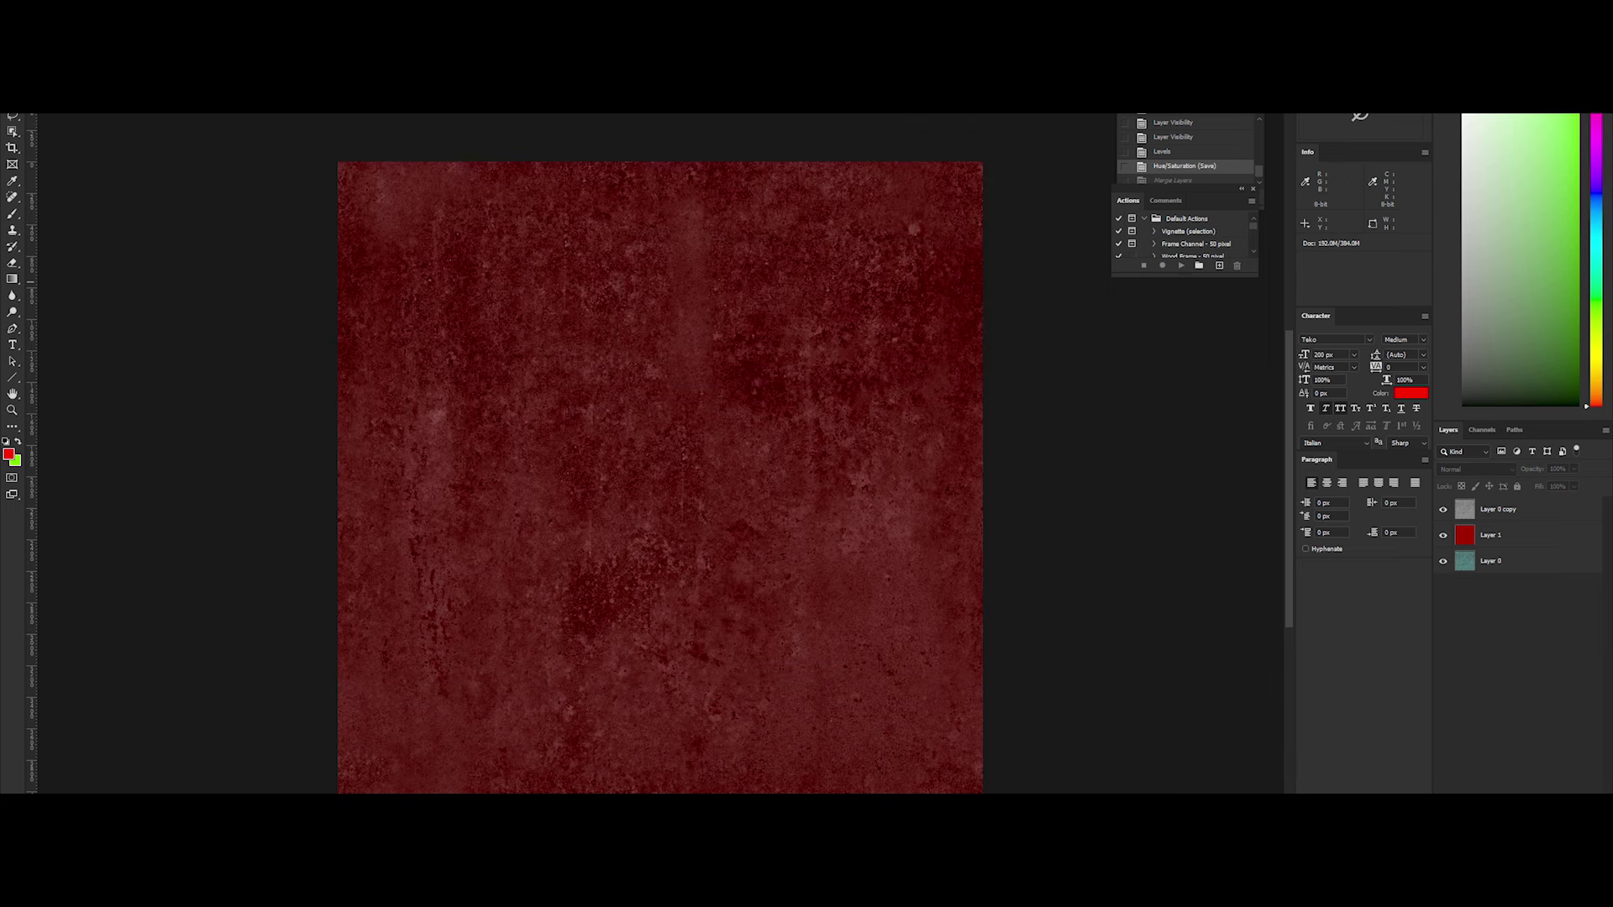
Unlock the background, desaturate with Hue/Saturation, and add Levels at 20 / 0.47 / 196
{"action": "double_click", "coordinate": [1491, 509]}
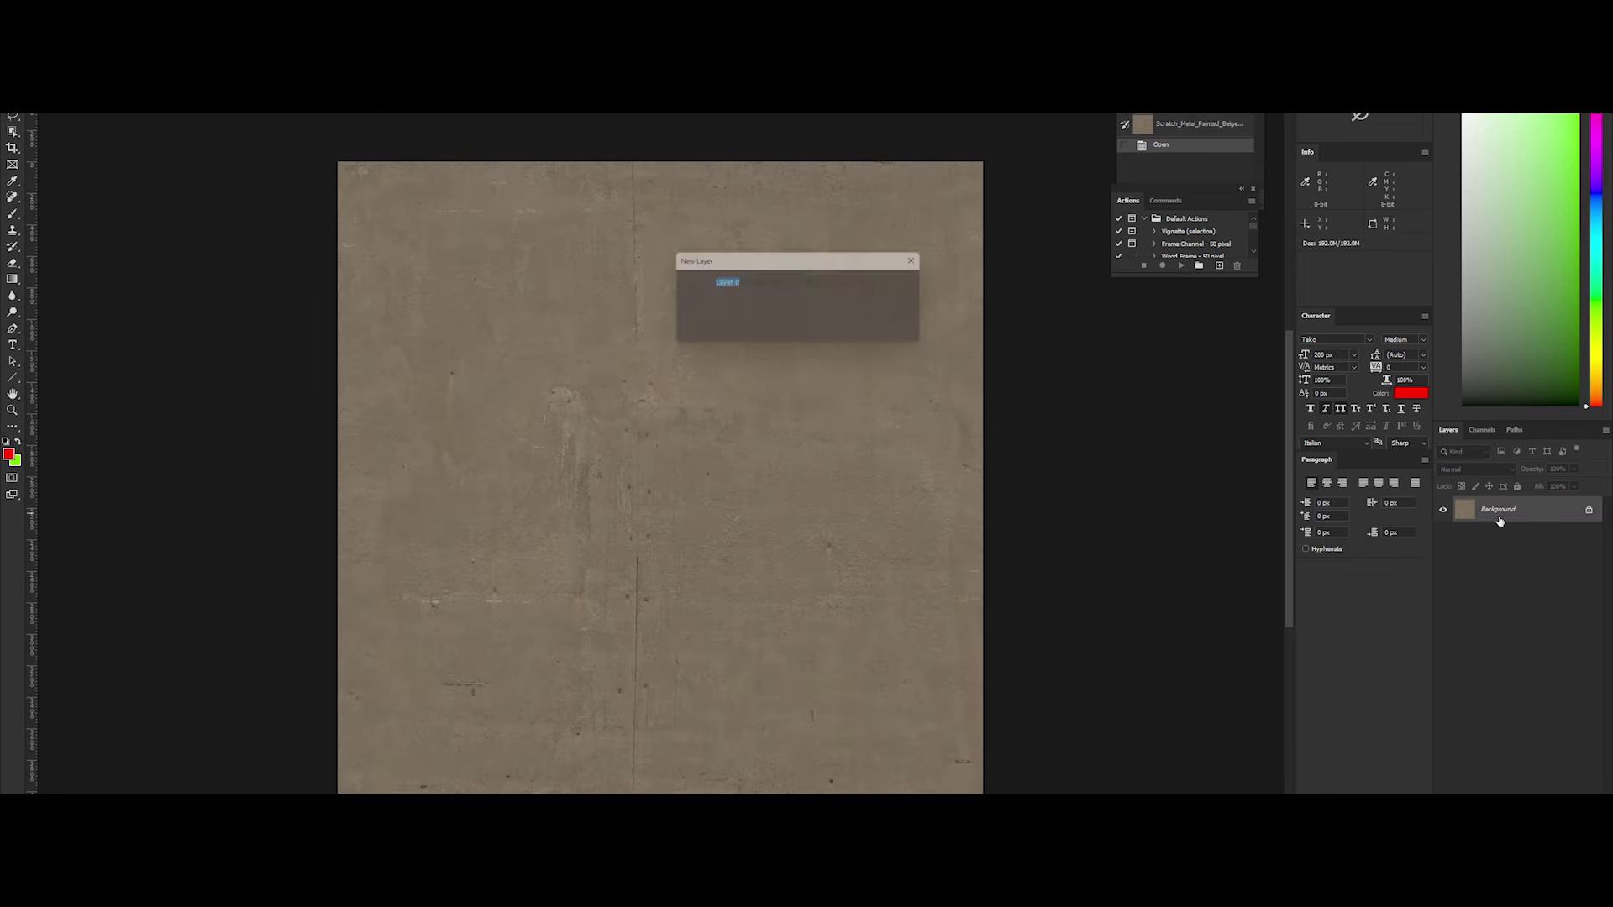
{"action": "key", "text": "Return"}
{"action": "left_click", "coordinate": [1542, 770]}
{"action": "mouse_move", "coordinate": [1088, 171]}
{"action": "left_mouse_down"}
{"action": "mouse_move", "coordinate": [1008, 171]}
{"action": "mouse_move", "coordinate": [1131, 185]}
{"action": "left_mouse_up"}
{"action": "left_click", "coordinate": [1562, 789]}
{"action": "left_click", "coordinate": [1538, 699]}
{"action": "left_click_drag", "start_coordinate": [1028, 186], "coordinate": [1031, 184]}
{"action": "left_click_drag", "start_coordinate": [1176, 184], "coordinate": [1150, 185]}
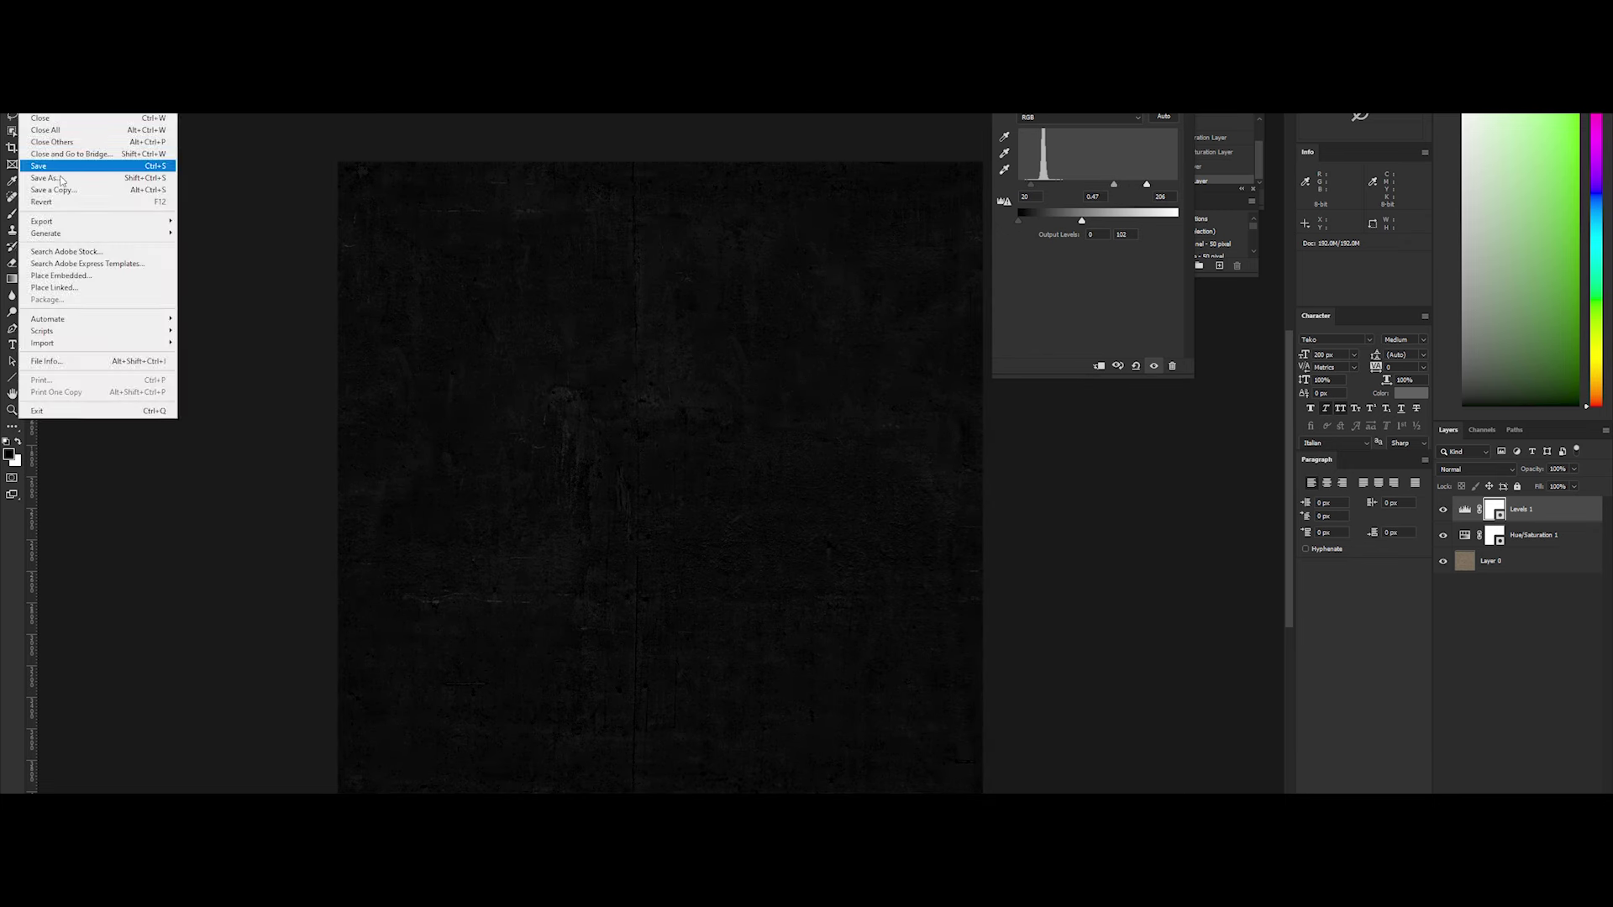
Save the layered Photoshop file
{"action": "left_click", "coordinate": [84, 161]}
{"action": "left_click", "coordinate": [740, 551]}
{"action": "key", "text": "Escape"}
{"action": "key", "text": "Escape"}
{"action": "left_click", "coordinate": [937, 280]}
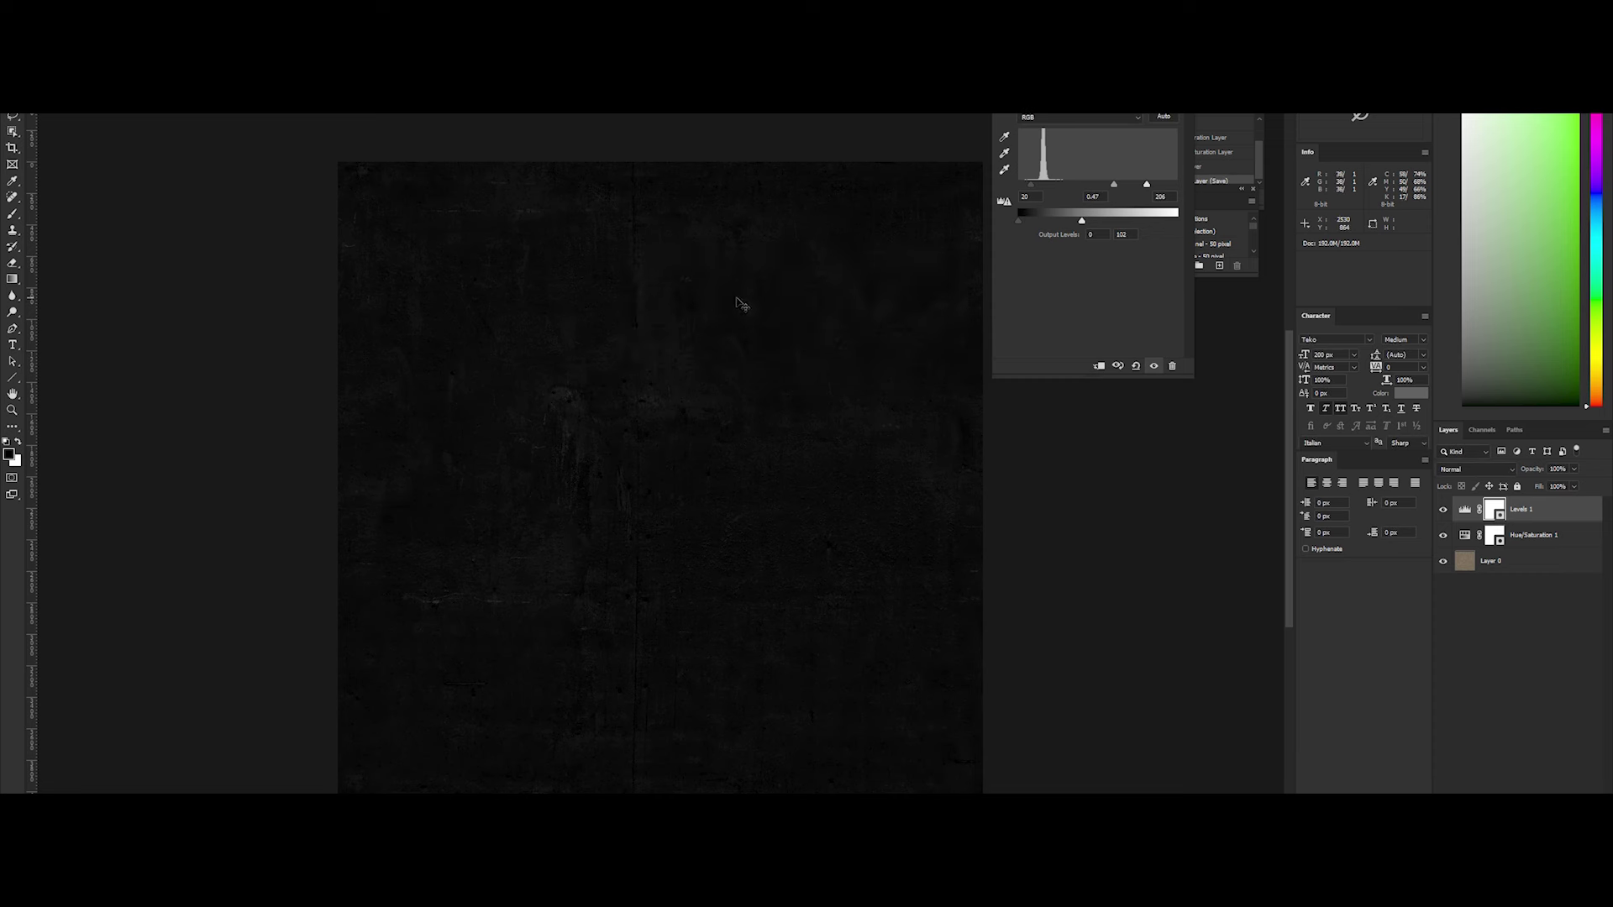
Merge Layer 0 with Levels 1 and save the result as an OpenEXR file
{"action": "left_click", "coordinate": [1512, 560]}
{"action": "left_click", "coordinate": [1499, 515], "text": "shift"}
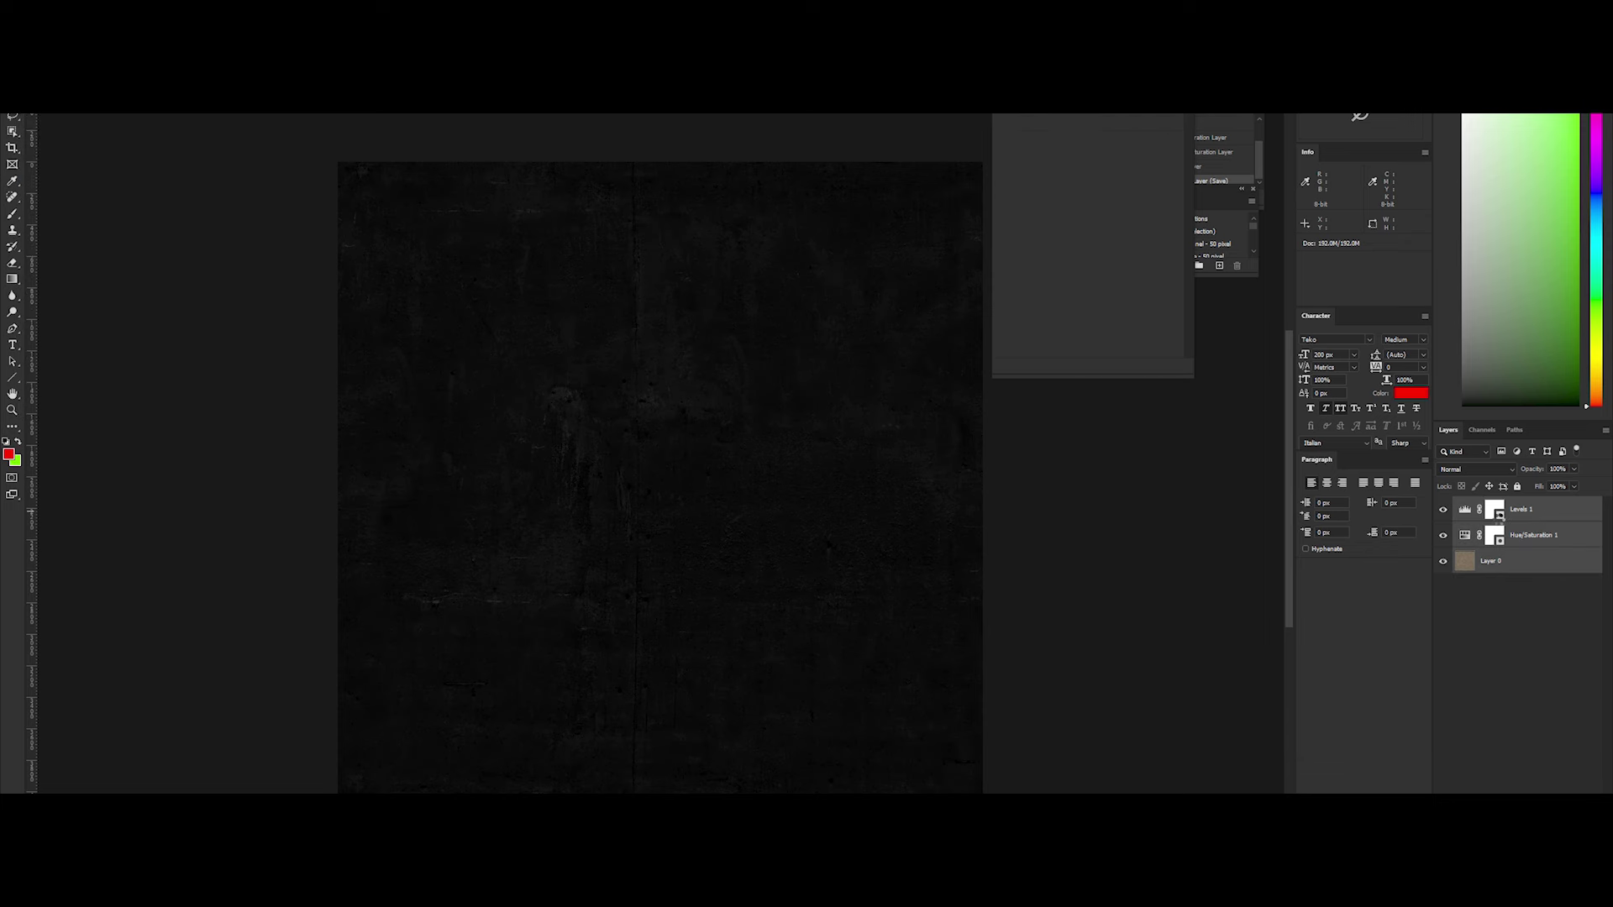
{"action": "key", "text": "ctrl+e"}
{"action": "key", "text": "ctrl+shift+s"}
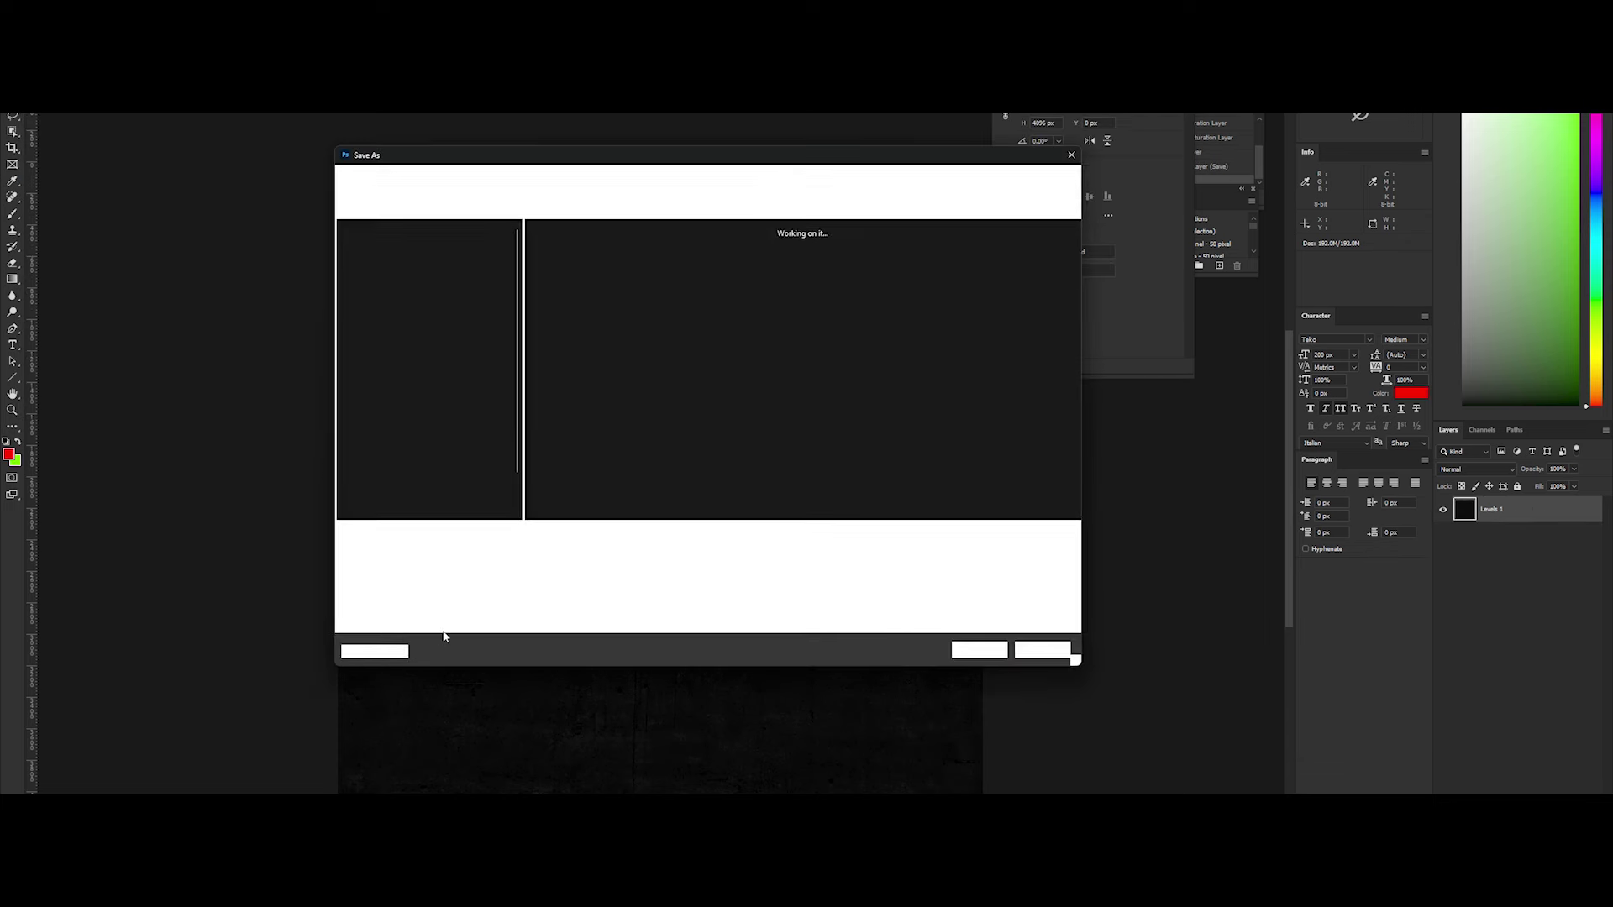
{"action": "left_click", "coordinate": [495, 535]}
{"action": "key", "text": "Return"}
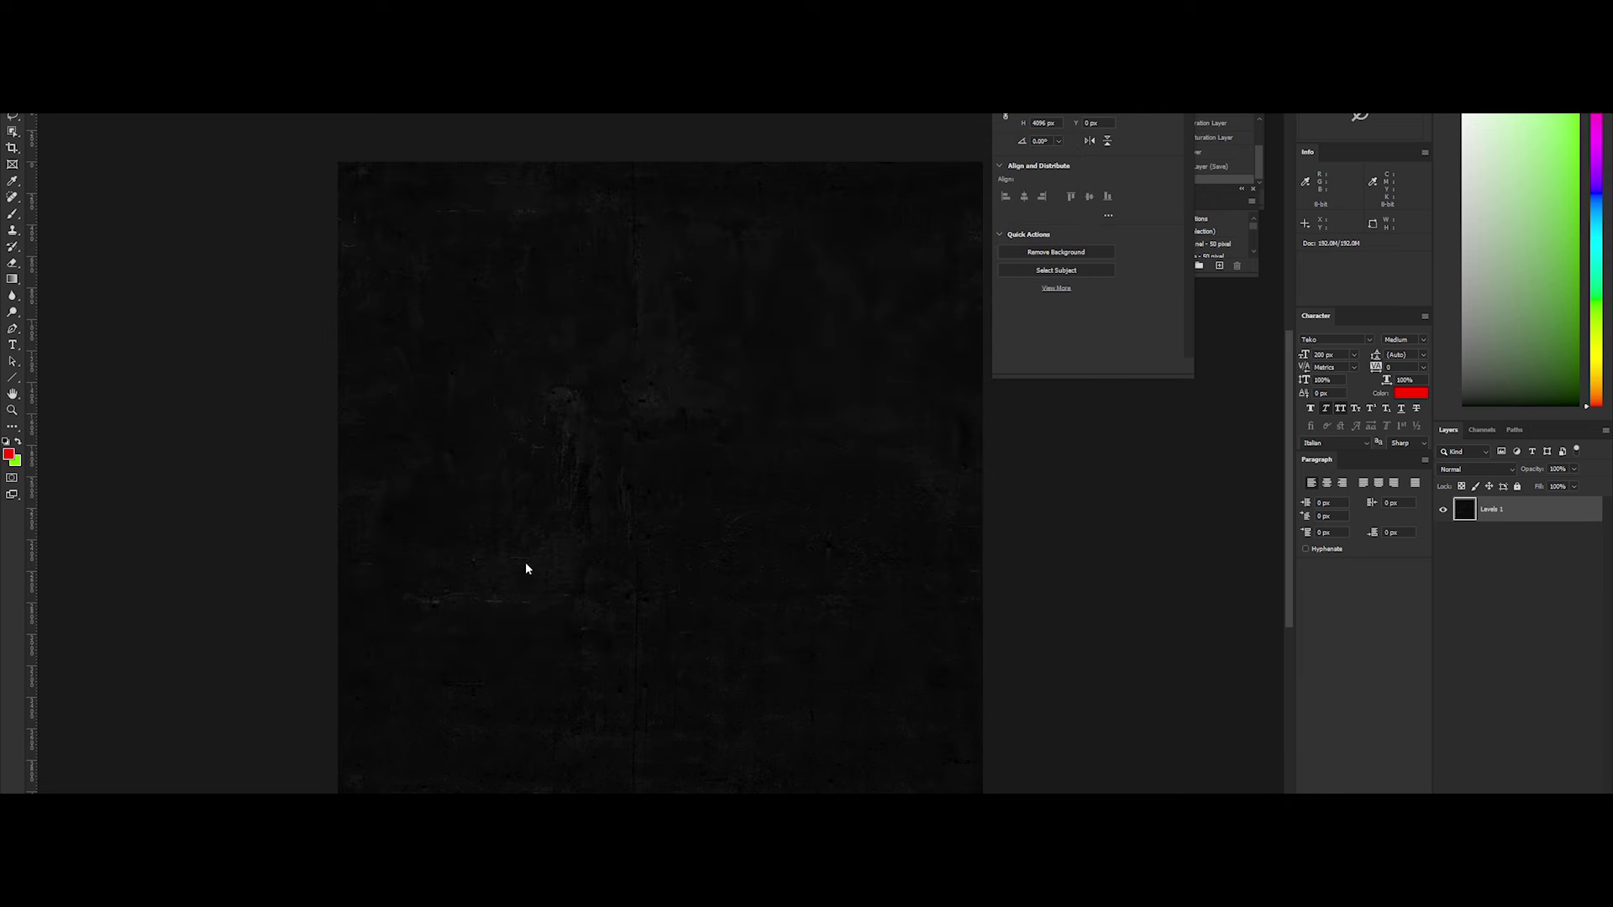
{"action": "left_click", "coordinate": [851, 296]}
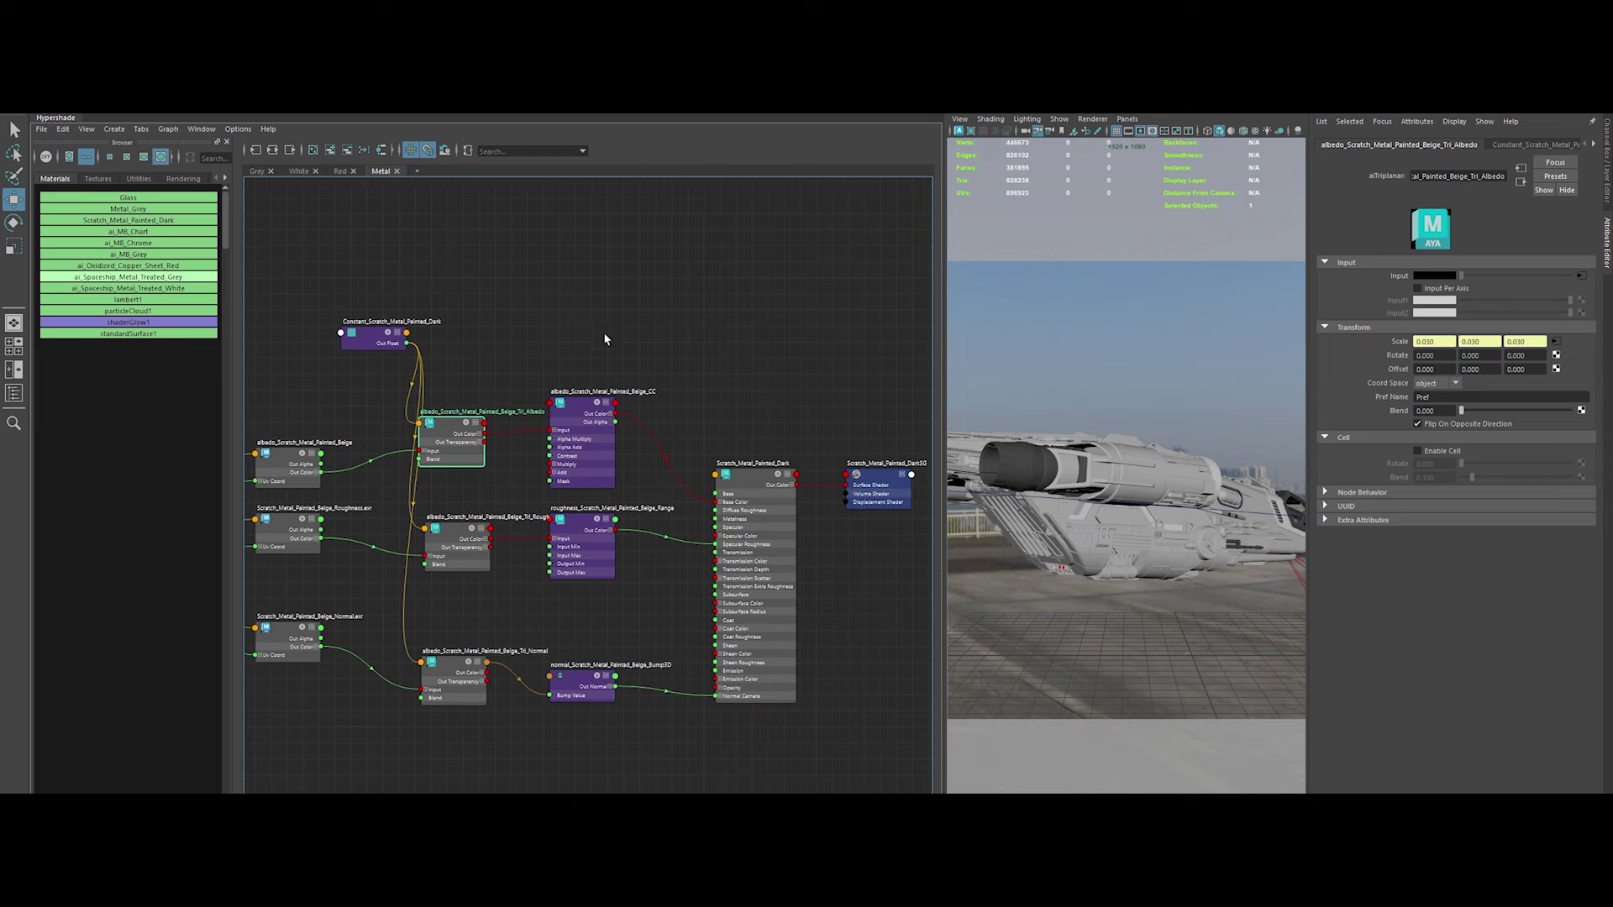
Load Scratch_Metal_Painted_Dark_Albedo.exr from Megascan/Scratch_Metal_Painted_Beige into the albedo file node and widen the viewport
{"action": "left_click", "coordinate": [285, 462]}
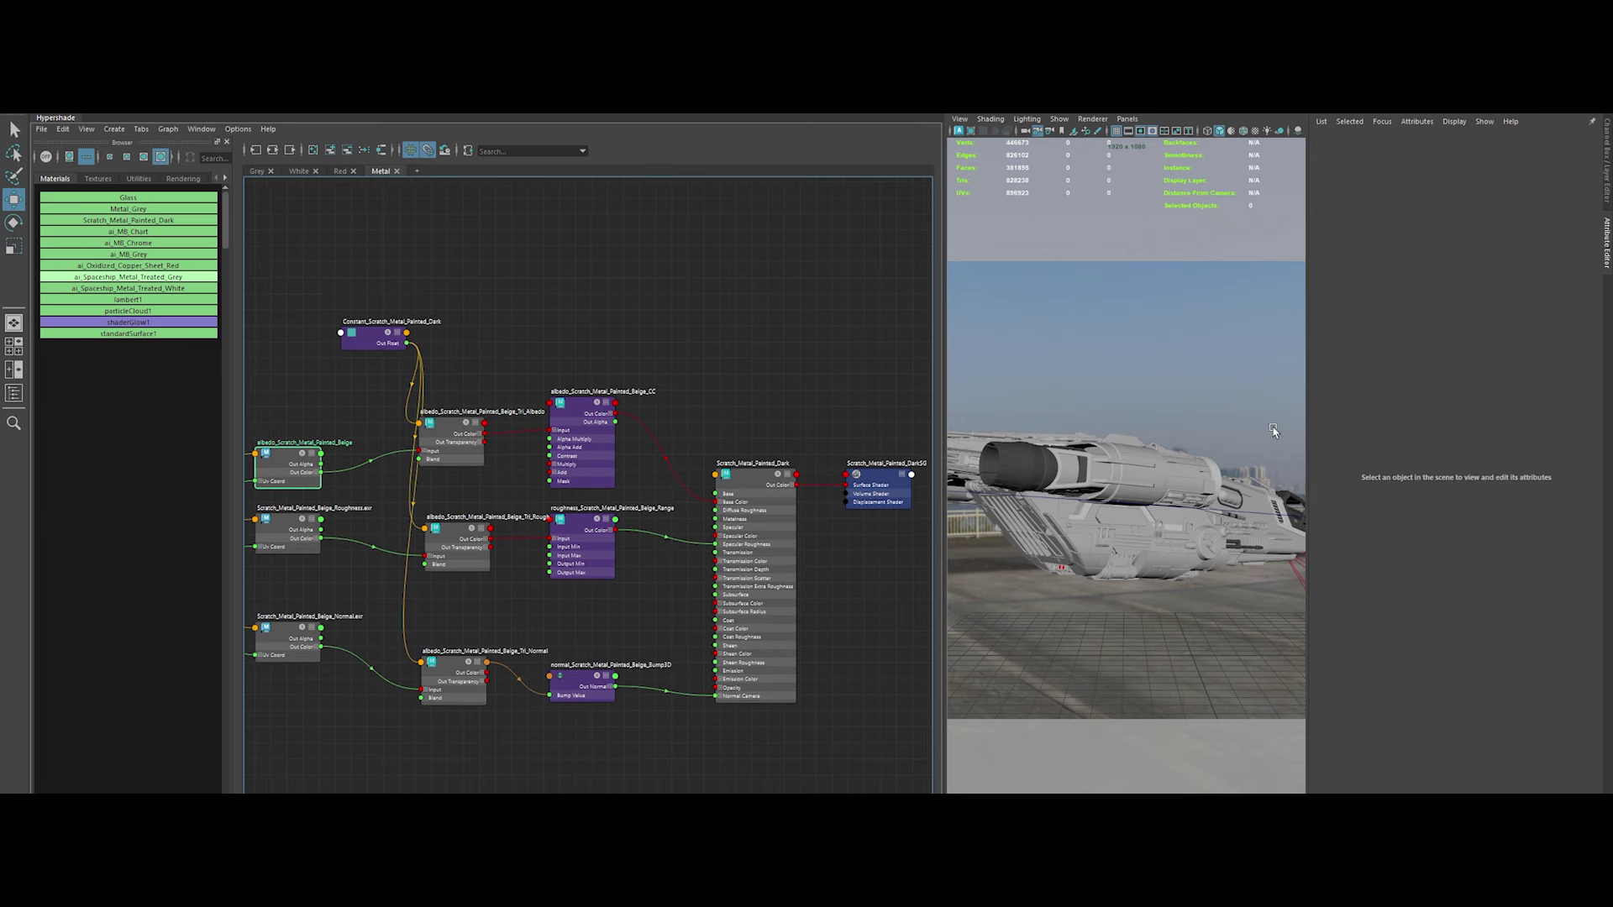
{"action": "left_click", "coordinate": [1583, 315]}
{"action": "double_click", "coordinate": [786, 370]}
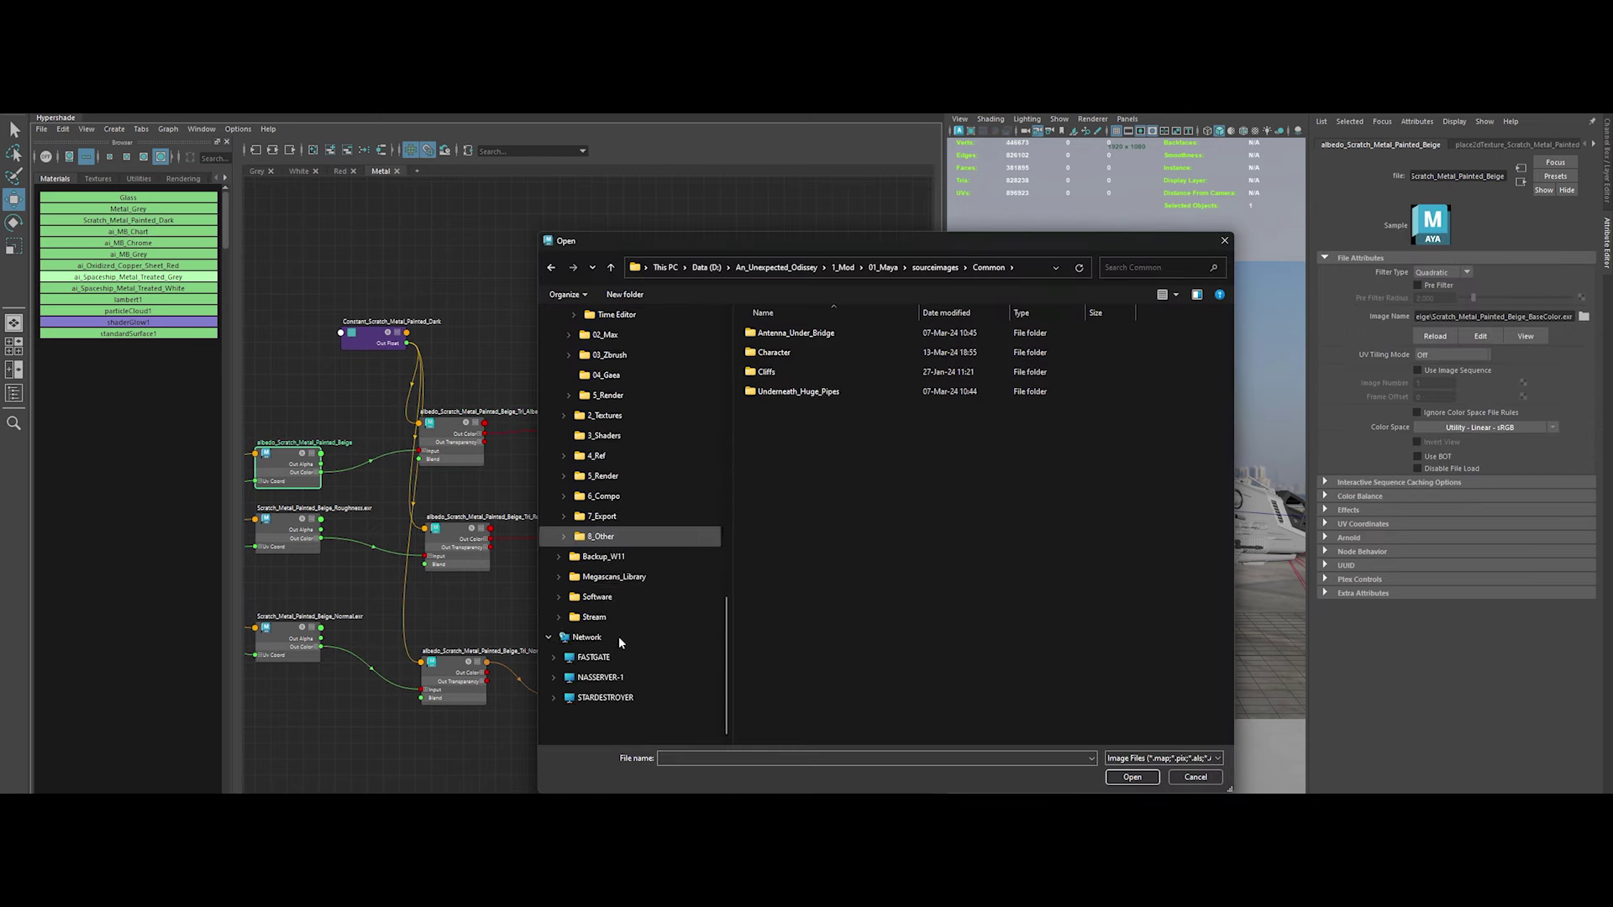
{"action": "left_click", "coordinate": [619, 556]}
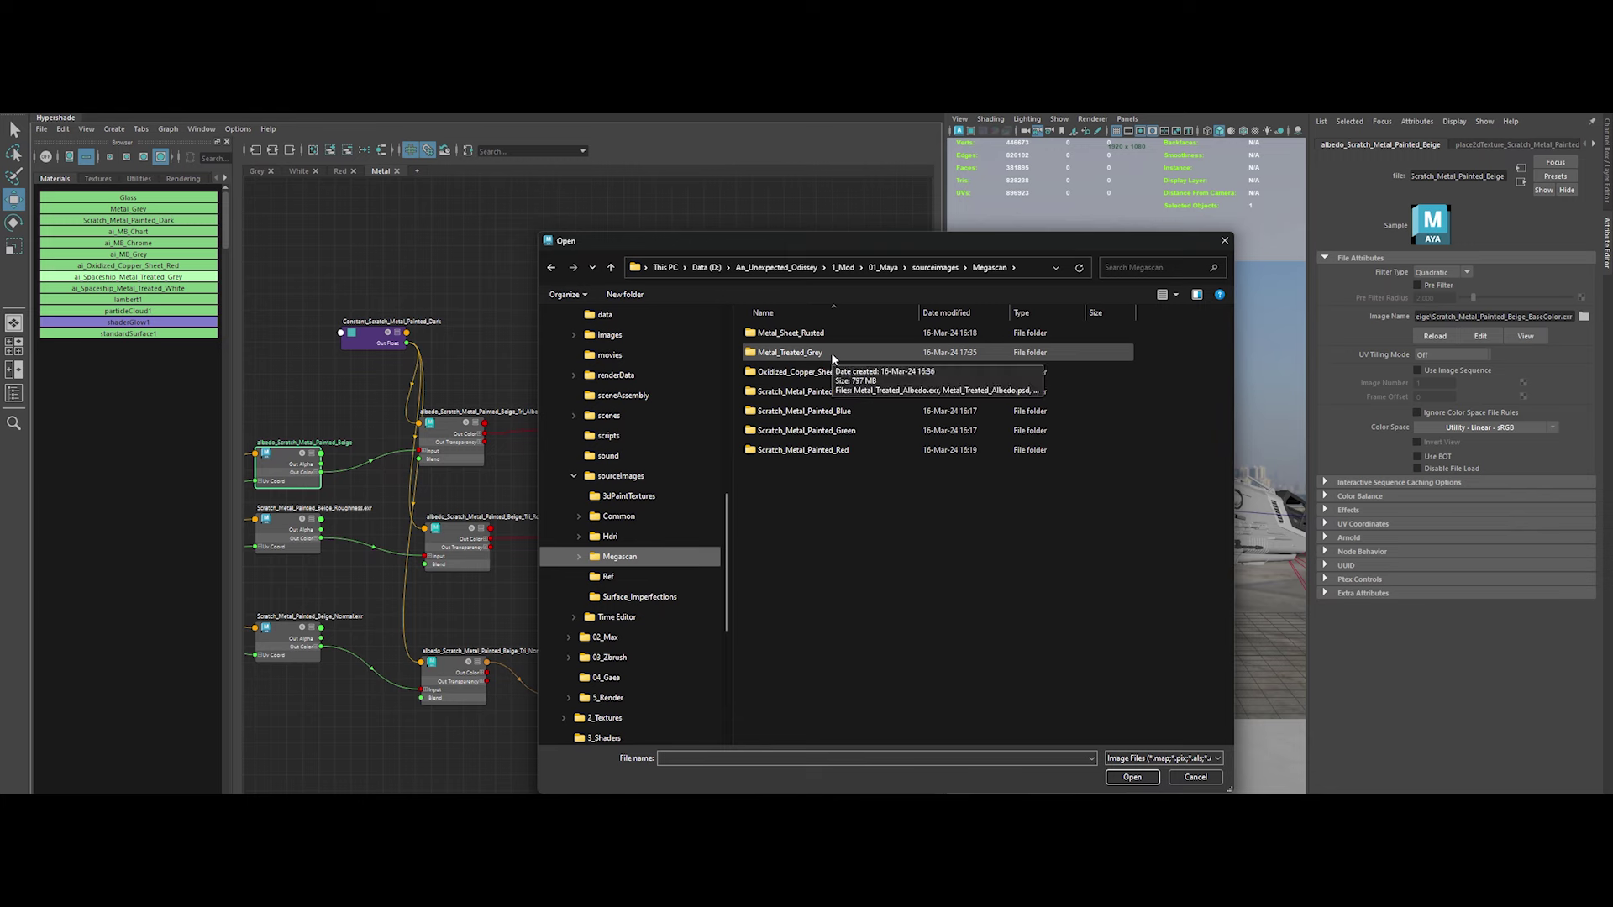
{"action": "double_click", "coordinate": [798, 390]}
{"action": "double_click", "coordinate": [1055, 340]}
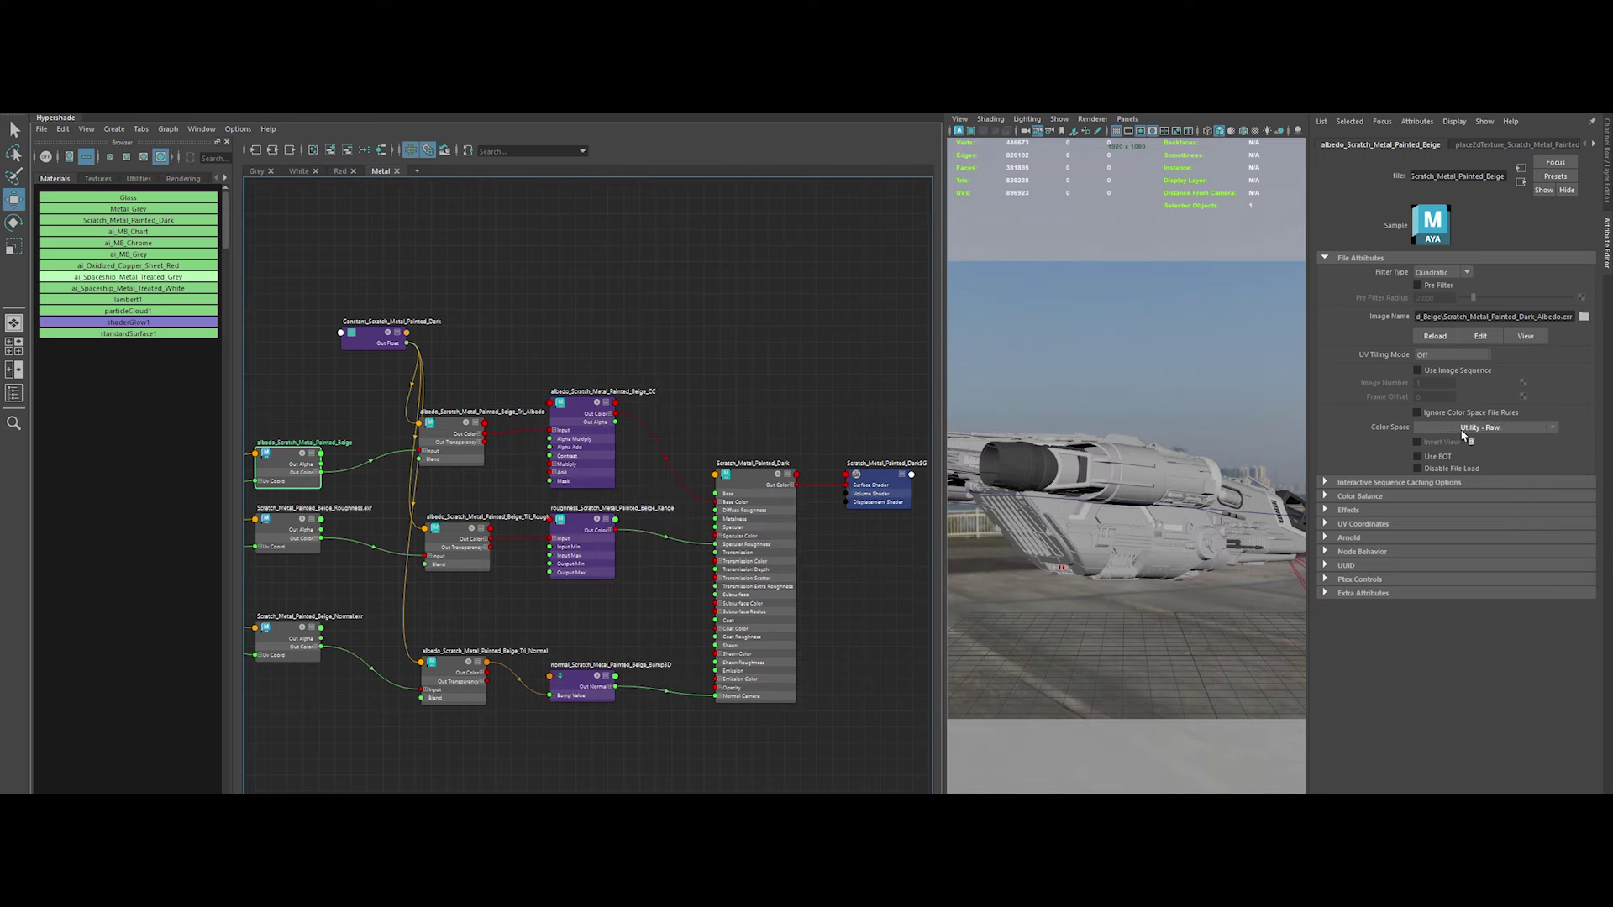
{"action": "left_click", "coordinate": [1483, 427]}
{"action": "left_click", "coordinate": [744, 310]}
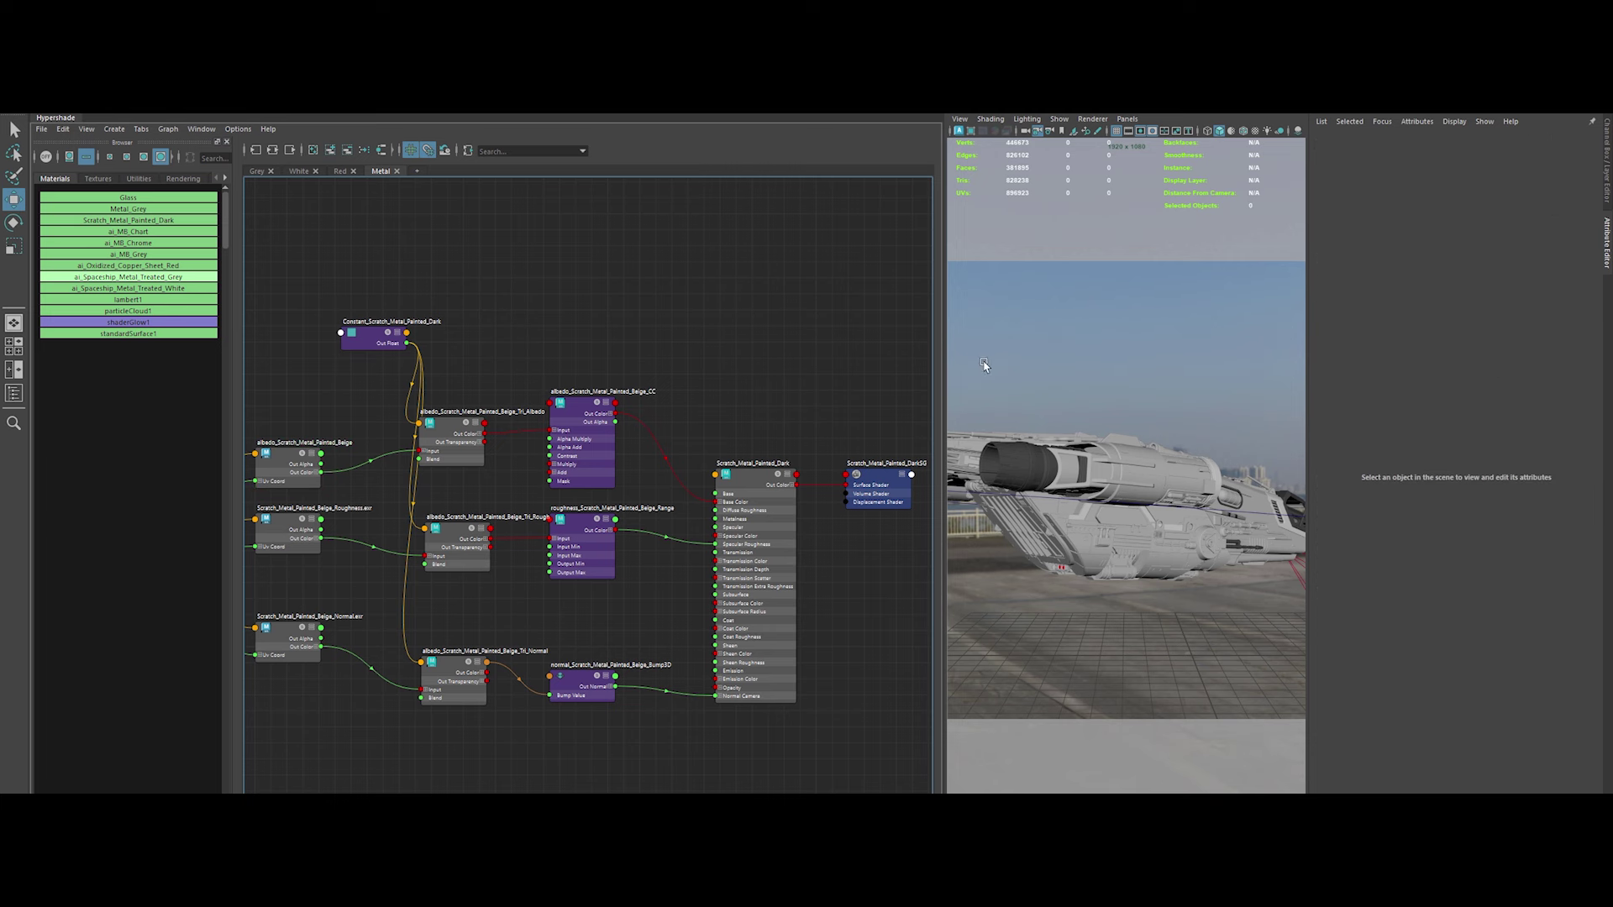
{"action": "left_click_drag", "start_coordinate": [940, 231], "coordinate": [607, 225]}
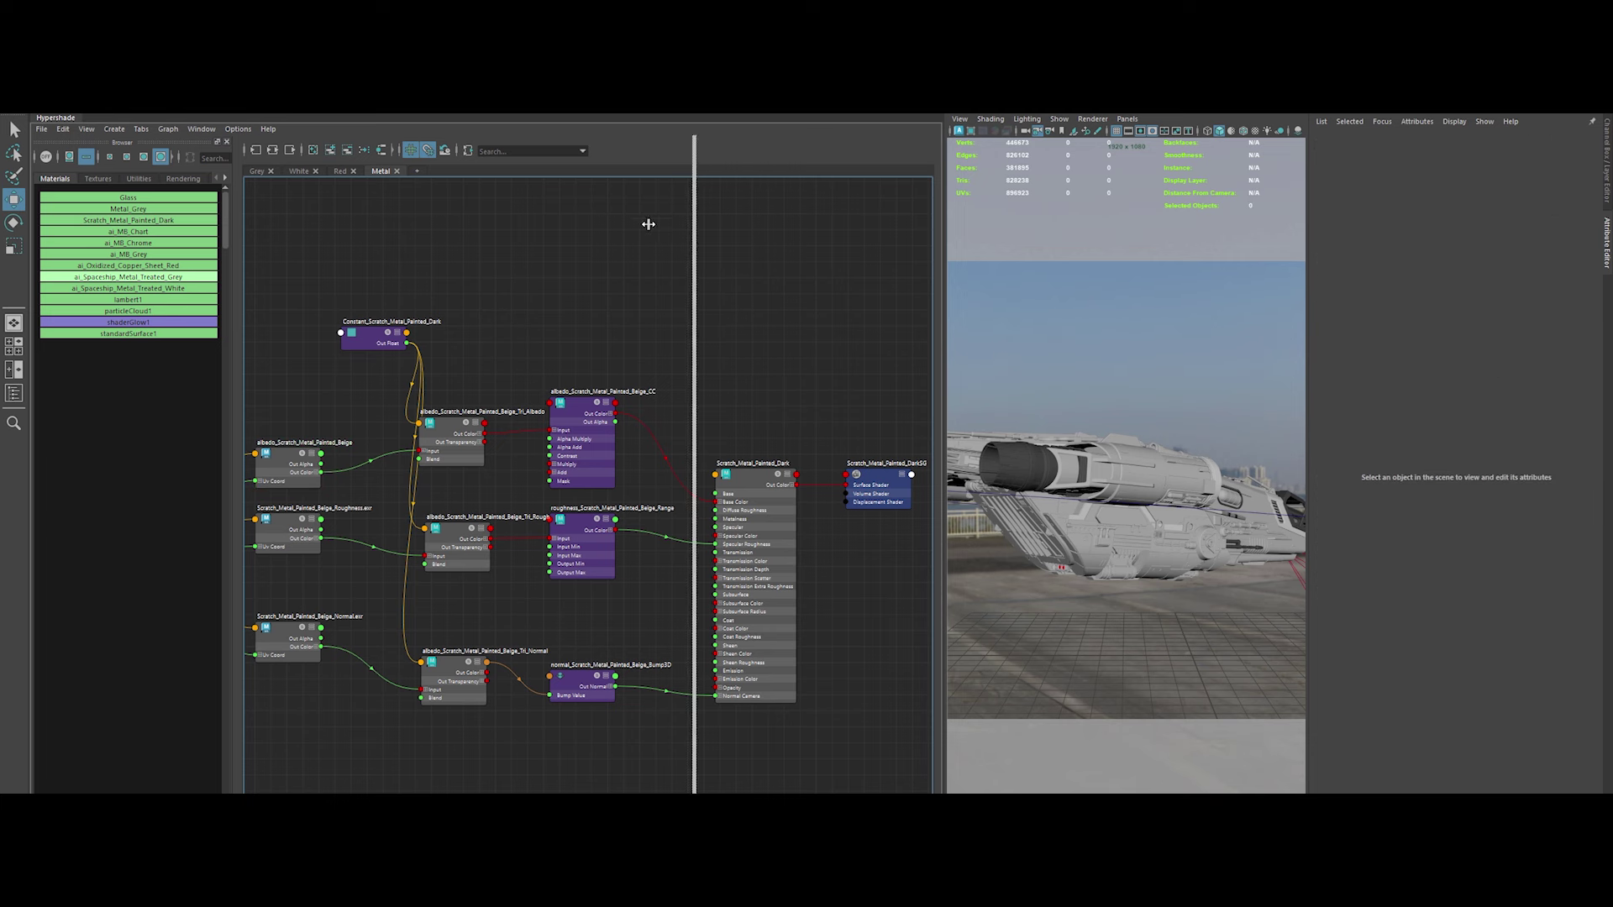
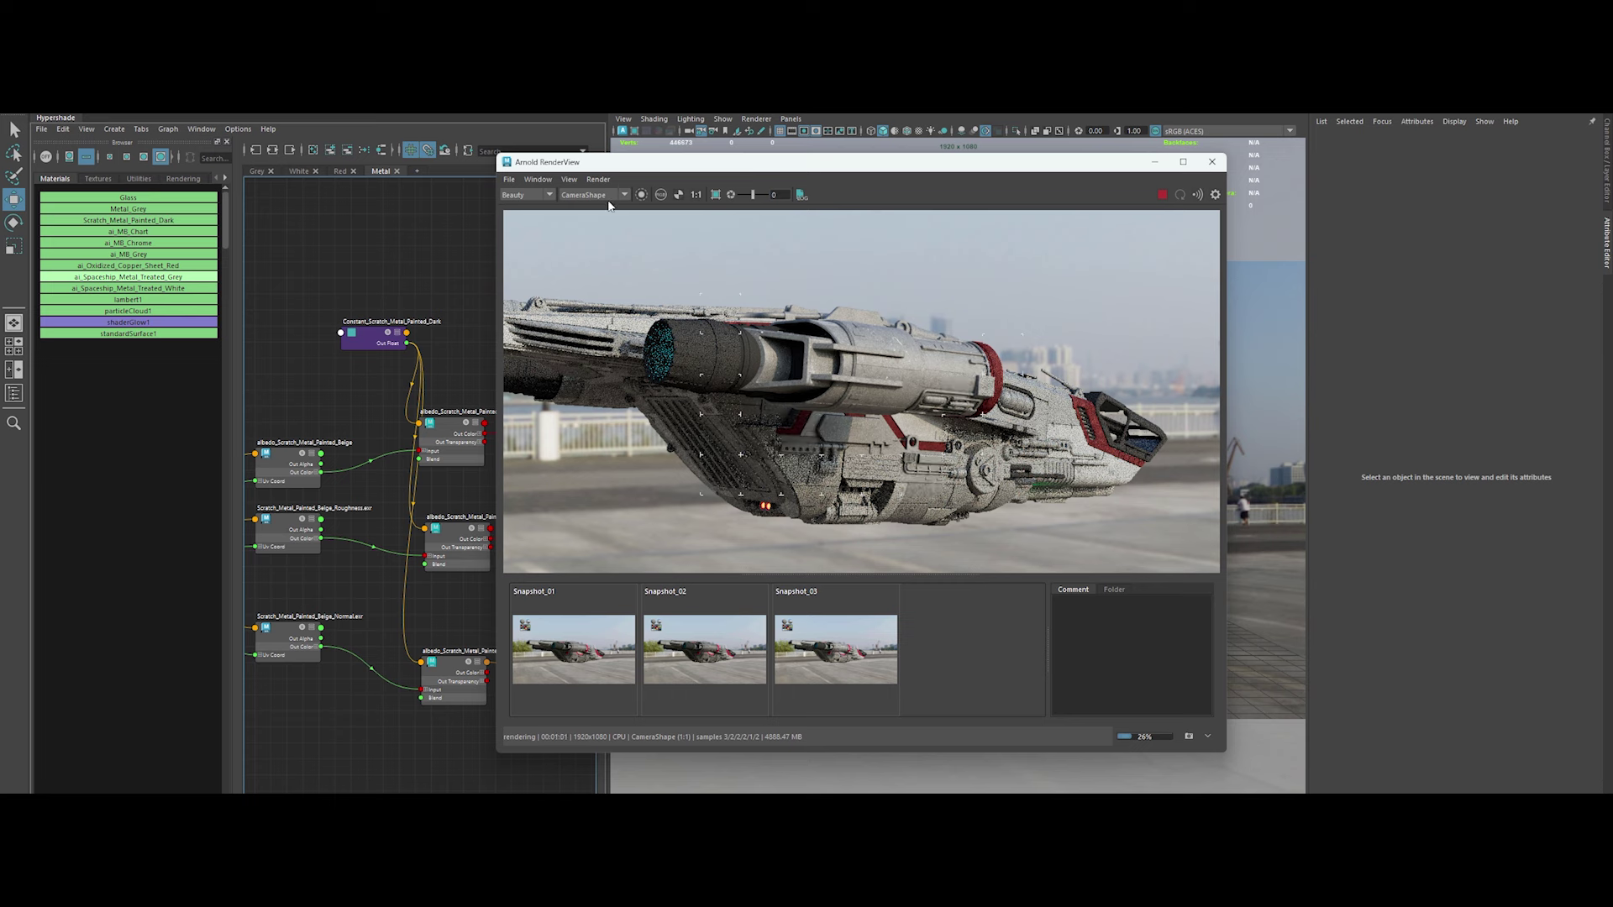
Compare Snapshot_03 against the live render in Arnold RenderView, then resume rendering
{"action": "left_click", "coordinate": [812, 677]}
{"action": "left_click", "coordinate": [970, 496]}
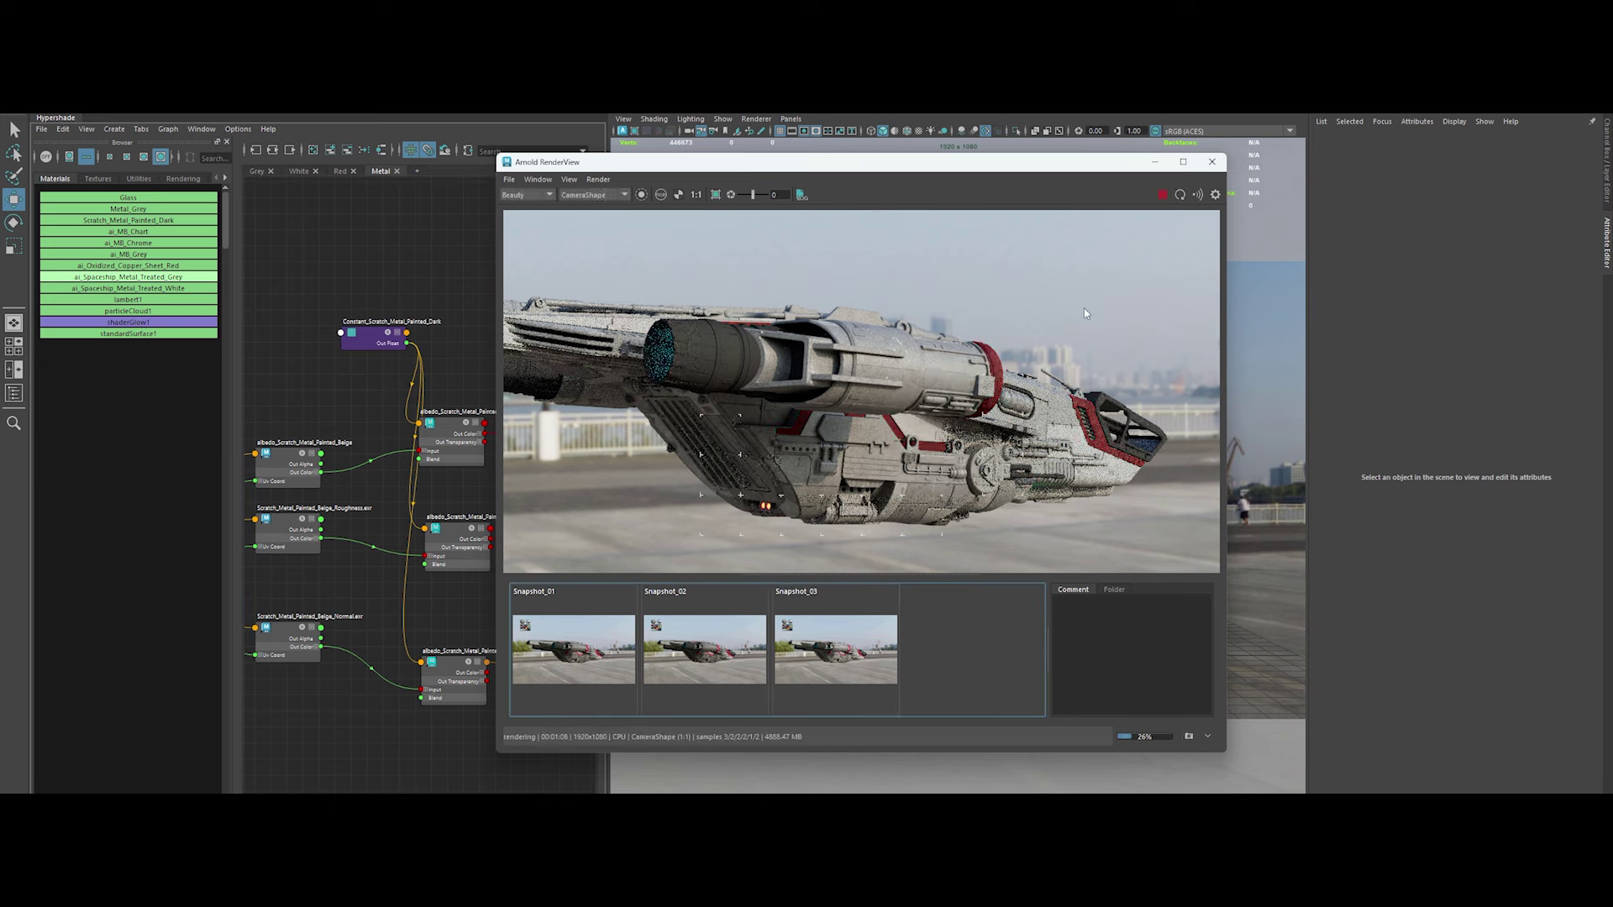
{"action": "left_click", "coordinate": [1161, 198]}
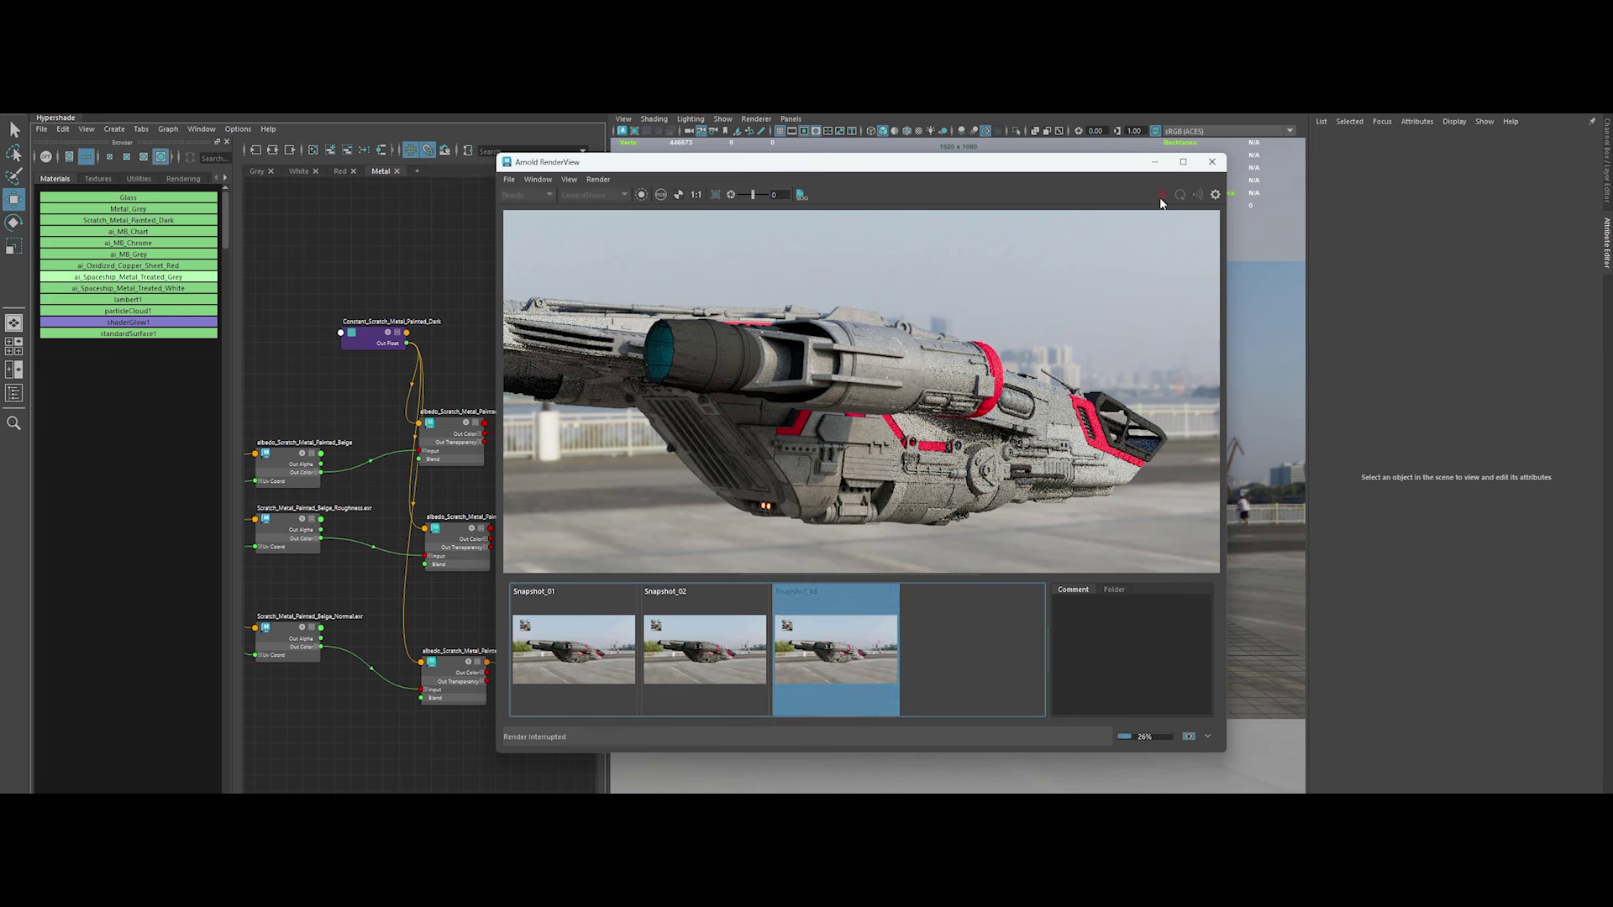
{"action": "left_click", "coordinate": [859, 601]}
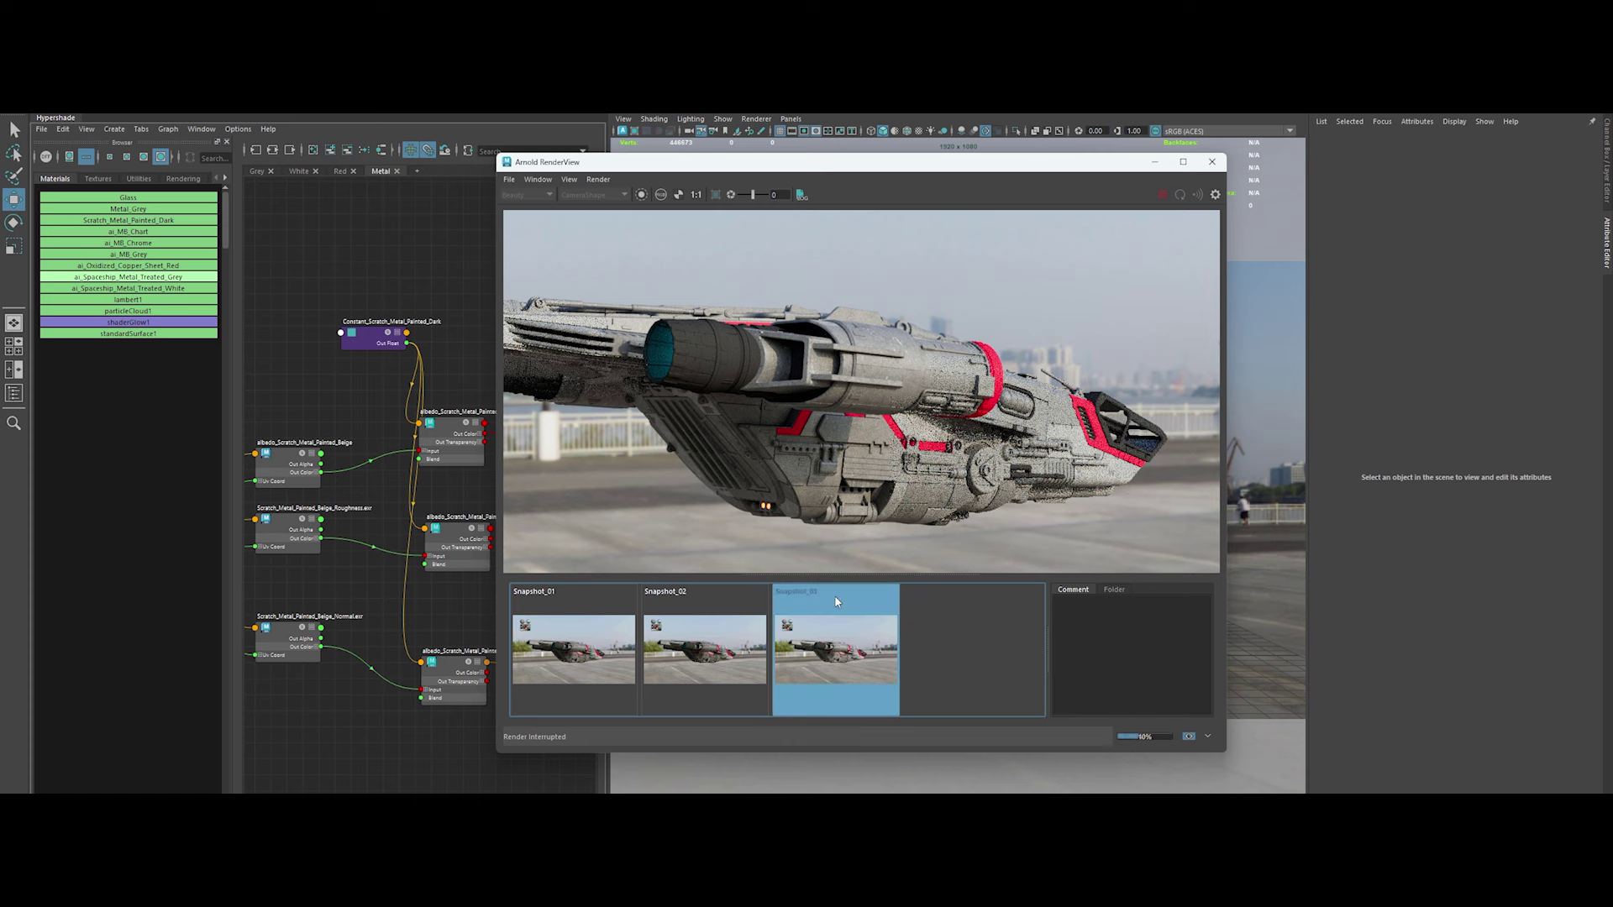
{"action": "left_click", "coordinate": [836, 602]}
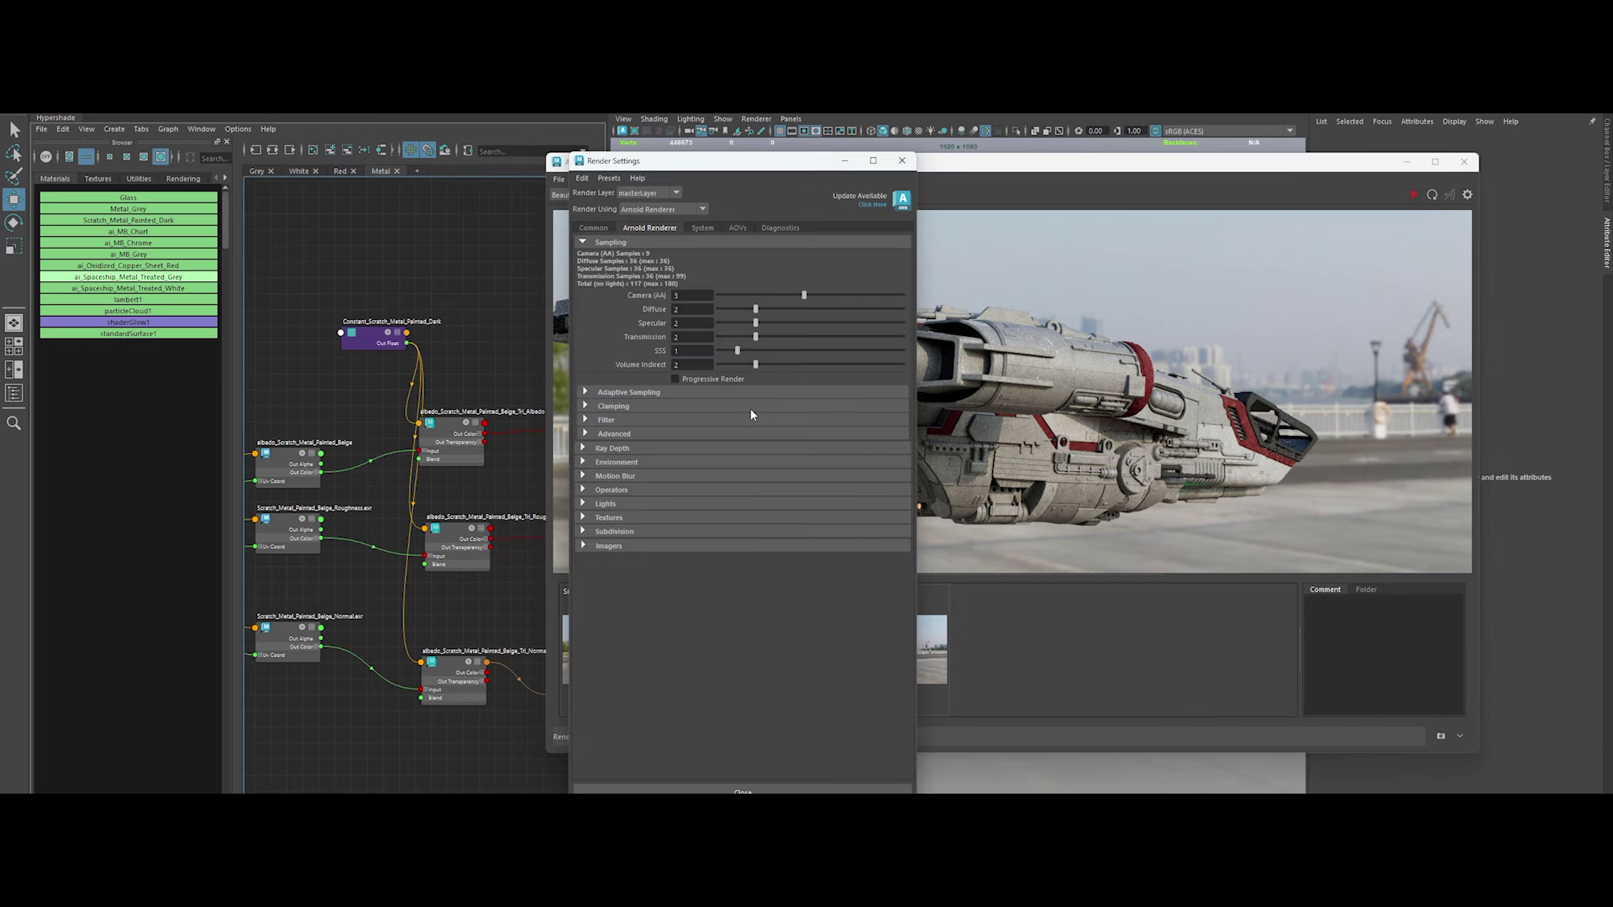
Lower Arnold sampling to Camera AA 2, Diffuse 1 and Specular 1
{"action": "type", "text": "2"}
{"action": "key", "text": "Tab"}
{"action": "type", "text": "1"}
{"action": "key", "text": "Tab"}
{"action": "type", "text": "1"}
{"action": "key", "text": "Tab"}
{"action": "left_click", "coordinate": [743, 790]}
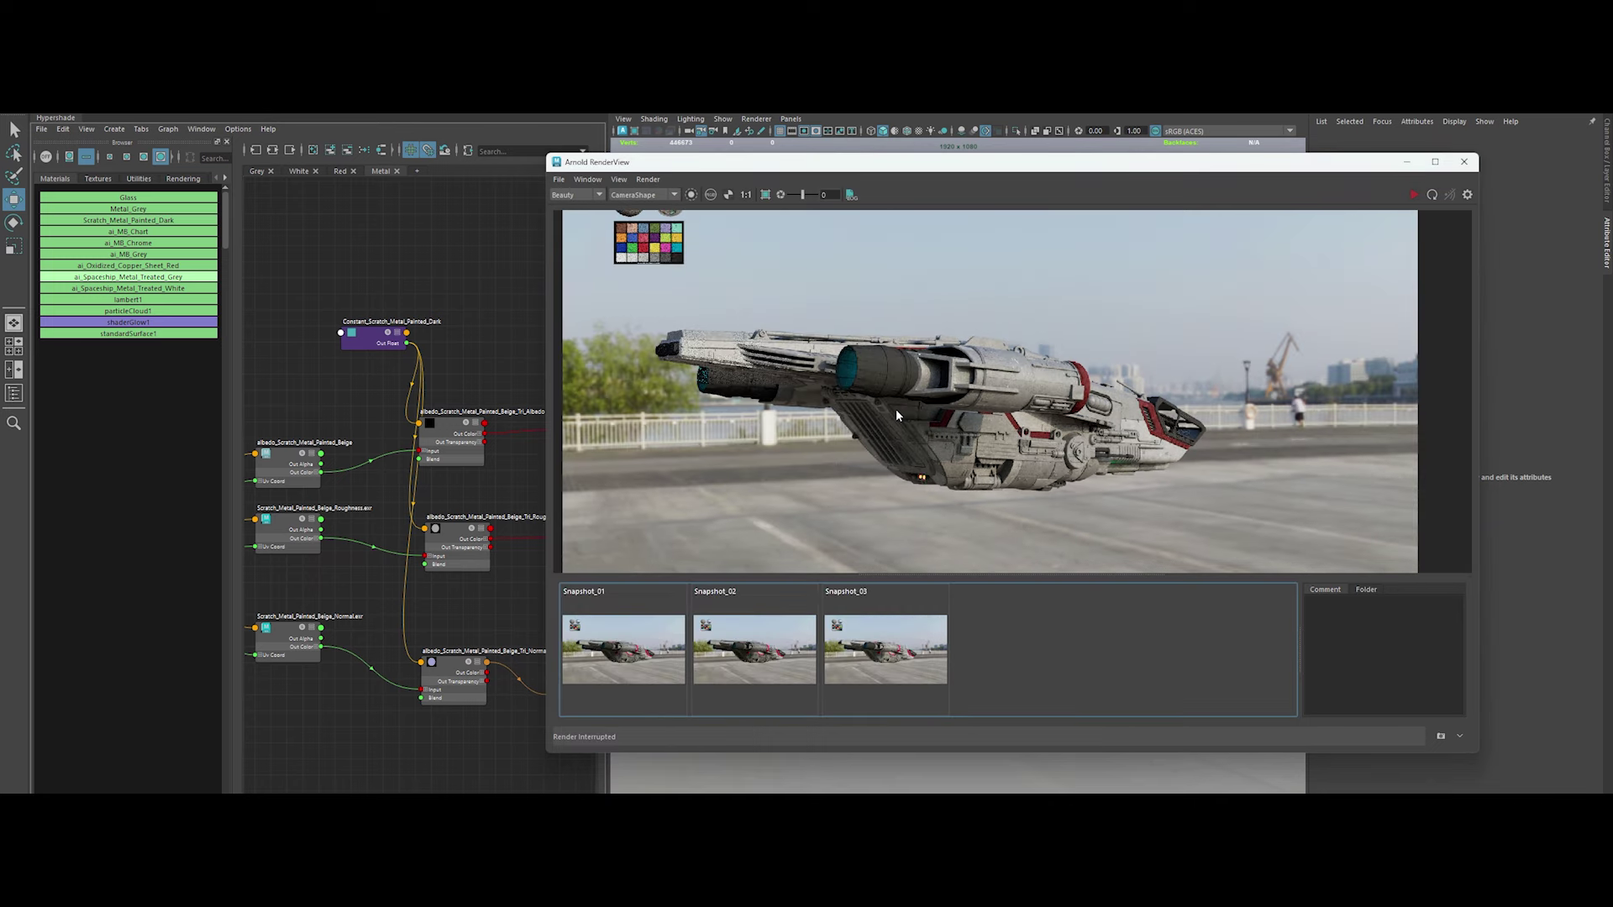
{"action": "scroll", "coordinate": [894, 415], "scroll_direction": "up", "scroll_amount": 1}
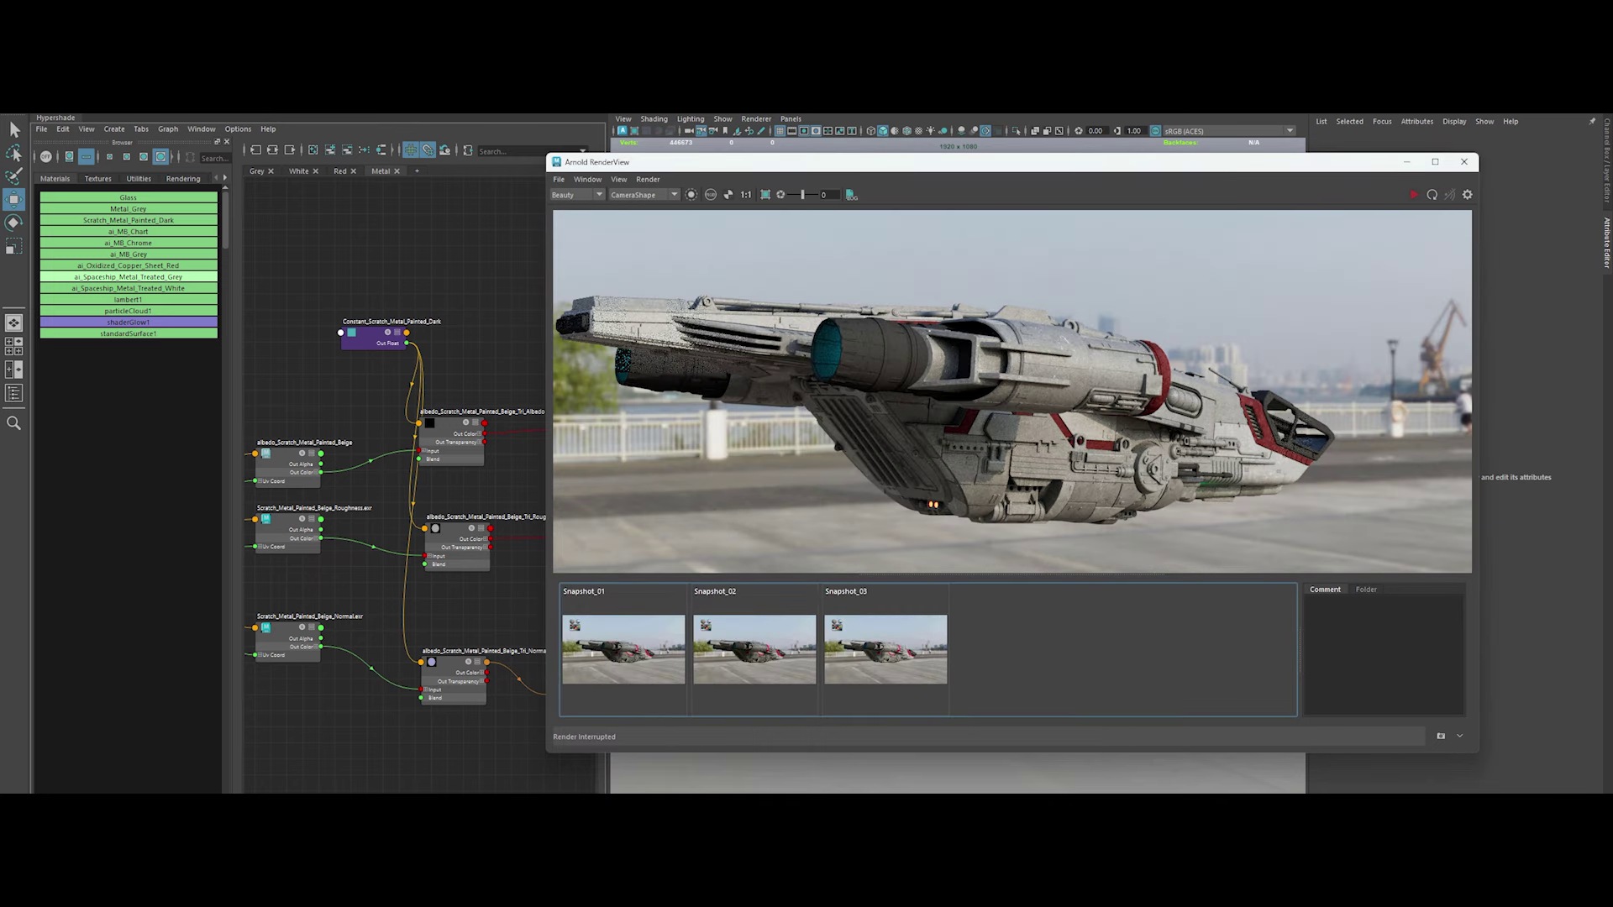
{"action": "left_click", "coordinate": [202, 129]}
{"action": "mouse_move", "coordinate": [252, 116]}
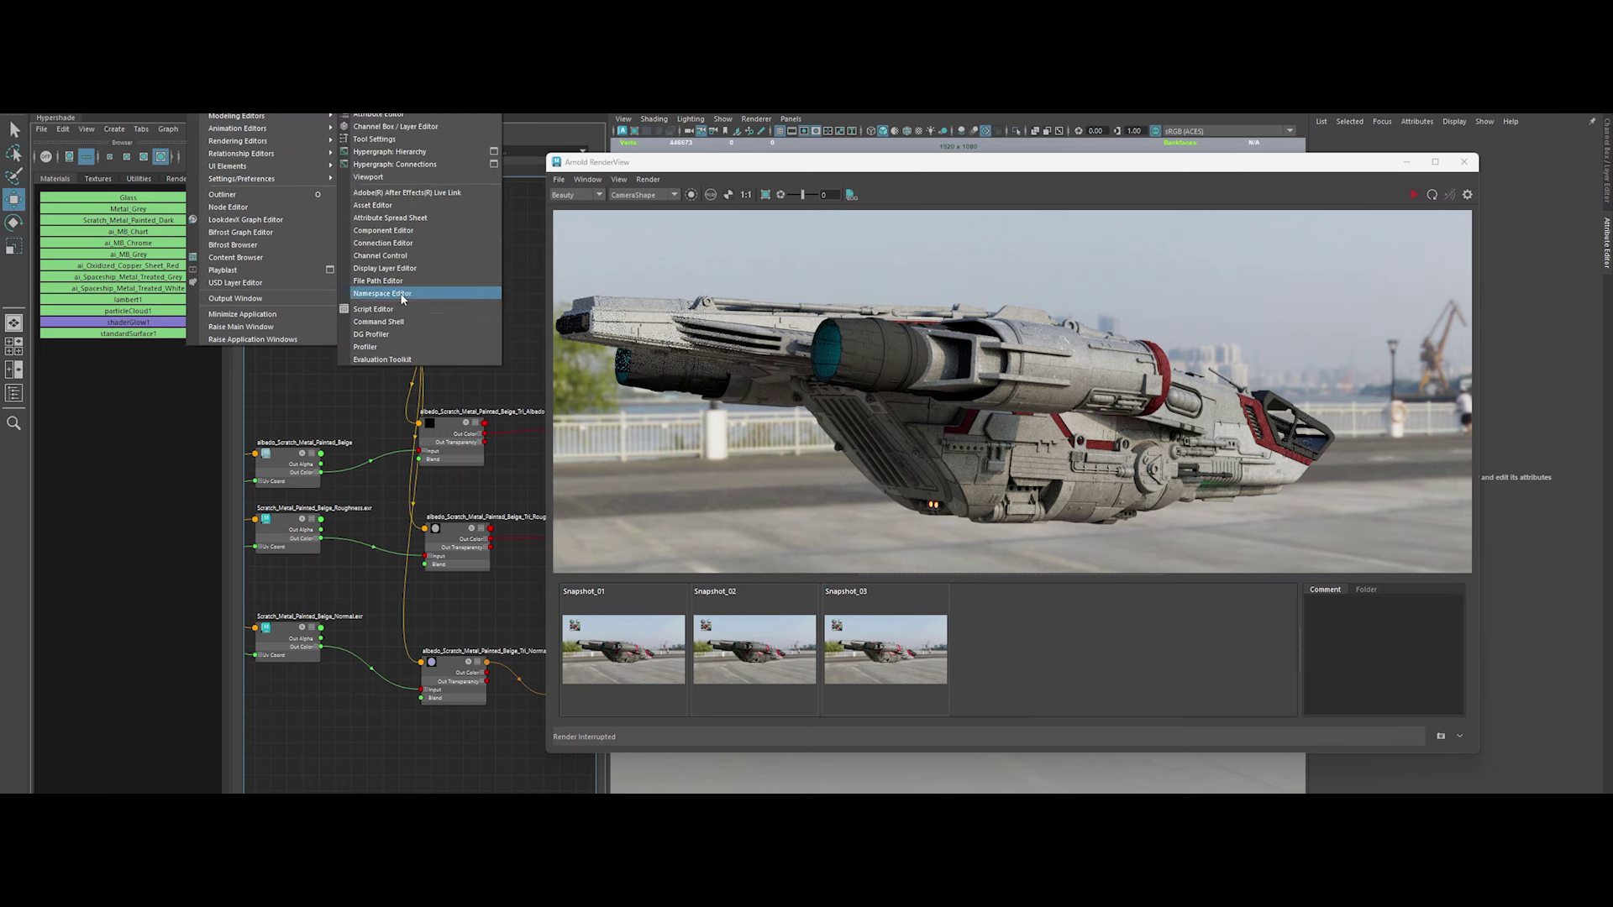
Open the File Path Editor and locate the unresolved roughness_Metal_Treated file node
{"action": "left_click", "coordinate": [403, 294]}
{"action": "left_click", "coordinate": [602, 391]}
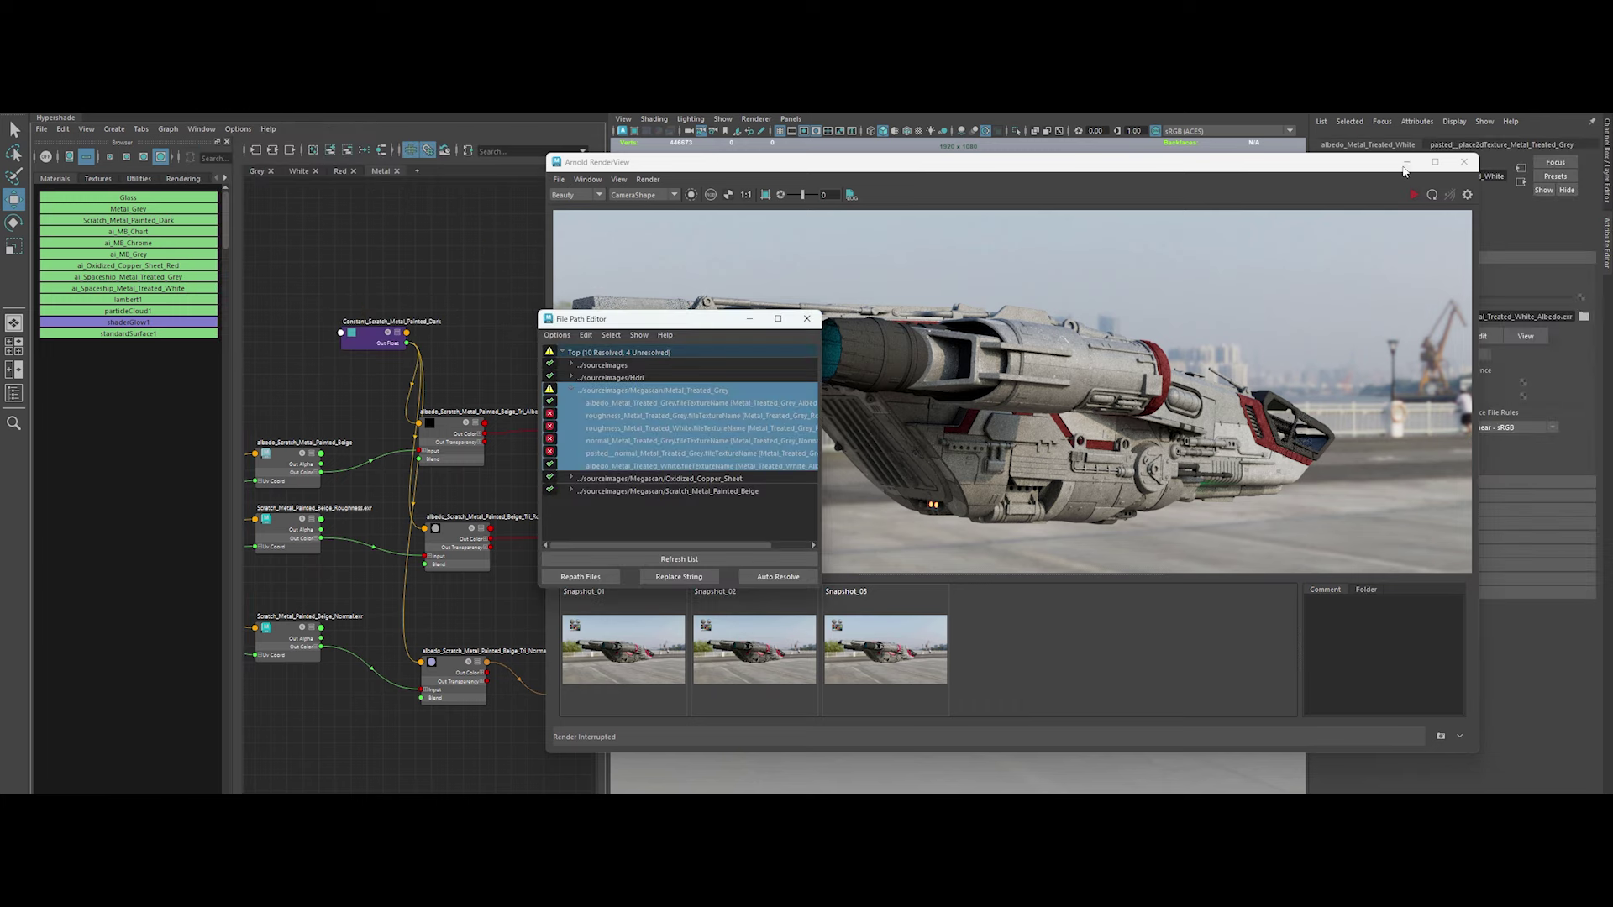
{"action": "left_click", "coordinate": [756, 403]}
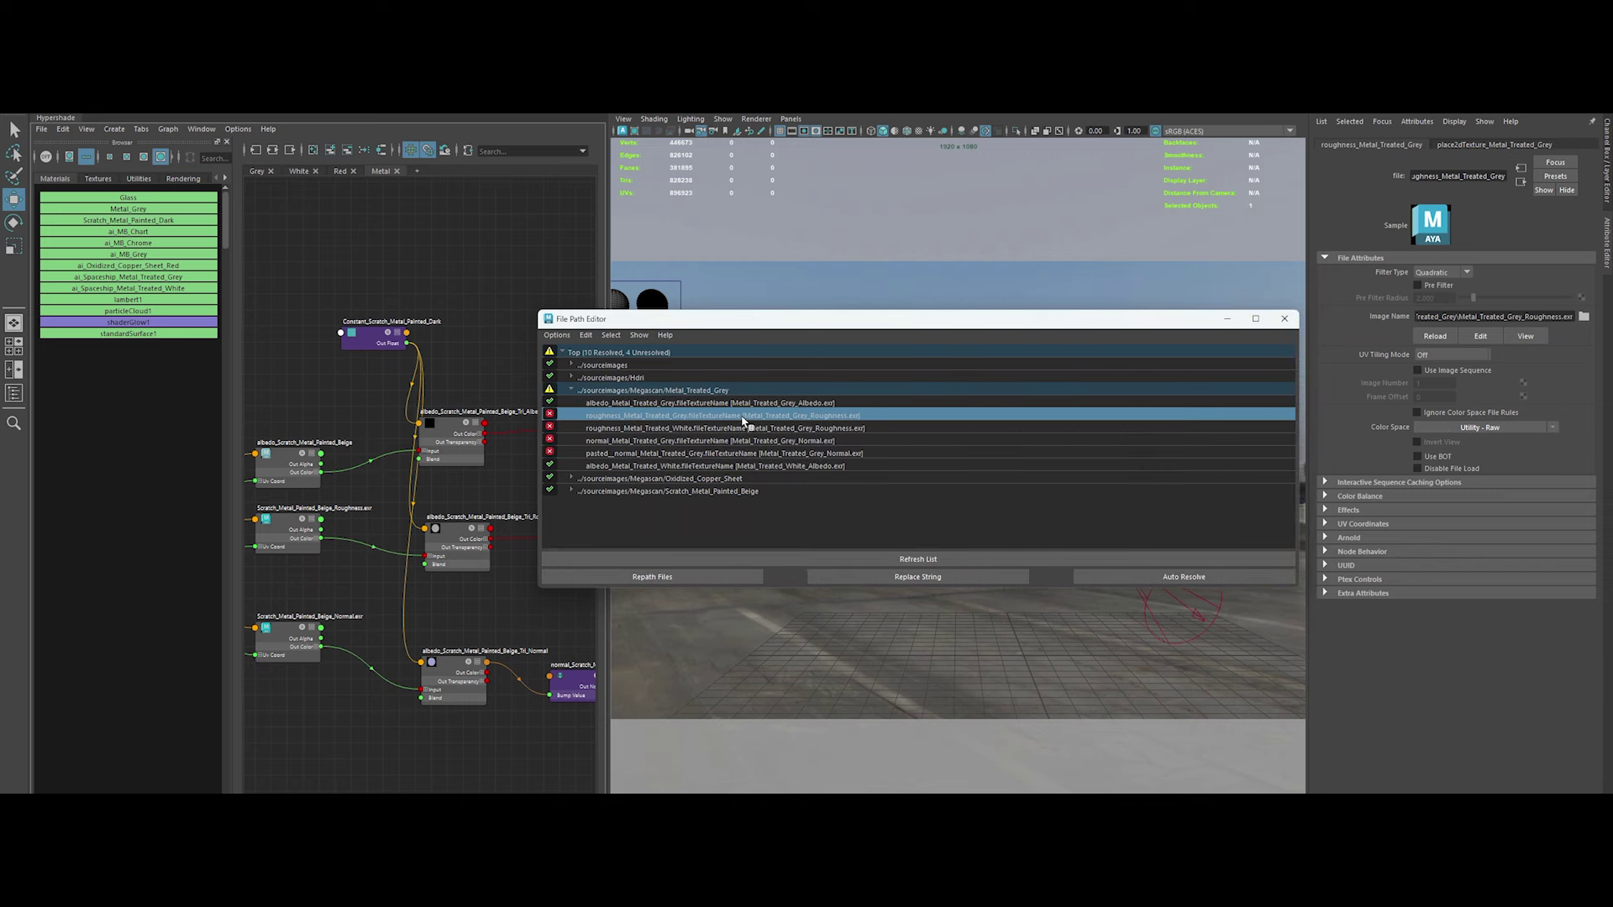
{"action": "left_click_drag", "start_coordinate": [778, 327], "coordinate": [796, 149]}
{"action": "left_click_drag", "start_coordinate": [608, 434], "coordinate": [620, 433]}
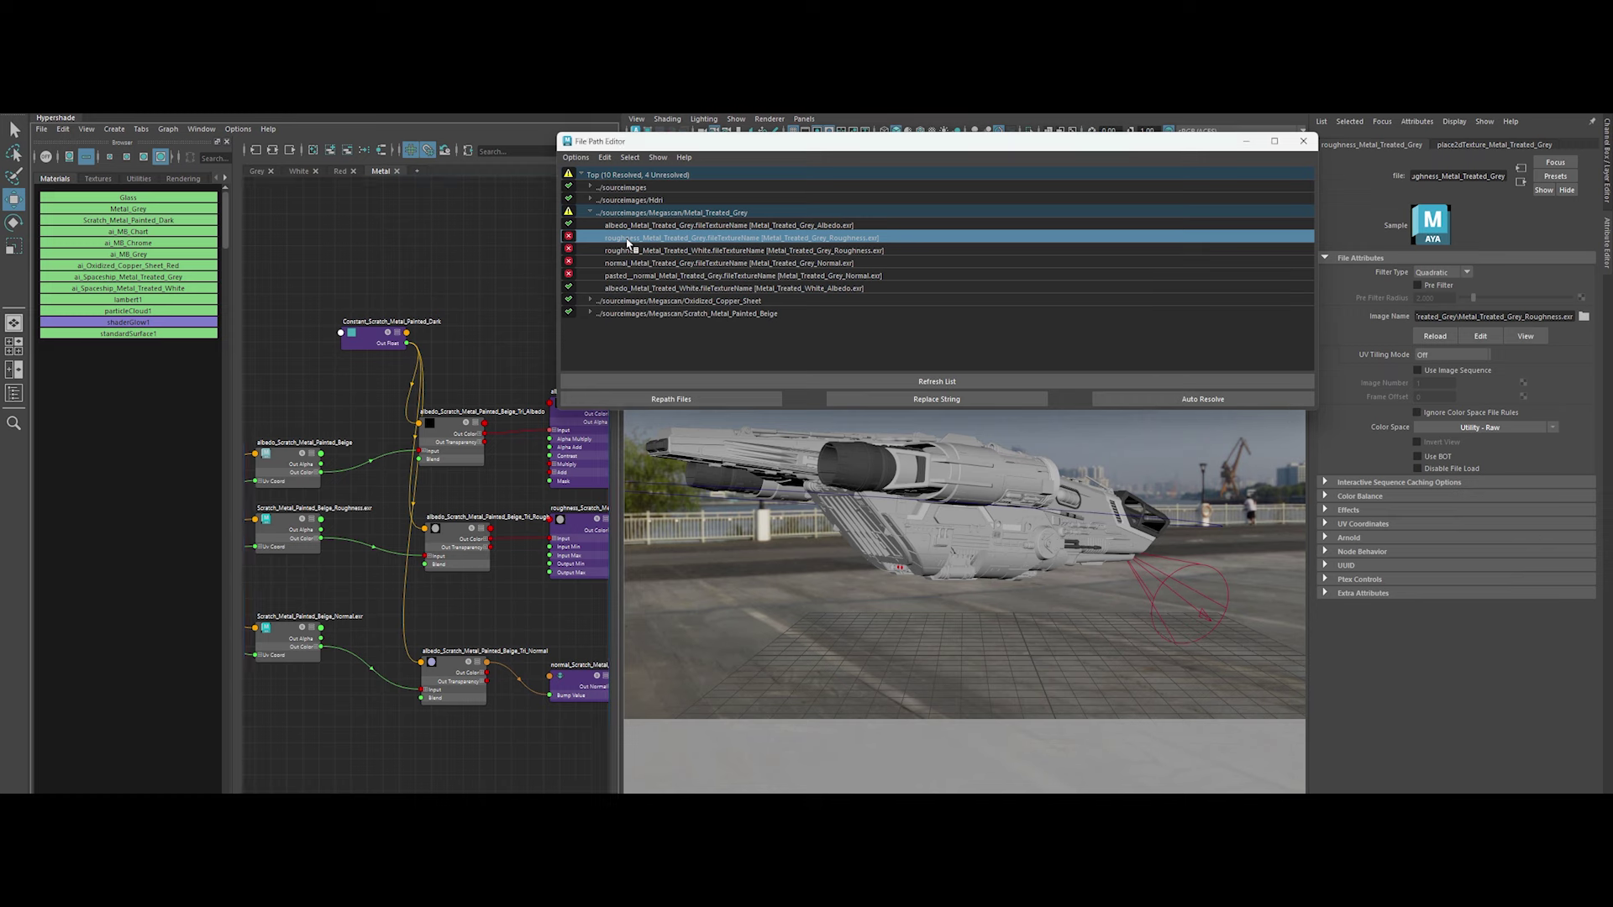
{"action": "left_click", "coordinate": [487, 269]}
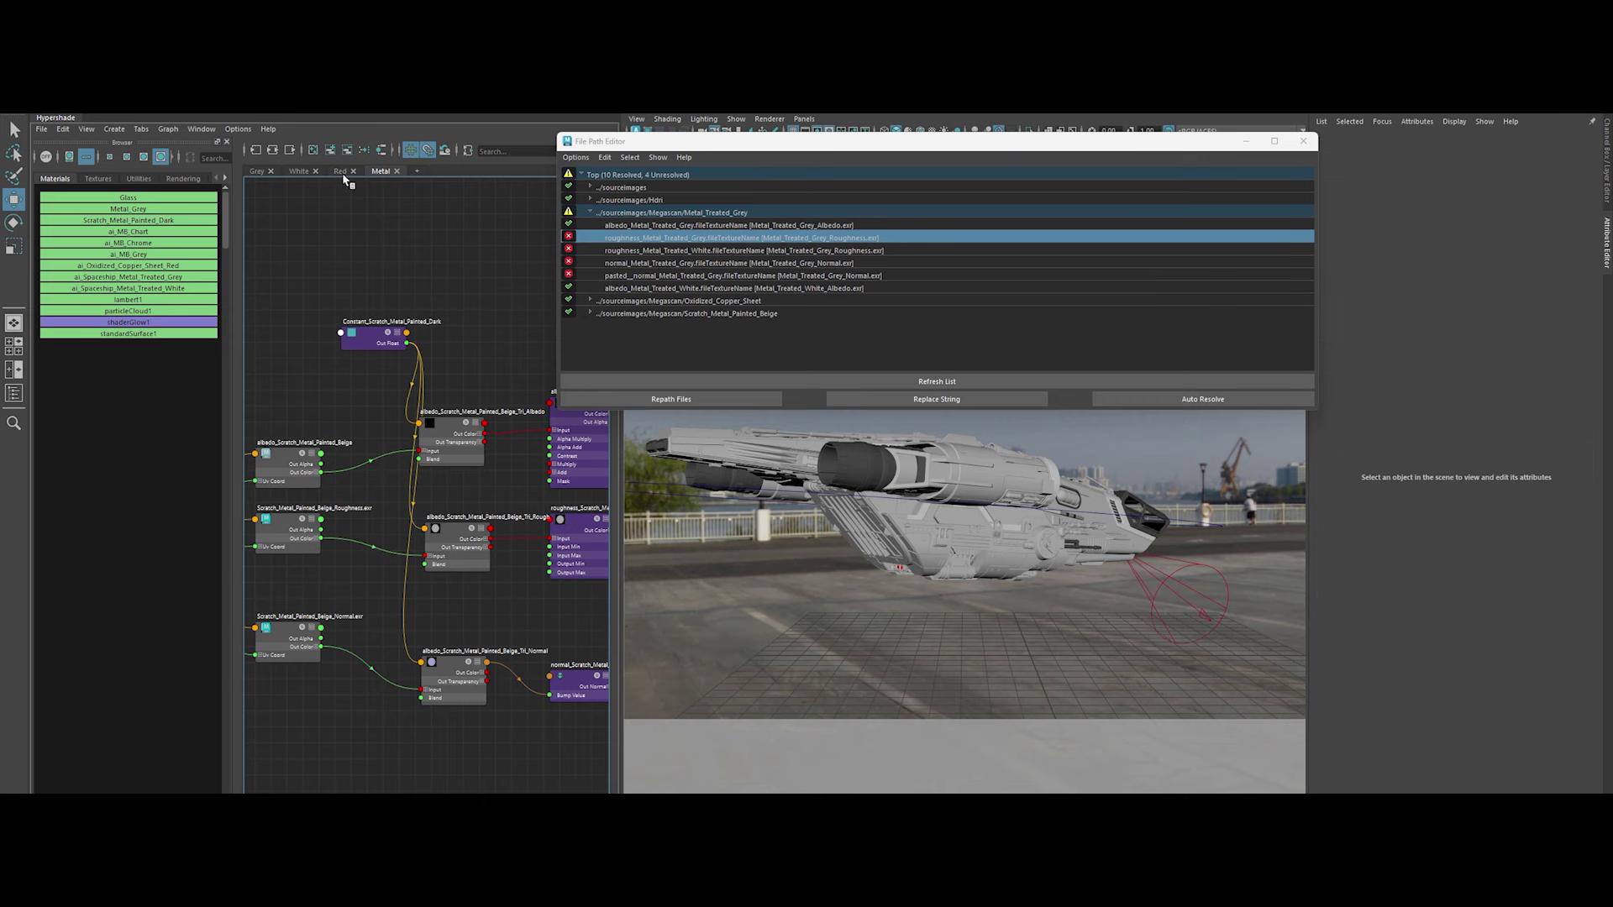
{"action": "middle_click_drag", "start_coordinate": [345, 178], "coordinate": [495, 264], "text": "alt"}
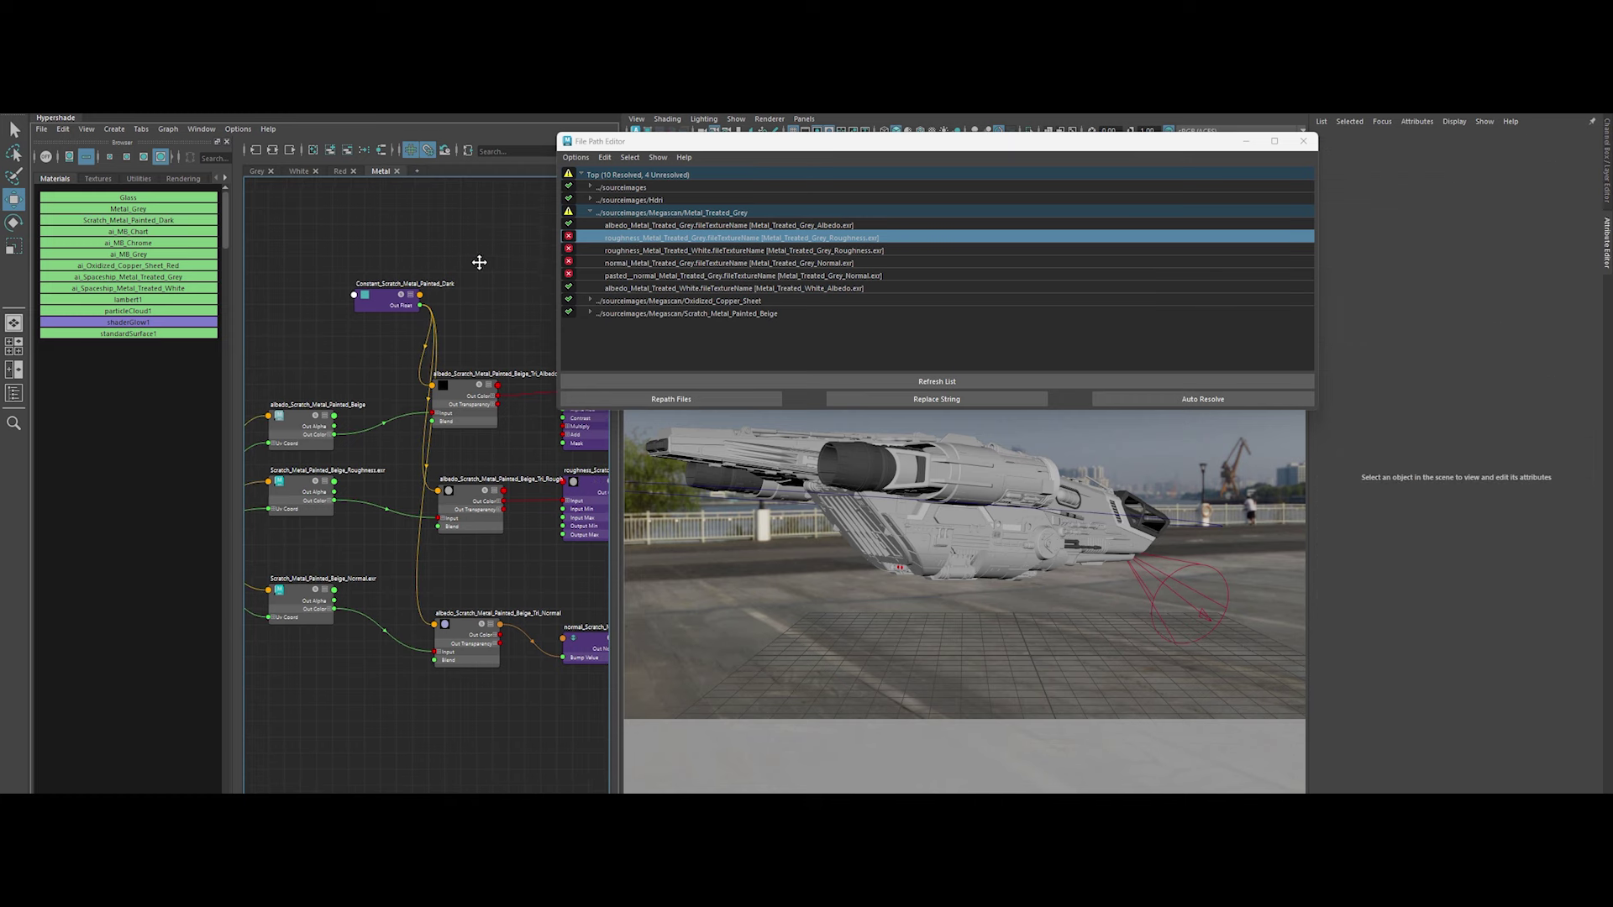
{"action": "left_click", "coordinate": [701, 238]}
{"action": "left_click", "coordinate": [299, 171]}
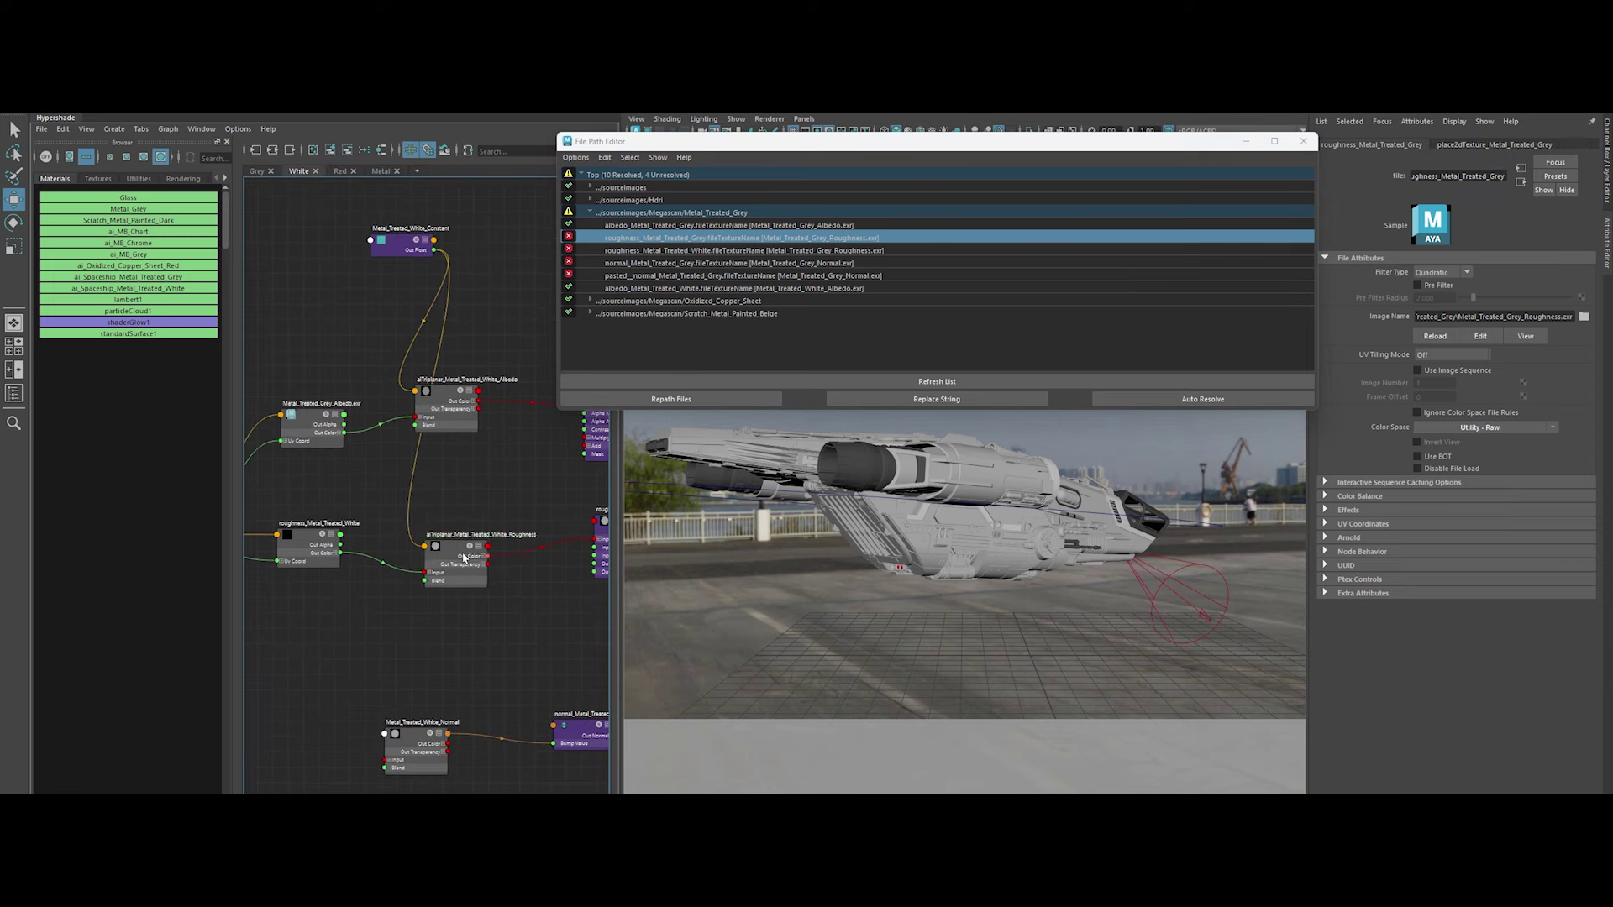
{"action": "left_click", "coordinate": [308, 545]}
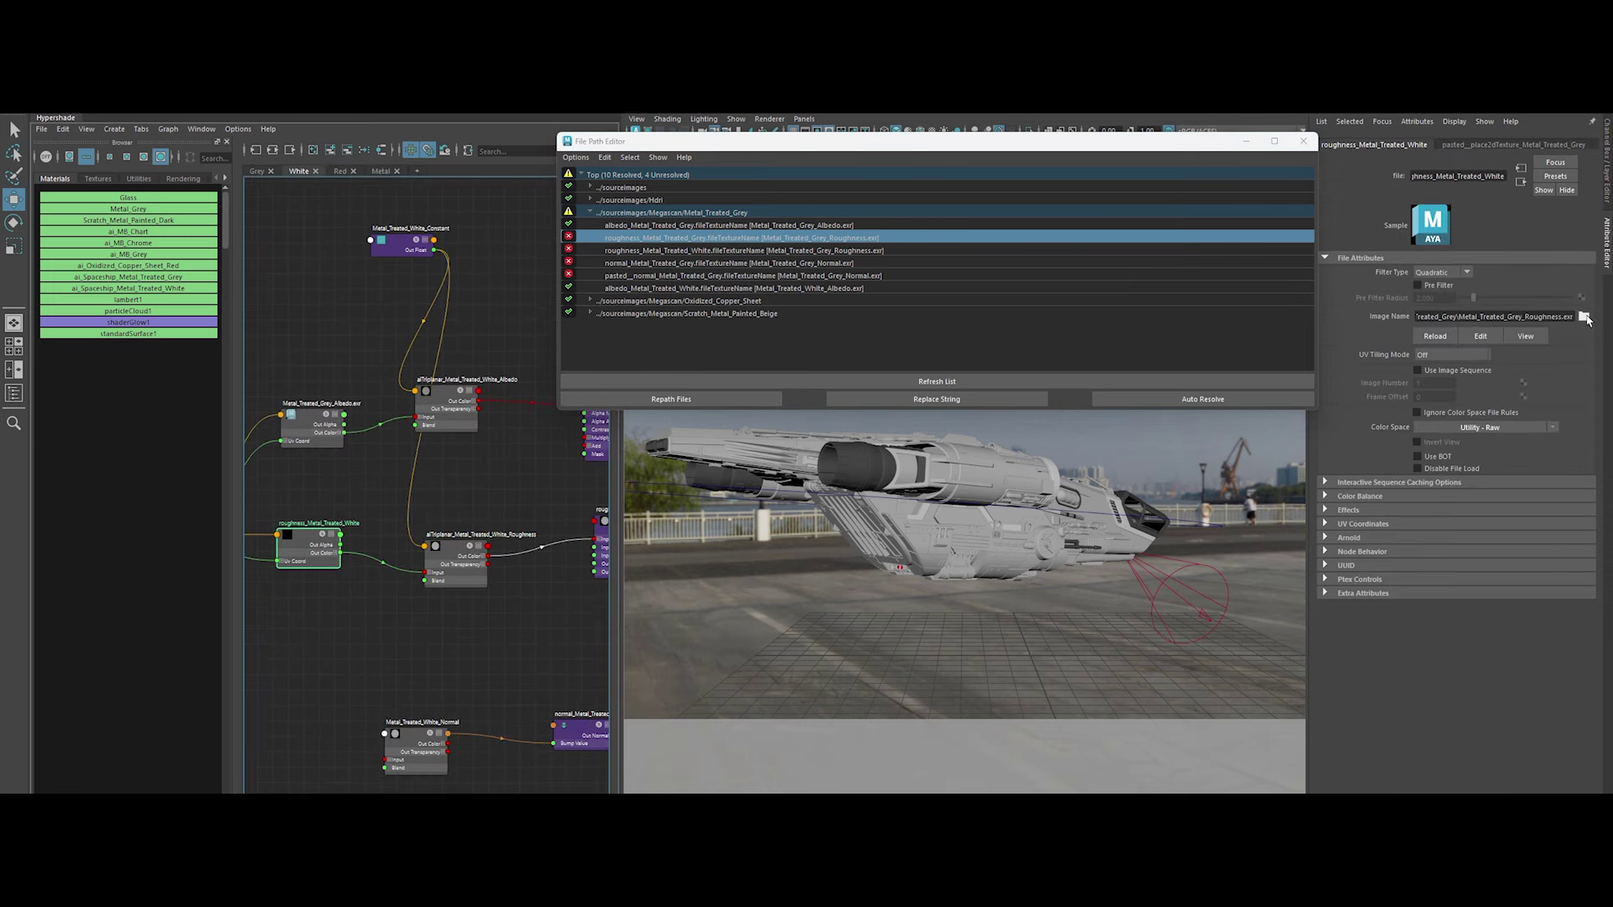
Relink the roughness file node to Megascan/Metal_Treated_Grey/Metal_Treated_Roughness.exr
{"action": "left_click", "coordinate": [1585, 318]}
{"action": "double_click", "coordinate": [806, 351]}
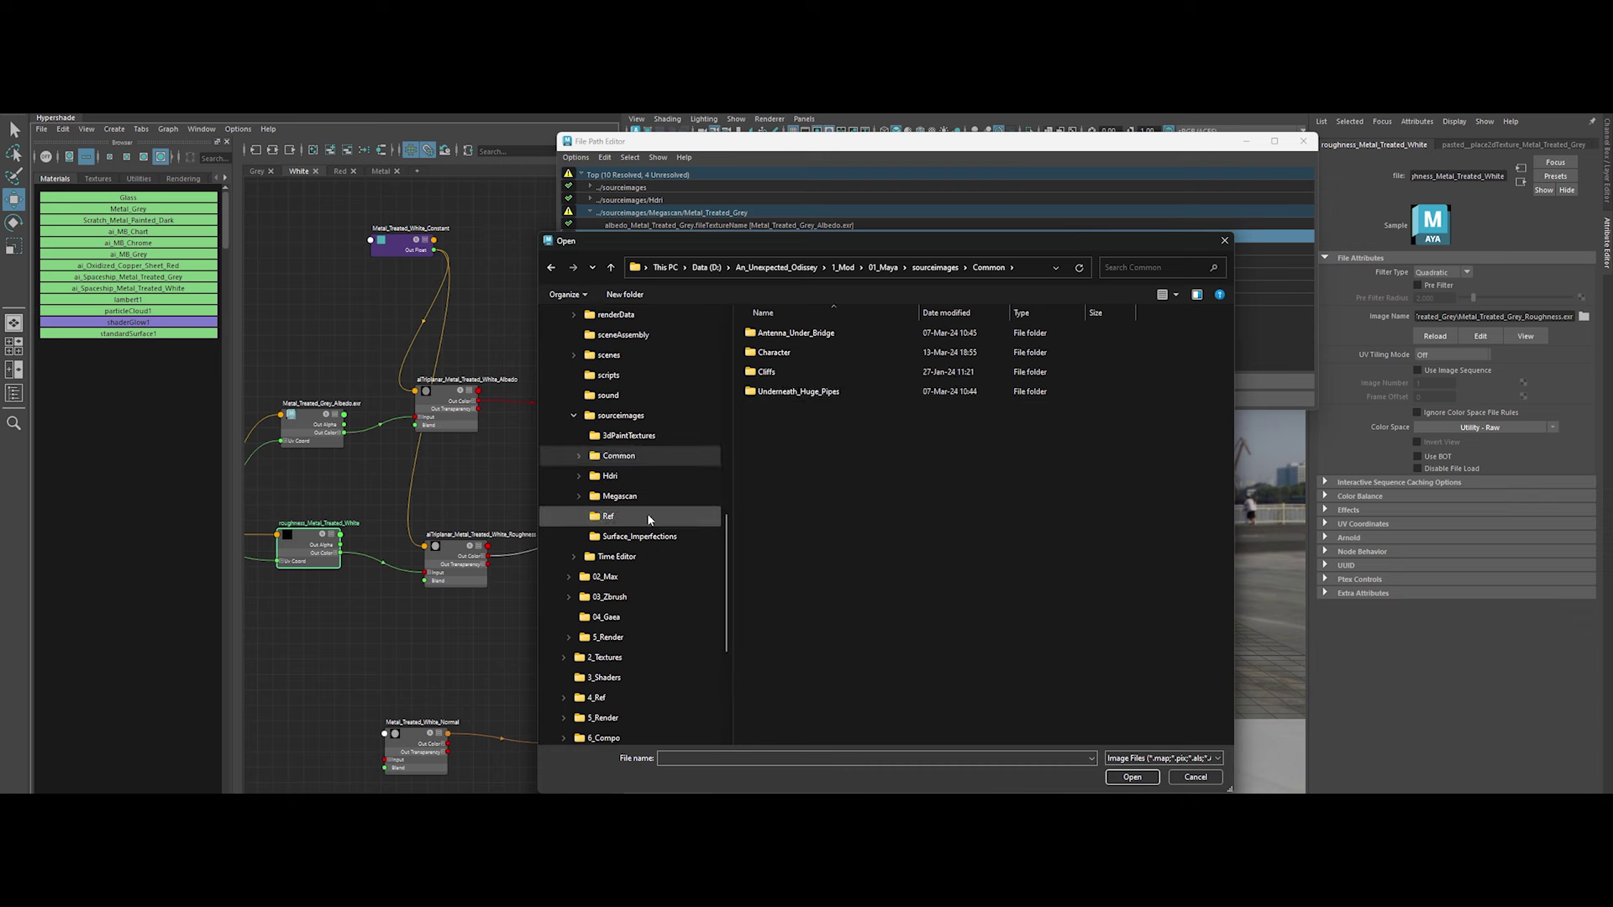
{"action": "left_click", "coordinate": [622, 495]}
{"action": "left_click_drag", "start_coordinate": [792, 246], "coordinate": [796, 320]}
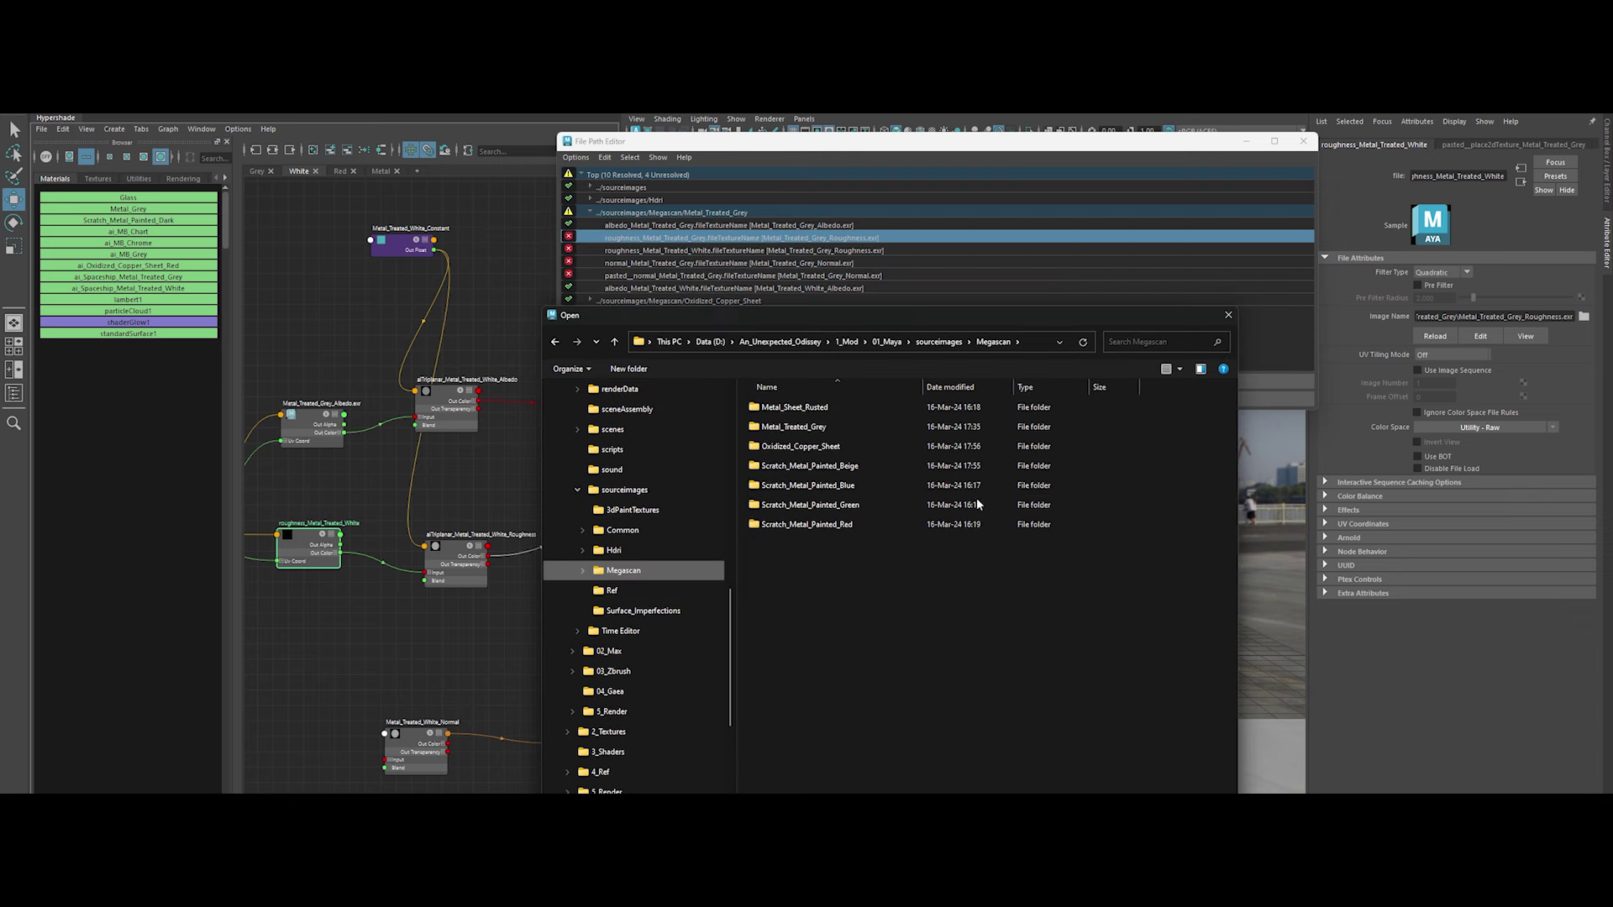
{"action": "double_click", "coordinate": [819, 428]}
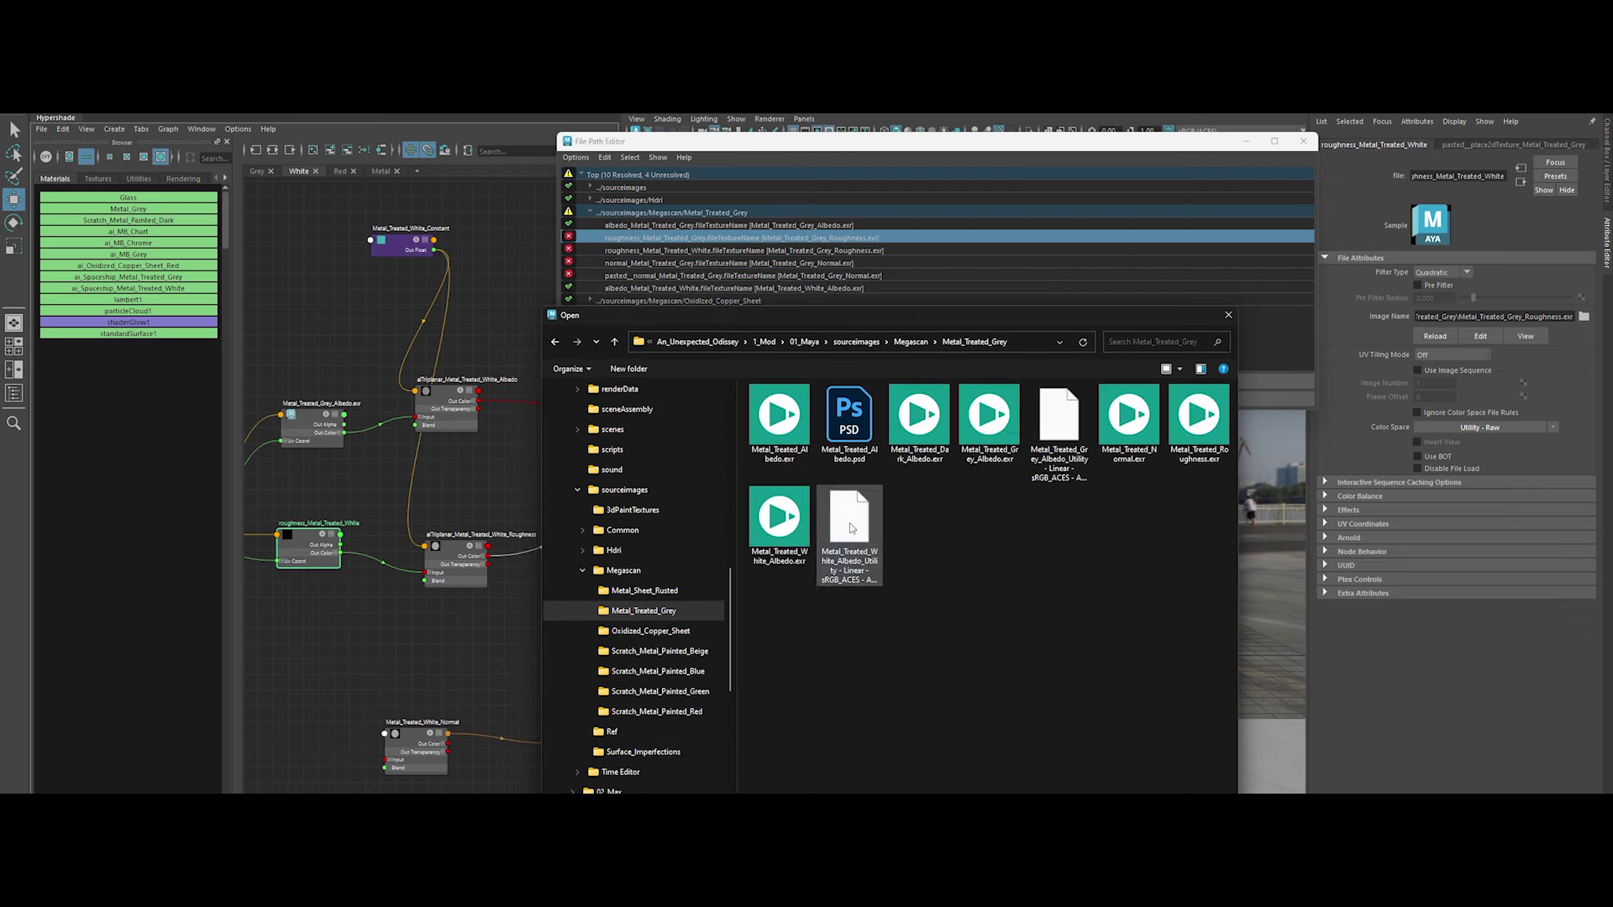
{"action": "left_click", "coordinate": [1197, 412]}
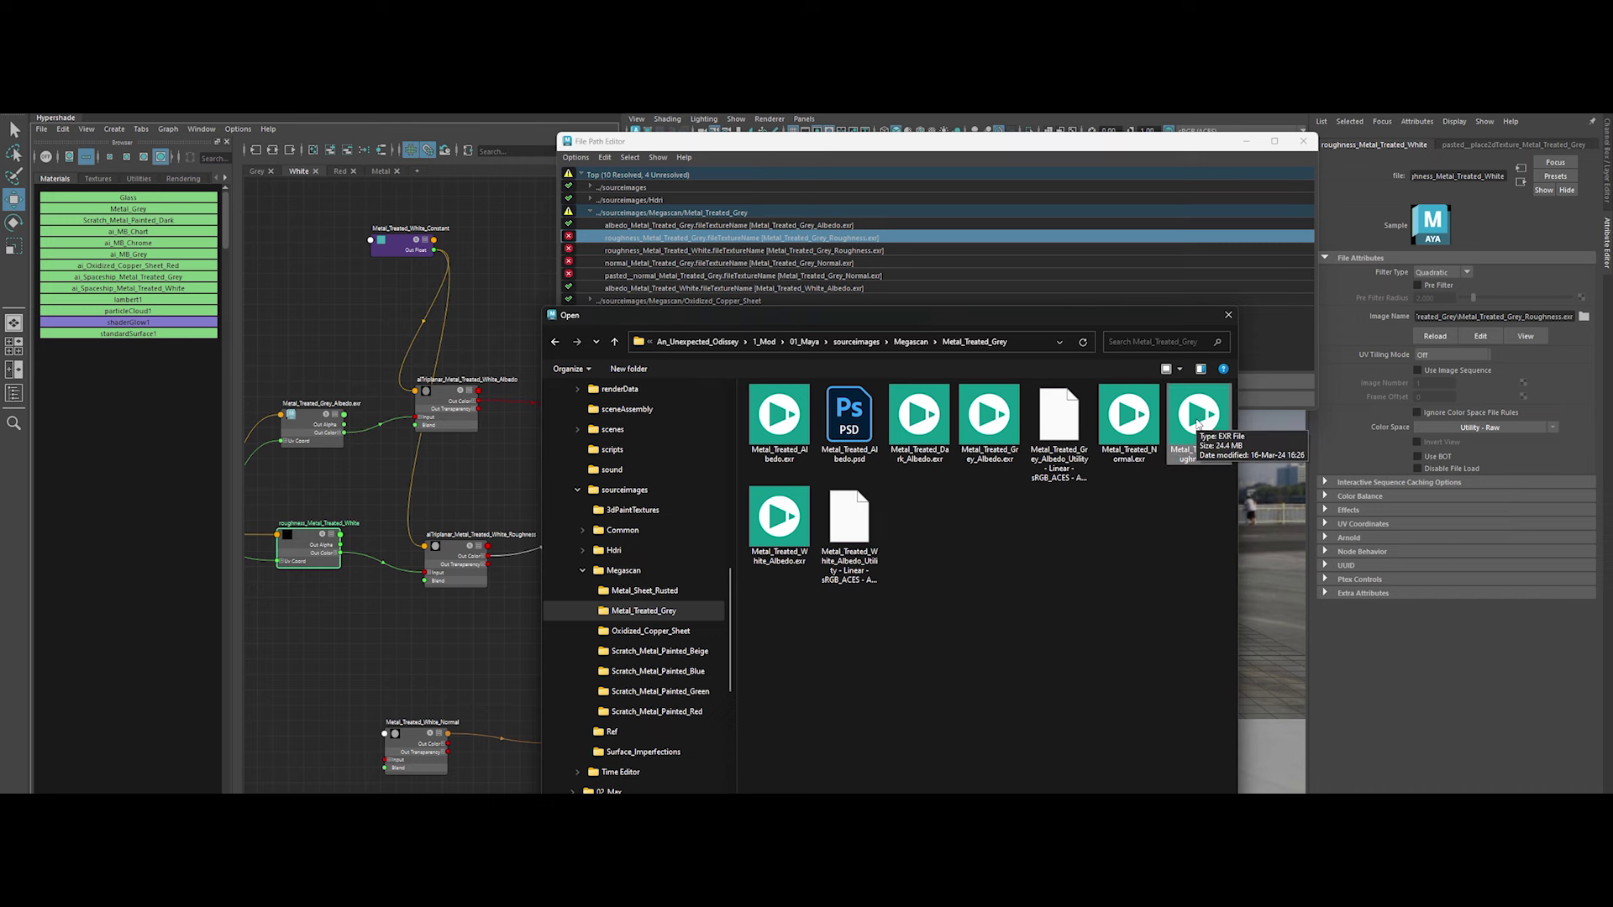
{"action": "double_click", "coordinate": [1186, 430]}
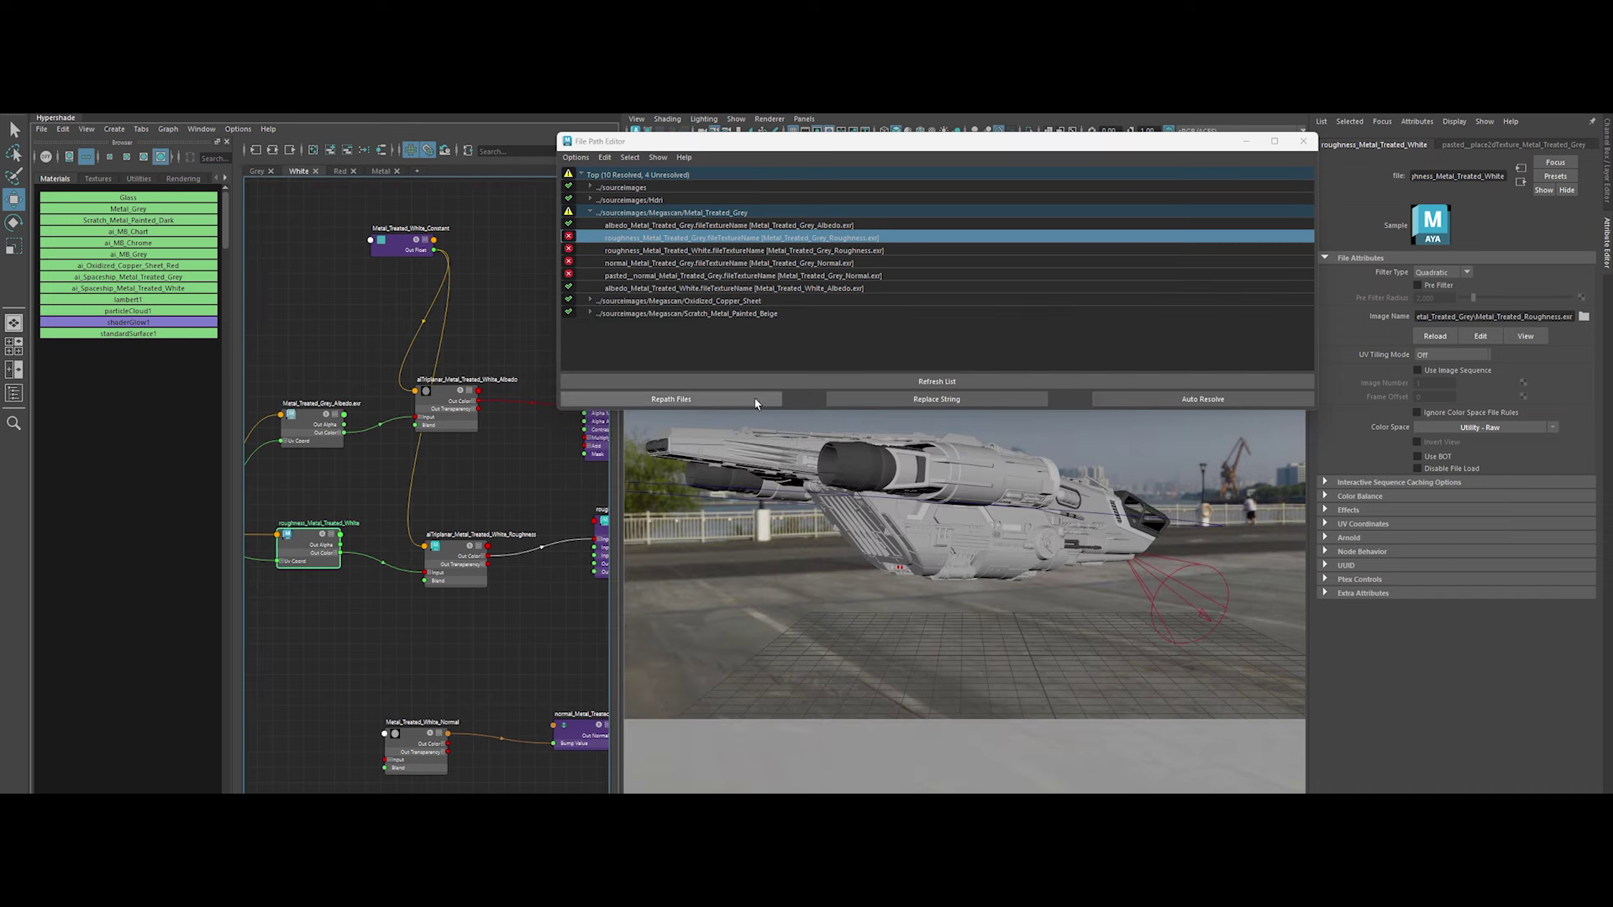
Relink the unresolved pasted normal texture to Metal_Treated_Normal.exr
{"action": "left_click", "coordinate": [715, 263]}
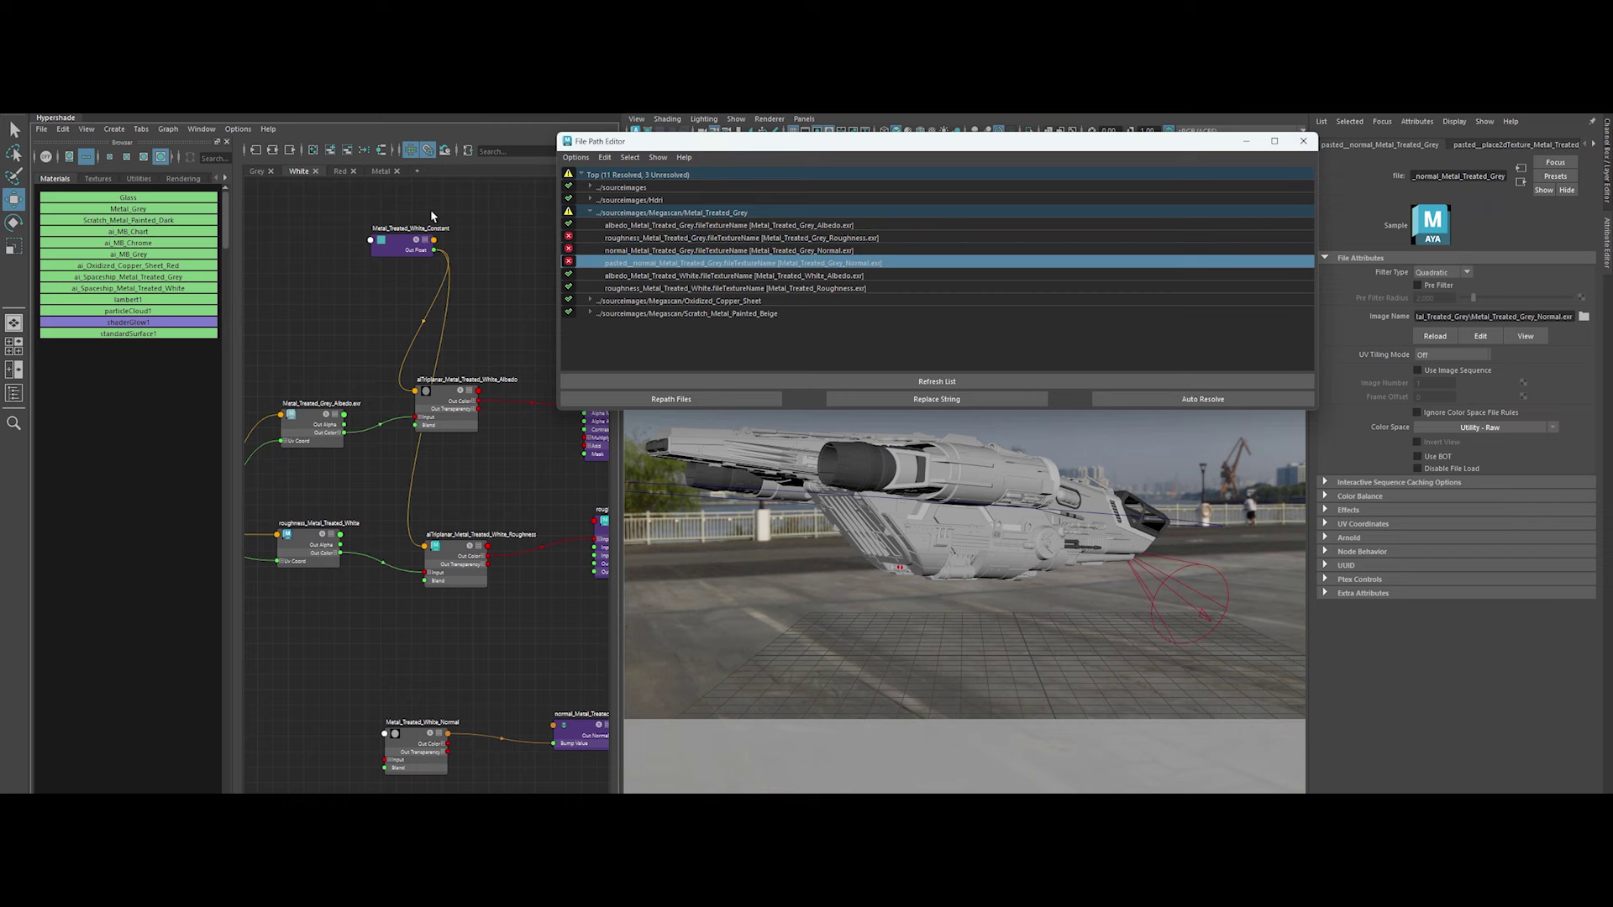
{"action": "left_click", "coordinate": [1585, 317]}
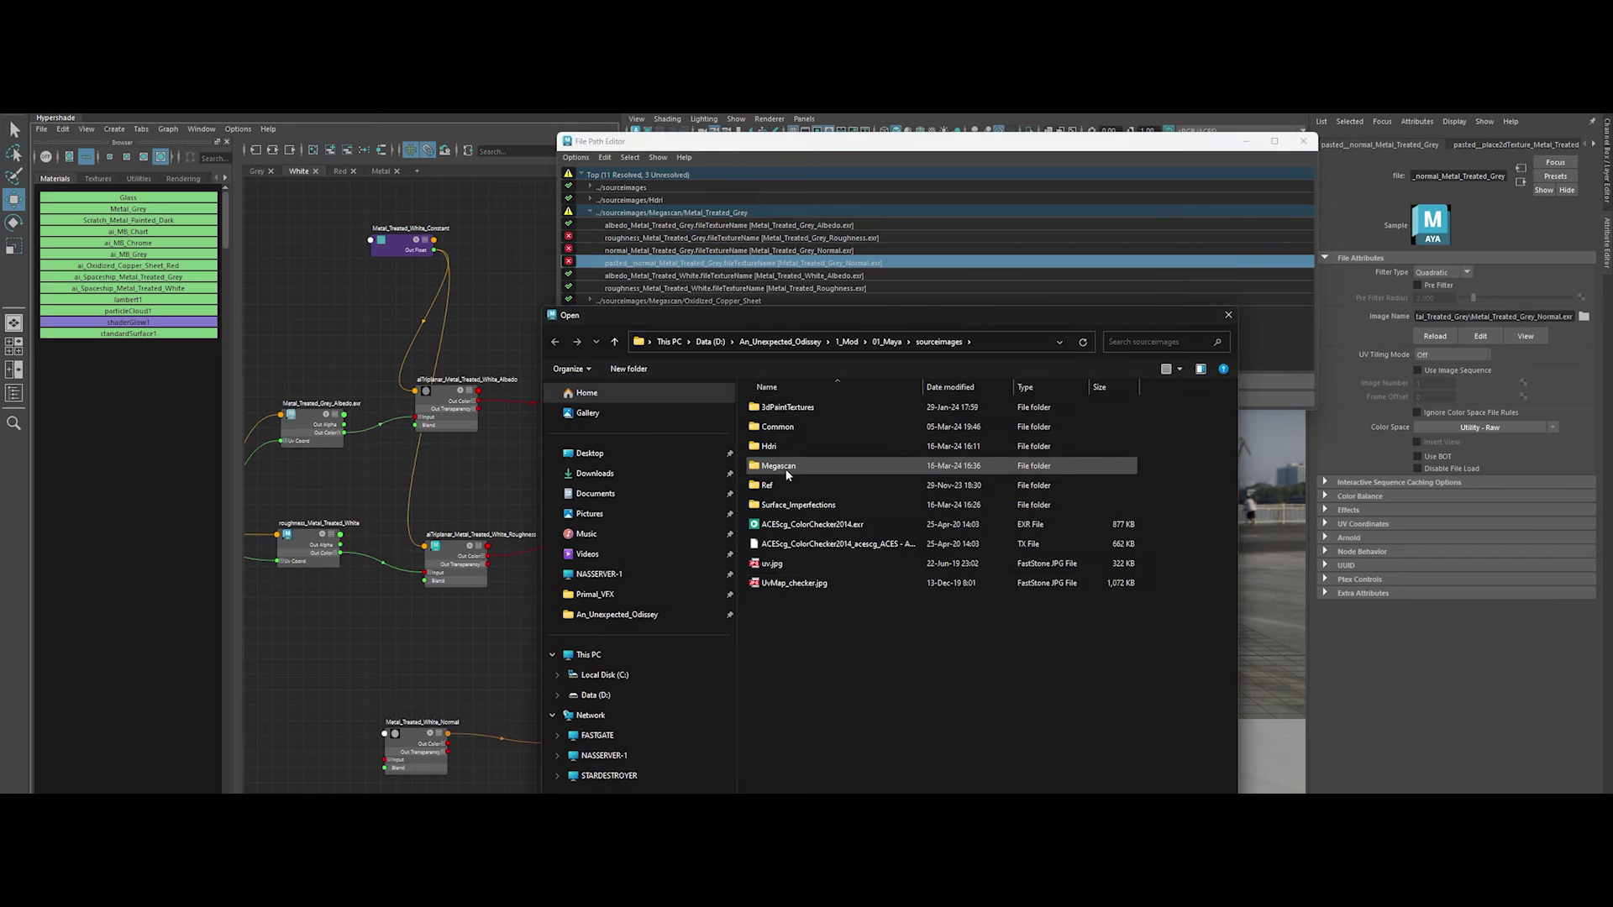
{"action": "double_click", "coordinate": [787, 467]}
{"action": "double_click", "coordinate": [806, 426]}
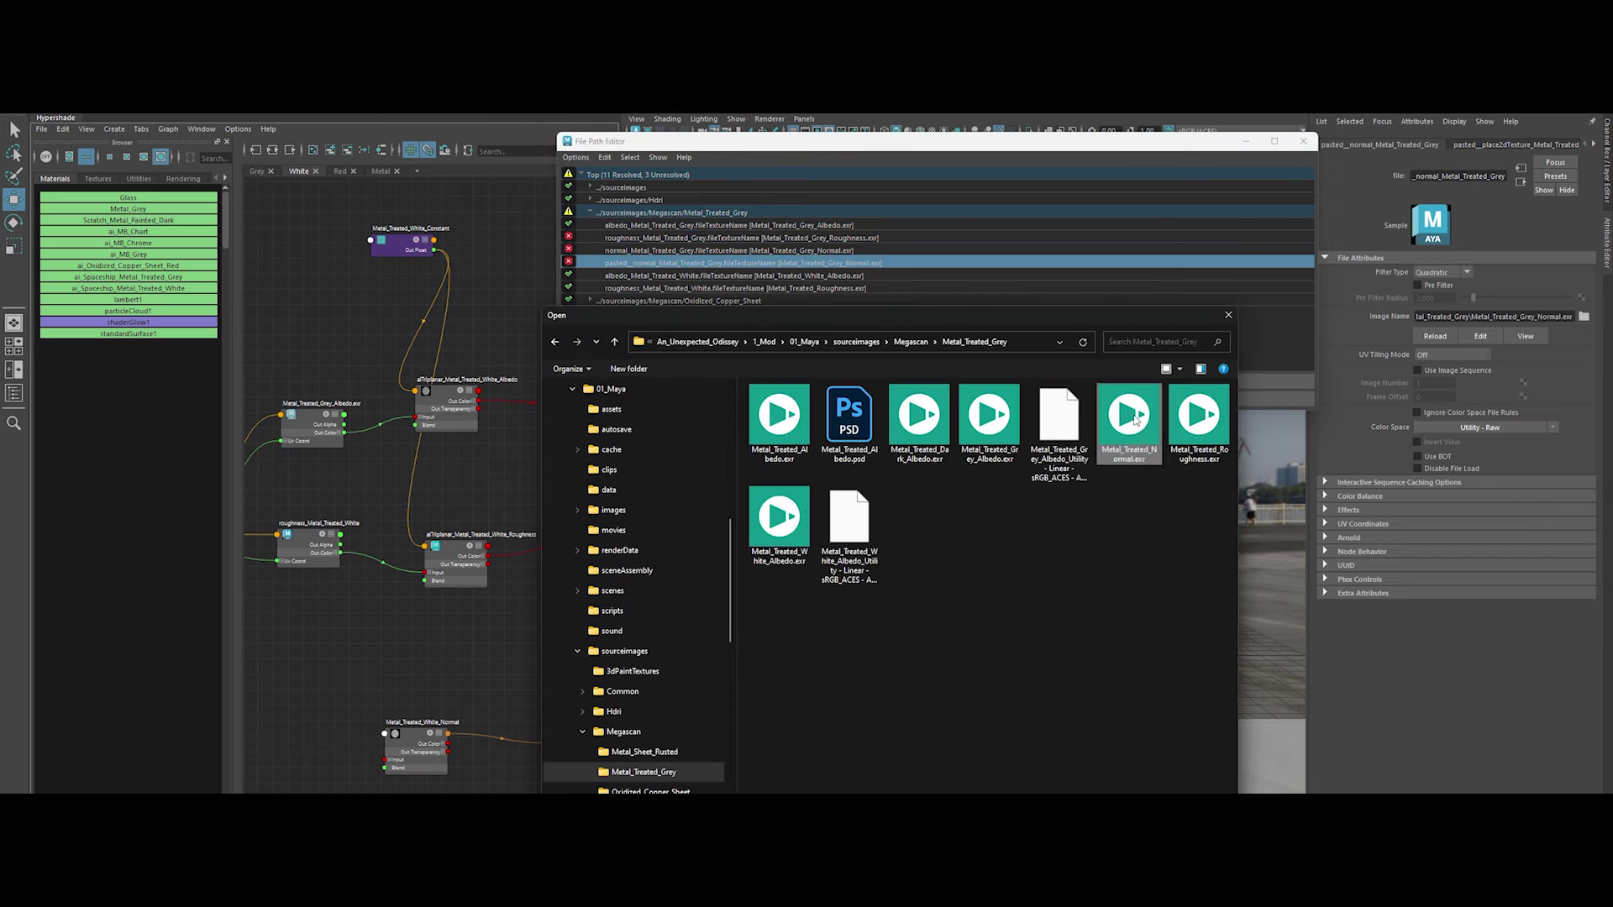
{"action": "double_click", "coordinate": [1126, 420]}
{"action": "left_click", "coordinate": [809, 382]}
Relink normal_Metal_Treated_Grey and the remaining roughness entry, then close the File Path Editor
{"action": "left_click", "coordinate": [736, 251]}
{"action": "left_click", "coordinate": [1584, 317]}
{"action": "double_click", "coordinate": [866, 530]}
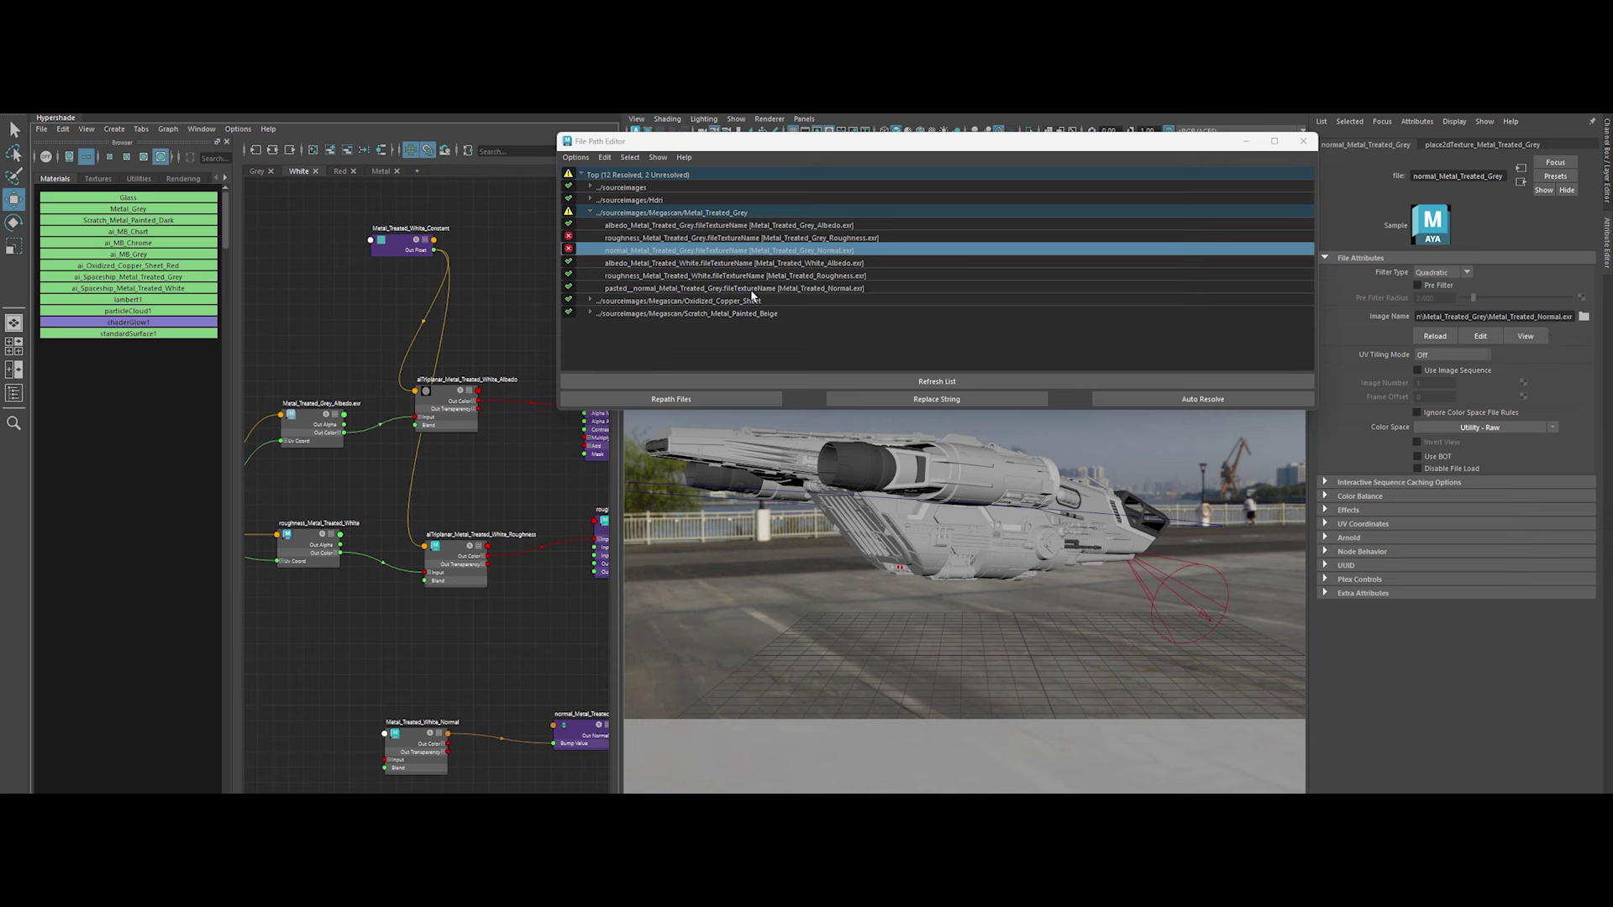
{"action": "left_click", "coordinate": [790, 382]}
{"action": "left_click", "coordinate": [798, 239]}
{"action": "left_click", "coordinate": [942, 444]}
{"action": "left_click", "coordinate": [935, 382]}
{"action": "left_click", "coordinate": [1303, 141]}
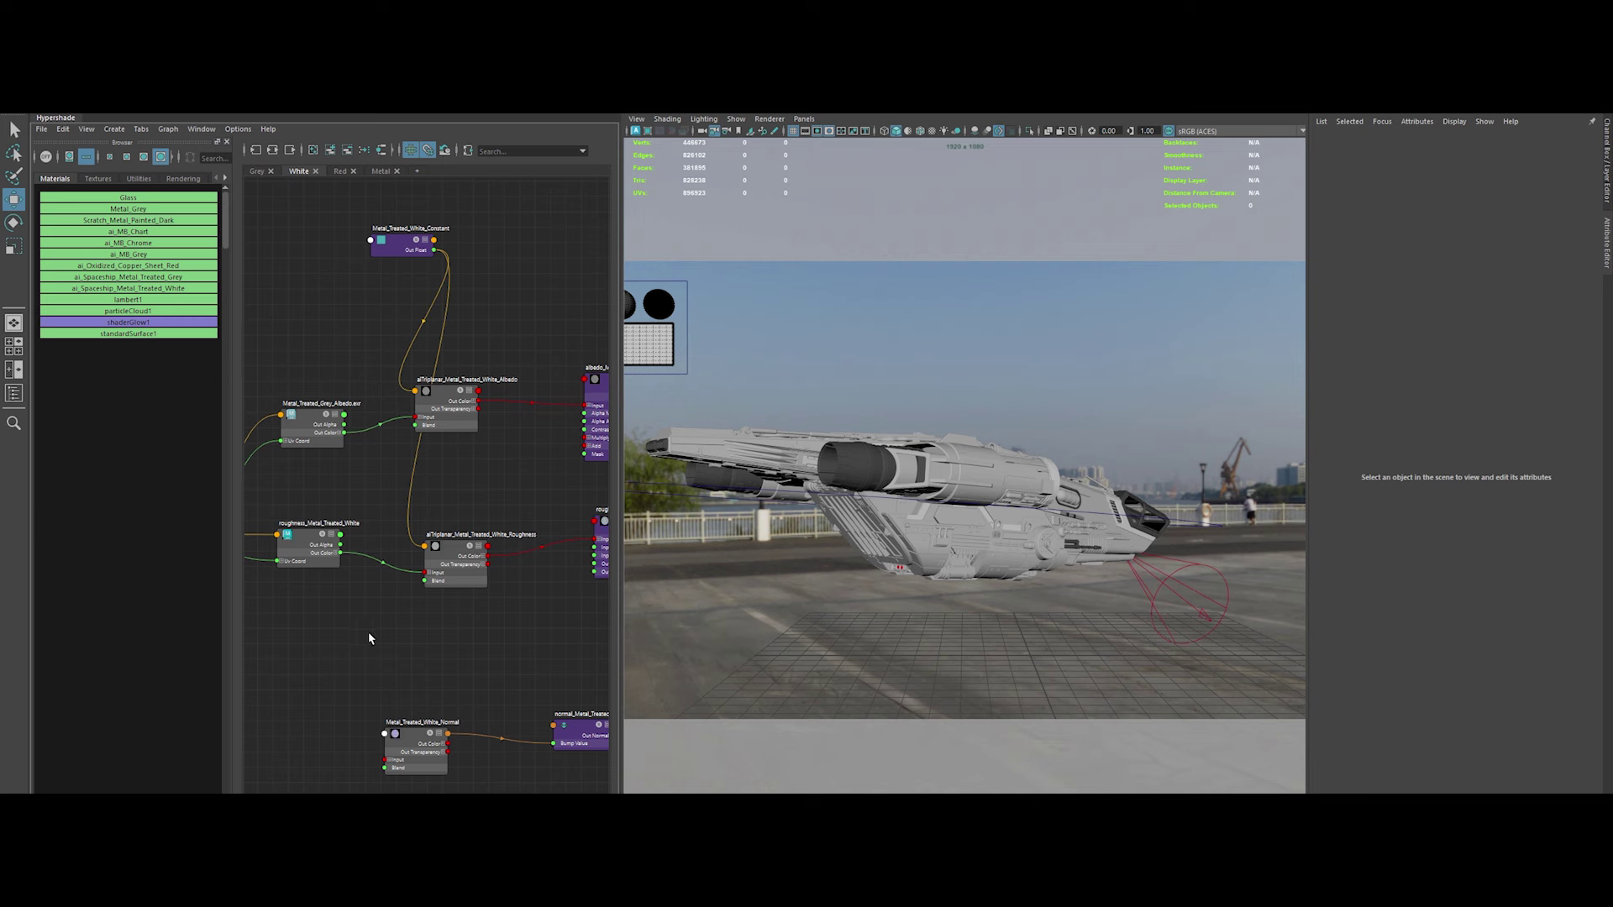
Delete the unused Metal_Grey material and close its emptied graph tab
{"action": "left_click", "coordinate": [866, 473]}
{"action": "right_click", "coordinate": [84, 220]}
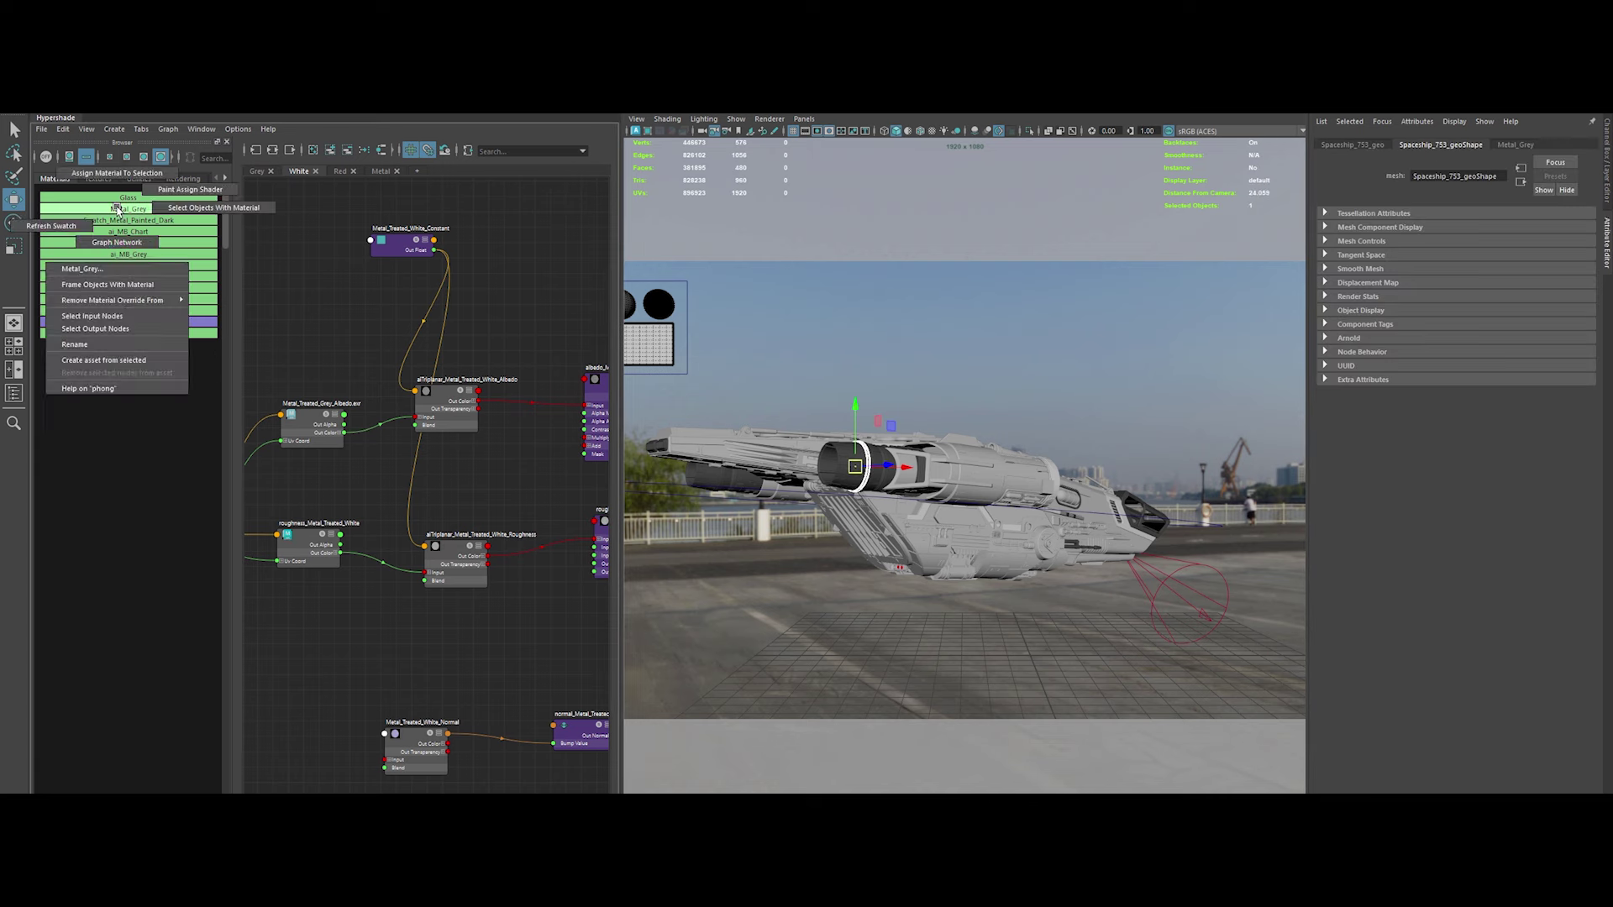
{"action": "left_click", "coordinate": [84, 277]}
{"action": "left_click", "coordinate": [381, 171]}
{"action": "right_click", "coordinate": [458, 388]}
{"action": "left_click", "coordinate": [518, 336]}
{"action": "right_click", "coordinate": [343, 436]}
{"action": "left_click", "coordinate": [345, 504]}
{"action": "key", "text": "Delete"}
{"action": "left_click", "coordinate": [381, 174]}
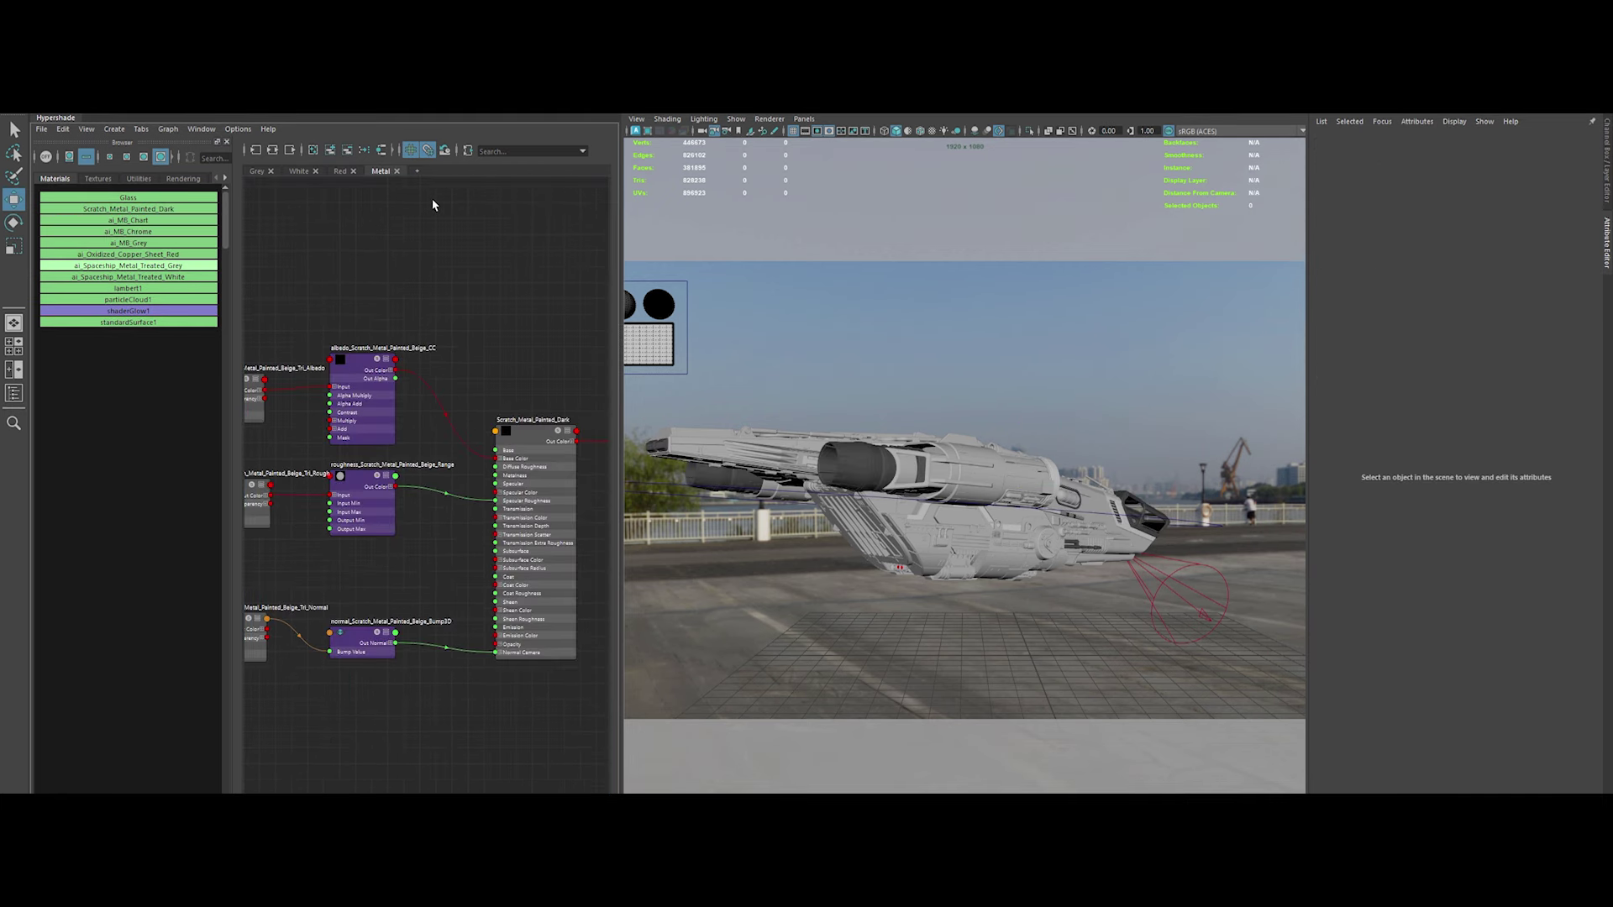
Graph the Glass material and create a new aiStandardSurface node beside it
{"action": "left_click", "coordinate": [417, 171]}
{"action": "left_click_drag", "start_coordinate": [128, 197], "coordinate": [410, 350]}
{"action": "left_click", "coordinate": [460, 350]}
{"action": "middle_click_drag", "start_coordinate": [460, 350], "coordinate": [446, 267], "text": "alt"}
{"action": "key", "text": "Tab"}
{"action": "type", "text": "aistan"}
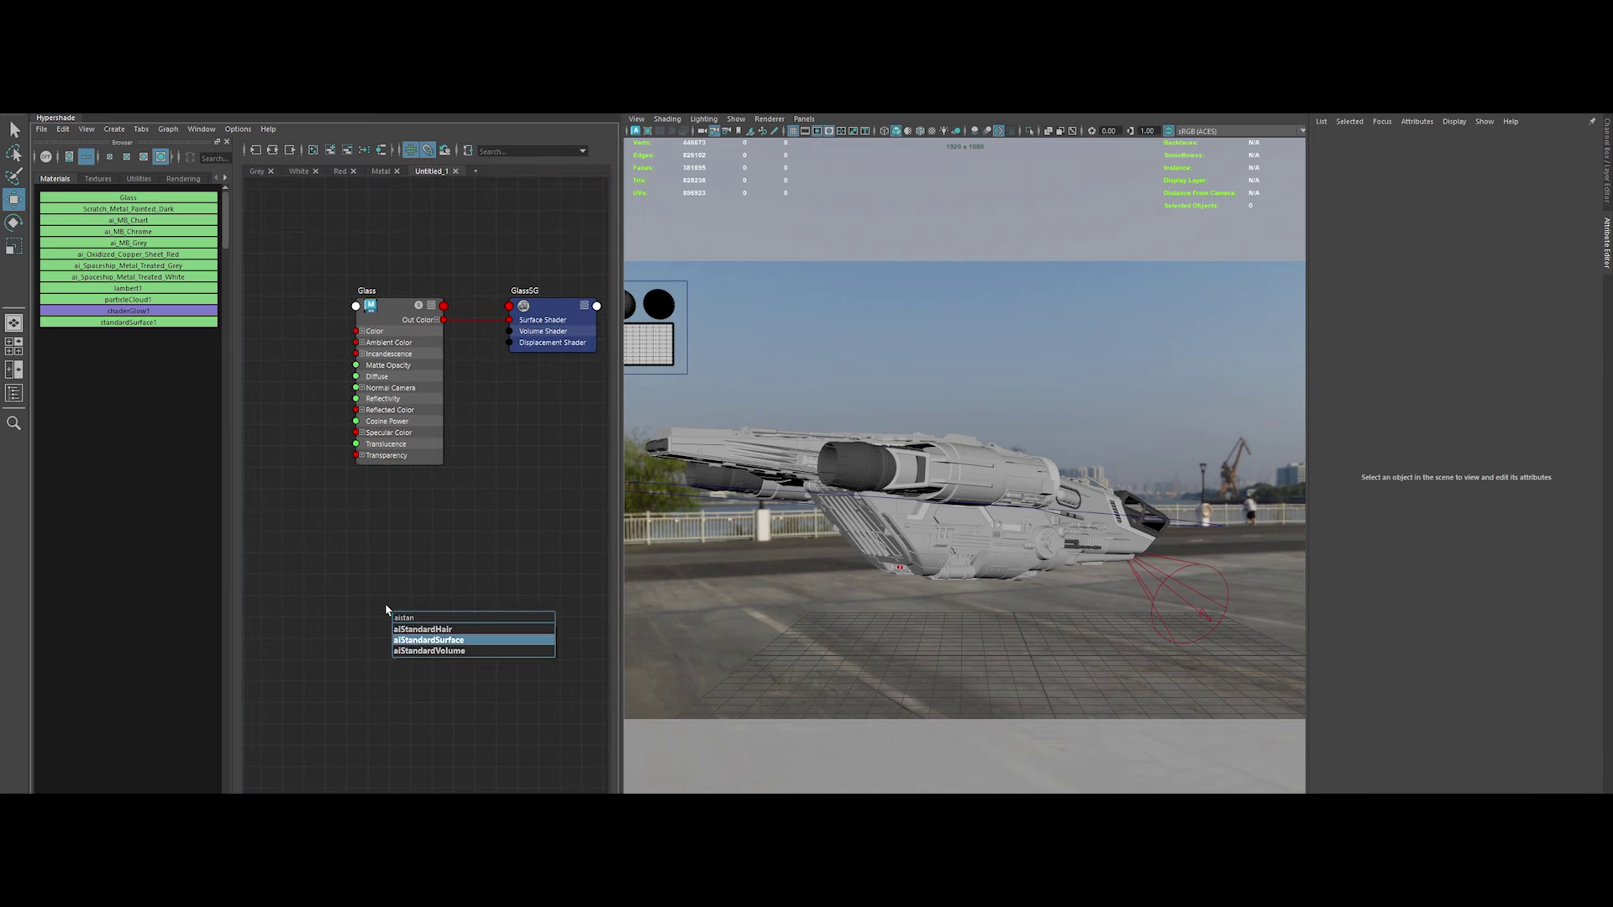
{"action": "key", "text": "Return"}
{"action": "middle_click_drag", "start_coordinate": [486, 540], "coordinate": [460, 454], "text": "alt"}
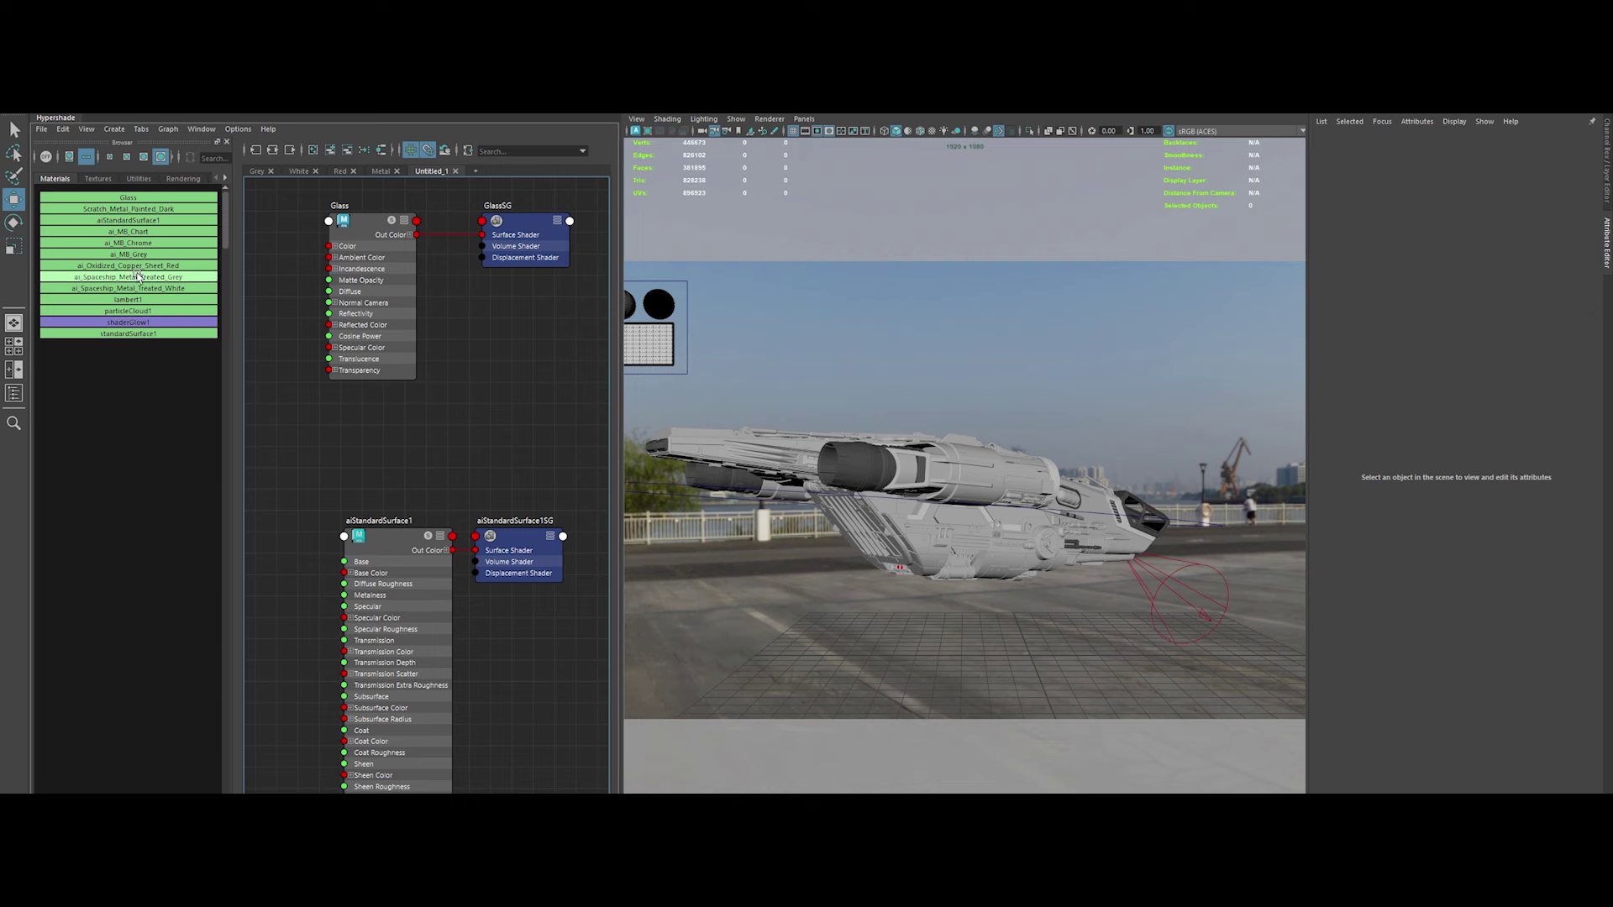
Add the Spaceship_ prefix to the Oxidized_Copper_Sheet_Red material name
{"action": "left_click", "coordinate": [340, 170]}
{"action": "left_click", "coordinate": [299, 170]}
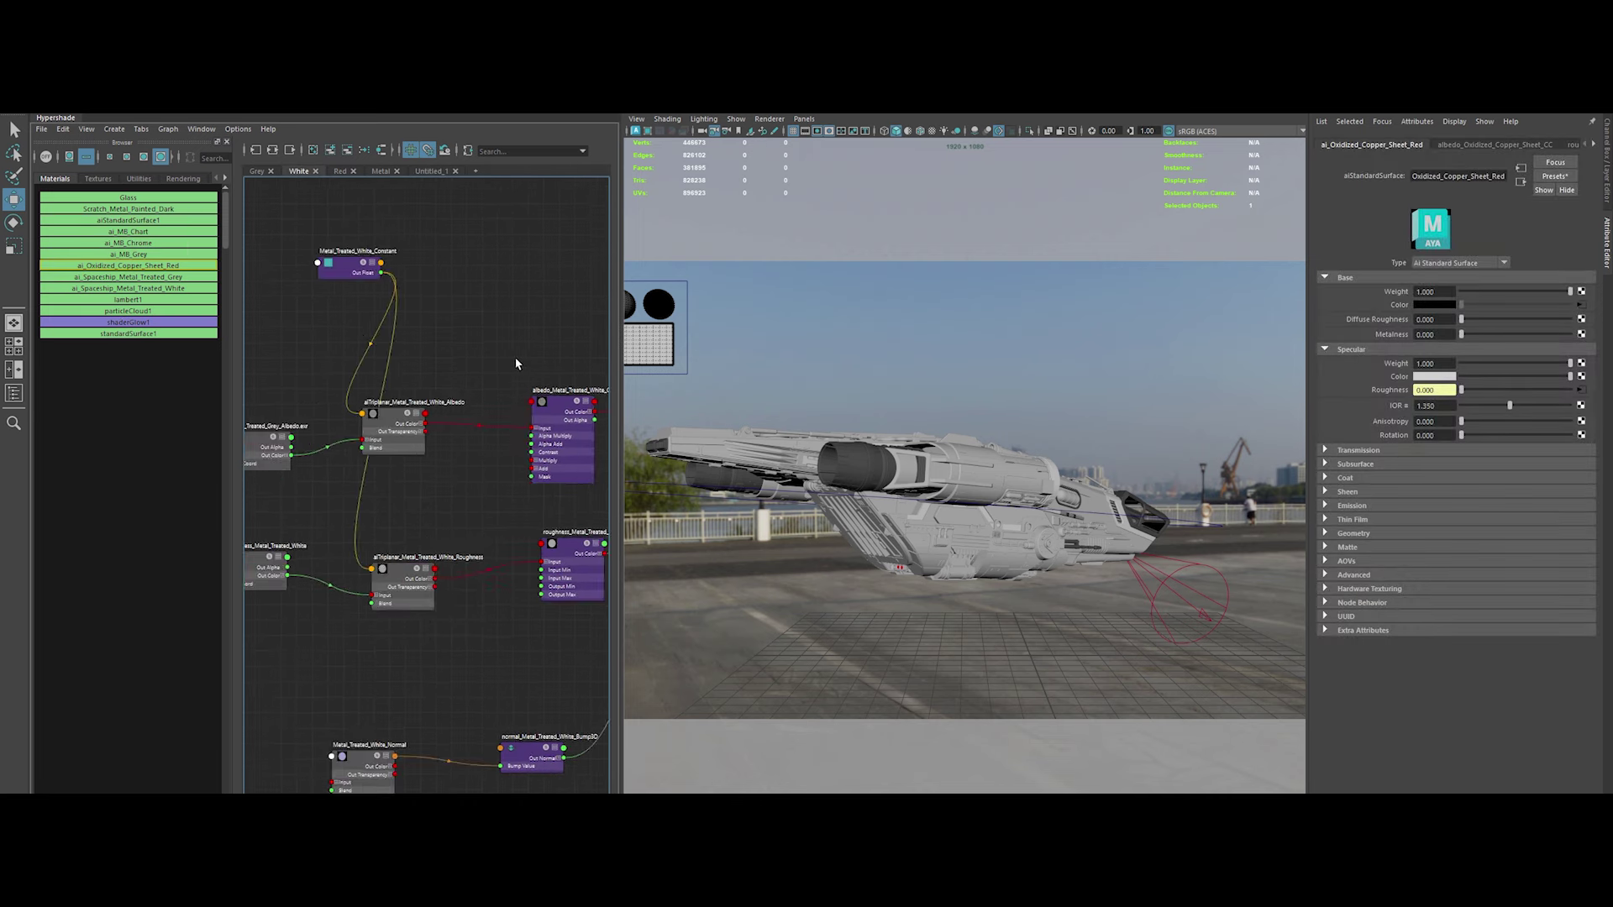
{"action": "left_click", "coordinate": [343, 369]}
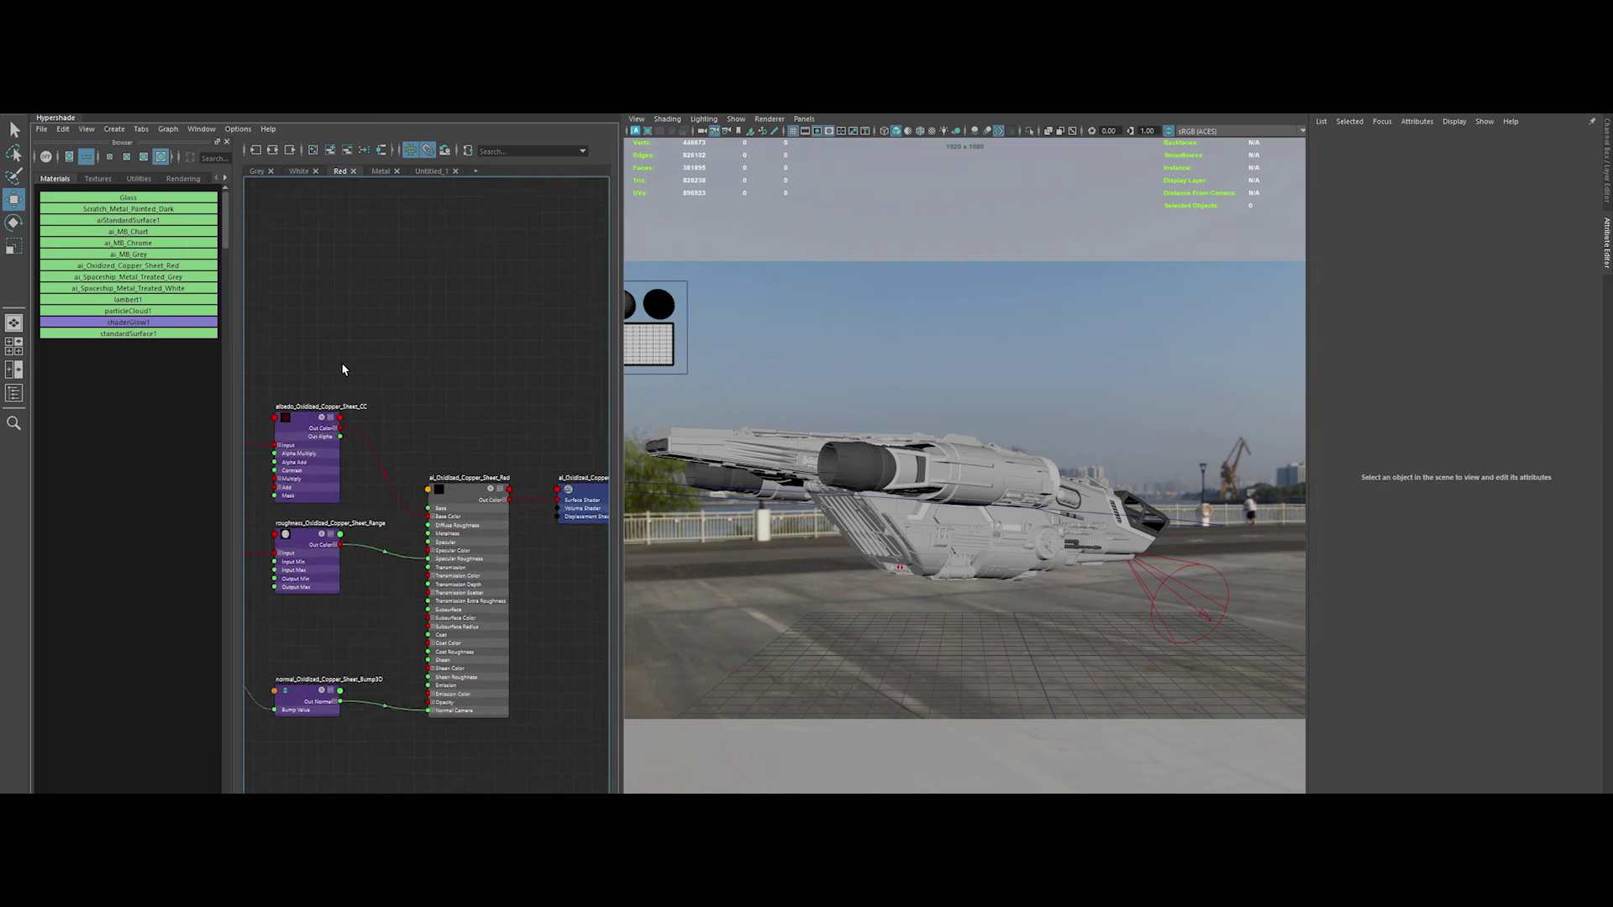
{"action": "double_click", "coordinate": [468, 432]}
{"action": "type", "text": "Spaceship_"}
{"action": "key", "text": "Return"}
{"action": "scroll", "coordinate": [486, 449], "scroll_direction": "up", "scroll_amount": 2}
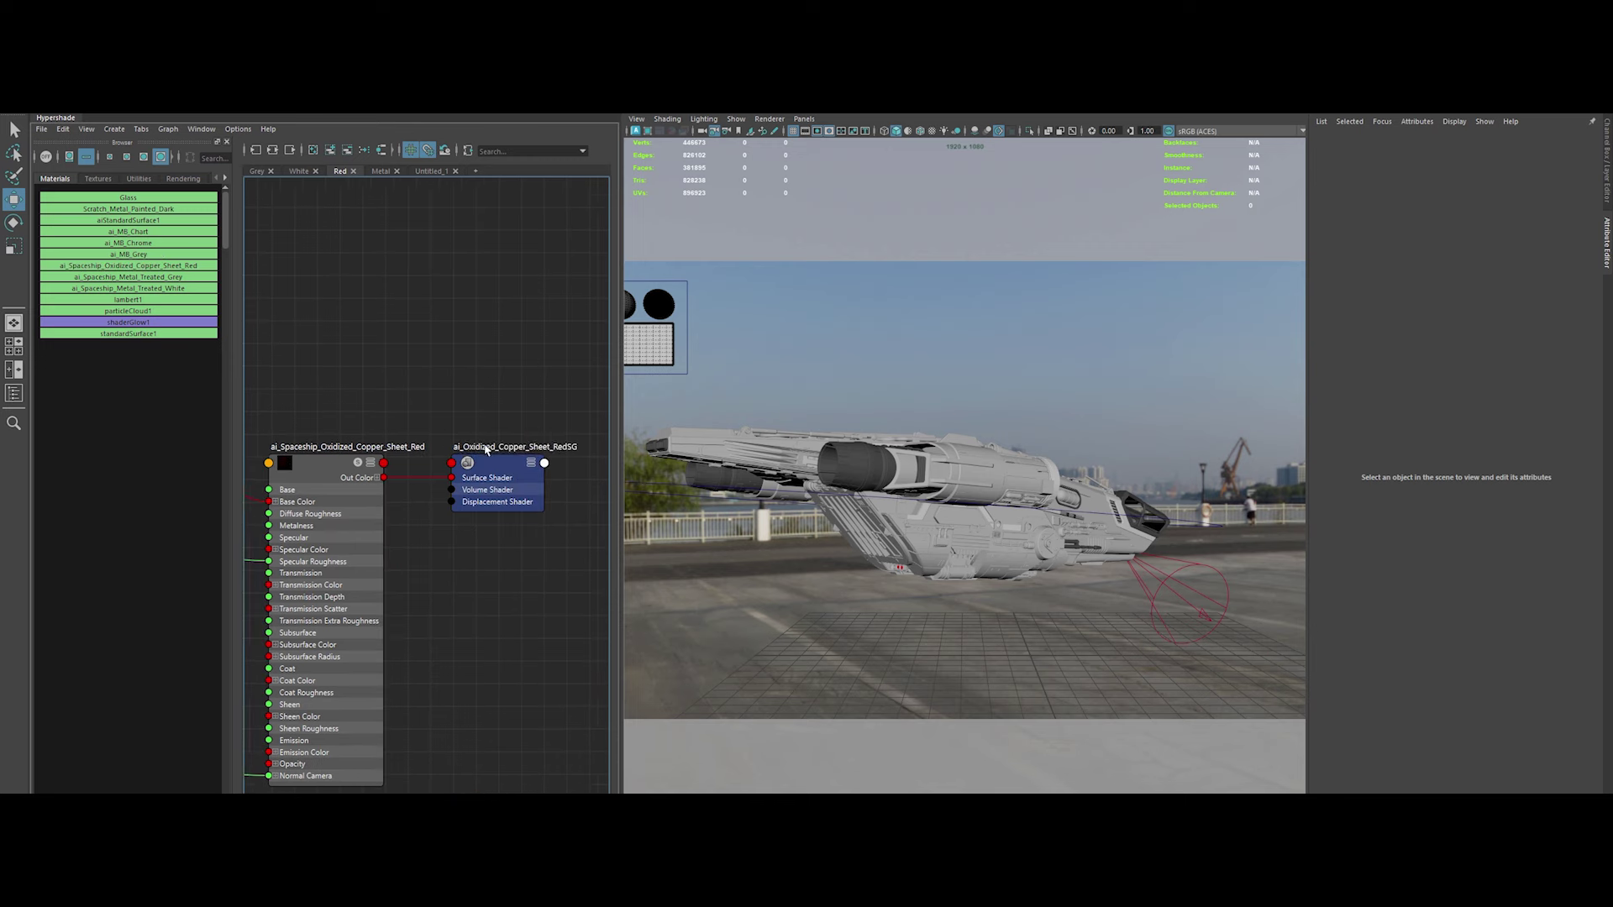
Rename Scratch_Metal_Painted_Dark to ai_Spaceship_Scratch_Metal_Painted_Dark
{"action": "left_click", "coordinate": [380, 171]}
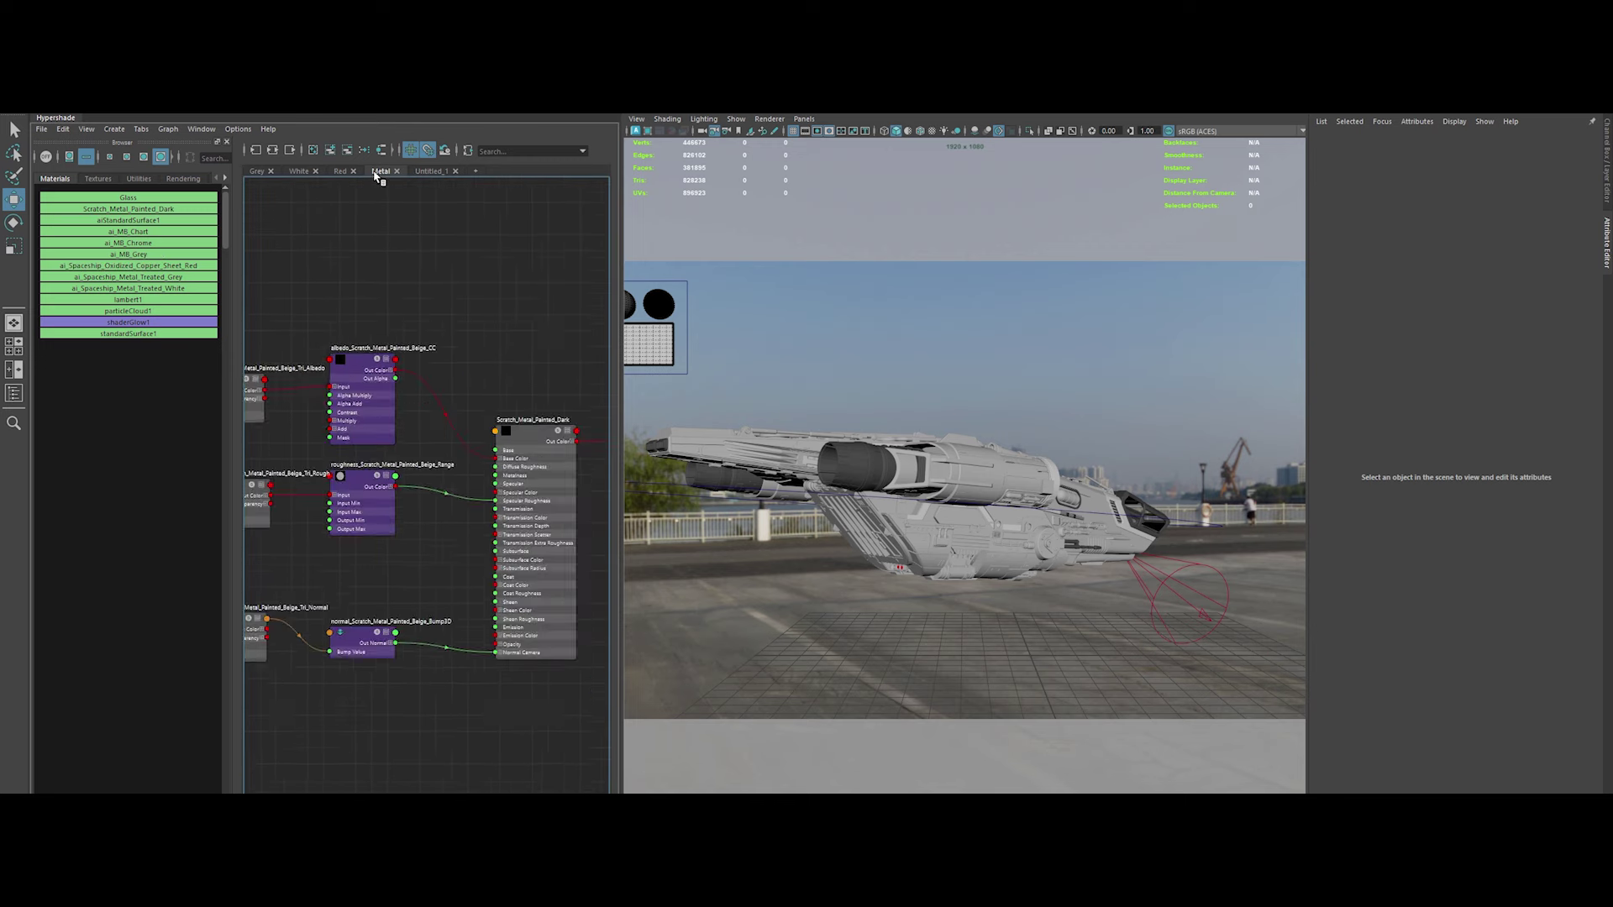
{"action": "left_click", "coordinate": [257, 170]}
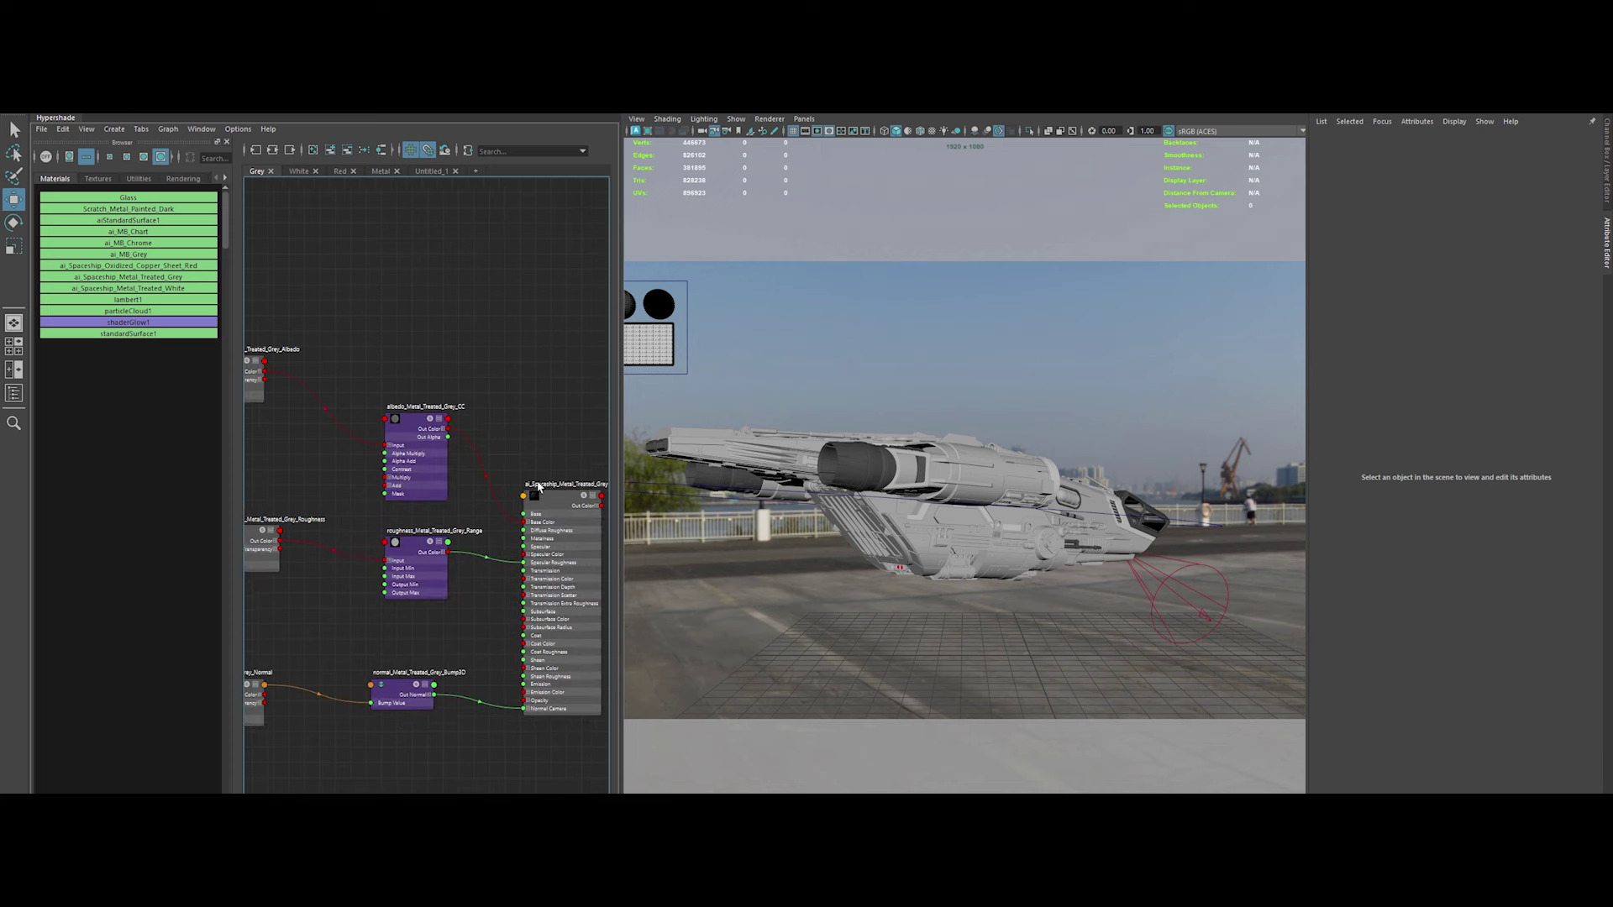
{"action": "left_click", "coordinate": [380, 170]}
{"action": "double_click", "coordinate": [402, 404]}
{"action": "key", "text": "Home"}
{"action": "type", "text": "ai_Spaceship_"}
{"action": "key", "text": "Return"}
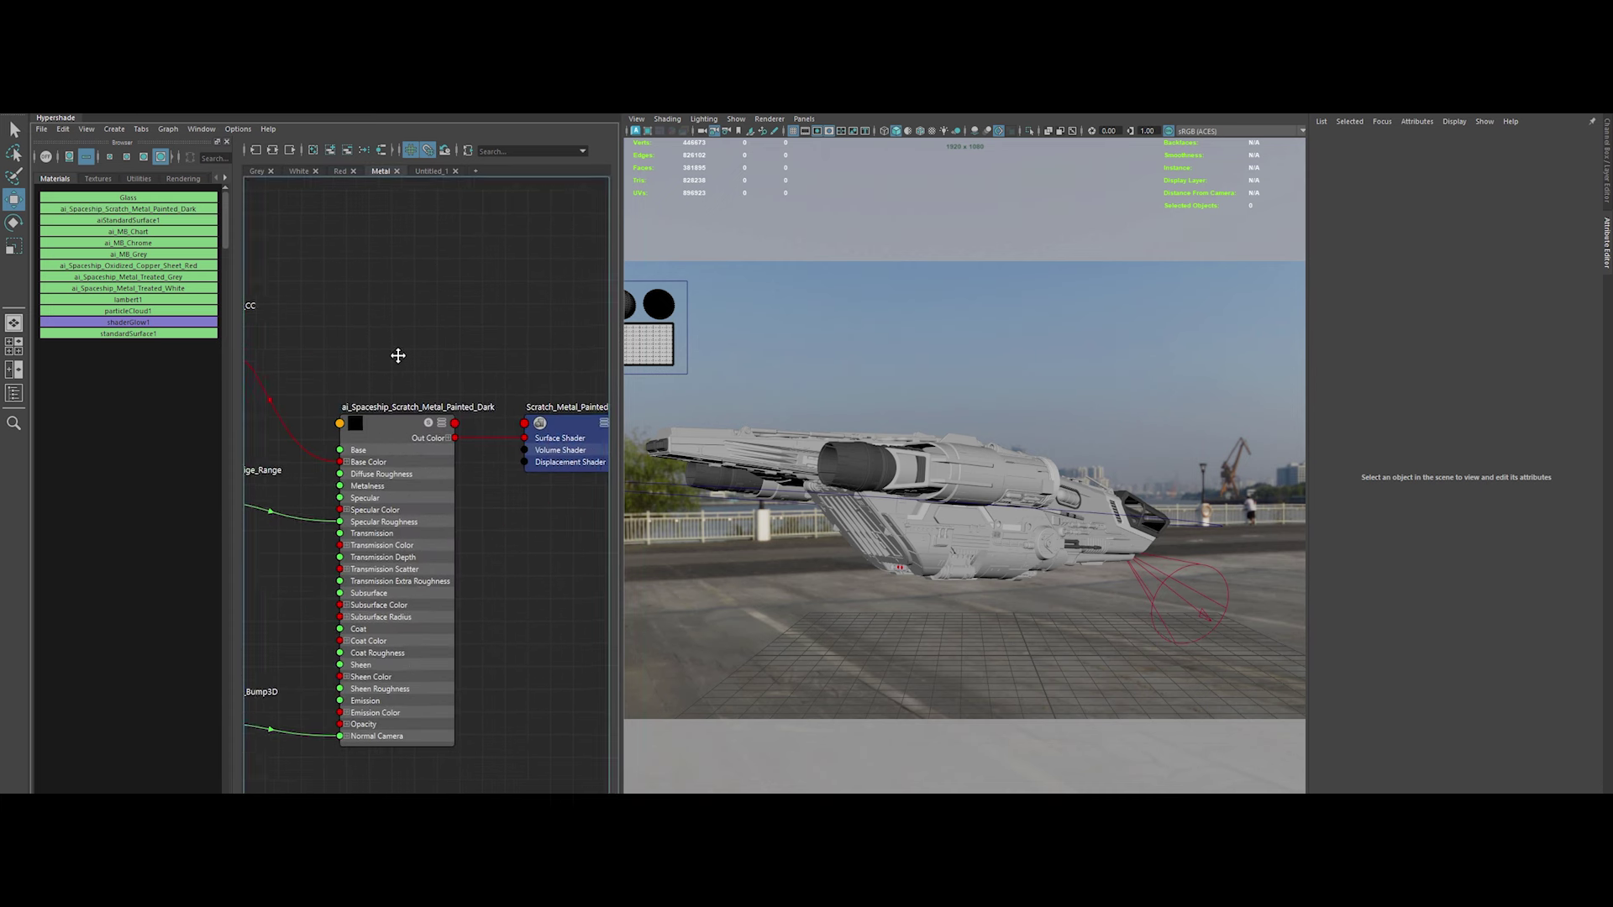
Give aiStandardSurface1 a transmission weight and enable Thin Walled geometry
{"action": "left_click", "coordinate": [434, 172]}
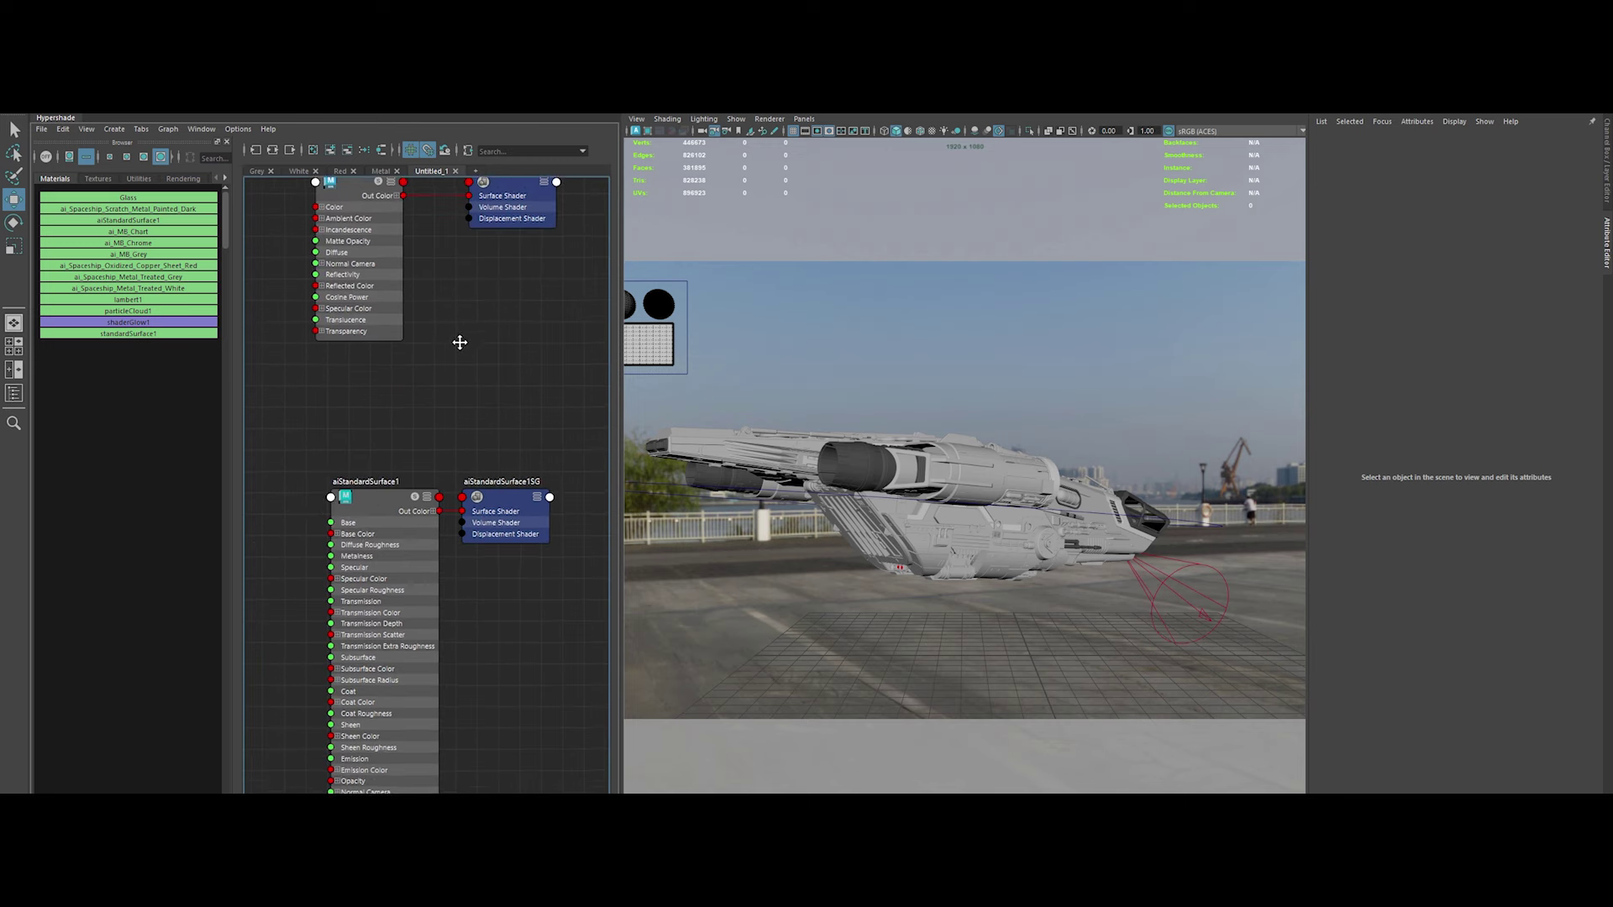
{"action": "left_click", "coordinate": [369, 500]}
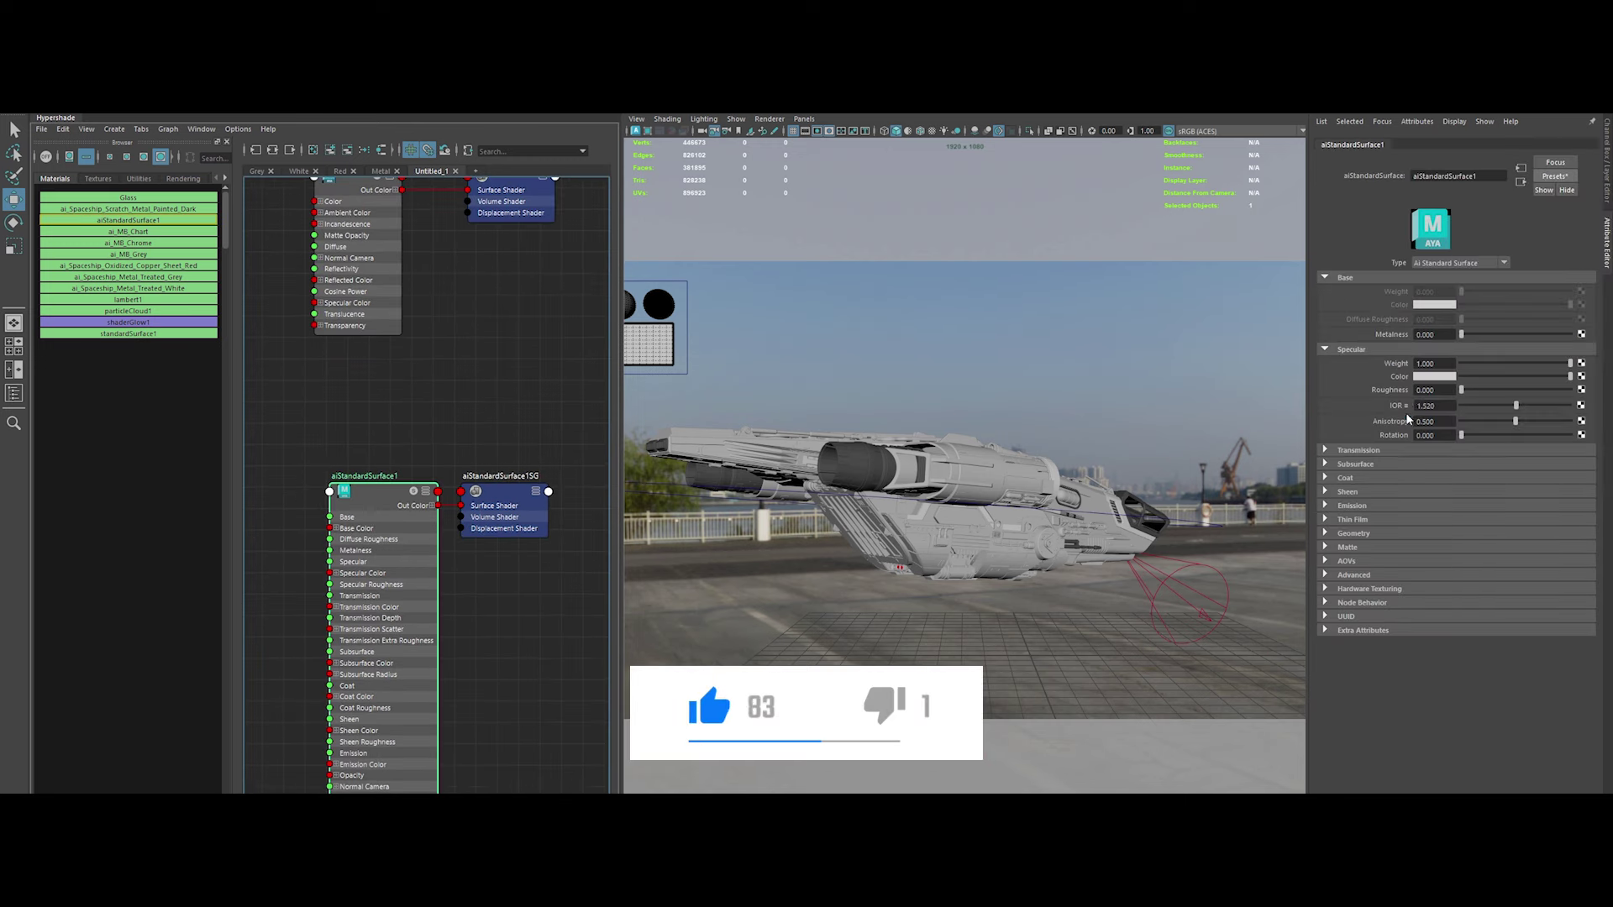
{"action": "left_click", "coordinate": [1358, 450]}
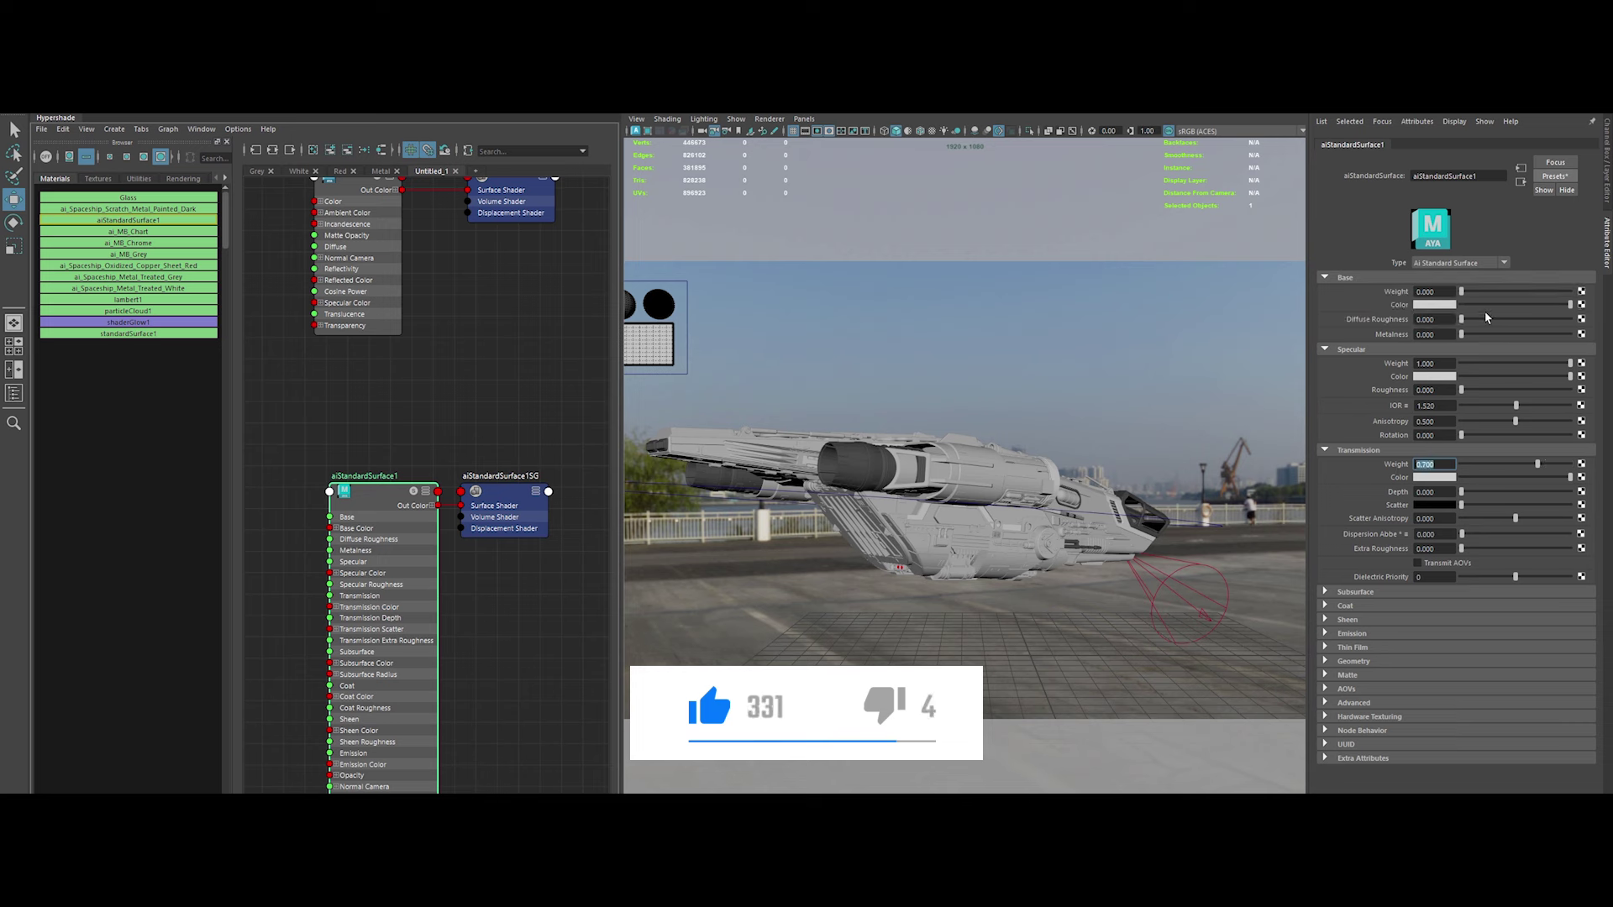
{"action": "left_click", "coordinate": [1431, 307]}
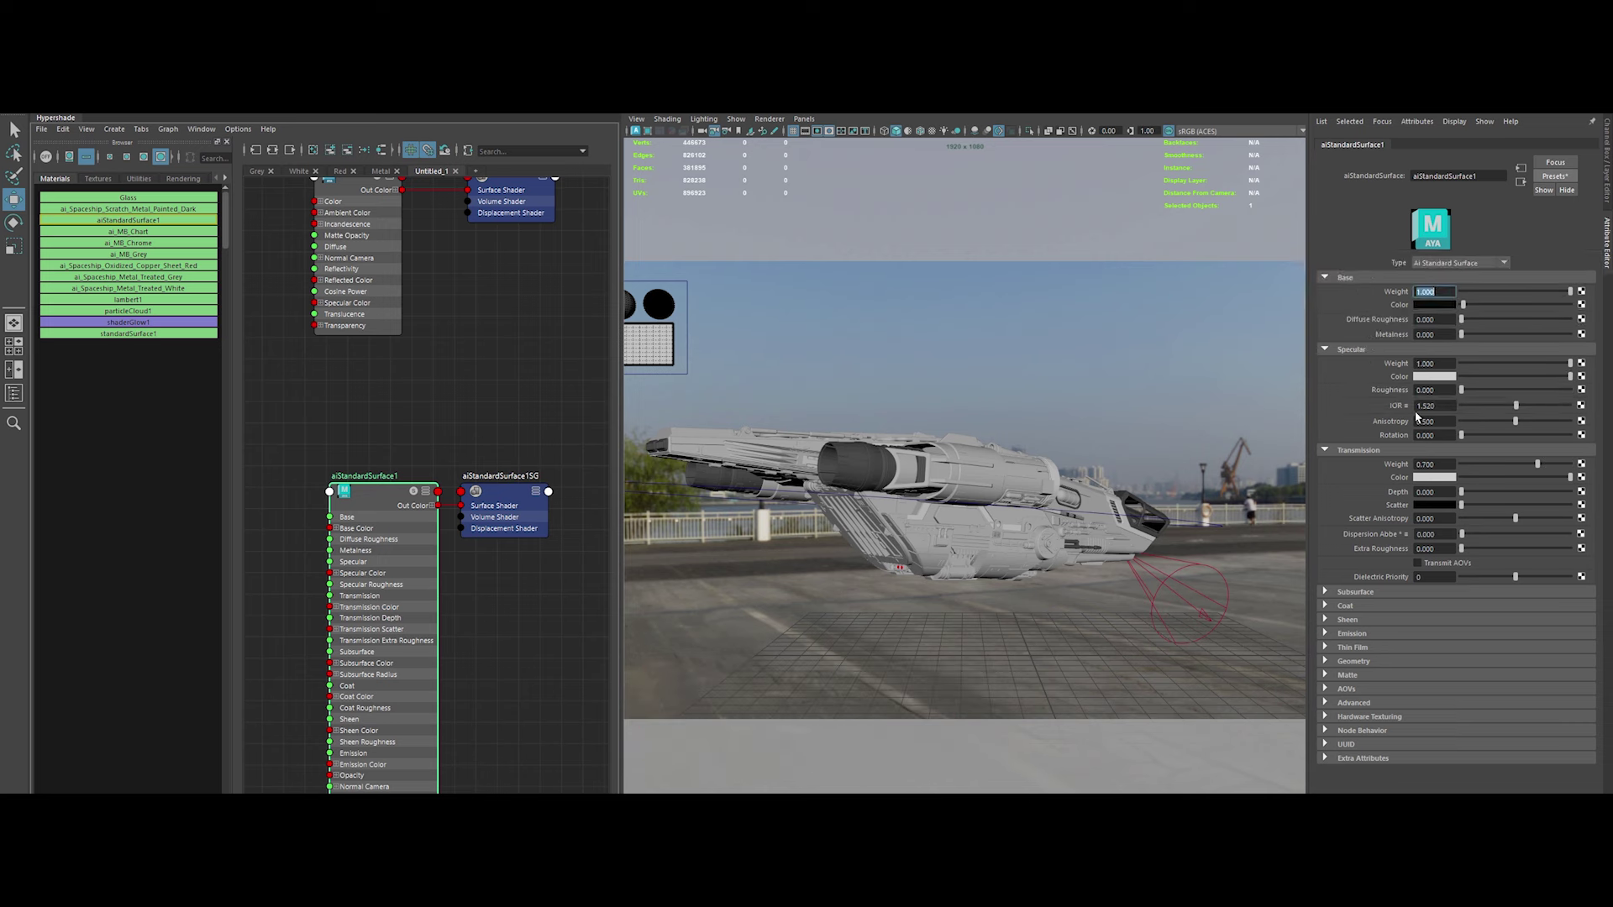
{"action": "left_click", "coordinate": [1434, 464]}
{"action": "left_click", "coordinate": [1366, 646]}
{"action": "left_click", "coordinate": [1354, 689]}
{"action": "left_click", "coordinate": [1417, 703]}
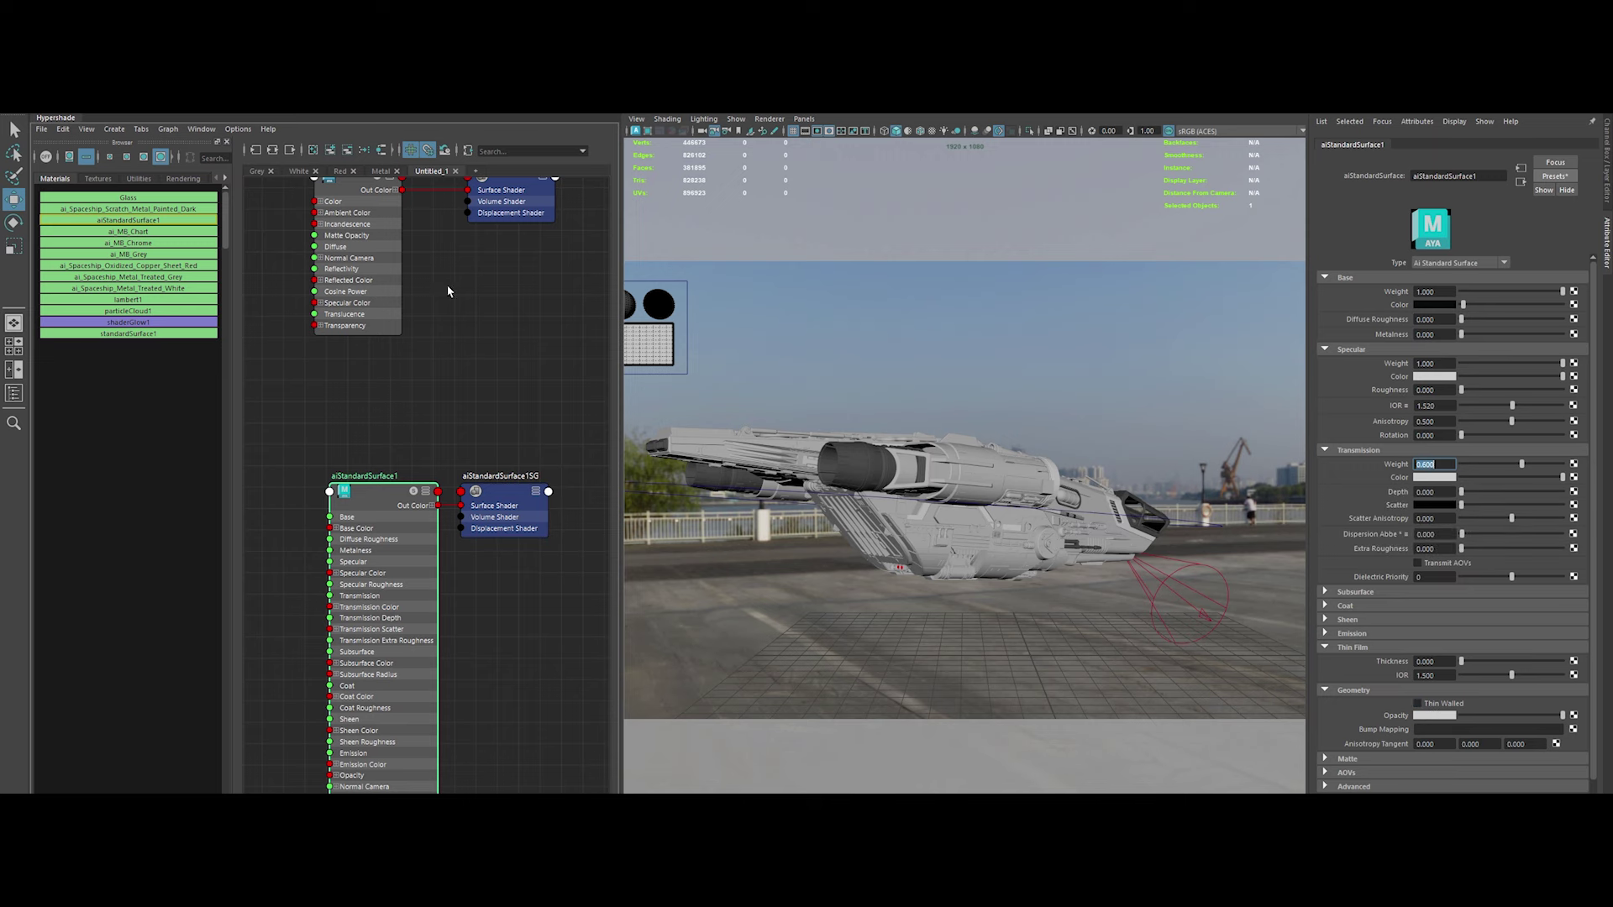
Delete the old Glass shader, naming the new material ai_Spaceship_Glass and its graph Glass
{"action": "middle_click_drag", "start_coordinate": [467, 297], "coordinate": [495, 351], "text": "alt"}
{"action": "left_click", "coordinate": [307, 307]}
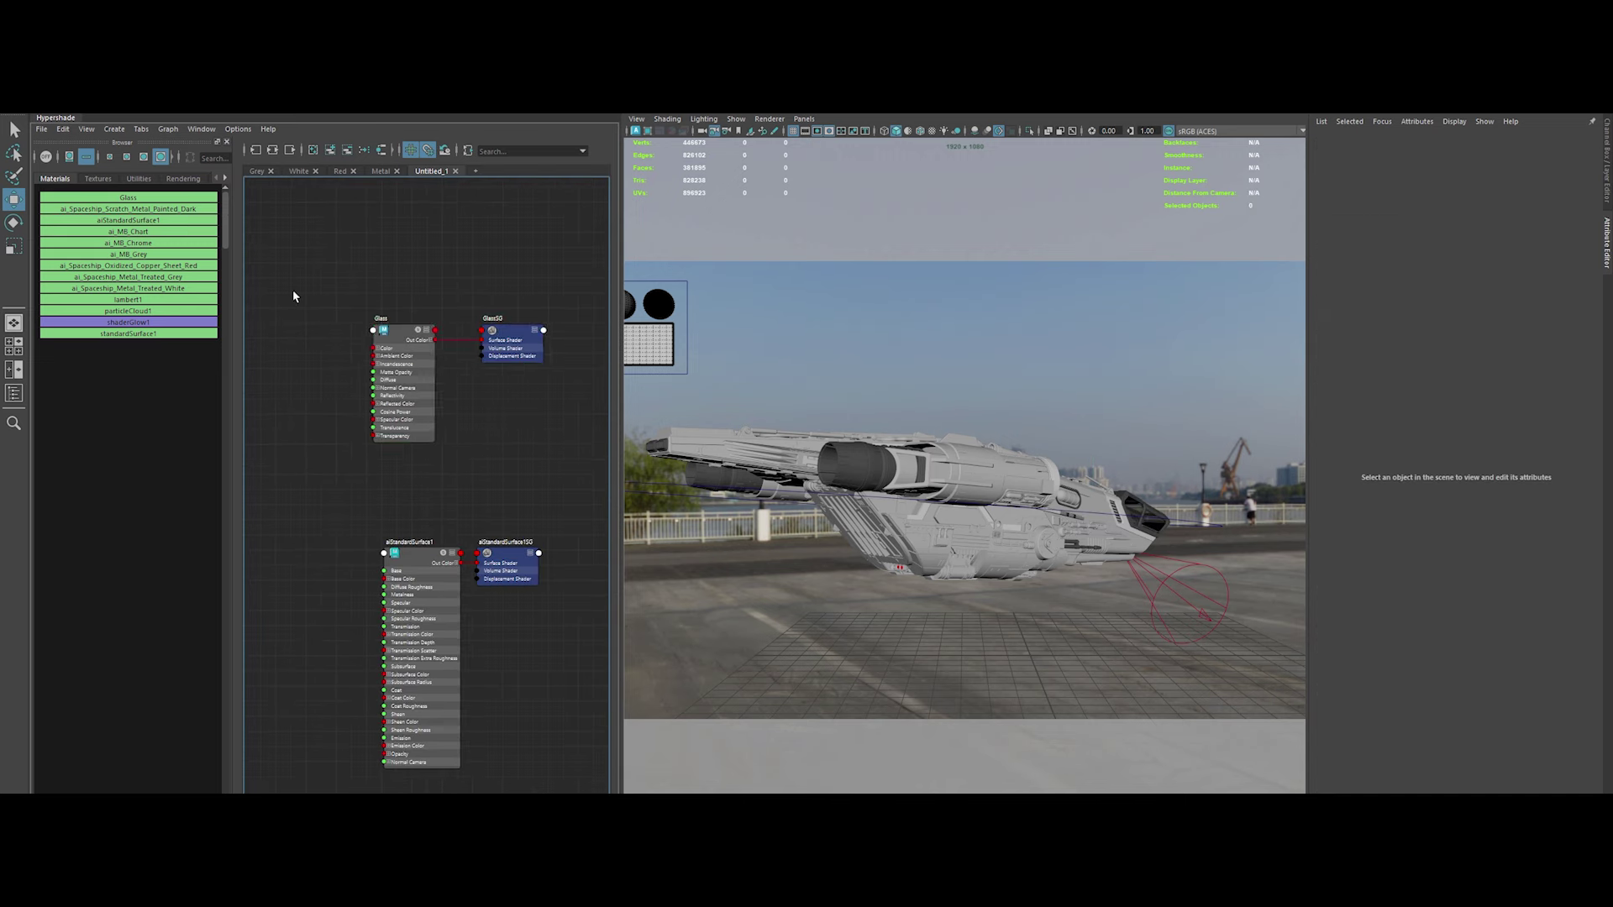
{"action": "left_click", "coordinate": [420, 395]}
{"action": "key", "text": "Delete"}
{"action": "left_click", "coordinate": [172, 254]}
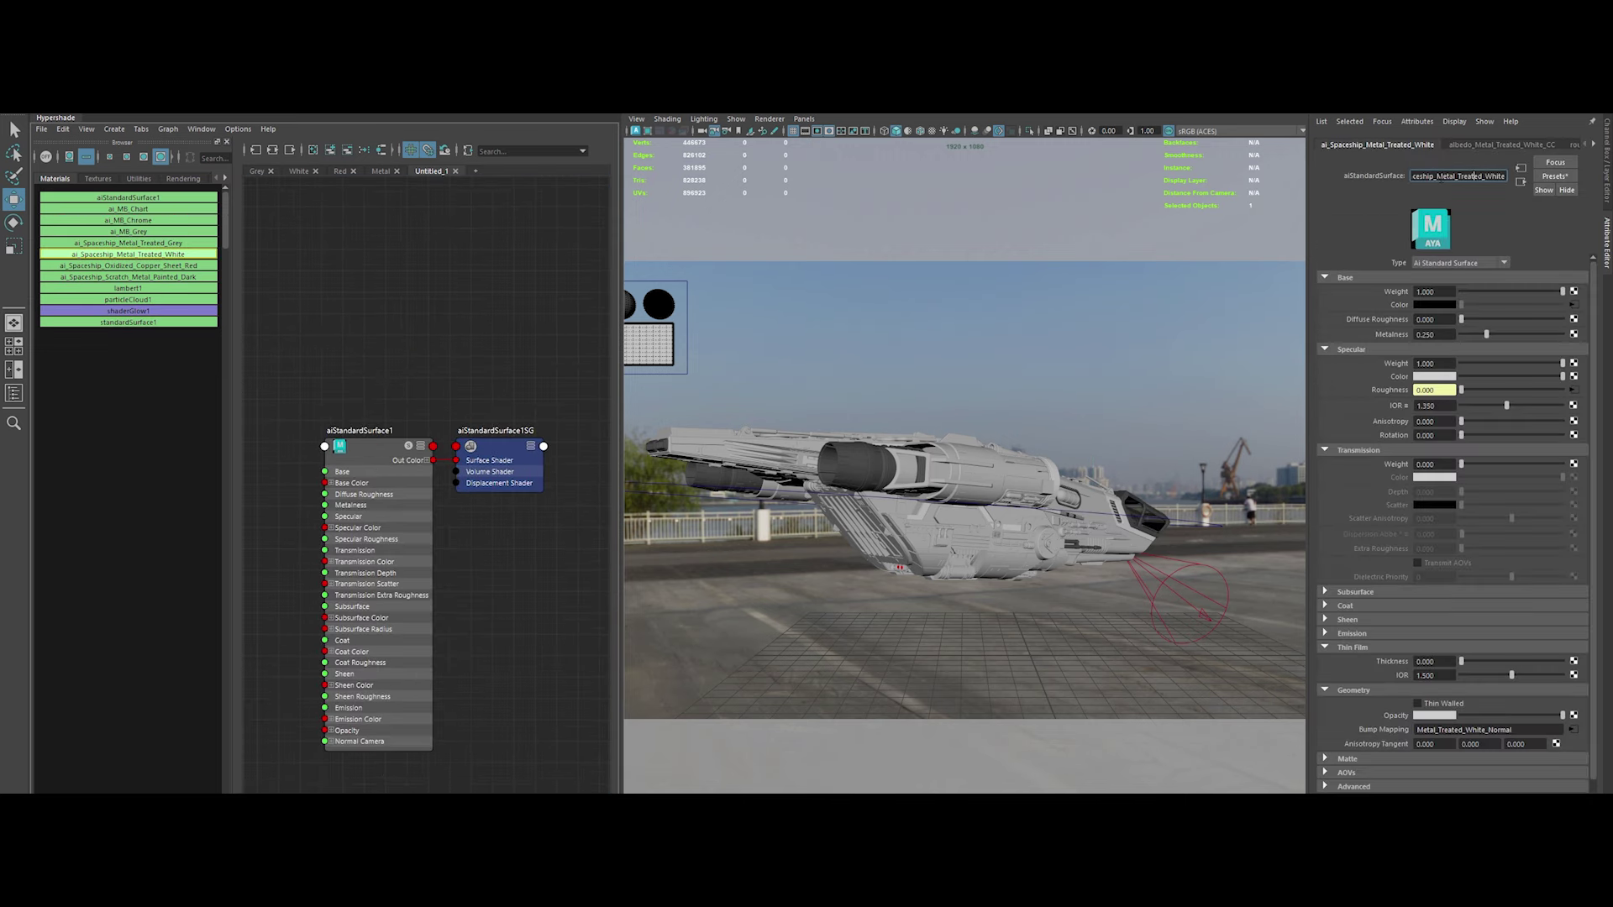
{"action": "type", "text": "ai_Spaceship_Glass"}
{"action": "key", "text": "Return"}
{"action": "scroll", "coordinate": [421, 248], "scroll_direction": "down", "scroll_amount": 2}
{"action": "double_click", "coordinate": [427, 170]}
{"action": "key", "text": "Return"}
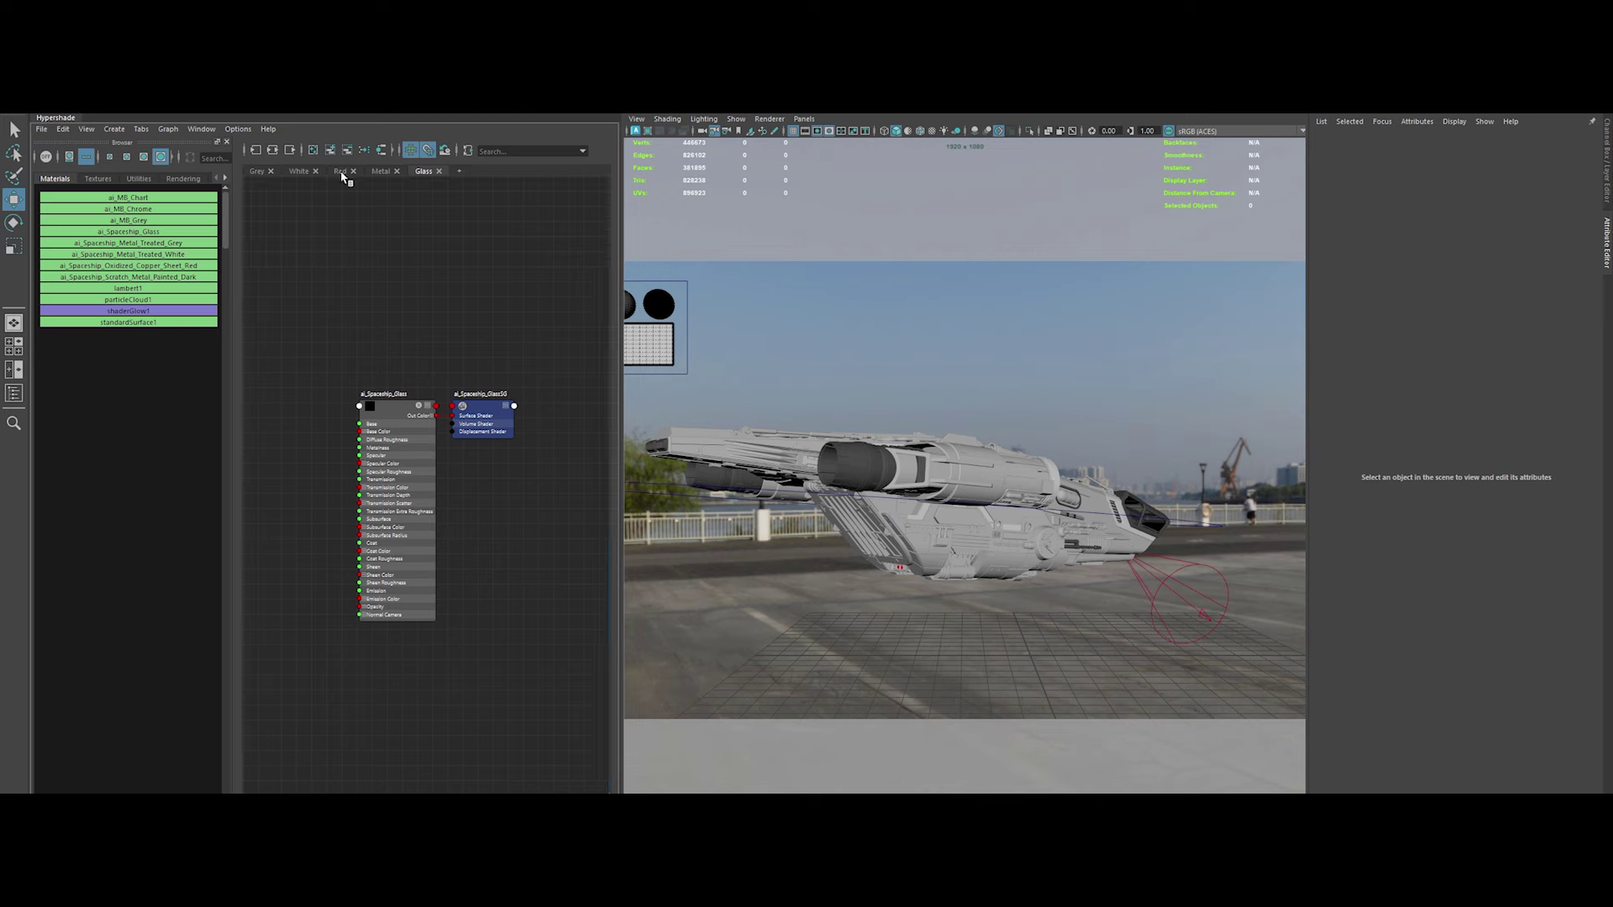
Select the copper albedo color correction node in the Red copper network
{"action": "left_click", "coordinate": [343, 172]}
{"action": "left_click", "coordinate": [382, 425]}
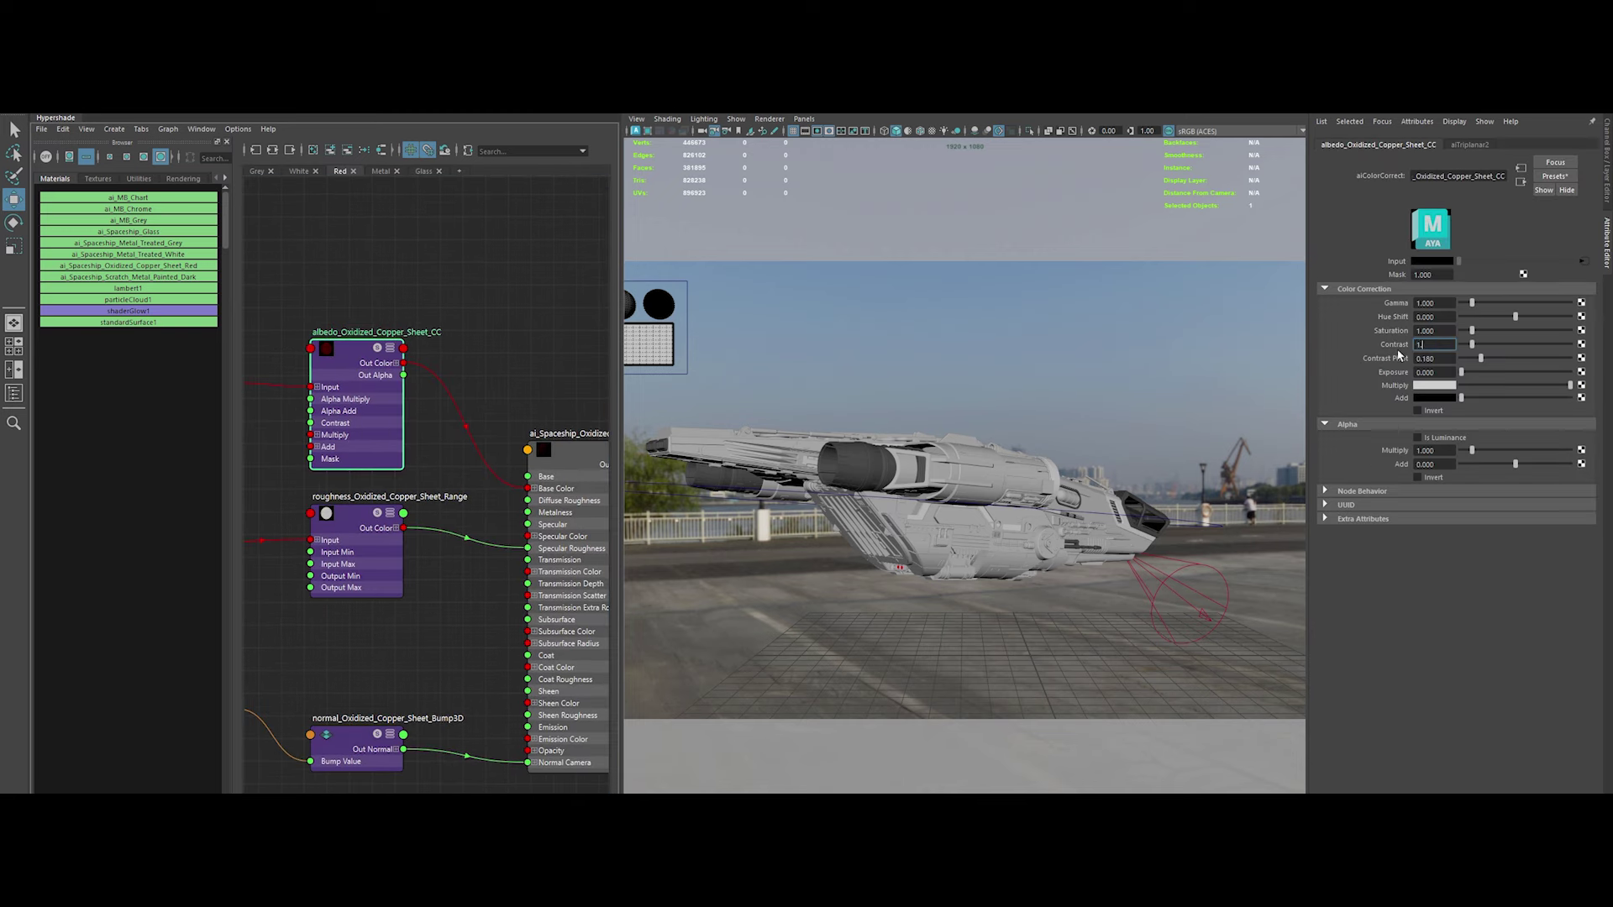
{"action": "scroll", "coordinate": [414, 316], "scroll_direction": "down", "scroll_amount": 2}
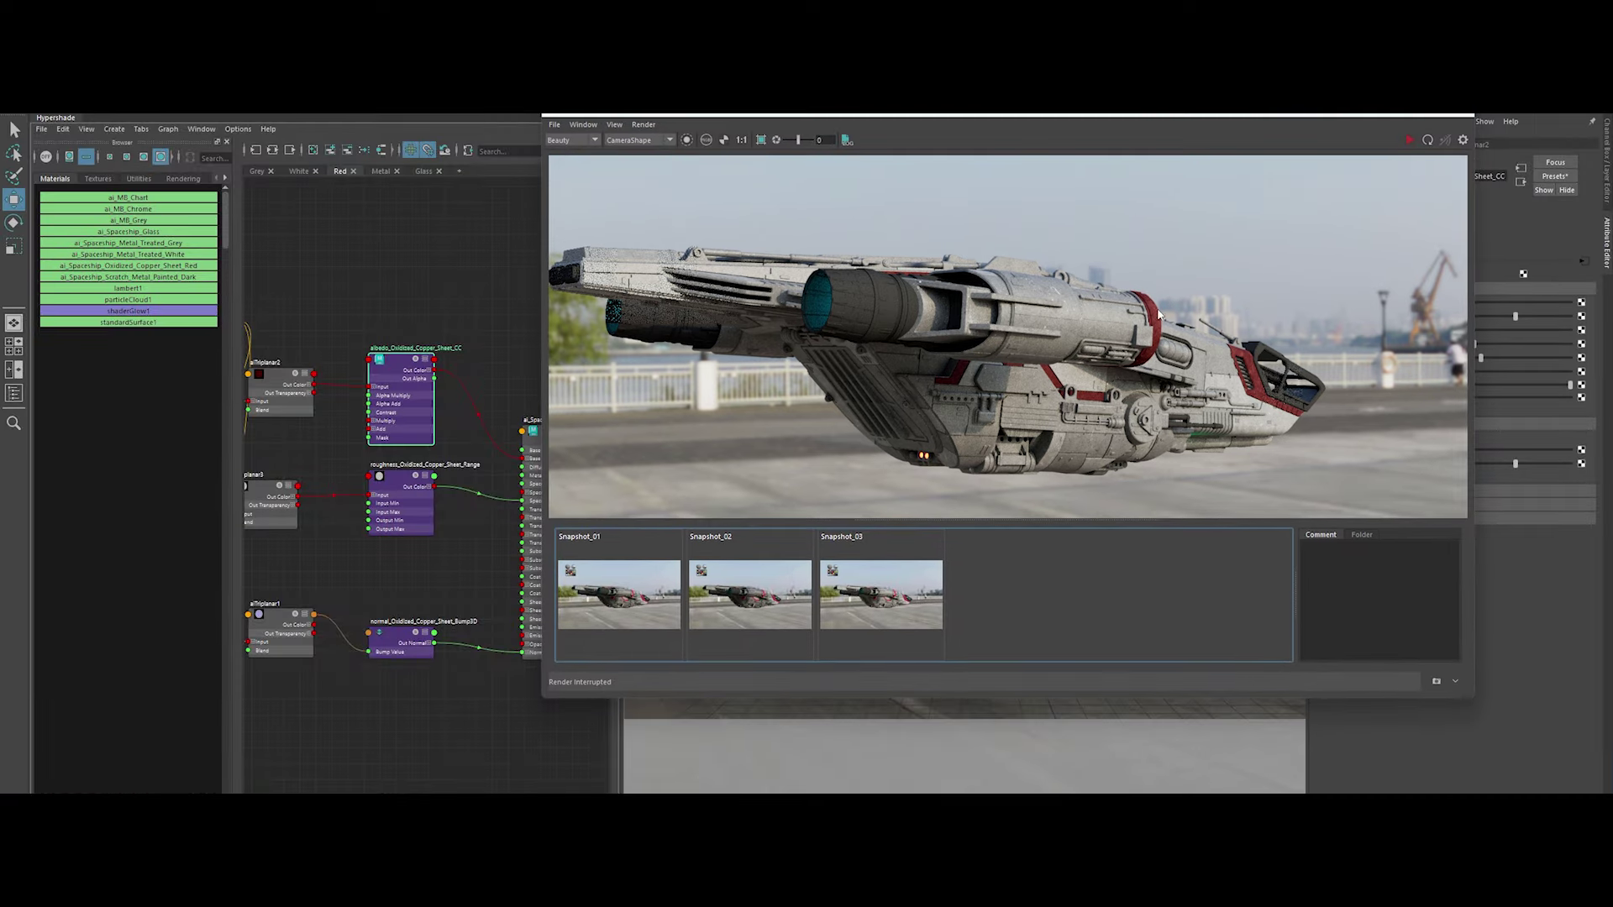
Start an Arnold region render and set the copper albedo contrast to 1.2
{"action": "left_click", "coordinate": [638, 126]}
{"action": "left_click", "coordinate": [669, 217]}
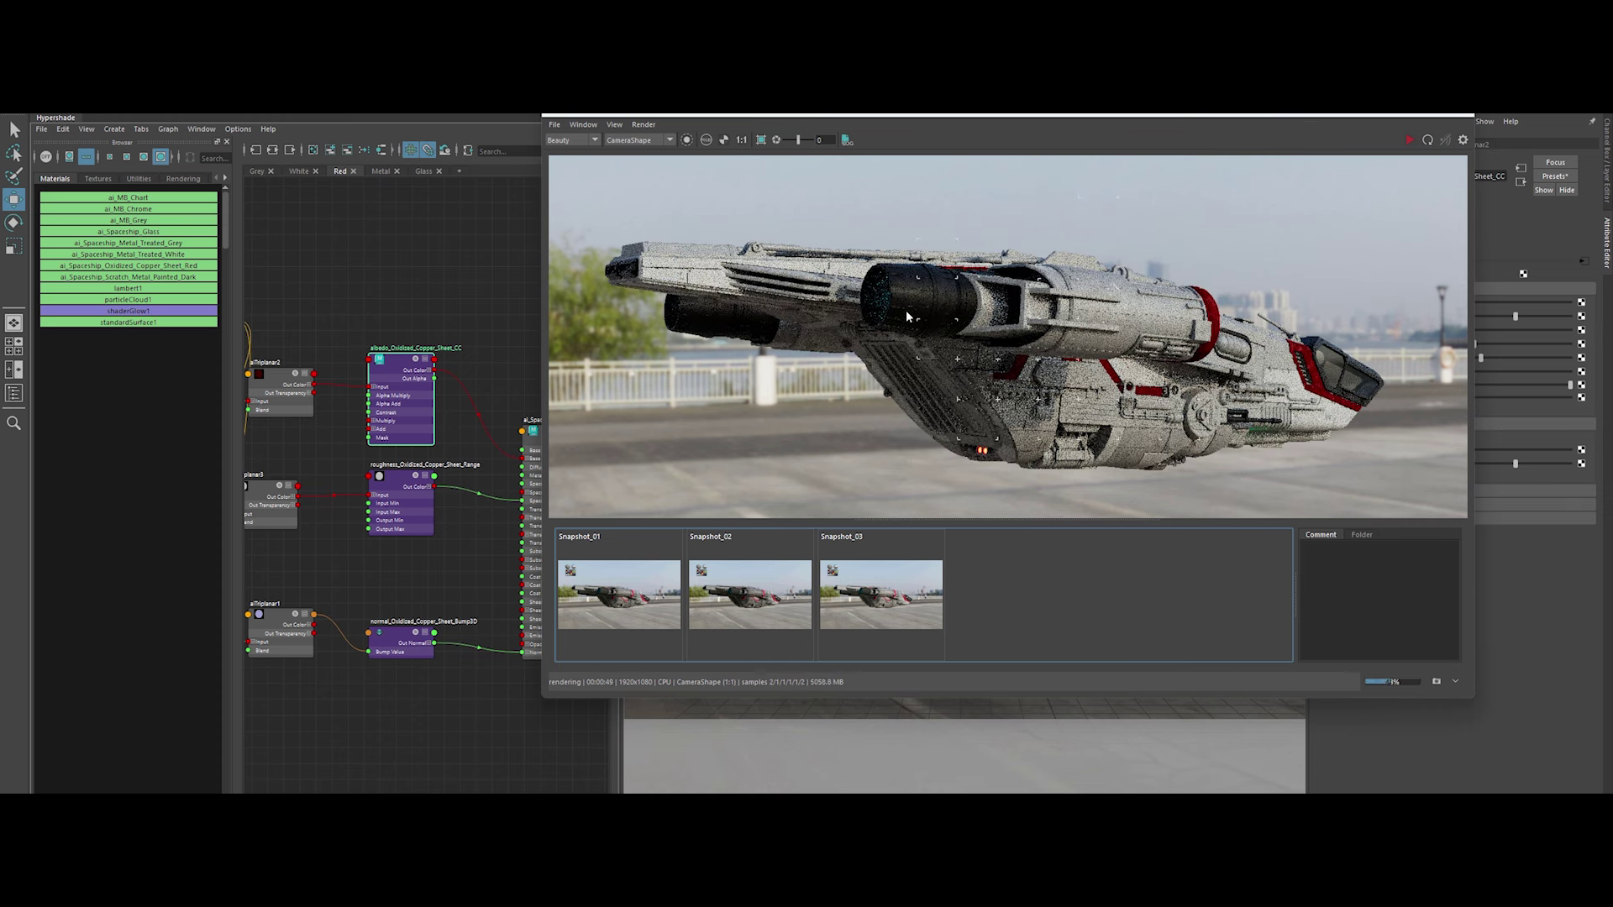
{"action": "left_click", "coordinate": [645, 125]}
{"action": "left_click", "coordinate": [819, 302]}
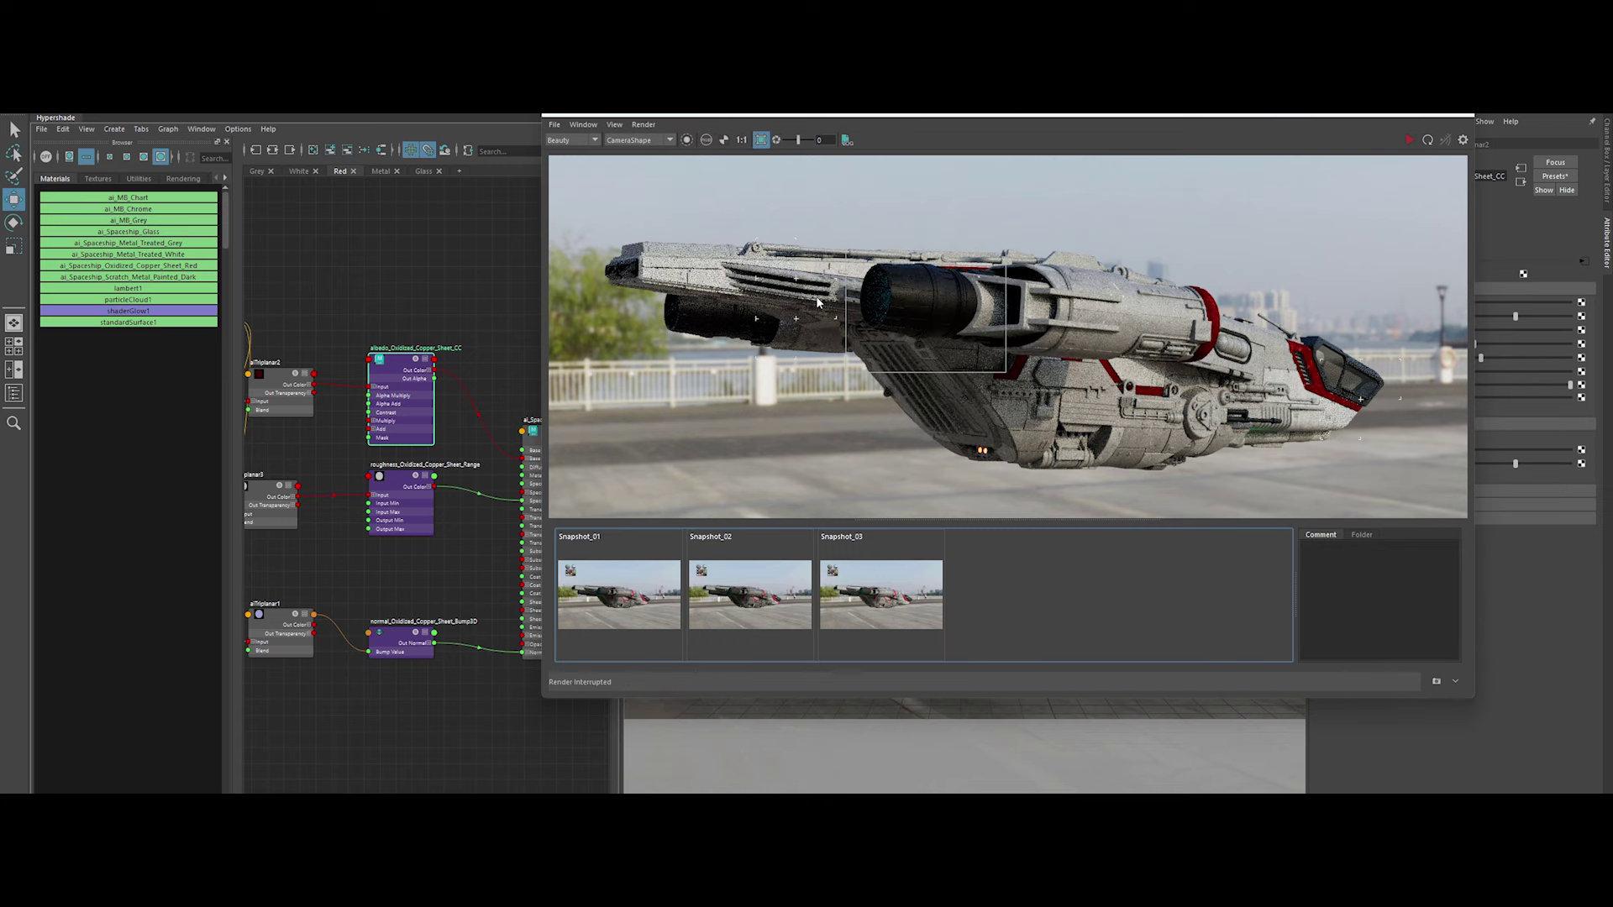
{"action": "mouse_move", "coordinate": [521, 334]}
{"action": "middle_mouse_down", "text": "alt"}
{"action": "mouse_move", "coordinate": [420, 324]}
{"action": "mouse_move", "coordinate": [523, 321]}
{"action": "middle_mouse_up", "text": "alt"}
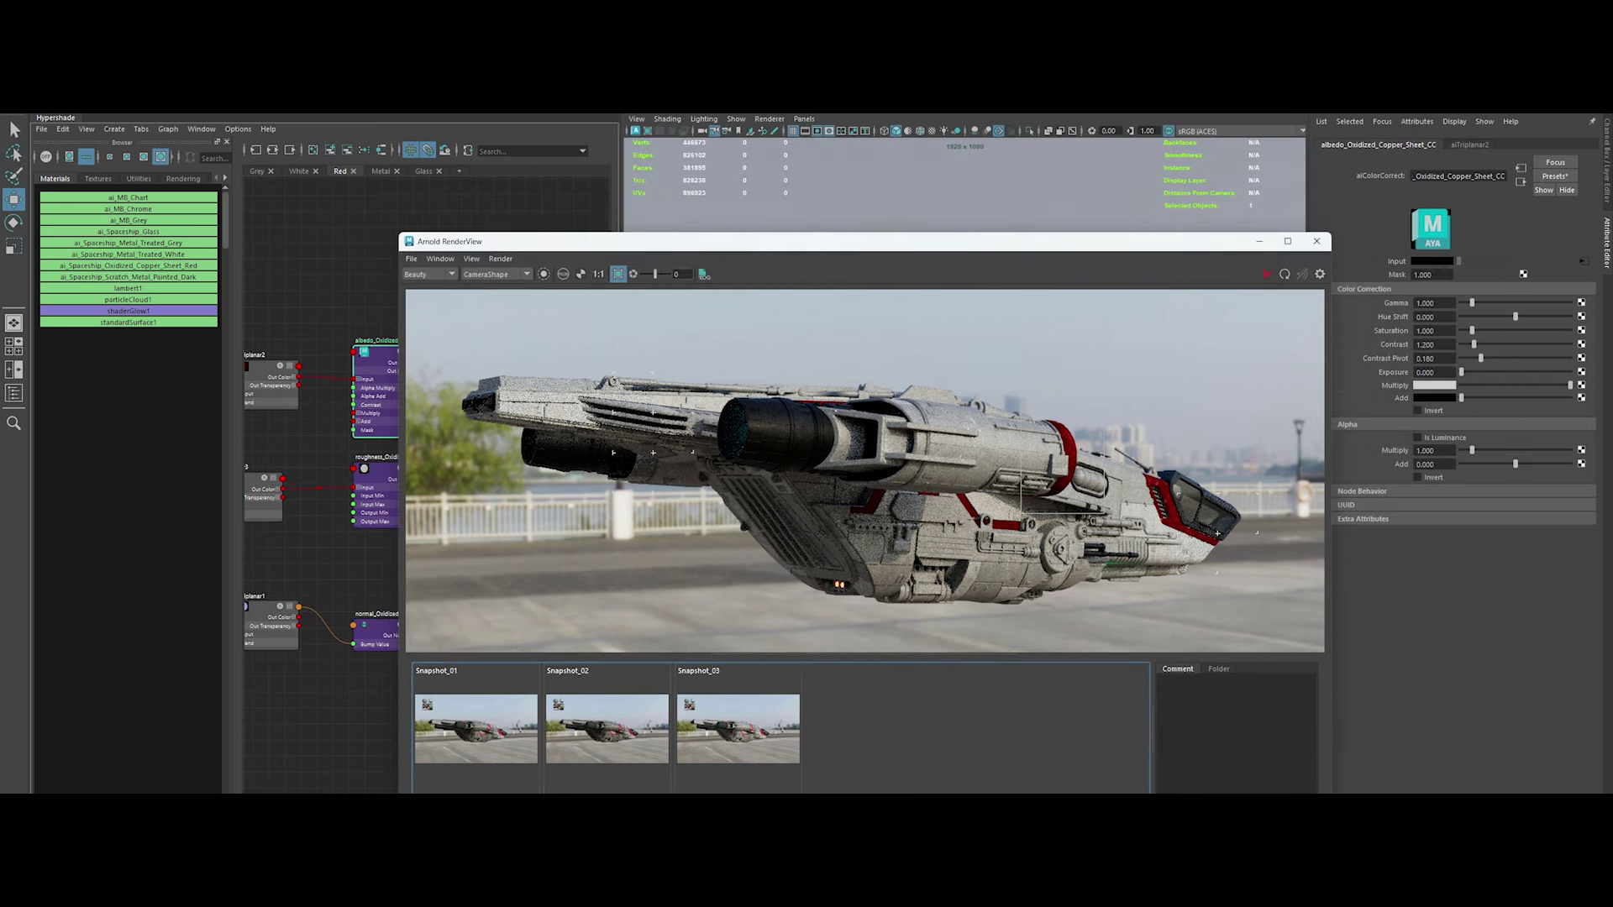
{"action": "left_click", "coordinate": [1272, 287]}
{"action": "type", "text": "1.2"}
{"action": "key", "text": "Return"}
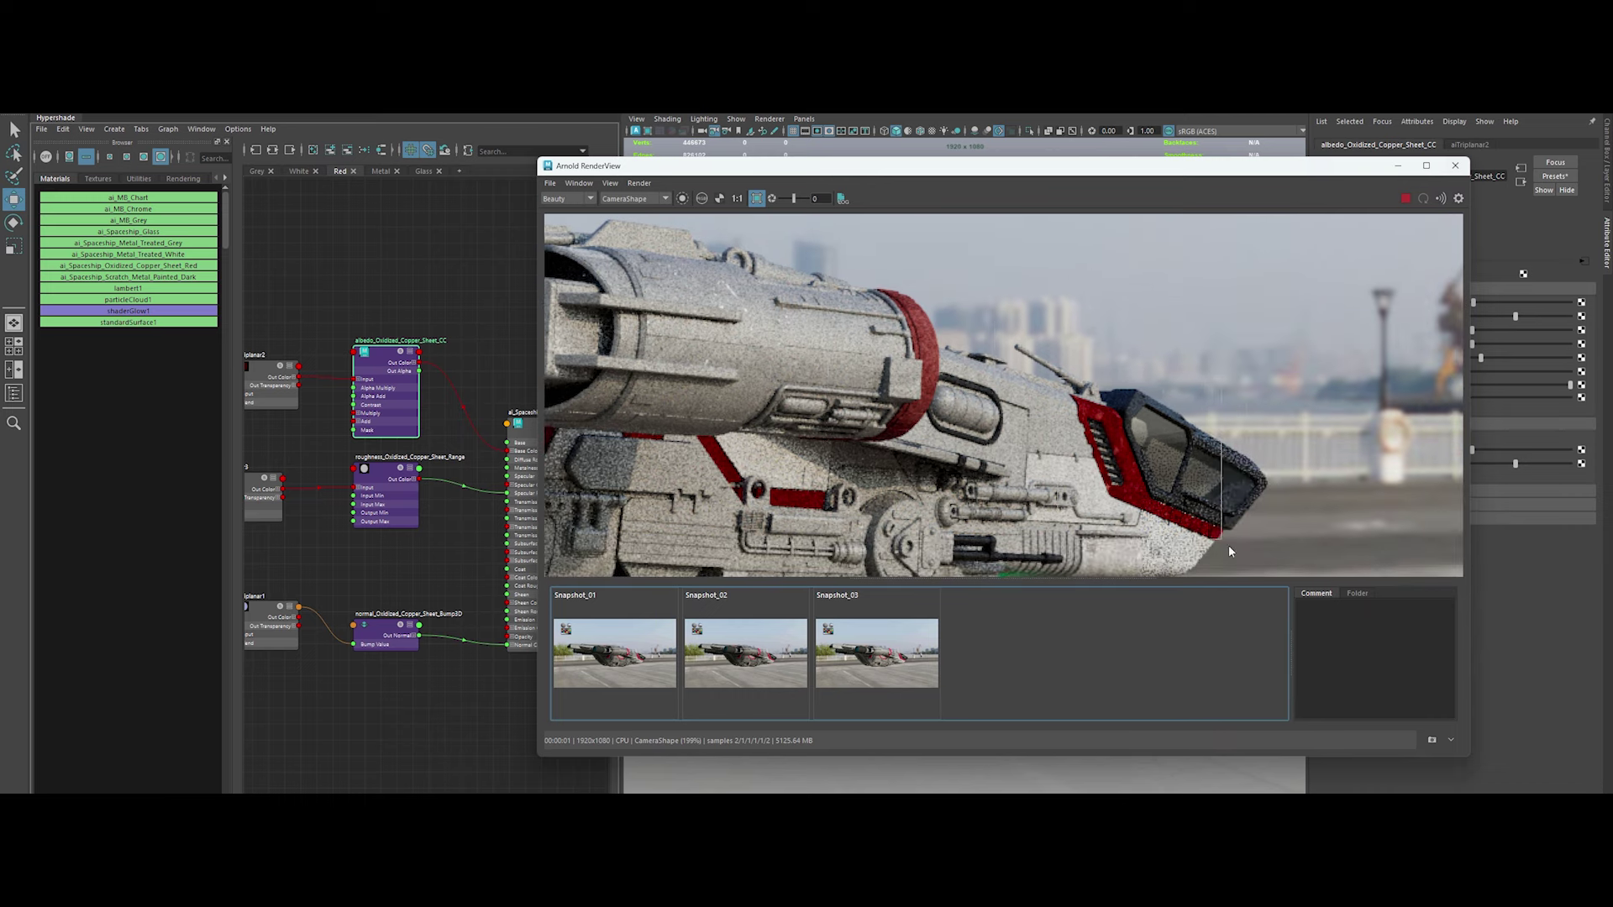
Select the Metal_Treated_Red_Constant node and edit its float value
{"action": "left_click_drag", "start_coordinate": [1098, 168], "coordinate": [1133, 161]}
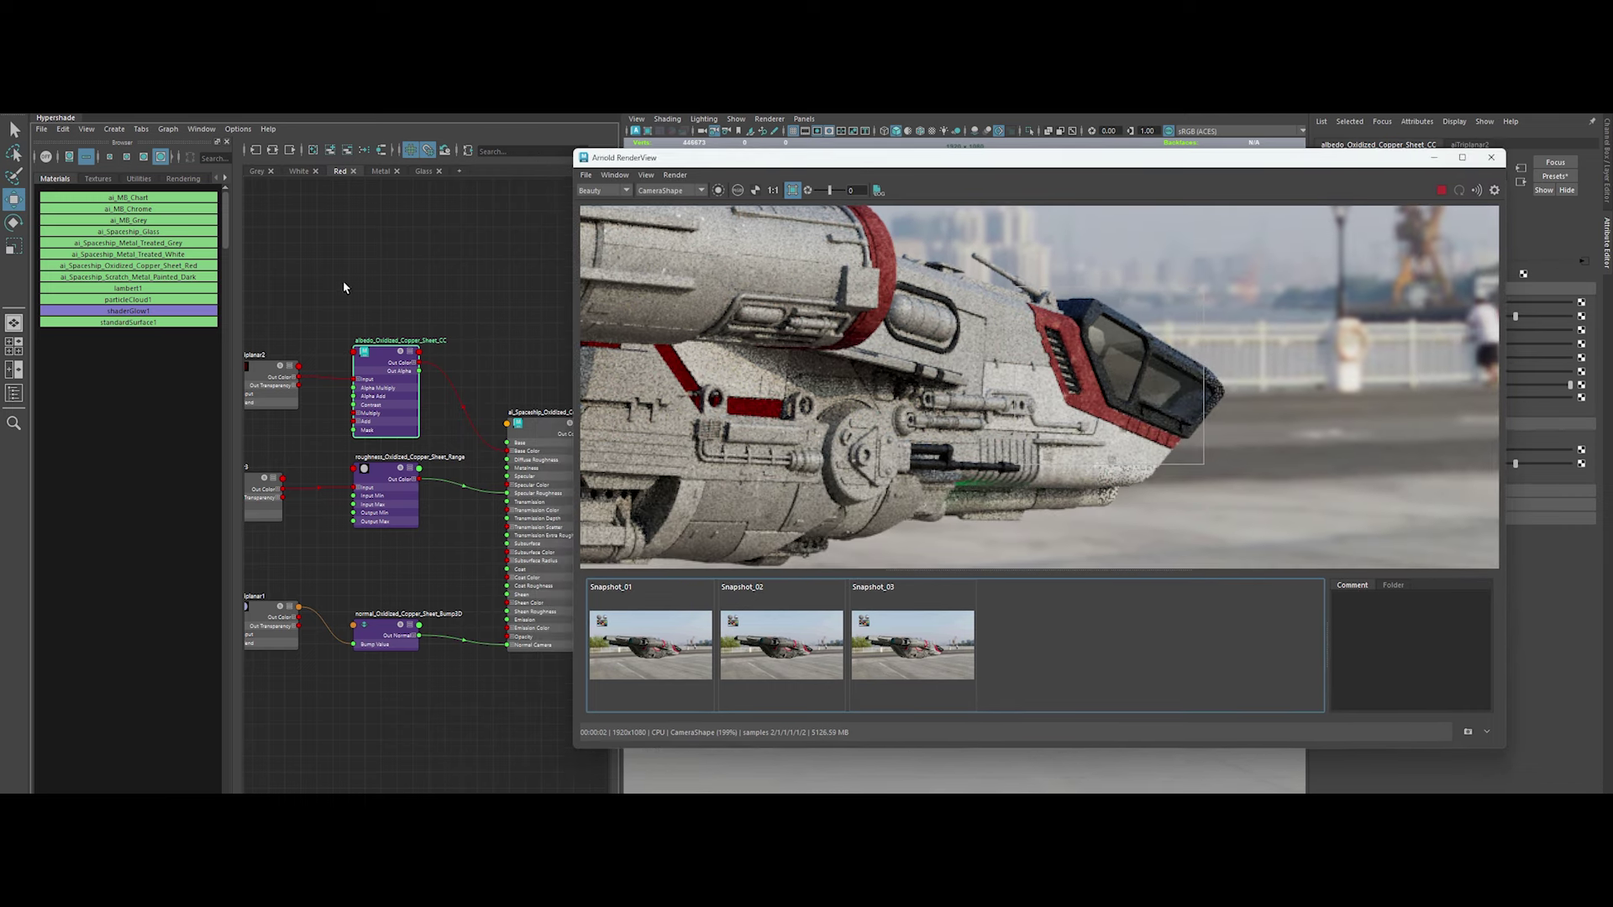
{"action": "middle_click_drag", "start_coordinate": [343, 280], "coordinate": [547, 367], "text": "alt"}
{"action": "left_click", "coordinate": [387, 403]}
{"action": "left_click_drag", "start_coordinate": [840, 157], "coordinate": [580, 170]}
{"action": "double_click", "coordinate": [1434, 272]}
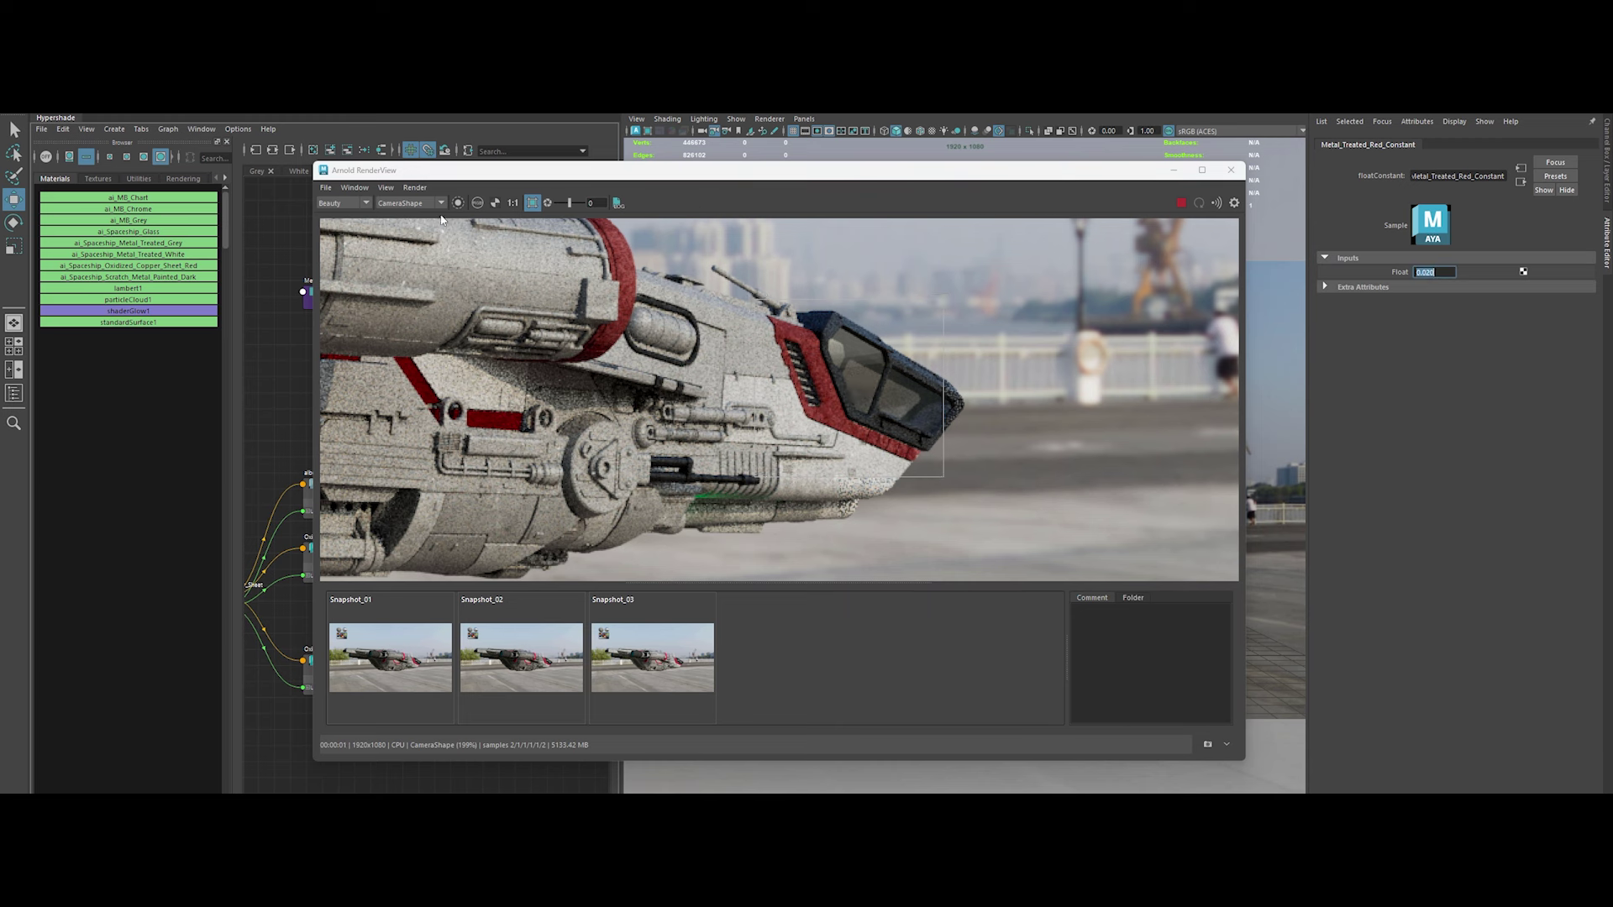
Redraw the Arnold render region over the ship's cockpit and refresh it
{"action": "left_click_drag", "start_coordinate": [348, 320], "coordinate": [607, 511]}
{"action": "middle_click_drag", "start_coordinate": [517, 449], "coordinate": [668, 449]}
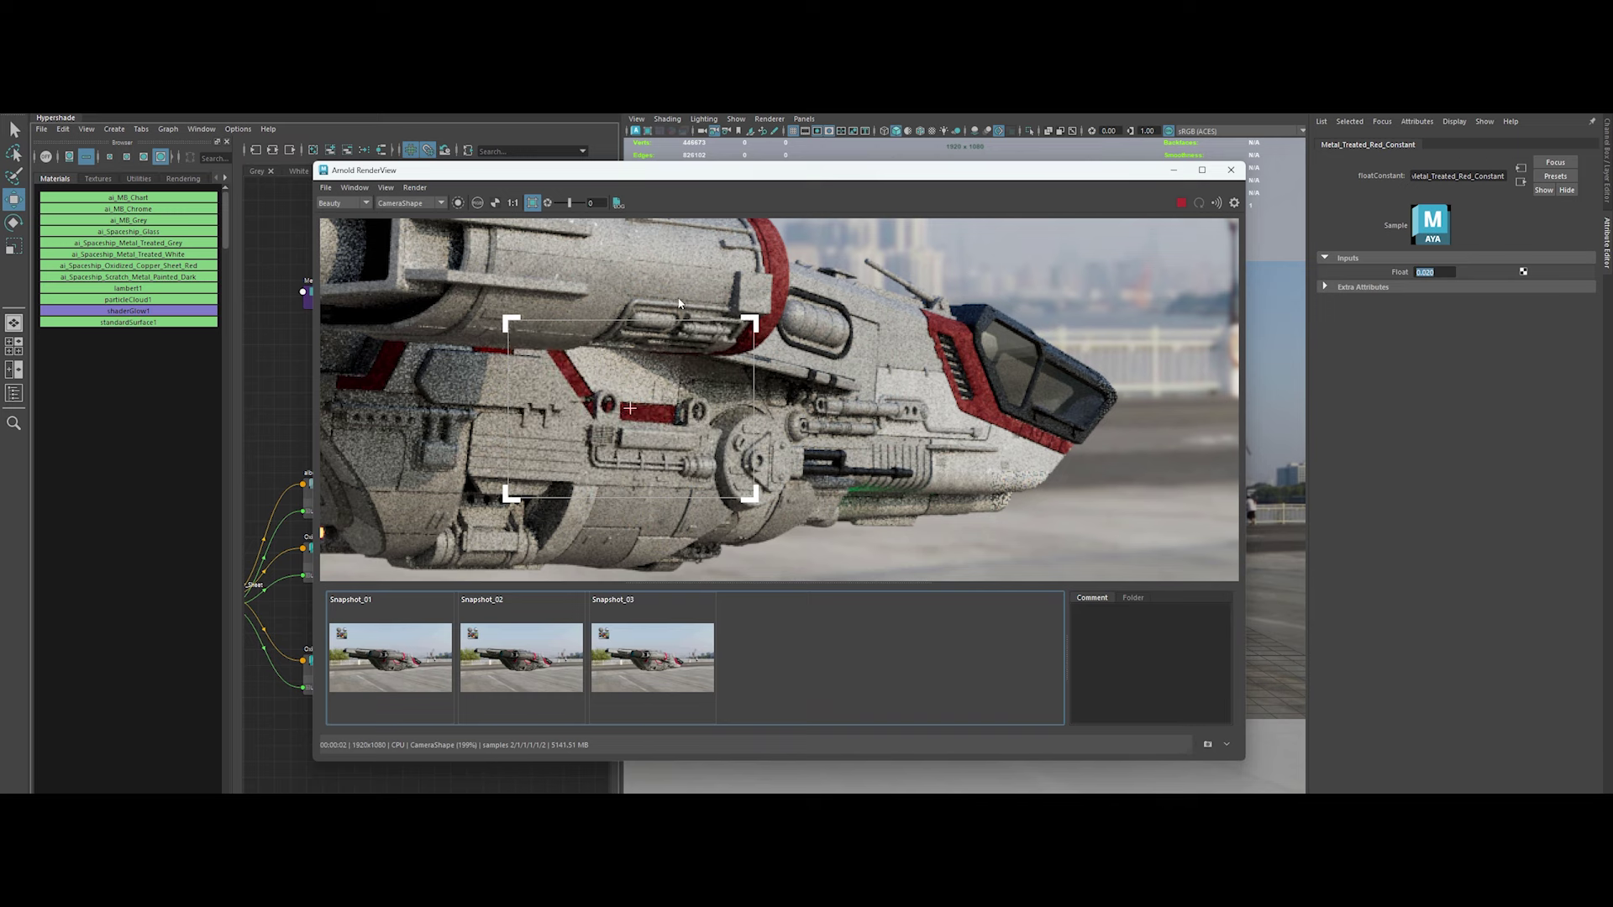
{"action": "left_click", "coordinate": [634, 273]}
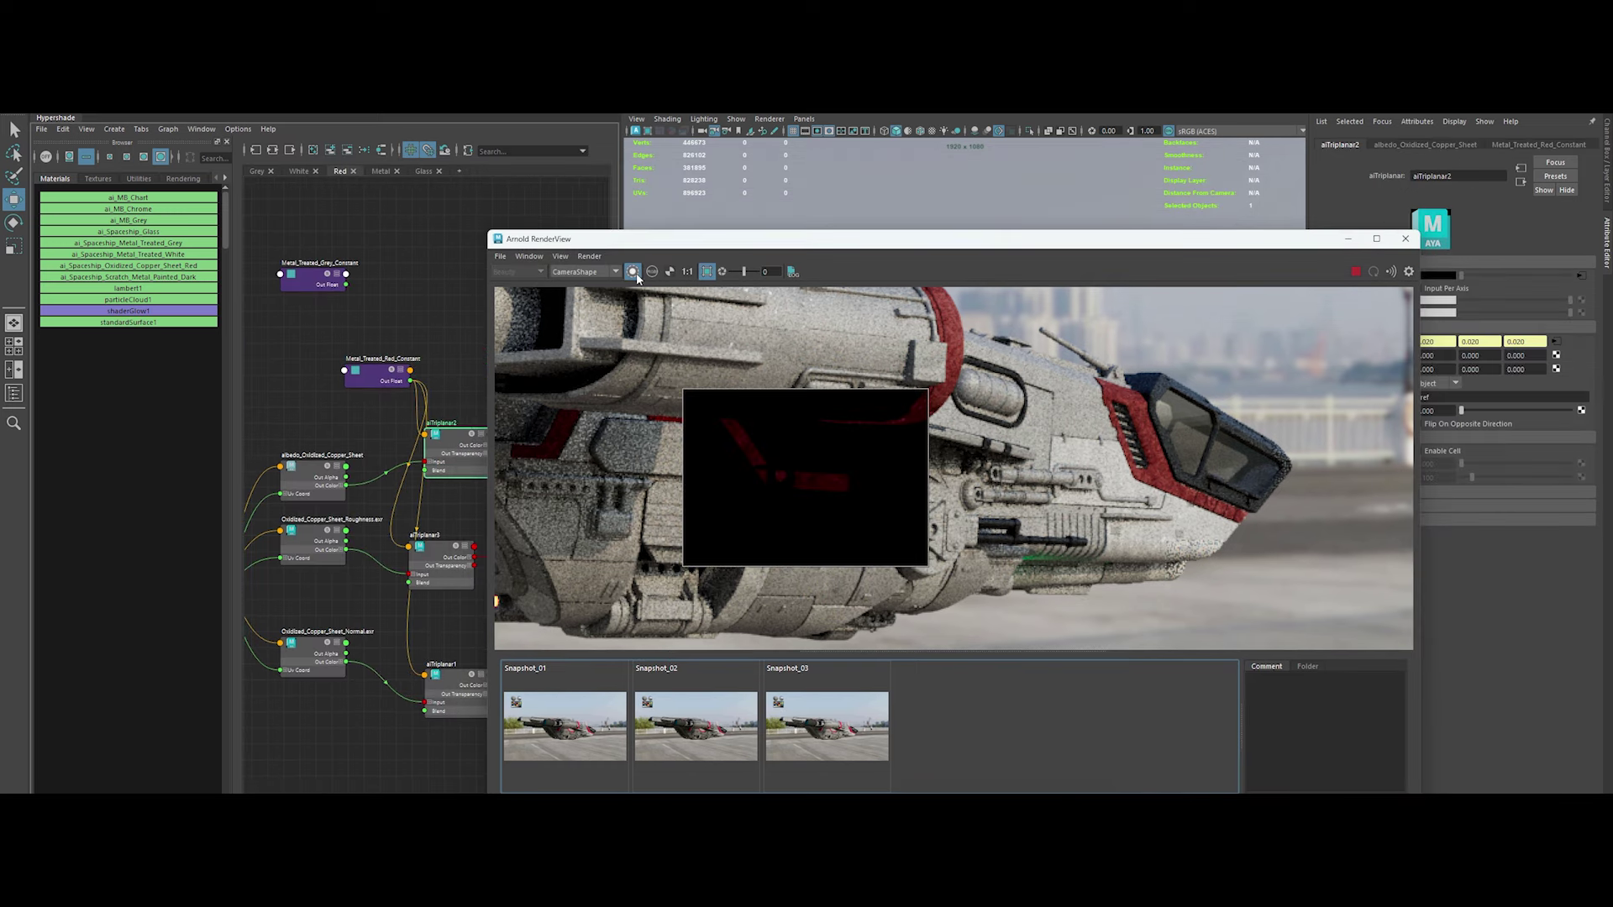
{"action": "scroll", "coordinate": [810, 470], "scroll_direction": "up", "scroll_amount": 2}
Set the aiTriplanar2 scale to 0.05
{"action": "left_click", "coordinate": [366, 380]}
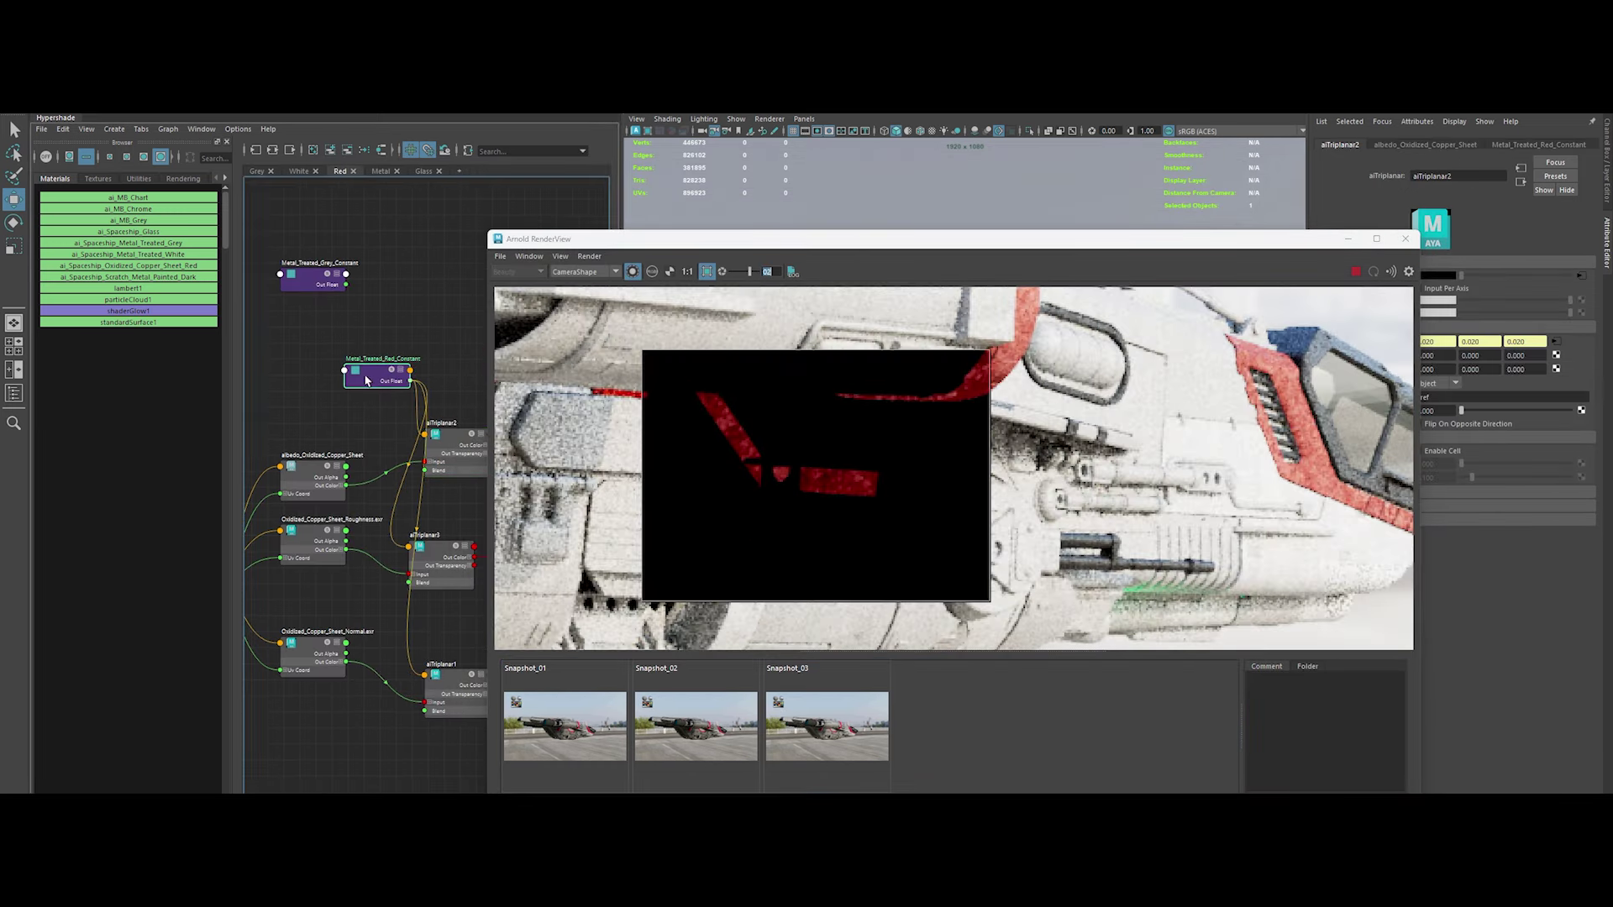
{"action": "left_click", "coordinate": [430, 445]}
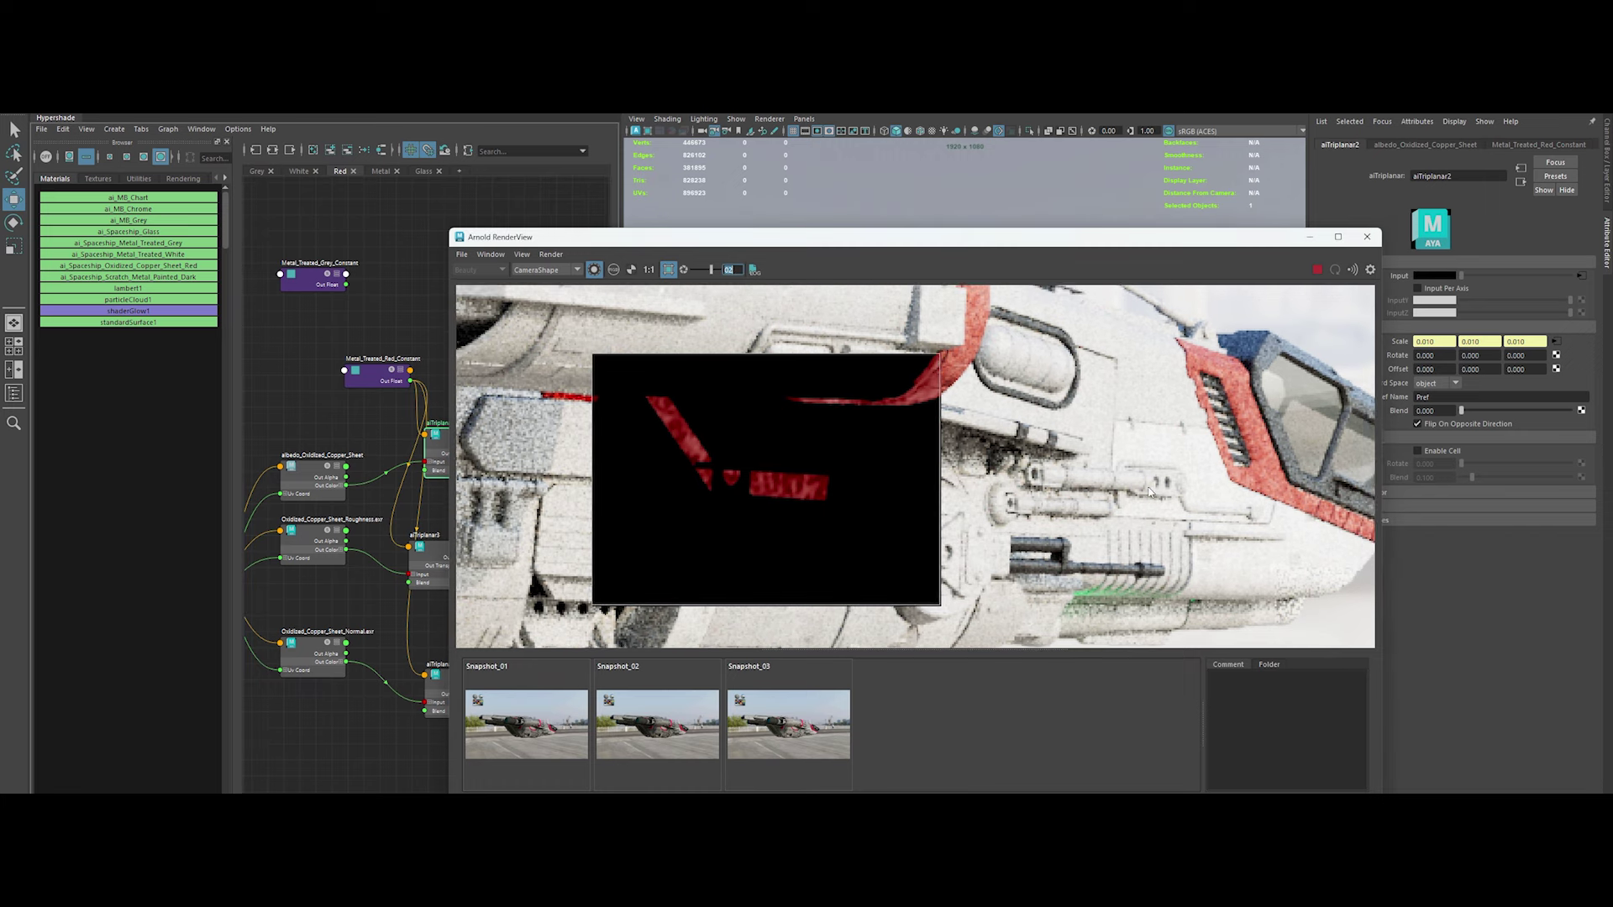
{"action": "left_click", "coordinate": [370, 383]}
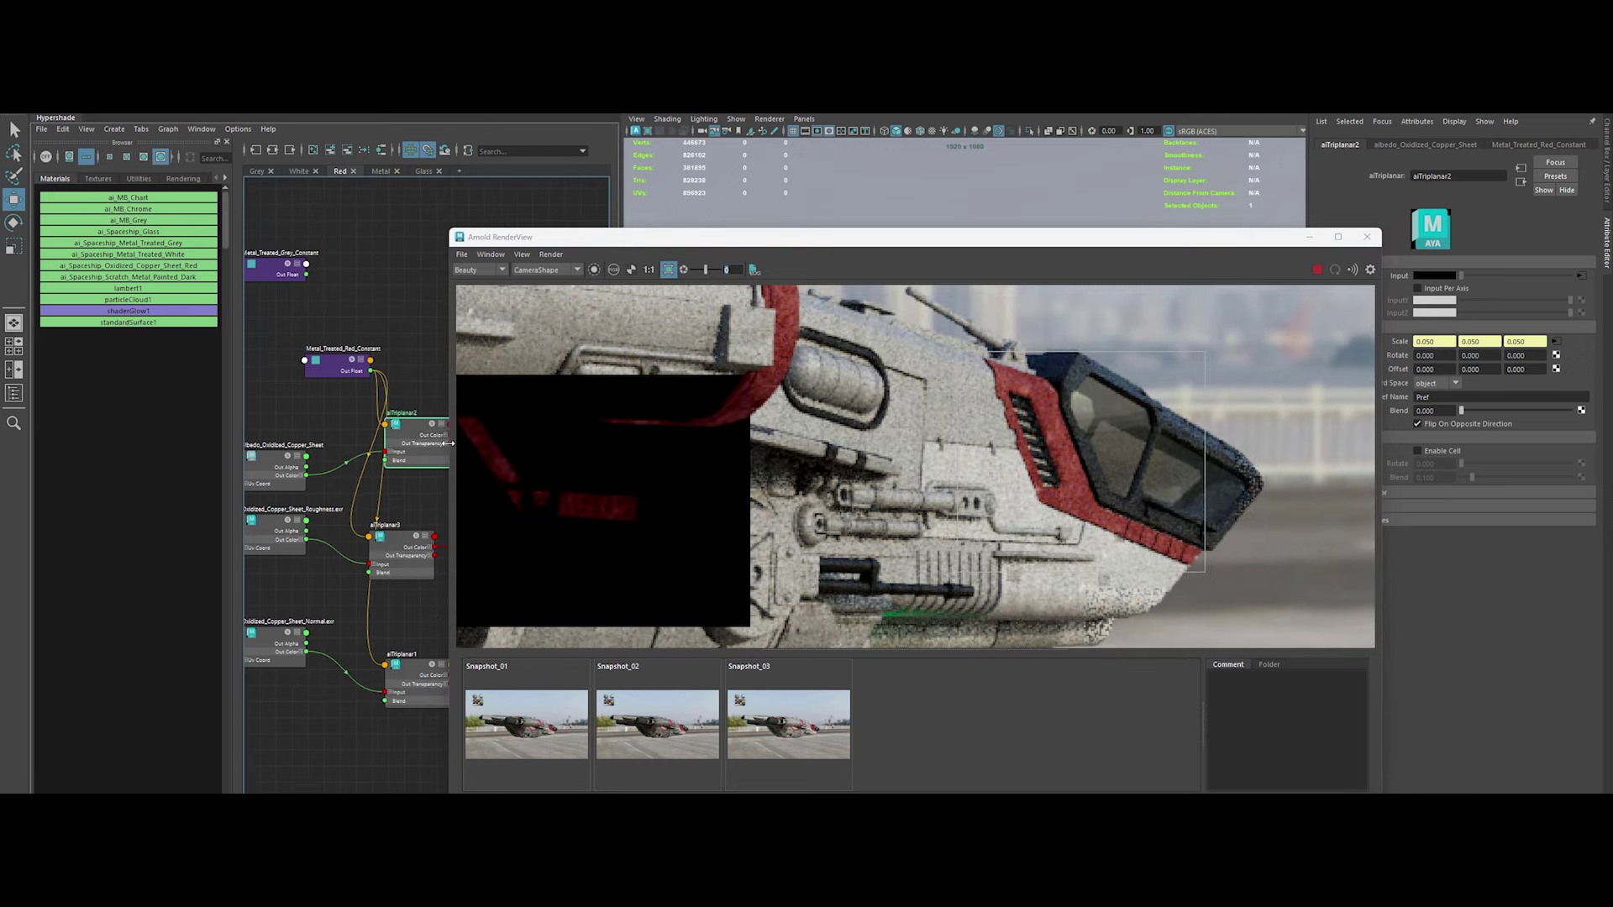
Set albedo_Oxidized_Copper_Sheet_CC to contrast 0.8, gamma 1 and saturation 1.5
{"action": "middle_click_drag", "start_coordinate": [526, 482], "coordinate": [411, 508], "text": "alt"}
{"action": "left_click", "coordinate": [436, 456]}
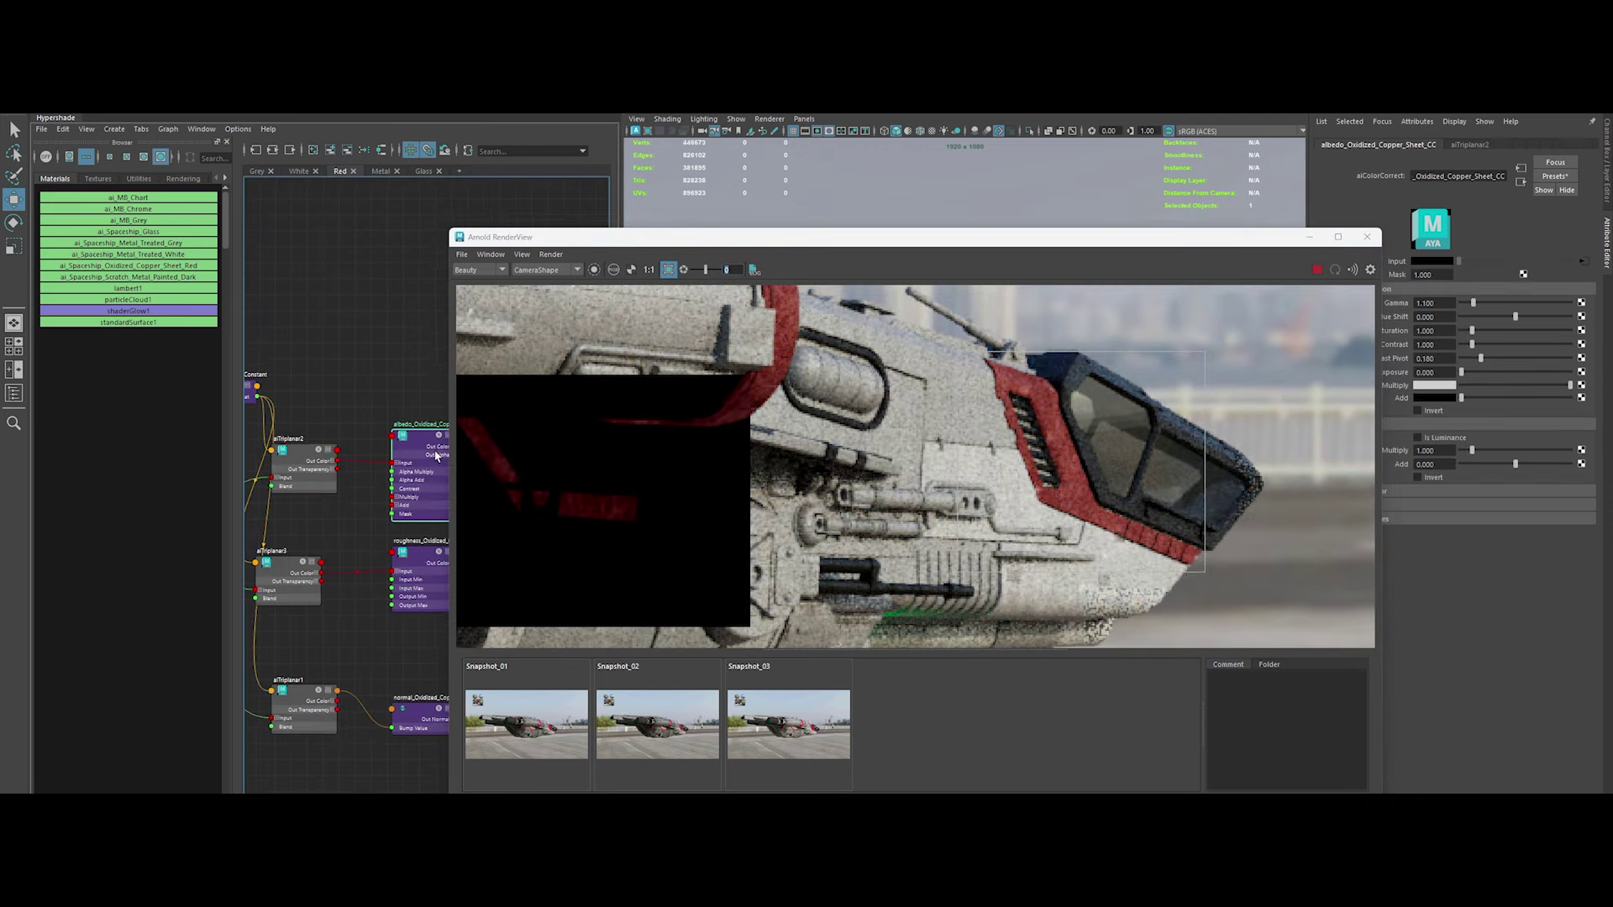
{"action": "left_click_drag", "start_coordinate": [1010, 253], "coordinate": [928, 220]}
{"action": "double_click", "coordinate": [1435, 345]}
{"action": "type", "text": "0.8"}
{"action": "key", "text": "Return"}
{"action": "double_click", "coordinate": [1428, 302]}
{"action": "type", "text": "1"}
{"action": "key", "text": "Return"}
{"action": "double_click", "coordinate": [1429, 330]}
{"action": "type", "text": "1.5"}
{"action": "key", "text": "Return"}
{"action": "mouse_move", "coordinate": [1046, 468]}
{"action": "left_mouse_down", "text": "alt"}
{"action": "mouse_move", "coordinate": [692, 473]}
{"action": "mouse_move", "coordinate": [987, 508]}
{"action": "left_mouse_up", "text": "alt"}
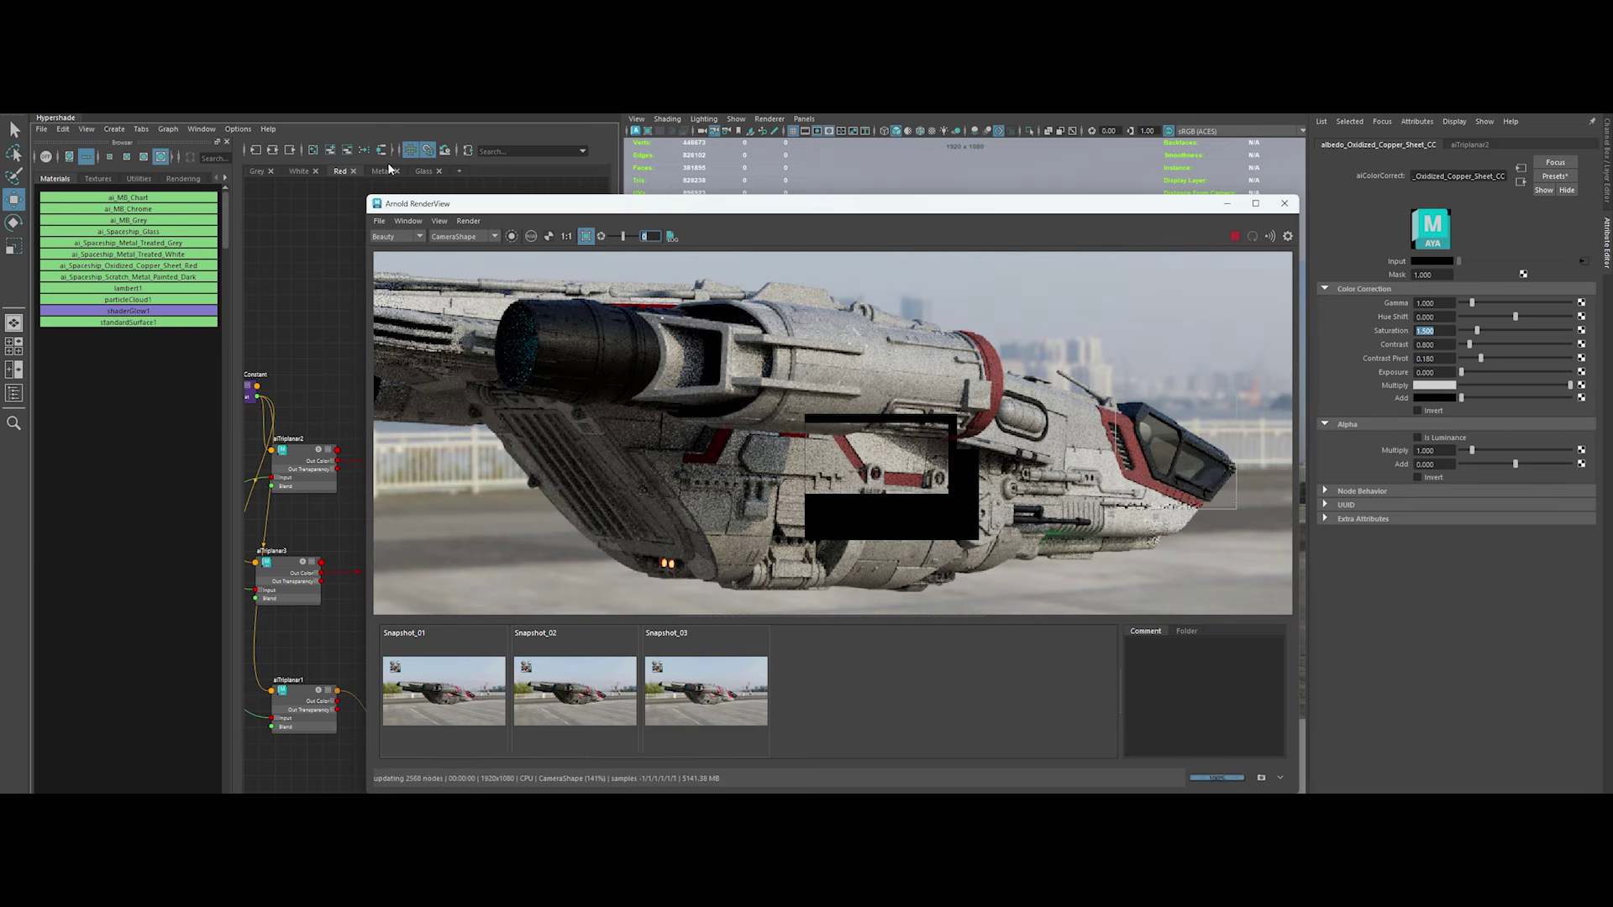
Select the cockpit glass and make ai_Spaceship_Glass thin-walled
{"action": "left_click", "coordinate": [423, 171]}
{"action": "mouse_move", "coordinate": [547, 203]}
{"action": "left_mouse_down"}
{"action": "mouse_move", "coordinate": [515, 440]}
{"action": "mouse_move", "coordinate": [486, 193]}
{"action": "left_mouse_up"}
{"action": "left_click", "coordinate": [1134, 353]}
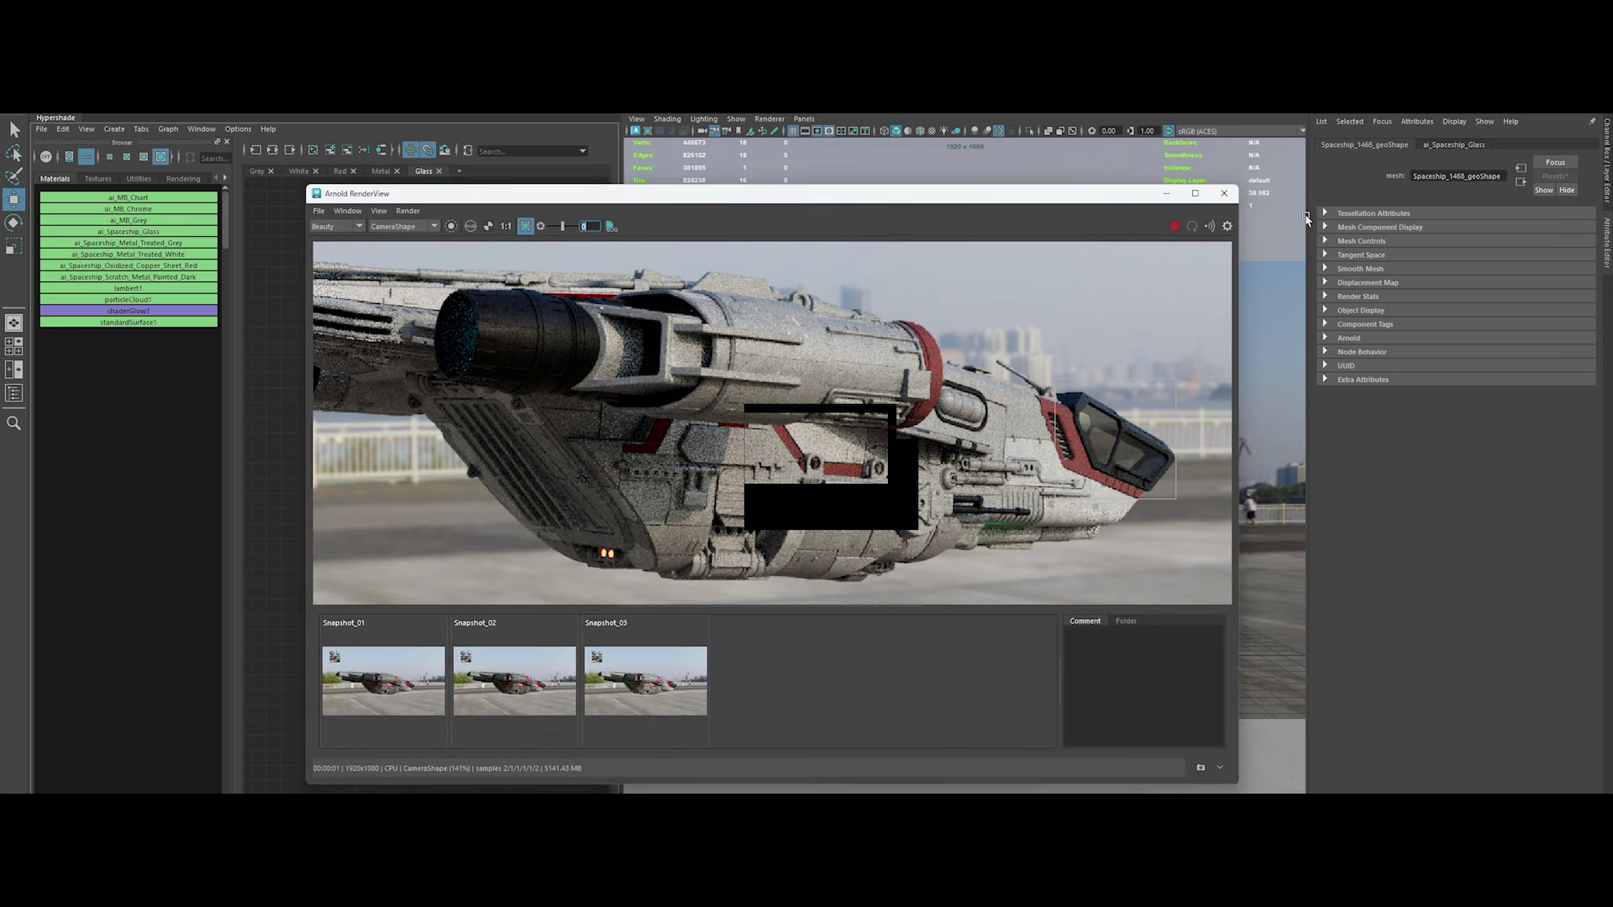
{"action": "left_click", "coordinate": [1454, 144]}
{"action": "double_click", "coordinate": [1426, 464]}
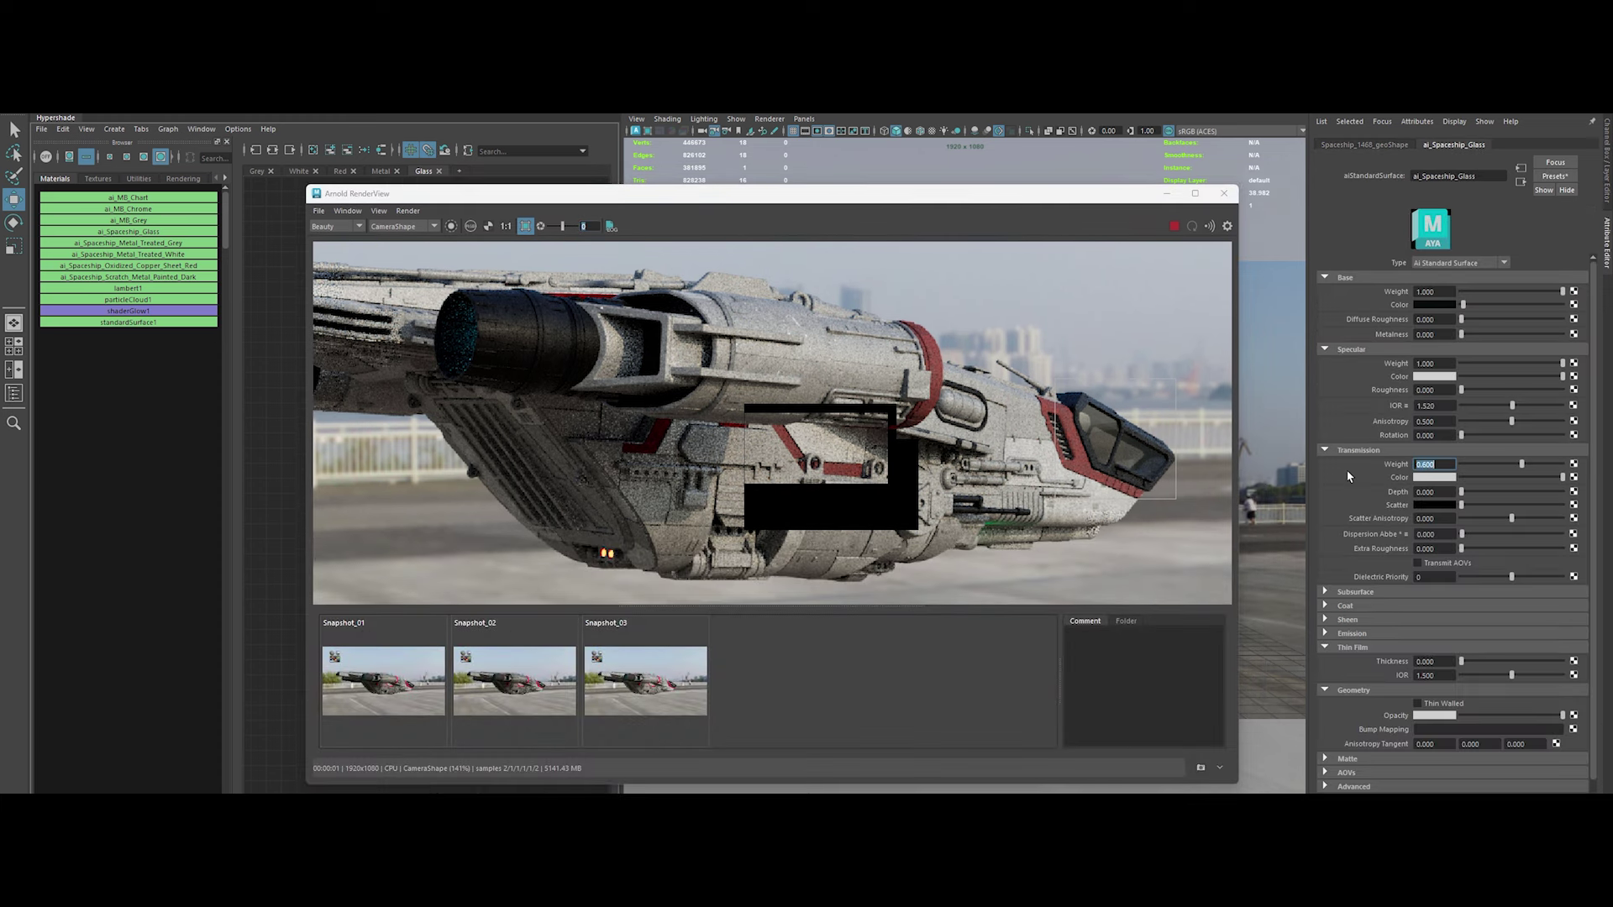
{"action": "left_click", "coordinate": [1426, 704]}
{"action": "type", "text": "0"}
Give ai_Spaceship_Glass transmission weight 0.2, coat roughness 0.01 and specular roughness 0.25
{"action": "key", "text": "Return"}
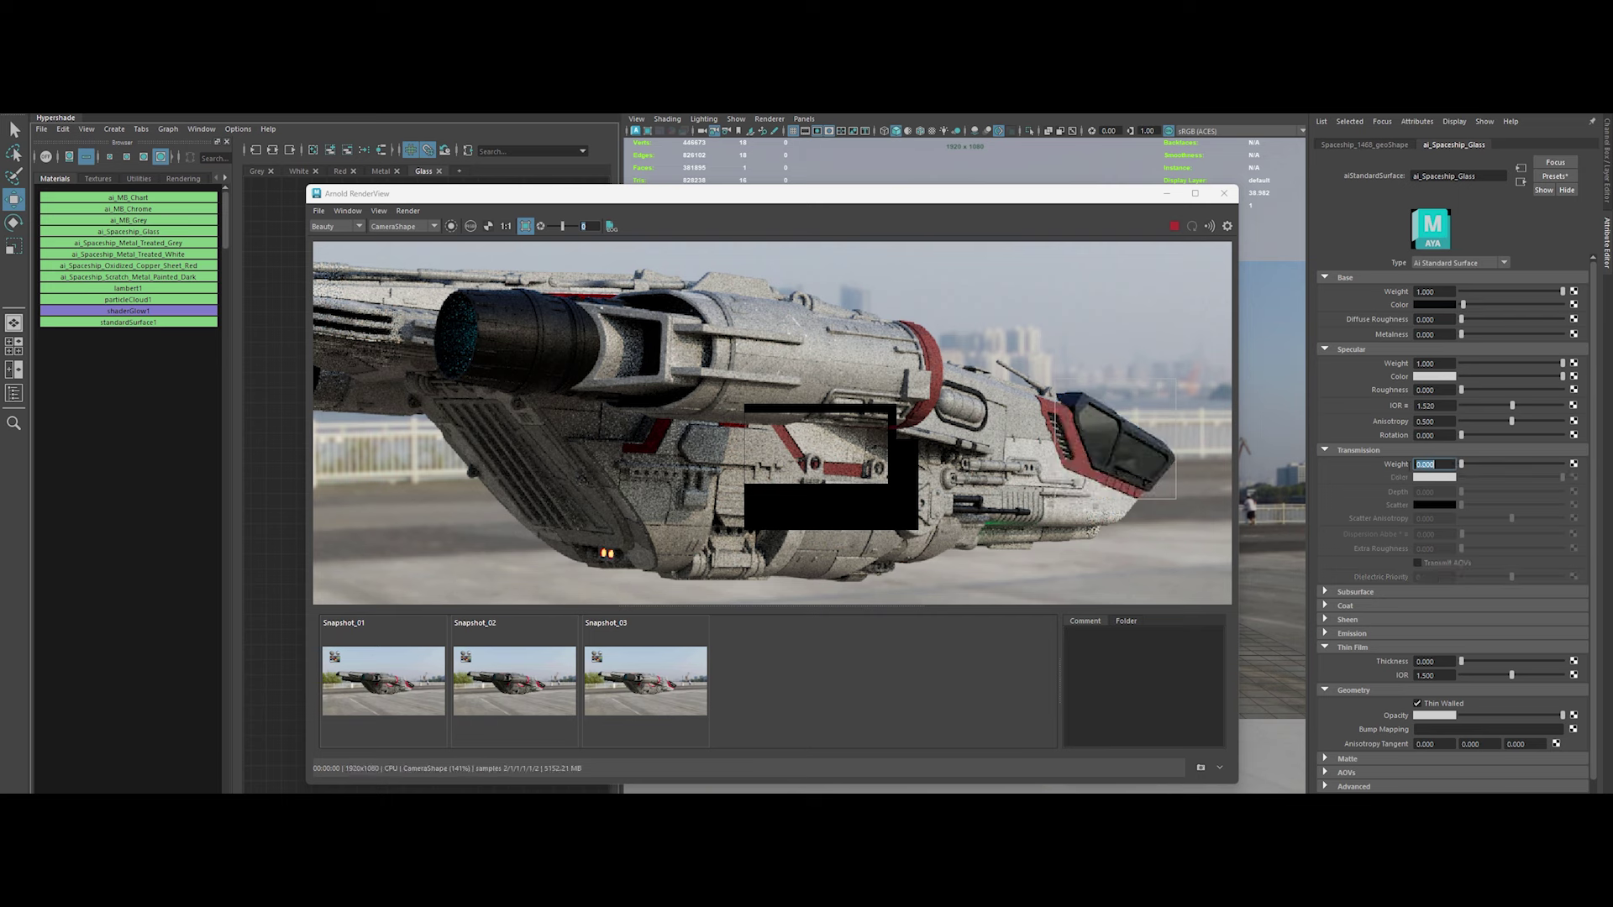
{"action": "type", "text": ".2"}
{"action": "key", "text": "Return"}
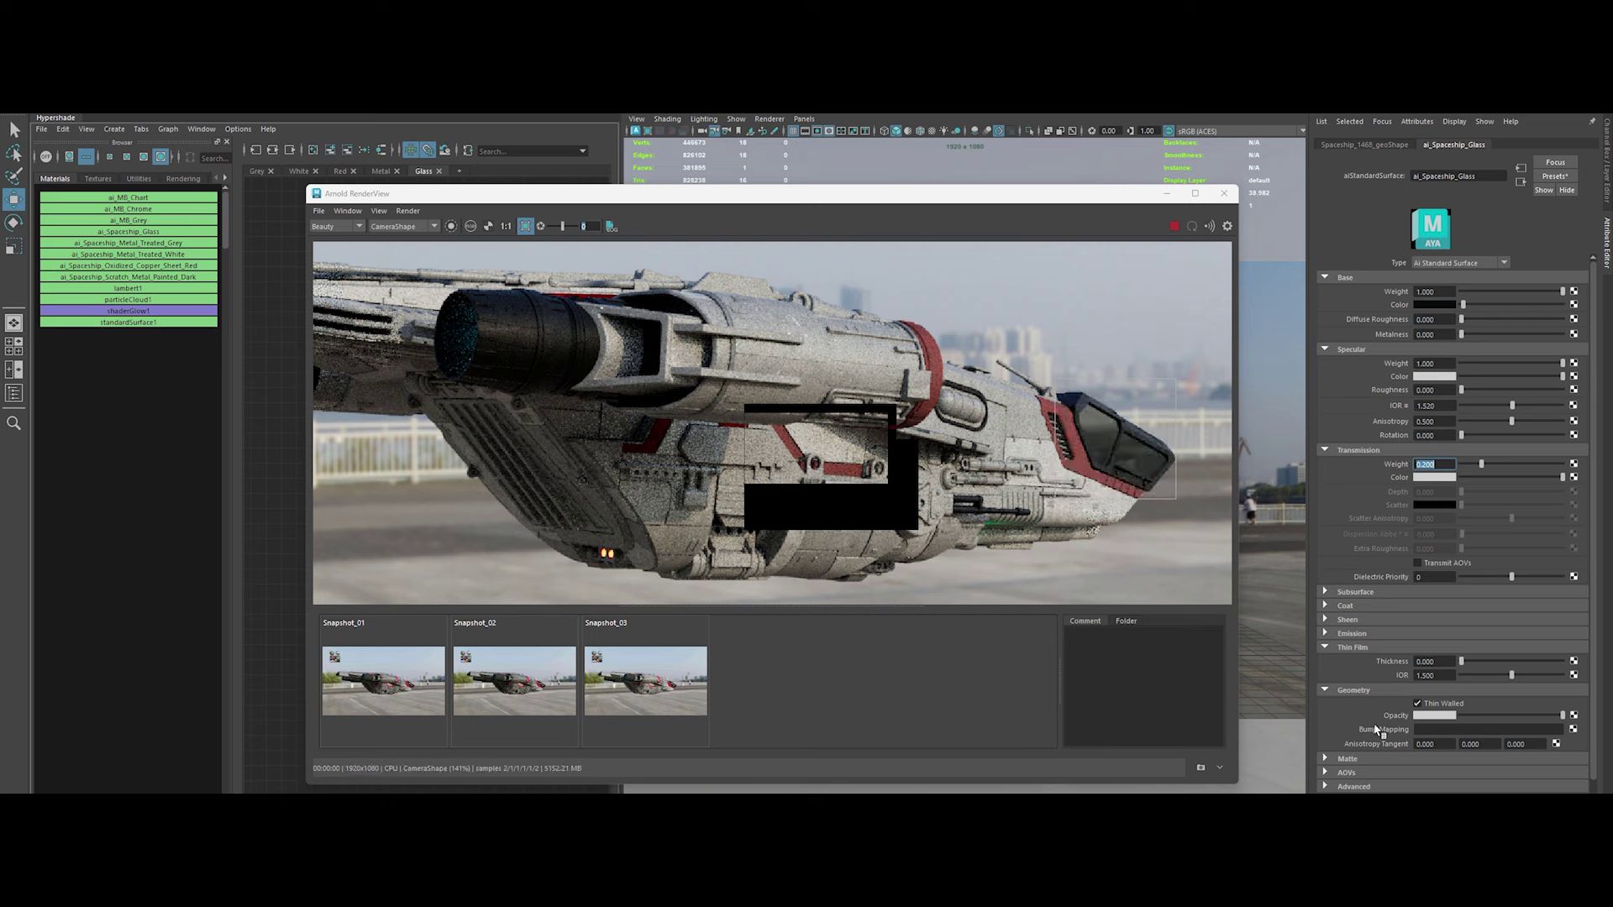
{"action": "left_click", "coordinate": [1364, 605]}
{"action": "double_click", "coordinate": [1429, 646]}
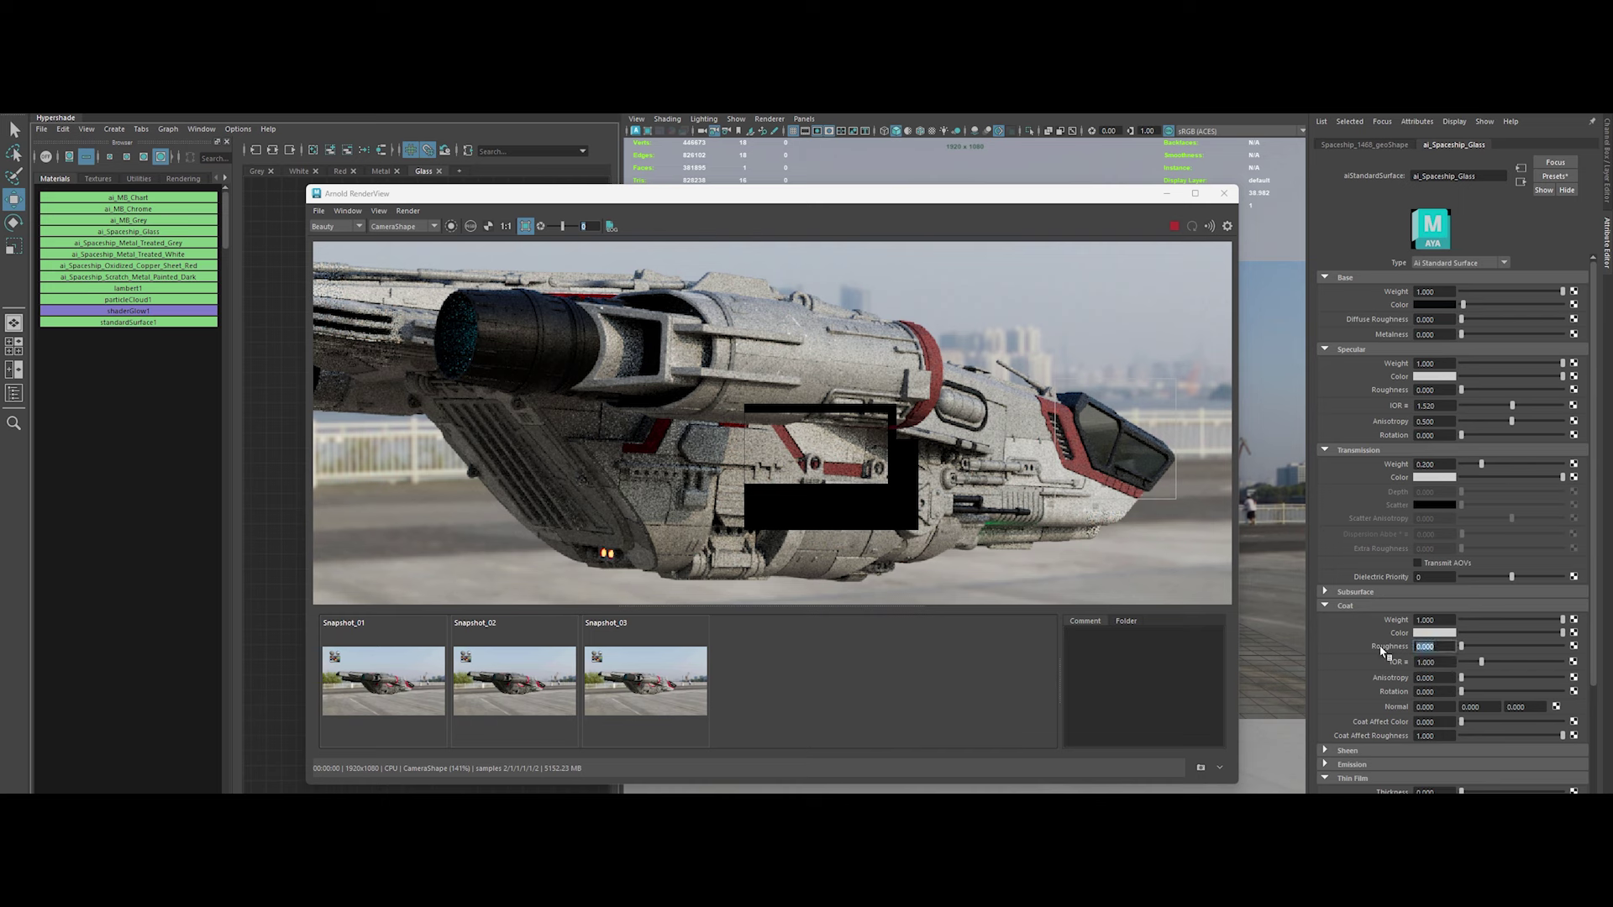
{"action": "double_click", "coordinate": [1428, 390]}
{"action": "key", "text": "Return"}
{"action": "left_click", "coordinate": [1273, 225]}
Rotate aiSkyDomeLight1 180° on Y and render the full frame instead of a region
{"action": "left_click", "coordinate": [1348, 145]}
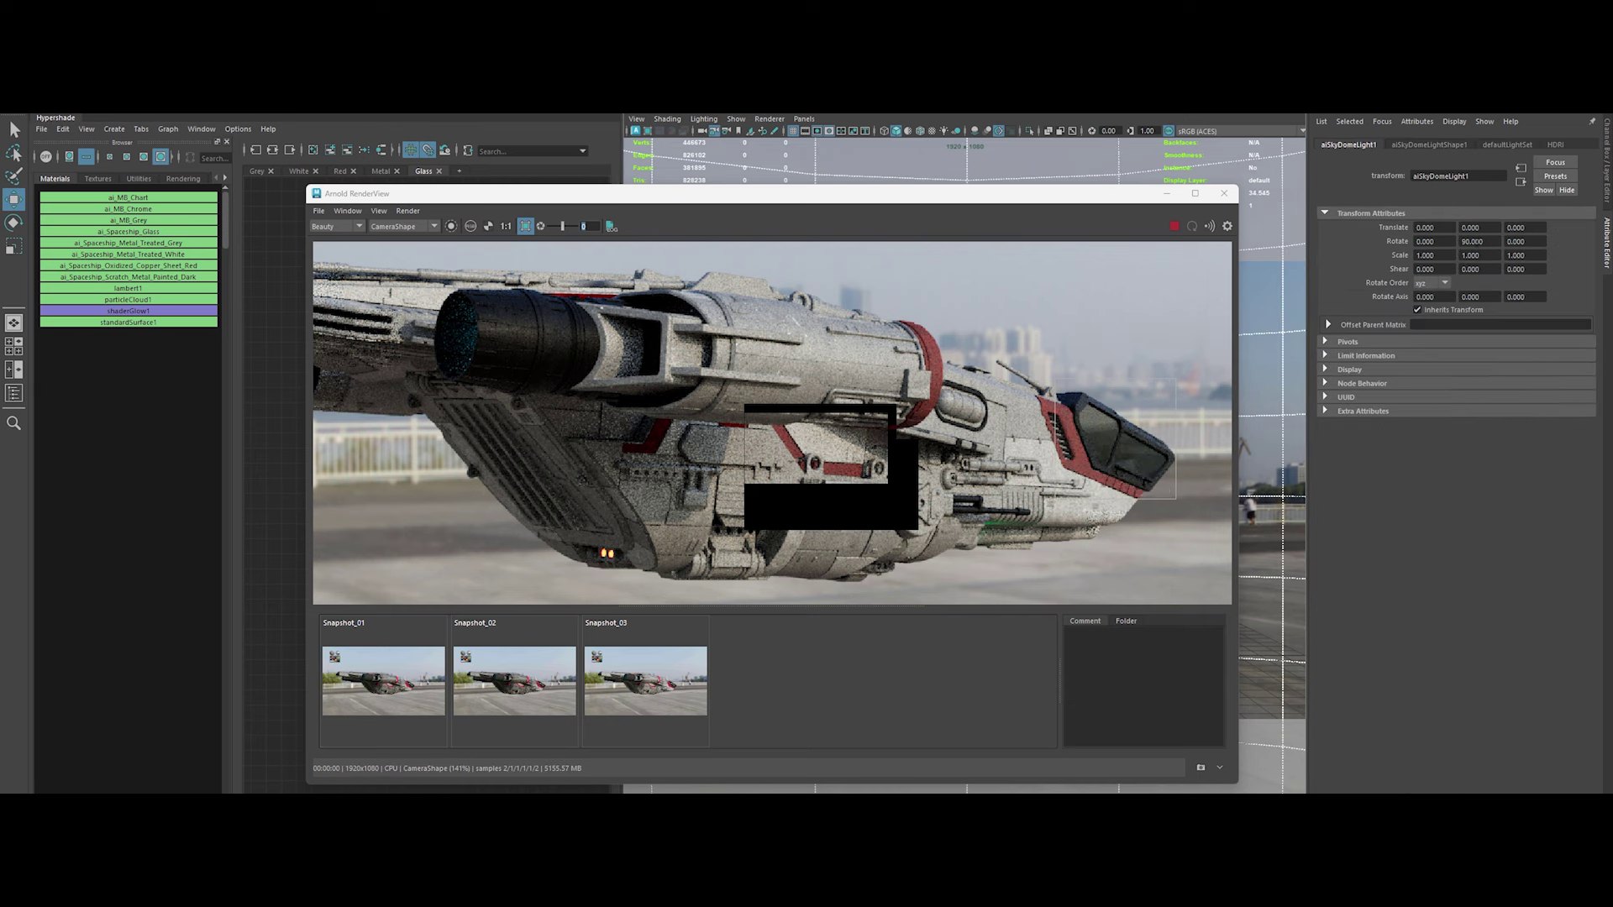
{"action": "type", "text": "0"}
{"action": "key", "text": "Return"}
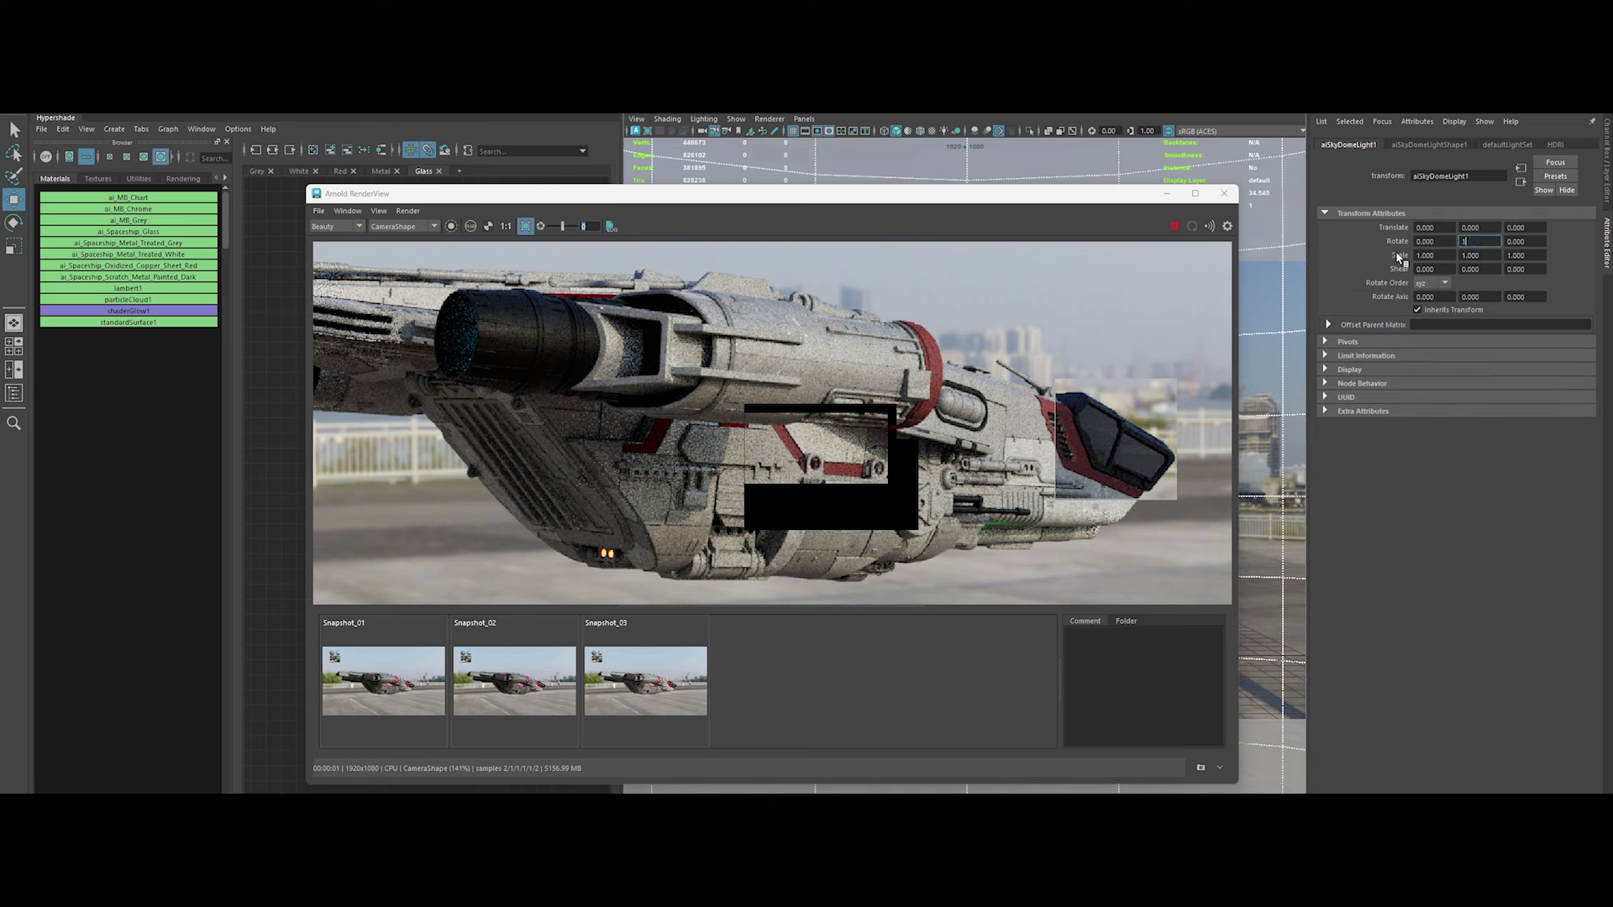
{"action": "type", "text": "80"}
{"action": "key", "text": "Return"}
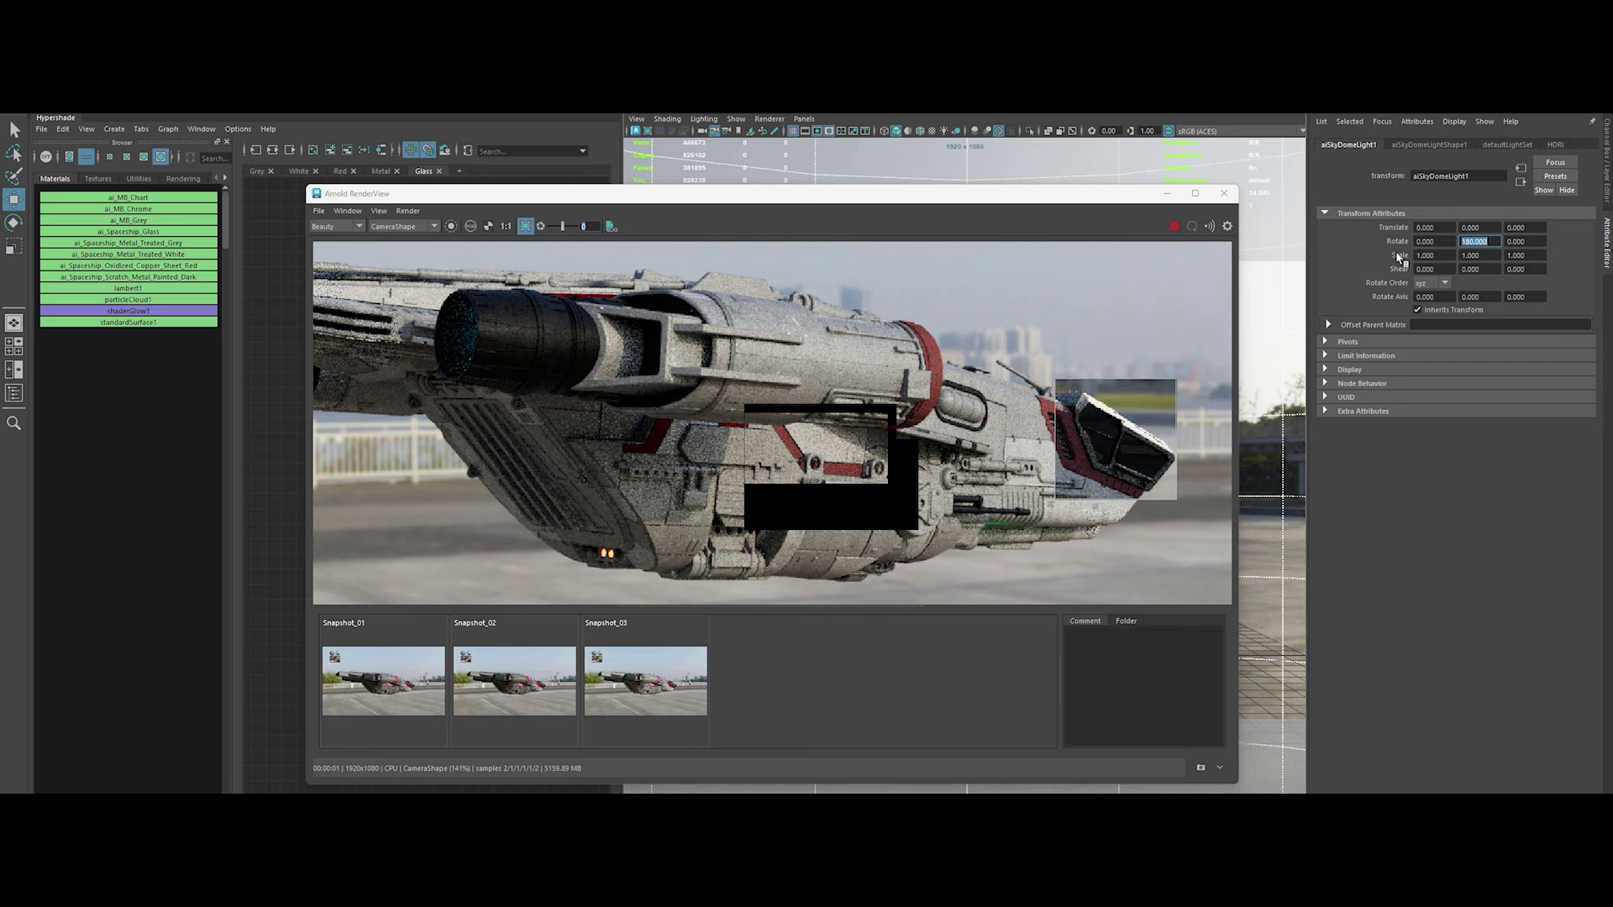
{"action": "left_click", "coordinate": [525, 226]}
{"action": "scroll", "coordinate": [794, 411], "scroll_direction": "down", "scroll_amount": 2}
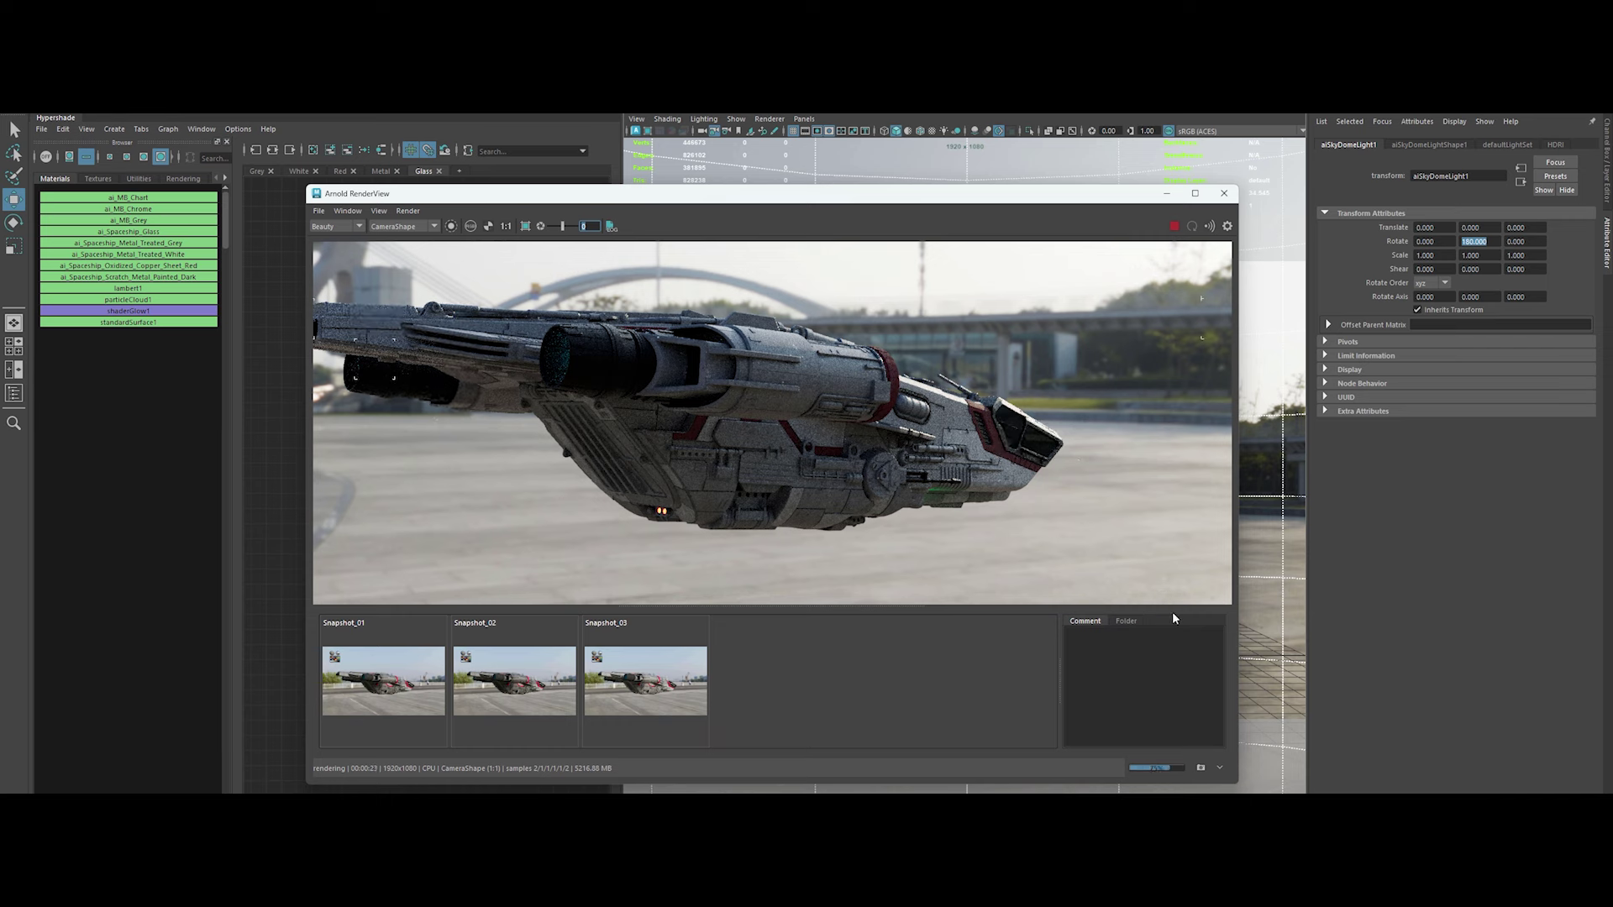
Try a 120° sky dome rotation, then return it to 180°
{"action": "key", "text": "alt+Tab"}
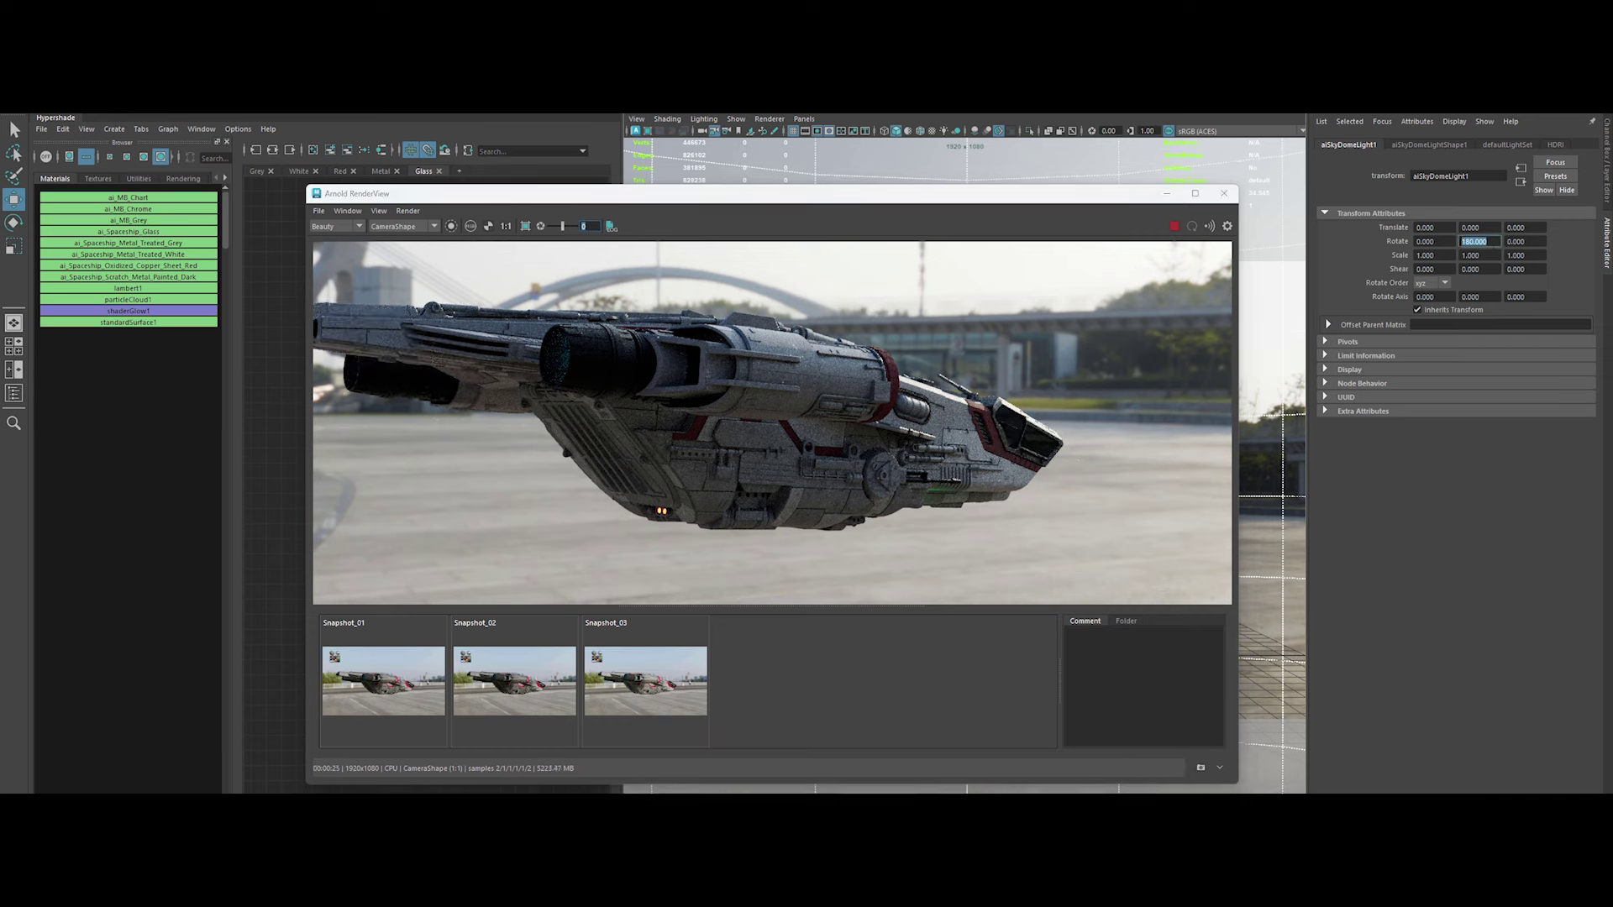
{"action": "type", "text": "120"}
{"action": "key", "text": "Return"}
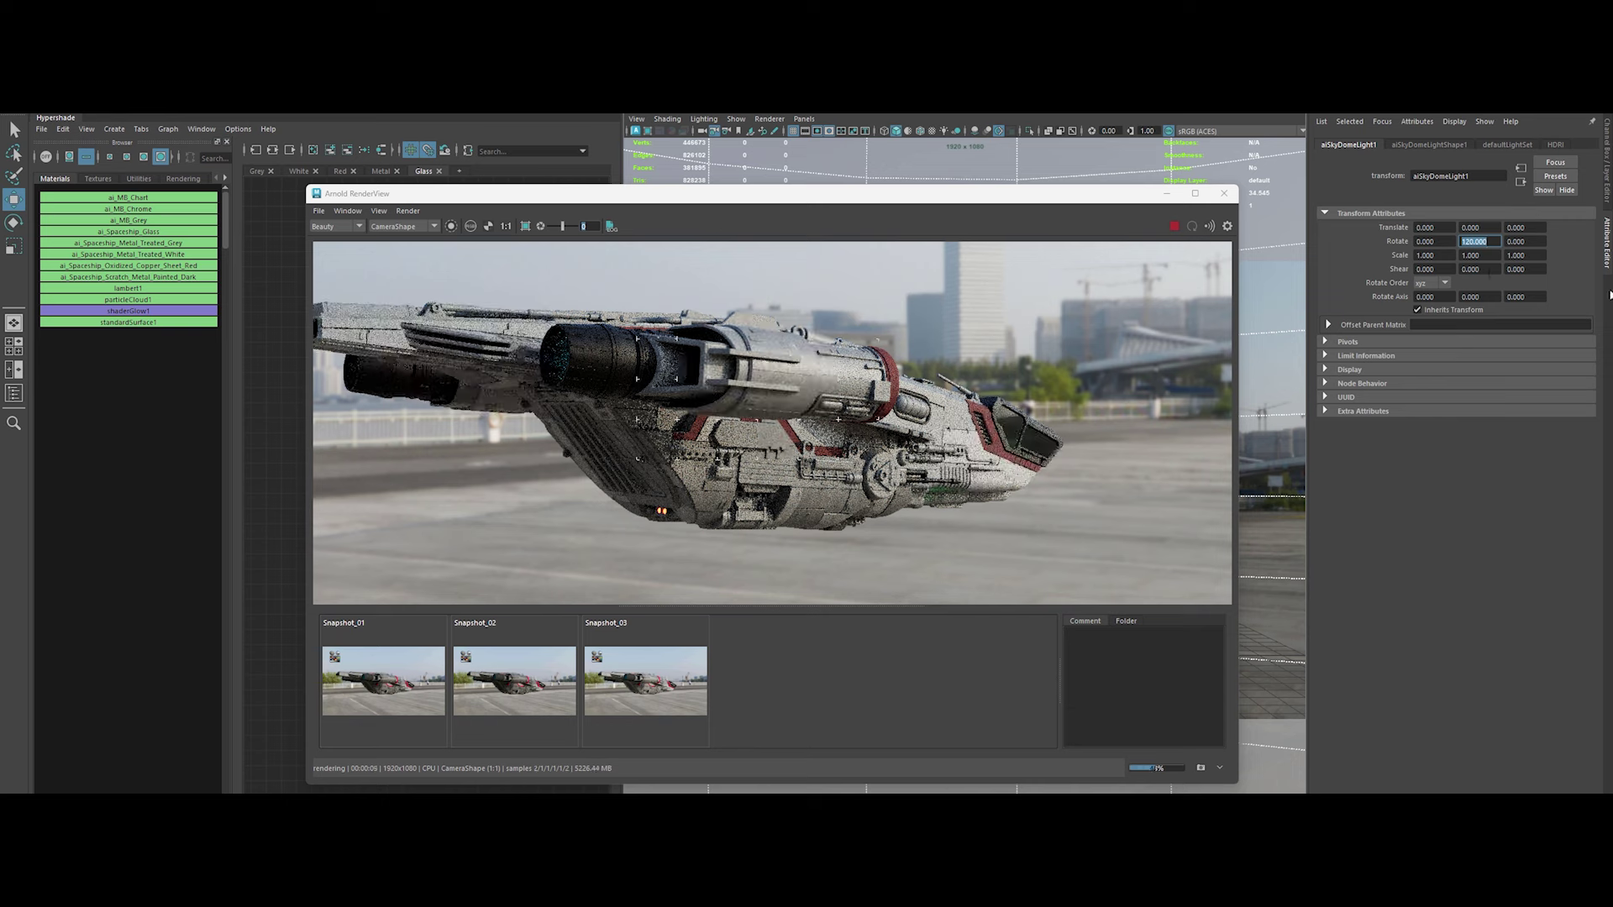
{"action": "type", "text": "180"}
{"action": "key", "text": "Return"}
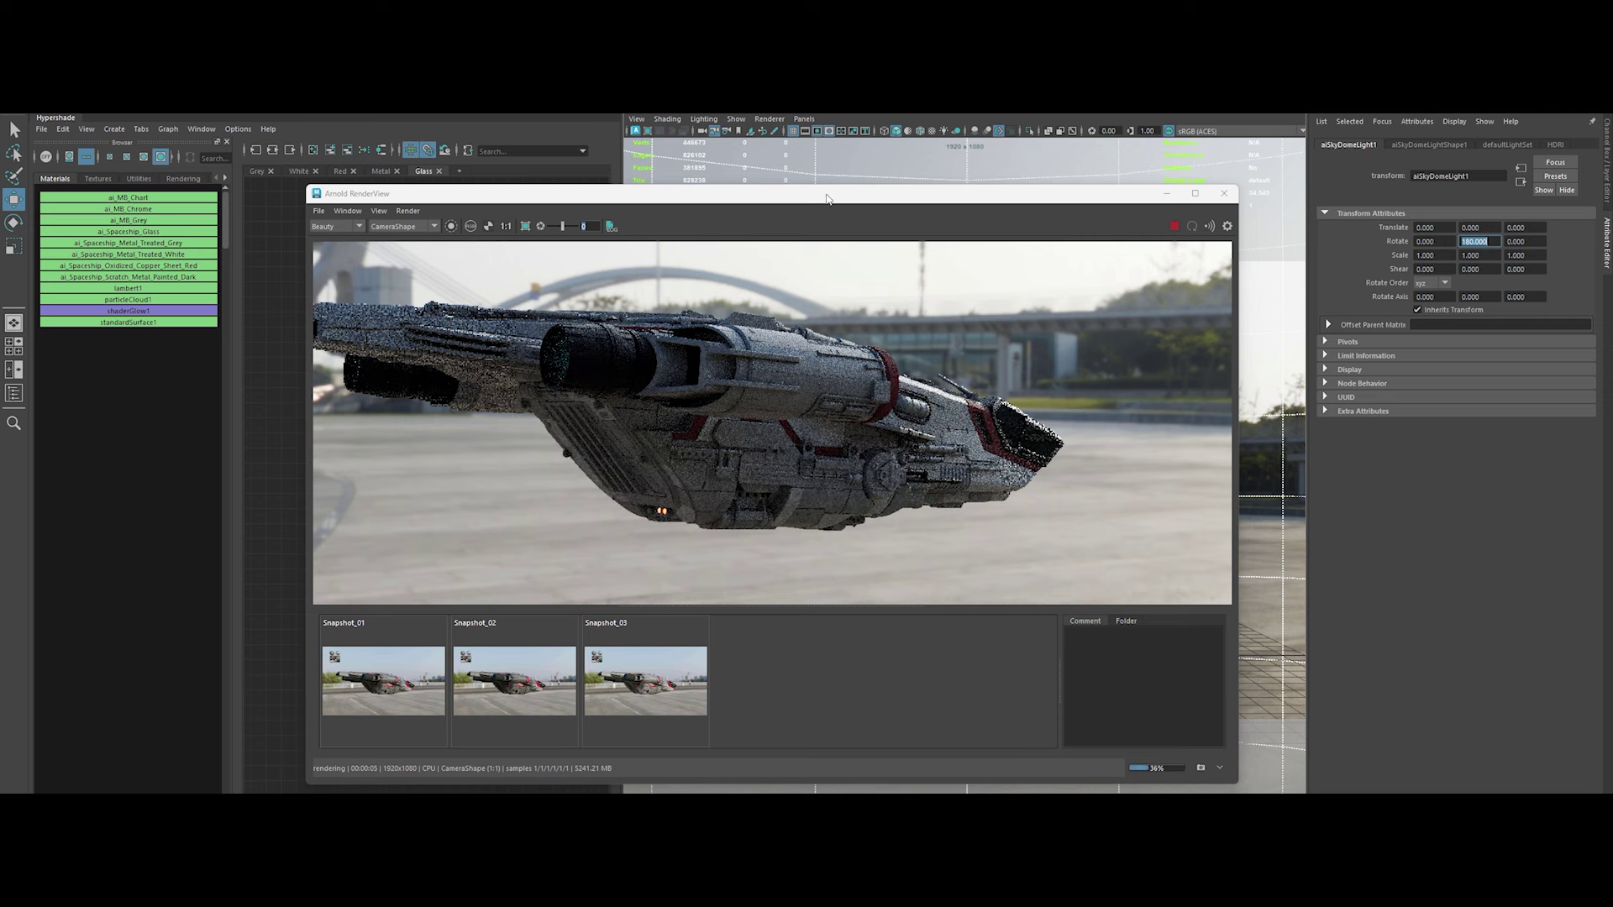
Compare the new render against the saved snapshots in Arnold RenderView
{"action": "left_click_drag", "start_coordinate": [672, 193], "coordinate": [798, 156]}
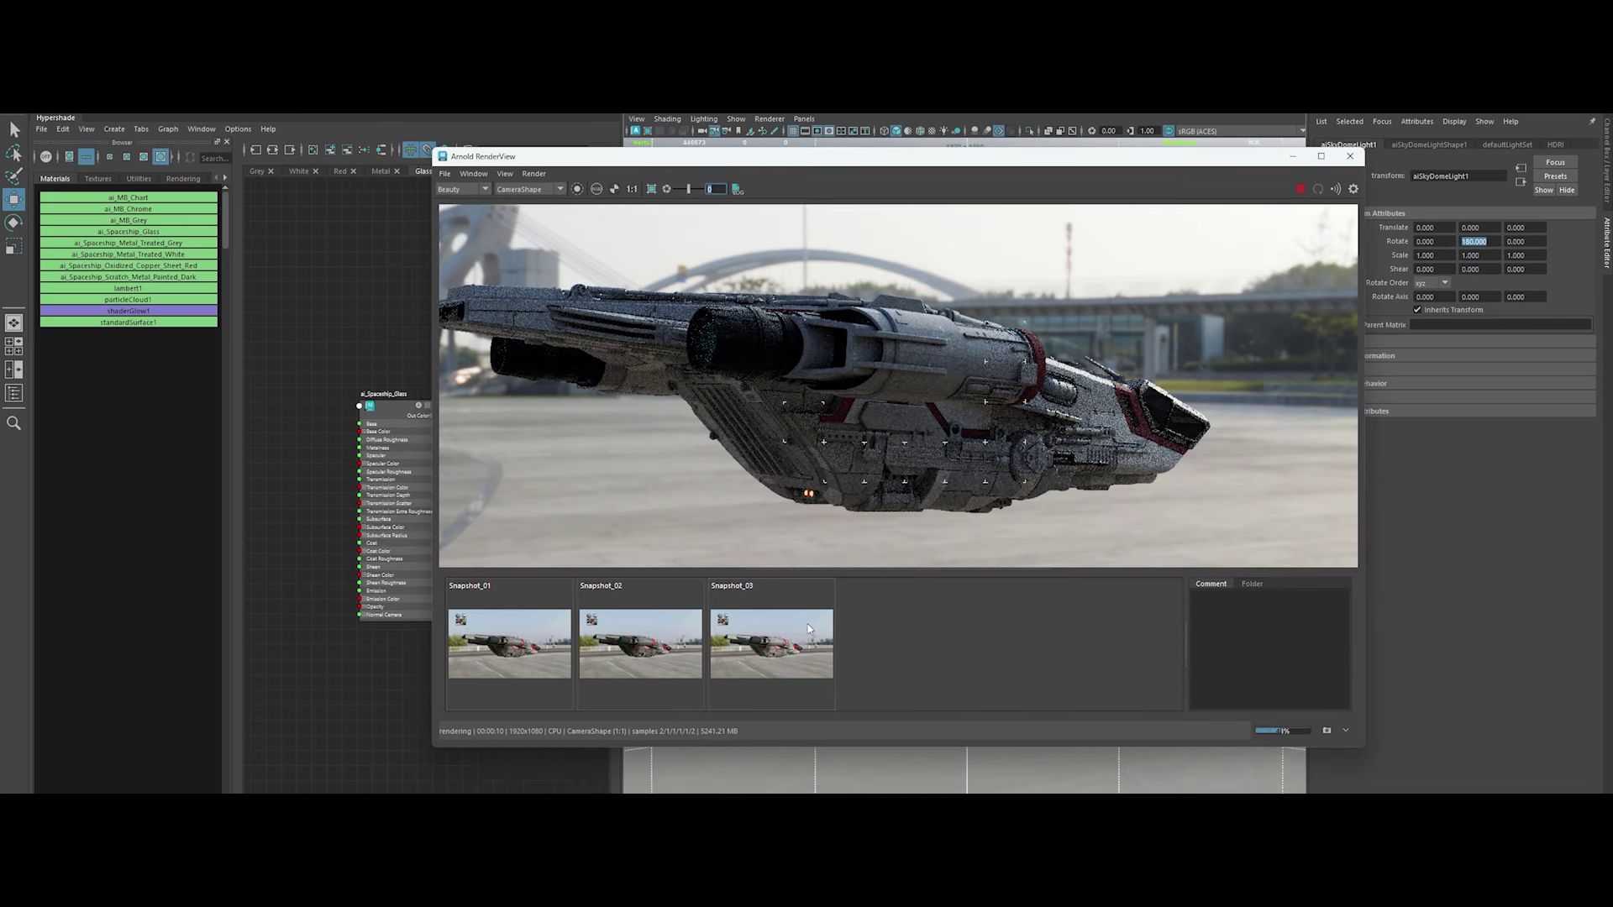
{"action": "left_click", "coordinate": [798, 648]}
{"action": "left_click", "coordinate": [647, 647]}
{"action": "left_click", "coordinate": [776, 647]}
{"action": "left_click", "coordinate": [509, 646]}
{"action": "left_click", "coordinate": [673, 654]}
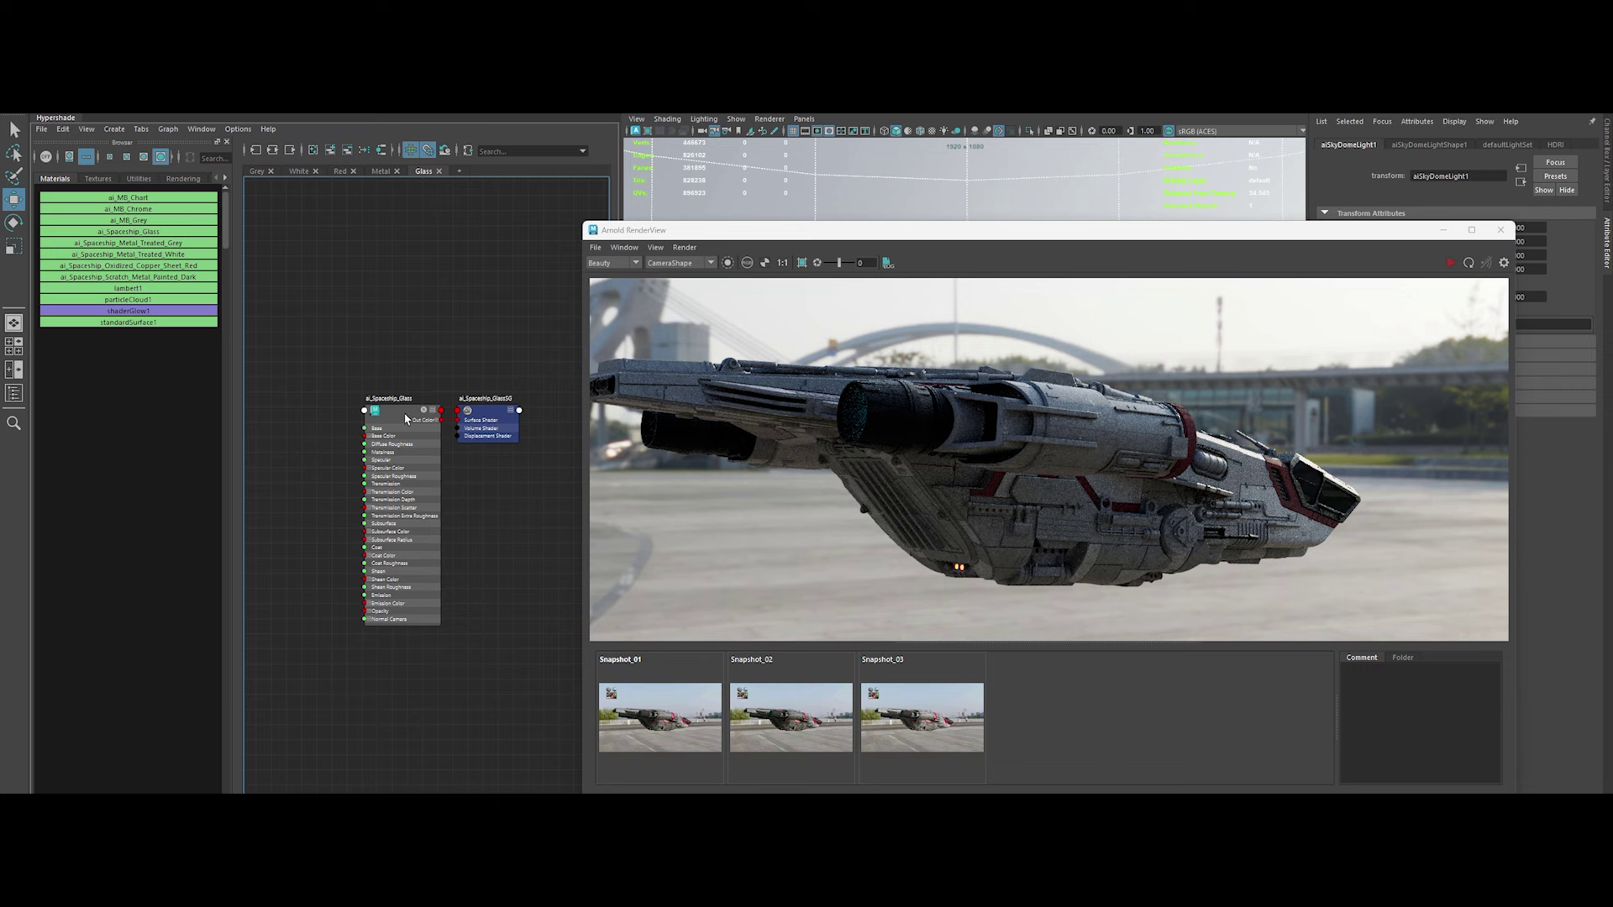
Restart the interactive Arnold render and revisit the glass transmission weight
{"action": "mouse_move", "coordinate": [907, 257]}
{"action": "left_mouse_down"}
{"action": "mouse_move", "coordinate": [892, 238]}
{"action": "mouse_move", "coordinate": [728, 235]}
{"action": "left_mouse_up"}
{"action": "left_click", "coordinate": [1274, 260]}
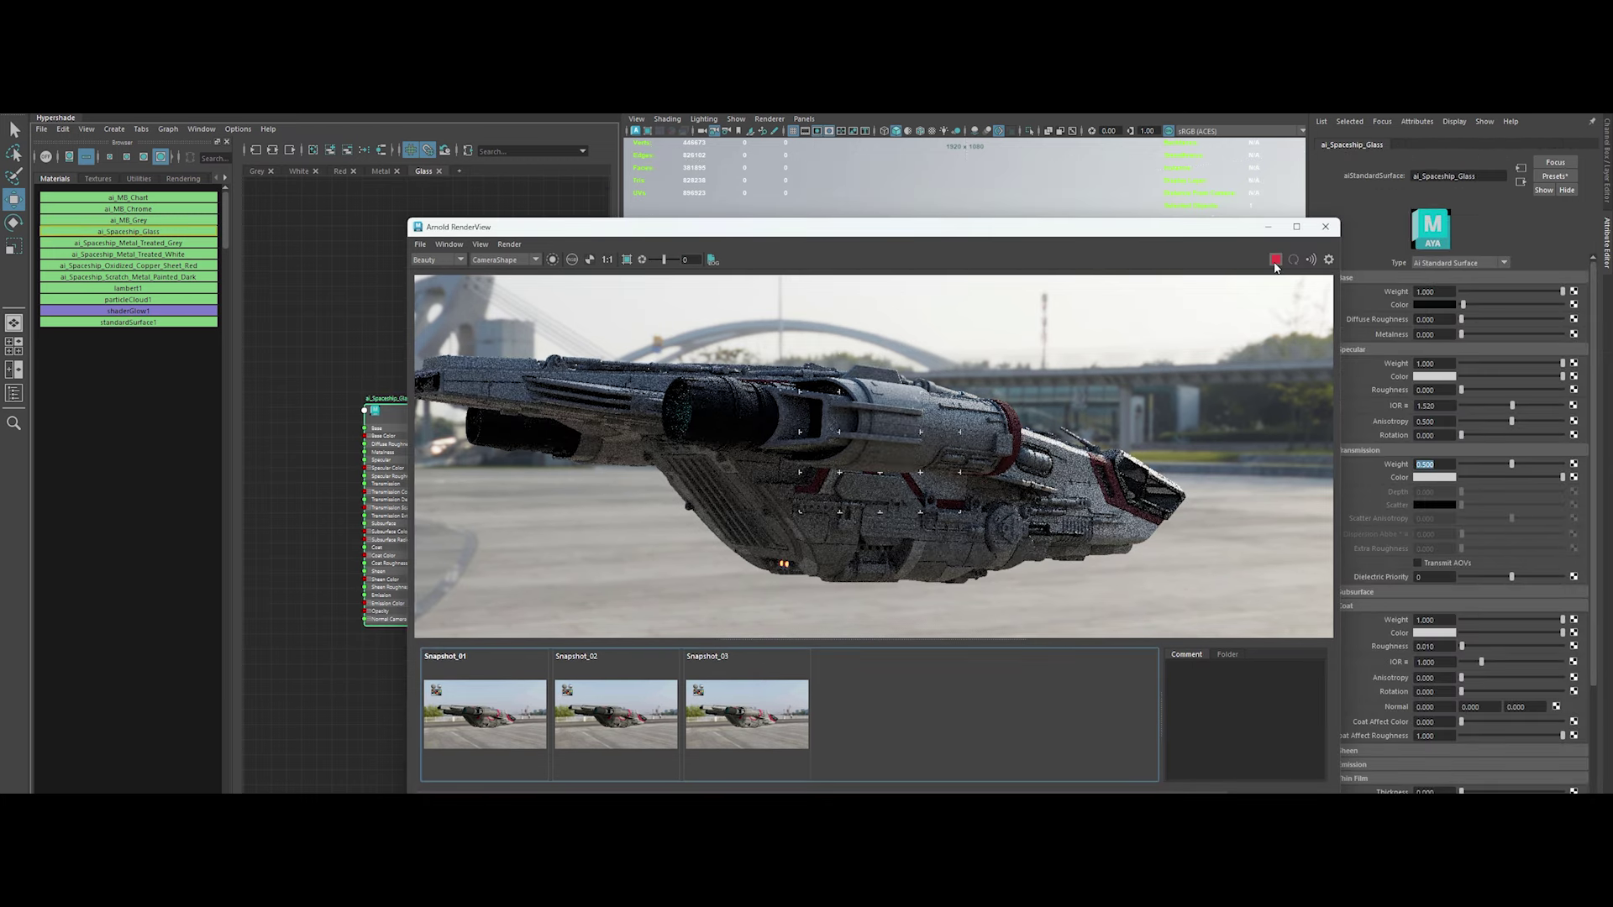
{"action": "left_click", "coordinate": [1416, 466]}
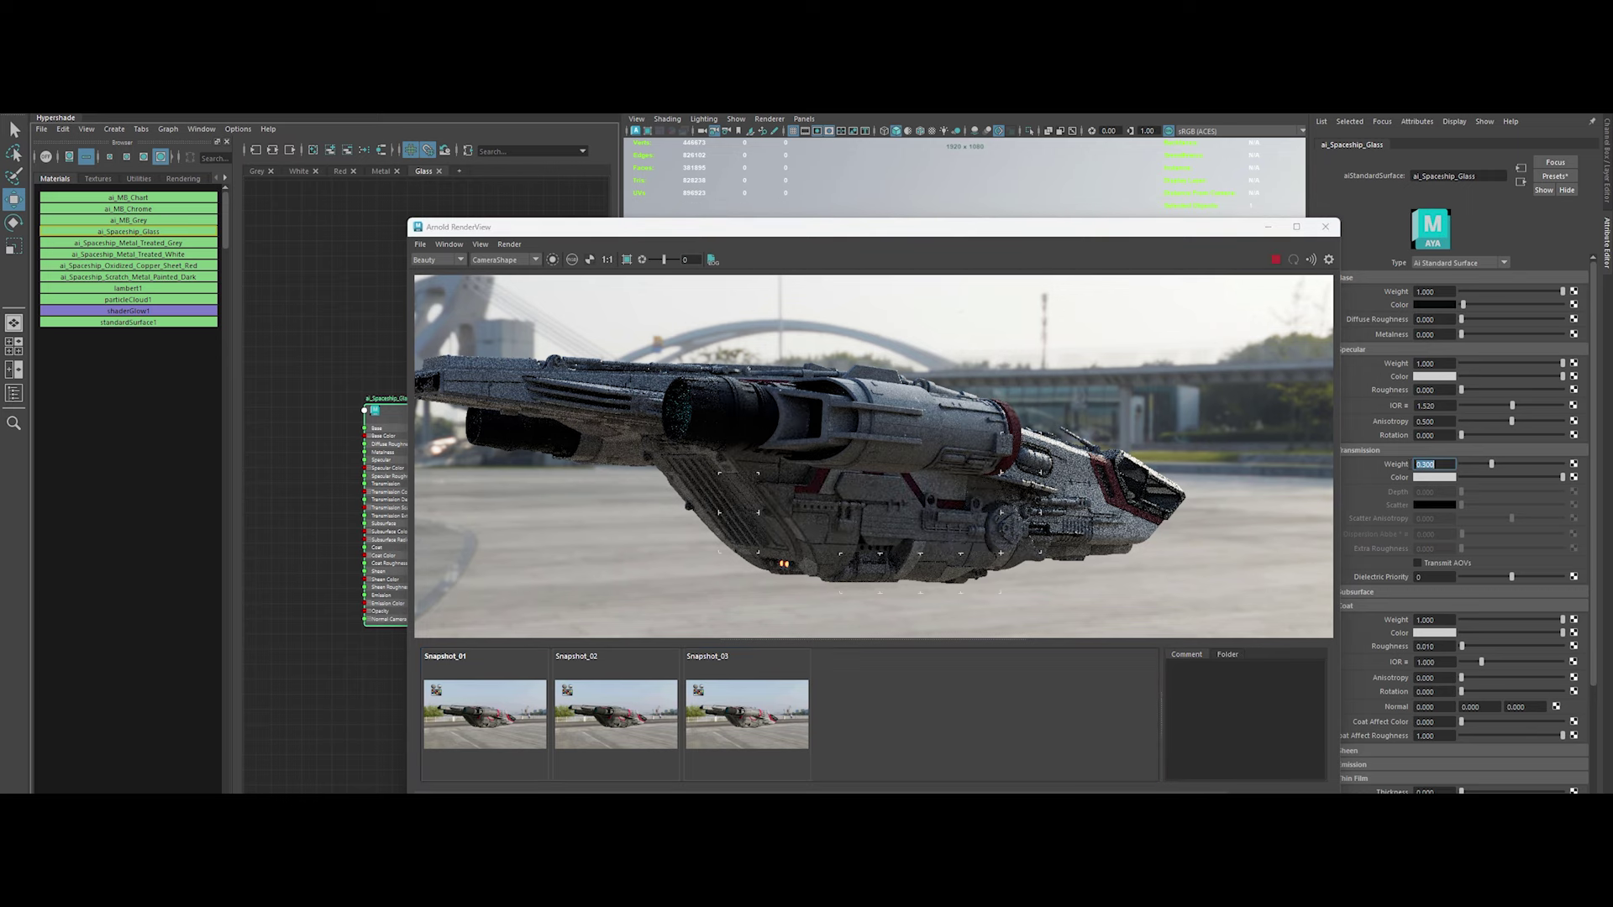
{"action": "left_click", "coordinate": [804, 240]}
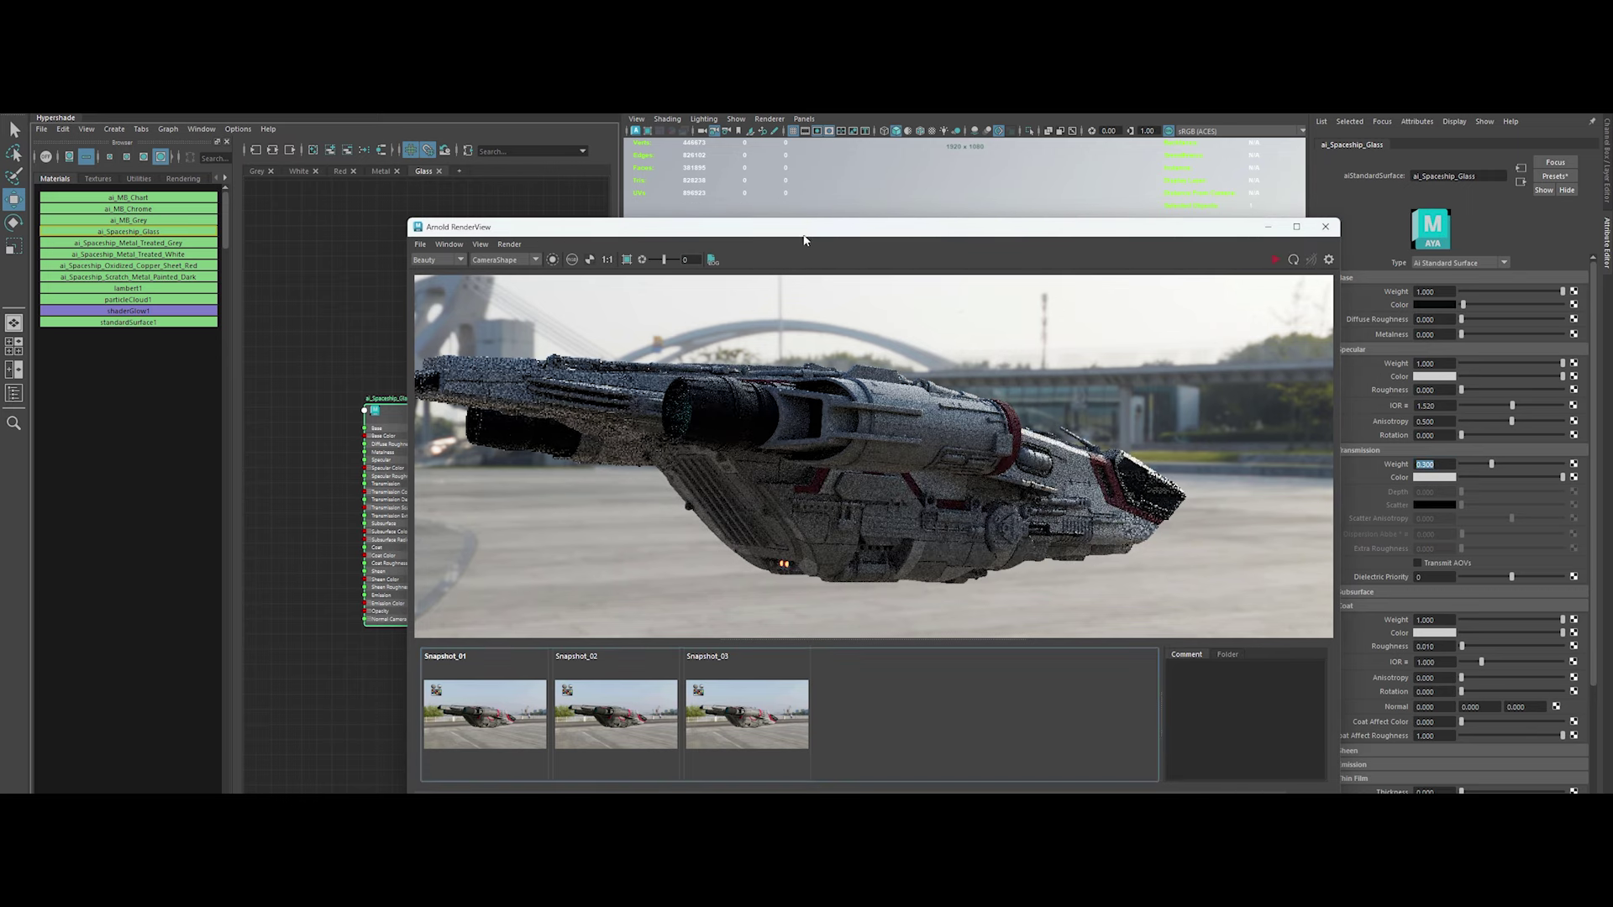
{"action": "left_click_drag", "start_coordinate": [804, 240], "coordinate": [786, 392]}
Set ai_Spaceship_Scratch_Metal_Painted_Dark metalness to 0.5 in the Metal graph
{"action": "left_click", "coordinate": [381, 171]}
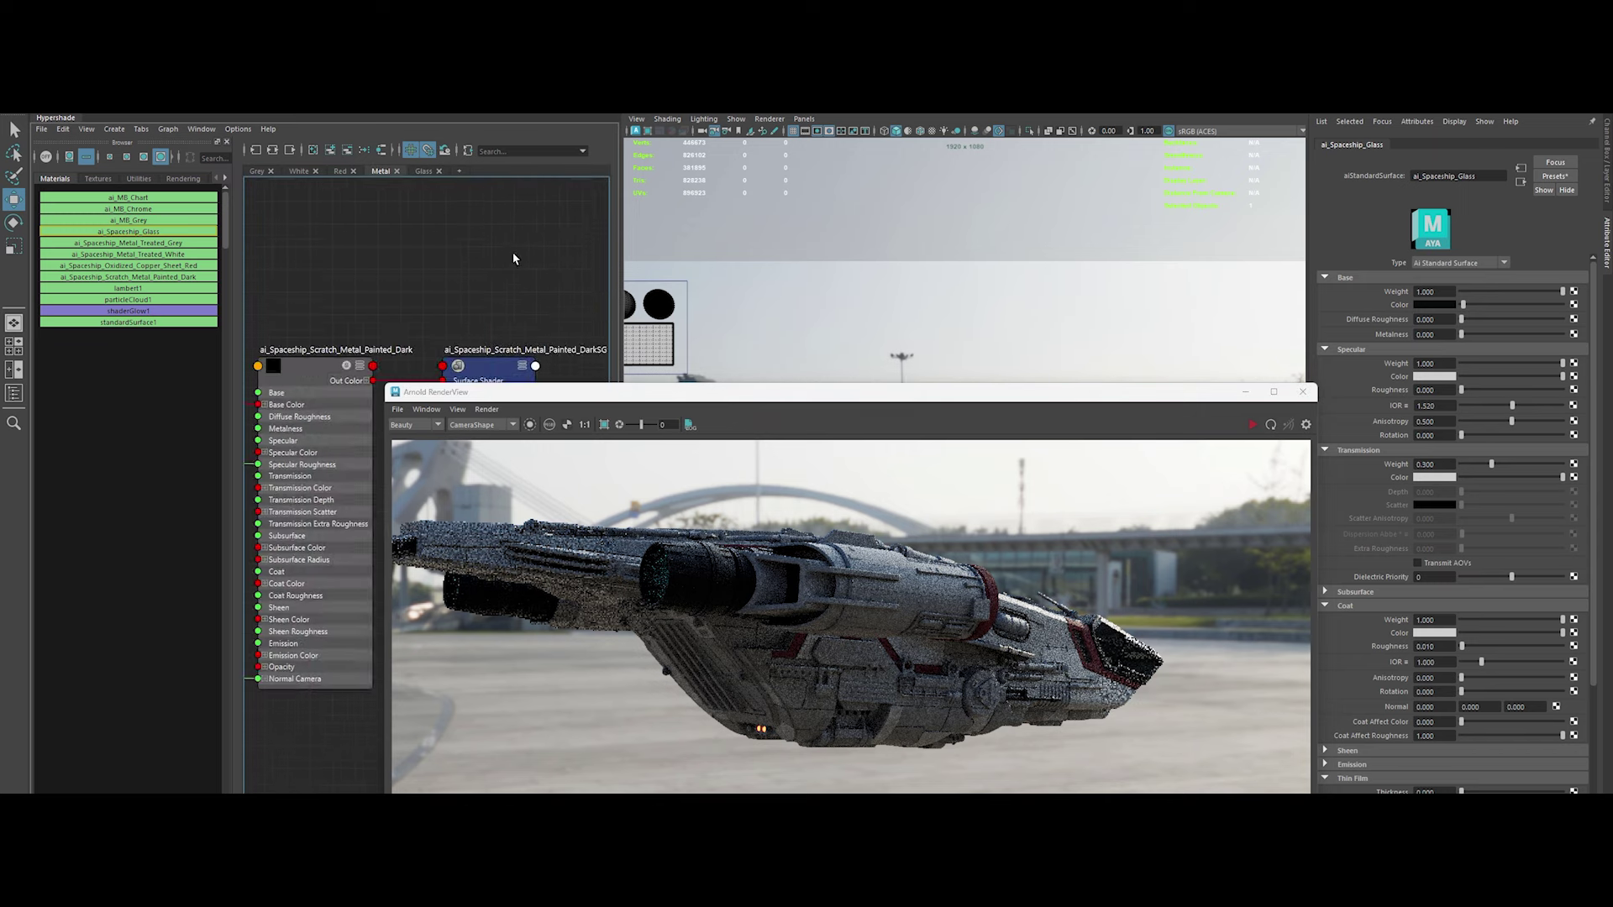
{"action": "left_click", "coordinate": [521, 295]}
{"action": "left_click", "coordinate": [1425, 334]}
{"action": "type", "text": "0.5"}
{"action": "key", "text": "Return"}
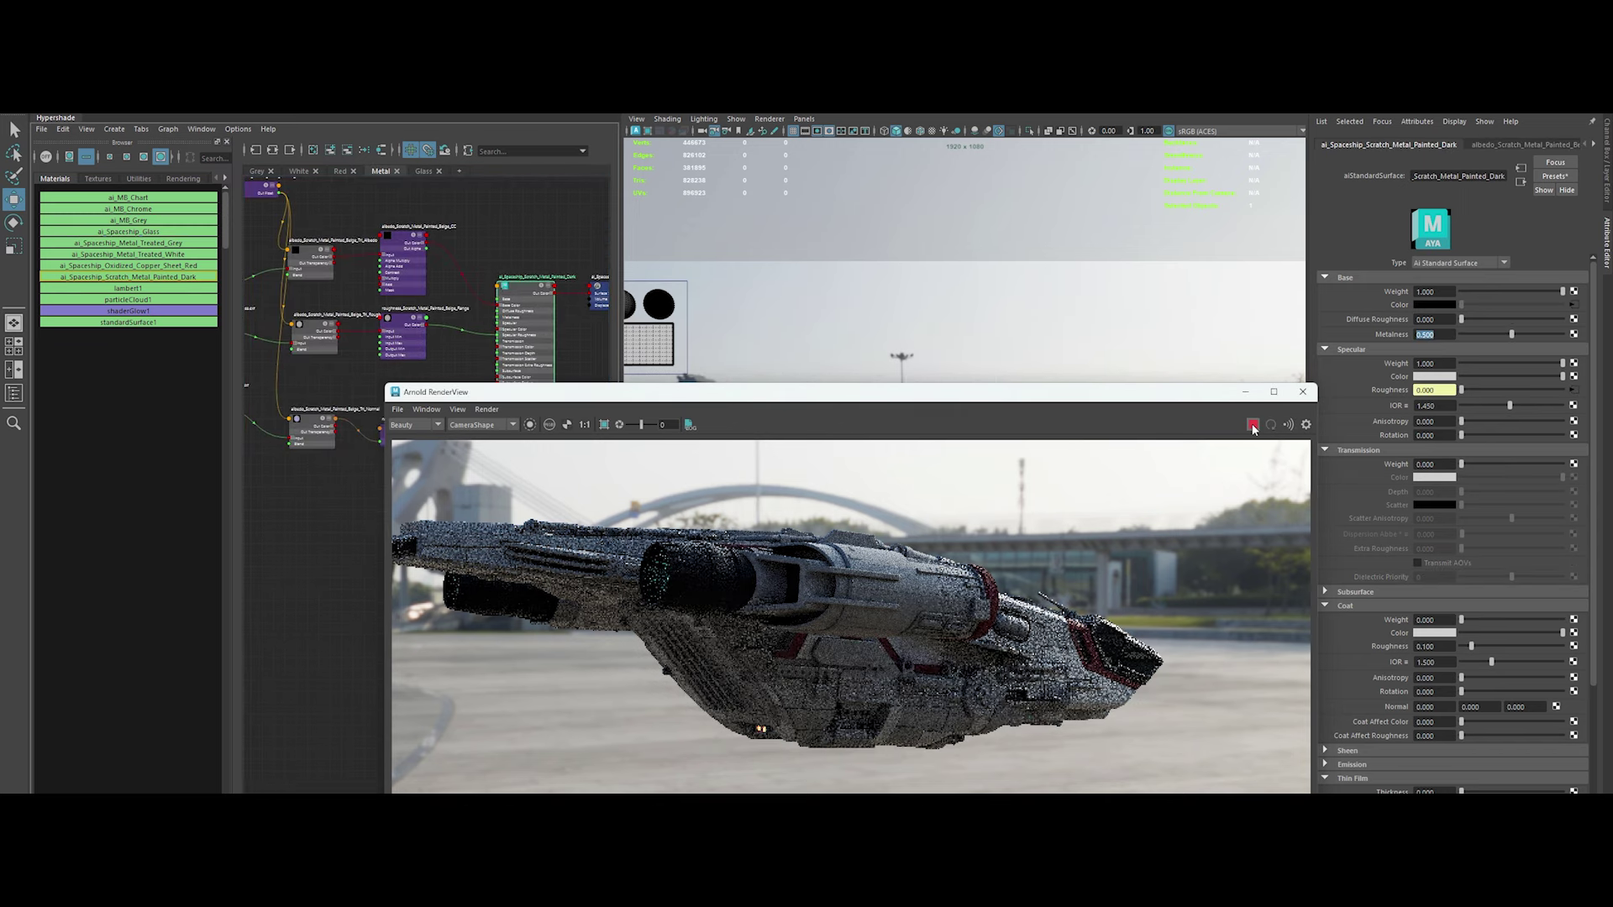
Draw a render region around the engine to preview the metal change
{"action": "left_click_drag", "start_coordinate": [1047, 400], "coordinate": [1022, 366]}
{"action": "left_click_drag", "start_coordinate": [1139, 652], "coordinate": [1046, 554]}
{"action": "left_click_drag", "start_coordinate": [1167, 695], "coordinate": [1046, 554]}
{"action": "key", "text": "Return"}
{"action": "left_click_drag", "start_coordinate": [593, 470], "coordinate": [757, 608]}
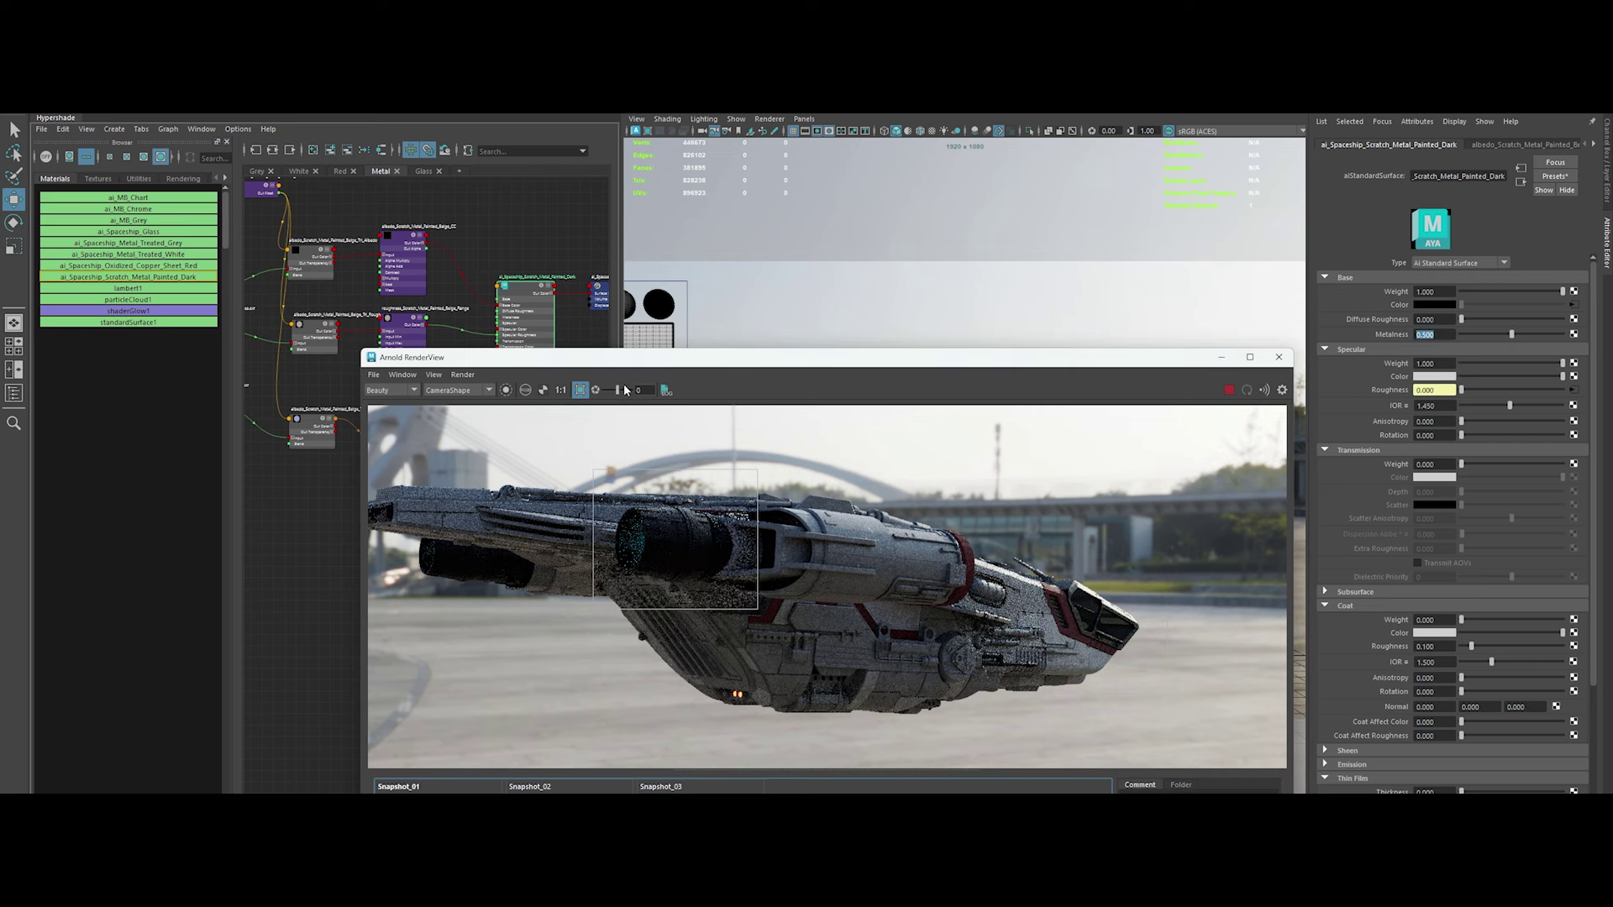
Raise the beige albedo colour-correct gamma to 1.5, then 1.8
{"action": "left_click", "coordinate": [410, 242]}
{"action": "key", "text": "Return"}
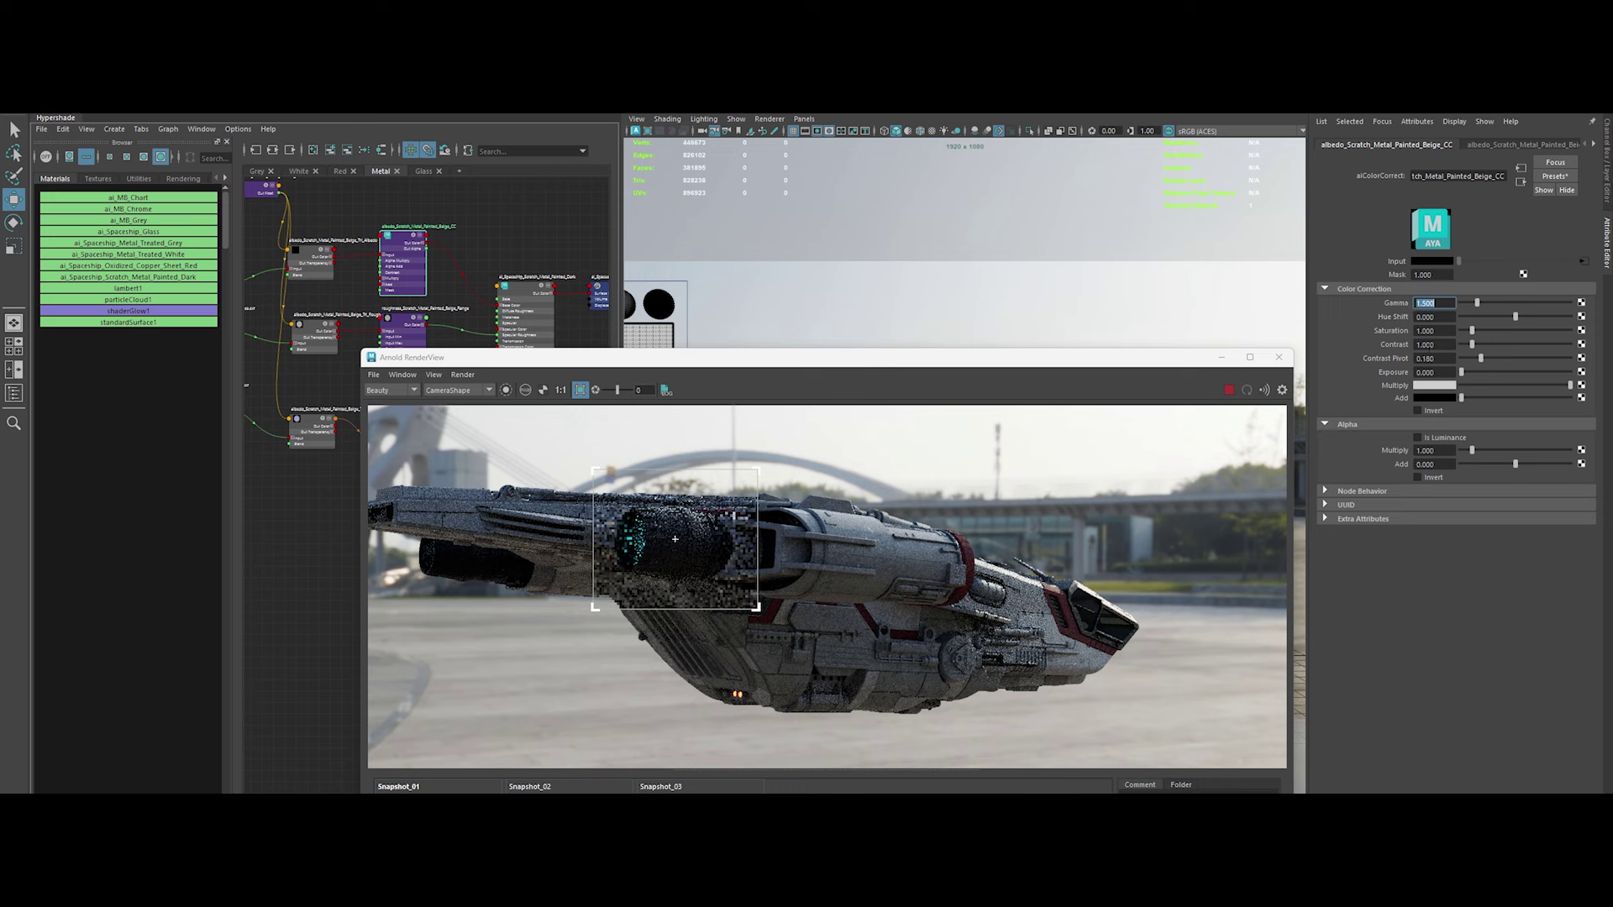
{"action": "scroll", "coordinate": [605, 531], "scroll_direction": "up", "scroll_amount": 1}
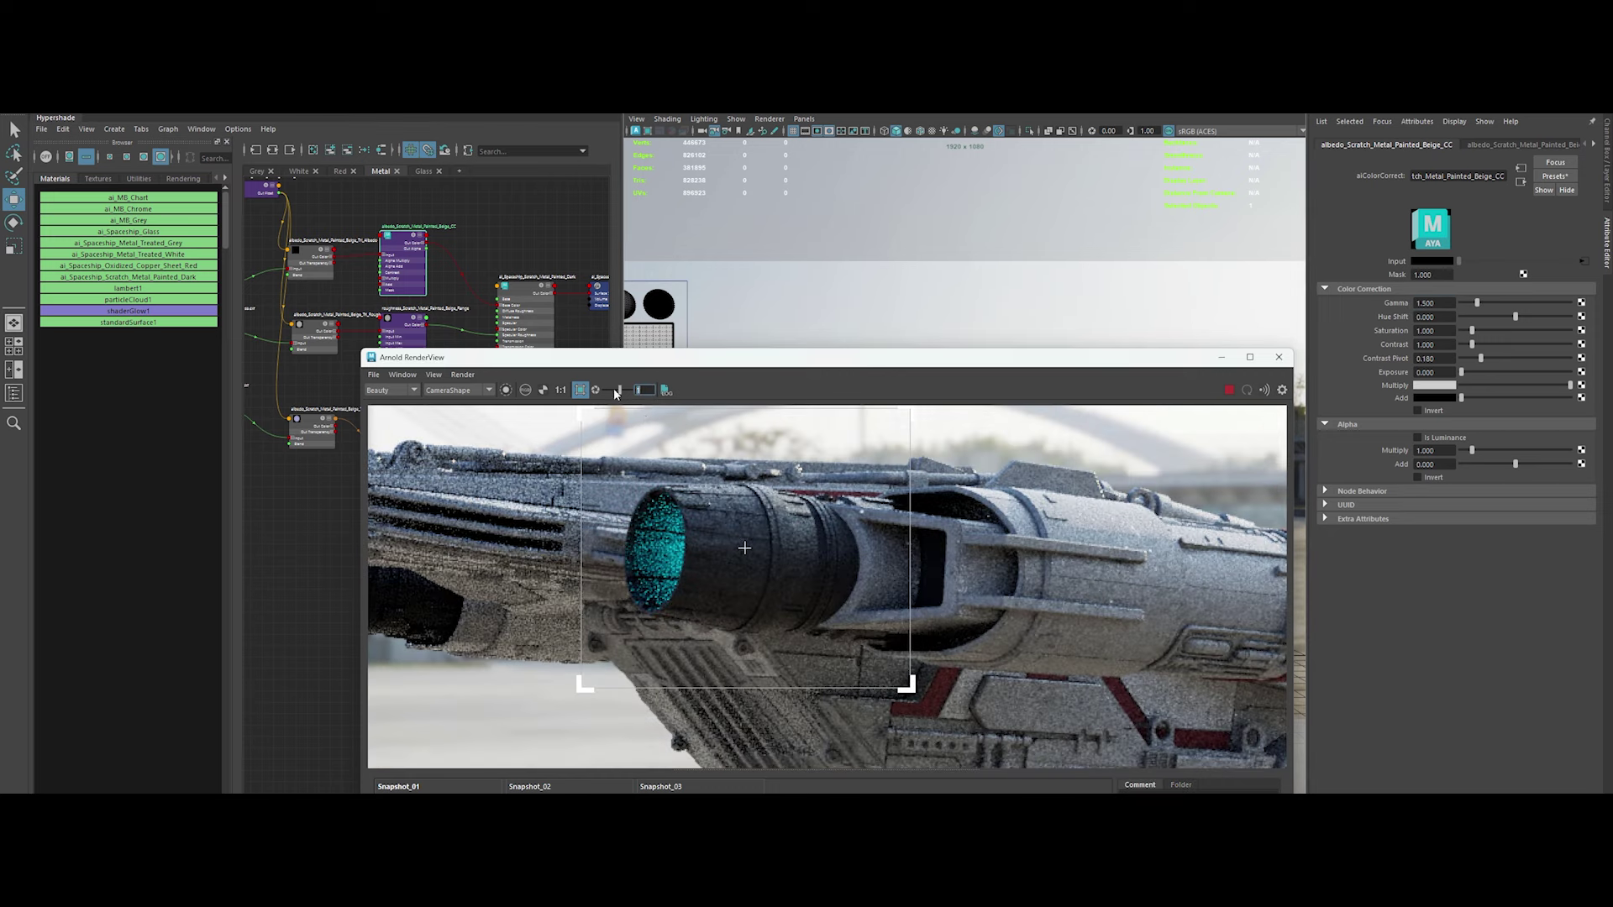
{"action": "scroll", "coordinate": [719, 538], "scroll_direction": "down", "scroll_amount": 1}
{"action": "double_click", "coordinate": [1433, 303]}
{"action": "type", "text": "1.8"}
{"action": "key", "text": "Return"}
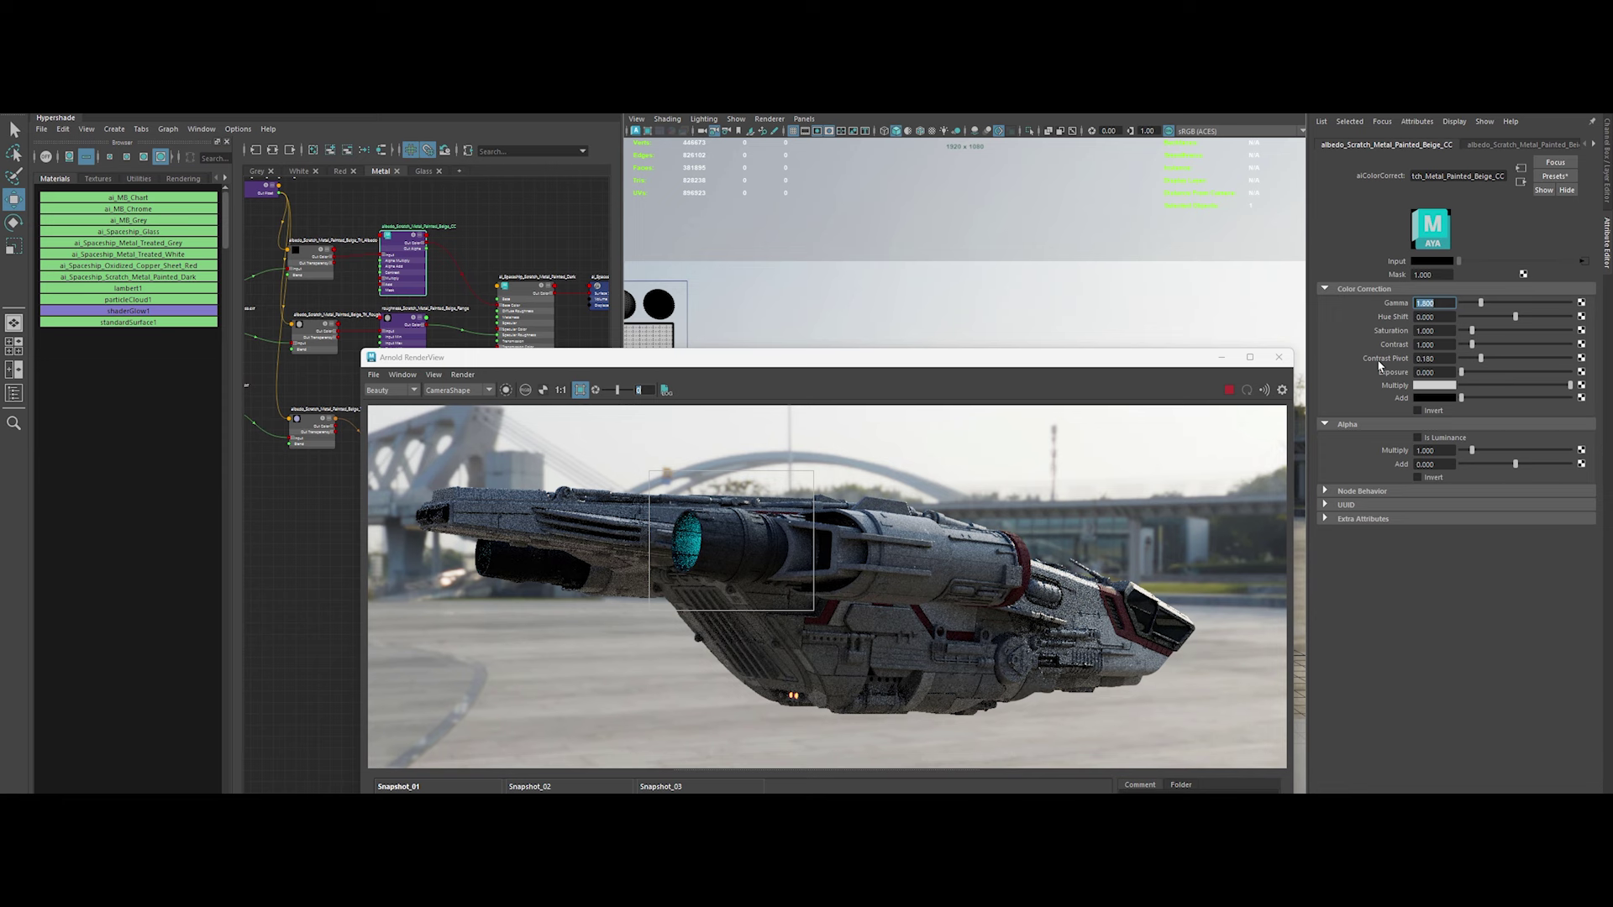
Pan the render view to the ship's nose and draw a region around the cockpit
{"action": "left_click_drag", "start_coordinate": [1076, 365], "coordinate": [1041, 185]}
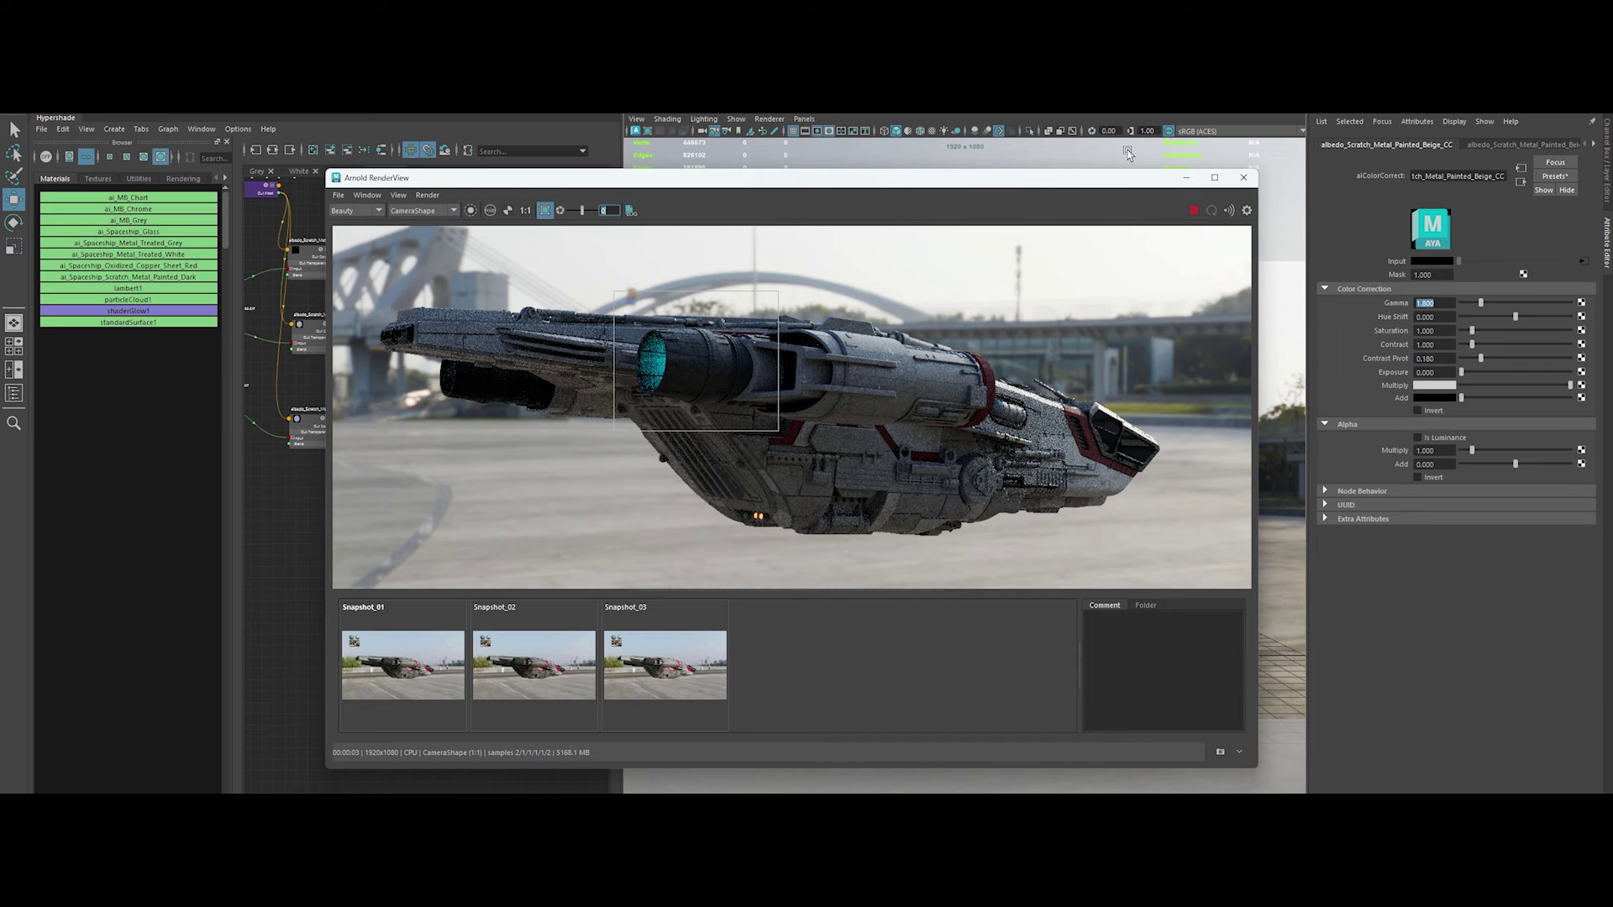
{"action": "scroll", "coordinate": [733, 296], "scroll_direction": "up", "scroll_amount": 2}
{"action": "middle_click_drag", "start_coordinate": [637, 415], "coordinate": [756, 370]}
{"action": "left_click_drag", "start_coordinate": [756, 370], "coordinate": [821, 441]}
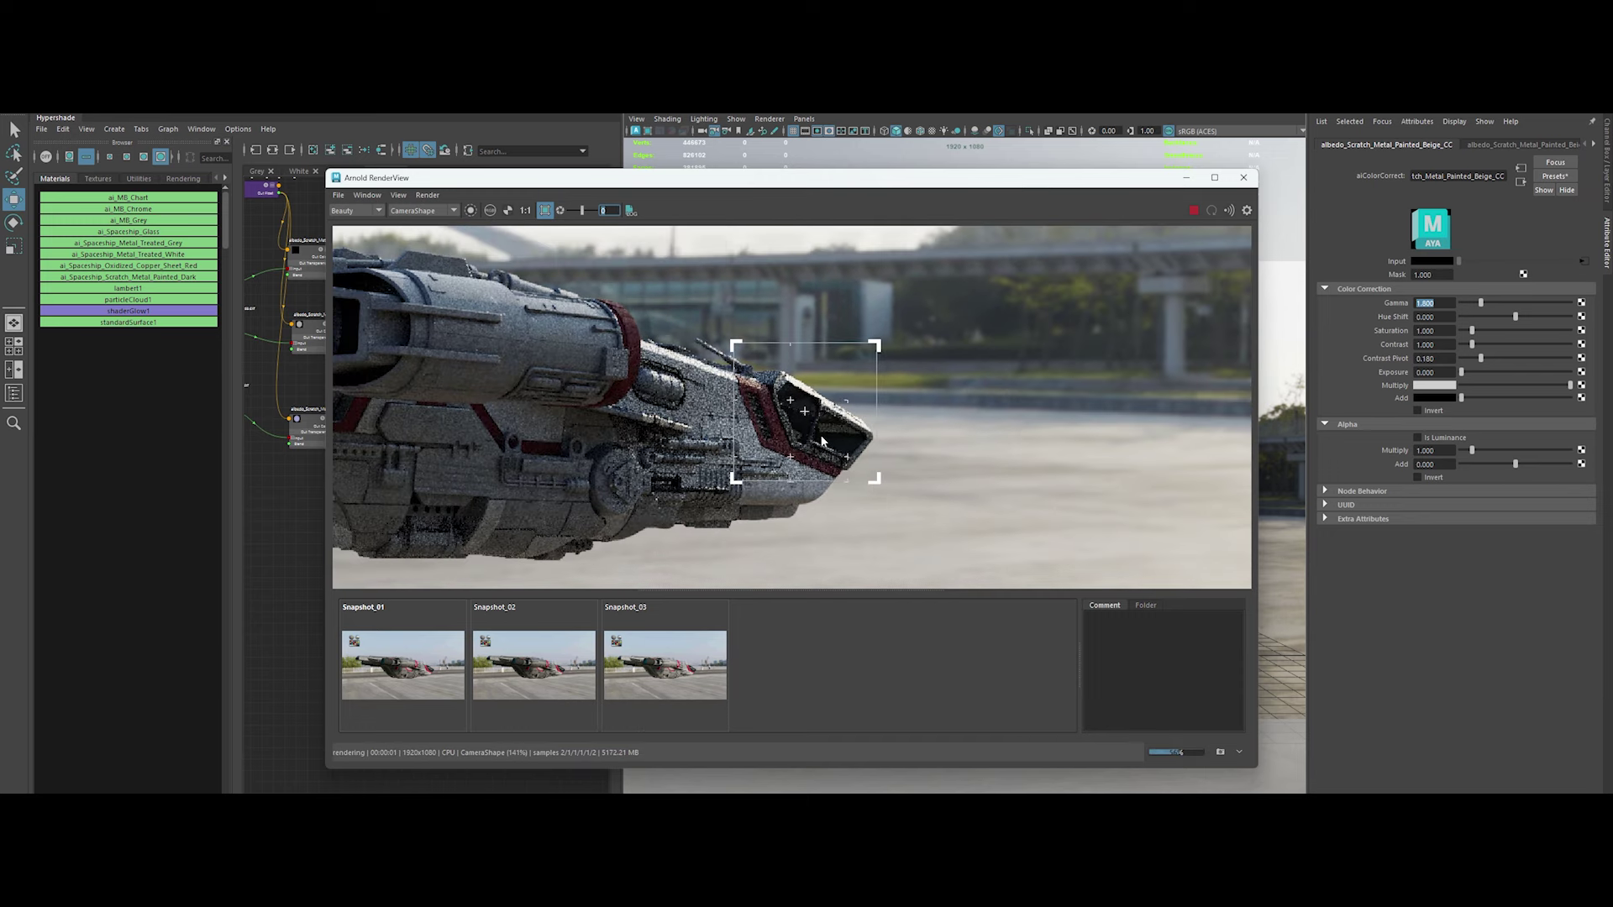
Set the sky dome light's camera visibility to 0
{"action": "left_click", "coordinate": [1301, 328]}
{"action": "left_click", "coordinate": [1437, 522]}
{"action": "type", "text": "0"}
{"action": "key", "text": "Return"}
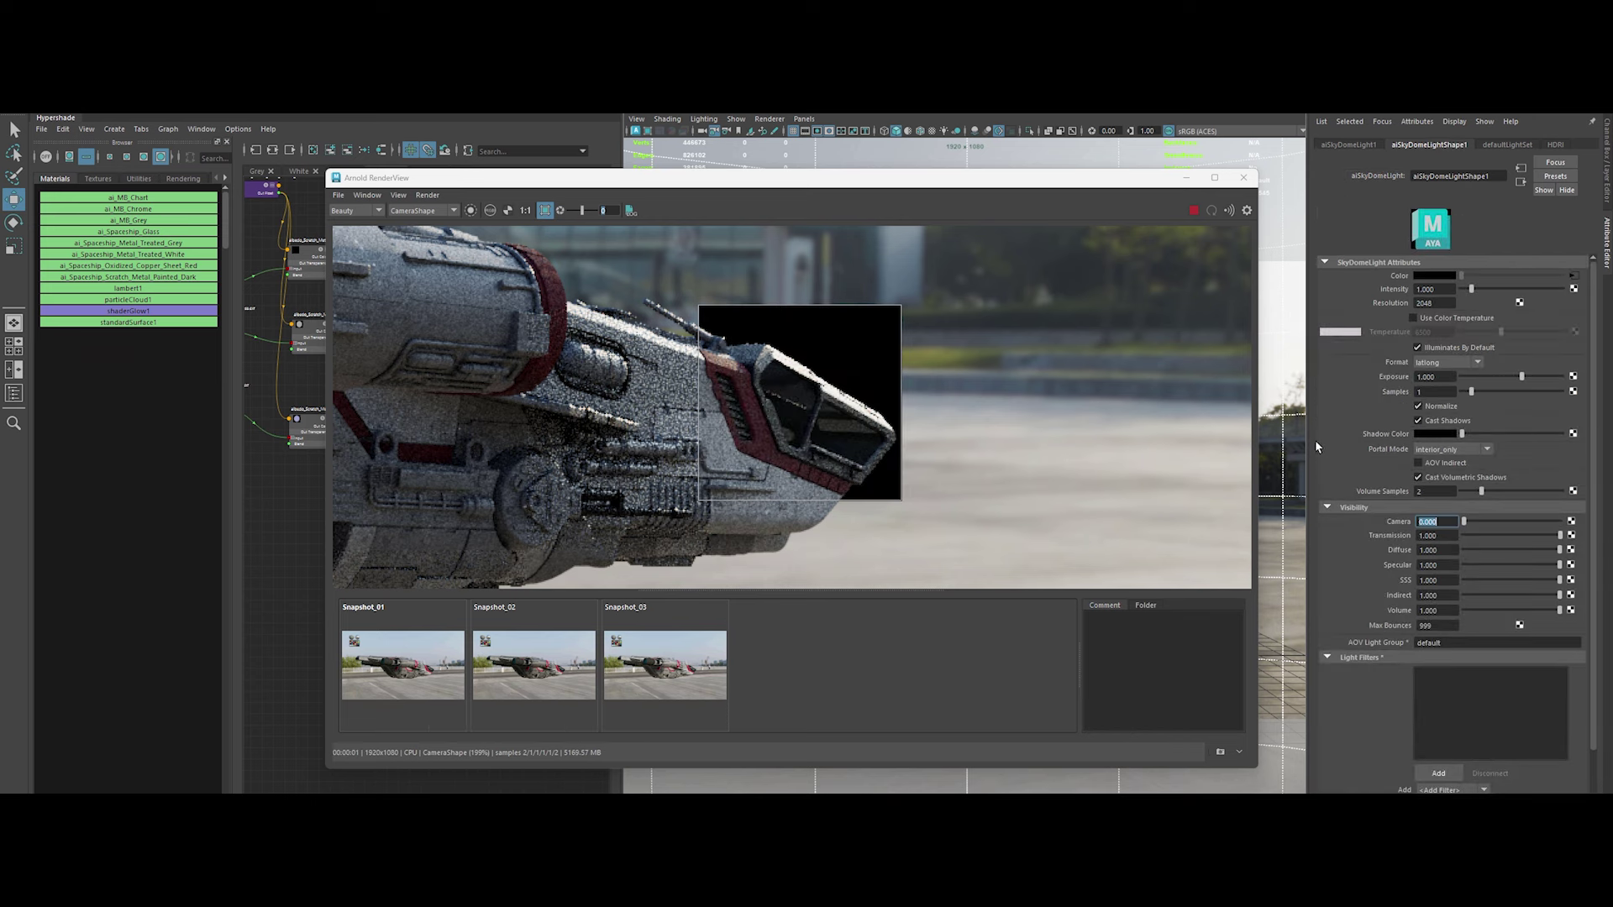
Rotate the sky dome to 90° on Y, then back to 180°
{"action": "left_click", "coordinate": [1349, 145]}
{"action": "left_click", "coordinate": [1479, 241]}
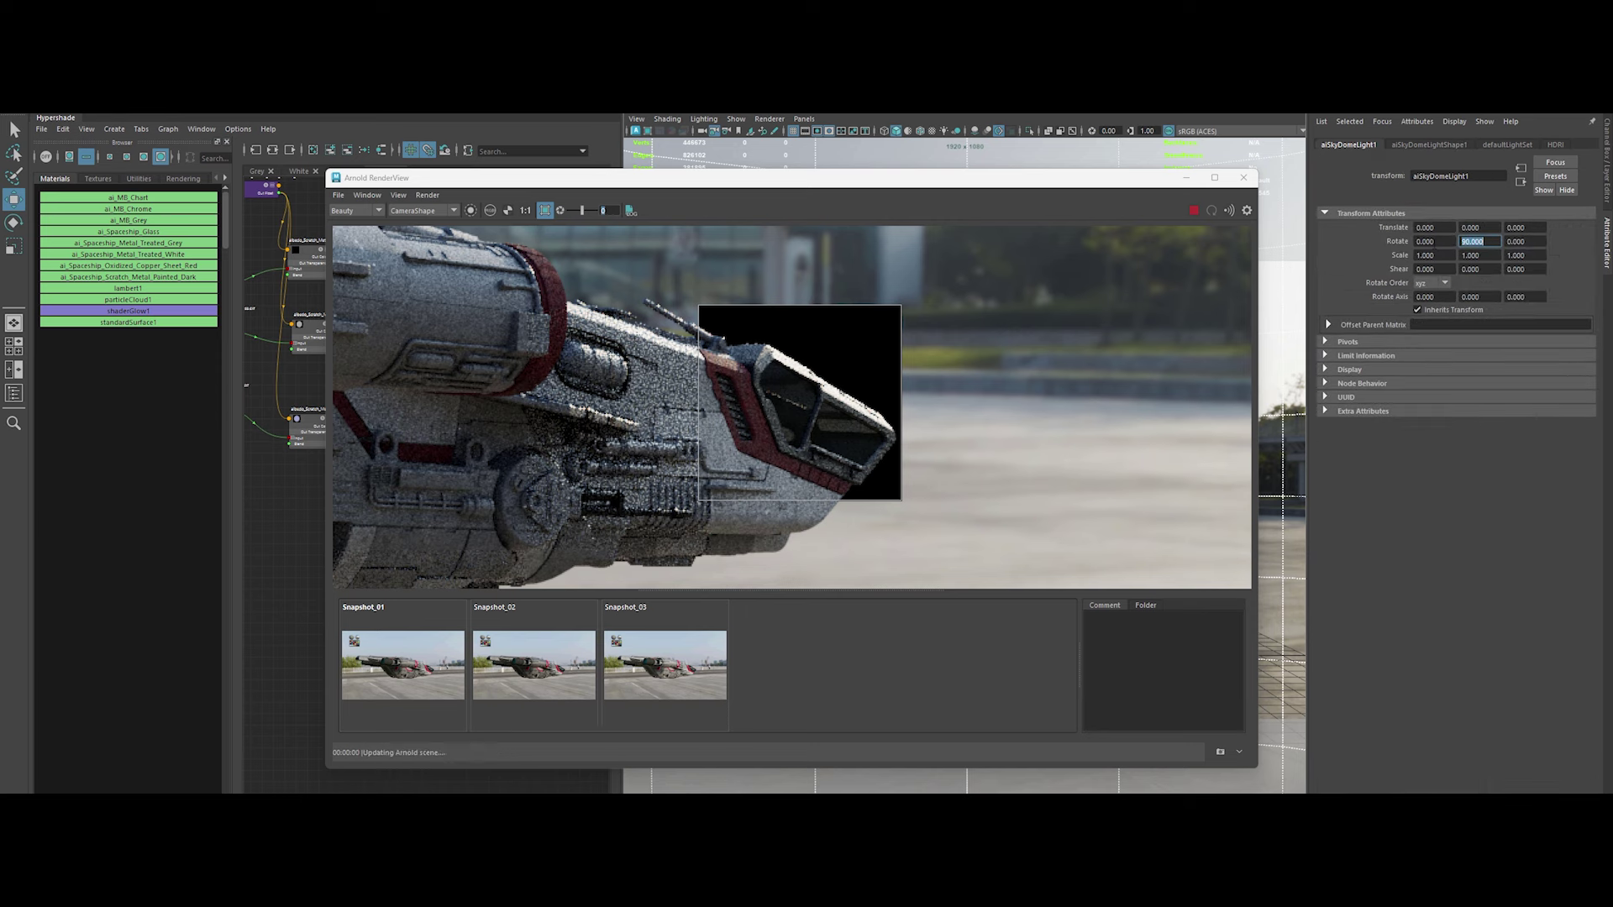
{"action": "type", "text": "90"}
{"action": "key", "text": "Return"}
{"action": "type", "text": "0"}
{"action": "key", "text": "Return"}
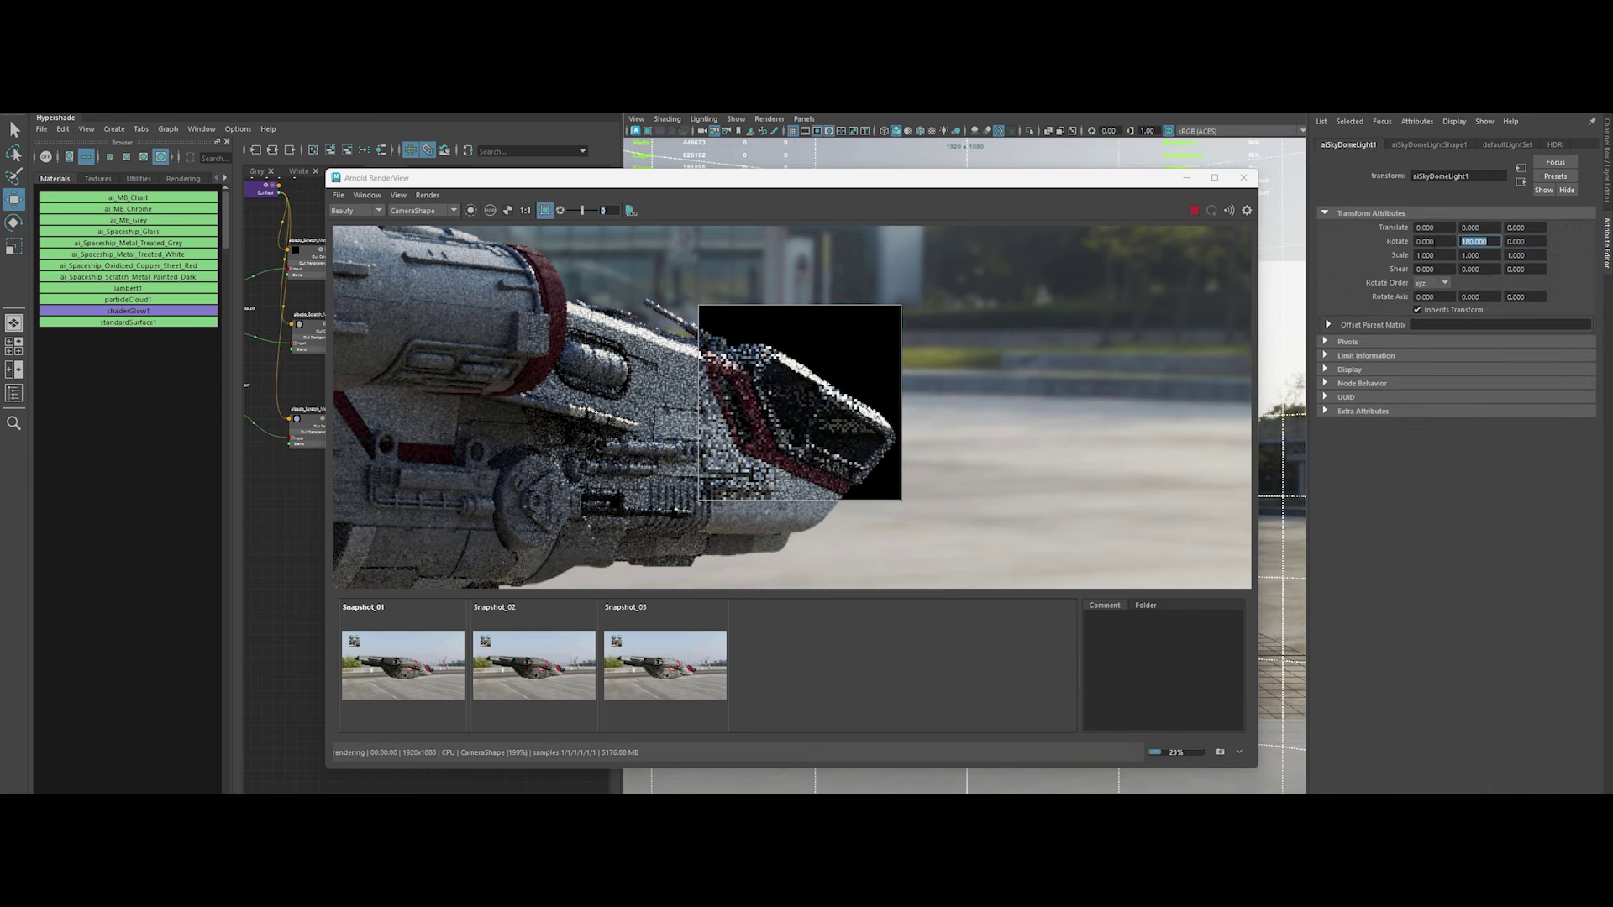
Draw a render region over the ship's front and open the Grey material graph
{"action": "left_click_drag", "start_coordinate": [532, 313], "coordinate": [836, 544]}
{"action": "left_click_drag", "start_coordinate": [859, 183], "coordinate": [944, 164]}
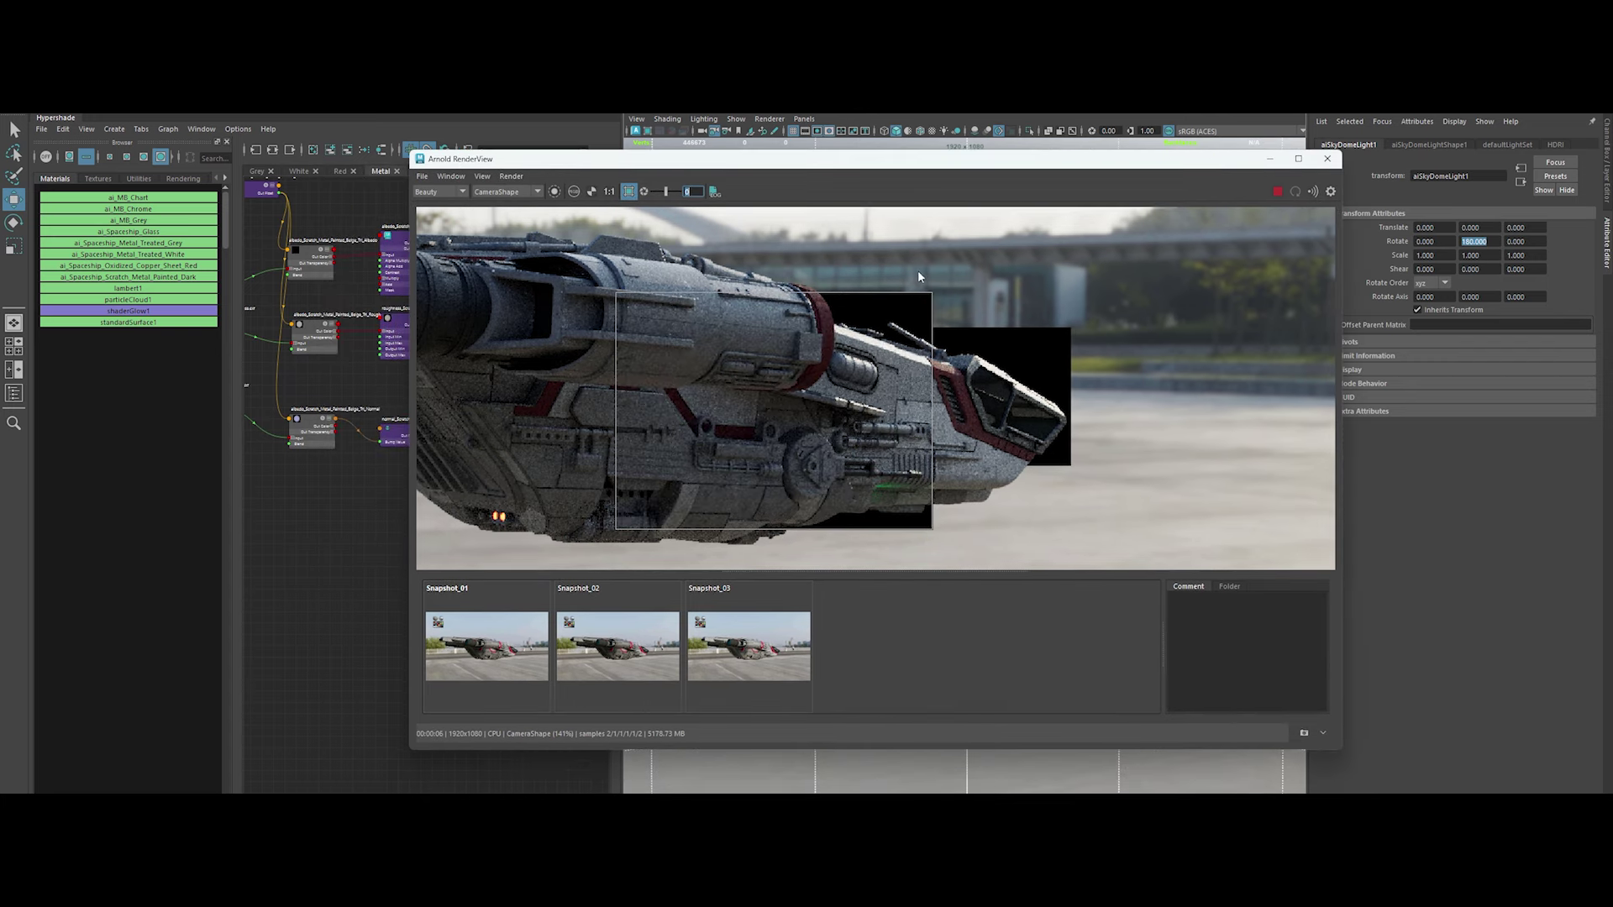
{"action": "middle_click_drag", "start_coordinate": [747, 432], "coordinate": [832, 436]}
{"action": "left_click", "coordinate": [257, 171]}
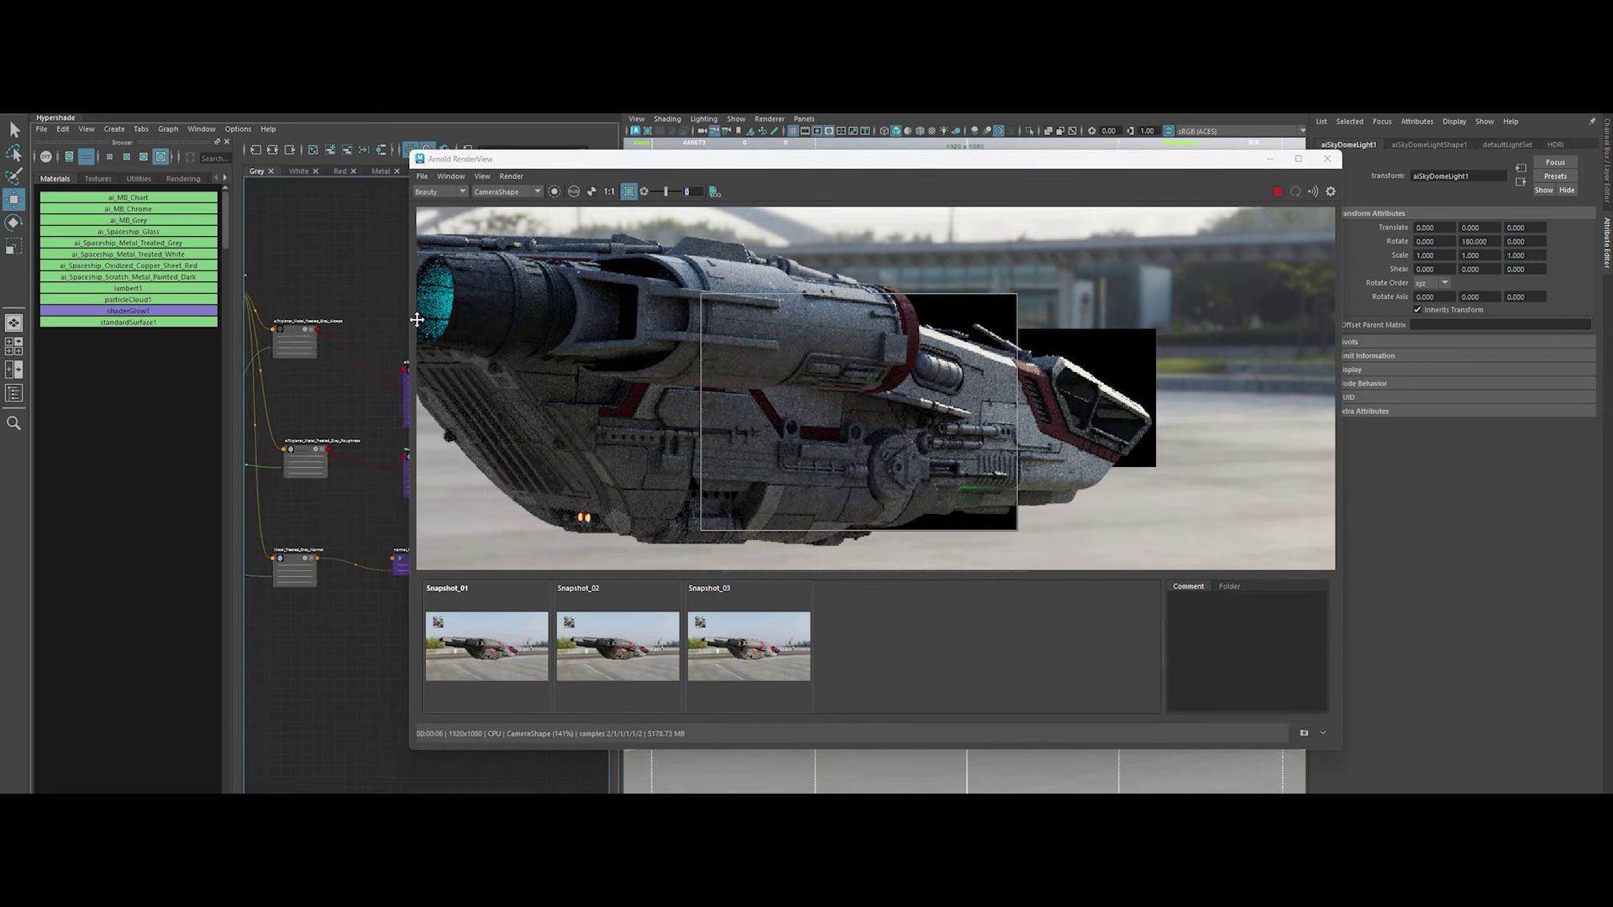
{"action": "left_click_drag", "start_coordinate": [866, 159], "coordinate": [979, 170]}
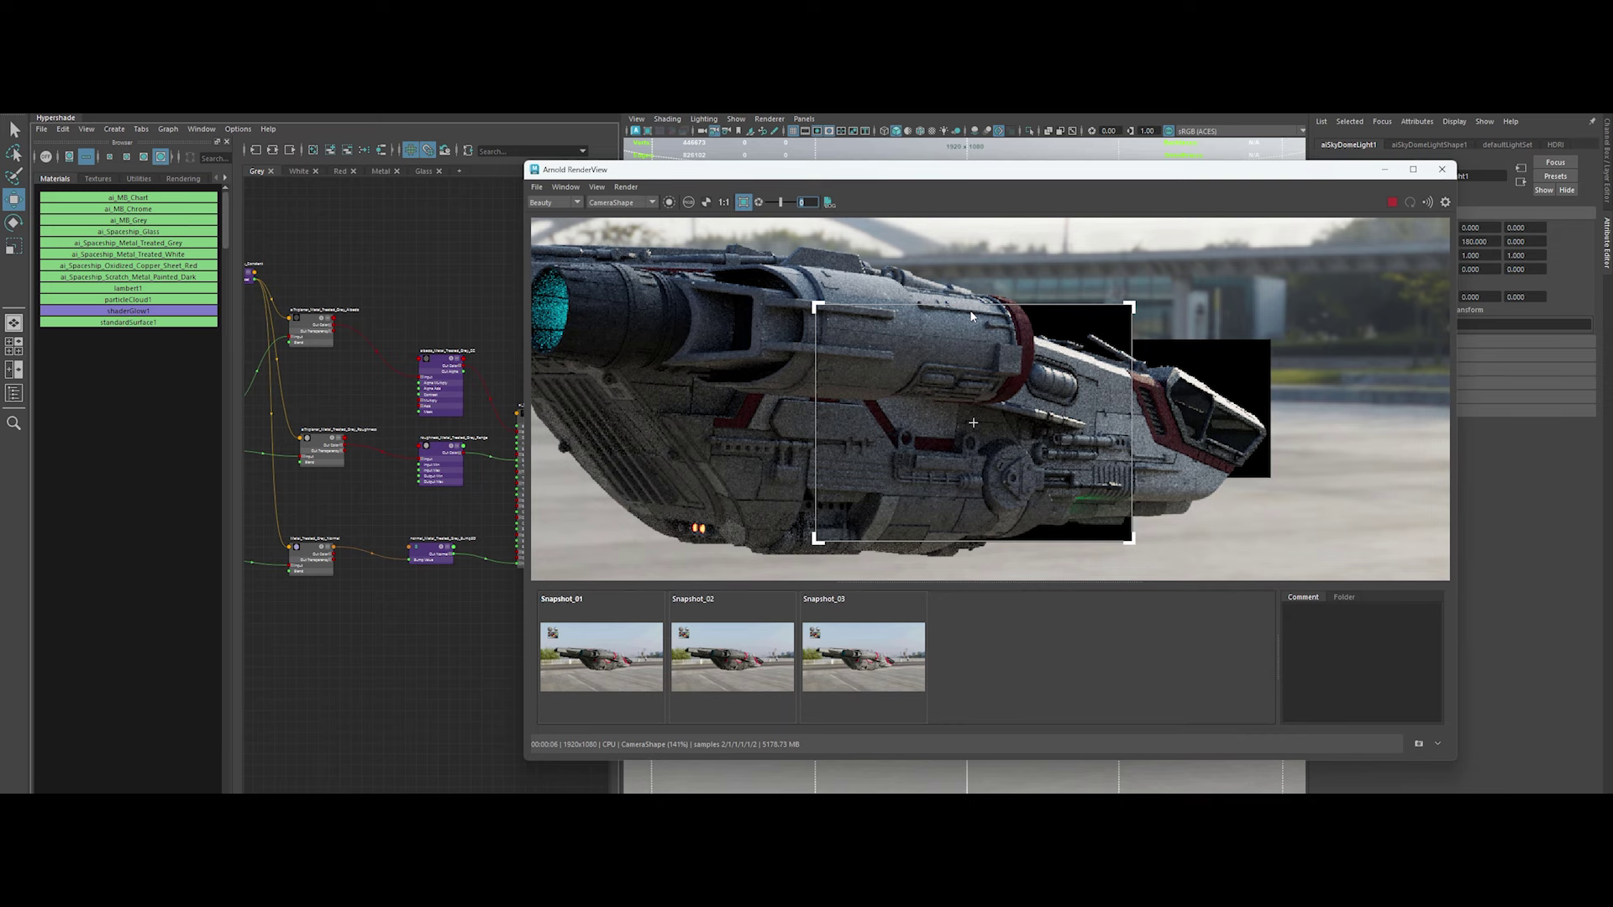
Isolate the grey roughness node in the render and inspect its pixel values
{"action": "left_click_drag", "start_coordinate": [1455, 765], "coordinate": [1535, 793]}
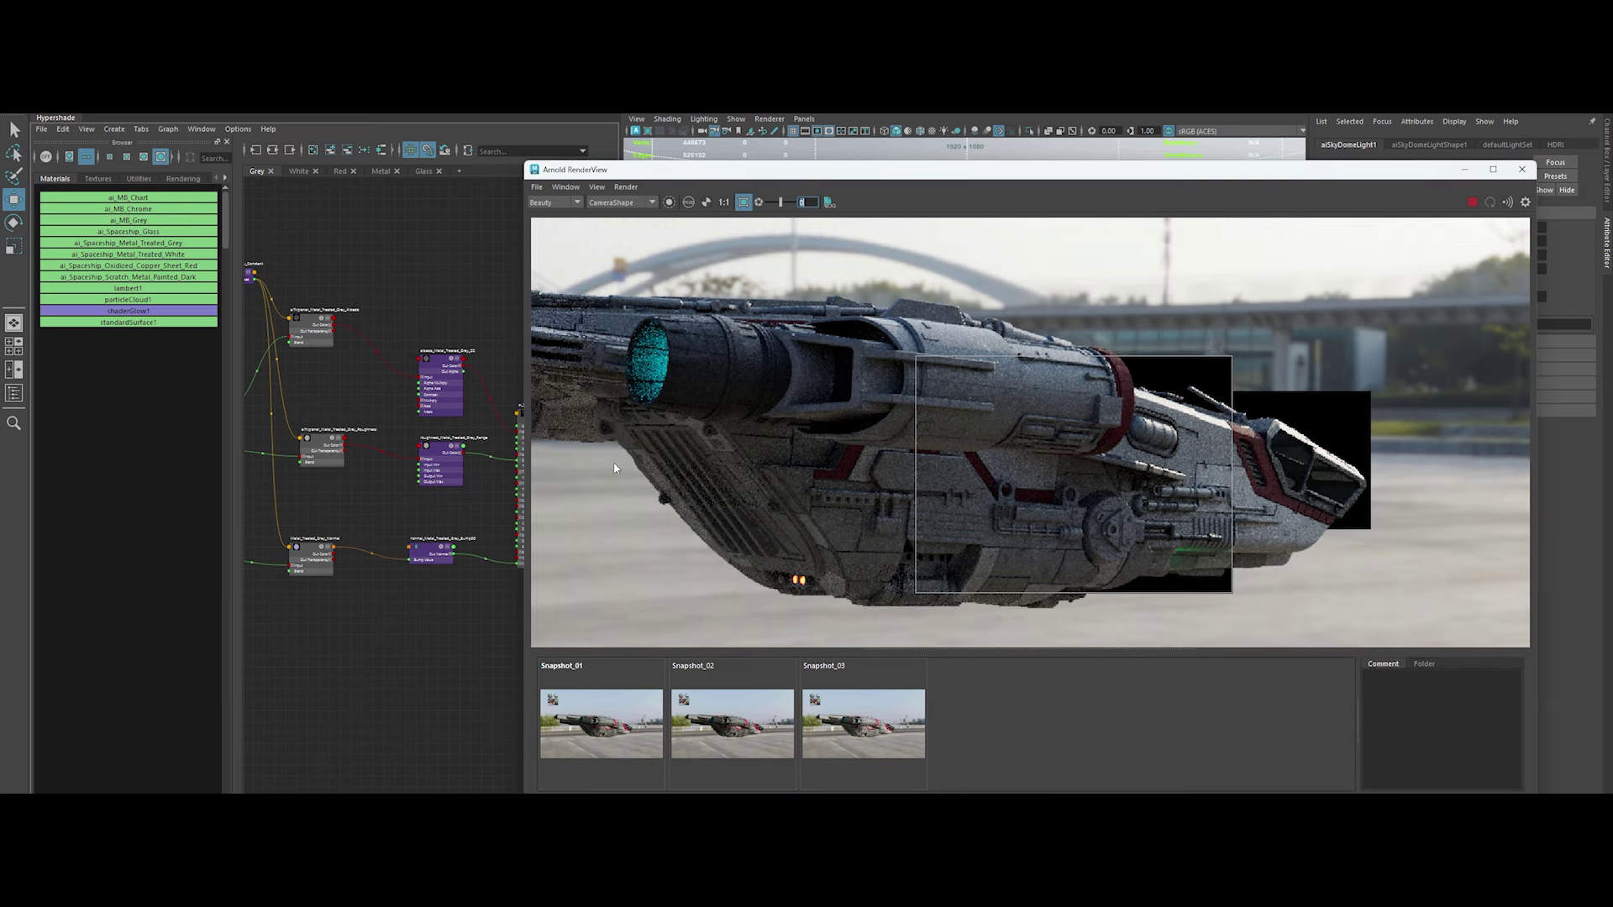
{"action": "left_click", "coordinate": [434, 454]}
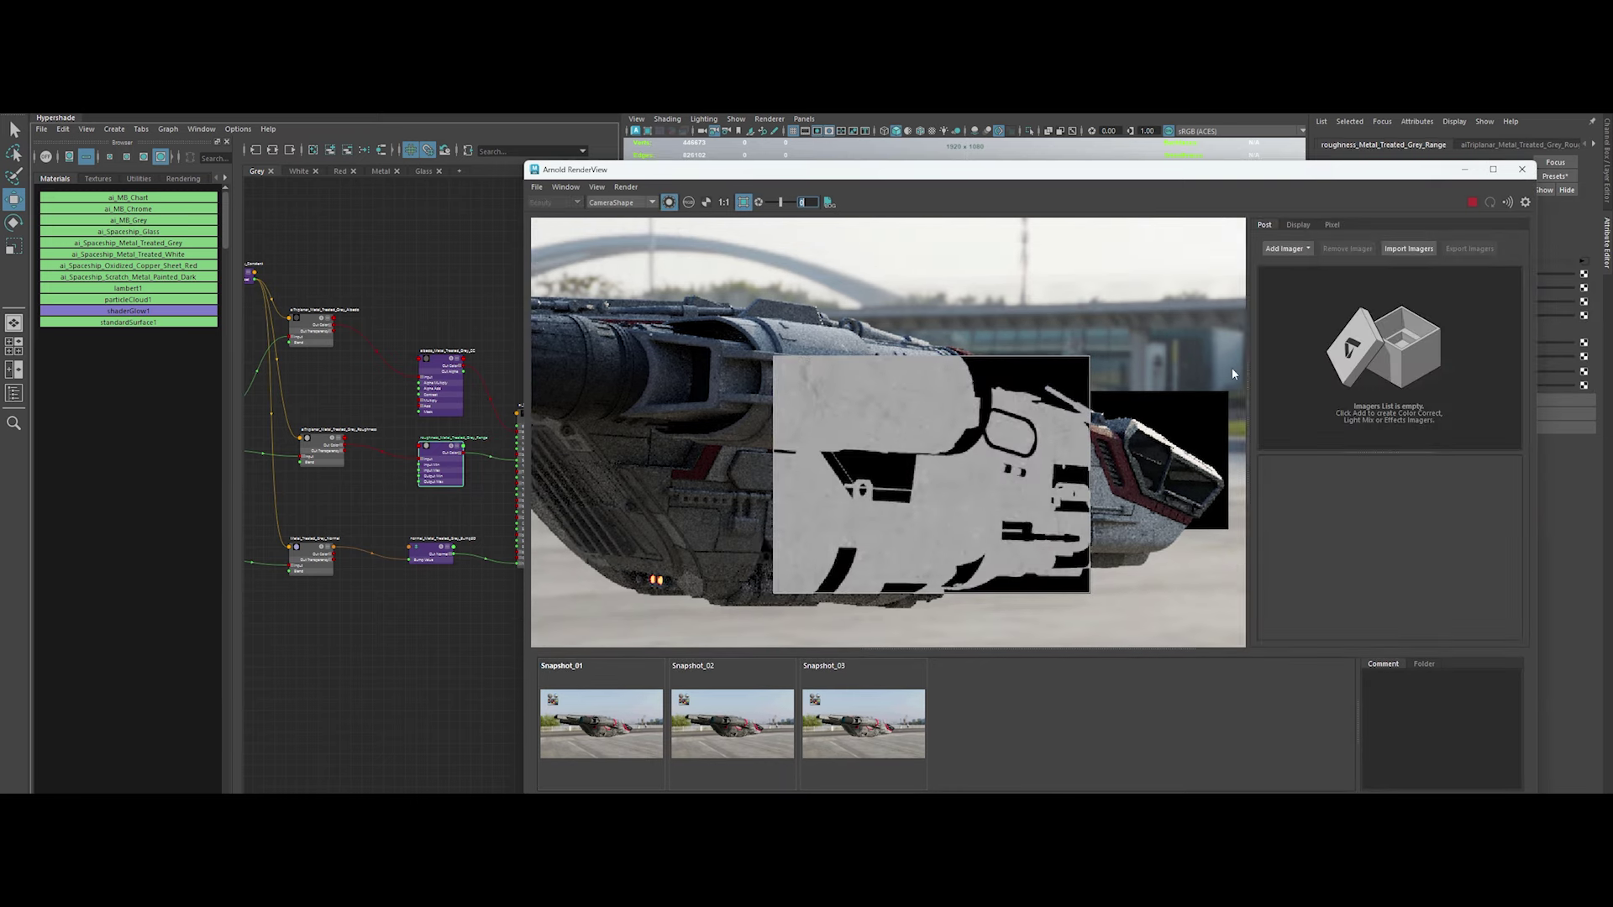
{"action": "scroll", "coordinate": [949, 493], "scroll_direction": "up", "scroll_amount": 2}
{"action": "left_click", "coordinate": [950, 494]}
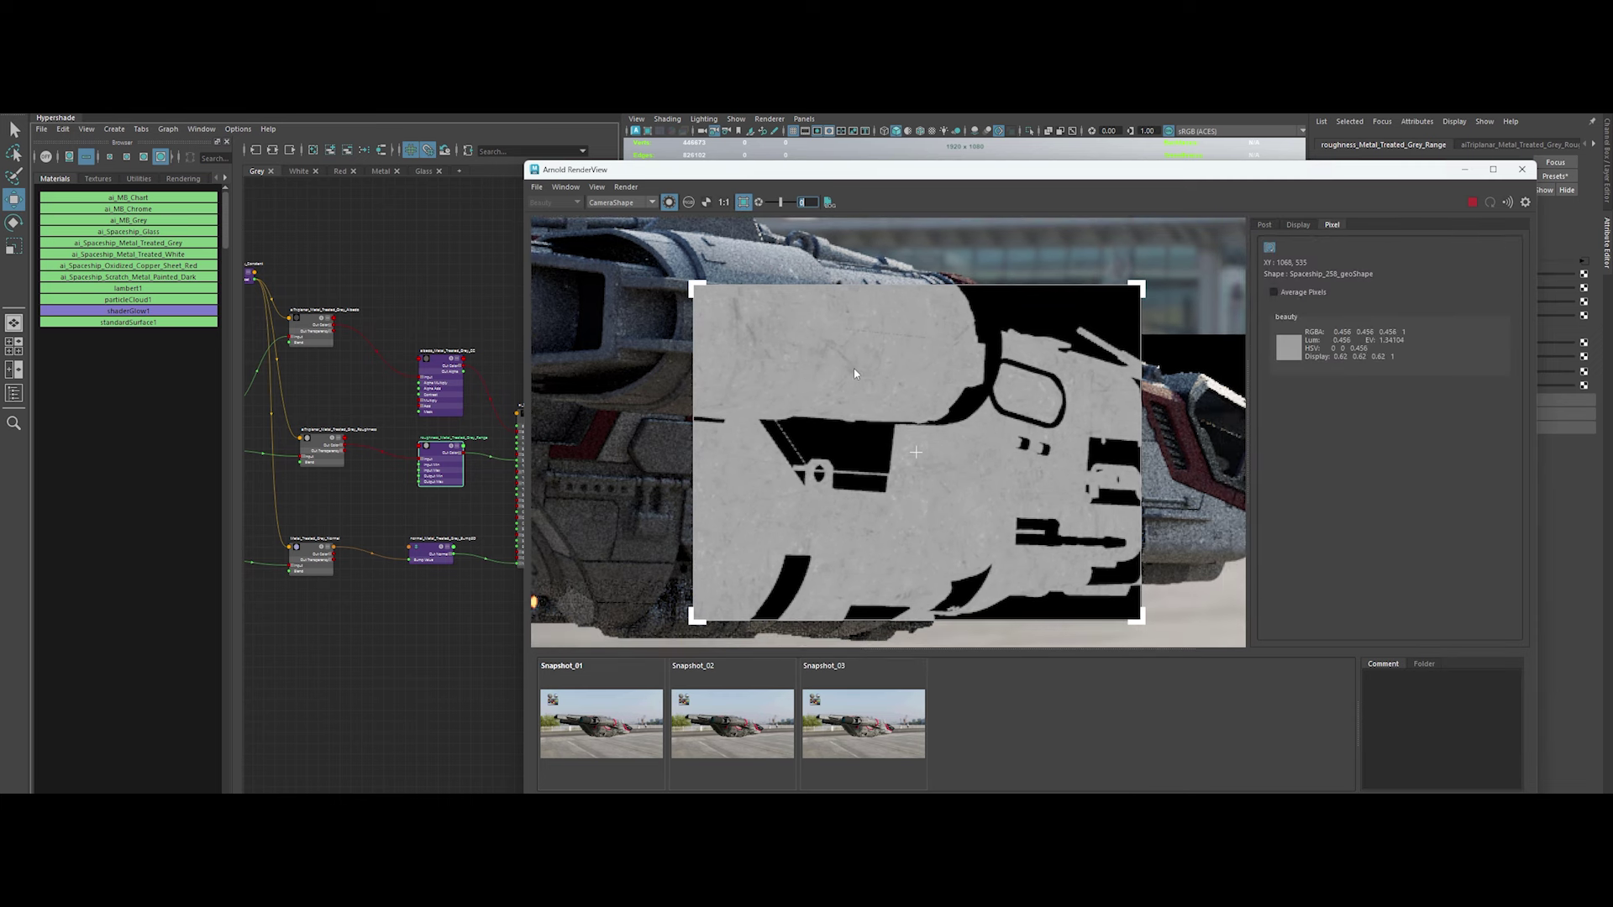
{"action": "left_click_drag", "start_coordinate": [1536, 361], "coordinate": [1387, 362]}
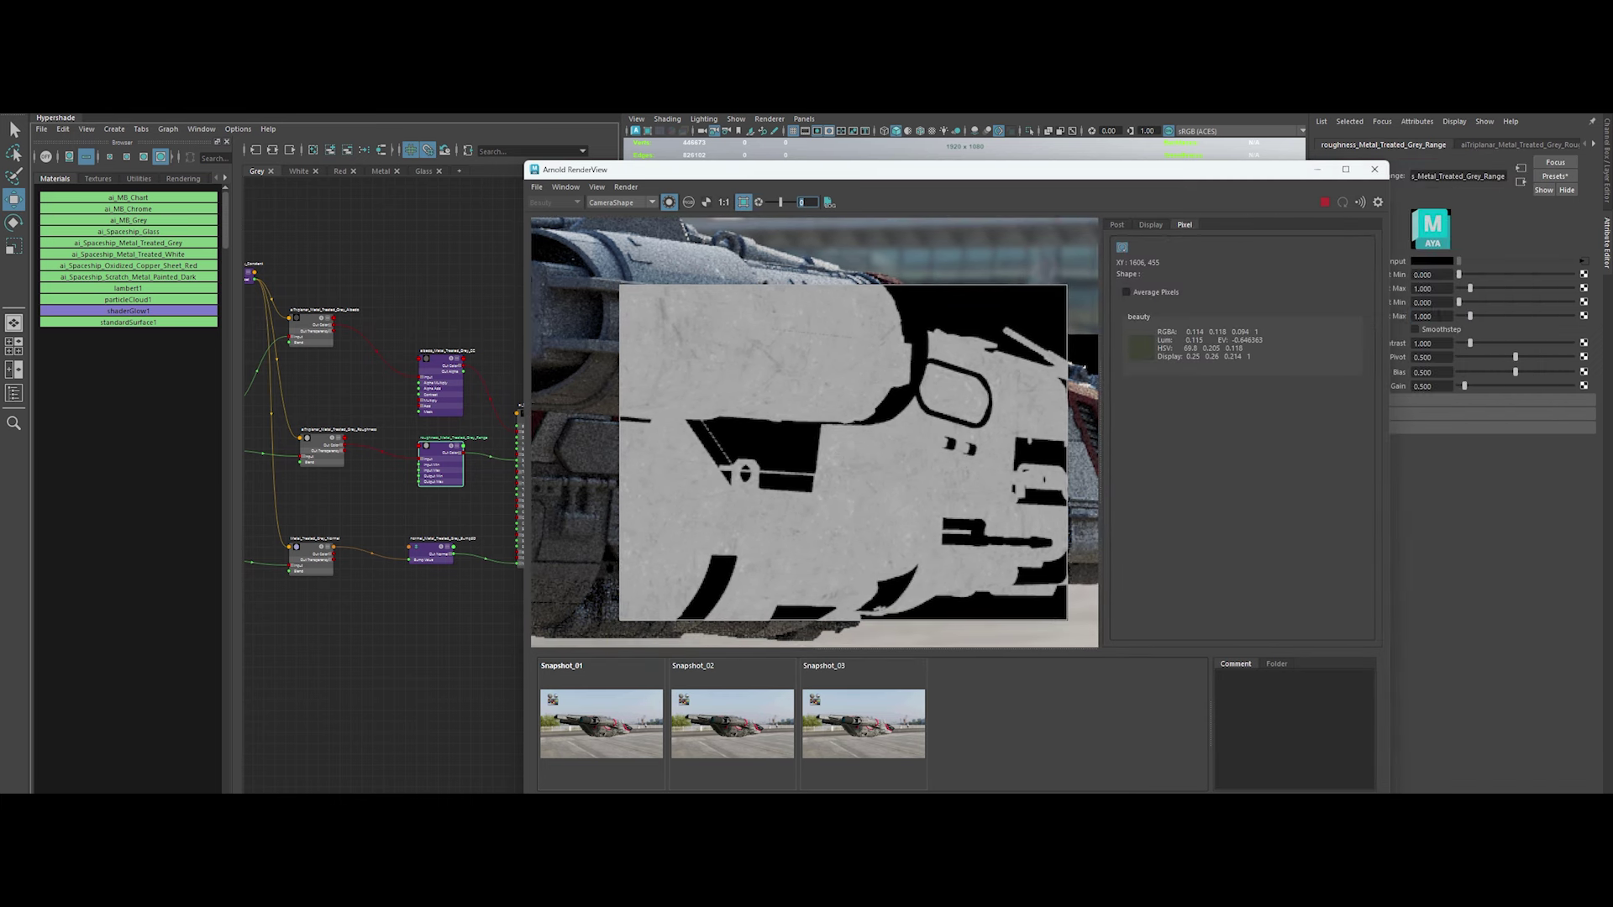
Set roughness_Metal_Treated_Grey_Range Max to 0.8, then 0.7, with contrast 1.5
{"action": "left_click", "coordinate": [1422, 316]}
{"action": "type", "text": "0.8"}
{"action": "key", "text": "Return"}
{"action": "type", "text": "7"}
{"action": "key", "text": "Return"}
{"action": "key", "text": "Tab"}
{"action": "type", "text": "1.5"}
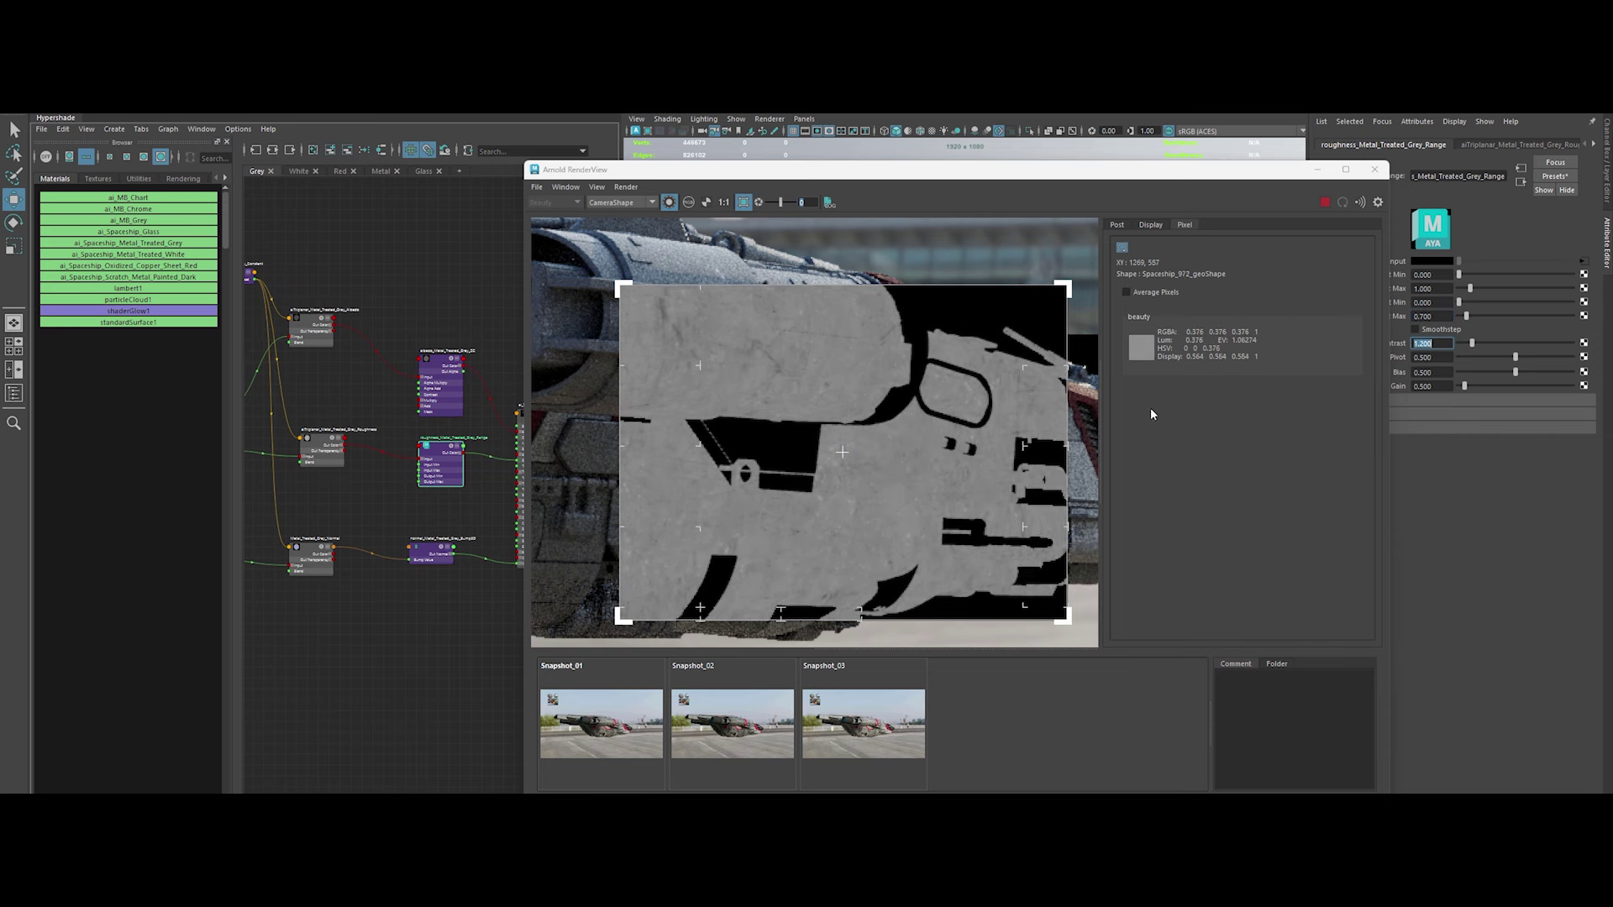
{"action": "key", "text": "Return"}
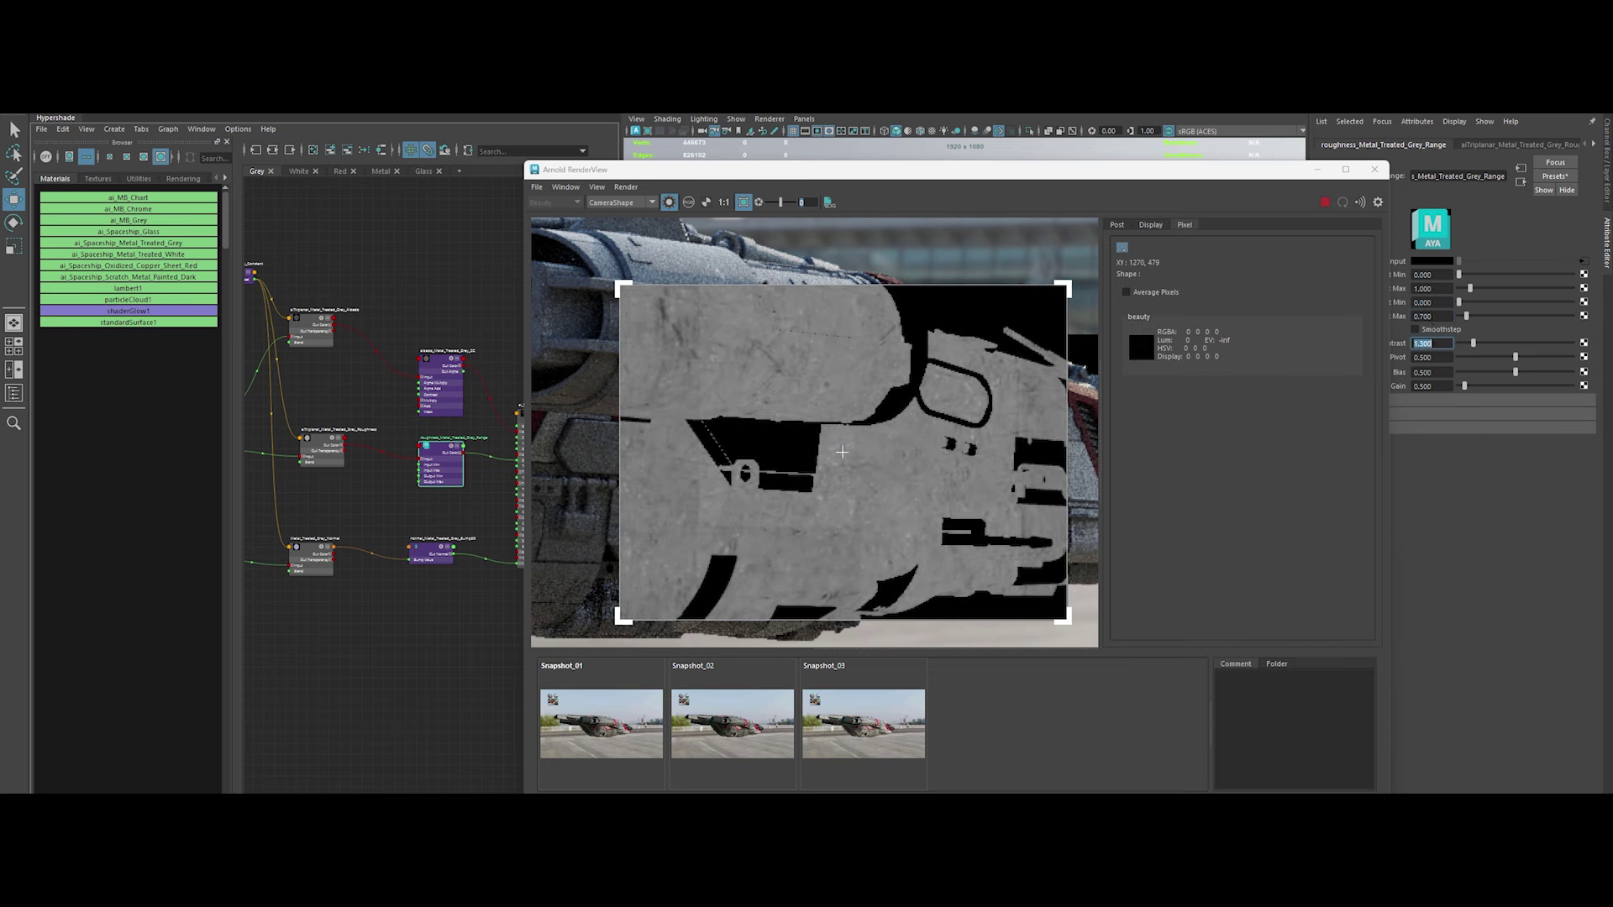
Return to the beauty render and reframe the grey hull
{"action": "left_click", "coordinate": [669, 203]}
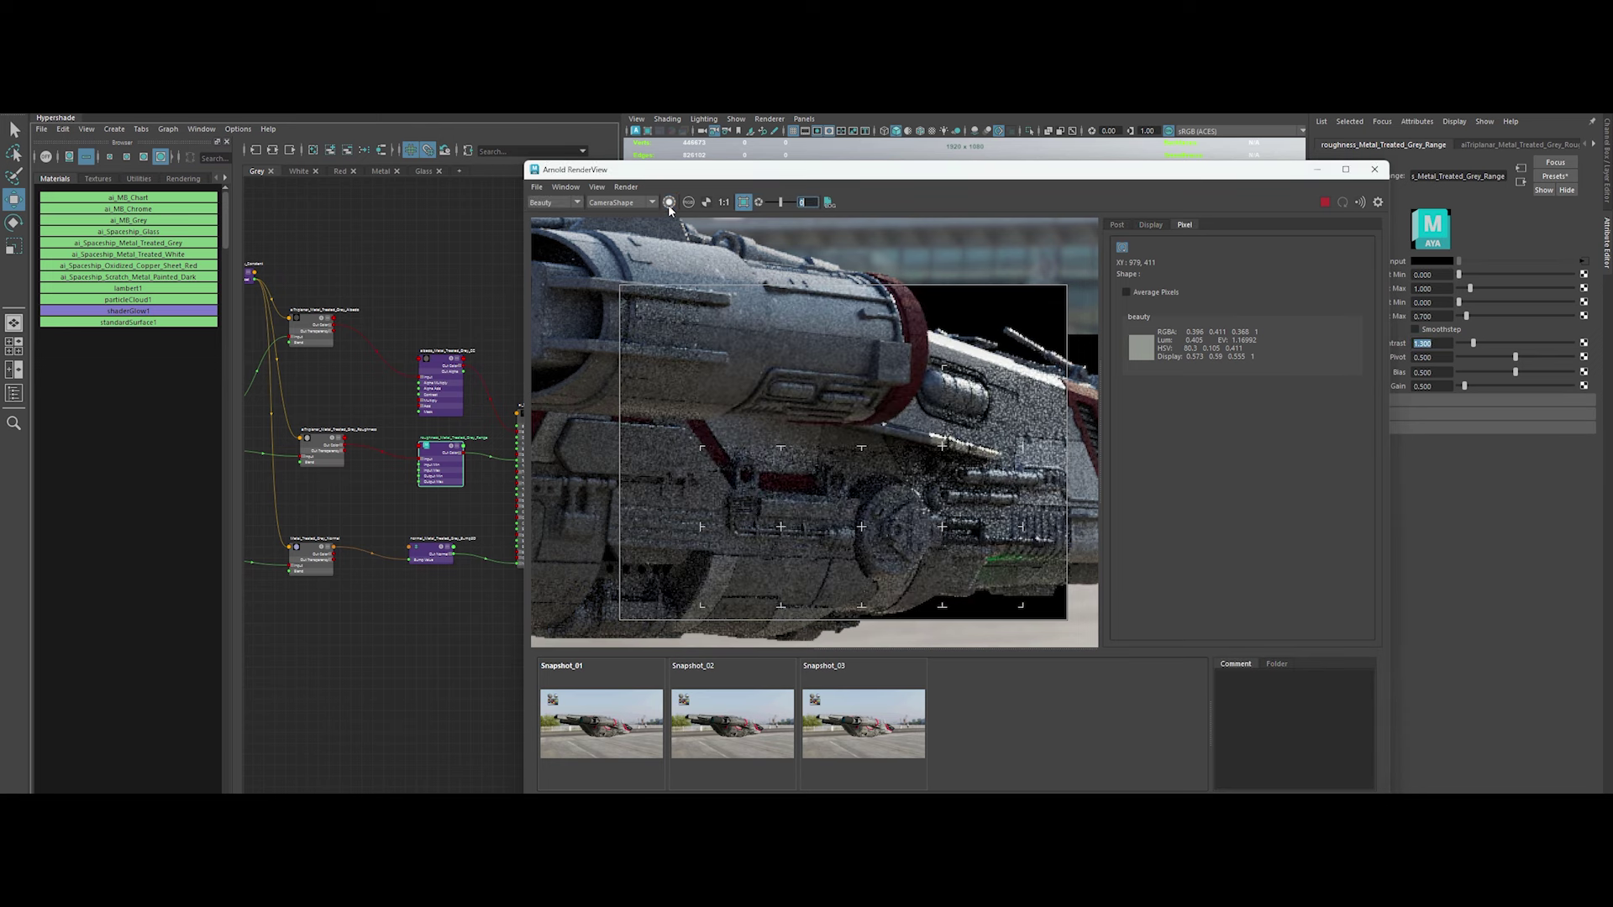
{"action": "scroll", "coordinate": [834, 336], "scroll_direction": "down", "scroll_amount": 2}
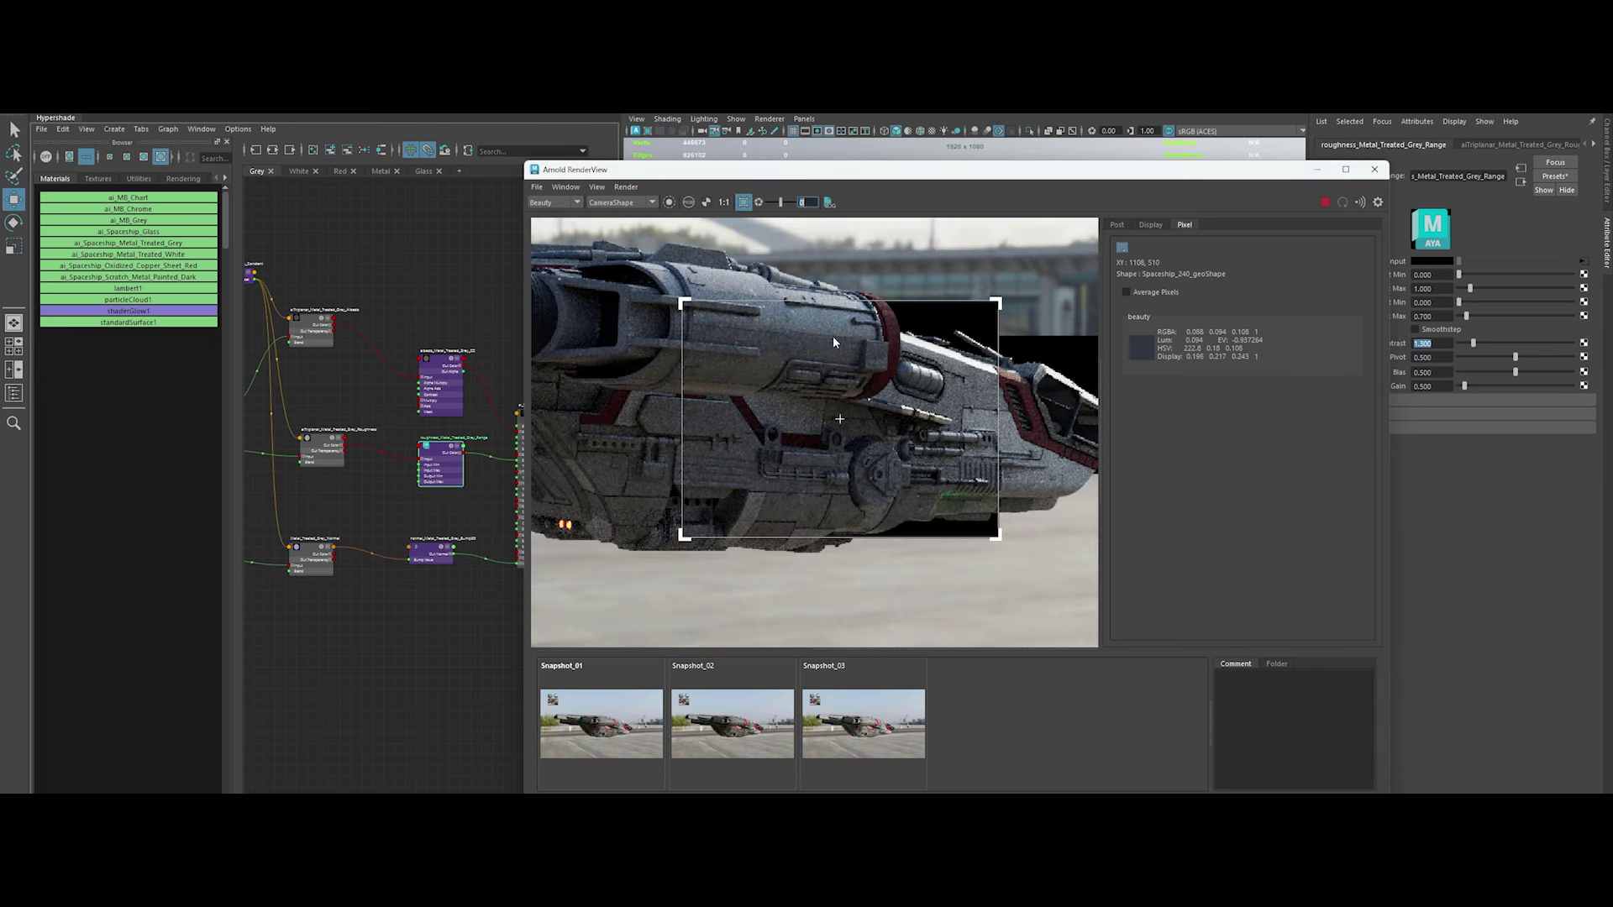
{"action": "middle_click_drag", "start_coordinate": [833, 342], "coordinate": [859, 350]}
{"action": "left_click_drag", "start_coordinate": [880, 179], "coordinate": [890, 169]}
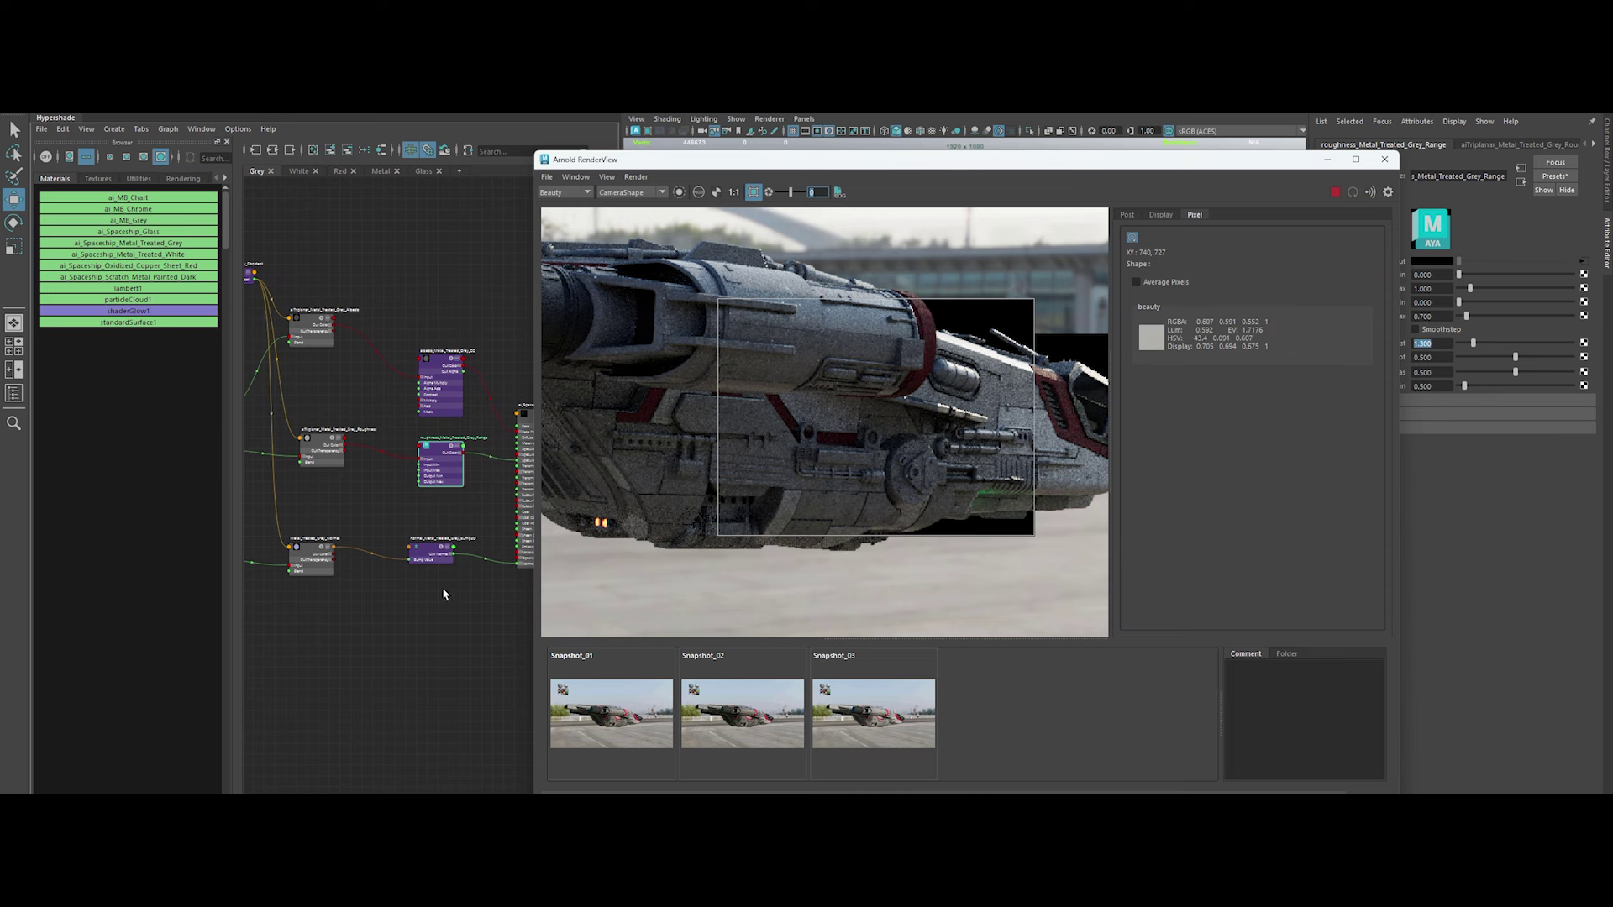
{"action": "middle_click_drag", "start_coordinate": [444, 588], "coordinate": [417, 620], "text": "alt"}
Set the White tab's roughness range contrast to 1.3
{"action": "left_click", "coordinate": [298, 170]}
{"action": "left_click", "coordinate": [343, 545]}
{"action": "double_click", "coordinate": [1422, 316]}
{"action": "key", "text": "Tab"}
{"action": "type", "text": "1.3"}
{"action": "key", "text": "Return"}
{"action": "left_click_drag", "start_coordinate": [1164, 164], "coordinate": [1120, 162]}
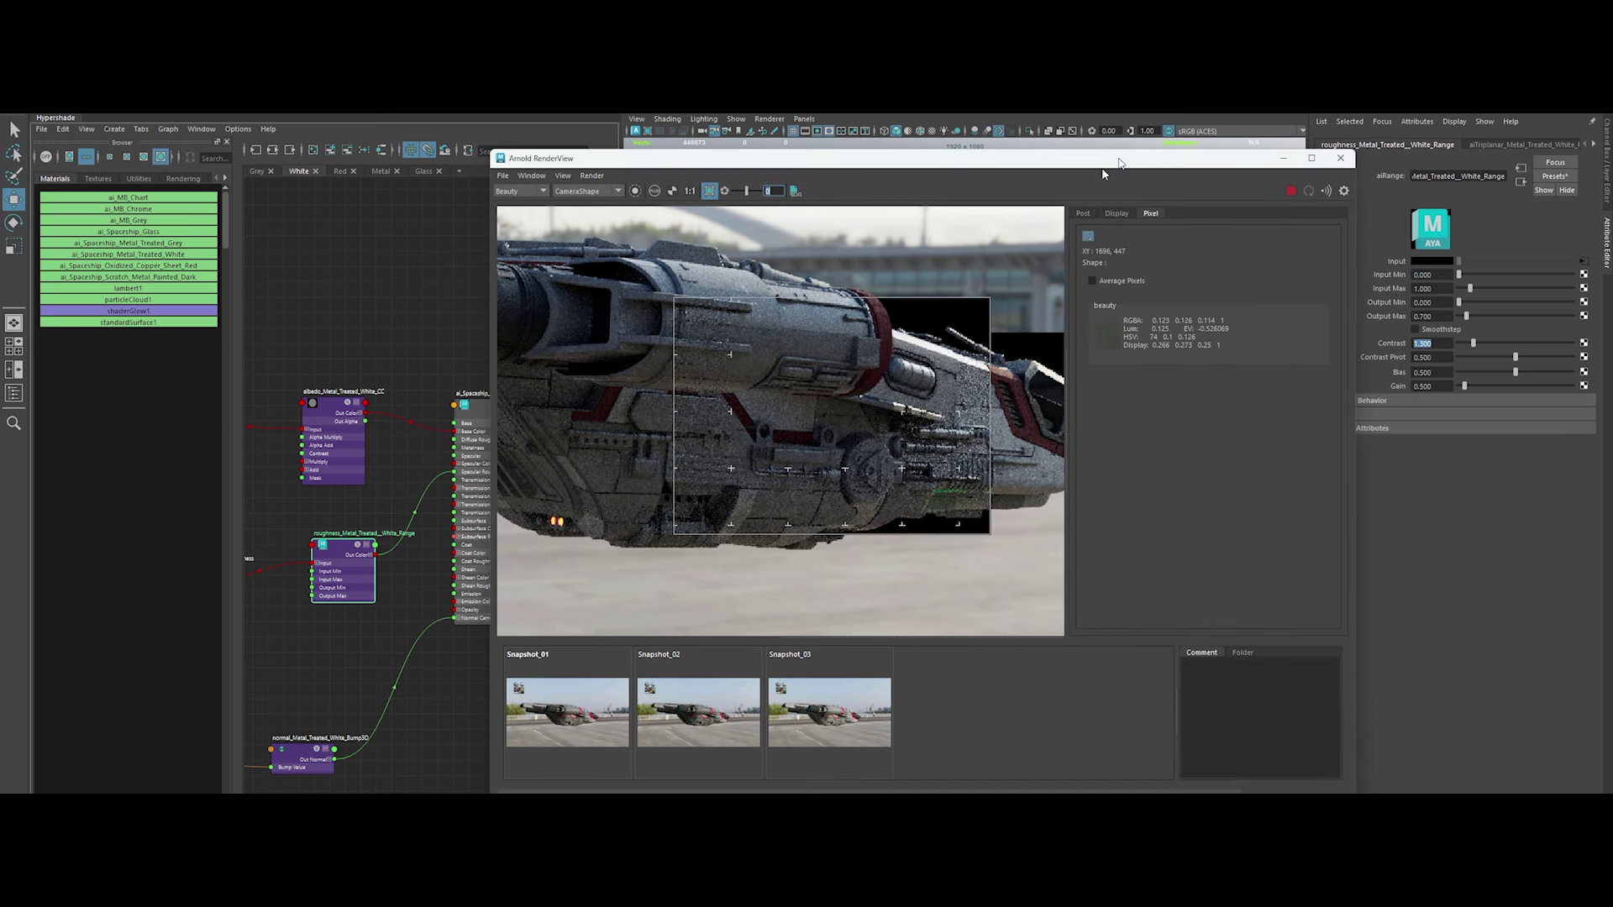
Set the white metal albedo colour correction gamma to 0.7
{"action": "left_click", "coordinate": [325, 412]}
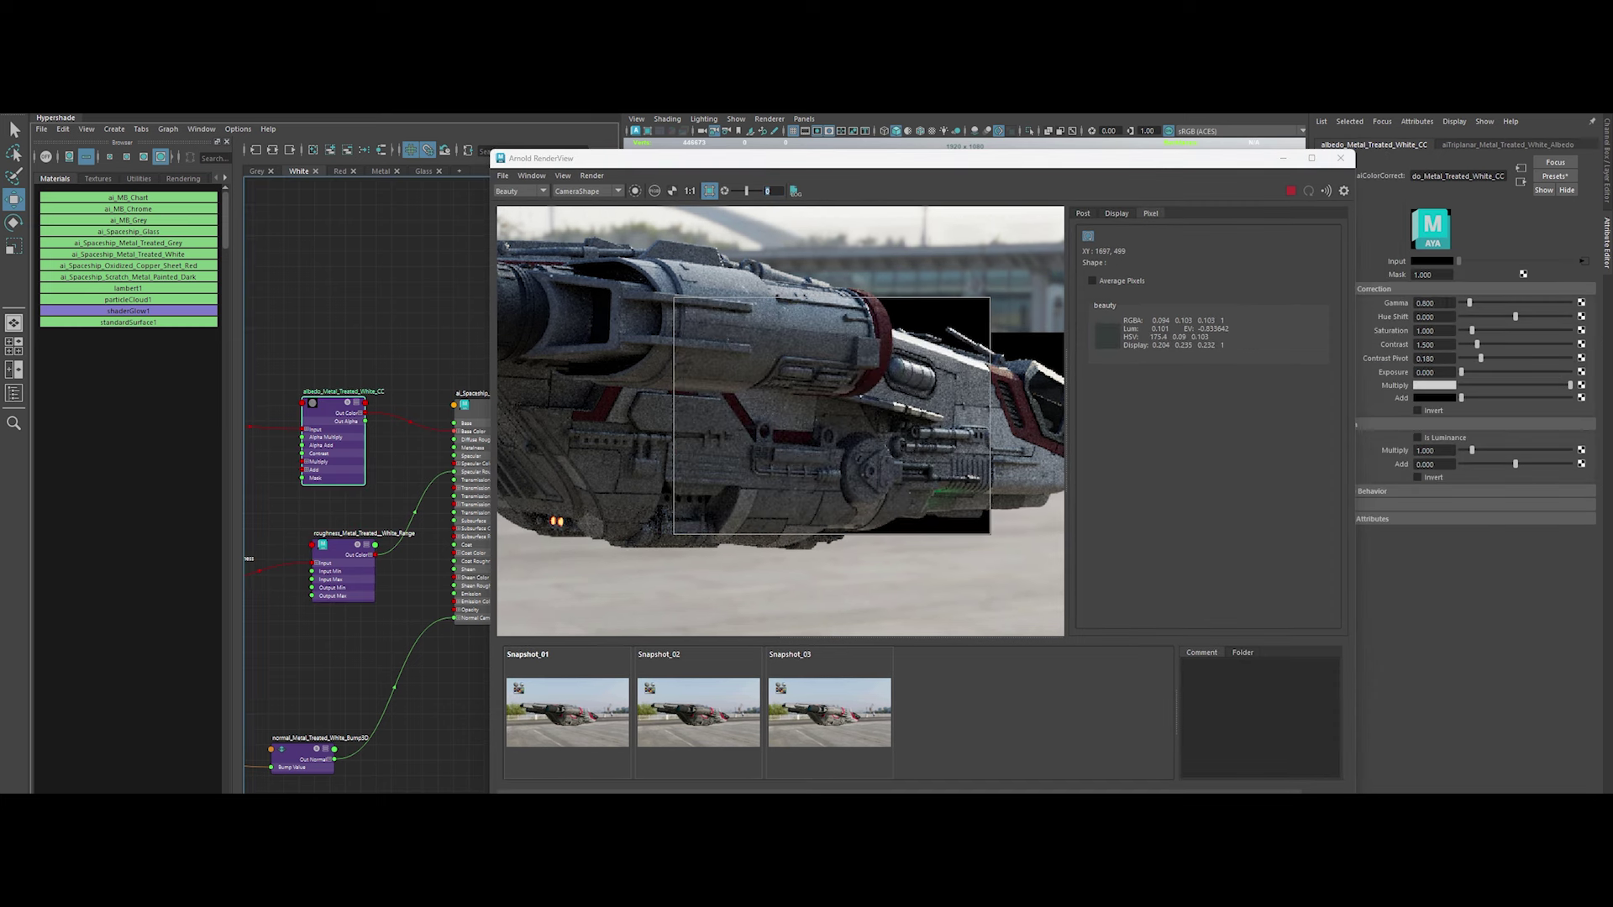
{"action": "left_click", "coordinate": [1433, 302]}
{"action": "key", "text": "Return"}
{"action": "type", "text": ".7"}
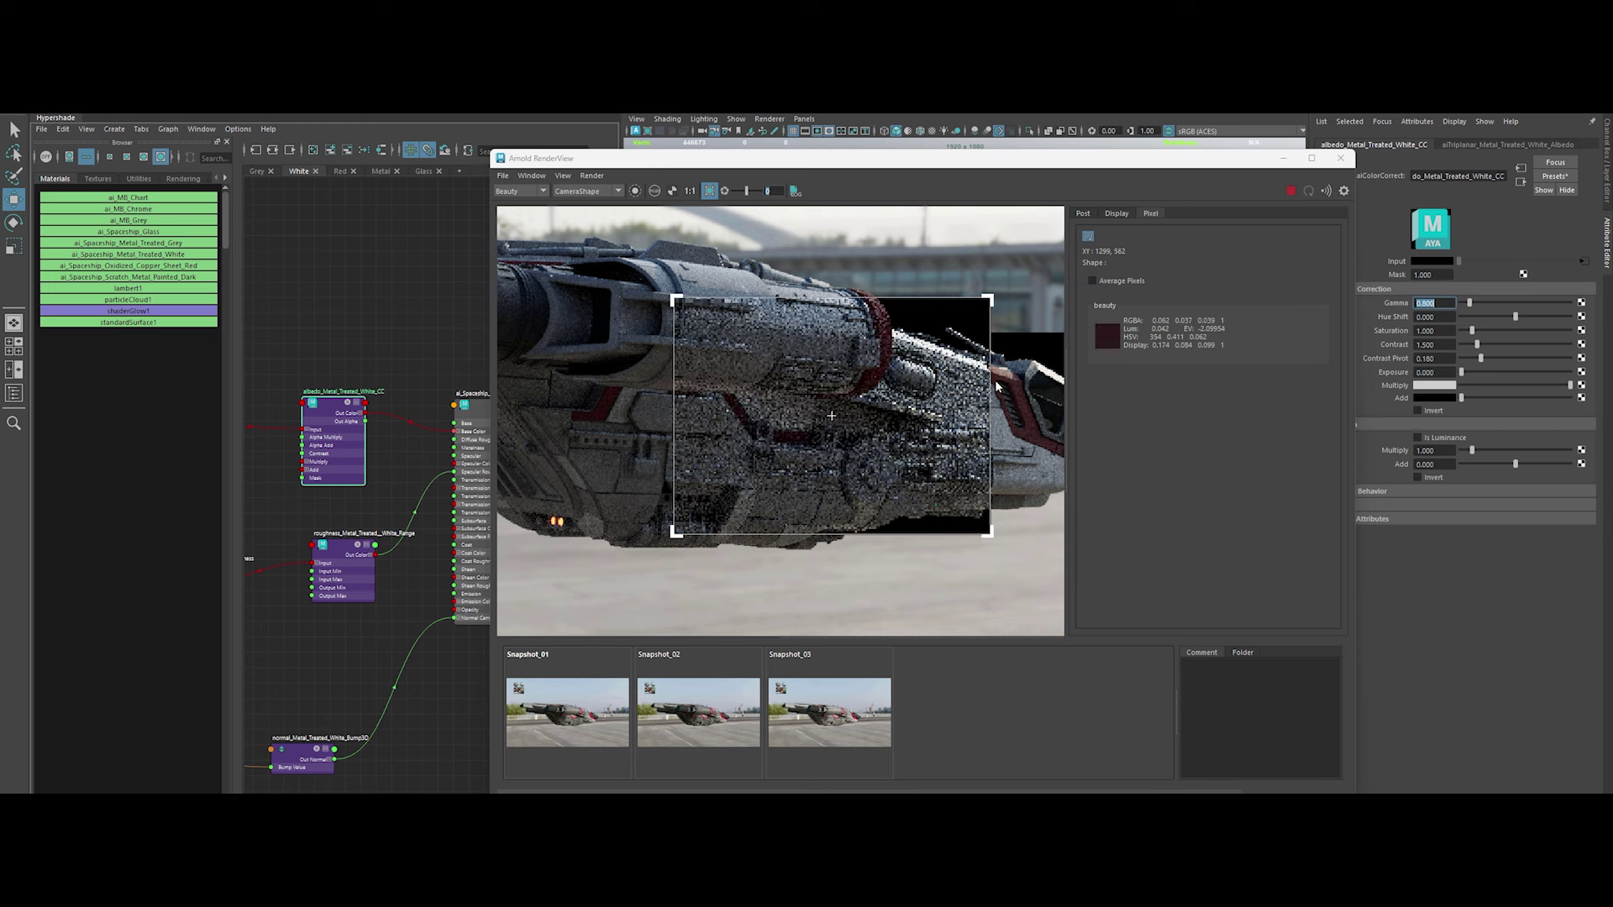
{"action": "key", "text": "Return"}
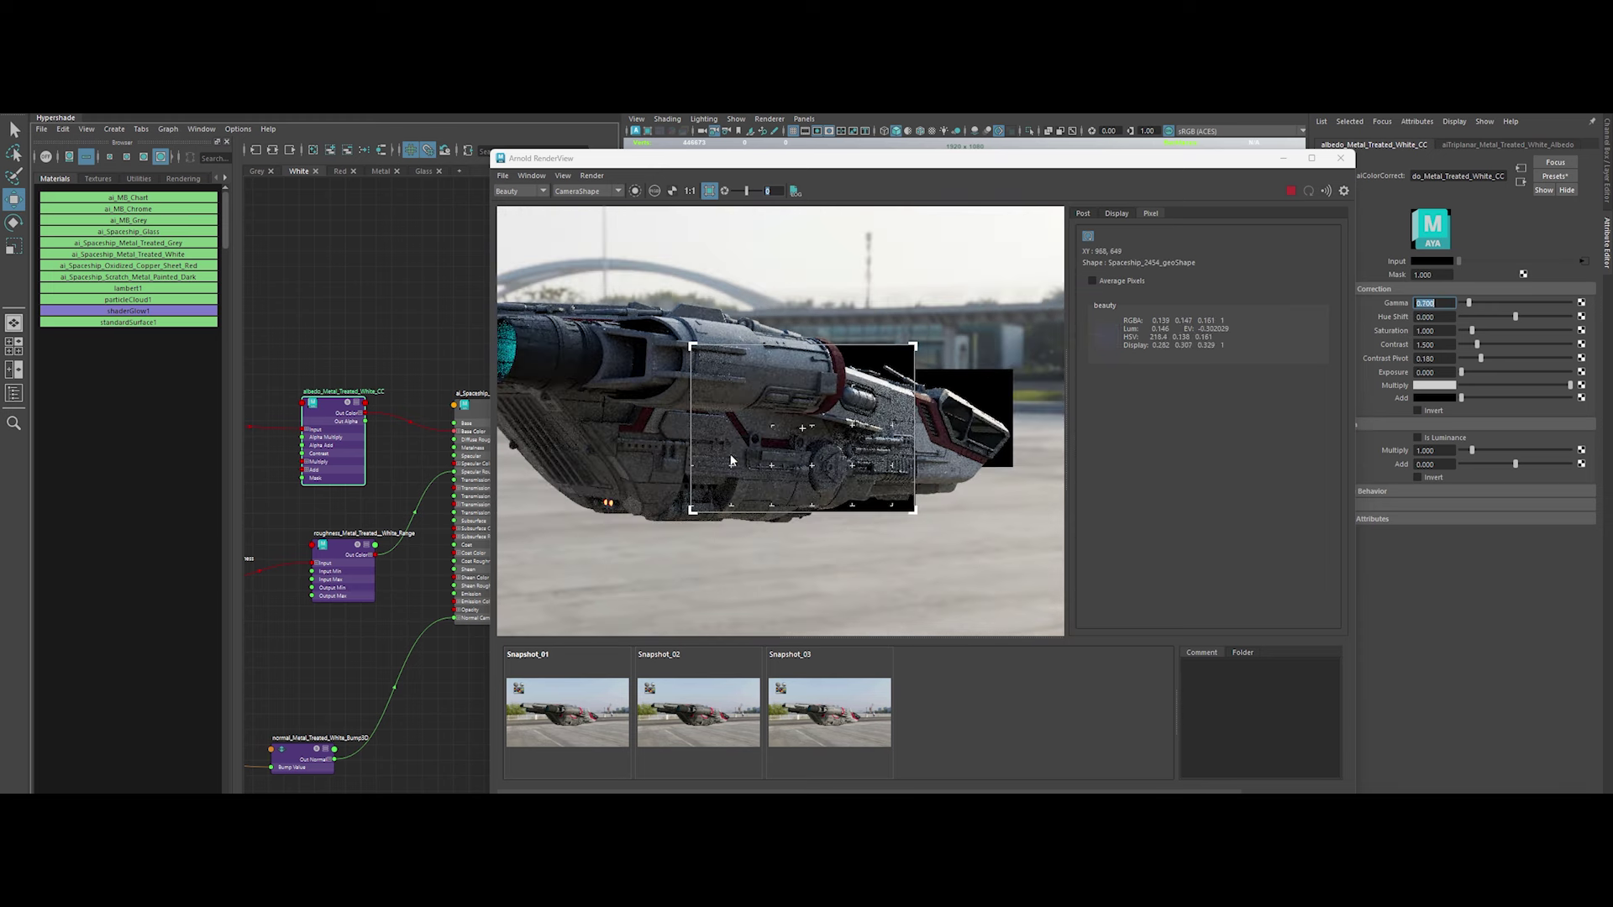
Set the grey metal albedo gamma to 1.1 and compare against the third snapshot
{"action": "left_click", "coordinate": [824, 427]}
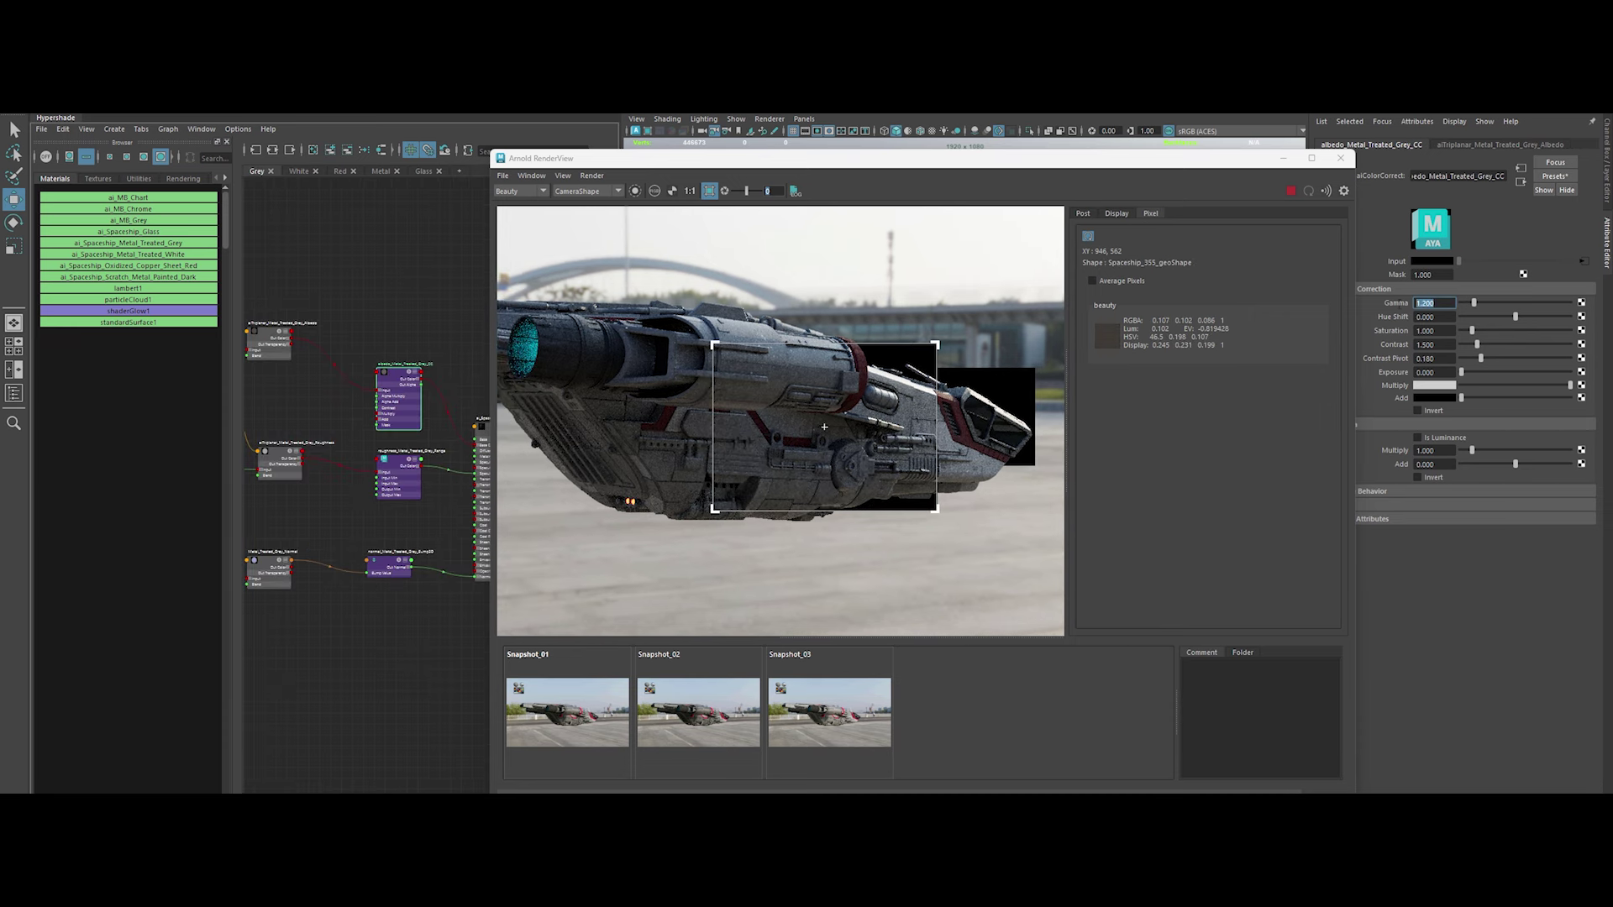
{"action": "key", "text": "Return"}
{"action": "type", "text": "1.1"}
{"action": "key", "text": "Return"}
{"action": "scroll", "coordinate": [832, 508], "scroll_direction": "up", "scroll_amount": 1}
{"action": "type", "text": "1"}
{"action": "key", "text": "Return"}
{"action": "type", "text": "1.1"}
{"action": "key", "text": "Return"}
{"action": "left_click", "coordinate": [846, 730]}
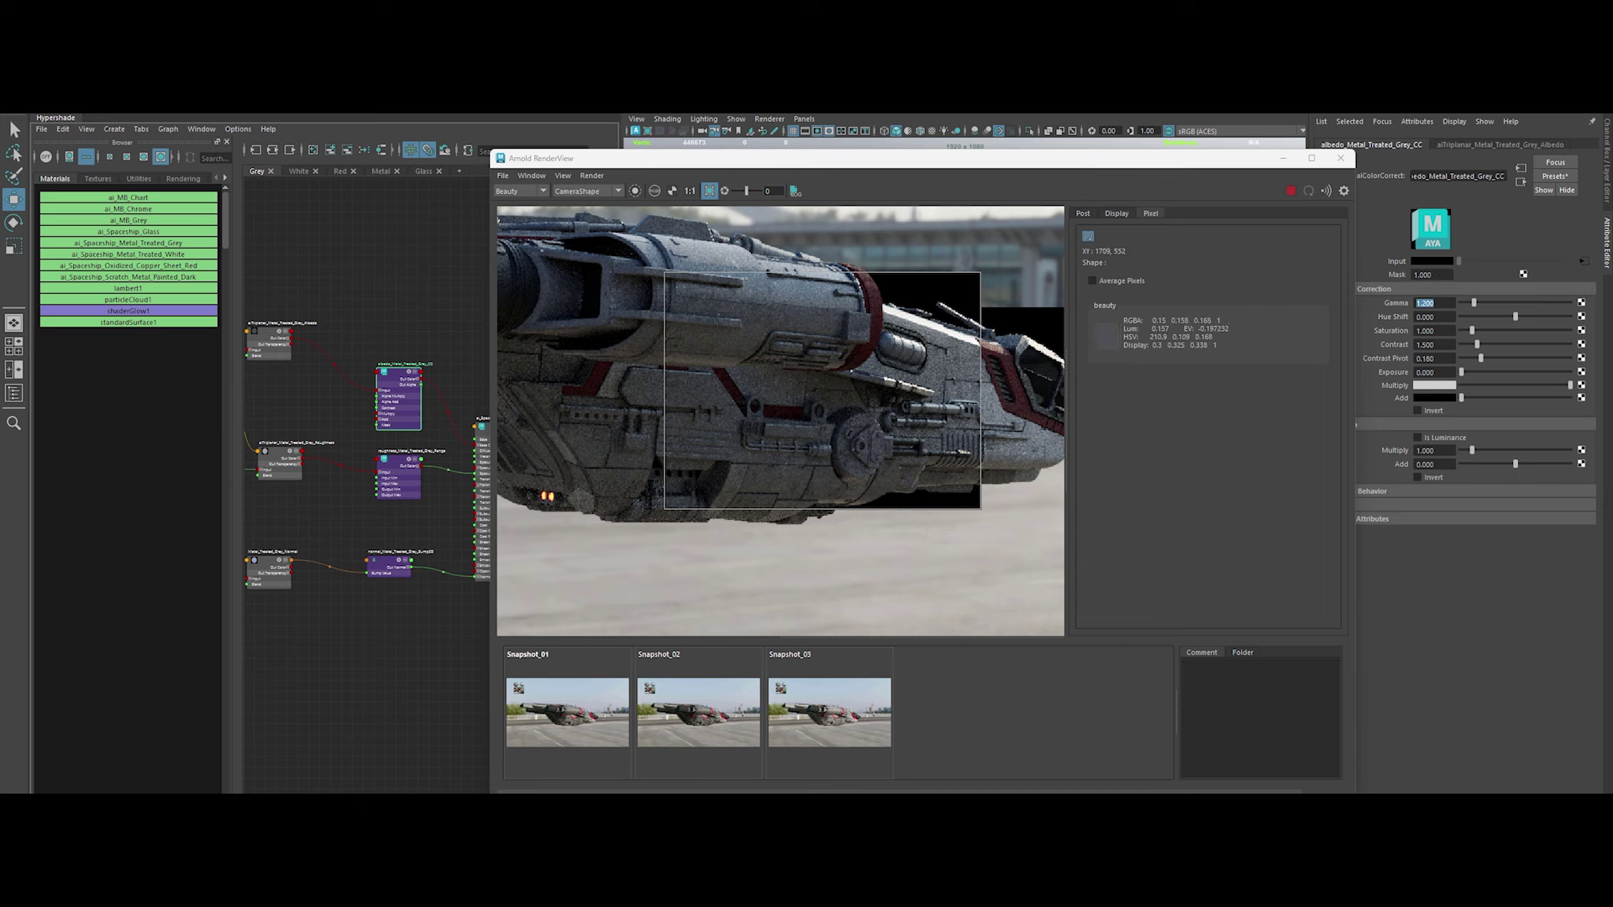
Clear the render region, orbit the RenderView camera to a new angle, and stop the render
{"action": "left_click", "coordinate": [706, 194]}
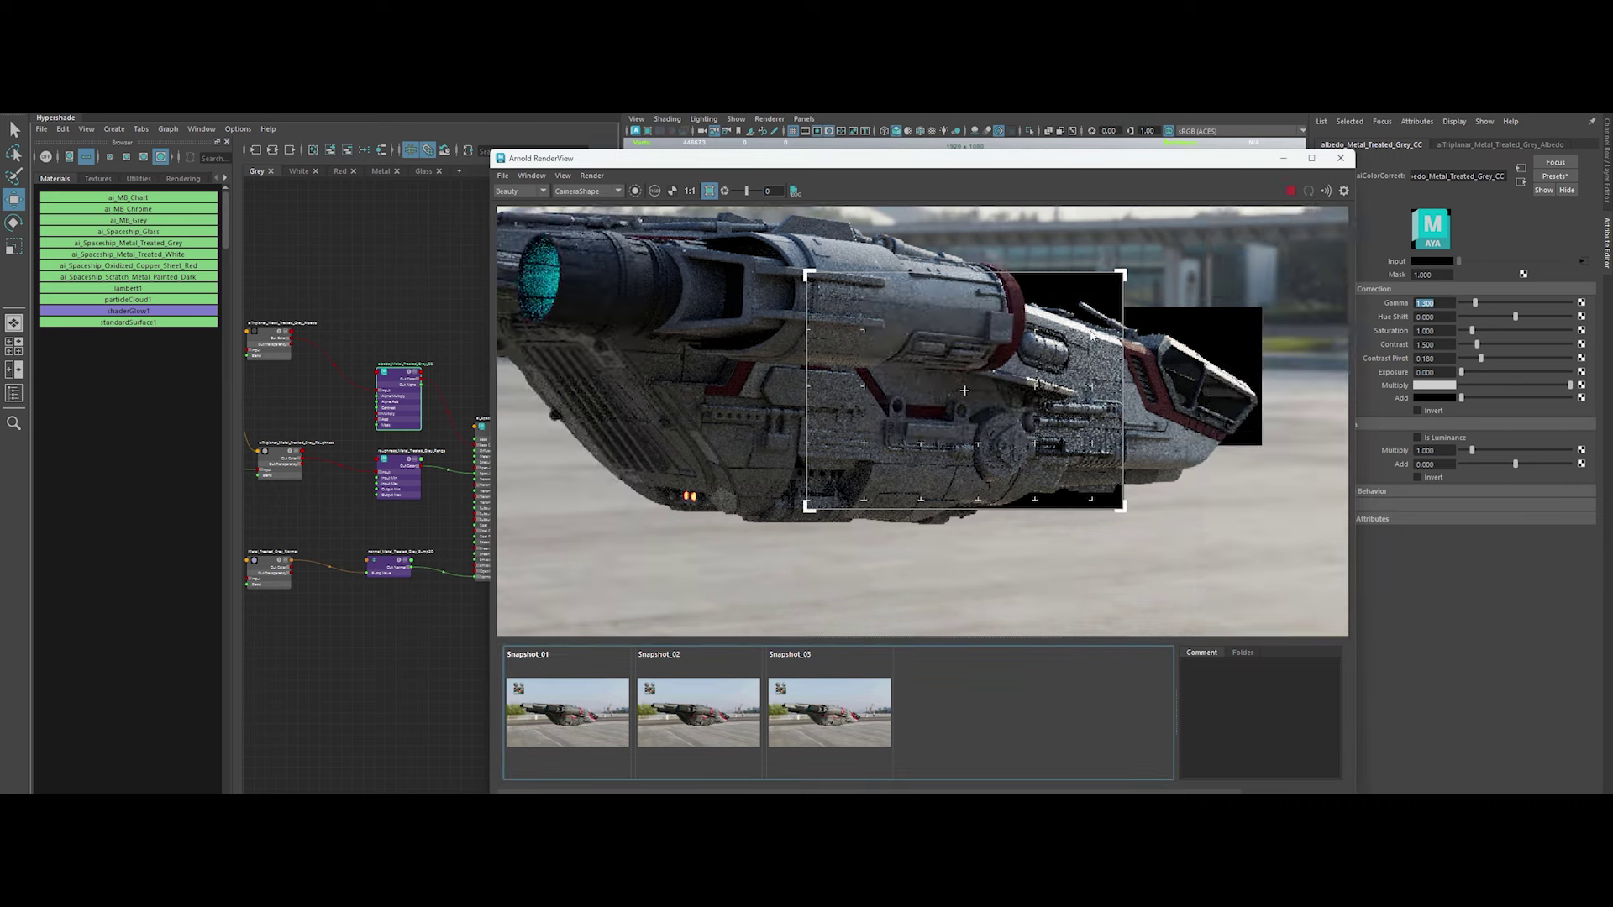
{"action": "left_click_drag", "start_coordinate": [864, 329], "coordinate": [938, 343], "text": "alt"}
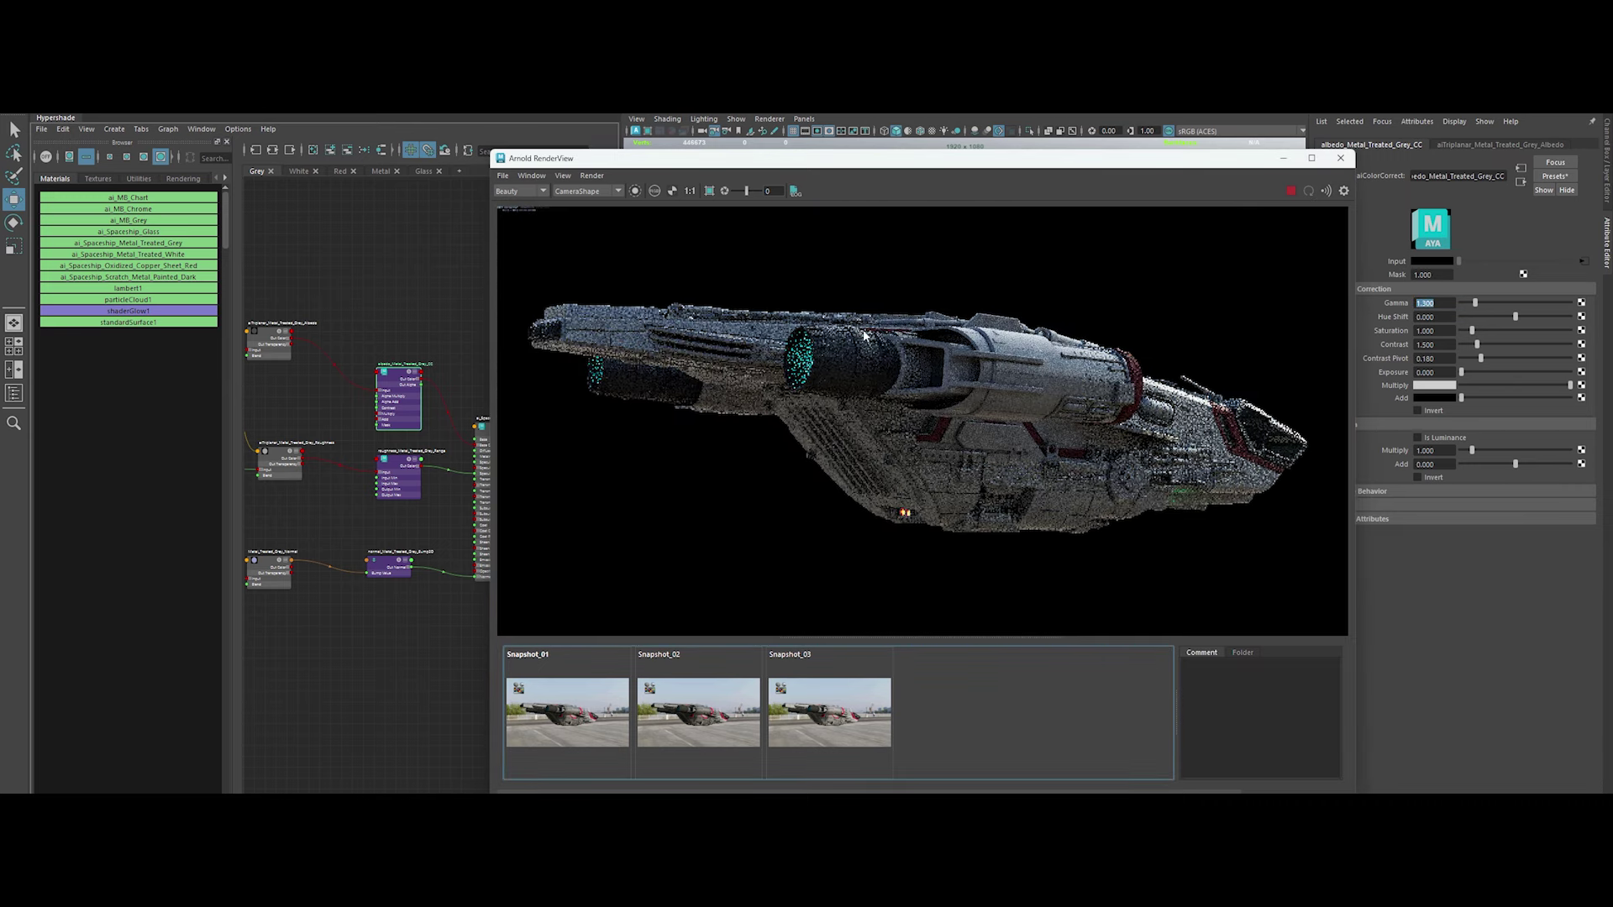
{"action": "left_click", "coordinate": [1293, 192]}
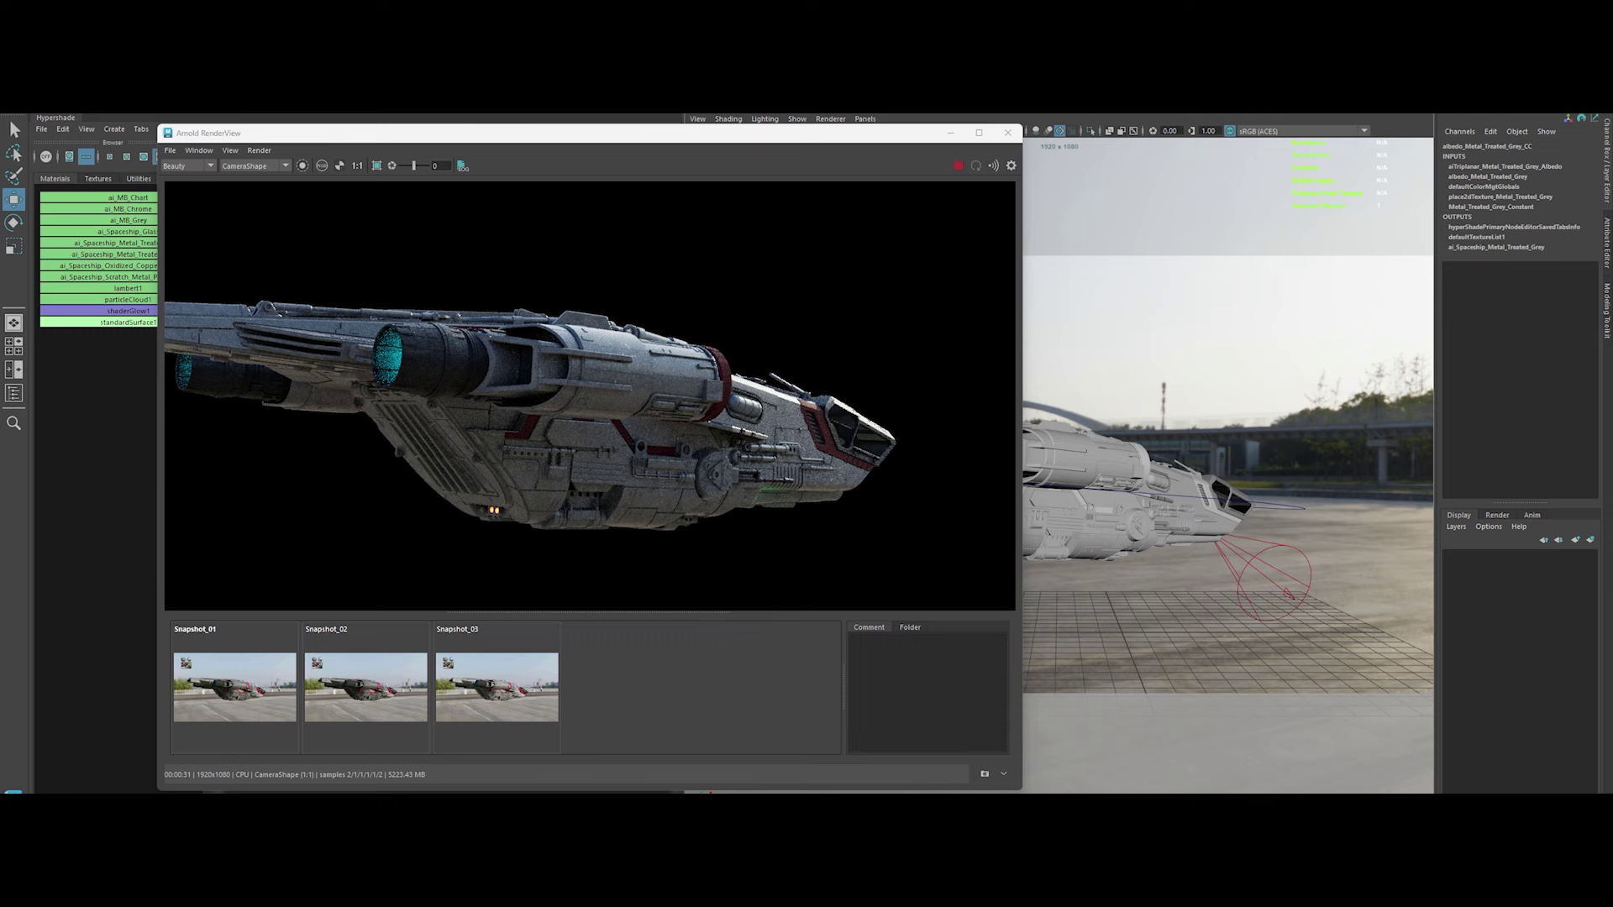
{"action": "left_click_drag", "start_coordinate": [618, 137], "coordinate": [892, 157]}
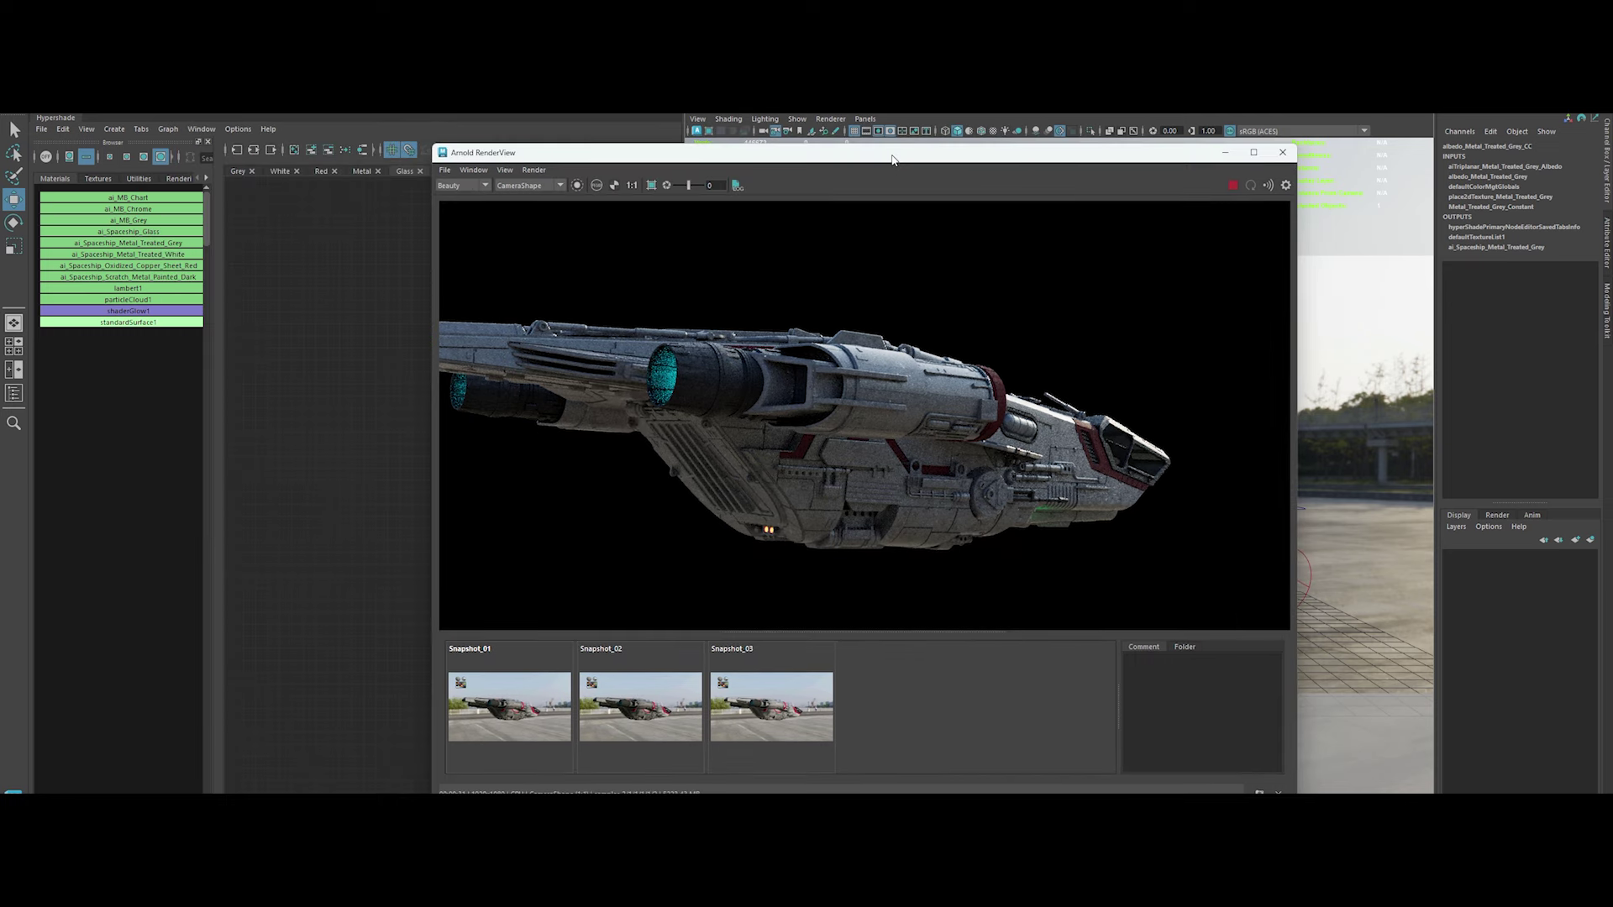
Give albedo_Oxidized_Copper_Sheet_CC gamma 1.5 and hue shift 0.02, after trying 0.05
{"action": "left_click", "coordinate": [321, 171]}
{"action": "mouse_move", "coordinate": [947, 345]}
{"action": "left_mouse_down"}
{"action": "mouse_move", "coordinate": [1031, 401]}
{"action": "mouse_move", "coordinate": [1031, 467]}
{"action": "left_mouse_up"}
{"action": "left_click", "coordinate": [1607, 236]}
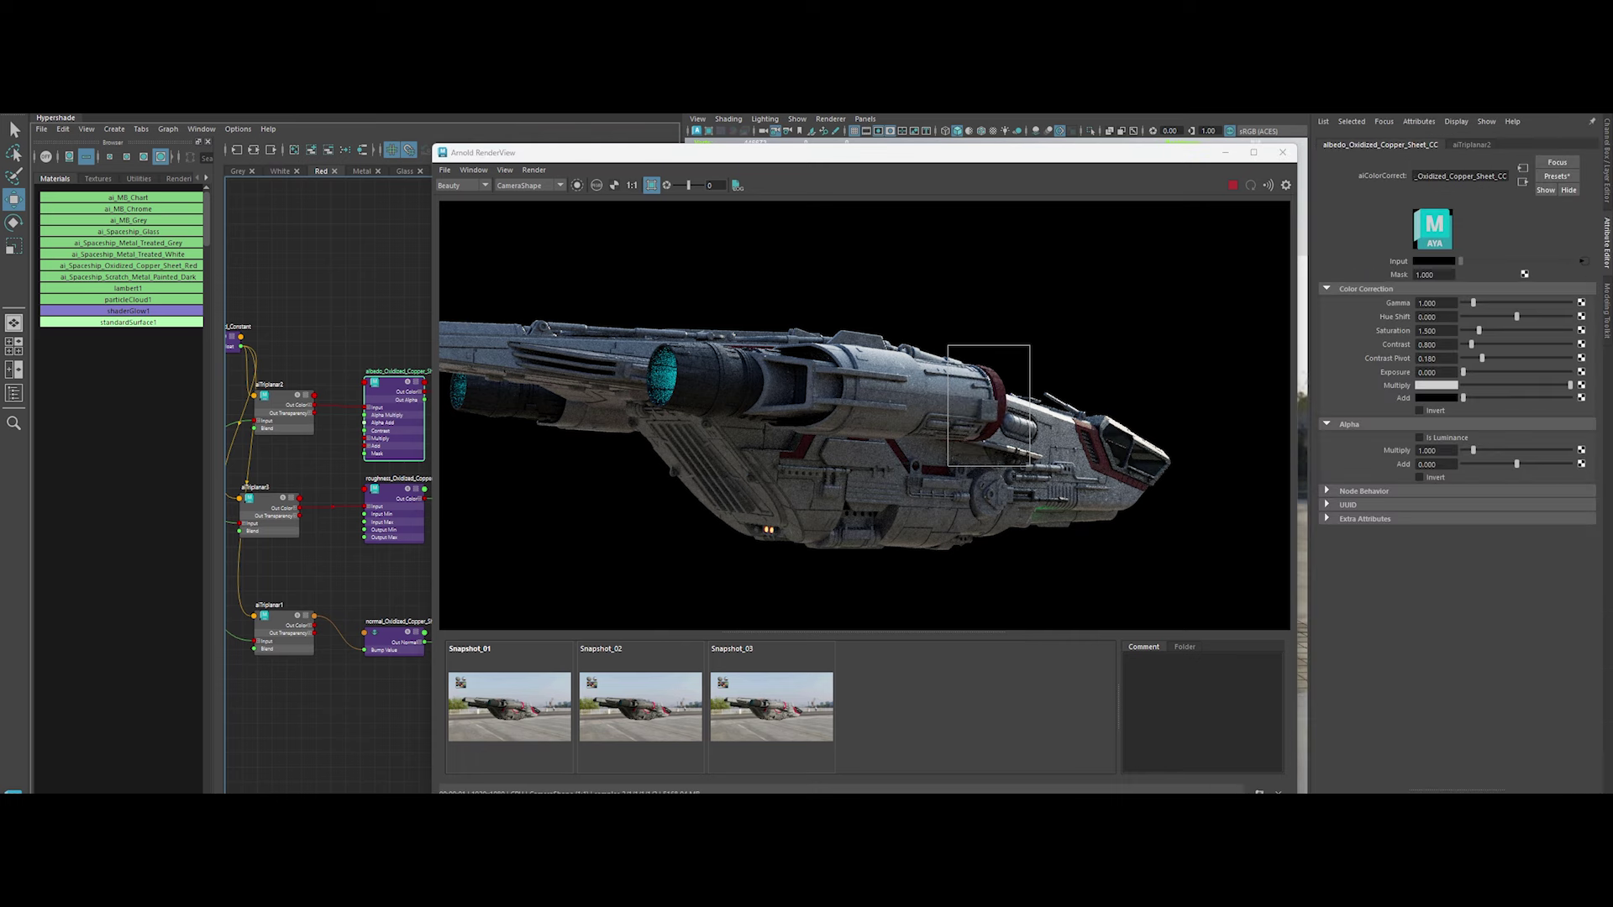
{"action": "type", "text": "1.5"}
{"action": "key", "text": "Return"}
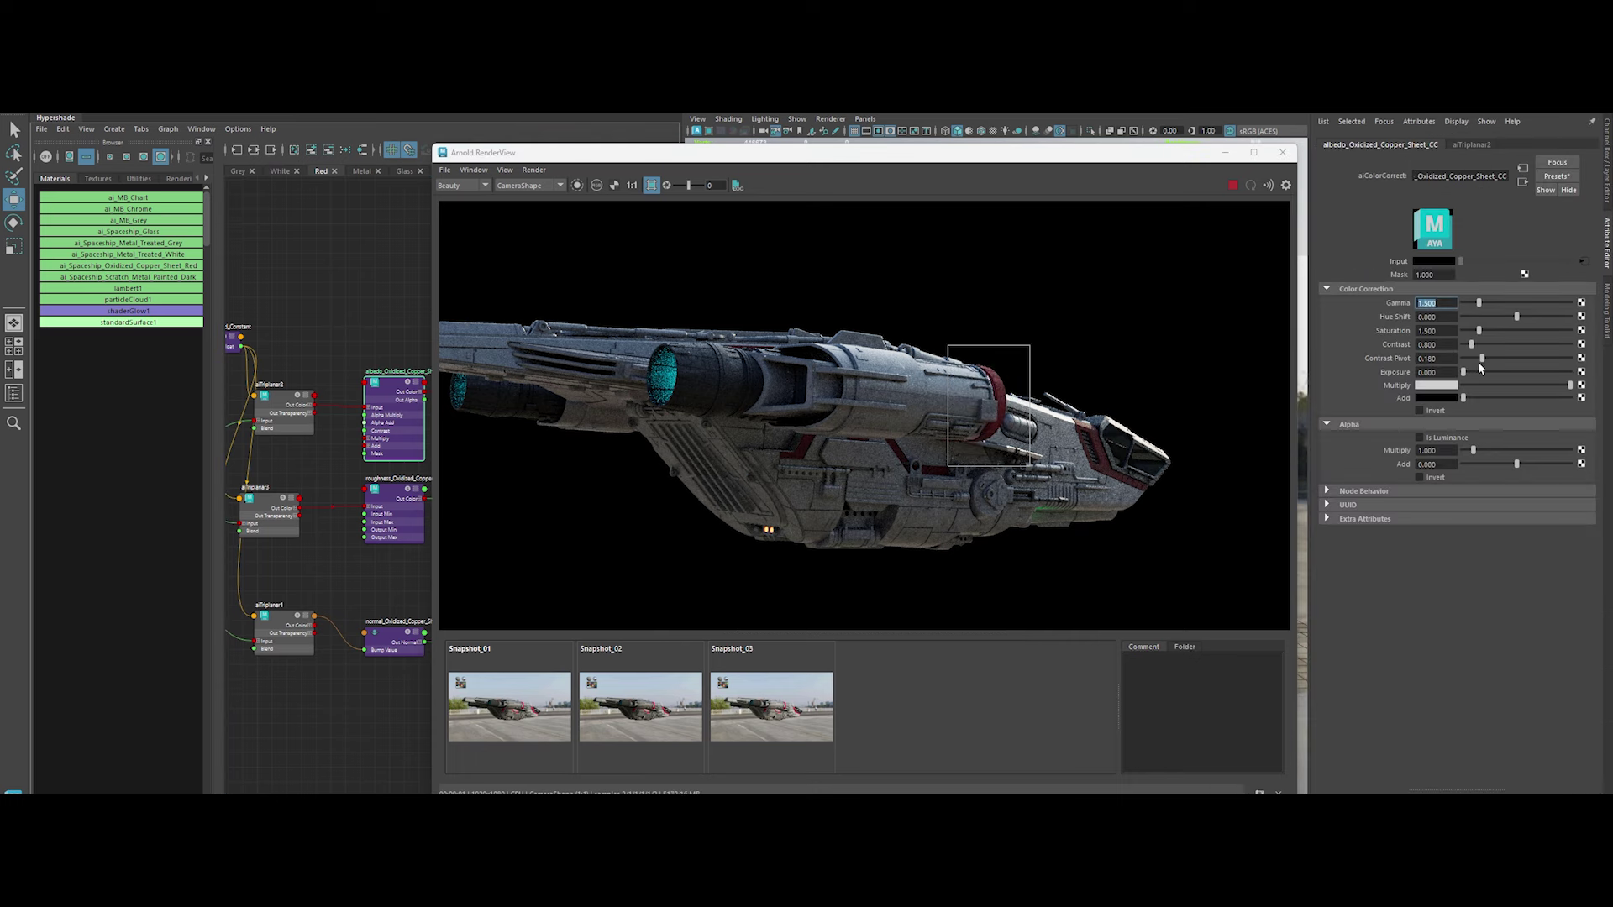
{"action": "key", "text": "Tab"}
{"action": "type", "text": "0.05"}
{"action": "key", "text": "Return"}
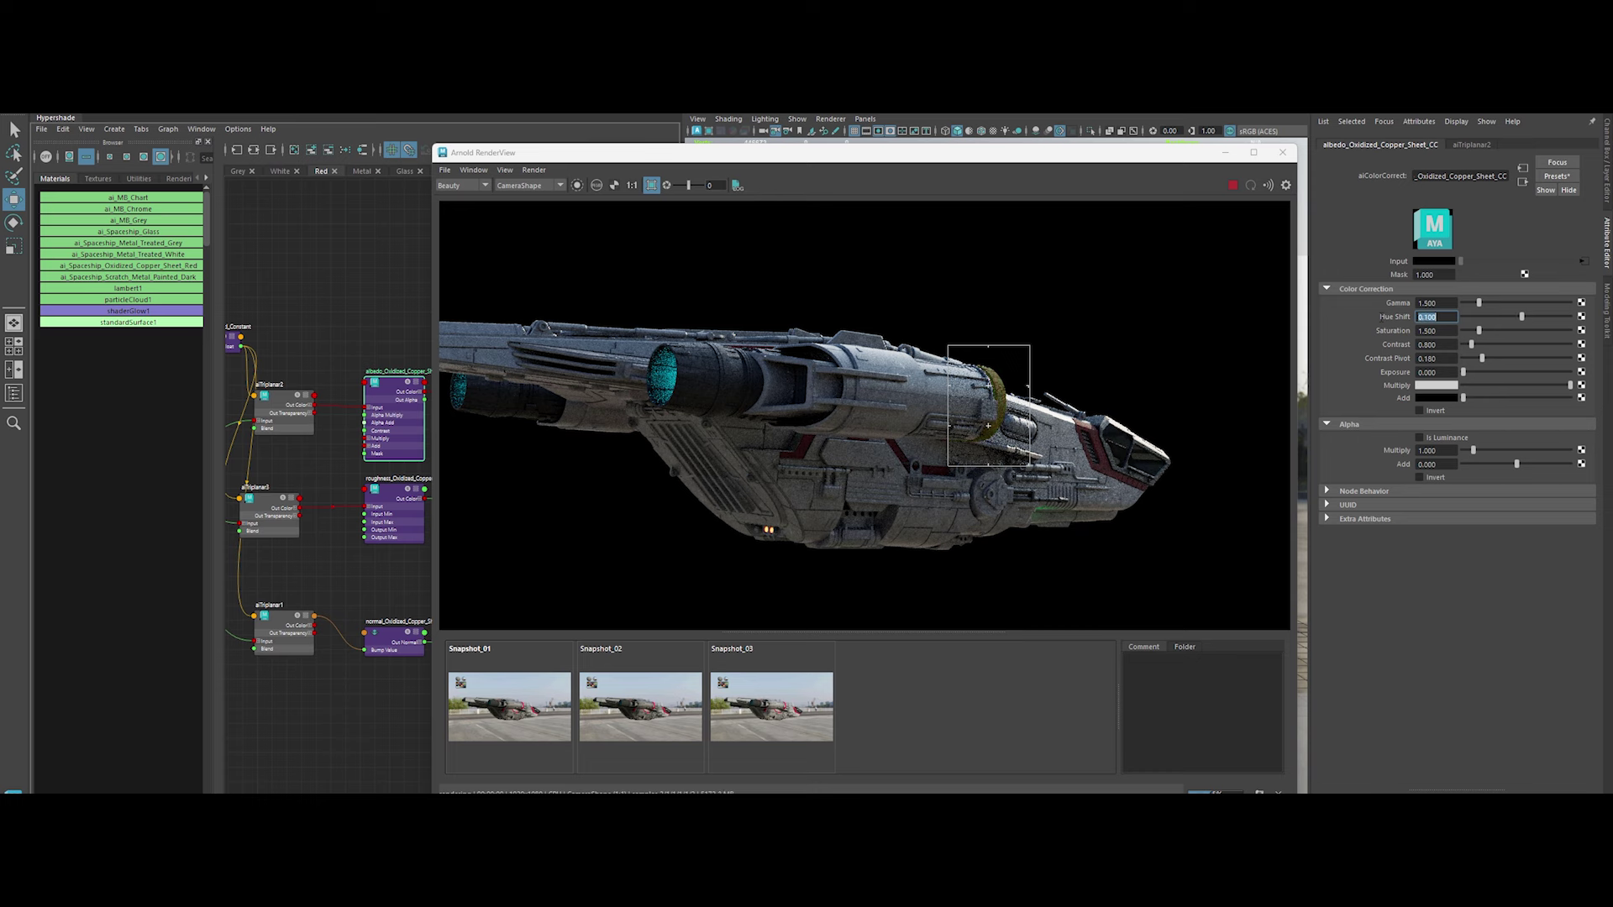
{"action": "type", "text": "0.02"}
{"action": "key", "text": "Return"}
Draw a render region around the engine and show the Outliner
{"action": "left_click_drag", "start_coordinate": [1056, 397], "coordinate": [1156, 526]}
{"action": "left_click", "coordinate": [1437, 316]}
{"action": "left_click_drag", "start_coordinate": [610, 320], "coordinate": [716, 446]}
{"action": "left_click_drag", "start_coordinate": [1094, 152], "coordinate": [1055, 512]}
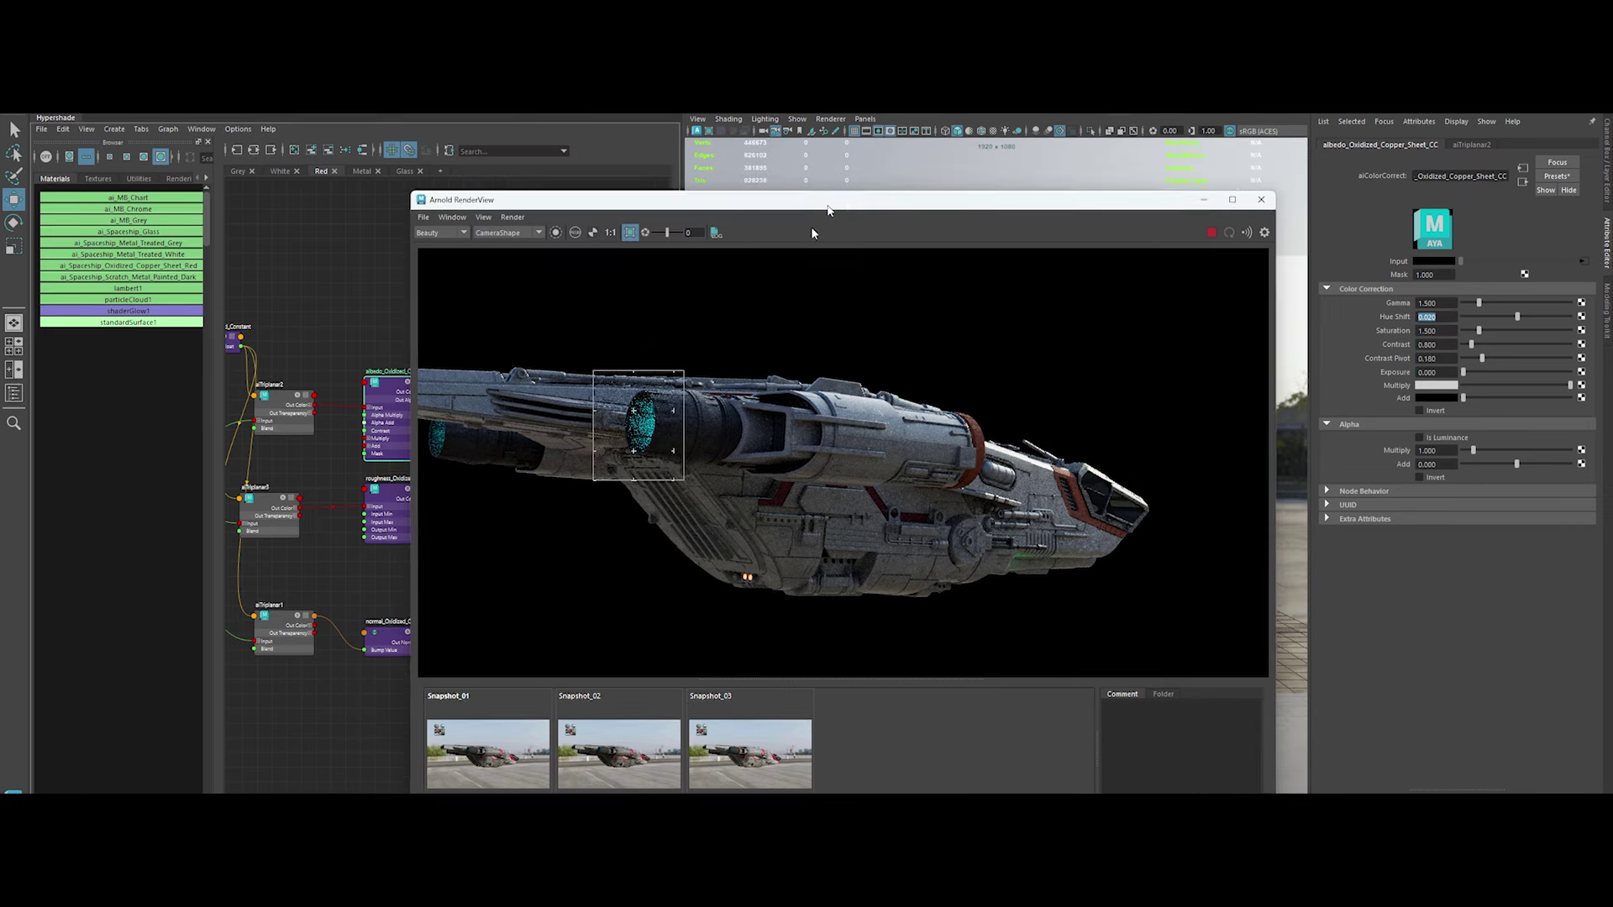
{"action": "left_click", "coordinate": [14, 393]}
Expand the ship's mesh lights group and inspect the right engine light's Arnold colour
{"action": "left_click", "coordinate": [76, 249]}
{"action": "left_click", "coordinate": [84, 286]}
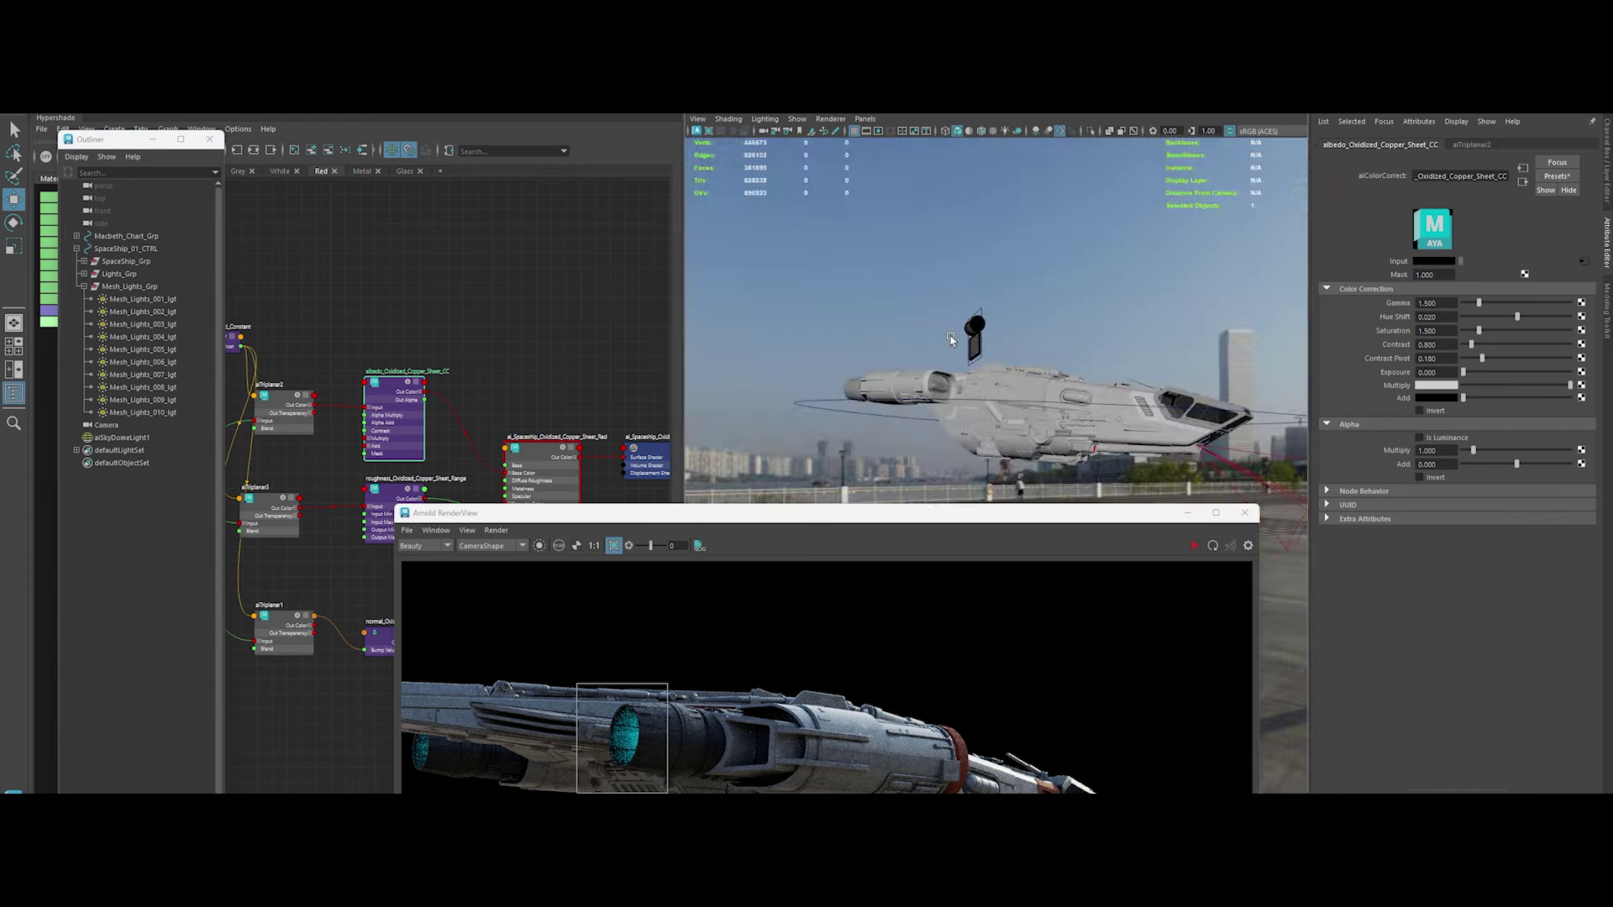
{"action": "left_click_drag", "start_coordinate": [840, 252], "coordinate": [1134, 336], "text": "alt"}
{"action": "left_click", "coordinate": [1180, 357]}
{"action": "left_click", "coordinate": [1446, 145]}
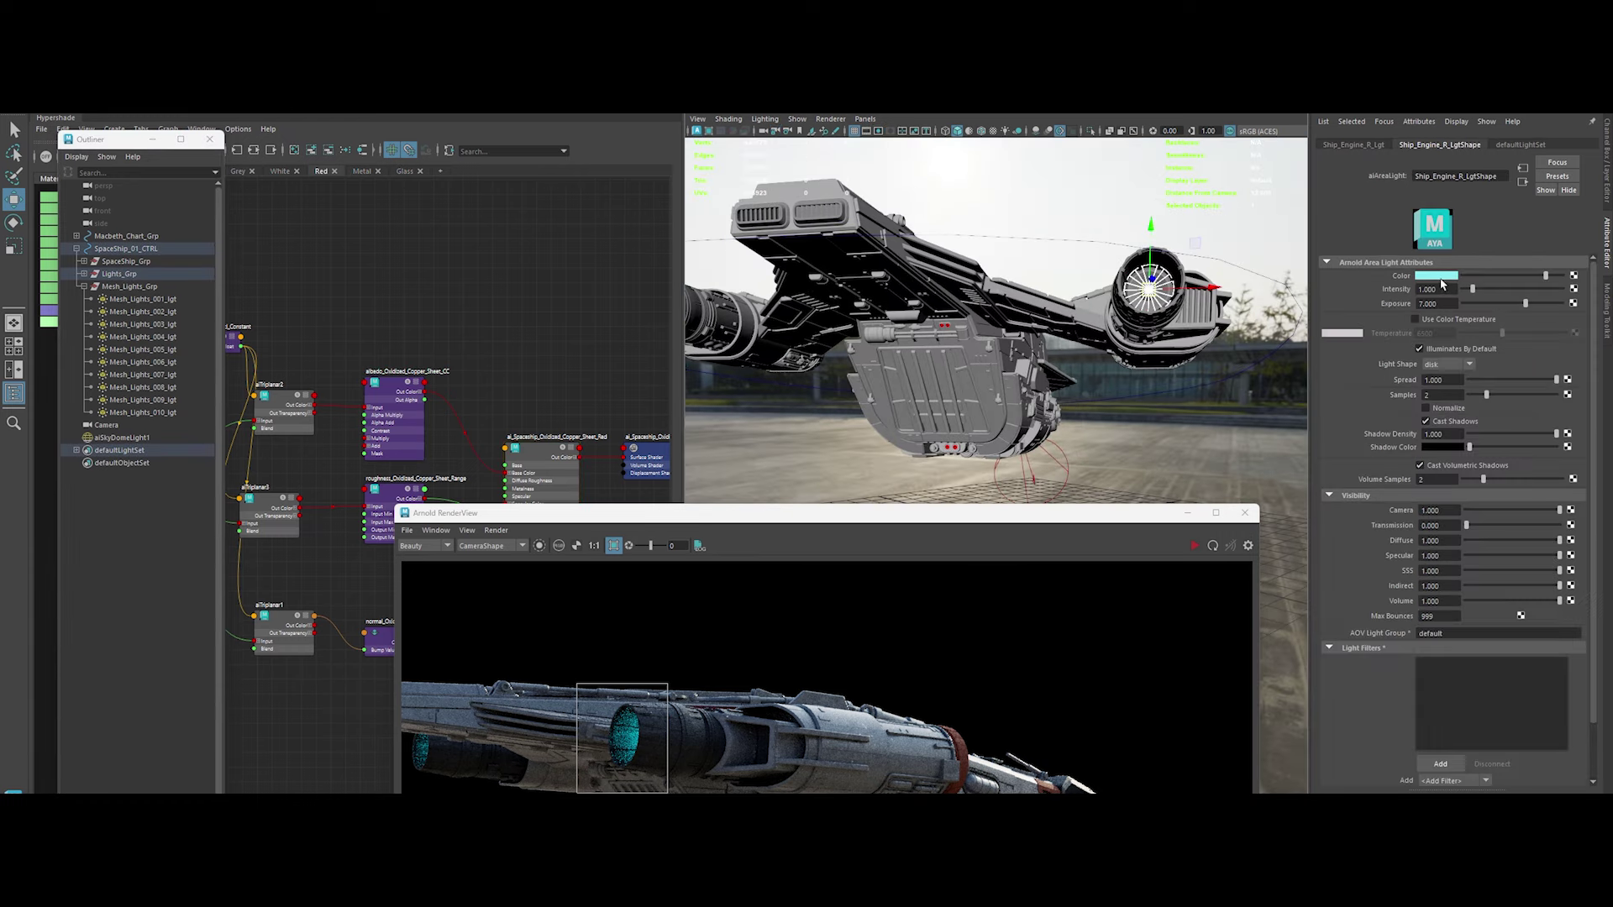
{"action": "left_click", "coordinate": [1433, 216]}
Check the left engine light's colour and enlarge the render window
{"action": "left_click", "coordinate": [804, 323]}
{"action": "left_click", "coordinate": [1435, 276]}
{"action": "key", "text": "Return"}
{"action": "left_click", "coordinate": [765, 119]}
{"action": "left_click", "coordinate": [806, 193]}
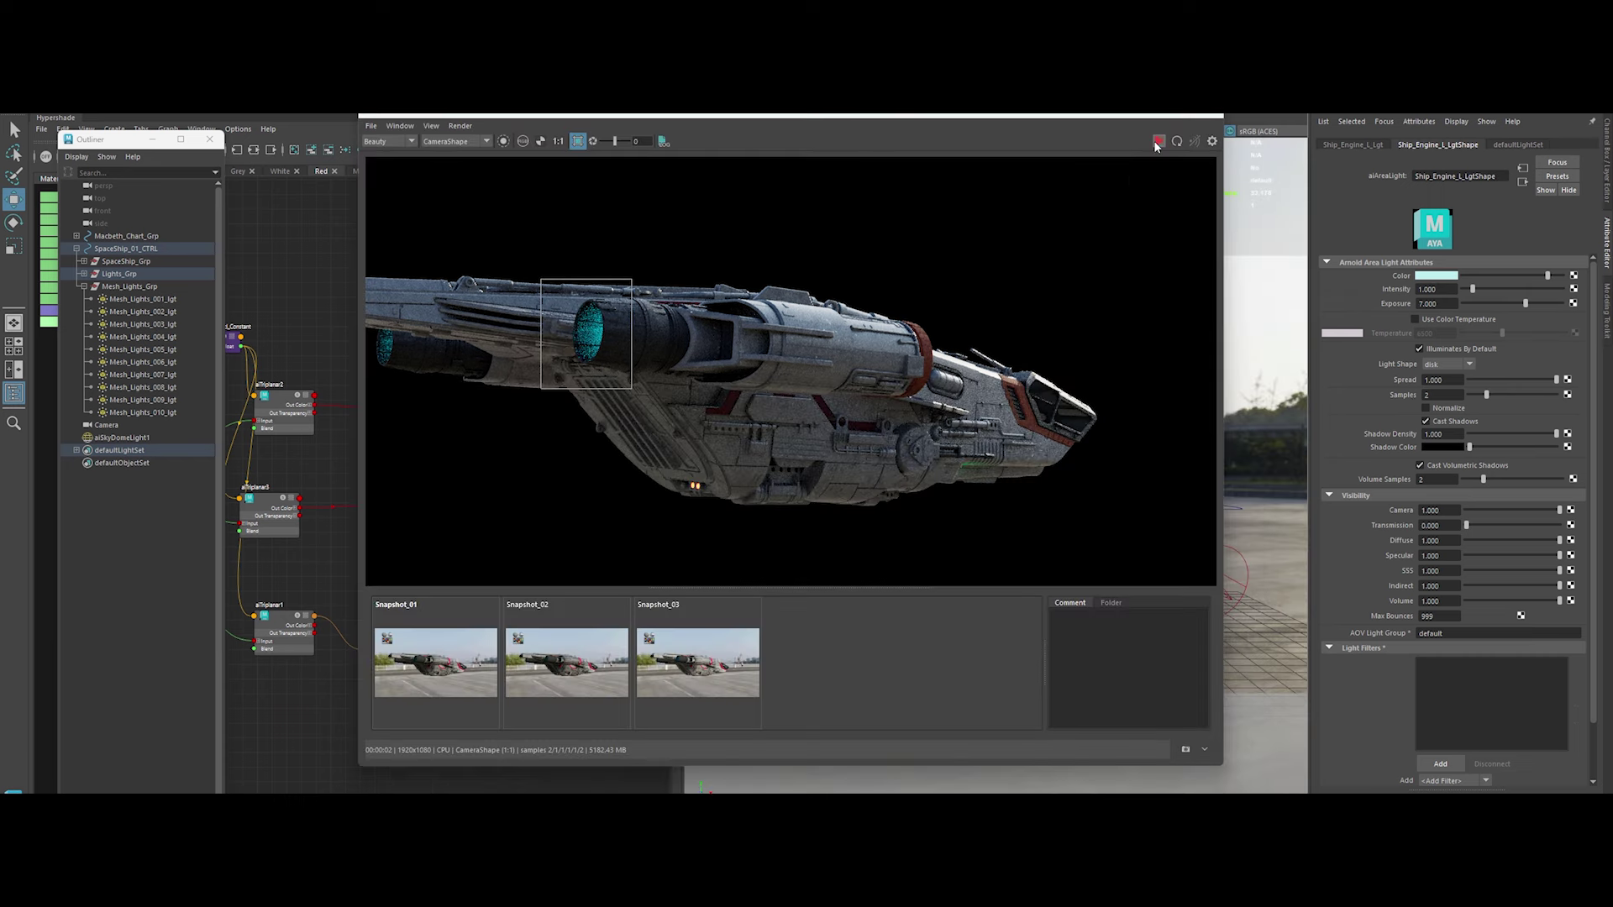
Set the left engine light's exposure to 10
{"action": "double_click", "coordinate": [1428, 304]}
{"action": "type", "text": "8"}
{"action": "key", "text": "Return"}
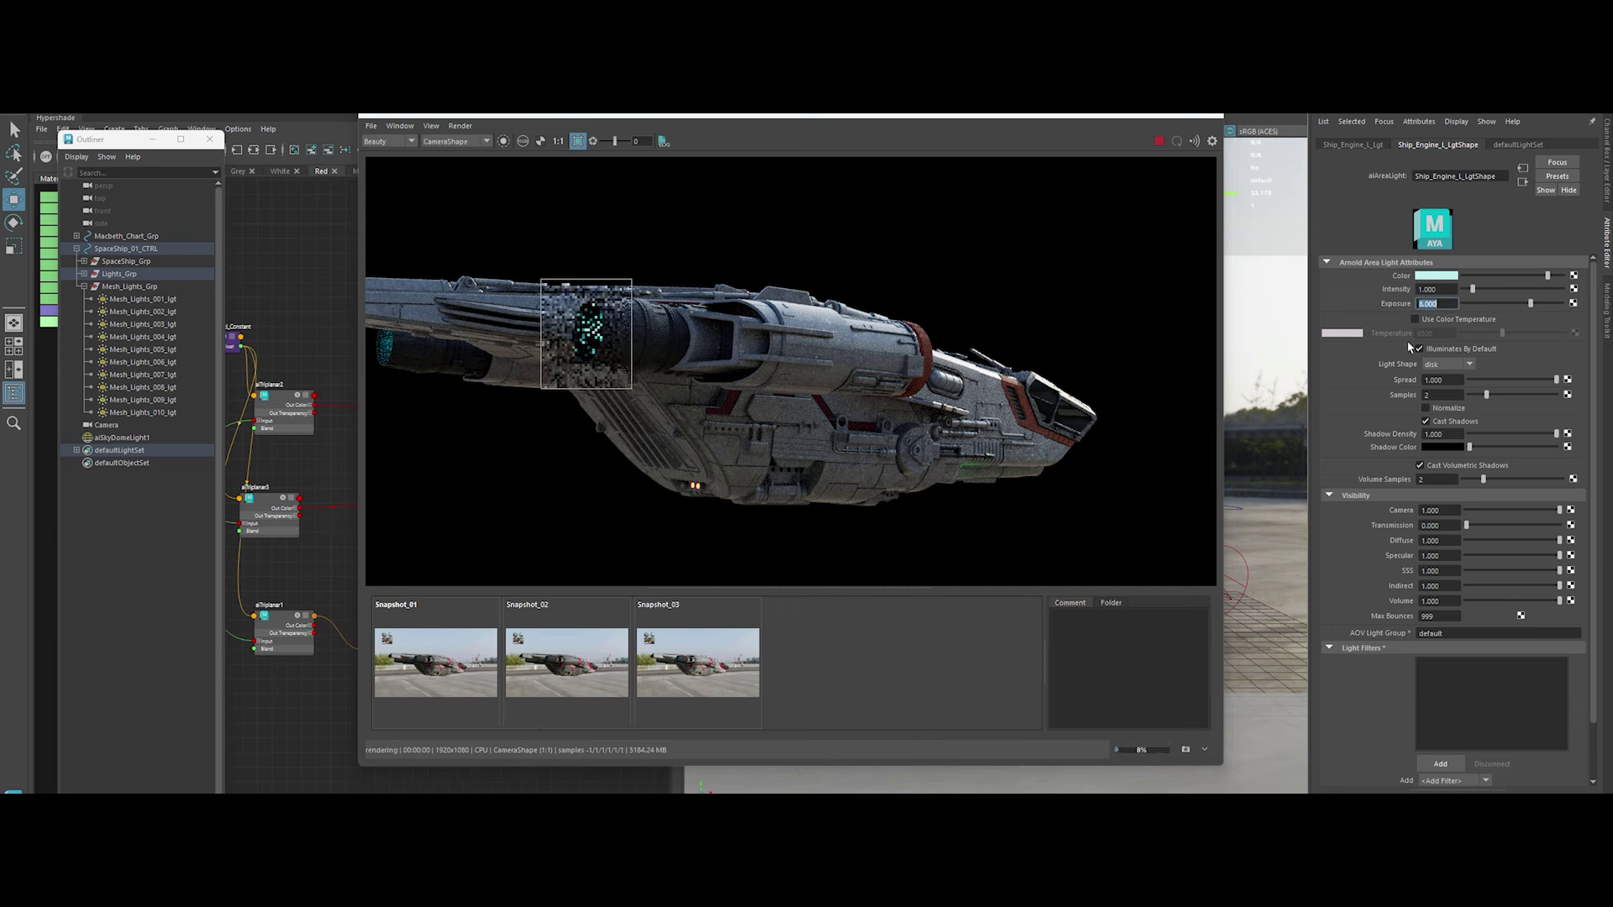
{"action": "type", "text": "10"}
{"action": "key", "text": "Return"}
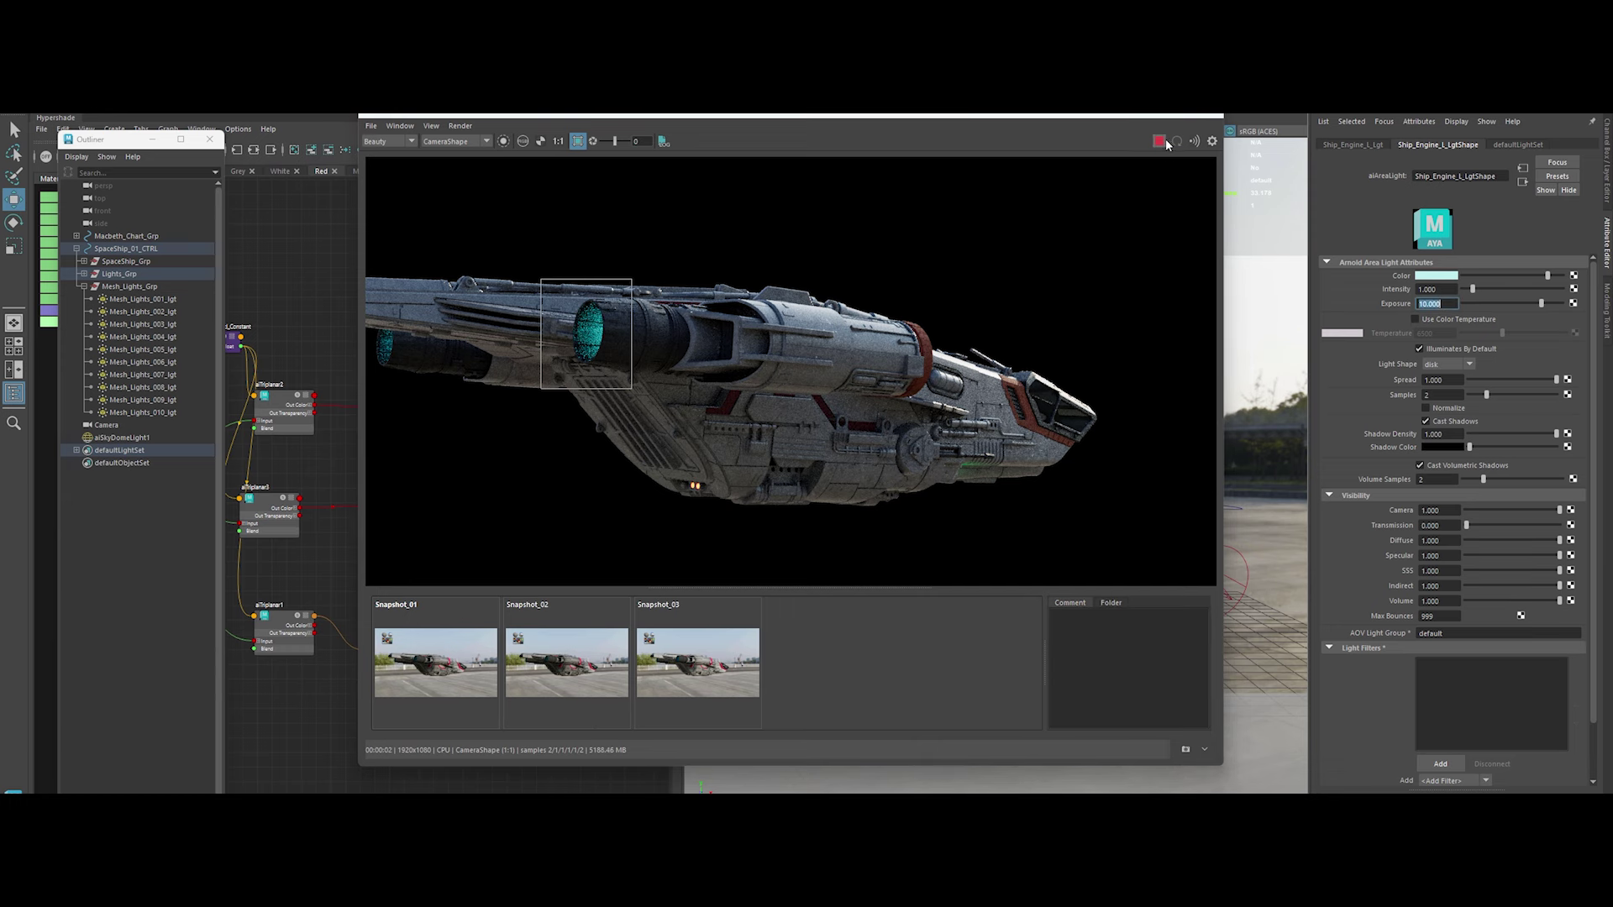
Switch the viewport camera and compare the left and right engine light colours
{"action": "left_click", "coordinate": [1425, 277]}
{"action": "left_click_drag", "start_coordinate": [982, 126], "coordinate": [998, 599]}
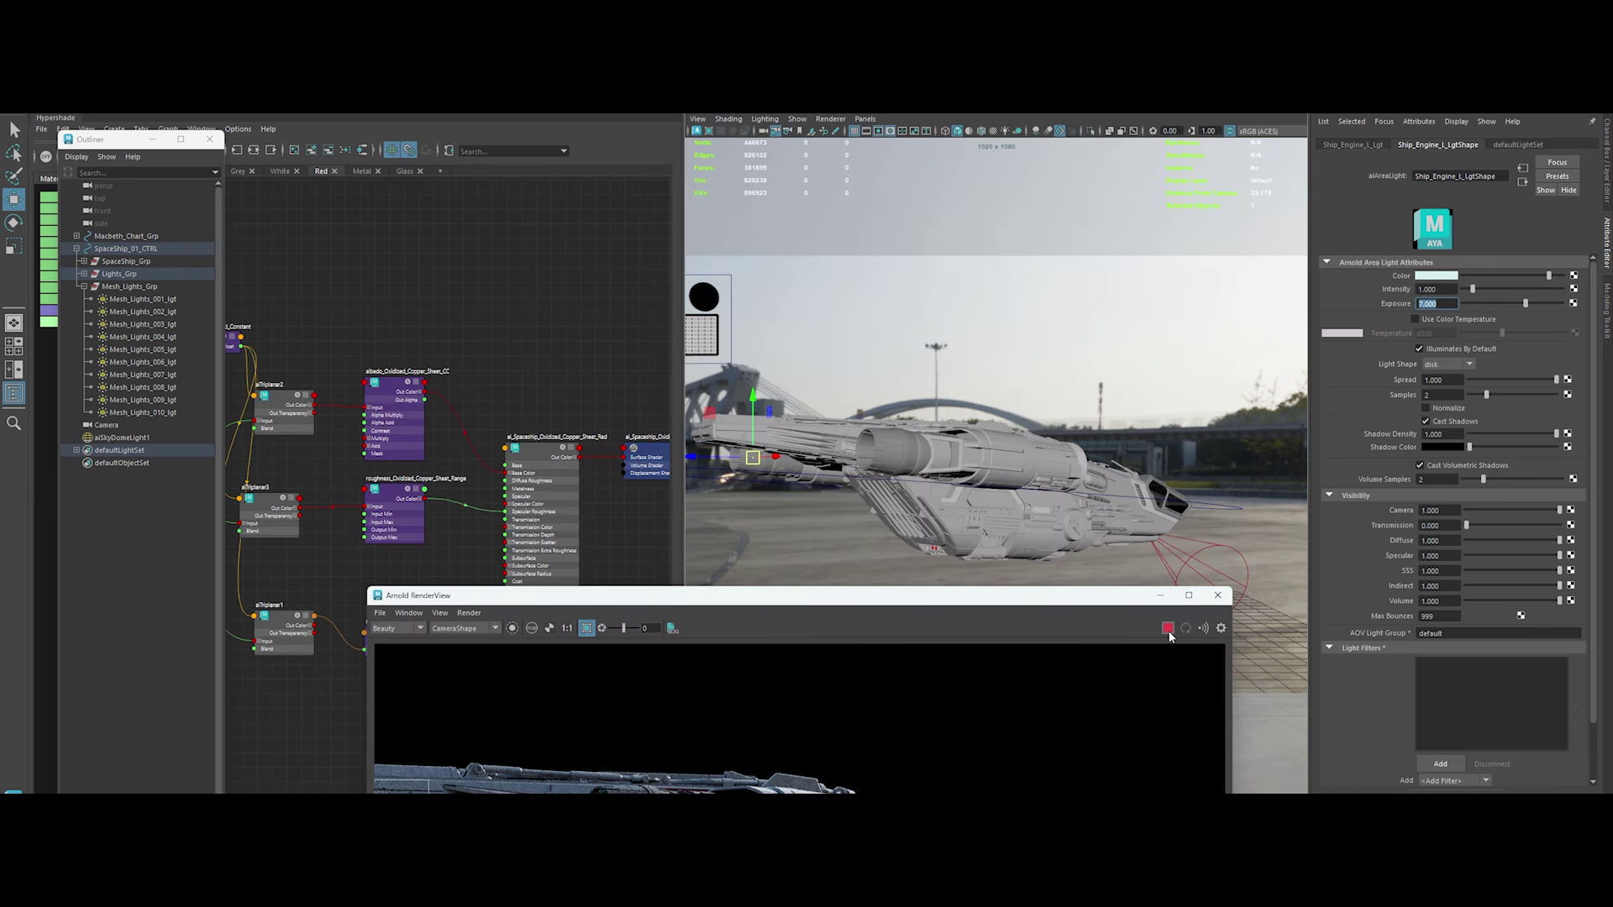
{"action": "left_click", "coordinate": [748, 134]}
{"action": "left_click", "coordinate": [798, 168]}
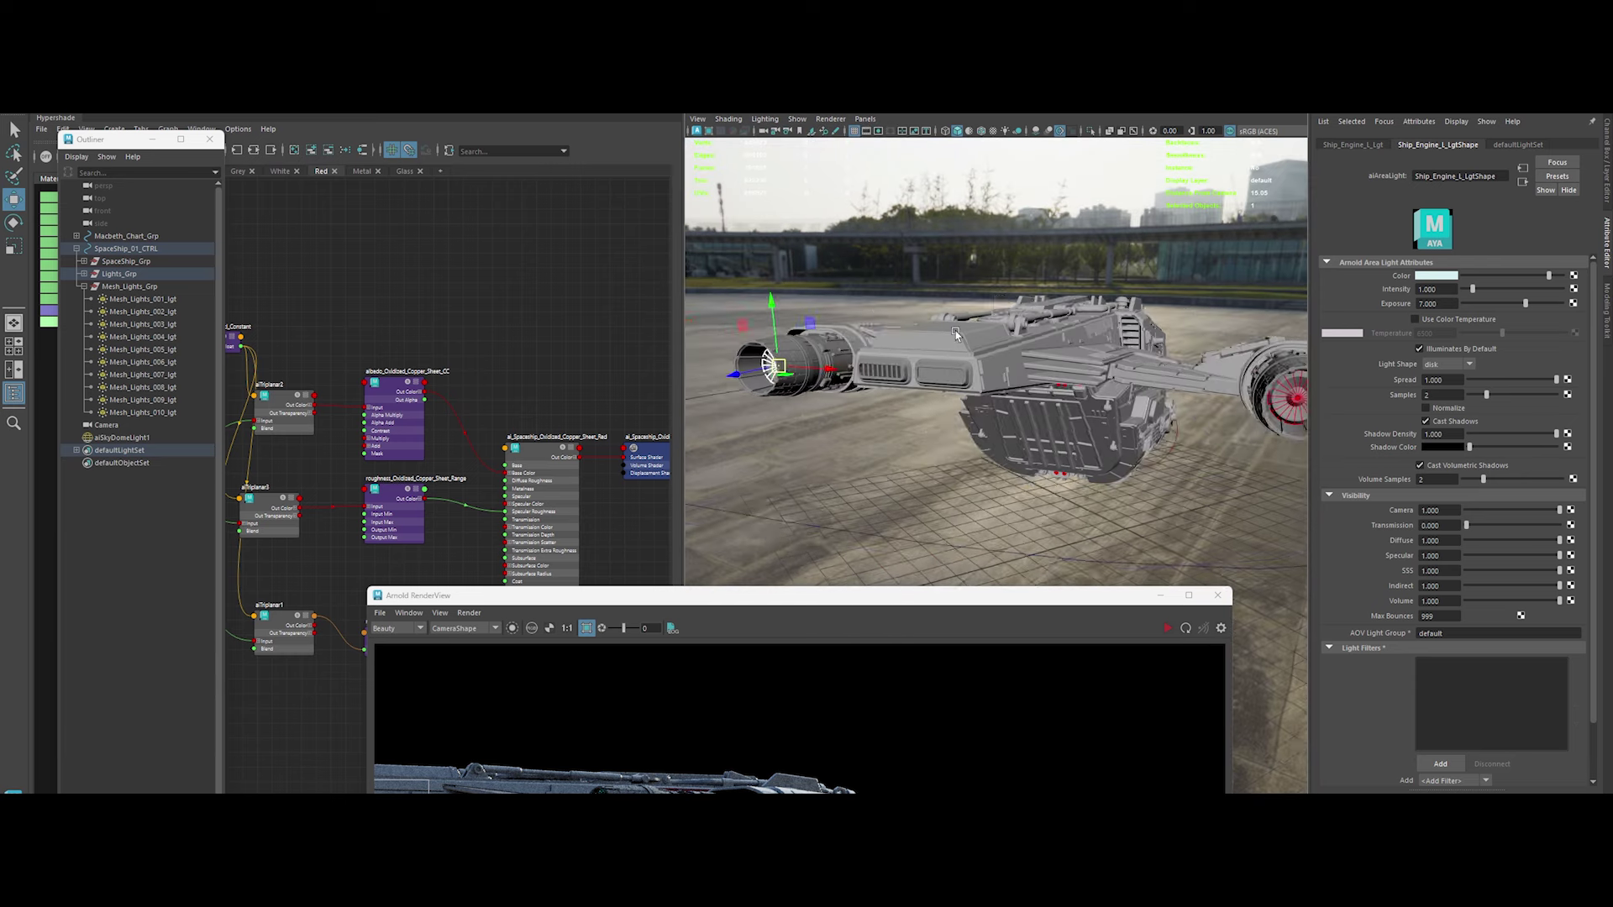
{"action": "left_click", "coordinate": [1231, 399]}
{"action": "left_click", "coordinate": [1433, 278]}
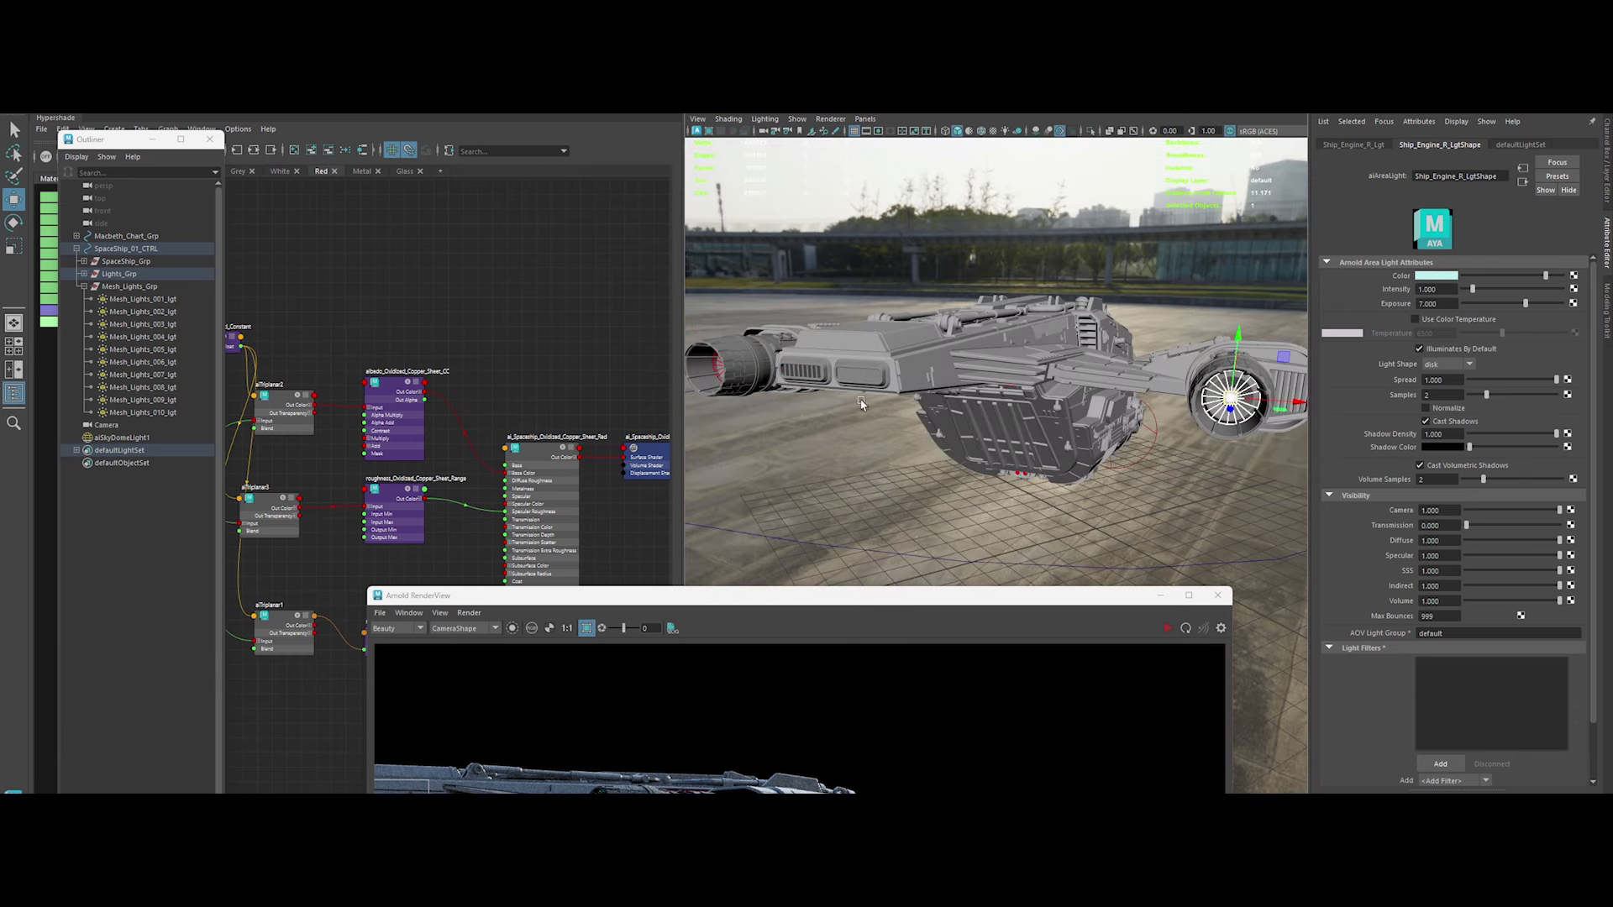
{"action": "left_click", "coordinate": [729, 366]}
{"action": "left_click", "coordinate": [1433, 276]}
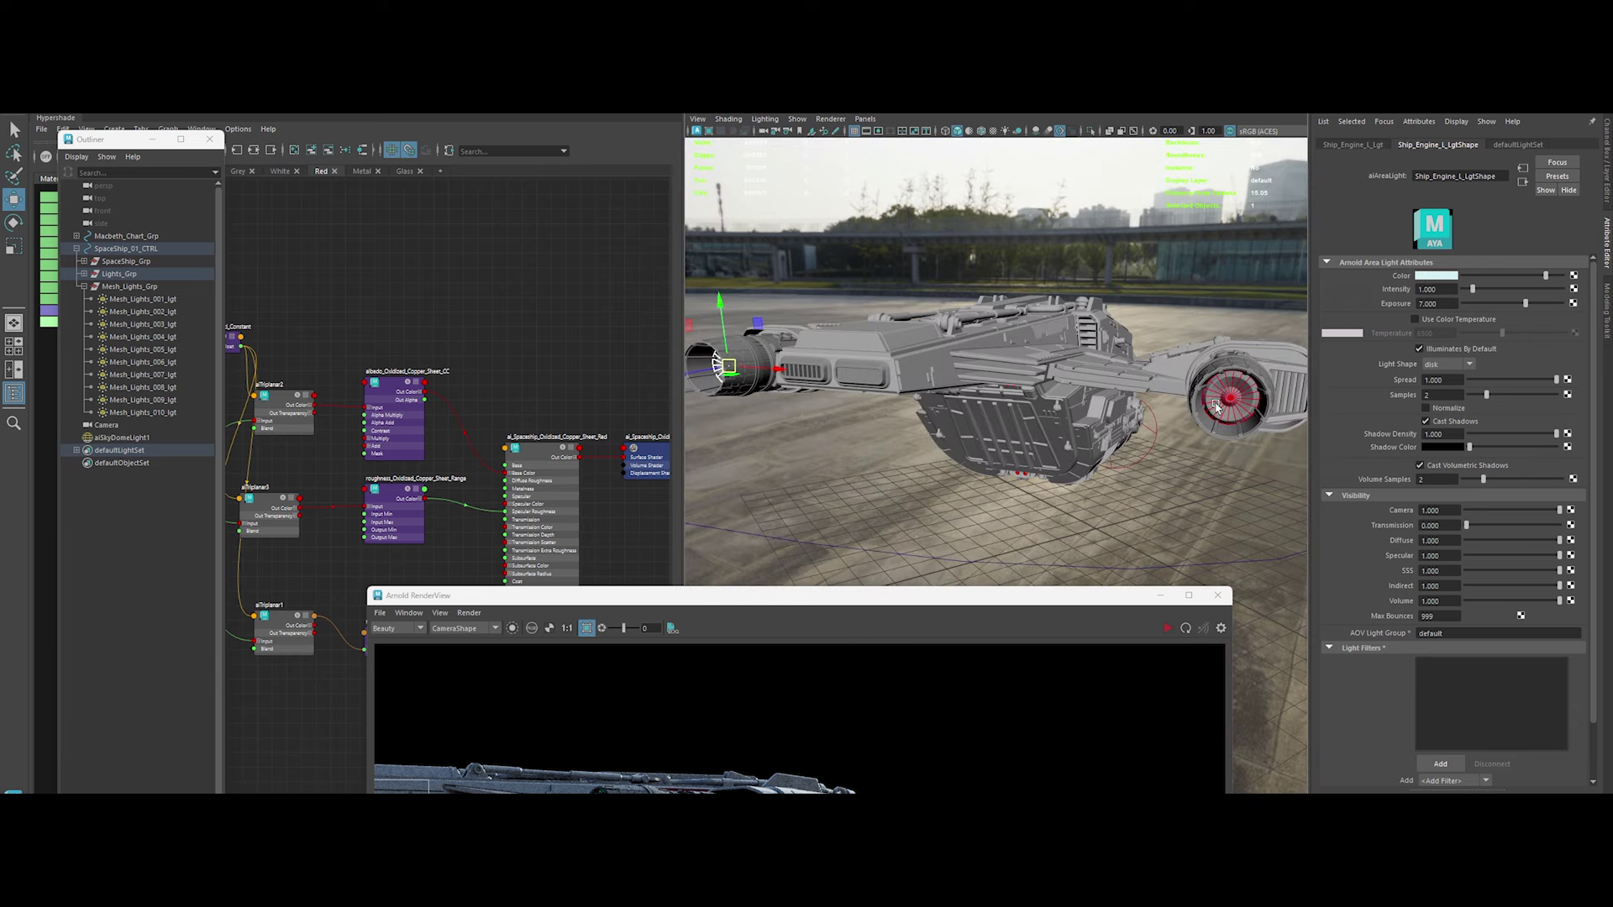
{"action": "left_click", "coordinate": [1231, 399]}
Change the right engine light's colour to a pale, nearly white blue
{"action": "left_click", "coordinate": [1436, 277]}
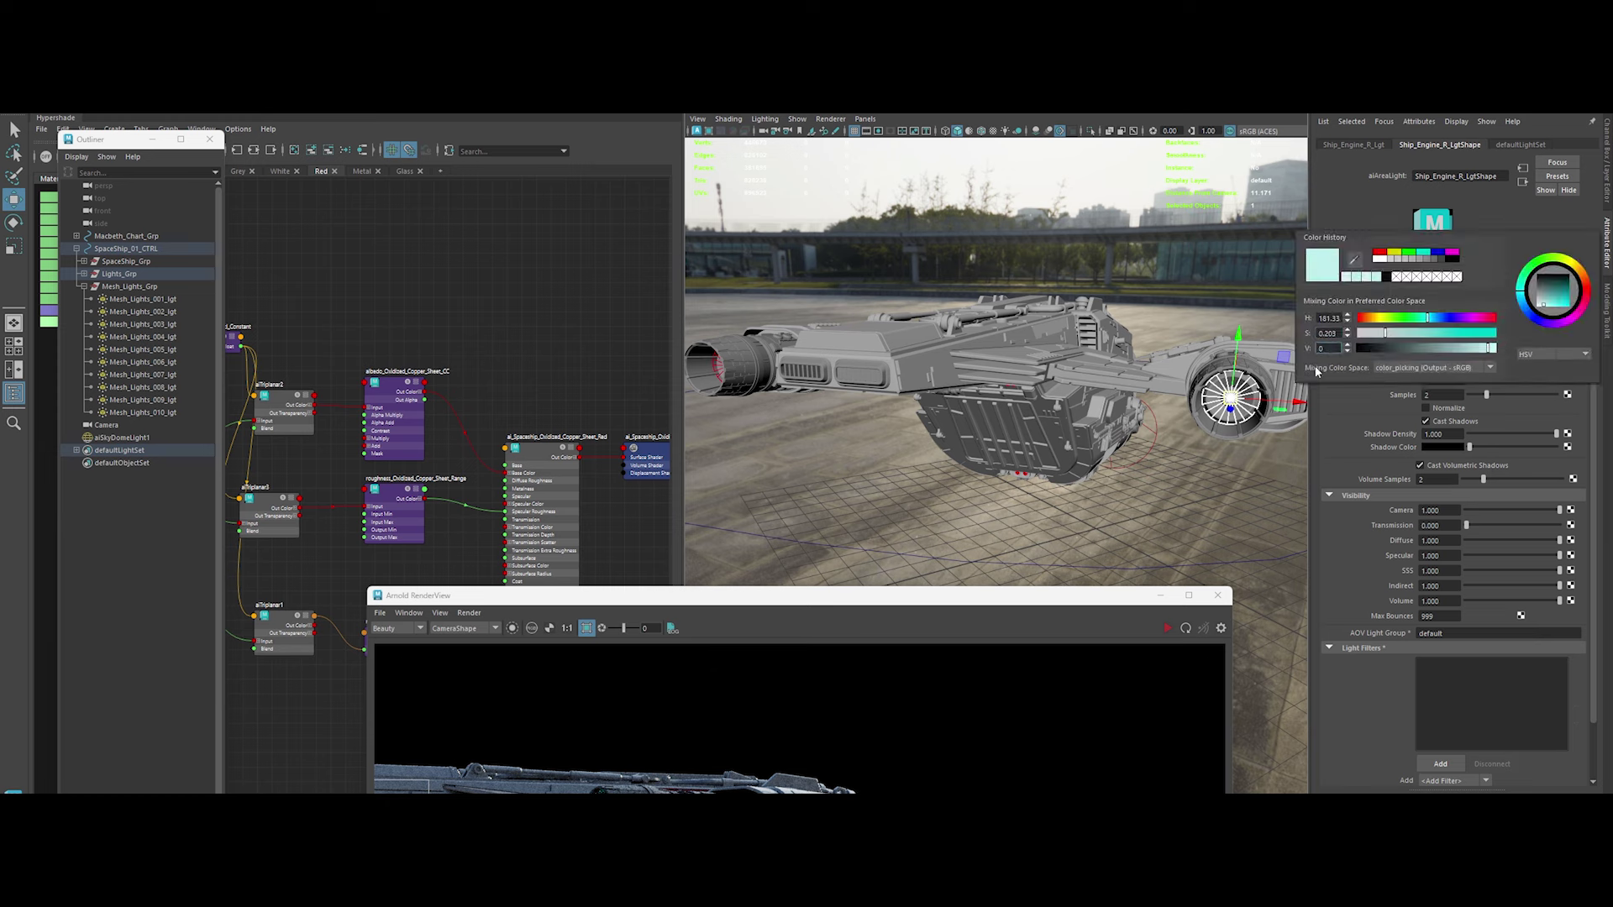
{"action": "left_click", "coordinate": [1433, 277]}
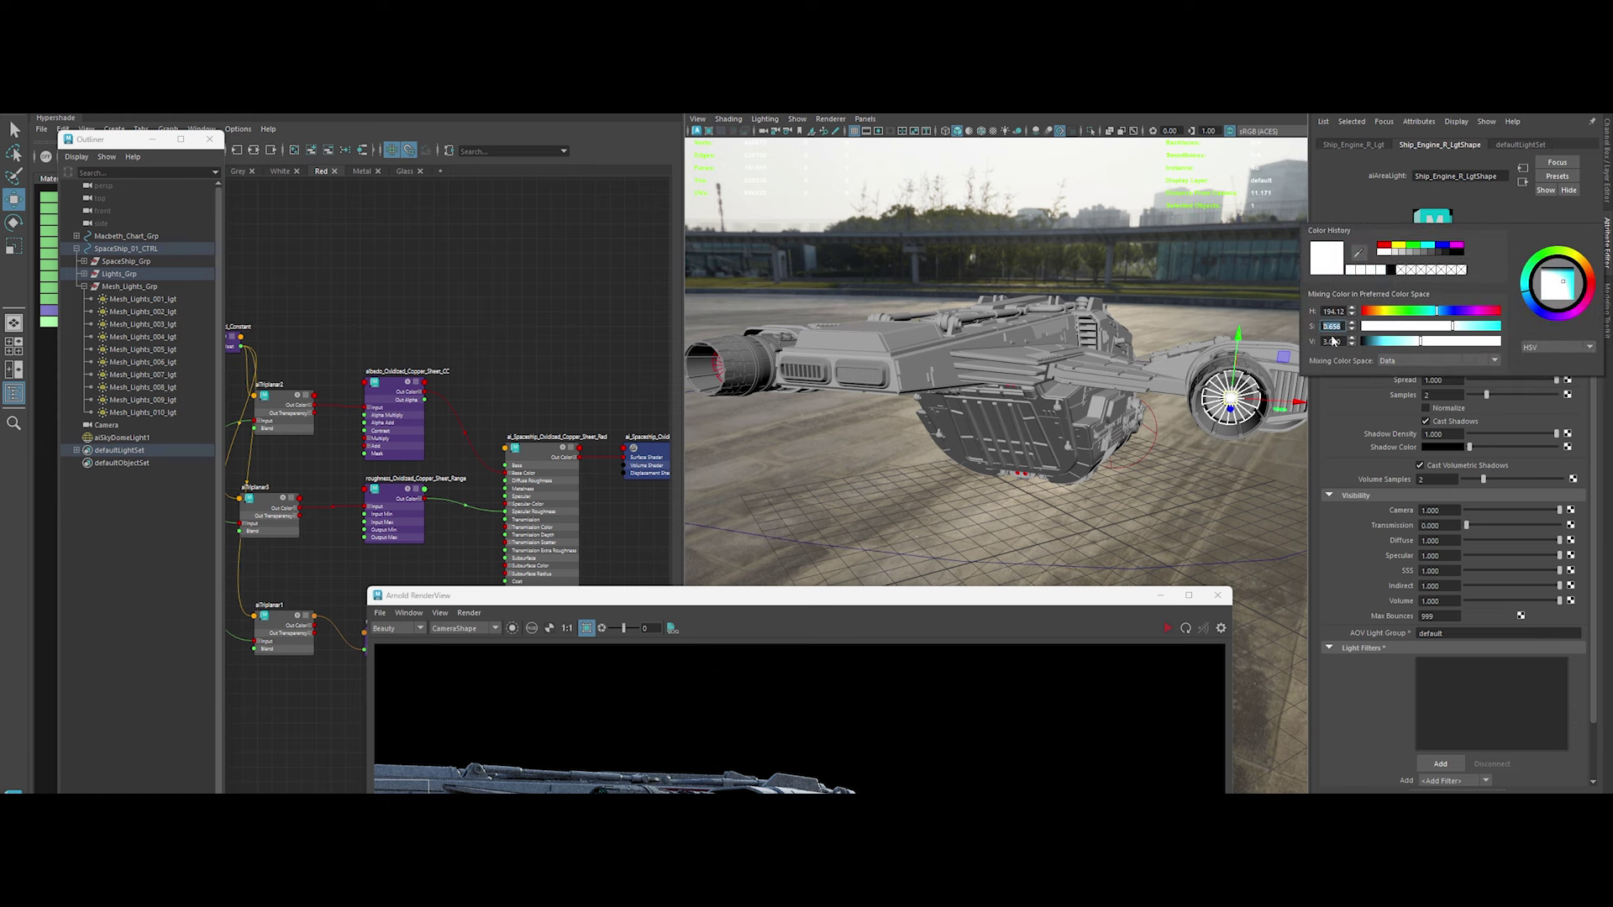
{"action": "key", "text": "Return"}
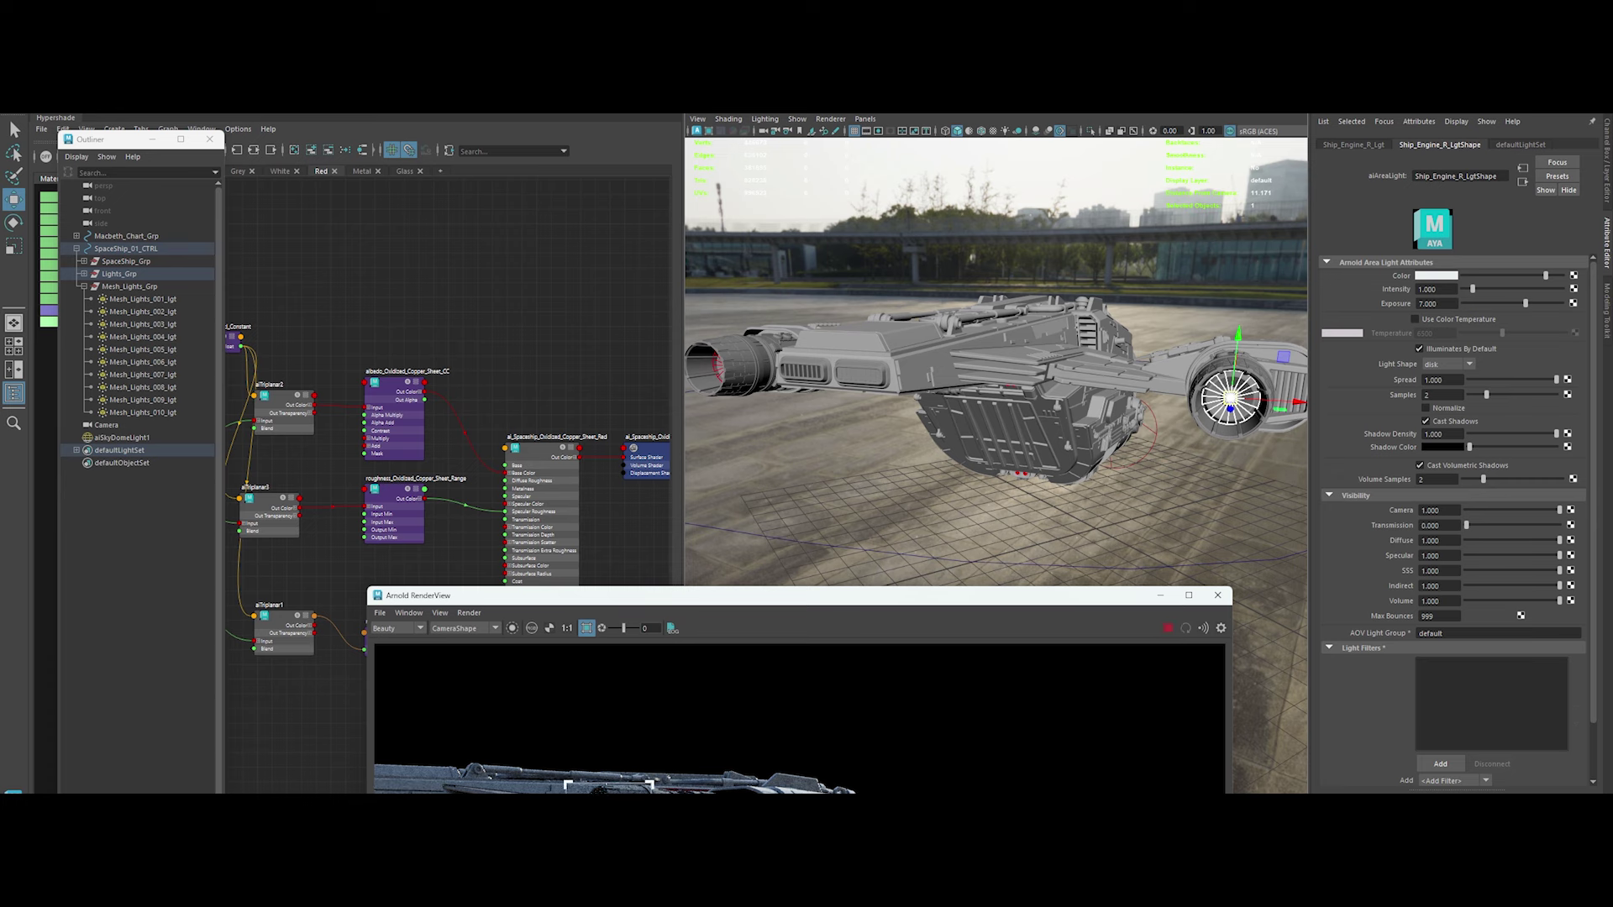
{"action": "left_click", "coordinate": [717, 367]}
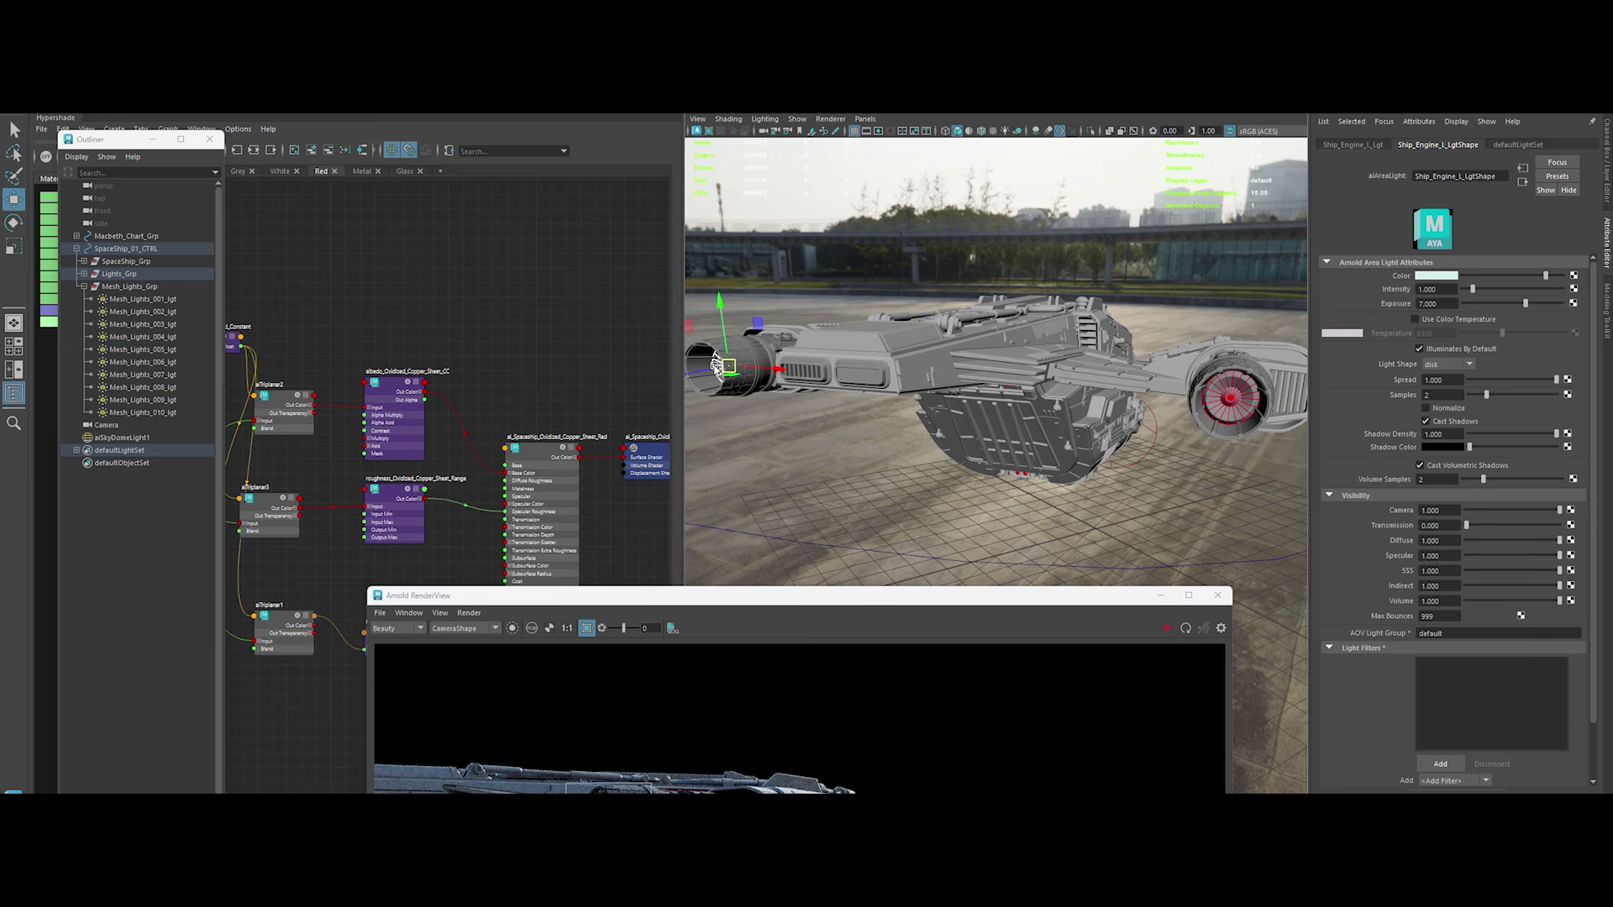
{"action": "left_click", "coordinate": [1438, 275]}
{"action": "key", "text": "Return"}
{"action": "left_click_drag", "start_coordinate": [1005, 595], "coordinate": [1041, 243]}
Draw a render region over the engines and select the beige metal albedo colour correction
{"action": "left_click_drag", "start_coordinate": [529, 443], "coordinate": [634, 561]}
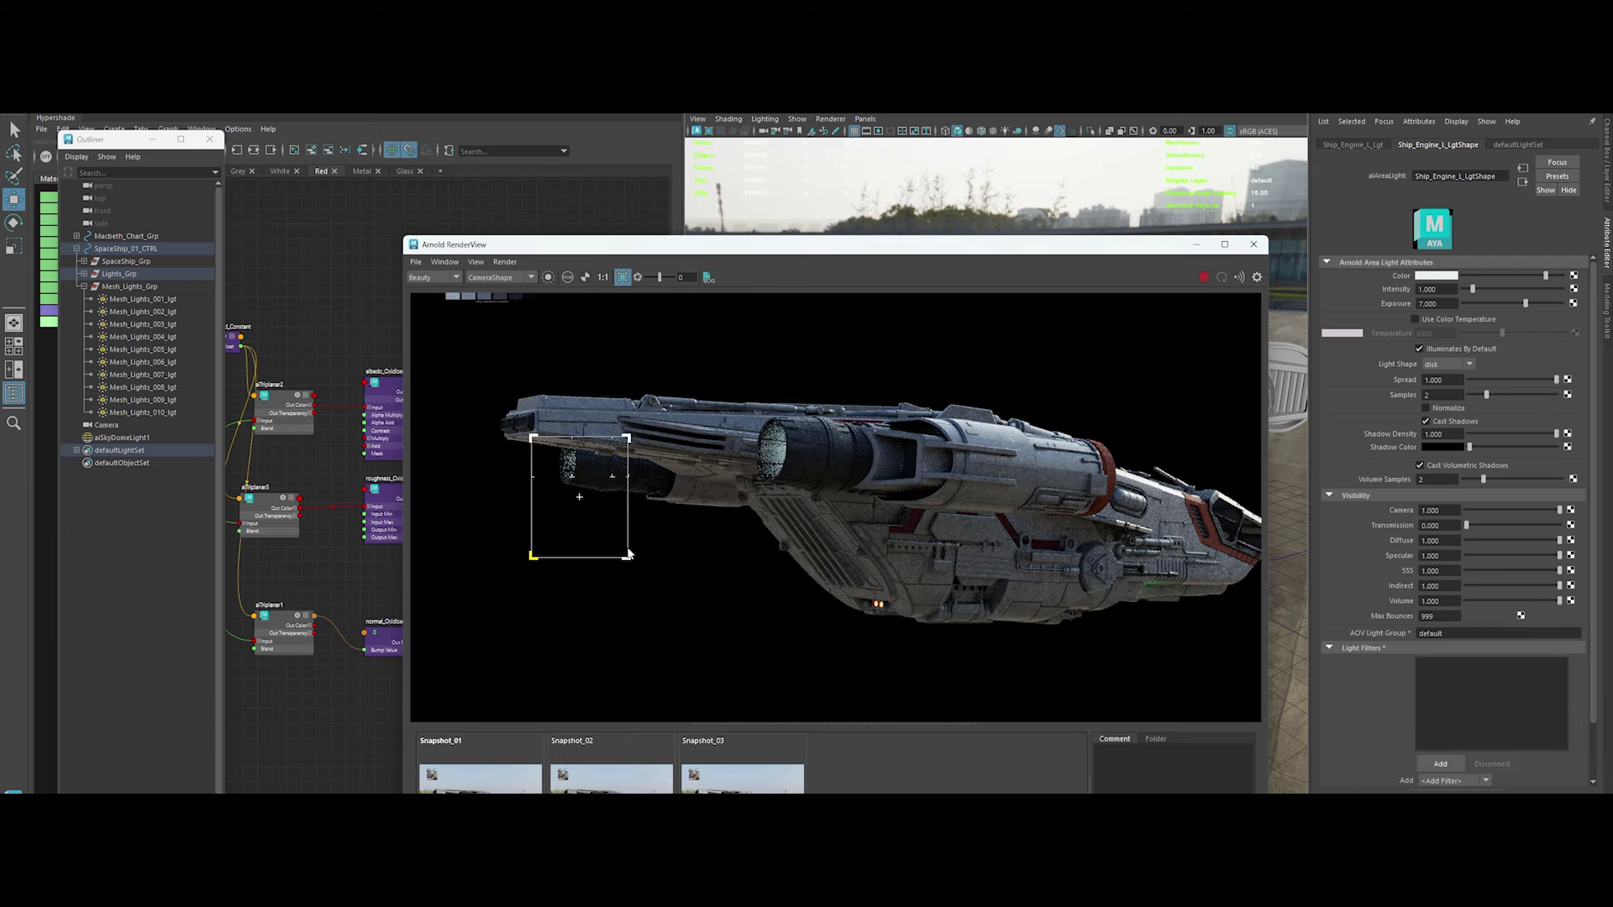
{"action": "left_click_drag", "start_coordinate": [750, 375], "coordinate": [909, 521]}
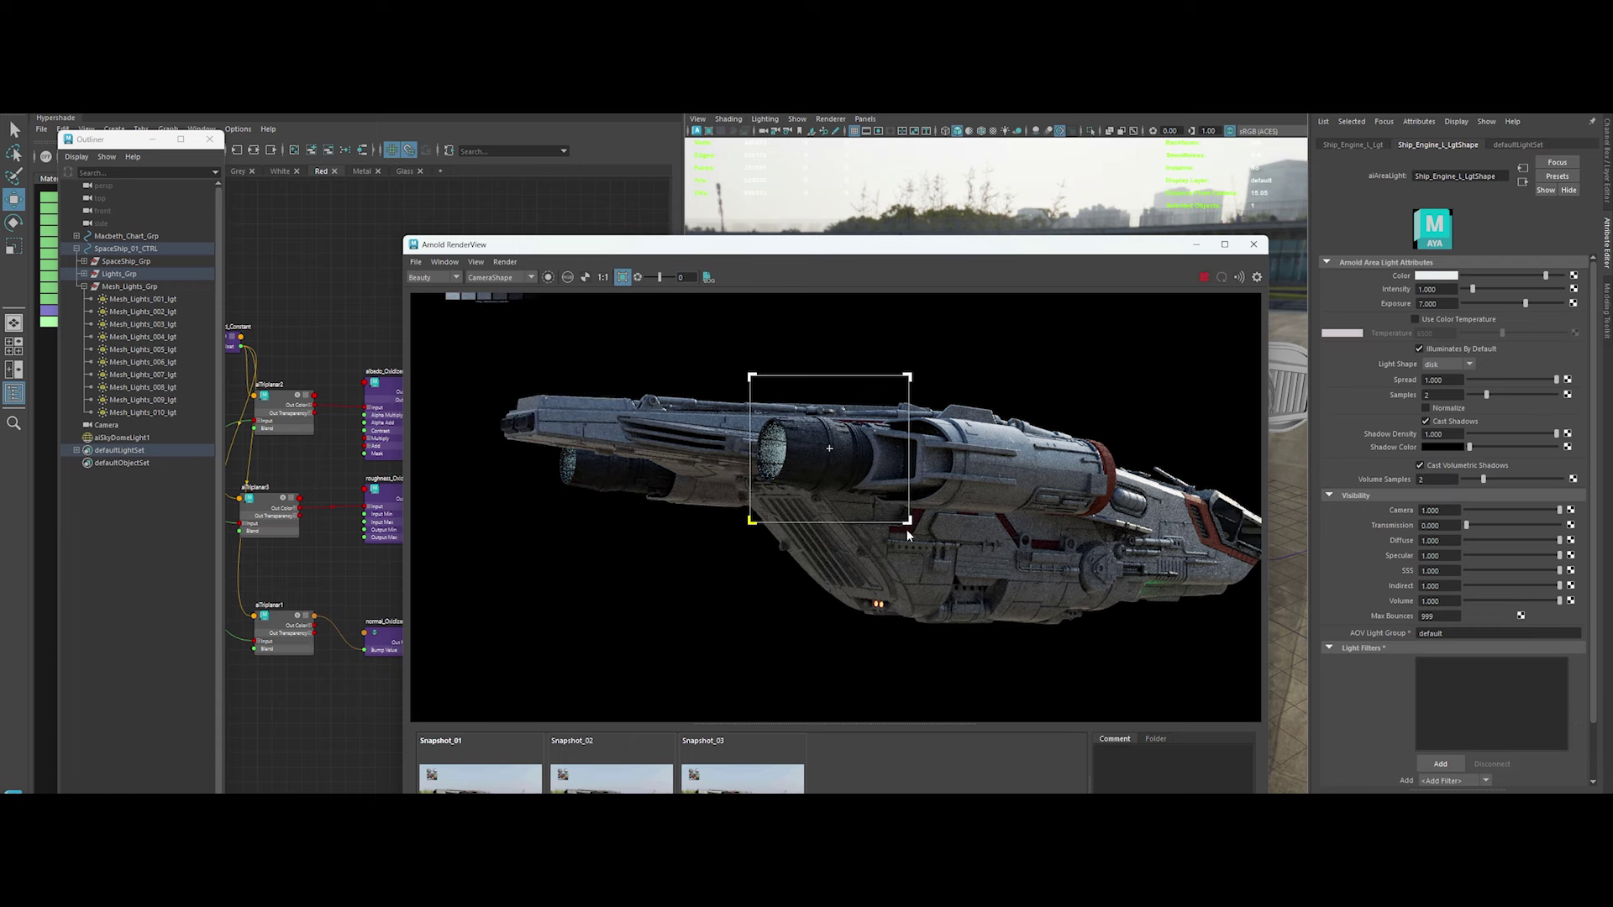
{"action": "left_click", "coordinate": [209, 140]}
{"action": "left_click", "coordinate": [361, 171]}
{"action": "left_click", "coordinate": [304, 273]}
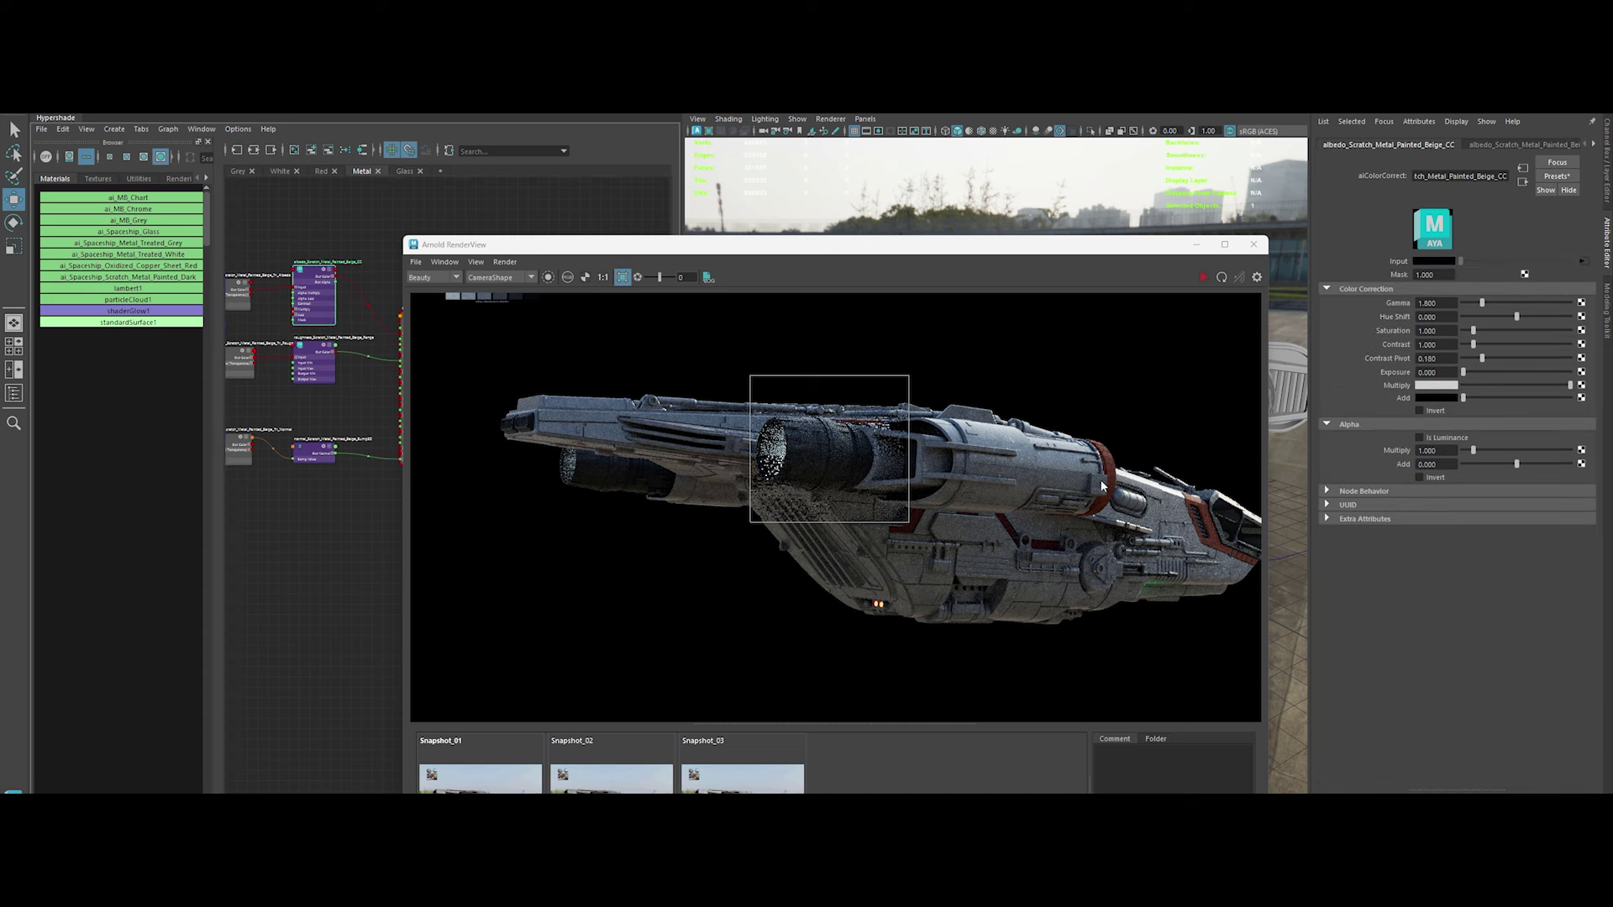
{"action": "left_click_drag", "start_coordinate": [958, 269], "coordinate": [1027, 361]}
Set the colour correction gamma to 2.2, re-render the region, and reselect the right engine light
{"action": "left_click", "coordinate": [1436, 303]}
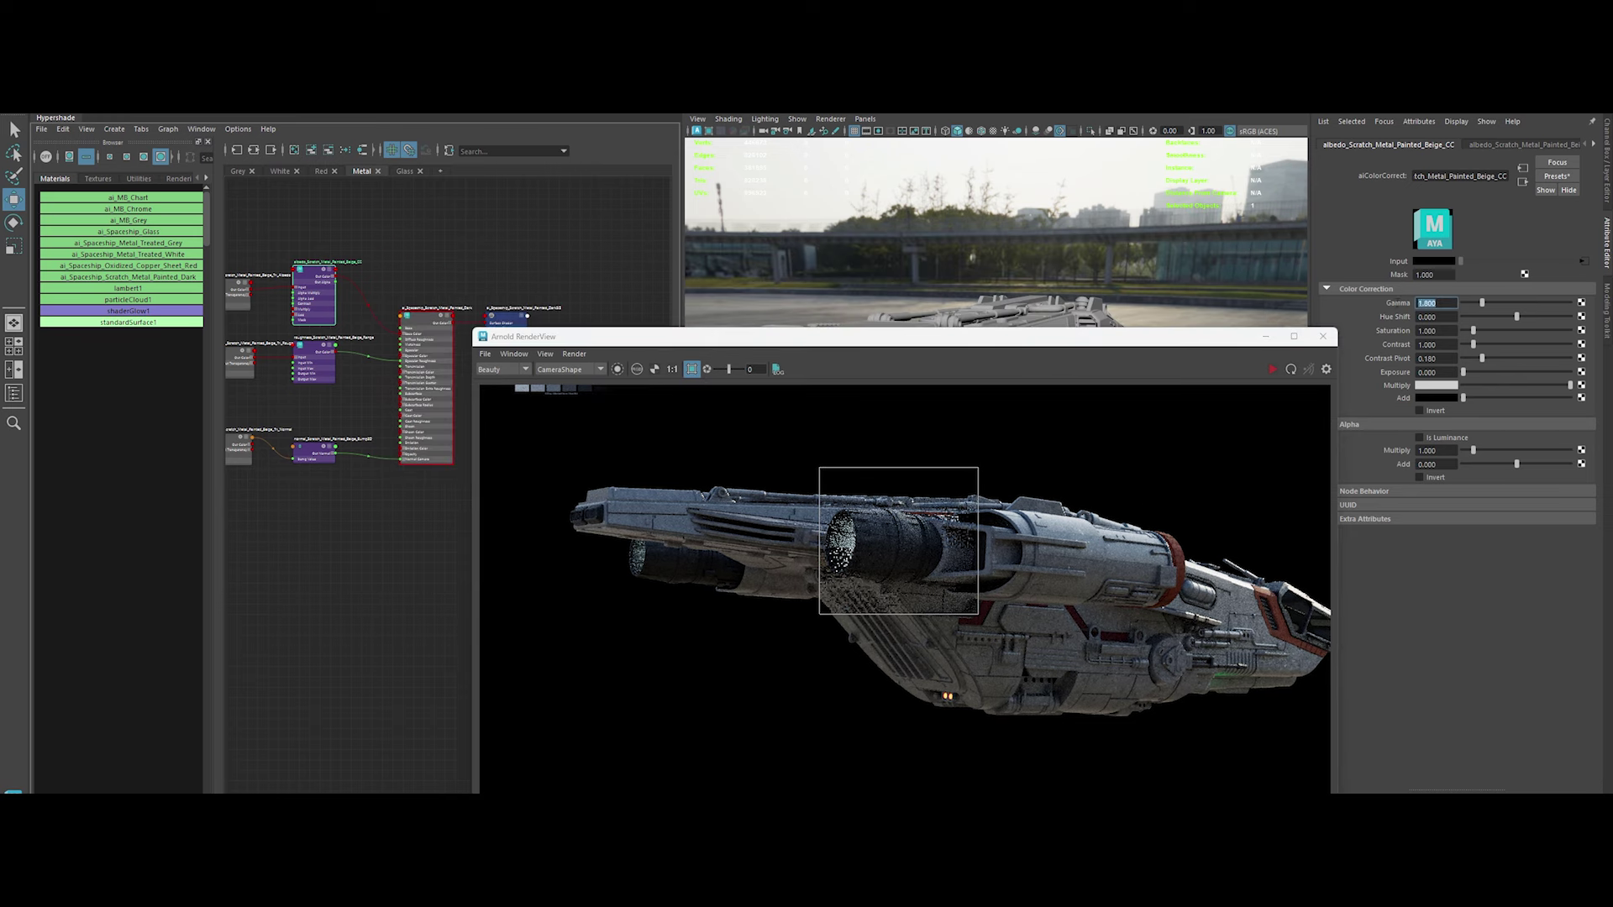
{"action": "left_click", "coordinate": [1273, 370]}
{"action": "type", "text": ".2"}
{"action": "key", "text": "Return"}
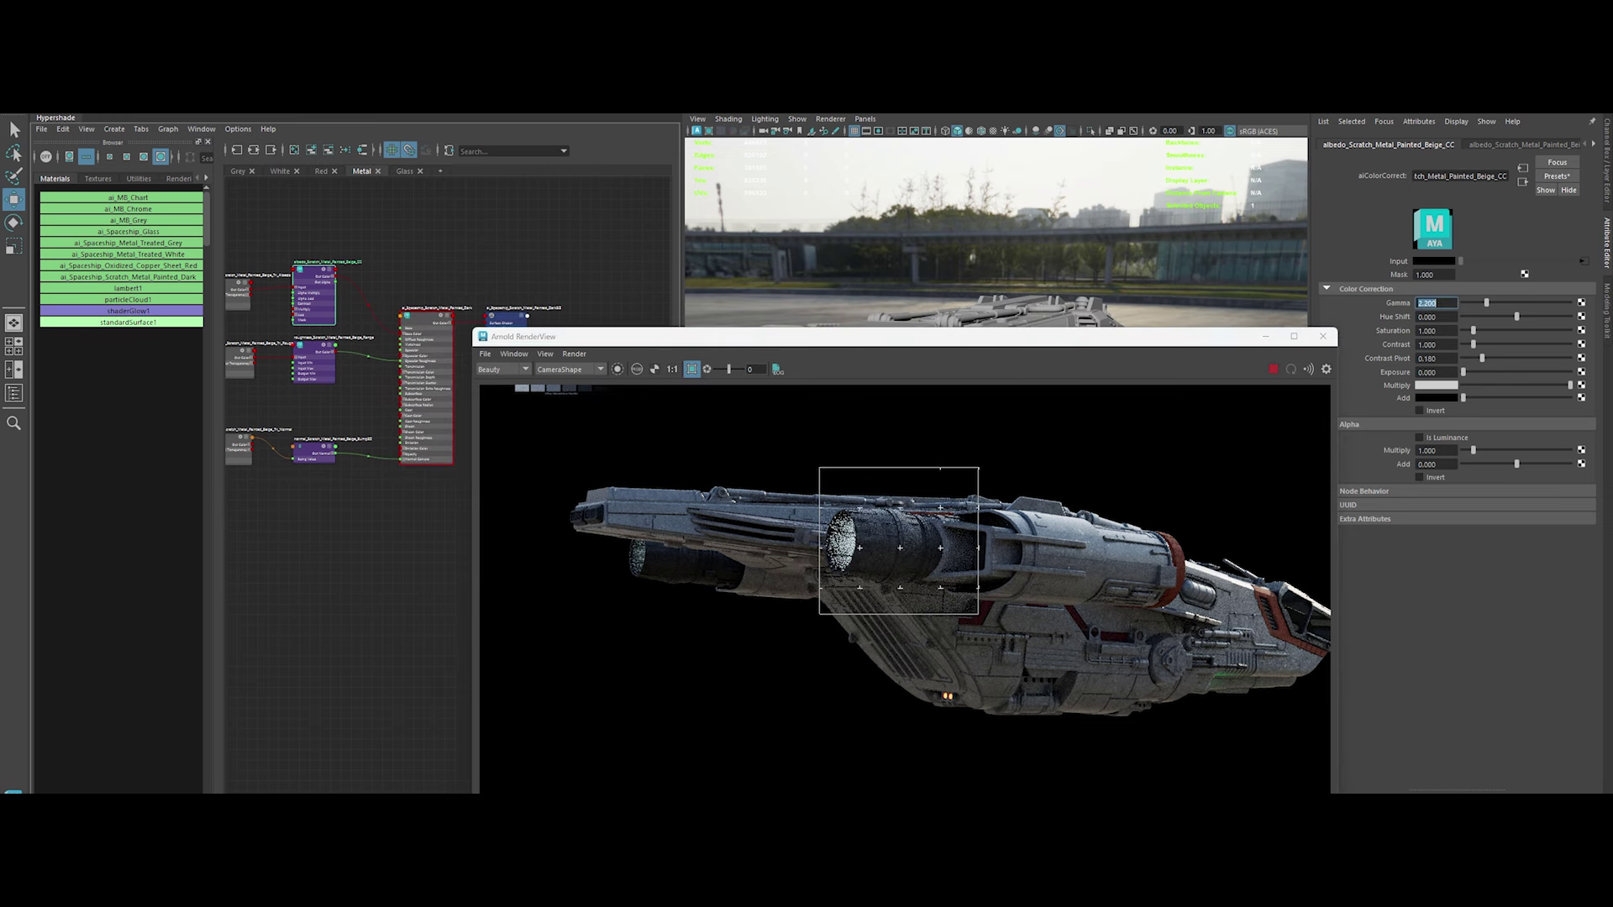
{"action": "scroll", "coordinate": [971, 548], "scroll_direction": "up", "scroll_amount": 1}
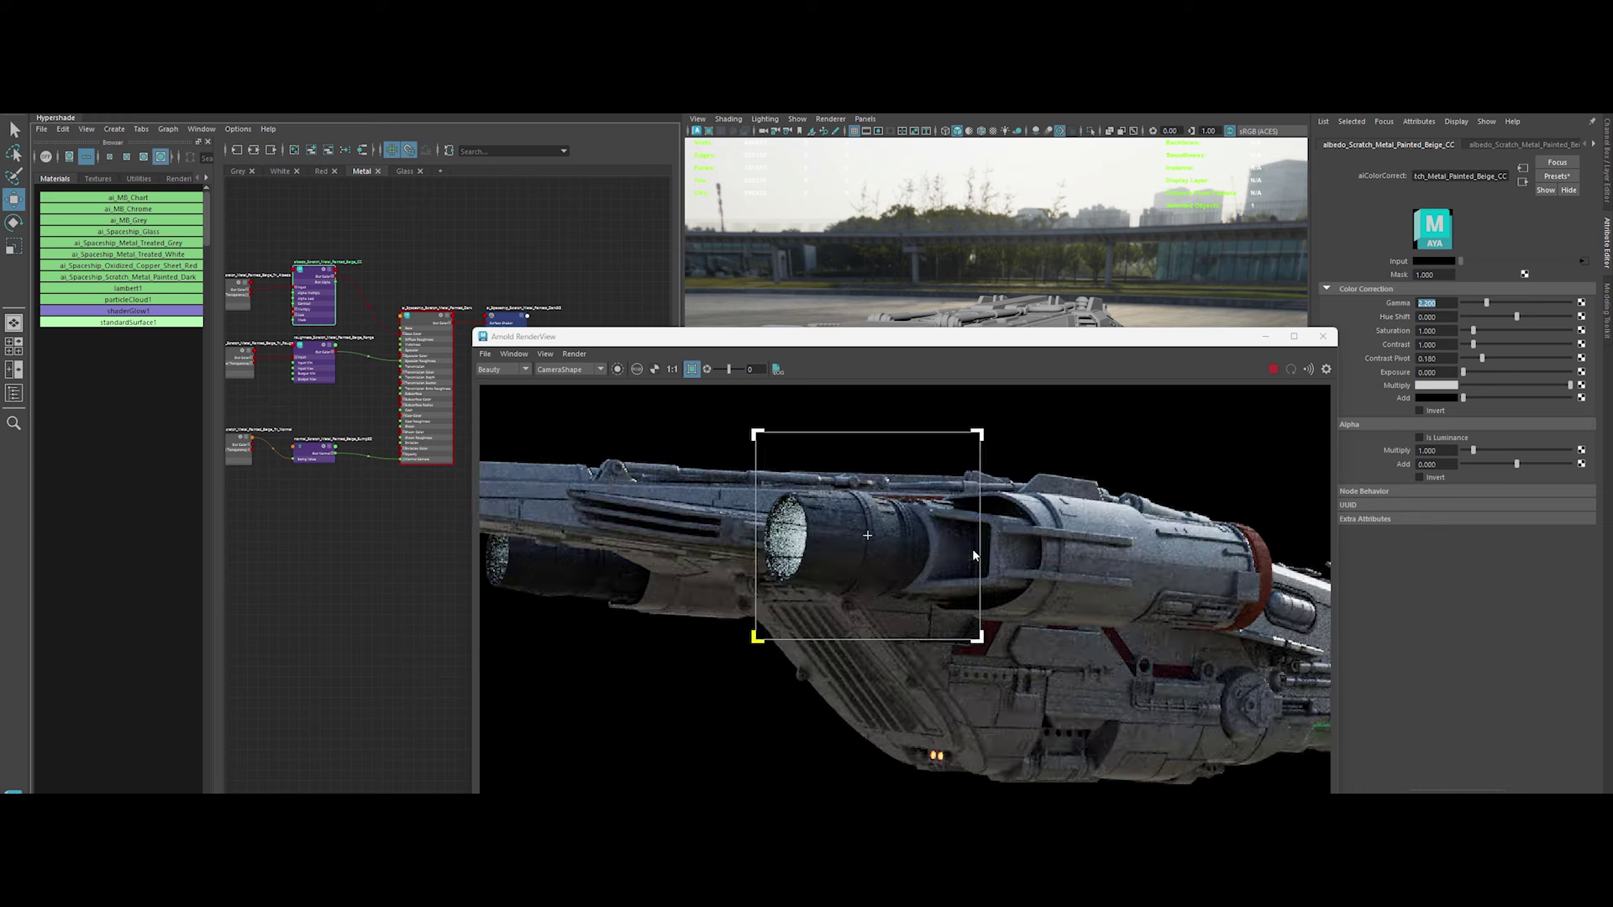
{"action": "scroll", "coordinate": [971, 547], "scroll_direction": "down", "scroll_amount": 2}
{"action": "left_click_drag", "start_coordinate": [1000, 345], "coordinate": [966, 699]}
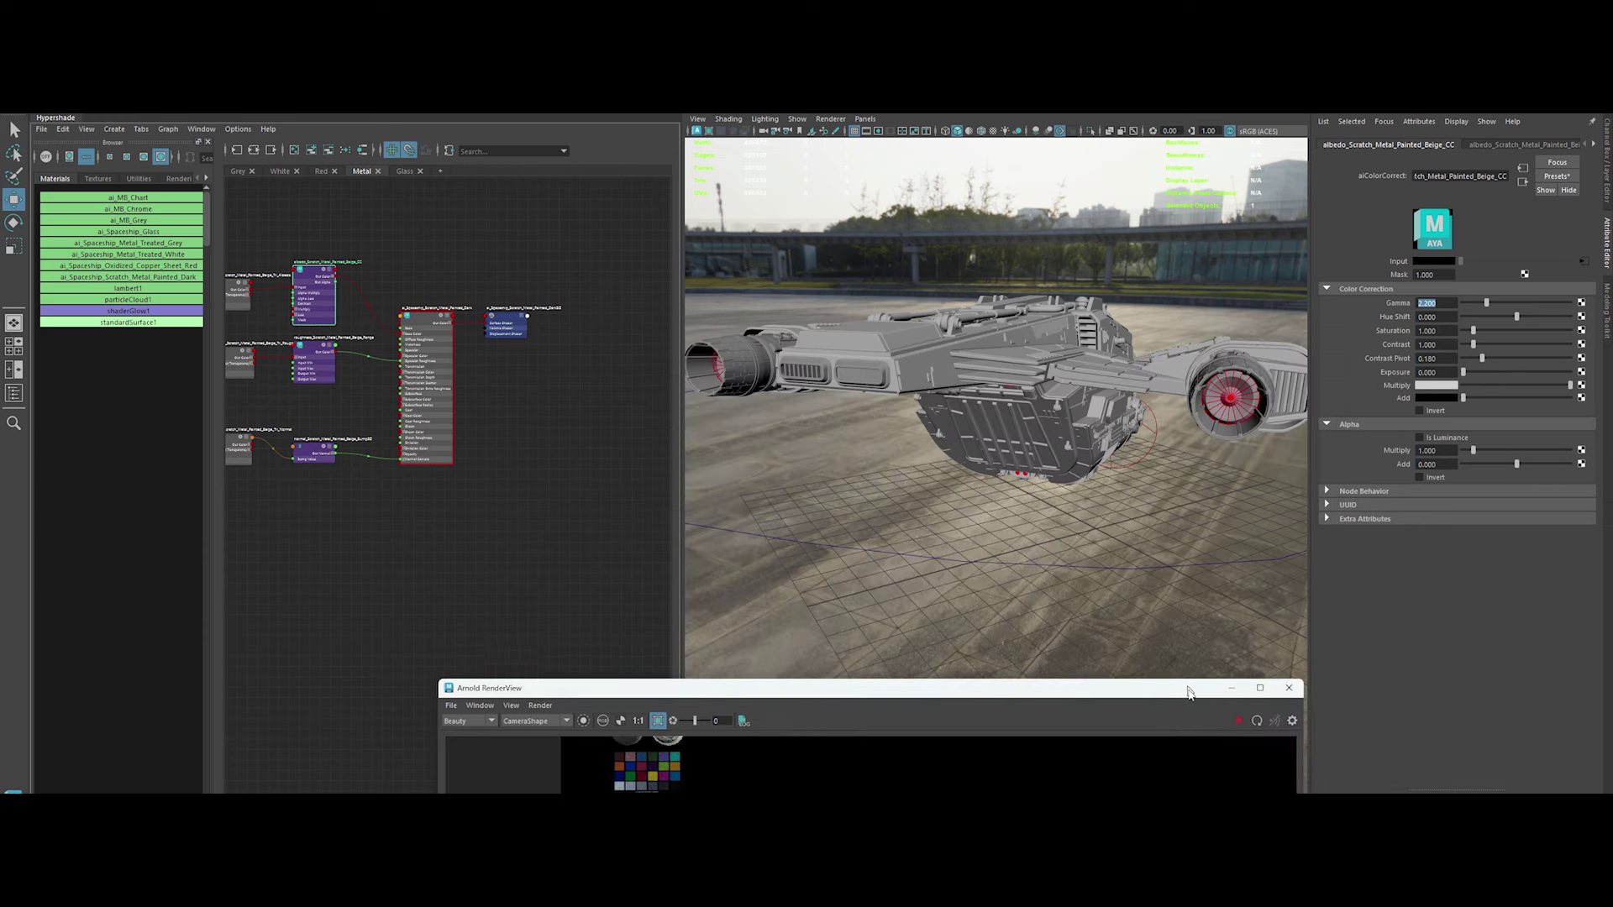
{"action": "left_click", "coordinate": [1229, 400]}
{"action": "left_click", "coordinate": [1437, 275]}
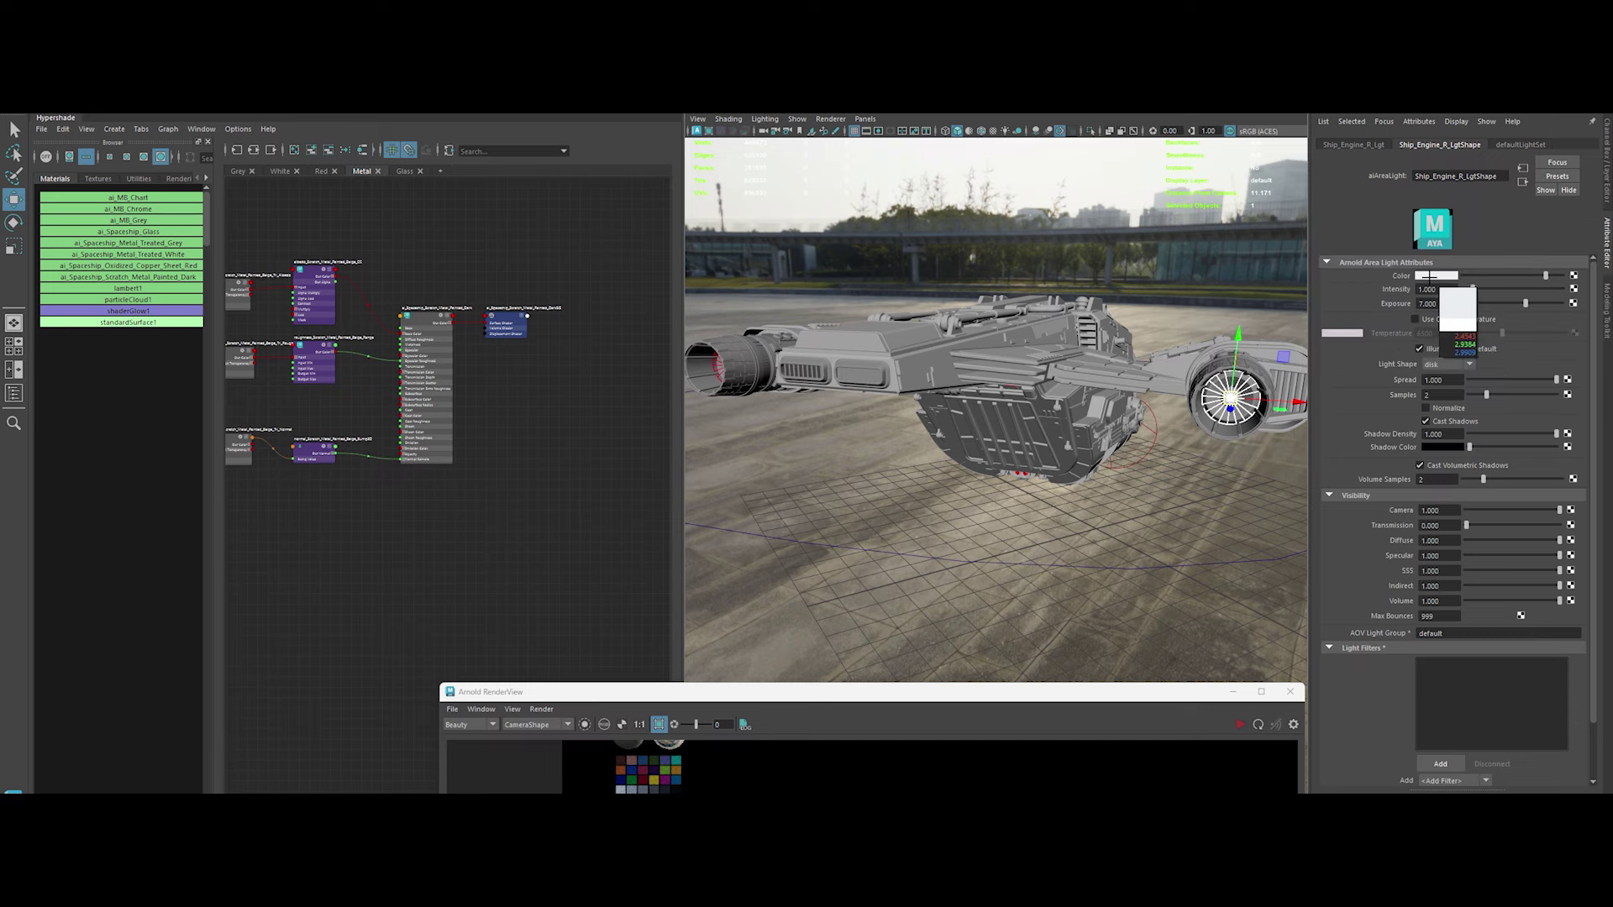
Adjust the hue of the colours on the ship's mesh lights
{"action": "left_click_drag", "start_coordinate": [1176, 505], "coordinate": [1037, 510], "text": "alt"}
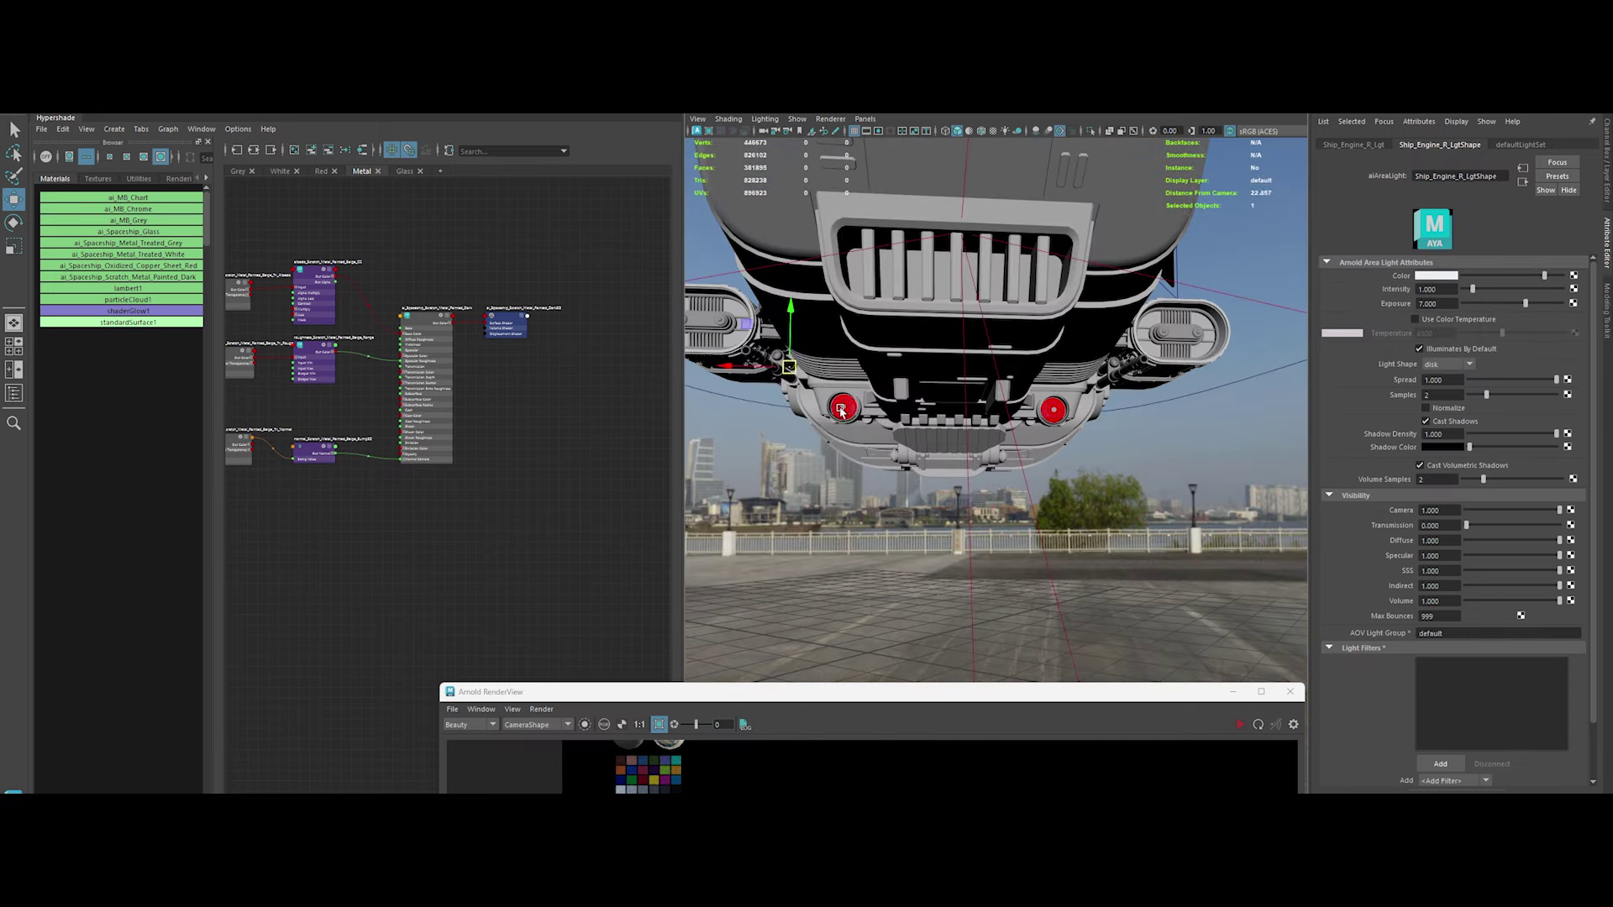
{"action": "left_click", "coordinate": [1437, 277]}
{"action": "left_click_drag", "start_coordinate": [1432, 352], "coordinate": [1392, 374]}
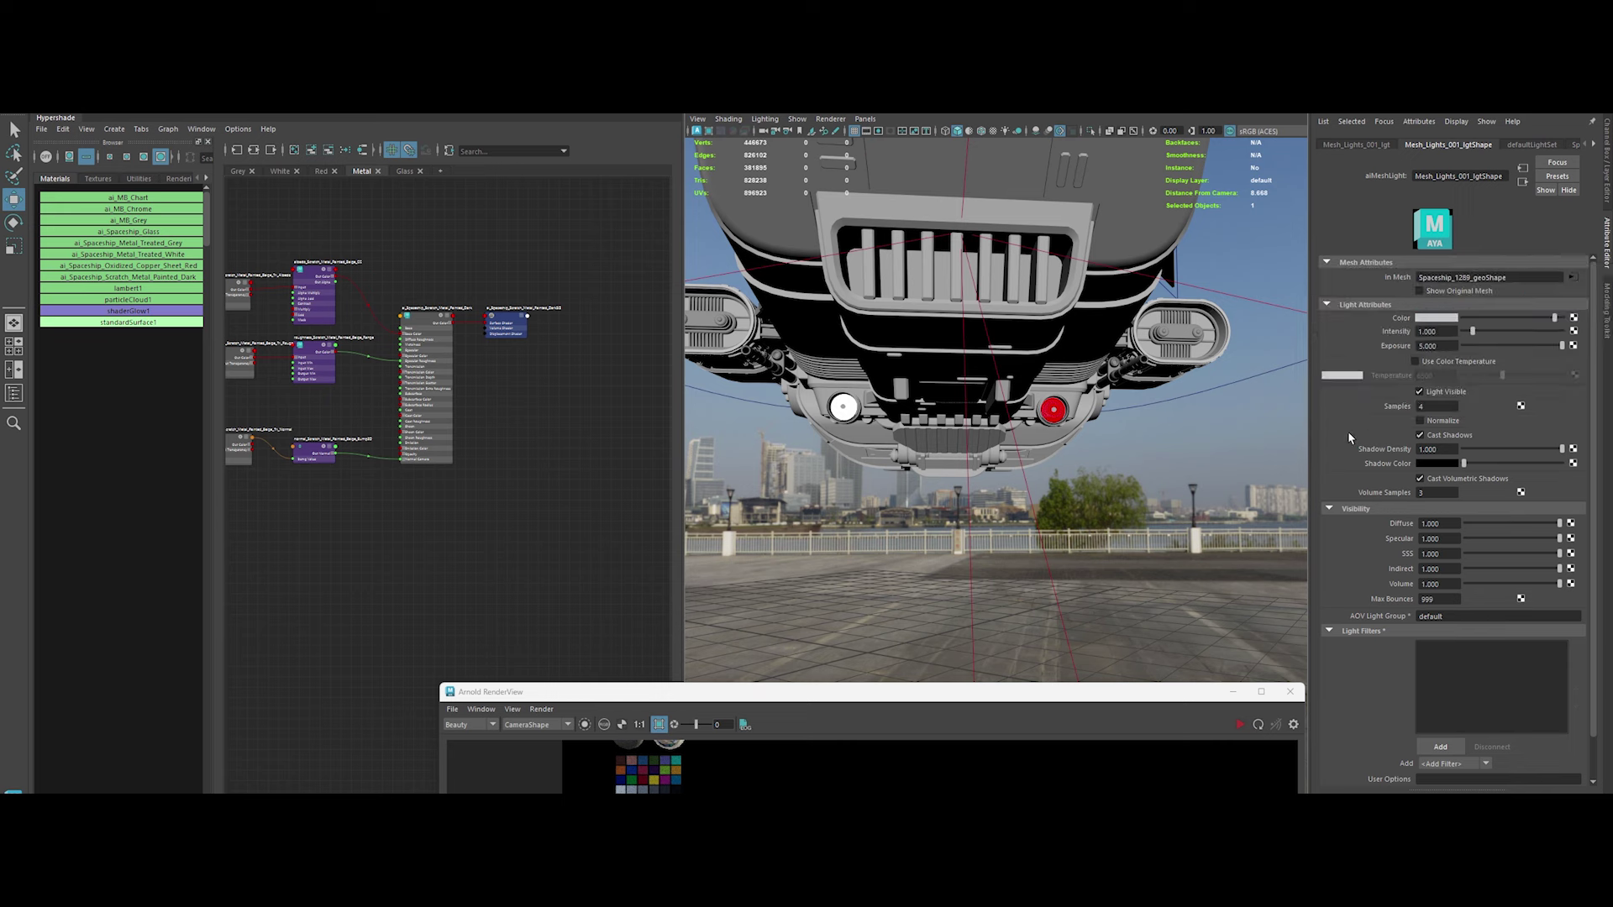
{"action": "left_click", "coordinate": [1431, 320]}
{"action": "left_click", "coordinate": [843, 408]}
{"action": "left_click", "coordinate": [1437, 318]}
Move the render region and window, and look through the render camera
{"action": "left_click_drag", "start_coordinate": [981, 566], "coordinate": [1086, 624]}
{"action": "mouse_move", "coordinate": [840, 278]}
{"action": "left_mouse_down"}
{"action": "mouse_move", "coordinate": [614, 584]}
{"action": "mouse_move", "coordinate": [556, 150]}
{"action": "left_mouse_up"}
{"action": "left_click", "coordinate": [765, 131]}
{"action": "left_click", "coordinate": [790, 210]}
{"action": "left_click_drag", "start_coordinate": [999, 348], "coordinate": [867, 348]}
Stop the render and tumble the viewport to the ship's long side
{"action": "left_click", "coordinate": [804, 183]}
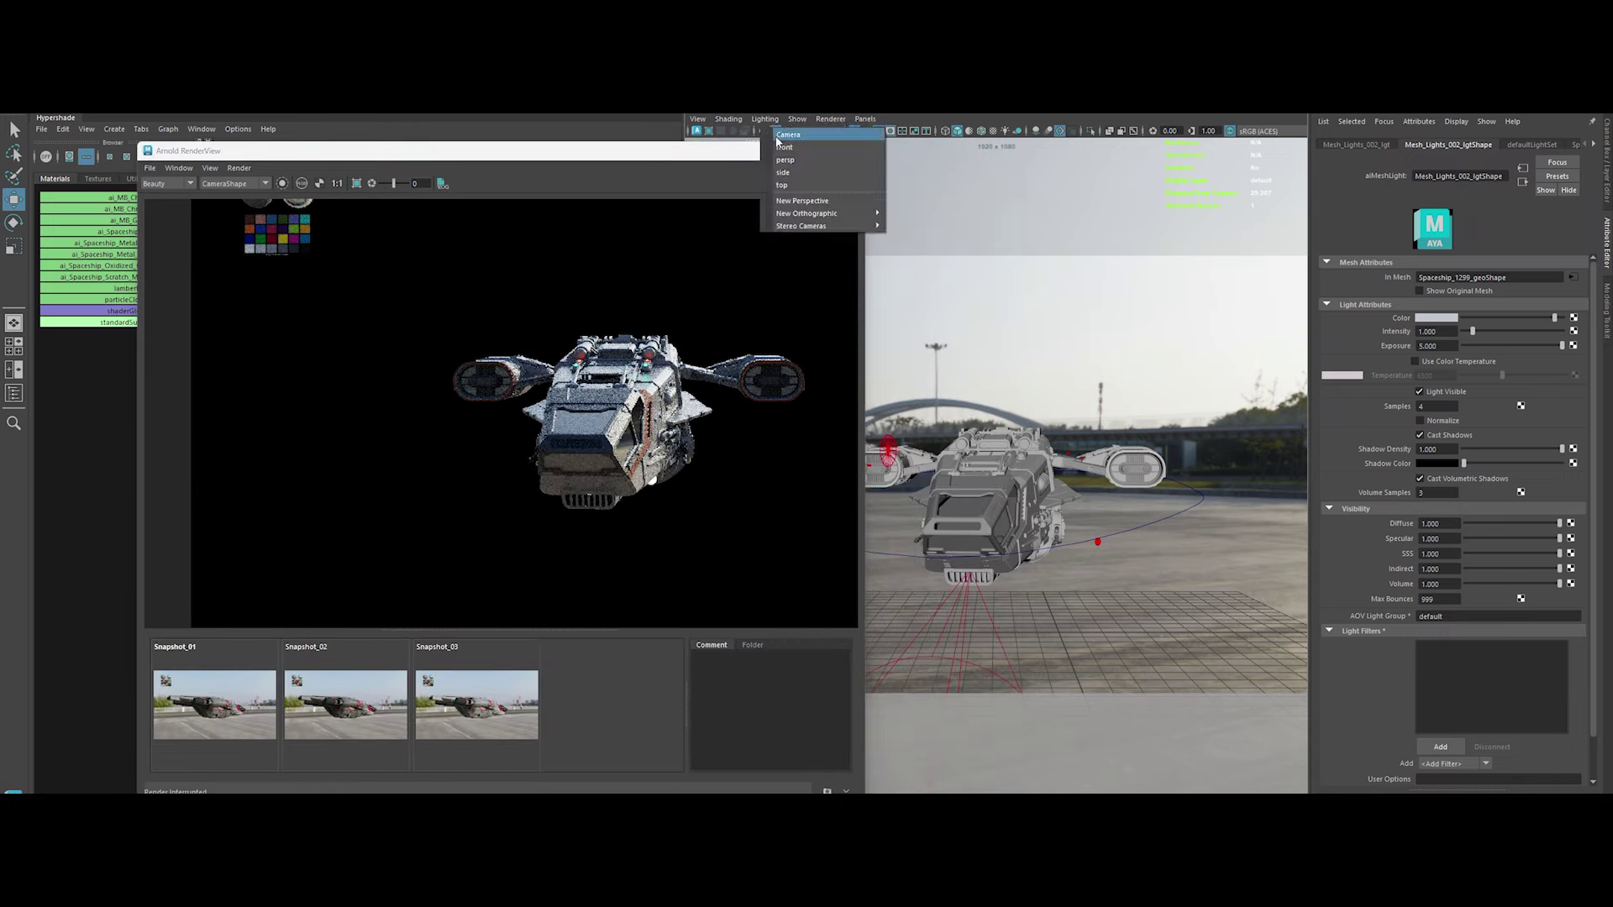
{"action": "left_click", "coordinate": [765, 131]}
{"action": "left_click", "coordinate": [827, 159]}
{"action": "mouse_move", "coordinate": [1051, 403]}
{"action": "left_mouse_down", "text": "alt"}
{"action": "mouse_move", "coordinate": [1204, 423]}
{"action": "mouse_move", "coordinate": [1229, 401]}
{"action": "left_mouse_up", "text": "alt"}
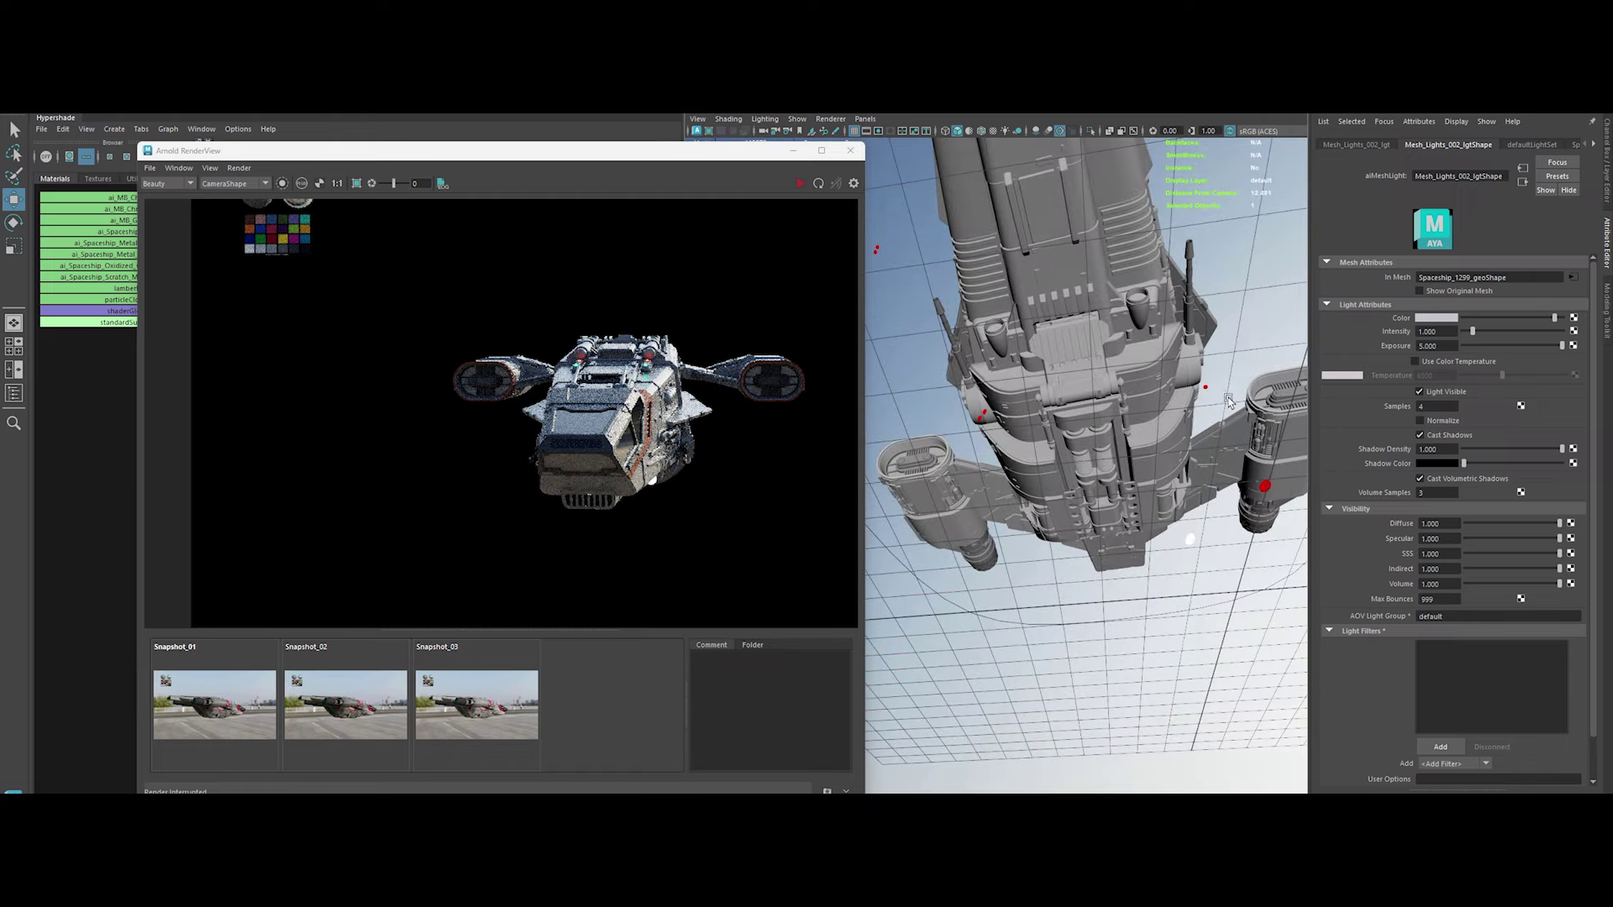
{"action": "mouse_move", "coordinate": [1189, 538]}
{"action": "left_mouse_down", "text": "alt"}
{"action": "mouse_move", "coordinate": [1234, 583]}
{"action": "mouse_move", "coordinate": [1159, 583]}
{"action": "left_mouse_up", "text": "alt"}
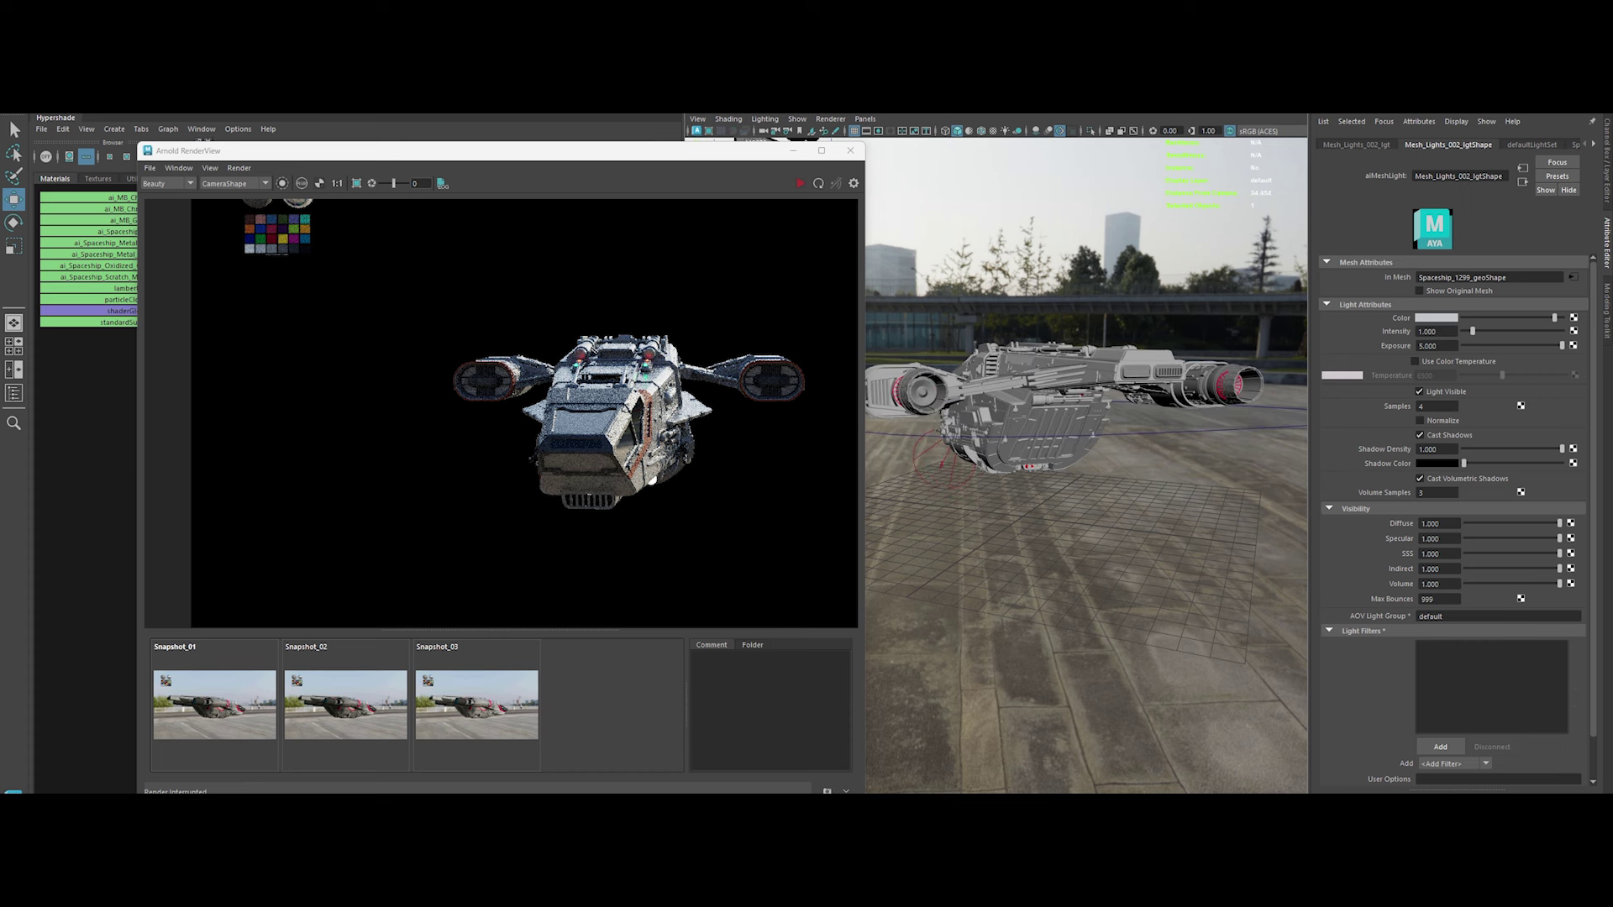
Select the spaceship group and Mesh_Lights_Grp in the Outliner
{"action": "left_click", "coordinate": [13, 392]}
{"action": "left_click", "coordinate": [126, 261]}
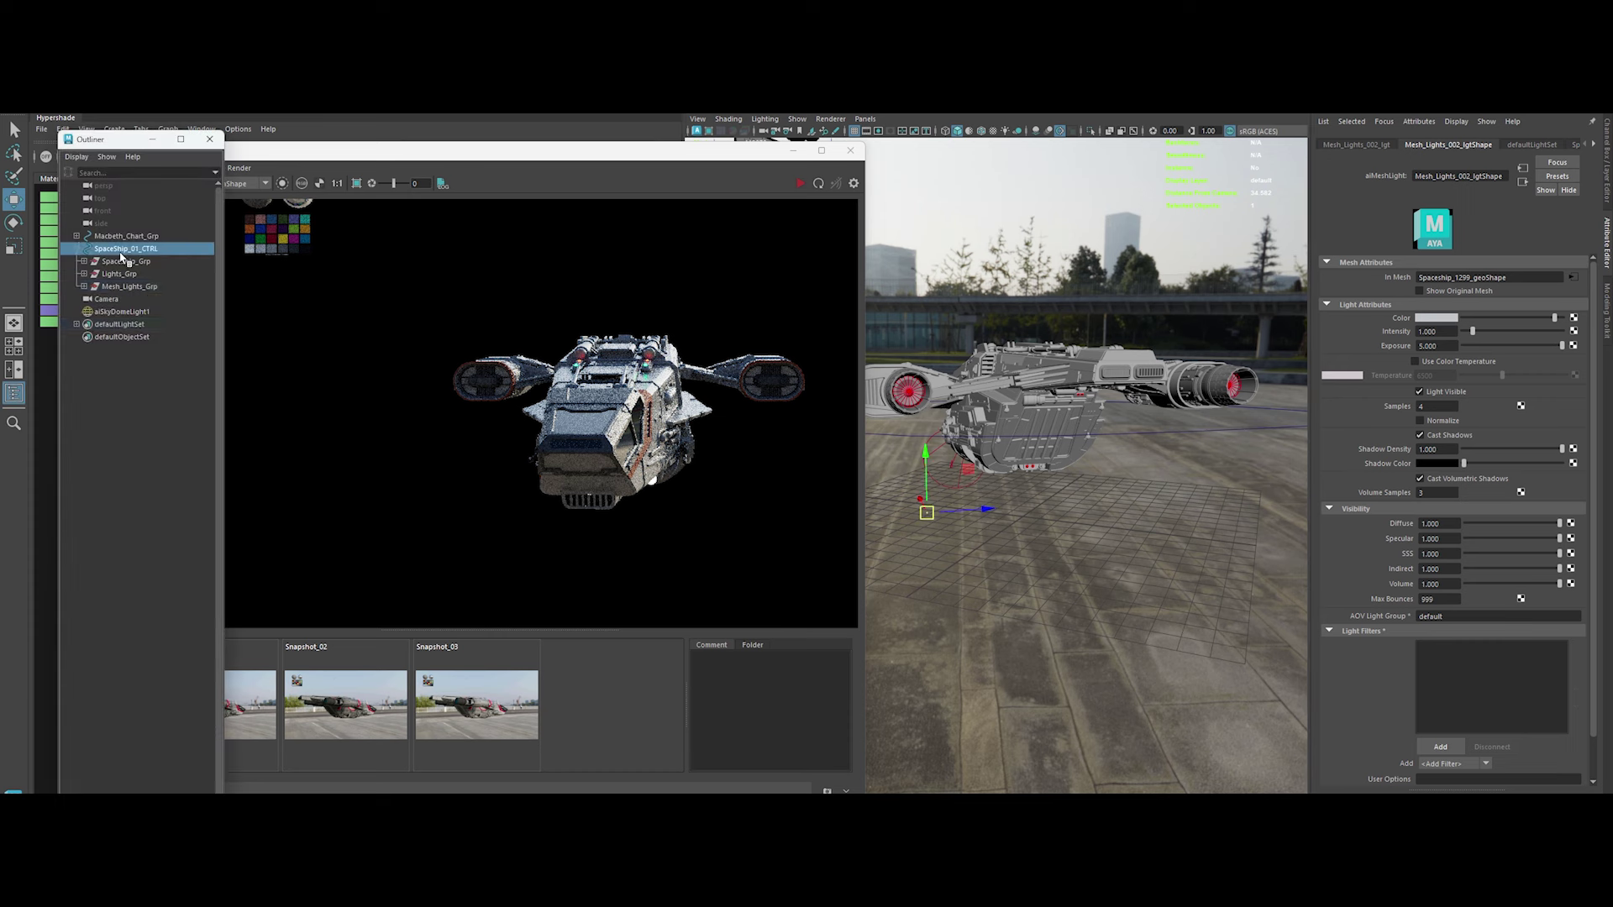
{"action": "left_click", "coordinate": [130, 286]}
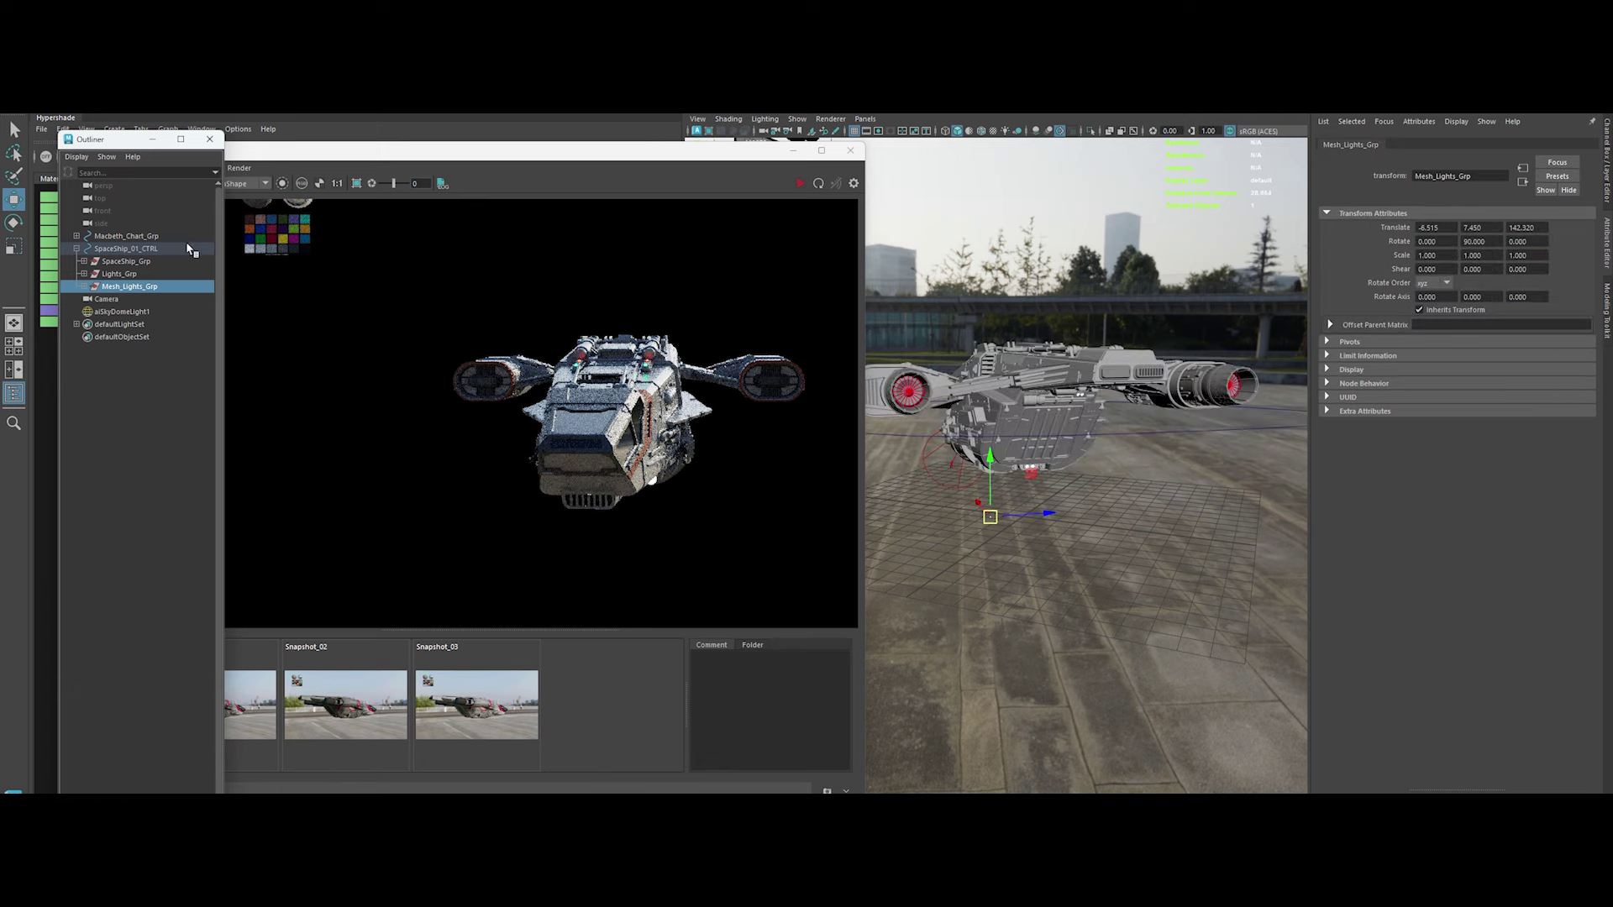
{"action": "mouse_move", "coordinate": [1056, 490]}
{"action": "left_mouse_down", "text": "alt"}
{"action": "mouse_move", "coordinate": [1056, 515]}
{"action": "mouse_move", "coordinate": [966, 504]}
{"action": "left_mouse_up", "text": "alt"}
{"action": "left_click", "coordinate": [244, 189]}
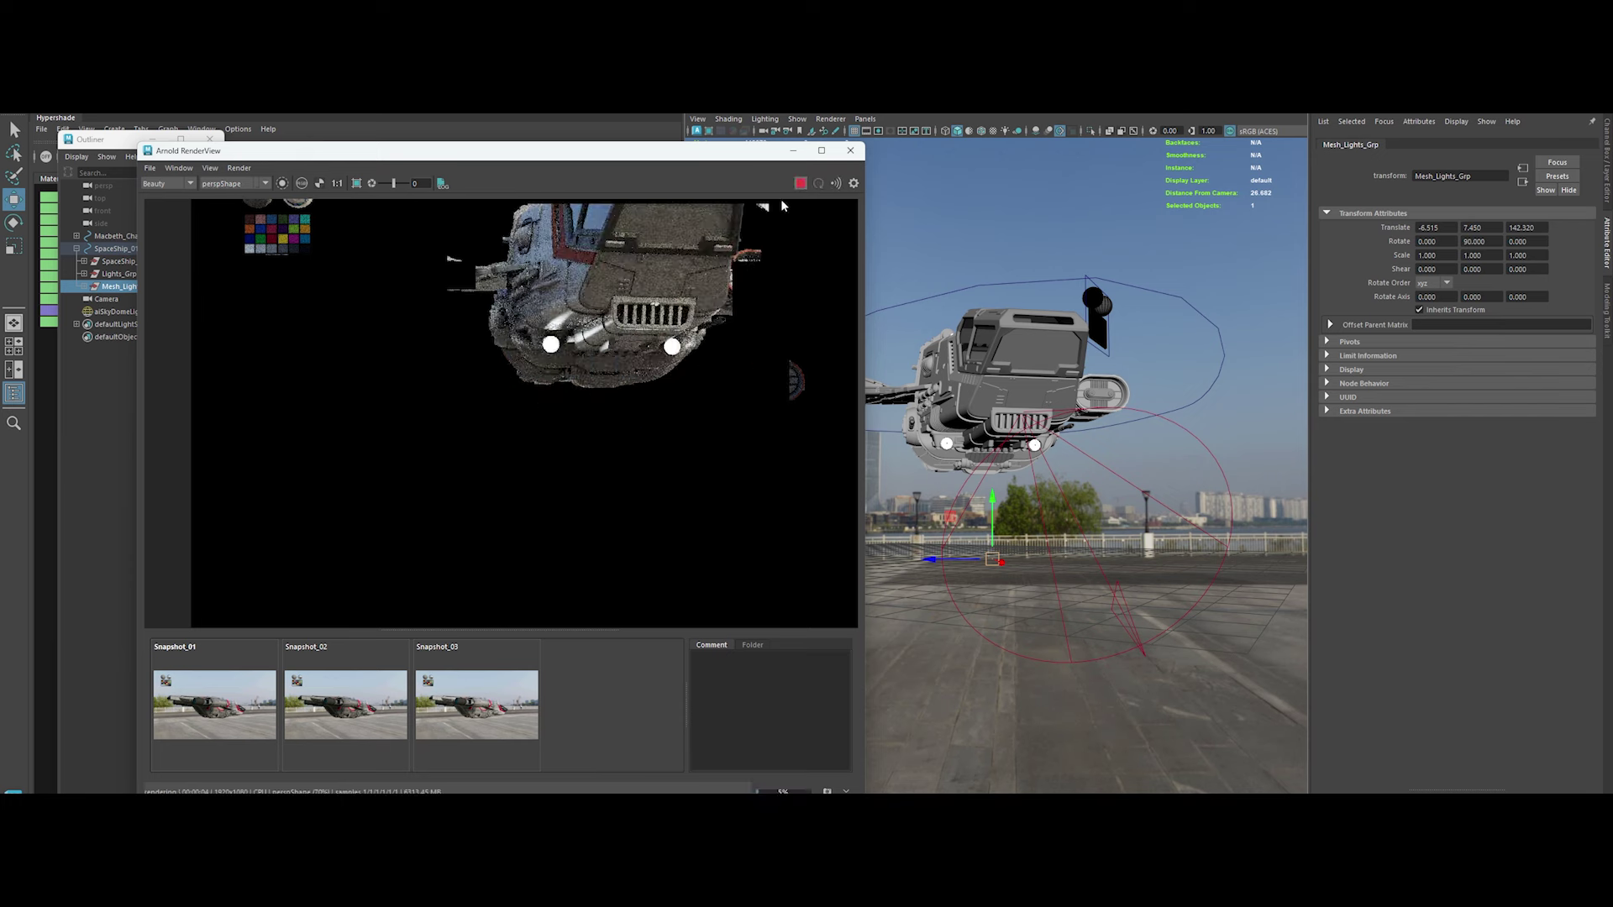
{"action": "left_click", "coordinate": [802, 184]}
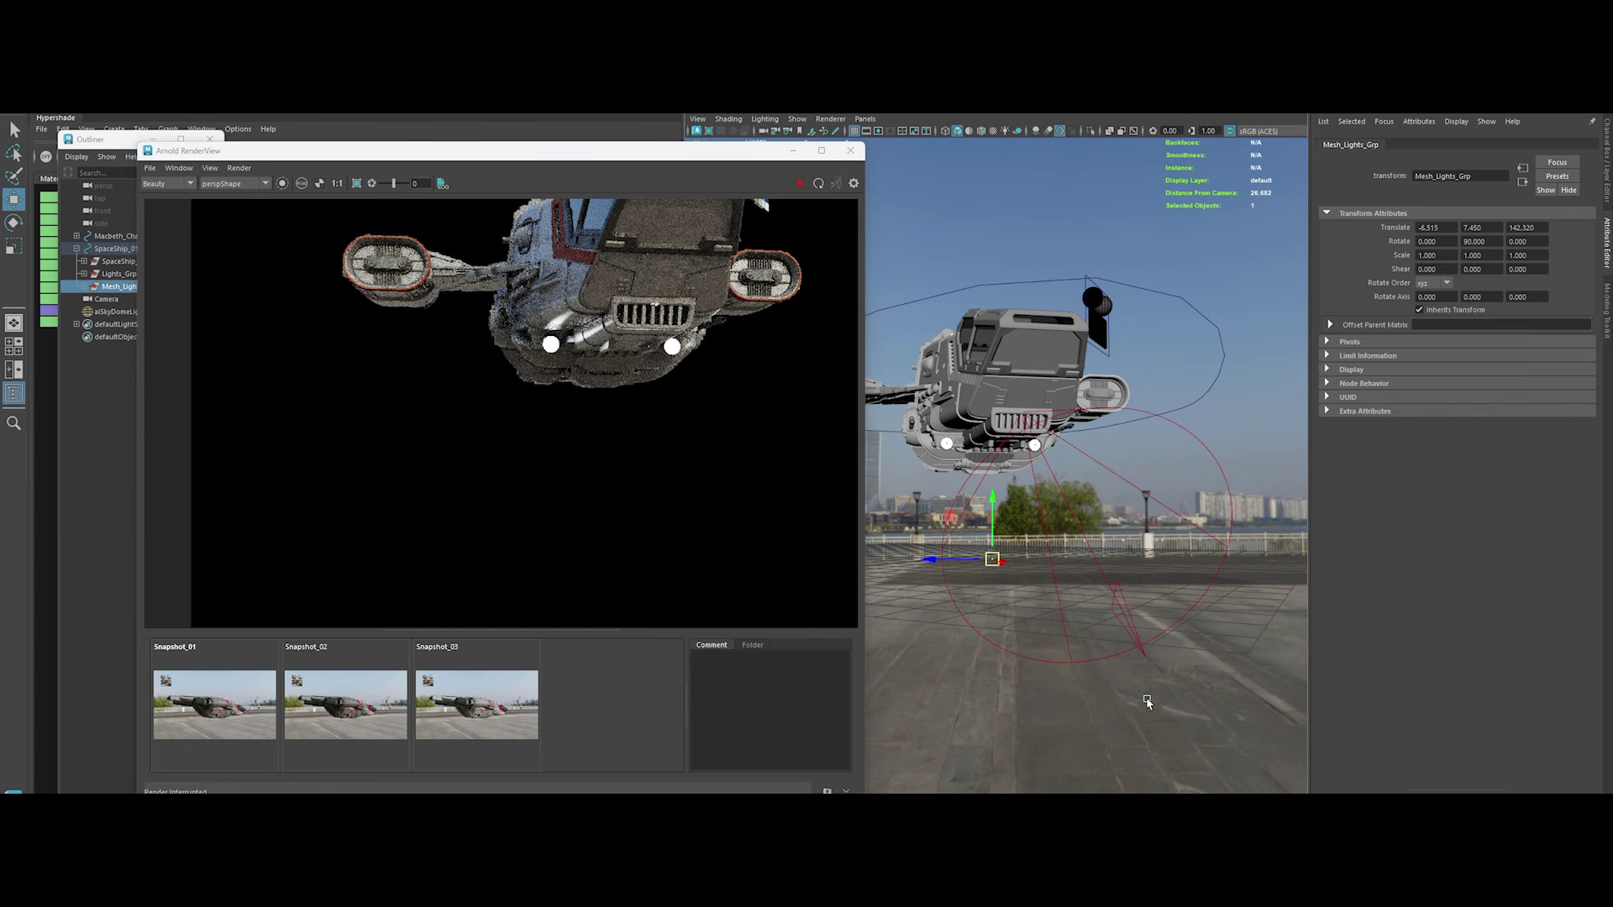
Inspect the ship's grey metal material and move the RenderView to the top centre
{"action": "left_click", "coordinate": [1051, 348]}
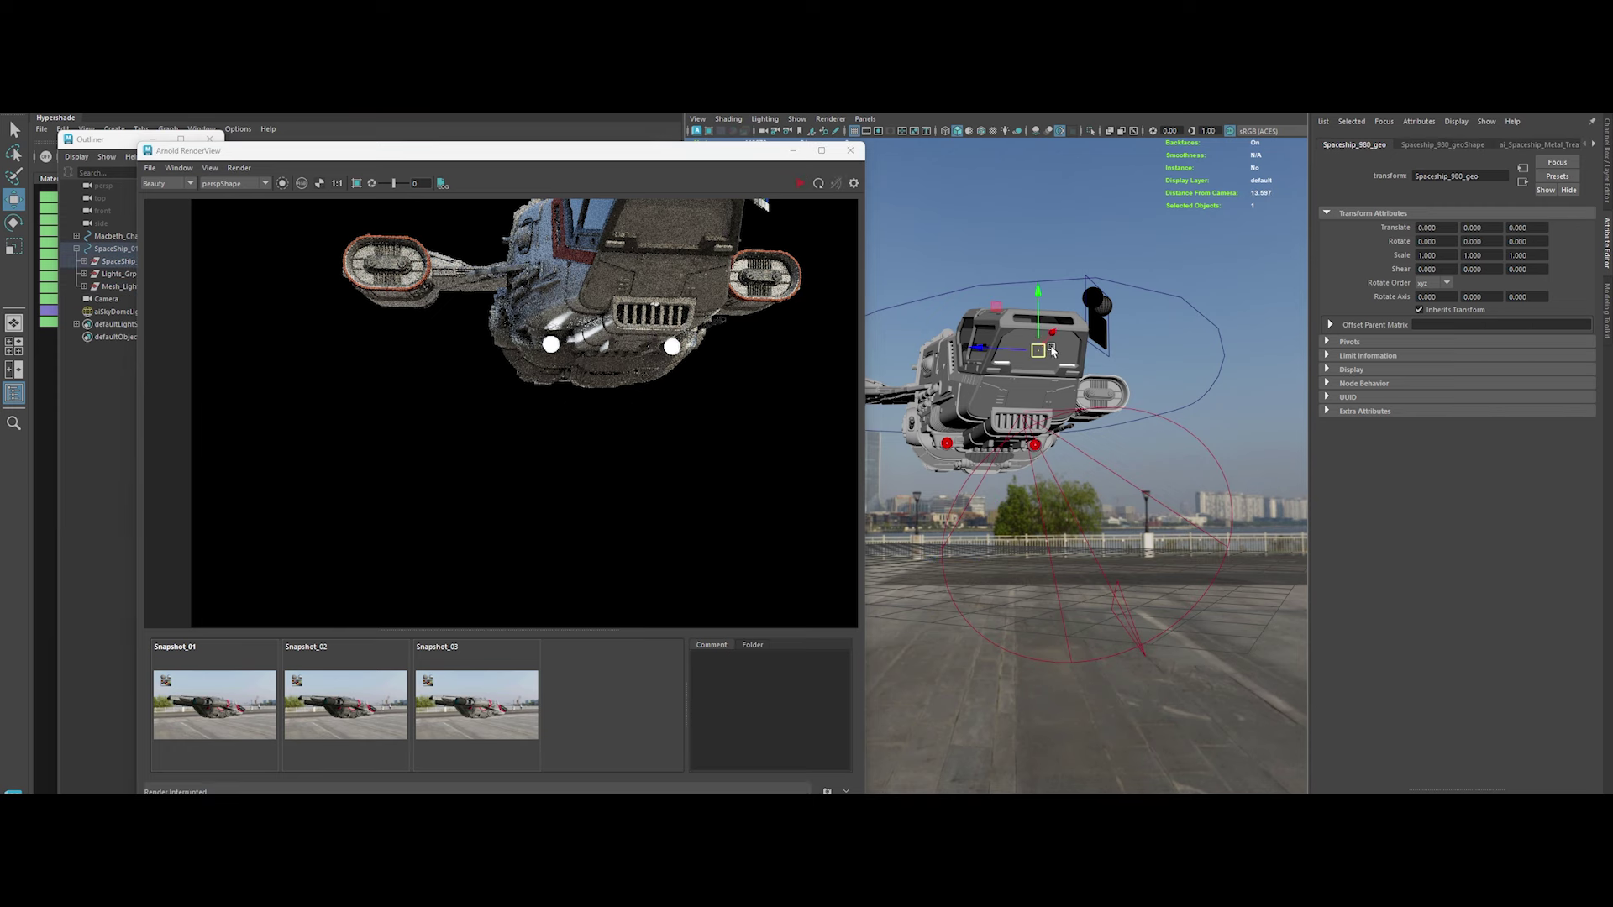
{"action": "left_click", "coordinate": [1525, 144]}
{"action": "left_click_drag", "start_coordinate": [471, 150], "coordinate": [581, 558]}
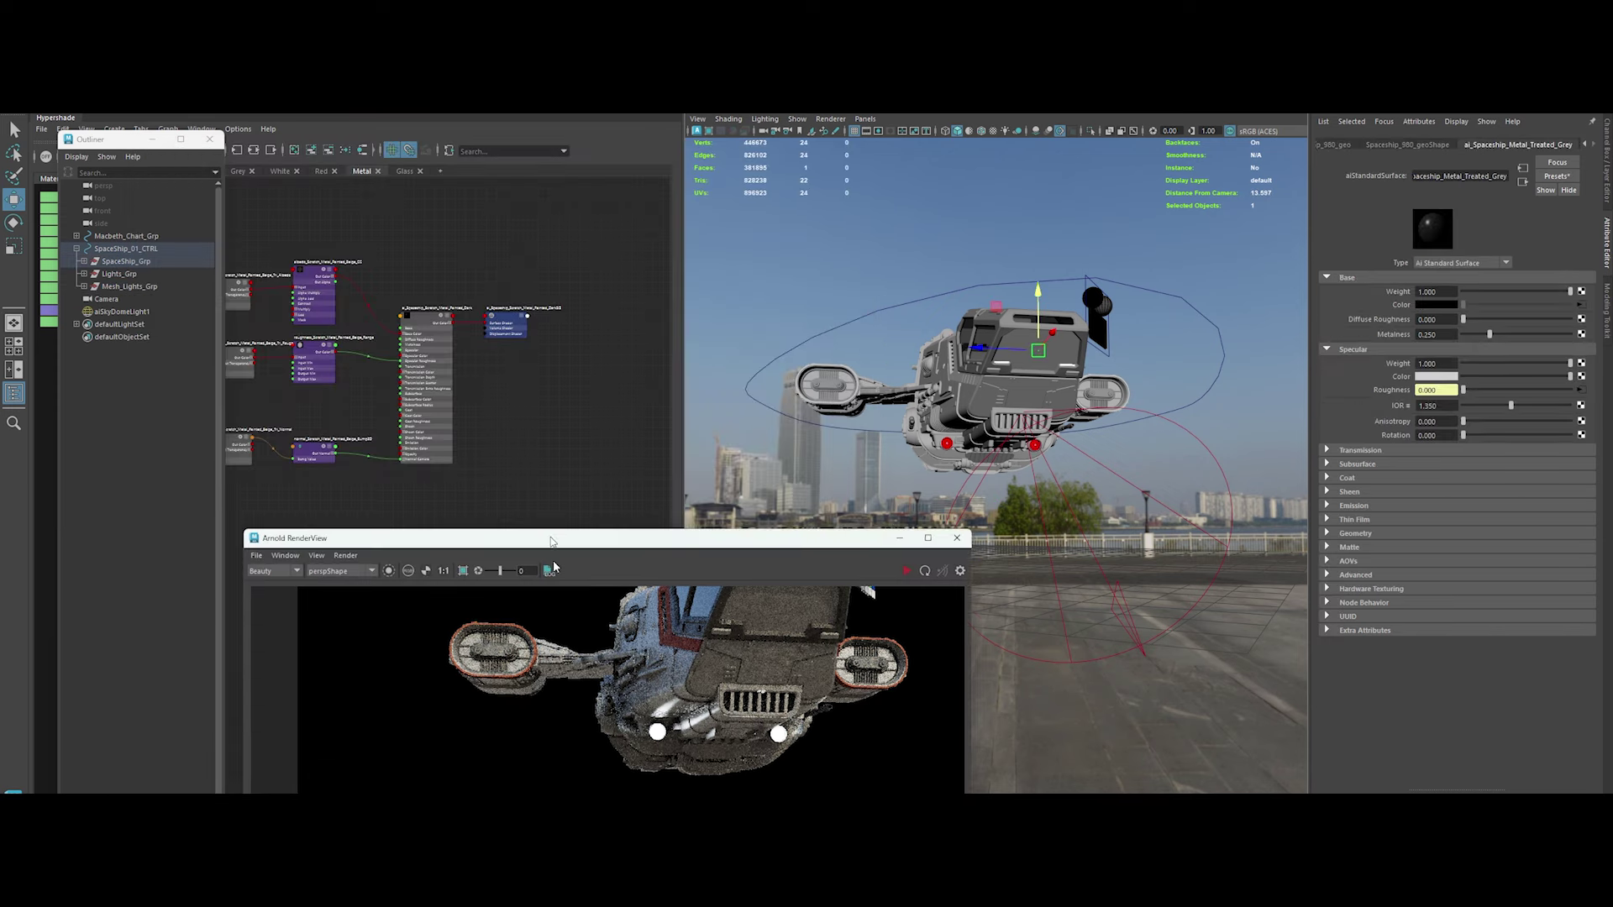
{"action": "right_click", "coordinate": [467, 328]}
{"action": "left_click", "coordinate": [664, 531]}
{"action": "left_click_drag", "start_coordinate": [462, 561], "coordinate": [610, 149]}
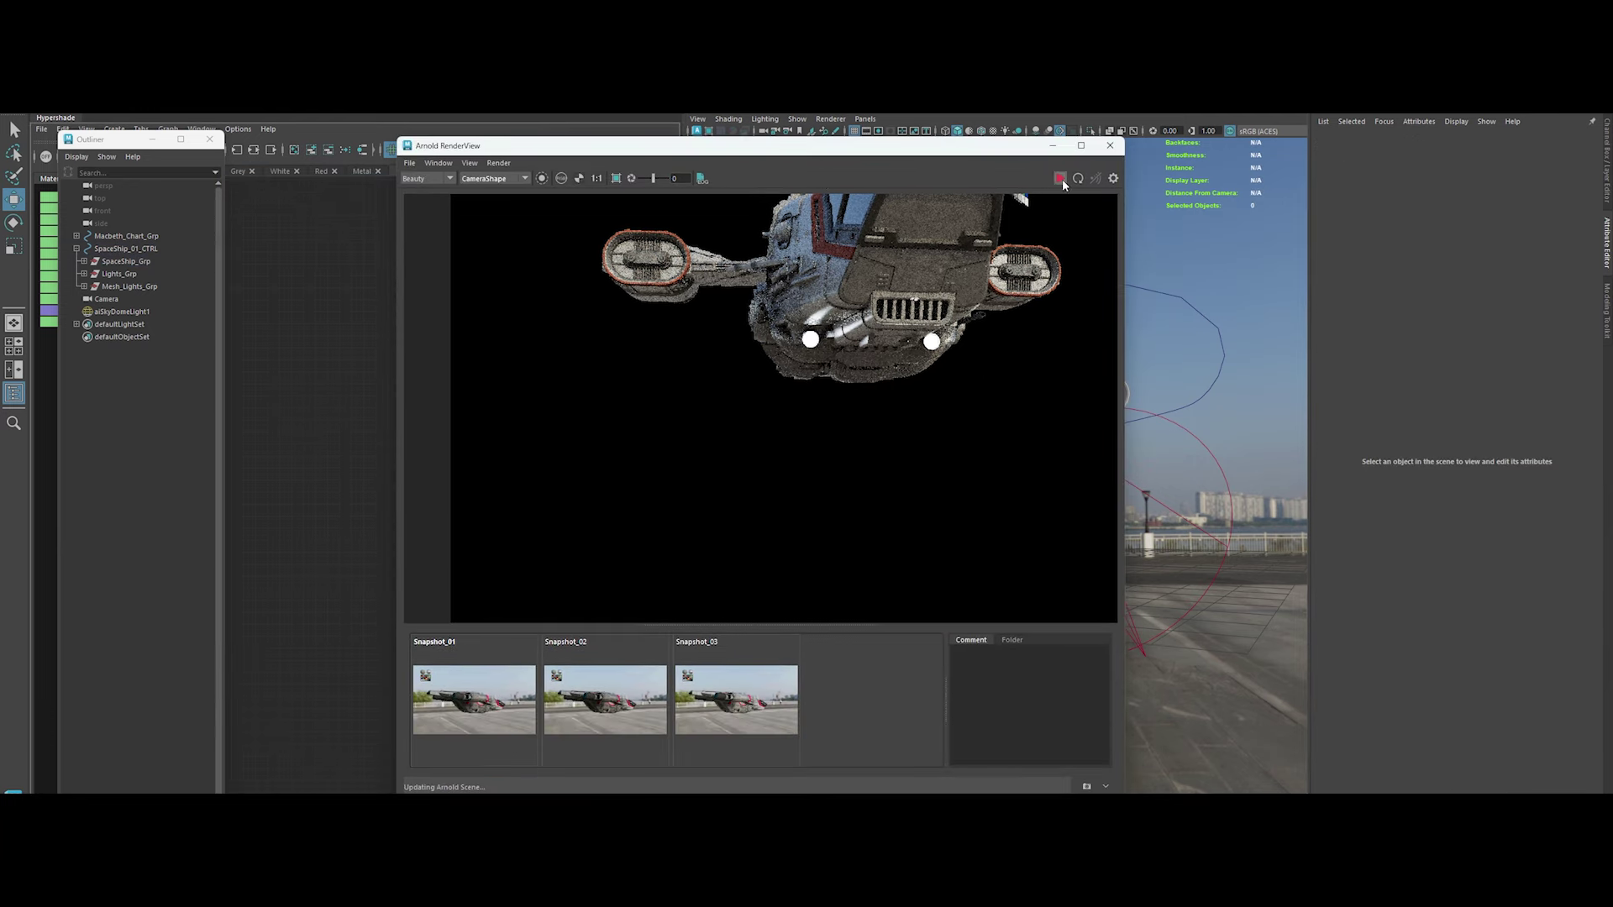
Select aiSkyDomeLight1, edit its Y rotation, and move the widened RenderView left
{"action": "scroll", "coordinate": [794, 344], "scroll_direction": "up", "scroll_amount": 2}
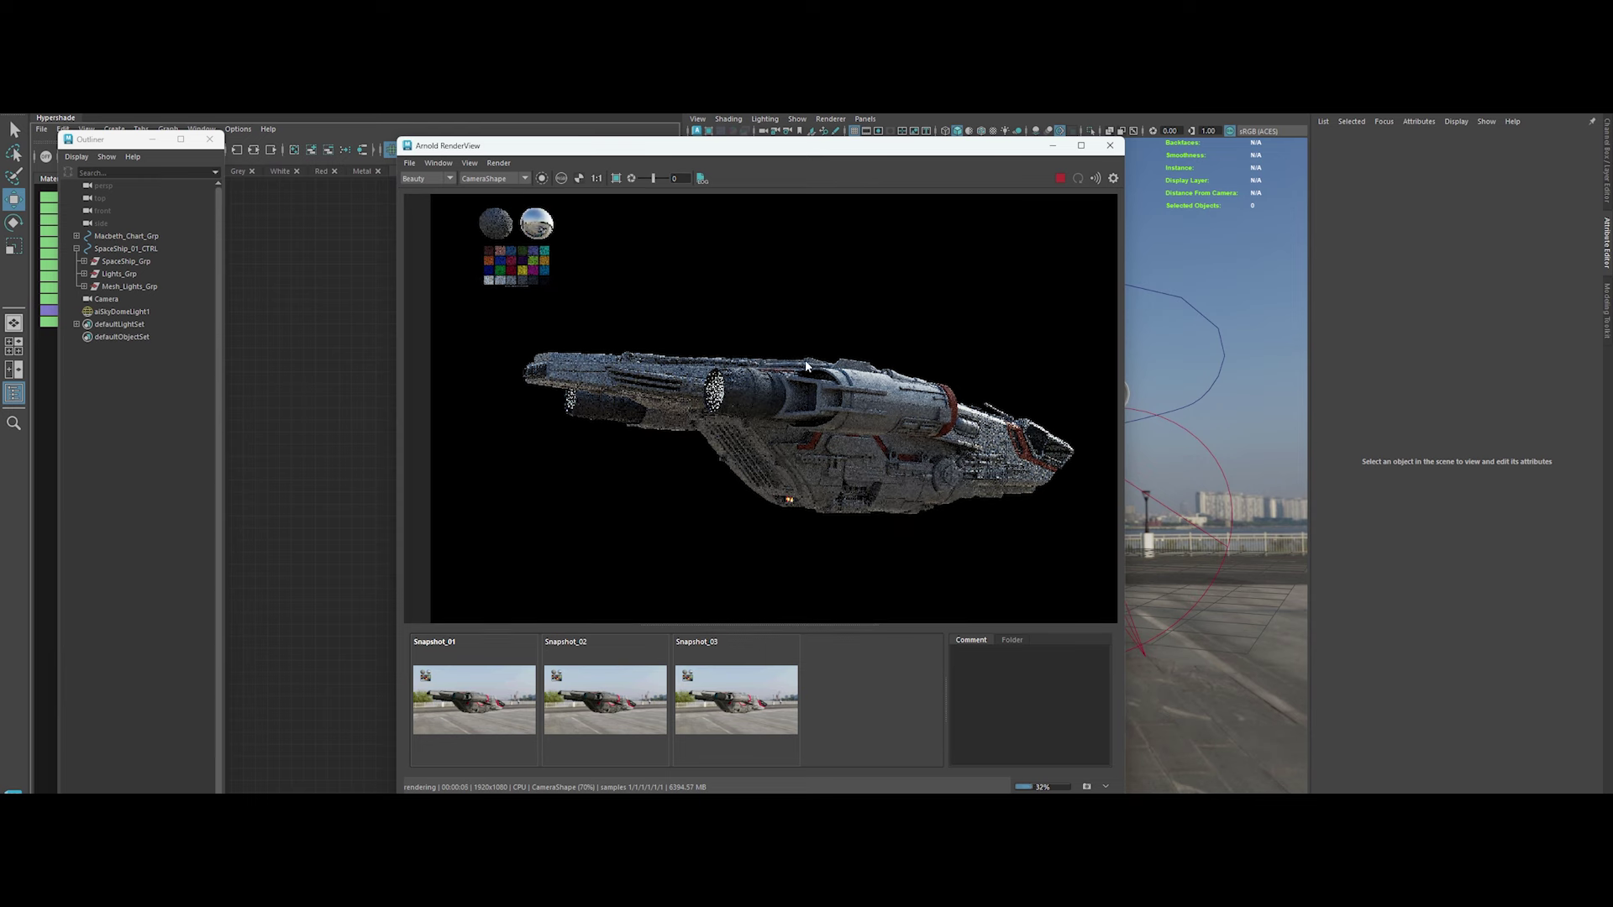
{"action": "left_click", "coordinate": [1294, 353]}
{"action": "left_click", "coordinate": [1476, 241]}
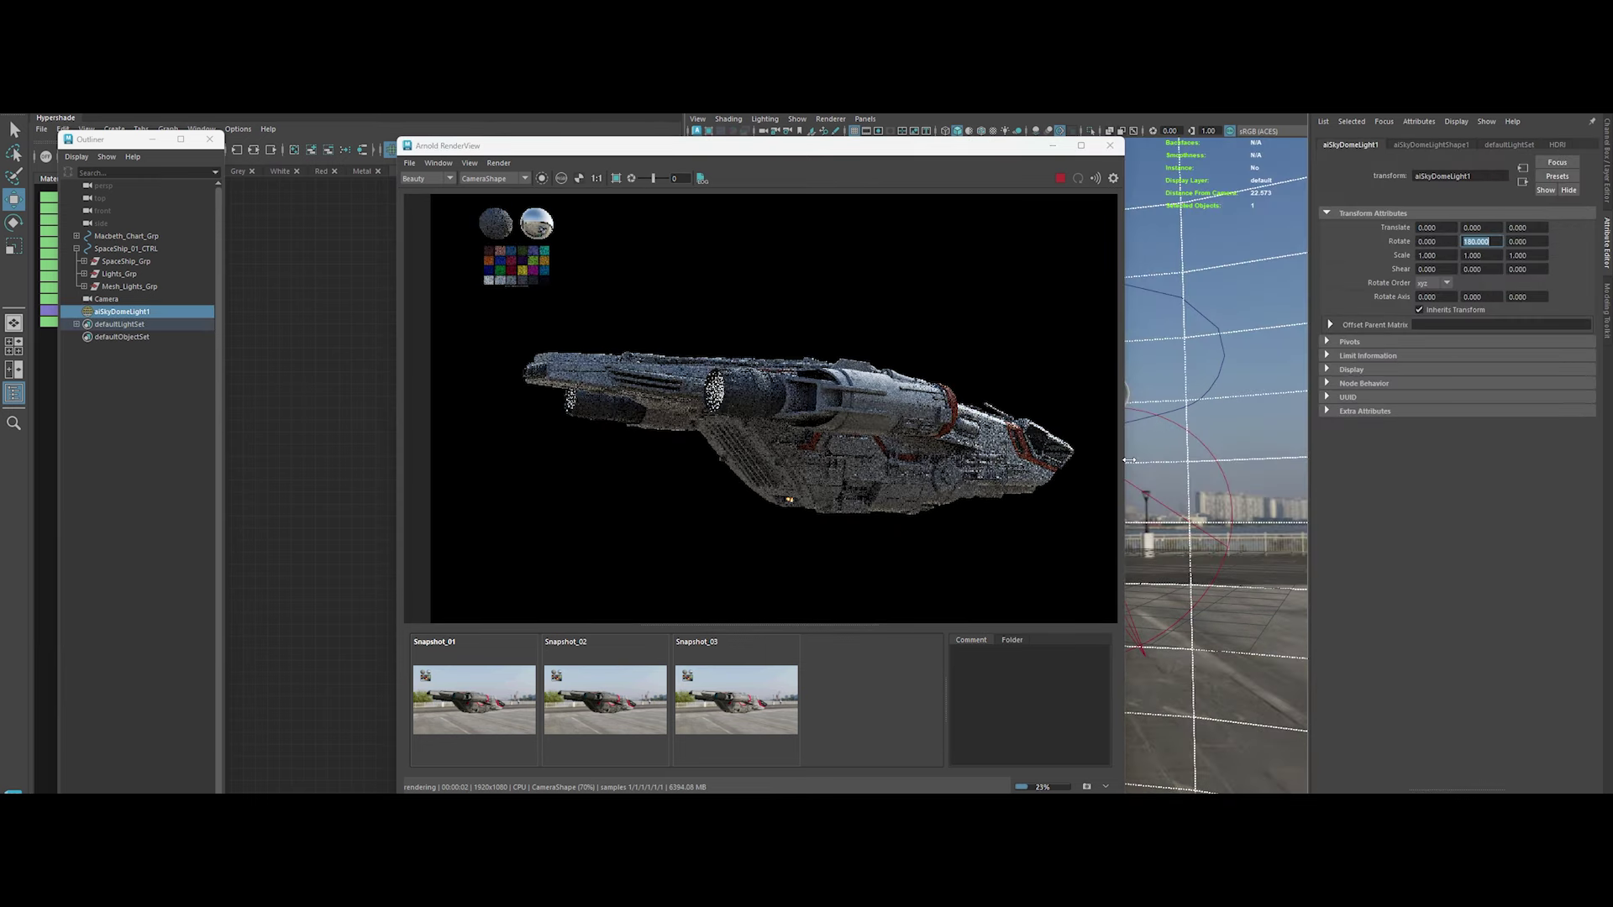
{"action": "left_click_drag", "start_coordinate": [1124, 487], "coordinate": [1159, 488]}
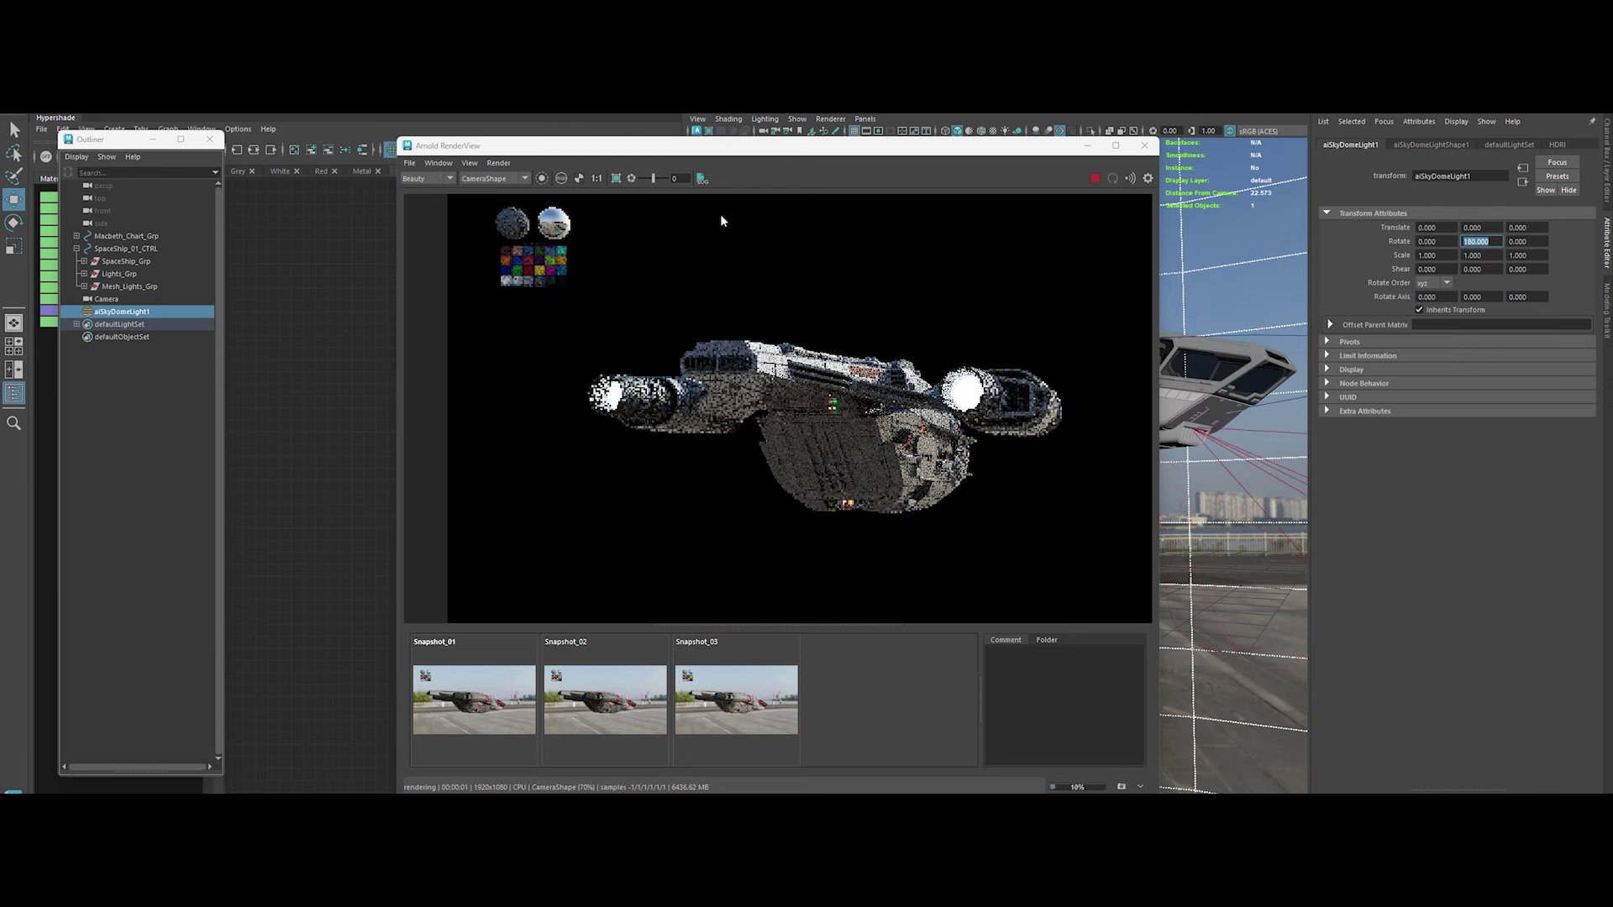
{"action": "left_click_drag", "start_coordinate": [812, 147], "coordinate": [414, 154]}
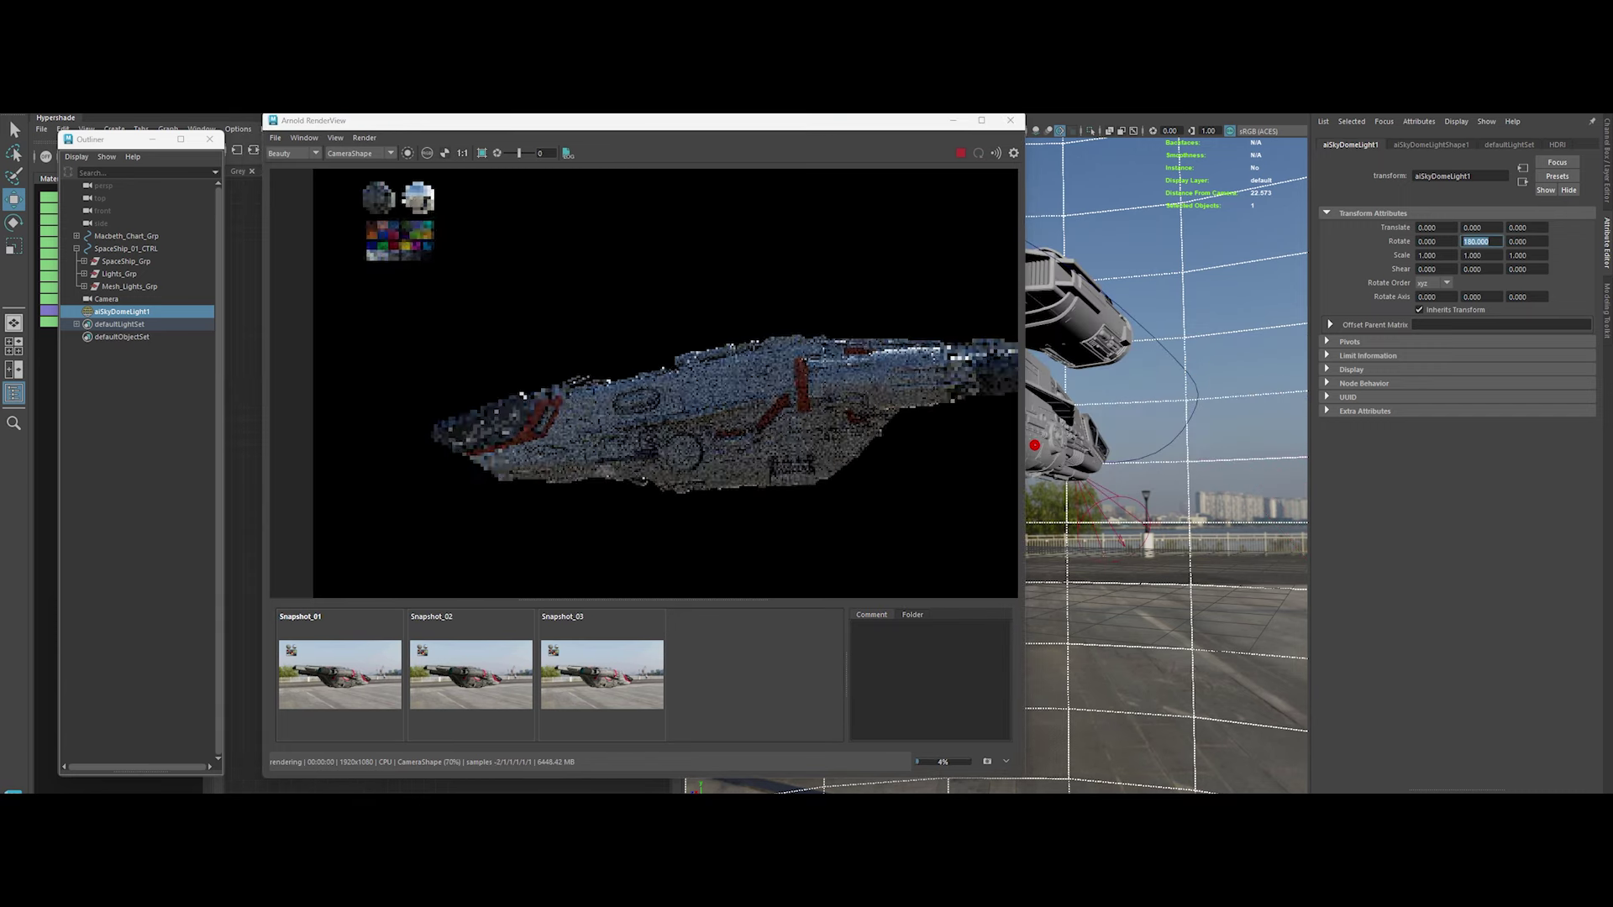
Orbit to a new ship angle, widen the RenderView, and open Render Settings
{"action": "scroll", "coordinate": [664, 389], "scroll_direction": "up", "scroll_amount": 2}
{"action": "scroll", "coordinate": [664, 389], "scroll_direction": "up", "scroll_amount": 2}
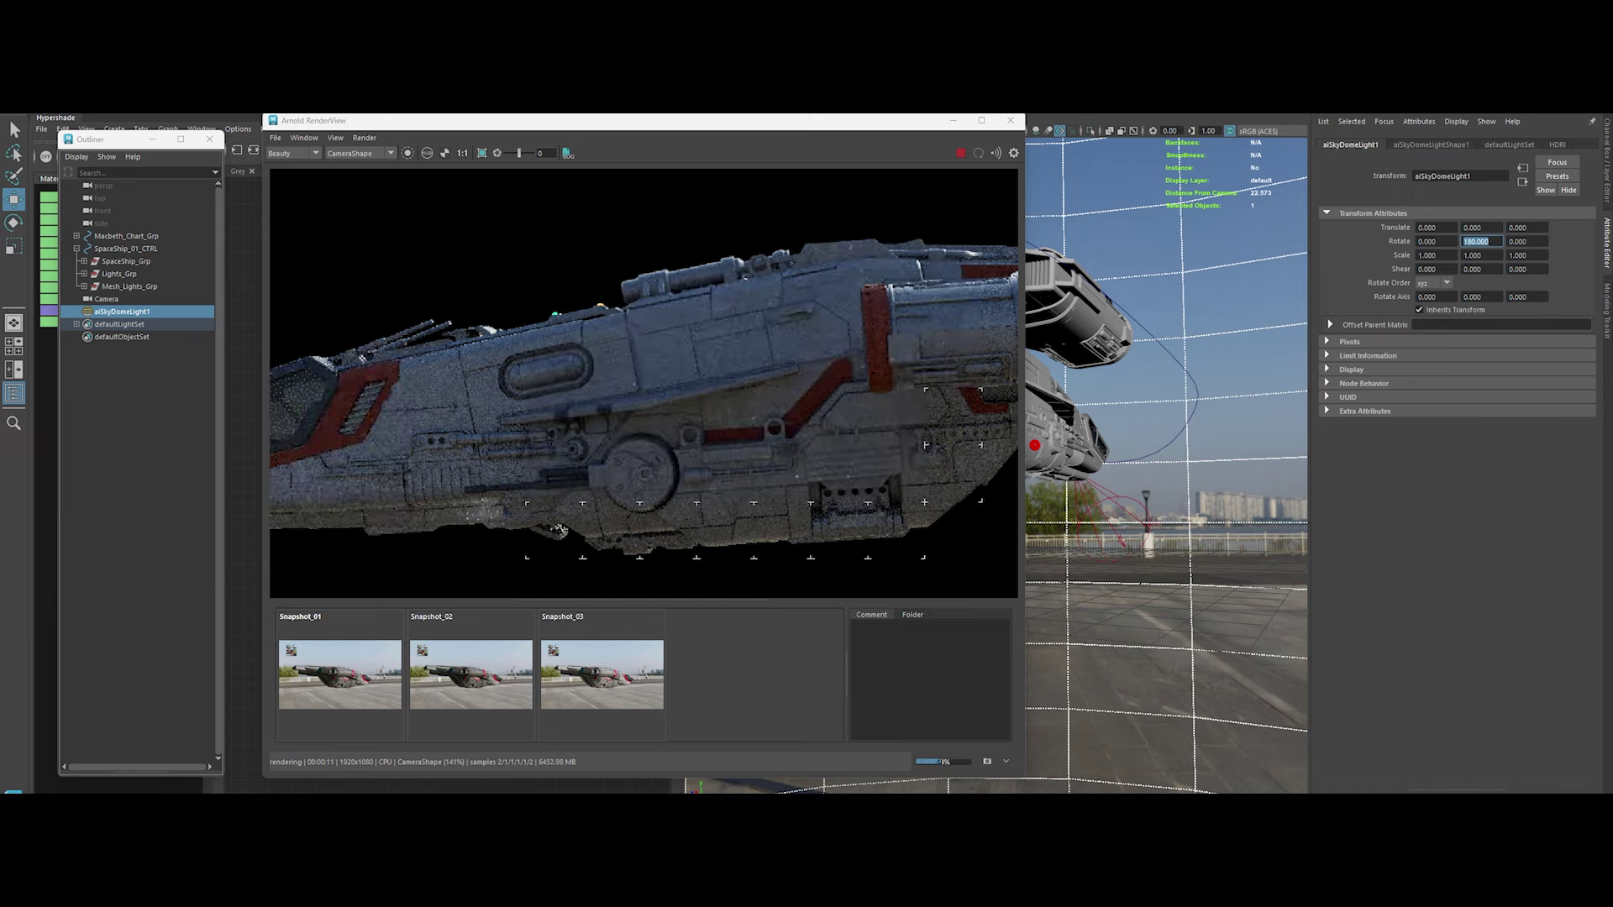
{"action": "left_click_drag", "start_coordinate": [1092, 235], "coordinate": [1024, 274], "text": "alt"}
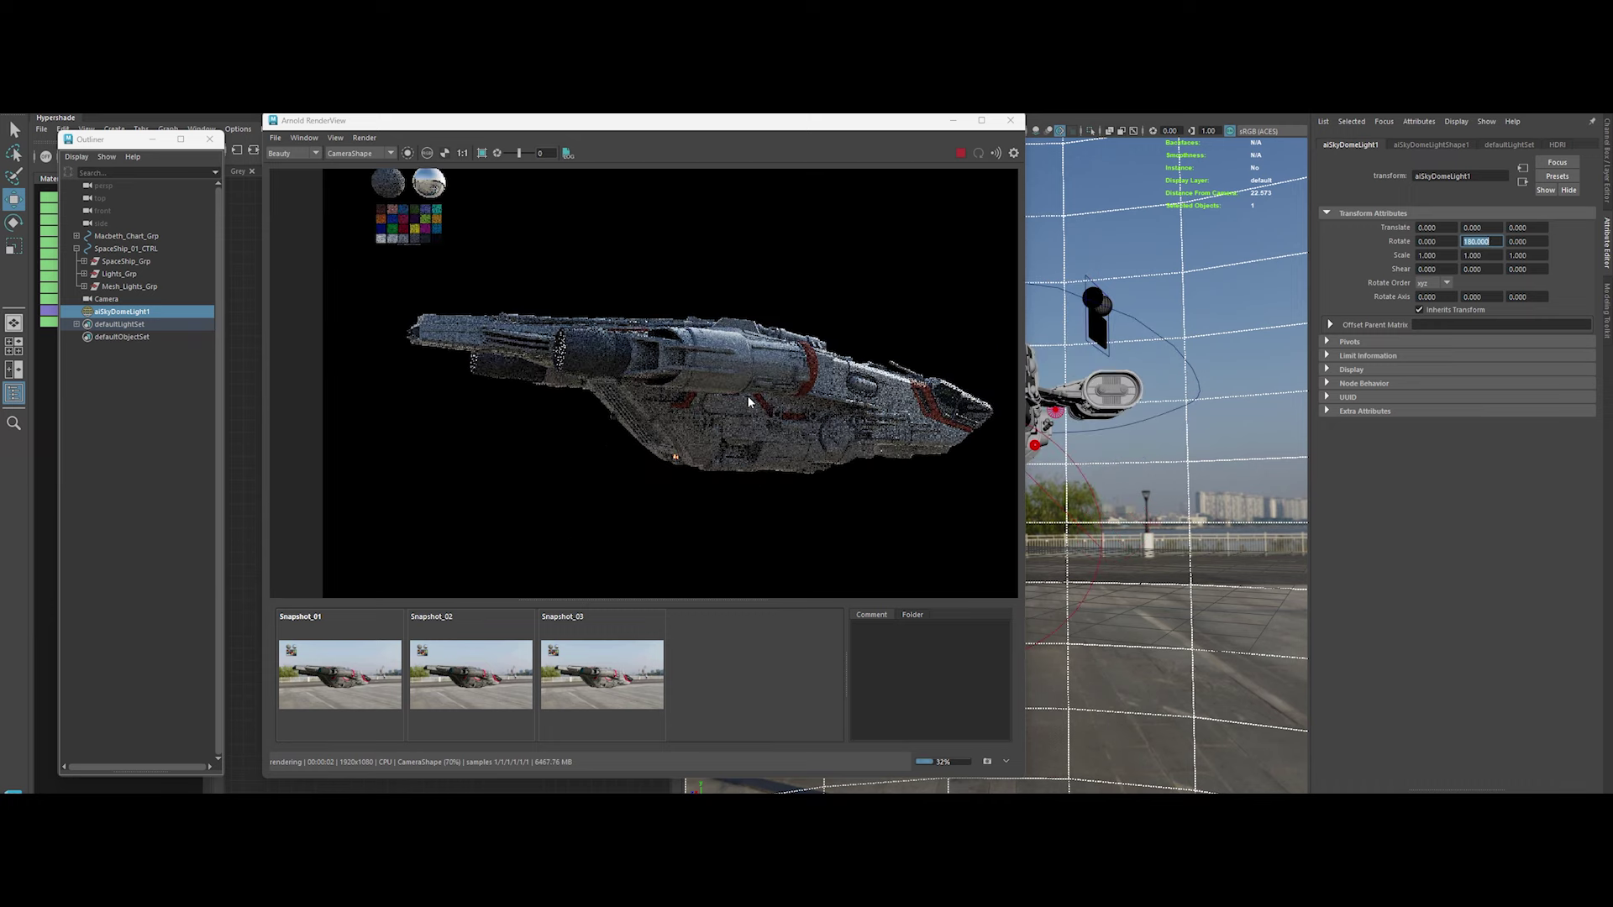
{"action": "left_click_drag", "start_coordinate": [1023, 273], "coordinate": [1348, 277]}
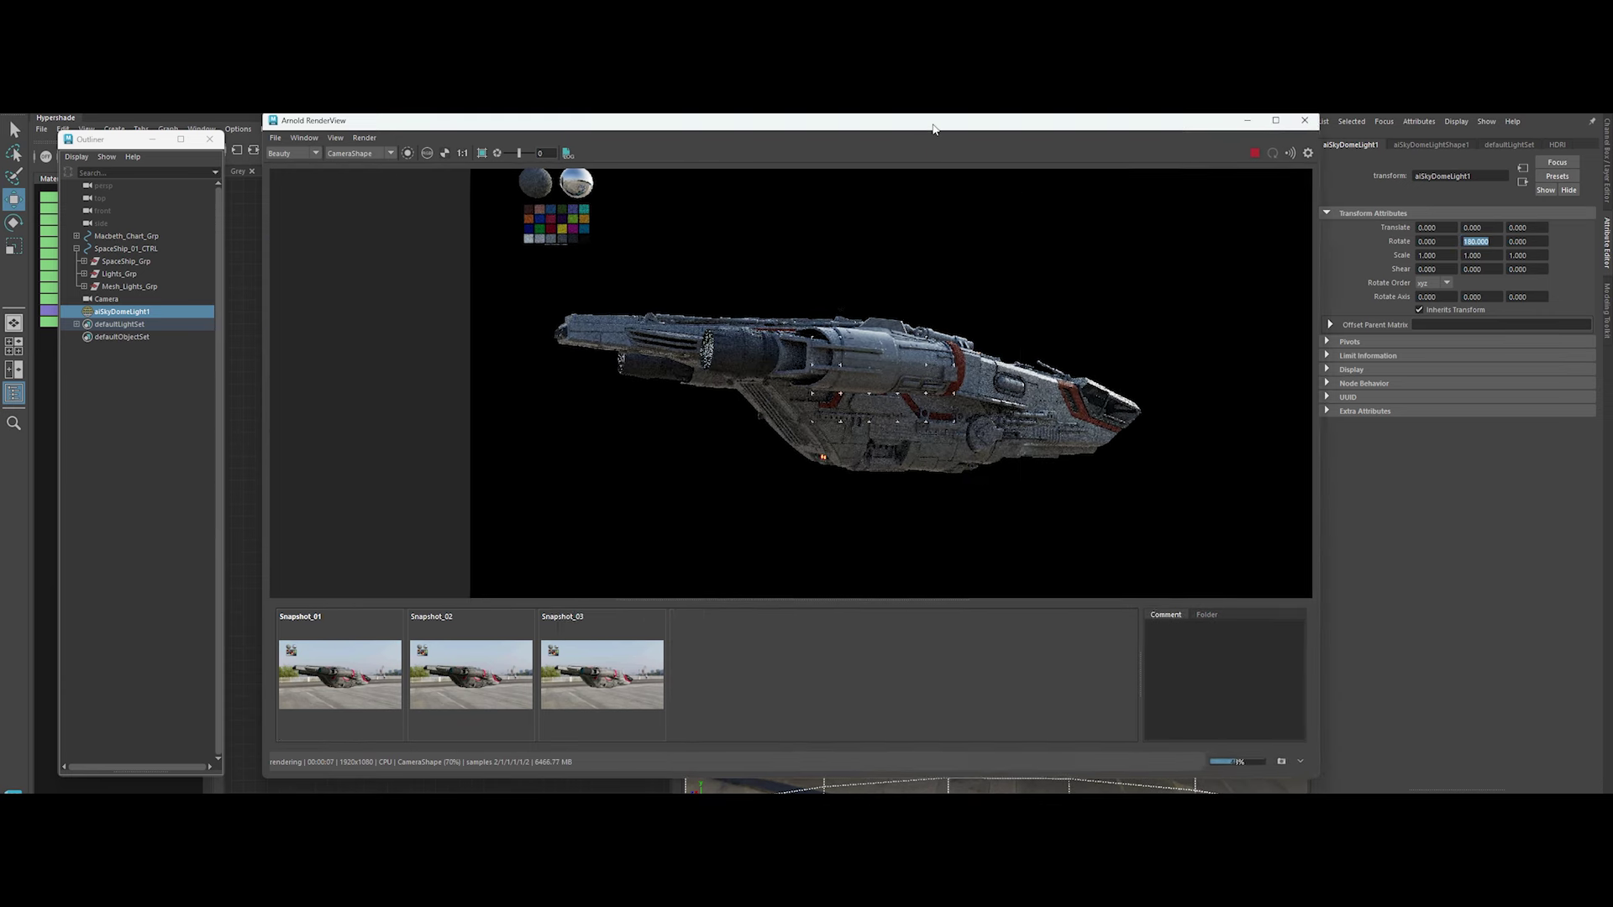
{"action": "left_click", "coordinate": [1337, 157]}
Edit an Arnold sampling value, close Render Settings and restart the render
{"action": "double_click", "coordinate": [277, 281]}
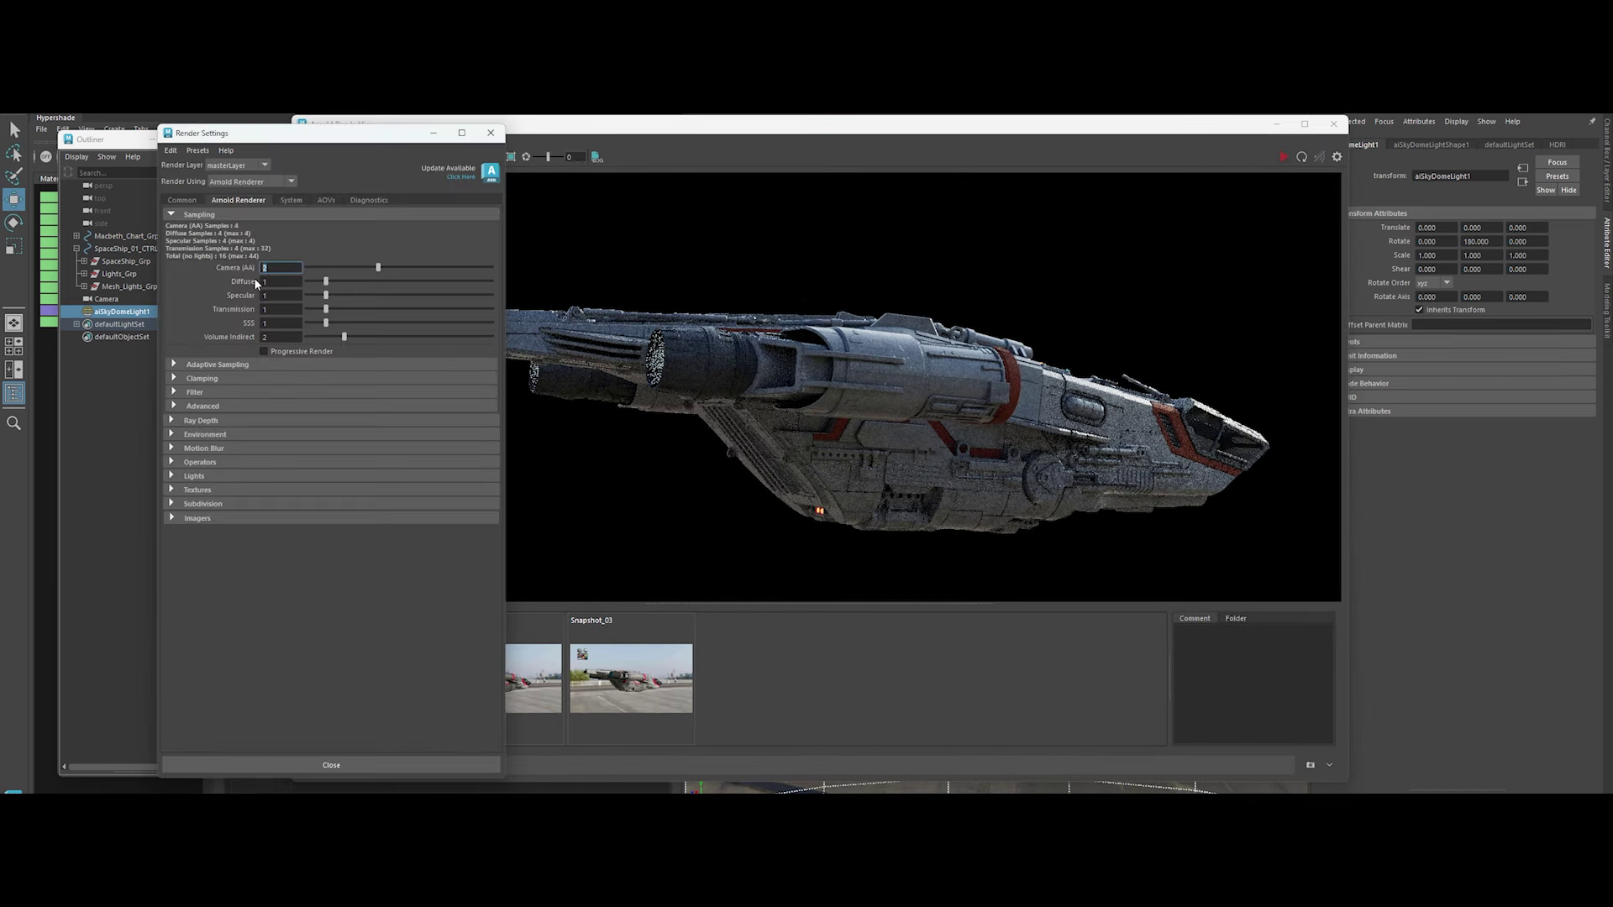
{"action": "left_click", "coordinate": [491, 133]}
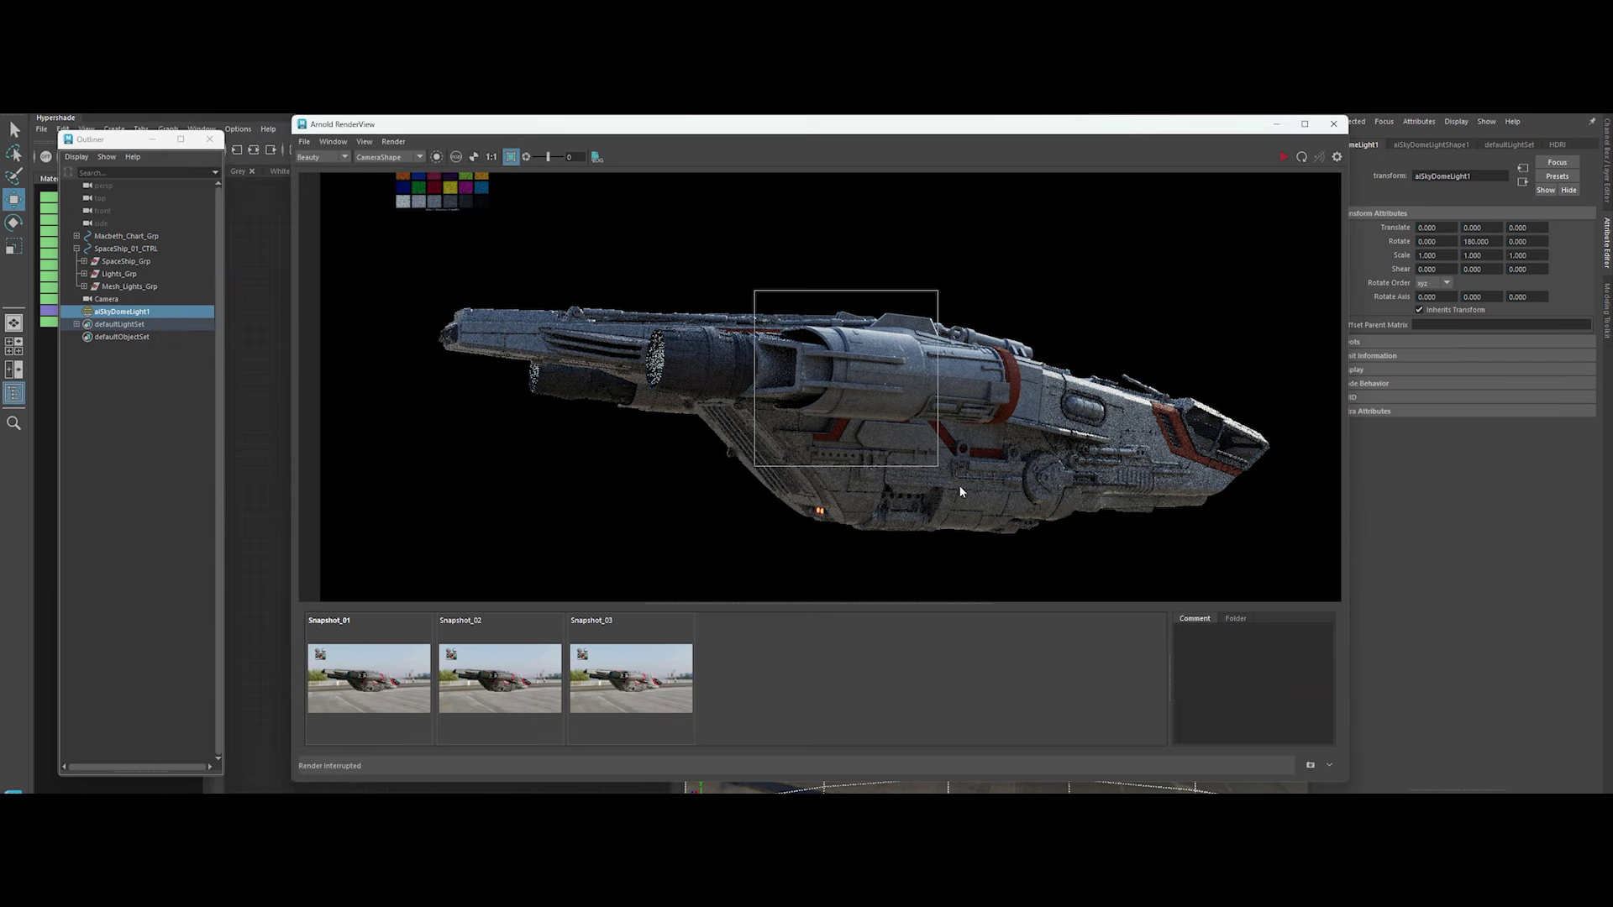
{"action": "left_click", "coordinate": [1284, 159]}
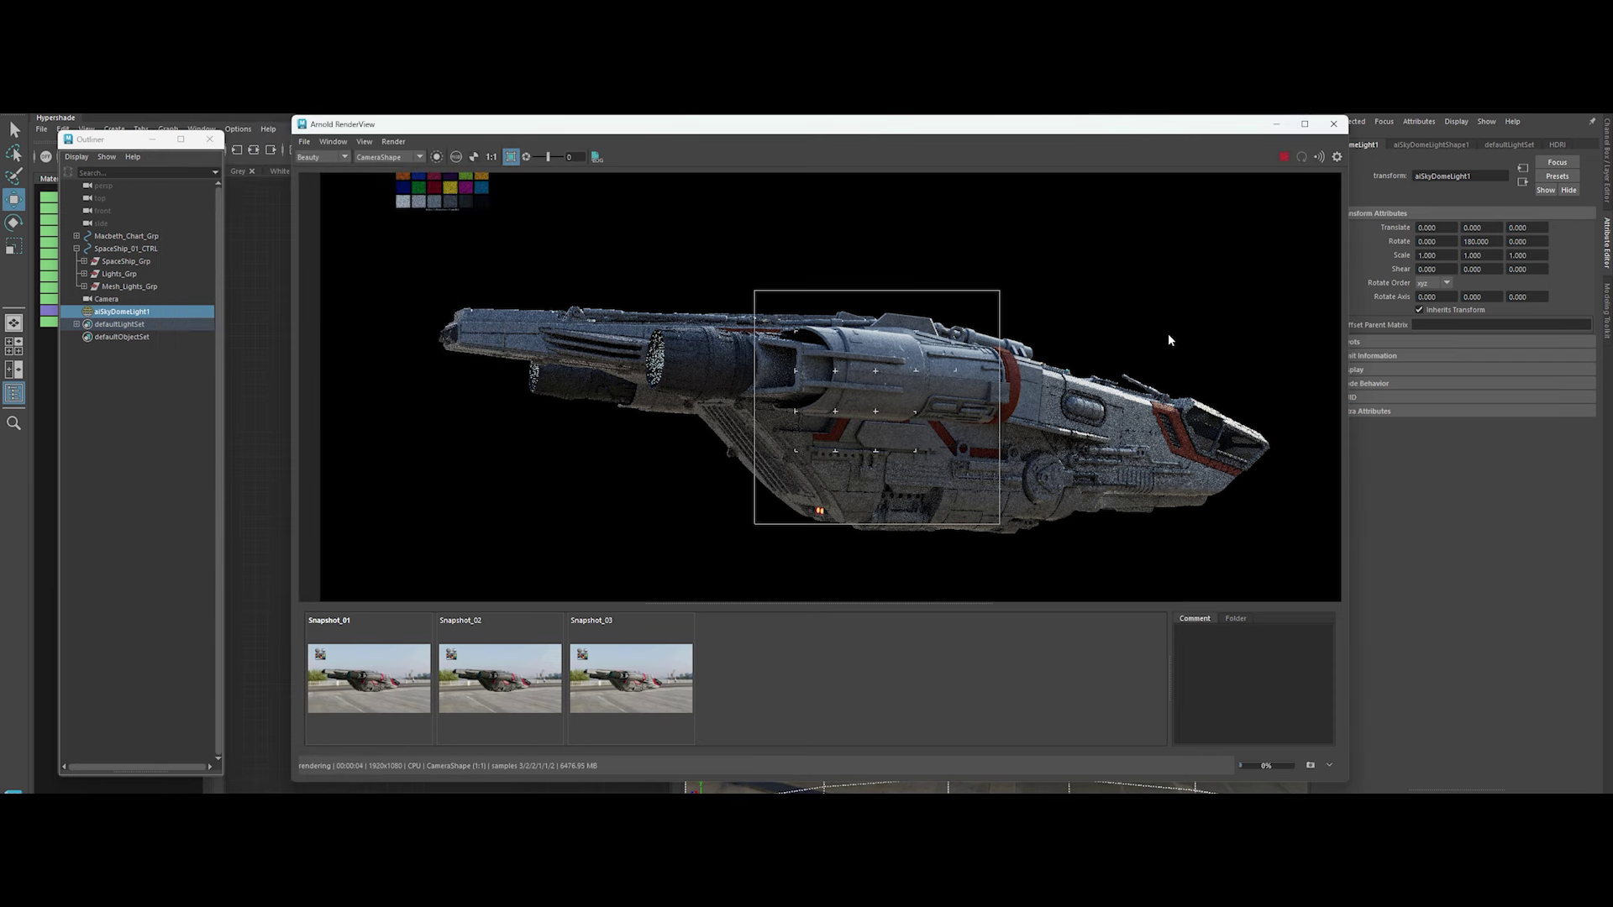
{"action": "middle_click_drag", "start_coordinate": [746, 273], "coordinate": [638, 273]}
{"action": "scroll", "coordinate": [951, 395], "scroll_direction": "up", "scroll_amount": 2}
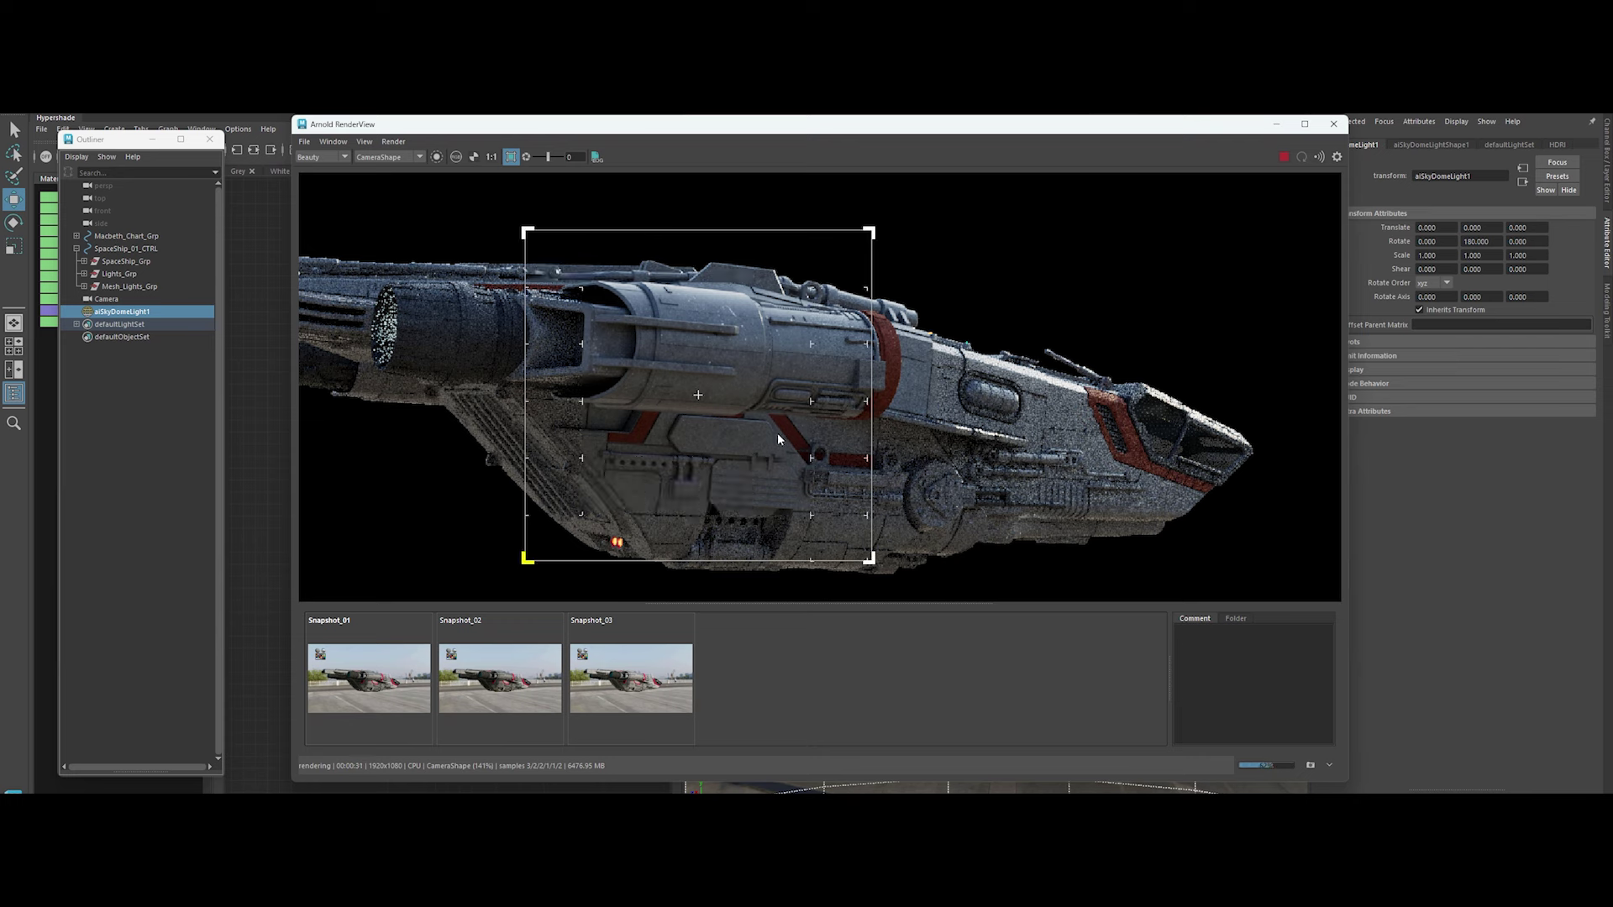
Render a smaller region over the engine, then stop it
{"action": "left_click", "coordinate": [1283, 157]}
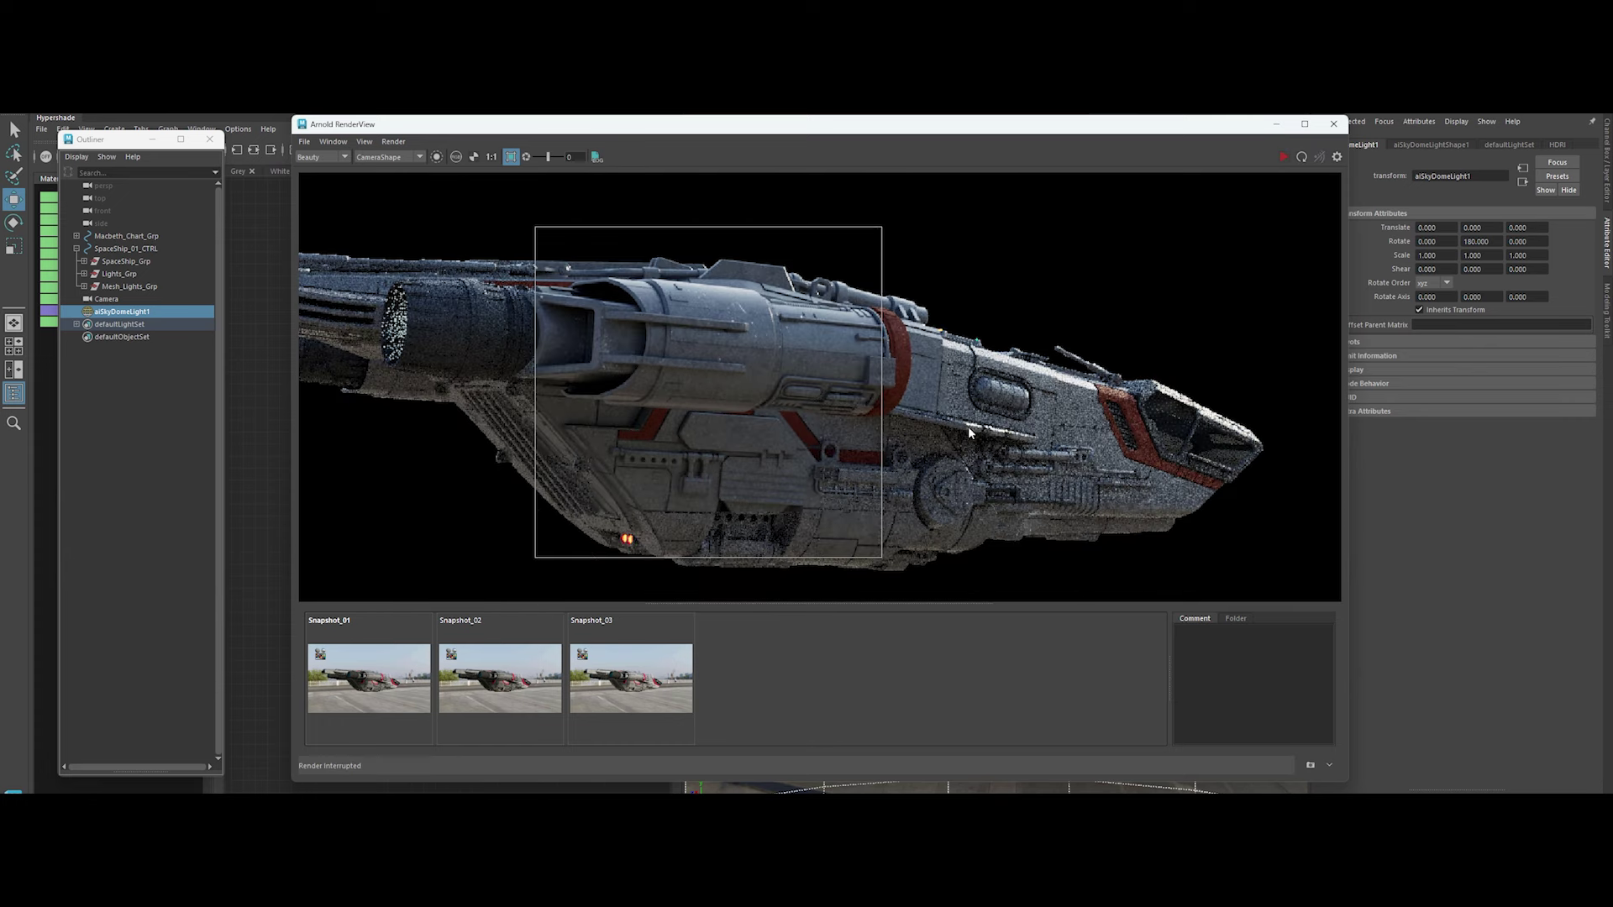
{"action": "left_click_drag", "start_coordinate": [534, 244], "coordinate": [768, 408]}
{"action": "left_click", "coordinate": [1282, 157]}
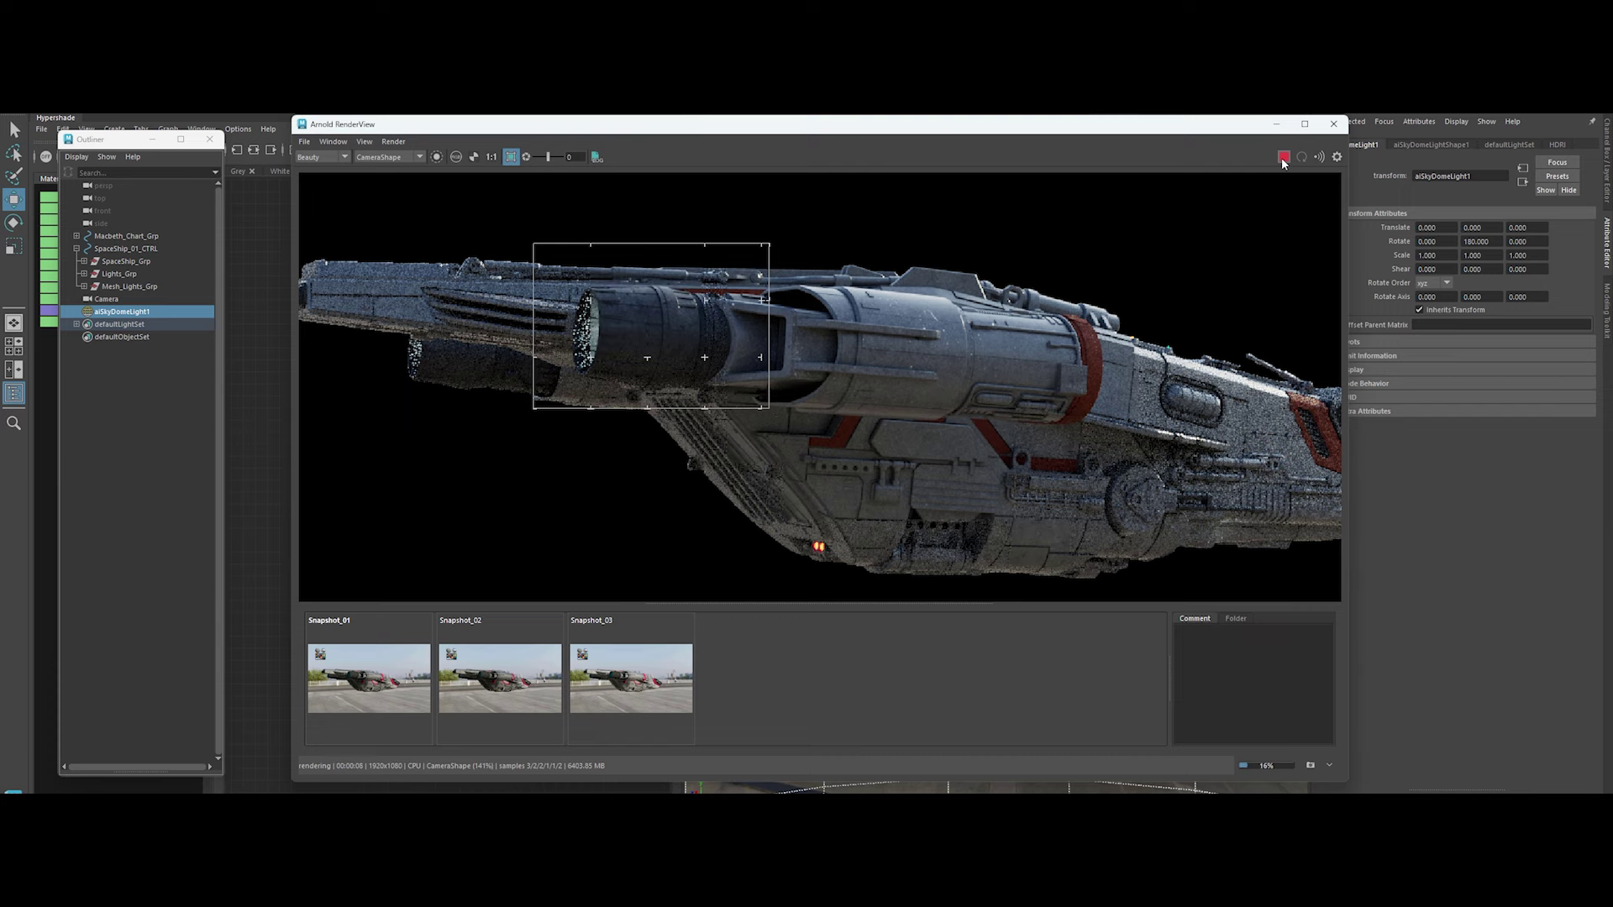
{"action": "scroll", "coordinate": [642, 261], "scroll_direction": "up", "scroll_amount": 1}
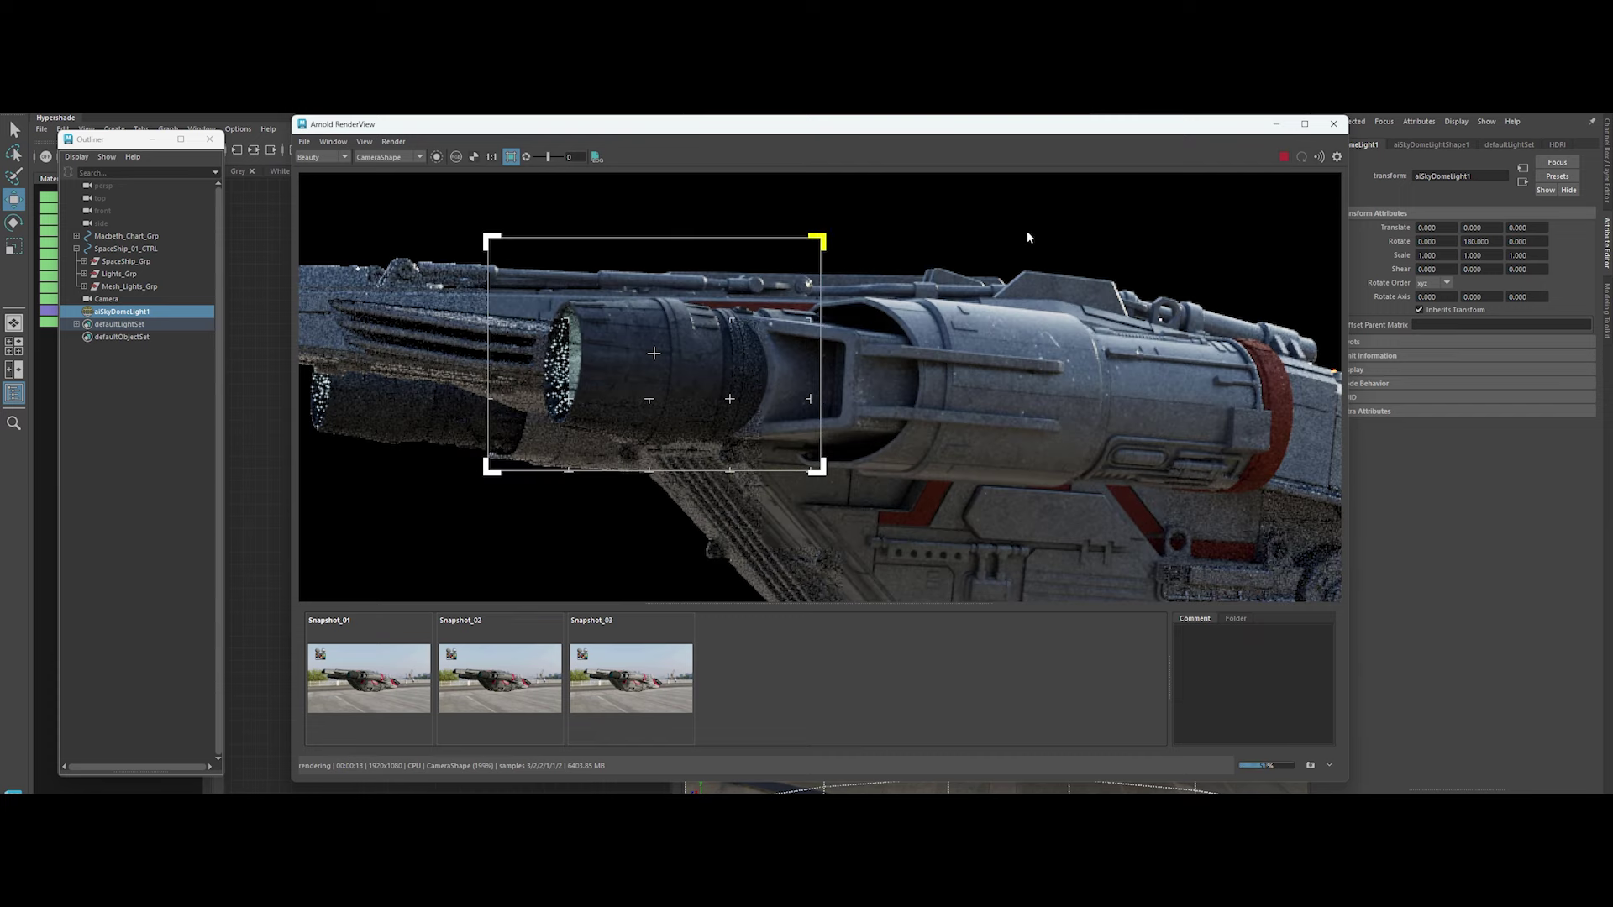
{"action": "left_click", "coordinate": [1283, 157]}
{"action": "left_click_drag", "start_coordinate": [441, 128], "coordinate": [583, 126]}
Set the beige scratch-metal roughness range Output Max to 0.7
{"action": "left_click", "coordinate": [209, 140]}
{"action": "left_click", "coordinate": [361, 171]}
{"action": "left_click", "coordinate": [330, 376]}
{"action": "left_click_drag", "start_coordinate": [1492, 234], "coordinate": [1339, 234]}
{"action": "left_click", "coordinate": [1432, 316]}
{"action": "type", "text": "0.7"}
{"action": "key", "text": "Tab"}
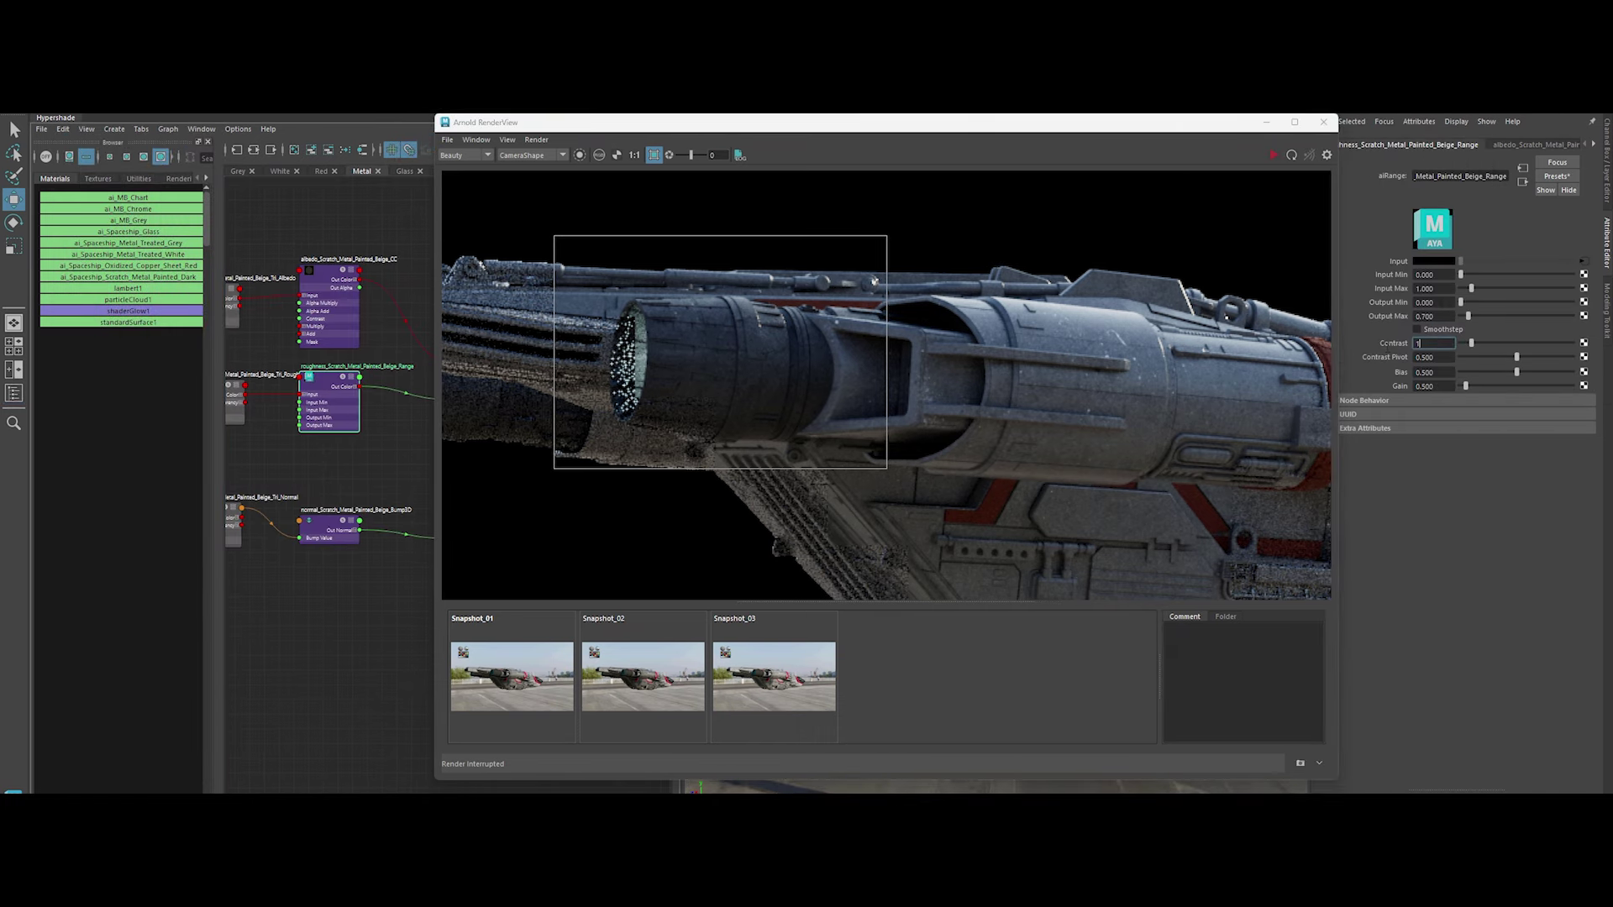
Select ai_Spaceship_Scratch_Metal_Painted_Dark in Hypershade and stop the interactive render
{"action": "left_click", "coordinate": [1270, 158]}
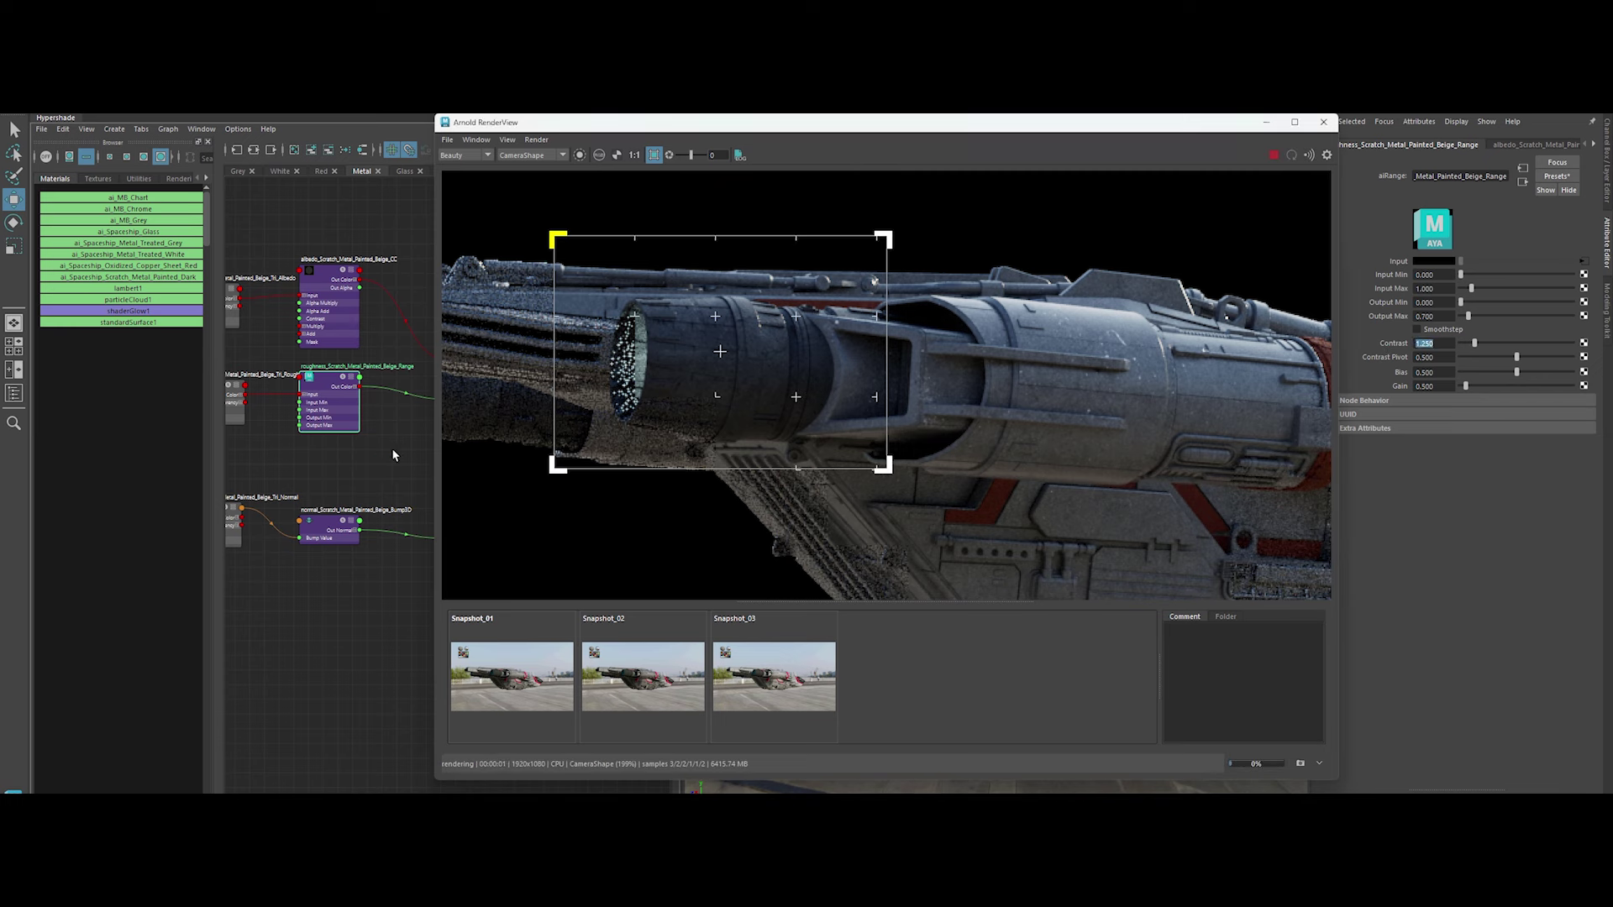
{"action": "left_click", "coordinate": [127, 276]}
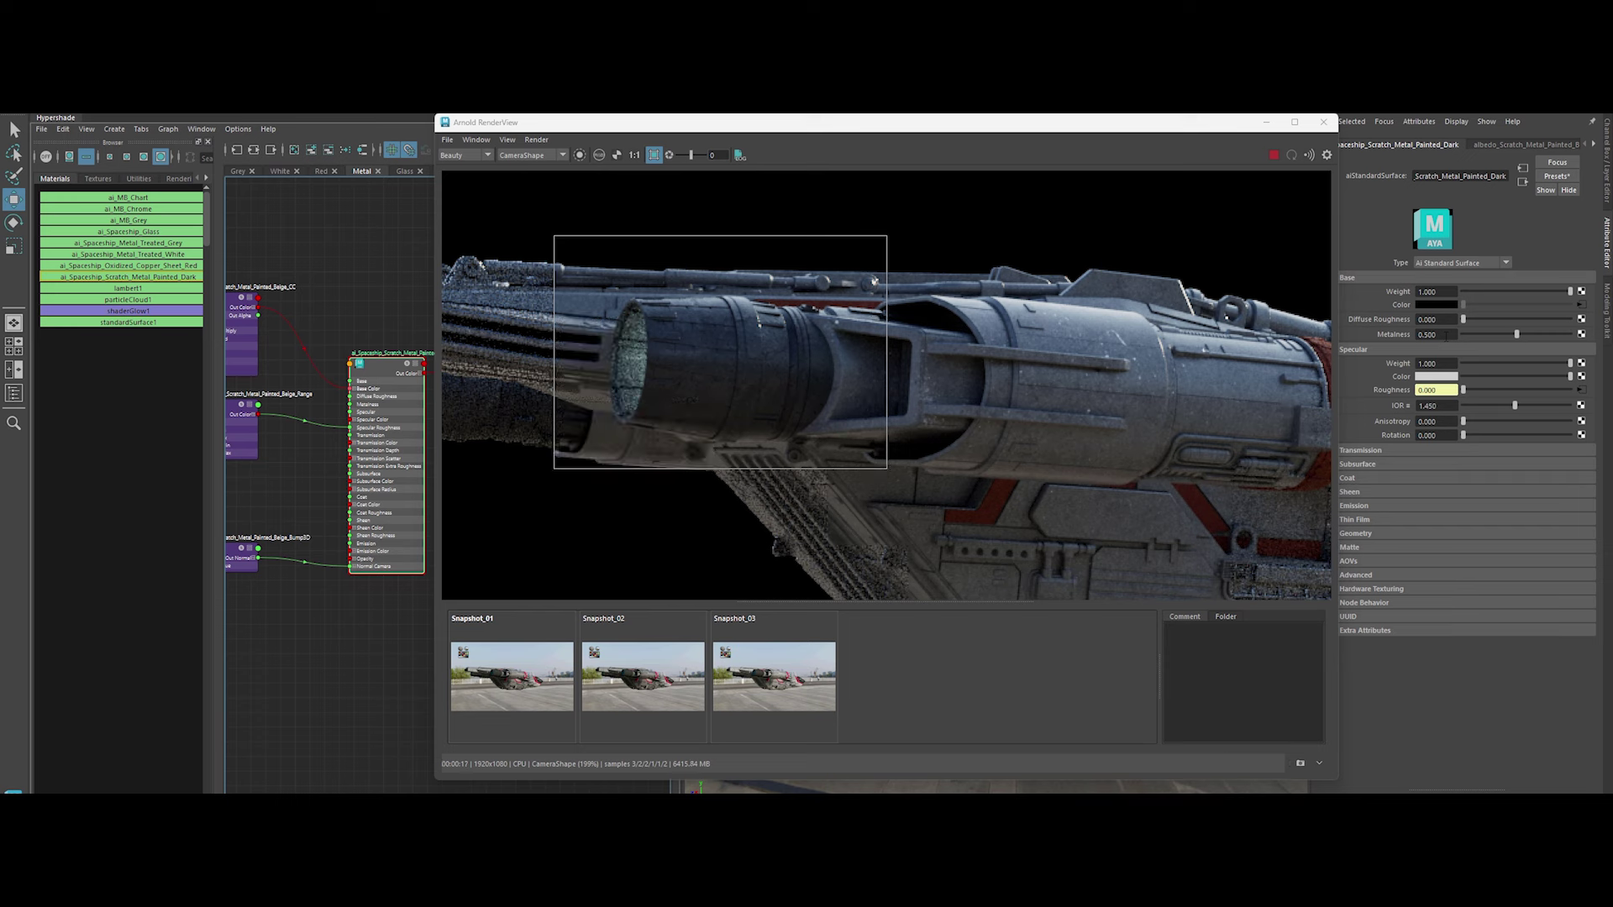
{"action": "left_click", "coordinate": [1273, 157]}
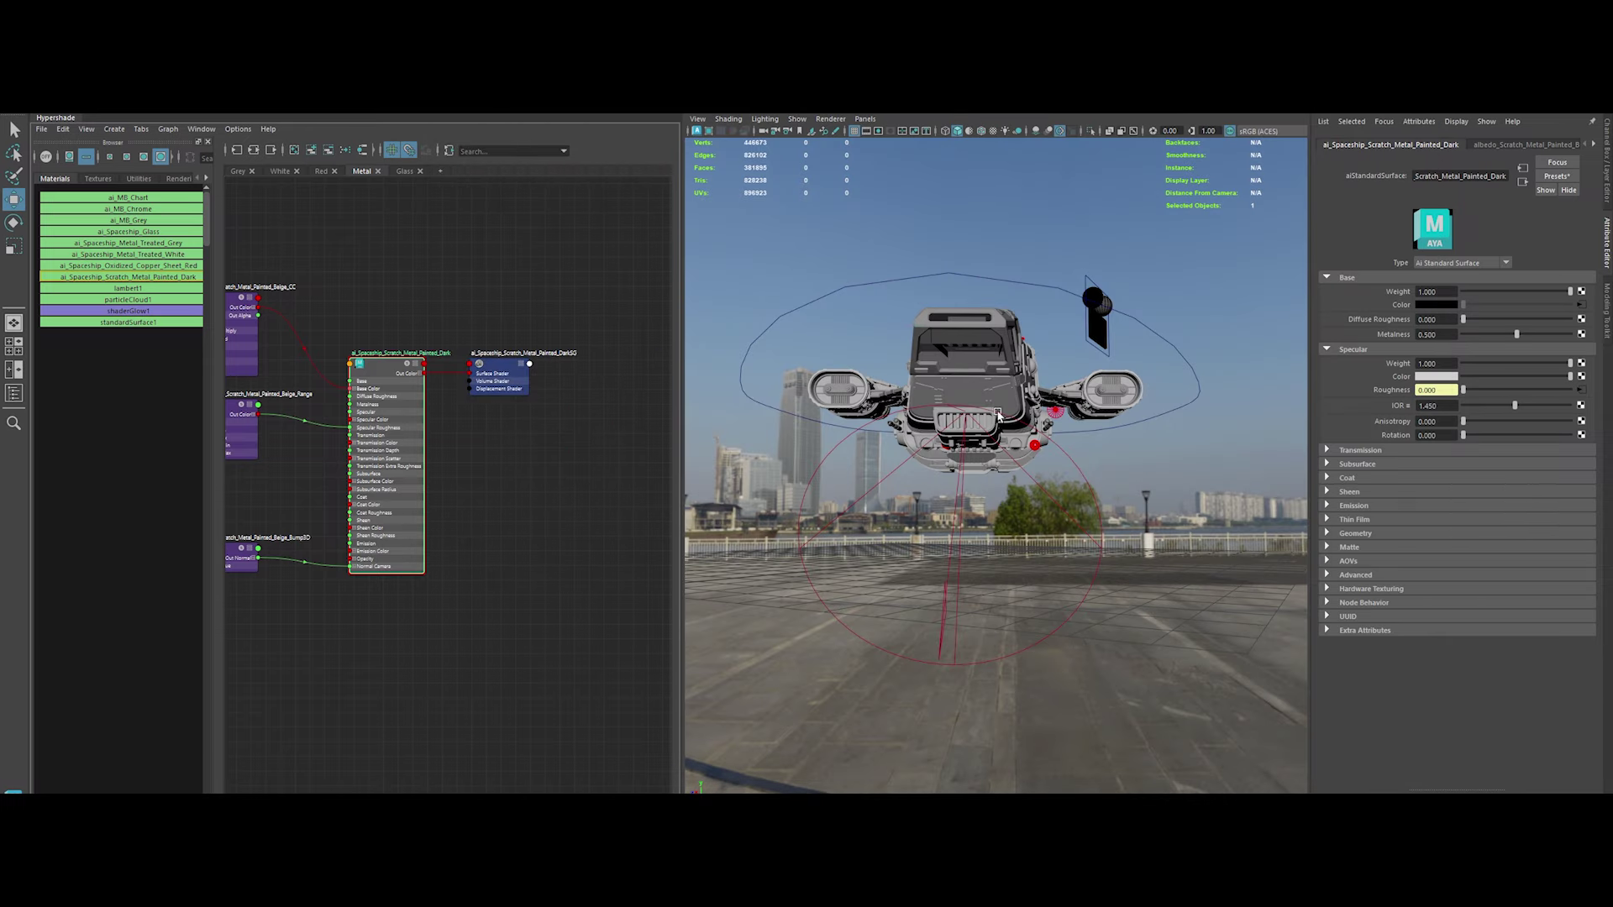
Pan the node graph and look through the side-on render camera
{"action": "left_click", "coordinate": [420, 656]}
{"action": "middle_click_drag", "start_coordinate": [420, 656], "coordinate": [496, 656], "text": "alt"}
{"action": "left_click", "coordinate": [763, 141]}
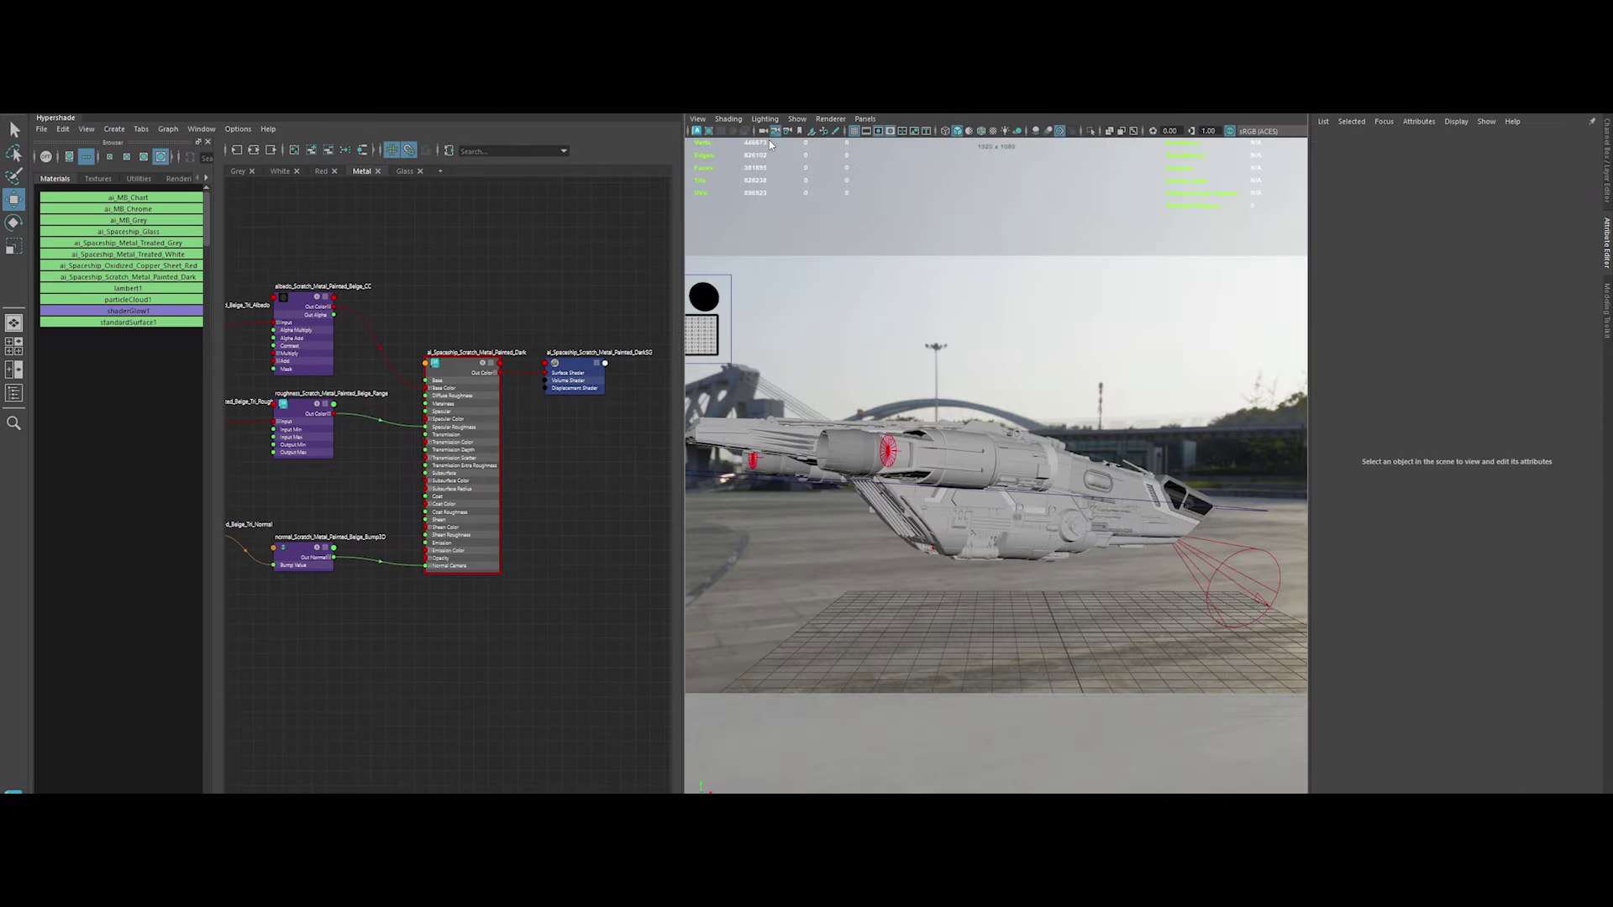
{"action": "left_click", "coordinate": [440, 173]}
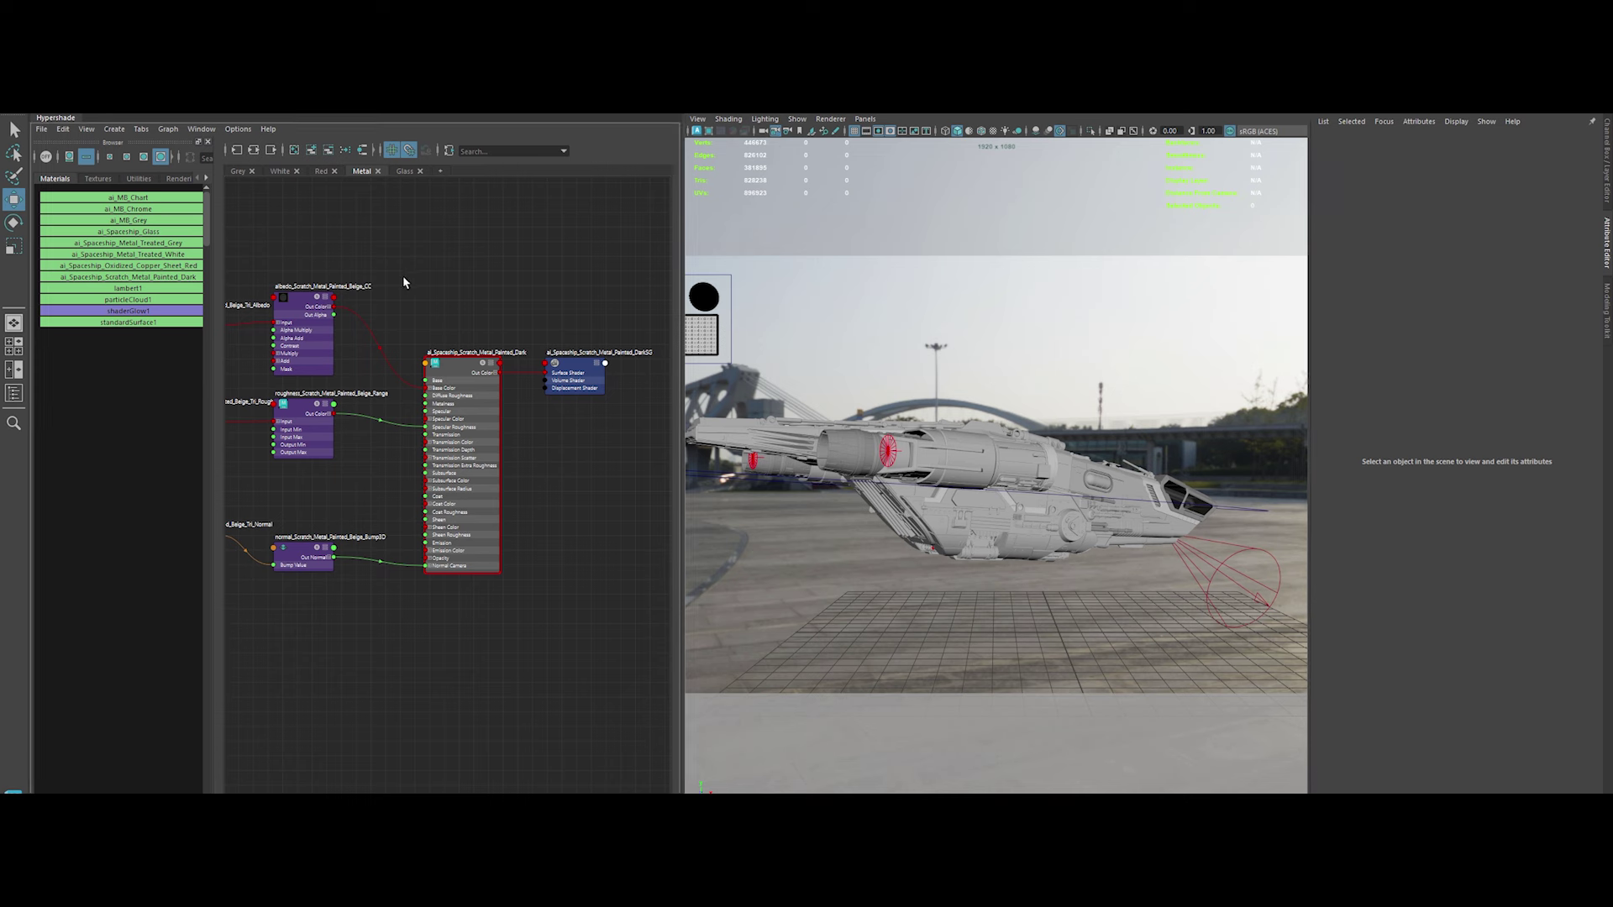
Create a new aiStandardSurface shader named ai_spaceship_Dirt in the grey metal graph
{"action": "key", "text": "Tab"}
{"action": "type", "text": "aist"}
{"action": "key", "text": "Down"}
{"action": "key", "text": "Return"}
{"action": "scroll", "coordinate": [407, 254], "scroll_direction": "up", "scroll_amount": 2}
{"action": "double_click", "coordinate": [451, 289]}
{"action": "type", "text": "aiDirt"}
{"action": "key", "text": "Return"}
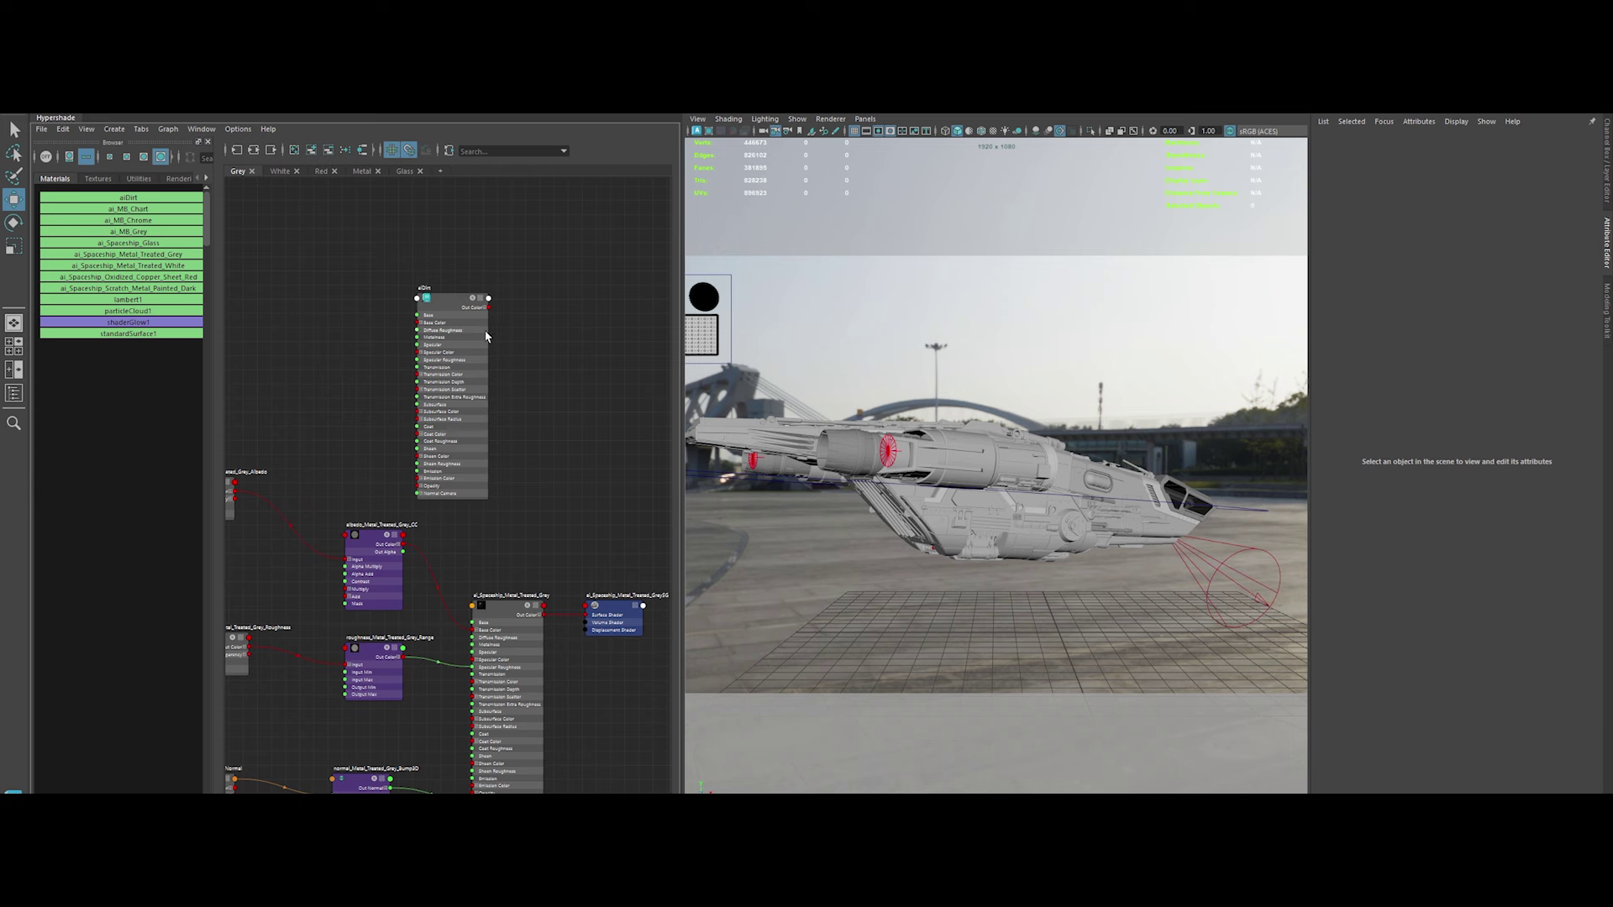
{"action": "key", "text": "f"}
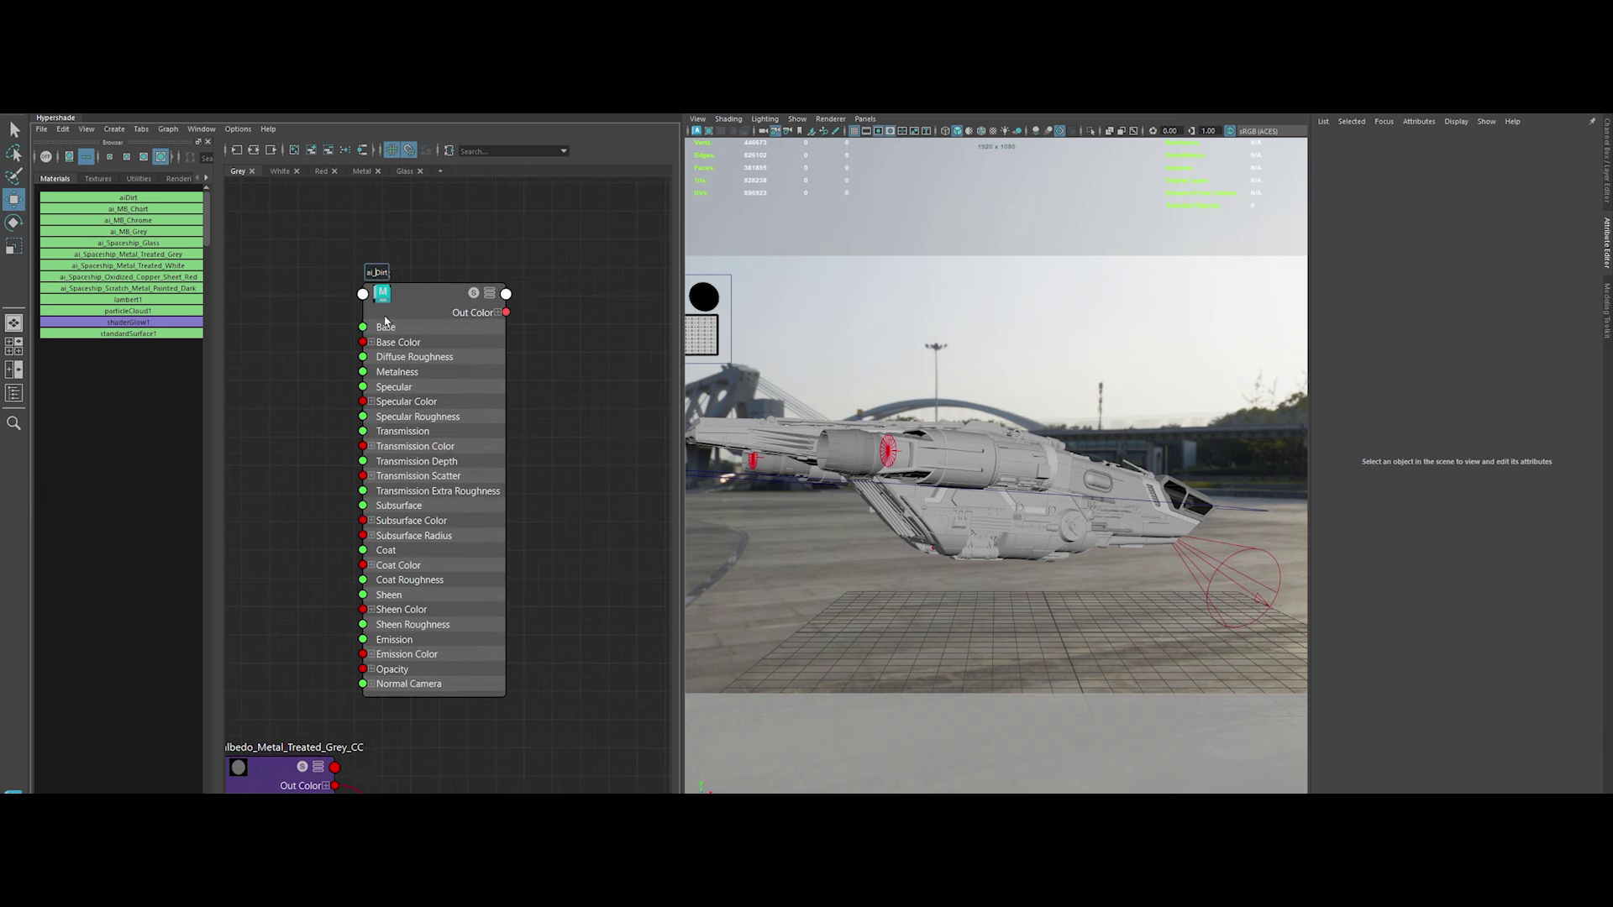
{"action": "key", "text": "Return"}
{"action": "key", "text": "1"}
Add an aiMixShader on the grey metal's shading group and delete its extra shading group
{"action": "scroll", "coordinate": [508, 367], "scroll_direction": "down", "scroll_amount": 2}
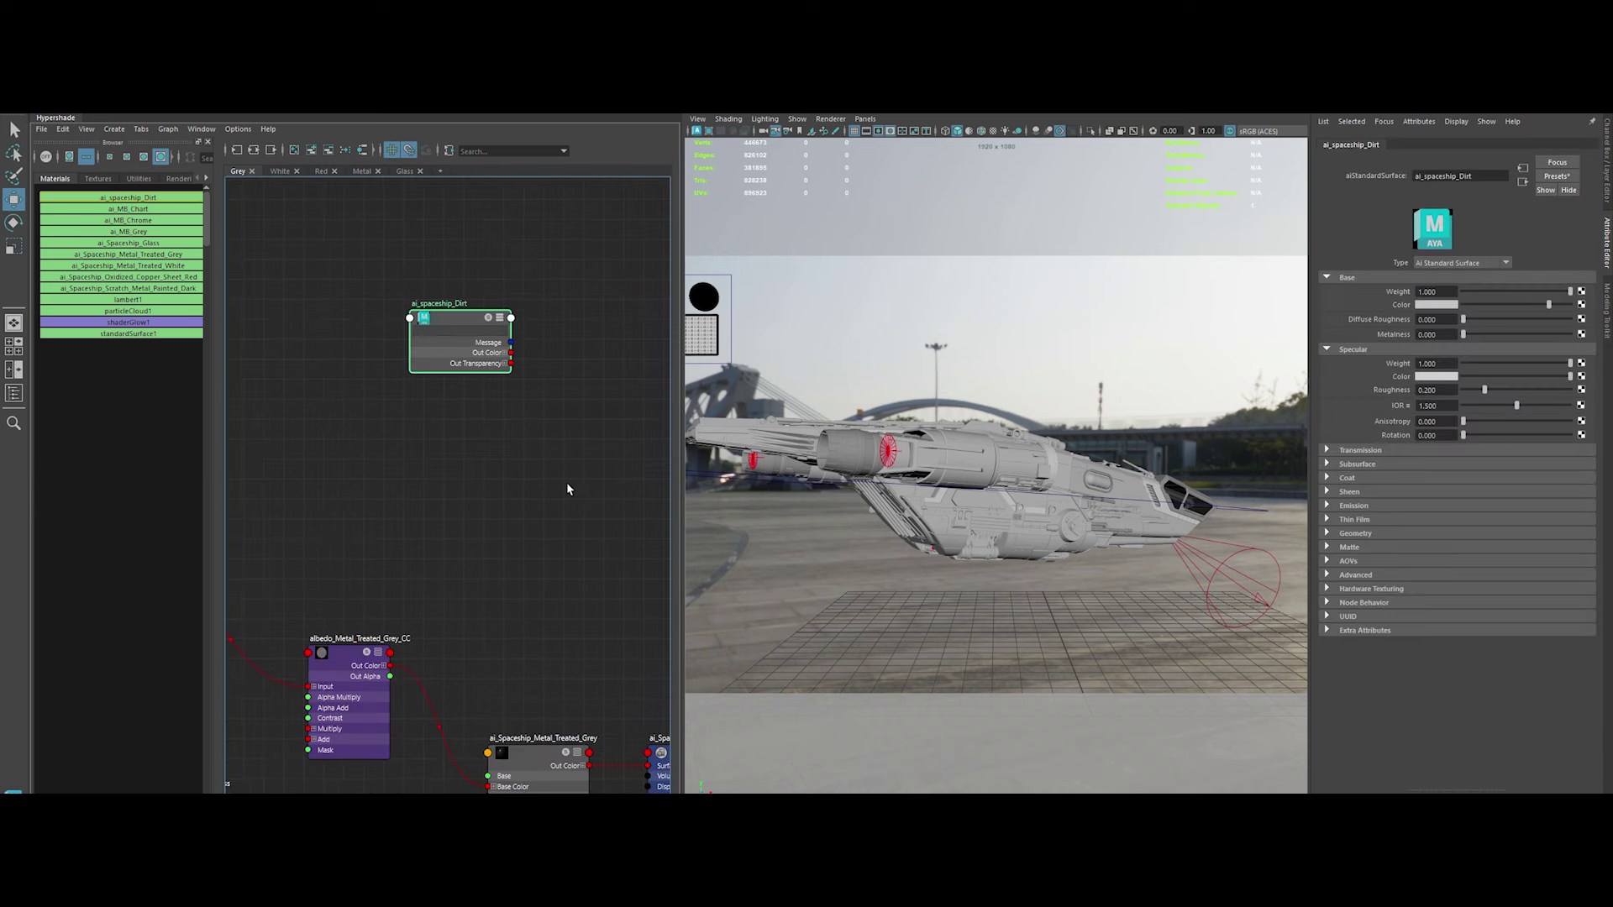
{"action": "scroll", "coordinate": [566, 486], "scroll_direction": "down", "scroll_amount": 2}
{"action": "key", "text": "3"}
{"action": "key", "text": "Tab"}
{"action": "type", "text": "aiMixShader"}
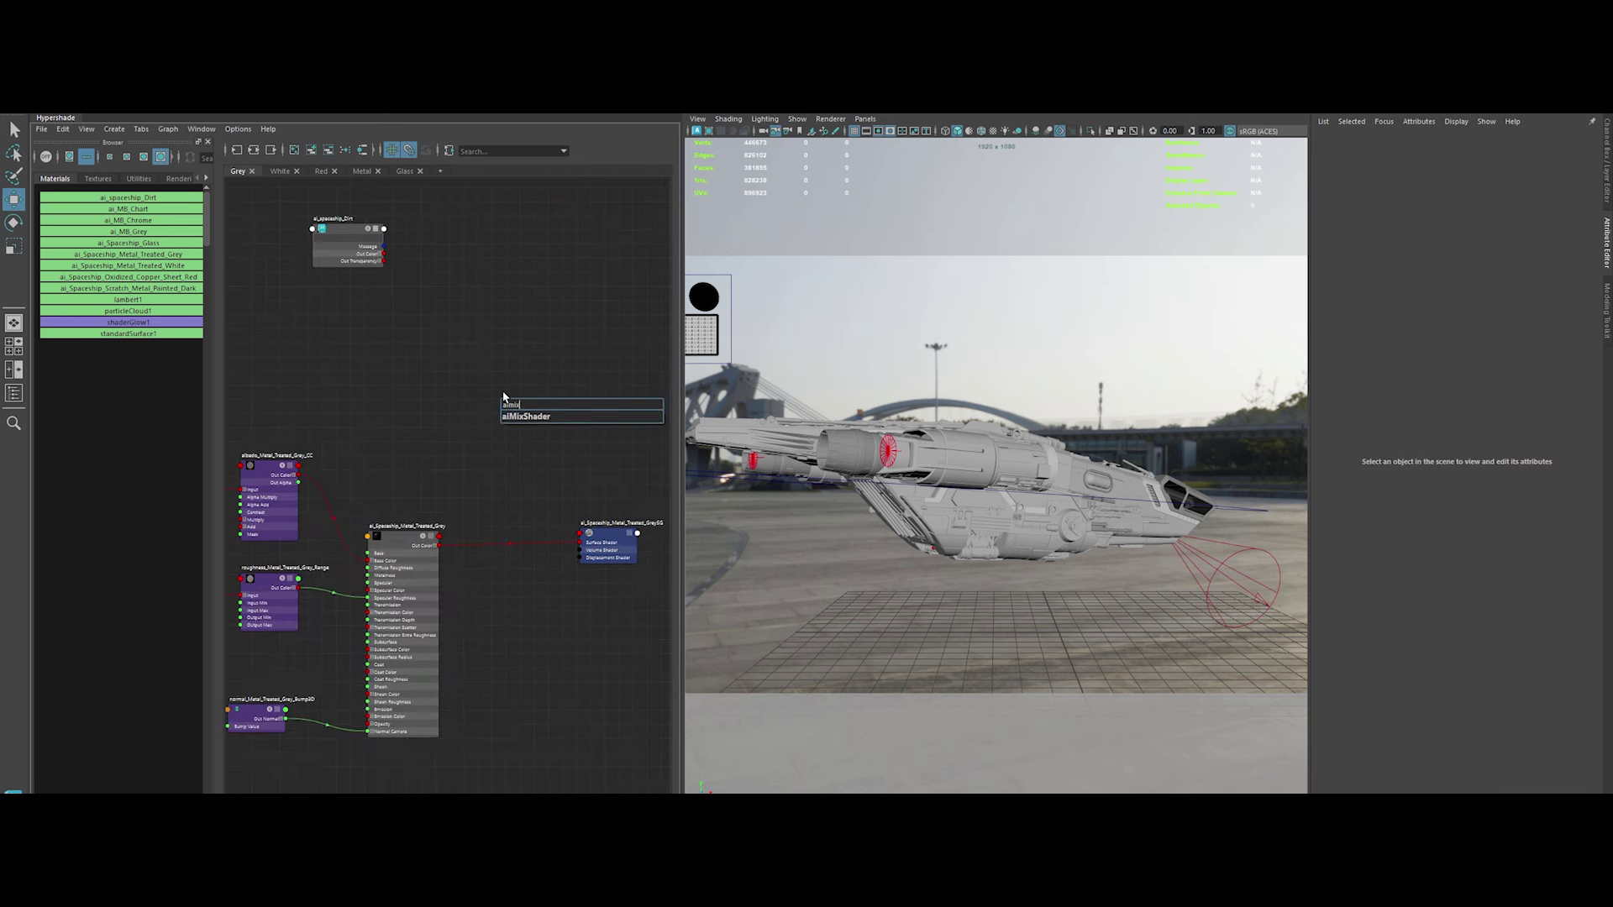
{"action": "key", "text": "Return"}
{"action": "left_click_drag", "start_coordinate": [580, 525], "coordinate": [581, 541]}
{"action": "left_click", "coordinate": [601, 412]}
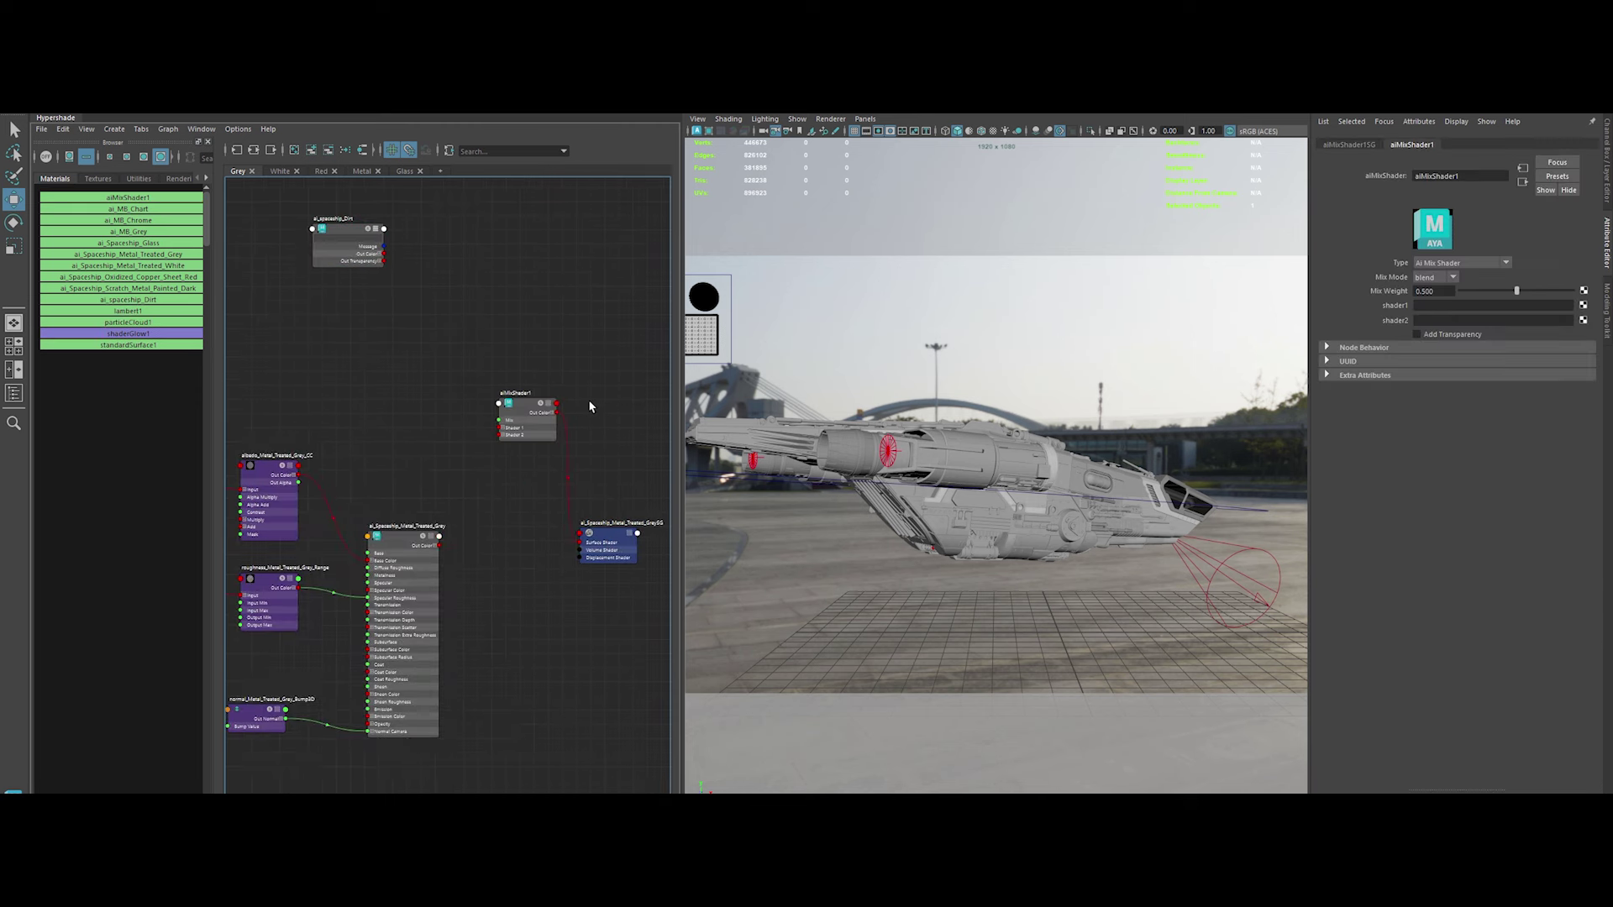
{"action": "key", "text": "Delete"}
Place the mix node beside the grey metal and rename it aiMix_Metal_Grey_Dirt
{"action": "left_click_drag", "start_coordinate": [513, 394], "coordinate": [510, 504]}
{"action": "scroll", "coordinate": [524, 465], "scroll_direction": "up", "scroll_amount": 3}
{"action": "double_click", "coordinate": [523, 464]}
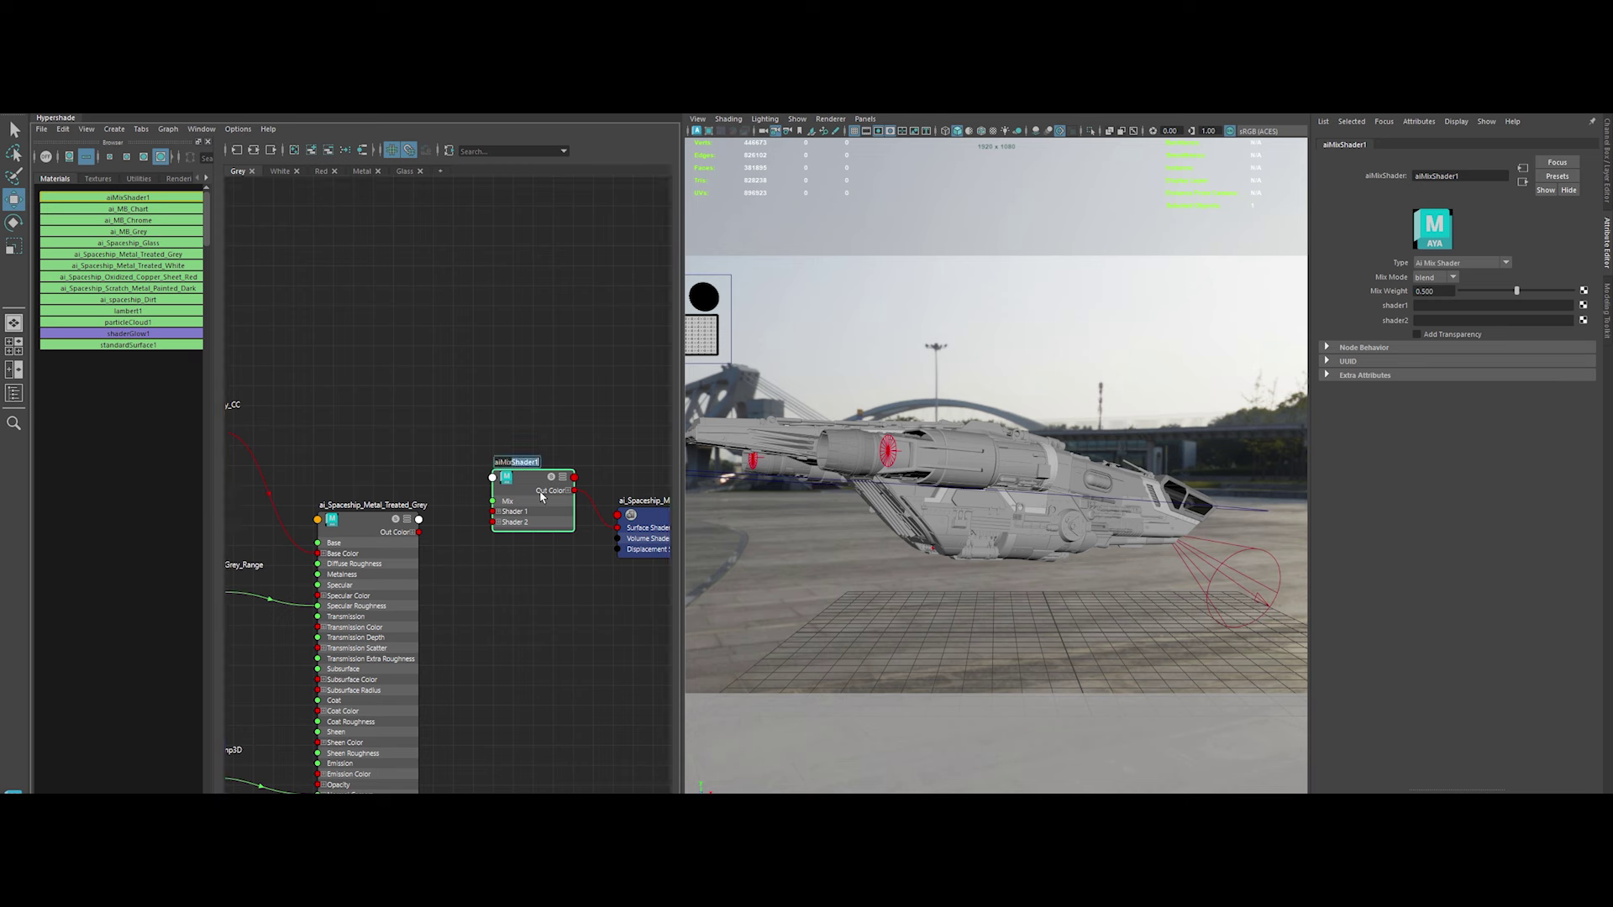
{"action": "type", "text": "ix_Metal_Grey_Dirt"}
{"action": "key", "text": "Return"}
Feed ai_spaceship_Dirt into the mix shader's second shader input
{"action": "scroll", "coordinate": [443, 353], "scroll_direction": "down", "scroll_amount": 3}
{"action": "middle_click_drag", "start_coordinate": [443, 353], "coordinate": [458, 558], "text": "alt"}
{"action": "left_click", "coordinate": [339, 380]}
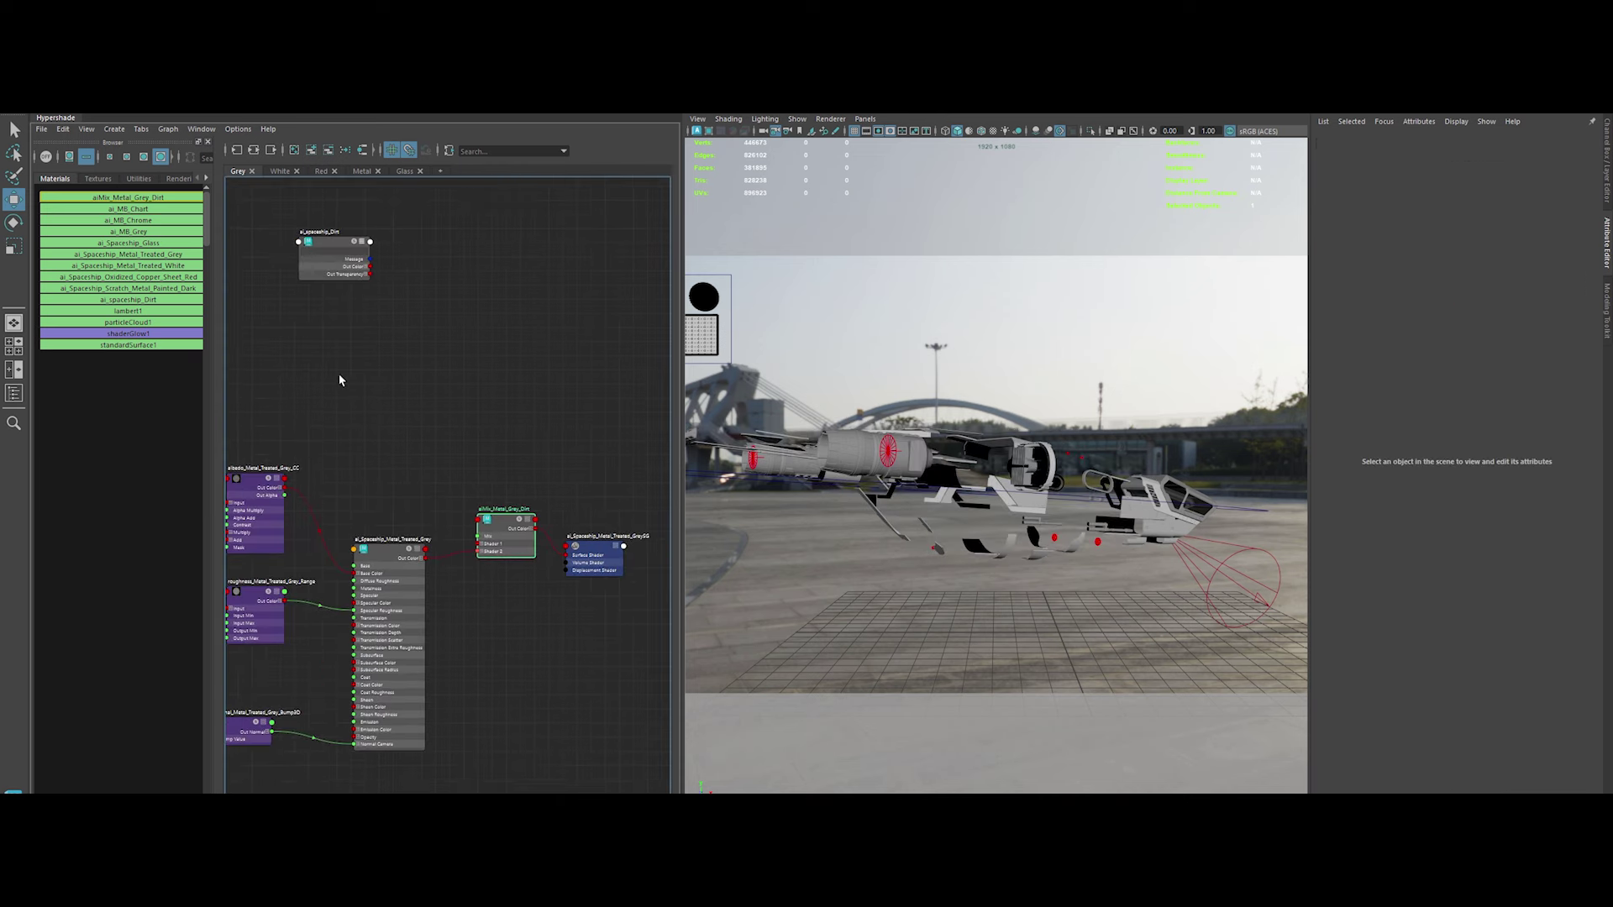
{"action": "left_click_drag", "start_coordinate": [375, 273], "coordinate": [484, 558]}
Give the dirt shader a red base, diffuse roughness 0.5, specular roughness 0.8, IOR 1.35
{"action": "left_click", "coordinate": [1437, 304]}
{"action": "double_click", "coordinate": [1436, 319]}
{"action": "type", "text": "0.5"}
{"action": "double_click", "coordinate": [1436, 389]}
{"action": "type", "text": "0.8"}
{"action": "key", "text": "Tab"}
{"action": "type", "text": "1.35"}
{"action": "key", "text": "Return"}
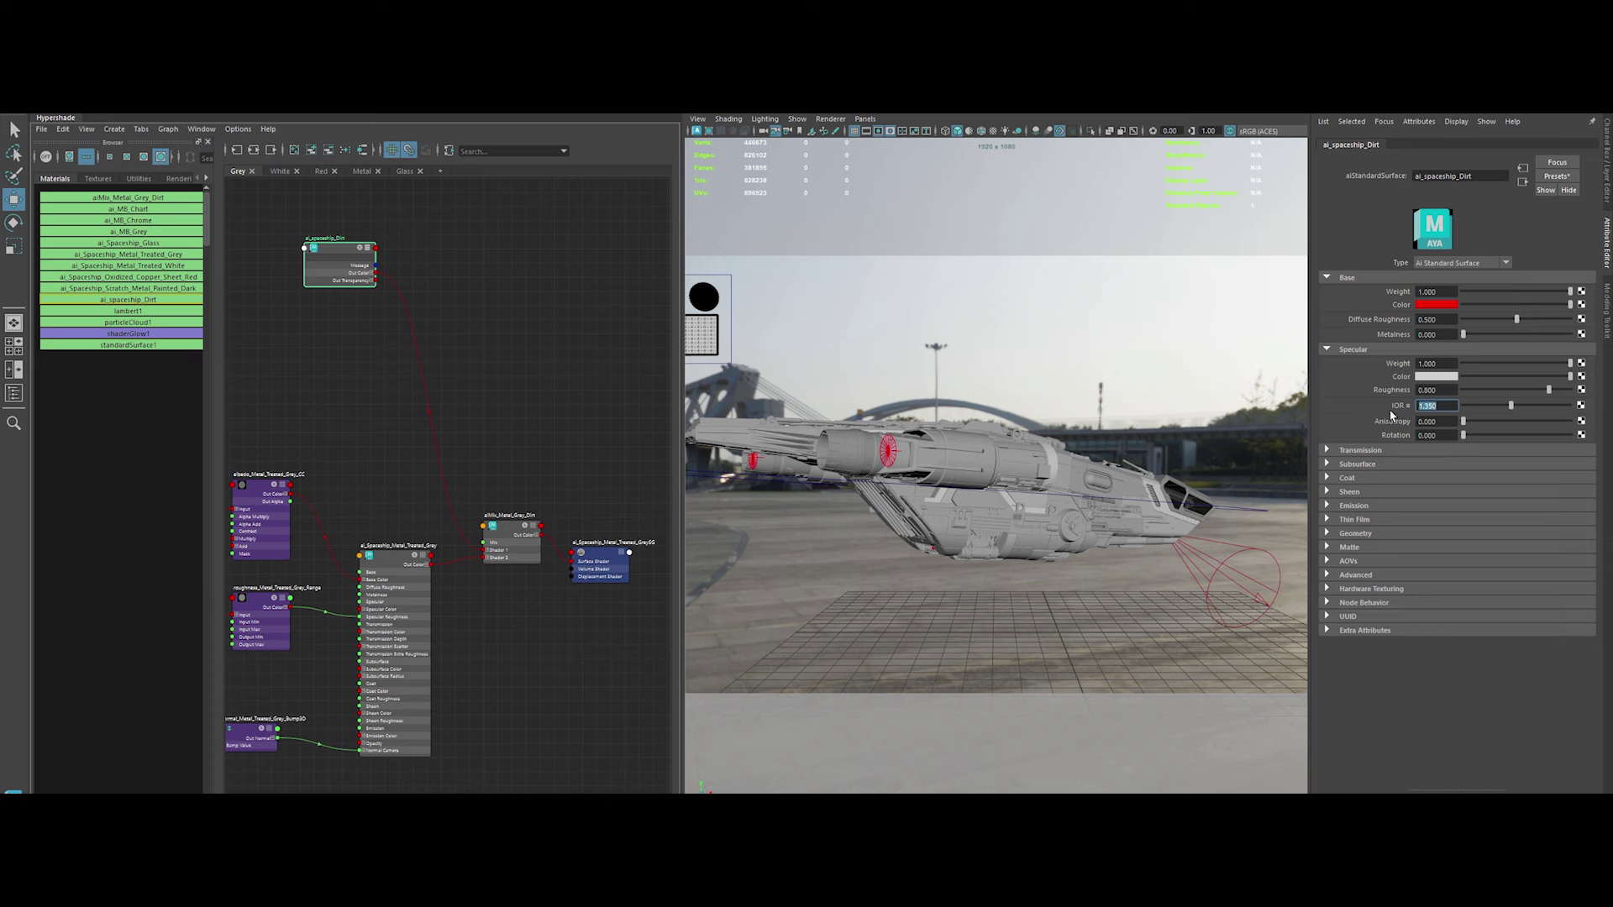
Add a file texture node loading the Grunge_Roughness.exr image
{"action": "middle_click_drag", "start_coordinate": [390, 344], "coordinate": [547, 360], "text": "alt"}
{"action": "left_click", "coordinate": [362, 360]}
{"action": "key", "text": "Tab"}
{"action": "type", "text": "file"}
{"action": "key", "text": "Return"}
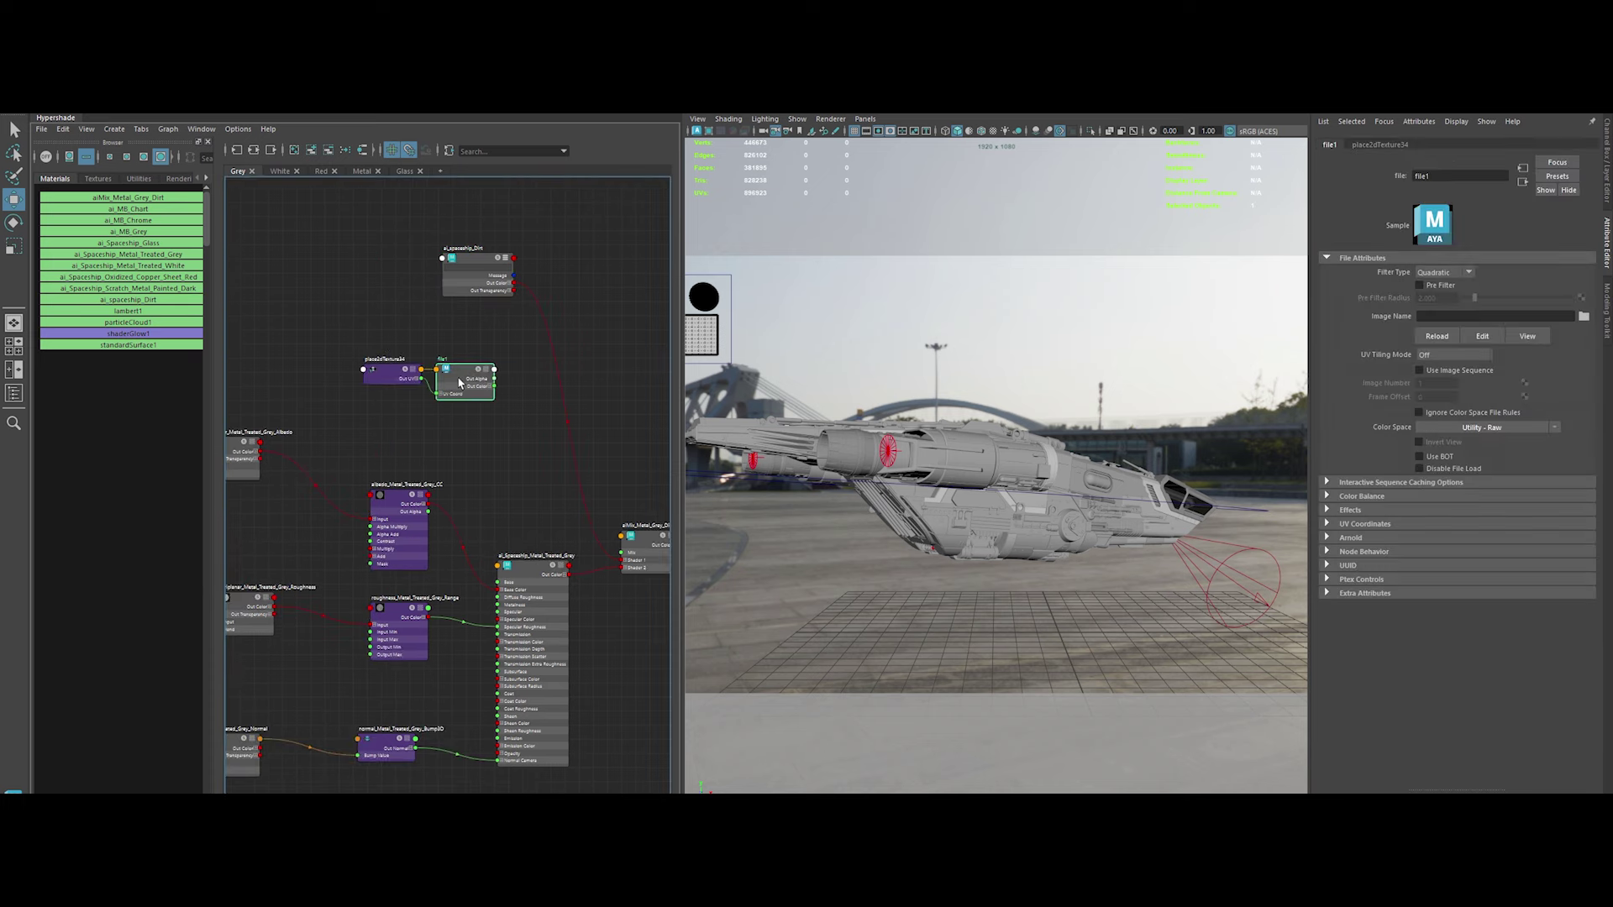
{"action": "left_click", "coordinate": [463, 388]}
{"action": "left_click", "coordinate": [1584, 316]}
{"action": "double_click", "coordinate": [780, 416]}
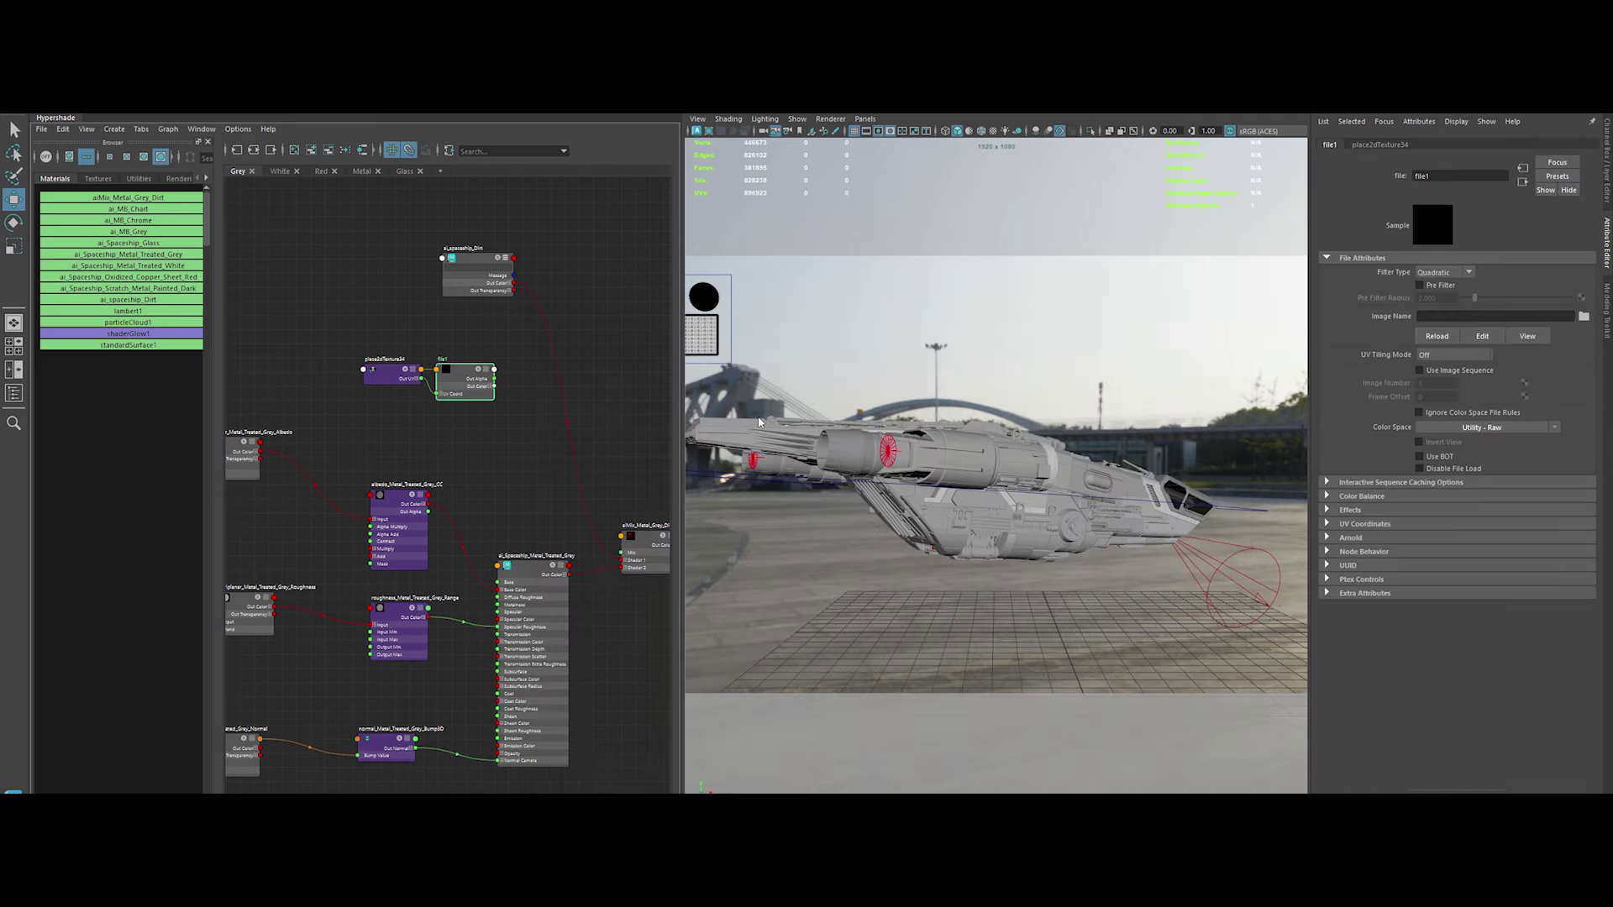
{"action": "left_click", "coordinate": [499, 424]}
{"action": "double_click", "coordinate": [443, 359]}
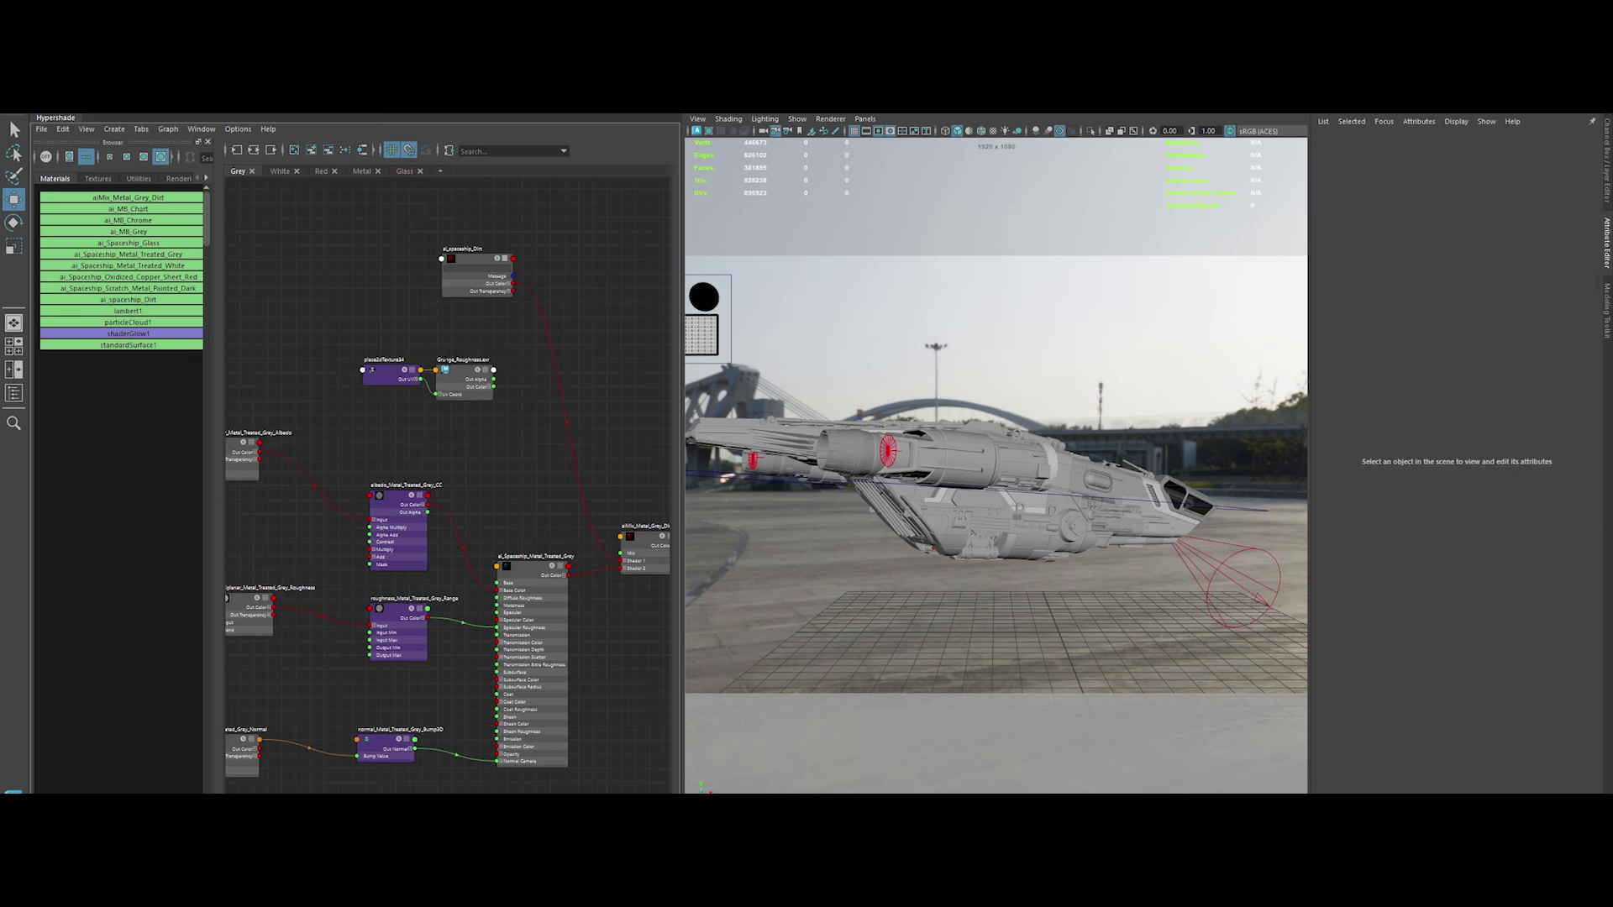
{"action": "scroll", "coordinate": [444, 421], "scroll_direction": "up", "scroll_amount": 3}
{"action": "key", "text": "Tab"}
Create aiTriplanar node aiTri_Dirt_Spaceship fed by Grunge_Roughness and adjust its projection scale
{"action": "type", "text": "aiTriplanar"}
{"action": "key", "text": "Return"}
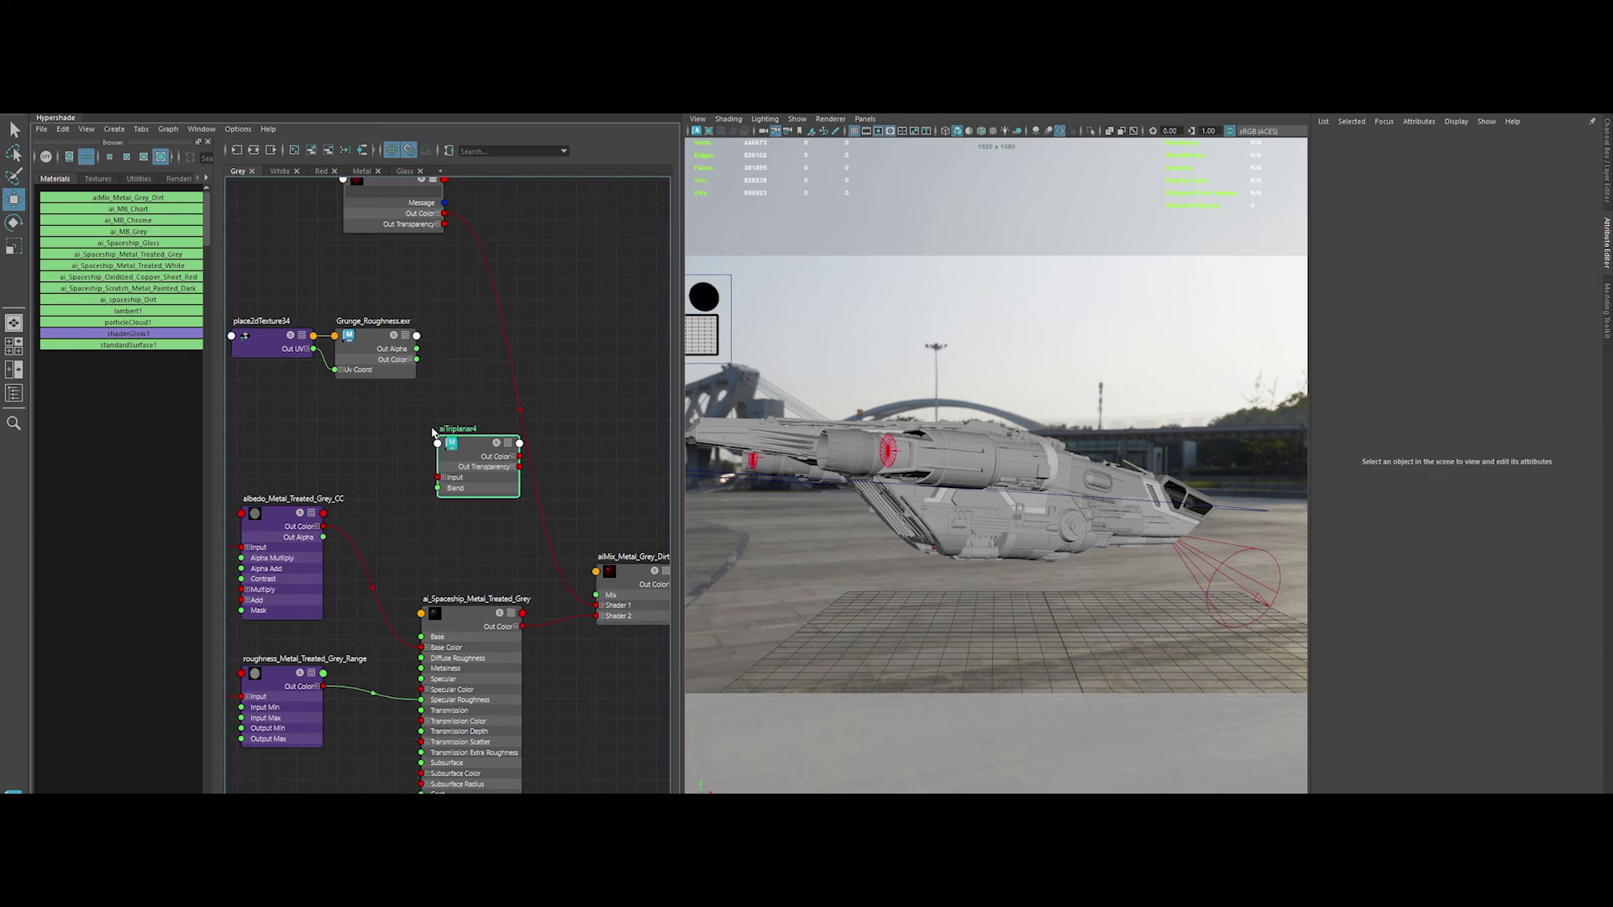
{"action": "mouse_move", "coordinate": [415, 360]}
{"action": "left_mouse_down"}
{"action": "mouse_move", "coordinate": [438, 477]}
{"action": "mouse_move", "coordinate": [526, 341]}
{"action": "left_mouse_up"}
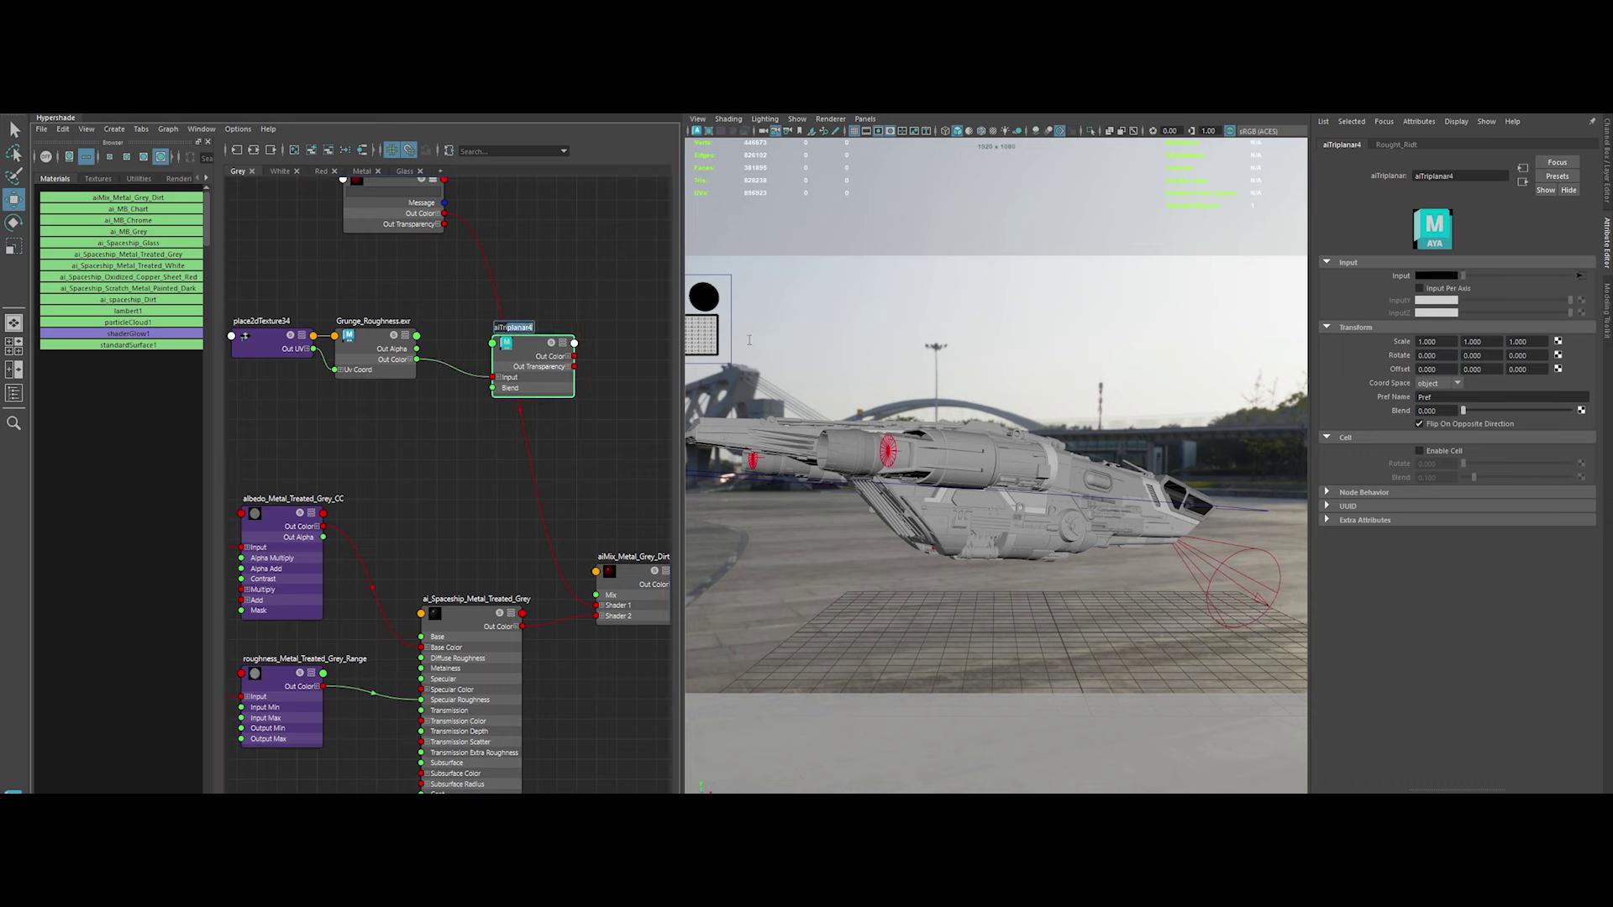
{"action": "type", "text": "_Dirt_Spaceship"}
{"action": "key", "text": "Return"}
{"action": "scroll", "coordinate": [590, 358], "scroll_direction": "down", "scroll_amount": 3}
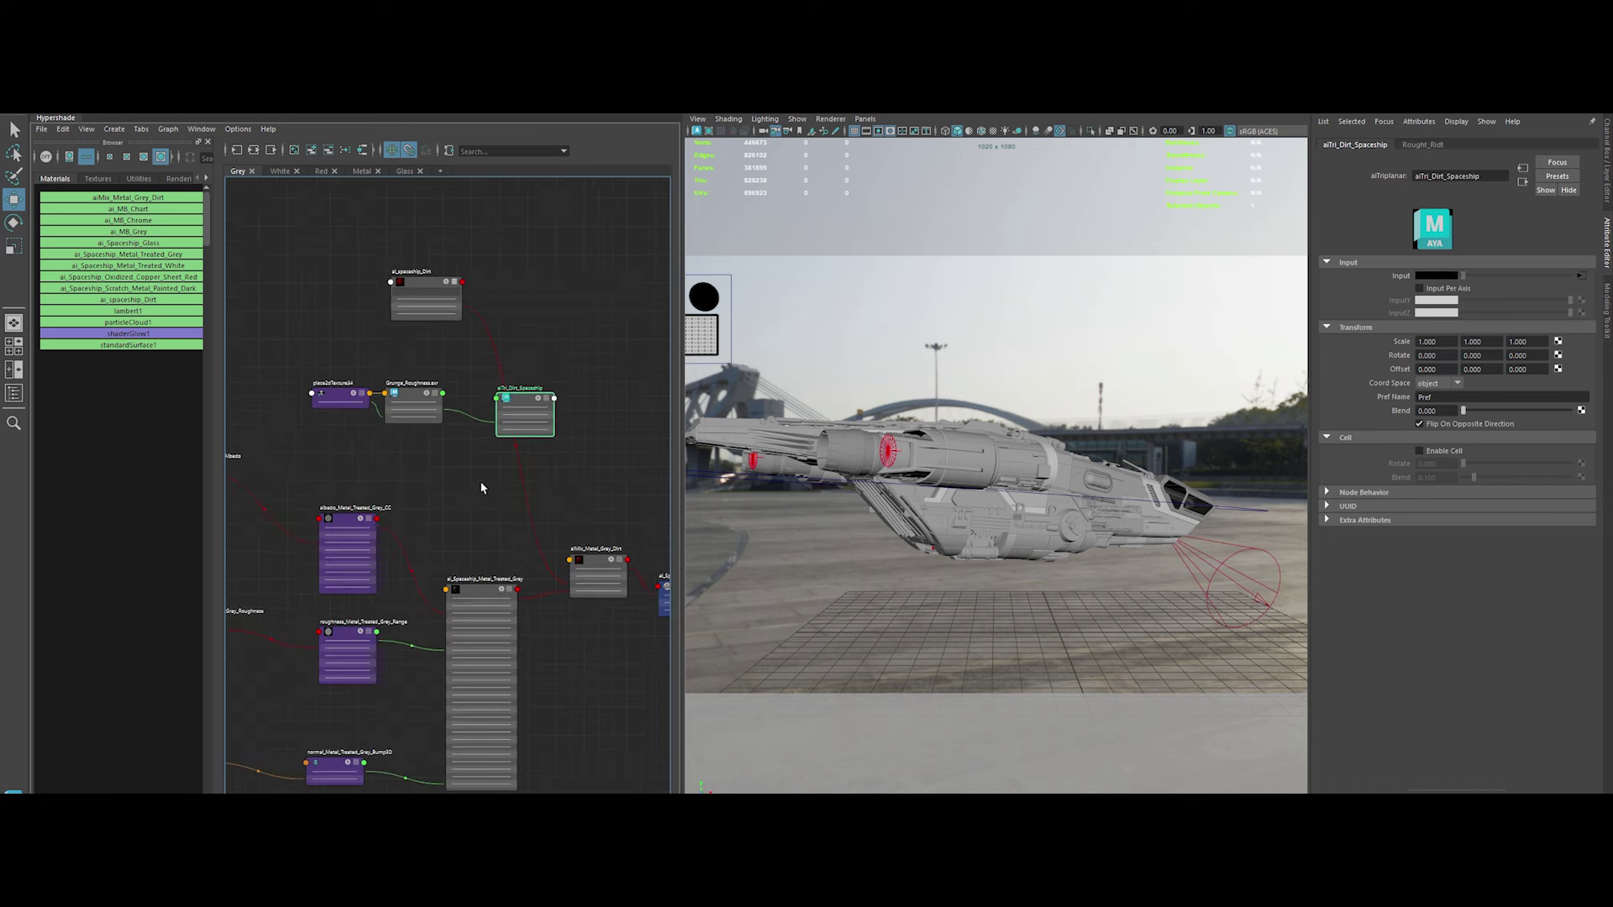
{"action": "left_click_drag", "start_coordinate": [433, 271], "coordinate": [584, 237]}
{"action": "left_click", "coordinate": [521, 353]}
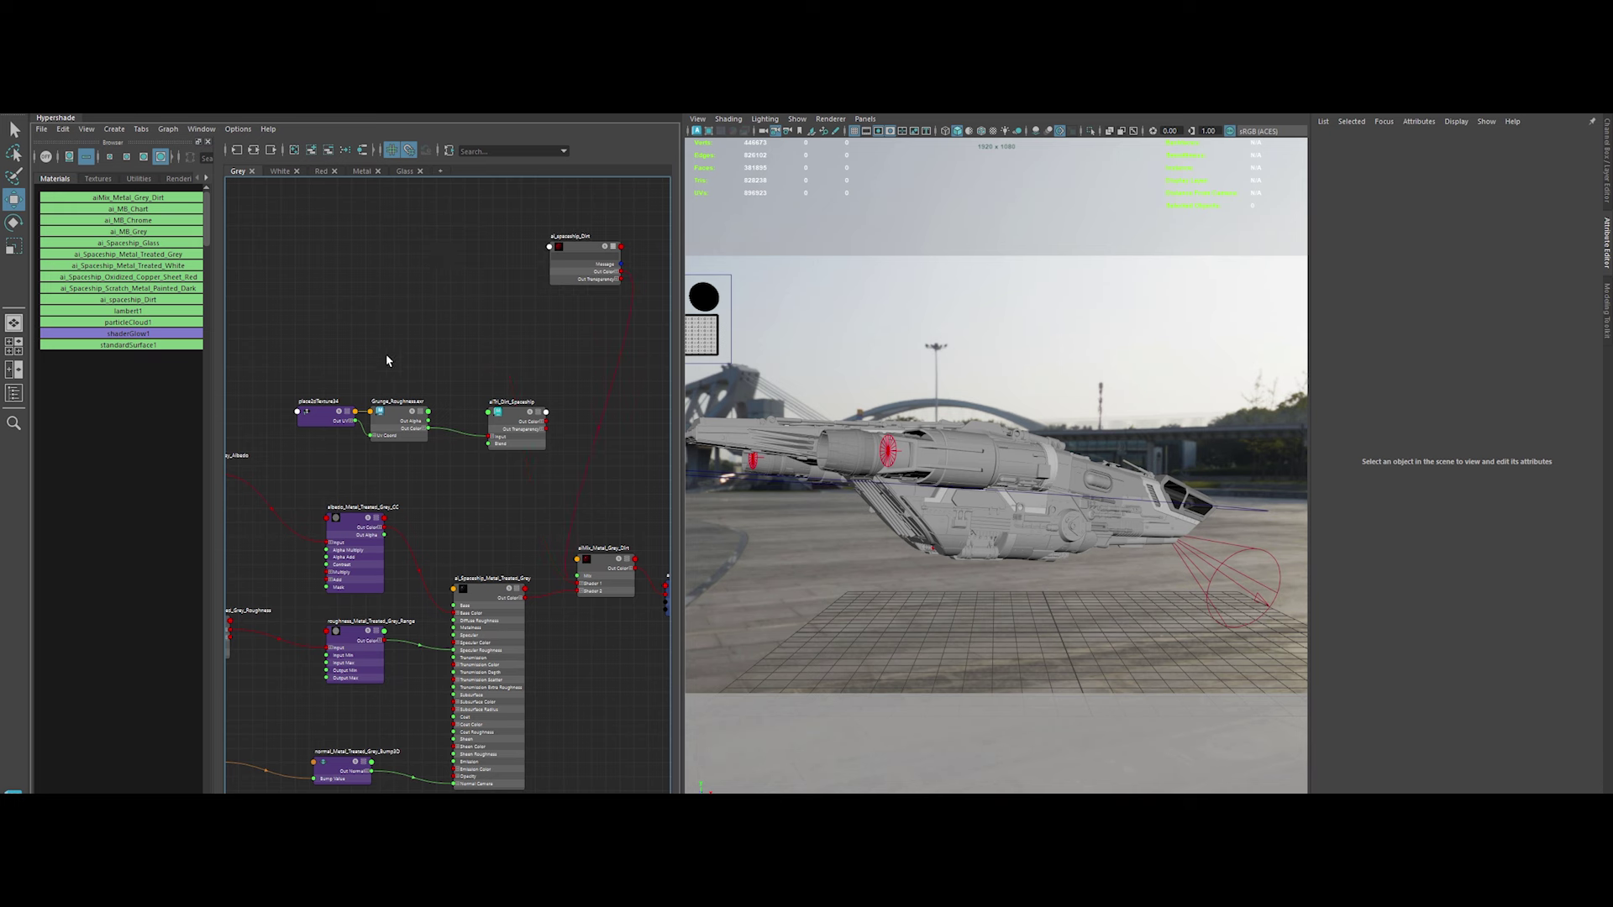
{"action": "left_click_drag", "start_coordinate": [517, 403], "coordinate": [497, 405]}
{"action": "left_click", "coordinate": [1433, 342]}
{"action": "type", "text": "0.010"}
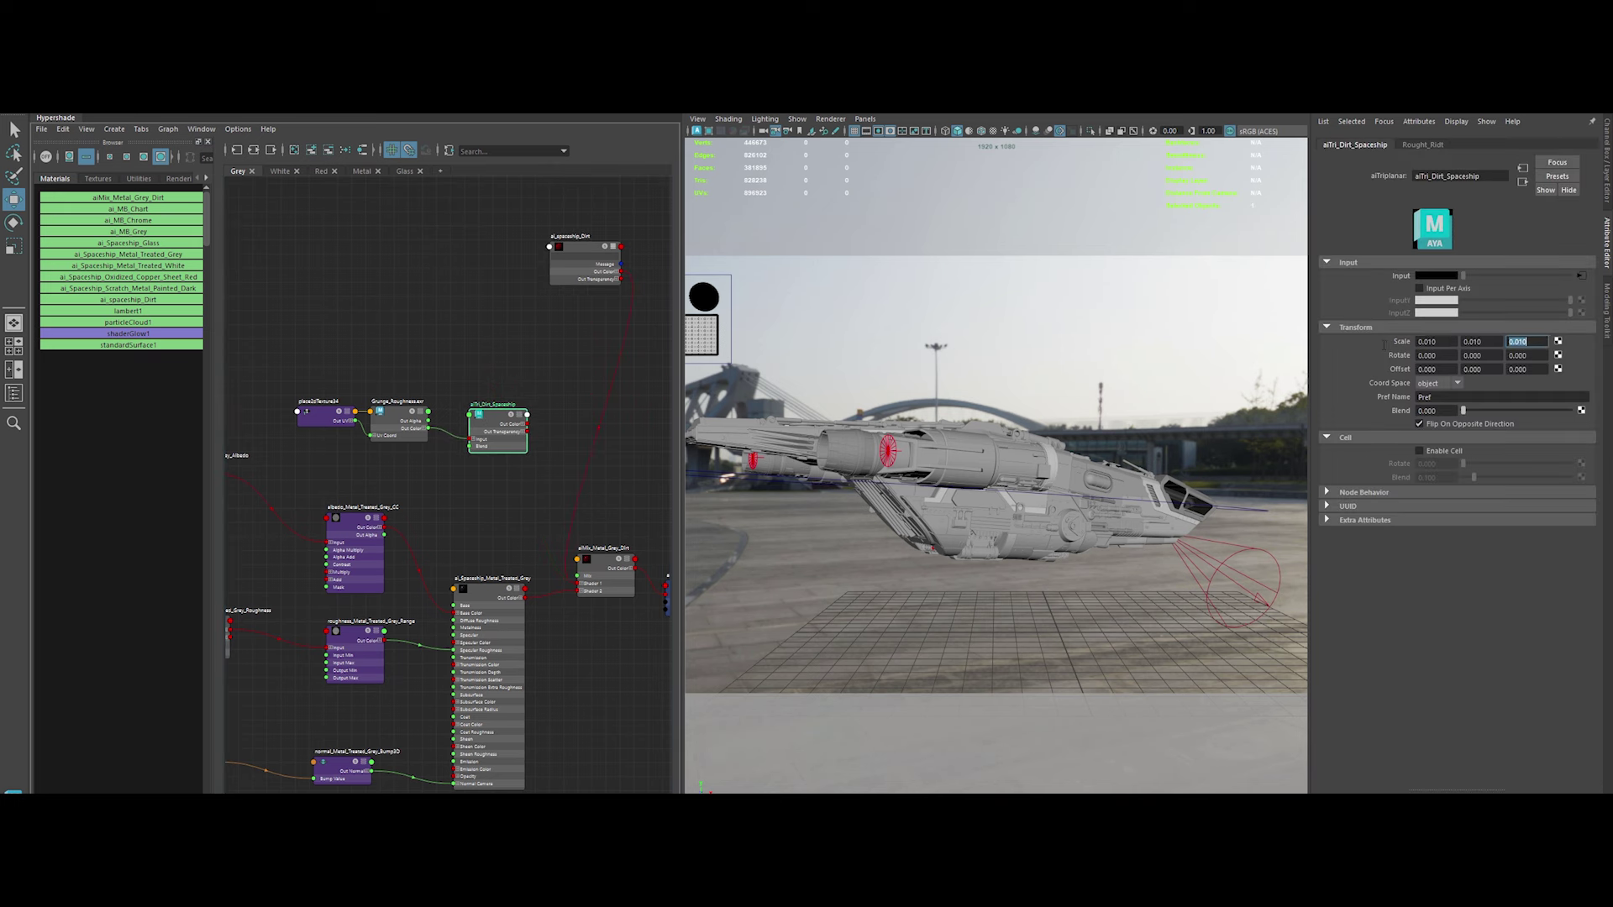
{"action": "left_click", "coordinate": [483, 370]}
Add an aiRange node Dirt_Spaceship_Range taking the triplanar output
{"action": "middle_click_drag", "start_coordinate": [565, 410], "coordinate": [498, 382], "text": "alt"}
{"action": "key", "text": "Tab"}
{"action": "type", "text": "airan"}
{"action": "key", "text": "Down"}
{"action": "key", "text": "Return"}
{"action": "left_click_drag", "start_coordinate": [501, 410], "coordinate": [502, 406]}
{"action": "scroll", "coordinate": [488, 350], "scroll_direction": "up", "scroll_amount": 3}
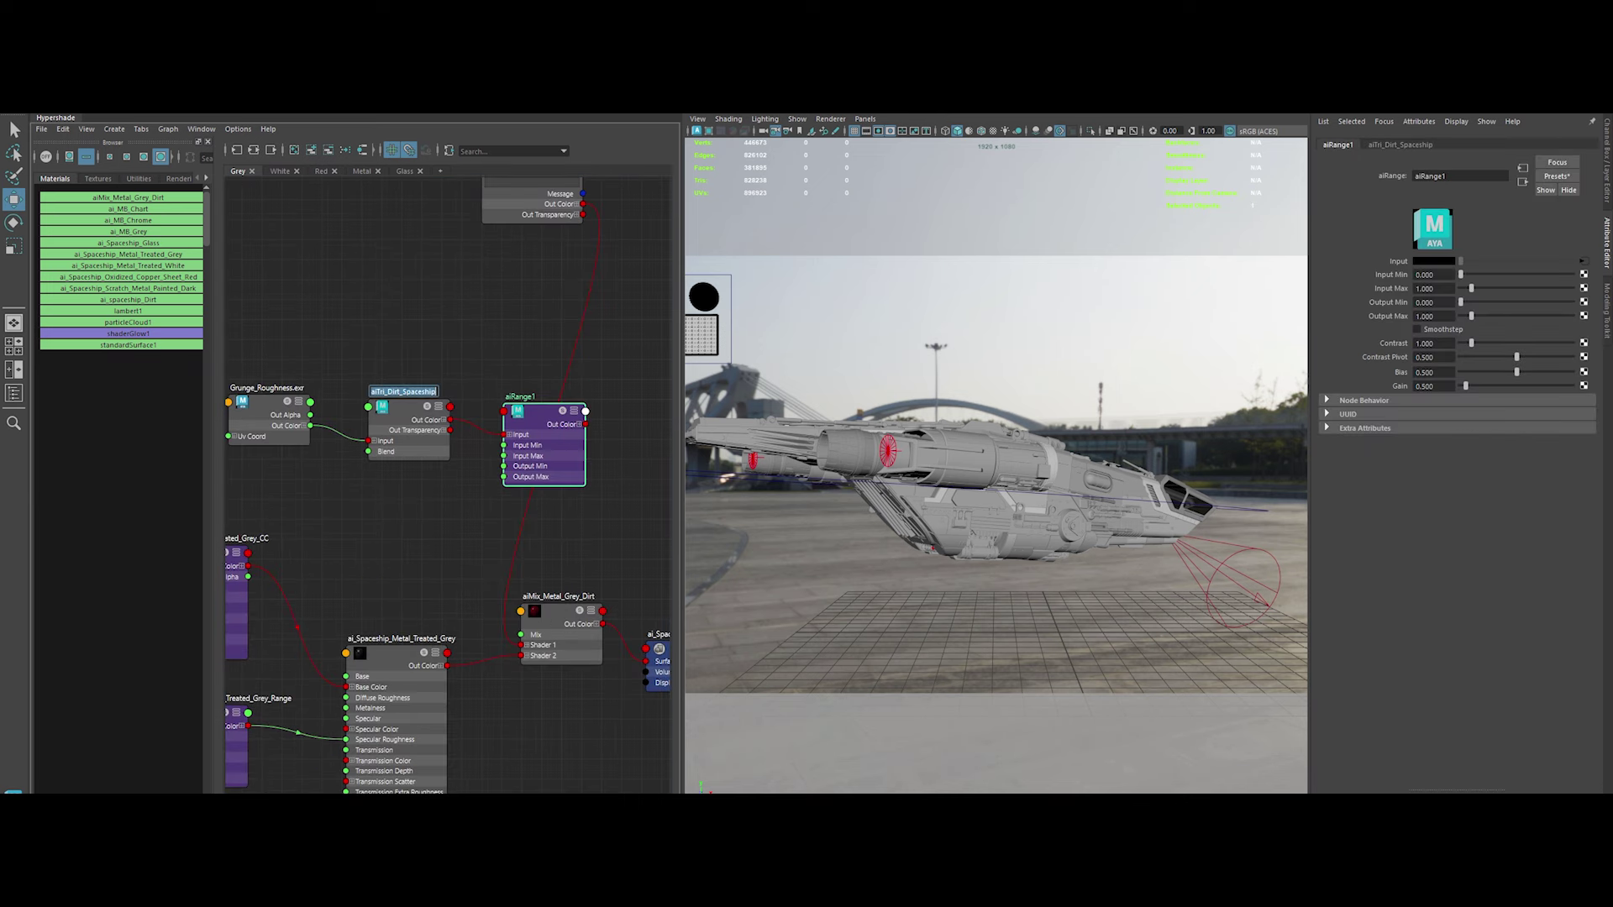
{"action": "type", "text": "_Range"}
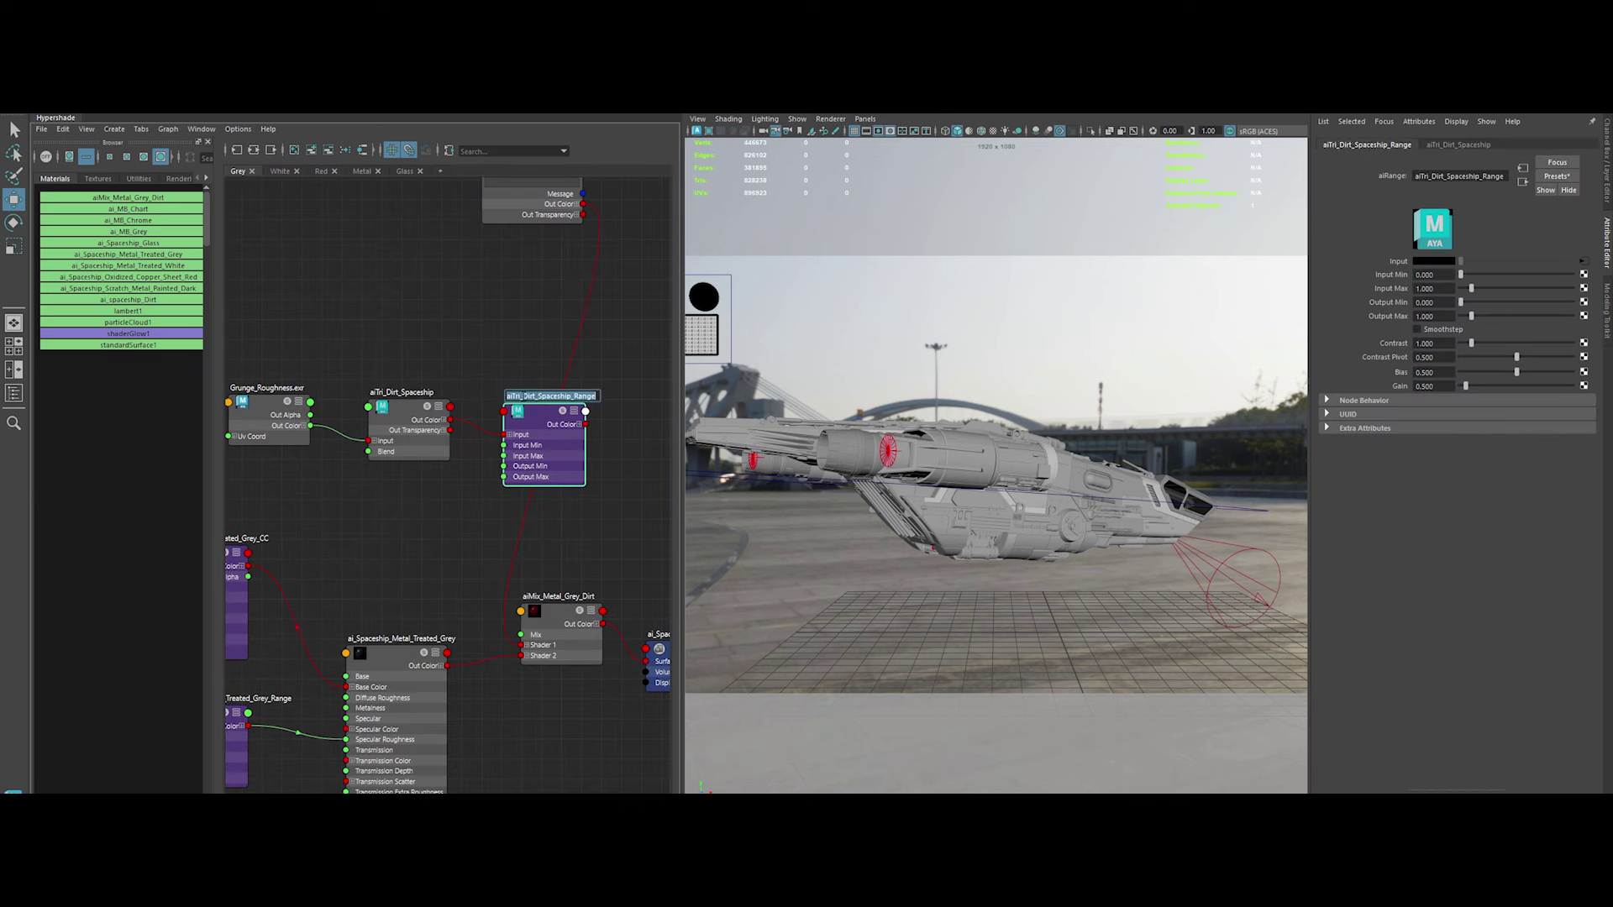
{"action": "key", "text": "Return"}
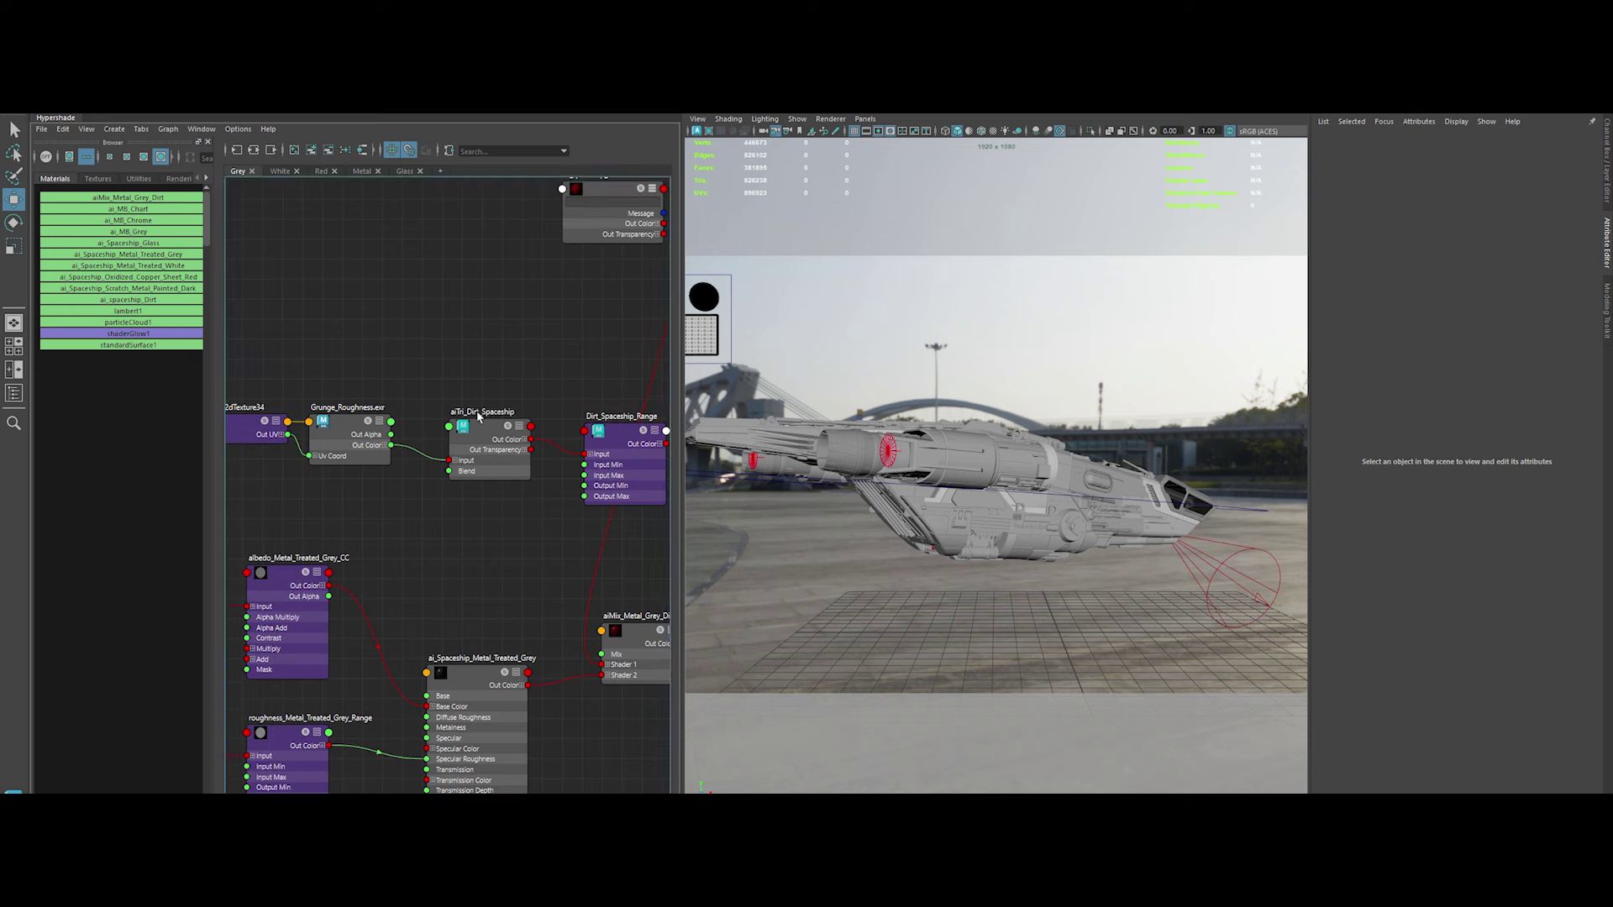
Drive aiMix_Metal_Grey_Dirt's Mix with the range node's Out Color R
{"action": "middle_click_drag", "start_coordinate": [520, 399], "coordinate": [226, 317], "text": "alt"}
{"action": "left_click", "coordinate": [495, 378]}
{"action": "left_click_drag", "start_coordinate": [501, 388], "coordinate": [437, 588]}
{"action": "left_click", "coordinate": [478, 561]}
{"action": "left_click", "coordinate": [655, 436]}
{"action": "scroll", "coordinate": [655, 436], "scroll_direction": "down", "scroll_amount": 3}
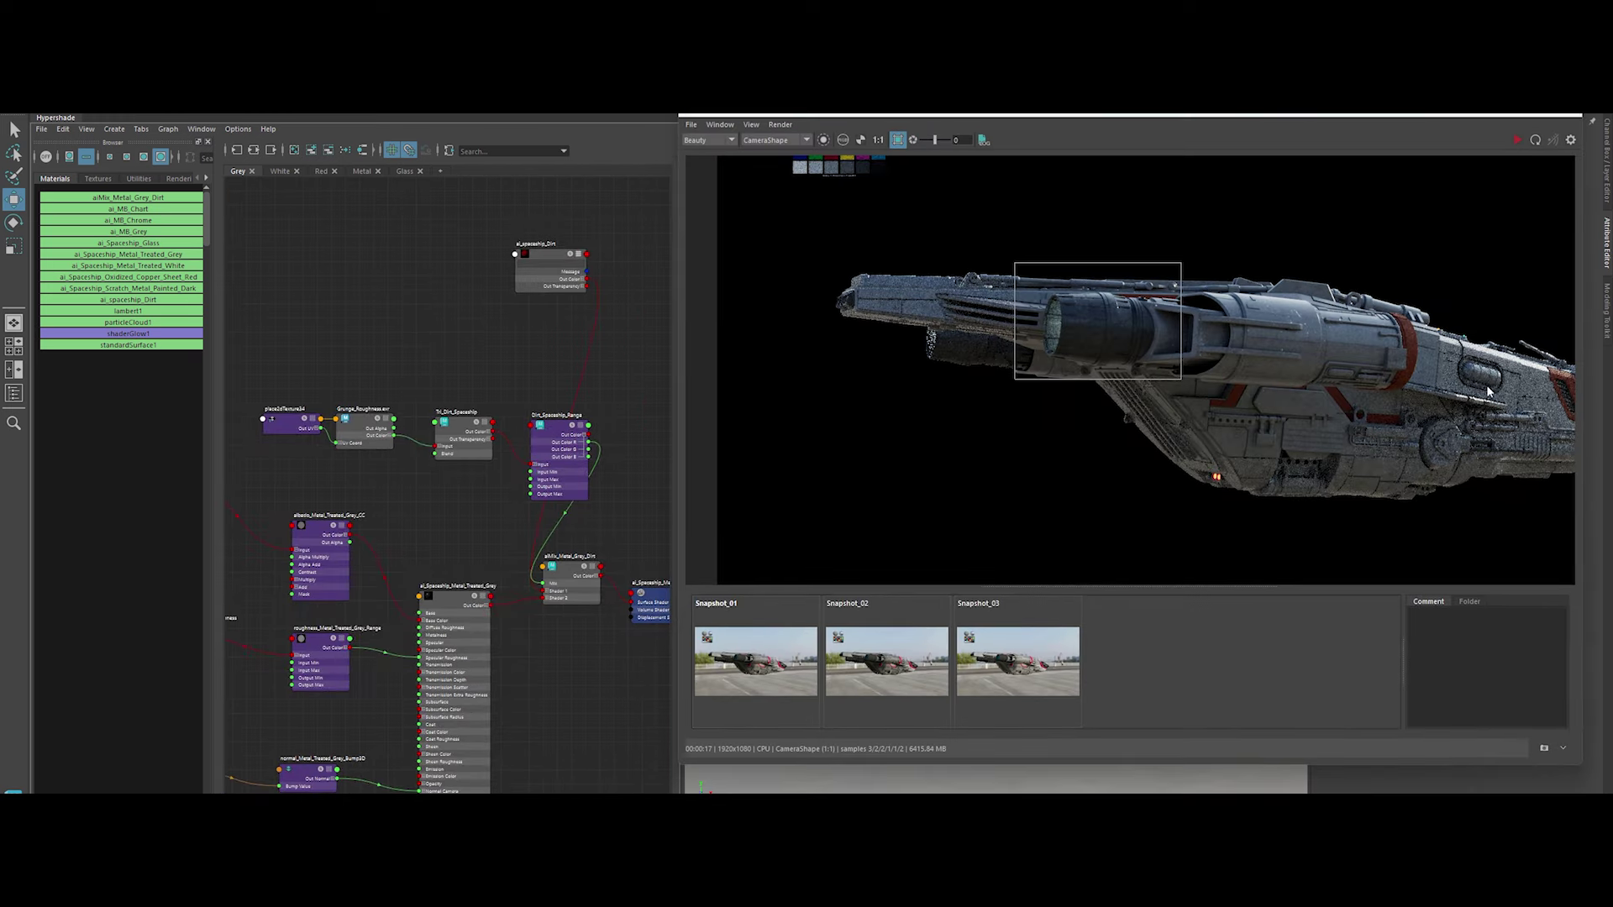
Enlarge the render region over the ship's midsection and lower camera AA samples to 2
{"action": "left_click_drag", "start_coordinate": [1207, 485], "coordinate": [1271, 532]}
{"action": "left_click", "coordinate": [780, 124]}
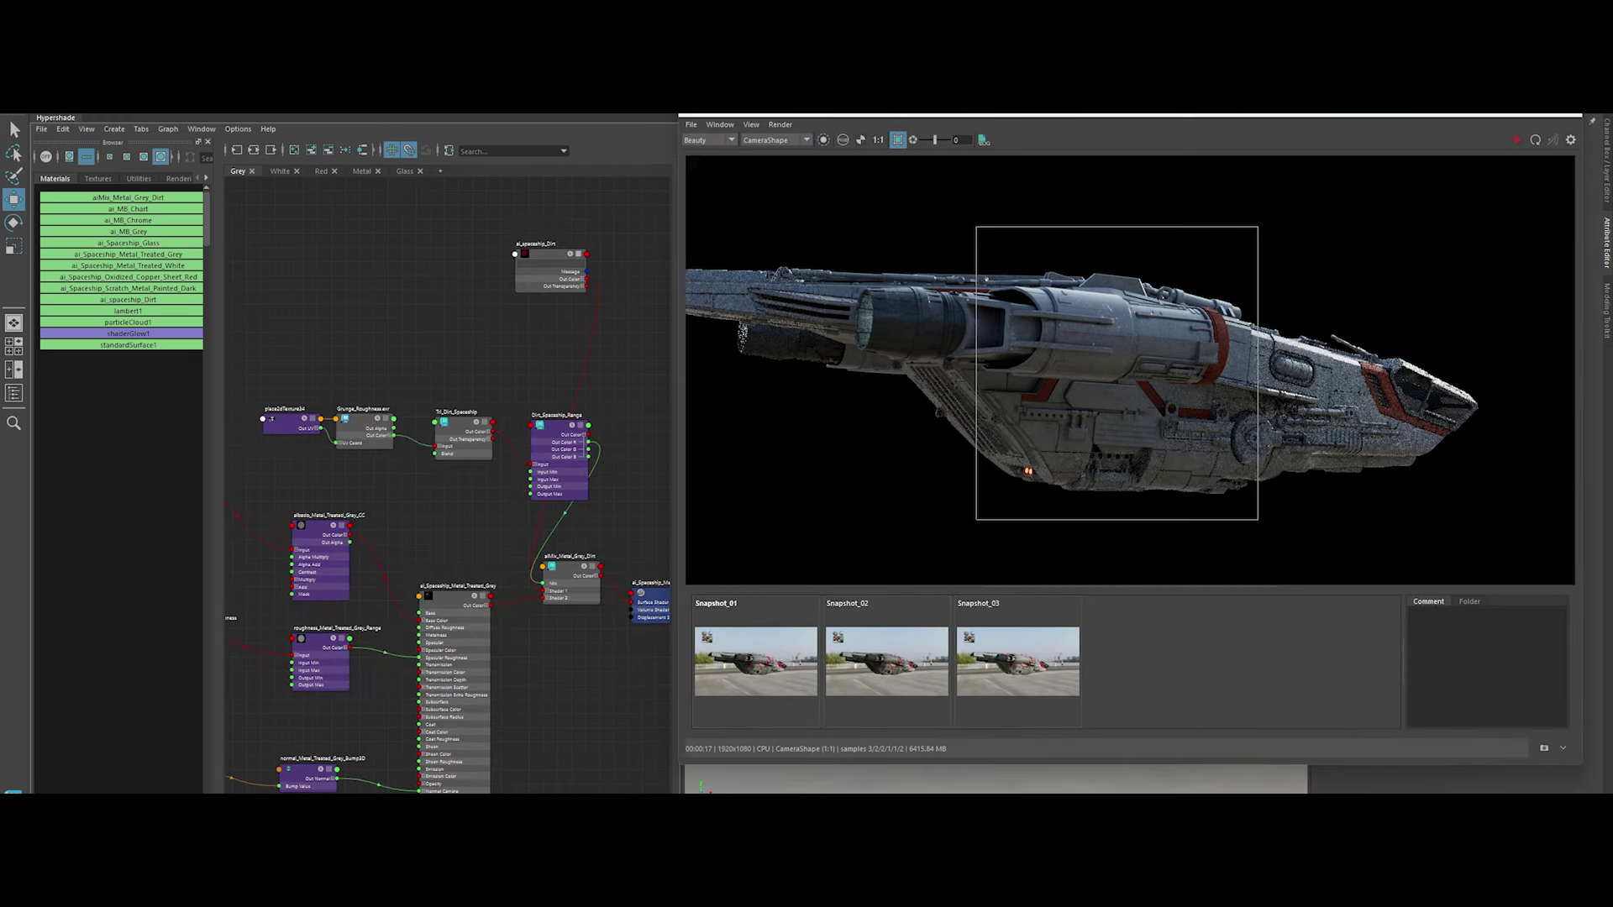
{"action": "left_click", "coordinate": [832, 273]}
{"action": "double_click", "coordinate": [277, 268]}
{"action": "type", "text": "2"}
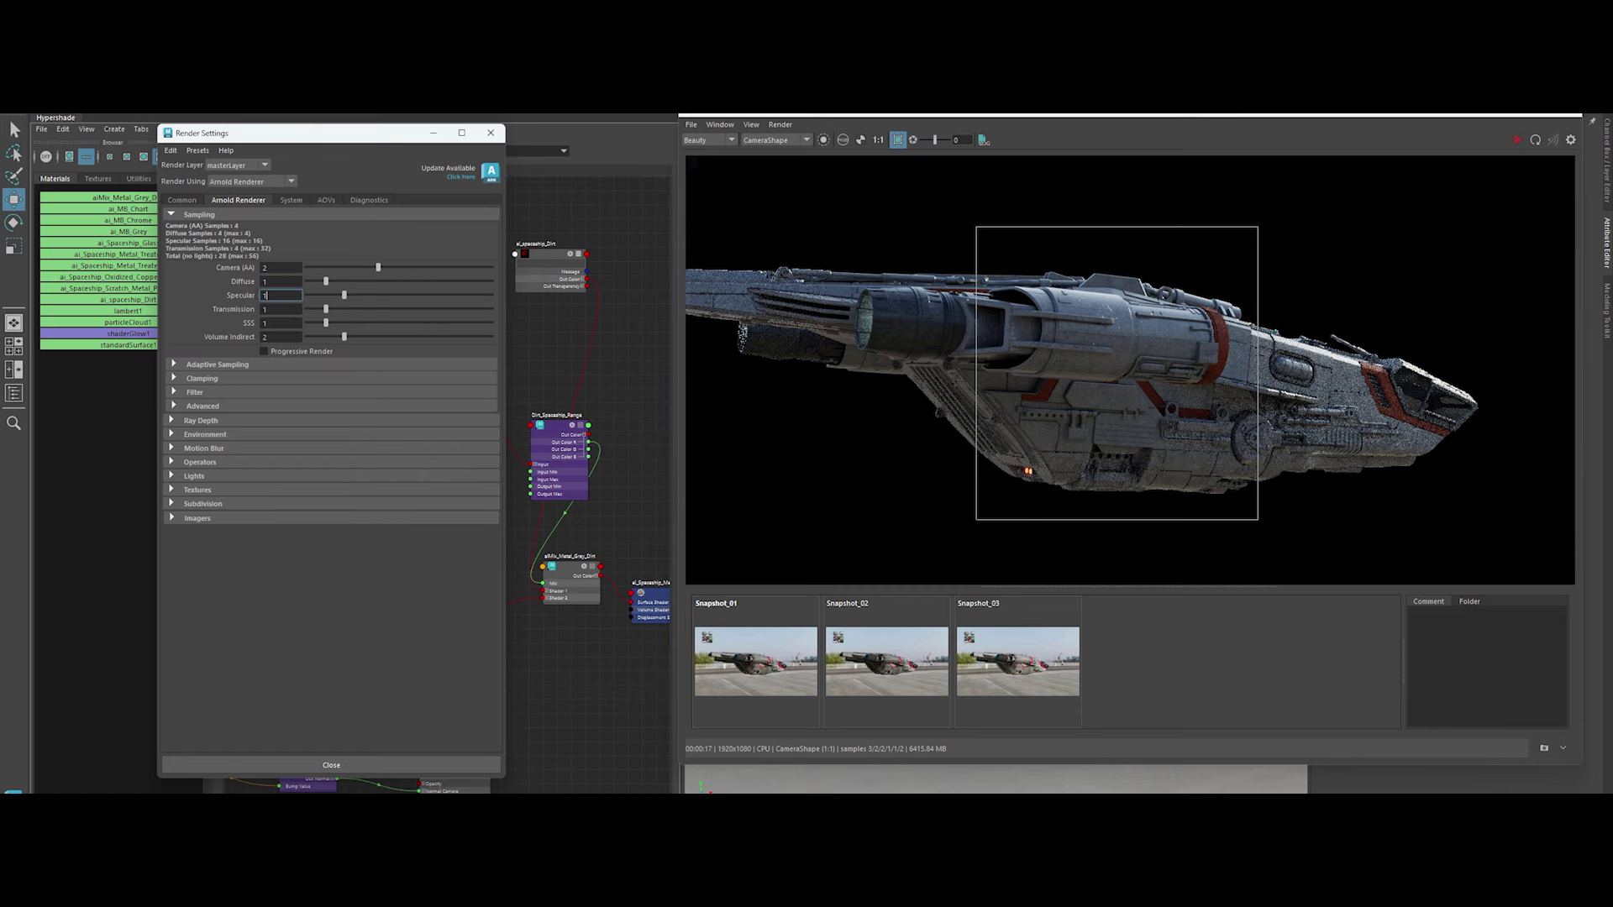
{"action": "left_click", "coordinate": [491, 133]}
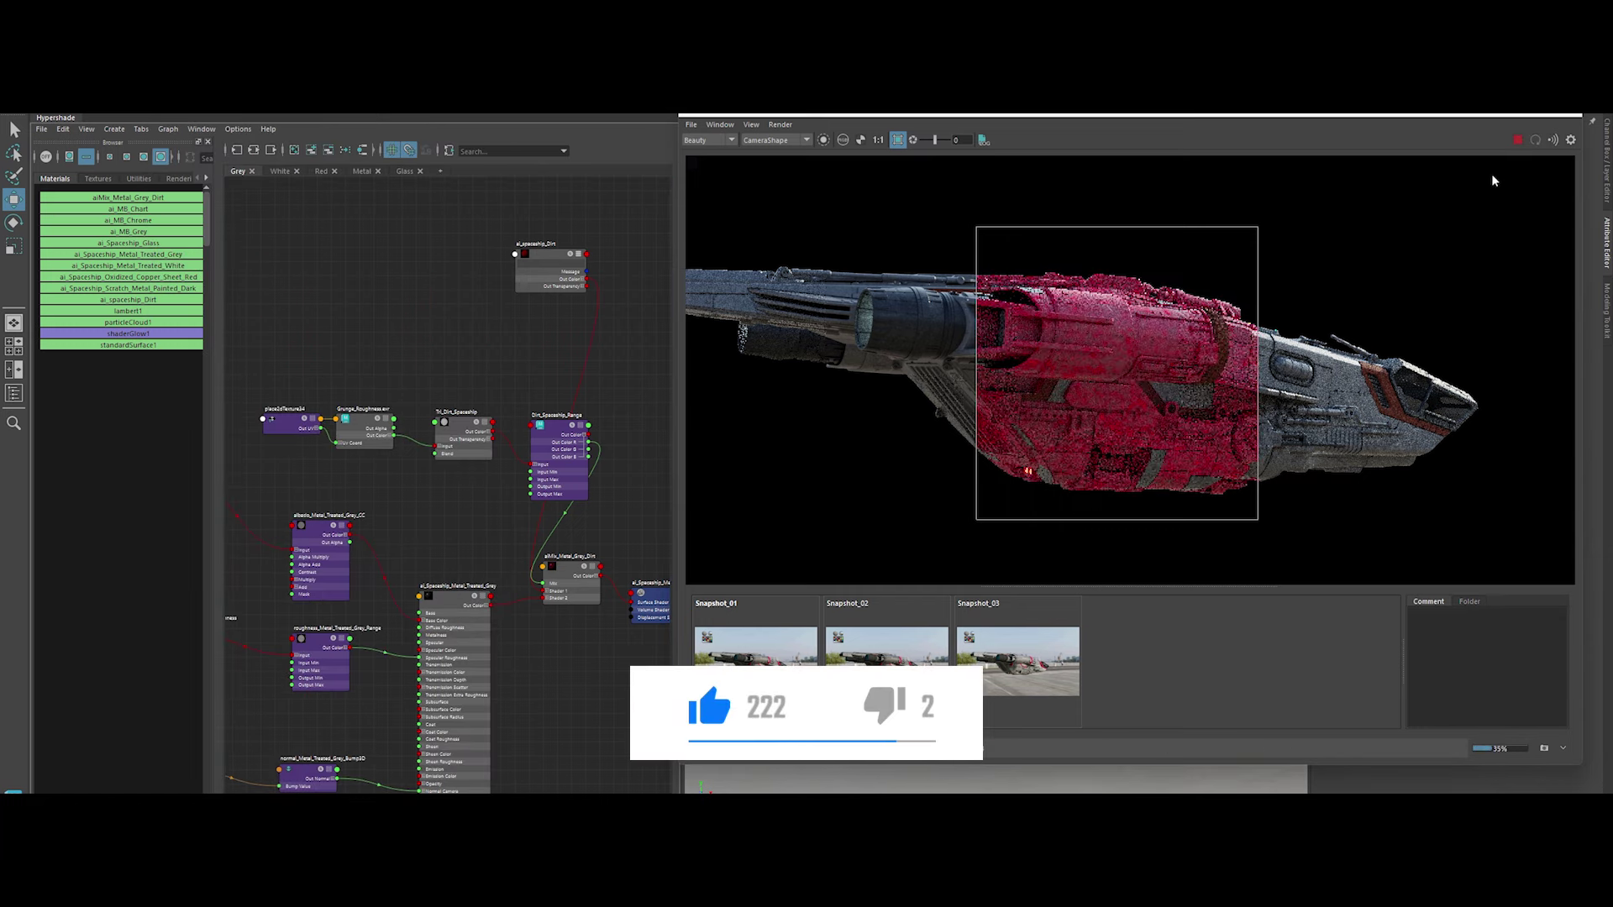
Rearrange the render view window to reveal the node attributes
{"action": "left_click", "coordinate": [461, 426]}
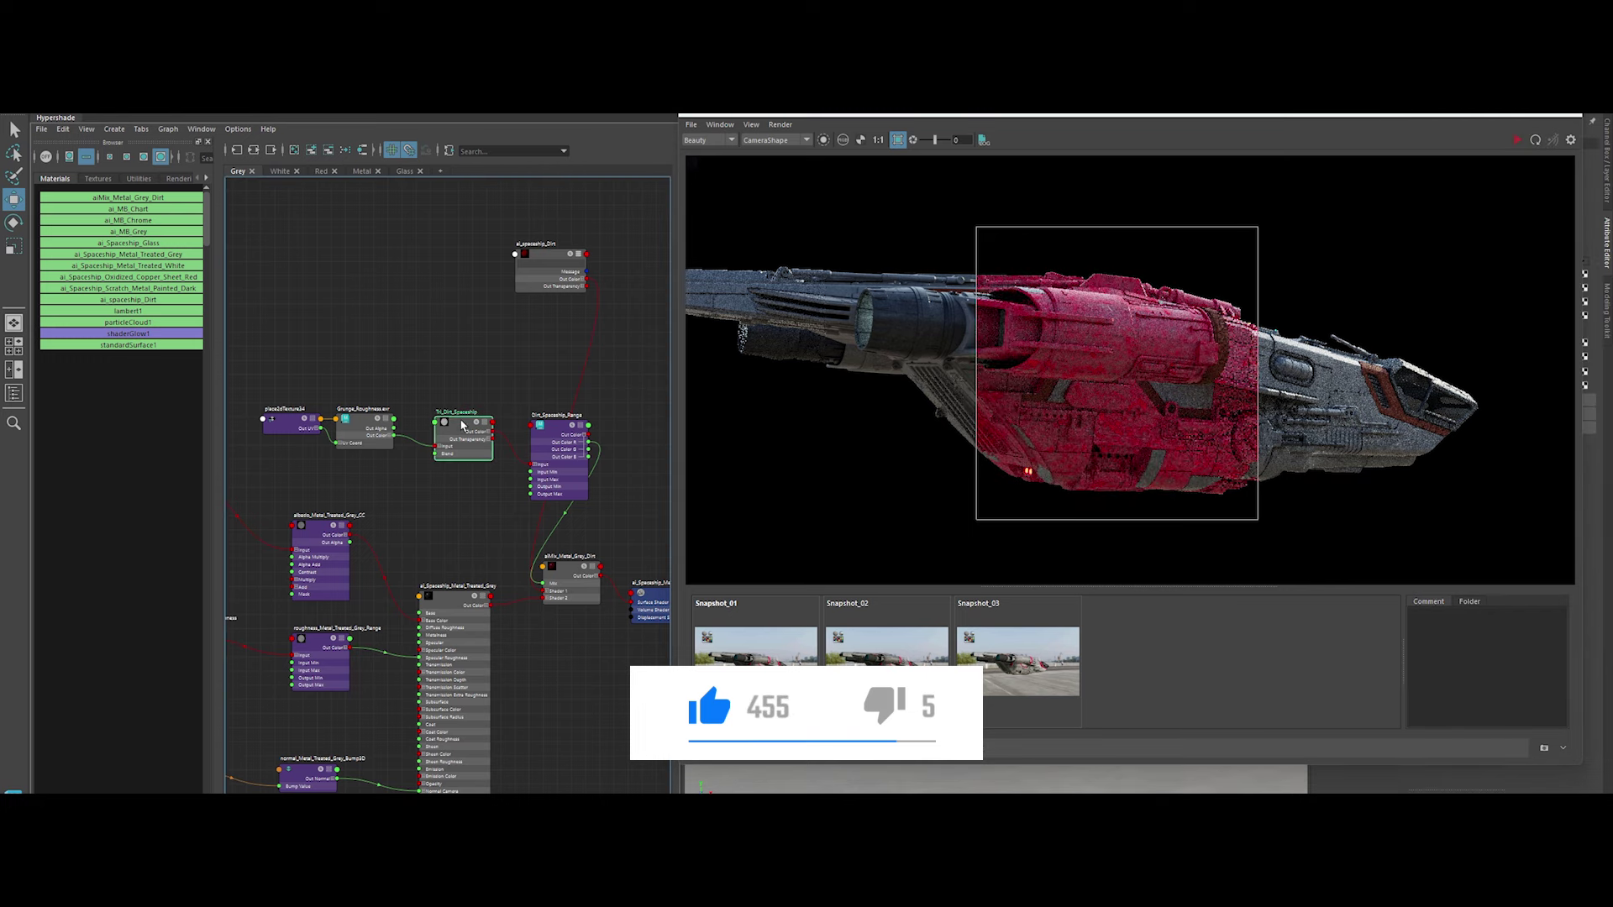
{"action": "left_click_drag", "start_coordinate": [1260, 117], "coordinate": [1095, 123]}
{"action": "middle_click_drag", "start_coordinate": [478, 345], "coordinate": [396, 342], "text": "alt"}
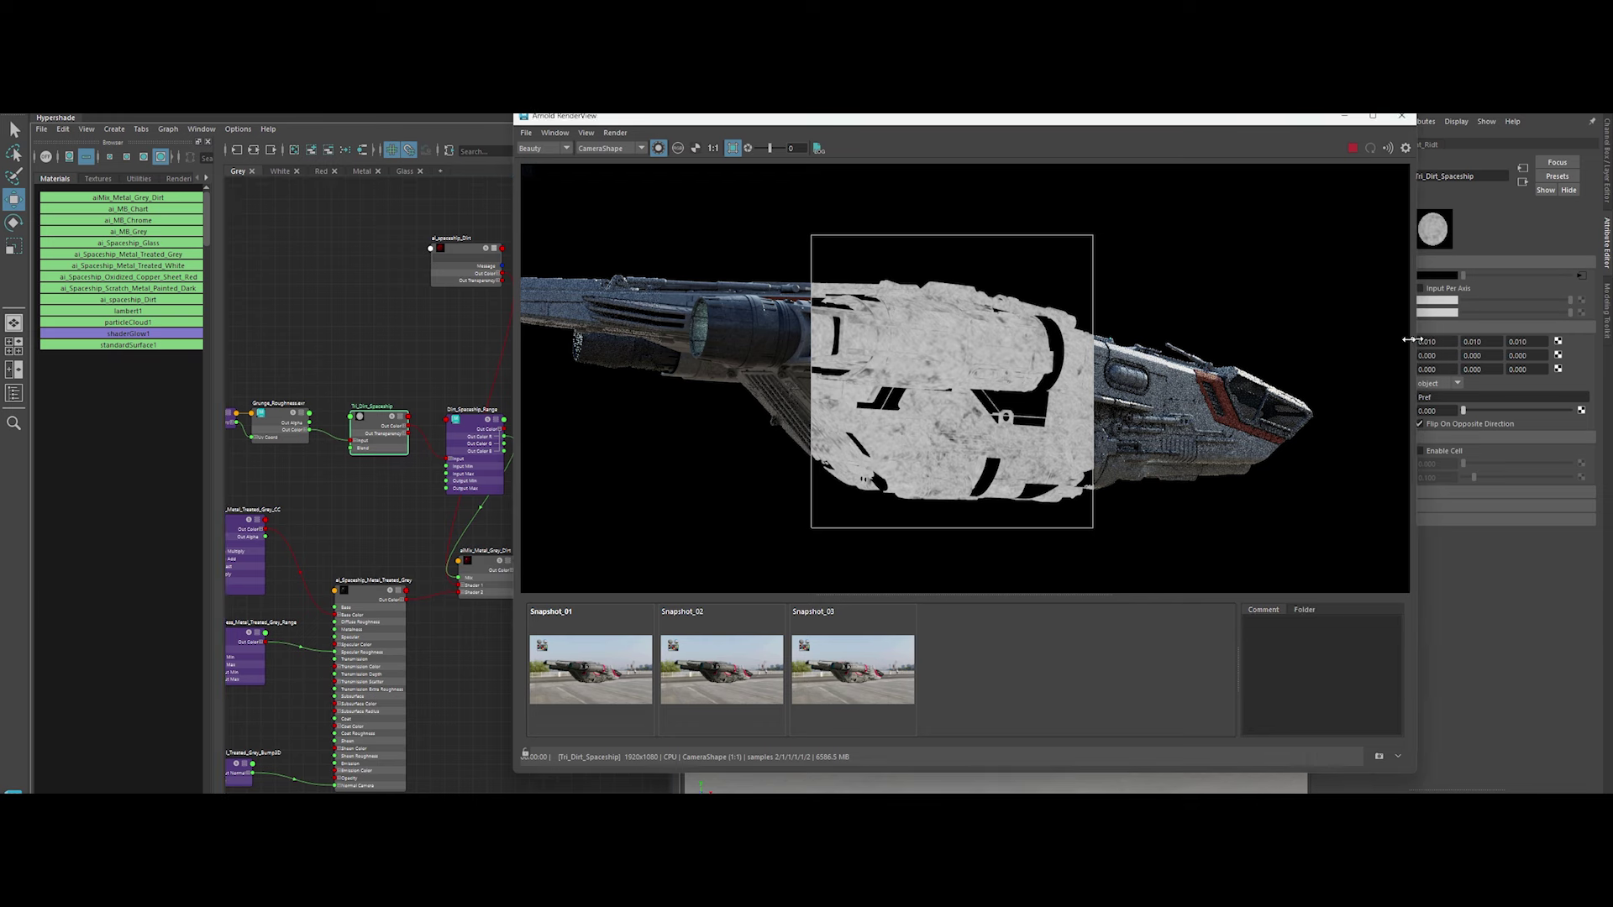
{"action": "left_click_drag", "start_coordinate": [1412, 339], "coordinate": [1350, 340]}
Set Dirt_Spaceship_Range output min 0.2, output max 0.5 and contrast 3
{"action": "left_click", "coordinate": [1376, 145]}
{"action": "double_click", "coordinate": [1432, 343]}
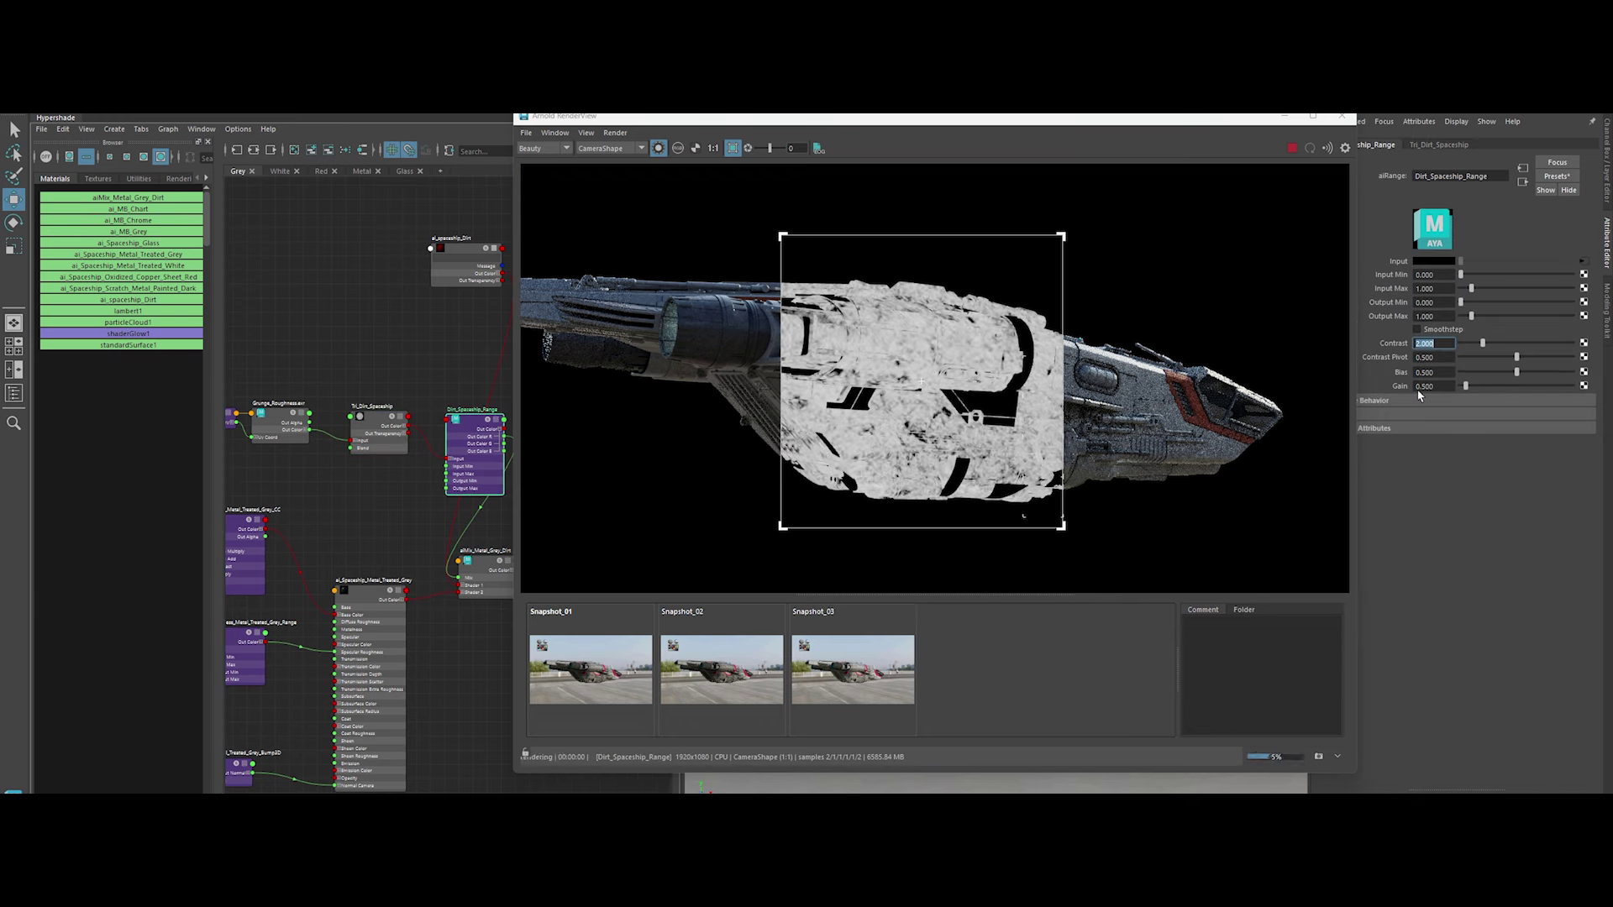
{"action": "double_click", "coordinate": [1433, 303]}
{"action": "type", "text": "0.2"}
{"action": "key", "text": "Return"}
{"action": "double_click", "coordinate": [1432, 315]}
{"action": "type", "text": "0.5"}
{"action": "key", "text": "Return"}
{"action": "double_click", "coordinate": [1432, 342]}
{"action": "type", "text": "3"}
{"action": "key", "text": "Return"}
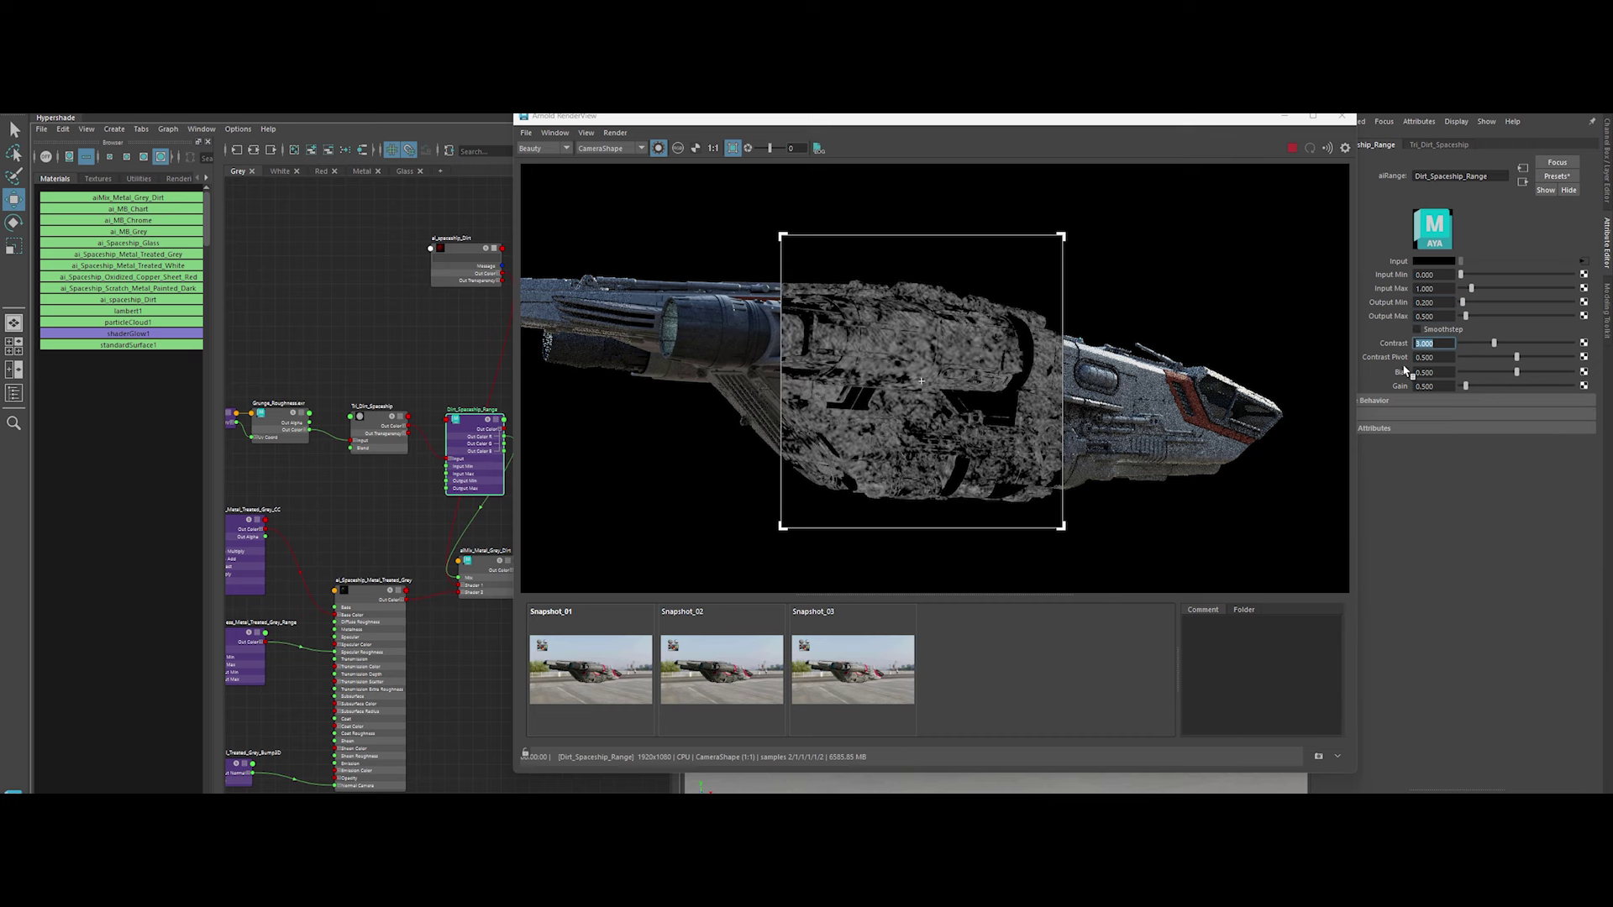
Revise the dirt range output to min 0.1 and max 0.6
{"action": "scroll", "coordinate": [1012, 380], "scroll_direction": "up", "scroll_amount": 2}
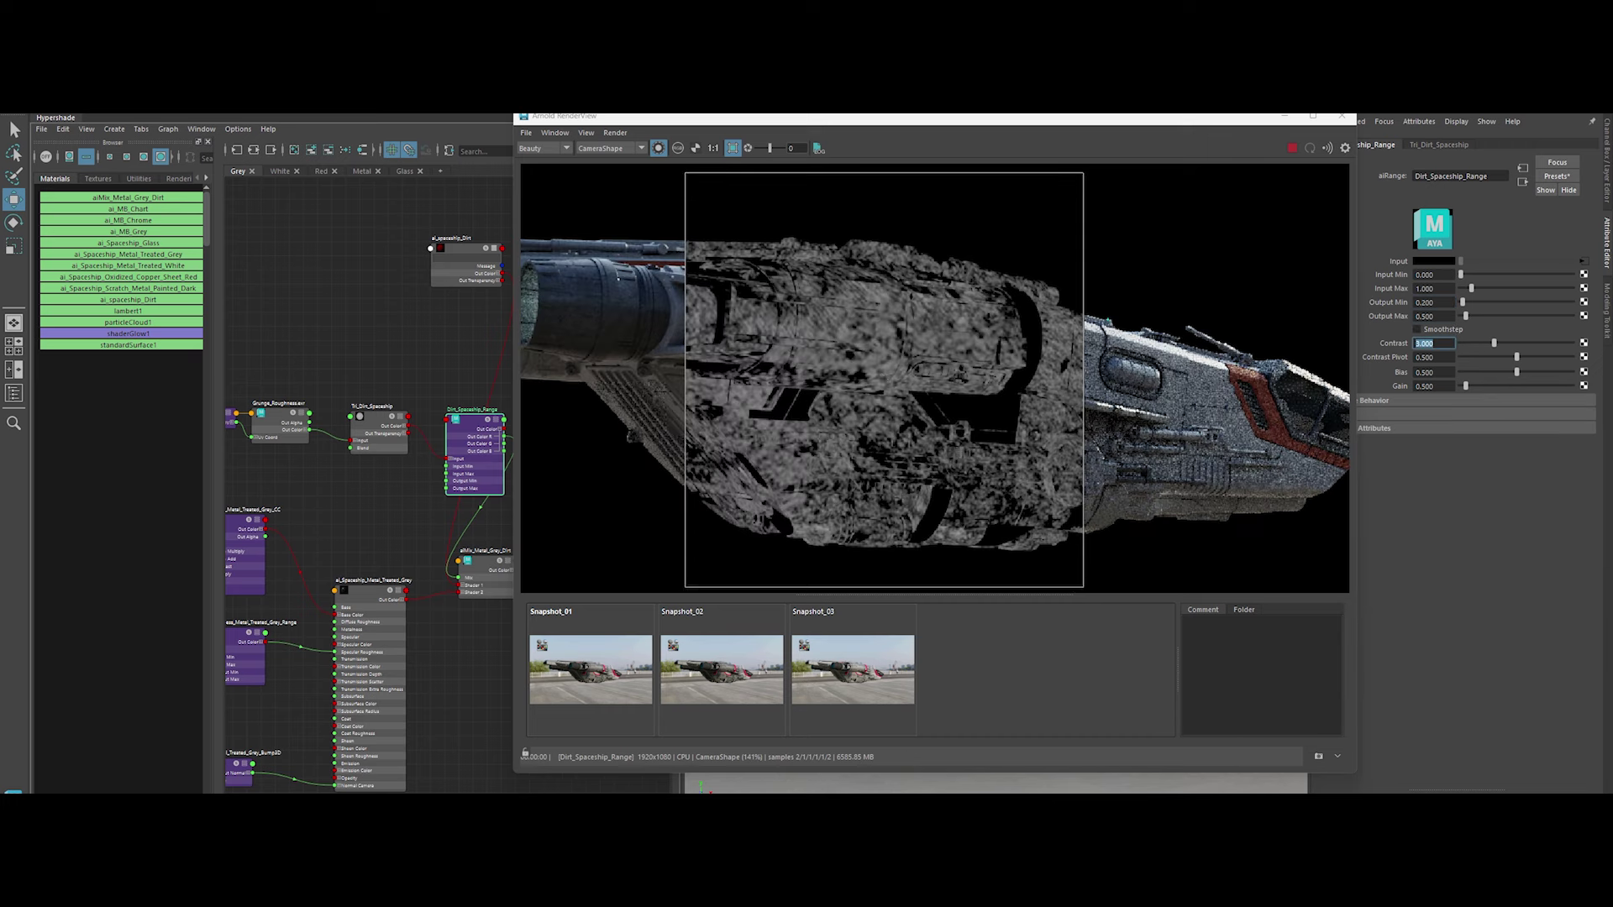
{"action": "double_click", "coordinate": [1432, 302]}
{"action": "type", "text": "0.1"}
{"action": "key", "text": "Return"}
{"action": "key", "text": "Tab"}
{"action": "type", "text": "0.6"}
{"action": "key", "text": "Return"}
{"action": "middle_click_drag", "start_coordinate": [981, 444], "coordinate": [1016, 444]}
{"action": "middle_click_drag", "start_coordinate": [382, 504], "coordinate": [375, 504]}
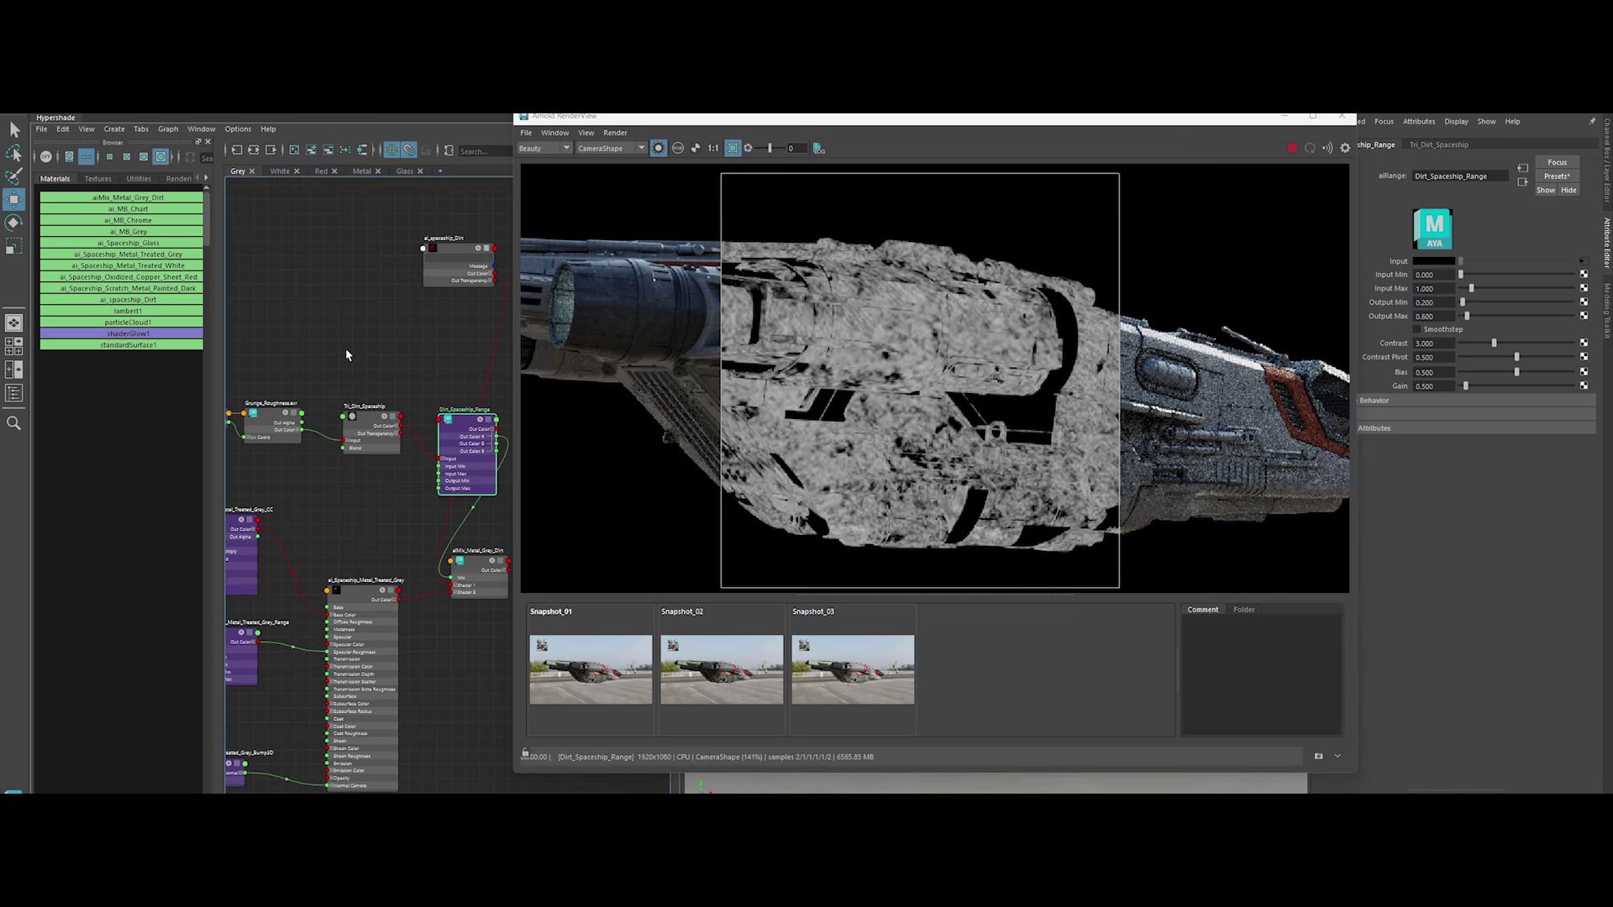
Set the Tri_Dirt_Spaceship triplanar scale to 0.005
{"action": "left_click", "coordinate": [367, 425]}
{"action": "left_click", "coordinate": [1518, 341]}
{"action": "type", "text": "5"}
{"action": "key", "text": "Return"}
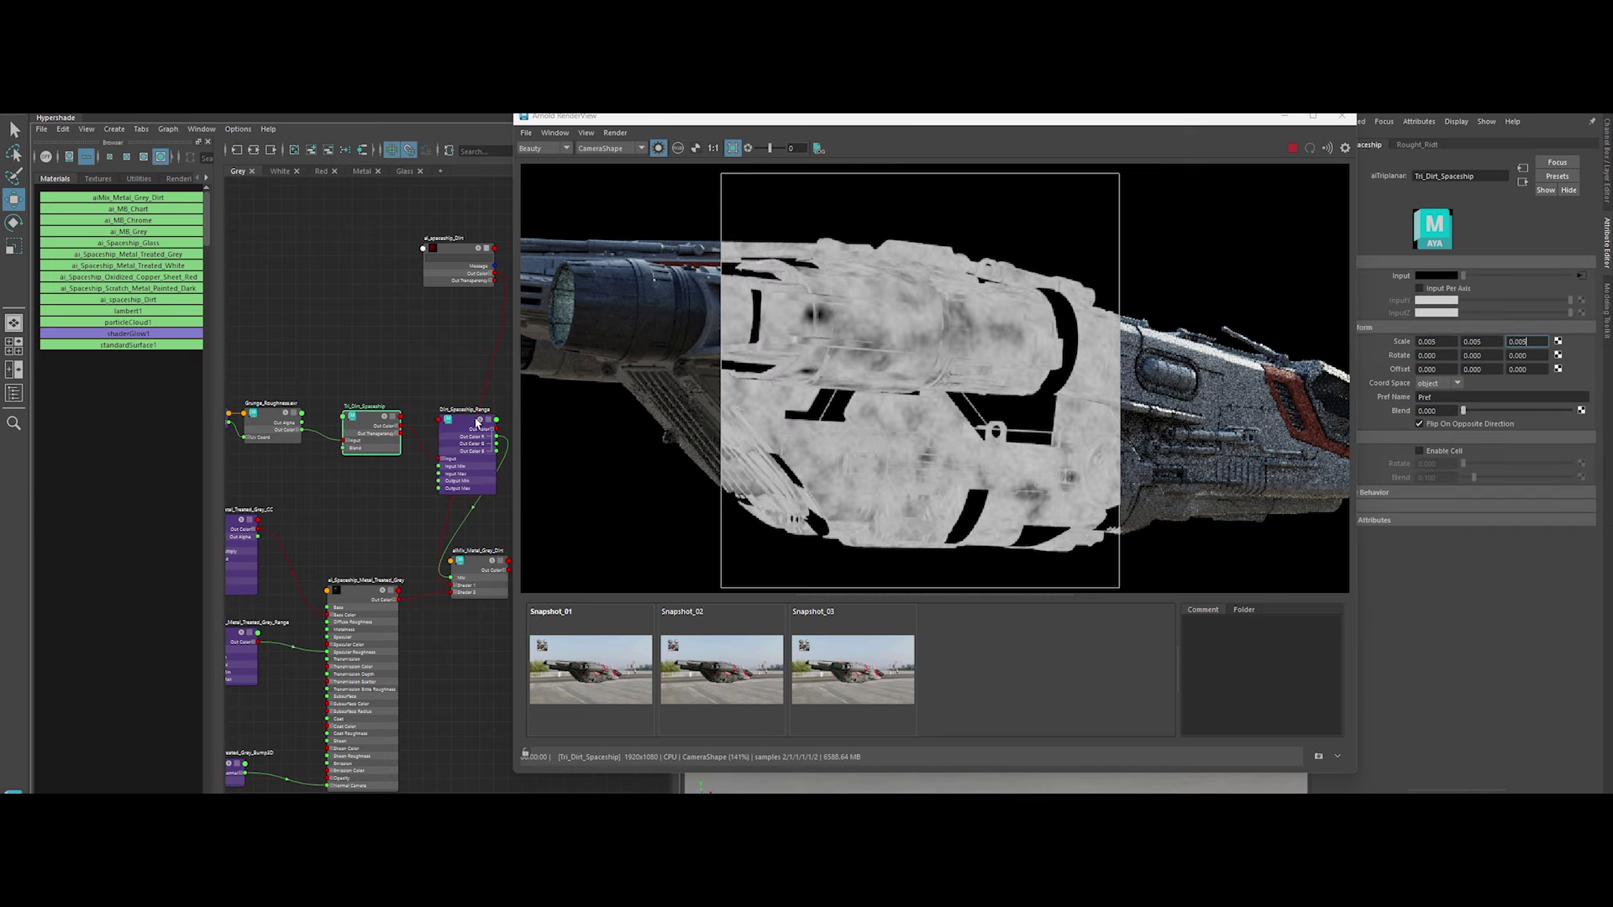
{"action": "left_click", "coordinate": [478, 422]}
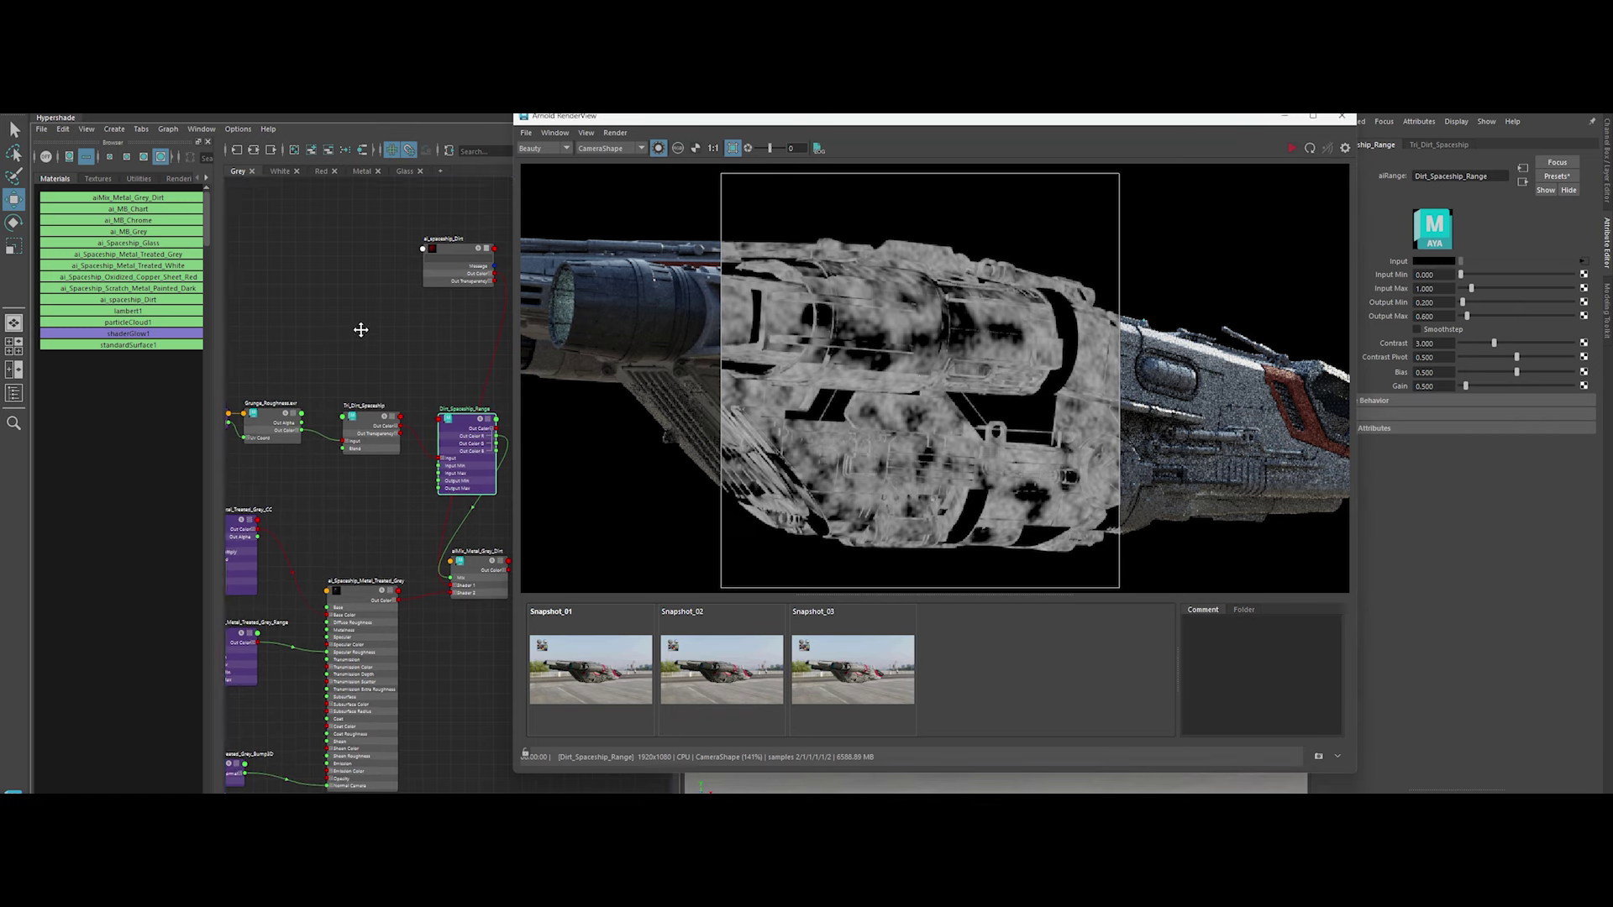
{"action": "scroll", "coordinate": [362, 332], "scroll_direction": "down", "scroll_amount": 2}
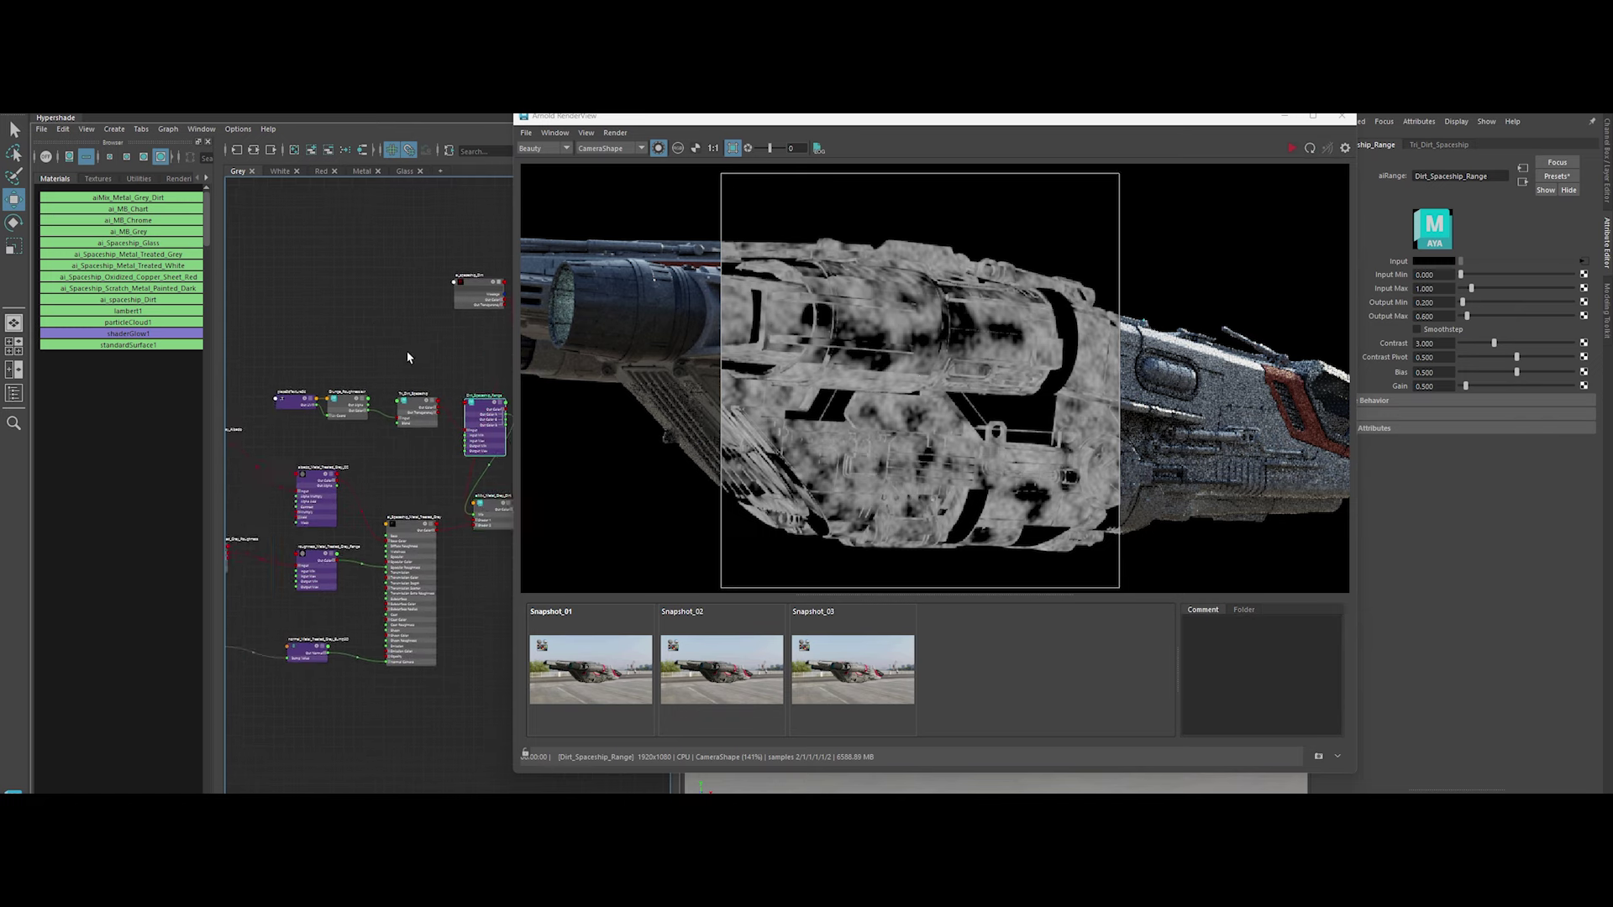
Connect grey metal as the mix's shader1 and the dirt shader as shader2
{"action": "middle_click_drag", "start_coordinate": [376, 353], "coordinate": [401, 341], "text": "alt"}
{"action": "left_click", "coordinate": [444, 502]}
{"action": "left_click", "coordinate": [1292, 148]}
{"action": "scroll", "coordinate": [462, 553], "scroll_direction": "up", "scroll_amount": 2}
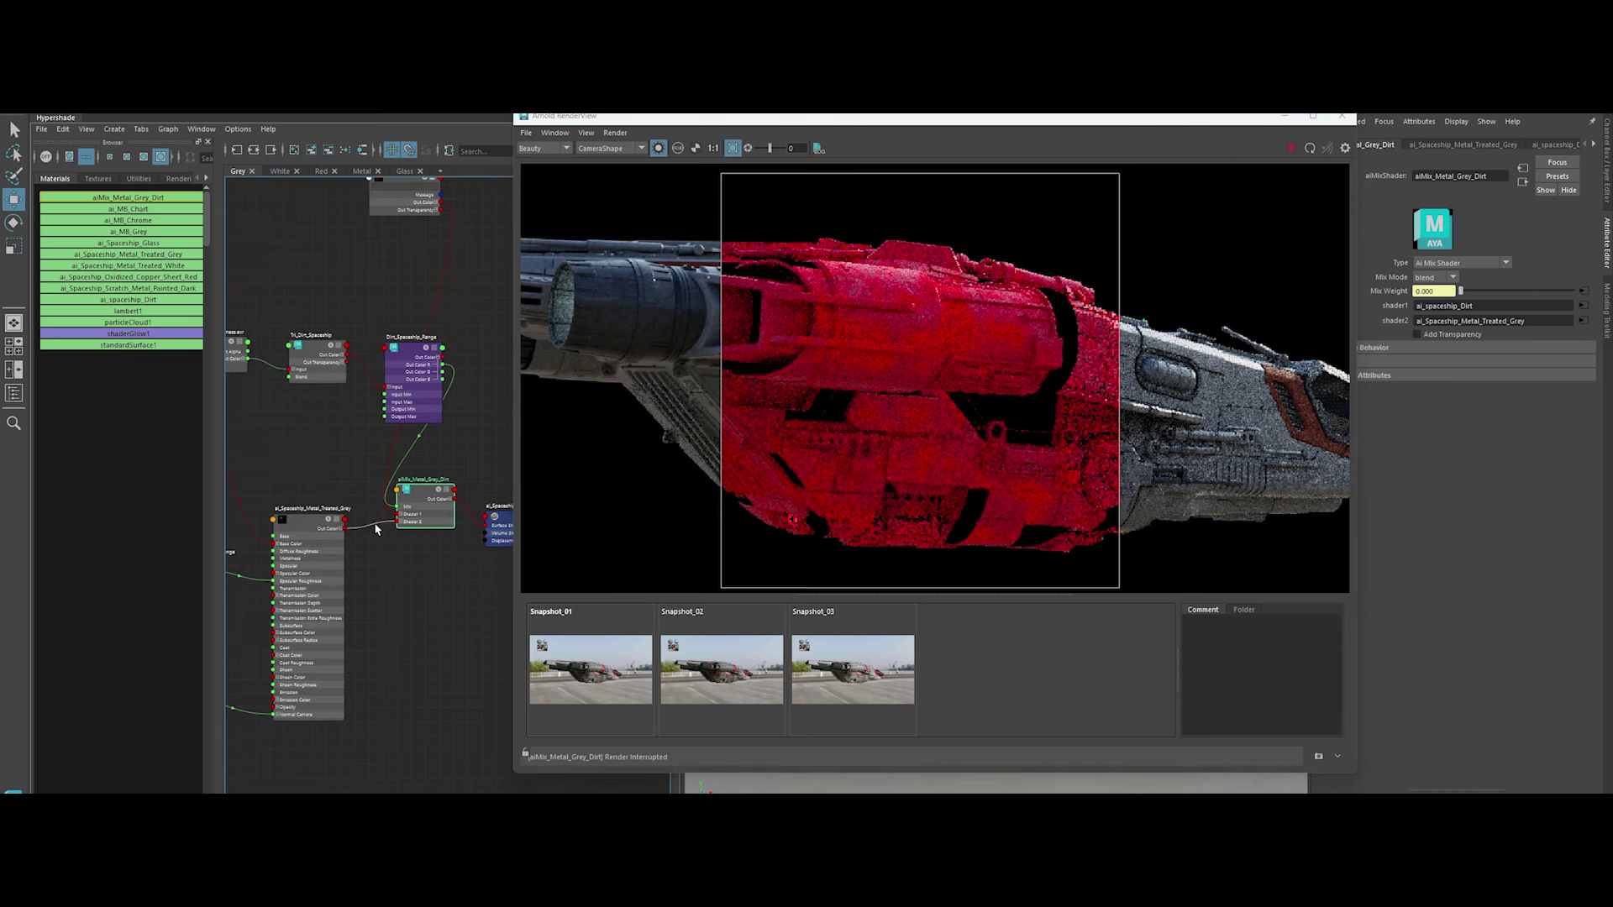
{"action": "left_click_drag", "start_coordinate": [346, 528], "coordinate": [399, 514]}
{"action": "left_click_drag", "start_coordinate": [439, 202], "coordinate": [399, 522]}
{"action": "left_click", "coordinate": [1292, 149]}
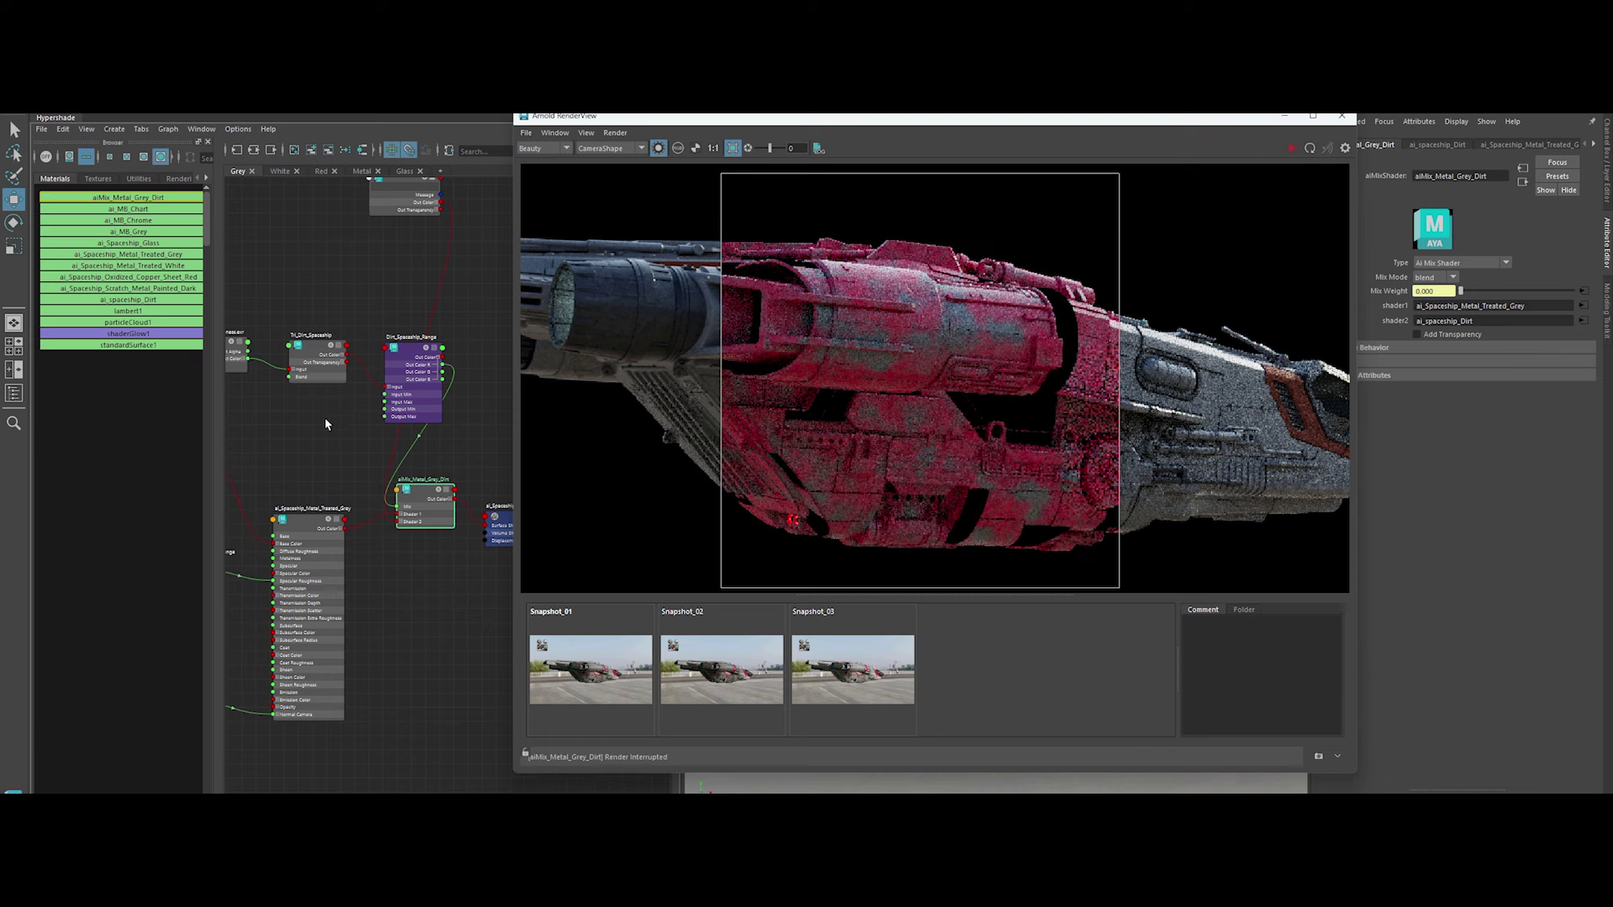
Restart the preview render and raise the dirt range contrast to 5
{"action": "middle_click_drag", "start_coordinate": [331, 421], "coordinate": [338, 447], "text": "alt"}
{"action": "left_click", "coordinate": [420, 403]}
{"action": "left_click", "coordinate": [1292, 149]}
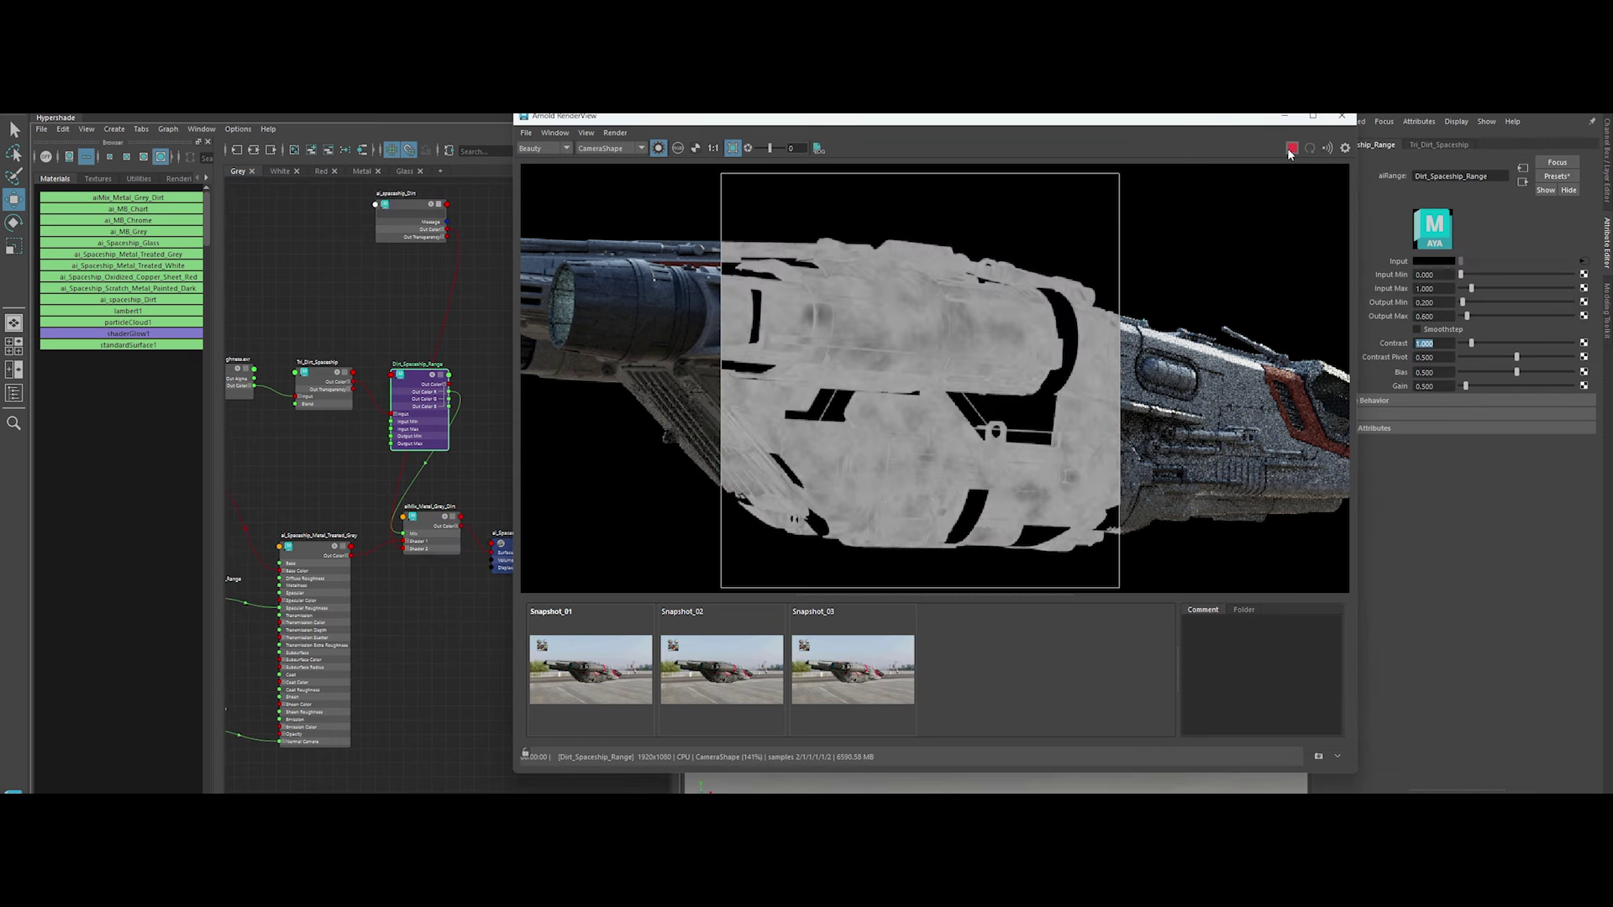
{"action": "left_click", "coordinate": [436, 524]}
{"action": "left_click", "coordinate": [420, 403]}
{"action": "left_click", "coordinate": [1433, 343]}
{"action": "type", "text": "5"}
{"action": "key", "text": "Return"}
{"action": "left_click", "coordinate": [432, 529]}
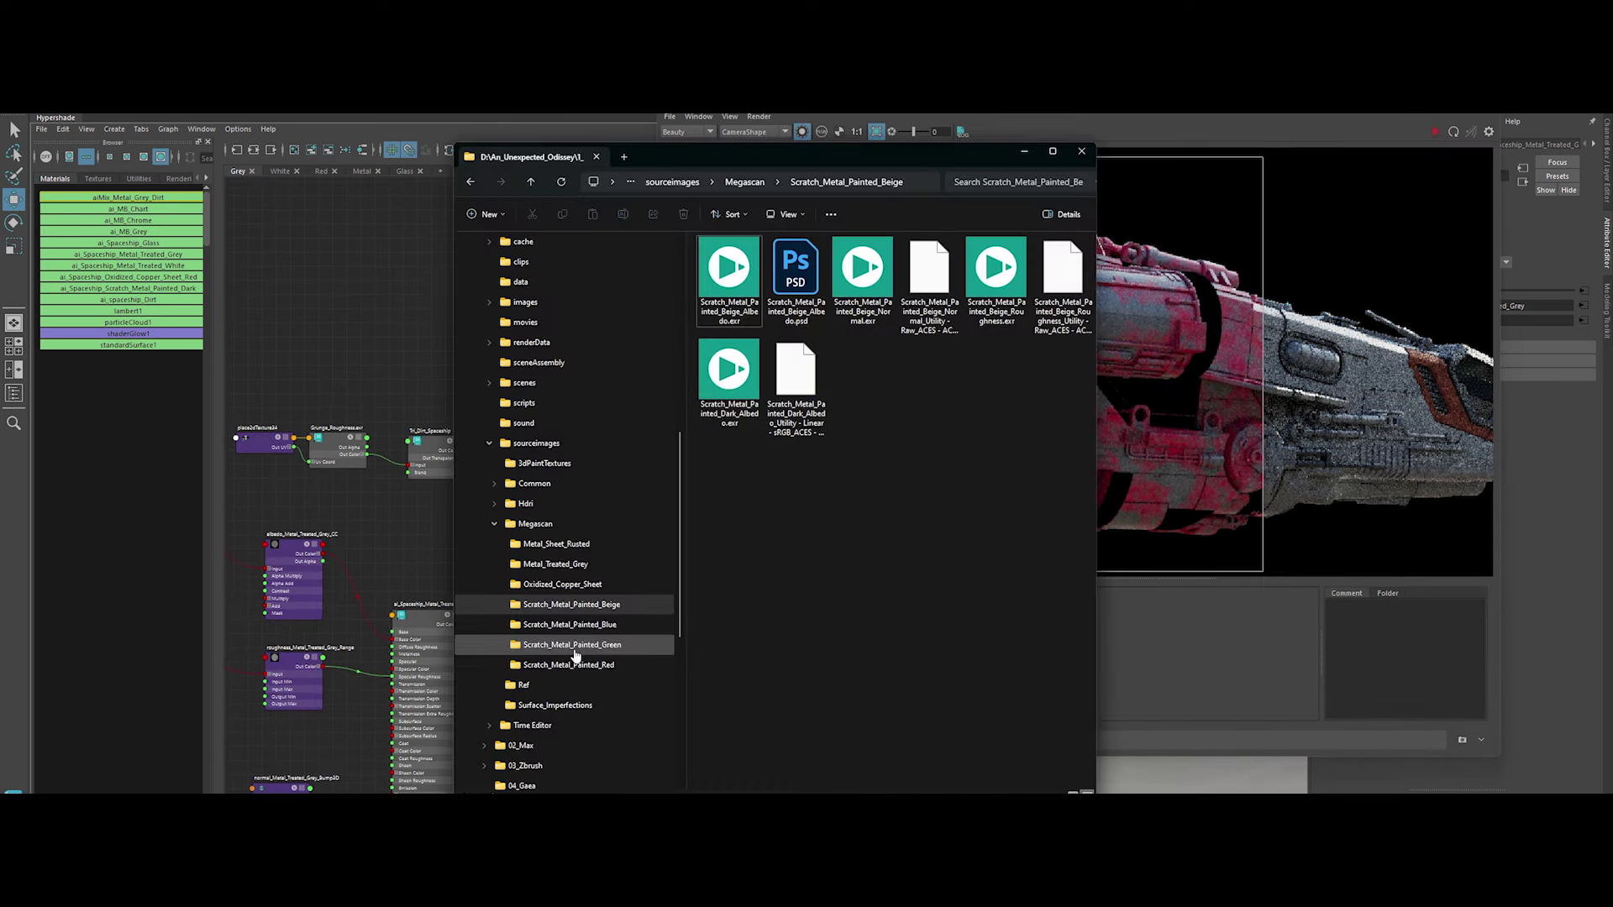
Preview Stains_Roughness.exr from Surface_Imperfections, then drag it into the Hypershade graph
{"action": "left_click", "coordinate": [554, 705]}
{"action": "left_click", "coordinate": [863, 277]}
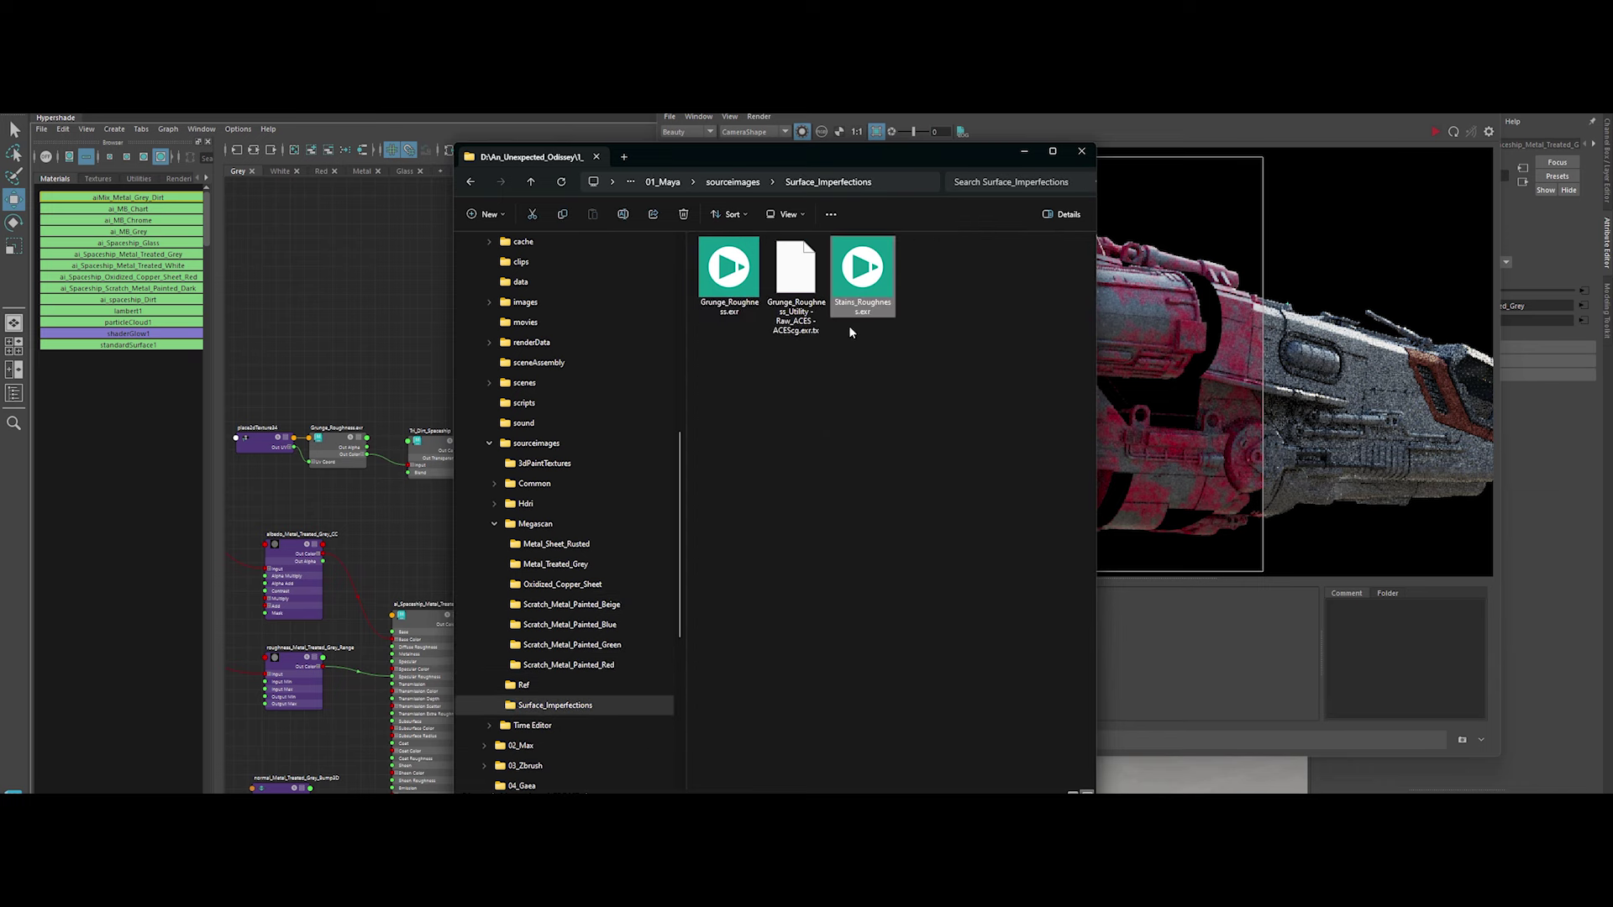
{"action": "key", "text": "Return"}
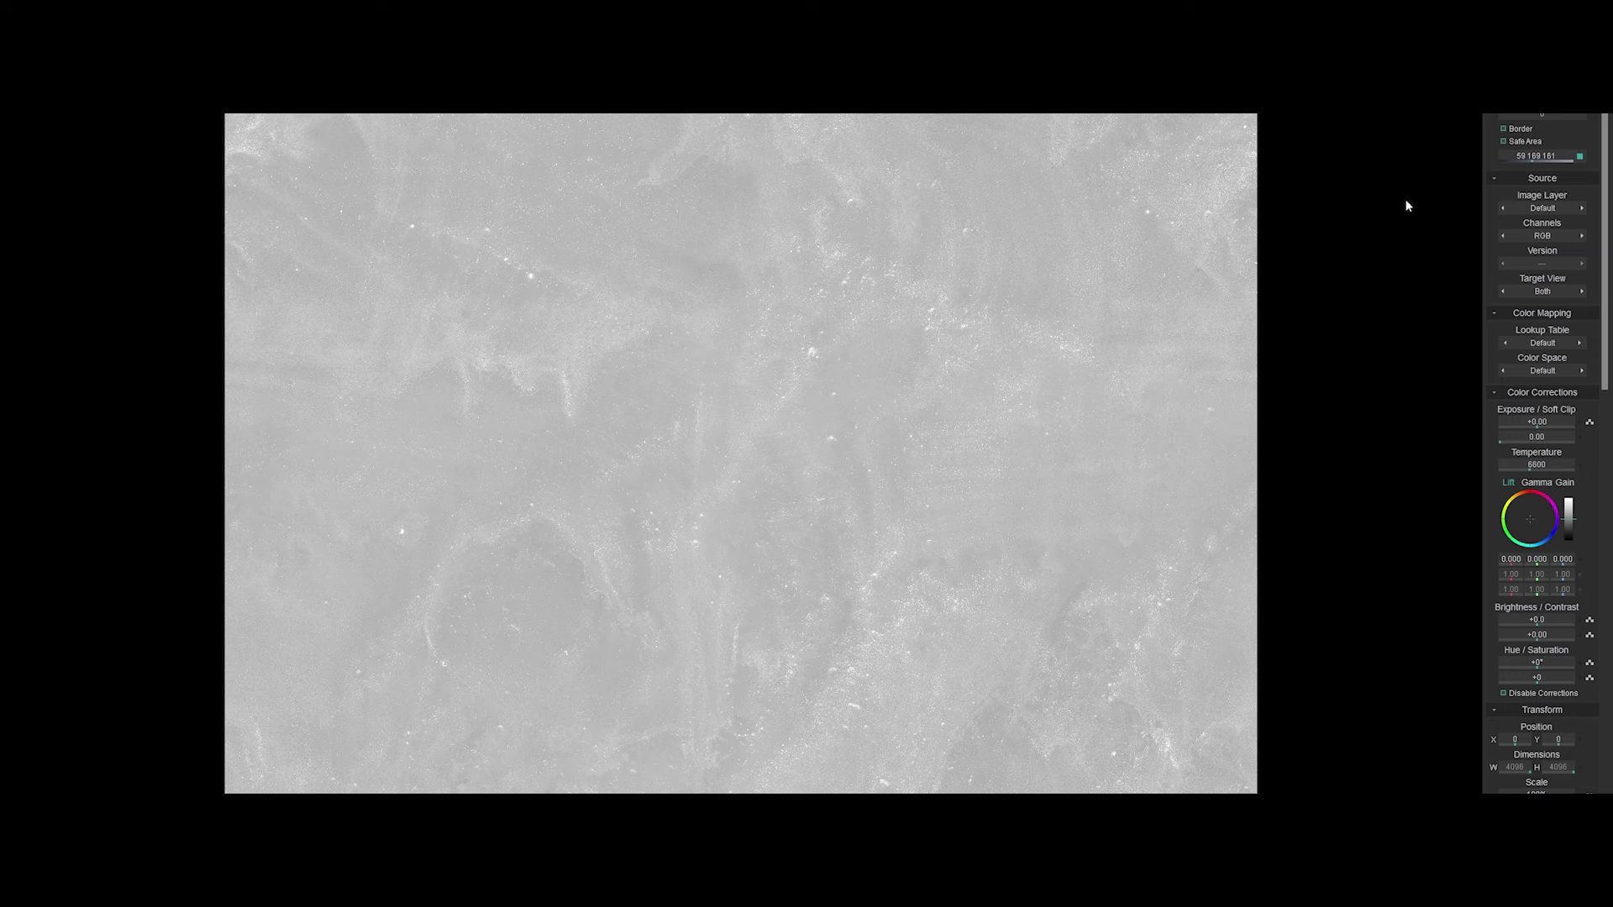
{"action": "key", "text": "alt+F4"}
{"action": "left_click_drag", "start_coordinate": [868, 287], "coordinate": [336, 289]}
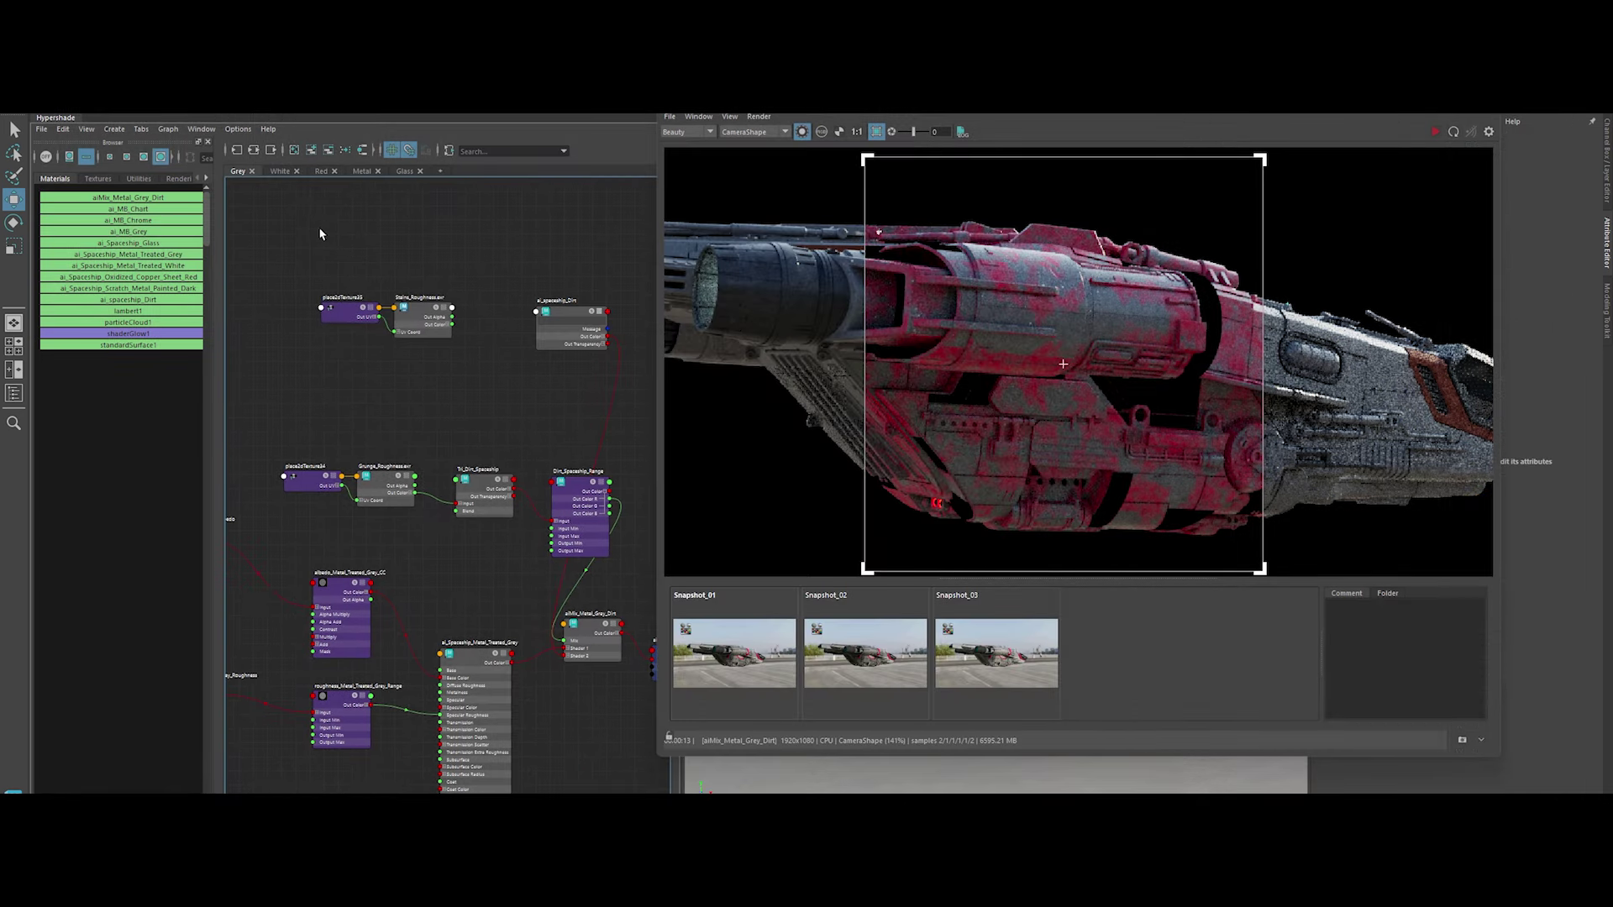
Create aiColorCorrect and reverse nodes, wiring the reverse output into the color correct
{"action": "key", "text": "Tab"}
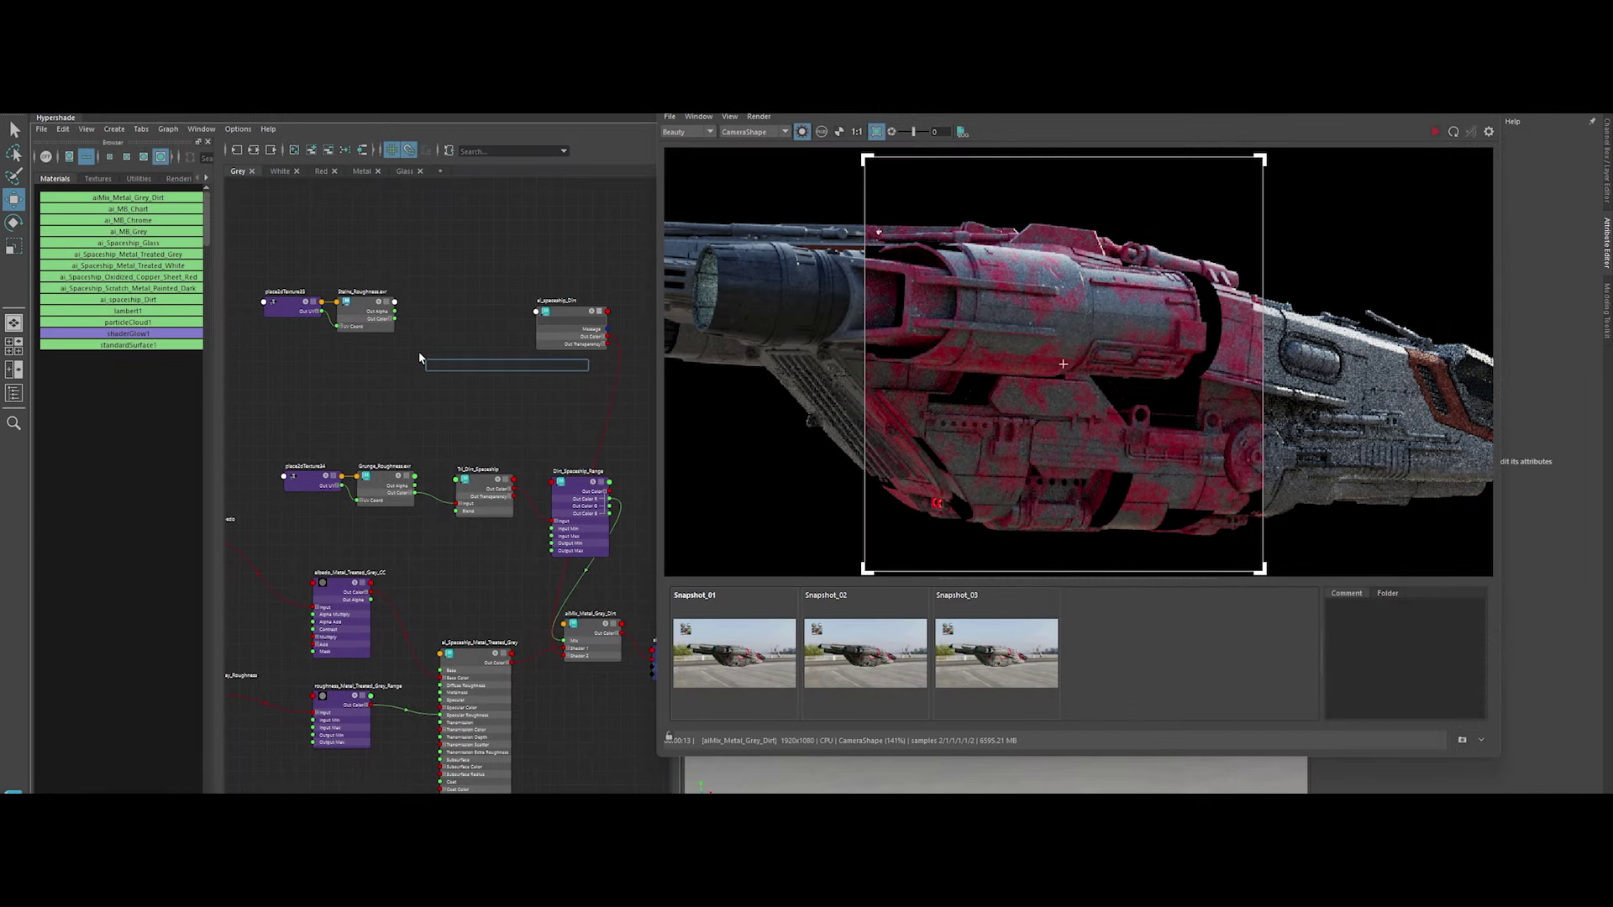
{"action": "type", "text": "colora"}
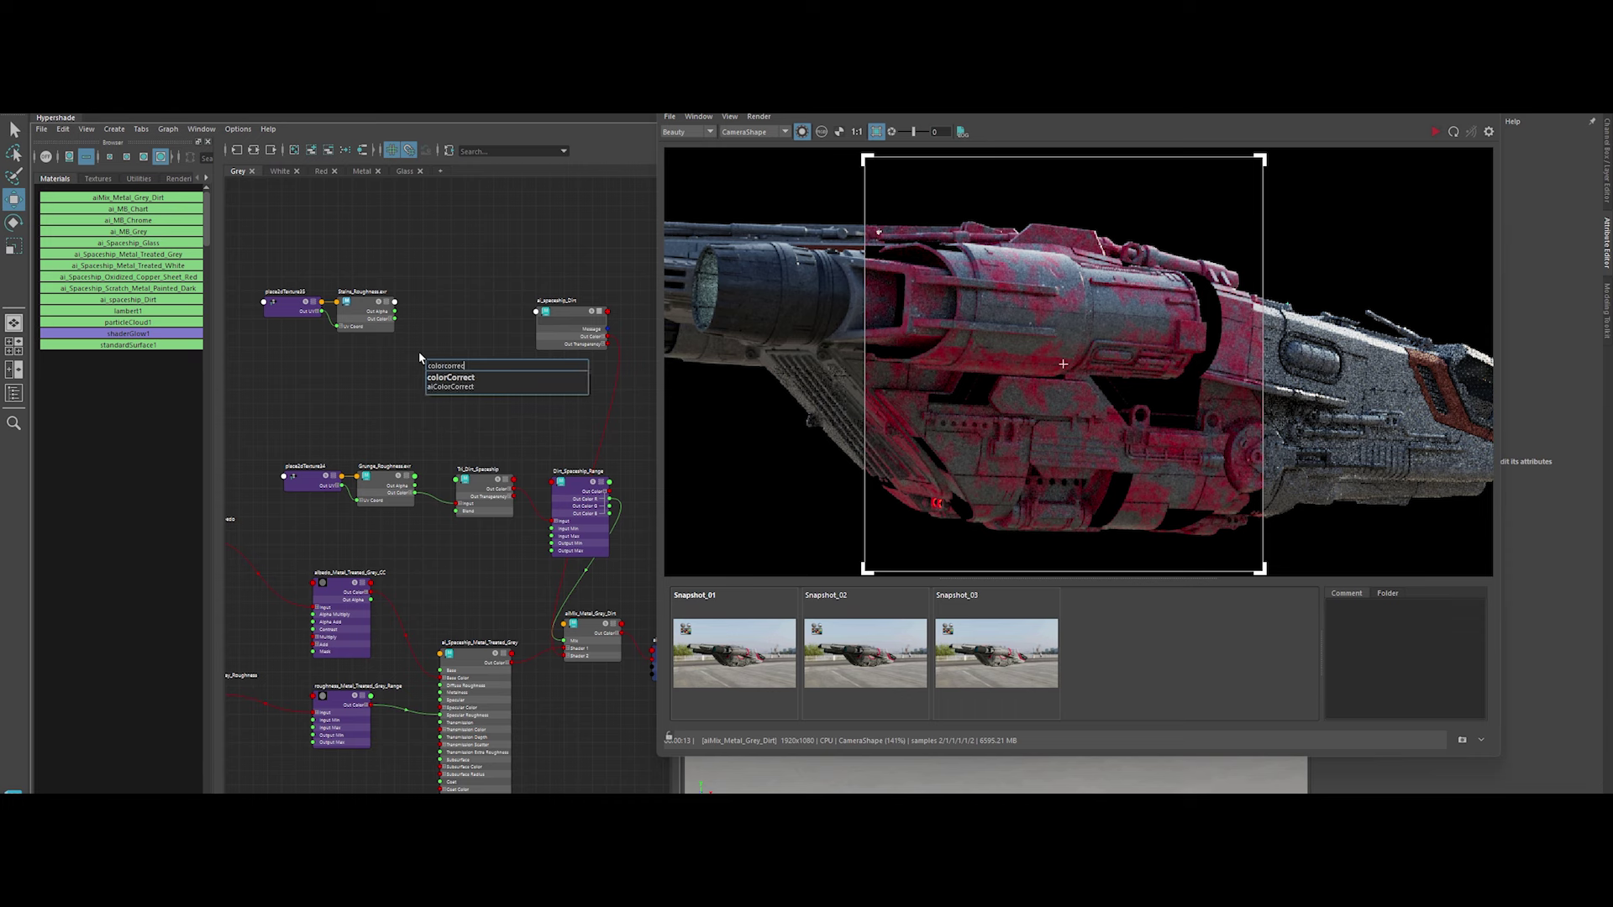
{"action": "key", "text": "Return"}
{"action": "key", "text": "Tab"}
{"action": "type", "text": "reverse"}
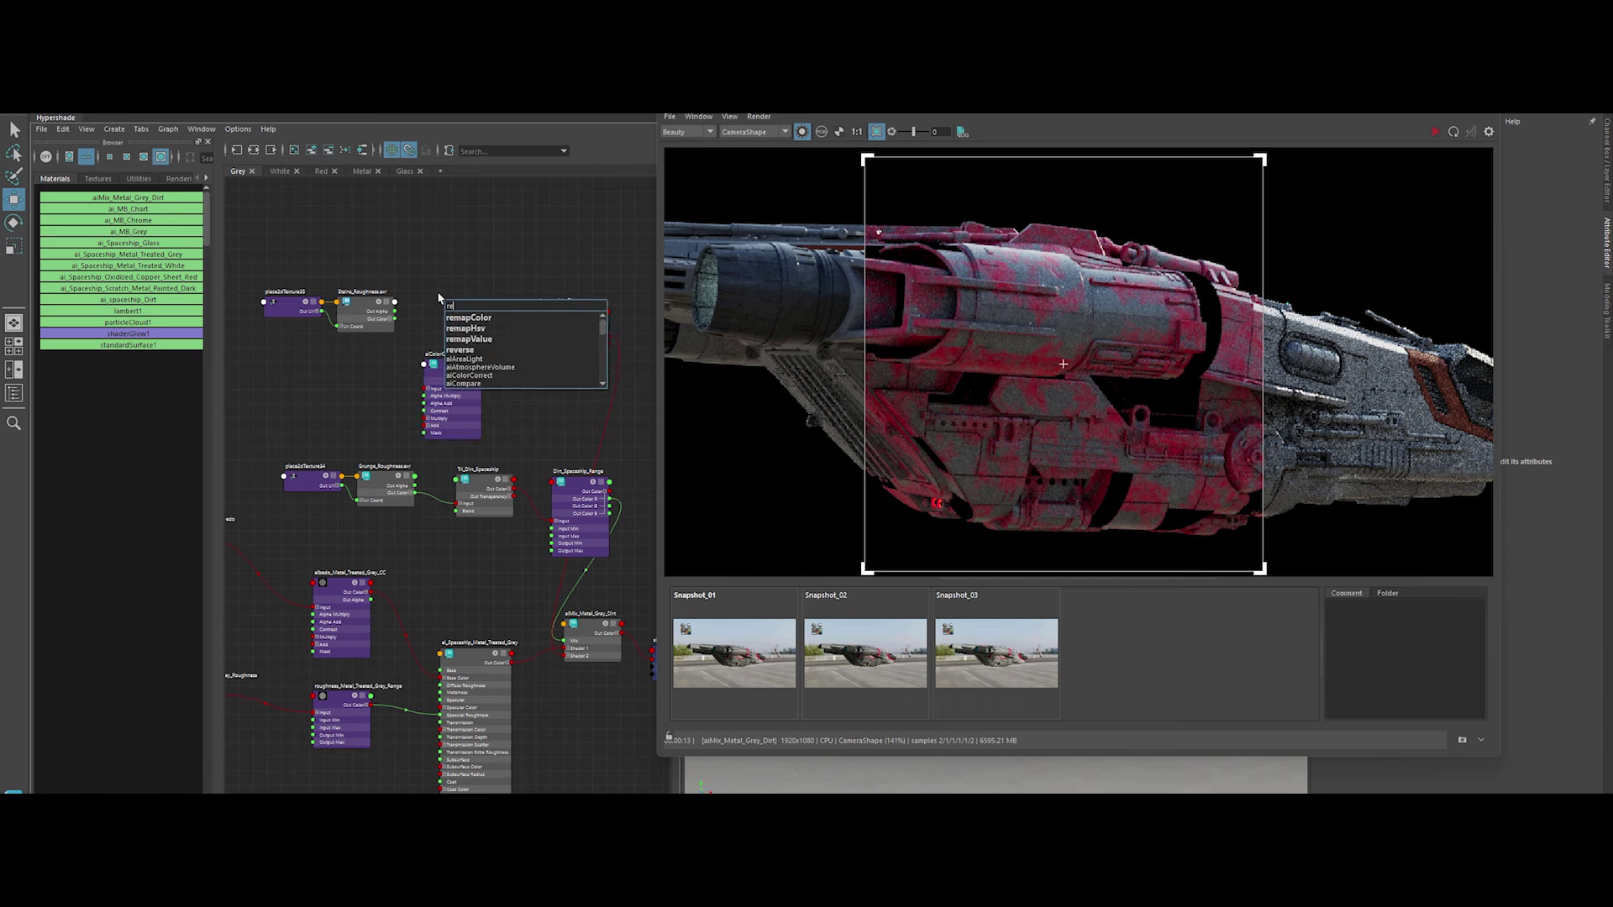
{"action": "key", "text": "Return"}
{"action": "left_click_drag", "start_coordinate": [361, 313], "coordinate": [248, 313]}
{"action": "mouse_move", "coordinate": [451, 394]}
{"action": "left_mouse_down"}
{"action": "mouse_move", "coordinate": [438, 332]}
{"action": "mouse_move", "coordinate": [411, 327]}
{"action": "mouse_move", "coordinate": [534, 335]}
{"action": "mouse_move", "coordinate": [556, 291]}
{"action": "left_mouse_up"}
Tidy the ai_spaceship_Dirt shader node's input display and refresh the preview render
{"action": "left_click", "coordinate": [552, 313]}
{"action": "key", "text": "3"}
{"action": "key", "text": "1"}
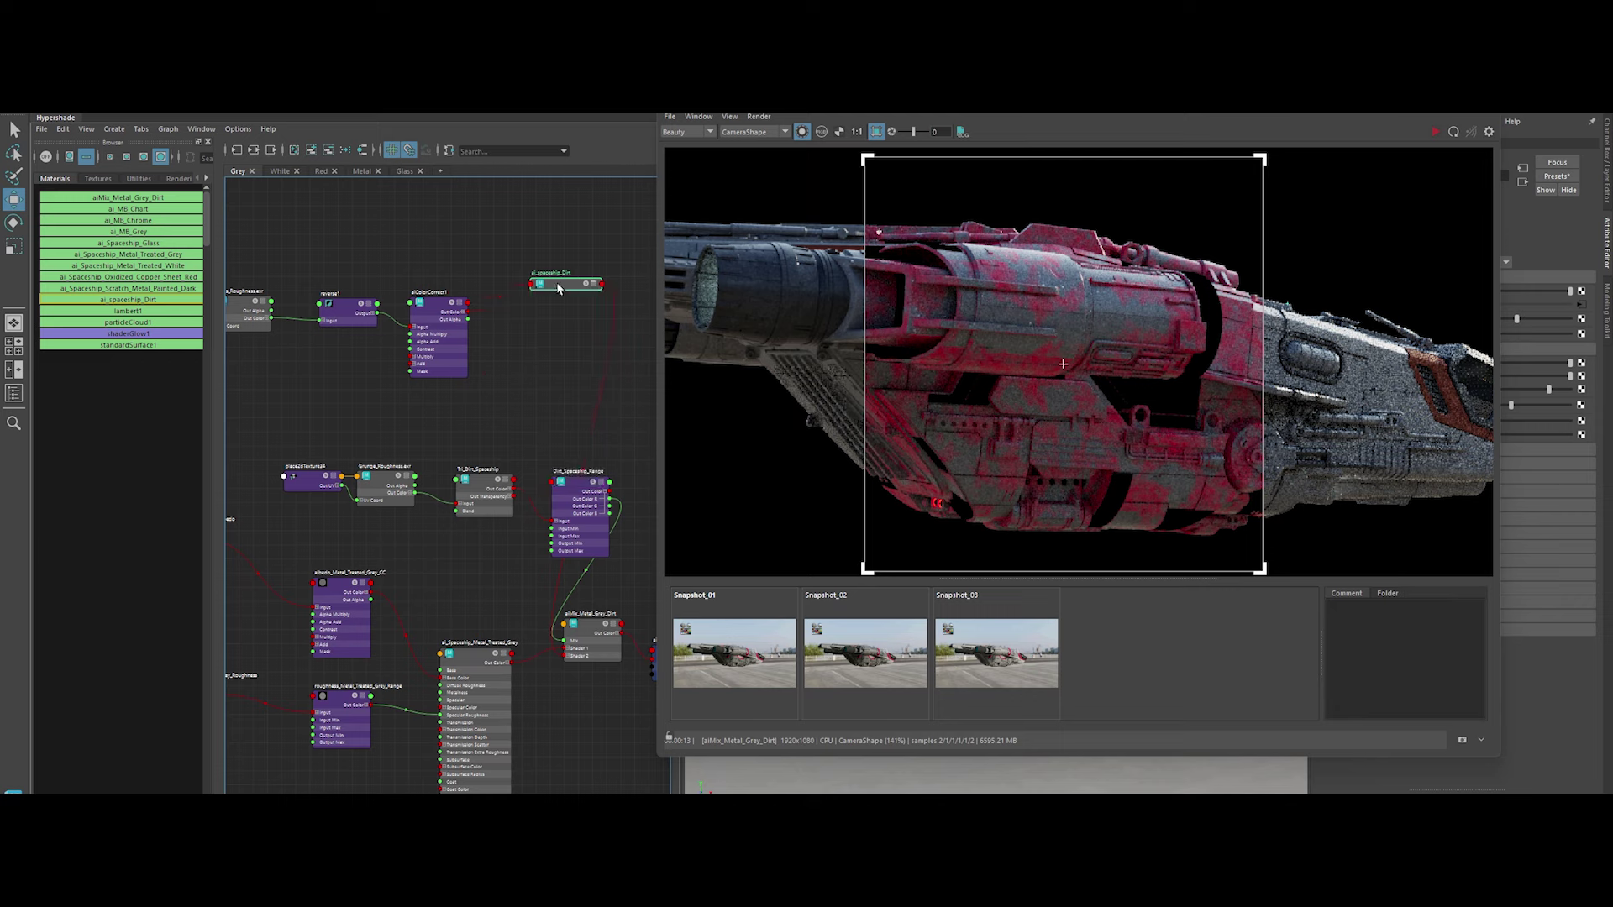
{"action": "key", "text": "2"}
{"action": "left_click", "coordinate": [1434, 132]}
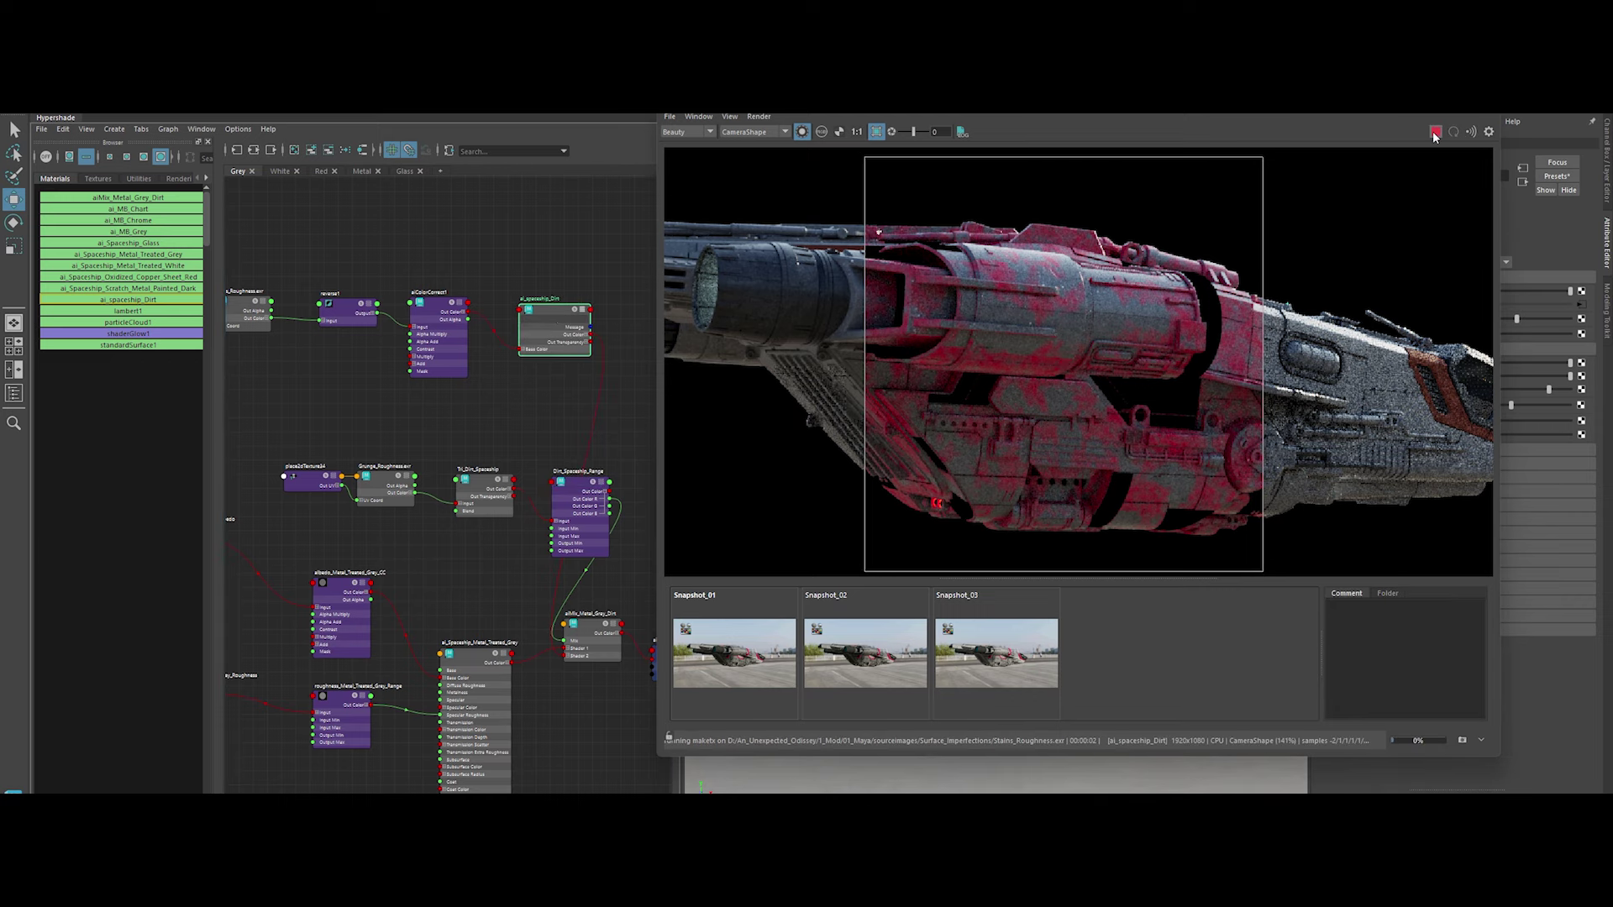
Insert an aiTriplanar at scale 0.05 between the reverse and the color correct
{"action": "middle_click_drag", "start_coordinate": [297, 436], "coordinate": [448, 445], "text": "alt"}
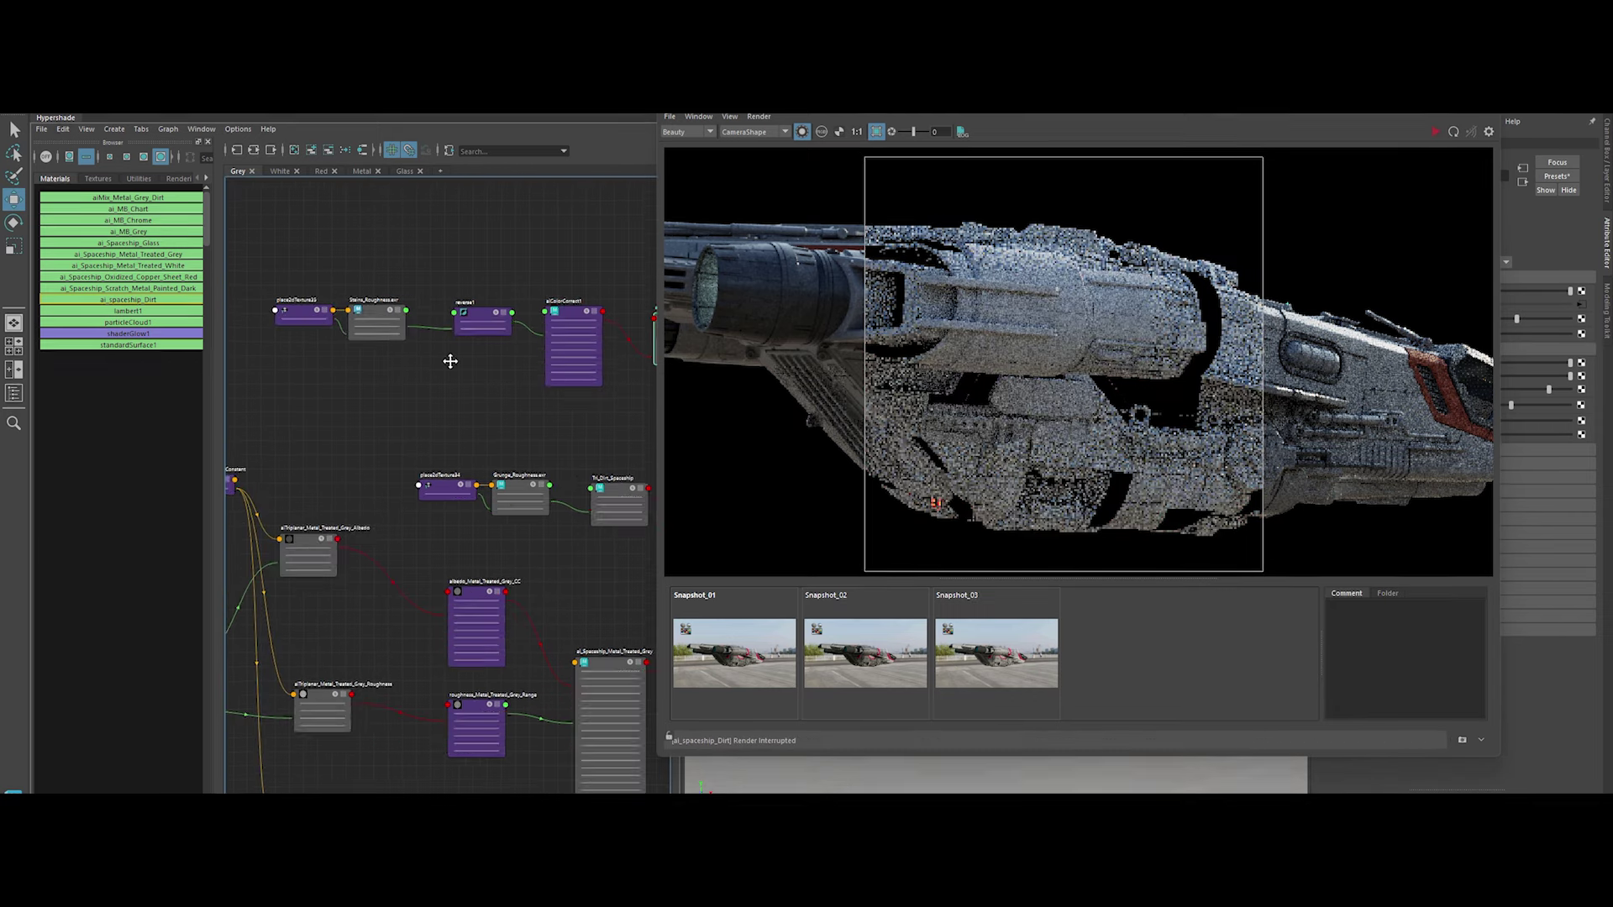
{"action": "left_click", "coordinate": [360, 334]}
{"action": "key", "text": "Tab"}
{"action": "type", "text": "aiTriplanar"}
{"action": "key", "text": "Return"}
{"action": "mouse_move", "coordinate": [356, 395]}
{"action": "left_mouse_down"}
{"action": "mouse_move", "coordinate": [468, 336]}
{"action": "mouse_move", "coordinate": [441, 323]}
{"action": "mouse_move", "coordinate": [513, 344]}
{"action": "left_mouse_up"}
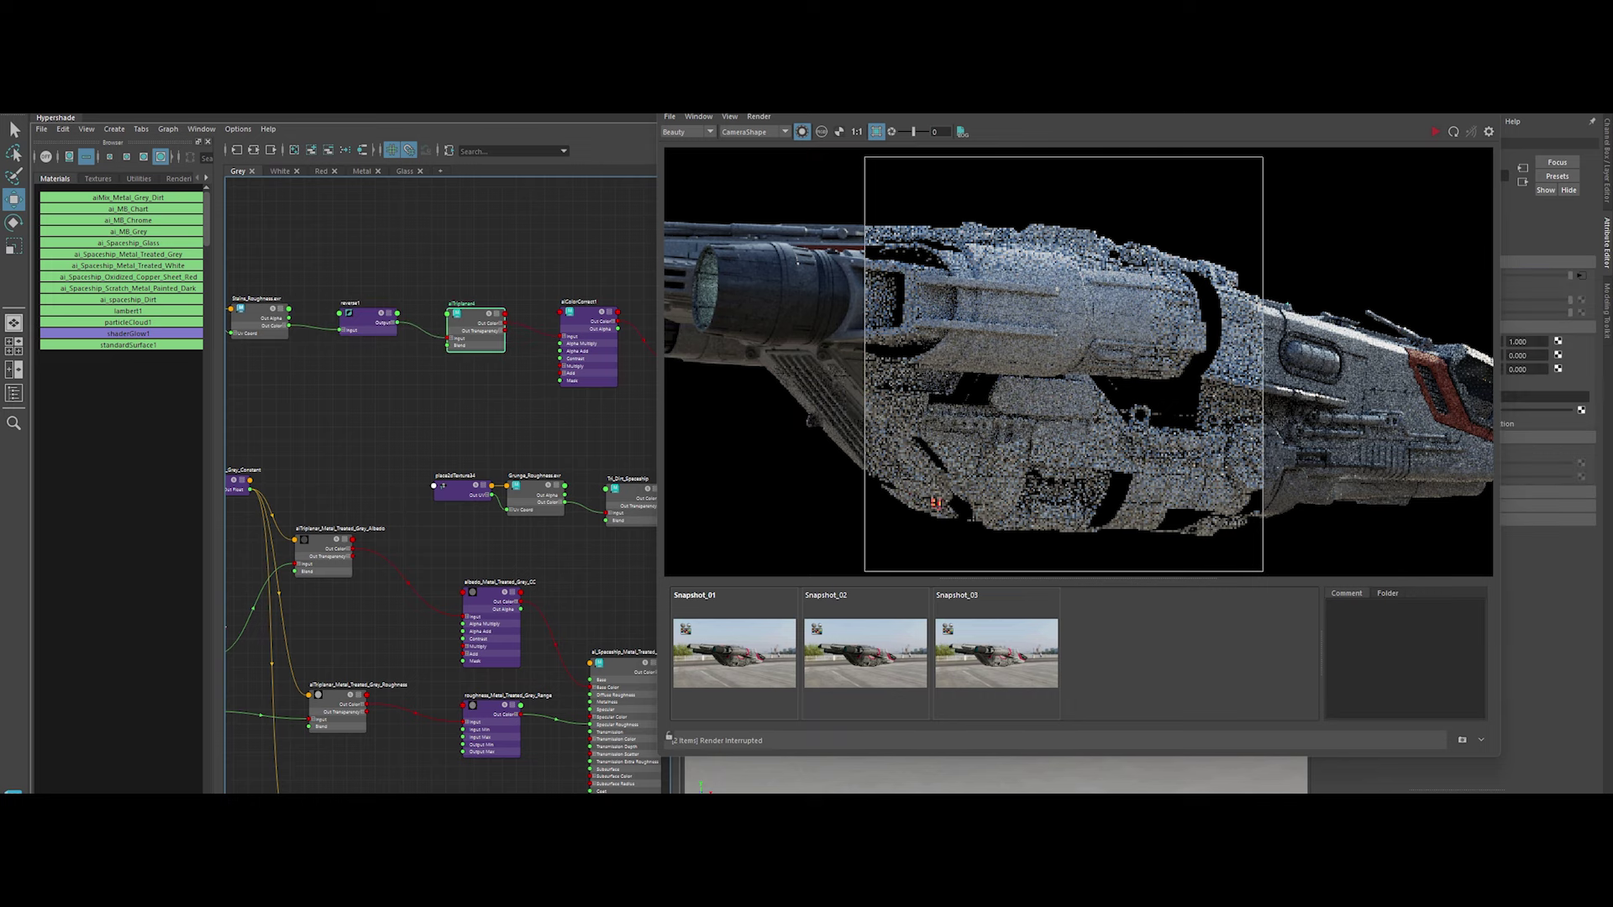
{"action": "type", "text": "0.05"}
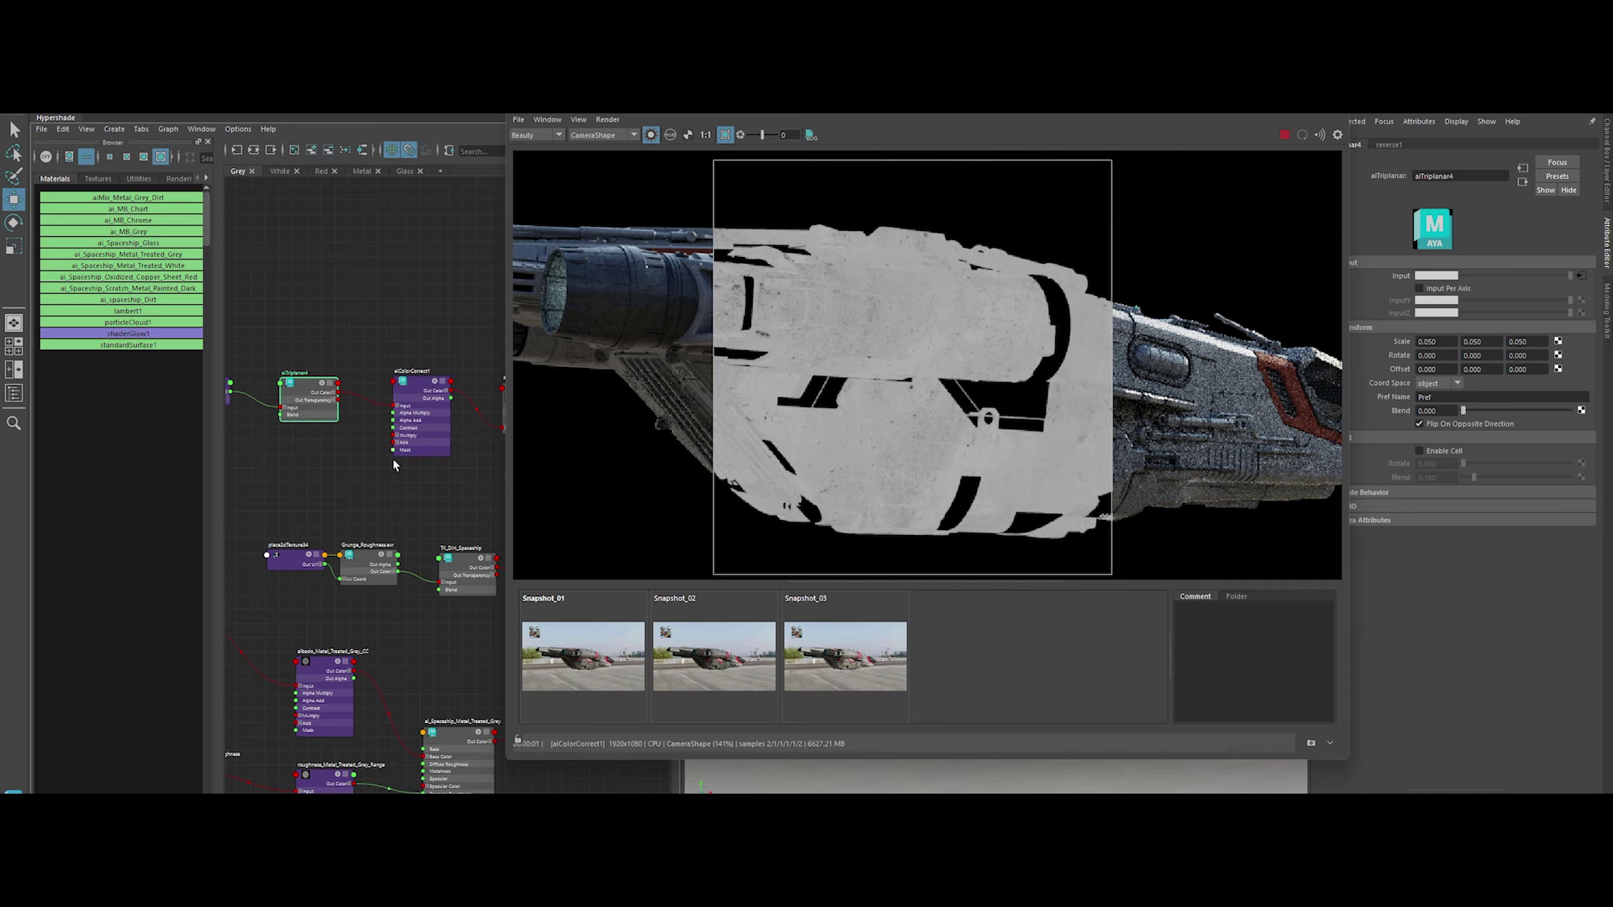
Set aiColorCorrect1's gamma to 0.3
{"action": "left_click", "coordinate": [413, 394]}
{"action": "left_click_drag", "start_coordinate": [1473, 303], "coordinate": [1467, 303]}
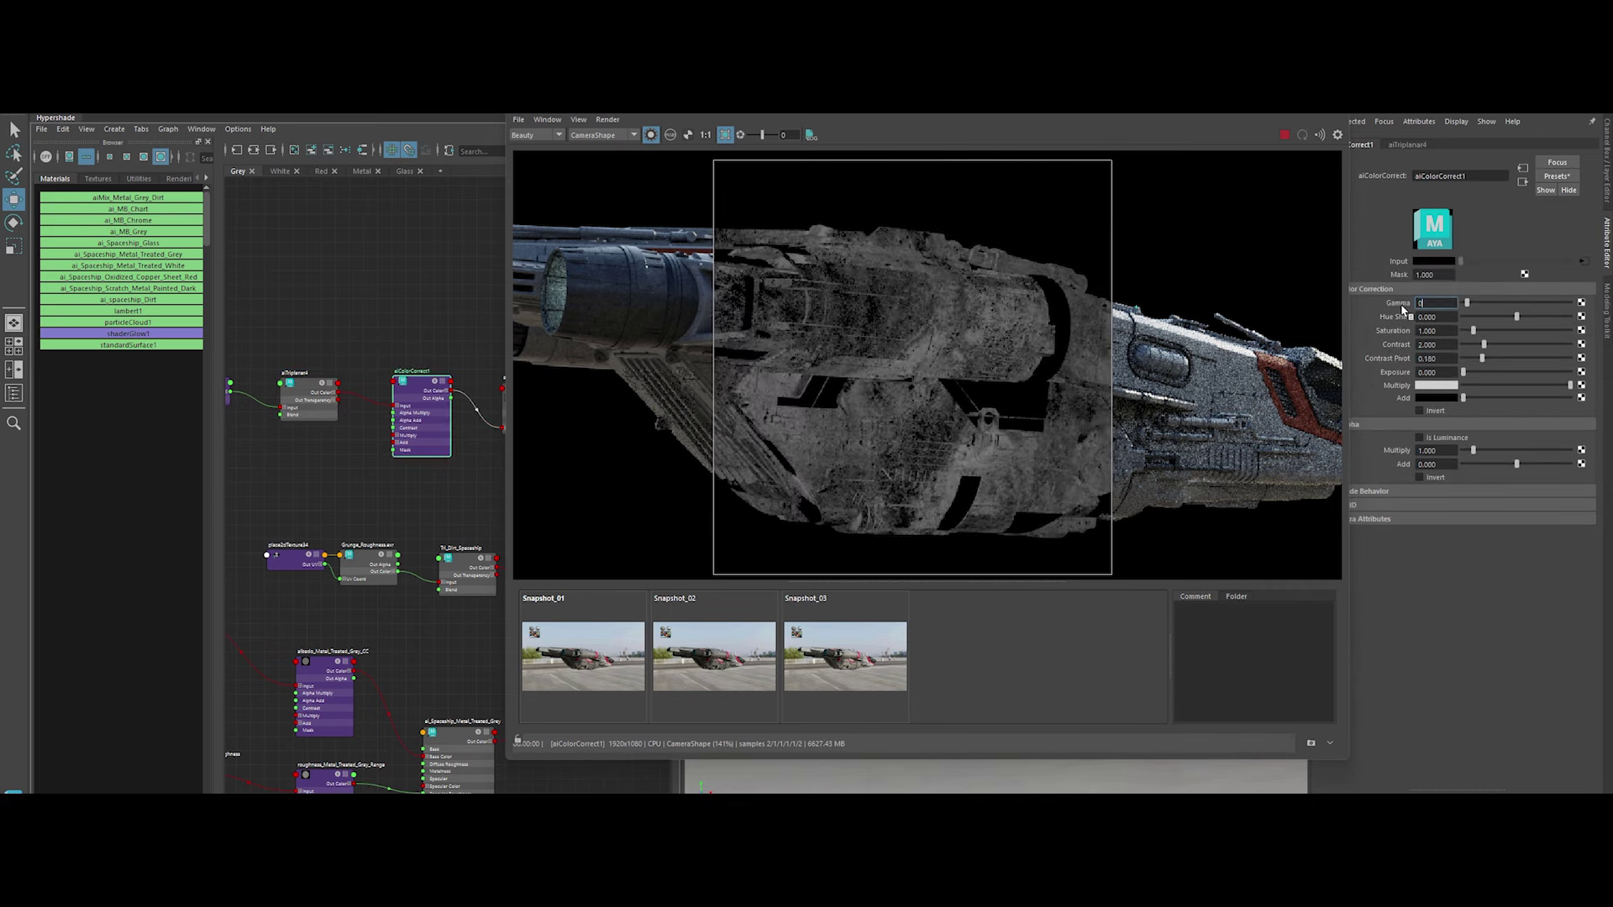
{"action": "type", "text": ".3"}
{"action": "key", "text": "Return"}
Preview Dirt_Spaceship_Range, then the combined aiMix_Metal_Grey_Dirt shader in RenderView
{"action": "middle_click_drag", "start_coordinate": [479, 422], "coordinate": [389, 421], "text": "alt"}
{"action": "middle_click_drag", "start_coordinate": [476, 603], "coordinate": [384, 545], "text": "alt"}
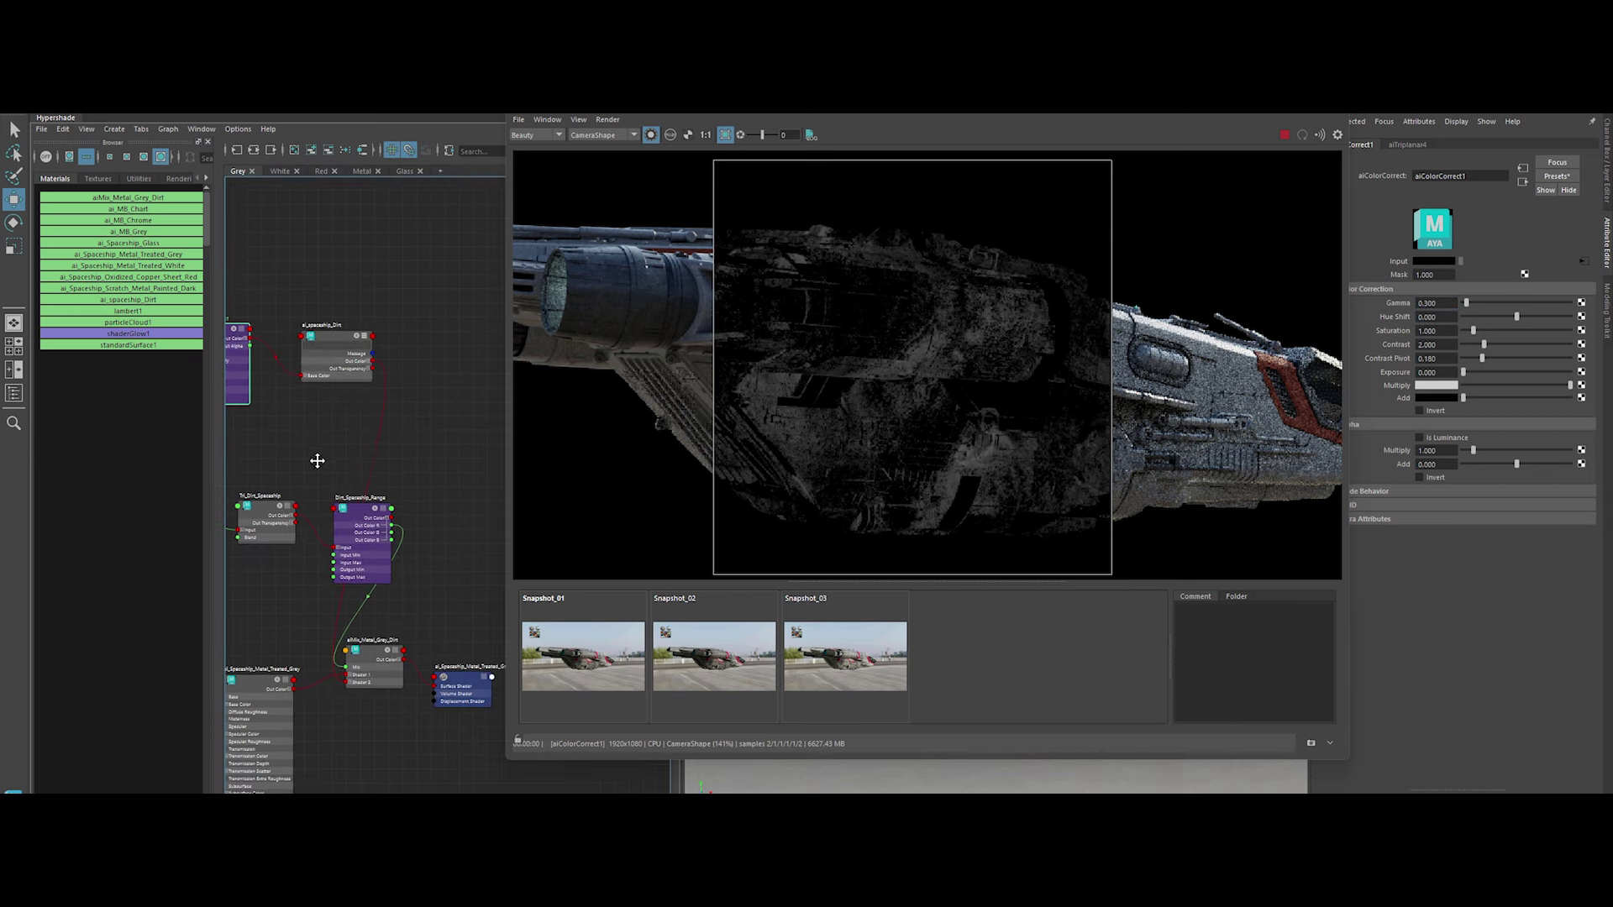
{"action": "left_click", "coordinate": [389, 649]}
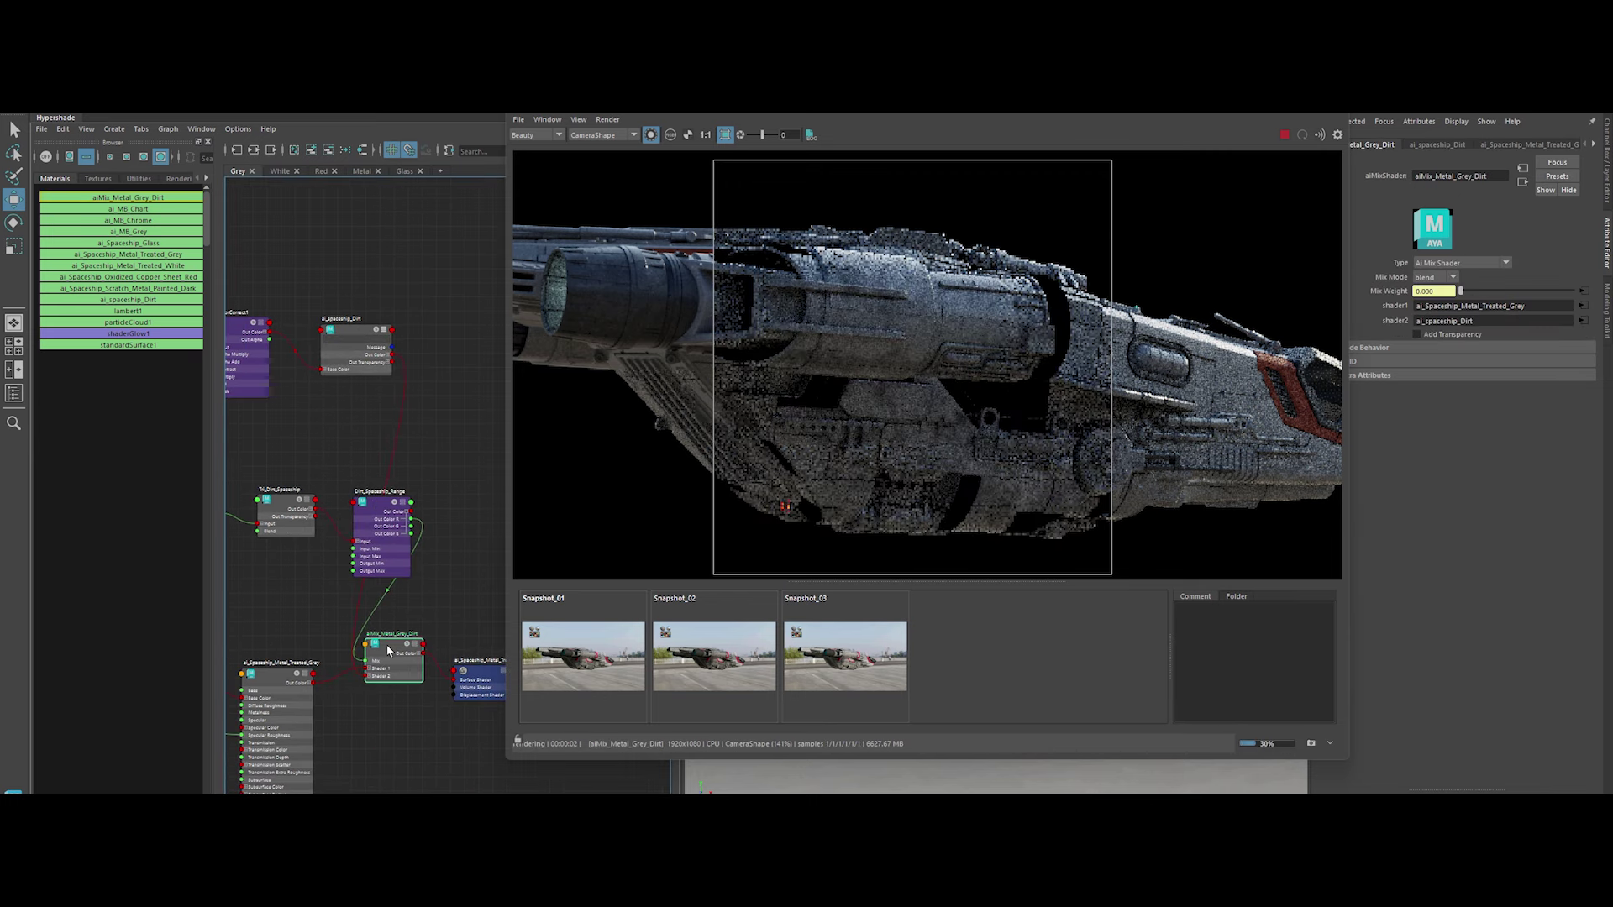
{"action": "middle_click_drag", "start_coordinate": [438, 586], "coordinate": [476, 583], "text": "alt"}
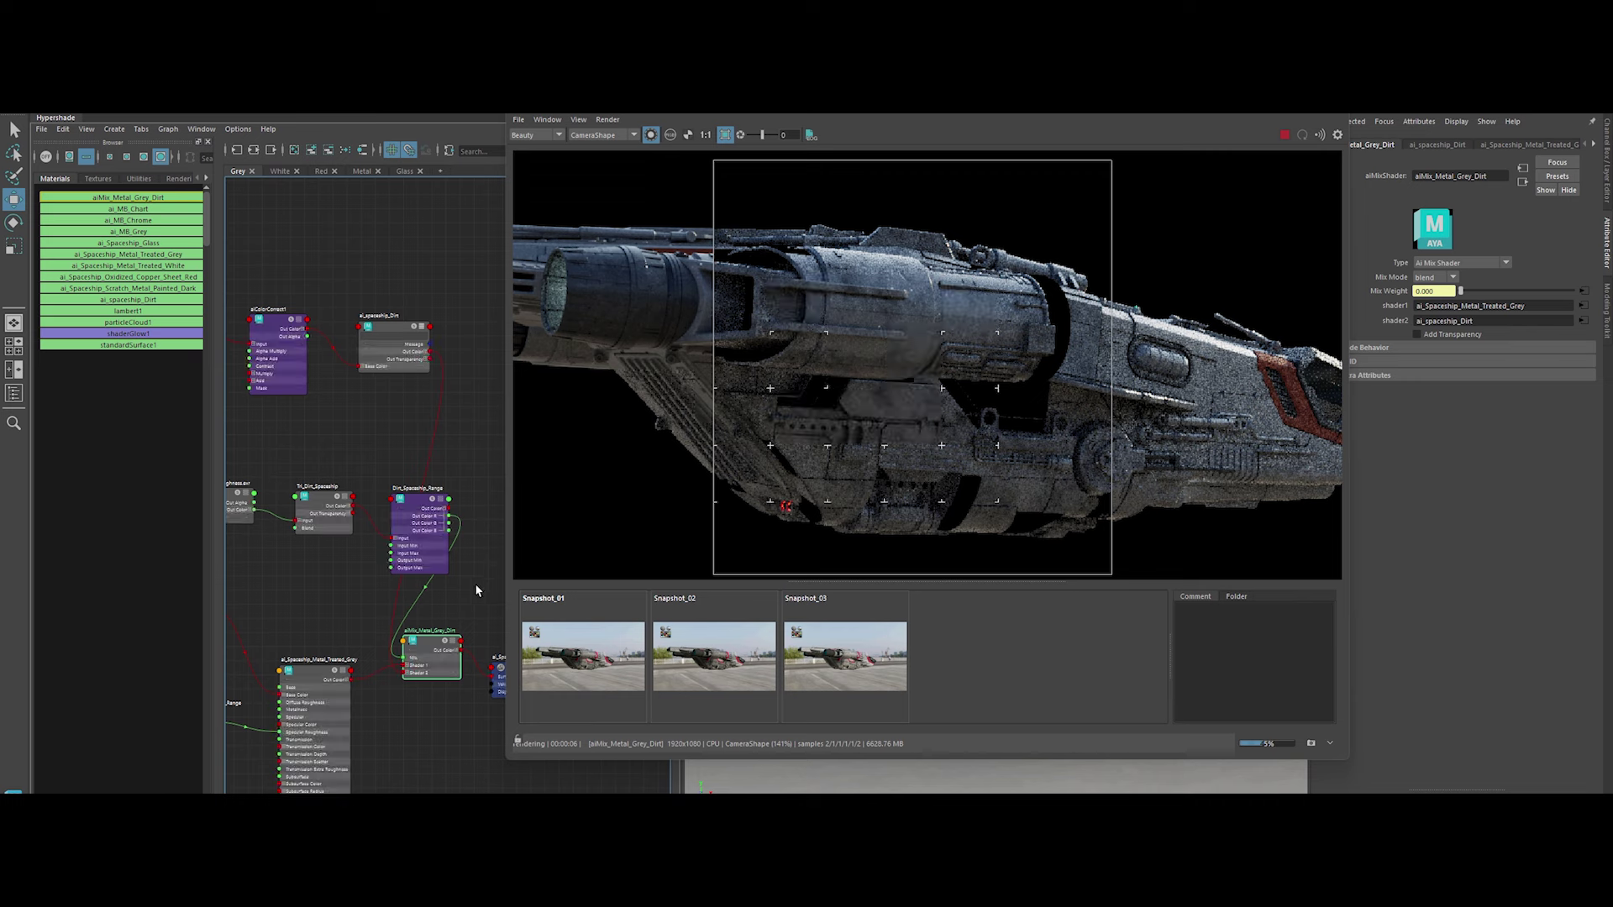
{"action": "left_click", "coordinate": [418, 504]}
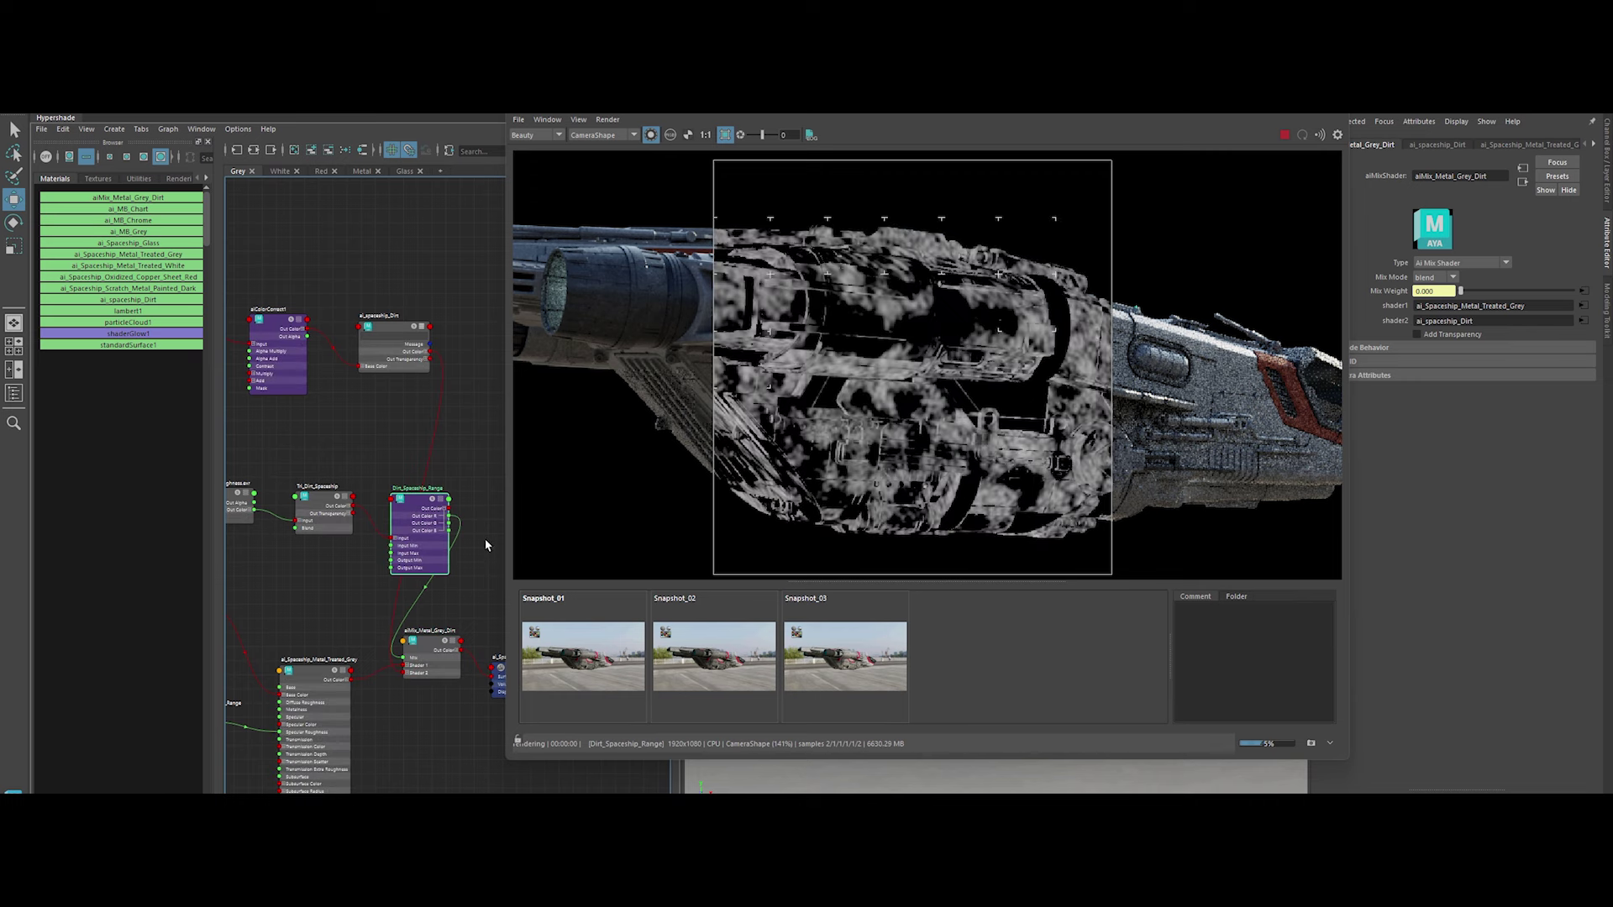
{"action": "left_click", "coordinate": [431, 644]}
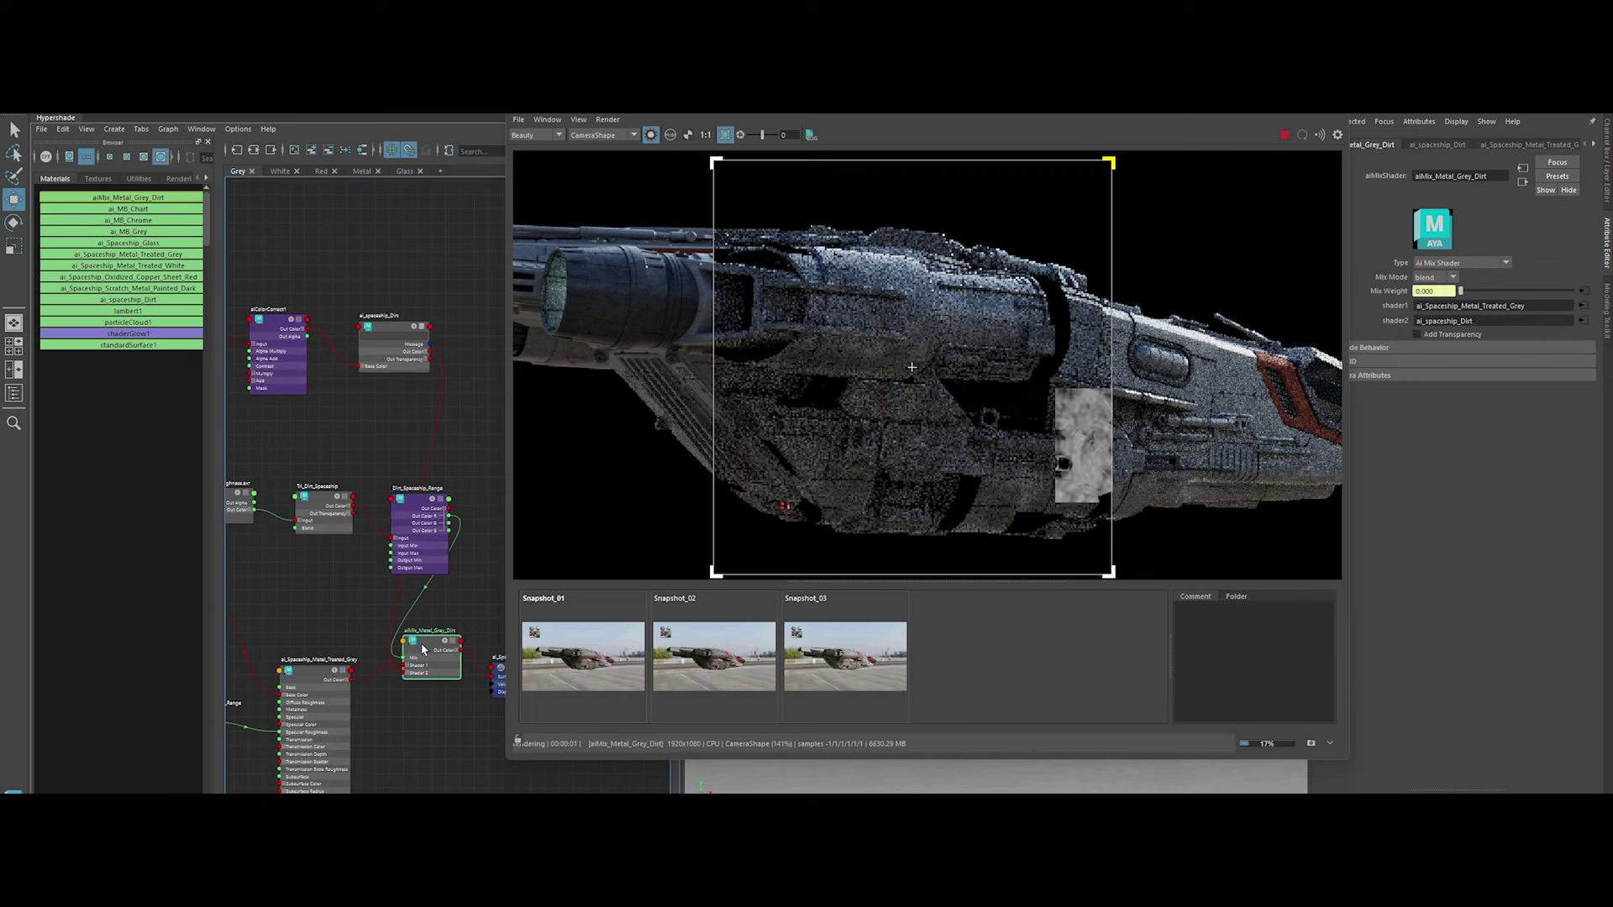
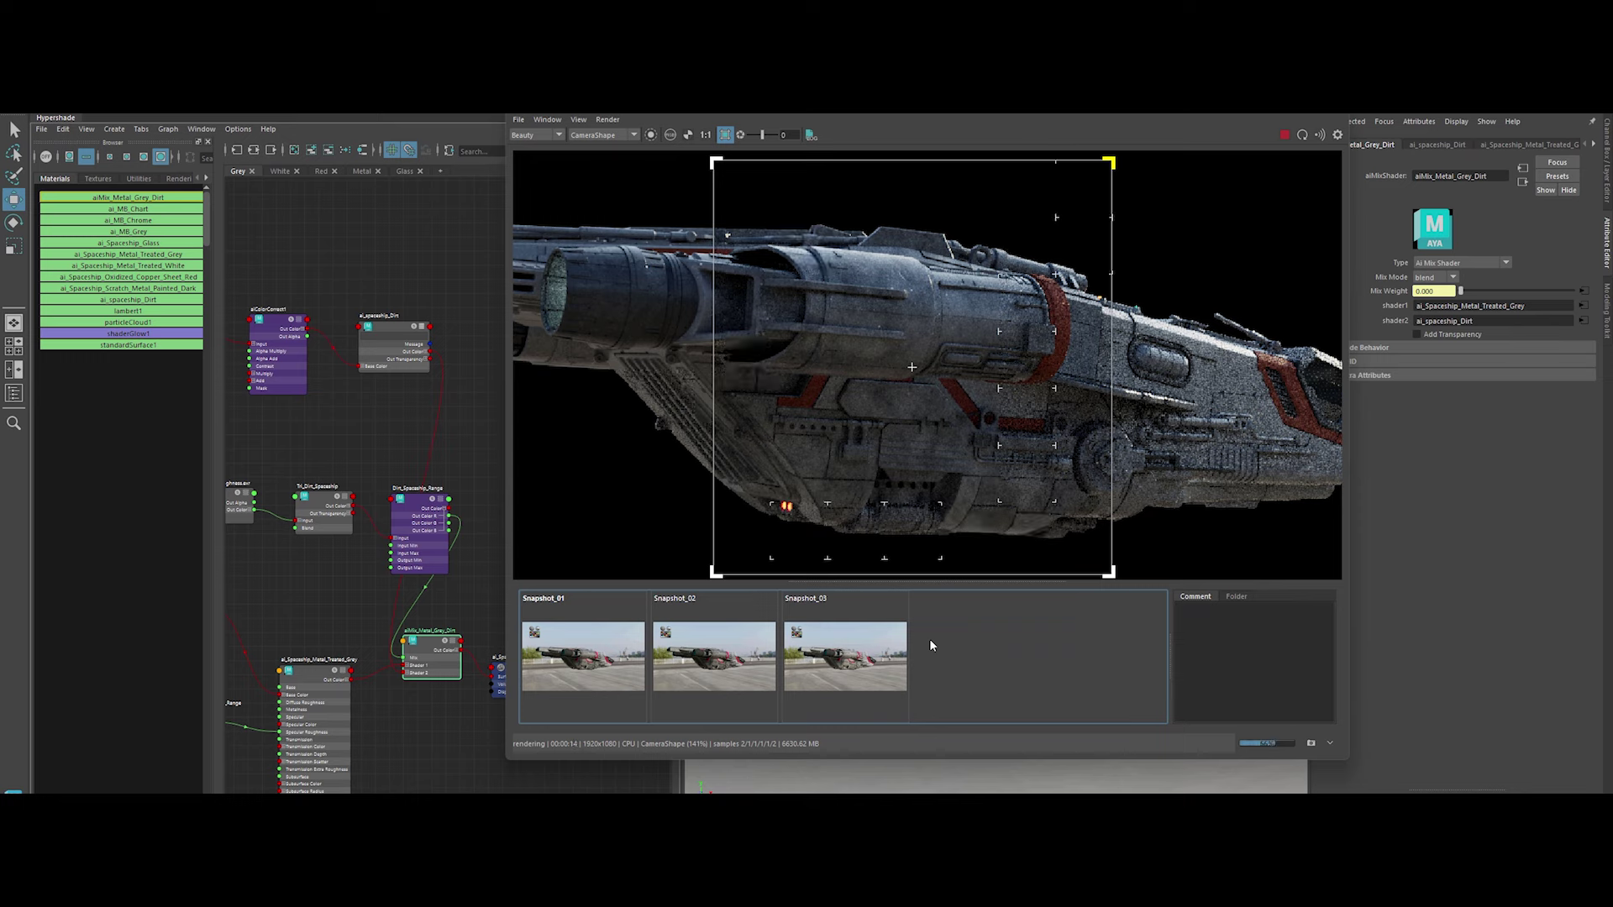
Move the Arnold RenderView aside and frame the whole Hypershade node network
{"action": "left_click_drag", "start_coordinate": [1274, 143], "coordinate": [1378, 148]}
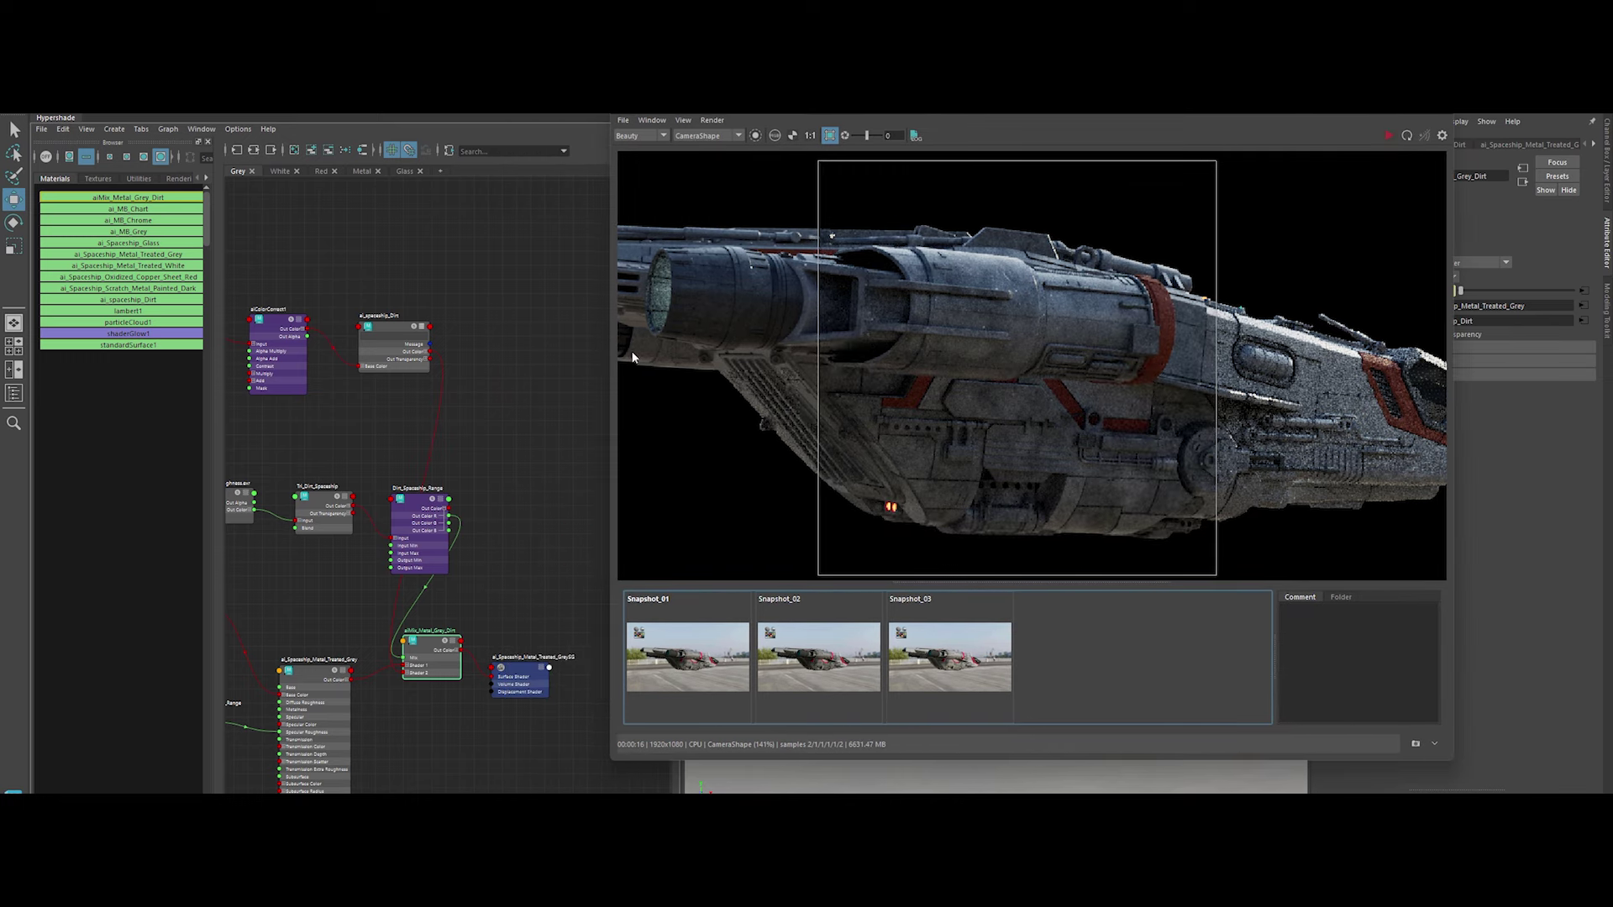
{"action": "key", "text": "a"}
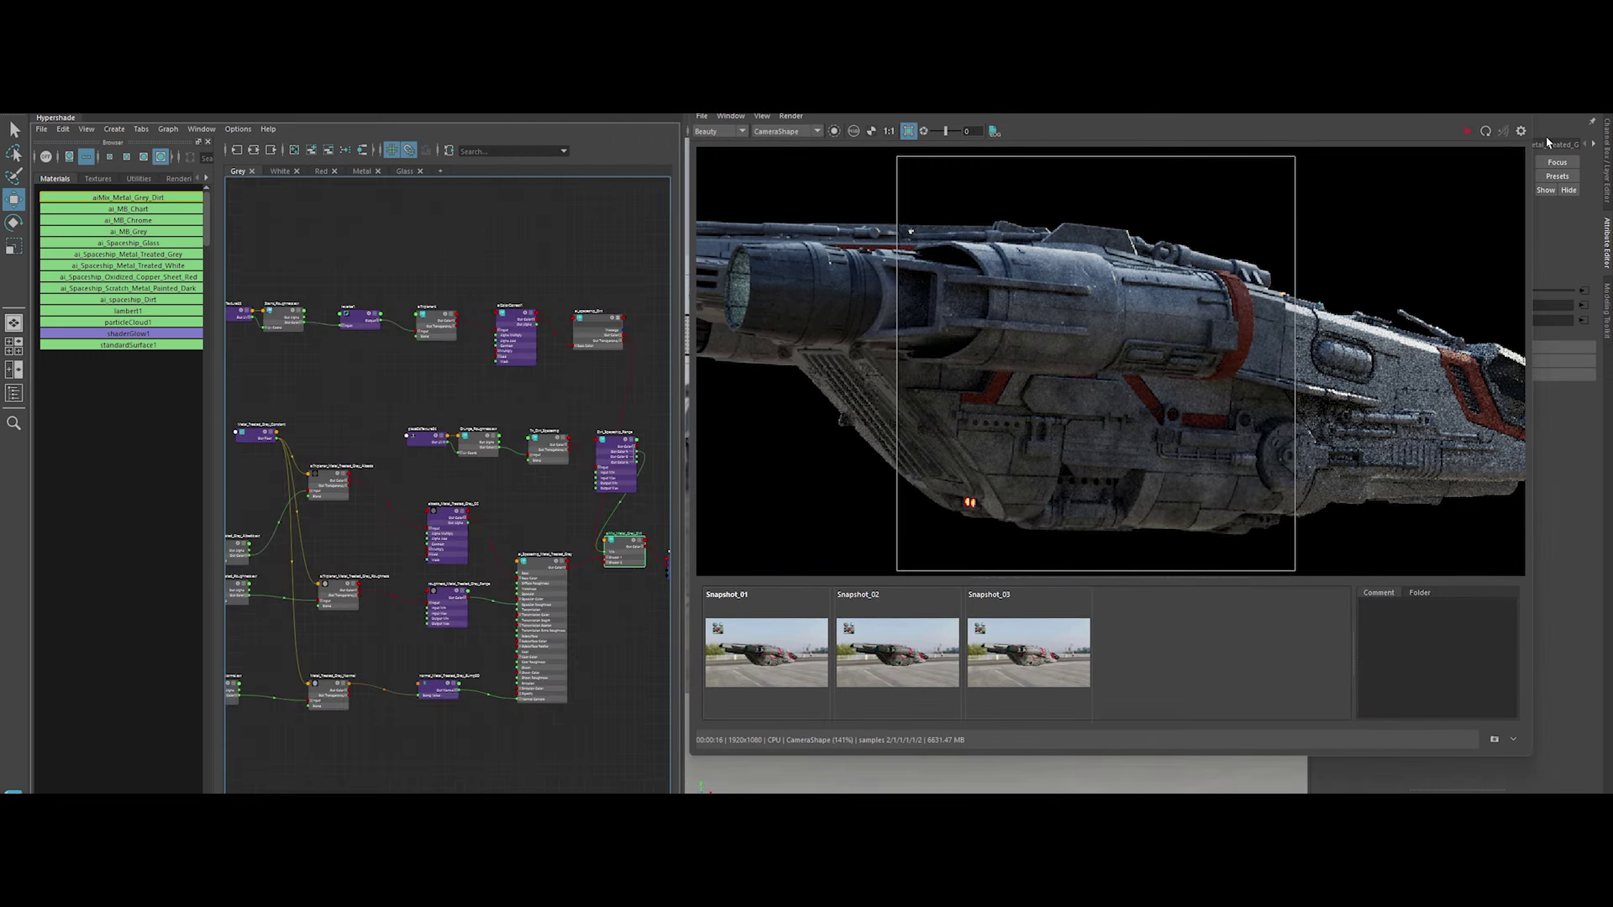
{"action": "left_click", "coordinate": [1549, 143]}
{"action": "left_click_drag", "start_coordinate": [759, 311], "coordinate": [744, 372]}
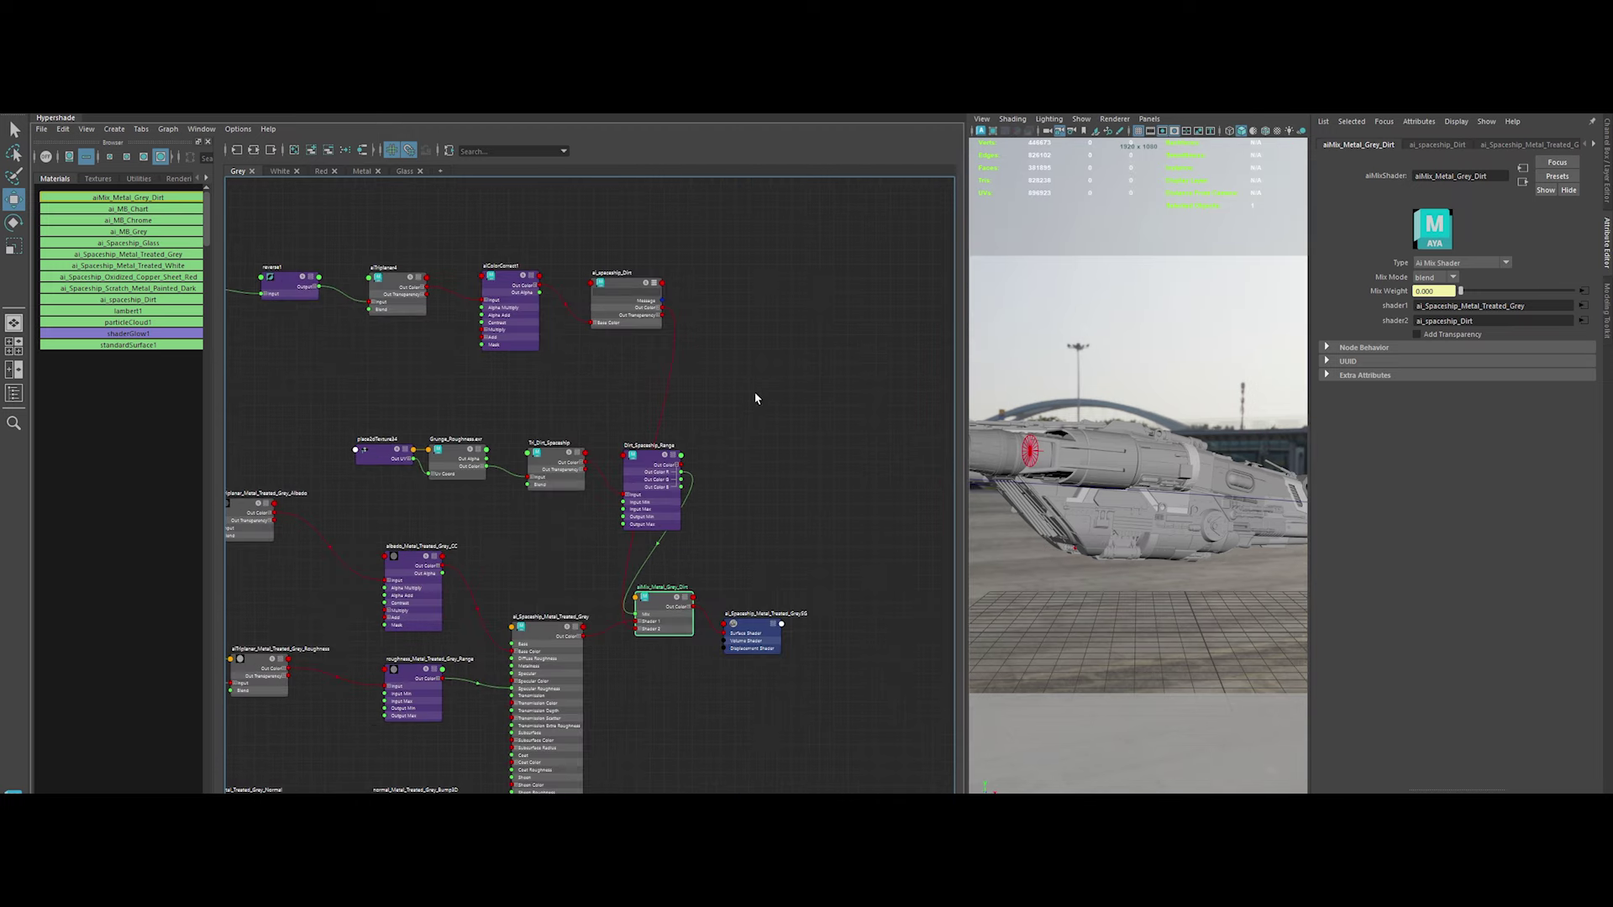
{"action": "scroll", "coordinate": [703, 548], "scroll_direction": "up", "scroll_amount": 3}
{"action": "left_click", "coordinate": [843, 356]}
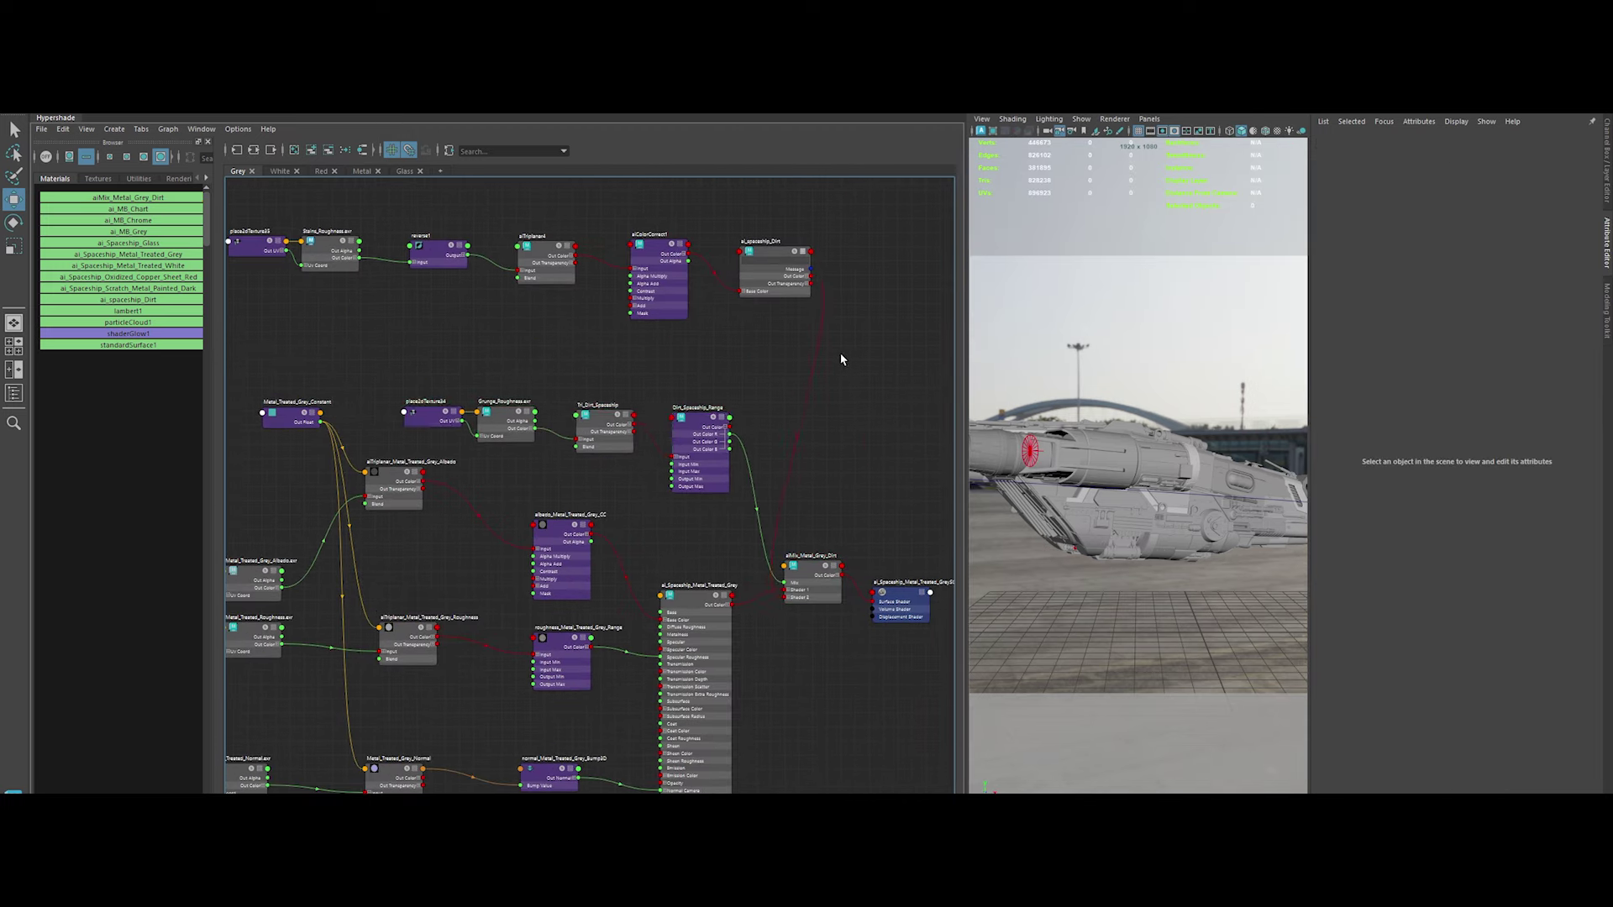
{"action": "scroll", "coordinate": [532, 461], "scroll_direction": "up", "scroll_amount": 2}
{"action": "scroll", "coordinate": [486, 338], "scroll_direction": "up", "scroll_amount": 3}
Rename the stain nodes reverse_Stains, aiTri_Stains, CC_Stains and the dirt shader Spaceship_Dirt
{"action": "double_click", "coordinate": [500, 324]}
{"action": "type", "text": "tains"}
{"action": "key", "text": "Tab"}
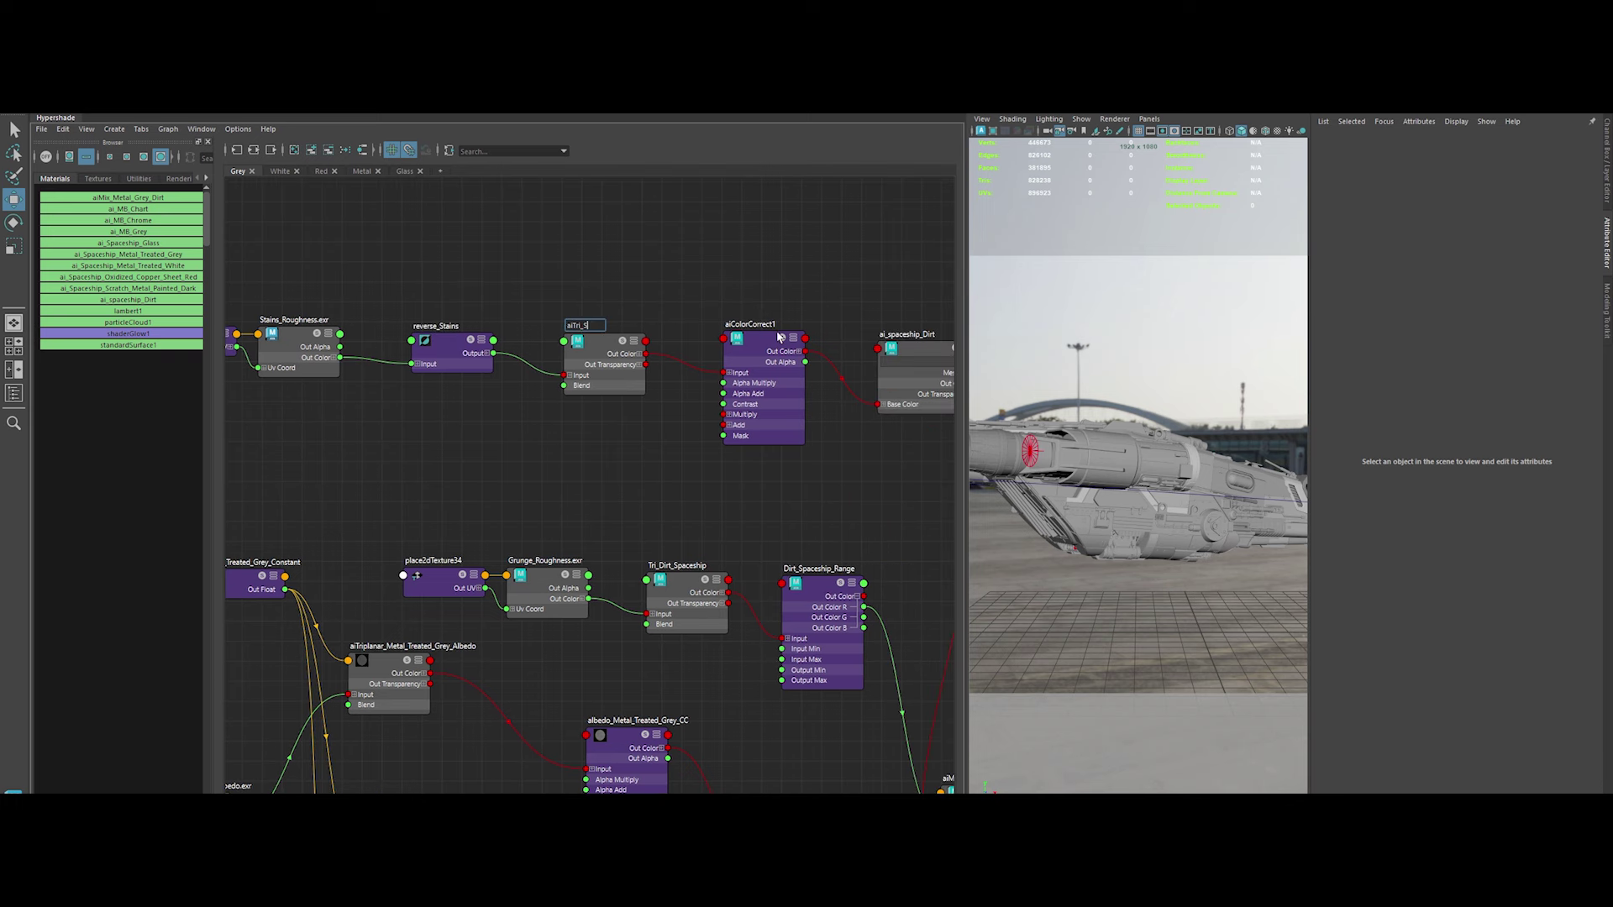
{"action": "double_click", "coordinate": [760, 324]}
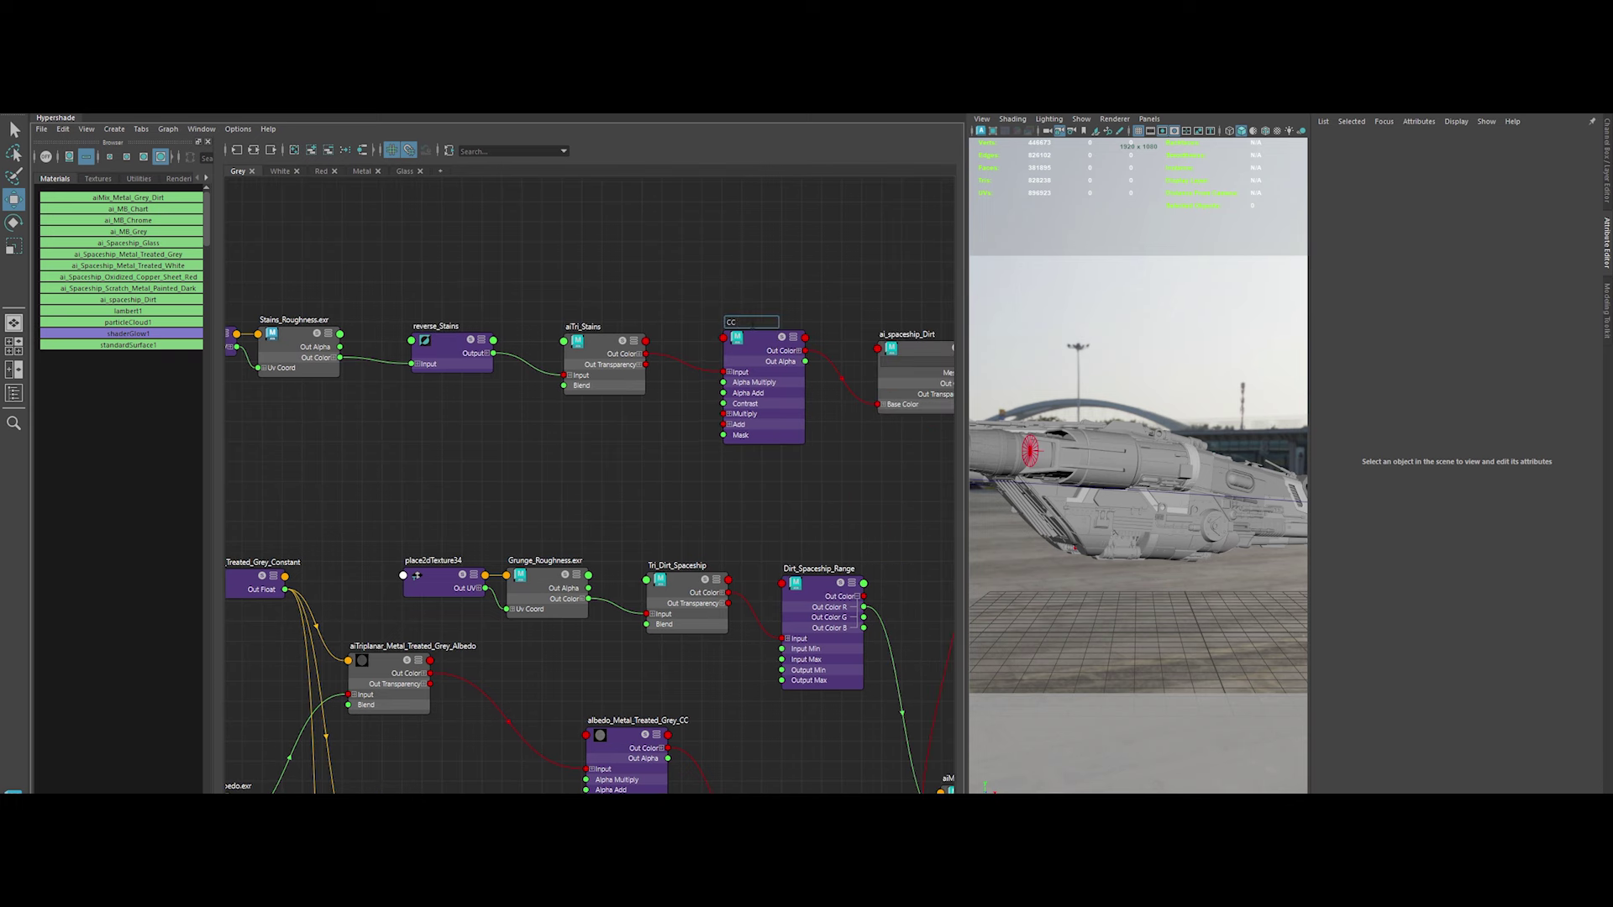
{"action": "type", "text": "_Stains"}
{"action": "key", "text": "Tab"}
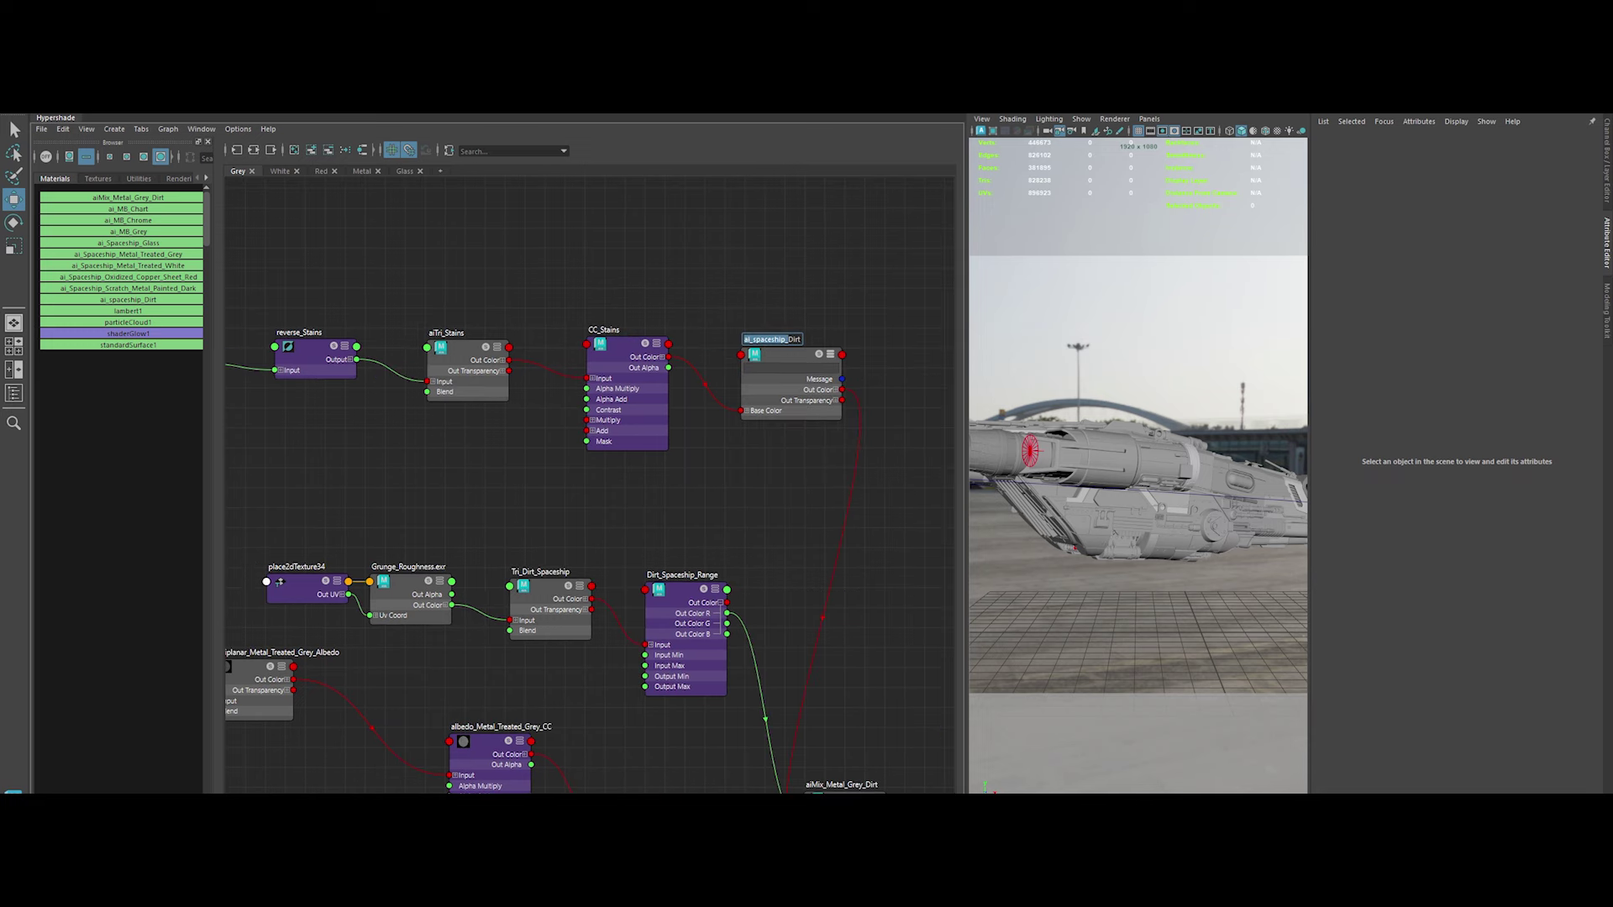
{"action": "key", "text": "Return"}
{"action": "scroll", "coordinate": [788, 367], "scroll_direction": "down", "scroll_amount": 3}
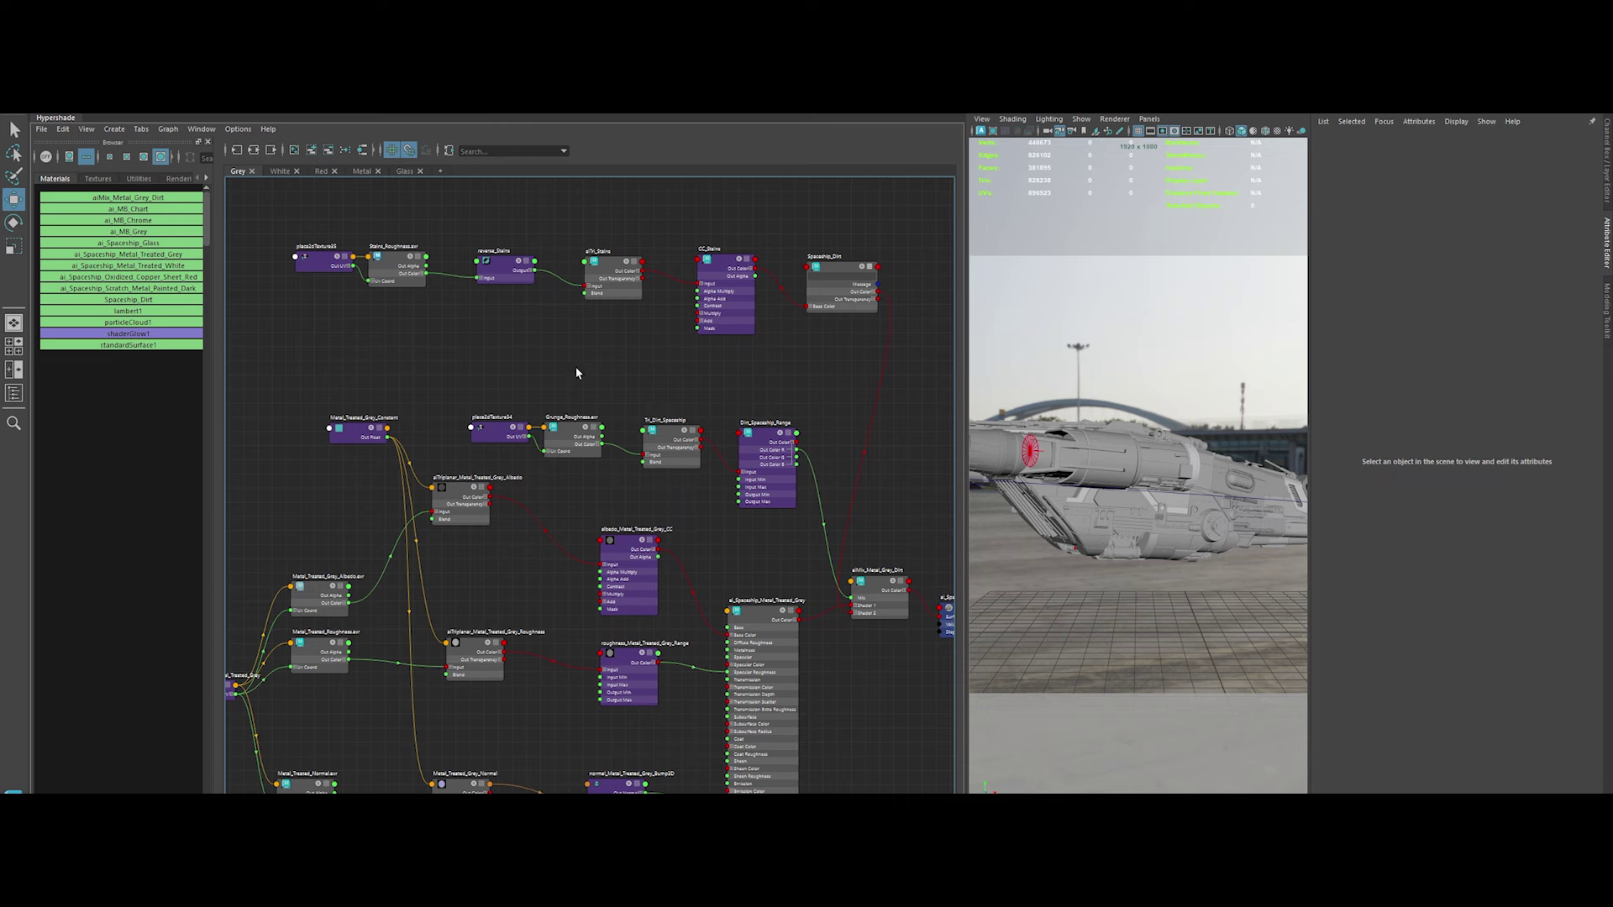
{"action": "scroll", "coordinate": [745, 447], "scroll_direction": "down", "scroll_amount": 3}
Create an aiAmbientOcclusion node and delete its extra aiAmbientOcclusion1SG shading group
{"action": "left_click", "coordinate": [745, 293]}
{"action": "left_click", "coordinate": [610, 391]}
{"action": "key", "text": "Tab"}
{"action": "type", "text": "aiAmbient"}
{"action": "key", "text": "Return"}
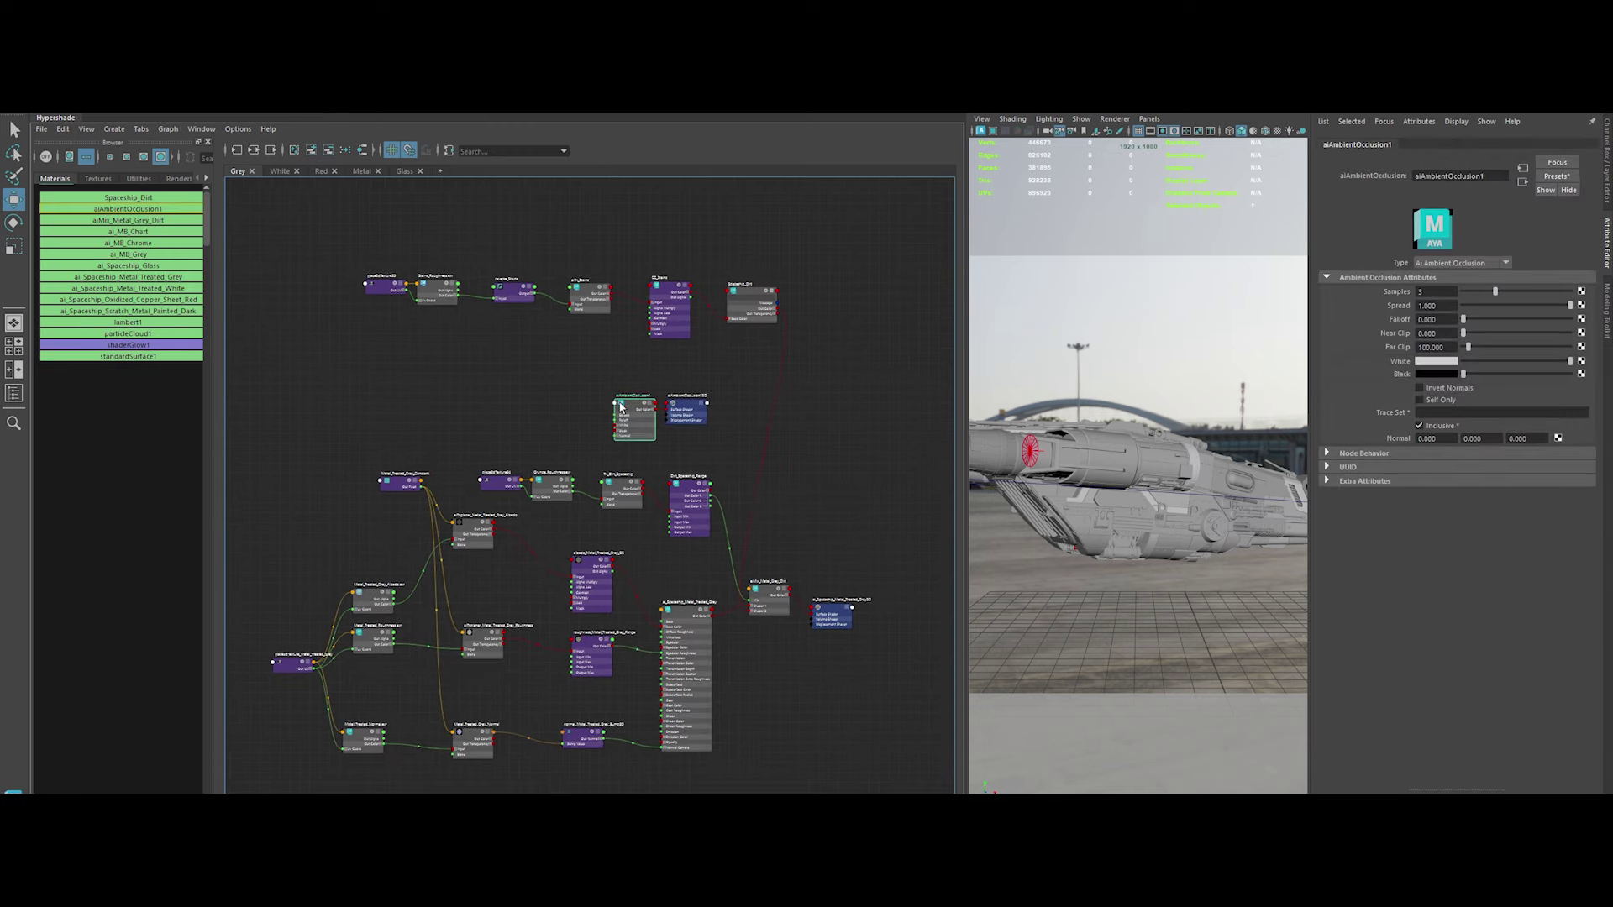
{"action": "scroll", "coordinate": [620, 407], "scroll_direction": "up", "scroll_amount": 2}
{"action": "left_click", "coordinate": [735, 406]}
{"action": "key", "text": "Delete"}
{"action": "scroll", "coordinate": [663, 397], "scroll_direction": "up", "scroll_amount": 2}
Create an aiLayerRgba node, discarding the mistakenly added aiFloatToRgba
{"action": "key", "text": "Tab"}
{"action": "type", "text": "ai"}
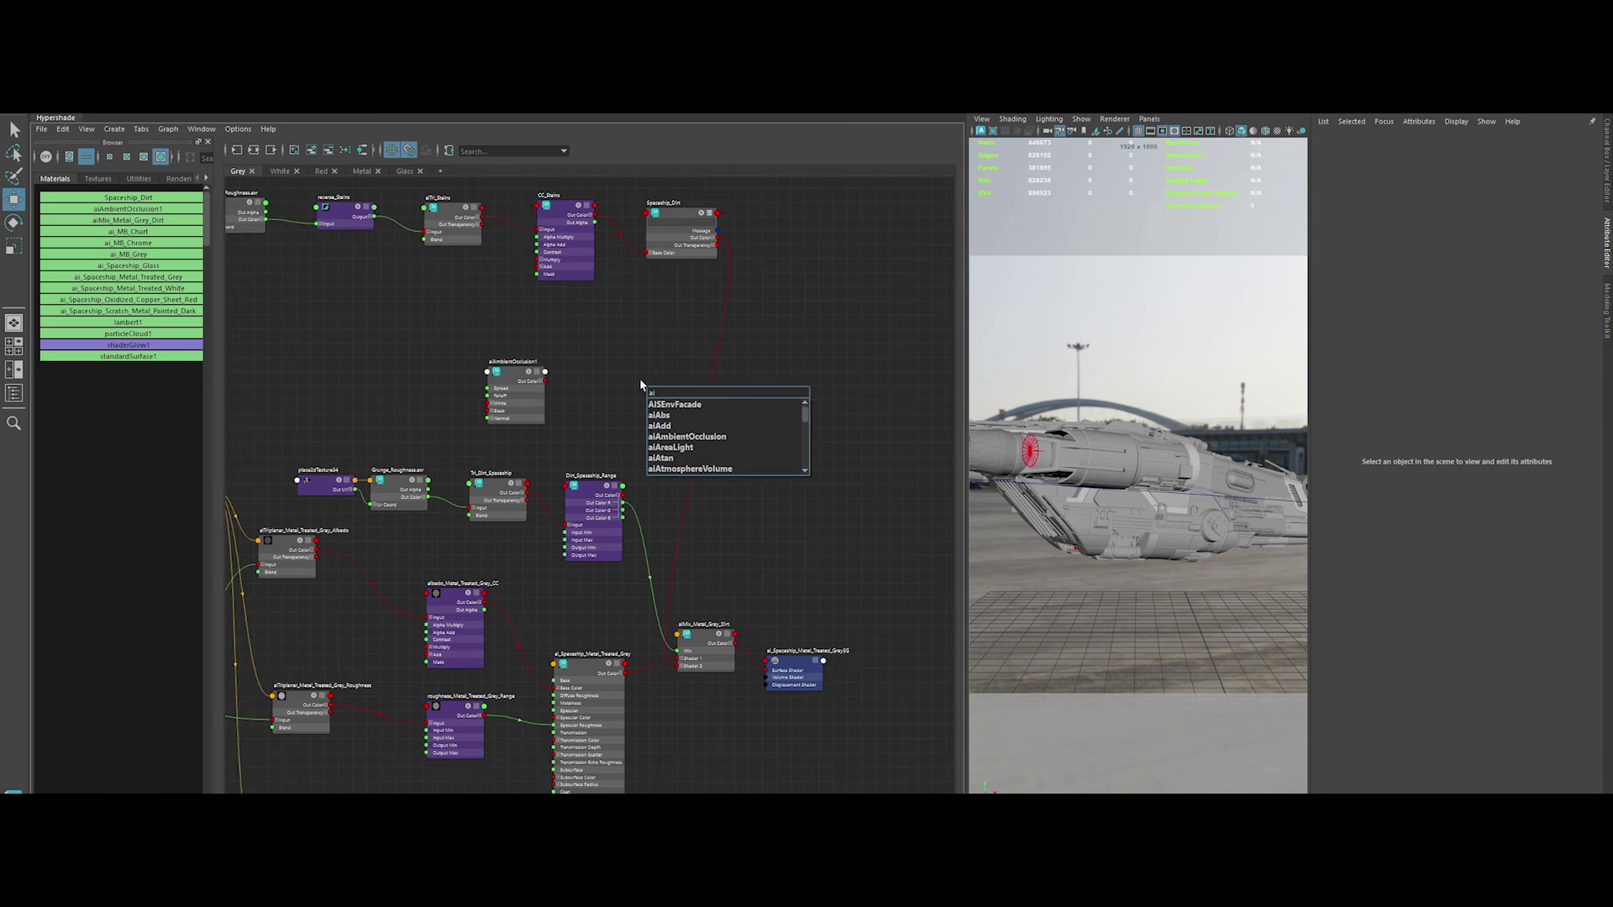
{"action": "key", "text": "BackSpace"}
{"action": "key", "text": "BackSpace"}
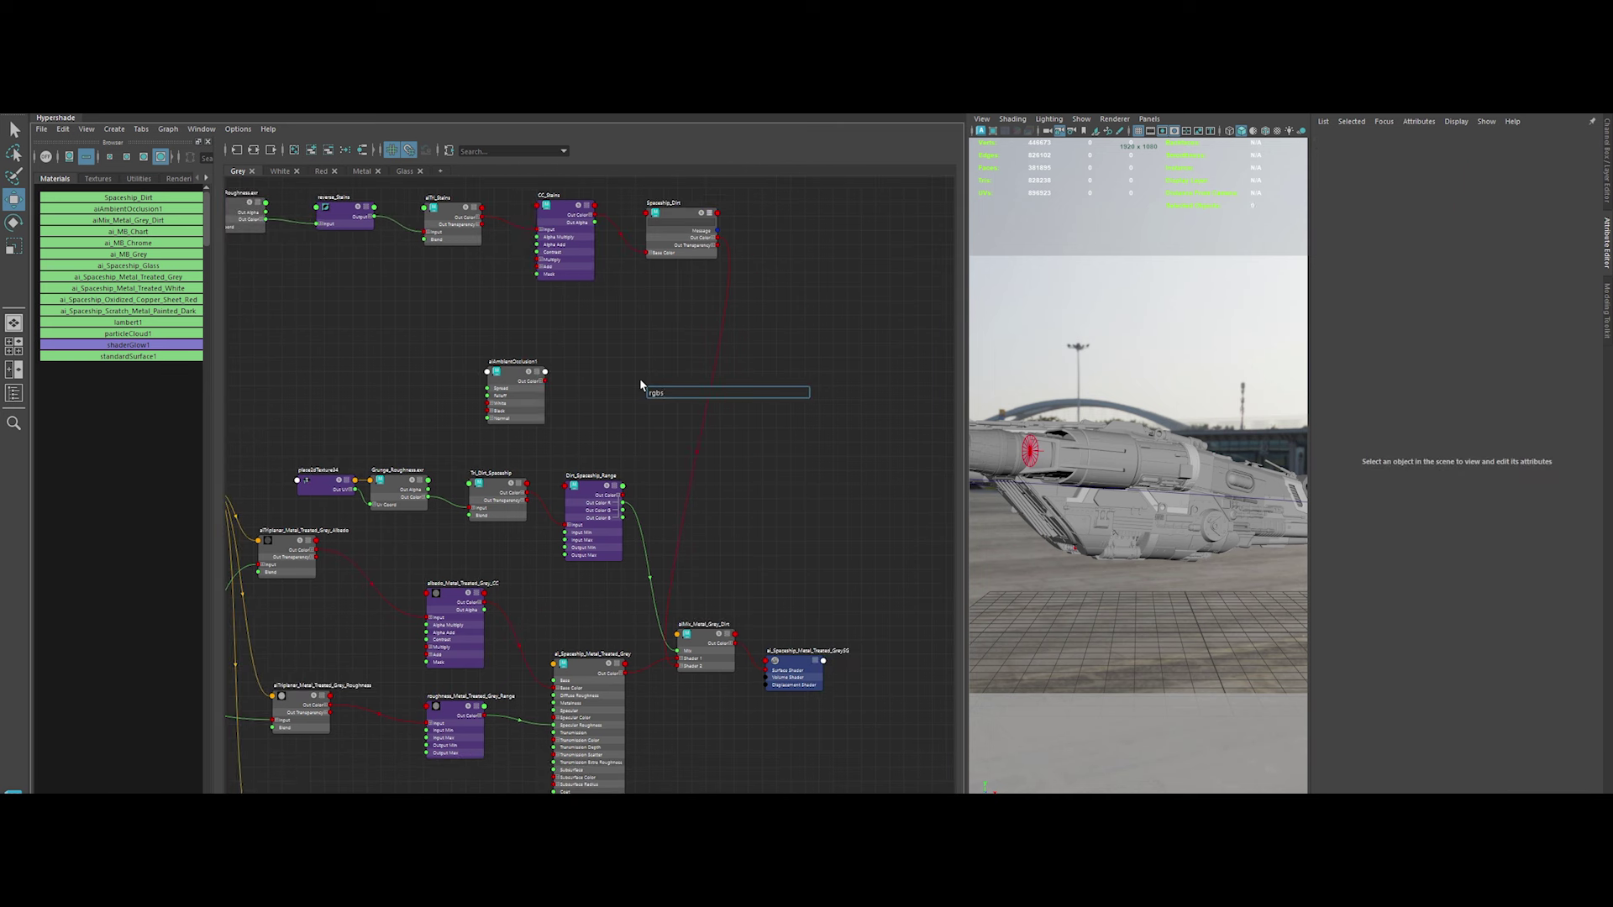
{"action": "type", "text": "rgba"}
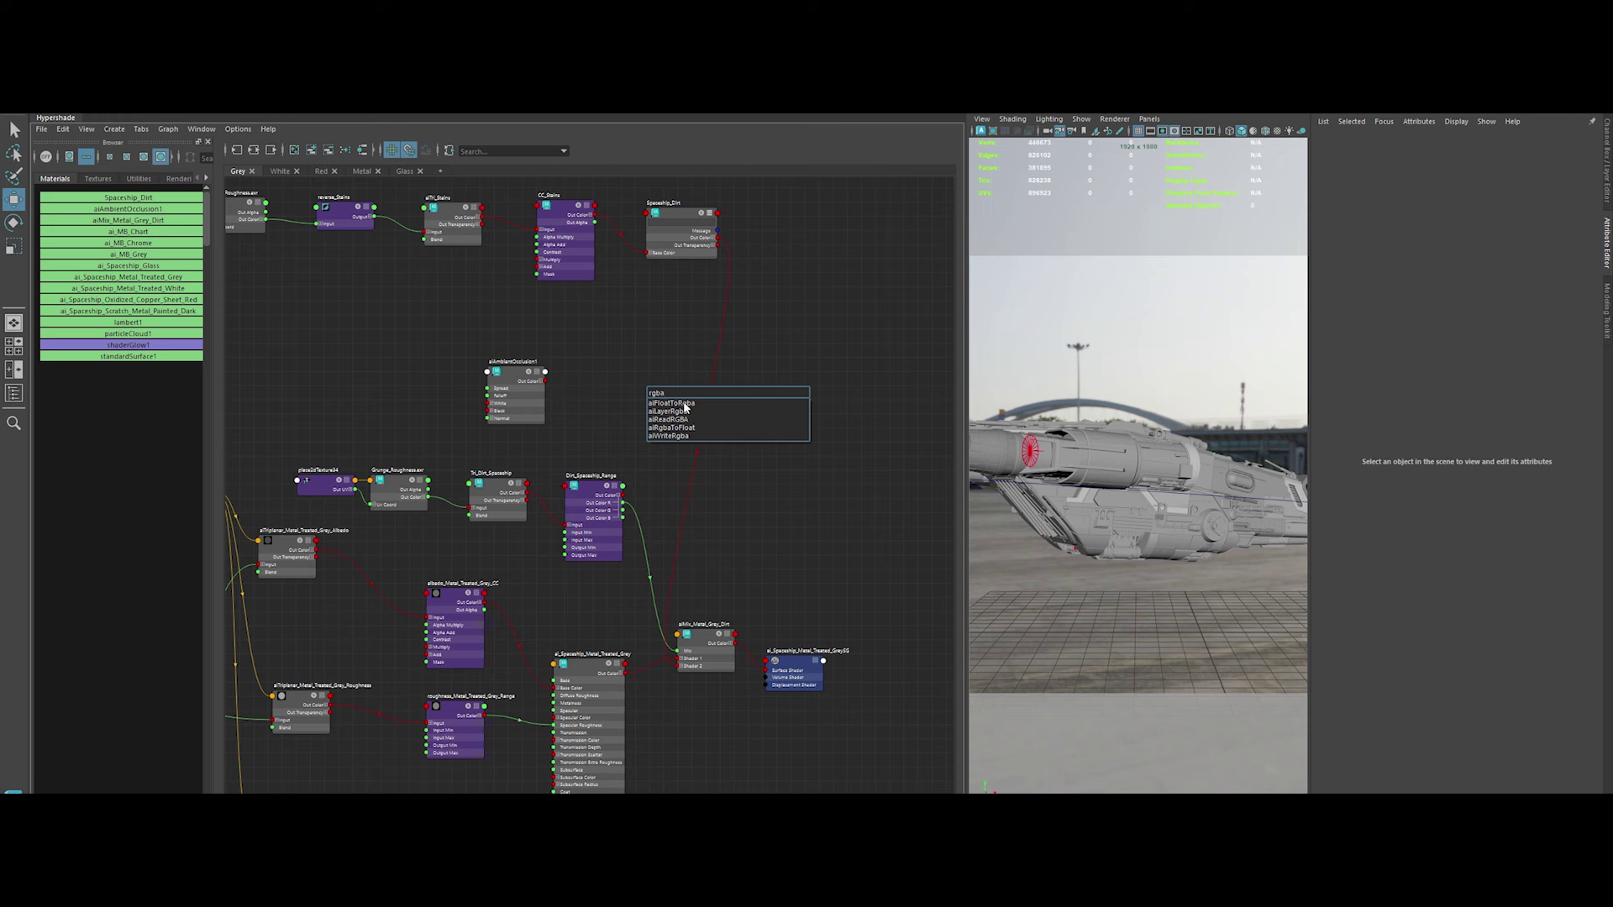
{"action": "left_click", "coordinate": [684, 403]}
{"action": "key", "text": "Delete"}
{"action": "key", "text": "Tab"}
{"action": "type", "text": "rg"}
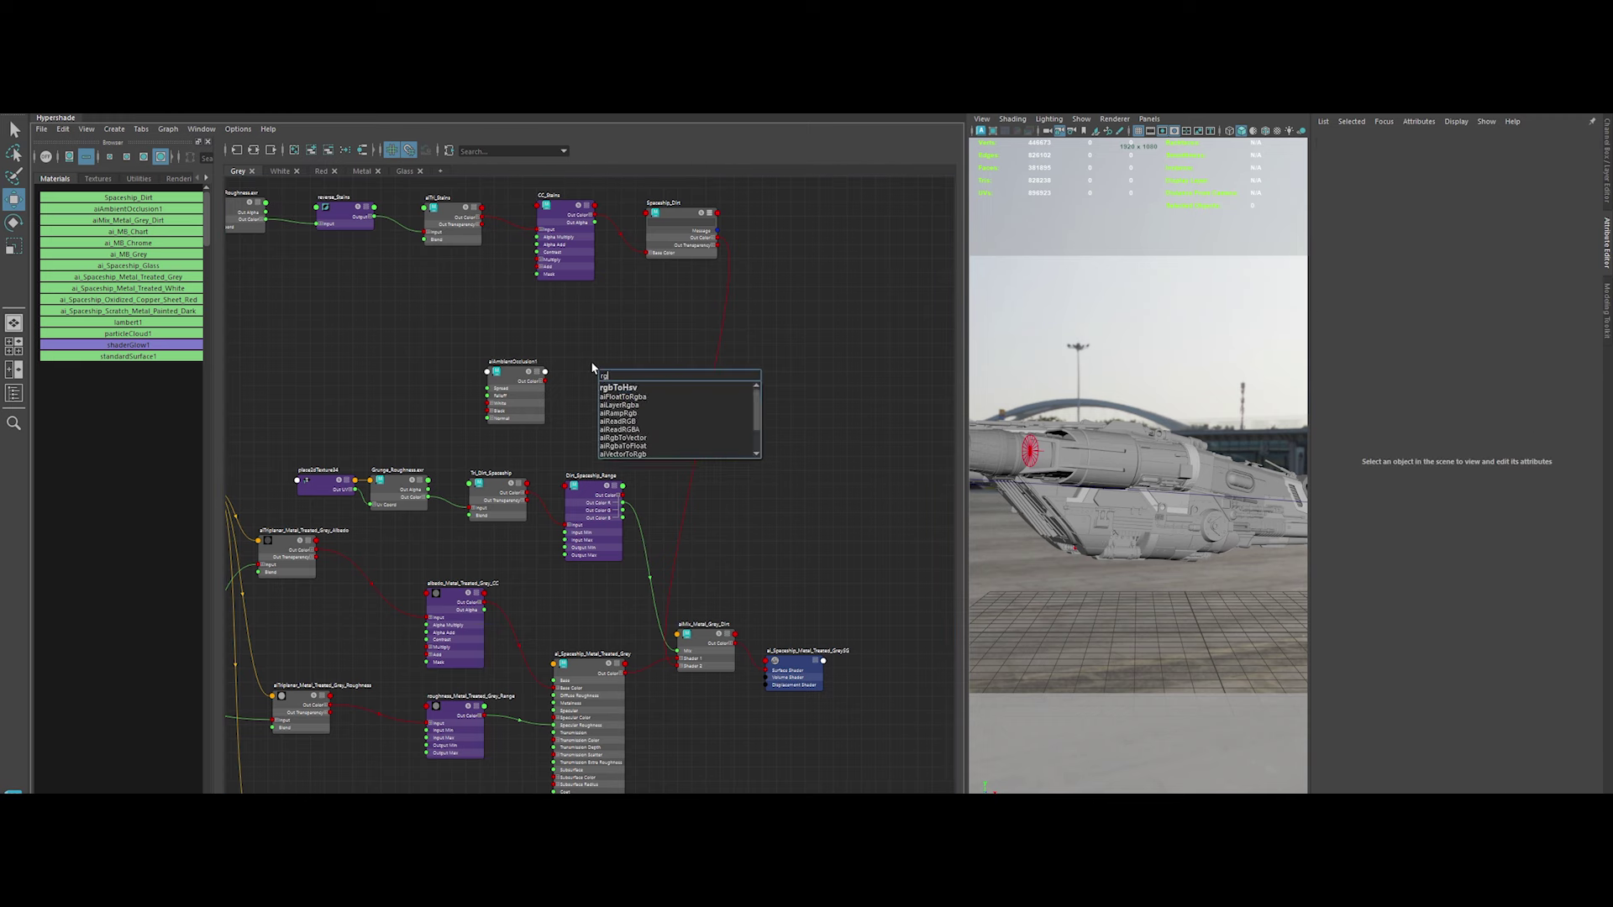
{"action": "left_click", "coordinate": [634, 405]}
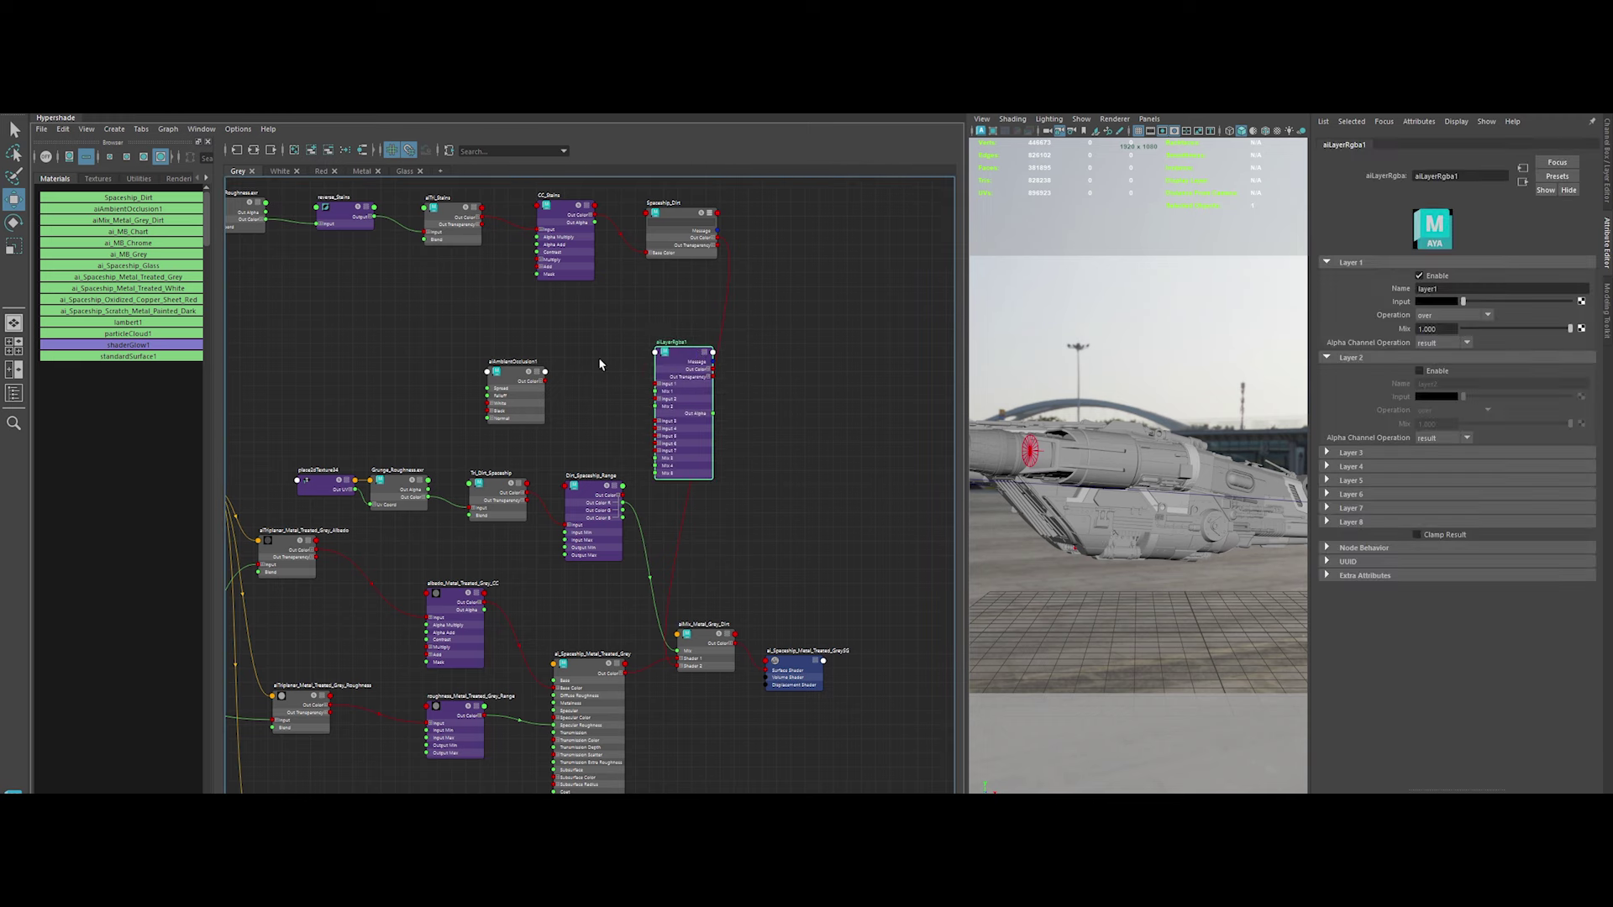
Wire the occlusion into layer Input 1 and the layer output into aiMix_Metal_Grey_Dirt's mix
{"action": "middle_click_drag", "start_coordinate": [600, 363], "coordinate": [611, 378], "text": "alt"}
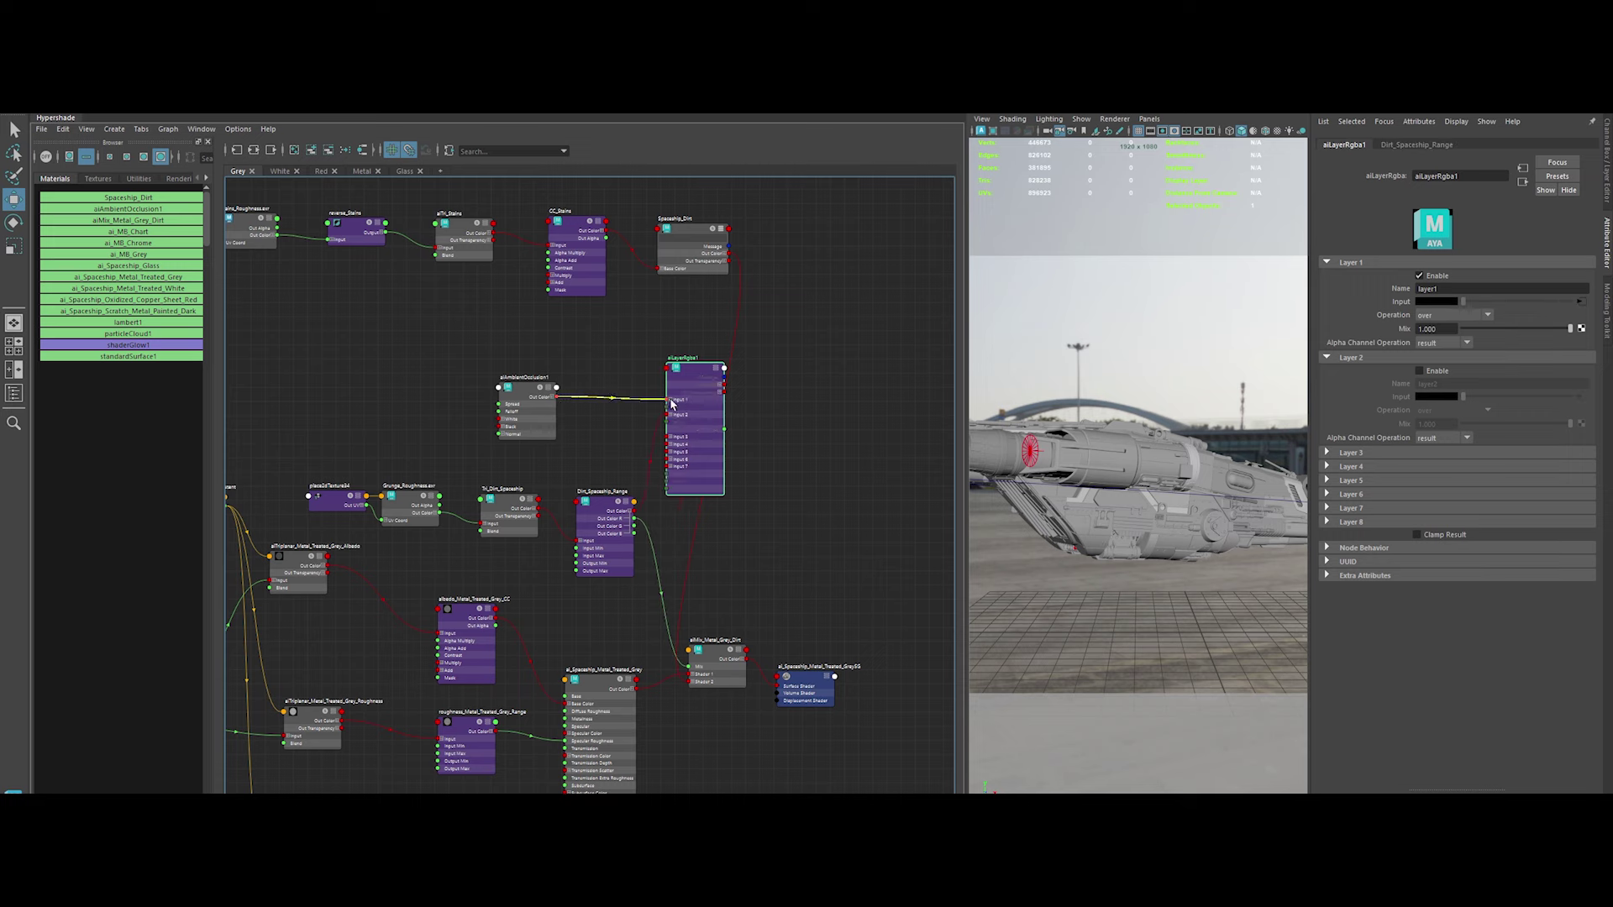
{"action": "left_click_drag", "start_coordinate": [671, 403], "coordinate": [672, 405]}
{"action": "left_click_drag", "start_coordinate": [691, 666], "coordinate": [691, 666]}
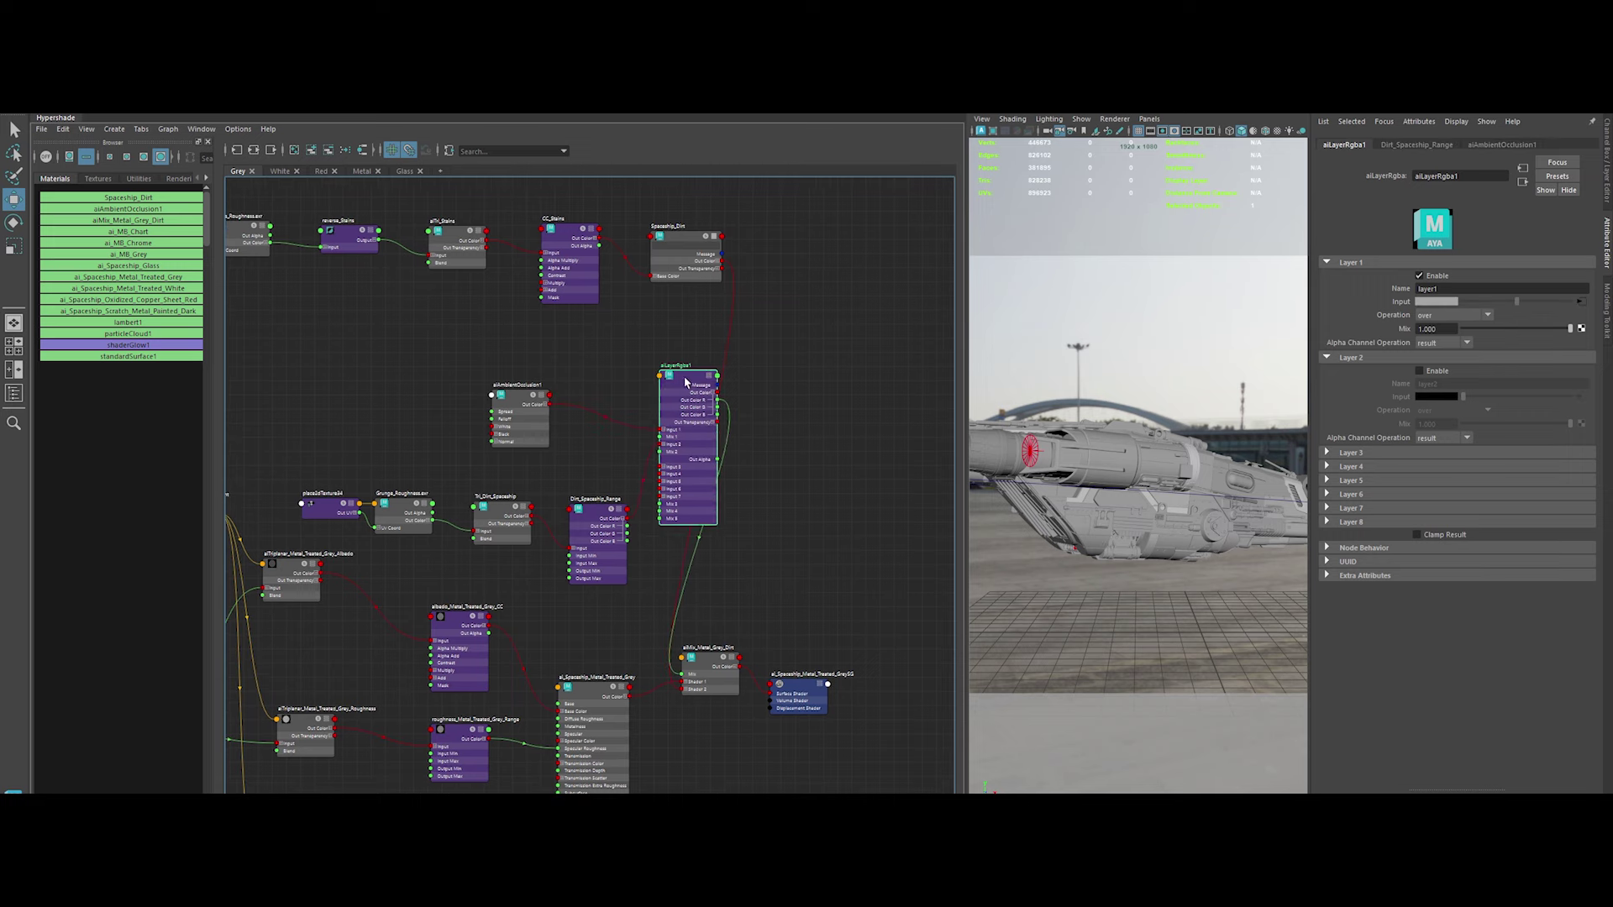
{"action": "scroll", "coordinate": [585, 429], "scroll_direction": "up", "scroll_amount": 3}
Rename the layer node Mix_AO_Dirt and the occlusion node aiAO_Dirt
{"action": "double_click", "coordinate": [585, 426]}
{"action": "type", "text": "Mix_AO_Dirt"}
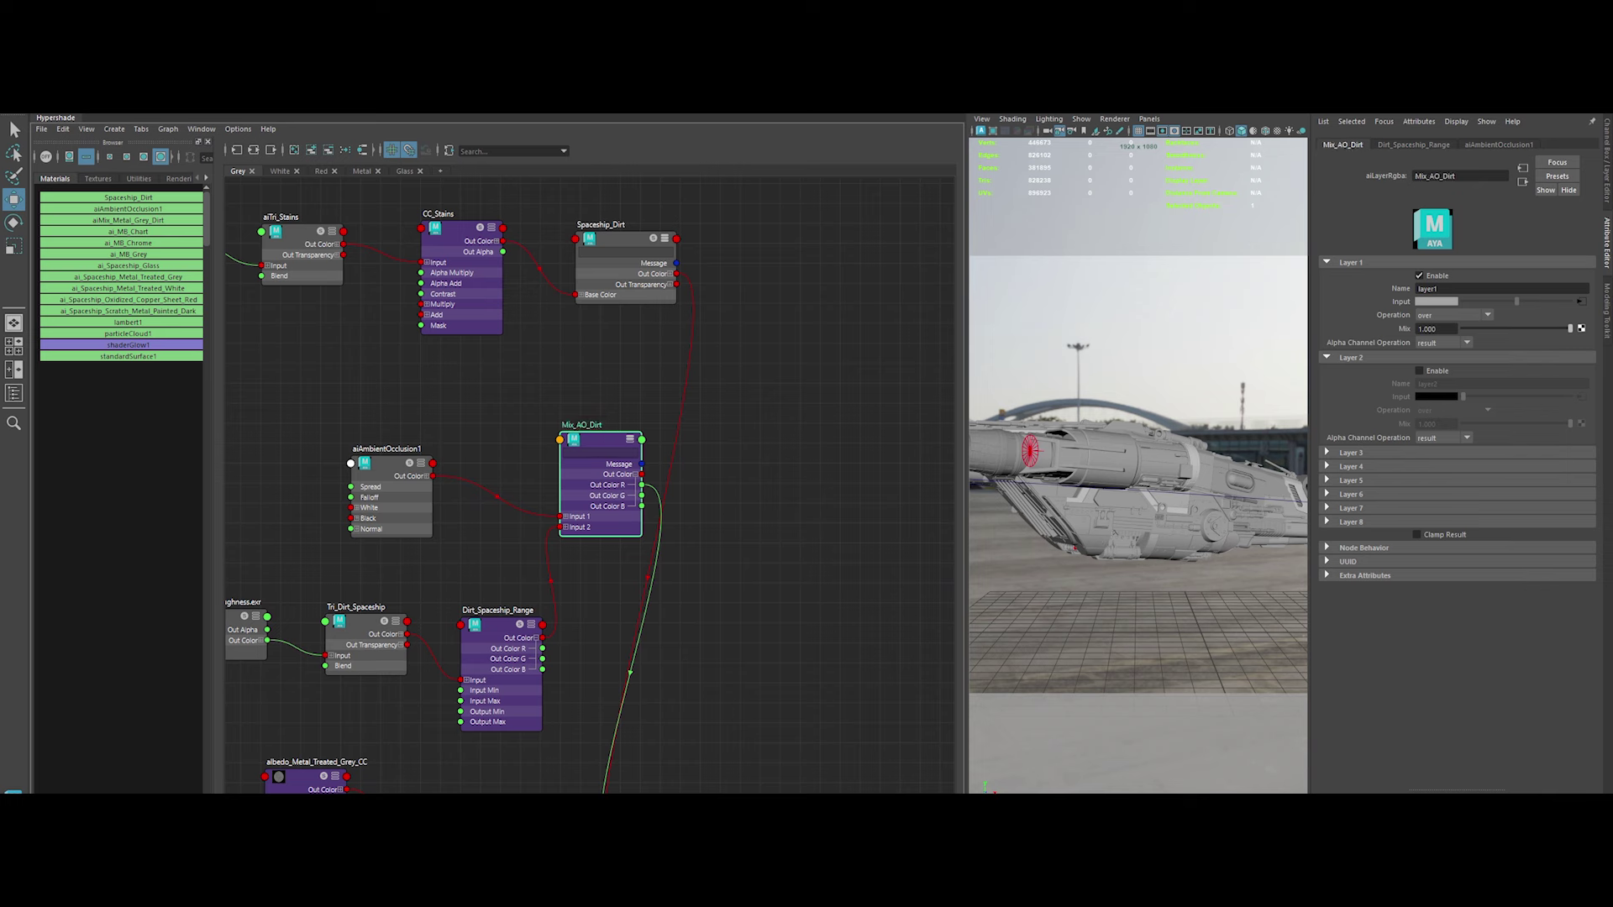
{"action": "double_click", "coordinate": [389, 448]}
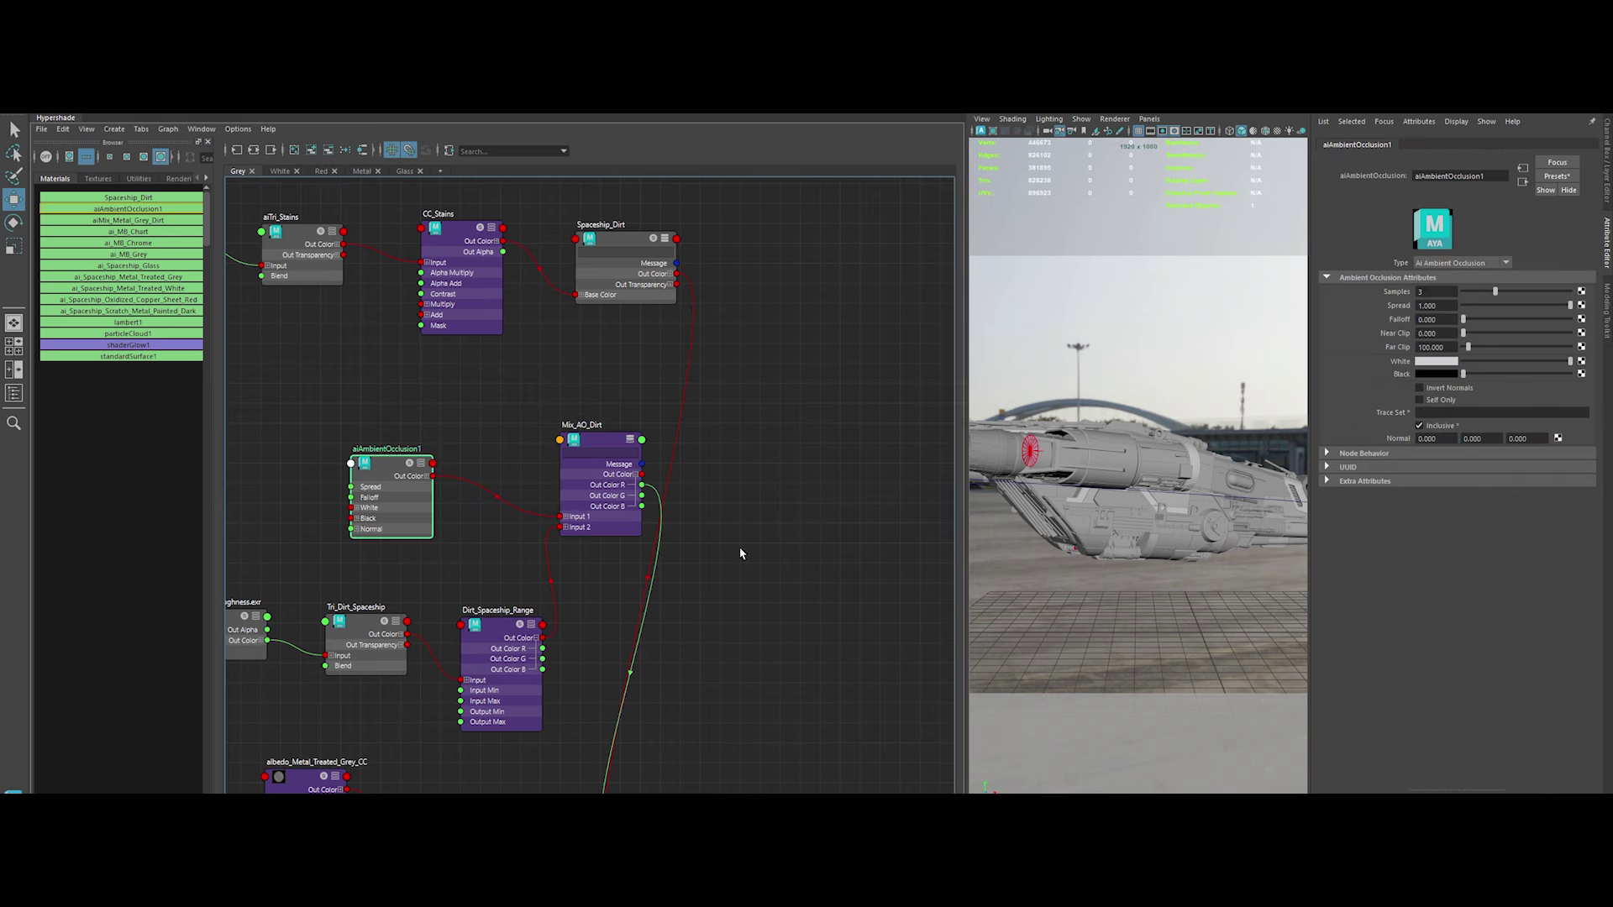
{"action": "type", "text": "AO_Dirt"}
{"action": "key", "text": "Return"}
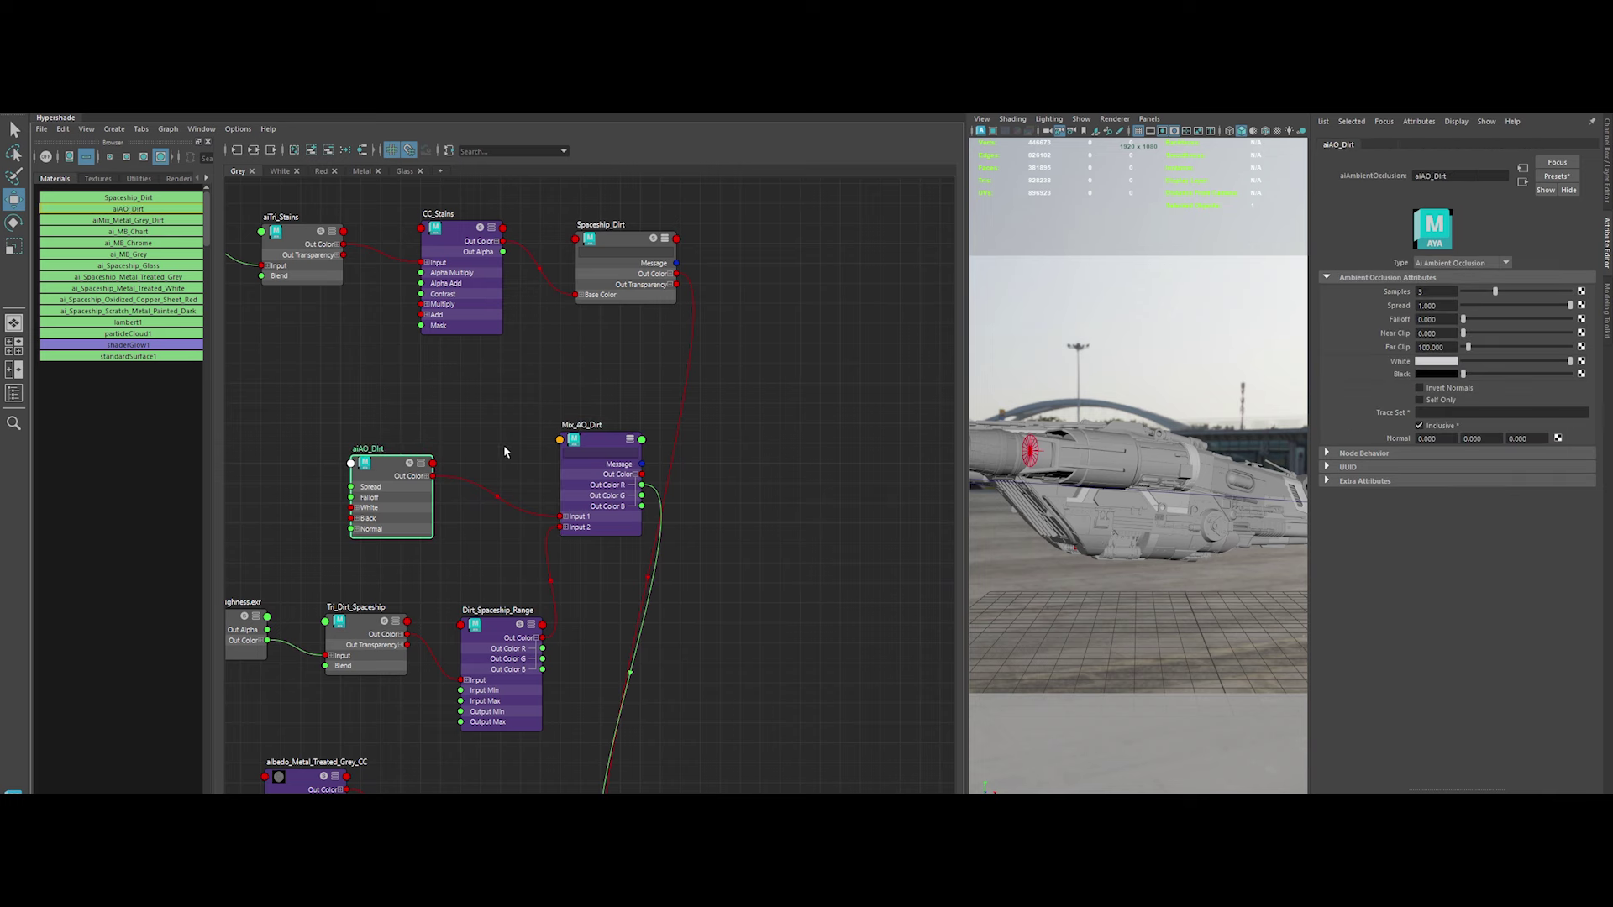
{"action": "left_click", "coordinate": [600, 444]}
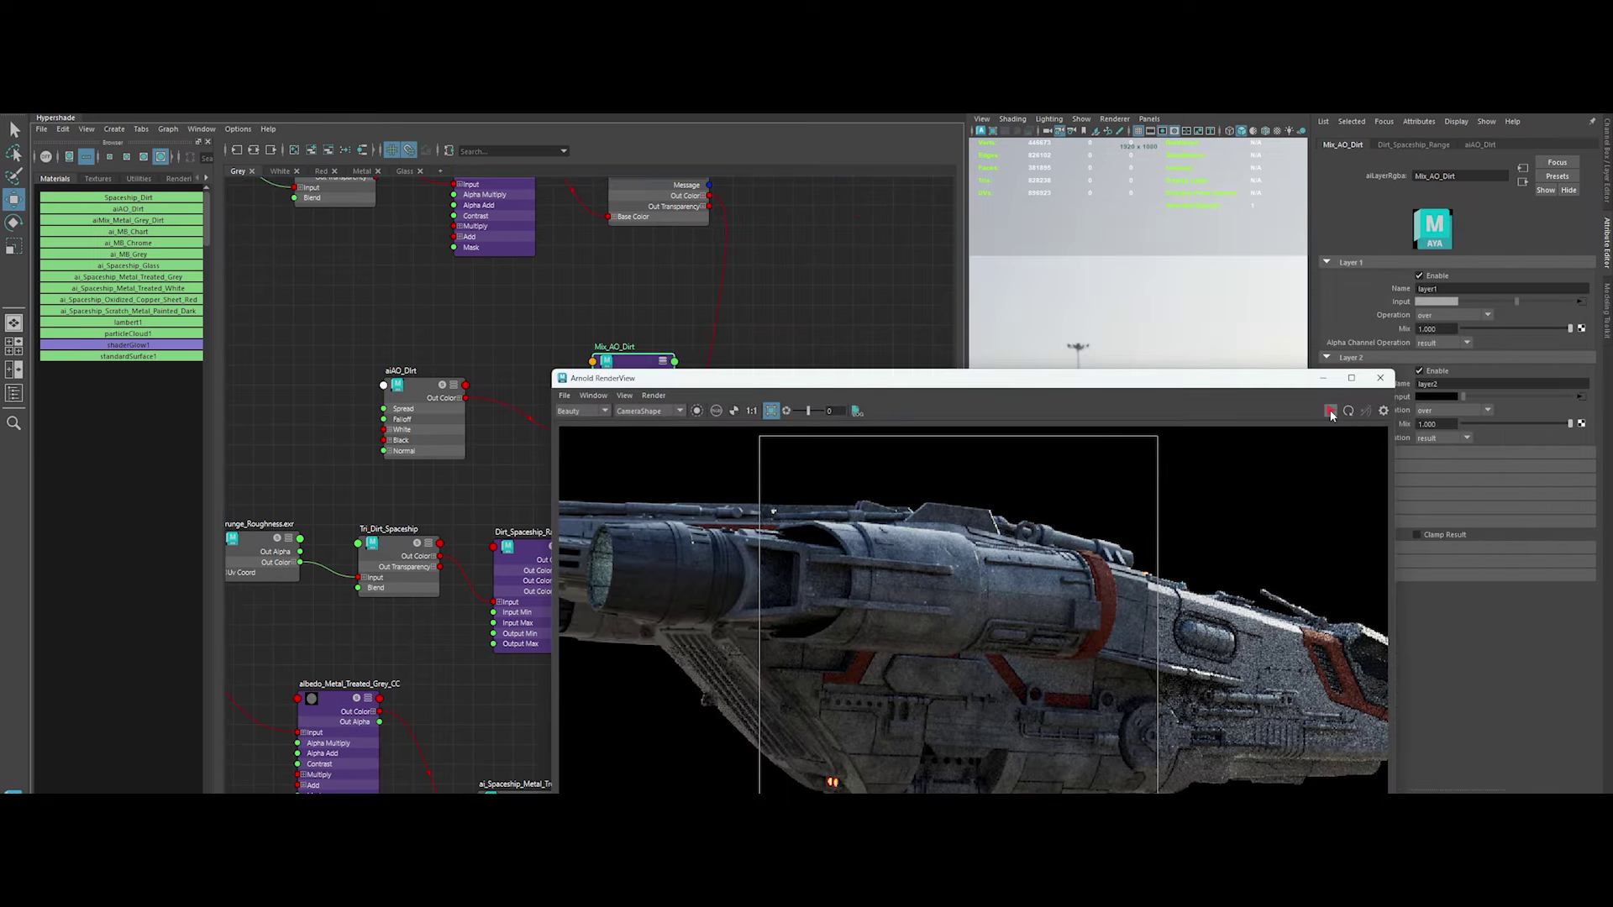
Re-render the preview with Mix_AO_Dirt layer 2 disabled, then select aiAO_Dirt
{"action": "left_click", "coordinate": [1330, 415]}
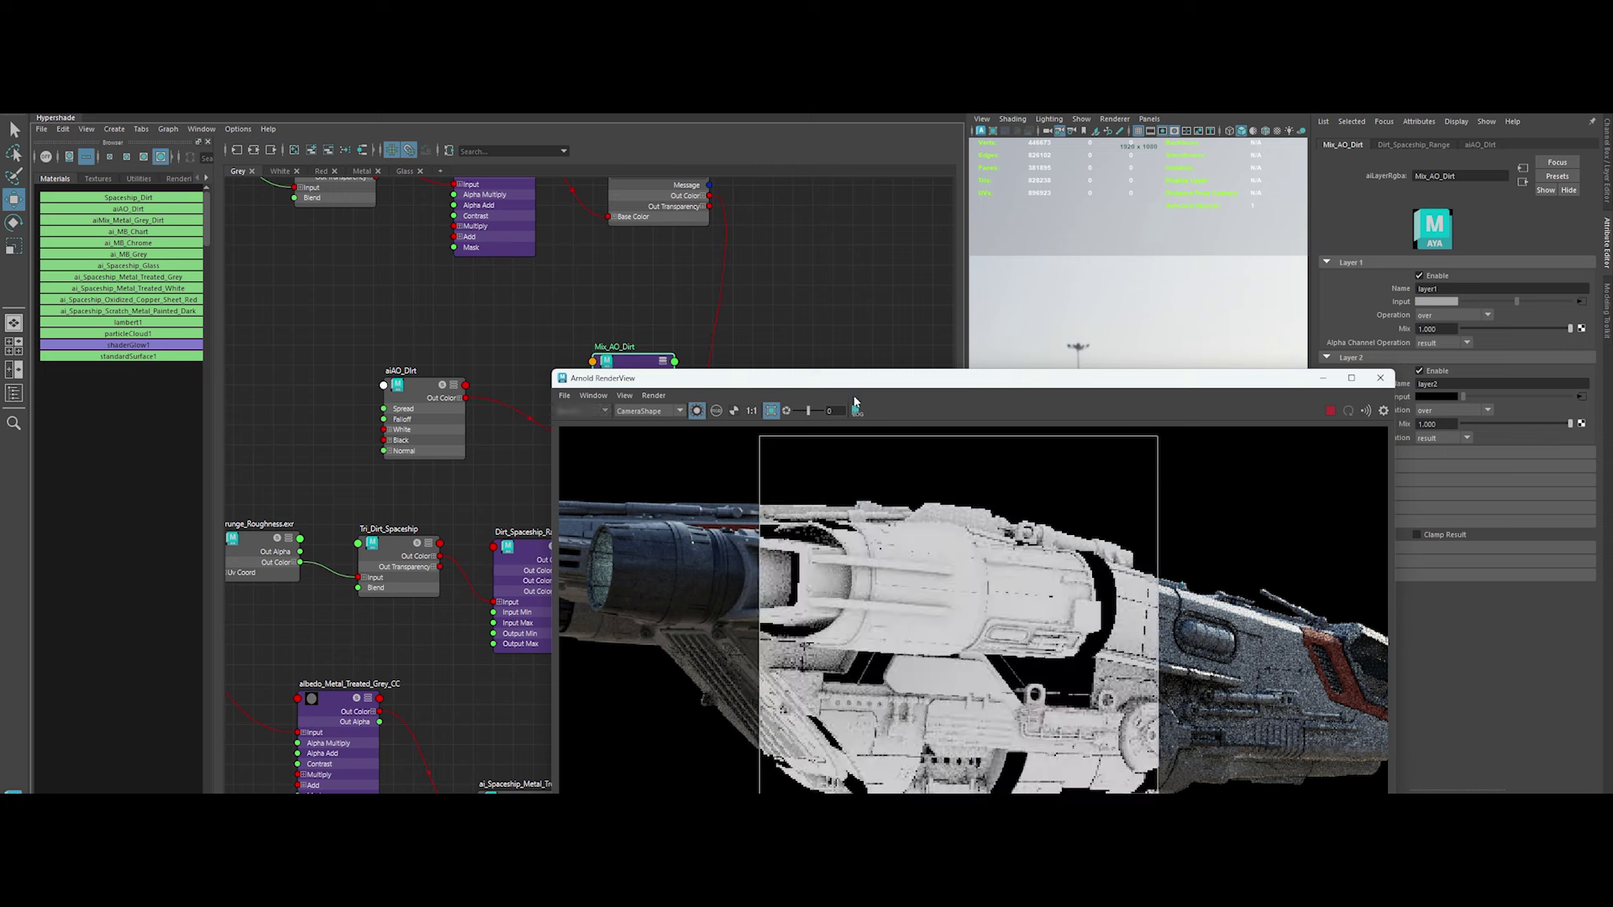
{"action": "left_click_drag", "start_coordinate": [924, 378], "coordinate": [820, 267]}
{"action": "left_click", "coordinate": [1419, 372]}
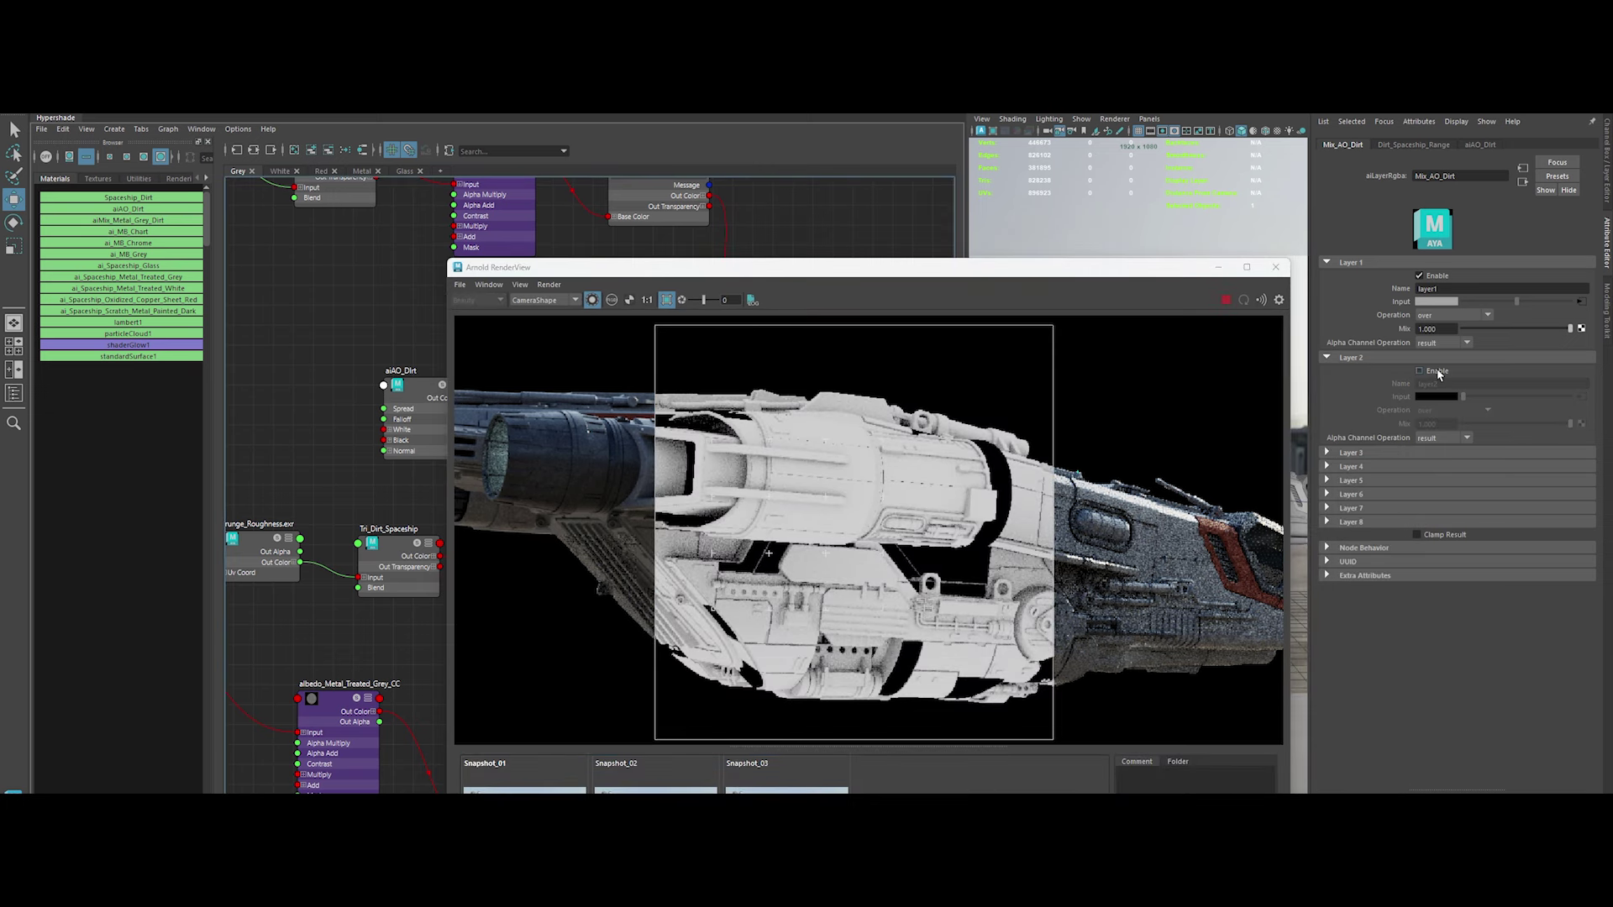
{"action": "left_click_drag", "start_coordinate": [874, 267], "coordinate": [899, 448]}
{"action": "left_click", "coordinate": [423, 392]}
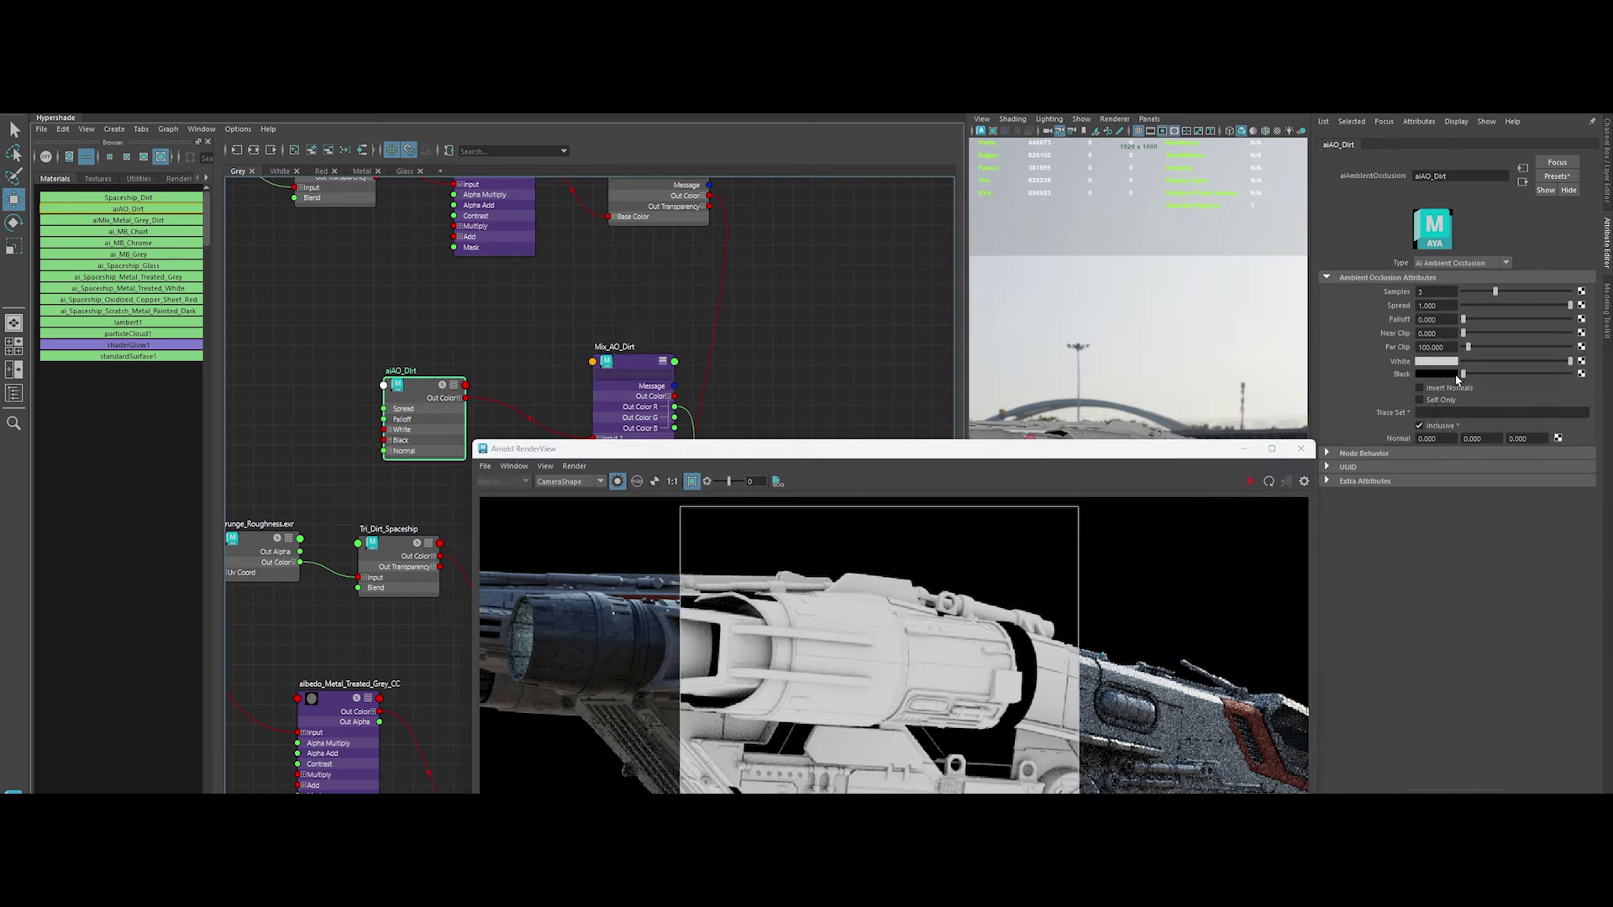
{"action": "left_click_drag", "start_coordinate": [1182, 457], "coordinate": [1156, 315]}
Set aiAO_Dirt Samples to 5 and Spread to 0.3
{"action": "double_click", "coordinate": [1437, 292]}
{"action": "type", "text": "5"}
{"action": "key", "text": "Return"}
{"action": "key", "text": "Tab"}
{"action": "type", "text": "0.3"}
{"action": "key", "text": "Return"}
{"action": "mouse_move", "coordinate": [918, 310]}
{"action": "left_mouse_down"}
{"action": "mouse_move", "coordinate": [947, 328]}
{"action": "mouse_move", "coordinate": [965, 463]}
{"action": "left_mouse_up"}
Enable Mix_AO_Dirt layer 2 with overlay blending and re-render the full aiMix_Metal_Grey_Dirt shader
{"action": "left_click", "coordinate": [639, 361]}
{"action": "left_click_drag", "start_coordinate": [852, 466], "coordinate": [767, 242]}
{"action": "left_click", "coordinate": [1419, 371]}
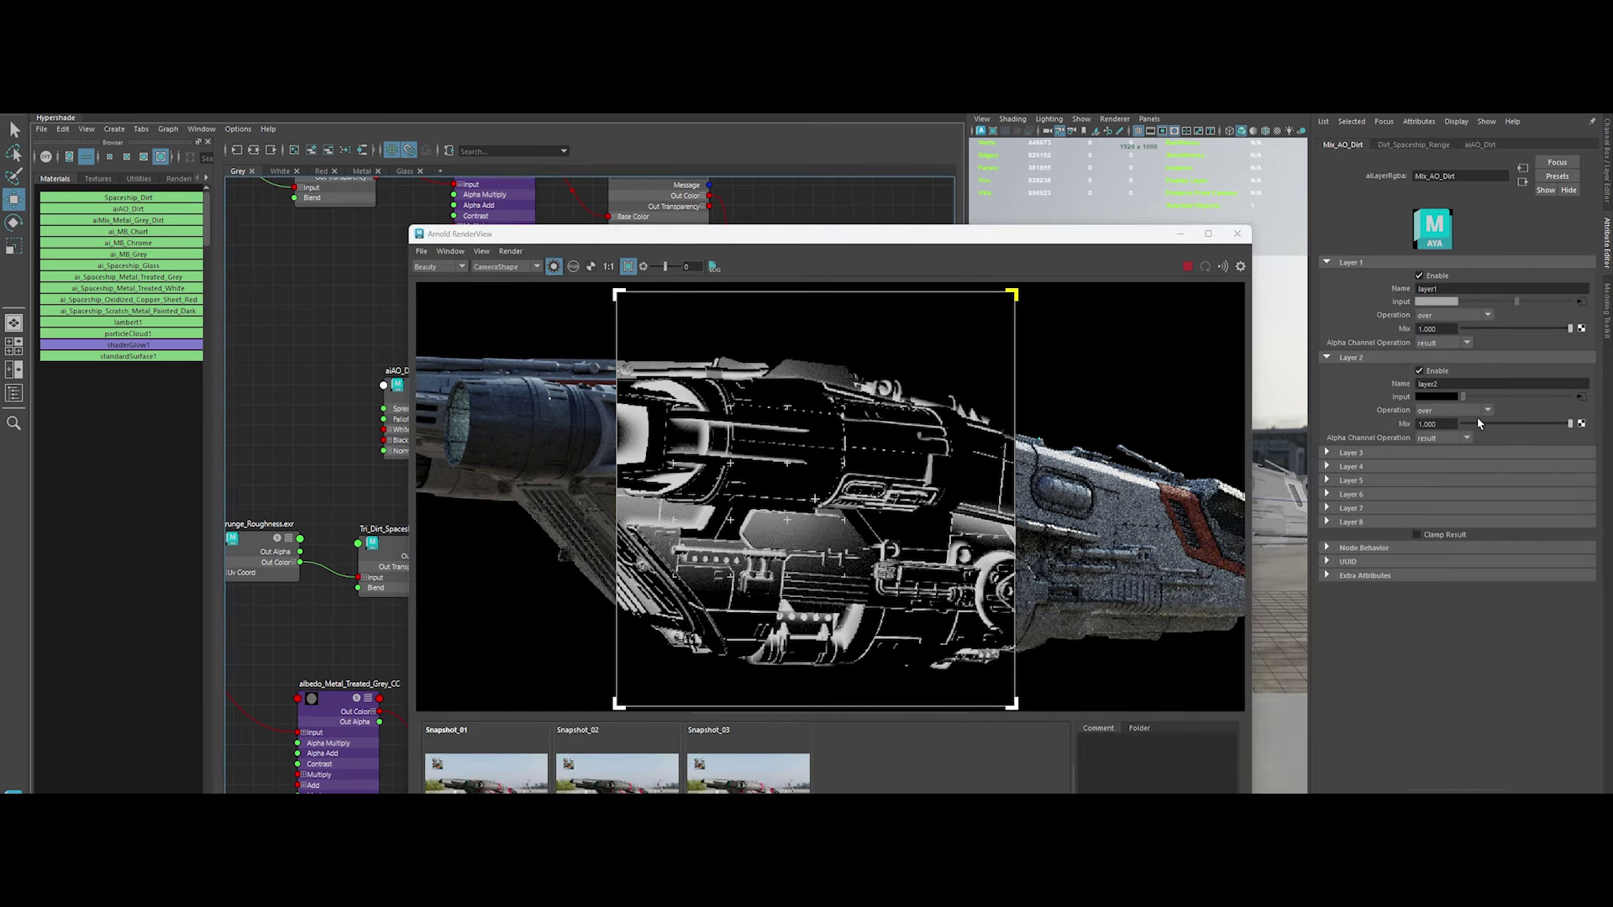
{"action": "left_click", "coordinate": [1449, 410]}
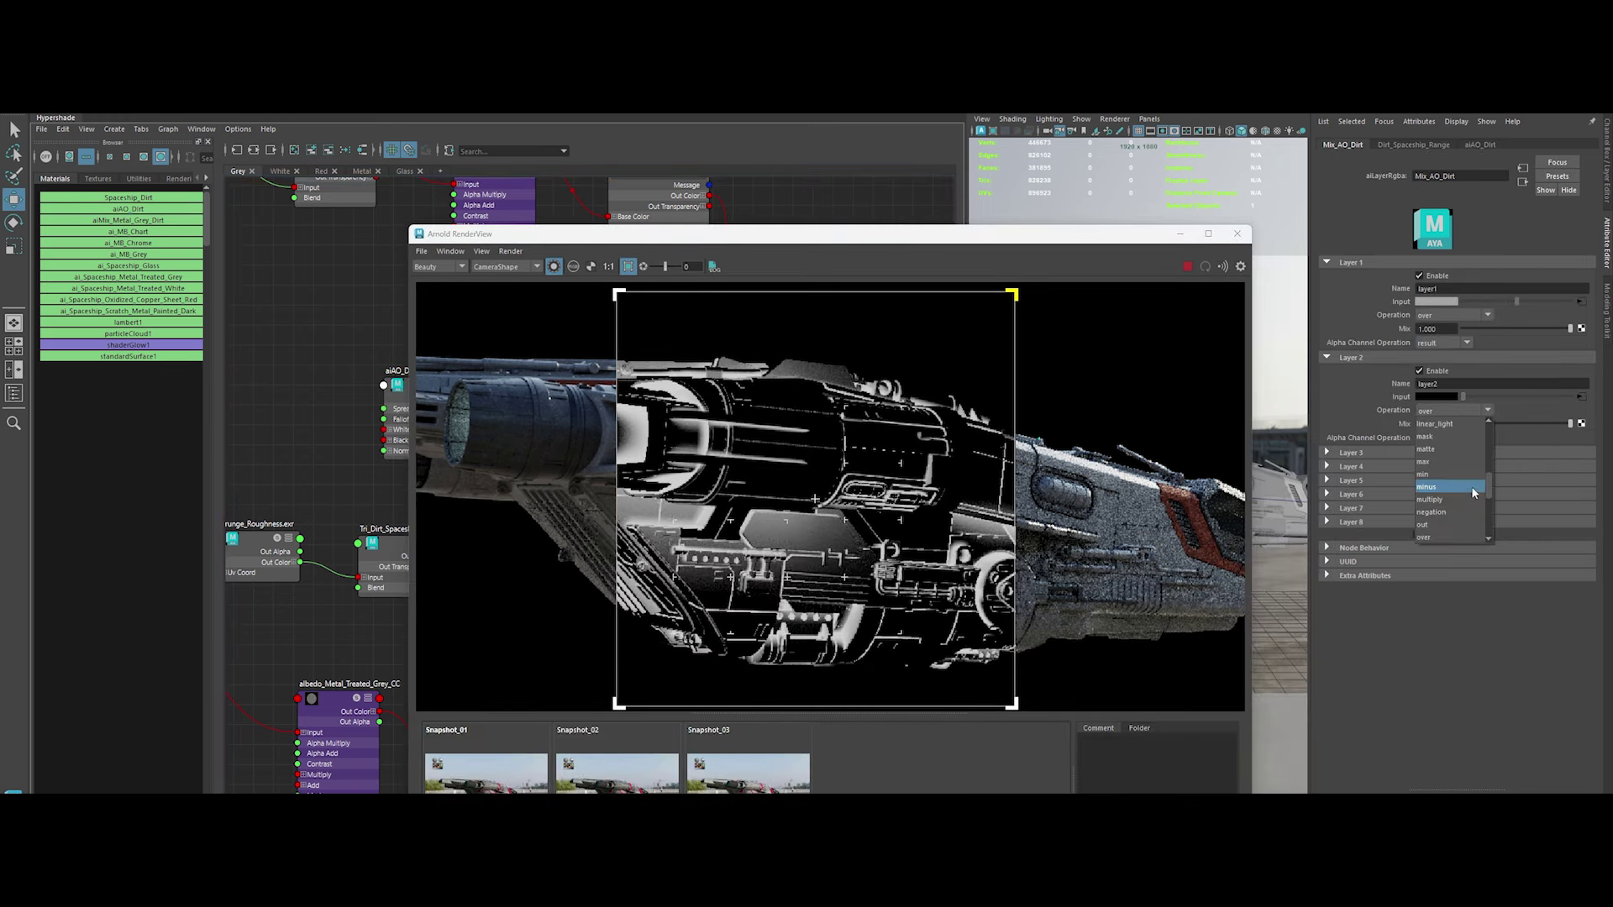
{"action": "left_click", "coordinate": [1445, 487]}
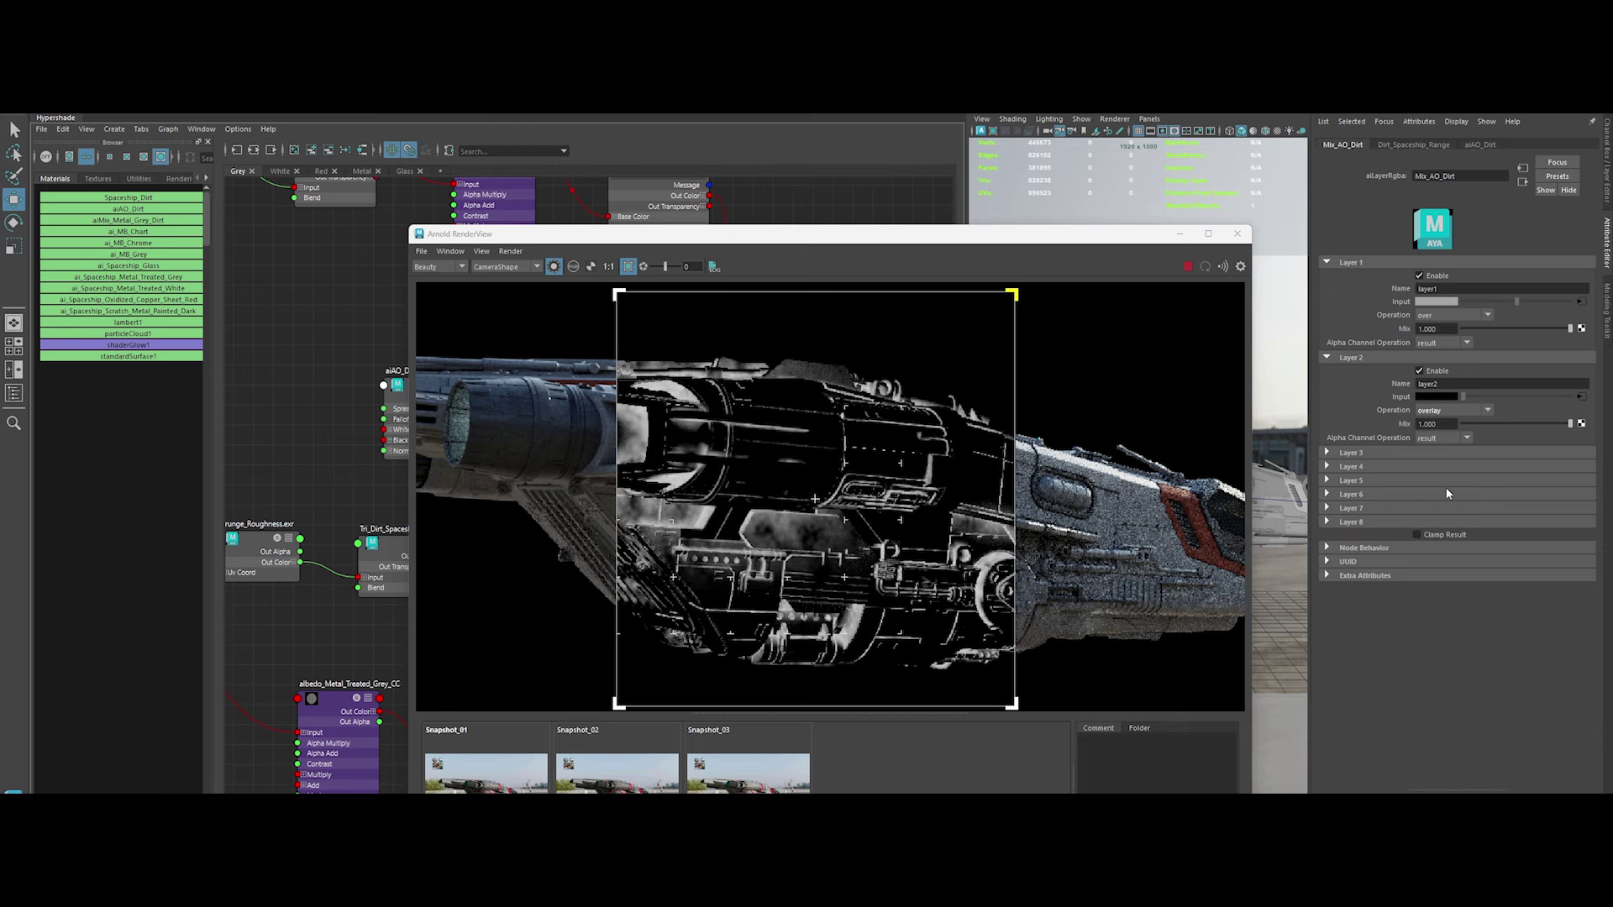
{"action": "left_click_drag", "start_coordinate": [977, 241], "coordinate": [1270, 148]}
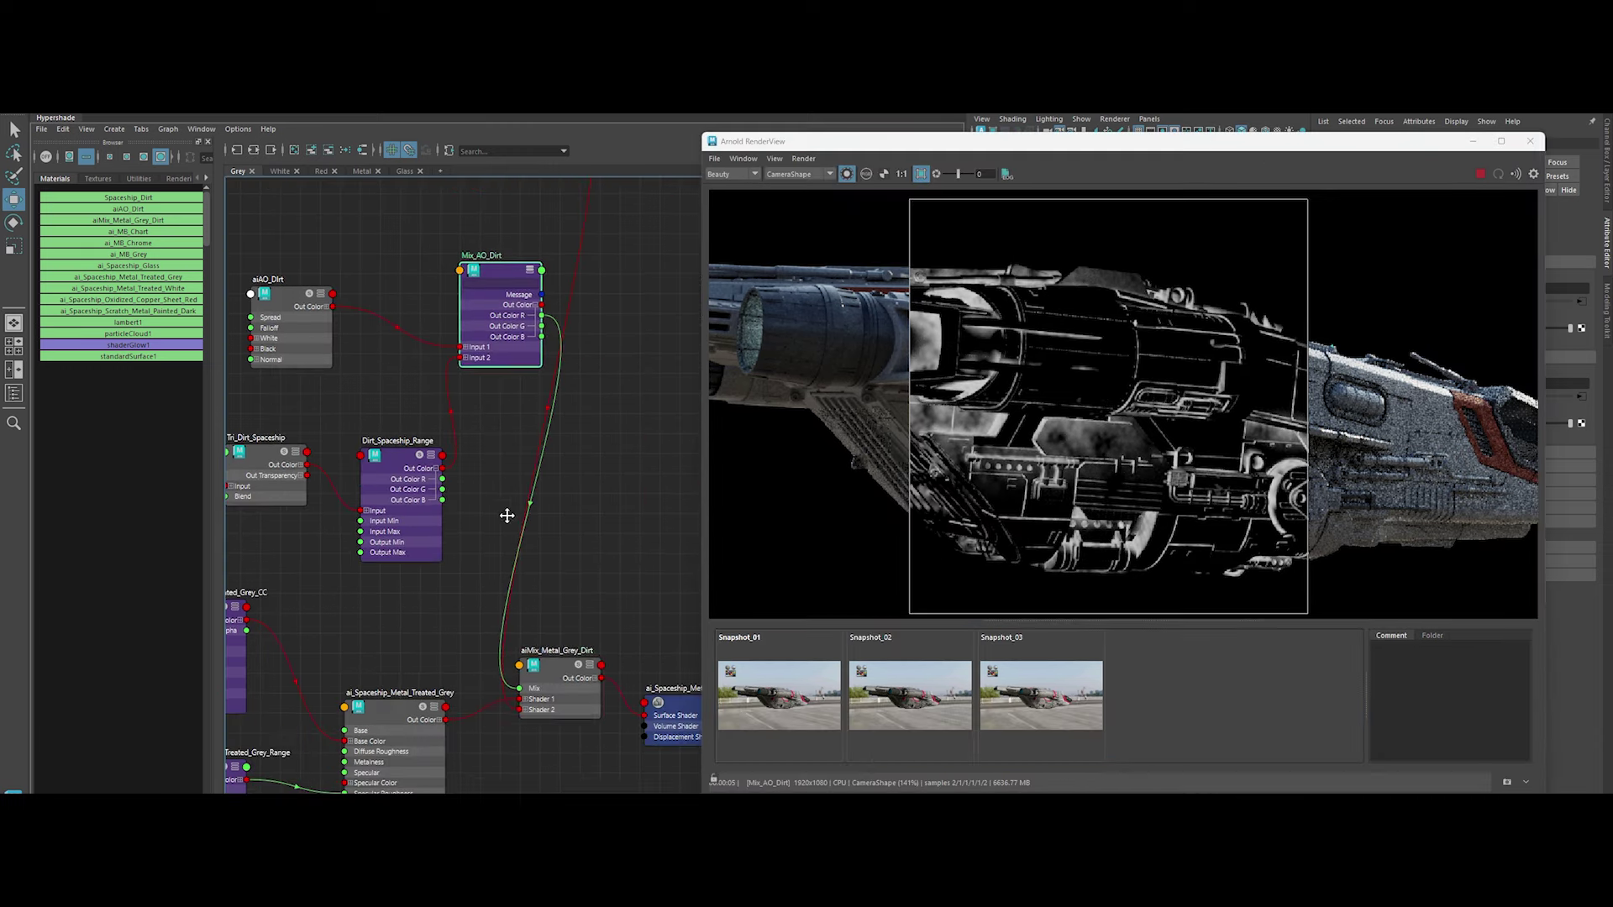
{"action": "left_click", "coordinate": [561, 669]}
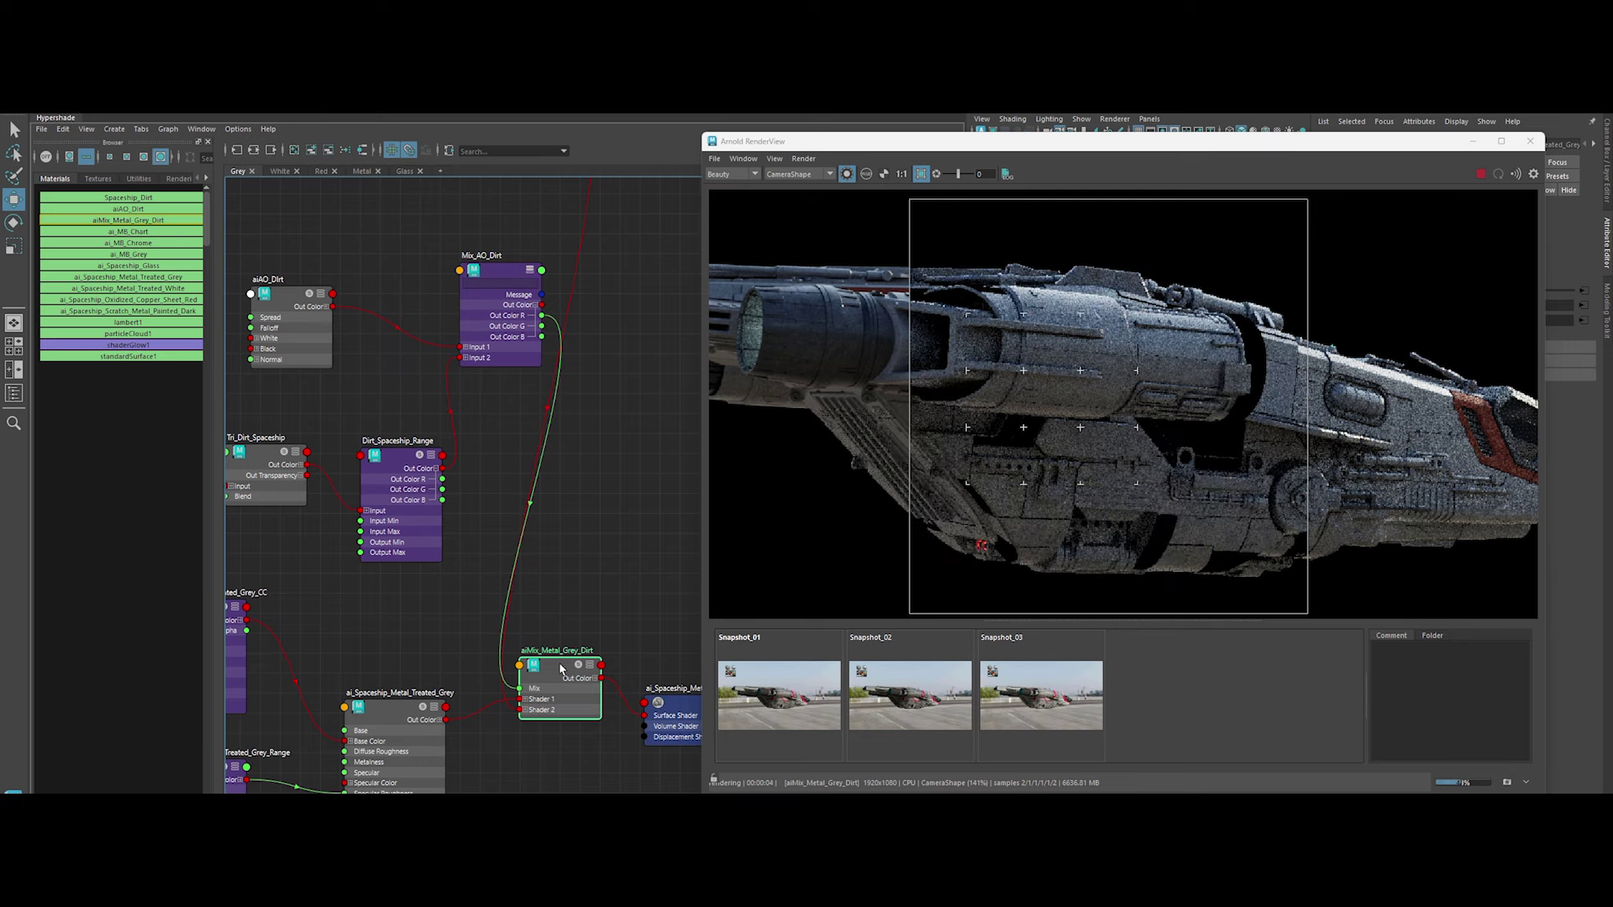
{"action": "left_click_drag", "start_coordinate": [849, 142], "coordinate": [748, 135]}
{"action": "left_click", "coordinate": [745, 168]}
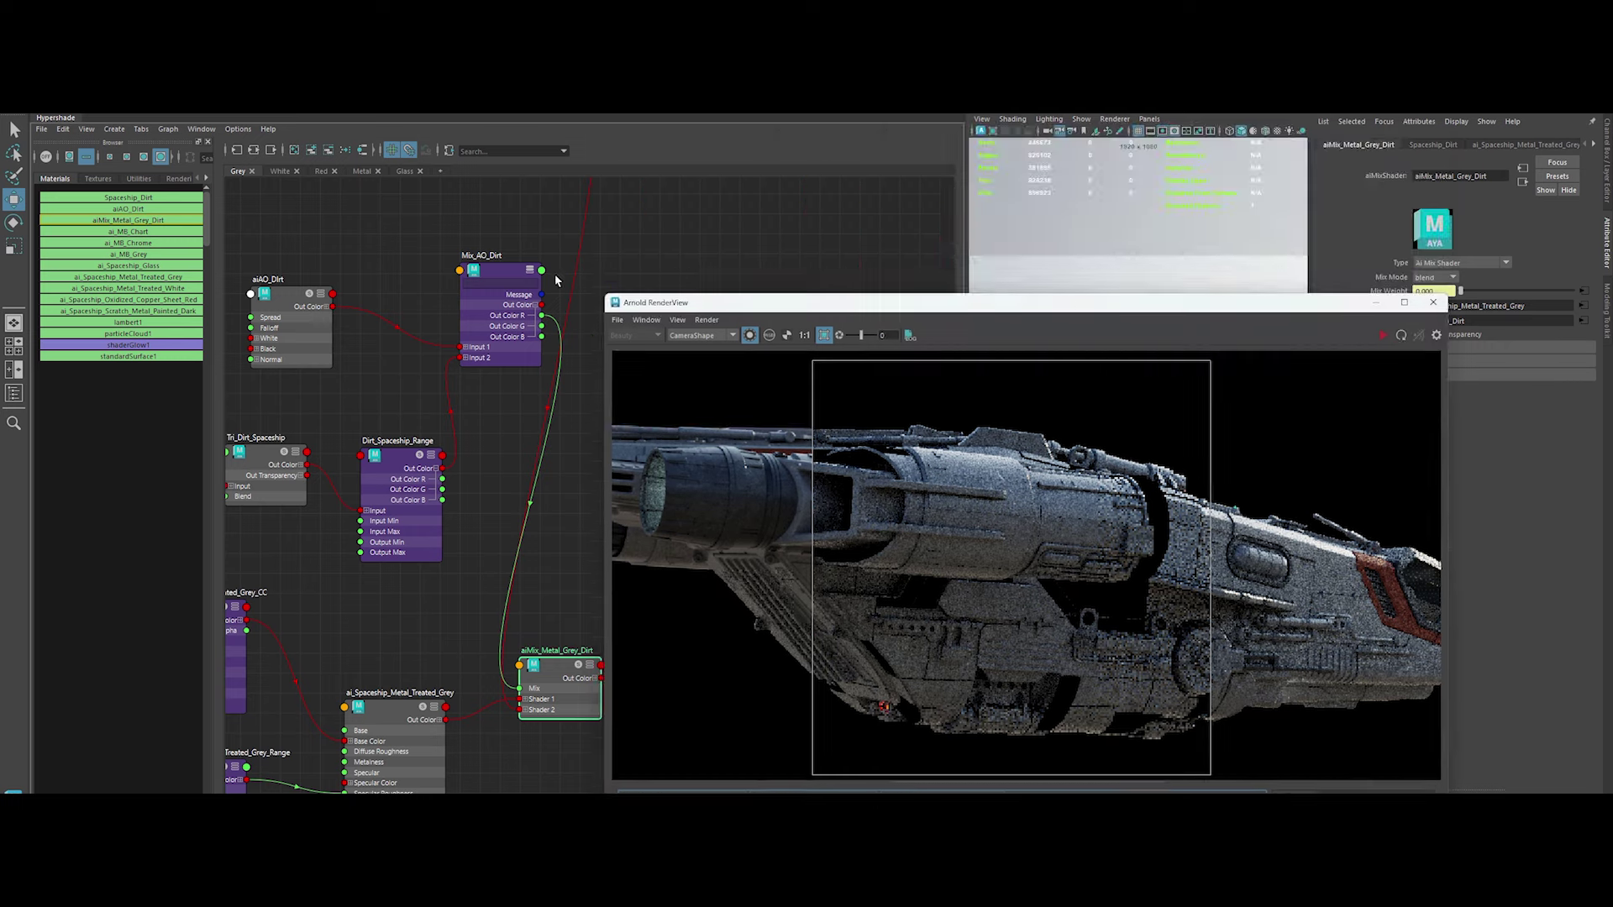
Disable Mix_AO_Dirt layer 1 and set layer 2 blending to over
{"action": "left_click", "coordinate": [499, 269]}
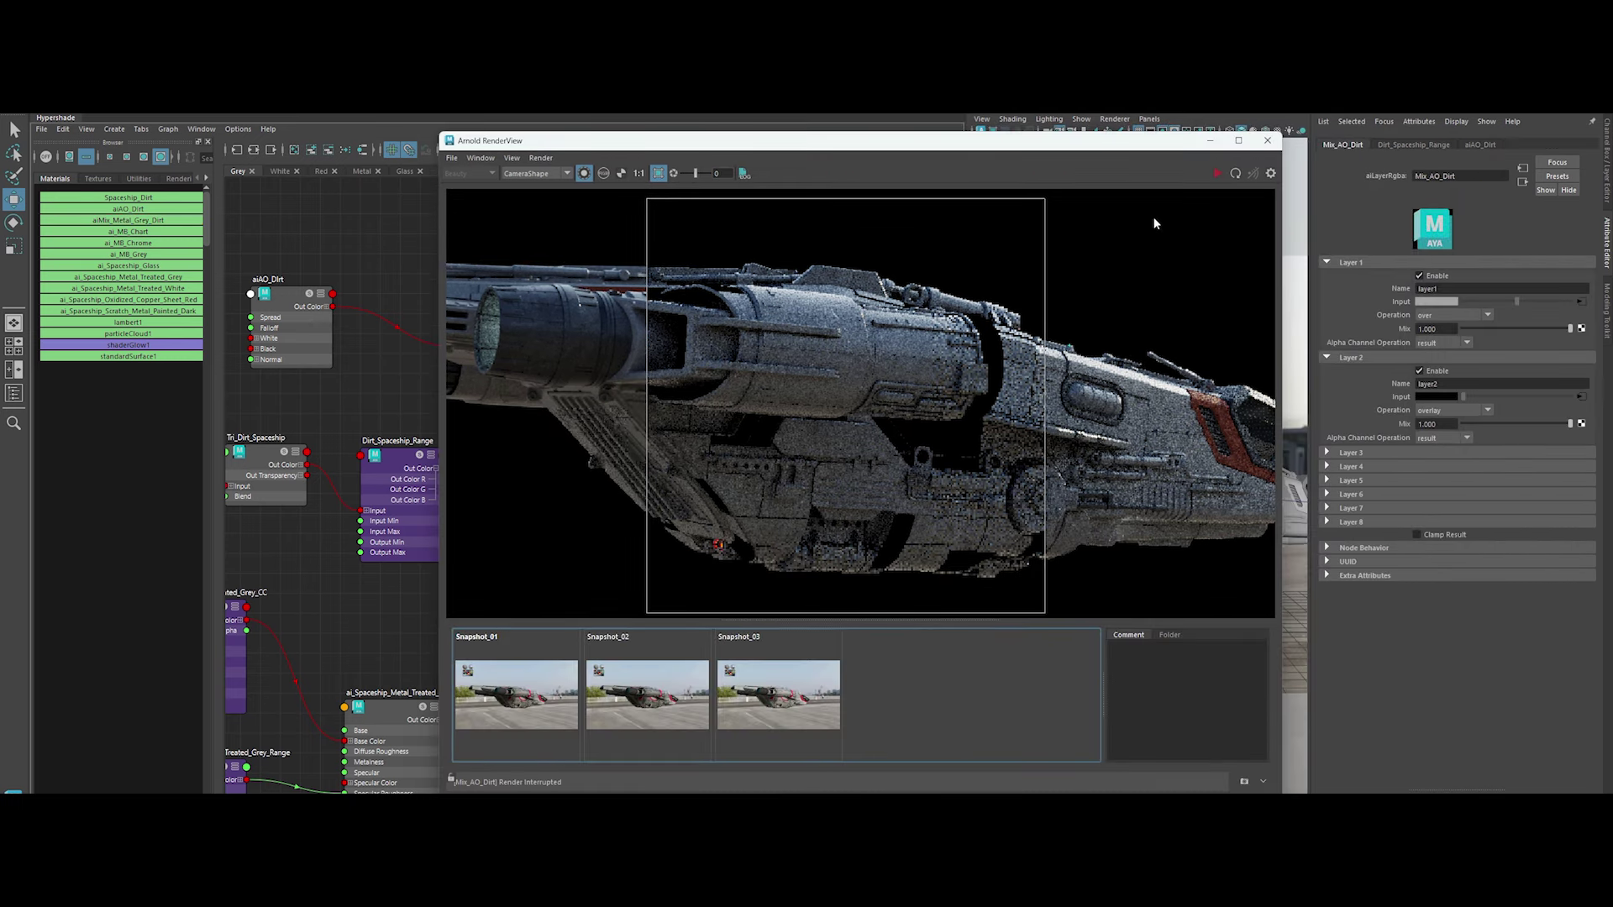
{"action": "left_click", "coordinate": [1419, 275]}
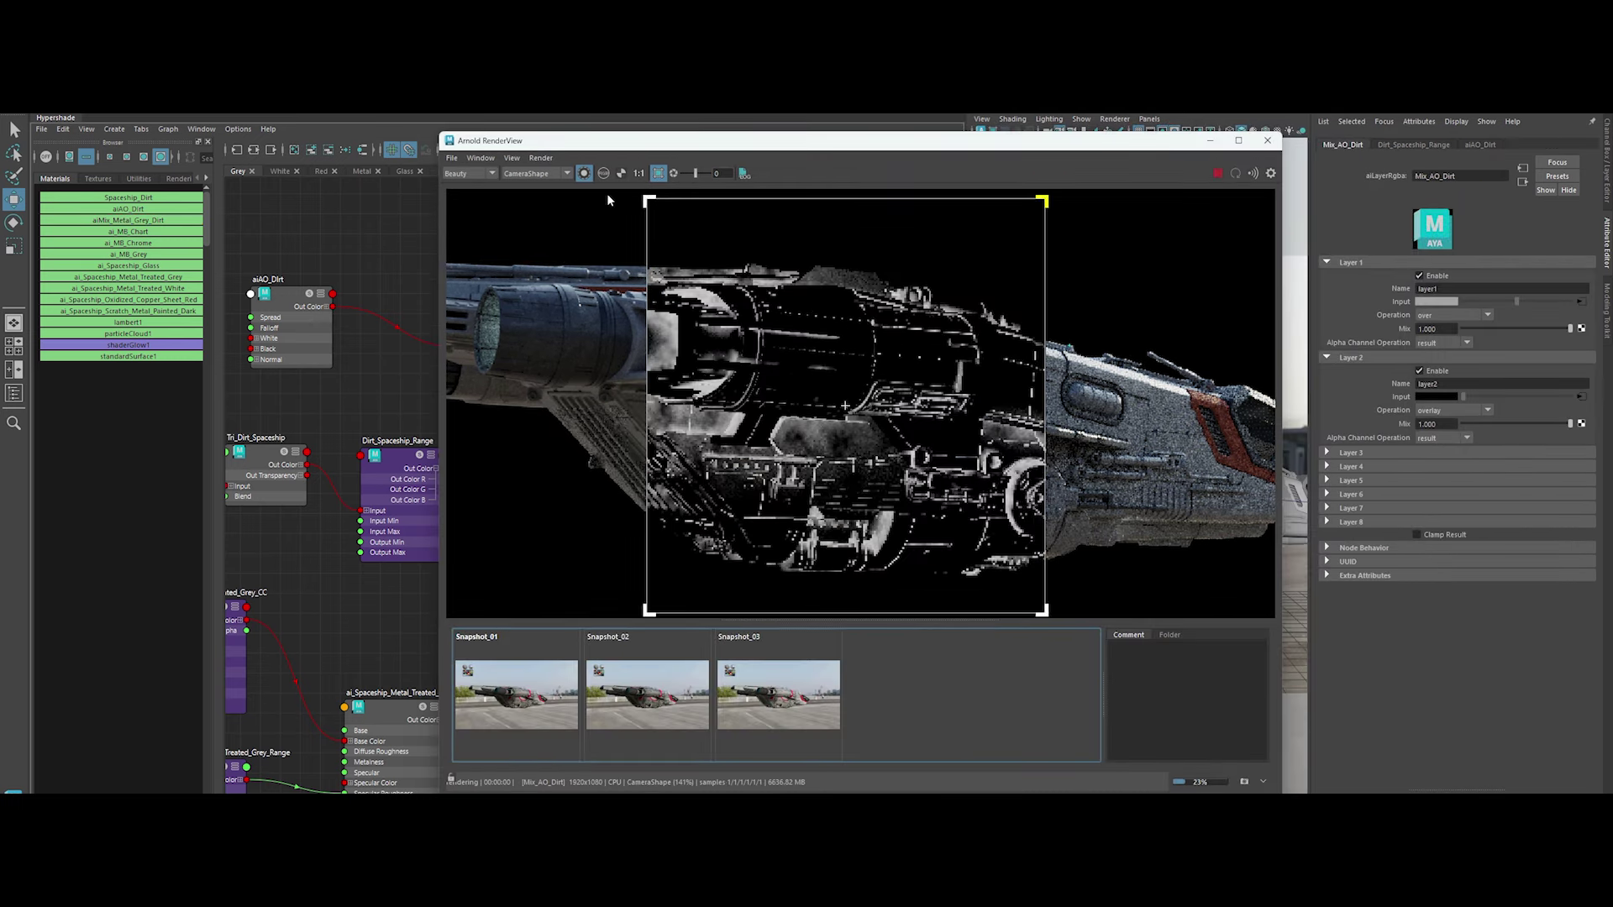
{"action": "left_click", "coordinate": [1466, 411]}
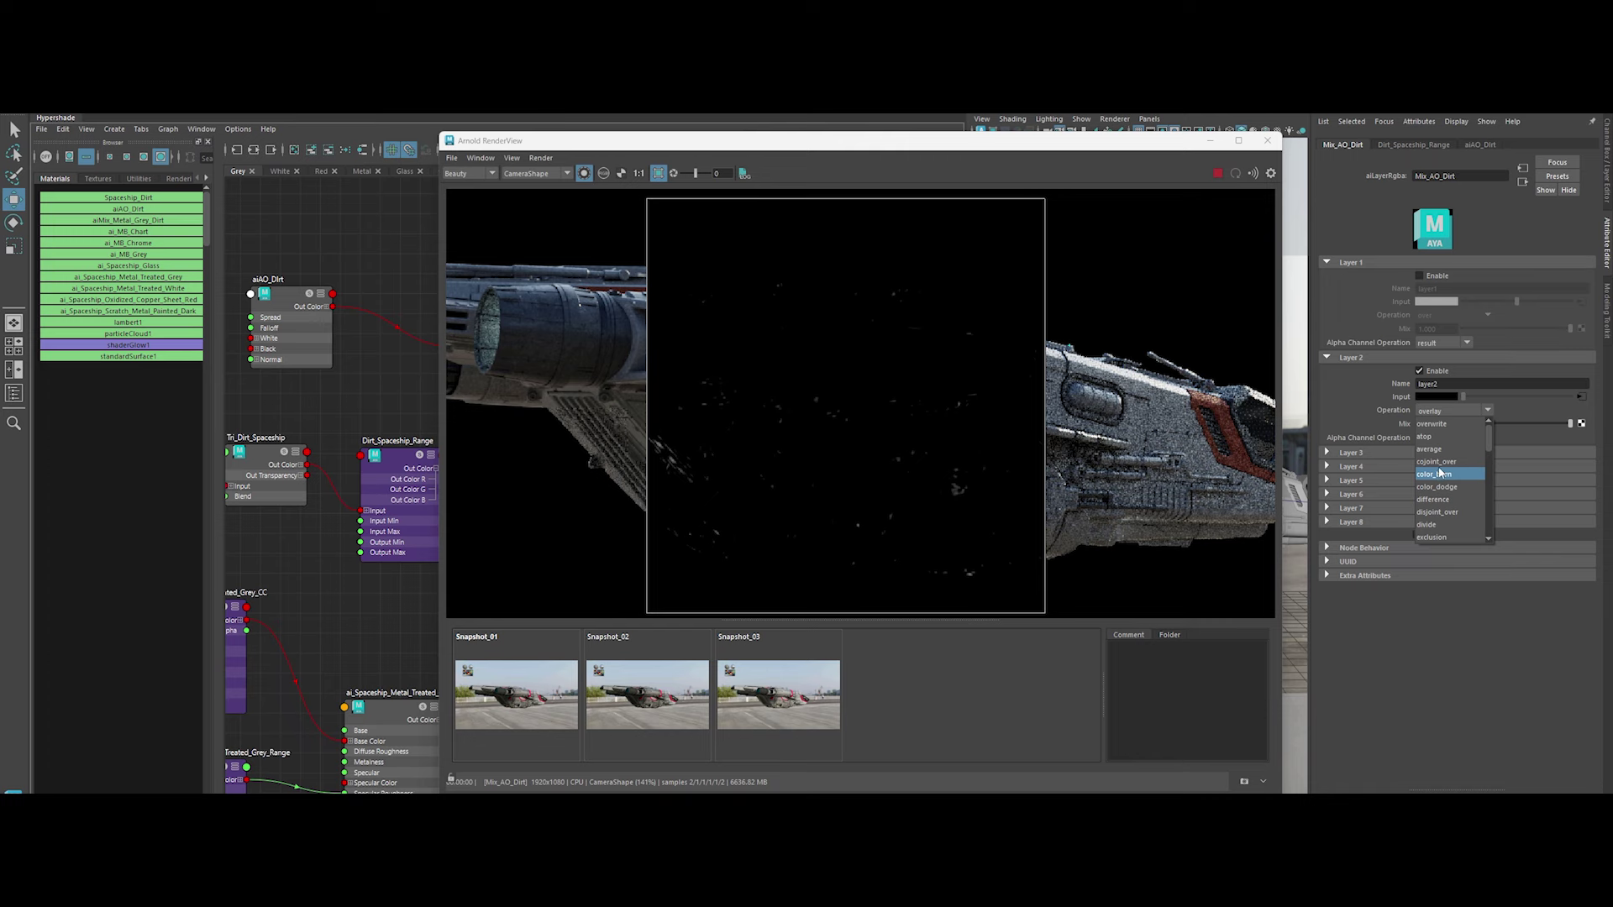
{"action": "scroll", "coordinate": [1460, 488], "scroll_direction": "down", "scroll_amount": 3}
{"action": "left_click", "coordinate": [1460, 487]}
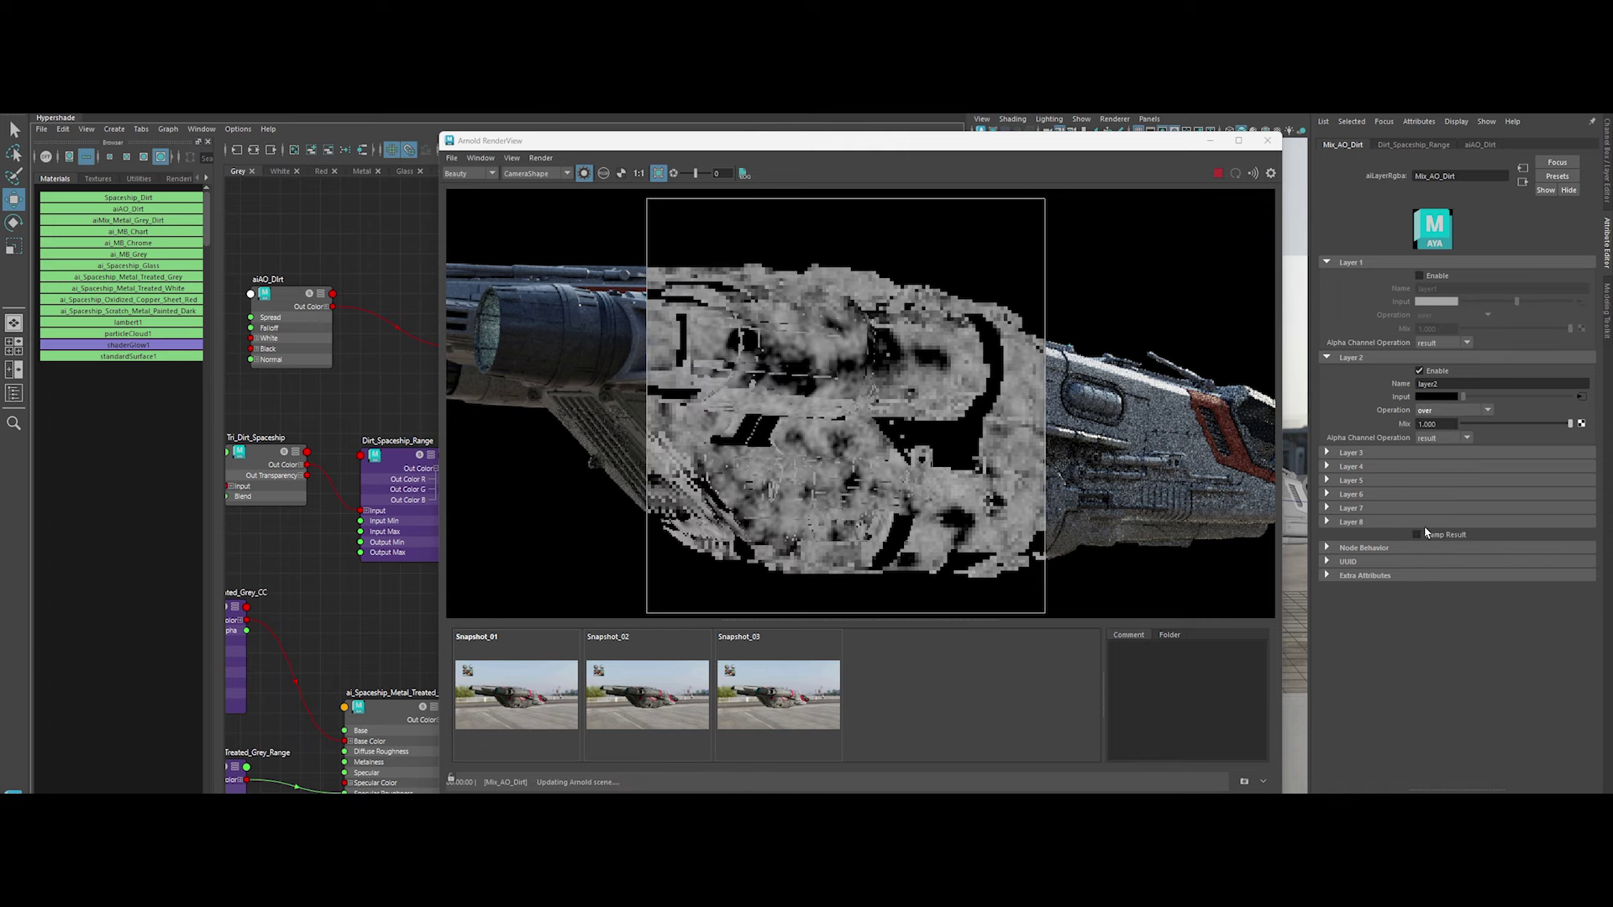
{"action": "left_click", "coordinate": [1434, 280]}
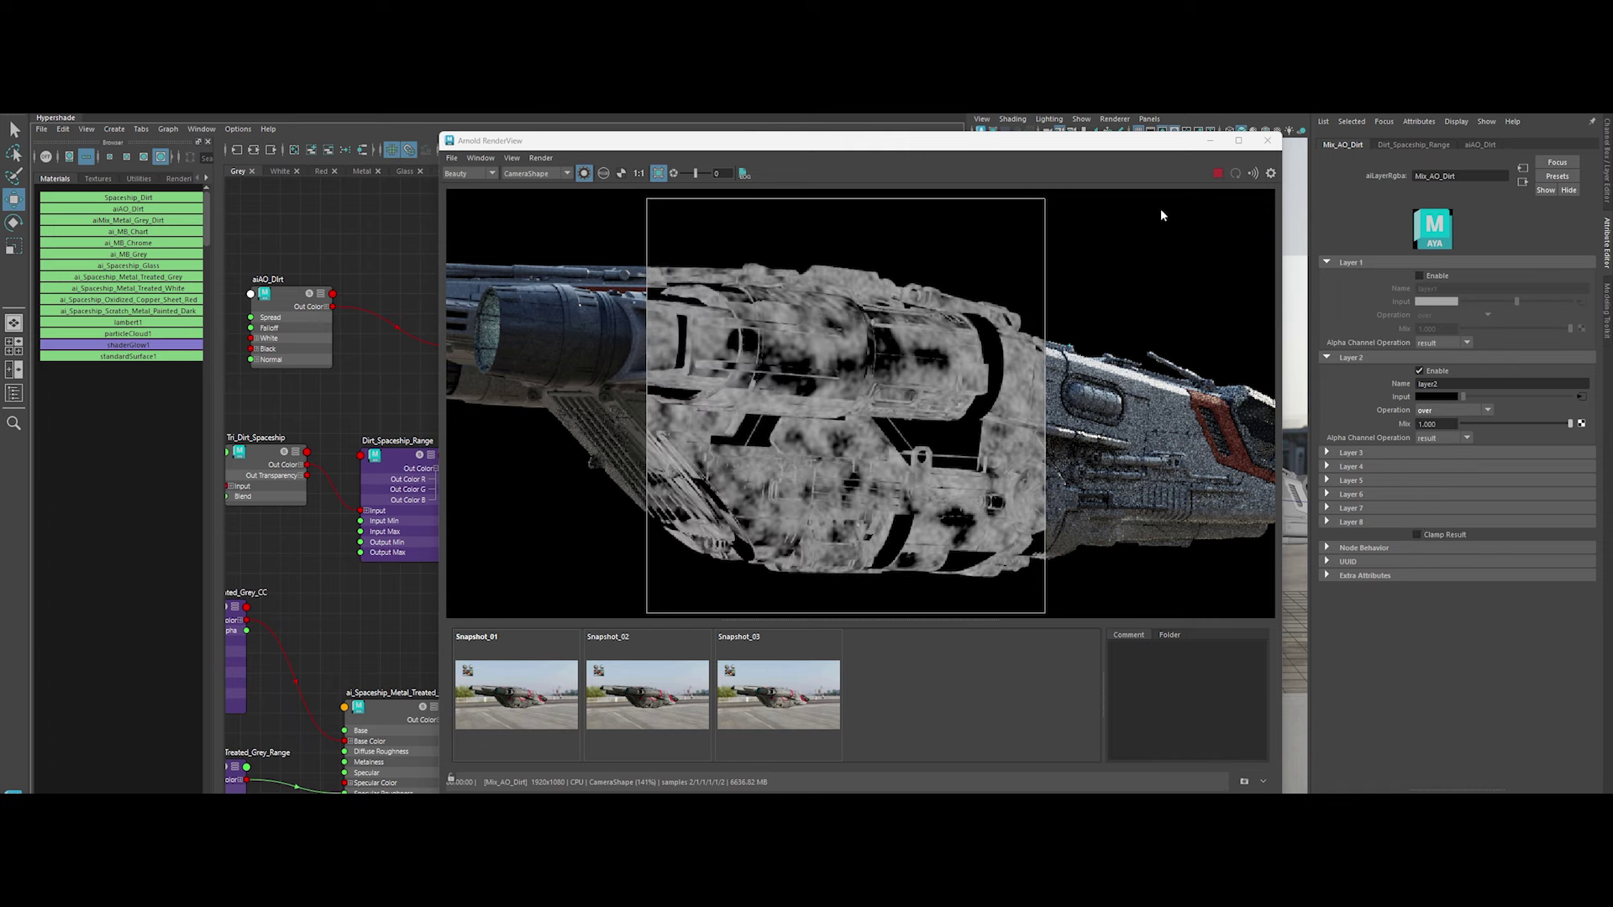
{"action": "left_click_drag", "start_coordinate": [840, 140], "coordinate": [869, 566]}
{"action": "middle_click_drag", "start_coordinate": [531, 467], "coordinate": [561, 484], "text": "alt"}
Swap Mix_AO_Dirt's two layer inputs, re-enable layer 1, and set layer 2 to multiply
{"action": "left_click_drag", "start_coordinate": [564, 377], "coordinate": [564, 365]}
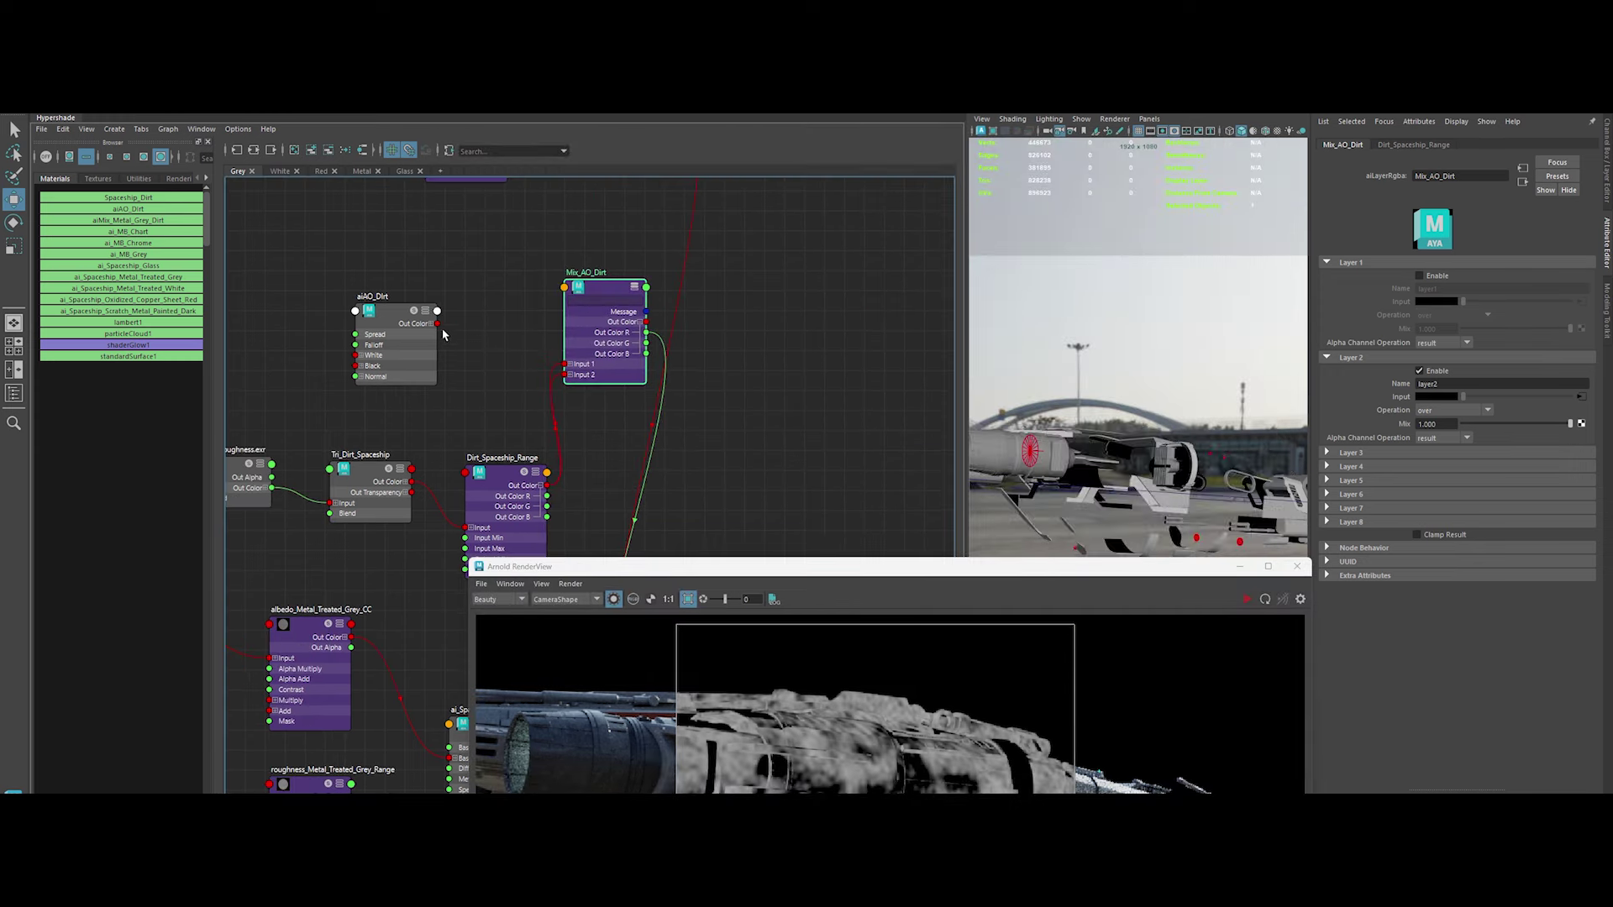
{"action": "left_click_drag", "start_coordinate": [1244, 566], "coordinate": [1218, 138]}
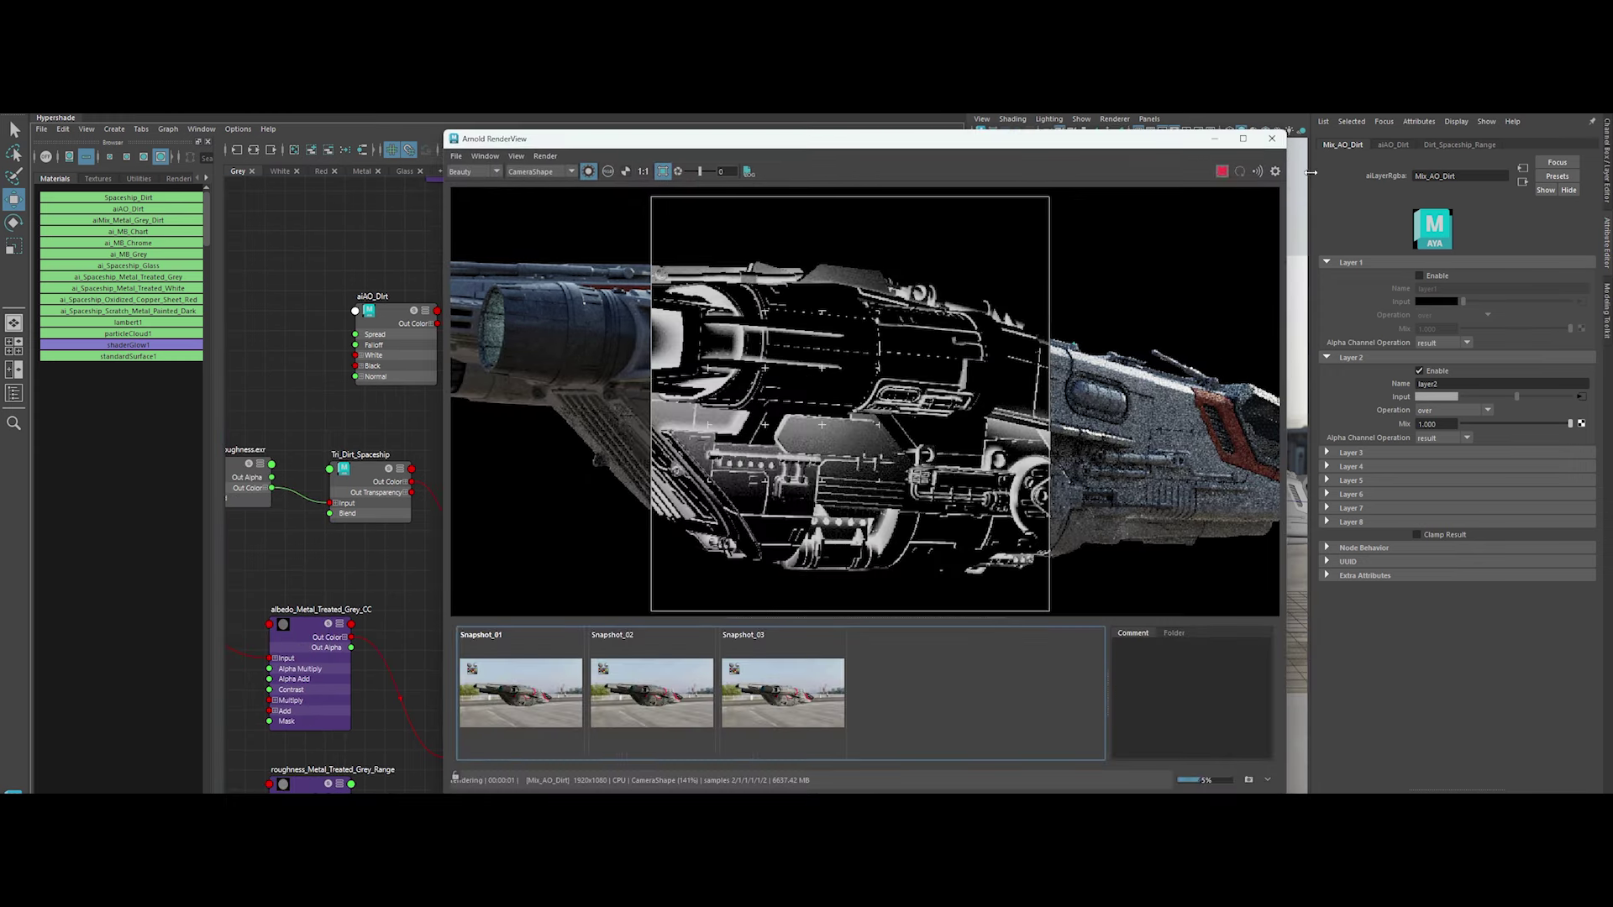
{"action": "left_click", "coordinate": [1432, 275]}
{"action": "left_click", "coordinate": [1431, 370]}
{"action": "left_click", "coordinate": [1431, 371]}
{"action": "left_click", "coordinate": [1487, 410]}
{"action": "left_click", "coordinate": [1439, 486]}
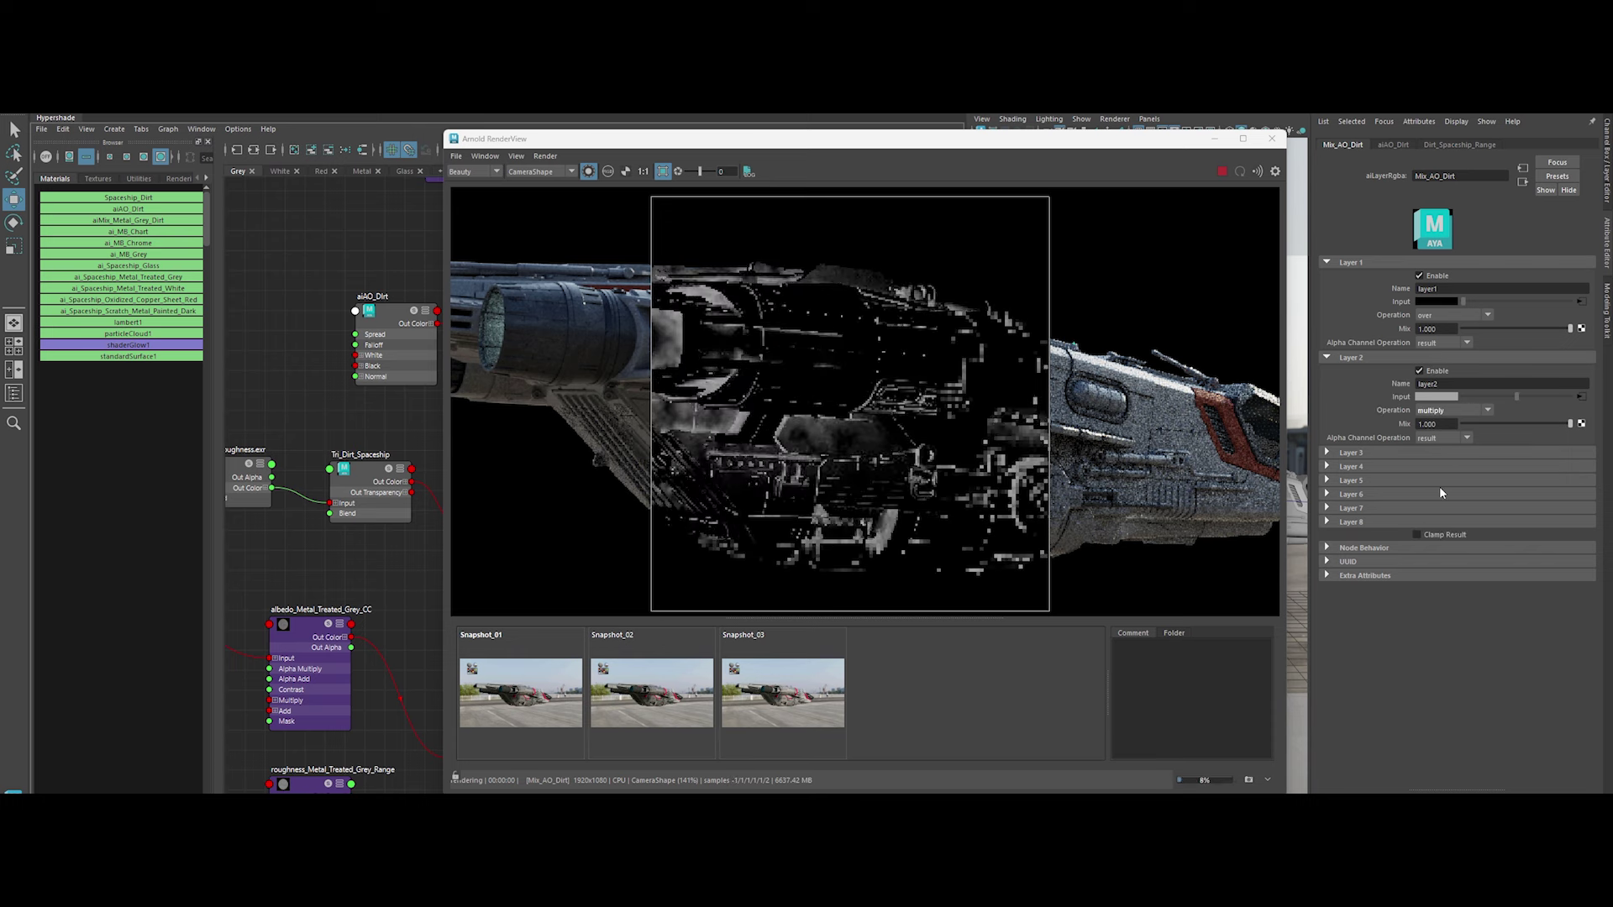
Reselect Mix_AO_Dirt and move the render window aside to expose the graph
{"action": "mouse_move", "coordinate": [873, 144]}
{"action": "left_mouse_down"}
{"action": "mouse_move", "coordinate": [1049, 172]}
{"action": "mouse_move", "coordinate": [795, 247]}
{"action": "left_mouse_up"}
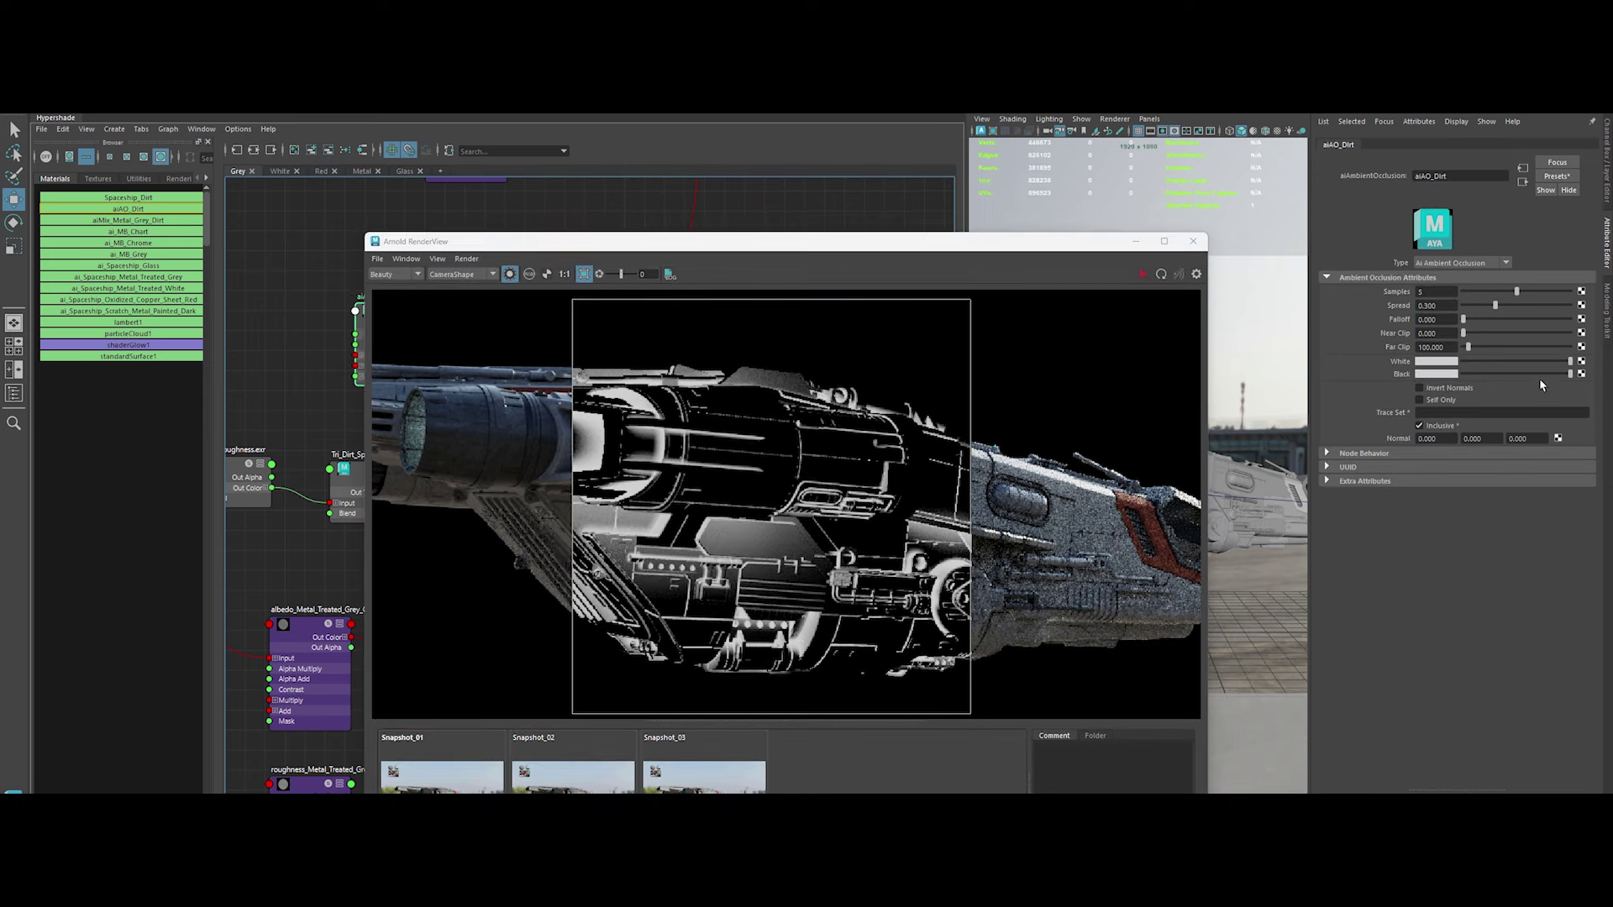
{"action": "left_click_drag", "start_coordinate": [1016, 243], "coordinate": [1137, 366]}
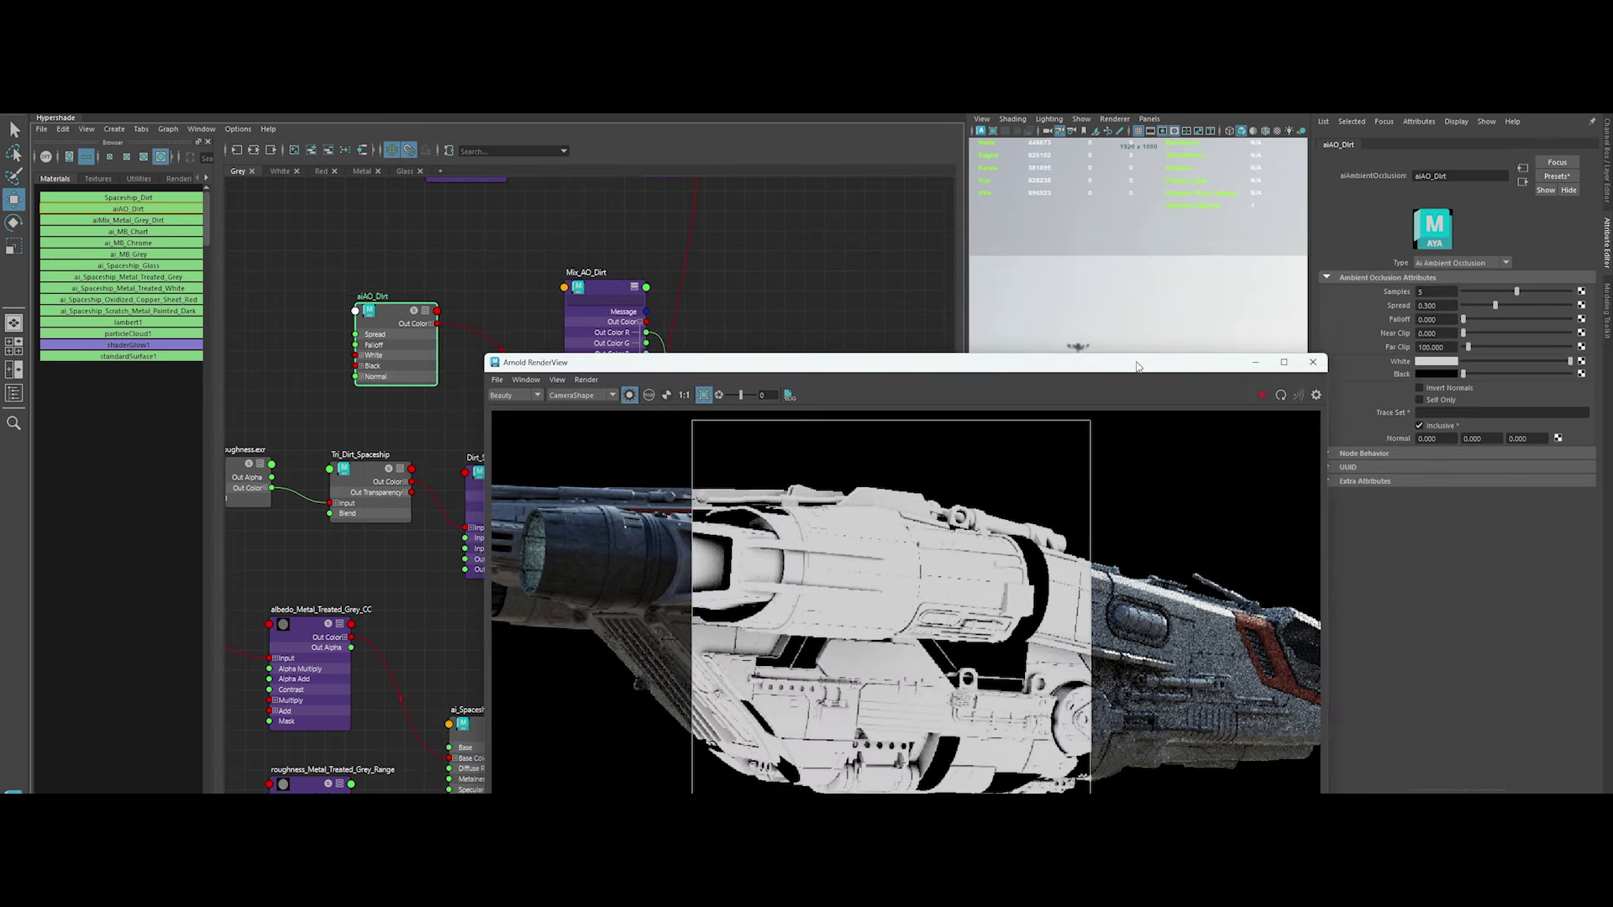
{"action": "left_click", "coordinate": [605, 290]}
{"action": "mouse_move", "coordinate": [629, 363]}
{"action": "left_mouse_down"}
{"action": "mouse_move", "coordinate": [676, 515]}
{"action": "mouse_move", "coordinate": [574, 151]}
{"action": "left_mouse_up"}
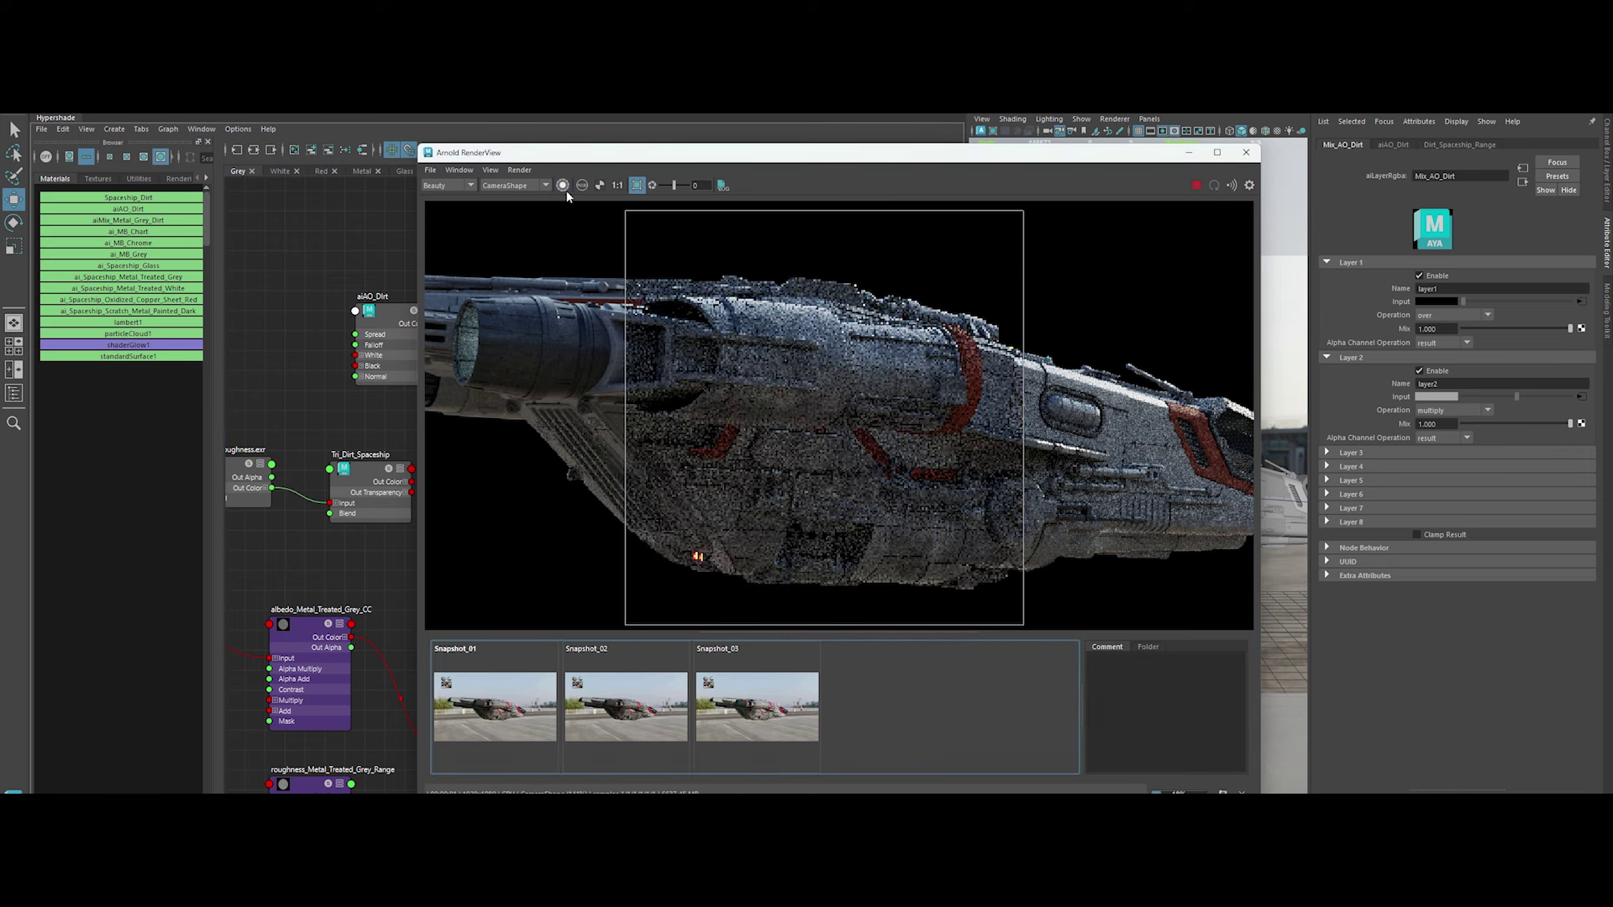
{"action": "left_click_drag", "start_coordinate": [602, 152], "coordinate": [951, 223]}
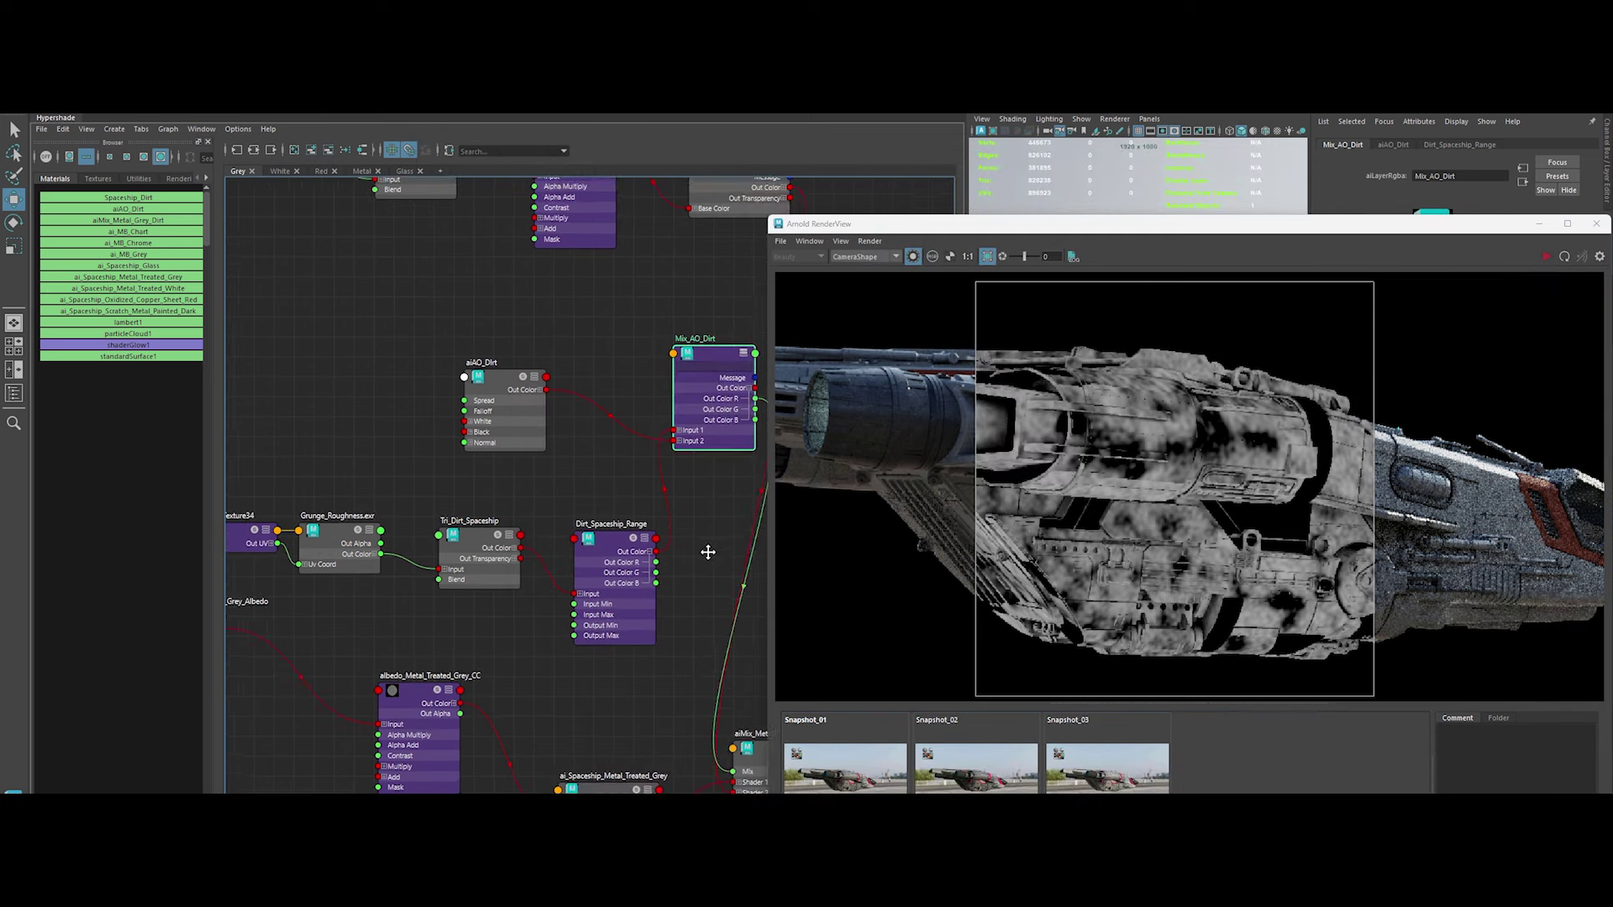
Create an aiRange1 node and connect its red output to aiAO_Dirt's Spread
{"action": "key", "text": "Tab"}
{"action": "type", "text": "g"}
{"action": "key", "text": "Return"}
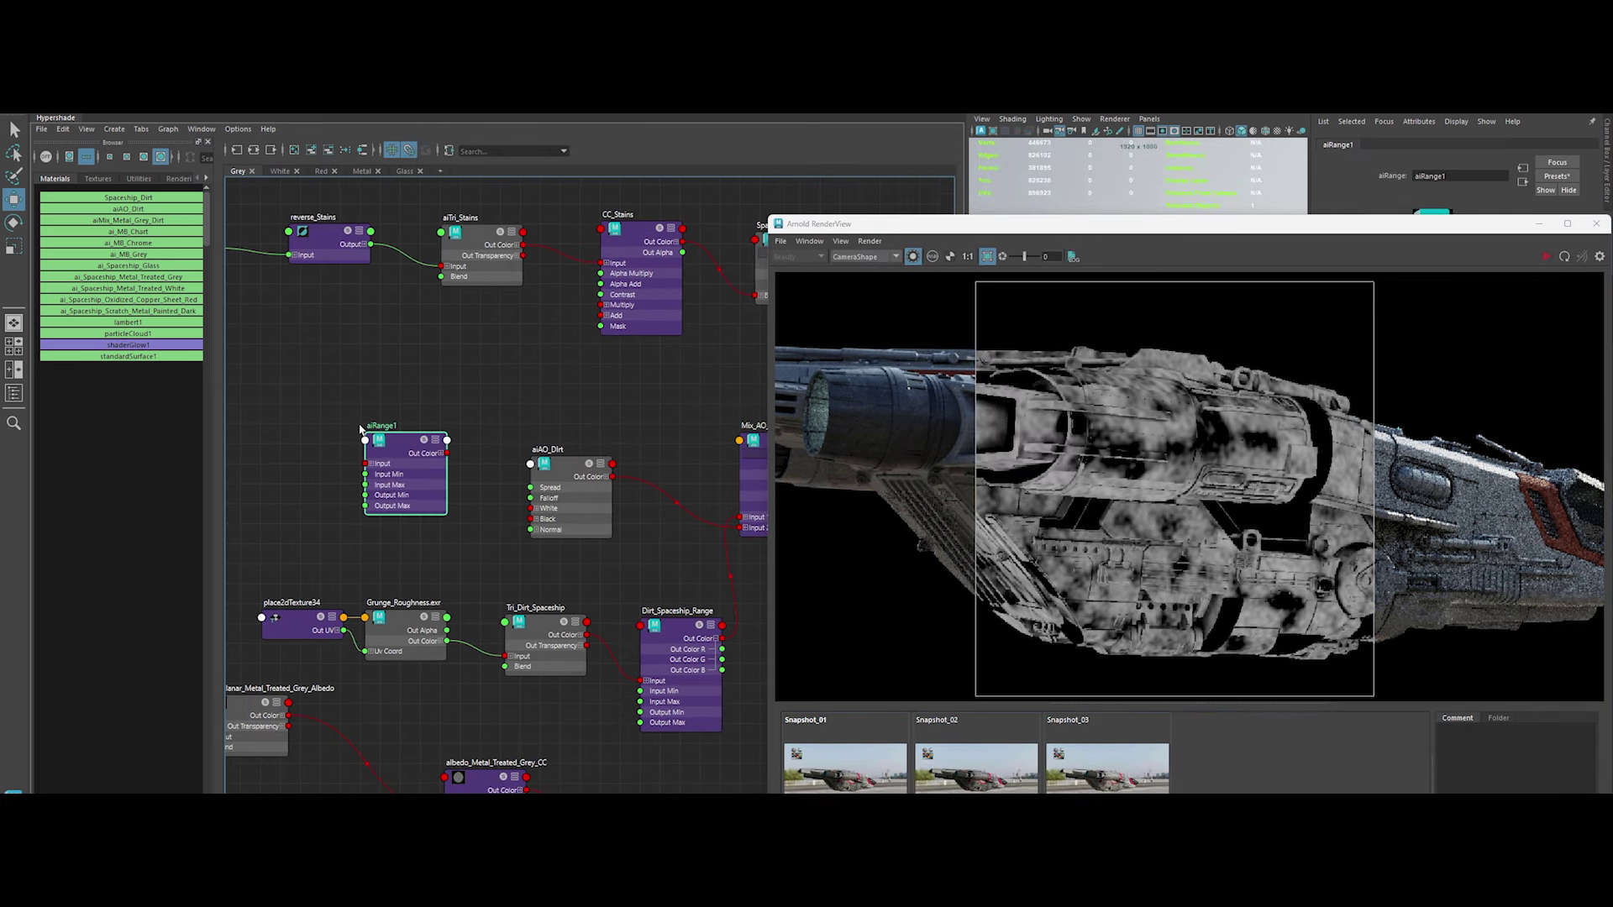
{"action": "left_click", "coordinate": [439, 454]}
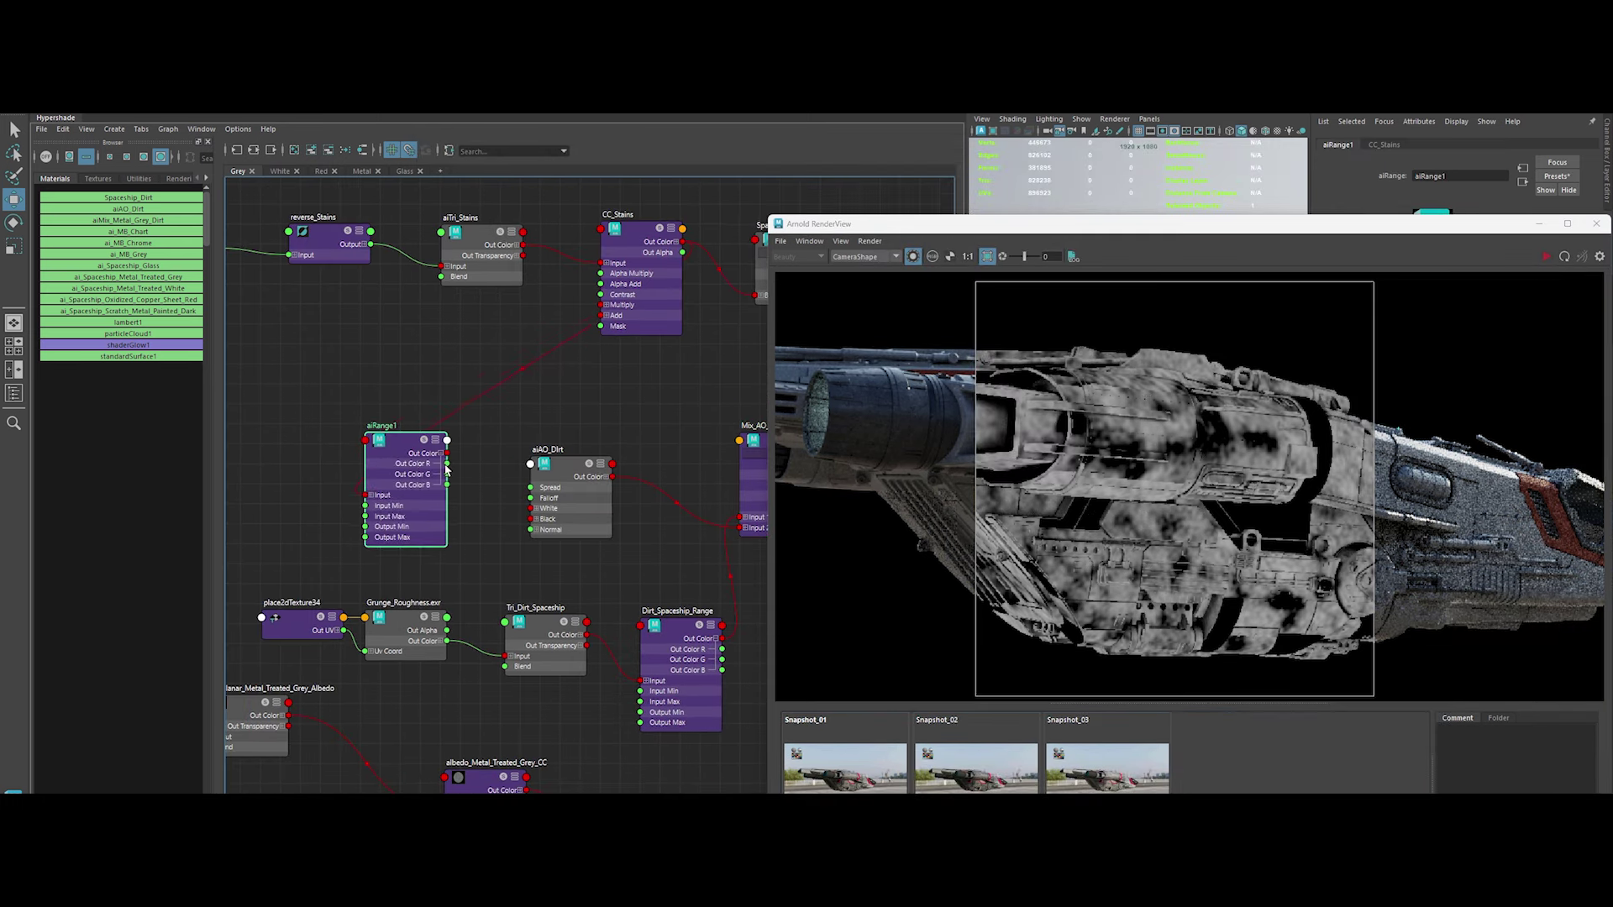
{"action": "left_click", "coordinate": [571, 483]}
{"action": "left_click_drag", "start_coordinate": [937, 224], "coordinate": [690, 676]}
{"action": "left_click_drag", "start_coordinate": [447, 464], "coordinate": [536, 502]}
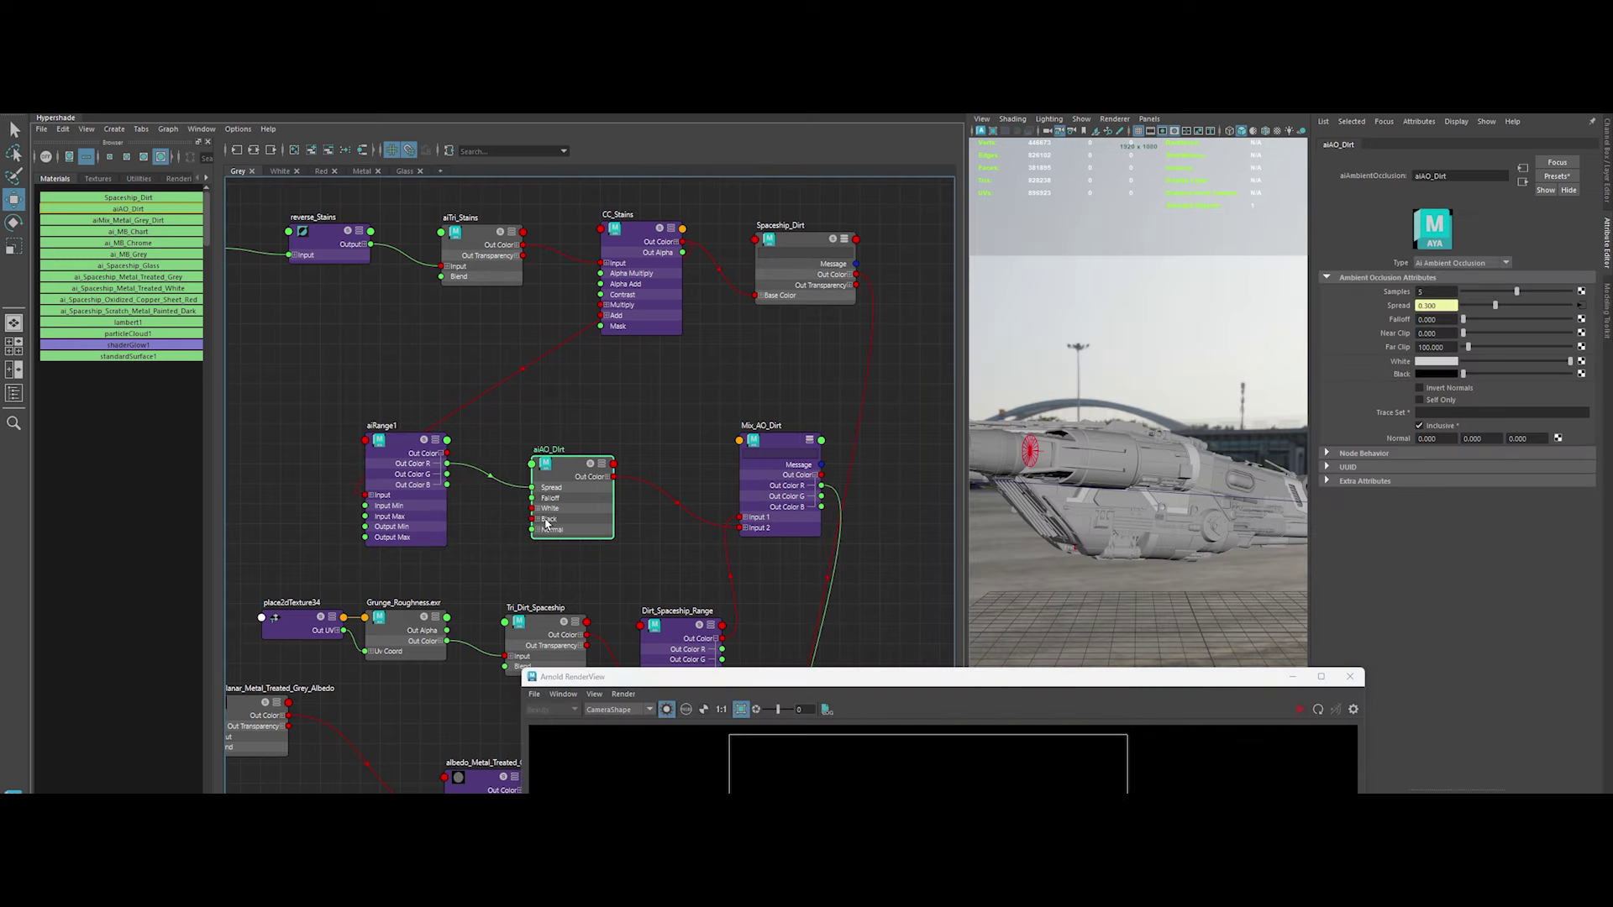
{"action": "left_click_drag", "start_coordinate": [739, 676], "coordinate": [784, 172]}
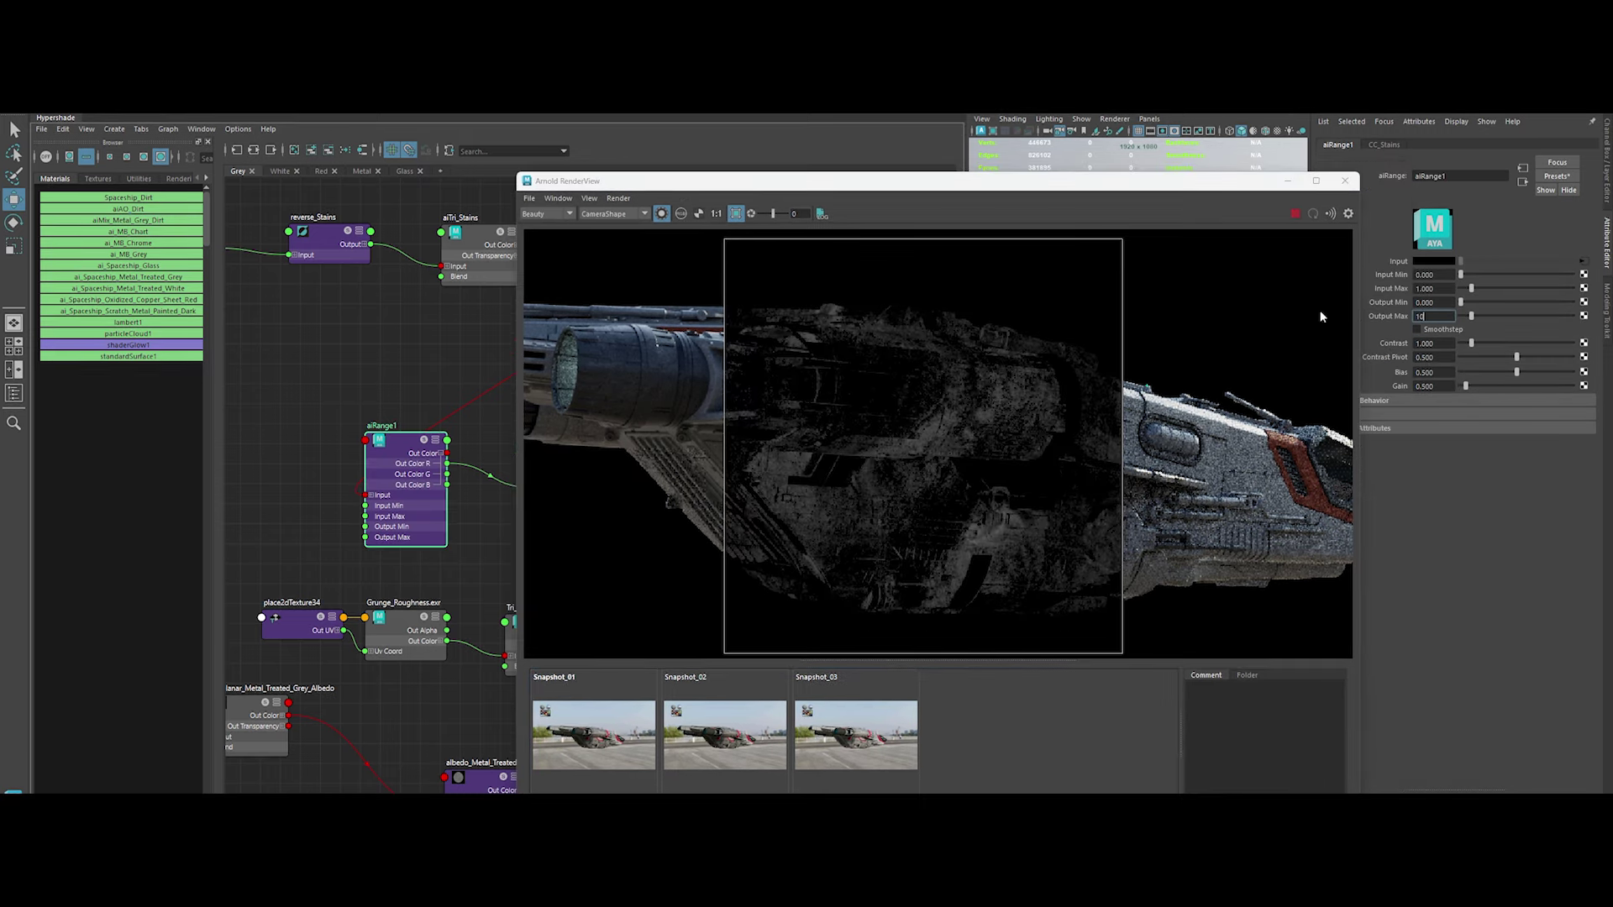
Save Snapshot_04 of the AO render and compare it with the live view
{"action": "scroll", "coordinate": [803, 468], "scroll_direction": "up", "scroll_amount": 2}
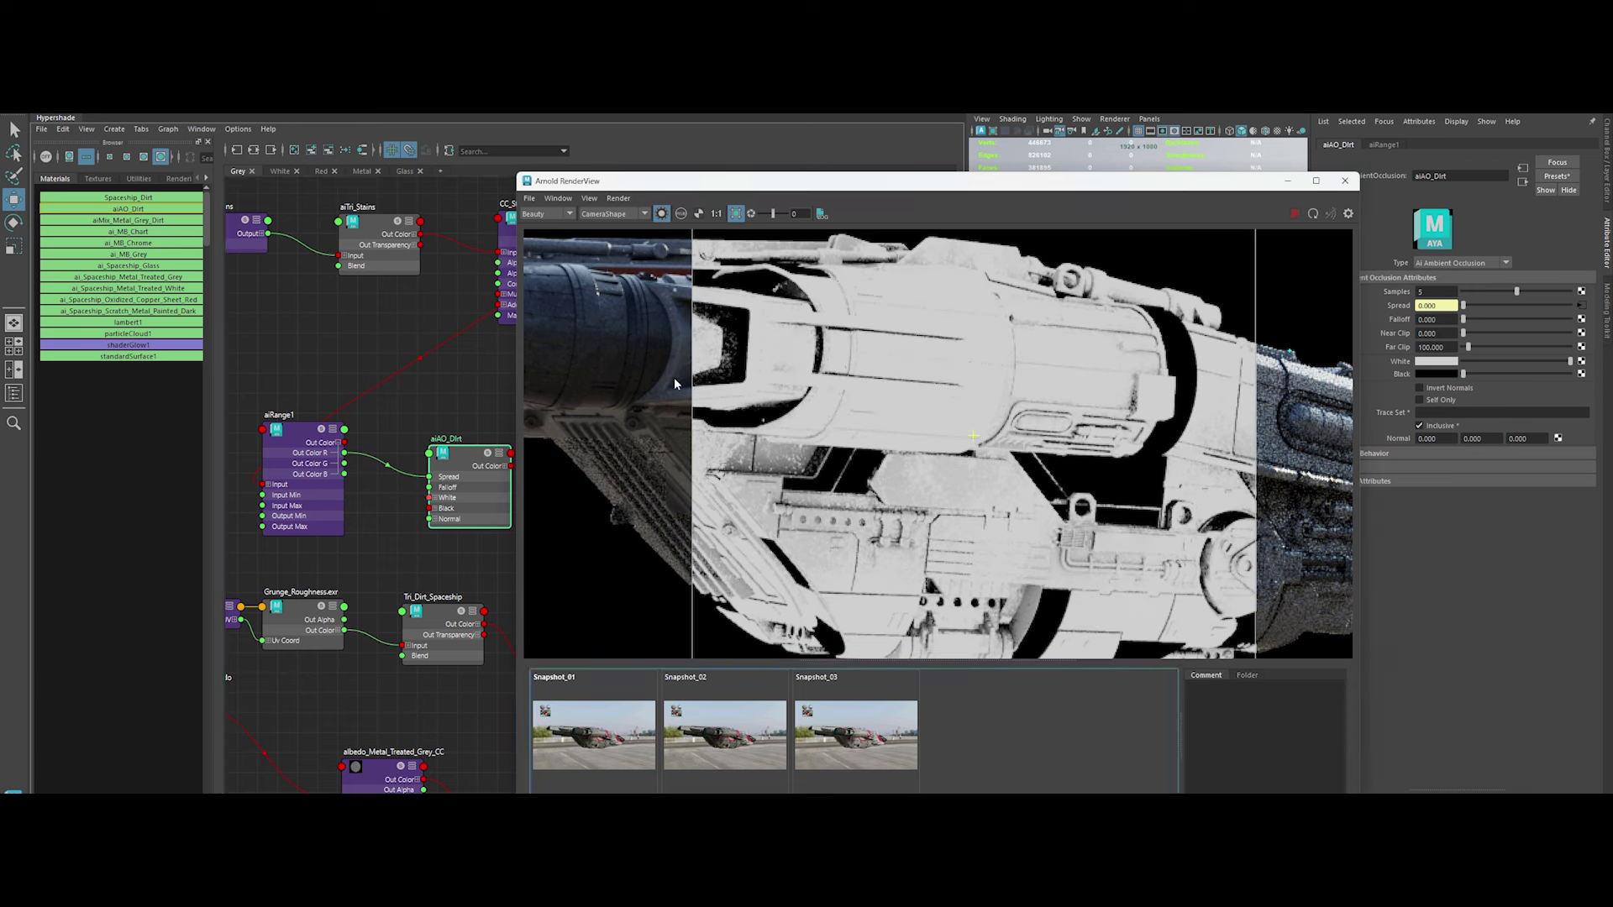
{"action": "left_click", "coordinate": [298, 437]}
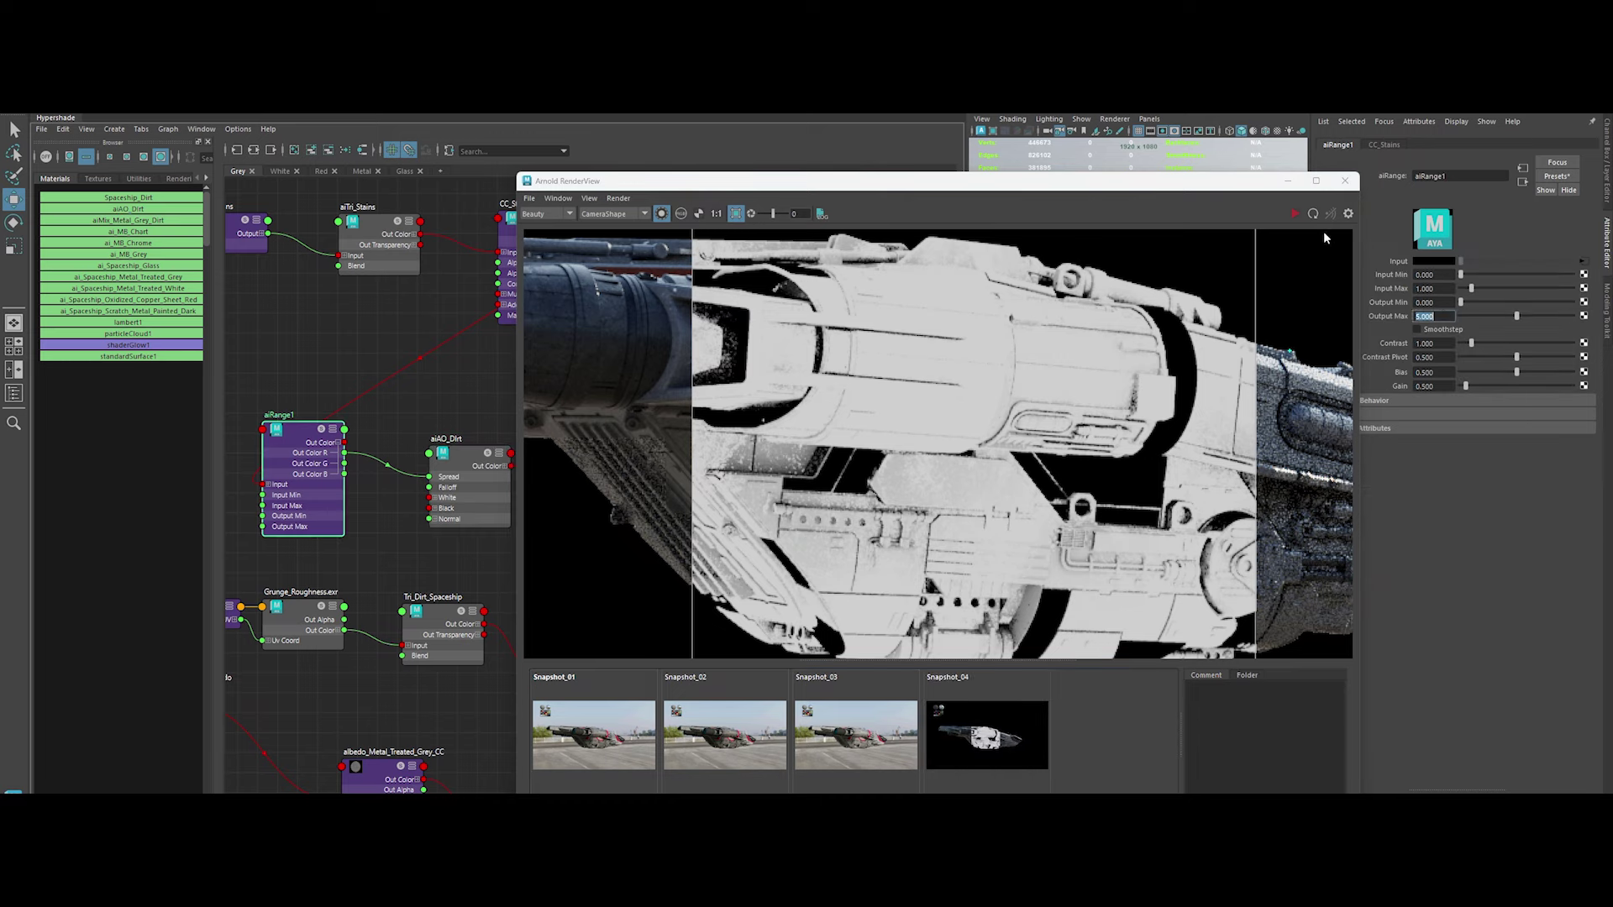
{"action": "left_click", "coordinate": [983, 754]}
{"action": "left_click", "coordinate": [983, 754]}
Turn off isolate and the crop region so the full ship renders
{"action": "left_click", "coordinate": [664, 217]}
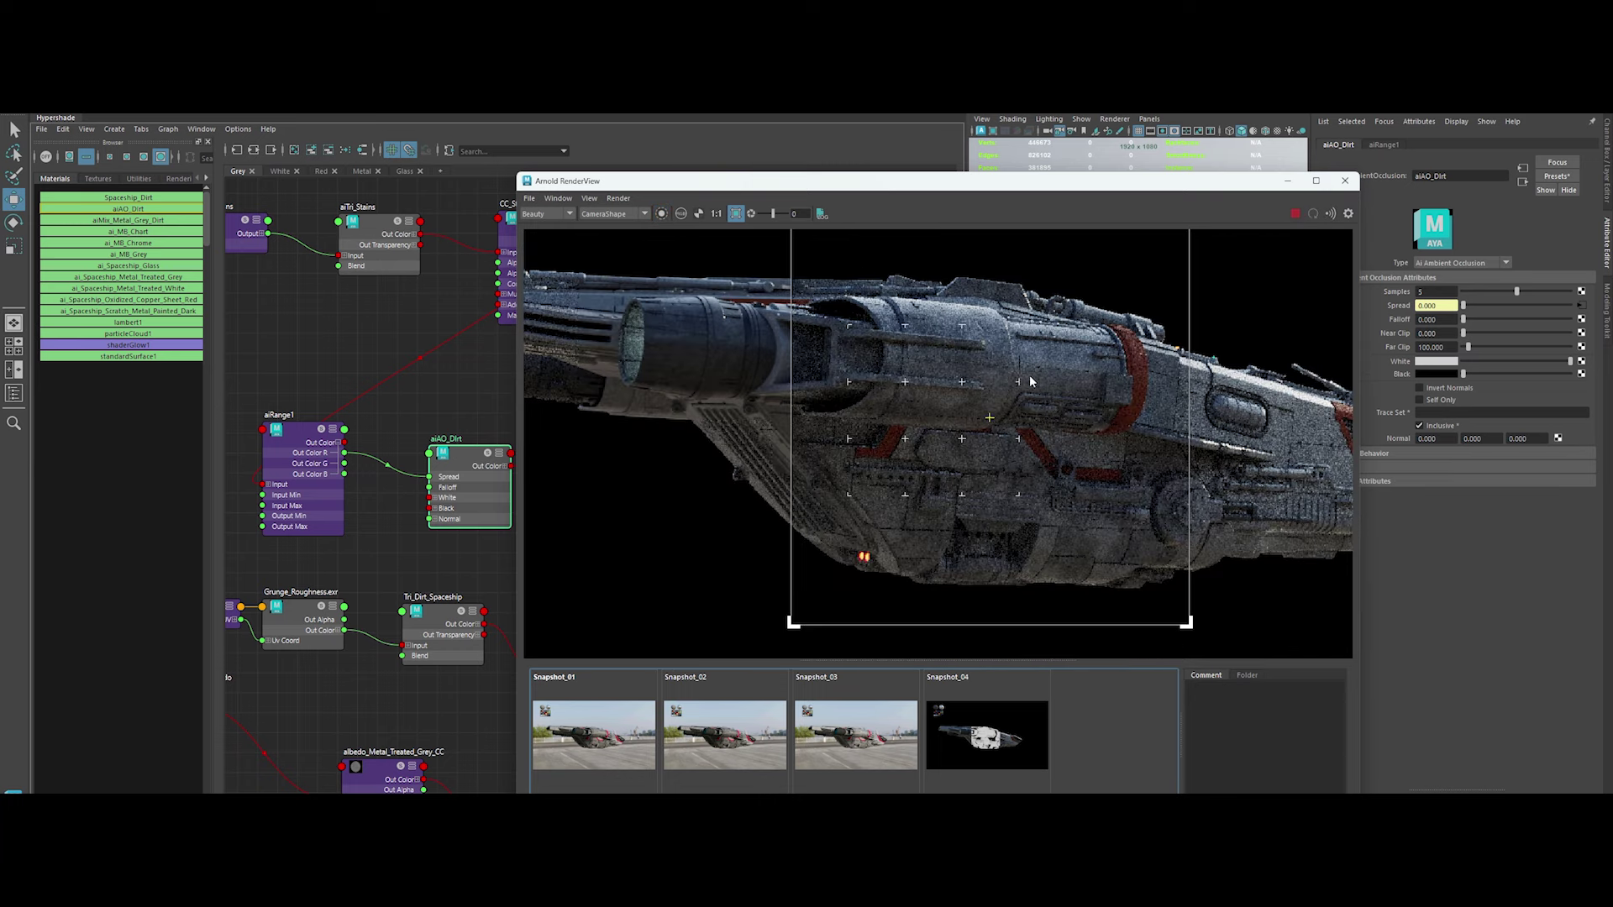
{"action": "left_click", "coordinate": [735, 214]}
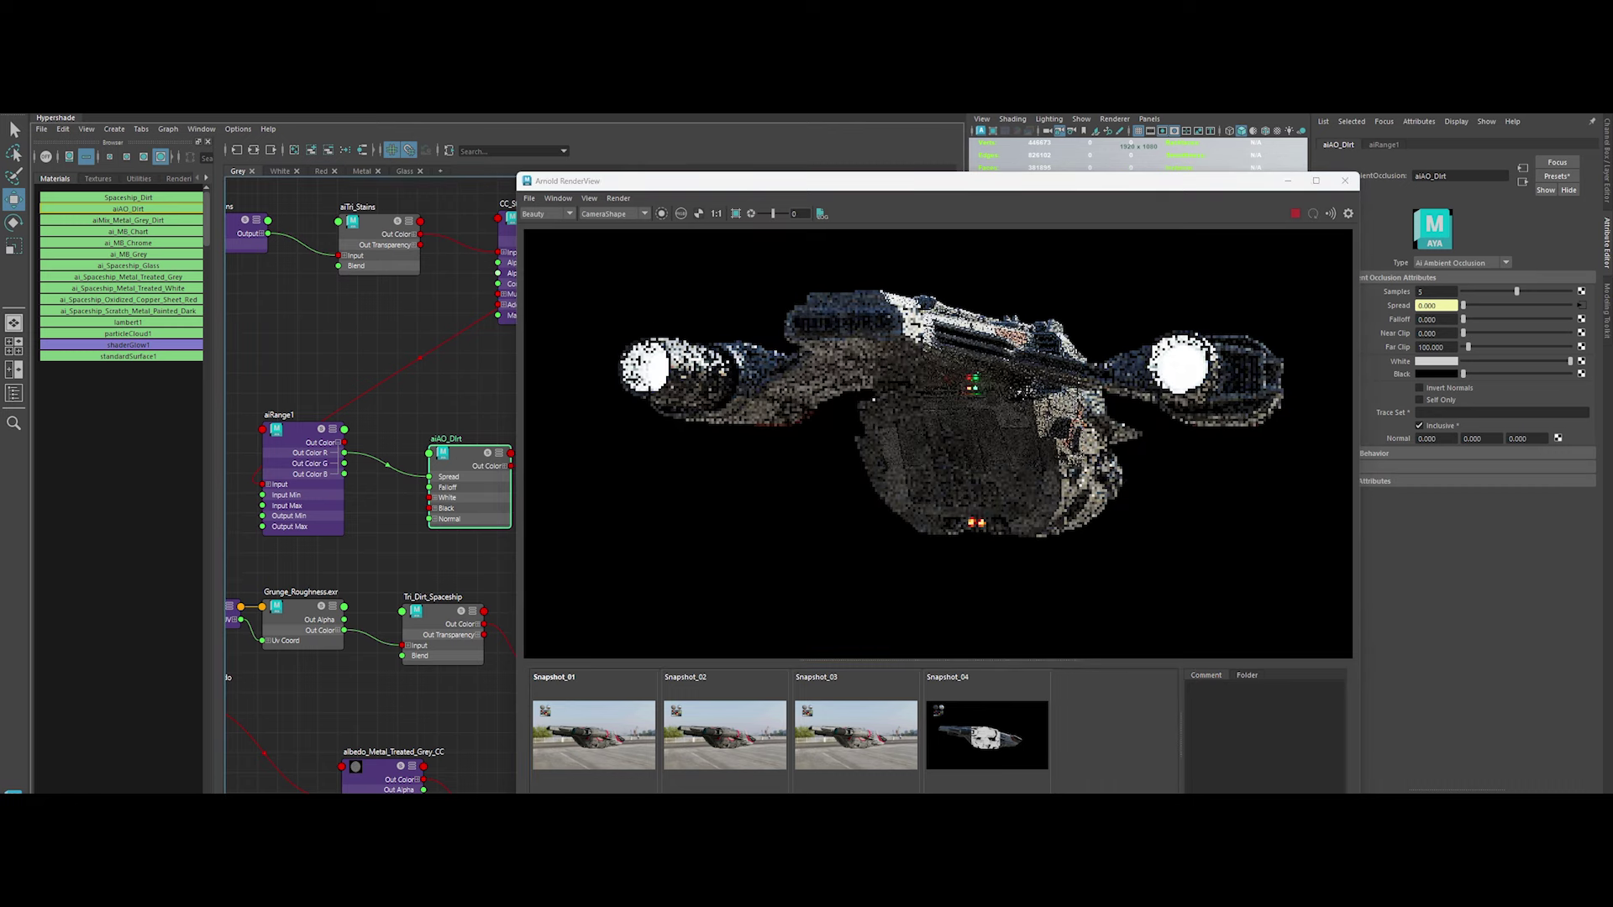
{"action": "mouse_move", "coordinate": [762, 185]}
{"action": "left_mouse_down"}
{"action": "mouse_move", "coordinate": [879, 160]}
{"action": "mouse_move", "coordinate": [861, 240]}
{"action": "left_mouse_up"}
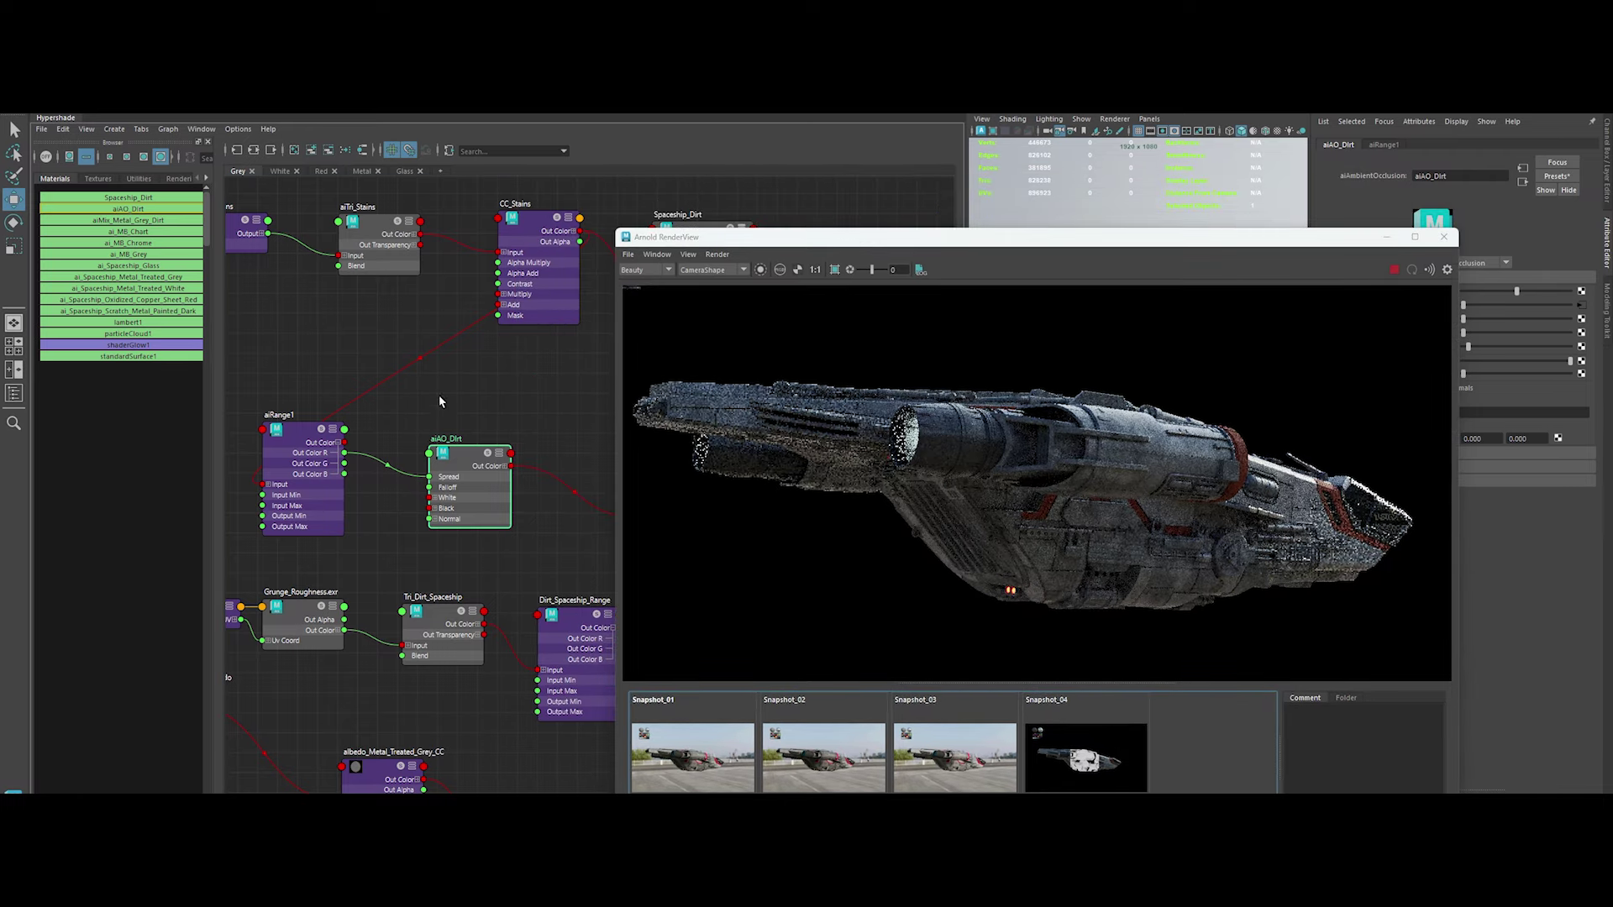
{"action": "middle_click_drag", "start_coordinate": [516, 390], "coordinate": [374, 375], "text": "alt"}
Isolate the selected node in the RenderView, checking Mix_AO_Dirt, aiRange1 and aiAO_Dirt
{"action": "scroll", "coordinate": [476, 350], "scroll_direction": "down", "scroll_amount": 3}
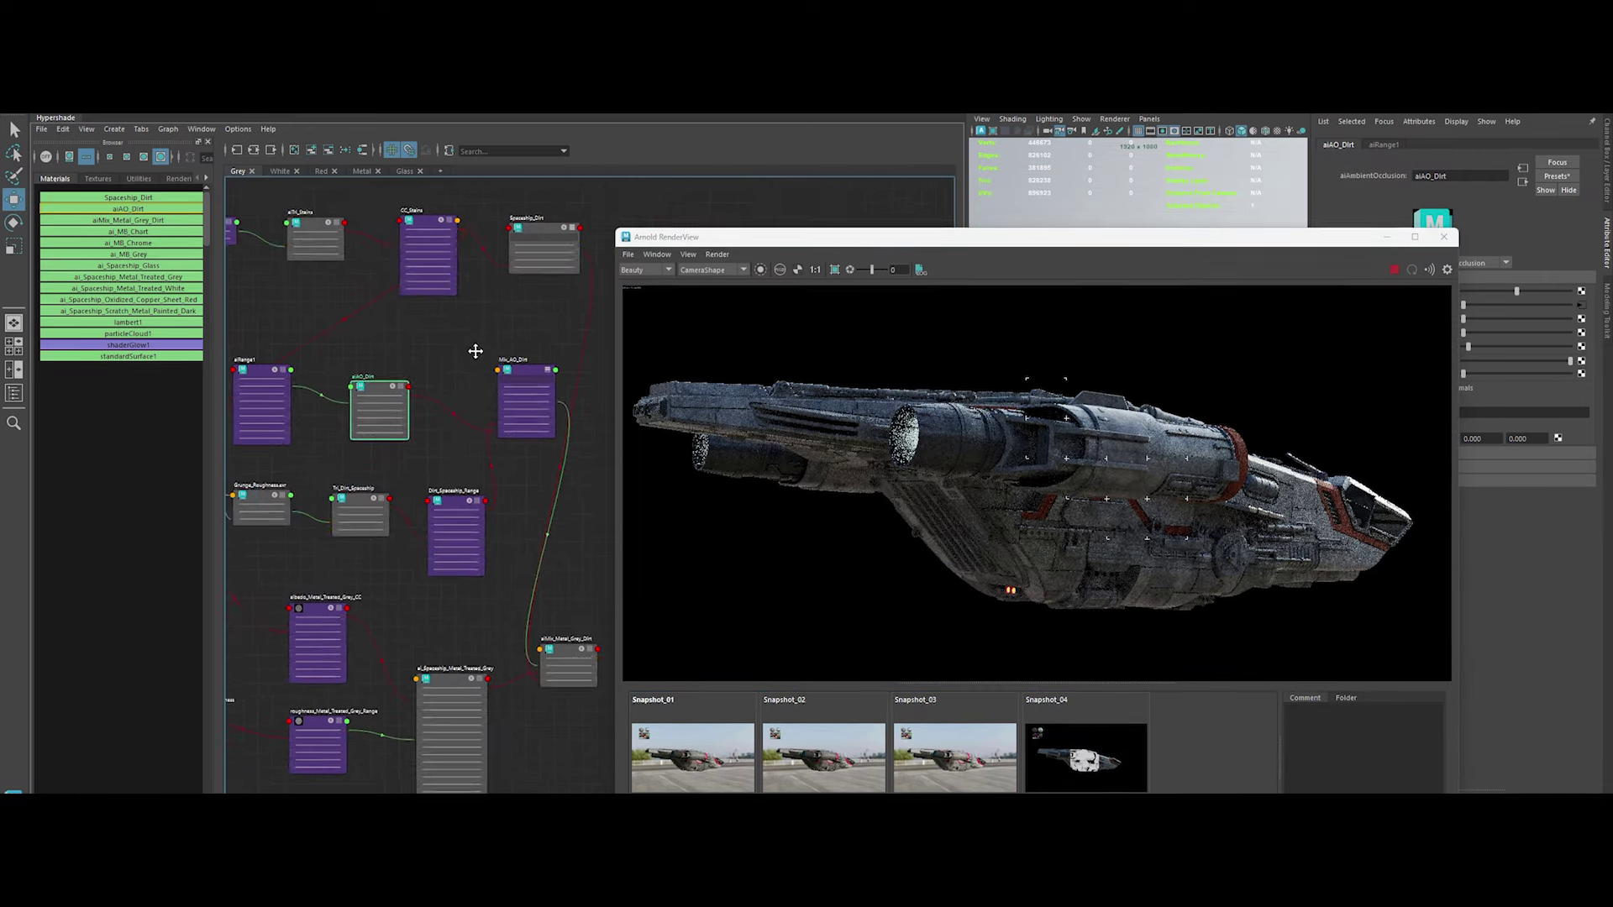
{"action": "left_click", "coordinate": [578, 357]}
{"action": "mouse_move", "coordinate": [978, 248]}
{"action": "left_mouse_down"}
{"action": "mouse_move", "coordinate": [859, 249]}
{"action": "mouse_move", "coordinate": [838, 203]}
{"action": "left_mouse_up"}
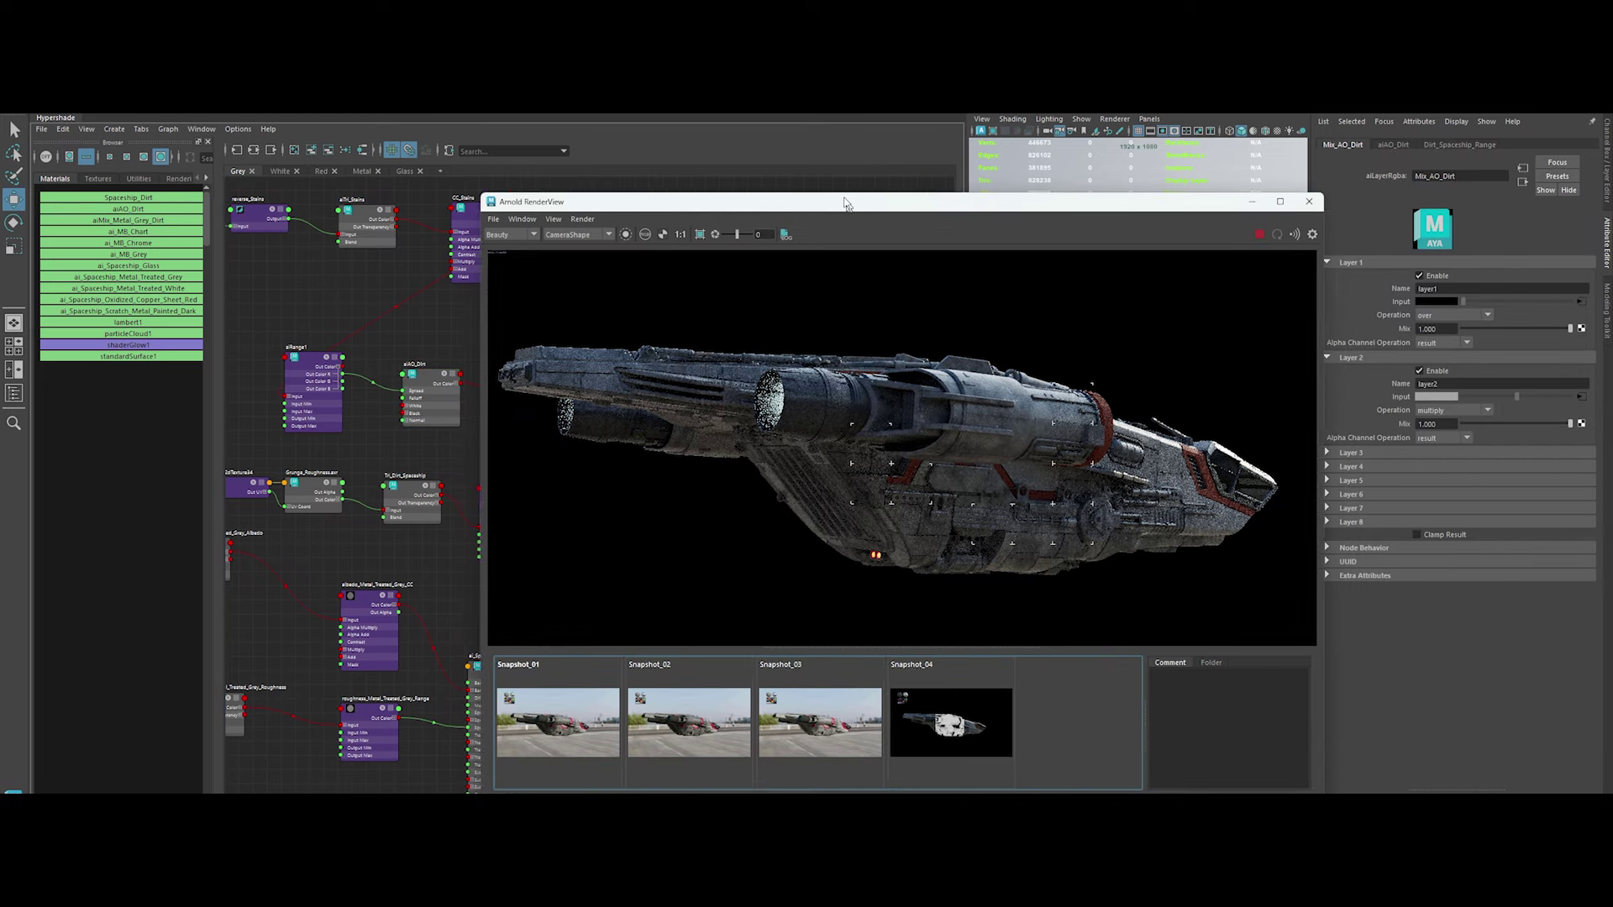
{"action": "left_click", "coordinate": [311, 363]}
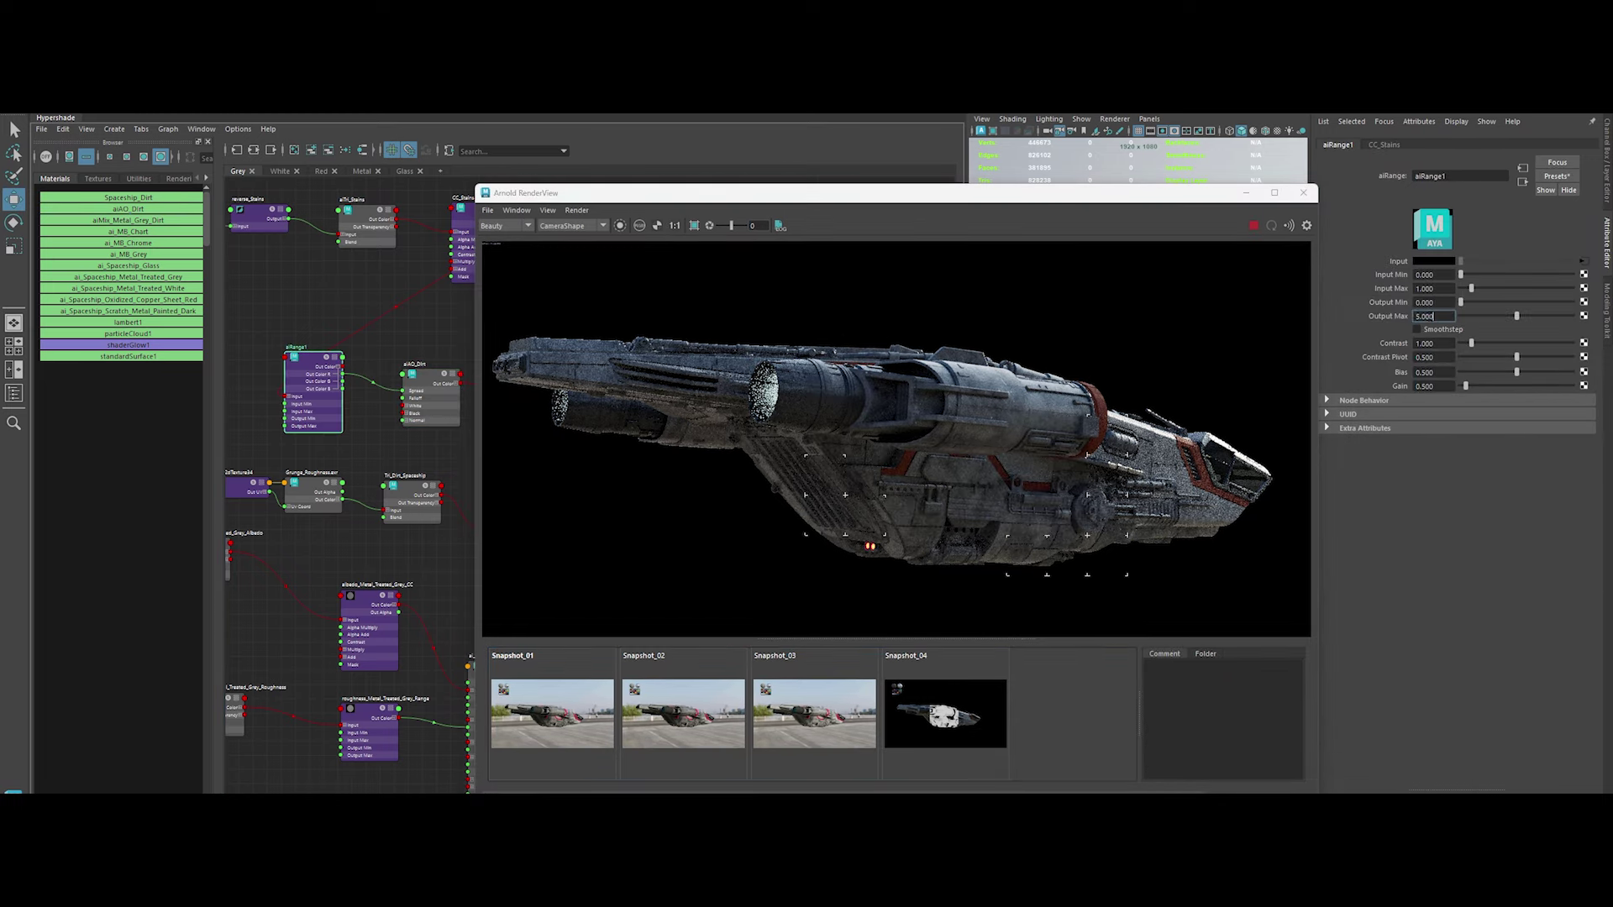
{"action": "scroll", "coordinate": [910, 487], "scroll_direction": "up", "scroll_amount": 3}
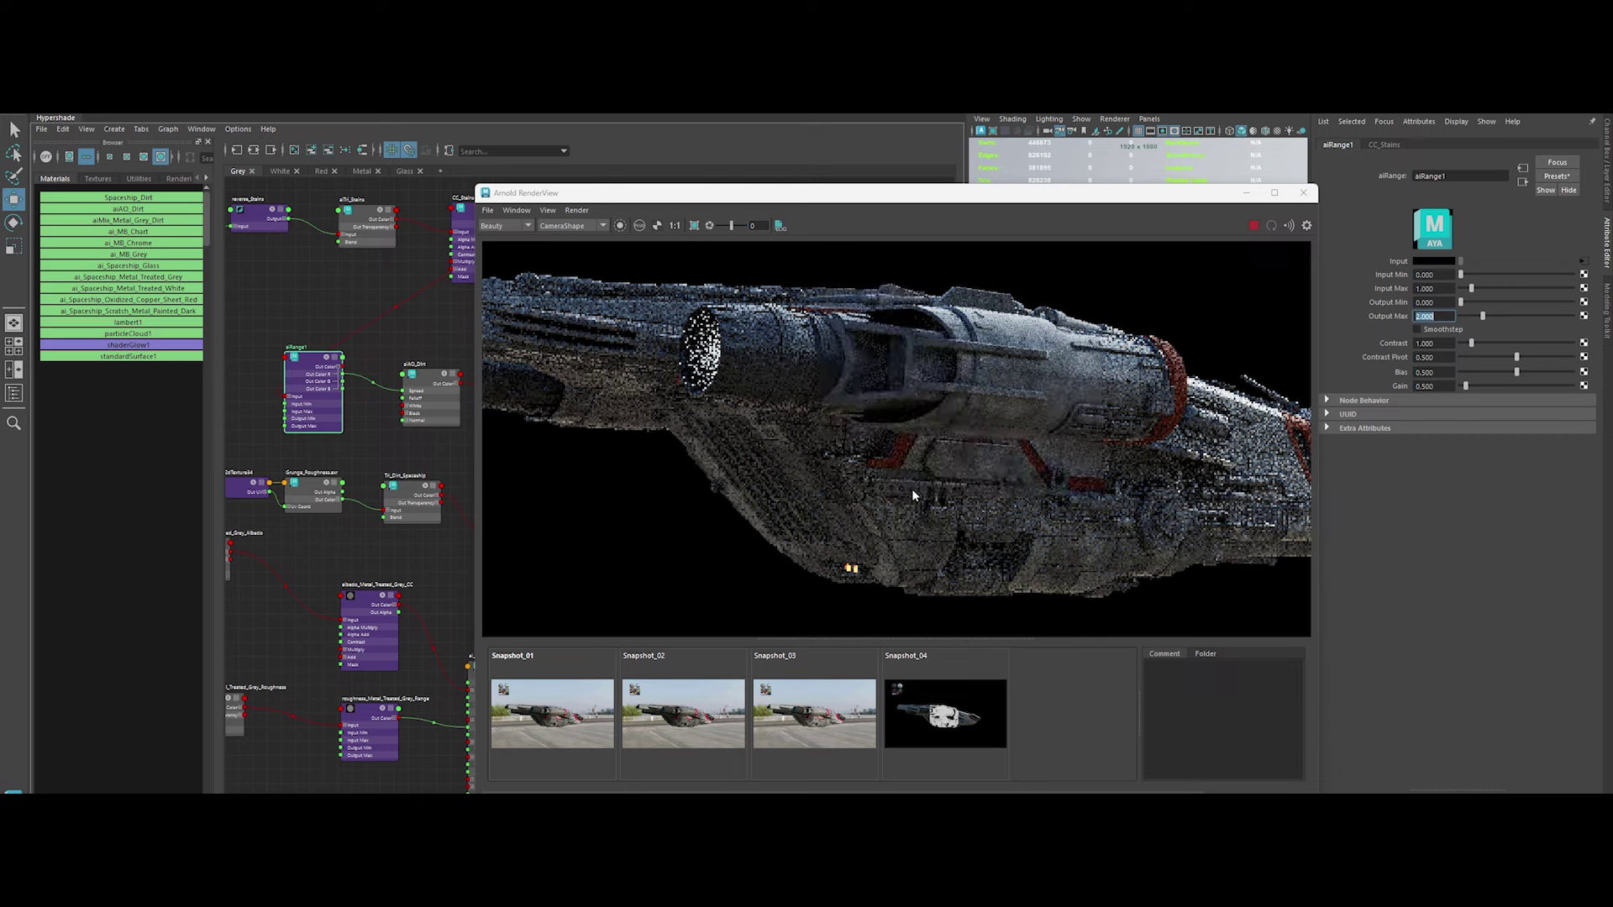
{"action": "left_click", "coordinate": [619, 225]}
{"action": "left_click", "coordinate": [430, 395]}
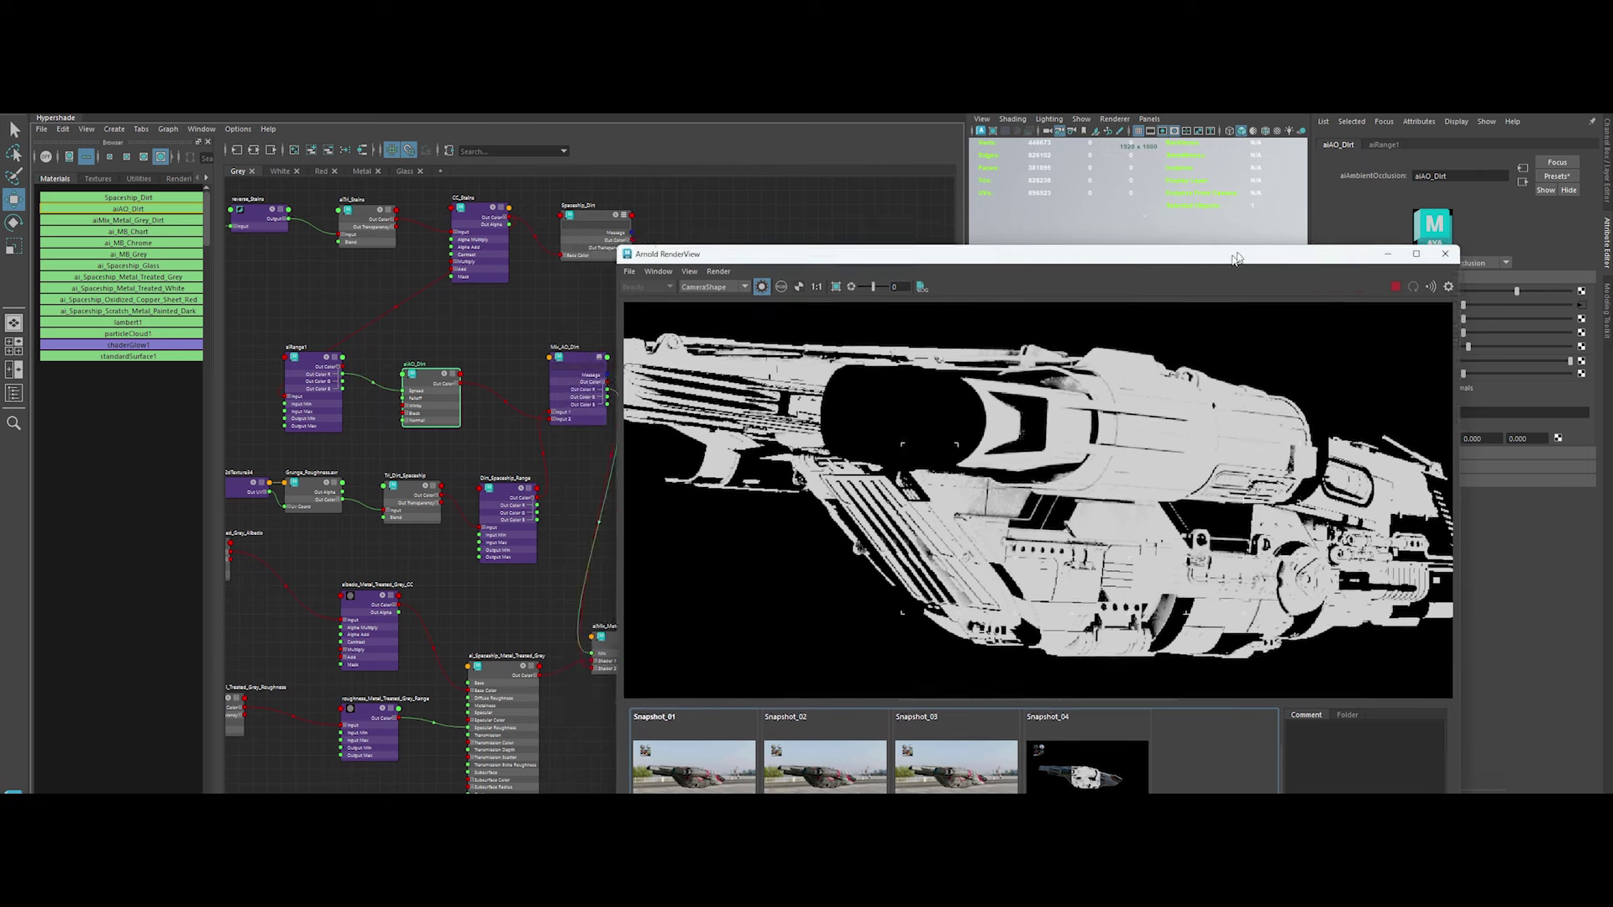
Set Mix_AO_Dirt layer 1 mix to 1.000 and start renaming layer 2 to AO
{"action": "left_click_drag", "start_coordinate": [1107, 237], "coordinate": [922, 223]}
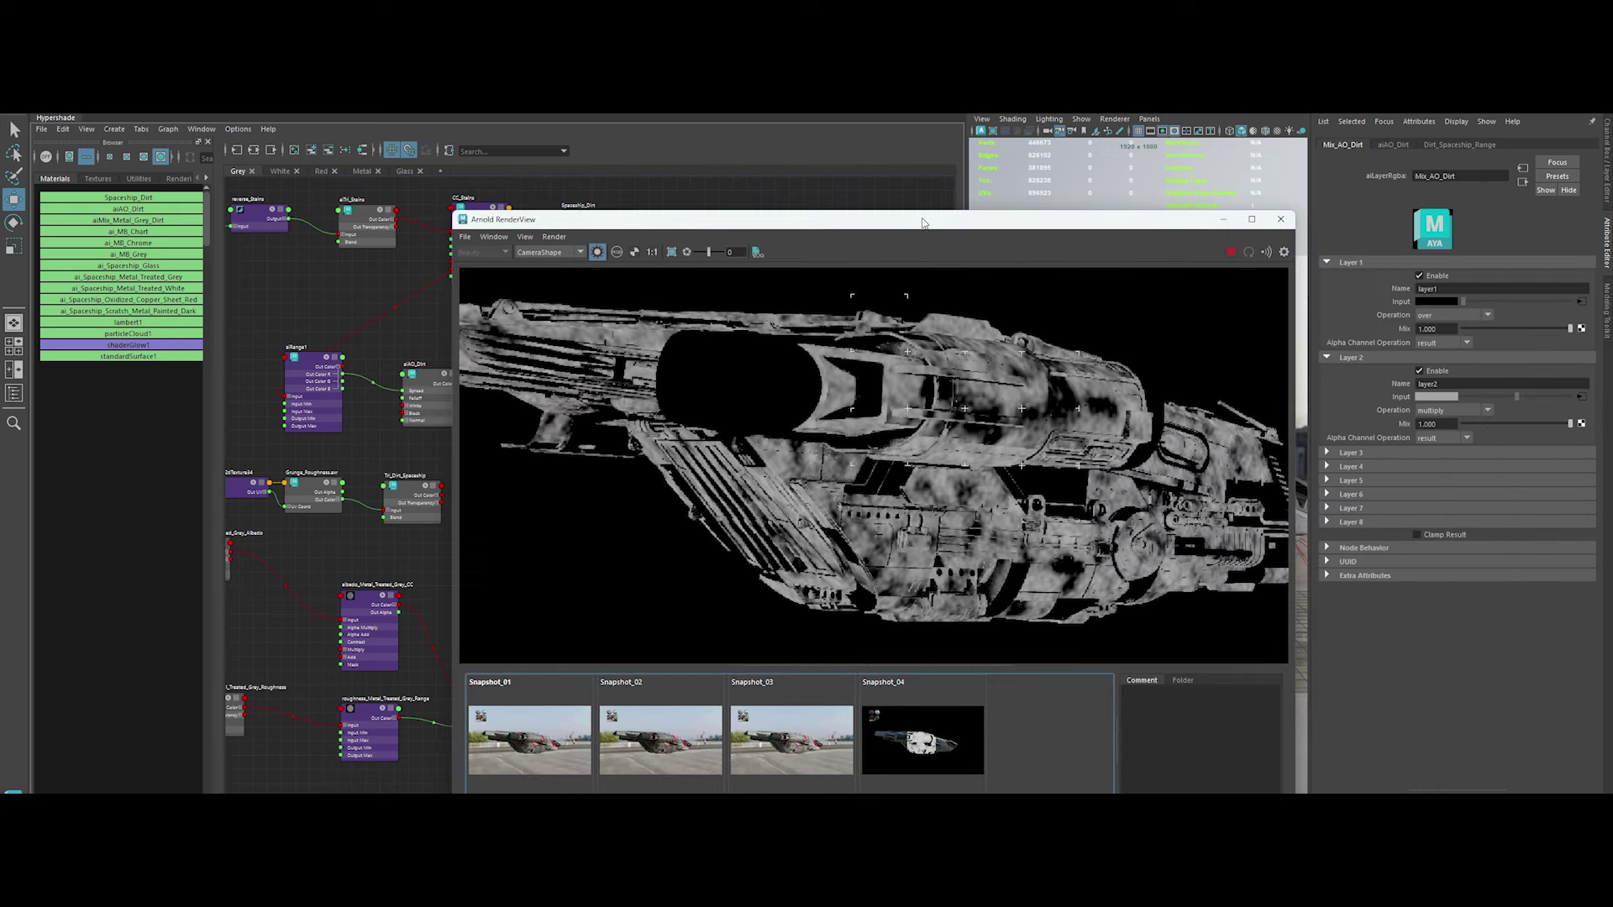
{"action": "scroll", "coordinate": [966, 529], "scroll_direction": "up", "scroll_amount": 5}
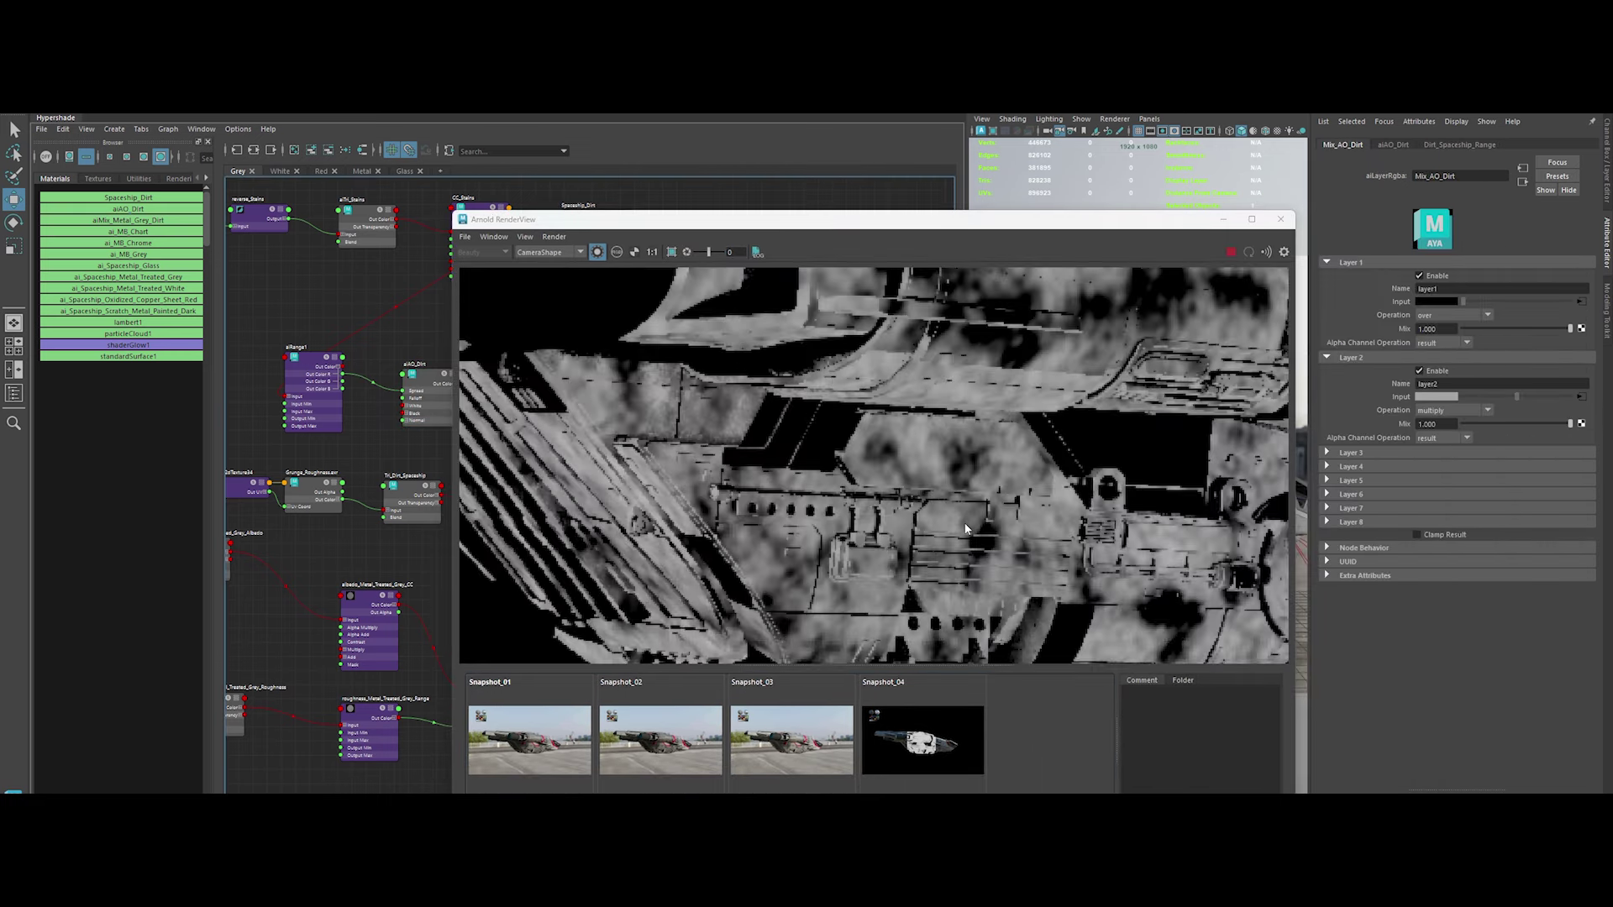
{"action": "scroll", "coordinate": [966, 529], "scroll_direction": "down", "scroll_amount": 4}
{"action": "left_click_drag", "start_coordinate": [1502, 330], "coordinate": [1569, 328]}
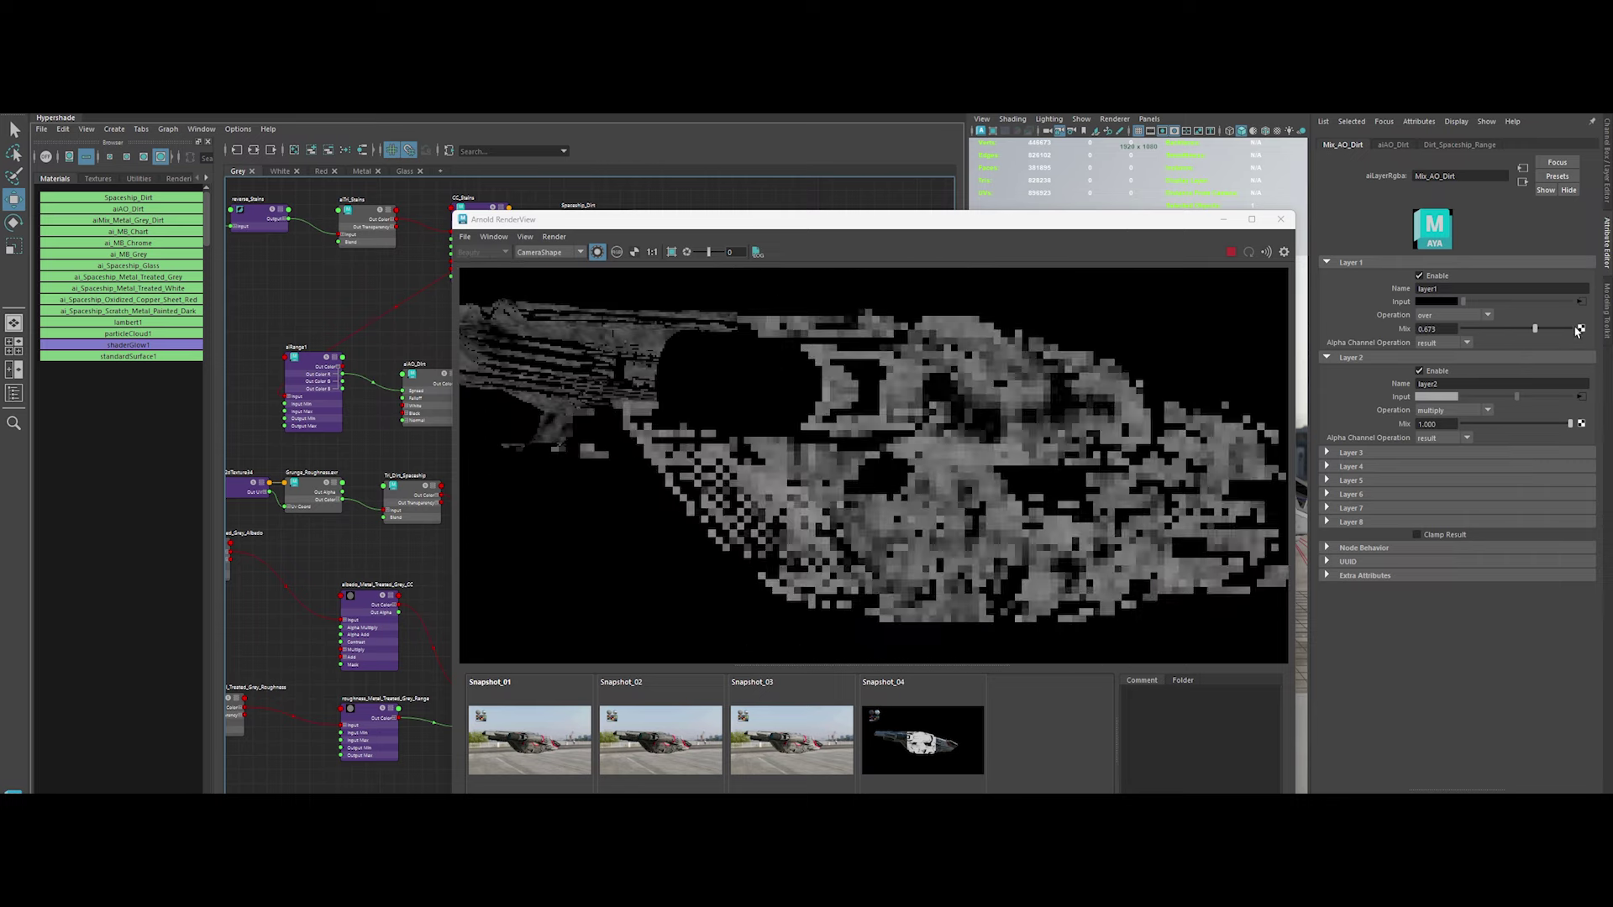
{"action": "left_click_drag", "start_coordinate": [841, 220], "coordinate": [875, 242]}
{"action": "left_click", "coordinate": [1385, 392]}
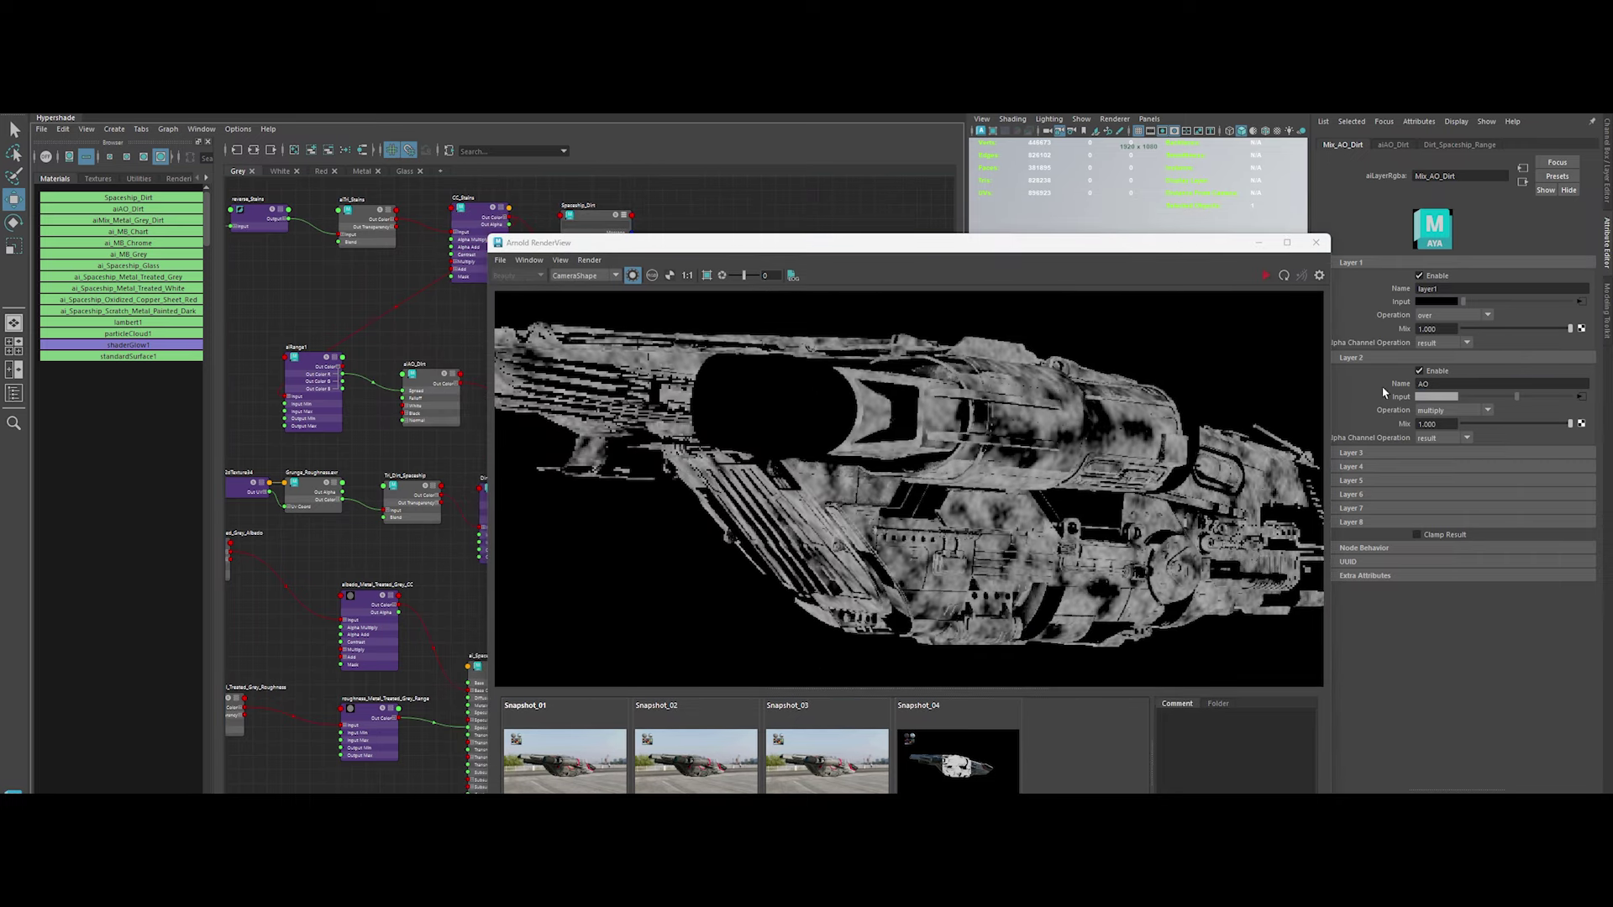
{"action": "type", "text": "Base"}
Inspect aiMix_Metal_Grey_Dirt and Mix_AO_Dirt, then select the Spaceship_Dirt shader
{"action": "left_click_drag", "start_coordinate": [899, 256], "coordinate": [1195, 472]}
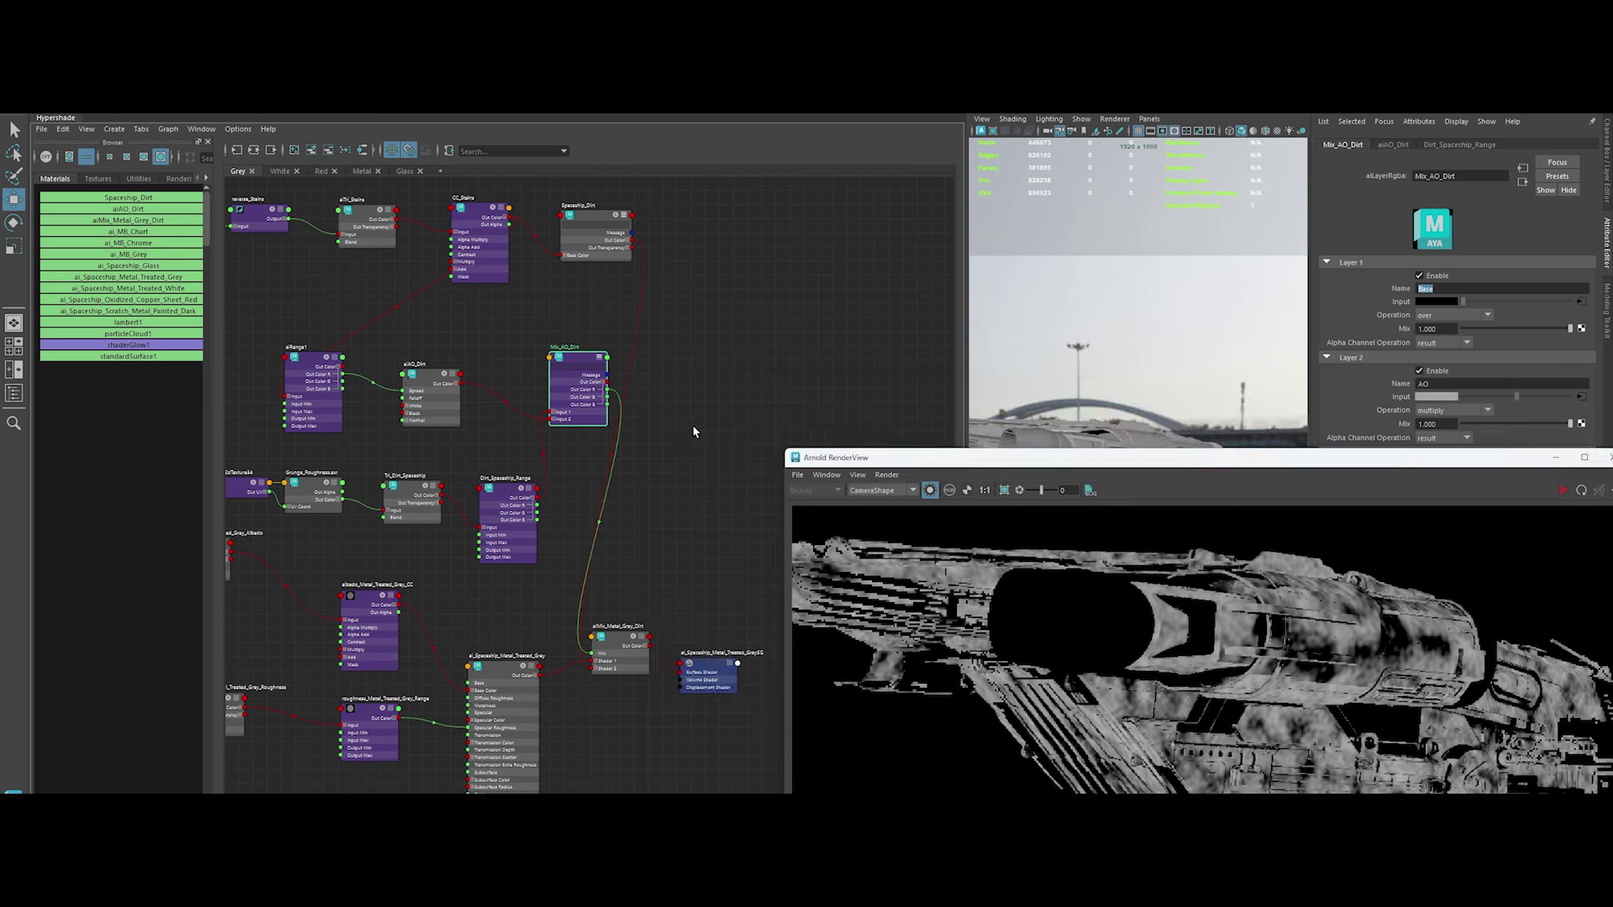
{"action": "left_click", "coordinate": [557, 480]}
{"action": "middle_click_drag", "start_coordinate": [557, 481], "coordinate": [655, 545], "text": "alt"}
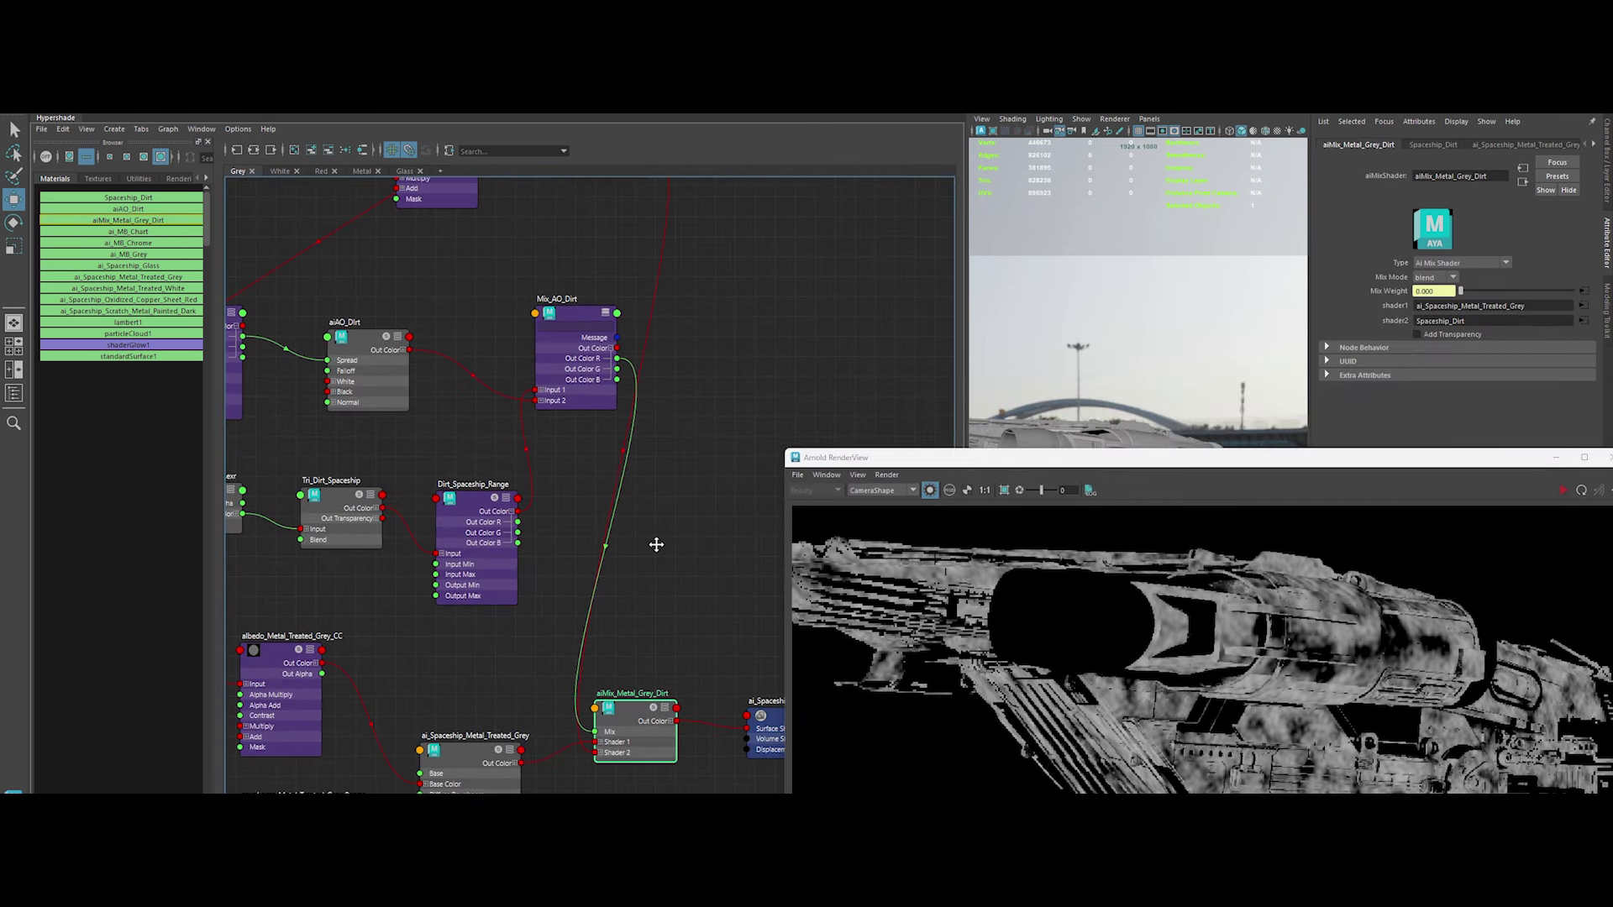
{"action": "left_click", "coordinate": [471, 177]}
{"action": "middle_click_drag", "start_coordinate": [471, 177], "coordinate": [561, 383], "text": "alt"}
{"action": "left_click", "coordinate": [575, 253]}
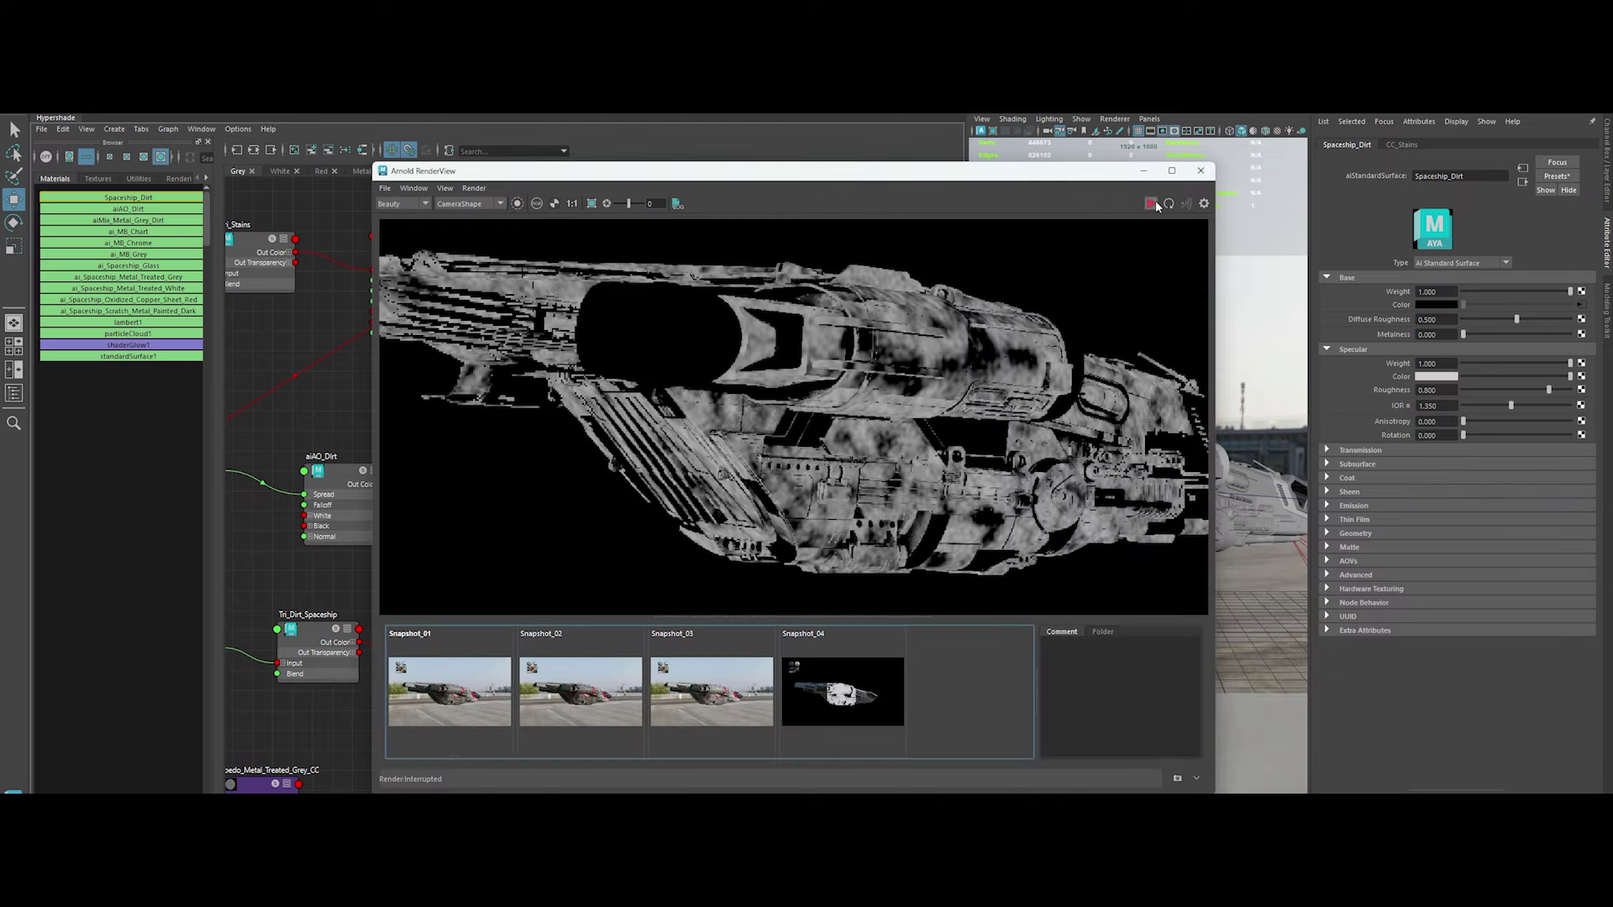
Re-render a region over the ship's underside and save a snapshot
{"action": "left_click", "coordinate": [1168, 204]}
{"action": "left_click_drag", "start_coordinate": [1016, 560], "coordinate": [854, 358]}
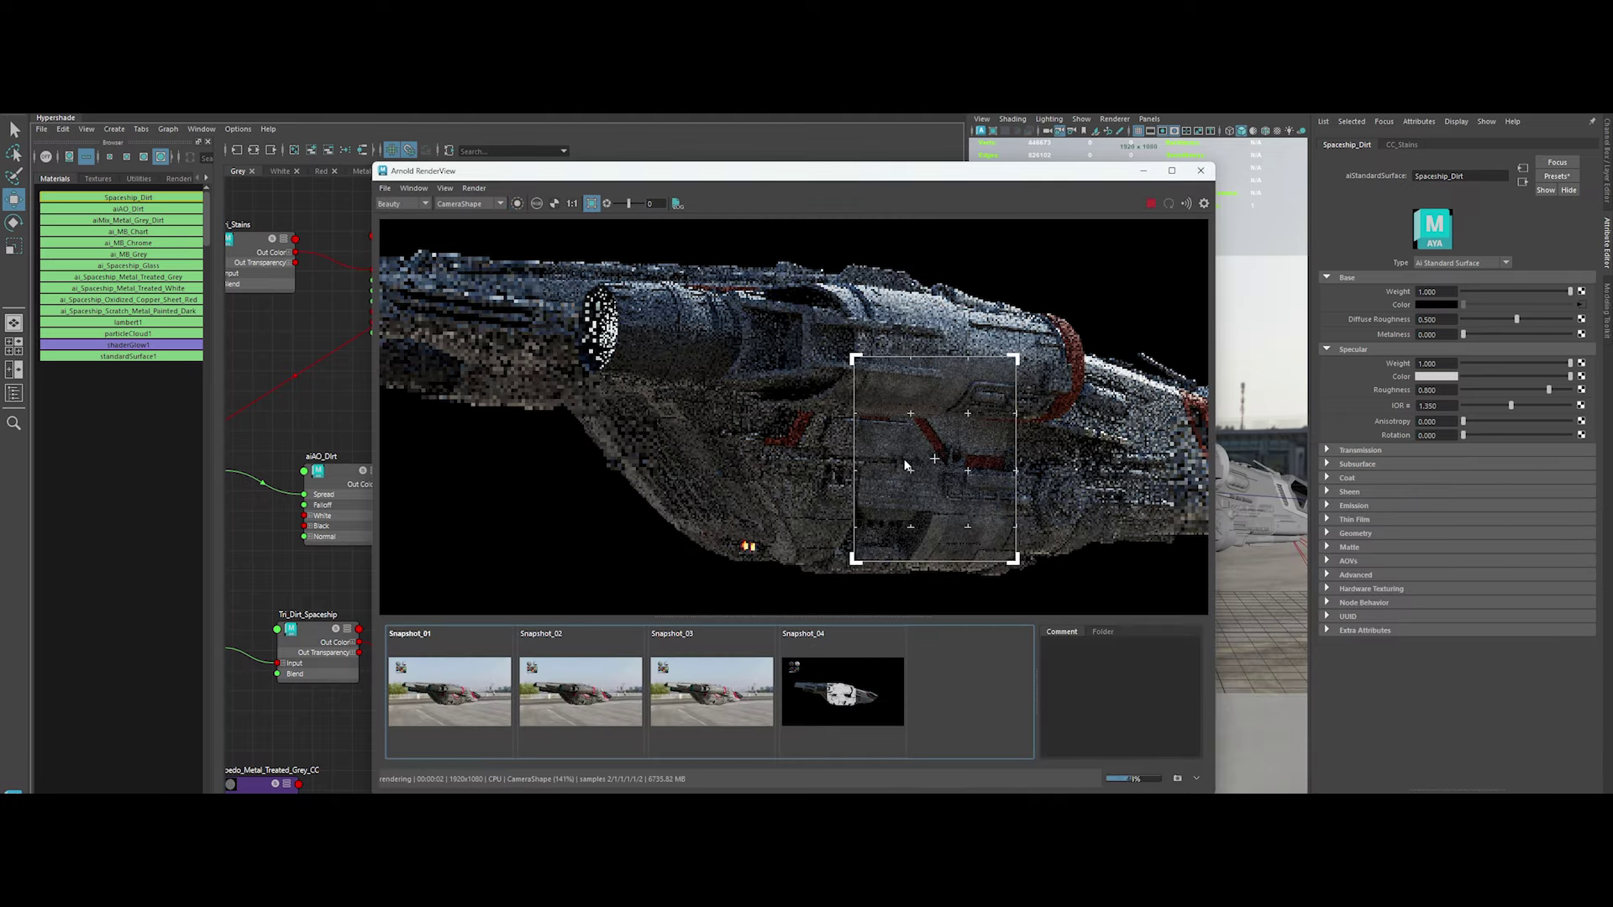
{"action": "scroll", "coordinate": [907, 465], "scroll_direction": "up", "scroll_amount": 1}
{"action": "middle_click_drag", "start_coordinate": [907, 464], "coordinate": [877, 433]}
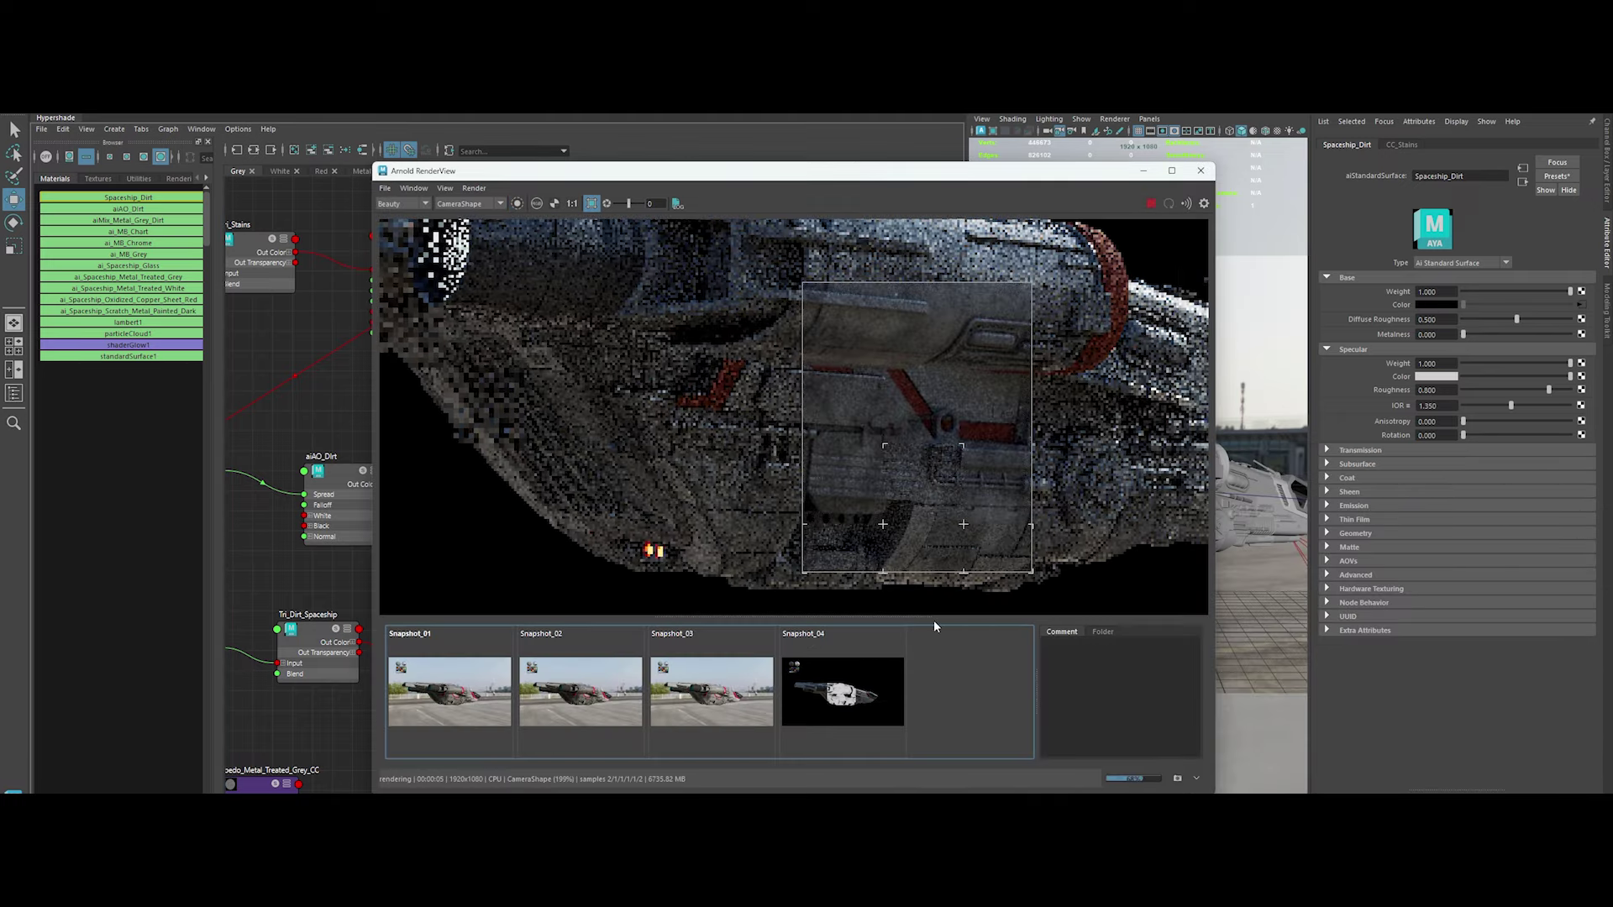
{"action": "left_click", "coordinate": [1178, 782]}
Set Spaceship_Dirt Base Weight to 0.5 and compare against the snapshot
{"action": "left_click", "coordinate": [1436, 291]}
{"action": "type", "text": "0.5"}
{"action": "key", "text": "Return"}
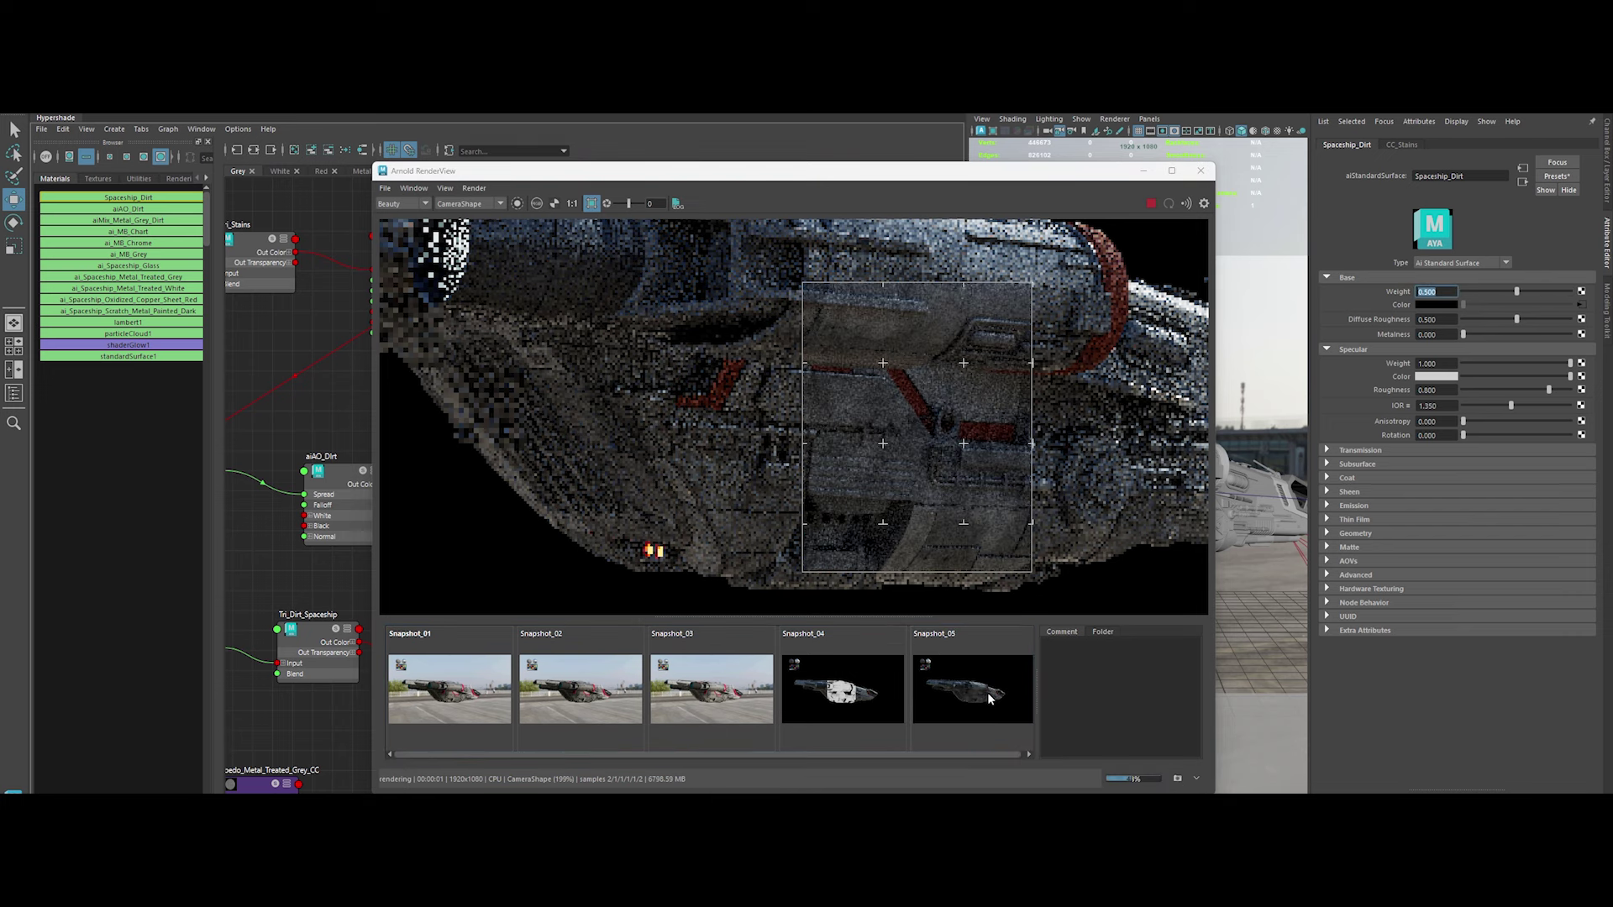
{"action": "left_click", "coordinate": [985, 694]}
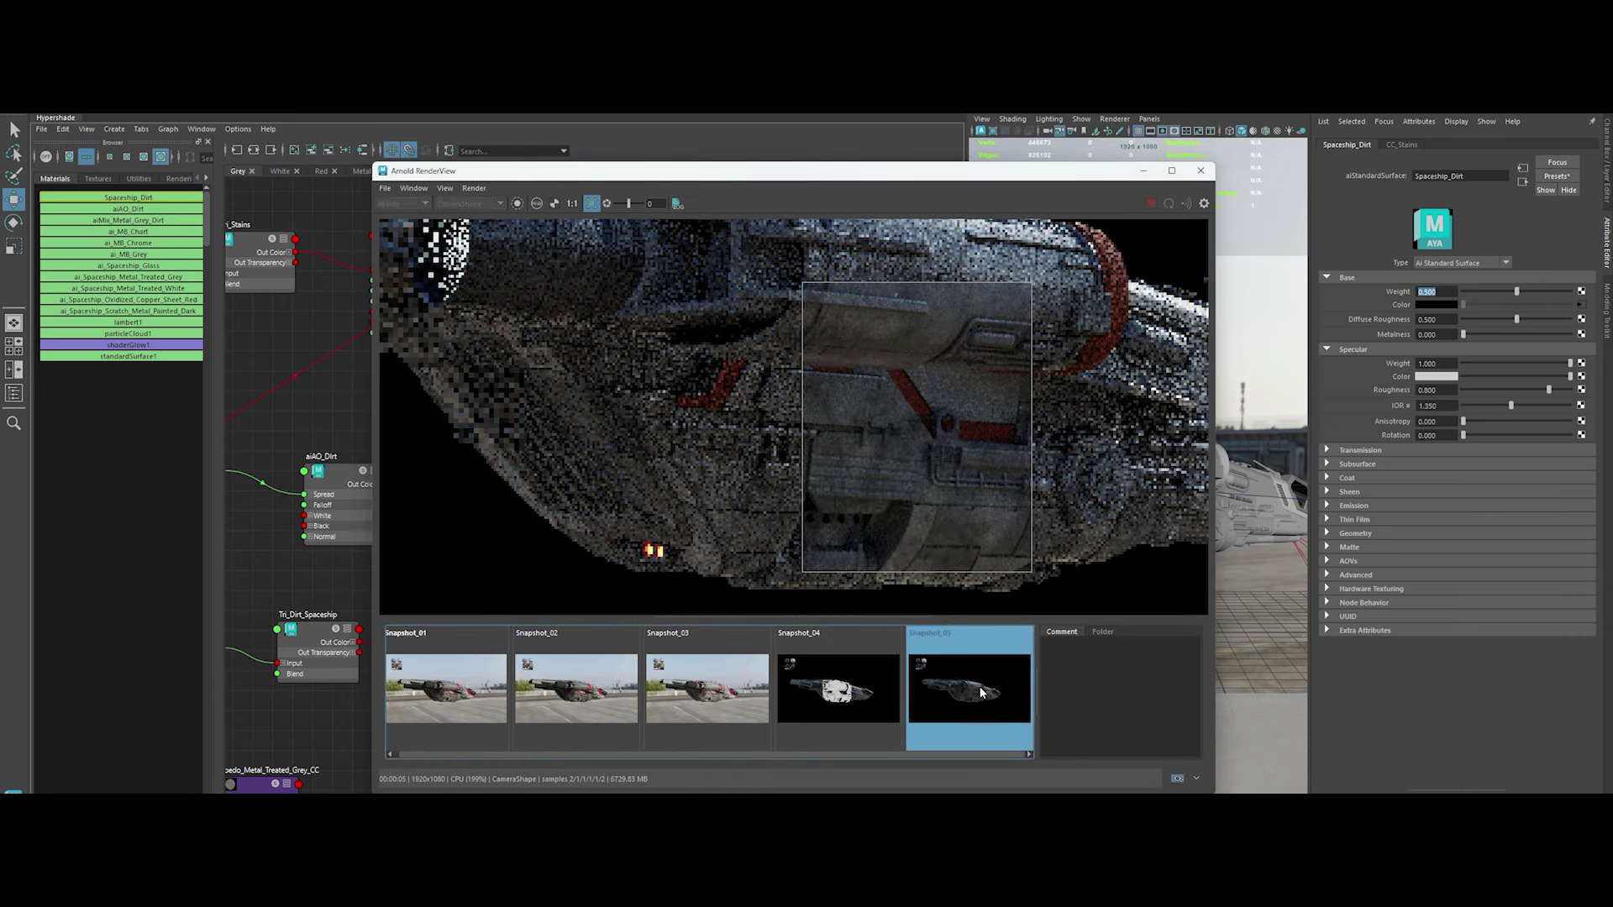
{"action": "left_click", "coordinate": [981, 692]}
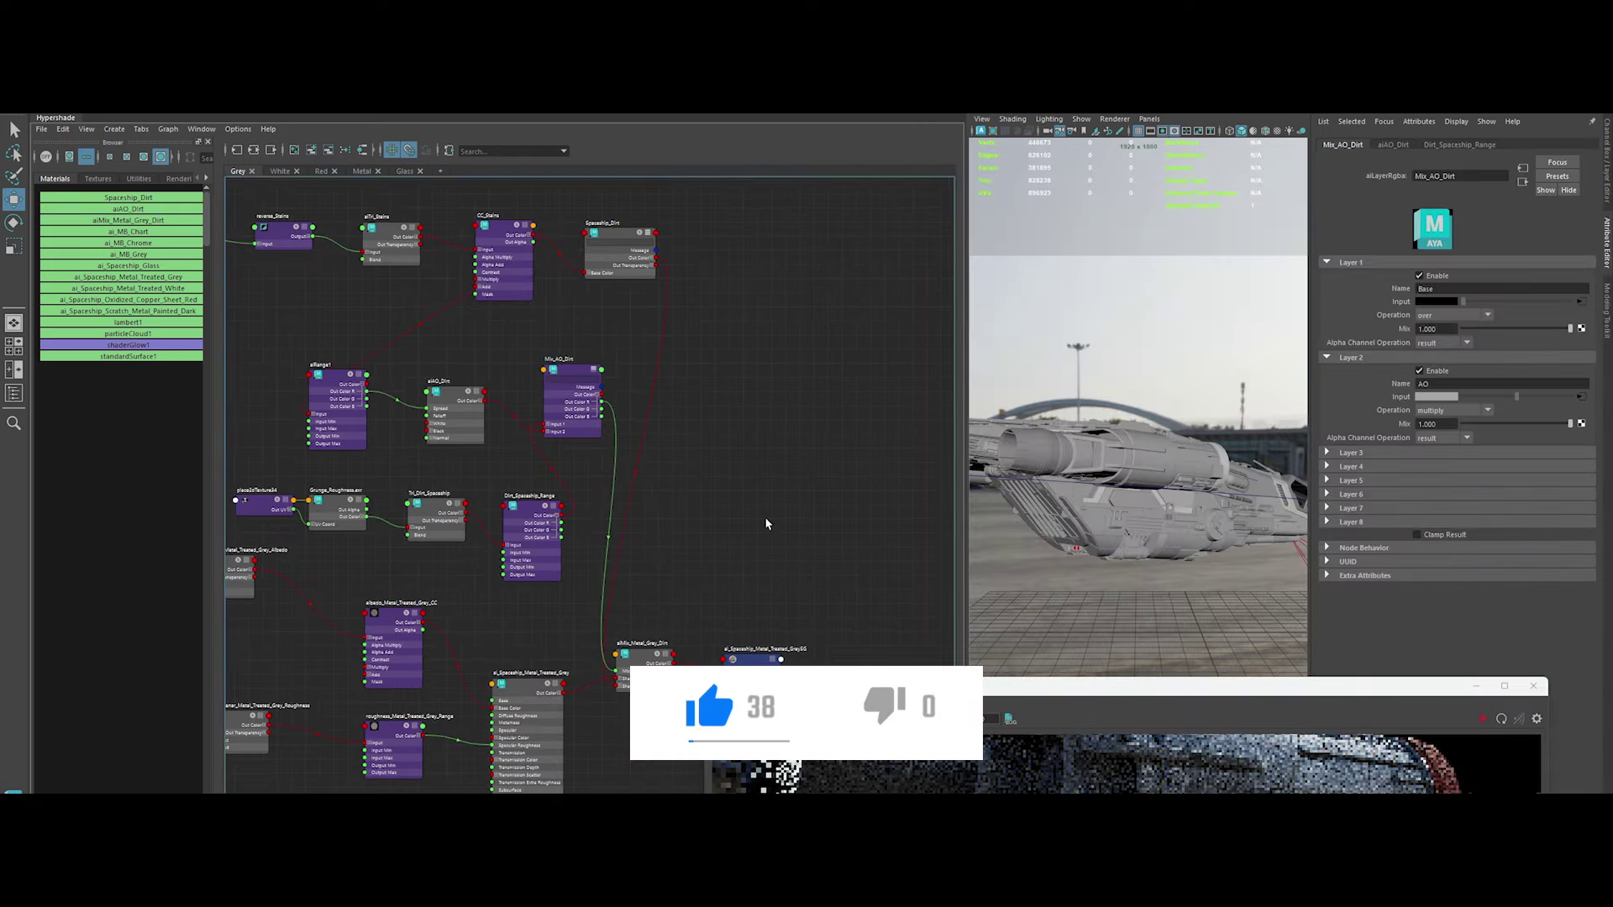
Create a new aiRange node in the graph
{"action": "key", "text": "Tab"}
{"action": "type", "text": "aiRange"}
{"action": "key", "text": "Return"}
Name the node Range_Dirt_Amount, drive aiMix_Metal_Grey_Dirt's Mix with it, Output Max 0.75
{"action": "type", "text": "Dirt_Am"}
{"action": "key", "text": "Return"}
{"action": "mouse_move", "coordinate": [798, 546]}
{"action": "left_mouse_down"}
{"action": "mouse_move", "coordinate": [710, 467]}
{"action": "mouse_move", "coordinate": [623, 670]}
{"action": "left_mouse_up"}
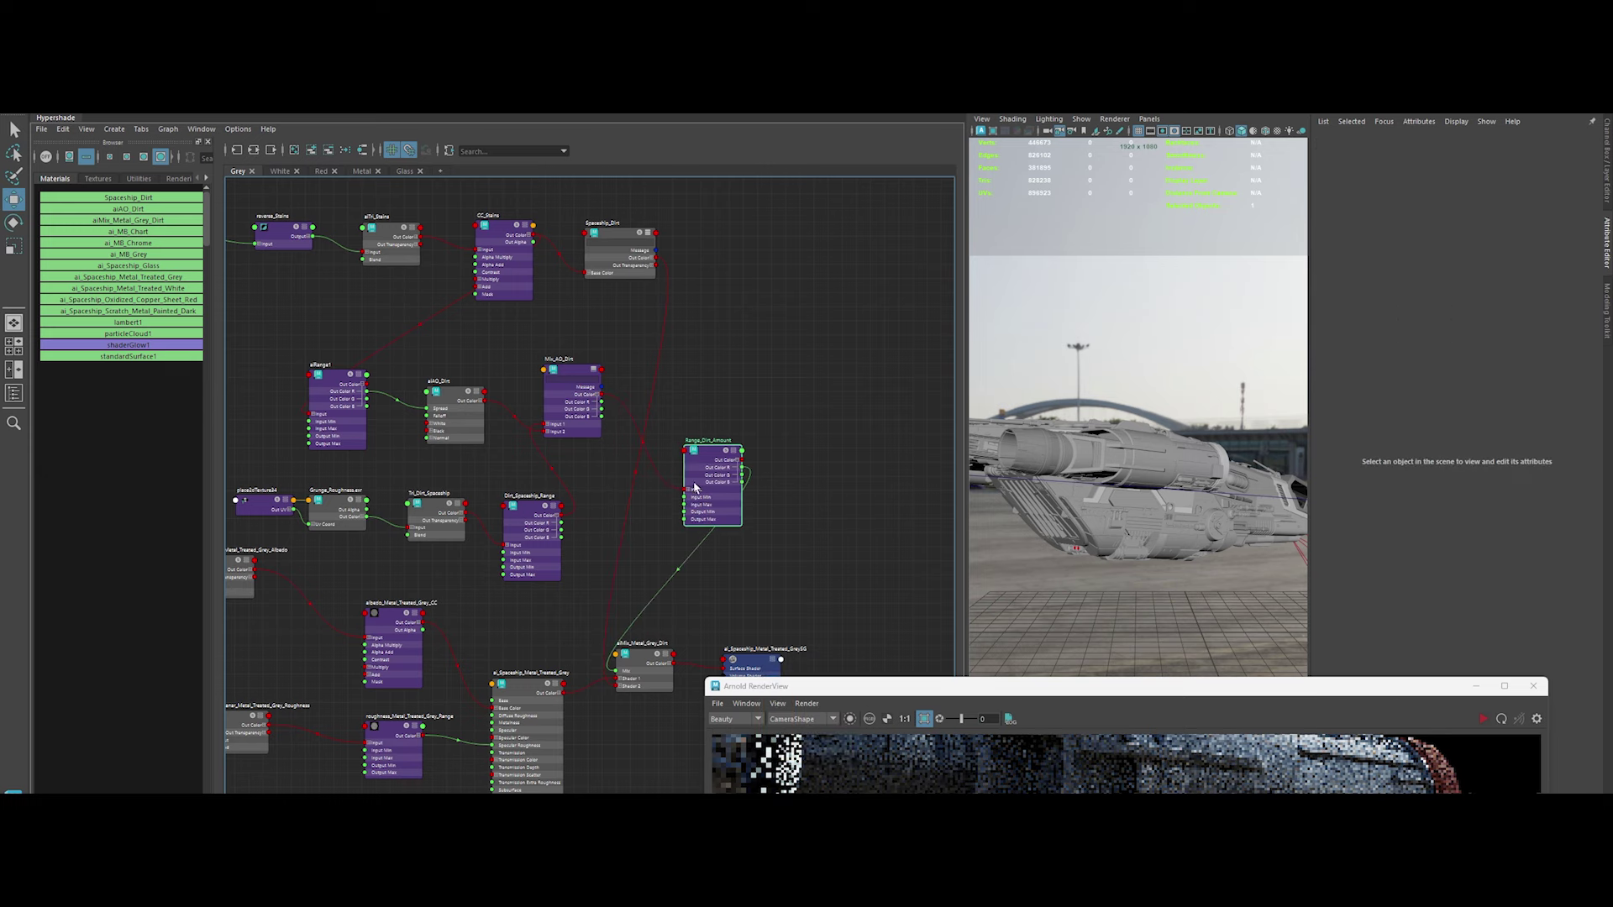
{"action": "left_click", "coordinate": [1433, 316]}
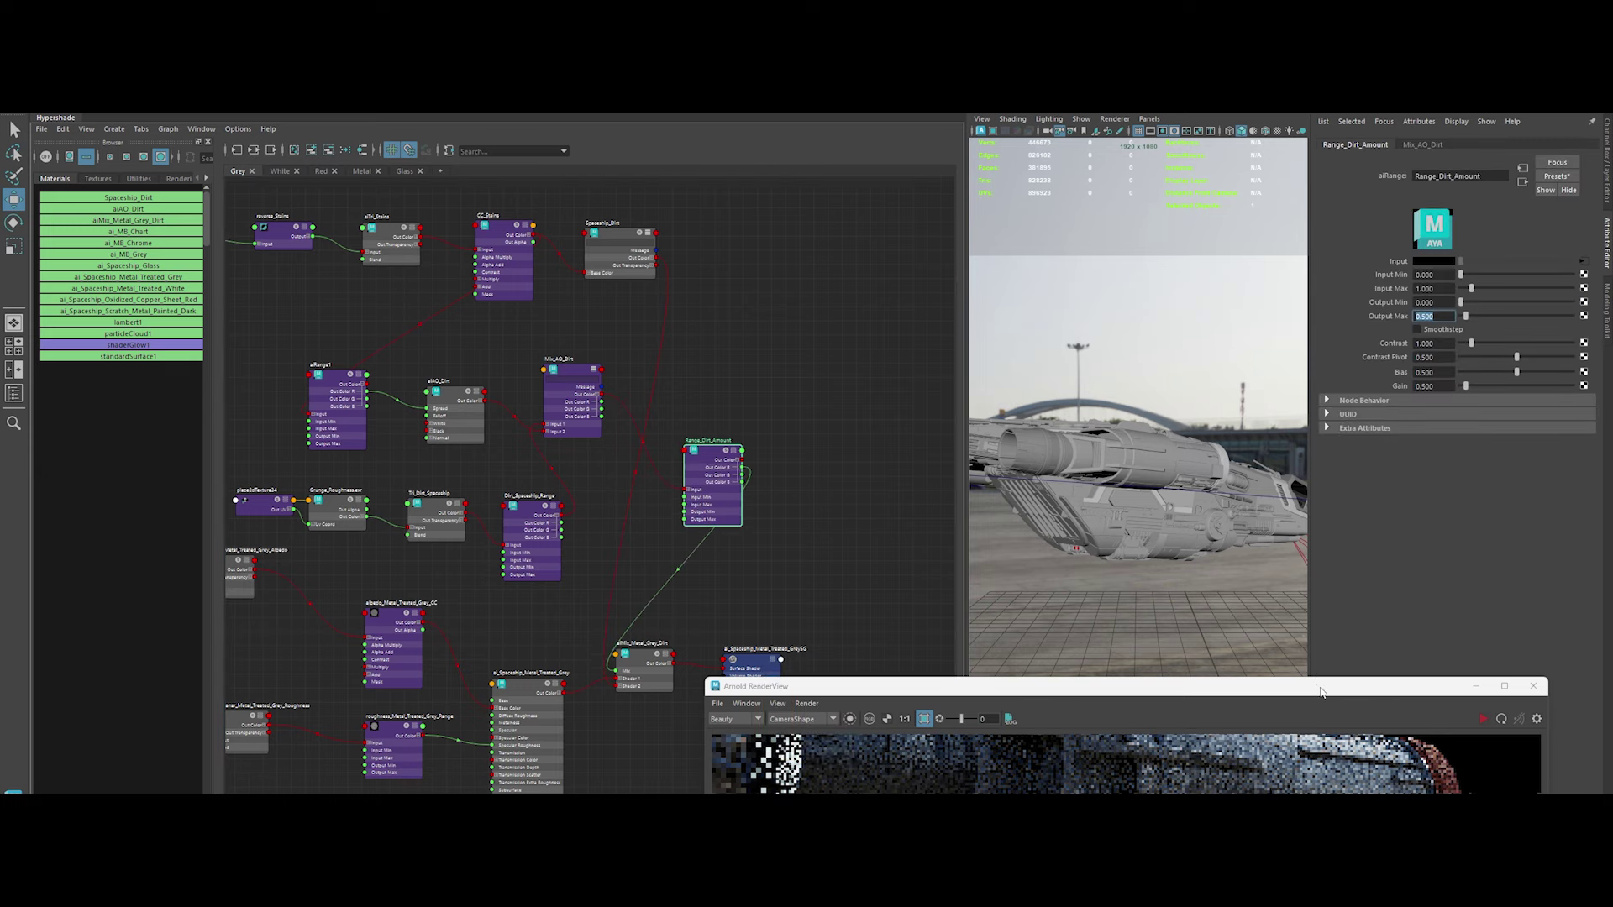
{"action": "left_click_drag", "start_coordinate": [1321, 691], "coordinate": [1119, 187]}
{"action": "type", "text": "0.75"}
{"action": "key", "text": "Return"}
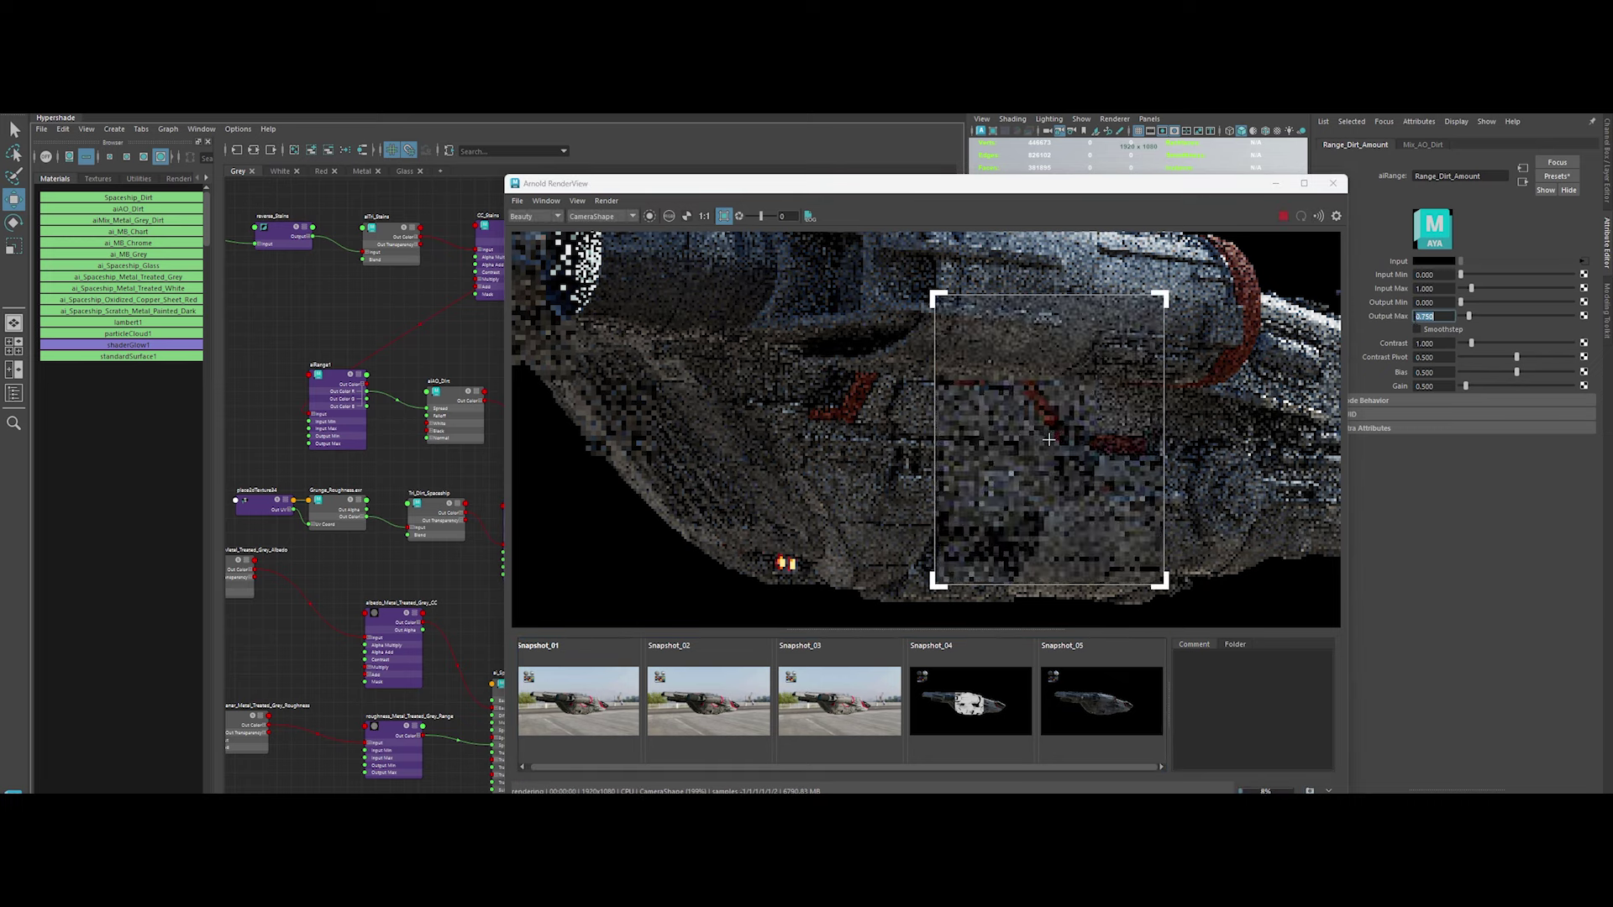
Re-render with the render region framing the whole ship
{"action": "scroll", "coordinate": [1077, 421], "scroll_direction": "down", "scroll_amount": 2}
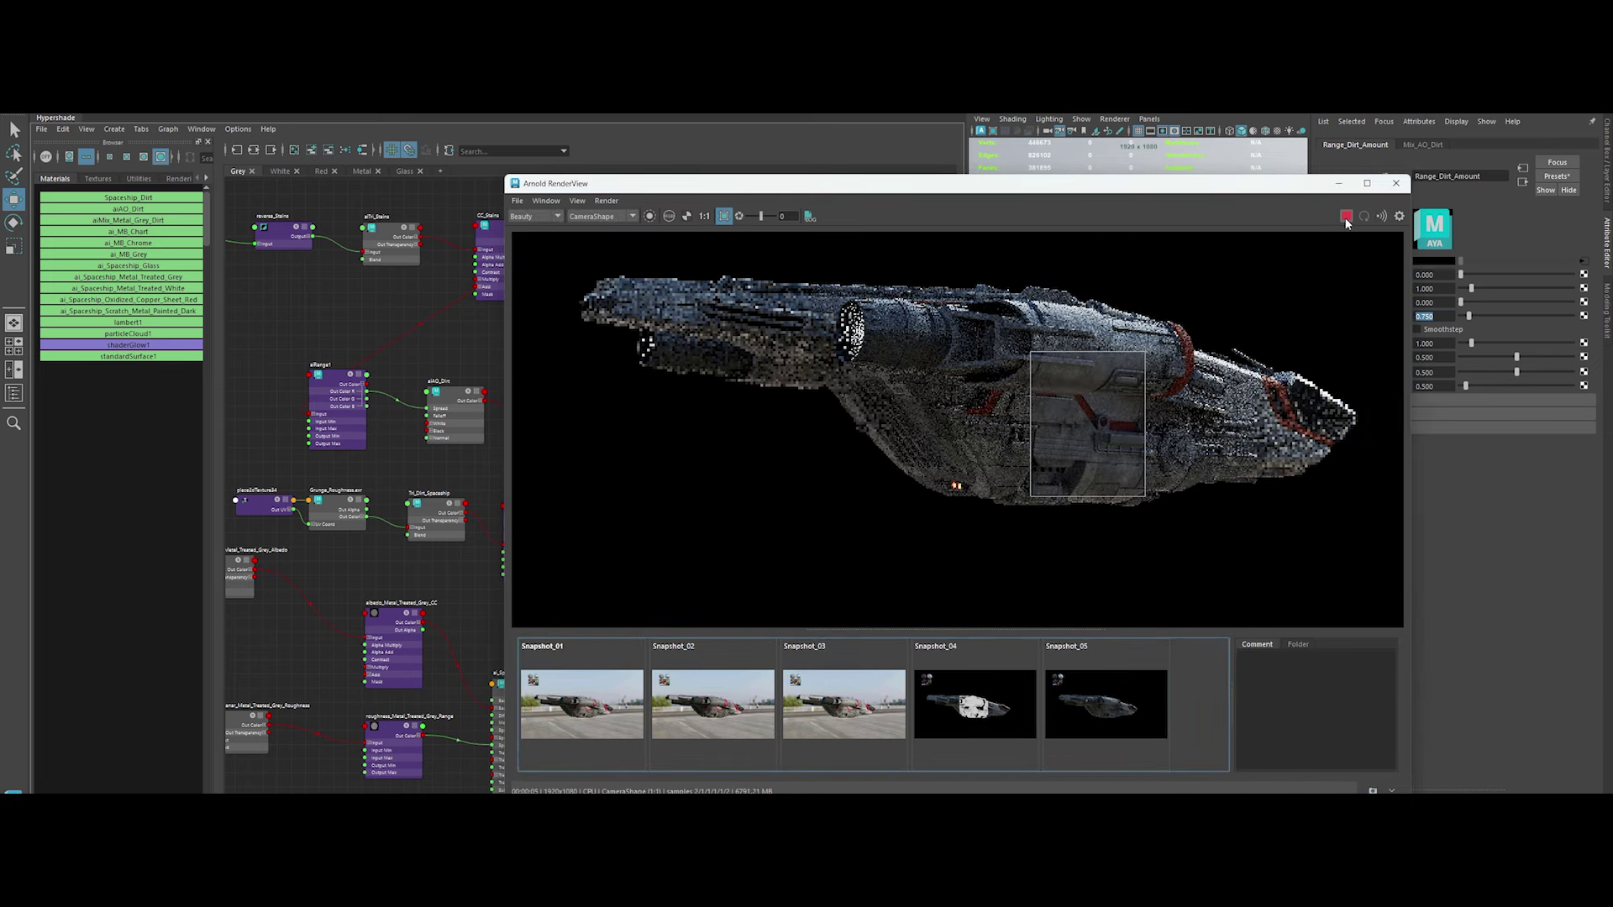
{"action": "left_click_drag", "start_coordinate": [1219, 183], "coordinate": [1487, 488]}
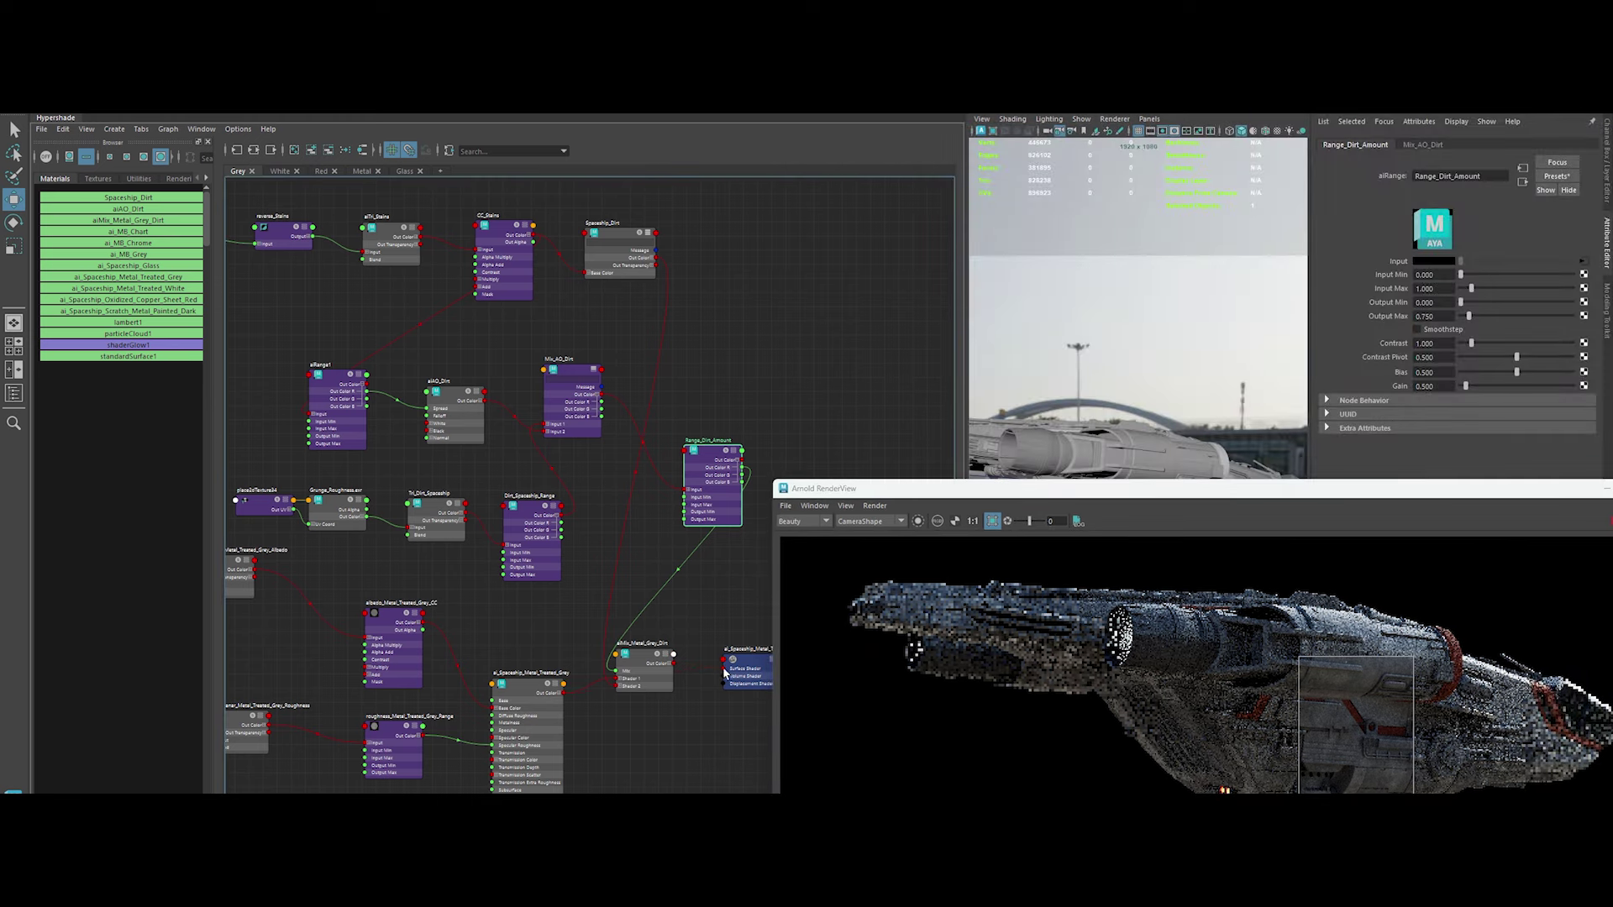
{"action": "left_click_drag", "start_coordinate": [989, 488], "coordinate": [569, 138]}
{"action": "left_click_drag", "start_coordinate": [424, 208], "coordinate": [1216, 518]}
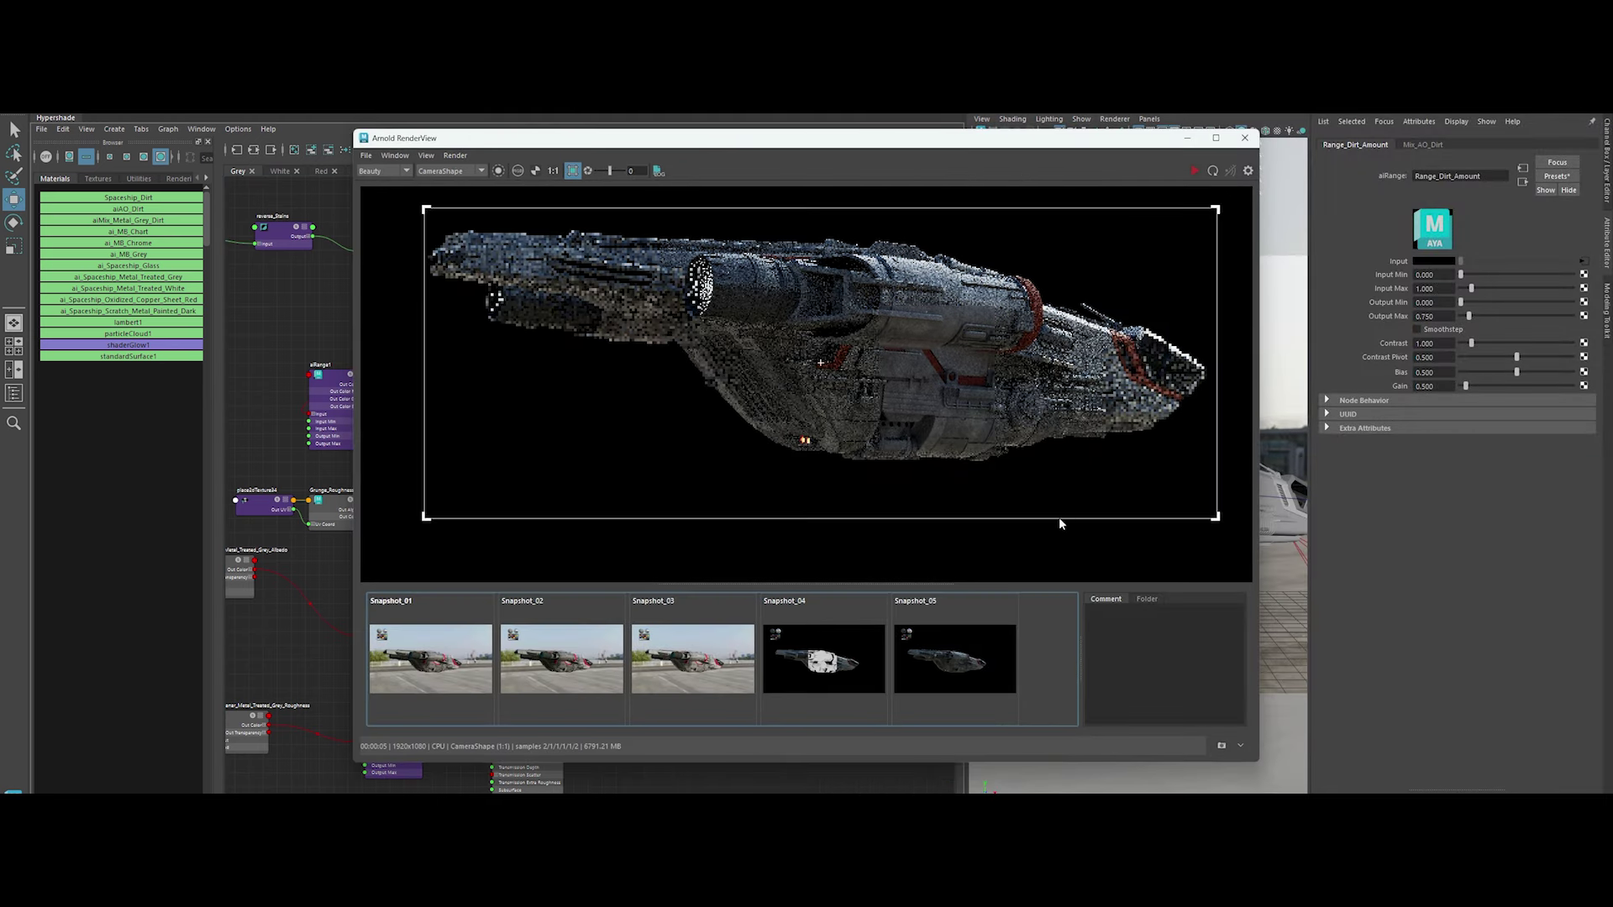
{"action": "left_click", "coordinate": [271, 652]}
{"action": "left_click", "coordinate": [1166, 280]}
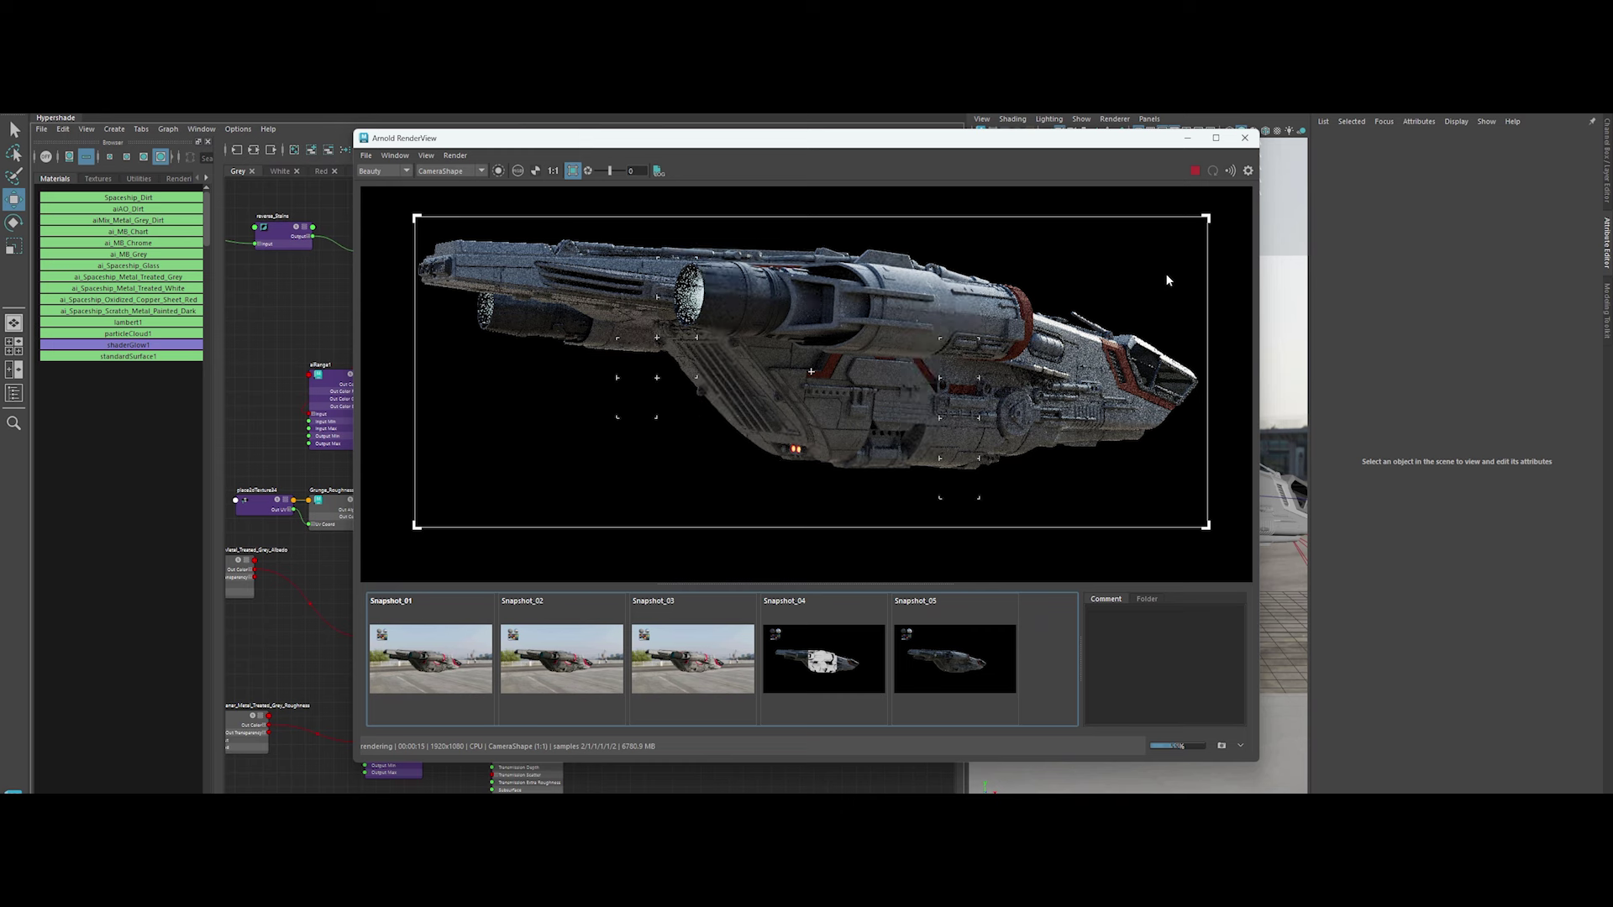
{"action": "middle_click_drag", "start_coordinate": [983, 389], "coordinate": [985, 403]}
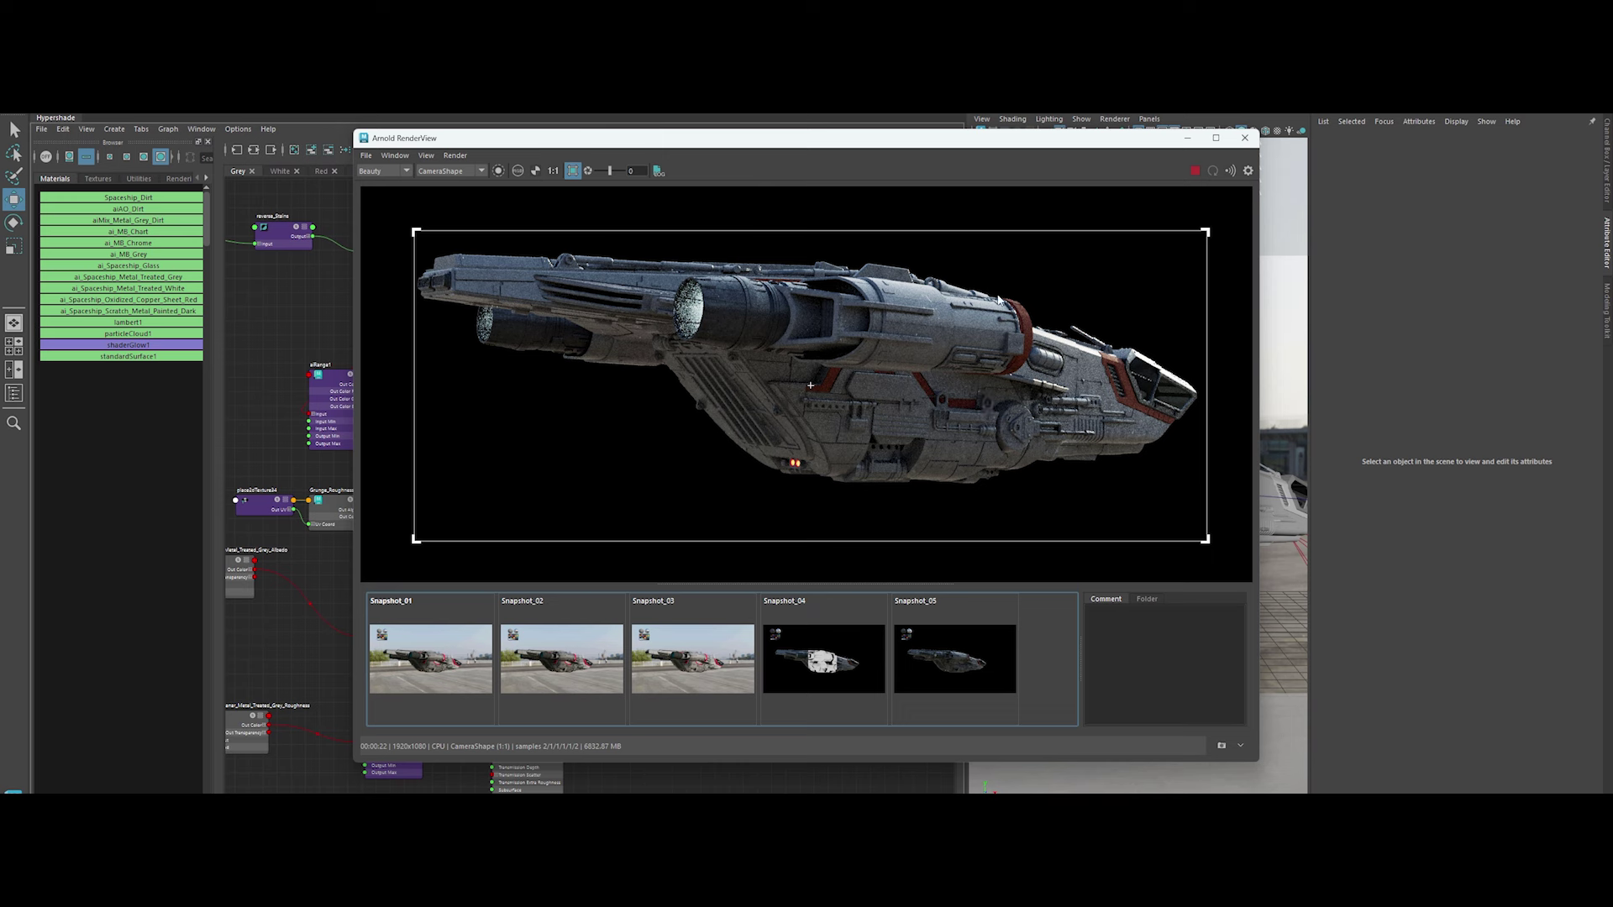
Save Snapshot_06, delete the older snapshots, and move the render window off the Grey graph
{"action": "left_click", "coordinate": [1222, 745]}
{"action": "right_click", "coordinate": [819, 651]}
{"action": "left_click", "coordinate": [849, 661]}
{"action": "key", "text": "Delete"}
{"action": "right_click", "coordinate": [443, 652]}
{"action": "left_click", "coordinate": [479, 660]}
{"action": "right_click", "coordinate": [443, 653]}
{"action": "left_click", "coordinate": [479, 661]}
{"action": "key", "text": "Delete"}
{"action": "left_click_drag", "start_coordinate": [588, 138], "coordinate": [1087, 309]}
{"action": "left_click", "coordinate": [641, 649]}
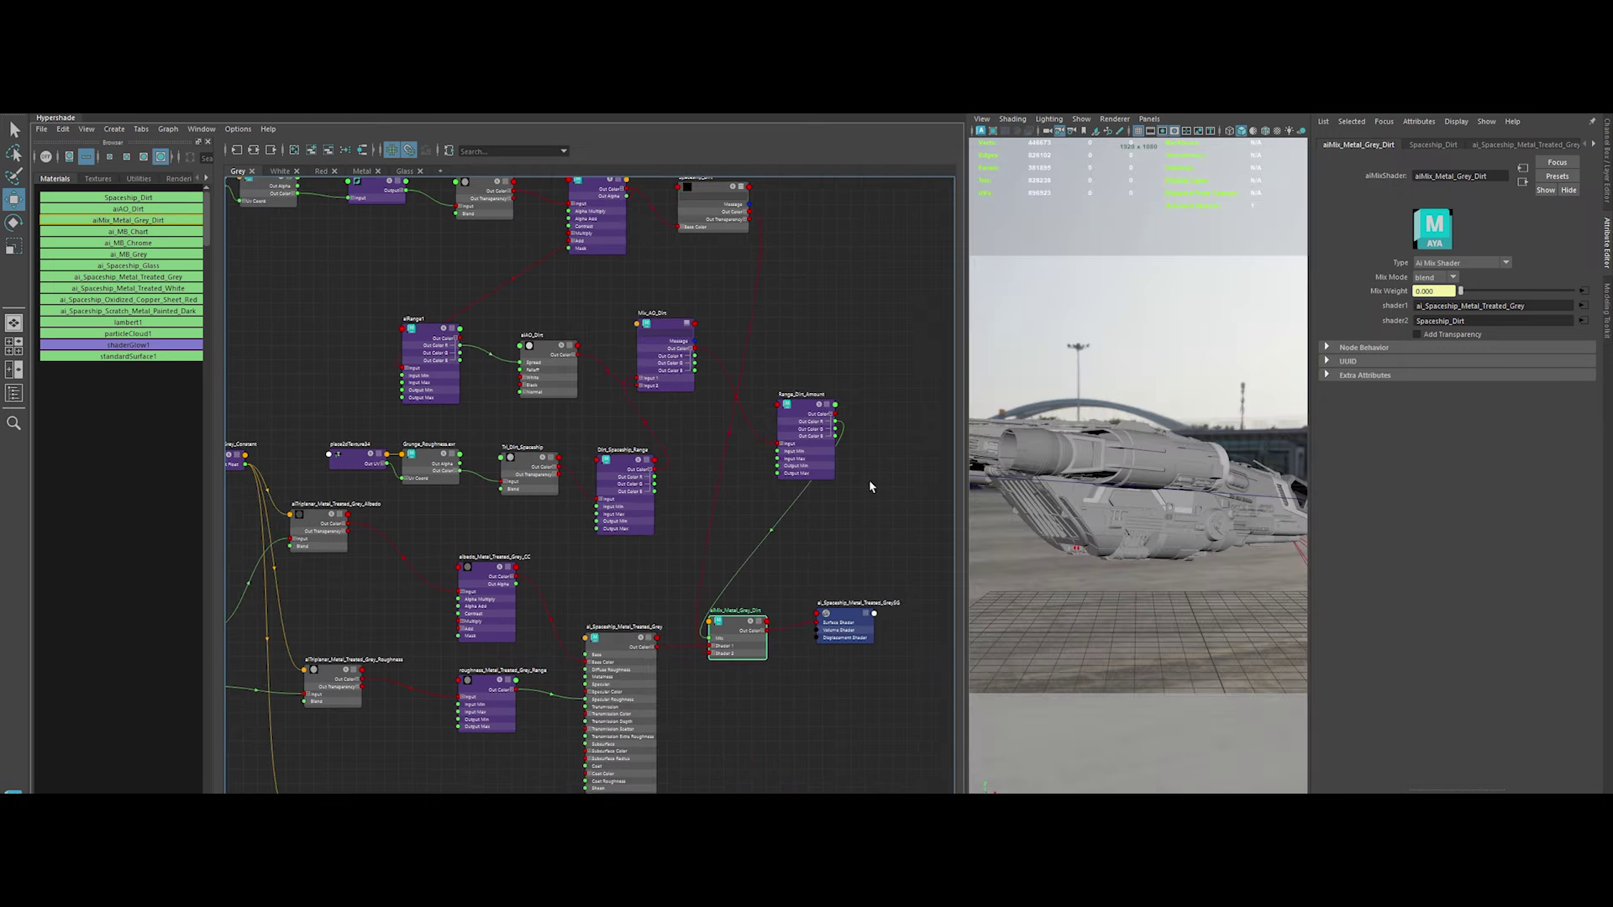
Tidy the Grey network's dirt nodes (aiRange1, aiAO_Dirt, Mix_AO_Dirt, Range_Dirt_Amount)
{"action": "scroll", "coordinate": [810, 414], "scroll_direction": "down", "scroll_amount": 3}
{"action": "mouse_move", "coordinate": [302, 198]}
{"action": "left_mouse_down"}
{"action": "mouse_move", "coordinate": [773, 290]}
{"action": "mouse_move", "coordinate": [712, 234]}
{"action": "left_mouse_up"}
{"action": "left_click", "coordinate": [521, 328]}
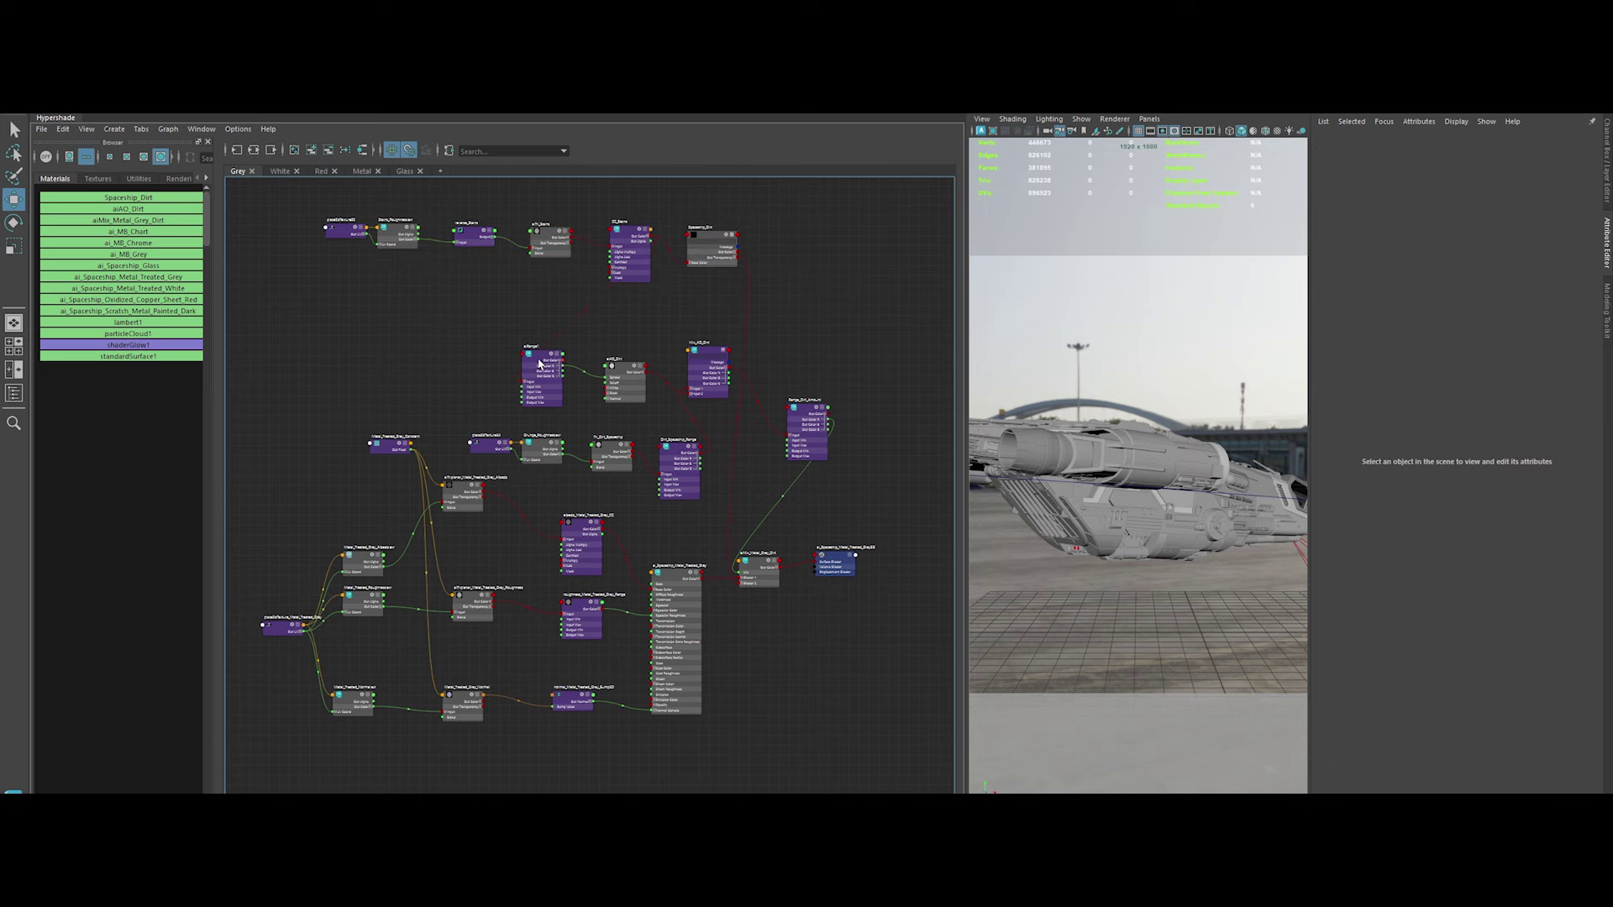
{"action": "left_click_drag", "start_coordinate": [538, 363], "coordinate": [476, 340]}
{"action": "left_click_drag", "start_coordinate": [588, 336], "coordinate": [740, 408]}
{"action": "left_click_drag", "start_coordinate": [626, 374], "coordinate": [565, 352]}
{"action": "left_click_drag", "start_coordinate": [807, 420], "coordinate": [725, 369]}
{"action": "scroll", "coordinate": [796, 402], "scroll_direction": "up", "scroll_amount": 2}
{"action": "mouse_move", "coordinate": [796, 401]}
{"action": "middle_mouse_down"}
{"action": "mouse_move", "coordinate": [821, 407]}
{"action": "mouse_move", "coordinate": [835, 447]}
{"action": "middle_mouse_up"}
In the White network, add an aiMixShader with the white metal shader in Shader 1
{"action": "left_click", "coordinate": [280, 170]}
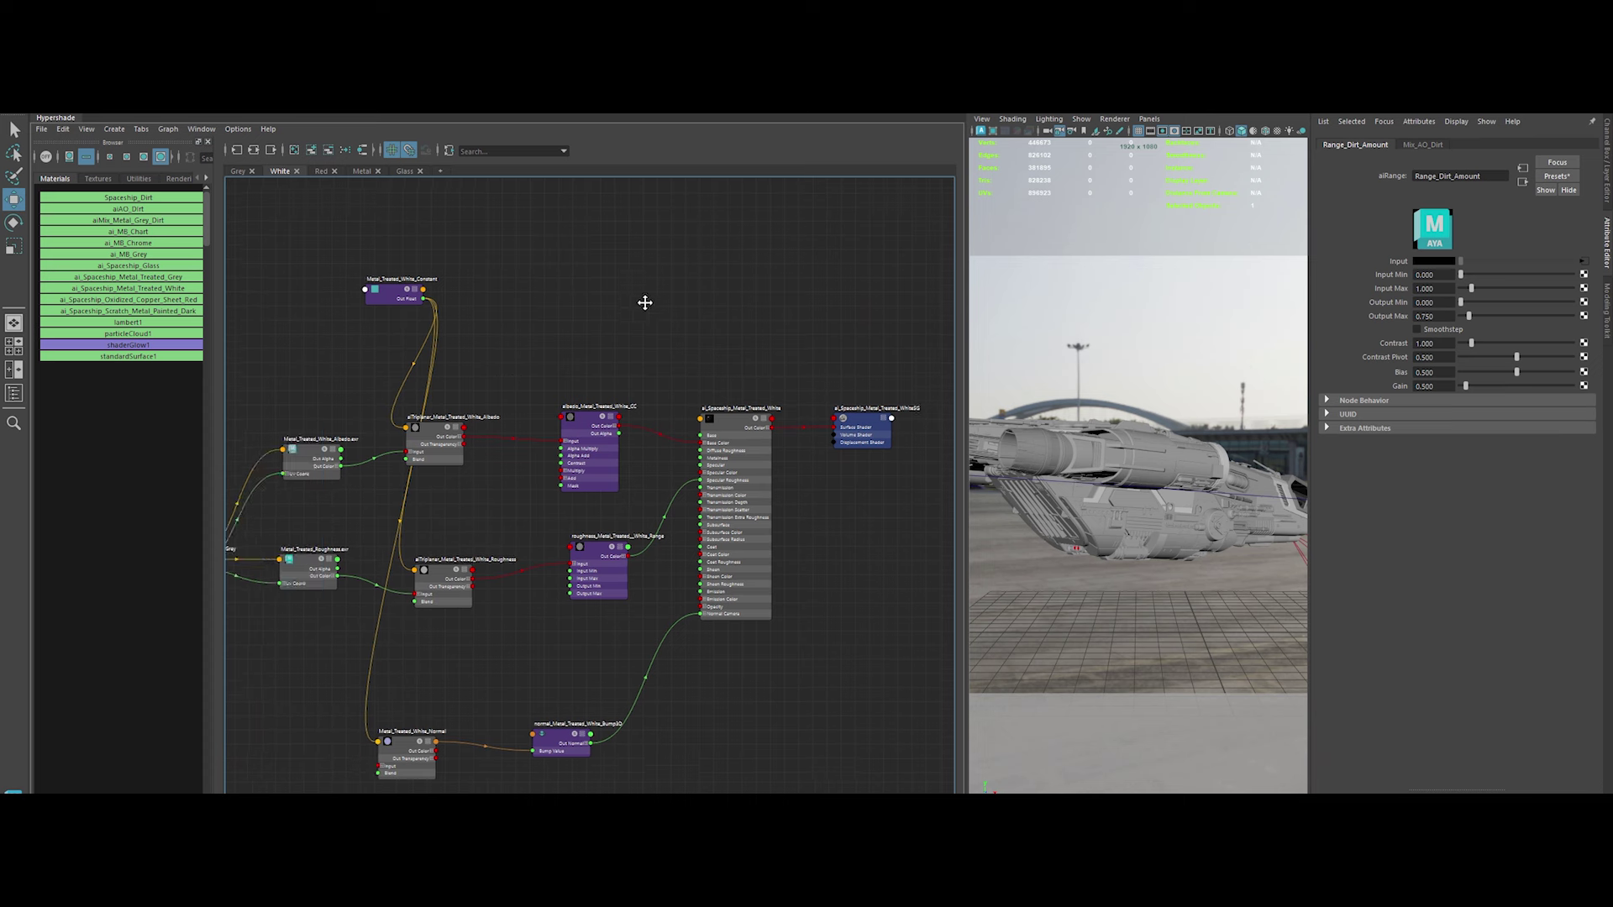
{"action": "middle_click_drag", "start_coordinate": [644, 303], "coordinate": [519, 288]}
{"action": "key", "text": "Tab"}
{"action": "type", "text": "aiMixShader"}
{"action": "key", "text": "Return"}
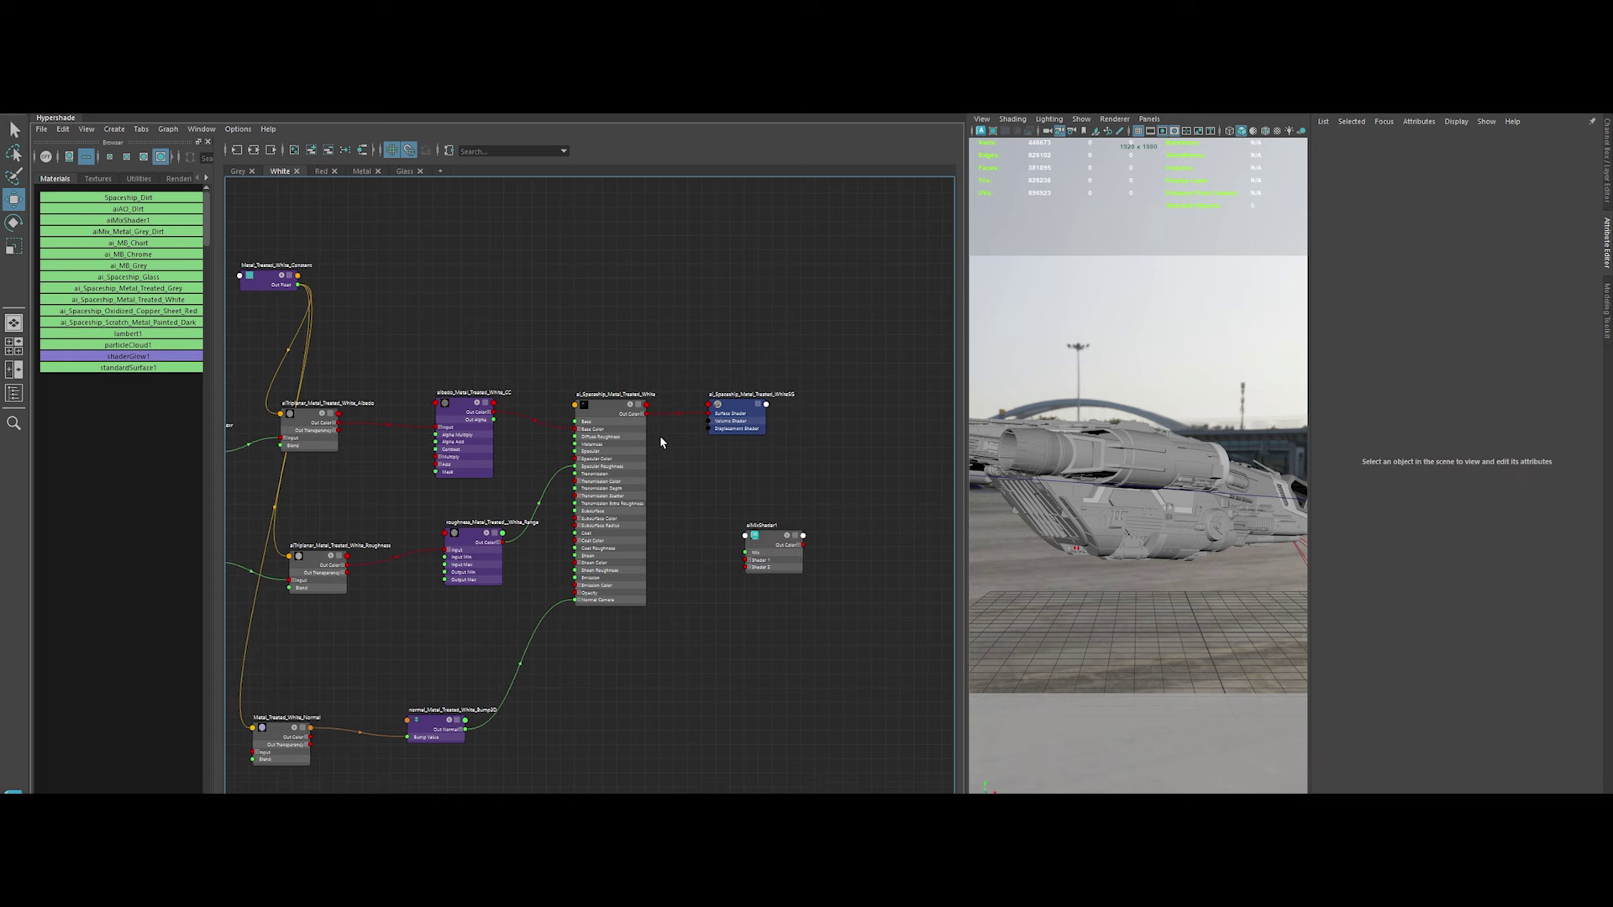
{"action": "left_click", "coordinate": [240, 171]}
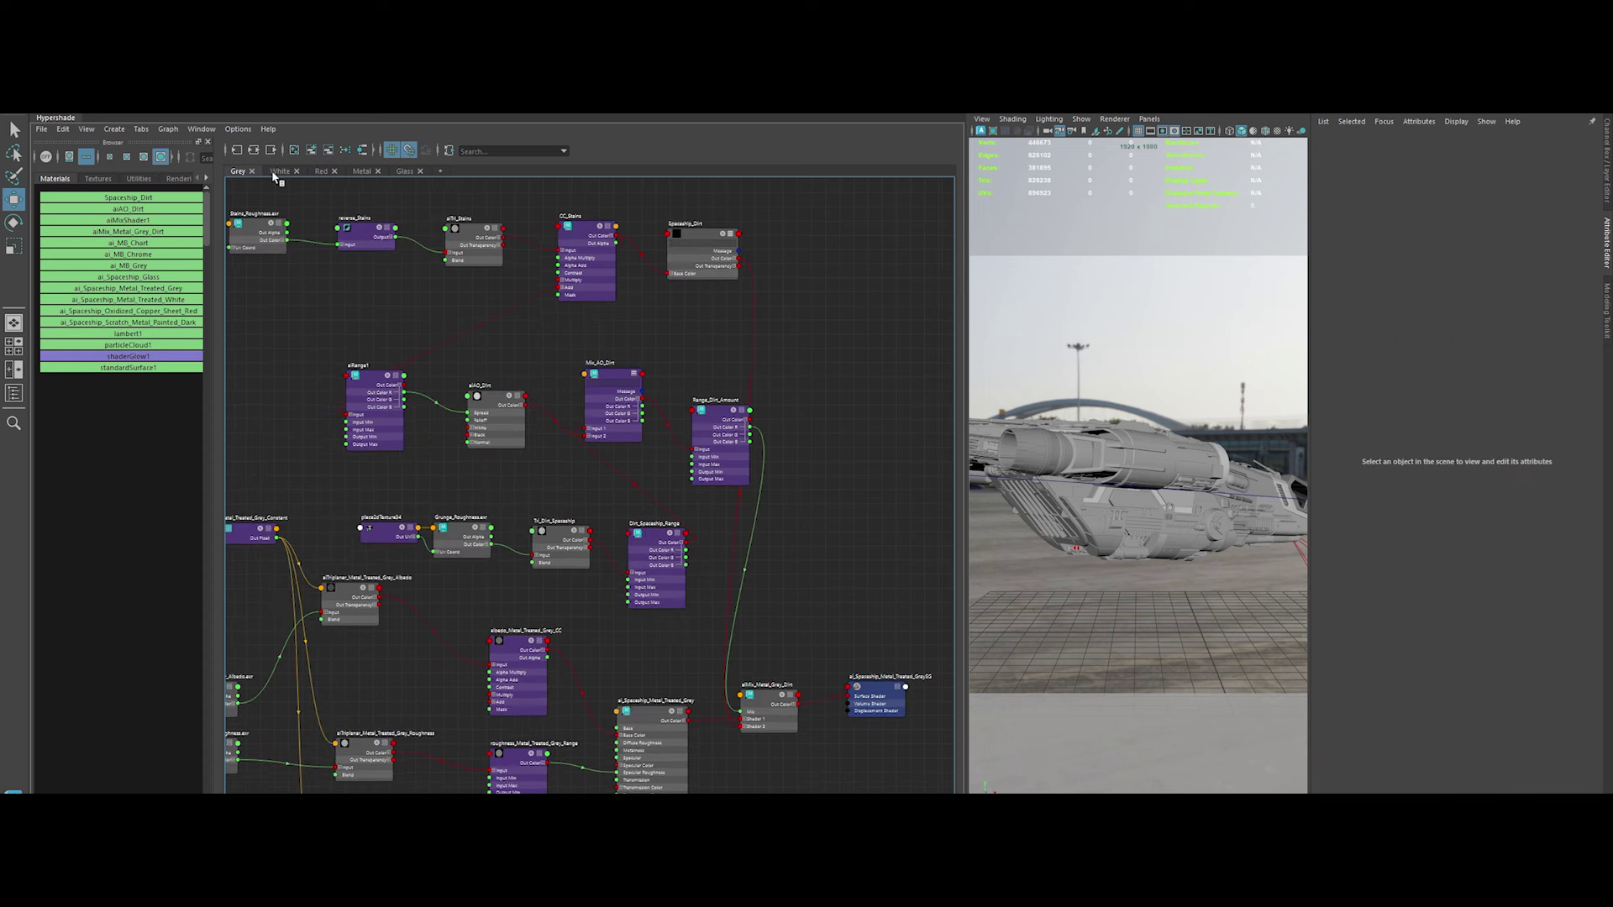
{"action": "left_click_drag", "start_coordinate": [658, 462], "coordinate": [745, 559]}
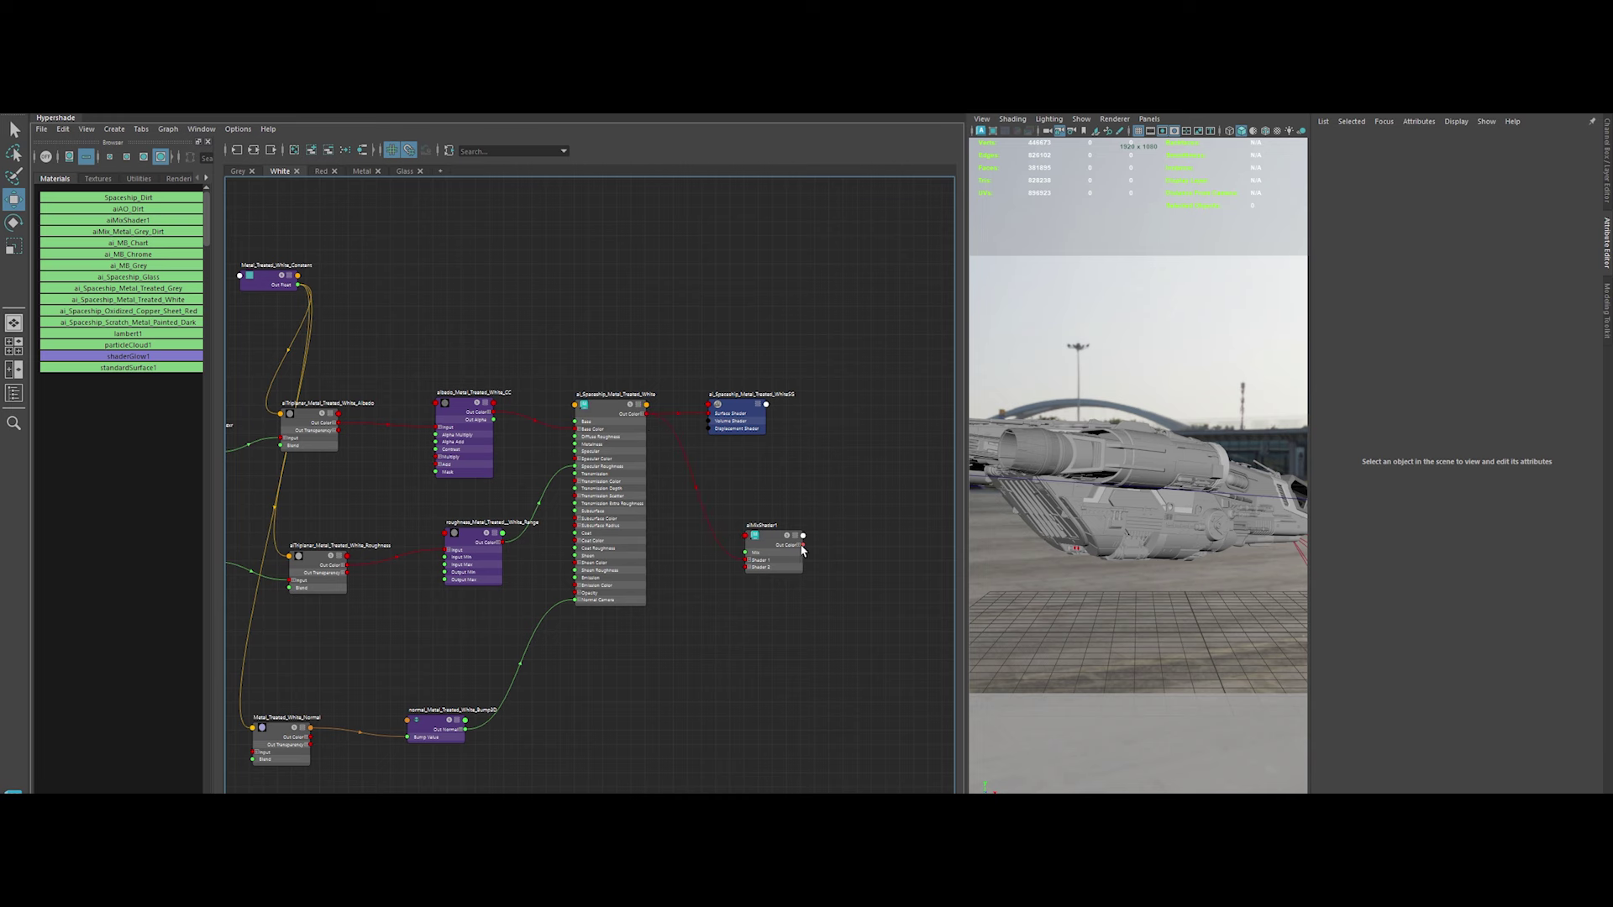
{"action": "left_click", "coordinate": [790, 546]}
Add Spaceship_Dirt to the White graph, collapsed to fewer attributes
{"action": "left_click", "coordinate": [238, 171]}
{"action": "left_click", "coordinate": [277, 171]}
{"action": "left_click_drag", "start_coordinate": [126, 198], "coordinate": [556, 262]}
{"action": "key", "text": "2"}
{"action": "left_click", "coordinate": [242, 171]}
Bring Range_Dirt_Amount from Utilities into the White graph and connect it to aiMixShader1's Mix
{"action": "left_click", "coordinate": [161, 232]}
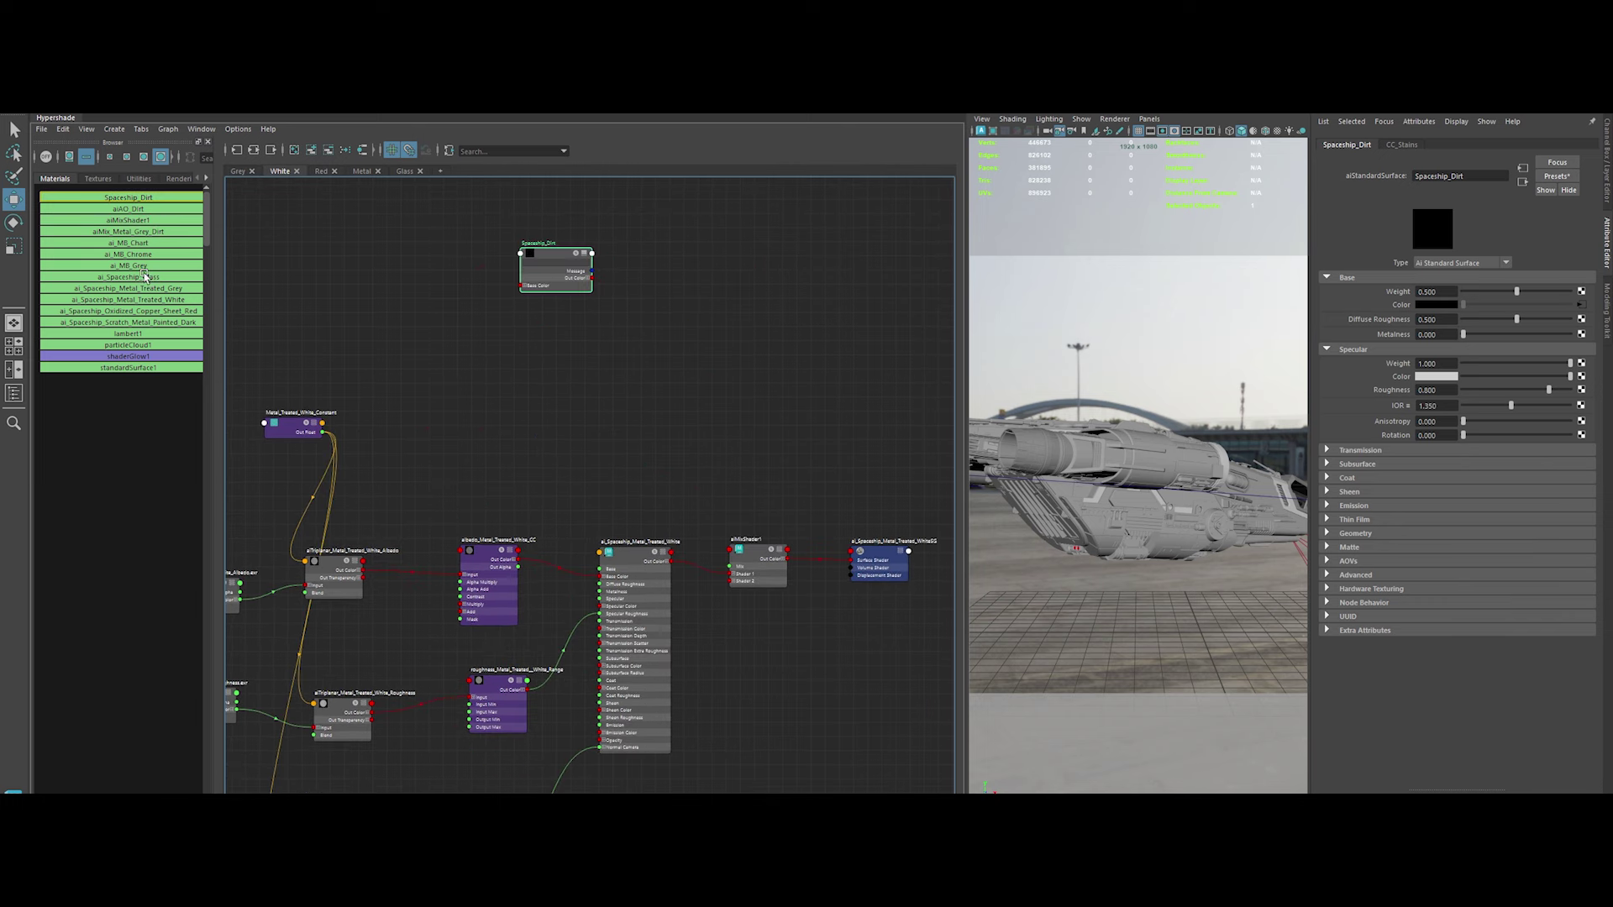
{"action": "left_click", "coordinate": [89, 180]}
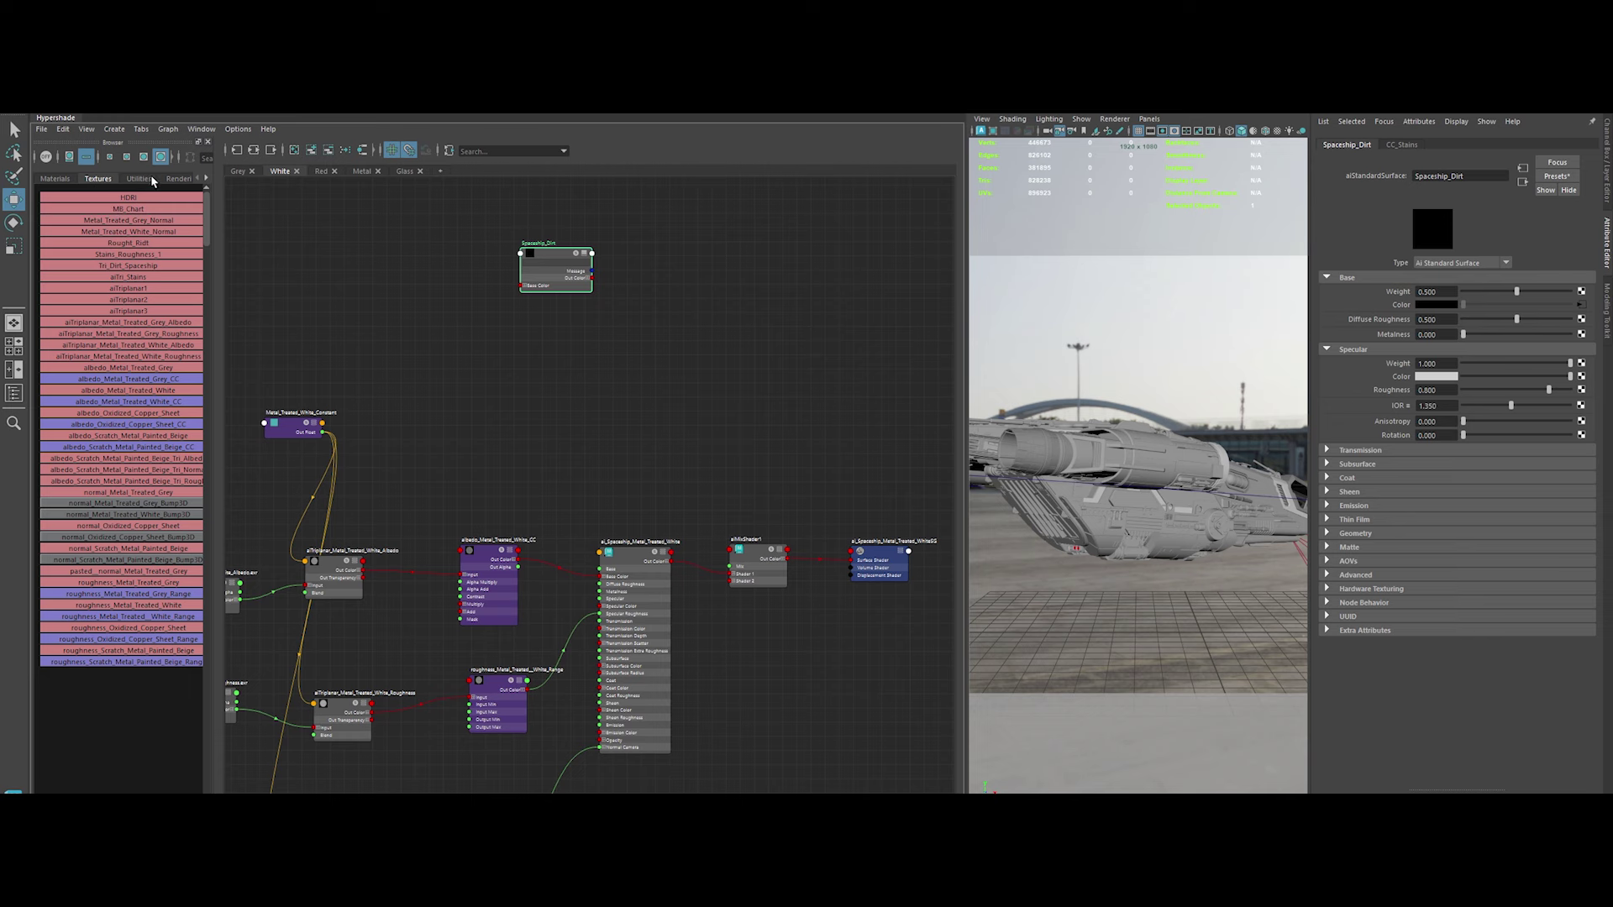
{"action": "left_click", "coordinate": [233, 172]}
{"action": "left_click", "coordinate": [284, 172]}
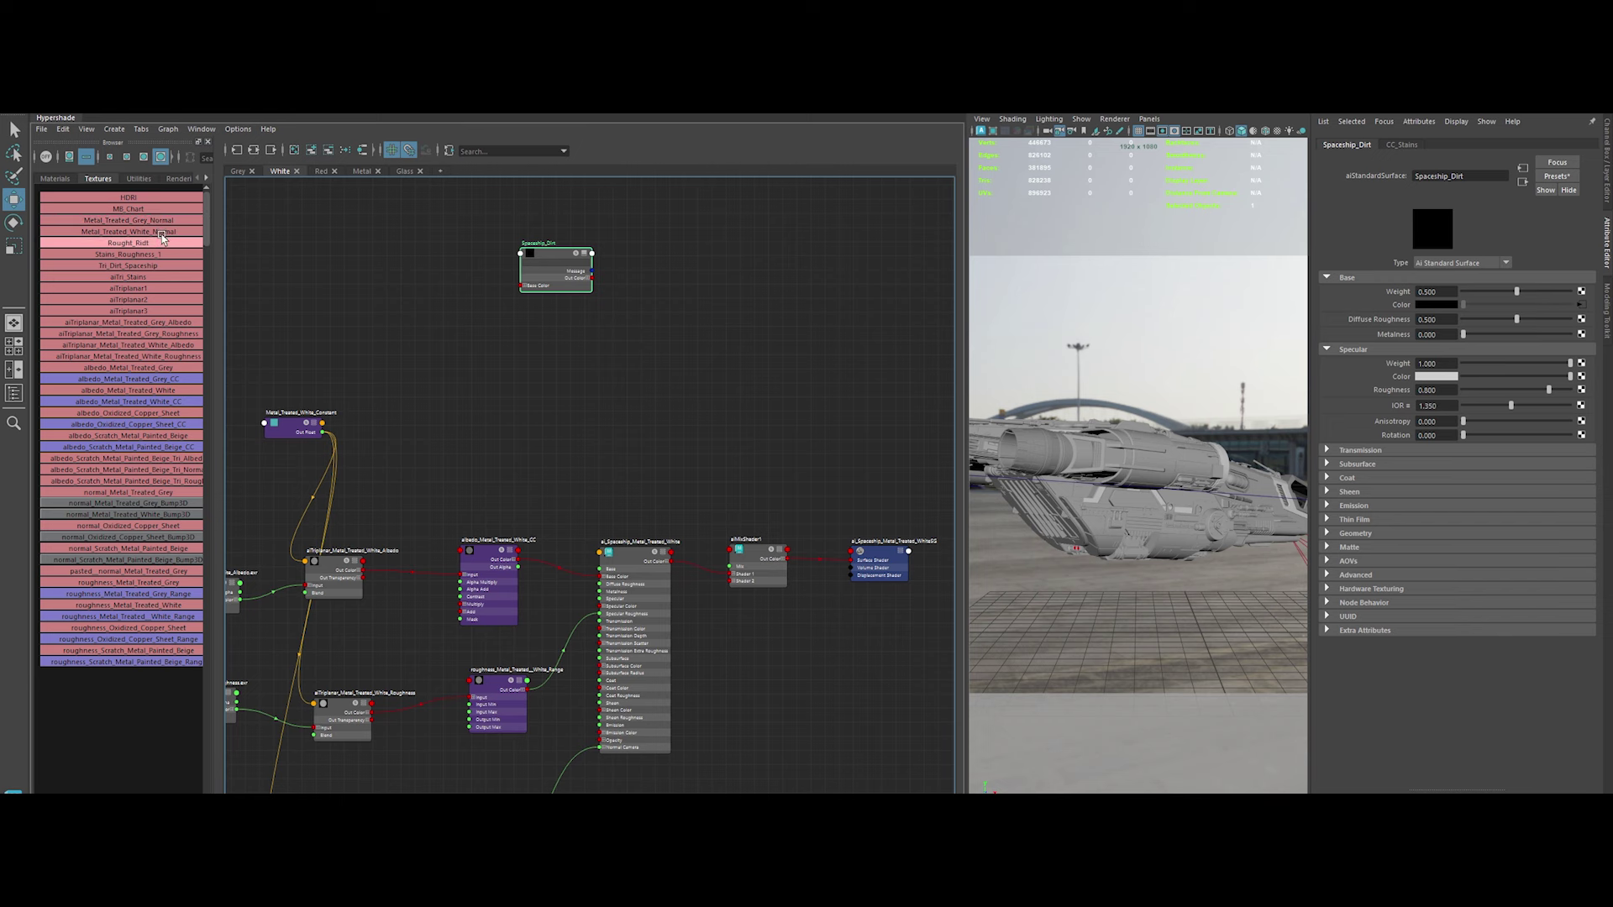
{"action": "left_click", "coordinate": [139, 179]}
{"action": "left_click_drag", "start_coordinate": [105, 321], "coordinate": [515, 402]}
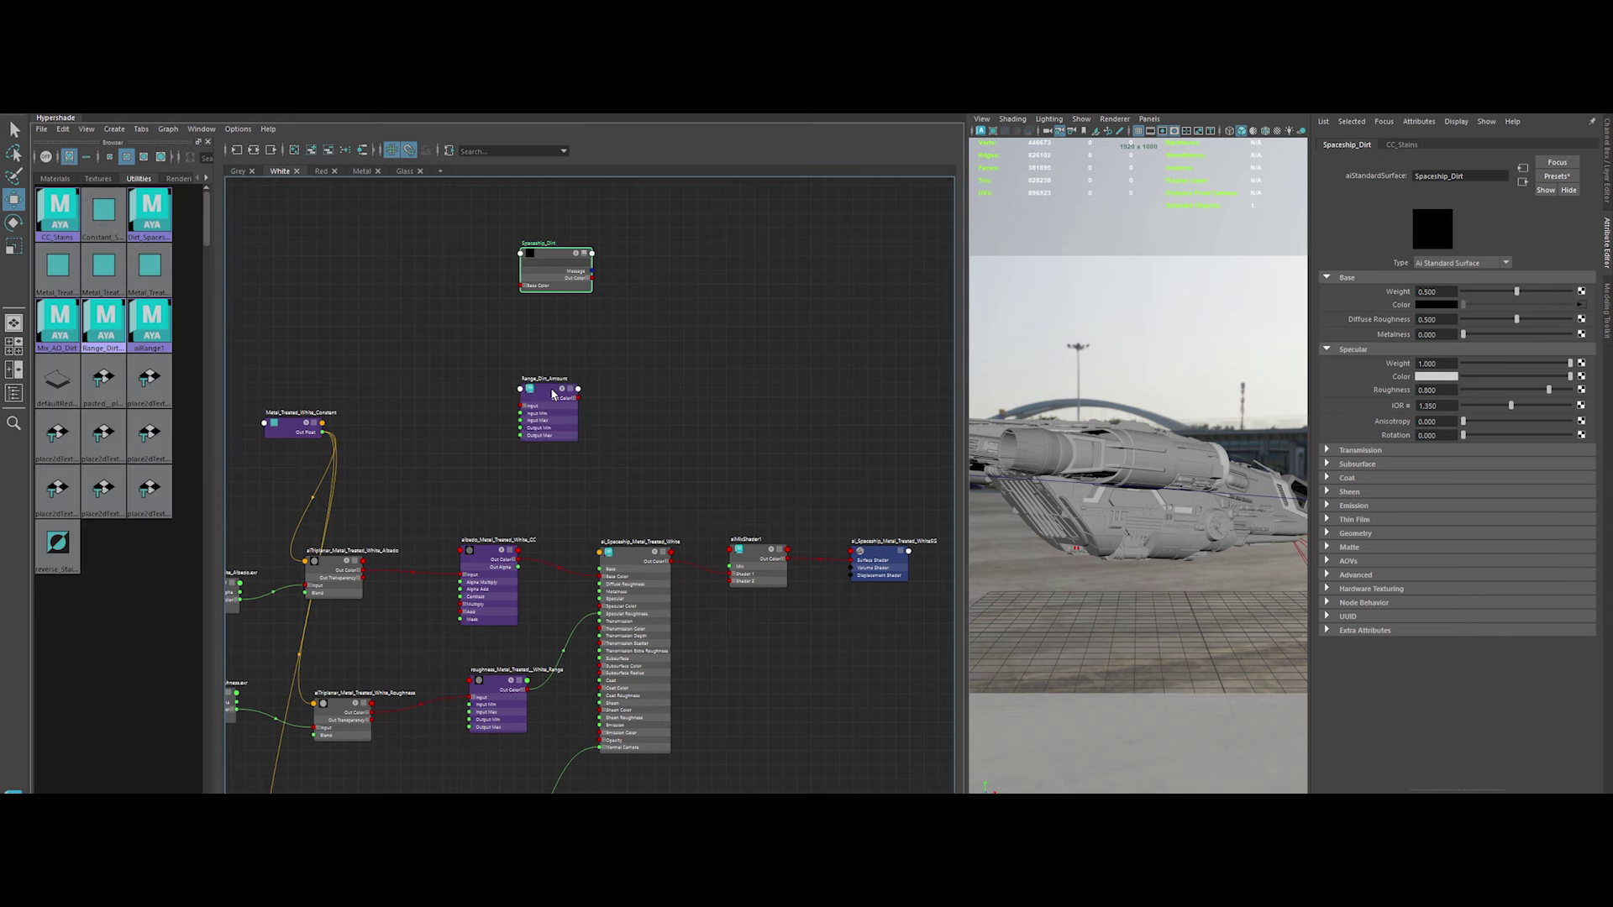
{"action": "left_click", "coordinate": [239, 172]}
{"action": "left_click", "coordinate": [279, 172]}
{"action": "left_click", "coordinate": [534, 374]}
{"action": "left_click_drag", "start_coordinate": [565, 396], "coordinate": [731, 567]}
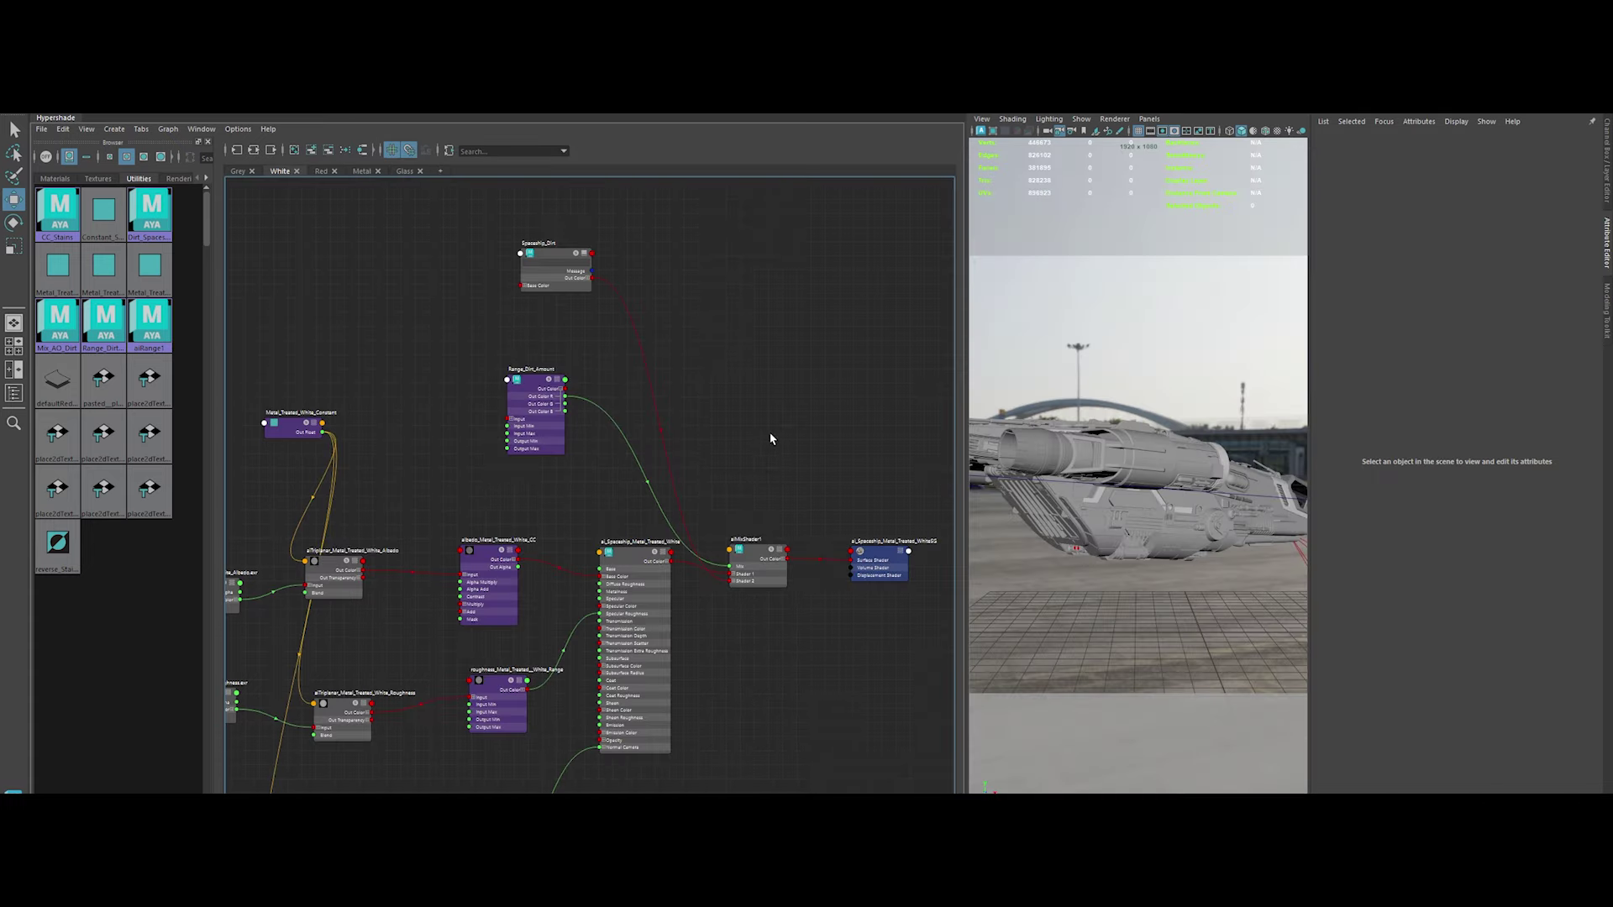
Rename the White mix shader aiMix_Metal_Grey_White
{"action": "left_click", "coordinate": [233, 171]}
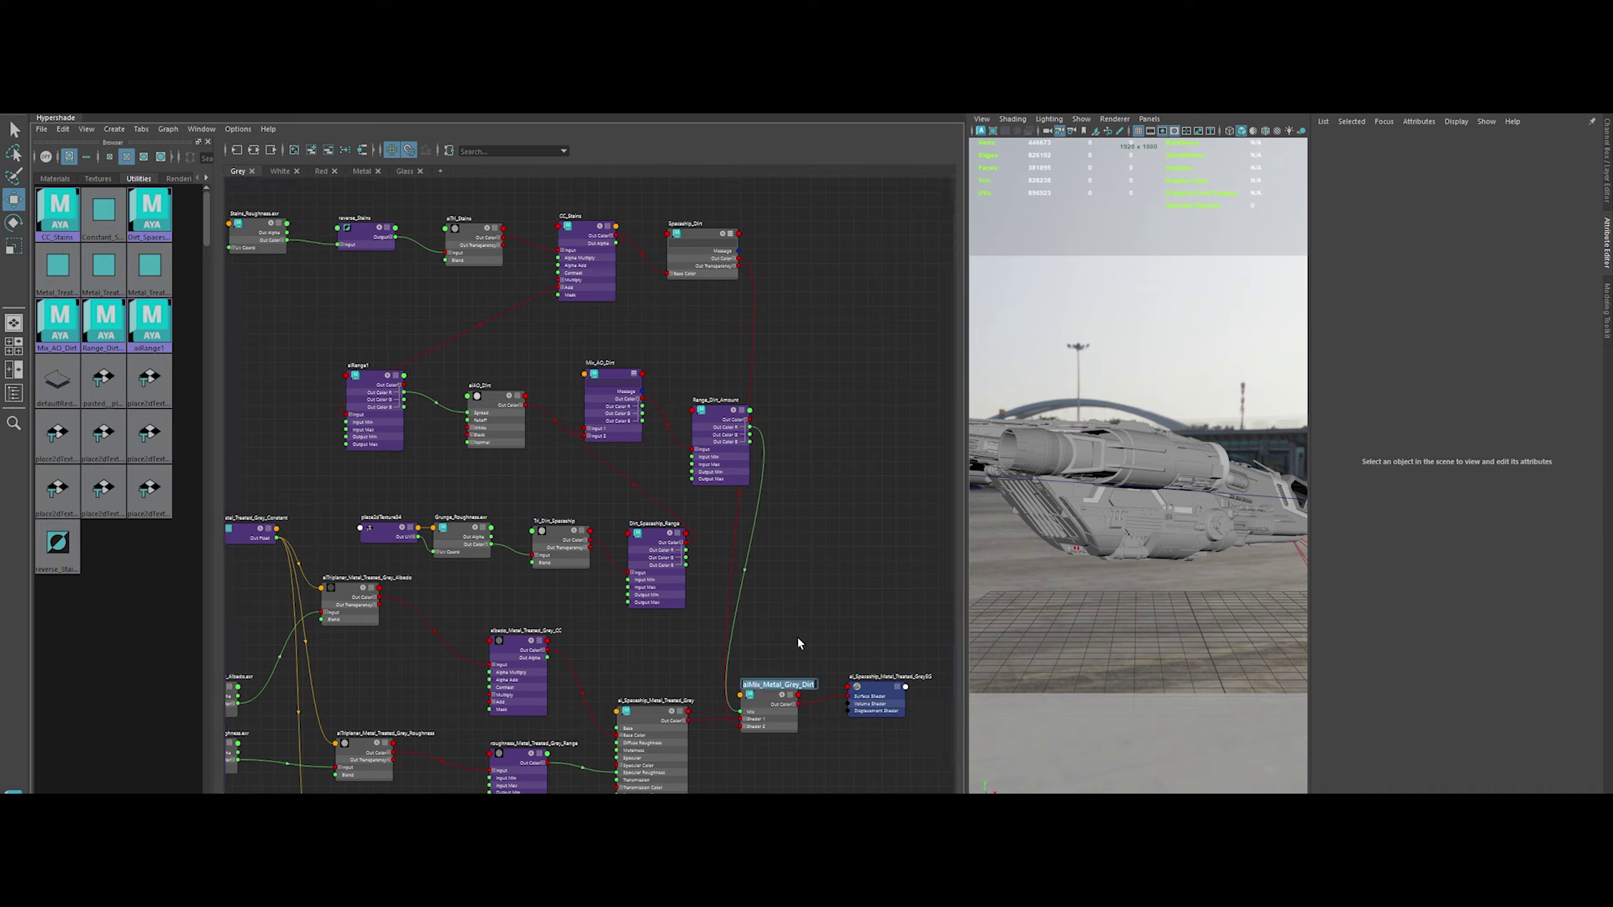
{"action": "left_click", "coordinate": [277, 172]}
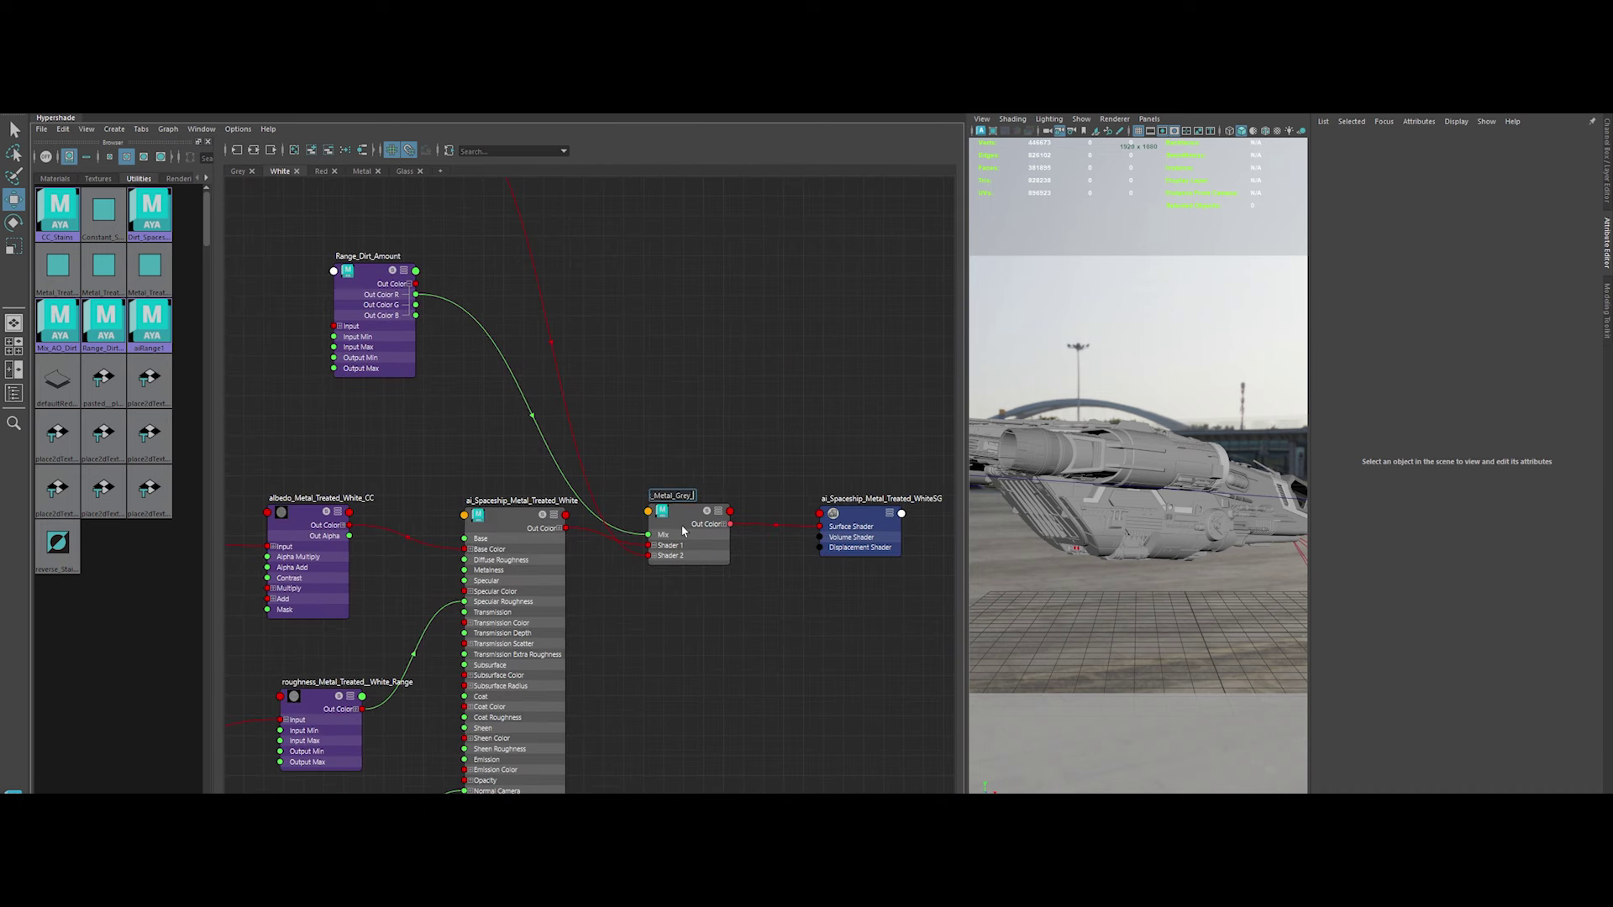
{"action": "left_click", "coordinate": [714, 502]}
{"action": "double_click", "coordinate": [873, 498]}
{"action": "type", "text": "aiMix_Metal_Grey_White"}
{"action": "type", "text": "S"}
{"action": "key", "text": "Return"}
{"action": "left_click", "coordinate": [238, 171]}
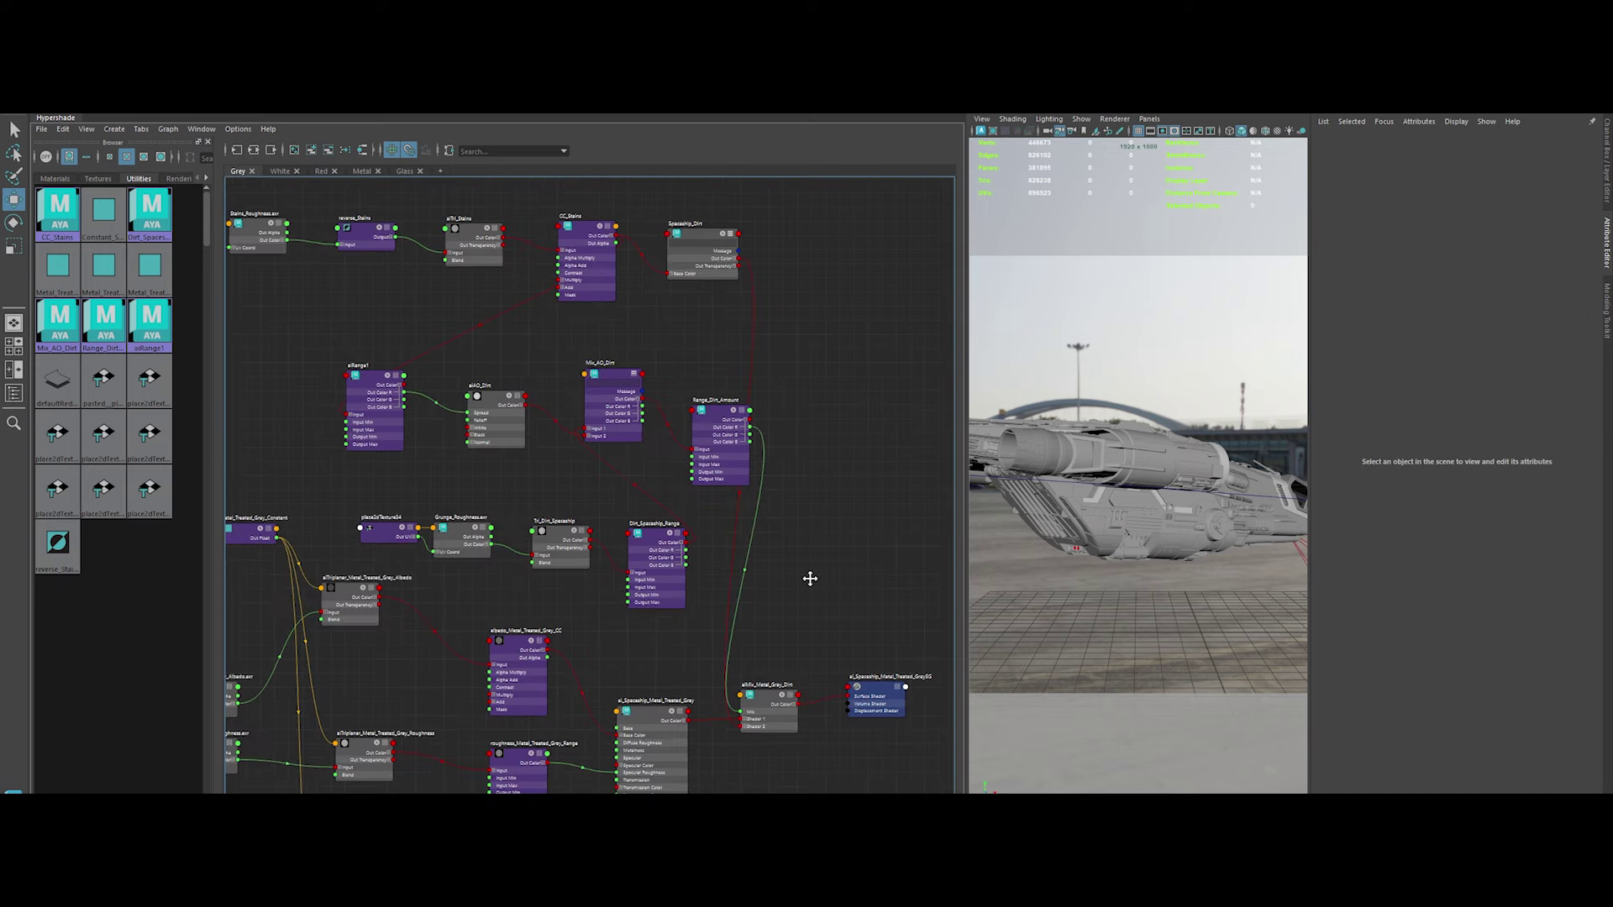
{"action": "scroll", "coordinate": [810, 577], "scroll_direction": "up", "scroll_amount": 5}
{"action": "double_click", "coordinate": [750, 540]}
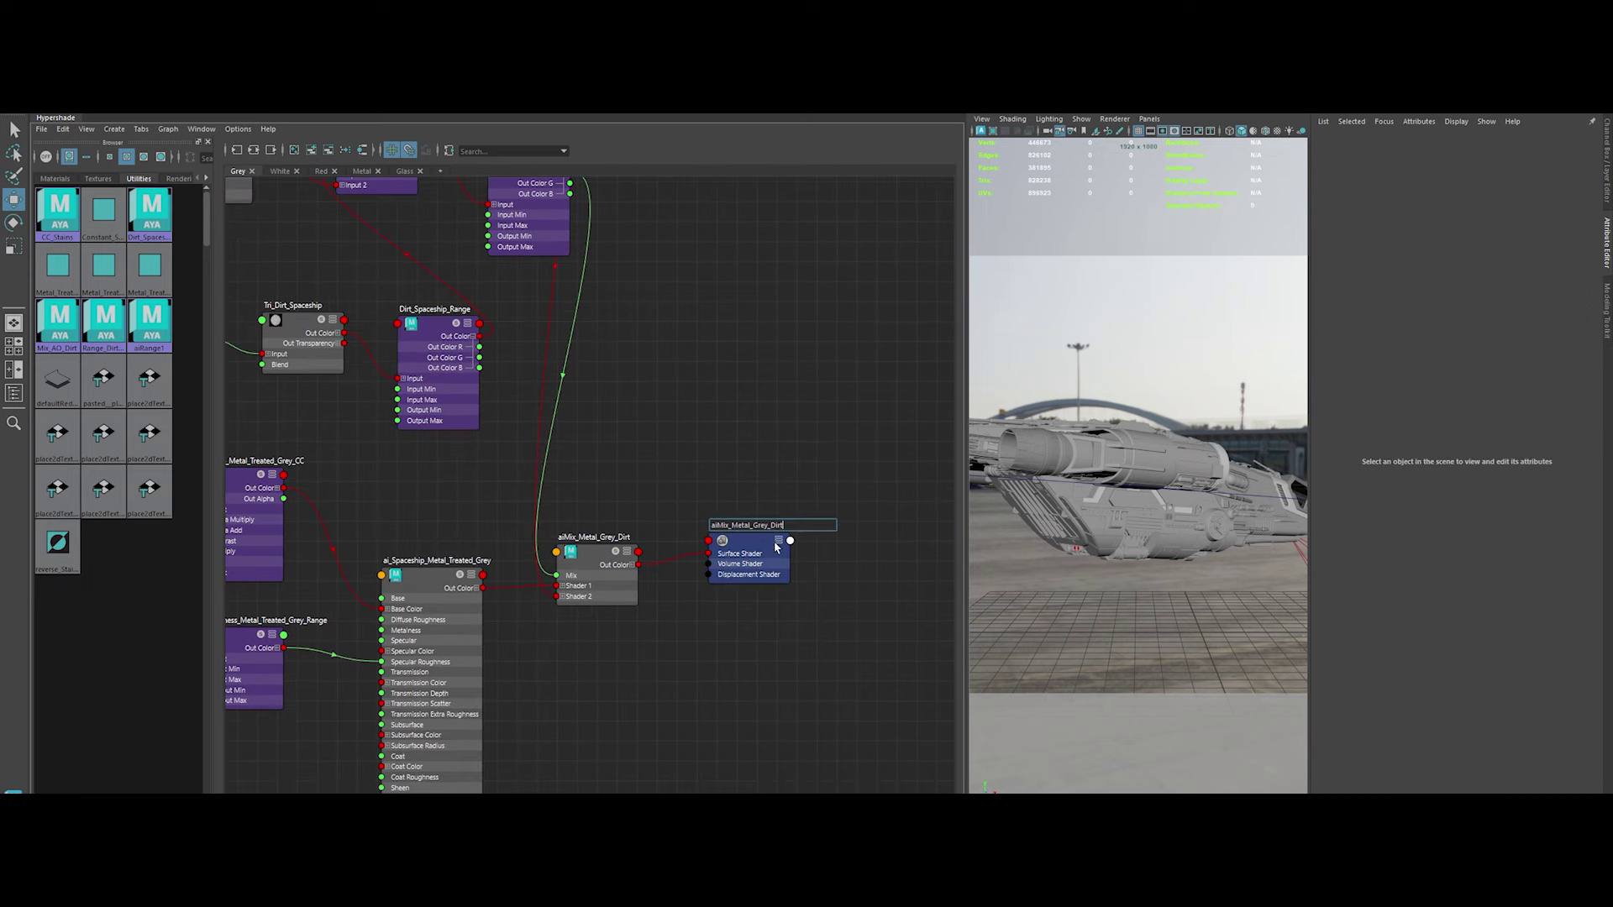
In the Red network, create an aiMixShader node
{"action": "left_click", "coordinate": [321, 172]}
{"action": "middle_click_drag", "start_coordinate": [566, 350], "coordinate": [629, 417], "text": "alt"}
{"action": "scroll", "coordinate": [764, 452], "scroll_direction": "down", "scroll_amount": 3}
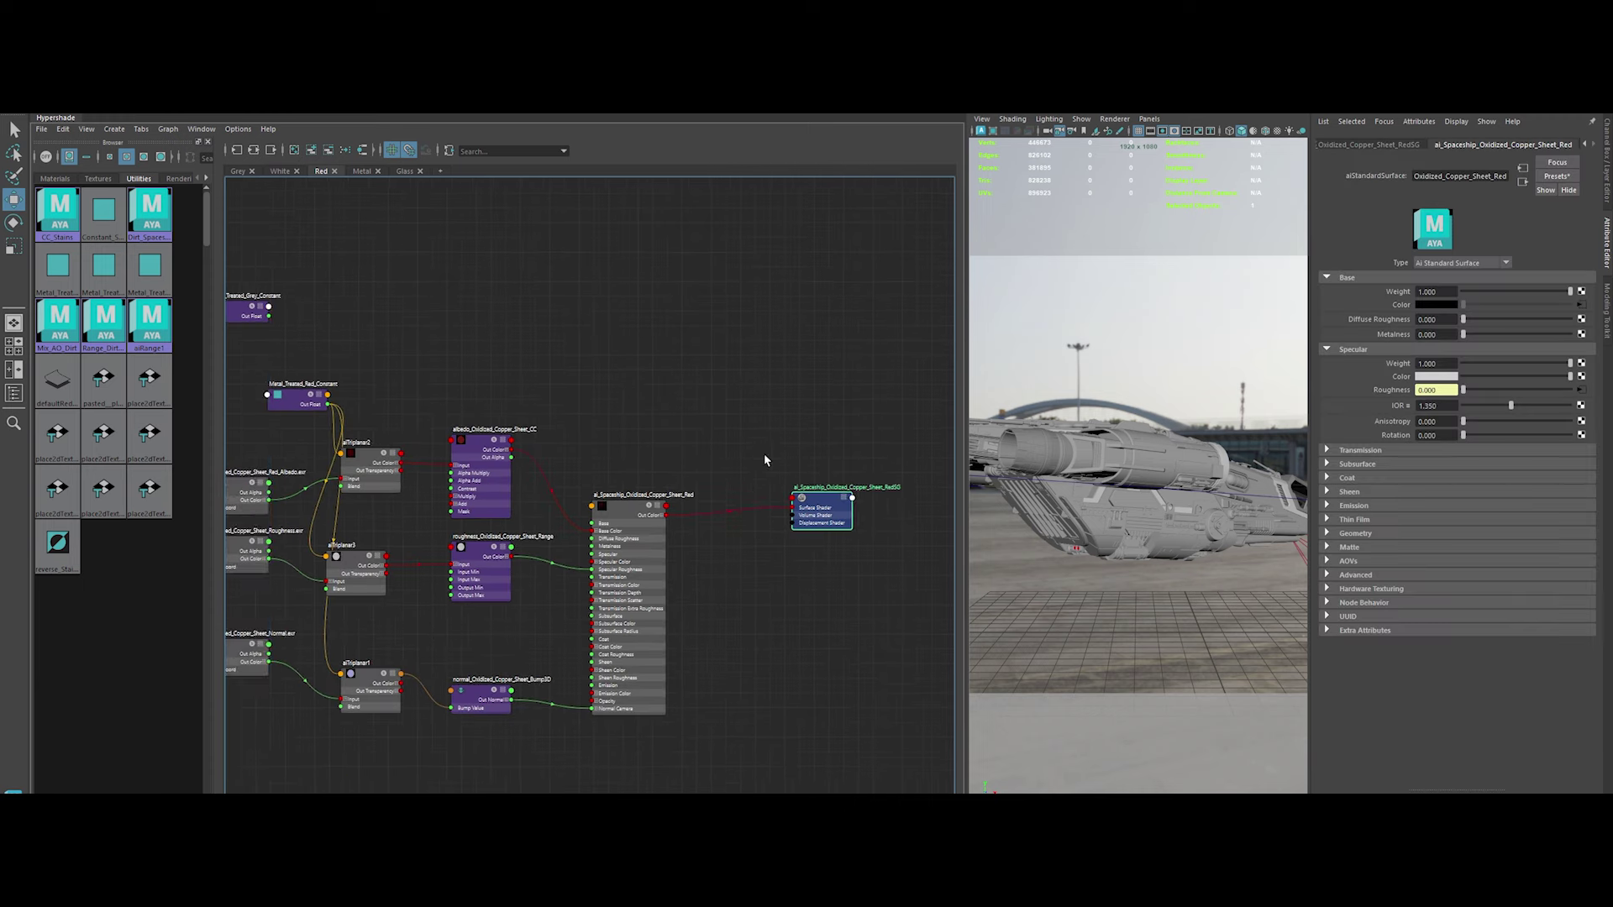
{"action": "left_click", "coordinate": [714, 582]}
{"action": "key", "text": "Tab"}
{"action": "type", "text": "aiMix"}
{"action": "key", "text": "Return"}
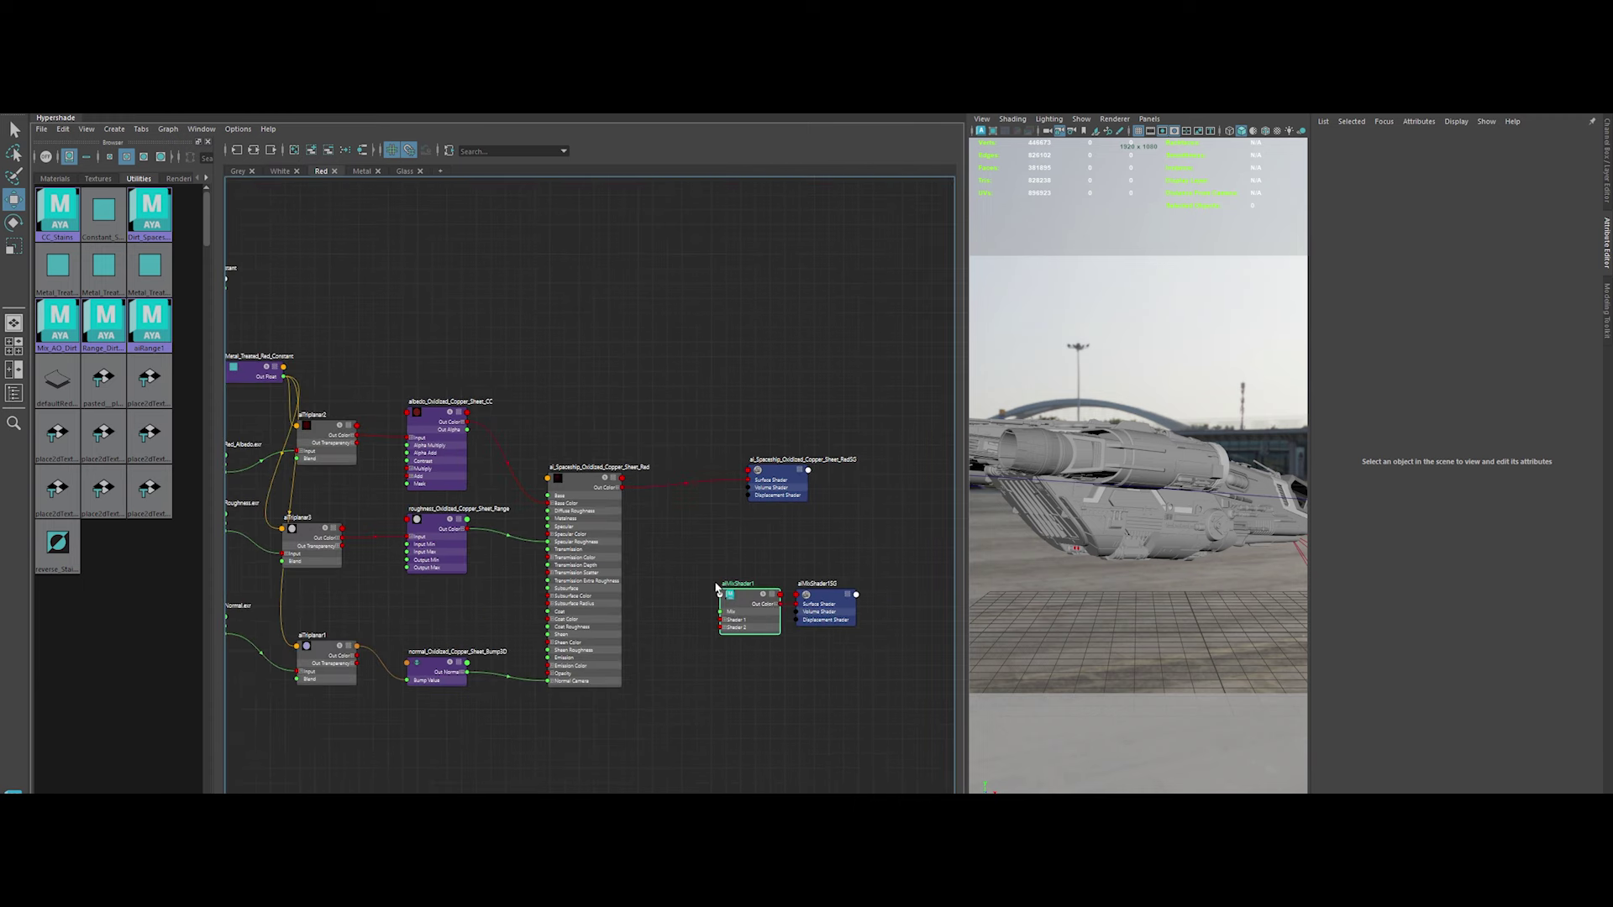
Delete the extra shading group and route the copper shader through the mix into its shading group
{"action": "left_click", "coordinate": [832, 600]}
{"action": "key", "text": "Delete"}
{"action": "left_click_drag", "start_coordinate": [749, 612], "coordinate": [706, 547]}
{"action": "left_click_drag", "start_coordinate": [777, 483], "coordinate": [848, 483]}
{"action": "mouse_move", "coordinate": [622, 488]}
{"action": "left_mouse_down"}
{"action": "mouse_move", "coordinate": [706, 514]}
{"action": "mouse_move", "coordinate": [820, 472]}
{"action": "left_mouse_up"}
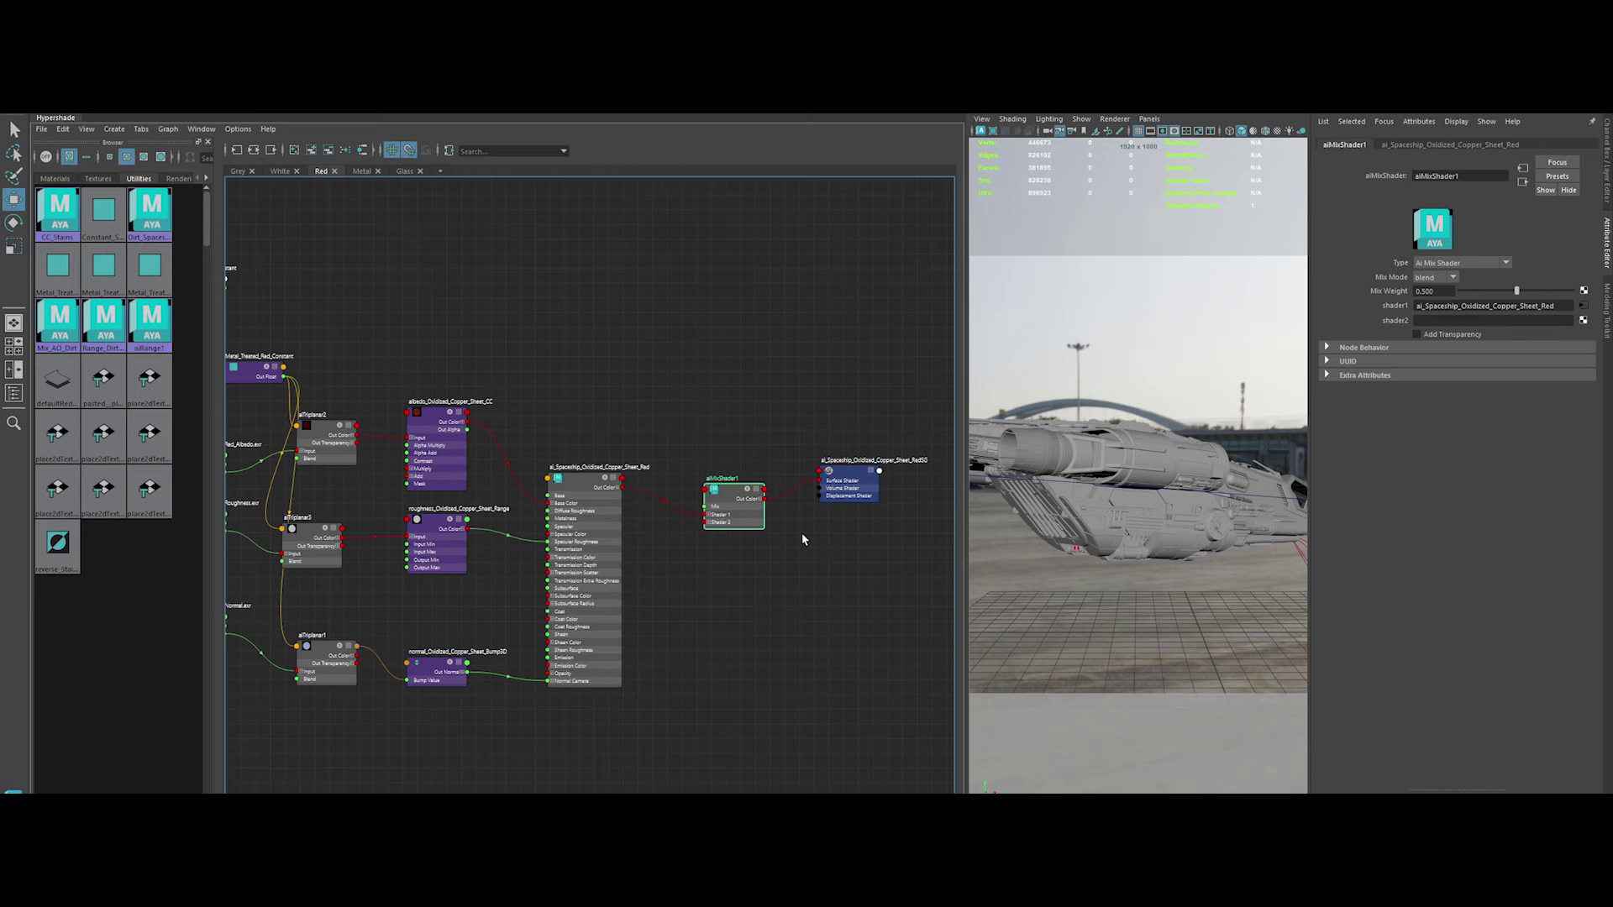
{"action": "middle_click_drag", "start_coordinate": [364, 233], "coordinate": [371, 316], "text": "alt"}
Drive the mix with Range_Dirt_Amount's red output and add Spaceship_Dirt as Shader 2
{"action": "middle_click_drag", "start_coordinate": [105, 323], "coordinate": [512, 362]}
{"action": "left_click_drag", "start_coordinate": [572, 378], "coordinate": [713, 591]}
{"action": "left_click", "coordinate": [55, 178]}
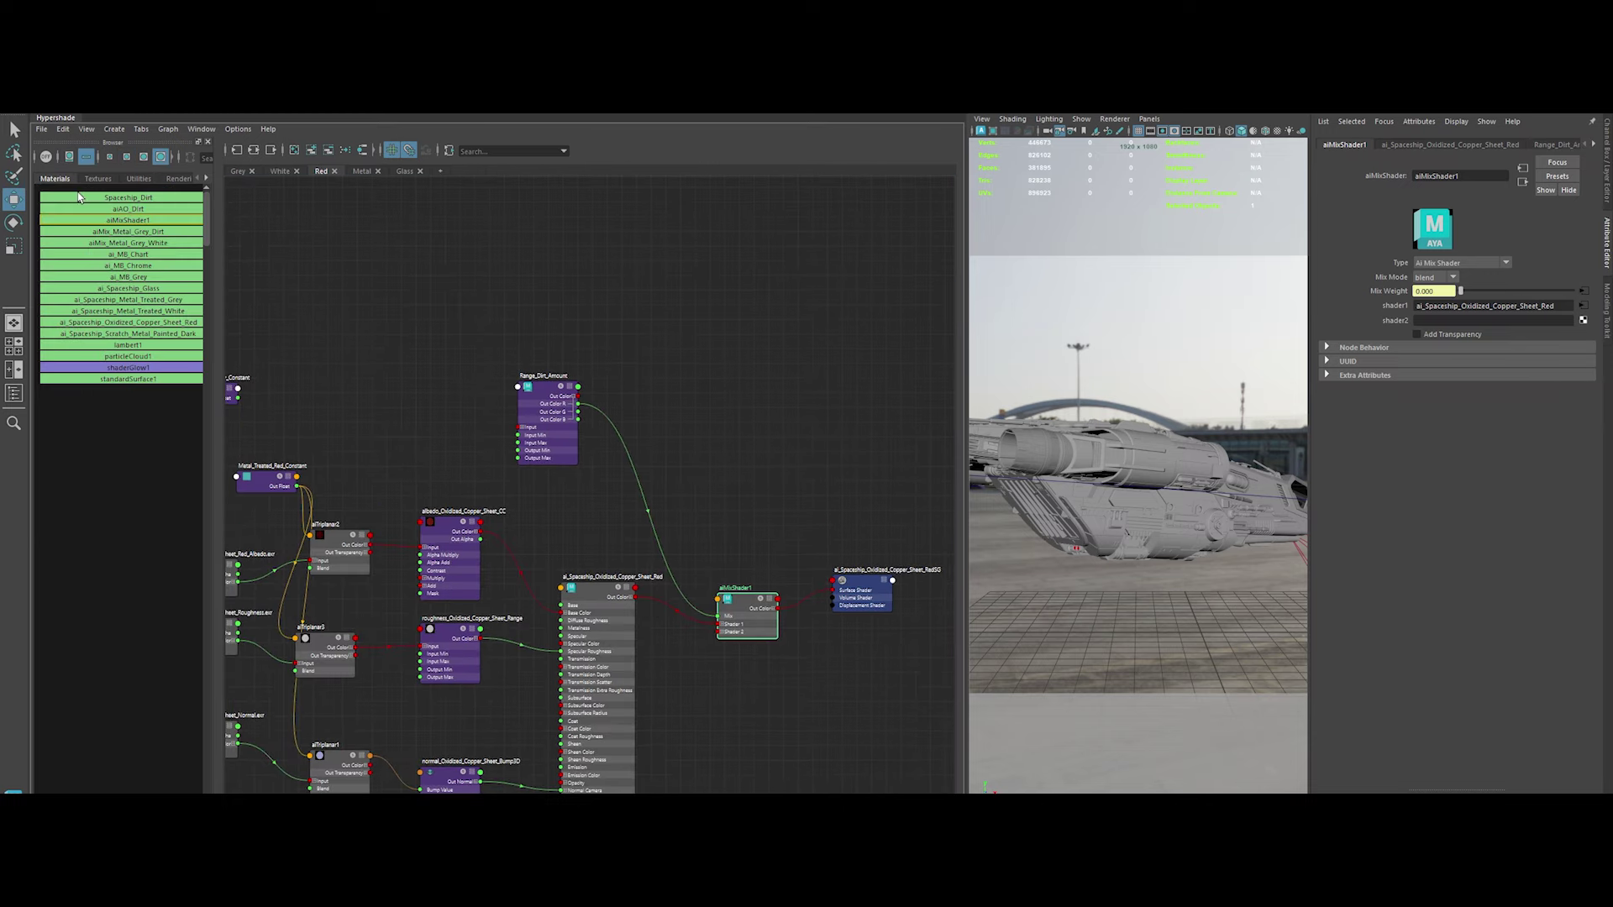
{"action": "left_click", "coordinate": [279, 171]}
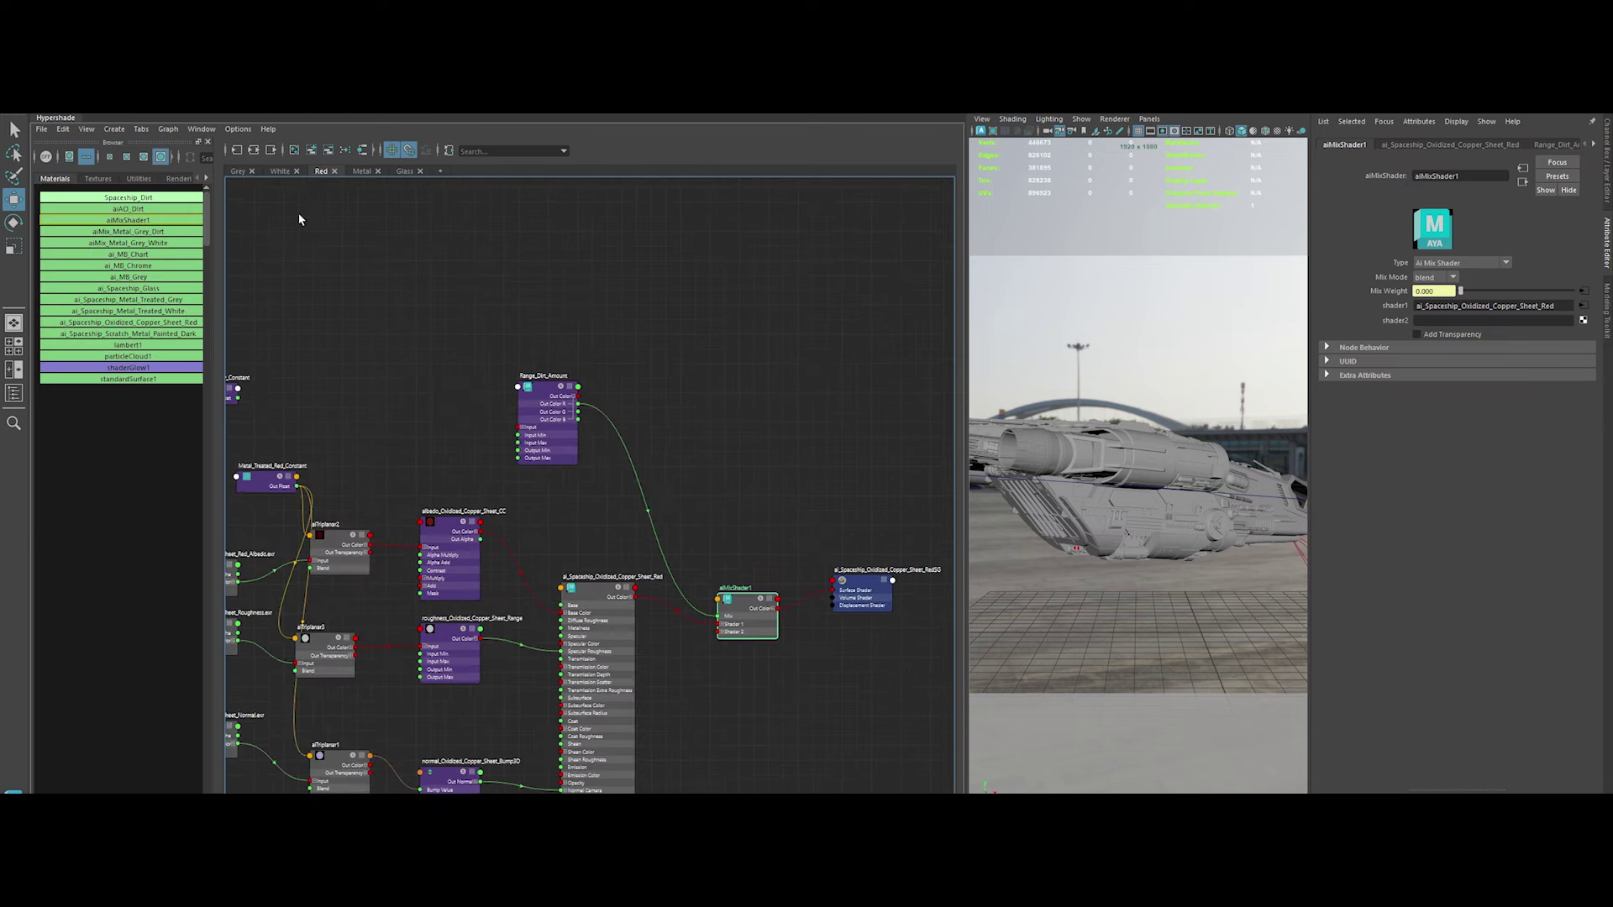
{"action": "mouse_move", "coordinate": [148, 199]}
{"action": "left_mouse_down"}
{"action": "mouse_move", "coordinate": [538, 289]}
{"action": "mouse_move", "coordinate": [720, 631]}
{"action": "left_mouse_up"}
{"action": "left_click", "coordinate": [592, 242]}
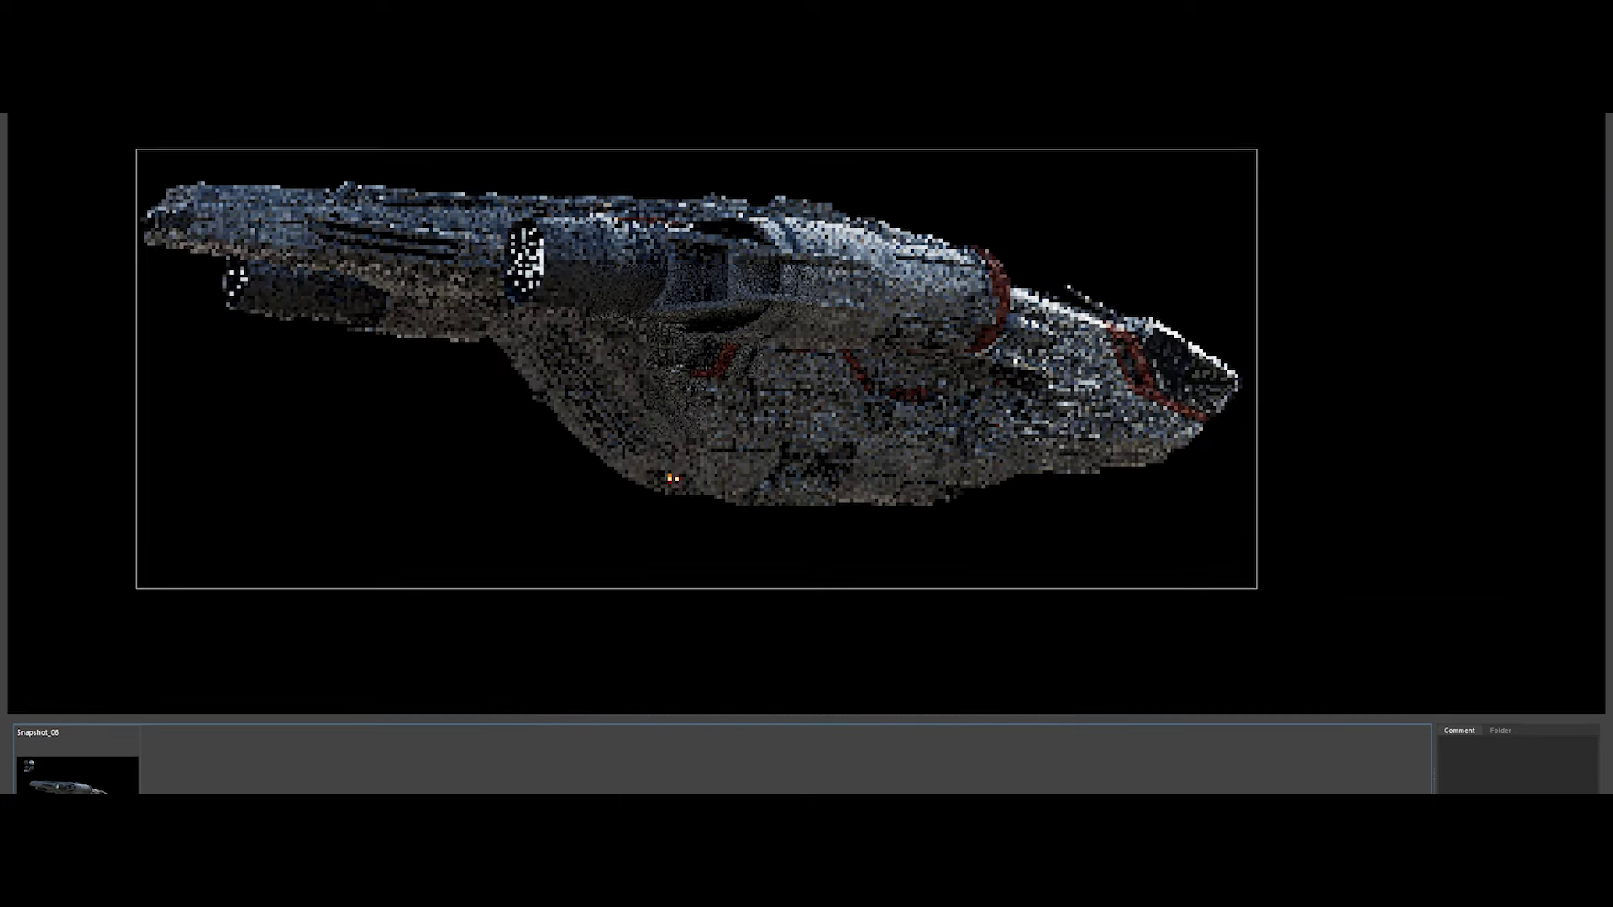
Toggle between Snapshot_06 and the live render to compare the dirt
{"action": "left_click", "coordinate": [88, 788]}
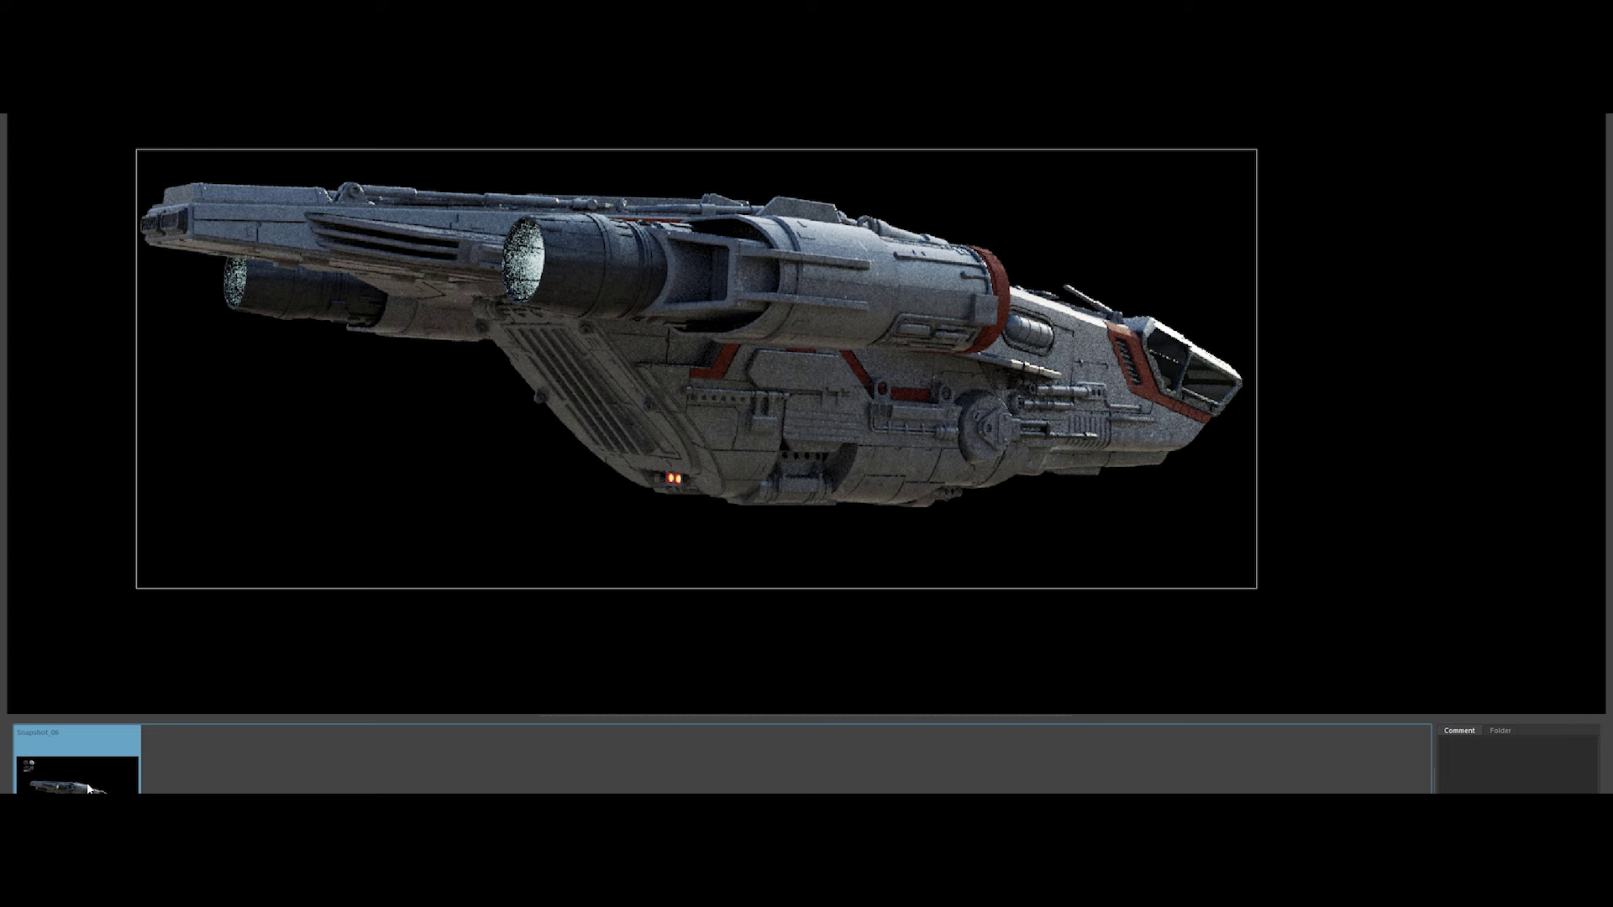
{"action": "left_click", "coordinate": [89, 788]}
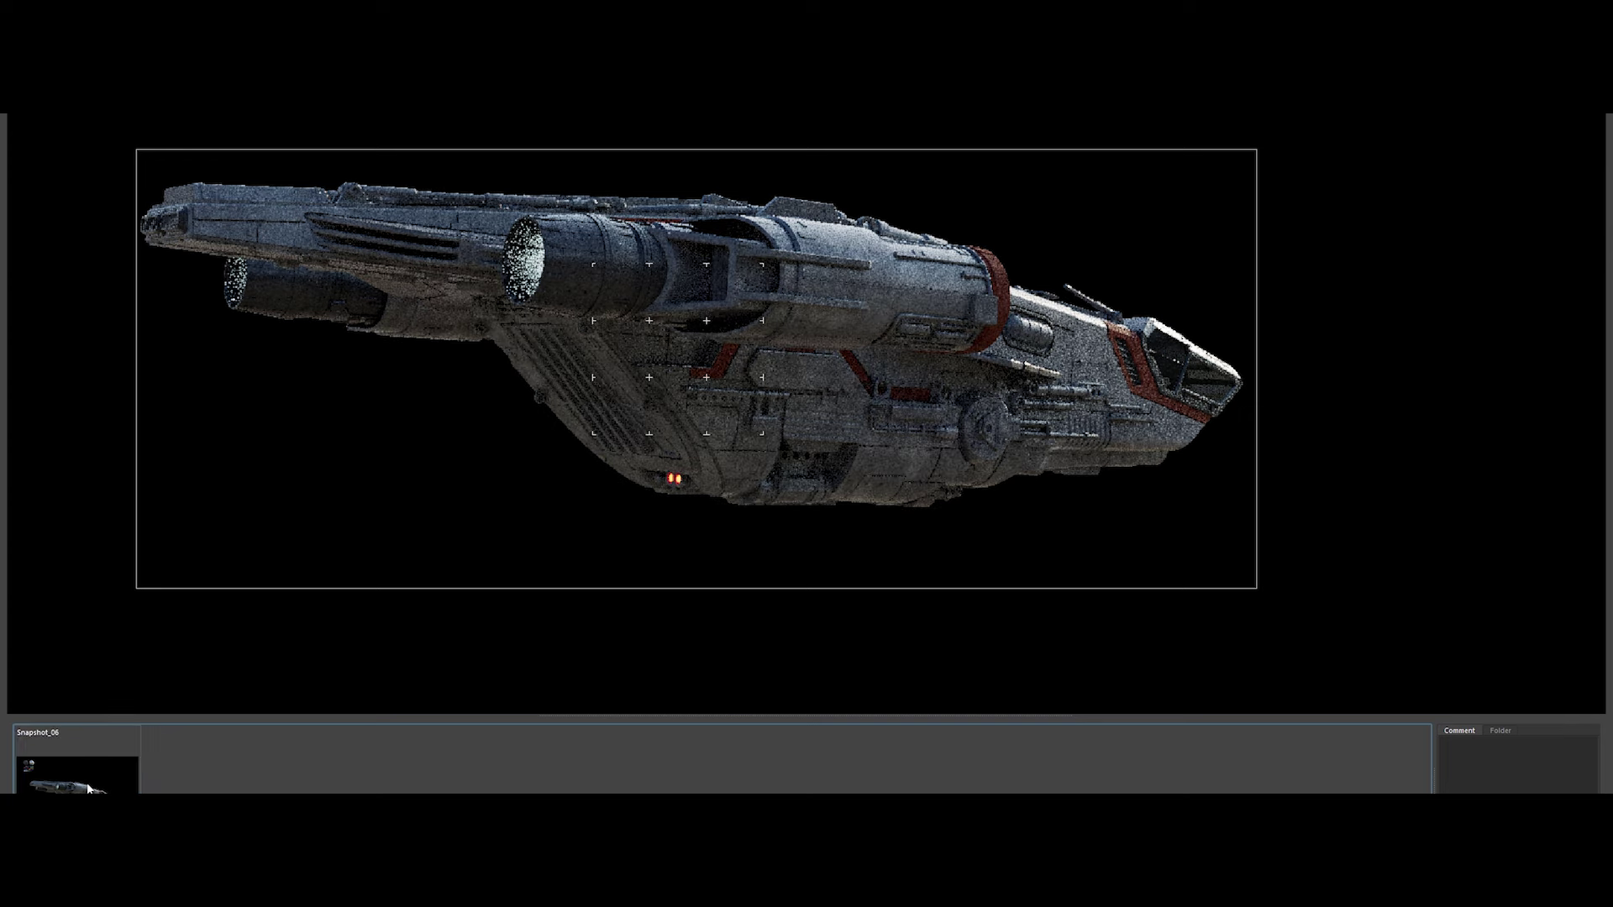
{"action": "left_click", "coordinate": [89, 788]}
{"action": "left_click", "coordinate": [88, 788]}
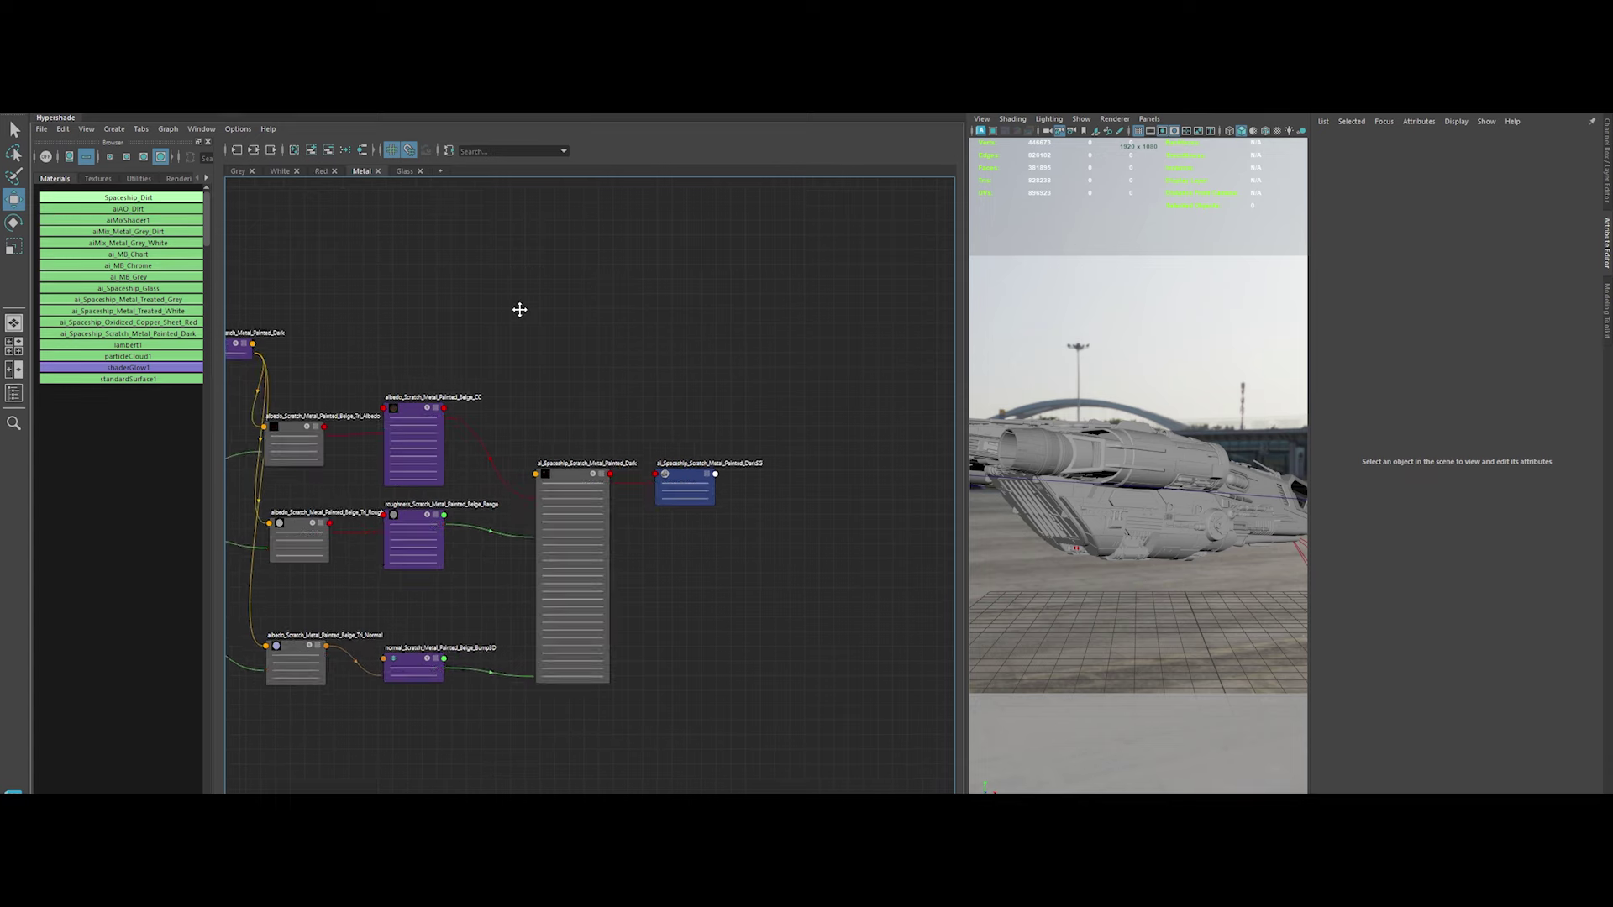
Rename the copper mix node aiMix_Spaceship_Oxidized_Copper_Sheet_Red
{"action": "double_click", "coordinate": [588, 476]}
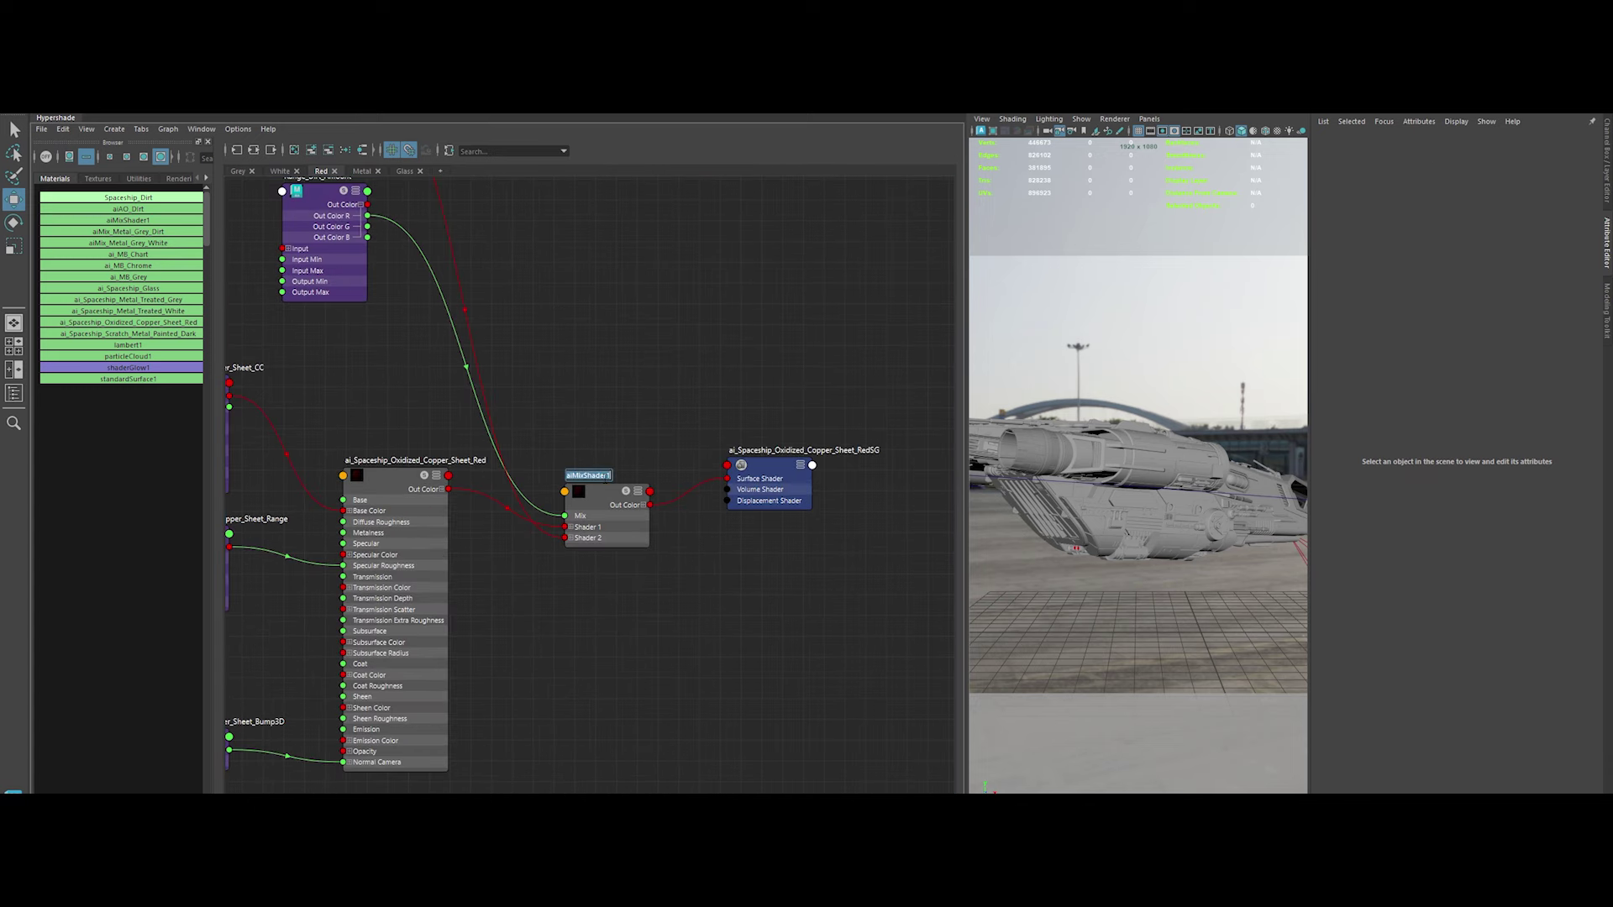
{"action": "type", "text": "_ai_Spac"}
{"action": "key", "text": "Return"}
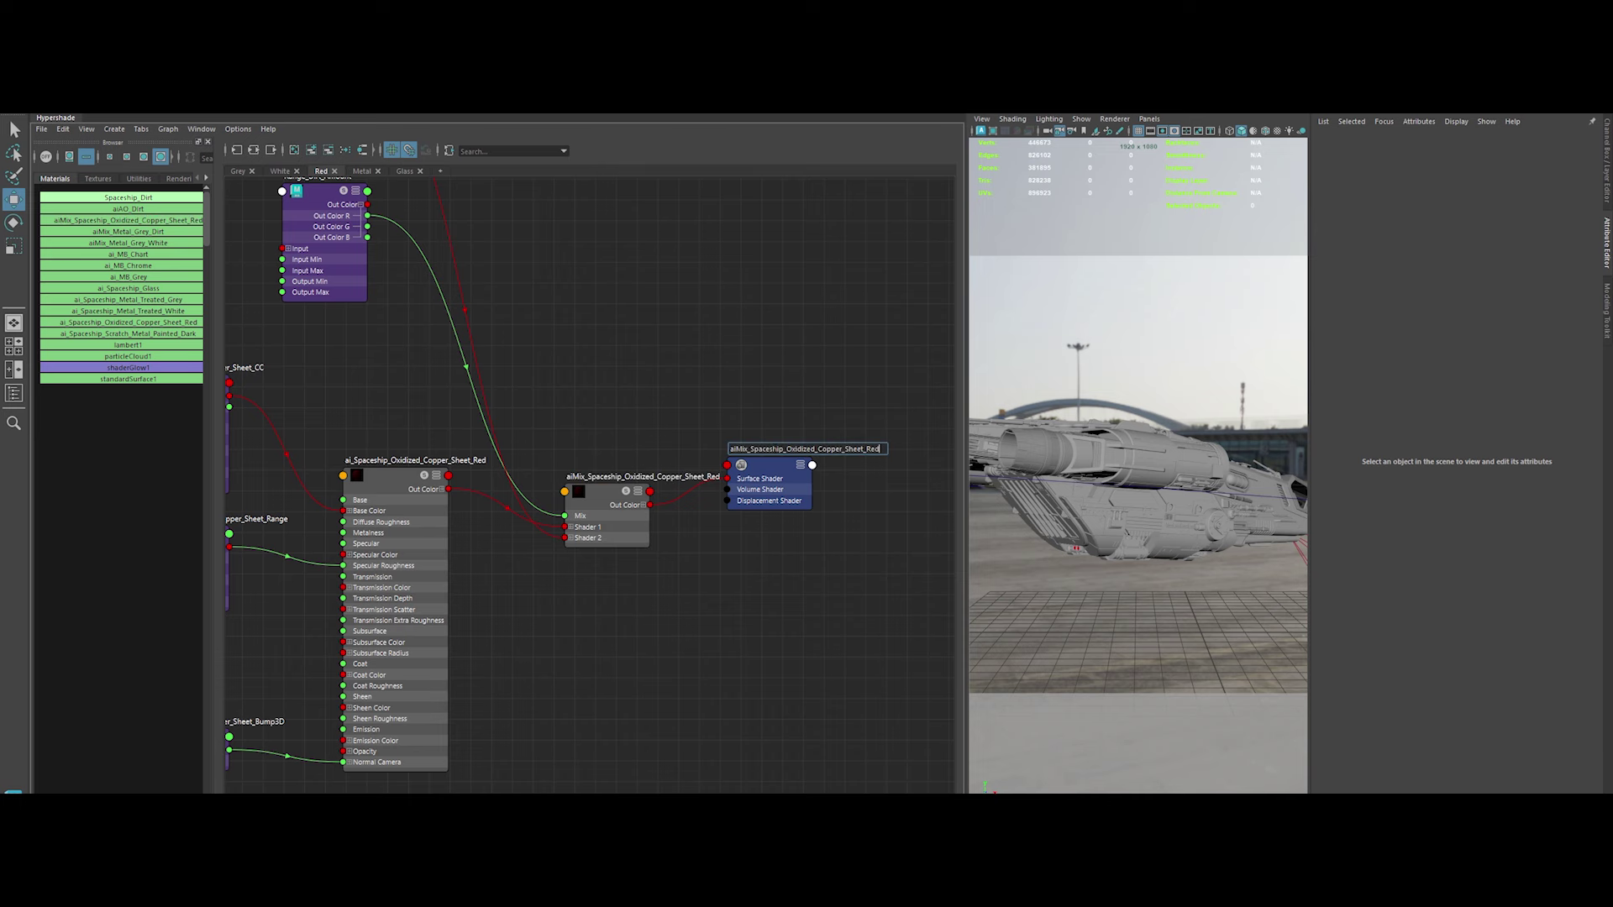
In the Metal network, add an aiMixShader feeding the Painted Dark shading group
{"action": "left_click", "coordinate": [361, 170]}
{"action": "left_click_drag", "start_coordinate": [662, 466], "coordinate": [817, 455]}
{"action": "left_click", "coordinate": [659, 563]}
{"action": "key", "text": "Tab"}
{"action": "type", "text": "aimix"}
{"action": "key", "text": "Return"}
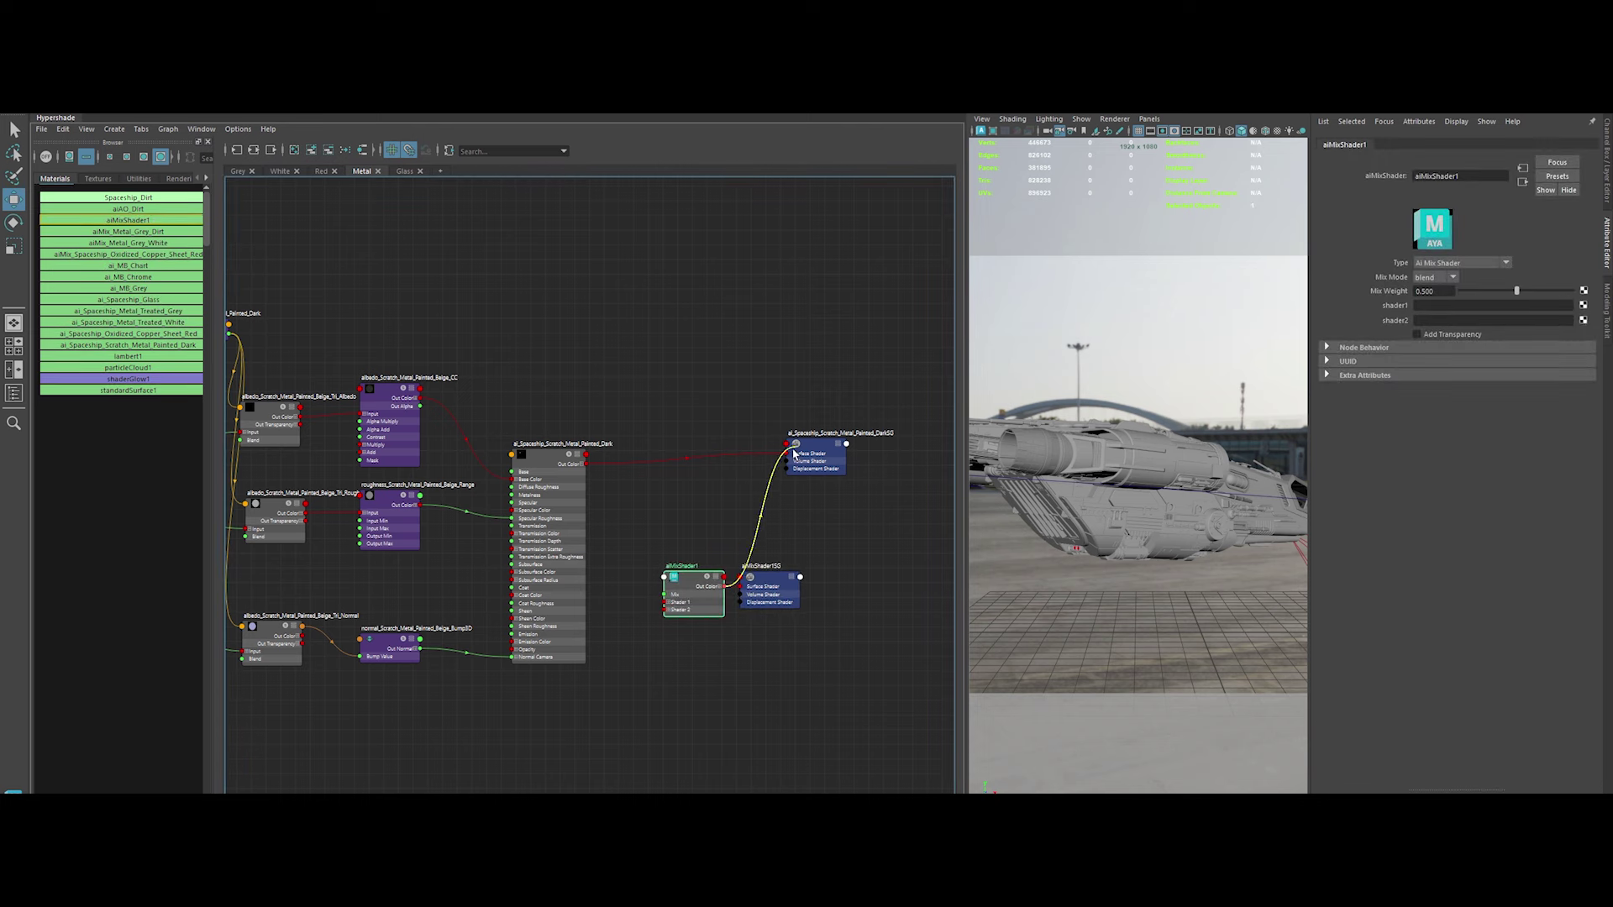
{"action": "left_click_drag", "start_coordinate": [723, 580], "coordinate": [794, 454]}
{"action": "left_click", "coordinate": [760, 579]}
{"action": "key", "text": "Delete"}
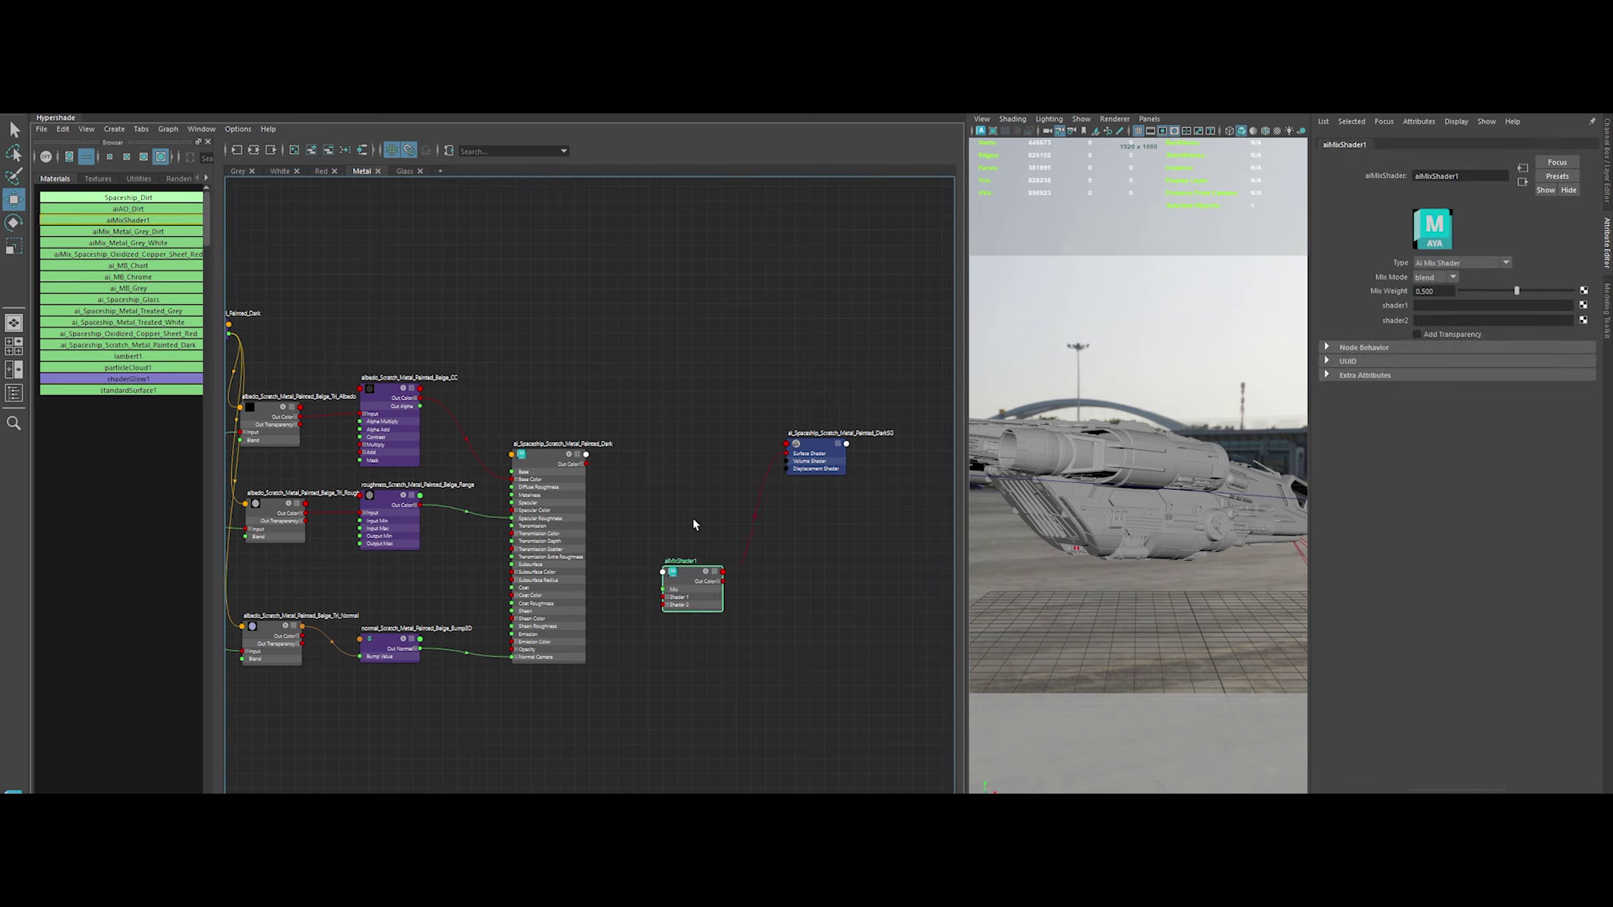
{"action": "left_click_drag", "start_coordinate": [691, 588], "coordinate": [688, 467]}
Wire Painted_Dark into the mix's Shader 1 and Spaceship_Dirt into Shader 2
{"action": "left_click_drag", "start_coordinate": [586, 464], "coordinate": [663, 476]}
{"action": "scroll", "coordinate": [361, 176], "scroll_direction": "up", "scroll_amount": 2}
{"action": "scroll", "coordinate": [604, 353], "scroll_direction": "down", "scroll_amount": 2}
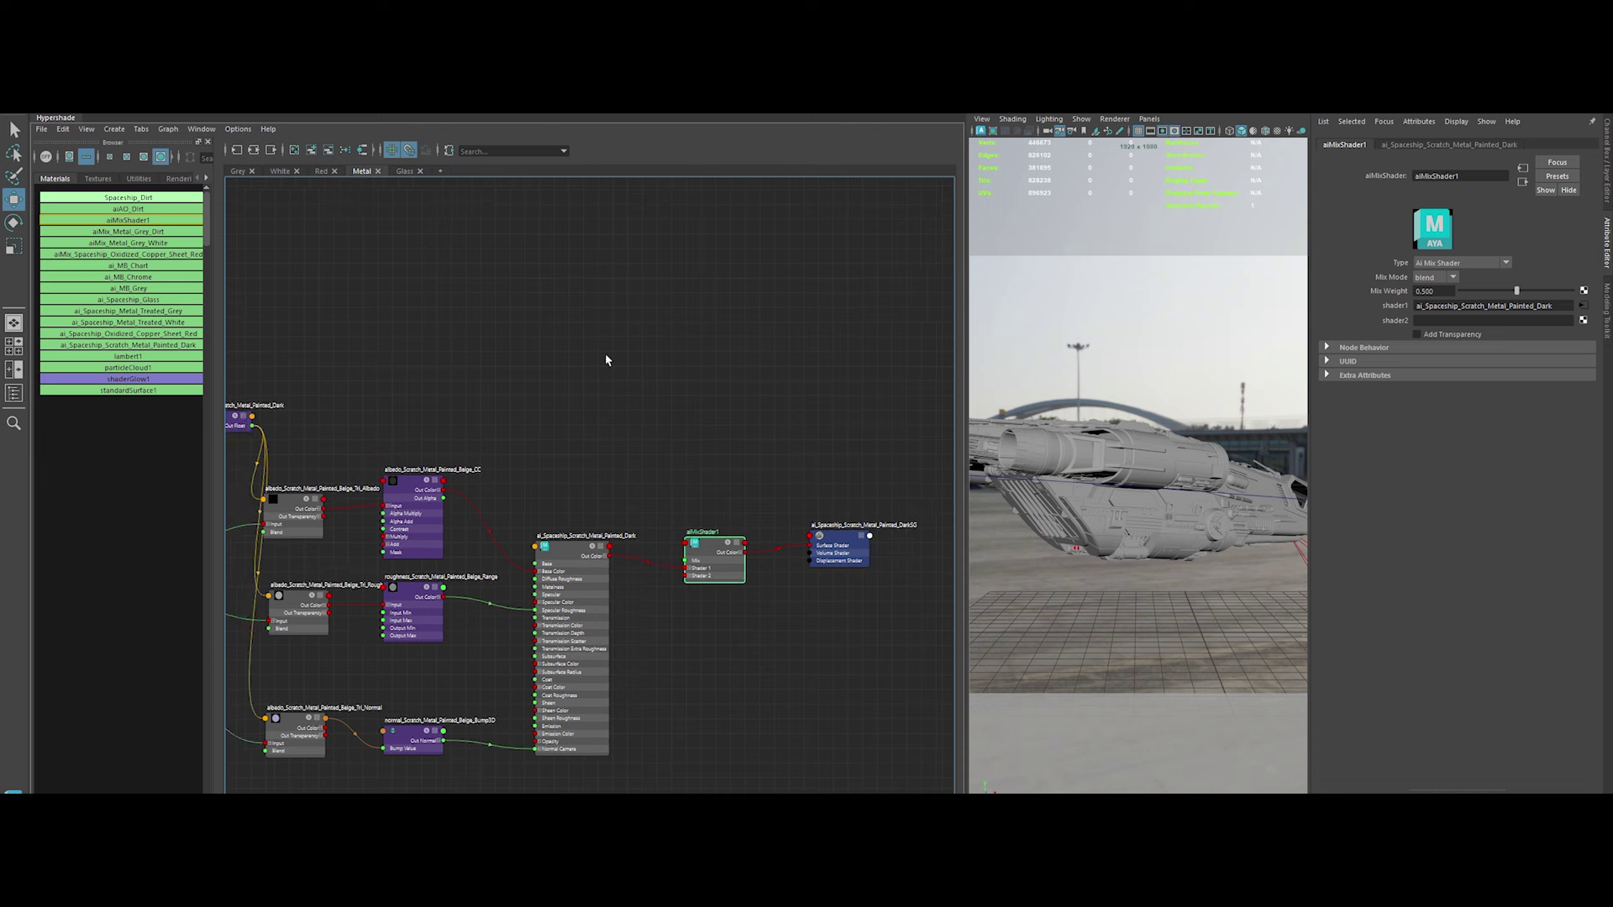
{"action": "mouse_move", "coordinate": [128, 197]}
{"action": "left_mouse_down"}
{"action": "mouse_move", "coordinate": [508, 271]}
{"action": "mouse_move", "coordinate": [687, 576]}
{"action": "left_mouse_up"}
{"action": "left_click", "coordinate": [538, 290]}
{"action": "key", "text": "2"}
{"action": "left_click_drag", "start_coordinate": [530, 289], "coordinate": [499, 243]}
Add Range_Dirt_Amount and connect its red output to the mix's Mix
{"action": "left_click", "coordinate": [647, 331]}
{"action": "left_click", "coordinate": [139, 179]}
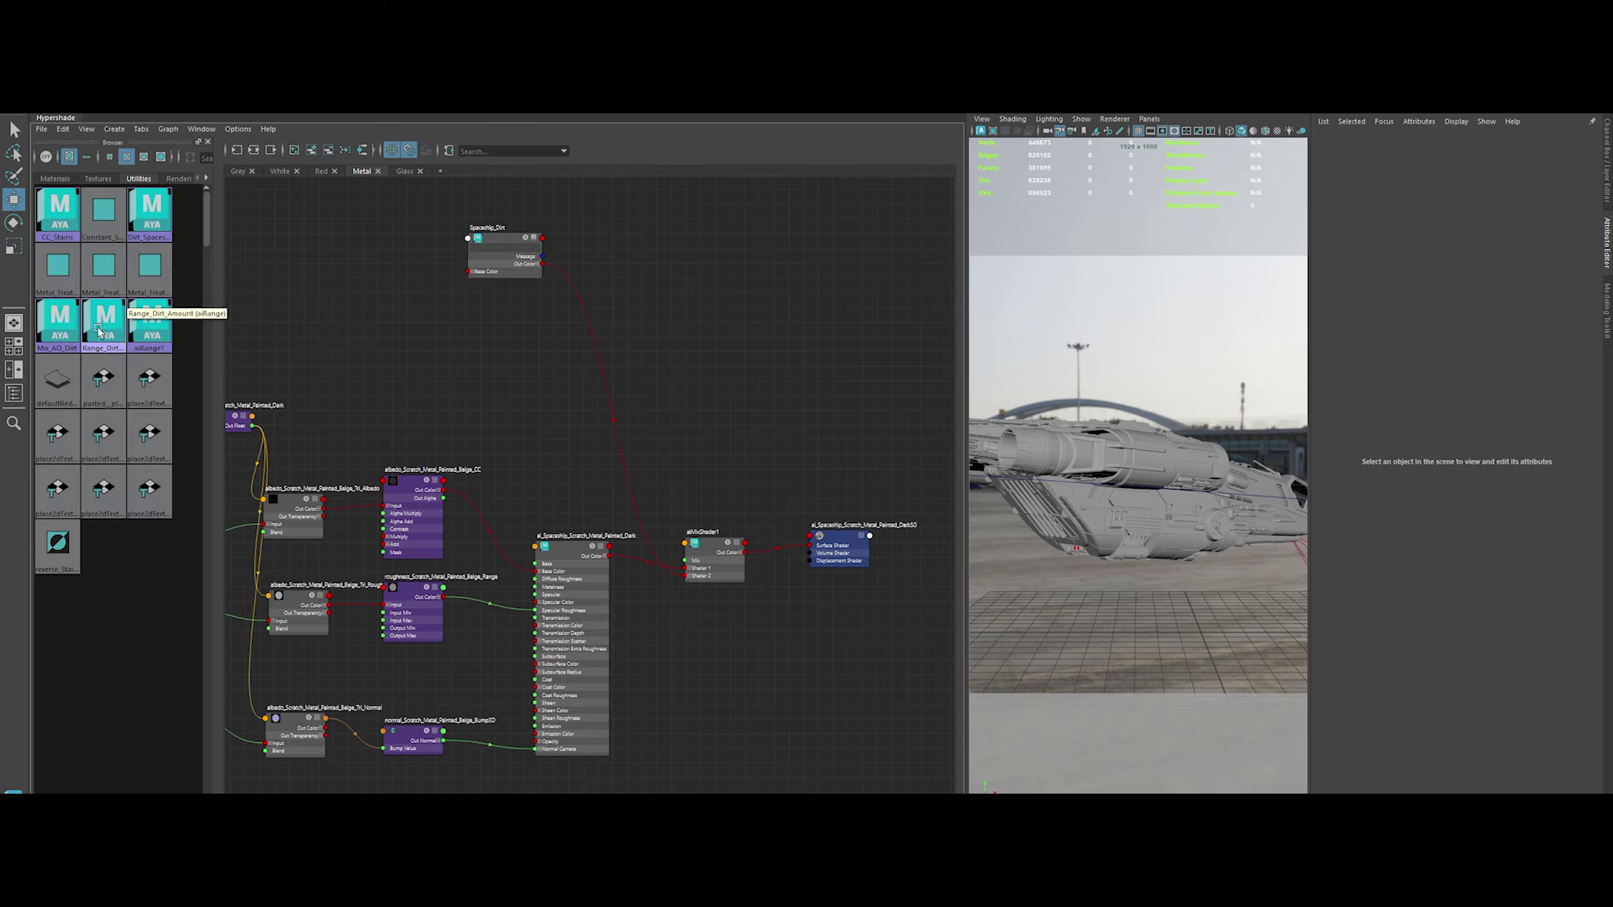
{"action": "left_click_drag", "start_coordinate": [119, 334], "coordinate": [508, 391]}
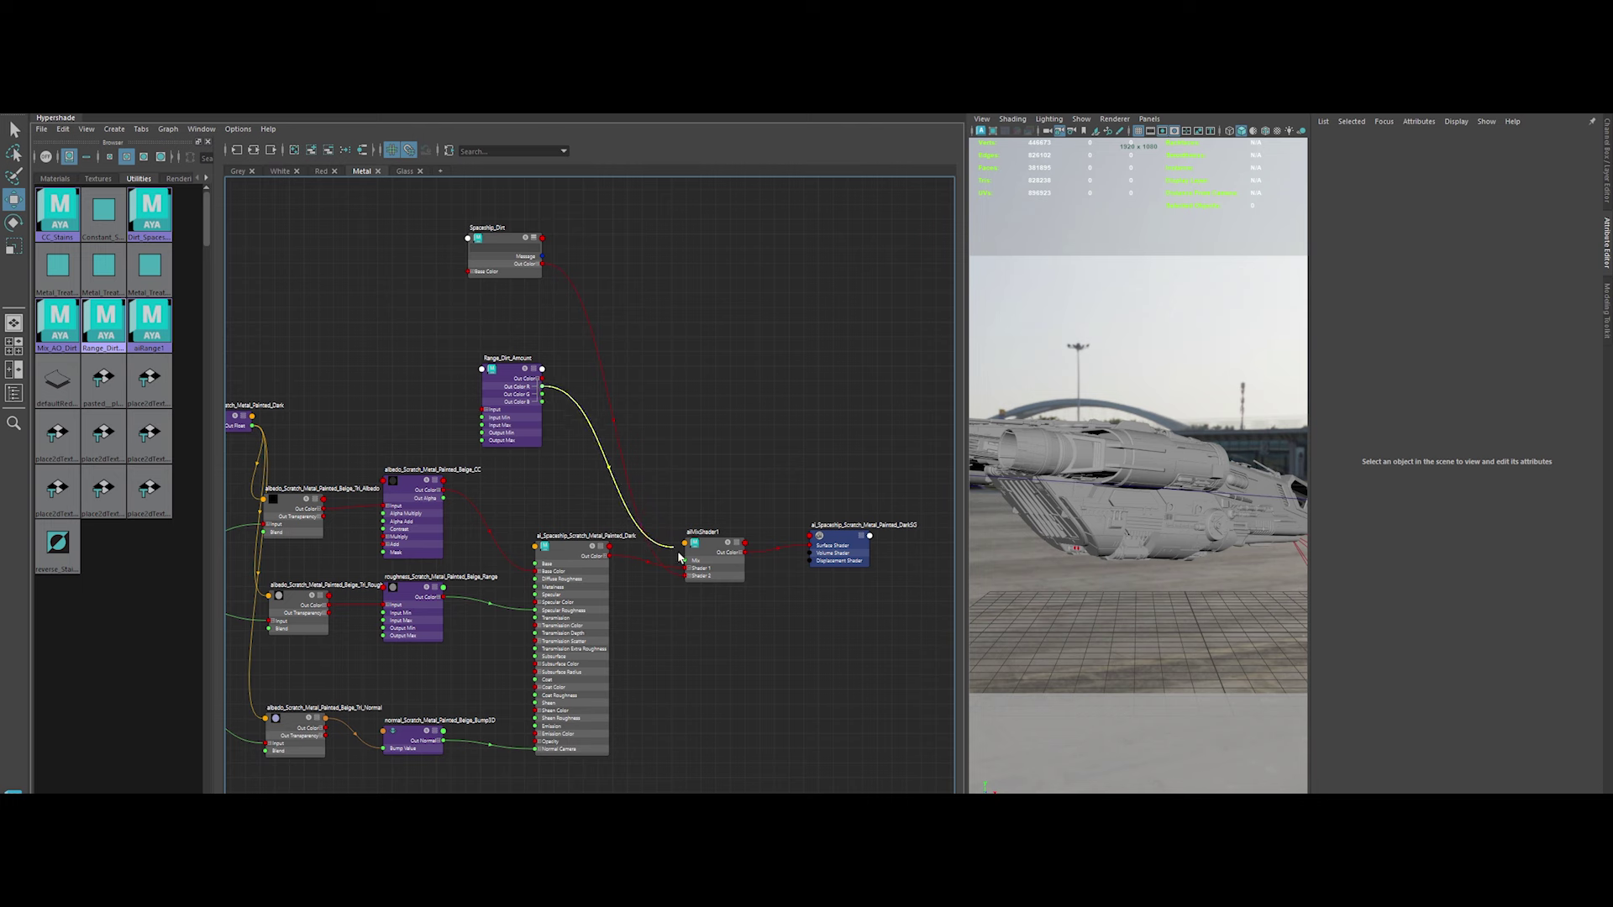
{"action": "left_click_drag", "start_coordinate": [542, 386], "coordinate": [684, 559]}
{"action": "scroll", "coordinate": [705, 414], "scroll_direction": "up", "scroll_amount": 2}
{"action": "left_click", "coordinate": [280, 170]}
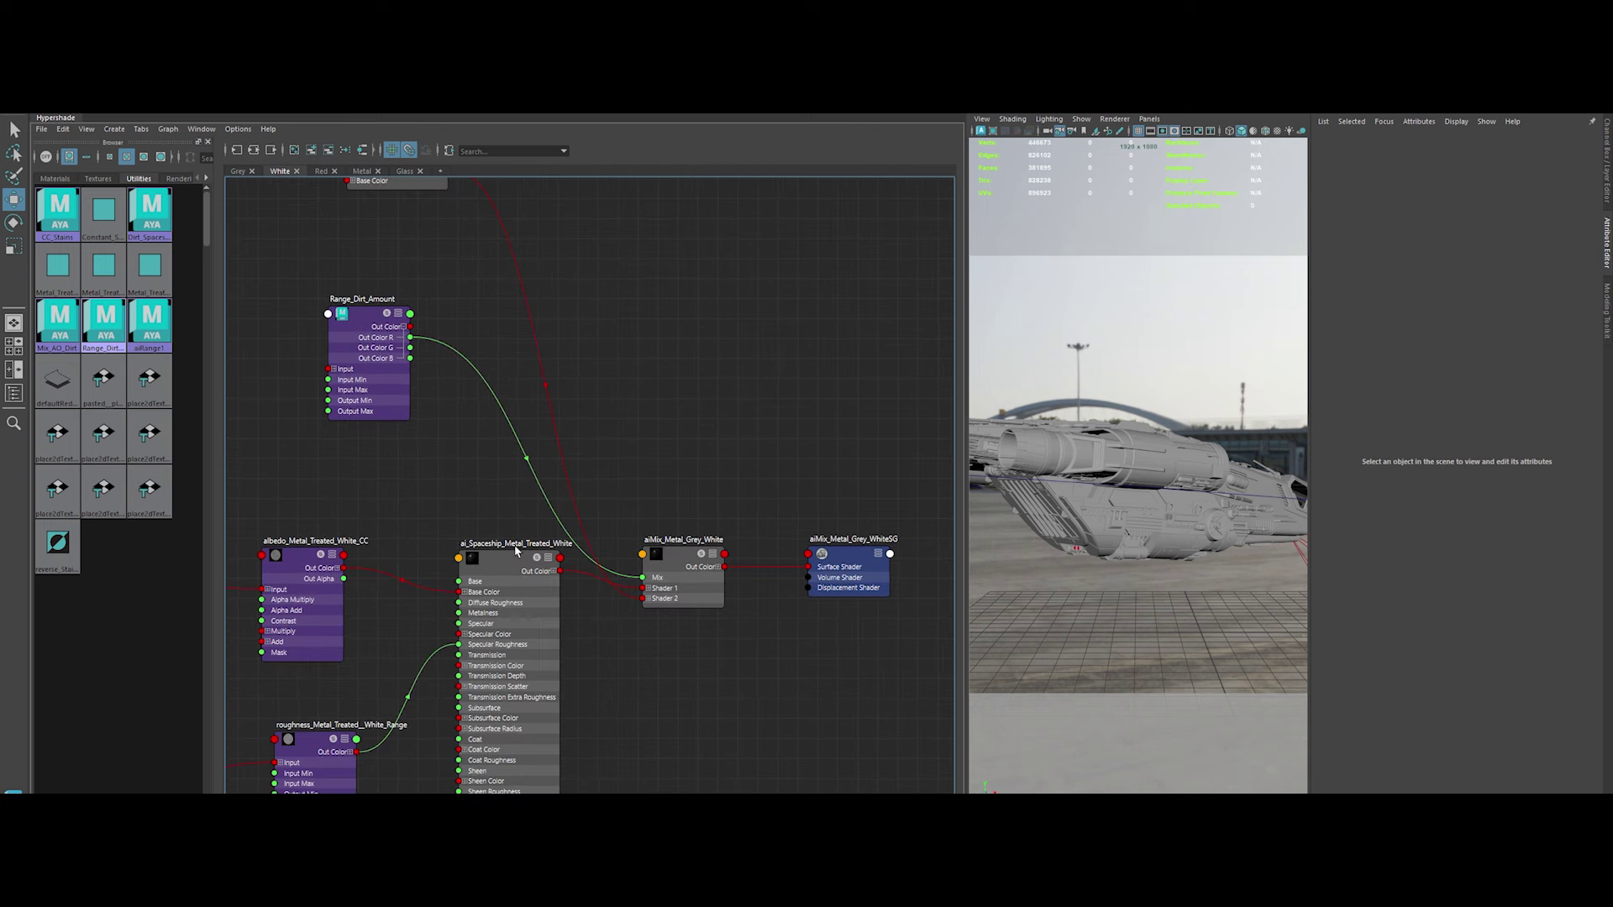
Paste the copied dirt-mix name onto the White material's mix node
{"action": "double_click", "coordinate": [661, 540]}
{"action": "left_click", "coordinate": [238, 171]}
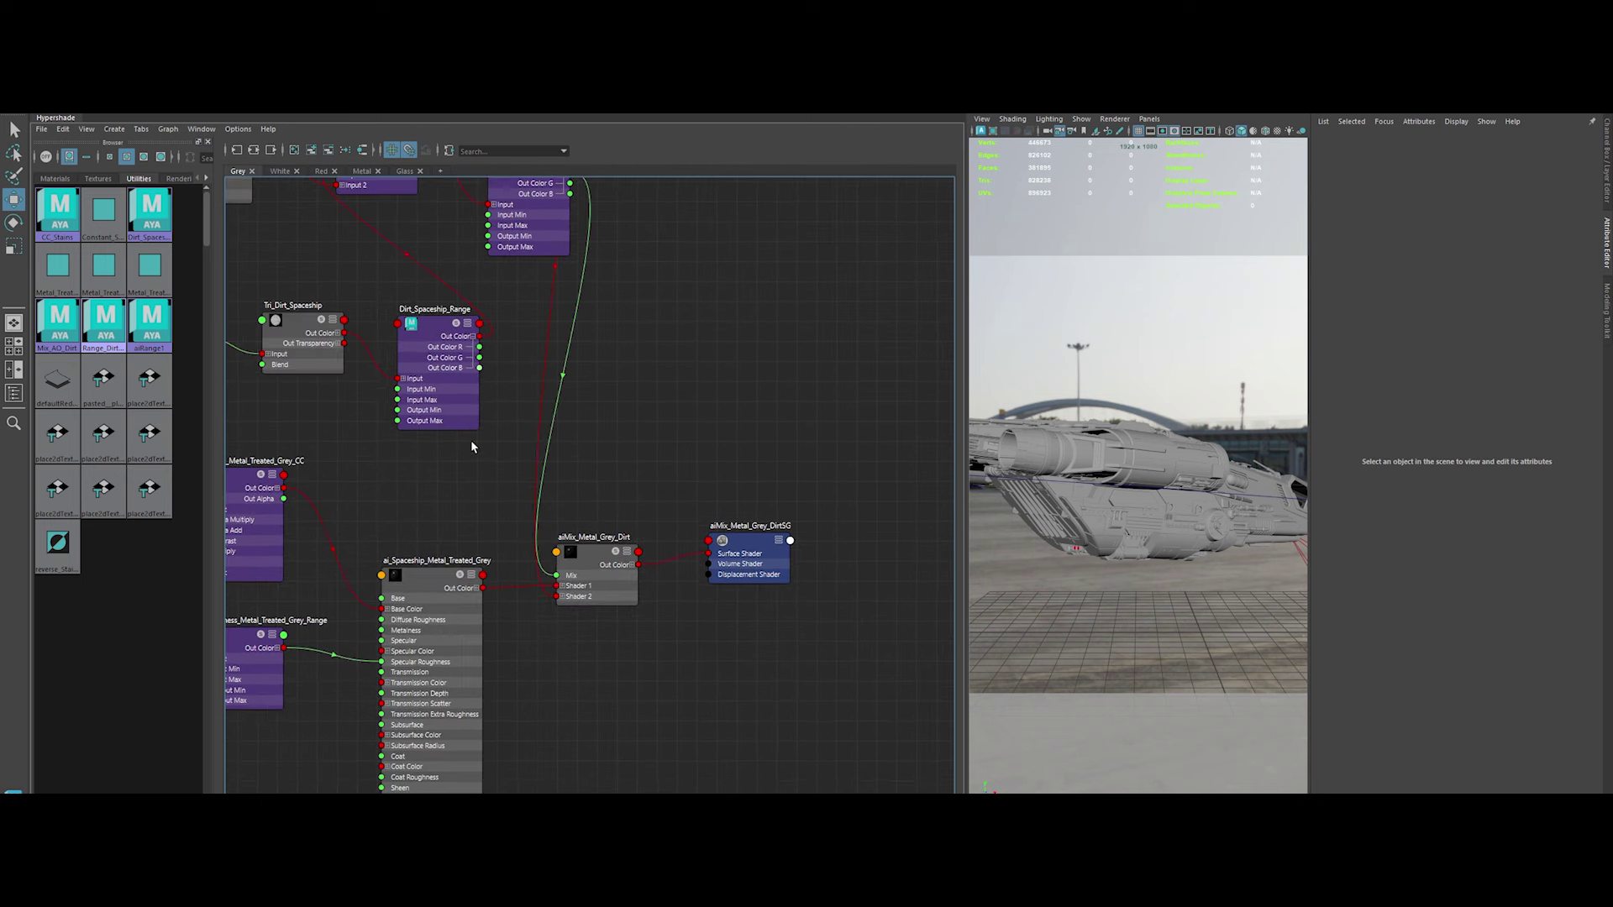
{"action": "left_click", "coordinate": [280, 170]}
{"action": "double_click", "coordinate": [685, 539]}
{"action": "type", "text": "aiMix_Metal_Grey_Dirt"}
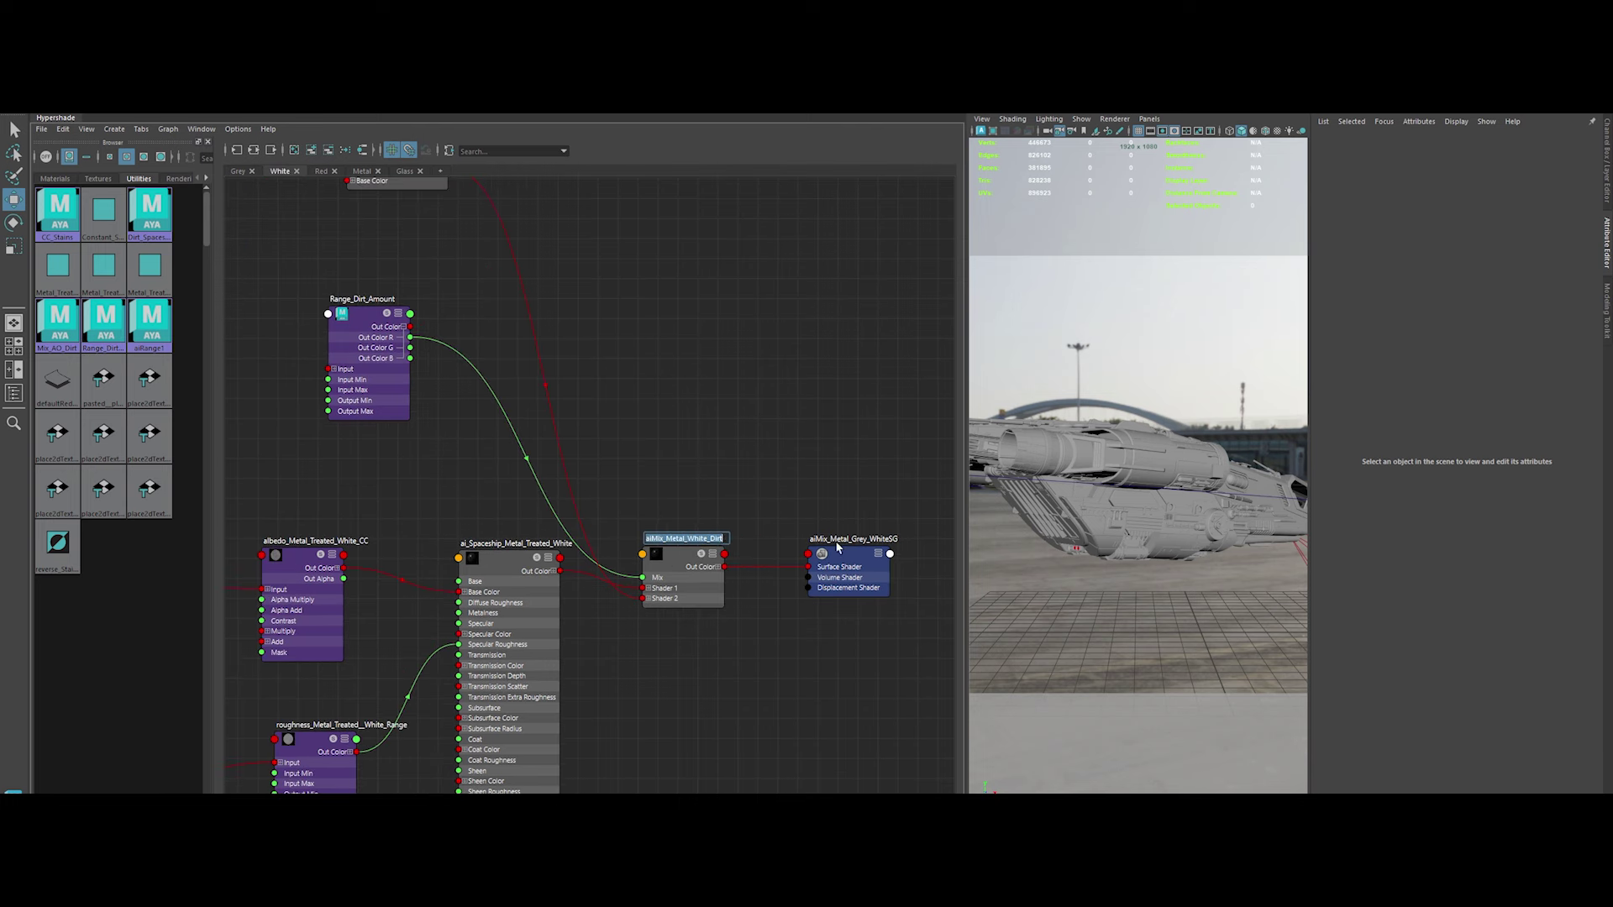
Rename the Red mix node to aiMix_Metal_Red_Dirt and confirm its shading group name
{"action": "left_click", "coordinate": [320, 170]}
{"action": "double_click", "coordinate": [677, 505]}
{"action": "type", "text": "aiMix_Metal_White_Dirt"}
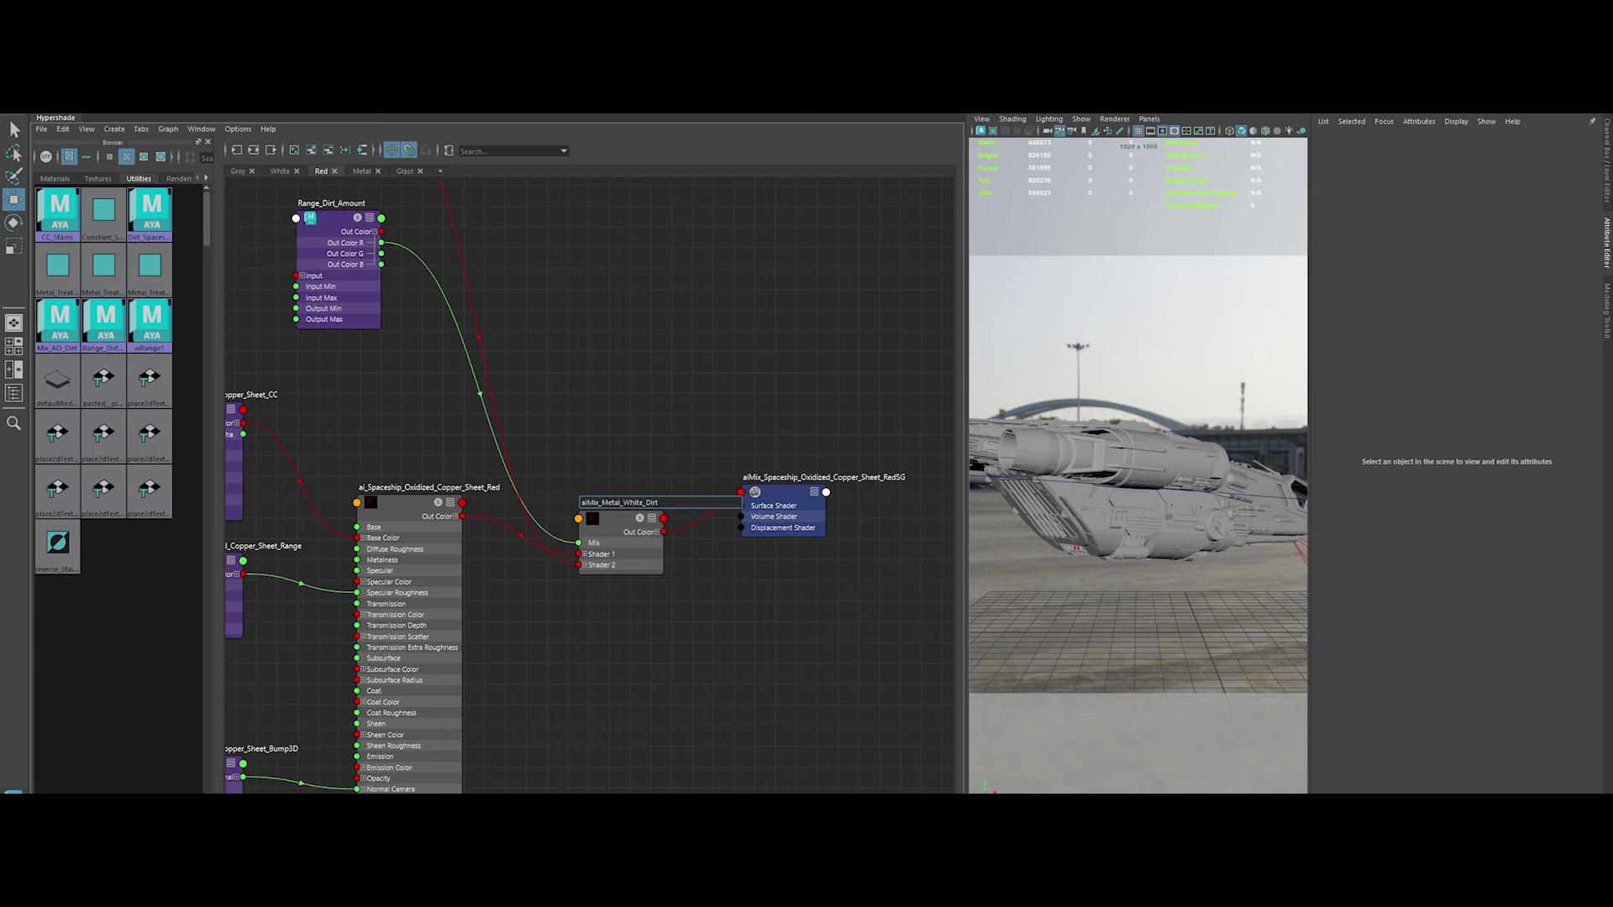
{"action": "type", "text": "Red"}
{"action": "key", "text": "Return"}
{"action": "left_click_drag", "start_coordinate": [781, 504], "coordinate": [778, 491]}
{"action": "double_click", "coordinate": [819, 463]}
{"action": "key", "text": "Return"}
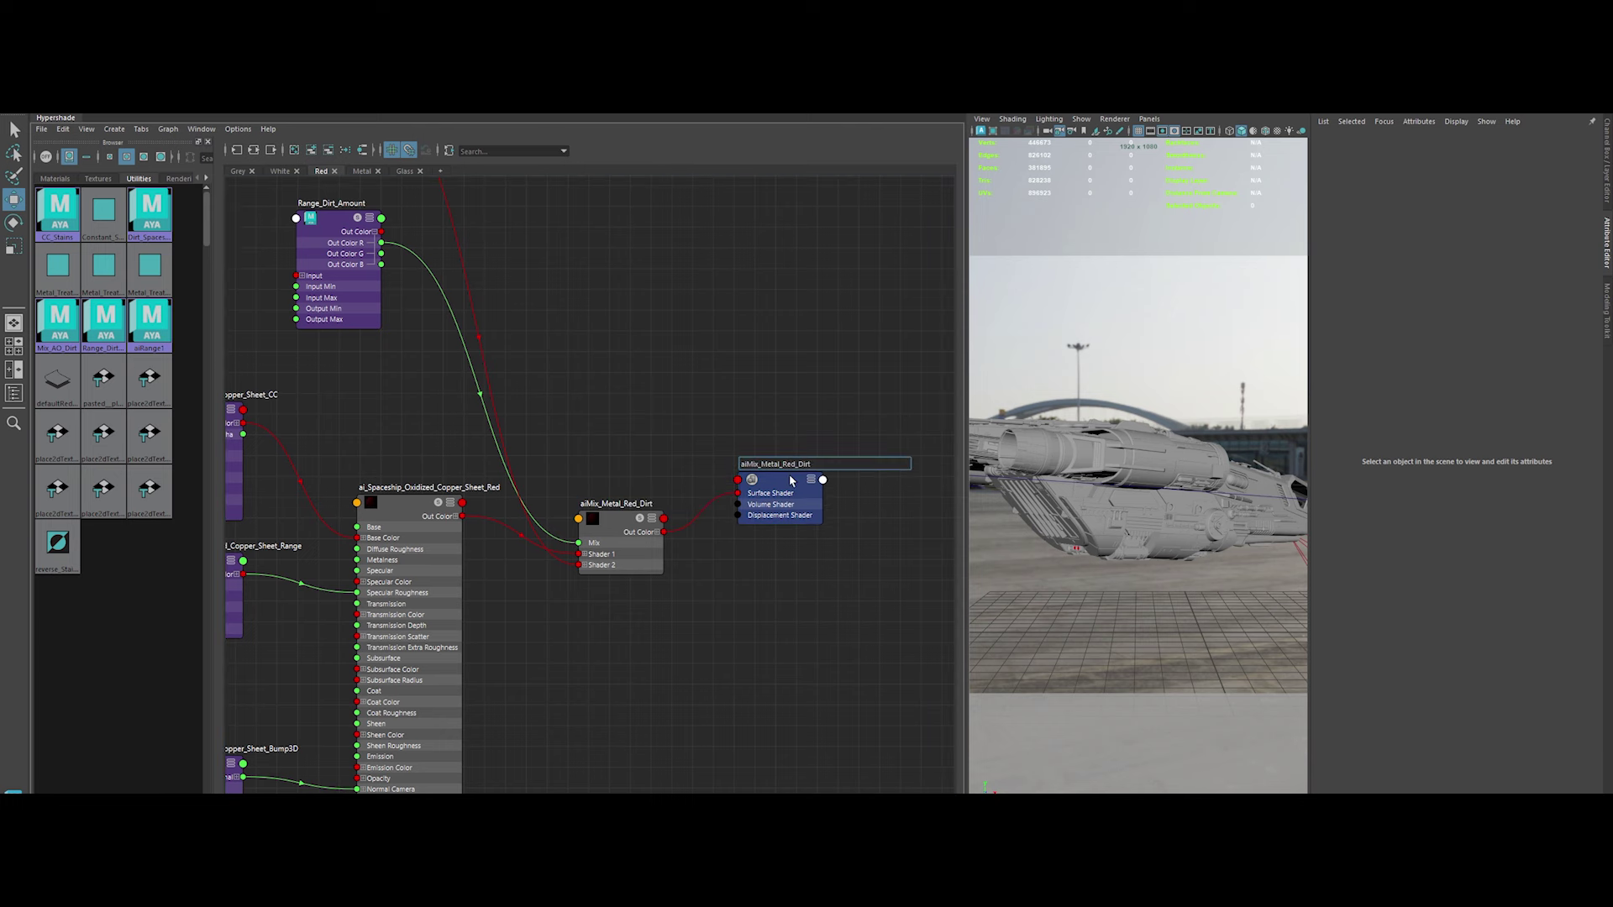
Rename the Metal mix to aiMix_Metal_Black_Dirt and its shading group to aiMix_Metal_Black_DirtSG
{"action": "left_click", "coordinate": [362, 170]}
{"action": "double_click", "coordinate": [639, 460]}
{"action": "key", "text": "ctrl+v"}
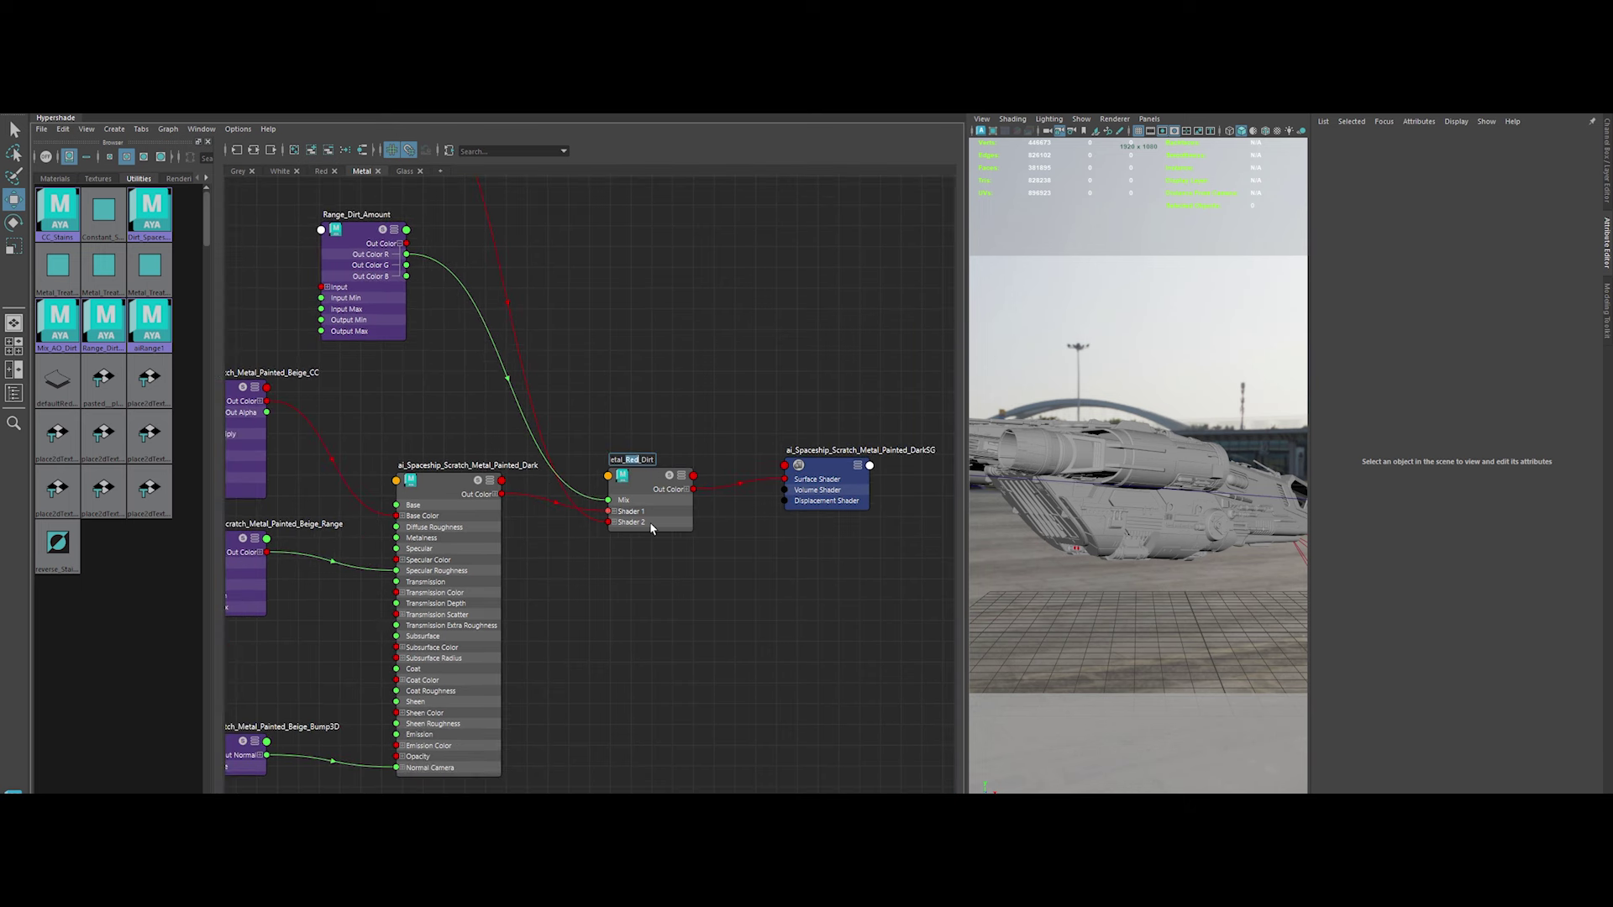
{"action": "key", "text": "Return"}
{"action": "double_click", "coordinate": [840, 465]}
{"action": "type", "text": "aiMix_Metal_Black_Dirt"}
{"action": "type", "text": "G"}
{"action": "key", "text": "Return"}
Strip the ai_Spaceship_ prefix from the grey material, making it Metal_Treated_Grey
{"action": "left_click", "coordinate": [52, 179]}
{"action": "middle_click_drag", "start_coordinate": [393, 385], "coordinate": [404, 384], "text": "alt"}
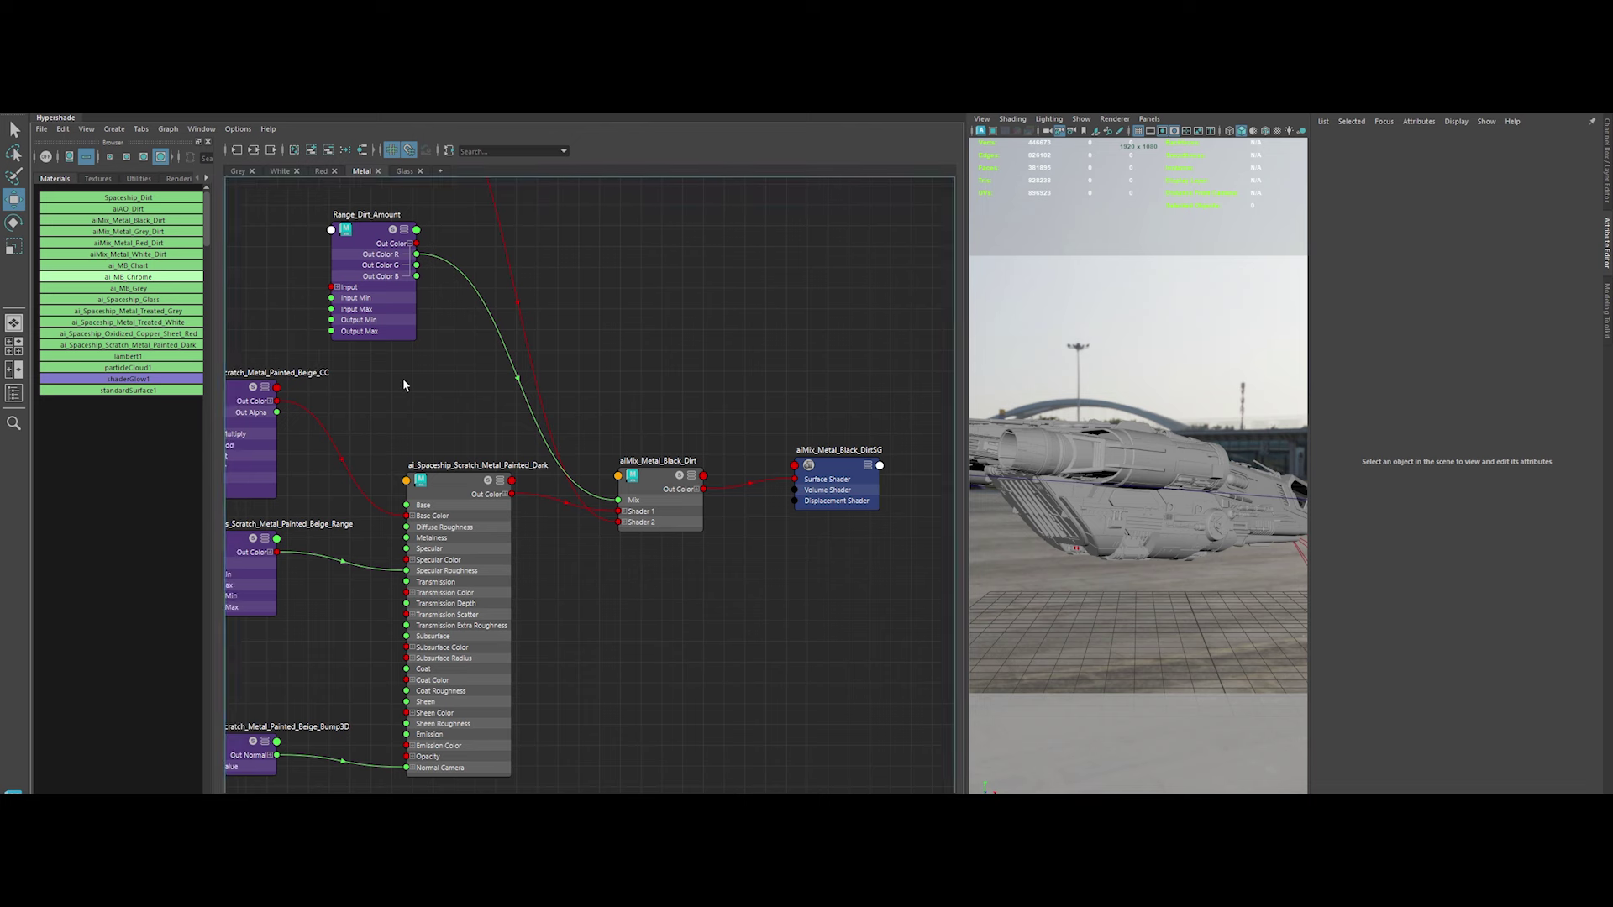
{"action": "left_click", "coordinate": [129, 311]}
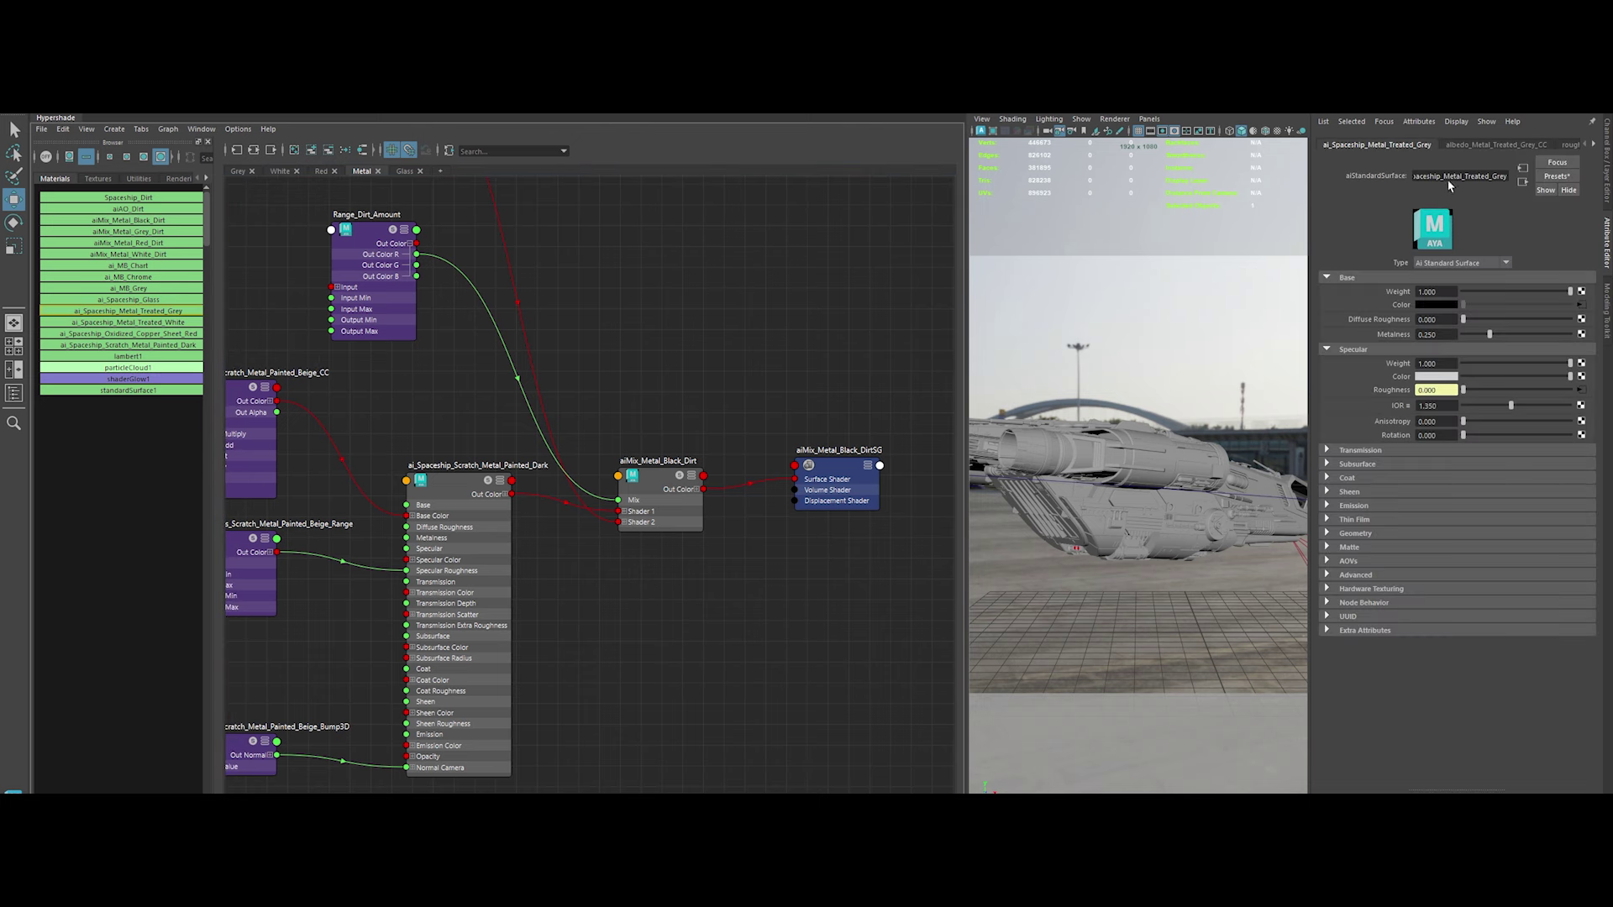
{"action": "double_click", "coordinate": [1460, 176]}
{"action": "key", "text": "BackSpace"}
{"action": "key", "text": "Return"}
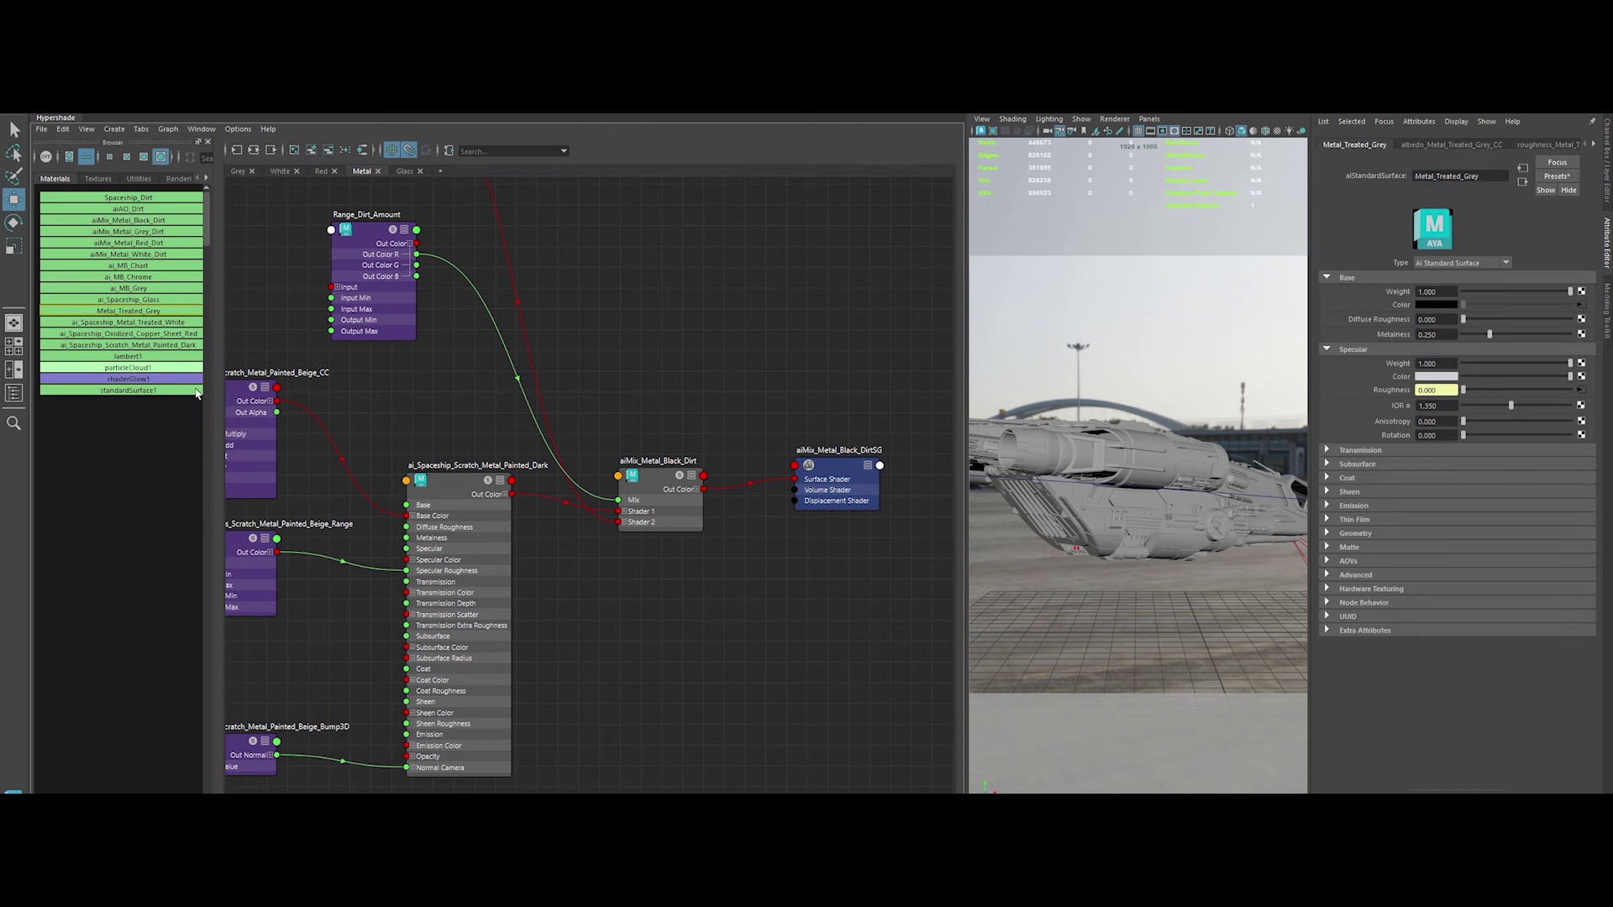
Drop the ai_Spaceship_ prefix from the white, copper and painted dark materials
{"action": "key", "text": "shift+Home"}
{"action": "key", "text": "BackSpace"}
{"action": "key", "text": "Return"}
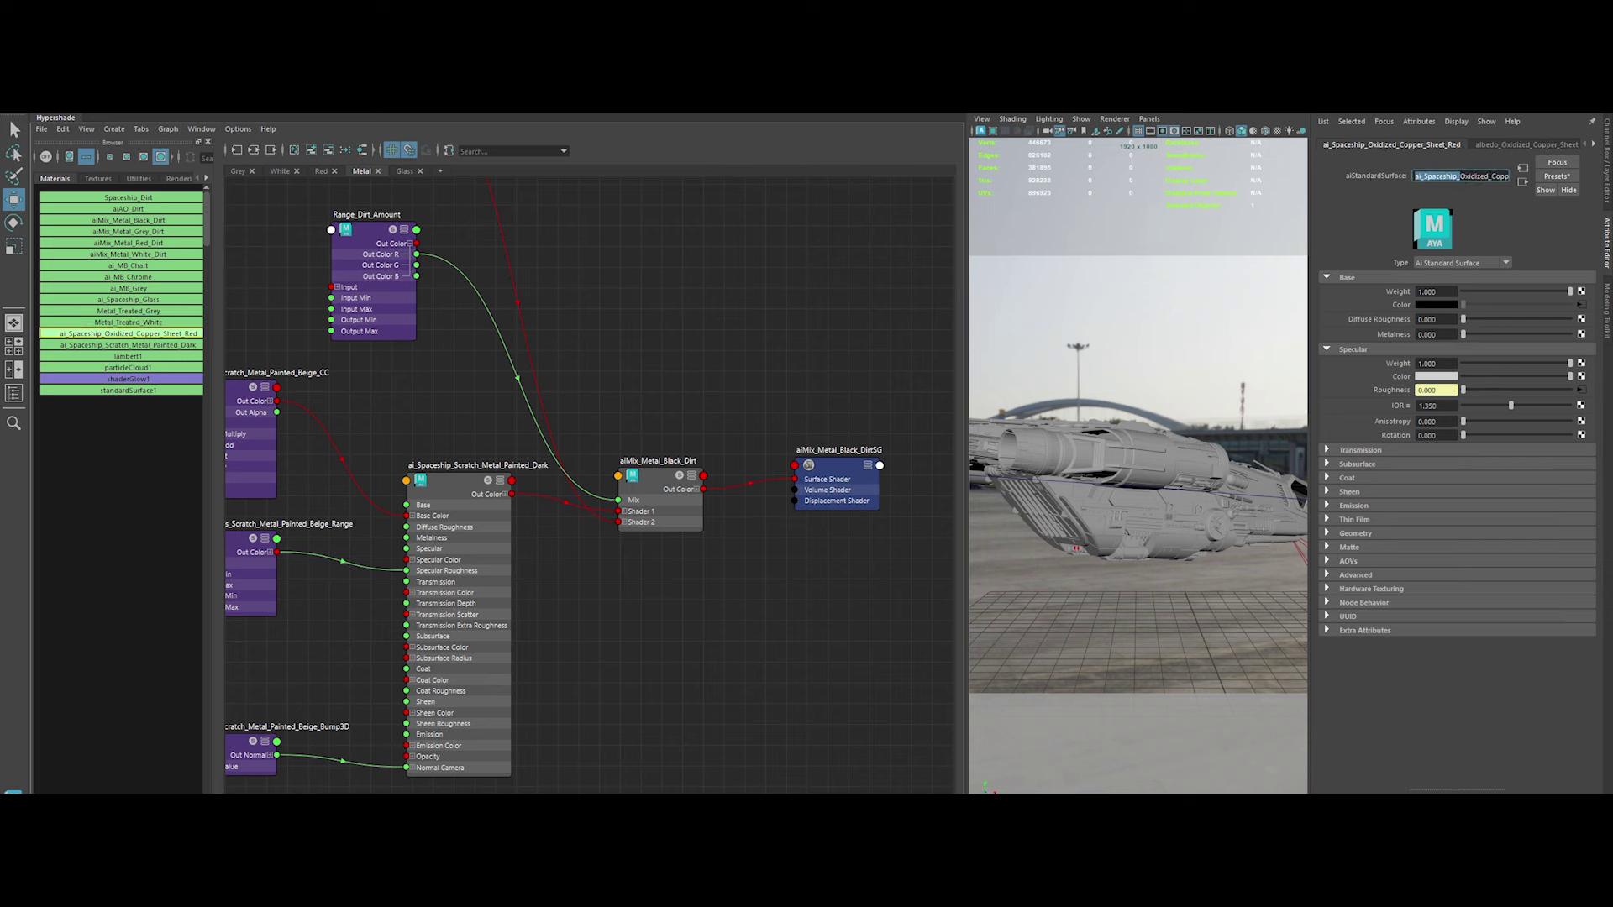
{"action": "key", "text": "BackSpace"}
{"action": "key", "text": "Return"}
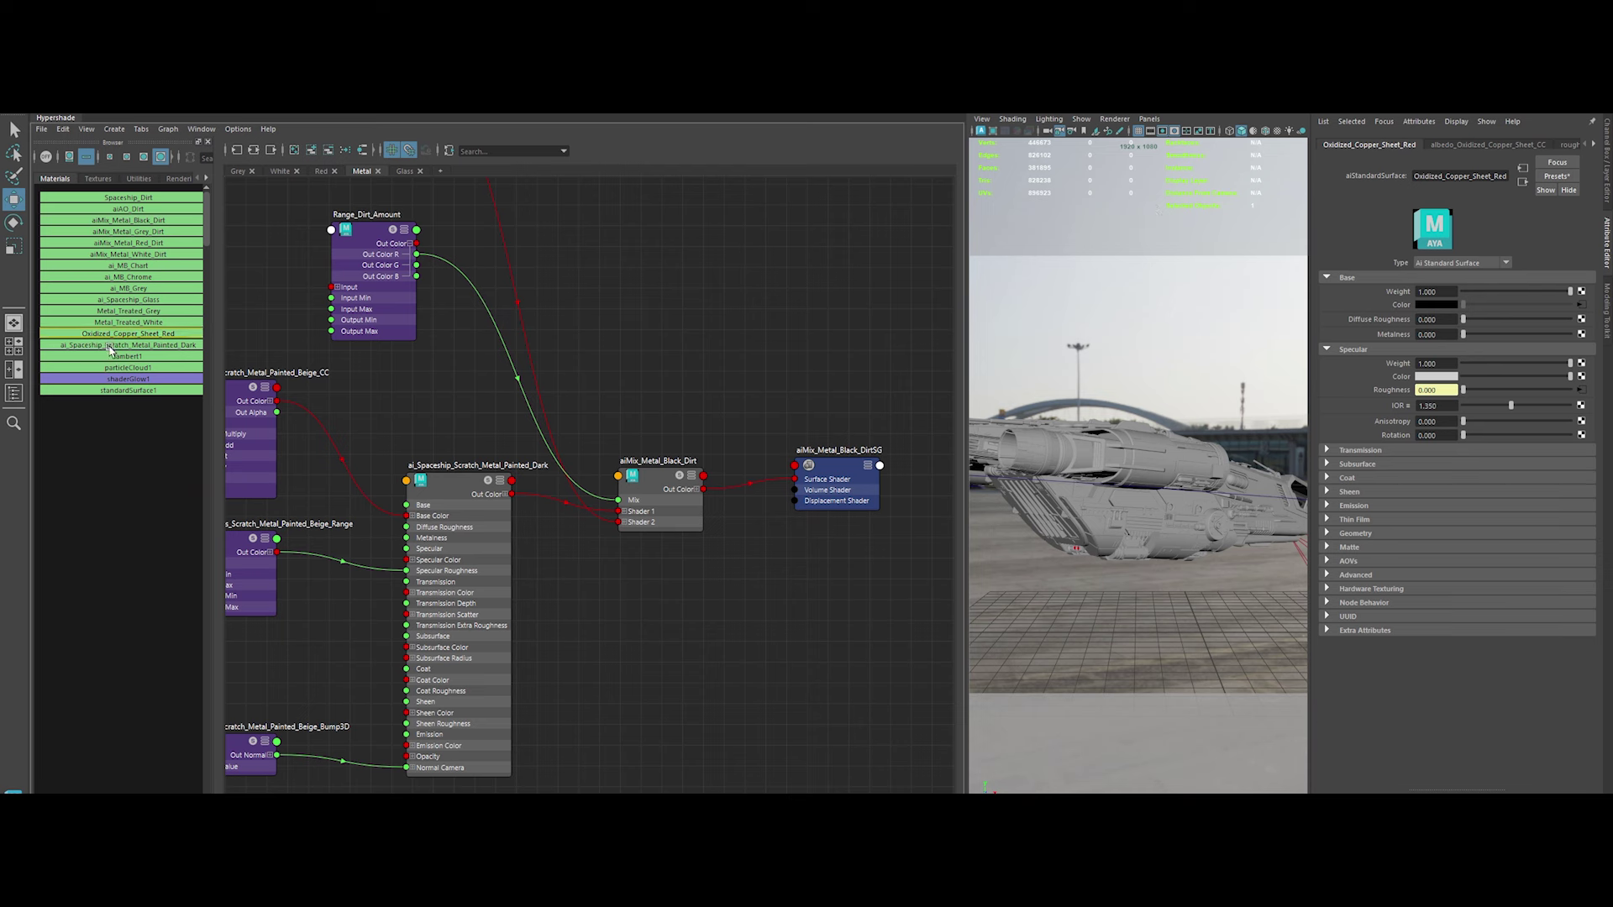
{"action": "key", "text": "BackSpace"}
{"action": "key", "text": "BackSpace"}
{"action": "key", "text": "BackSpace"}
{"action": "key", "text": "Return"}
{"action": "left_click", "coordinate": [623, 395]}
Rename the Metal and Red mix nodes to ai_Spaceship_Metal_Black_Dirt and ai_Spaceship_Metal_Red_Dirt
{"action": "double_click", "coordinate": [631, 460]}
{"action": "key", "text": "Return"}
{"action": "left_click", "coordinate": [854, 468]}
{"action": "left_click", "coordinate": [321, 170]}
{"action": "double_click", "coordinate": [614, 555]}
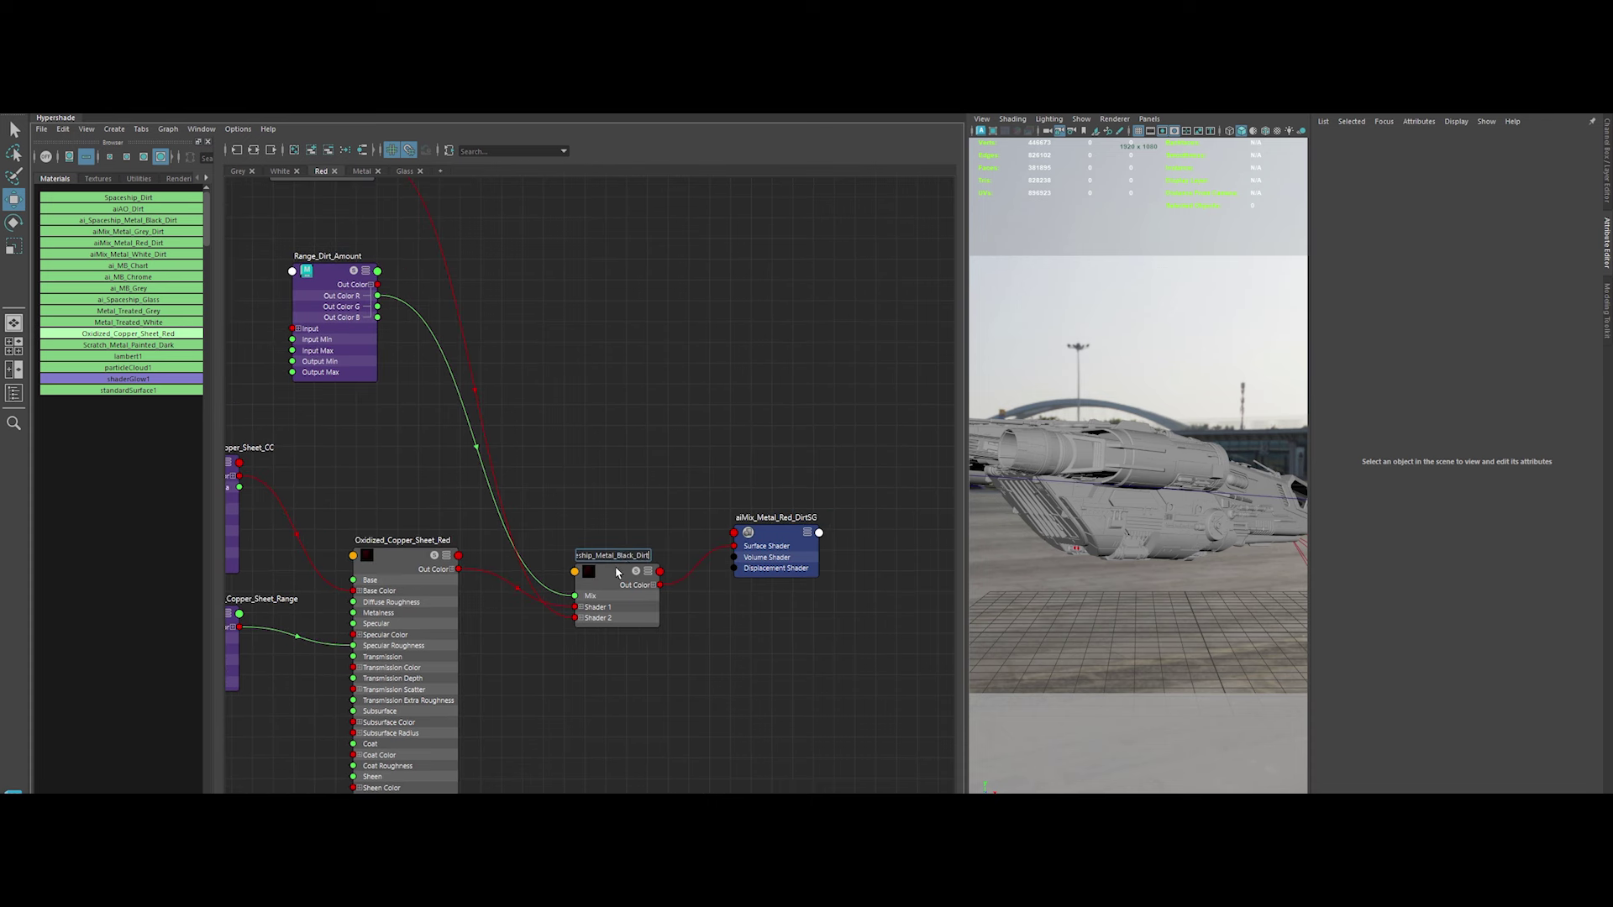
{"action": "key", "text": "Return"}
{"action": "left_click", "coordinate": [793, 415]}
Confirm the White mix name, rename the Grey mix ai_Spaceship_Metal_Grey_Dirt, then view Glass
{"action": "left_click", "coordinate": [279, 171]}
{"action": "double_click", "coordinate": [684, 538]}
{"action": "key", "text": "Return"}
{"action": "left_click", "coordinate": [238, 171]}
{"action": "double_click", "coordinate": [594, 536]}
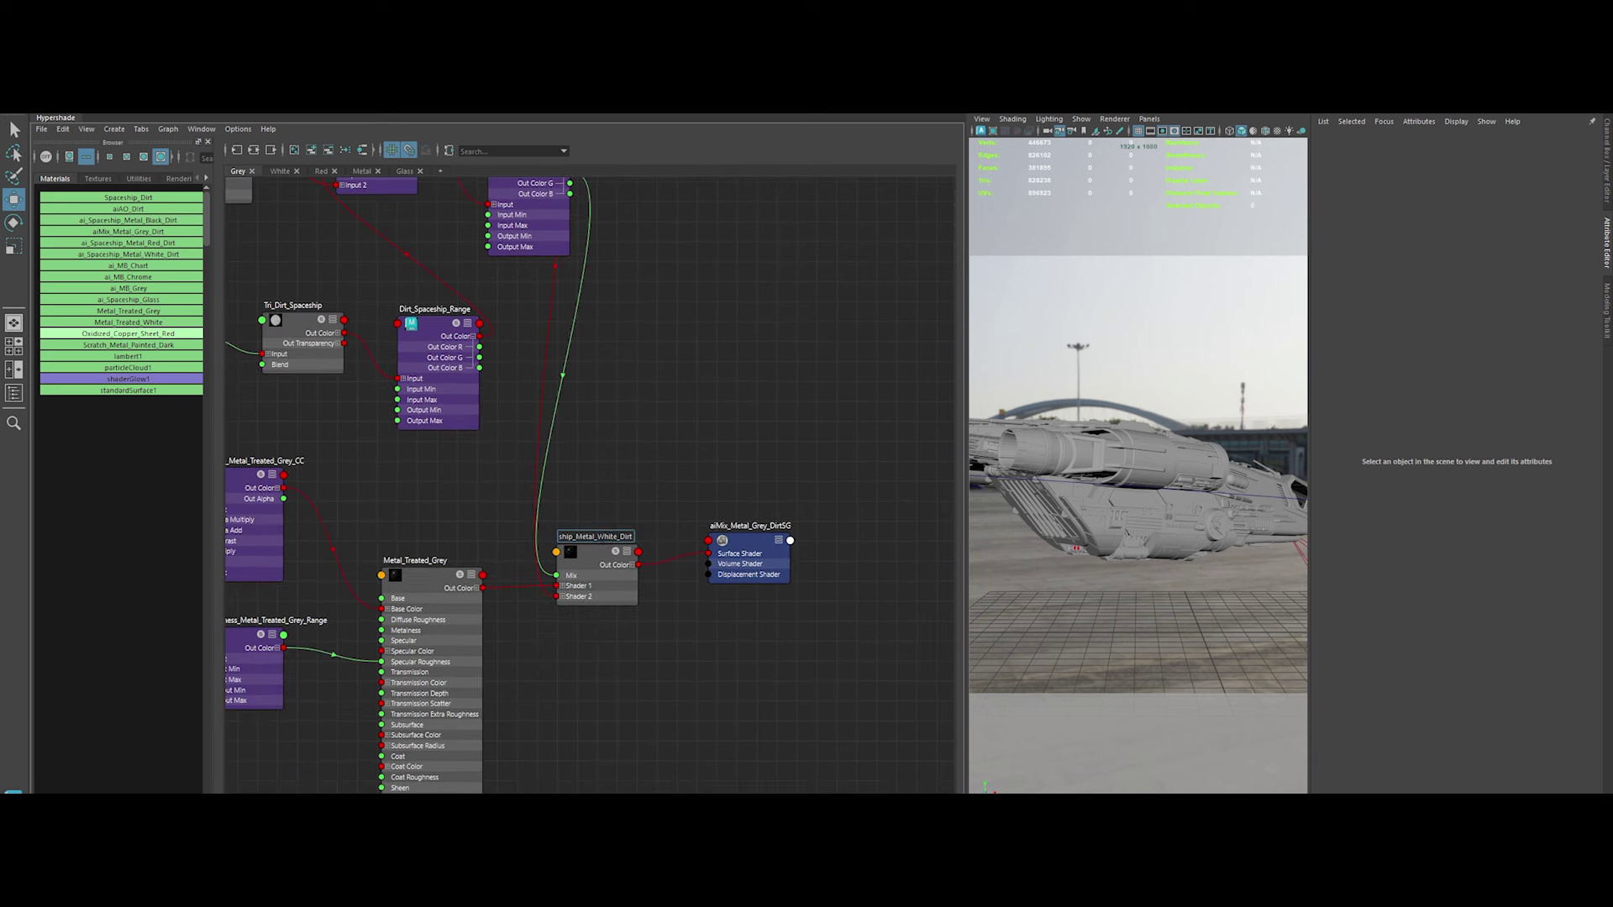
{"action": "key", "text": "Return"}
{"action": "left_click", "coordinate": [771, 449]}
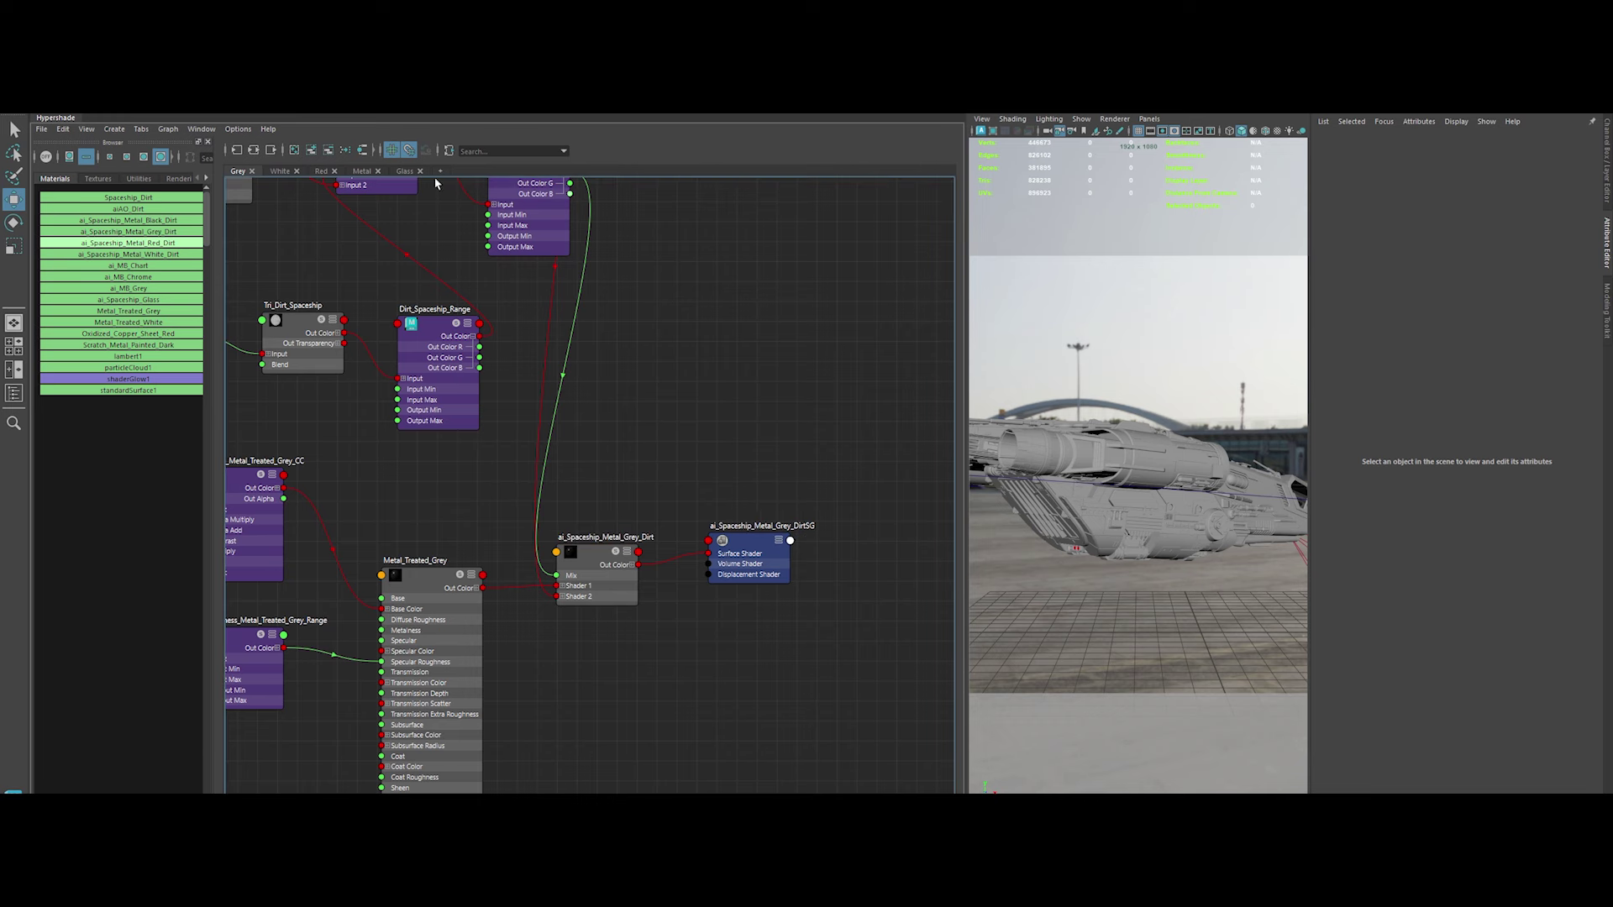
{"action": "left_click", "coordinate": [404, 171]}
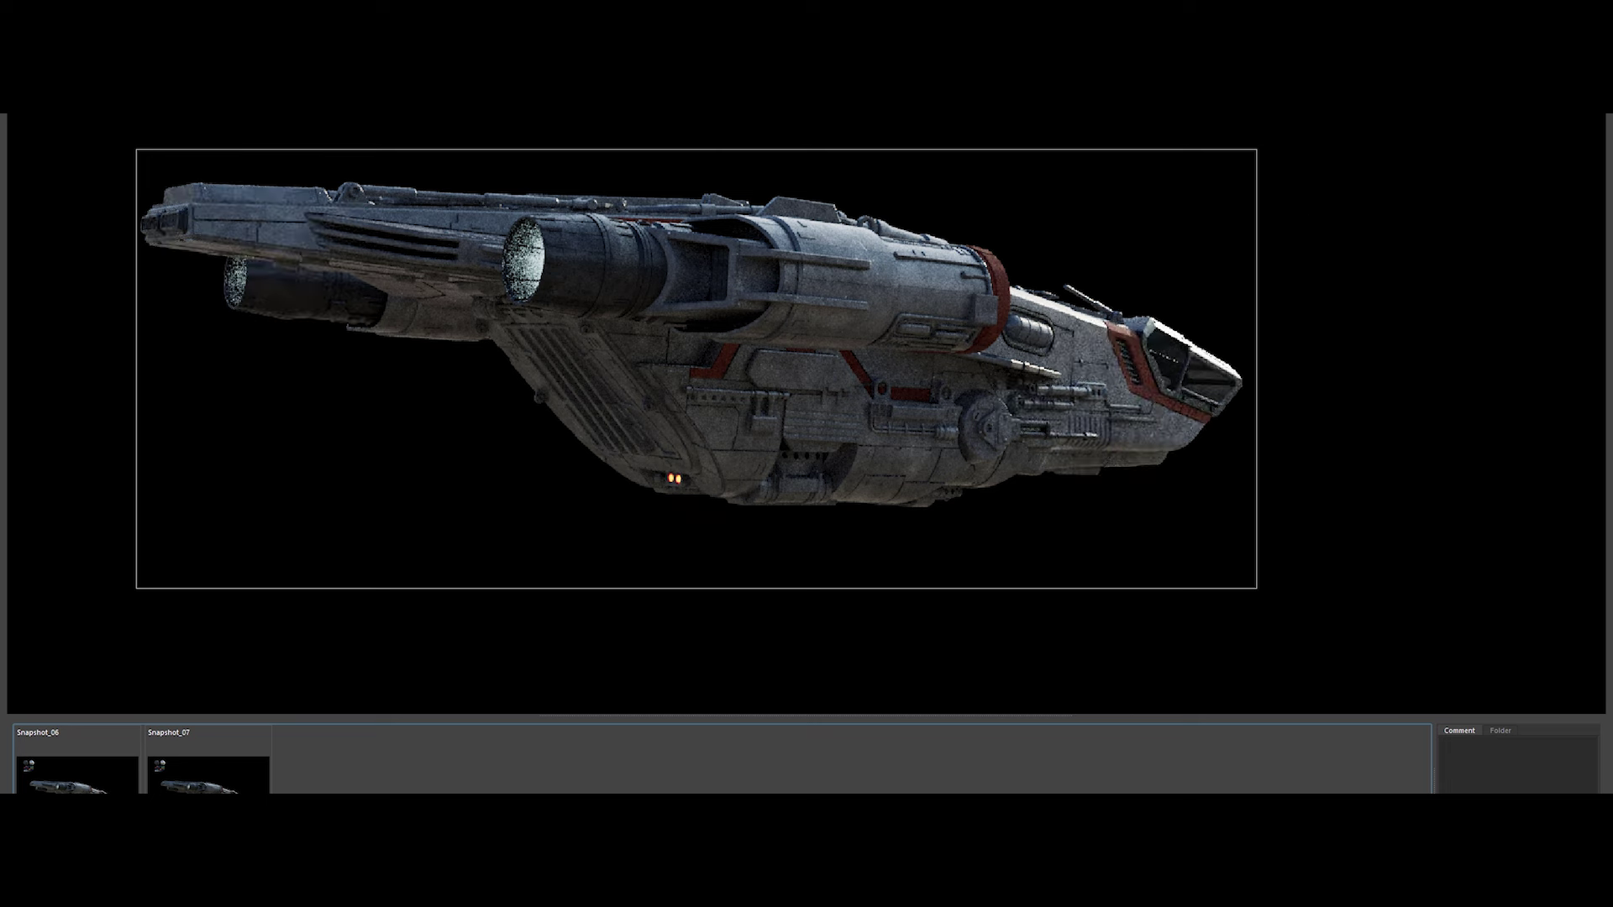
Store a new render snapshot, compare it with earlier ones, and delete Snapshot_07
{"action": "left_click", "coordinate": [76, 773]}
{"action": "left_click", "coordinate": [206, 773]}
{"action": "left_click", "coordinate": [313, 780]}
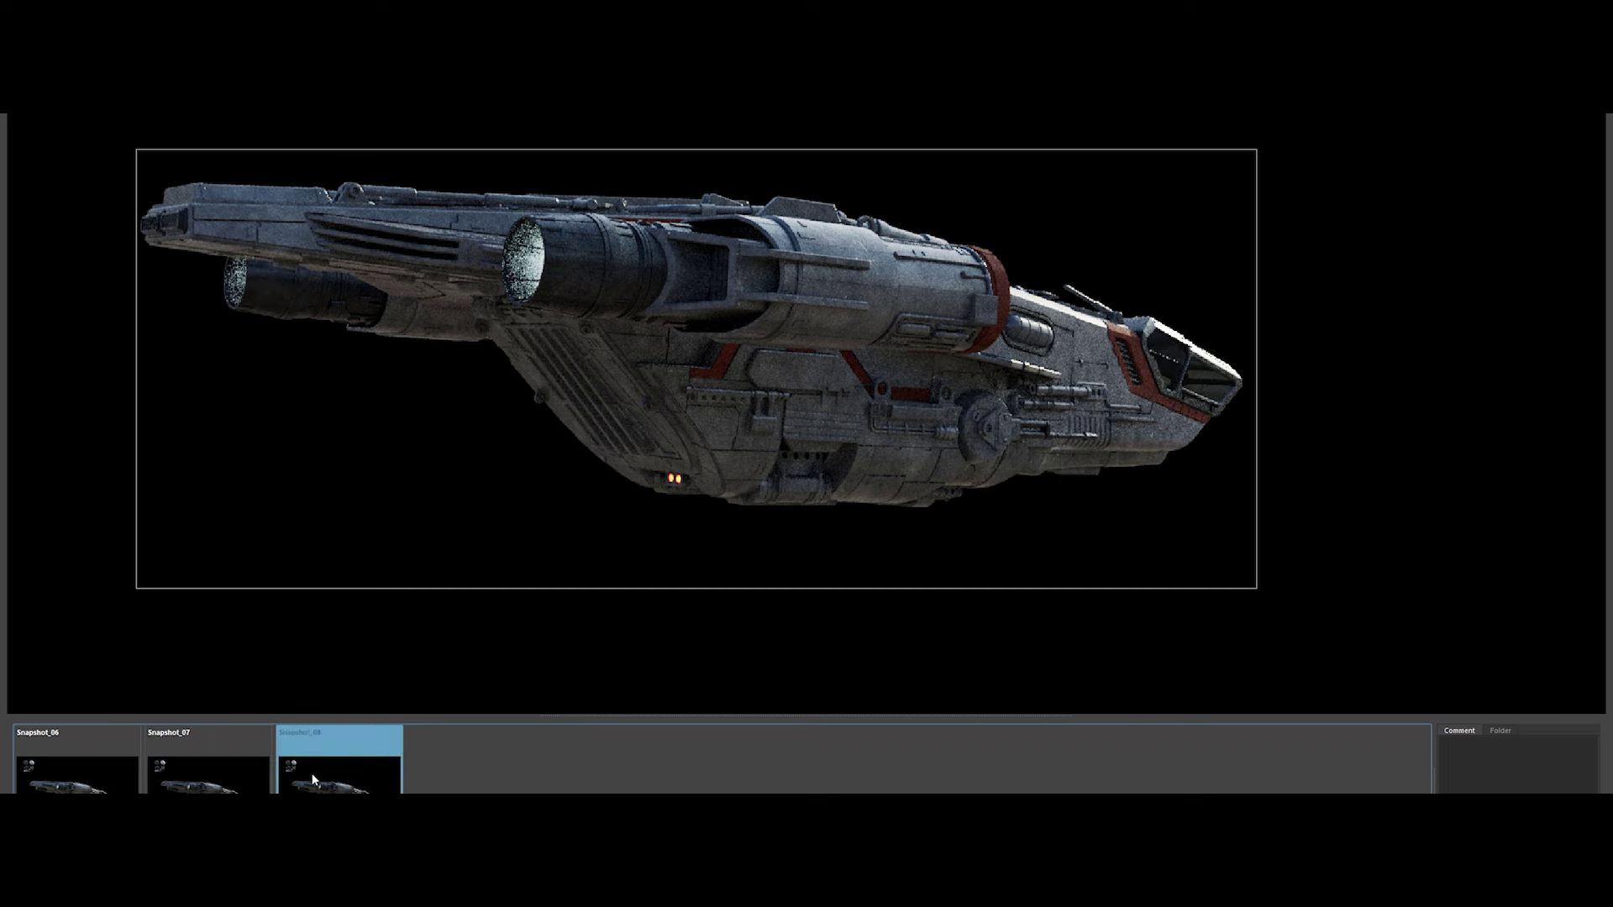
{"action": "left_click", "coordinate": [196, 783]}
{"action": "key", "text": "Delete"}
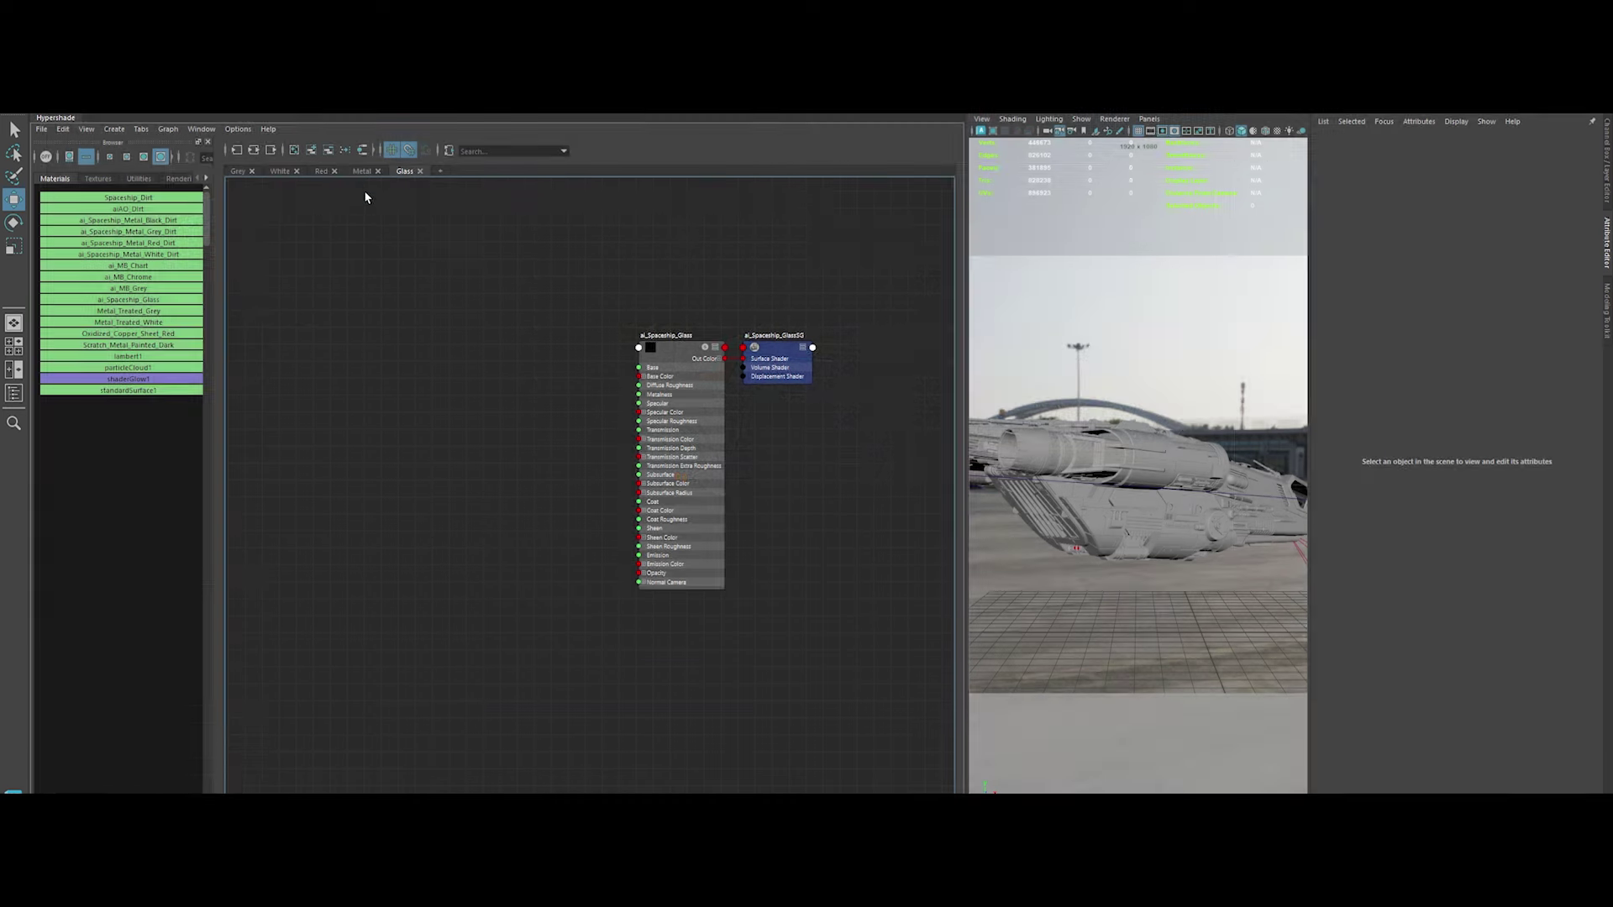
Add ai_Spaceship_Metal_Black_Dirt to the Grey graph and create an aiMixShader node
{"action": "left_click", "coordinate": [237, 171]}
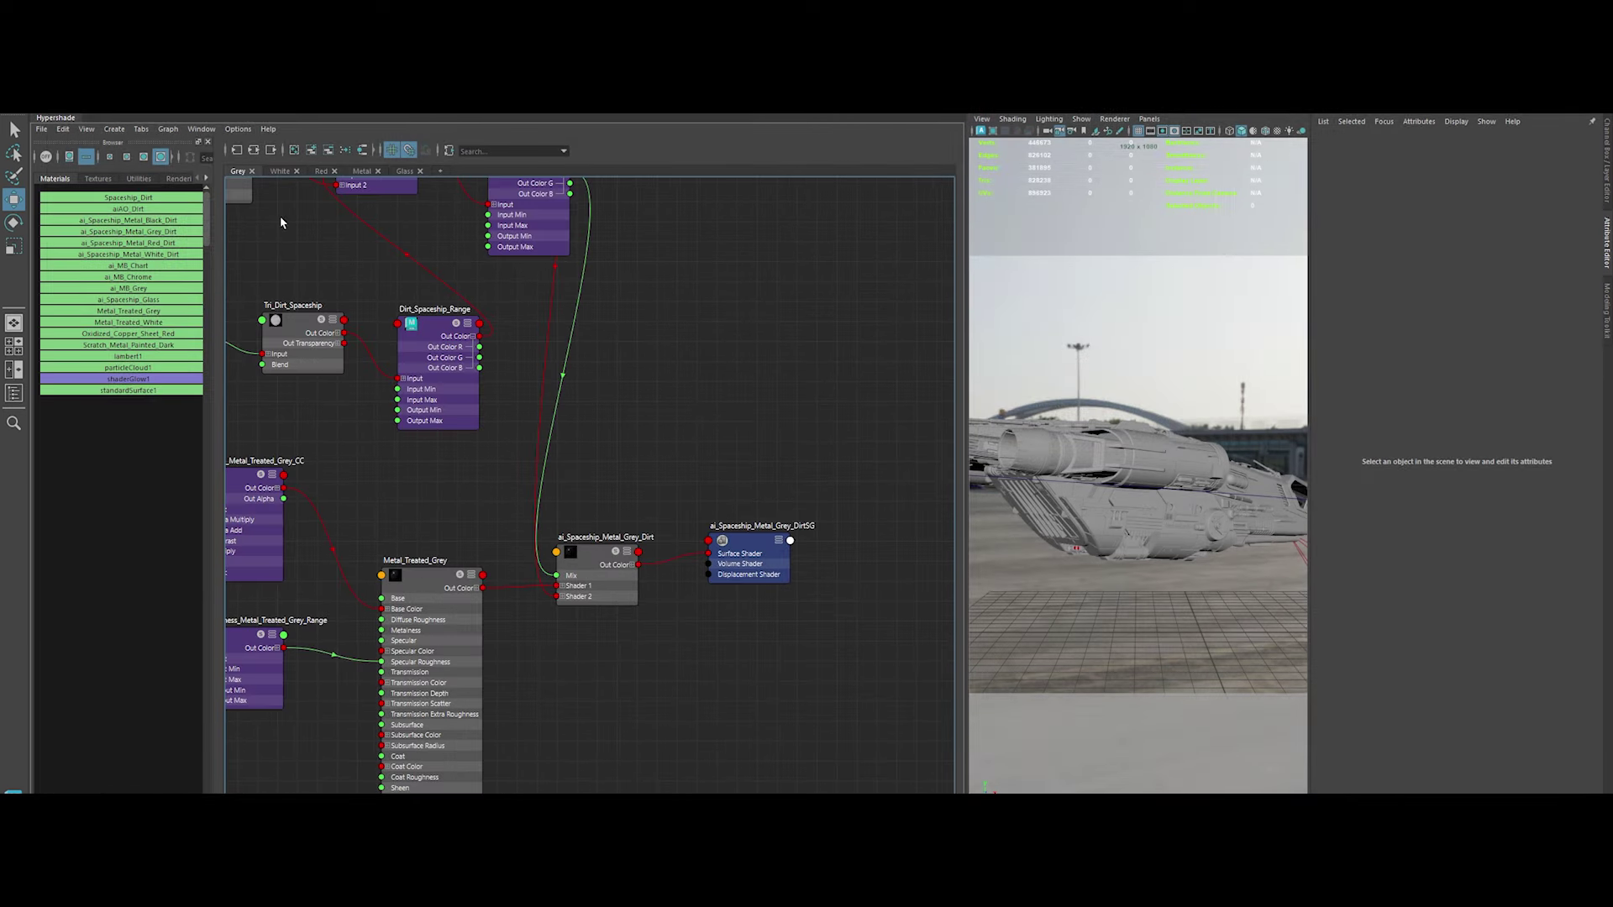
{"action": "left_click_drag", "start_coordinate": [757, 480], "coordinate": [817, 481]}
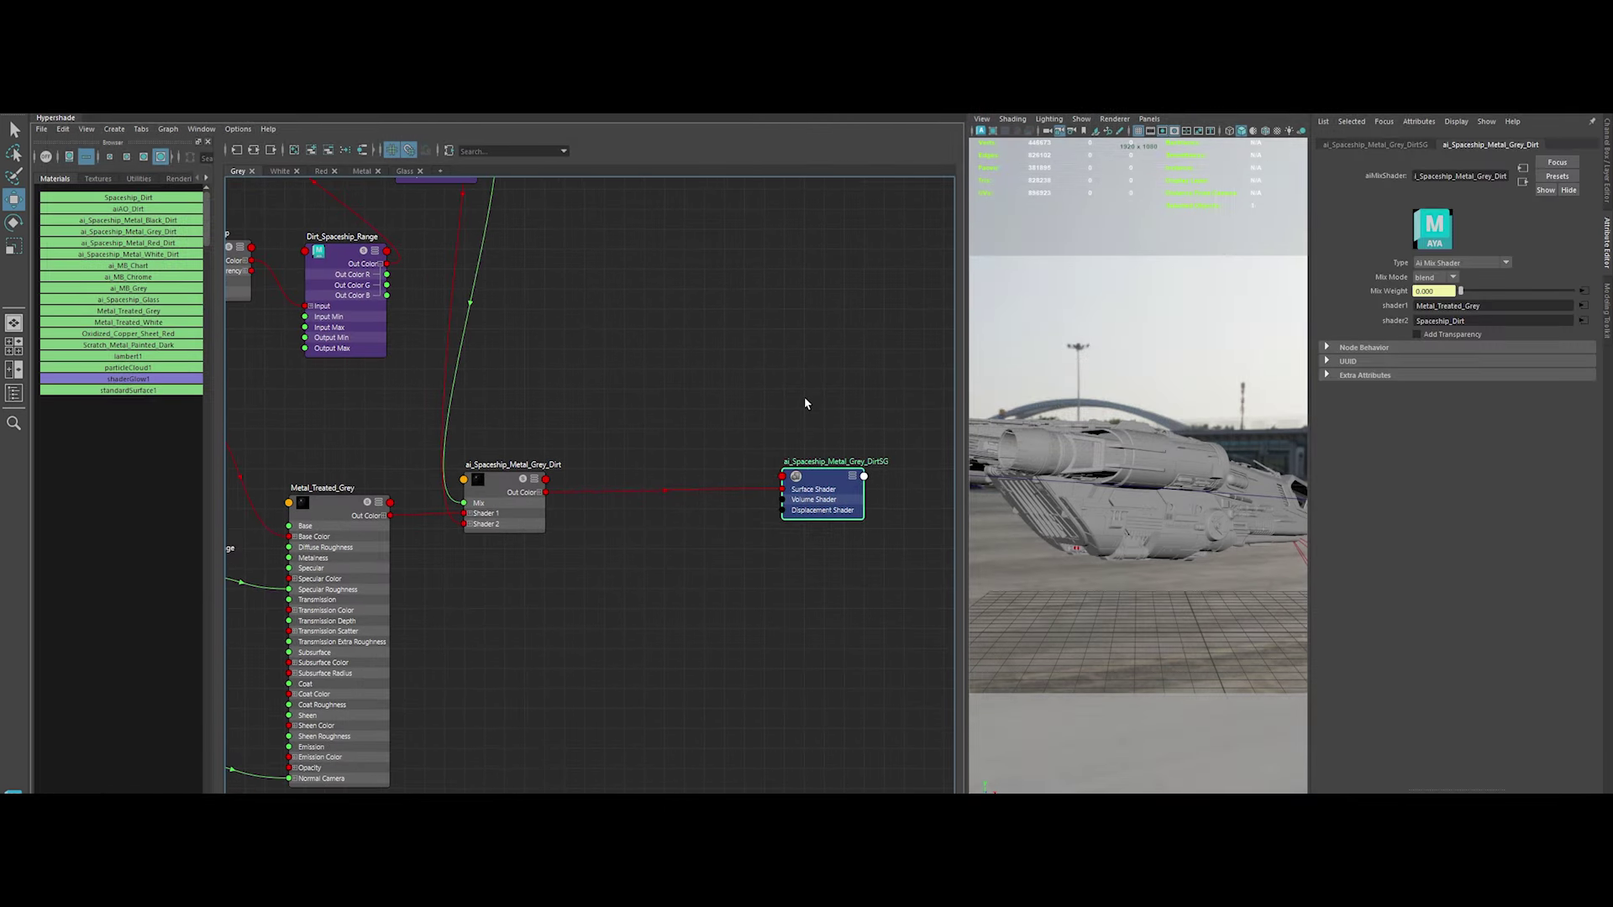
{"action": "mouse_move", "coordinate": [128, 220]}
{"action": "left_mouse_down"}
{"action": "mouse_move", "coordinate": [588, 626]}
{"action": "mouse_move", "coordinate": [553, 336]}
{"action": "left_mouse_up"}
{"action": "left_click_drag", "start_coordinate": [858, 494], "coordinate": [921, 491]}
{"action": "left_click", "coordinate": [611, 599]}
{"action": "key", "text": "Tab"}
{"action": "type", "text": "aimix"}
{"action": "key", "text": "Return"}
Connect the new mix to the shading group and name it ai_Spaceship_Metal_Grey_Dirt_Curv
{"action": "left_click_drag", "start_coordinate": [849, 487], "coordinate": [847, 487]}
{"action": "left_click_drag", "start_coordinate": [659, 638], "coordinate": [718, 504]}
{"action": "middle_click_drag", "start_coordinate": [748, 576], "coordinate": [658, 606], "text": "alt"}
{"action": "double_click", "coordinate": [424, 494]}
{"action": "key", "text": "ctrl+c"}
{"action": "double_click", "coordinate": [614, 492]}
{"action": "key", "text": "ctrl+v"}
{"action": "key", "text": "Return"}
Wire Grey_Dirt and Black_Dirt into the Curv mix's two shader inputs
{"action": "left_click_drag", "start_coordinate": [454, 521], "coordinate": [522, 561]}
{"action": "middle_click_drag", "start_coordinate": [617, 362], "coordinate": [651, 425], "text": "alt"}
{"action": "left_click_drag", "start_coordinate": [590, 591], "coordinate": [625, 618]}
{"action": "scroll", "coordinate": [643, 456], "scroll_direction": "down", "scroll_amount": 3}
{"action": "scroll", "coordinate": [618, 466], "scroll_direction": "down", "scroll_amount": 2}
Add an aiCurvature node and position aiCurvature1 near the Curv mix
{"action": "key", "text": "Tab"}
{"action": "type", "text": "aiCurvature"}
{"action": "key", "text": "Return"}
{"action": "scroll", "coordinate": [724, 389], "scroll_direction": "up", "scroll_amount": 2}
{"action": "scroll", "coordinate": [745, 404], "scroll_direction": "up", "scroll_amount": 2}
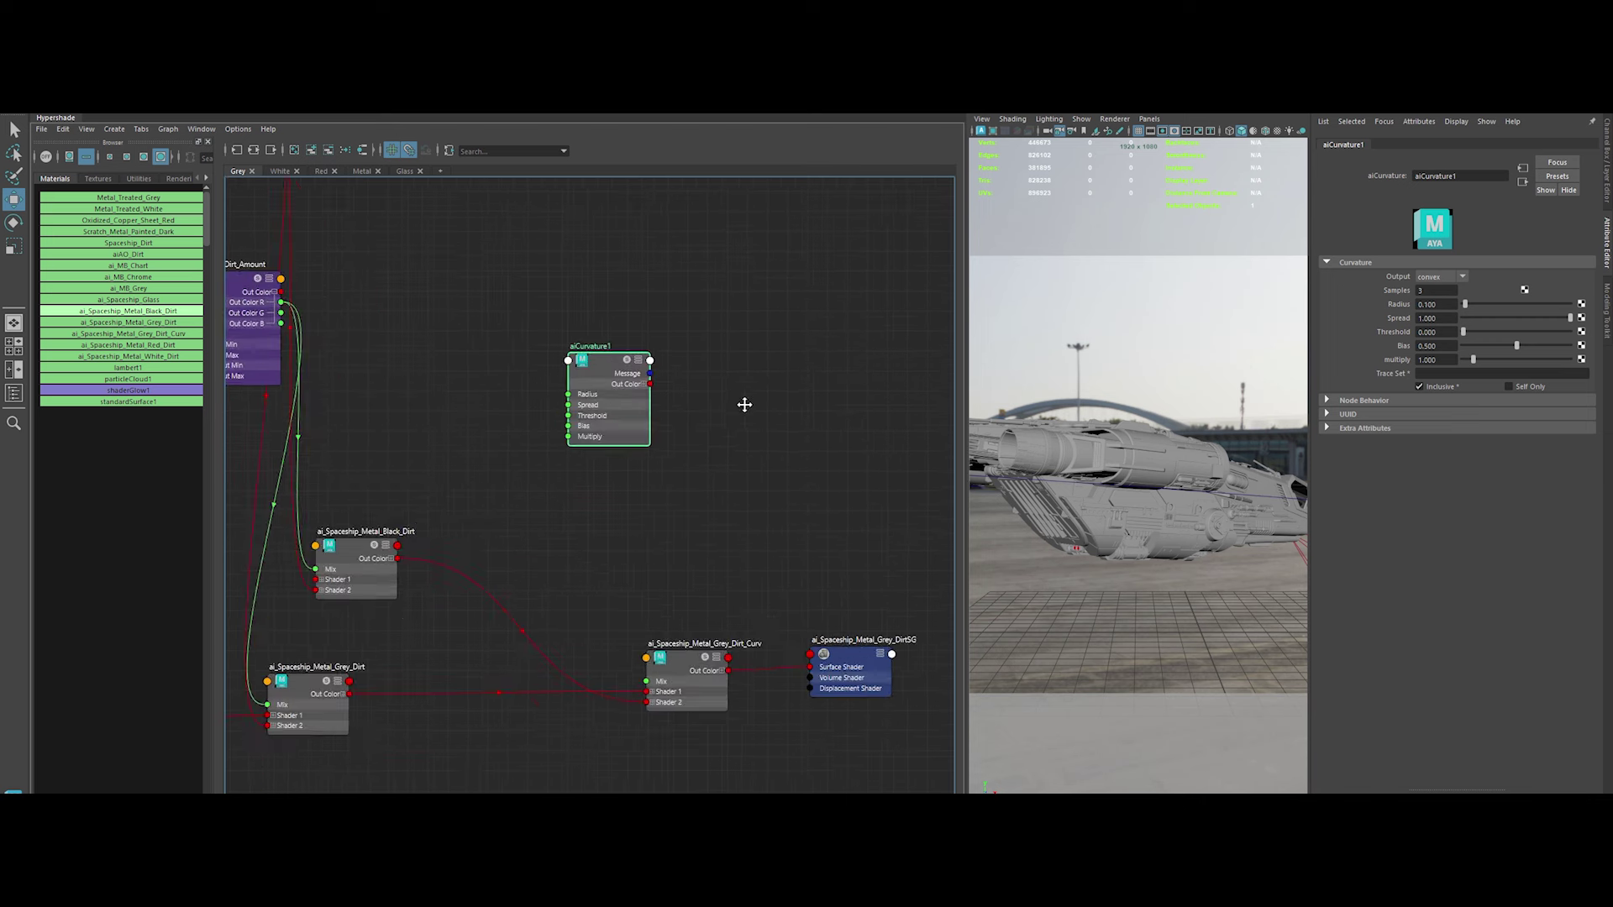
{"action": "middle_click_drag", "start_coordinate": [744, 404], "coordinate": [750, 391], "text": "alt"}
{"action": "left_click_drag", "start_coordinate": [605, 353], "coordinate": [561, 353]}
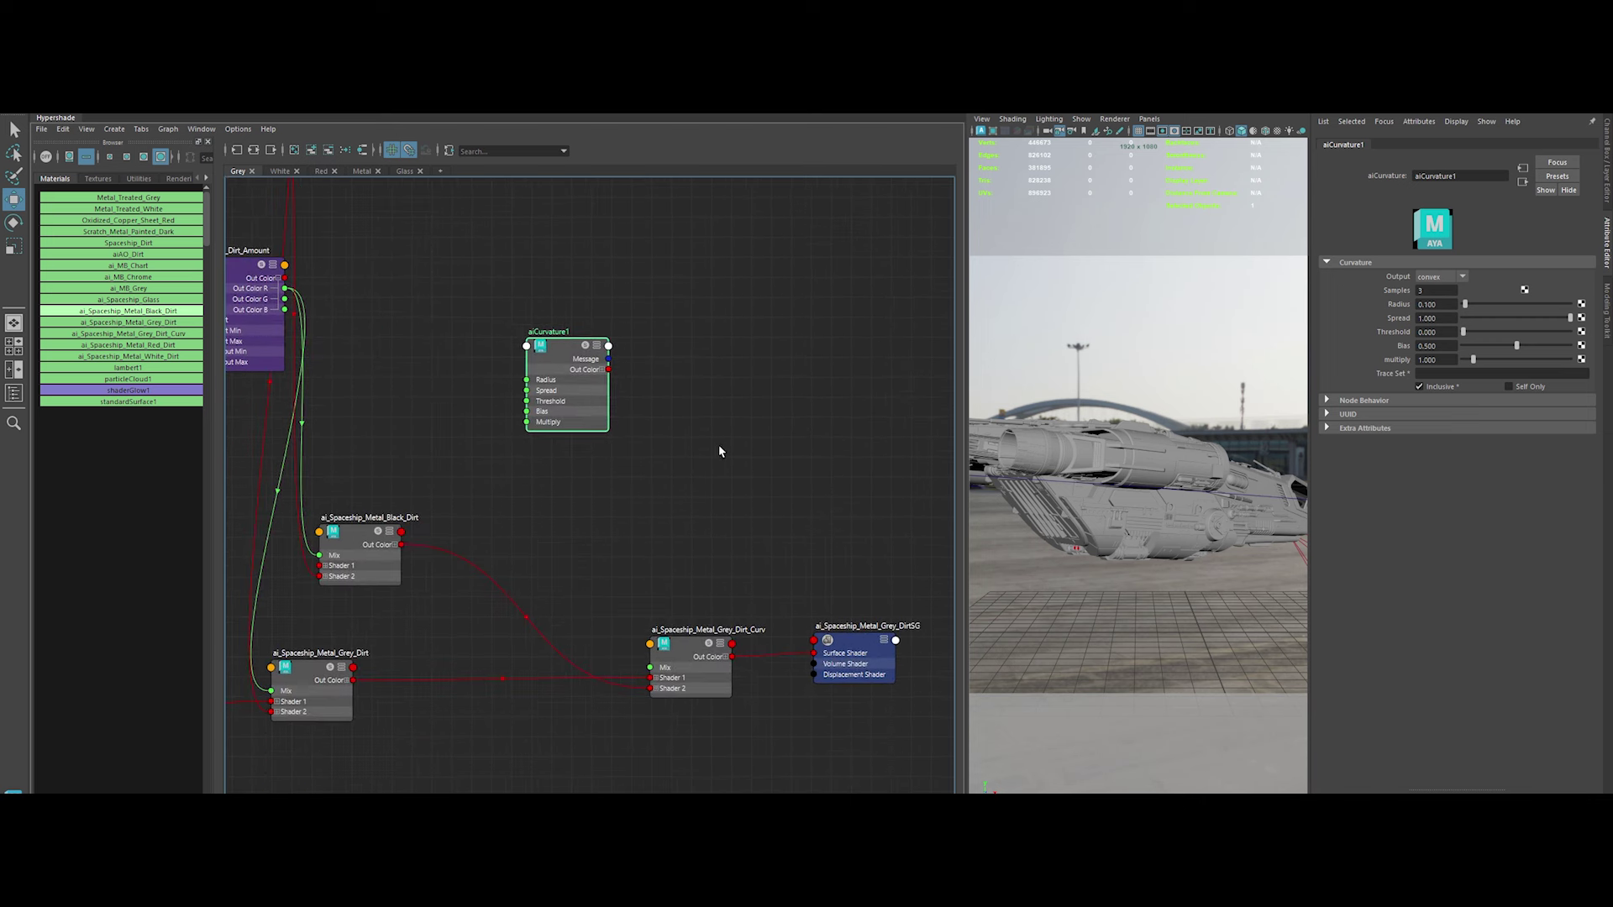
Add aiRange2 and wire it into the Curv mix's Mix input
{"action": "key", "text": "Tab"}
{"action": "type", "text": "aiRange"}
{"action": "key", "text": "Return"}
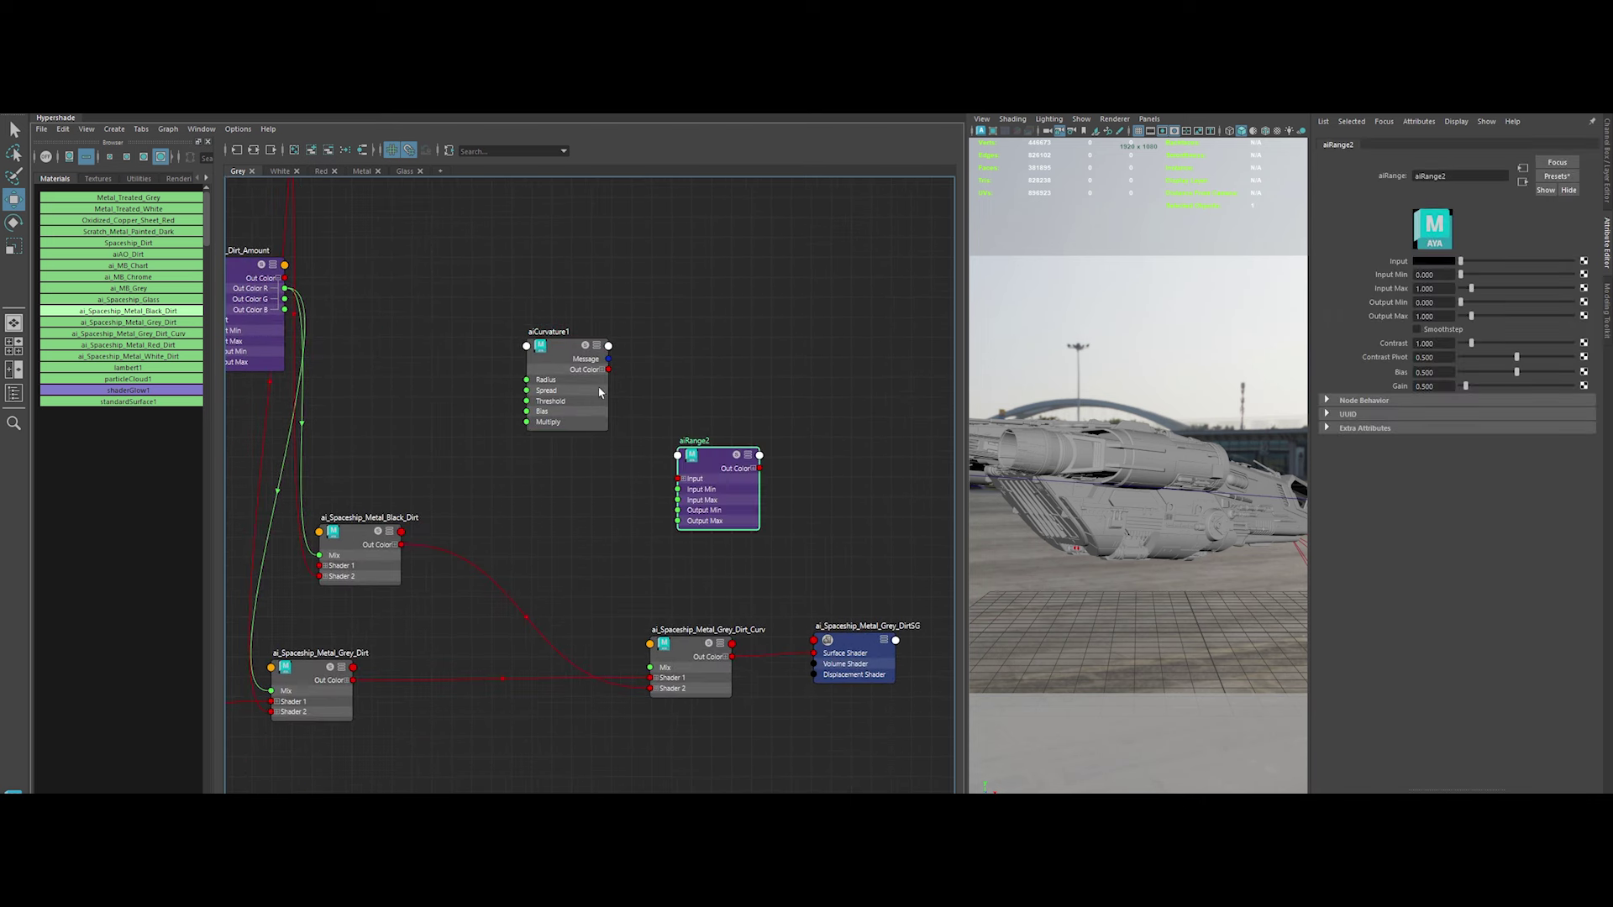
{"action": "left_click_drag", "start_coordinate": [759, 489], "coordinate": [650, 668]}
{"action": "left_click_drag", "start_coordinate": [714, 470], "coordinate": [681, 364]}
{"action": "left_click", "coordinate": [607, 504]}
Set aiCurvature1's Radius to 0.3
{"action": "middle_click_drag", "start_coordinate": [611, 560], "coordinate": [677, 620], "text": "alt"}
{"action": "left_click", "coordinate": [627, 424]}
{"action": "double_click", "coordinate": [1437, 304]}
{"action": "type", "text": "0.3"}
{"action": "key", "text": "Return"}
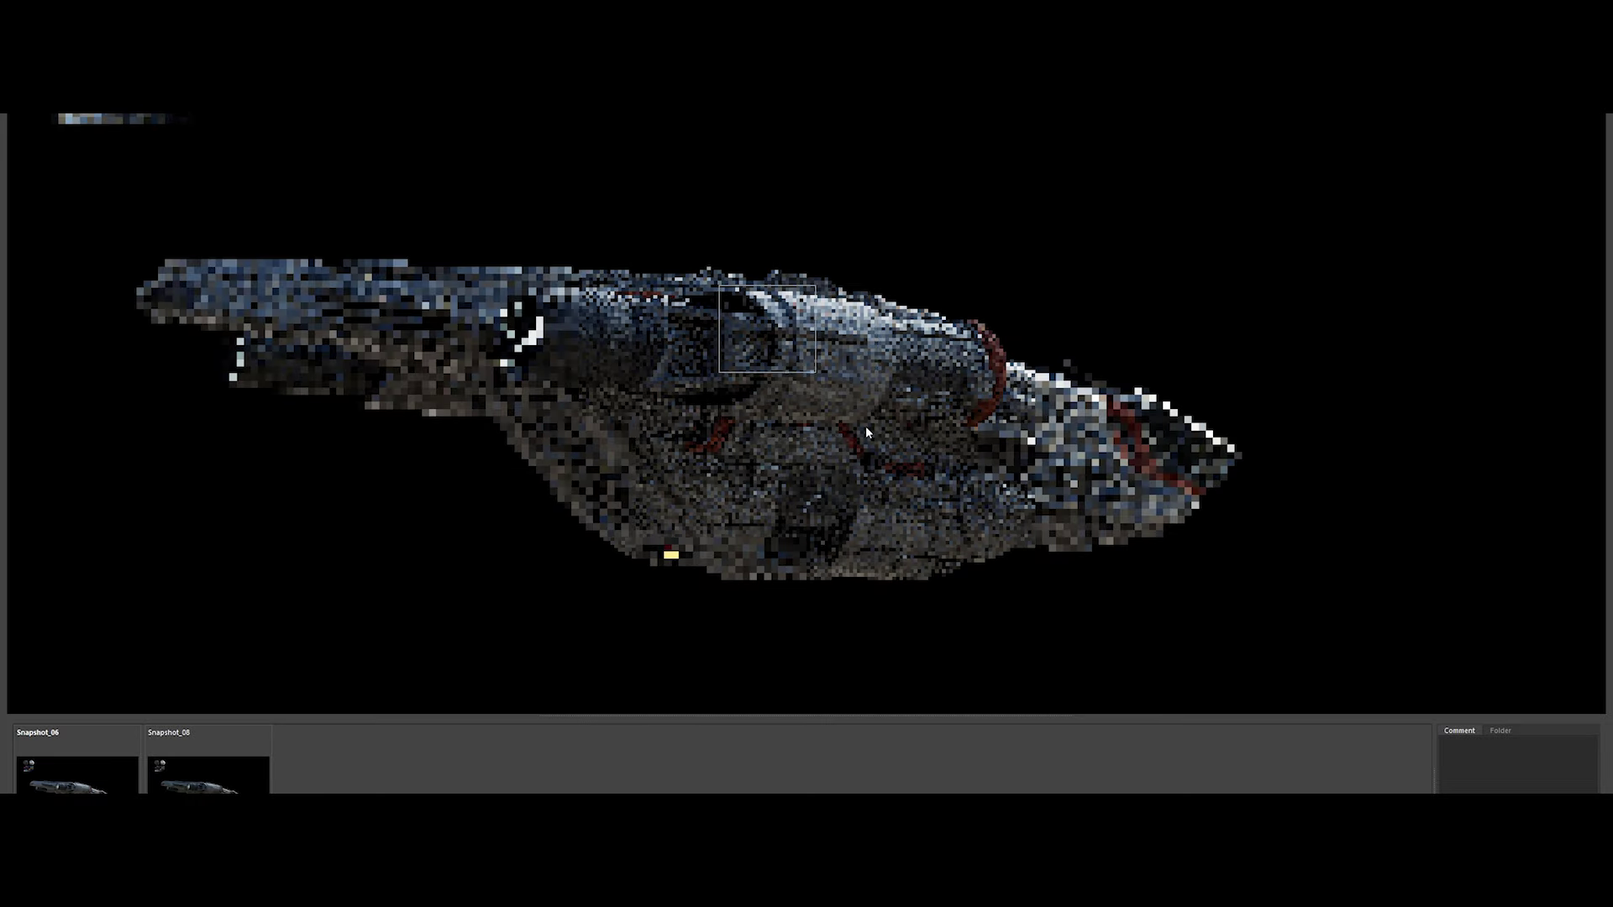
Render a region around the engine and try curvature radius 0.1, spread 0.5, radius 0.2
{"action": "left_click_drag", "start_coordinate": [719, 286], "coordinate": [892, 458]}
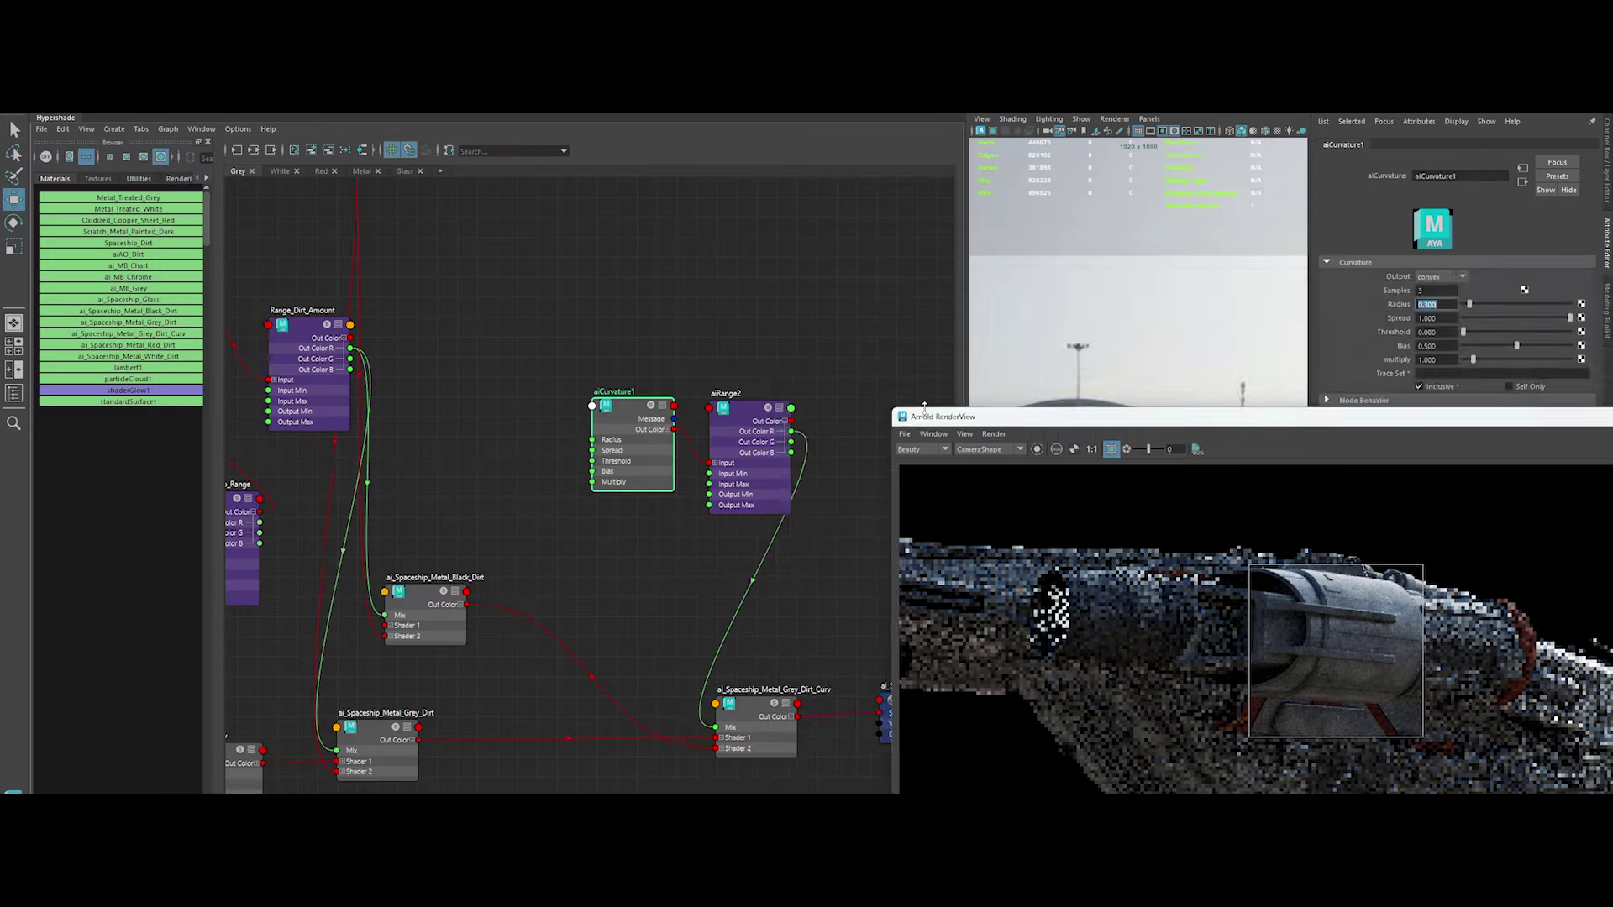
{"action": "mouse_move", "coordinate": [283, 162]}
{"action": "left_mouse_down"}
{"action": "mouse_move", "coordinate": [840, 182]}
{"action": "mouse_move", "coordinate": [726, 180]}
{"action": "left_mouse_up"}
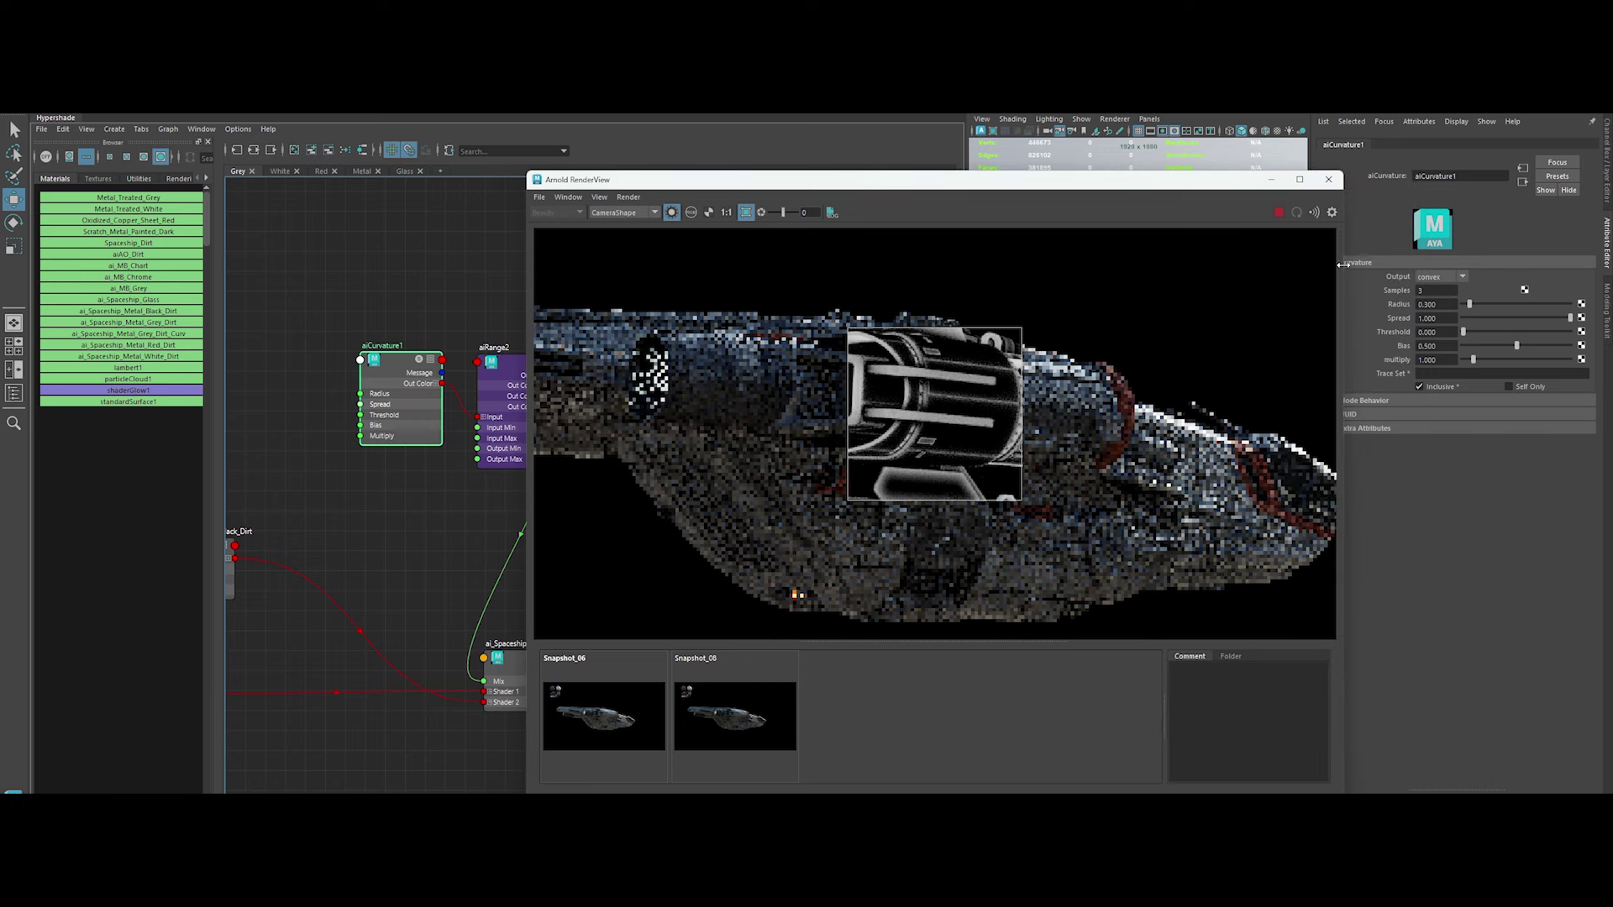
{"action": "type", "text": "1"}
{"action": "key", "text": "Return"}
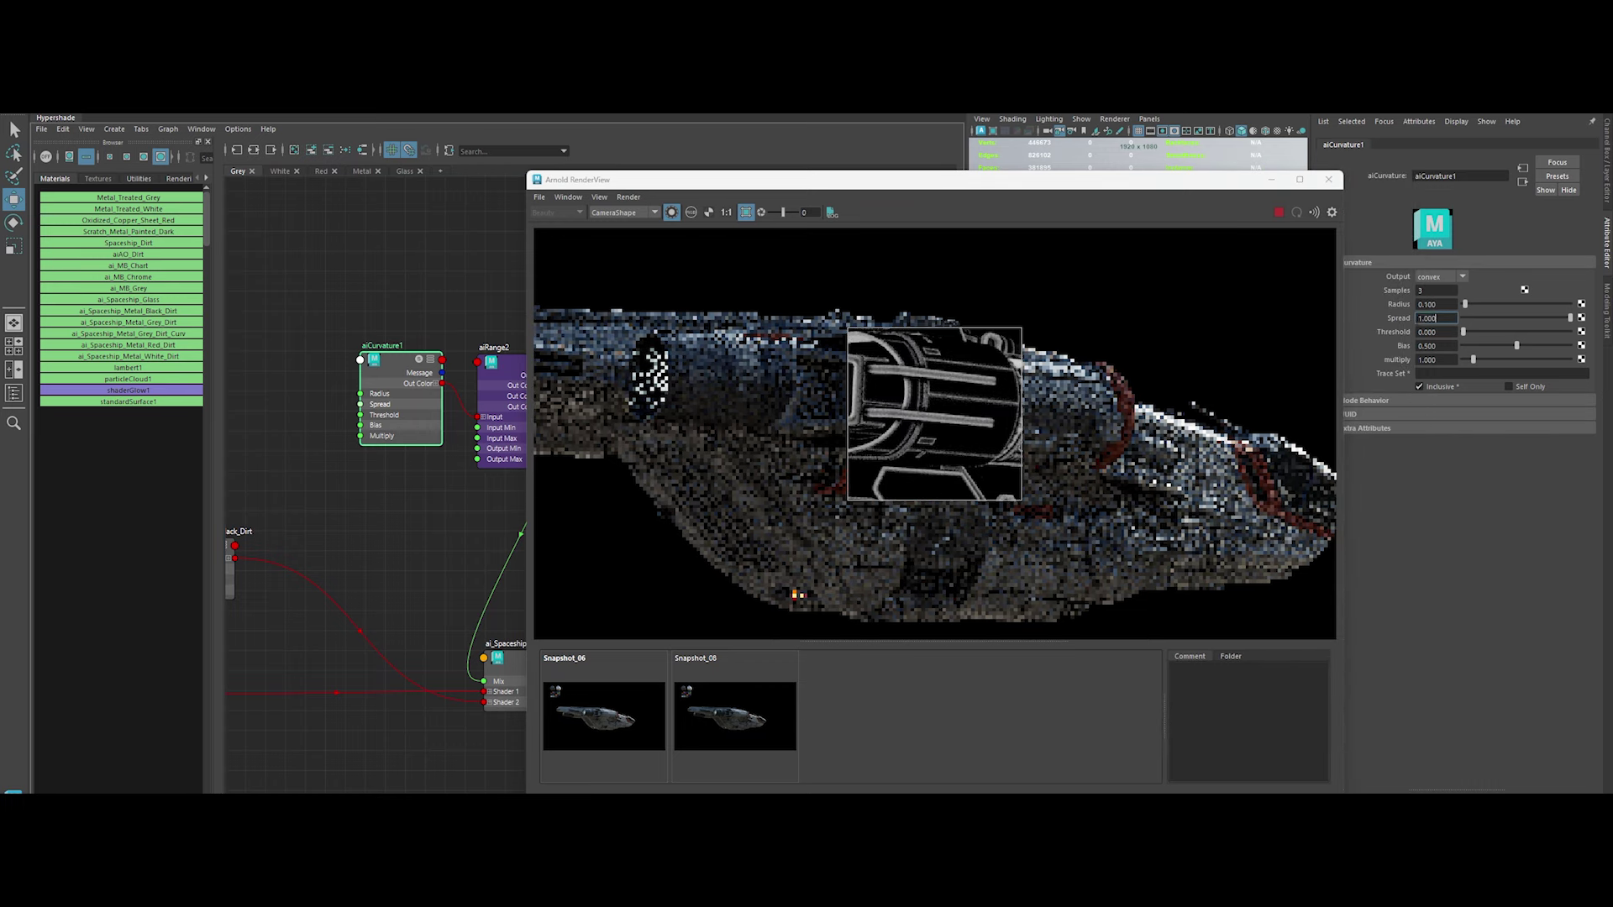
{"action": "type", "text": "0.5"}
{"action": "key", "text": "Return"}
{"action": "type", "text": "0.2"}
{"action": "key", "text": "Return"}
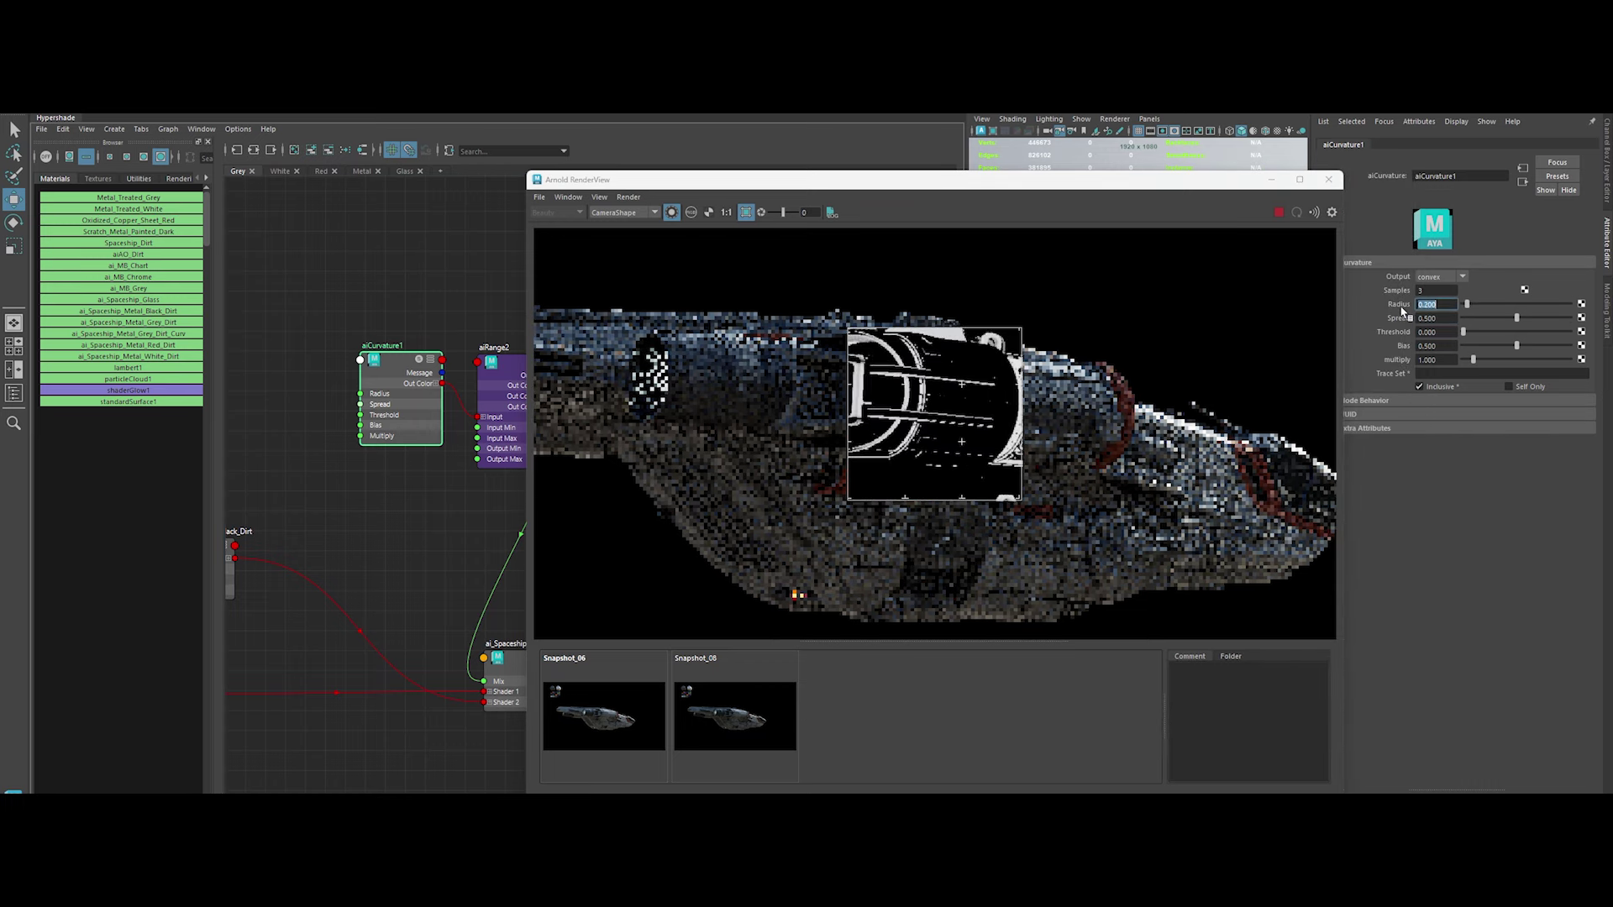
Compare the curvature mask with the full Curv material and increase the curvature radius
{"action": "left_click", "coordinate": [504, 660]}
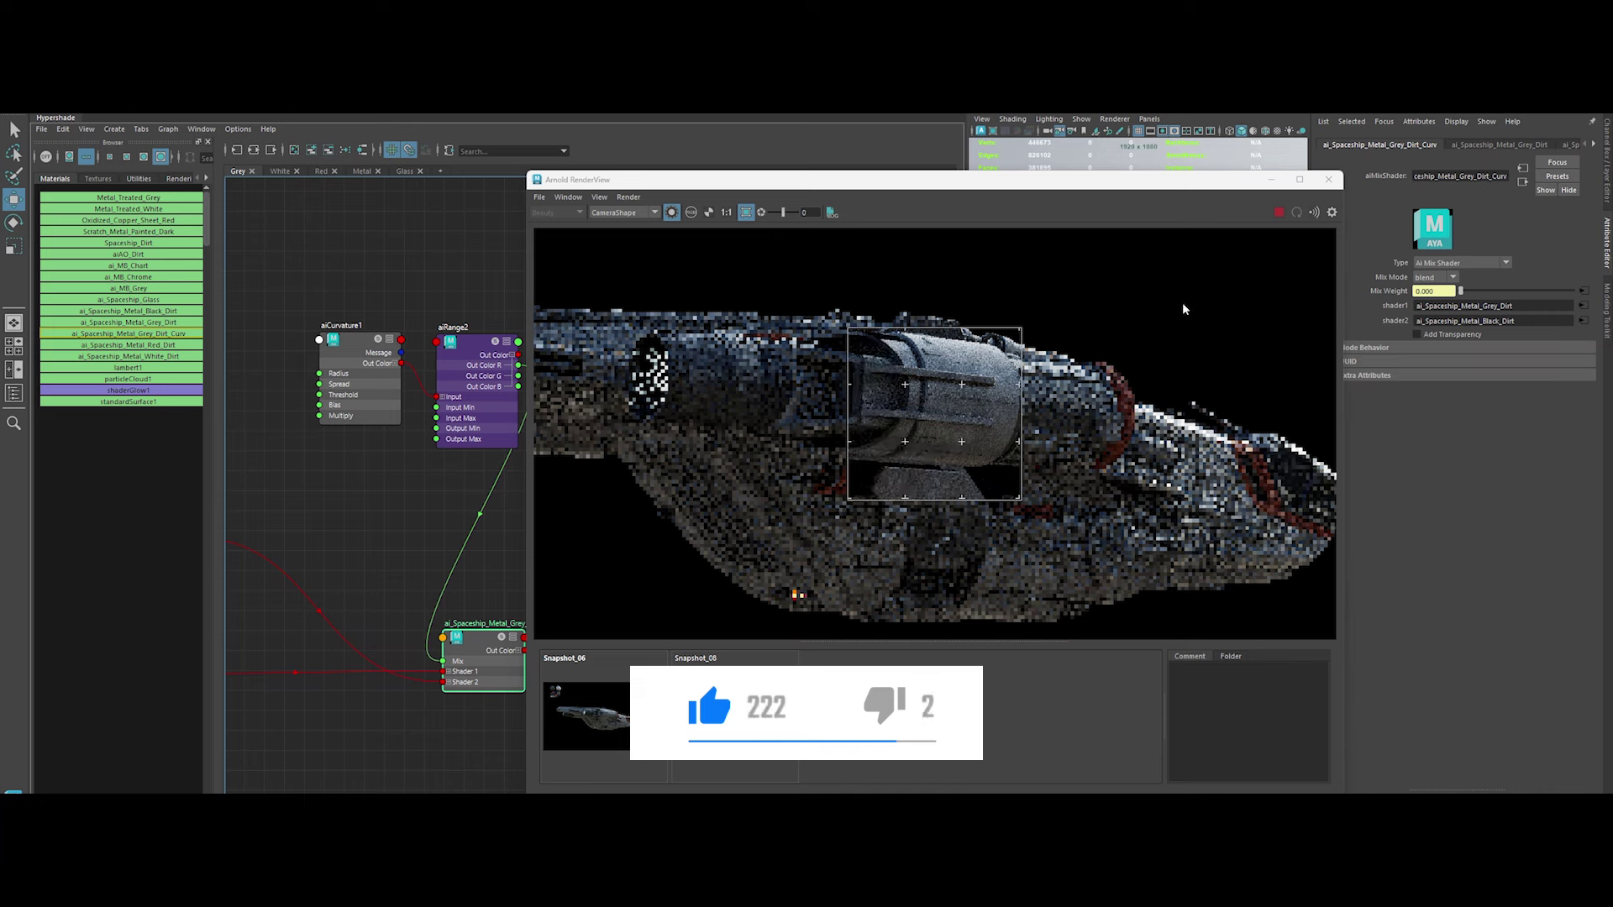
{"action": "scroll", "coordinate": [1024, 427], "scroll_direction": "up", "scroll_amount": 2}
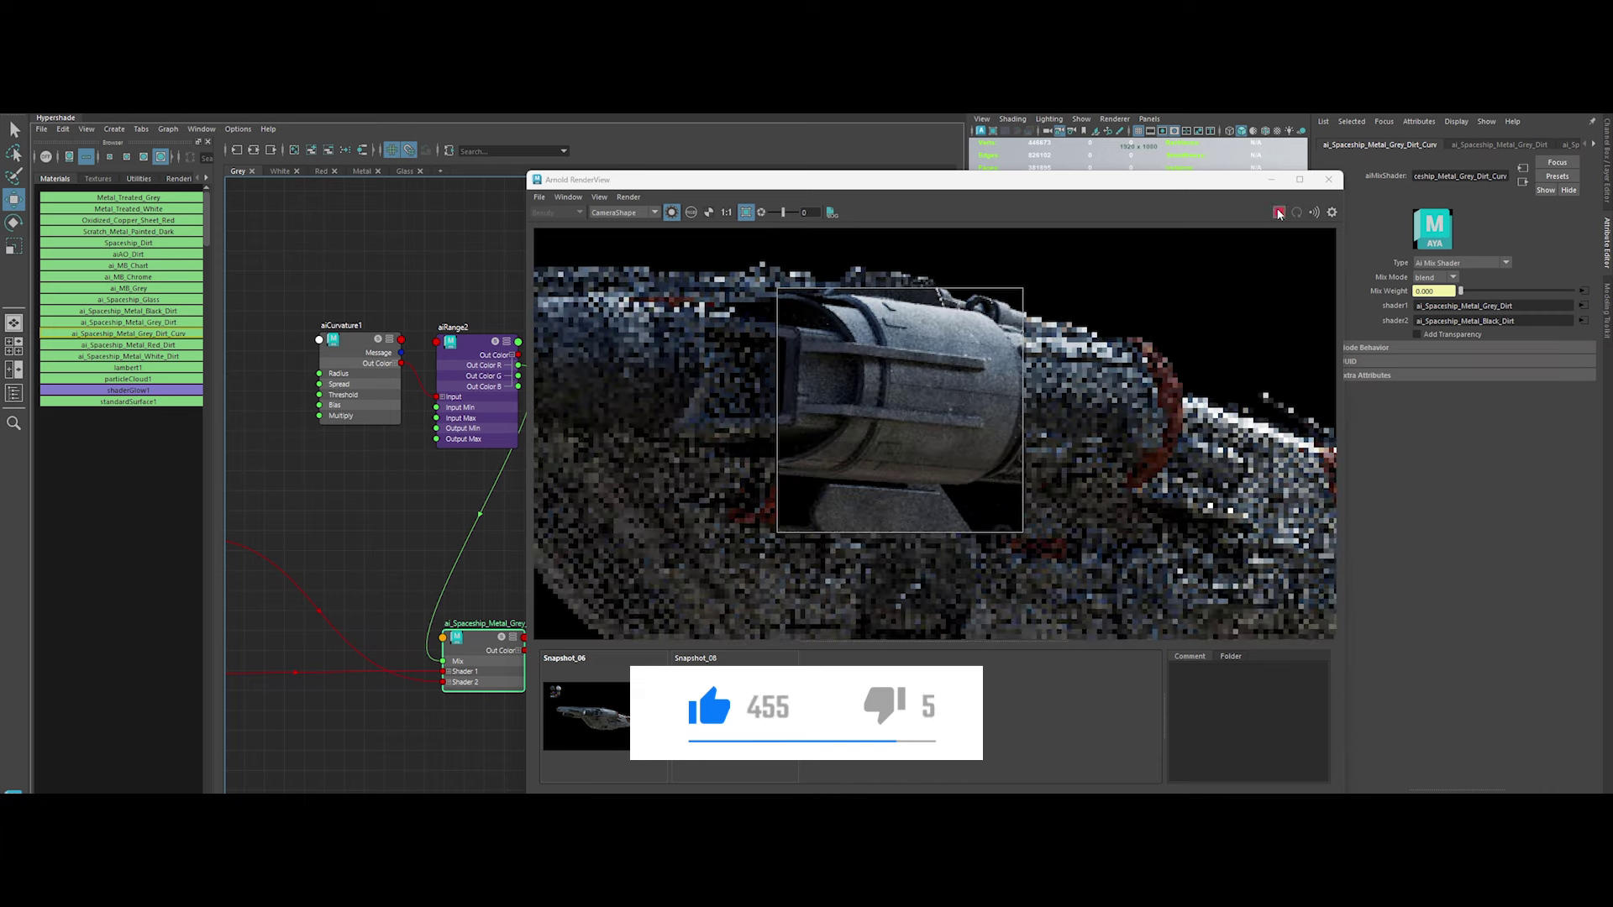
{"action": "left_click", "coordinate": [378, 370]}
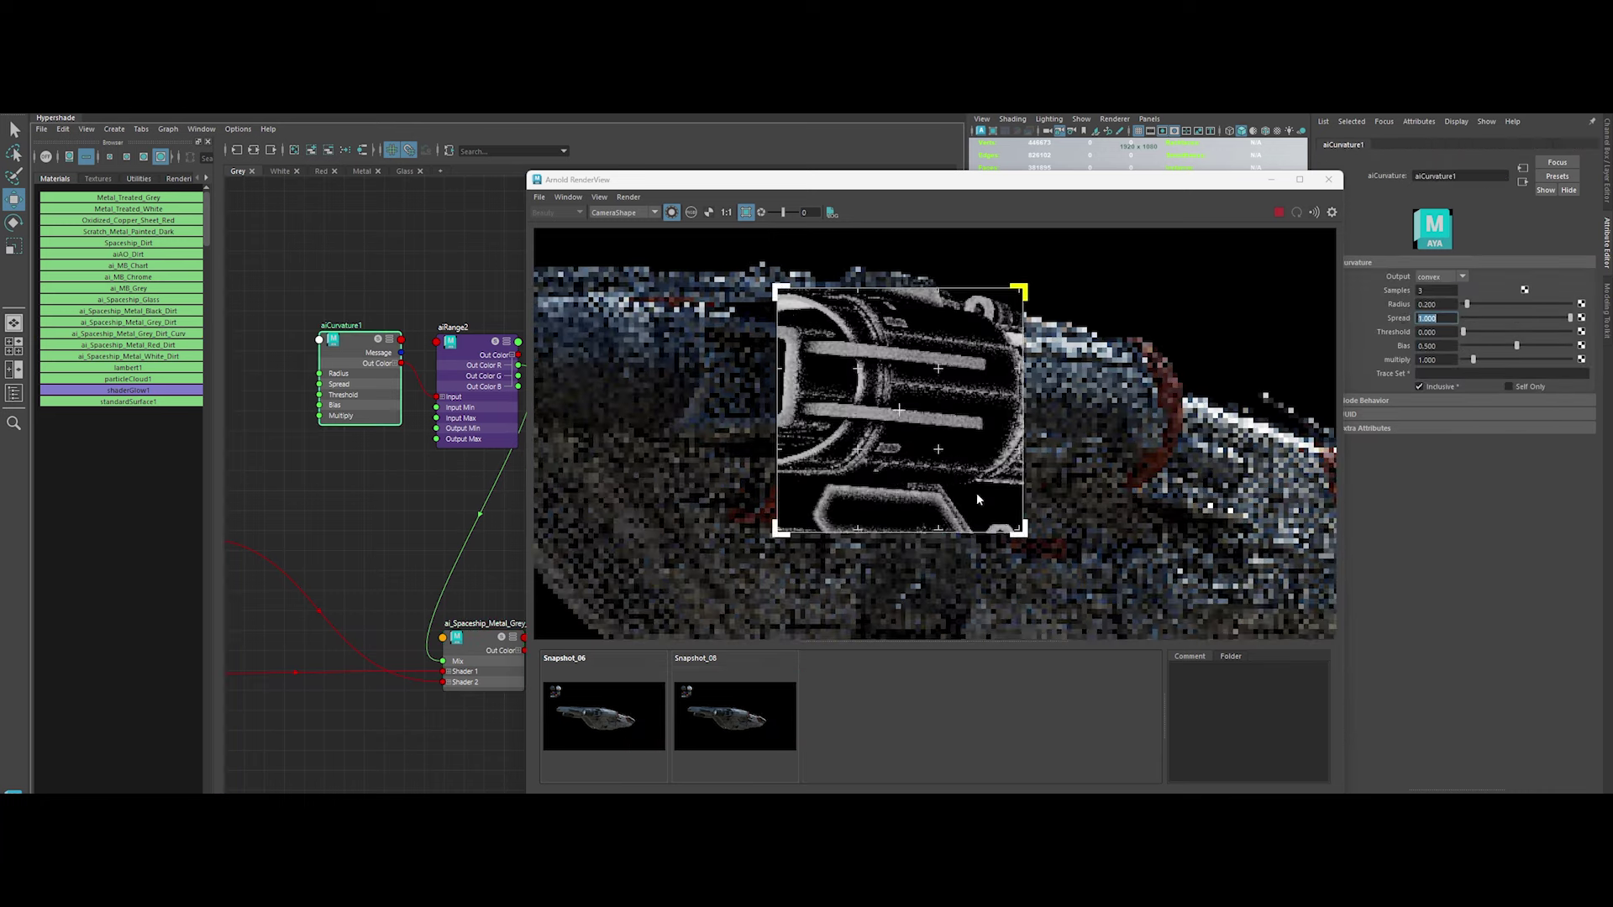
{"action": "key", "text": "Return"}
{"action": "left_click_drag", "start_coordinate": [1467, 304], "coordinate": [1512, 304]}
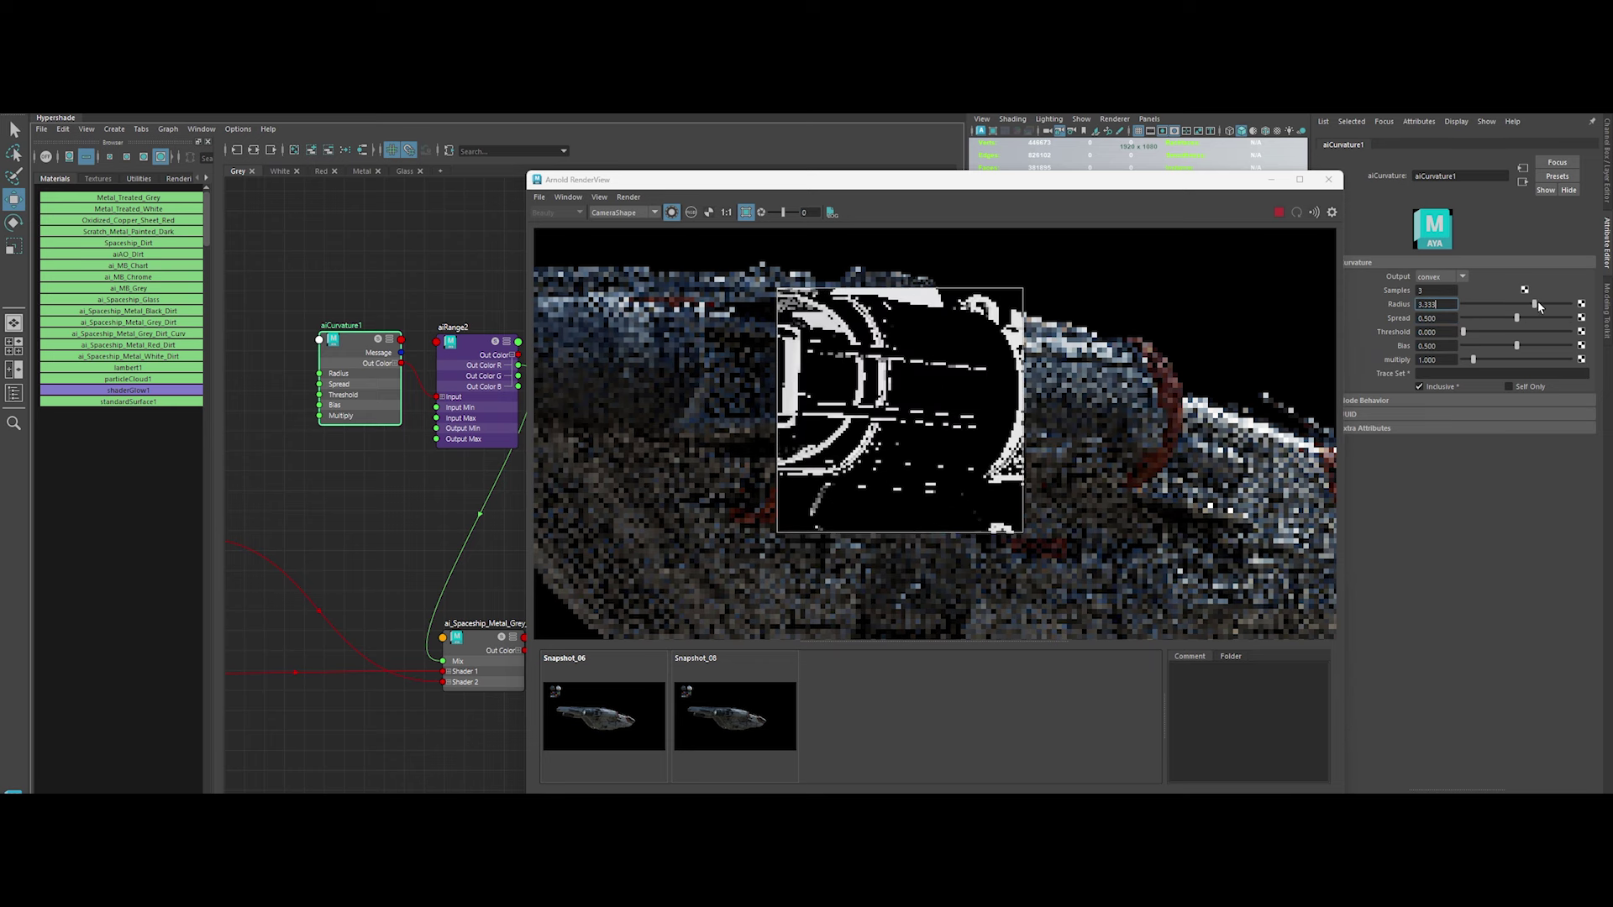
{"action": "left_click", "coordinate": [487, 664]}
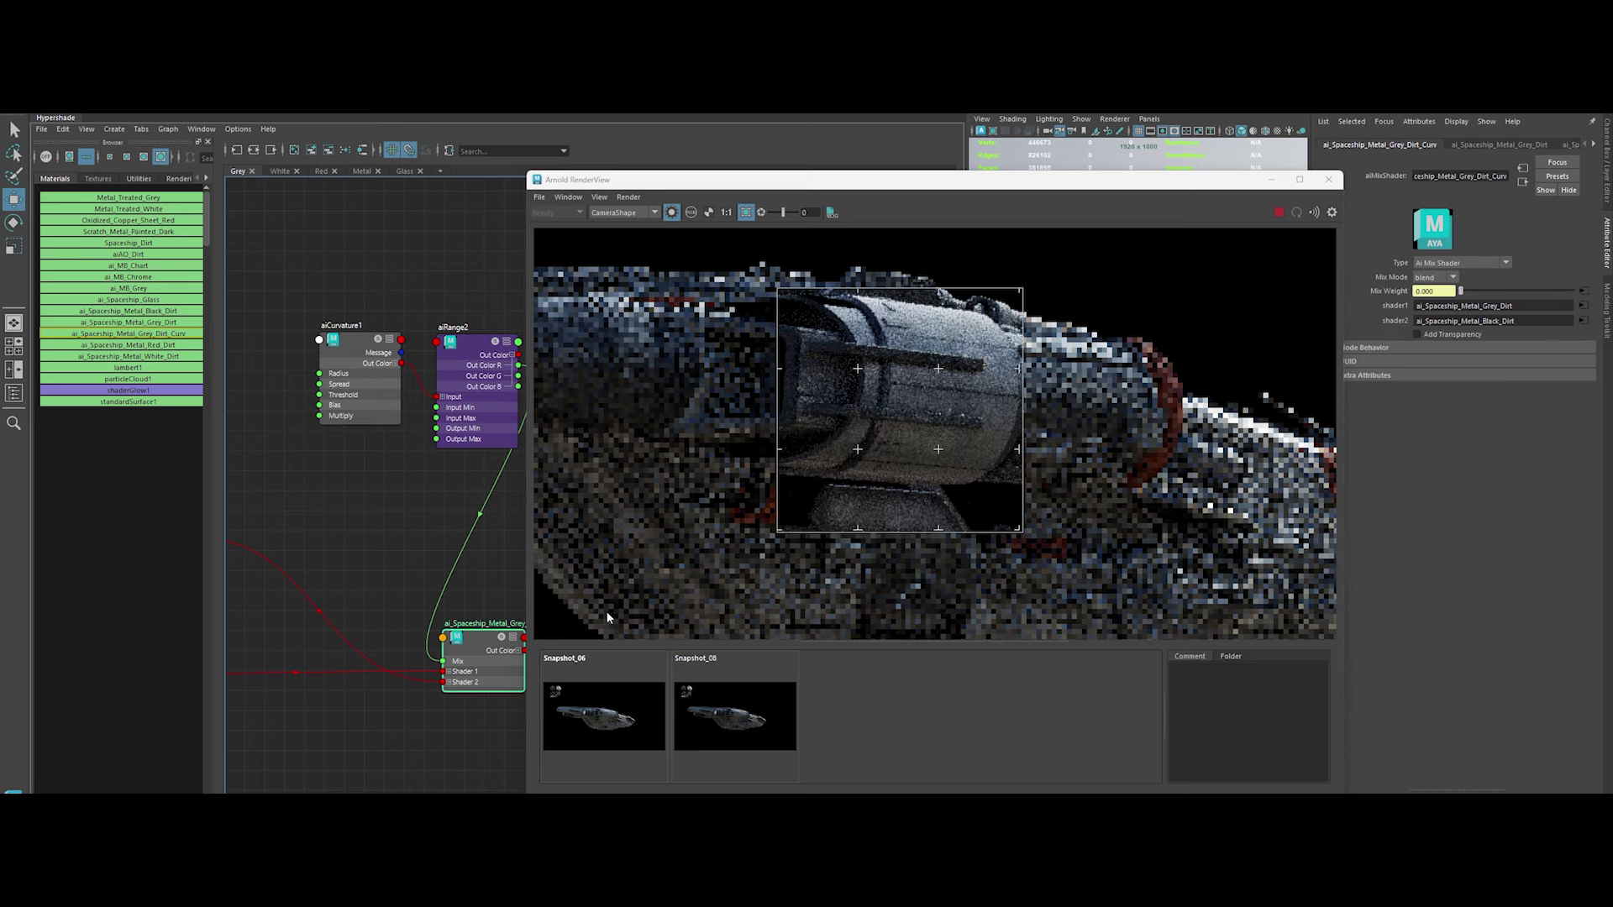
{"action": "middle_click_drag", "start_coordinate": [365, 749], "coordinate": [318, 597]}
{"action": "key", "text": "Tab"}
Create aiStandardSurface1, place it under the Curv mix, and set its base colour to red
{"action": "type", "text": "aiStandard"}
{"action": "key", "text": "Return"}
{"action": "left_click", "coordinate": [353, 593]}
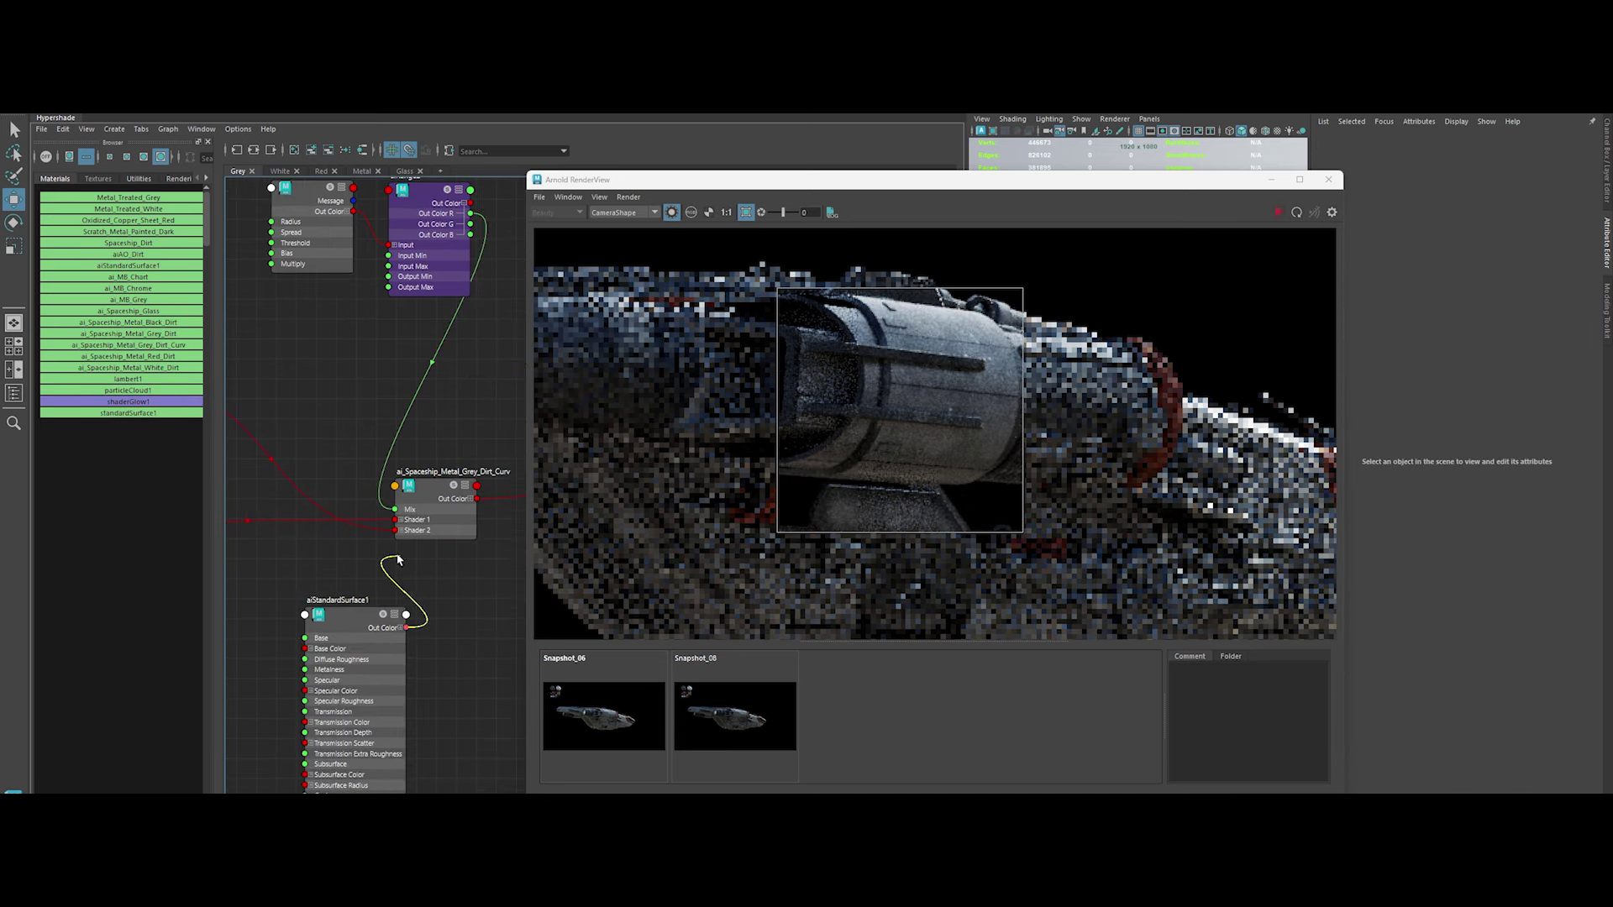
{"action": "scroll", "coordinate": [439, 604], "scroll_direction": "down", "scroll_amount": 2}
{"action": "middle_click_drag", "start_coordinate": [331, 605], "coordinate": [478, 597]}
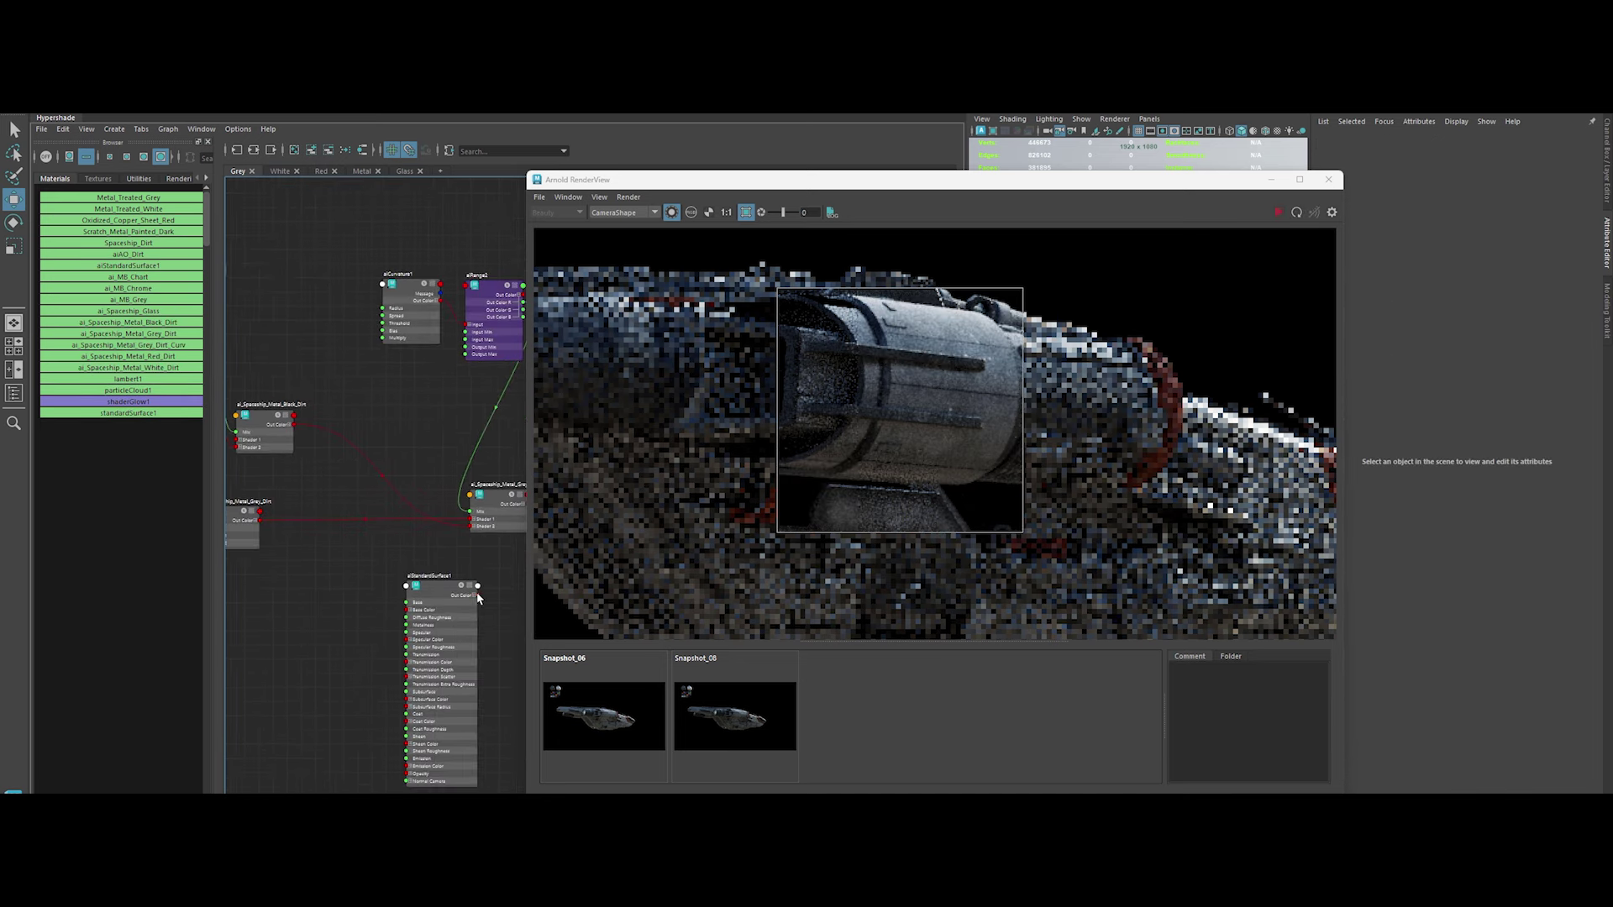
{"action": "left_click_drag", "start_coordinate": [431, 613], "coordinate": [409, 611]}
{"action": "left_click", "coordinate": [1435, 304]}
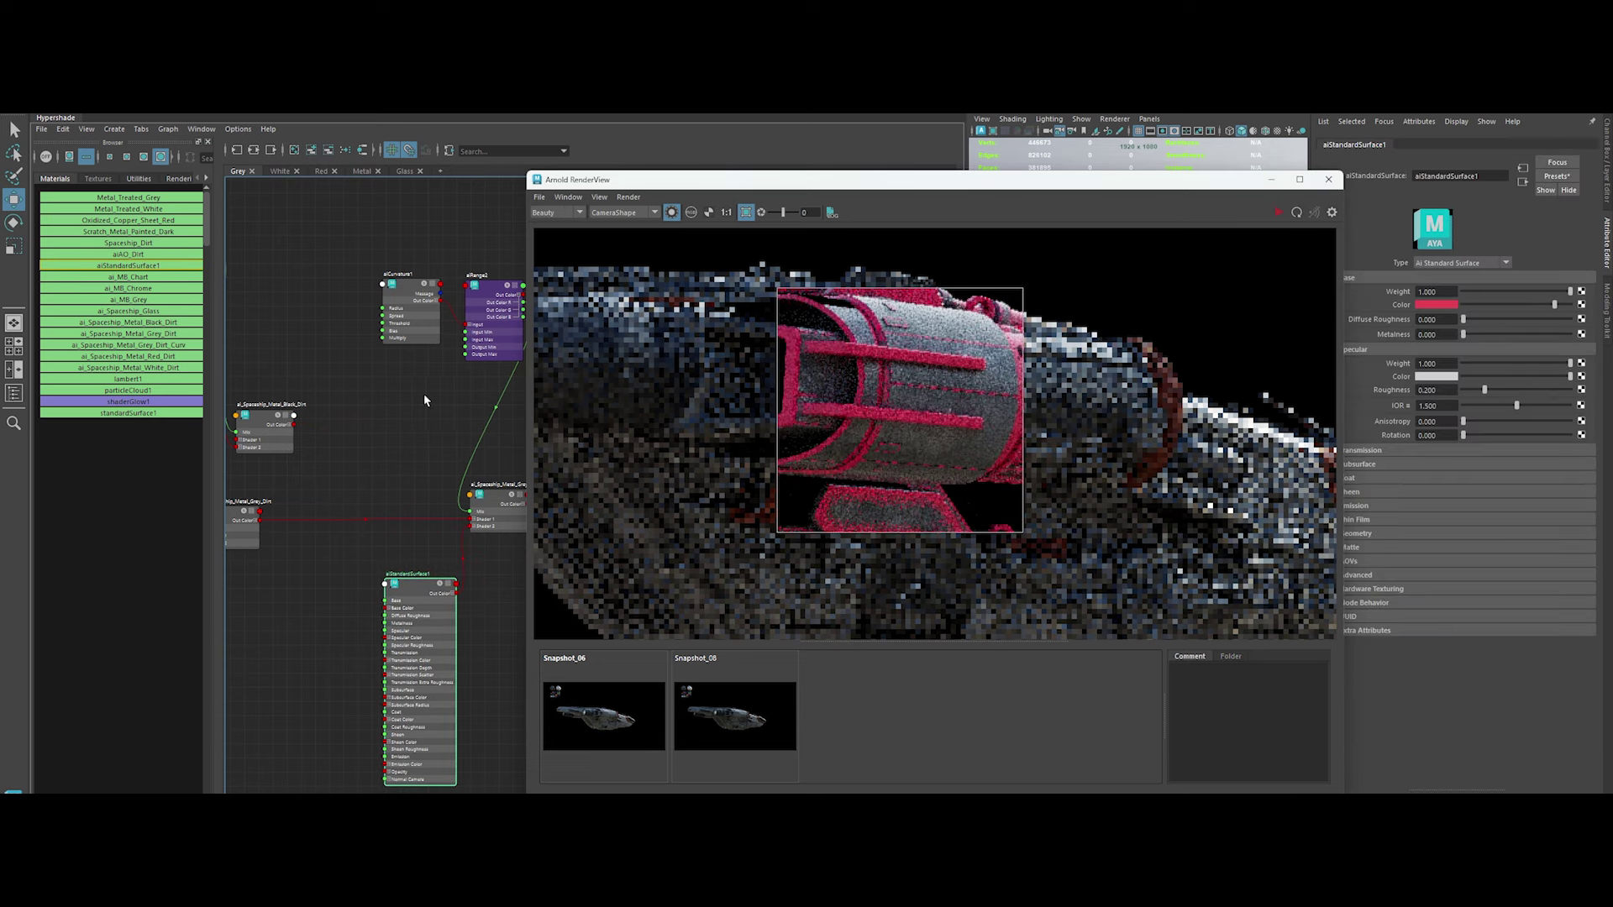
Inspect aiRange2 and aiCurvature1's Spread, then preview the full Curv mix material
{"action": "middle_click_drag", "start_coordinate": [425, 401], "coordinate": [373, 432], "text": "alt"}
{"action": "left_click", "coordinate": [443, 353]}
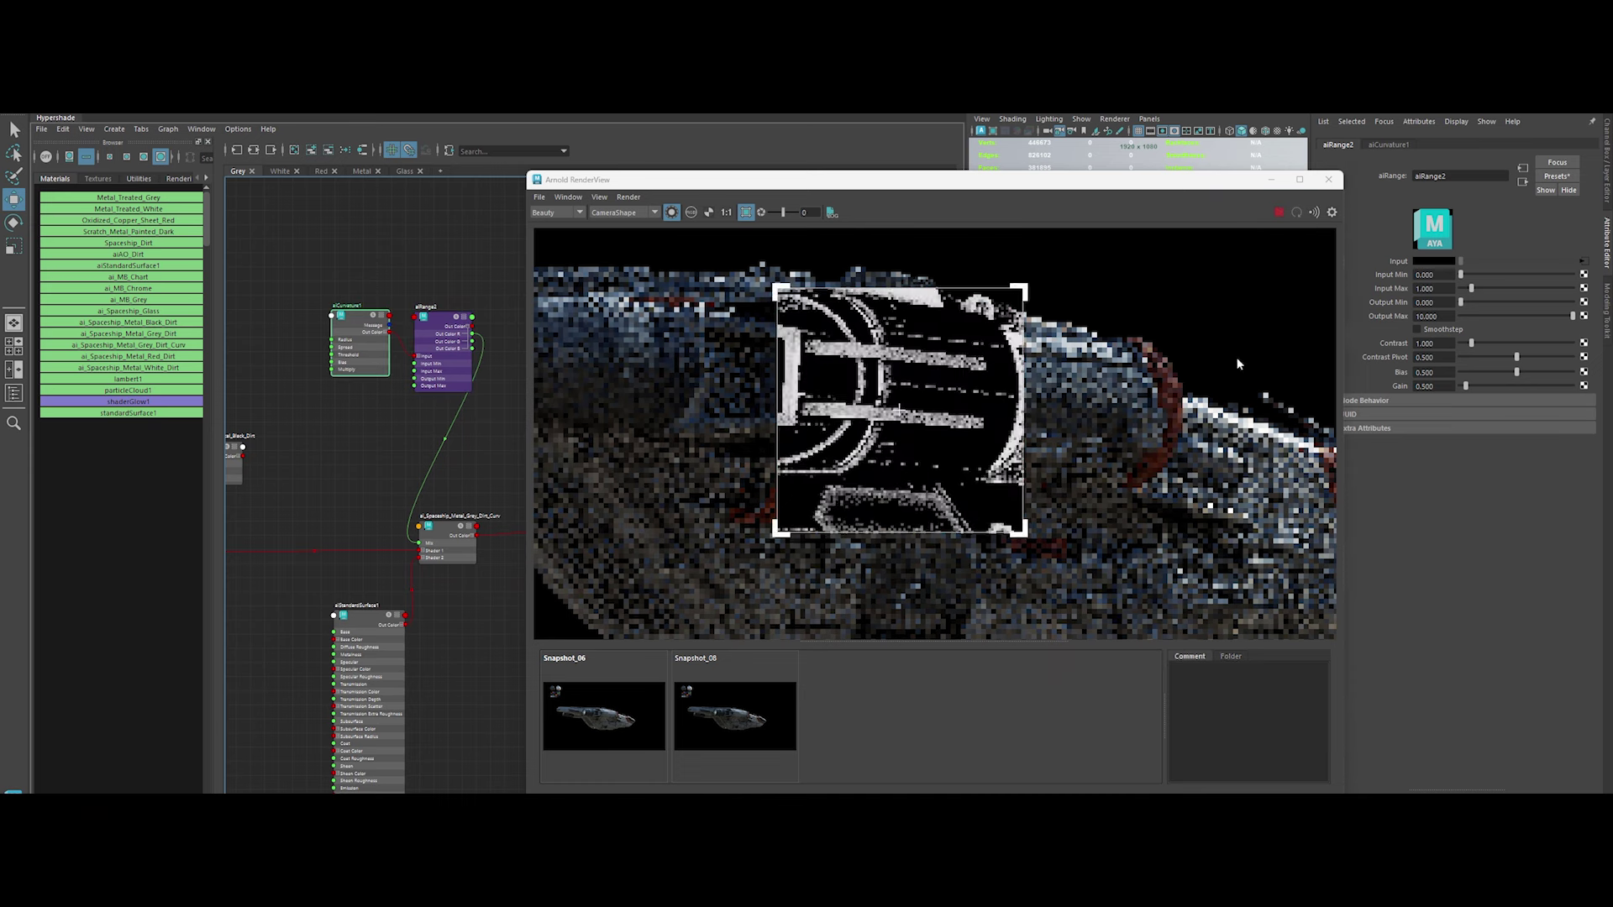
{"action": "left_click", "coordinate": [359, 340]}
{"action": "left_click", "coordinate": [1428, 318]}
{"action": "left_click", "coordinate": [447, 544]}
Browse the Textures and Utilities lists and wire a dirt-network output into aiCurvature1
{"action": "left_click_drag", "start_coordinate": [639, 179], "coordinate": [762, 164]}
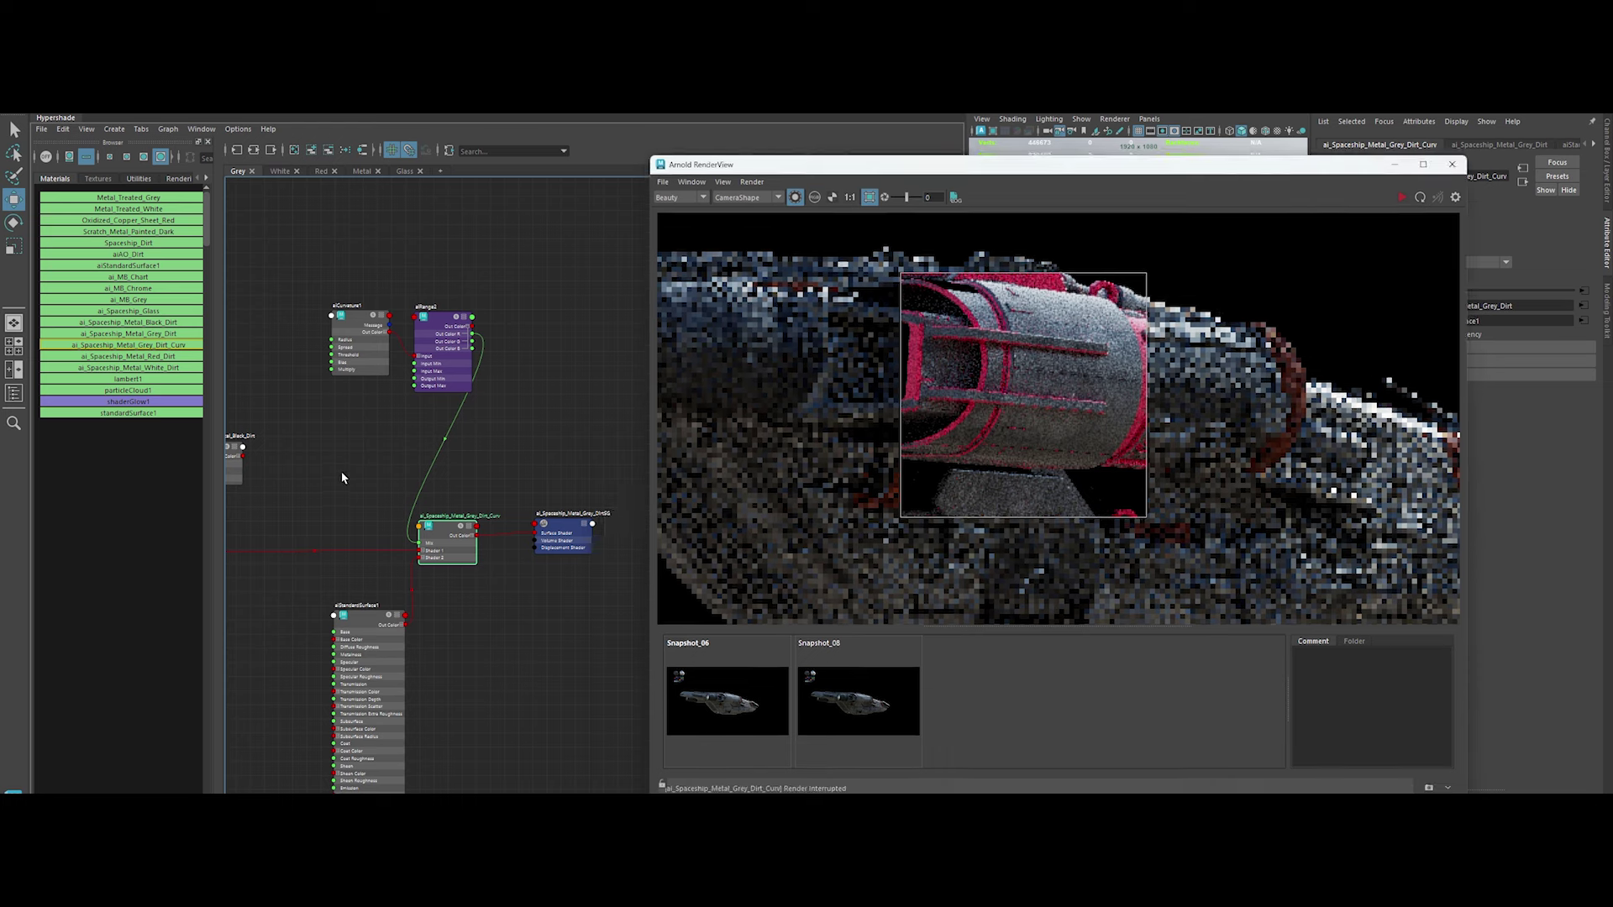
{"action": "middle_click_drag", "start_coordinate": [351, 466], "coordinate": [477, 502], "text": "alt"}
{"action": "left_click", "coordinate": [98, 179]}
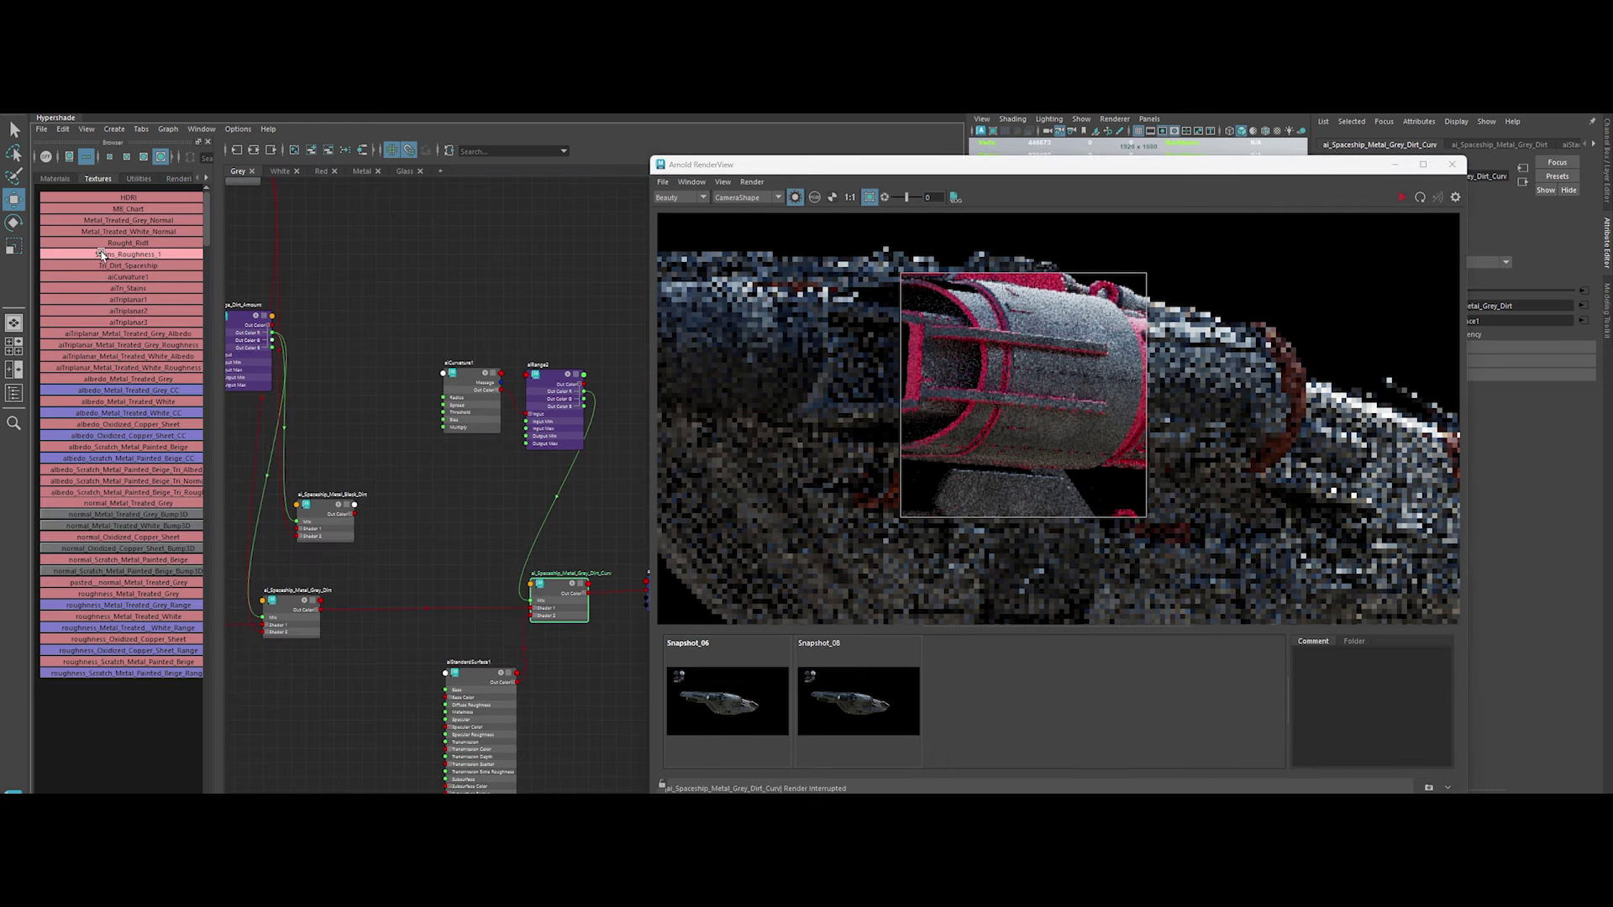
{"action": "left_click", "coordinate": [139, 178]}
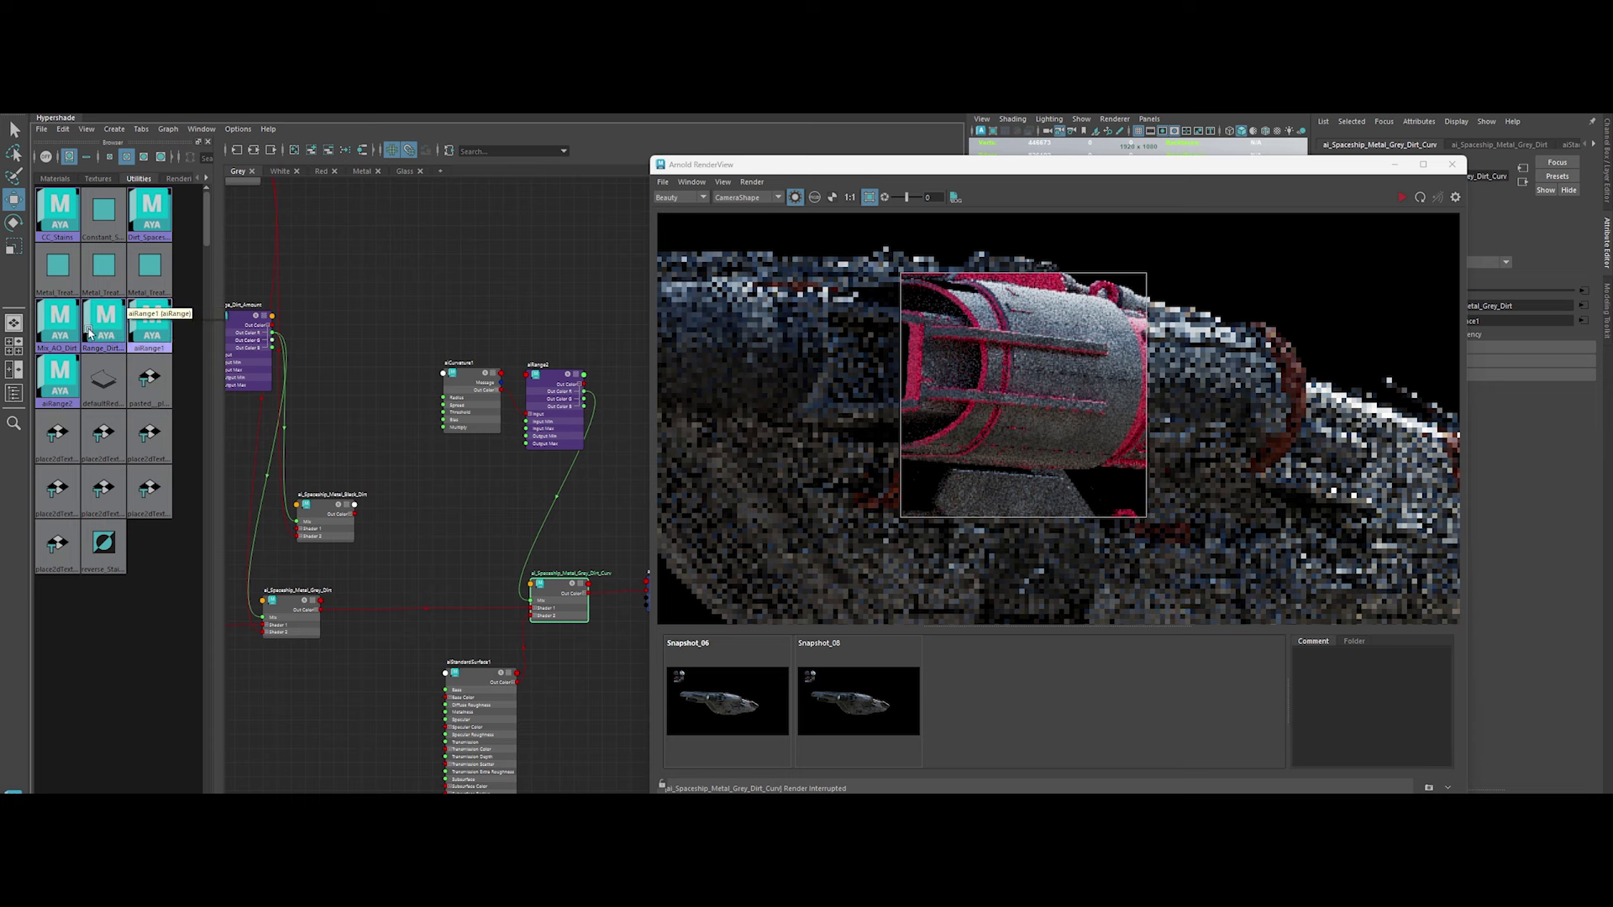
{"action": "left_click", "coordinate": [378, 254]}
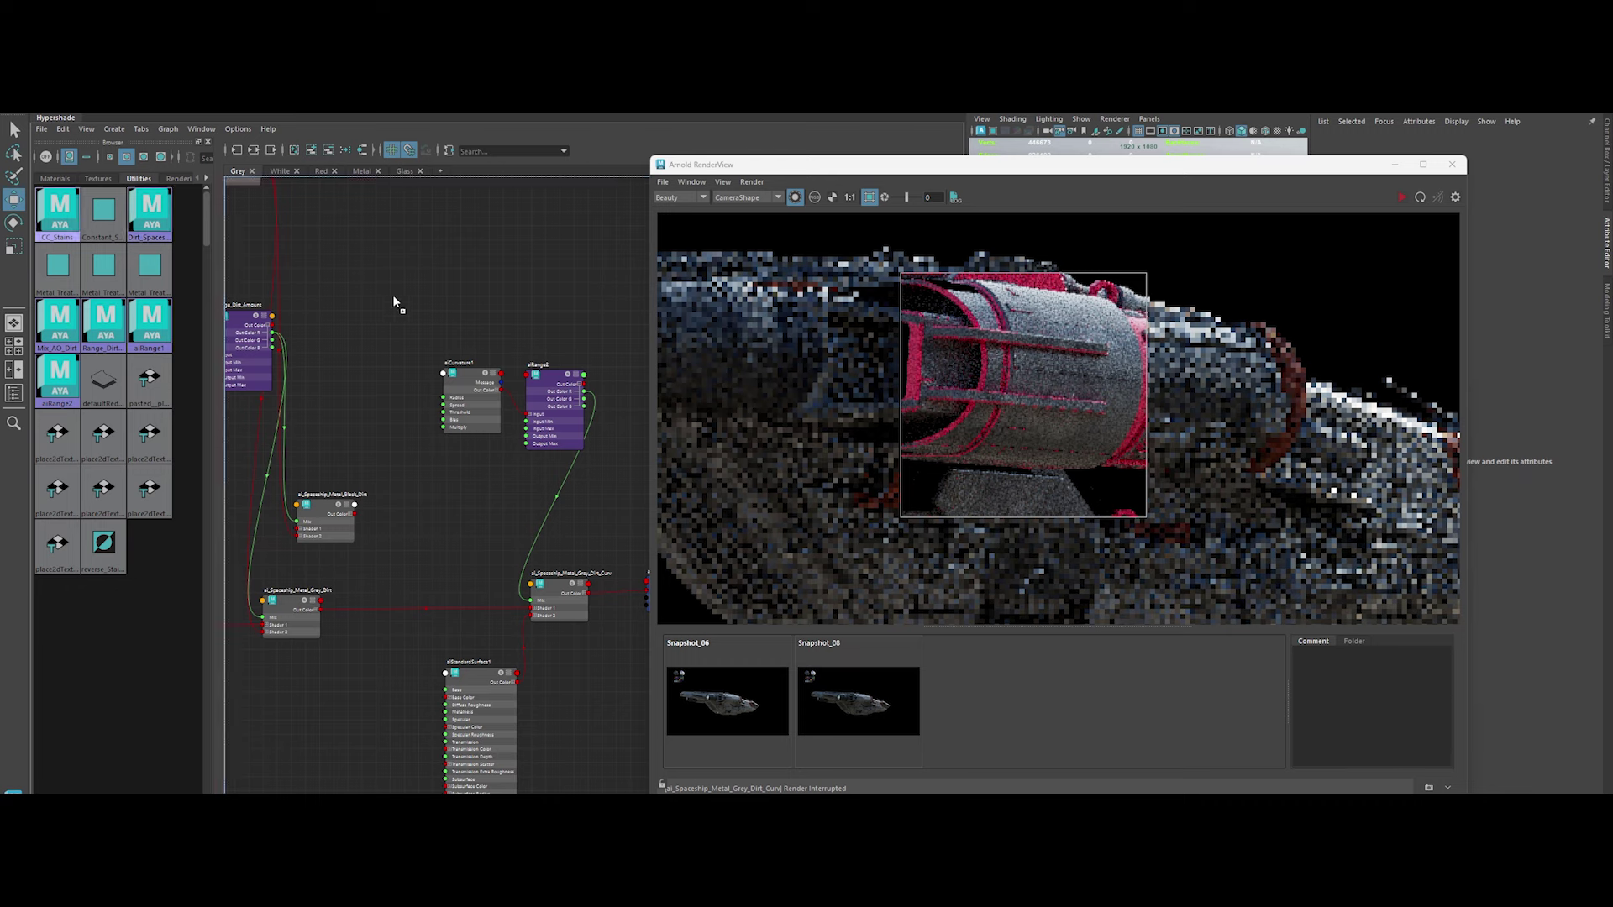
{"action": "left_click", "coordinate": [98, 179]}
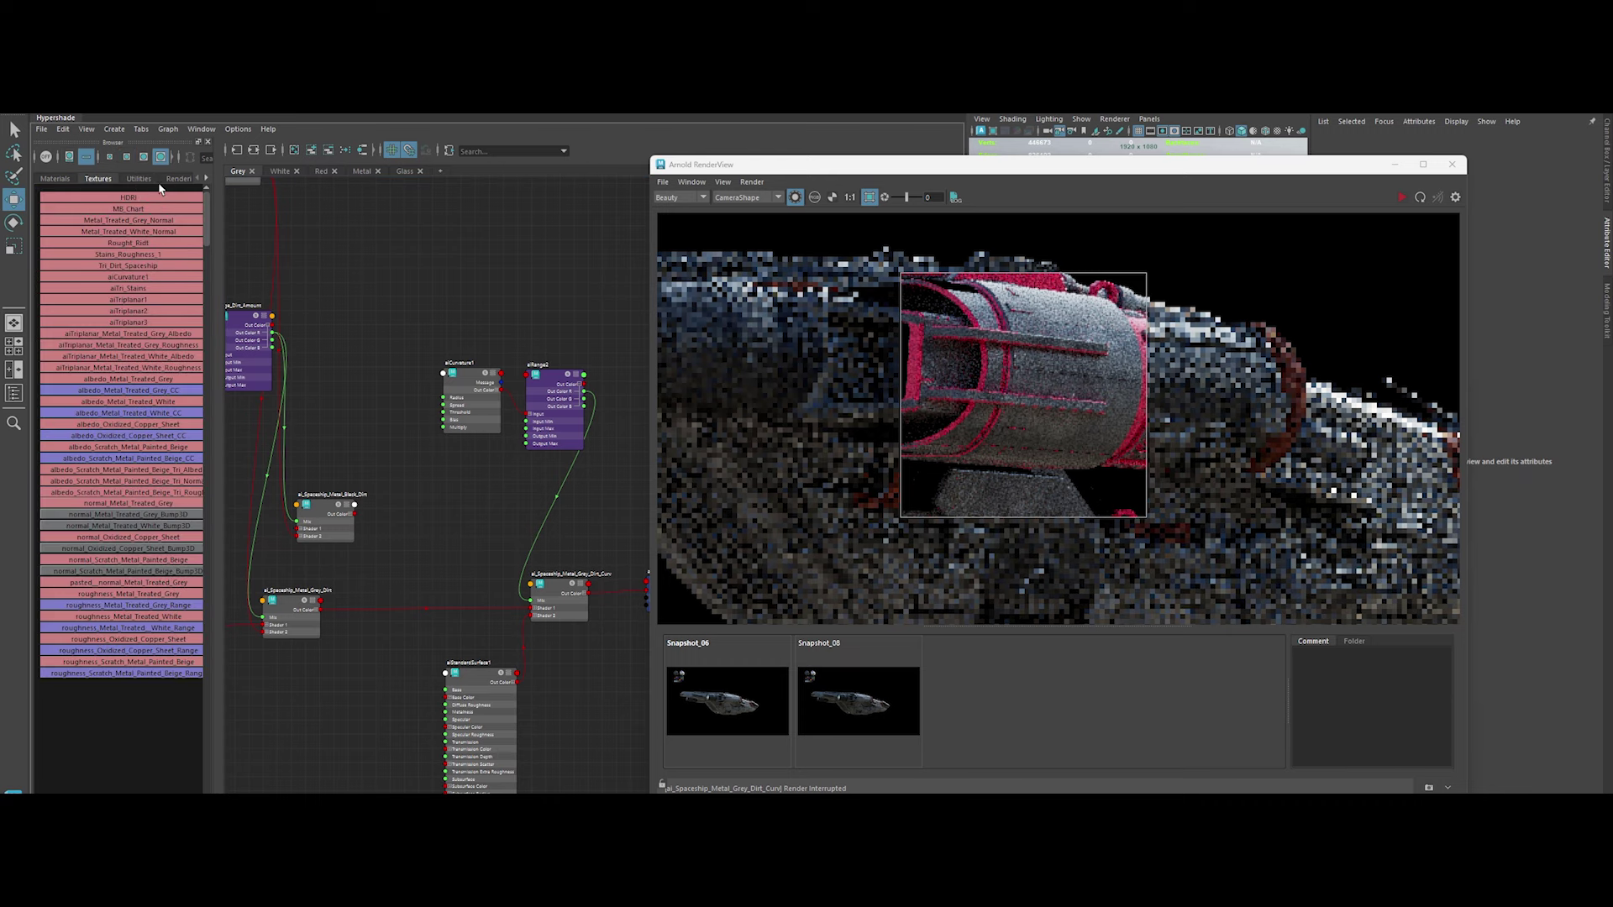
{"action": "mouse_move", "coordinate": [281, 174]}
{"action": "middle_mouse_down"}
{"action": "mouse_move", "coordinate": [458, 505]}
{"action": "mouse_move", "coordinate": [261, 249]}
{"action": "middle_mouse_up"}
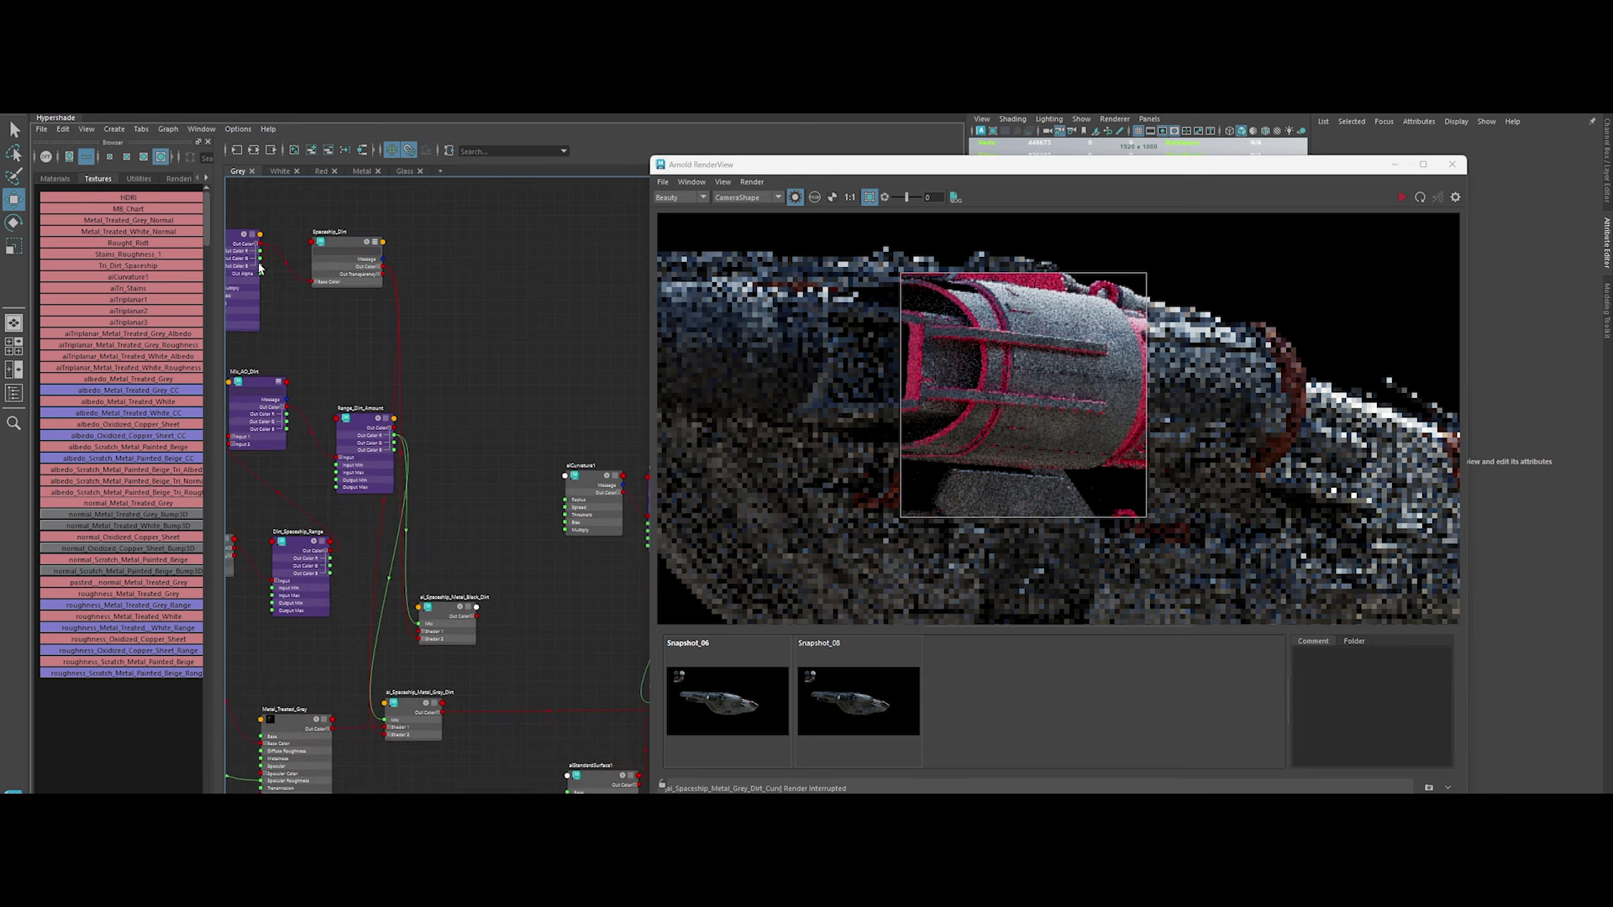
{"action": "left_click_drag", "start_coordinate": [526, 502], "coordinate": [567, 501]}
Set aiRange2's Output Min to 0 and preview the curvature dirt mix shader
{"action": "left_click_drag", "start_coordinate": [974, 165], "coordinate": [881, 141]}
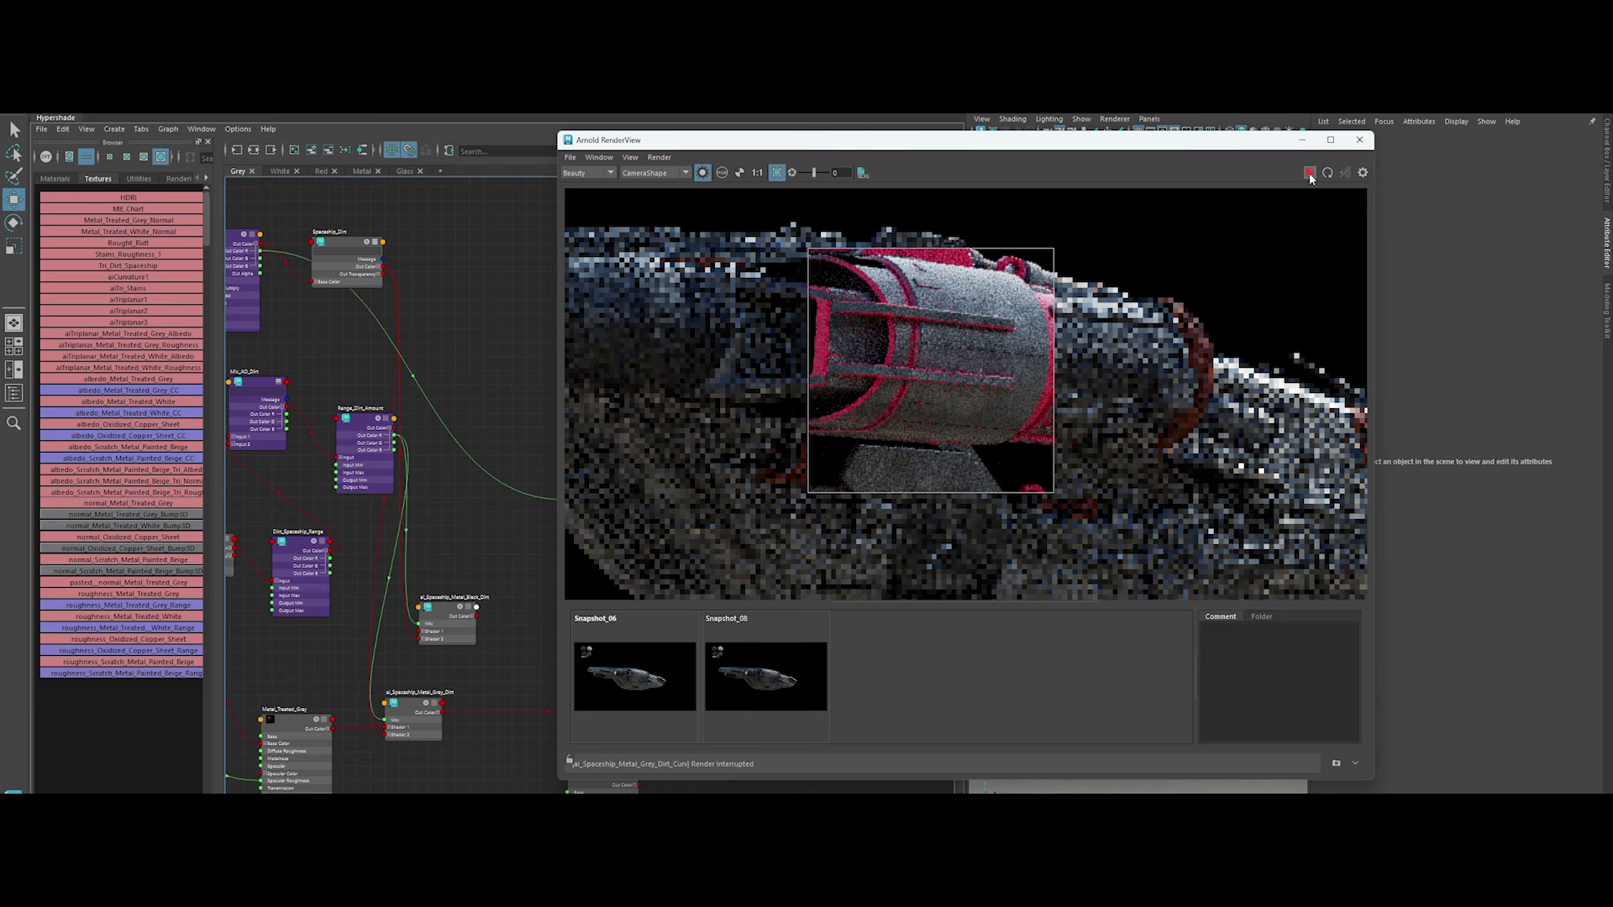
{"action": "left_click", "coordinate": [127, 276]}
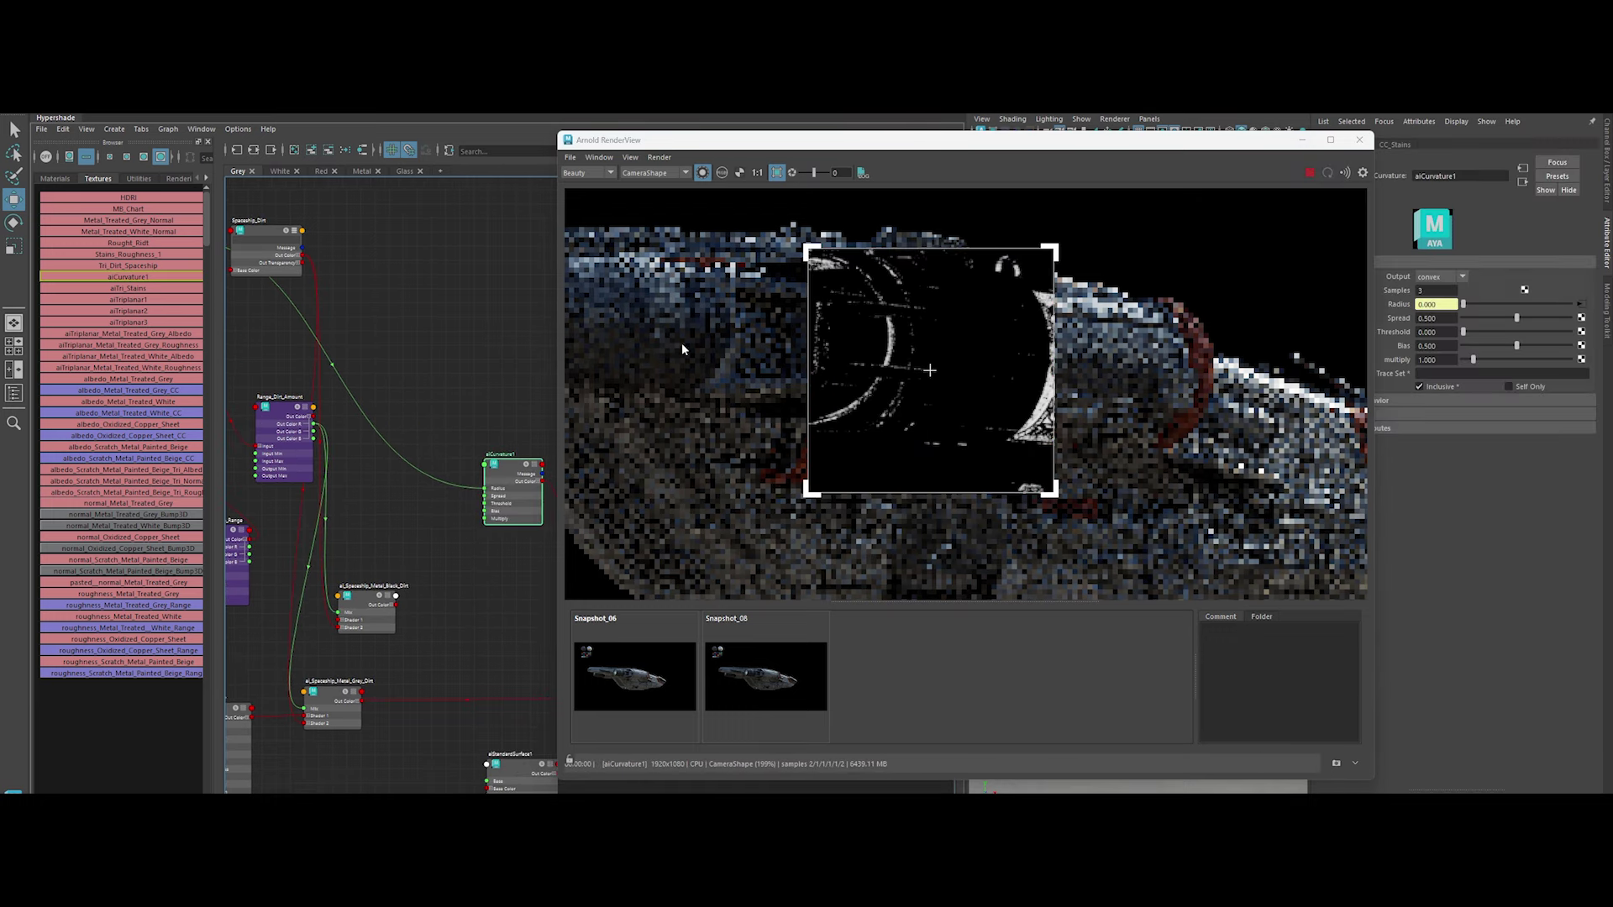
{"action": "left_click_drag", "start_coordinate": [463, 646], "coordinate": [456, 641]}
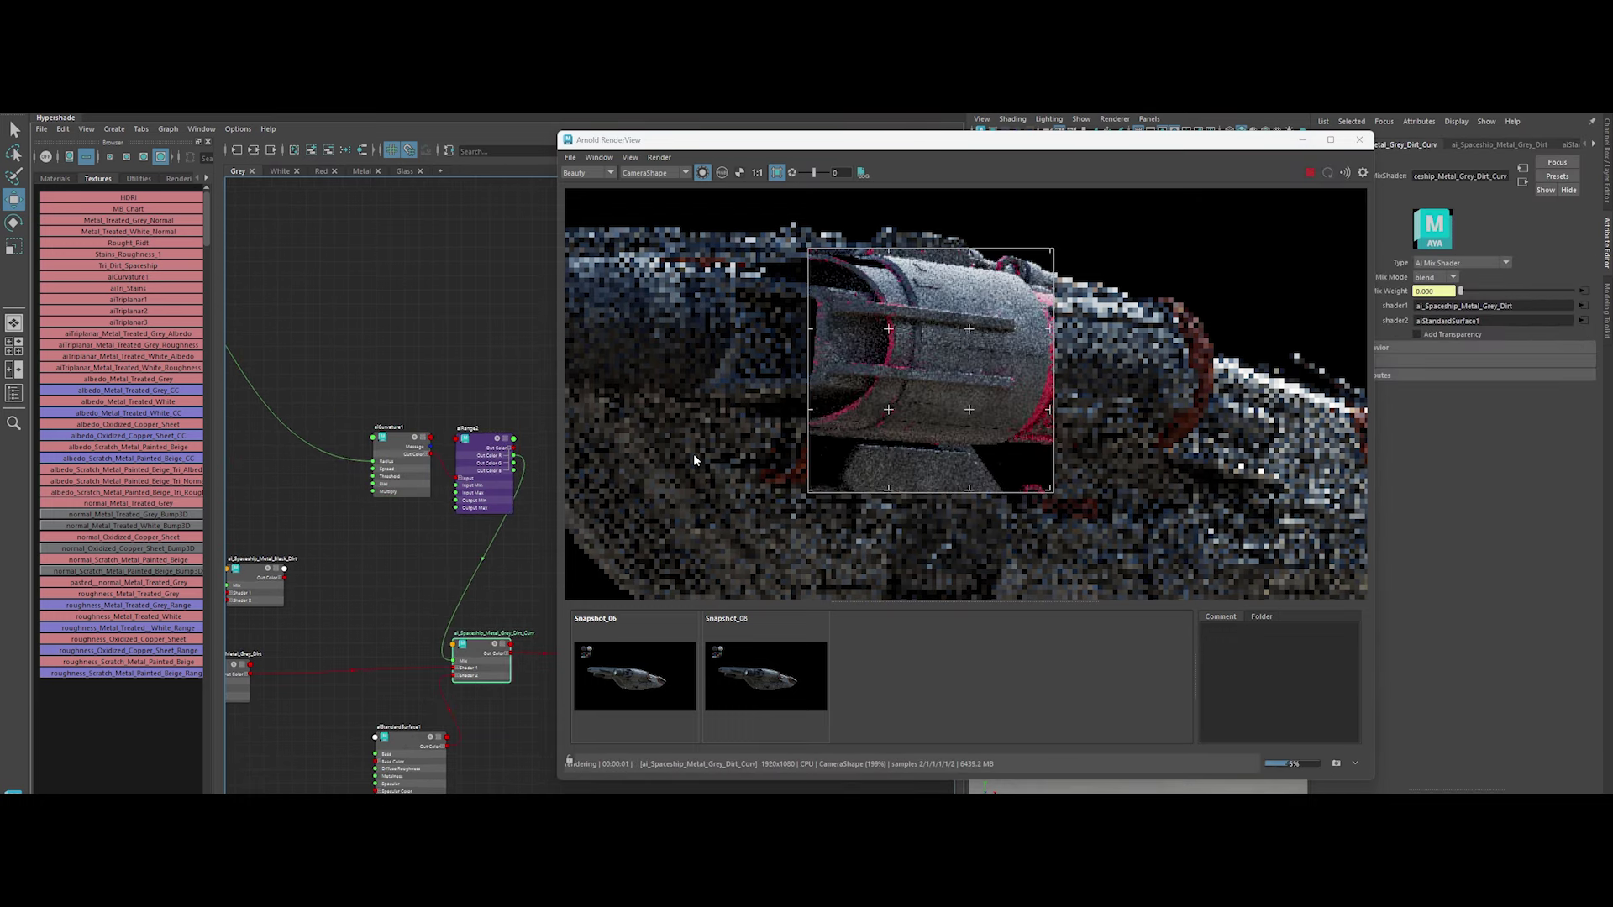
{"action": "left_click", "coordinate": [478, 456]}
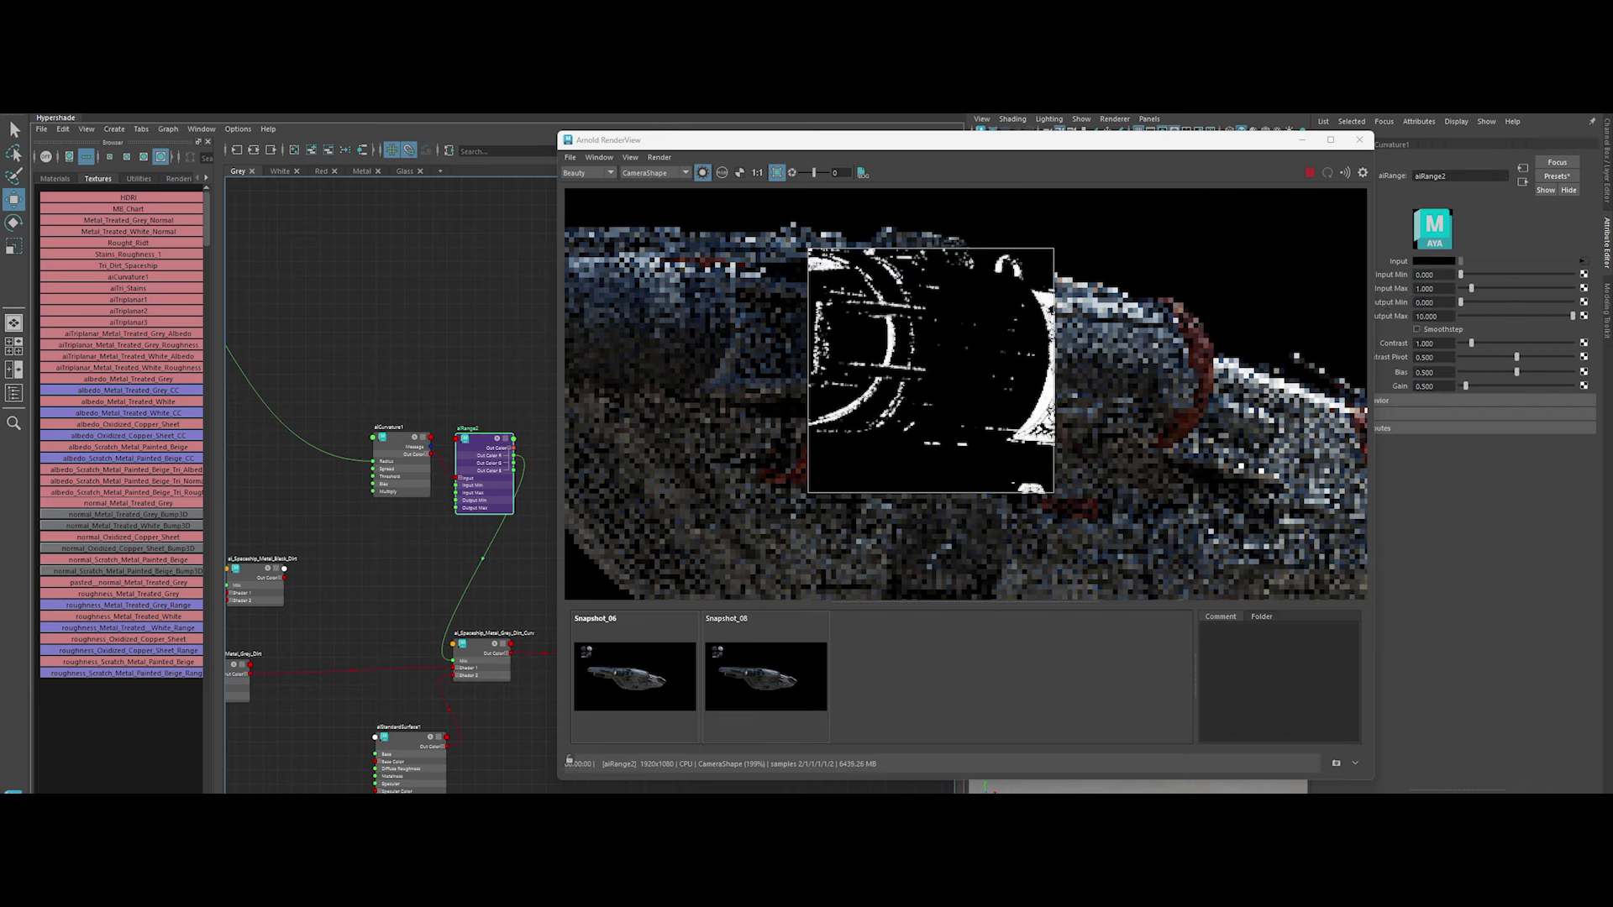
{"action": "type", "text": "0"}
{"action": "key", "text": "Return"}
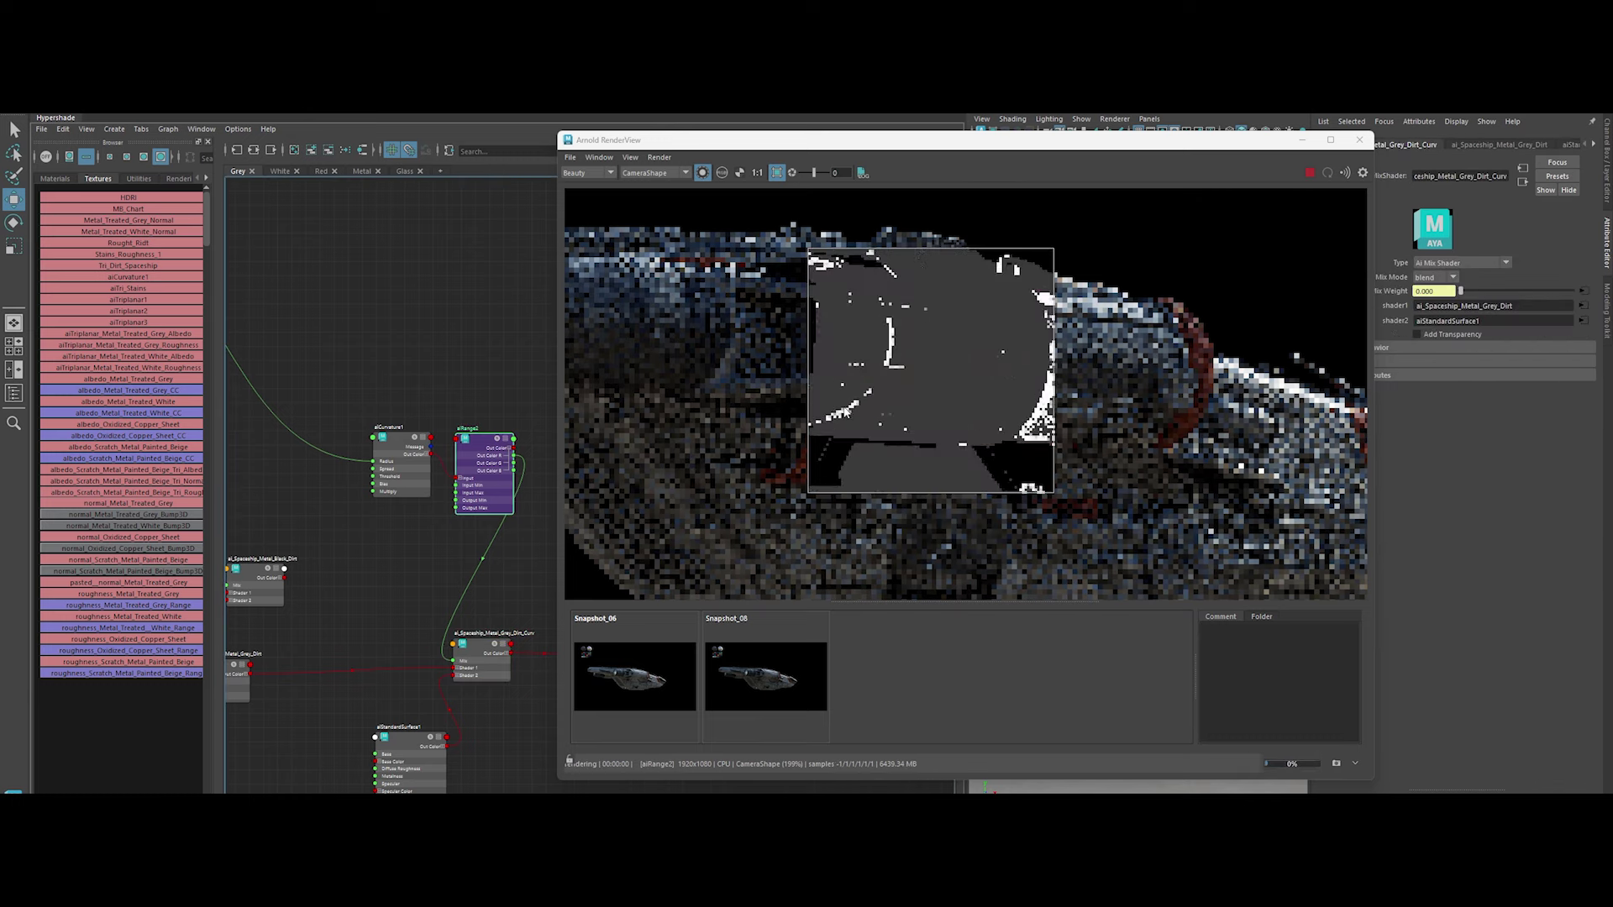
{"action": "left_click", "coordinate": [481, 643]}
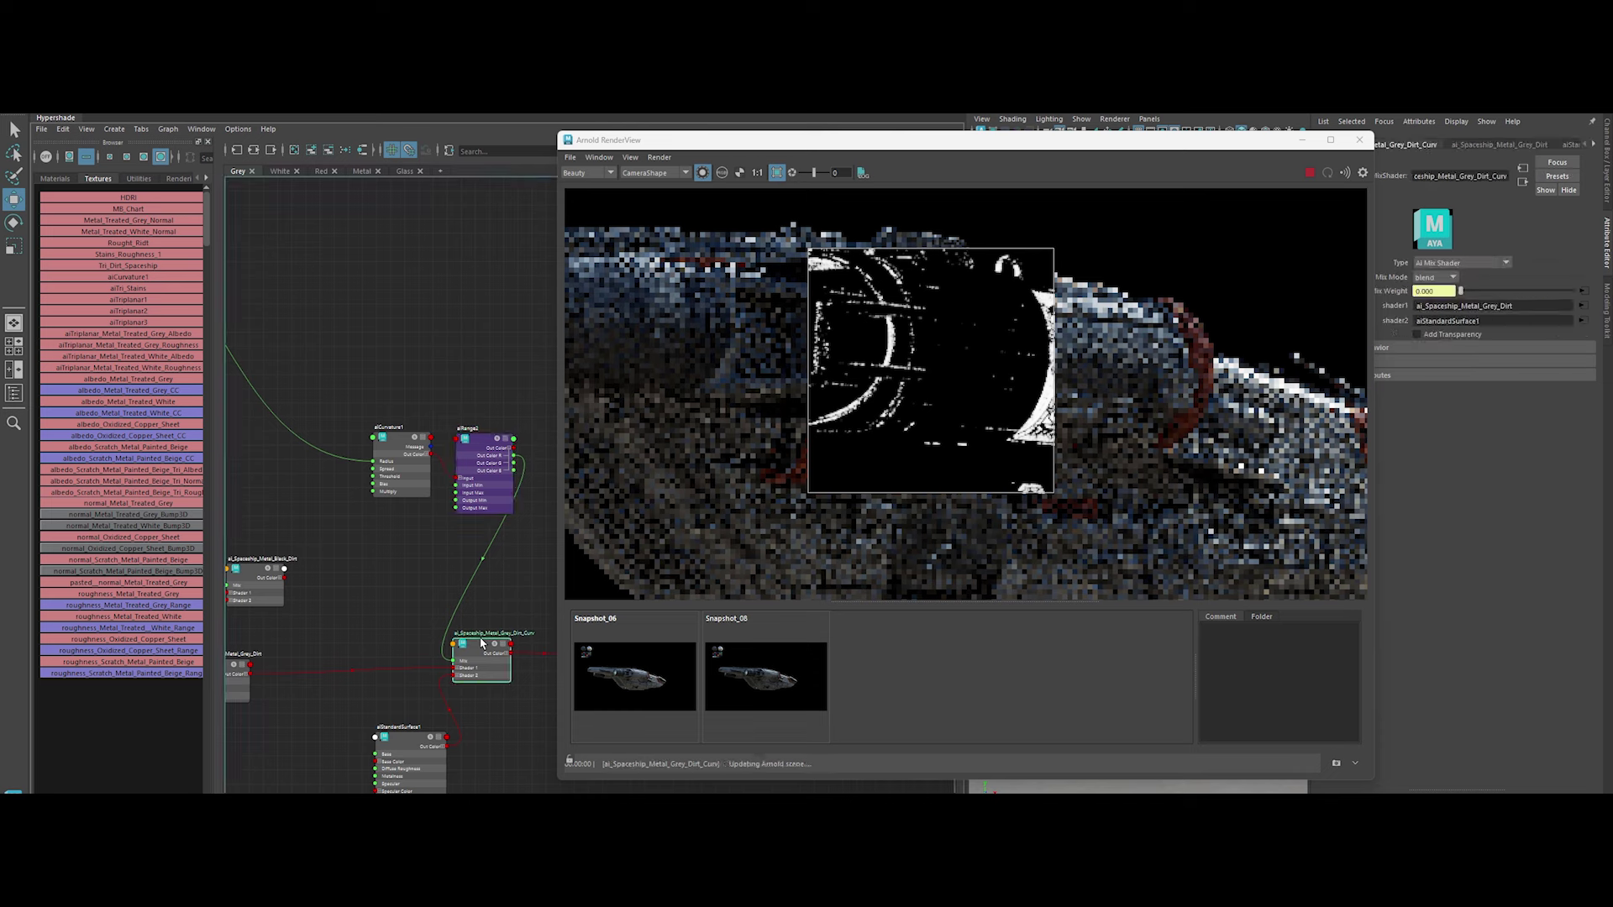
Widen the RenderView render region to frame more of the ship
{"action": "left_click_drag", "start_coordinate": [685, 227], "coordinate": [1172, 529]}
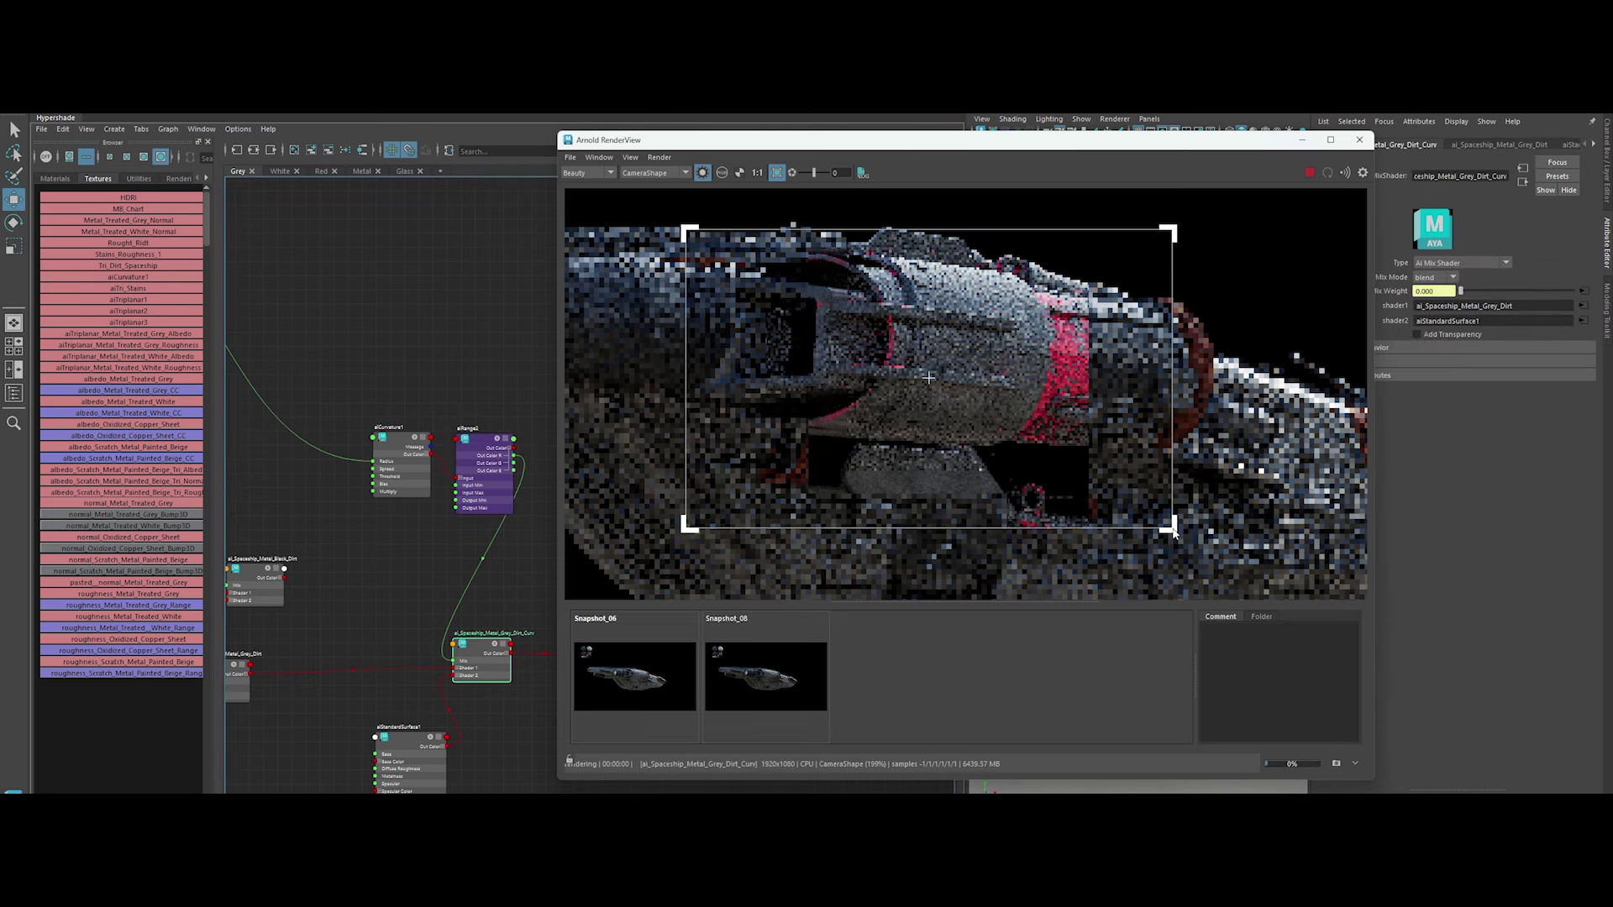
{"action": "scroll", "coordinate": [1170, 531], "scroll_direction": "down", "scroll_amount": 2}
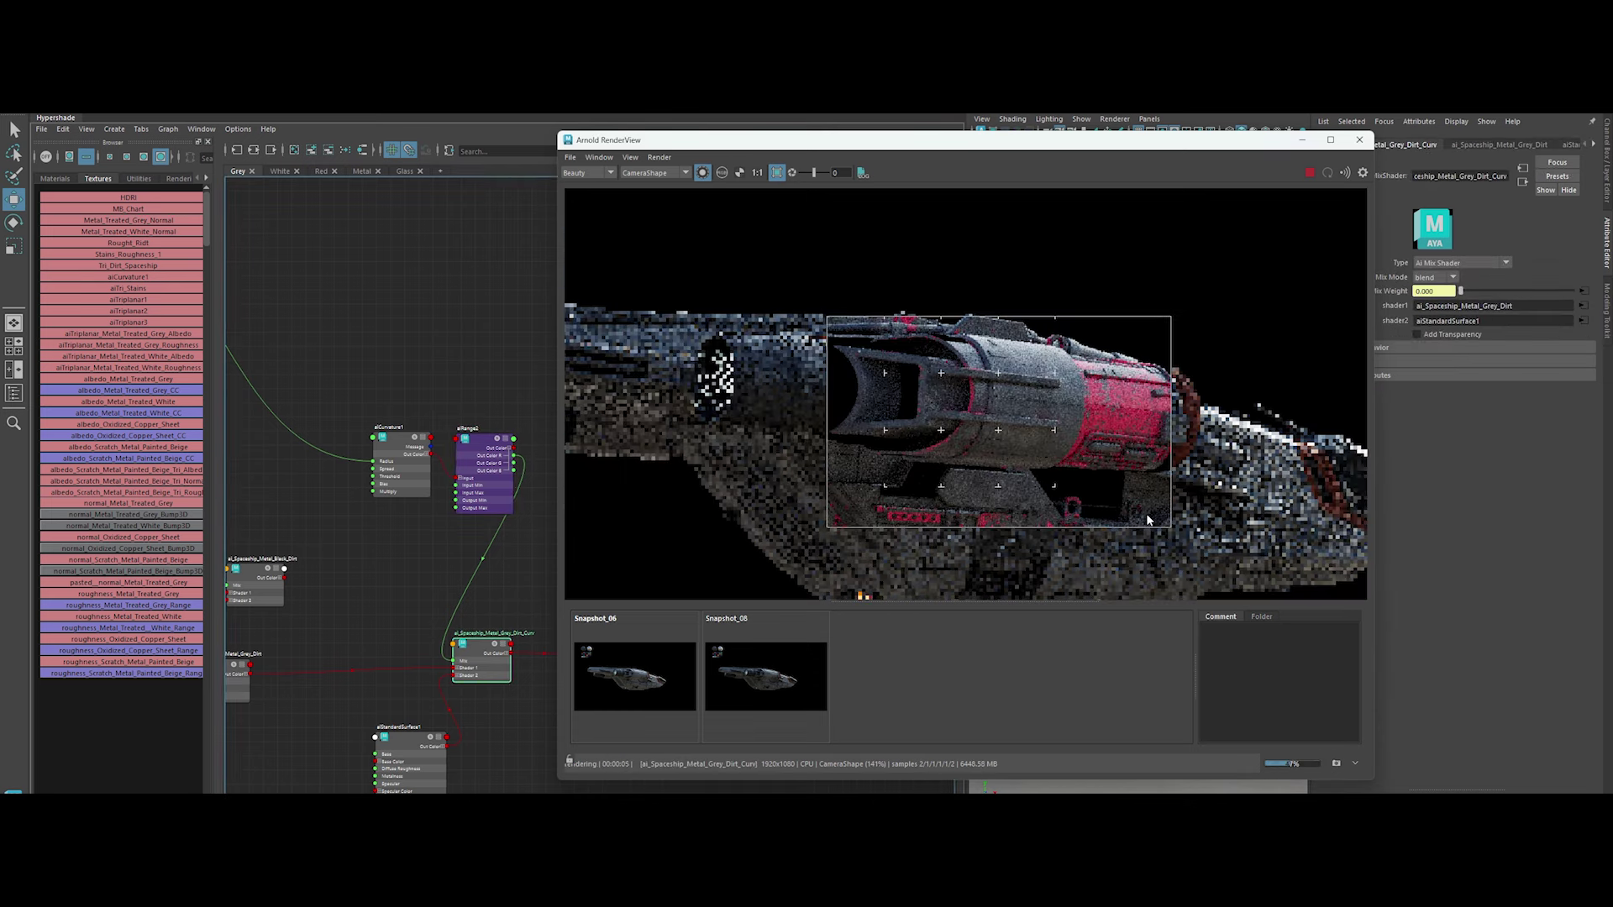
{"action": "middle_click_drag", "start_coordinate": [1169, 531], "coordinate": [1080, 457]}
{"action": "left_click_drag", "start_coordinate": [645, 219], "coordinate": [1248, 576]}
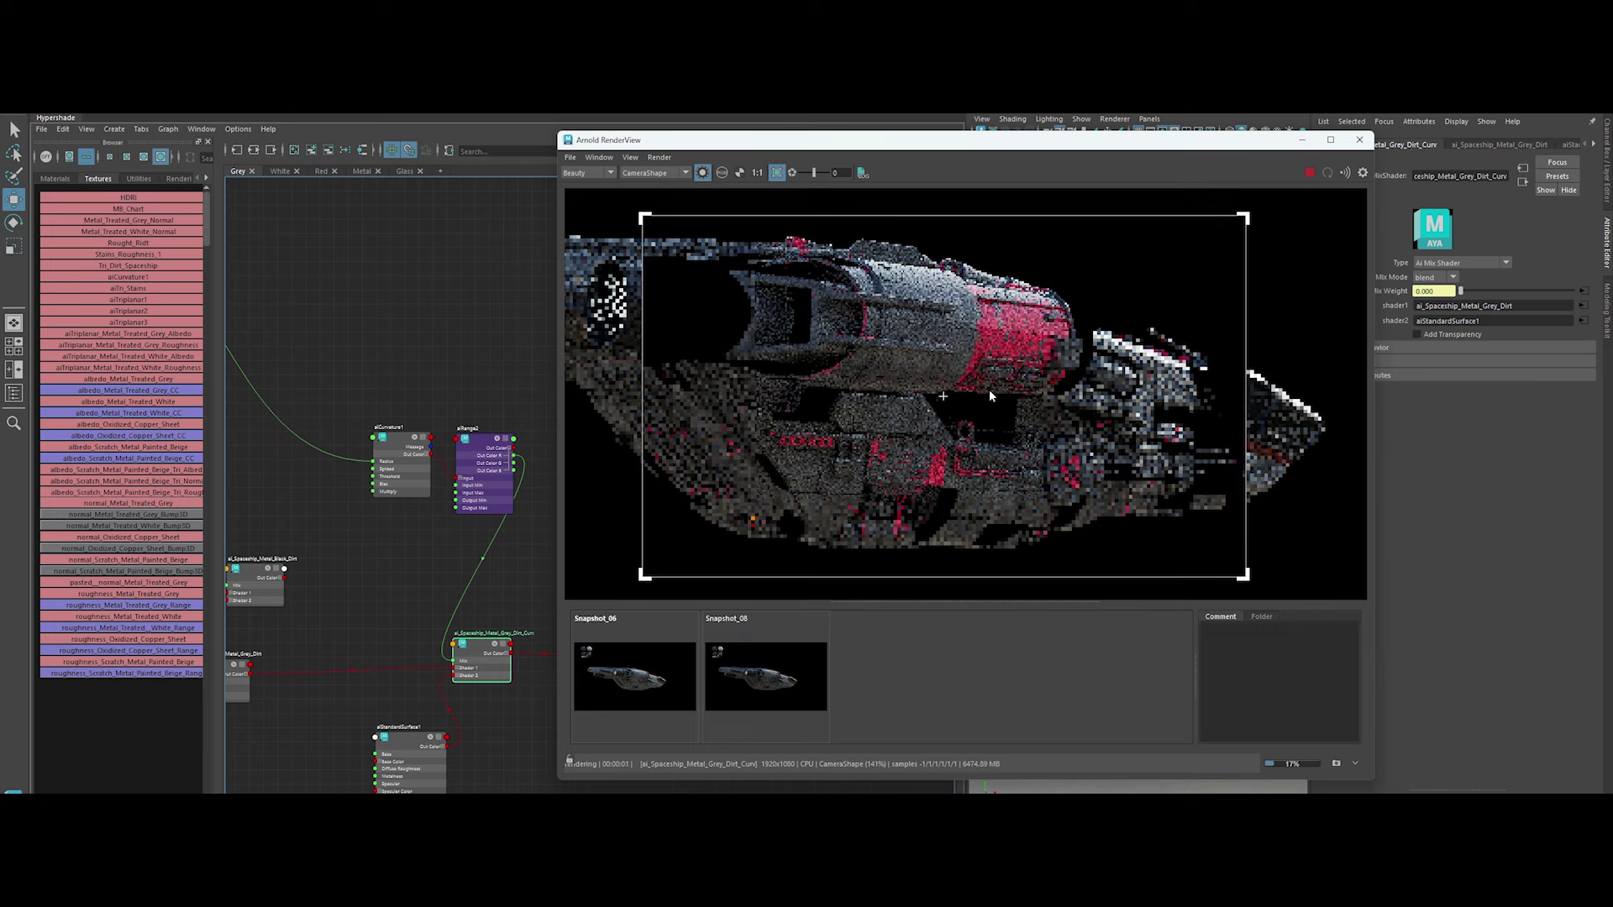
{"action": "left_click_drag", "start_coordinate": [924, 139], "coordinate": [961, 137]}
{"action": "middle_click_drag", "start_coordinate": [401, 442], "coordinate": [435, 428], "text": "alt"}
Isolate the curvature output and lower its Threshold from 0.05 to 0.02 to 0.001
{"action": "left_click", "coordinate": [435, 429]}
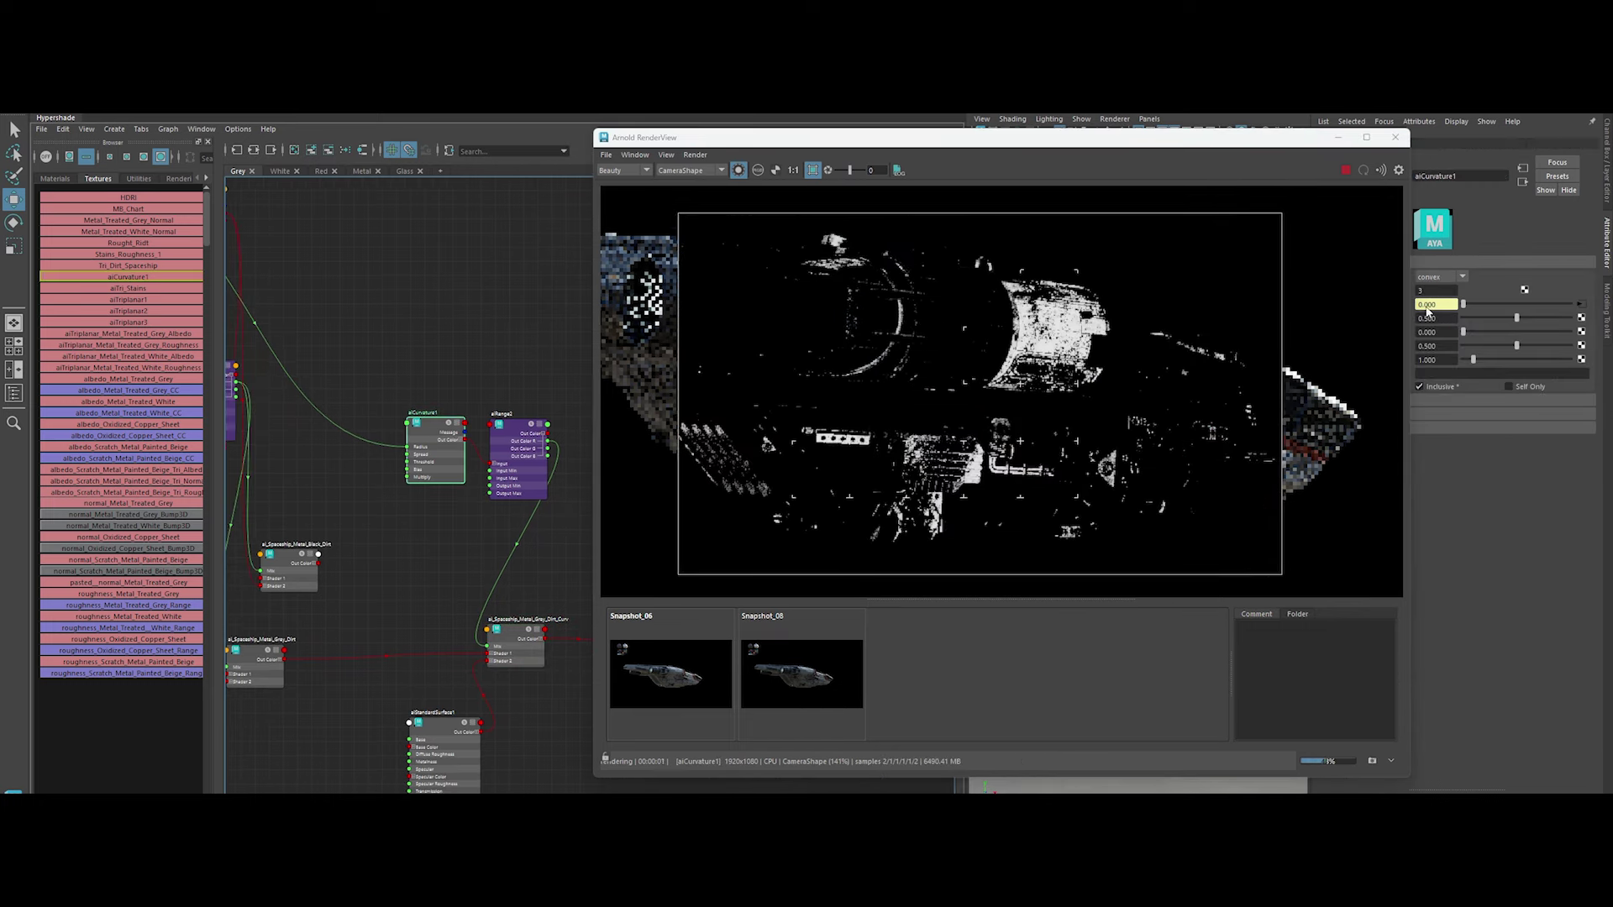
{"action": "left_click_drag", "start_coordinate": [1410, 327], "coordinate": [1354, 328]}
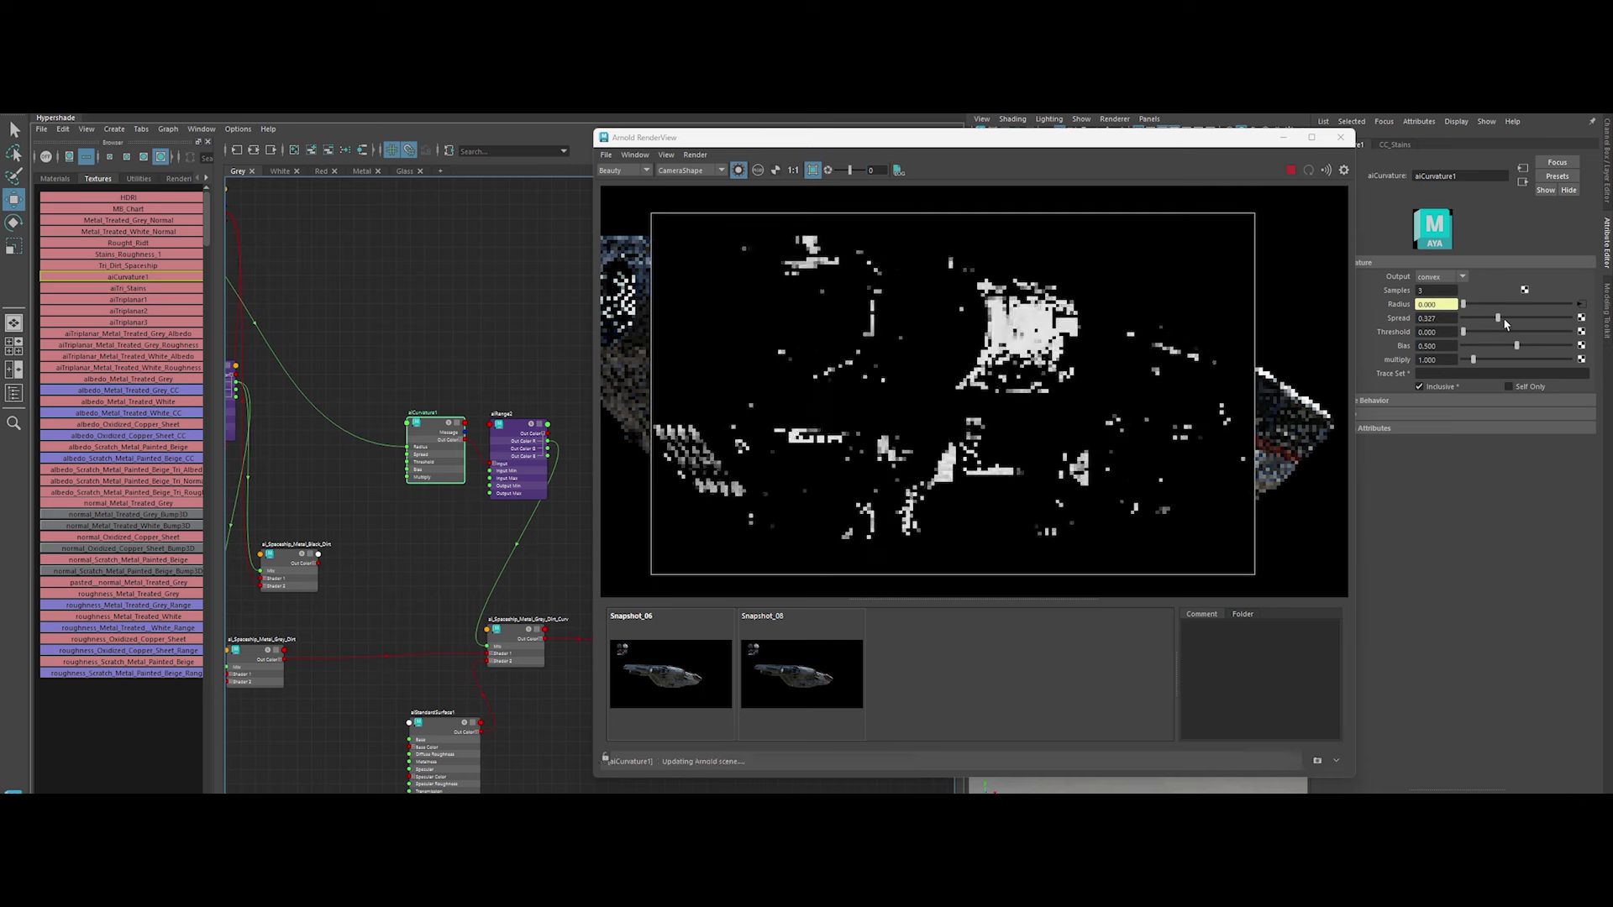
{"action": "left_click_drag", "start_coordinate": [1488, 319], "coordinate": [1485, 335]}
{"action": "key", "text": "Tab"}
{"action": "type", "text": "0.05"}
{"action": "key", "text": "Return"}
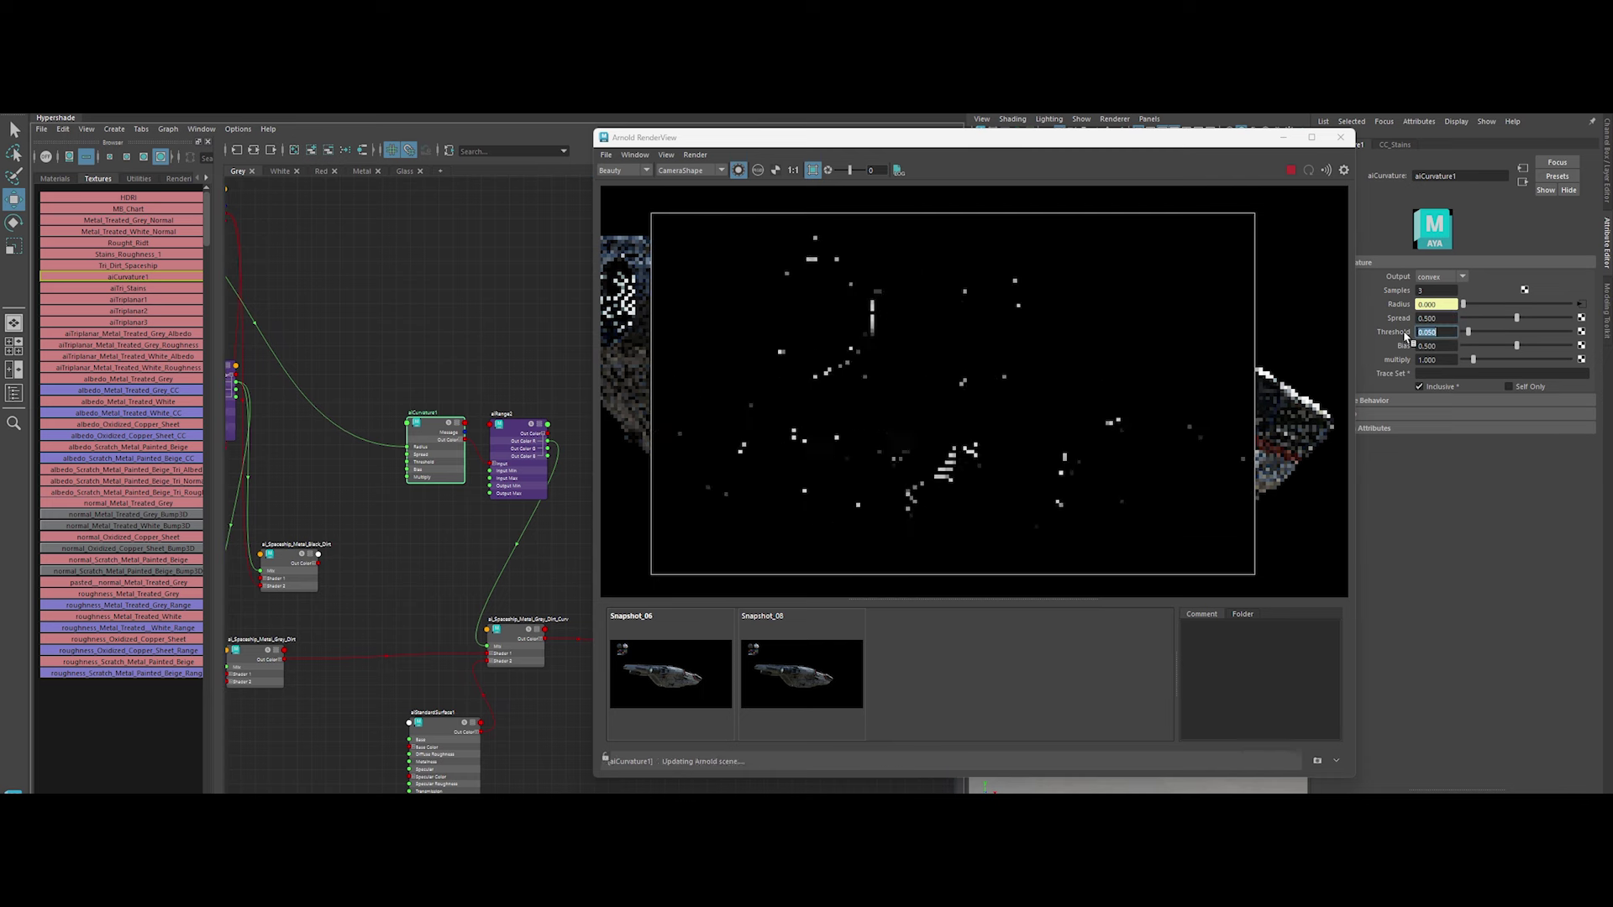
{"action": "type", "text": "0.02"}
{"action": "key", "text": "Return"}
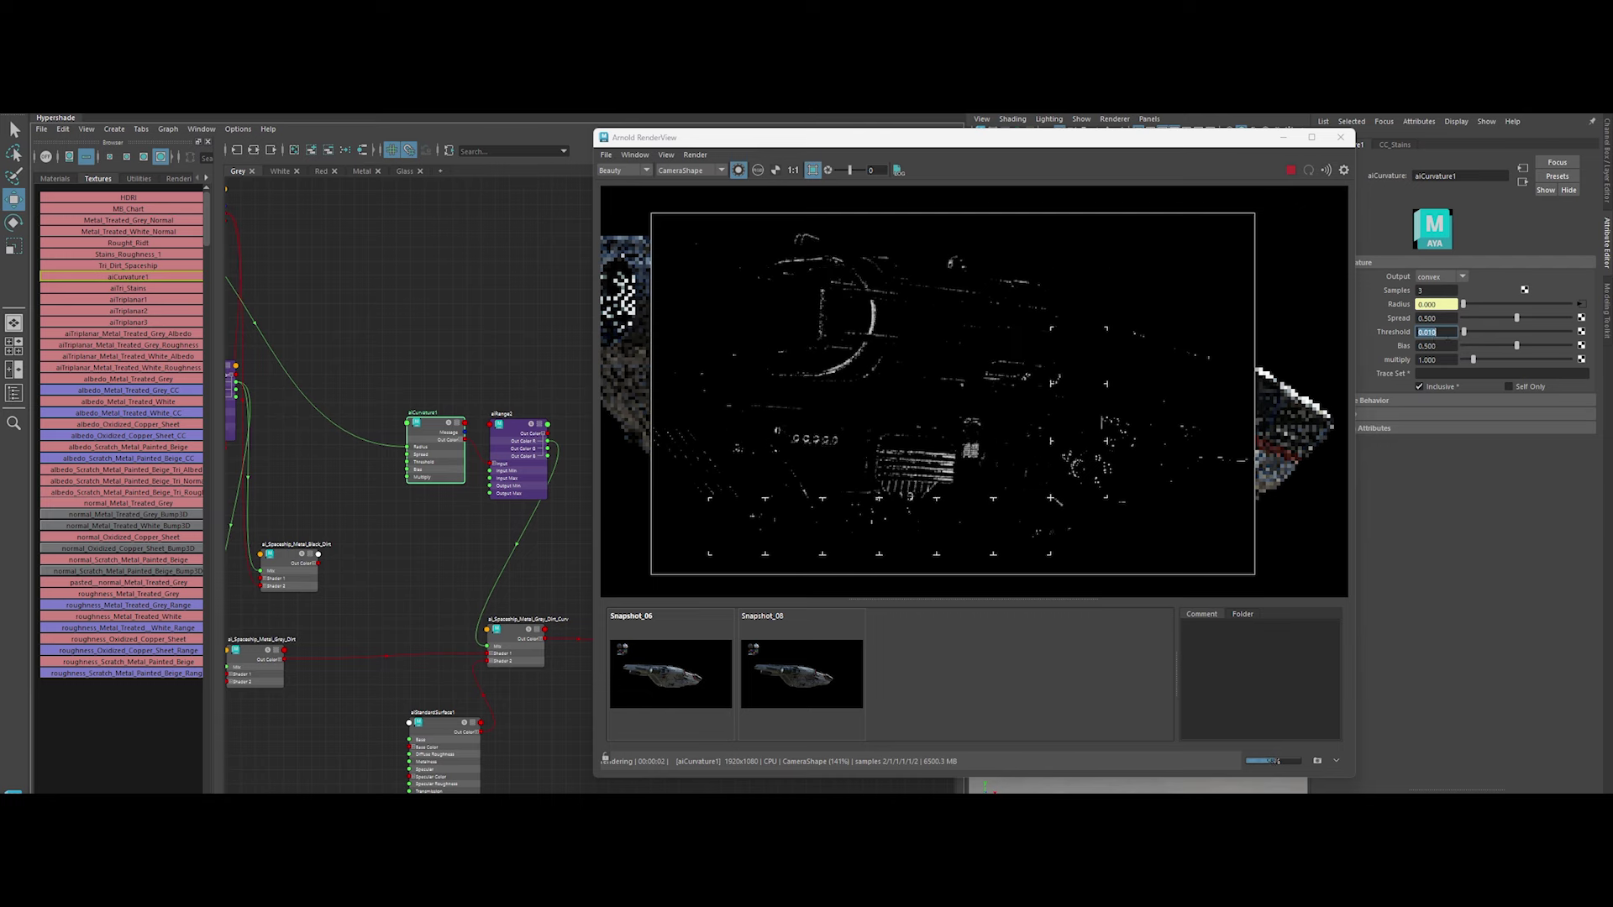
{"action": "type", "text": "0.001"}
{"action": "key", "text": "Return"}
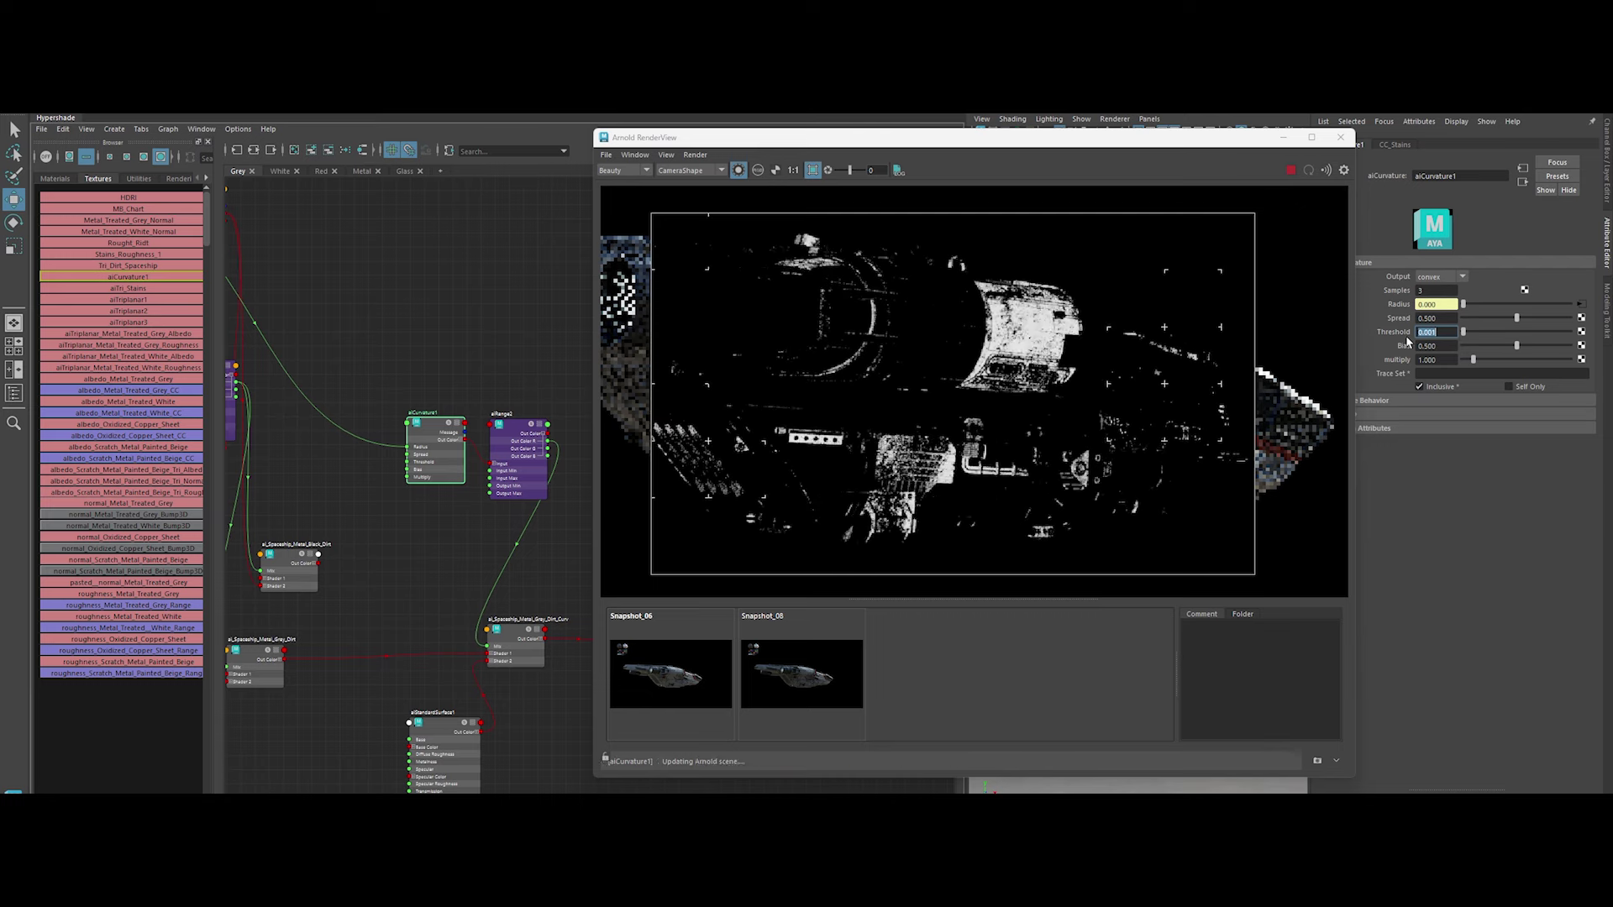
Raise curvature Spread to about 0.73, check aiRange2's mask, and plug the black dirt shader into the curvature mix
{"action": "left_click", "coordinate": [739, 170]}
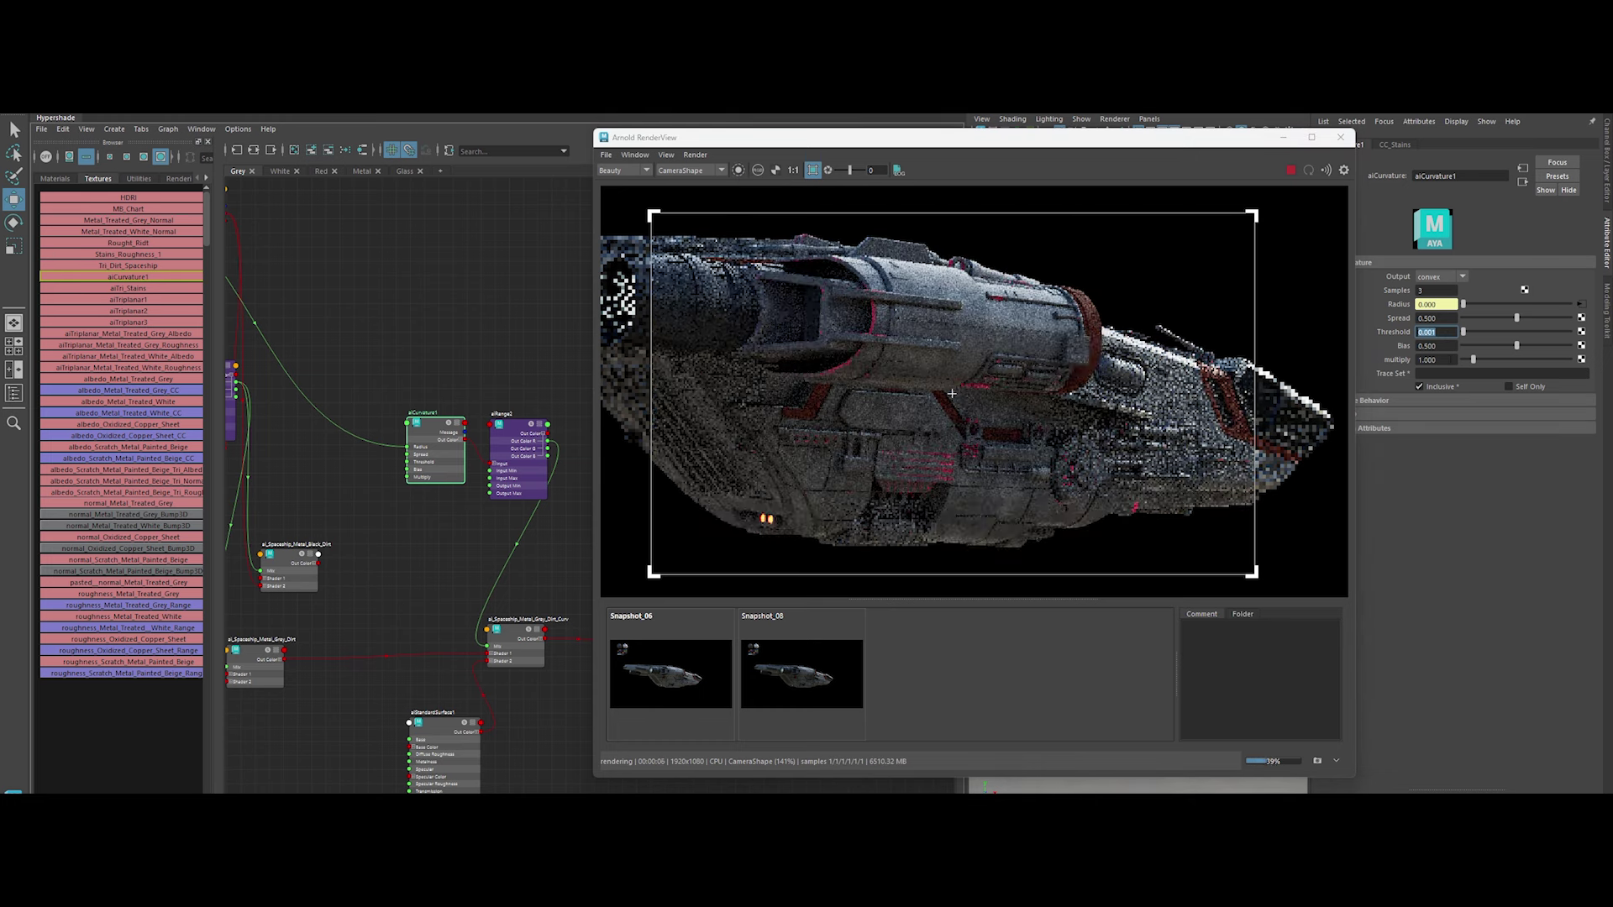
{"action": "left_click_drag", "start_coordinate": [1517, 318], "coordinate": [1540, 317]}
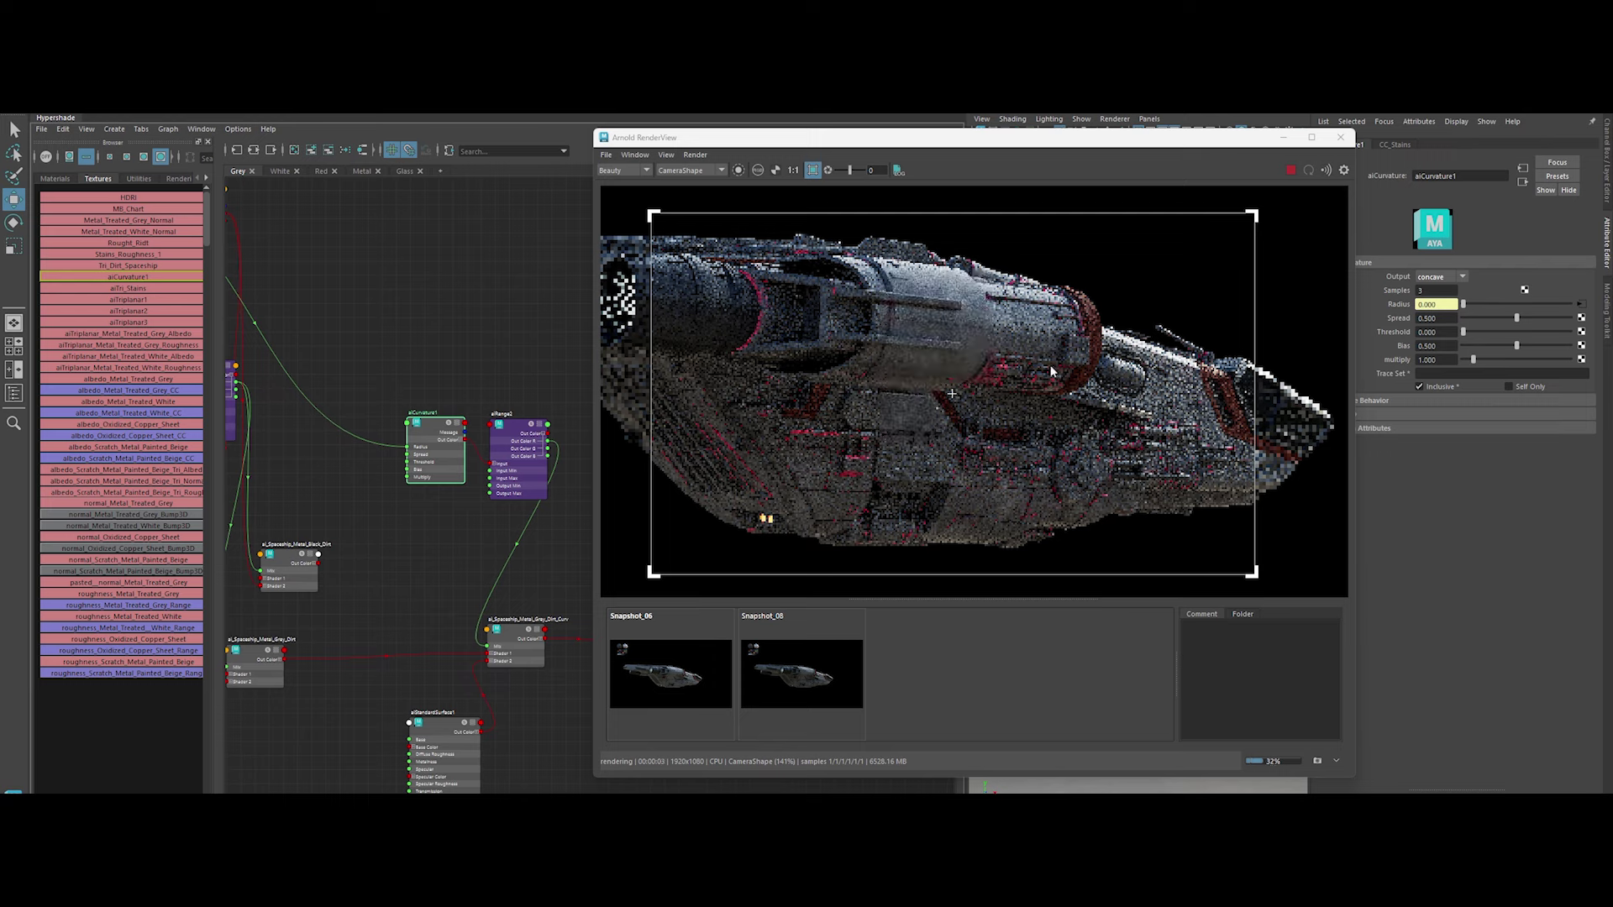
{"action": "scroll", "coordinate": [989, 371], "scroll_direction": "up", "scroll_amount": 2}
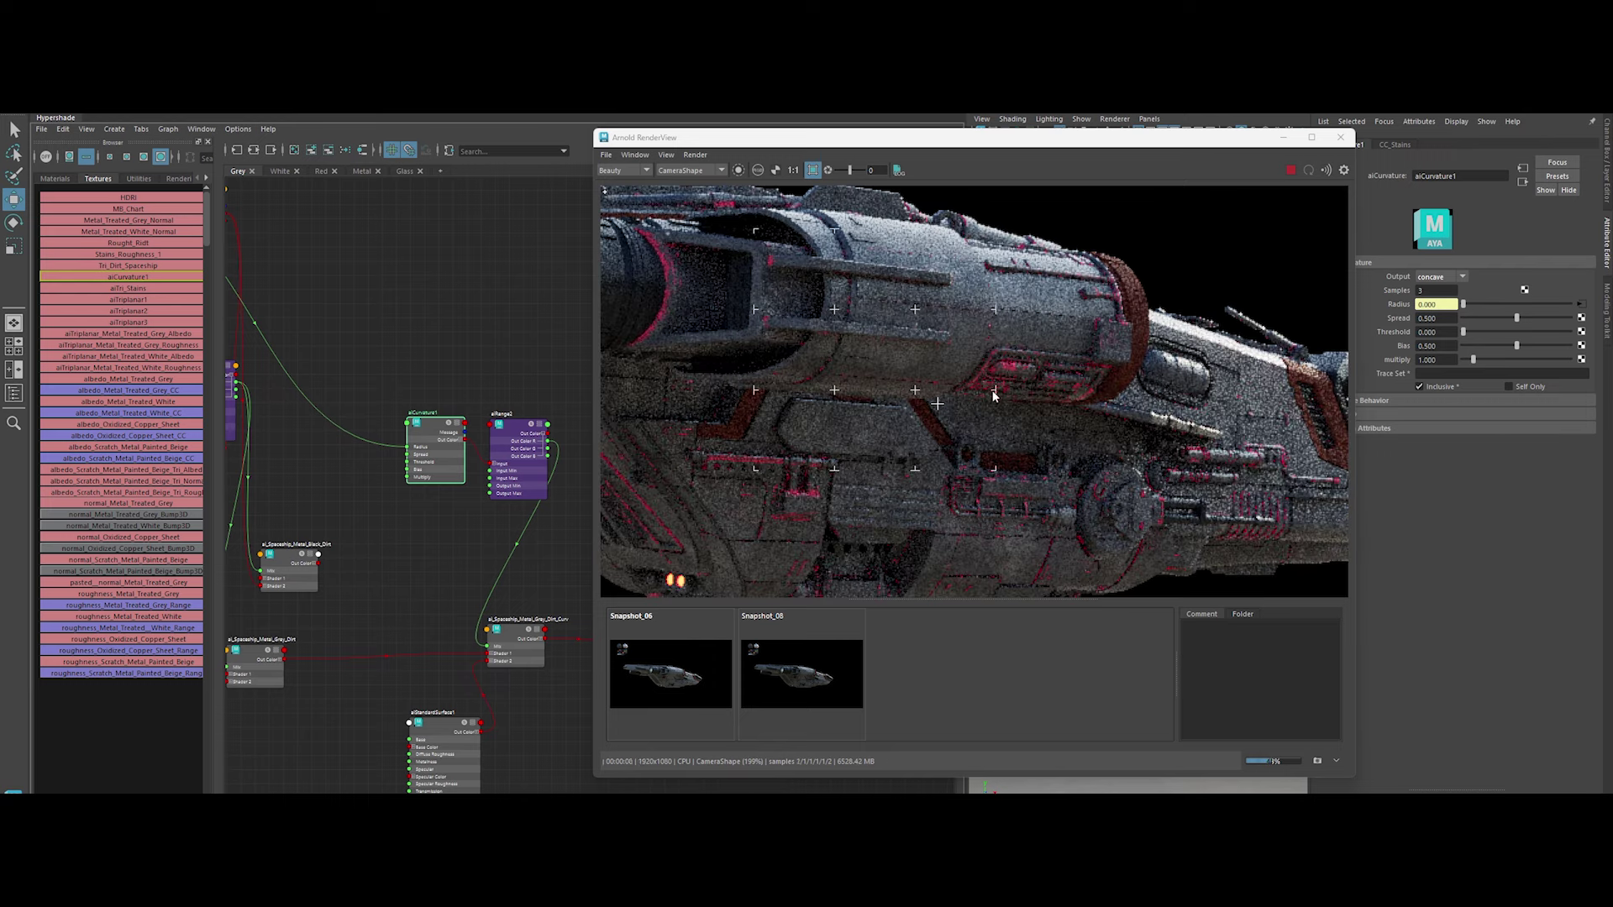
{"action": "left_click", "coordinate": [516, 424]}
{"action": "left_click", "coordinate": [739, 170]}
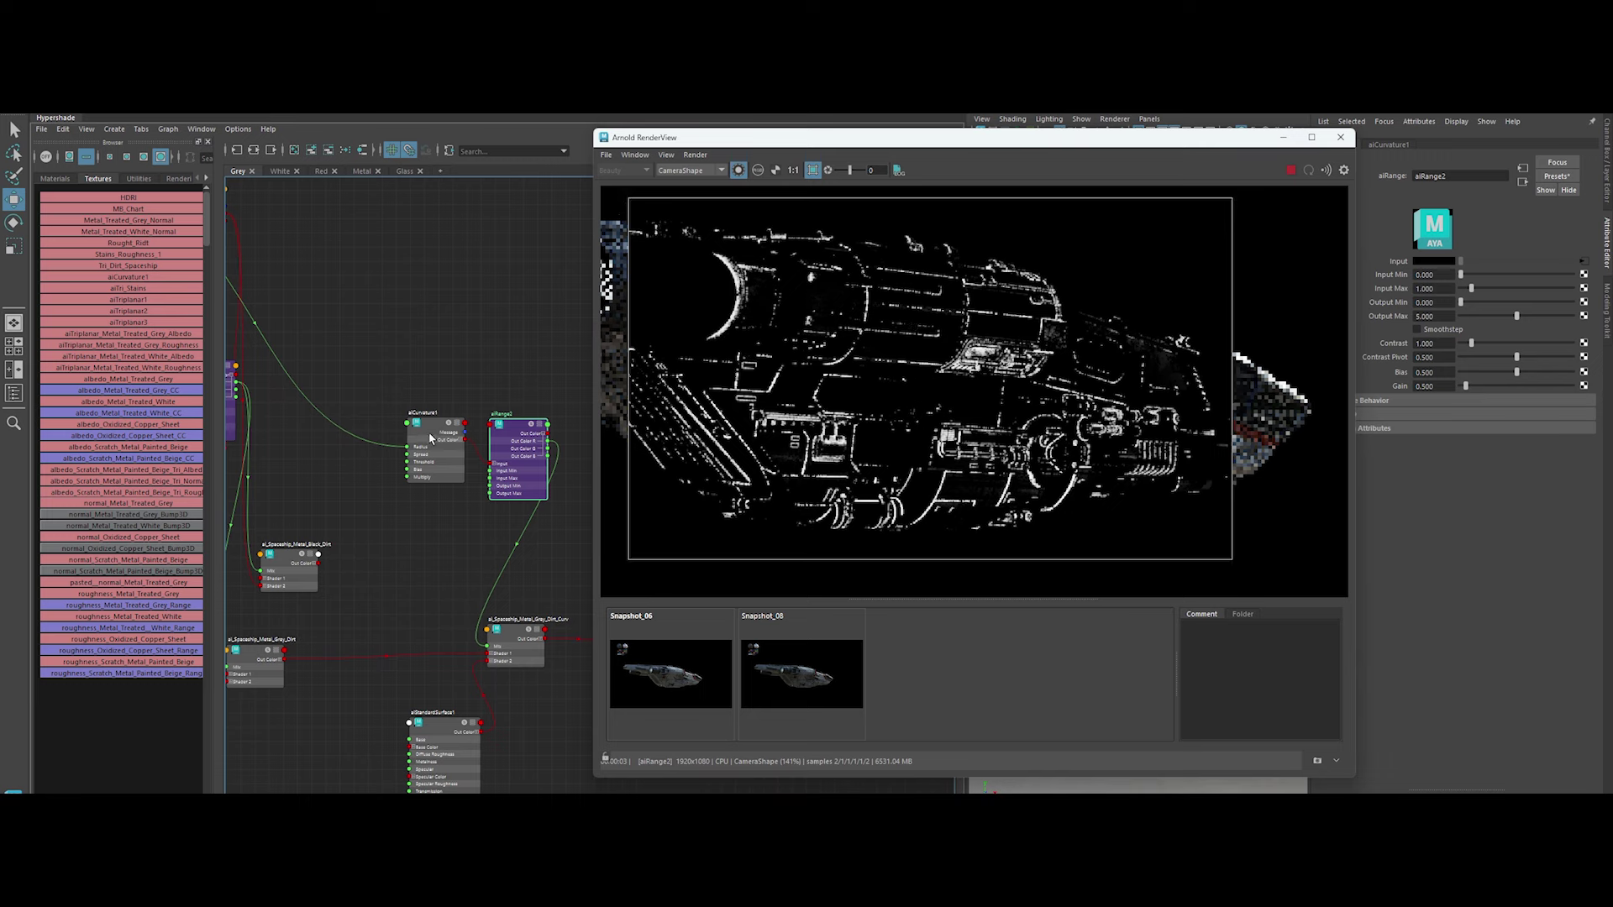
{"action": "left_click", "coordinate": [505, 630]}
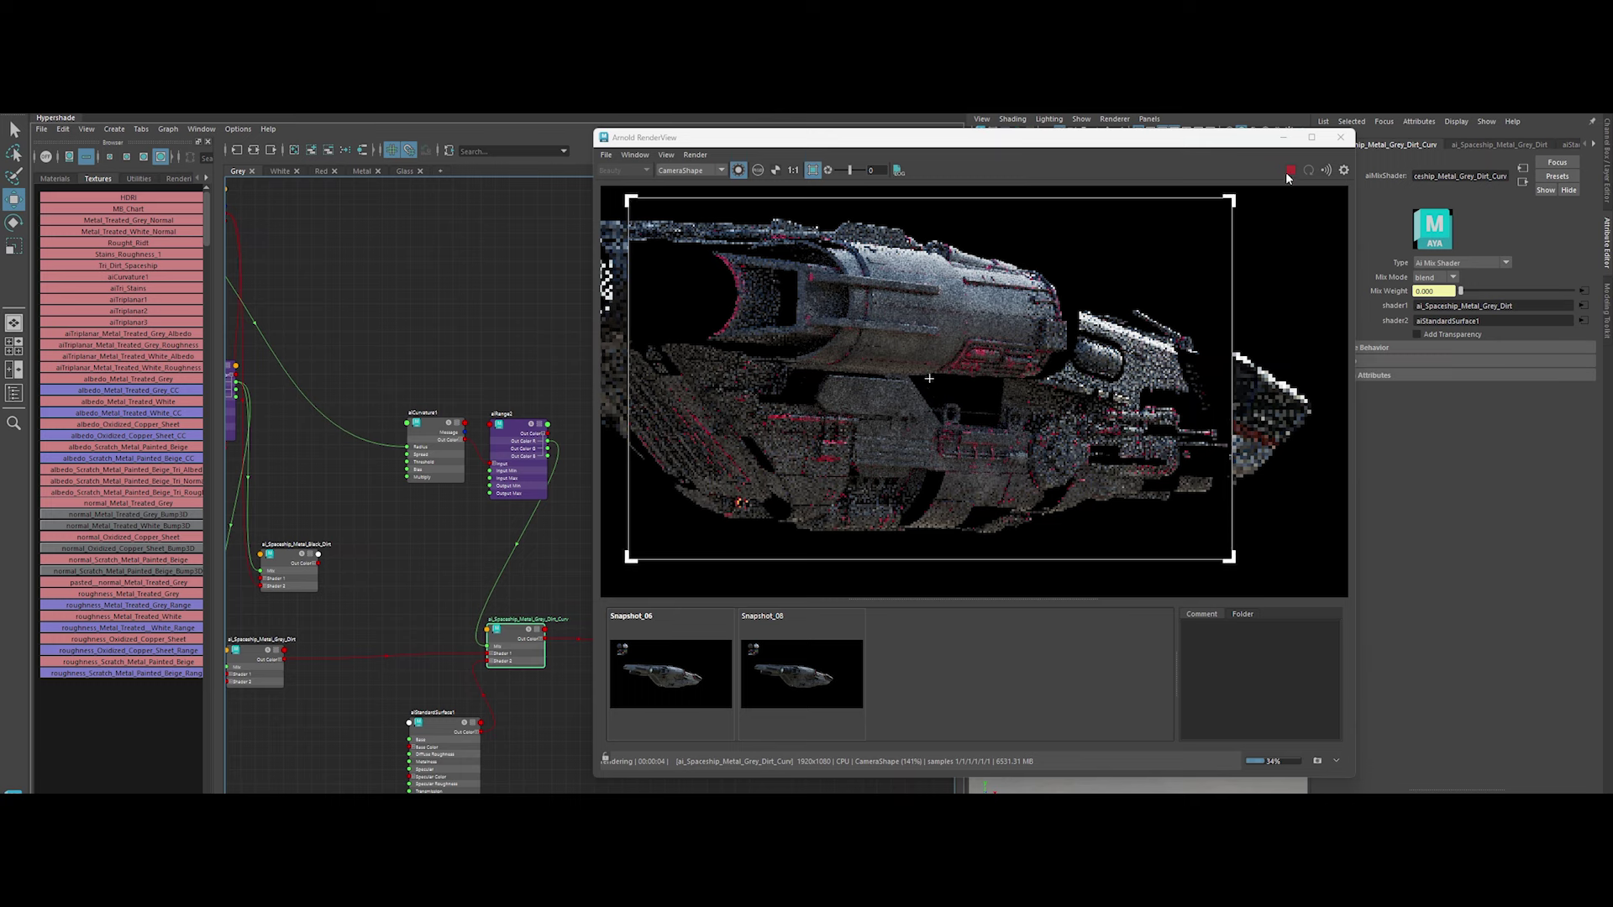
{"action": "mouse_move", "coordinate": [362, 622]}
{"action": "middle_mouse_down", "text": "alt"}
{"action": "mouse_move", "coordinate": [353, 526]}
{"action": "mouse_move", "coordinate": [377, 515]}
{"action": "middle_mouse_up", "text": "alt"}
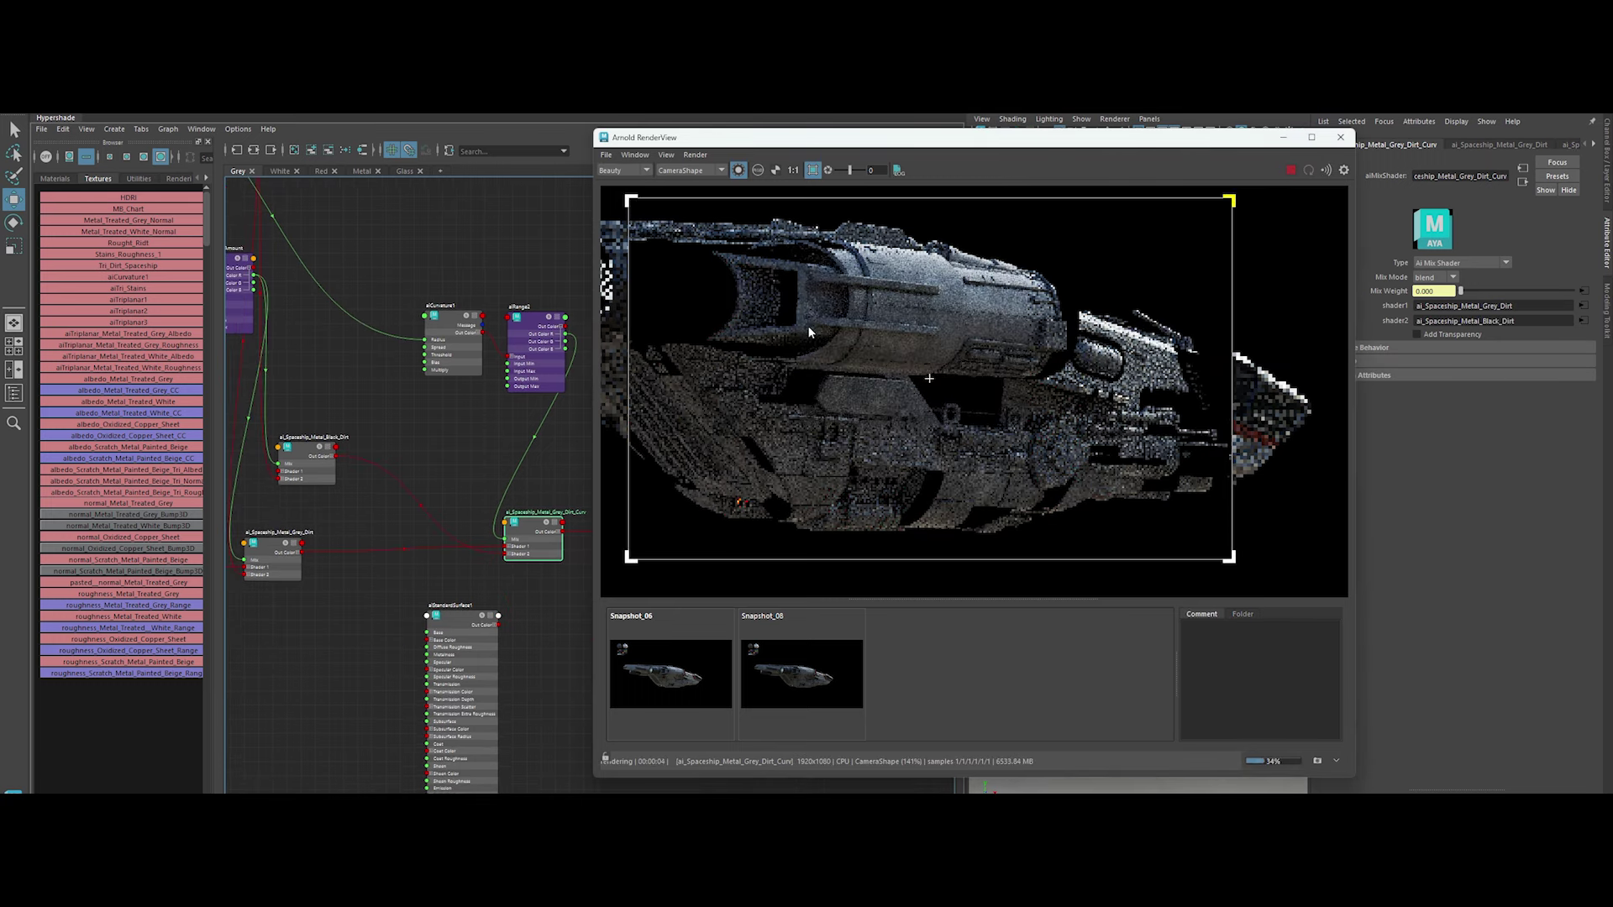
Re-render the full frame, compare it with Snapshot_08, and frame the whole ship
{"action": "scroll", "coordinate": [837, 440], "scroll_direction": "up", "scroll_amount": 2}
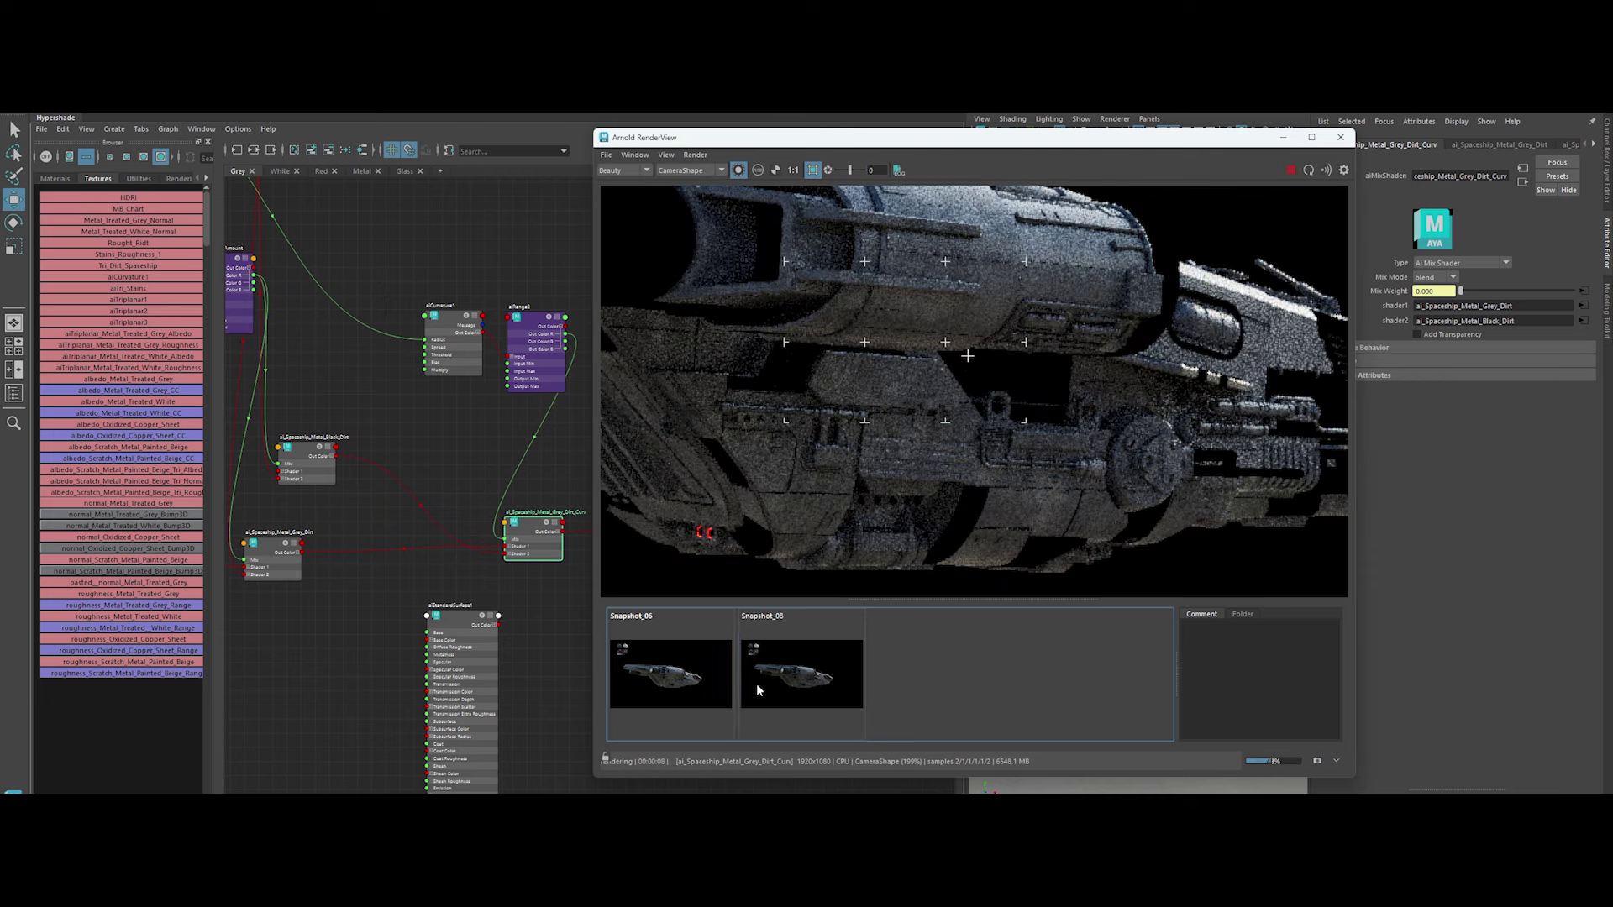
{"action": "left_click", "coordinate": [739, 171]}
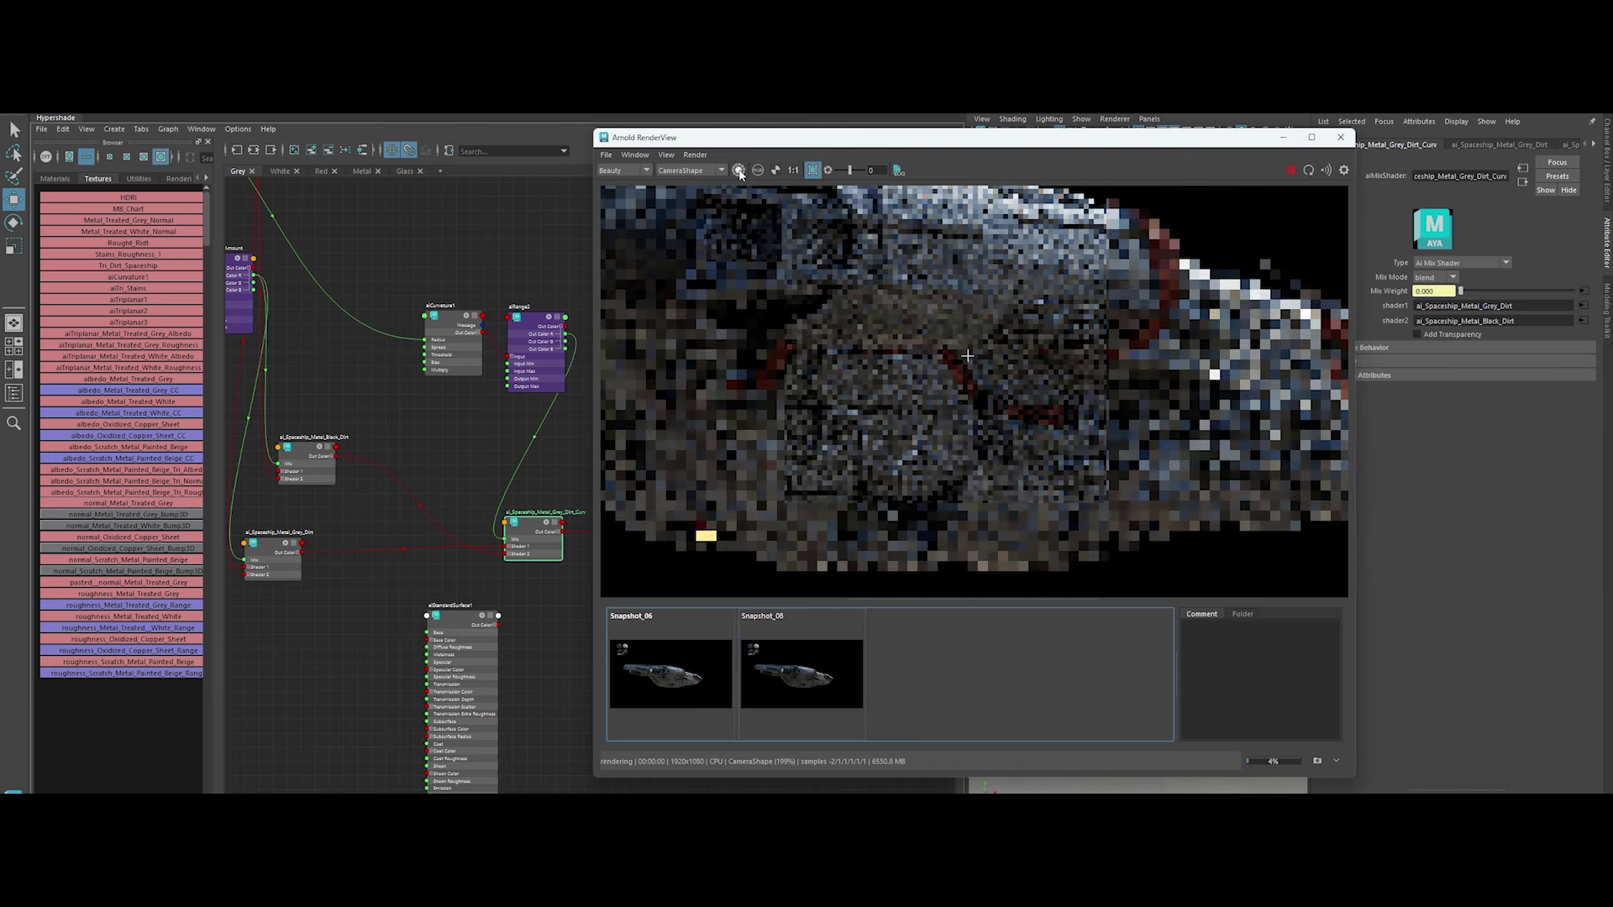
{"action": "left_click", "coordinate": [791, 672]}
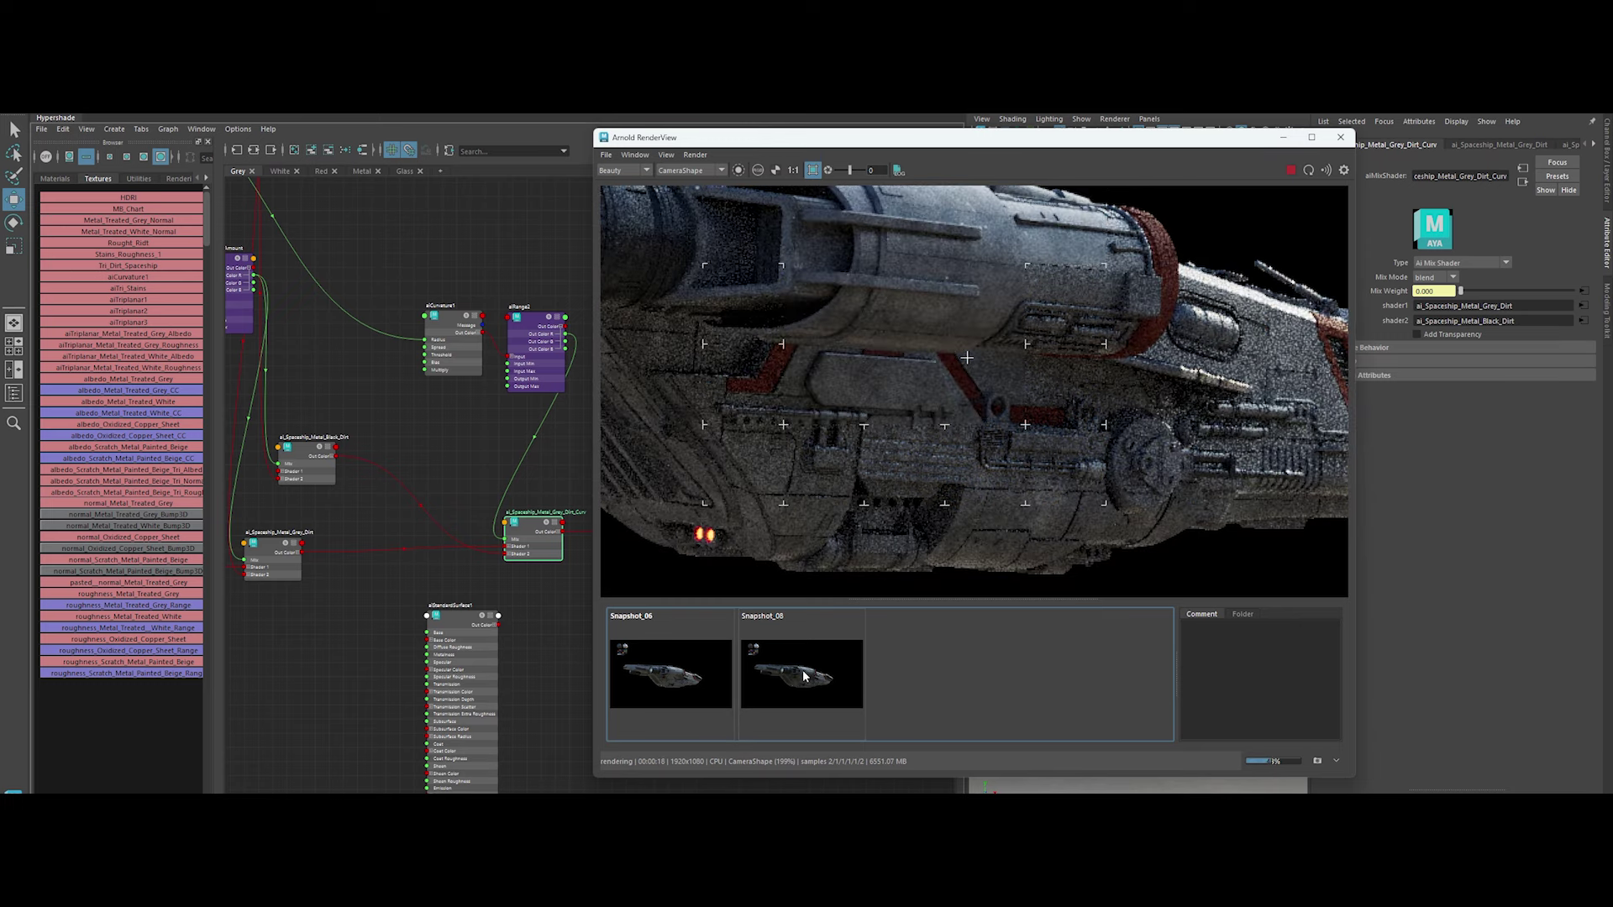
{"action": "left_click", "coordinate": [444, 327]}
{"action": "left_click_drag", "start_coordinate": [1235, 202], "coordinate": [959, 467], "text": "alt"}
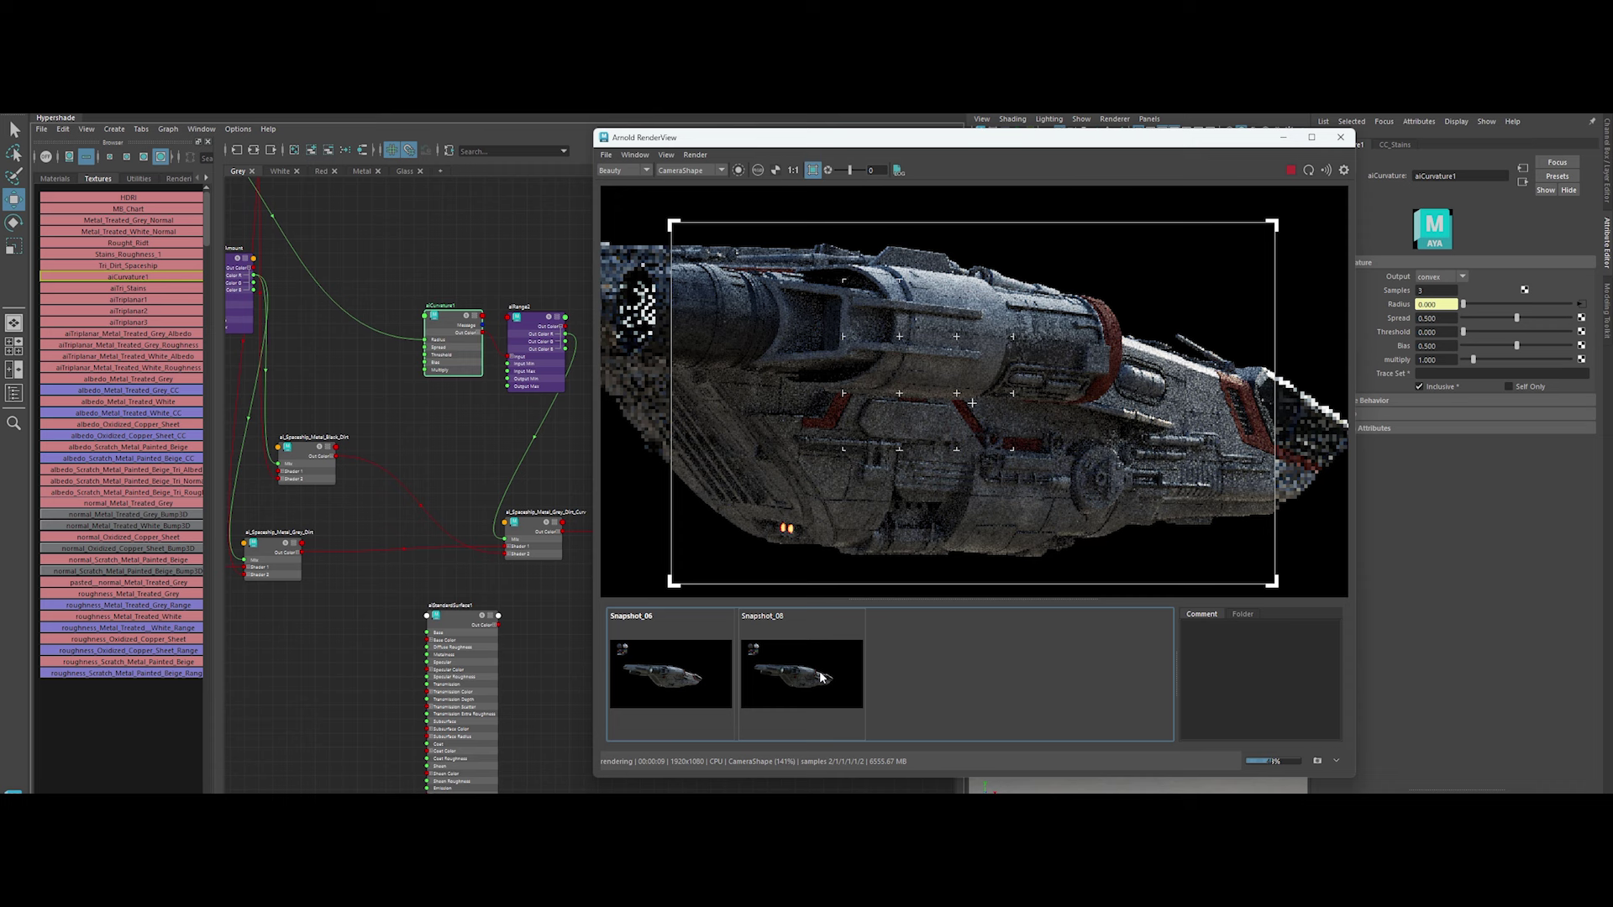
Compare the isolated curvature and aiRange2 outputs, then try curvature Radius 0.5
{"action": "left_click", "coordinate": [460, 397]}
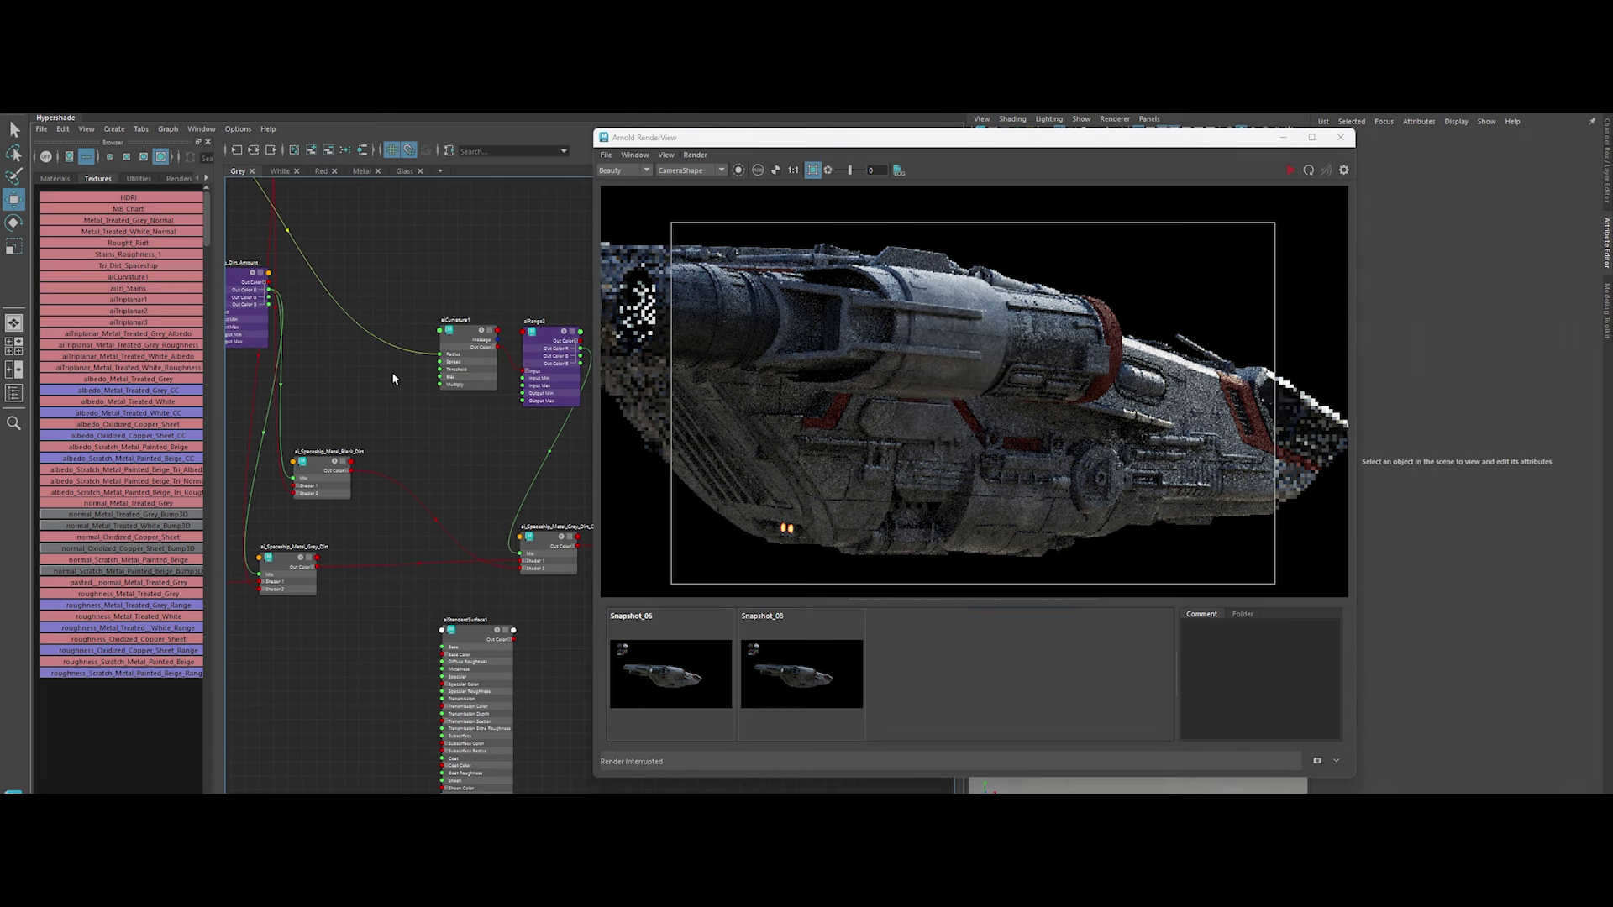
{"action": "left_click", "coordinate": [450, 364]}
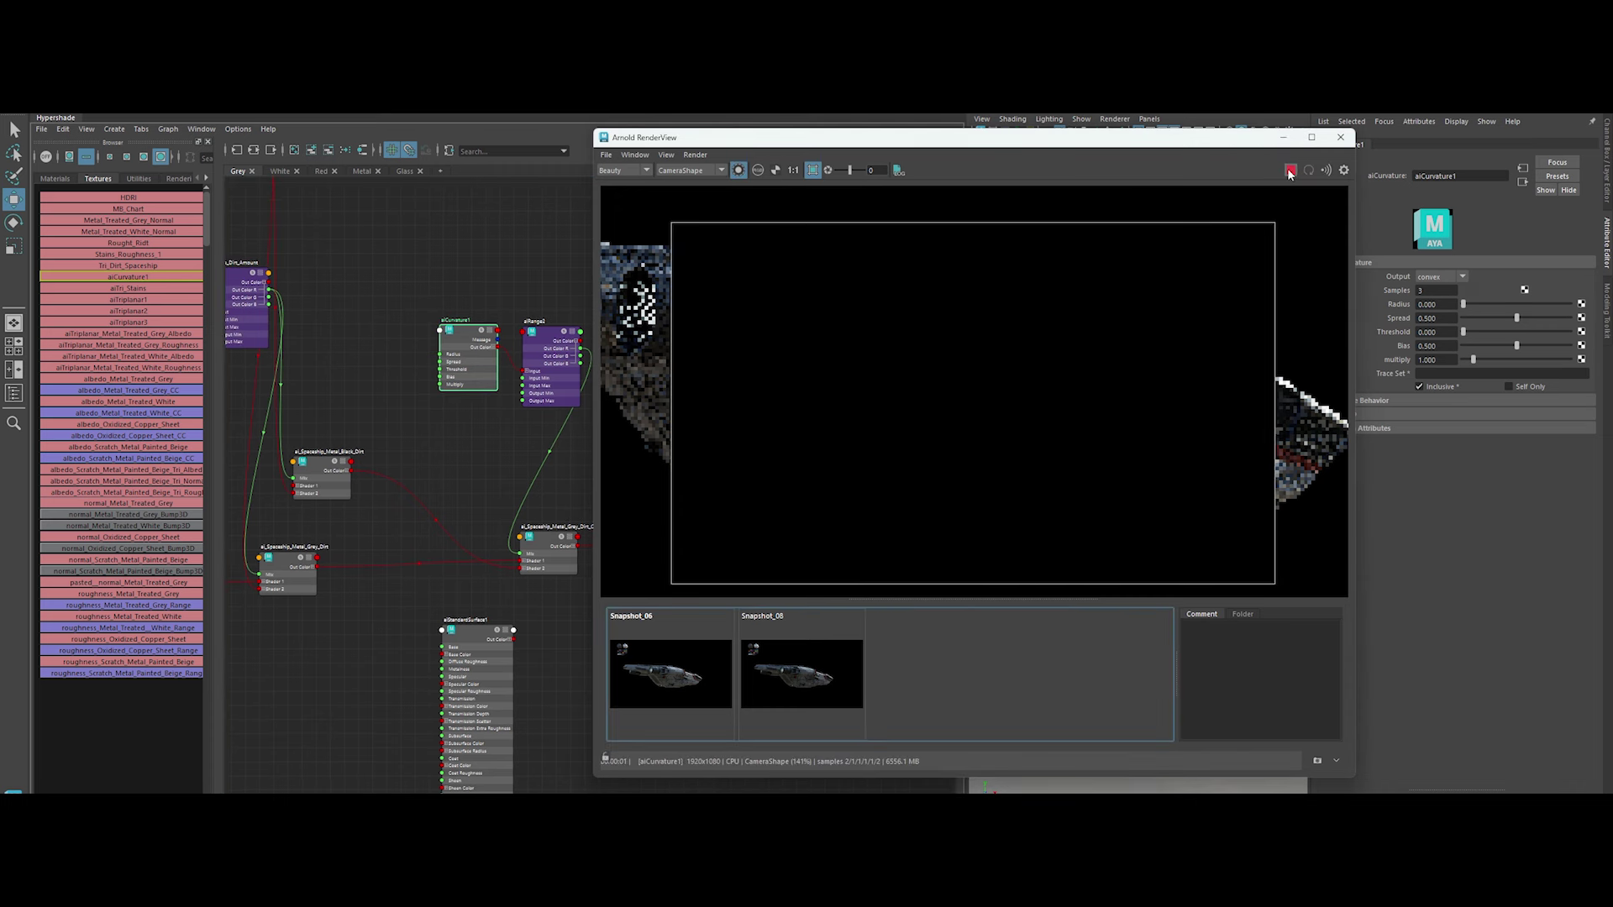
{"action": "left_click", "coordinate": [532, 340]}
{"action": "left_click", "coordinate": [492, 352]}
{"action": "left_click", "coordinate": [1436, 304]}
{"action": "type", "text": "0.20"}
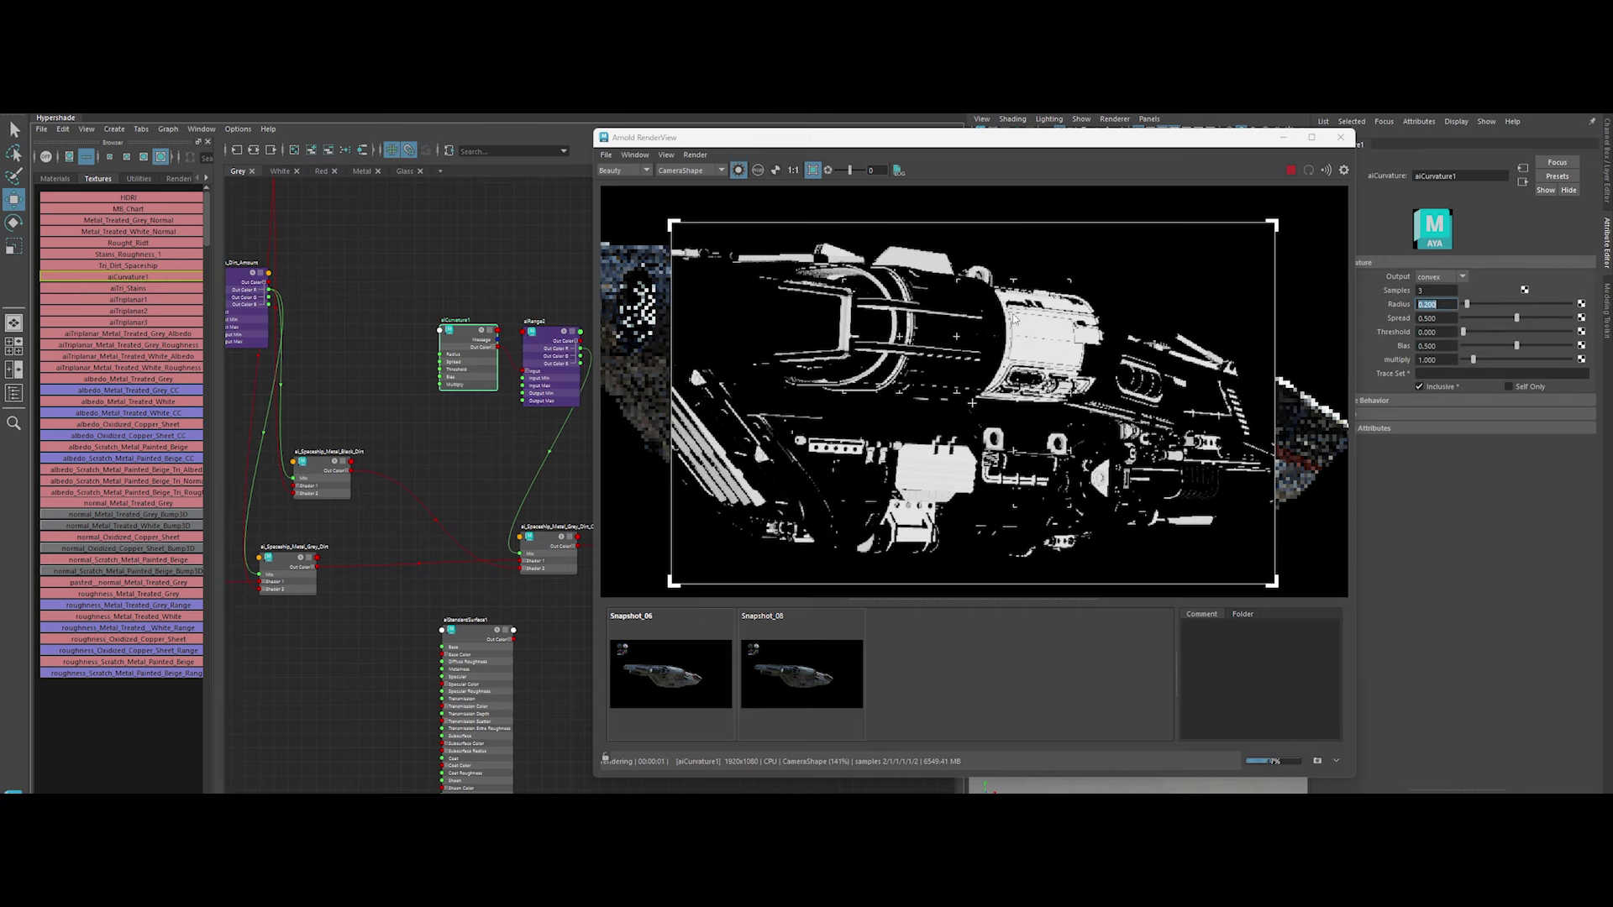
{"action": "type", "text": "0.5"}
{"action": "key", "text": "Return"}
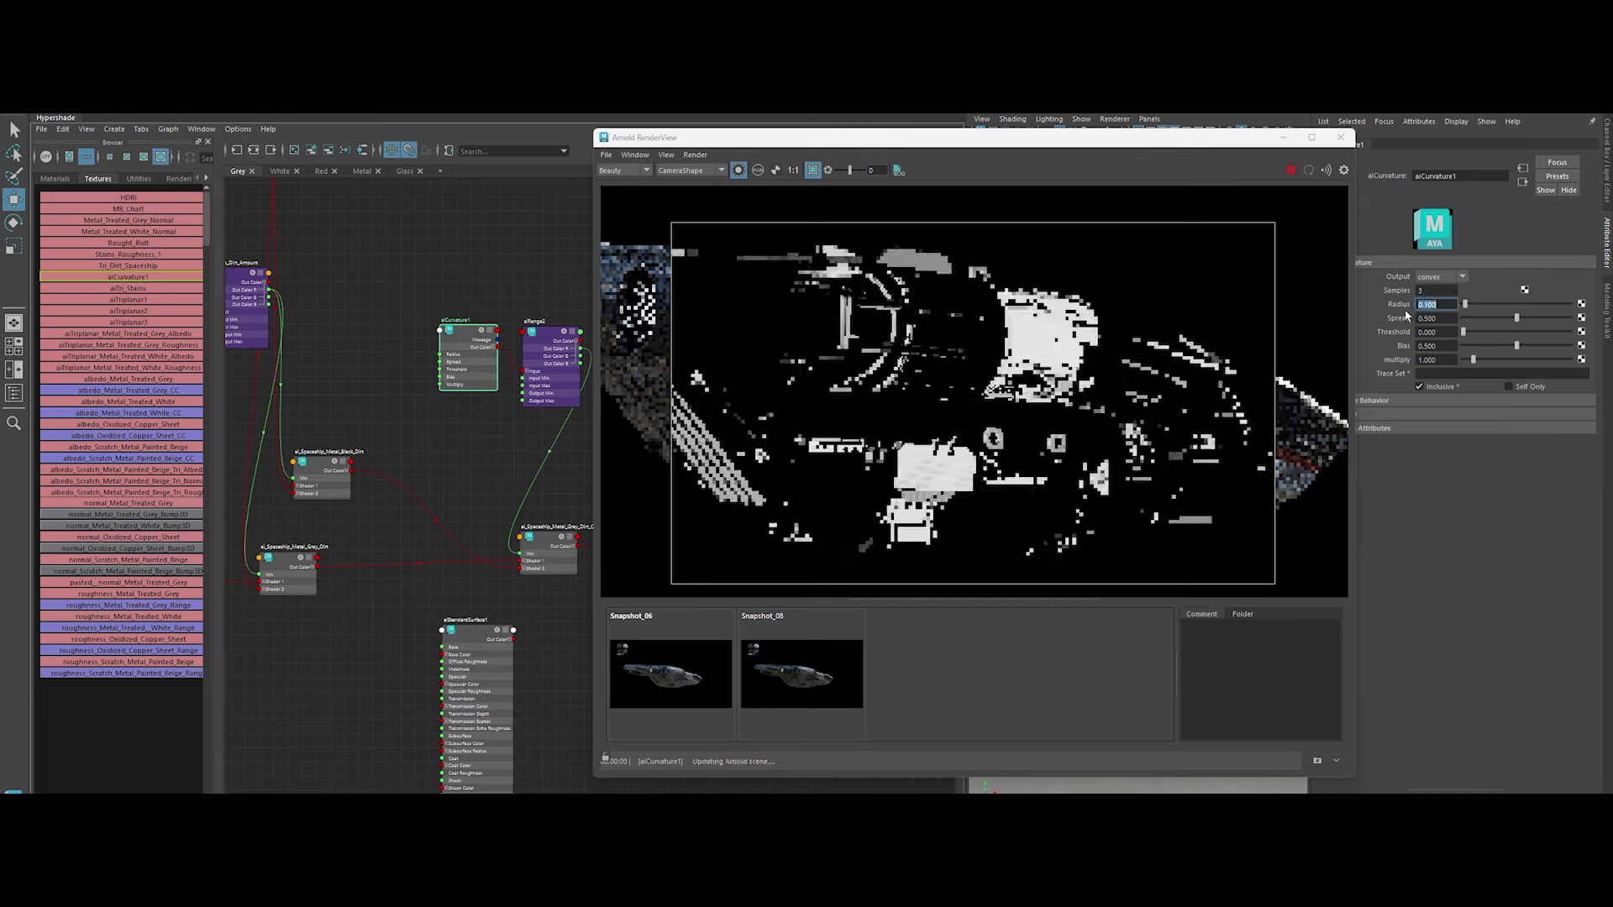
Set aiCurvature1 Spread to 1.0, Radius to 0.1 and Threshold to 0.03
{"action": "left_click_drag", "start_coordinate": [1516, 317], "coordinate": [1571, 318]}
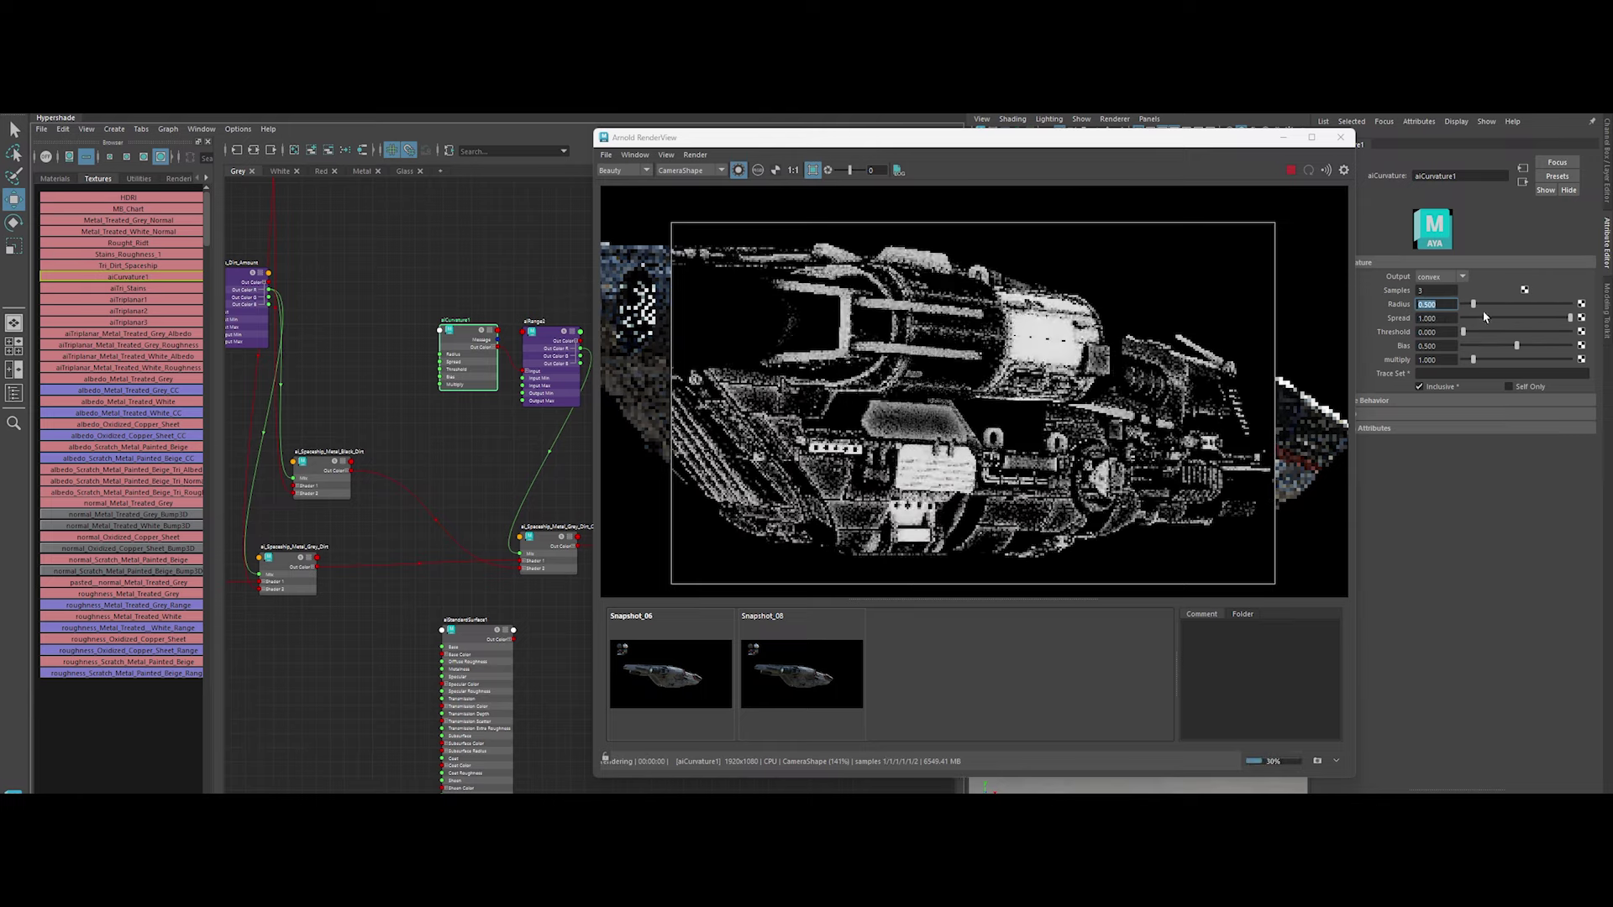
{"action": "left_click_drag", "start_coordinate": [1474, 304], "coordinate": [1467, 333]}
{"action": "type", "text": "0.1"}
{"action": "key", "text": "Return"}
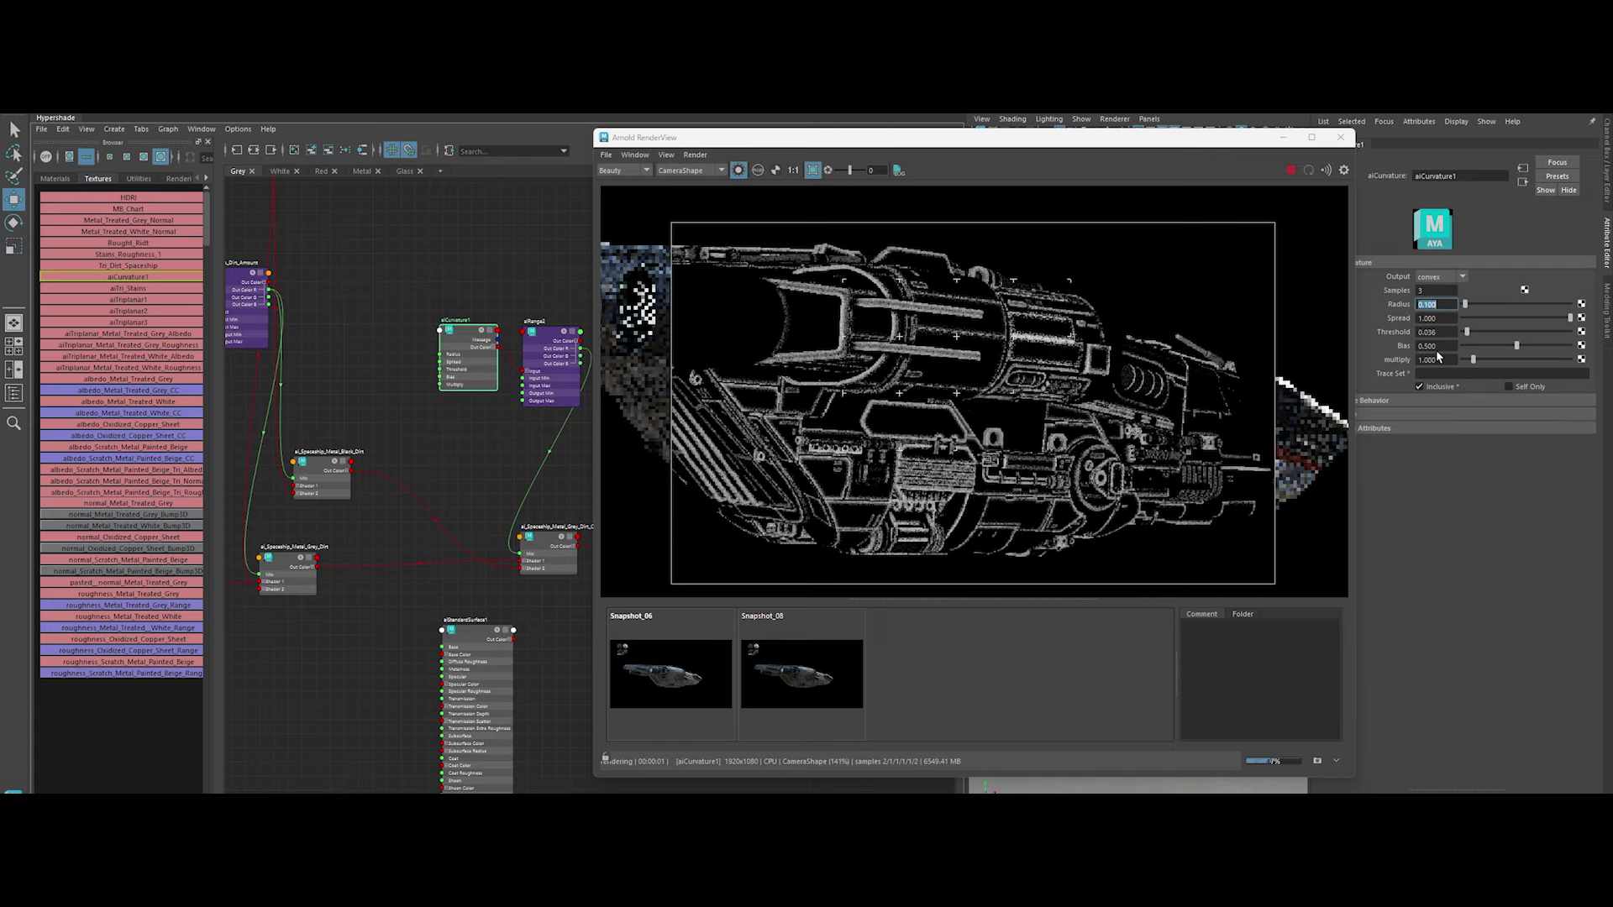
{"action": "double_click", "coordinate": [1436, 332]}
{"action": "type", "text": "0.03"}
{"action": "key", "text": "Return"}
Close the Arnold RenderView and begin a quick-create search for 'aifiletextu'
{"action": "left_click", "coordinate": [1283, 137]}
{"action": "scroll", "coordinate": [647, 328], "scroll_direction": "up", "scroll_amount": 2}
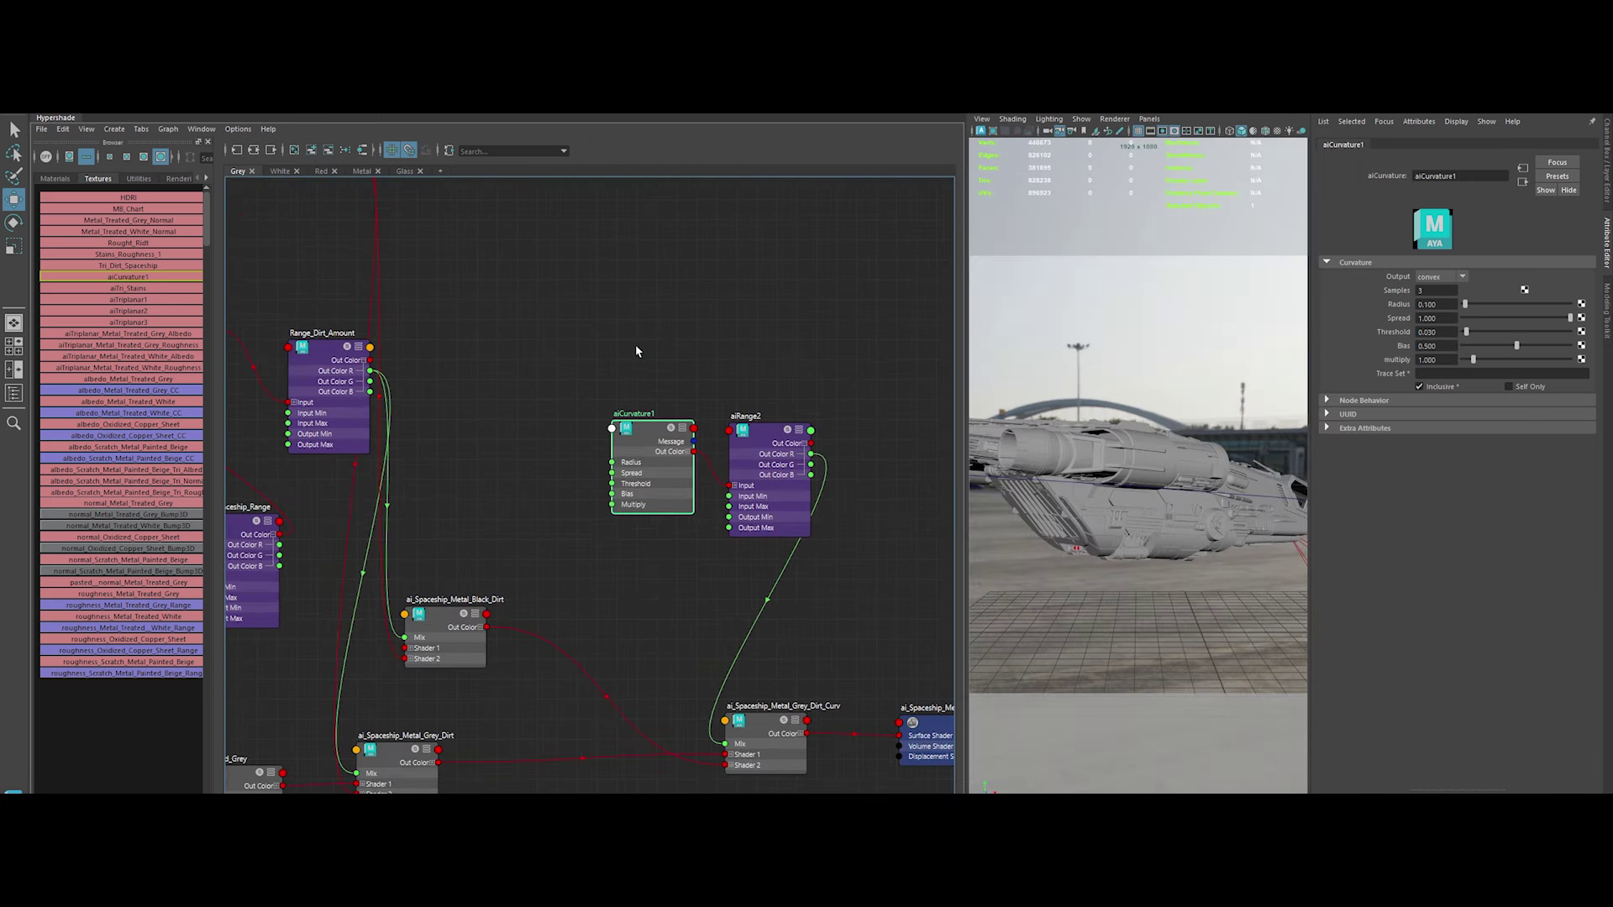
{"action": "left_click", "coordinate": [594, 279]}
{"action": "key", "text": "Tab"}
{"action": "type", "text": "aifile"}
{"action": "type", "text": "tex"}
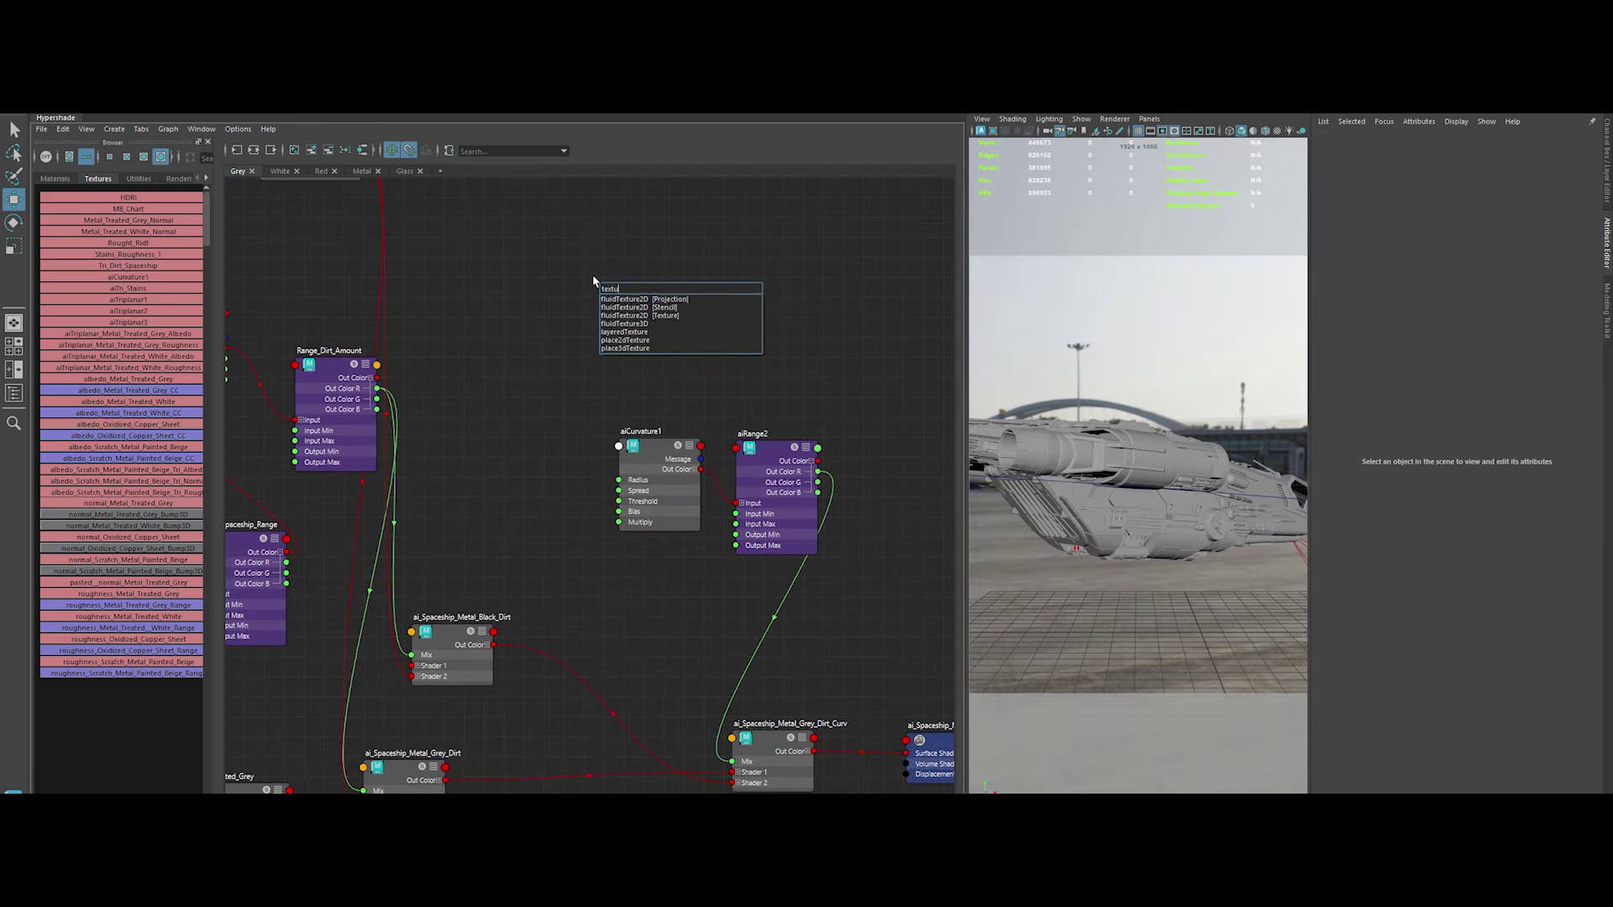
{"action": "type", "text": "tu"}
Bring Grunge_Roughness.exr from Explorer into the Hypershade graph as a texture node
{"action": "key", "text": "Escape"}
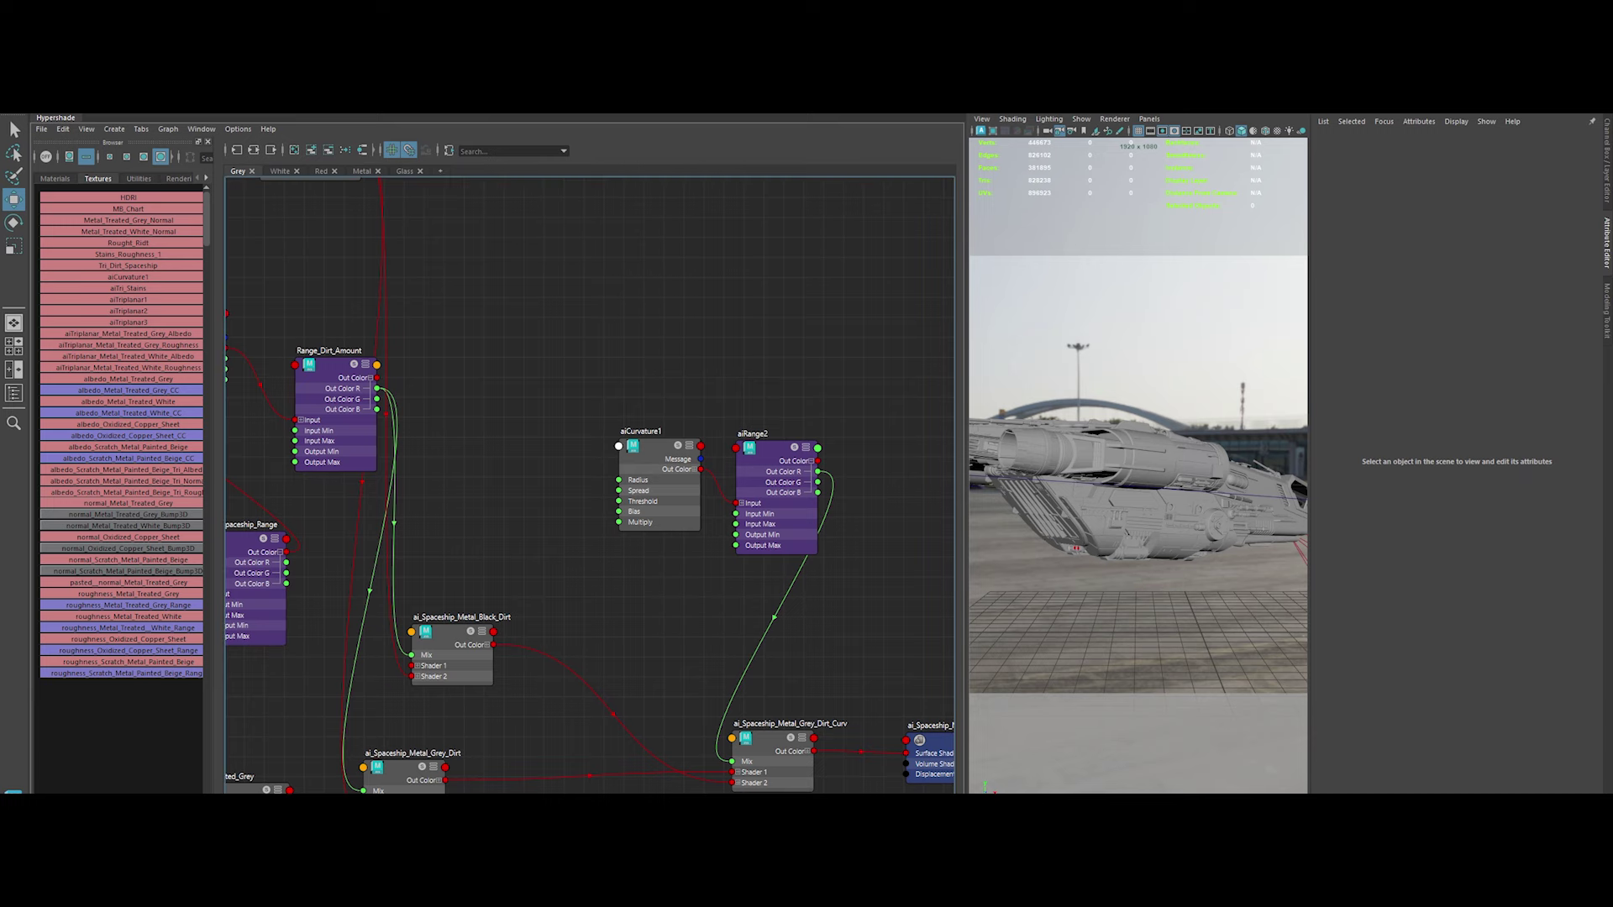
{"action": "key", "text": "alt+Tab"}
{"action": "mouse_move", "coordinate": [723, 274]}
{"action": "left_mouse_down"}
{"action": "mouse_move", "coordinate": [450, 267]}
{"action": "mouse_move", "coordinate": [454, 285]}
{"action": "left_mouse_up"}
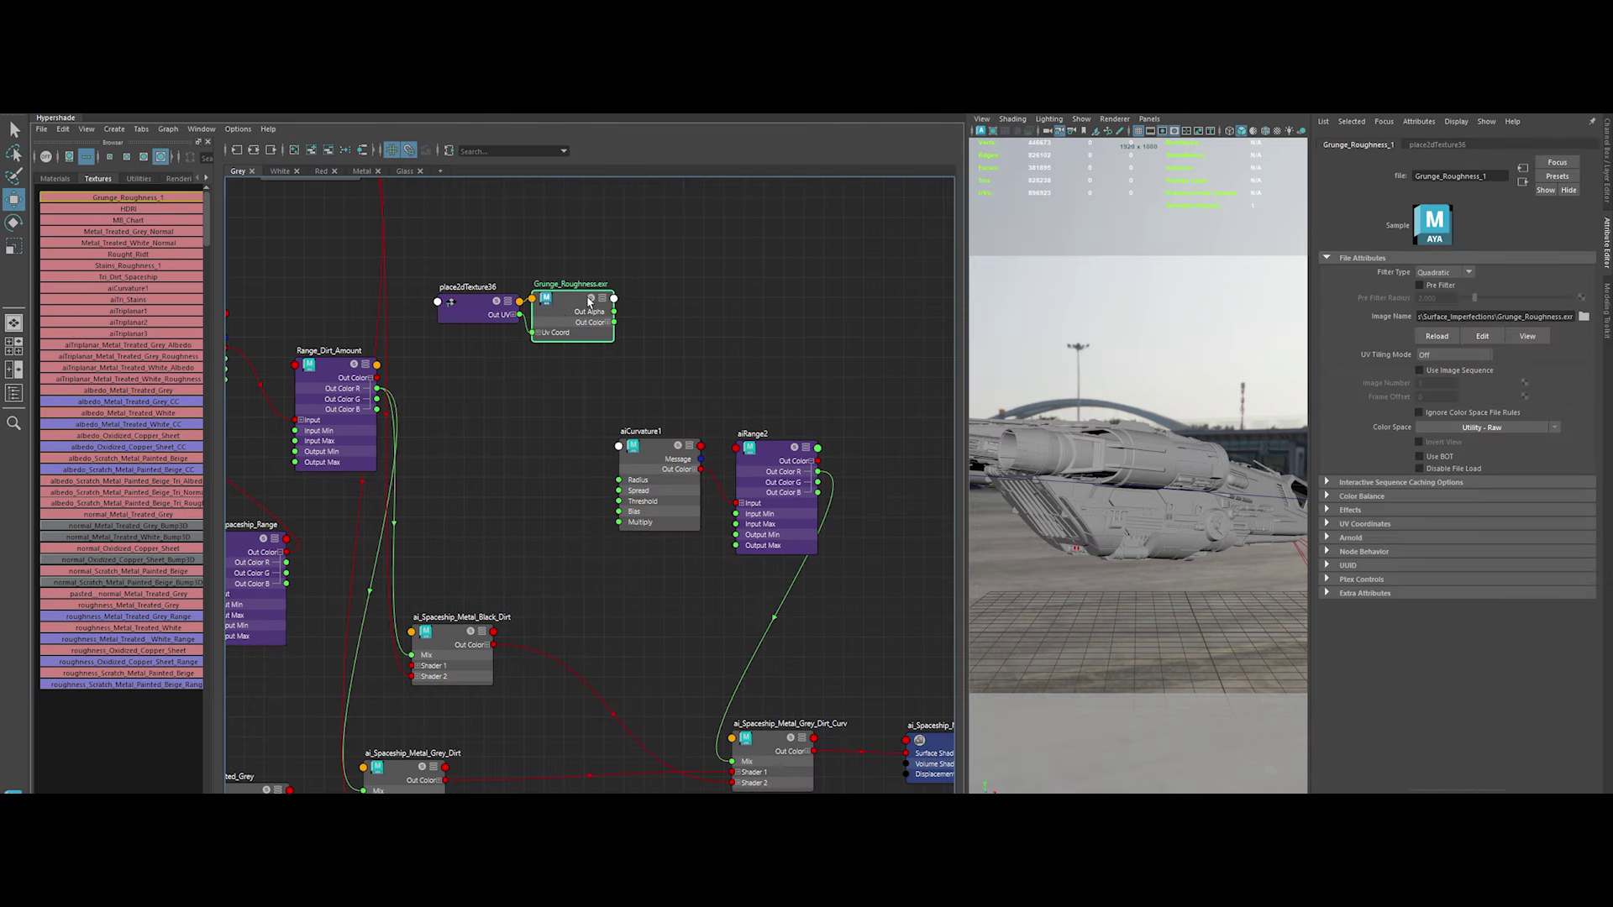
{"action": "left_click_drag", "start_coordinate": [588, 303], "coordinate": [609, 303]}
{"action": "left_click", "coordinate": [734, 272]}
Create aiTriplanar4 at 0.1 scale, fed by Grunge_Roughness, and link it to aiCurvature1
{"action": "key", "text": "Tab"}
{"action": "type", "text": "aitri"}
{"action": "key", "text": "Return"}
{"action": "left_click", "coordinate": [1429, 342]}
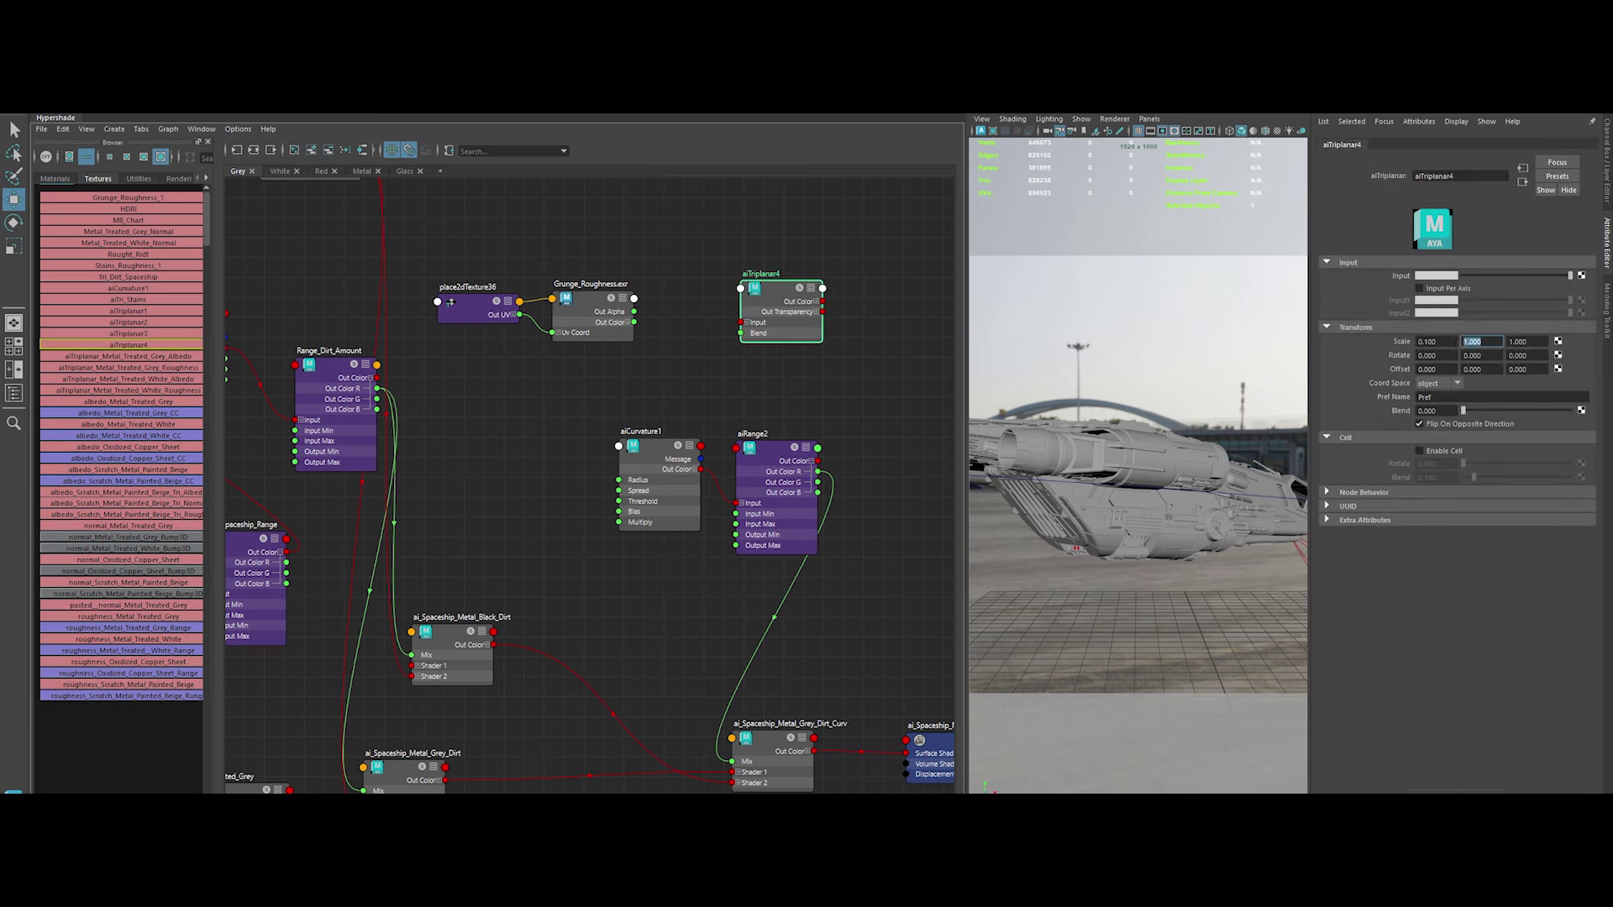
{"action": "left_click_drag", "start_coordinate": [633, 322], "coordinate": [742, 322]}
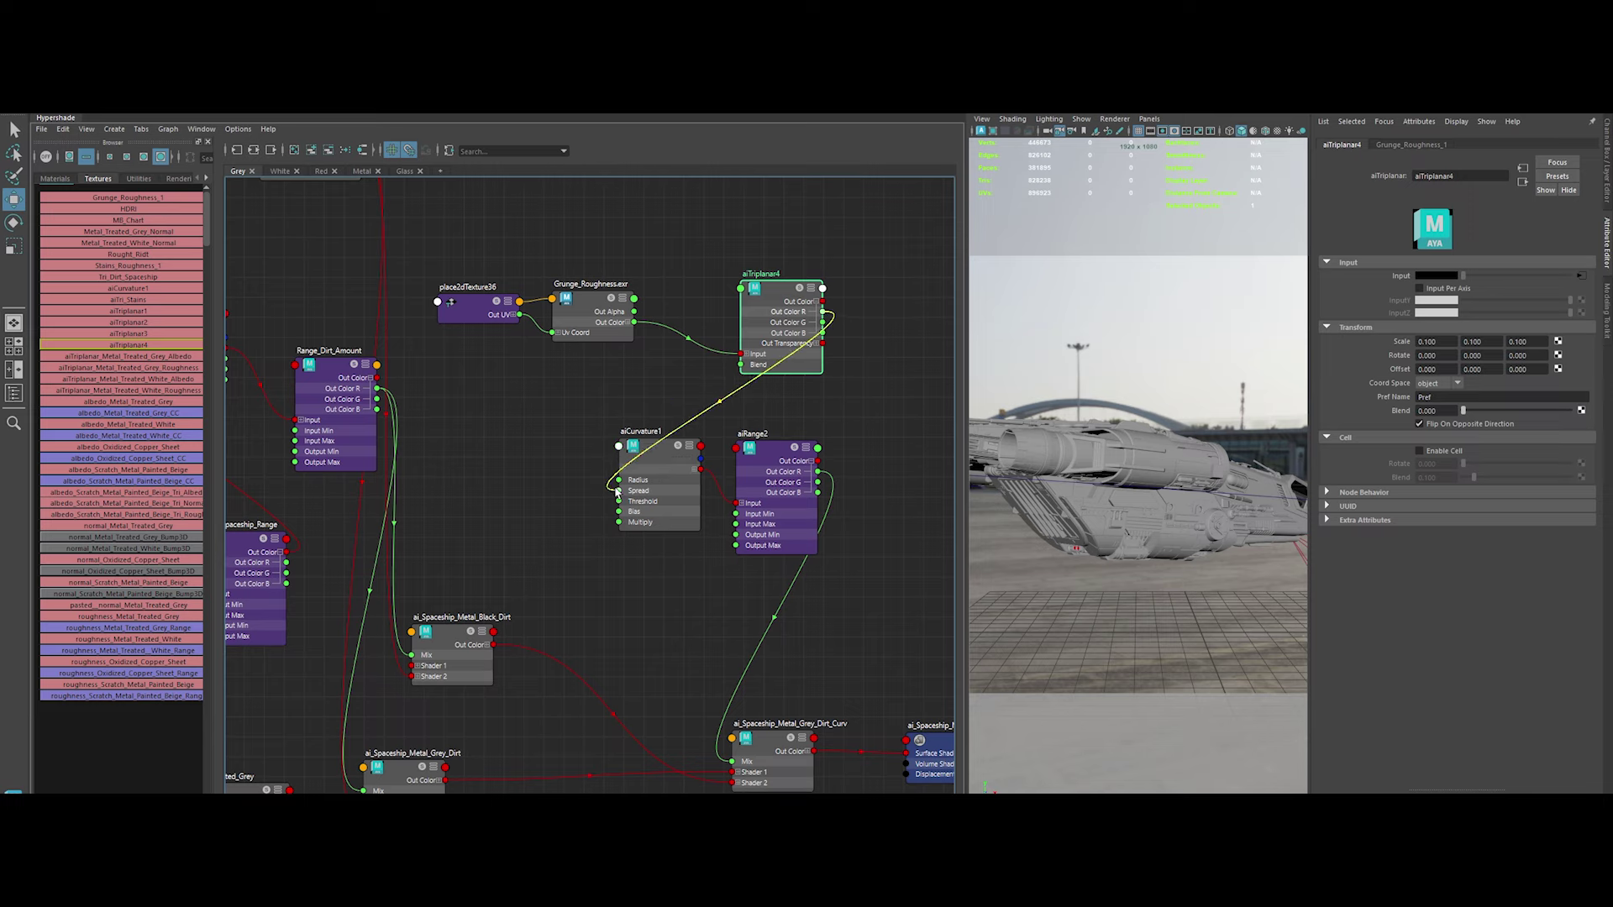
{"action": "left_click_drag", "start_coordinate": [618, 493], "coordinate": [622, 488]}
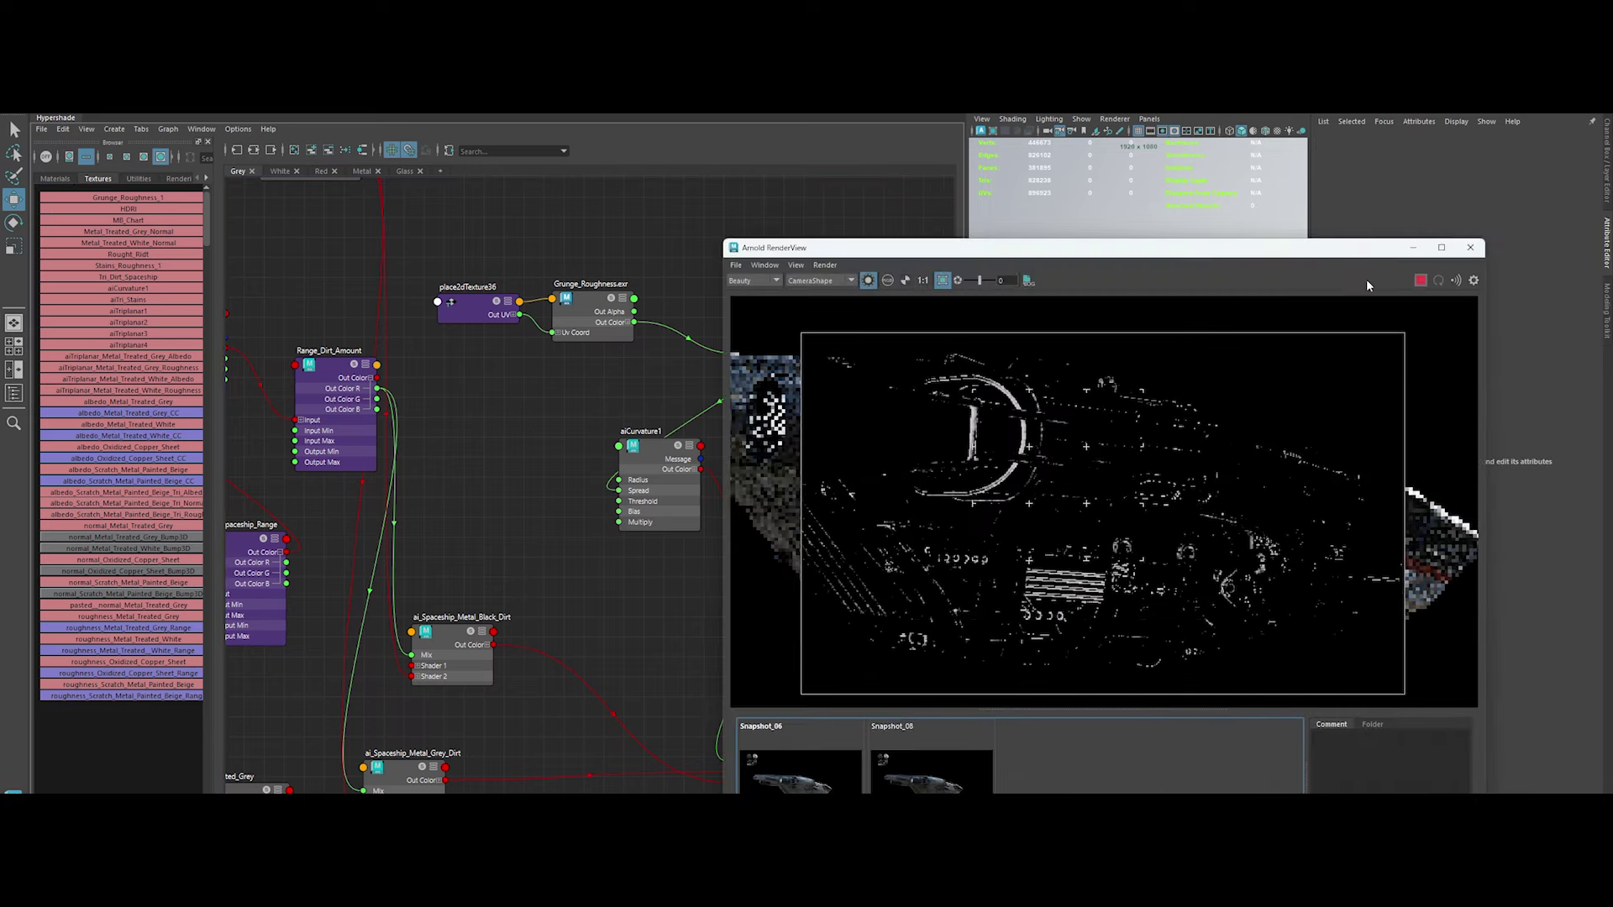
Create aiRange3 fed by aiTriplanar4's output, with Output Max 5.000
{"action": "left_click_drag", "start_coordinate": [1092, 247], "coordinate": [979, 226]}
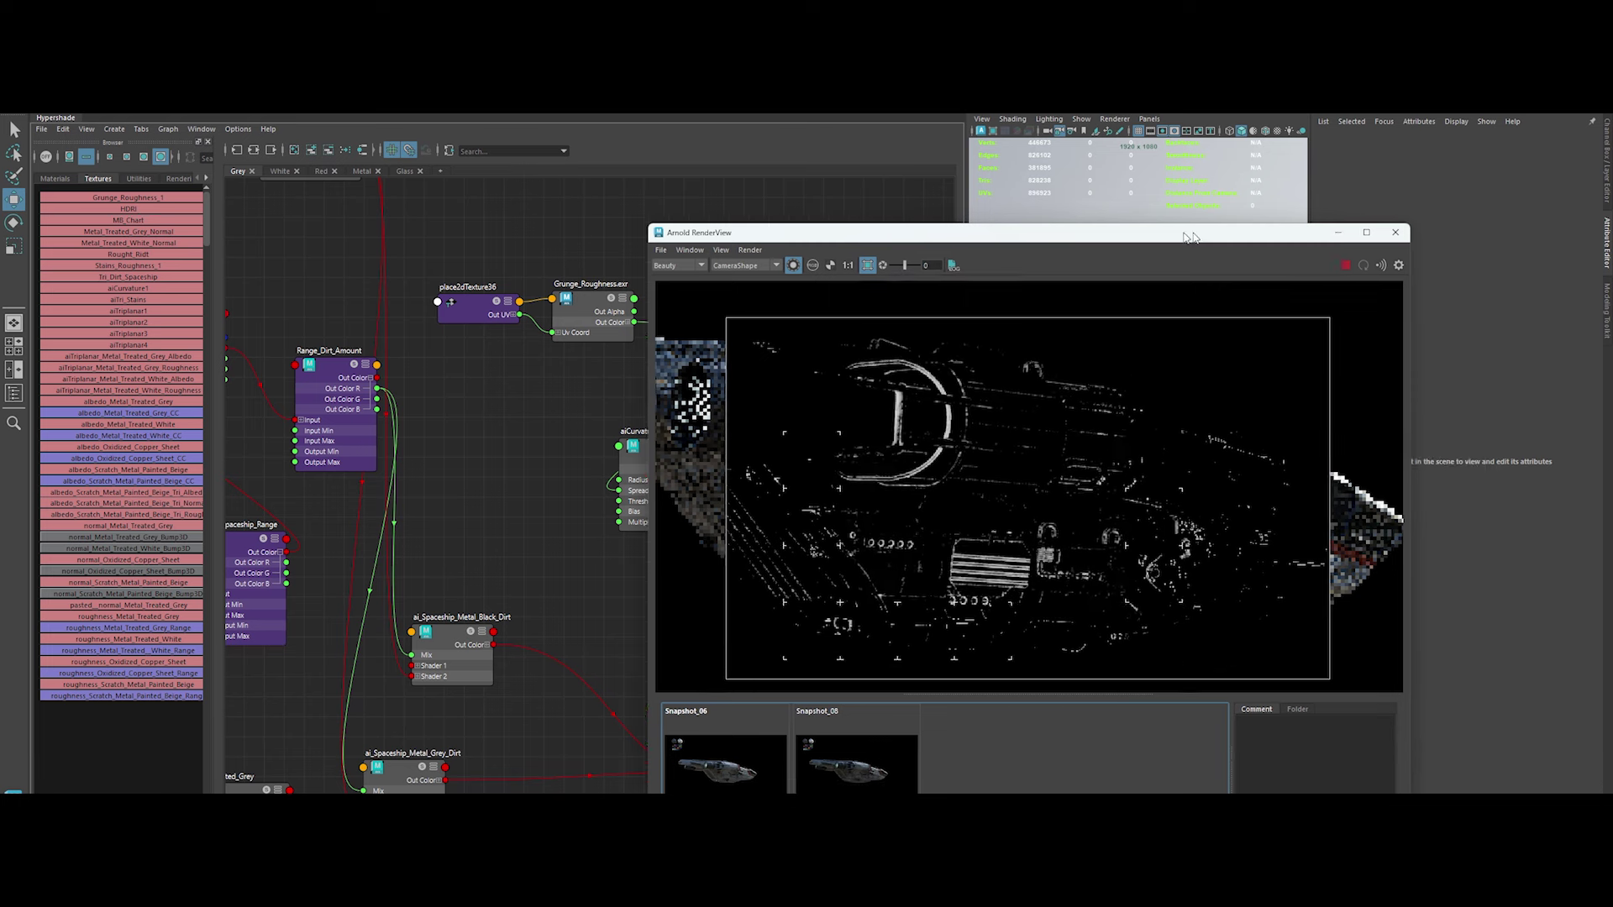
{"action": "middle_click_drag", "start_coordinate": [588, 393], "coordinate": [362, 412], "text": "alt"}
{"action": "left_click", "coordinate": [546, 320]}
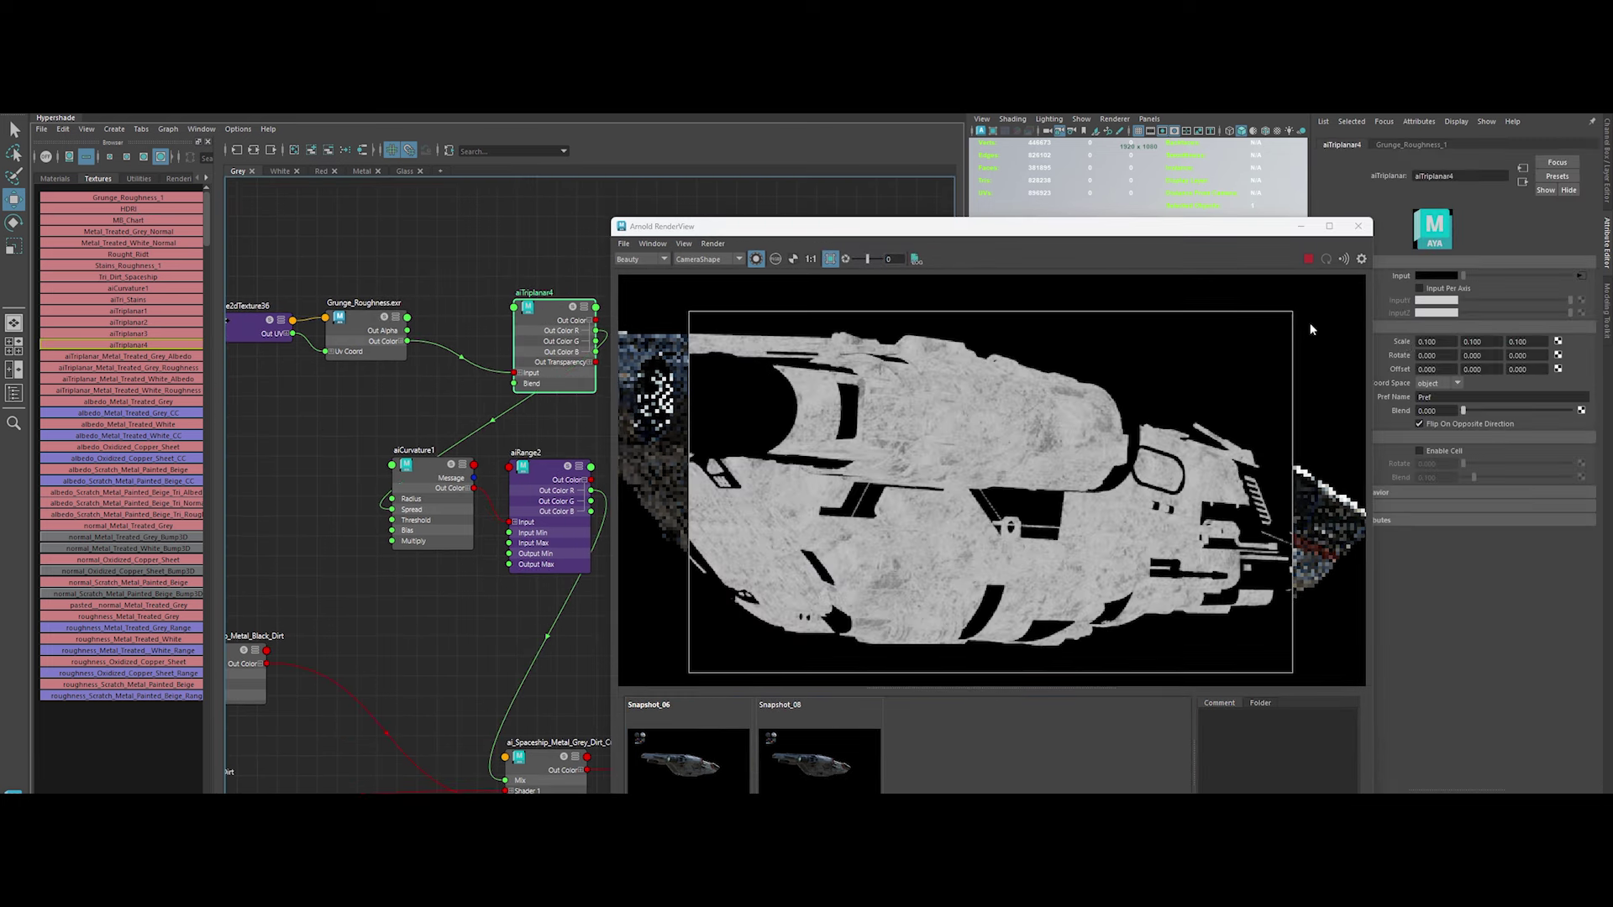
{"action": "right_click_drag", "start_coordinate": [442, 464], "coordinate": [340, 315], "text": "alt"}
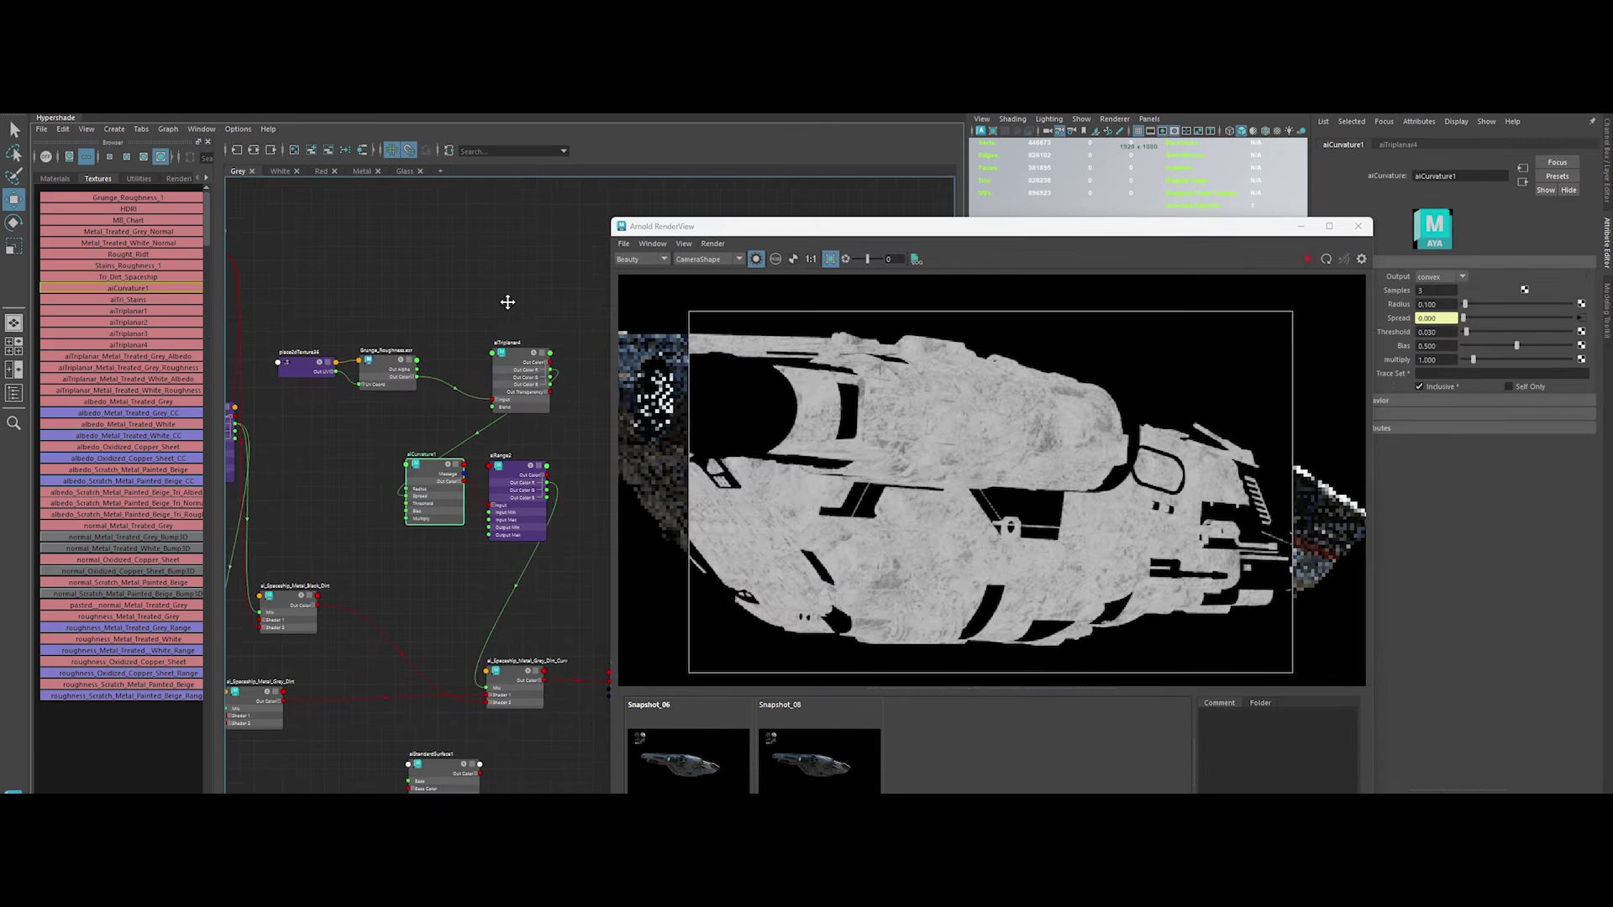
{"action": "middle_click_drag", "start_coordinate": [598, 359], "coordinate": [552, 360], "text": "alt"}
{"action": "left_click", "coordinate": [552, 359]}
{"action": "key", "text": "Tab"}
{"action": "type", "text": "aiRange"}
{"action": "key", "text": "Return"}
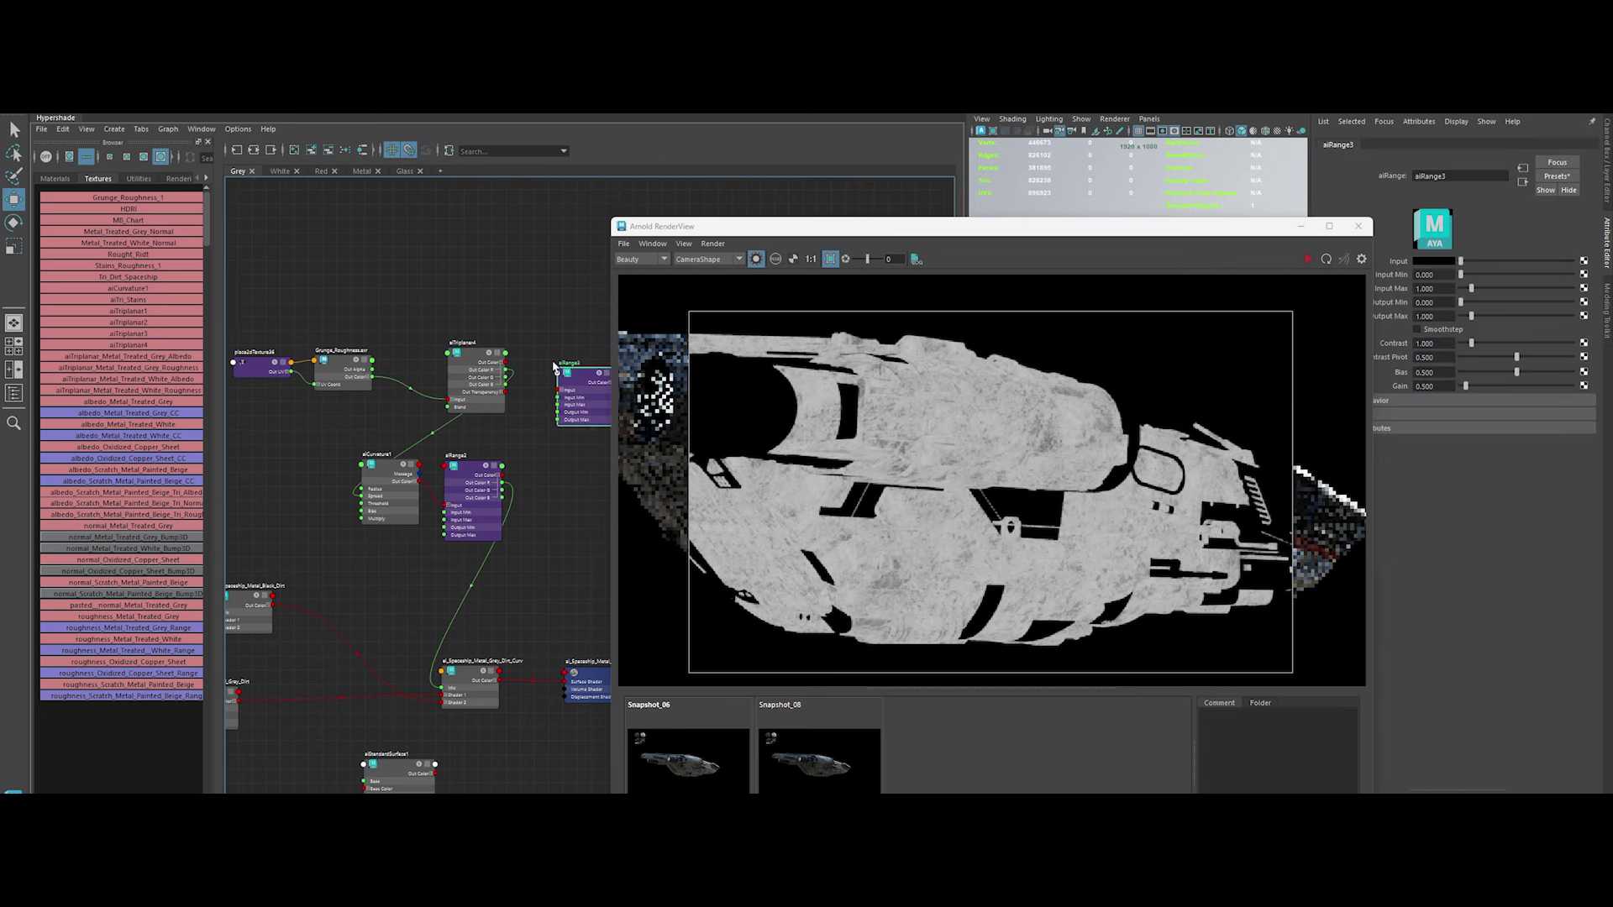
{"action": "left_click_drag", "start_coordinate": [506, 365], "coordinate": [565, 389]}
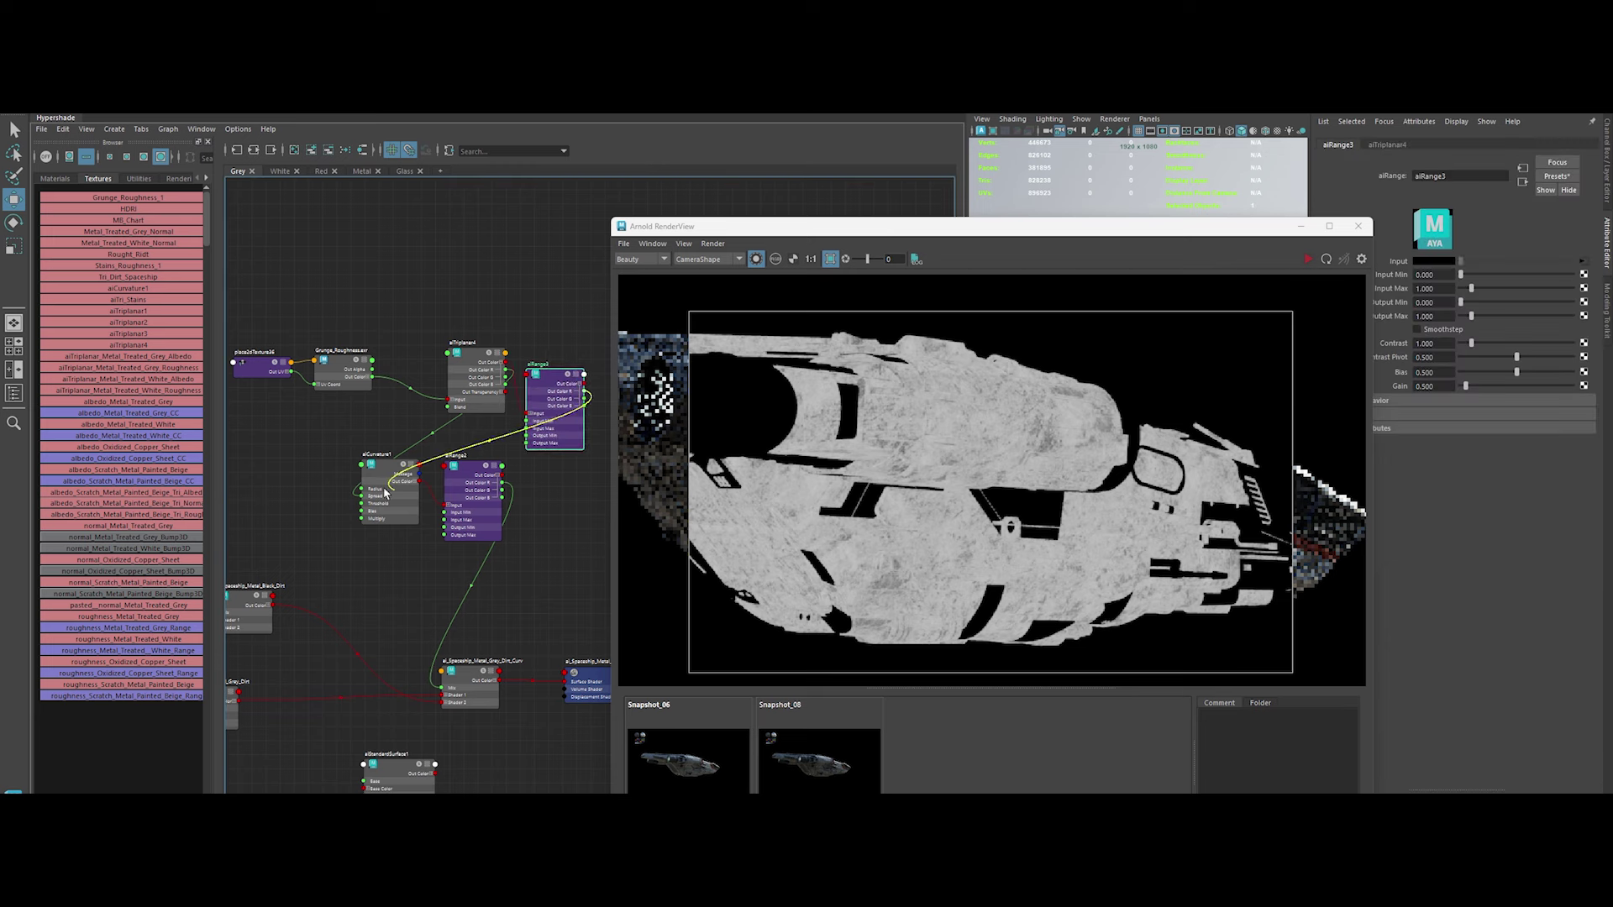
{"action": "left_click_drag", "start_coordinate": [1471, 315], "coordinate": [1517, 316]}
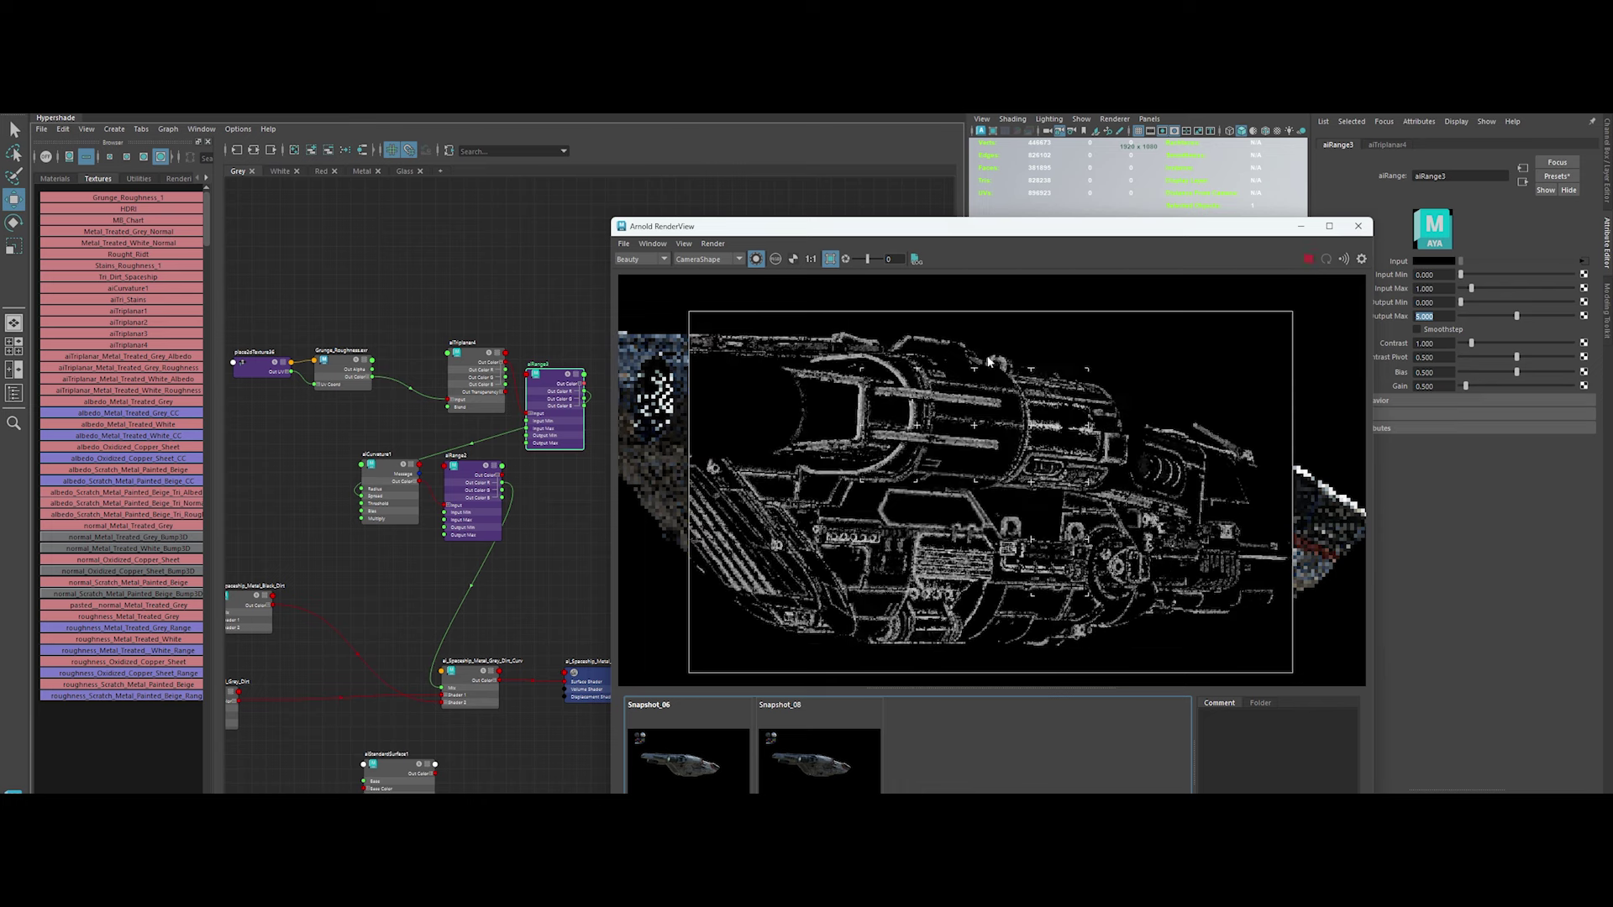
Preview the grey dirt mix and aiRange2 mask, and adjust aiCurvature1's Spread
{"action": "middle_click_drag", "start_coordinate": [560, 540], "coordinate": [541, 490], "text": "alt"}
{"action": "left_click", "coordinate": [454, 628]}
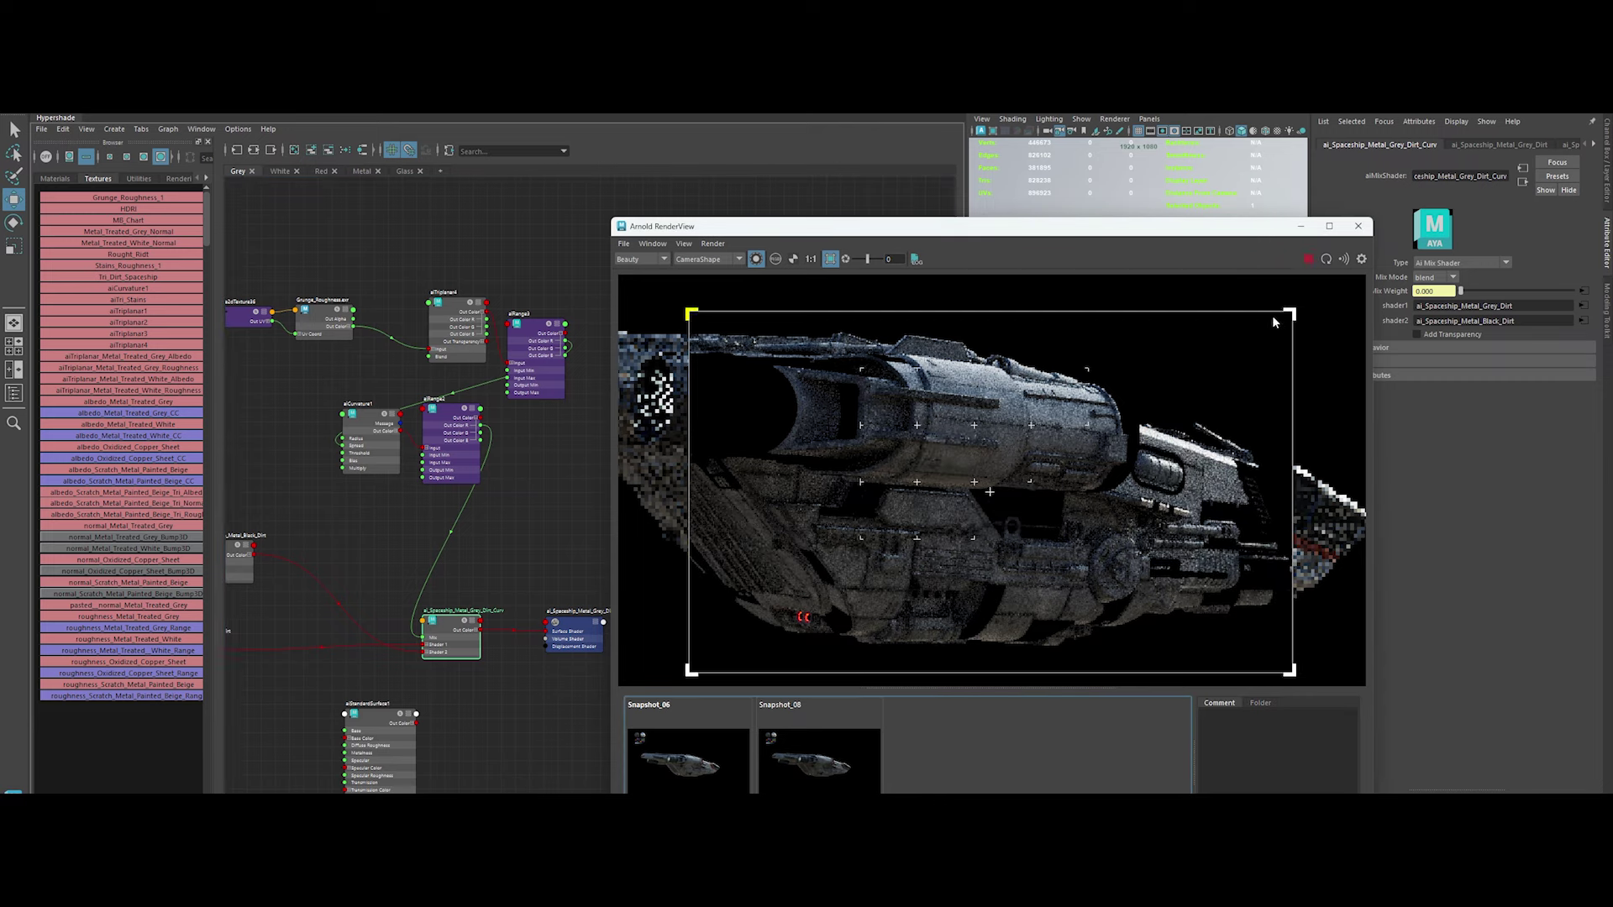
{"action": "left_click", "coordinate": [475, 468]}
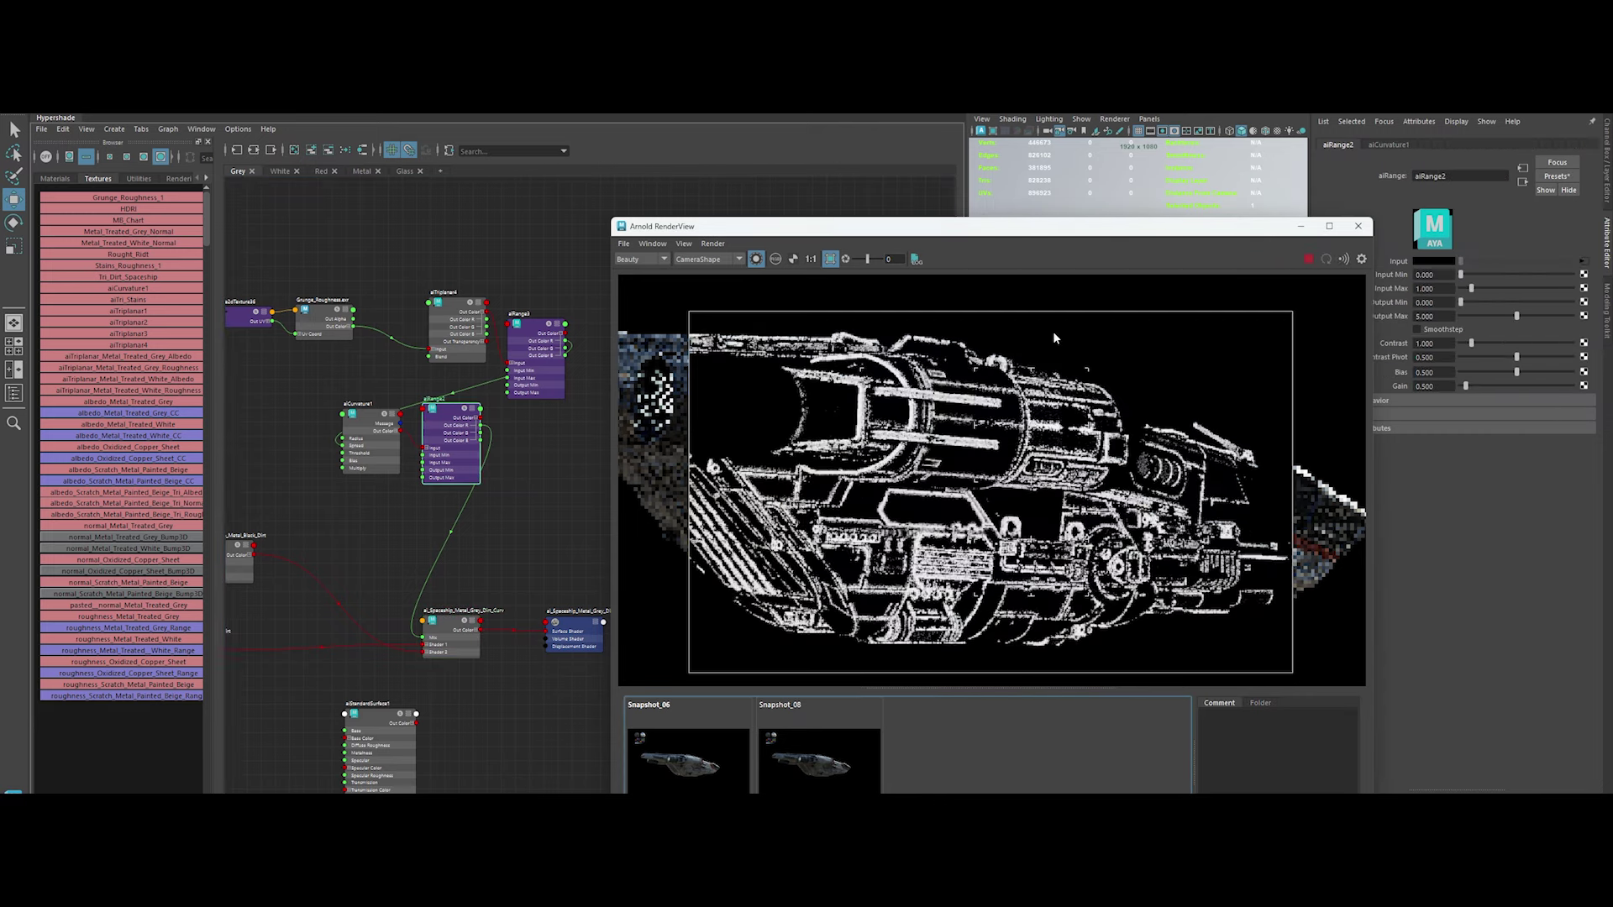
{"action": "middle_click_drag", "start_coordinate": [476, 468], "coordinate": [490, 486], "text": "alt"}
{"action": "left_click", "coordinate": [385, 458]}
{"action": "left_click", "coordinate": [1428, 319]}
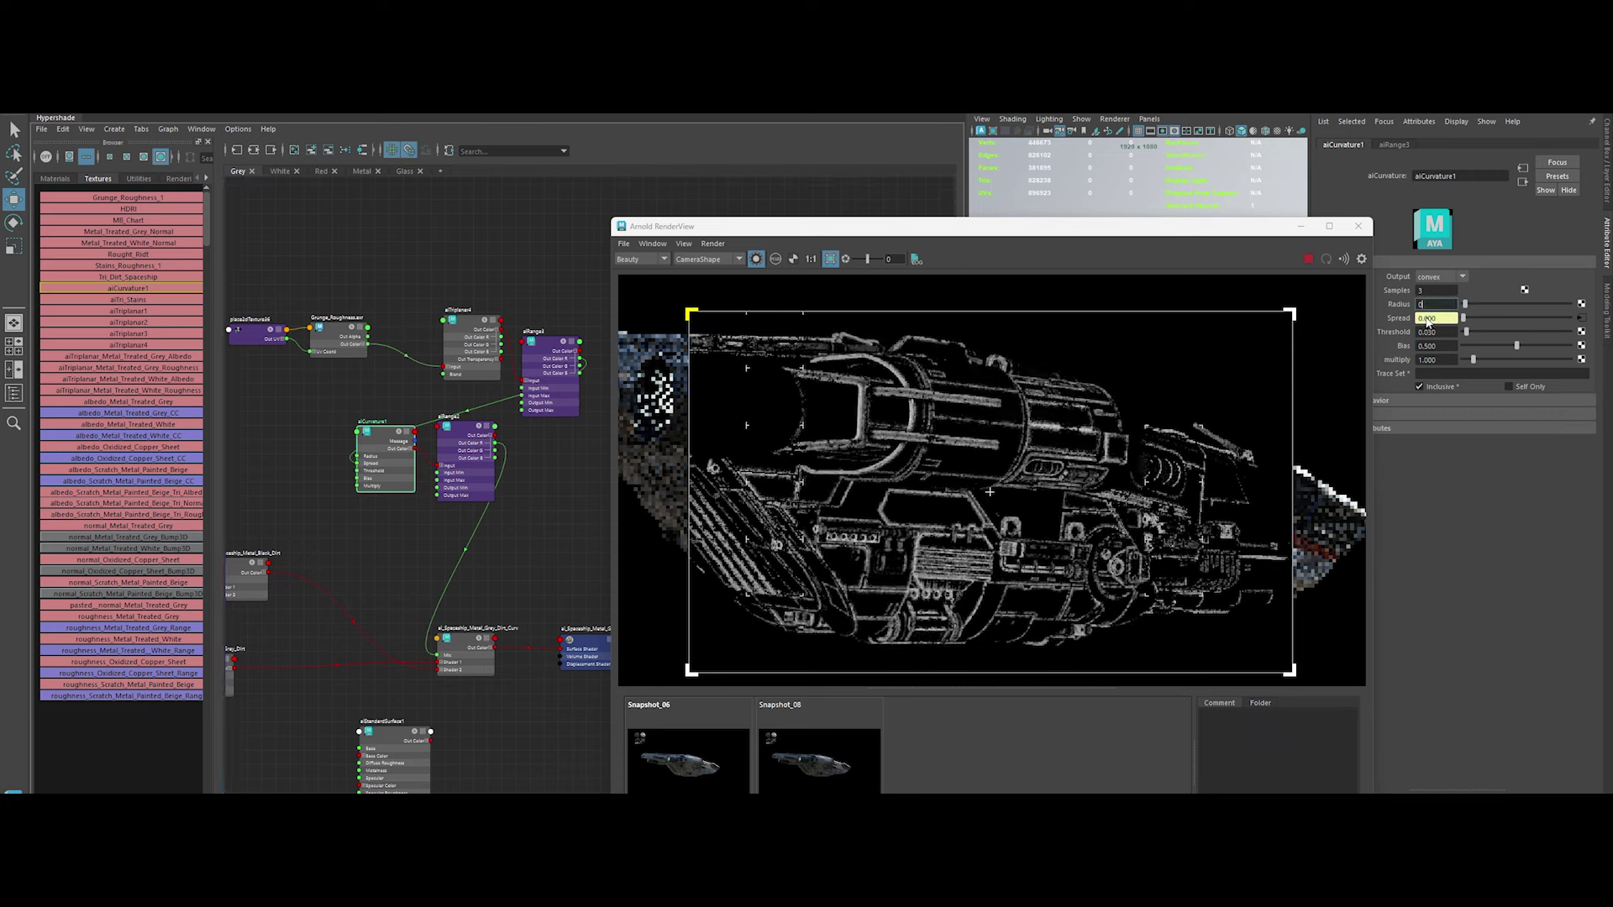
{"action": "left_click", "coordinate": [465, 647]}
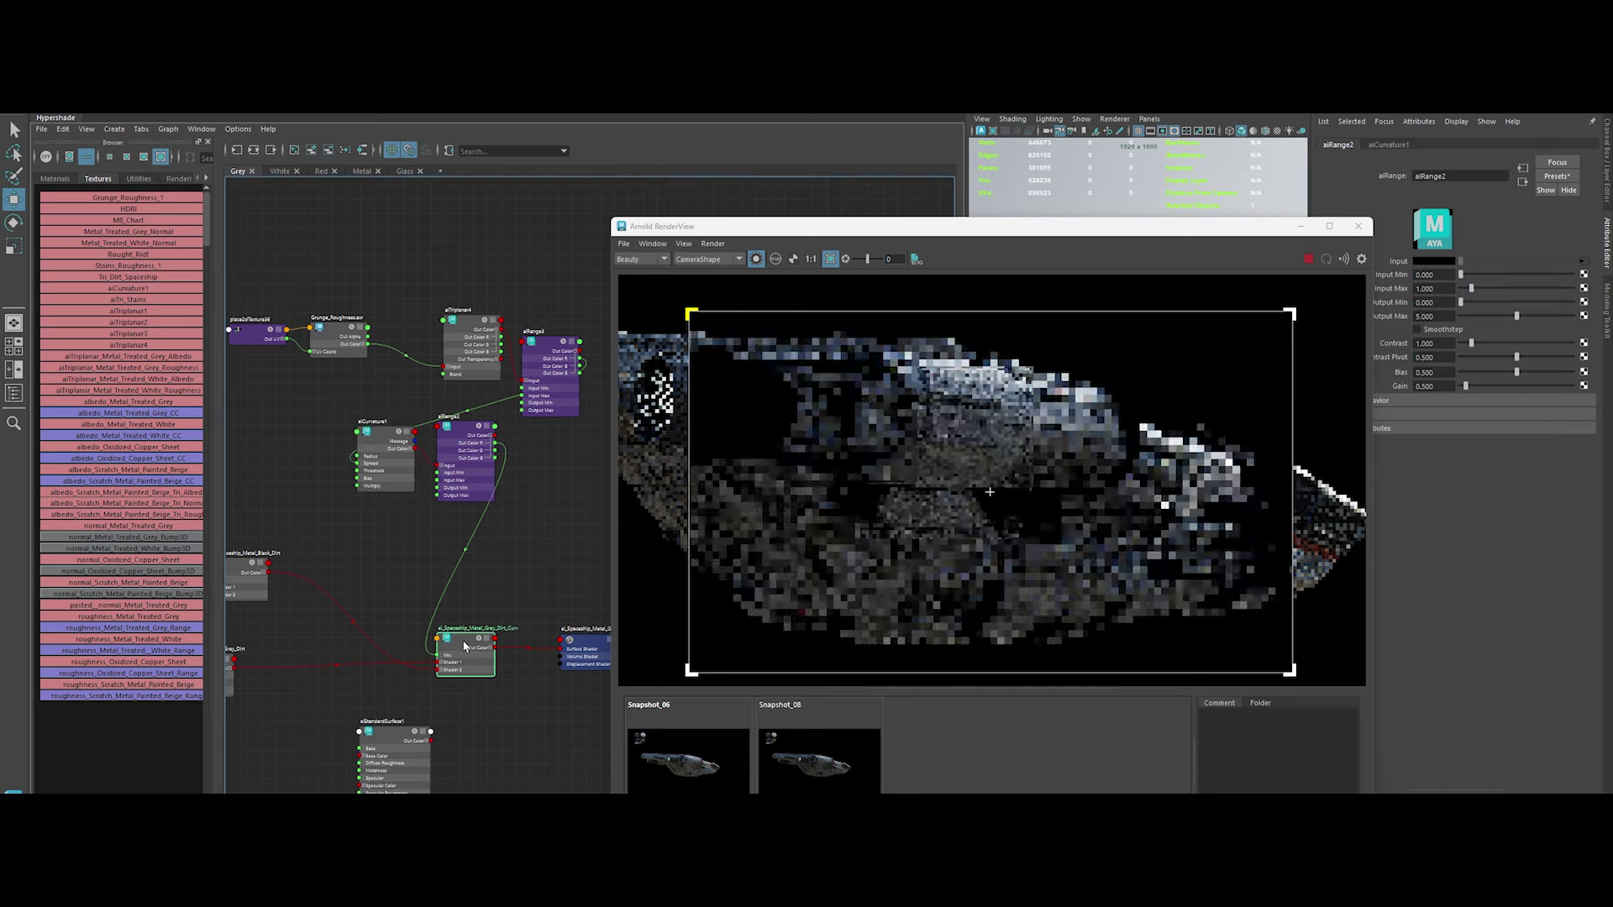
Compare the render against Snapshot_08, then rearrange the render window and node graph
{"action": "left_click", "coordinate": [844, 771]}
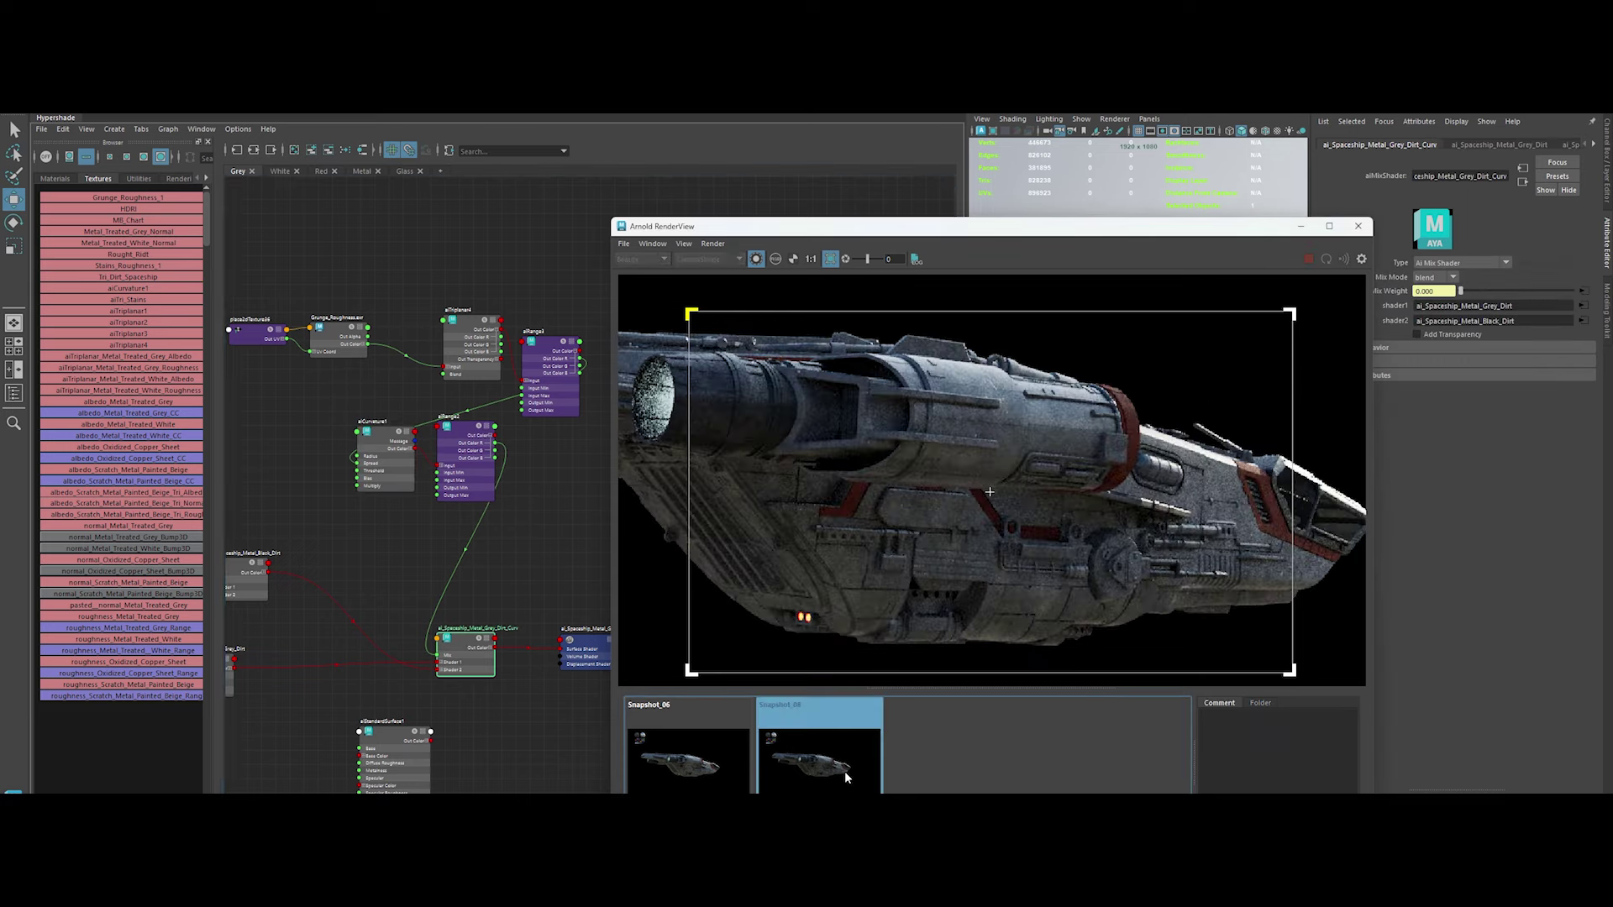
{"action": "left_click", "coordinate": [844, 772]}
{"action": "left_click_drag", "start_coordinate": [1168, 226], "coordinate": [1249, 211]}
{"action": "mouse_move", "coordinate": [521, 517]}
{"action": "middle_mouse_down", "text": "alt"}
{"action": "mouse_move", "coordinate": [563, 605]}
{"action": "mouse_move", "coordinate": [438, 558]}
{"action": "mouse_move", "coordinate": [507, 620]}
{"action": "middle_mouse_up", "text": "alt"}
{"action": "scroll", "coordinate": [563, 607], "scroll_direction": "up", "scroll_amount": 3}
{"action": "left_click", "coordinate": [519, 649]}
Rename aiTriplanar4 to Tri_Grunge_Curv and rename aiCurvature1 in the Grunge_Curv chain
{"action": "left_click", "coordinate": [792, 411]}
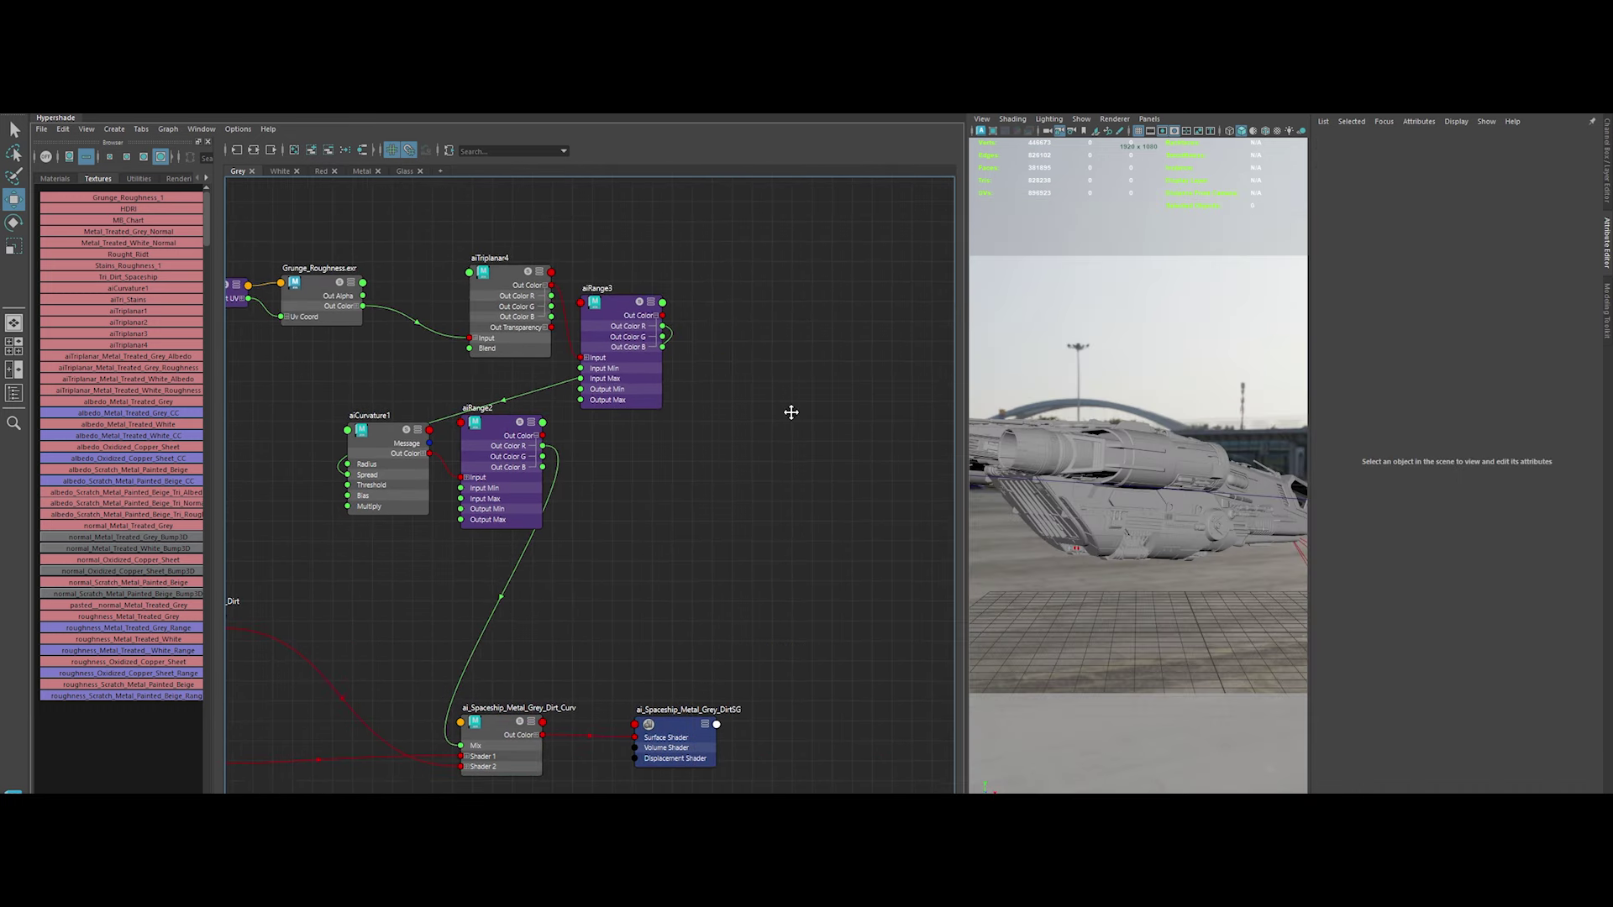
{"action": "middle_click_drag", "start_coordinate": [792, 411], "coordinate": [539, 300], "text": "alt"}
{"action": "double_click", "coordinate": [654, 281]}
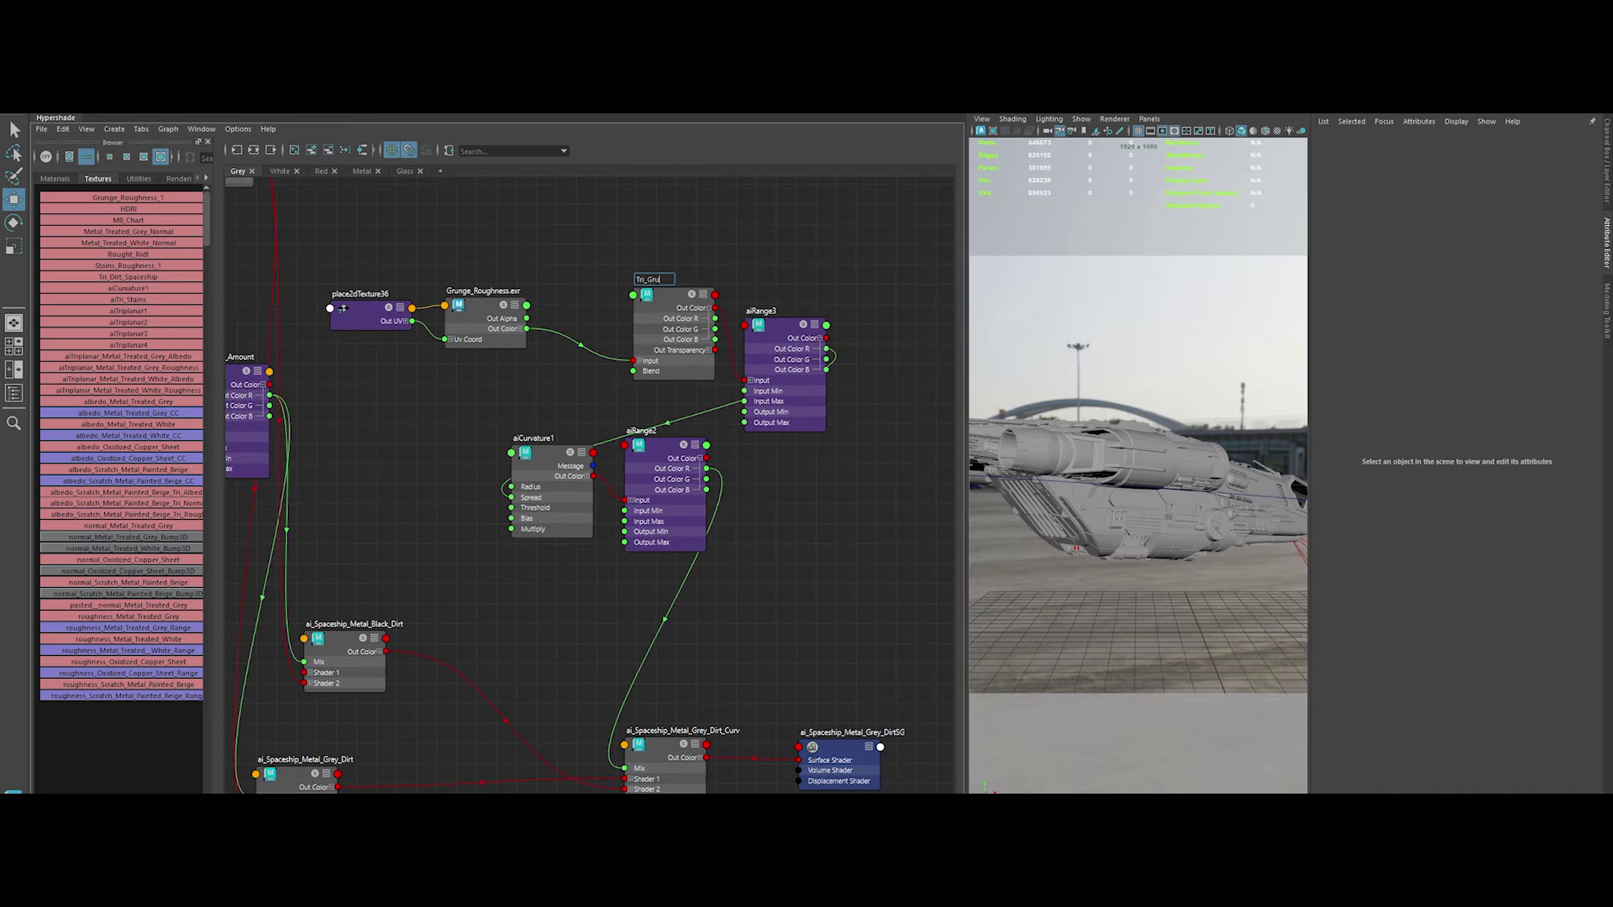
{"action": "key", "text": "Tab"}
{"action": "double_click", "coordinate": [534, 437]}
{"action": "type", "text": "Grunge_Curv"}
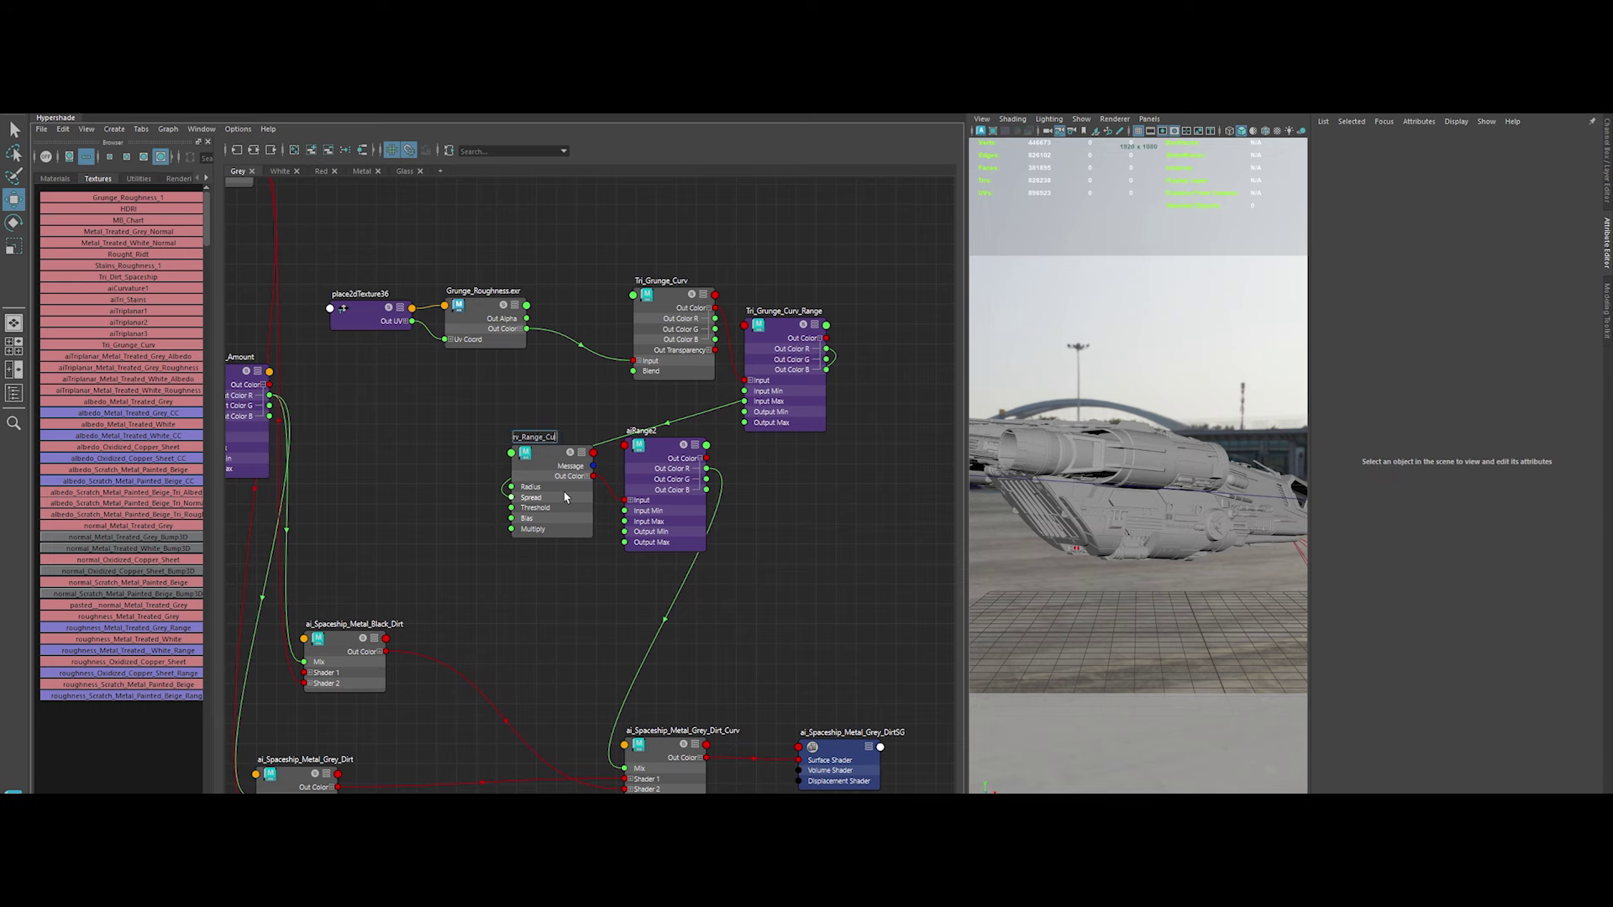
Tidy the graph layout with the grunge chain placed on top
{"action": "scroll", "coordinate": [566, 497], "scroll_direction": "down", "scroll_amount": 3}
{"action": "scroll", "coordinate": [425, 474], "scroll_direction": "down", "scroll_amount": 2}
{"action": "left_click_drag", "start_coordinate": [737, 601], "coordinate": [865, 600]}
{"action": "left_click", "coordinate": [864, 515]}
{"action": "left_click", "coordinate": [613, 481]}
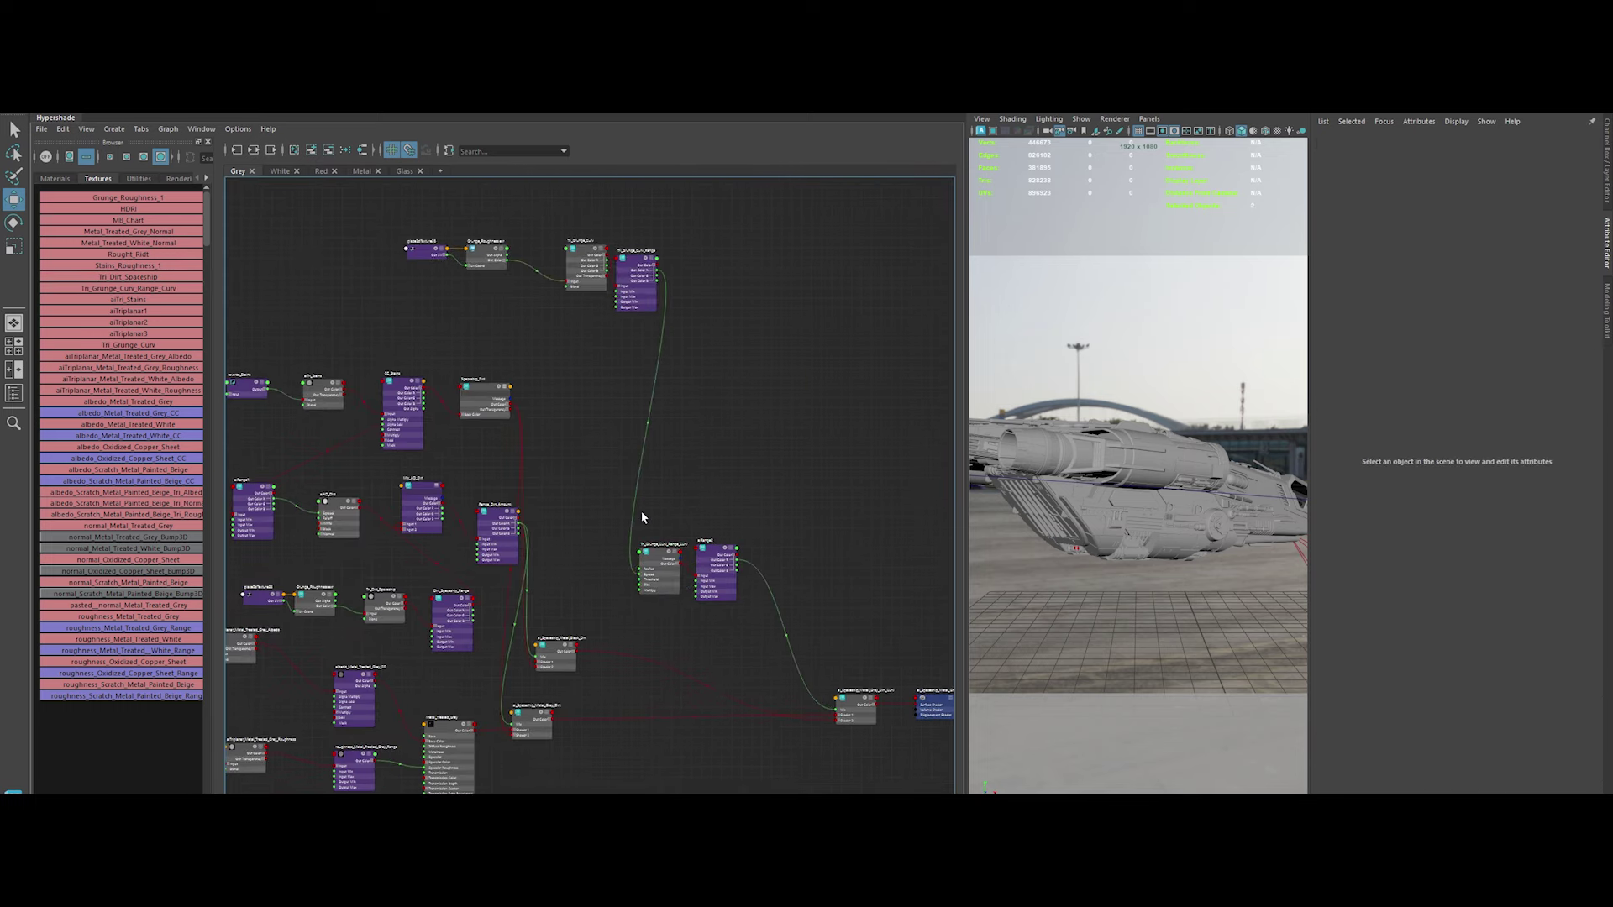
{"action": "left_click", "coordinate": [612, 494]}
{"action": "scroll", "coordinate": [612, 494], "scroll_direction": "up", "scroll_amount": 2}
{"action": "scroll", "coordinate": [563, 415], "scroll_direction": "up", "scroll_amount": 2}
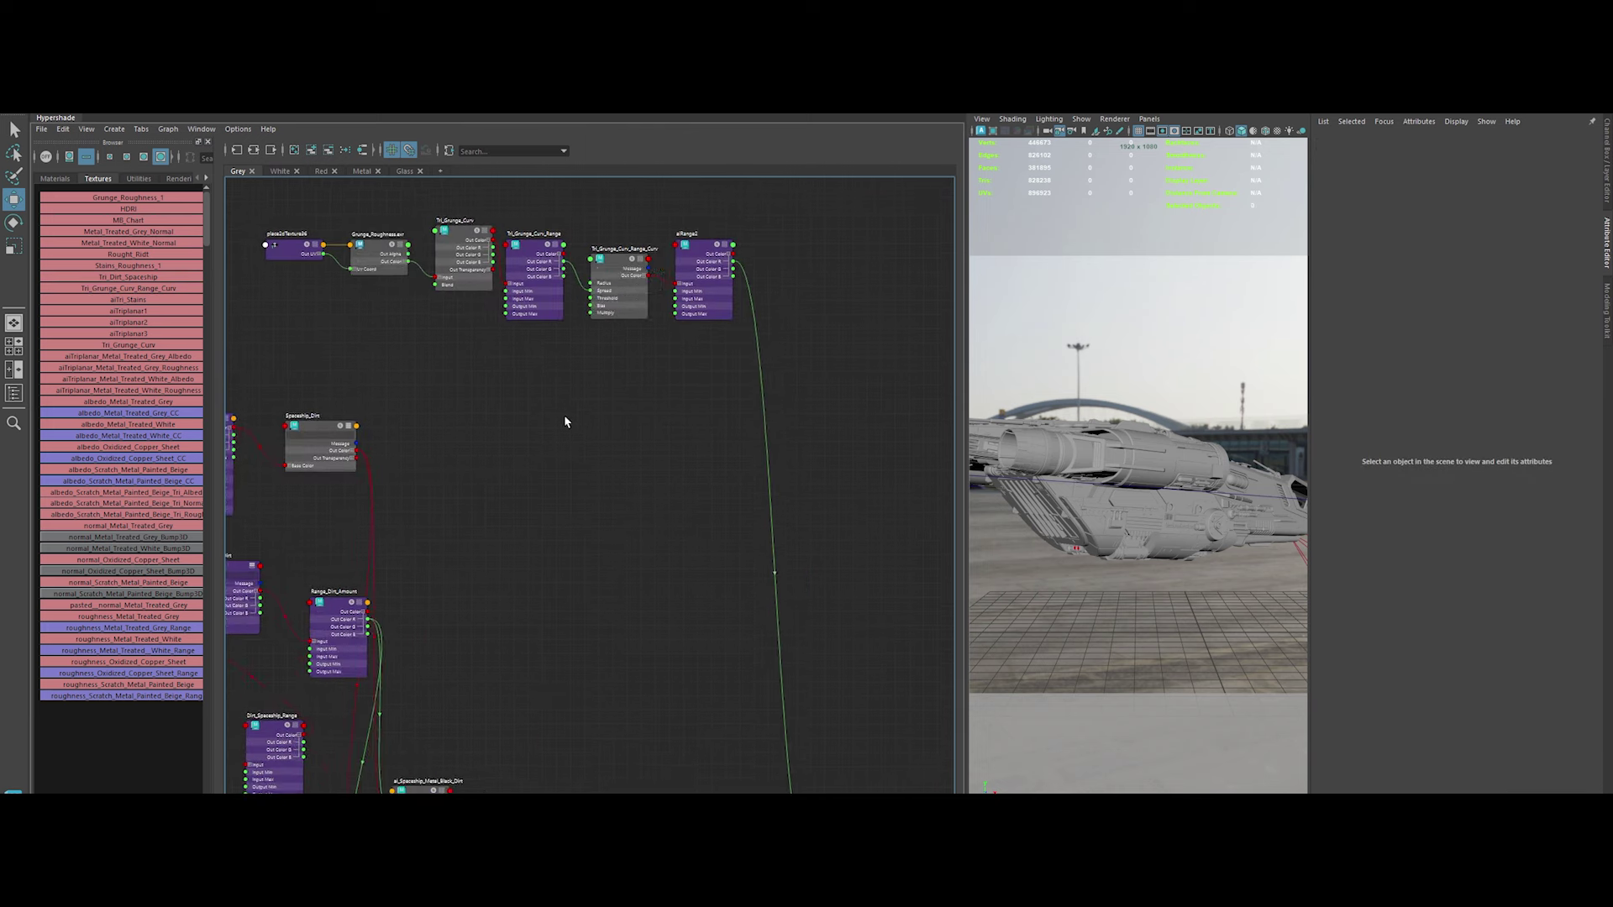
{"action": "scroll", "coordinate": [641, 343], "scroll_direction": "up", "scroll_amount": 2}
Rename the last range node Tri_Grunge_Curv_Range_Curv_Boost and show the White shading network
{"action": "double_click", "coordinate": [643, 335]}
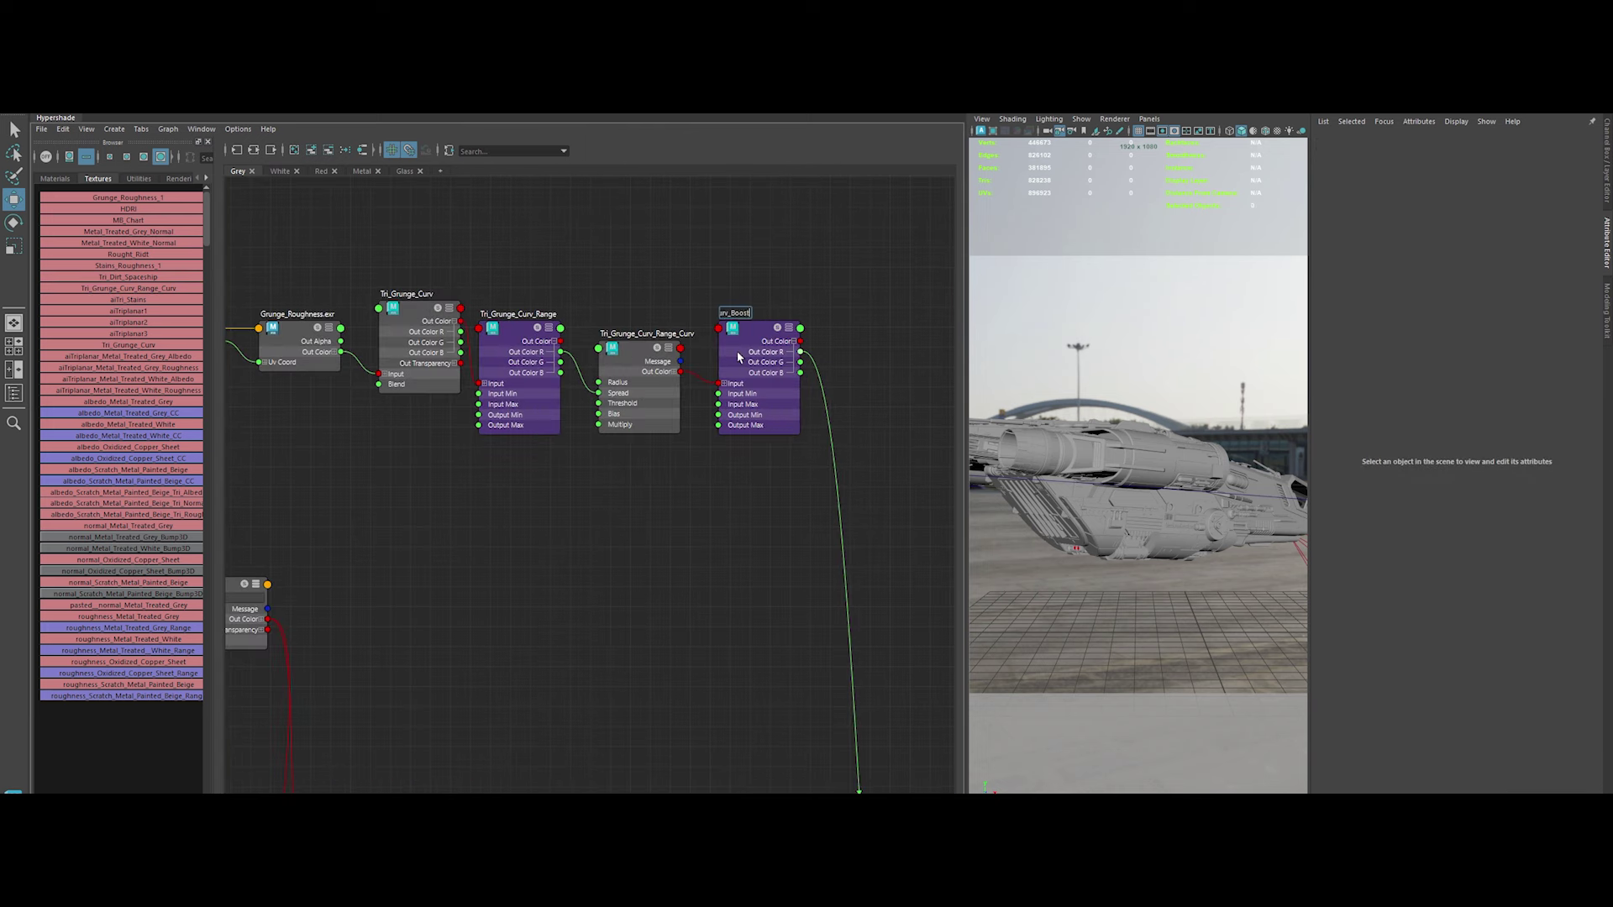
{"action": "key", "text": "Return"}
{"action": "scroll", "coordinate": [634, 655], "scroll_direction": "down", "scroll_amount": 3}
{"action": "scroll", "coordinate": [632, 505], "scroll_direction": "down", "scroll_amount": 2}
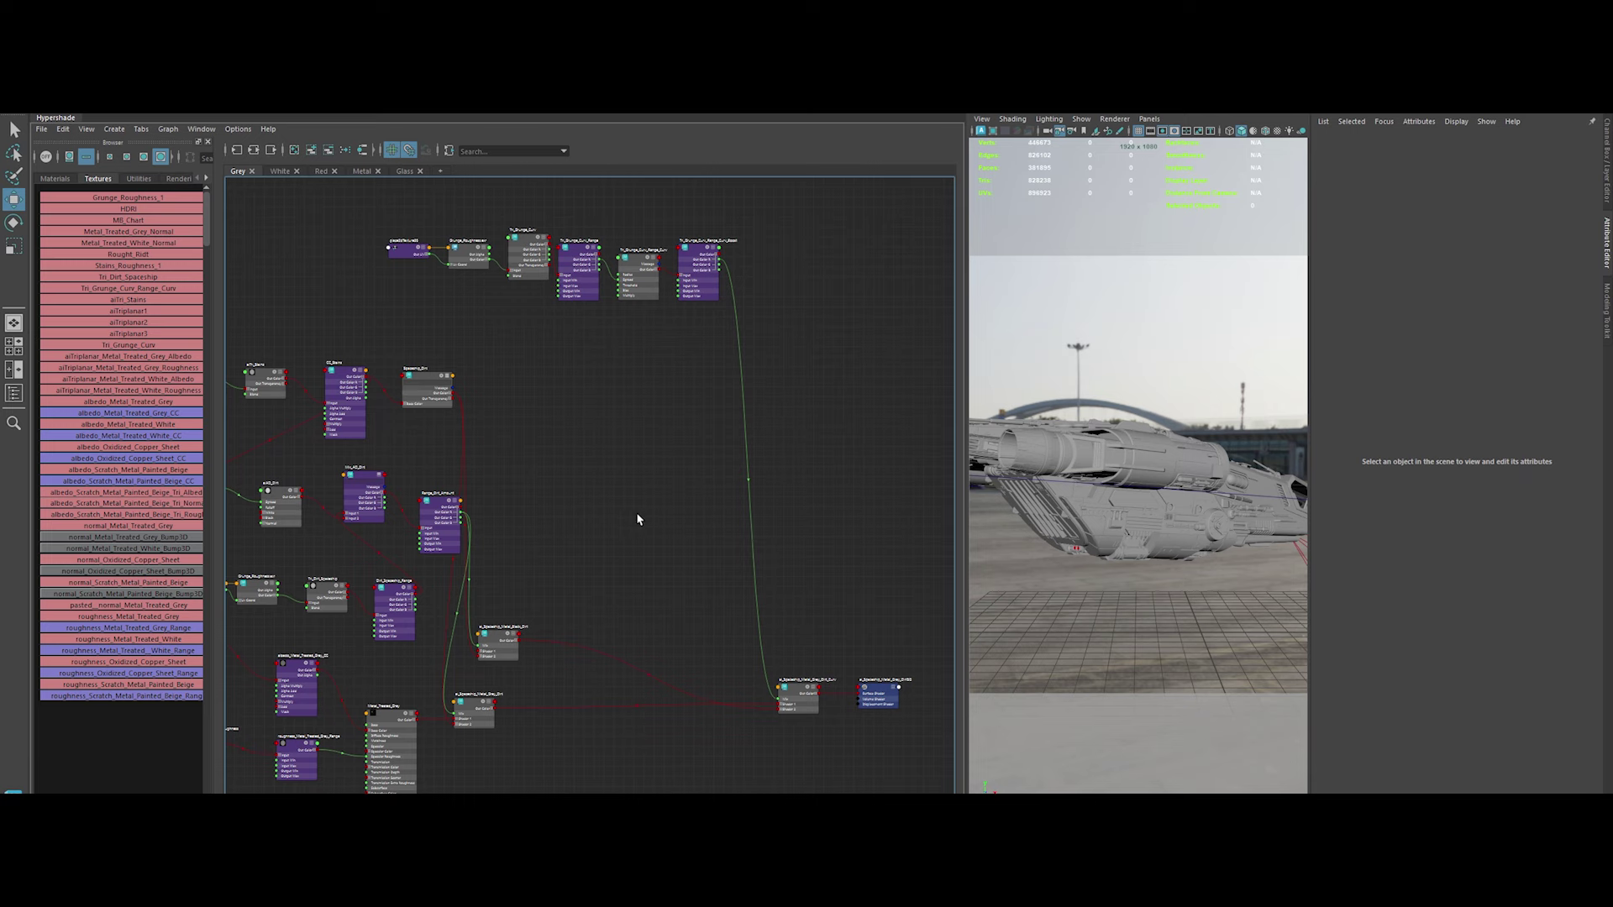
{"action": "scroll", "coordinate": [635, 504], "scroll_direction": "up", "scroll_amount": 2}
{"action": "scroll", "coordinate": [596, 353], "scroll_direction": "down", "scroll_amount": 3}
{"action": "scroll", "coordinate": [621, 454], "scroll_direction": "up", "scroll_amount": 5}
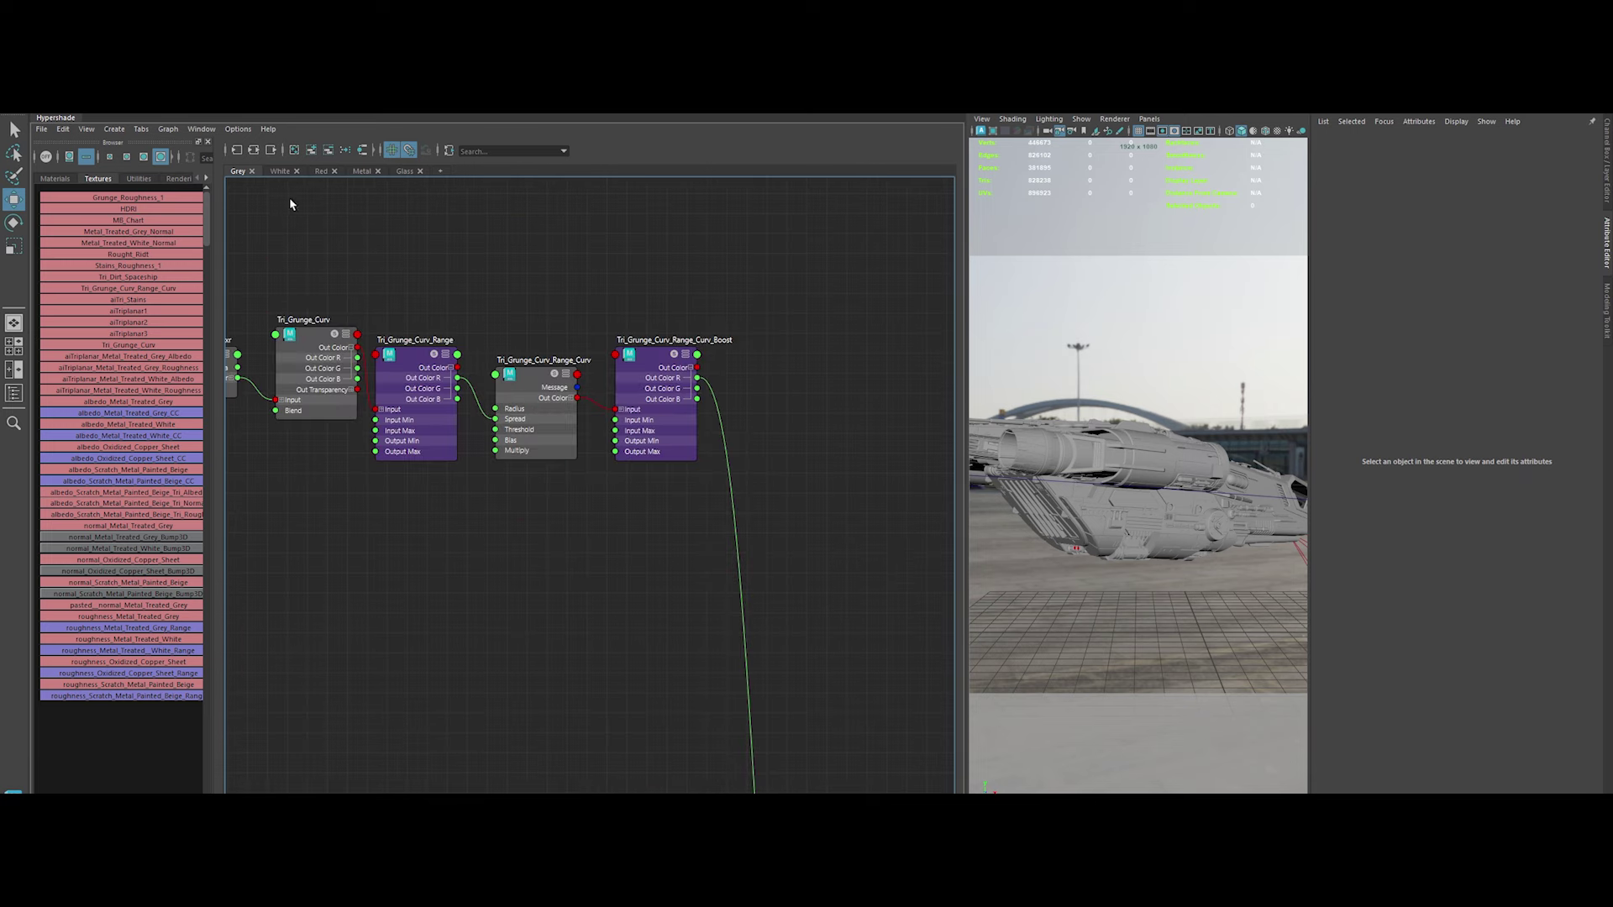
{"action": "left_click", "coordinate": [279, 171]}
{"action": "scroll", "coordinate": [618, 689], "scroll_direction": "down", "scroll_amount": 2}
Try adding a range node to the White network graph, then undo it
{"action": "scroll", "coordinate": [618, 689], "scroll_direction": "up", "scroll_amount": 2}
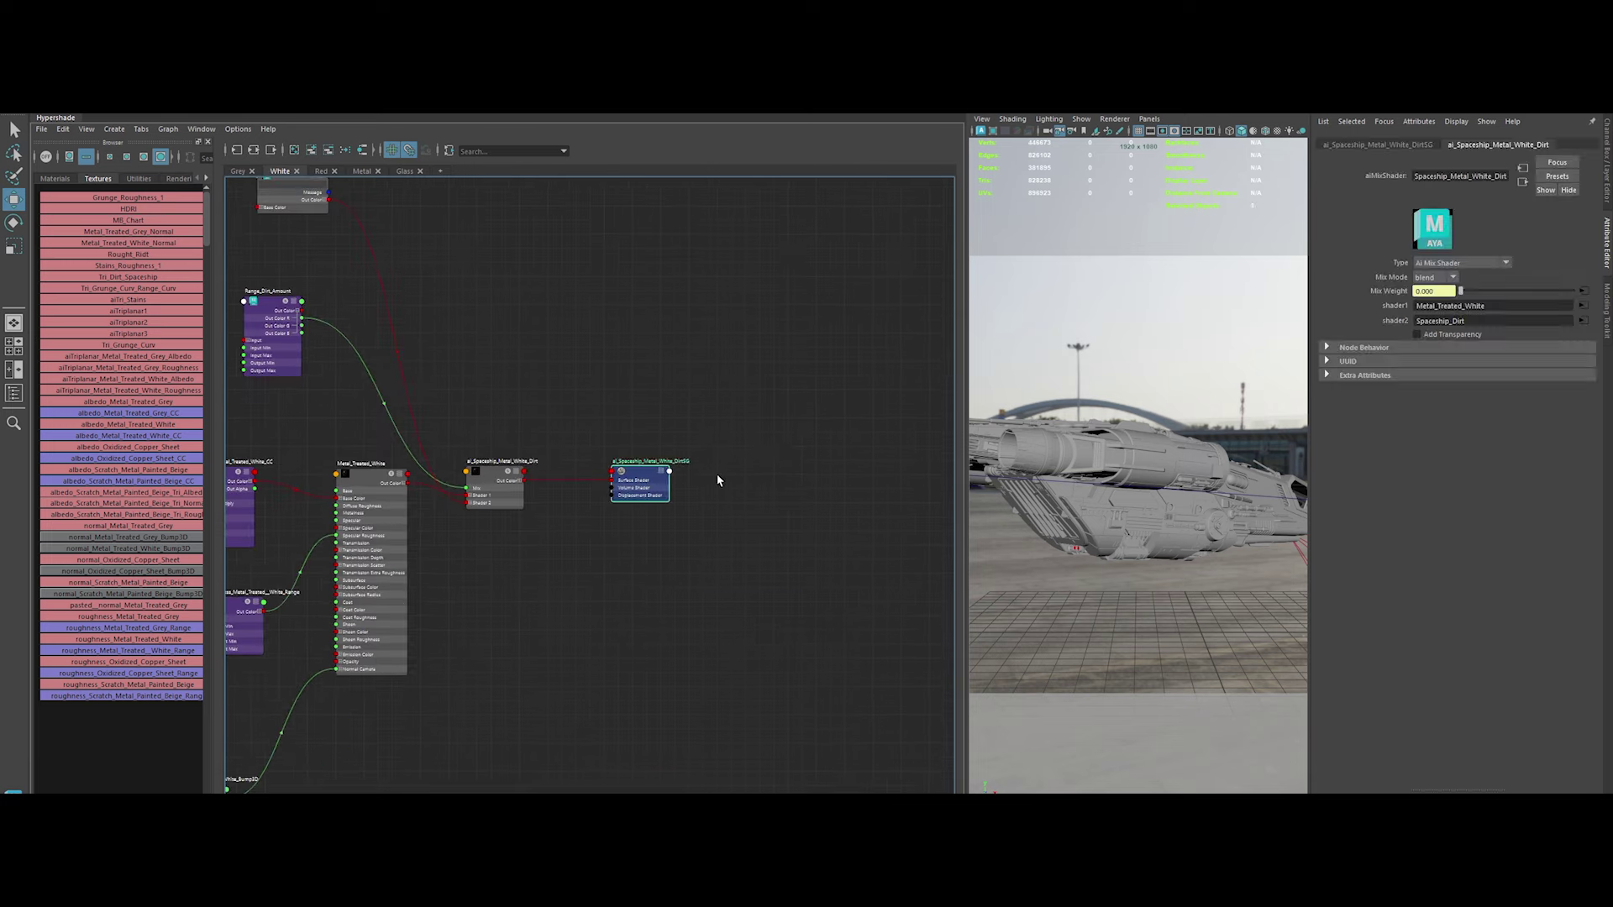
{"action": "left_click_drag", "start_coordinate": [647, 475], "coordinate": [772, 475]}
{"action": "key", "text": "Tab"}
{"action": "type", "text": "range"}
{"action": "key", "text": "Down"}
{"action": "key", "text": "Return"}
{"action": "key", "text": "ctrl+z"}
Add an aiMixShader in the White graph without its shading group, fed by White_Dirt in Shader 1
{"action": "key", "text": "Tab"}
{"action": "type", "text": "mix"}
{"action": "key", "text": "Return"}
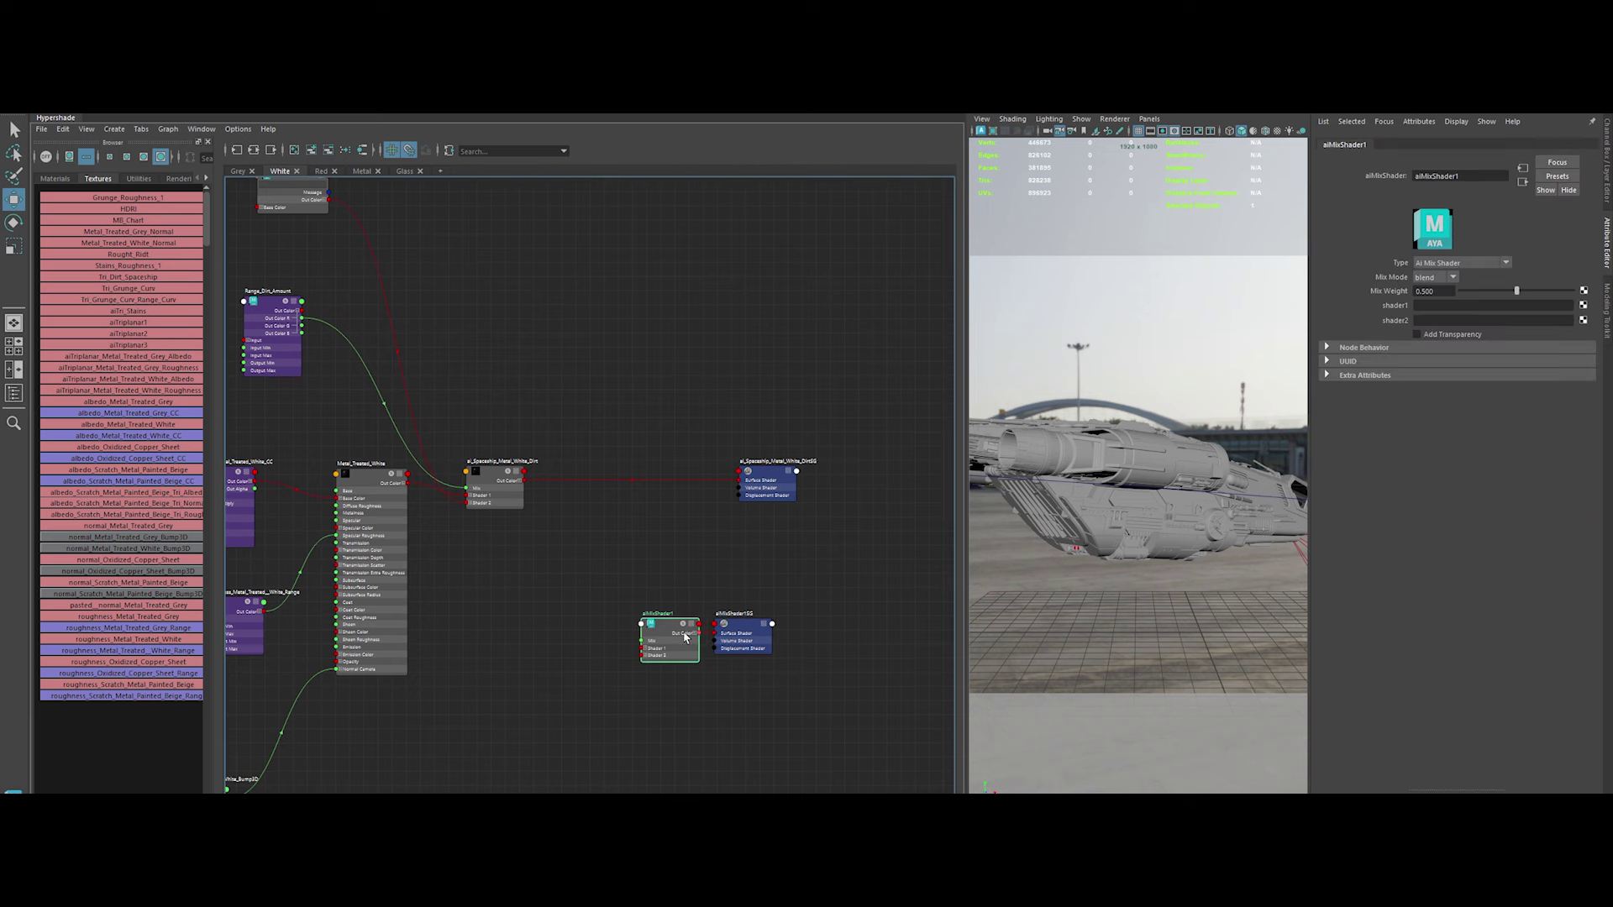
{"action": "left_click", "coordinate": [742, 635]}
{"action": "key", "text": "Delete"}
{"action": "mouse_move", "coordinate": [681, 643]}
{"action": "left_mouse_down"}
{"action": "mouse_move", "coordinate": [652, 489]}
{"action": "mouse_move", "coordinate": [615, 494]}
{"action": "left_mouse_up"}
{"action": "left_click", "coordinate": [541, 526]}
Add ai_Spaceship_Metal_Black_Dirt and the Tri_Grunge_Curv_Range_Curv_Boost range node to the White graph
{"action": "left_click", "coordinate": [54, 178]}
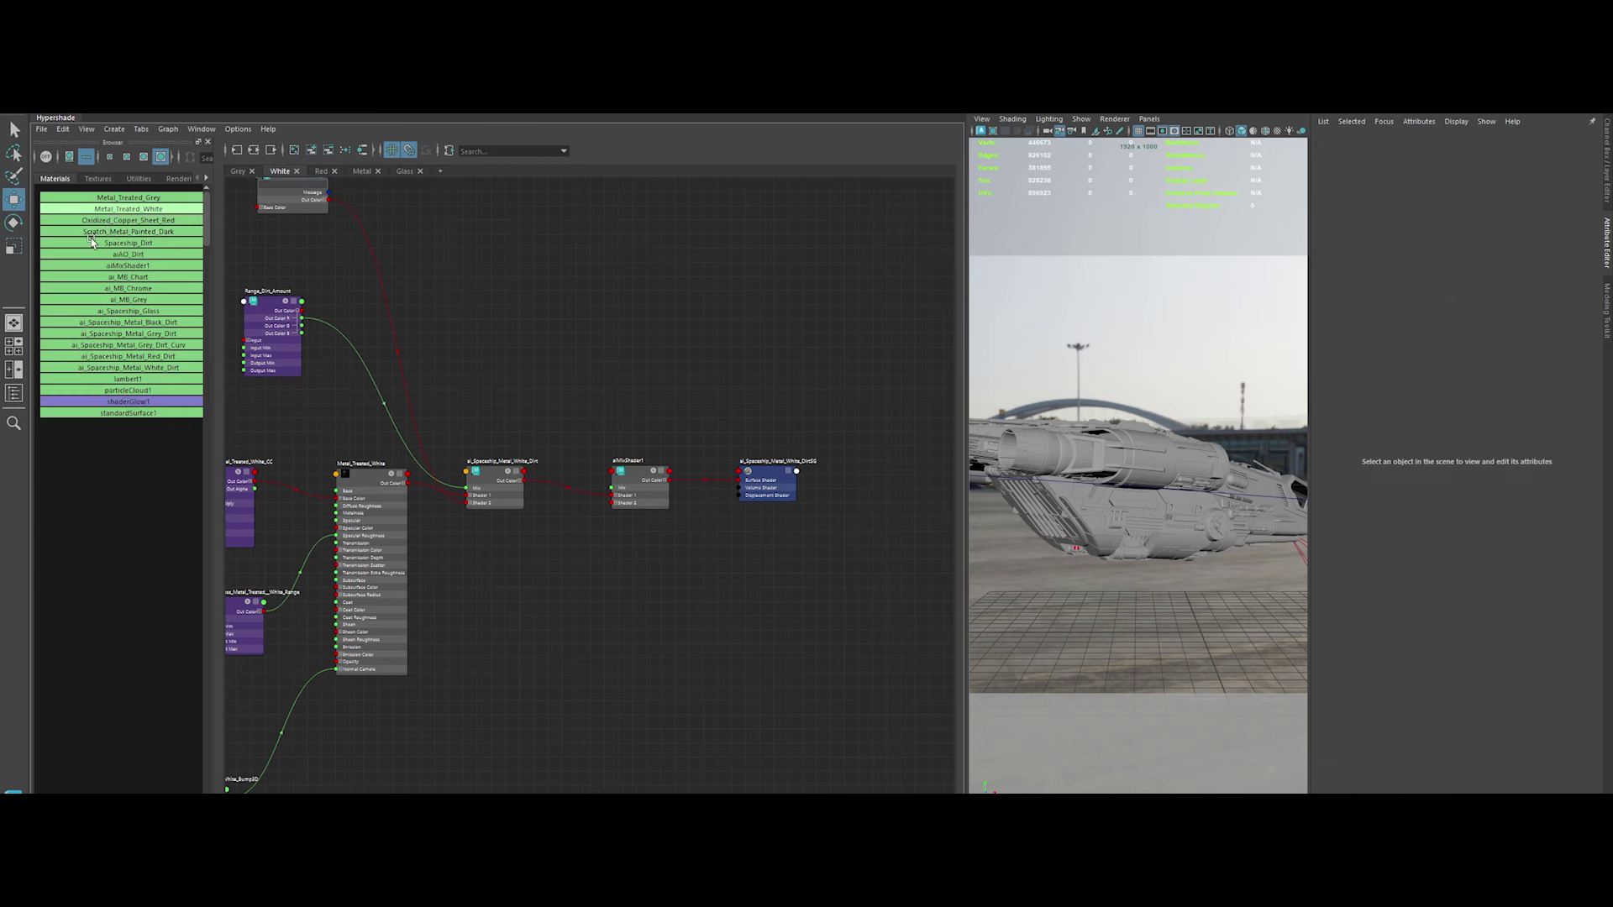
{"action": "left_click", "coordinate": [237, 171]}
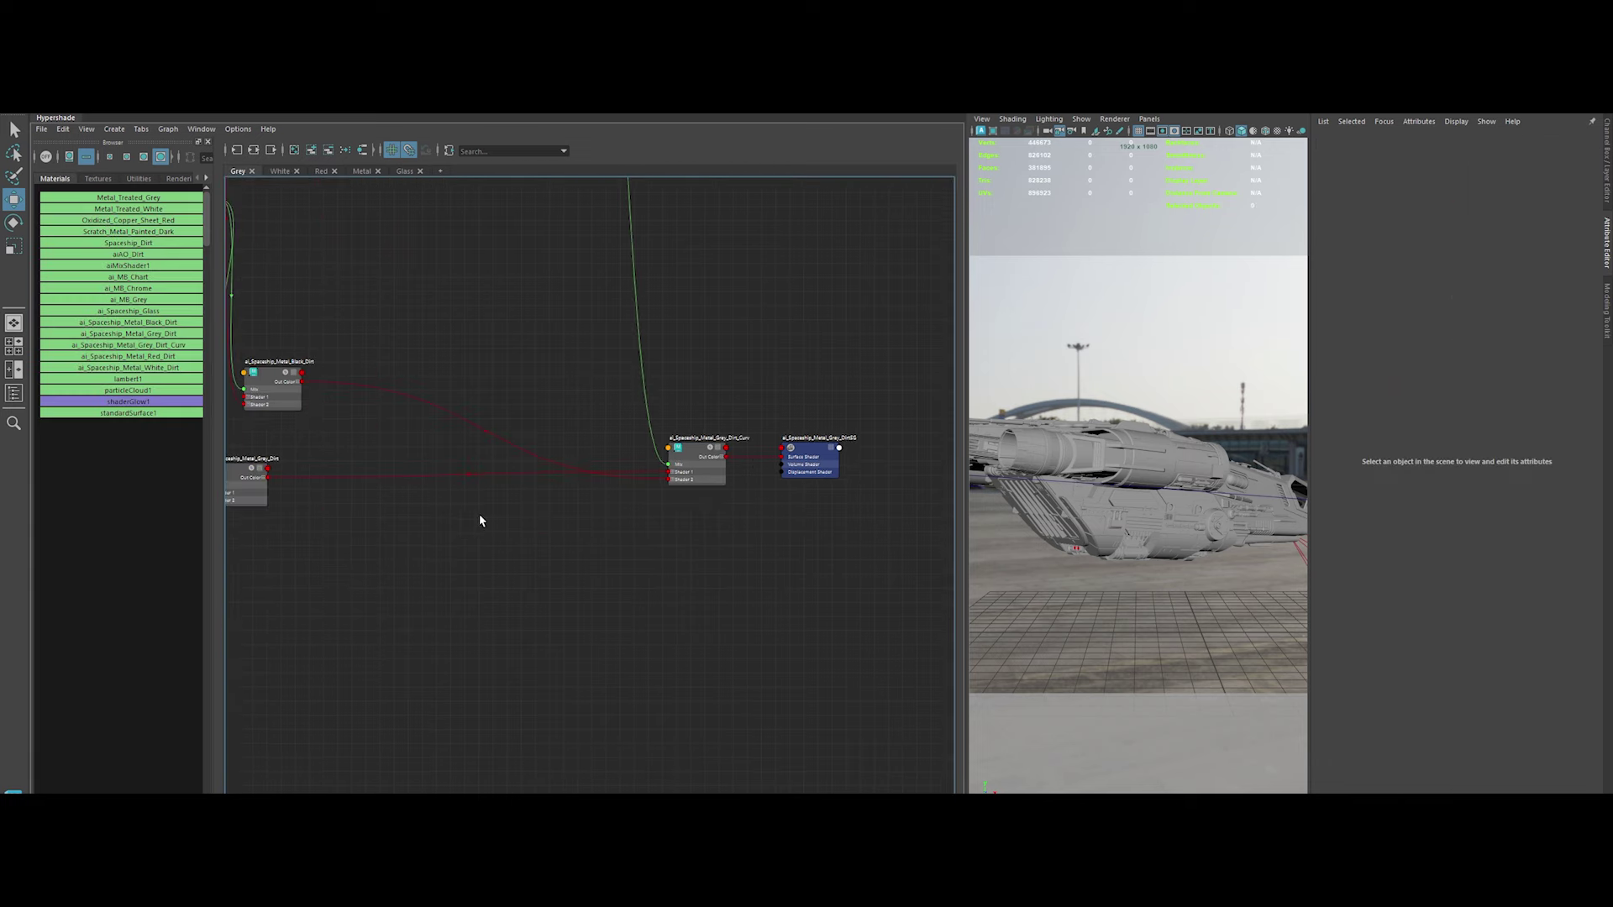
{"action": "left_click", "coordinate": [279, 171]}
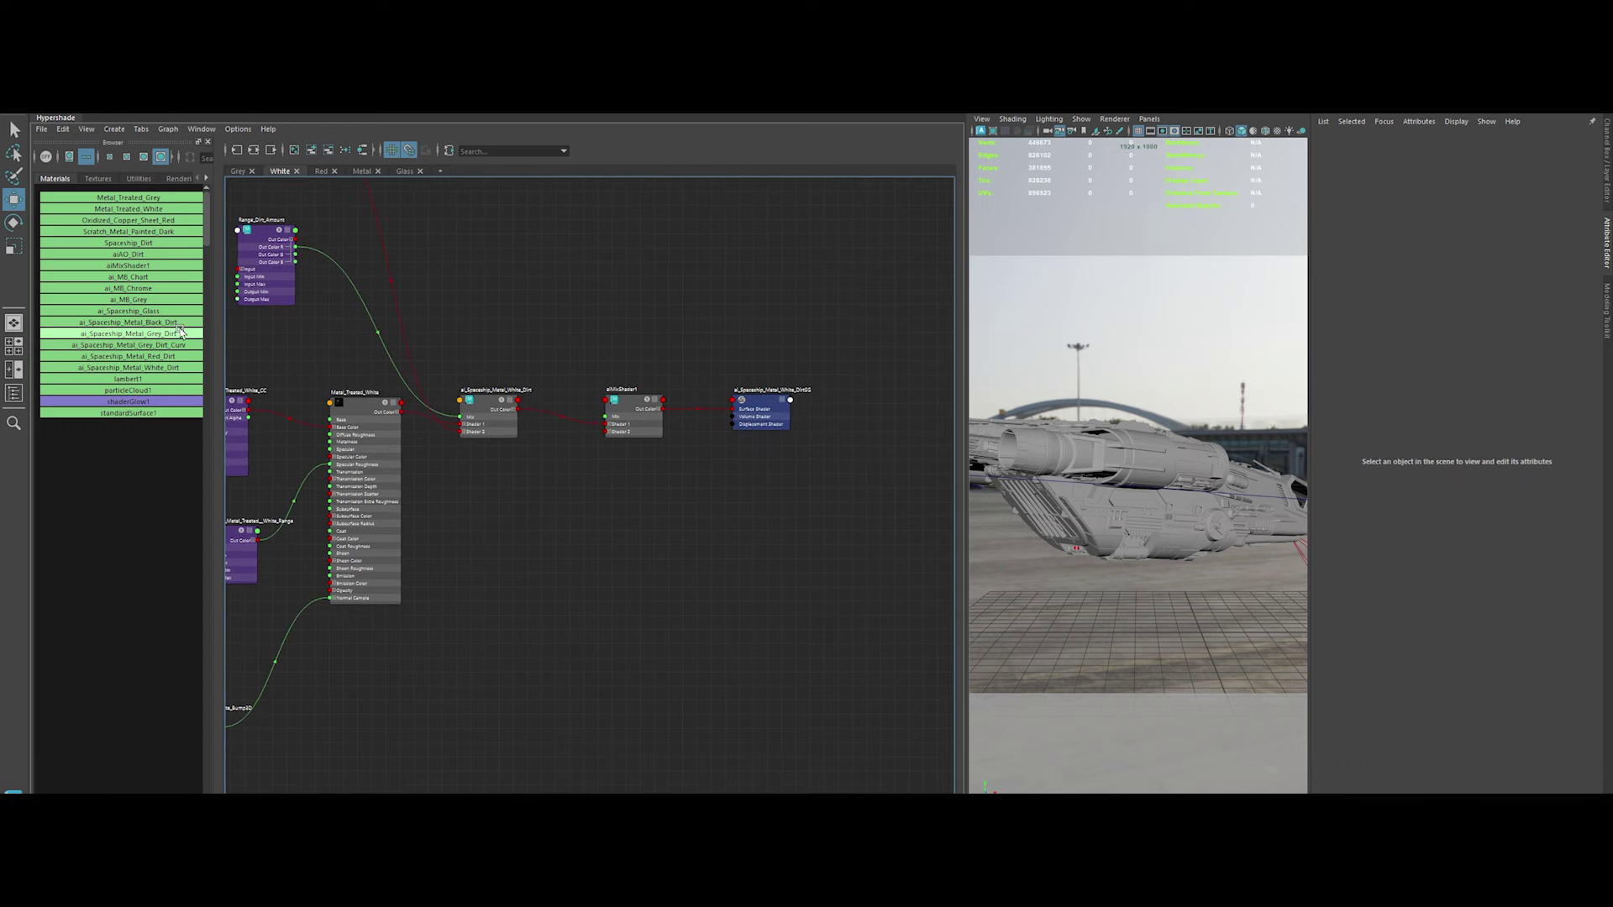
{"action": "left_click_drag", "start_coordinate": [168, 323], "coordinate": [508, 534]}
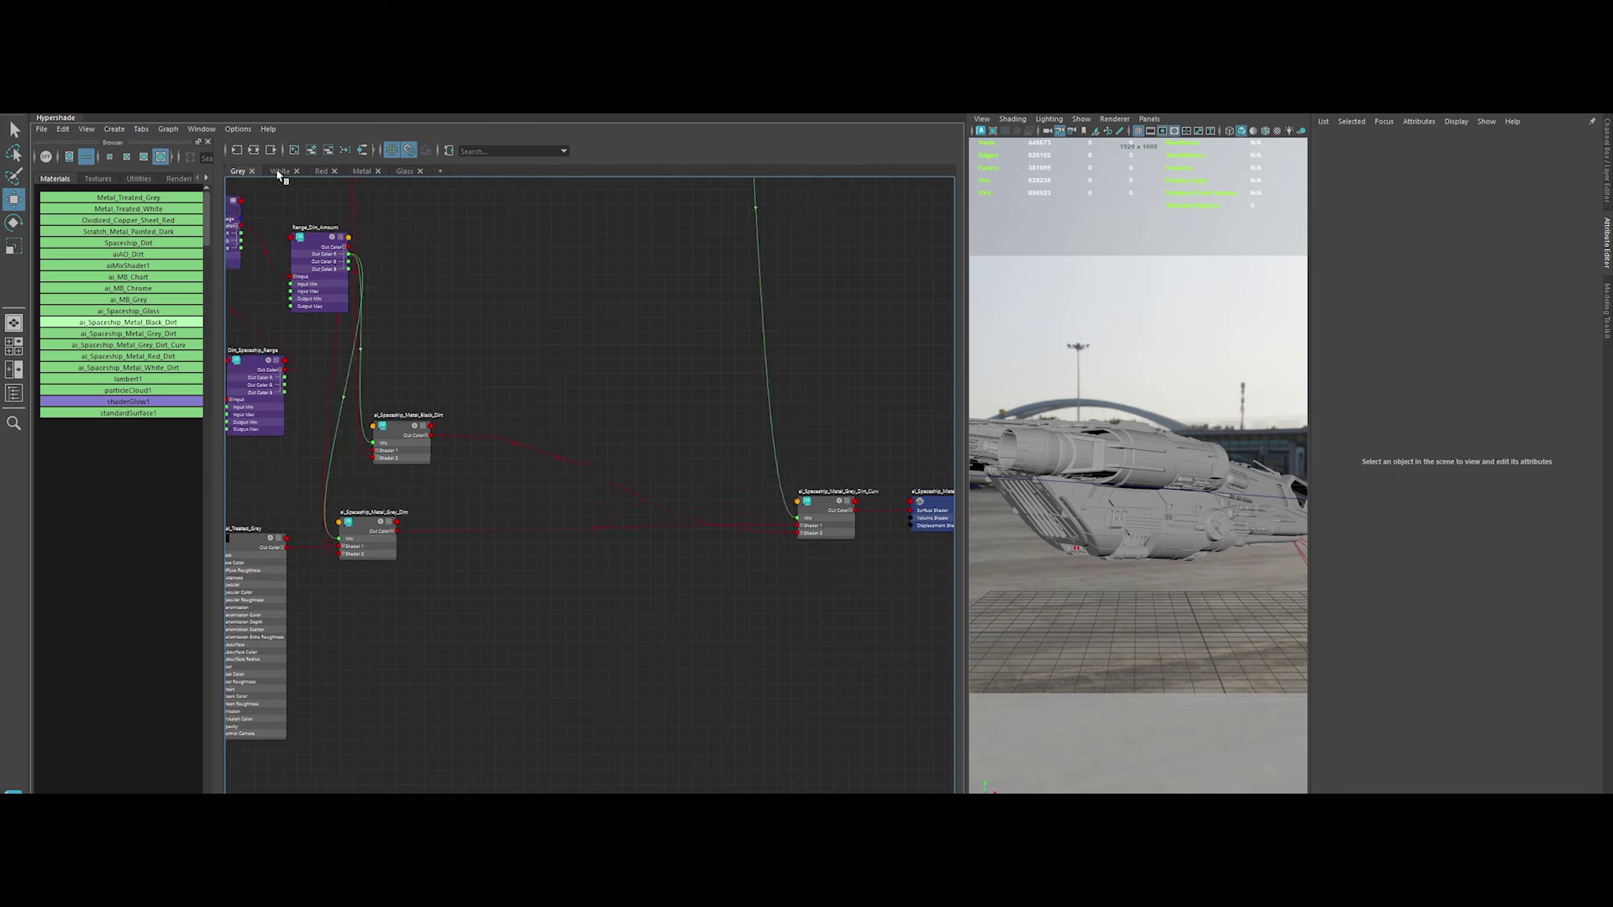
{"action": "left_click", "coordinate": [126, 179]}
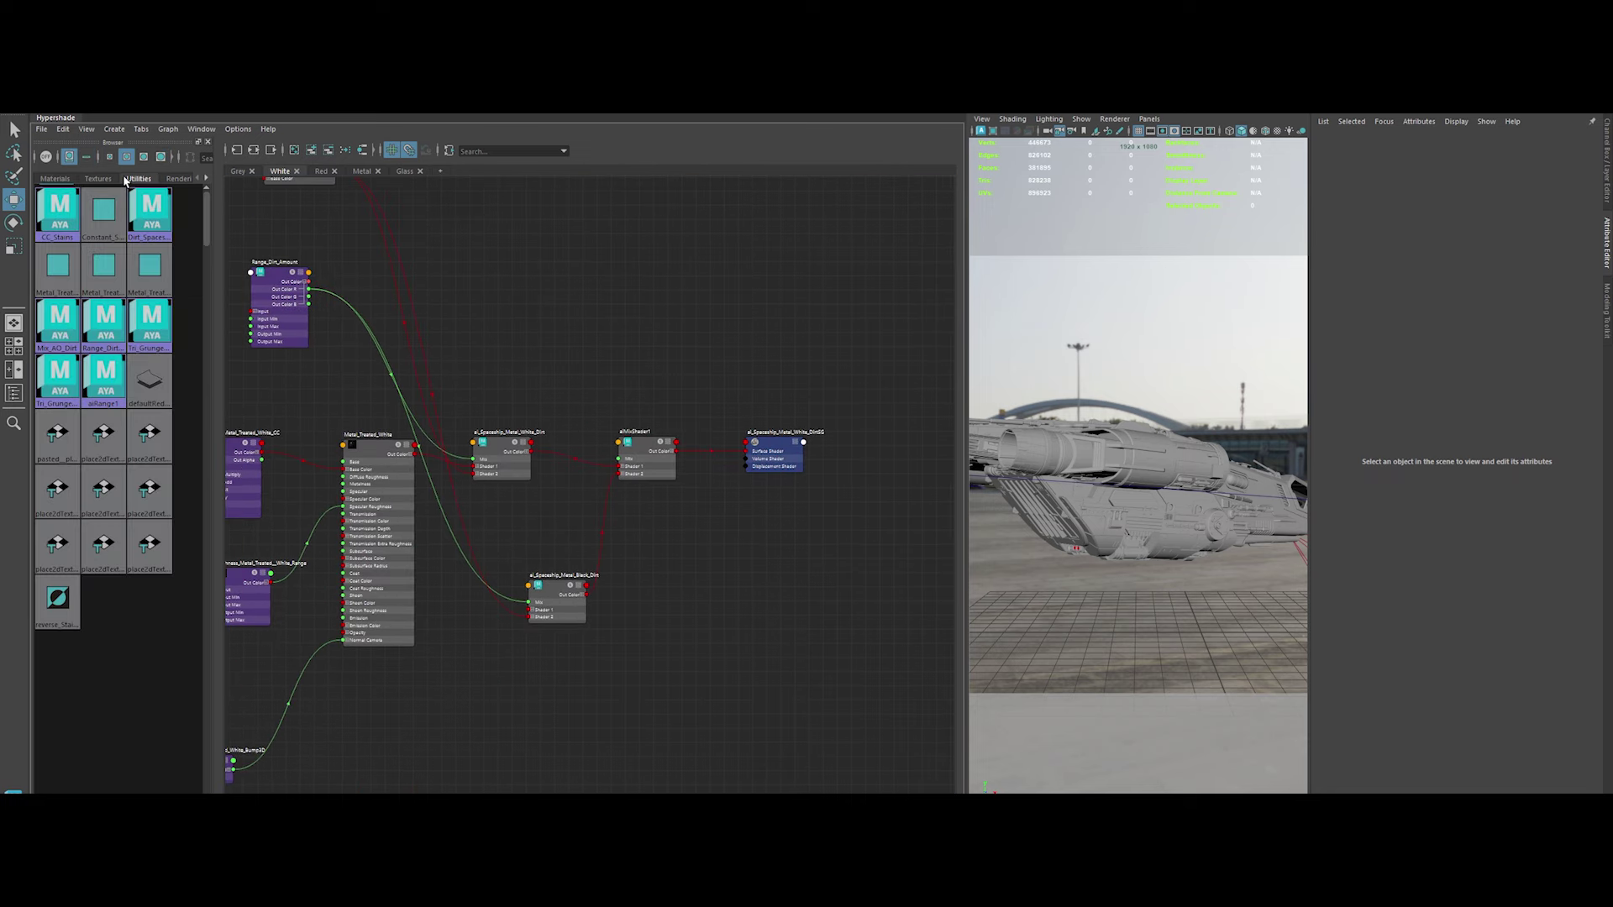
{"action": "left_click_drag", "start_coordinate": [152, 327], "coordinate": [593, 353]}
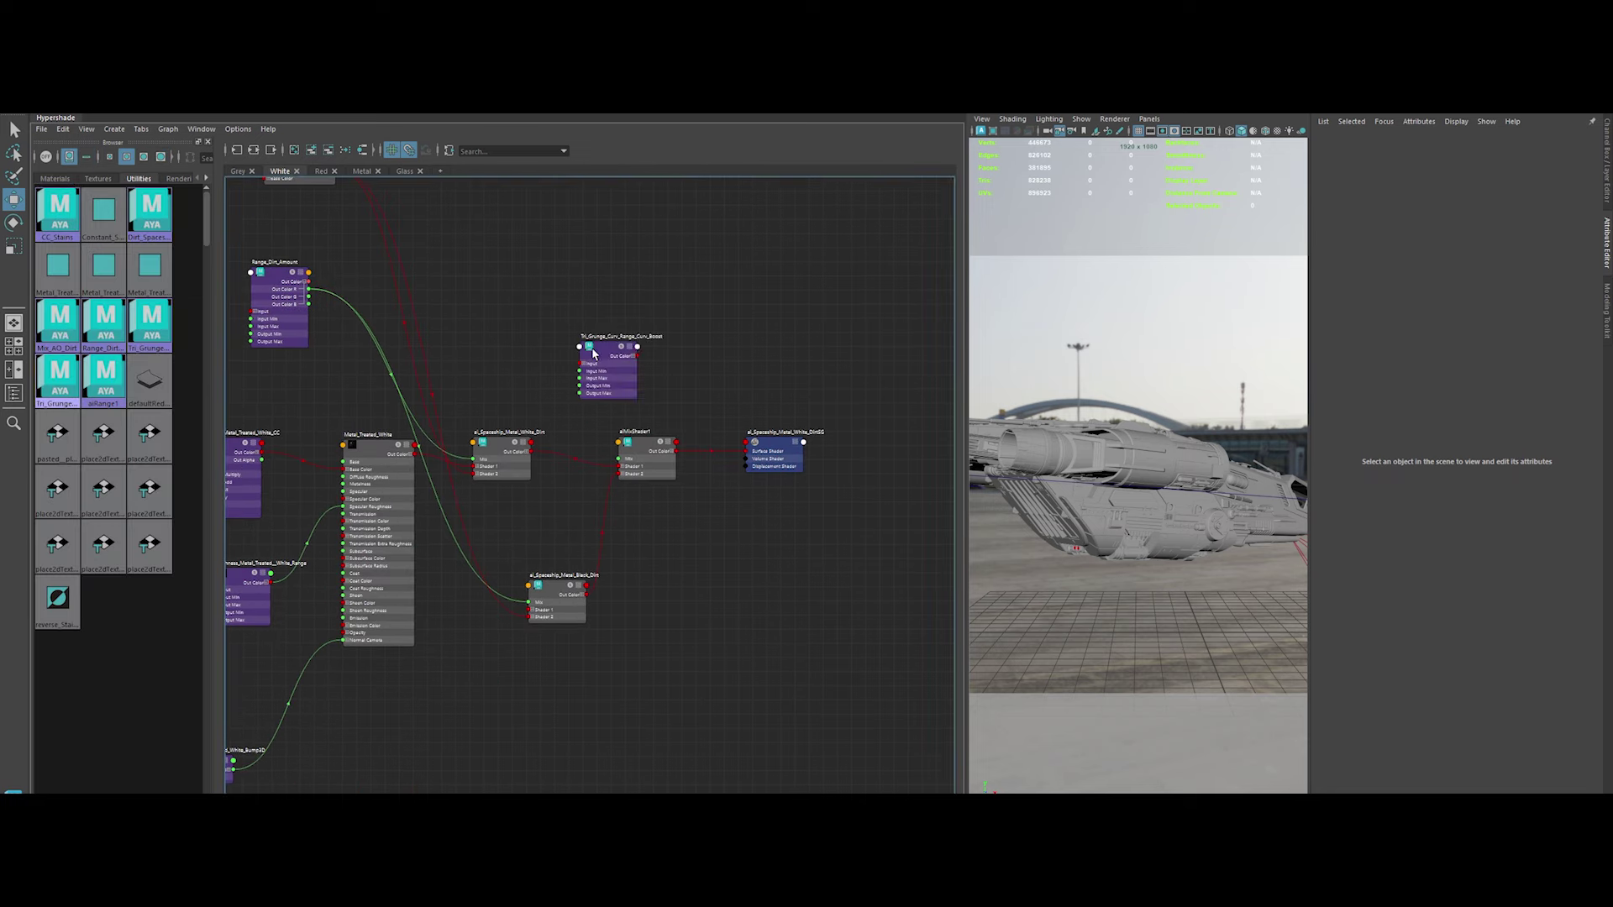
Bring the Tri_Grunge range node and ai_Spaceship_Metal_Black_Dirt into the Red graph
{"action": "left_click", "coordinate": [321, 171]}
{"action": "left_click_drag", "start_coordinate": [151, 327], "coordinate": [630, 332]}
{"action": "left_click", "coordinate": [721, 492]}
{"action": "left_click_drag", "start_coordinate": [721, 491], "coordinate": [795, 491]}
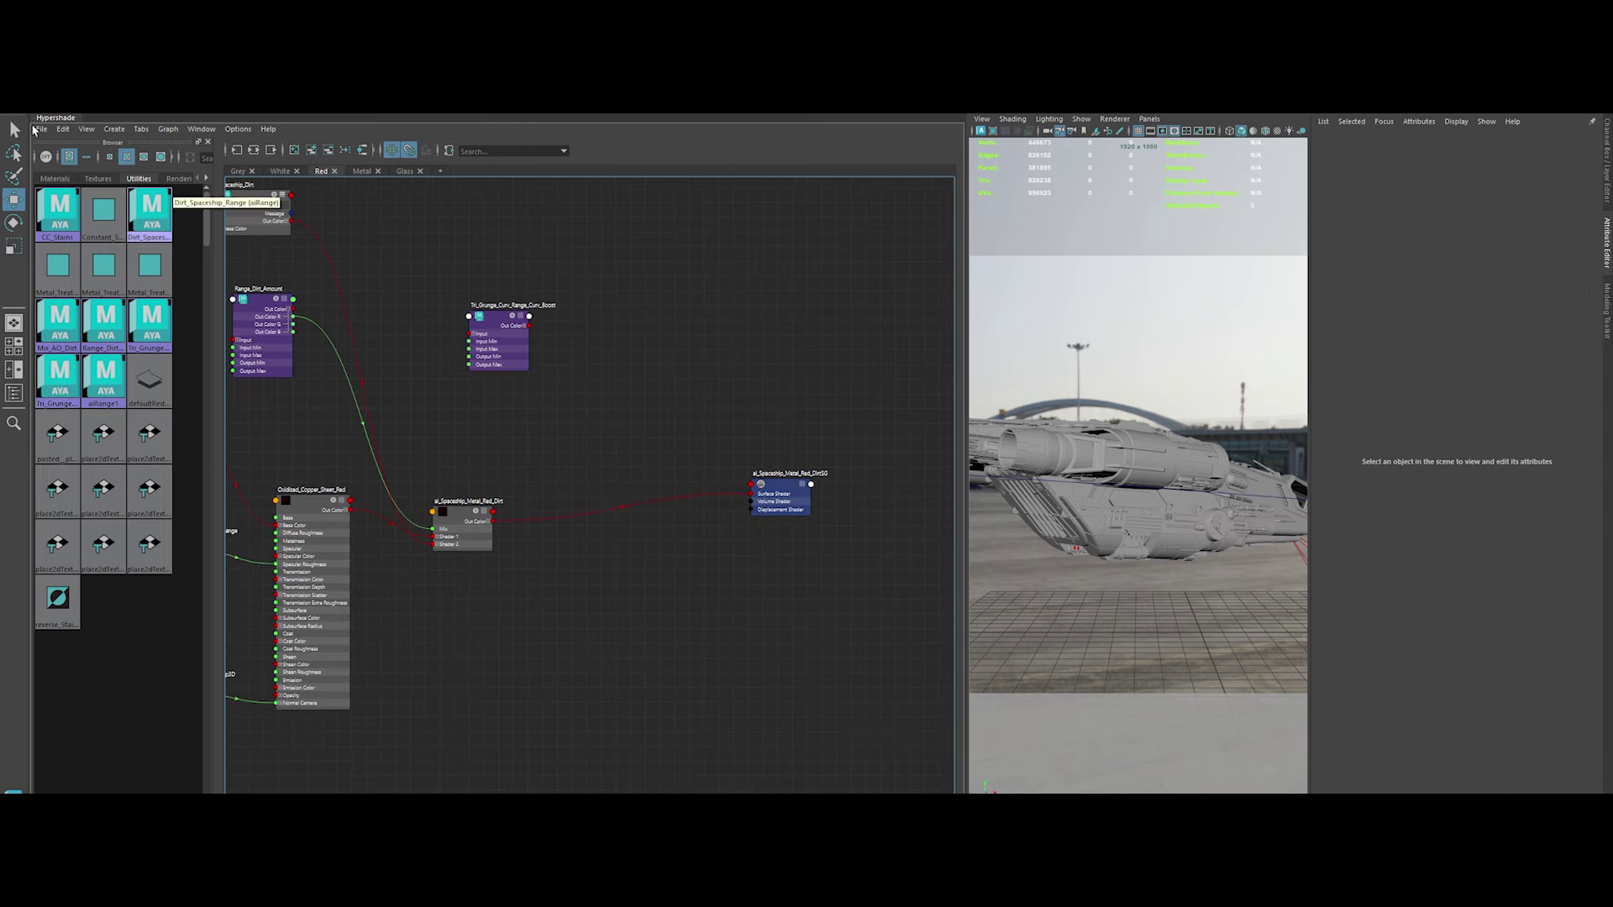
{"action": "left_click", "coordinate": [54, 178]}
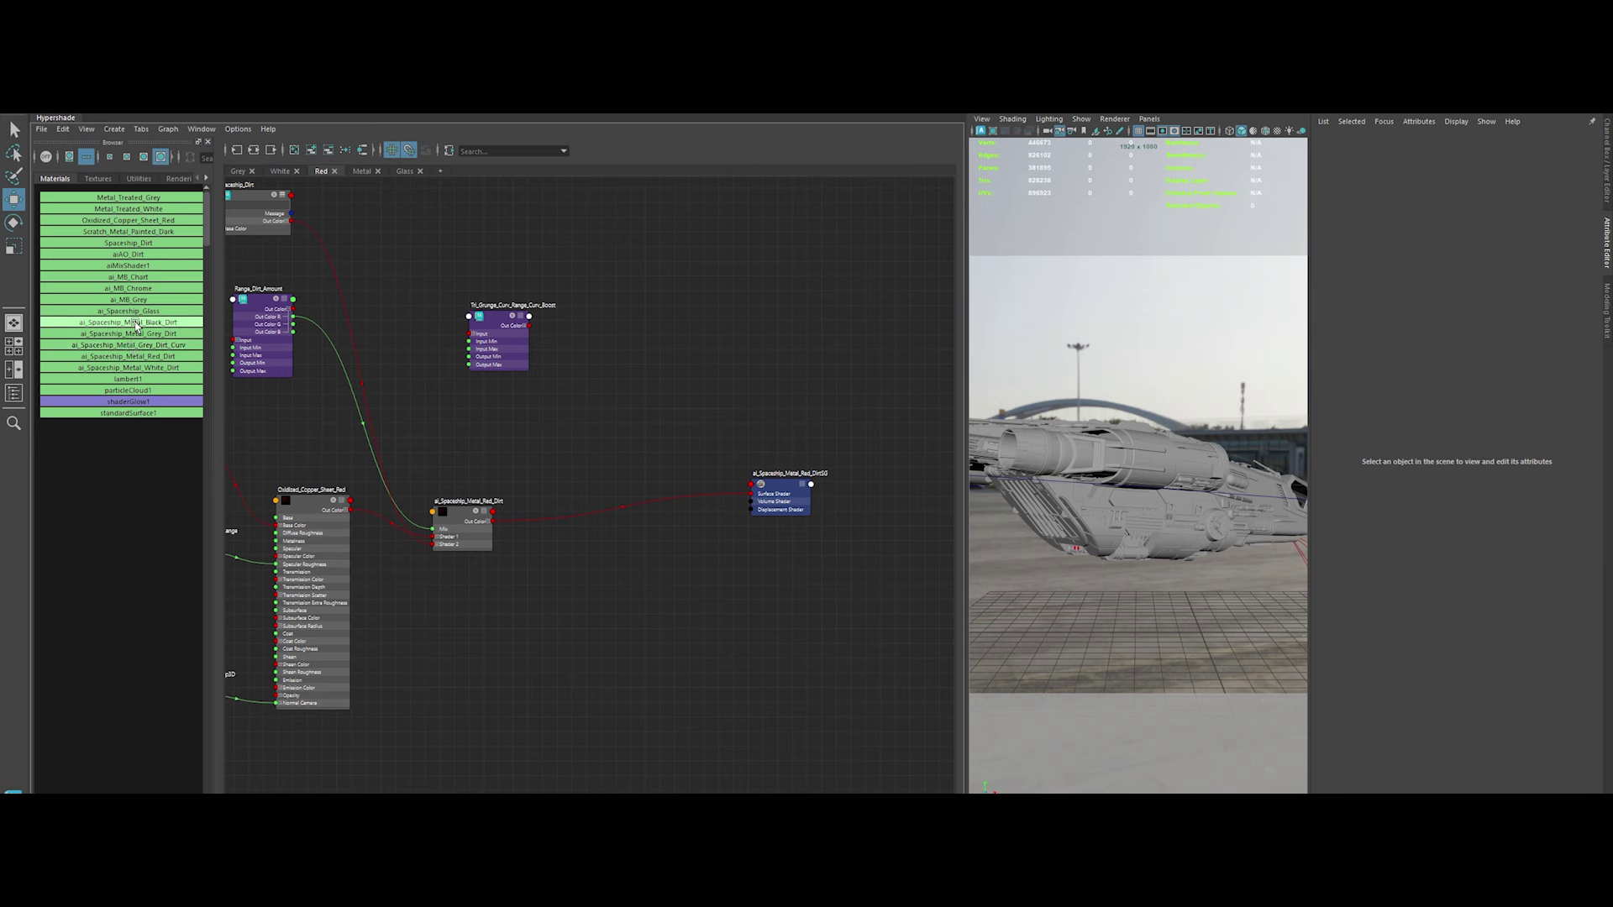
{"action": "left_click_drag", "start_coordinate": [137, 326], "coordinate": [589, 681]}
Add an aiMixShader beside Red_DirtSG, delete its extra SG, and wire Tri_Grunge red into Mix
{"action": "key", "text": "Tab"}
{"action": "type", "text": "aiMixShader"}
{"action": "key", "text": "Return"}
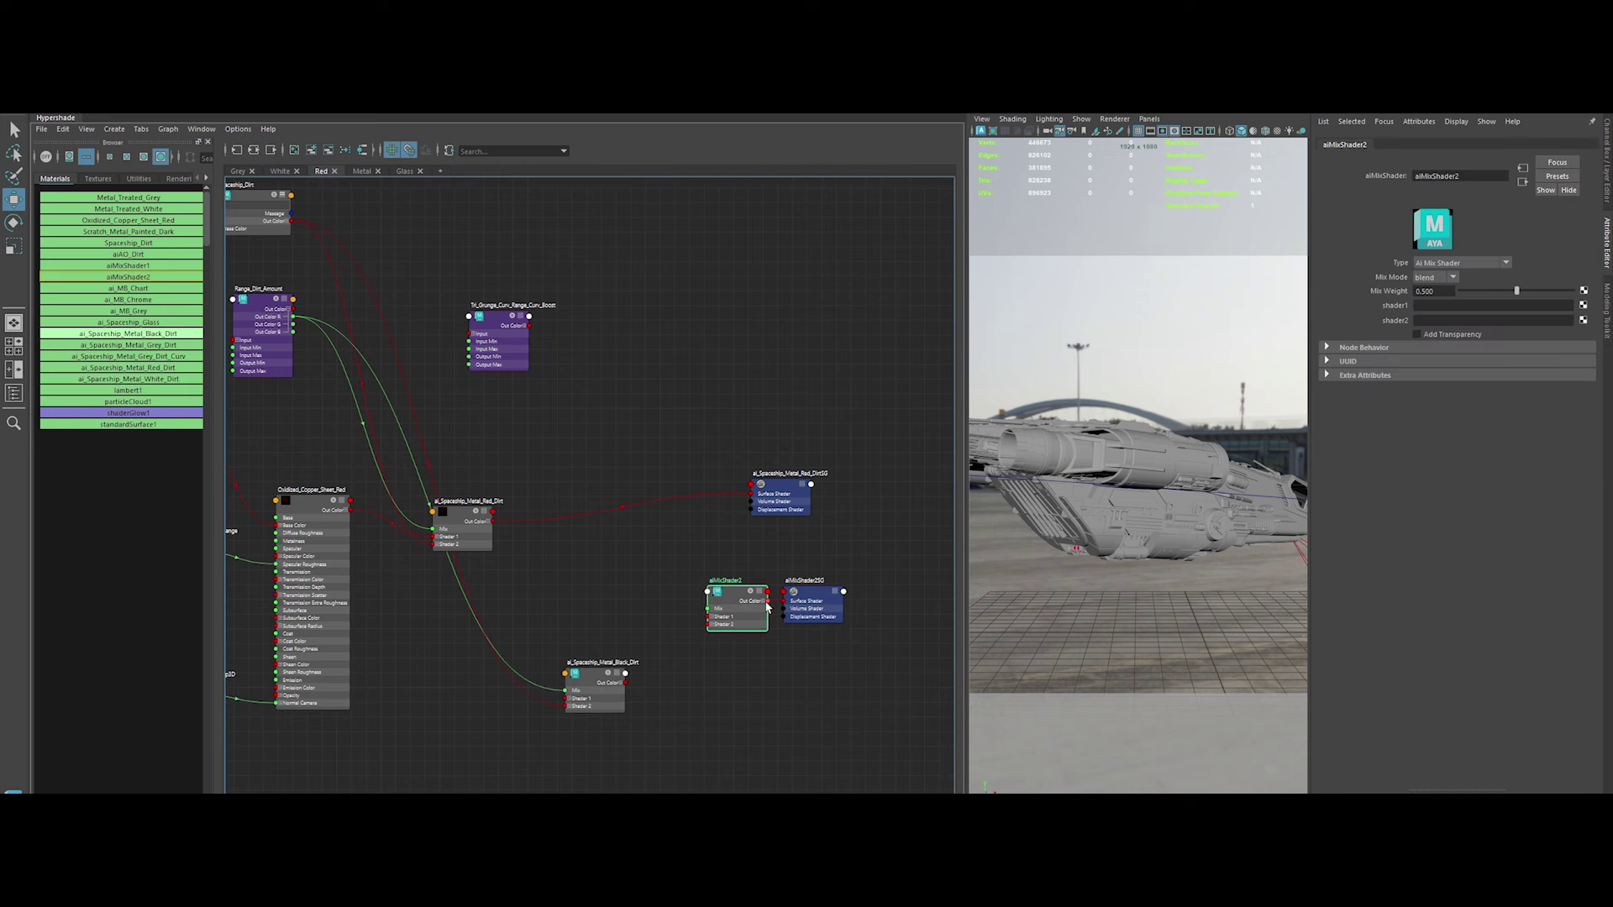
{"action": "left_click", "coordinate": [823, 614]}
{"action": "key", "text": "Delete"}
{"action": "left_click_drag", "start_coordinate": [750, 607], "coordinate": [659, 530]}
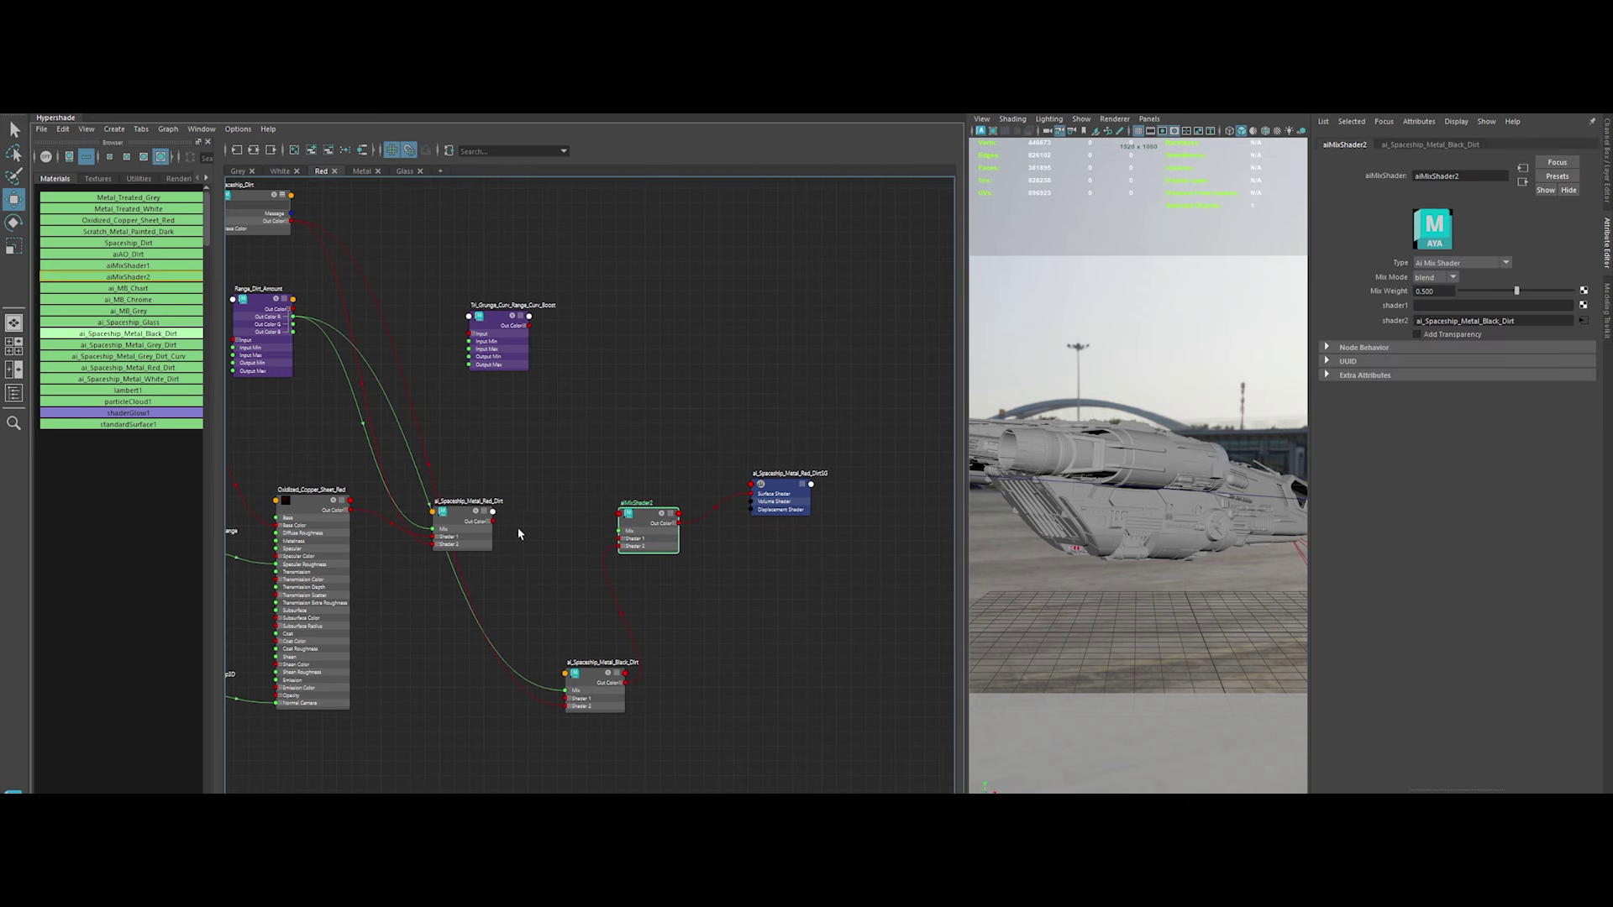
{"action": "left_click_drag", "start_coordinate": [529, 337], "coordinate": [619, 531]}
{"action": "left_click", "coordinate": [682, 430]}
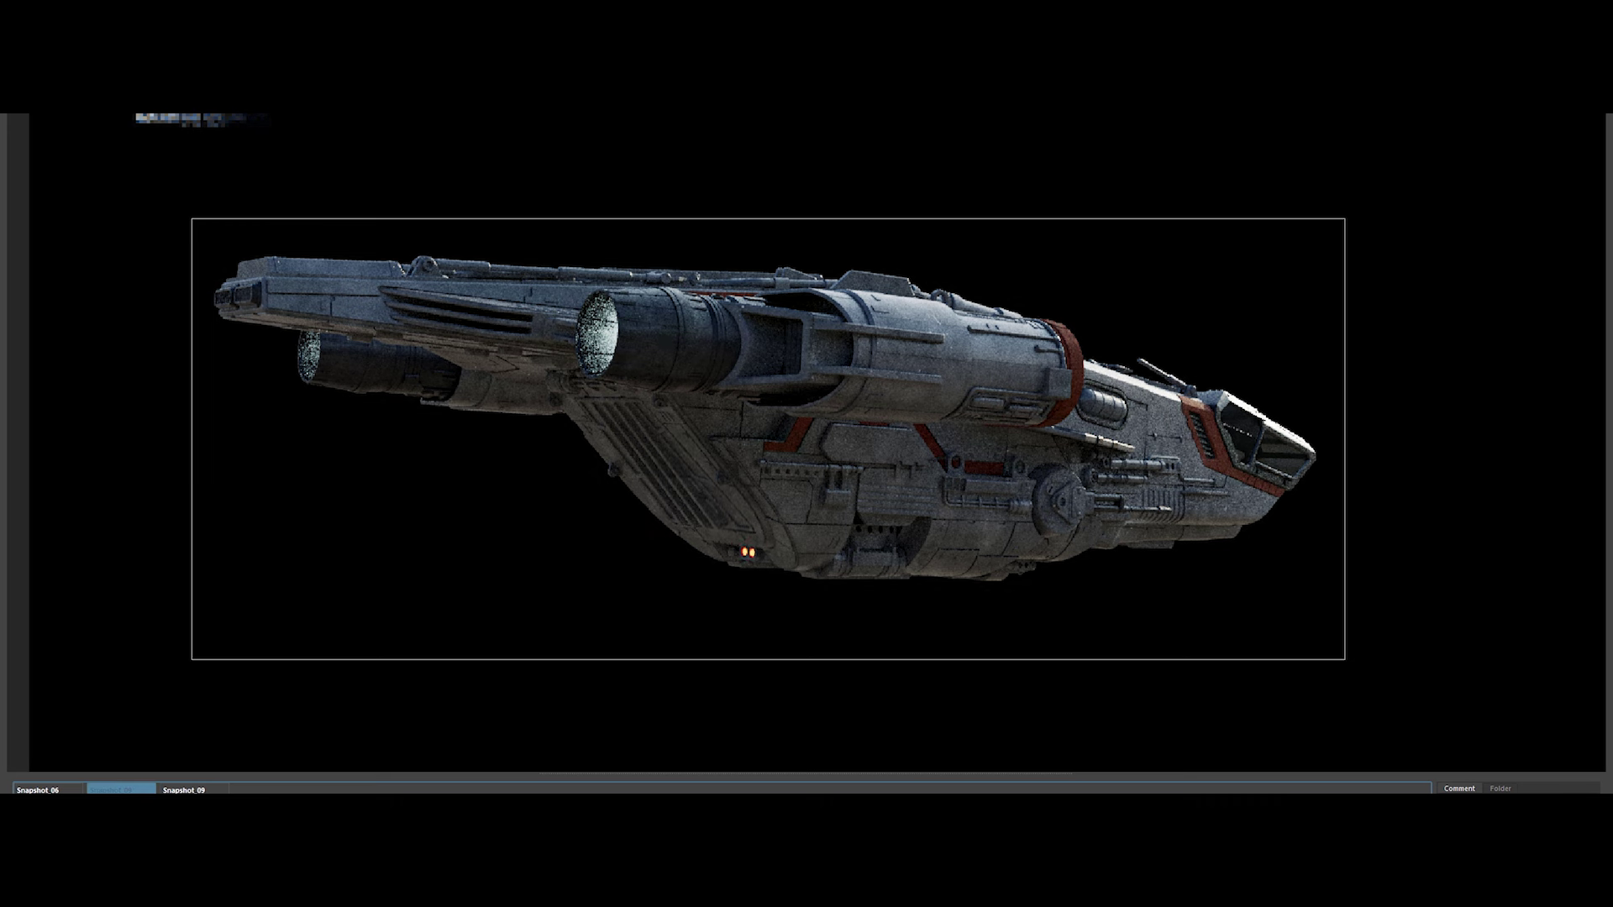
Draw a render region around the ship's nose and zoom the render view in on it
{"action": "key", "text": "Right"}
{"action": "left_click_drag", "start_coordinate": [1159, 349], "coordinate": [1316, 494]}
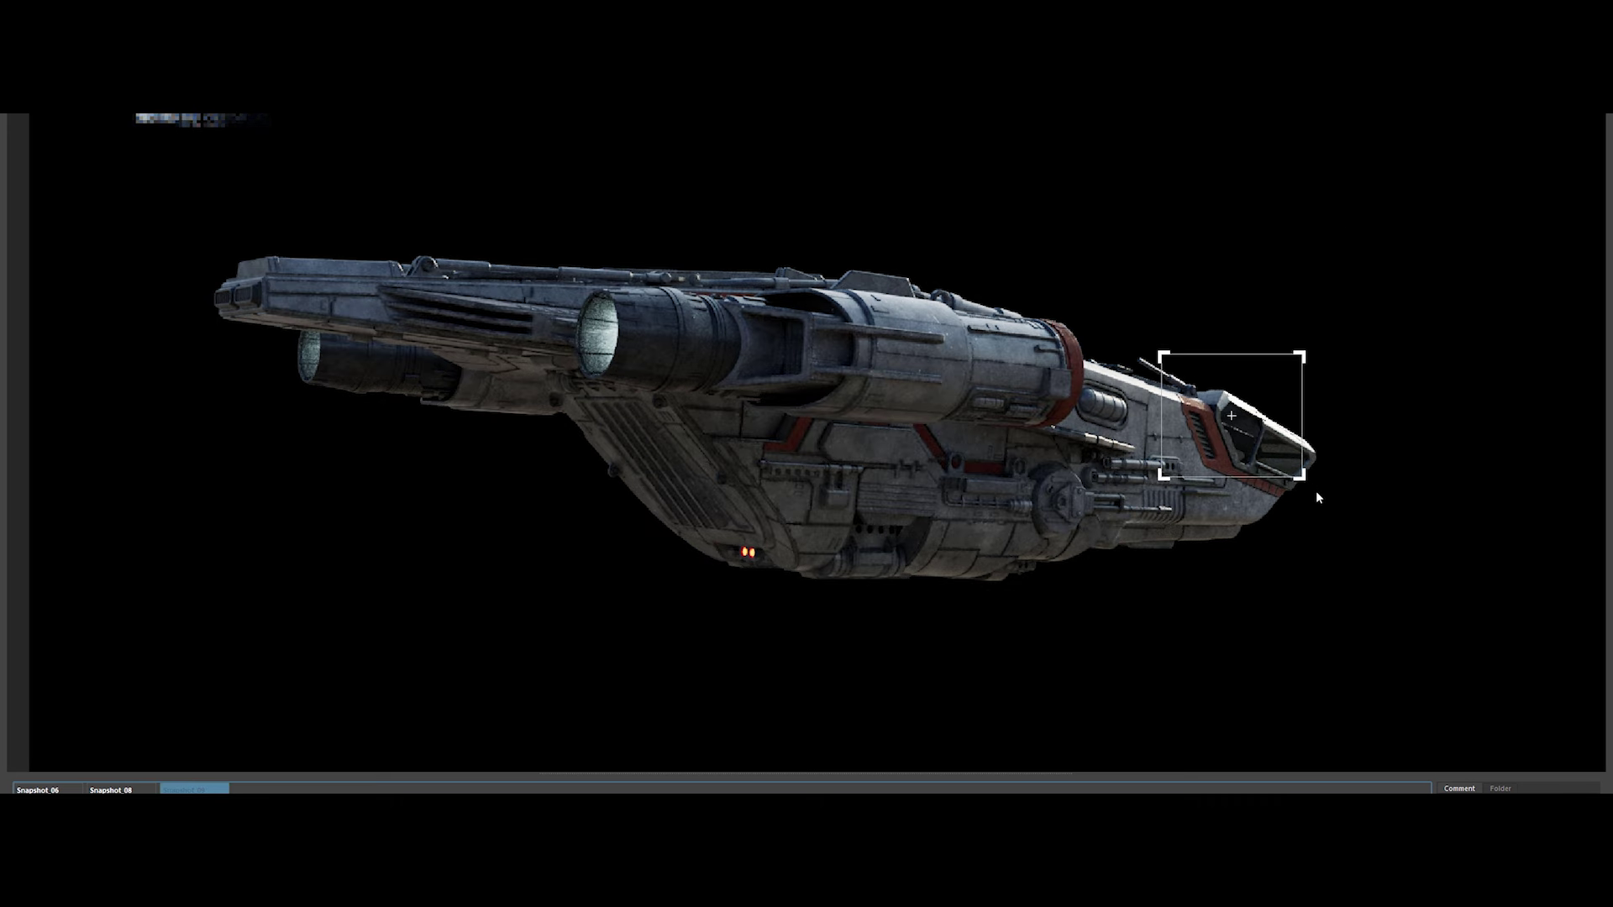
{"action": "scroll", "coordinate": [1305, 488], "scroll_direction": "up", "scroll_amount": 3}
{"action": "middle_click_drag", "start_coordinate": [1295, 486], "coordinate": [955, 475], "text": "alt"}
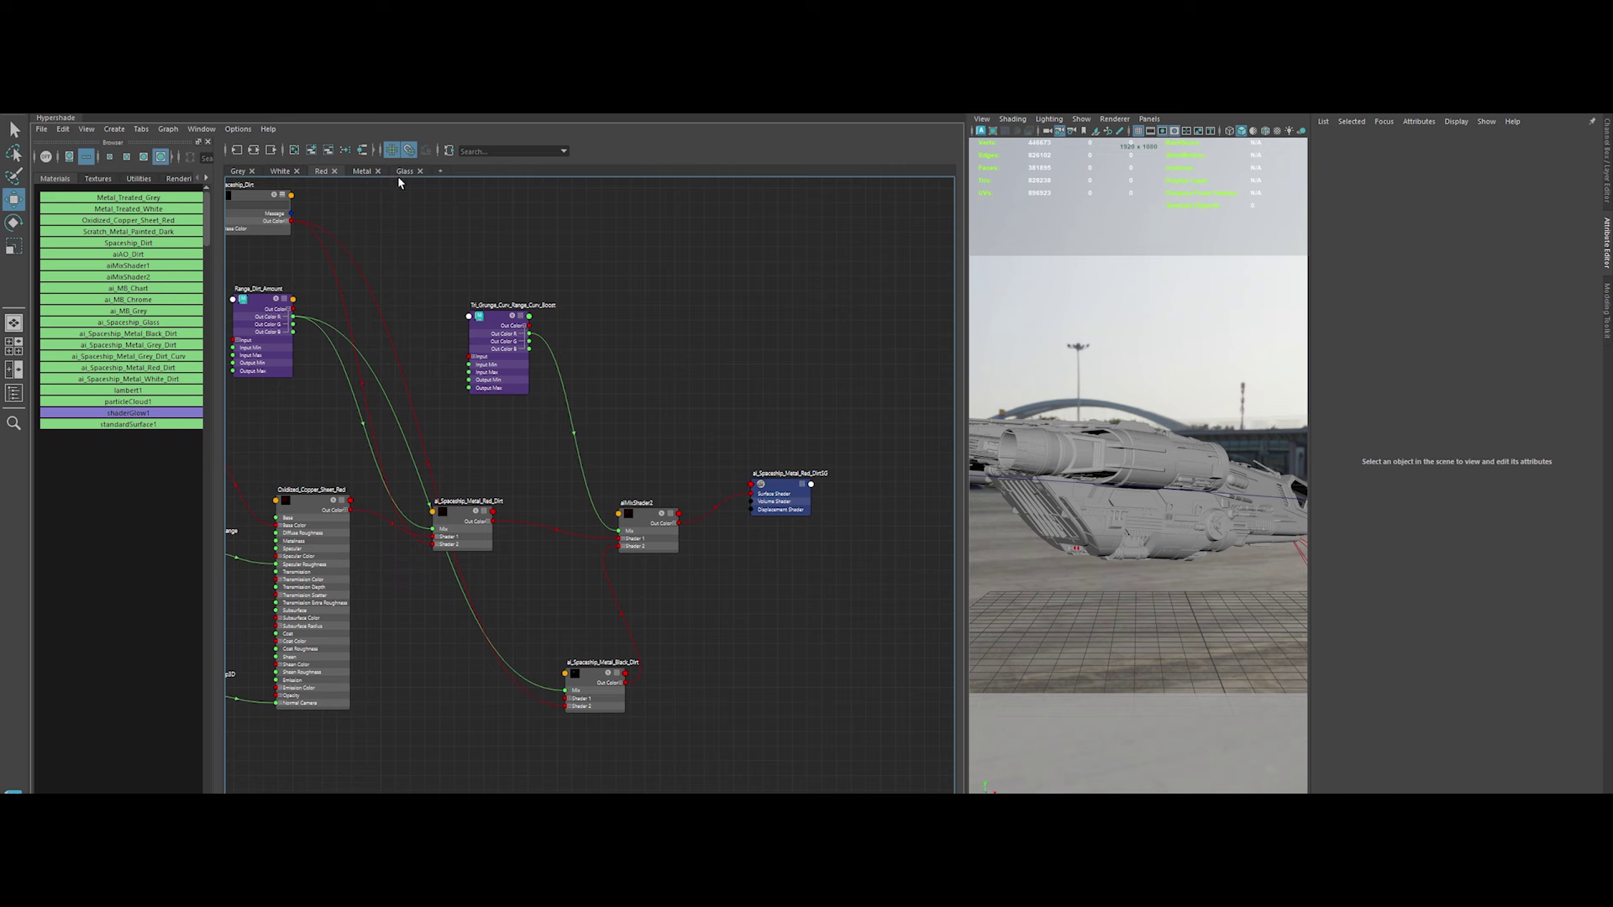
In the Glass graph, create a file node loading Stains_Roughness.exr from Surface_Imperfections
{"action": "left_click", "coordinate": [404, 171]}
{"action": "key", "text": "Tab"}
{"action": "type", "text": "file"}
{"action": "key", "text": "Return"}
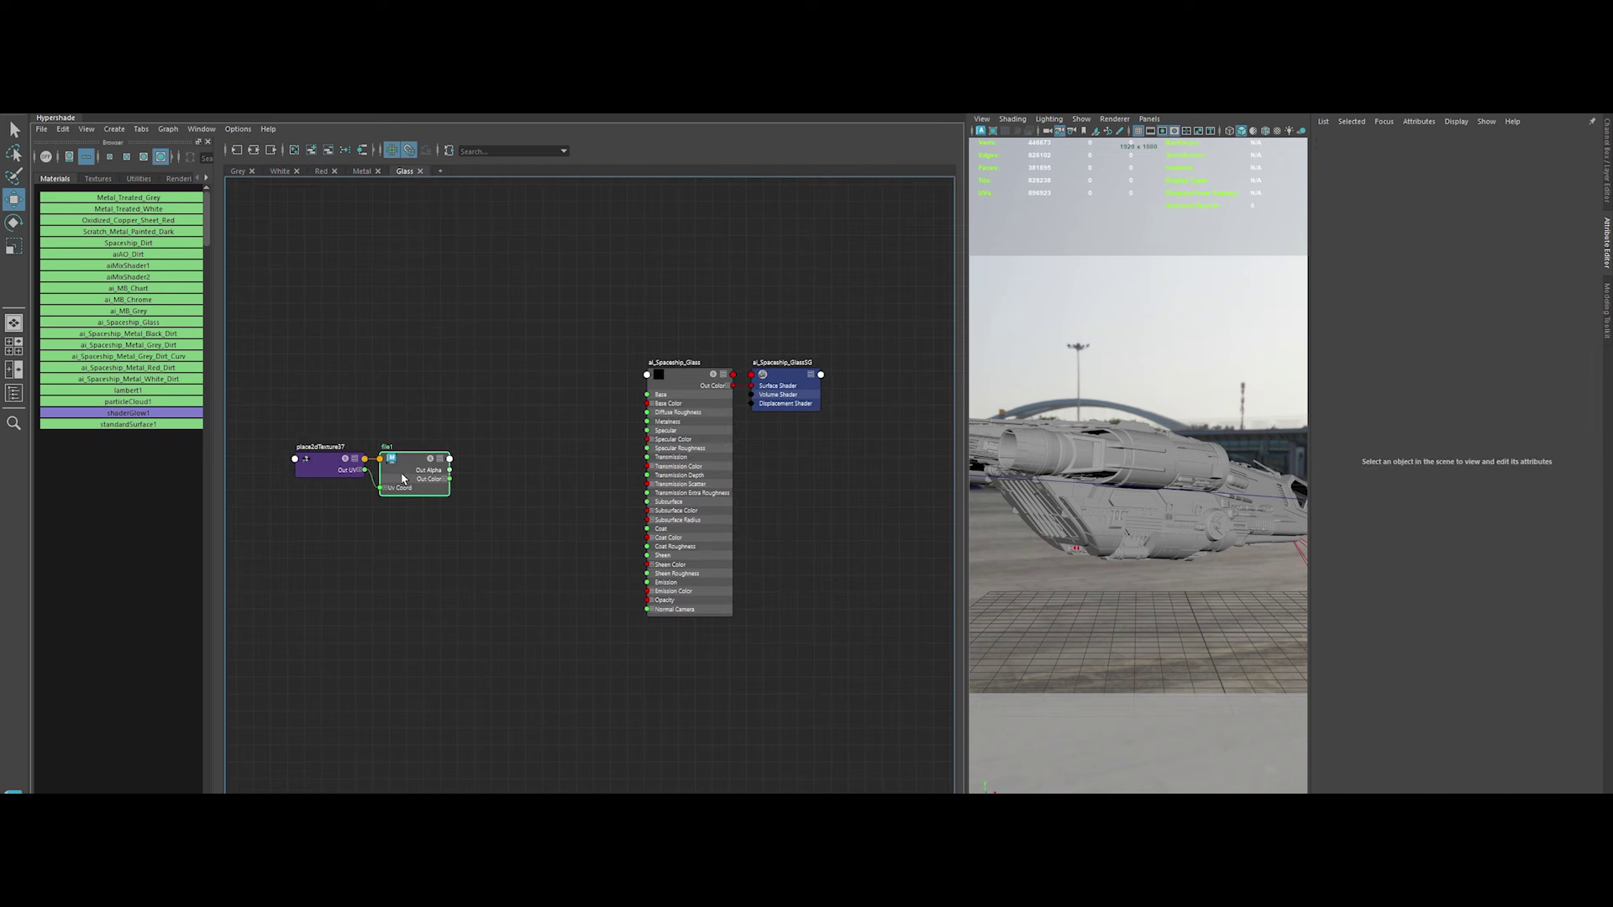
{"action": "left_click", "coordinate": [1583, 316]}
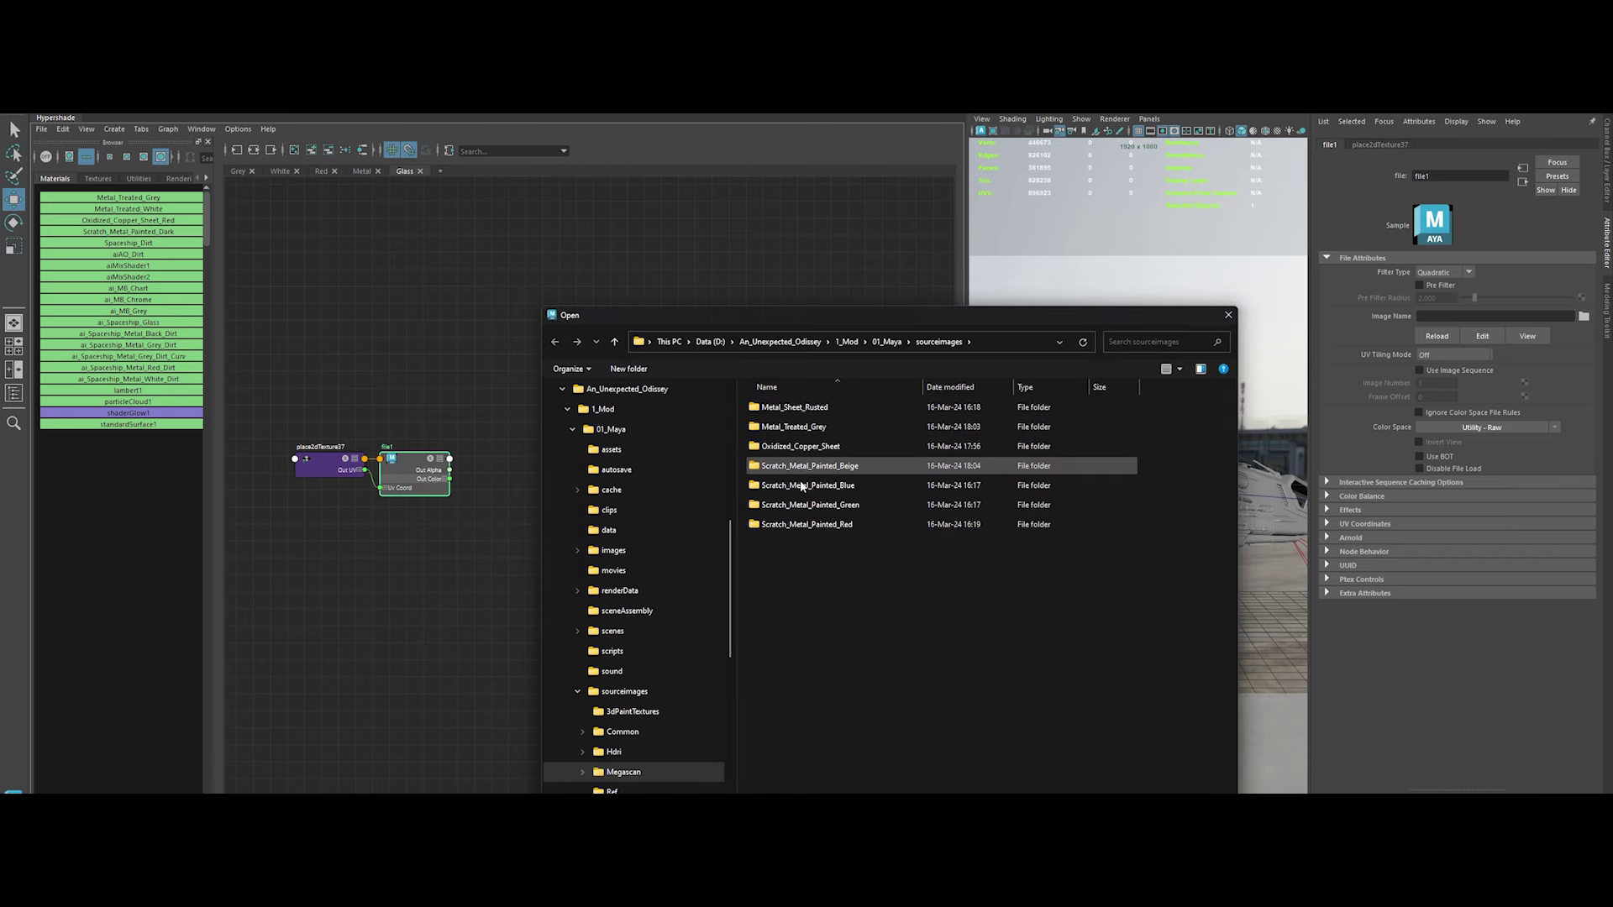
{"action": "scroll", "coordinate": [653, 725], "scroll_direction": "down", "scroll_amount": 4}
{"action": "left_click", "coordinate": [647, 571]}
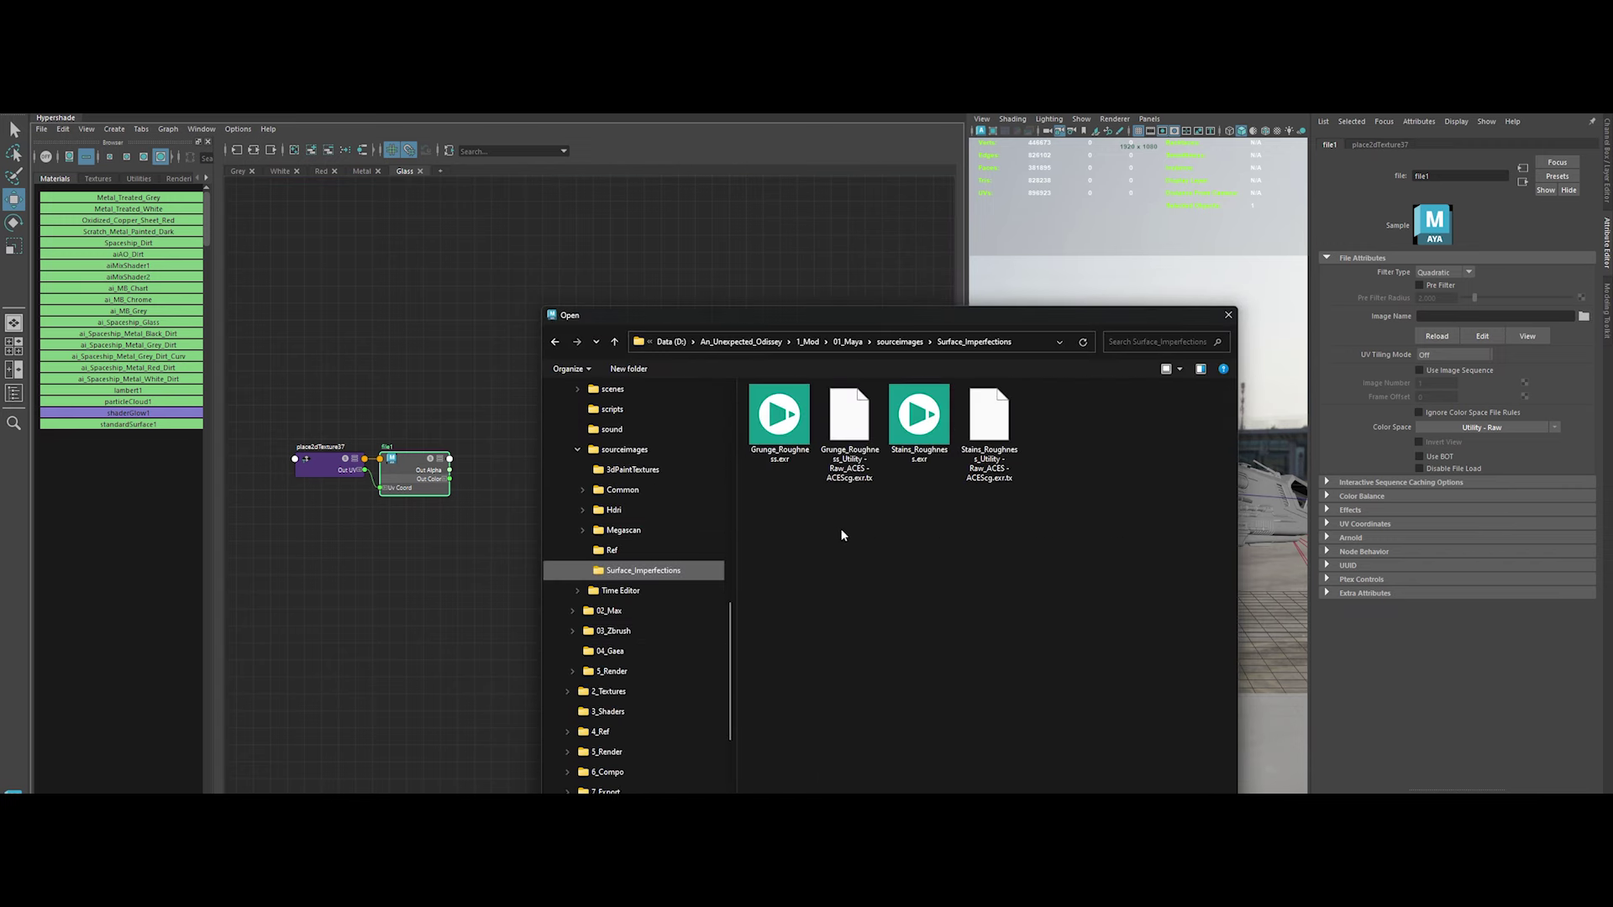
{"action": "double_click", "coordinate": [913, 430]}
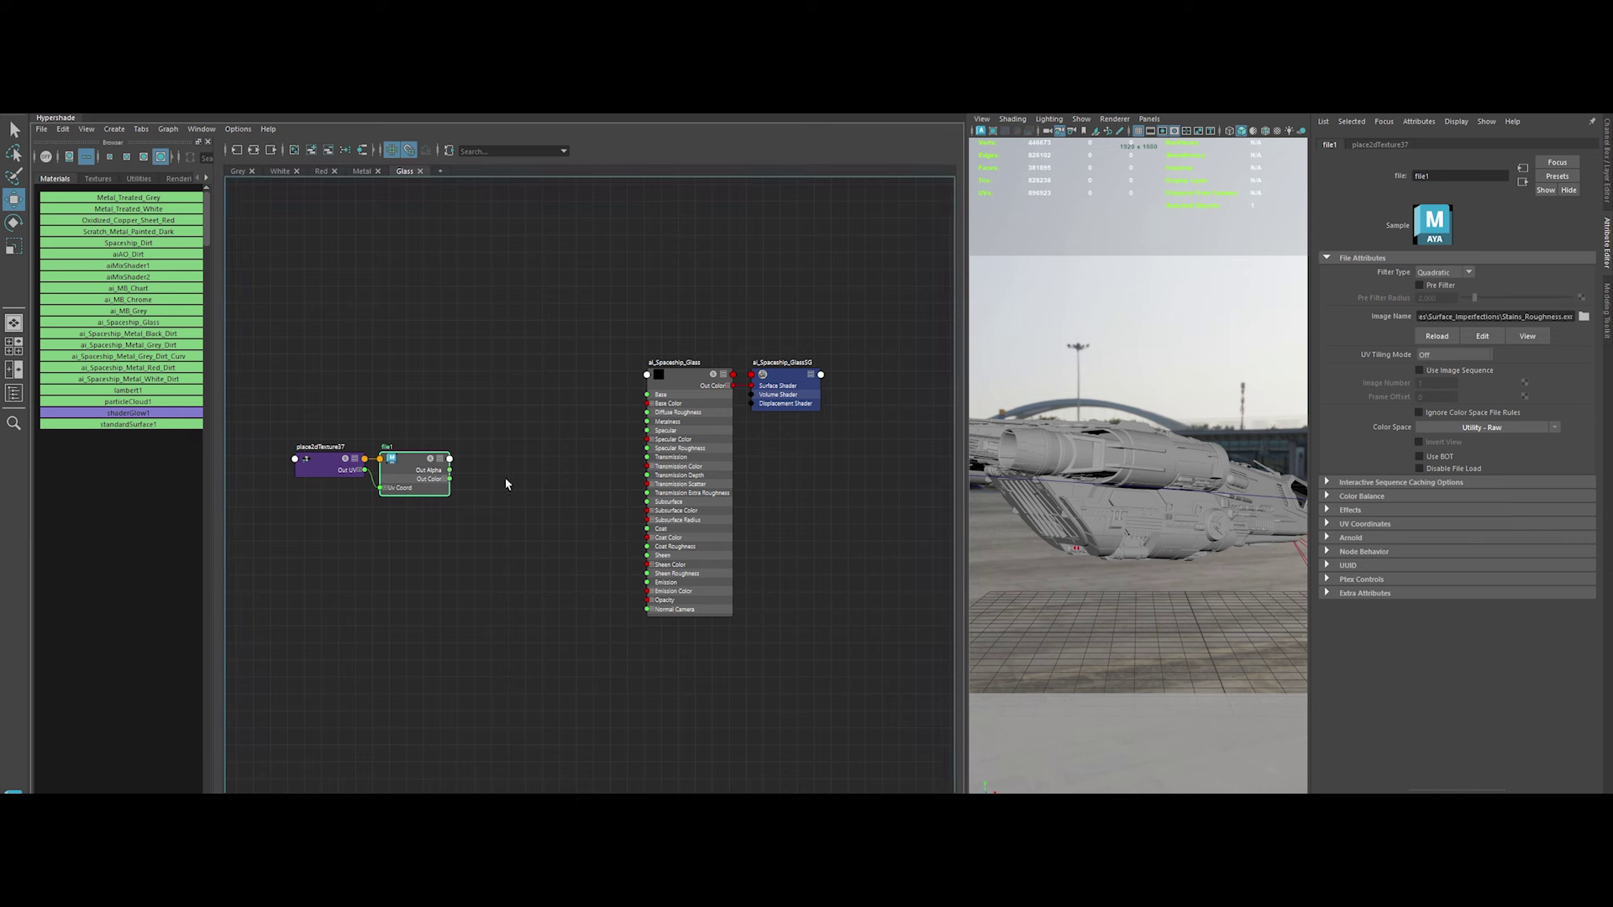
Create an aiTriplanar node fed by the Stains_Roughness file texture
{"action": "left_click_drag", "start_coordinate": [672, 495], "coordinate": [507, 485]}
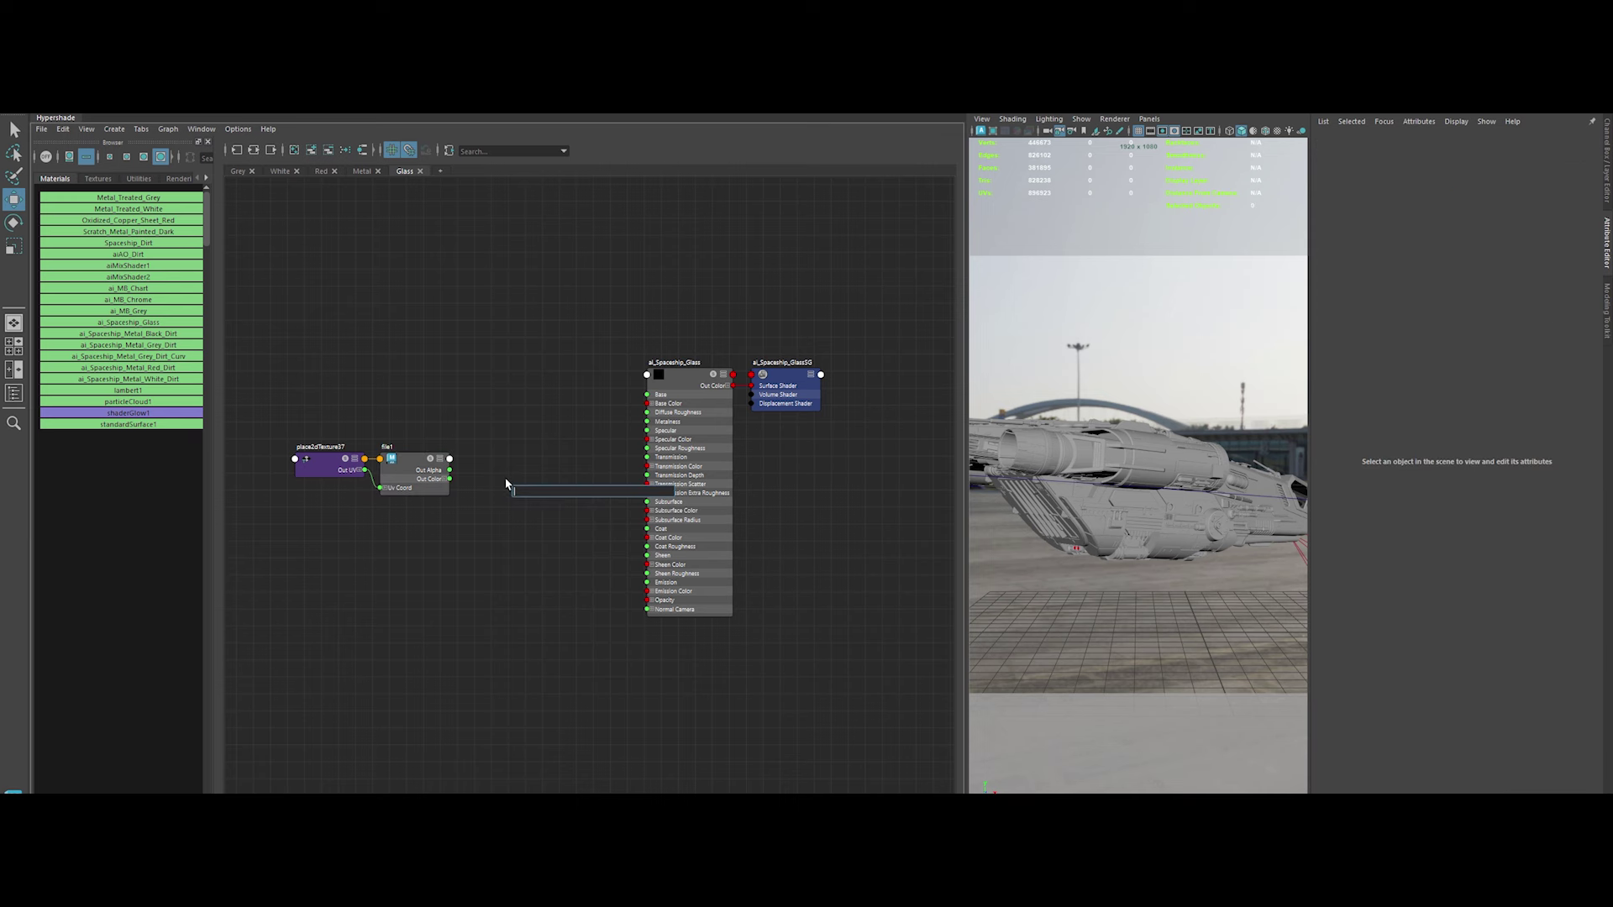
{"action": "left_click", "coordinate": [571, 499]}
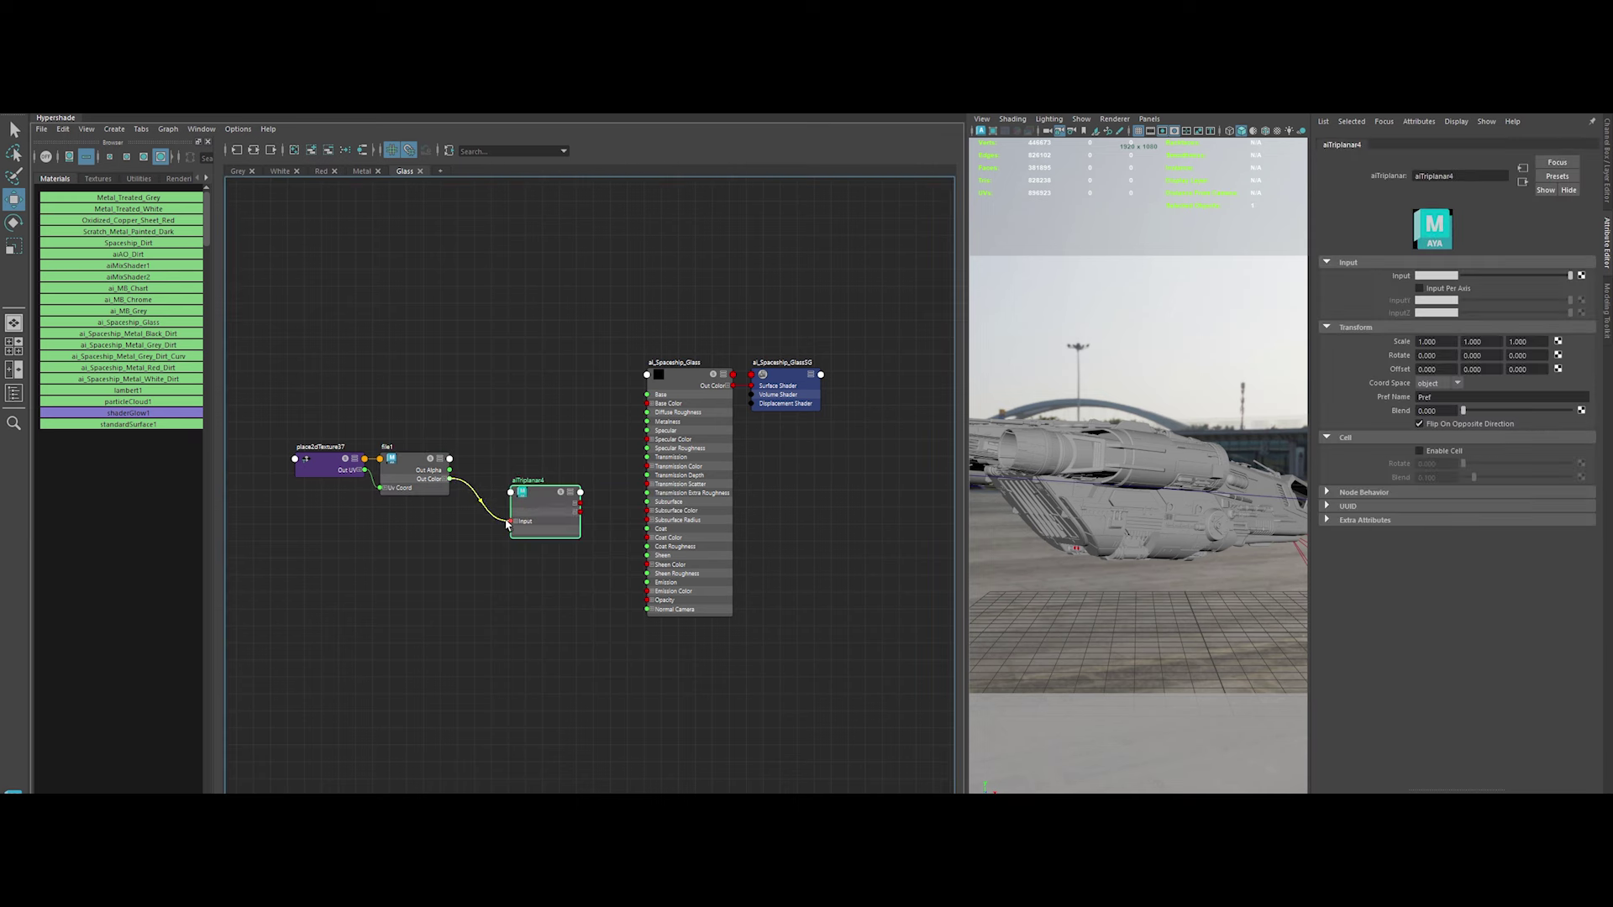
{"action": "left_click", "coordinate": [414, 406]}
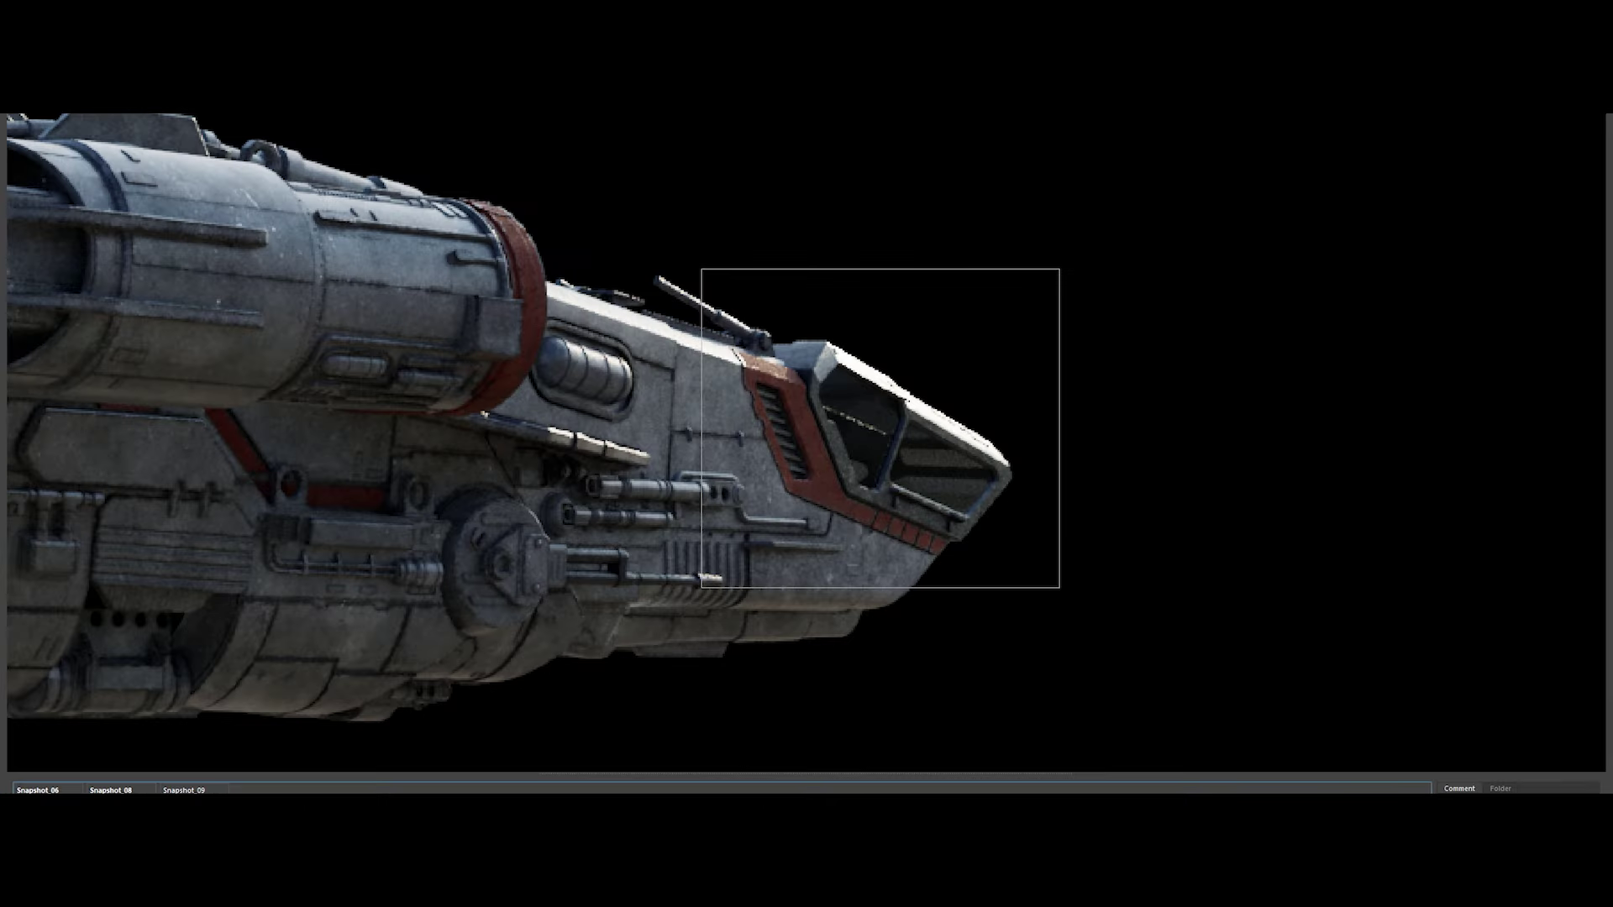
{"action": "left_click", "coordinate": [542, 501]}
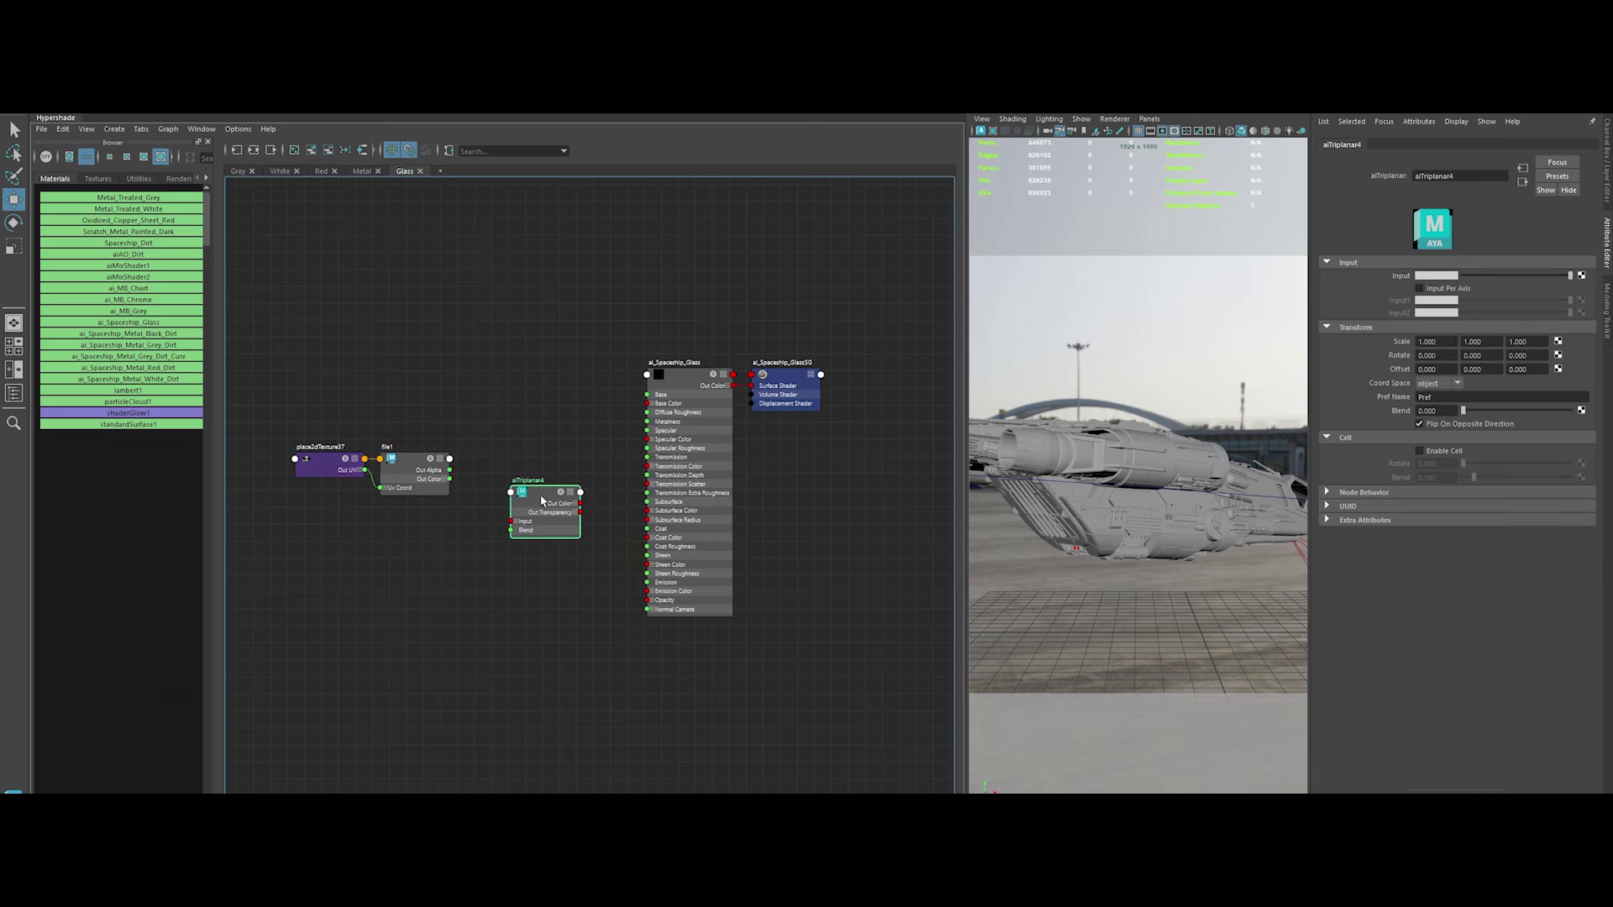
{"action": "left_click", "coordinate": [409, 470]}
{"action": "key", "text": "ctrl+z"}
{"action": "key", "text": "ctrl+z"}
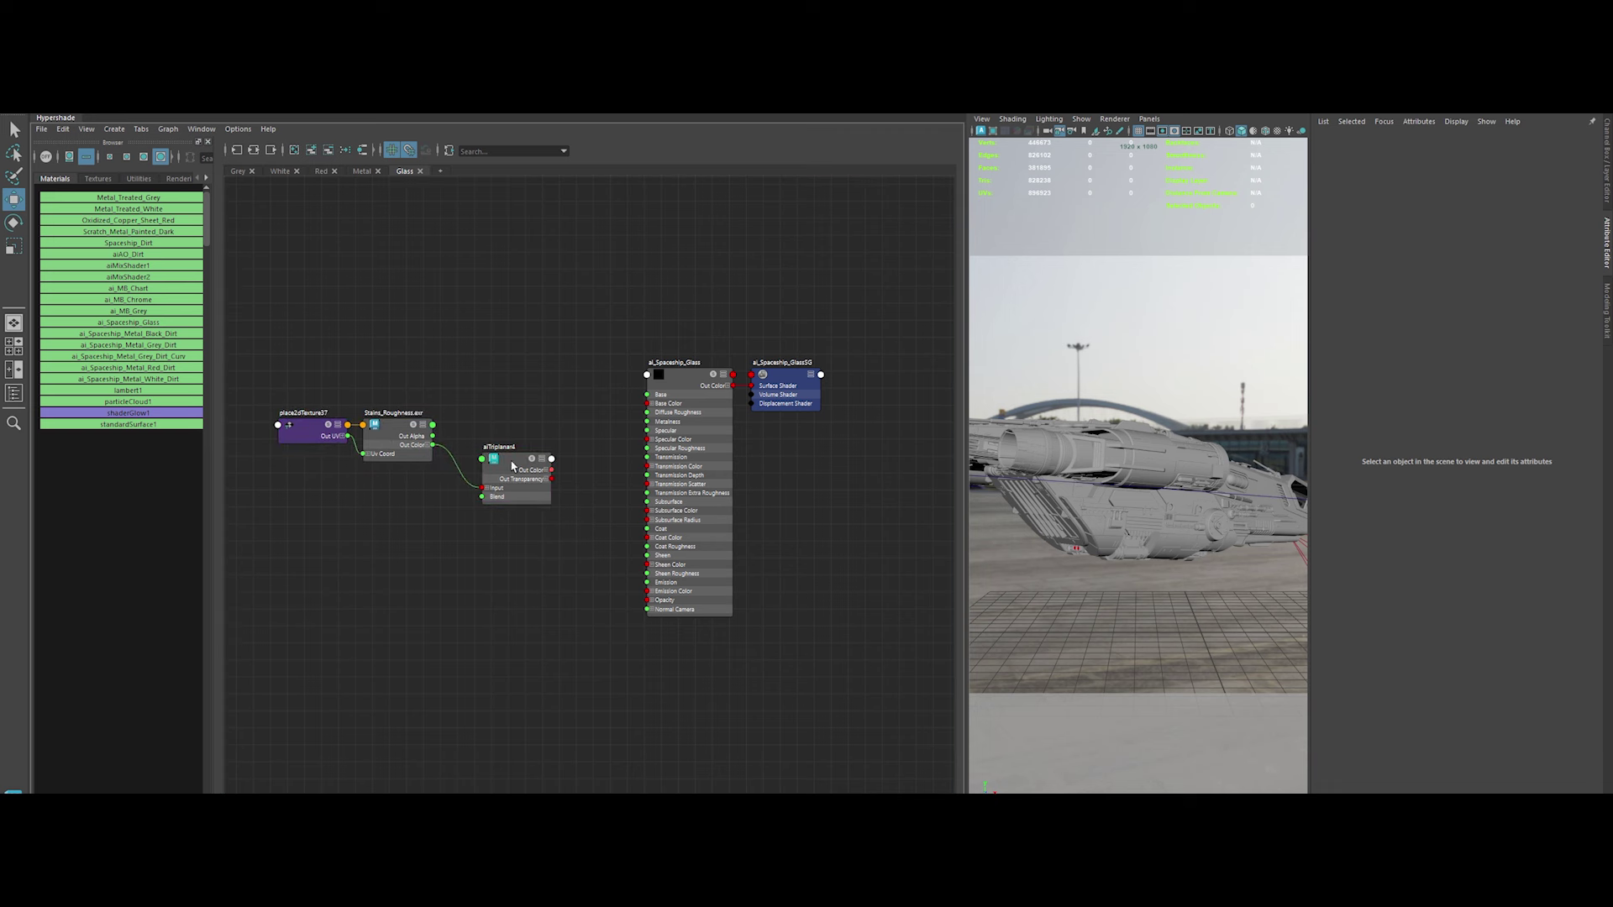
{"action": "key", "text": "ctrl+z"}
Route the triplanar through a new aiRange node into the glass Specular Roughness
{"action": "key", "text": "Tab"}
{"action": "type", "text": "aiRange"}
{"action": "key", "text": "Return"}
{"action": "mouse_move", "coordinate": [535, 436]}
{"action": "left_mouse_down"}
{"action": "mouse_move", "coordinate": [496, 594]}
{"action": "mouse_move", "coordinate": [663, 459]}
{"action": "left_mouse_up"}
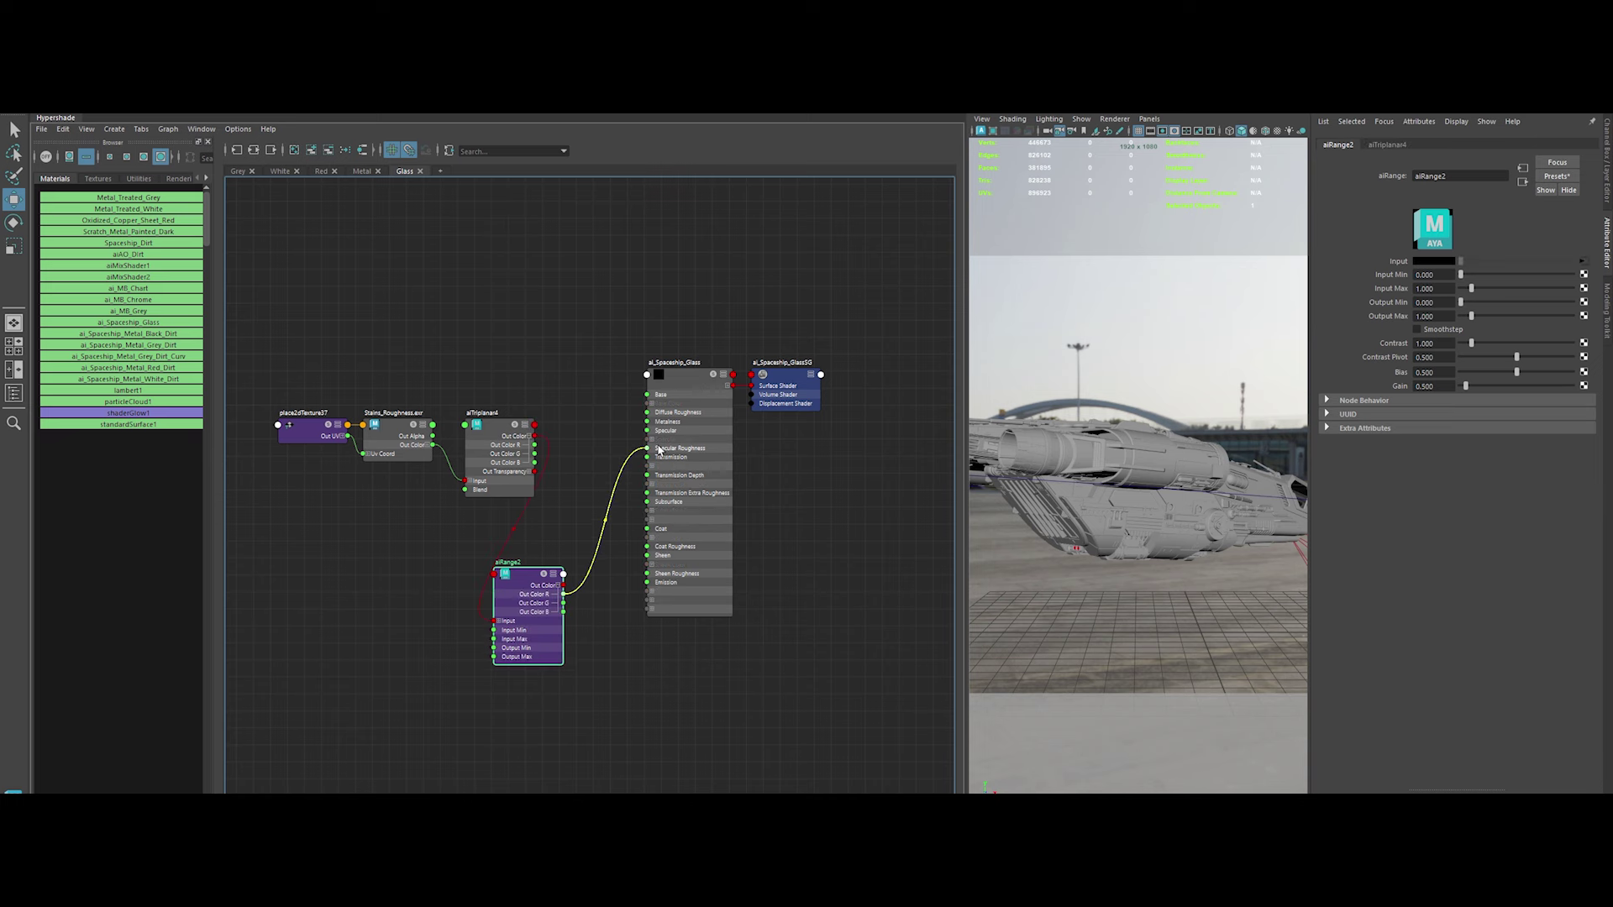
{"action": "left_click", "coordinate": [659, 449]}
Rename the nodes to aiTri_Roughness_Glass and aiRange_Roughness_Glass
{"action": "left_click_drag", "start_coordinate": [281, 324], "coordinate": [637, 468]}
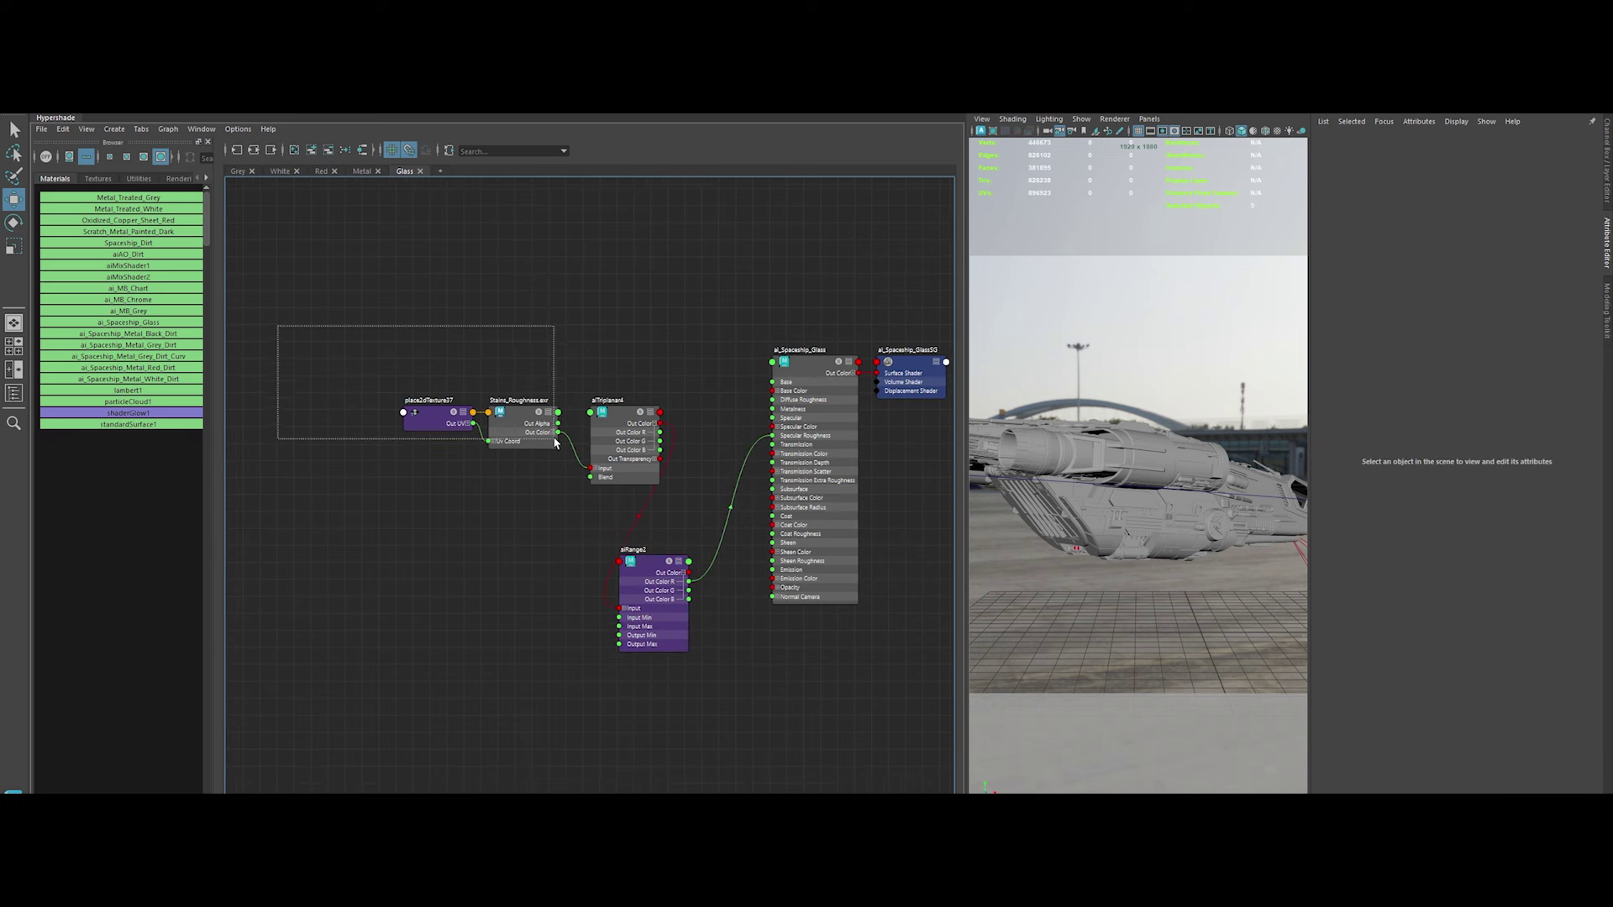
{"action": "double_click", "coordinate": [524, 416]}
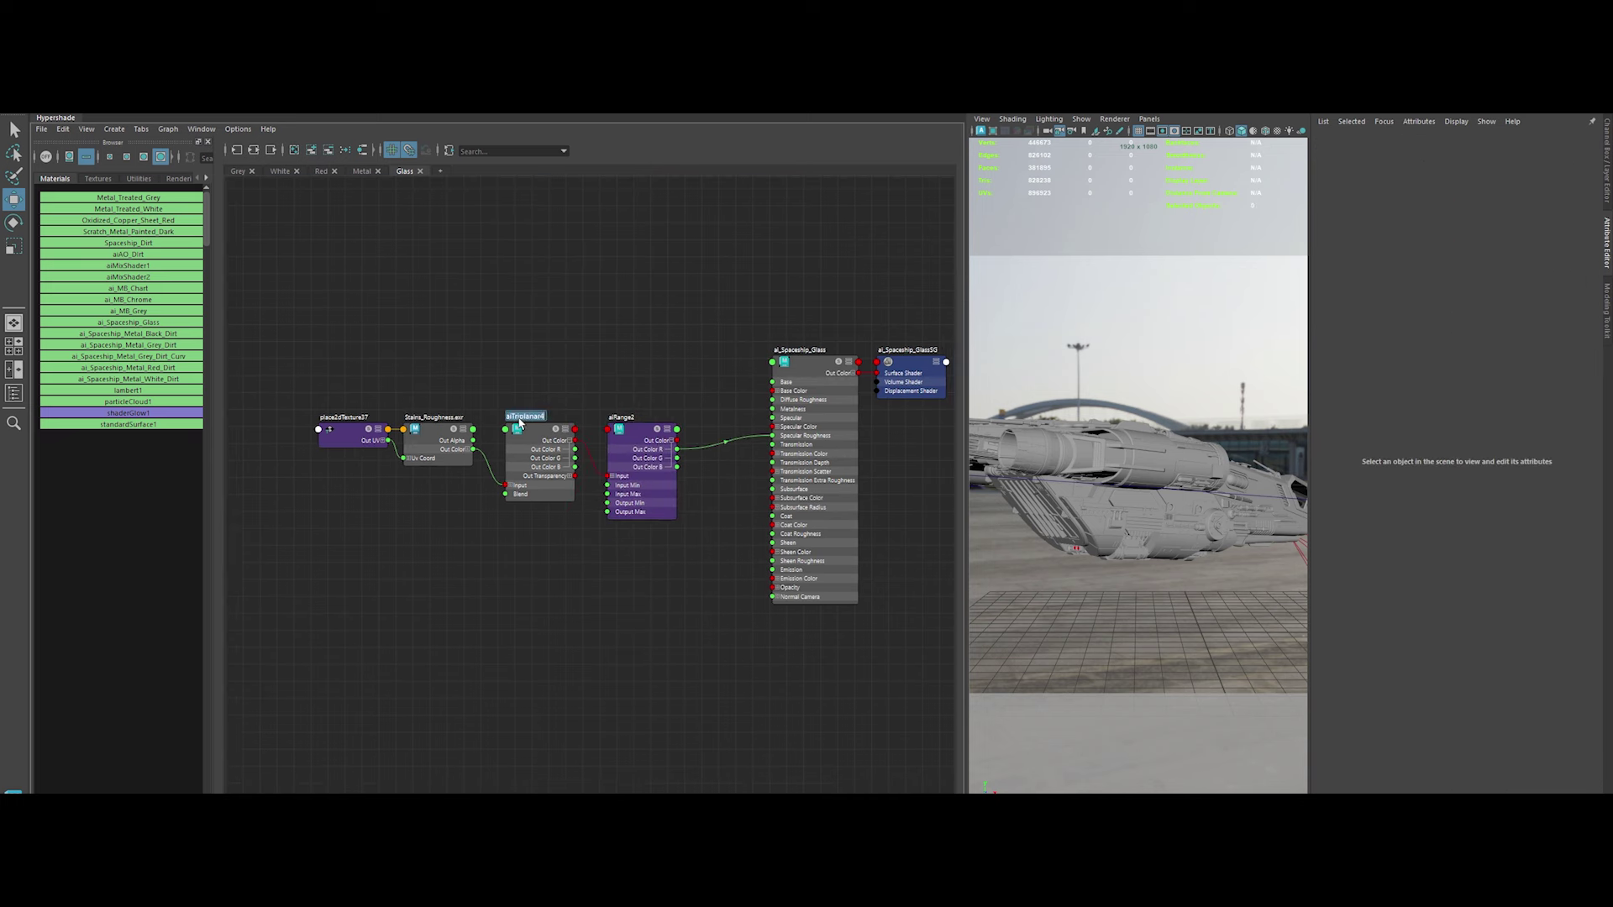
{"action": "double_click", "coordinate": [620, 418]}
{"action": "left_click", "coordinate": [539, 436]}
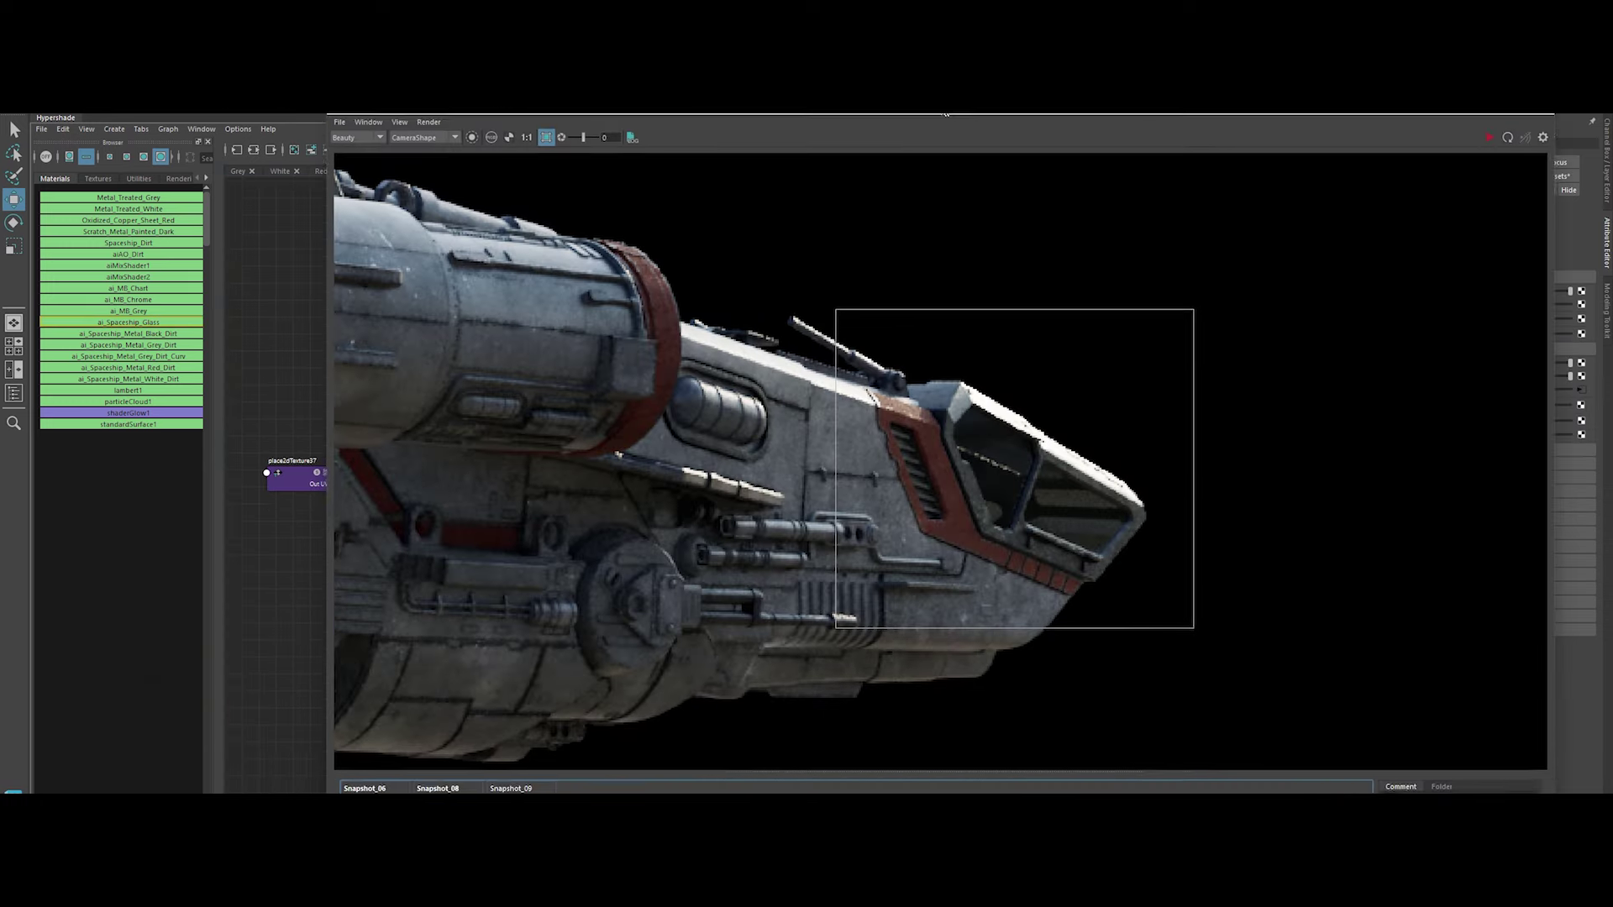
{"action": "type", "text": "aiRange_Roughness_Glass"}
Re-render the nose region and set the triplanar scale to 0.050 on all axes
{"action": "left_click", "coordinate": [804, 116]}
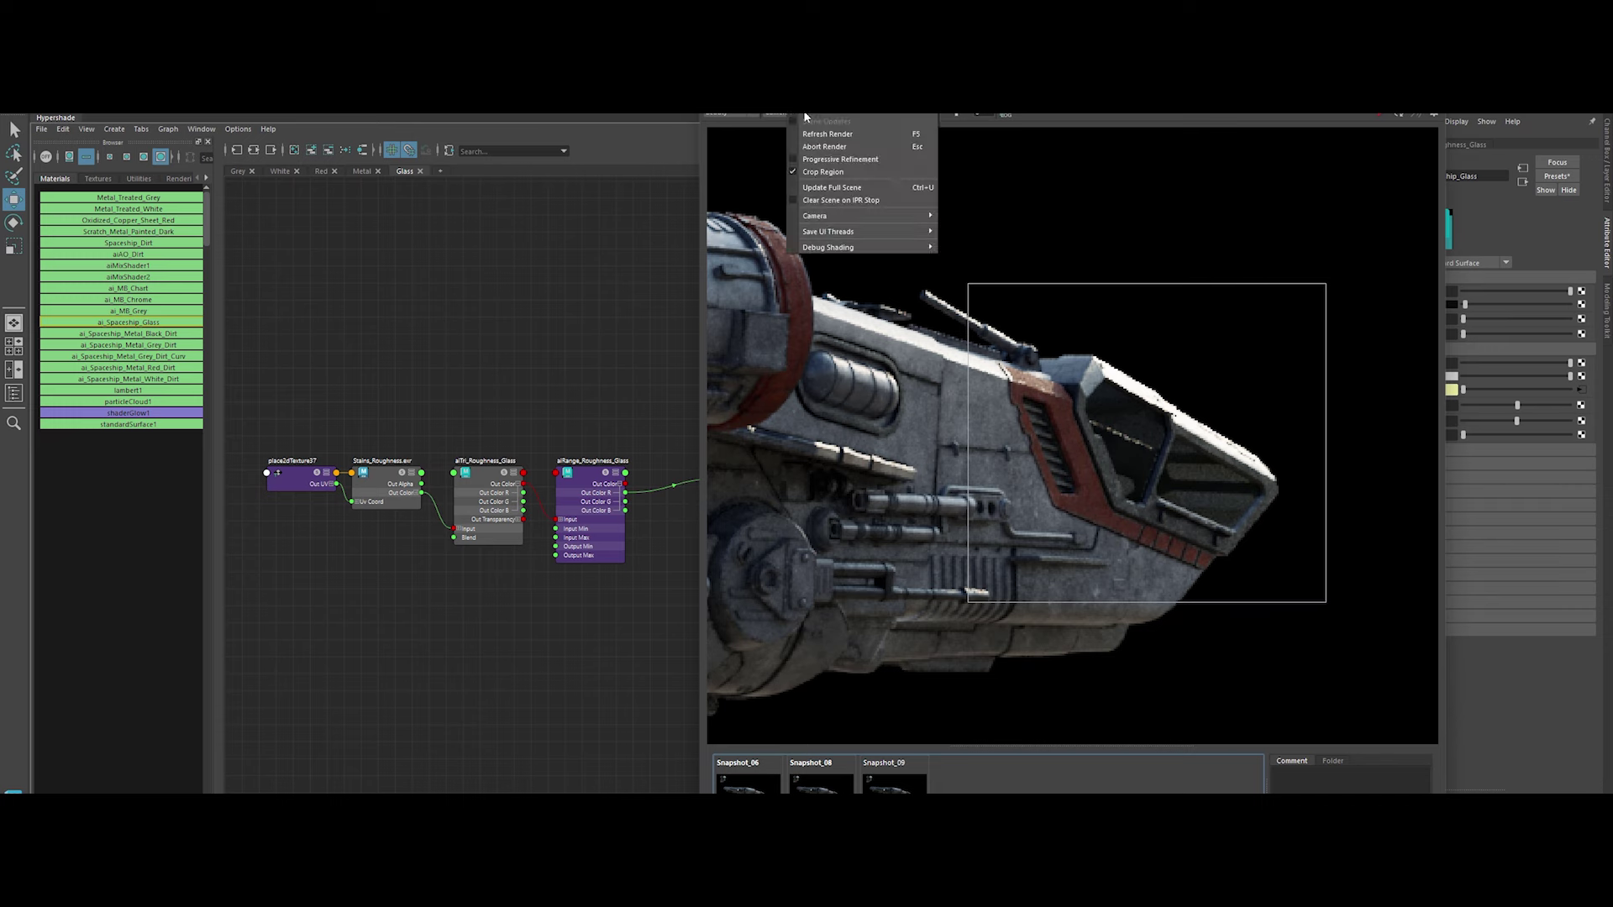
{"action": "left_click", "coordinate": [579, 471]}
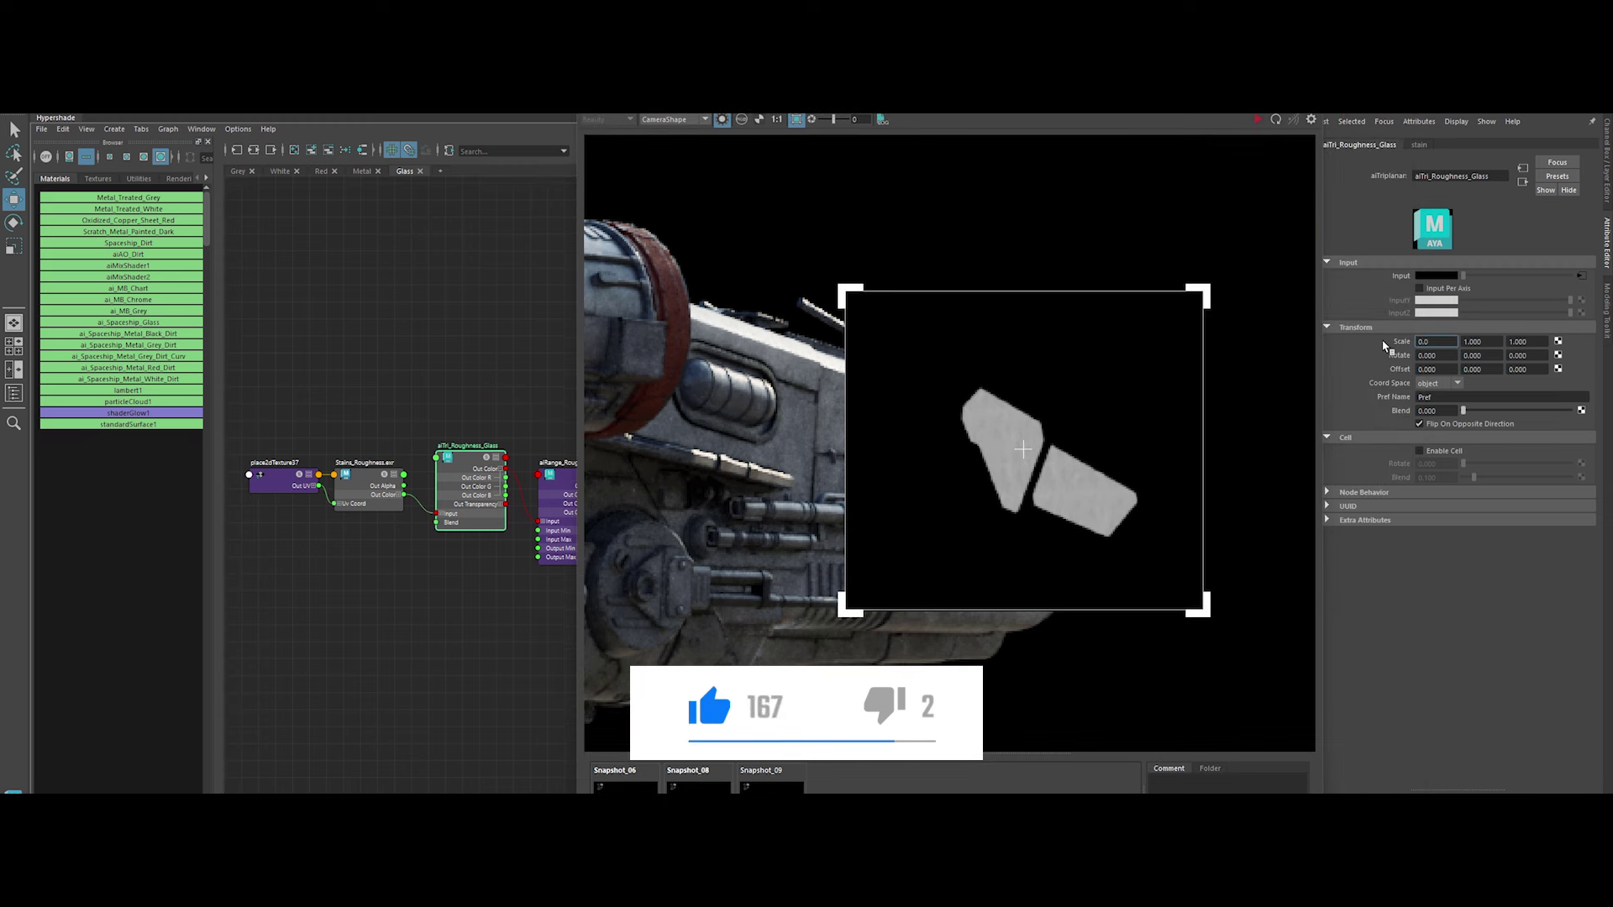
{"action": "type", "text": "50"}
{"action": "key", "text": "Tab"}
{"action": "type", "text": "0.050"}
{"action": "key", "text": "Tab"}
{"action": "type", "text": "0.050"}
{"action": "key", "text": "Return"}
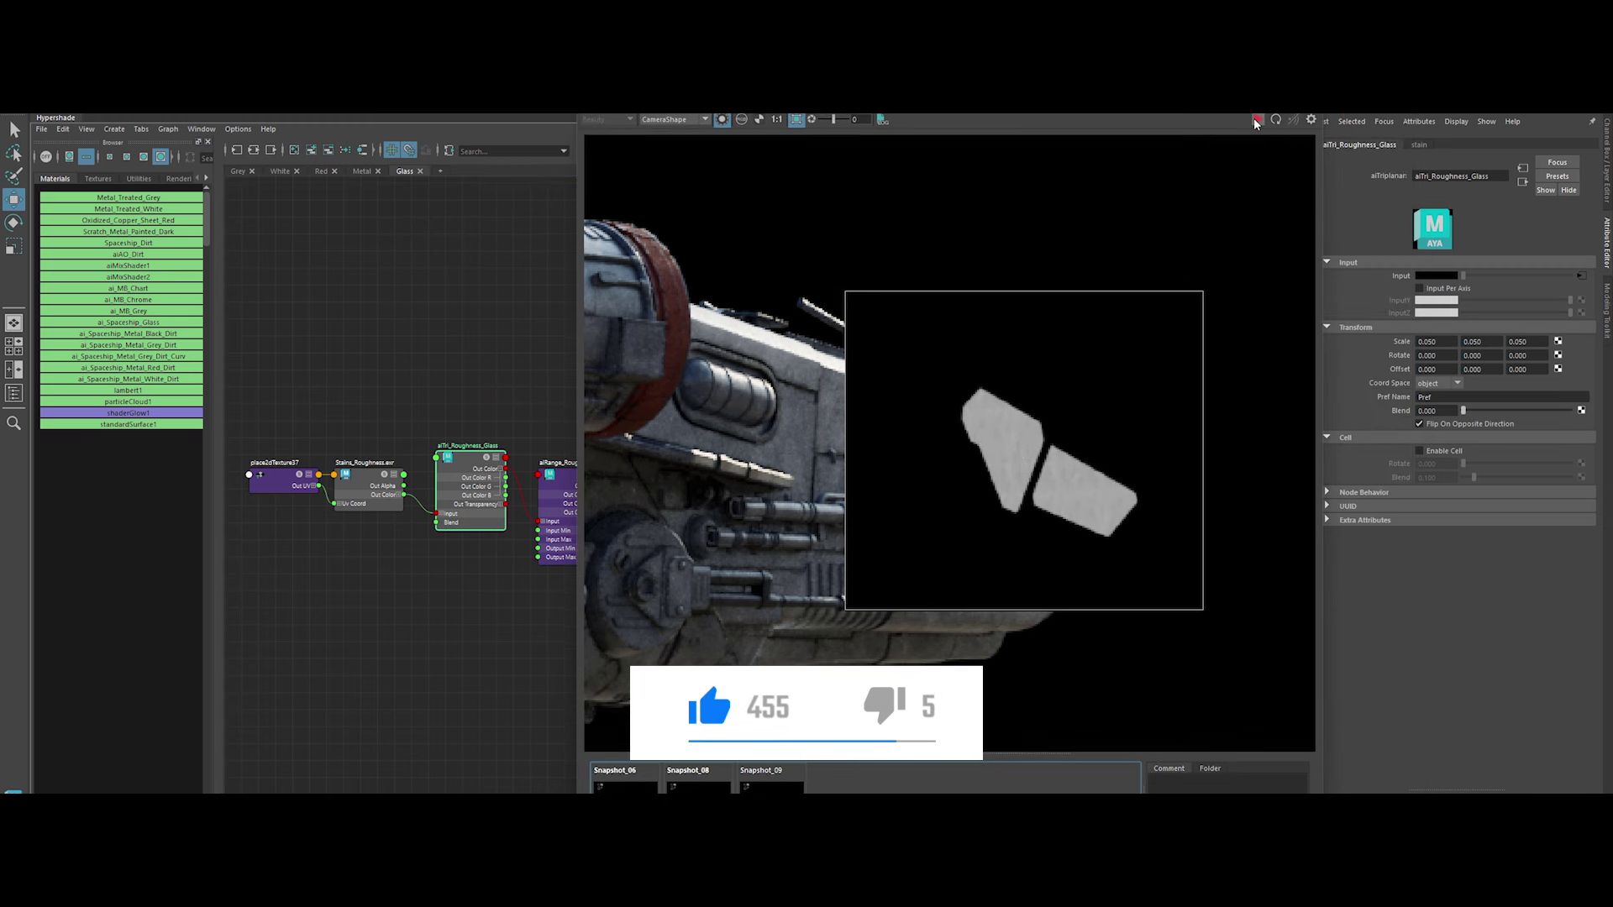
Set the roughness range contrast to 2 and the triplanar scale to 0.020
{"action": "middle_click_drag", "start_coordinate": [547, 466], "coordinate": [501, 483], "text": "alt"}
{"action": "left_click", "coordinate": [501, 483]}
{"action": "double_click", "coordinate": [1434, 343]}
{"action": "type", "text": "2"}
{"action": "key", "text": "Return"}
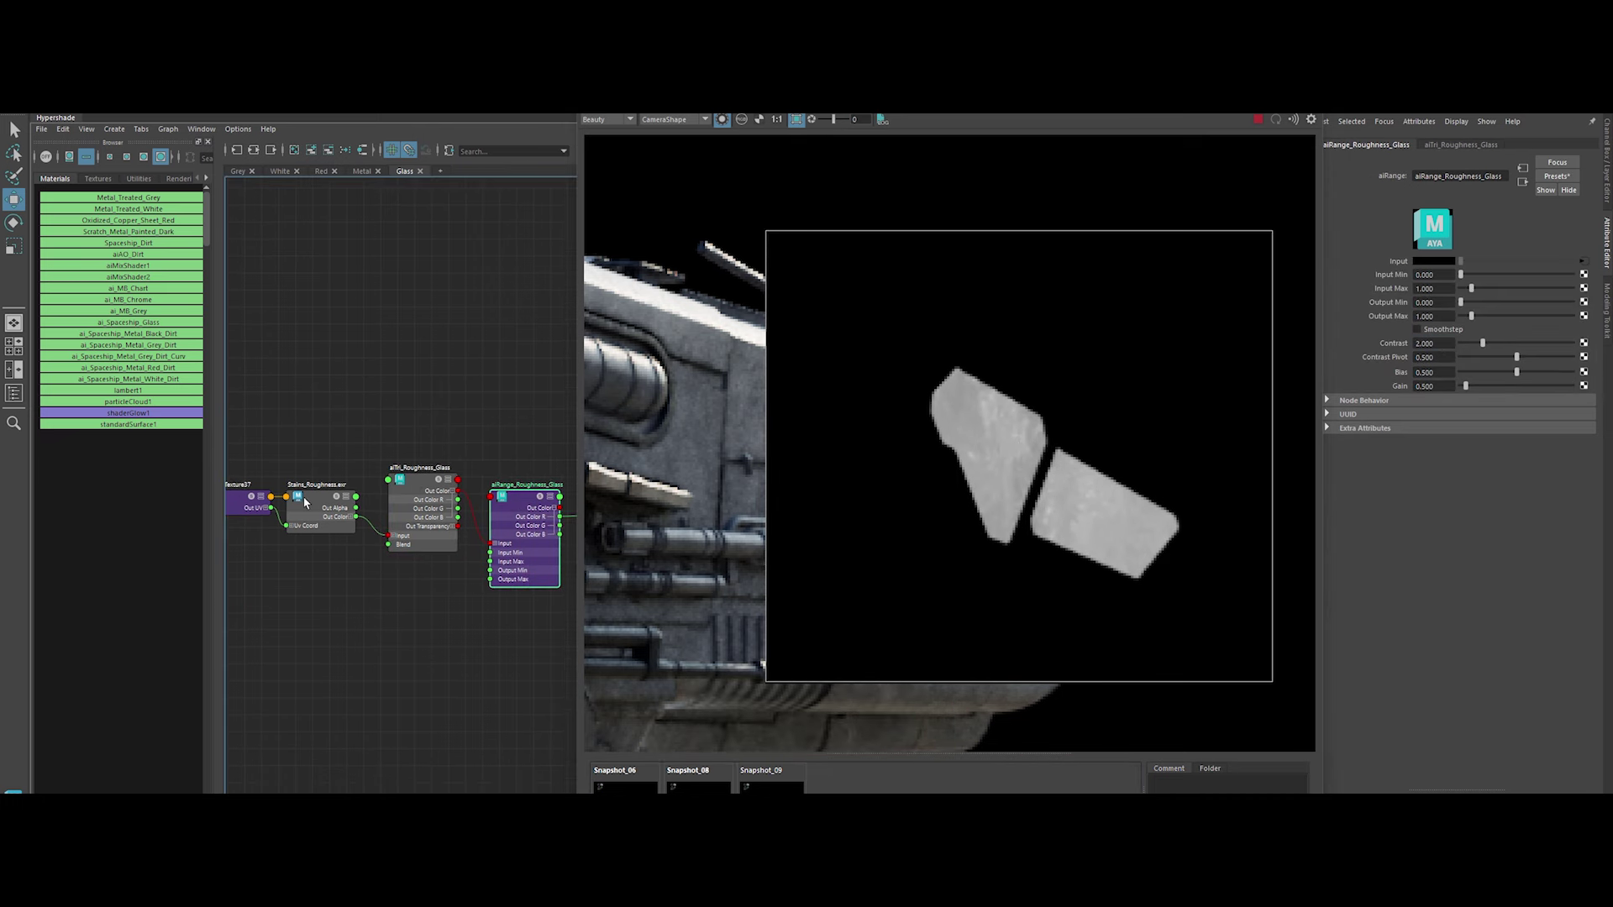
{"action": "left_click", "coordinate": [423, 504]}
{"action": "double_click", "coordinate": [1430, 342]}
{"action": "type", "text": "2"}
{"action": "key", "text": "Return"}
Set the roughness range output max to 0.5 and reselect the glass shader
{"action": "middle_click_drag", "start_coordinate": [451, 375], "coordinate": [304, 381], "text": "alt"}
{"action": "left_click", "coordinate": [528, 458]}
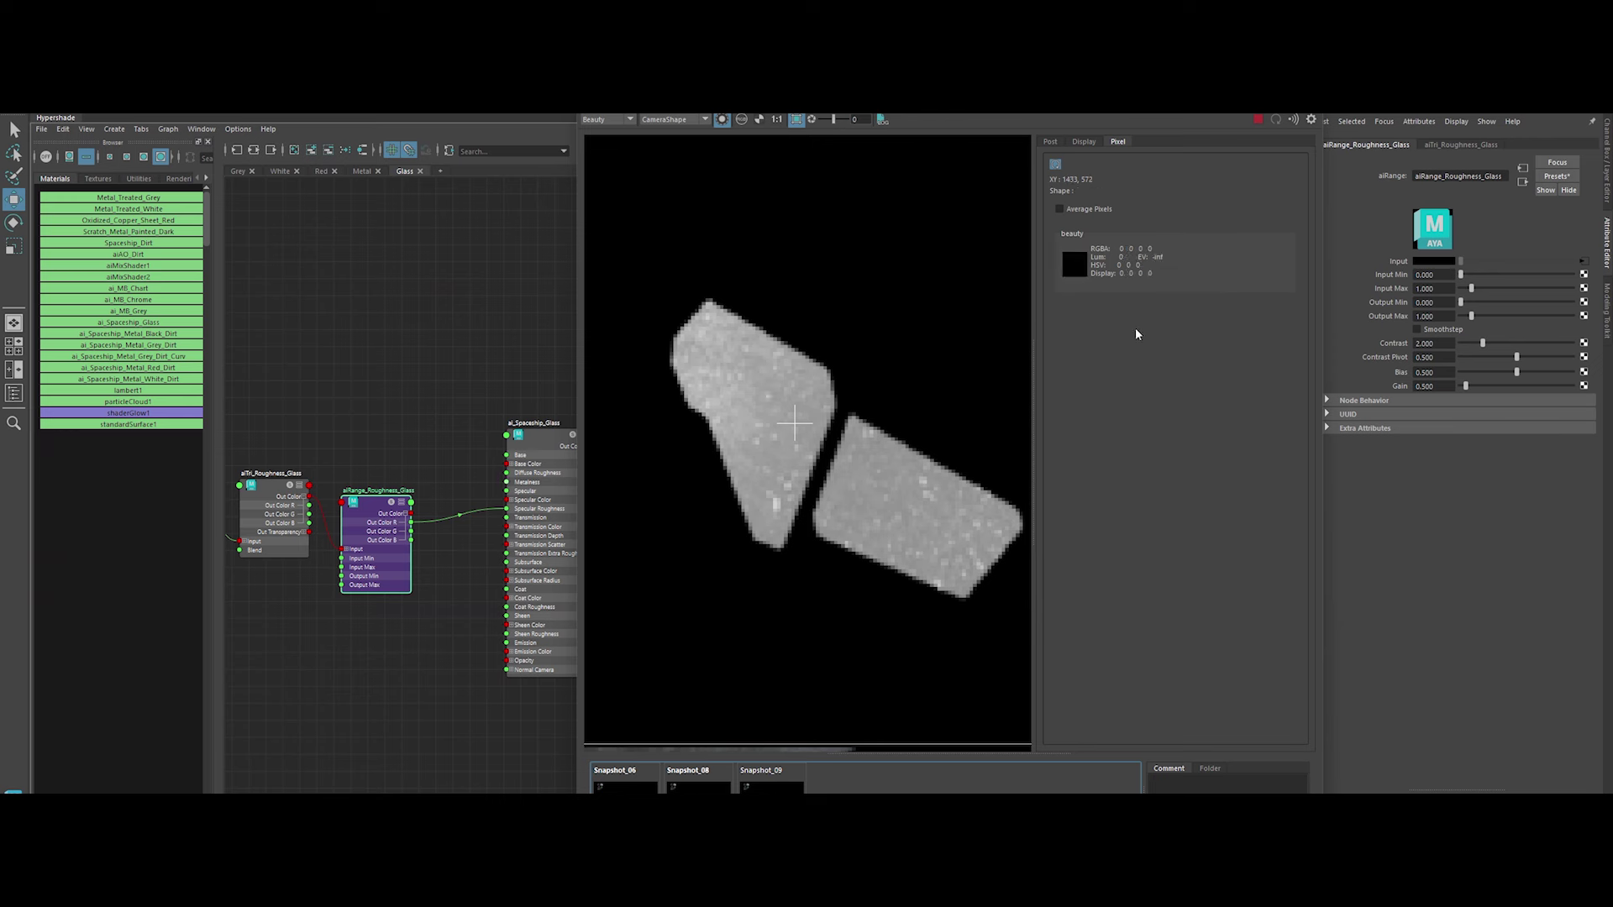
{"action": "left_click", "coordinate": [1433, 316]}
{"action": "type", "text": "0.5"}
{"action": "key", "text": "Return"}
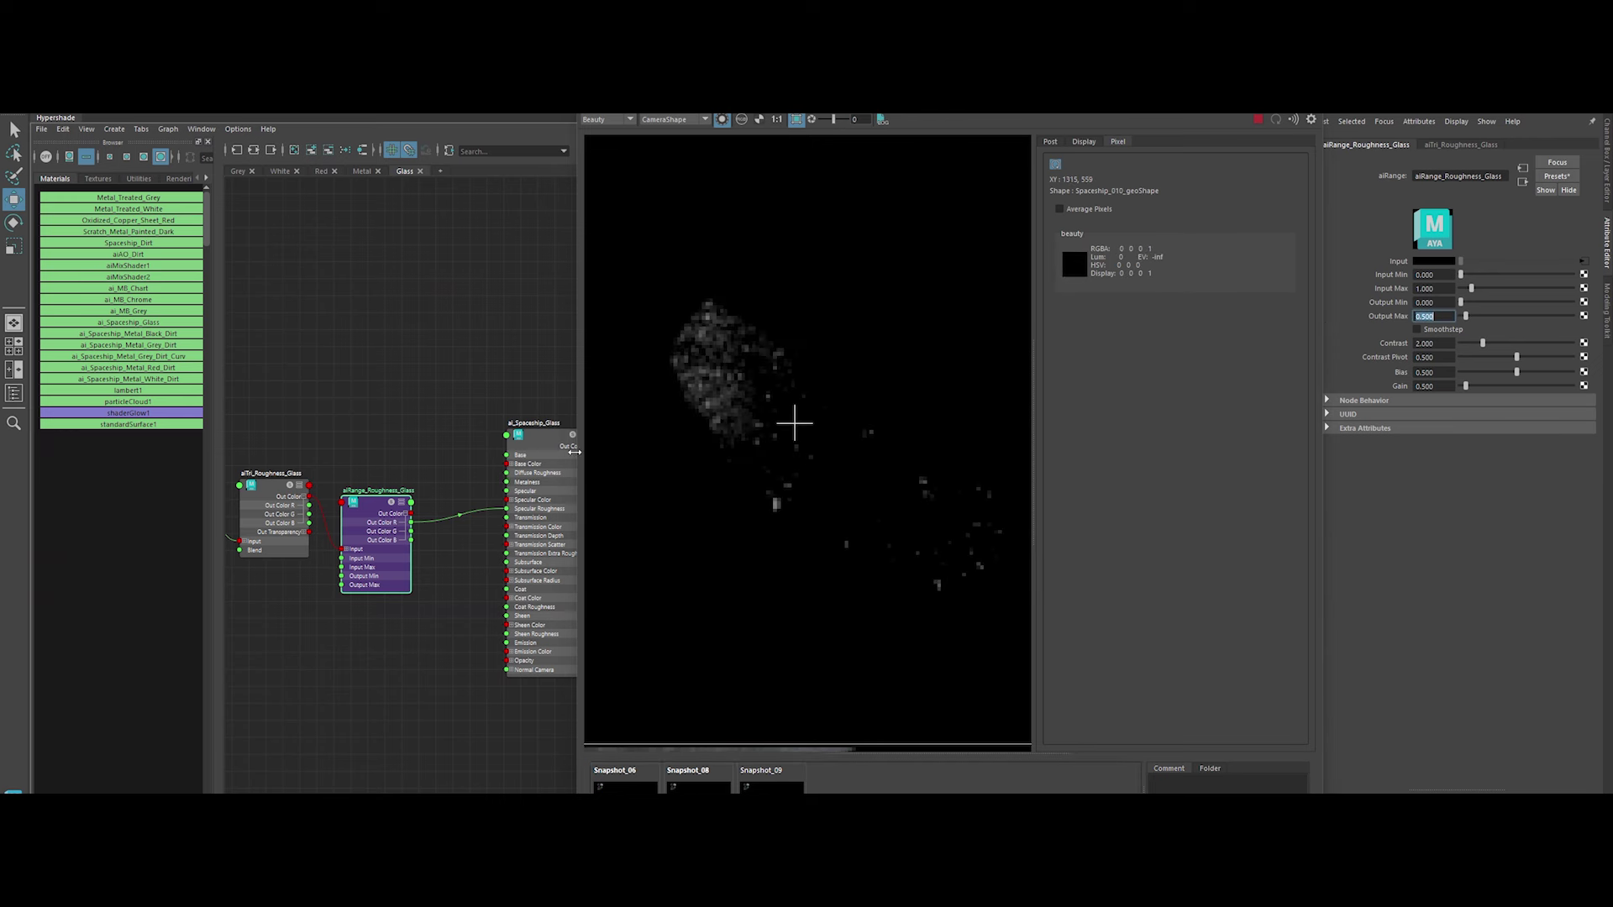
{"action": "left_click", "coordinate": [552, 443]}
{"action": "left_click", "coordinate": [723, 122]}
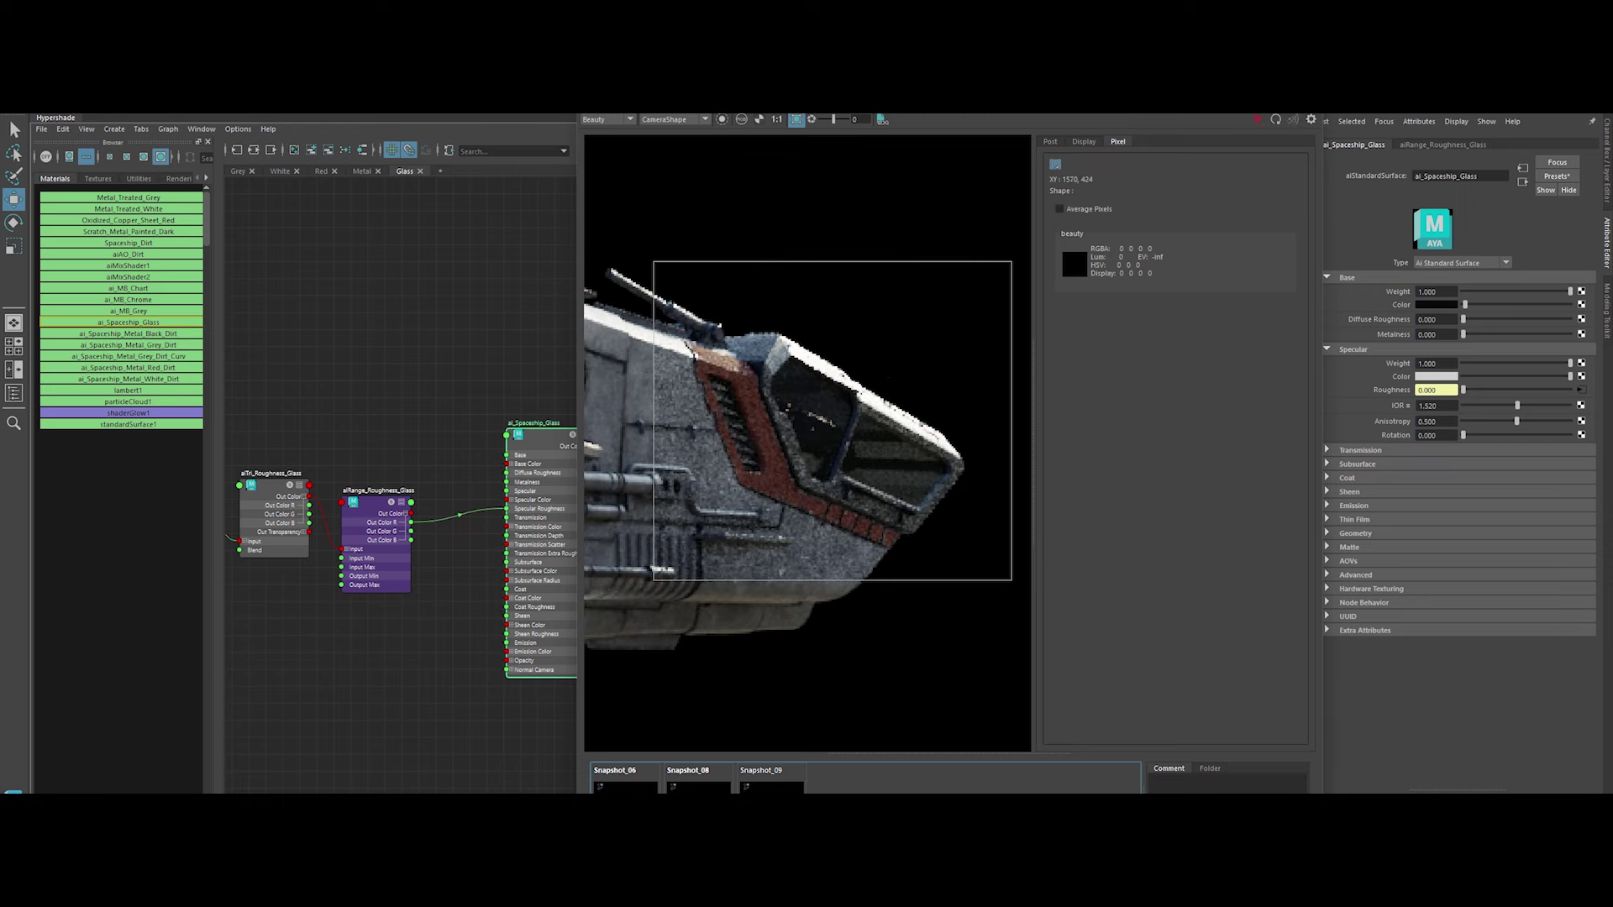
{"action": "left_click_drag", "start_coordinate": [1150, 118], "coordinate": [1296, 109]}
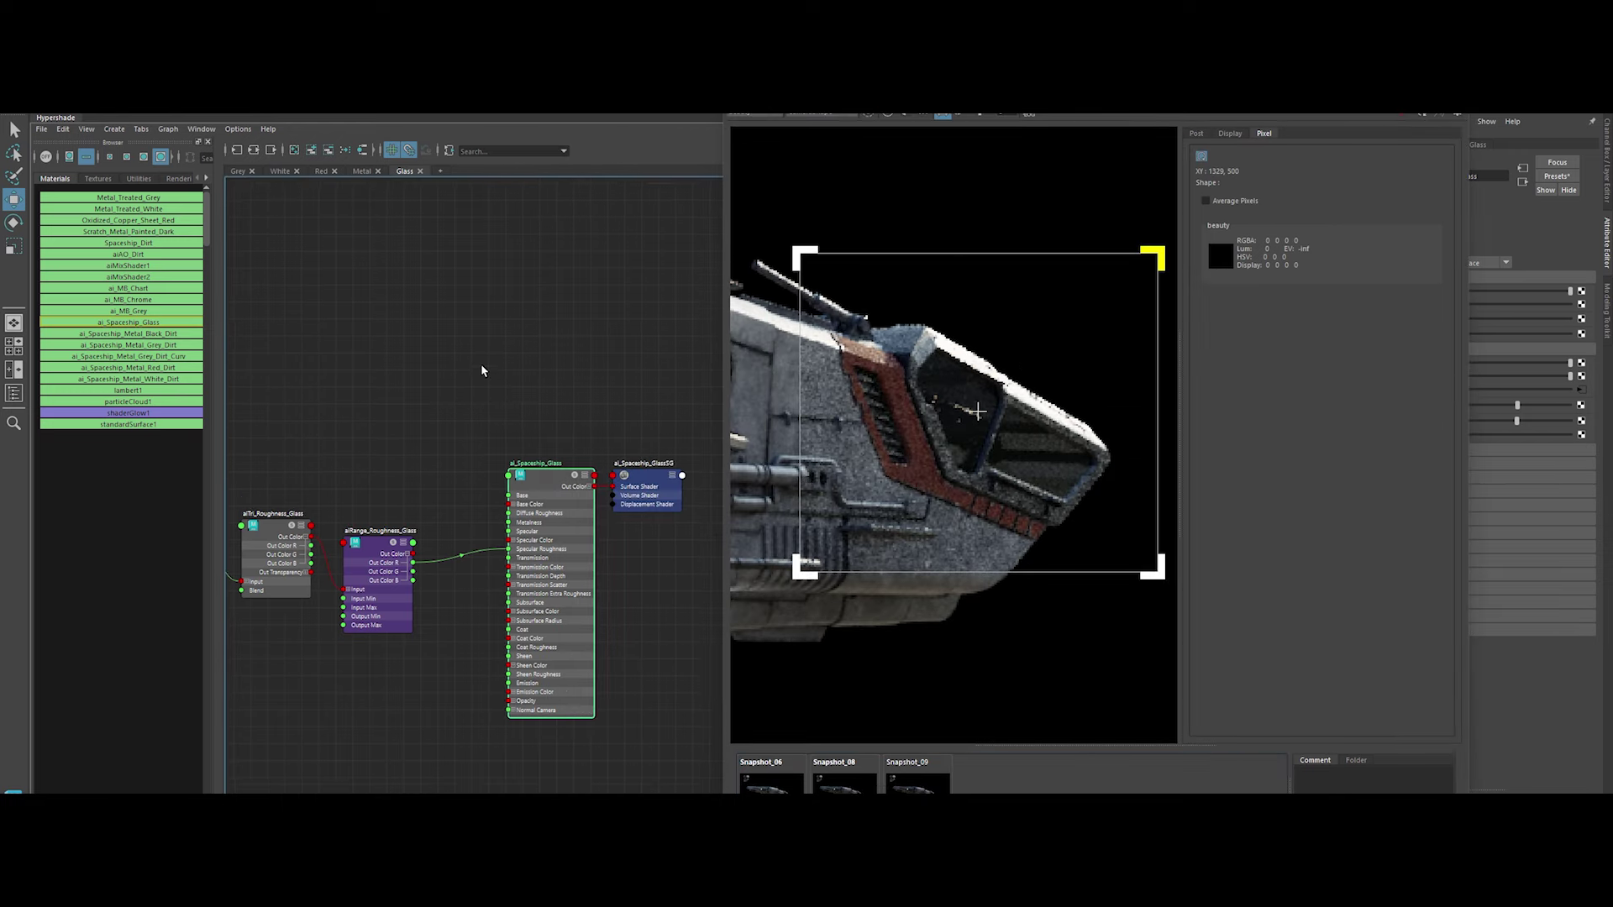
Add the aiAO_Dirt node and the Spaceship_Dirt shader to the Glass graph
{"action": "middle_click_drag", "start_coordinate": [467, 307], "coordinate": [454, 319]}
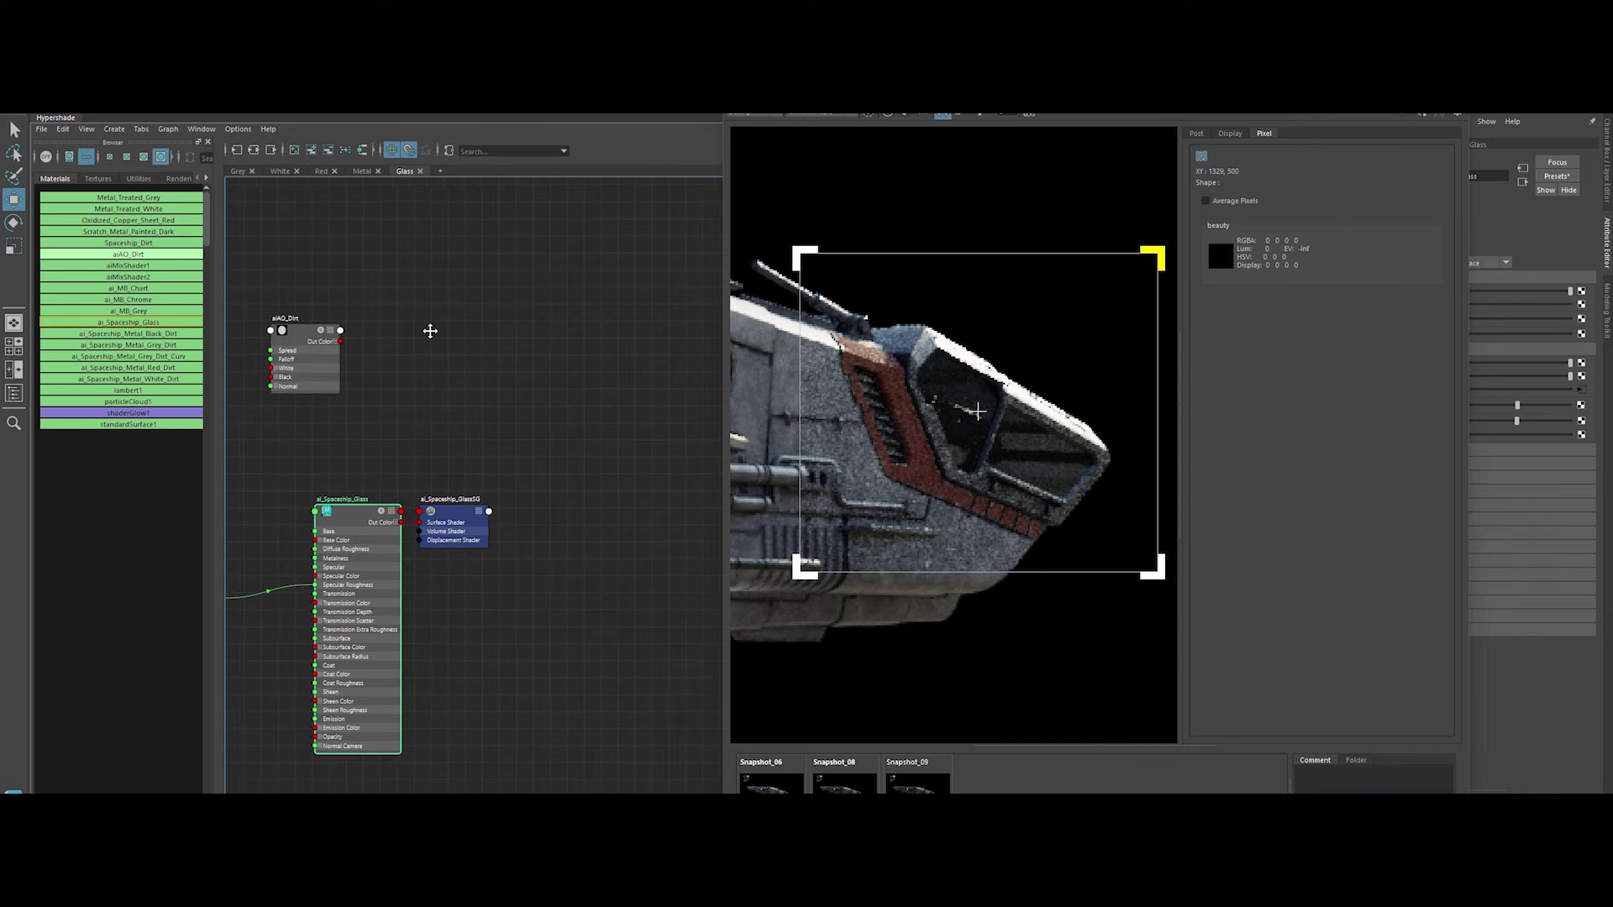
{"action": "left_click_drag", "start_coordinate": [1469, 223], "coordinate": [1324, 460]}
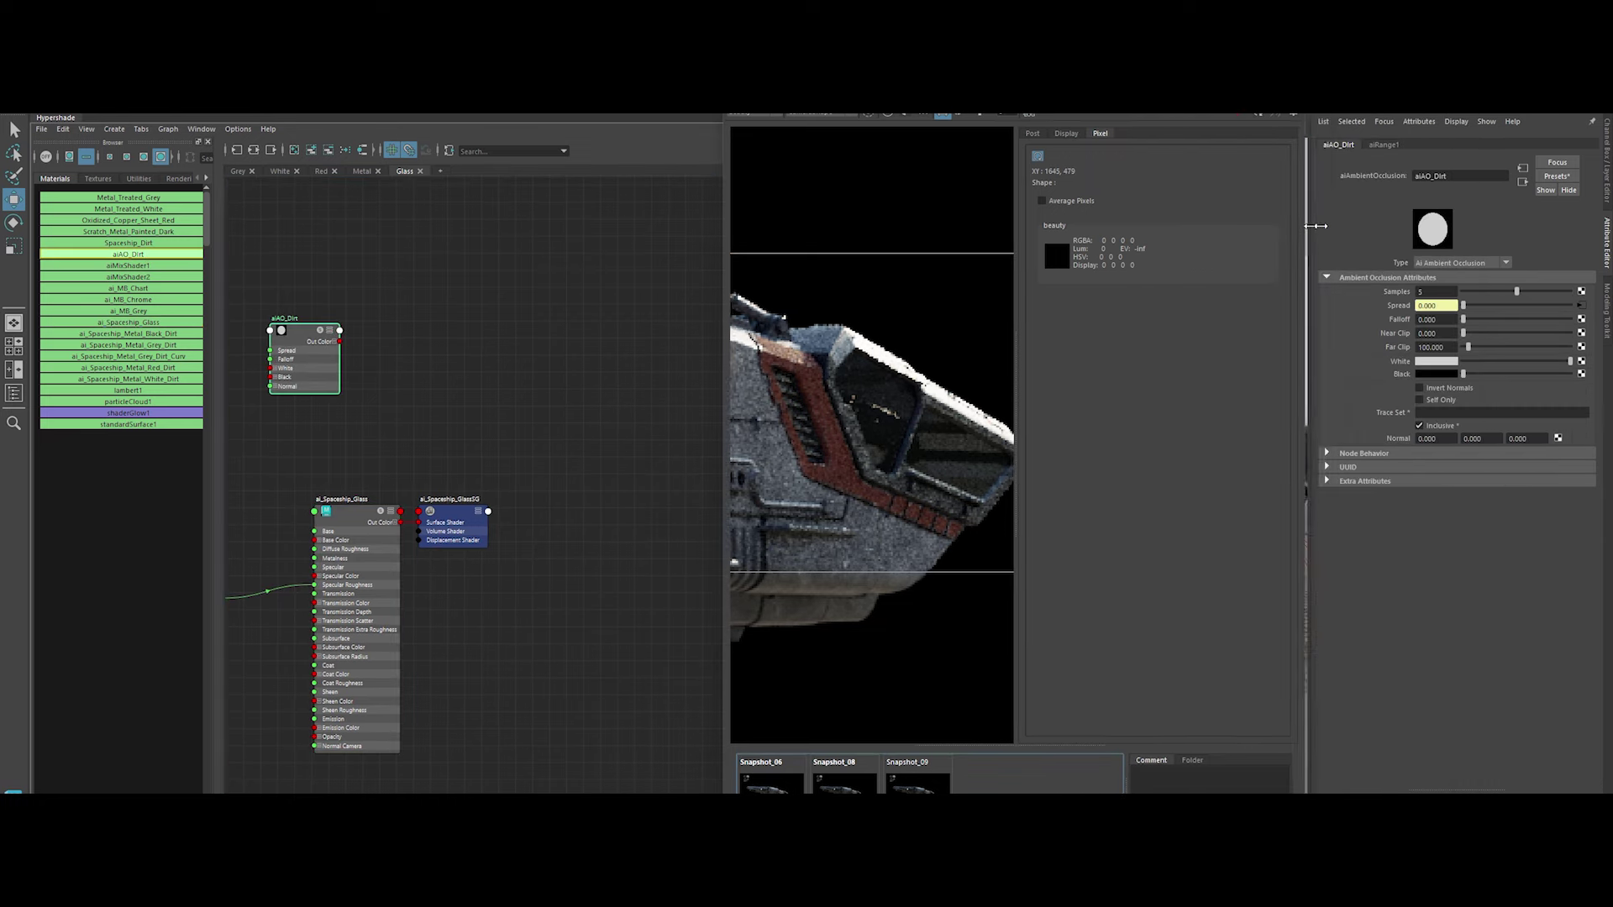
{"action": "left_click_drag", "start_coordinate": [453, 504], "coordinate": [540, 506]}
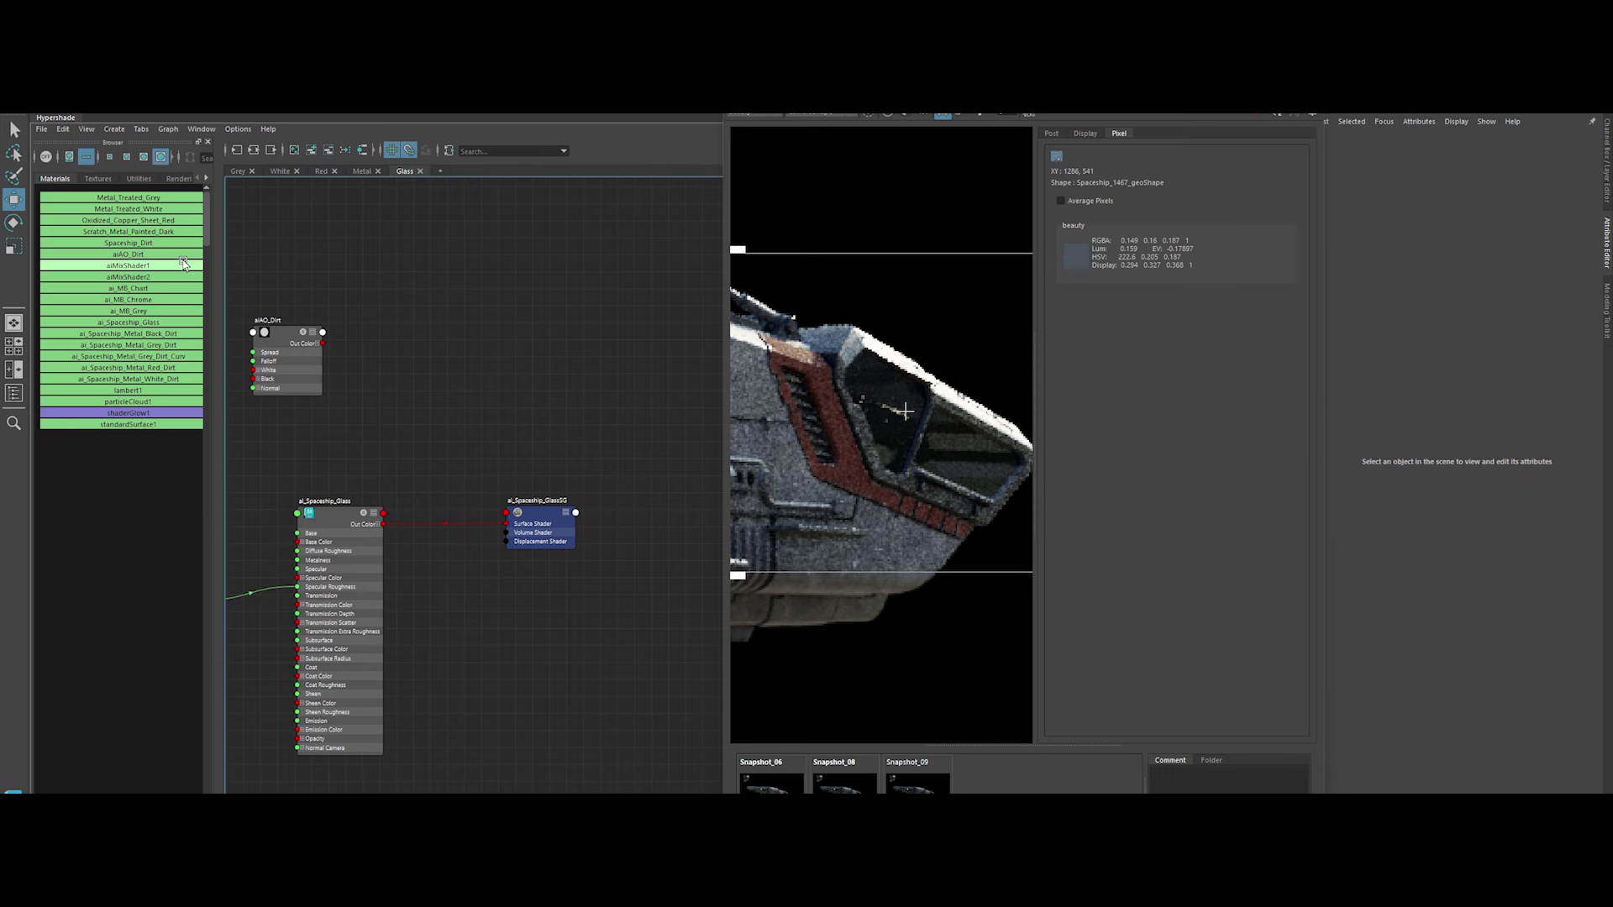
{"action": "left_click", "coordinate": [279, 172]}
{"action": "left_click", "coordinate": [321, 172]}
{"action": "left_click", "coordinate": [399, 172]}
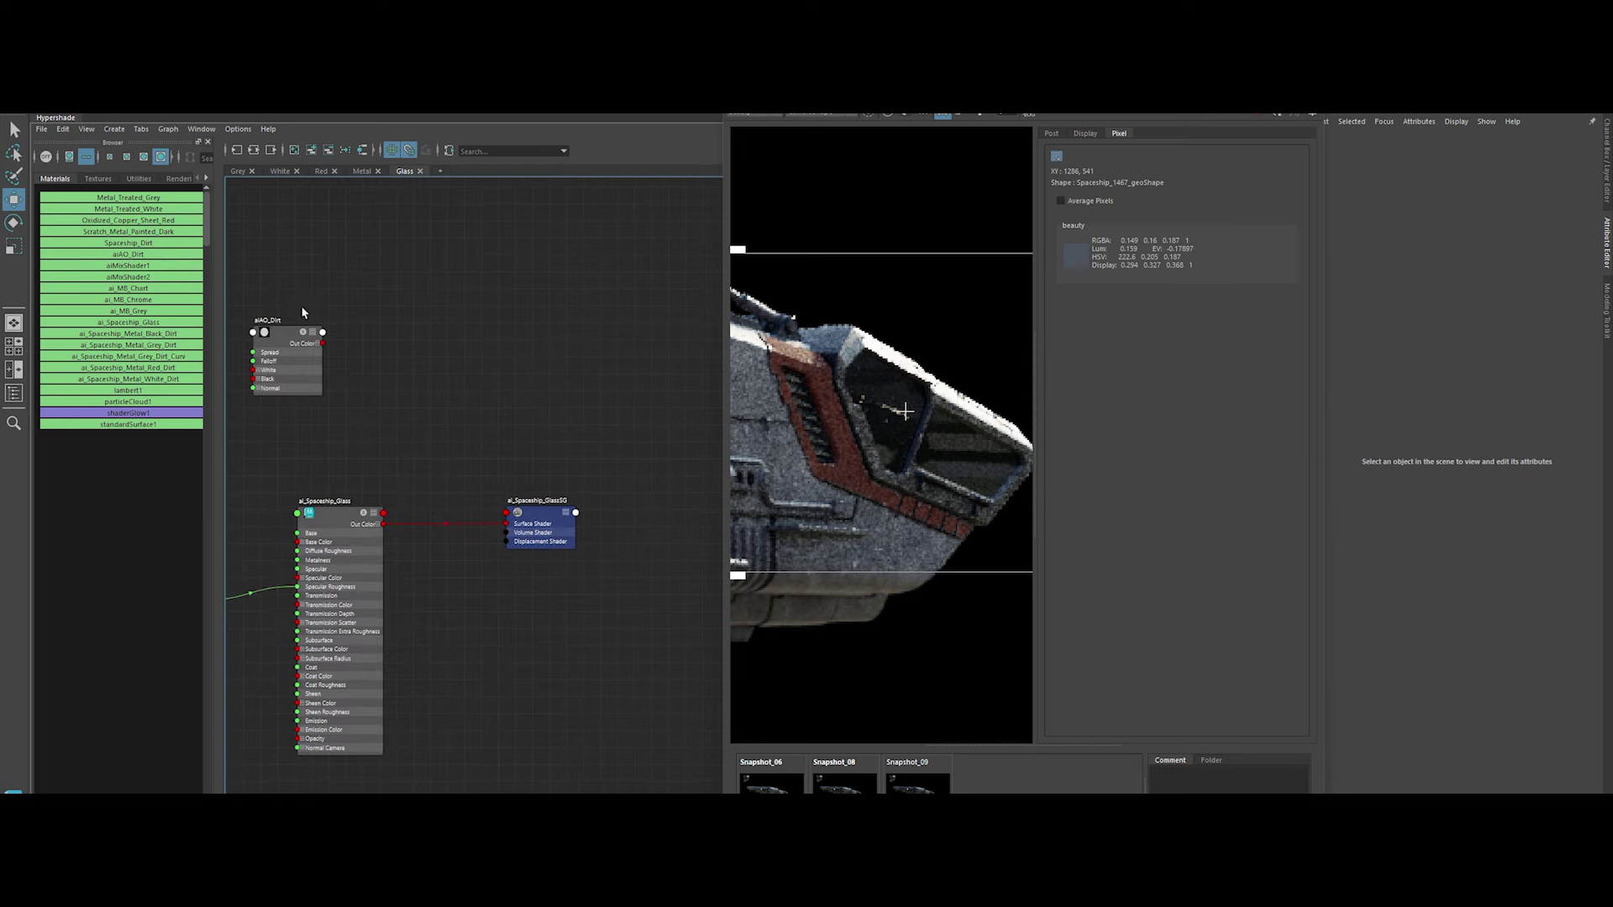
{"action": "left_click_drag", "start_coordinate": [129, 243], "coordinate": [320, 260]}
Create aiMixShader3 fed by the glass shader, delete its extra SG, and mask Mix with aiAO_Dirt
{"action": "left_click", "coordinate": [472, 363]}
{"action": "key", "text": "Tab"}
{"action": "type", "text": "aiMixShader"}
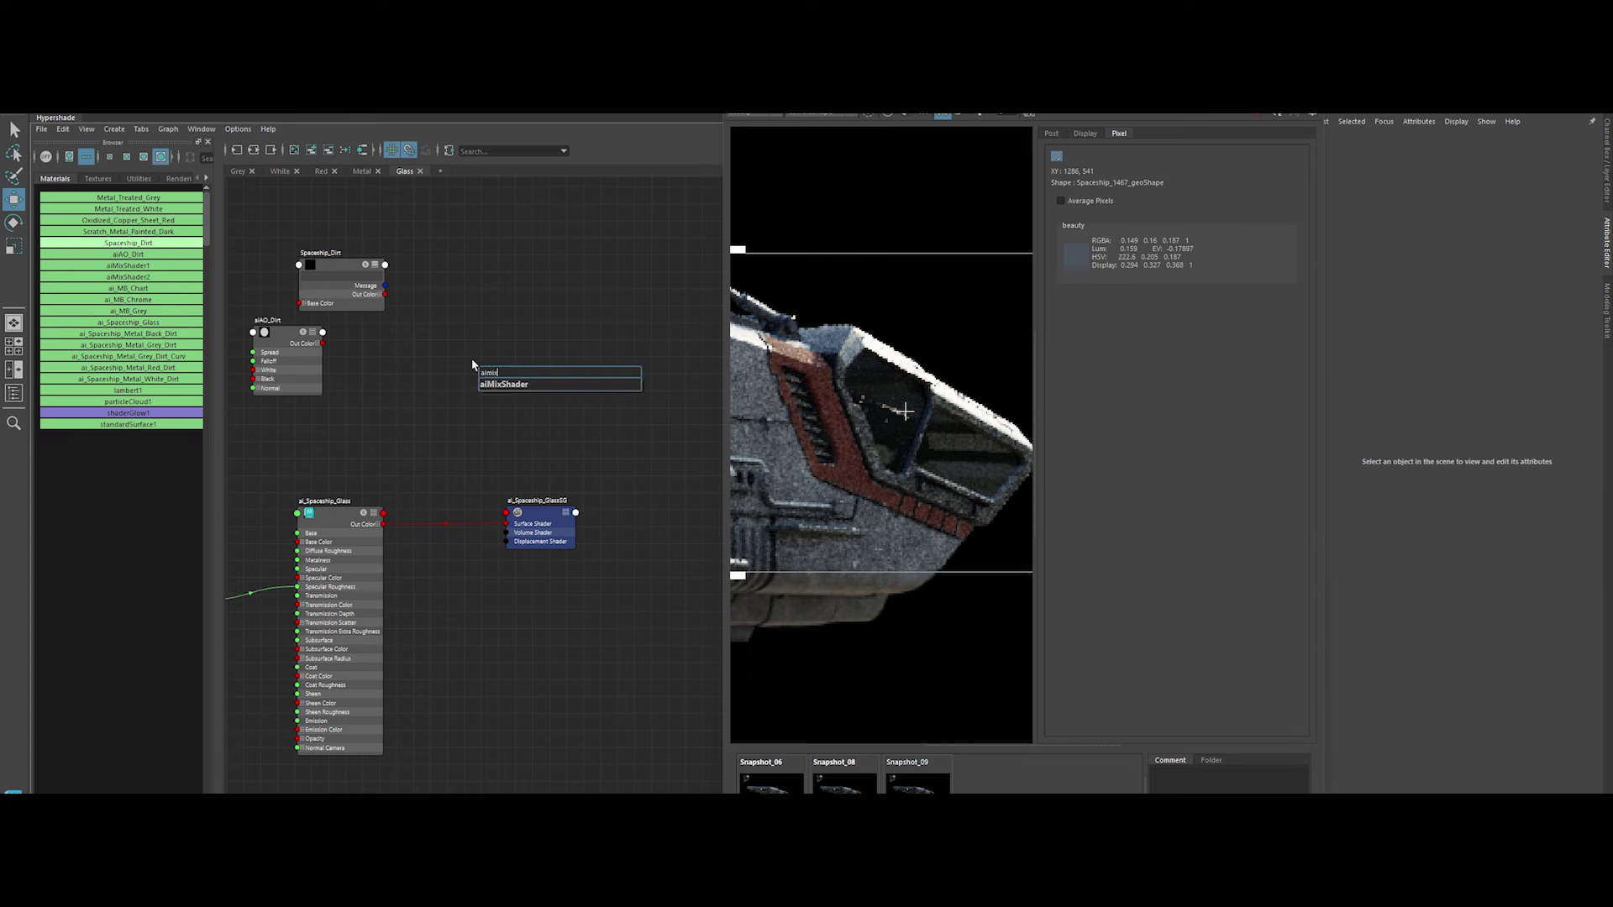
{"action": "key", "text": "Return"}
{"action": "left_click_drag", "start_coordinate": [547, 385], "coordinate": [507, 524]}
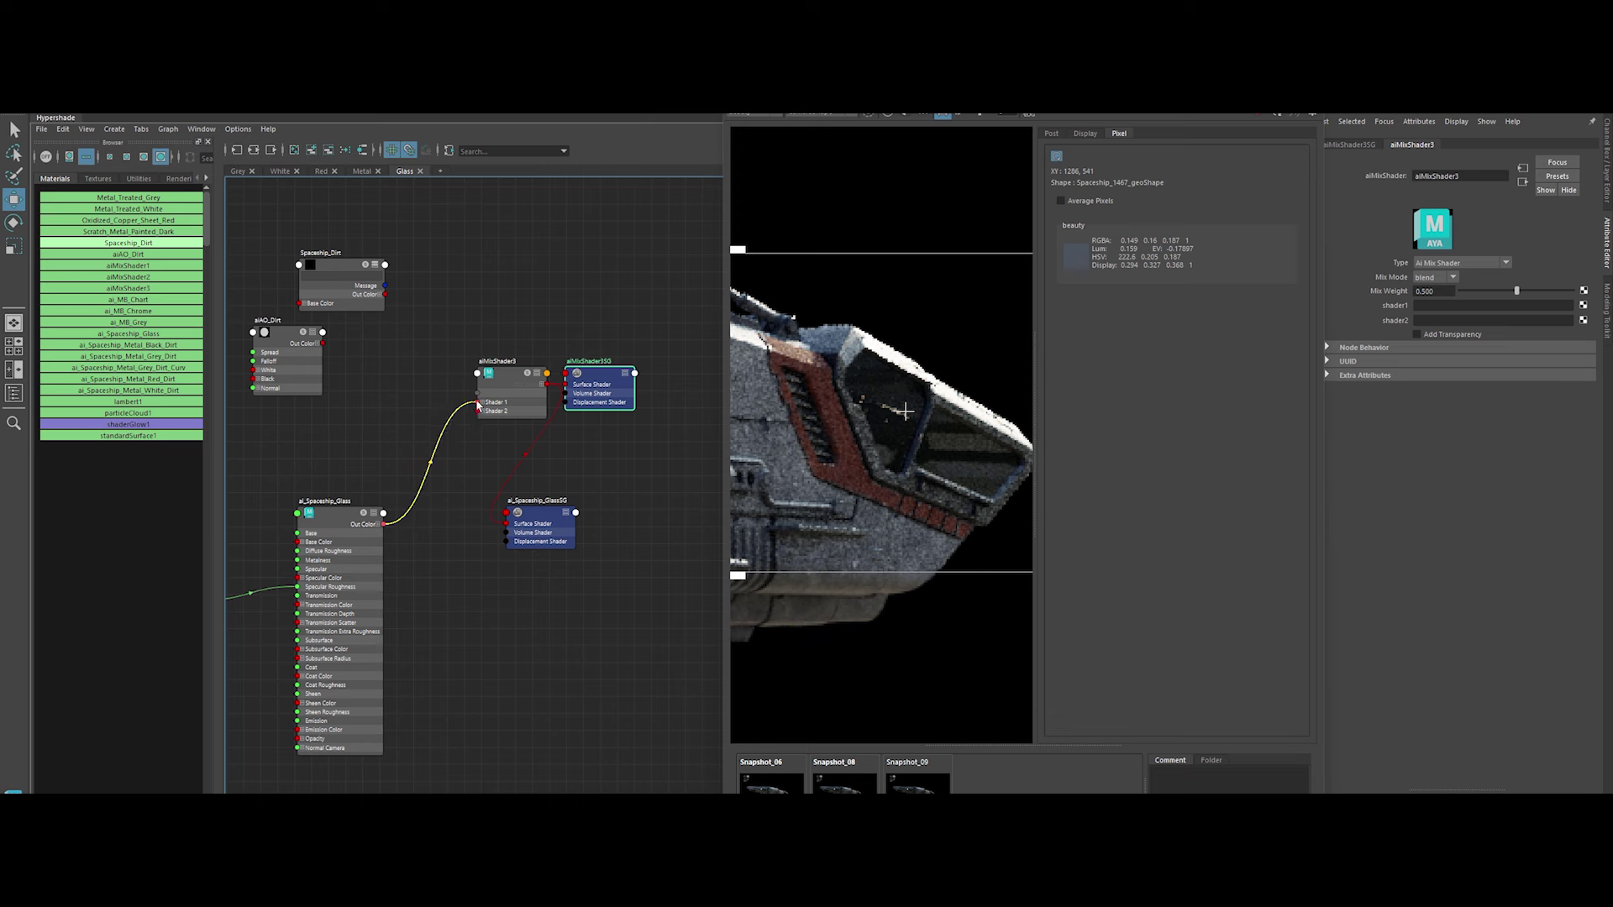
{"action": "key", "text": "Delete"}
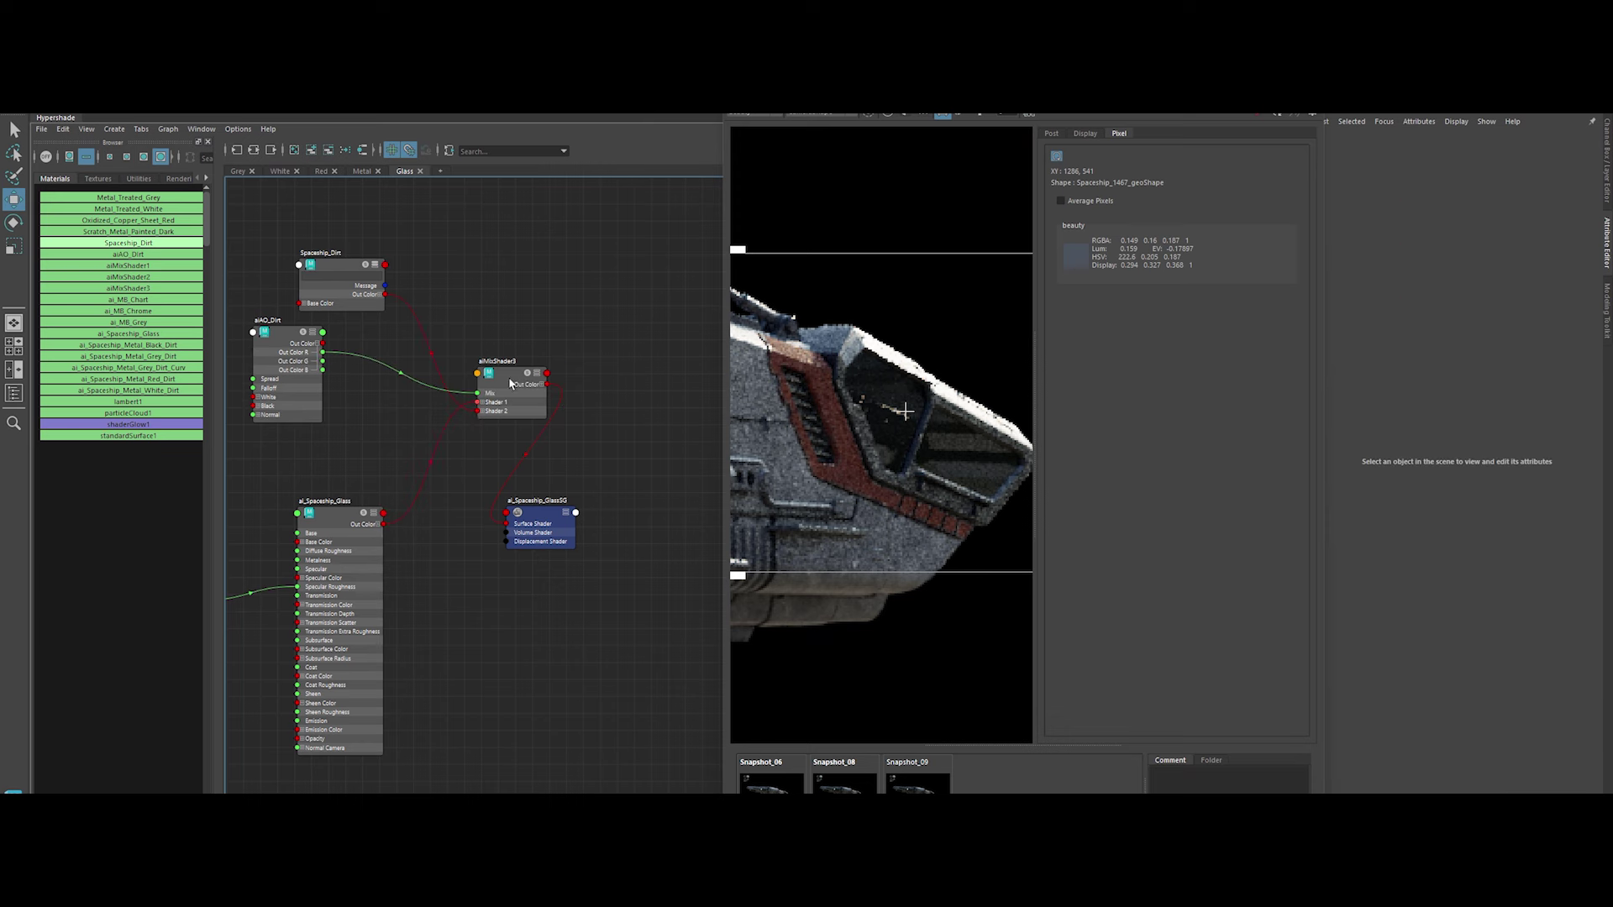
{"action": "middle_click_drag", "start_coordinate": [610, 442], "coordinate": [598, 462], "text": "alt"}
{"action": "left_click", "coordinate": [494, 387]}
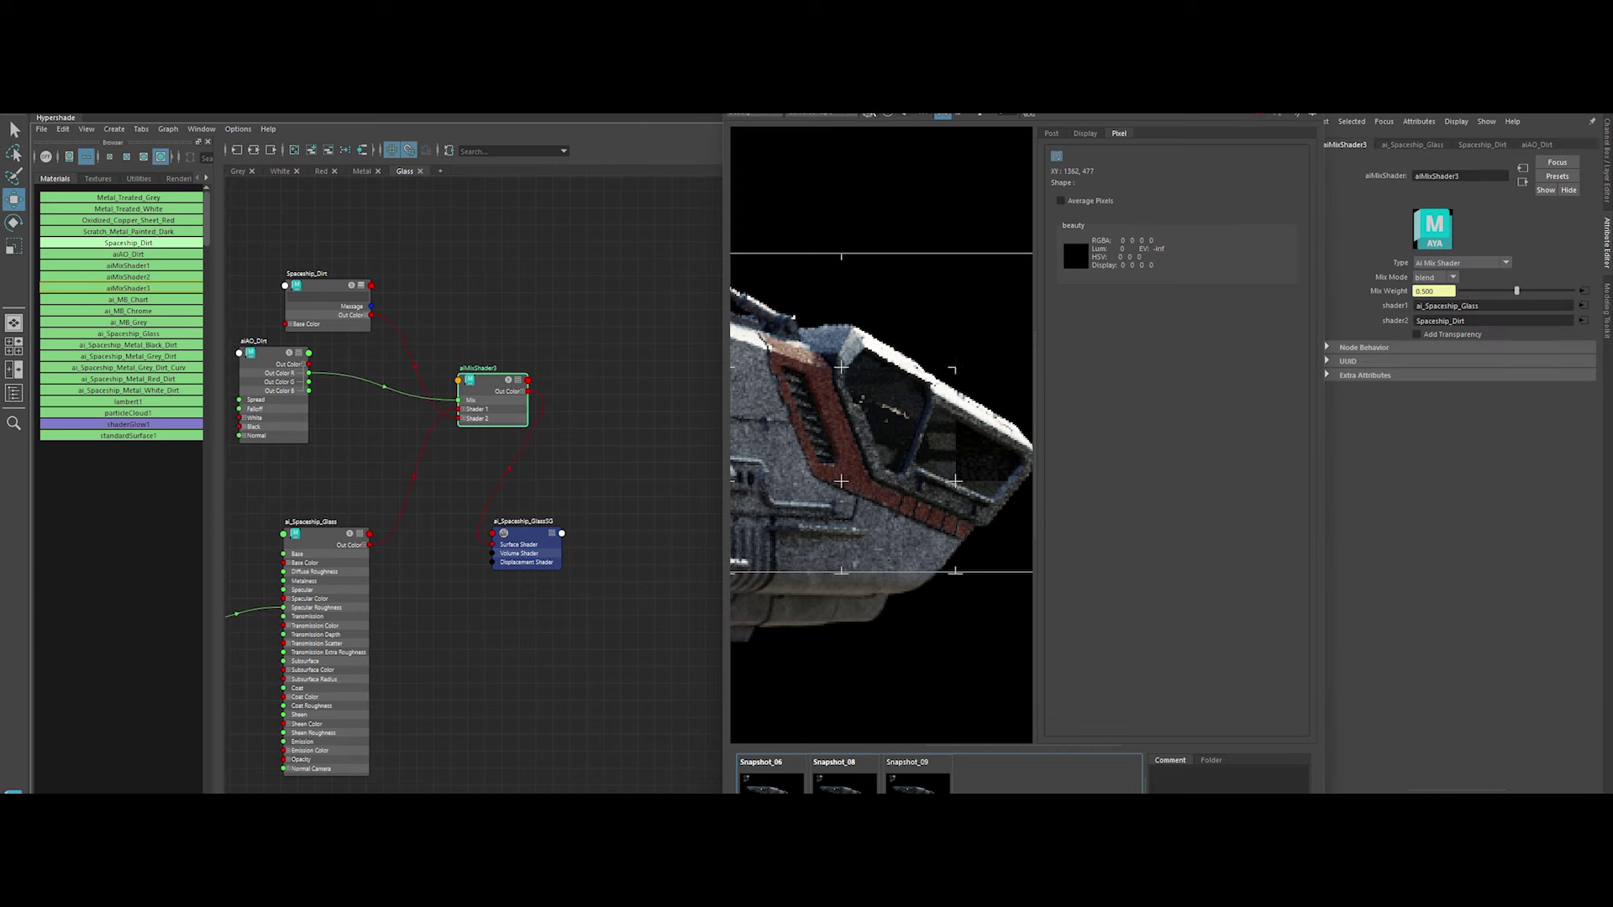
{"action": "scroll", "coordinate": [886, 435], "scroll_direction": "up", "scroll_amount": 3}
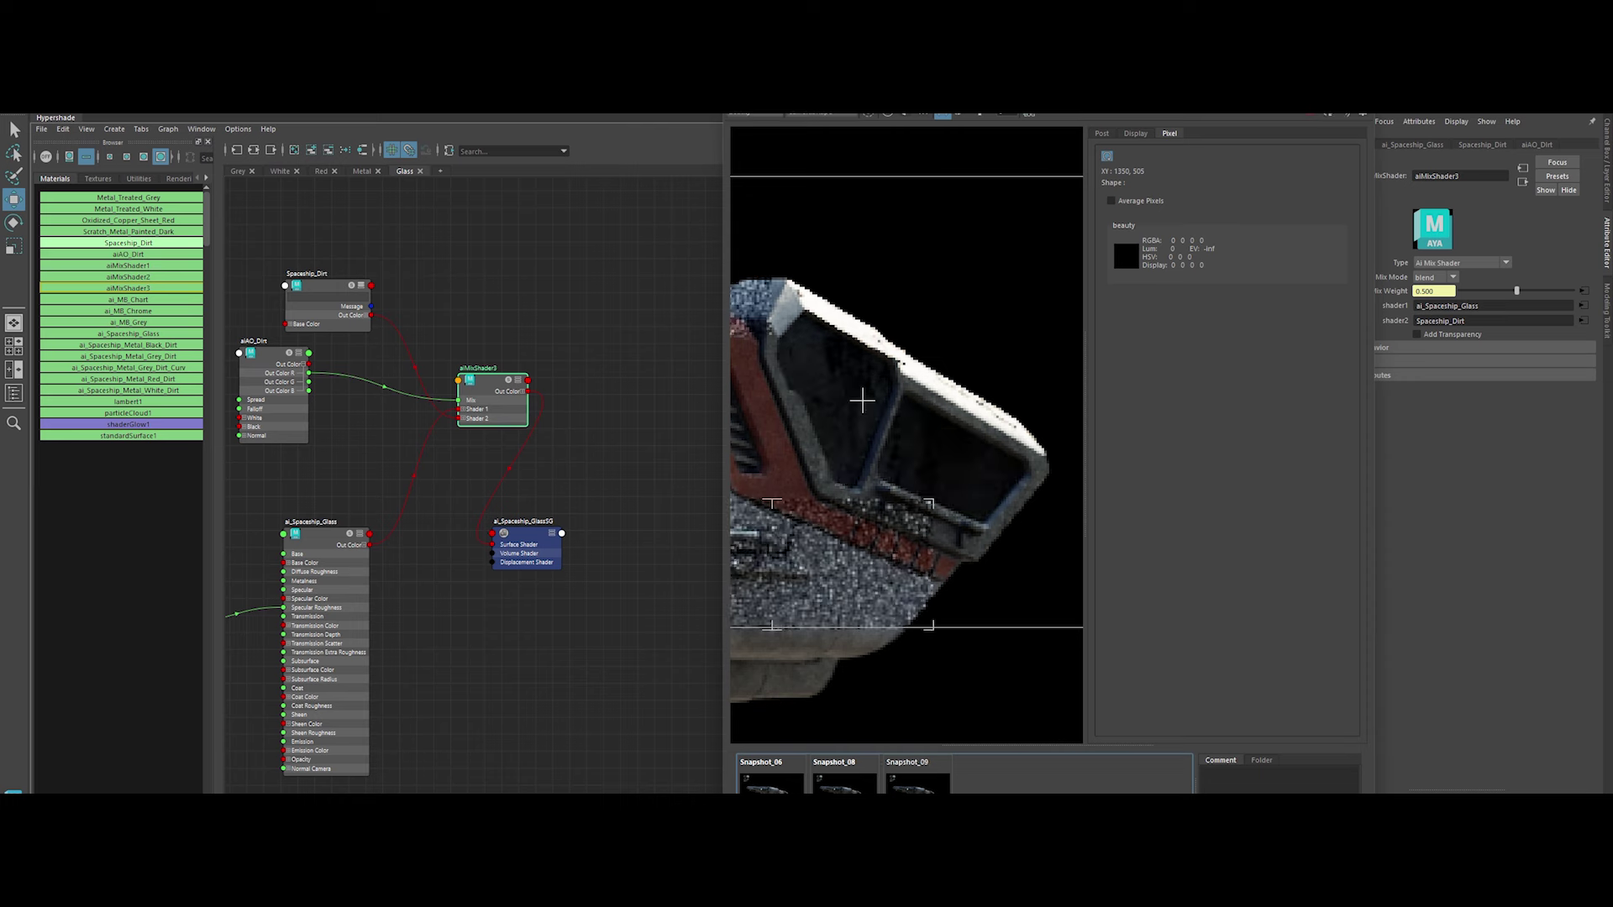
{"action": "middle_click_drag", "start_coordinate": [438, 594], "coordinate": [598, 550], "text": "alt"}
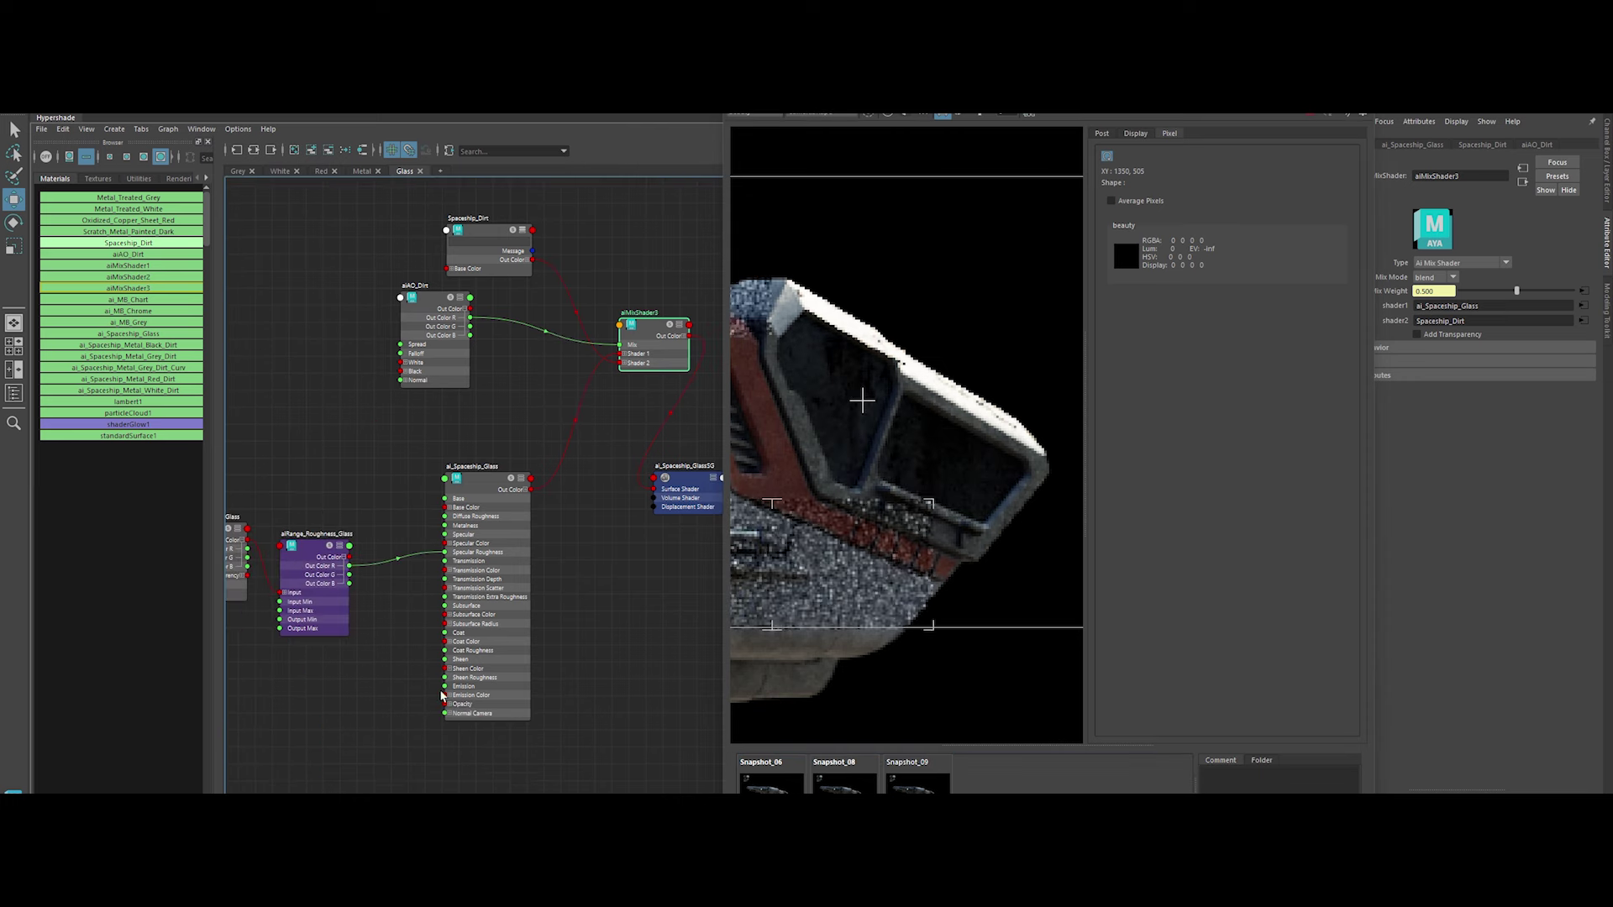
Set the aiRange_Roughness_Glass Output Max to 0.2 as a test
{"action": "left_click", "coordinate": [313, 566]}
{"action": "double_click", "coordinate": [1433, 316]}
{"action": "type", "text": "0.2"}
{"action": "key", "text": "Return"}
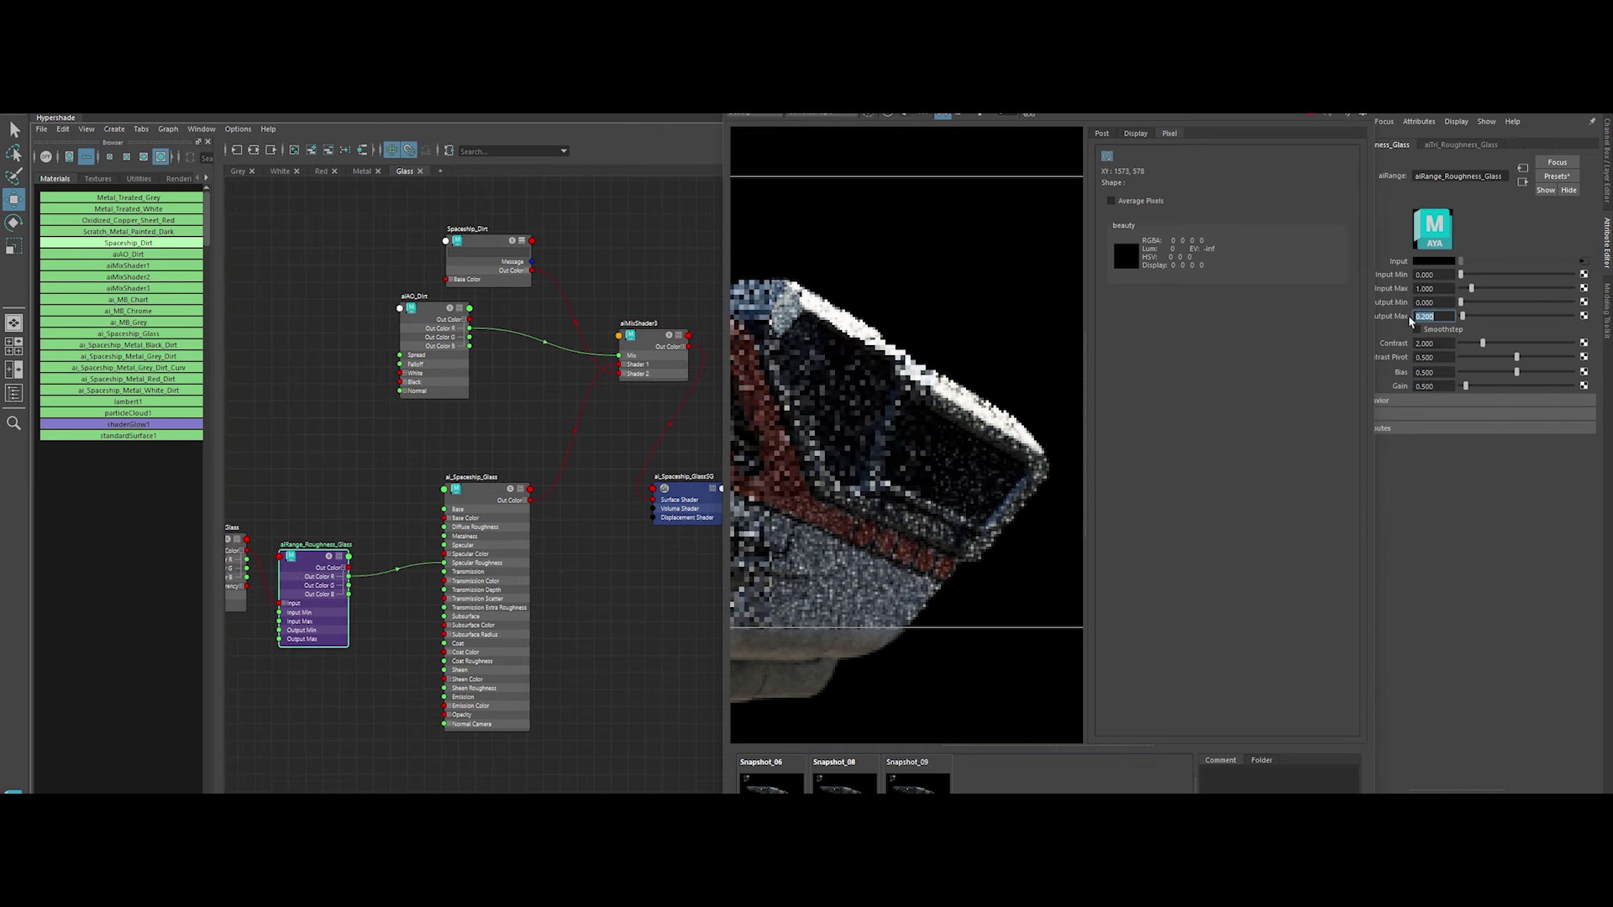
{"action": "scroll", "coordinate": [994, 459], "scroll_direction": "down", "scroll_amount": 2}
{"action": "scroll", "coordinate": [993, 459], "scroll_direction": "up", "scroll_amount": 2}
Delete the aiAO_Dirt link to aiMixShader3's mask and set its Mix Weight to 0
{"action": "left_click", "coordinate": [487, 487]}
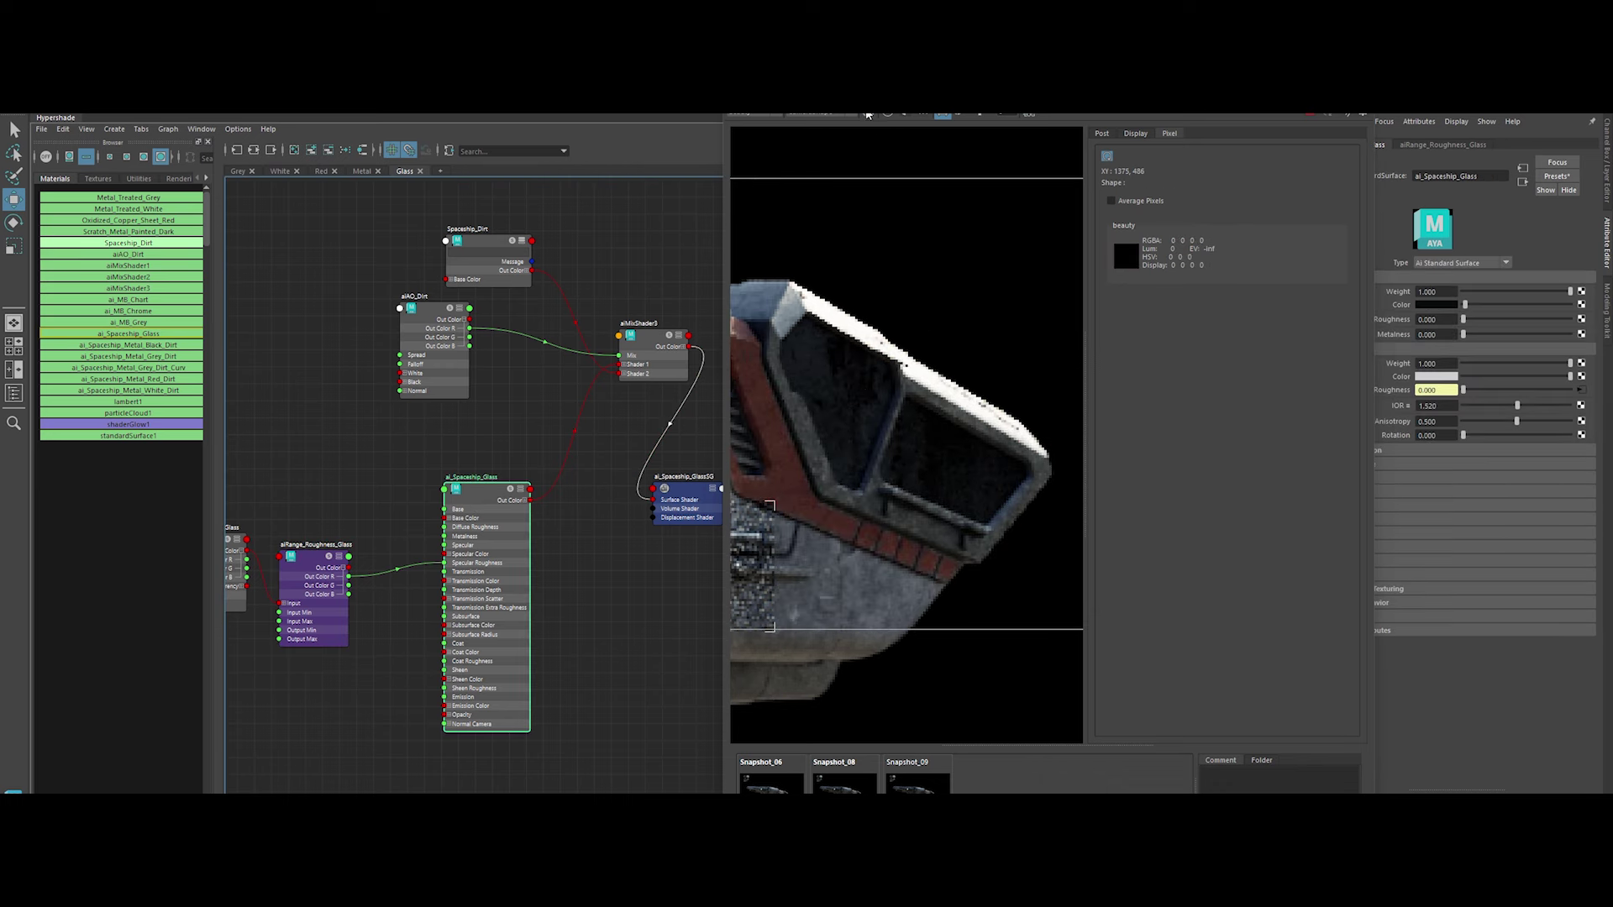
{"action": "left_click", "coordinate": [867, 115]}
{"action": "left_click", "coordinate": [657, 338]}
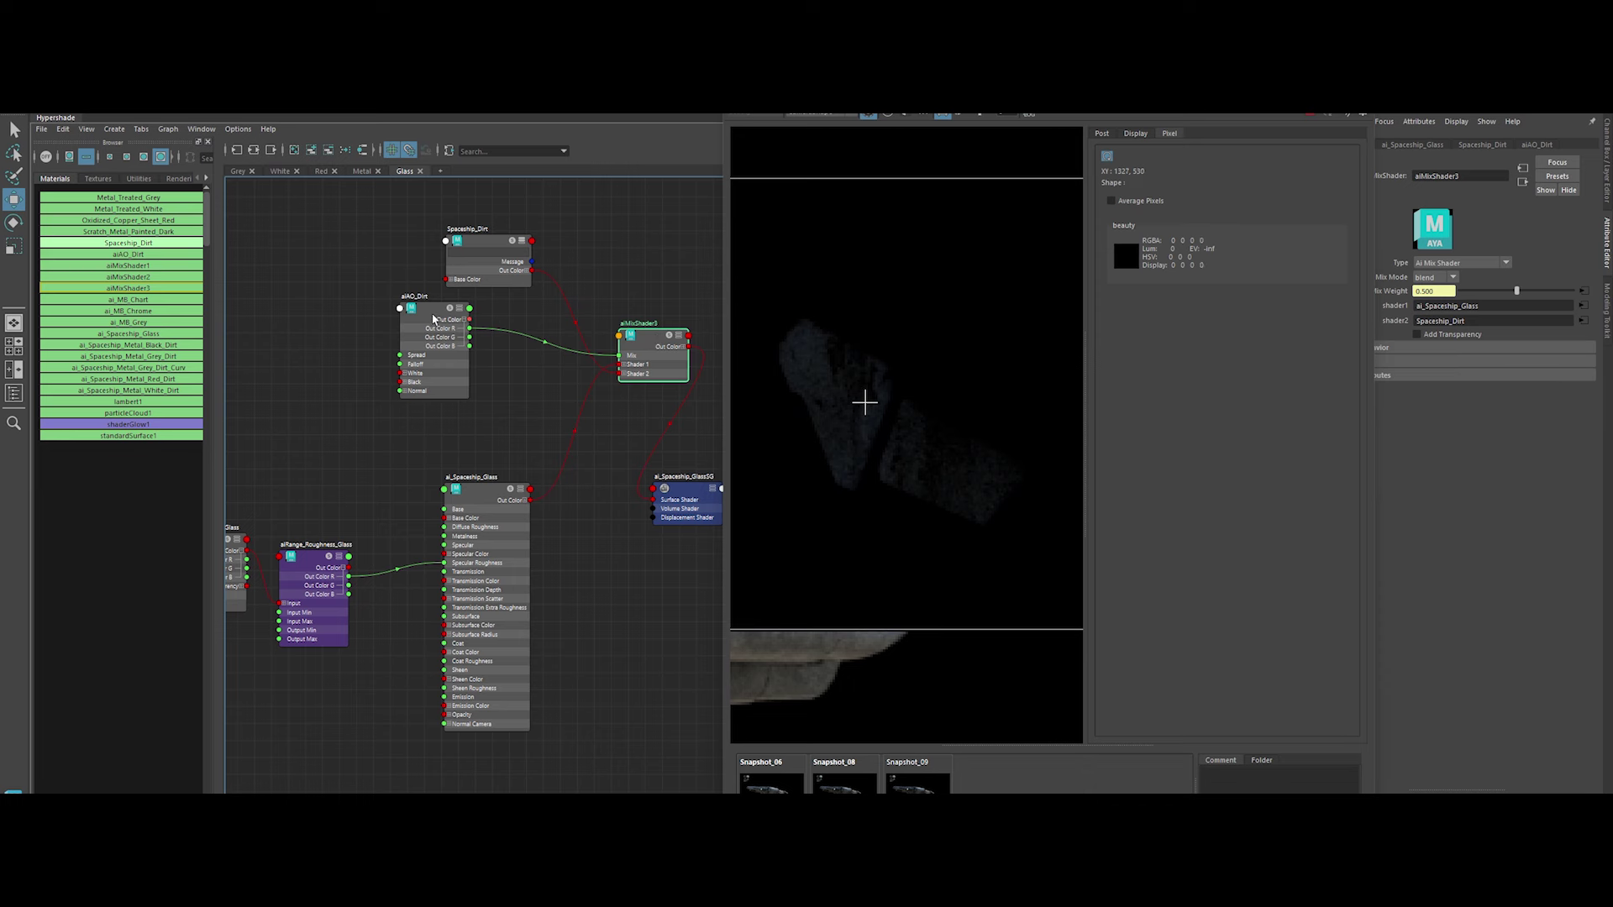
{"action": "left_click_drag", "start_coordinate": [435, 320], "coordinate": [364, 313]}
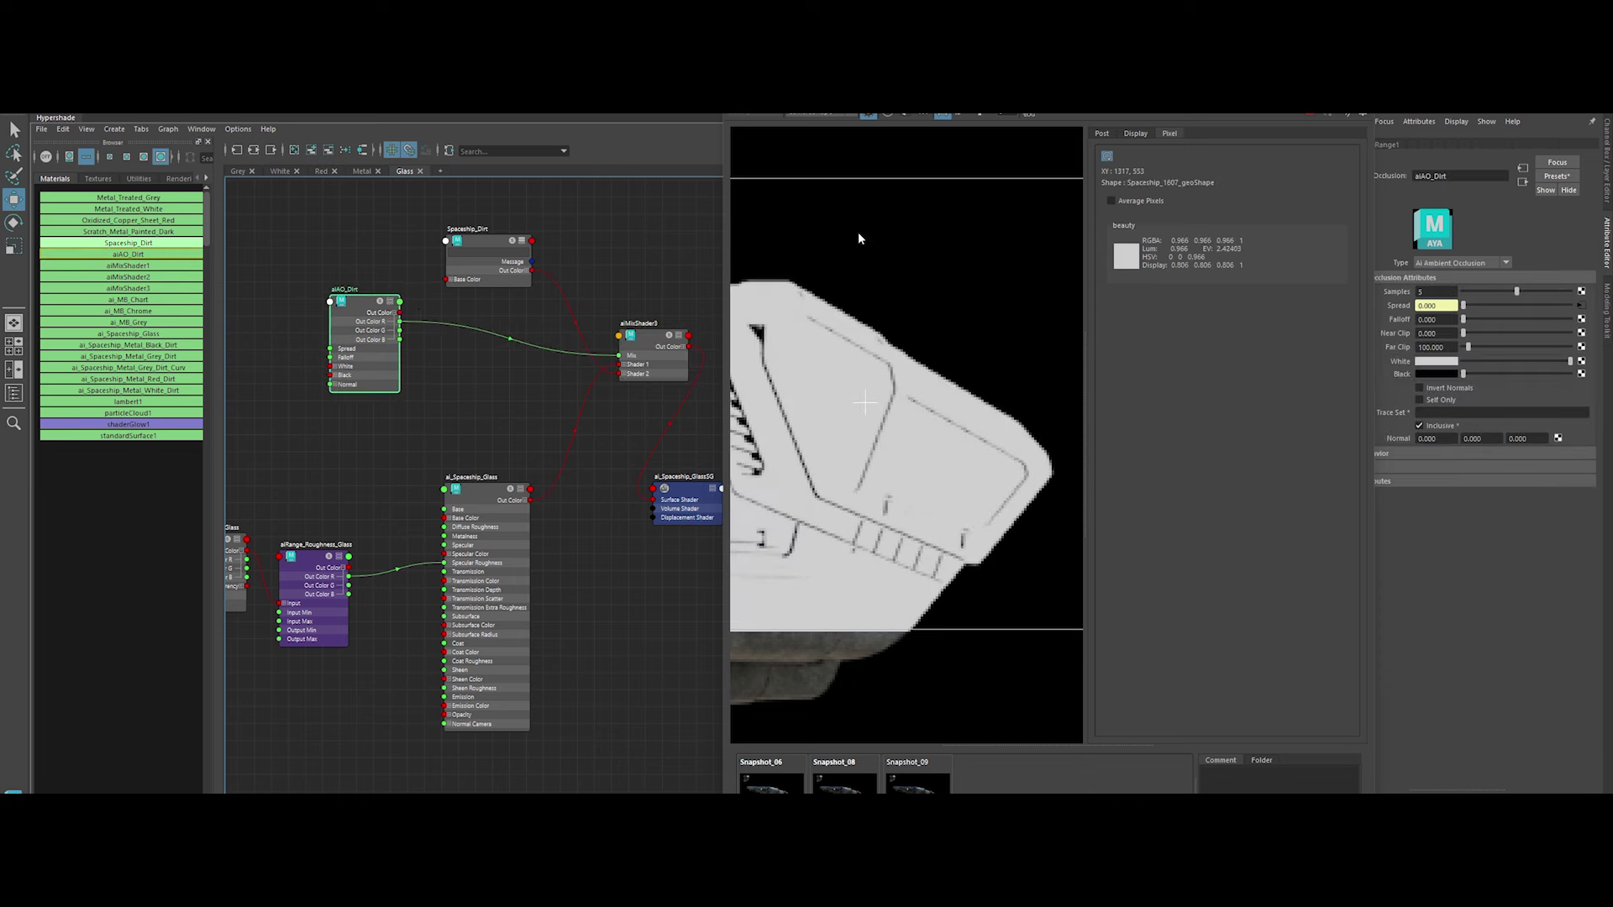
{"action": "left_click", "coordinate": [511, 344]}
{"action": "key", "text": "Delete"}
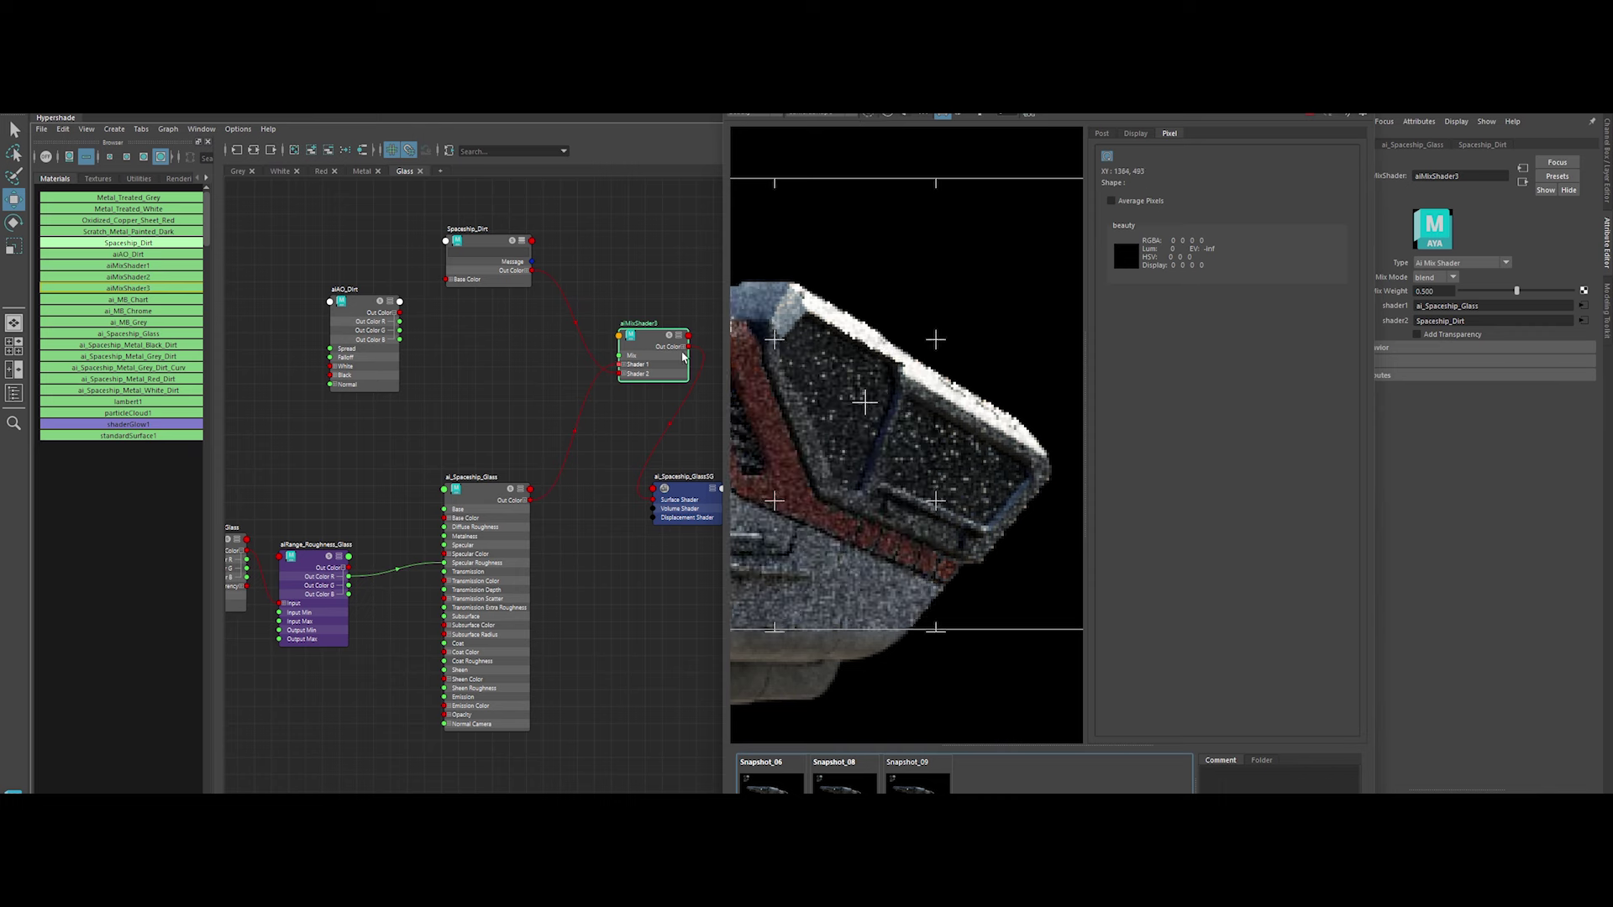
{"action": "type", "text": "0"}
{"action": "key", "text": "Return"}
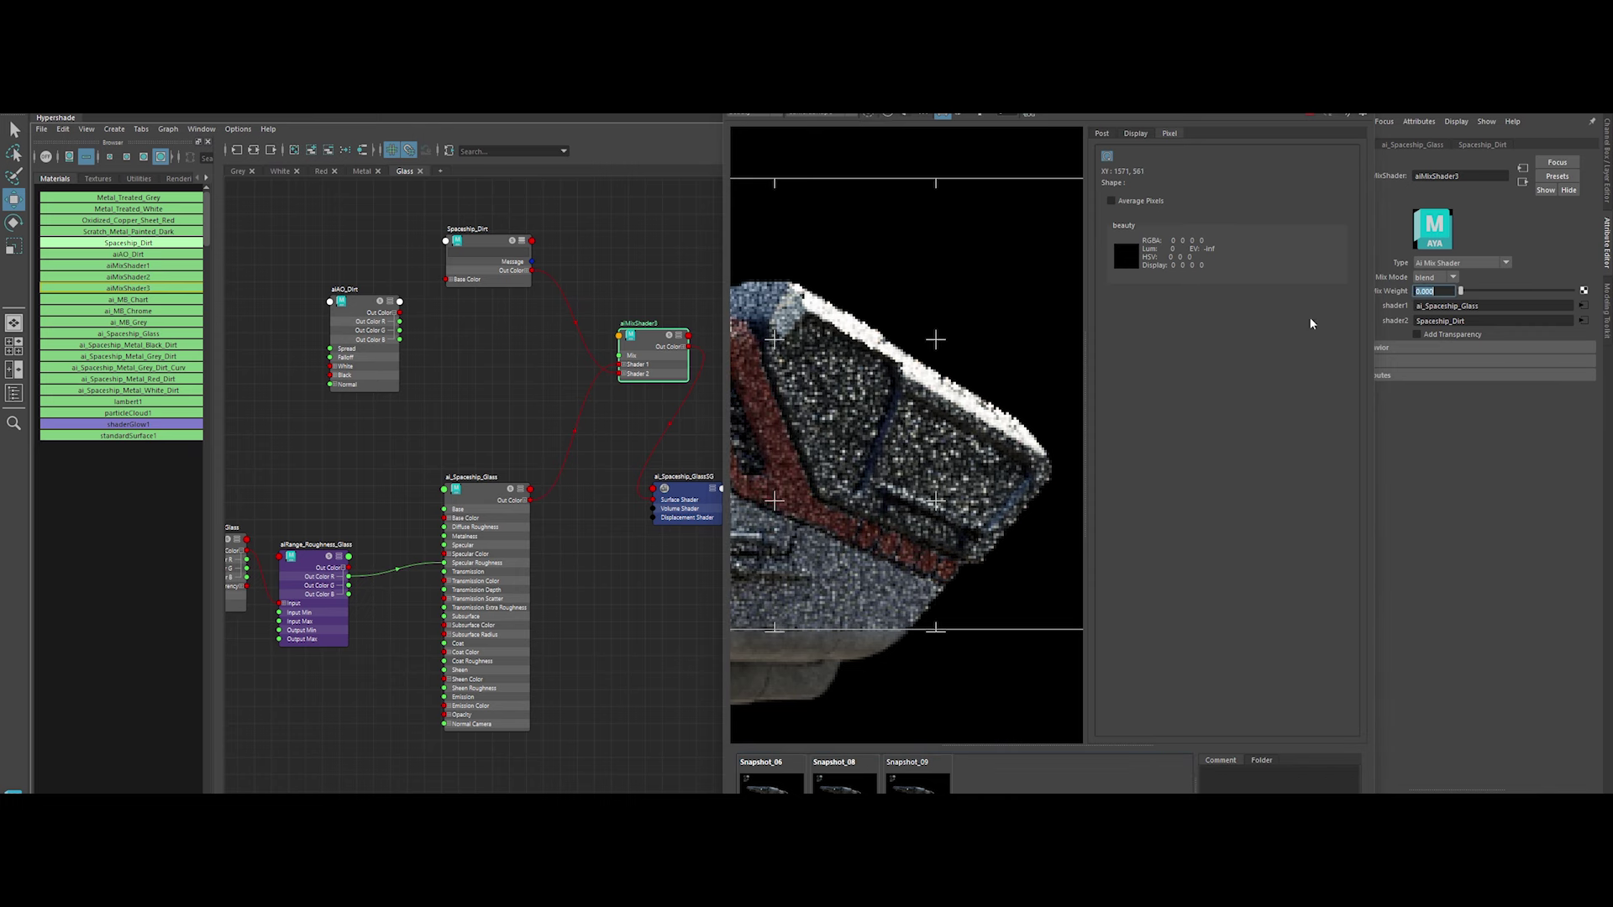
Set the aiRange_Roughness_Glass Output Max back to 1
{"action": "left_click", "coordinate": [505, 490]}
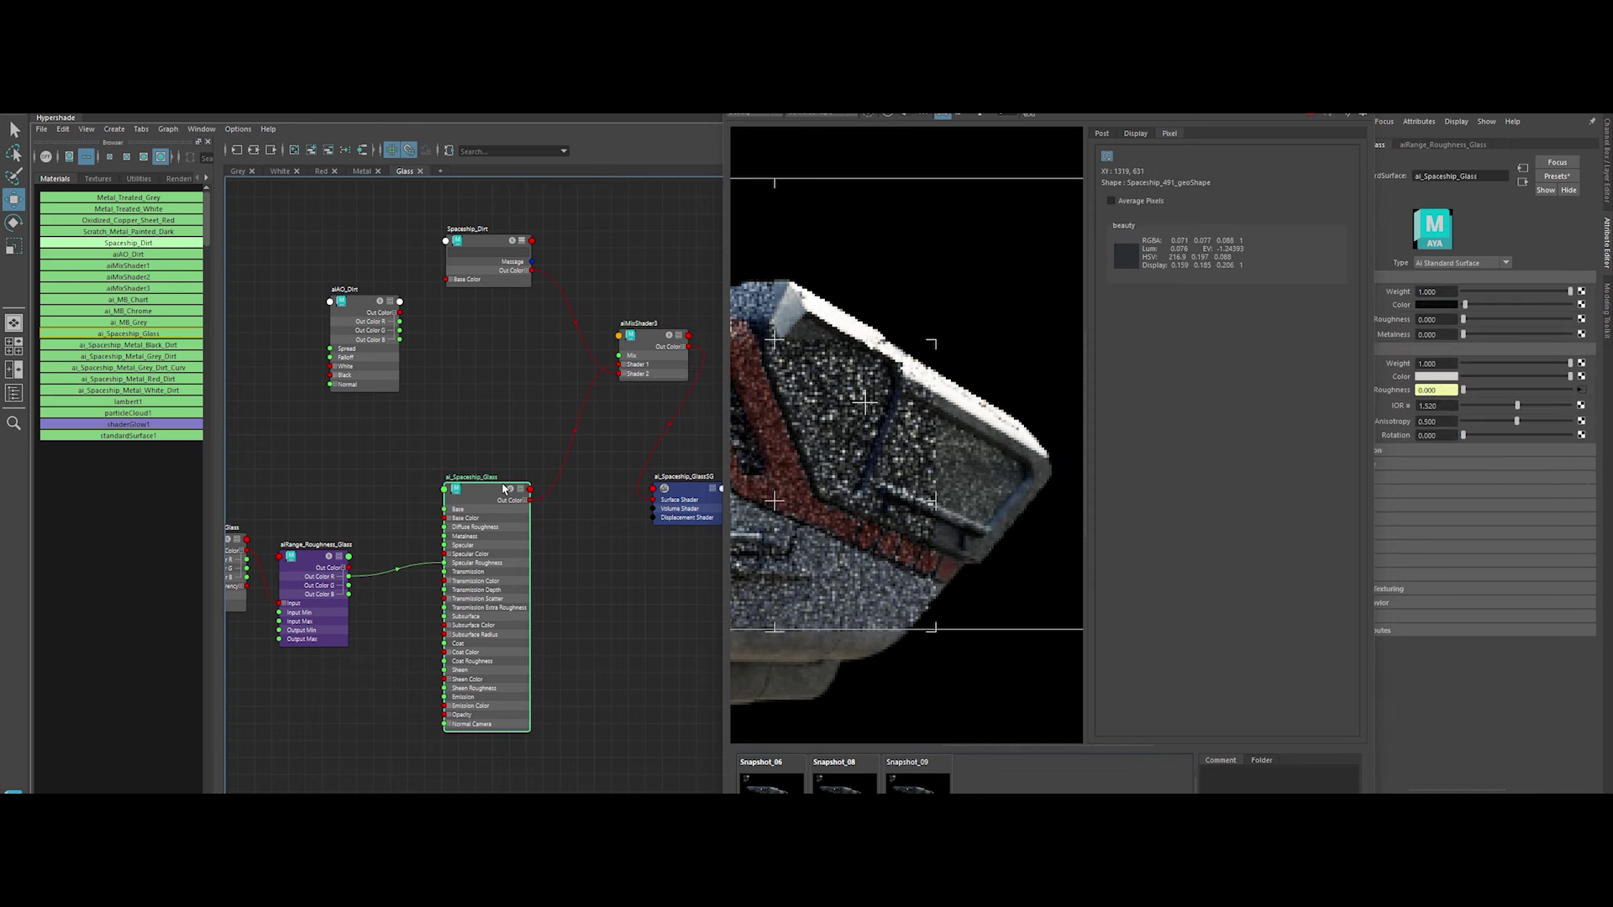
{"action": "middle_click_drag", "start_coordinate": [377, 502], "coordinate": [384, 501], "text": "alt"}
{"action": "left_click", "coordinate": [309, 564]}
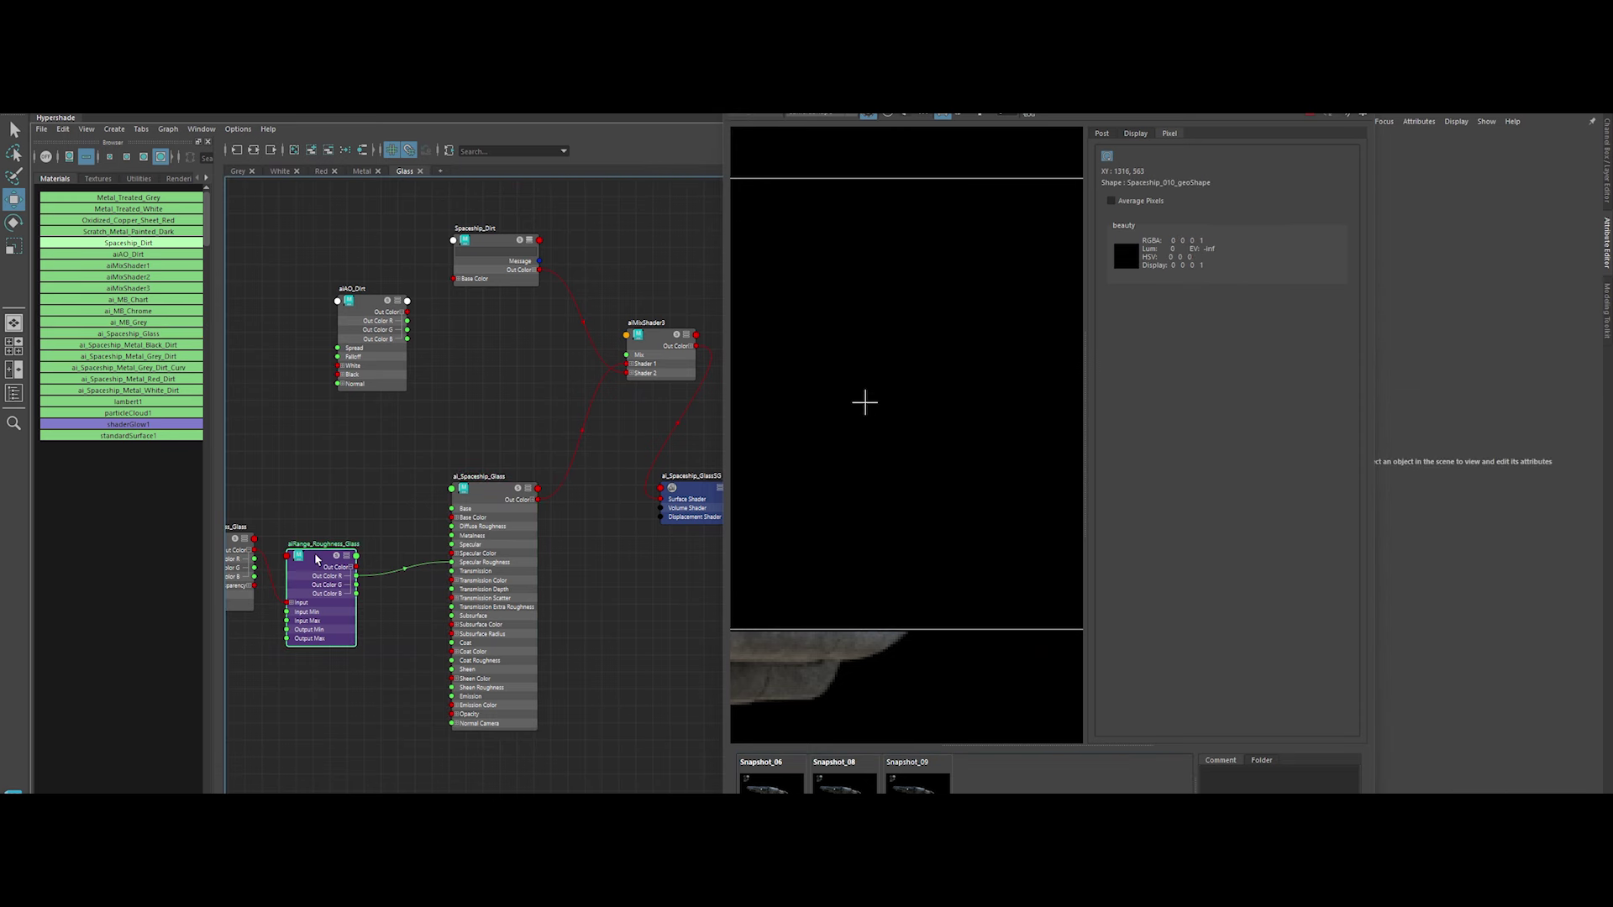
{"action": "double_click", "coordinate": [1433, 316]}
{"action": "type", "text": "1"}
{"action": "key", "text": "Return"}
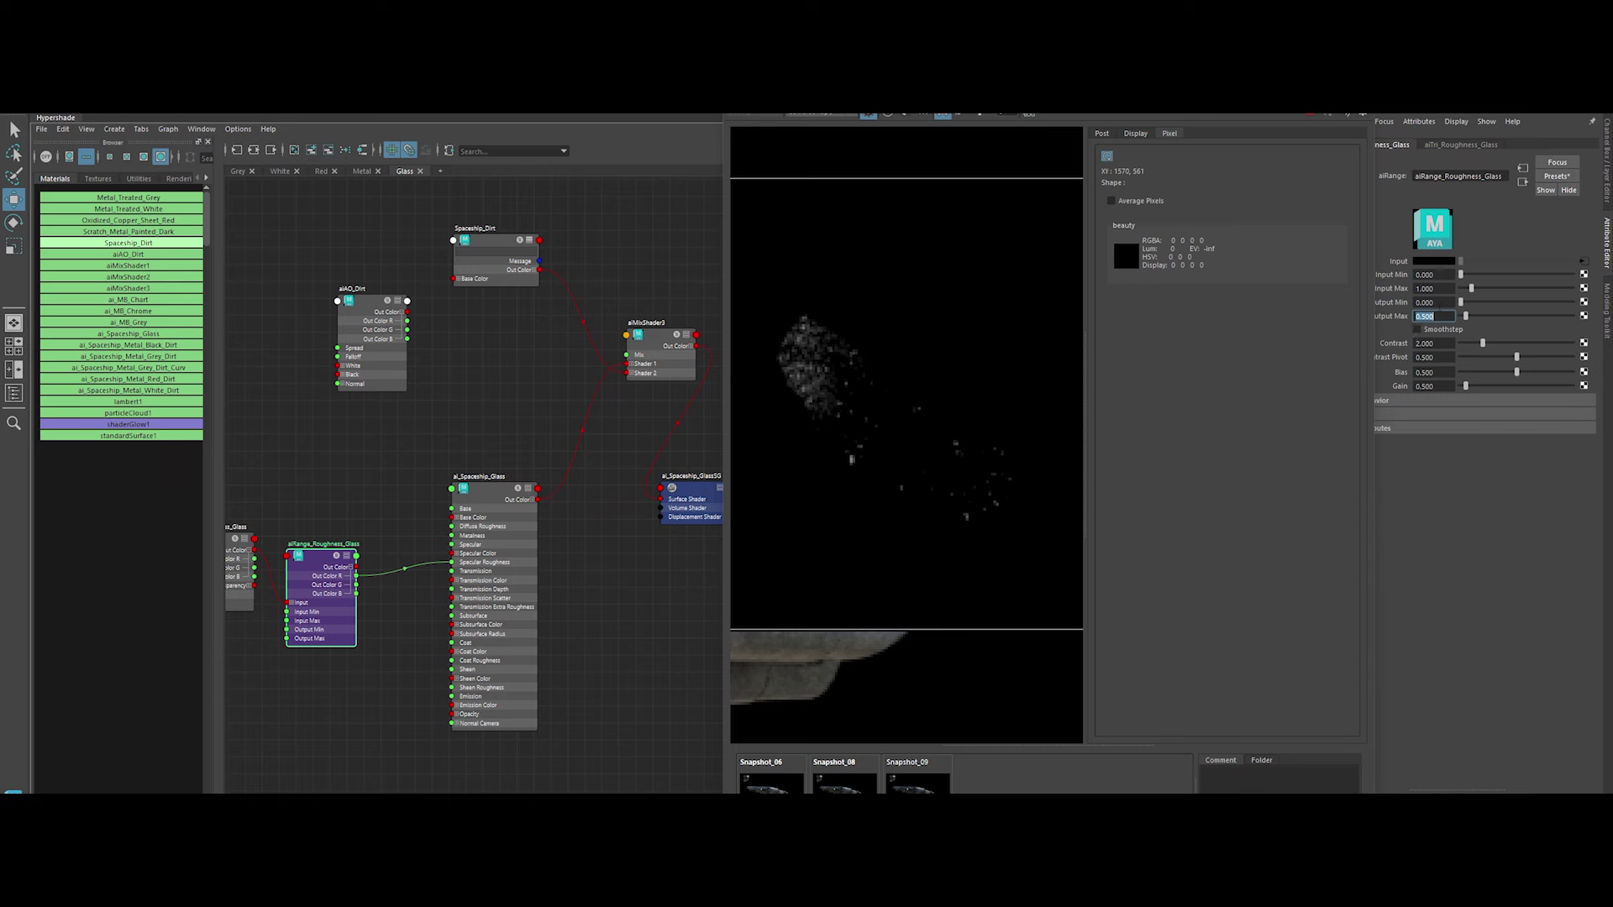
Compare the render against Snapshot_09, check the range's Output Min, and close render settings
{"action": "left_click", "coordinate": [493, 497]}
{"action": "left_click", "coordinate": [652, 336]}
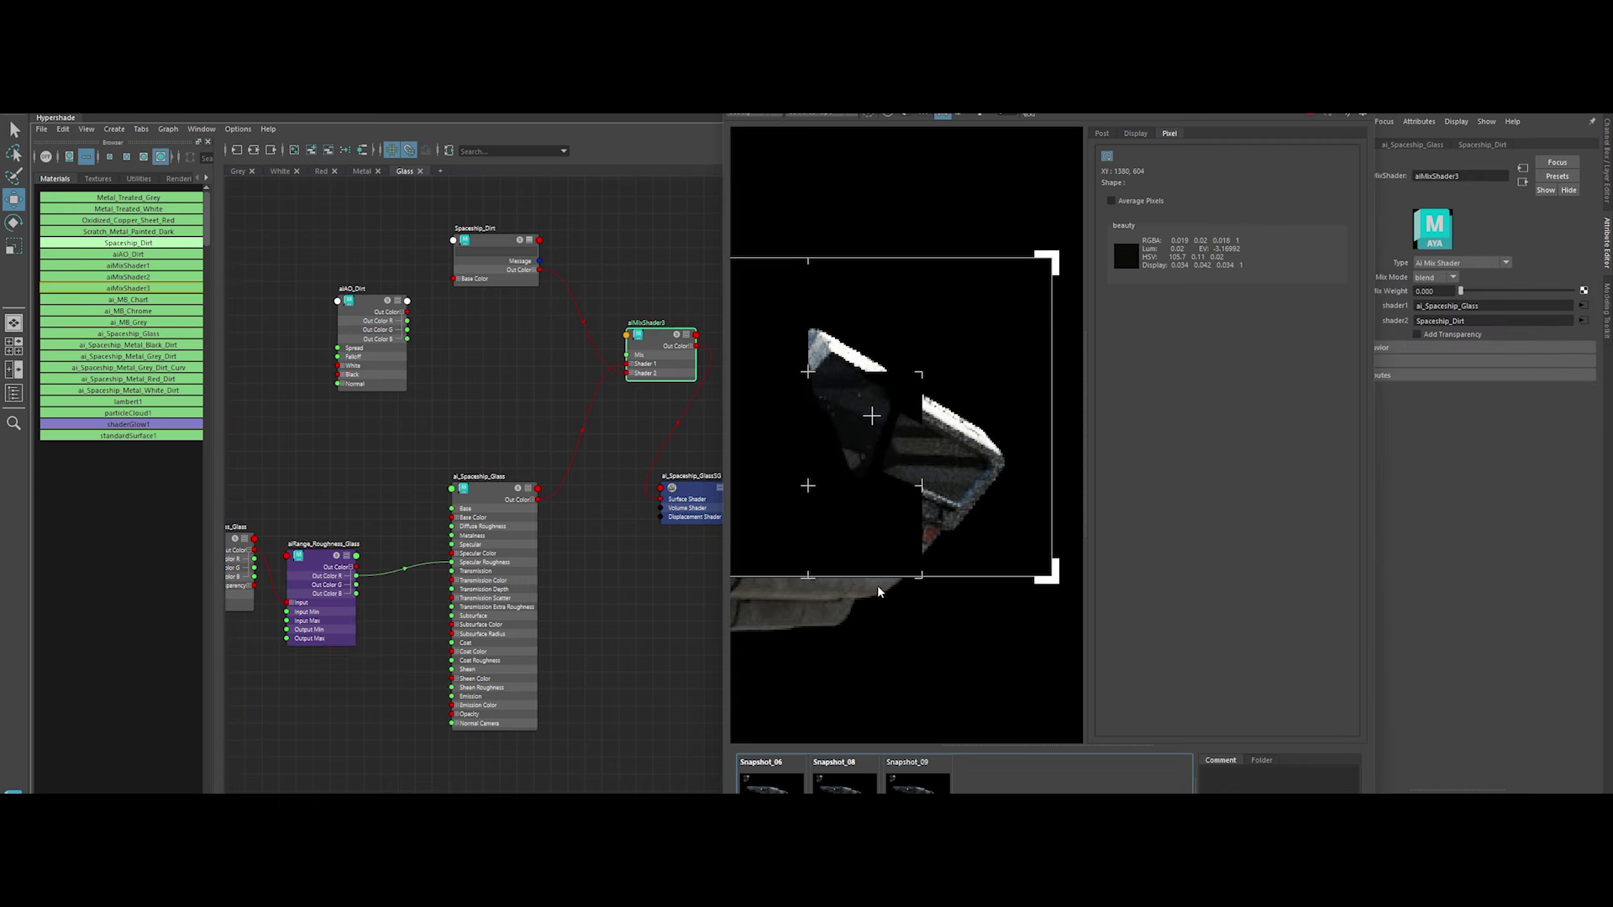
{"action": "left_click", "coordinate": [923, 785]}
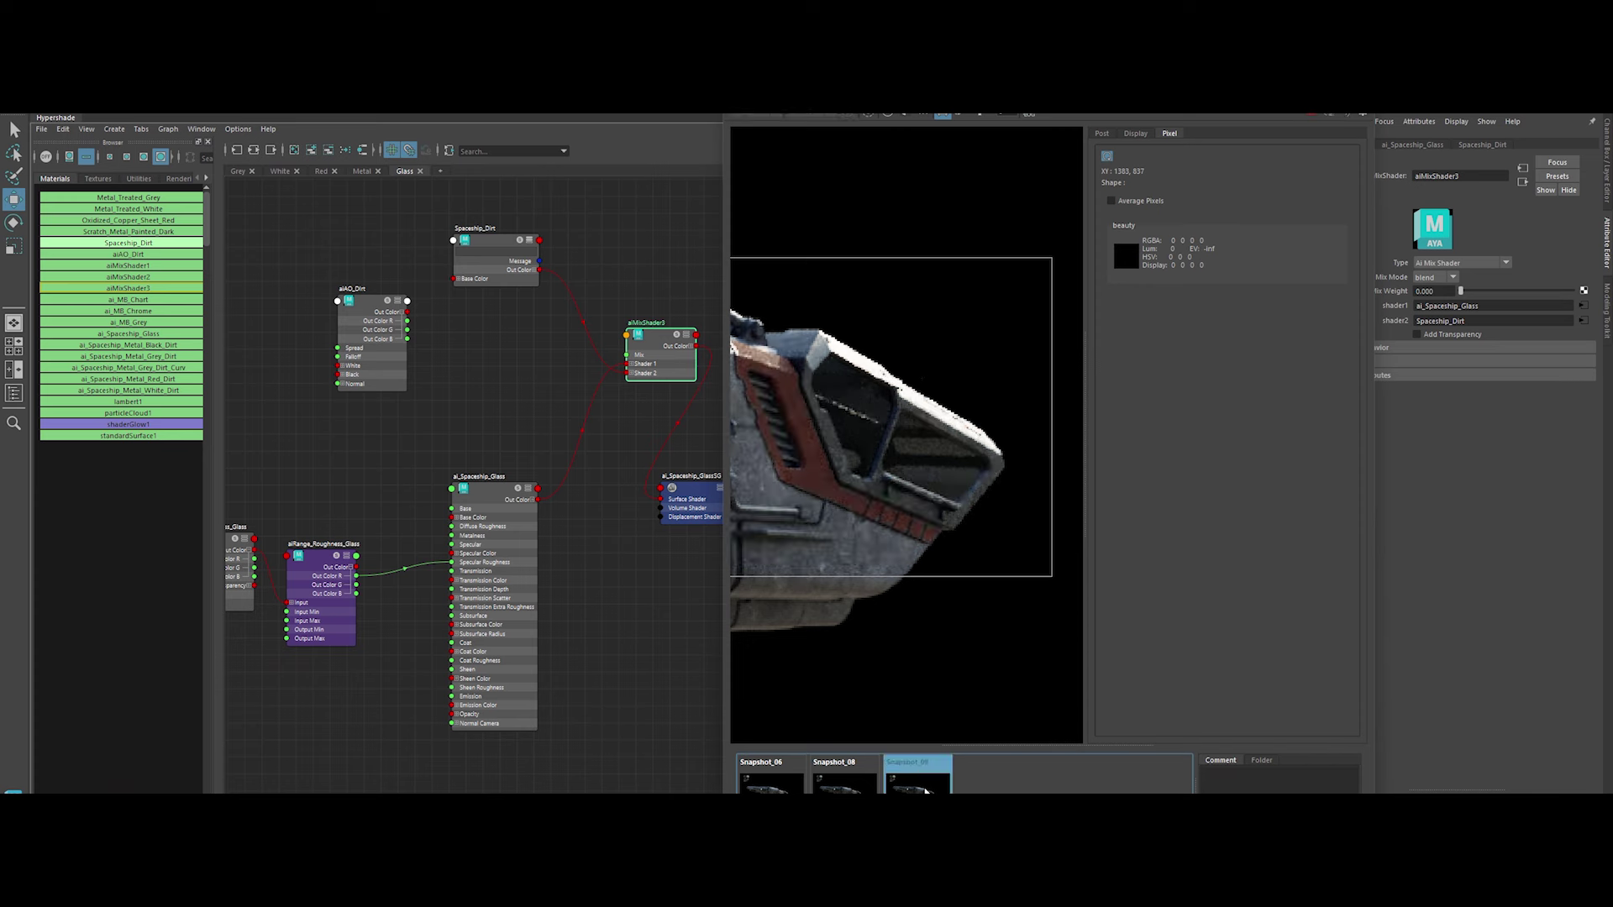
{"action": "left_click", "coordinate": [302, 567]}
{"action": "double_click", "coordinate": [1425, 302]}
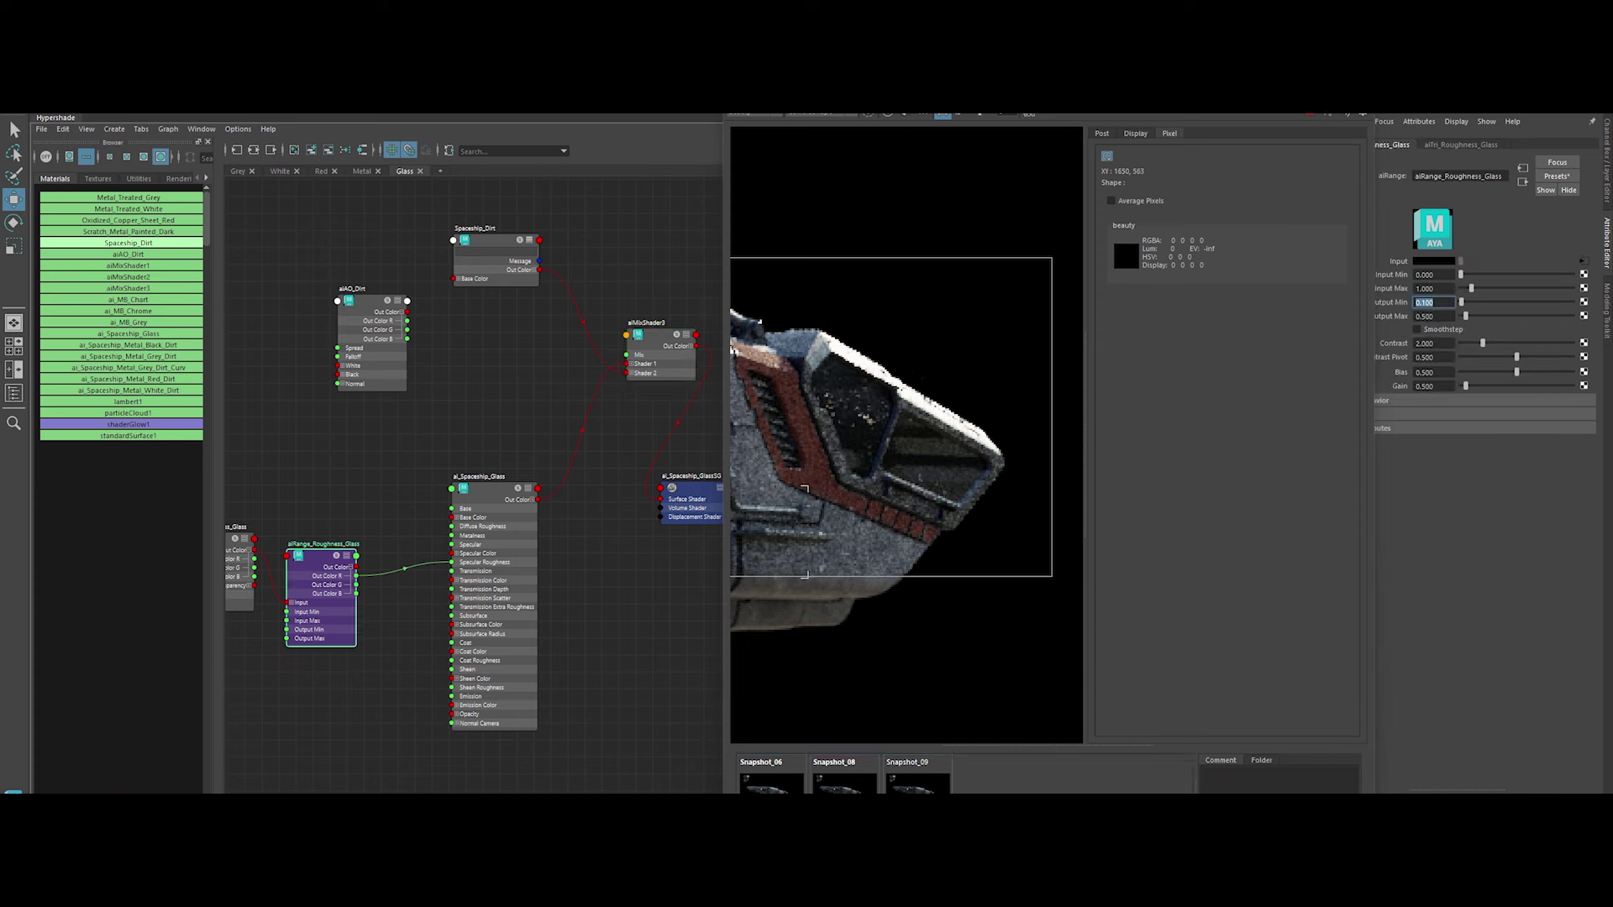
{"action": "scroll", "coordinate": [973, 485], "scroll_direction": "up", "scroll_amount": 2}
{"action": "scroll", "coordinate": [973, 485], "scroll_direction": "up", "scroll_amount": 1}
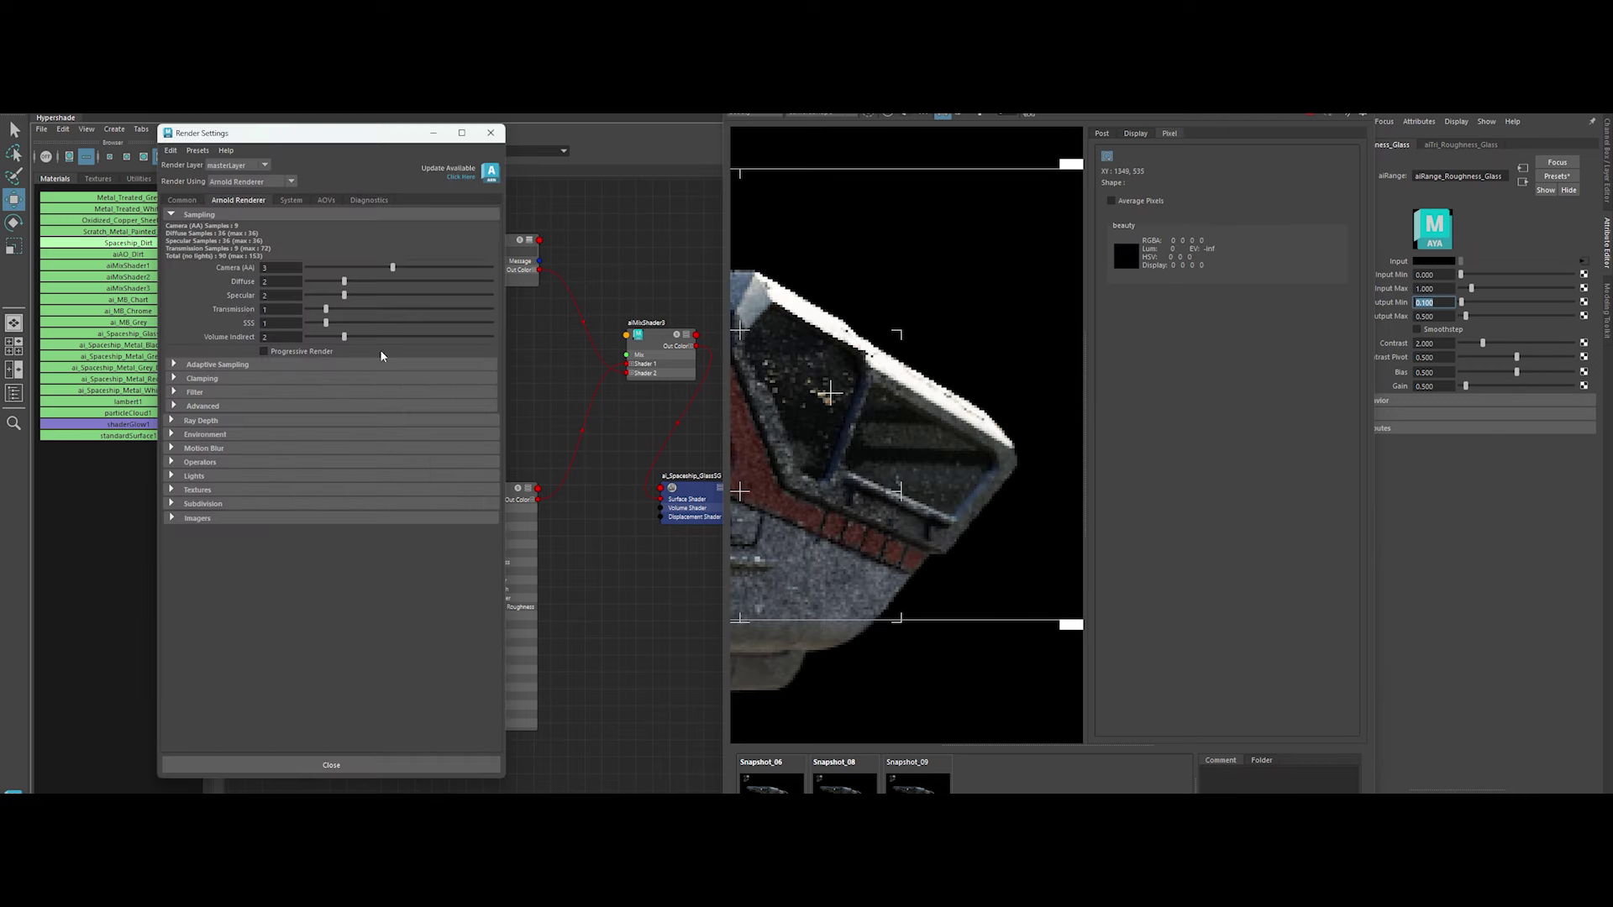
{"action": "left_click", "coordinate": [491, 133]}
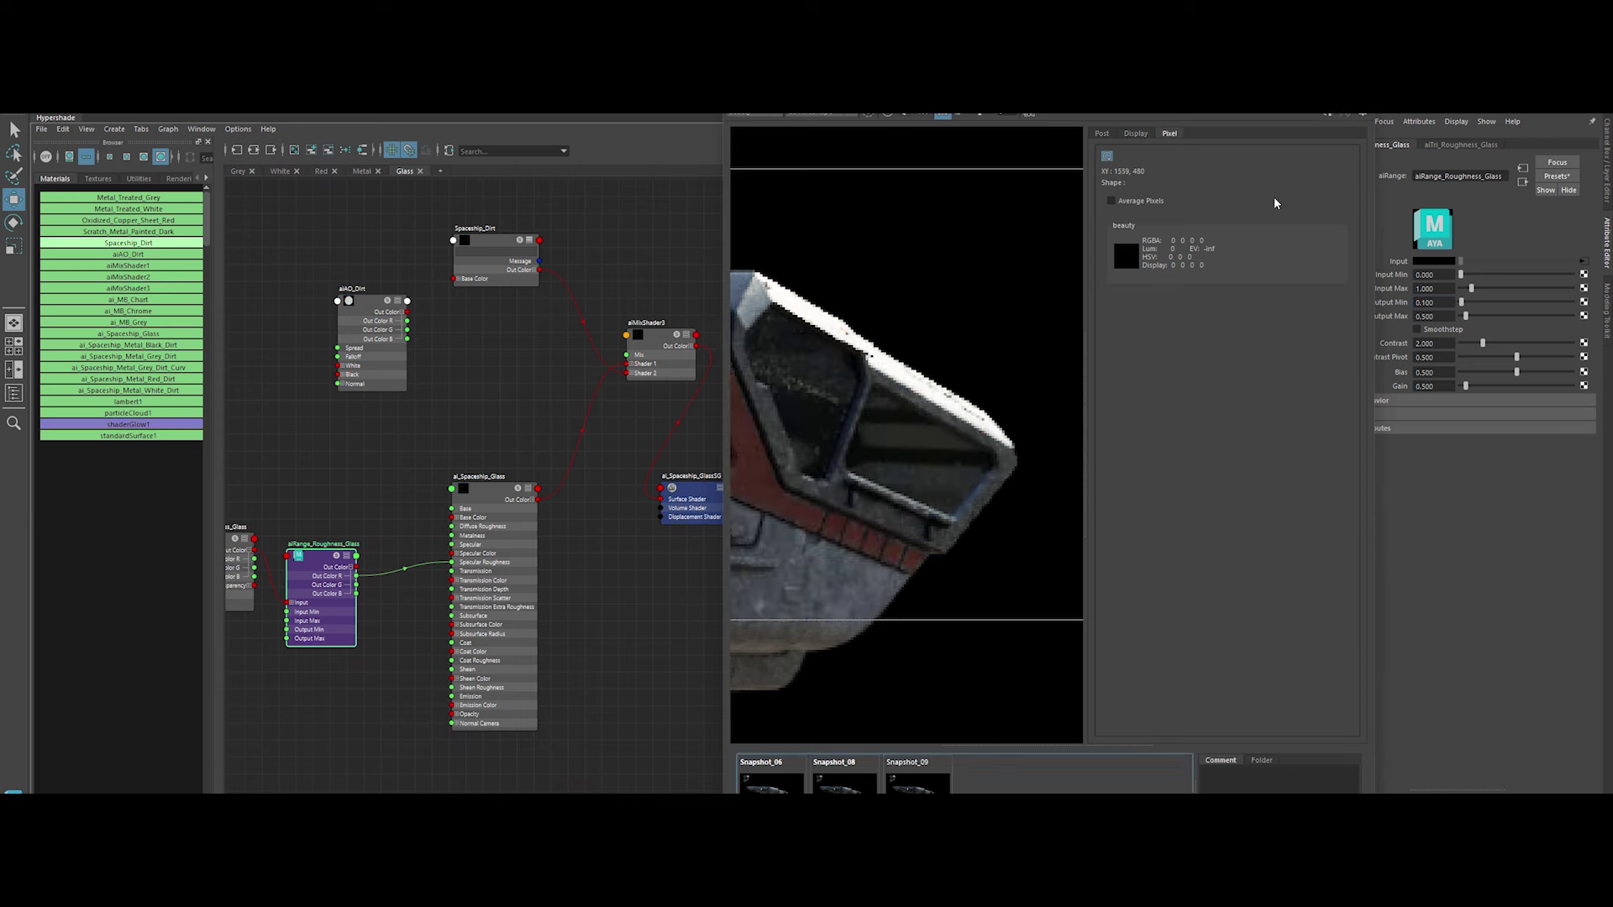
Rename aiMixShader3 to ai_Spaceship_Glass_Dirt and review the glass shading group's name
{"action": "left_click", "coordinate": [688, 237]}
{"action": "double_click", "coordinate": [469, 230]}
{"action": "left_click_drag", "start_coordinate": [650, 325], "coordinate": [649, 289]}
{"action": "double_click", "coordinate": [649, 290]}
{"action": "key", "text": "Return"}
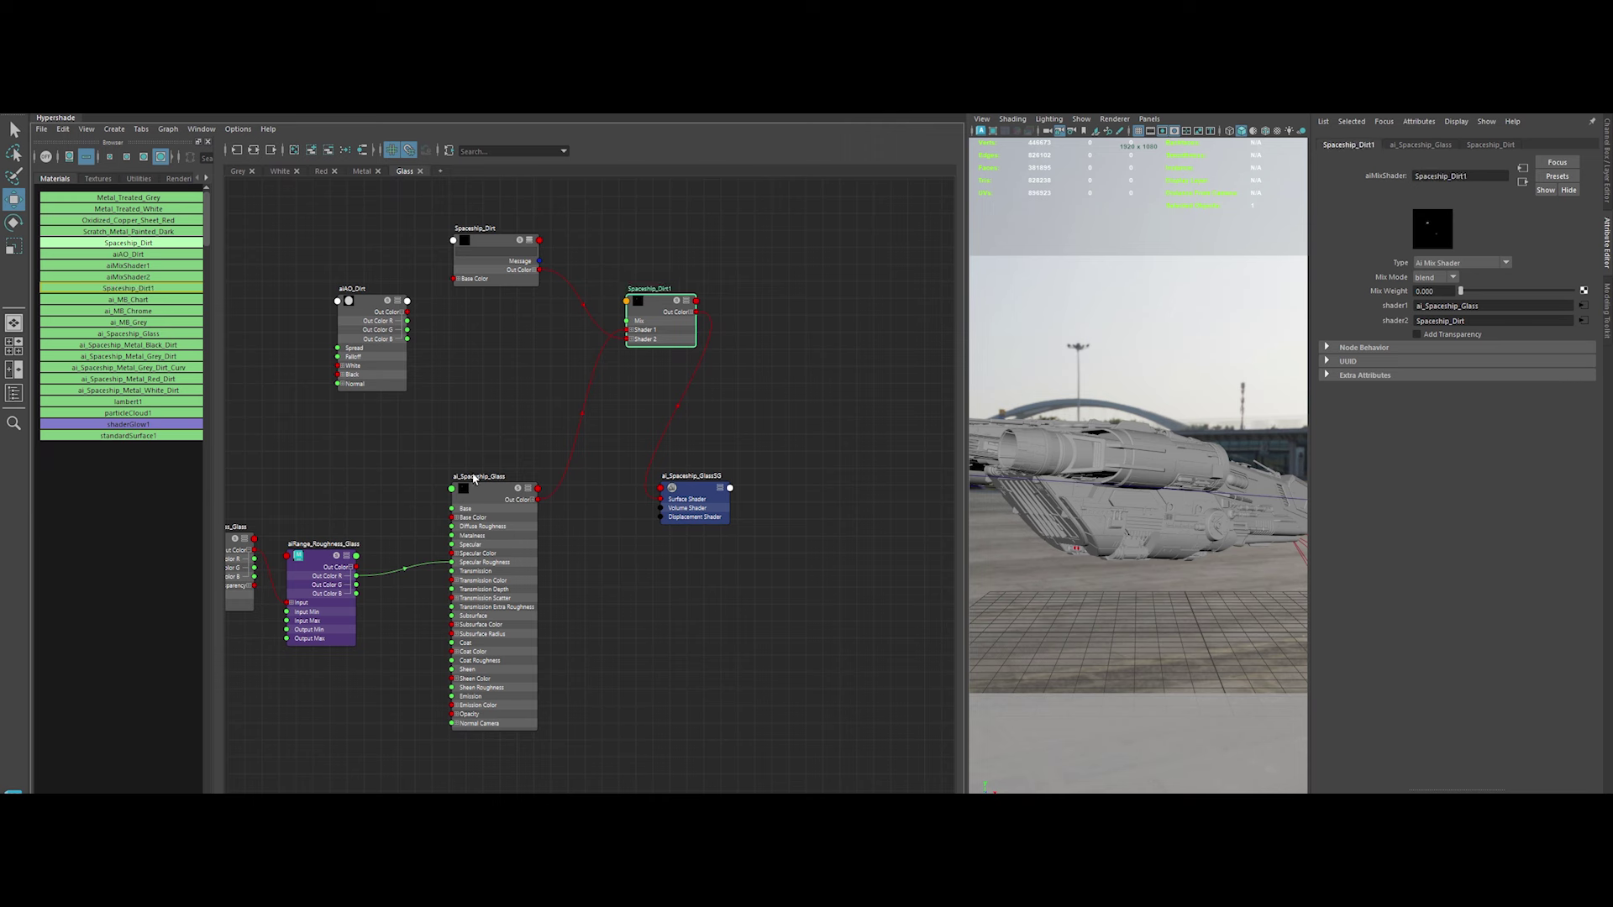
{"action": "type", "text": "irt"}
{"action": "key", "text": "Return"}
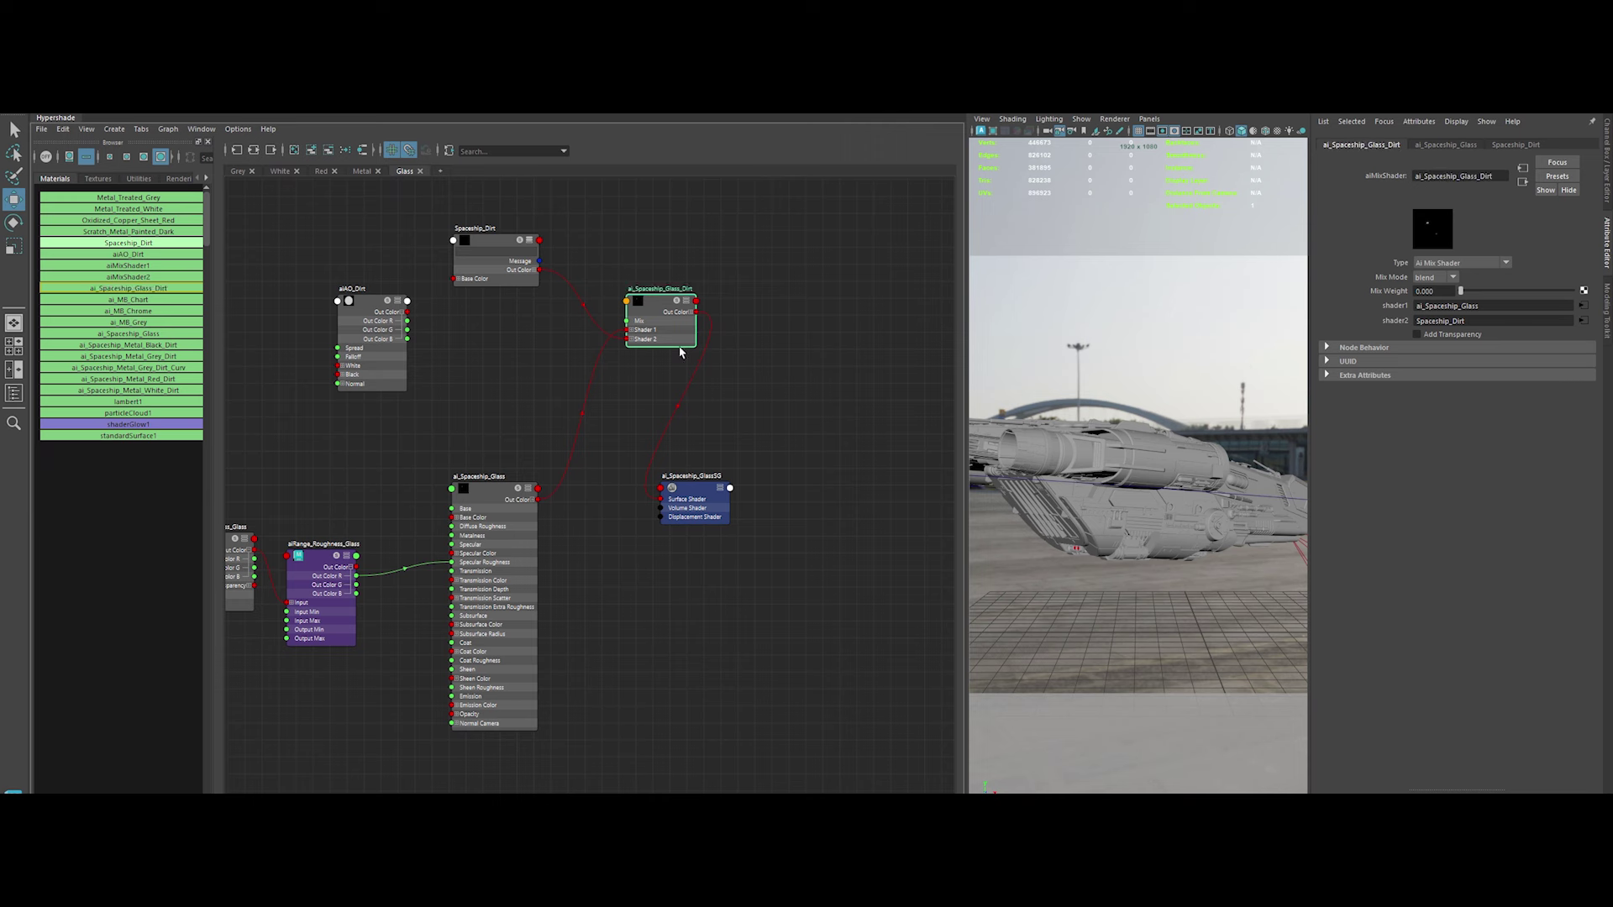
{"action": "double_click", "coordinate": [703, 476]}
{"action": "left_click", "coordinate": [915, 389]}
{"action": "left_click_drag", "start_coordinate": [964, 395], "coordinate": [585, 395]}
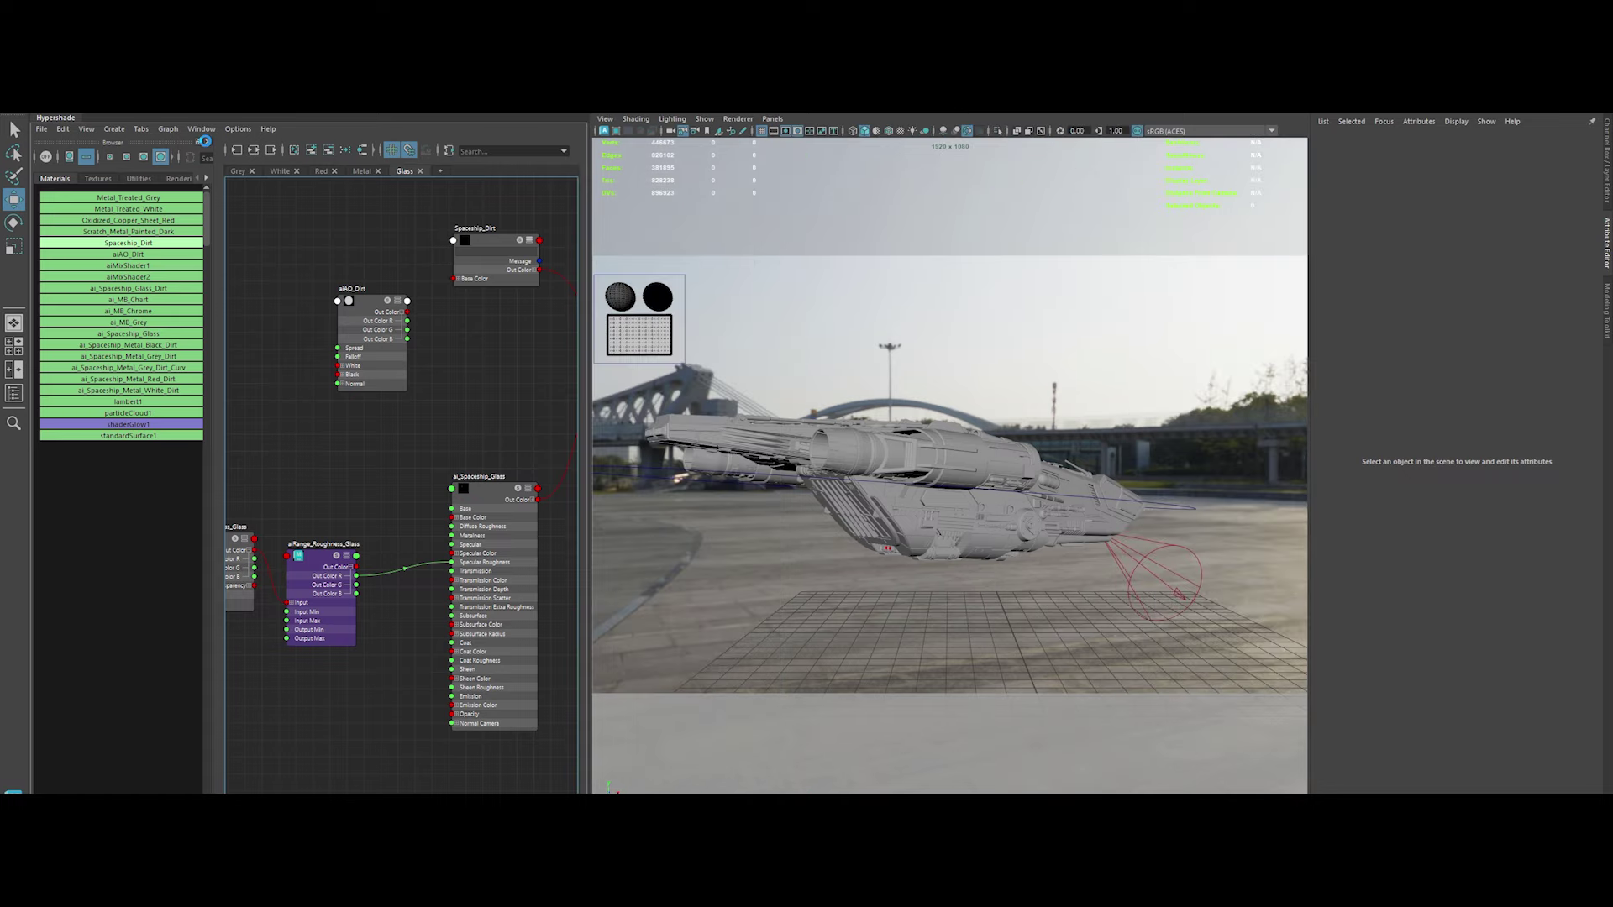